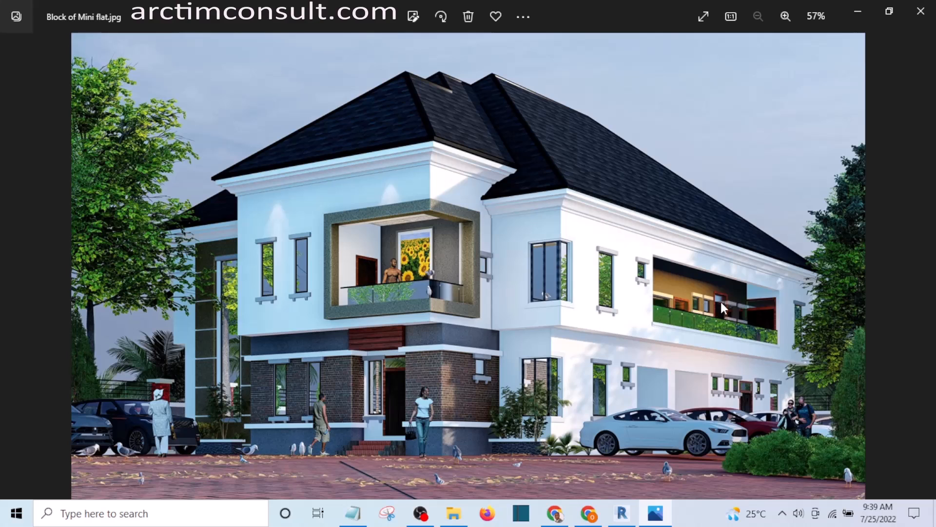
Switch to Revit and examine the roof, balcony, windows and walls of the two-storey building in the 3D view
click(621, 513)
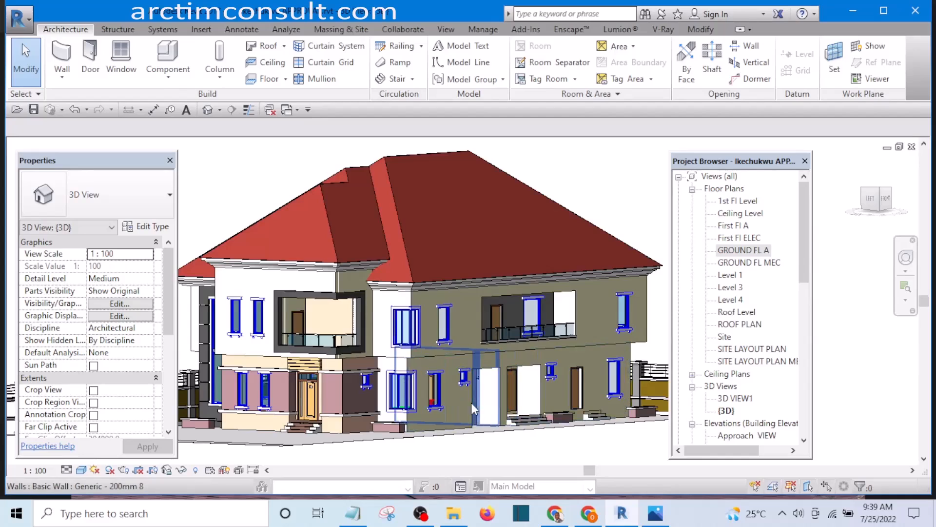
shift+middle_drag(472, 403, 567, 438)
scroll(566, 437, up, 4)
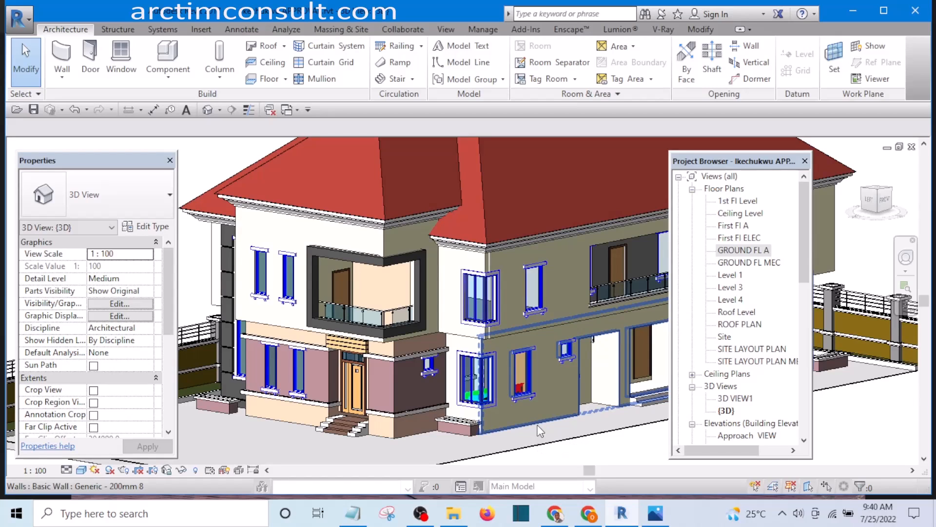
shift+middle_drag(534, 414, 538, 408)
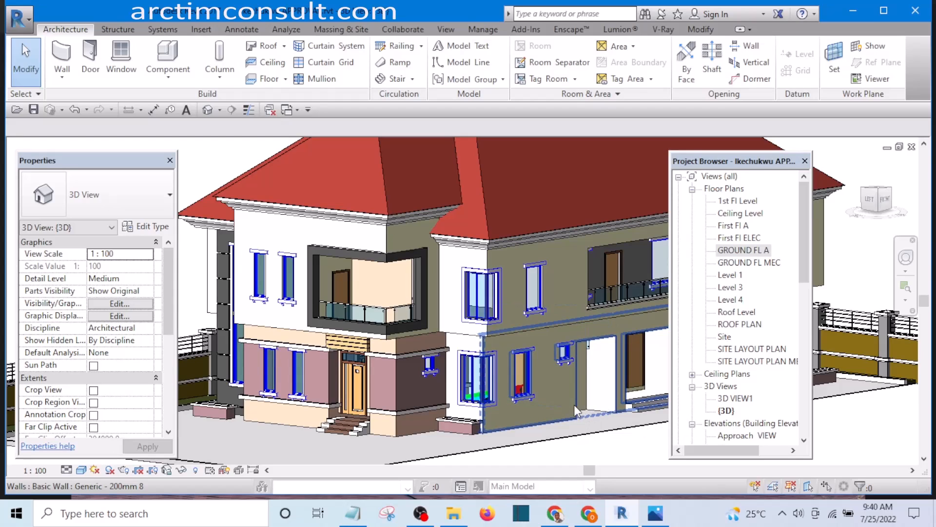
scroll(575, 404, down, 2)
scroll(519, 382, up, 3)
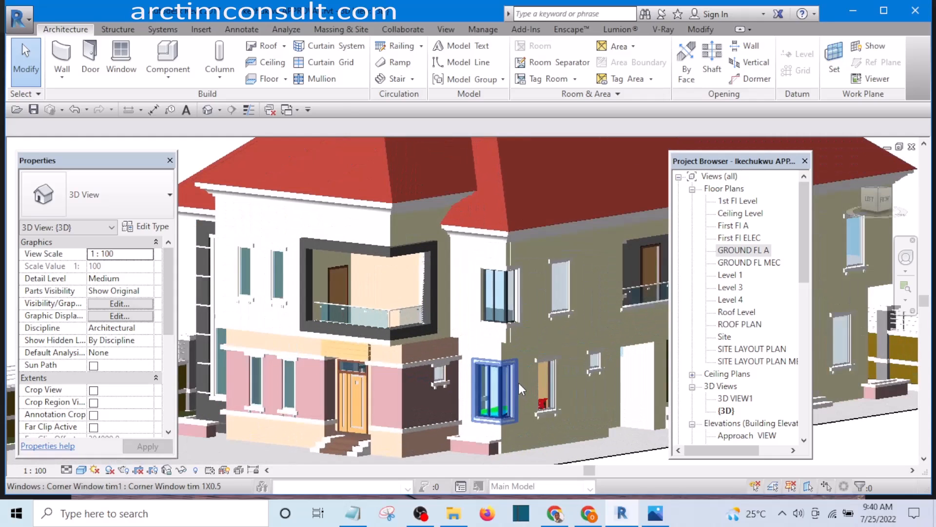
scroll(519, 382, down, 2)
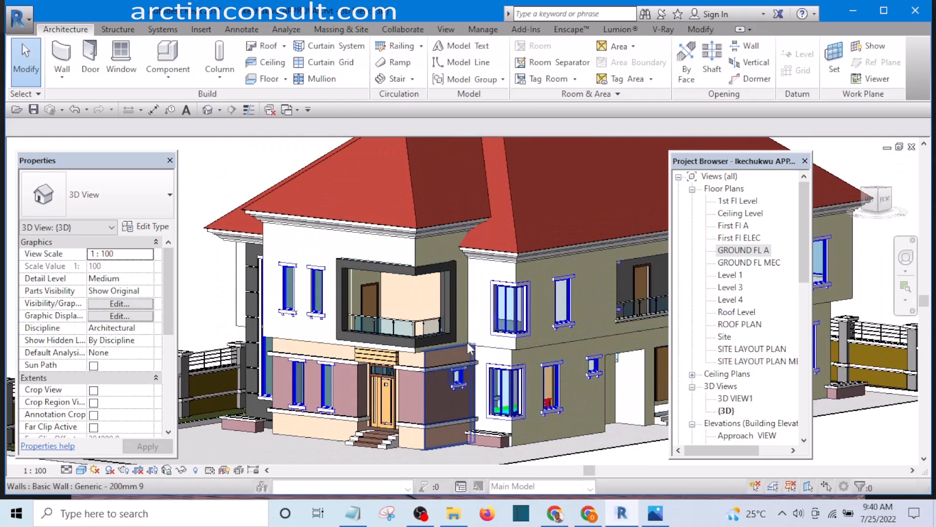
middle_drag(259, 171, 271, 175)
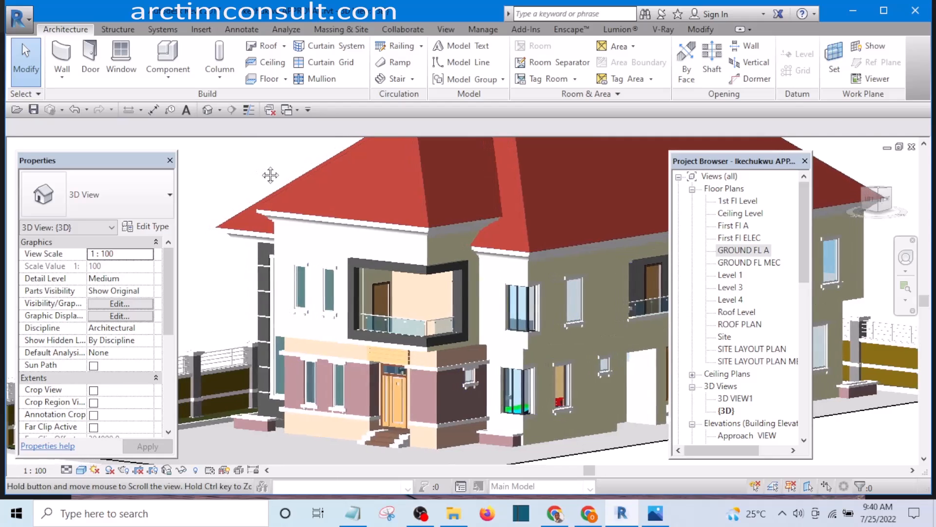
middle_drag(429, 236, 400, 241)
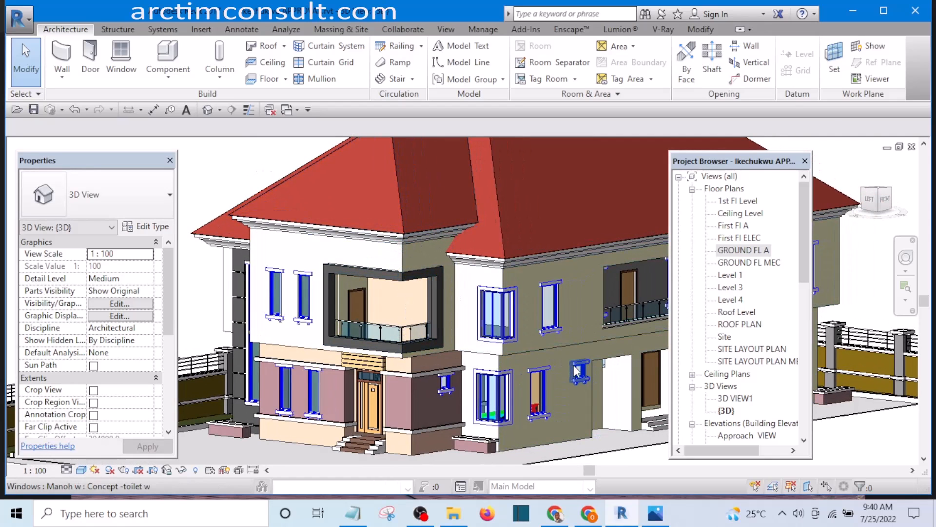
Save the open project and start a new project, browsing for its template file
click(27, 14)
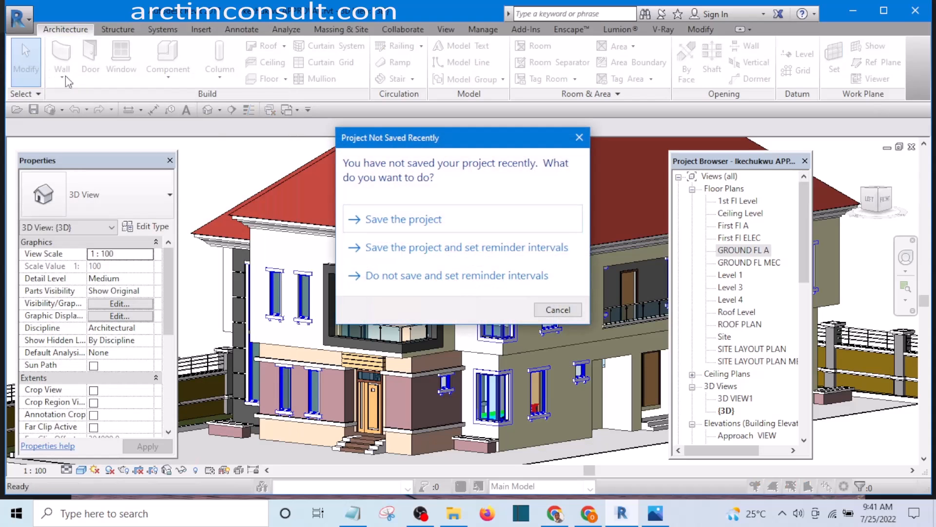
click(414, 220)
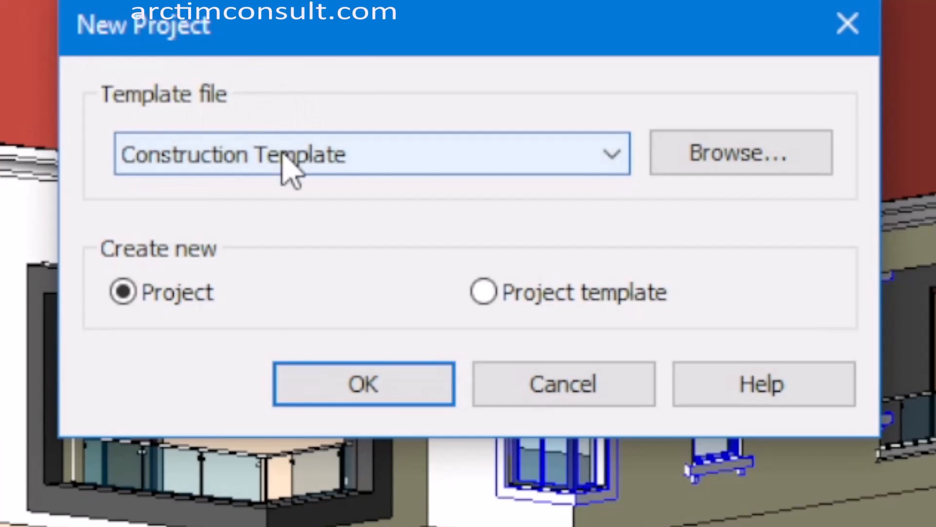
click(741, 153)
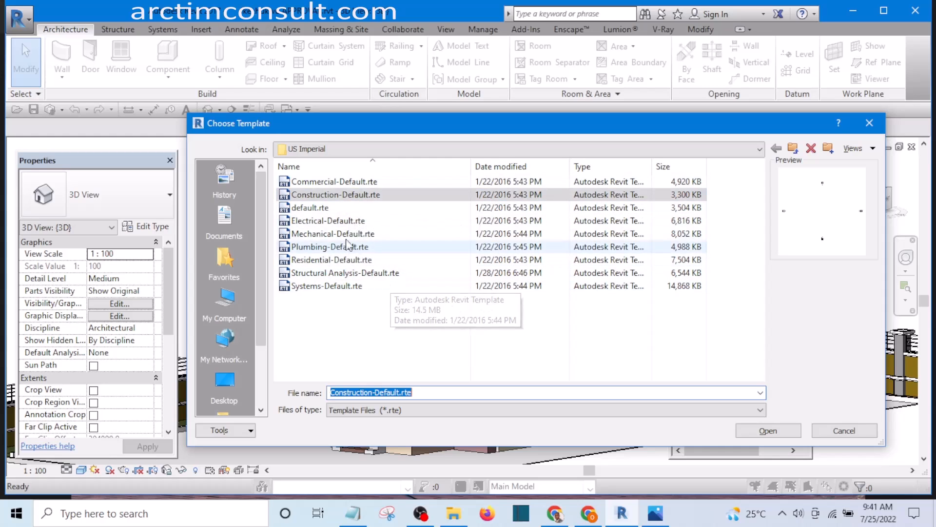
click(355, 328)
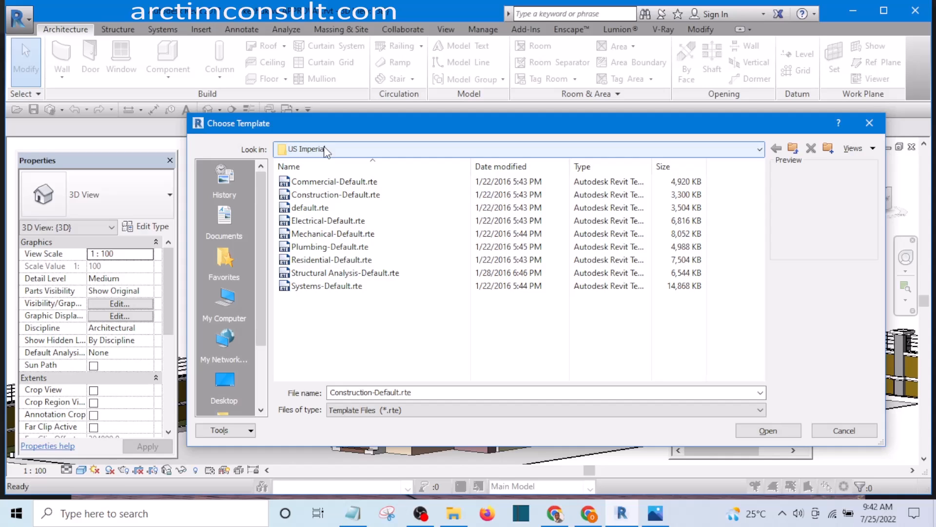
Go up from the US Imperial folder to the RVT 2017 Templates folder and open its US Metric folder
click(346, 148)
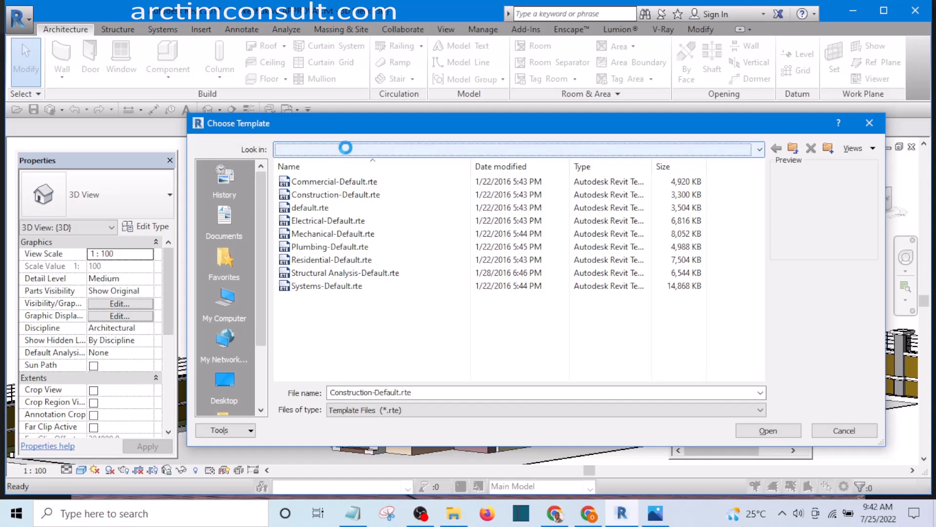
click(346, 147)
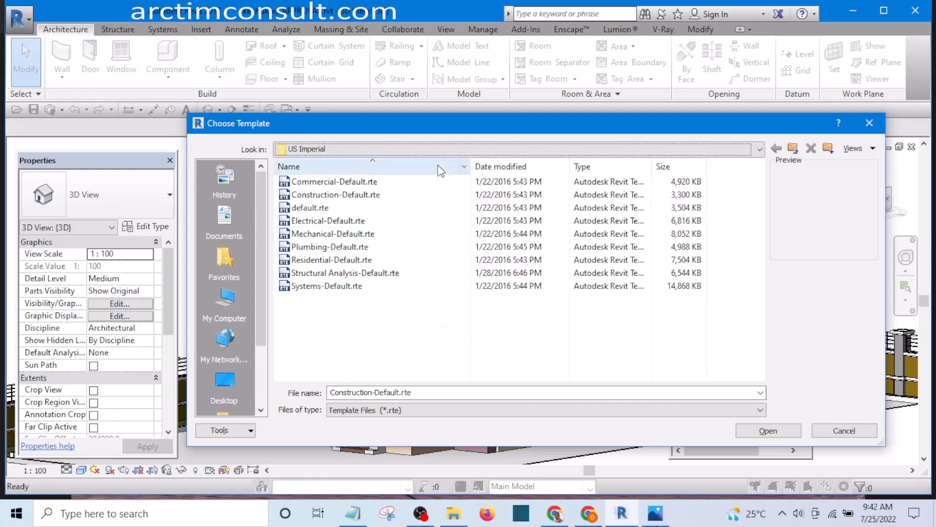
drag(519, 123, 488, 114)
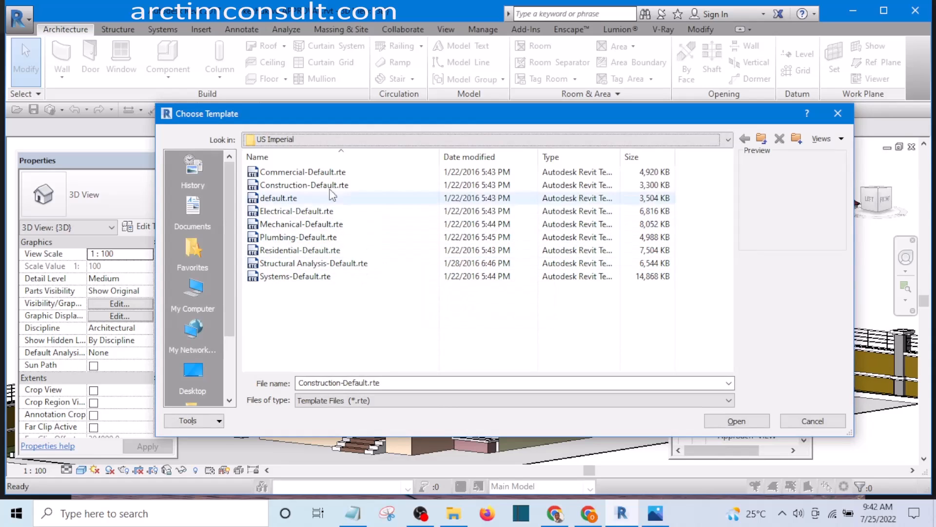
drag(345, 119, 360, 124)
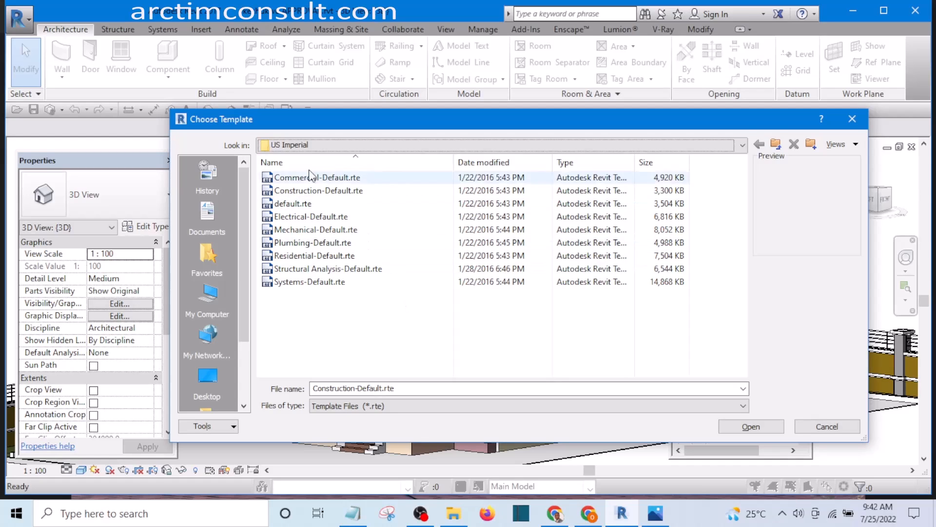
click(348, 145)
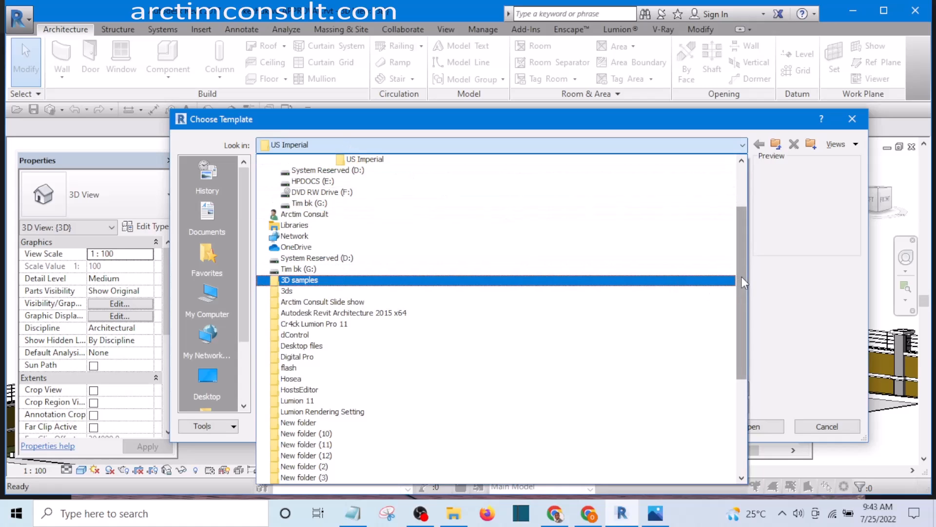
drag(743, 274, 744, 253)
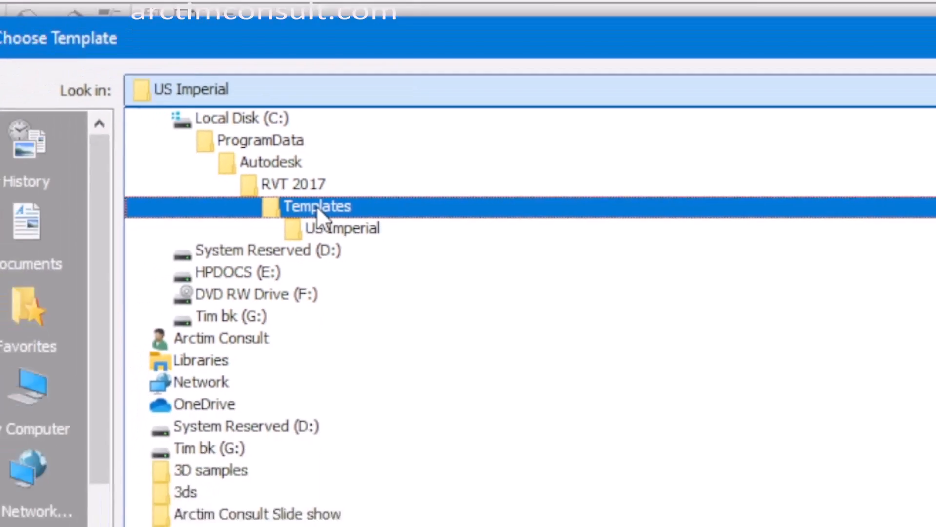
click(272, 213)
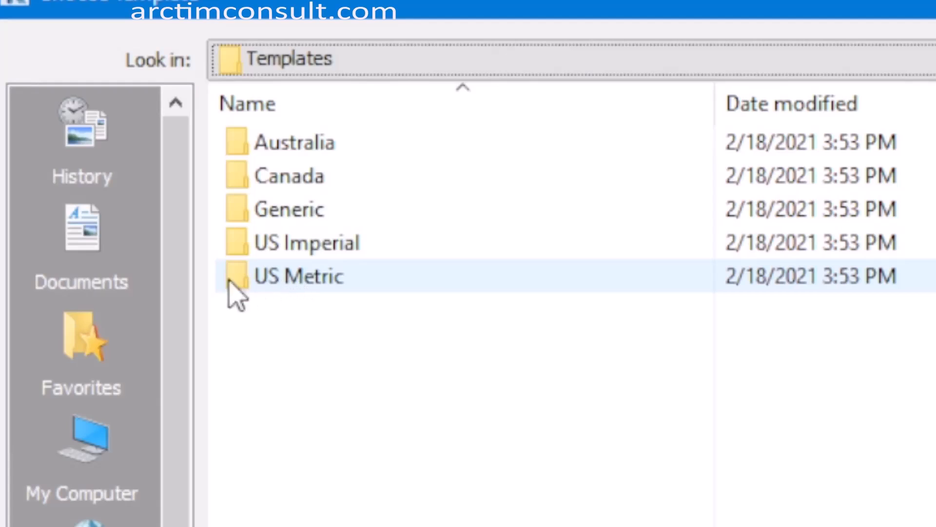
double_click(303, 287)
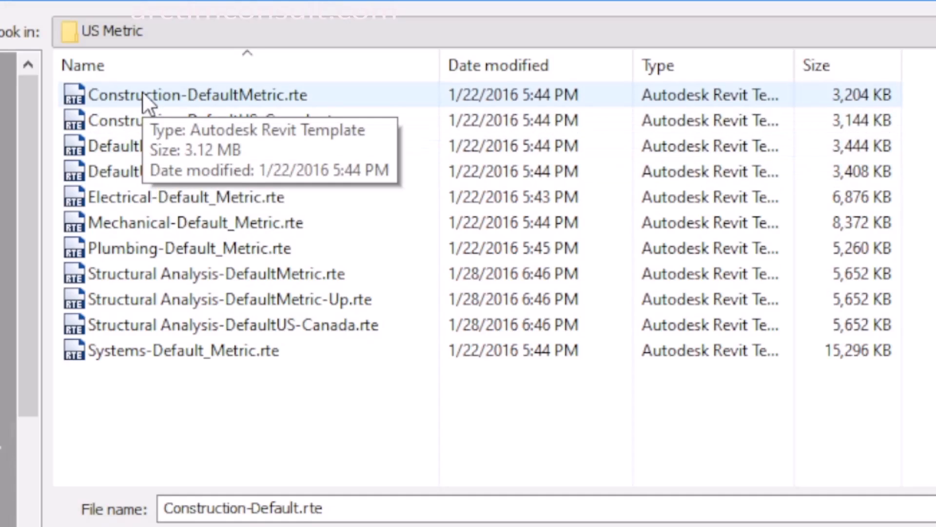
Create the new project from the Construction-DefaultMetric.rte template
click(142, 91)
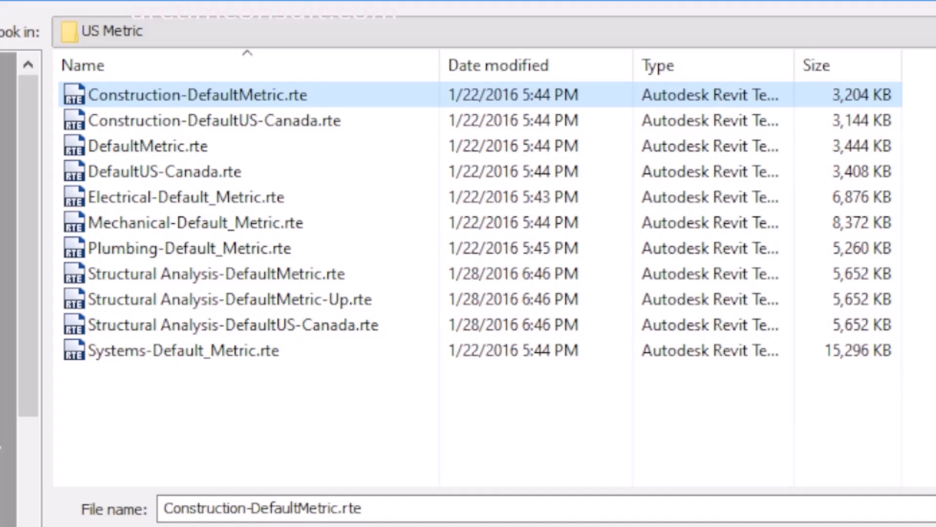
key(Return)
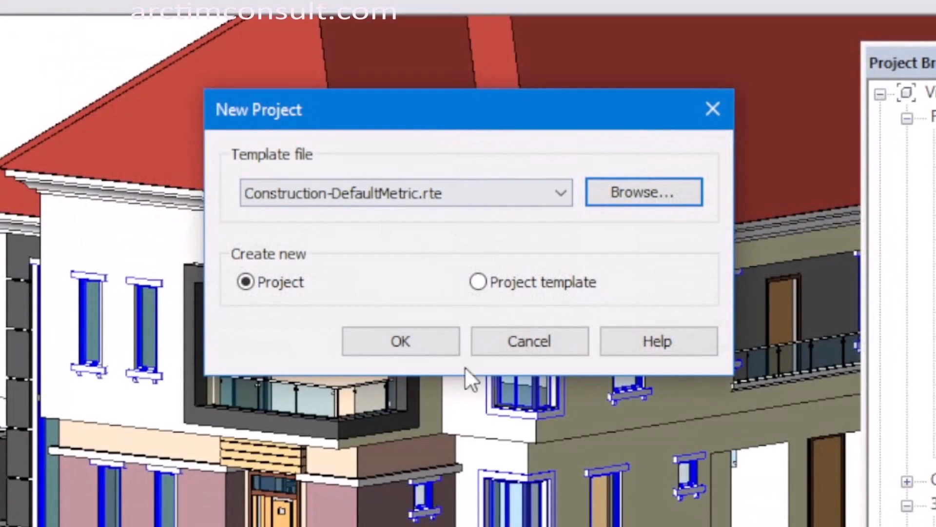
click(391, 341)
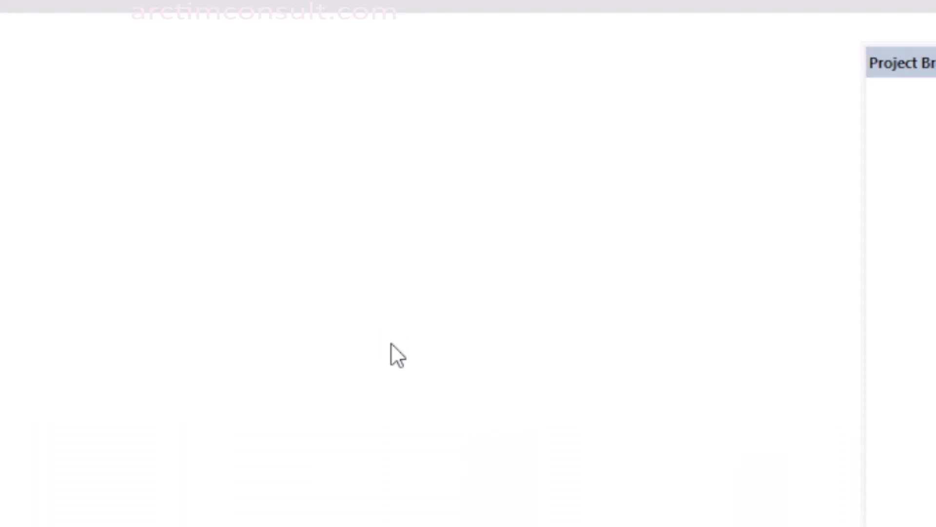
Examine the arrangement of the elevation markers around the empty Level 1 floor plan
scroll(446, 359, up, 1)
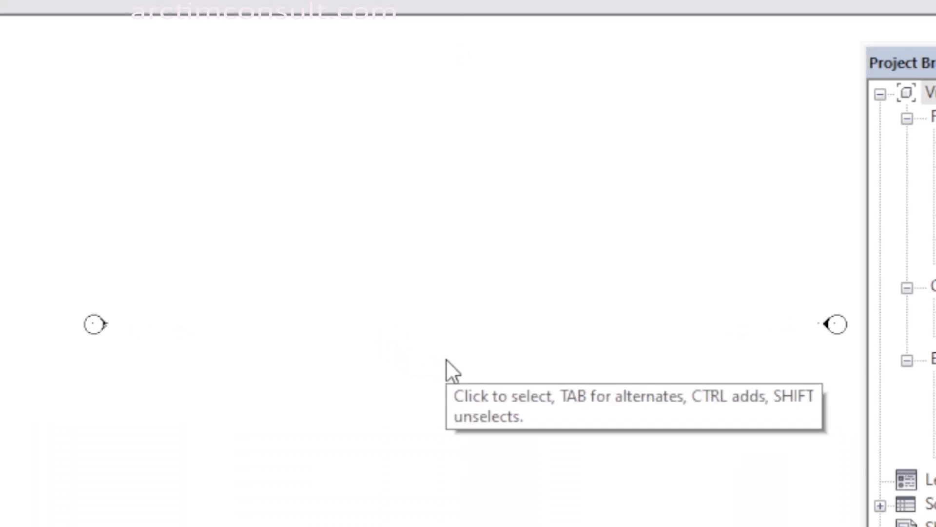
scroll(356, 343, down, 1)
scroll(474, 355, down, 2)
scroll(463, 354, up, 1)
scroll(458, 356, up, 1)
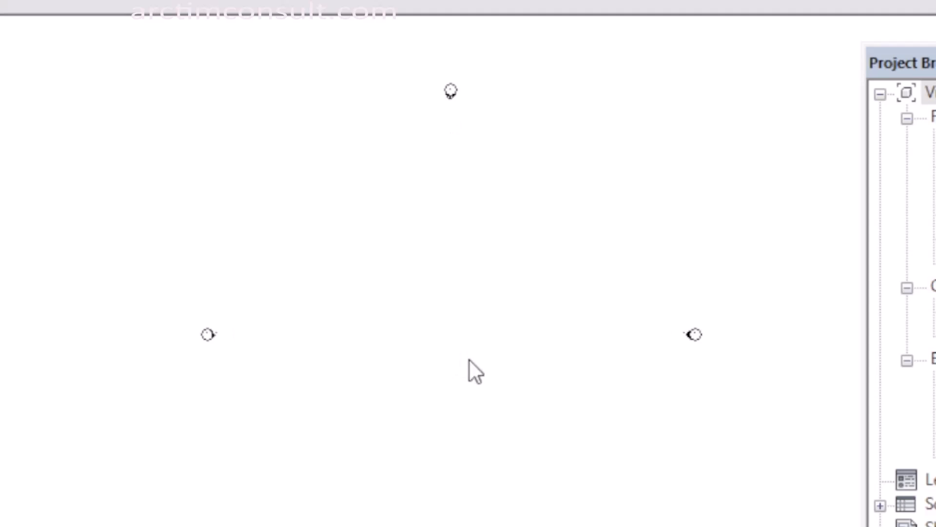
middle_drag(468, 359, 424, 369)
scroll(341, 358, up, 1)
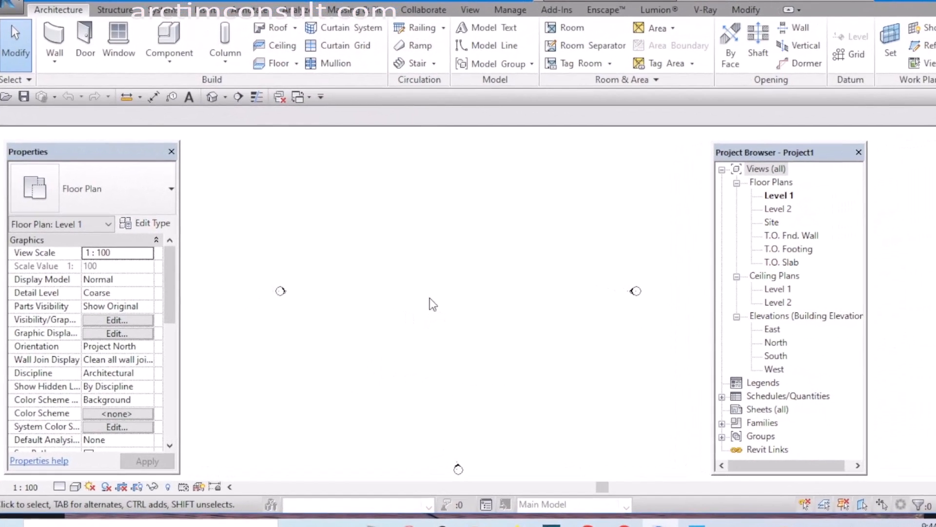
mouse_move(433, 304)
middle_down()
mouse_move(429, 331)
mouse_move(408, 331)
middle_up()
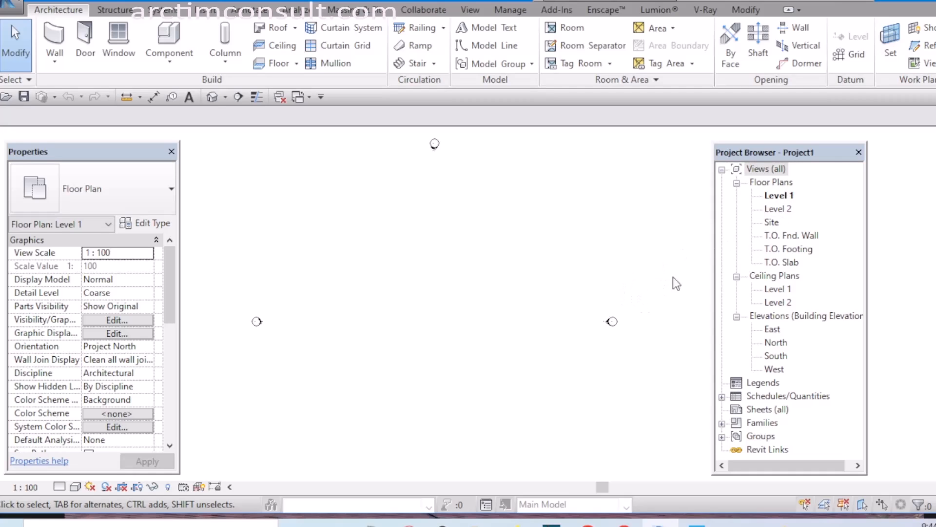
scroll(609, 229, down, 1)
middle_drag(616, 280, 606, 279)
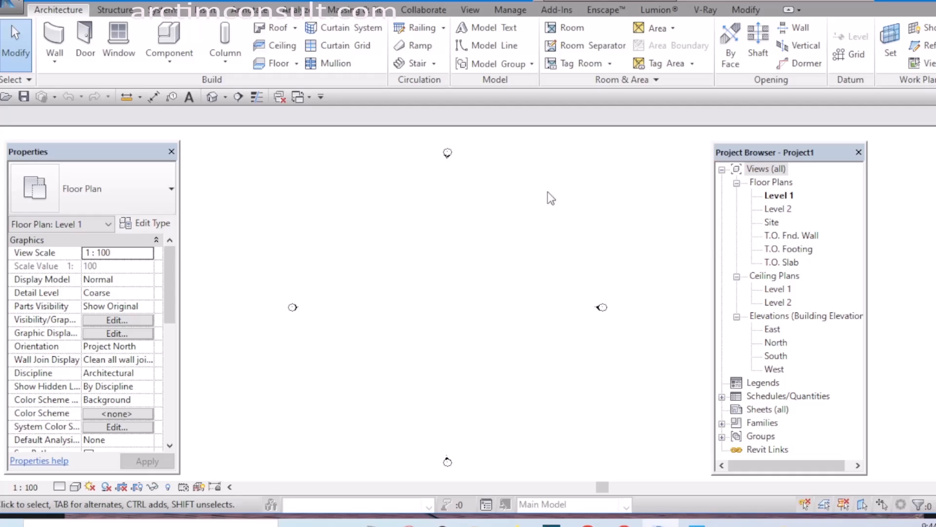
middle_drag(566, 238, 547, 233)
scroll(549, 240, down, 1)
scroll(607, 249, up, 1)
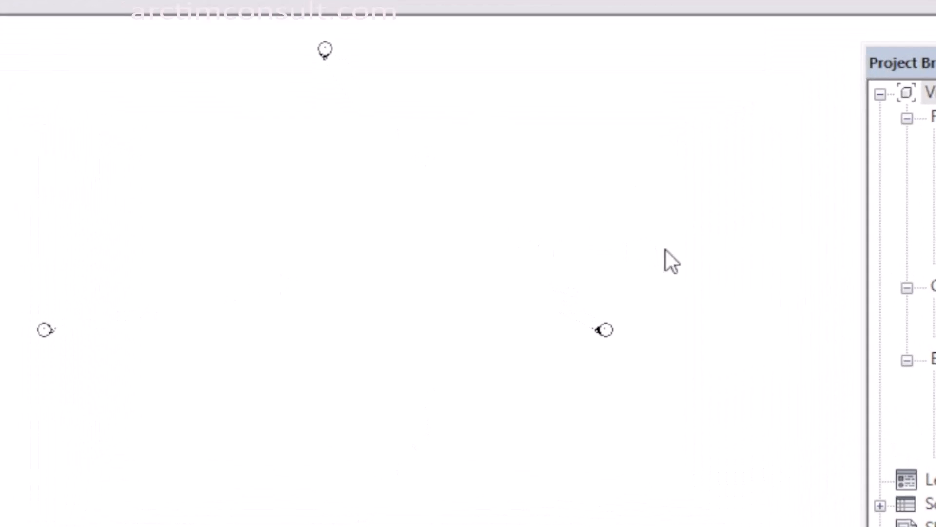
mouse_move(443, 280)
middle_down()
mouse_move(464, 266)
mouse_move(470, 292)
mouse_move(450, 285)
middle_up()
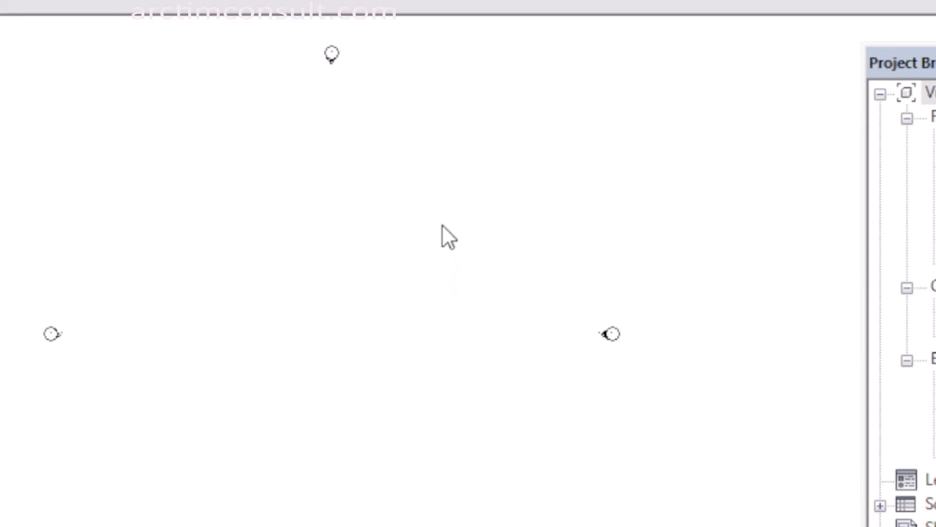
mouse_move(582, 261)
middle_down()
mouse_move(581, 273)
mouse_move(631, 299)
mouse_move(607, 278)
middle_up()
scroll(605, 276, down, 1)
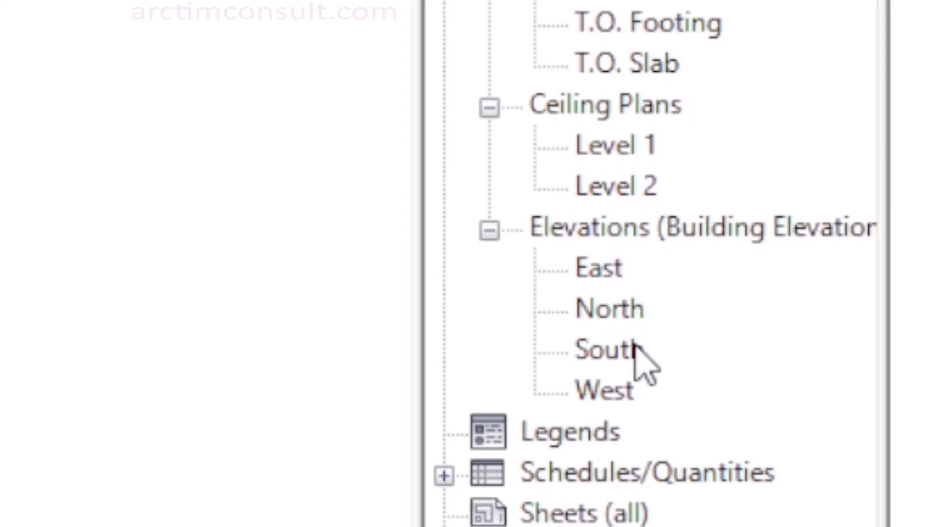
Open the South elevation and examine the names and heights of the template's level lines
double_click(607, 348)
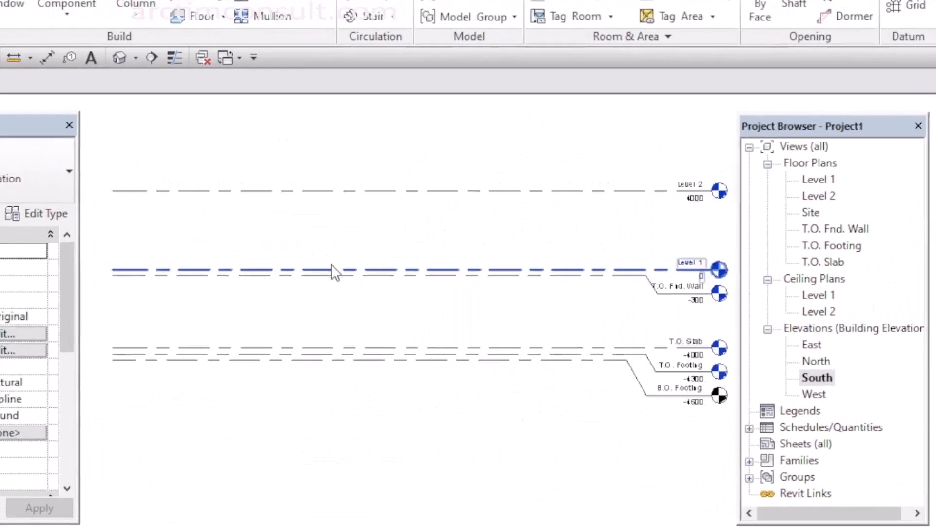
scroll(332, 264, down, 2)
scroll(541, 305, up, 6)
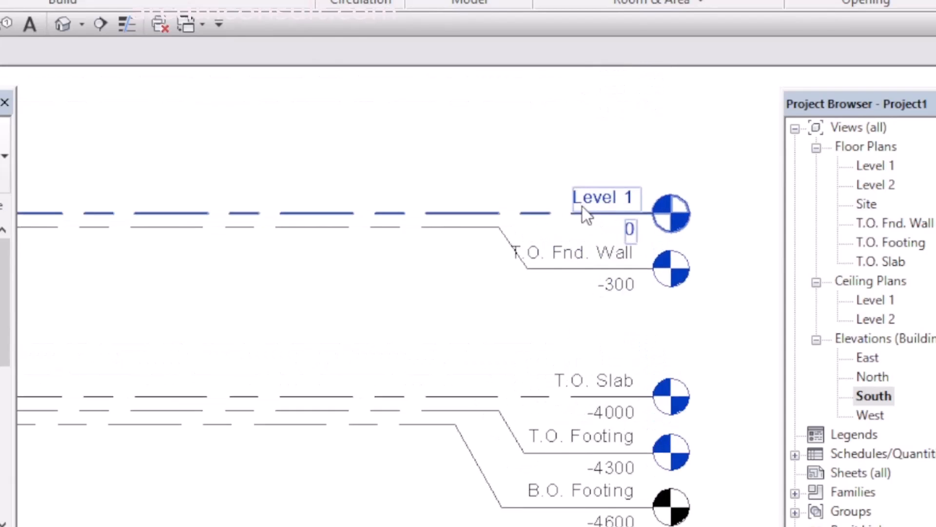
scroll(585, 300, down, 4)
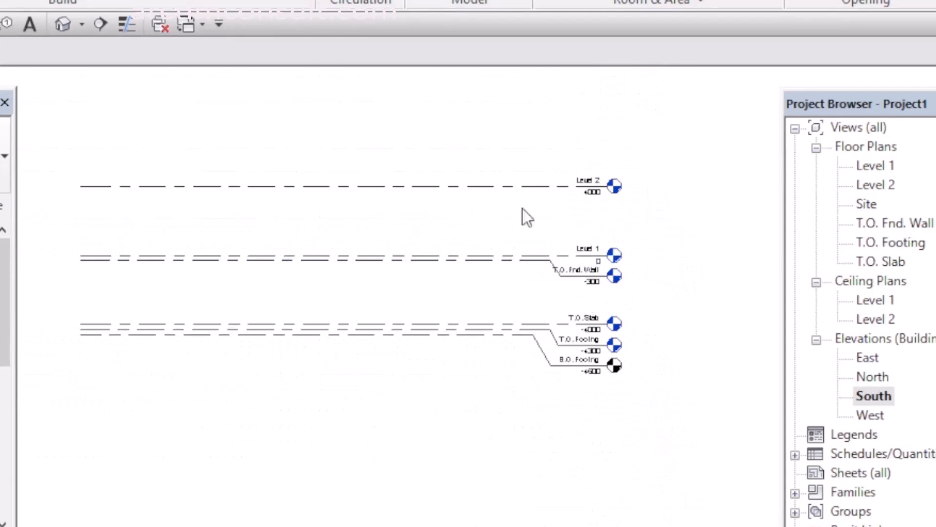
scroll(429, 276, up, 3)
scroll(593, 308, up, 1)
middle_drag(507, 297, 415, 324)
scroll(613, 359, up, 3)
scroll(615, 358, down, 4)
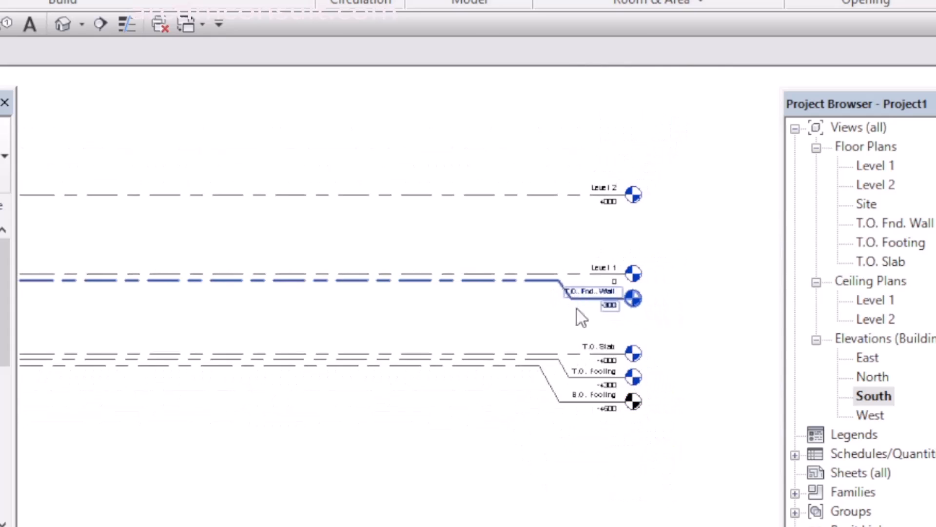
scroll(577, 309, up, 2)
scroll(588, 352, up, 2)
scroll(605, 303, down, 3)
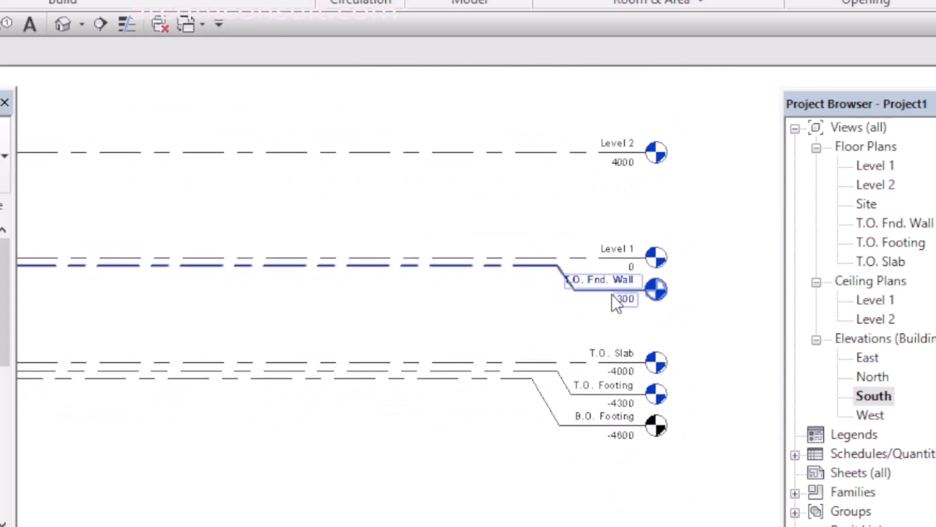
Examine the heights of the foundation wall, slab and footing levels relative to Level 1 in the South elevation
scroll(600, 273, up, 3)
middle_drag(600, 292, 633, 336)
scroll(617, 273, down, 2)
scroll(676, 344, up, 4)
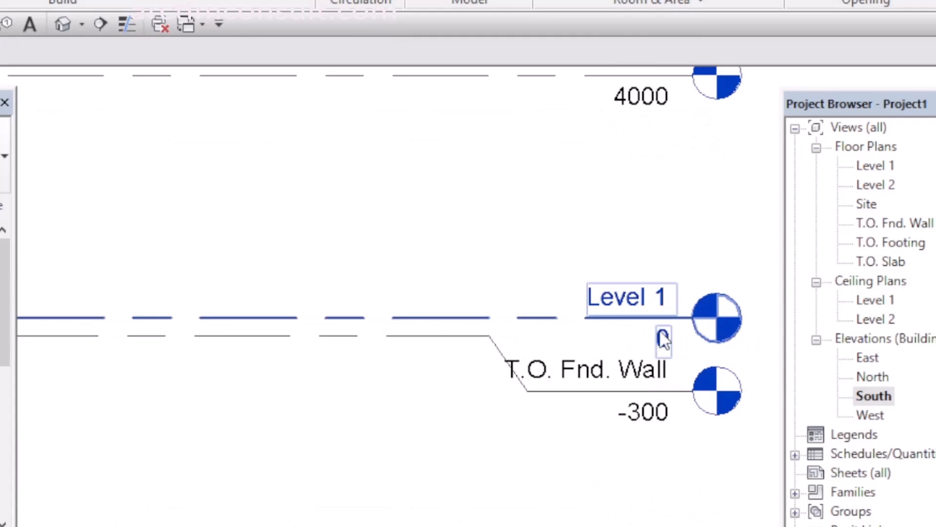
scroll(663, 338, down, 2)
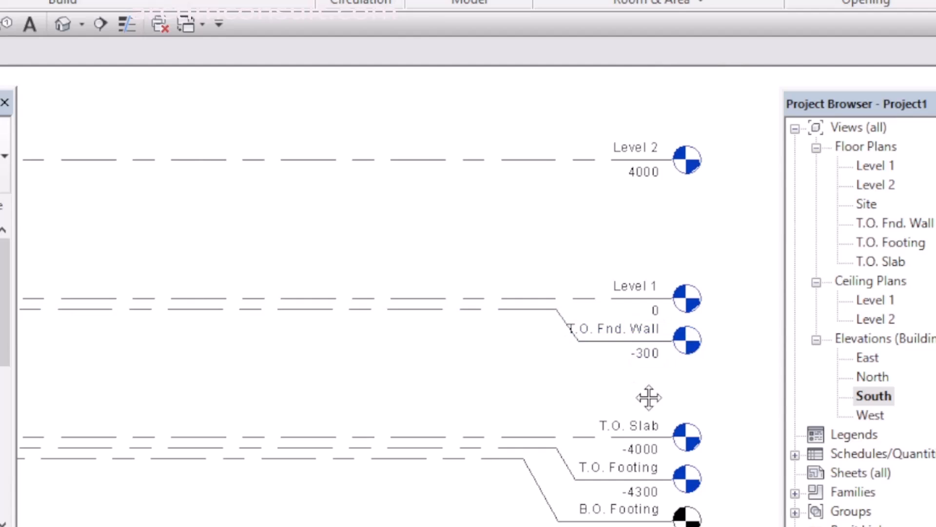
middle_drag(650, 396, 651, 311)
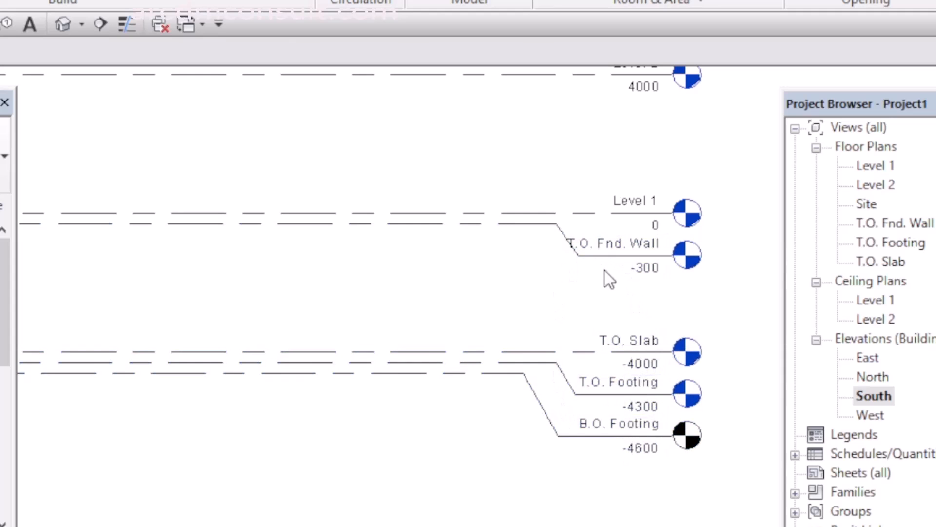
scroll(563, 306, down, 2)
scroll(550, 383, up, 2)
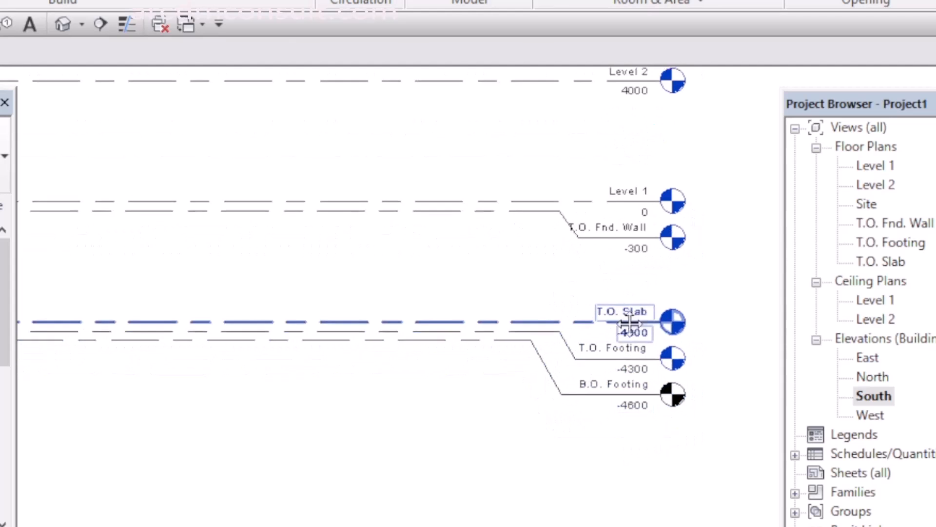
middle_drag(631, 322, 585, 357)
scroll(637, 438, up, 2)
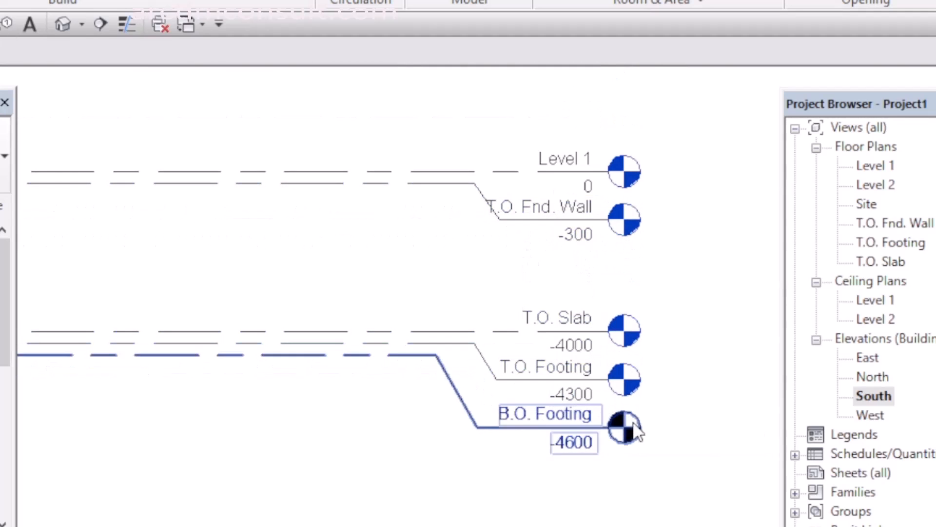
middle_drag(543, 239, 553, 281)
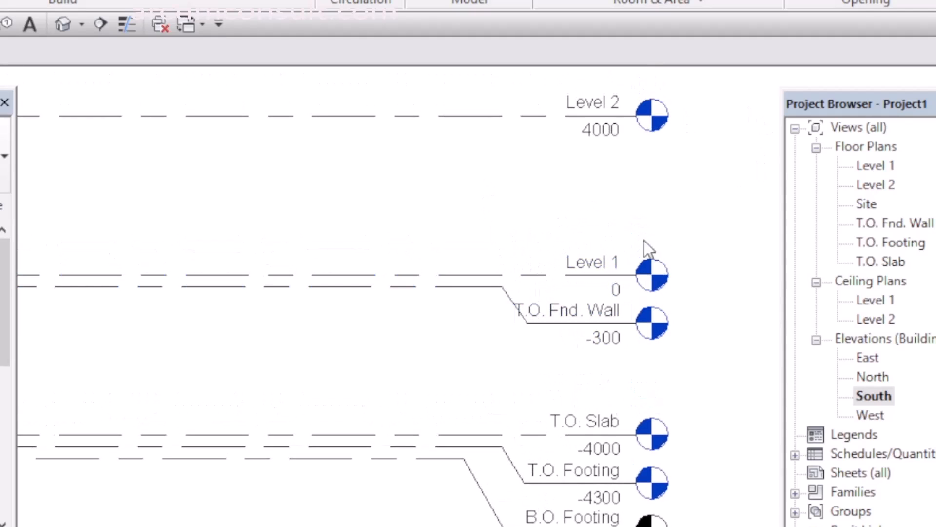
scroll(580, 236, down, 4)
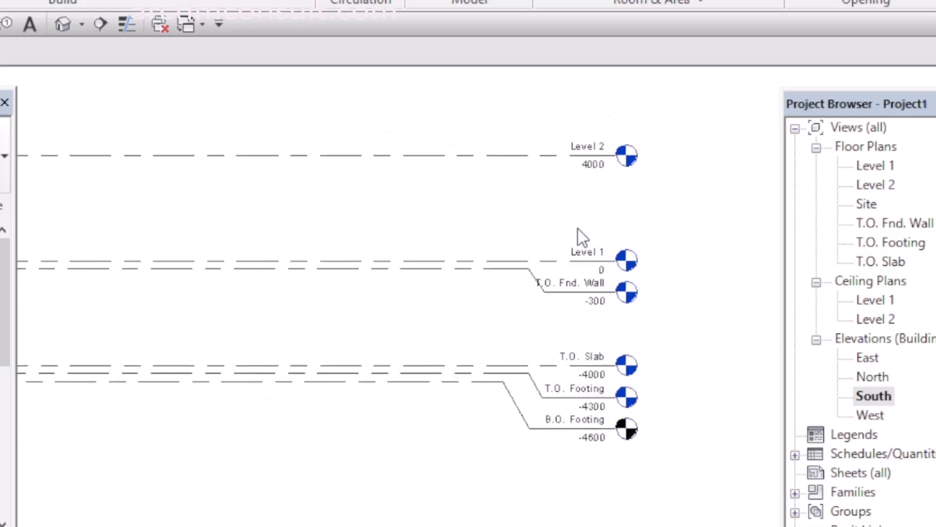
Delete the T.O. Fnd. Wall, T.O. Slab, T.O. Footing and B.O. Footing levels together with their associated plan views
scroll(626, 390, up, 3)
scroll(627, 443, down, 1)
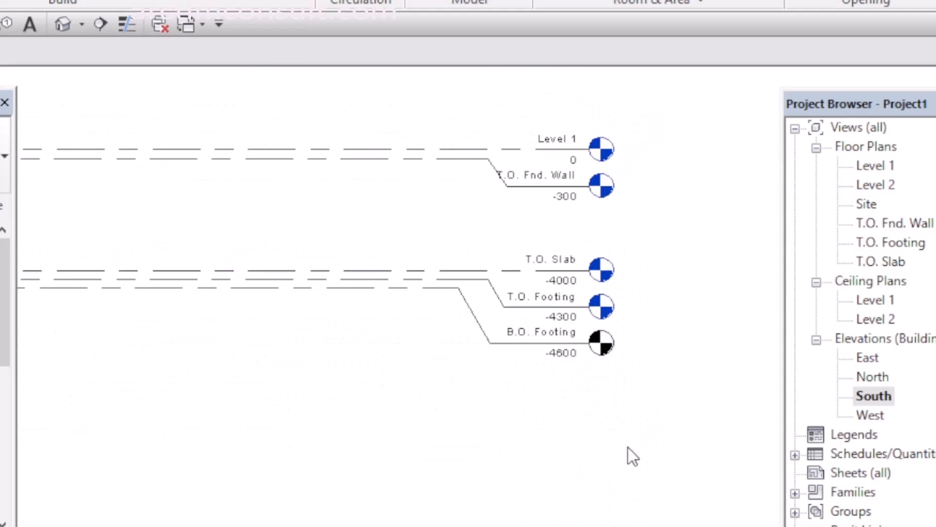
drag(628, 447, 527, 179)
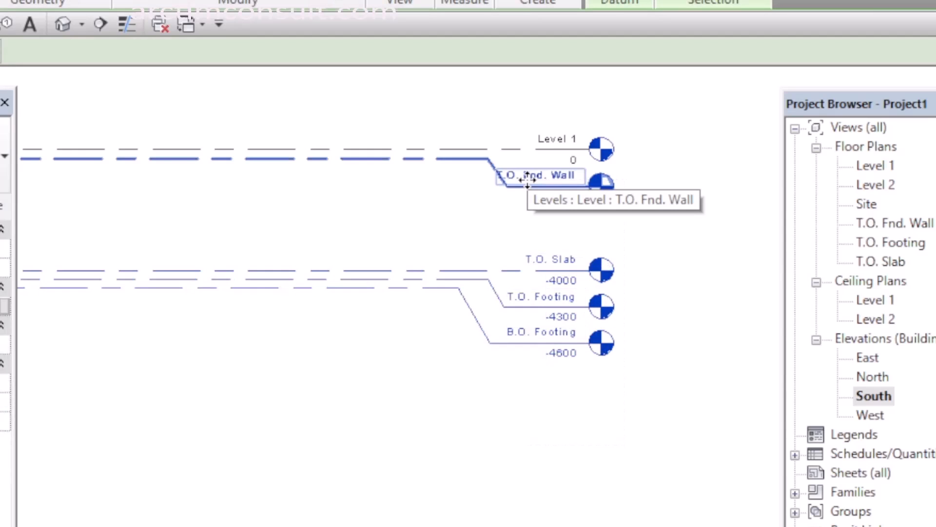
key(Delete)
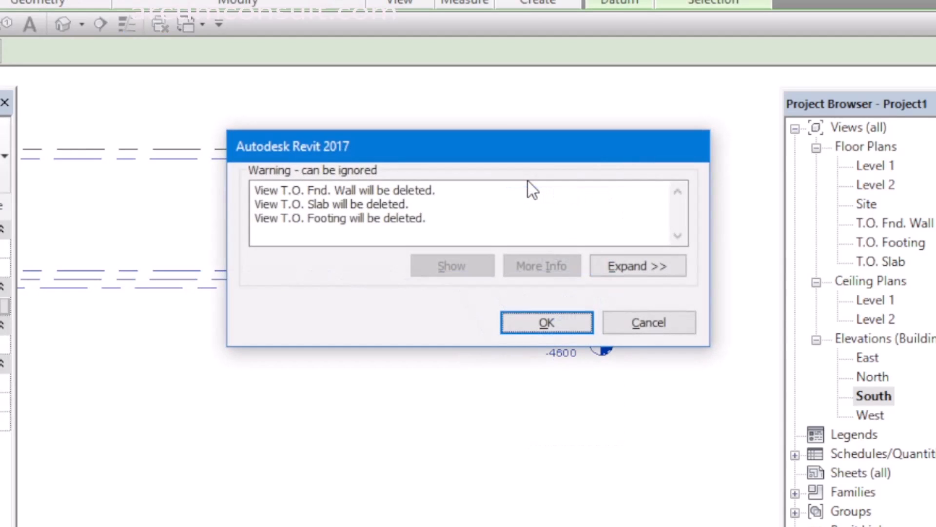
click(566, 323)
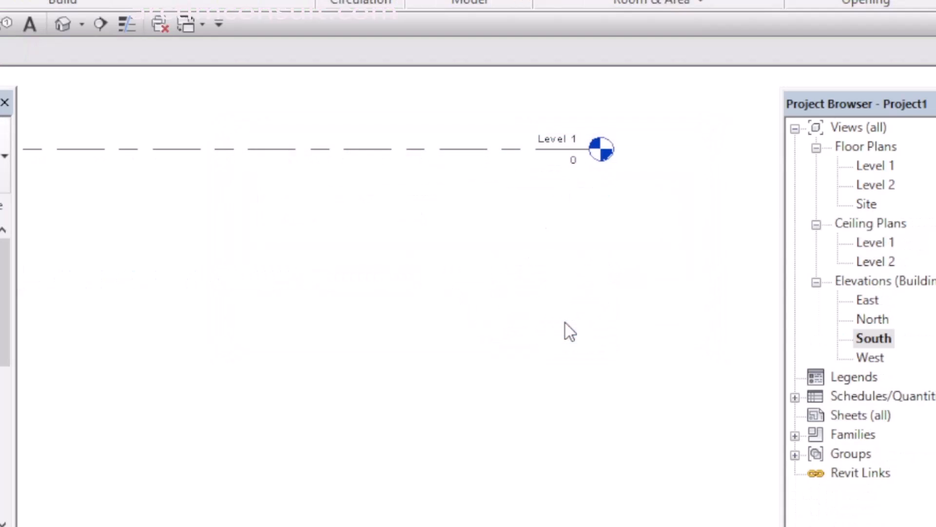
Examine the remaining Level 1 and Level 2 lines in the South elevation
scroll(580, 129, up, 4)
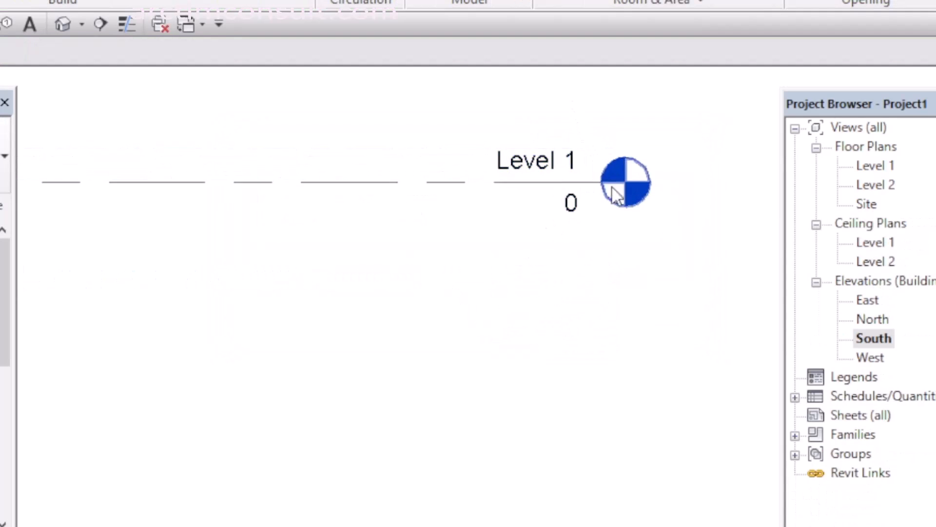
scroll(653, 293, down, 5)
click(619, 249)
scroll(649, 293, up, 4)
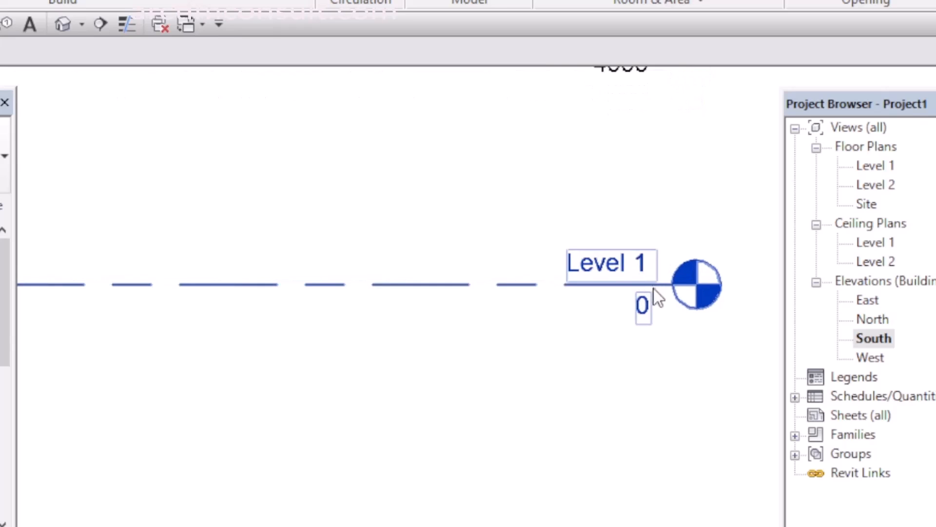
scroll(639, 299, down, 1)
scroll(637, 292, up, 1)
scroll(666, 315, down, 1)
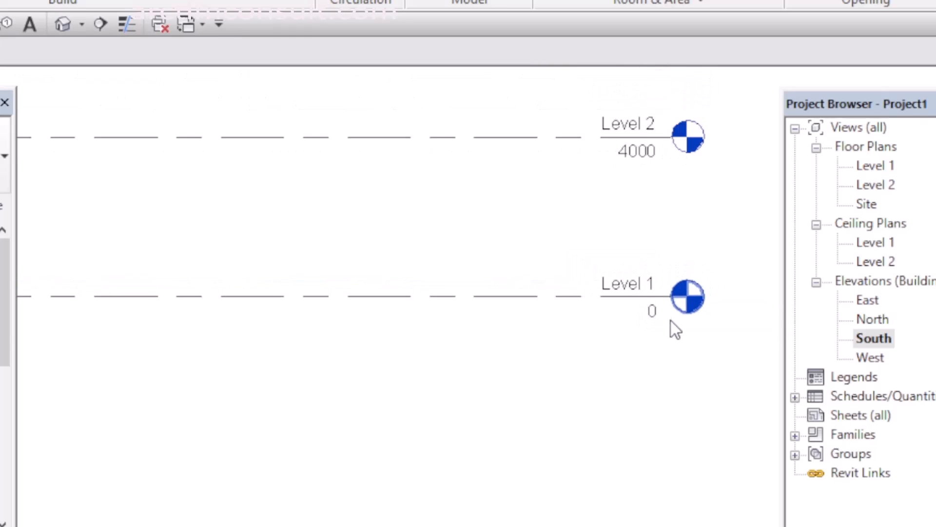
scroll(548, 322, down, 2)
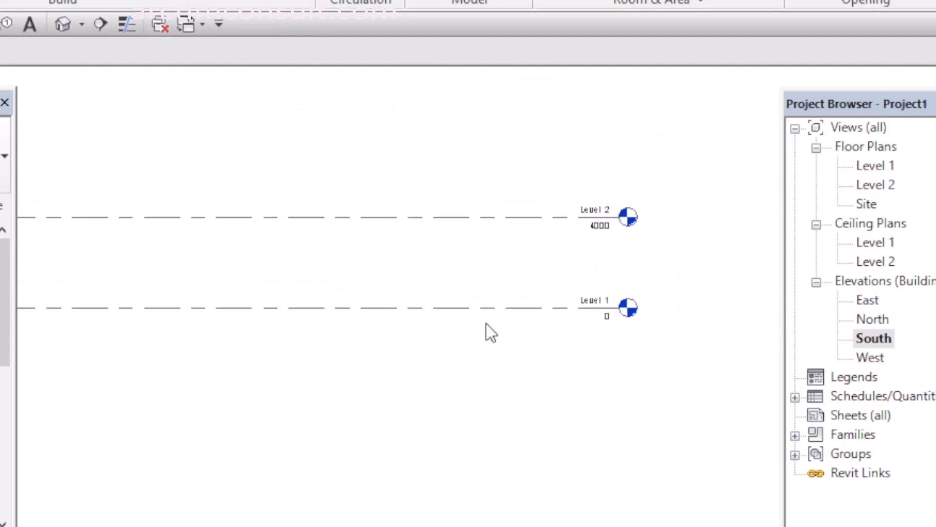
middle_drag(485, 323, 567, 368)
click(542, 355)
scroll(622, 348, up, 3)
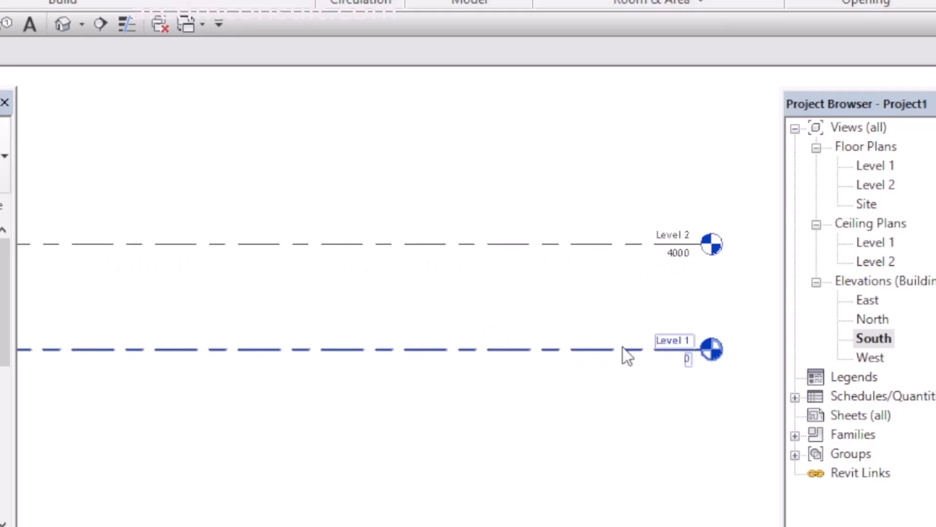
Inspect the name and elevation value of Level 1 up close, and those of Level 2 above it
scroll(678, 347, up, 1)
middle_drag(683, 370, 540, 396)
scroll(610, 375, up, 3)
scroll(713, 361, up, 1)
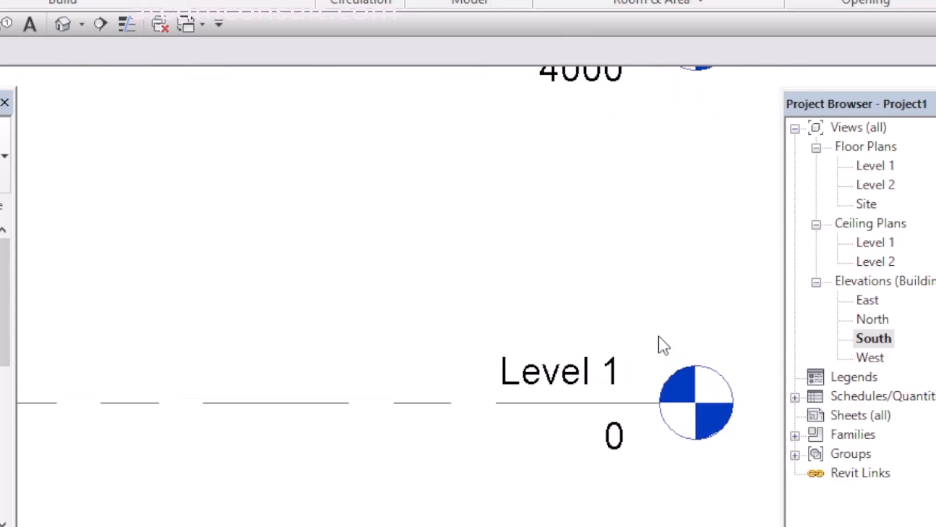
click(518, 363)
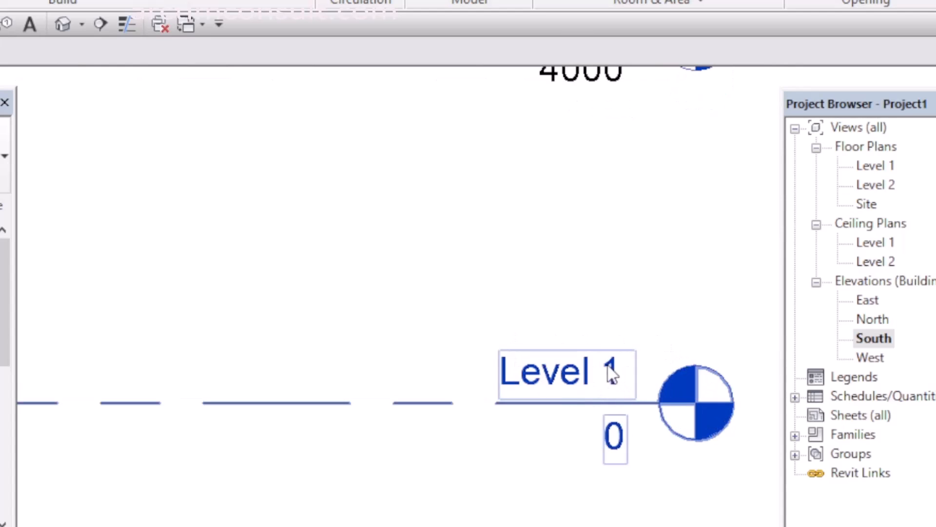
scroll(622, 420, up, 1)
scroll(657, 281, down, 2)
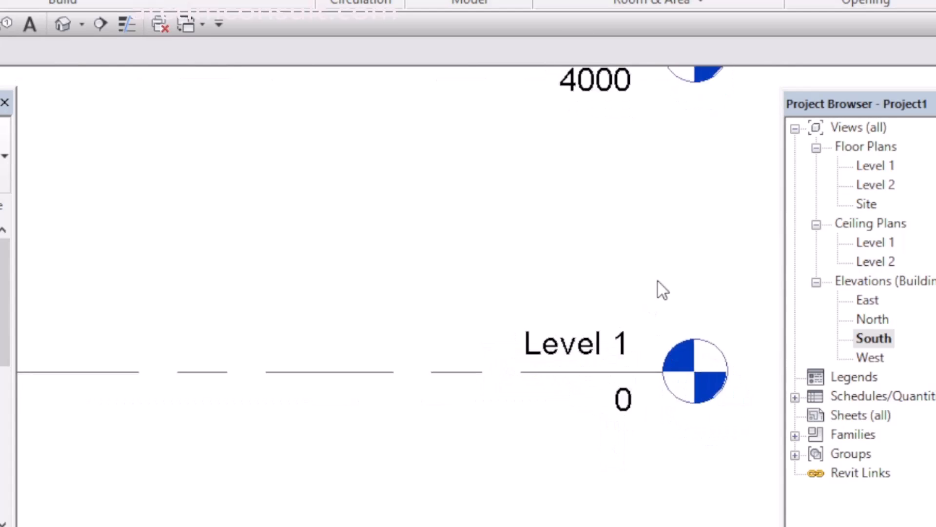
scroll(657, 280, down, 1)
click(634, 361)
scroll(633, 360, up, 4)
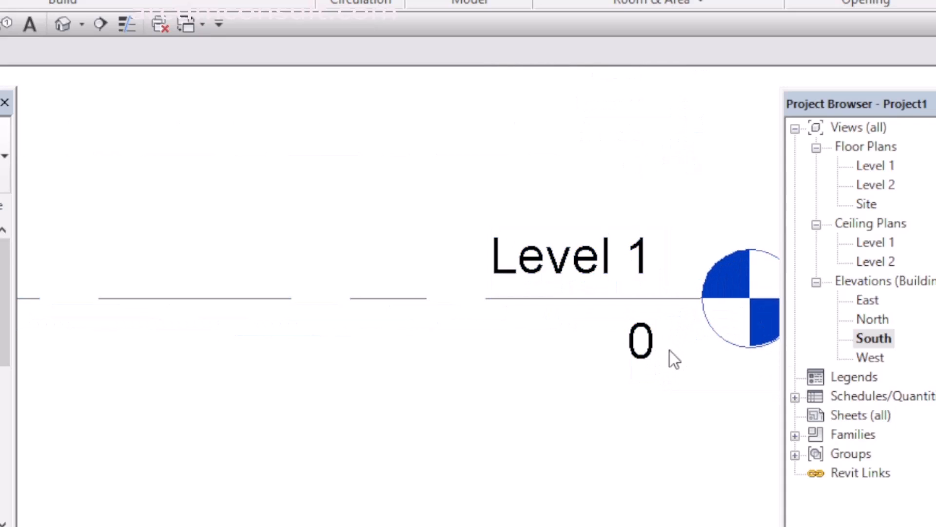
scroll(653, 349, down, 3)
middle_drag(687, 251, 622, 388)
scroll(578, 233, up, 4)
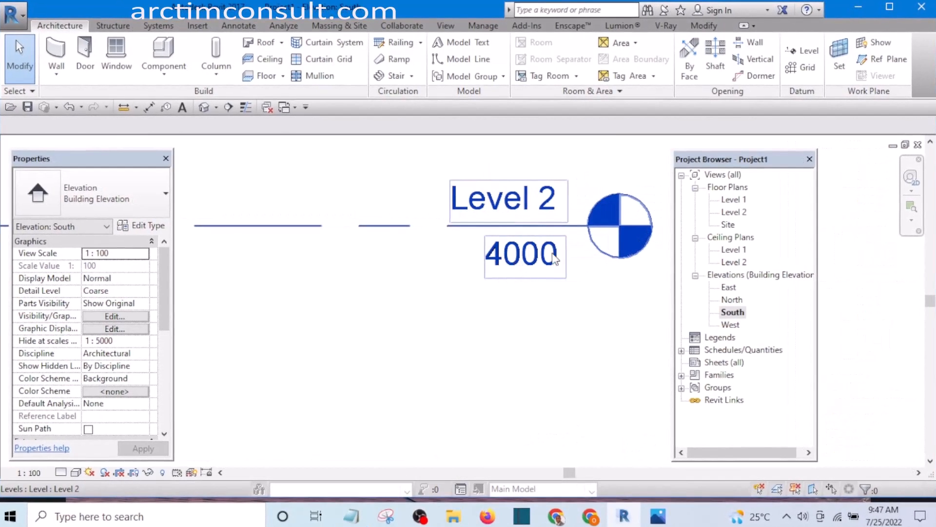
scroll(559, 263, down, 2)
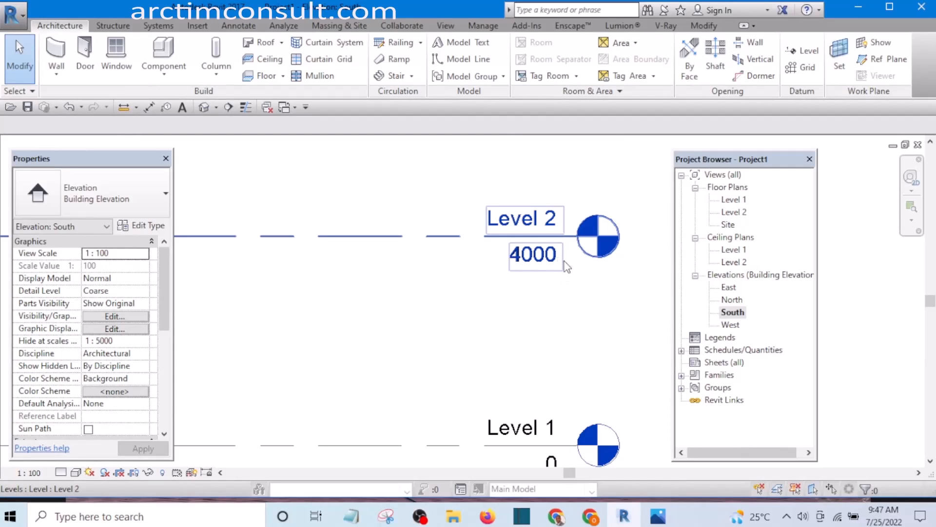
scroll(560, 262, down, 5)
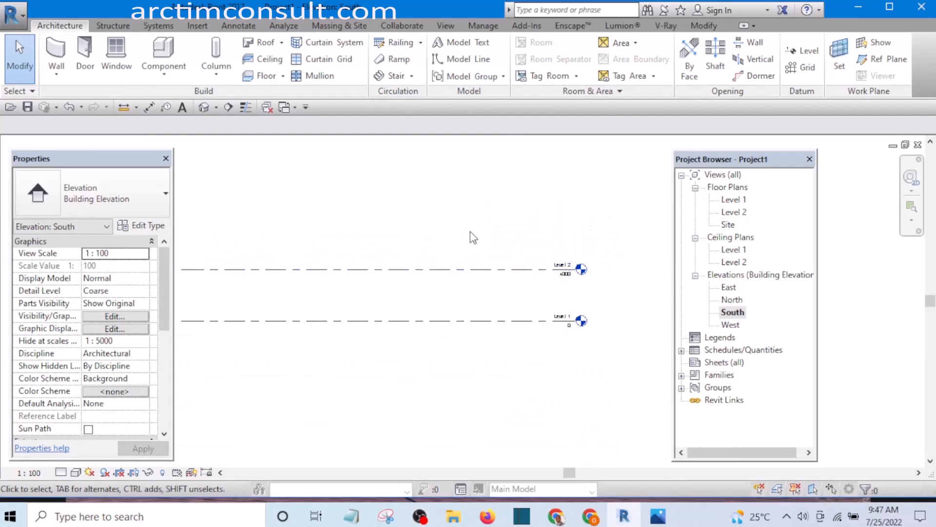
middle_drag(483, 243, 524, 243)
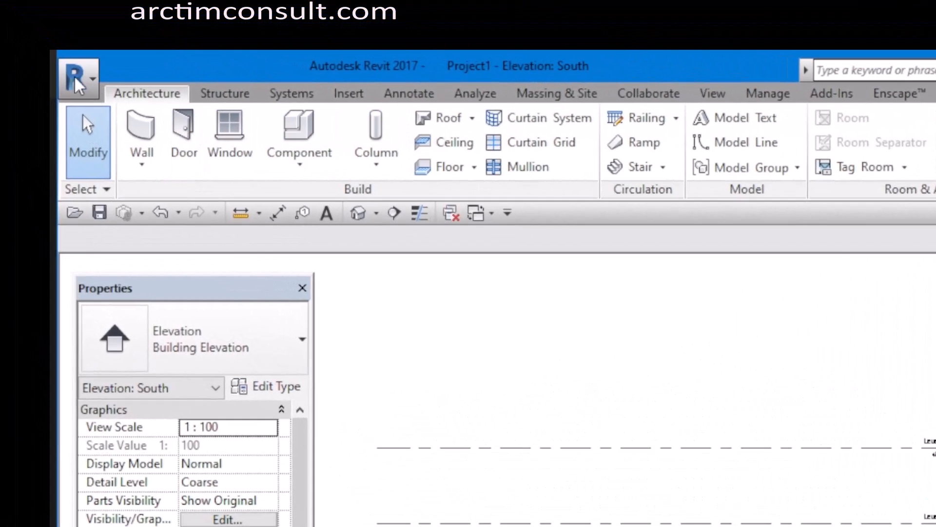
Begin saving the model as a project file named Revit Tutorial Day 1 in the Revit Tutoorial folder under Documents
click(87, 76)
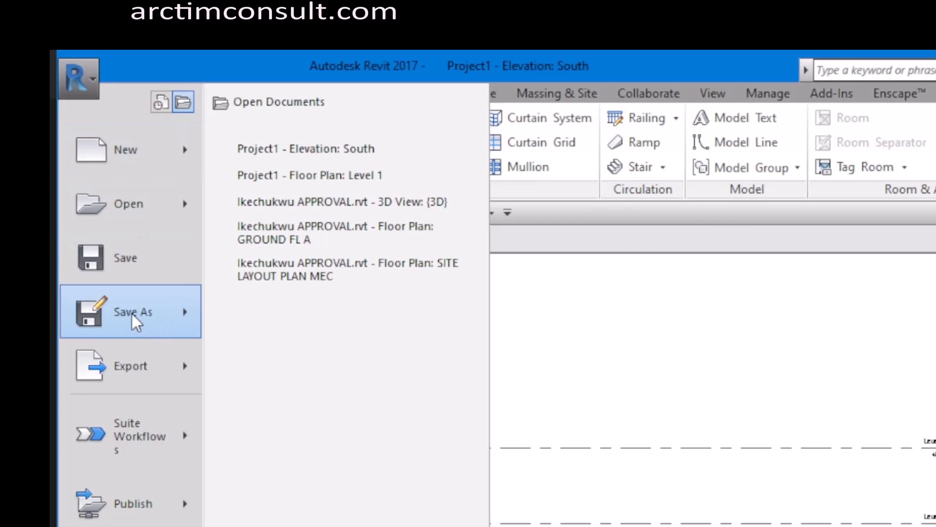
mouse_move(131, 314)
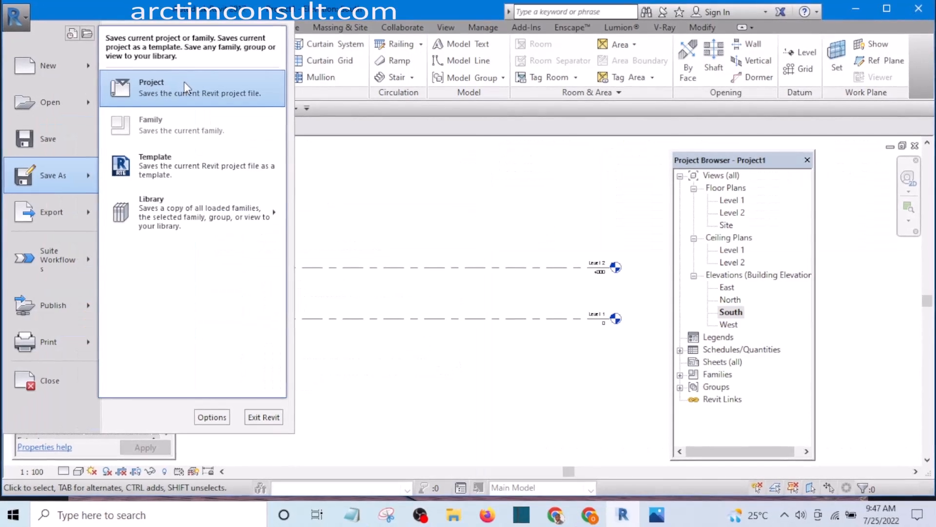
click(184, 82)
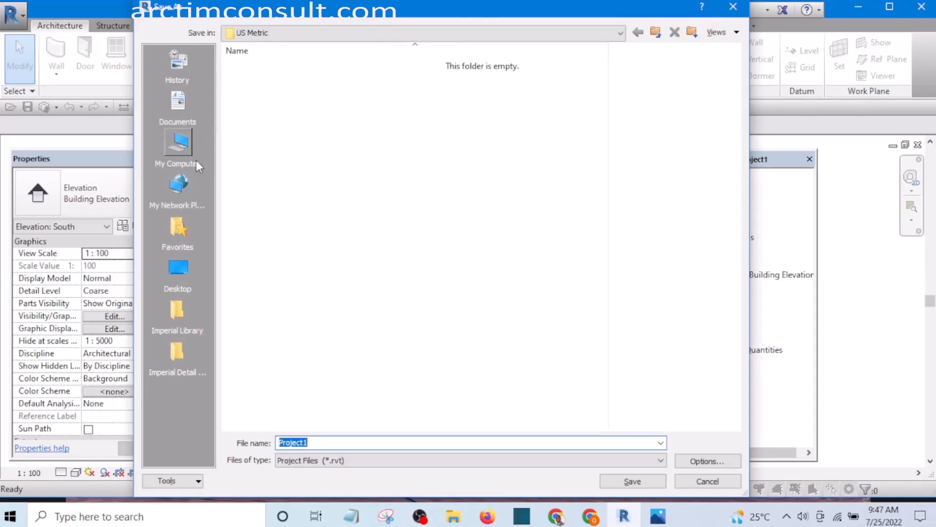
click(182, 107)
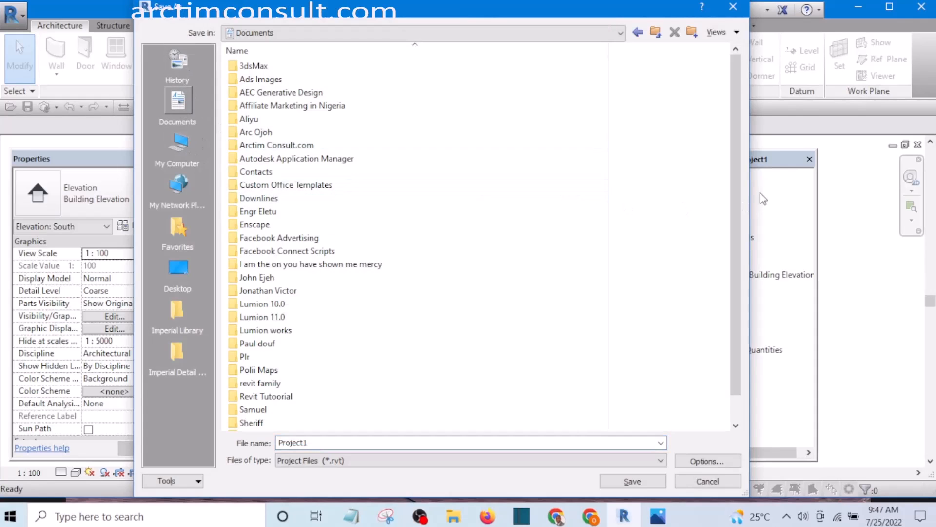
drag(737, 164, 736, 268)
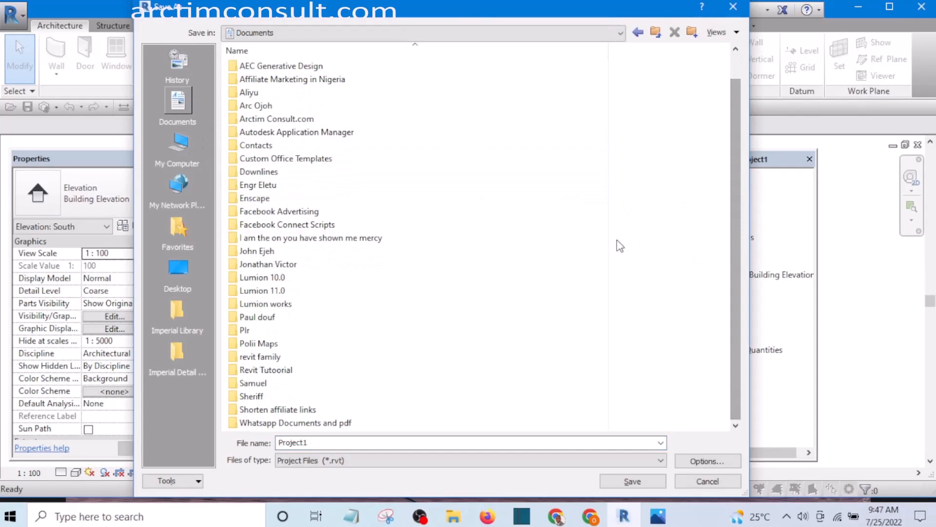
double_click(265, 370)
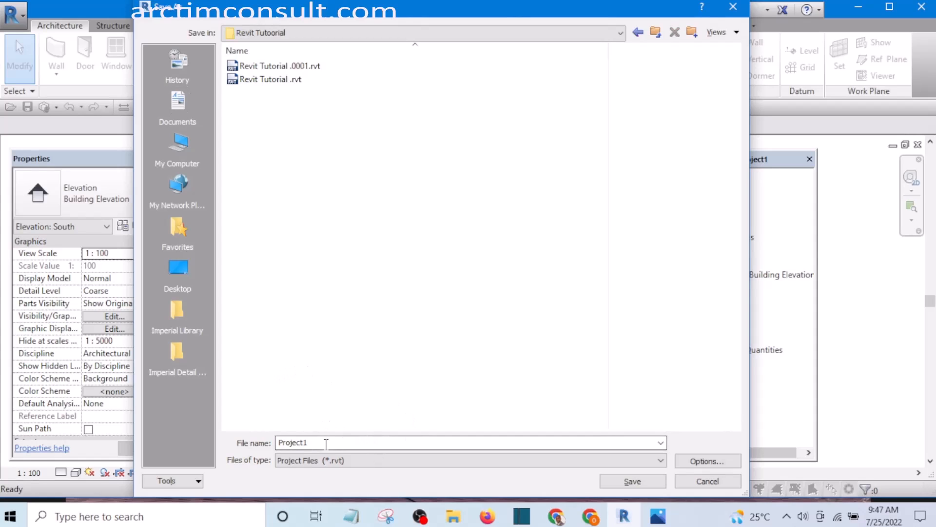
double_click(317, 443)
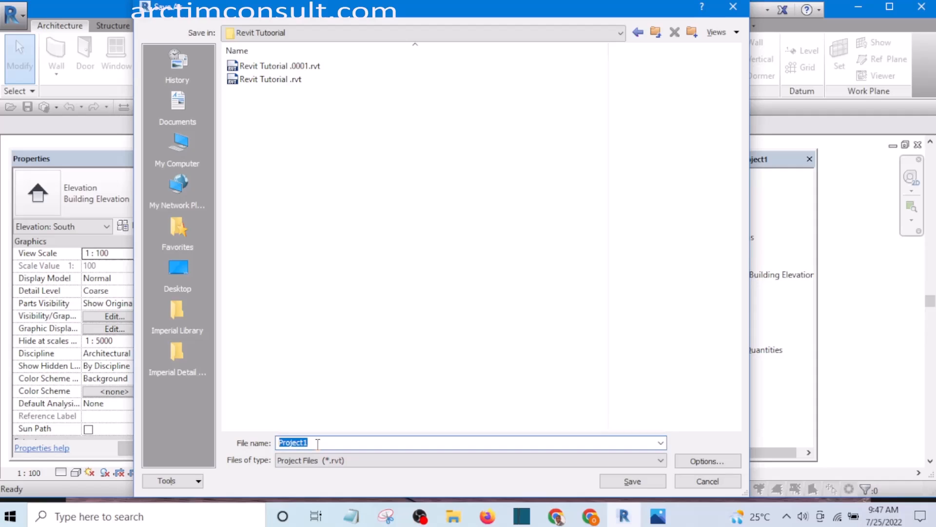
text(Revit Tutorial Day 1)
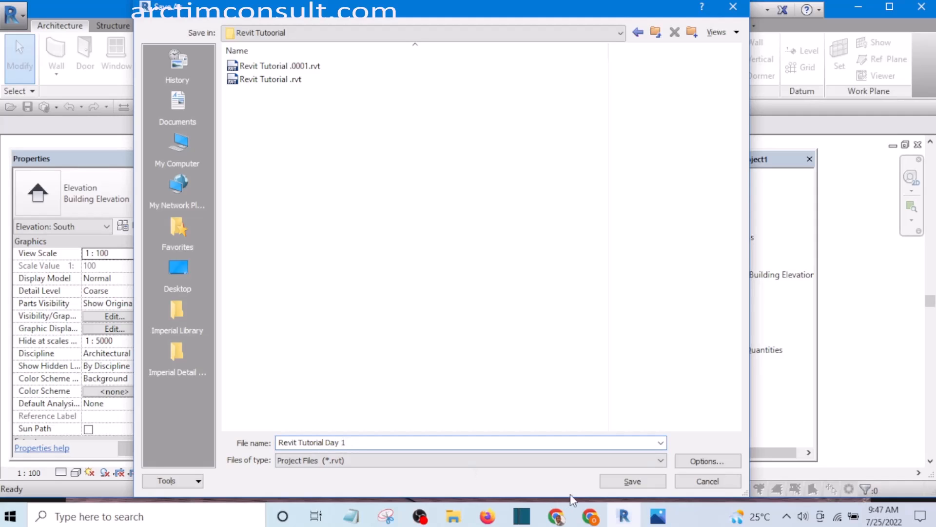
Set the maximum backups to 1 in the file save options and save the project
click(707, 462)
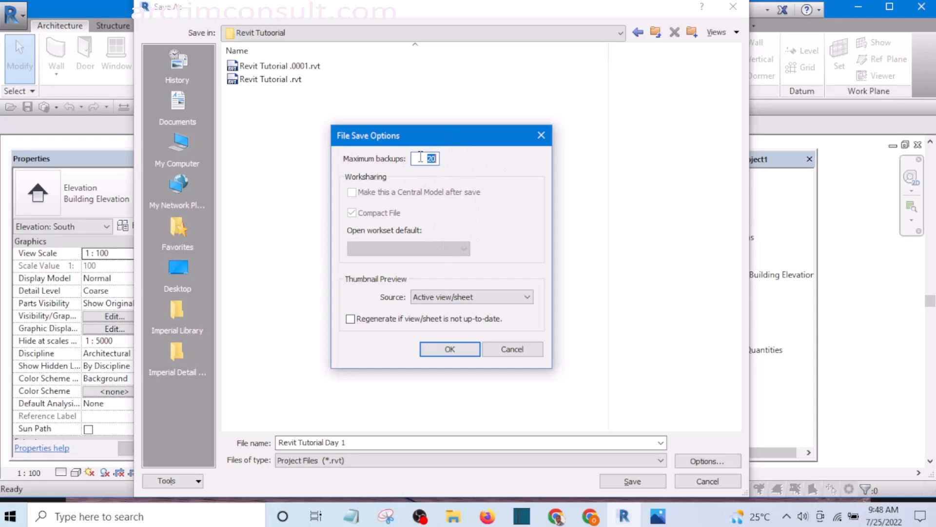
double_click(422, 158)
text(1)
click(449, 351)
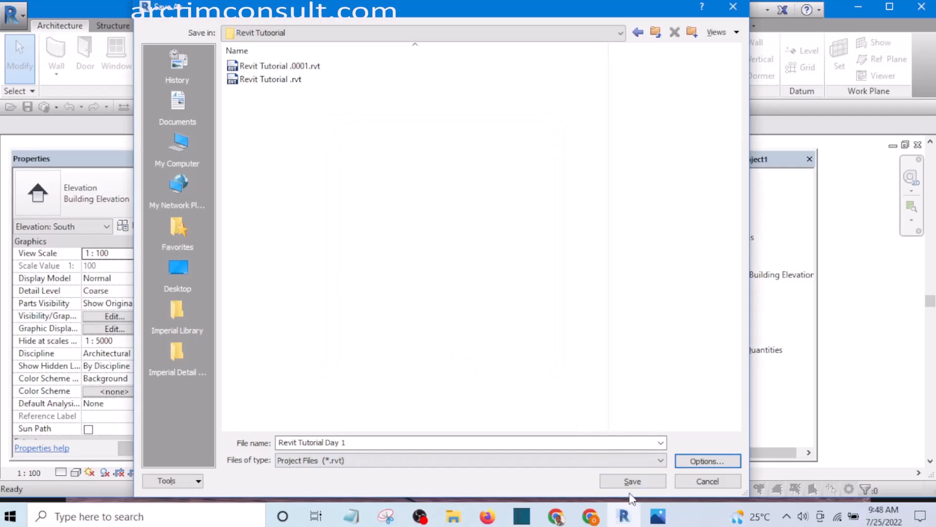
click(633, 483)
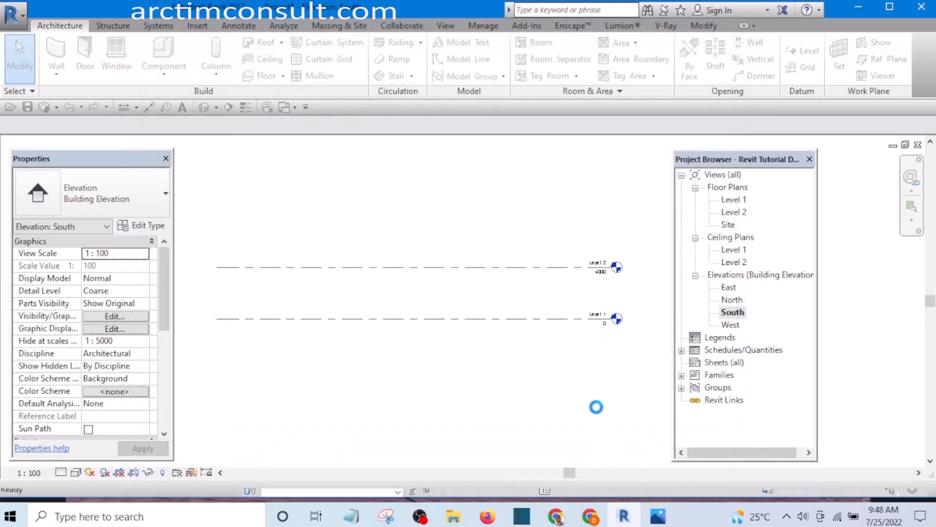
Set the elevation of Level 2 to 450 mm in the South elevation
middle_drag(600, 396, 495, 372)
scroll(556, 368, up, 3)
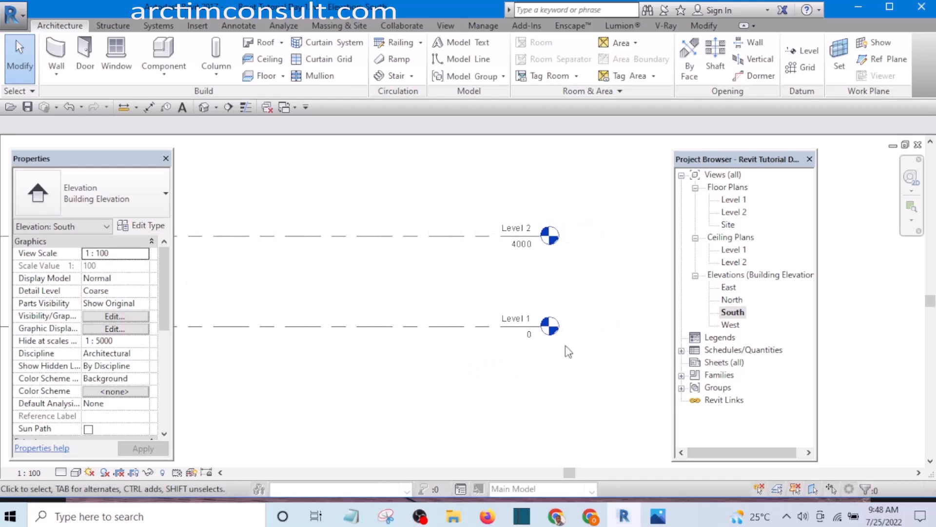
scroll(600, 329, down, 2)
scroll(573, 327, up, 5)
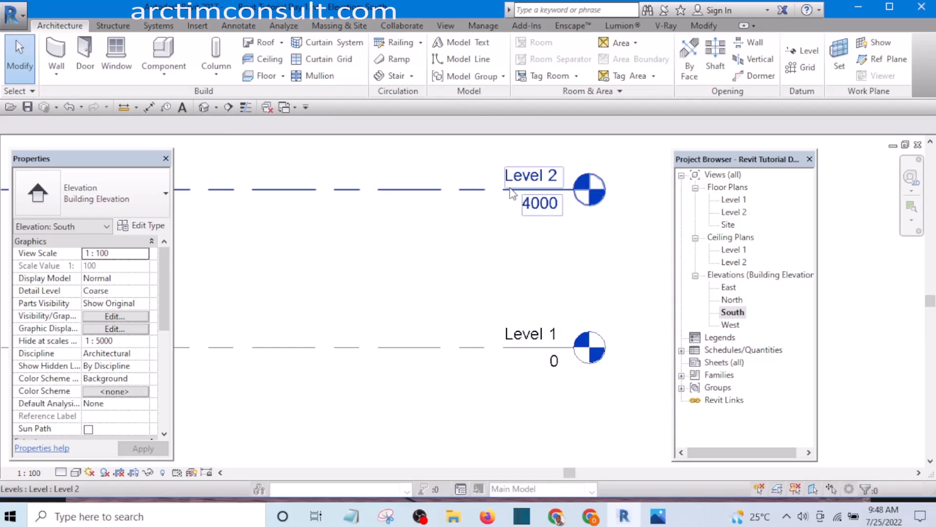
click(490, 195)
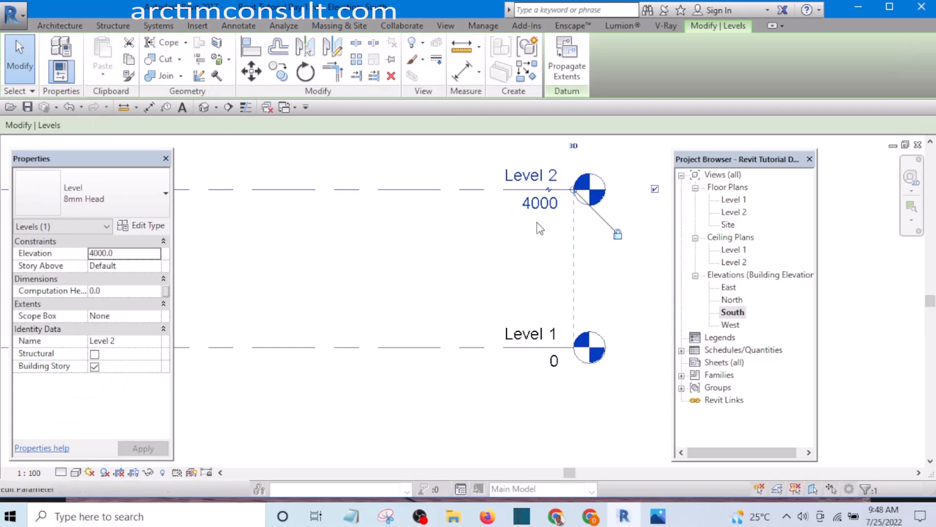
click(540, 204)
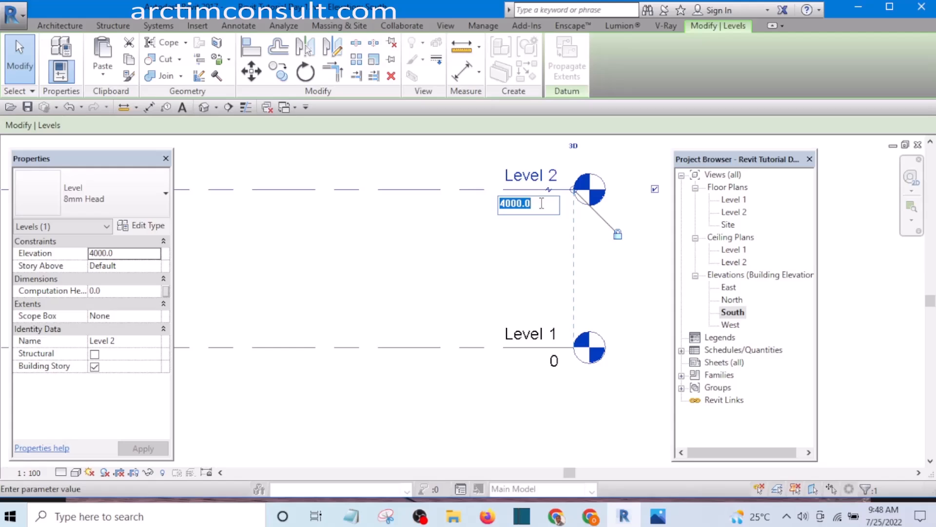
text(450)
key(Return)
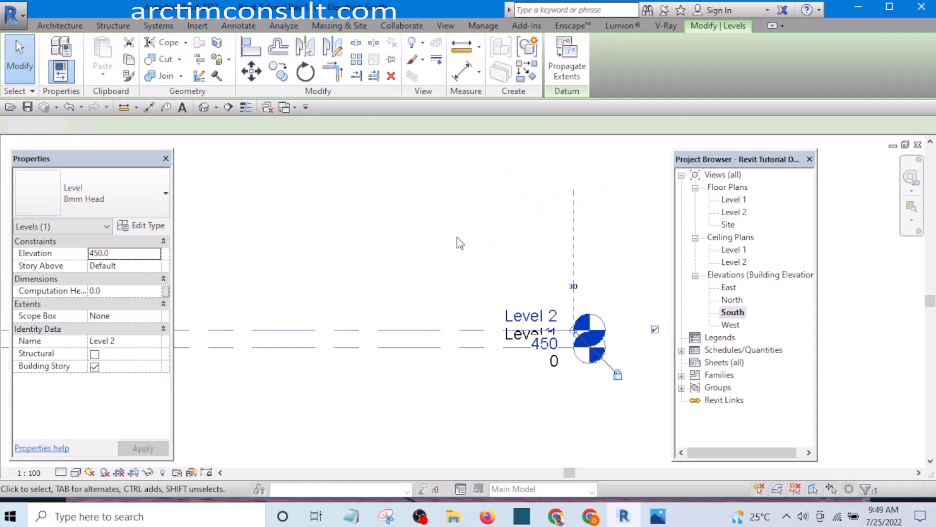
click(458, 243)
scroll(507, 293, down, 5)
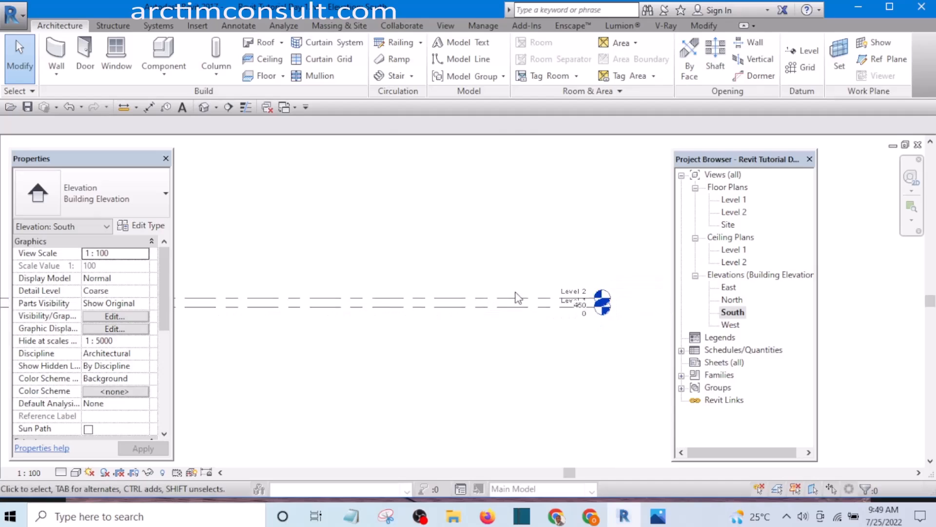
Start placing a new level with Create Similar from Level 2, using the Pick Lines method
scroll(563, 288, up, 5)
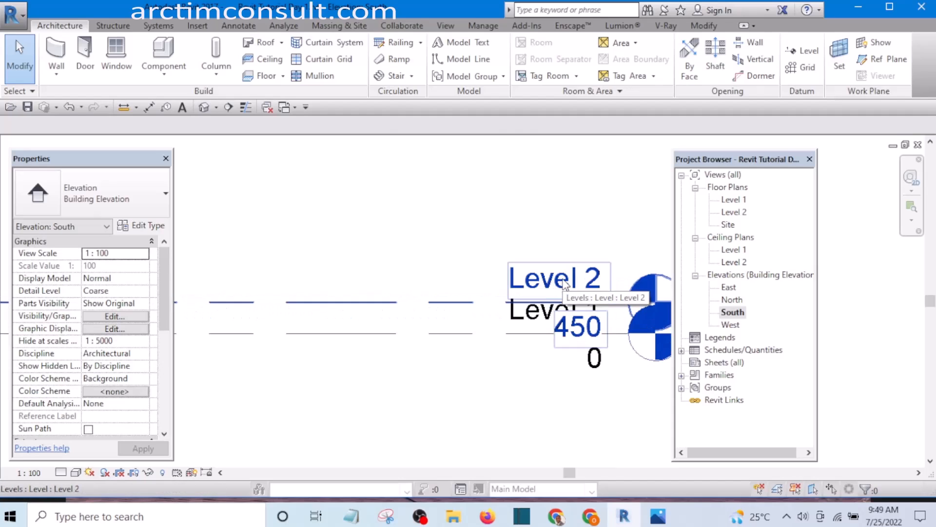
scroll(560, 293, down, 5)
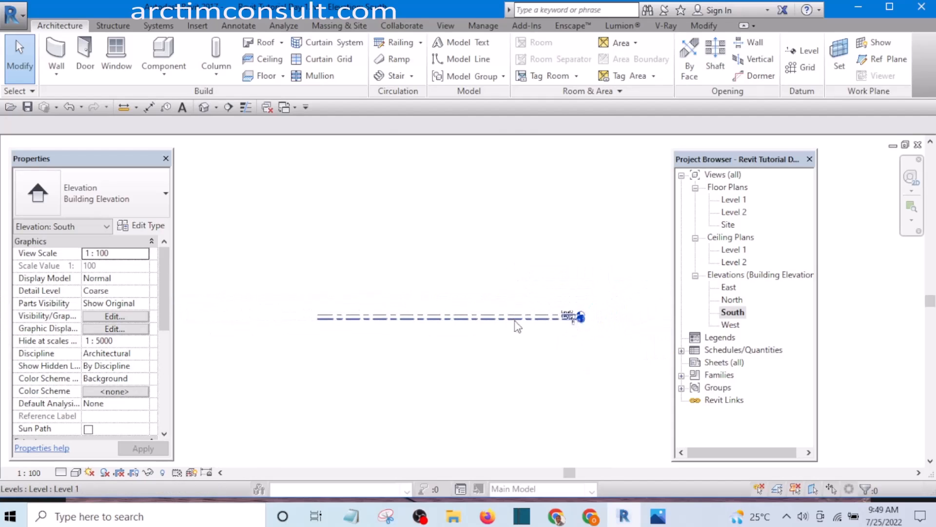
scroll(532, 336, up, 4)
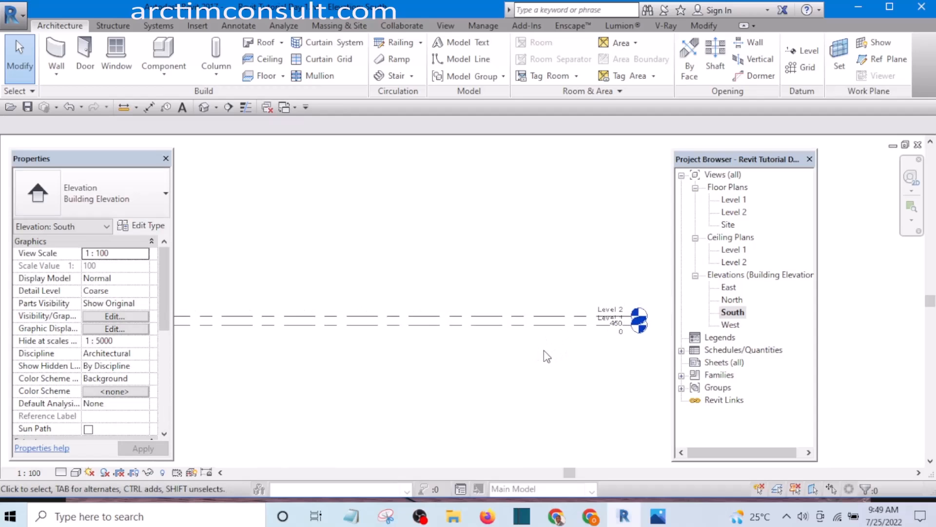
scroll(529, 369, up, 2)
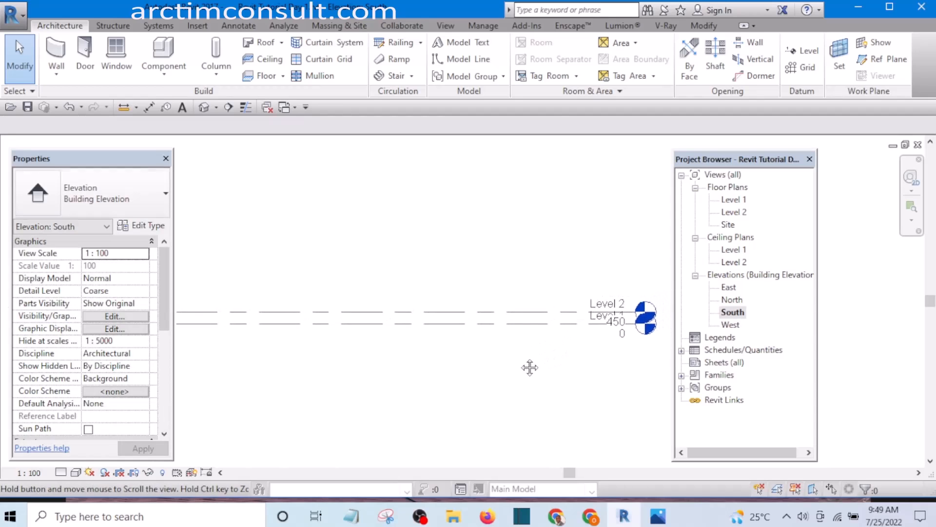
scroll(516, 311, up, 1)
click(511, 315)
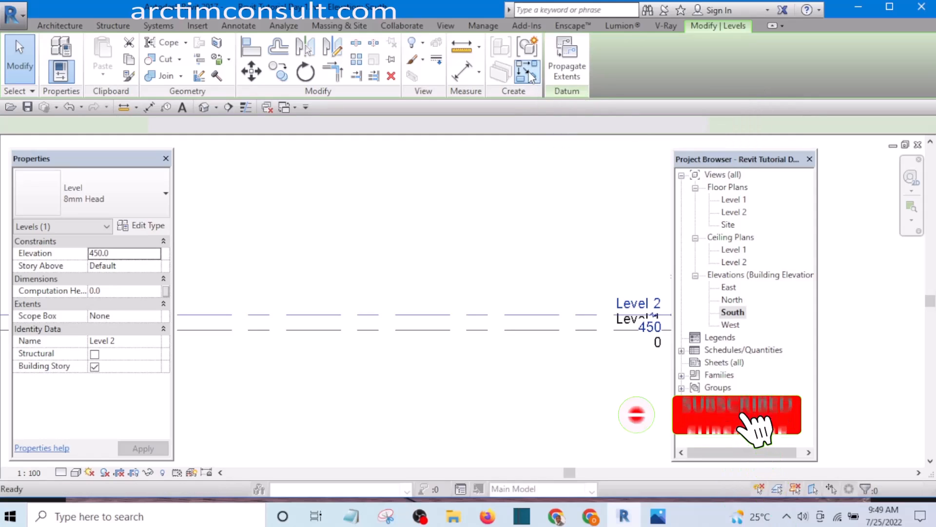
click(532, 77)
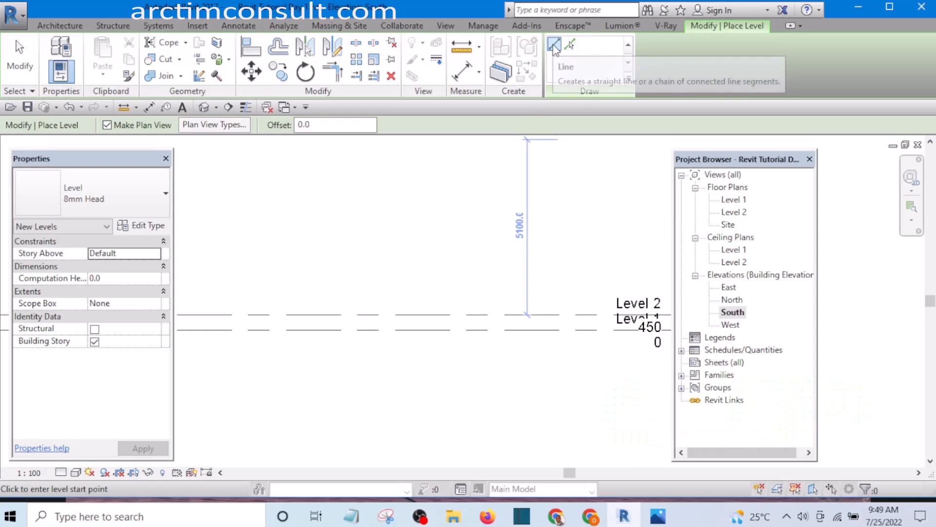
scroll(560, 239, down, 4)
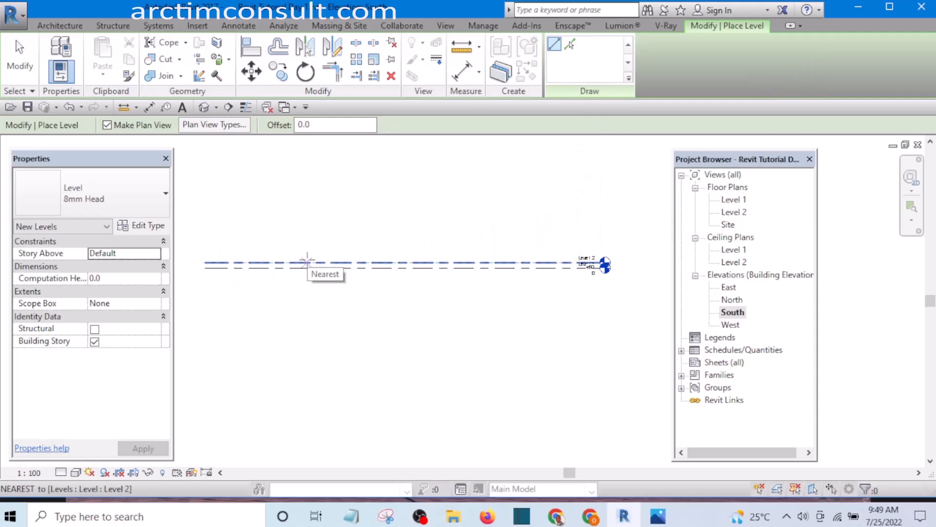
click(570, 45)
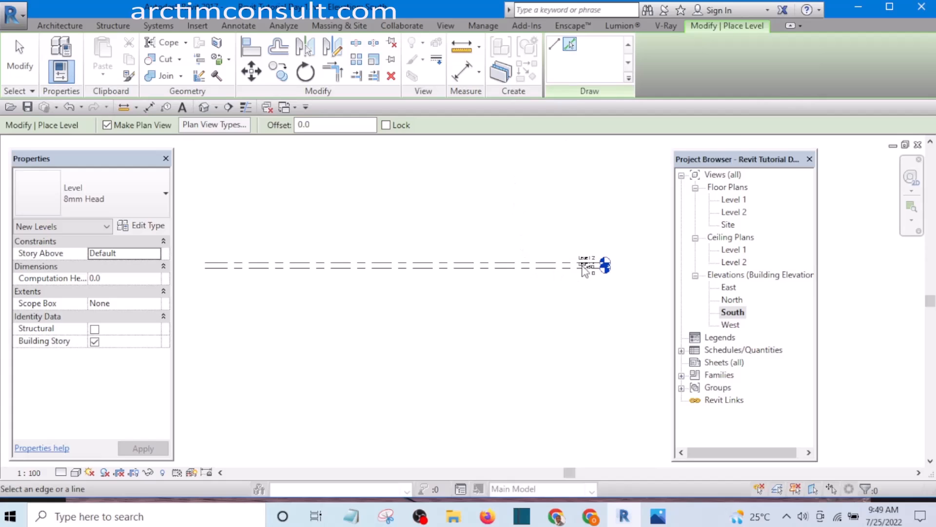
Add a level 150 mm above Level 2 by picking its line with an offset of 150
scroll(585, 271, up, 5)
scroll(507, 266, up, 2)
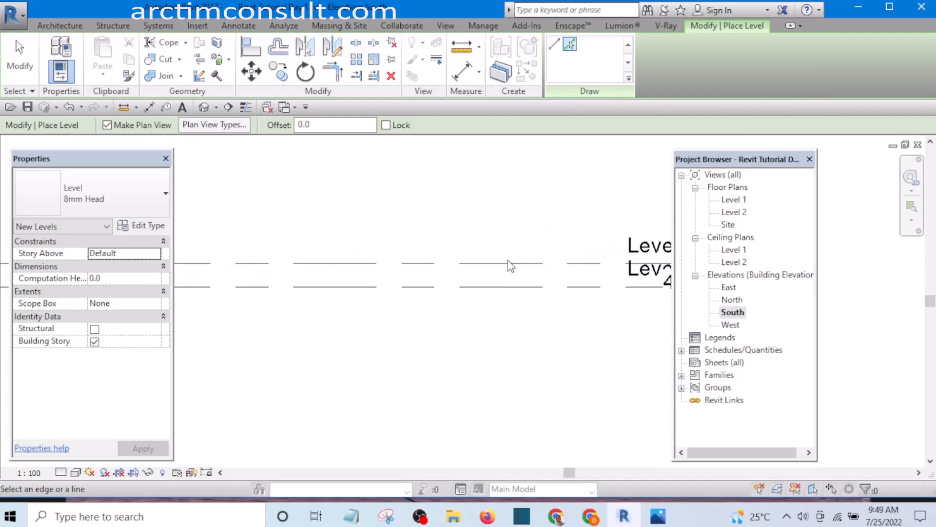
scroll(498, 269, down, 6)
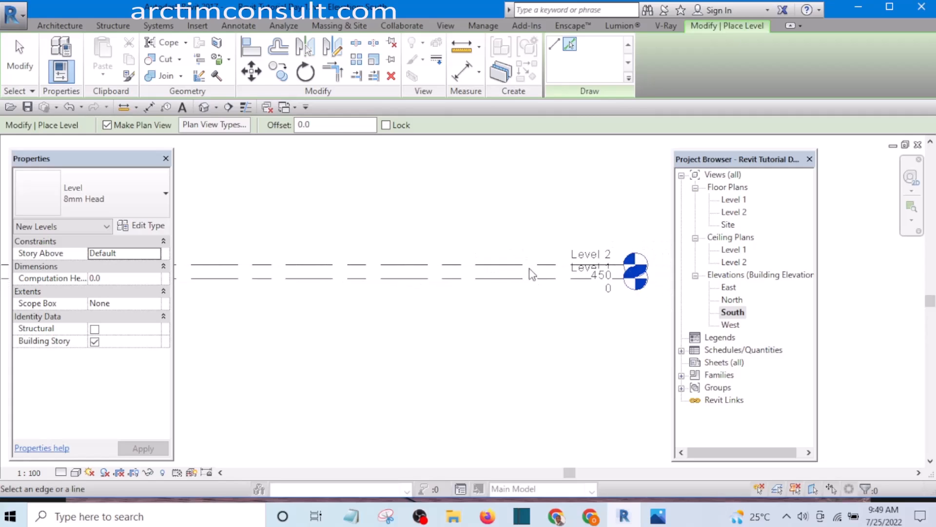
scroll(363, 262, up, 1)
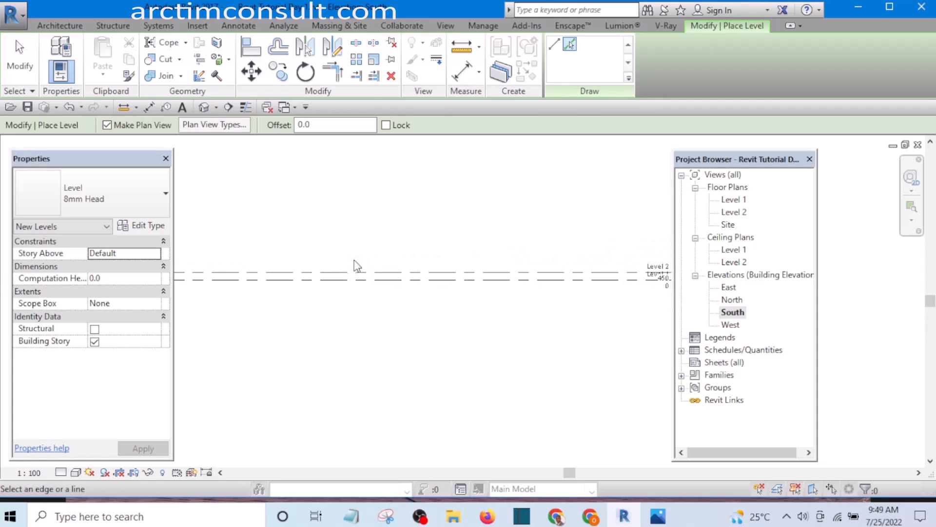
scroll(496, 253, down, 1)
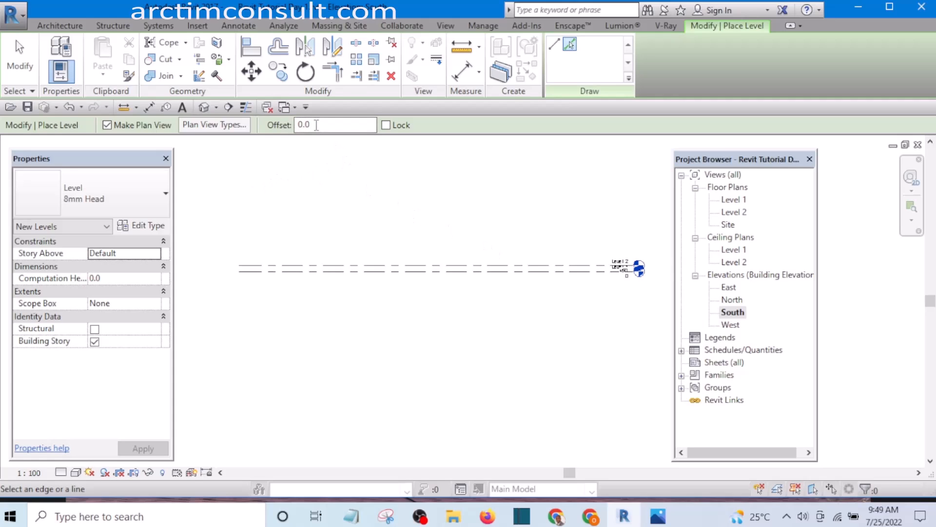
drag(329, 125, 286, 128)
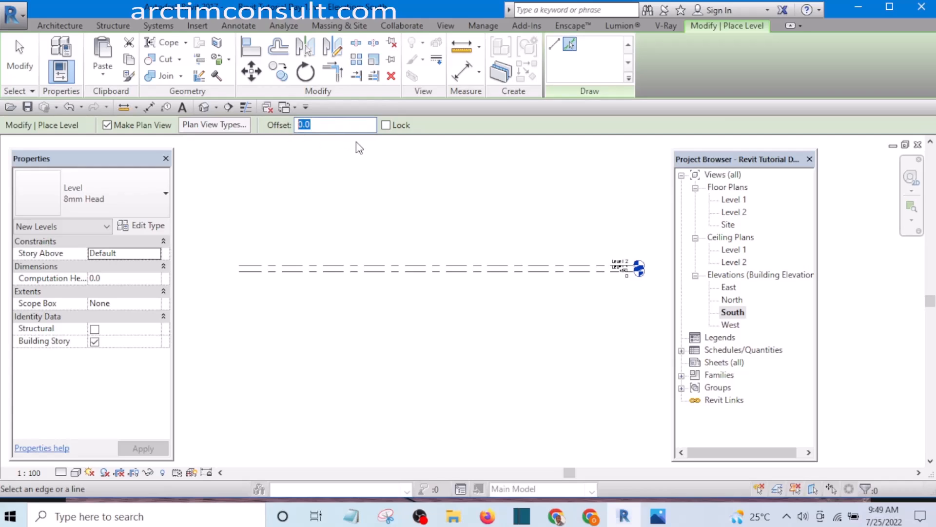
text(15)
scroll(418, 286, up, 1)
scroll(428, 255, up, 3)
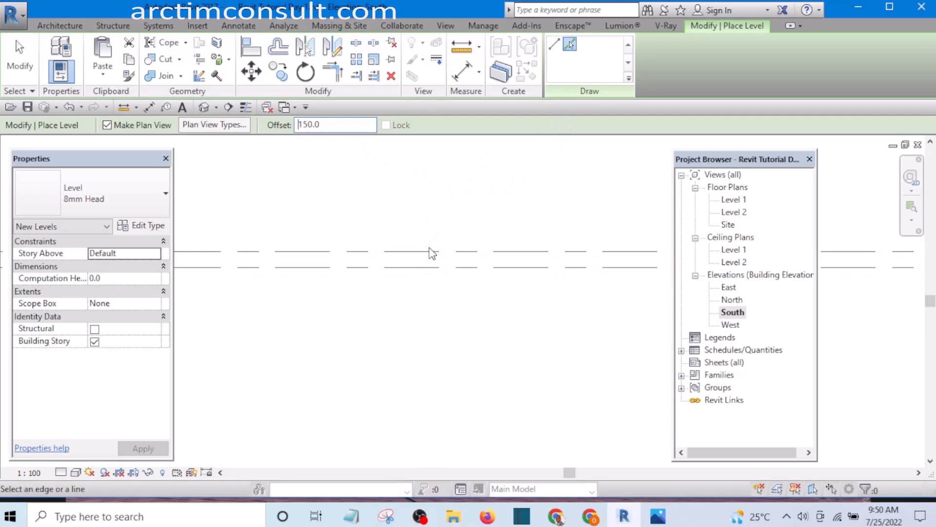
scroll(432, 254, up, 1)
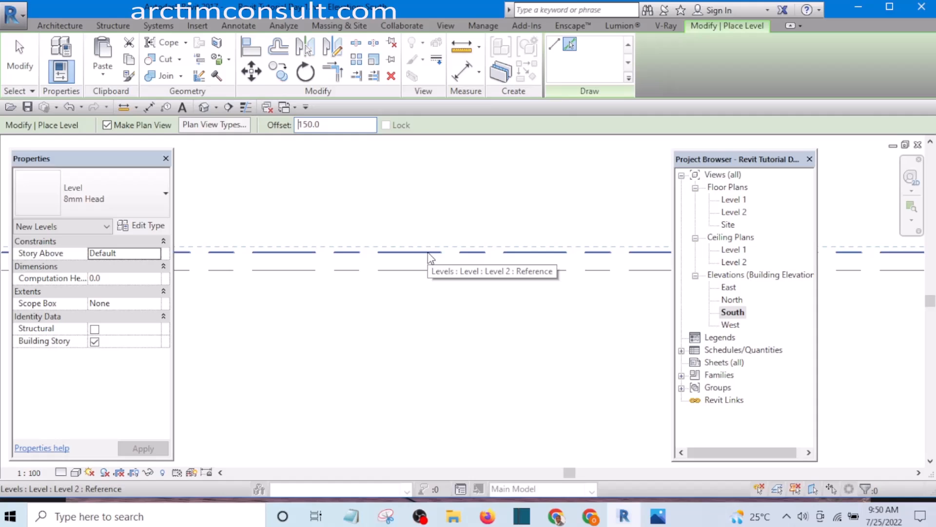
click(429, 253)
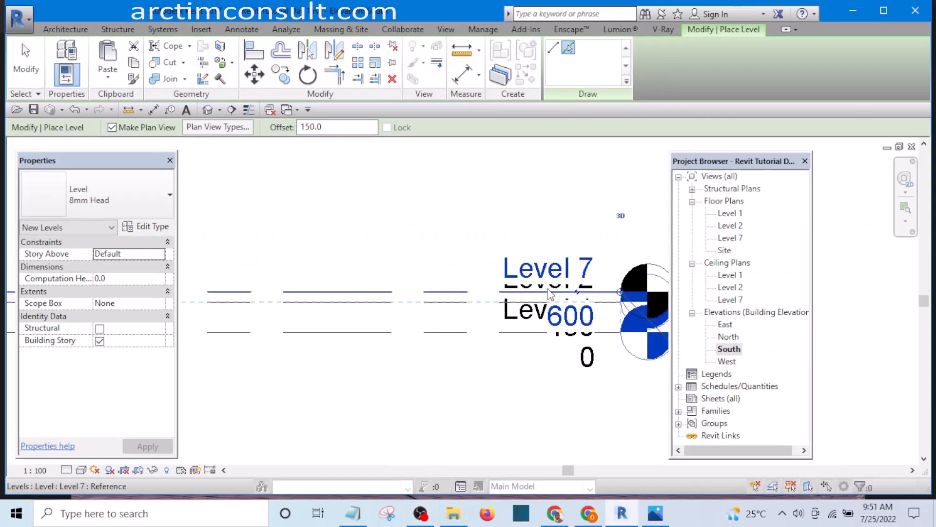
Set the offset to 3600 and add a level that distance above Level 7
scroll(551, 259, down, 3)
middle_drag(380, 287, 464, 339)
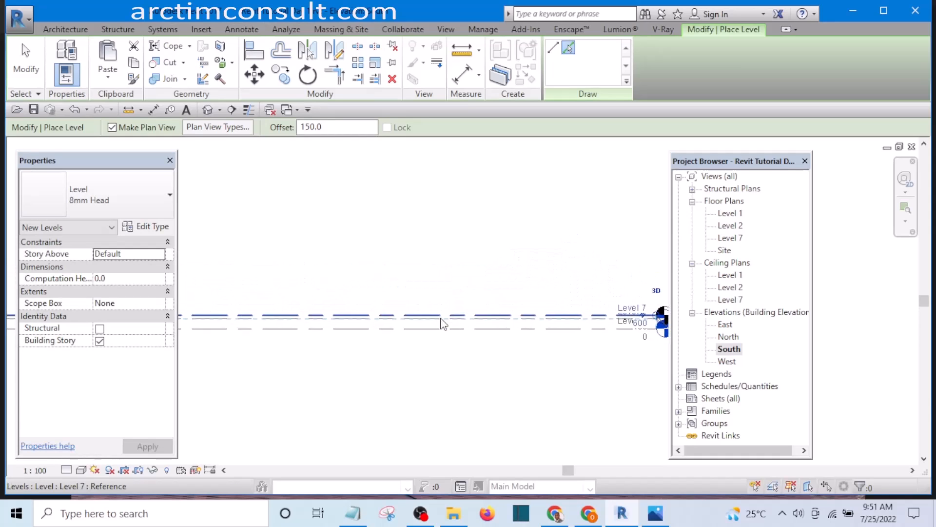
scroll(434, 309, up, 2)
middle_drag(481, 307, 449, 318)
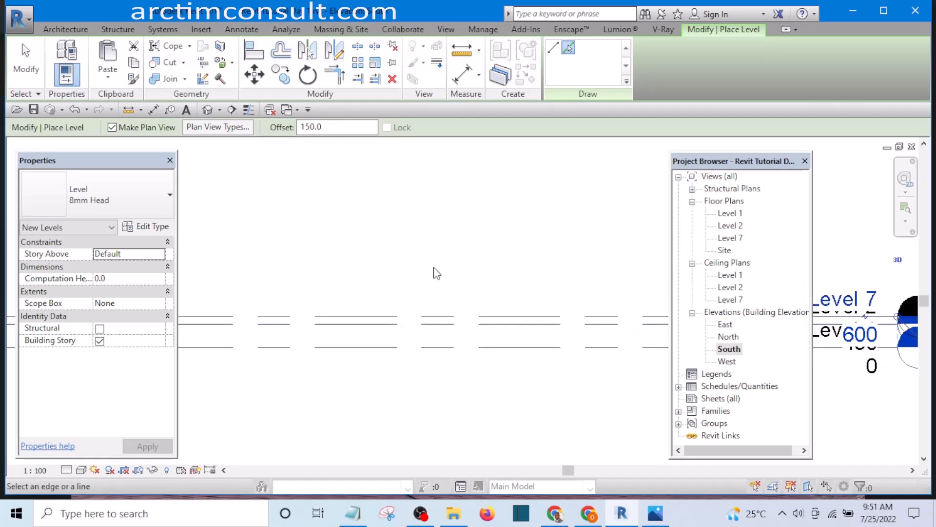
scroll(435, 271, down, 2)
middle_drag(516, 254, 522, 291)
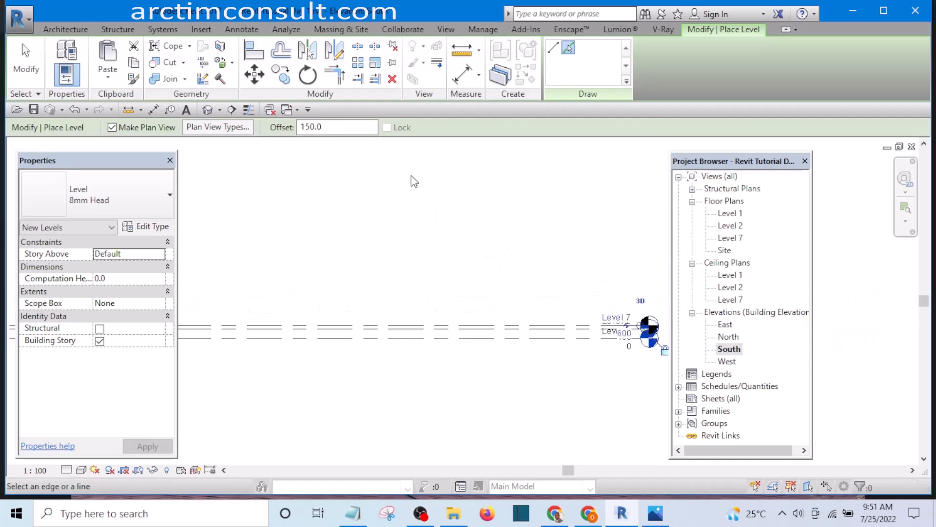
drag(330, 126, 300, 127)
text(3600)
key(Return)
scroll(434, 326, up, 3)
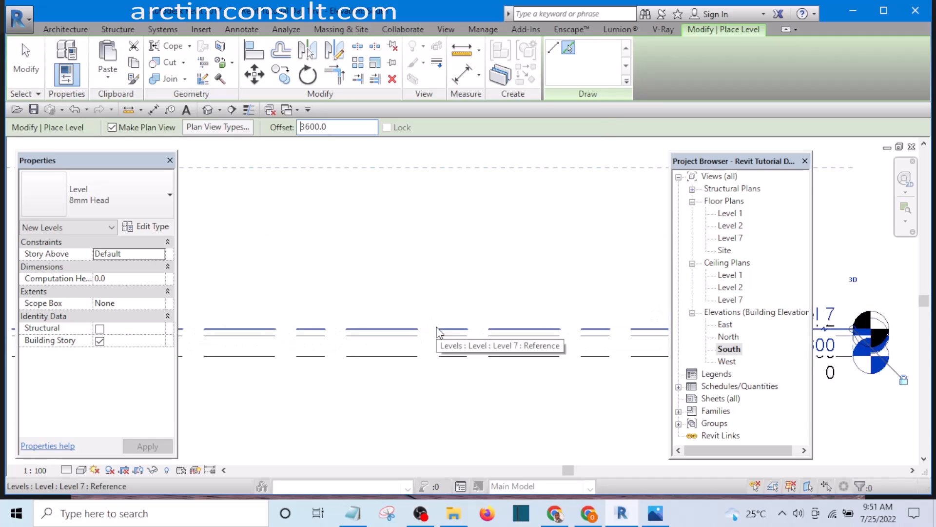
click(439, 333)
scroll(410, 330, down, 3)
scroll(609, 287, down, 3)
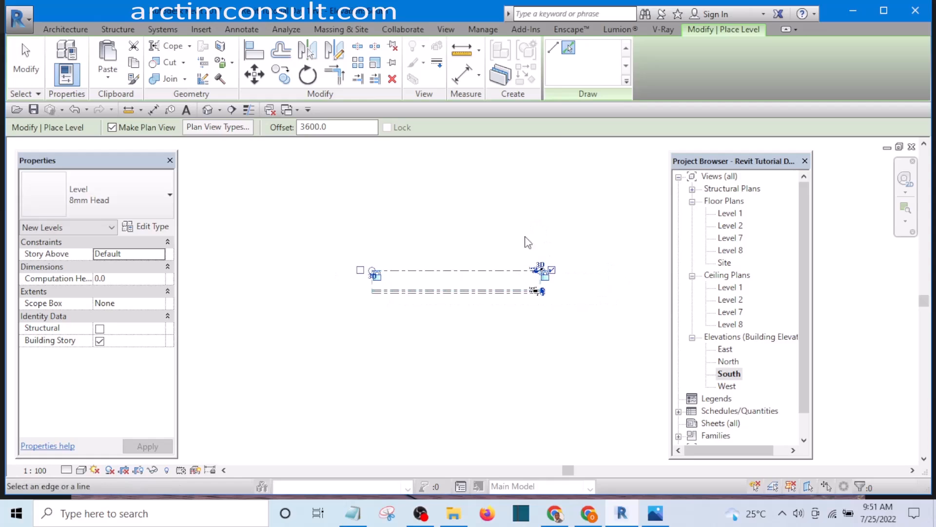
Set the offset to 150 and add a level that distance above Level 8
scroll(539, 274, up, 4)
scroll(565, 264, down, 2)
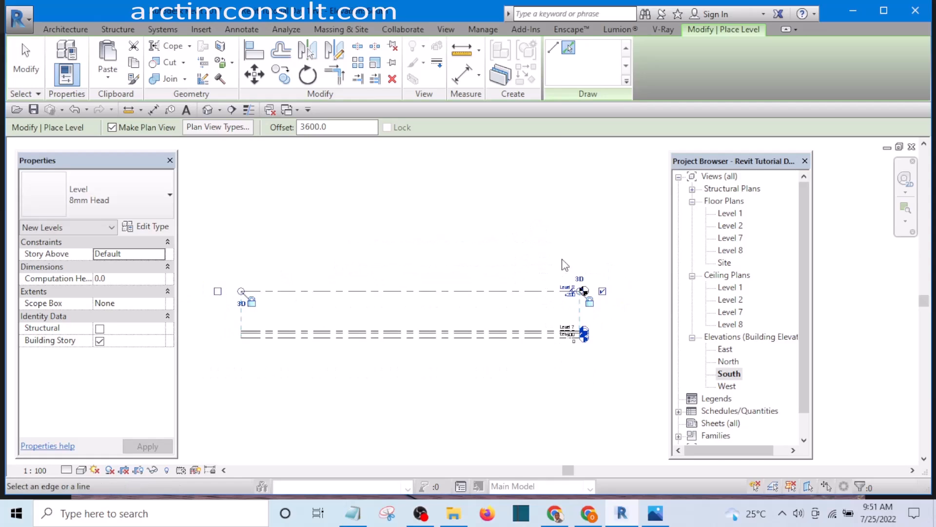
double_click(323, 127)
text(150)
scroll(410, 312, up, 3)
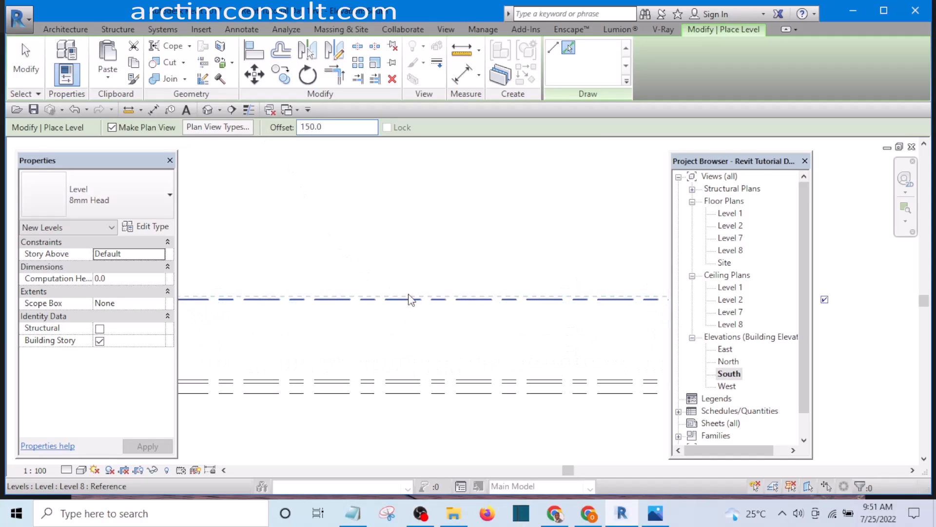
click(412, 298)
scroll(409, 303, down, 4)
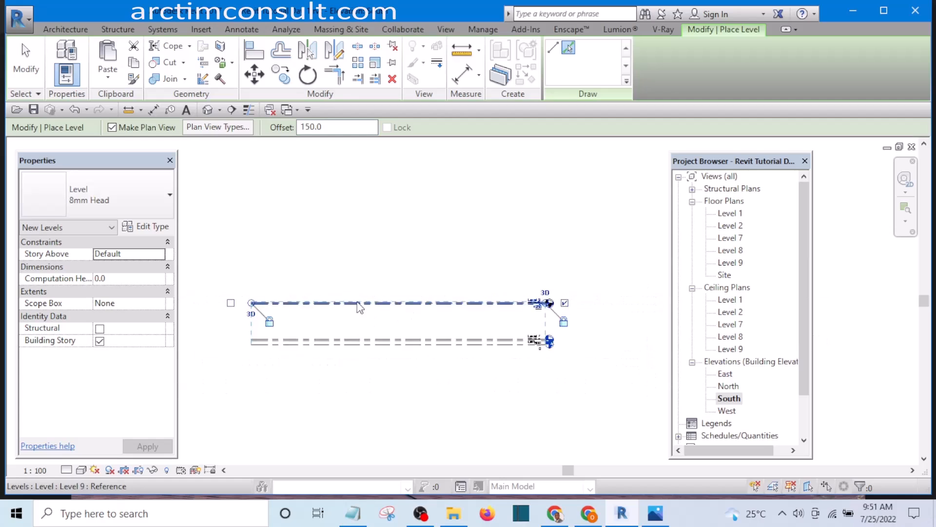
Set the offset to 3600 and add a level that distance above Level 9
double_click(321, 127)
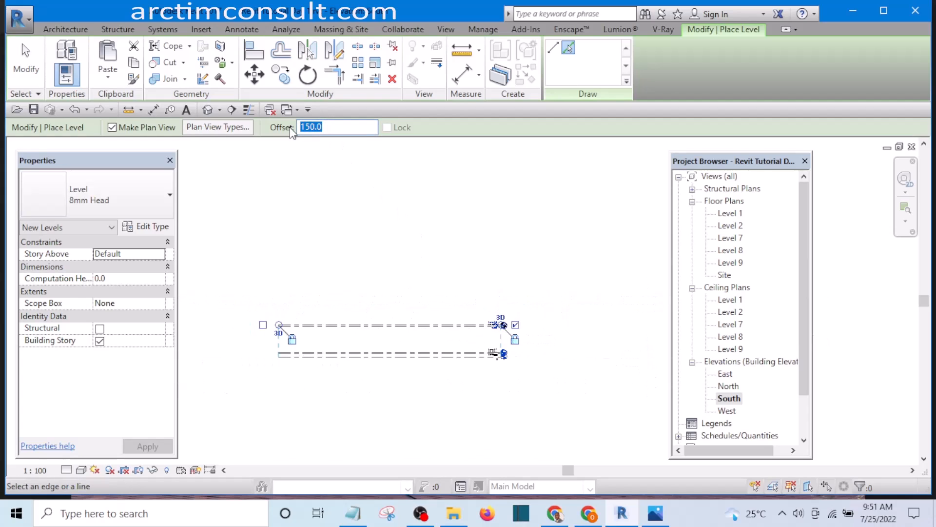
text(3600)
scroll(418, 332, up, 5)
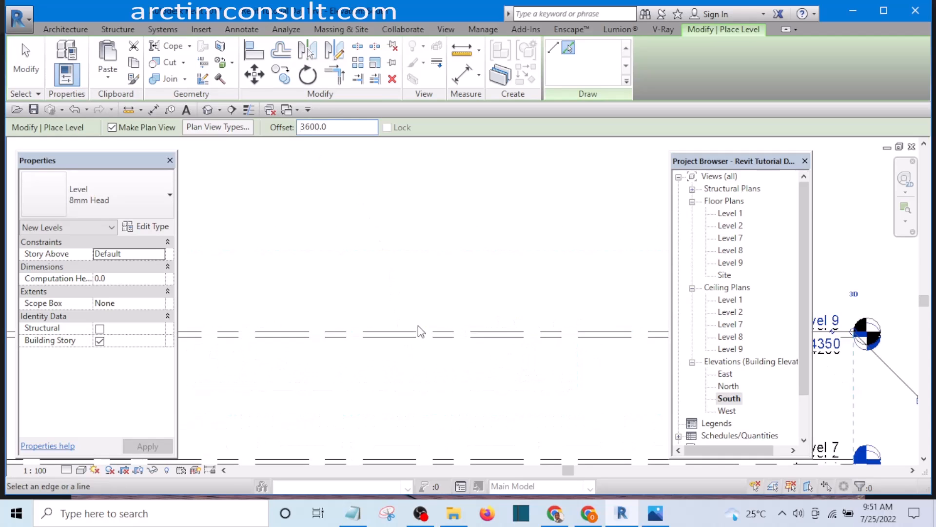
click(418, 332)
scroll(418, 333, down, 5)
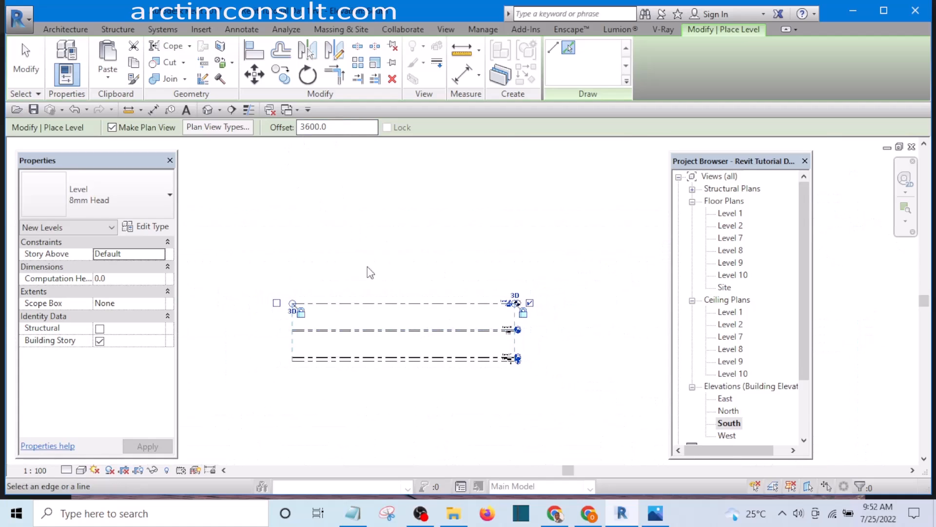
scroll(403, 324, up, 5)
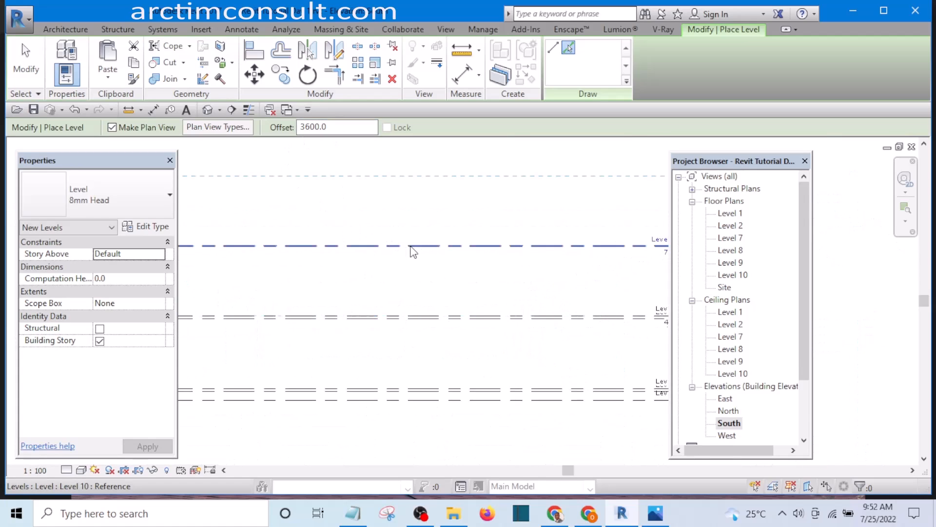
scroll(415, 313, down, 3)
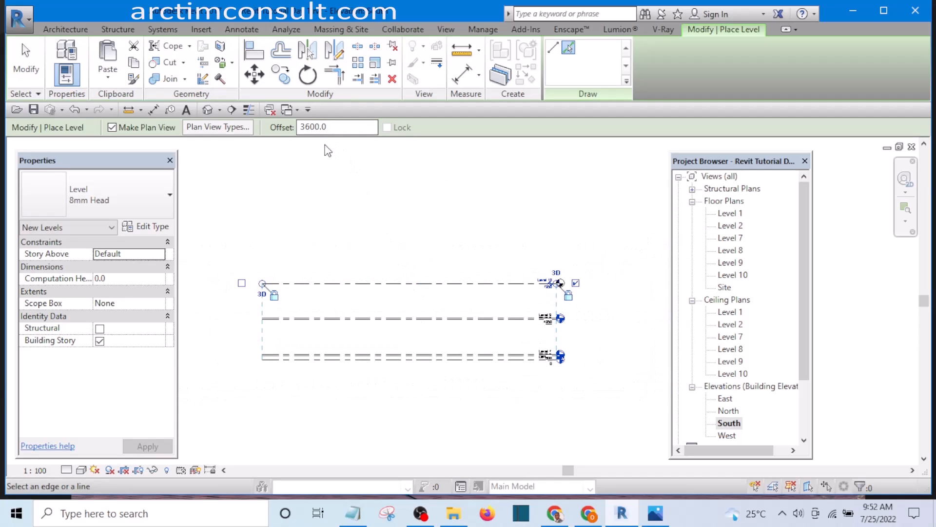
Set the offset to 5000, add a level that distance above Level 10, and finish placing levels
scroll(391, 301, up, 2)
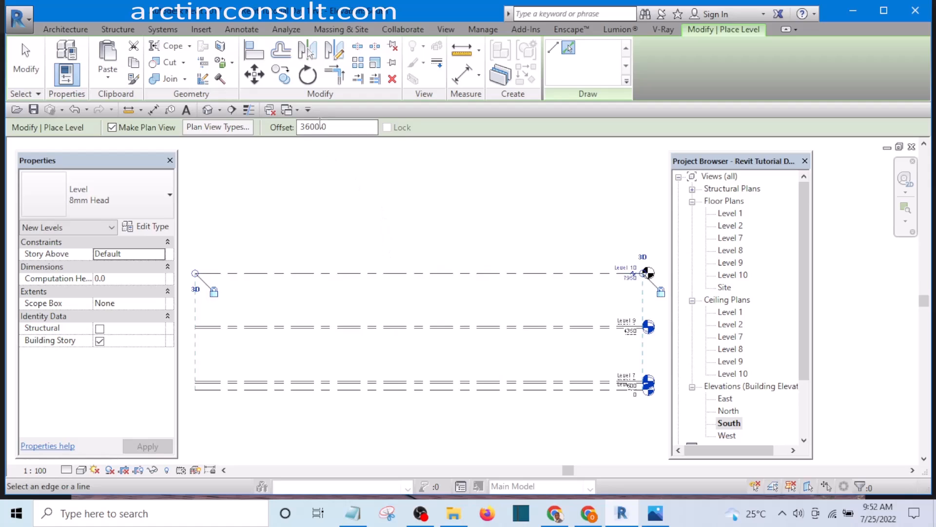
drag(328, 123, 298, 128)
text(50)
click(429, 273)
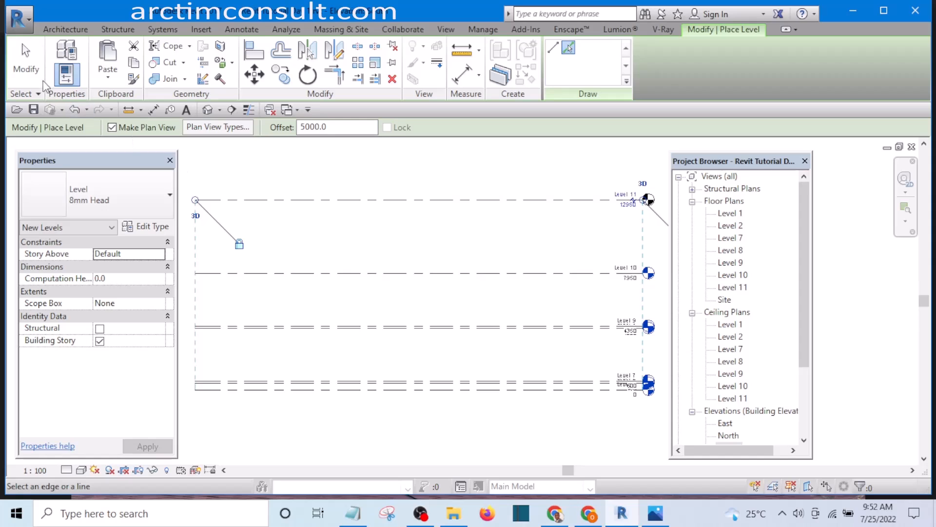
click(25, 64)
Rename Level 7 as Ground Level and rename its corresponding views as well
scroll(424, 278, down, 3)
scroll(507, 273, up, 3)
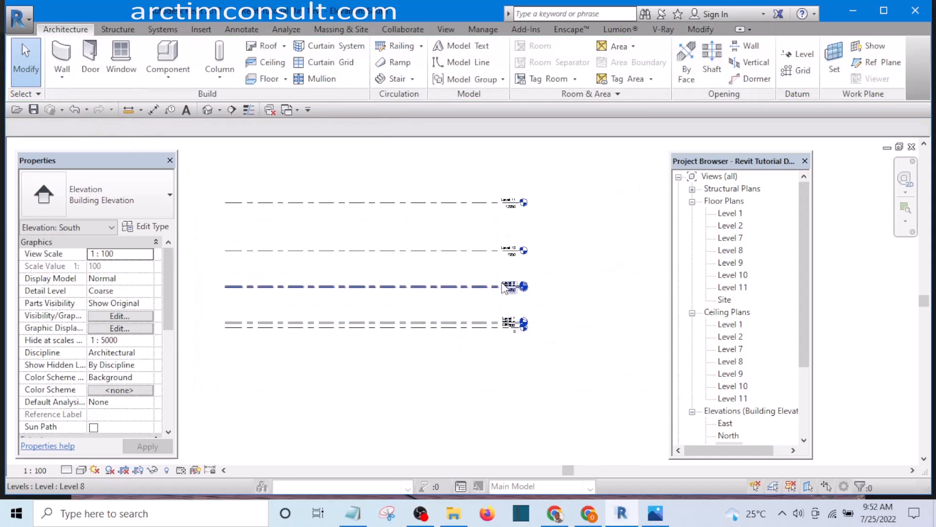
scroll(490, 307, down, 1)
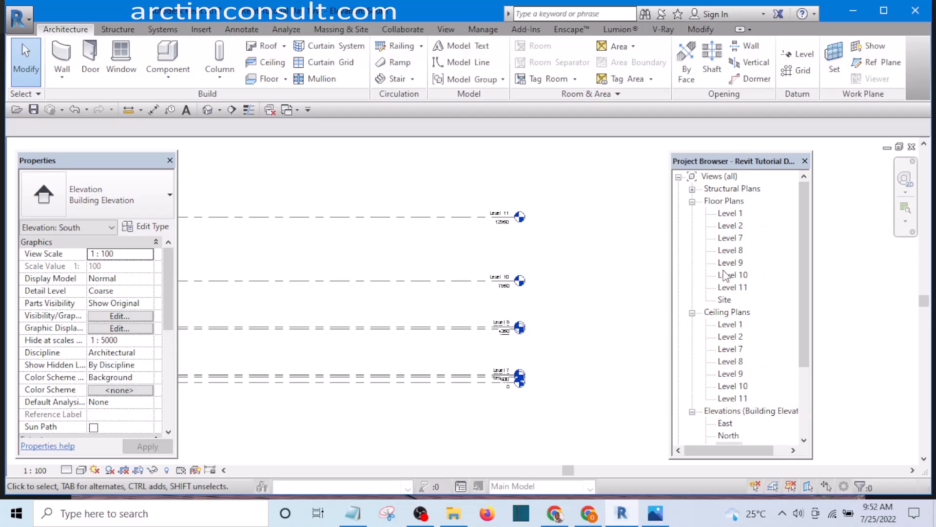
scroll(503, 326, up, 5)
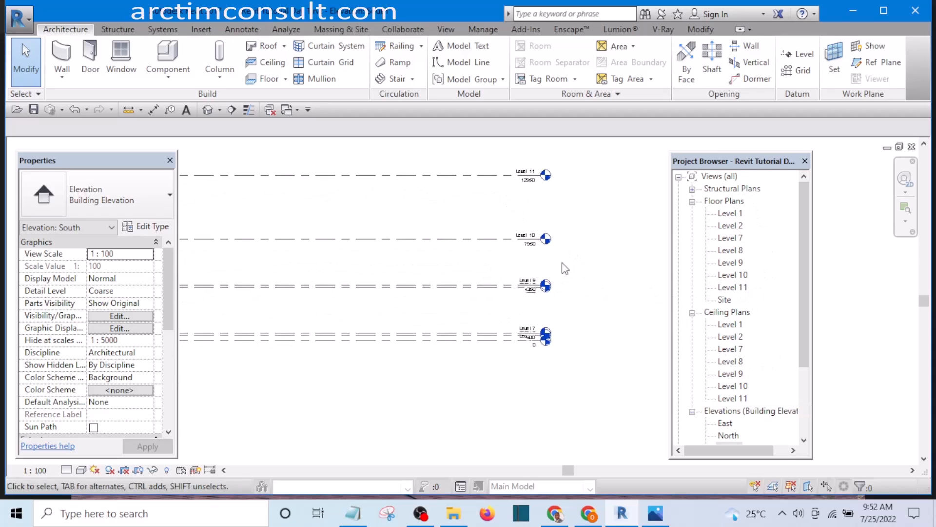
scroll(572, 370, down, 3)
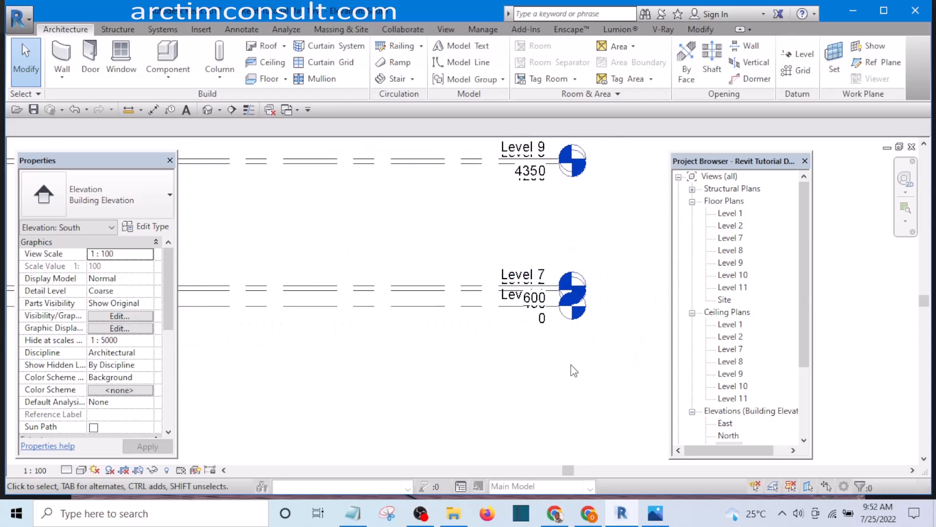
scroll(545, 361, up, 3)
scroll(417, 307, down, 3)
scroll(390, 288, up, 1)
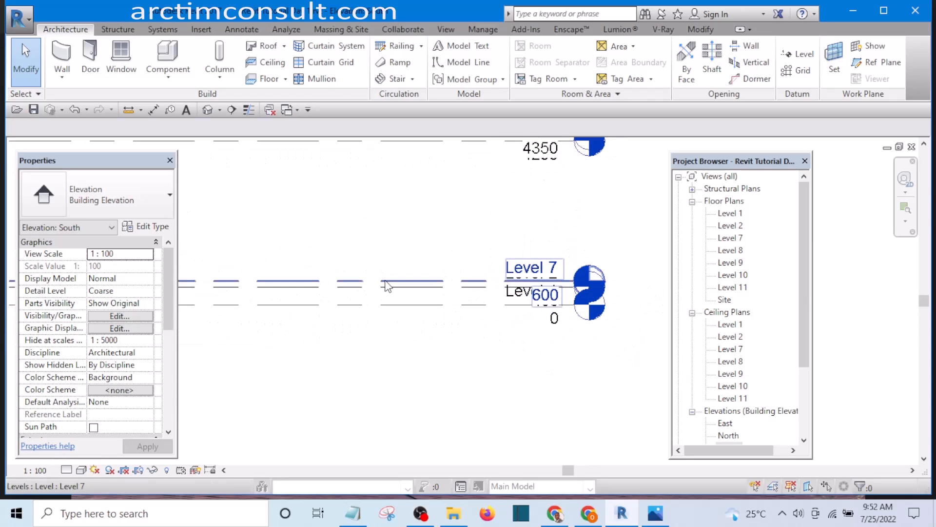
click(388, 287)
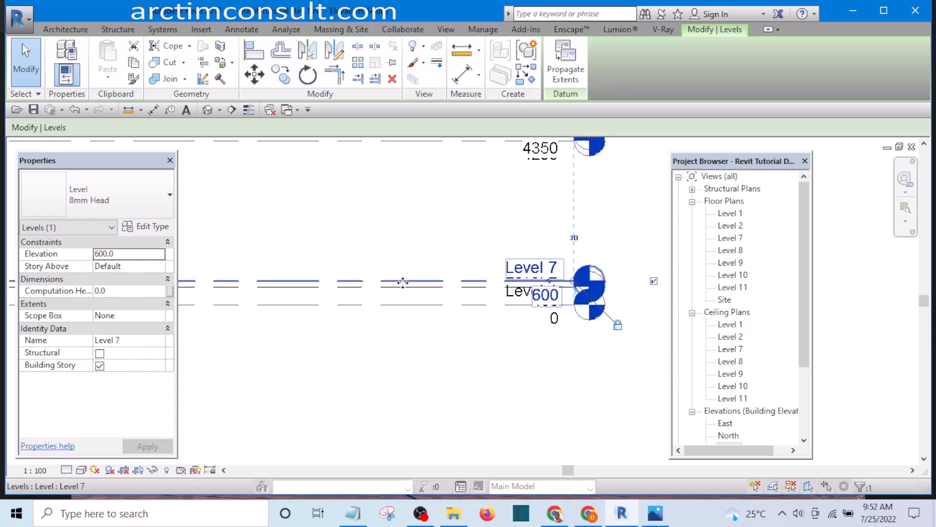
middle_drag(414, 296, 363, 320)
scroll(429, 306, up, 1)
scroll(516, 299, up, 2)
click(513, 286)
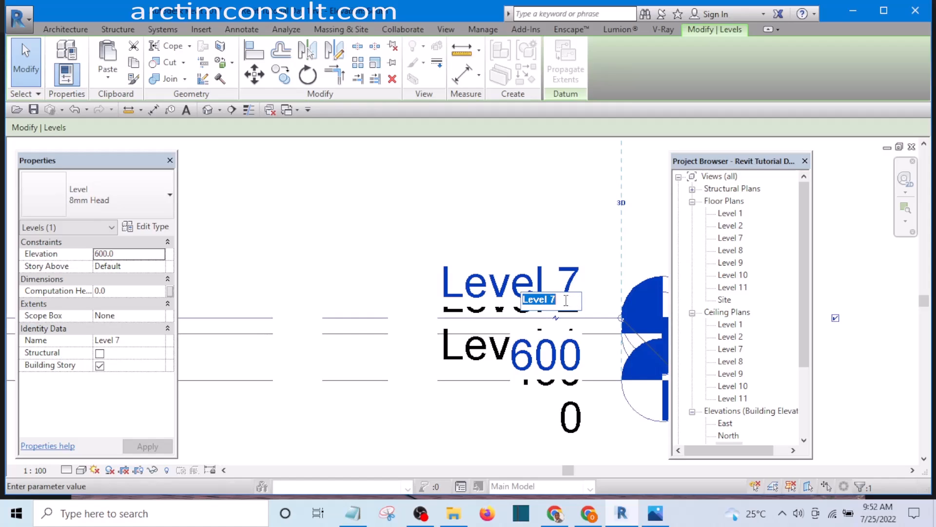
text(Ground Le)
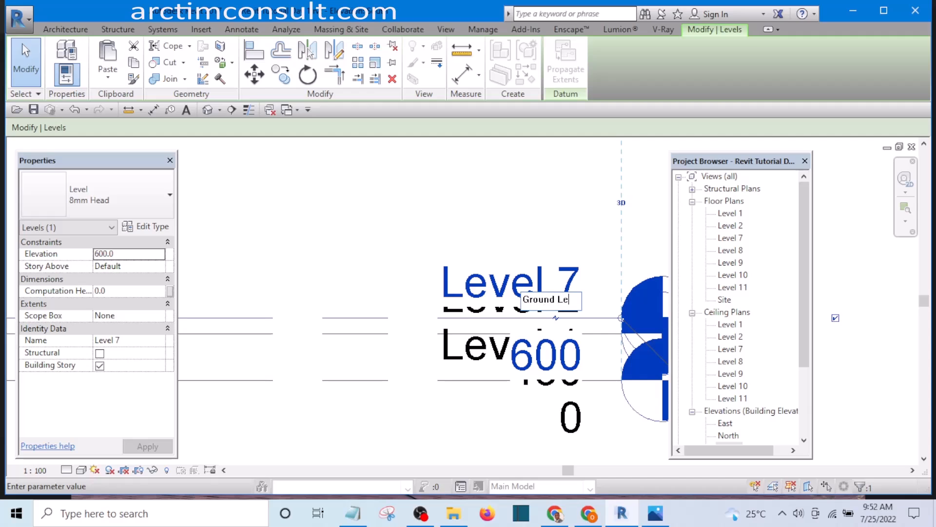
text(vel)
key(Return)
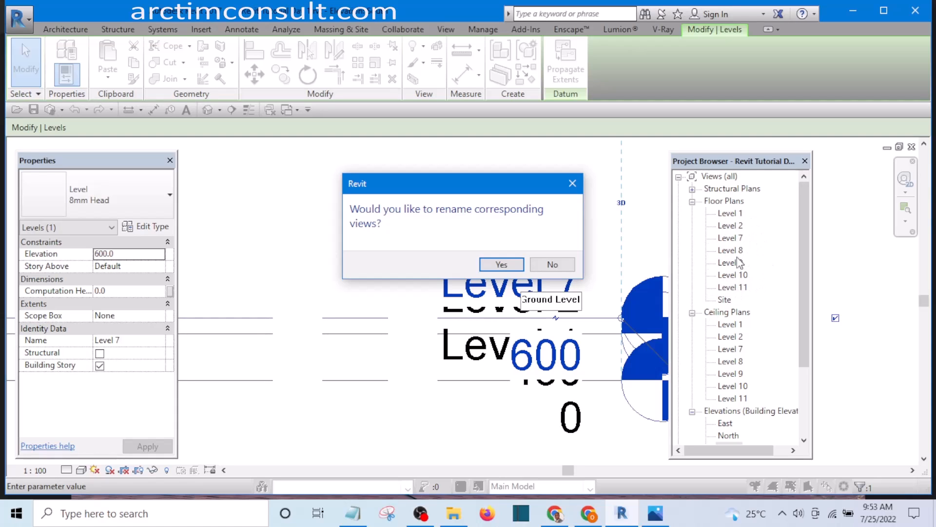
click(501, 264)
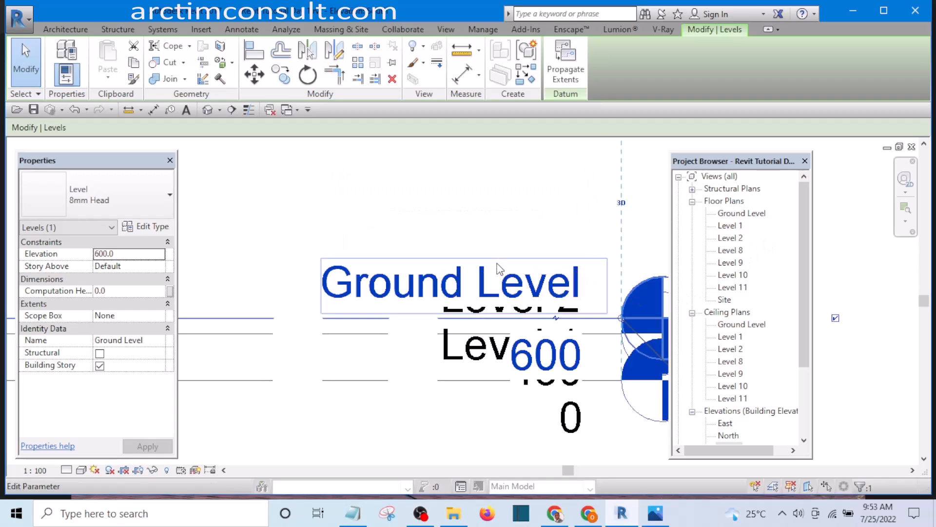
Change the Ground Level name to Ground Floor Level, rename its corresponding views, and deselect the level
middle_drag(494, 248, 461, 224)
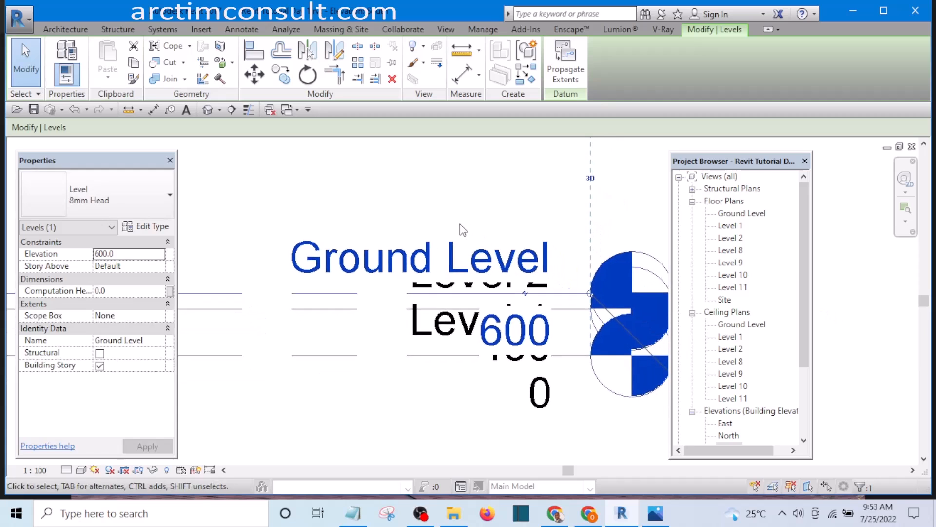
scroll(430, 261, up, 1)
scroll(395, 270, up, 1)
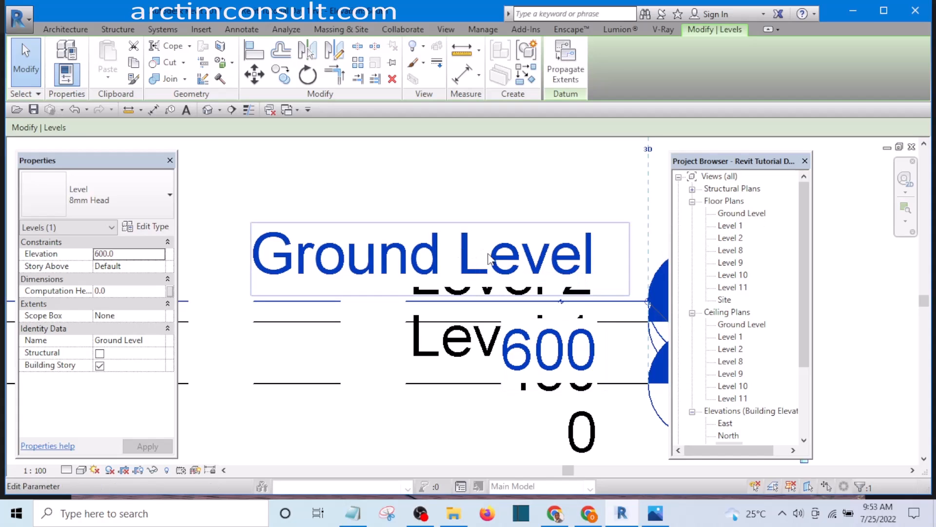
scroll(482, 270, down, 2)
click(478, 224)
scroll(487, 266, up, 1)
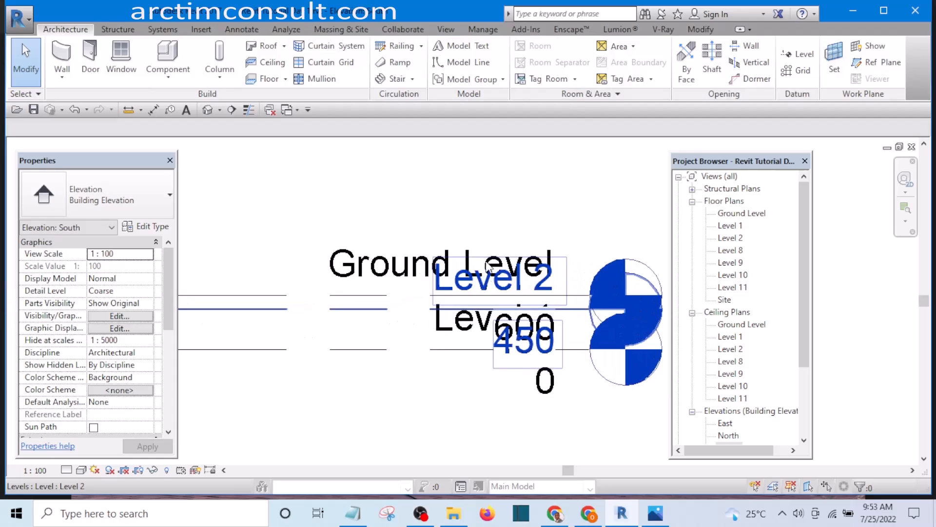
click(443, 255)
click(439, 256)
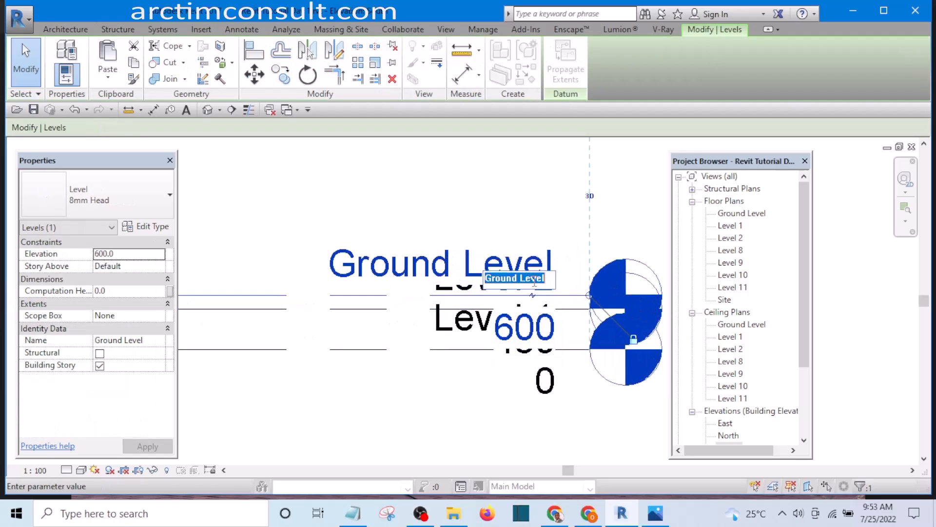
click(518, 278)
text(Floor)
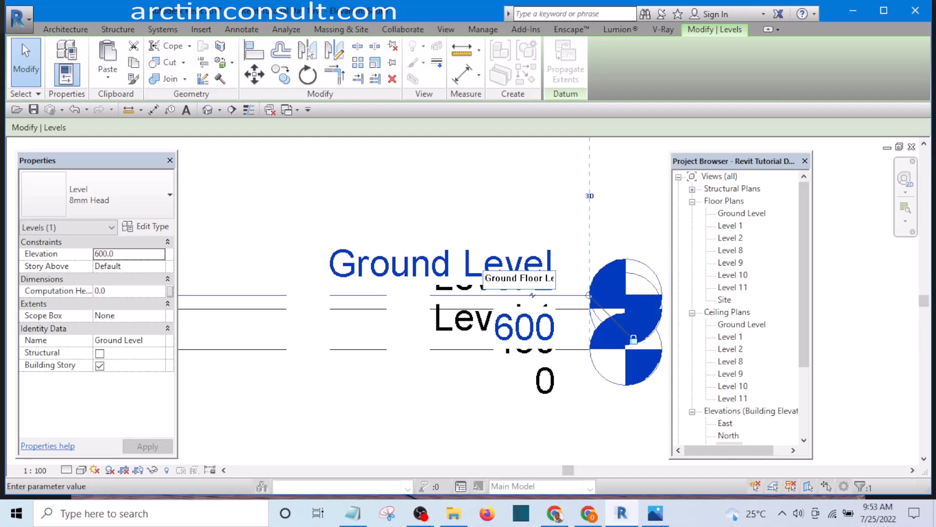
click(452, 194)
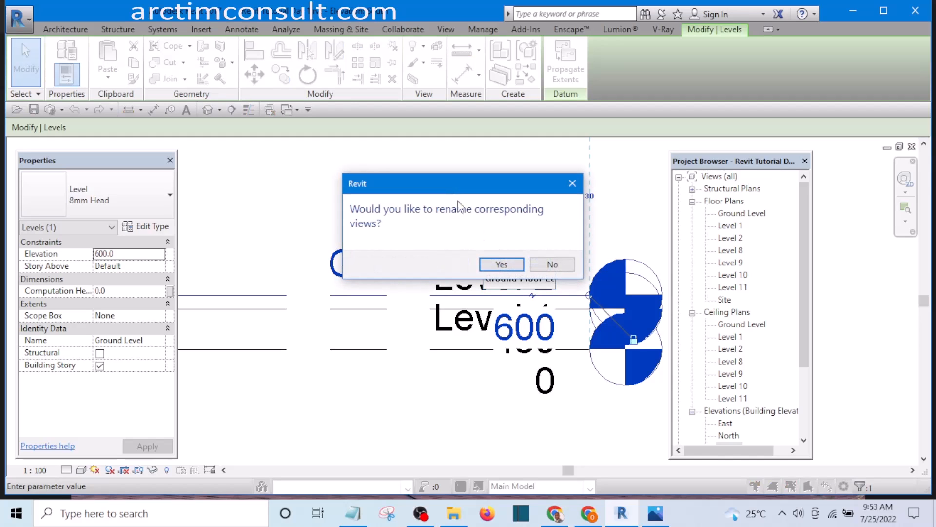
click(502, 265)
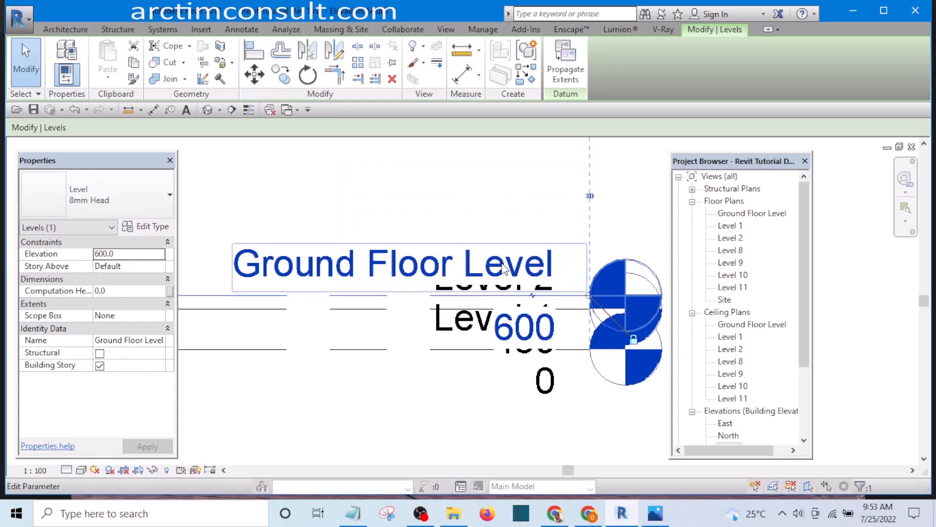
scroll(433, 273, down, 3)
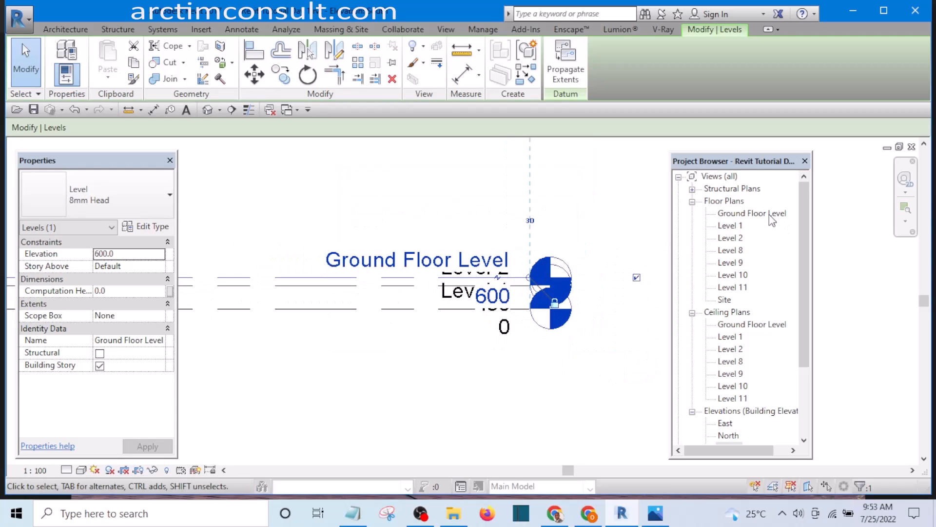
scroll(770, 217, down, 2)
click(604, 215)
Rename Level 9 as First Floor Level and rename its corresponding views as well
scroll(598, 220, down, 3)
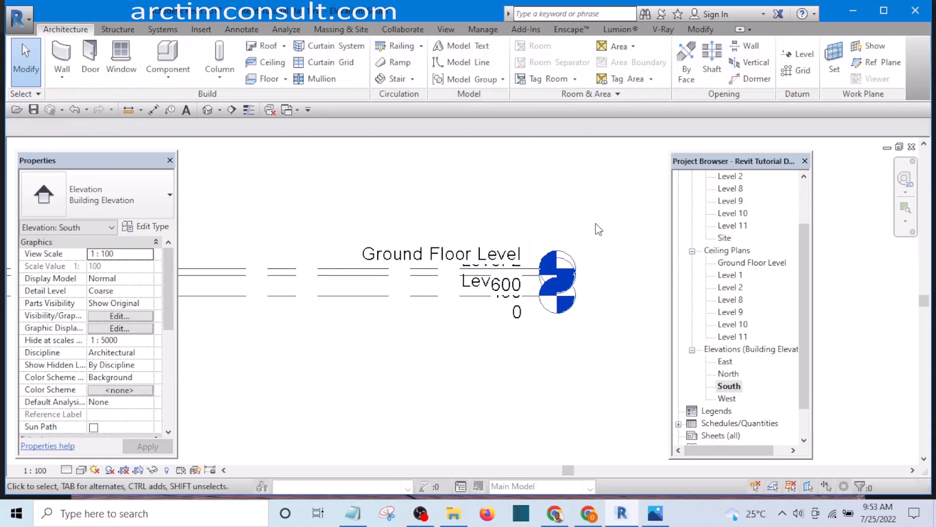
middle_drag(598, 267, 581, 327)
middle_drag(430, 217, 441, 287)
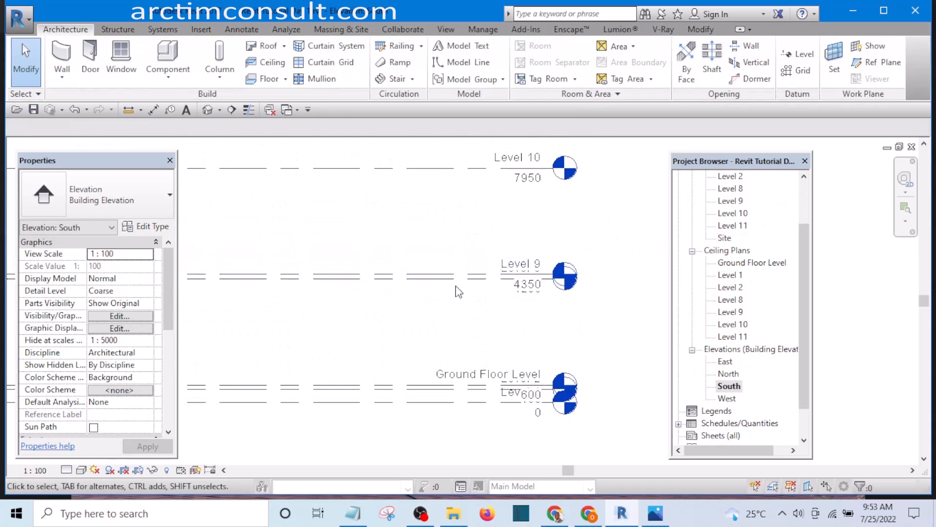
scroll(457, 270, up, 2)
scroll(502, 277, down, 2)
scroll(431, 283, up, 1)
click(431, 276)
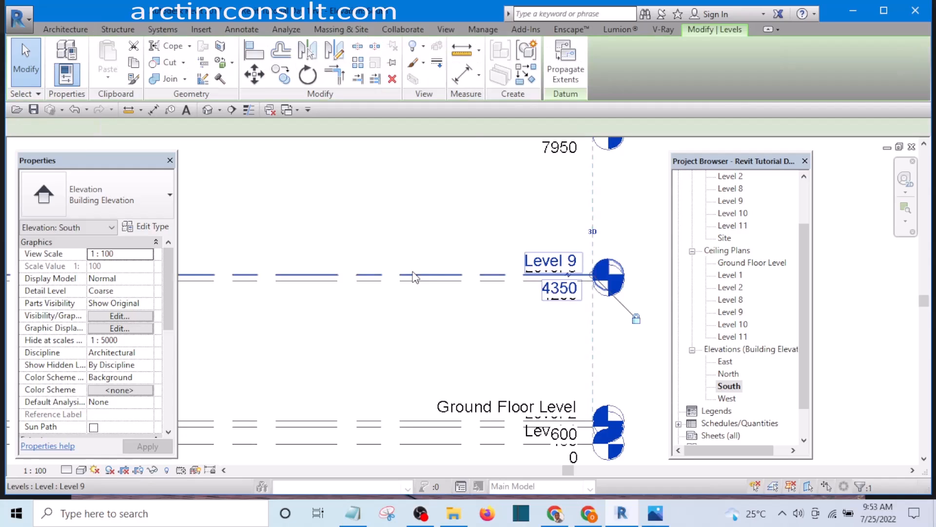
scroll(440, 271, up, 1)
middle_drag(455, 318, 424, 329)
scroll(507, 287, up, 3)
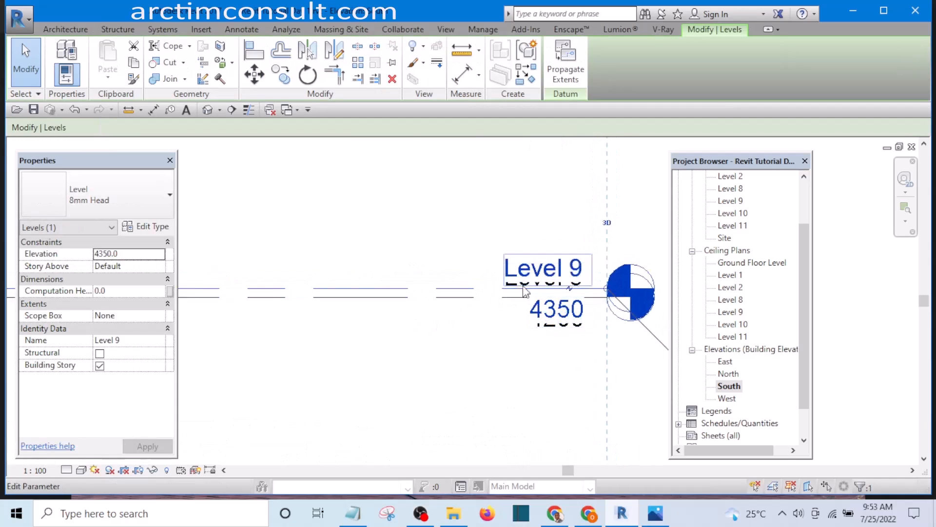
click(529, 265)
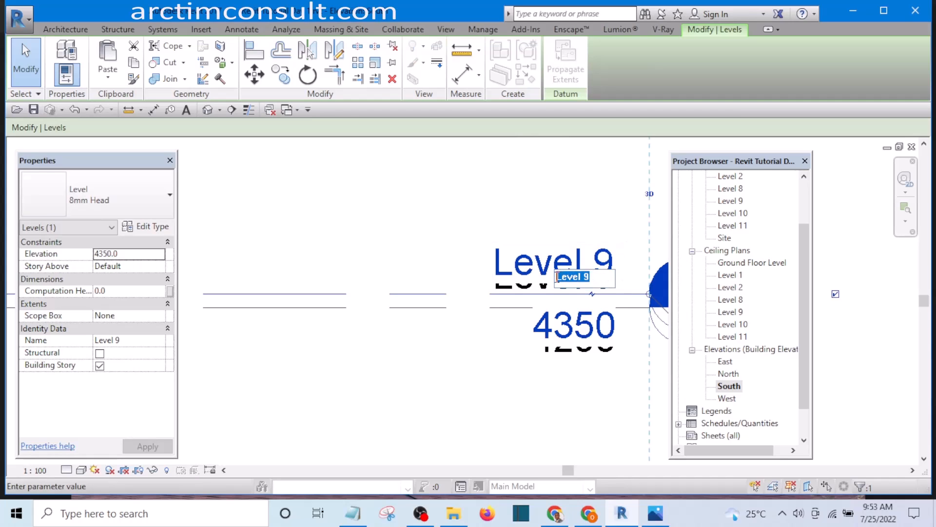
text(First Floor)
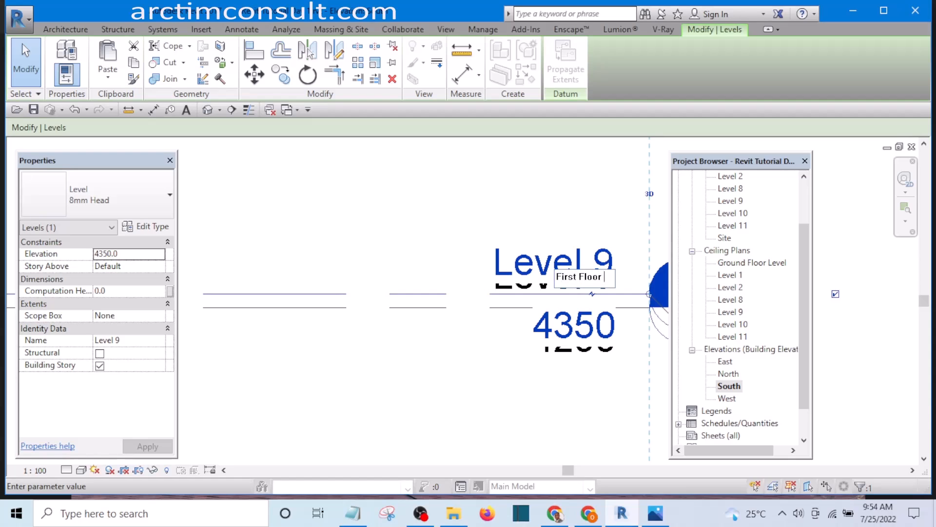
text( Leve)
text(l)
key(Return)
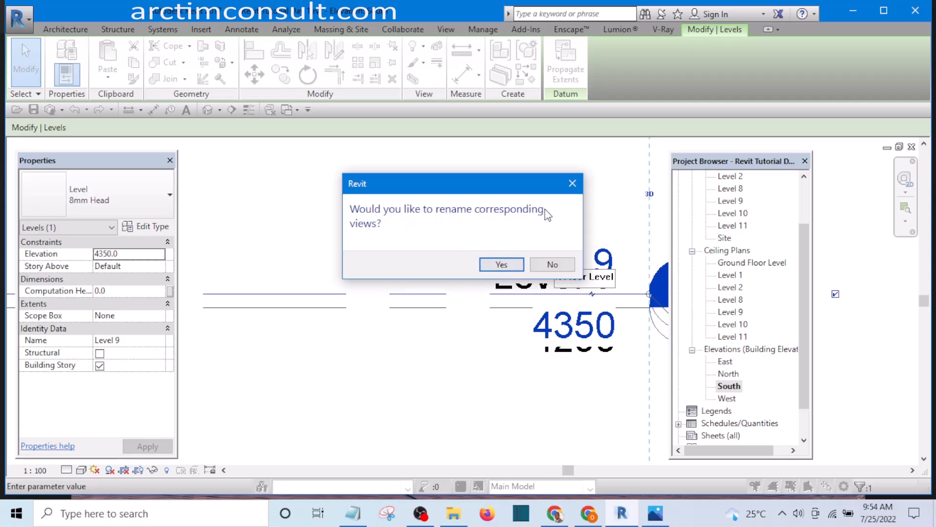
click(494, 266)
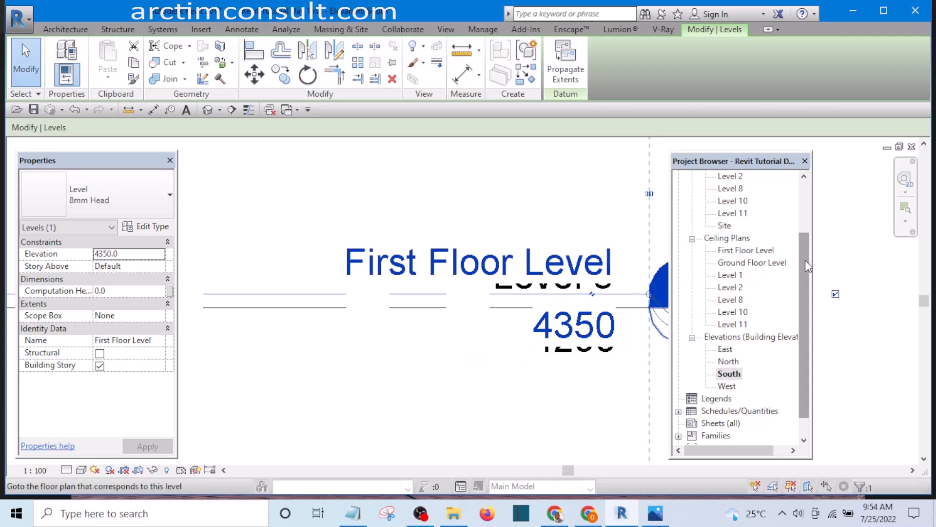
Rename Level 10 as Ceiling and rename its corresponding views as well
drag(806, 259, 805, 191)
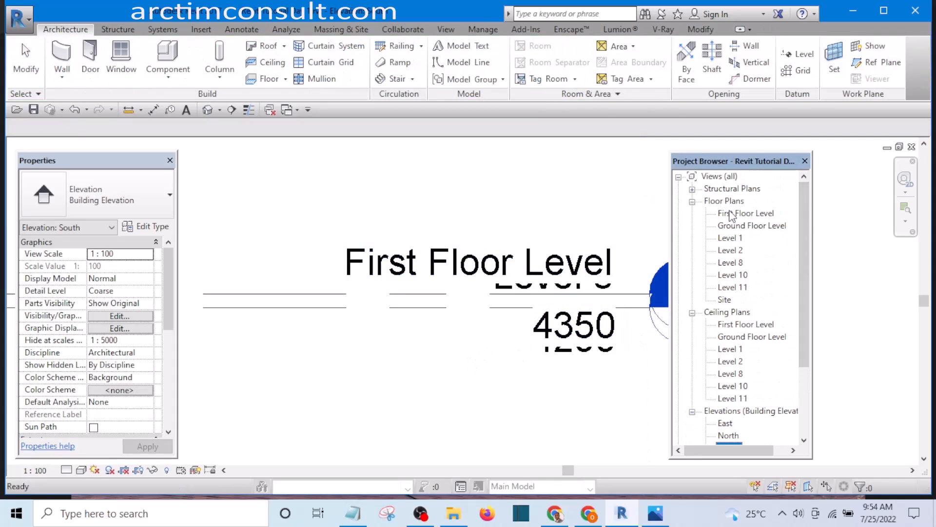
scroll(461, 285, down, 1)
scroll(461, 285, down, 3)
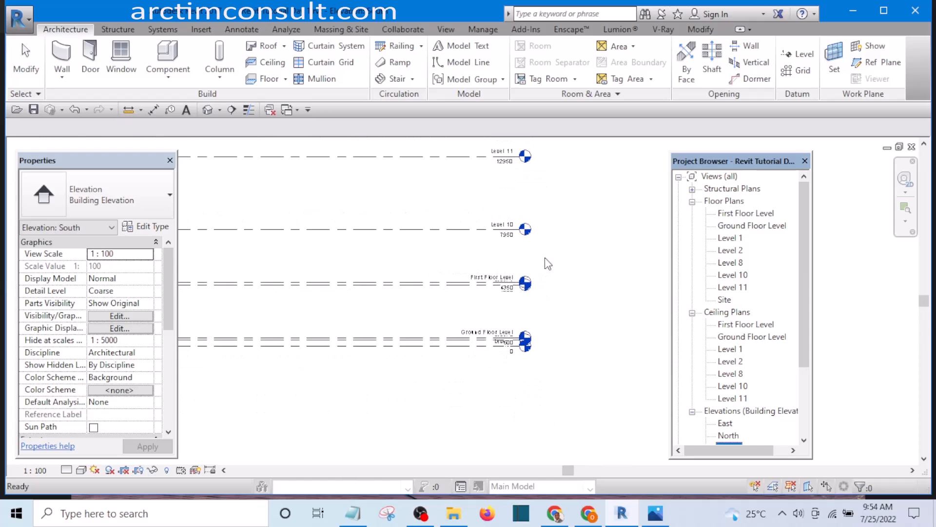
click(541, 274)
click(575, 241)
scroll(488, 226, up, 6)
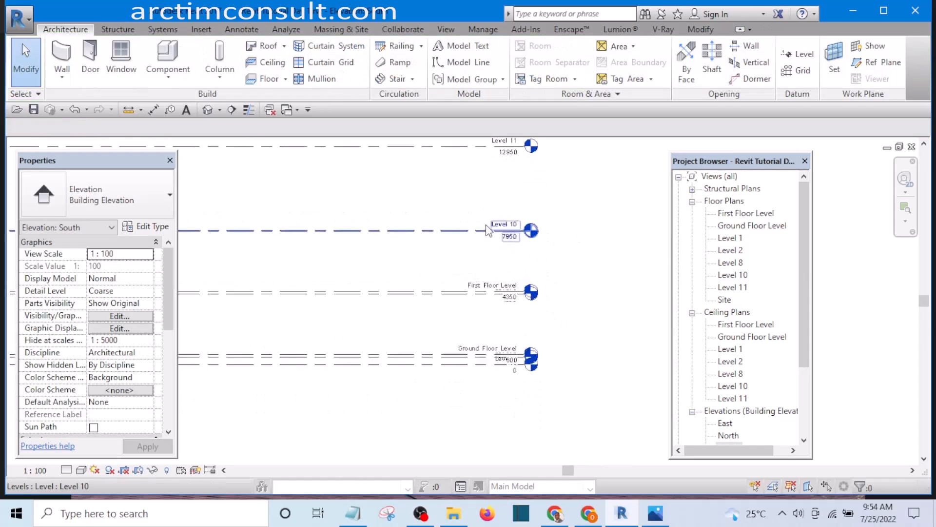
click(520, 228)
click(523, 229)
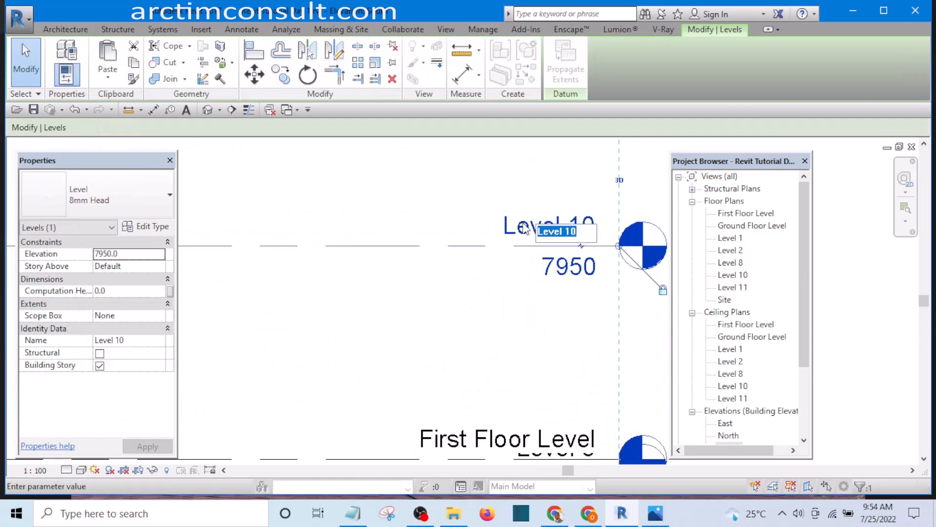
text(c)
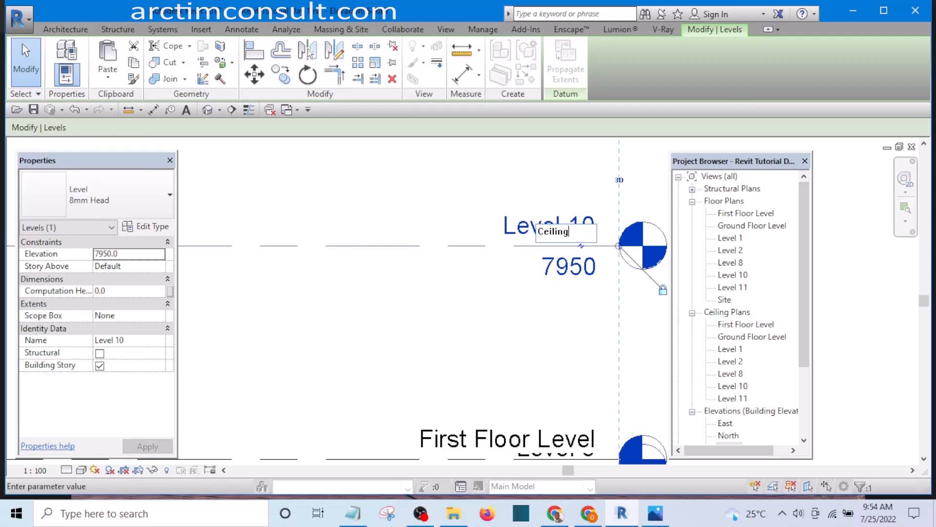
text(eiling Level)
click(482, 294)
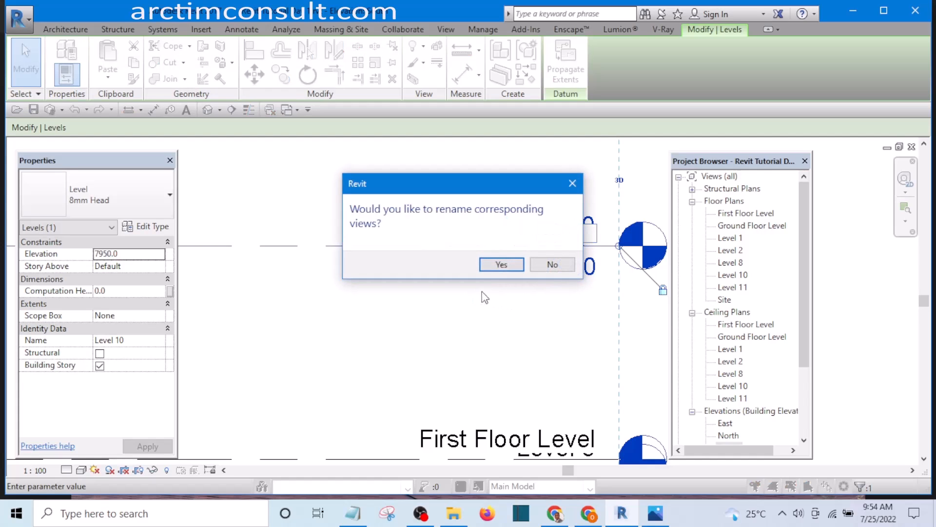
click(502, 265)
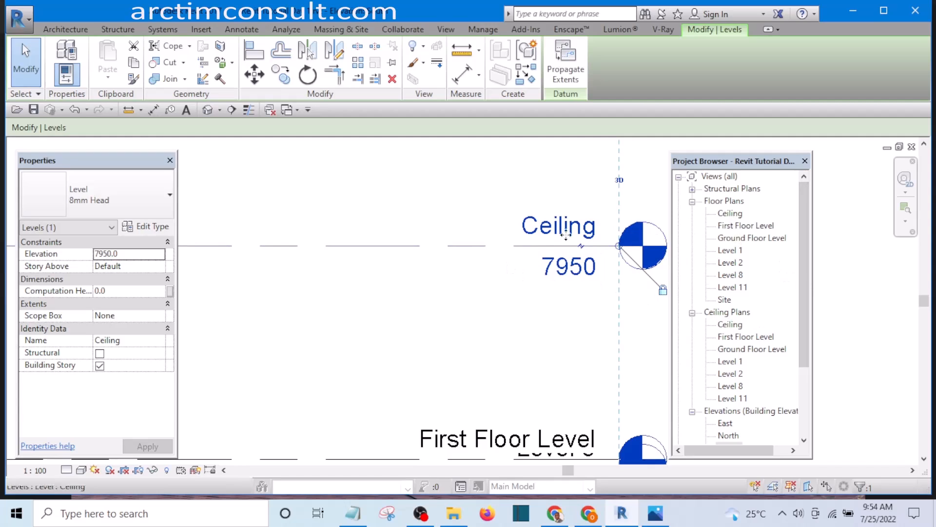
Rename Level 11 as Roof Level, rename its corresponding views as well, and deselect the level
scroll(469, 288, down, 4)
click(569, 216)
scroll(482, 207, up, 5)
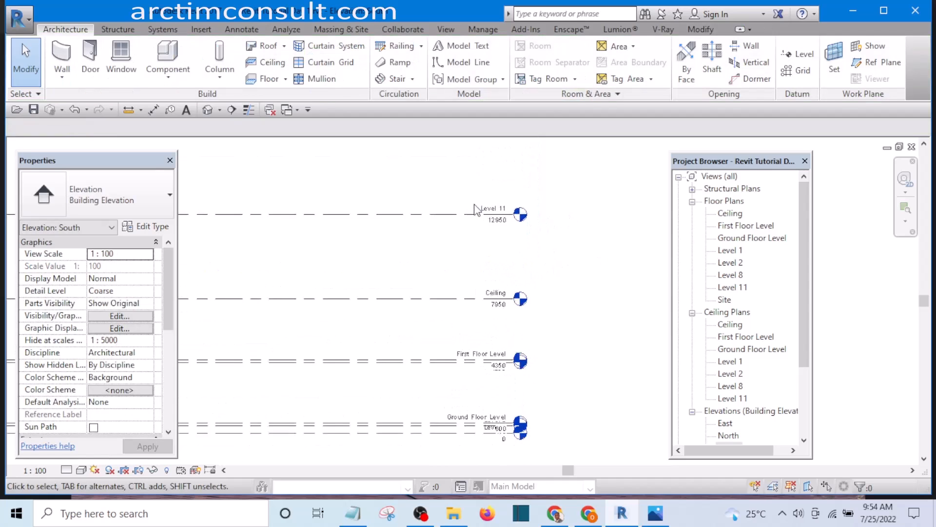
double_click(502, 211)
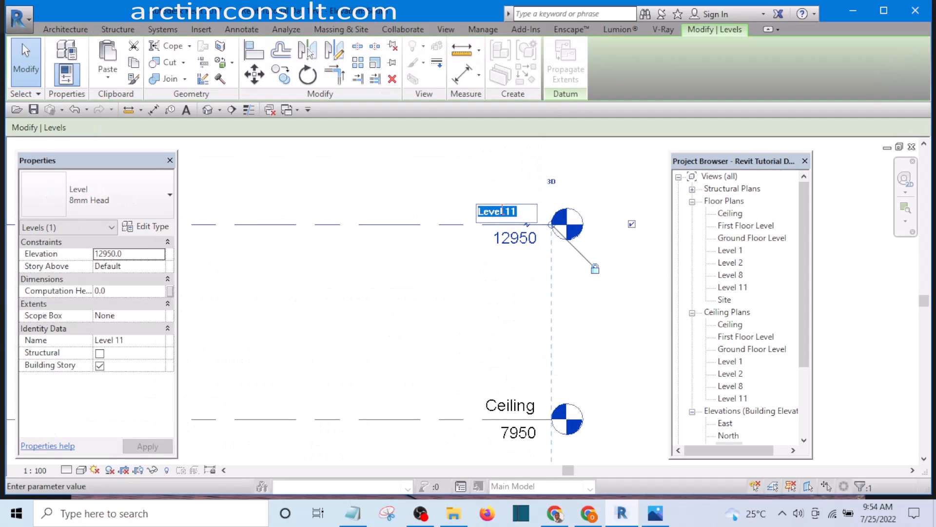
text(Roof)
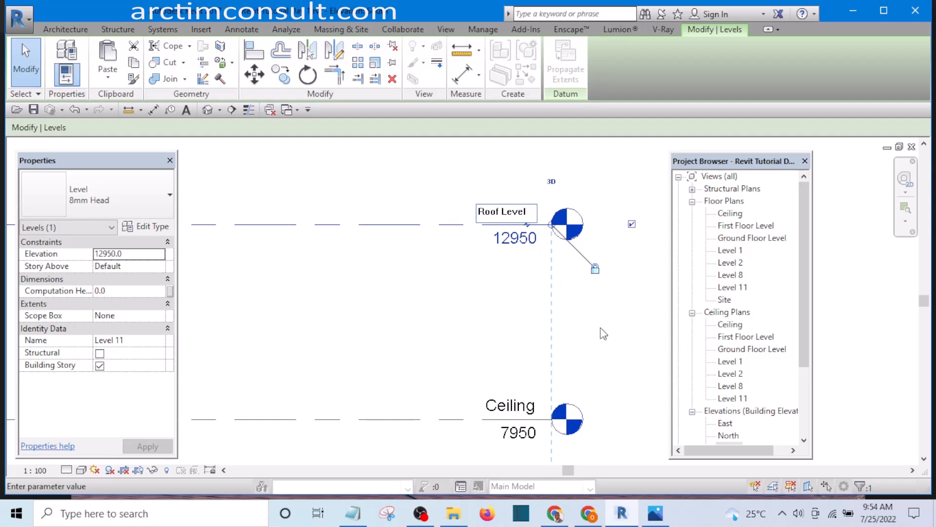
click(608, 339)
click(503, 265)
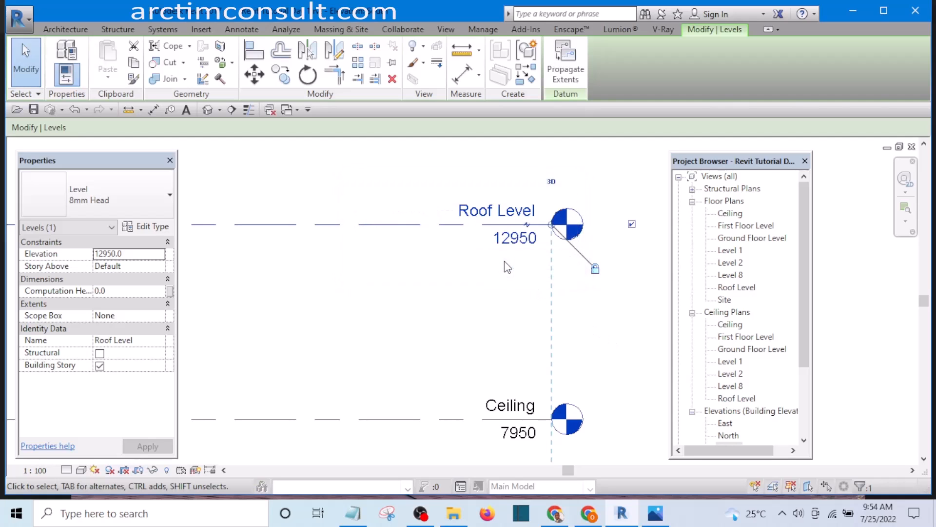
click(633, 329)
Add an elbow to the First Floor Level line and raise its head clear of the Level 8 head
scroll(648, 326, down, 3)
middle_drag(612, 381, 600, 297)
scroll(540, 393, up, 3)
scroll(493, 329, down, 1)
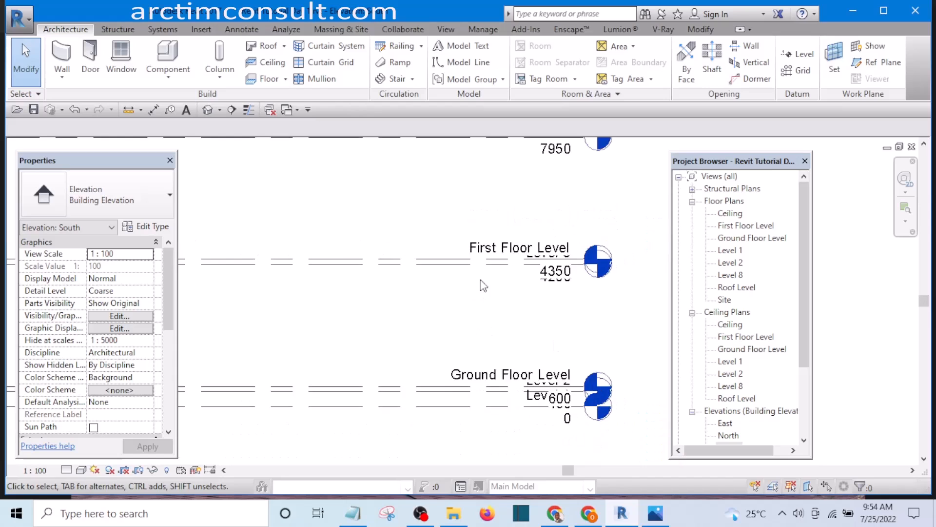
scroll(476, 267, up, 2)
scroll(564, 263, down, 2)
scroll(497, 271, up, 3)
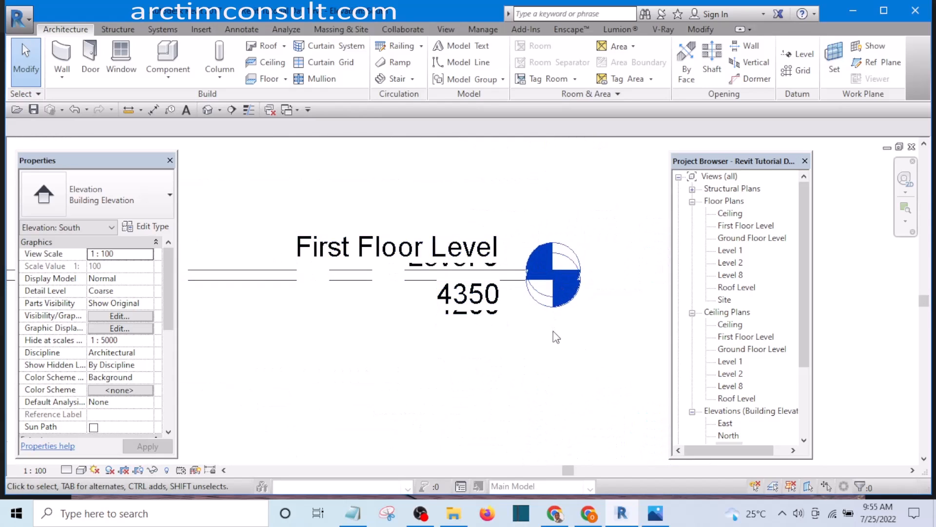
scroll(556, 337, down, 2)
scroll(413, 304, up, 1)
click(414, 307)
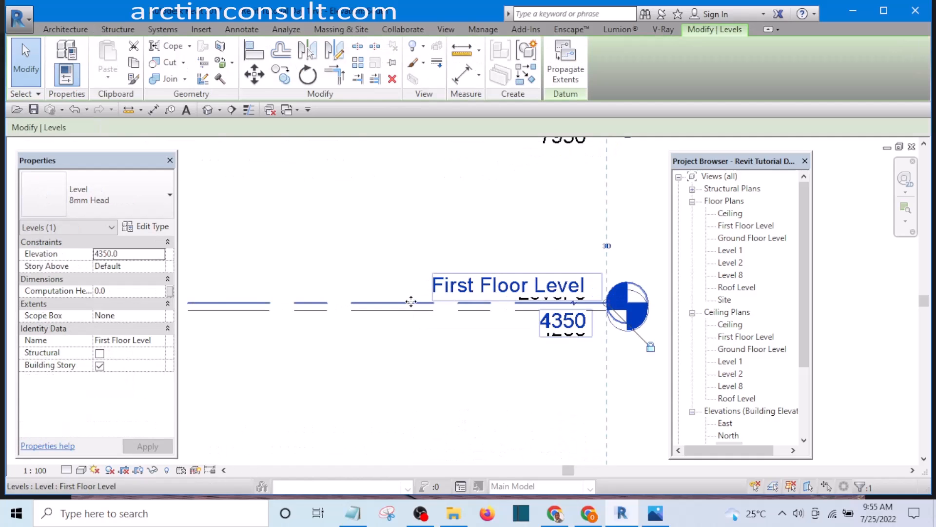
scroll(590, 323, down, 2)
scroll(607, 341, up, 2)
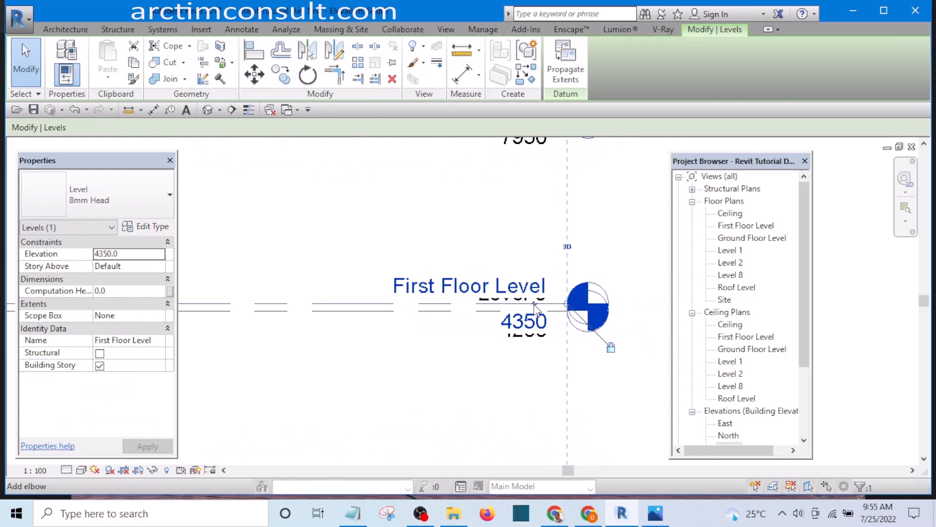
click(535, 307)
drag(535, 307, 534, 229)
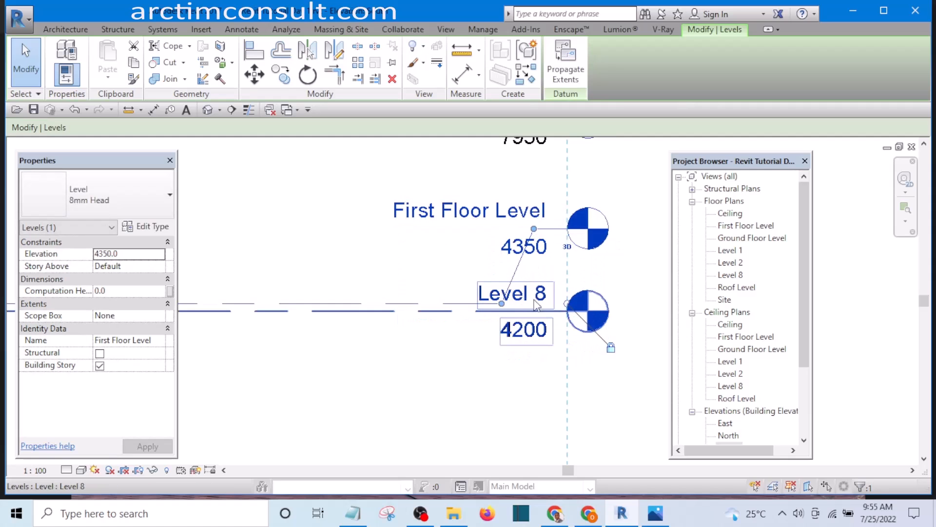
click(479, 369)
Add an elbow to the Ground Floor Level line and raise its head clear above the Level 2 head
scroll(531, 352, down, 5)
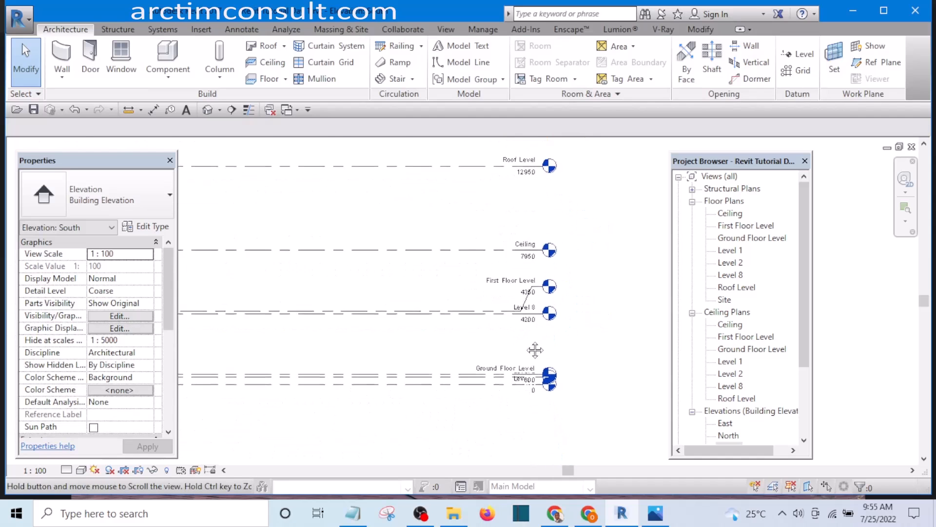
scroll(535, 350, up, 5)
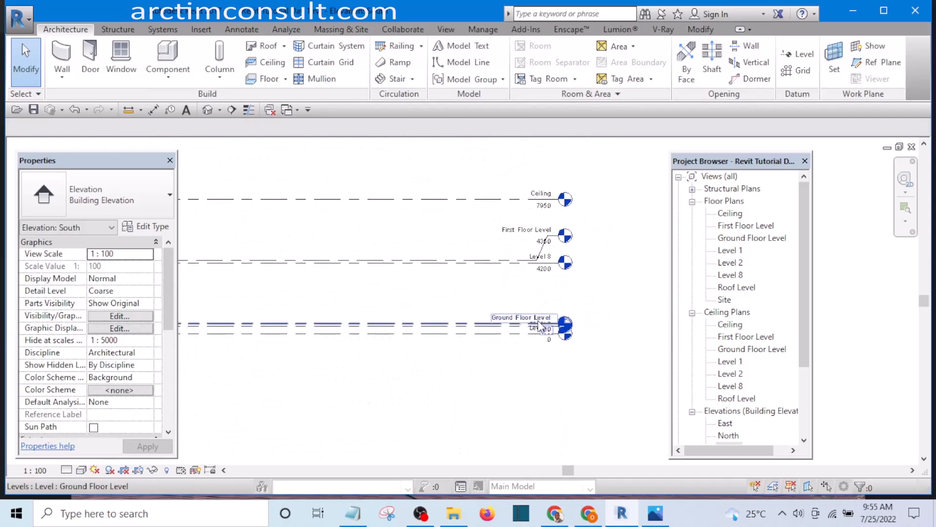
click(451, 317)
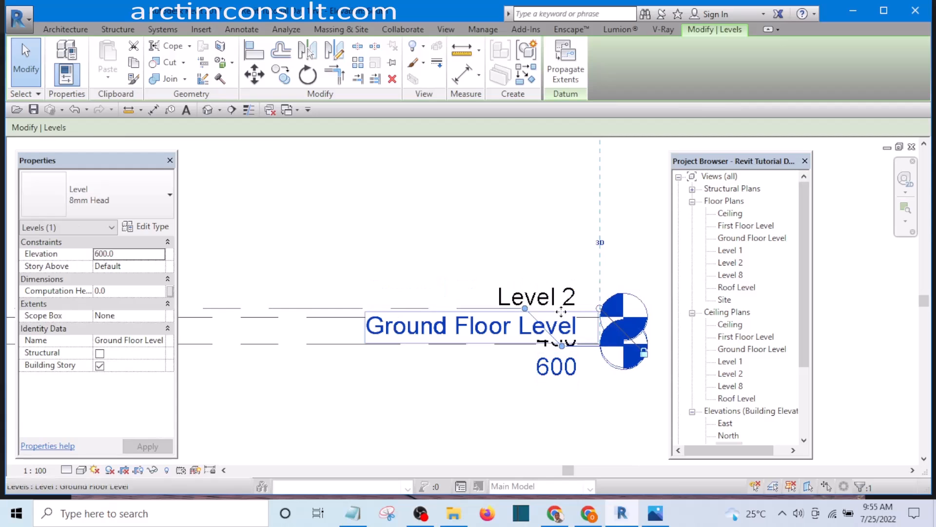
drag(562, 346, 568, 233)
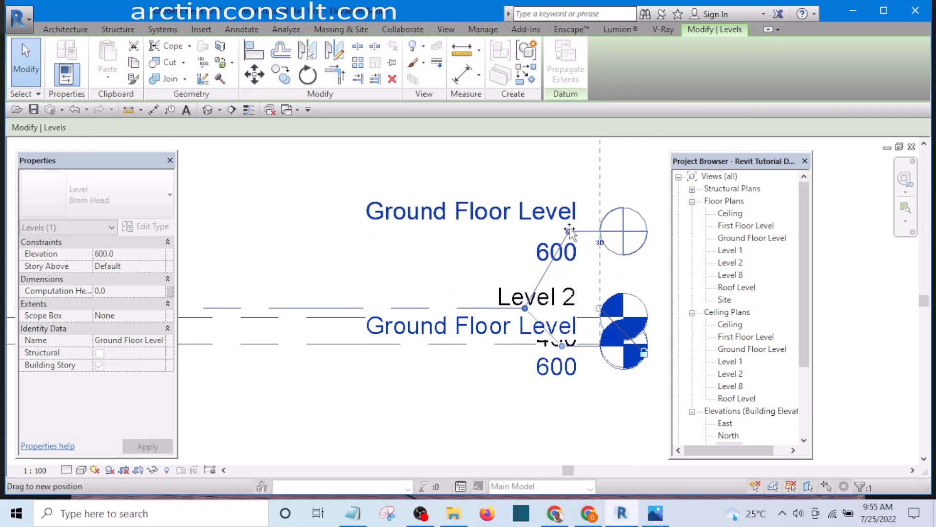
click(501, 260)
Examine the overlapping Level 1 and Level 2 lines and labels below the Ground Floor Level head
scroll(501, 260, down, 3)
scroll(543, 318, up, 3)
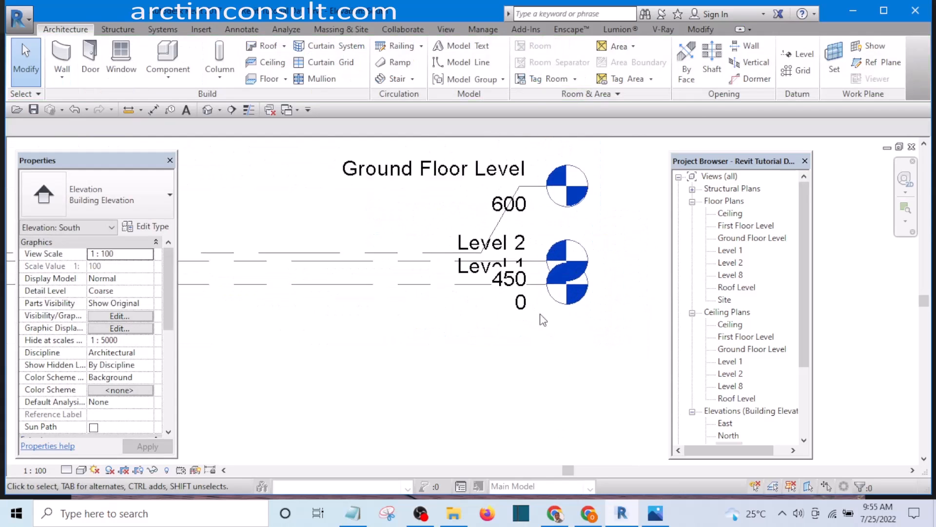
scroll(560, 351, down, 3)
scroll(560, 350, up, 4)
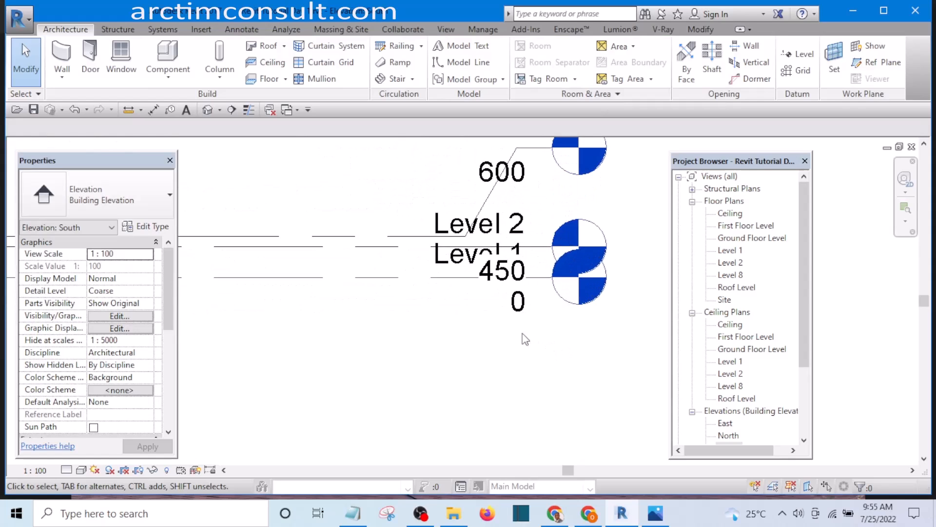
scroll(639, 322, down, 2)
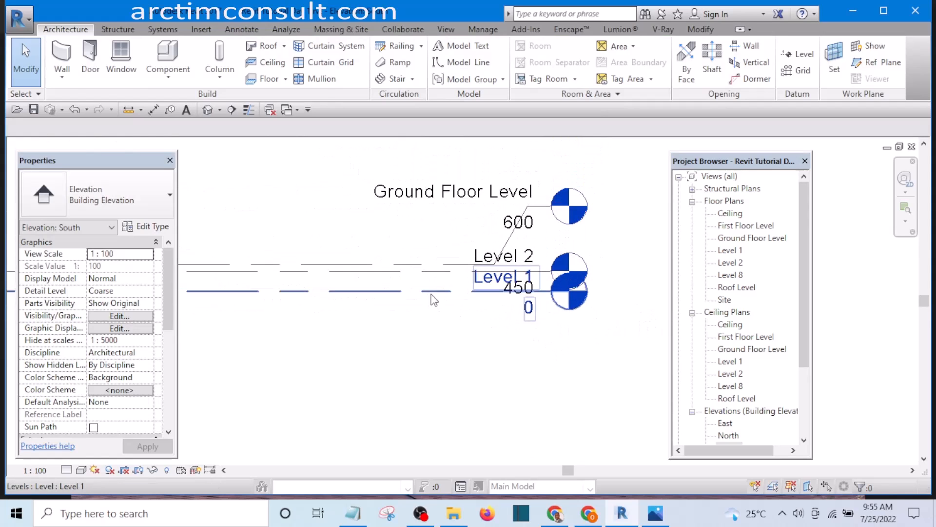
click(550, 295)
scroll(510, 297, up, 4)
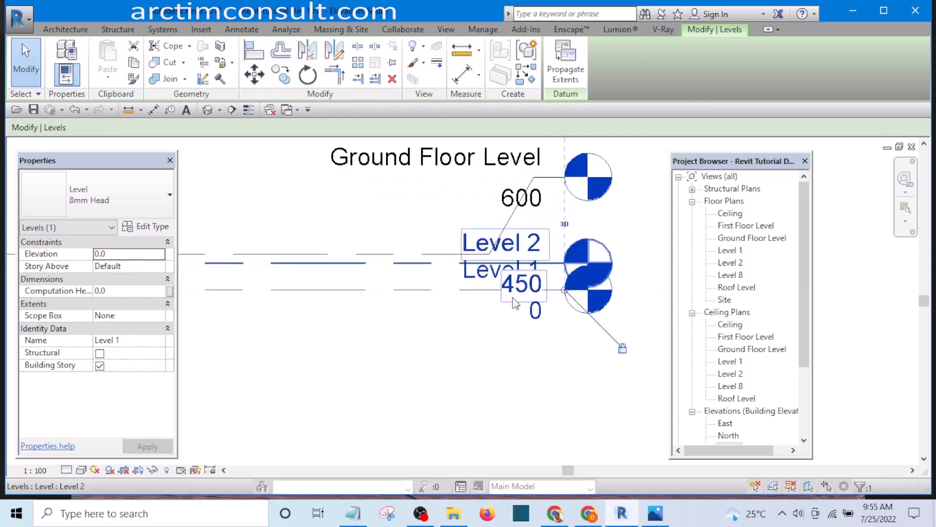
click(454, 311)
click(360, 217)
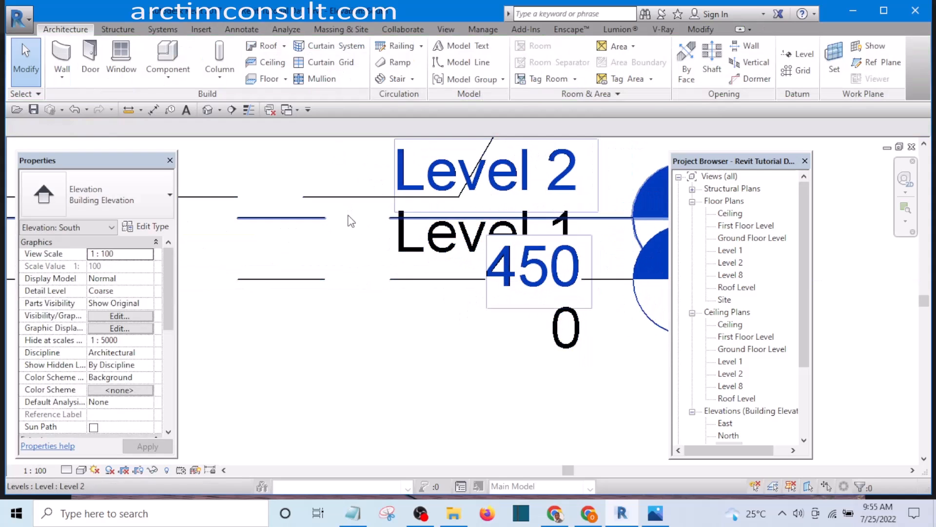
click(427, 302)
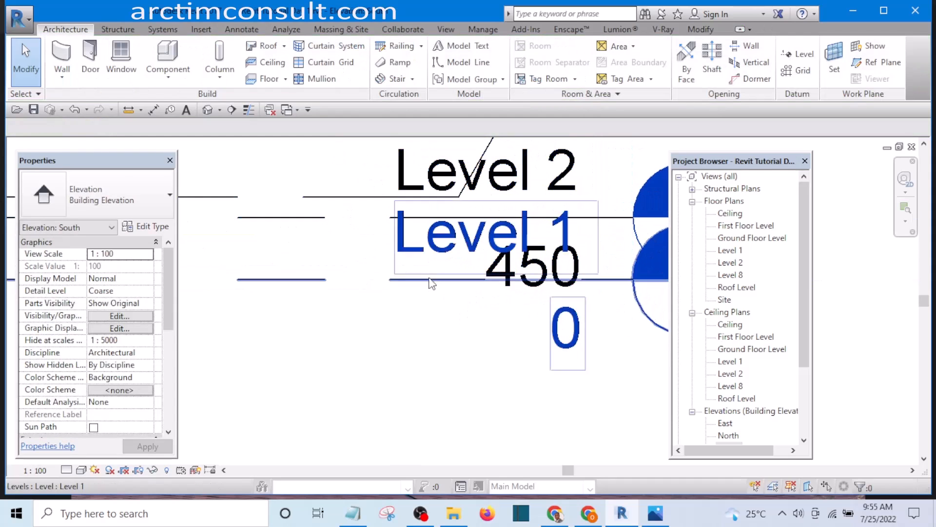
Select Level 2 and examine its position relative to Level 1 and Ground Floor Level
click(335, 218)
scroll(336, 271, down, 5)
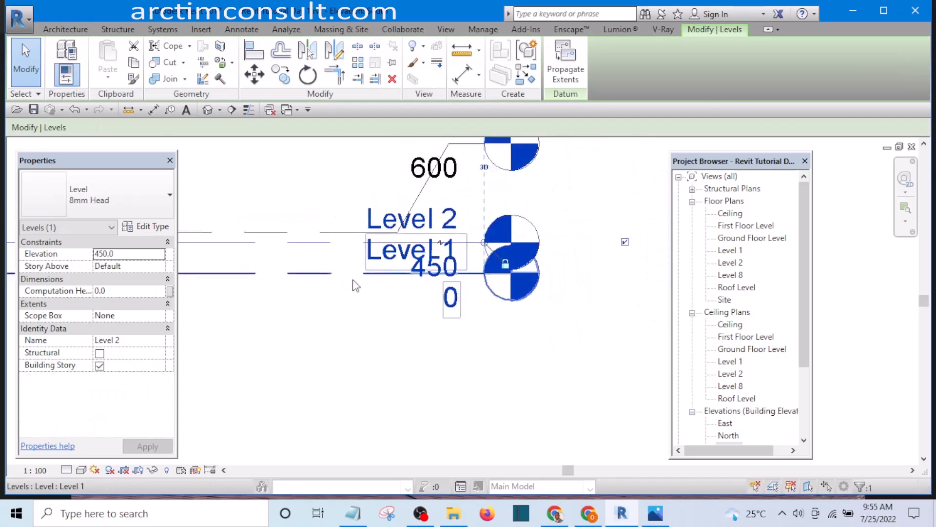
scroll(510, 217, up, 3)
scroll(466, 338, down, 3)
scroll(445, 340, up, 4)
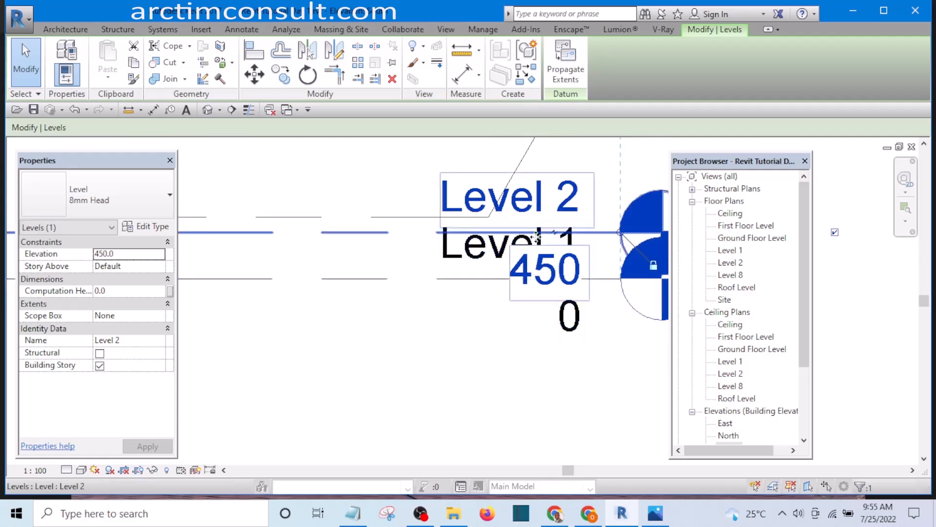
scroll(560, 239, down, 2)
middle_drag(566, 240, 566, 301)
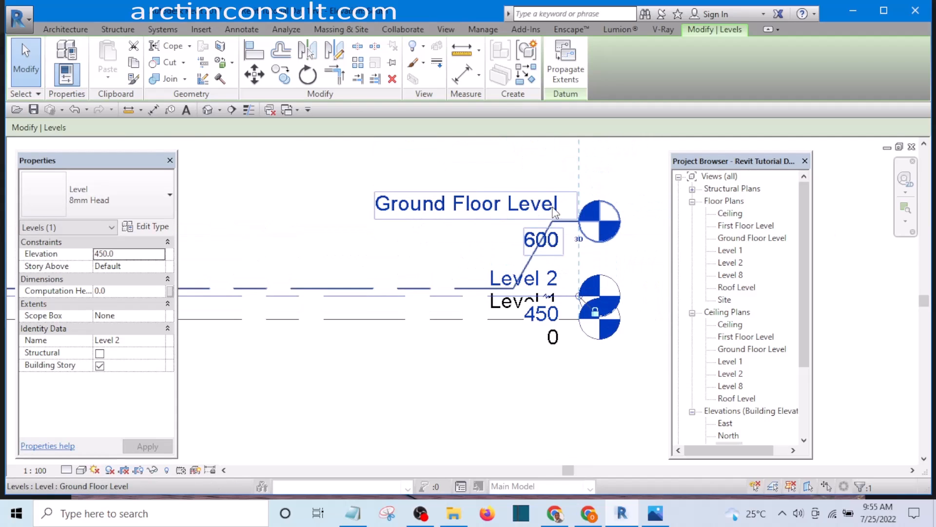
scroll(525, 337, up, 3)
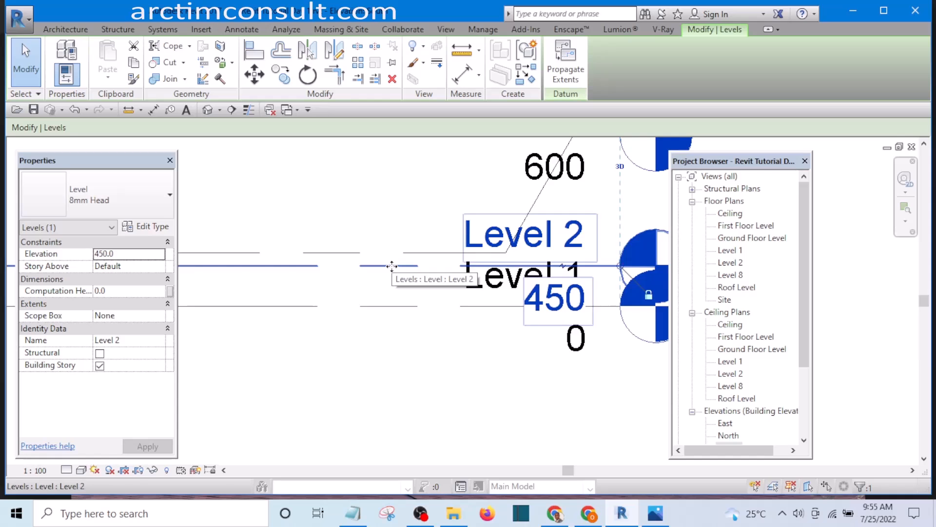
scroll(462, 386, down, 3)
scroll(445, 366, up, 1)
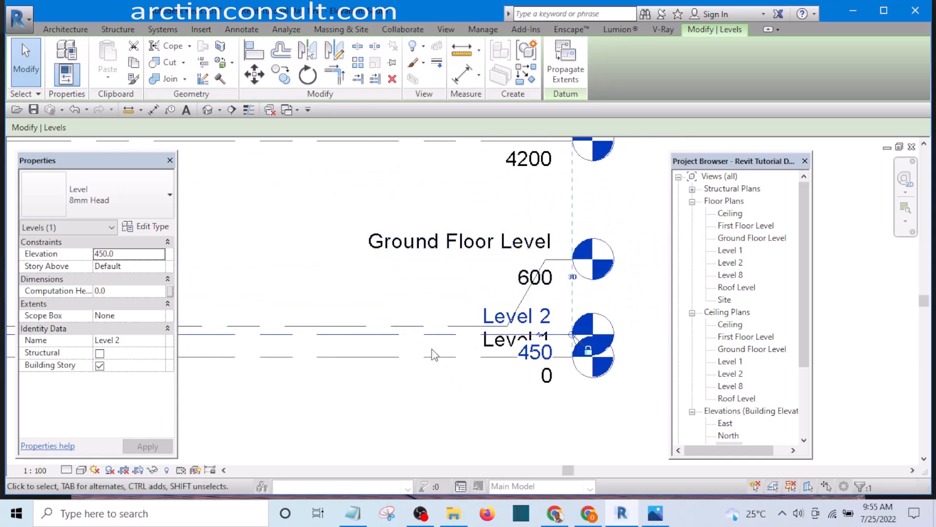
scroll(399, 330, down, 1)
scroll(418, 334, up, 2)
scroll(428, 337, down, 3)
scroll(414, 338, up, 2)
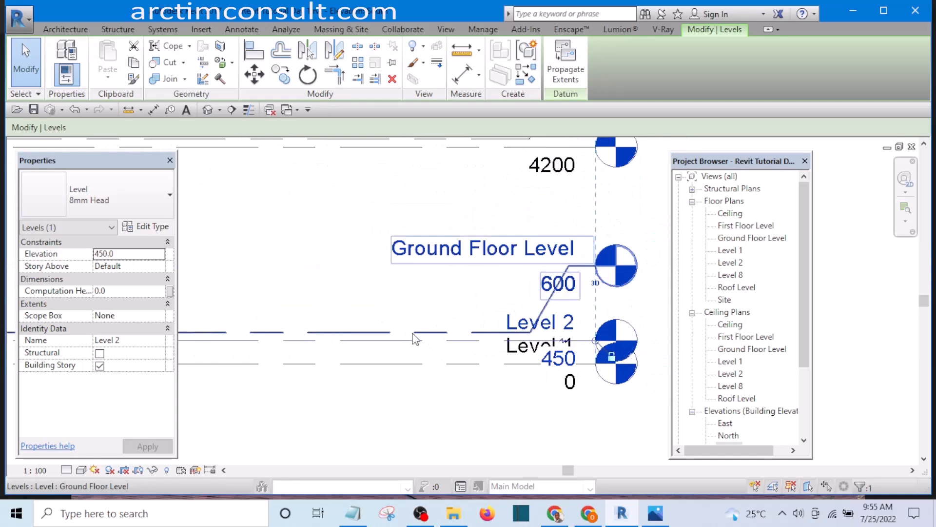
scroll(415, 339, up, 1)
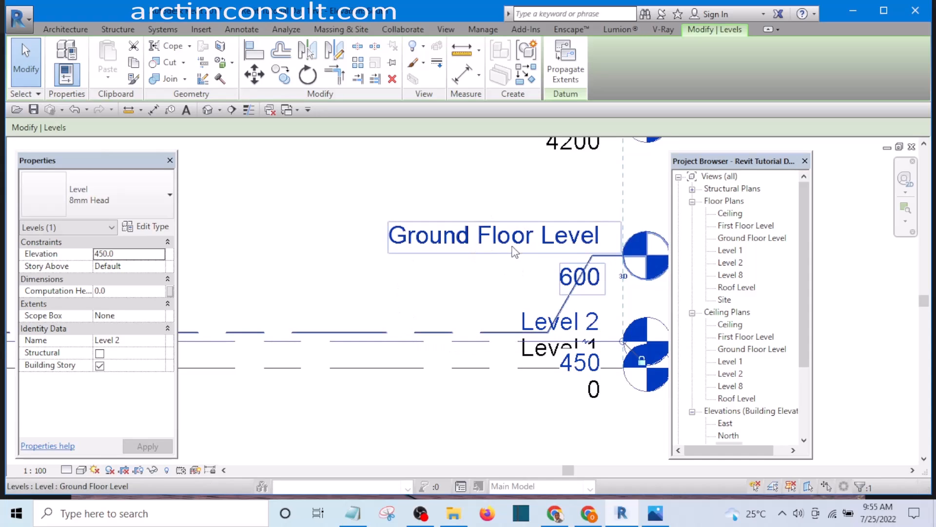
scroll(512, 266, up, 1)
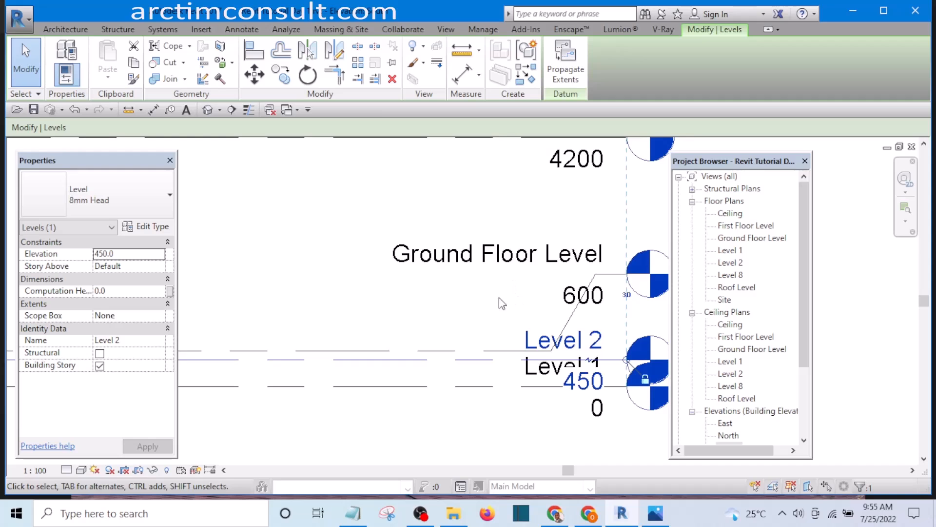
Rename Level 8 as Level 4, rename its corresponding views as well, and deselect the level
scroll(534, 283, down, 3)
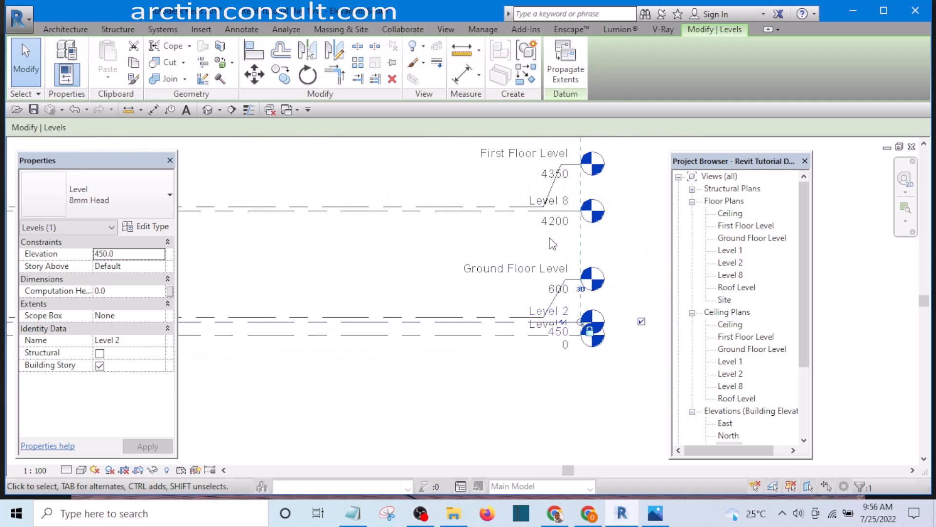
scroll(549, 238, up, 2)
scroll(549, 271, up, 1)
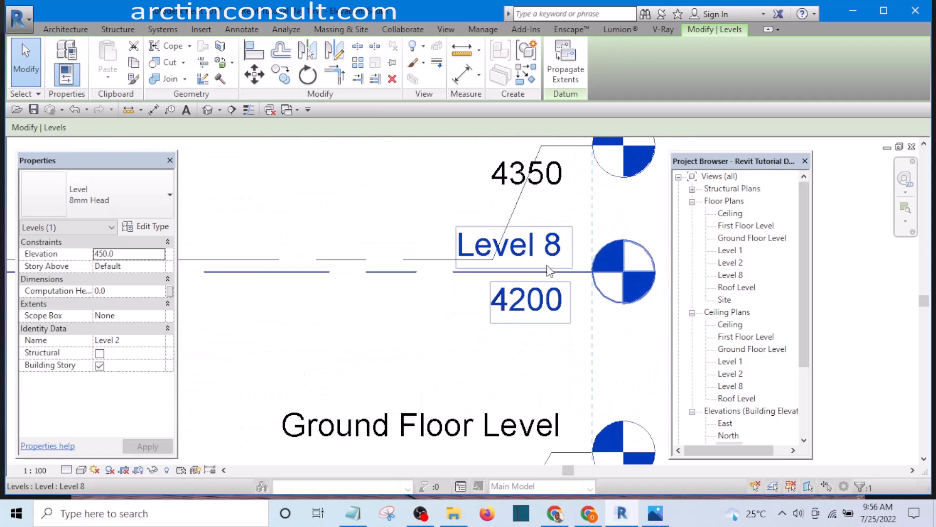
click(553, 250)
click(551, 250)
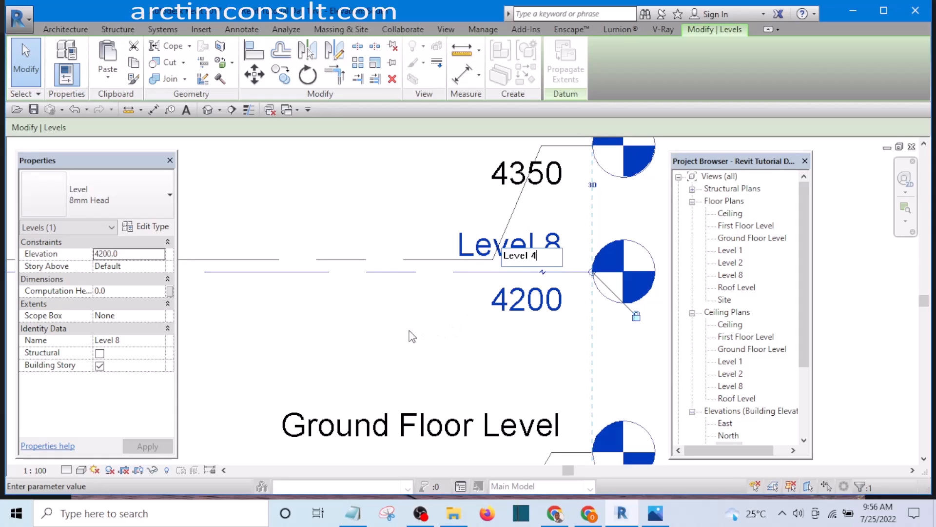
key(Return)
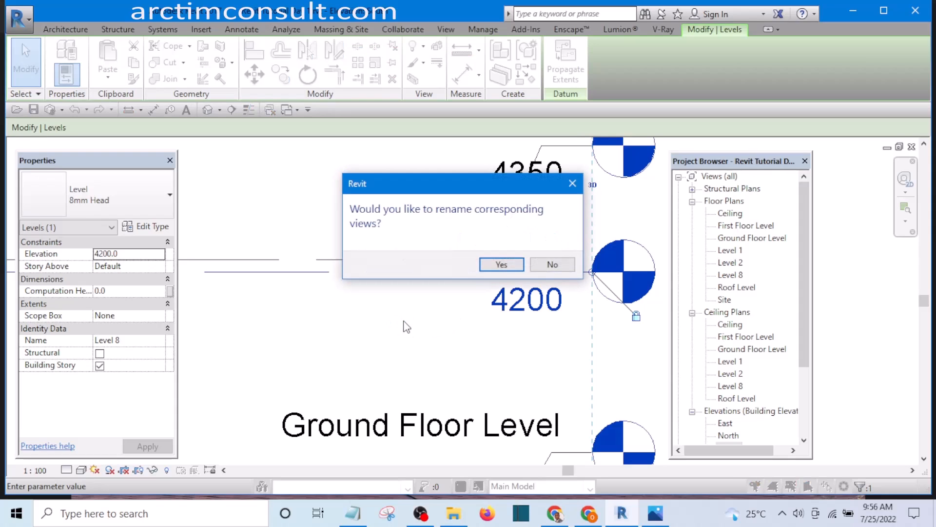
click(502, 265)
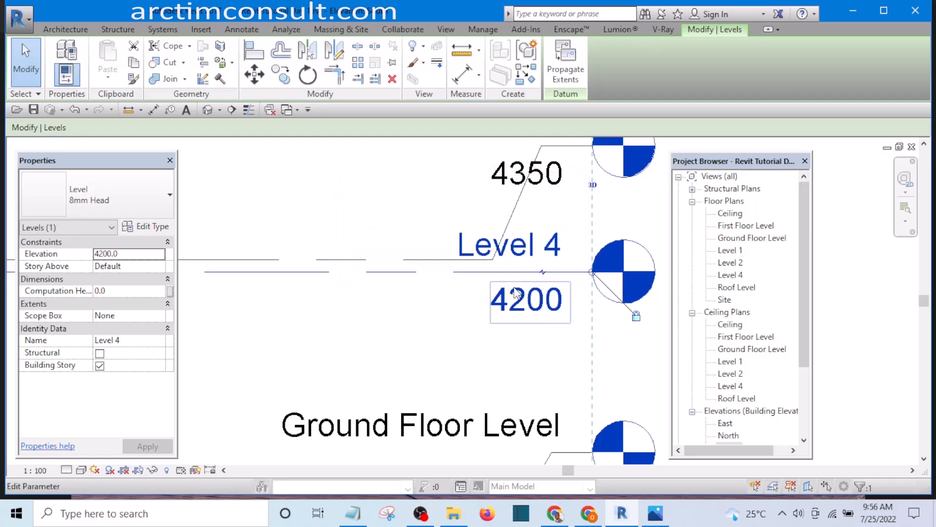
scroll(535, 332, down, 2)
scroll(535, 332, down, 2)
scroll(529, 312, up, 5)
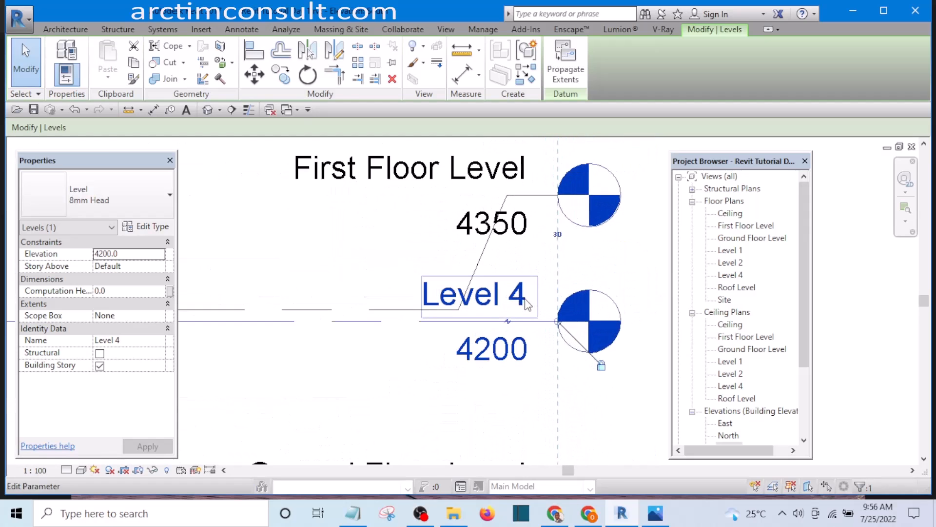
scroll(523, 309, down, 5)
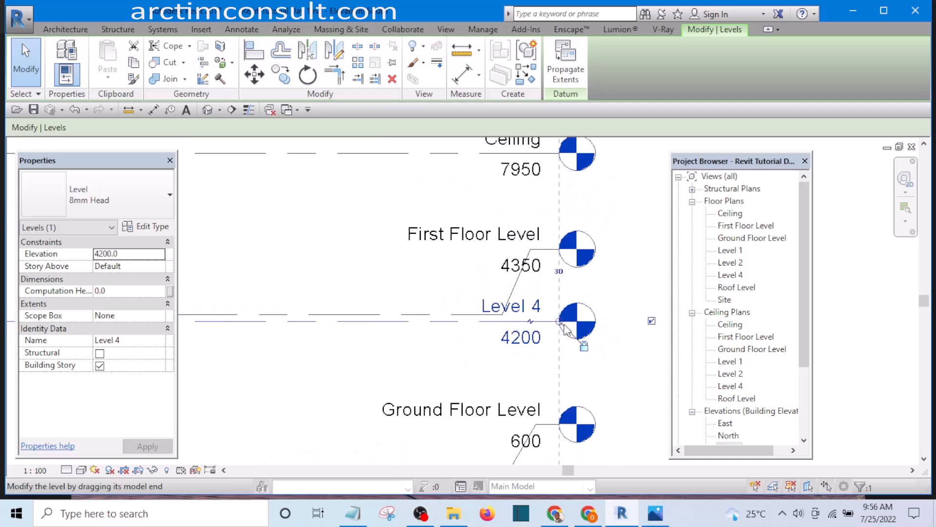
scroll(570, 323, down, 2)
scroll(402, 322, up, 2)
click(395, 347)
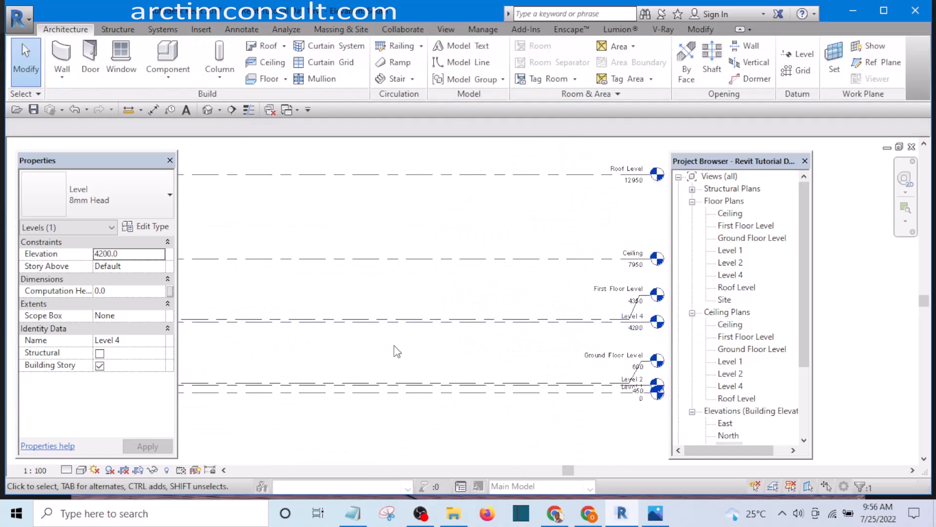
Examine the arrangement of all levels in the South elevation, from Level 1 up to Roof Level
scroll(394, 321, up, 2)
scroll(400, 329, up, 1)
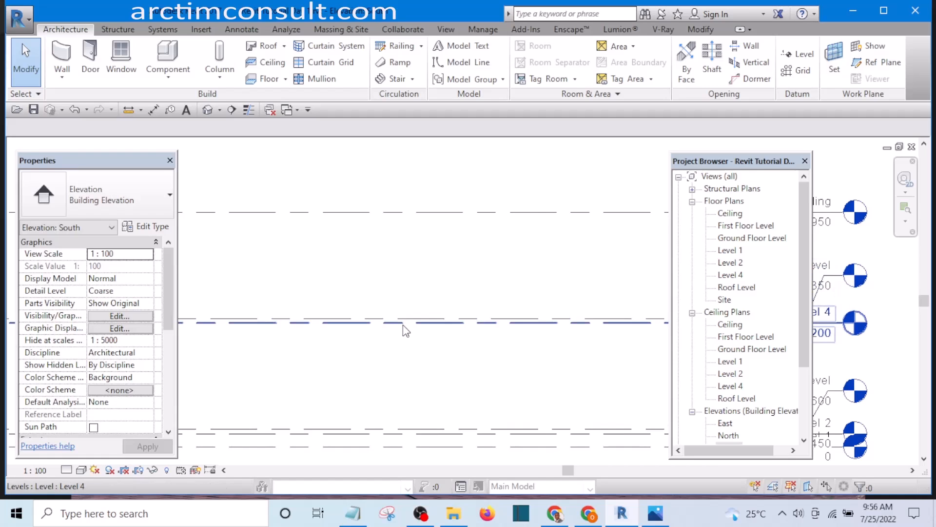
scroll(403, 323, down, 3)
scroll(527, 319, up, 2)
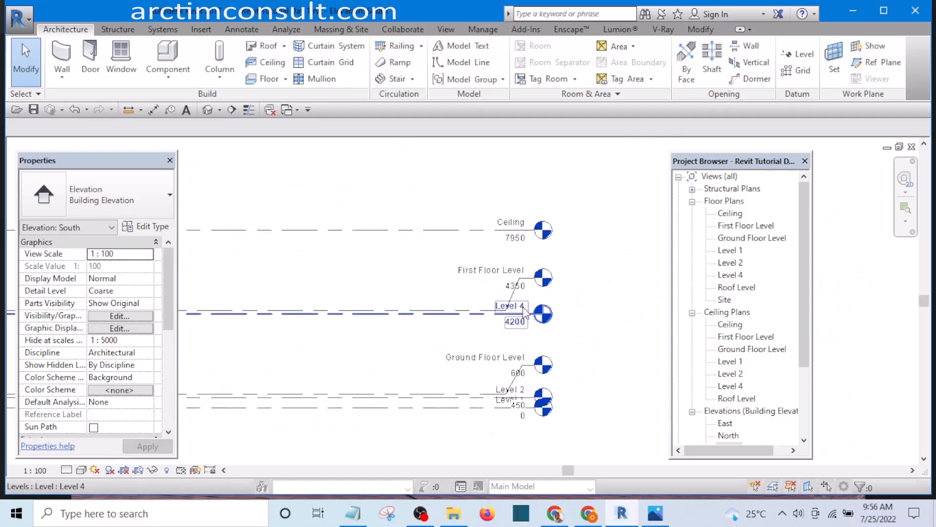
scroll(526, 320, down, 3)
scroll(439, 292, up, 3)
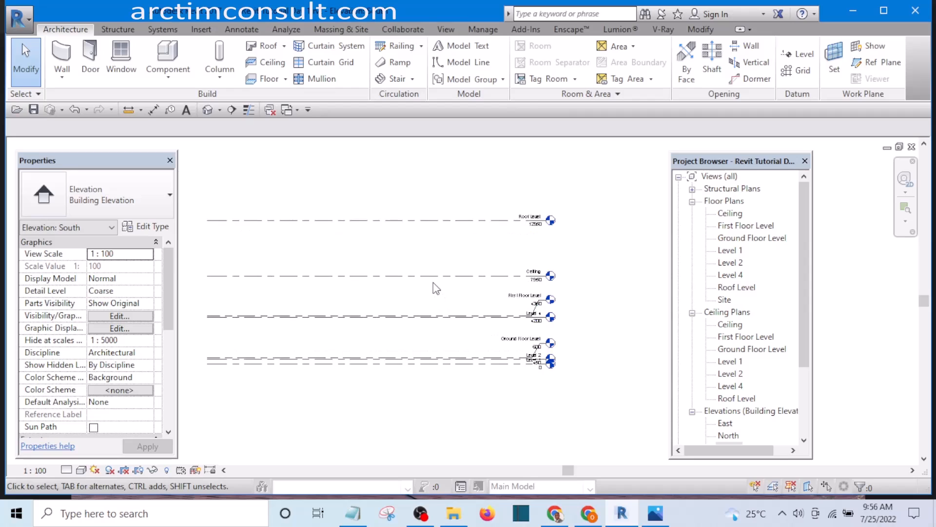
scroll(448, 209, down, 3)
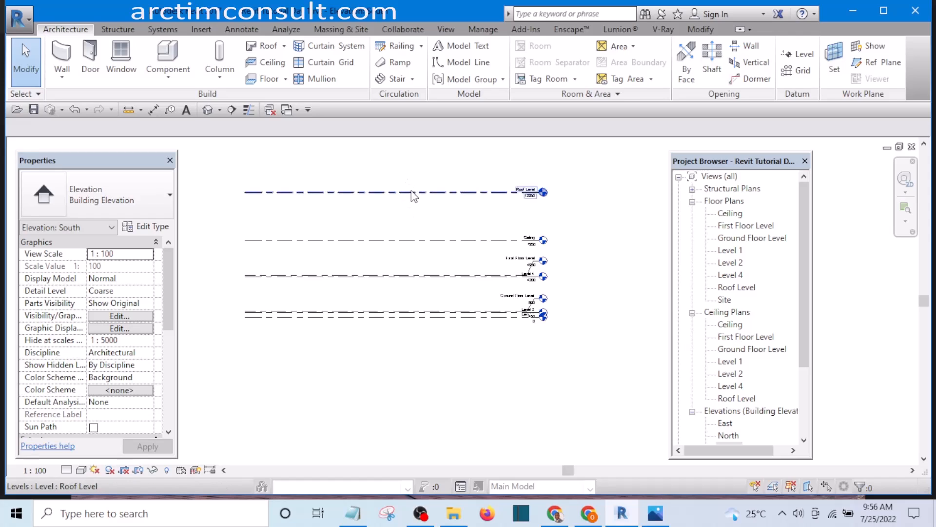
scroll(422, 241, up, 2)
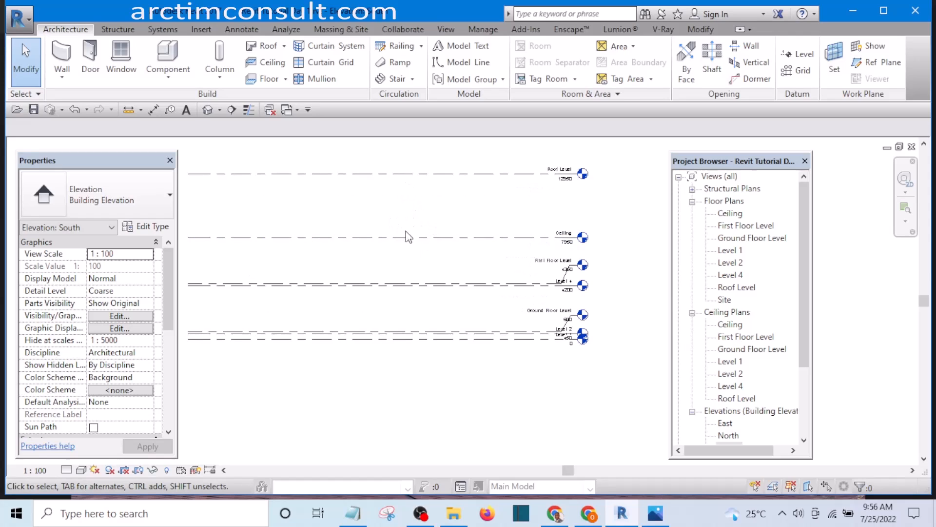
scroll(497, 240, up, 1)
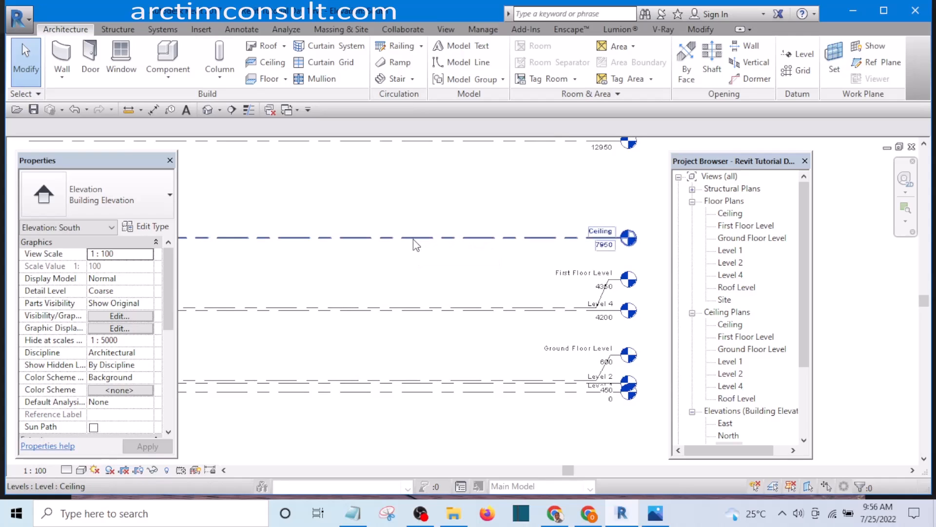
scroll(449, 251, up, 1)
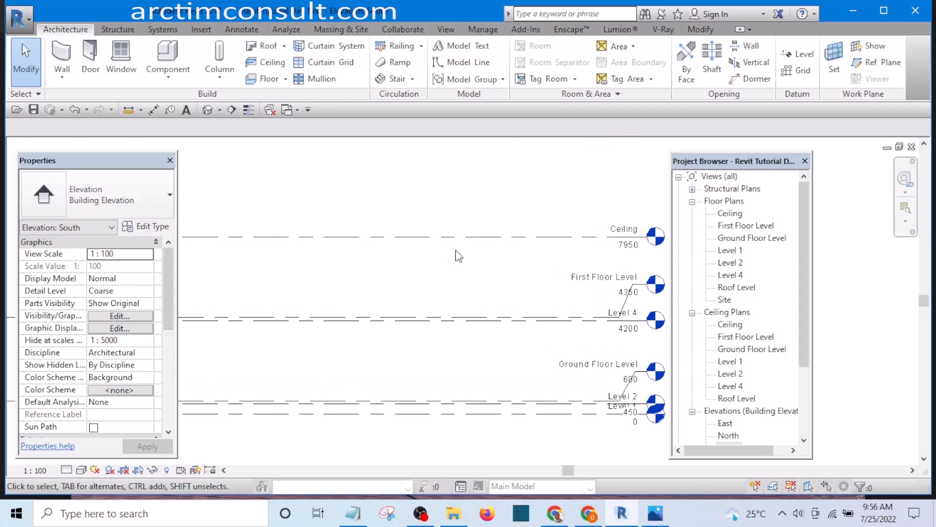
scroll(449, 251, up, 3)
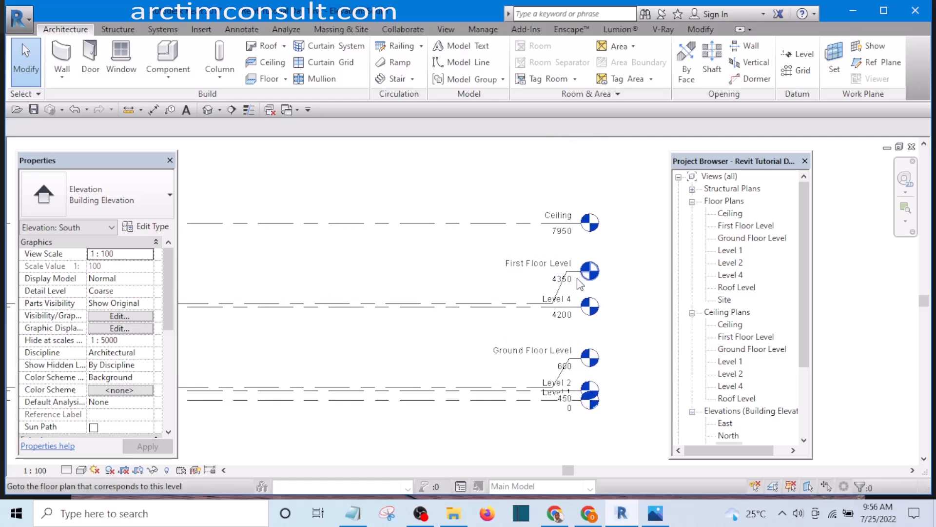
scroll(453, 288, down, 3)
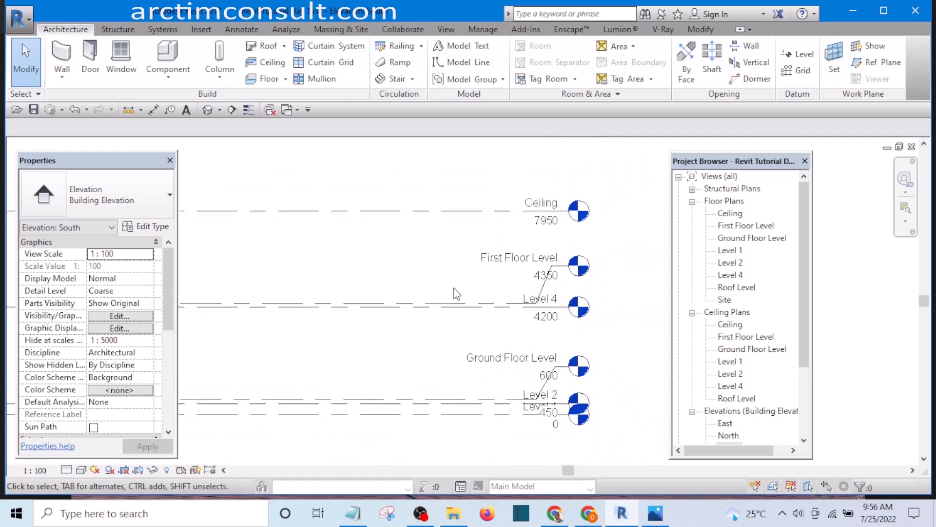
scroll(530, 317, up, 2)
scroll(555, 293, down, 3)
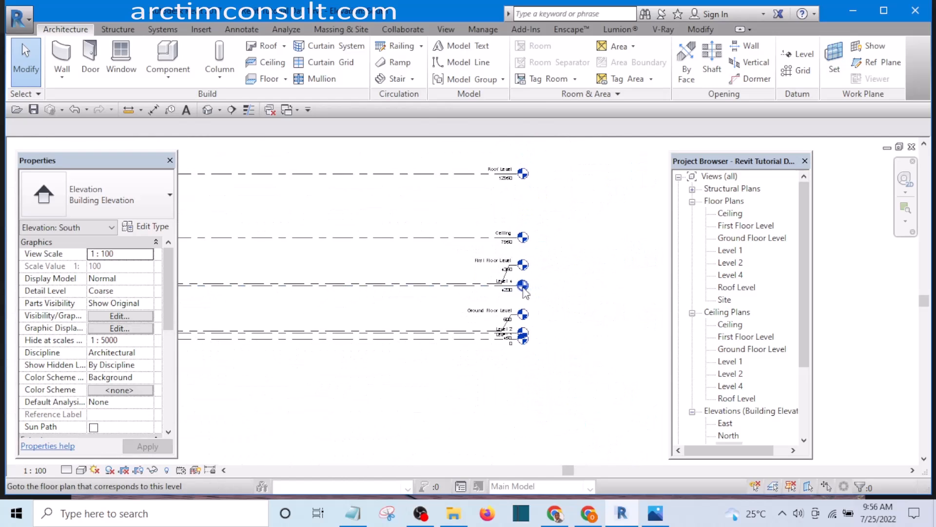
scroll(580, 265, down, 2)
scroll(584, 256, up, 2)
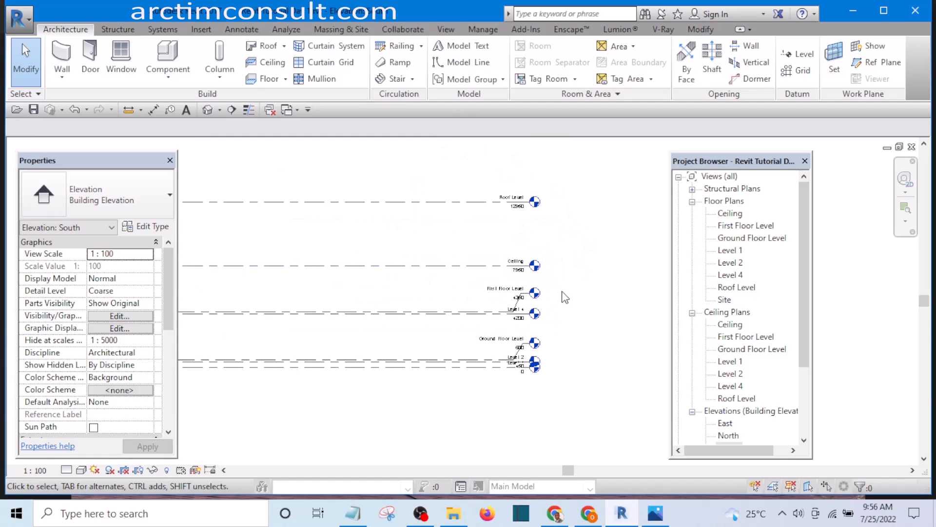
scroll(554, 287, down, 3)
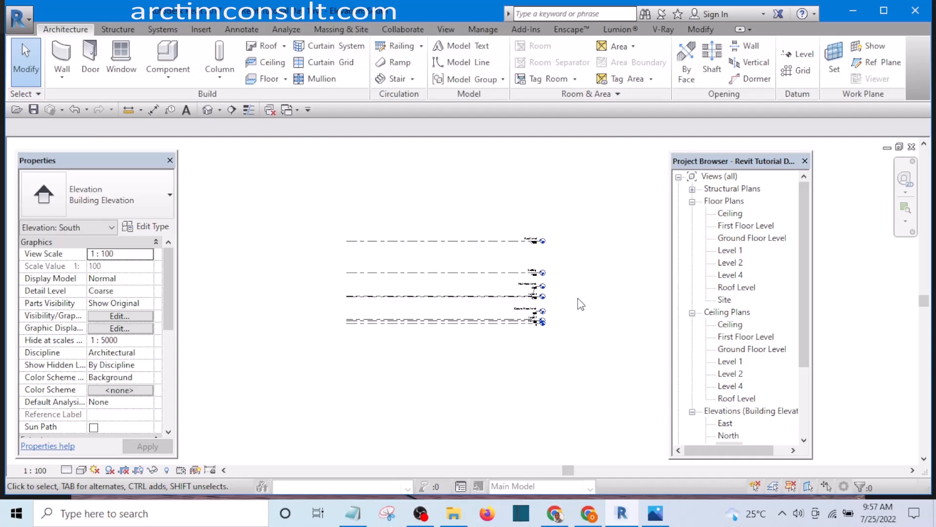
mouse_move(577, 284)
middle_down()
mouse_move(568, 294)
mouse_move(548, 288)
middle_up()
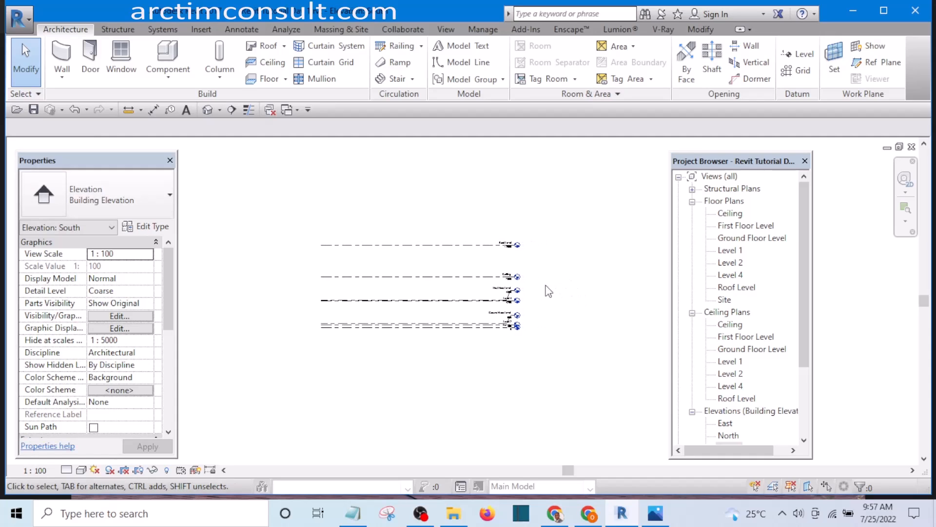
Open the Ground Floor Level floor plan with the area between its elevation markers in view
double_click(757, 238)
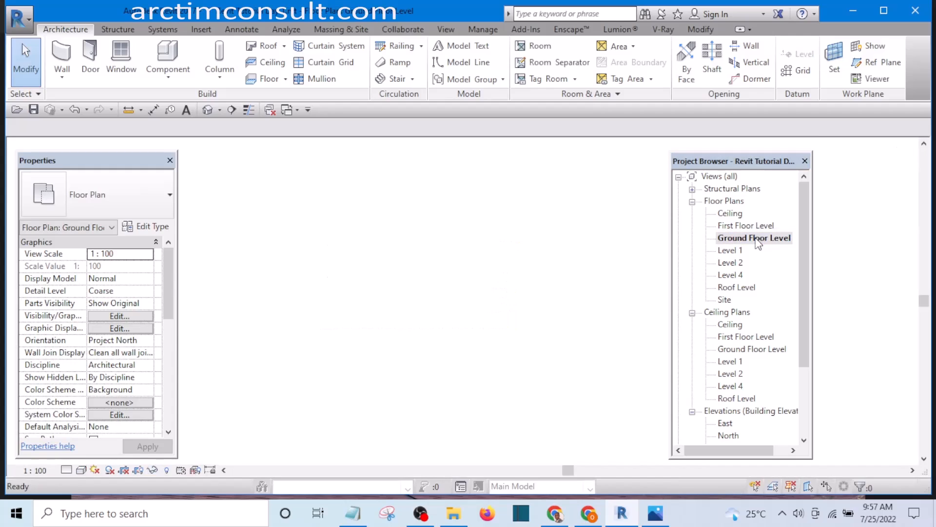
scroll(500, 255, down, 3)
scroll(522, 279, up, 7)
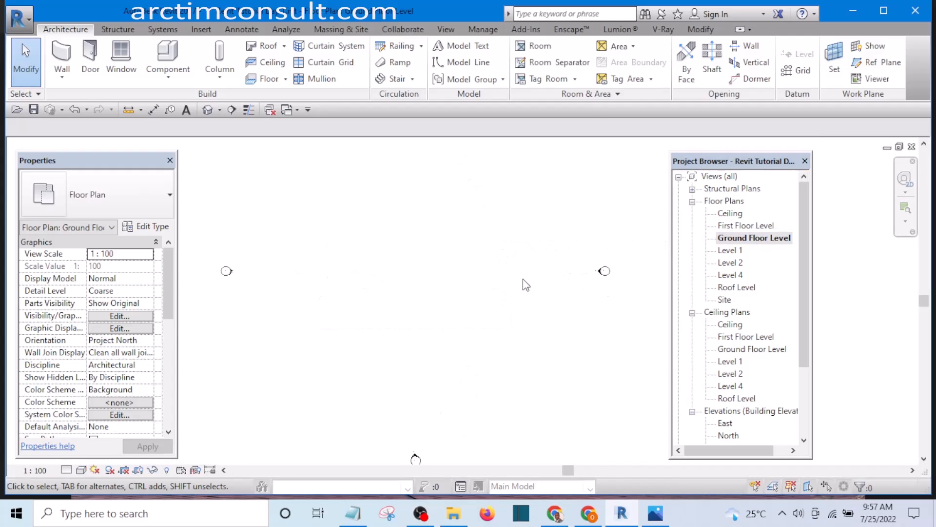
middle_drag(523, 279, 516, 301)
scroll(460, 211, down, 2)
Draw a rectangle of Generic - 200mm walls about 19800 by 13800 mm between the elevation markers, and end the Wall command
click(62, 56)
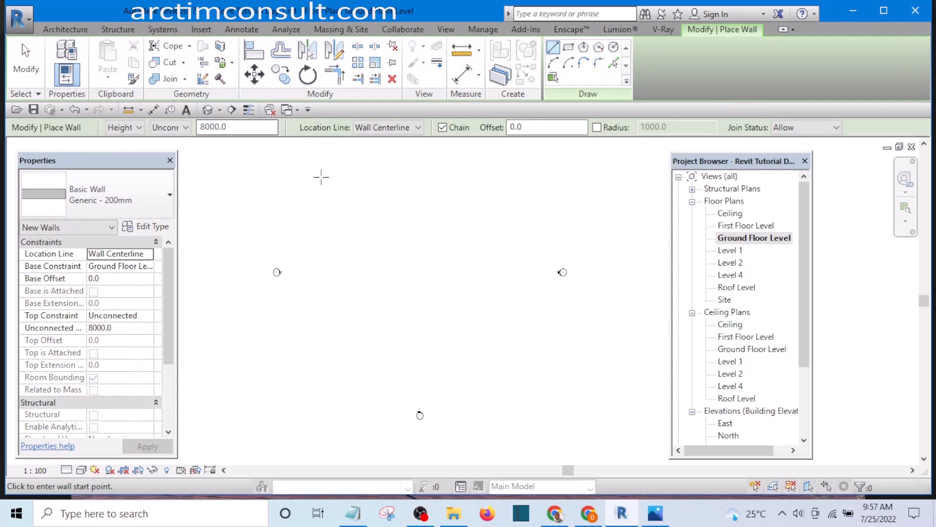
click(569, 47)
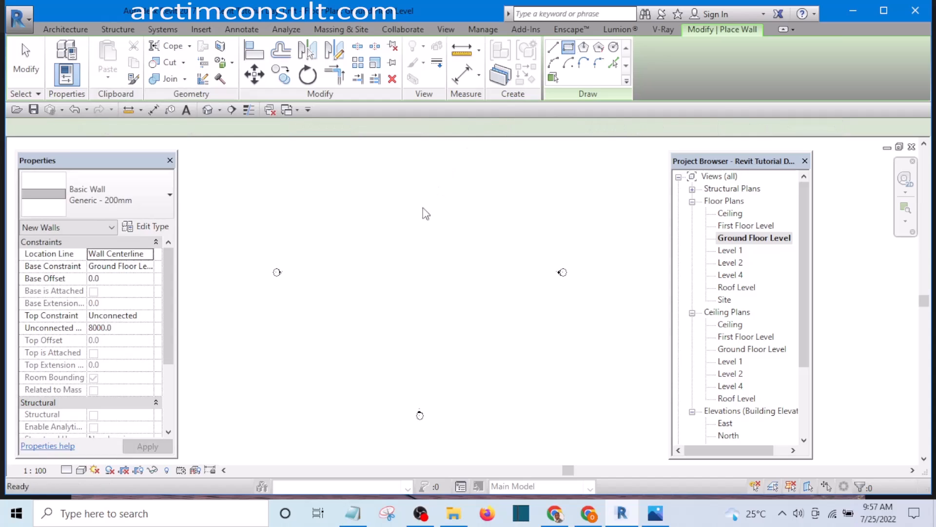
click(354, 229)
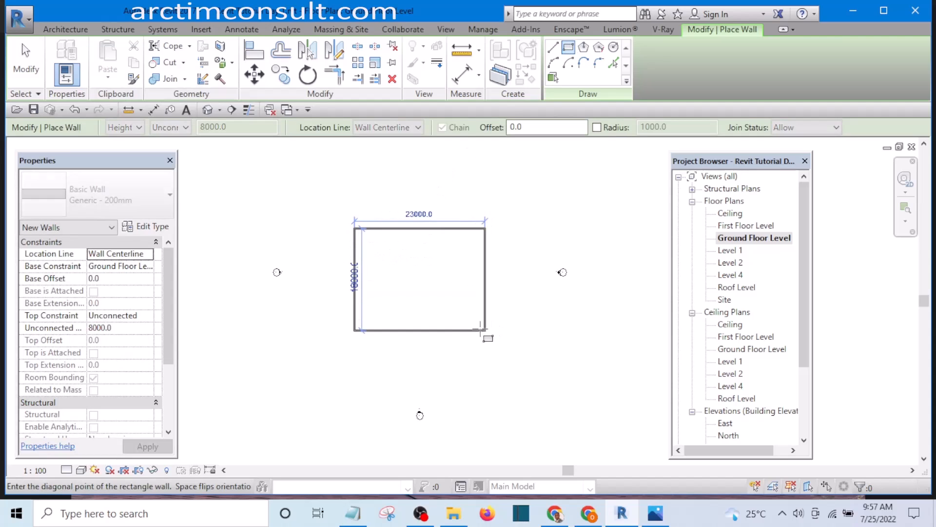
click(469, 308)
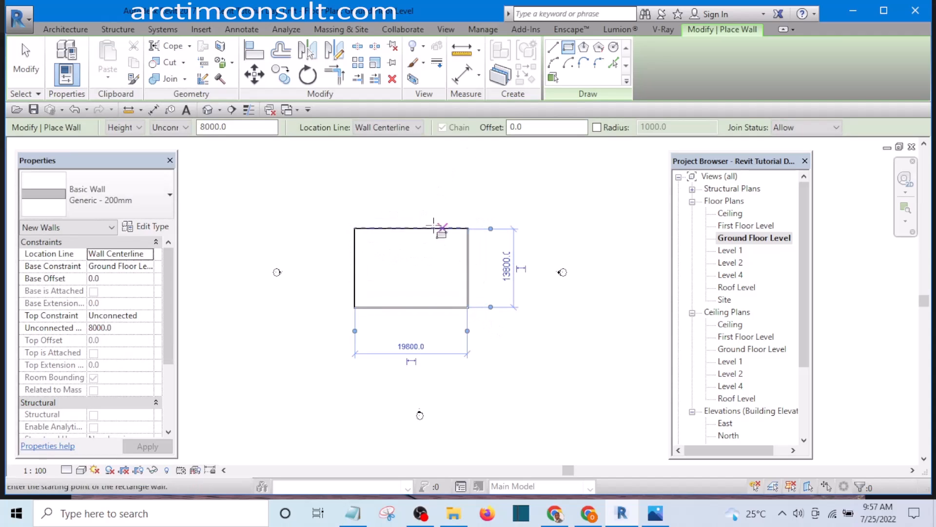
click(27, 68)
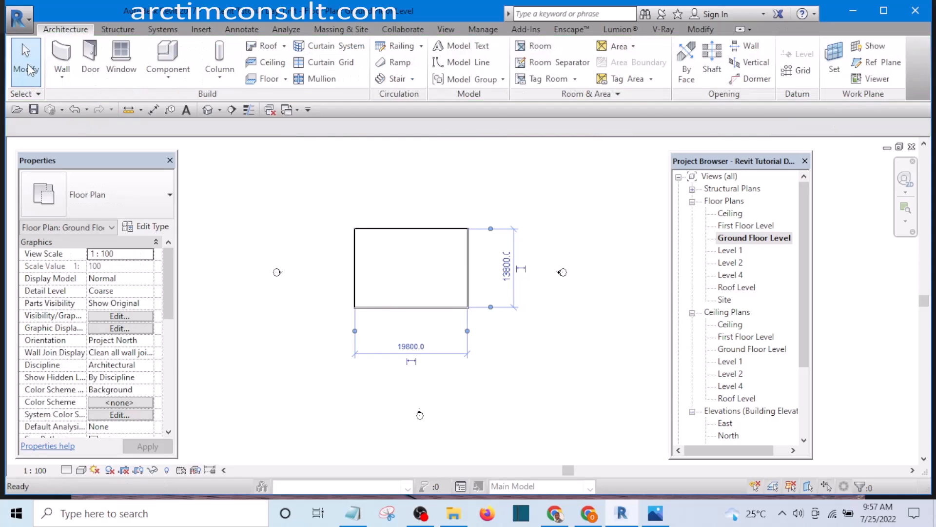
scroll(472, 293, up, 5)
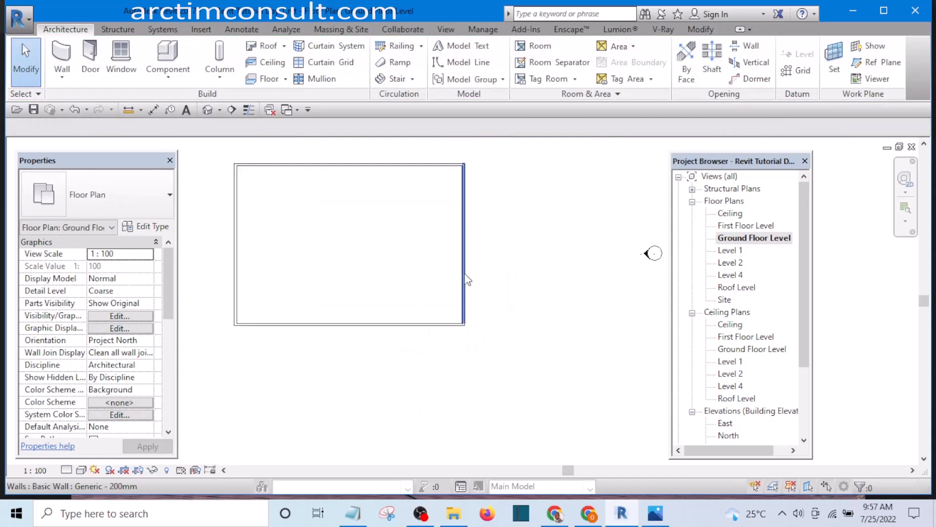
middle_drag(473, 297, 547, 341)
scroll(544, 339, down, 3)
scroll(376, 237, up, 5)
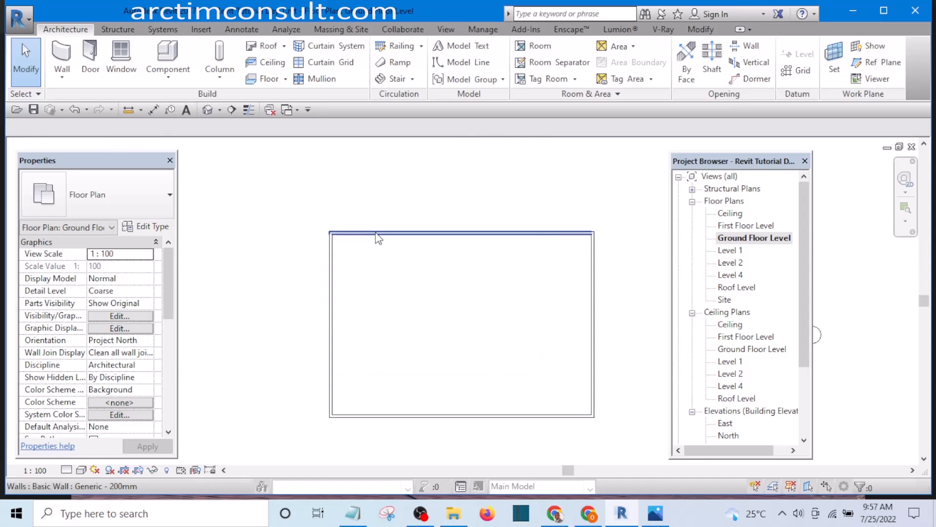
scroll(303, 241, down, 3)
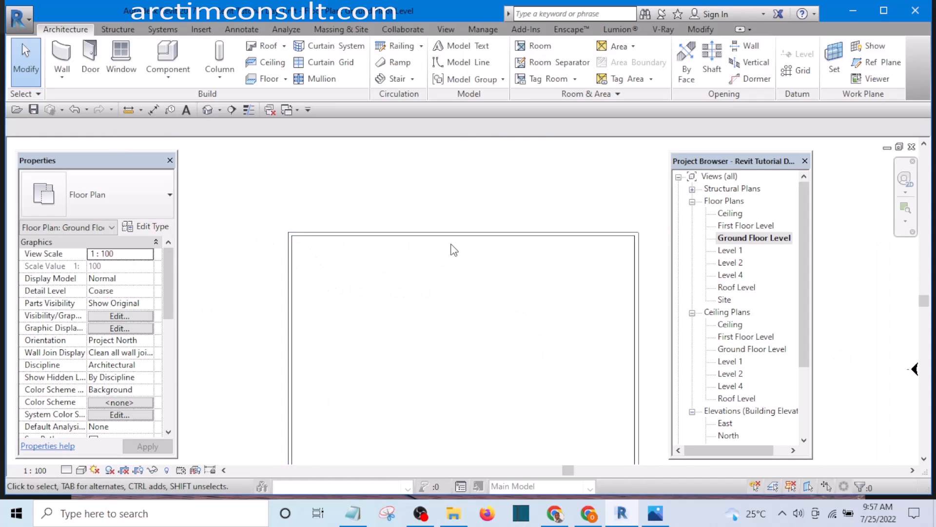
Start an Aligned Dimension with Faces of core as the preferred wall reference
click(697, 29)
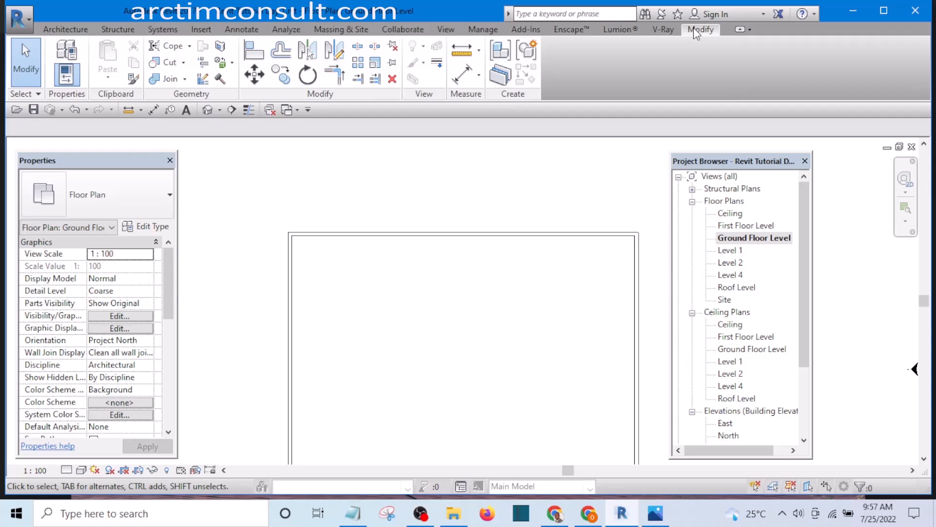
click(480, 76)
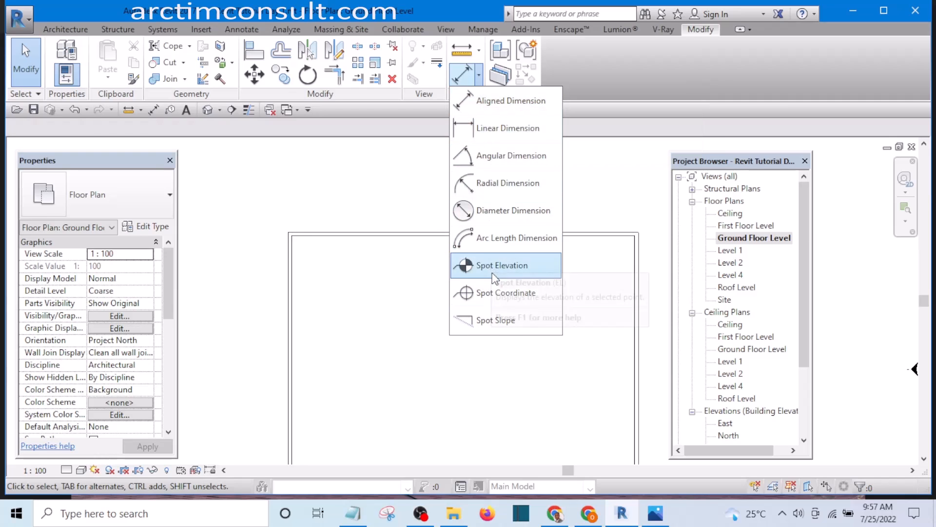
click(490, 101)
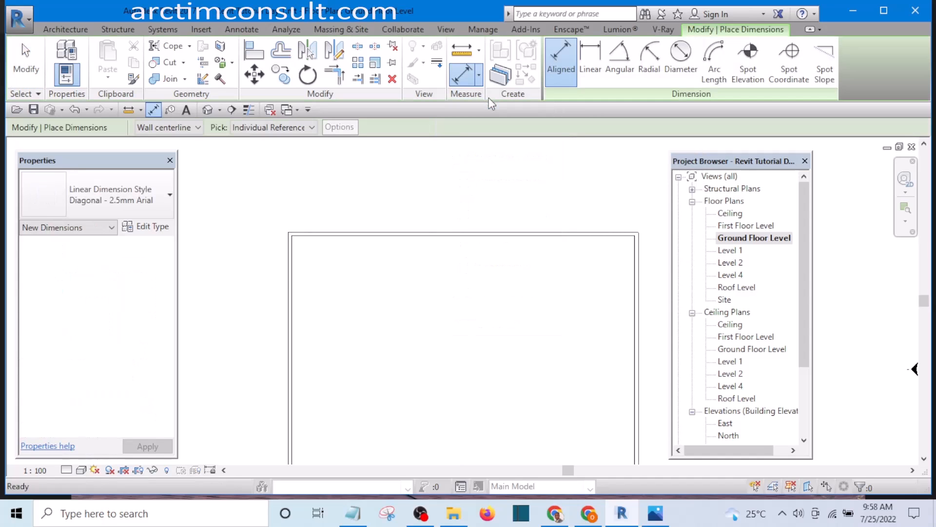
scroll(281, 275, up, 4)
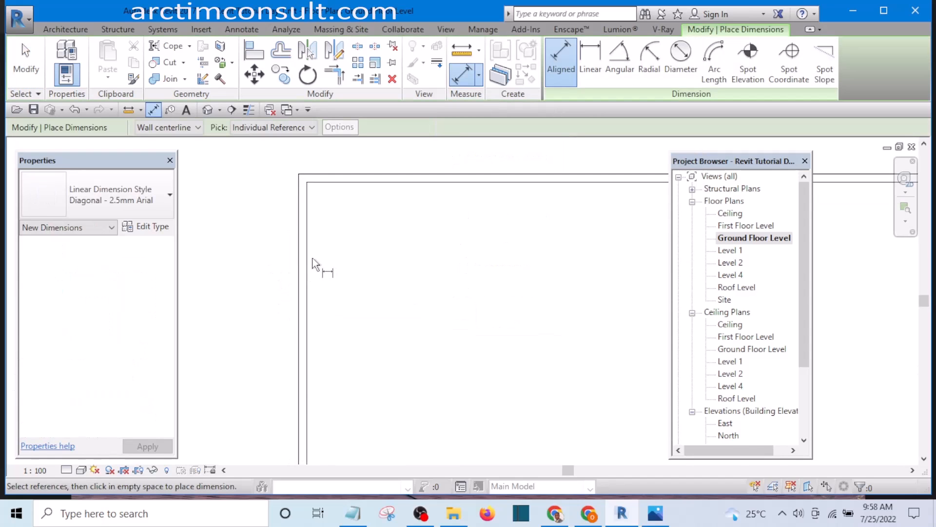
scroll(312, 262, down, 2)
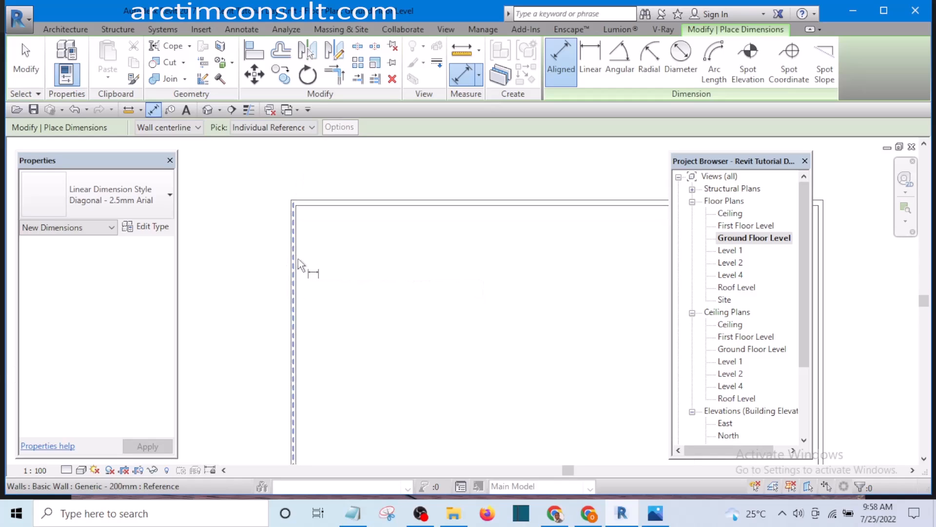
scroll(297, 258, up, 2)
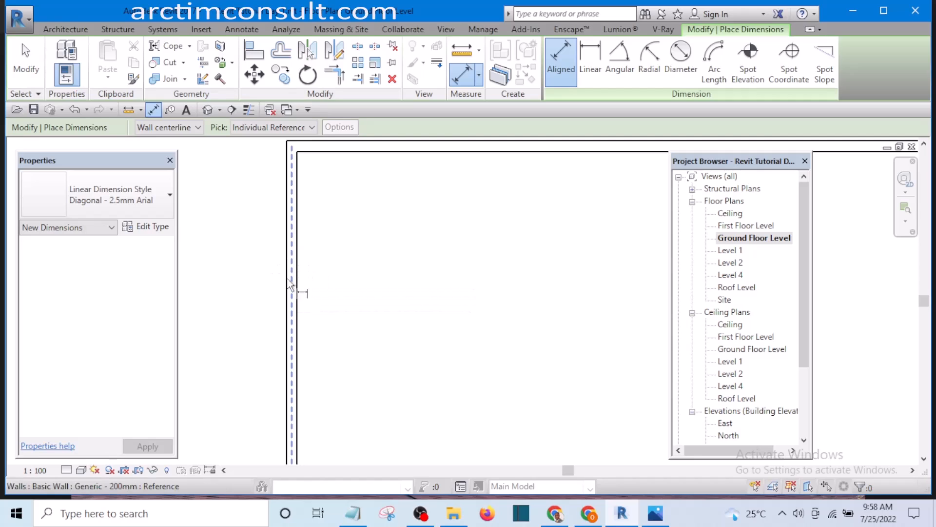
scroll(303, 273, down, 2)
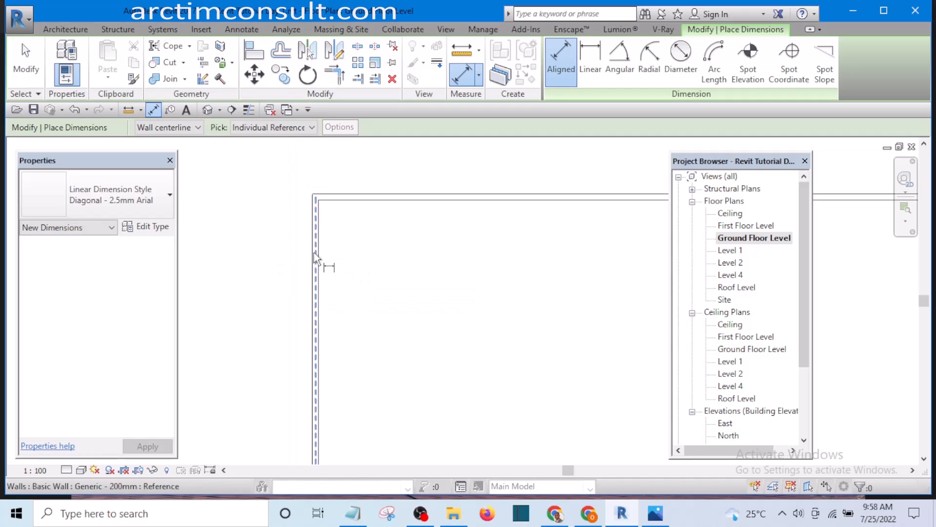
scroll(314, 258, up, 2)
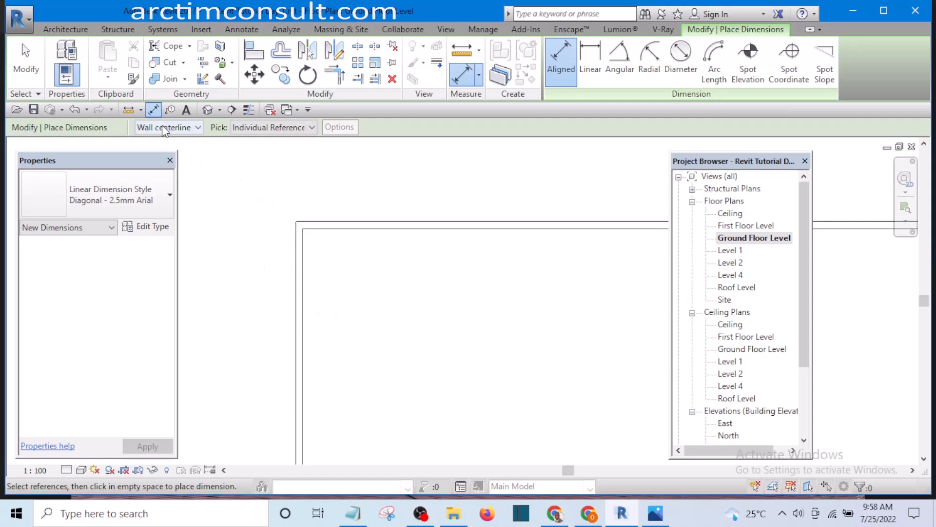
click(194, 127)
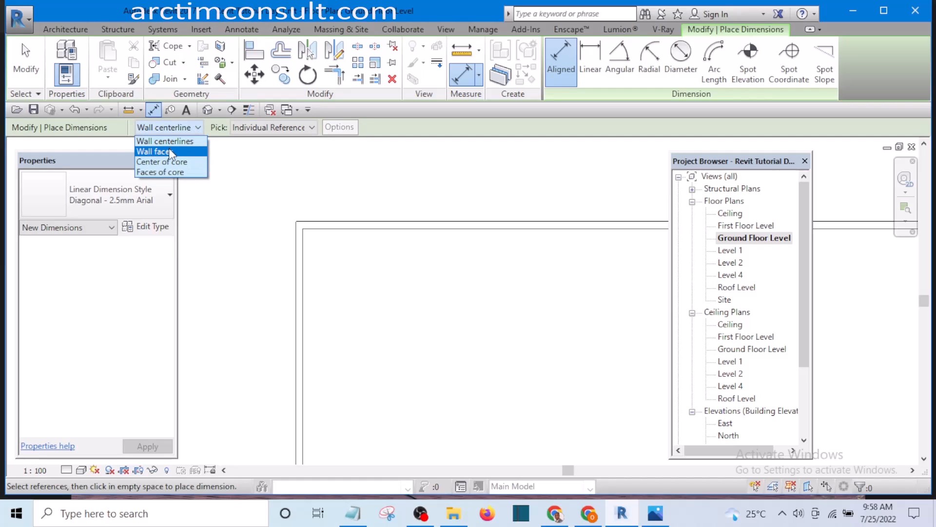
click(177, 174)
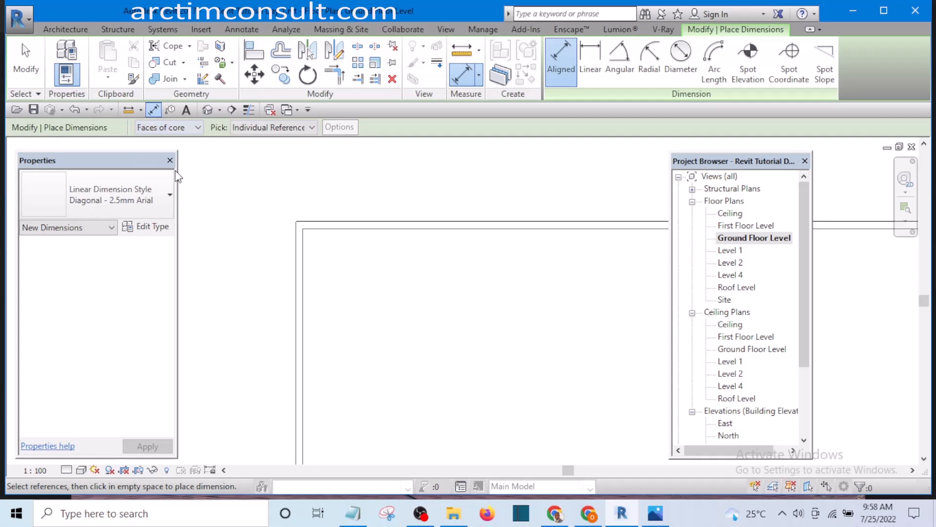
Place one horizontal dimension string across both faces of the left and right walls, inside the rectangle near its upper wall, and end the command
scroll(253, 261, up, 5)
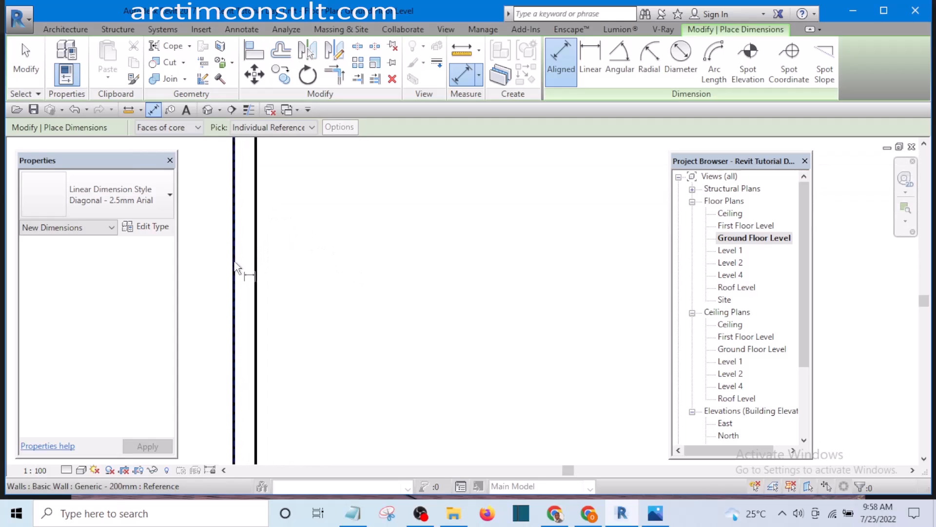
scroll(270, 263, down, 3)
scroll(267, 247, up, 3)
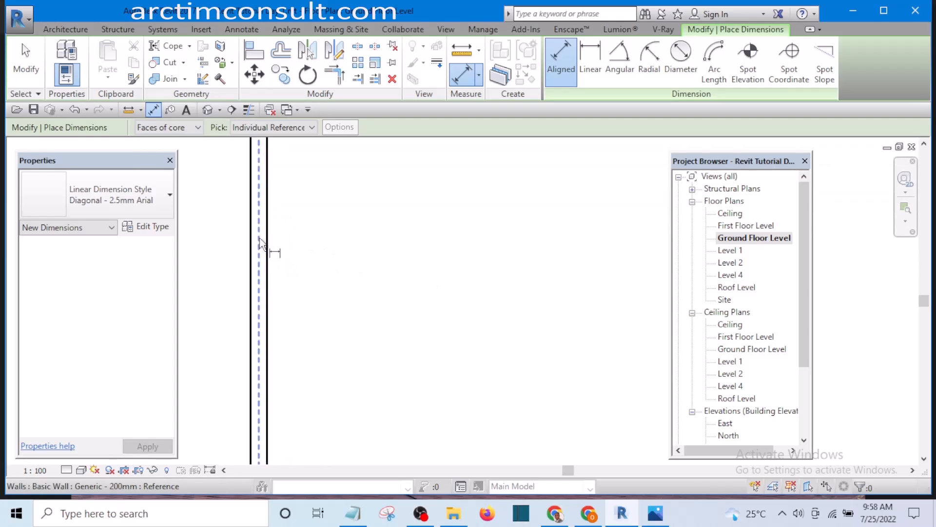
click(246, 258)
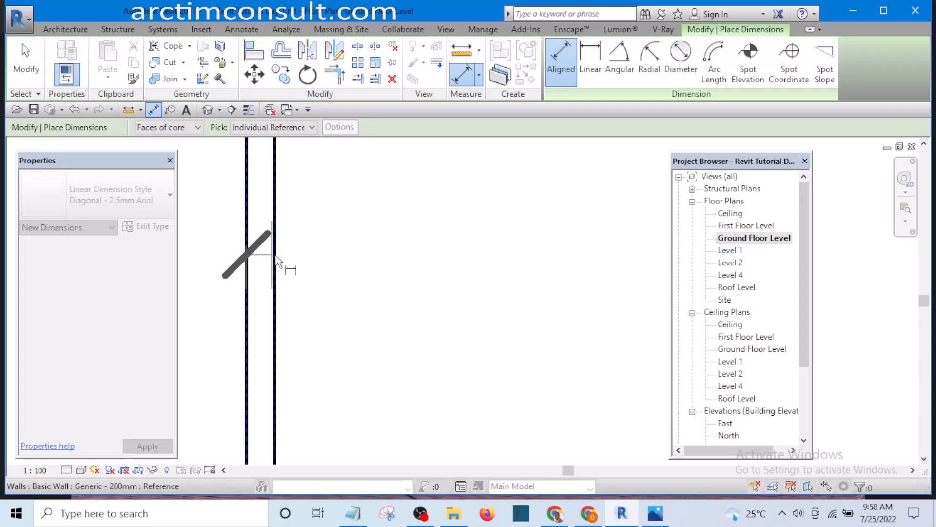
click(276, 256)
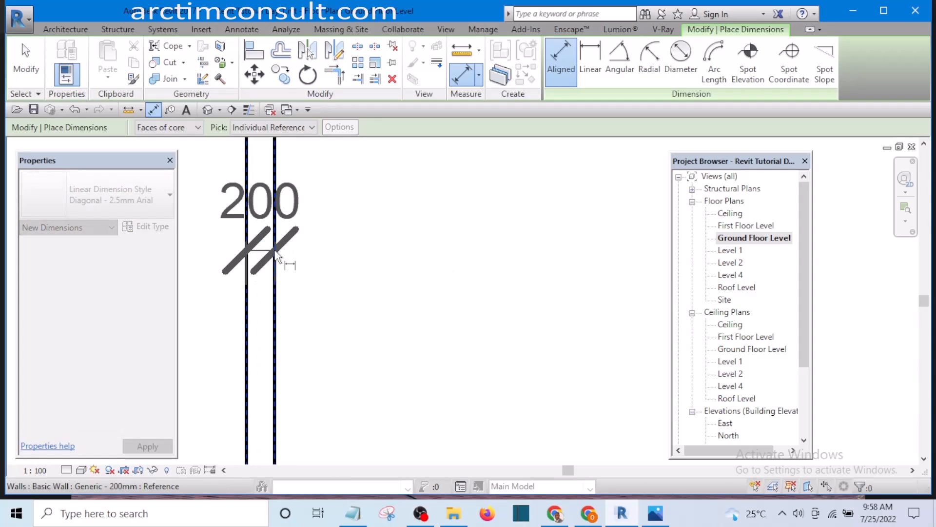
scroll(342, 273, down, 5)
scroll(351, 270, up, 4)
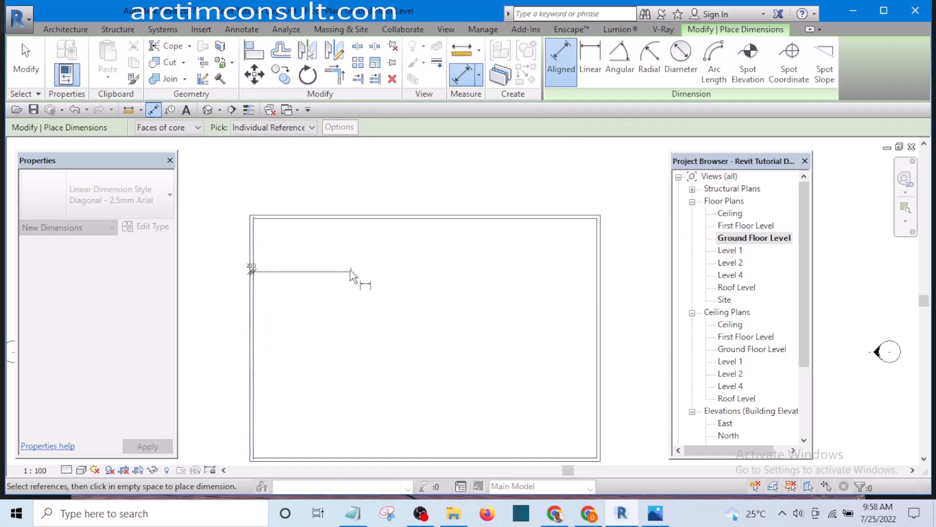
scroll(434, 258, down, 2)
scroll(615, 269, up, 3)
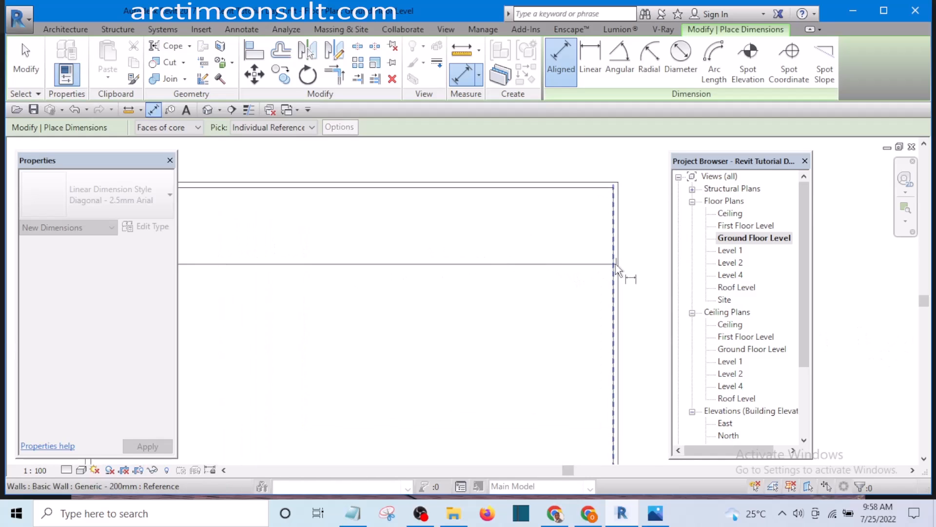
click(615, 266)
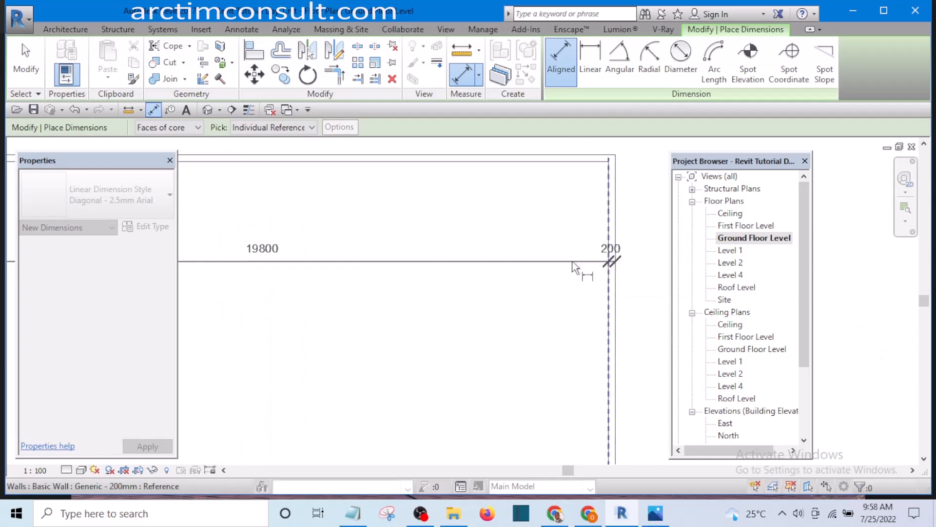
click(464, 264)
scroll(592, 306, down, 2)
scroll(592, 306, down, 3)
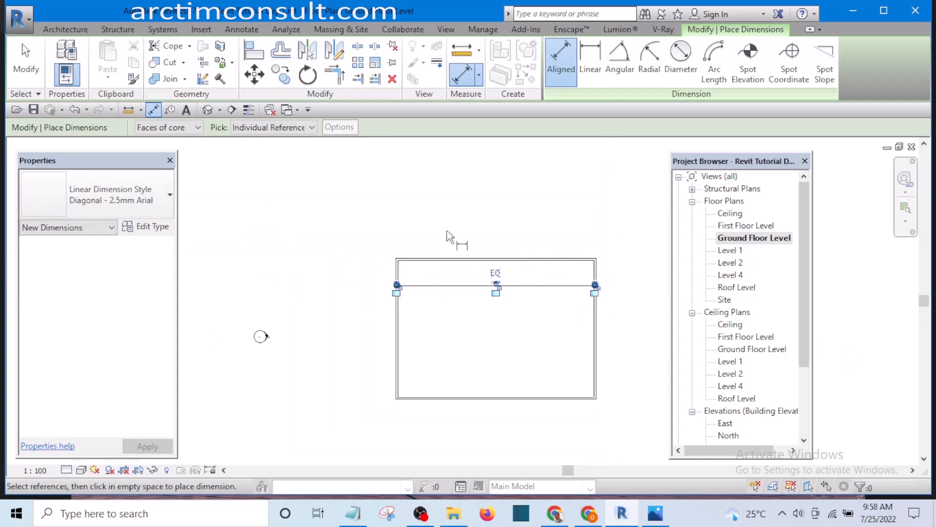
right_click(431, 200)
click(461, 207)
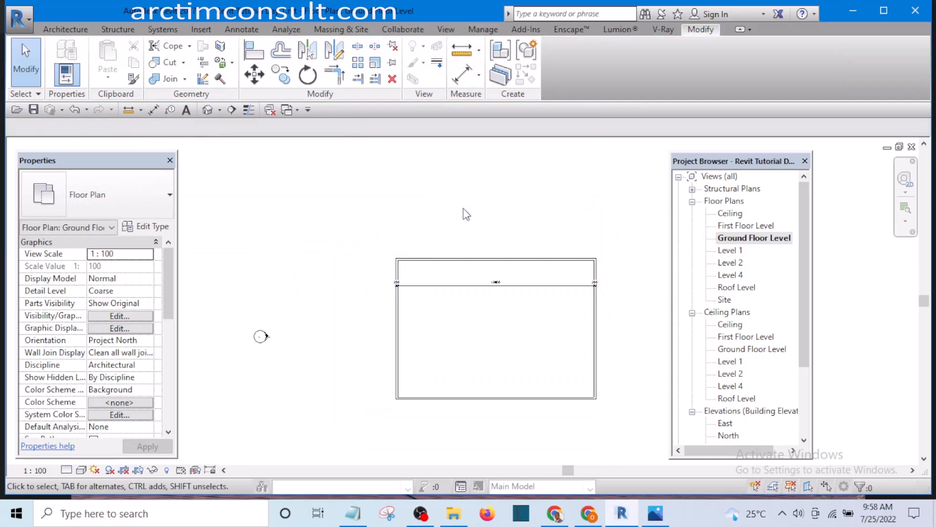
Examine the dimension string's text and tick marks where it crosses the left wall, and its full span between the side walls
scroll(455, 293, up, 5)
scroll(364, 278, up, 5)
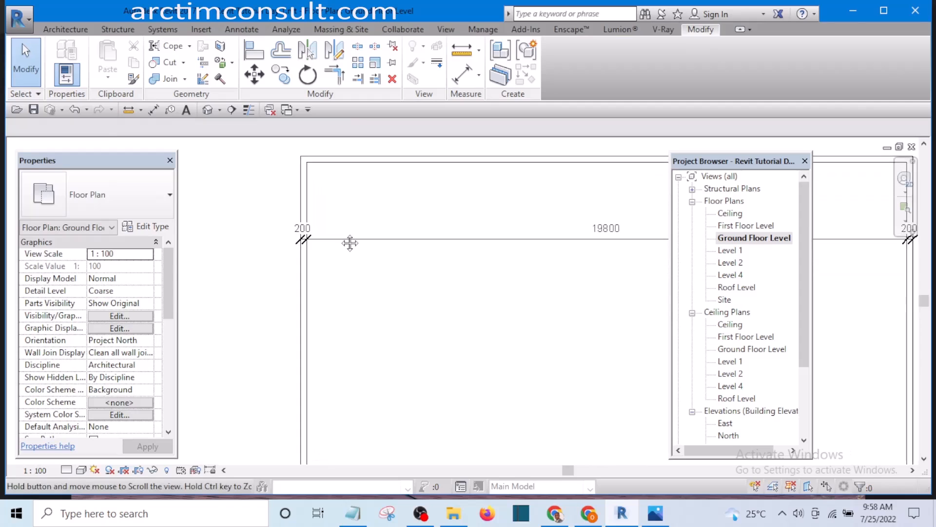
scroll(309, 260, up, 4)
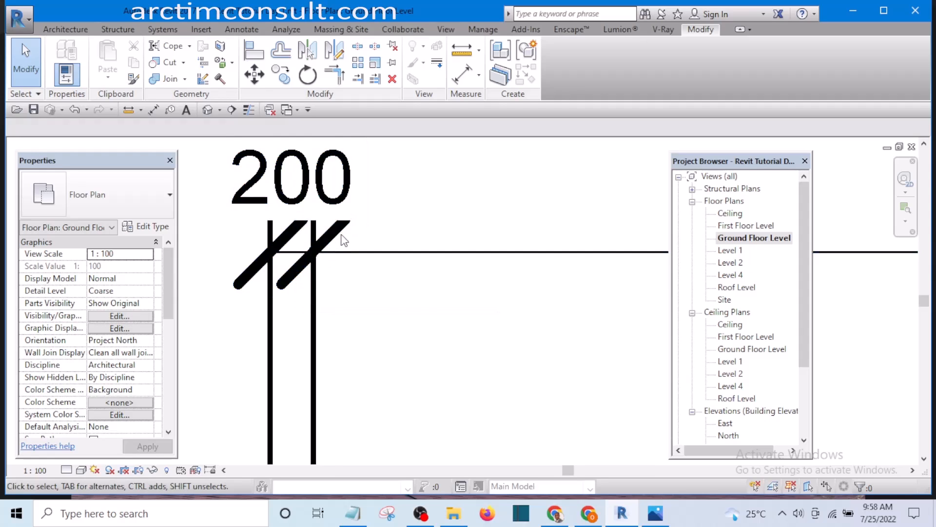
scroll(293, 279, down, 6)
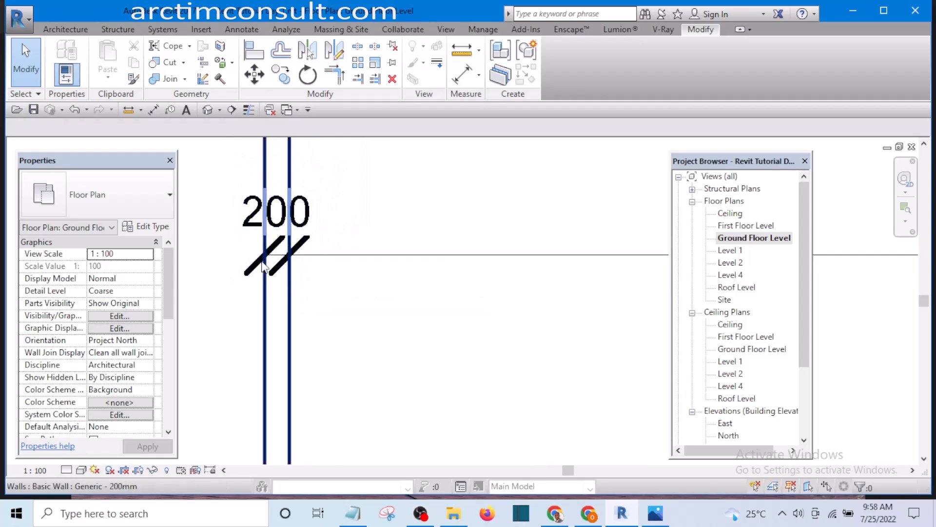
scroll(293, 274, up, 4)
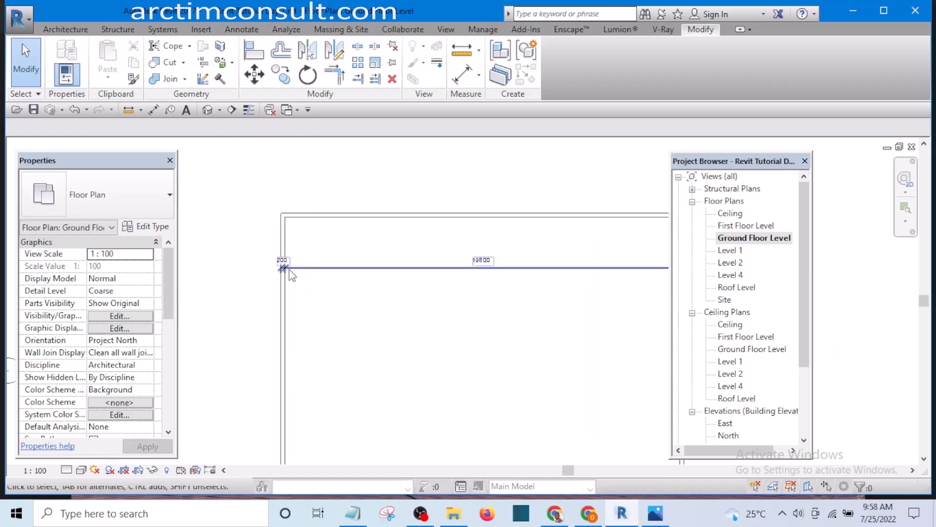
scroll(295, 245, down, 4)
scroll(320, 249, up, 7)
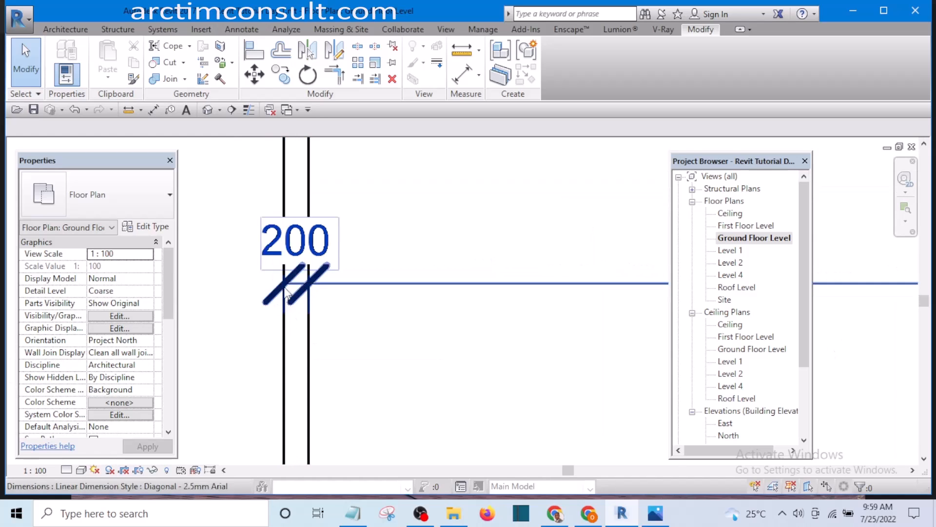
scroll(339, 315, down, 1)
scroll(336, 310, down, 3)
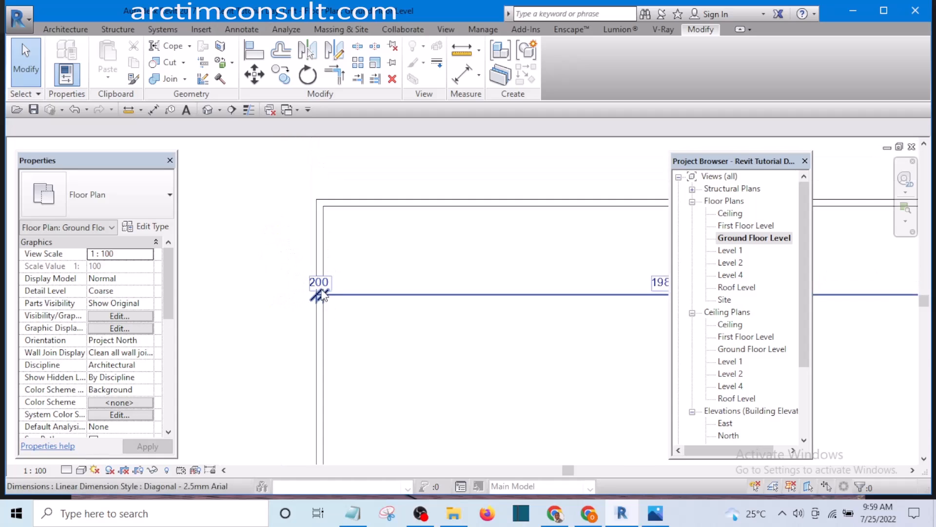
scroll(309, 246, up, 3)
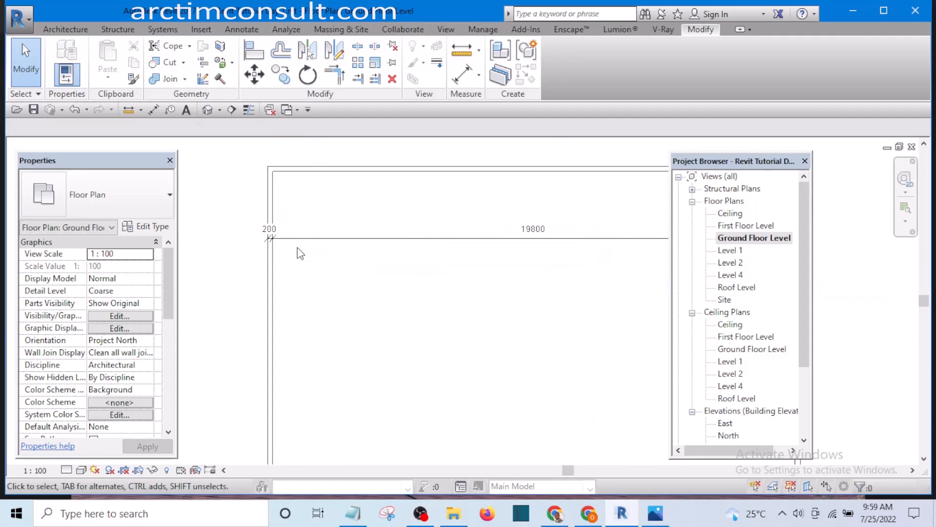
scroll(299, 265, down, 2)
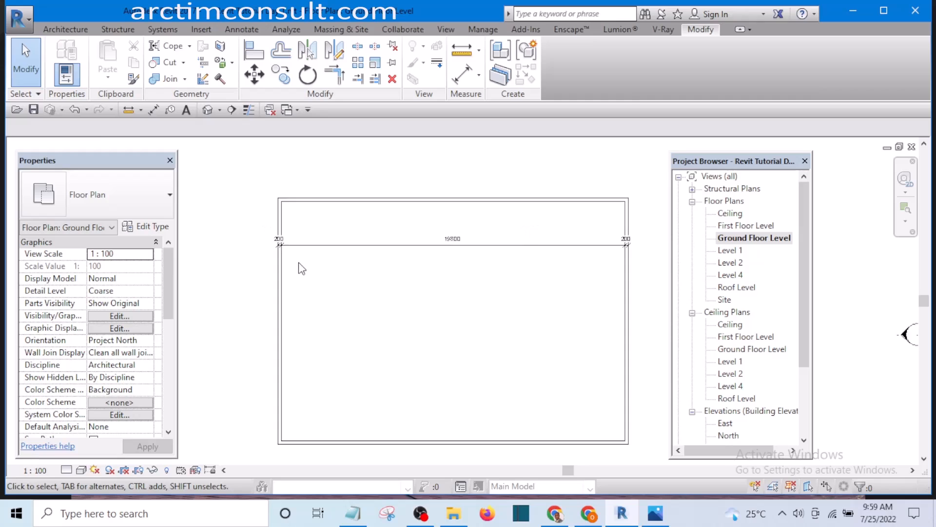
scroll(344, 252, up, 2)
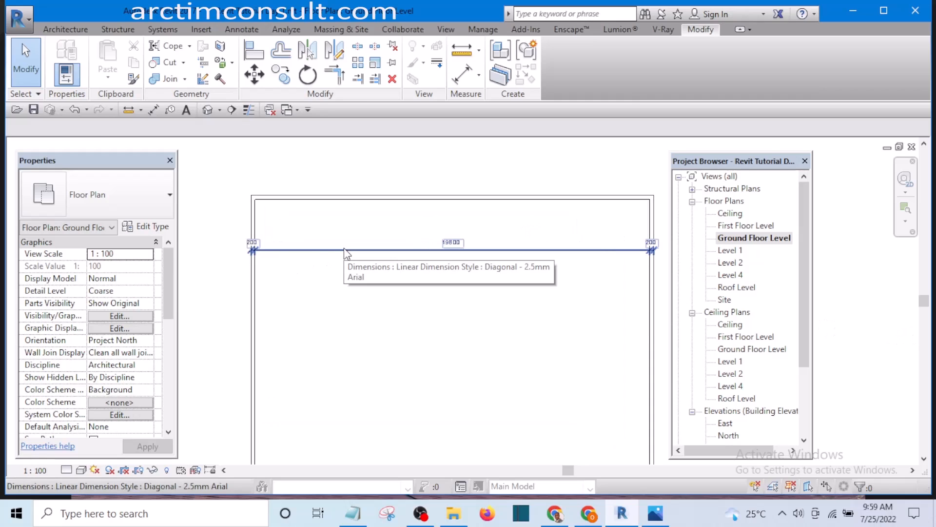
scroll(272, 259, up, 4)
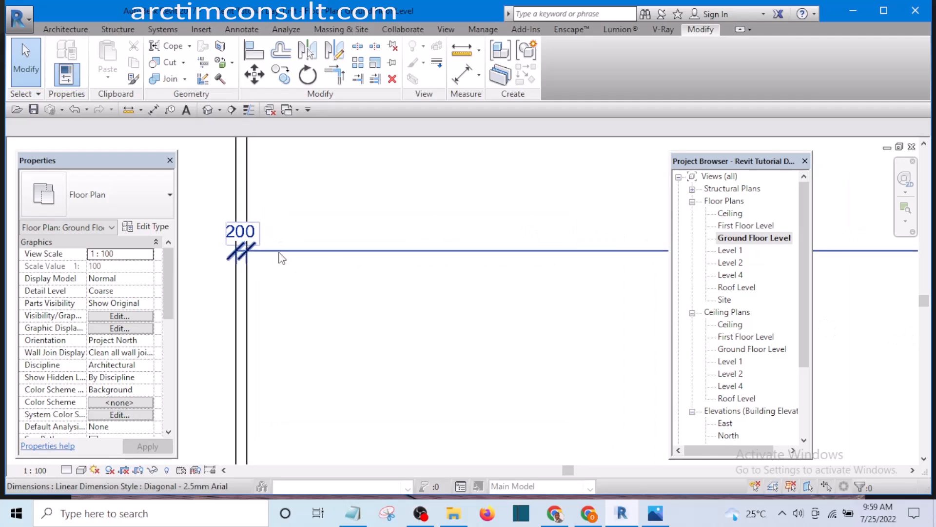
Duplicate the horizontal dimension string's Diagonal - 2.5mm Arial type under the name Floor dim
click(336, 250)
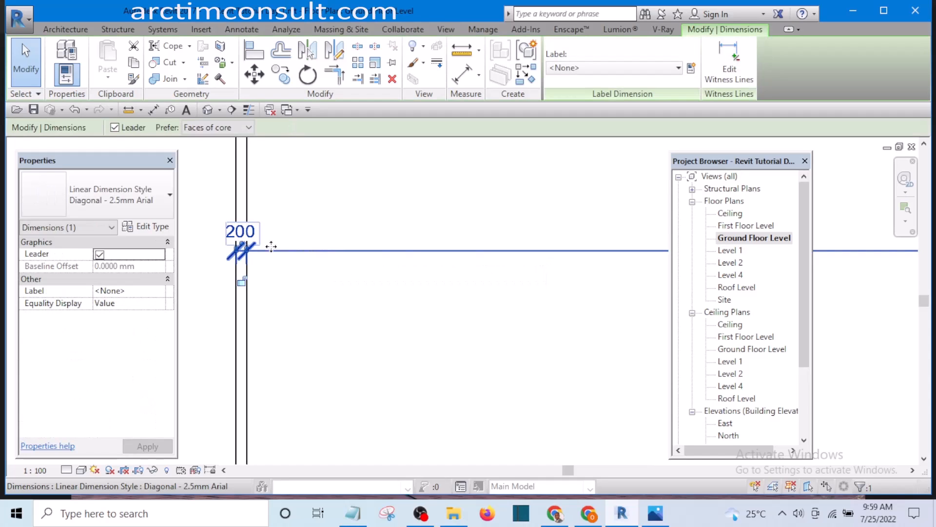
click(141, 228)
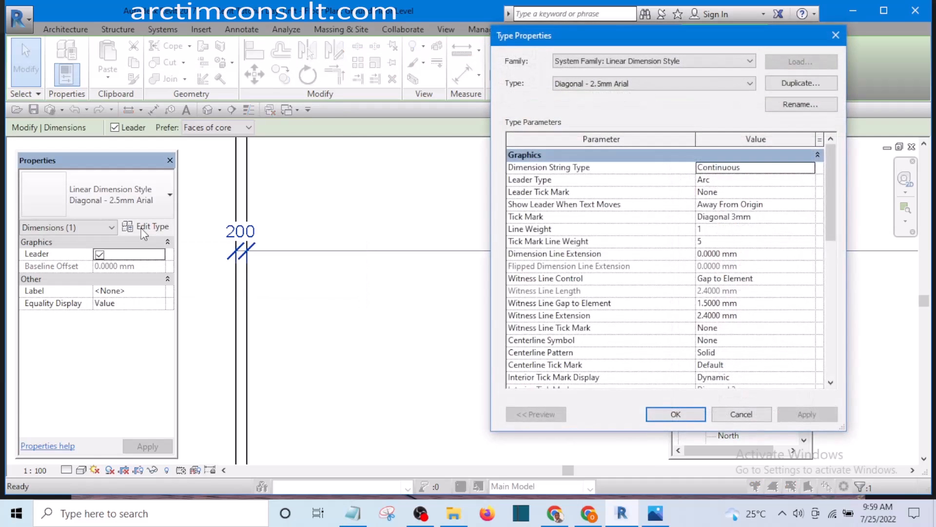
click(798, 83)
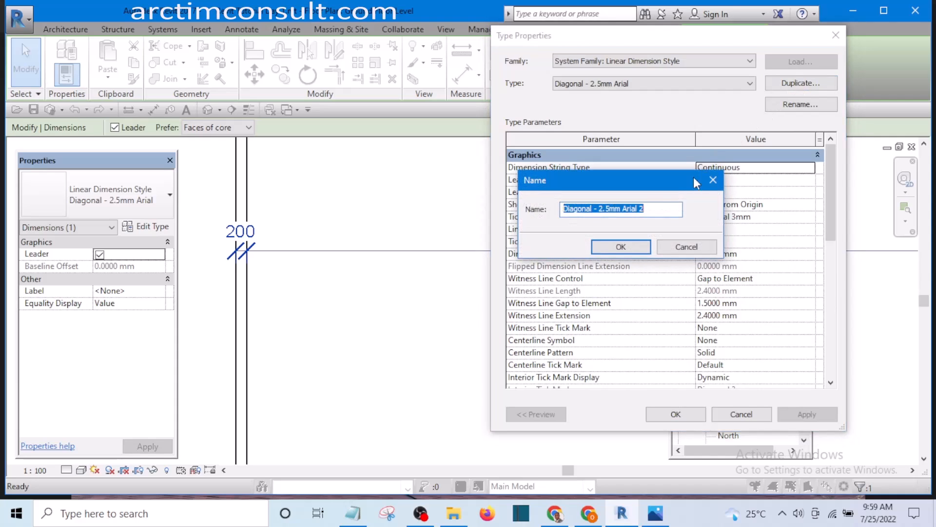
drag(663, 205, 546, 205)
text(Floor dim)
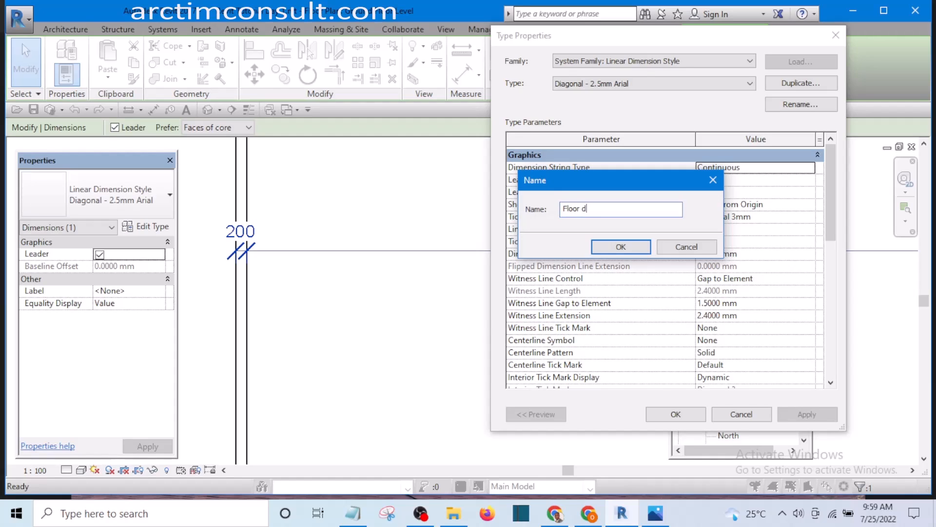
click(627, 248)
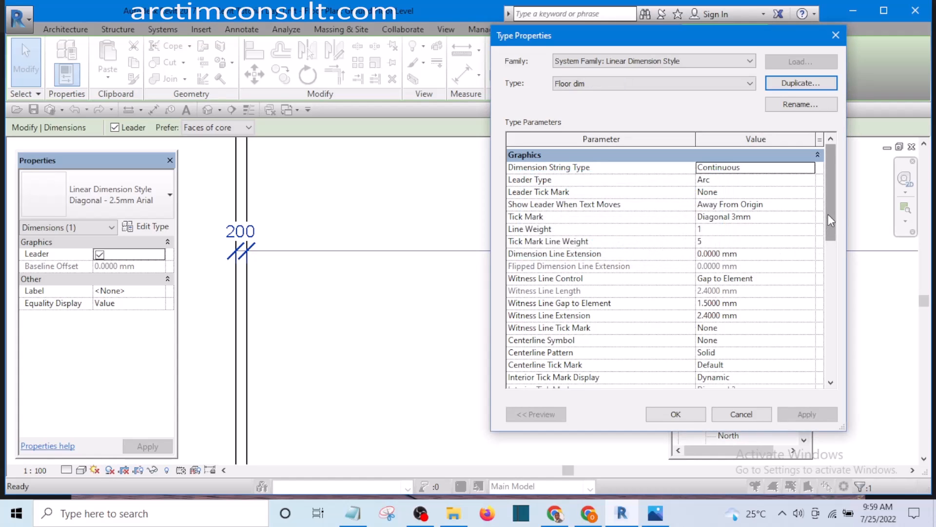
drag(829, 221, 839, 307)
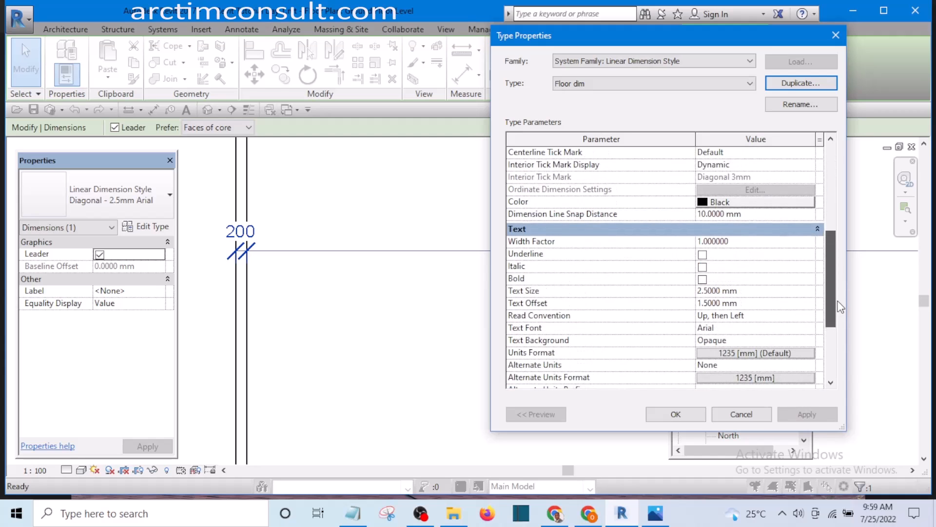
Set the Floor dim type's colour to dark red, RGB 108-000-000, by darkening the basic red
click(701, 202)
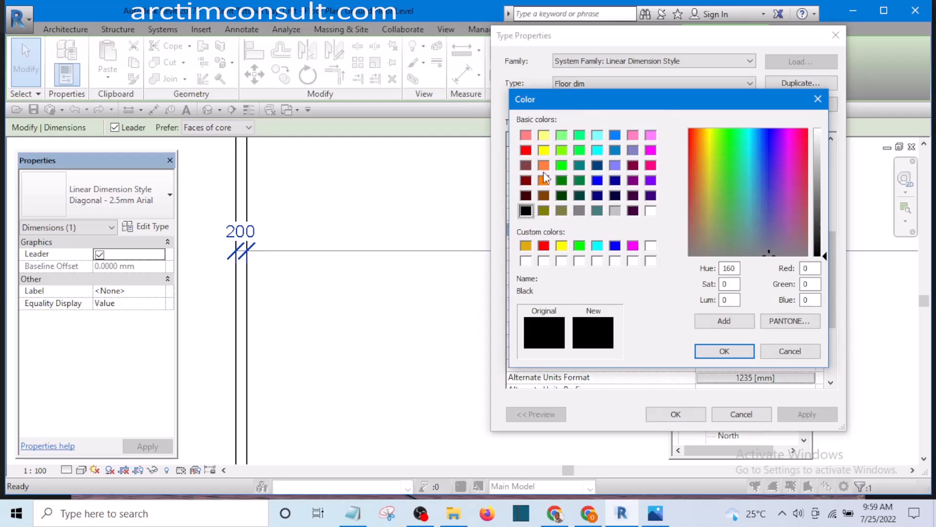
click(525, 150)
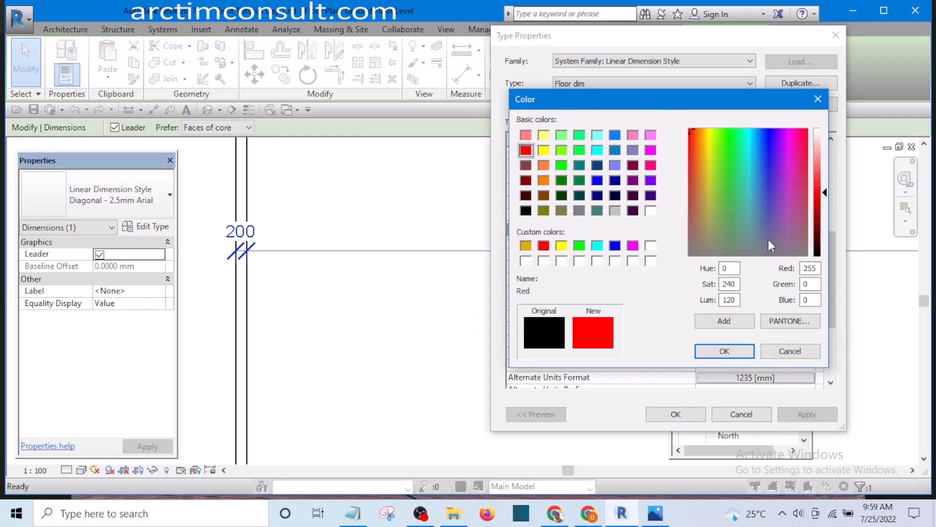
drag(825, 192, 826, 228)
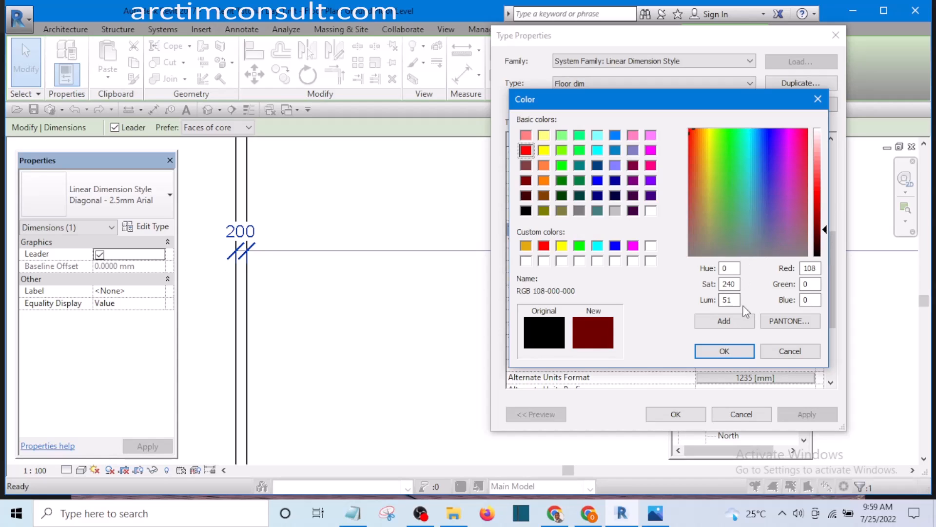
click(725, 352)
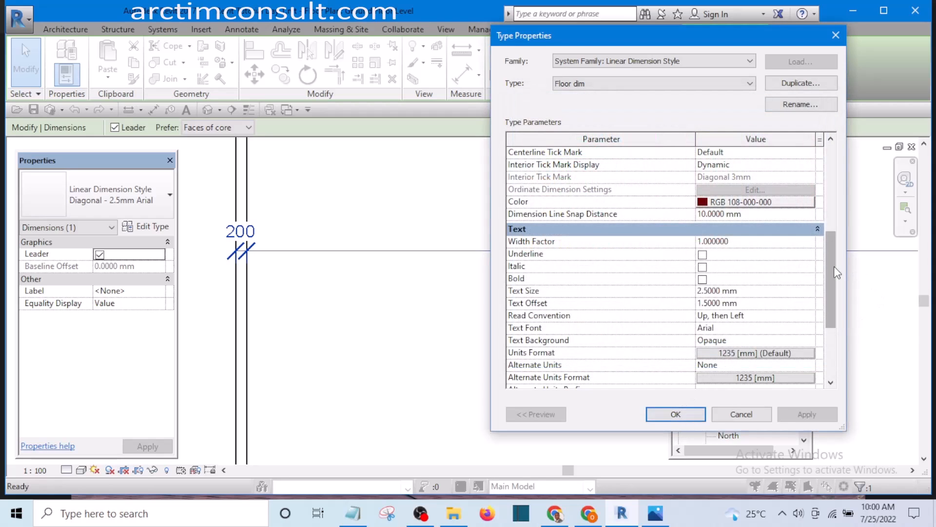
Set the Floor dim type's text size to 2 mm with Arial as text font, apply the type changes and deselect the dimension
drag(830, 266, 834, 350)
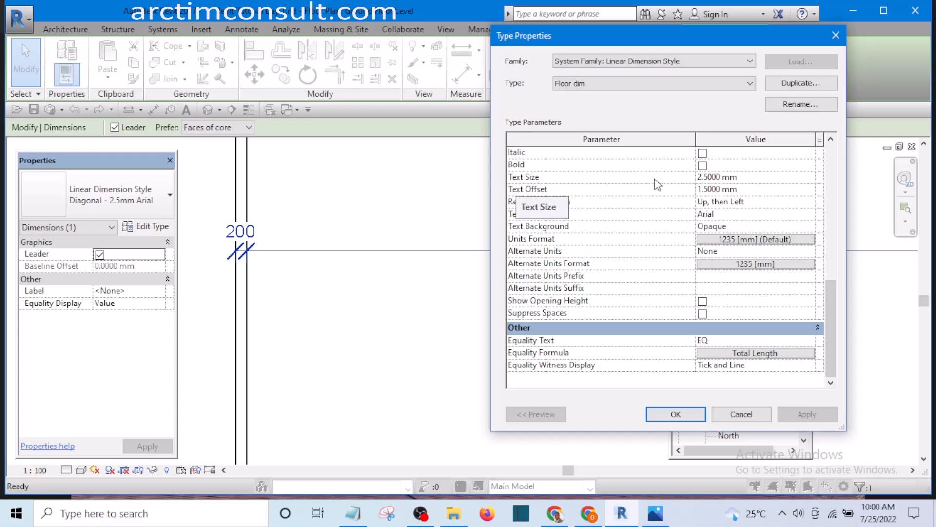
click(710, 177)
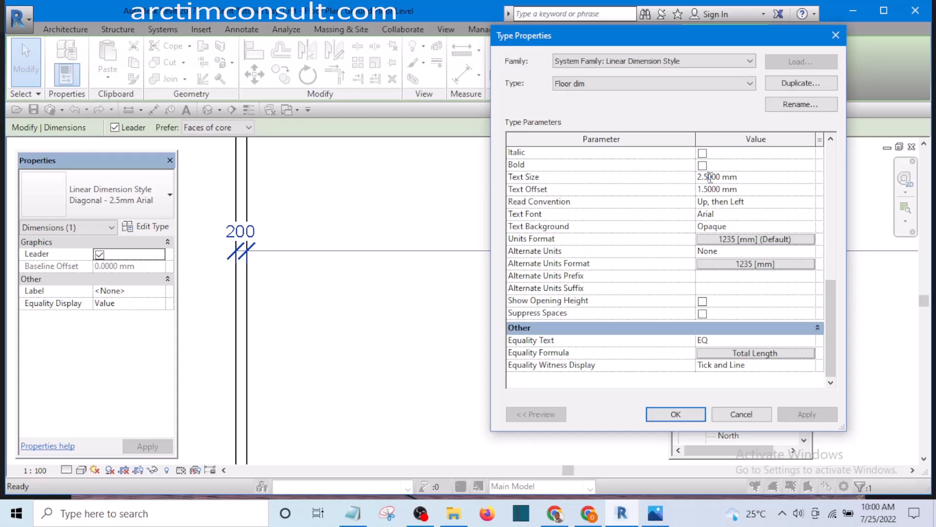
key(BackSpace)
drag(829, 321, 831, 283)
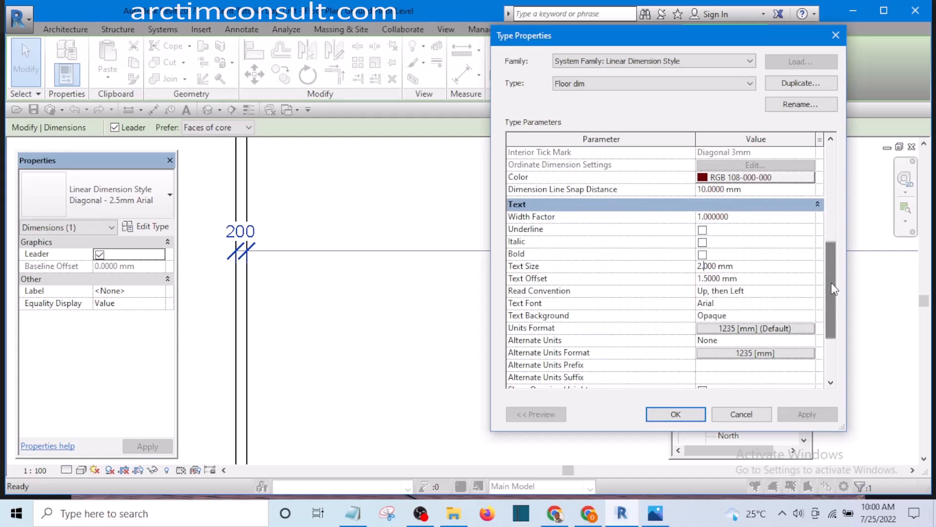
click(811, 306)
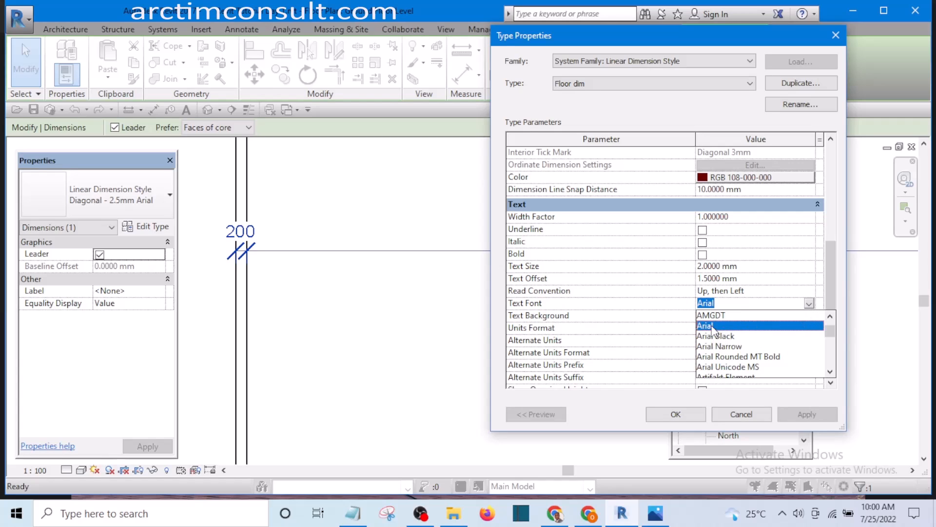
click(713, 325)
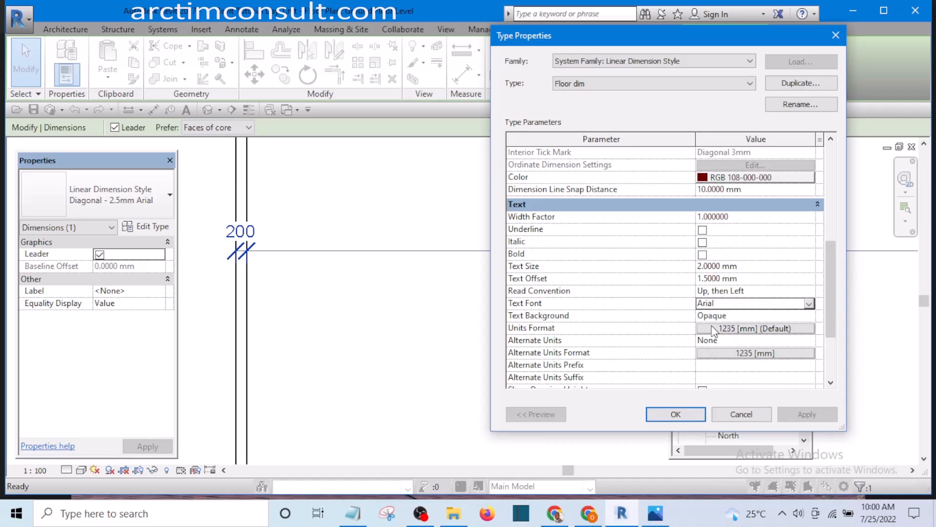
click(676, 414)
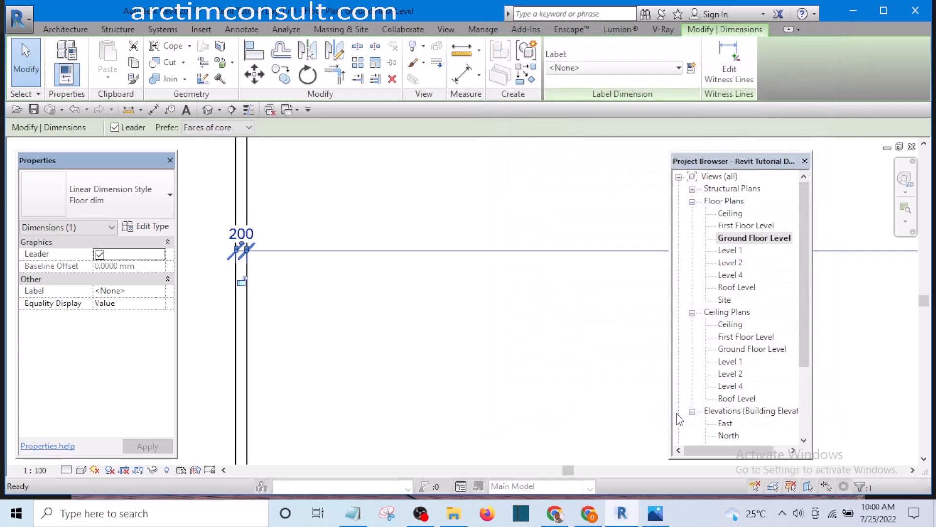
scroll(231, 235, down, 5)
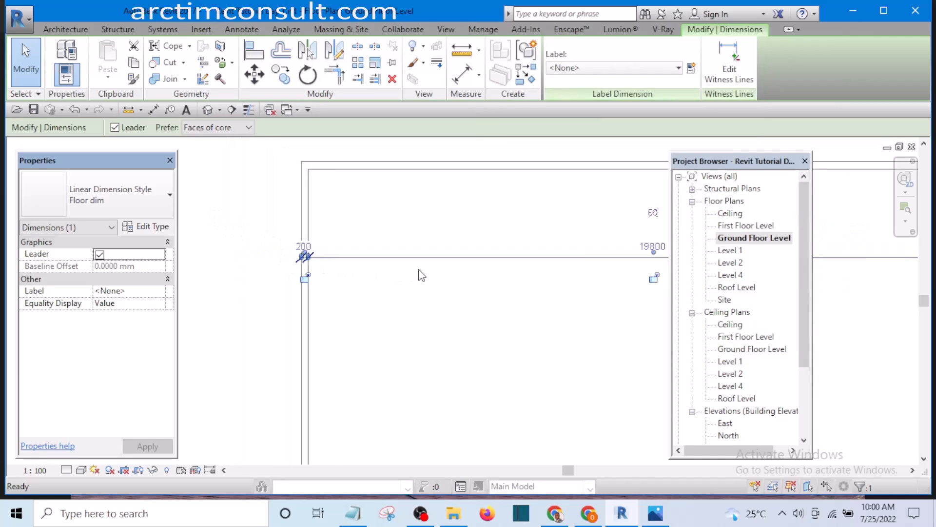
click(351, 272)
Examine the restyled dimension's text, colour and tick marks where the string crosses the left wall
scroll(352, 272, up, 5)
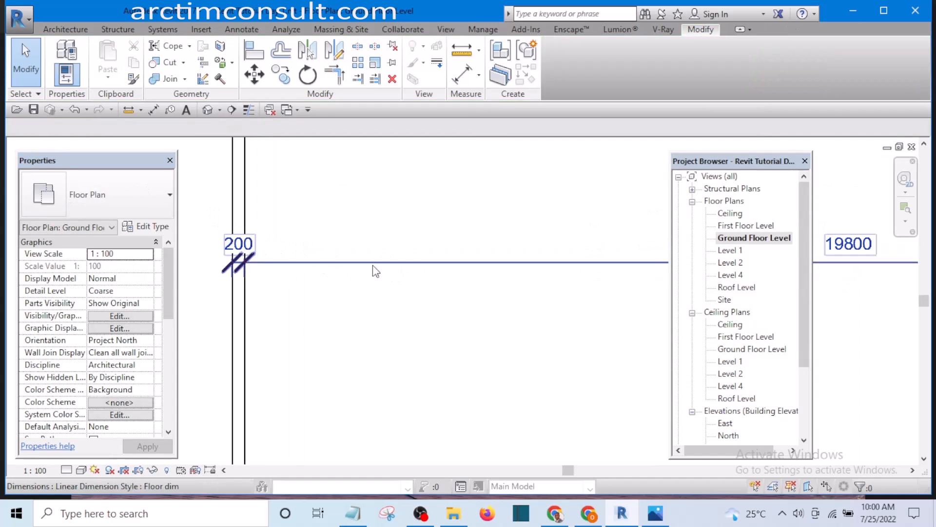
scroll(258, 268, up, 5)
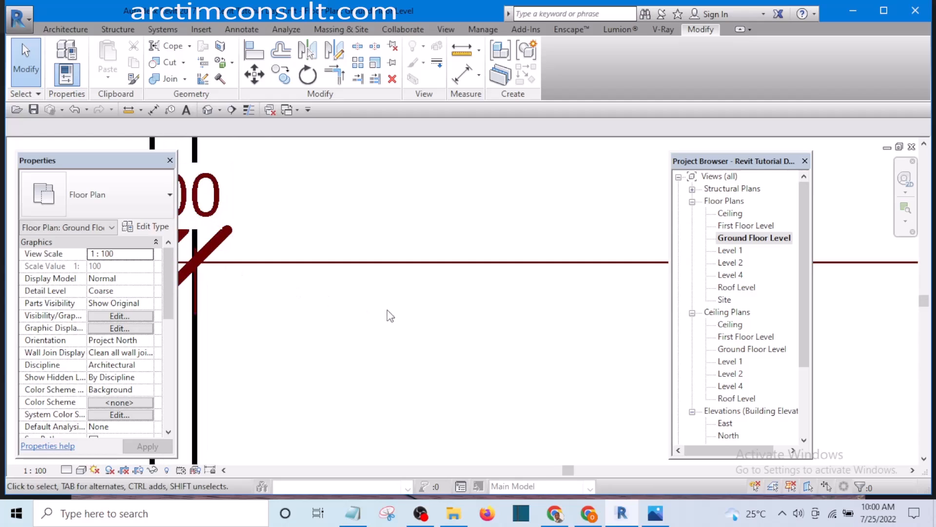
middle_drag(399, 319, 579, 354)
scroll(435, 317, up, 2)
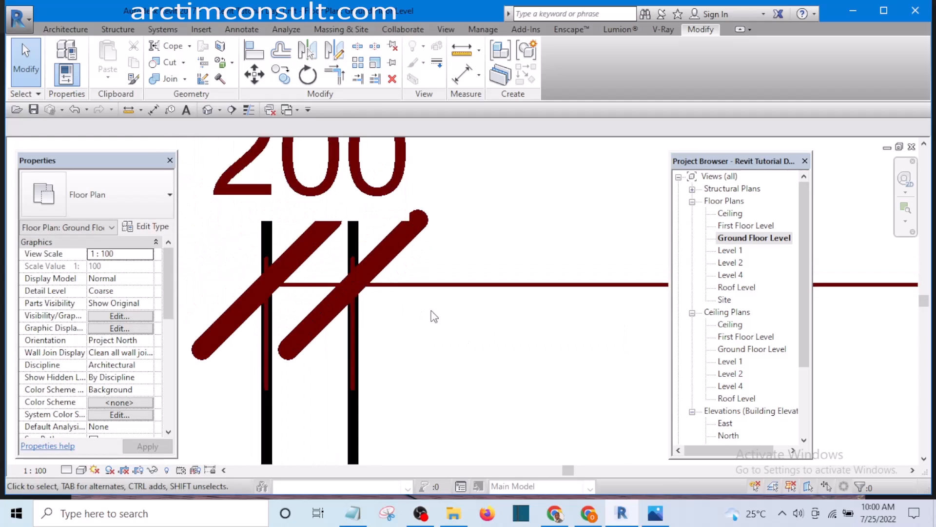
scroll(430, 315, up, 2)
scroll(488, 312, down, 1)
scroll(492, 314, down, 2)
scroll(429, 297, up, 1)
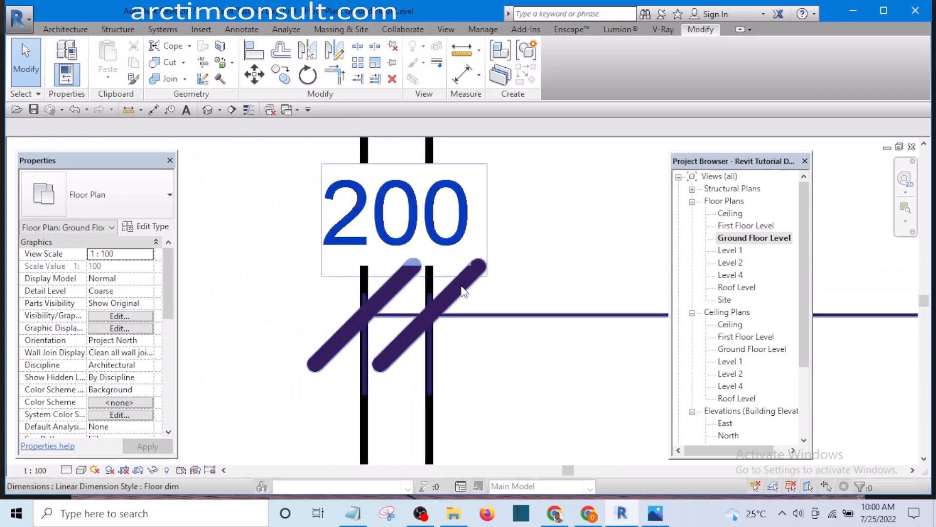
scroll(330, 278, down, 4)
scroll(342, 280, down, 2)
scroll(368, 282, up, 2)
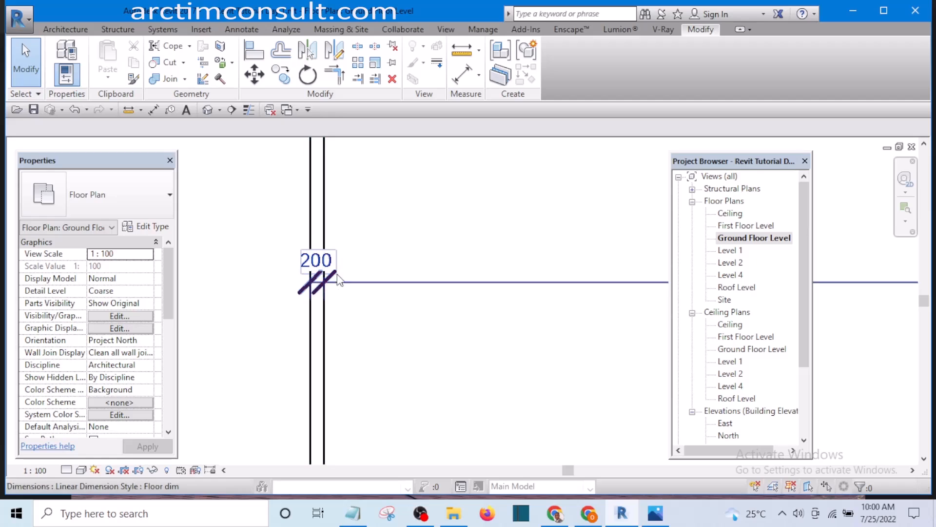
Change the Floor dim type's tick mark to Filled Box 3mm and check it on the dimension at the left wall
click(366, 284)
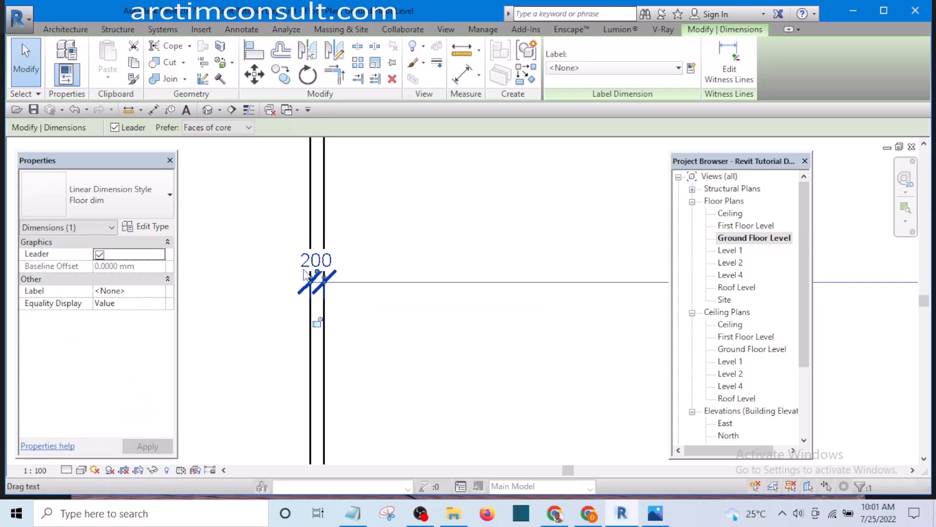
click(148, 233)
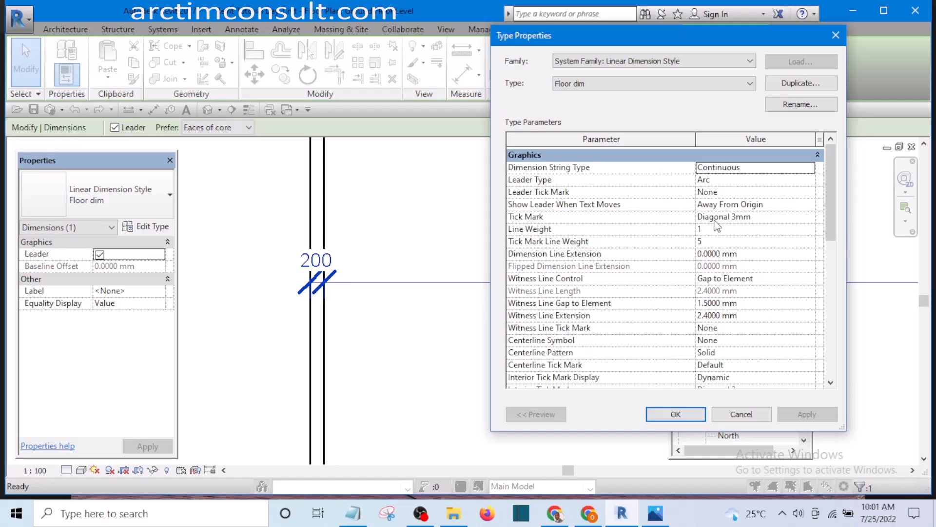
click(811, 217)
click(809, 216)
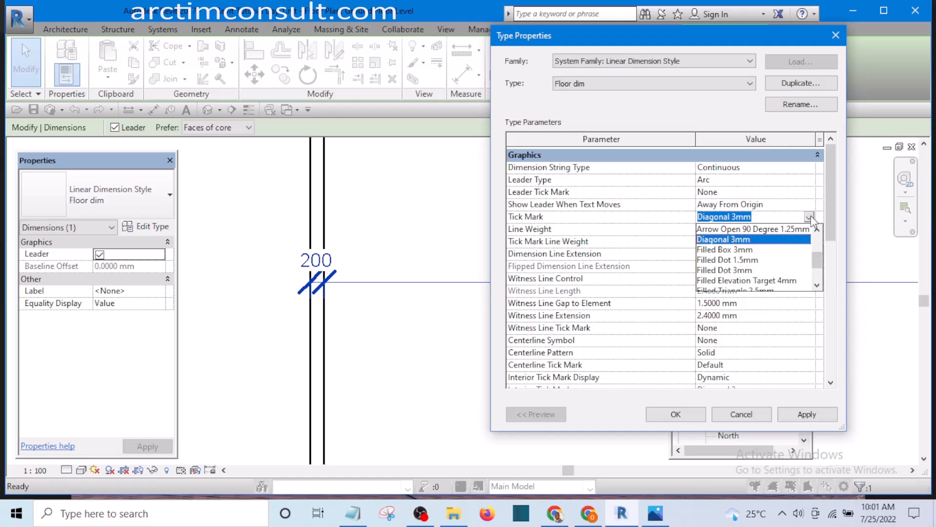
mouse_move(816, 259)
mouse_down()
mouse_move(816, 246)
mouse_move(819, 285)
mouse_move(816, 243)
mouse_move(815, 259)
mouse_up()
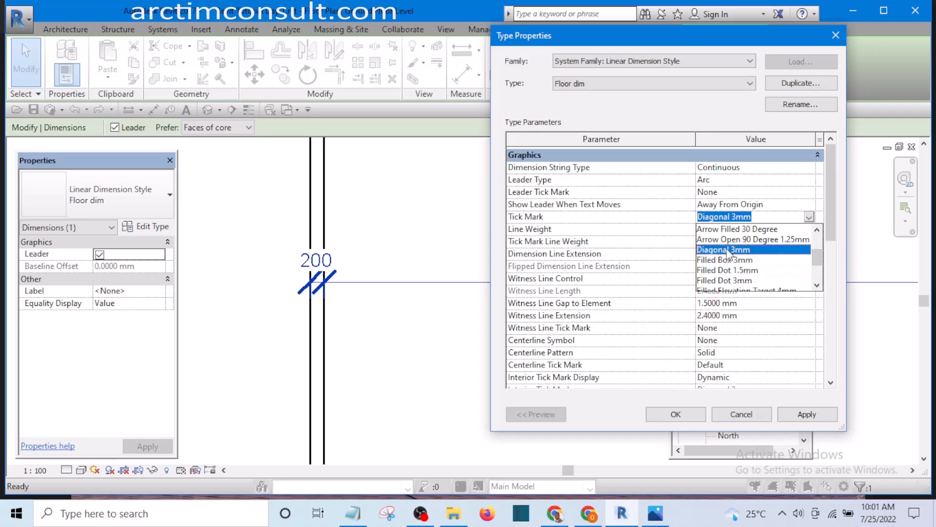
click(739, 260)
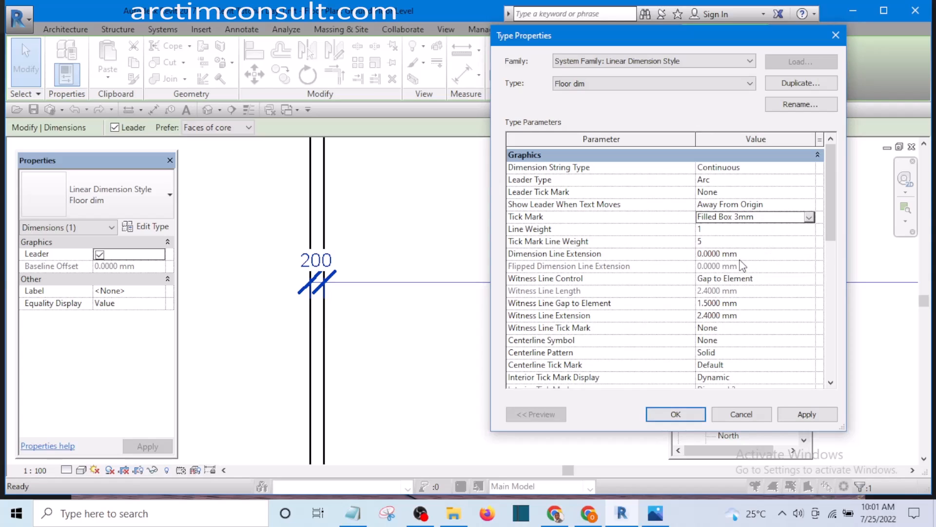
click(677, 414)
click(451, 326)
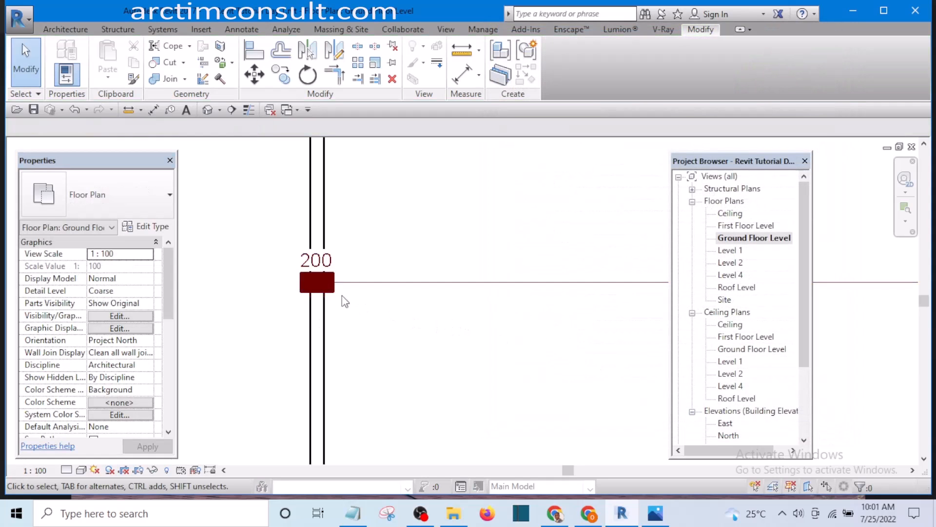
scroll(345, 301, up, 4)
scroll(428, 339, down, 2)
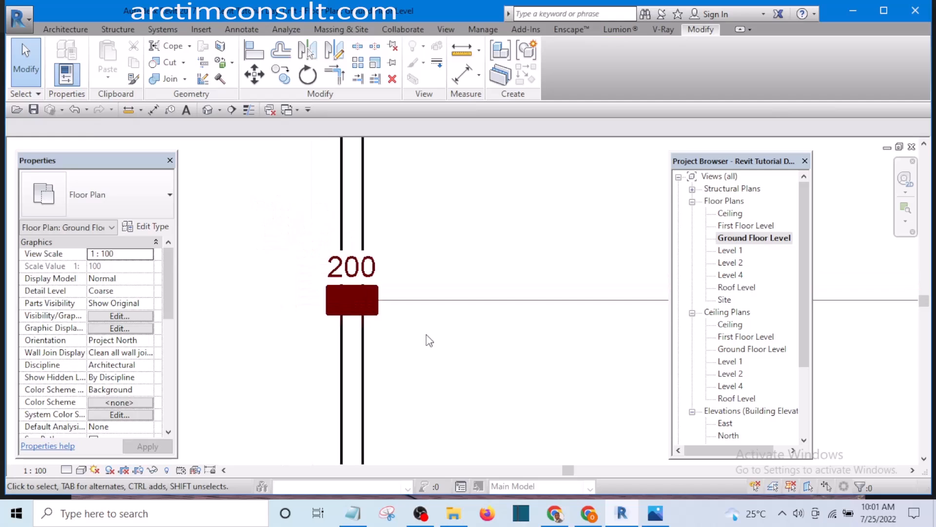
scroll(430, 340, down, 2)
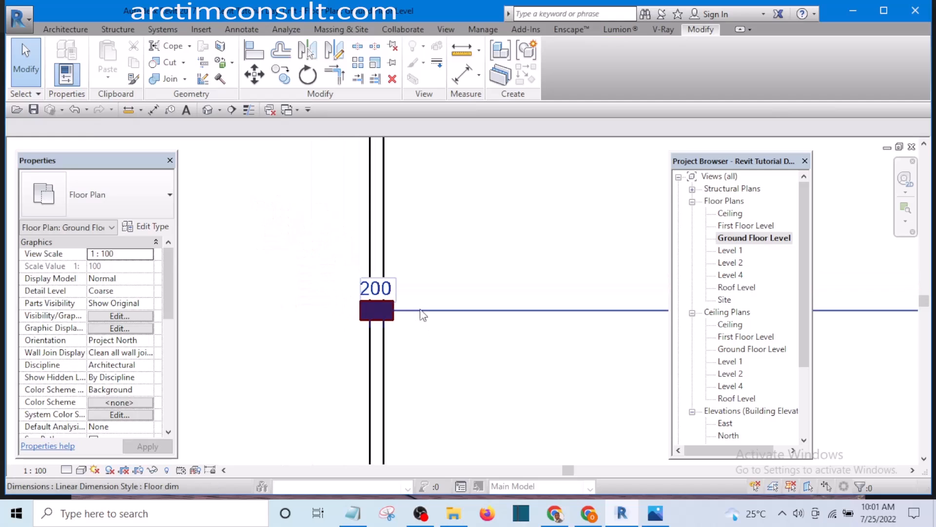
Set the Floor dim type's tick mark back to Diagonal 3mm and deselect the dimension
click(480, 312)
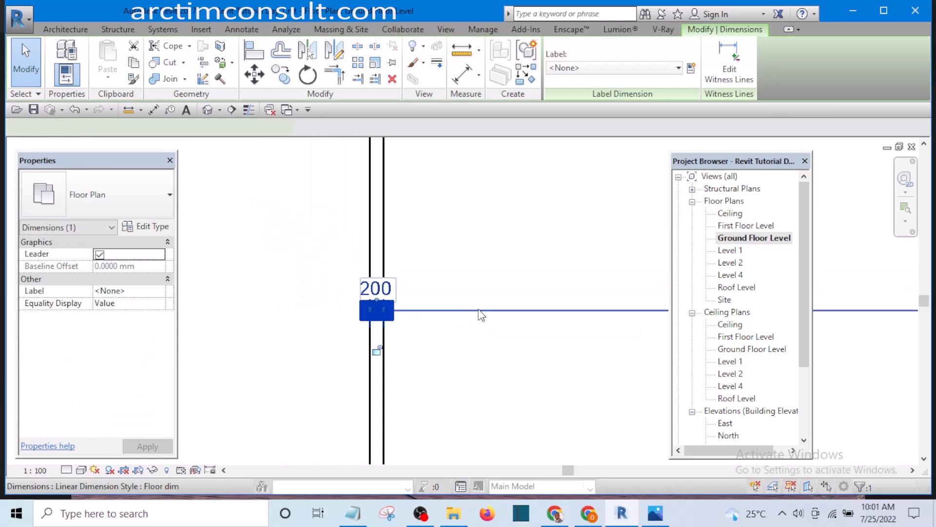
click(153, 228)
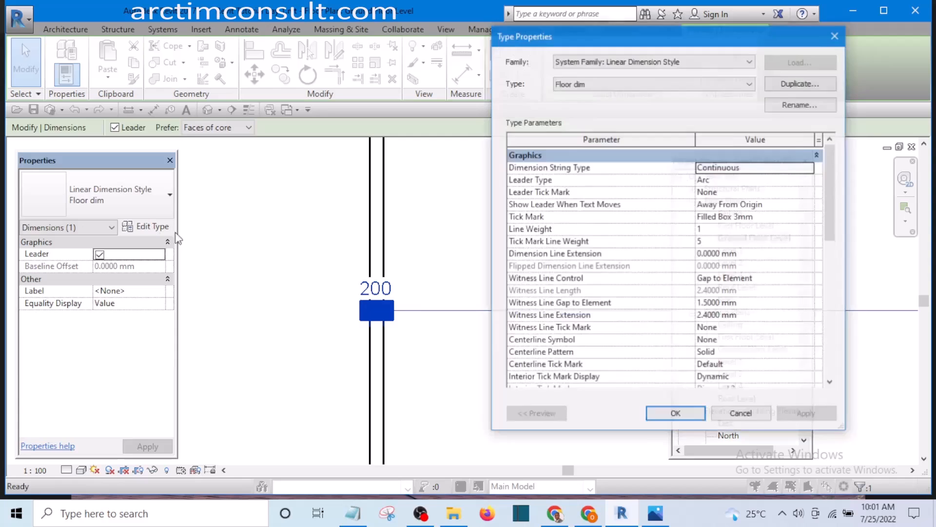
click(810, 219)
click(810, 219)
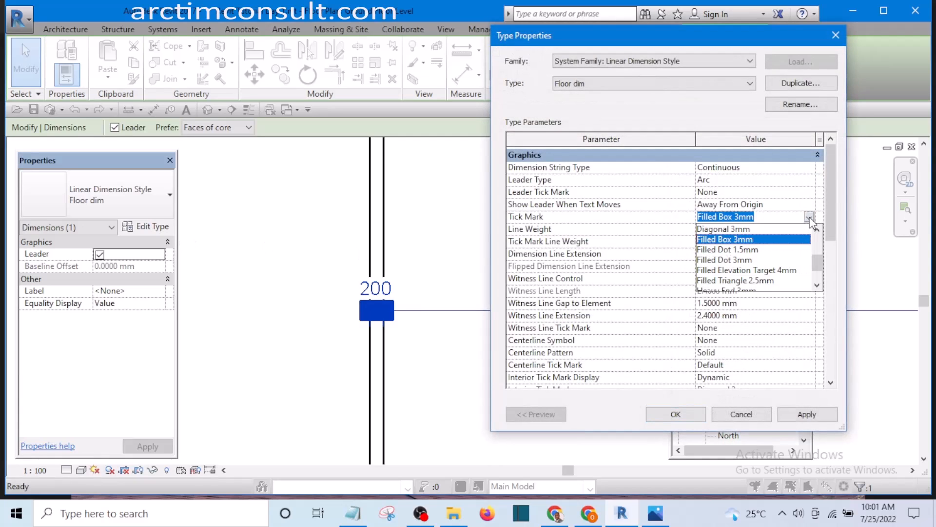
click(729, 229)
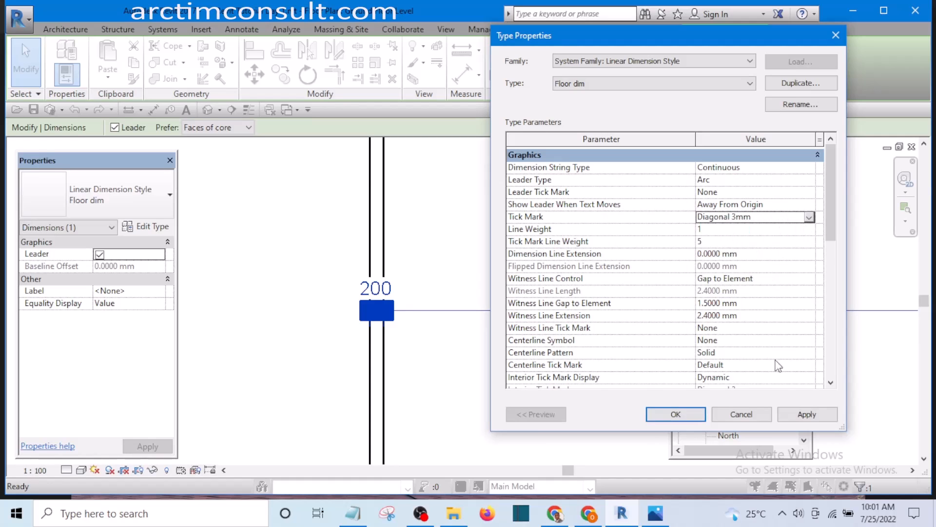
click(803, 416)
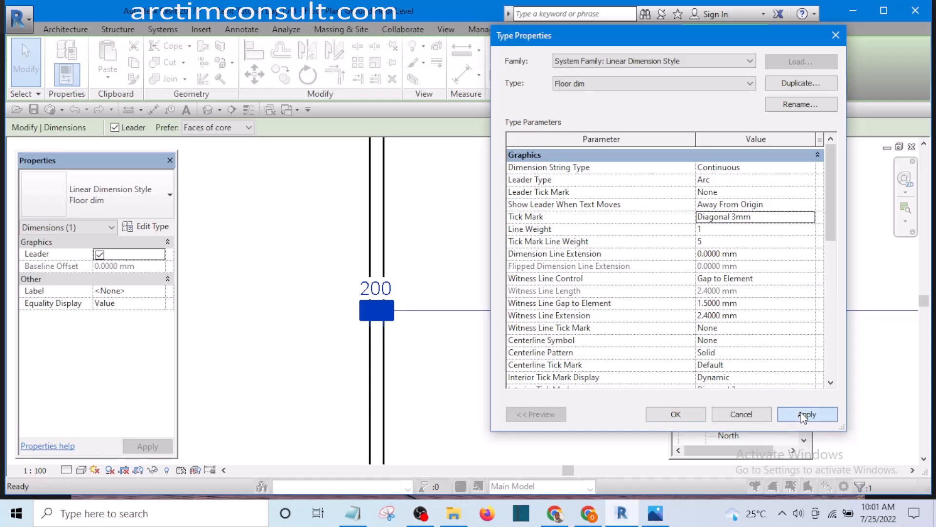
click(677, 414)
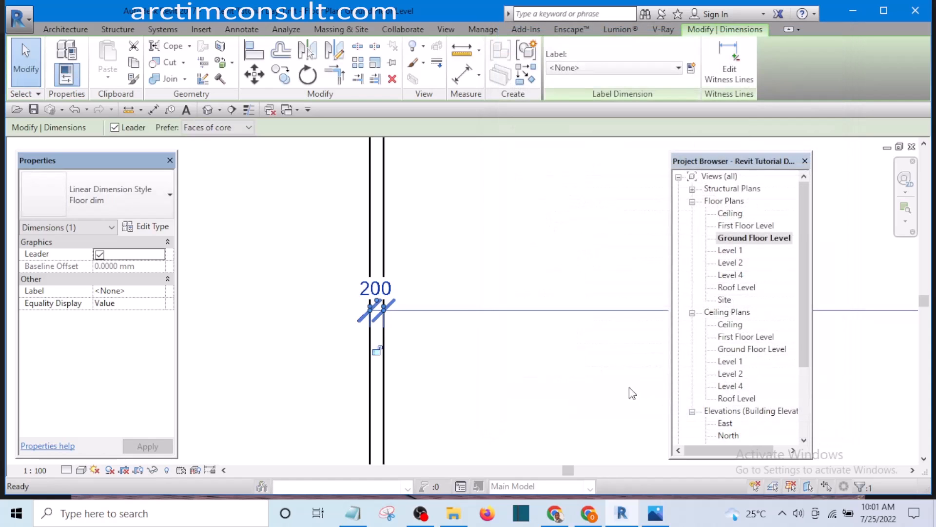
click(315, 261)
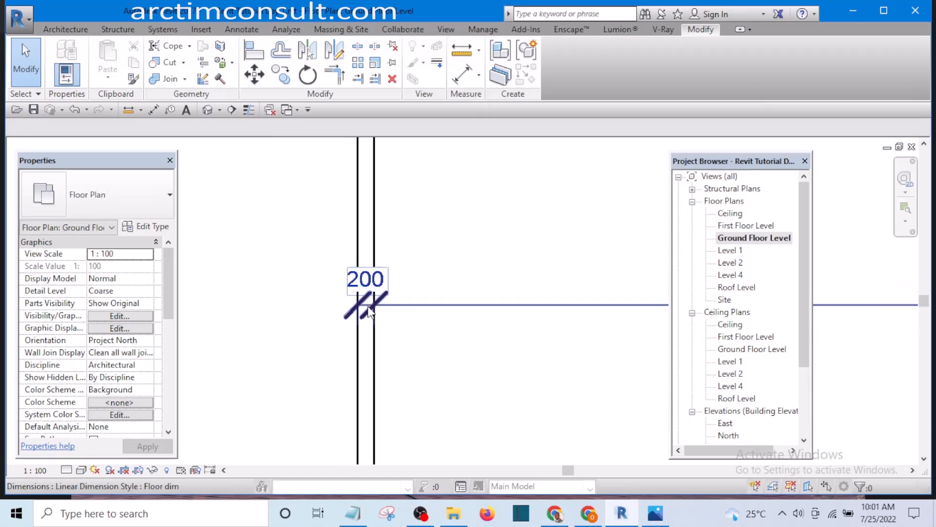
Examine the diagonal tick marks and wall thickness dimensions at the left wall and at the right wall
scroll(367, 307, up, 4)
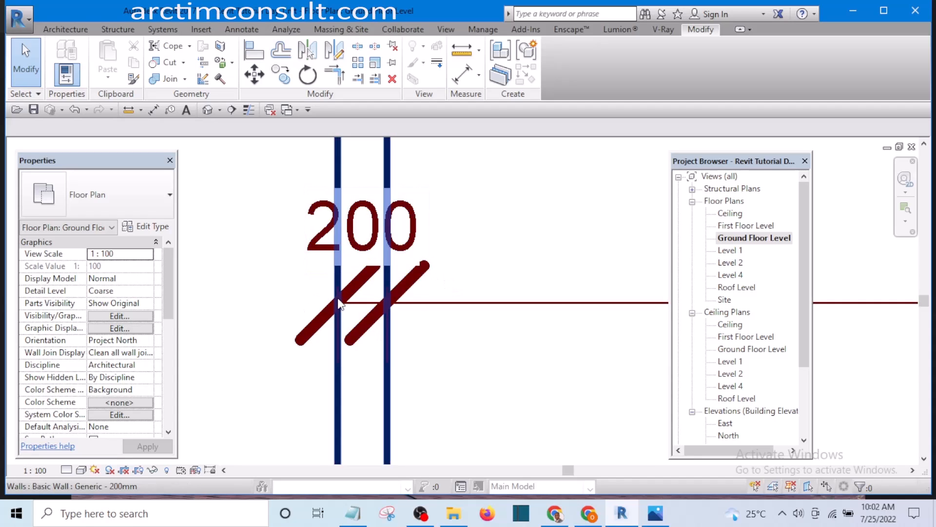
scroll(409, 318, down, 5)
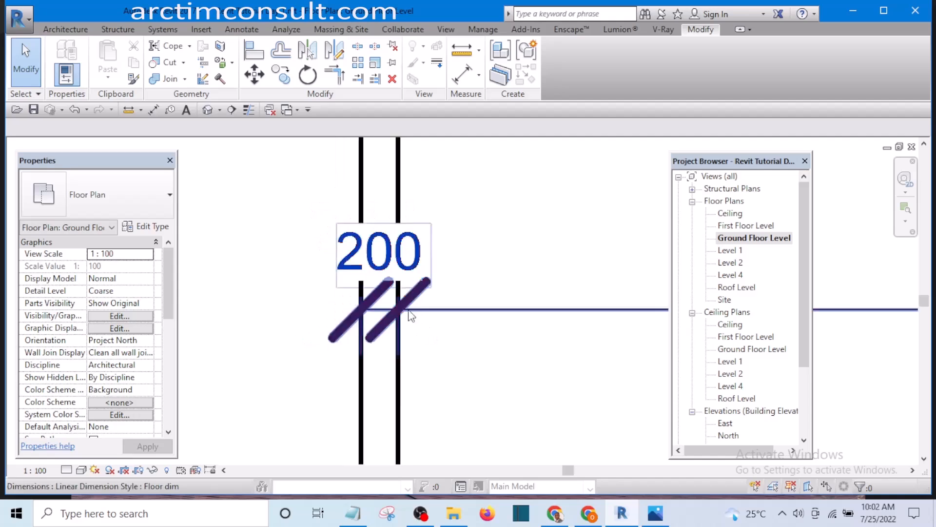
scroll(368, 299, down, 3)
middle_drag(452, 326, 352, 316)
scroll(366, 295, up, 3)
scroll(338, 301, down, 4)
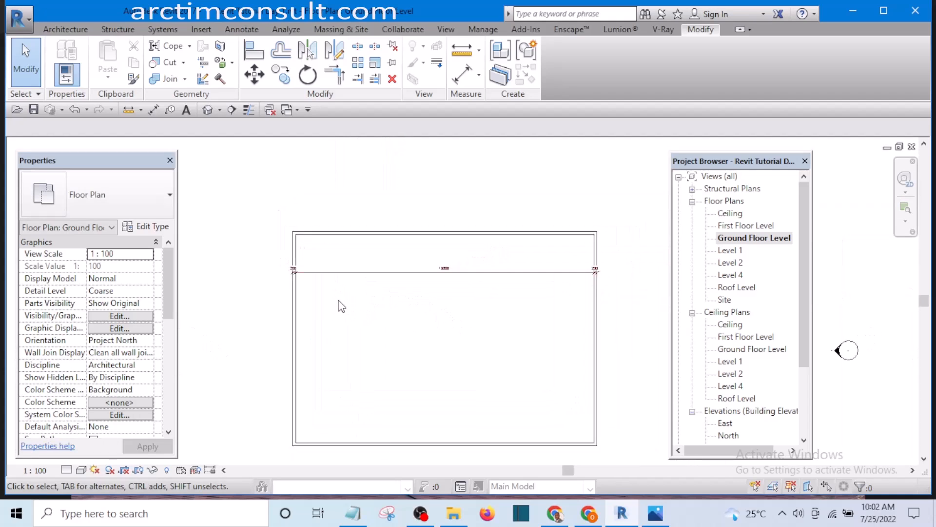
scroll(505, 272, up, 5)
scroll(560, 282, up, 5)
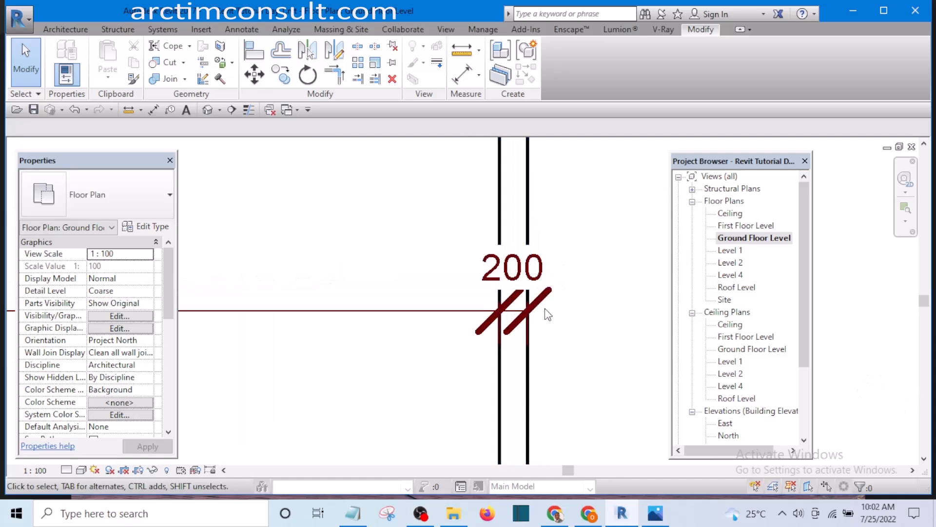
Duplicate the Diagonal 3mm arrowhead type and name the copy Diagonal 1.5mm
scroll(585, 293, down, 4)
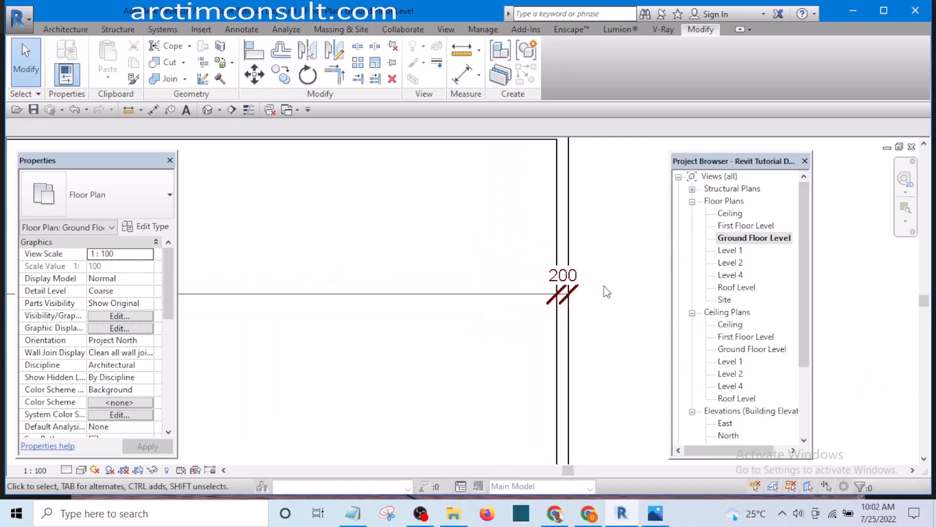
scroll(583, 293, up, 4)
scroll(583, 290, up, 1)
scroll(537, 293, down, 2)
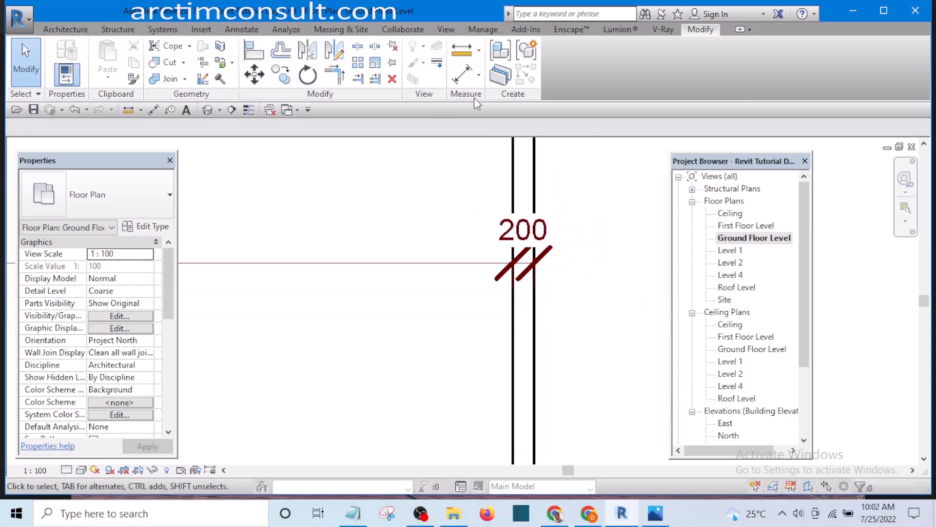
click(484, 30)
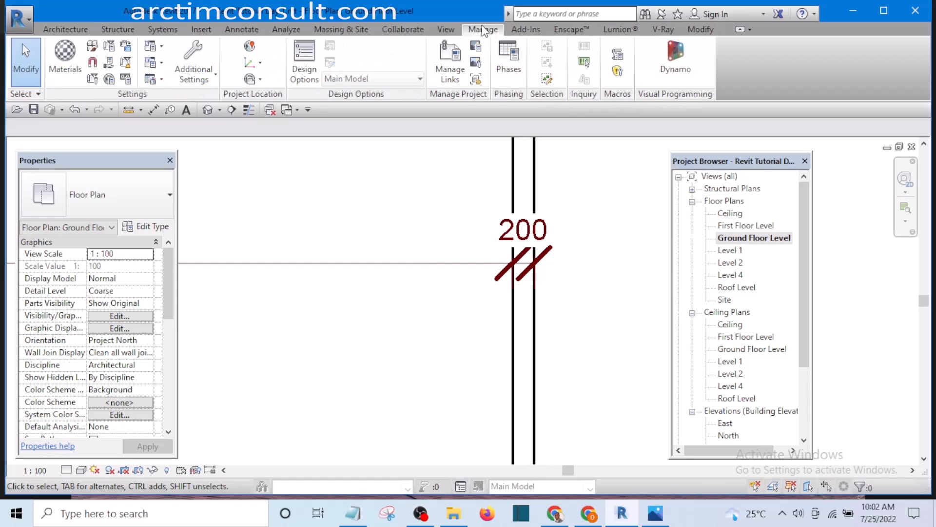
click(210, 80)
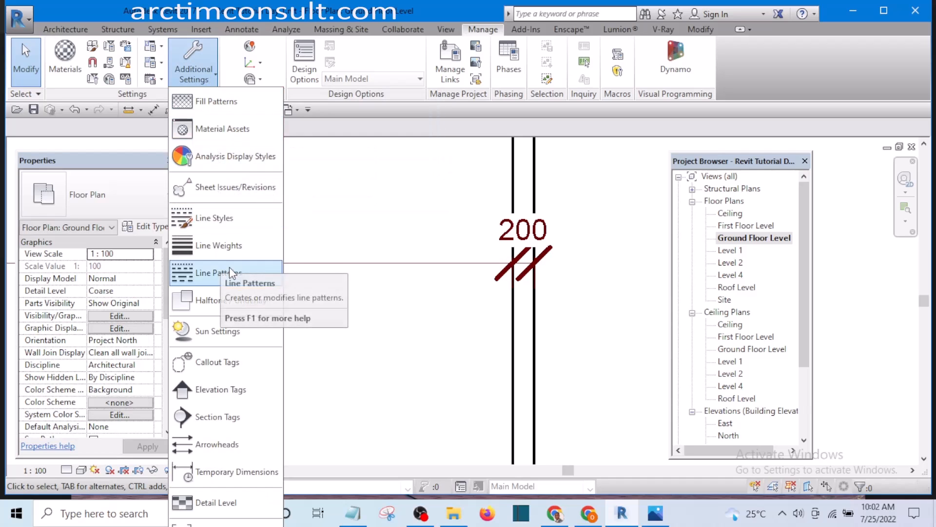
click(206, 446)
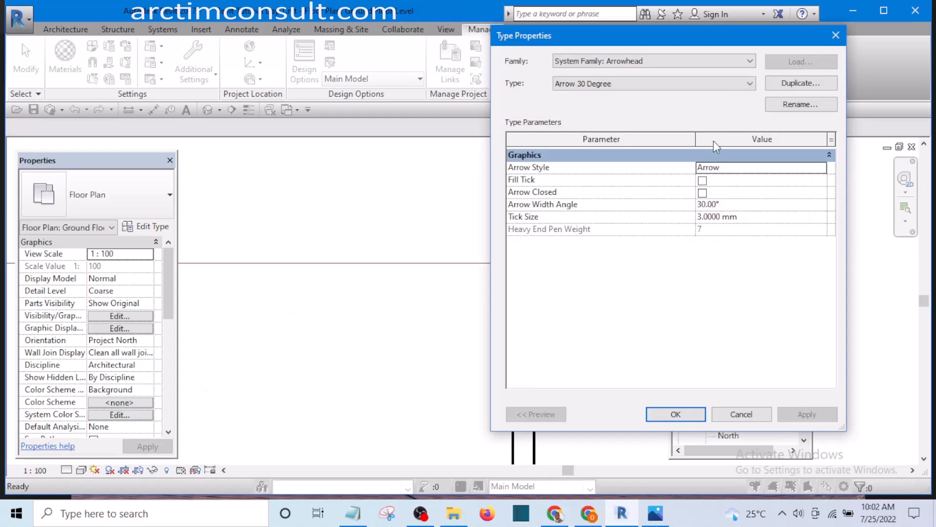
click(727, 81)
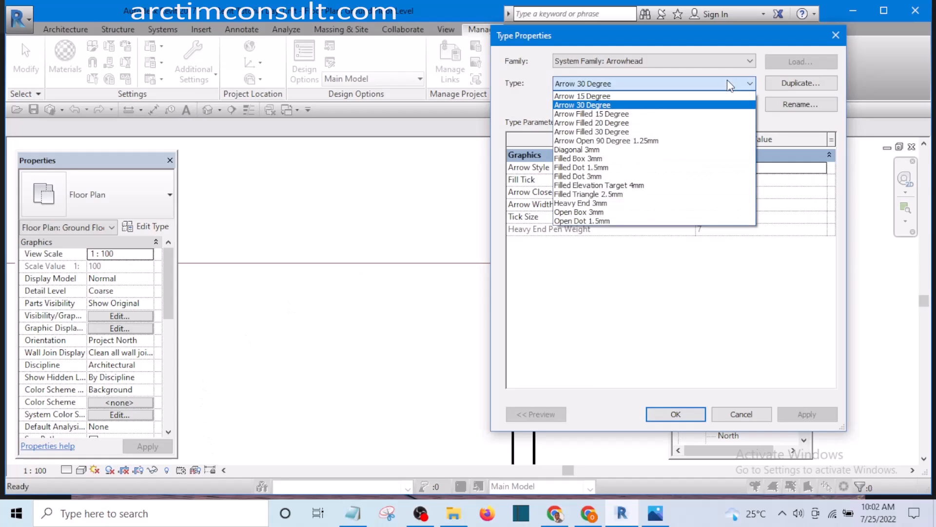
click(589, 150)
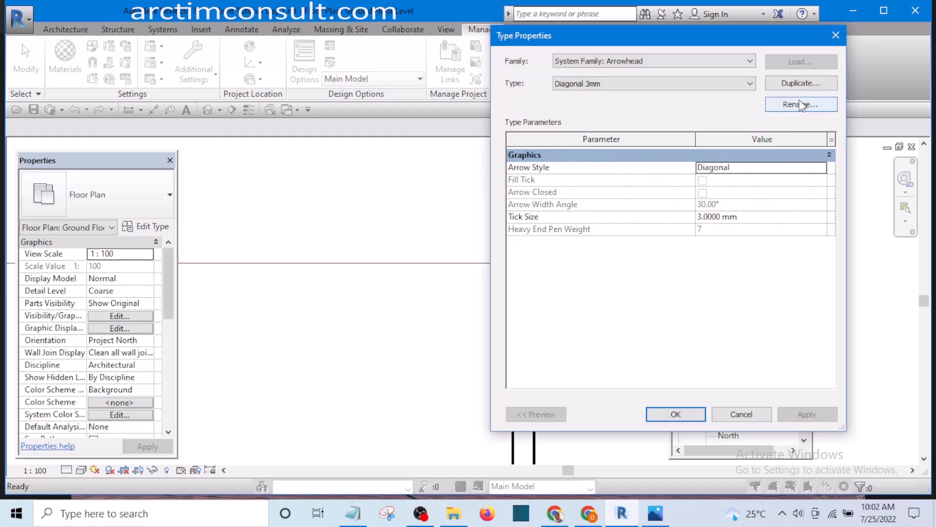
click(796, 85)
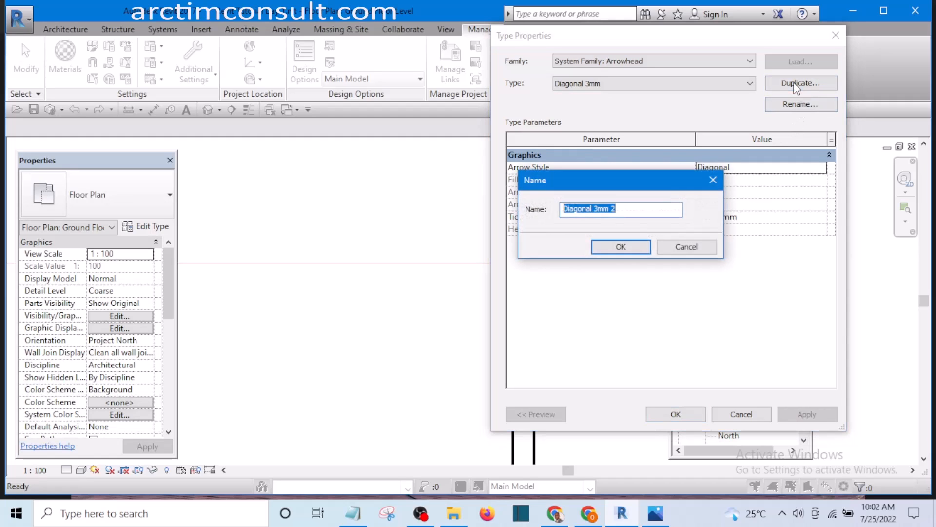
click(598, 208)
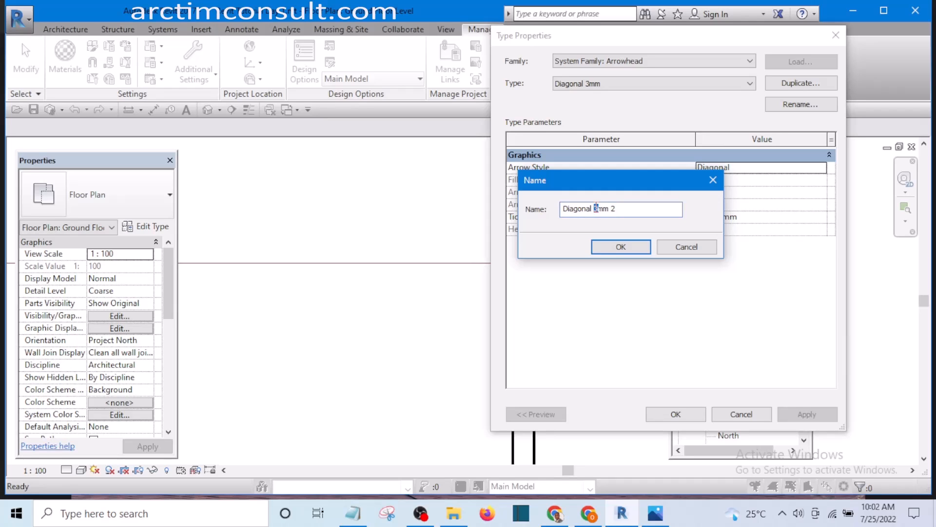
text(1.5)
click(620, 247)
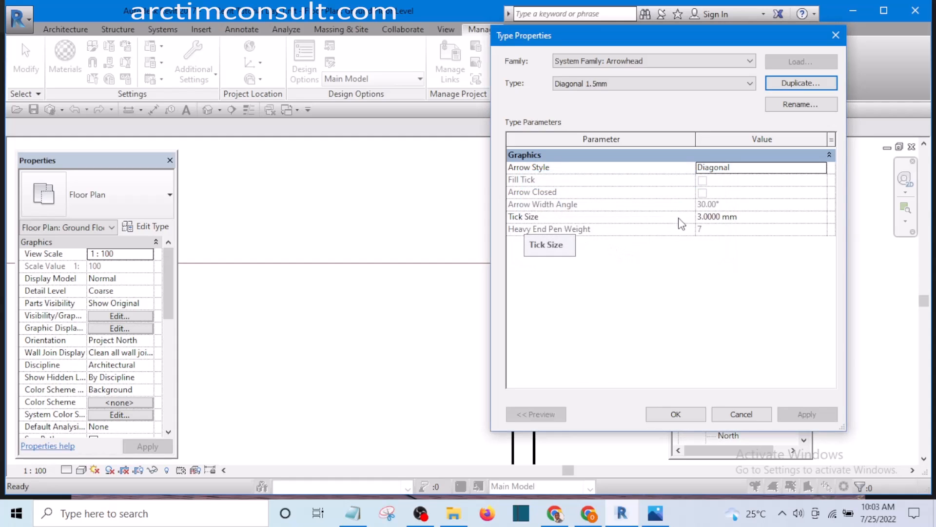
Set the Diagonal 1.5mm arrowhead type's tick size to match its name and accept the type properties
click(702, 216)
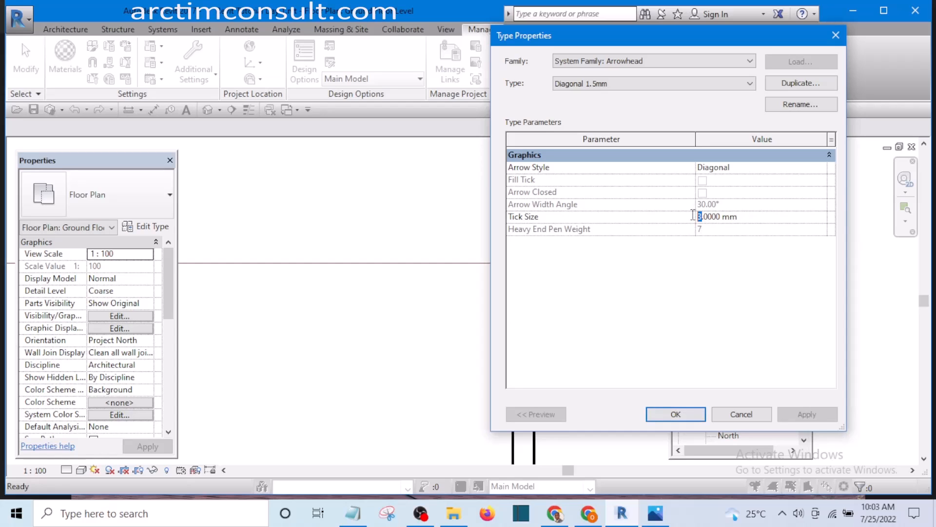
text(1)
click(676, 414)
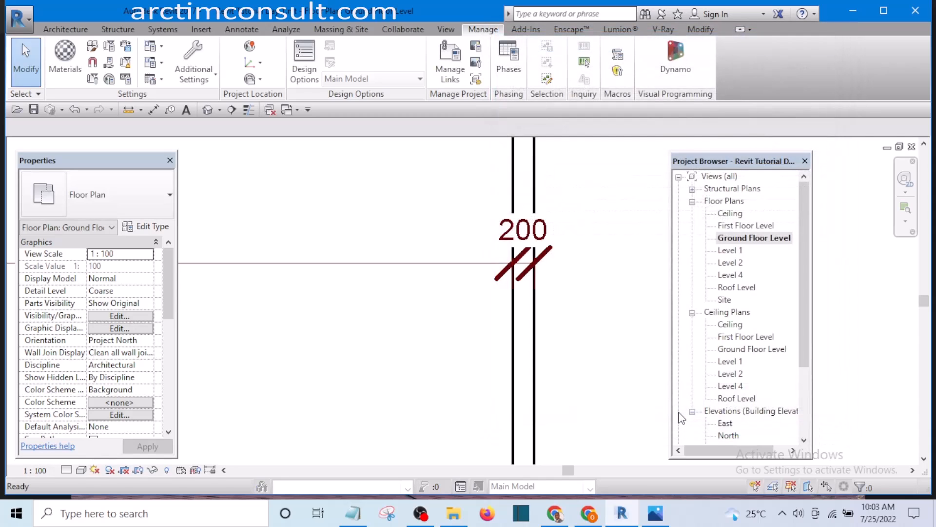
Change the Floor dim type's tick mark to Diagonal 1.5mm on the horizontal dimension string and deselect it
scroll(608, 223, down, 3)
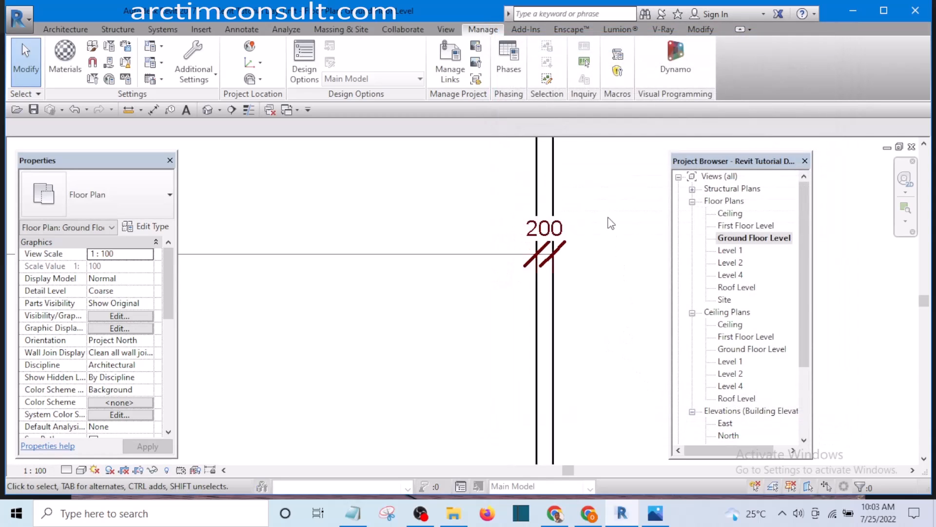
middle_drag(612, 238, 571, 286)
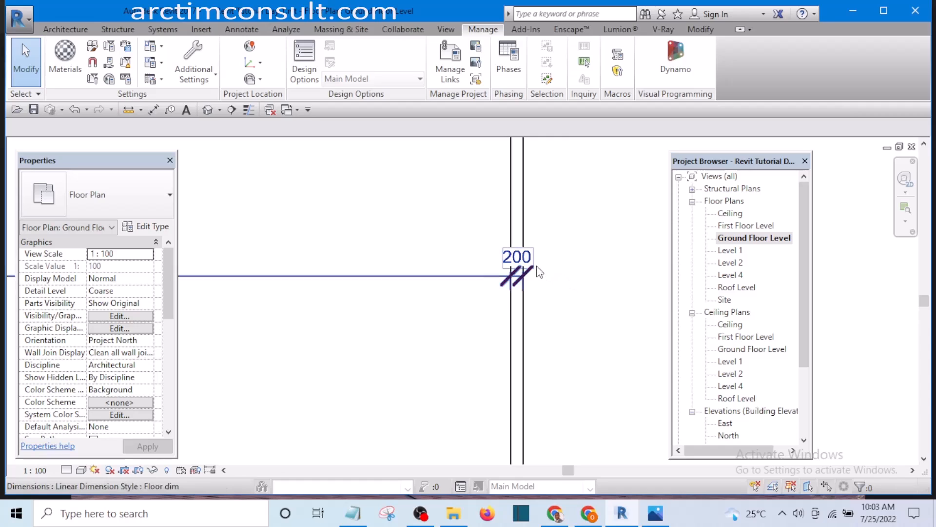
scroll(539, 268, down, 2)
scroll(542, 270, down, 2)
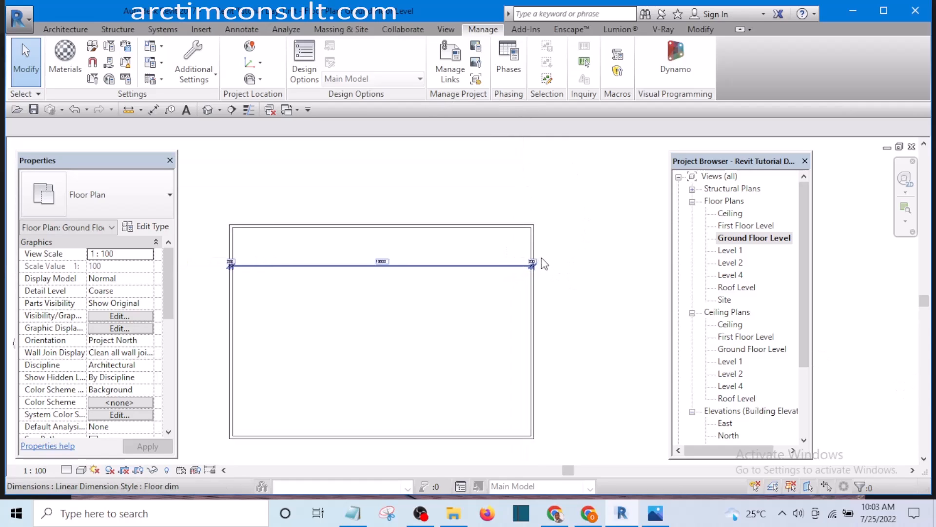
middle_drag(535, 262, 611, 258)
scroll(327, 273, up, 1)
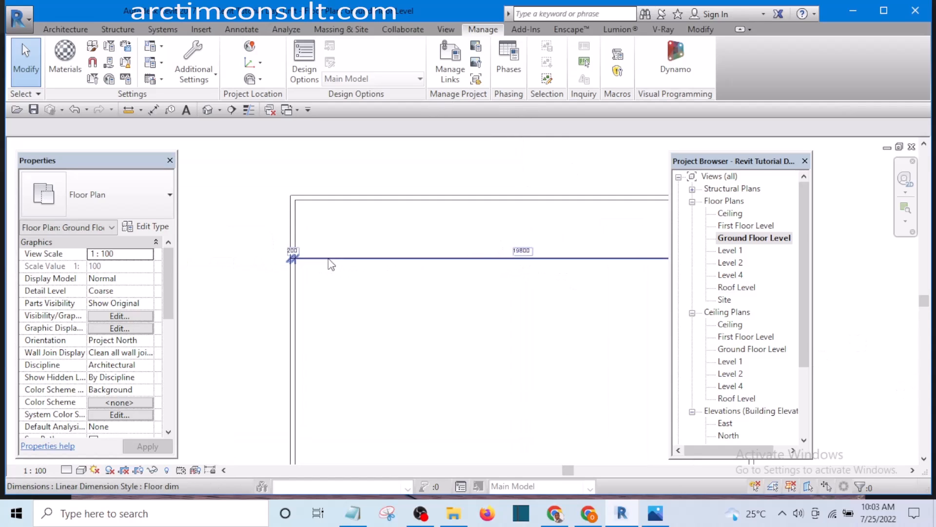
click(331, 259)
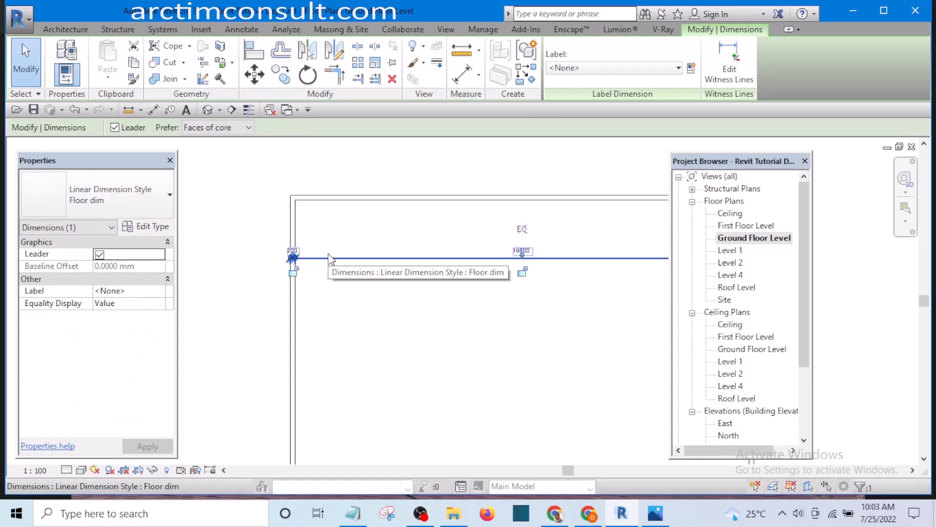
scroll(420, 253, down, 2)
scroll(372, 206, up, 1)
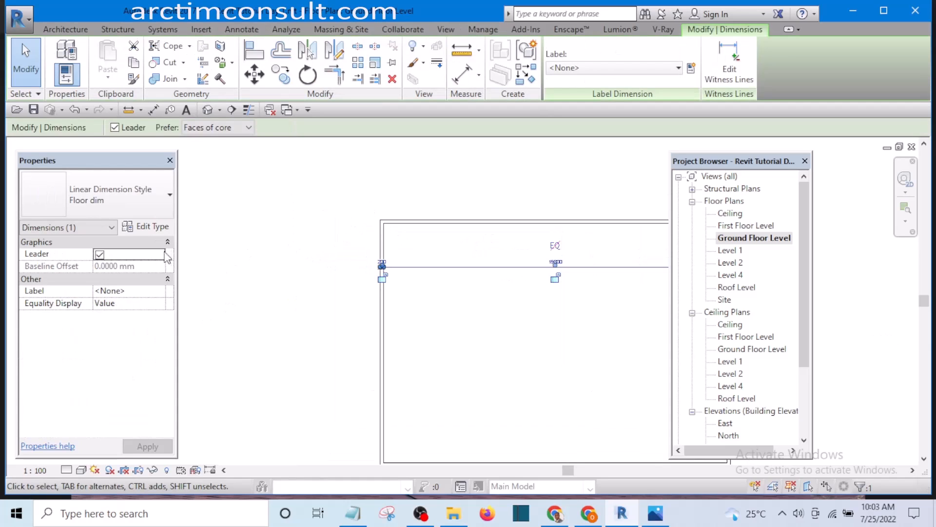
click(145, 230)
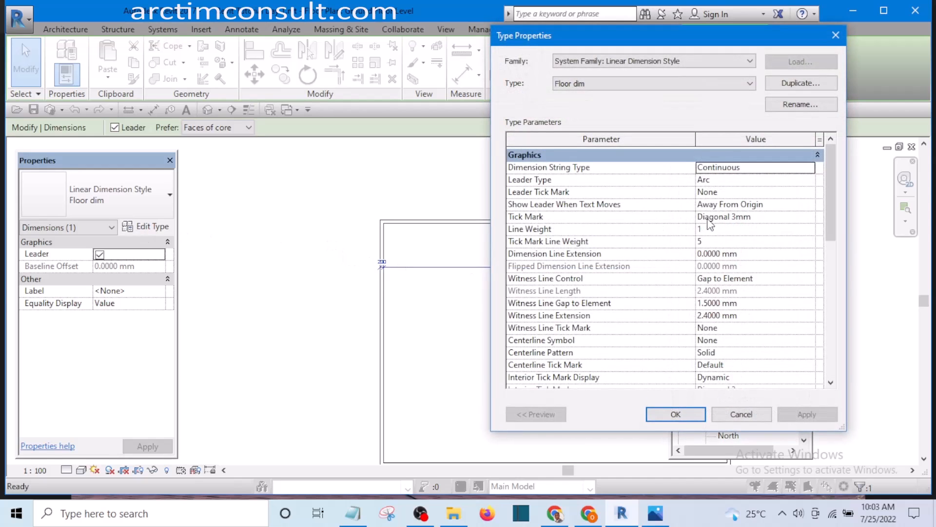
click(810, 219)
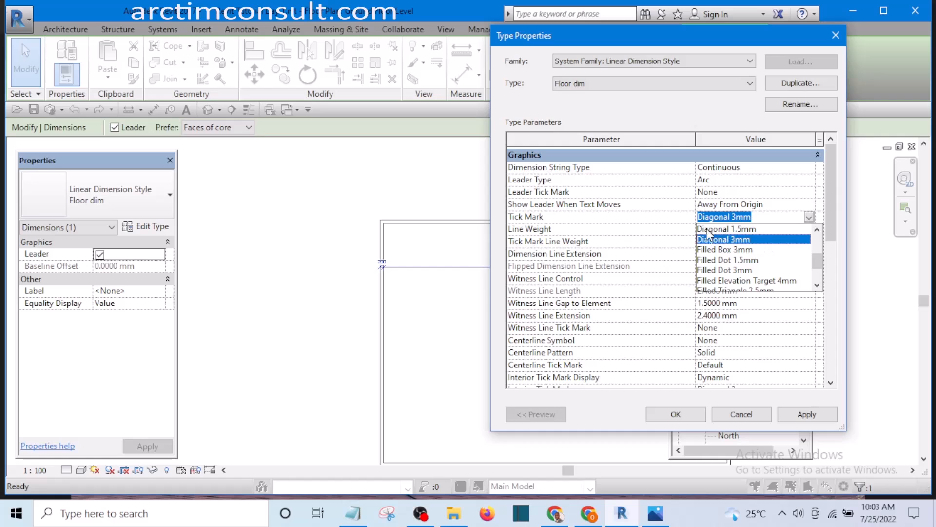
click(747, 229)
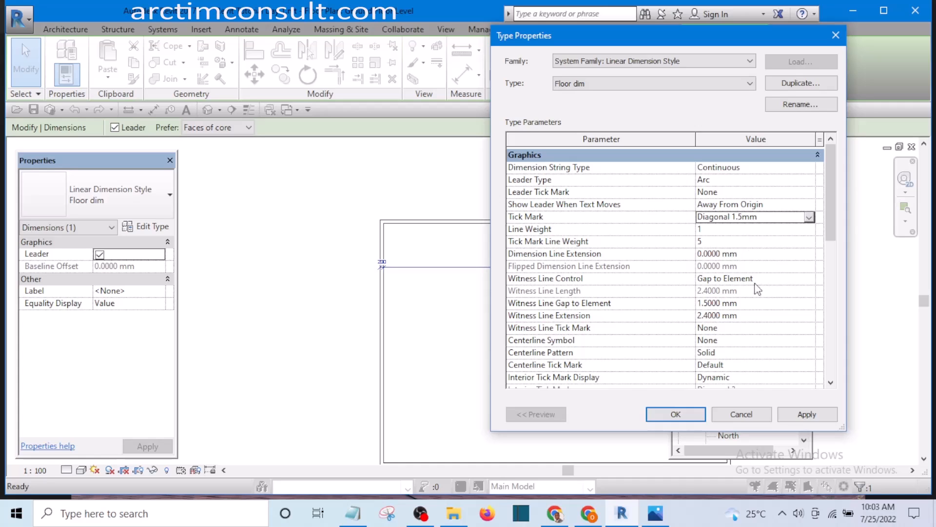
click(807, 415)
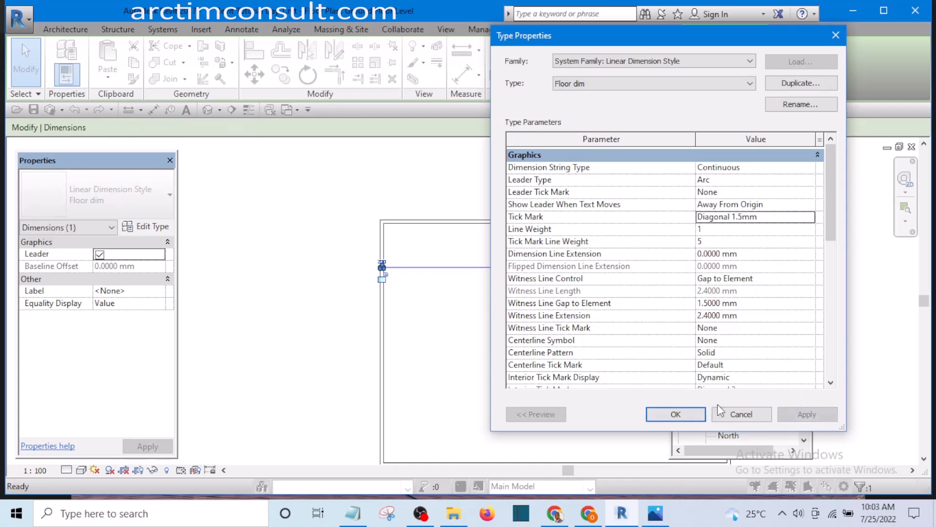
click(674, 415)
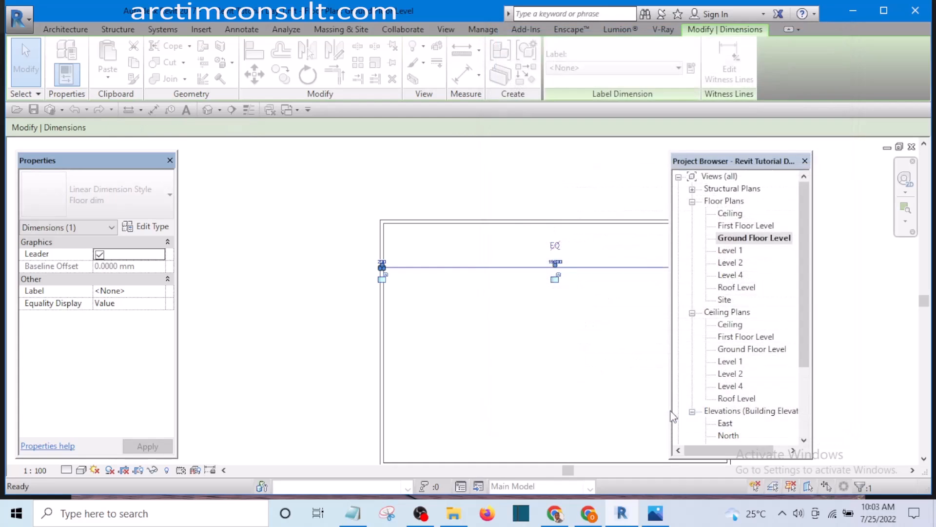
click(339, 326)
Examine the size of the diagonal tick marks on the dimension string at the left wall and at the right wall
scroll(370, 267, up, 5)
scroll(412, 260, up, 2)
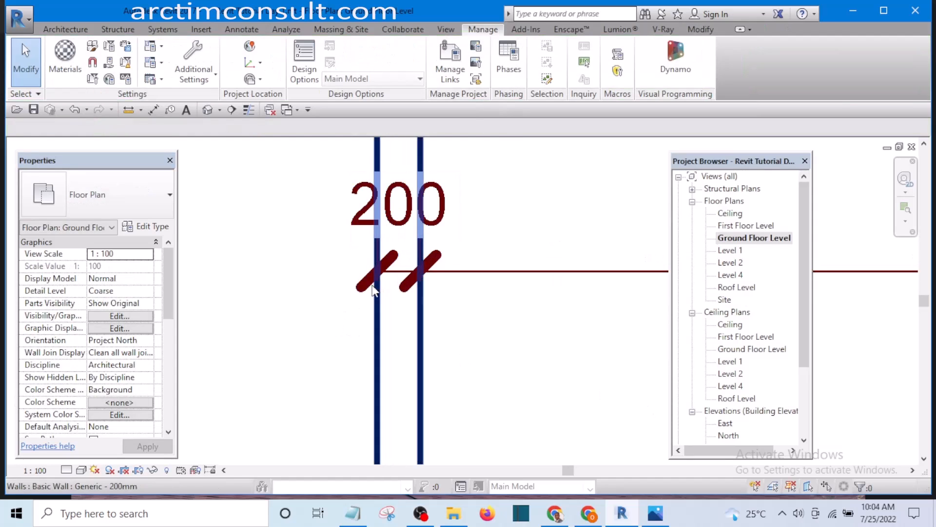
scroll(356, 290, down, 3)
scroll(358, 292, up, 2)
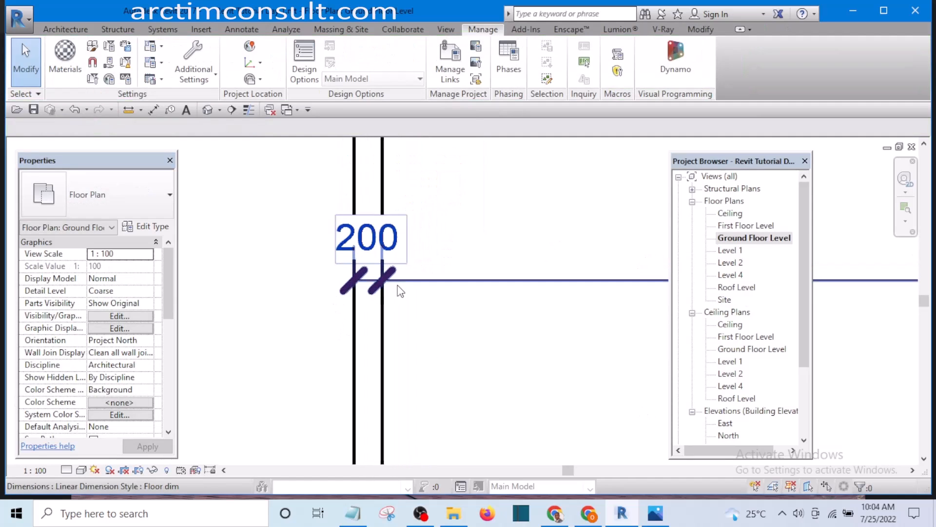
scroll(336, 294, down, 4)
scroll(322, 293, down, 3)
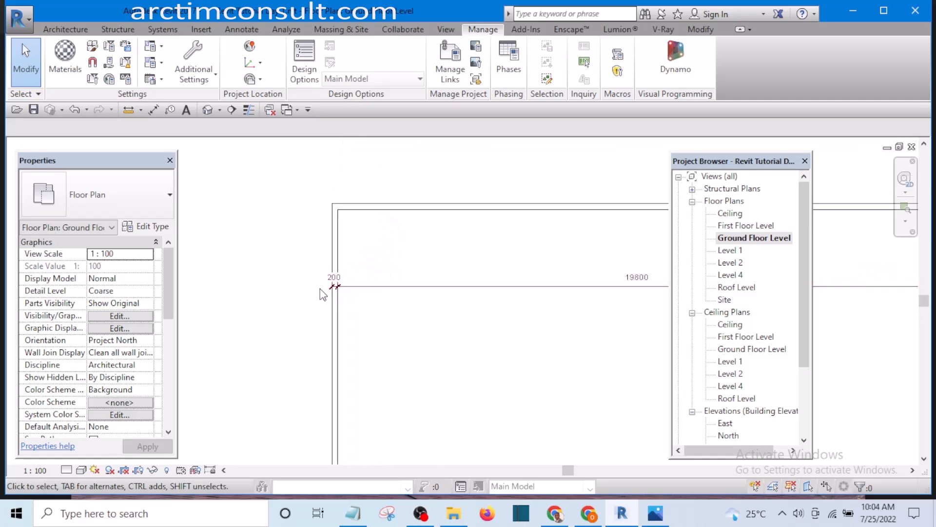
middle_drag(499, 349, 378, 345)
scroll(507, 283, up, 5)
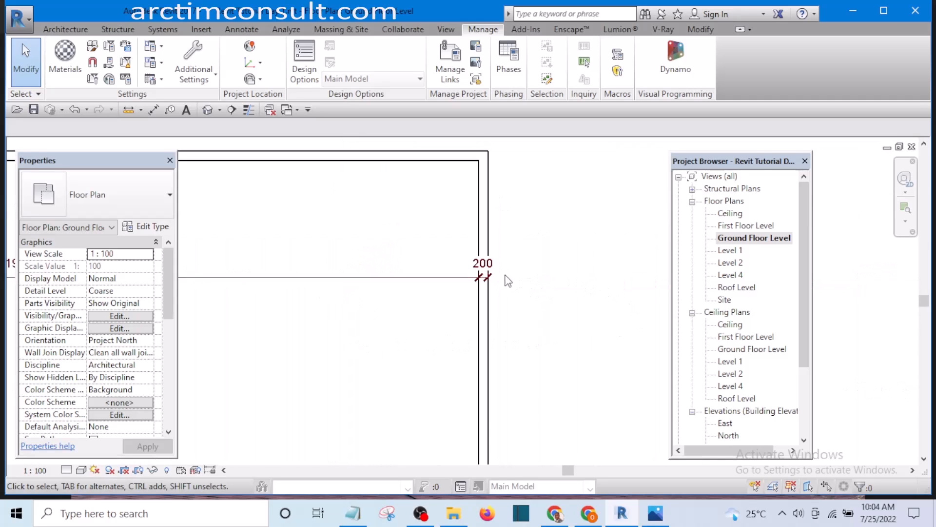
scroll(489, 303, down, 8)
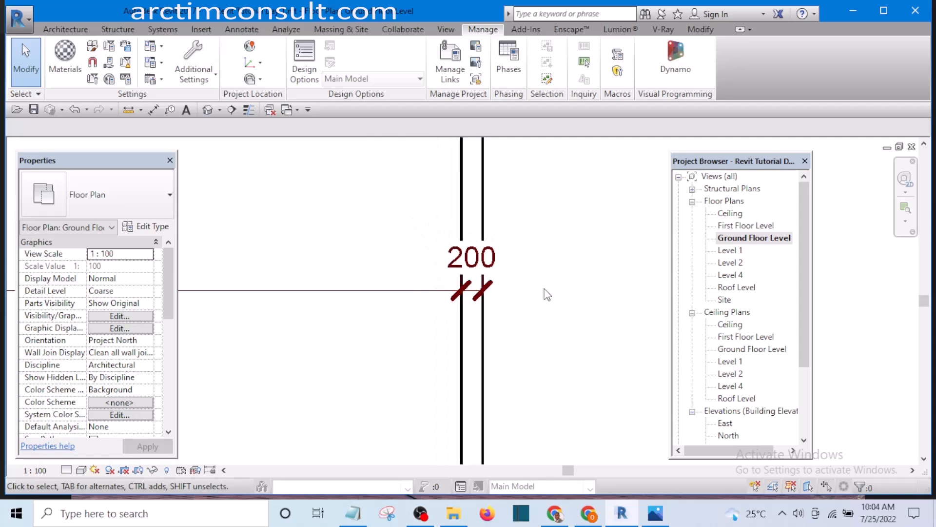
Inspect the wall thickness dimension at the left wall again, checking how its ticks and text read close up and from farther out
scroll(435, 292, up, 8)
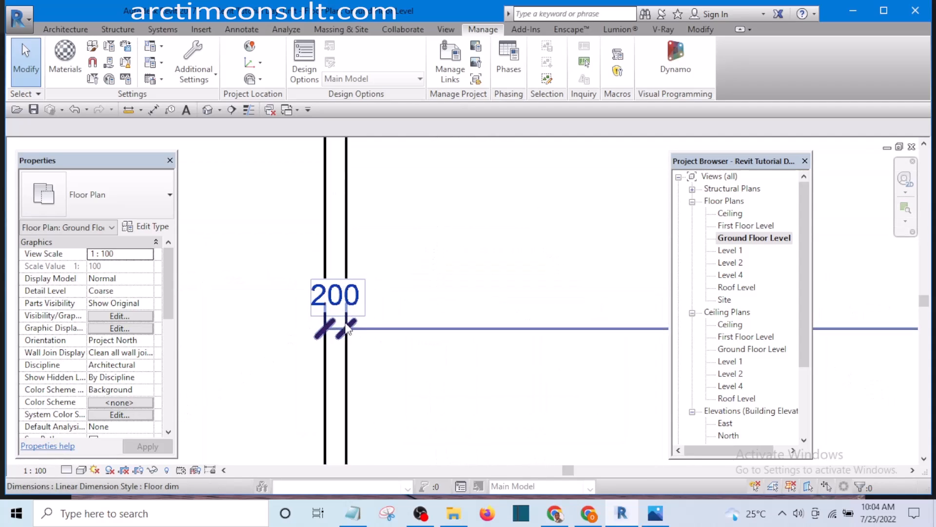
scroll(398, 334, down, 3)
scroll(398, 334, up, 4)
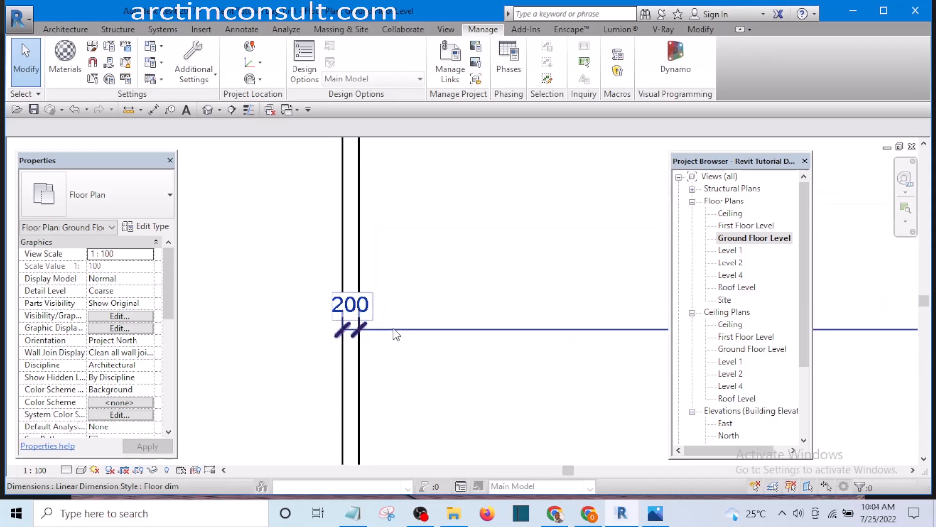
click(402, 340)
scroll(439, 341, down, 3)
scroll(444, 336, down, 2)
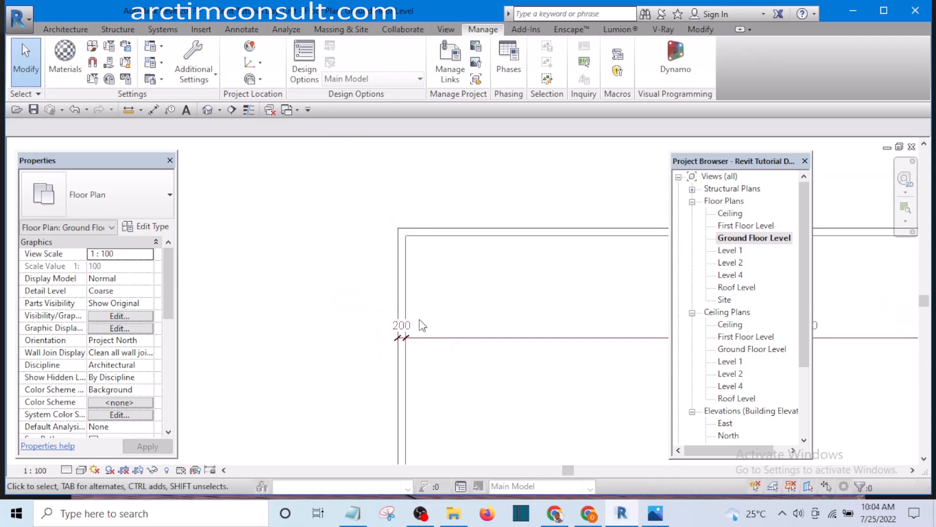
scroll(415, 330, up, 4)
scroll(370, 324, down, 3)
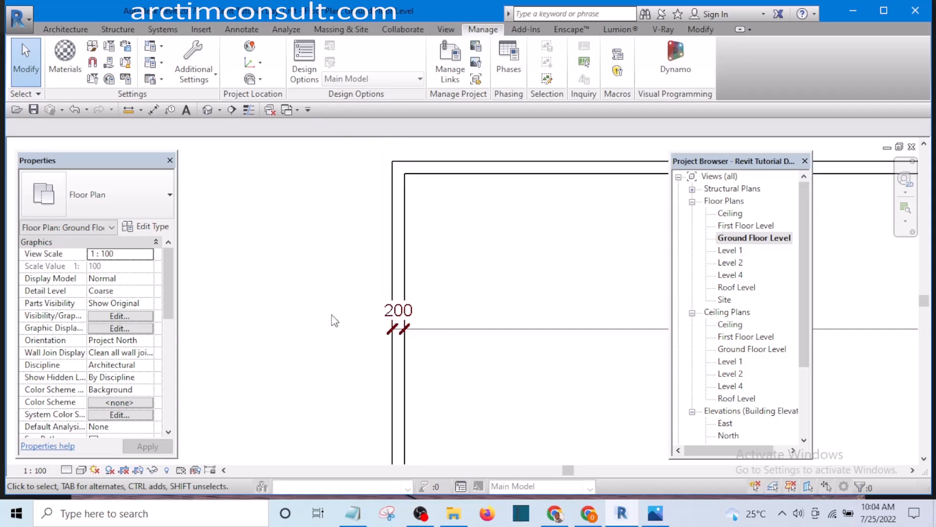
scroll(352, 319, up, 4)
scroll(322, 322, up, 2)
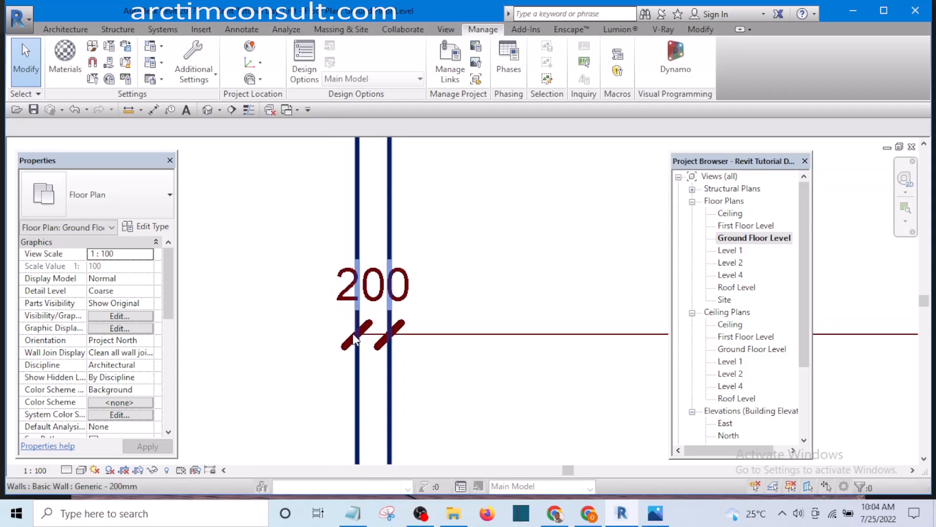
scroll(342, 347, down, 5)
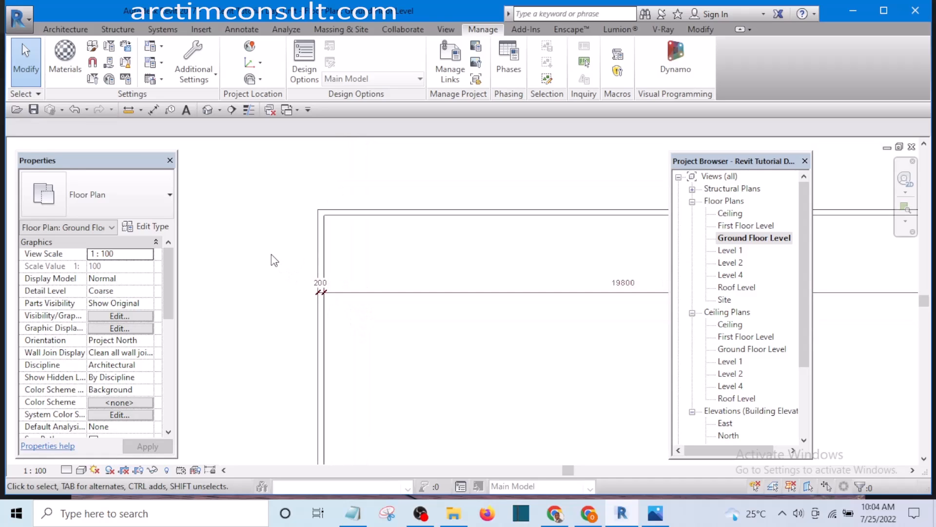
scroll(271, 253, up, 1)
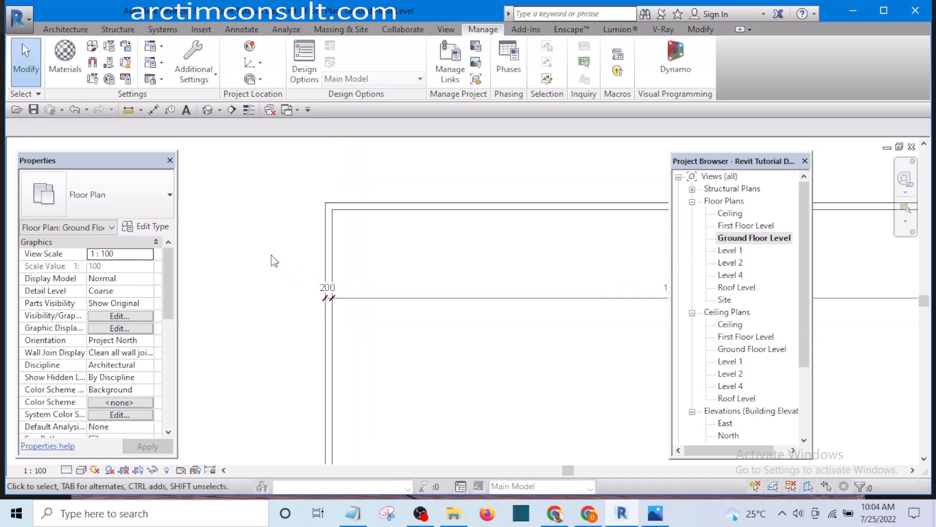
Select the whole rectangle on the ground floor plan and filter out the Dimensions category so only the four walls are selected
click(326, 244)
scroll(326, 244, down, 4)
click(307, 203)
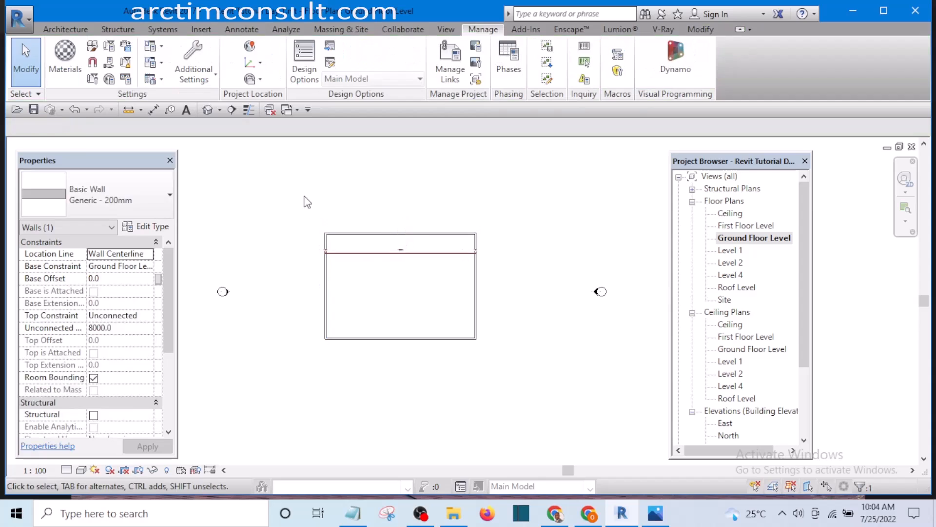
drag(524, 395, 293, 202)
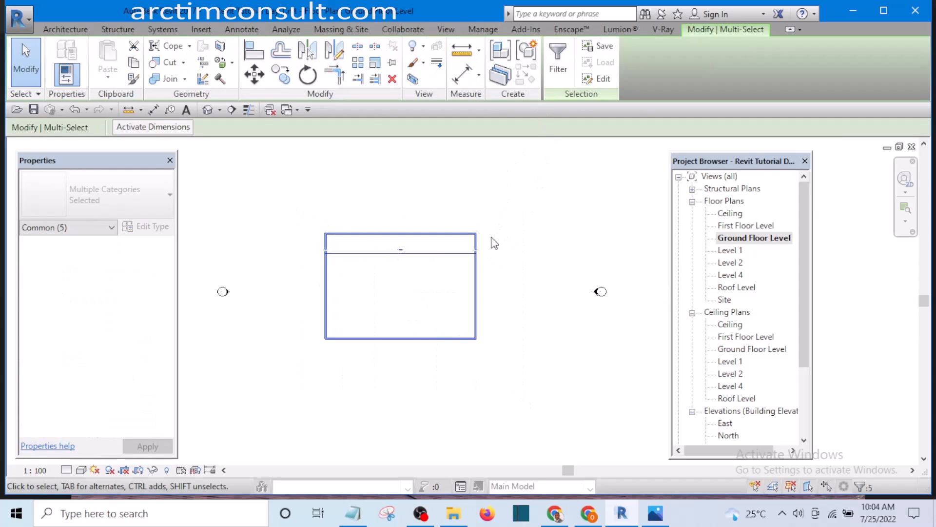
click(559, 58)
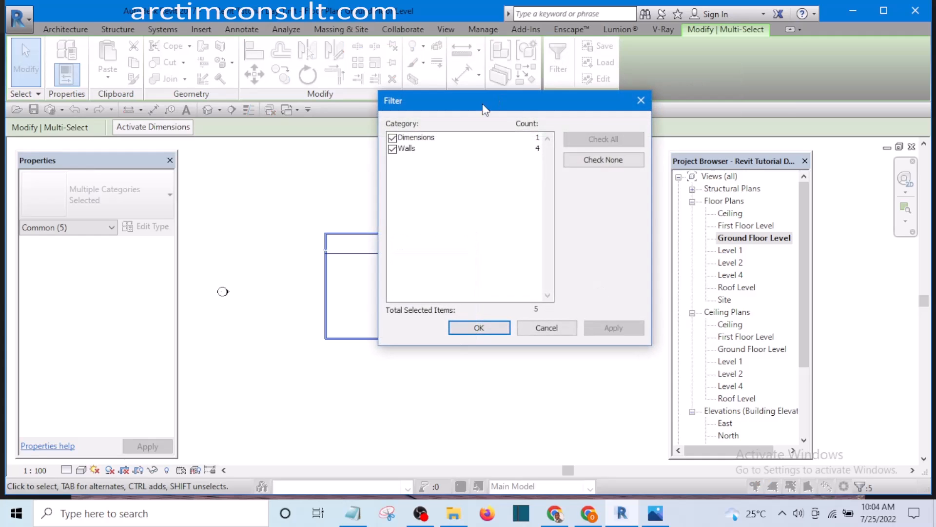
click(393, 138)
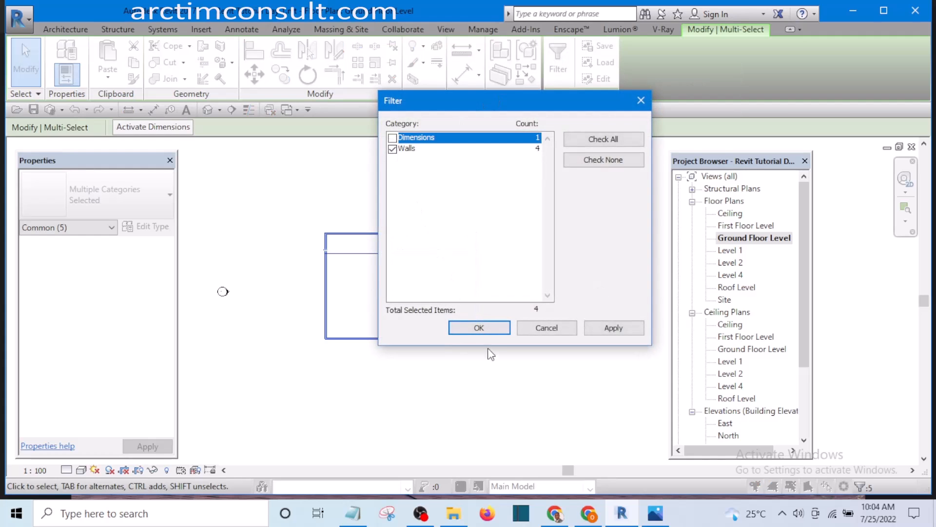
click(487, 327)
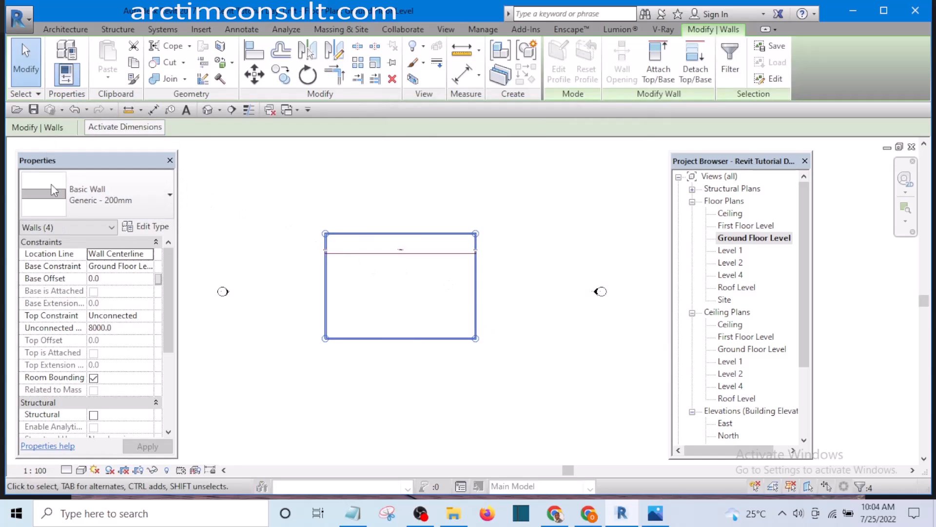
Duplicate the selected walls' Generic - 200mm type and name the new type 225 Wall
click(151, 227)
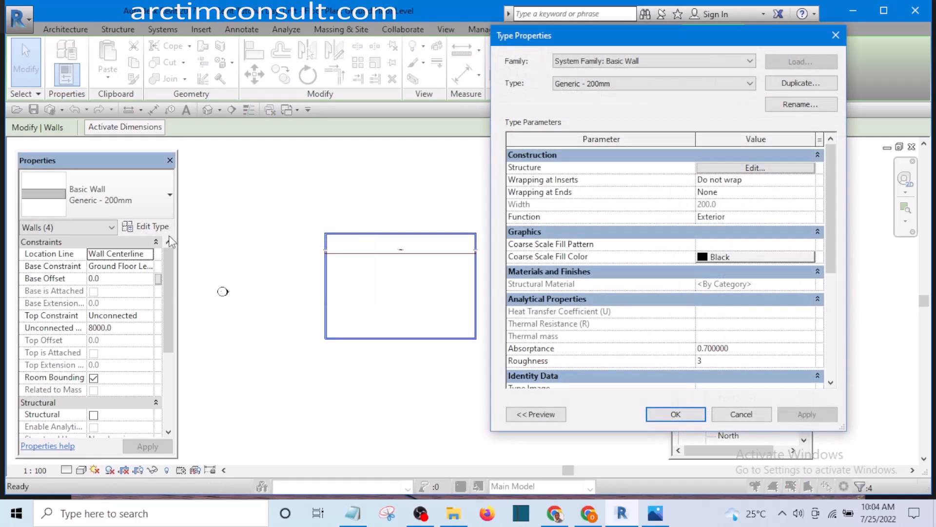
click(797, 83)
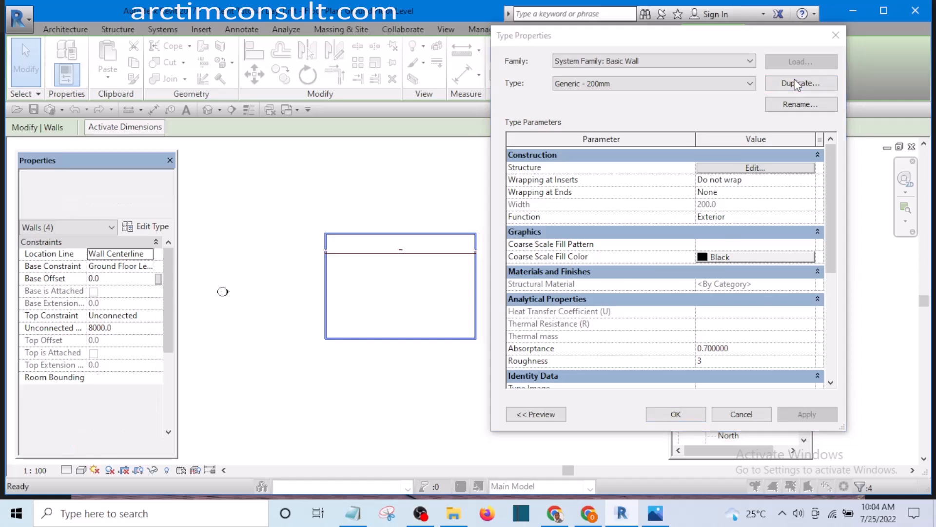
drag(631, 208, 535, 207)
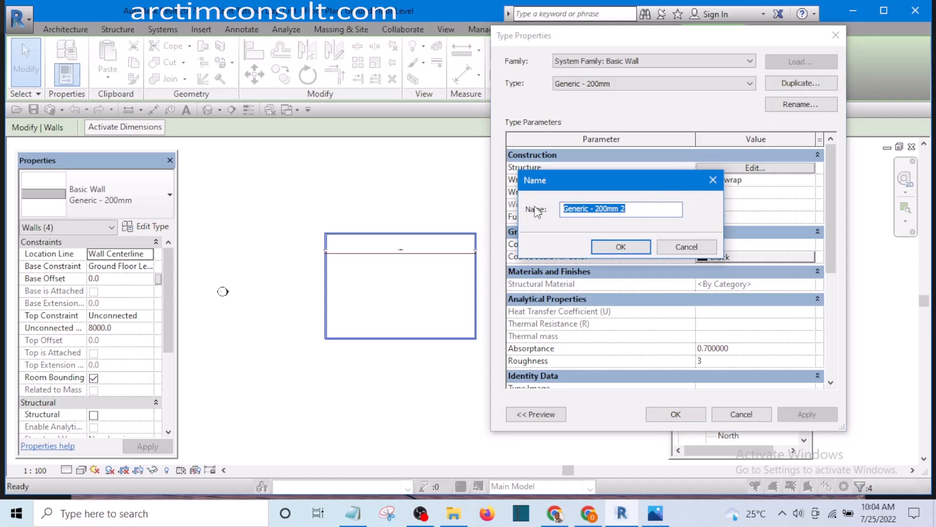
text(22)
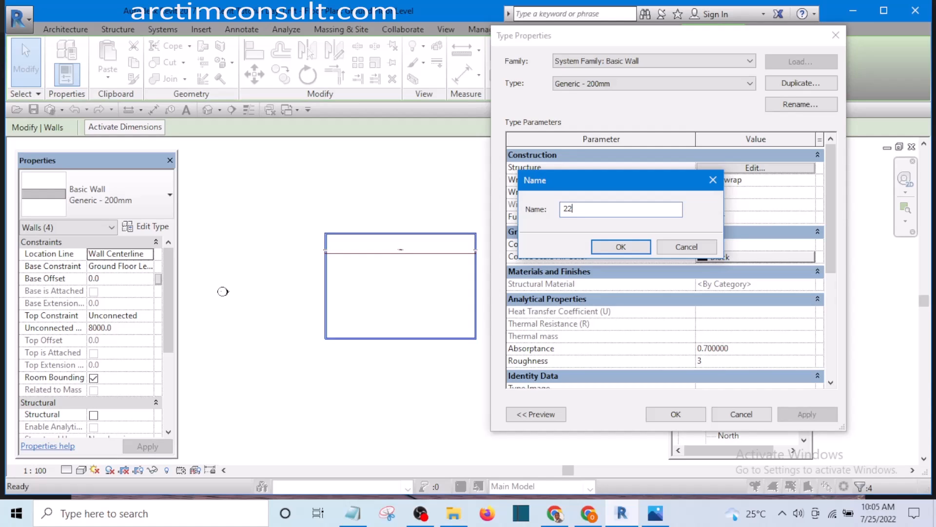
text(5 Wall)
click(622, 247)
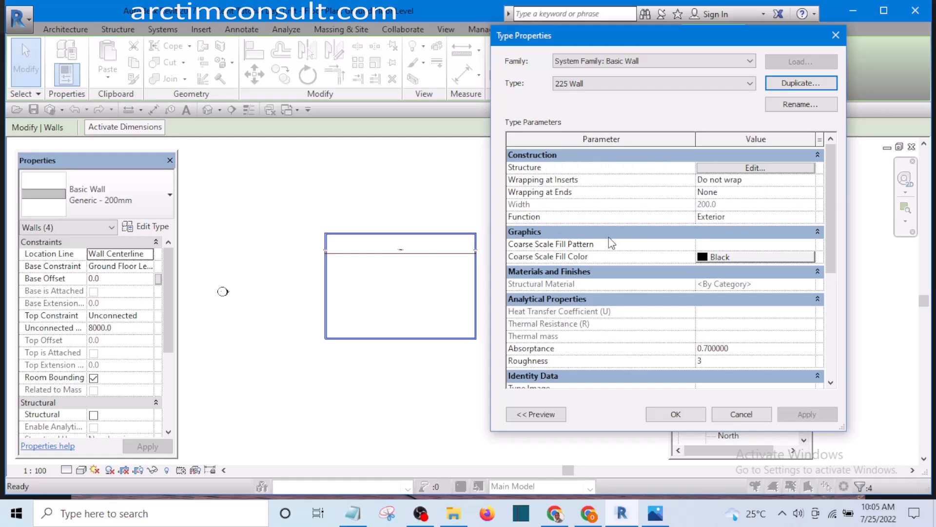
Edit the 225 Wall type's assembly and set the structure layer's thickness to 225
click(753, 168)
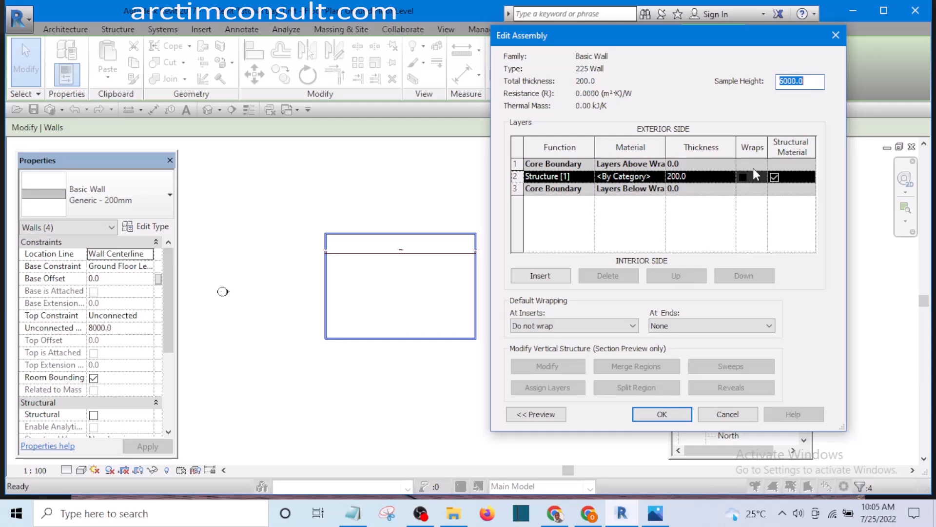
click(689, 177)
drag(689, 177, 665, 178)
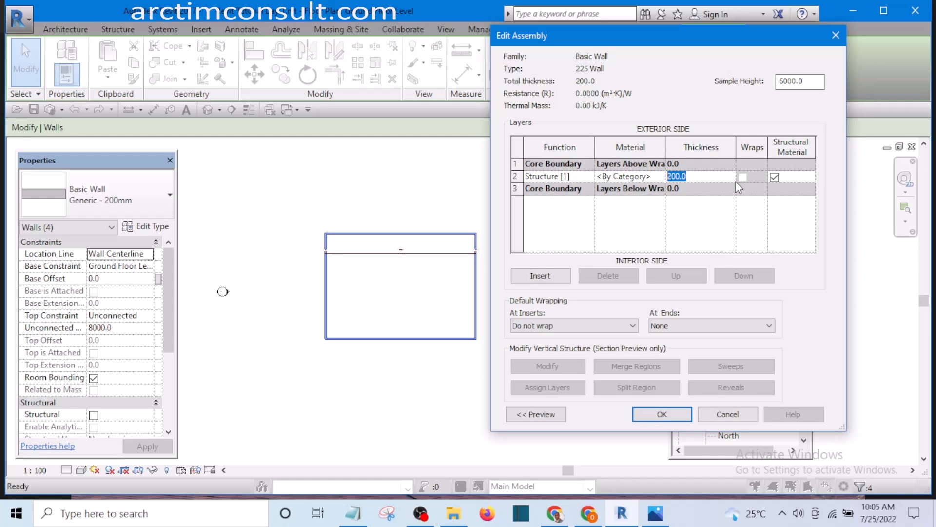
text(225)
For the structure layer's material, duplicate the Default Wall material and name the copy 225 wall
click(661, 179)
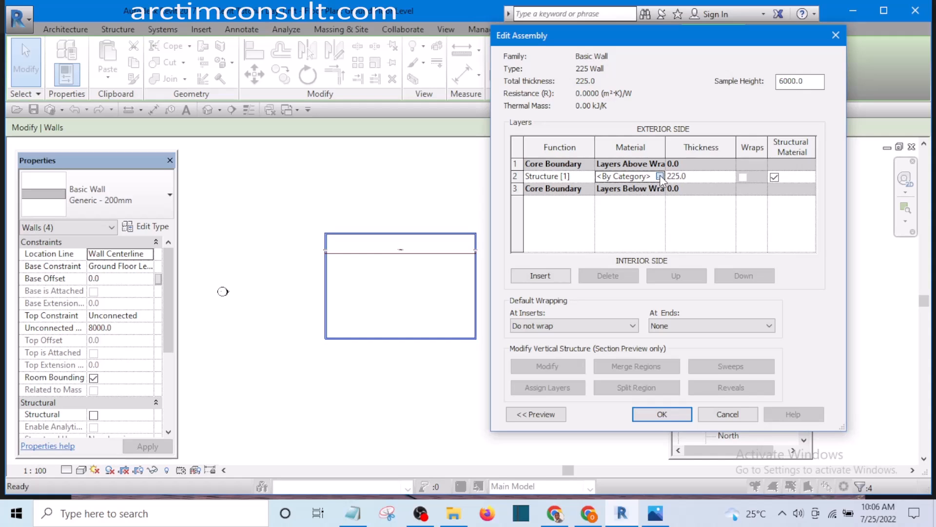
click(660, 177)
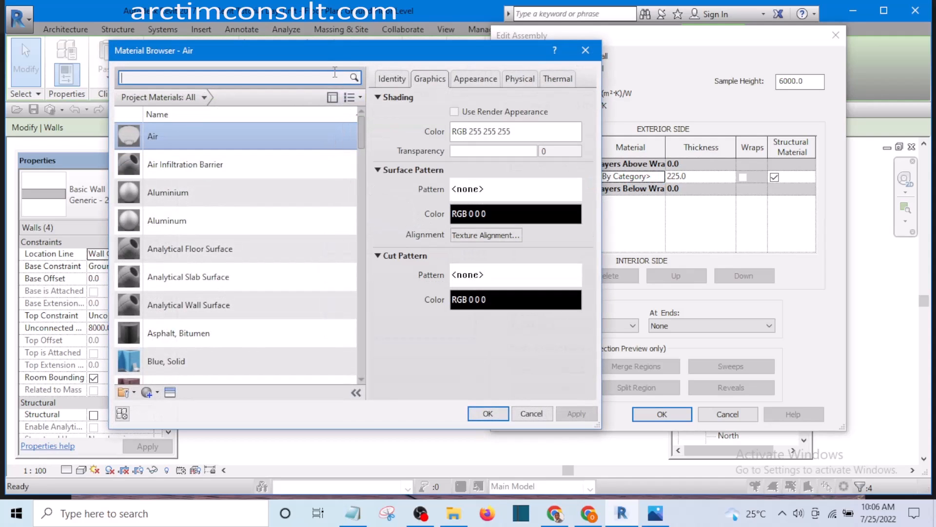
drag(329, 59, 328, 44)
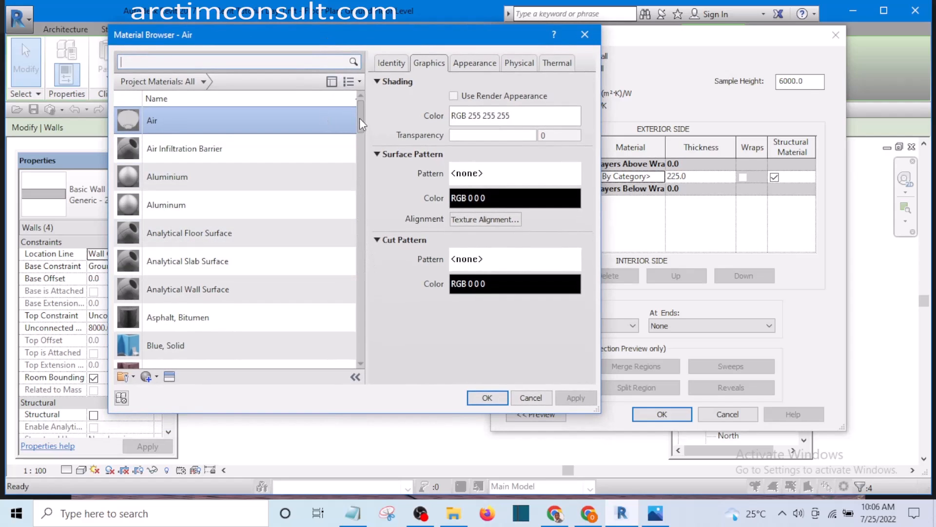
drag(361, 118, 367, 274)
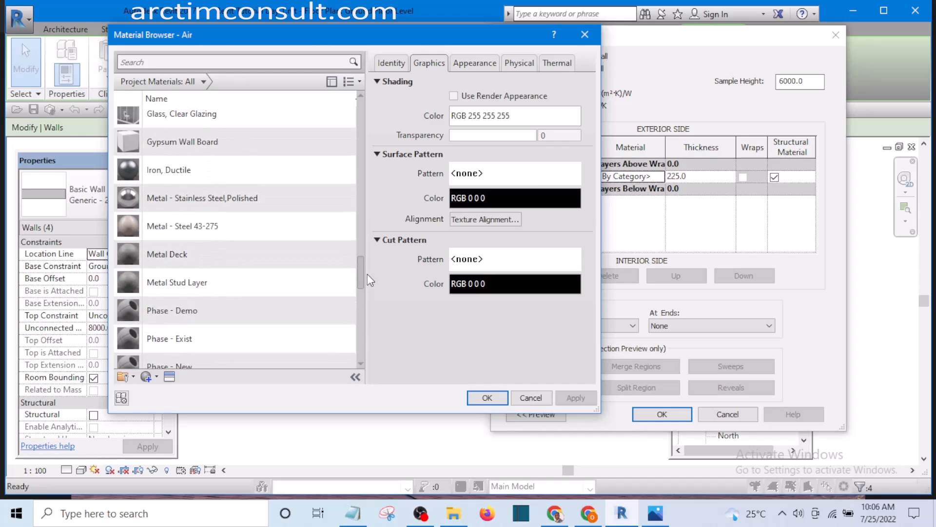
drag(367, 273, 373, 224)
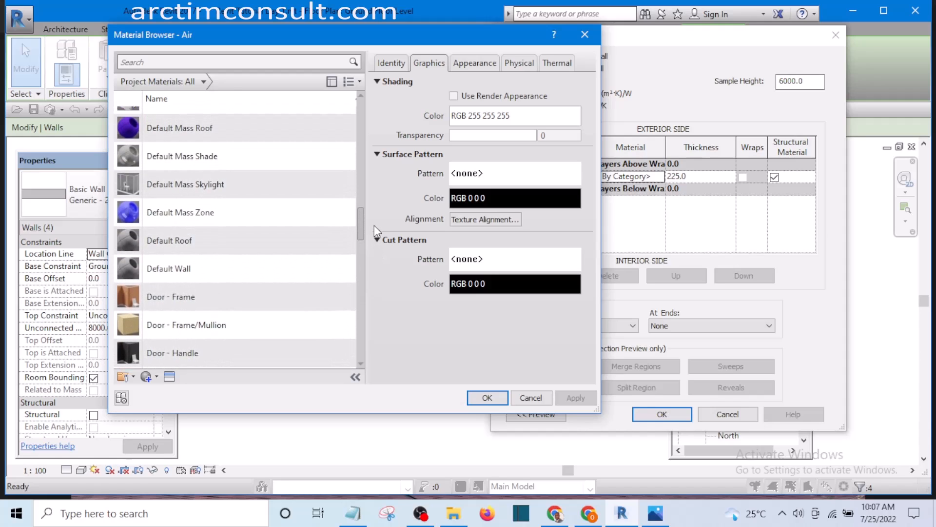
click(150, 268)
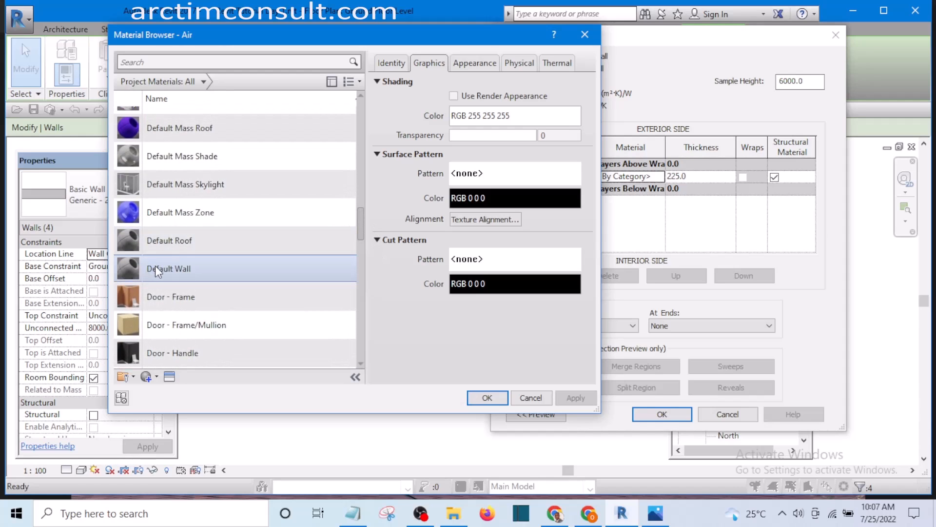
click(156, 270)
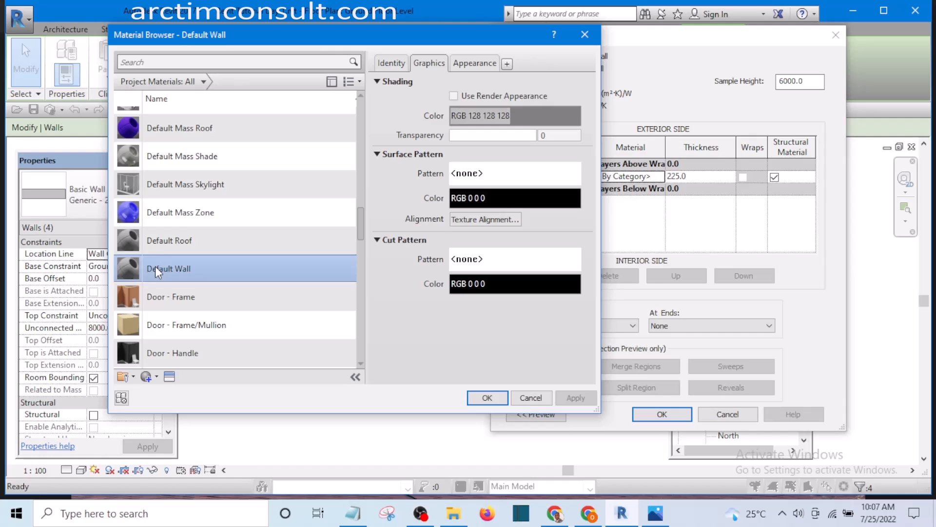
right_click(157, 271)
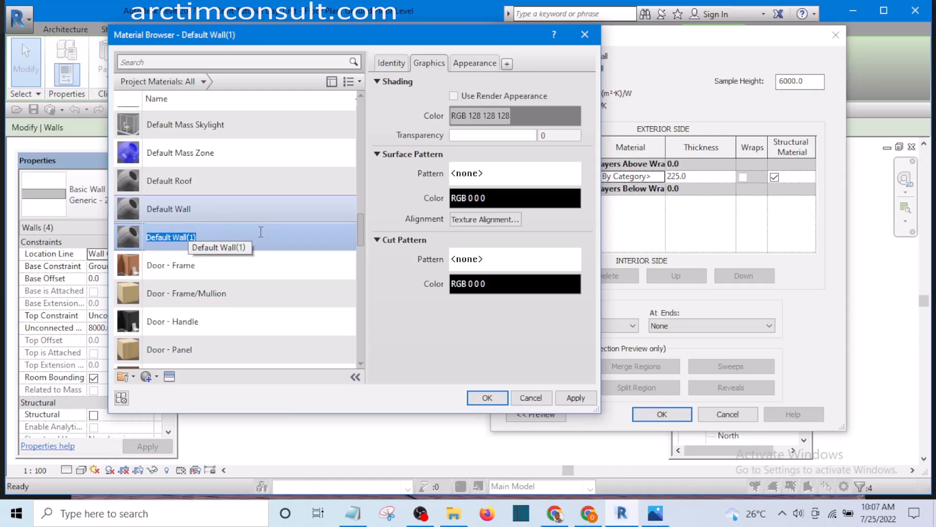
key(BackSpace)
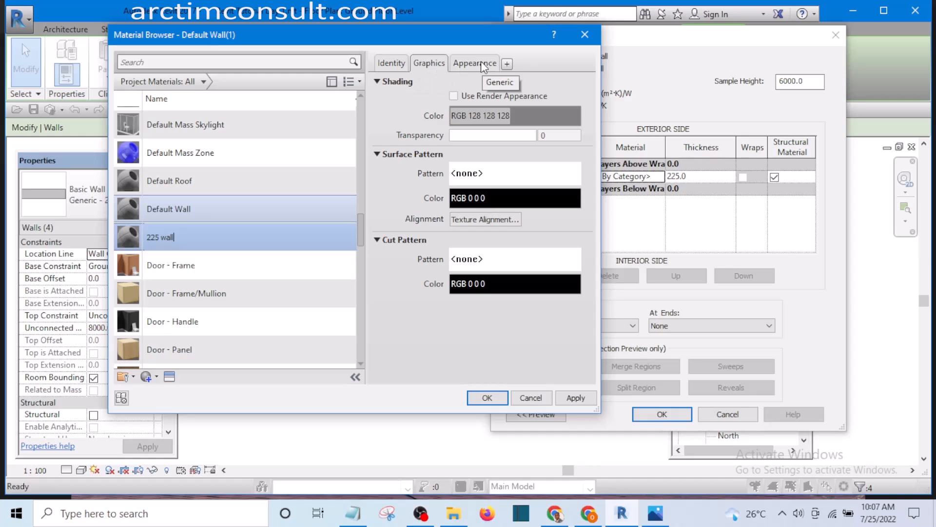
Review the 225 wall material's identity and appearance, and lighten its shading colour to RGB 205-205-205
click(390, 64)
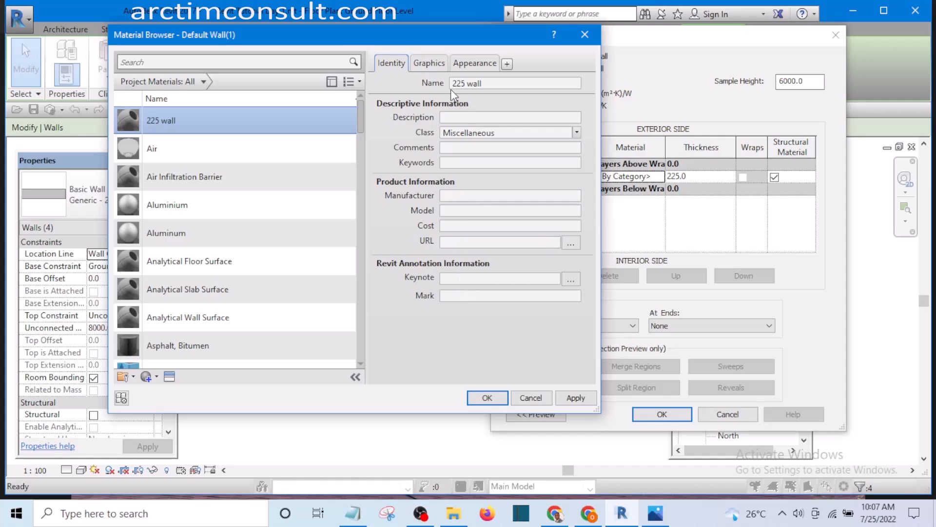
click(428, 62)
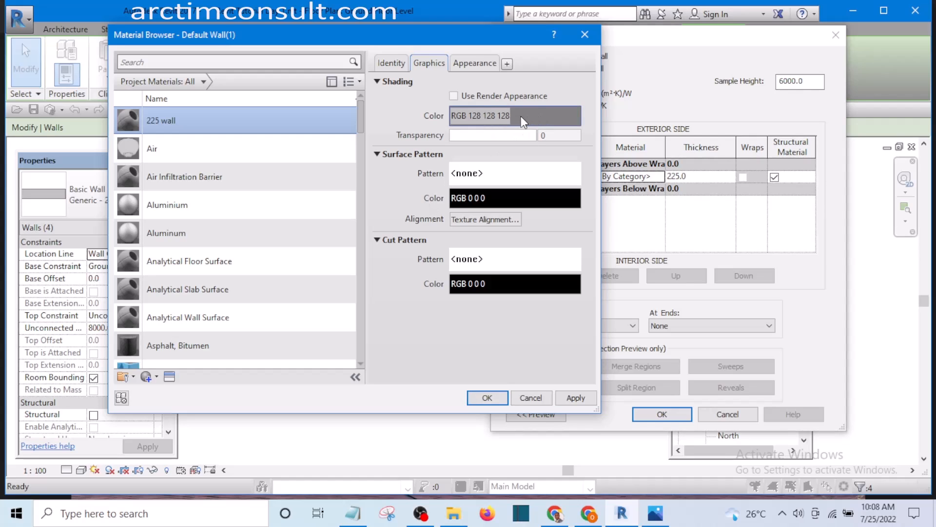
click(474, 66)
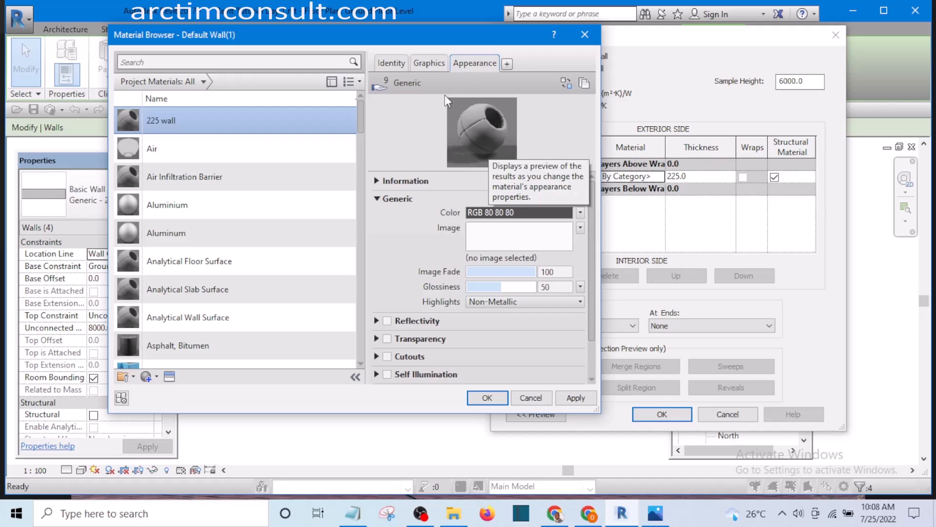
click(428, 61)
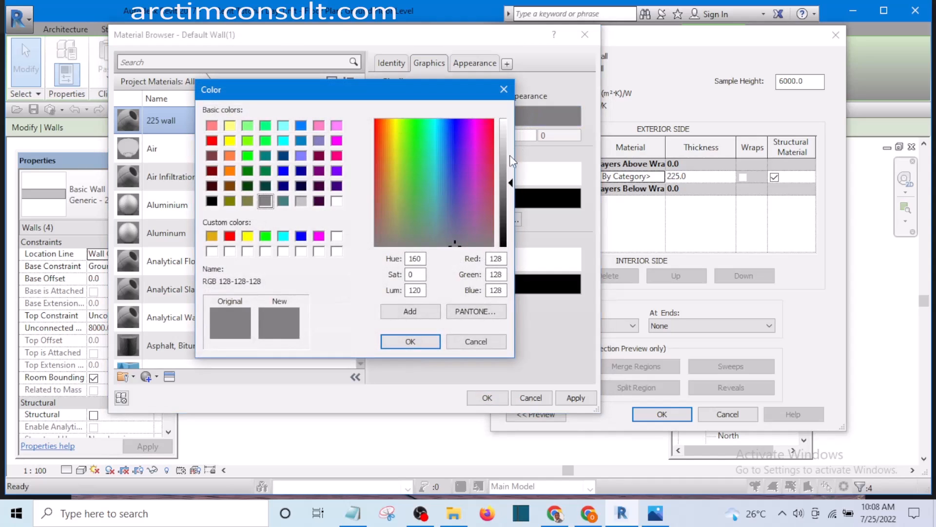
drag(510, 188, 510, 147)
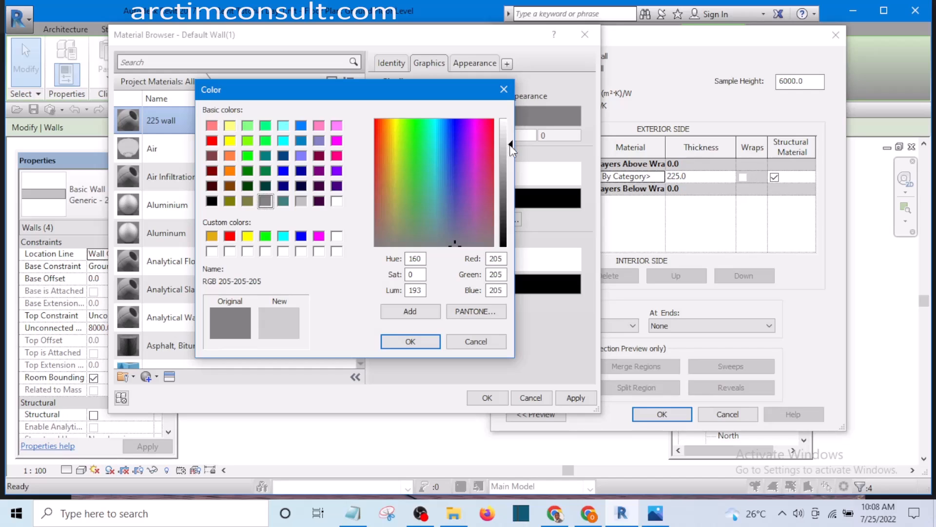
click(410, 341)
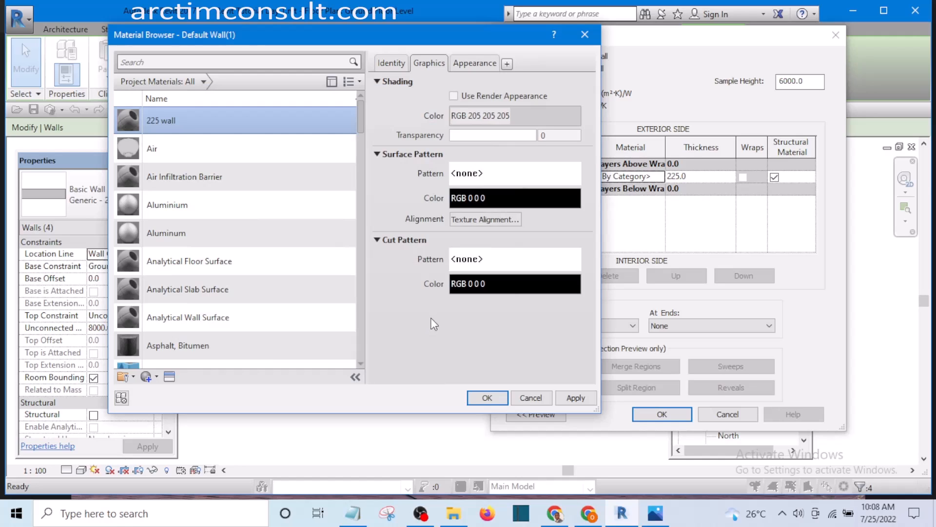
Assign the 225 wall material to the structure layer and accept the assembly and type properties for the four walls
click(476, 67)
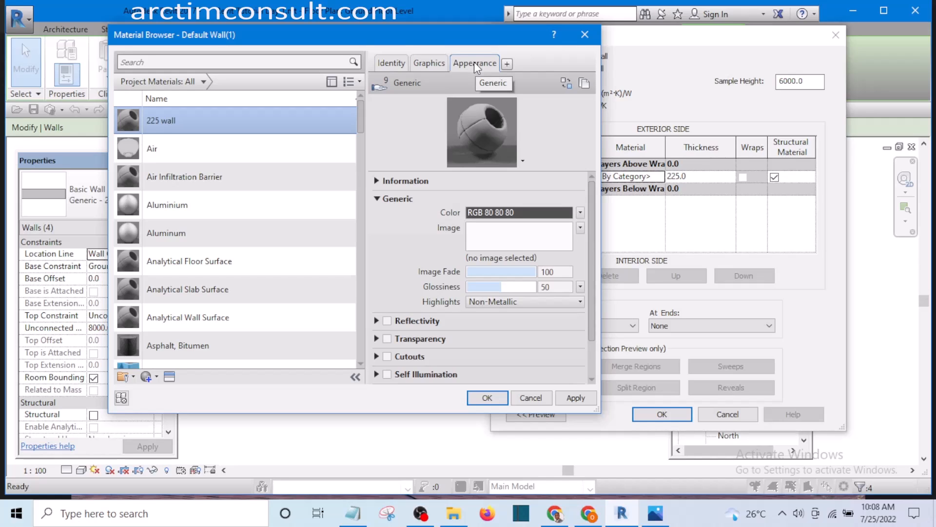
click(429, 63)
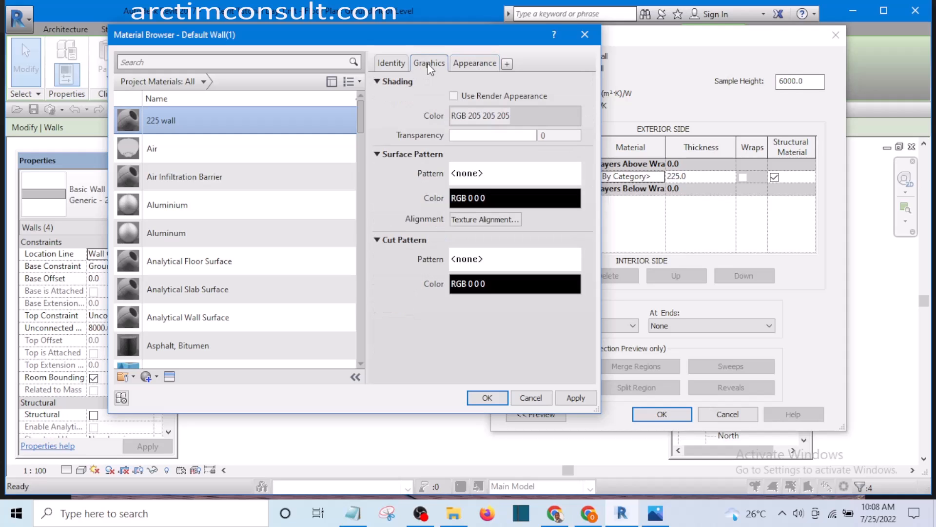
click(575, 398)
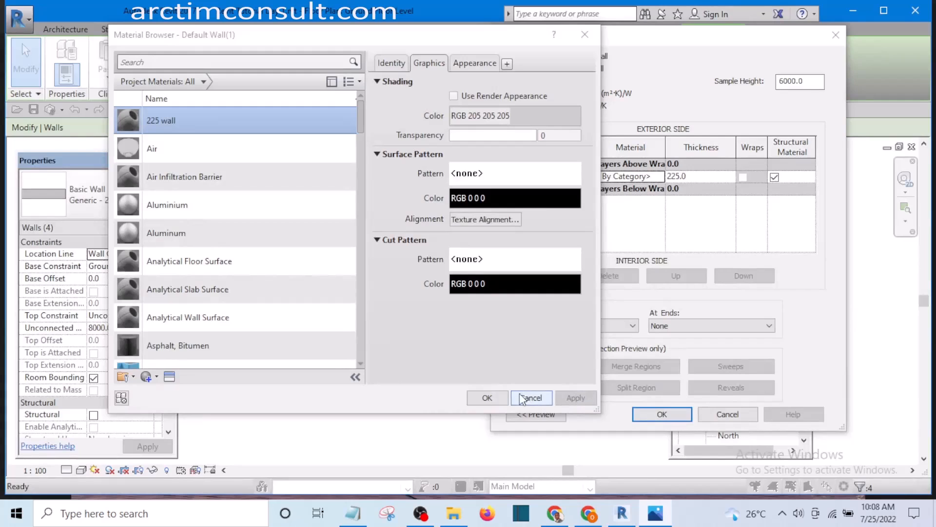
click(487, 398)
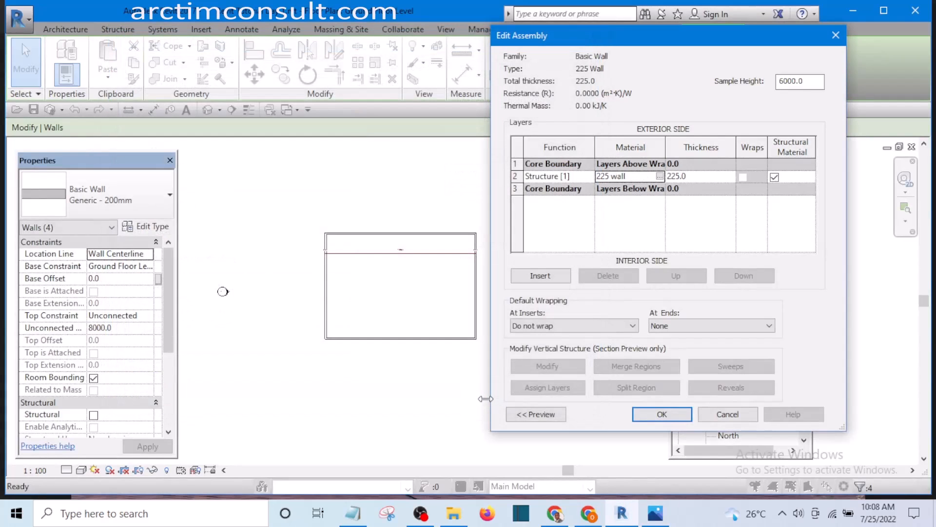
click(655, 416)
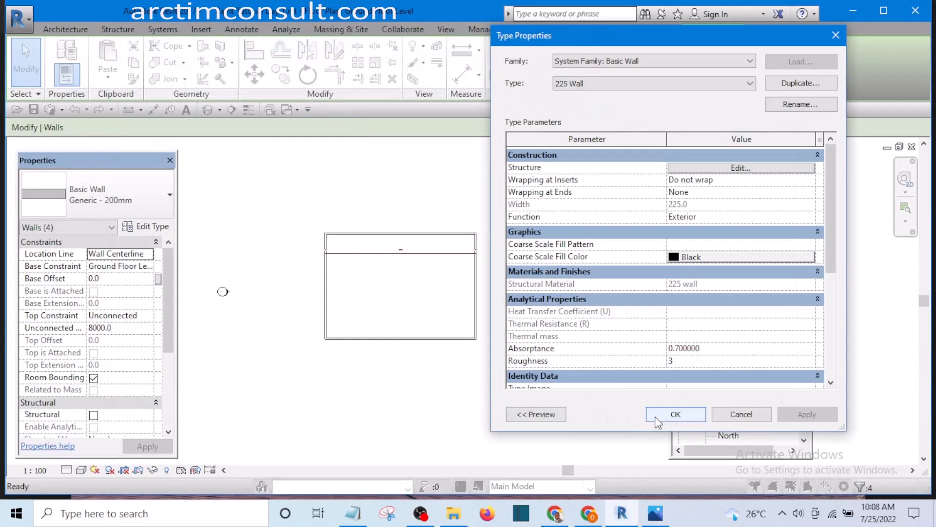
click(676, 414)
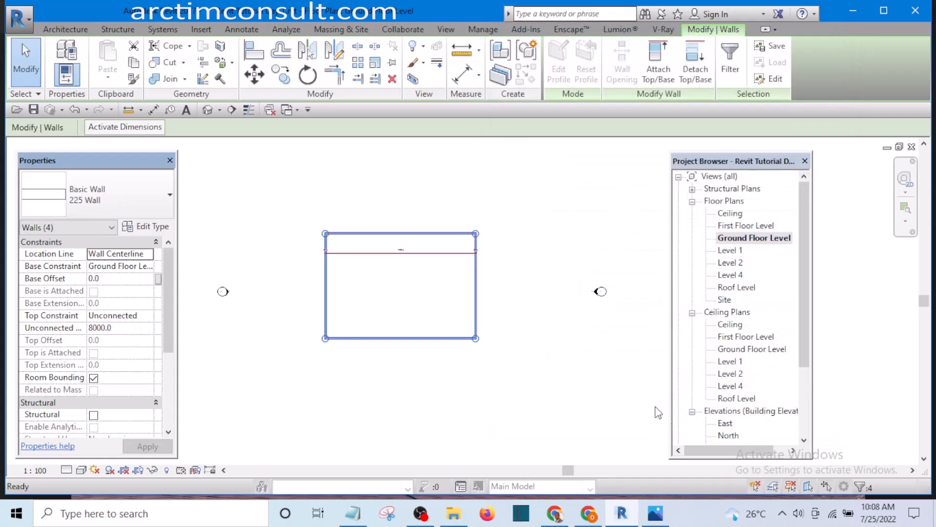
Deselect the walls and inspect the thickness dimension at the left wall close up
click(561, 346)
scroll(323, 251, up, 5)
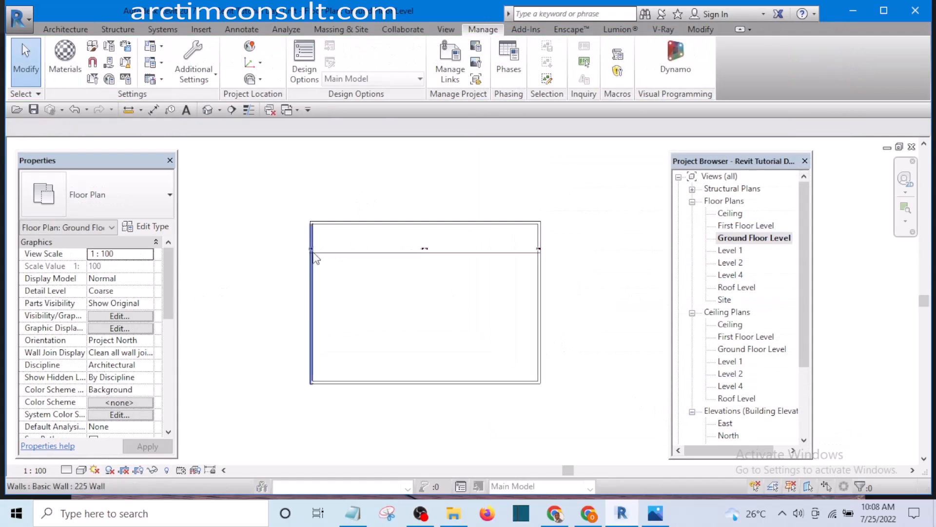
scroll(324, 266, up, 2)
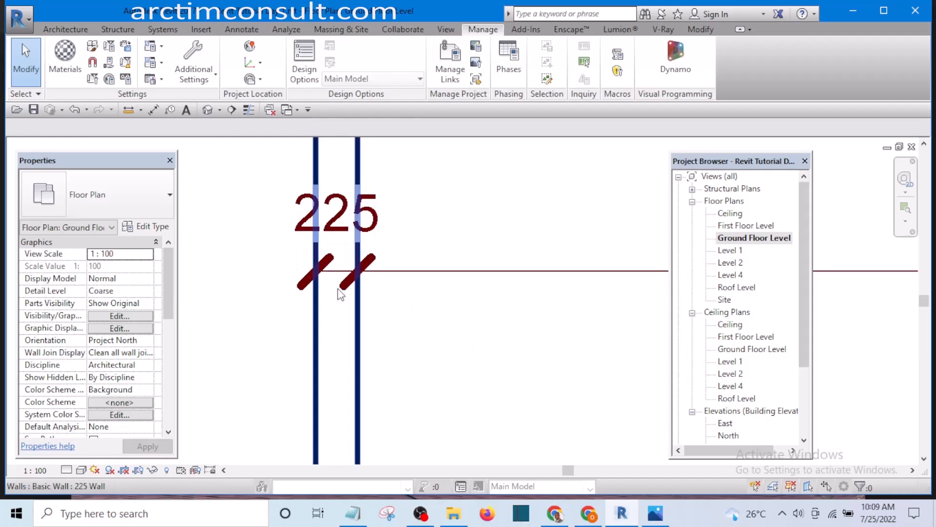
Inspect the left wall's thickness dimension and the overall wall layout in the ground floor plan
scroll(361, 293, up, 1)
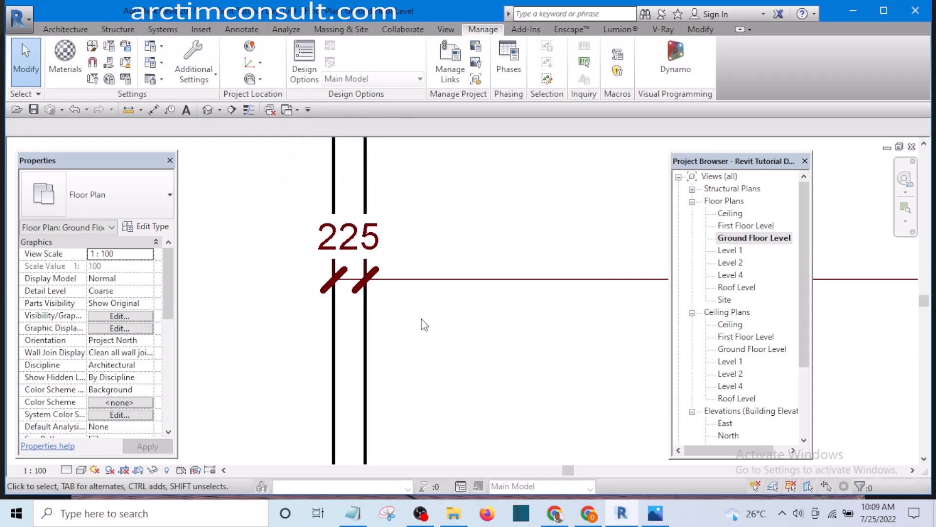
scroll(413, 316, down, 1)
middle_drag(413, 316, 377, 317)
scroll(351, 309, down, 5)
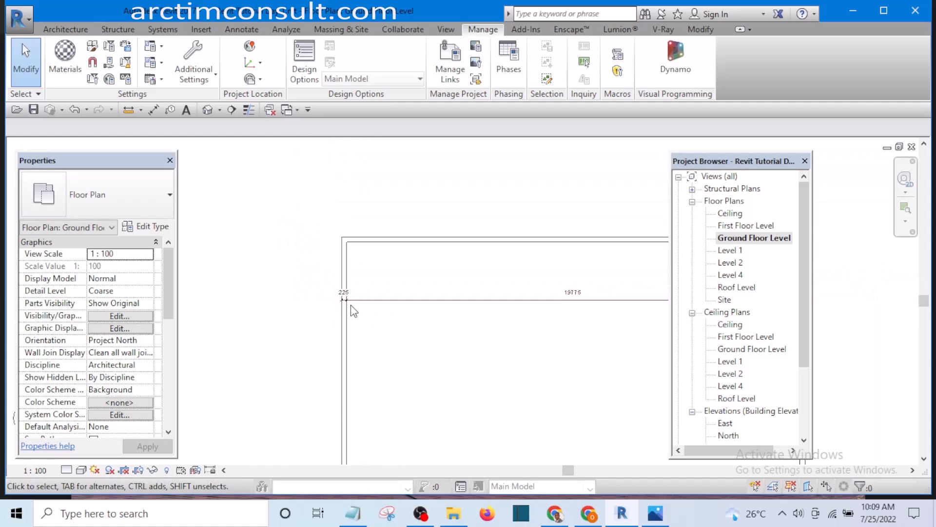
scroll(327, 272, down, 1)
scroll(266, 259, up, 3)
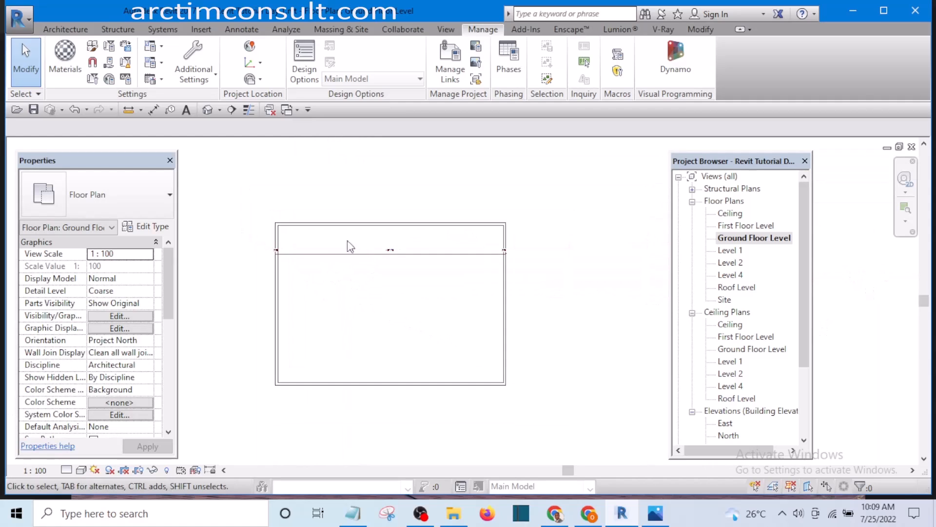
scroll(266, 266, up, 1)
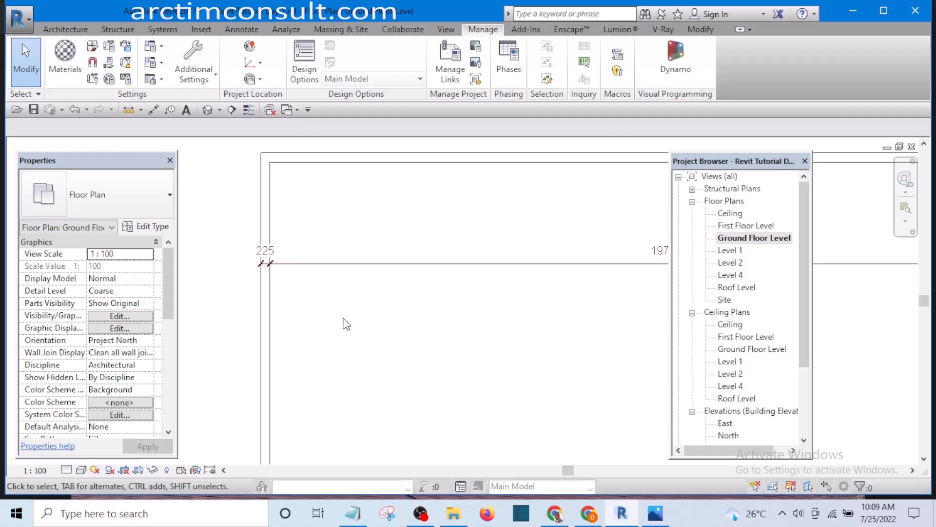
Select the left wall to check its wall type, compare the dimensions at both ends of the plan, and clear the selection
click(272, 320)
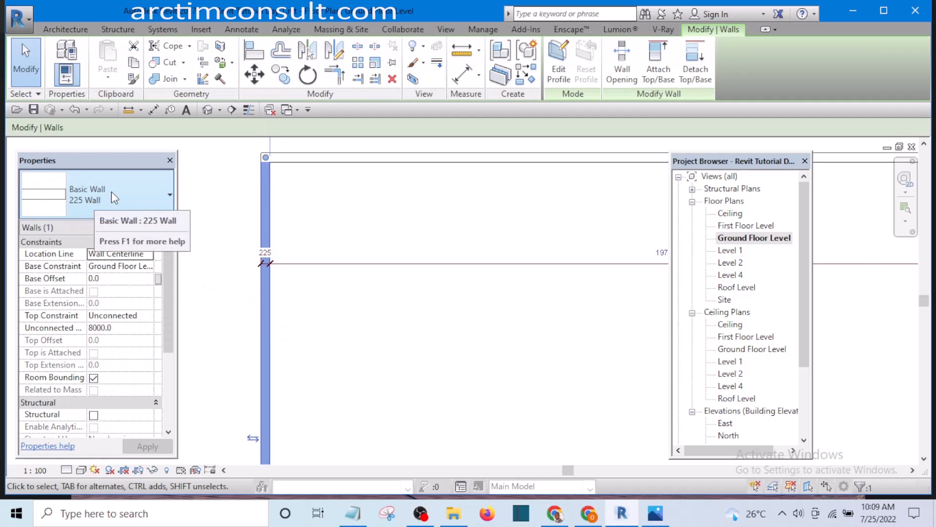
scroll(415, 308, down, 4)
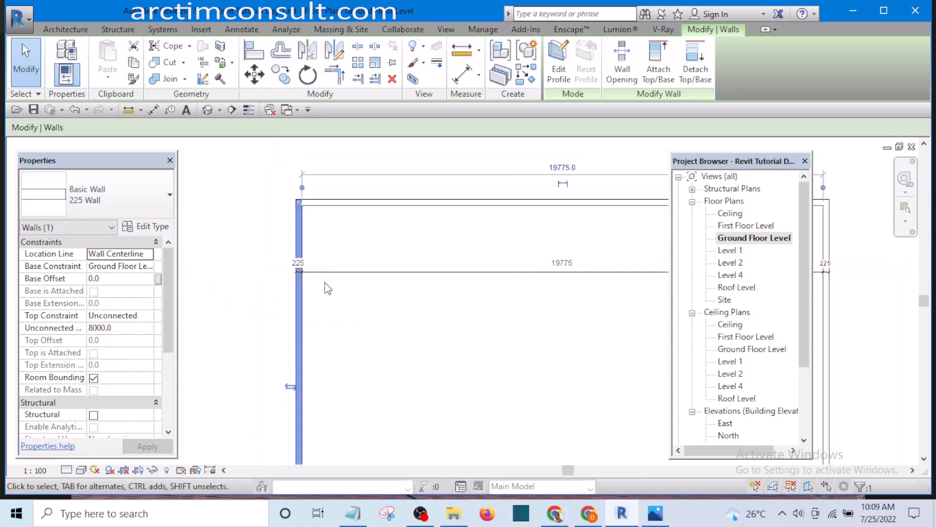
scroll(550, 292, up, 2)
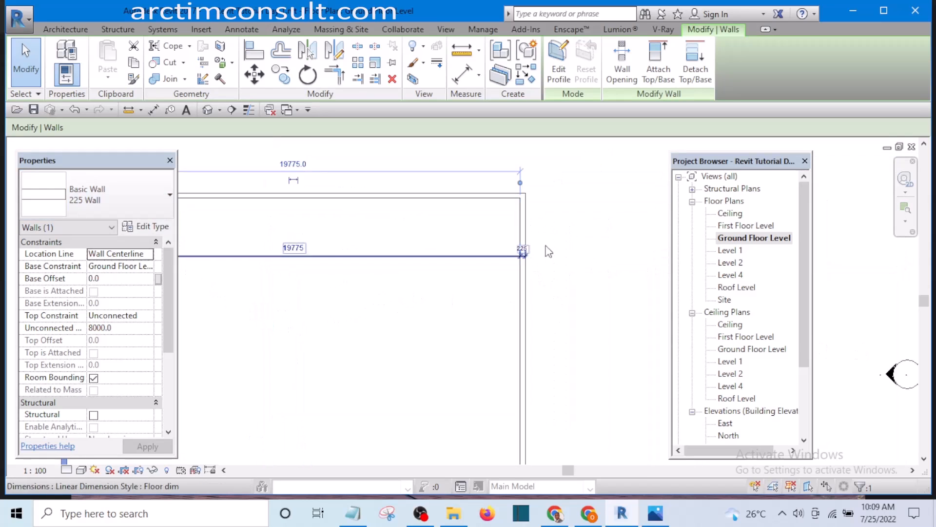
scroll(581, 259, down, 2)
scroll(518, 283, up, 3)
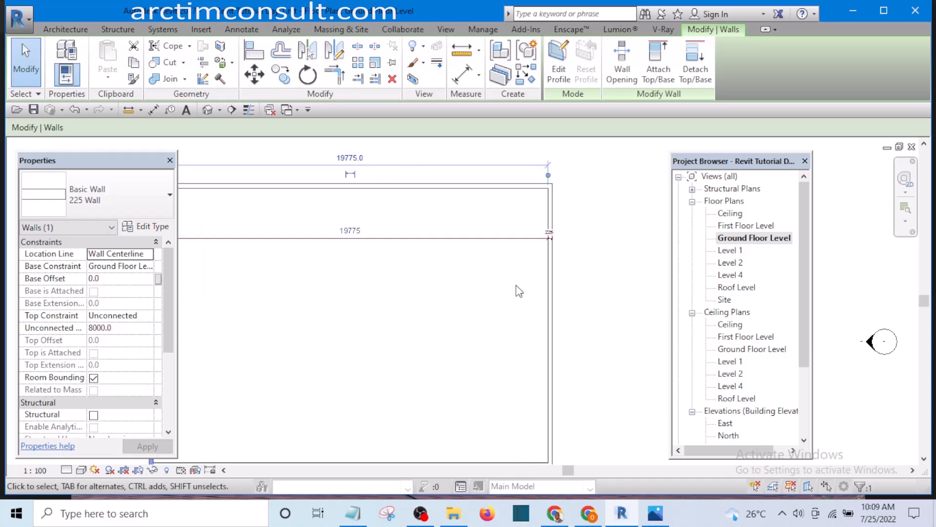
middle_drag(516, 290, 528, 281)
scroll(516, 292, down, 3)
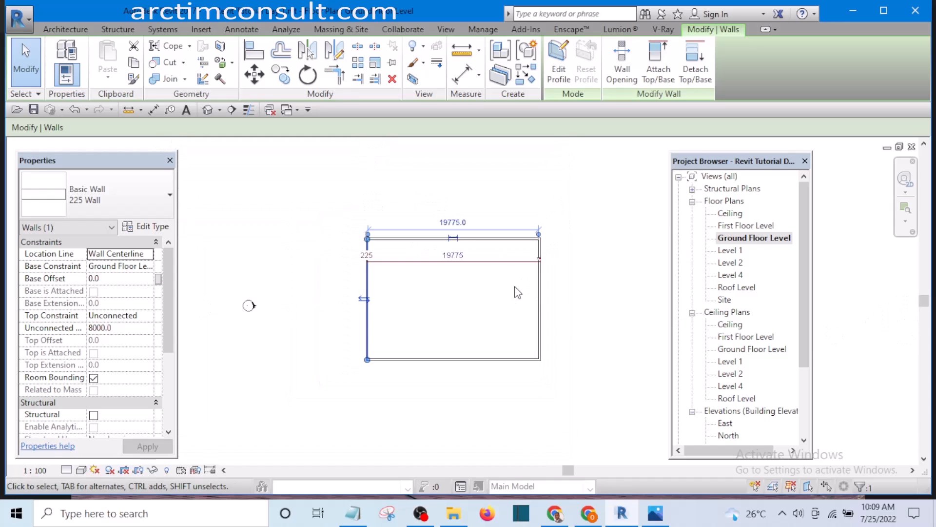
click(591, 311)
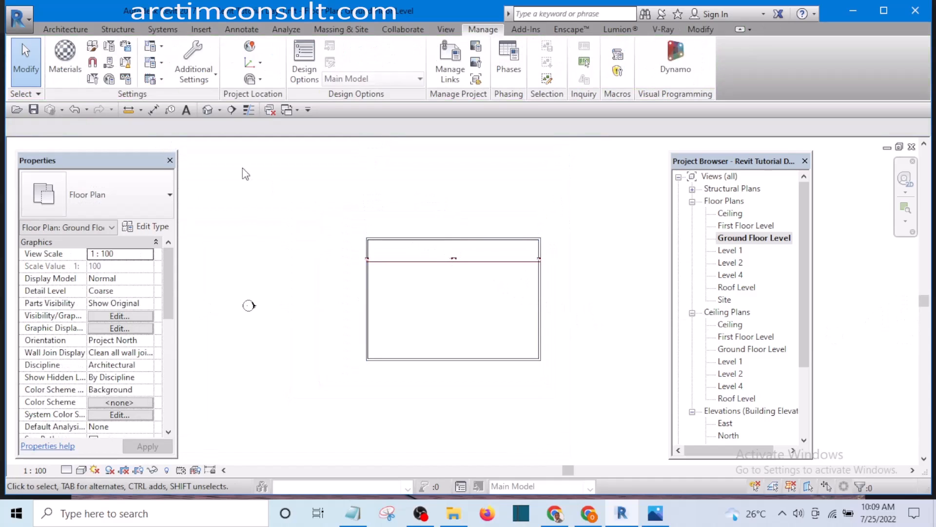
Open the default 3D view and view the four walls from the front
click(208, 112)
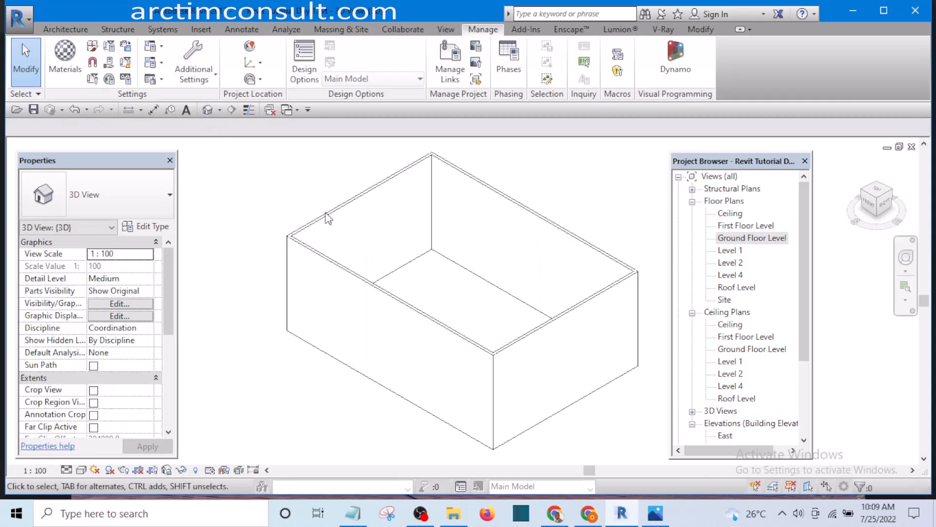
scroll(464, 317, down, 5)
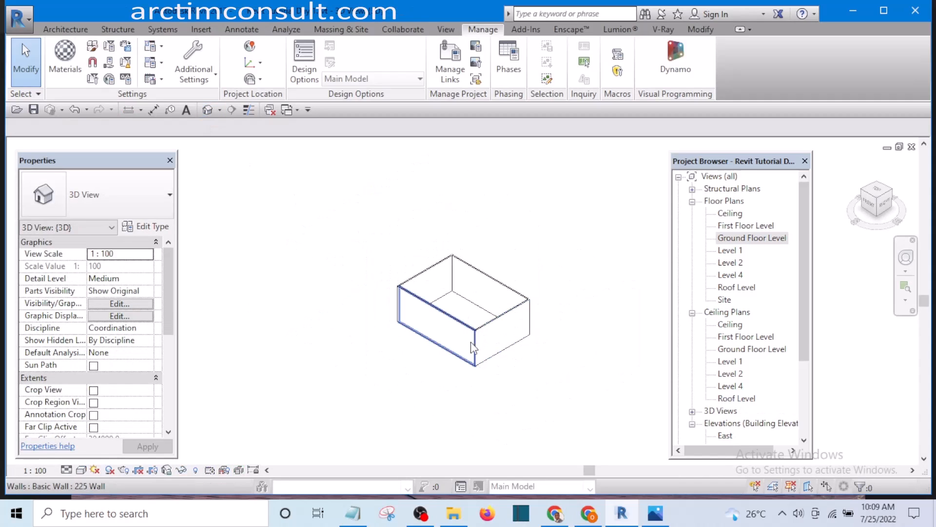
shift+middle_drag(458, 363, 560, 294)
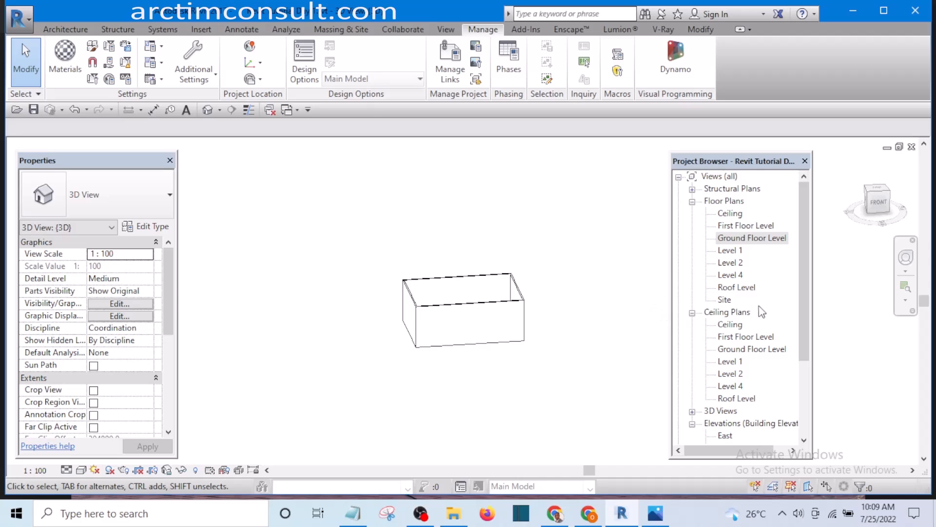
Open the South elevation and examine how the base and top of the walls sit against the building levels
drag(803, 299, 811, 385)
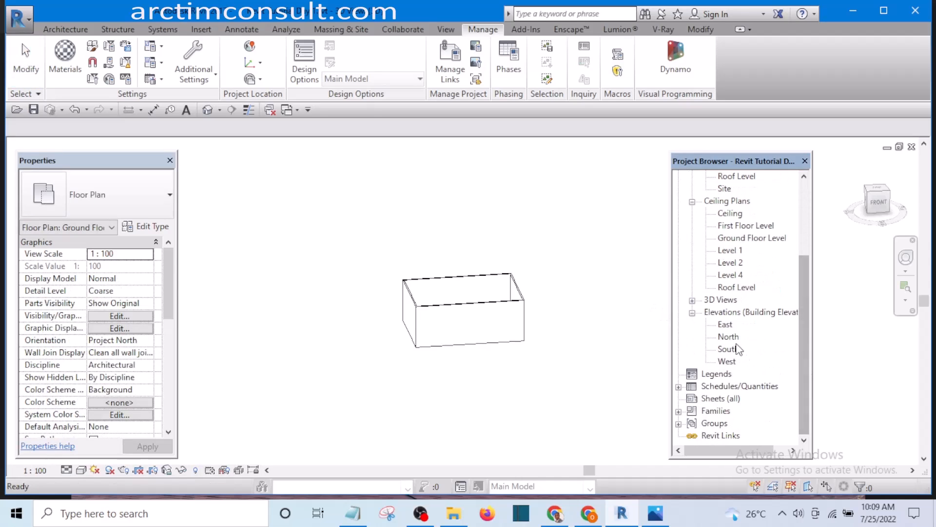
double_click(729, 348)
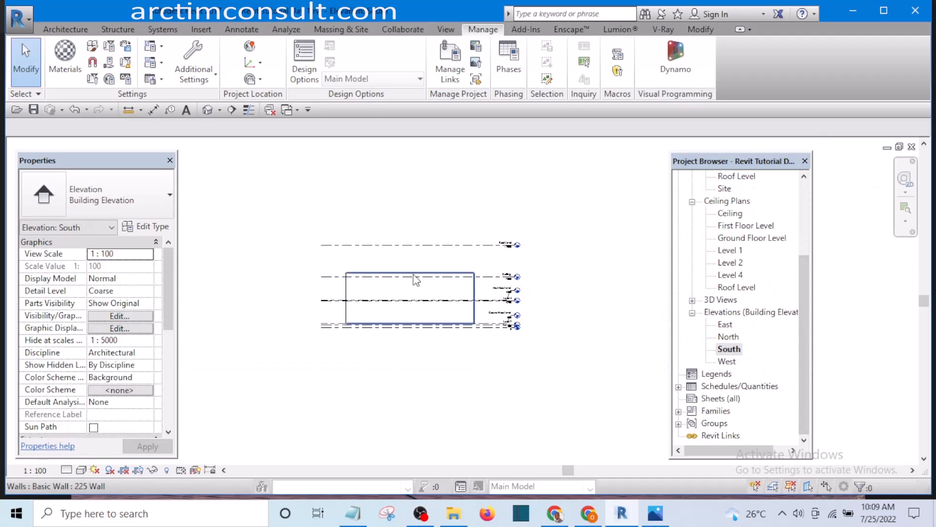
scroll(429, 299, up, 4)
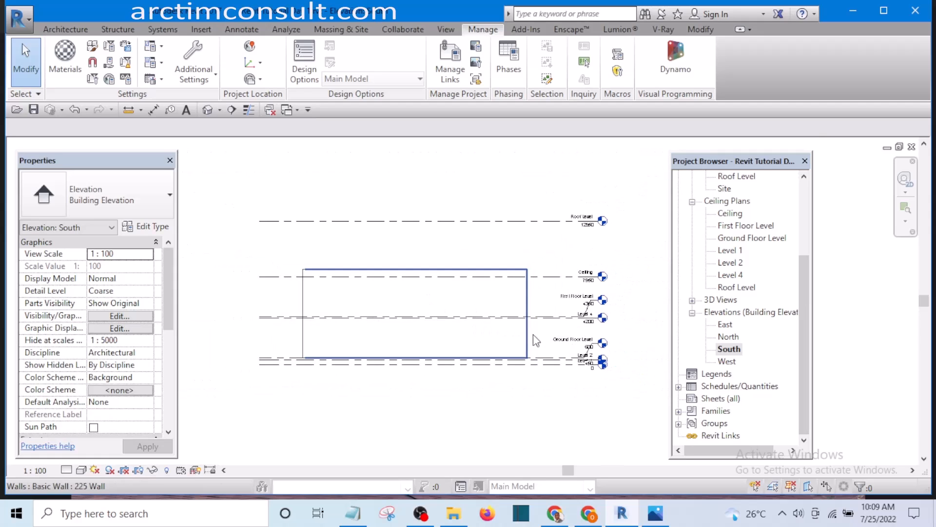
scroll(487, 322, up, 5)
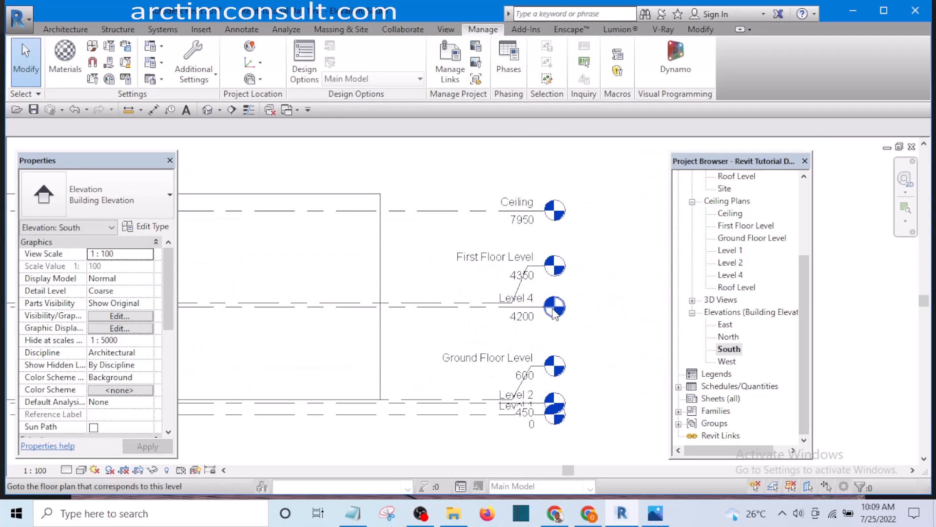
scroll(533, 301, down, 6)
scroll(377, 284, up, 4)
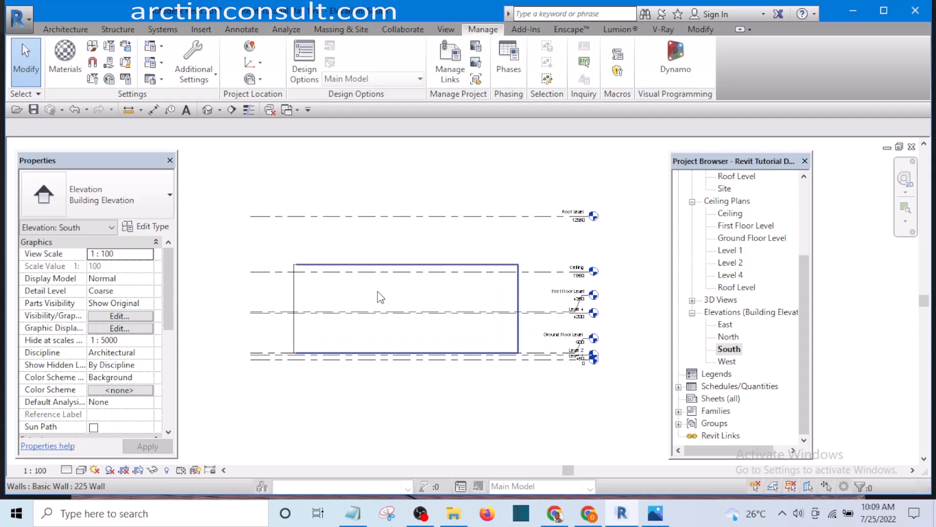
scroll(381, 303, down, 3)
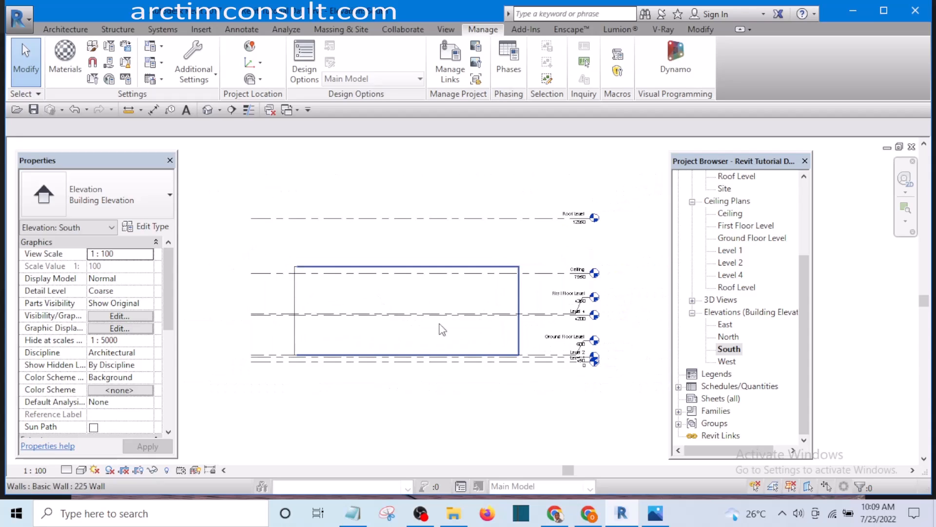
scroll(376, 340, up, 2)
scroll(246, 364, up, 3)
scroll(245, 363, up, 1)
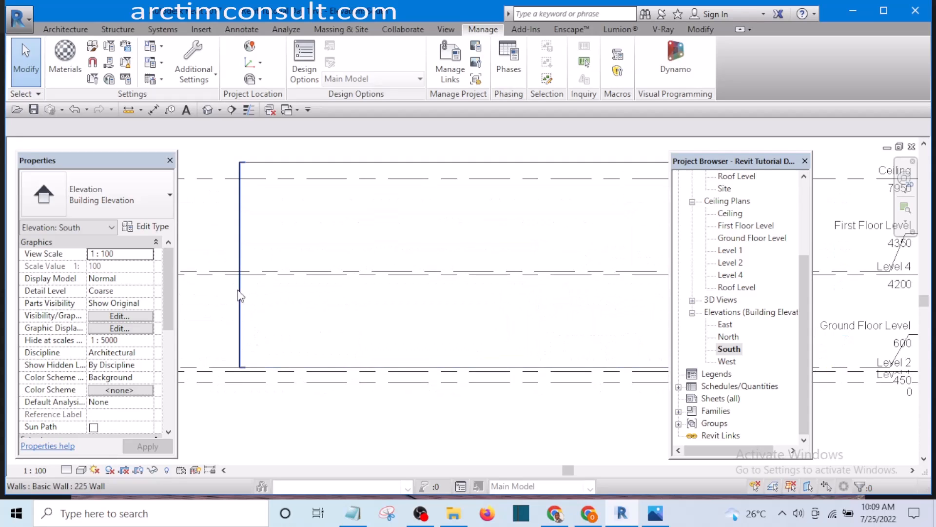
scroll(252, 376, down, 3)
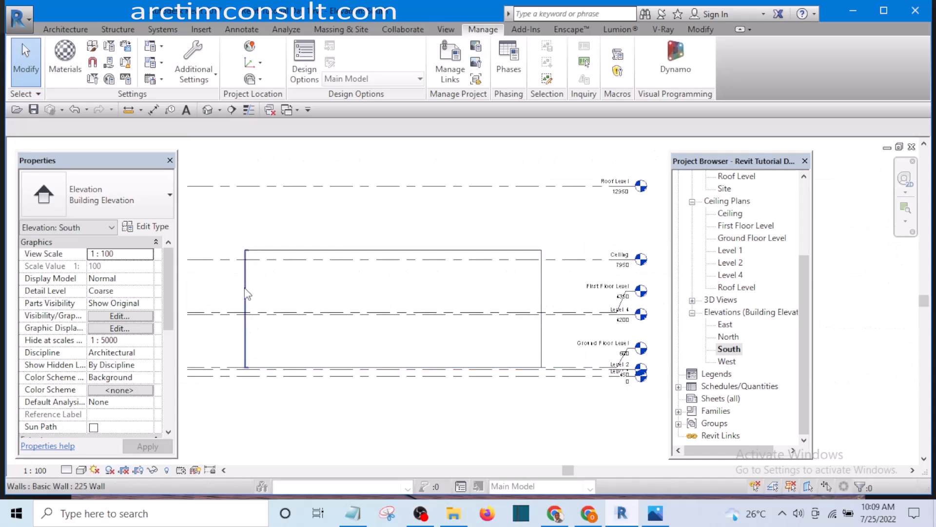
scroll(482, 373, down, 1)
scroll(292, 273, up, 2)
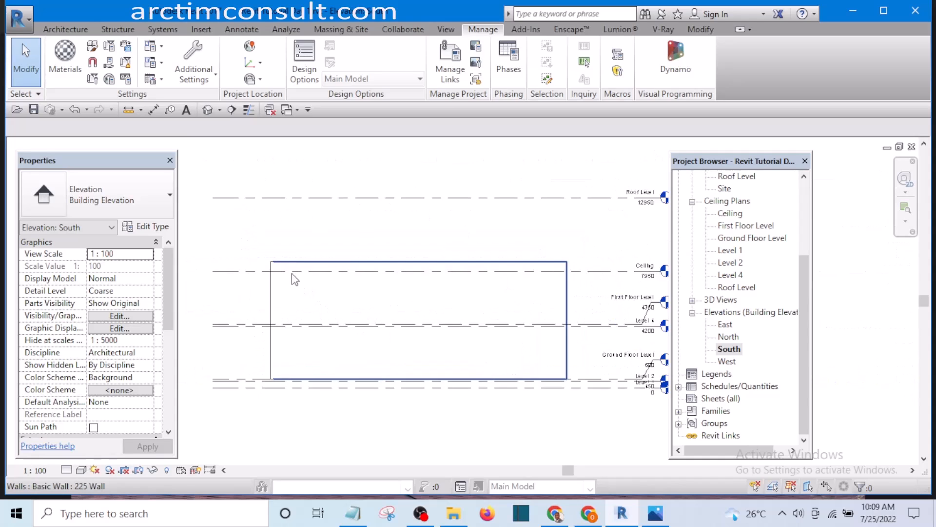
scroll(287, 293, down, 3)
scroll(280, 312, up, 2)
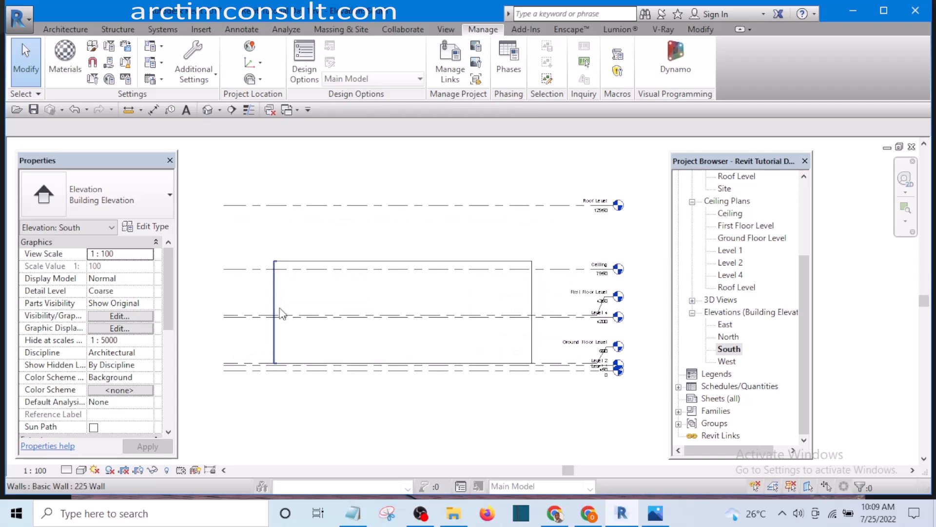
scroll(317, 327, down, 3)
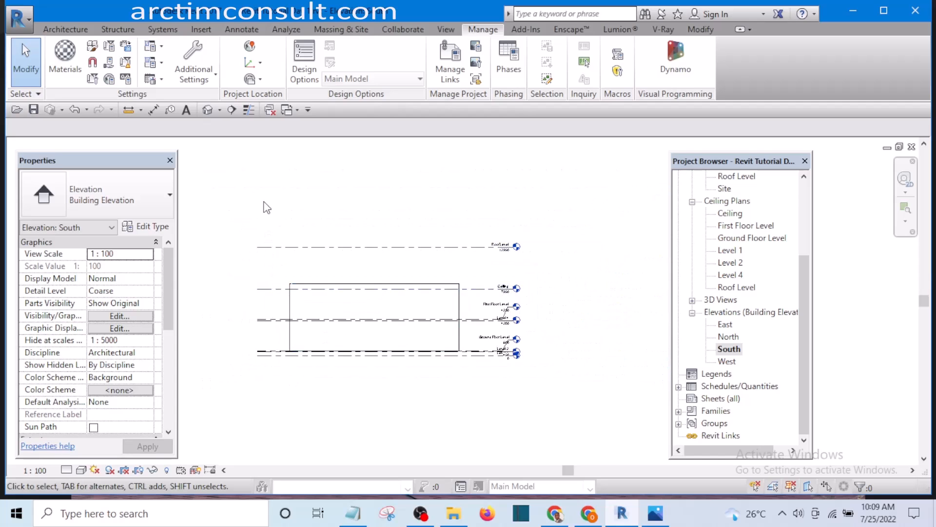
Select all four walls in the South elevation and set their base constraint to Level 1
drag(263, 200, 466, 407)
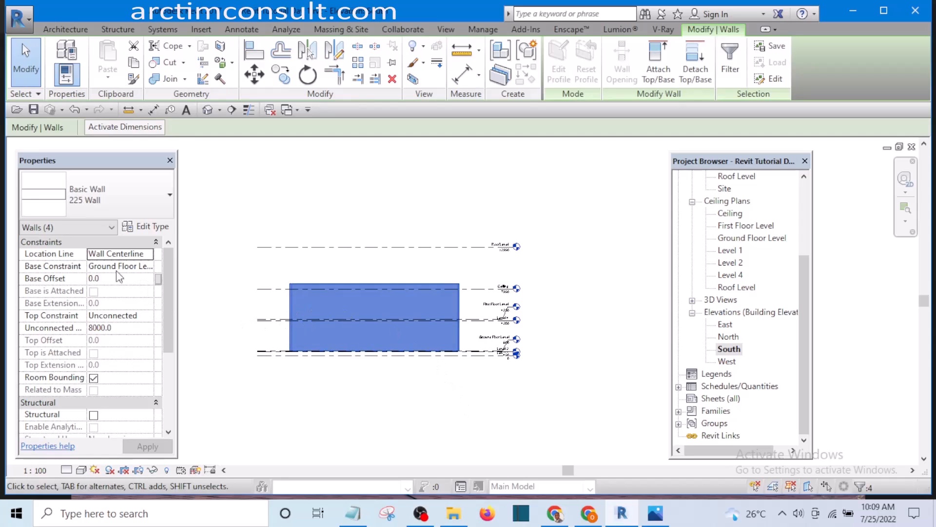
click(148, 267)
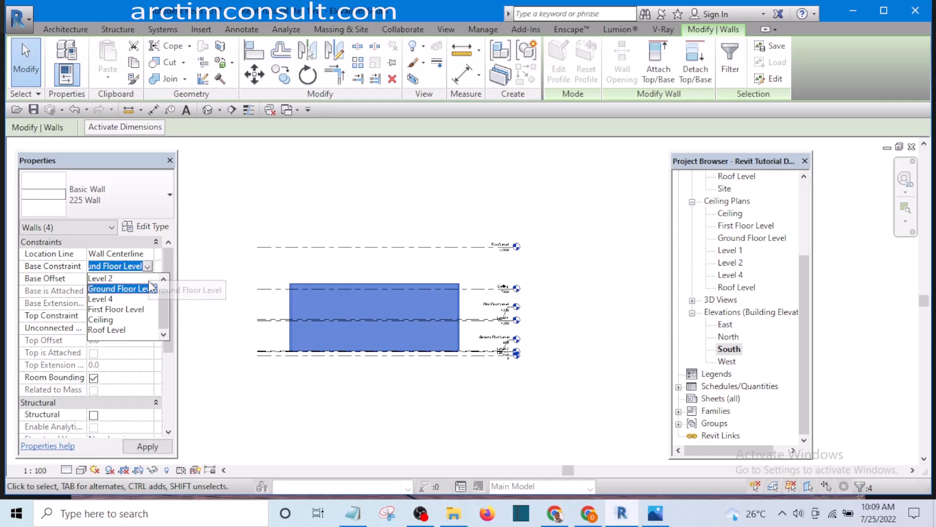
drag(161, 303, 164, 289)
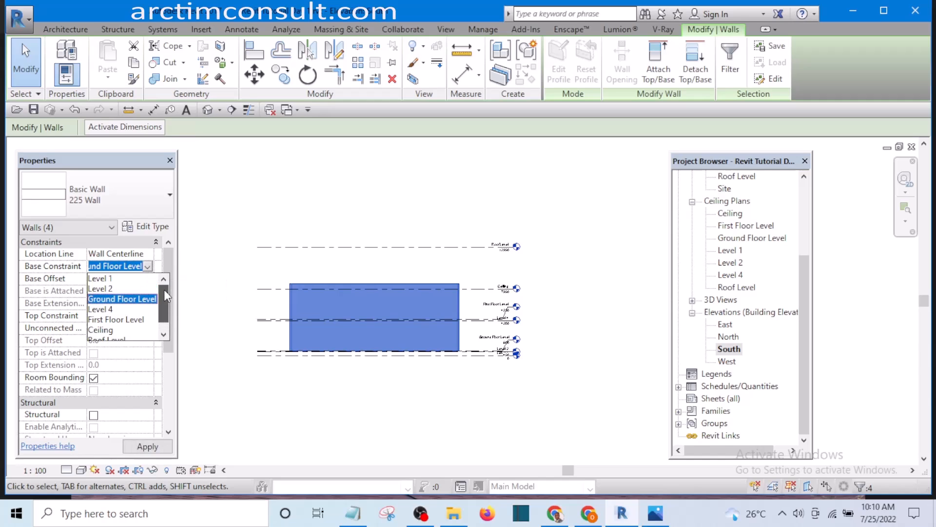
click(105, 279)
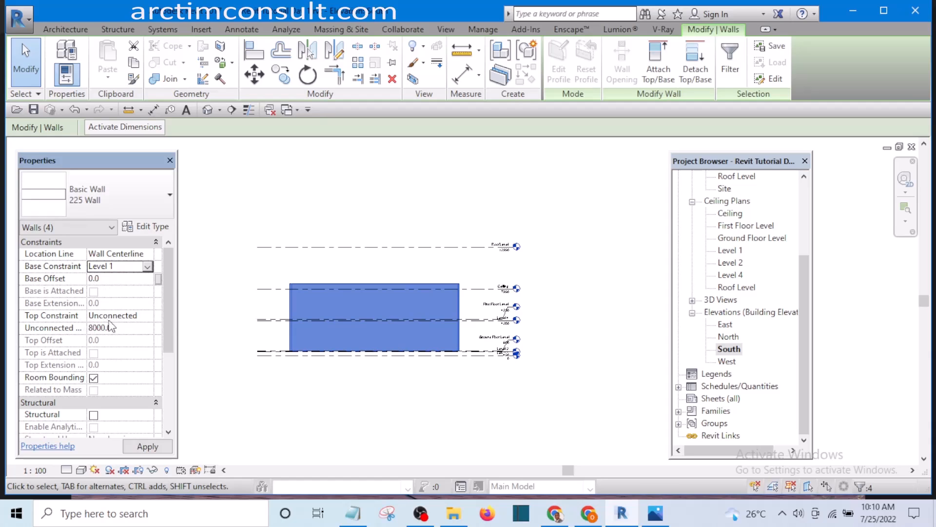
Set the four walls' top constraint to Up to level: Level 4, apply the changes, and deselect the walls
click(151, 316)
click(148, 315)
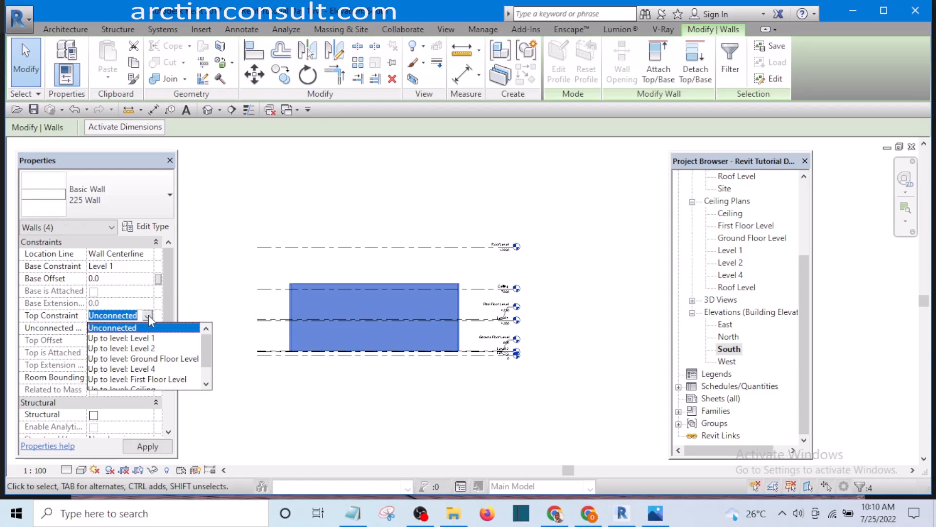
click(144, 371)
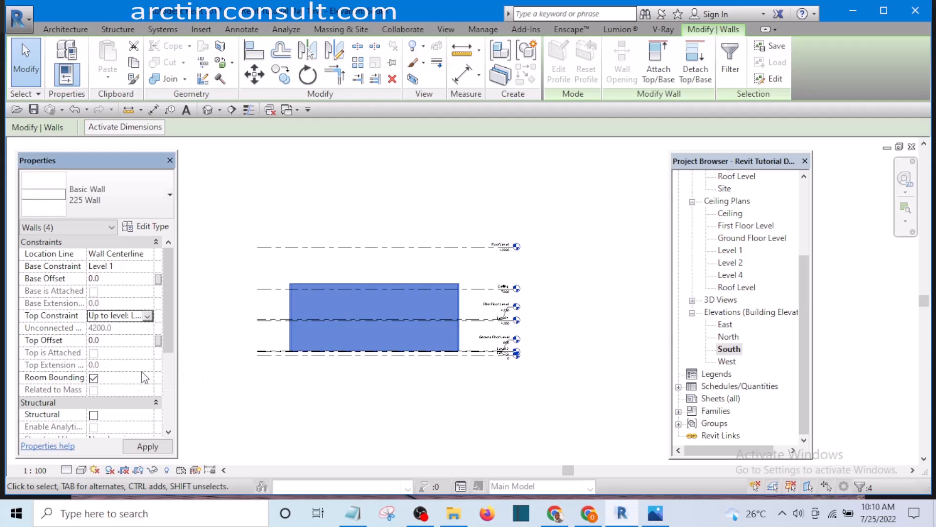
click(143, 444)
click(341, 410)
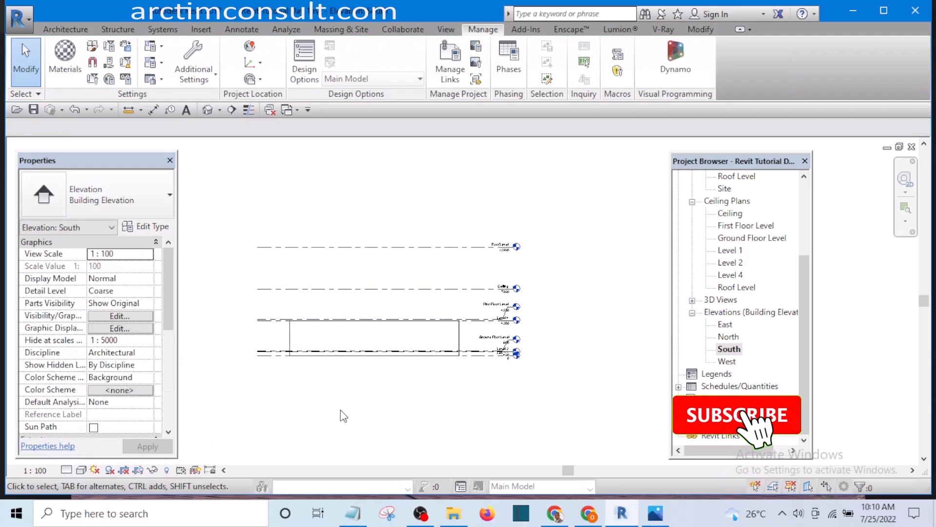
Inspect the top edge of the walls against Level 4 and the other levels in the South elevation
scroll(489, 306, up, 5)
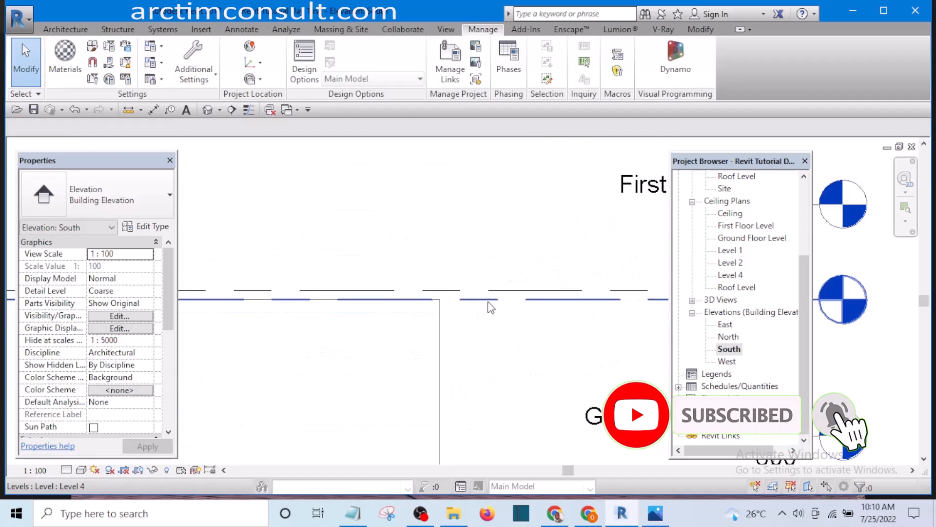
scroll(490, 307, down, 5)
middle_drag(495, 315, 518, 339)
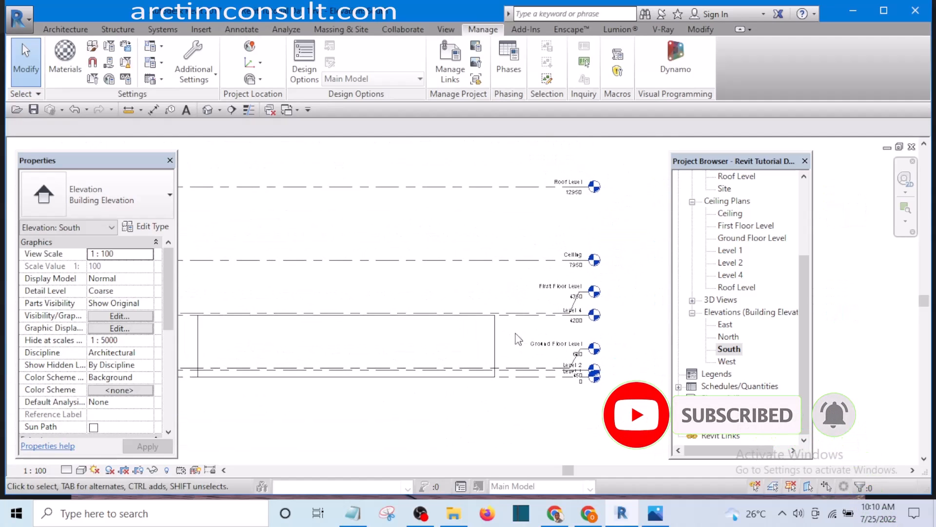
middle_drag(388, 317, 393, 340)
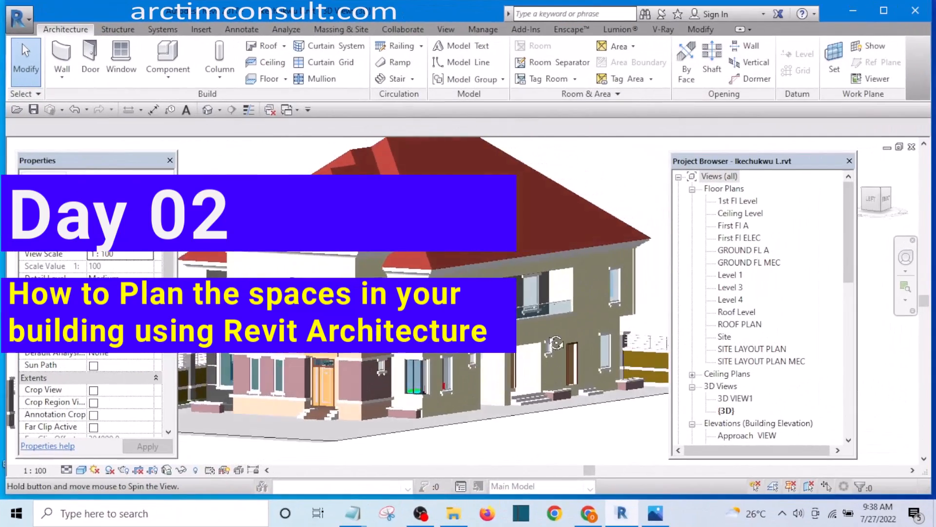
View the completed two-storey house model from a higher angle in the 3D view
shift+middle_drag(556, 342, 561, 401)
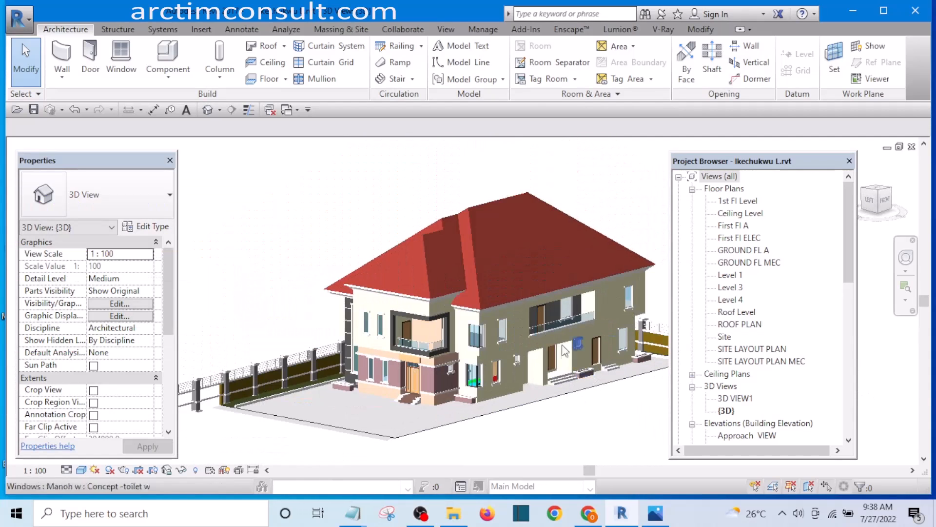
Close the inactive views and switch from the finished house model to the South elevation of Revit Tutorial Day 1.rvt
scroll(413, 221, up, 6)
middle_drag(365, 198, 342, 181)
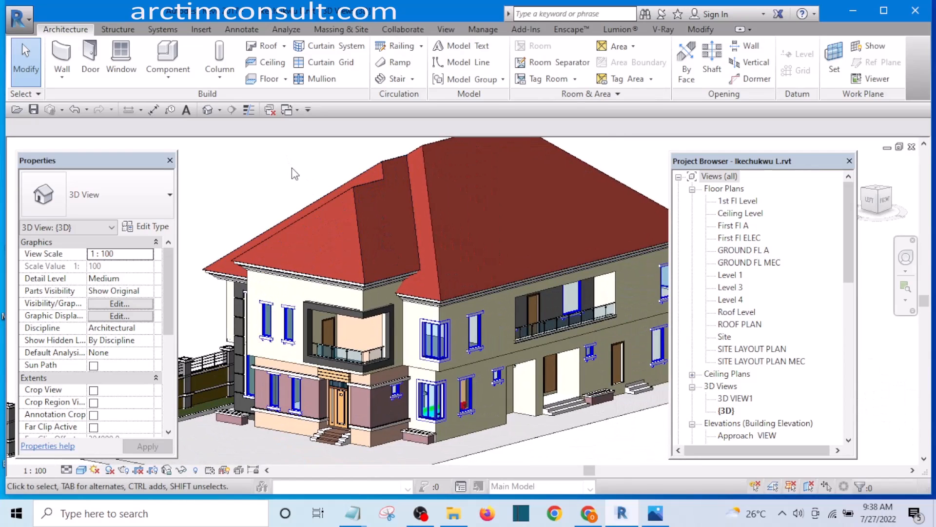
click(270, 109)
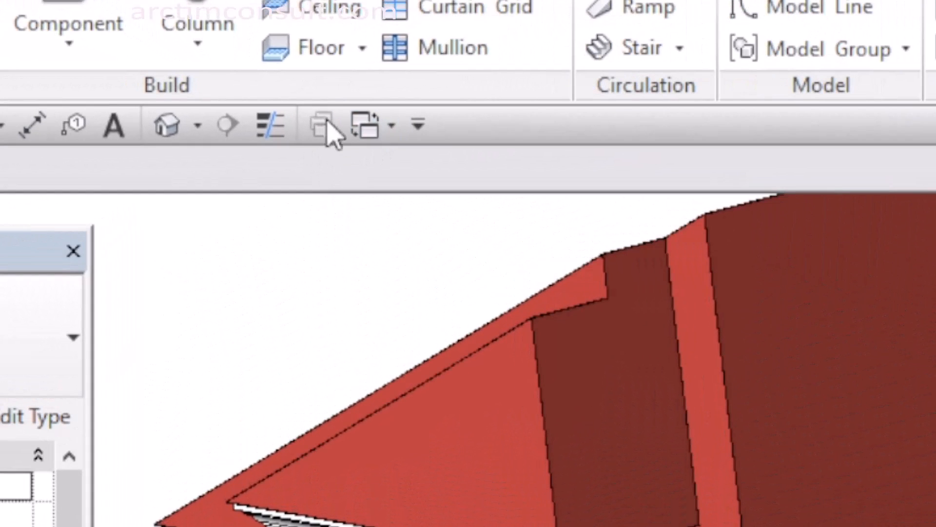
click(391, 126)
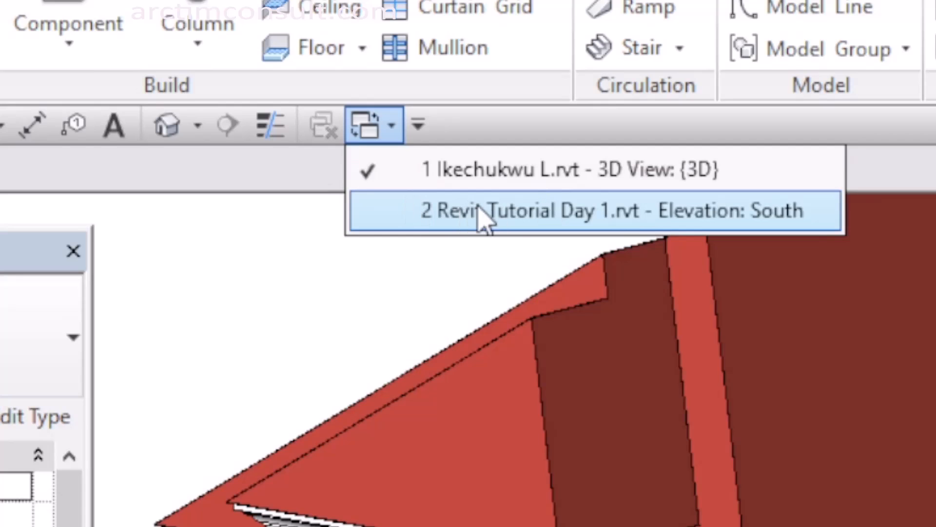
click(512, 217)
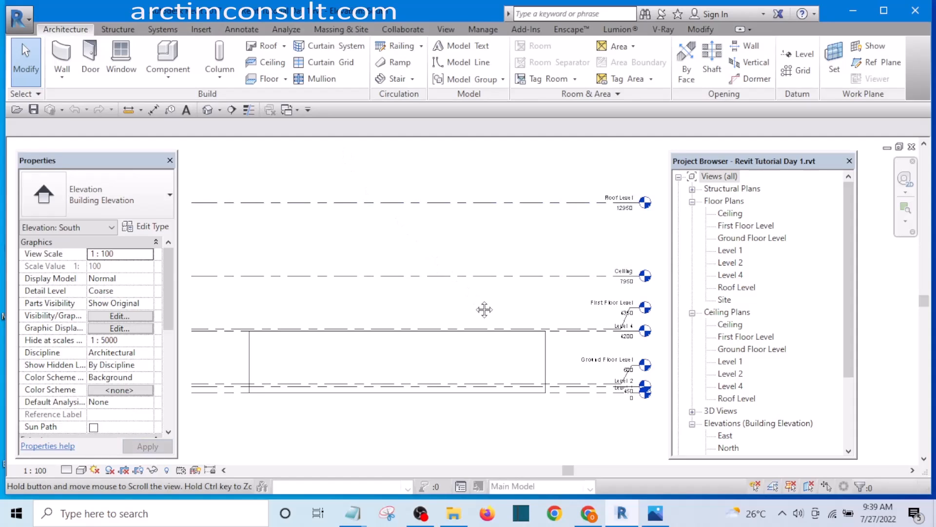
Open the Ground Floor Level floor plan from the South elevation
middle_drag(483, 309, 512, 314)
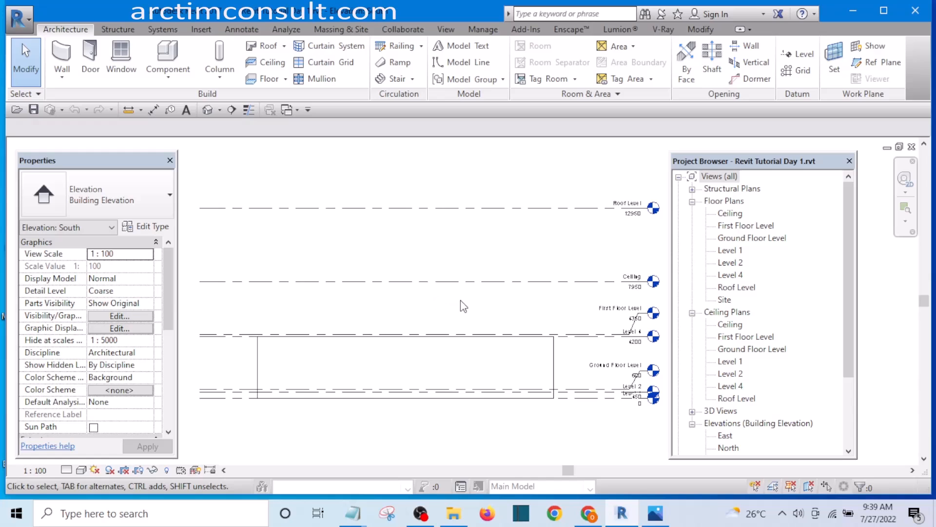
mouse_move(460, 299)
middle_down()
mouse_move(468, 308)
mouse_move(456, 309)
middle_up()
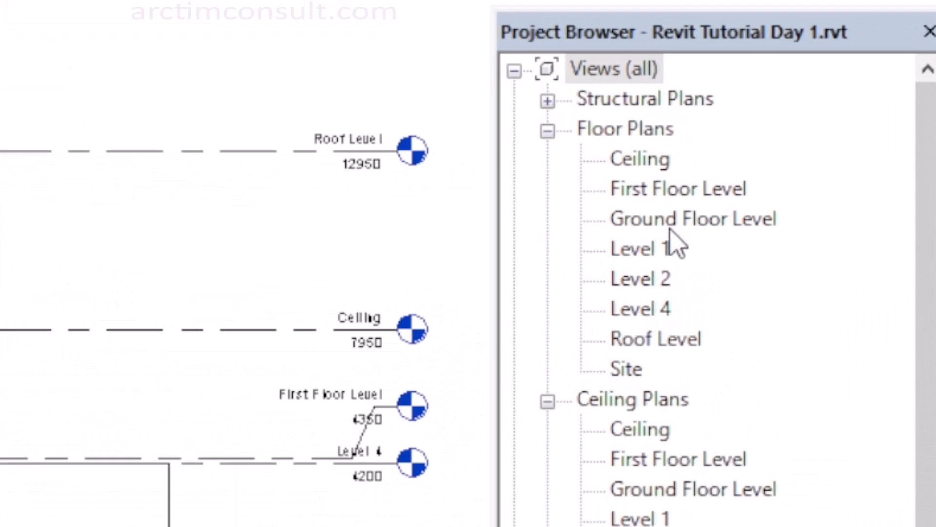
double_click(740, 238)
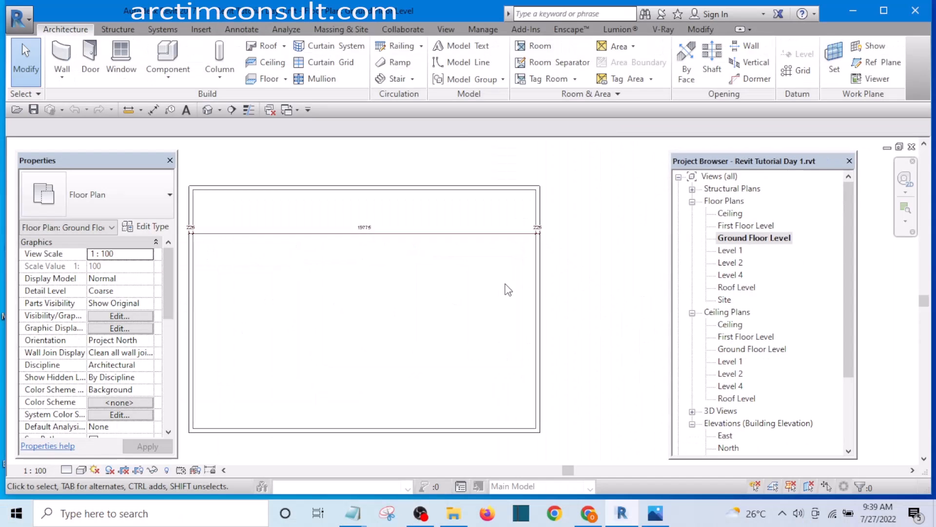
Examine the outer walls and the dimensions at both ends of the horizontal dimension line in the ground floor plan
scroll(537, 317, up, 2)
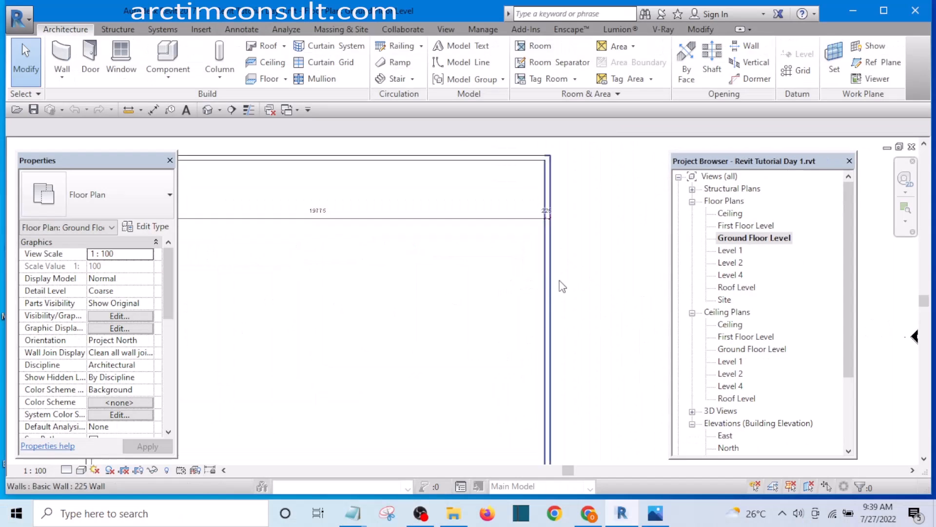
scroll(539, 268, down, 3)
scroll(370, 246, up, 5)
scroll(348, 248, up, 2)
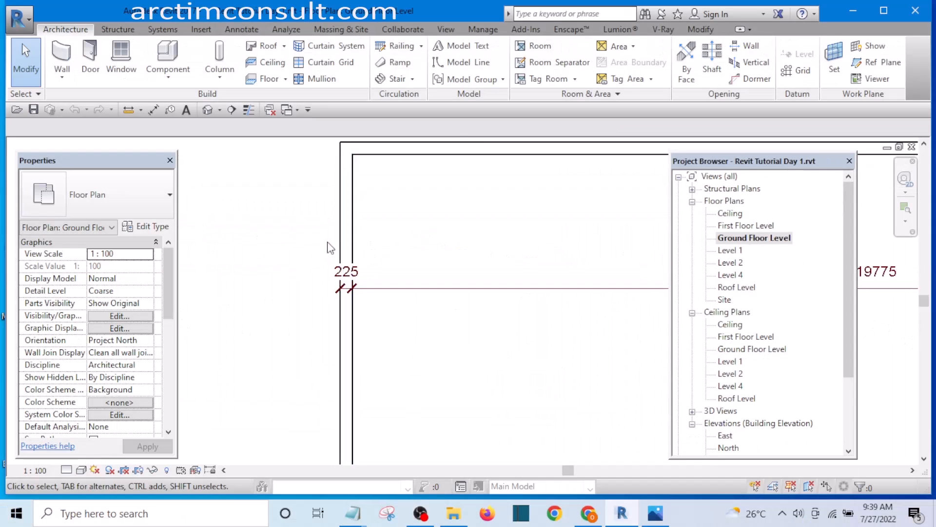
scroll(317, 240, down, 5)
scroll(332, 237, up, 3)
scroll(319, 236, up, 4)
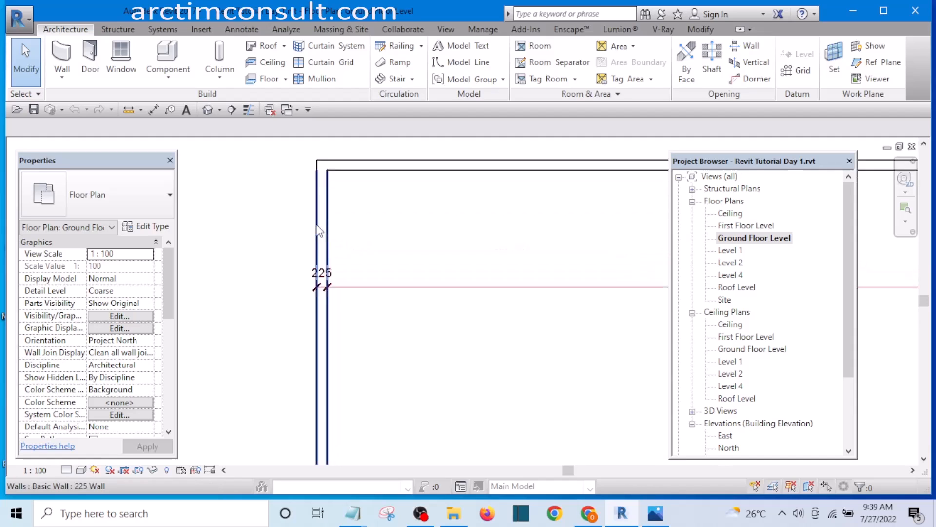
scroll(336, 224, down, 6)
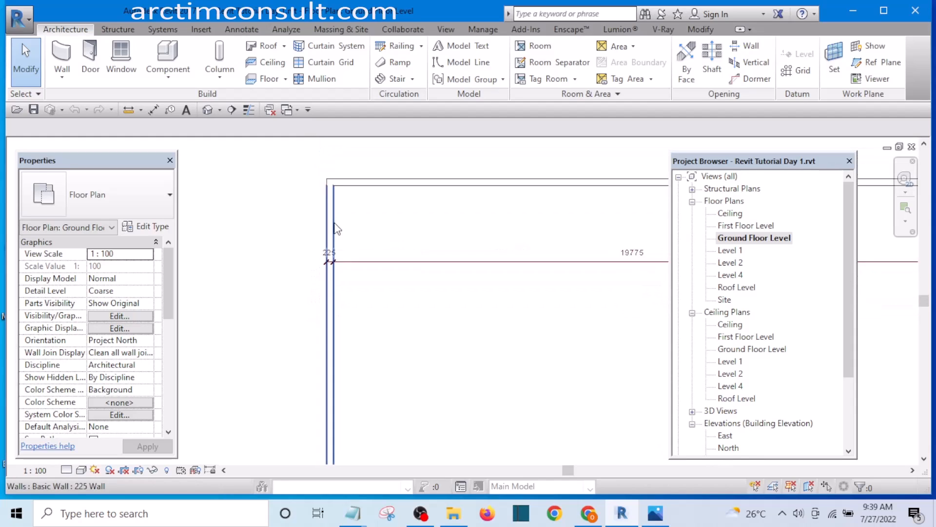
scroll(469, 239, up, 2)
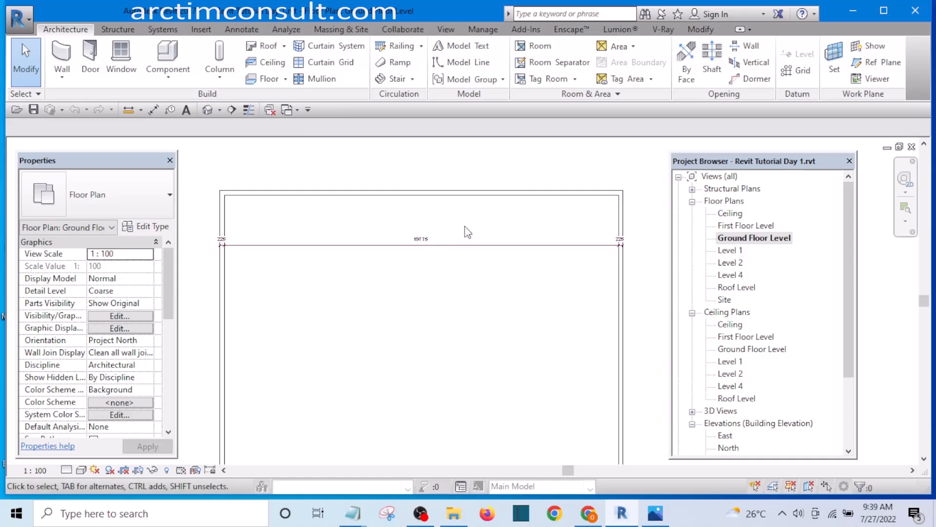
middle_drag(473, 219, 479, 215)
scroll(479, 216, down, 2)
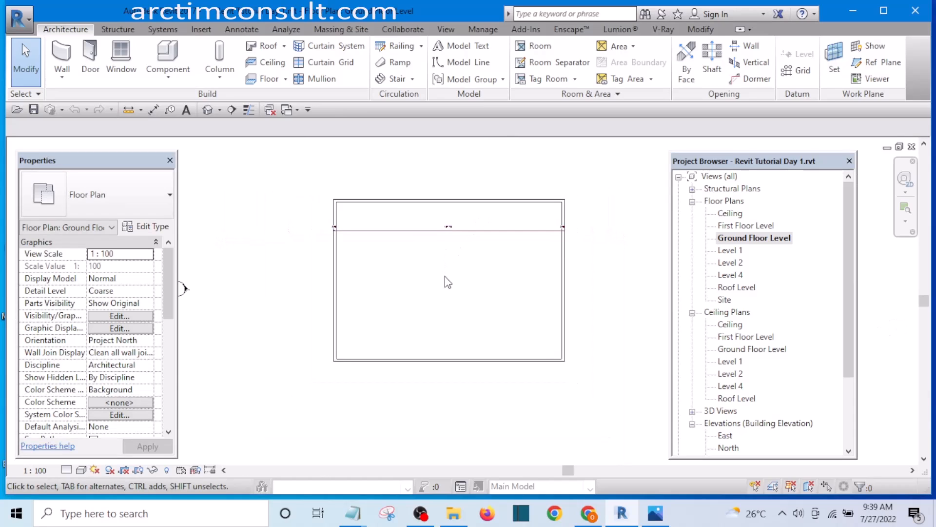
scroll(561, 236, up, 5)
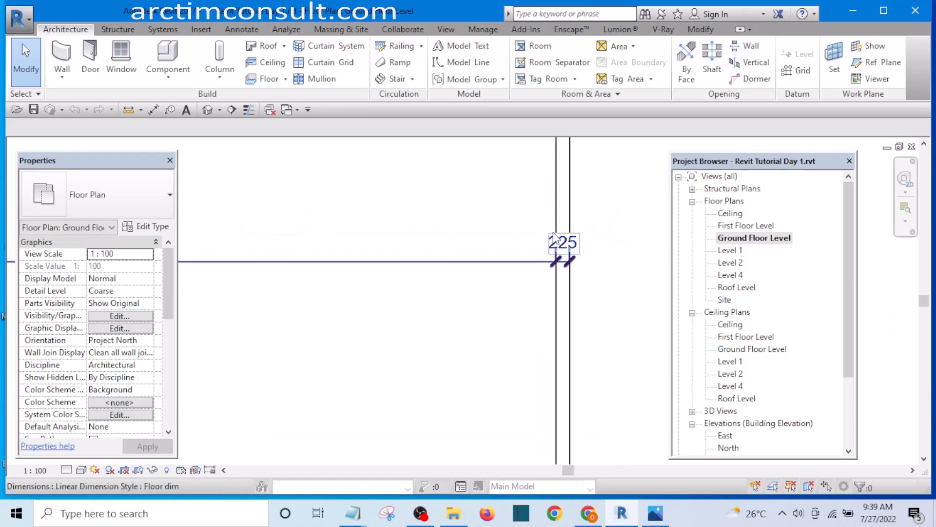
scroll(561, 244, down, 5)
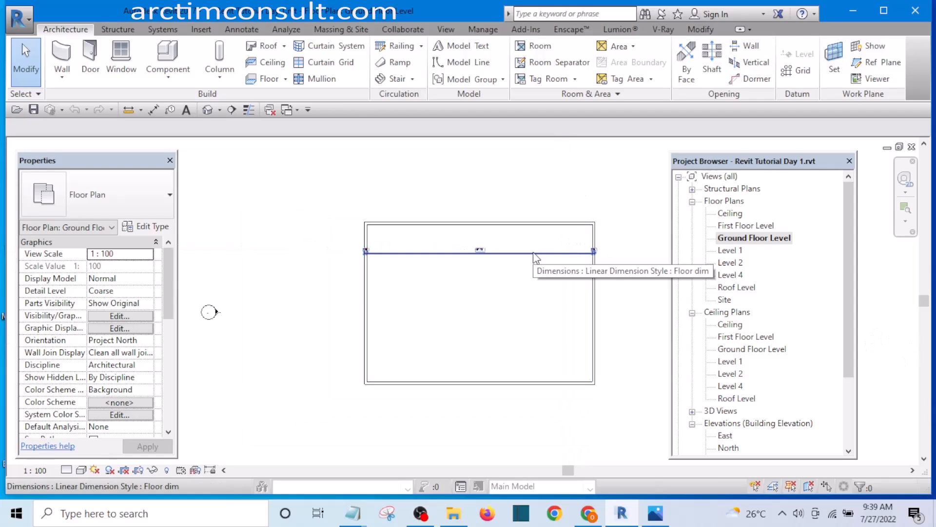
scroll(428, 290, up, 3)
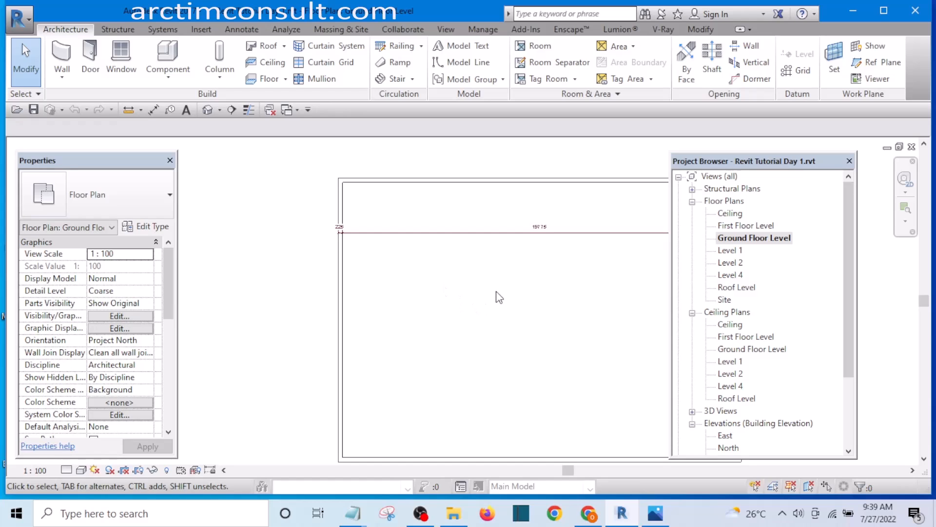
scroll(431, 263, up, 1)
scroll(478, 312, down, 4)
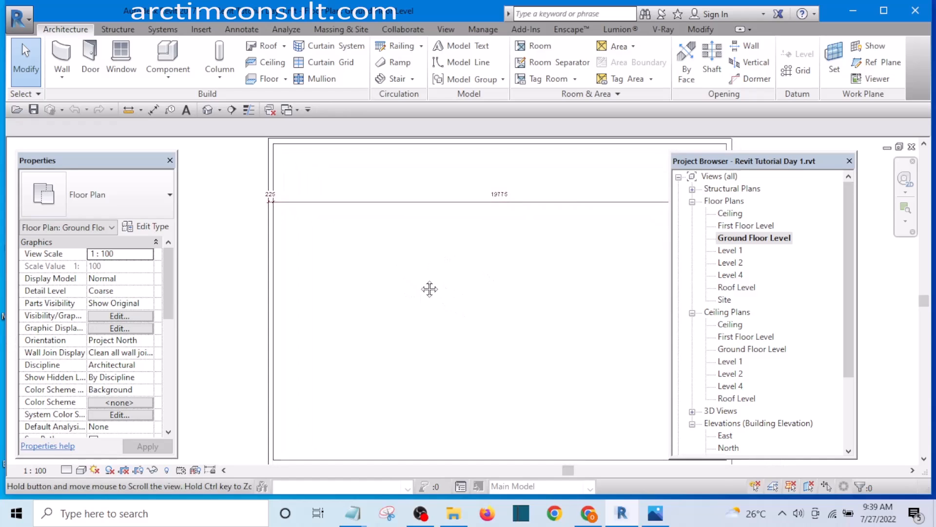
scroll(479, 293, up, 1)
scroll(376, 290, up, 1)
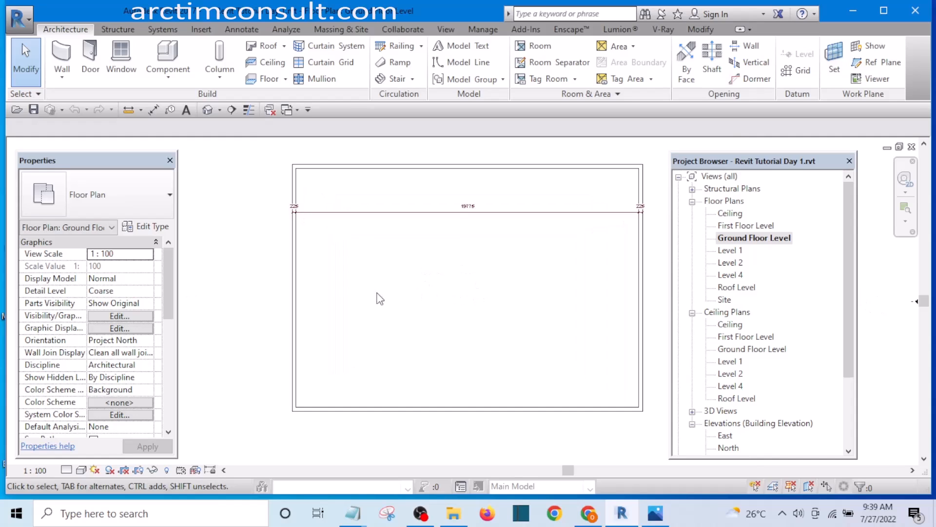
scroll(375, 278, down, 1)
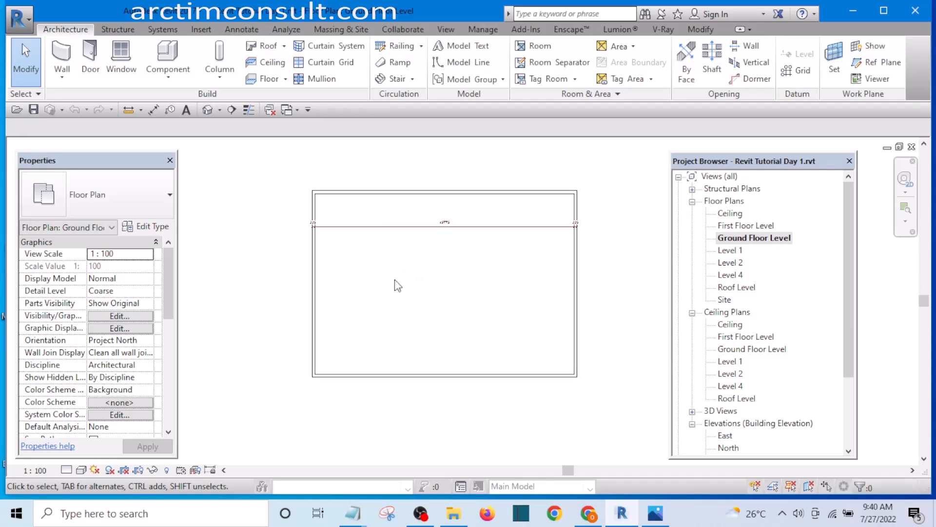
scroll(298, 274, up, 3)
scroll(339, 290, down, 3)
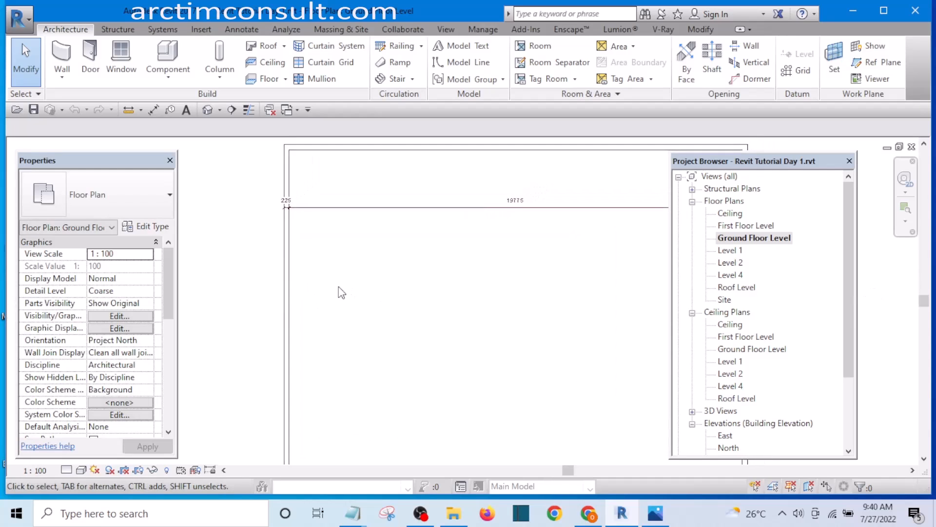
scroll(404, 282, up, 1)
middle_drag(404, 282, 394, 292)
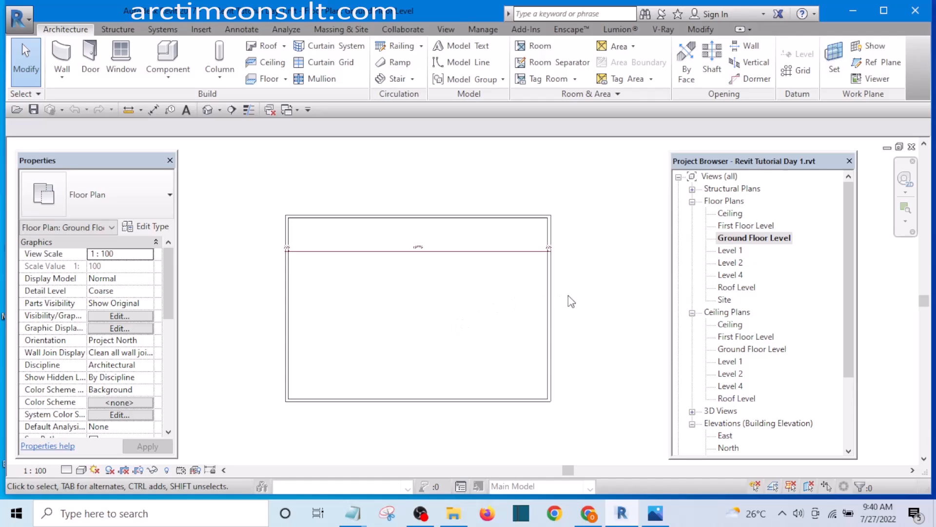
scroll(273, 307, up, 2)
scroll(274, 306, up, 1)
scroll(365, 296, down, 3)
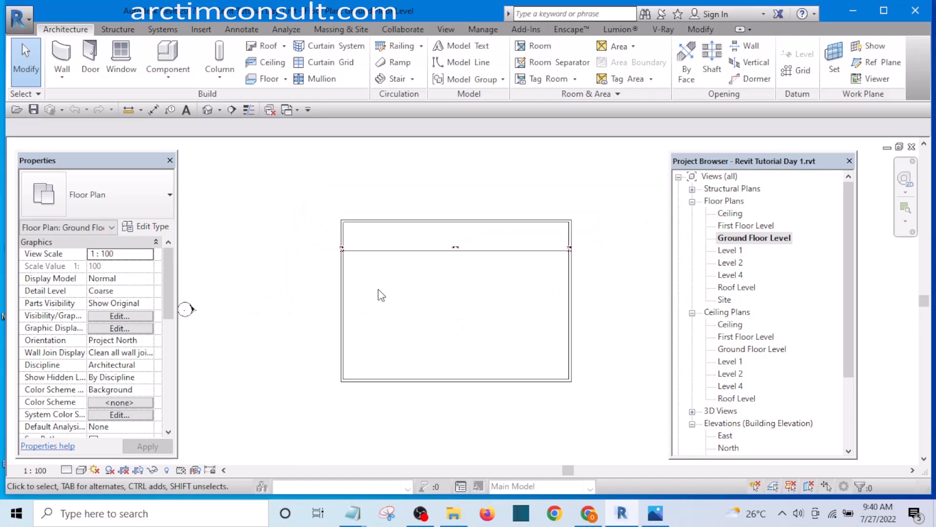
middle_drag(424, 323, 376, 321)
scroll(419, 327, down, 2)
Copy the left exterior wall about 6795 mm inward to form a vertical partition across the plan
scroll(414, 315, up, 3)
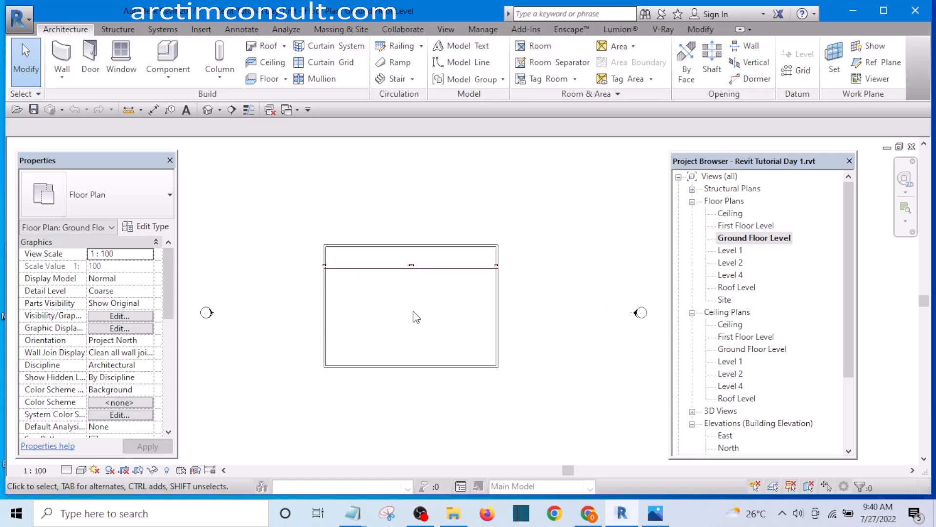
scroll(360, 303, up, 1)
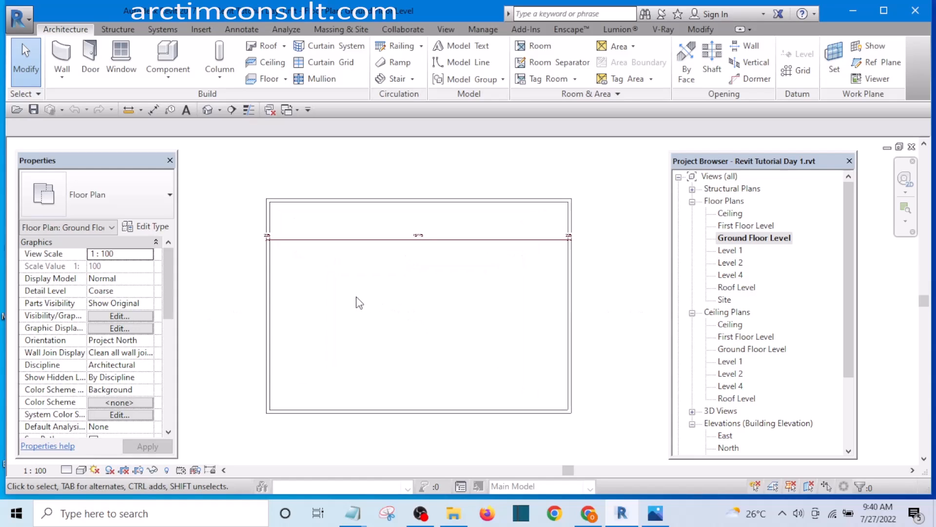
click(269, 305)
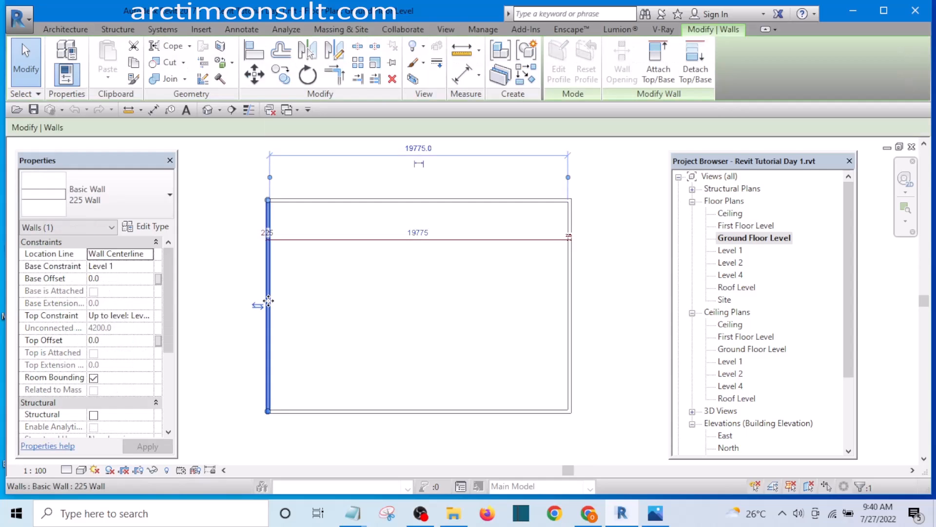
drag(267, 299, 370, 299)
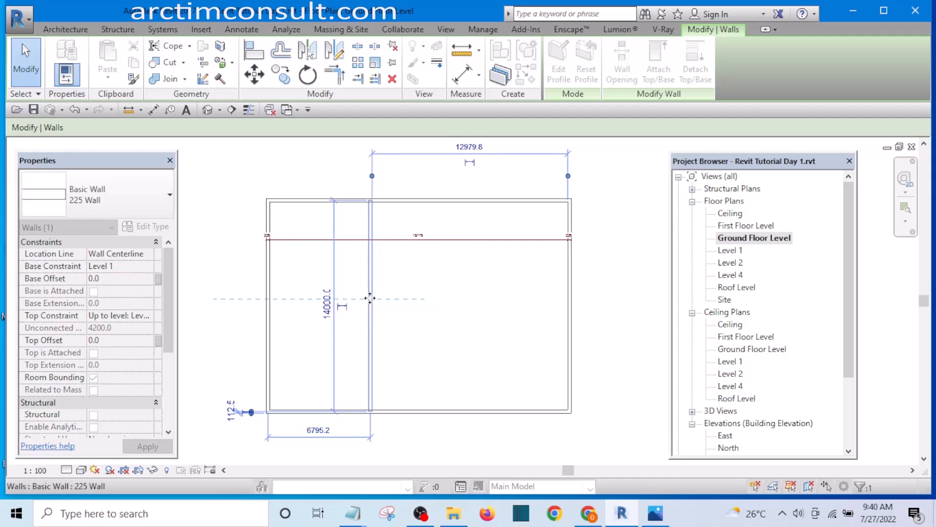
click(415, 301)
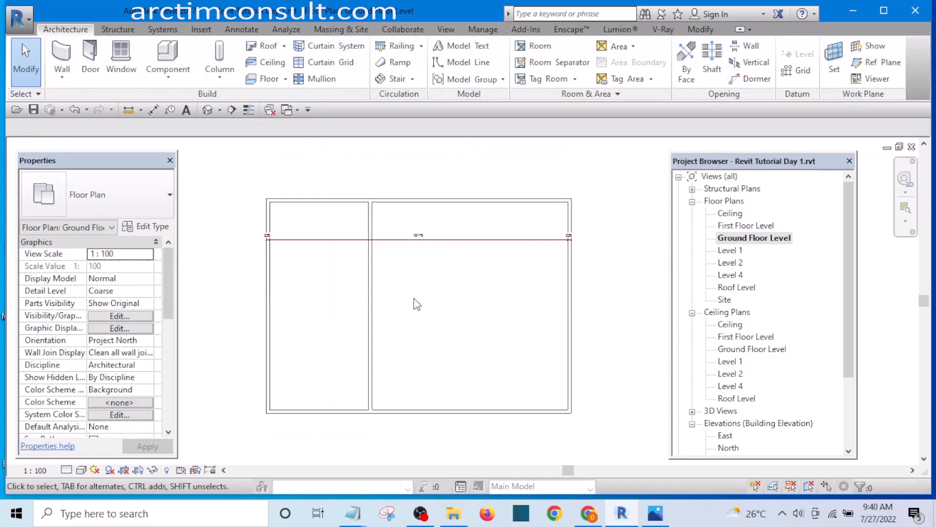
Copy the top exterior wall downward to form a horizontal partition, leaving about 6070 mm clear between the two walls
scroll(414, 229, up, 1)
click(402, 199)
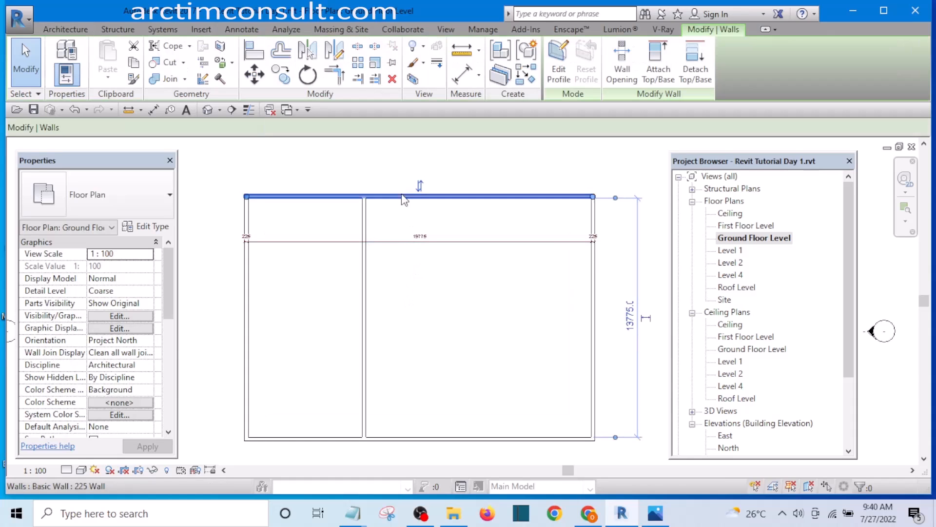
drag(400, 223, 400, 306)
click(428, 335)
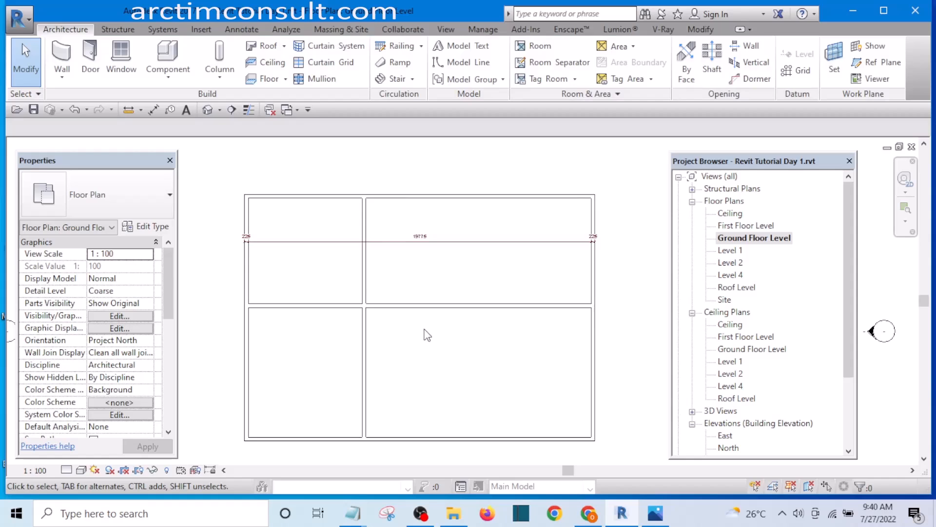
Edit the witness lines of the horizontal dimension string to add the left face of the vertical partition
middle_drag(427, 336, 434, 314)
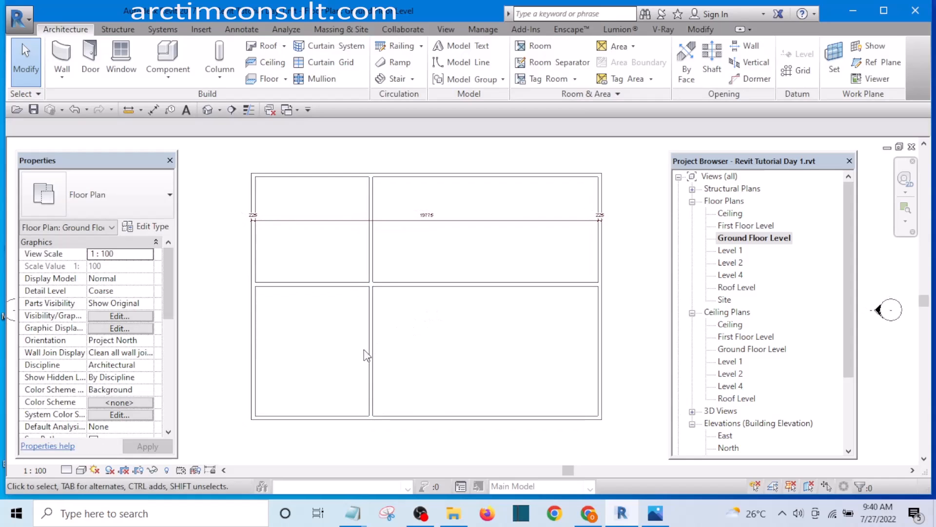
scroll(309, 313, up, 3)
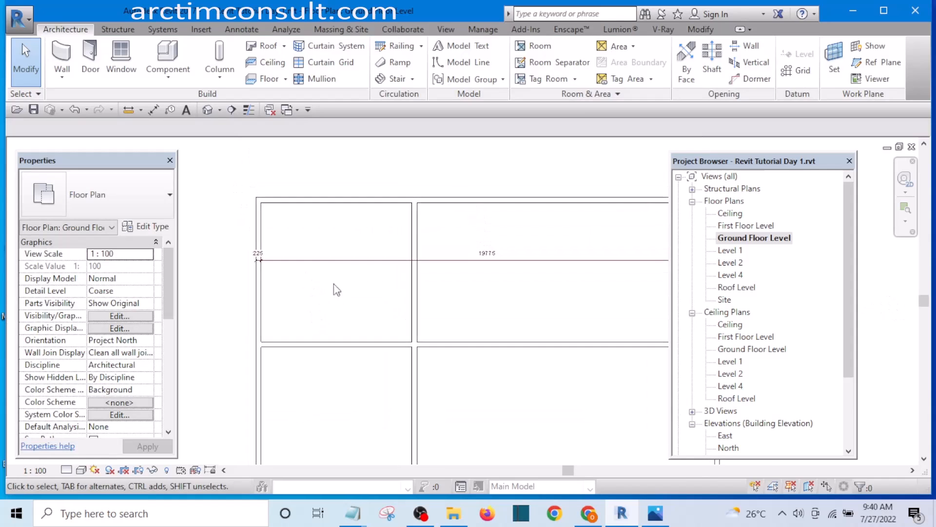
scroll(329, 268, down, 2)
click(329, 259)
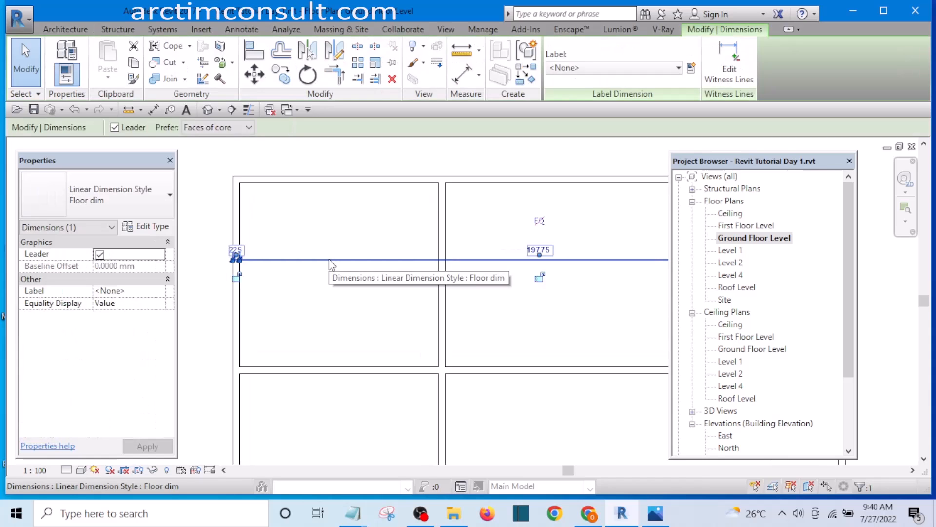
click(345, 297)
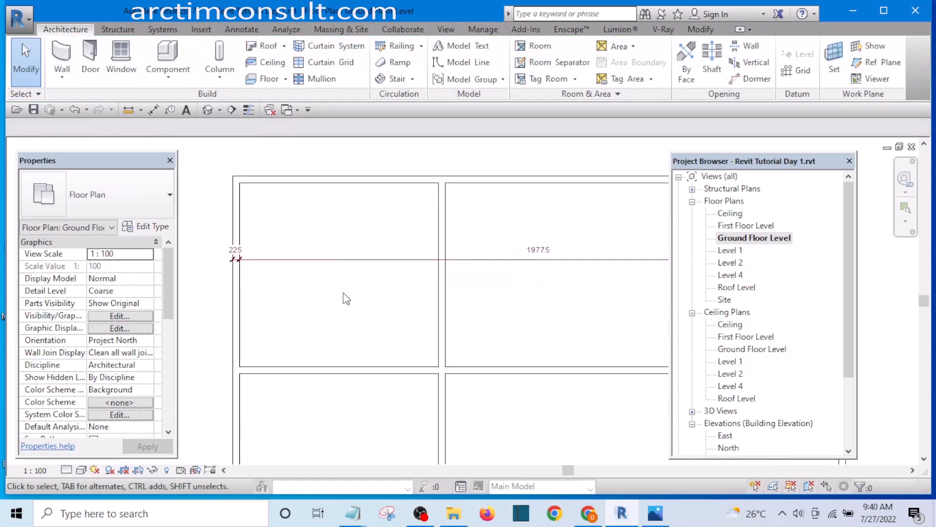
click(335, 259)
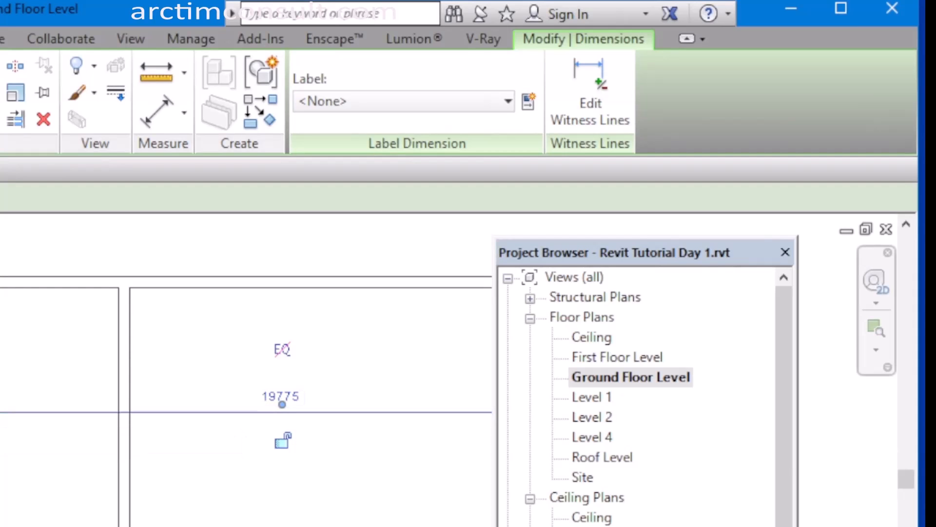
click(589, 92)
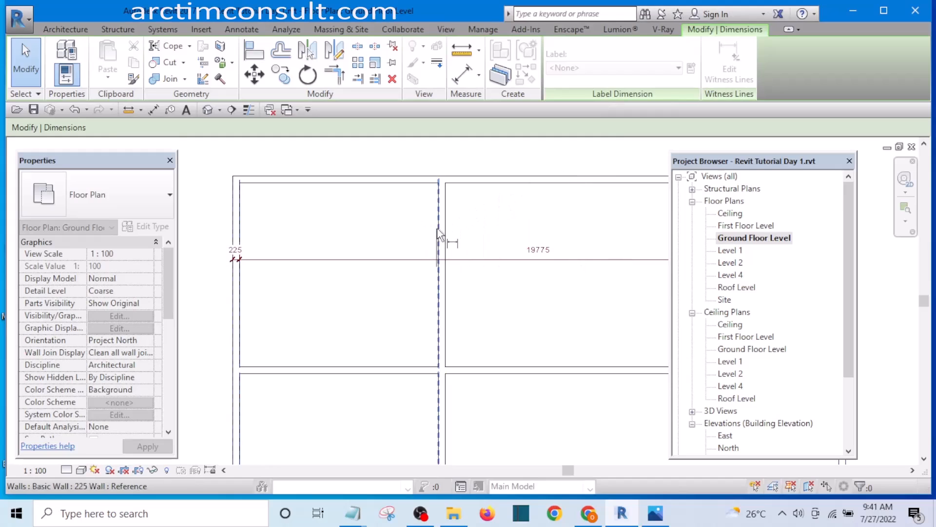
click(438, 235)
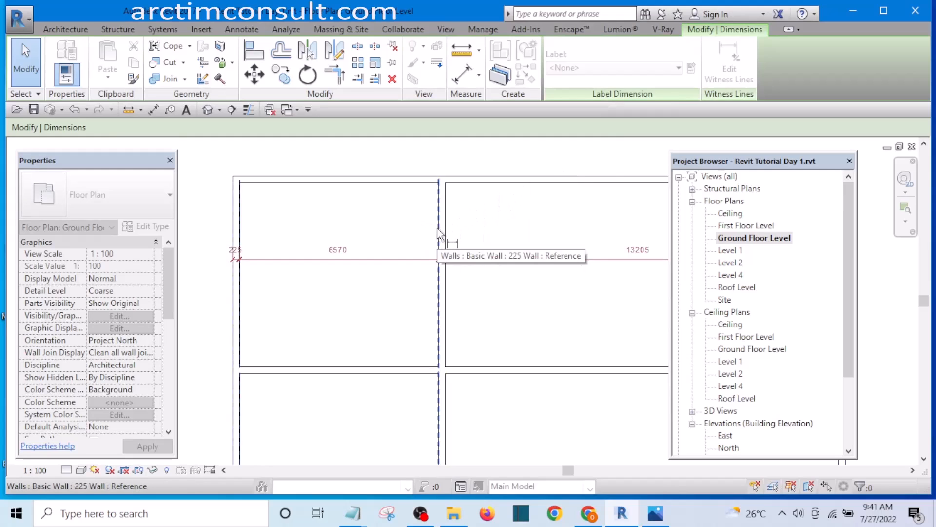
click(384, 209)
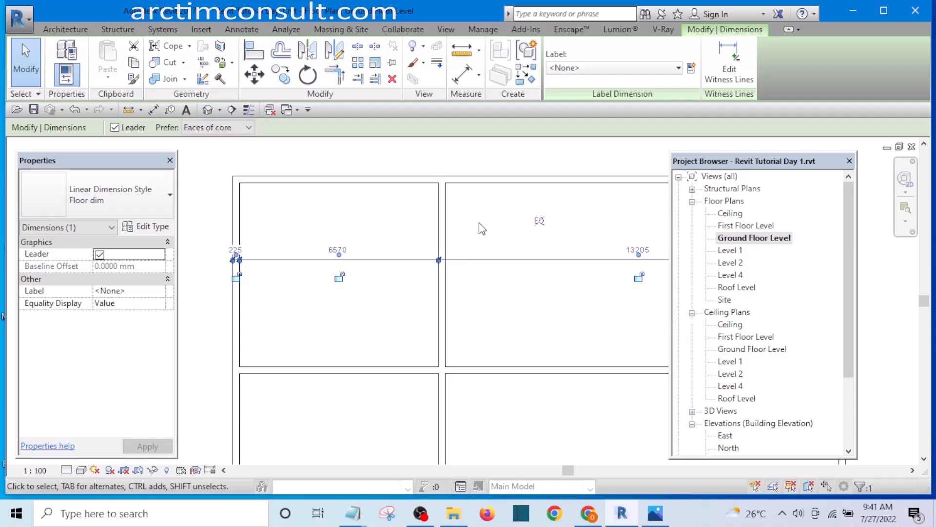
scroll(495, 218, up, 2)
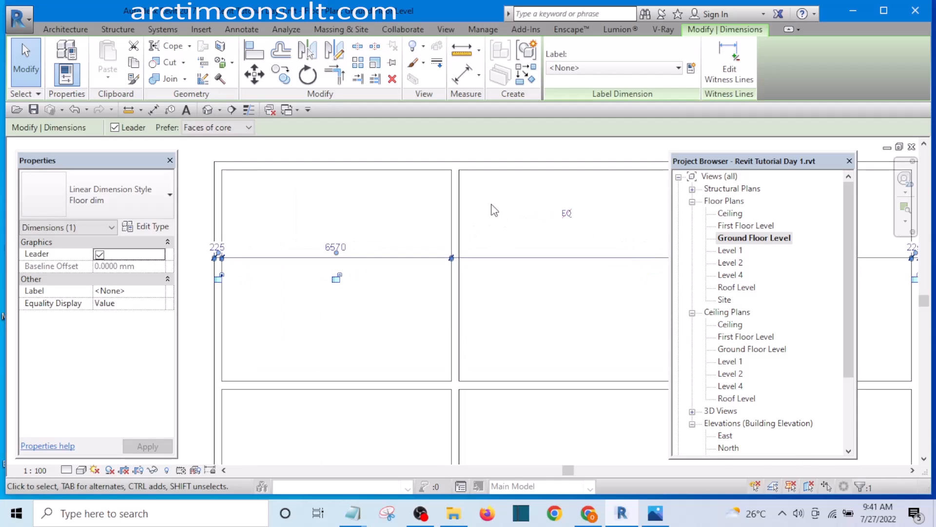
scroll(505, 233, down, 2)
middle_drag(502, 225, 442, 225)
click(433, 217)
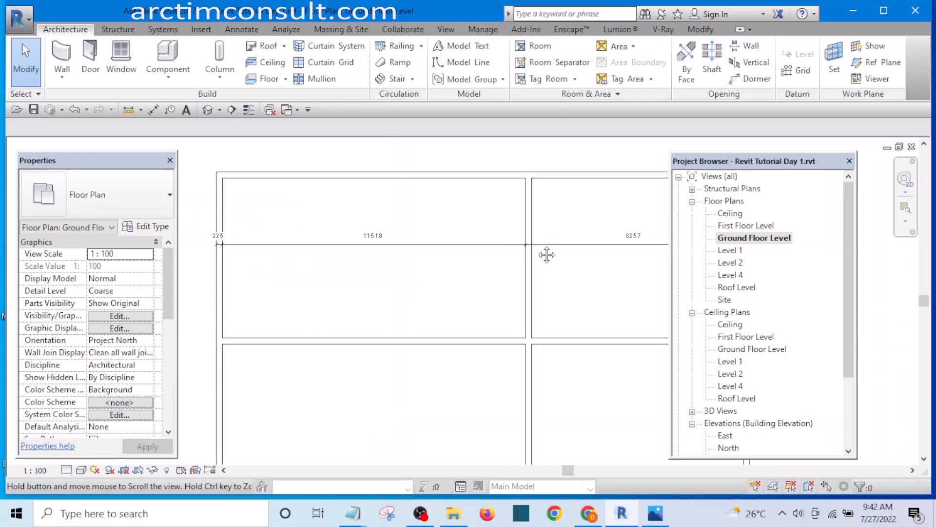
Examine the ground floor partition layout and its horizontal dimension string around the upper rooms
middle_drag(548, 255, 534, 256)
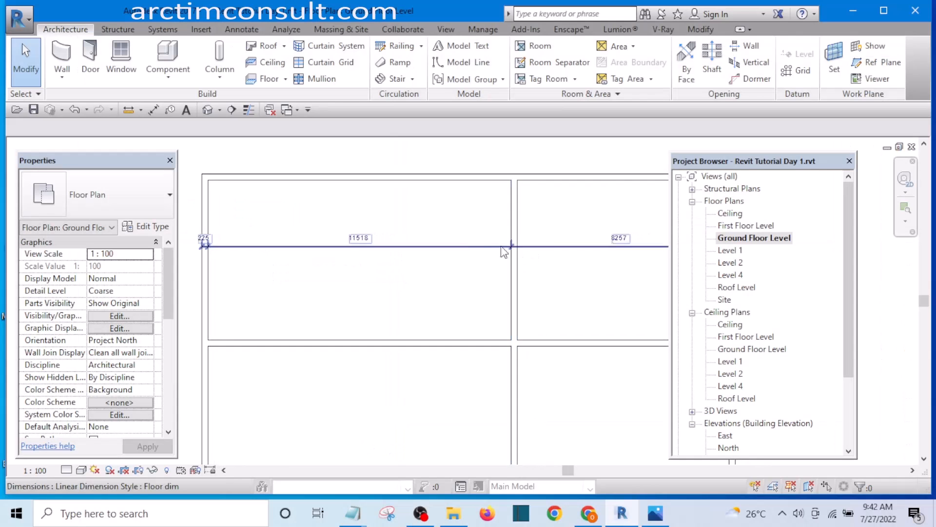
scroll(483, 236, down, 1)
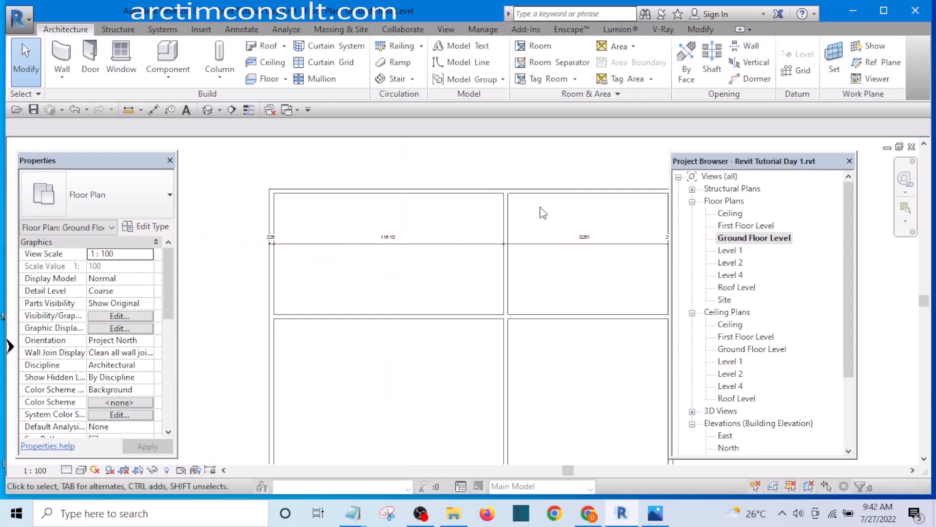
scroll(516, 236, down, 2)
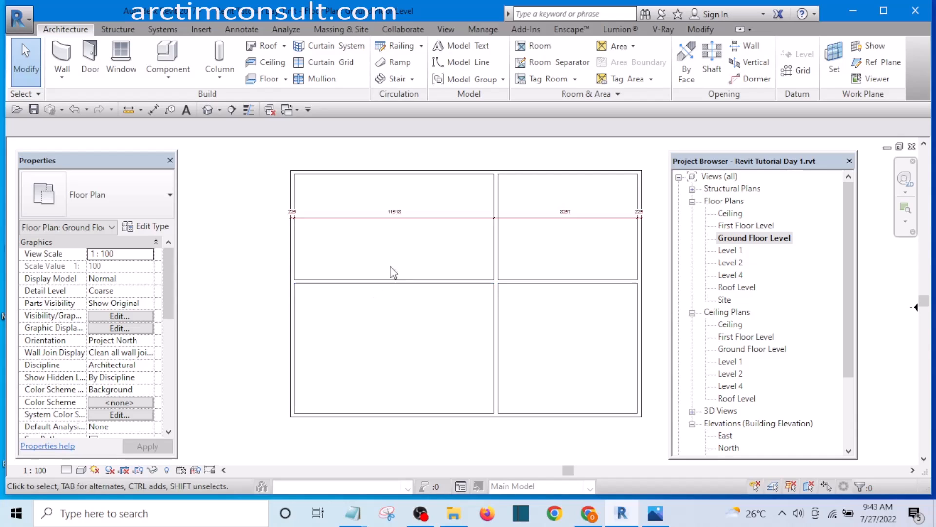
scroll(383, 186, up, 2)
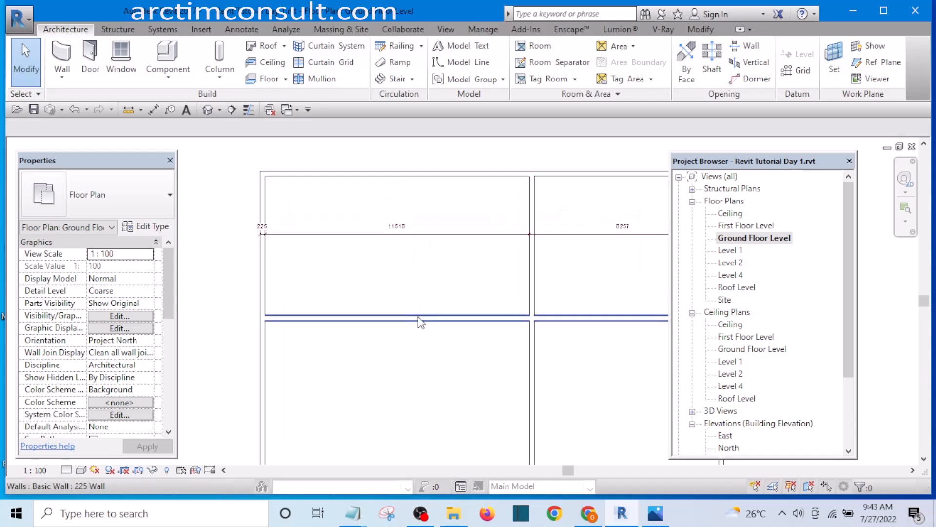
scroll(411, 286, down, 2)
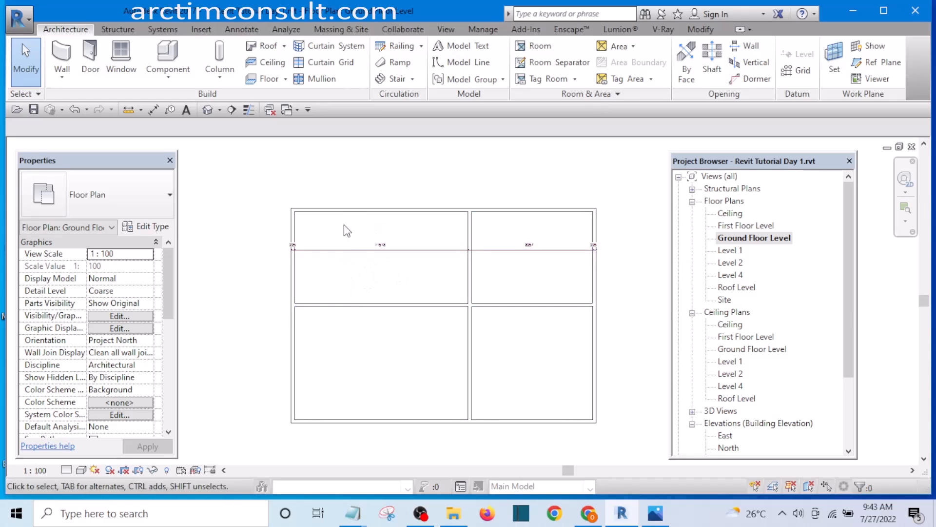
scroll(348, 239, up, 3)
middle_drag(345, 238, 320, 215)
middle_drag(338, 248, 330, 232)
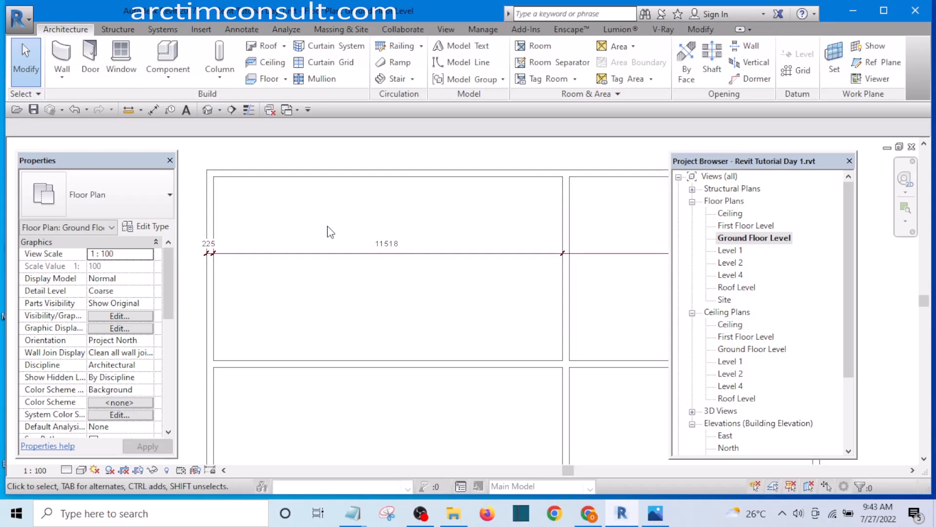
key(d)
key(i)
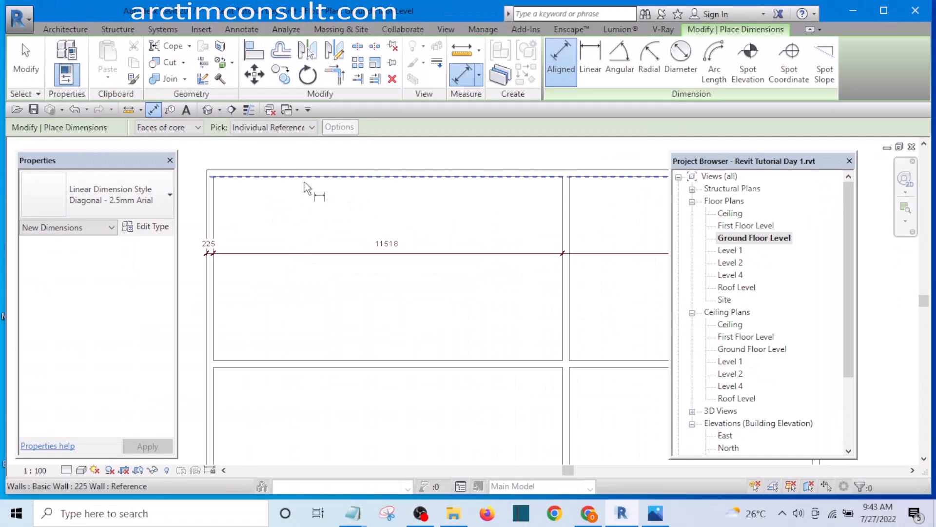
click(306, 188)
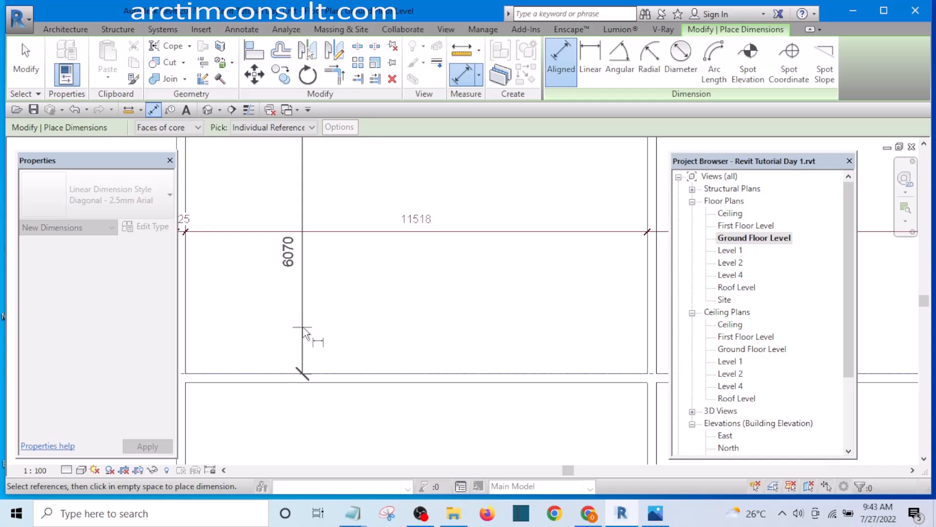
key(Escape)
key(Escape)
Place a vertical aligned dimension in the Floor dim style from the top exterior wall's inner face to the horizontal partition's upper face
key(d)
key(i)
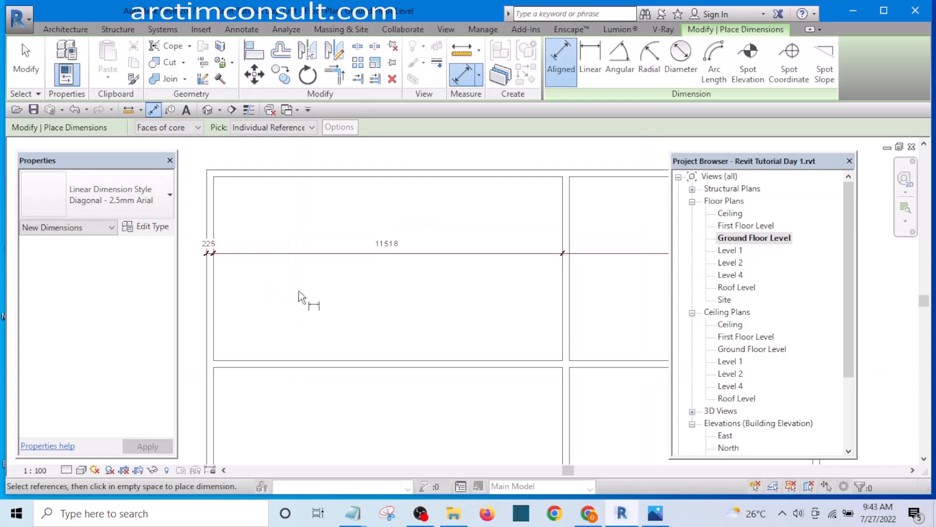
click(120, 198)
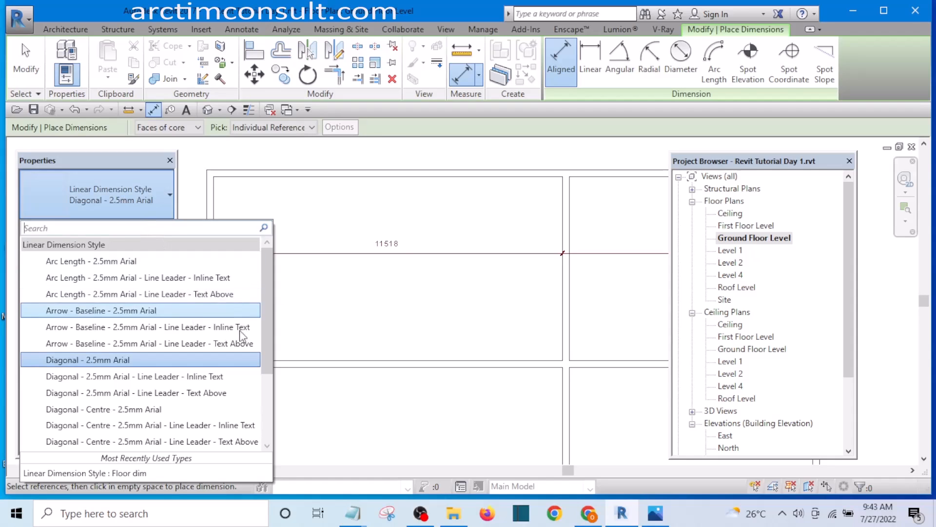
drag(266, 367, 271, 424)
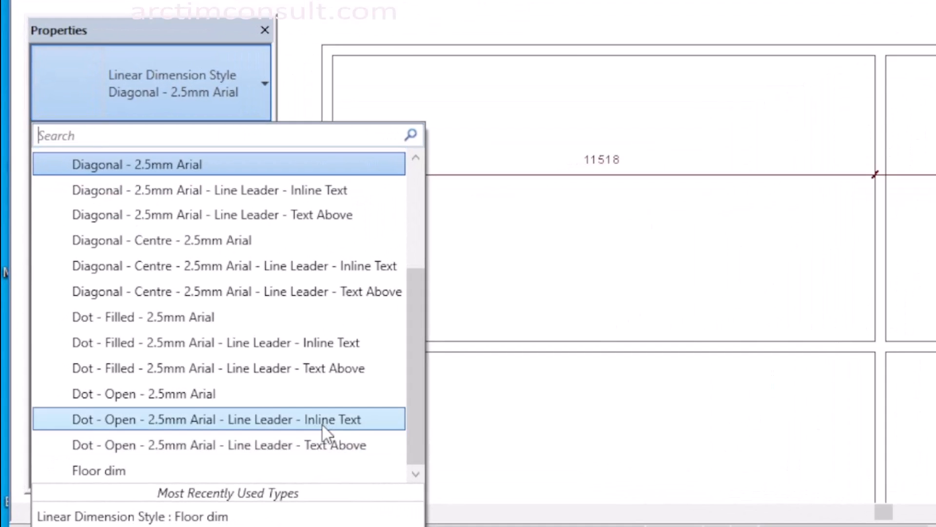
click(127, 465)
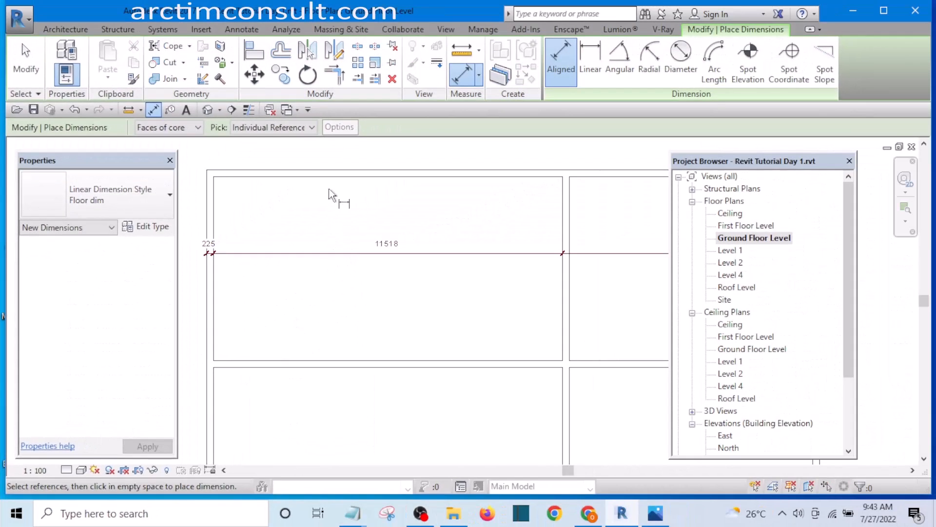
click(329, 190)
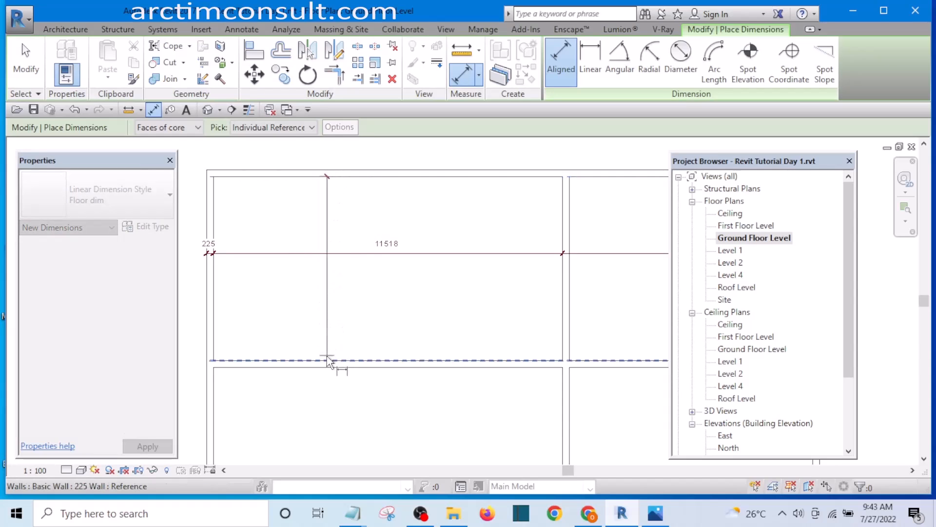
click(322, 360)
click(308, 330)
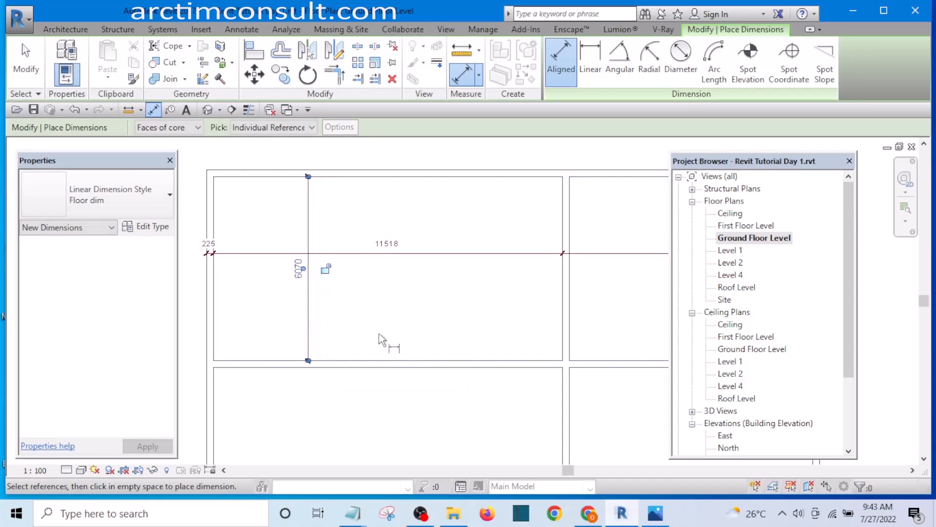
key(Escape)
key(Escape)
Set the vertical dimension between the top exterior wall and the horizontal partition to 6185 by moving the partition
click(385, 367)
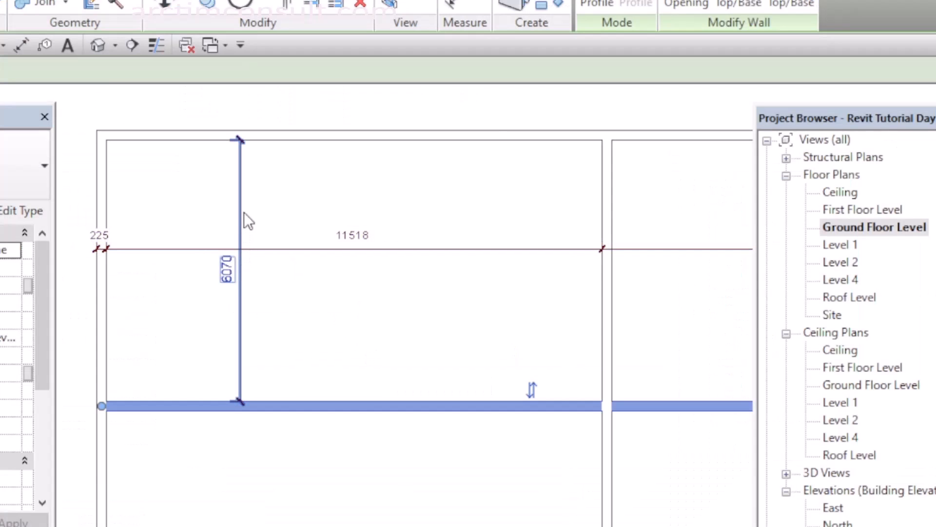
click(226, 272)
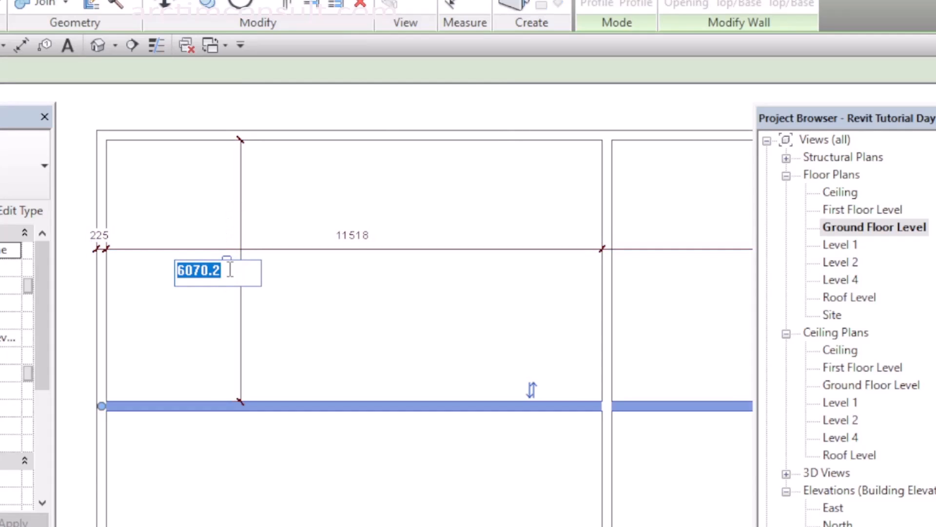
text(6185)
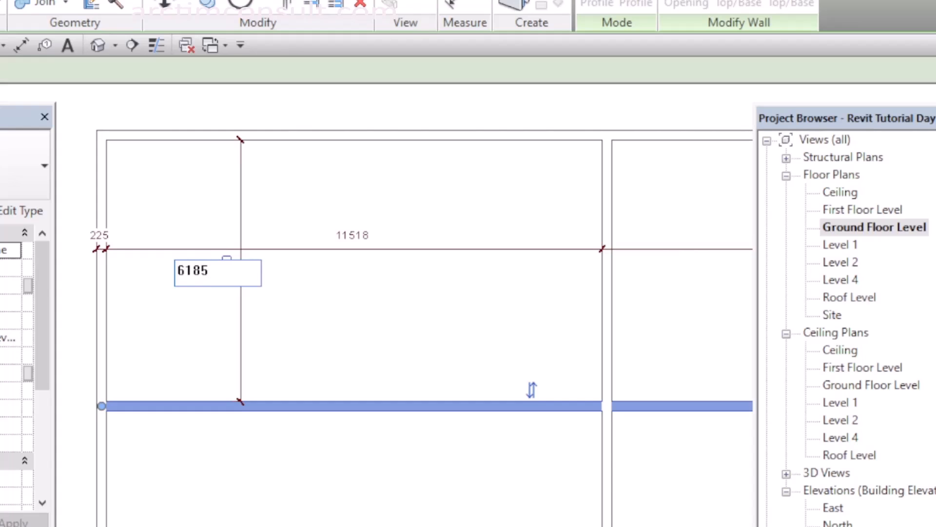
key(Return)
click(401, 327)
scroll(402, 328, down, 2)
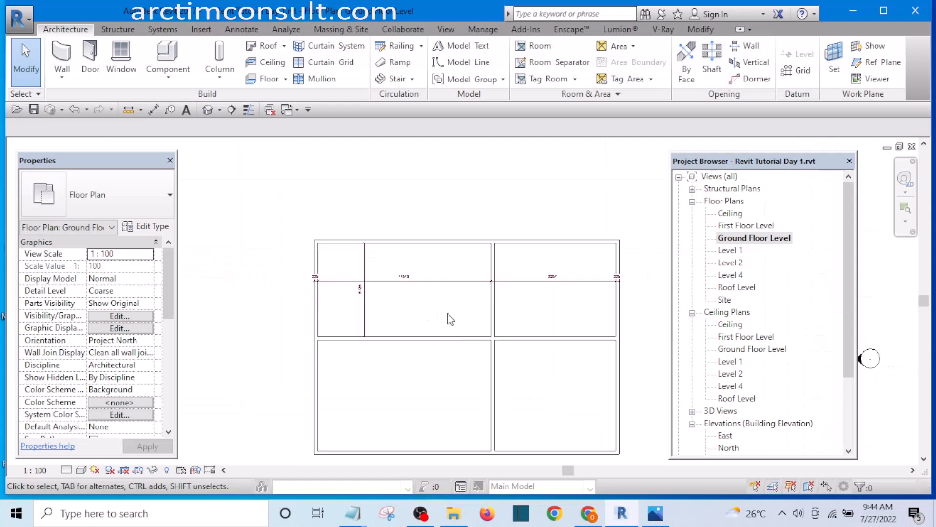
Edit the witness lines of the horizontal dimension string to add the right face of the vertical partition
scroll(430, 322, up, 3)
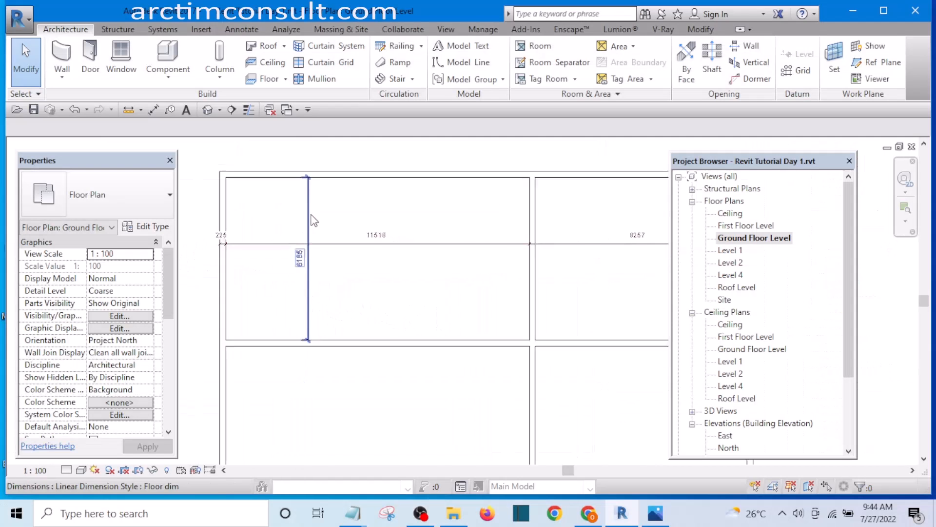
scroll(361, 305, down, 2)
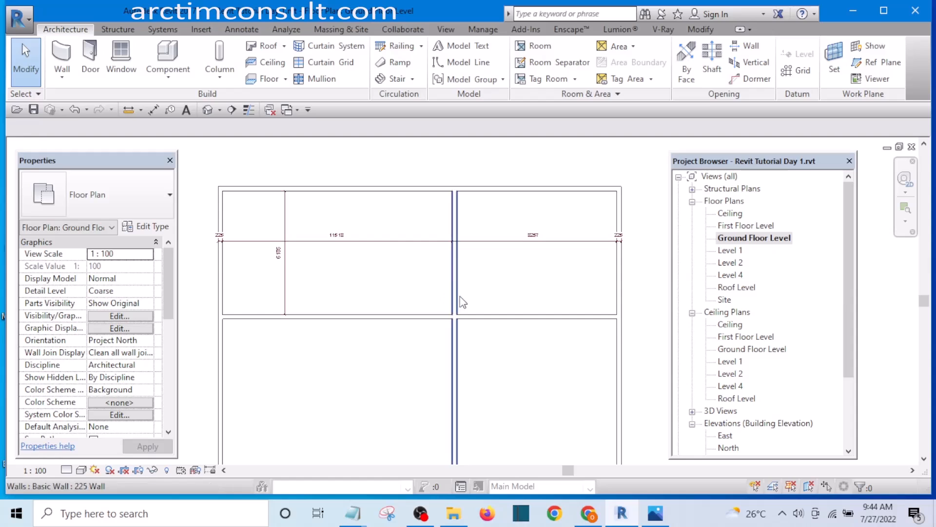
scroll(465, 306, up, 1)
middle_drag(468, 309, 411, 309)
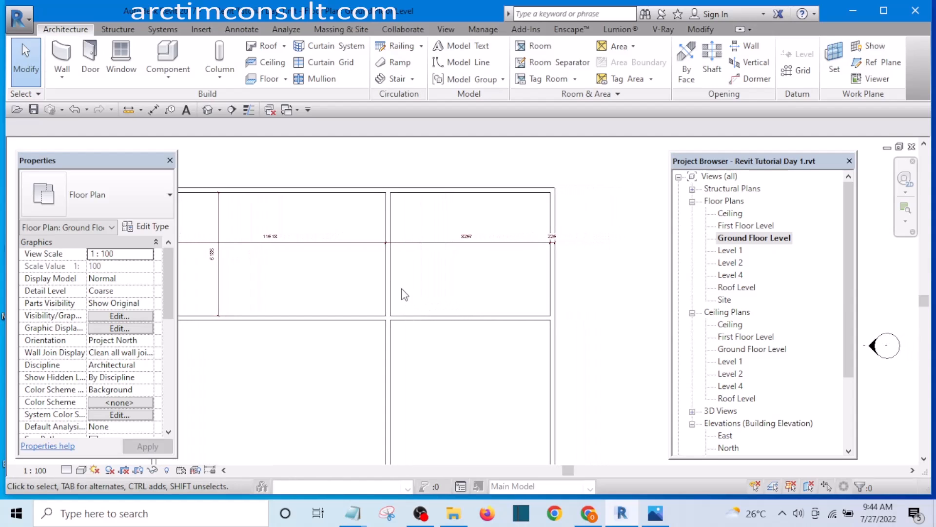
scroll(402, 261, up, 1)
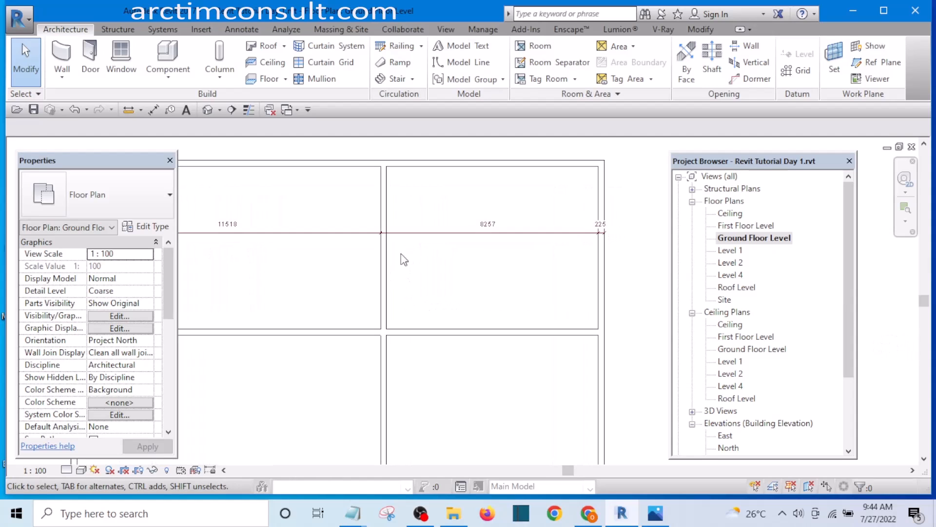
click(415, 234)
click(727, 68)
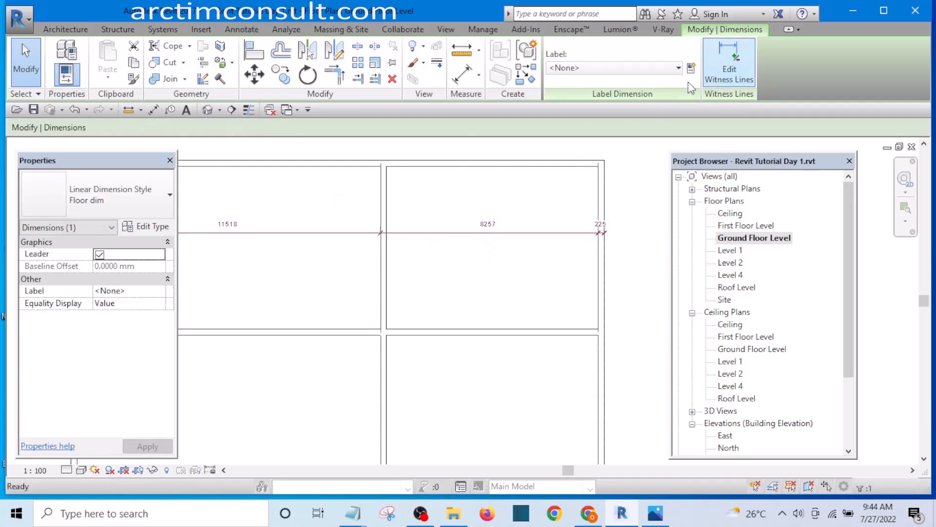
click(390, 215)
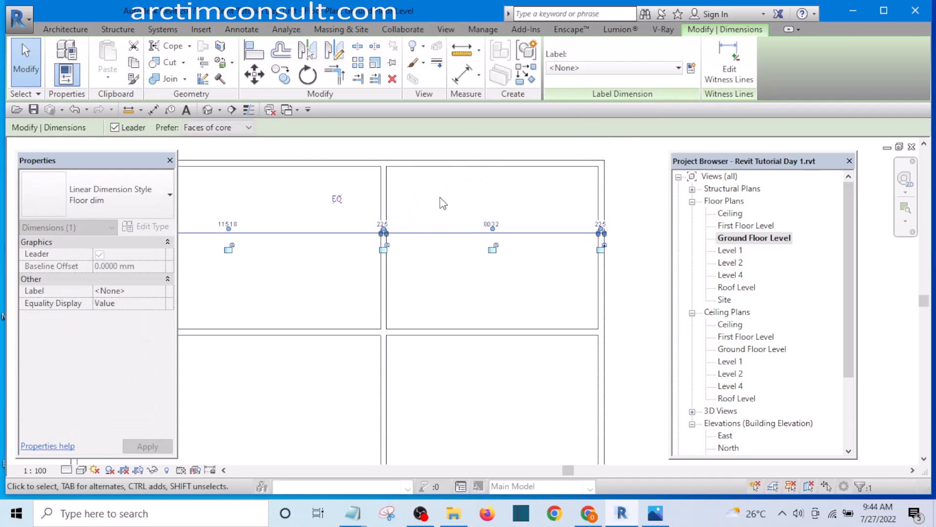
click(439, 197)
Copy the vertical partition to the right, leaving about 3470 mm clear between the two walls
scroll(391, 189, up, 3)
click(383, 188)
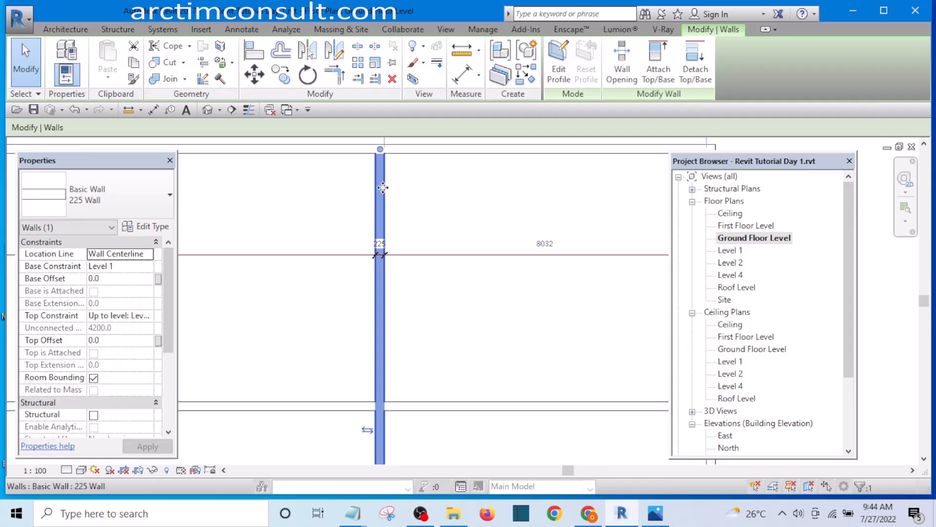
drag(382, 190, 531, 192)
click(548, 203)
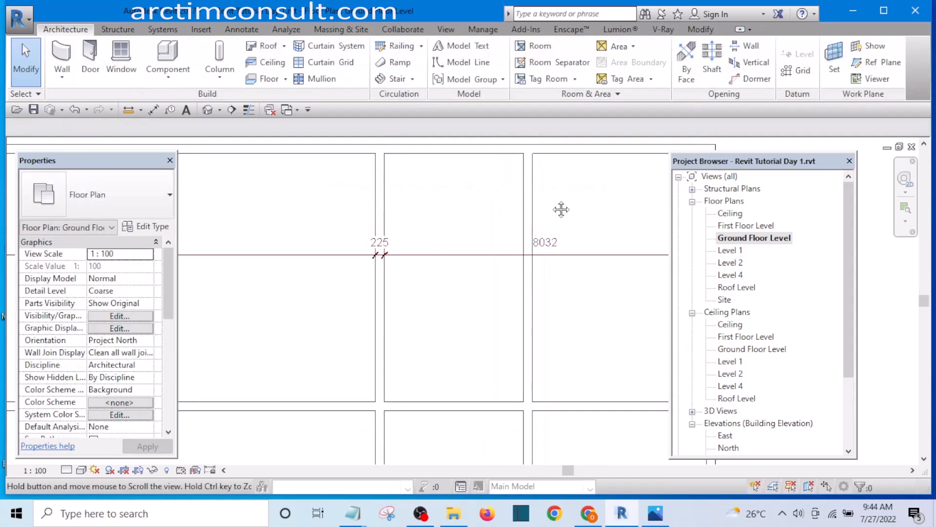
Edit the witness lines of the horizontal dimension string to add both faces of the copied vertical partition
middle_drag(561, 209, 490, 209)
click(502, 249)
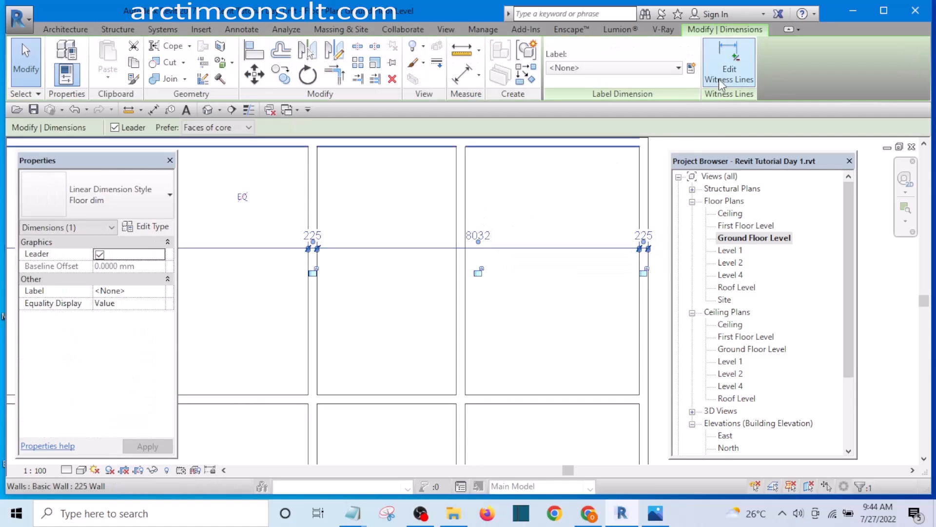
click(725, 62)
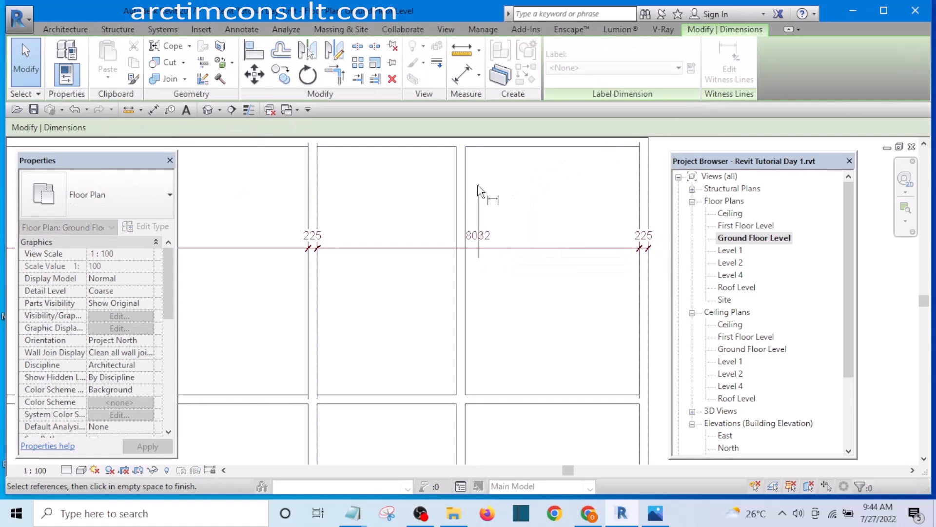
click(456, 202)
click(465, 204)
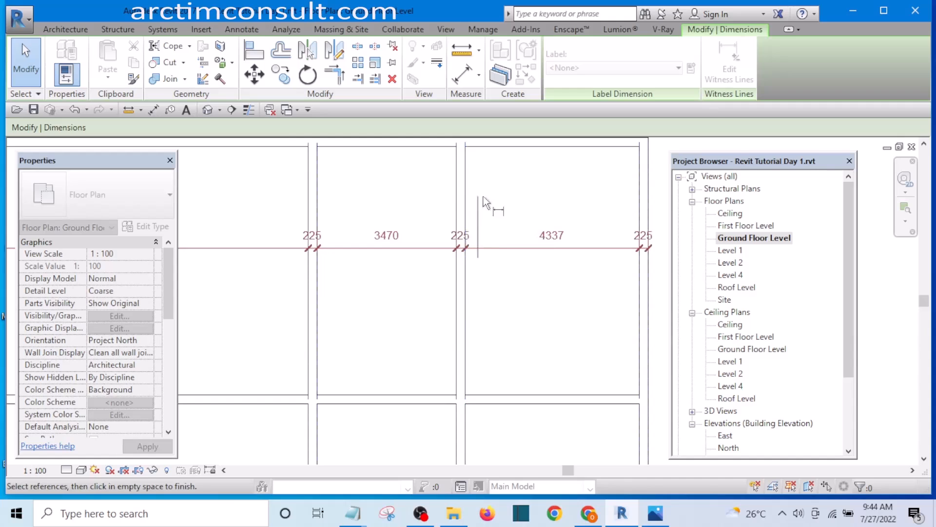
click(501, 188)
click(539, 185)
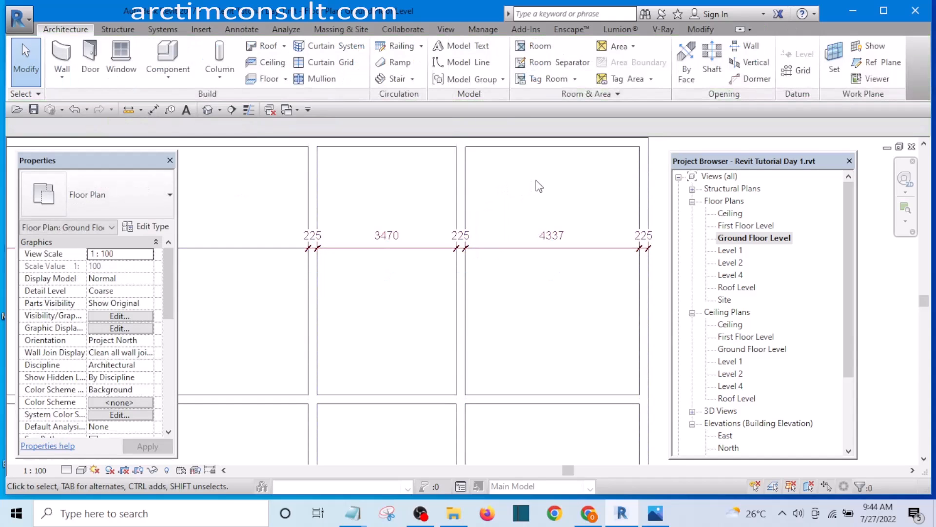
Set the clear distance between the two vertical partitions to 2400 by moving the right-hand partition
click(462, 186)
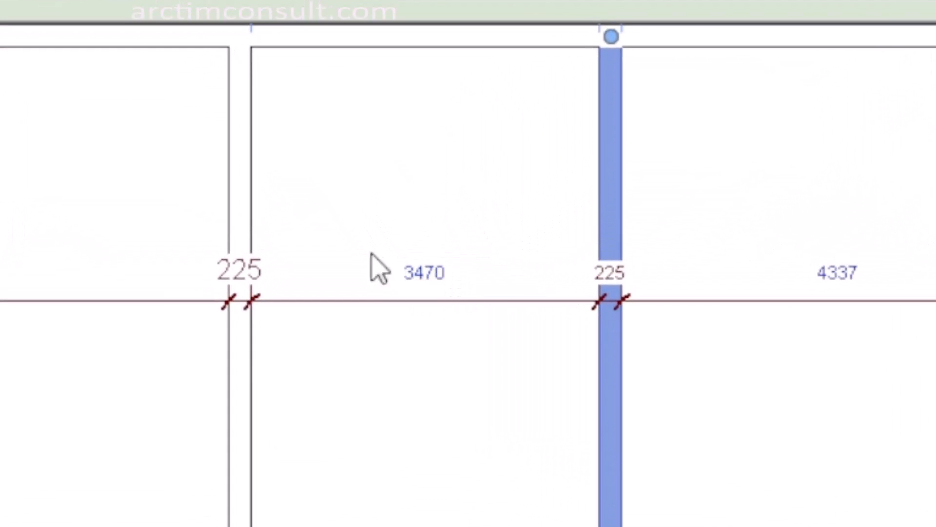
click(430, 272)
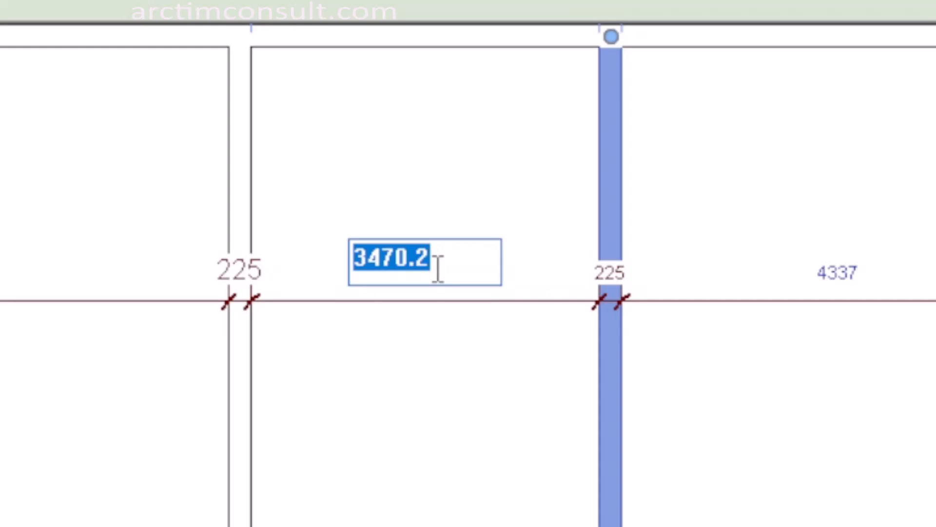
text(2400)
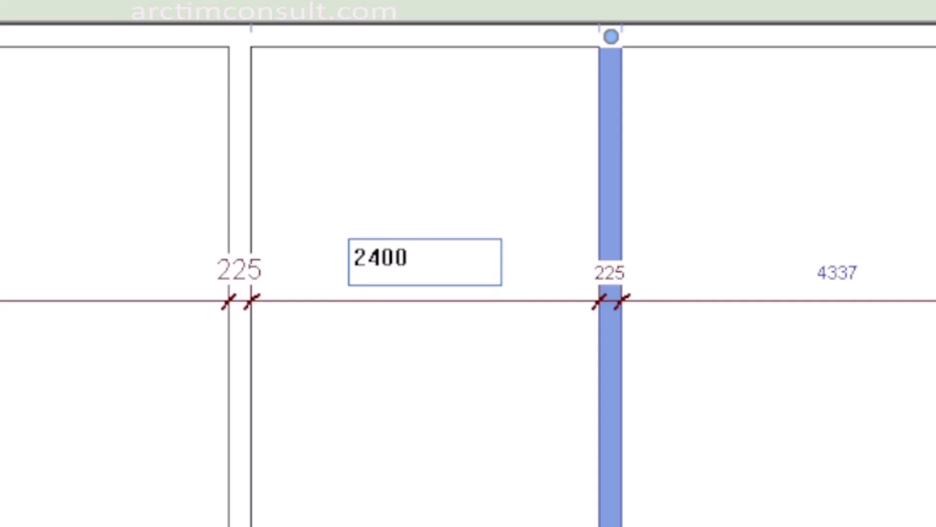
key(Return)
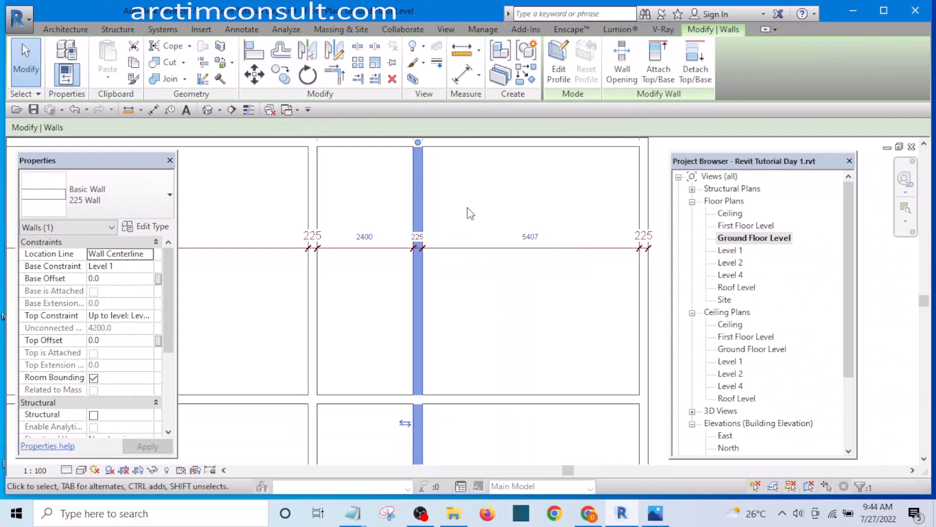
click(672, 177)
Move the right exterior wall so its clear distance from the adjacent vertical partition is 6525
scroll(450, 205, down, 5)
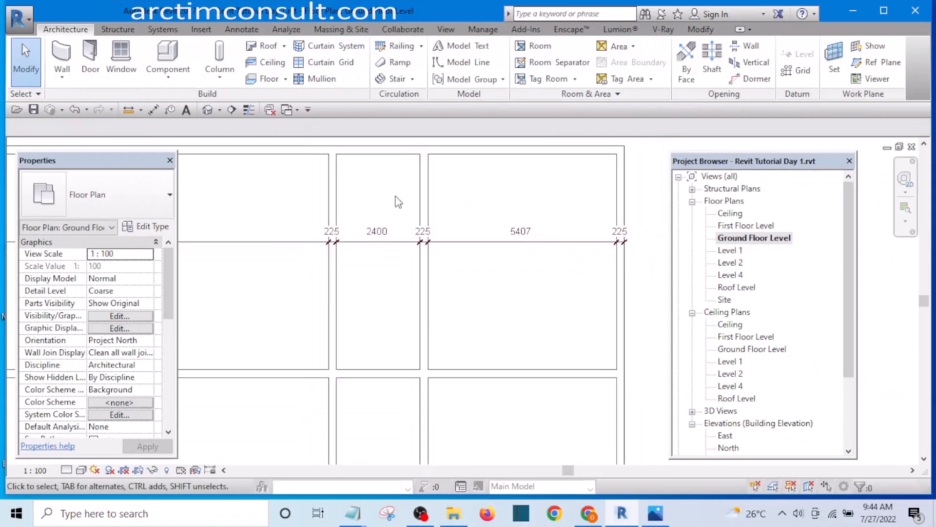
scroll(561, 208, up, 4)
click(517, 176)
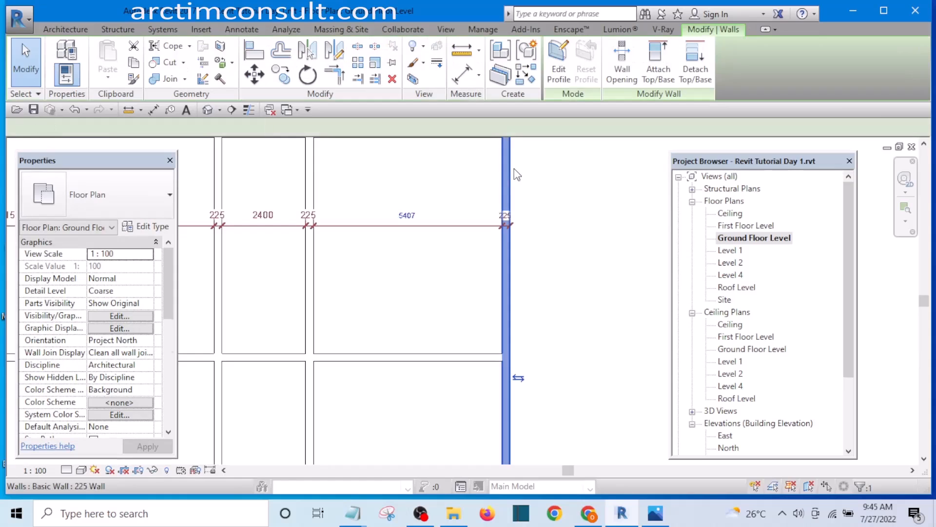
scroll(490, 222, down, 2)
scroll(489, 220, up, 2)
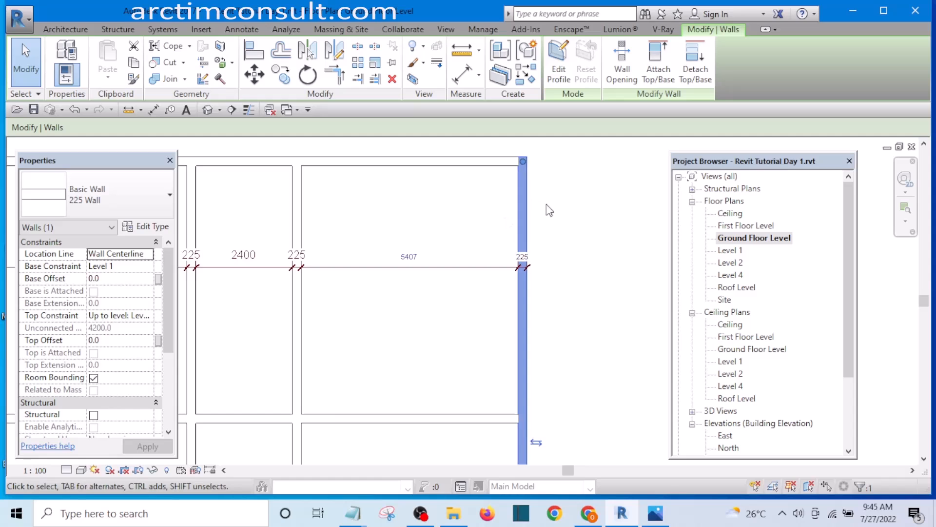
scroll(541, 207, up, 3)
middle_drag(539, 205, 557, 232)
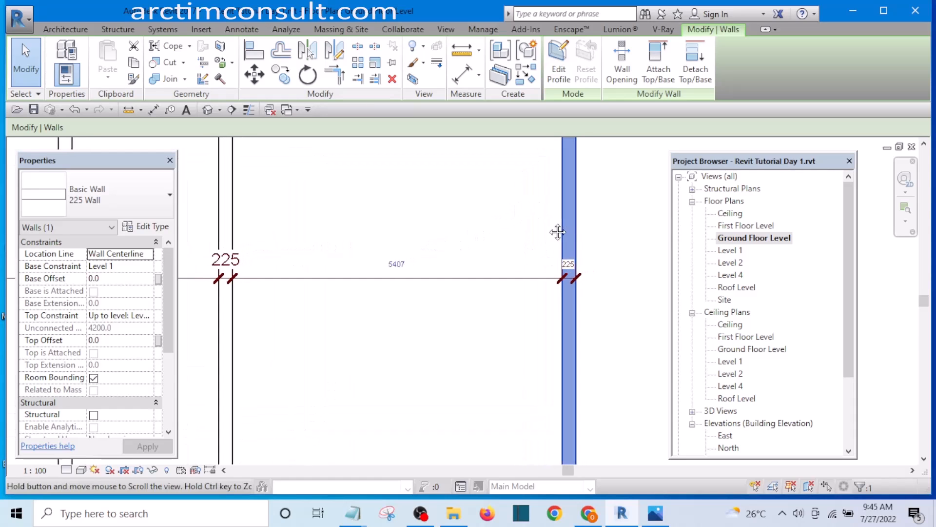
scroll(560, 209, down, 2)
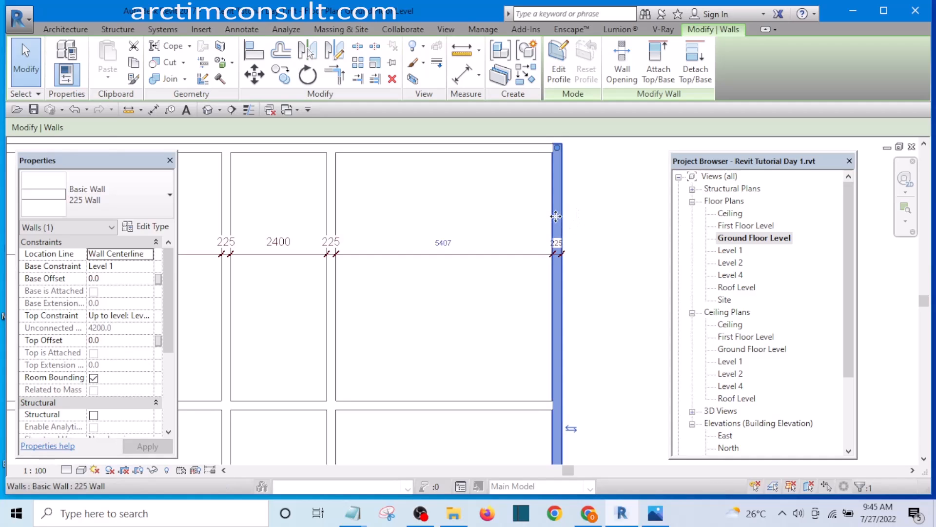
click(443, 243)
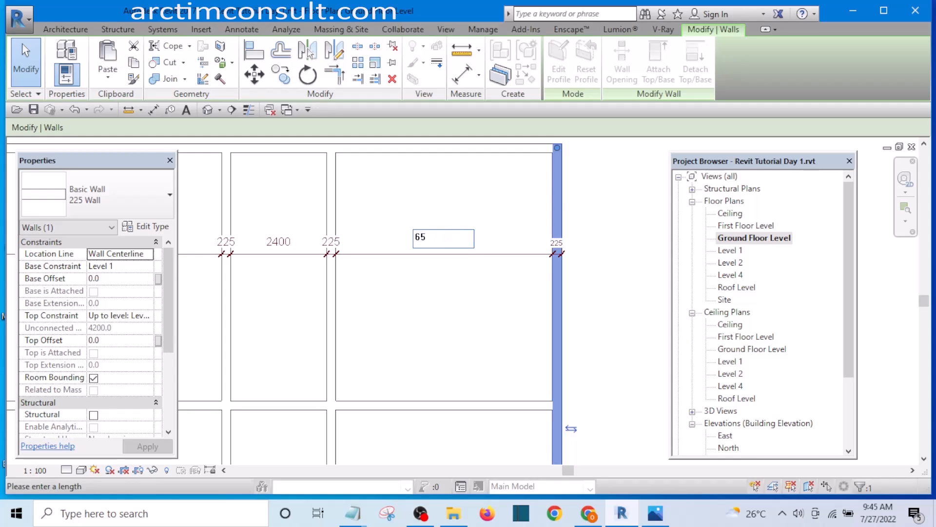
key(Return)
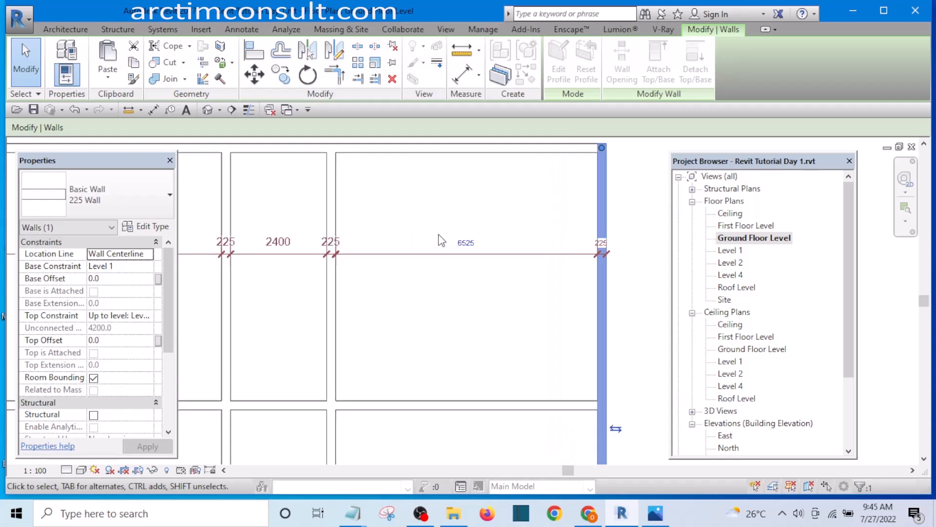
click(482, 193)
Examine the ground floor partition layout and its dimensions, including the vertical partition on the right of the narrow middle bay
scroll(493, 189, down, 2)
scroll(522, 204, down, 3)
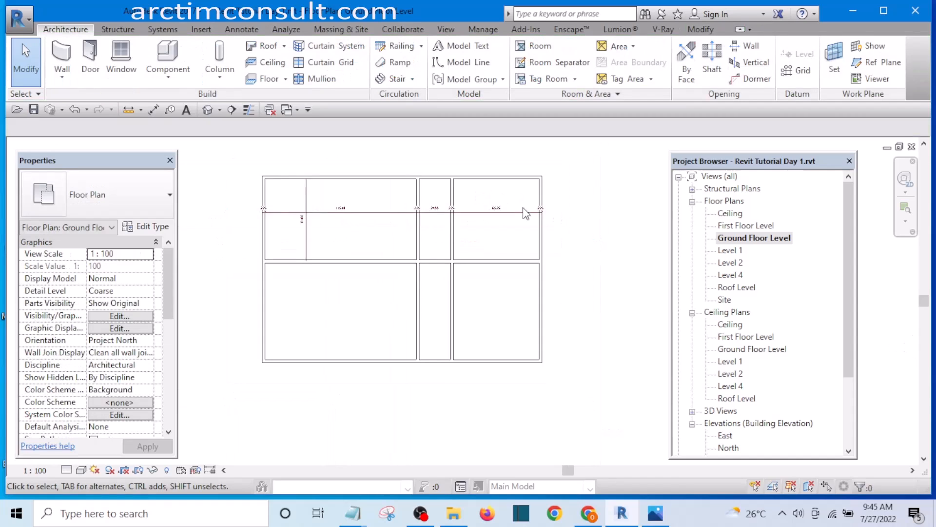
scroll(407, 230, up, 1)
middle_drag(407, 242, 405, 256)
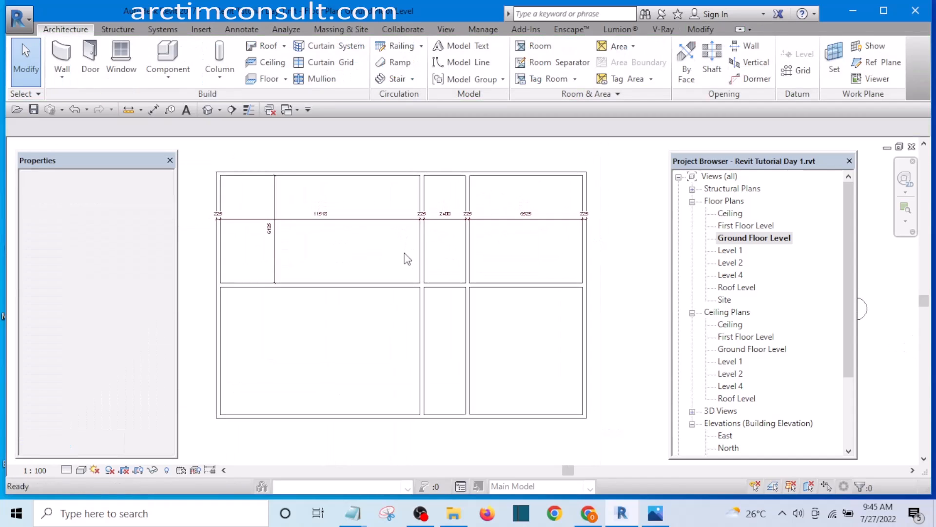
scroll(300, 263, down, 3)
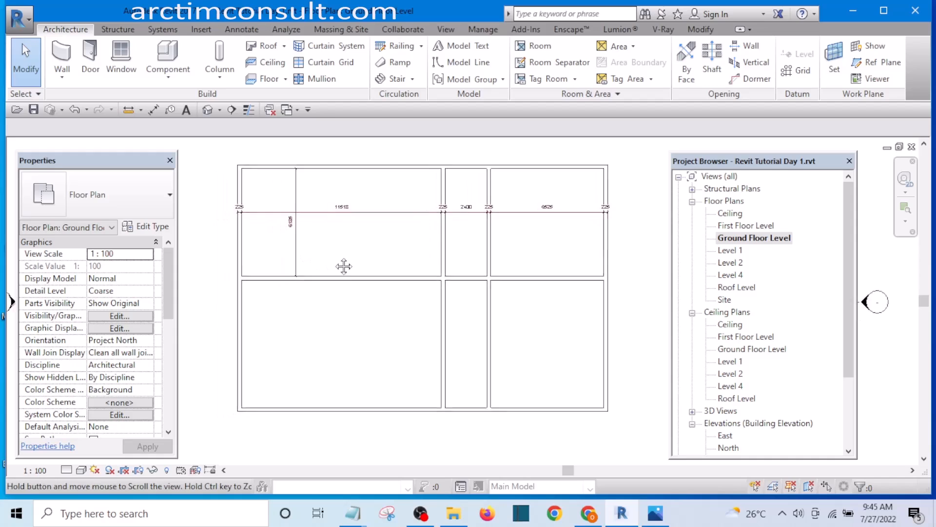
scroll(330, 271, up, 2)
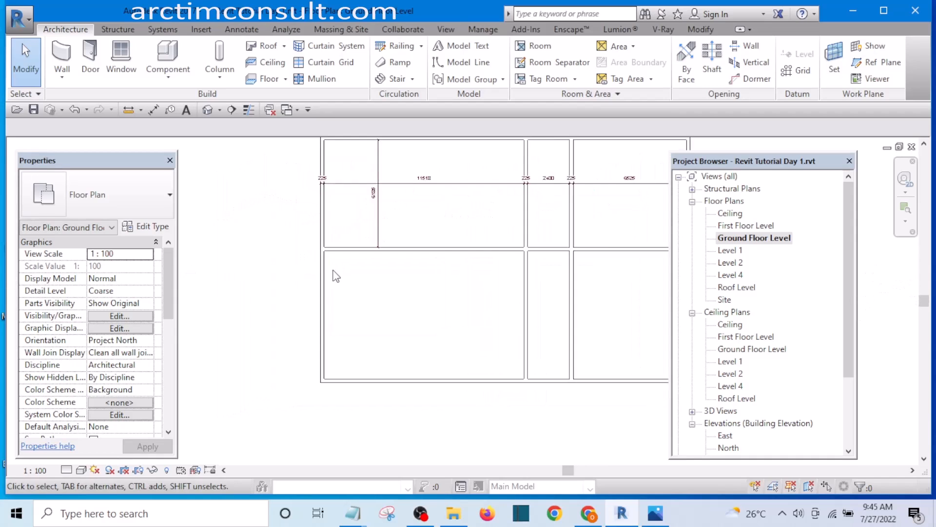
scroll(309, 255, down, 2)
scroll(403, 243, up, 1)
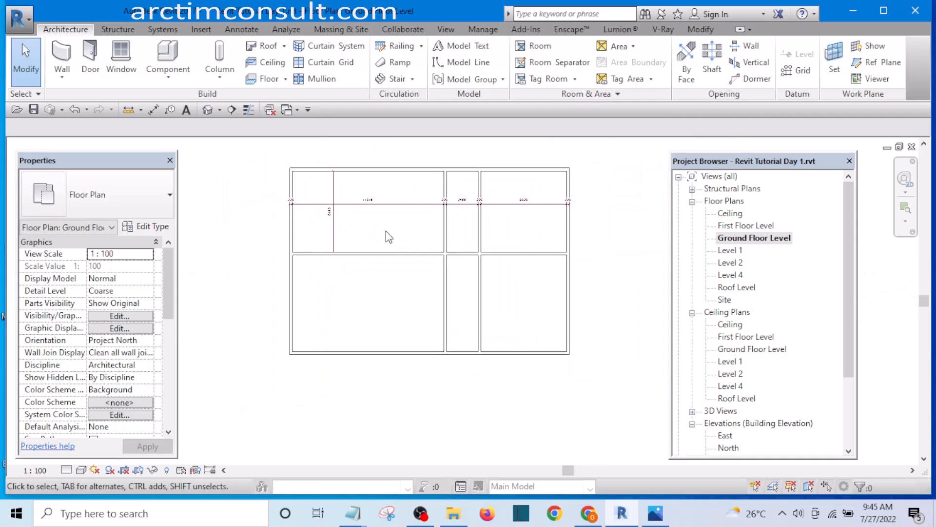
scroll(475, 224, up, 3)
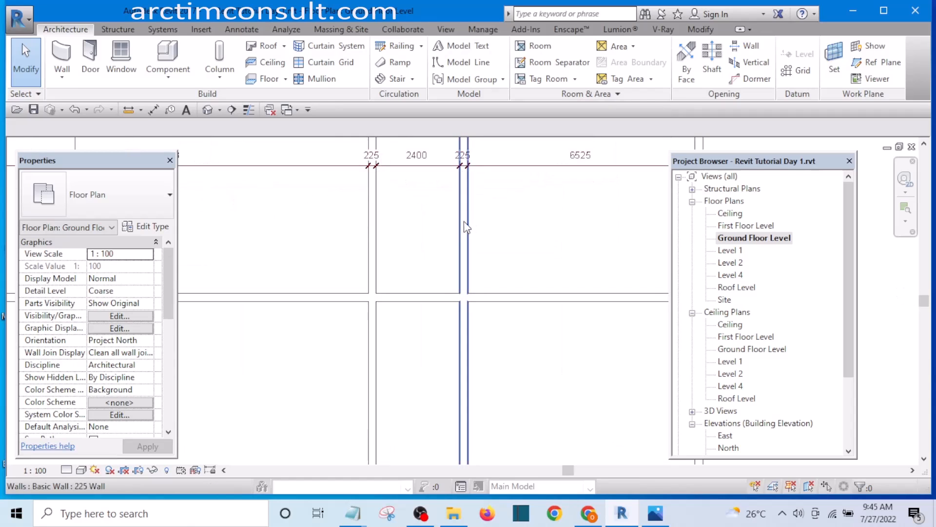
click(464, 226)
scroll(370, 224, down, 3)
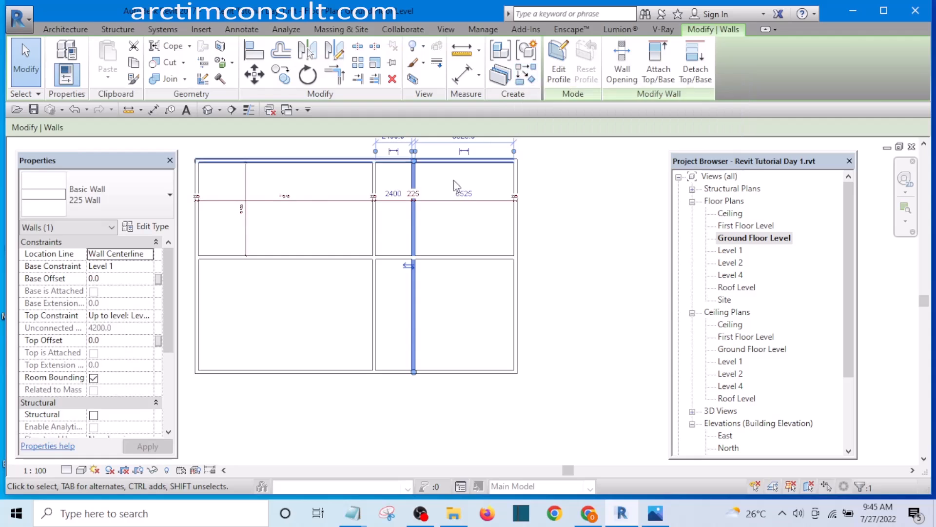
click(452, 220)
scroll(400, 220, up, 1)
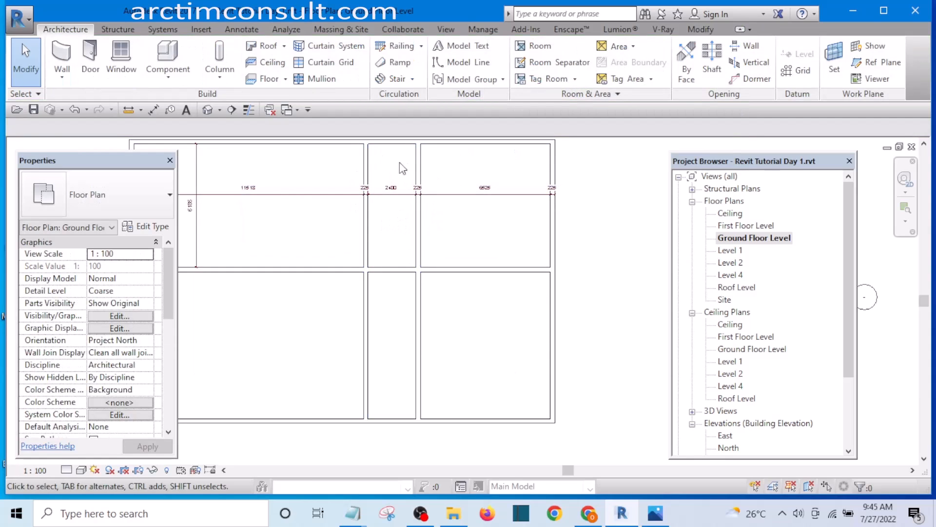
Draw a horizontal 225 Wall across the upper part of the narrow middle bay, between the two vertical partitions
scroll(443, 234, up, 2)
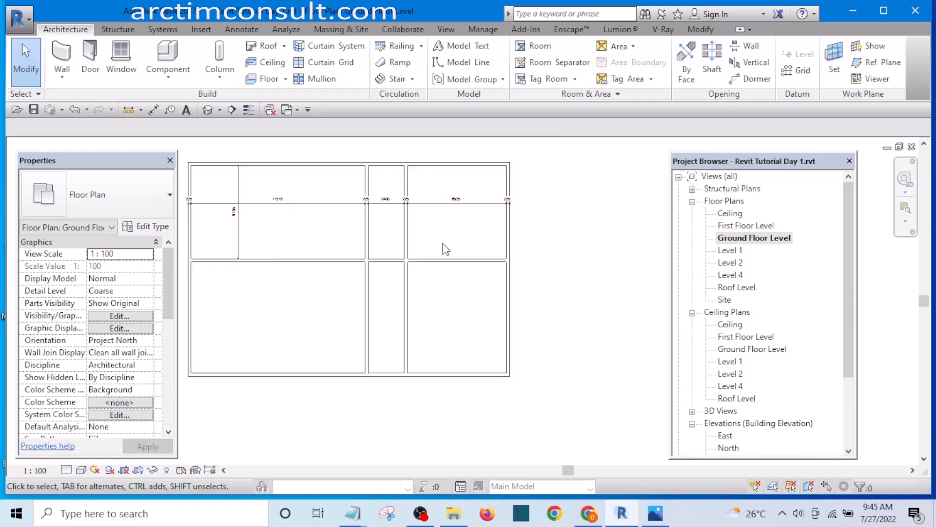
click(403, 228)
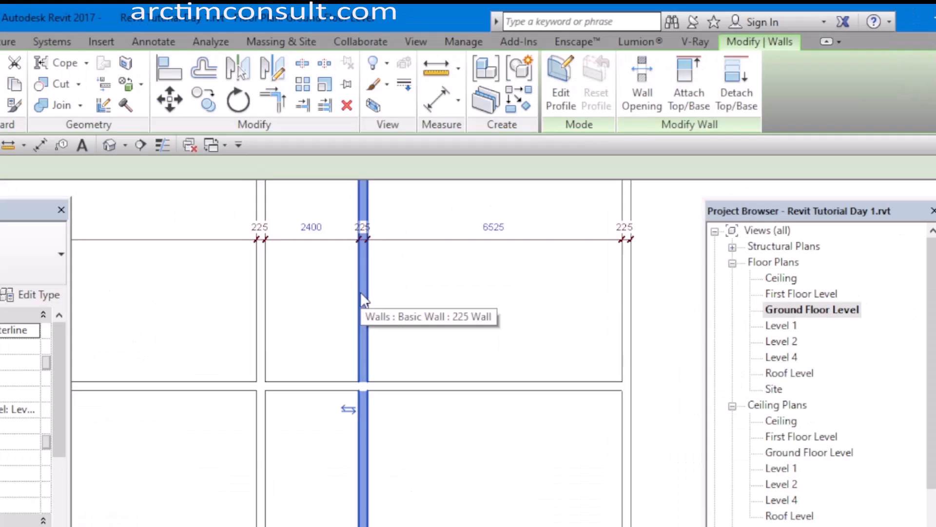
scroll(391, 219, down, 1)
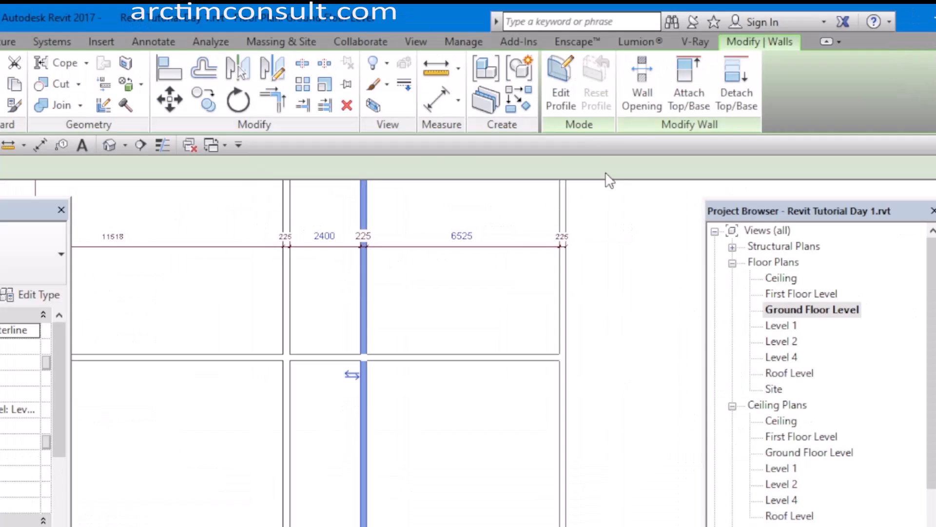
click(514, 96)
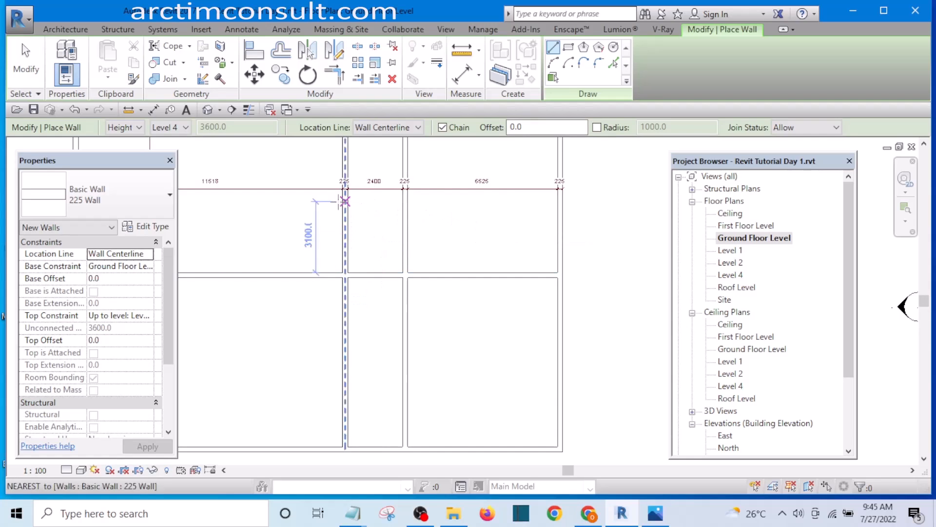
click(328, 212)
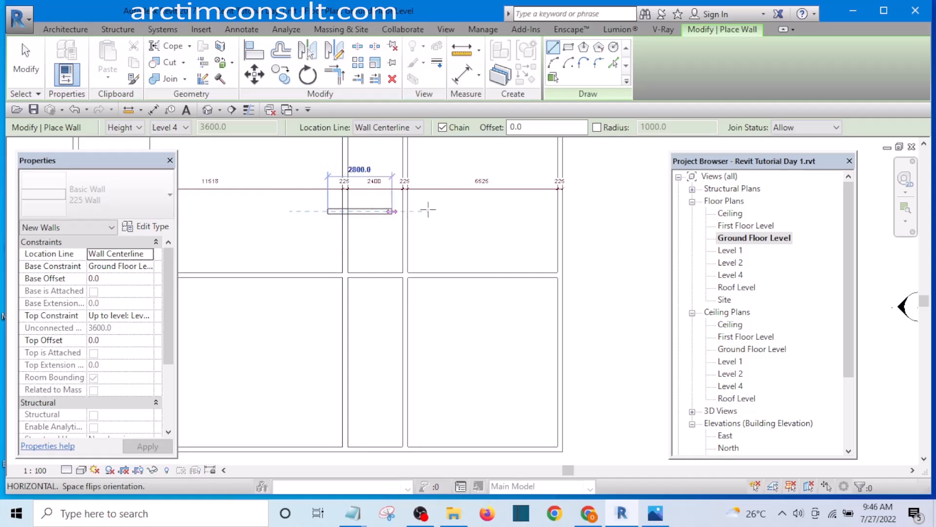
key(Escape)
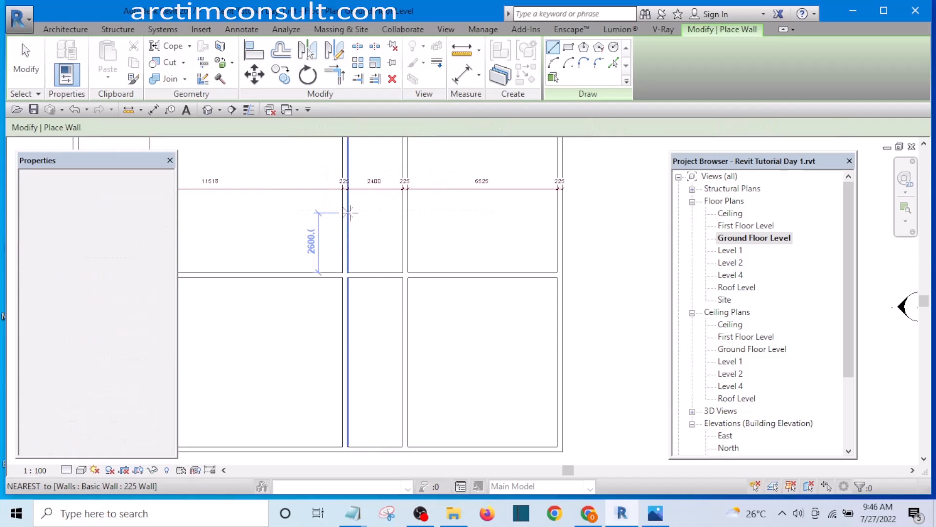
click(346, 212)
click(405, 213)
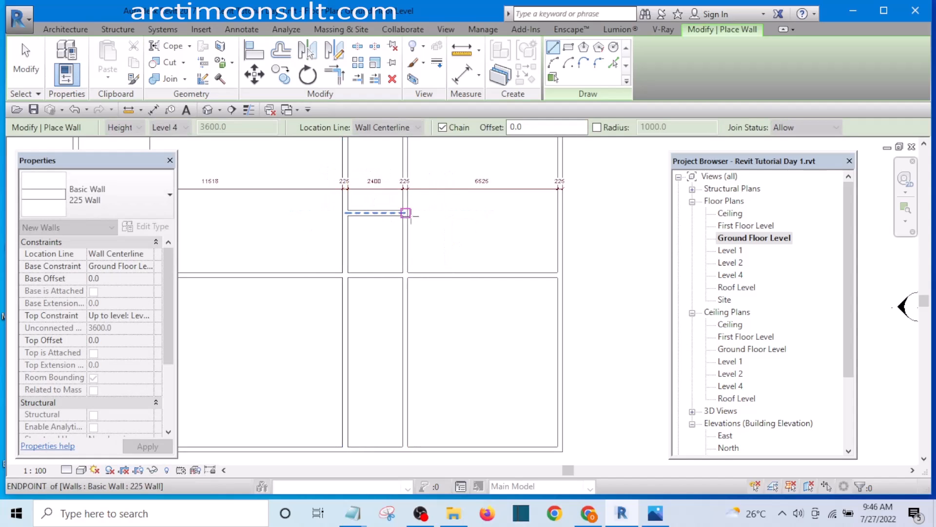
key(Escape)
Examine the new cross wall within the ground floor layout and end wall placement
scroll(461, 226, down, 2)
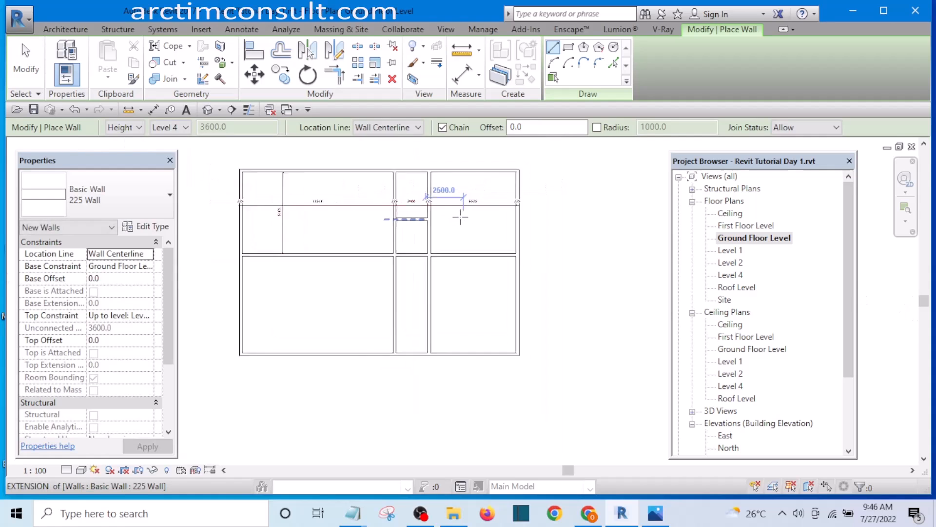
scroll(457, 217, up, 2)
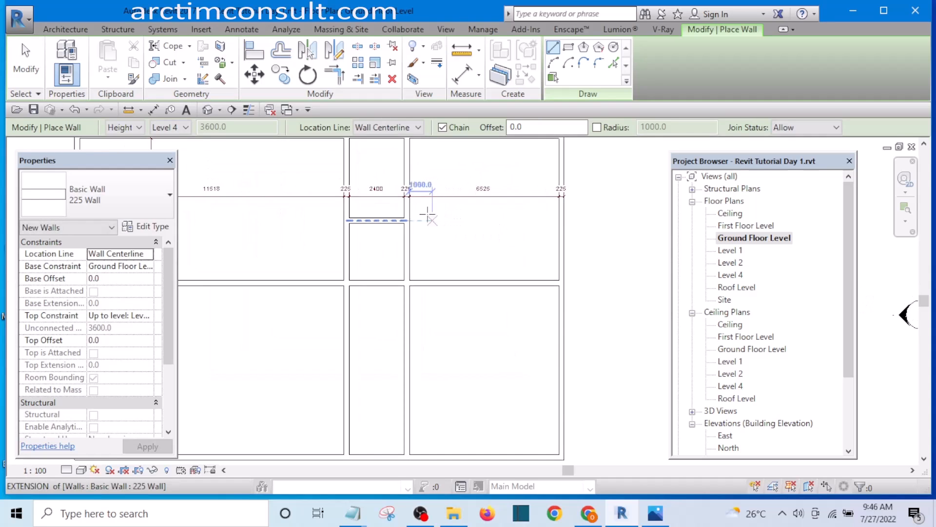
scroll(410, 196, up, 3)
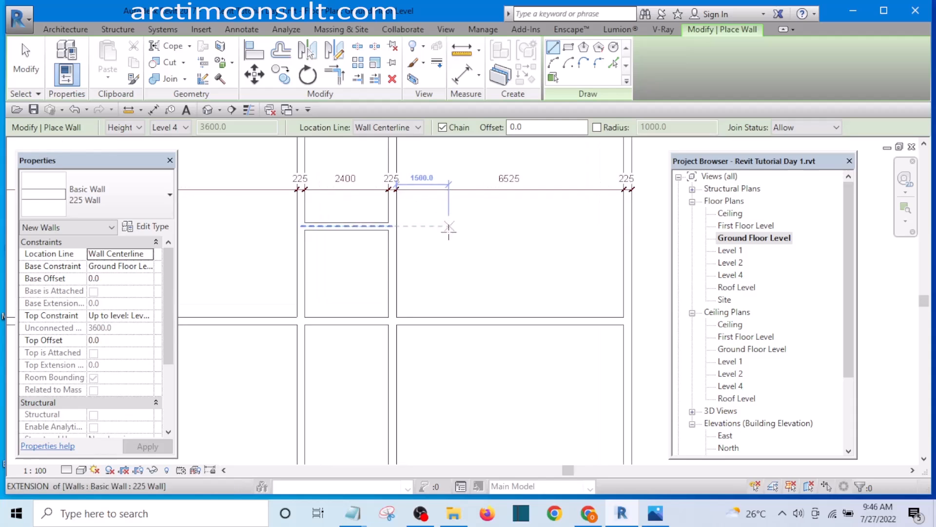
scroll(424, 231, down, 4)
scroll(378, 219, up, 2)
scroll(405, 227, down, 2)
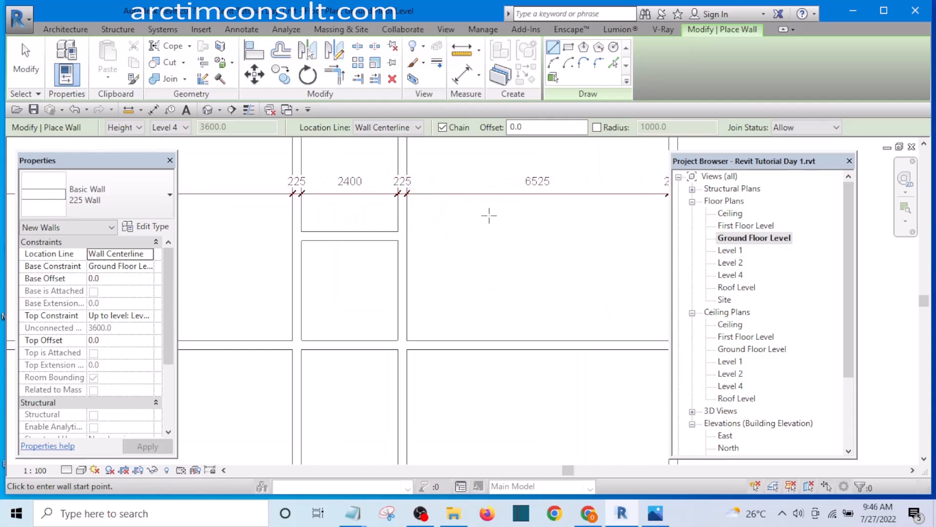
scroll(481, 217, down, 2)
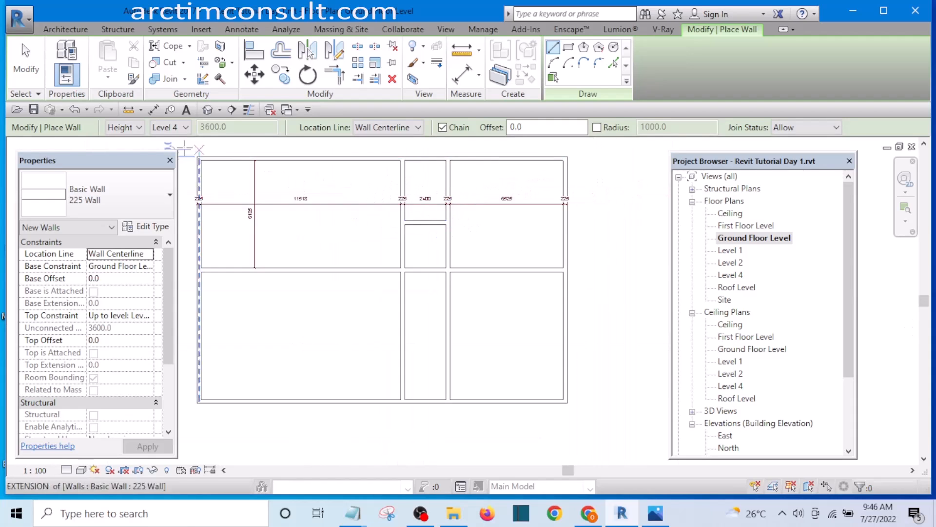
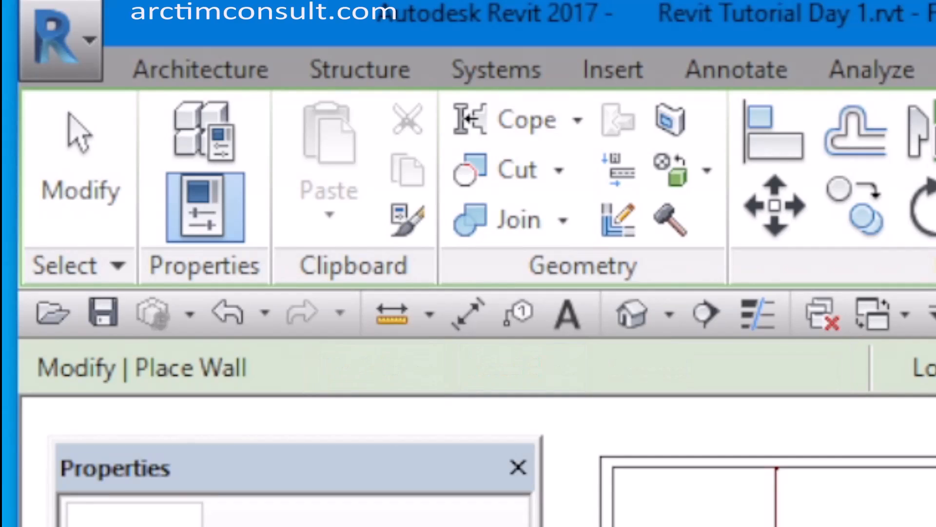
key(Escape)
key(Escape)
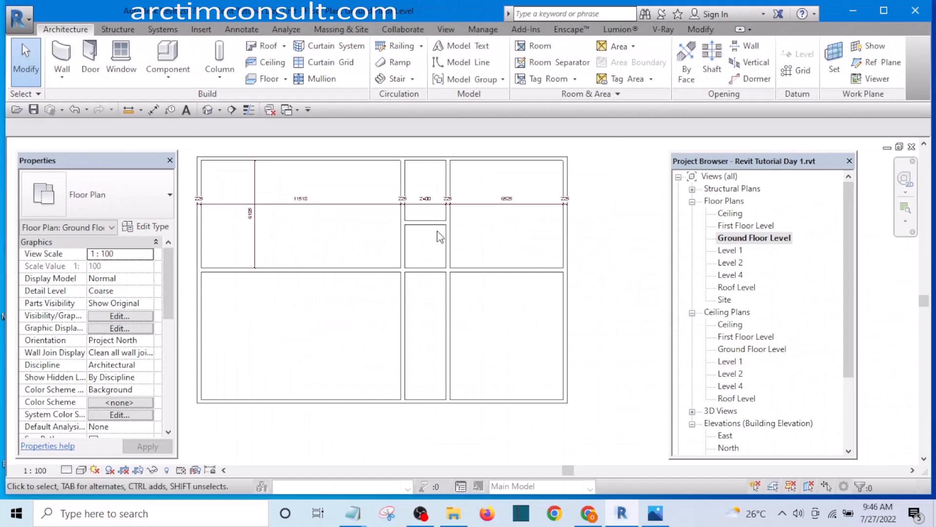
Trim the right-hand vertical partition to a corner with the new cross wall, keeping only the partition's upper portion
scroll(439, 234, up, 5)
scroll(408, 266, down, 4)
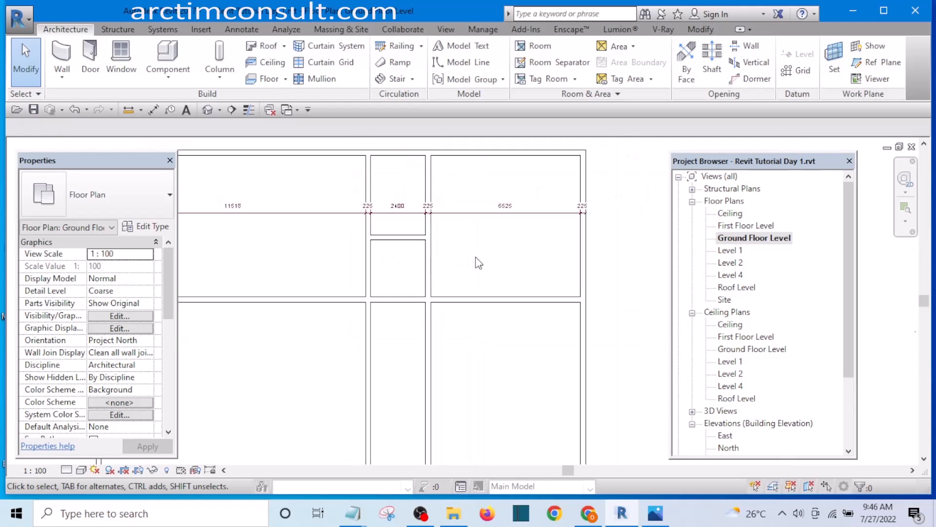
scroll(454, 256, down, 2)
scroll(443, 247, up, 4)
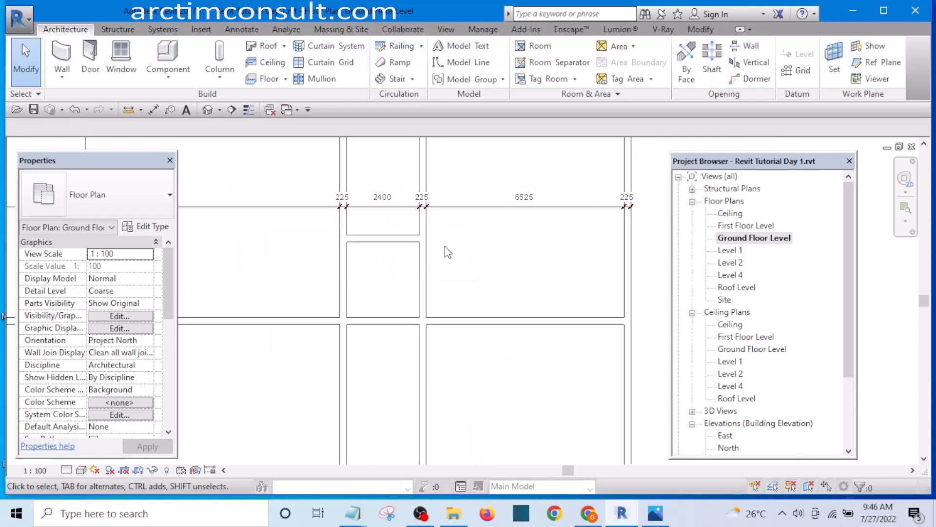
scroll(439, 244, up, 2)
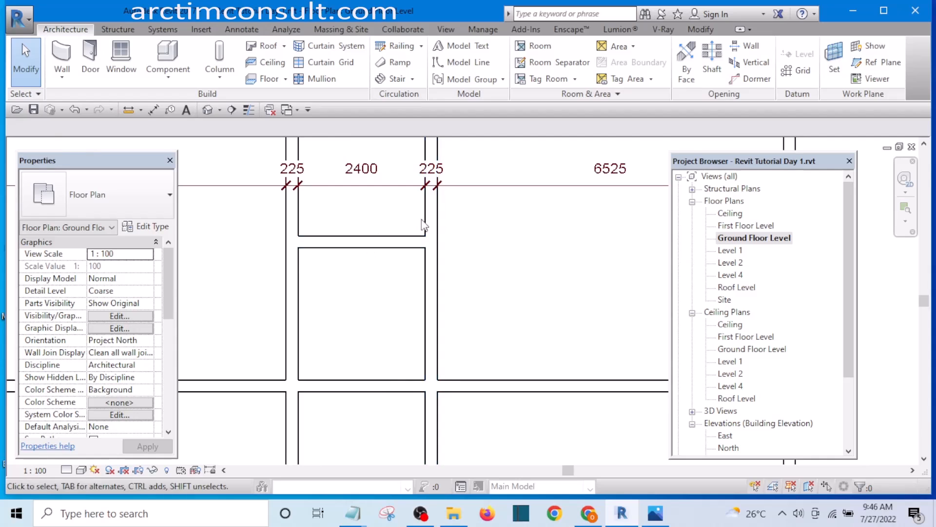
scroll(390, 238, down, 3)
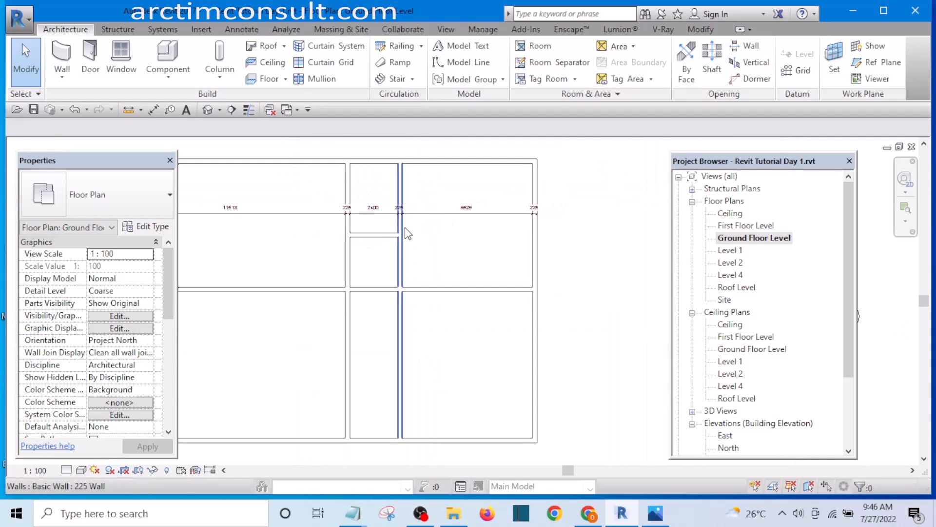
scroll(408, 209, up, 1)
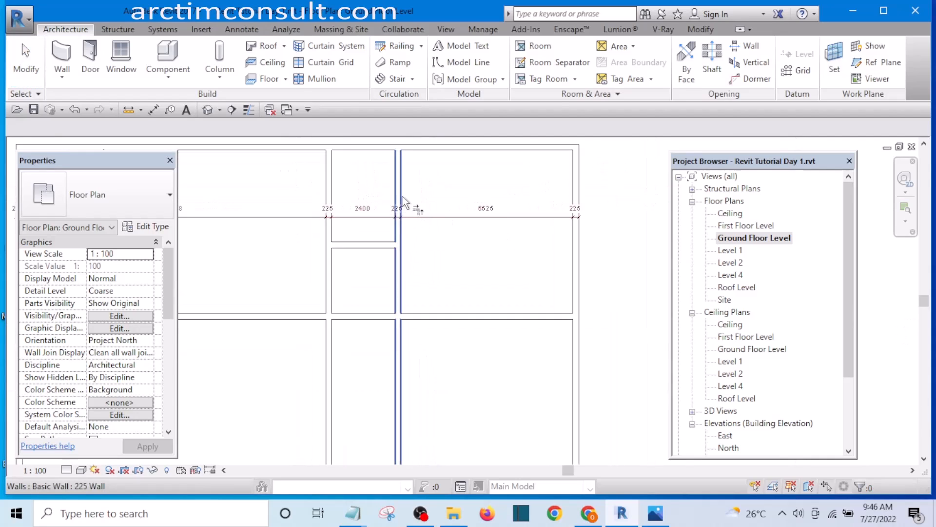
click(399, 204)
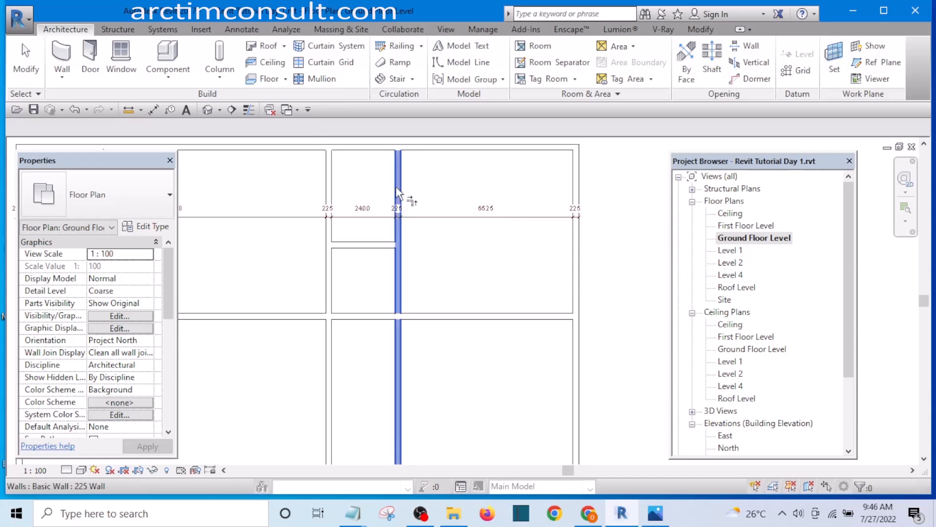
click(386, 248)
key(Escape)
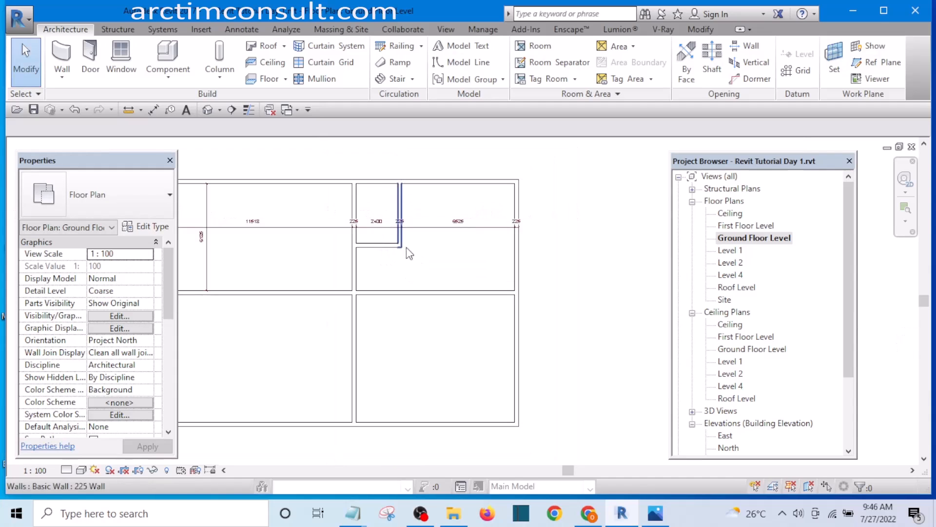
scroll(396, 252, down, 1)
scroll(405, 259, up, 1)
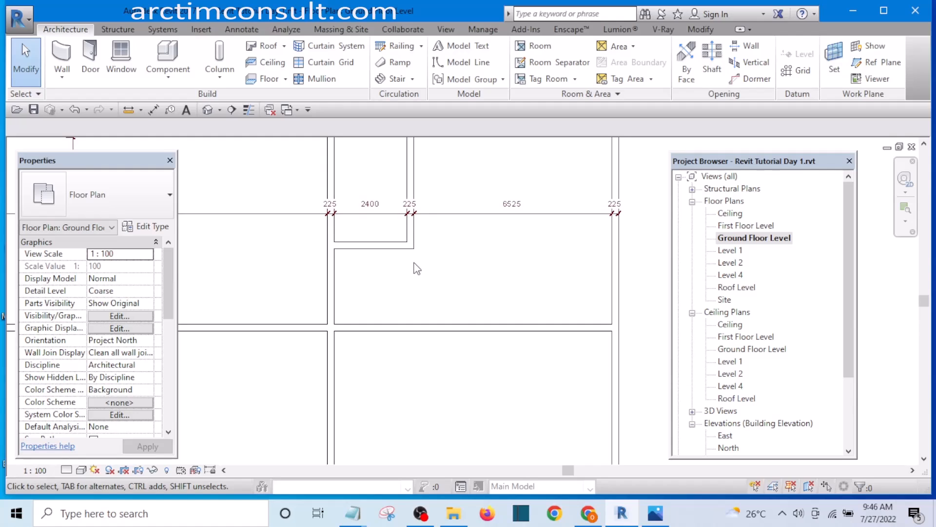
Dimension the clear depth from the cross wall's upper face to the top exterior wall's inner face, placed right of the partition
key(d)
key(i)
scroll(385, 244, up, 1)
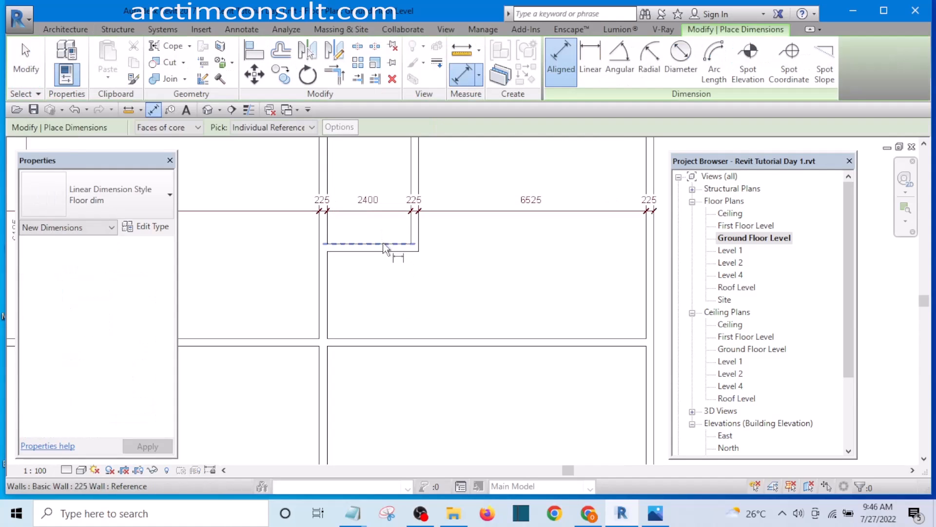
click(383, 244)
scroll(385, 260, down, 1)
middle_drag(385, 262, 385, 293)
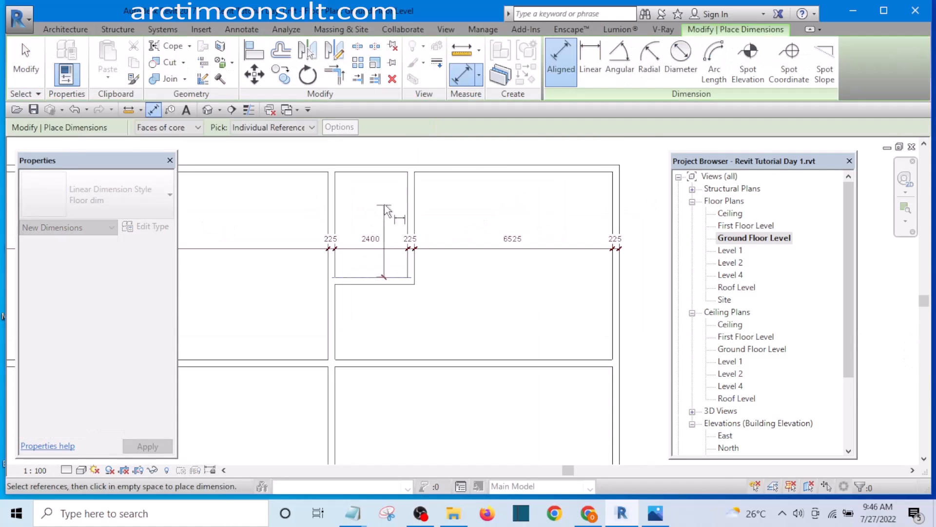
click(379, 172)
scroll(461, 207, up, 1)
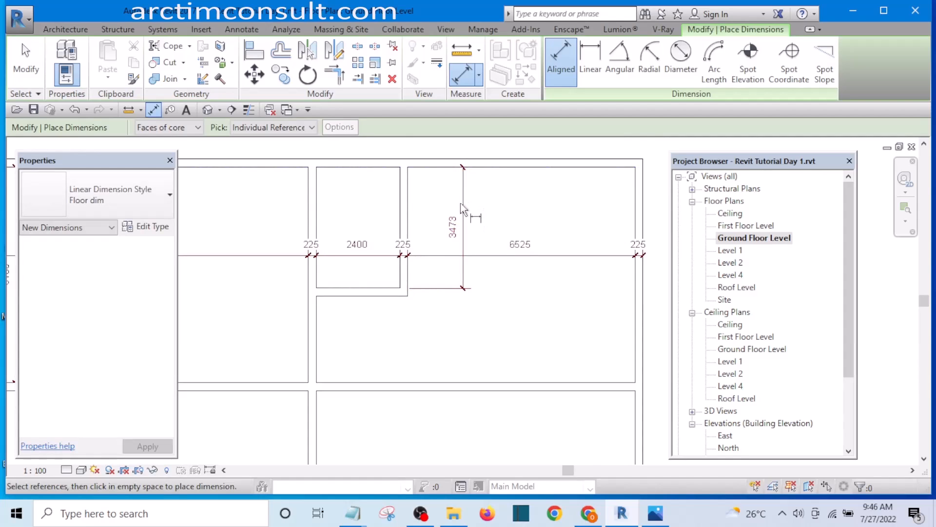
click(463, 209)
Place a vertical dimension string inside the small room, covering the cross wall's thickness and the room's clear depth
middle_drag(362, 299, 388, 291)
click(393, 288)
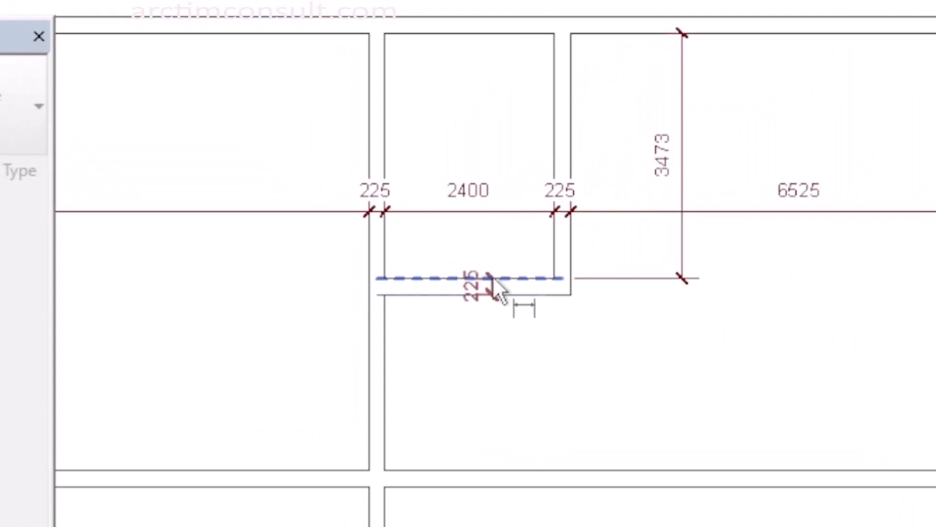
click(383, 279)
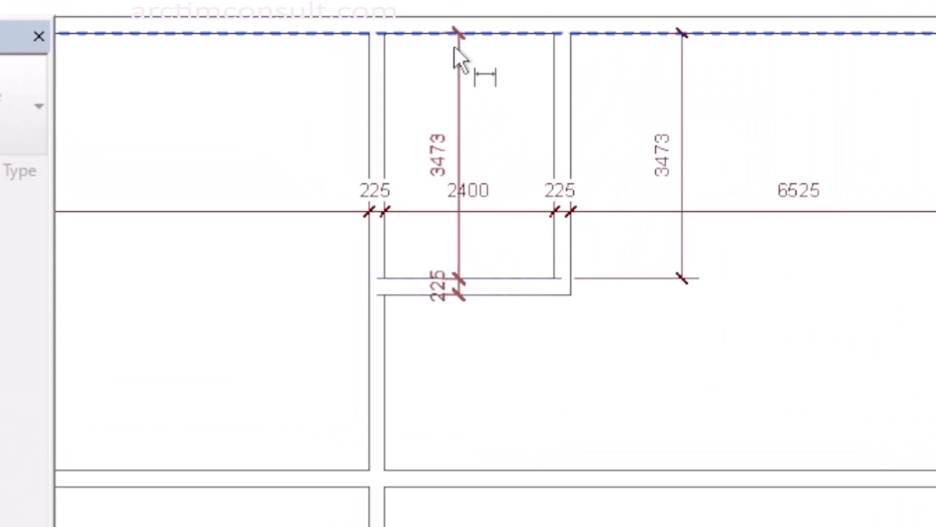
click(454, 46)
click(442, 63)
key(Escape)
Set the small room's clear depth to 3000 by moving the cross wall
click(521, 286)
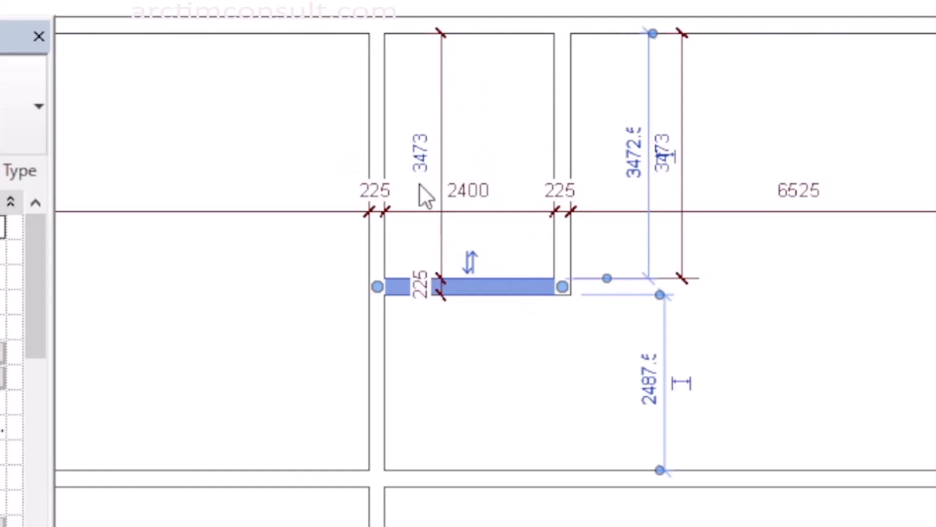
click(421, 153)
text(3000)
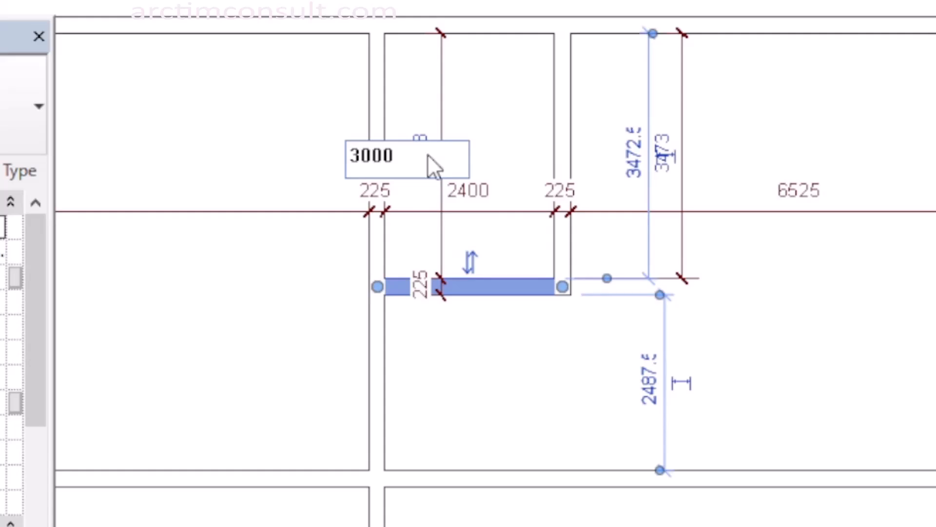
key(Return)
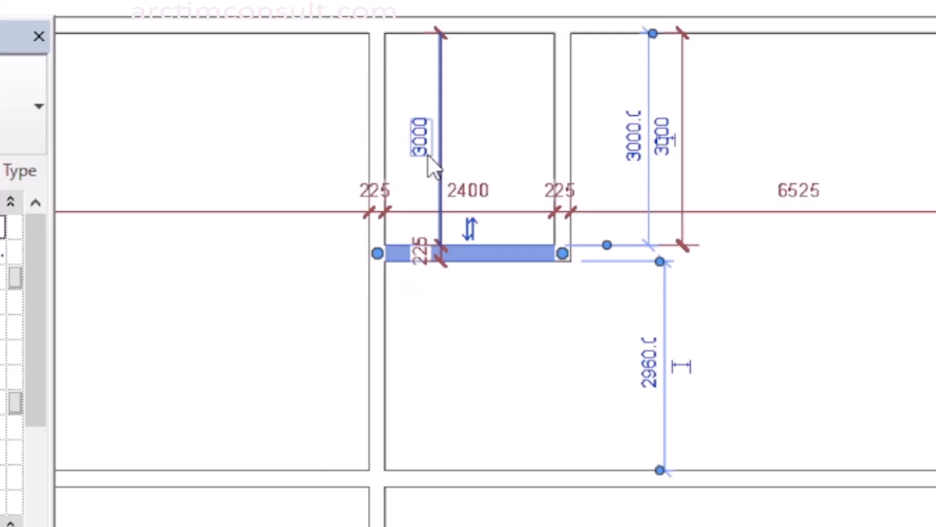
click(807, 71)
scroll(555, 164, up, 1)
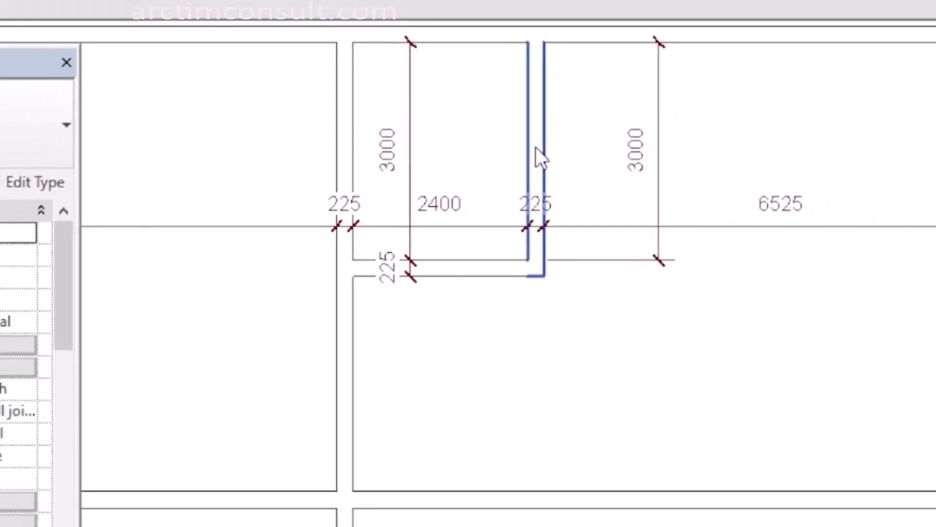
Extend the lower end of the small room's right-hand partition about 660 mm beyond the cross wall's lower face
click(564, 137)
scroll(559, 295, up, 2)
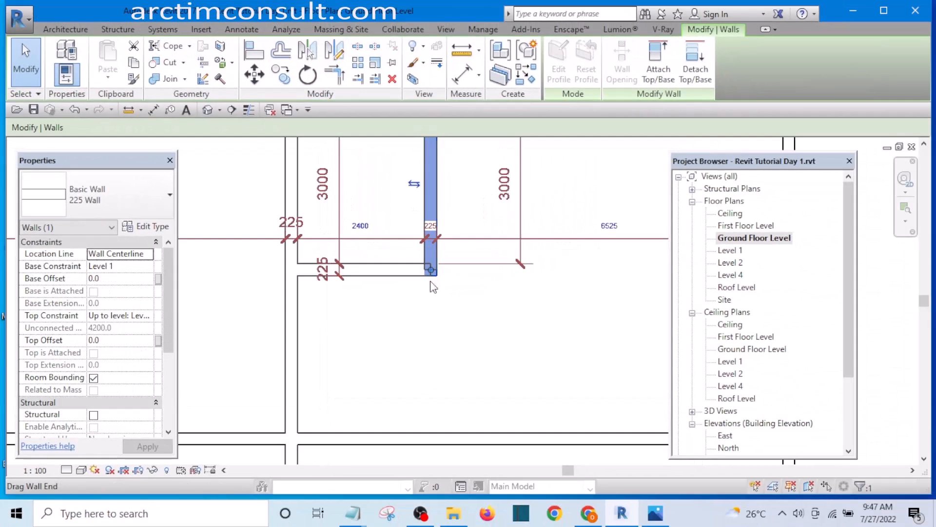
drag(433, 288, 426, 312)
click(460, 317)
scroll(442, 311, up, 2)
click(423, 287)
scroll(516, 297, down, 2)
click(514, 307)
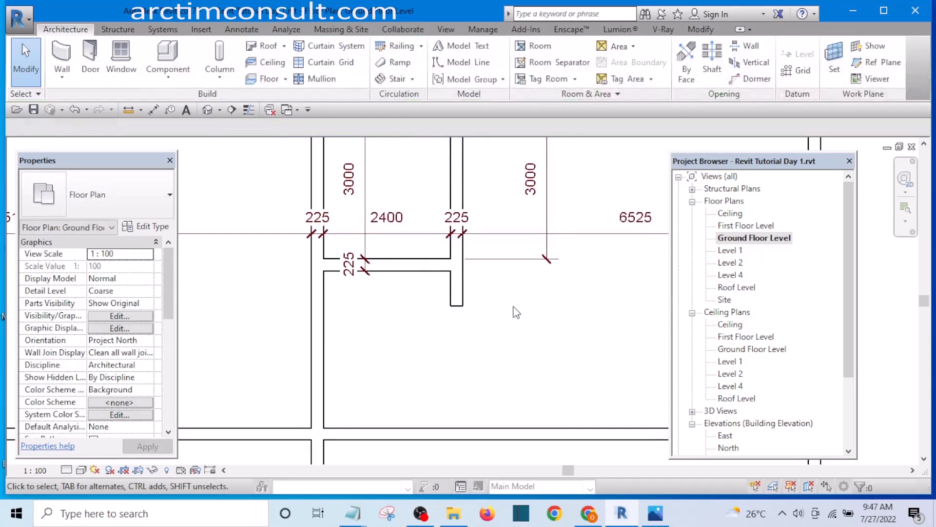
Dimension the partition's projection from the cross wall's lower face to the partition's free end
key(d)
key(i)
scroll(448, 272, up, 1)
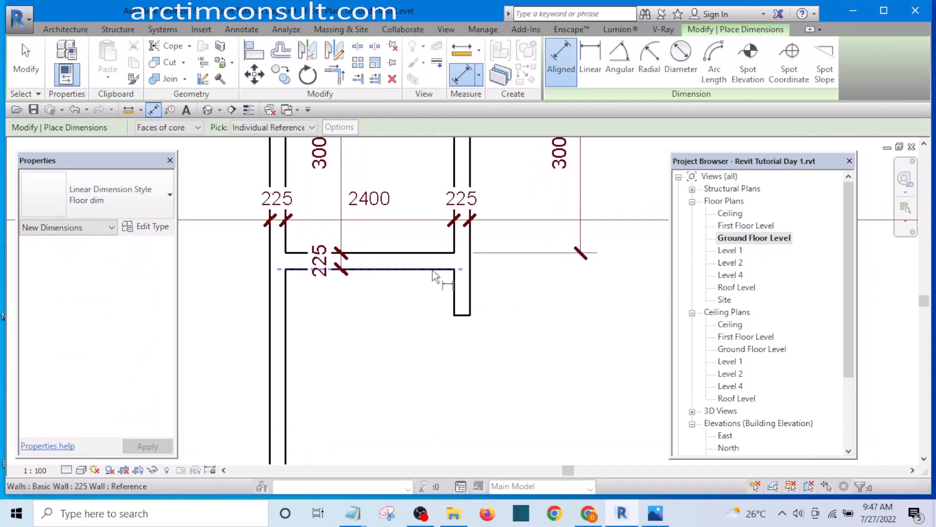
scroll(441, 316, up, 1)
click(463, 318)
click(573, 288)
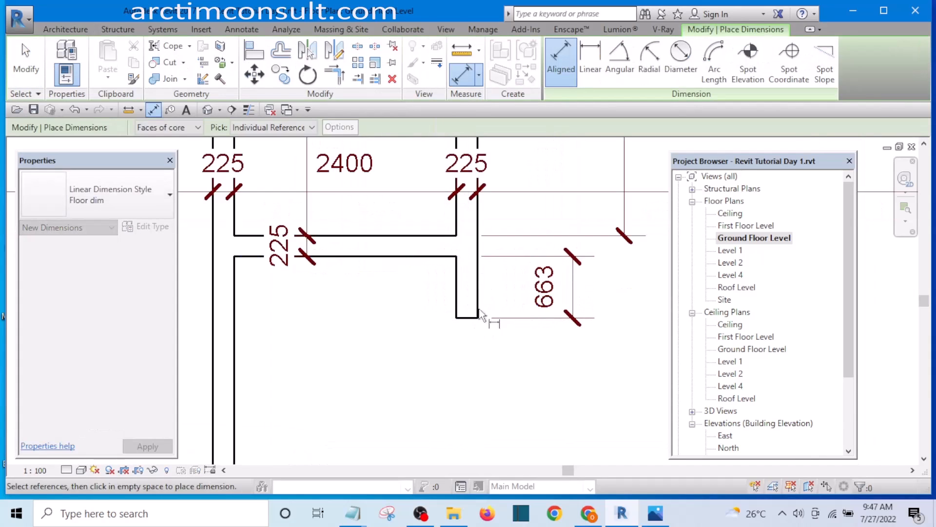
Set the small room's right-hand partition to project 600 beyond the cross wall's lower face by moving its free end
key(Escape)
key(Escape)
click(467, 297)
click(554, 287)
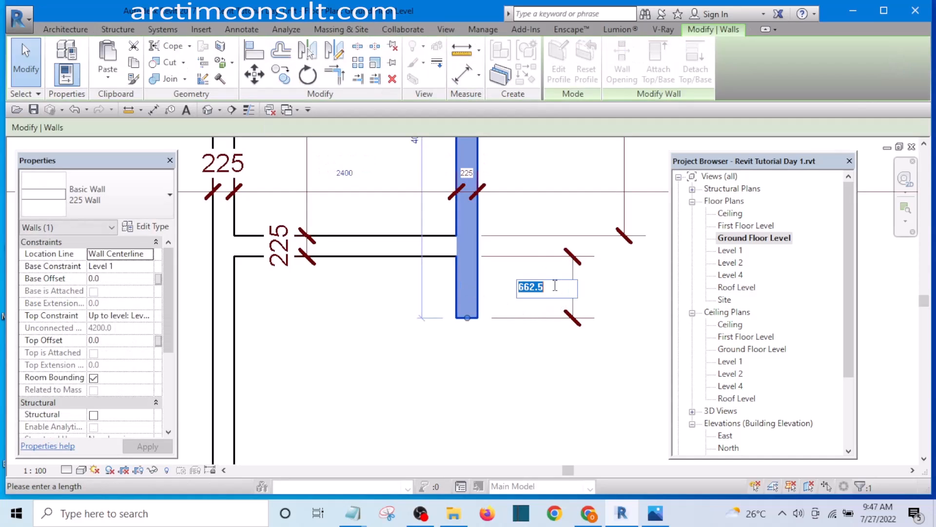
text(600)
key(Return)
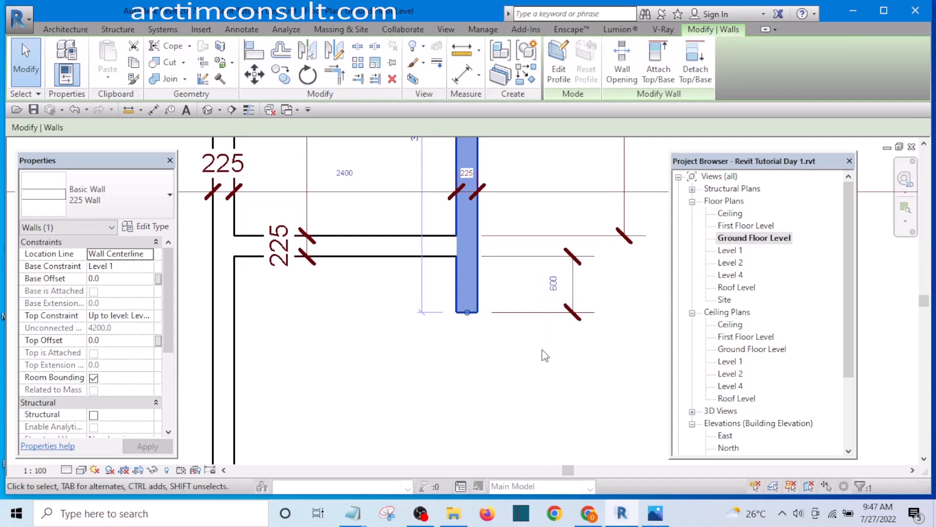
click(535, 350)
scroll(535, 350, down, 3)
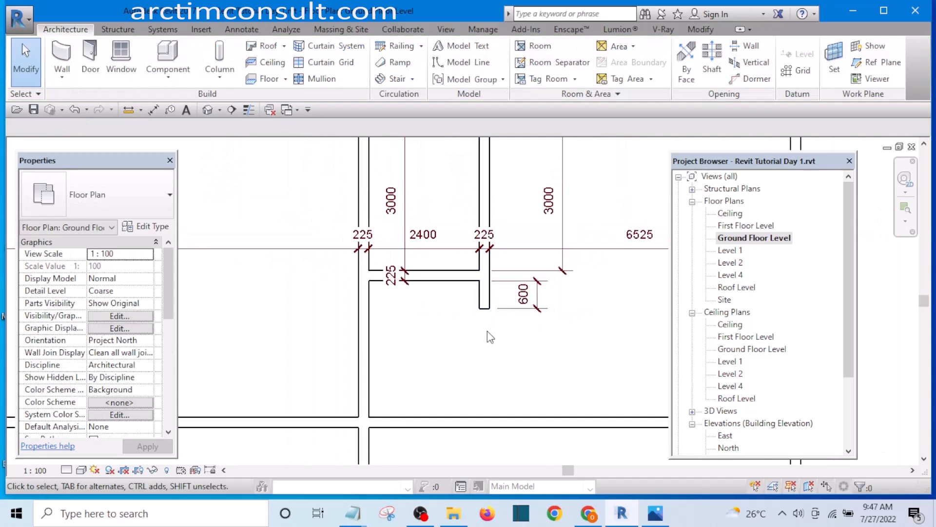
scroll(484, 323, up, 4)
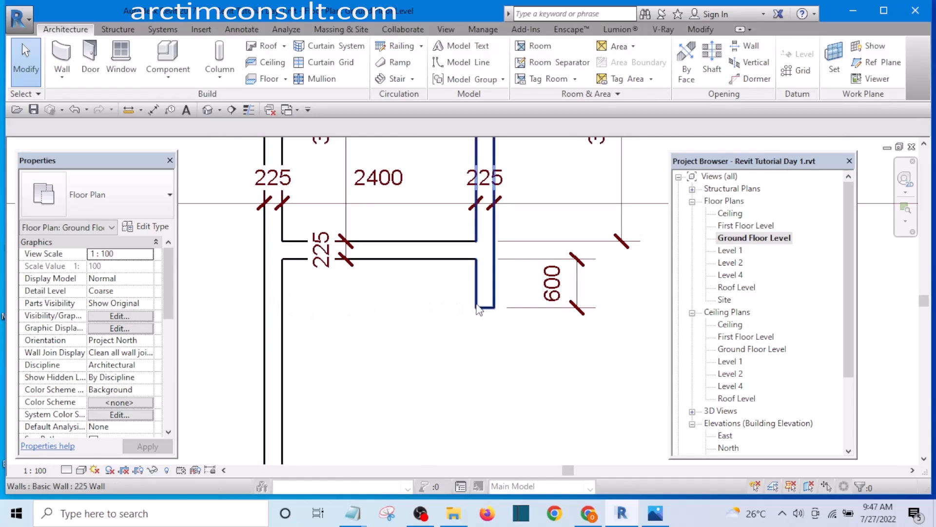
scroll(482, 311, down, 2)
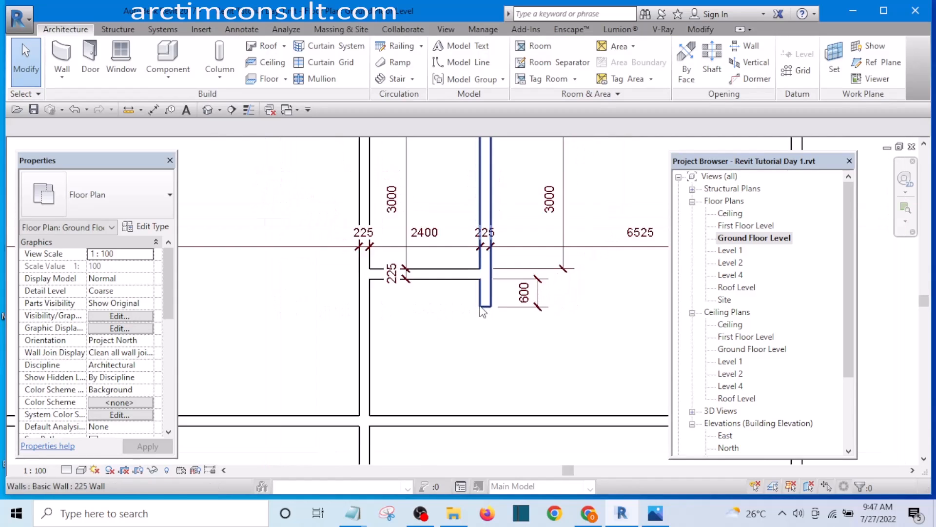
scroll(482, 310, up, 2)
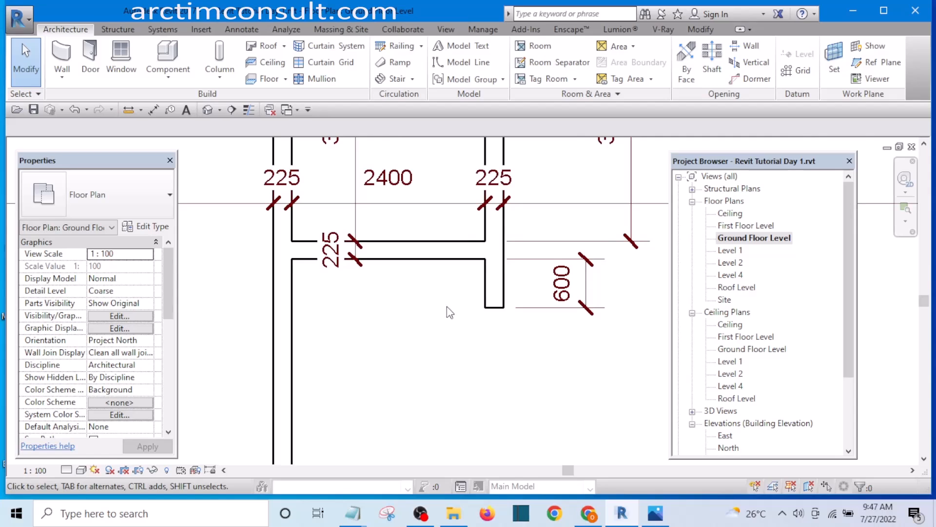
key(d)
key(l)
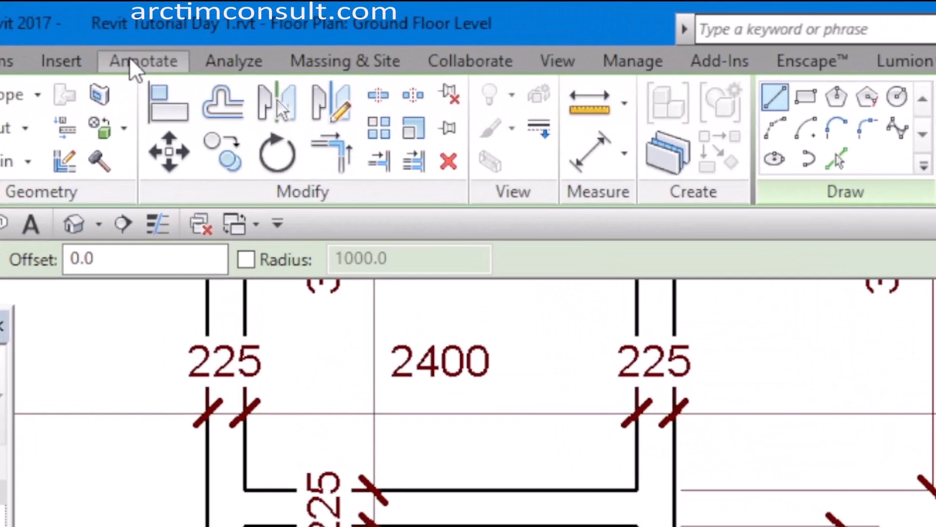
click(129, 57)
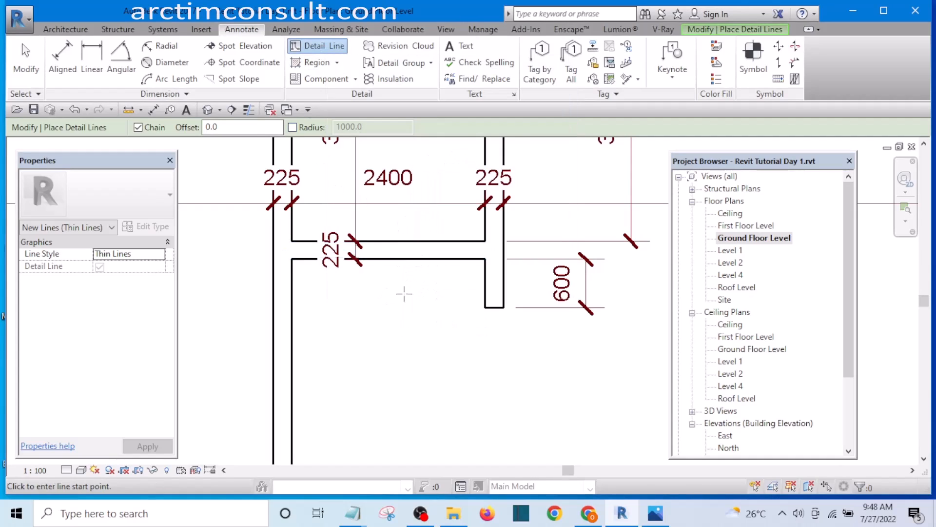
scroll(349, 285, down, 2)
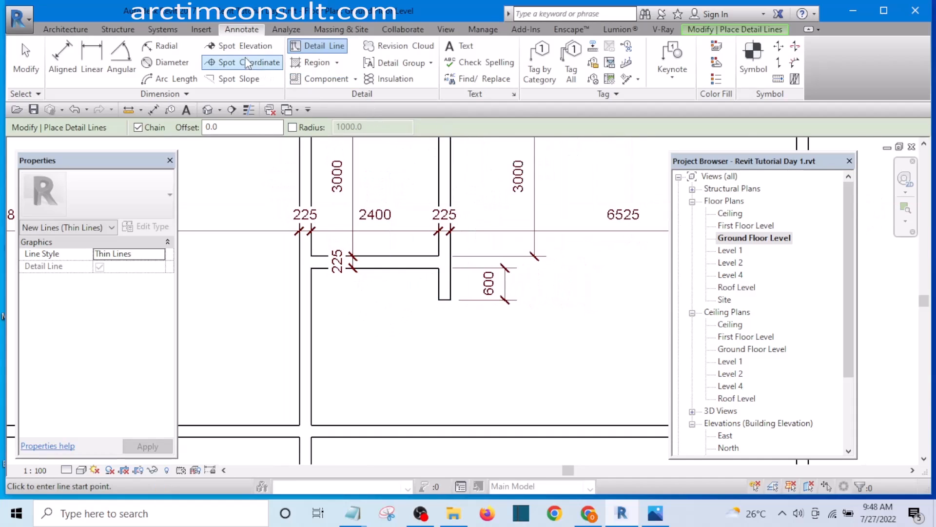
key(Escape)
key(Escape)
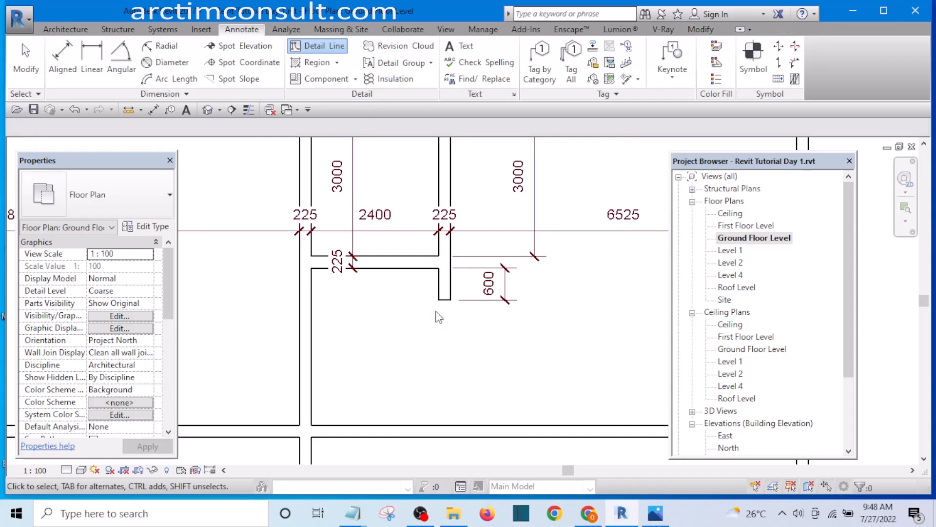
Check which line styles are available for detail lines, leaving the command without drawing anything
click(700, 30)
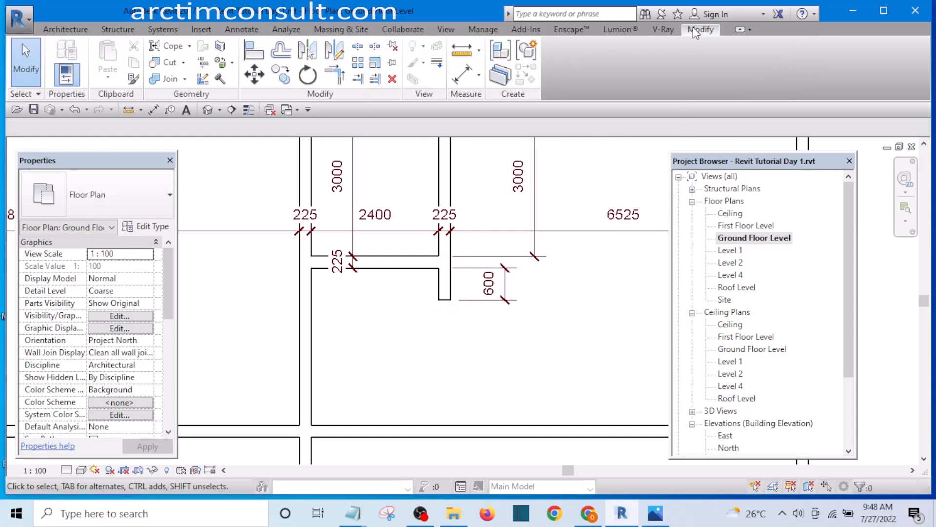
key(d)
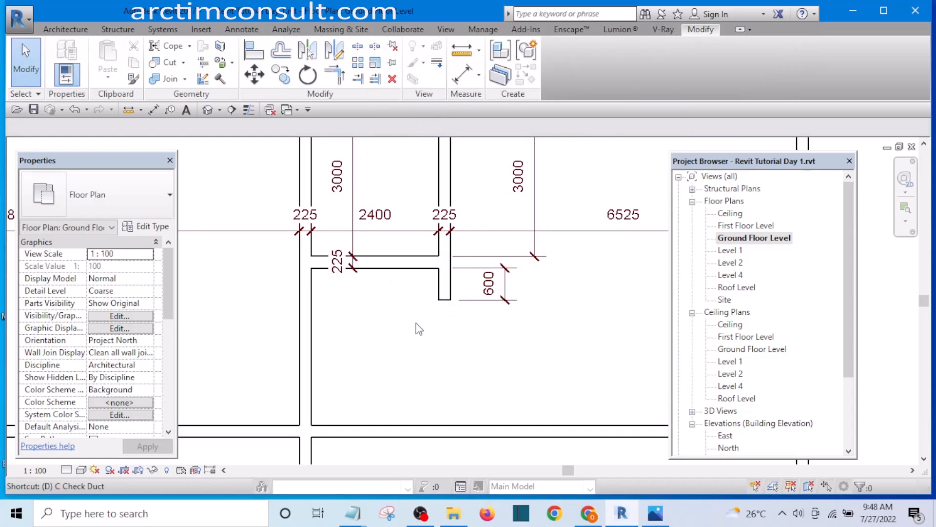
key(l)
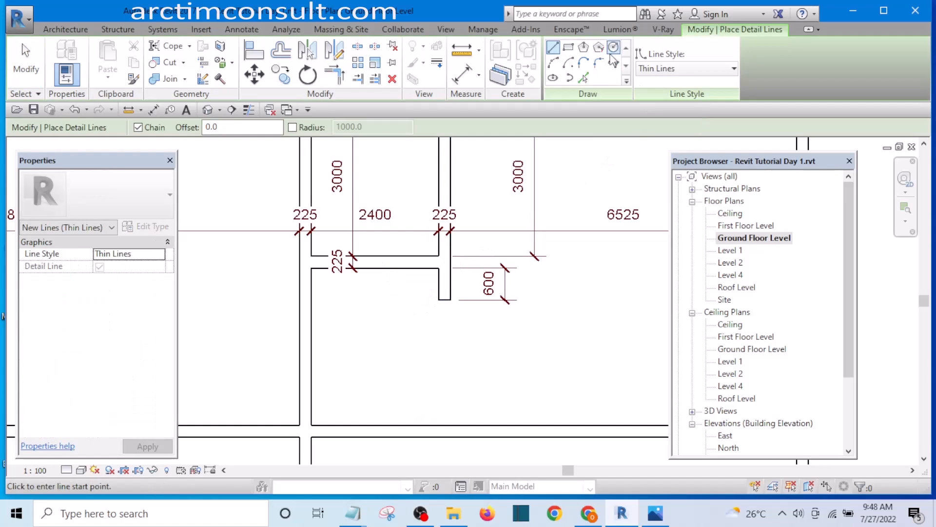
click(706, 69)
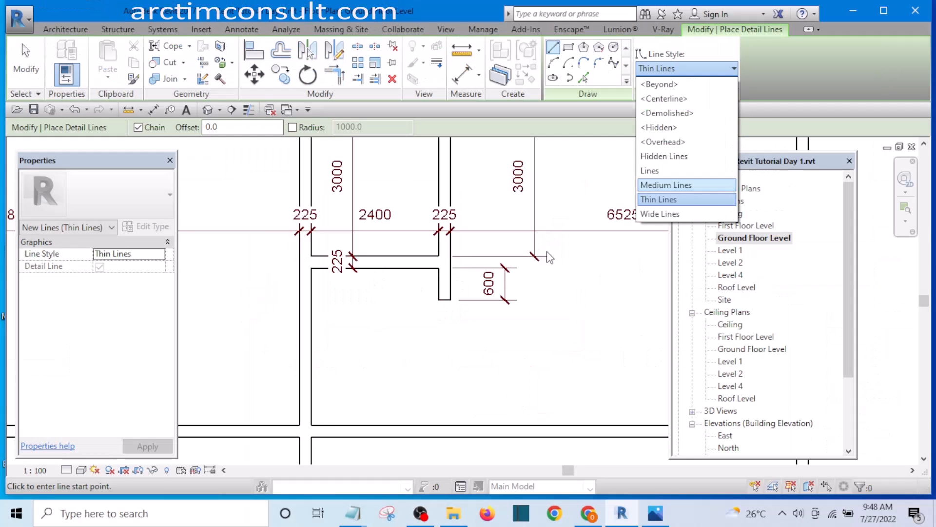
key(Escape)
key(Escape)
Create a new line style named Furniture as a subcategory of Lines in the project's Line Styles settings
scroll(482, 286, down, 2)
scroll(514, 307, down, 3)
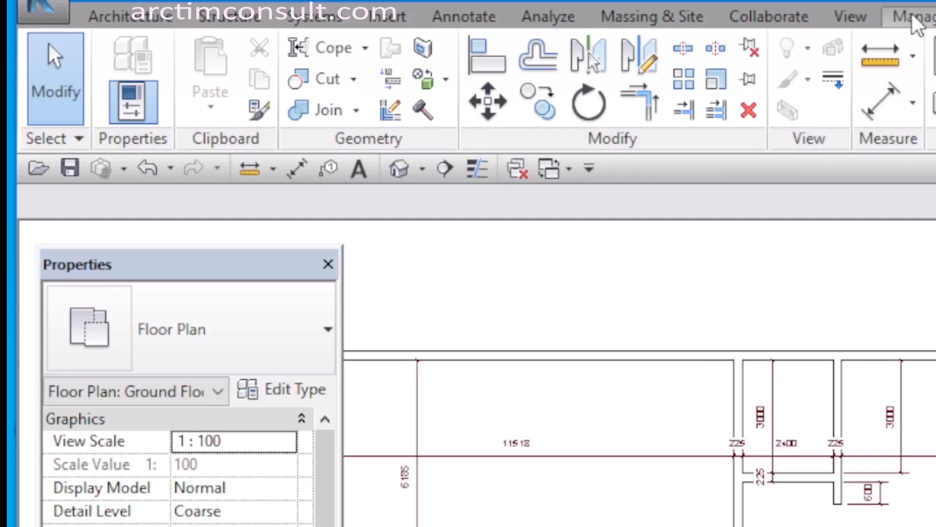
click(914, 18)
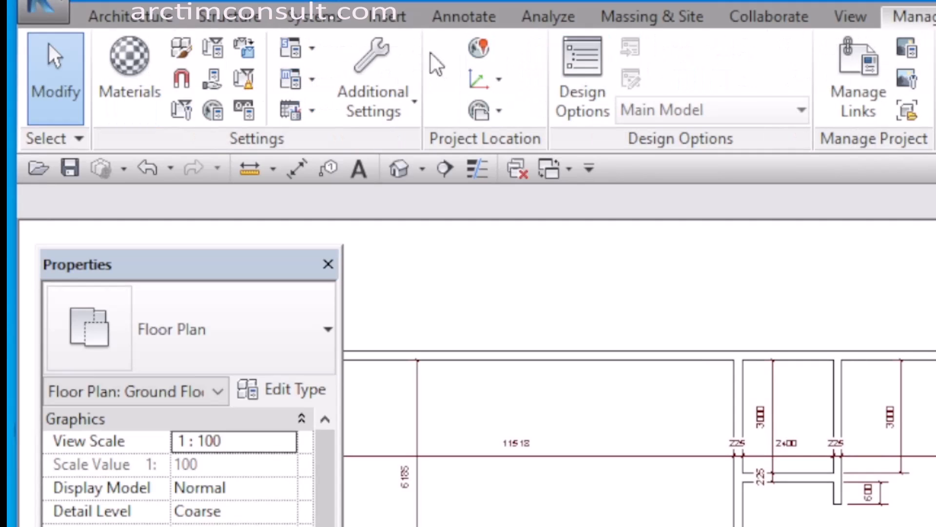
click(370, 83)
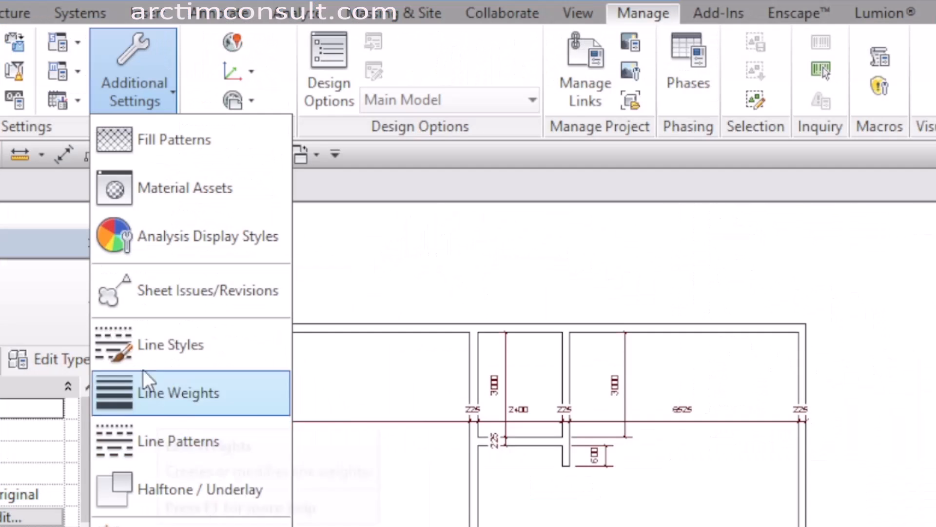
click(156, 343)
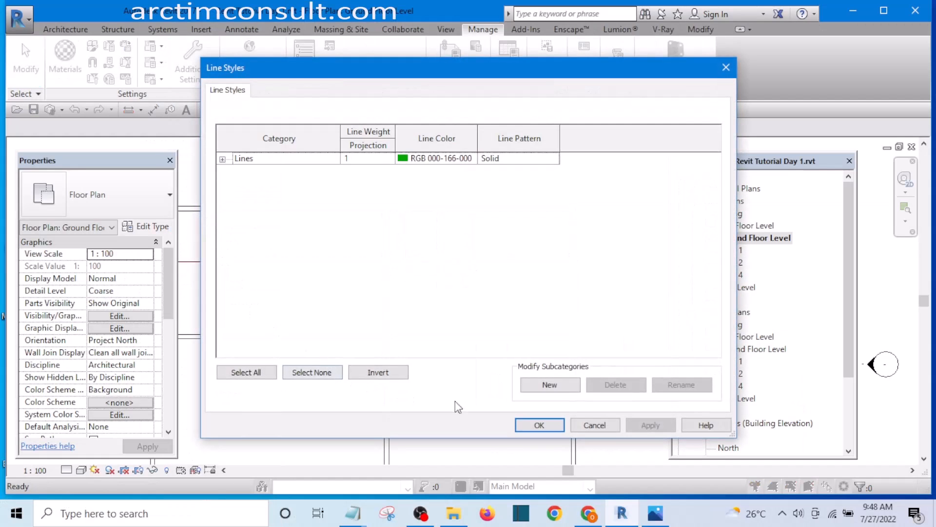
click(556, 385)
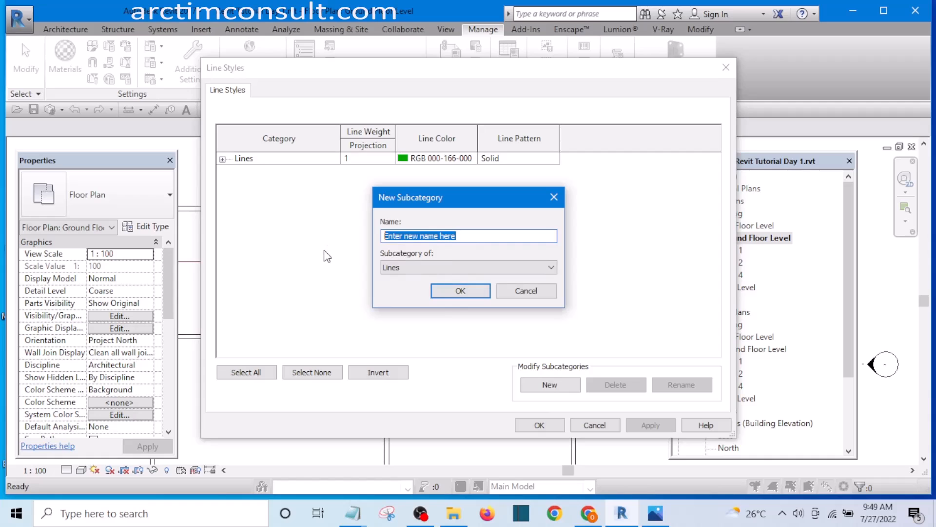
text(Furniture)
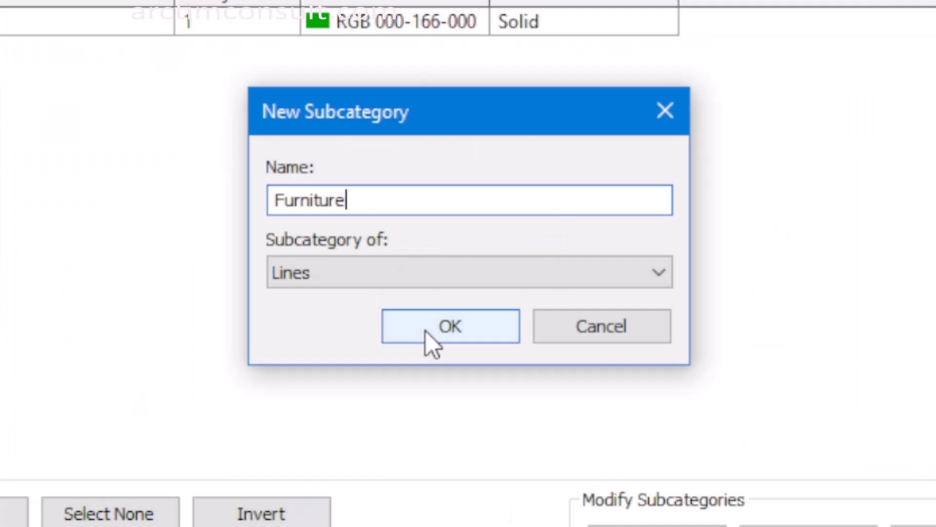
click(425, 332)
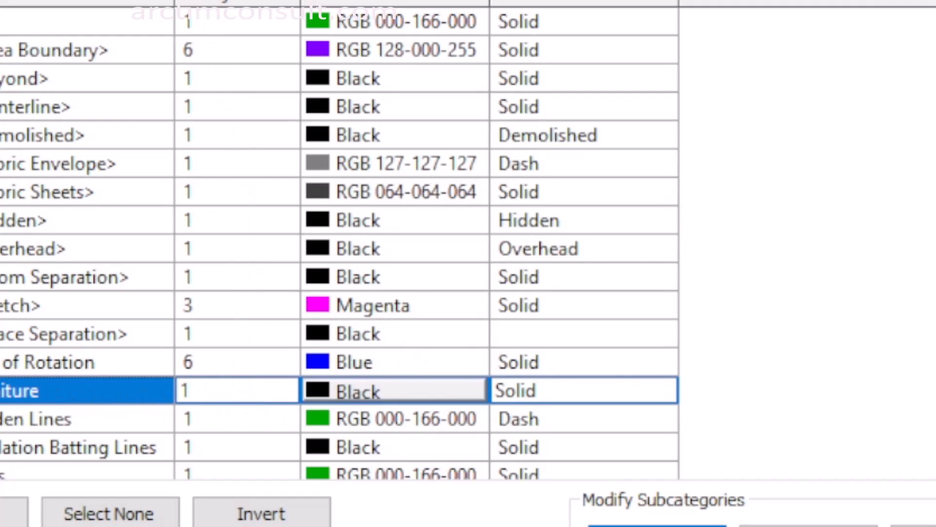
Set the Furniture line style's projection line weight to 2
click(285, 393)
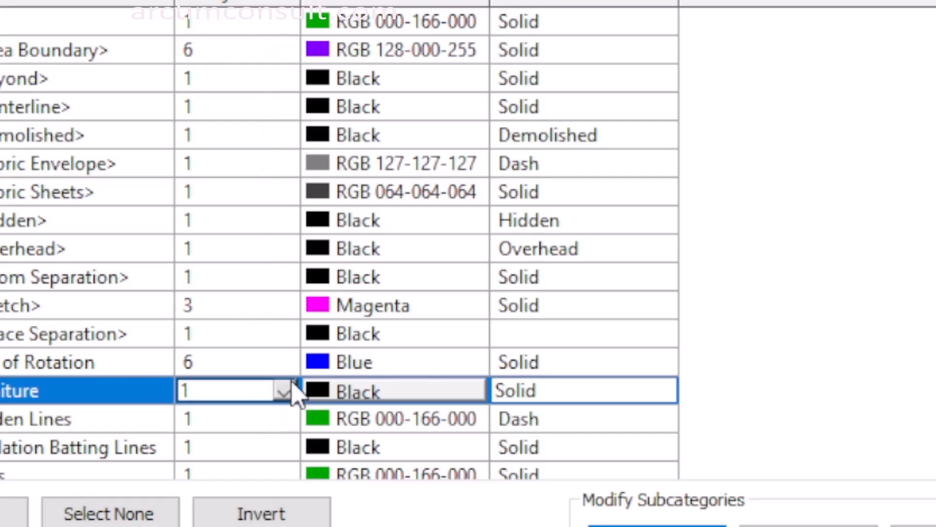
click(285, 392)
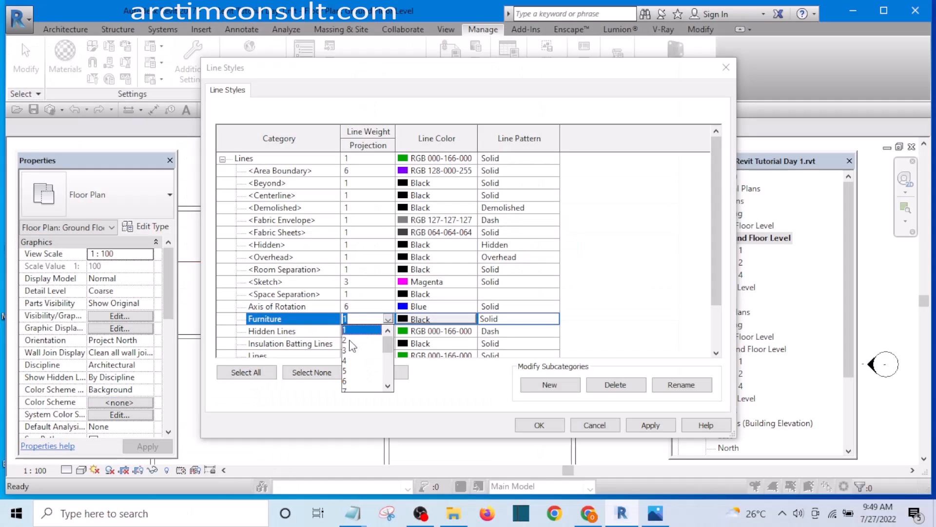
click(350, 341)
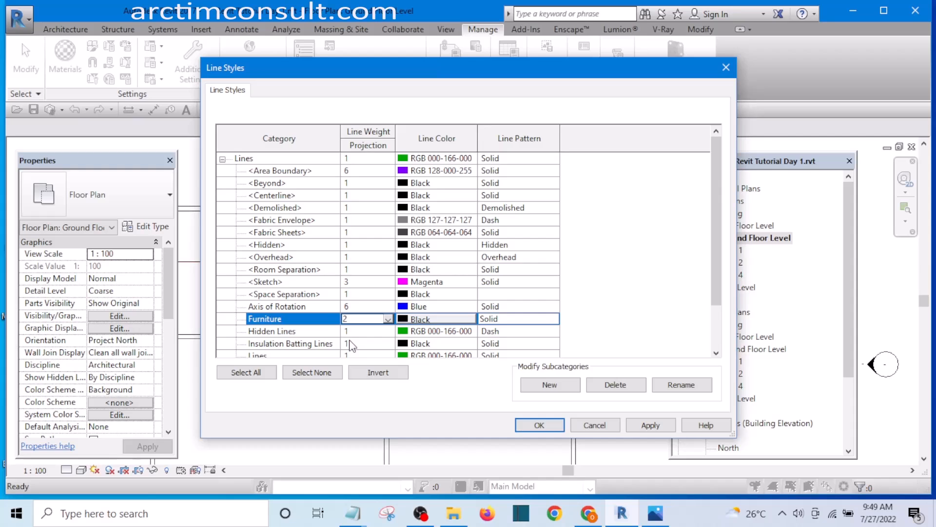
Change the Furniture line style's colour to a darker red, RGB 215-000-000, and save the line style settings
click(405, 320)
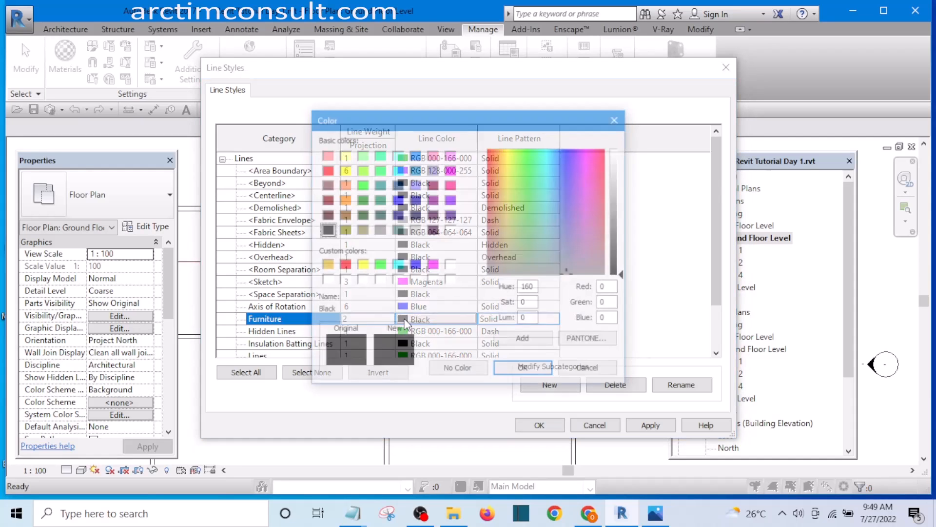
click(326, 170)
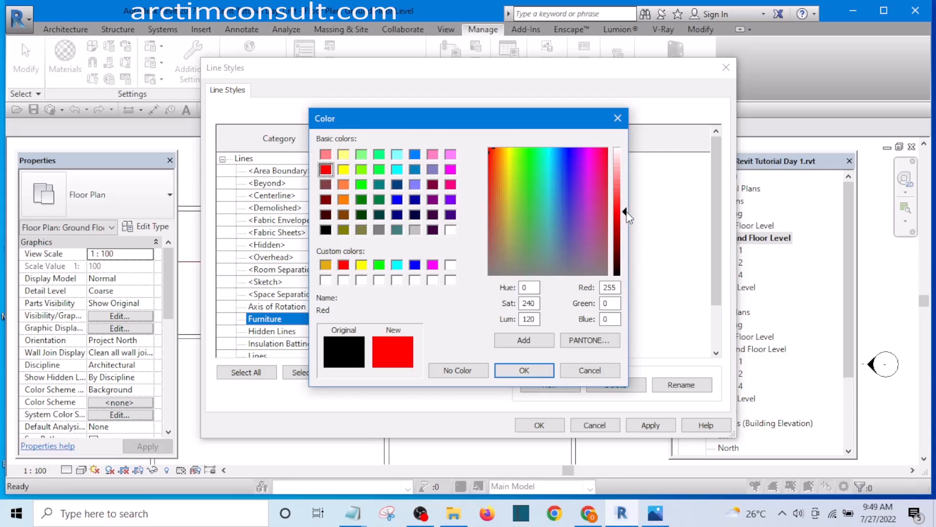
drag(626, 213, 627, 222)
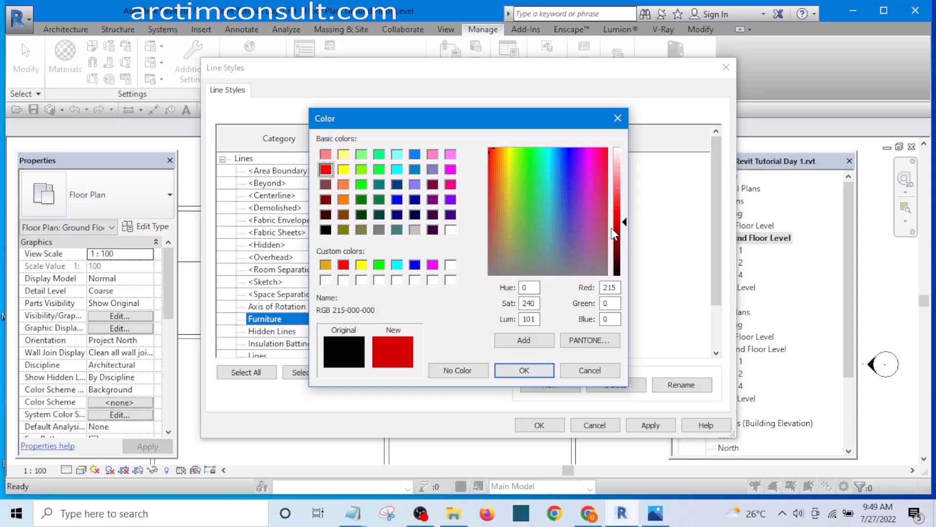
click(525, 371)
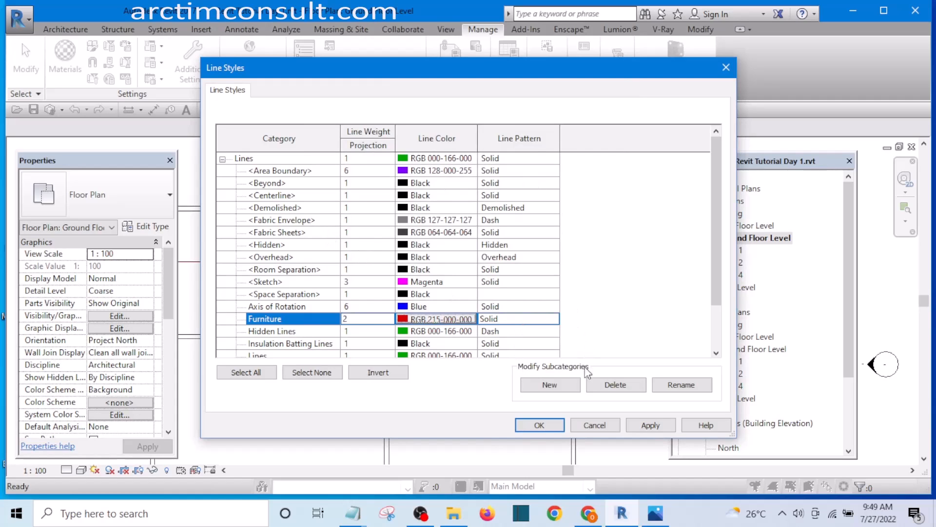
click(649, 425)
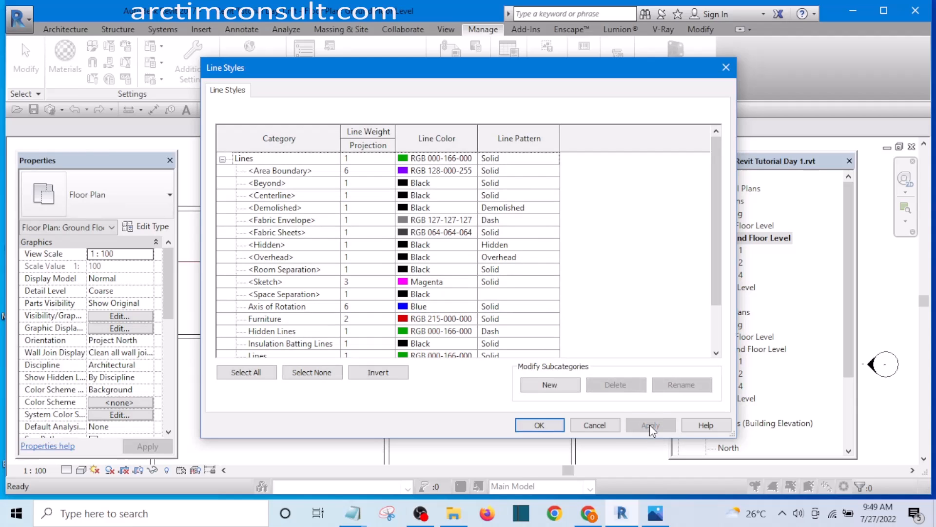
click(540, 425)
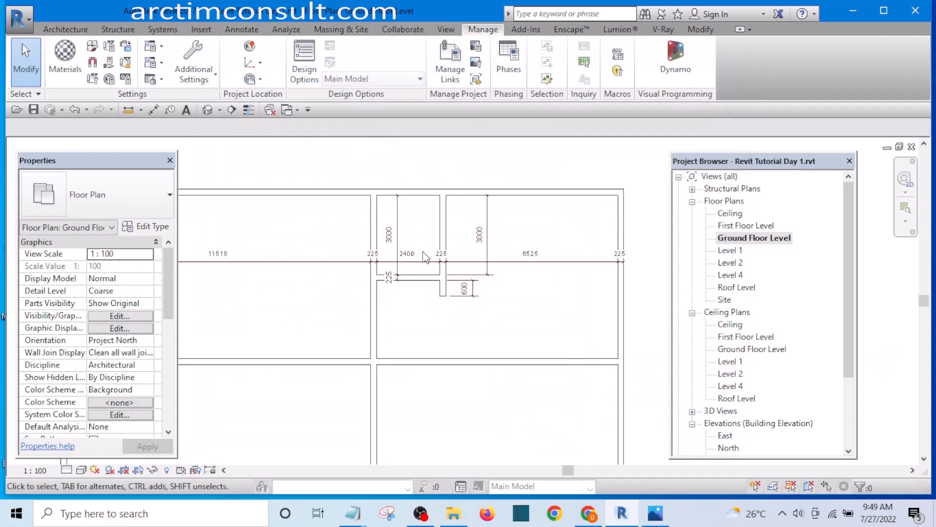
Draw a horizontal 2400 mm detail line in the Furniture line style from the end of the 600 mm stub wall to the opposite wall
scroll(424, 257, up, 3)
scroll(429, 273, down, 2)
click(439, 281)
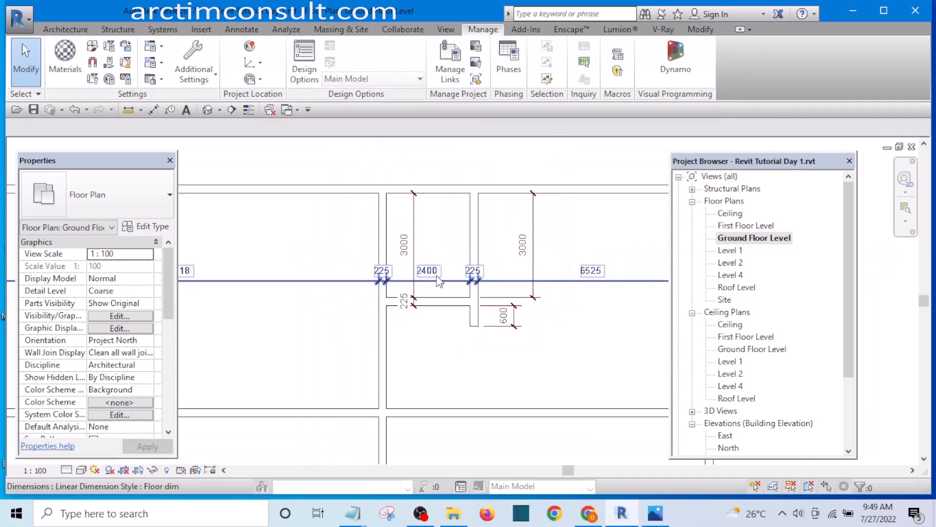
scroll(439, 281, up, 3)
click(460, 360)
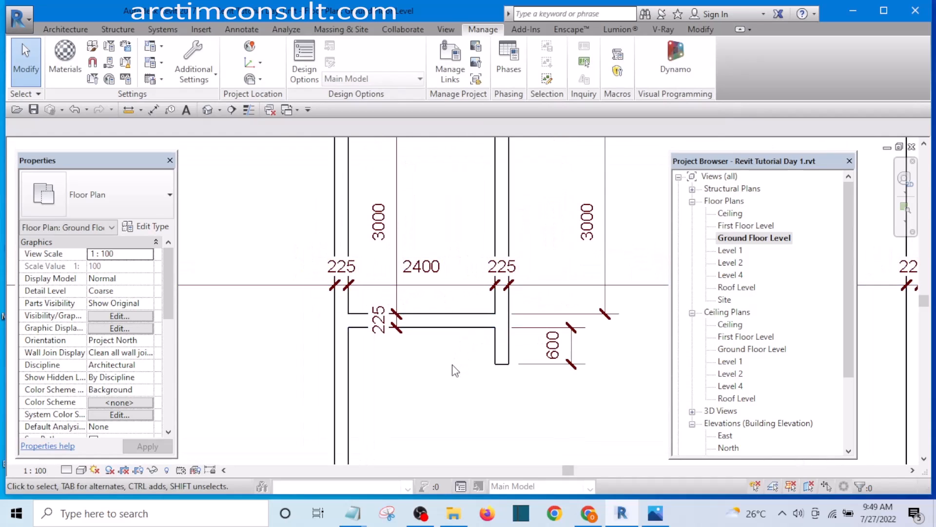
key(d)
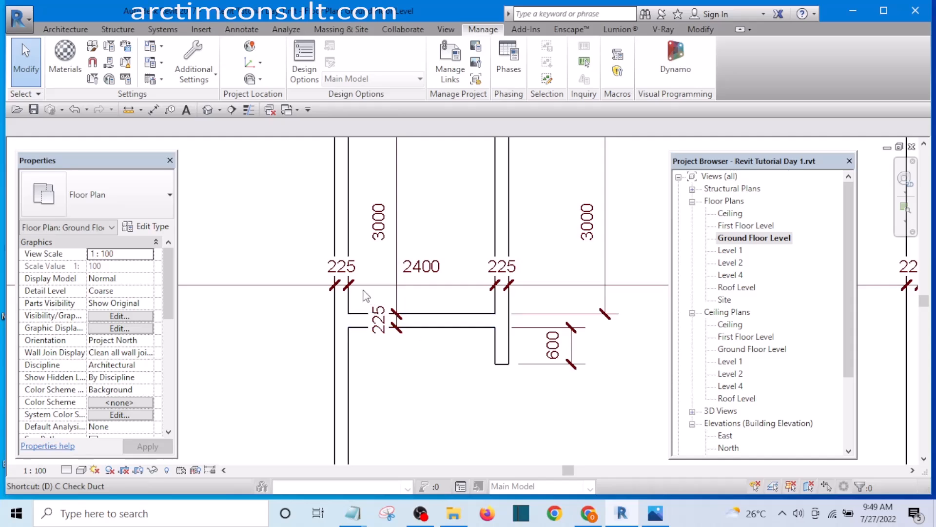
scroll(370, 298, down, 5)
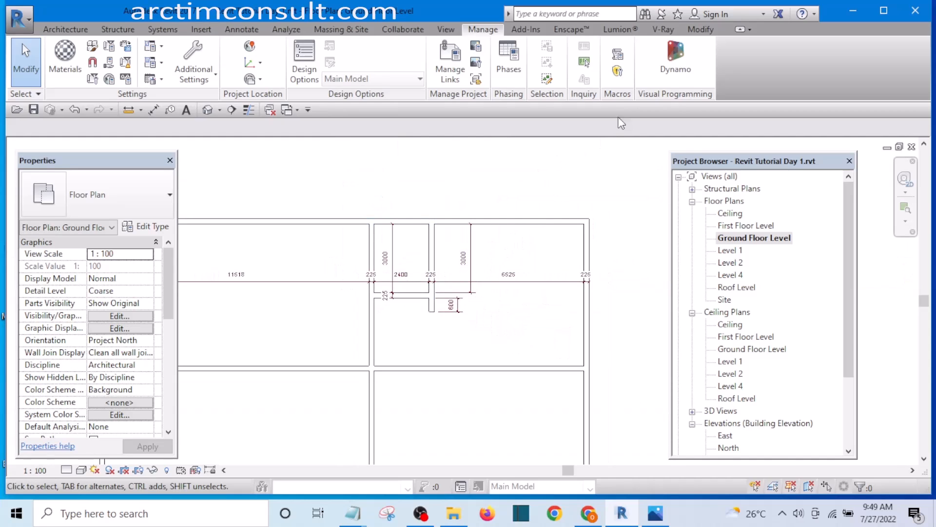
click(700, 30)
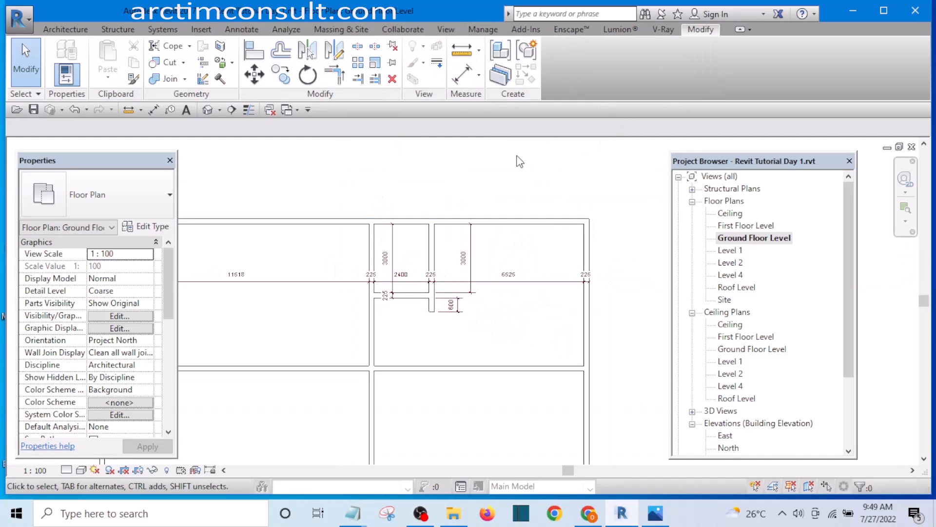
key(d)
key(l)
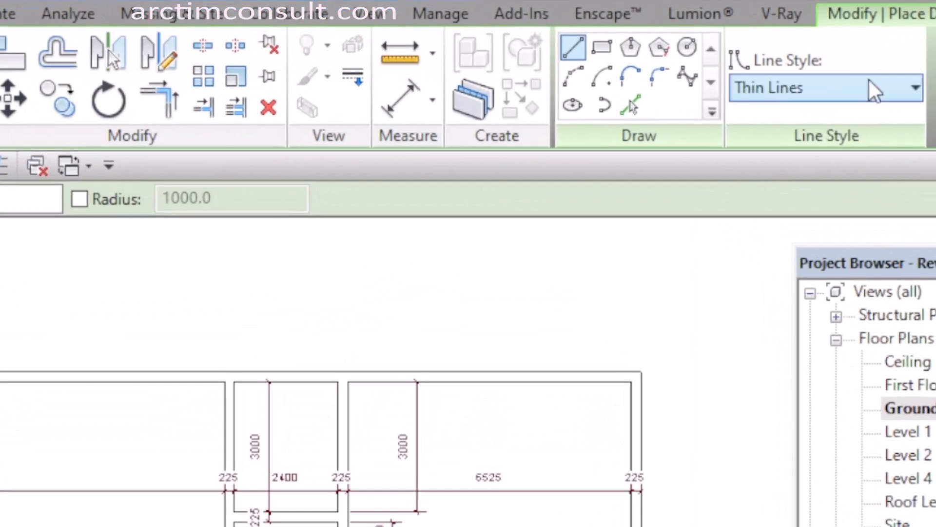
click(867, 87)
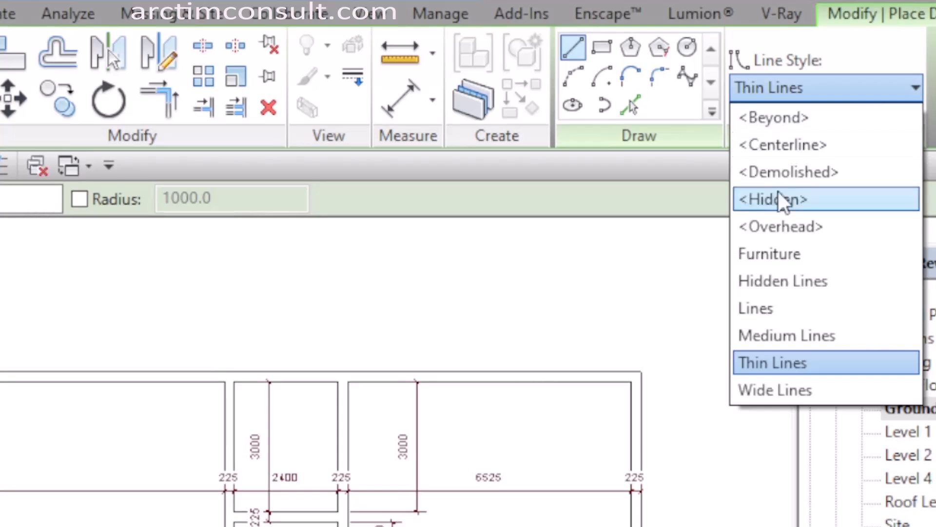
click(776, 251)
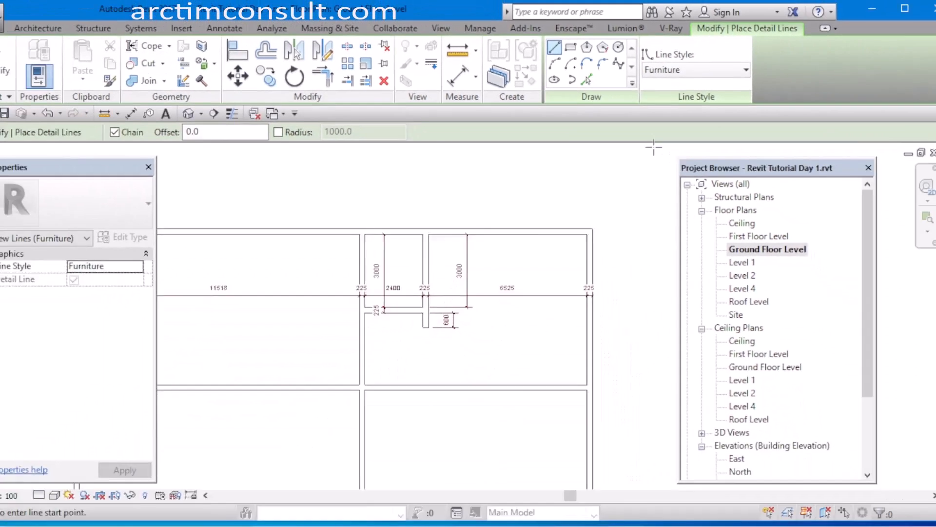
scroll(376, 274, up, 5)
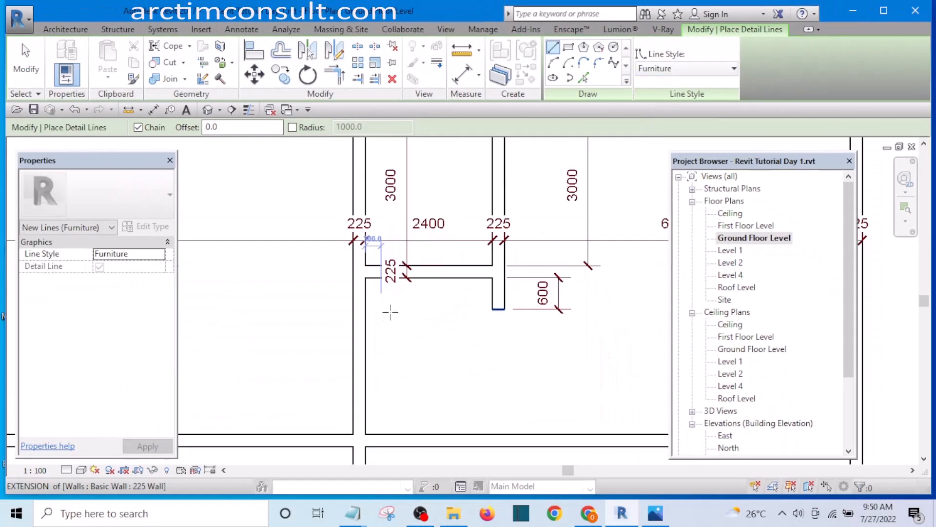
click(507, 308)
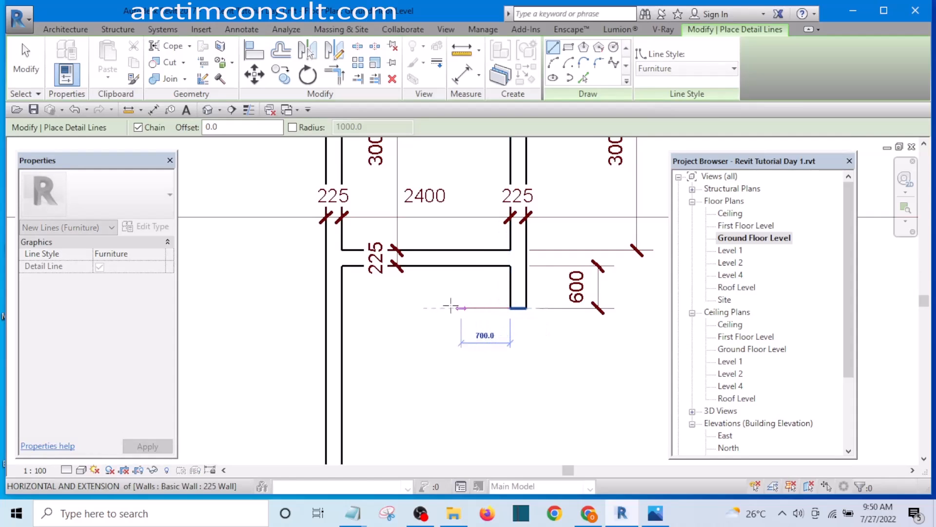
click(342, 308)
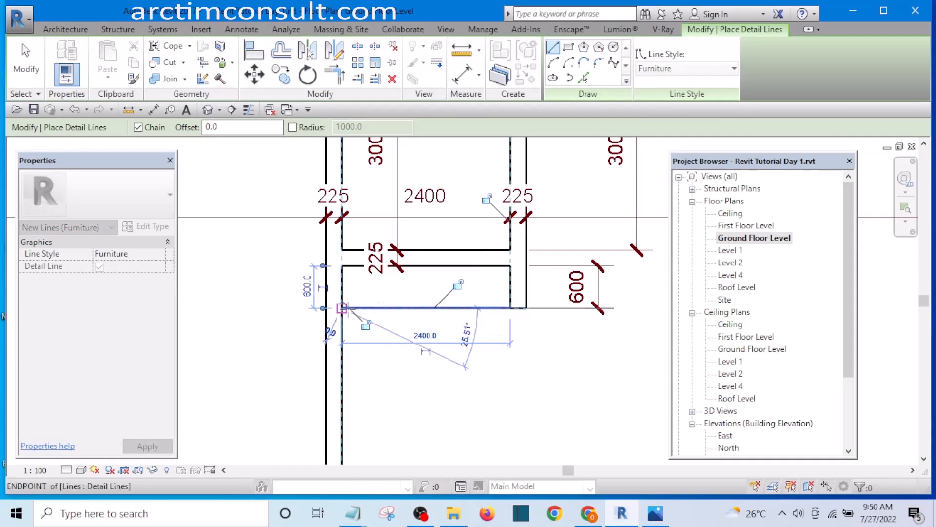
key(Escape)
scroll(447, 317, up, 4)
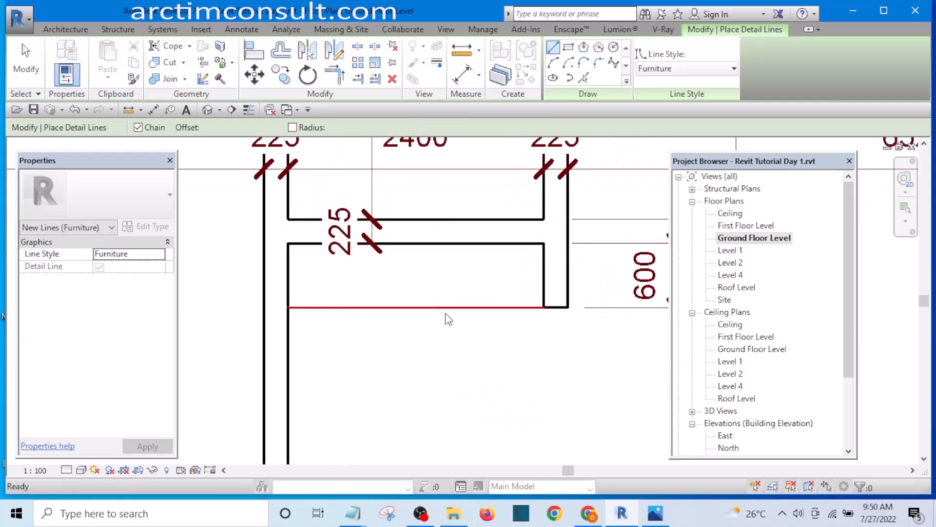
key(Escape)
Array the Furniture line as 10 ungrouped lines, placing the last one on the lower face of the horizontal partition above
click(436, 302)
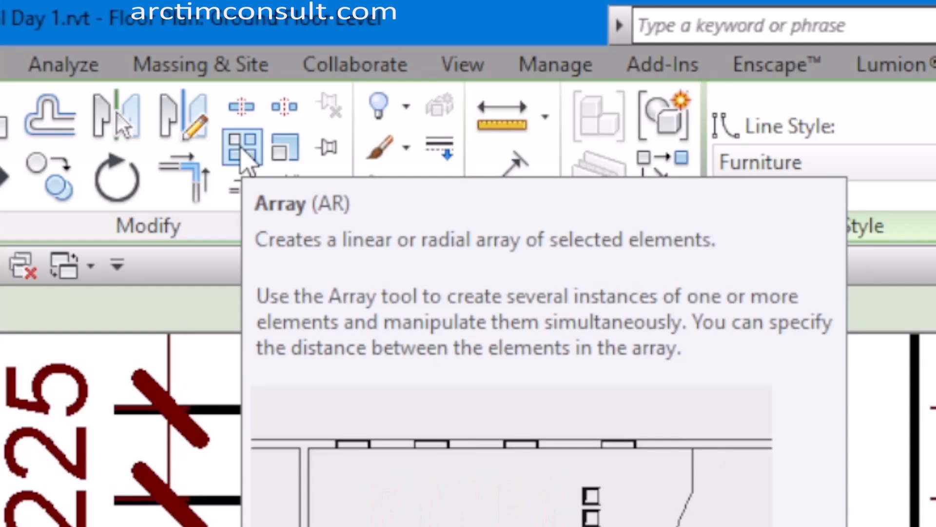
click(242, 155)
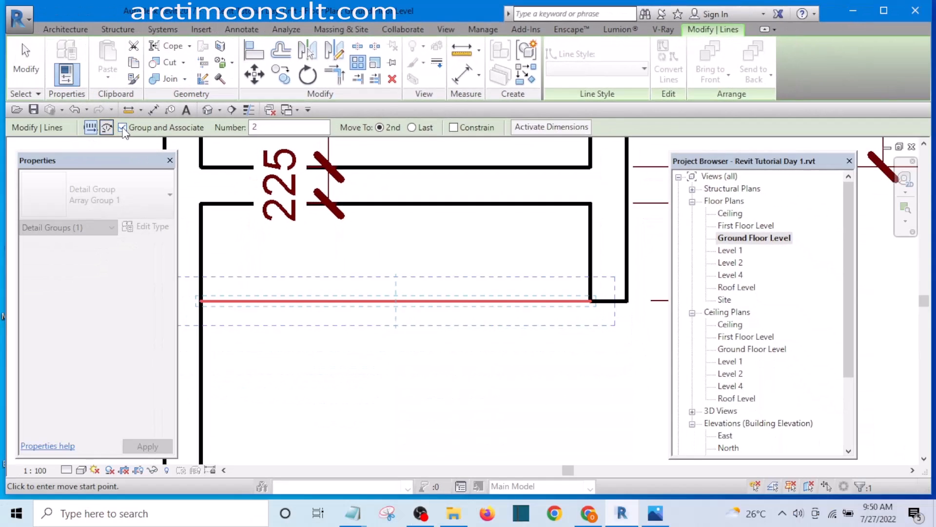
click(122, 127)
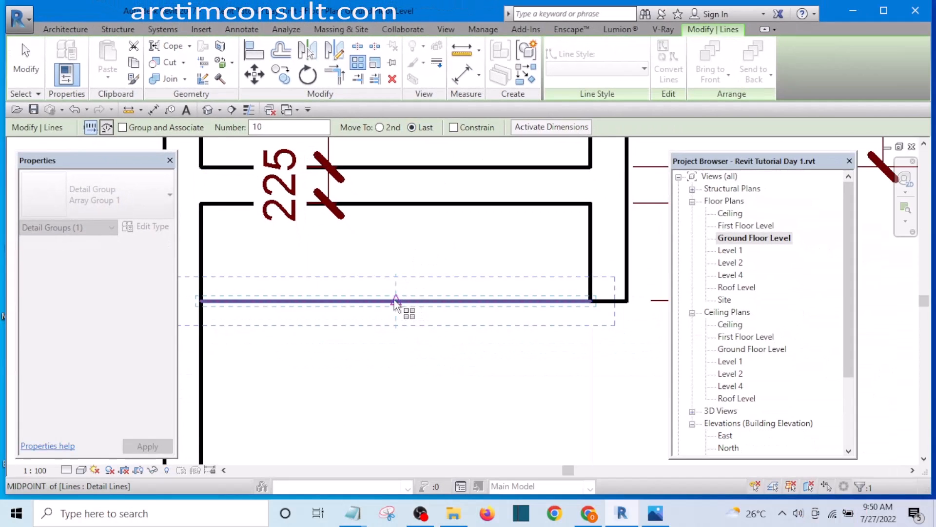
click(395, 300)
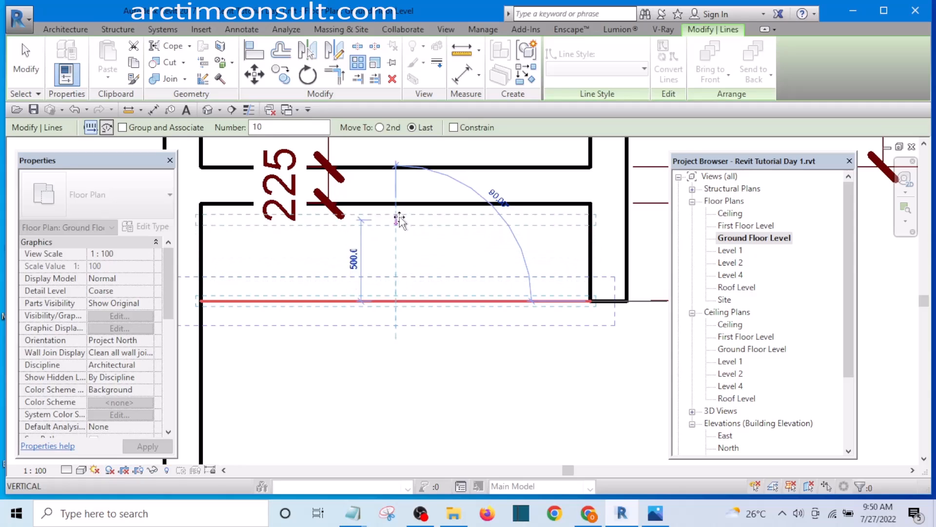
click(396, 204)
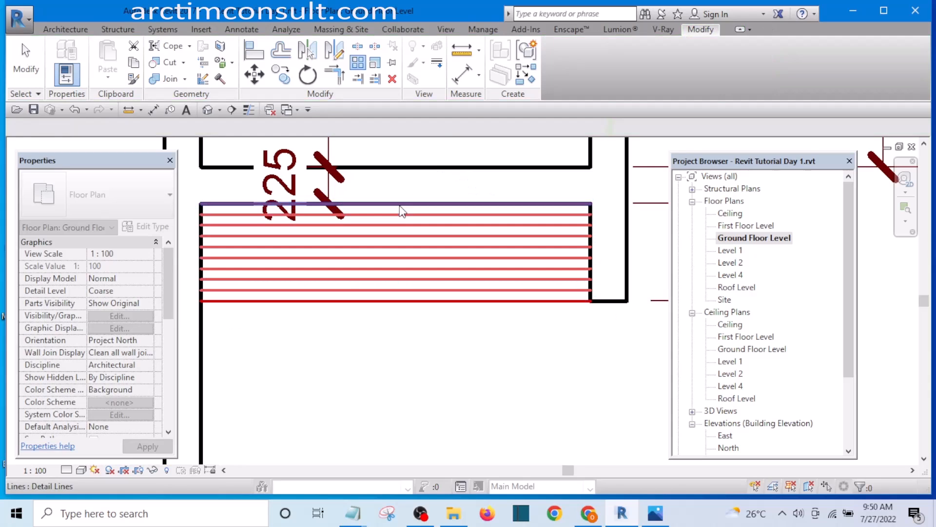
Review the arrayed Furniture lines and the overall ground floor wall layout
scroll(460, 337, down, 6)
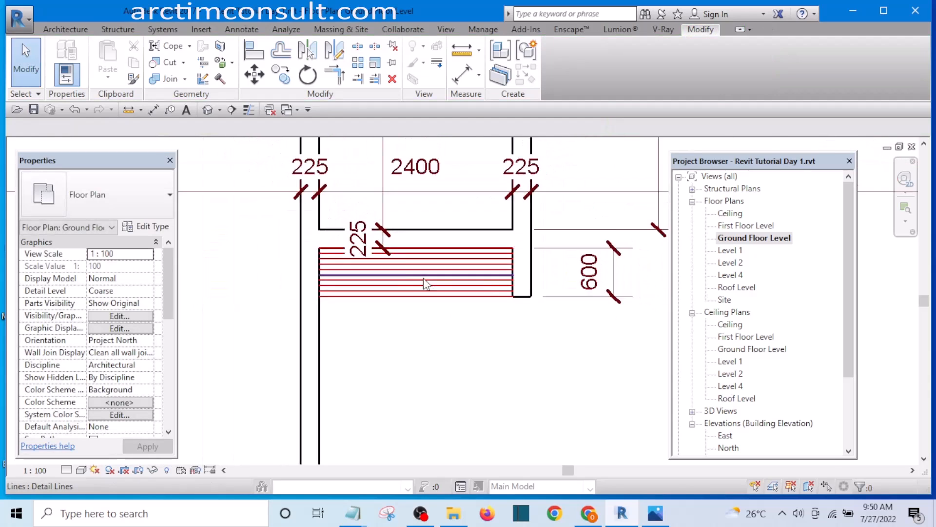
scroll(413, 314, up, 1)
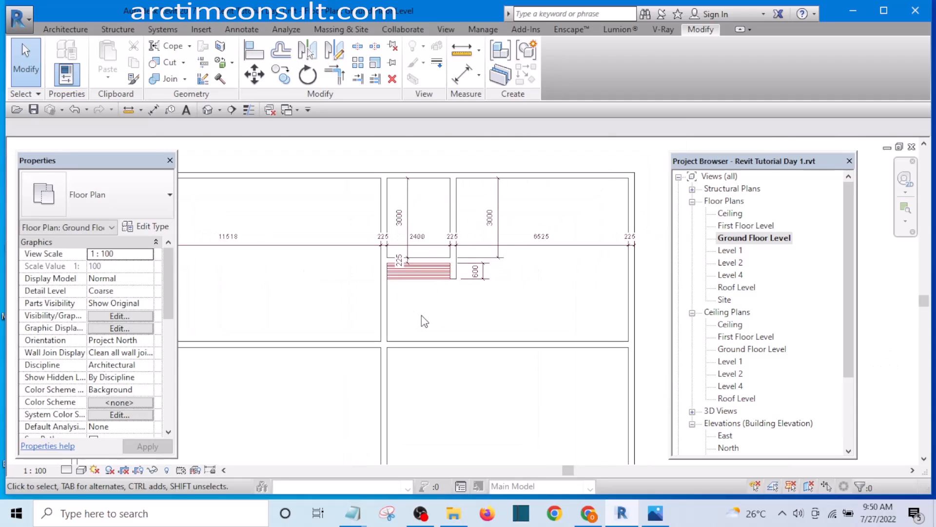
middle_drag(421, 316, 414, 292)
scroll(414, 292, down, 2)
scroll(417, 305, down, 2)
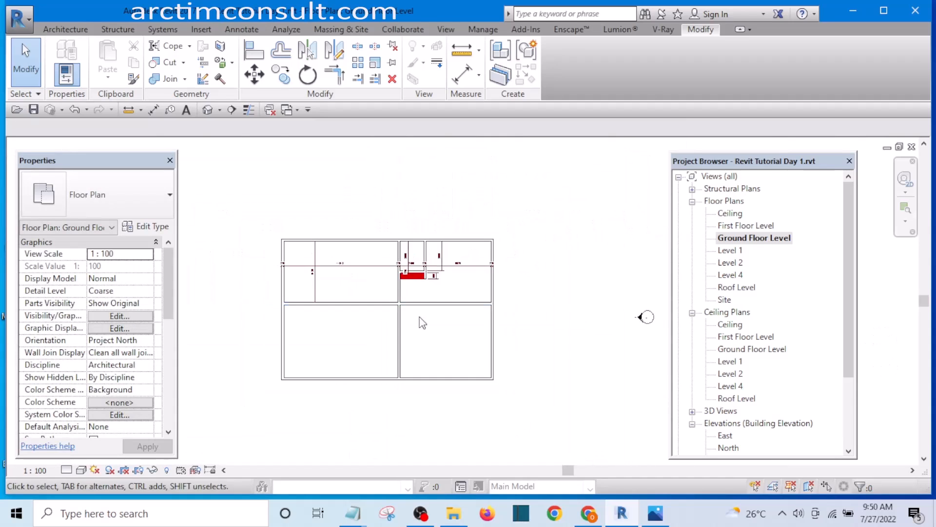
scroll(420, 320, up, 3)
scroll(405, 315, down, 3)
scroll(390, 316, up, 2)
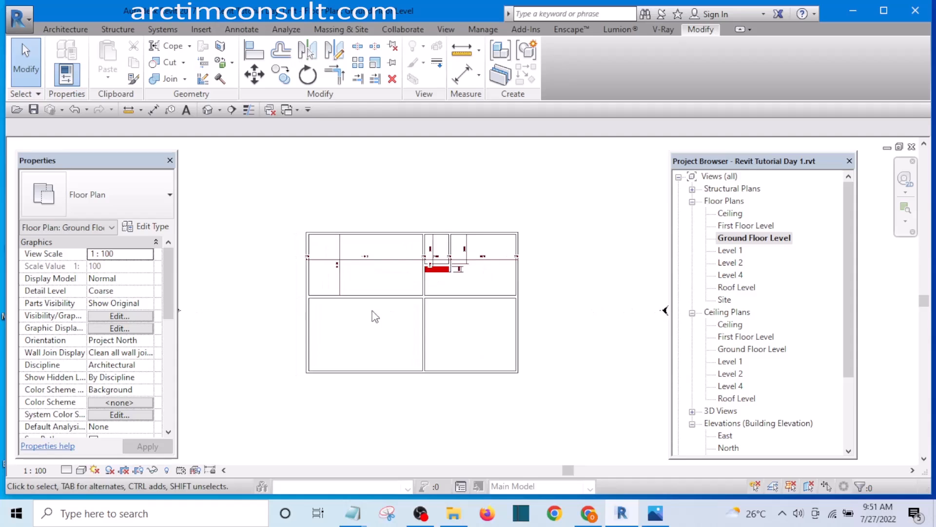
middle_drag(384, 319, 449, 334)
scroll(342, 309, up, 2)
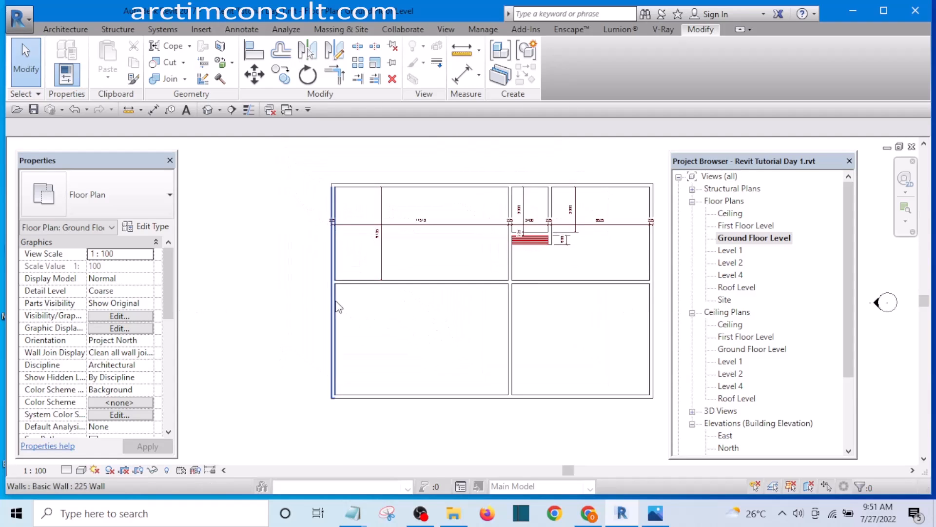
scroll(373, 321, down, 2)
scroll(361, 319, up, 1)
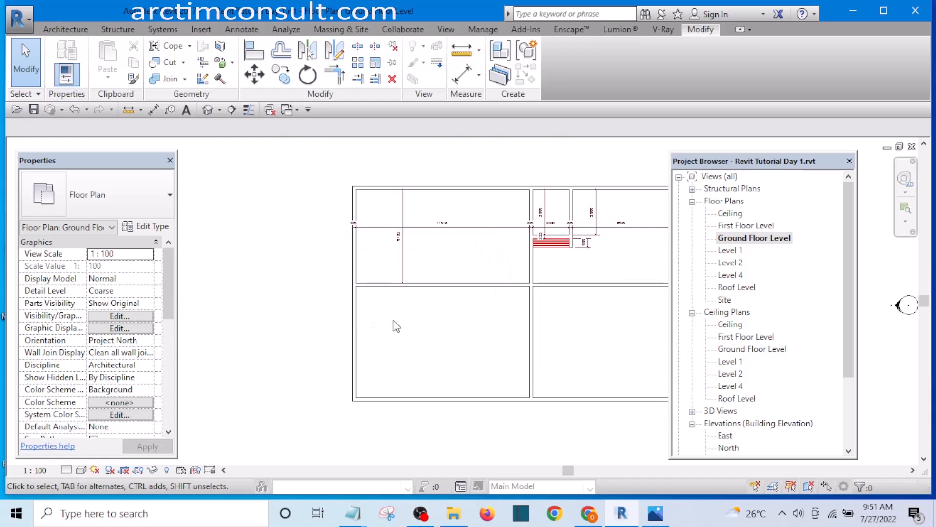
middle_drag(396, 326, 390, 303)
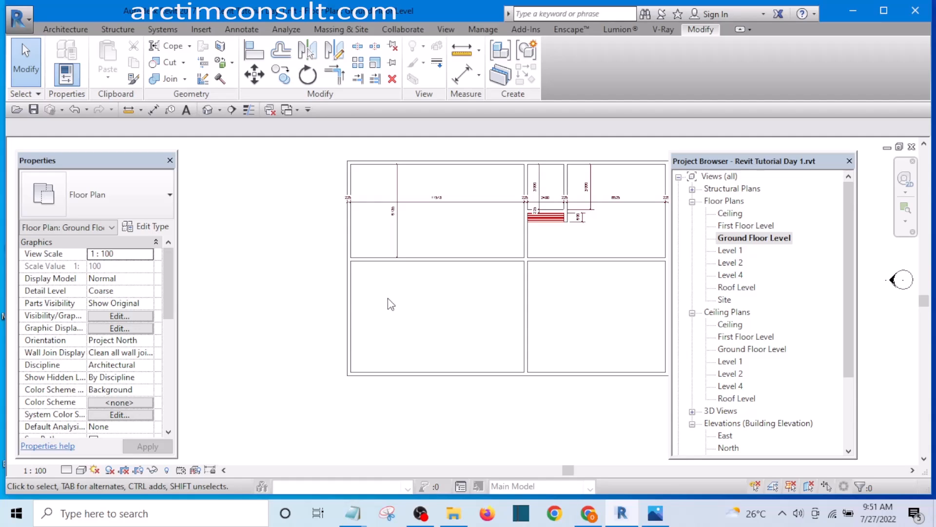
Copy the long horizontal interior wall downward into the lower rooms, leaving a clear gap of about 2770 mm
scroll(407, 266, up, 2)
scroll(417, 265, down, 3)
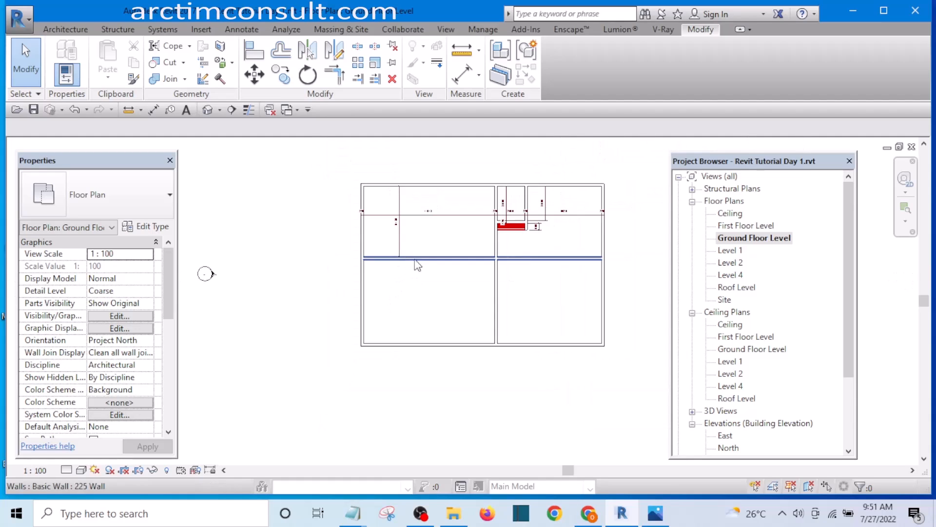
click(425, 260)
scroll(425, 258, up, 2)
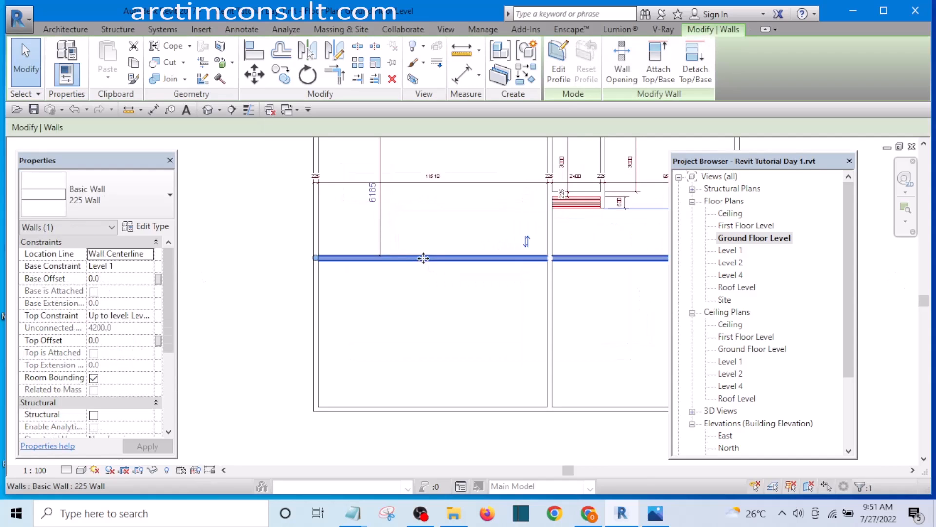
drag(423, 259, 422, 317)
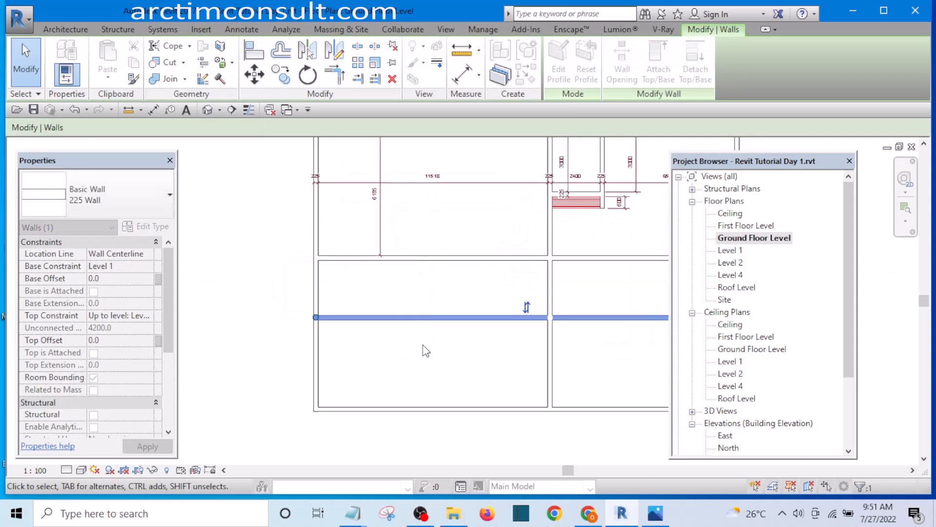
click(426, 350)
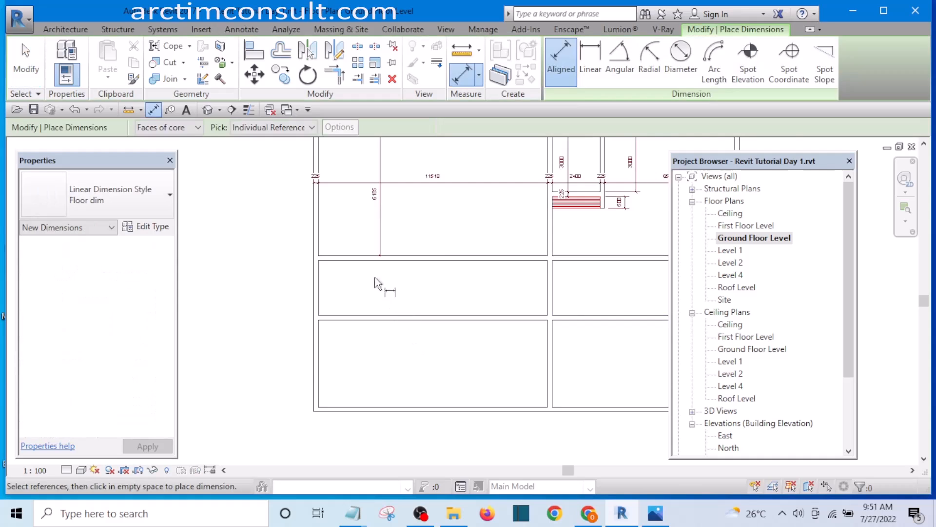
Add an aligned dimension between the facing sides of the original horizontal wall and its copy, near the outer wall
scroll(362, 264, up, 2)
click(360, 259)
scroll(360, 341, up, 1)
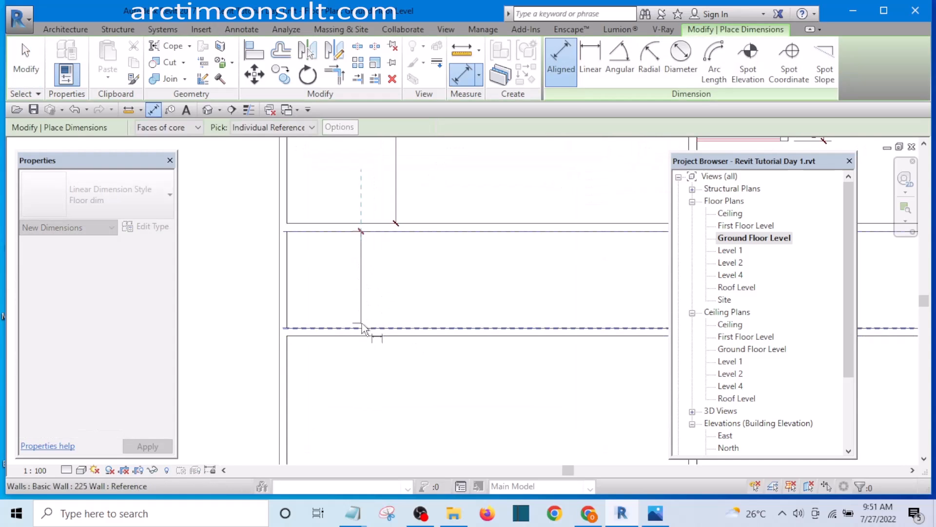
click(363, 328)
click(335, 307)
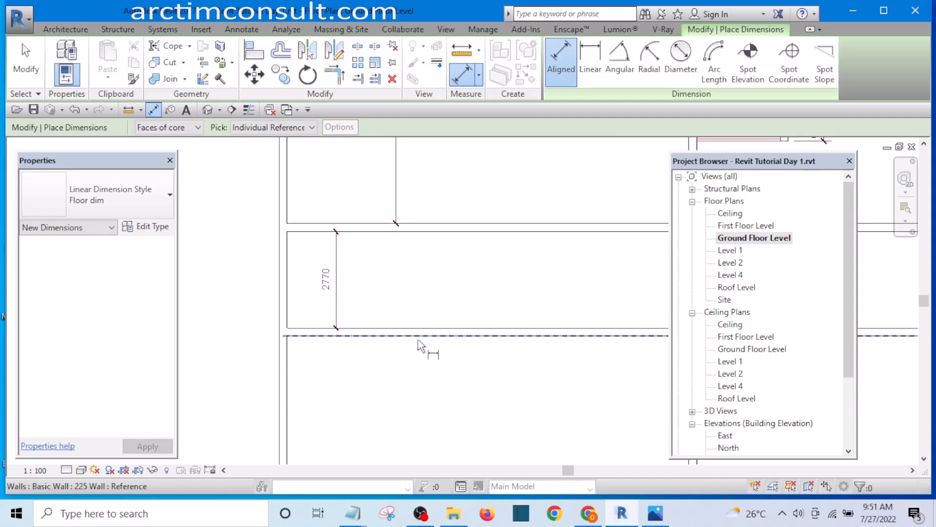
key(Escape)
key(Escape)
Set the clear distance between the two long horizontal walls to 2100 mm by moving the copied wall
click(370, 334)
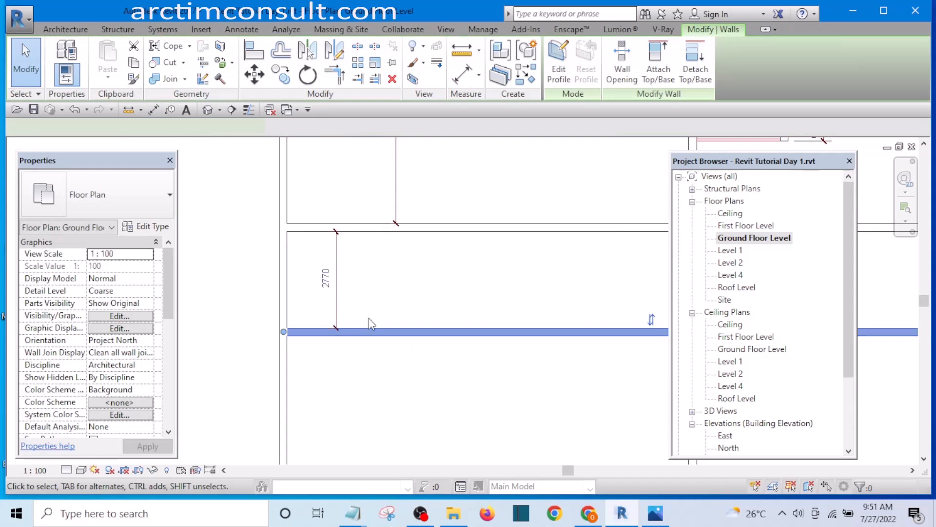
click(330, 283)
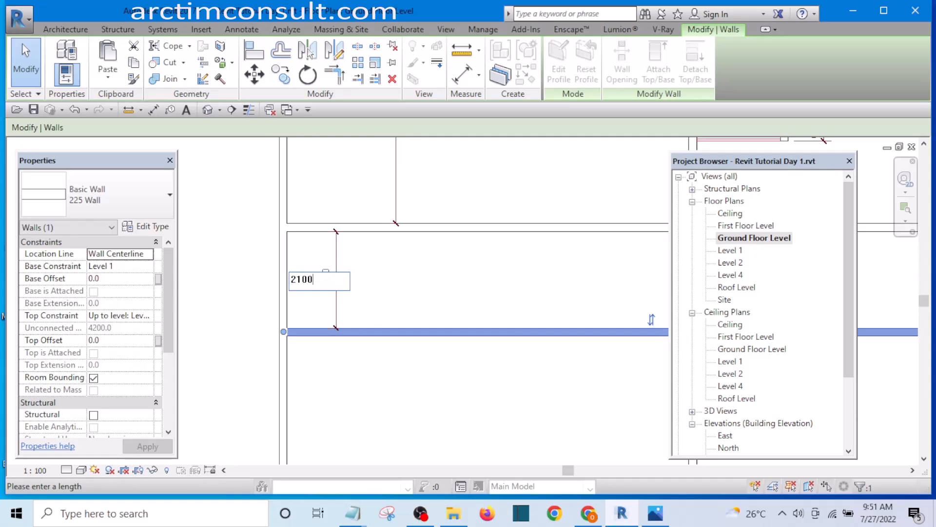
key(Return)
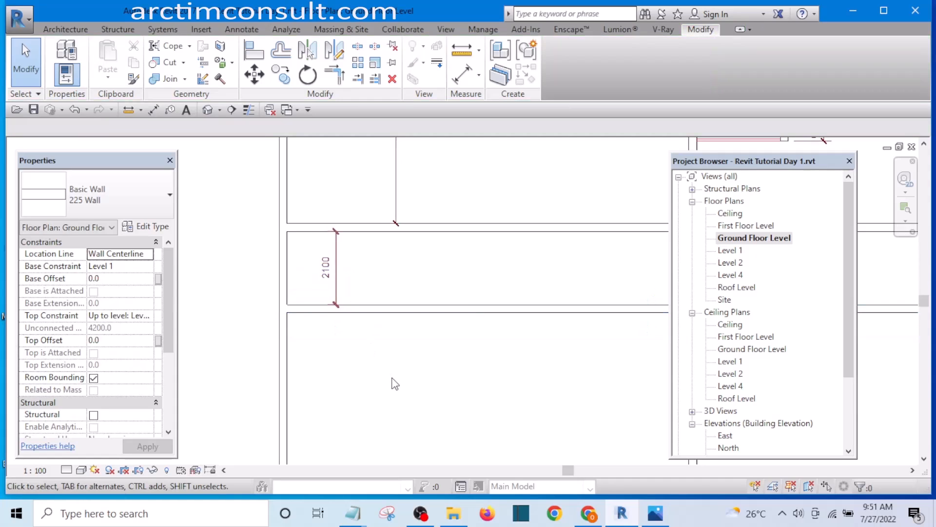
click(393, 380)
scroll(362, 359, down, 2)
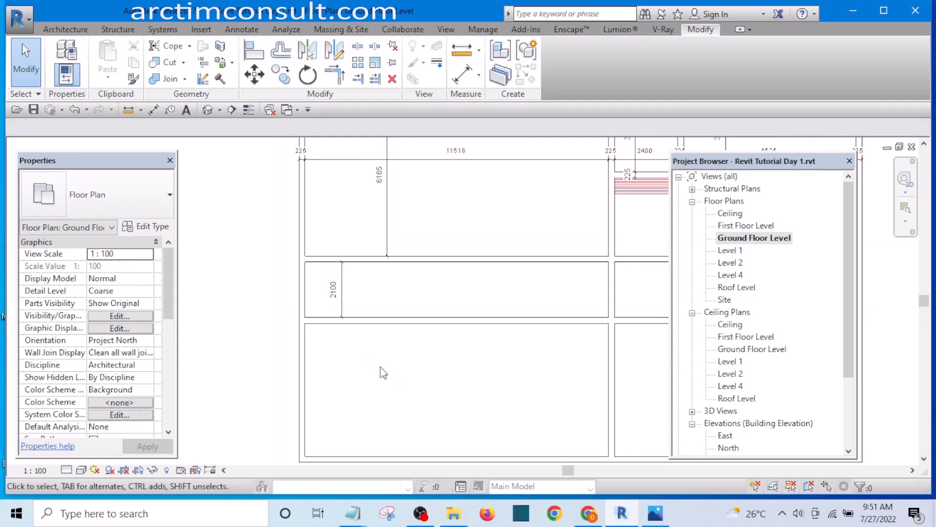
scroll(304, 288, up, 2)
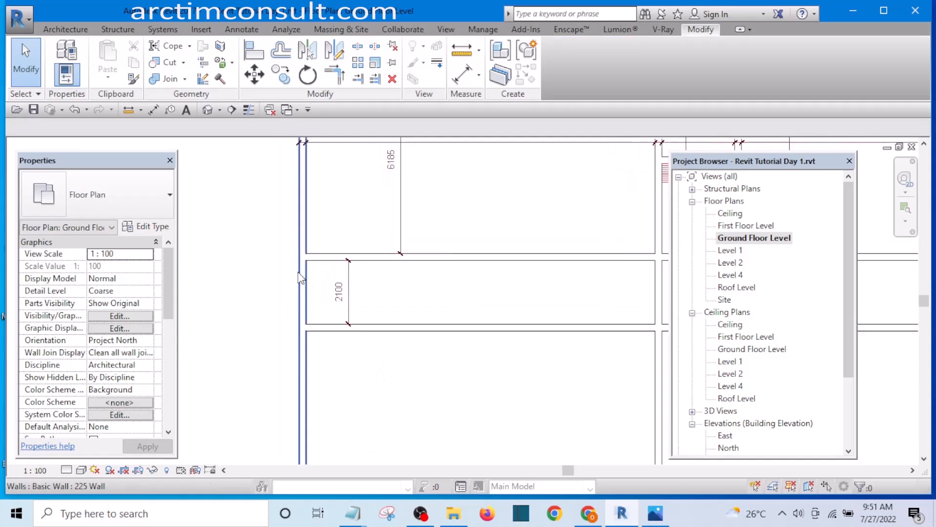
Copy the outer vertical wall beside the 2100 mm strip inward, with its near face about 995 mm from the original's outer face
click(305, 302)
scroll(305, 302, up, 1)
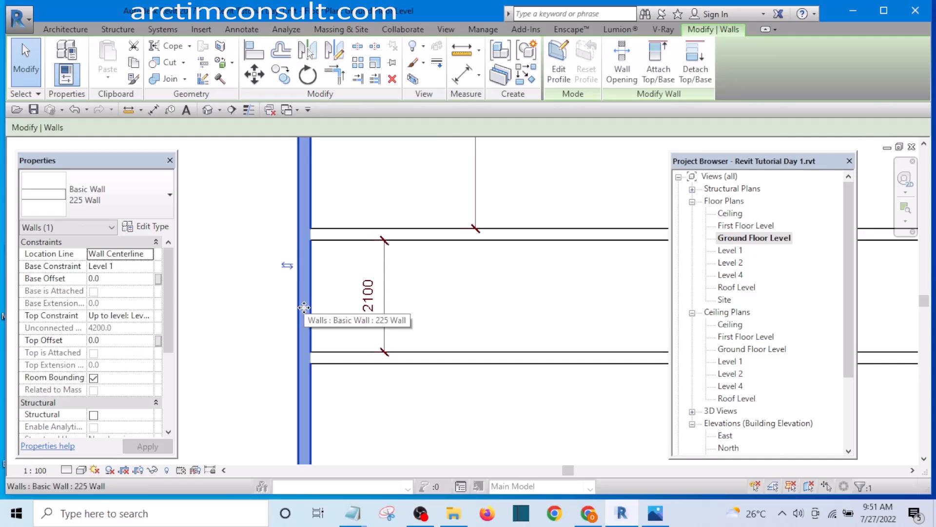
drag(304, 307, 362, 312)
click(435, 408)
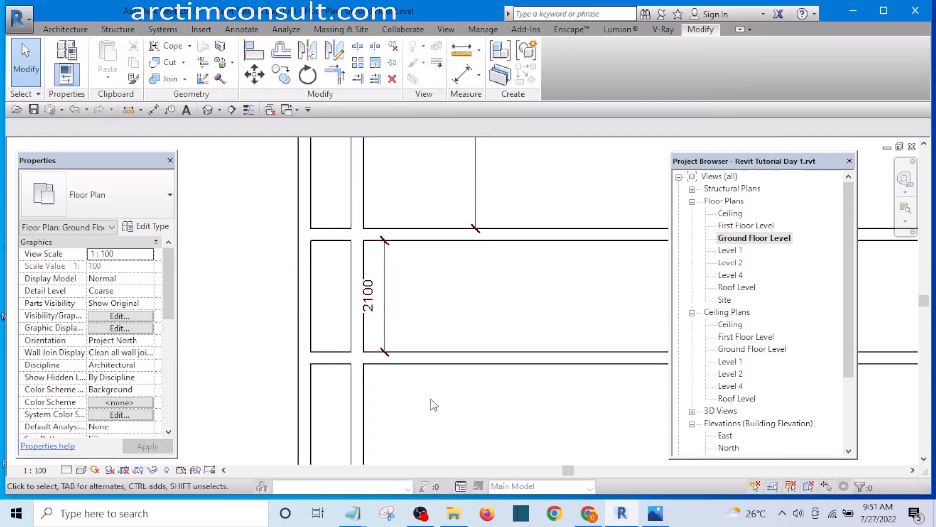
Add an aligned dimension from the outer wall's outer face to the near face of the copied vertical wall
key(d)
key(i)
scroll(353, 339, up, 1)
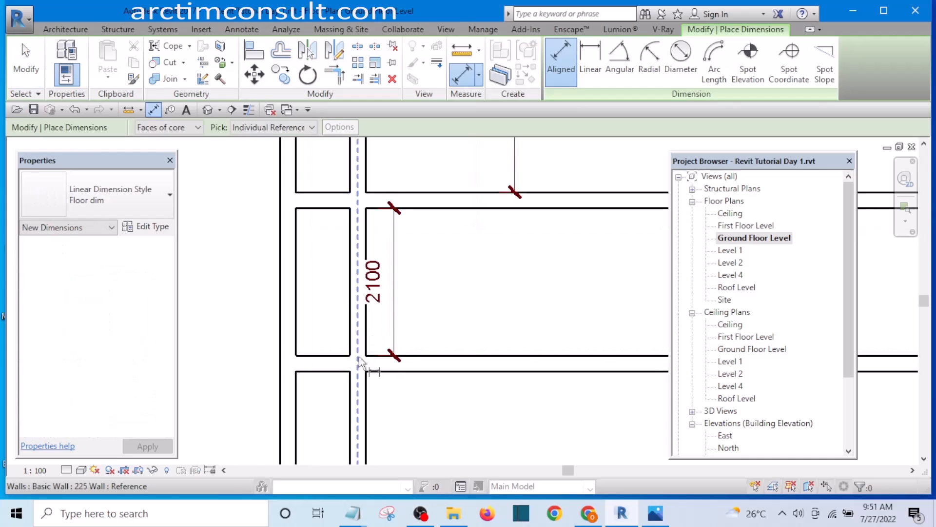
scroll(375, 390, up, 2)
scroll(385, 370, down, 2)
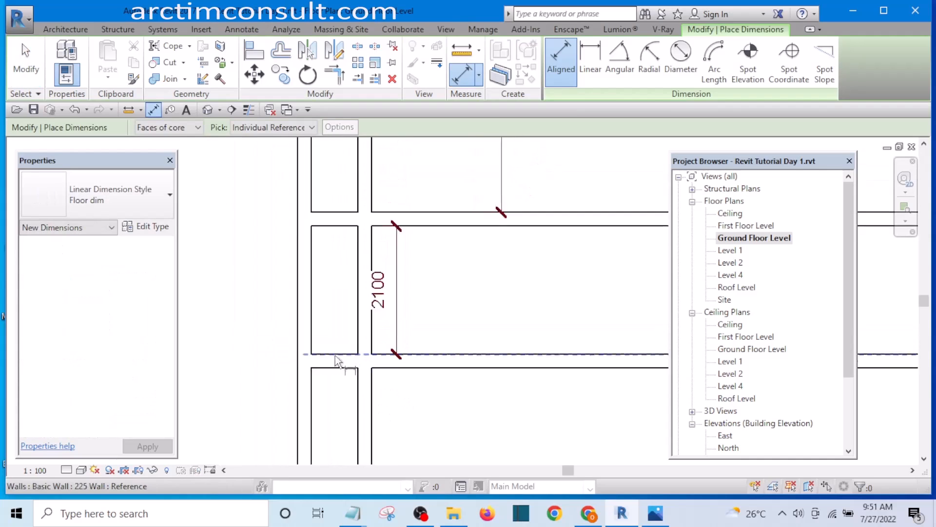
click(357, 337)
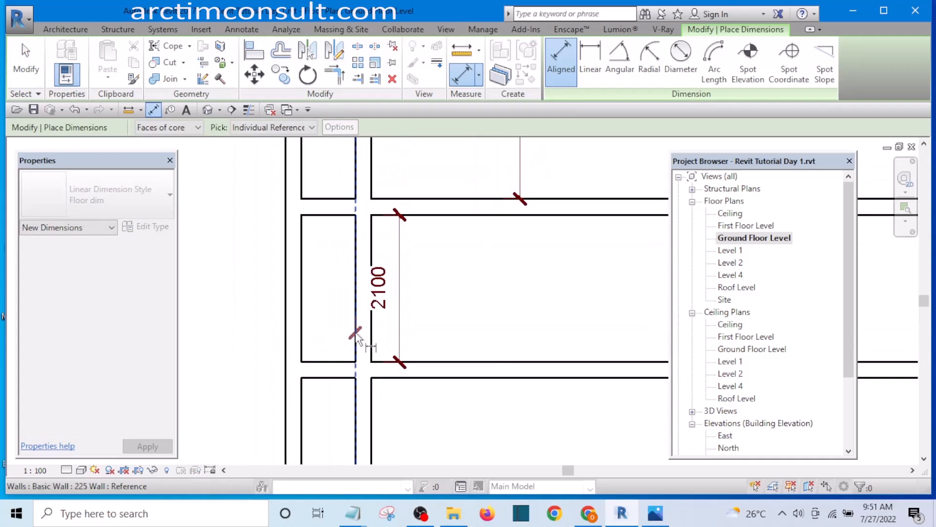
click(288, 320)
scroll(326, 318, up, 1)
click(326, 319)
key(Escape)
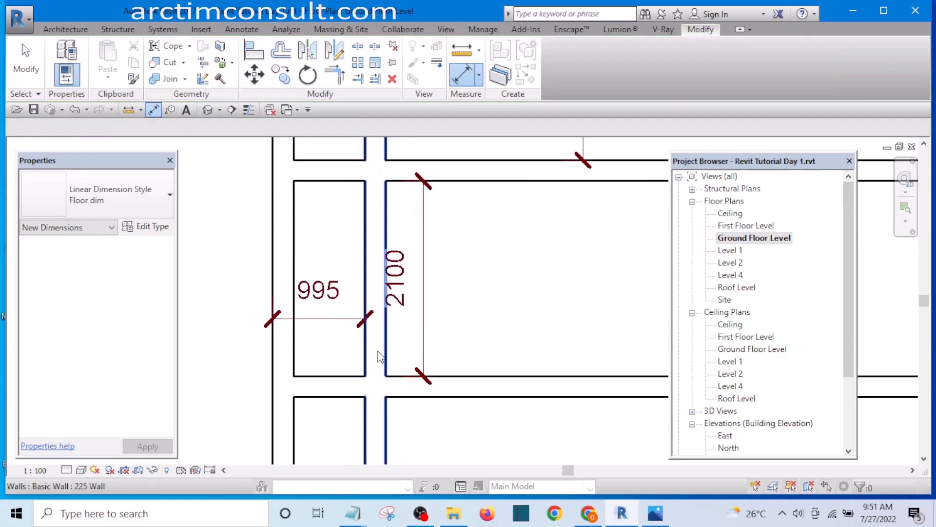
Set the distance from the outer wall's outer face to the copied vertical wall to 600 mm
click(381, 350)
click(317, 293)
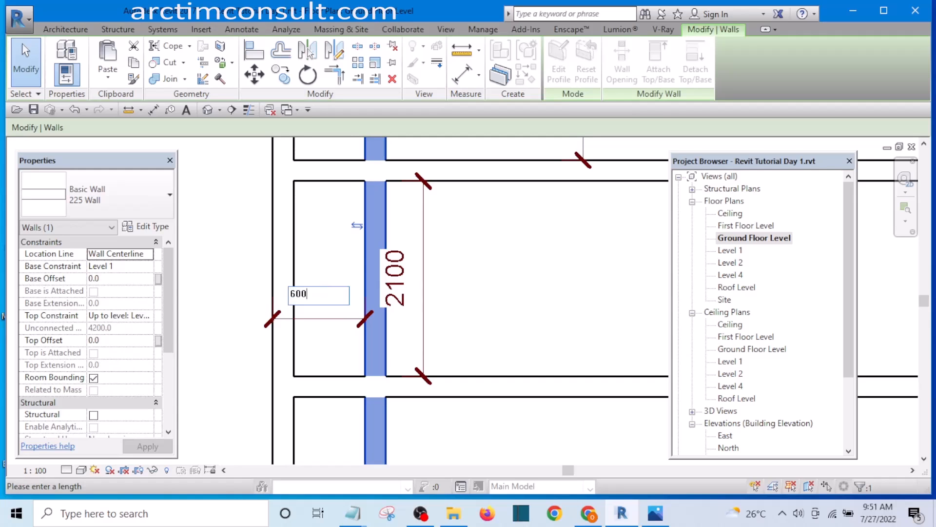
key(Return)
click(234, 222)
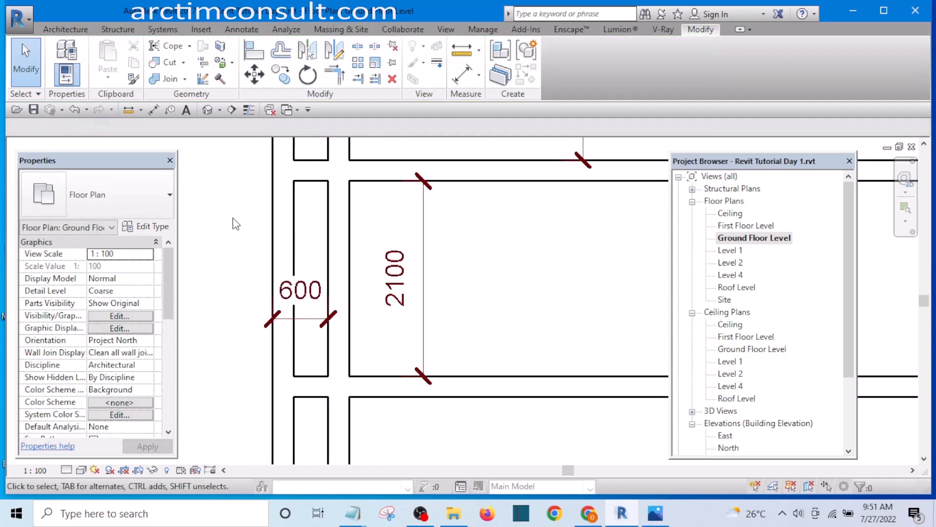
scroll(298, 278, down, 2)
scroll(336, 301, down, 3)
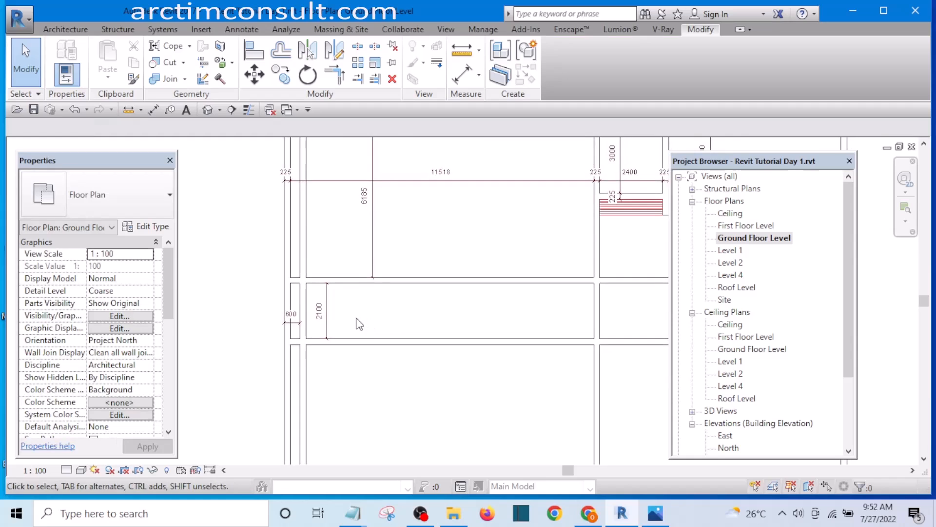
Add the outer wall's inner face as a reference in the dimension to the copied vertical wall
scroll(313, 317, up, 5)
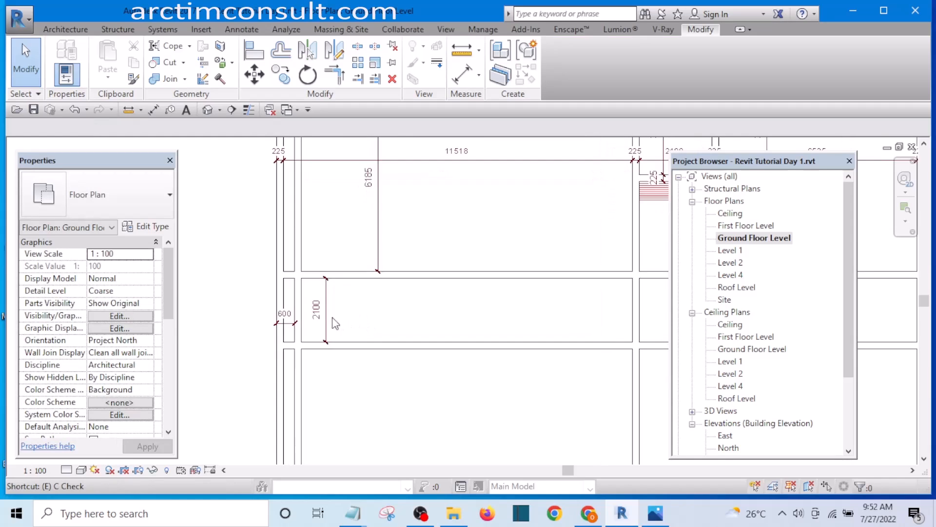
click(286, 336)
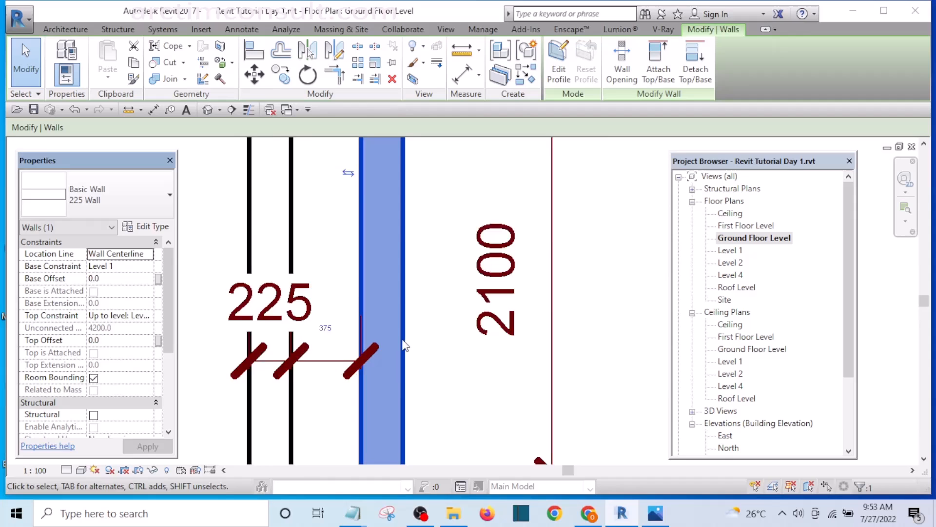
scroll(381, 315, down, 4)
scroll(405, 282, up, 4)
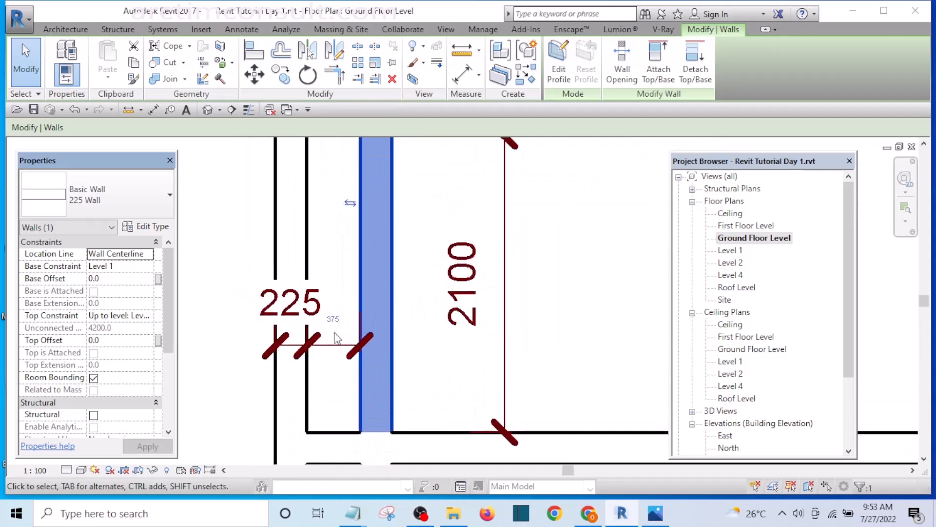
click(334, 315)
click(439, 286)
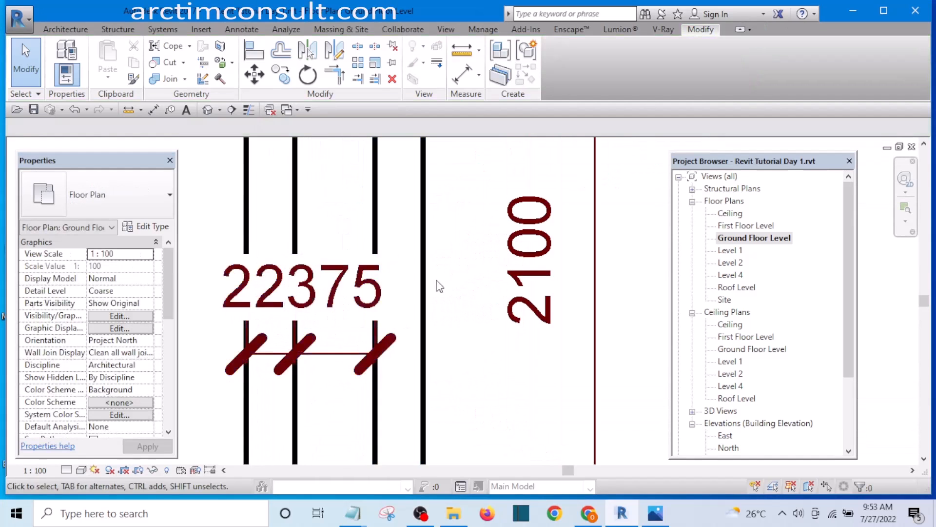
Set the clear distance between the outer wall's inner face and the copied vertical wall to 600 mm
scroll(419, 253, down, 3)
click(409, 223)
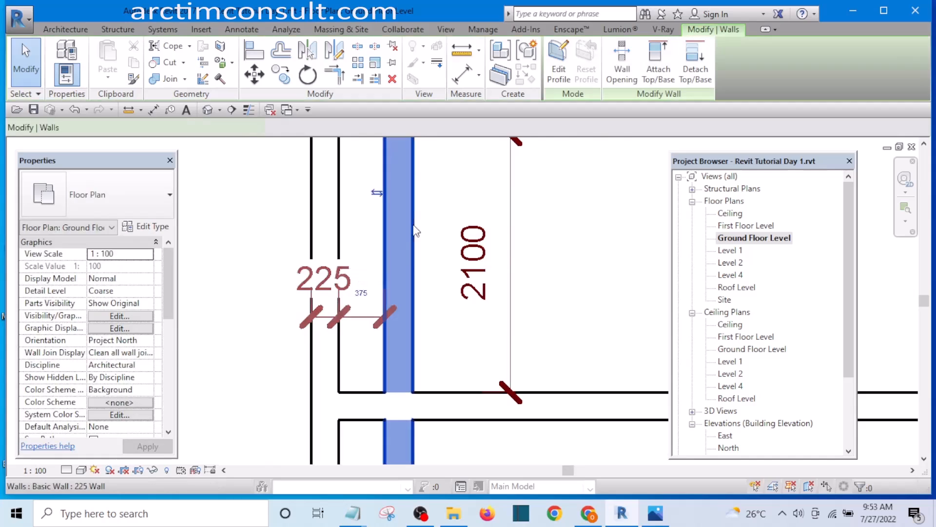
scroll(370, 297, up, 2)
click(357, 292)
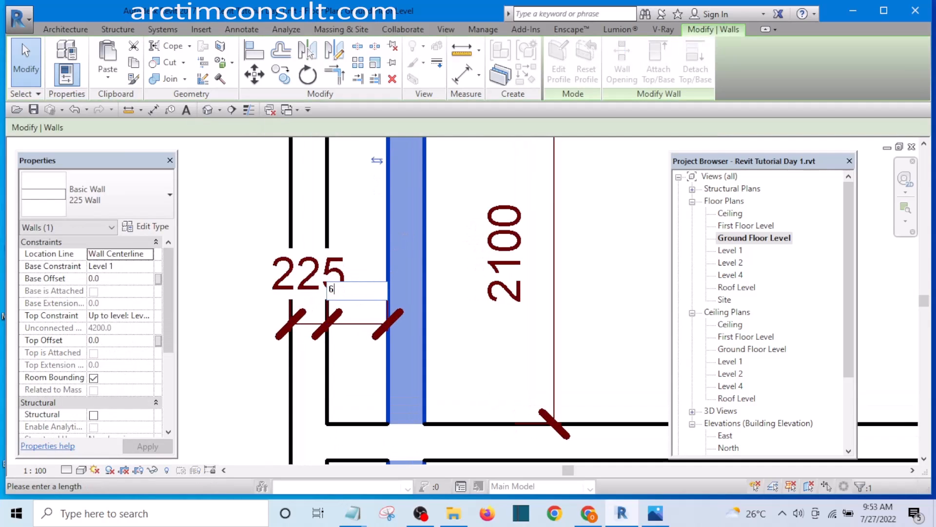
key(Return)
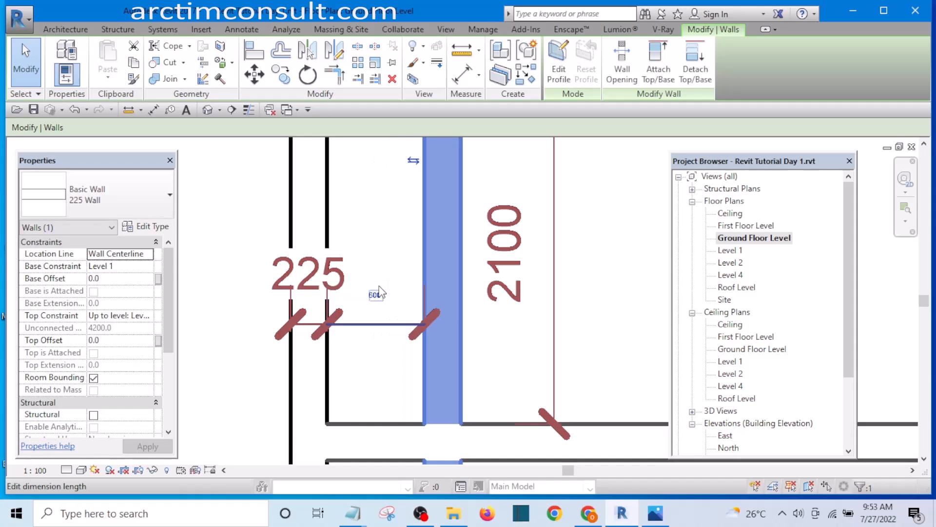
scroll(293, 209, down, 3)
click(255, 205)
scroll(341, 234, down, 4)
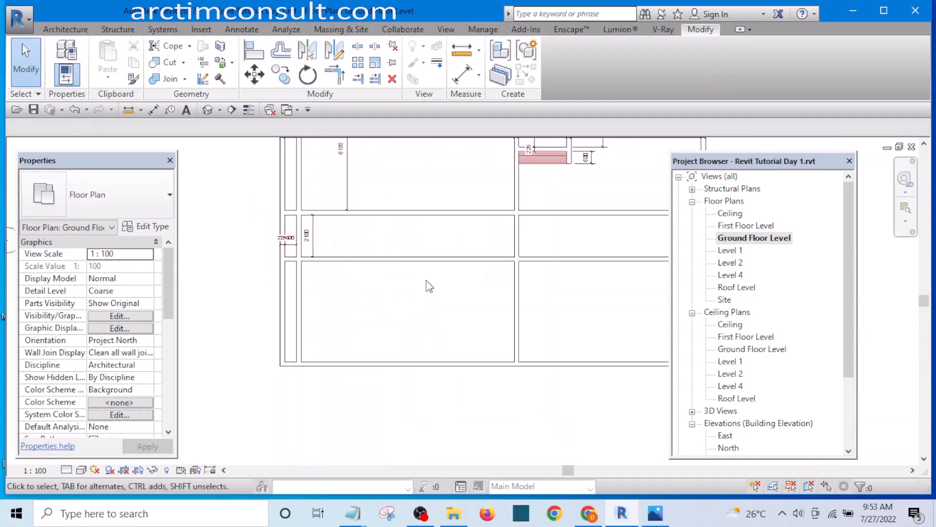
Trim the copied vertical wall to the two long horizontal walls, keeping only the segment between them
scroll(337, 323, up, 2)
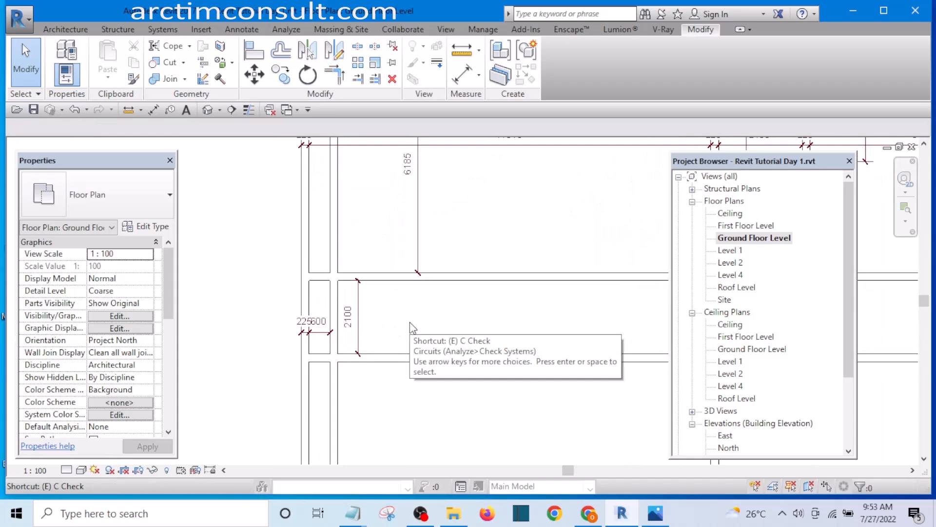
key(x)
scroll(366, 271, up, 2)
click(367, 275)
click(319, 323)
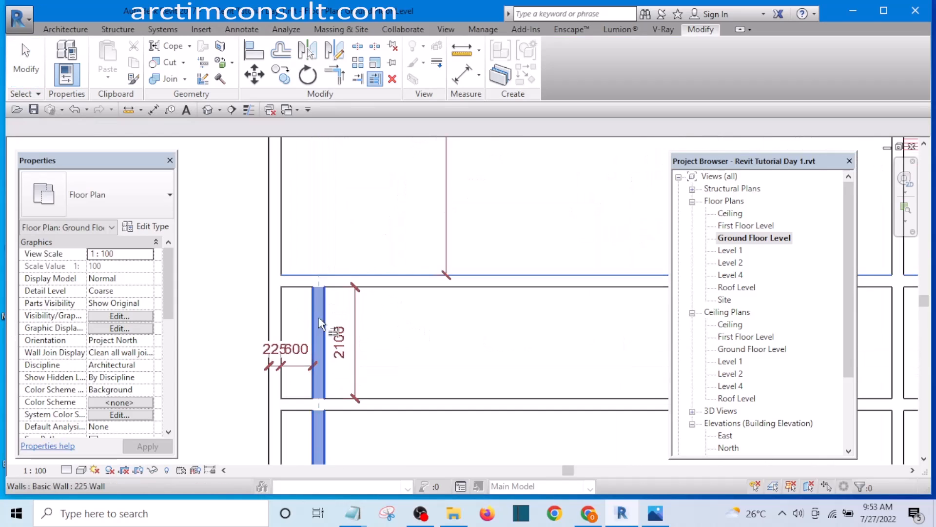
key(Escape)
key(Escape)
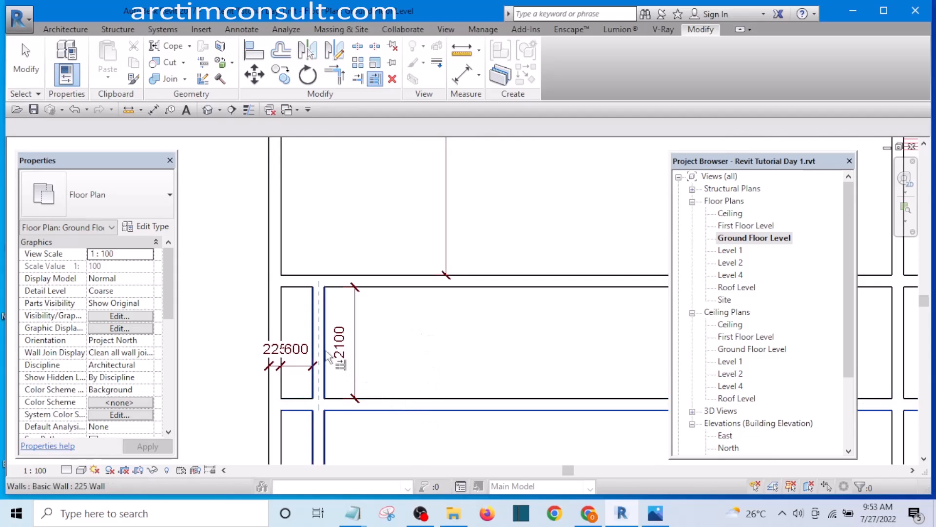
scroll(419, 362, down, 3)
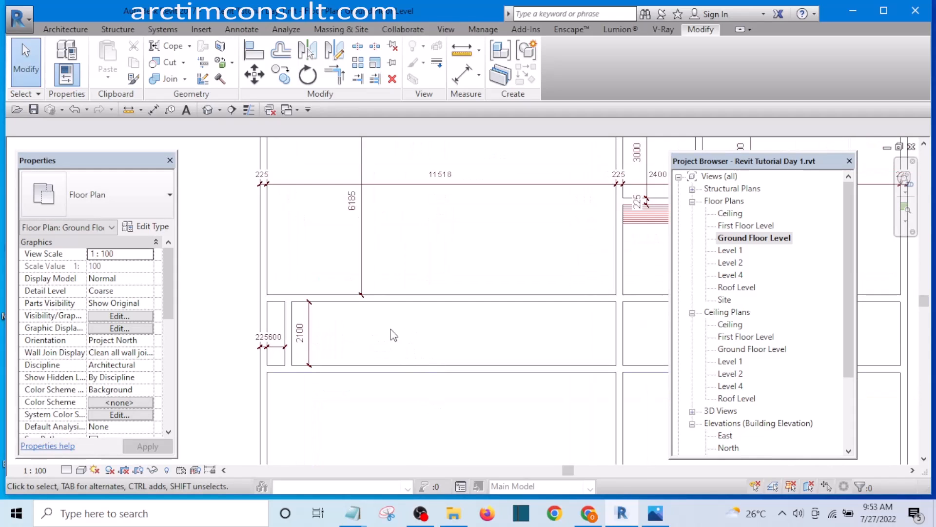
Copy the lower of the two long horizontal walls a short distance downward to form a narrow strip
scroll(399, 329, down, 4)
scroll(365, 325, up, 5)
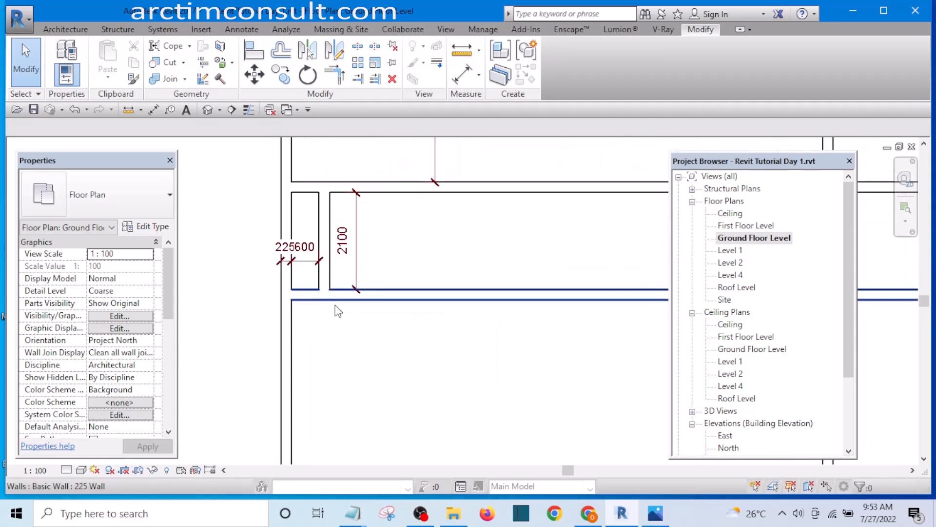
click(387, 291)
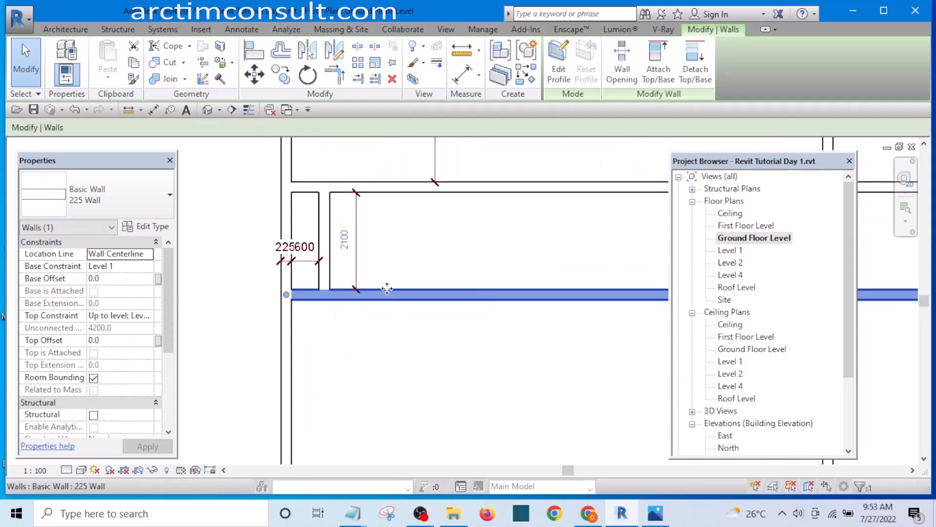
drag(388, 297, 388, 349)
click(405, 367)
scroll(401, 366, down, 2)
scroll(320, 367, up, 1)
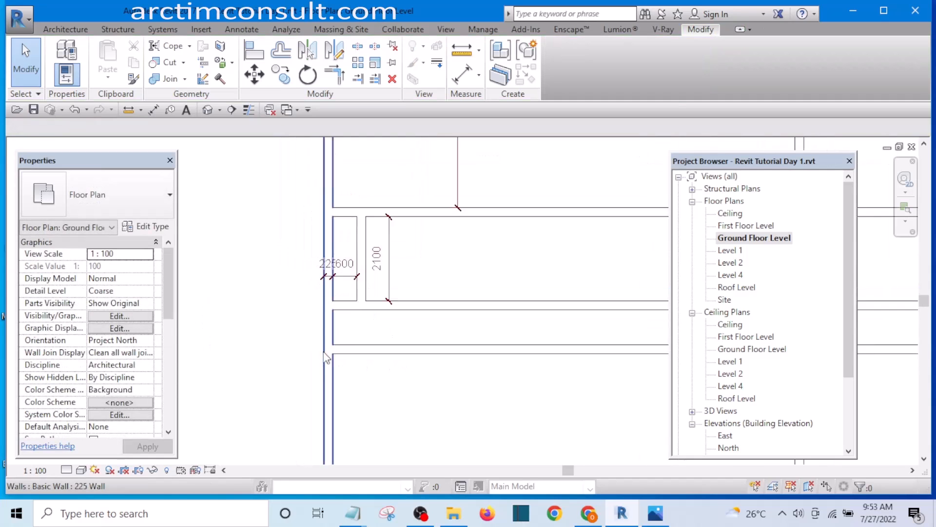
Copy the full-height outer wall inward past the short partition, leaving a clear gap of about 2045 mm to that partition
scroll(325, 357, up, 1)
click(332, 331)
drag(393, 330, 541, 265)
click(537, 259)
middle_drag(538, 271, 446, 301)
scroll(430, 301, down, 3)
scroll(379, 283, up, 2)
Extend the 600 mm dimension string to the short partition's far face and the near face of the new full-height wall
scroll(359, 300, up, 3)
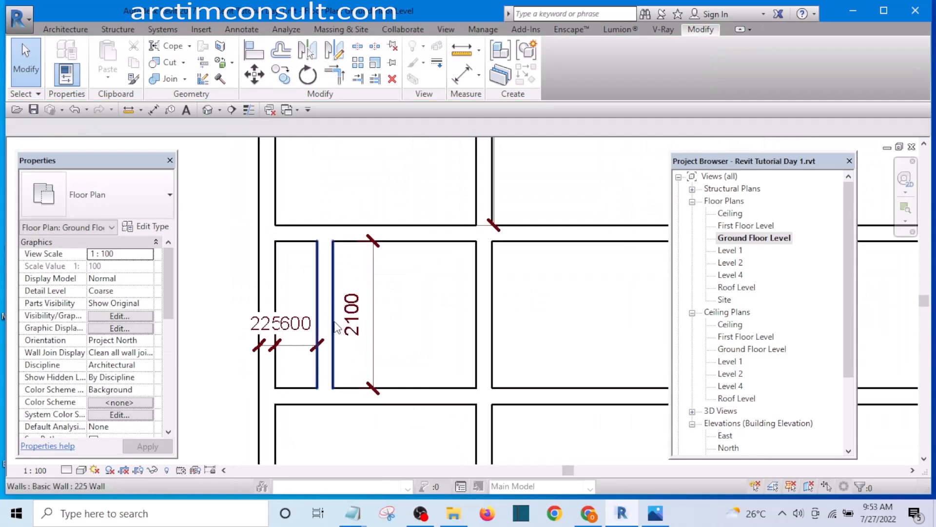
scroll(289, 349, up, 1)
click(288, 347)
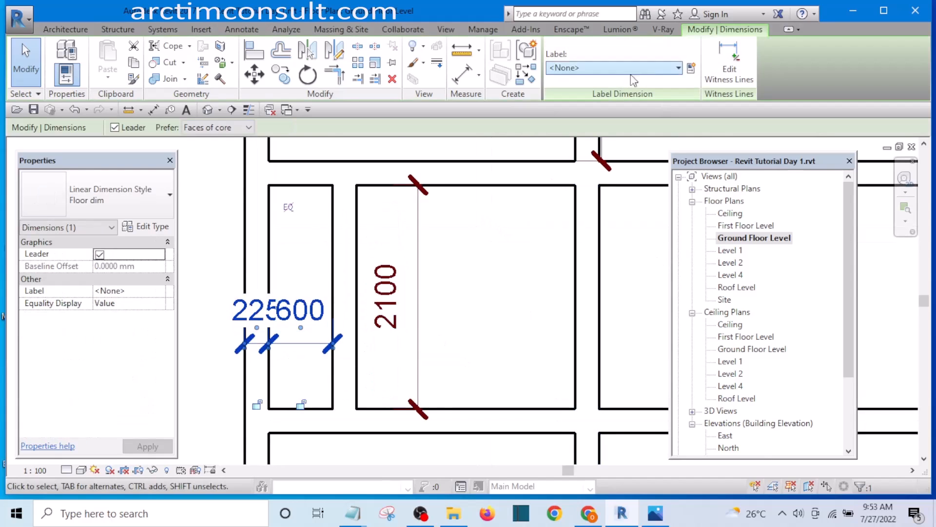
click(729, 67)
click(358, 244)
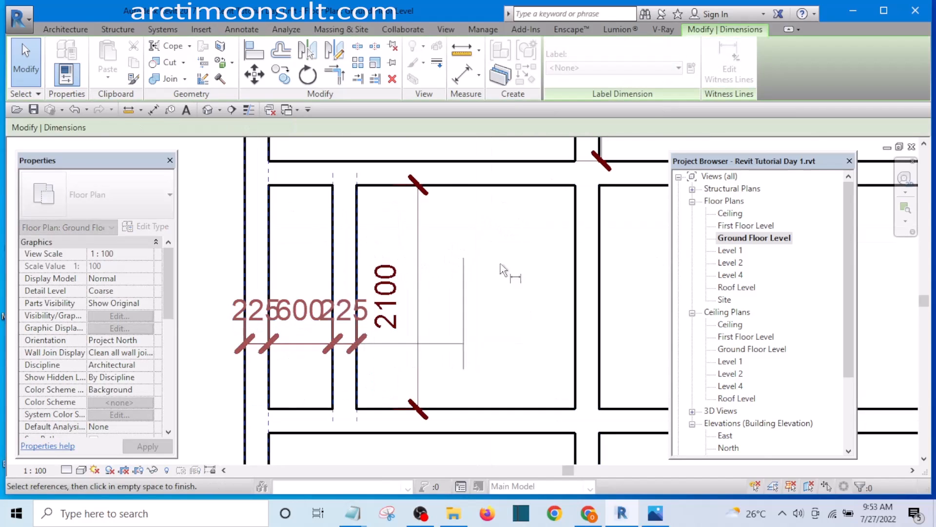
click(573, 292)
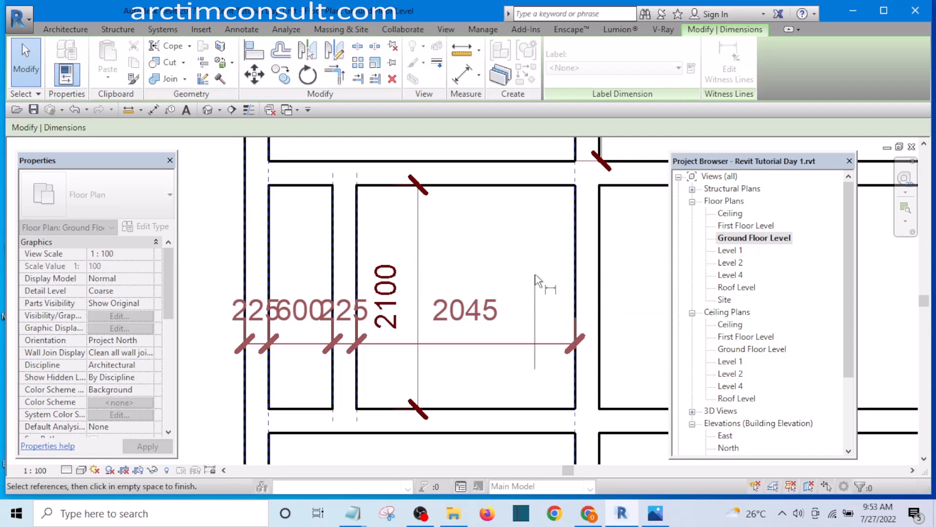
click(516, 255)
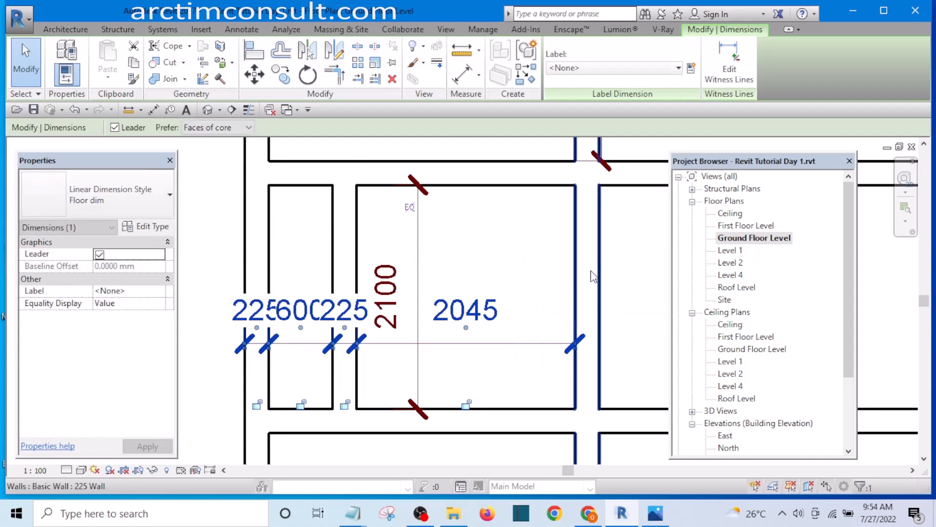
Set the clear distance between the short partition and the new full-height wall to 2200 mm
click(588, 276)
click(464, 322)
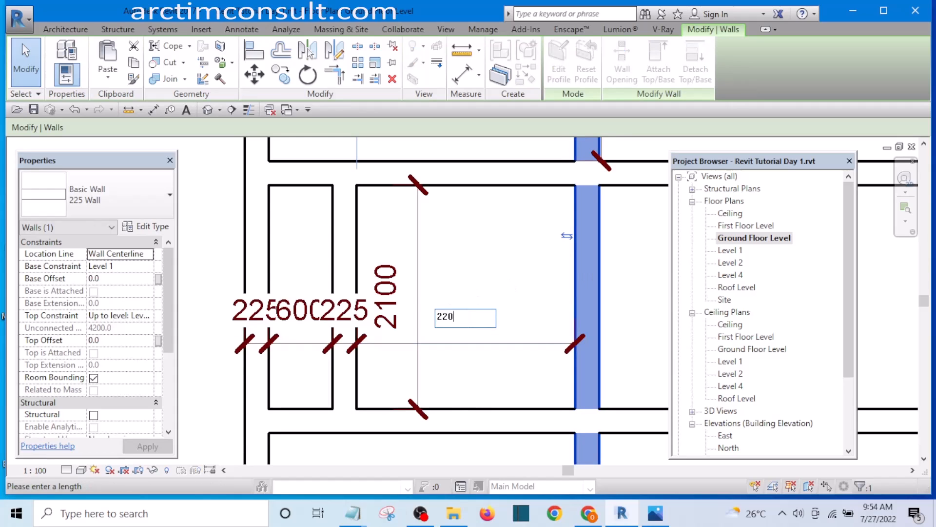
key(Return)
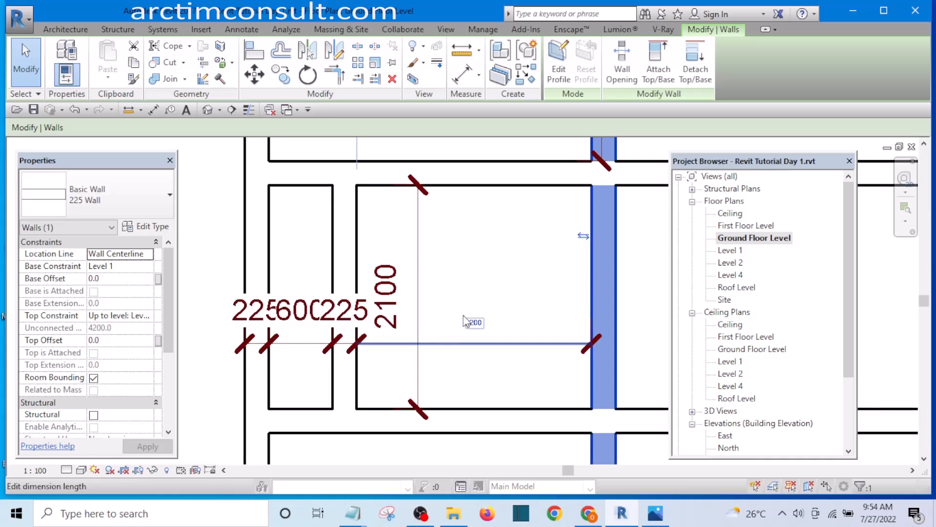
click(521, 232)
Review the overall ground floor wall layout around the new full-height wall and horizontal partitions
scroll(495, 231, down, 2)
scroll(373, 232, down, 2)
middle_drag(589, 270, 520, 278)
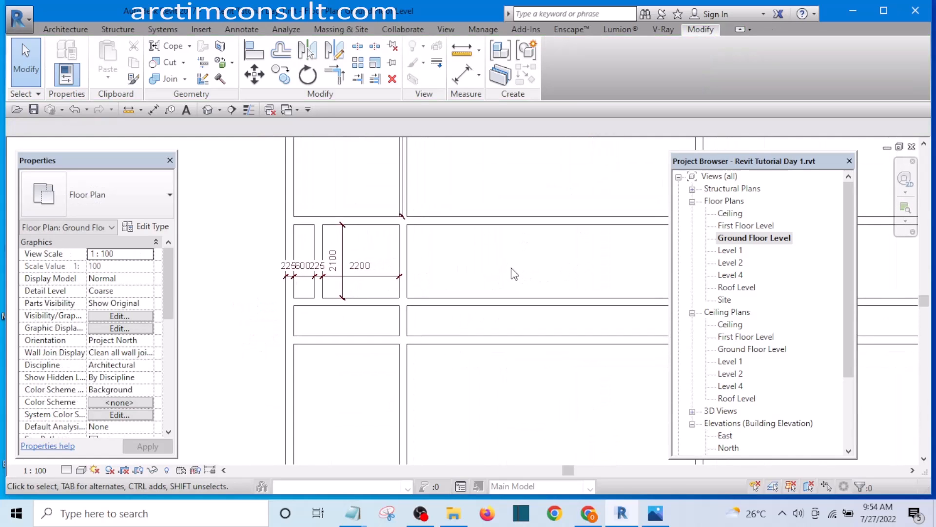
scroll(472, 249, down, 3)
scroll(460, 208, up, 2)
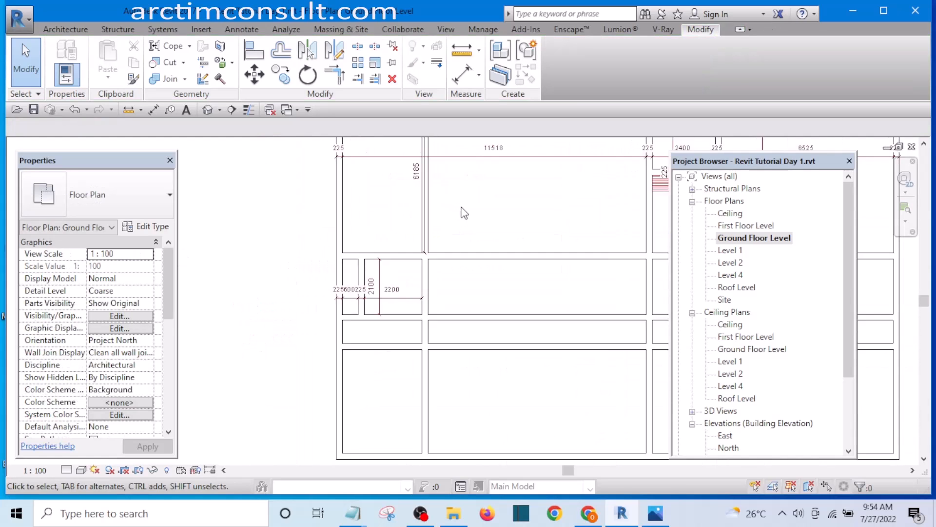
middle_drag(433, 219, 406, 271)
scroll(404, 269, down, 2)
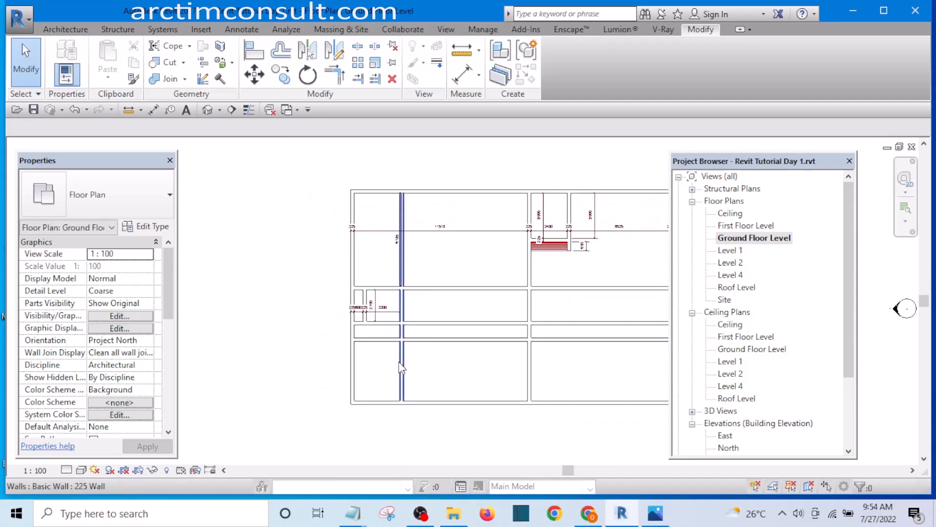
scroll(411, 261, up, 2)
scroll(410, 261, up, 1)
scroll(400, 343, down, 3)
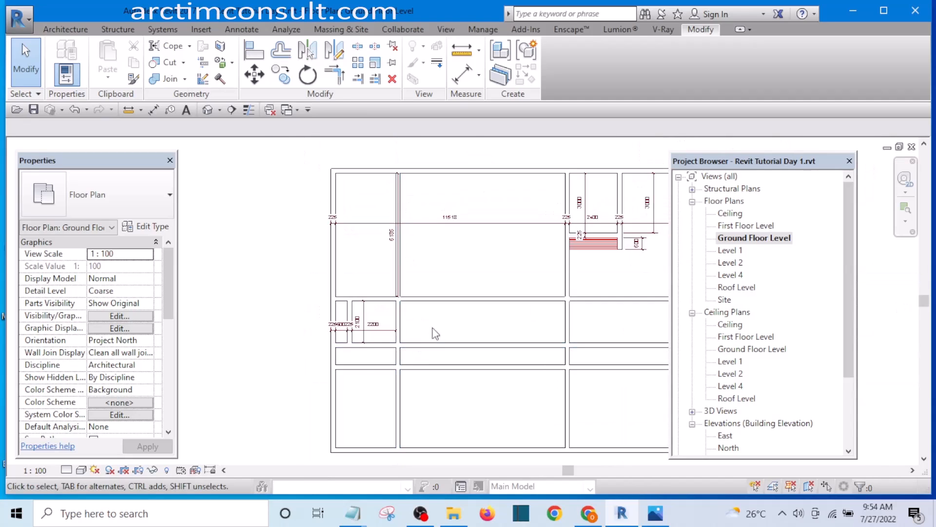
Move the 6185 mm vertical dimension off the new full-height wall into the open space between it and the outer wall
scroll(428, 318, up, 3)
scroll(424, 321, down, 2)
scroll(417, 323, up, 2)
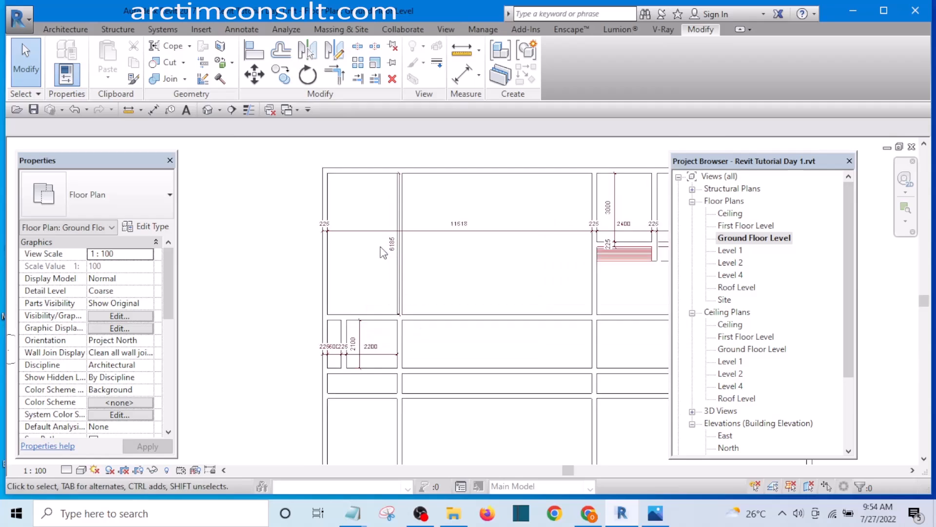
scroll(390, 254, up, 2)
click(378, 249)
drag(378, 249, 338, 248)
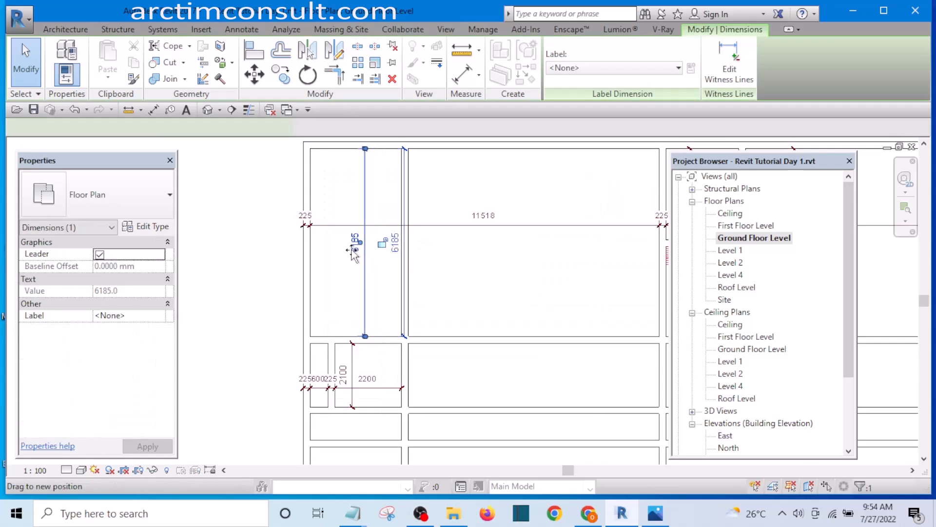
click(465, 266)
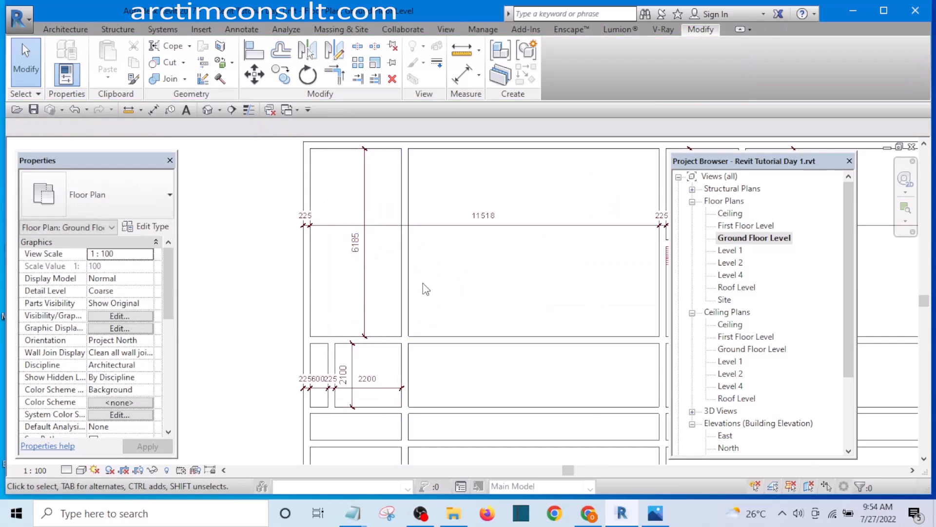
Trim the new full-height wall at the uppermost horizontal partition, keeping only the part below it
scroll(417, 288, up, 2)
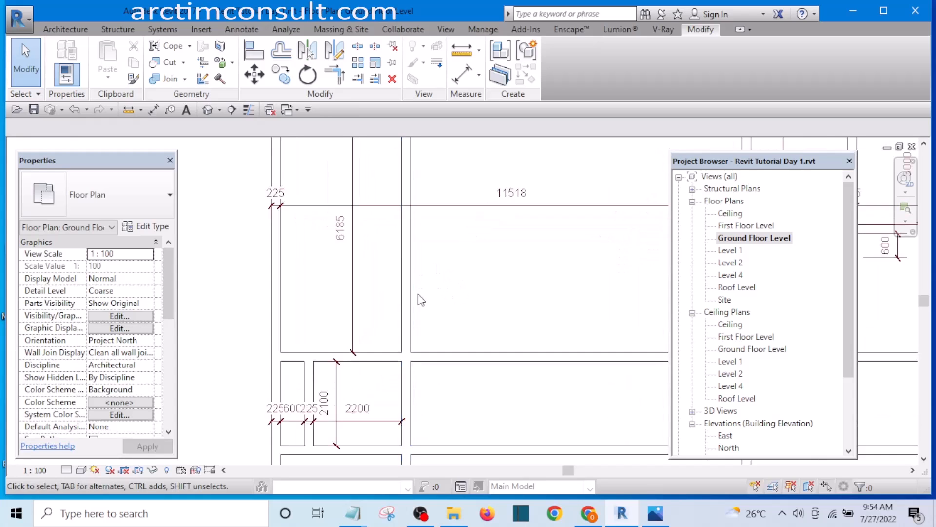
scroll(422, 297, up, 1)
scroll(453, 312, down, 2)
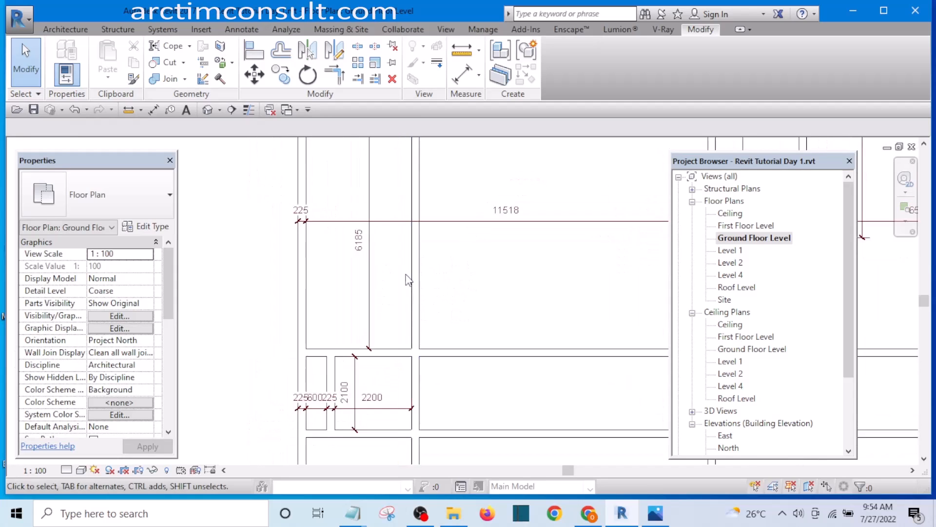
scroll(447, 293, up, 1)
middle_drag(447, 293, 426, 279)
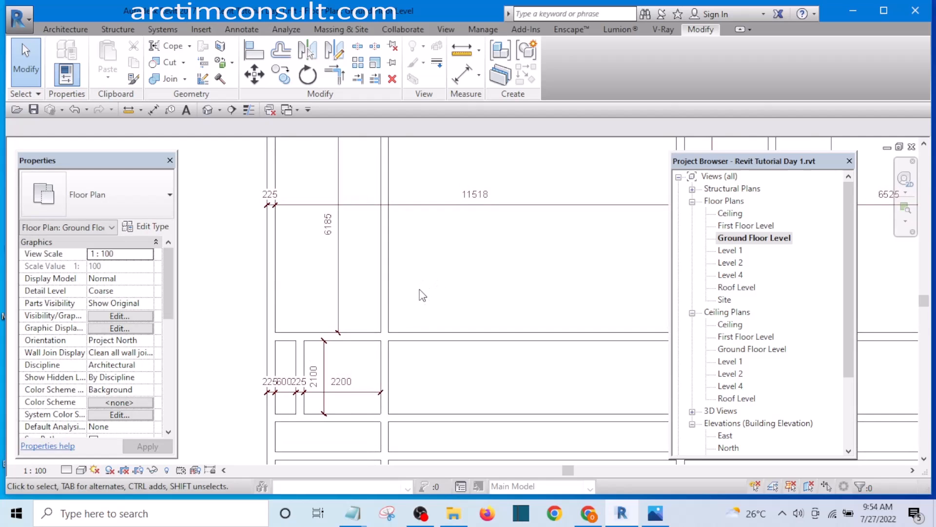
key(x)
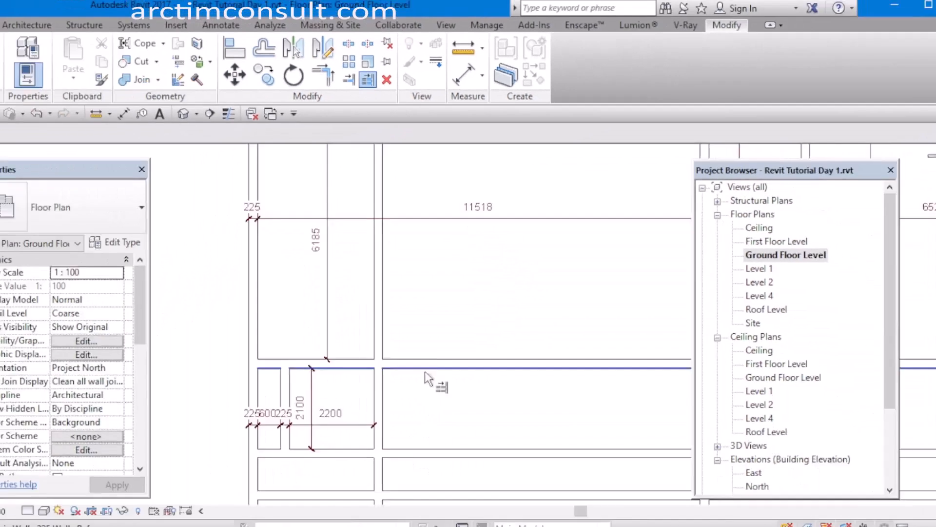
scroll(425, 373, up, 3)
scroll(419, 284, down, 3)
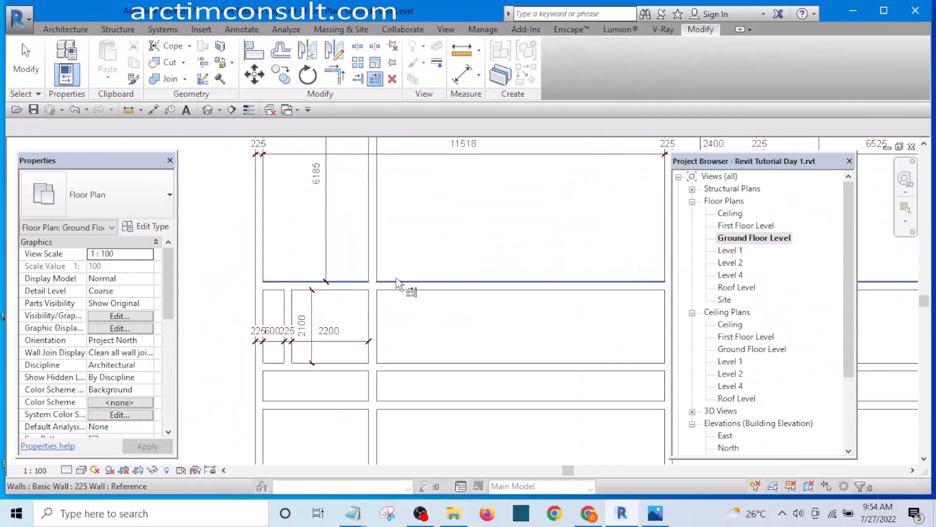
click(397, 281)
scroll(395, 282, down, 3)
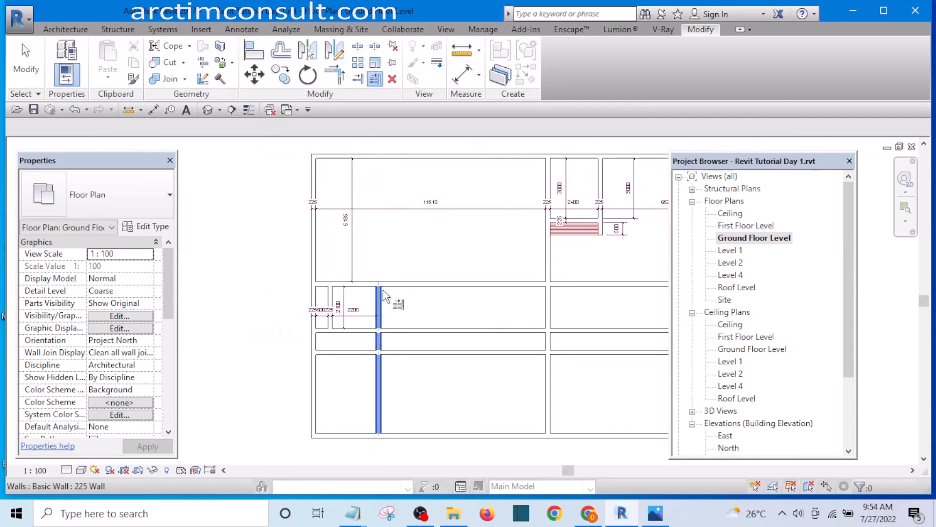
scroll(382, 366, up, 2)
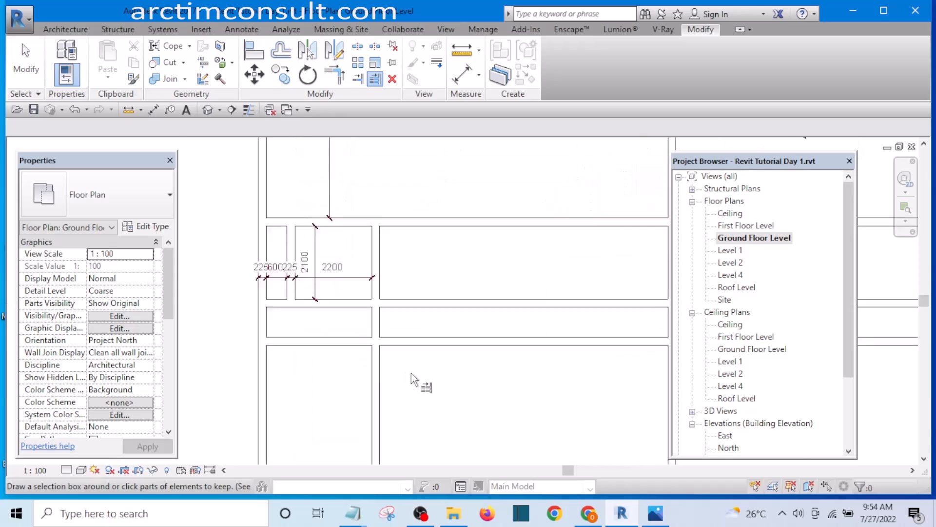
scroll(411, 373, down, 3)
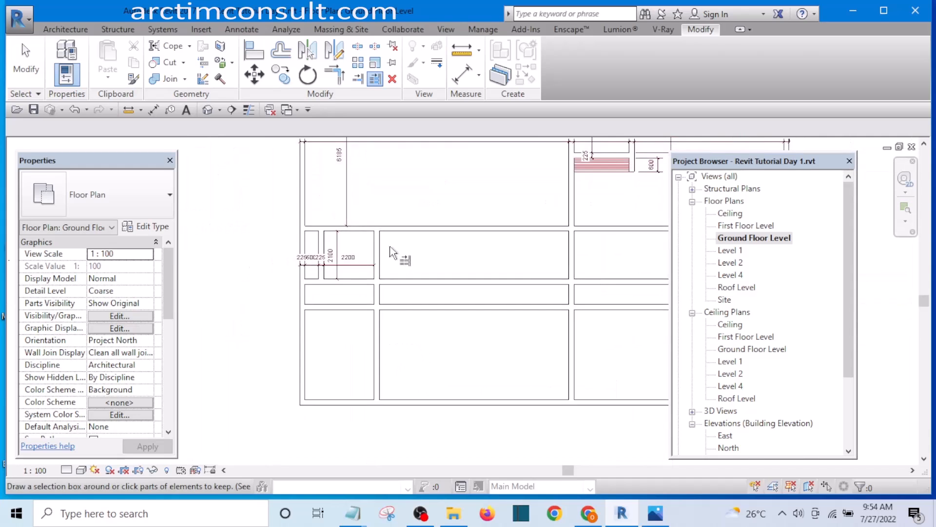
scroll(390, 252, down, 1)
key(Escape)
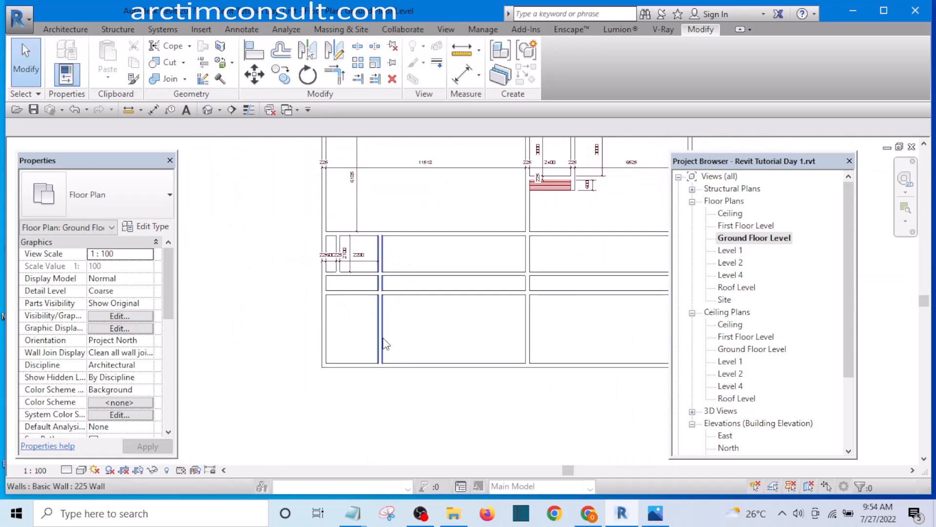
Trim the outer wall beside the 600 mm space at the lowest horizontal partition, removing its part below that partition
scroll(341, 303, up, 3)
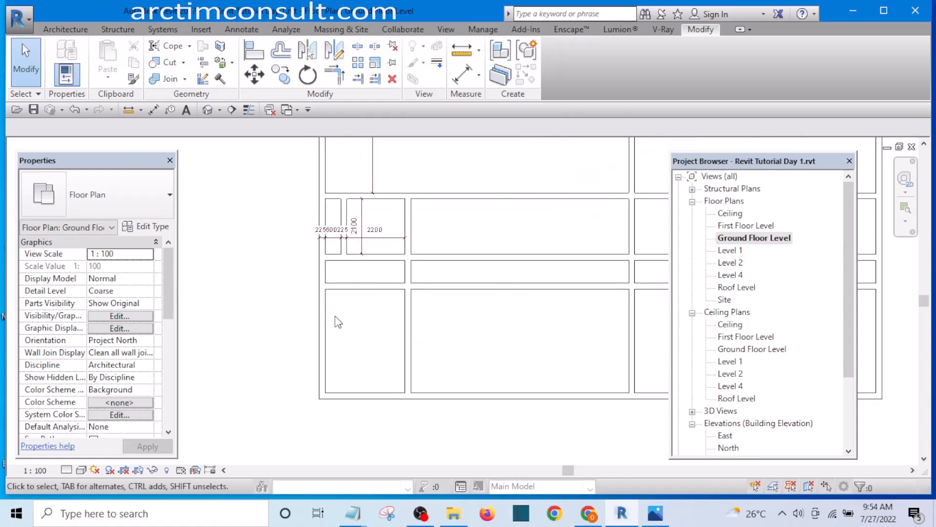
scroll(336, 320, down, 2)
scroll(329, 304, up, 2)
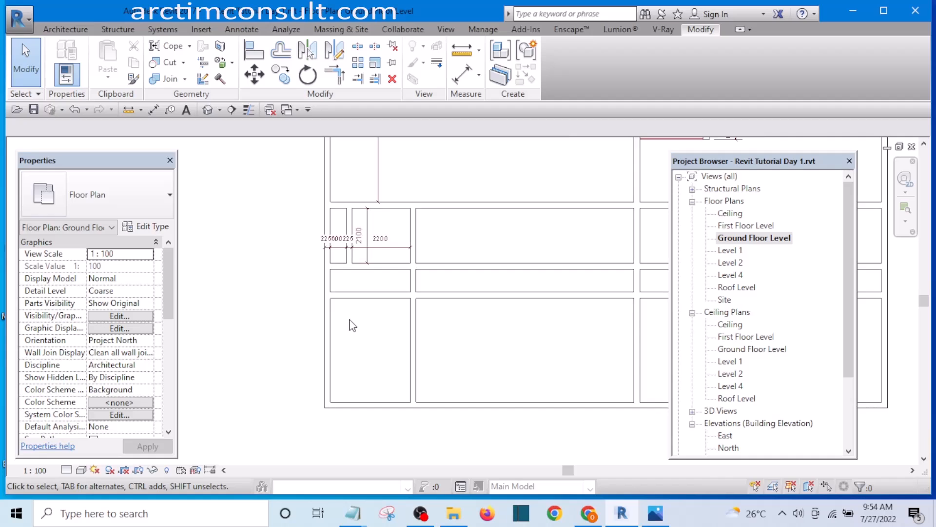
key(e)
key(x)
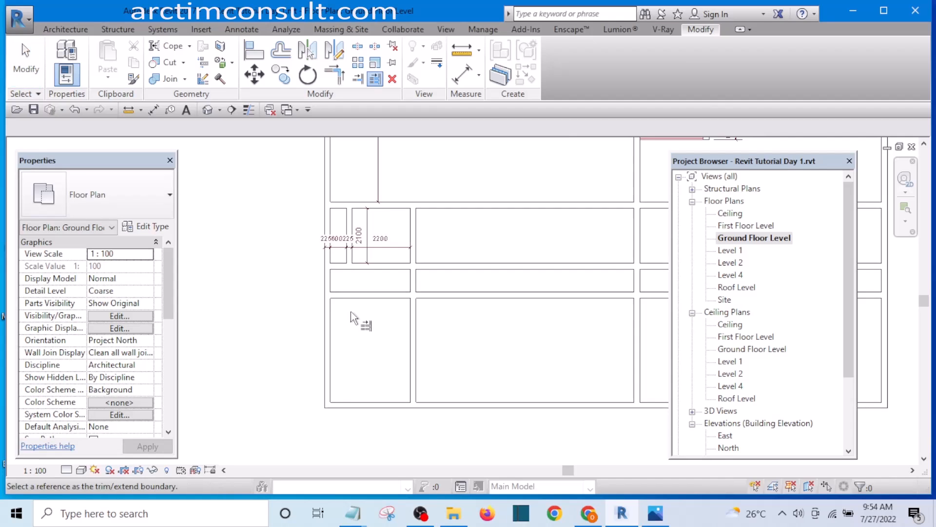
scroll(350, 311, up, 1)
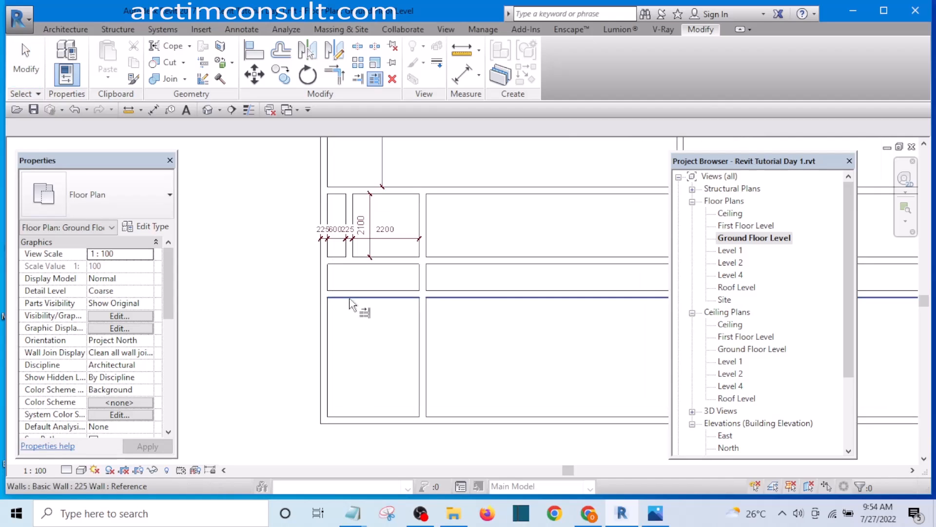
click(326, 279)
scroll(328, 324, down, 2)
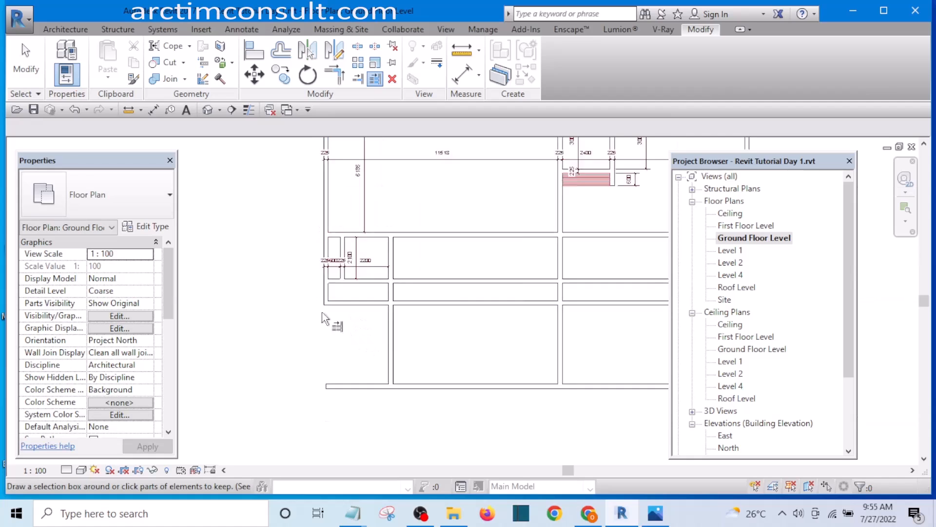
Trim the lower outer wall back to the new vertical wall, removing the leftover stub beyond the recessed corner
scroll(363, 359, up, 3)
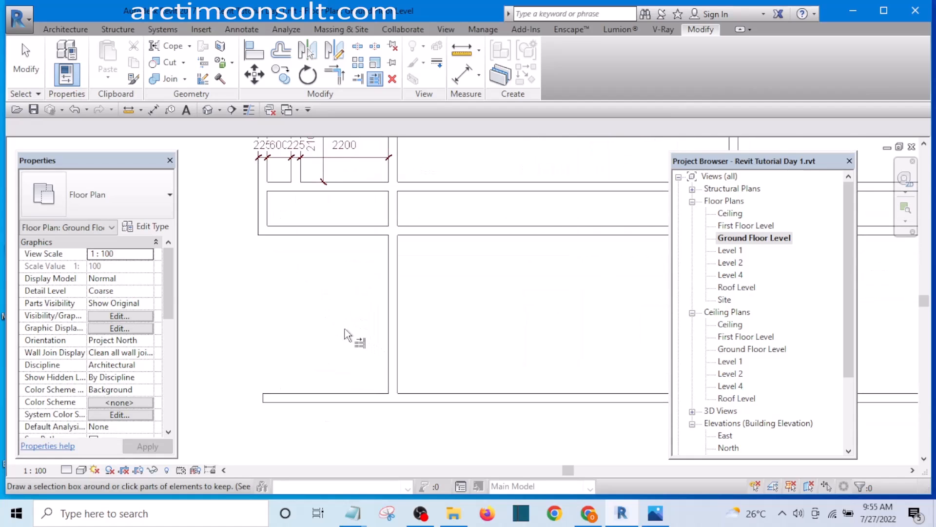
scroll(359, 346, down, 1)
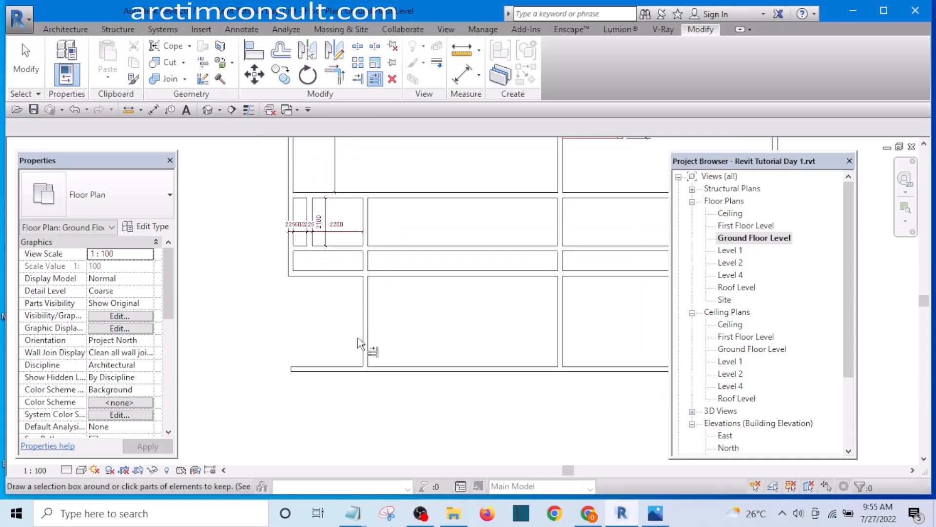
scroll(358, 353, up, 3)
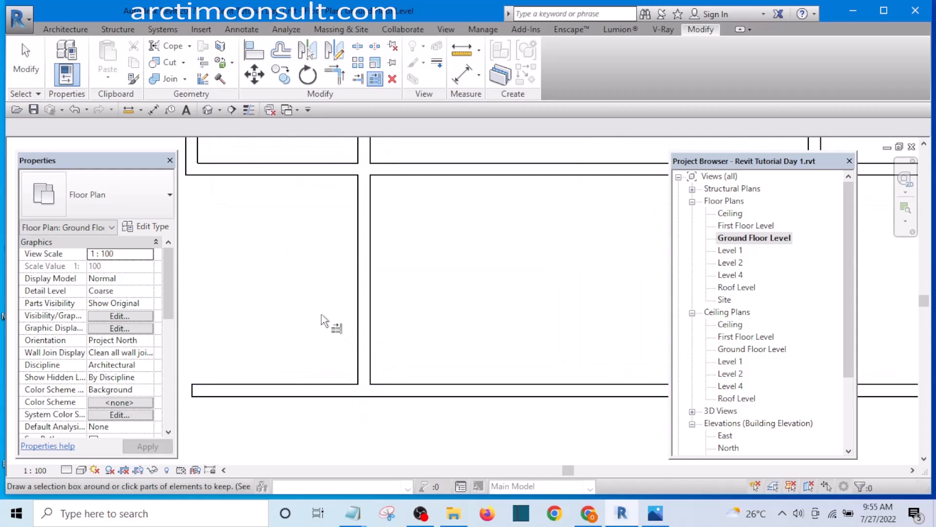
scroll(336, 336, down, 2)
scroll(335, 324, up, 2)
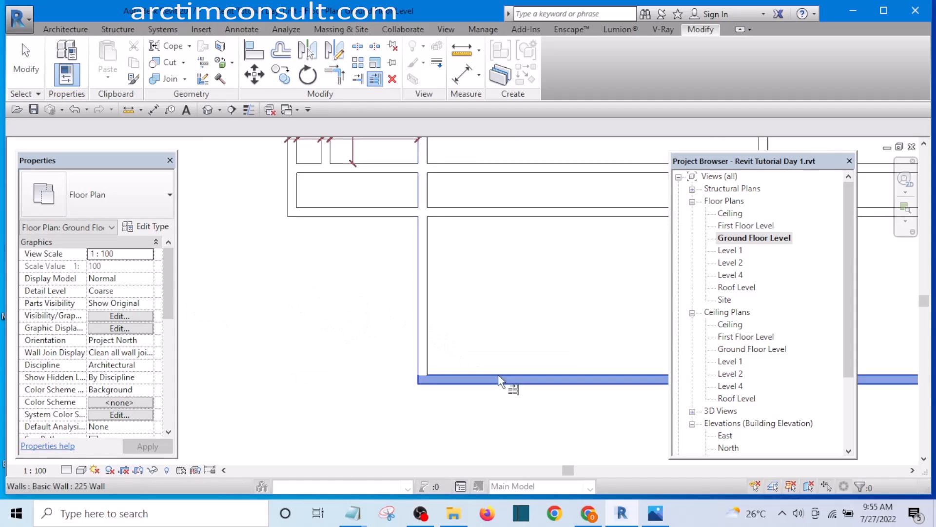
scroll(344, 343, down, 4)
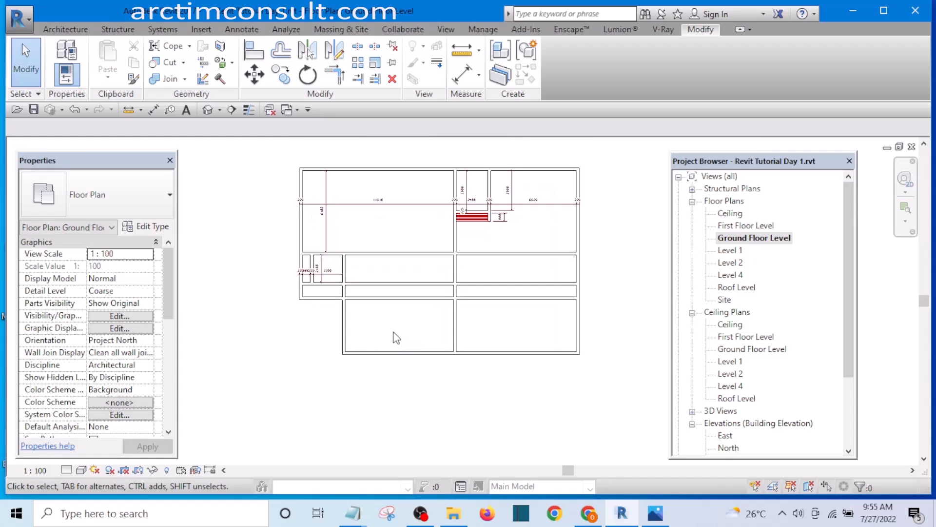
Trim the two lower horizontal partitions at the new vertical wall, keeping only the parts beside the short partition's rooms
scroll(388, 345, up, 3)
scroll(326, 294, up, 1)
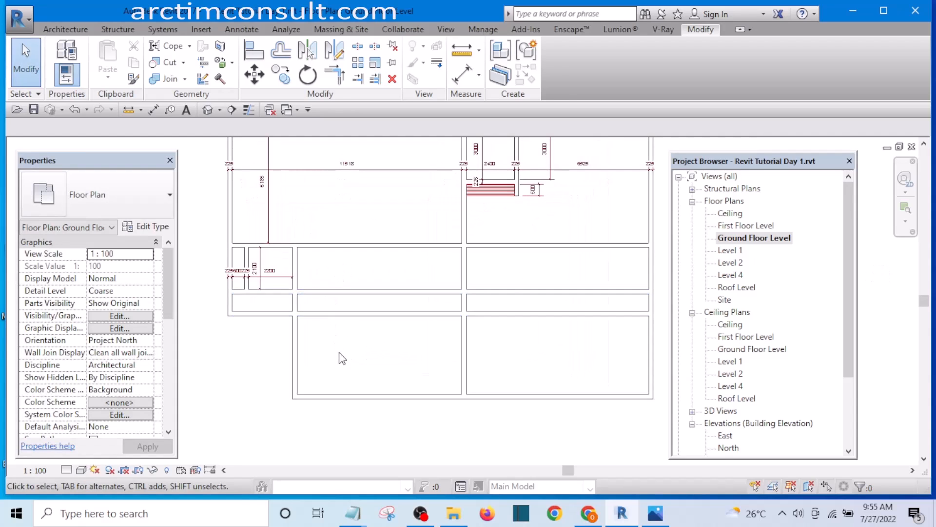
key(e)
key(x)
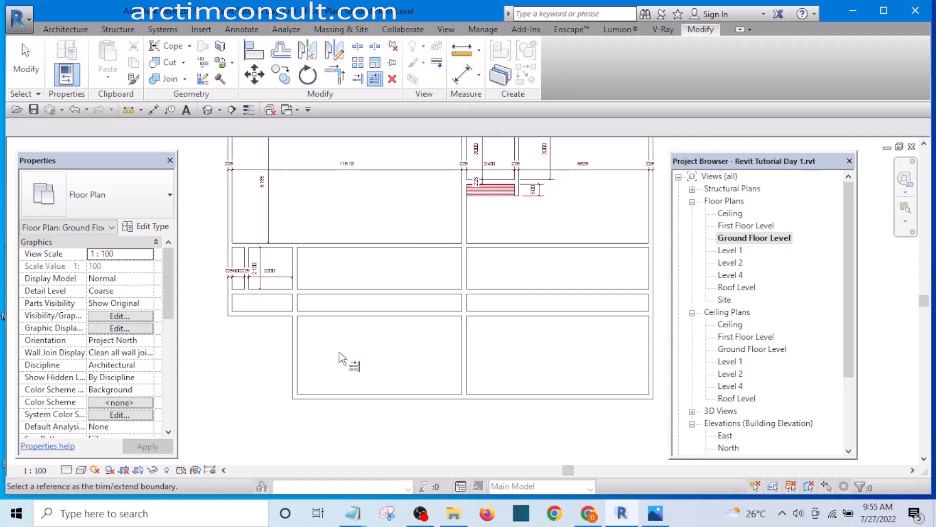
scroll(316, 332, up, 2)
scroll(292, 330, up, 1)
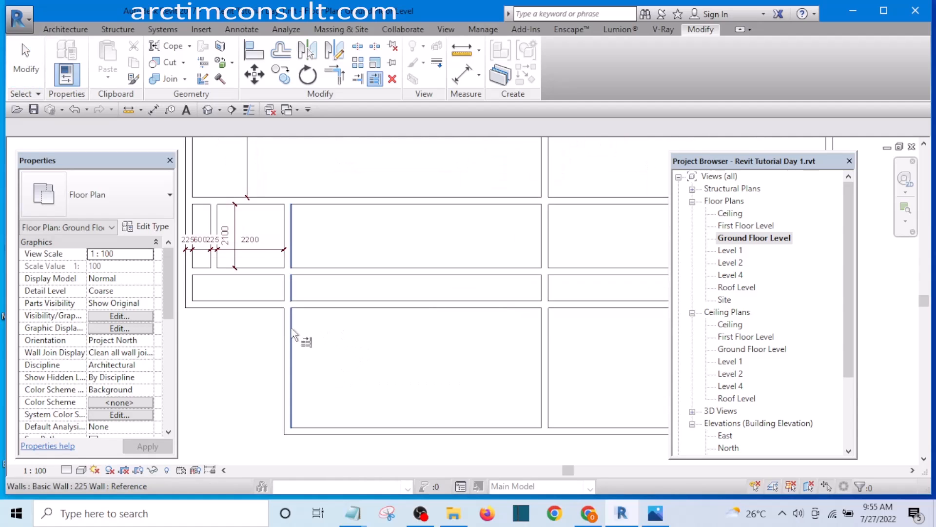
click(291, 327)
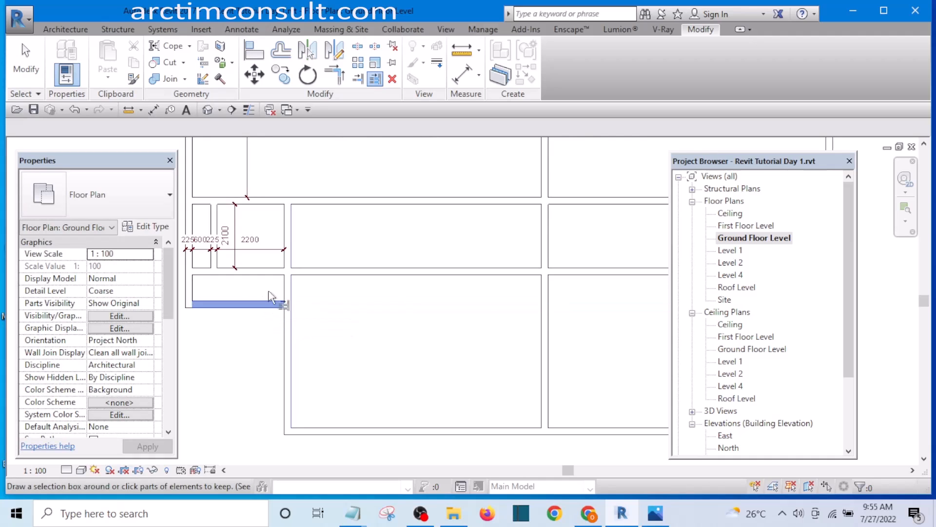
click(271, 272)
scroll(280, 317, down, 3)
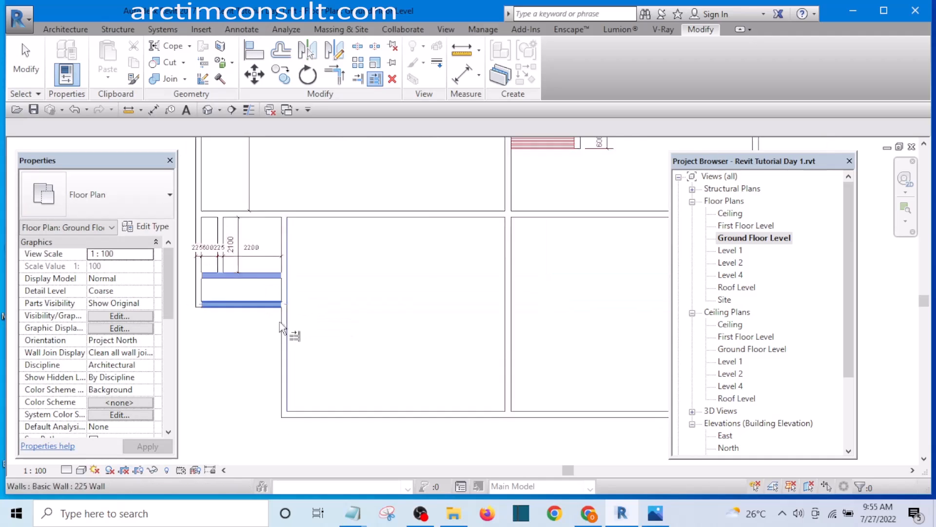
key(Escape)
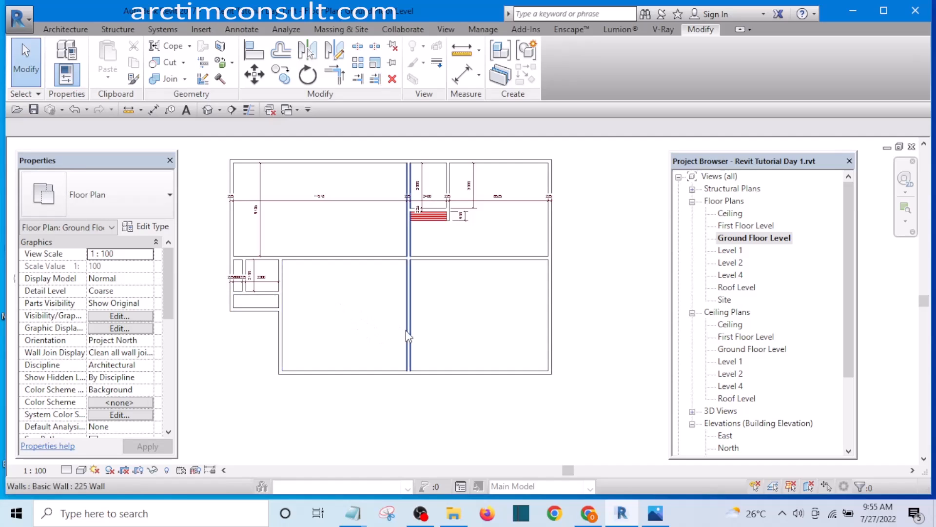
Extend the 2100 mm dimension string to the partition's lower face and the near face of the outer wall below it
scroll(290, 310, up, 2)
scroll(250, 293, up, 2)
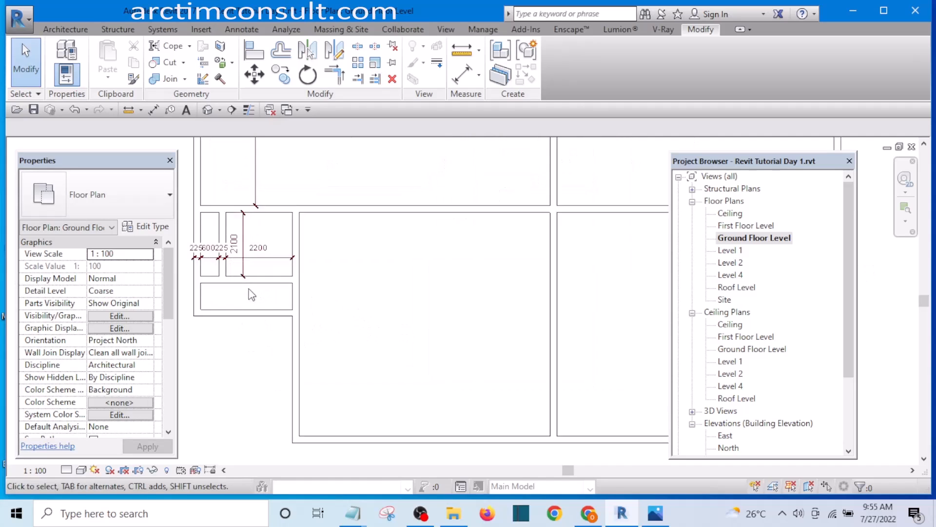
scroll(302, 314, up, 2)
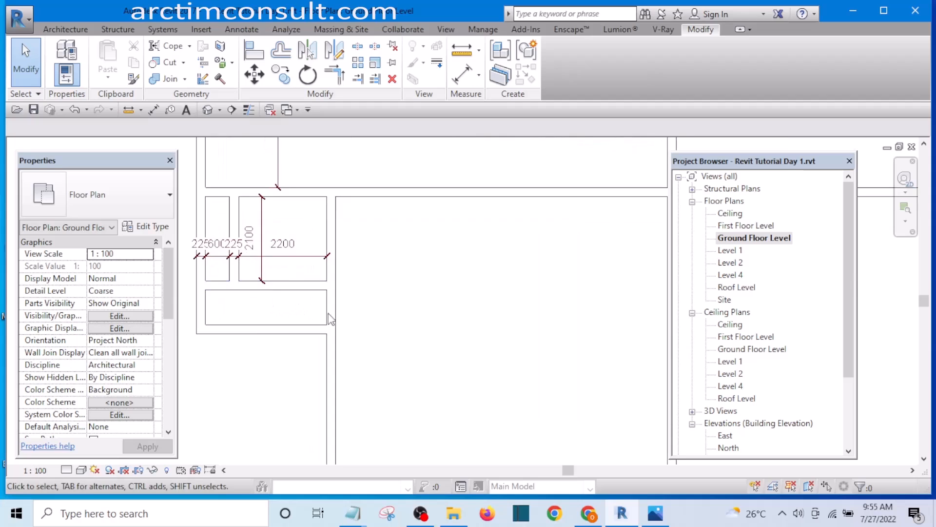
scroll(337, 318, down, 3)
scroll(337, 318, up, 4)
scroll(295, 281, up, 2)
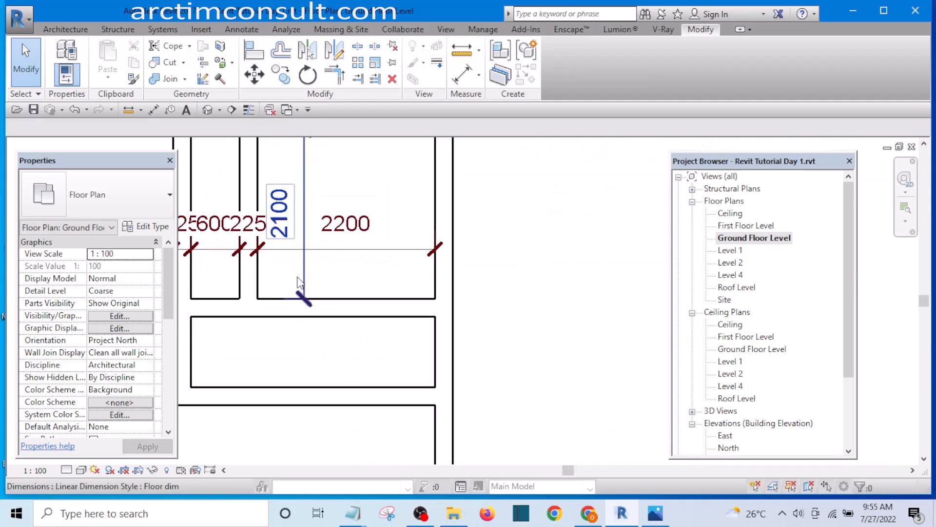
click(303, 267)
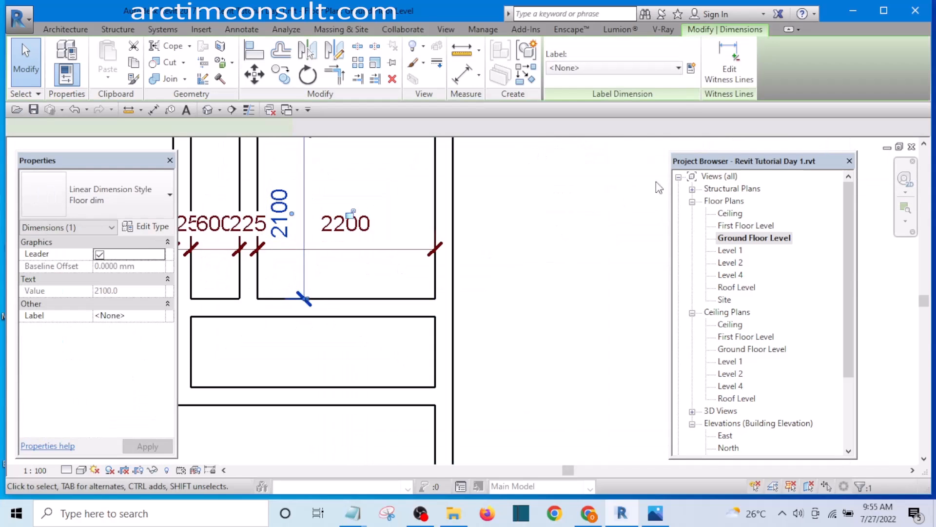
click(727, 65)
scroll(335, 321, up, 1)
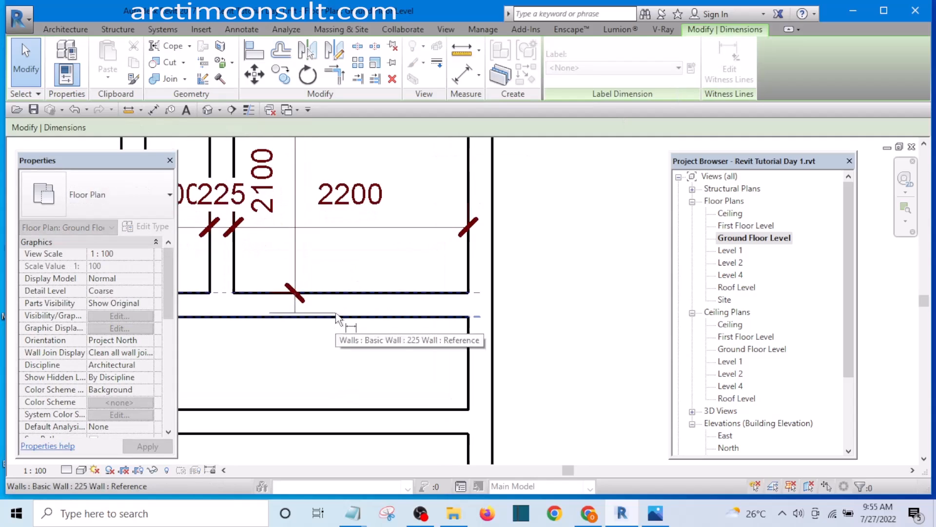
click(339, 318)
scroll(324, 370, down, 3)
scroll(324, 376, up, 2)
click(324, 368)
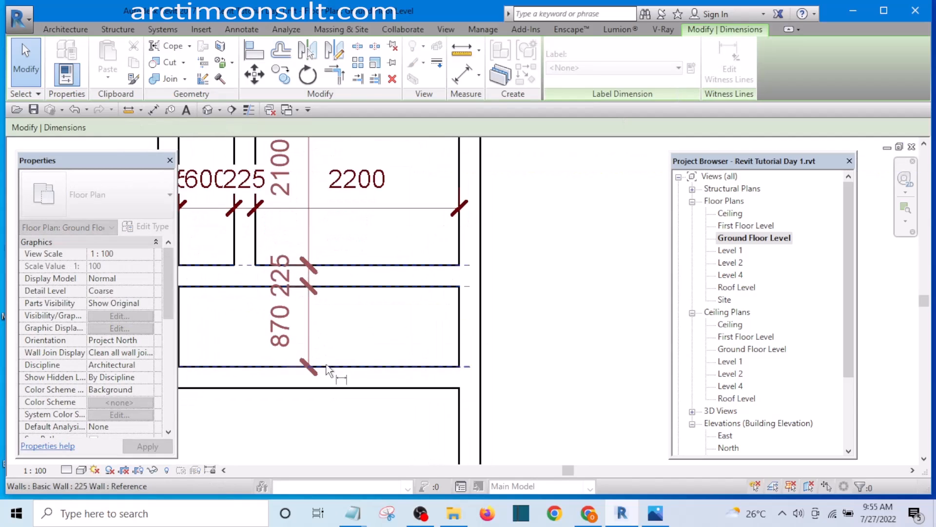
click(337, 336)
Set the clear distance between the lowest horizontal partition and the outer wall below it to 900 mm
scroll(455, 362, down, 3)
click(428, 373)
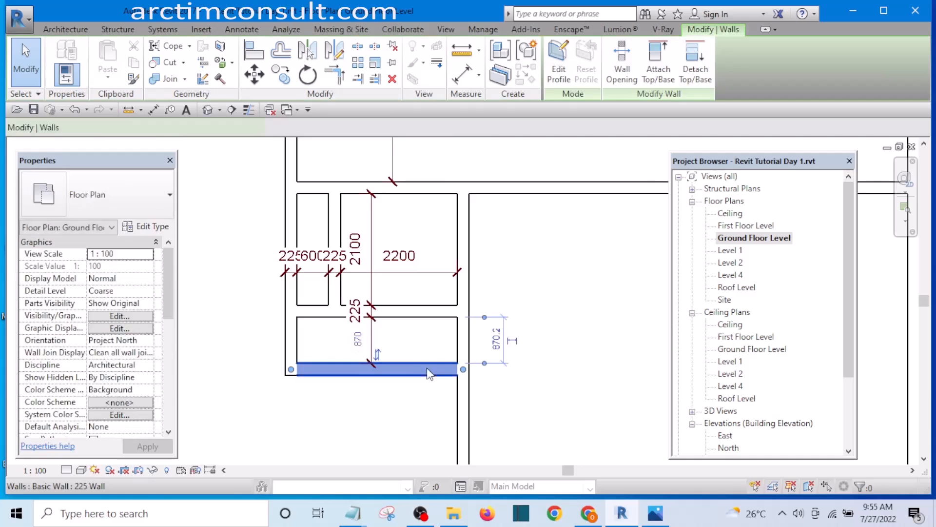
click(356, 337)
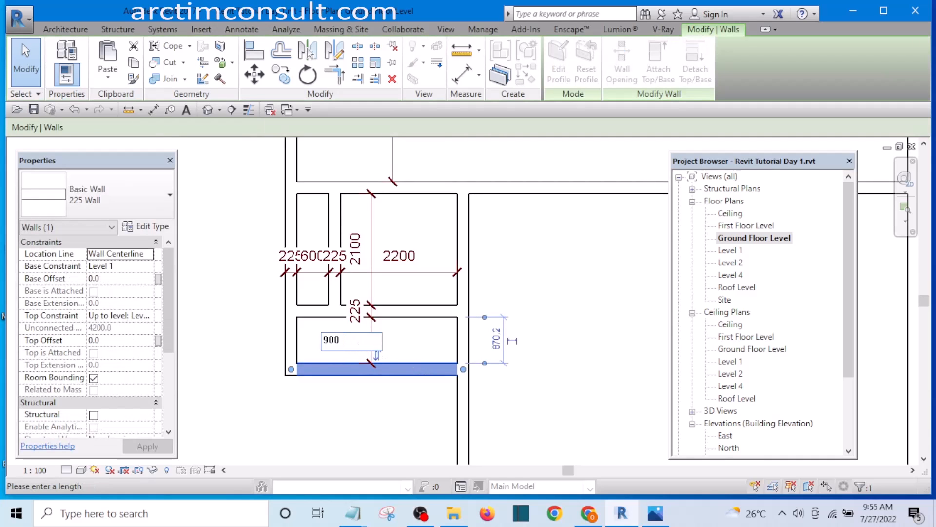
key(Return)
click(567, 274)
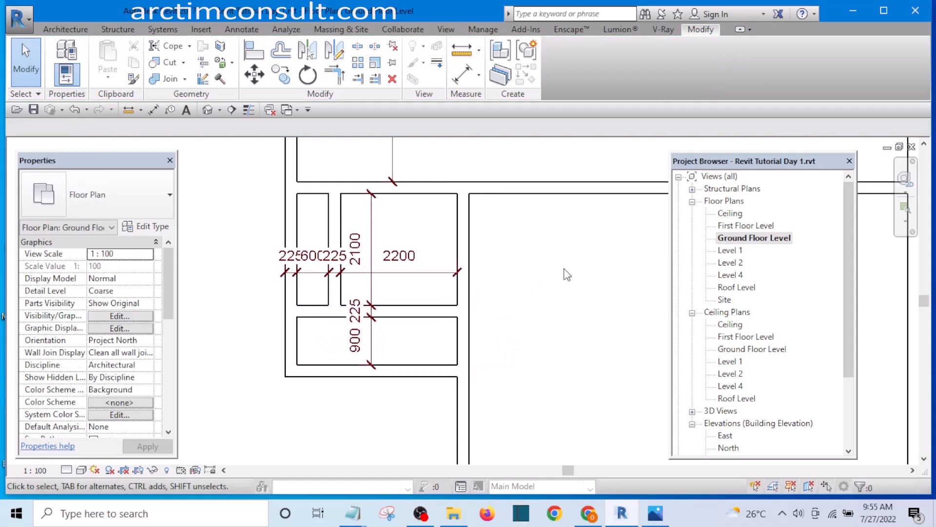
Dimension the clear depth of the large room beside the recessed corner, from the long horizontal partition to the lowest outer wall
scroll(567, 274, down, 3)
middle_drag(558, 274, 371, 292)
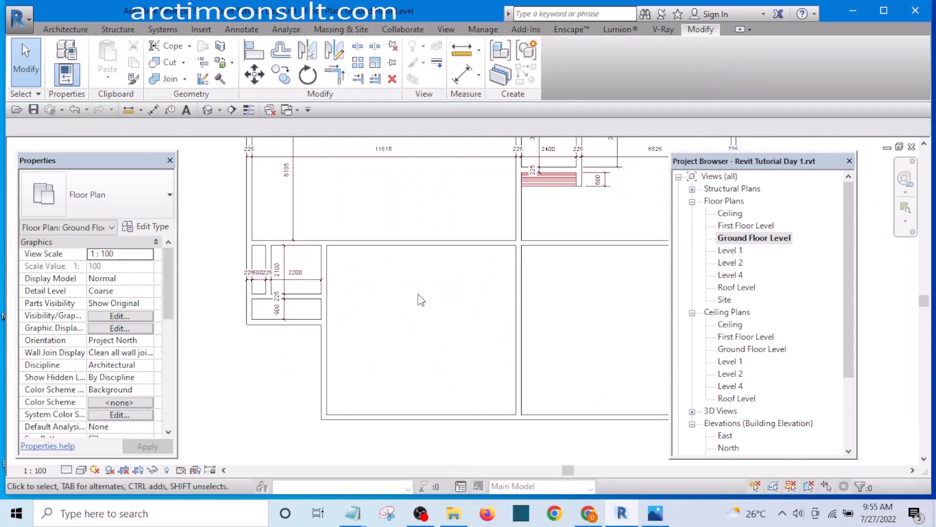
scroll(399, 247, up, 1)
scroll(399, 258, down, 1)
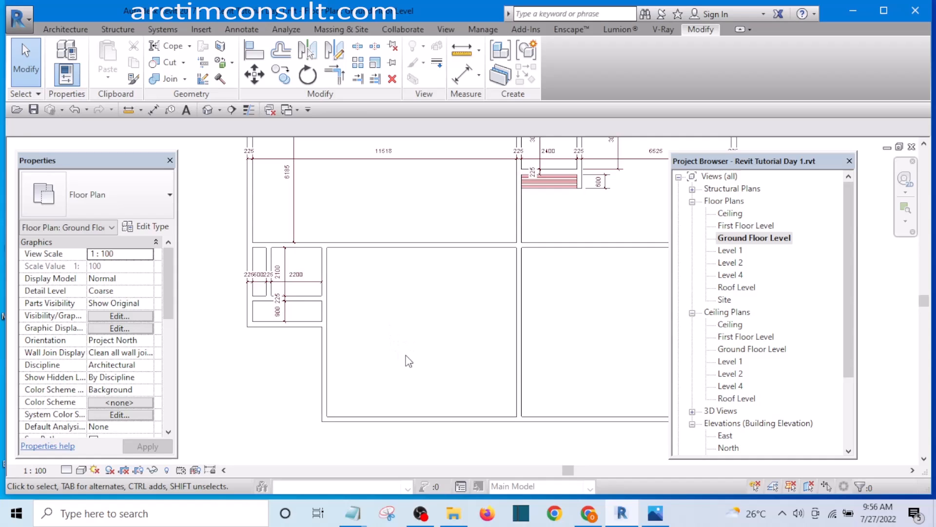
key(d)
key(i)
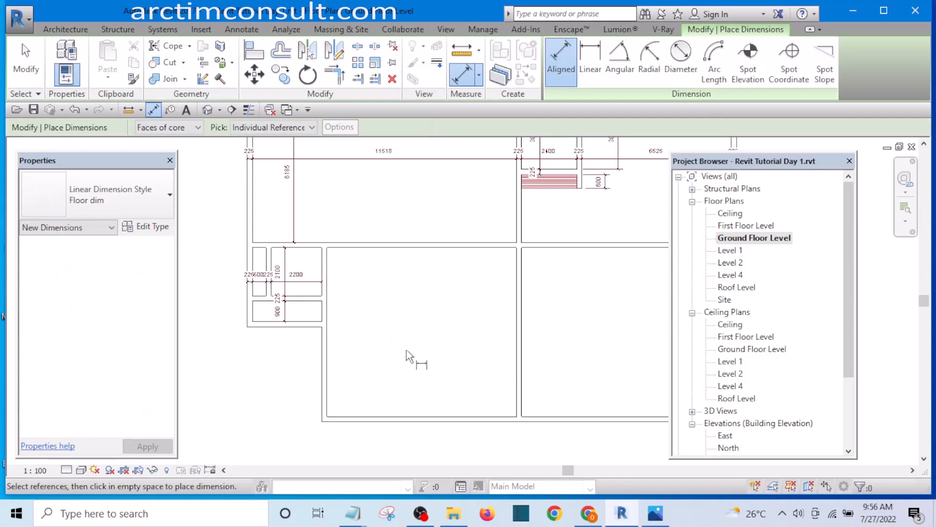
click(375, 251)
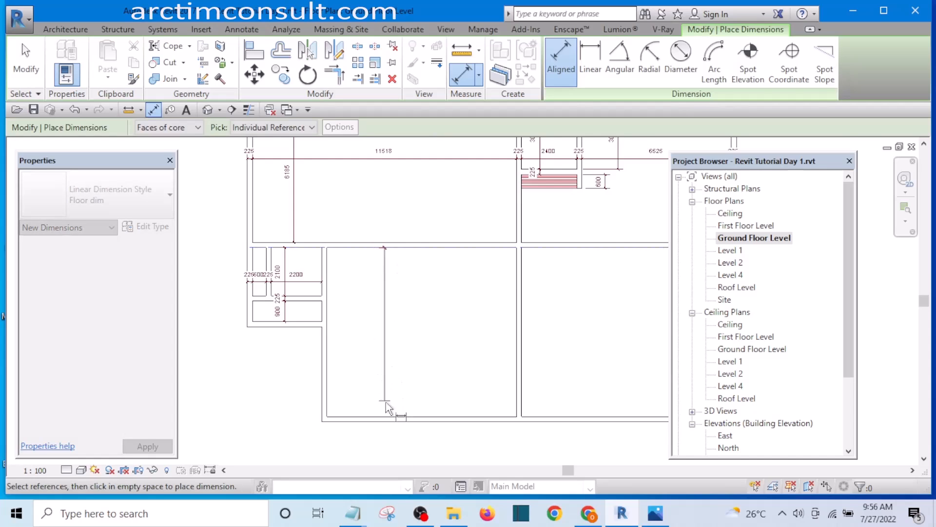
scroll(388, 412, up, 2)
click(390, 420)
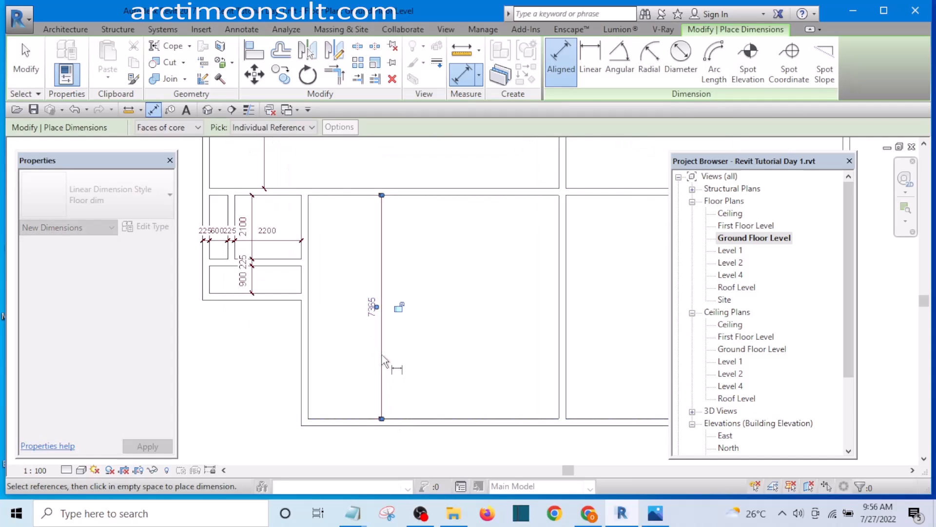
click(377, 317)
scroll(358, 292, down, 2)
key(Escape)
key(Escape)
scroll(403, 356, up, 1)
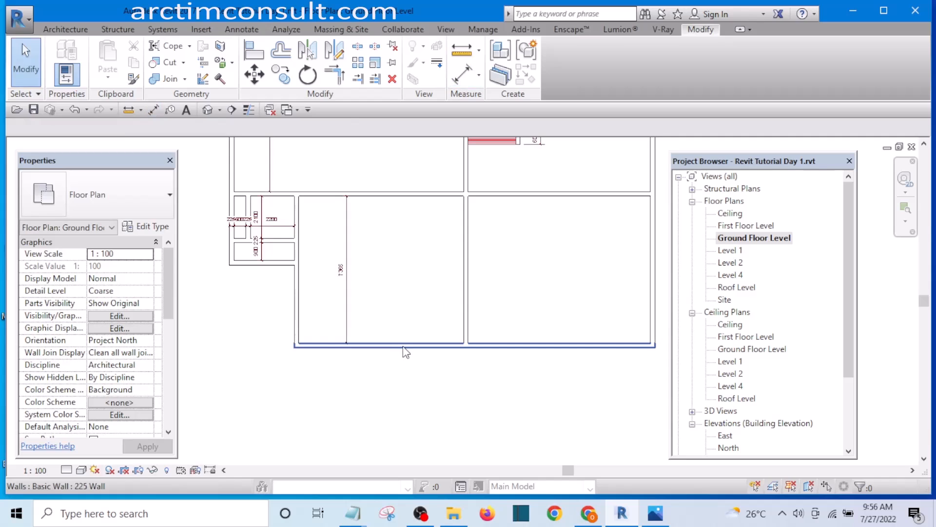
Move the lowest outer wall by setting the large room's clear depth to 5091 mm
click(404, 346)
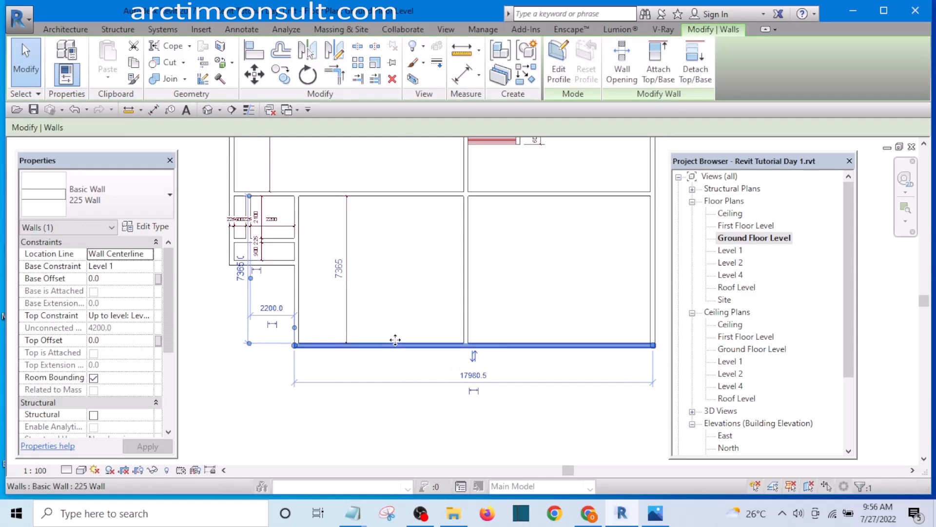
click(338, 270)
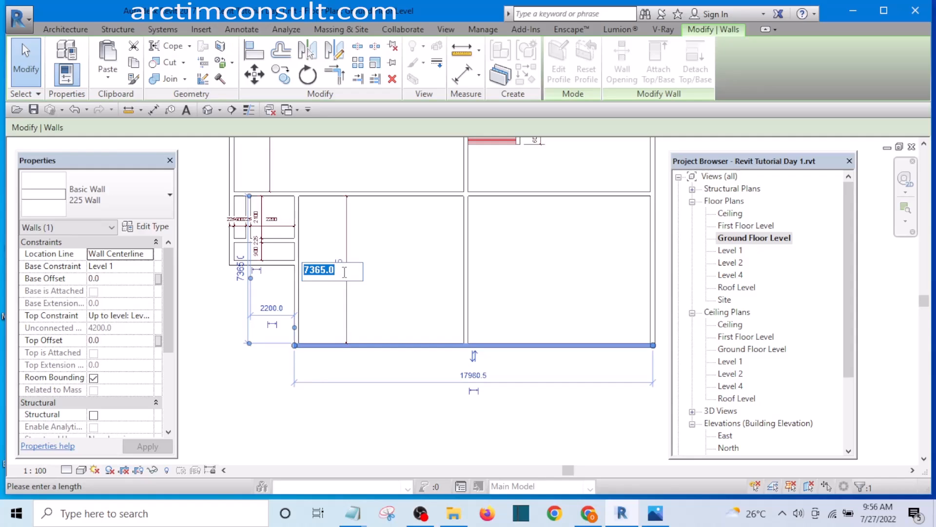
text(5091)
key(Return)
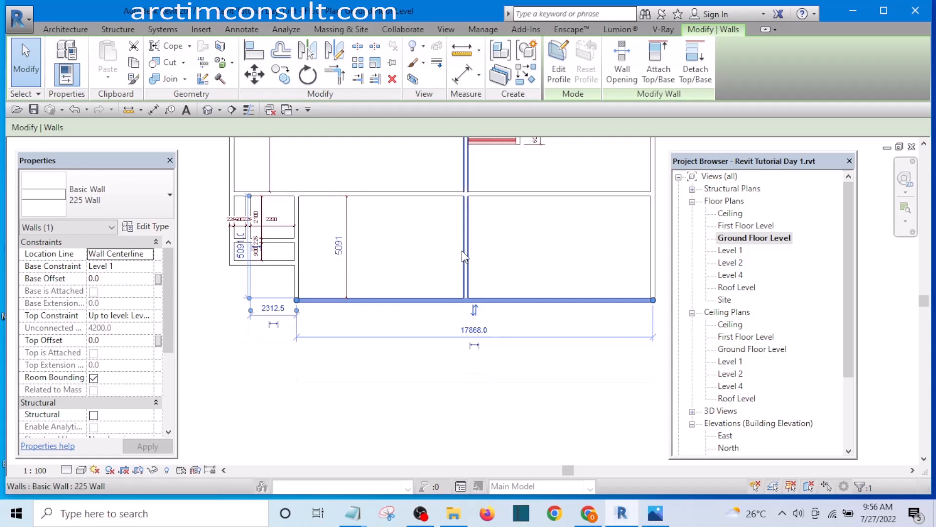
click(435, 249)
scroll(432, 243, down, 1)
middle_drag(396, 256, 374, 310)
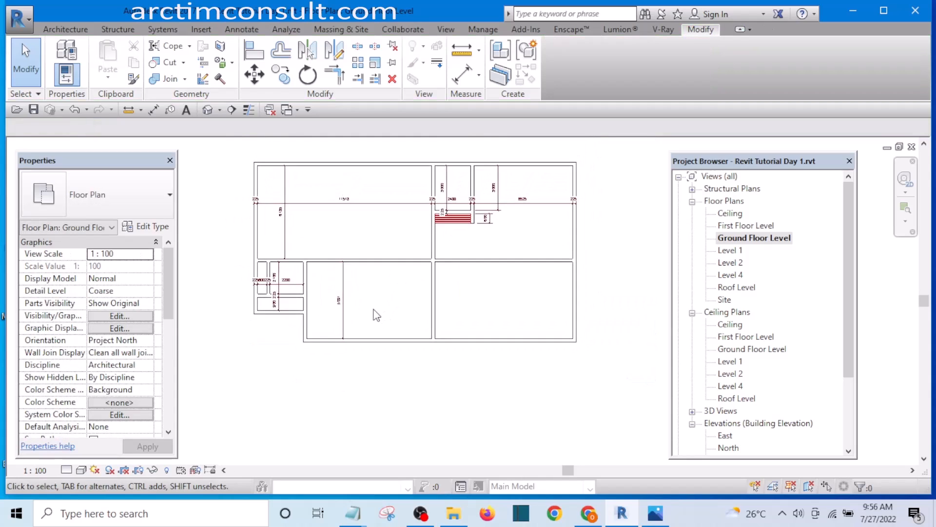
Copy the vertical wall at the recessed corner into the large room as a partition, leaving about 4370 mm clear between the two
scroll(377, 298, up, 1)
scroll(384, 303, up, 2)
scroll(408, 301, down, 3)
scroll(451, 297, up, 2)
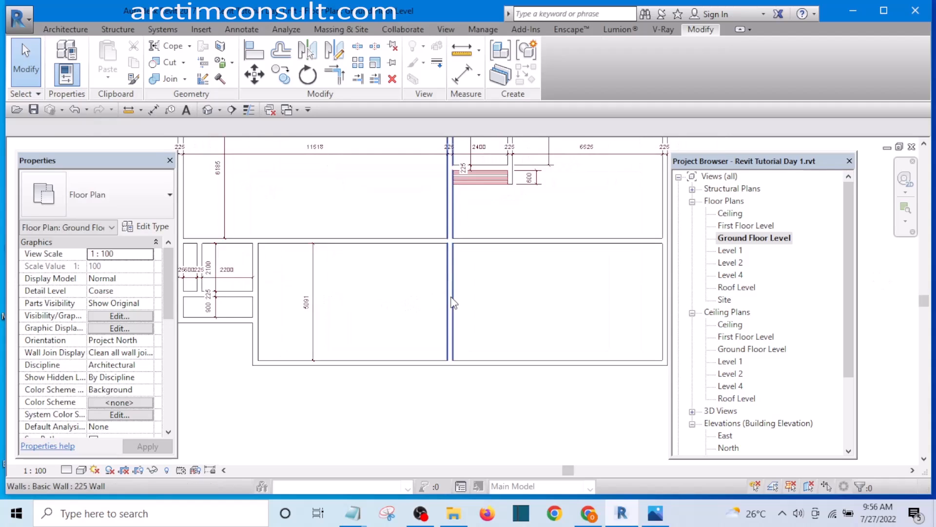
scroll(434, 301, down, 1)
scroll(273, 303, up, 4)
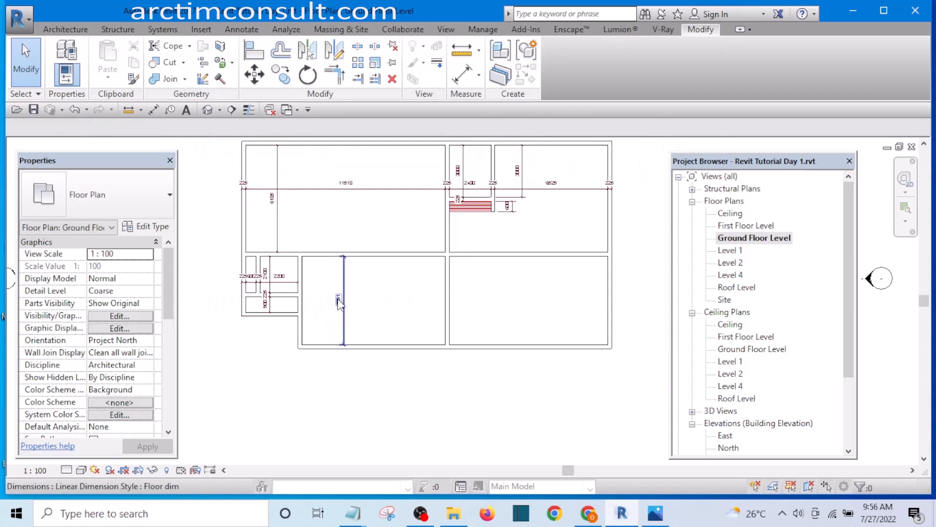
click(299, 308)
scroll(312, 293, down, 3)
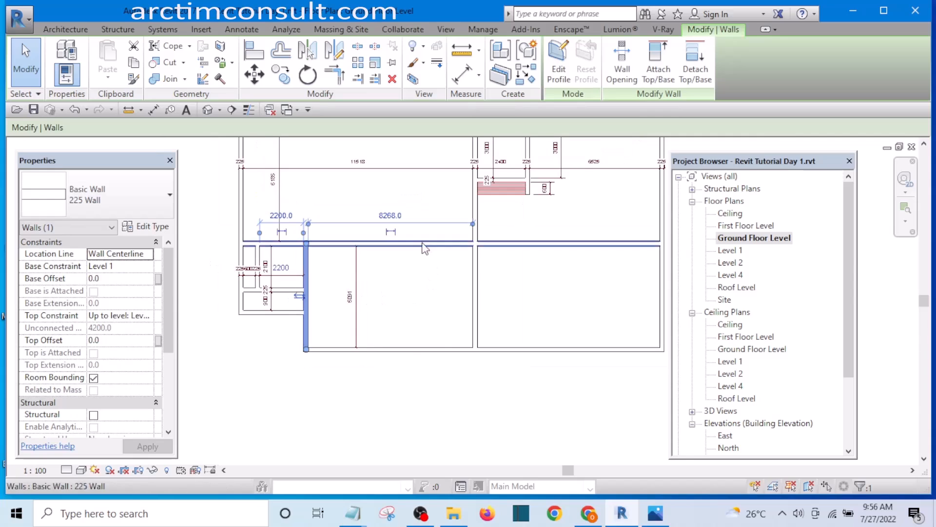
scroll(308, 285, up, 2)
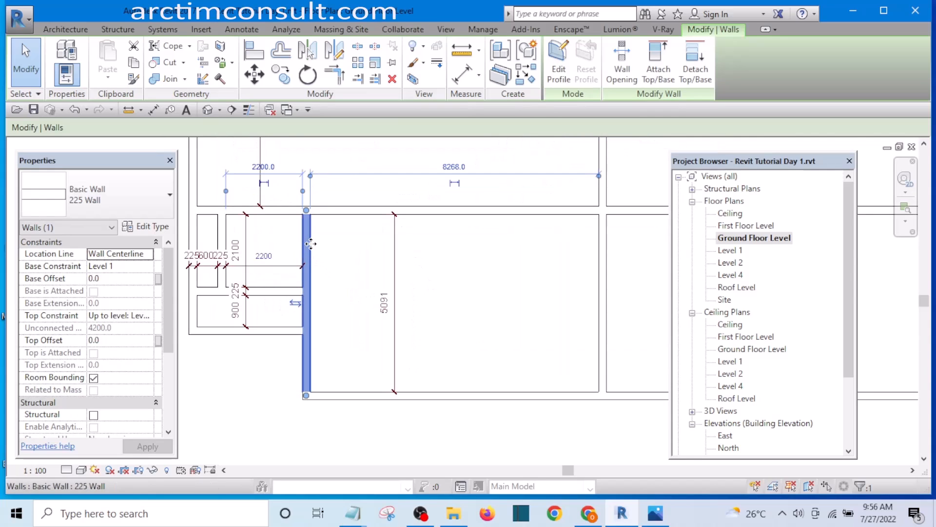
drag(352, 251, 471, 252)
click(515, 275)
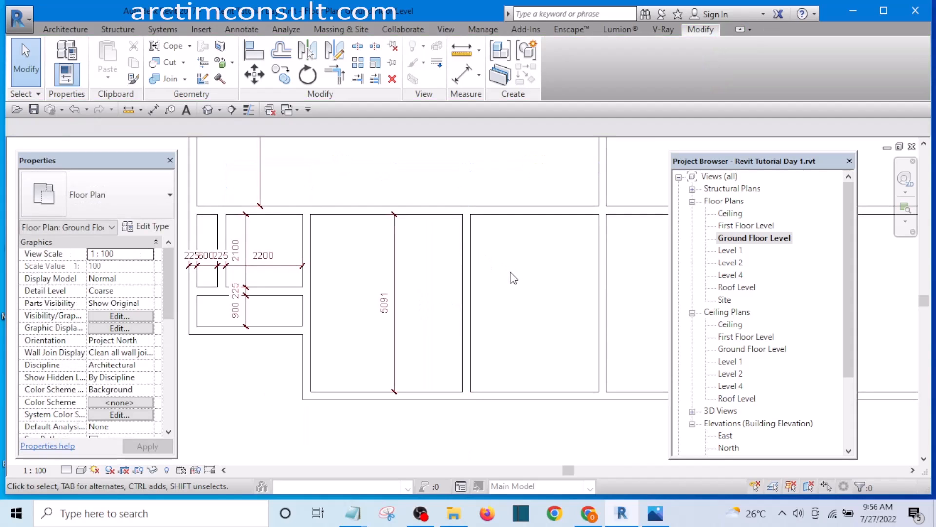
key(d)
key(i)
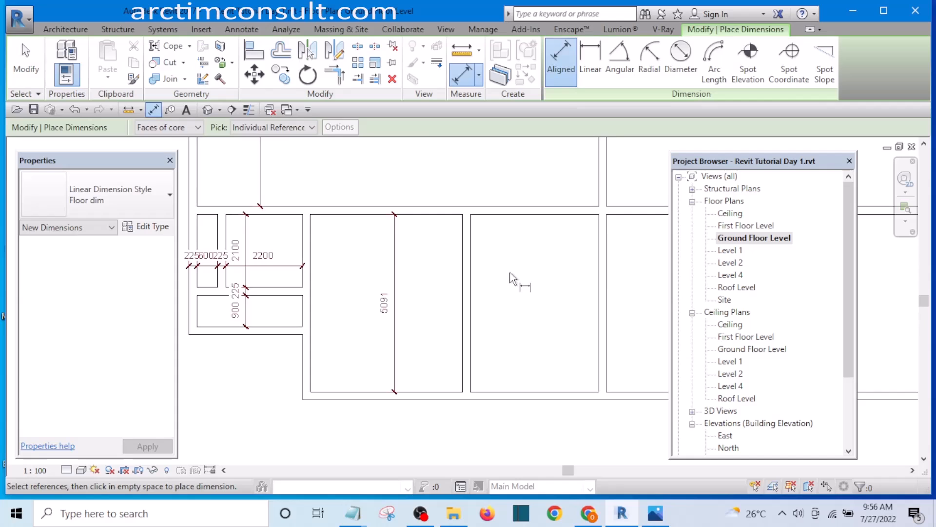
key(Escape)
key(Escape)
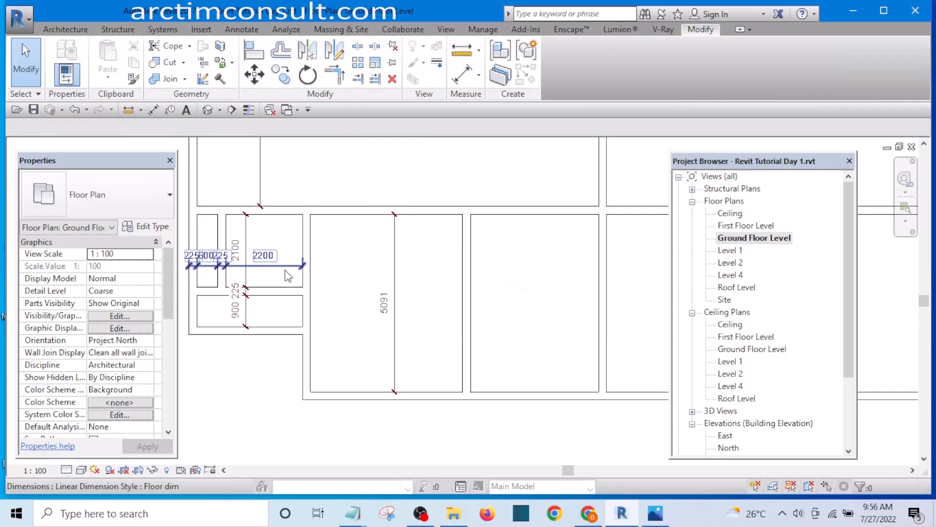
Extend the horizontal dimension string of the 2200 mm room across the recessed corner wall, new partition and central wall to the far outer wall
click(271, 267)
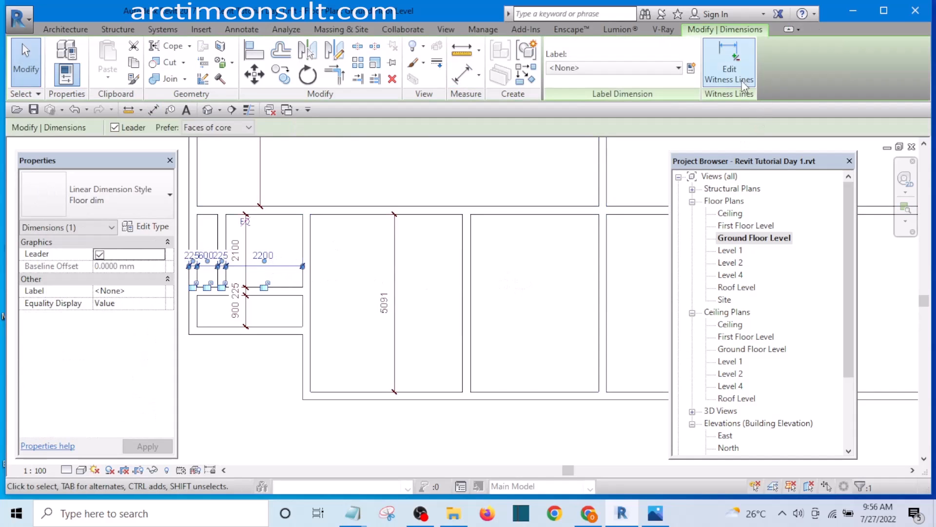
click(733, 68)
scroll(312, 265, up, 2)
click(311, 266)
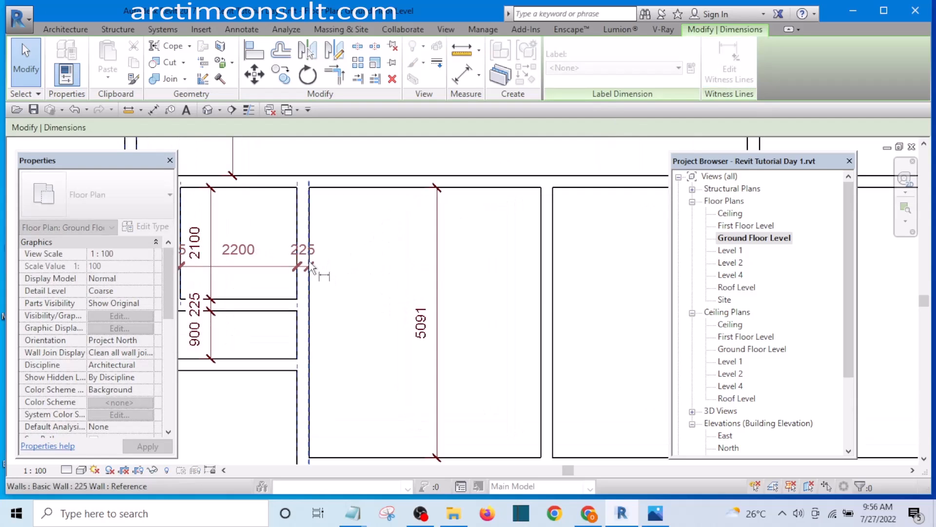
click(546, 277)
scroll(425, 313, down, 3)
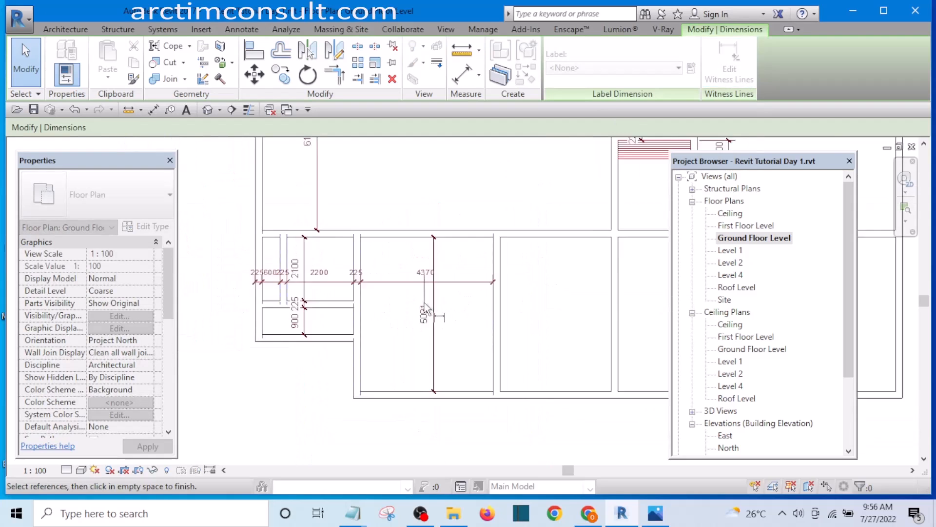
scroll(493, 305, up, 2)
click(455, 294)
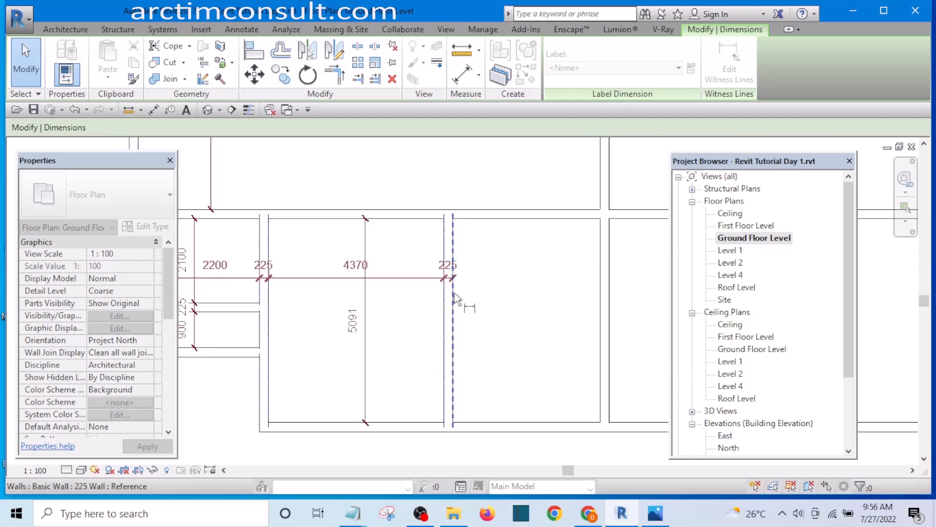
click(604, 300)
scroll(612, 302, down, 5)
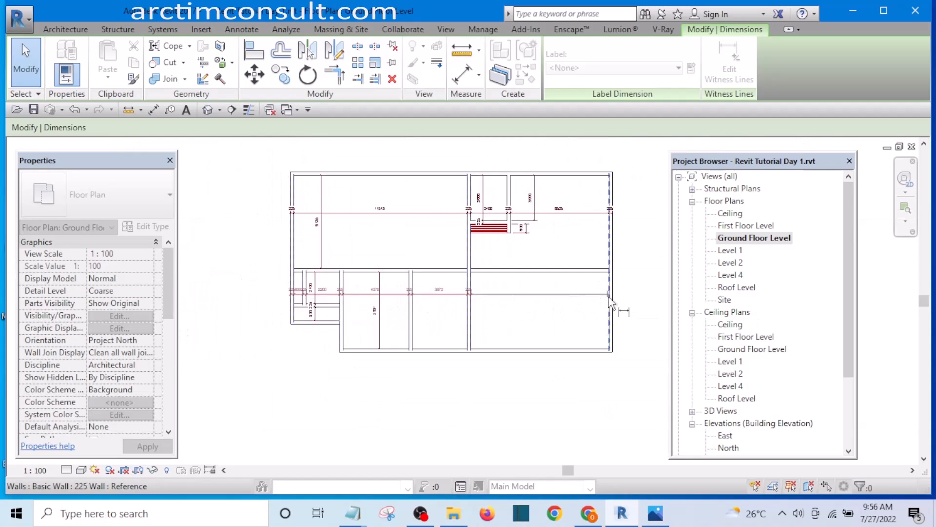
click(561, 301)
scroll(460, 328, up, 5)
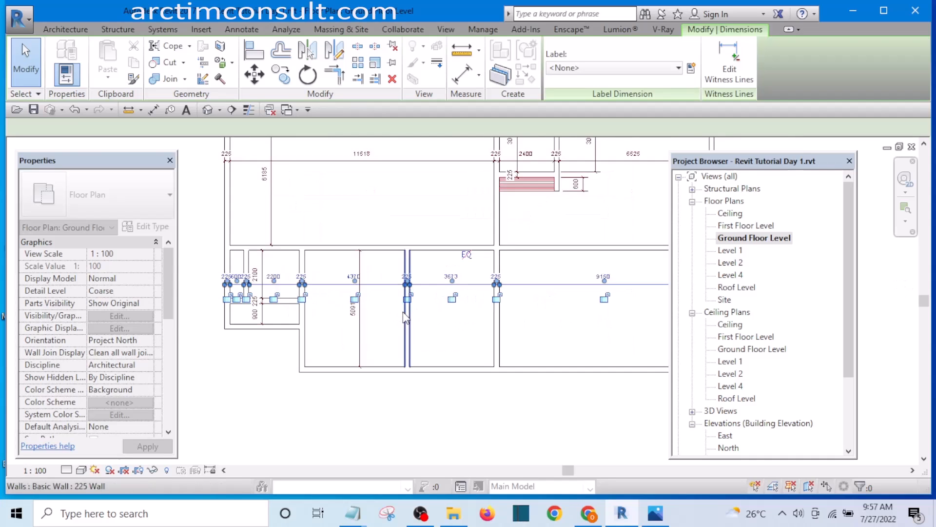
key(Escape)
Move the new vertical partition by setting its clear distance from the recessed corner wall to 3900 mm
scroll(460, 330, down, 3)
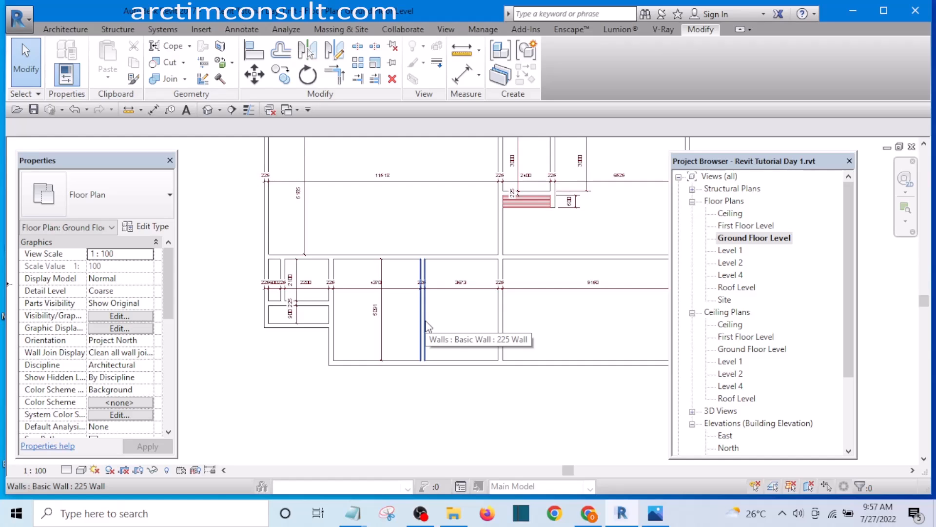
scroll(427, 324, up, 3)
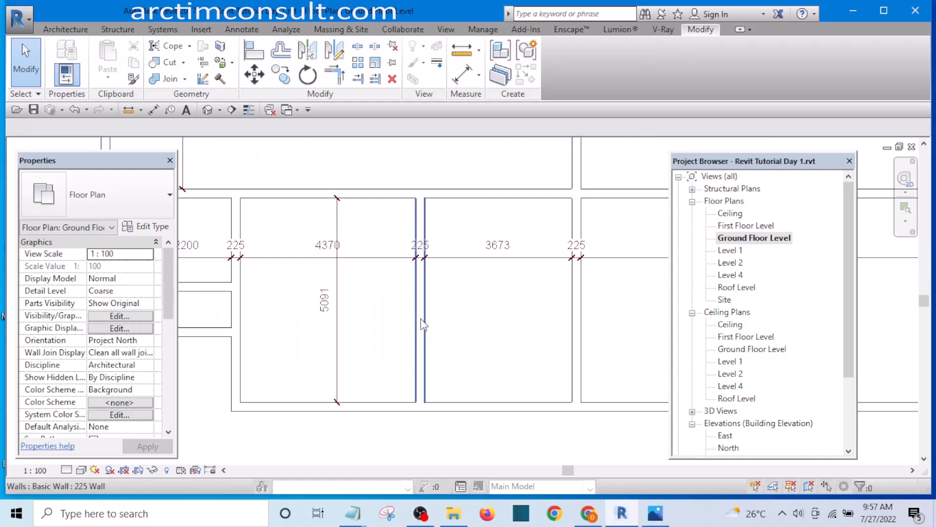
click(424, 317)
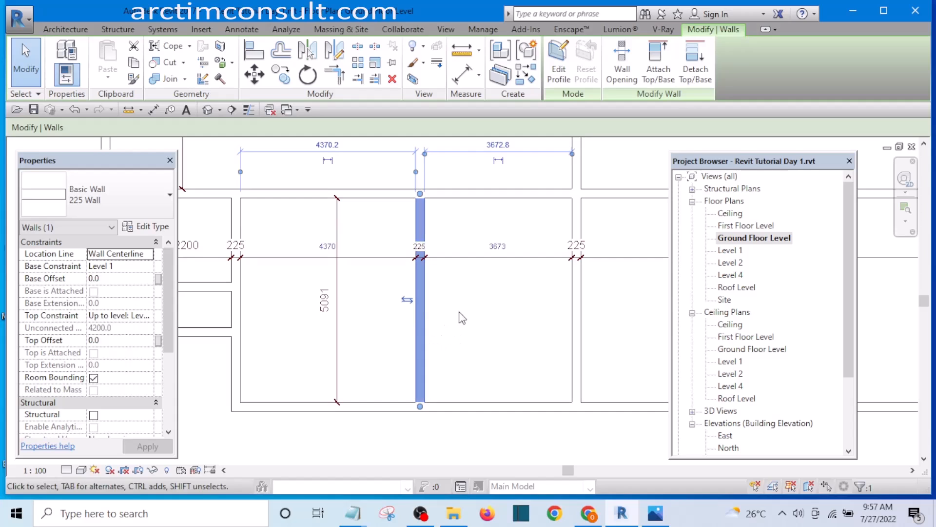
click(453, 323)
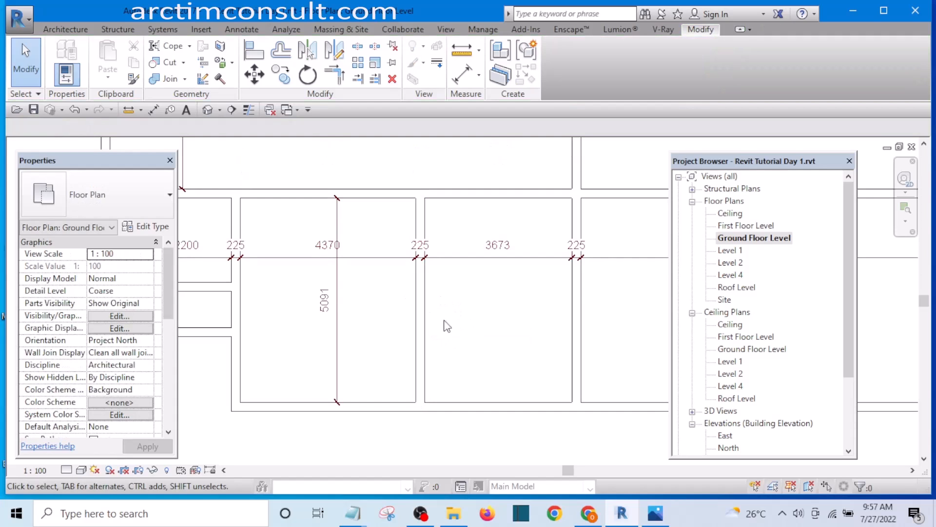
click(425, 317)
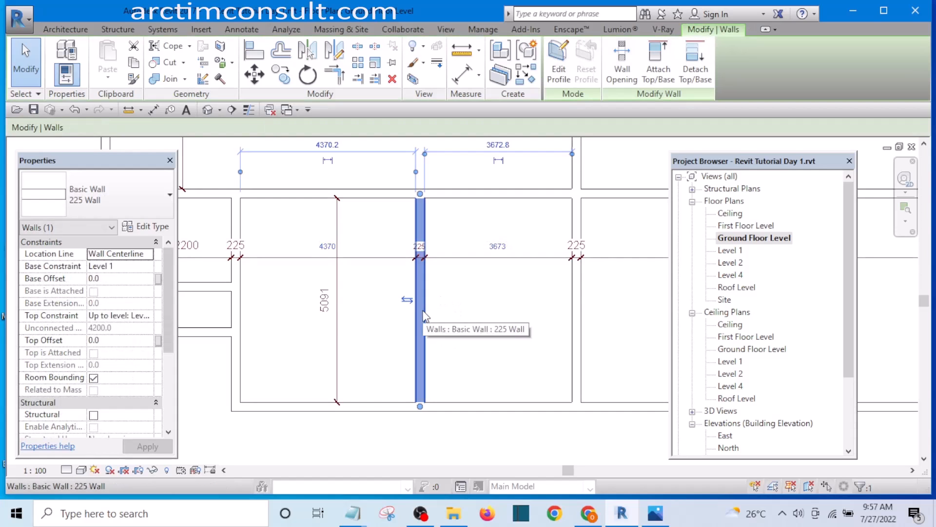
click(323, 247)
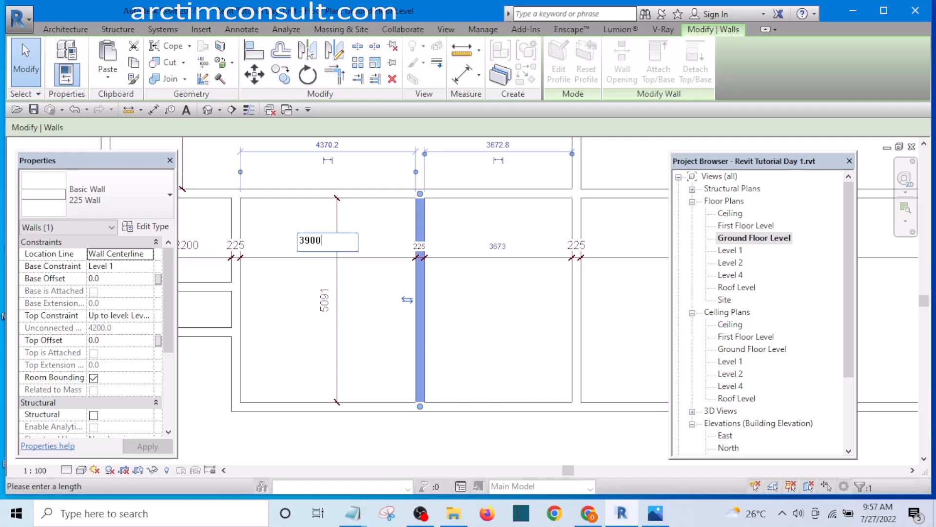
key(Return)
key(Escape)
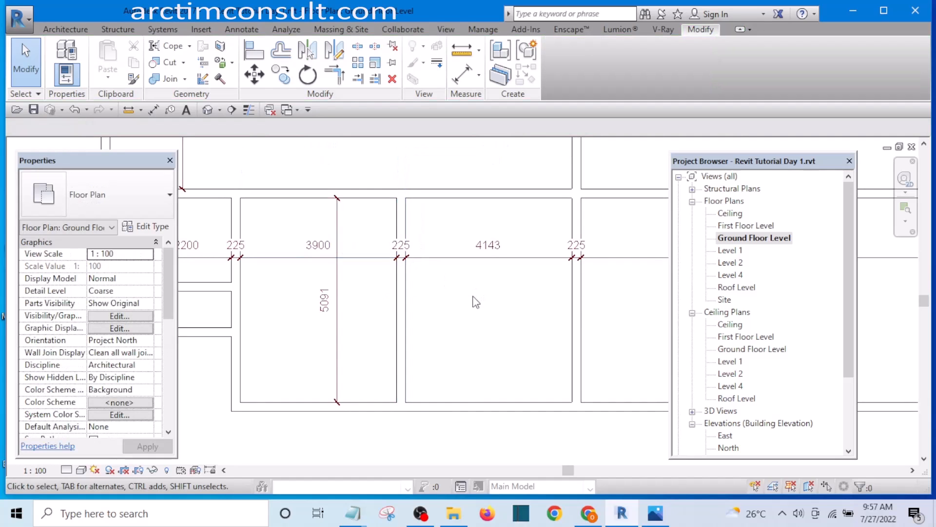
scroll(329, 260, down, 5)
scroll(404, 305, up, 3)
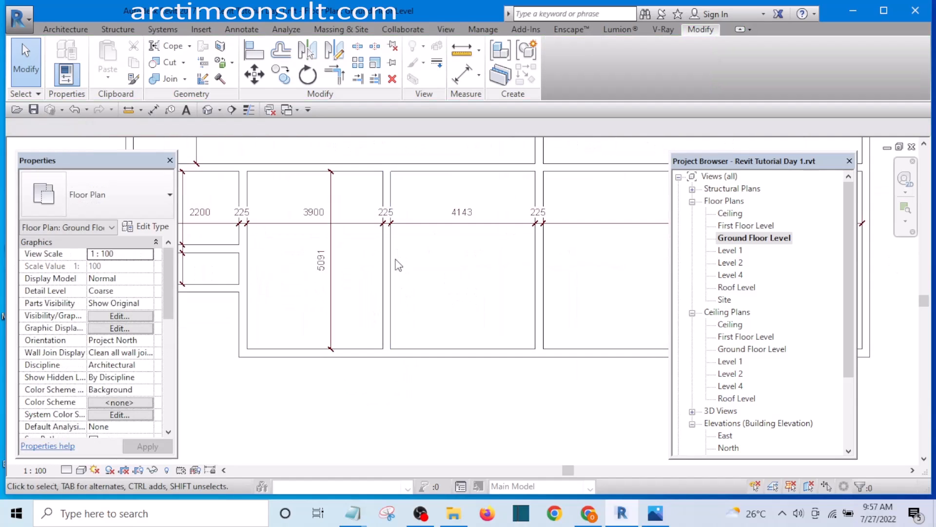
scroll(442, 292, down, 3)
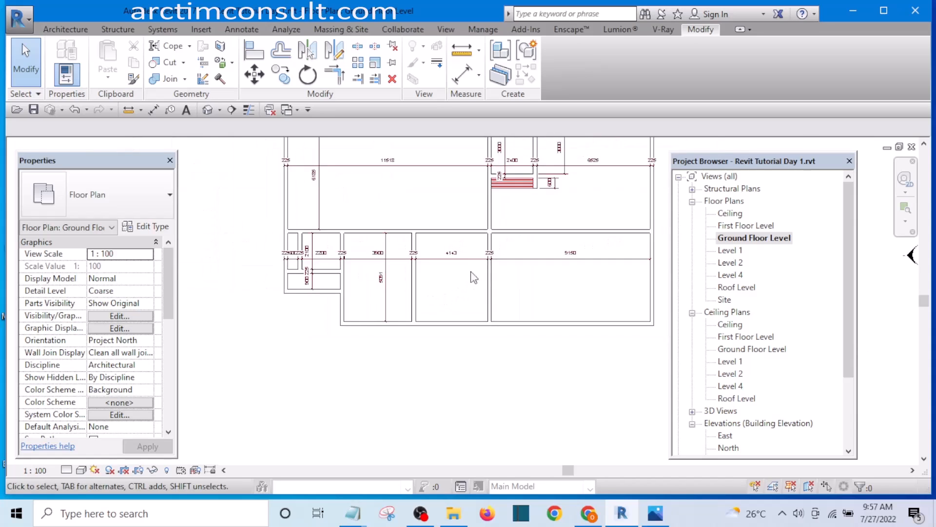
Copy the vertical partition of the 3900 mm room toward the central wall, leaving about 2470 mm clear between the two
scroll(474, 277, up, 3)
scroll(419, 312, down, 1)
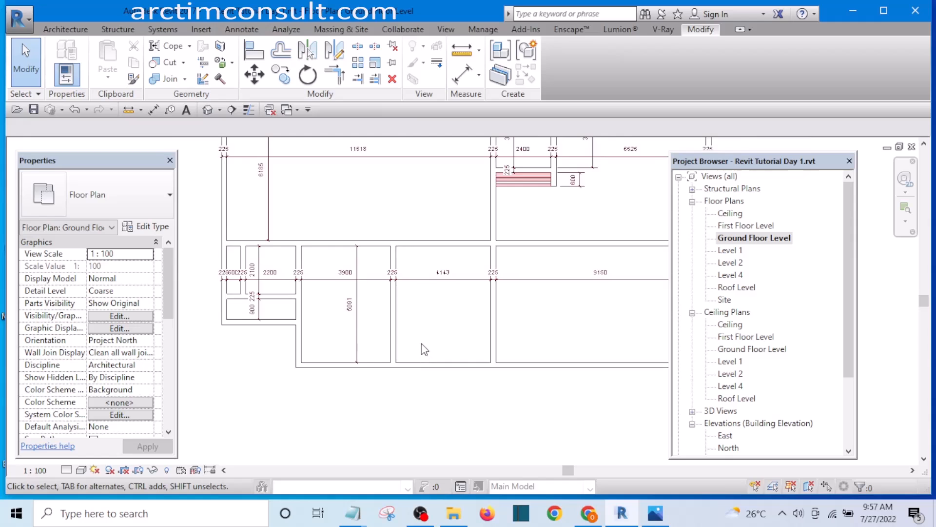
scroll(416, 330, up, 2)
scroll(417, 320, down, 3)
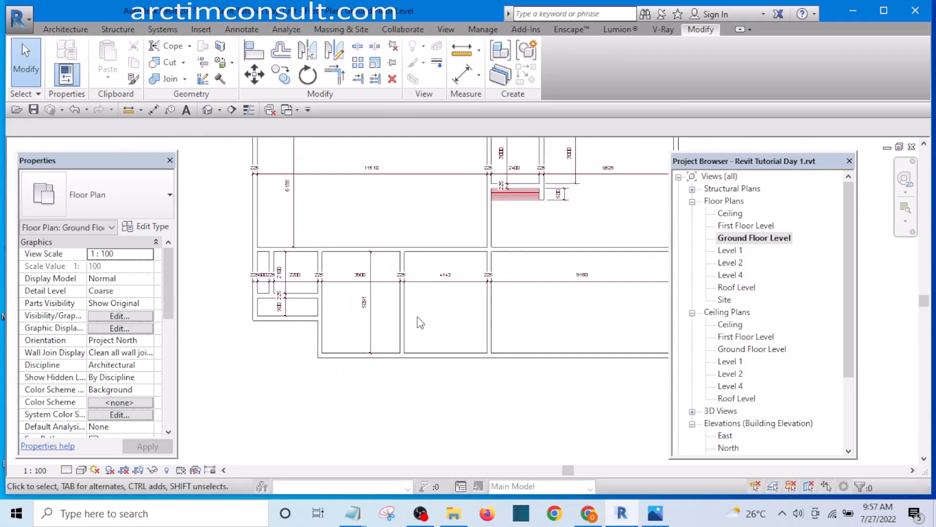
scroll(394, 317, up, 2)
click(396, 317)
drag(397, 320, 468, 311)
click(428, 329)
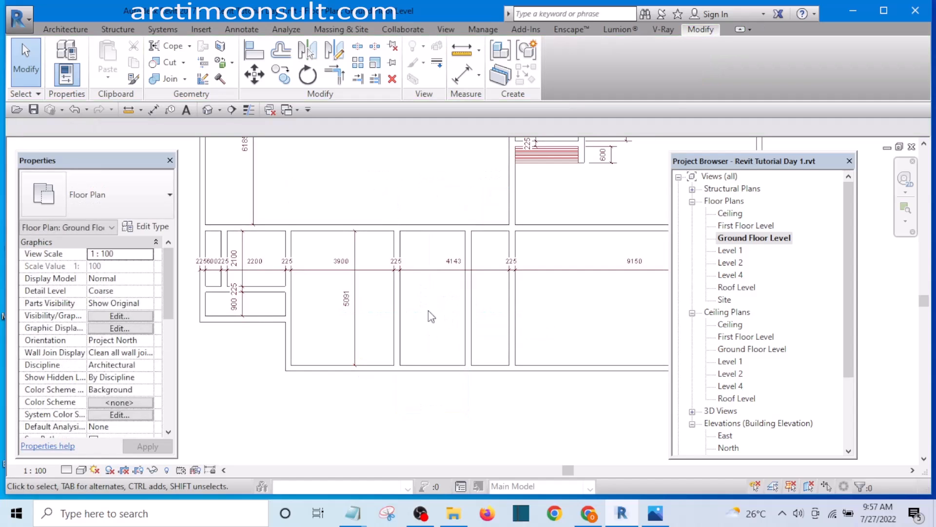
Add the near face of the new partition to the horizontal dimension string as a witness line
click(430, 270)
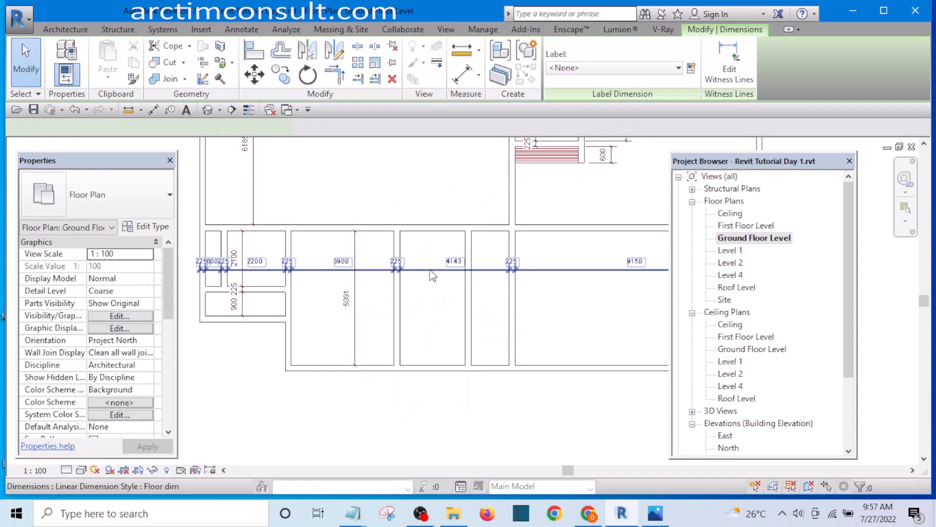
click(728, 68)
scroll(476, 251, up, 2)
click(462, 317)
click(414, 317)
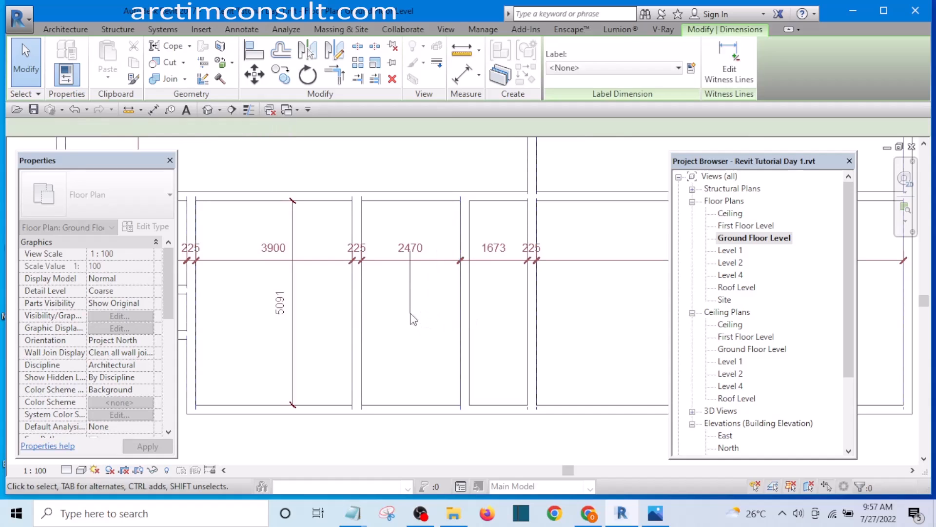
click(471, 360)
Move the new partition by setting its clear distance from the 3900 mm room's partition to 2400 mm
click(464, 336)
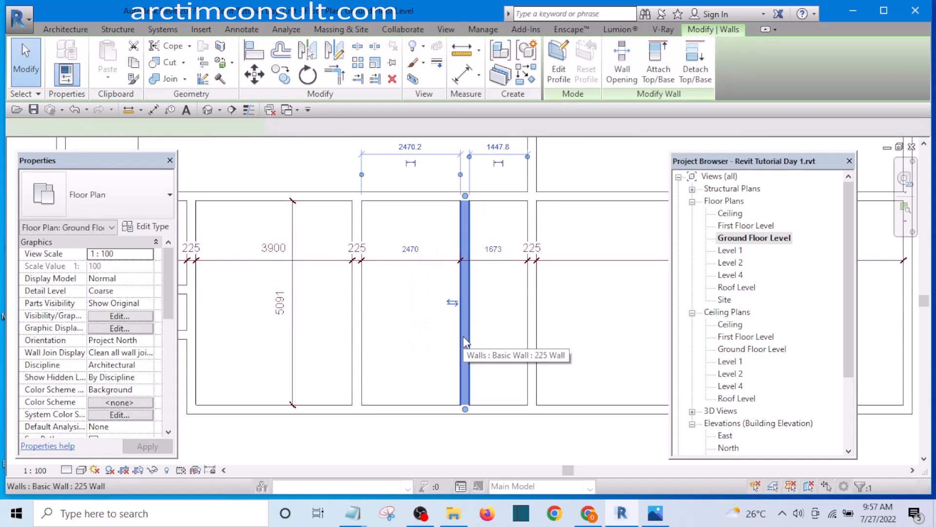
click(411, 250)
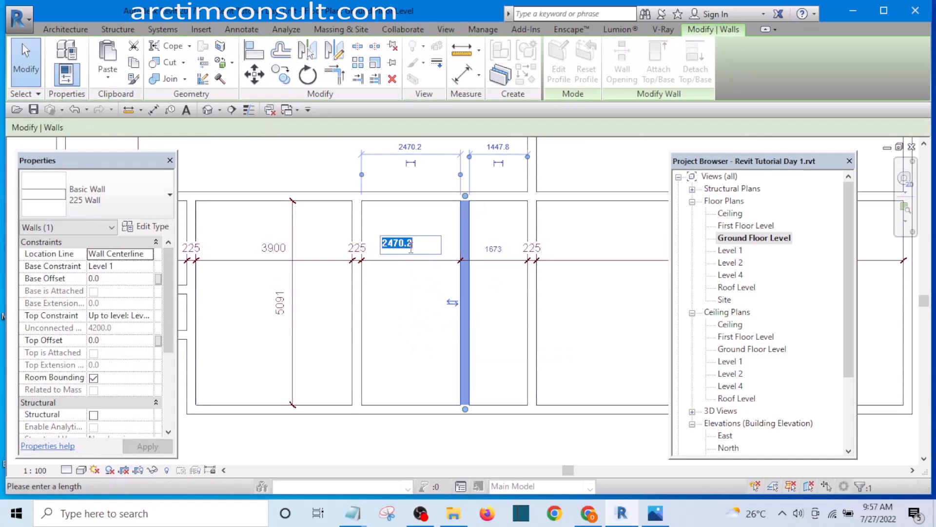
text(2)
key(Return)
key(Escape)
scroll(393, 315, down, 2)
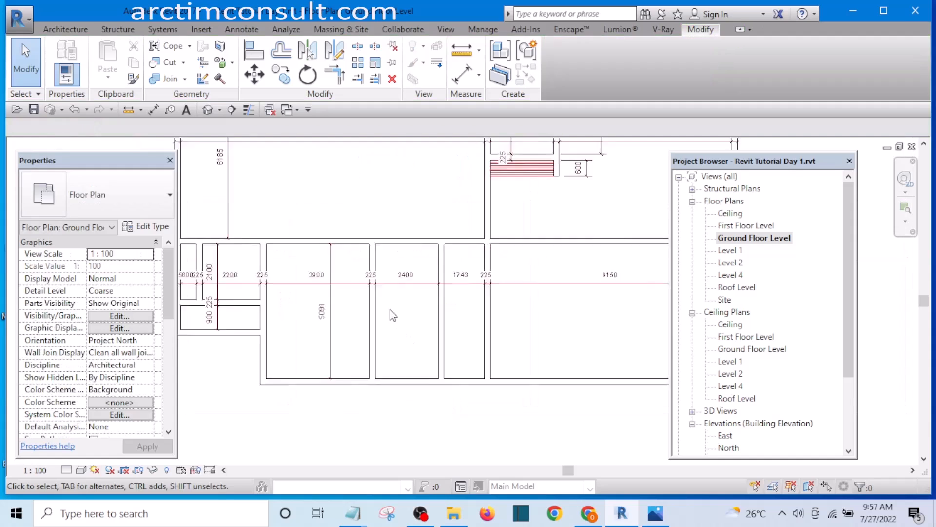
Trim the central vertical wall back to the long horizontal wall, removing its portion through the lower rooms
scroll(393, 315, down, 3)
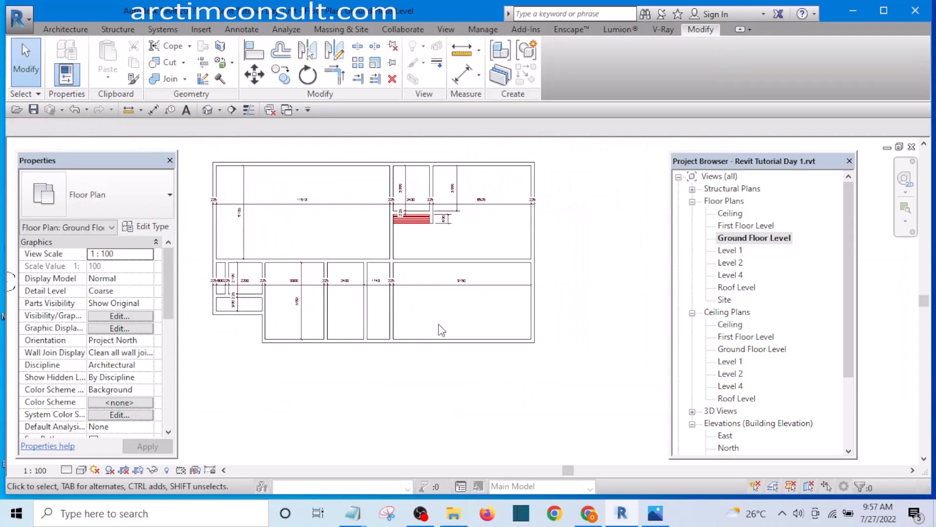
scroll(396, 305, up, 3)
scroll(434, 321, down, 4)
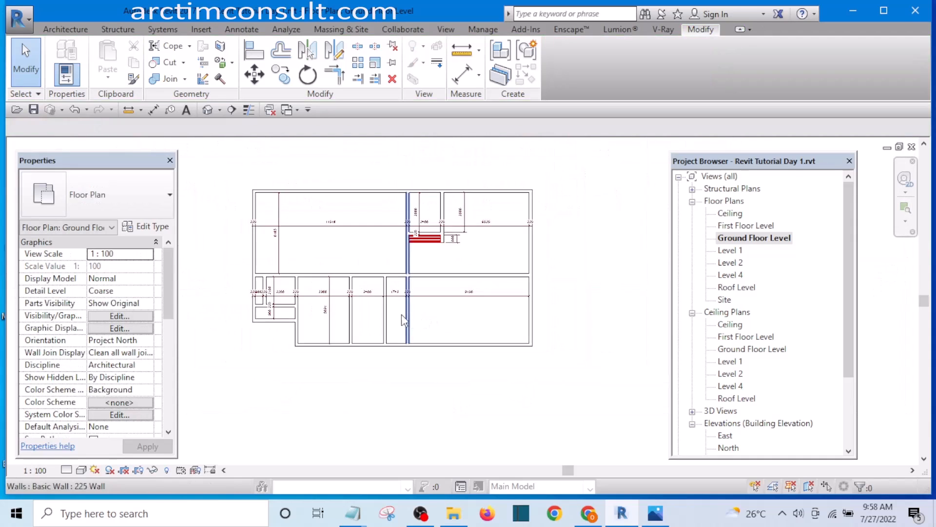
scroll(403, 317, up, 3)
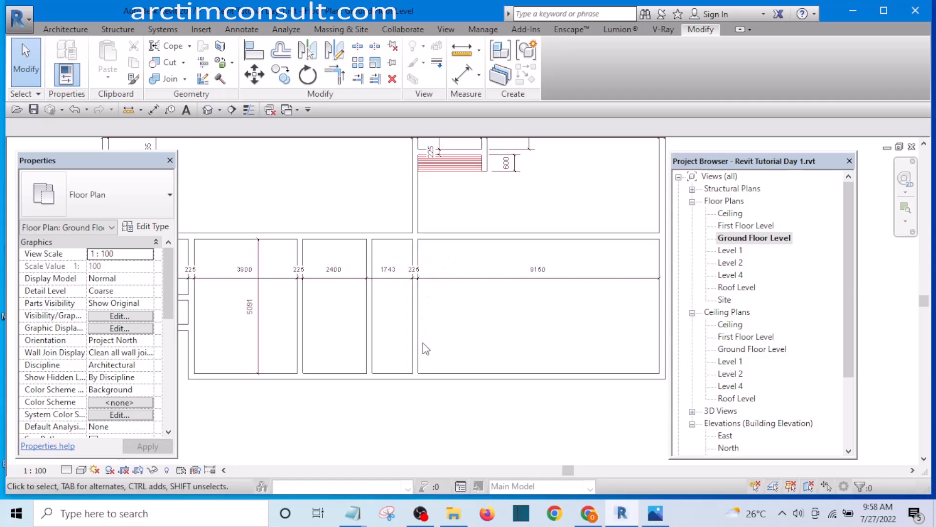
scroll(426, 349, down, 2)
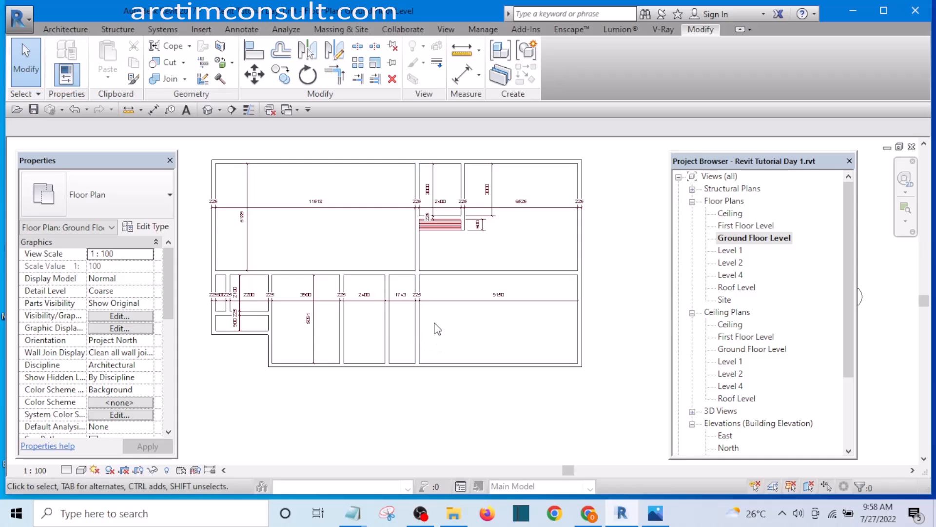
key(e)
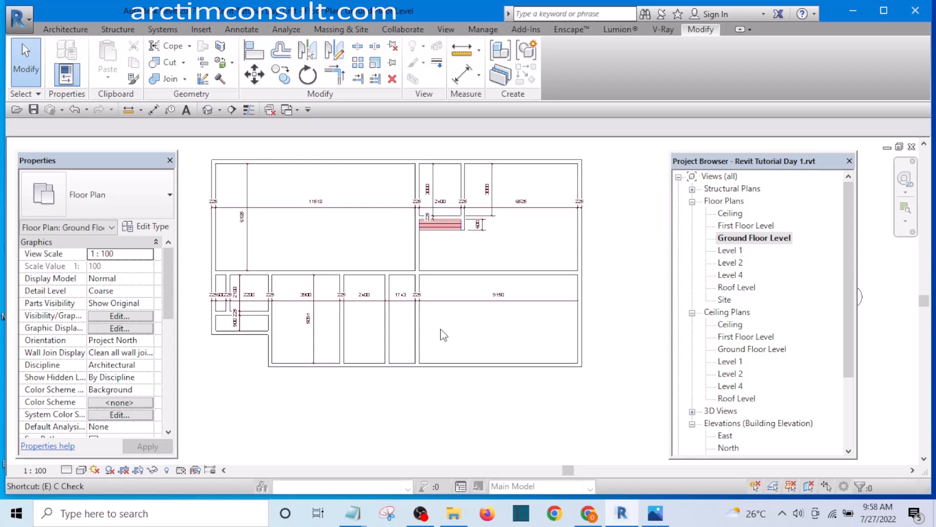
key(x)
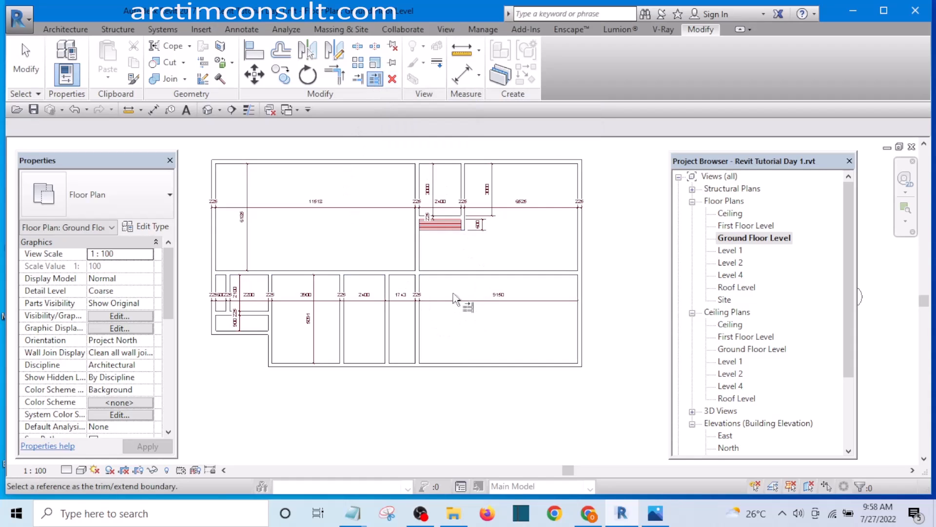
click(449, 276)
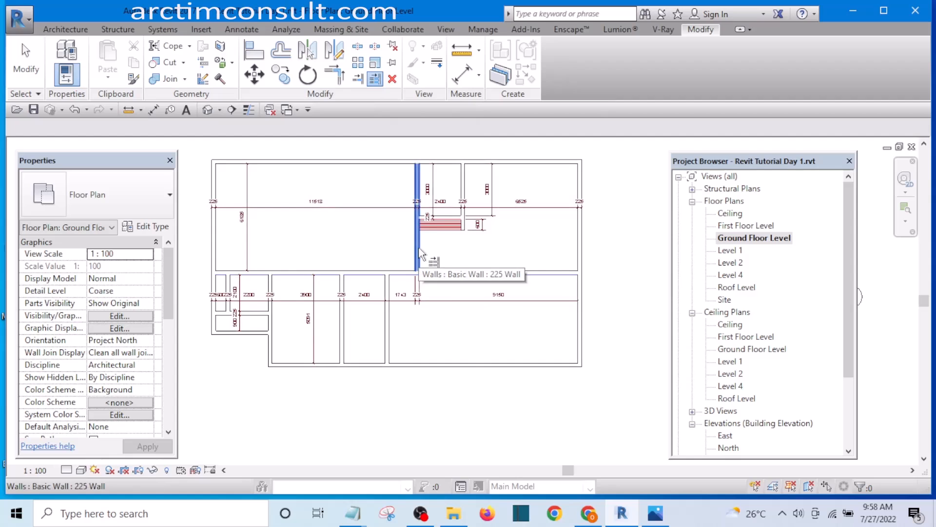
key(Escape)
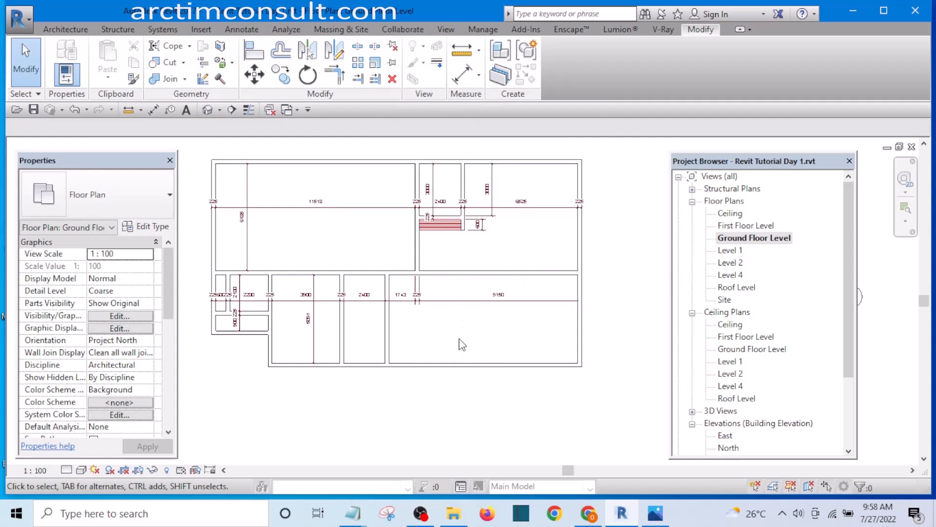
Copy the 2400 mm room's partition into the large lower room, leaving about 4798 mm clear to the far outer wall
middle_drag(461, 346, 454, 312)
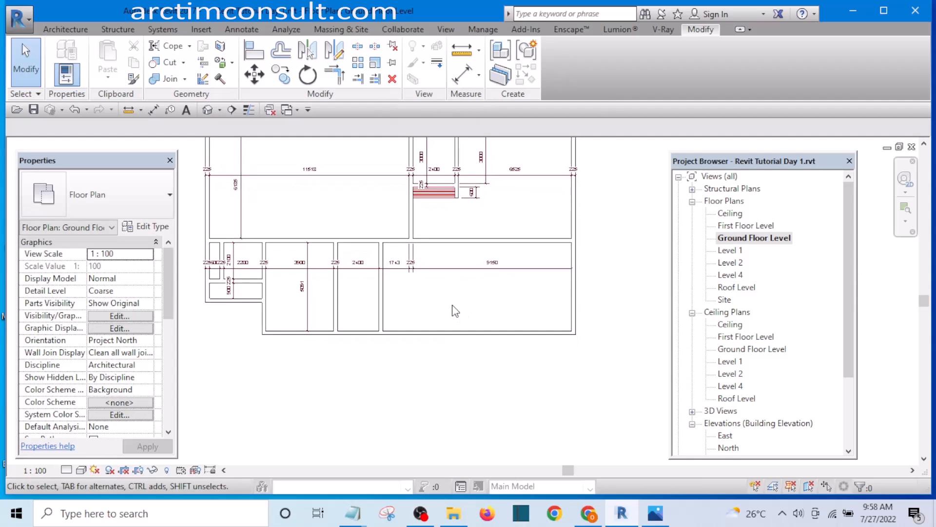
scroll(452, 306, down, 3)
scroll(495, 292, up, 3)
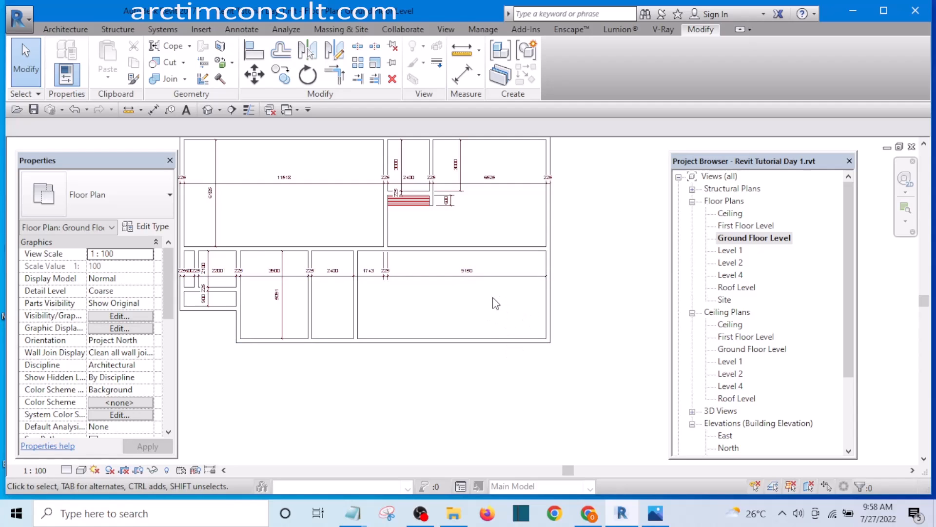
click(355, 305)
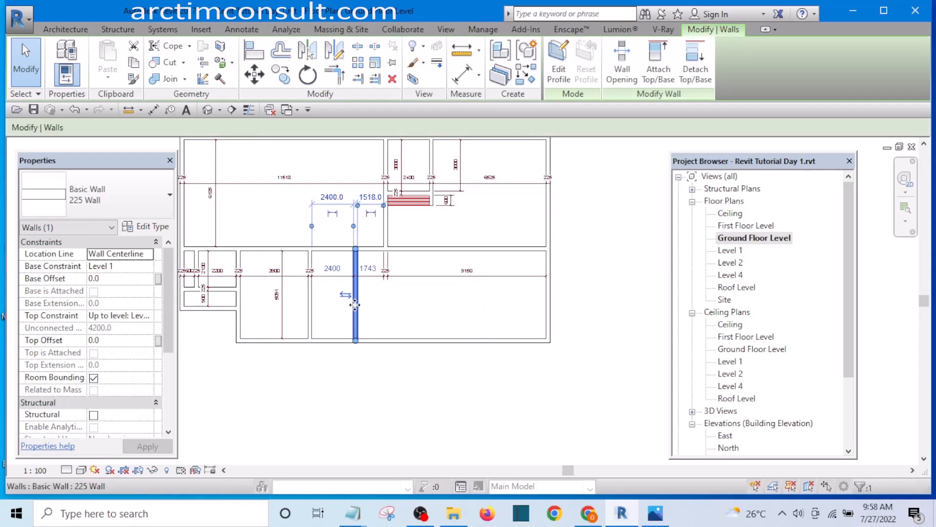
drag(354, 305, 465, 307)
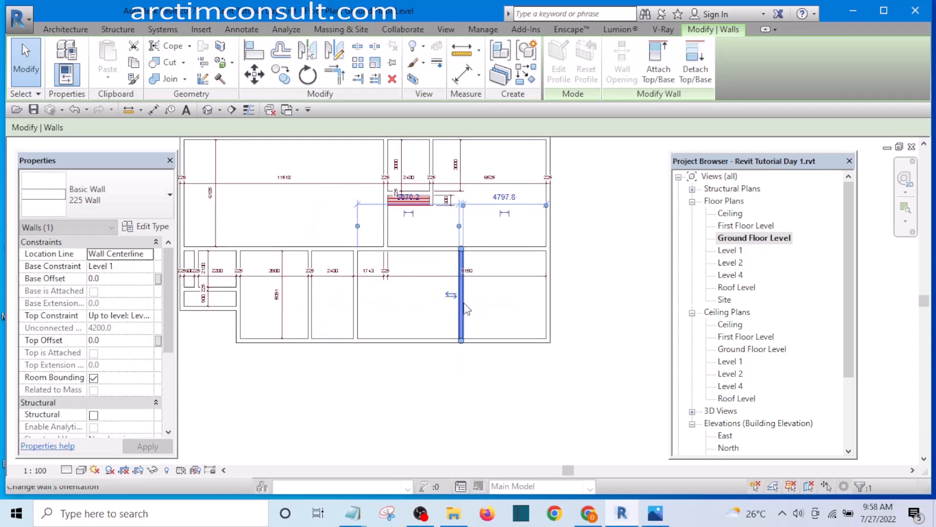
click(502, 309)
Add both faces of the newly copied partition to the horizontal dimension string as witness lines
scroll(465, 306, up, 2)
middle_drag(500, 326, 498, 327)
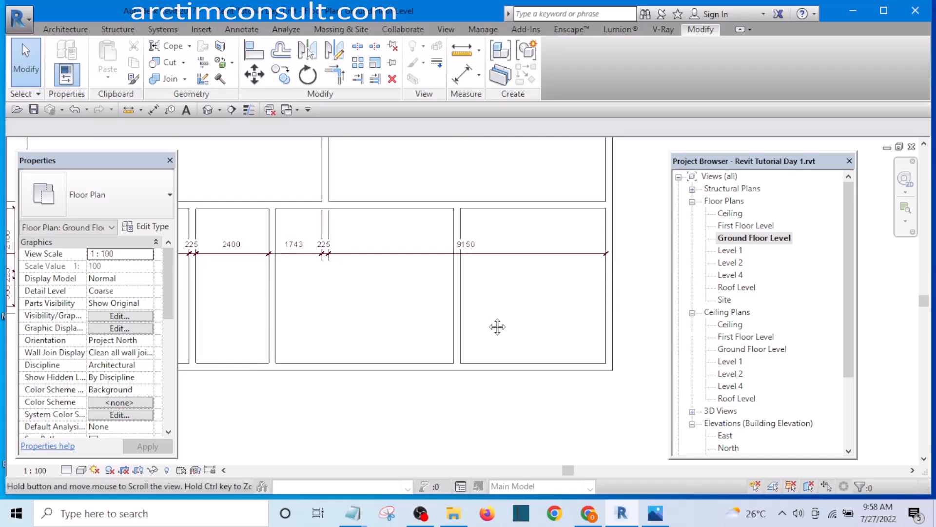
scroll(483, 321, down, 2)
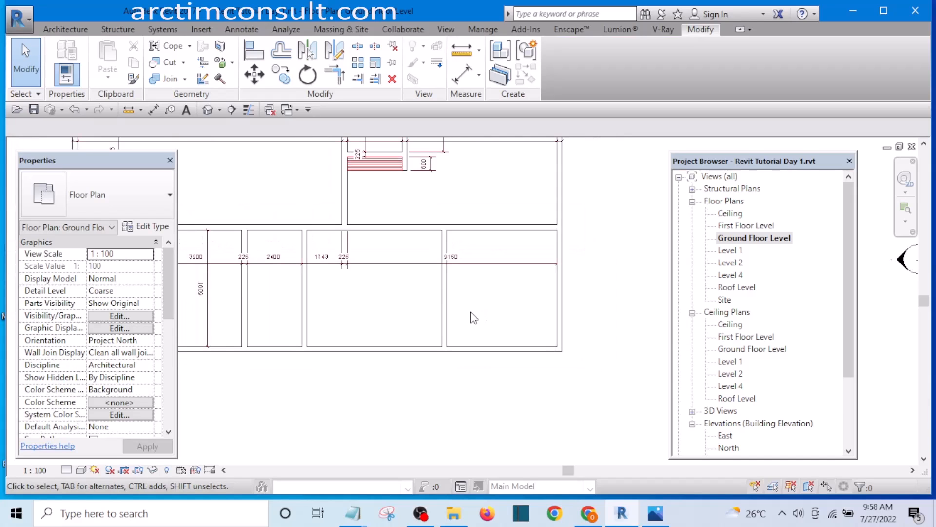
middle_drag(476, 319, 441, 309)
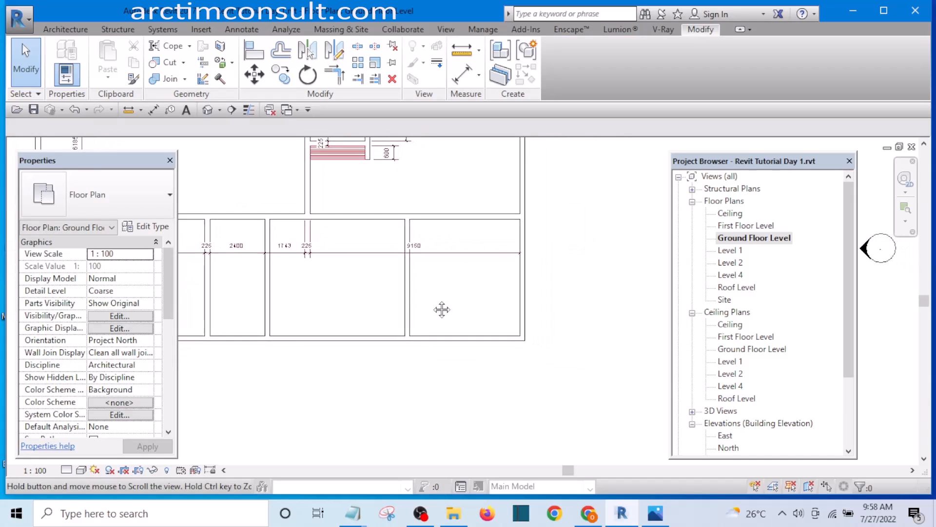
click(440, 253)
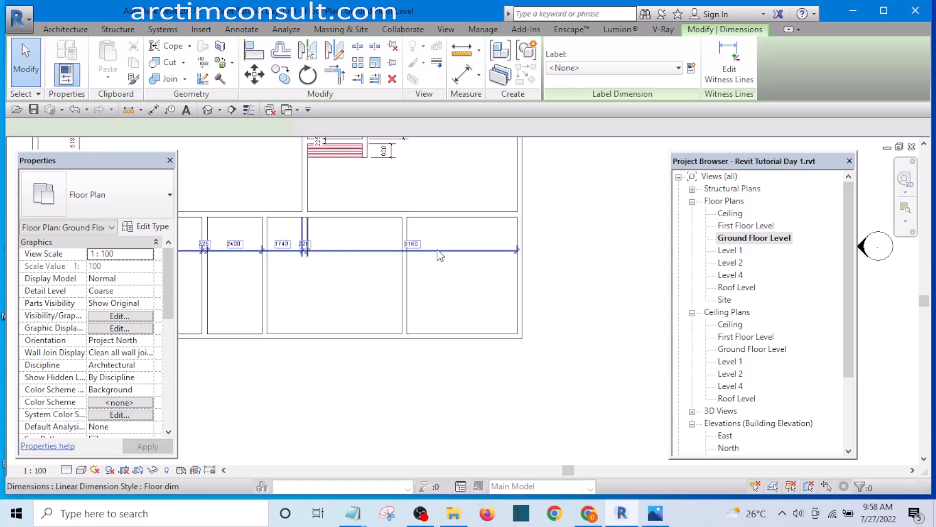
click(719, 62)
scroll(425, 278, up, 2)
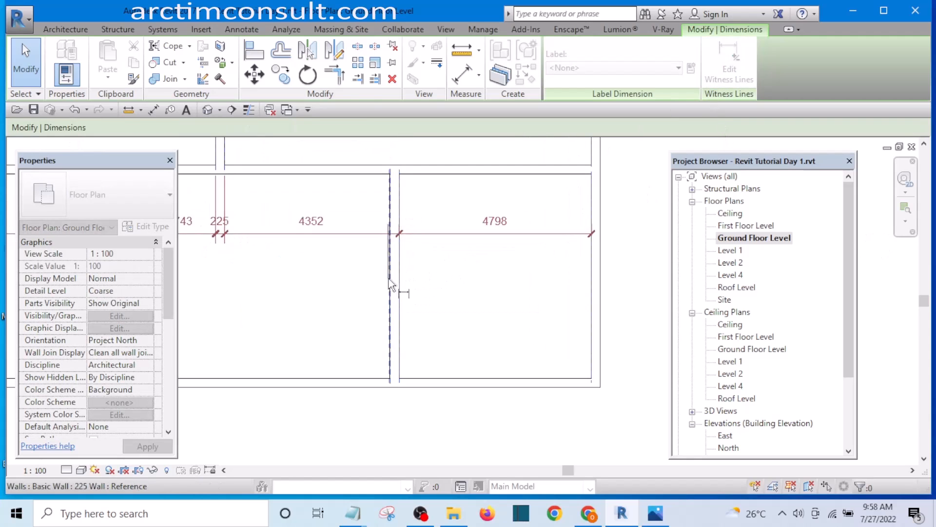
click(396, 278)
click(329, 285)
click(384, 318)
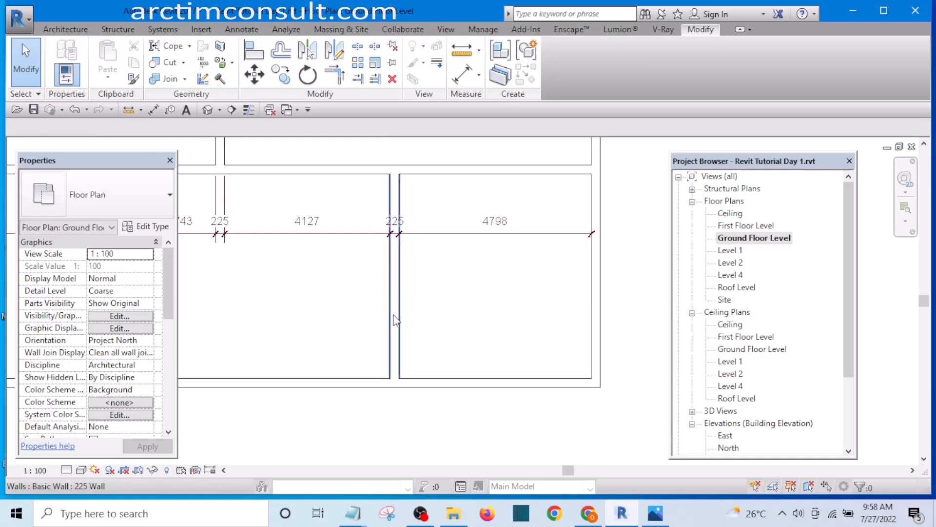
Move the copied partition by setting its clear distance to the far outer wall to 5200 mm
click(394, 319)
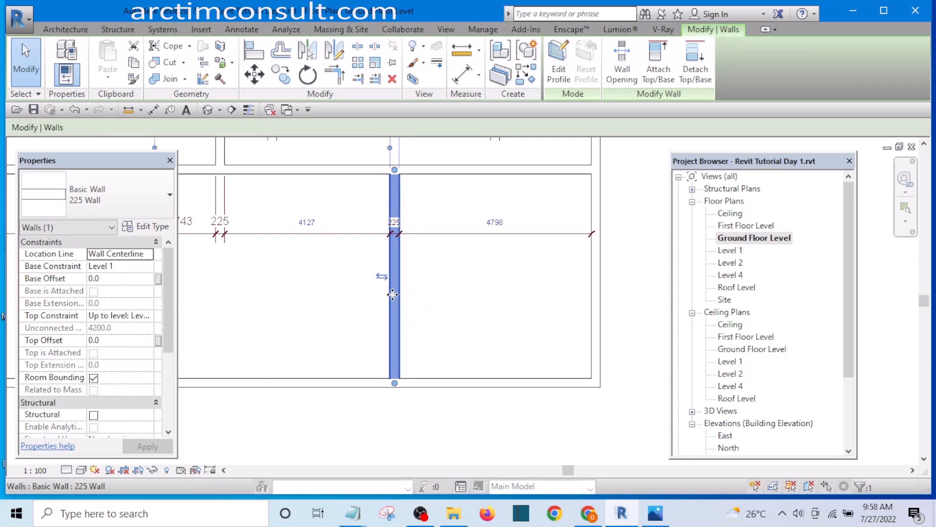
click(495, 221)
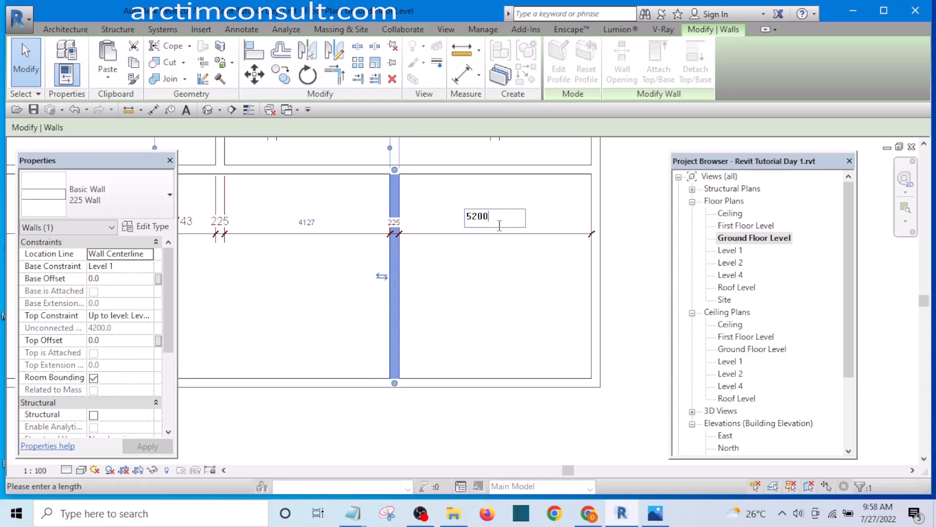
key(Return)
click(504, 293)
scroll(449, 287, down, 3)
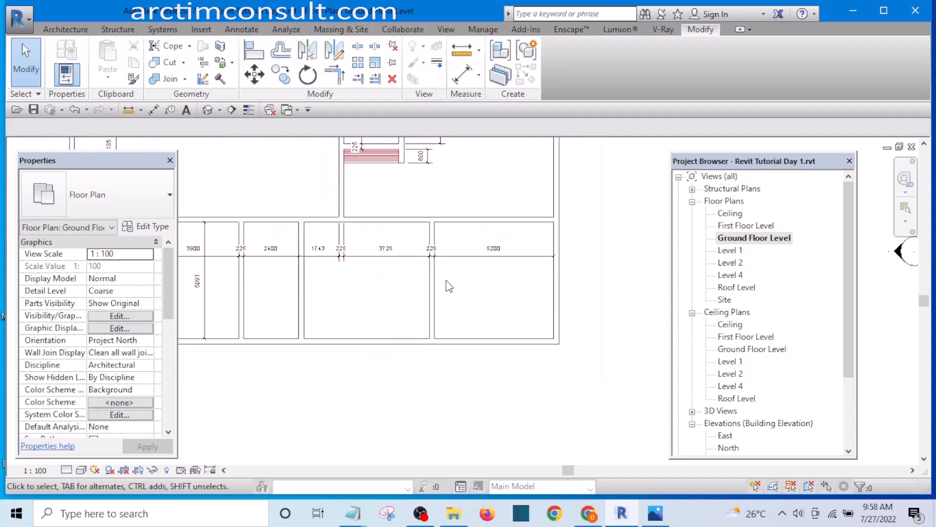
Copy the long horizontal wall down into the lower rooms, leaving about 1570 mm clear between the two
scroll(449, 286, up, 2)
middle_drag(516, 303, 428, 287)
scroll(456, 259, down, 3)
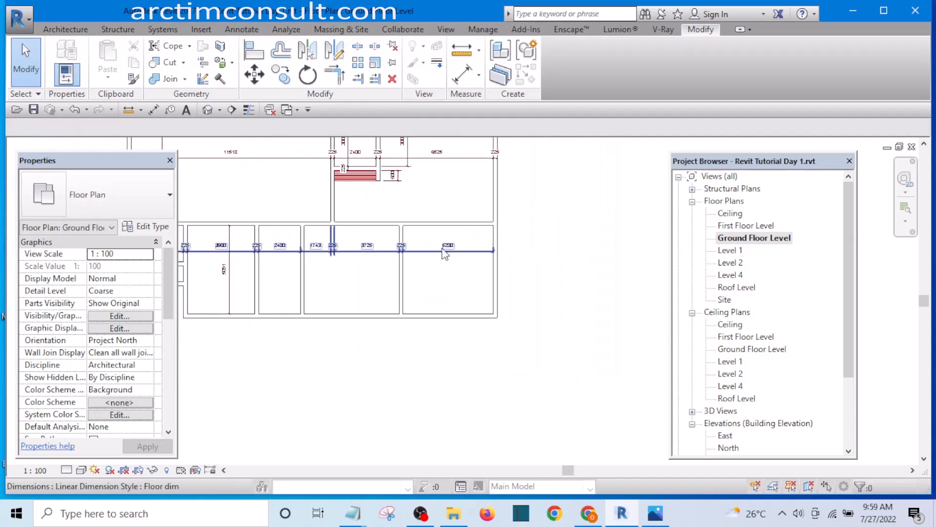
click(456, 223)
scroll(458, 222, up, 2)
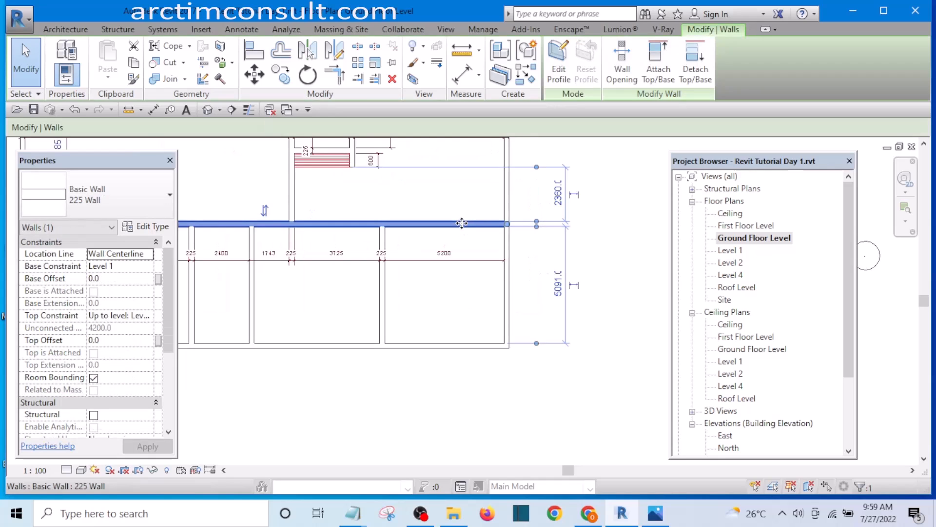
drag(461, 223, 456, 285)
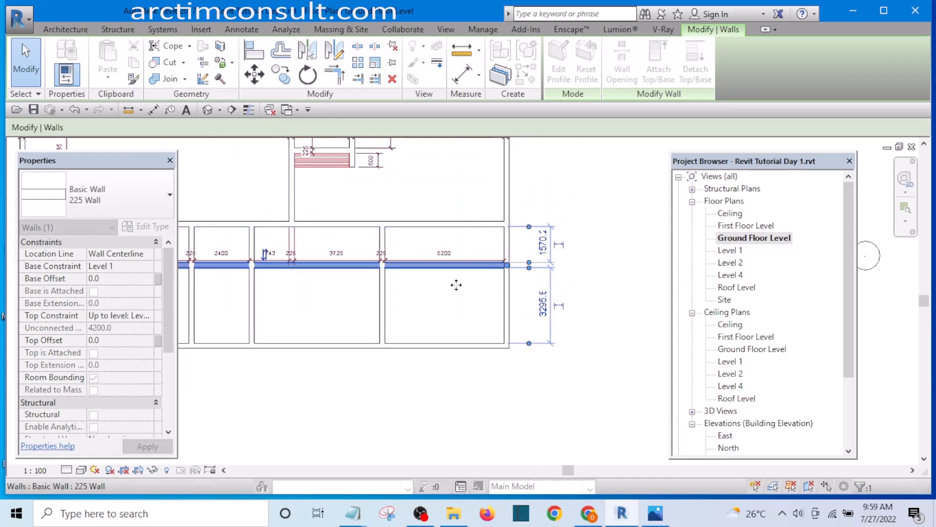
Dimension the clear distance between the long horizontal wall and its new copy inside the 5200 mm room
scroll(456, 284, up, 3)
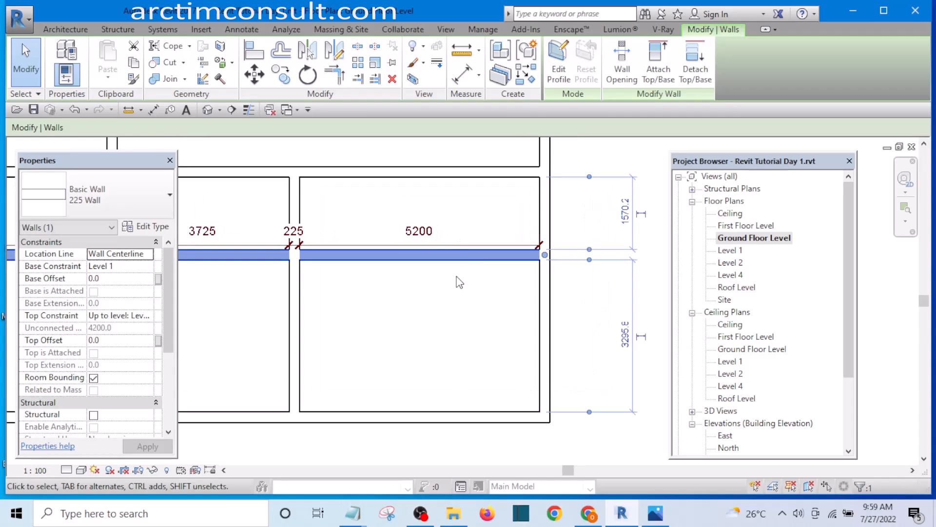
scroll(461, 285, up, 2)
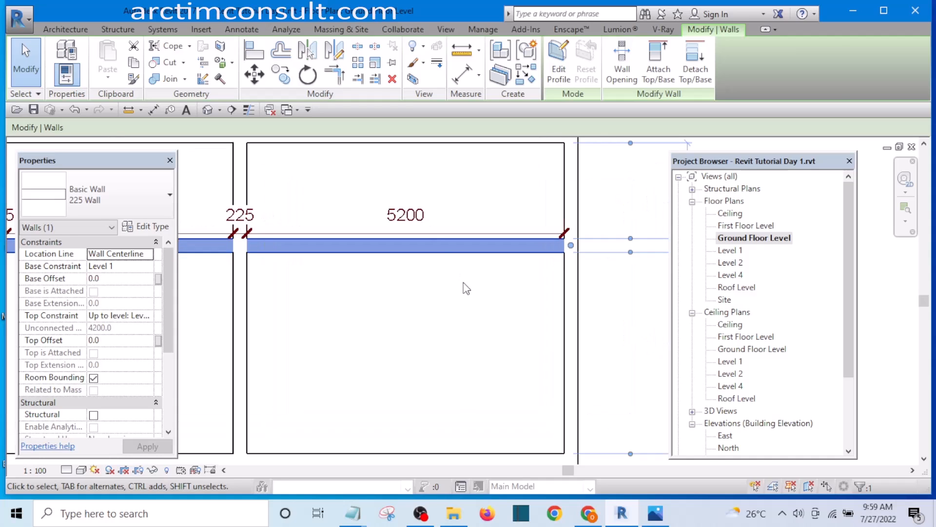
key(d)
key(i)
middle_drag(433, 232, 439, 295)
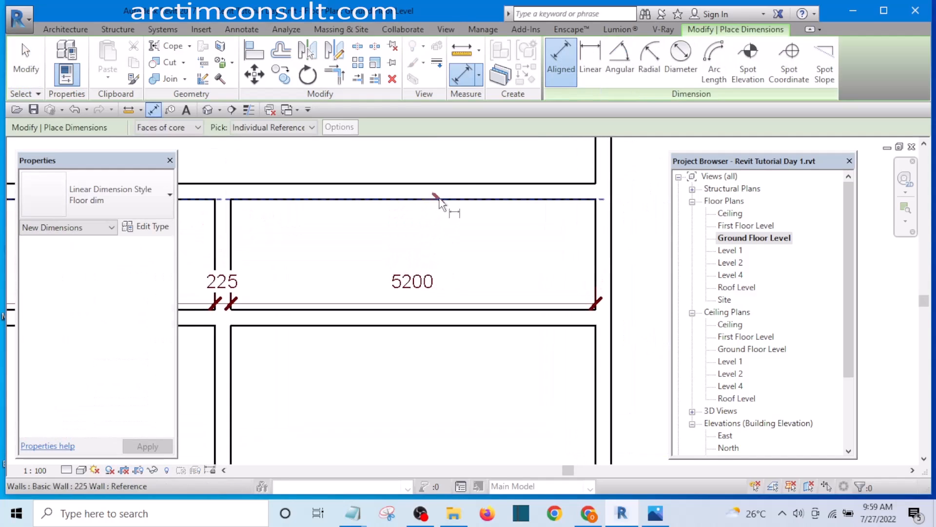
click(439, 199)
scroll(461, 311, up, 1)
click(470, 311)
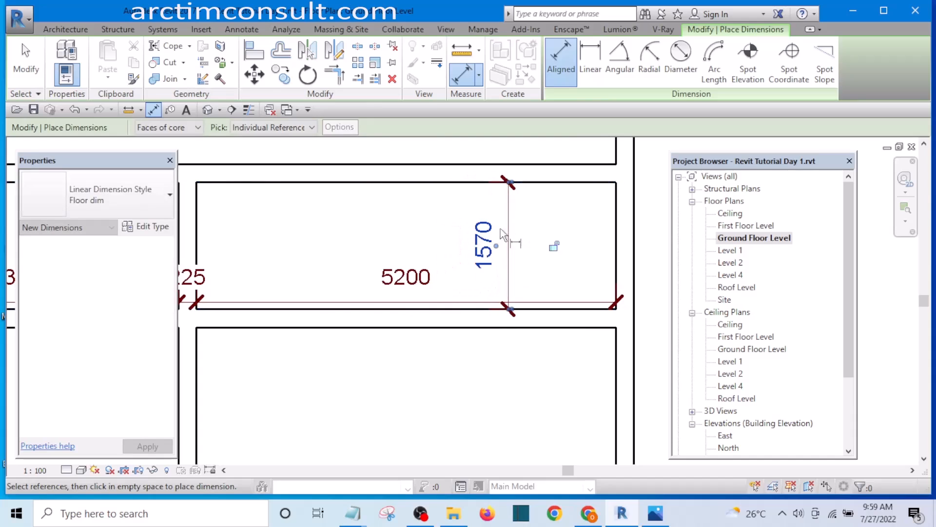
click(501, 228)
key(Escape)
key(Escape)
Move the copied horizontal wall by setting its clear distance to the long wall above to 1200 mm
click(356, 318)
click(490, 242)
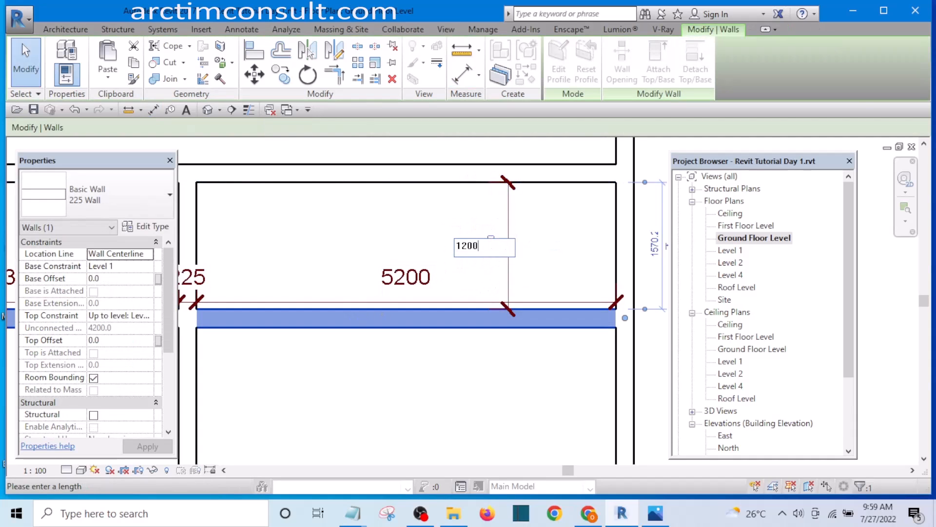
text(1200)
key(Return)
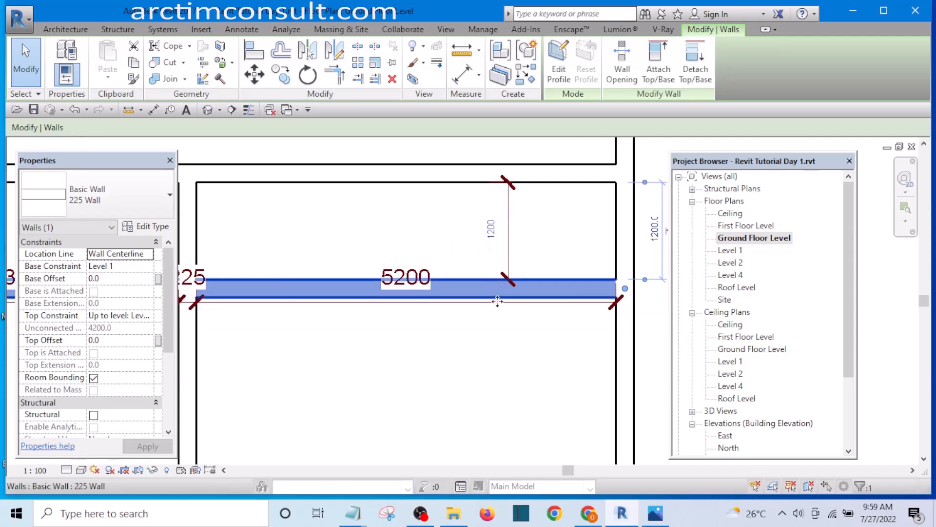
key(Escape)
Copy the vertical partition bounding the 5200 mm room into that room, crossing the 1200 mm wall
scroll(495, 349, down, 3)
scroll(339, 268, up, 2)
click(343, 271)
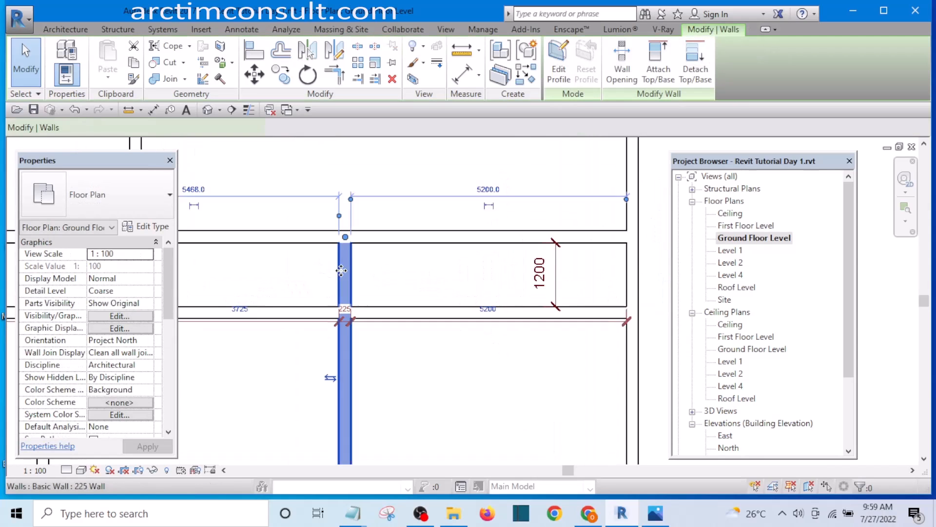
drag(478, 253, 497, 276)
click(497, 275)
middle_drag(497, 272, 446, 248)
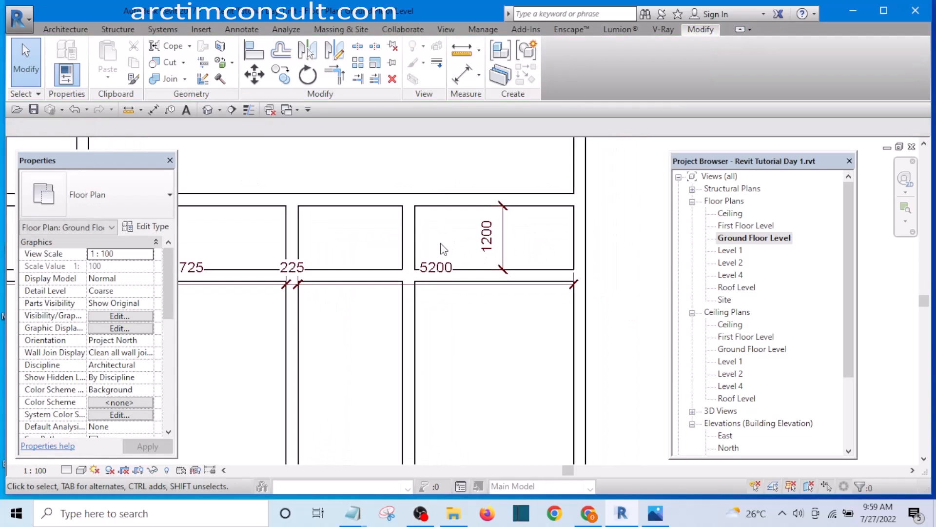
Trim the copied partition and the horizontal wall to a corner, enclosing only the 1200 mm deep space by the outer wall
key(t)
key(r)
scroll(445, 248, down, 2)
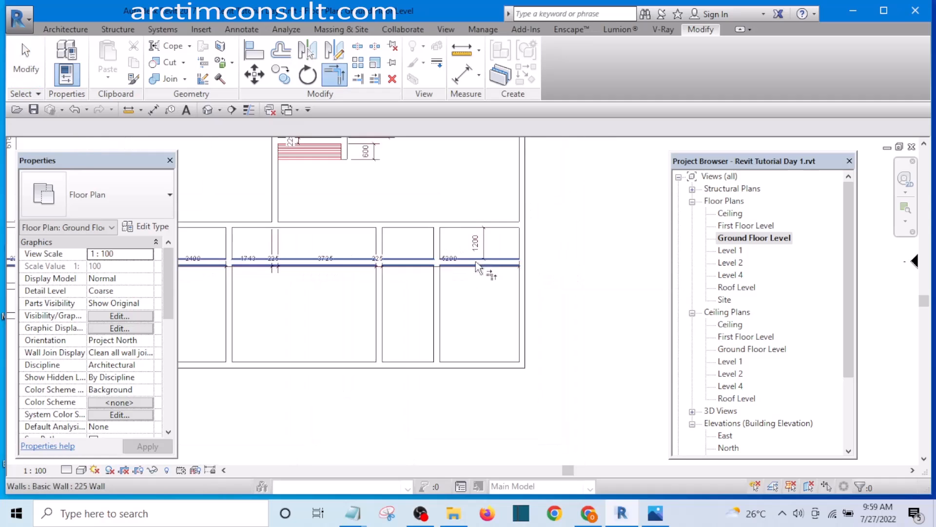
click(431, 237)
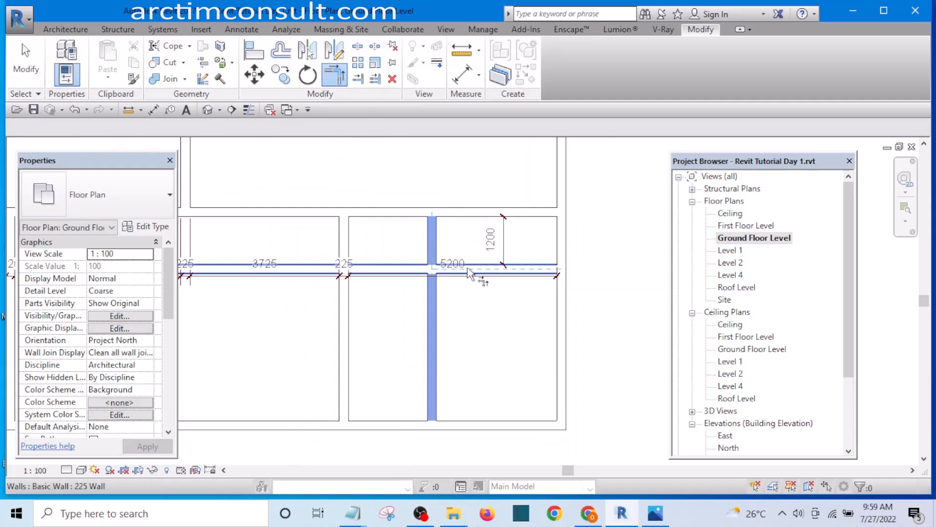
click(468, 273)
scroll(468, 274, down, 2)
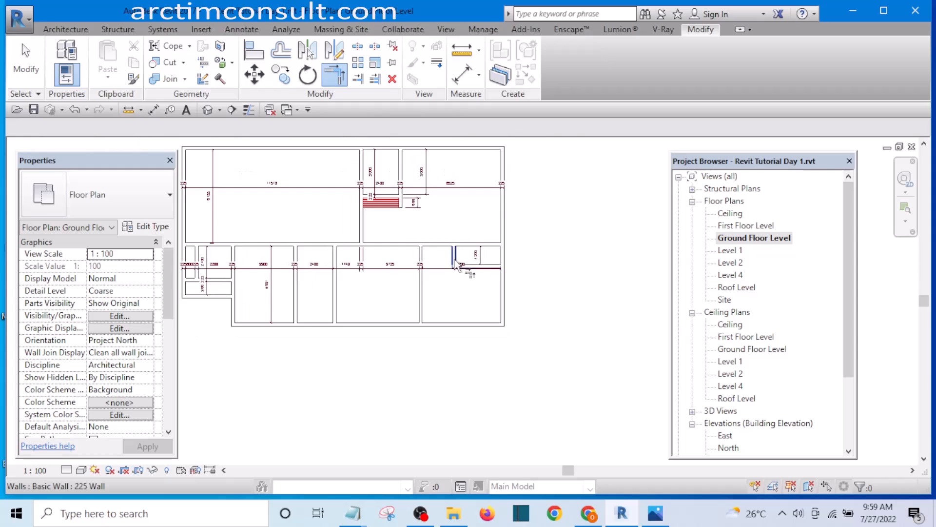
scroll(465, 261, up, 4)
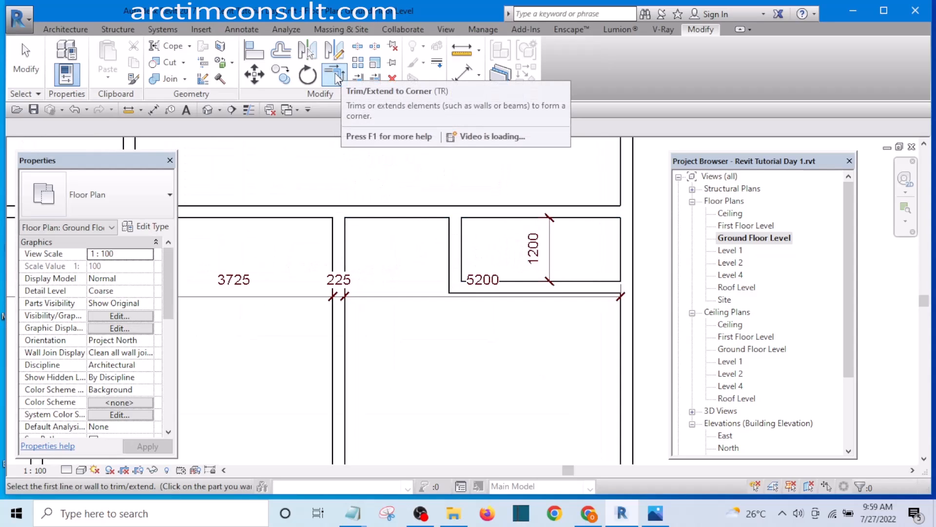
key(Escape)
Copy the lower outer wall up into the lower rooms, leaving about 1170 mm clear between the two
middle_drag(525, 306, 491, 219)
scroll(484, 234, down, 3)
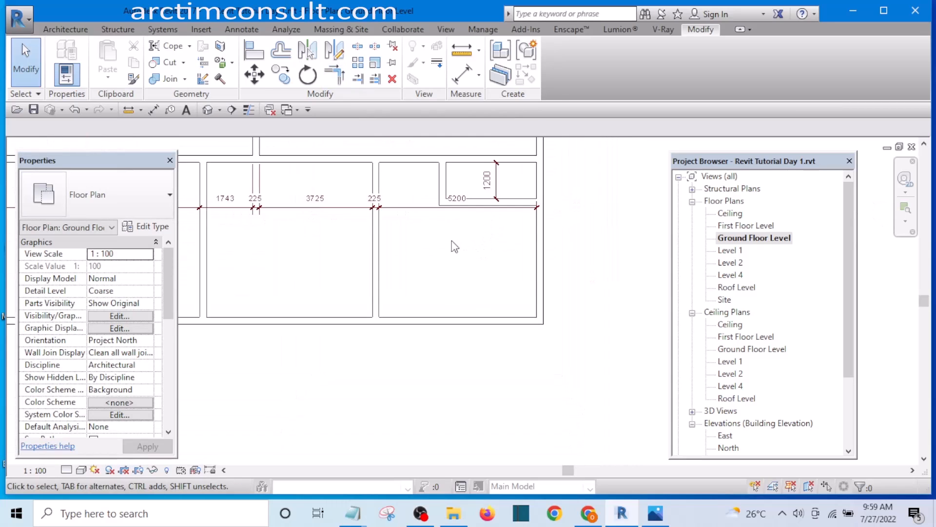
scroll(452, 241, down, 3)
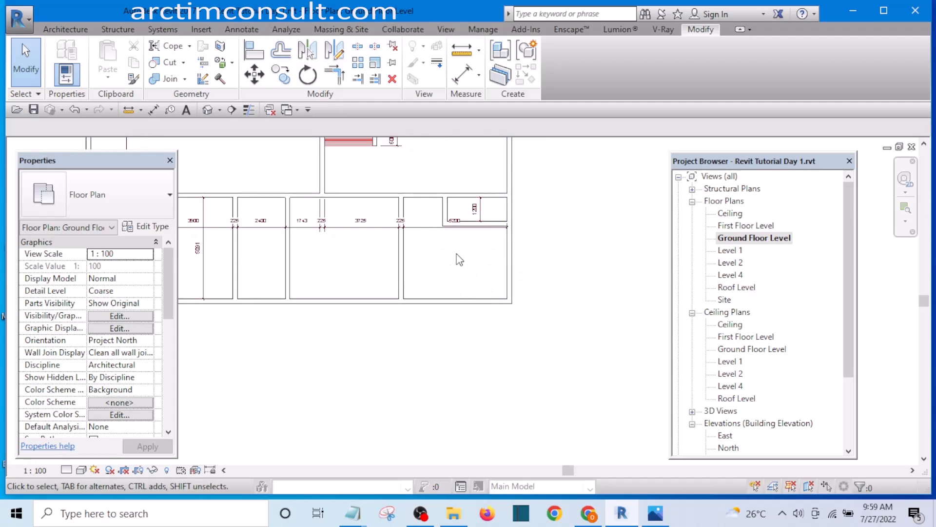
middle_drag(459, 259, 531, 273)
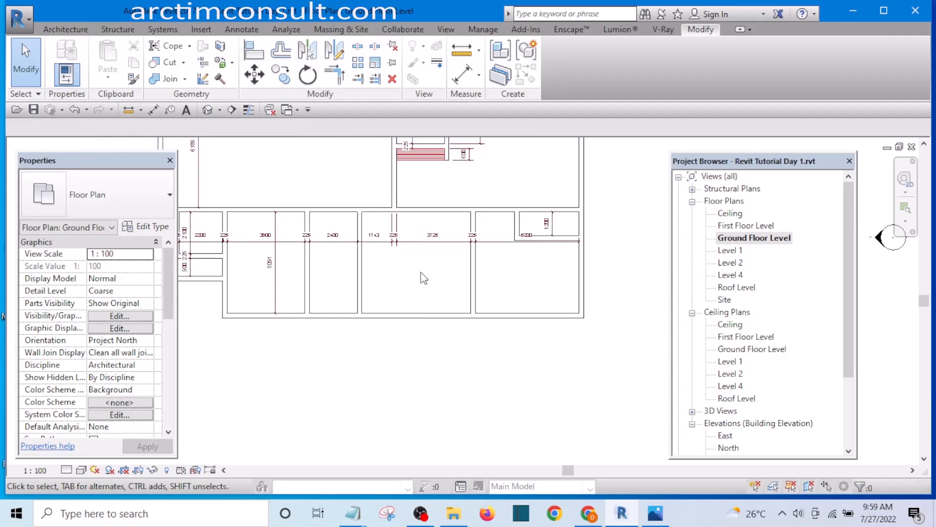
scroll(358, 283, up, 2)
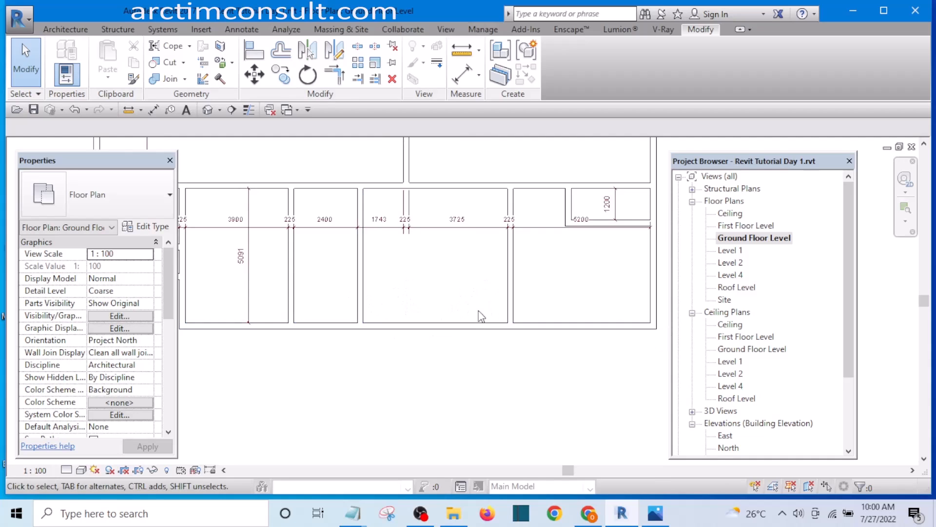
scroll(507, 305, down, 3)
scroll(438, 319, up, 4)
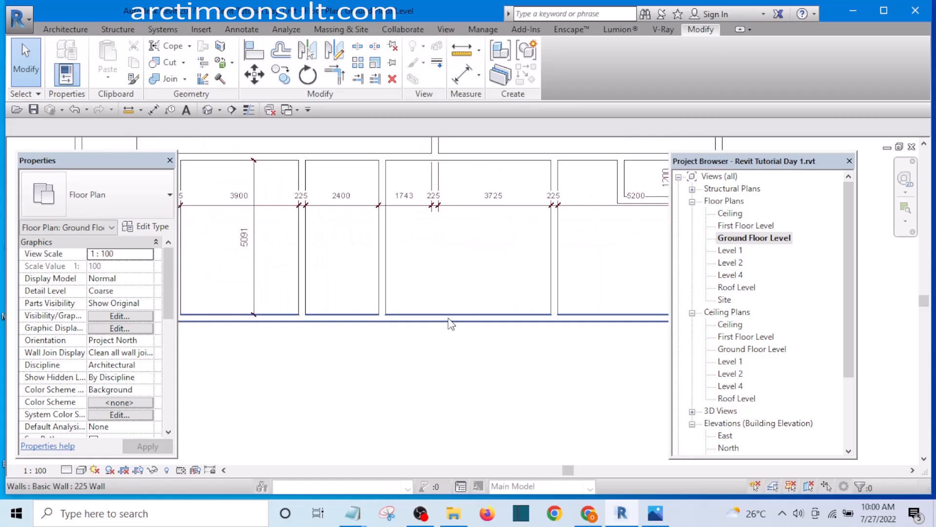
click(450, 321)
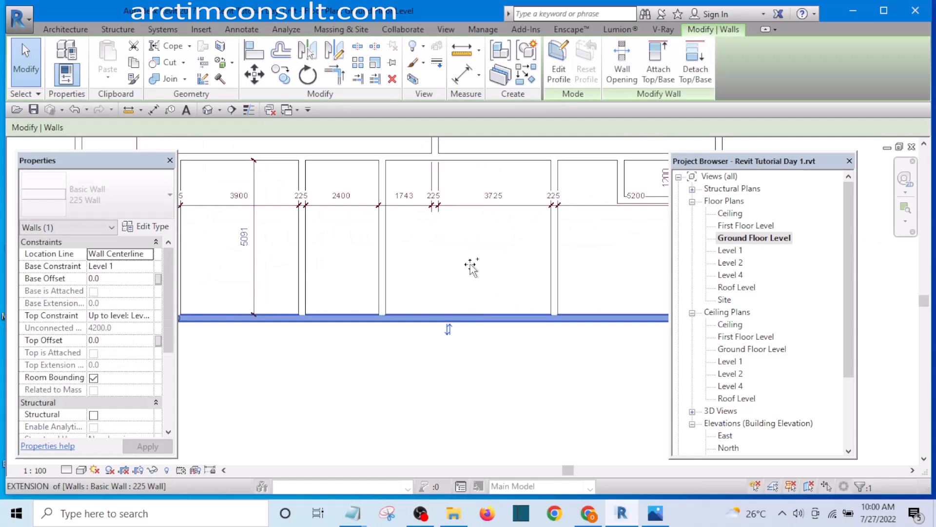
drag(471, 317, 469, 275)
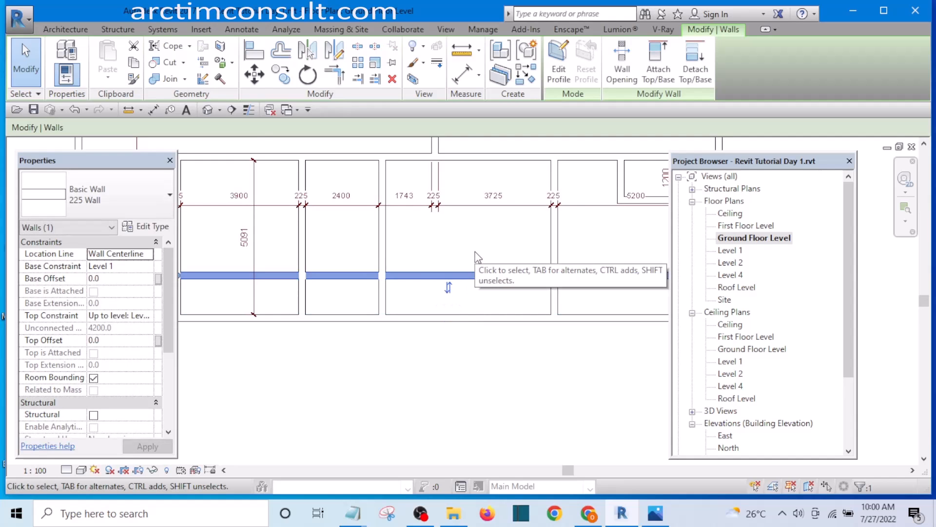
Dimension the clear distance between the lower outer wall and its copy inside the large middle room
key(d)
key(i)
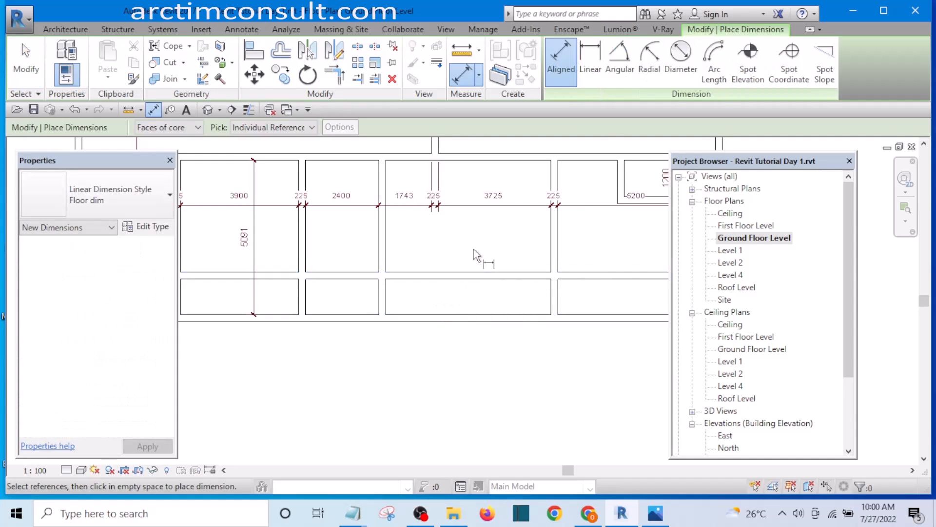
scroll(456, 284, up, 2)
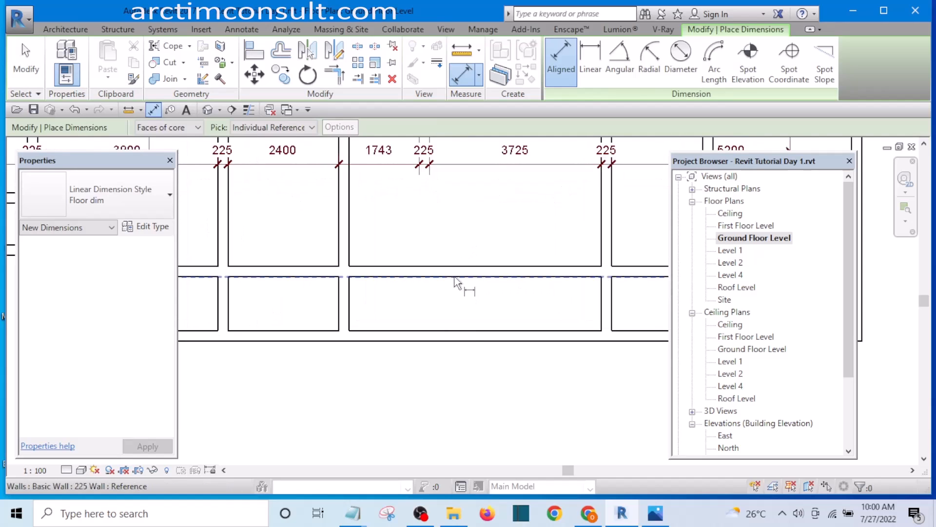
click(455, 284)
scroll(461, 332, up, 2)
click(463, 333)
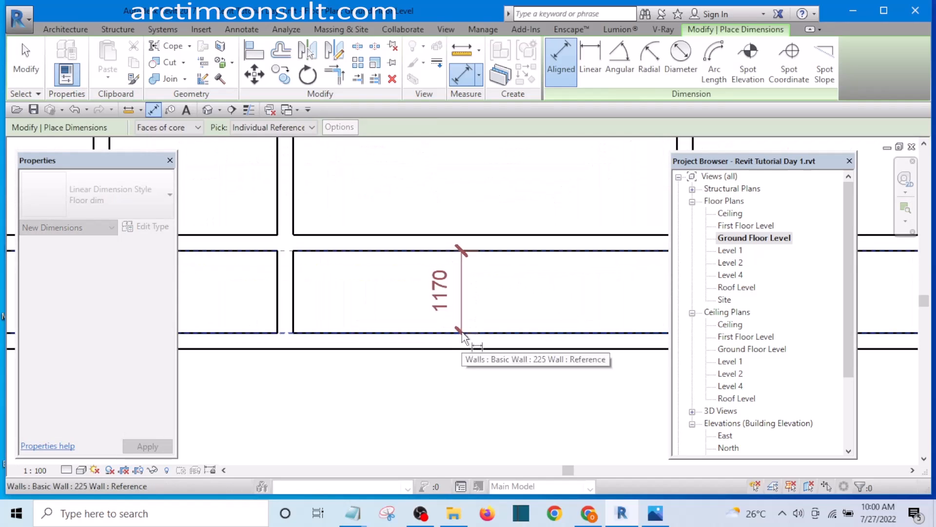
click(407, 298)
key(Escape)
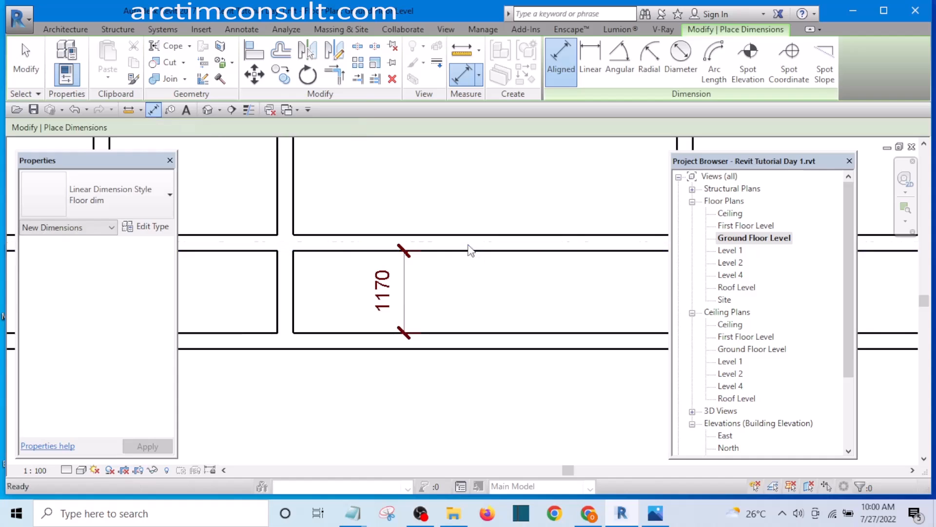
key(Escape)
Move the copied wall by setting its clear distance to the lower outer wall to 1200 mm
click(465, 243)
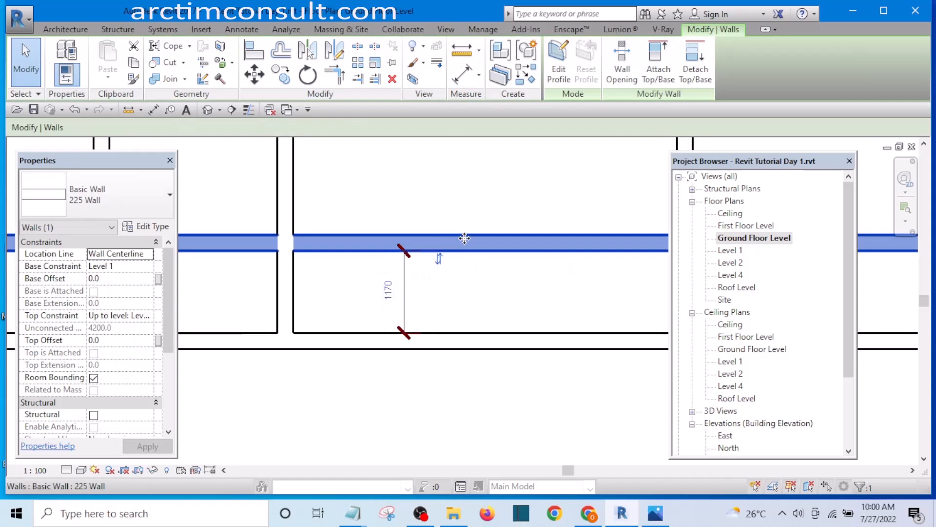
click(392, 289)
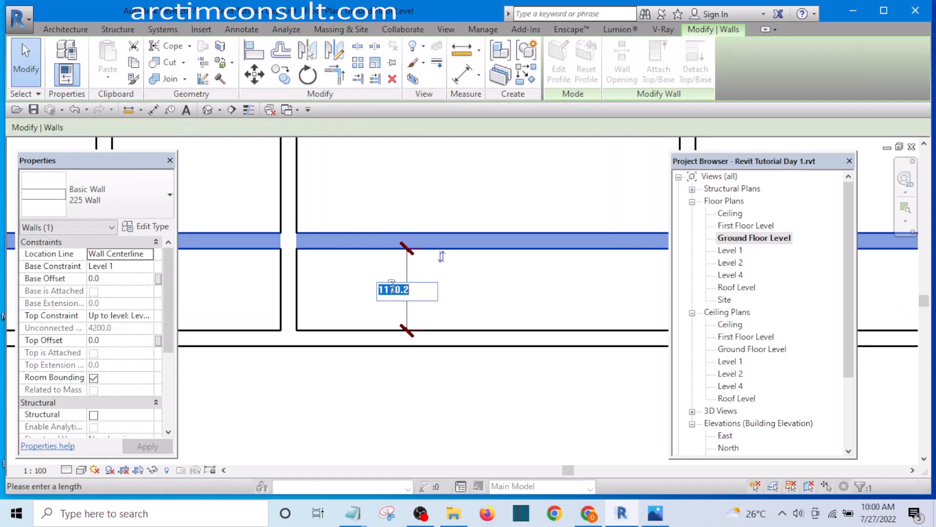
text(1200)
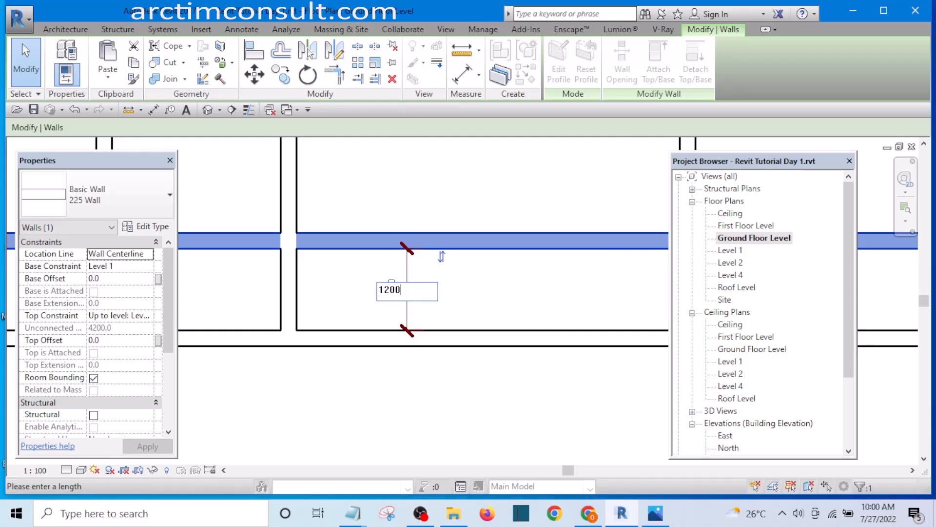
key(Return)
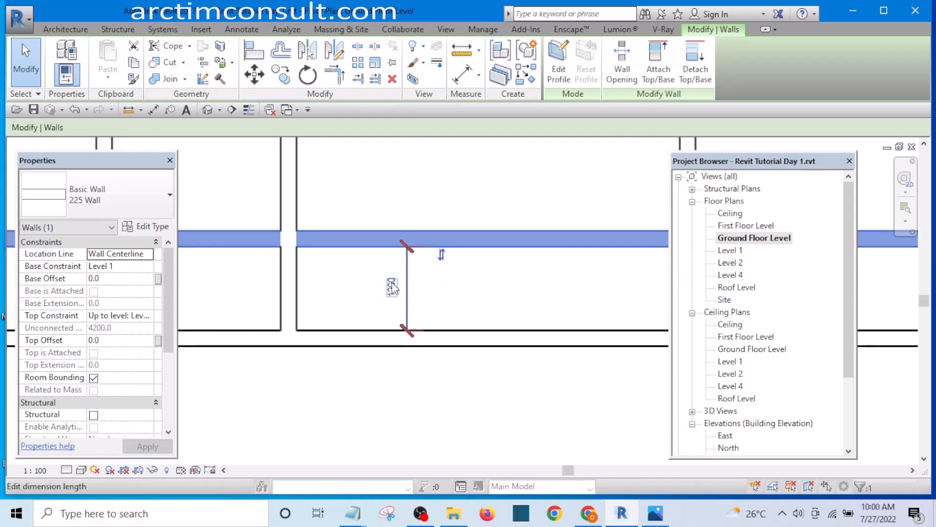
click(510, 291)
Copy the partition between the large middle room and the 5200 mm room into the large middle room
scroll(447, 286, down, 2)
scroll(382, 288, down, 2)
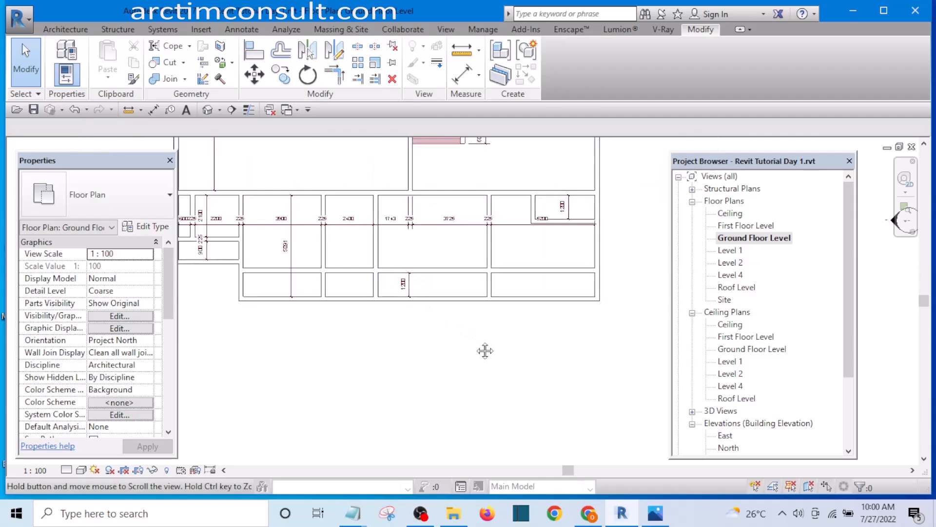
scroll(415, 328, up, 2)
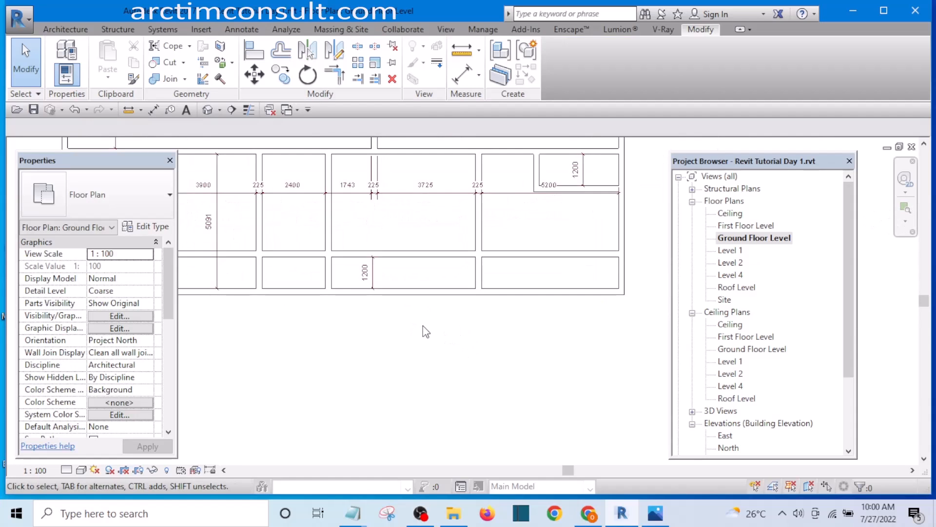
scroll(363, 274, up, 4)
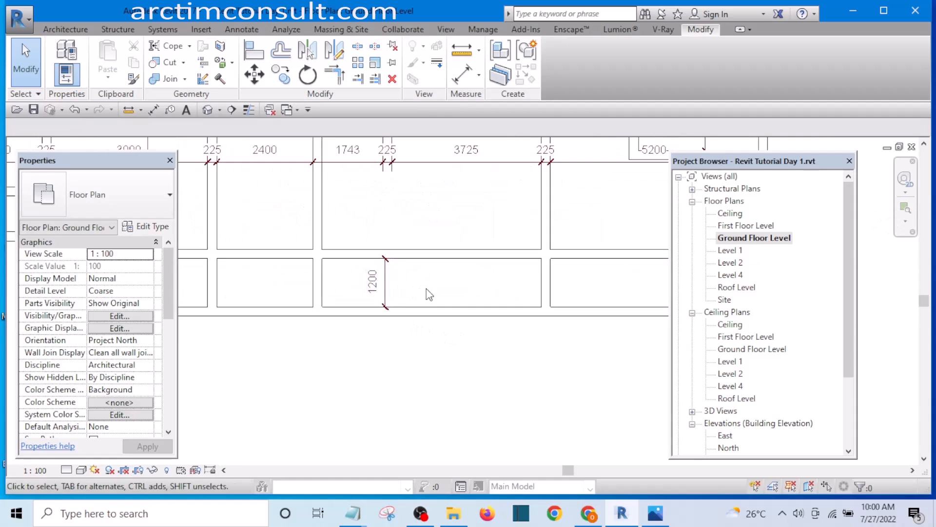
click(545, 289)
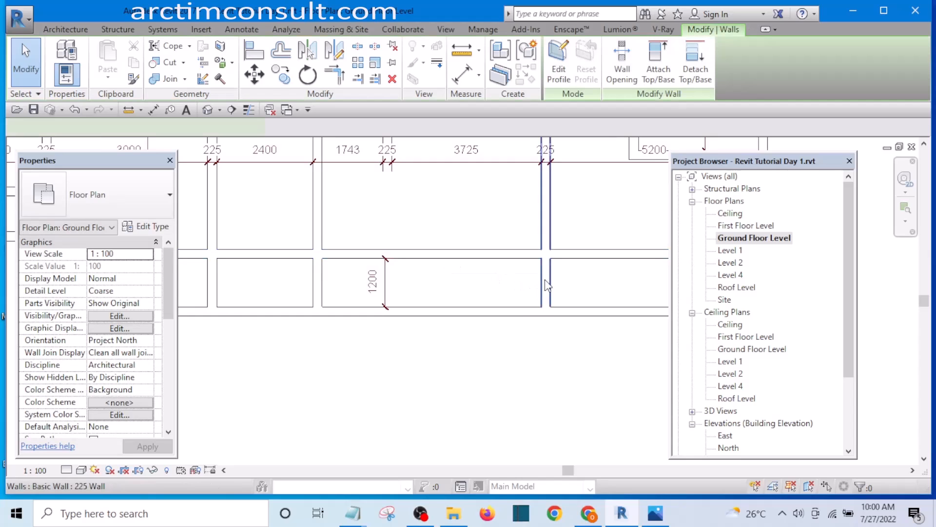
mouse_move(440, 289)
mouse_down()
mouse_move(432, 286)
mouse_move(455, 287)
mouse_up()
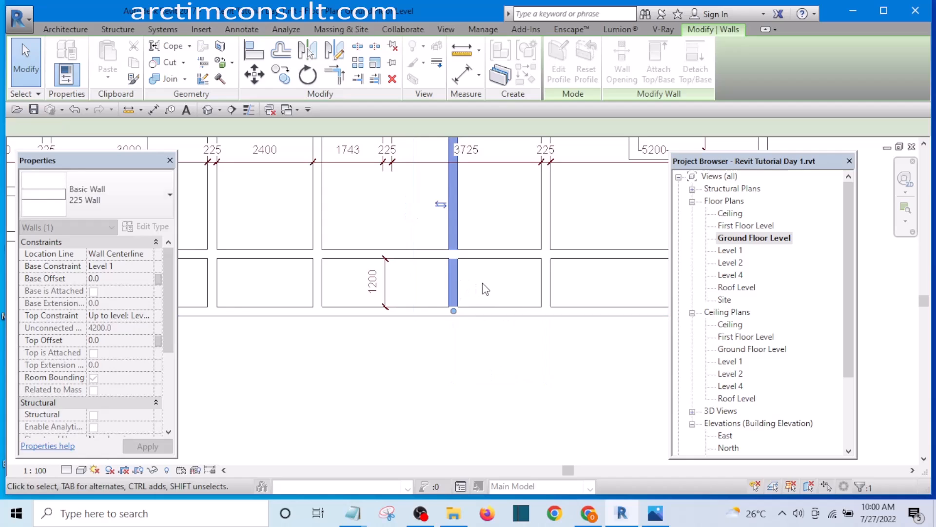
click(484, 287)
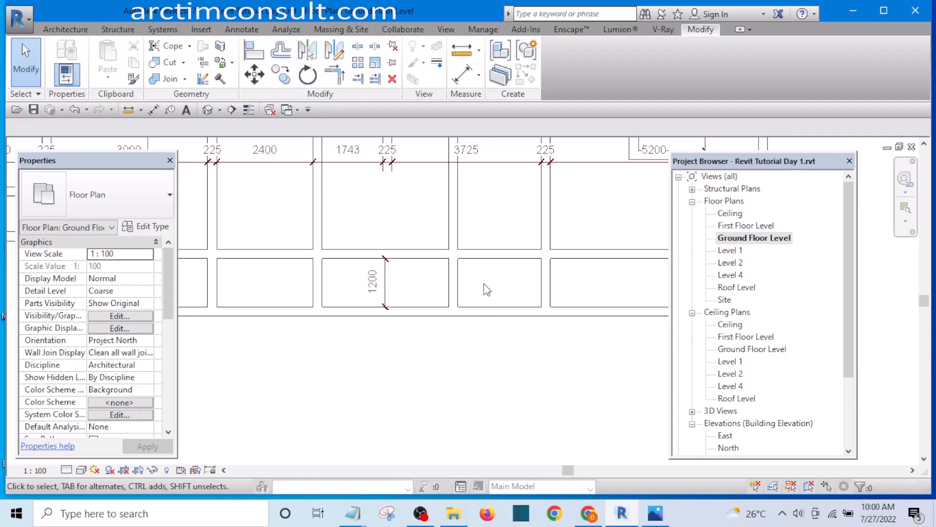
Dimension the clear distance between the copied partition and the 5200 mm room's partition, inside the lower space
middle_drag(484, 283, 477, 342)
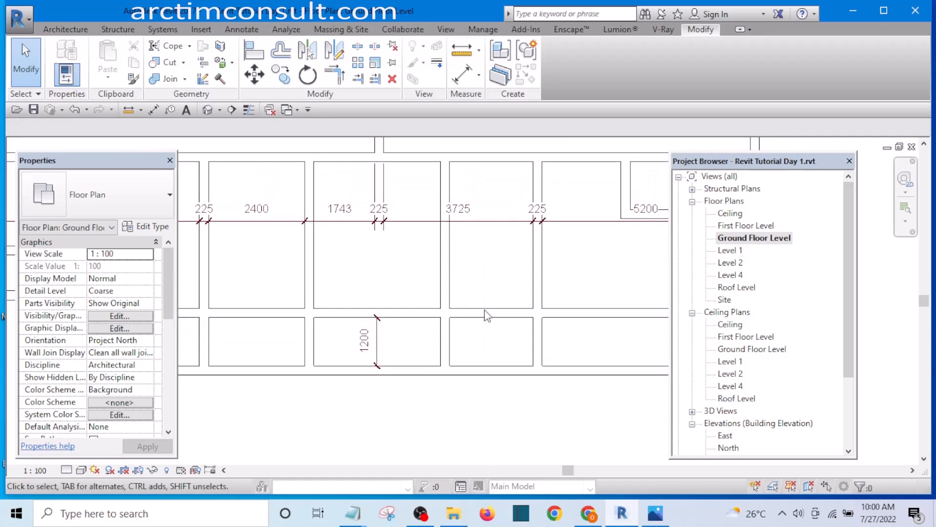
key(d)
key(i)
scroll(483, 341, up, 2)
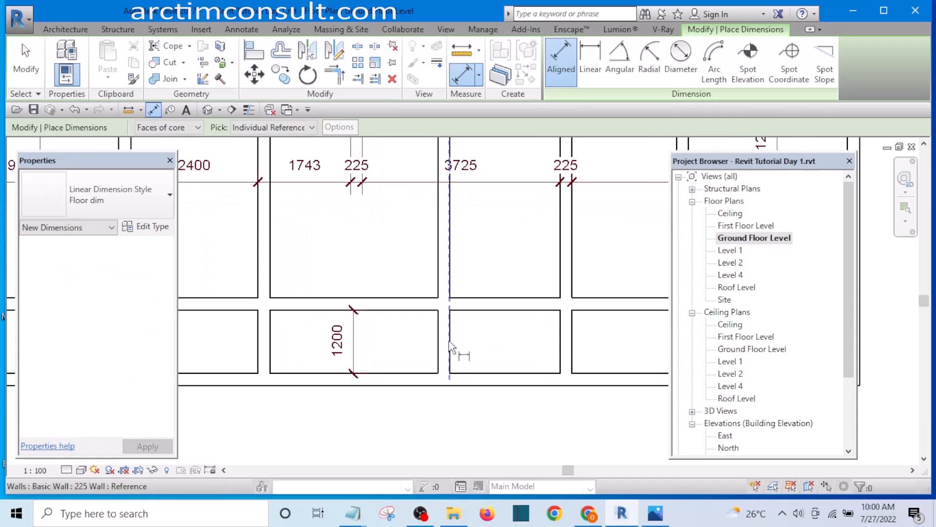
click(449, 341)
scroll(556, 341, up, 2)
click(562, 340)
click(510, 340)
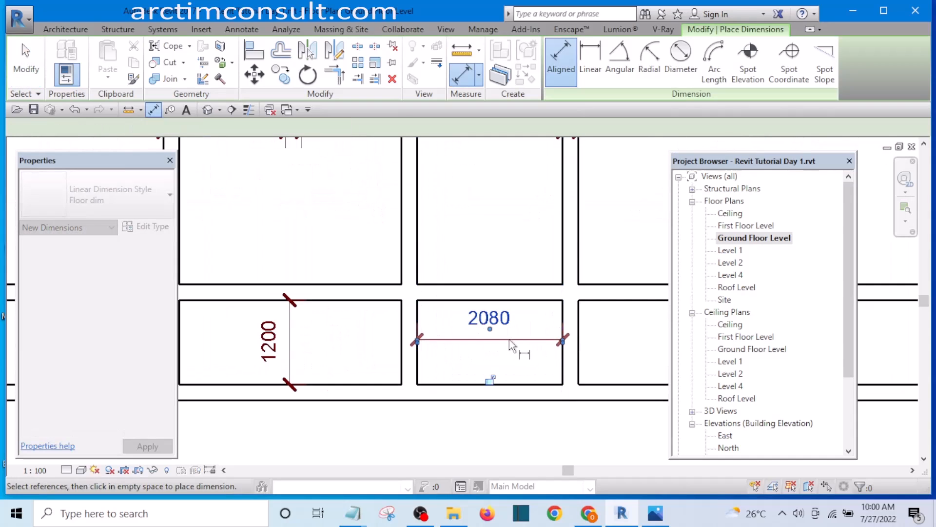
key(Escape)
key(Escape)
Move the copied partition by setting its clear distance to the 5200 mm room's partition to 1800 mm
click(409, 224)
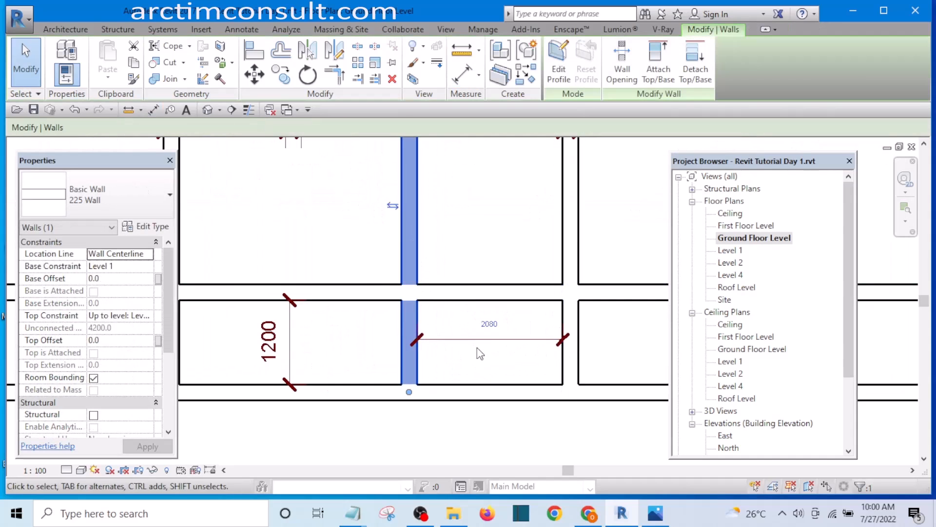
click(490, 319)
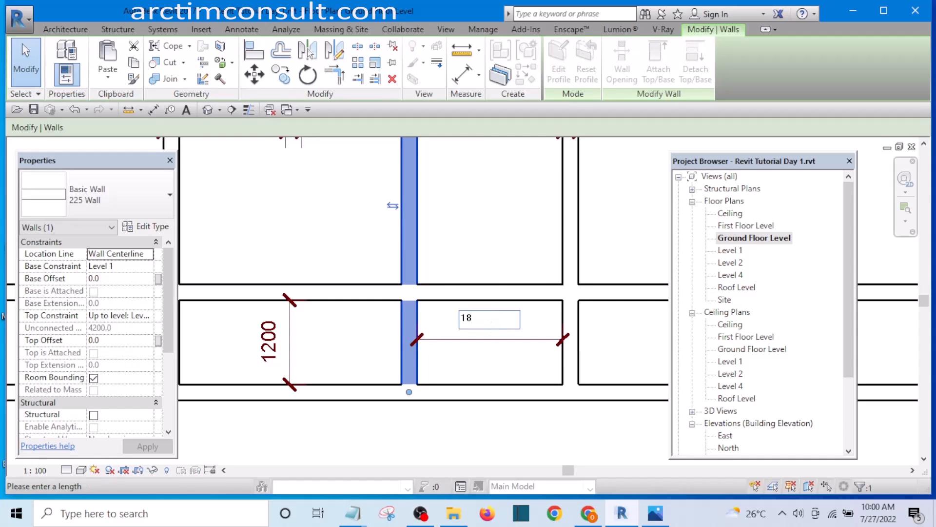
text(1800)
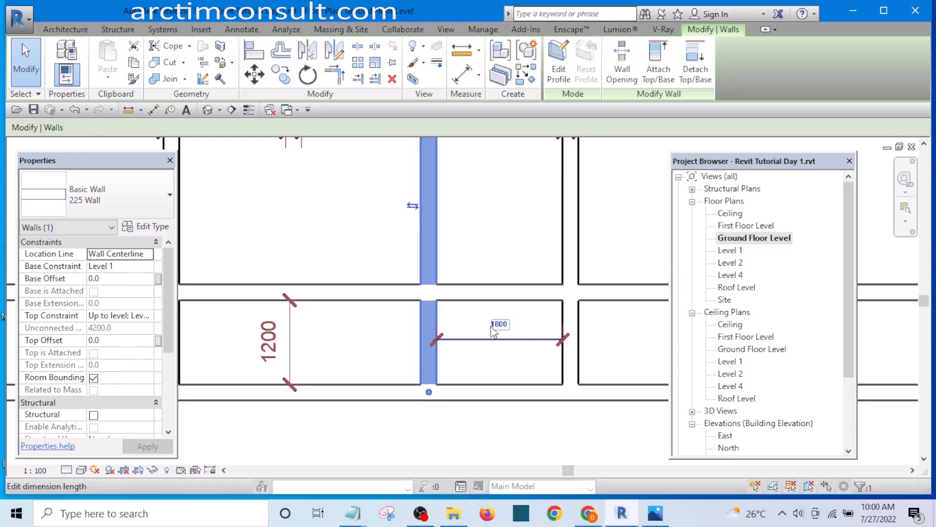
click(495, 328)
scroll(496, 325, down, 1)
scroll(495, 324, down, 2)
scroll(500, 306, up, 1)
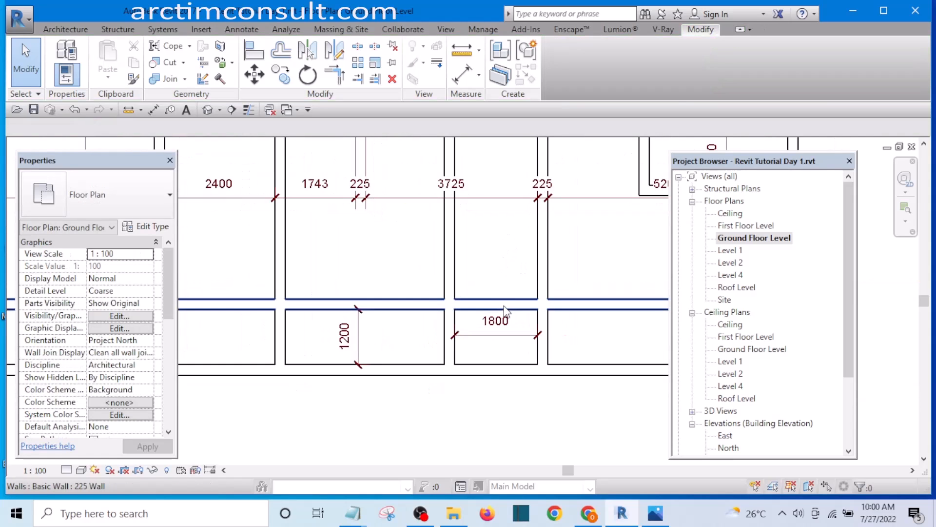
Copy the horizontal wall above the lower spaces about 1100 mm upward
click(504, 304)
ctrl+drag(504, 305, 506, 259)
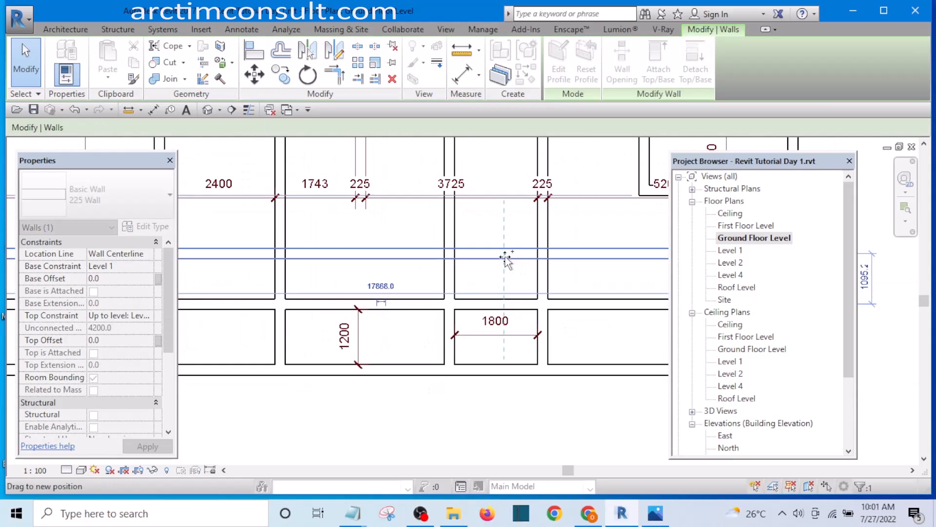
scroll(510, 285, down, 3)
scroll(549, 262, up, 4)
click(550, 256)
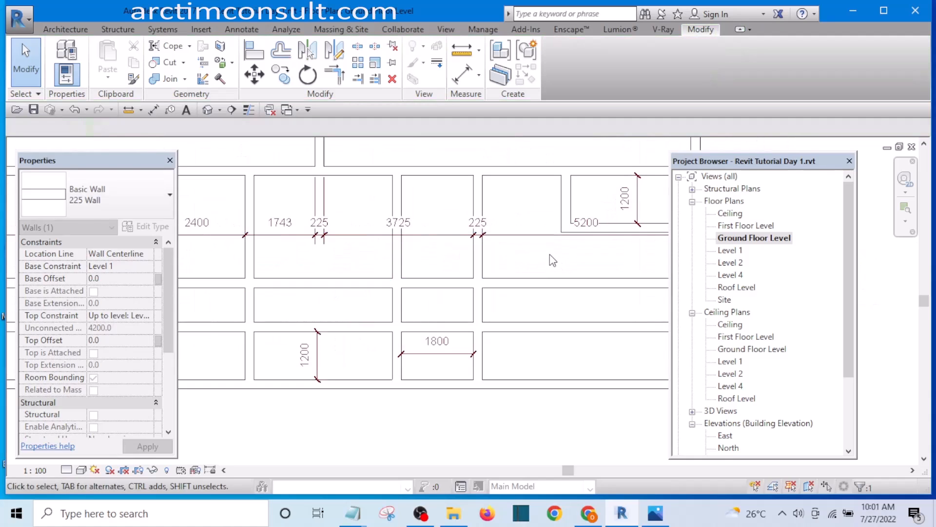
Trim the upper horizontal copy with Trim/Extend Multiple Elements so it only spans the 1800 mm wide room
key(c)
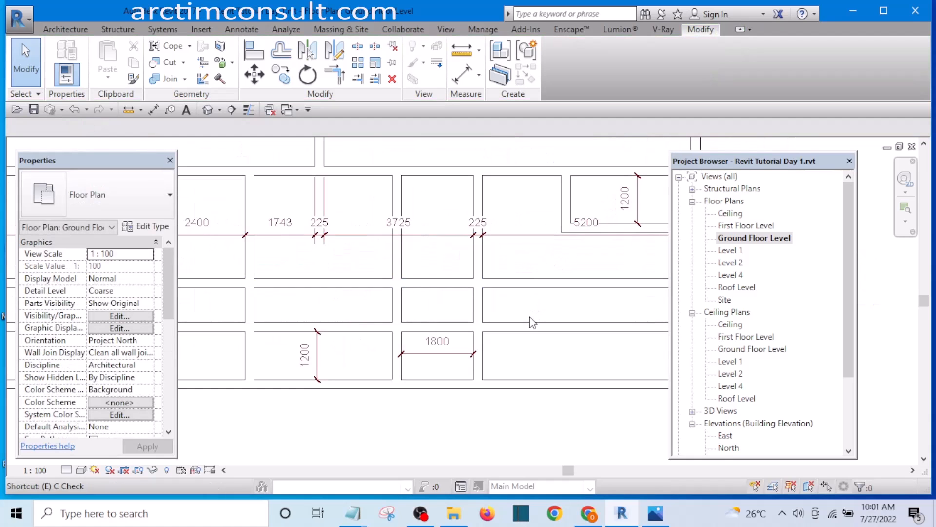
key(x)
click(458, 285)
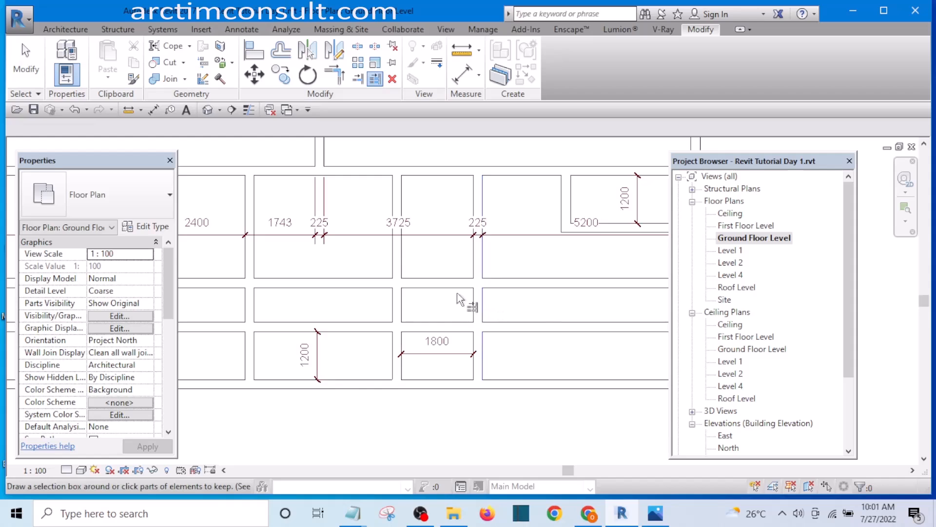
scroll(398, 304, up, 1)
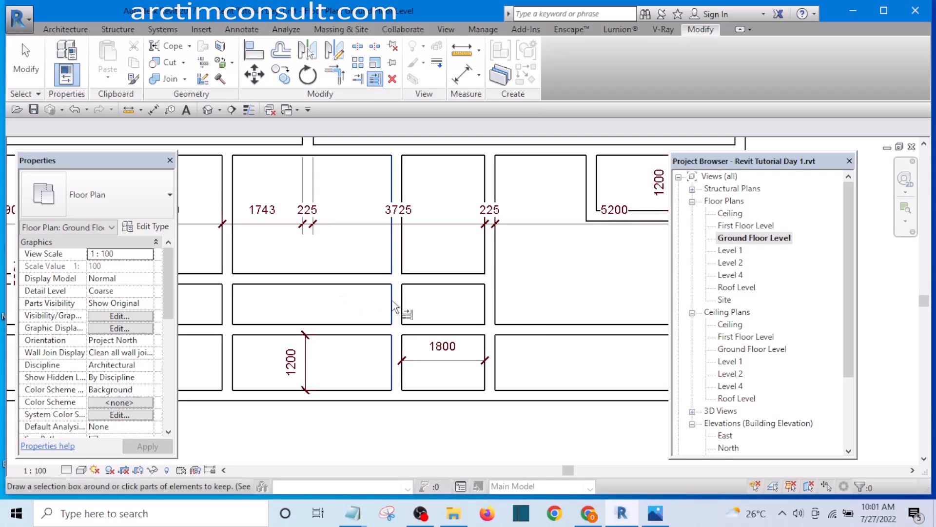
scroll(439, 295, down, 2)
scroll(438, 291, down, 2)
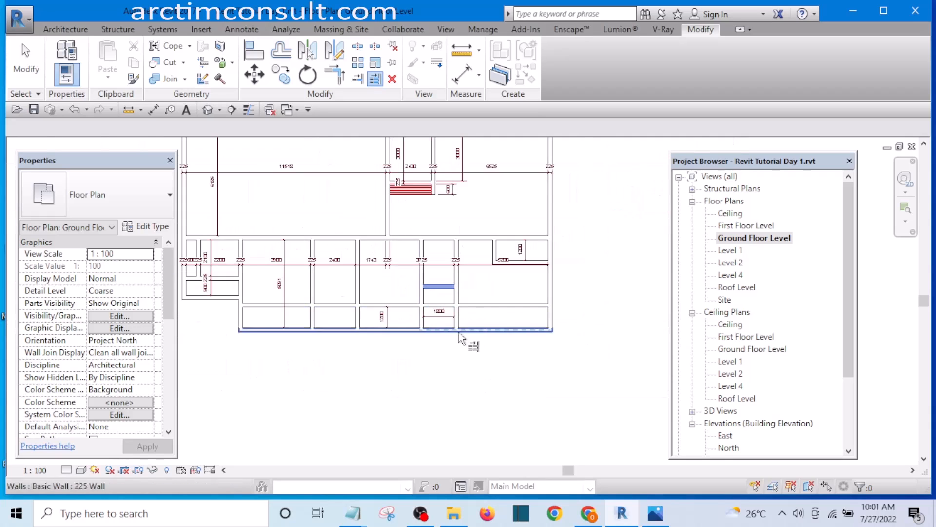
scroll(379, 355, up, 3)
middle_drag(392, 359, 439, 376)
scroll(463, 337, down, 3)
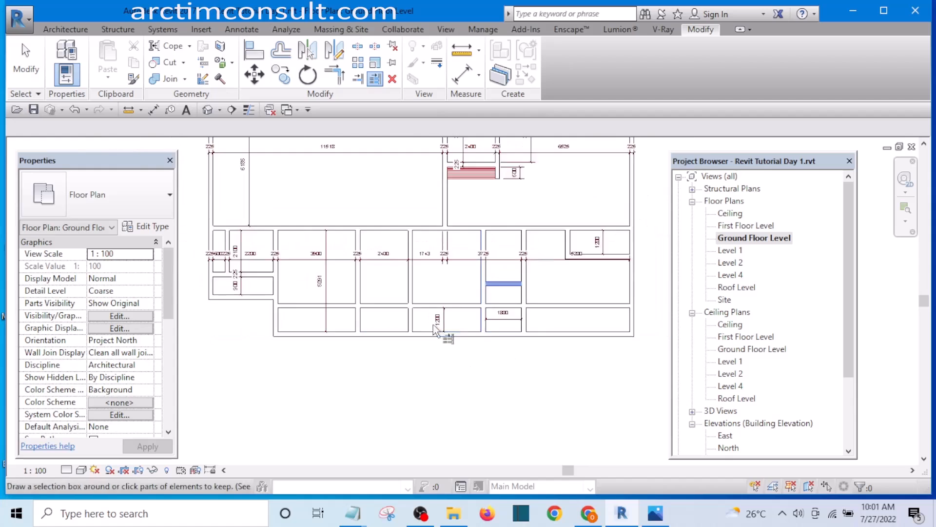
scroll(569, 278, up, 3)
scroll(493, 338, up, 2)
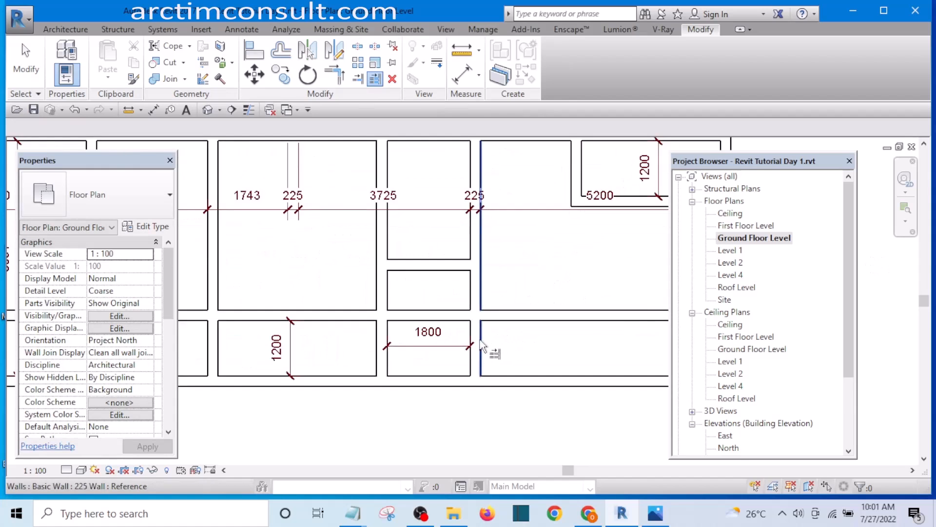
Trim the lower horizontal wall out of the 1800 mm and 5200 mm rooms, keeping its part to their left
scroll(507, 322, down, 3)
scroll(565, 328, up, 2)
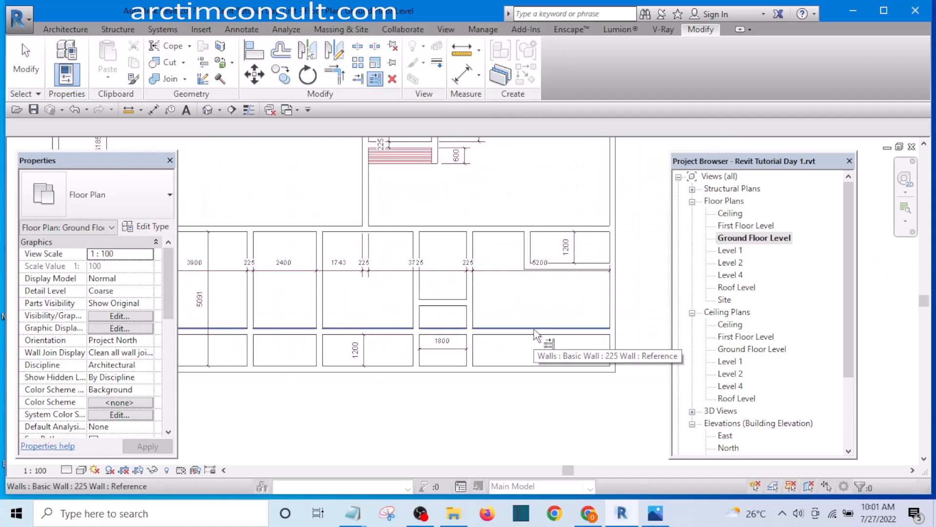
scroll(421, 339, up, 3)
scroll(415, 349, up, 1)
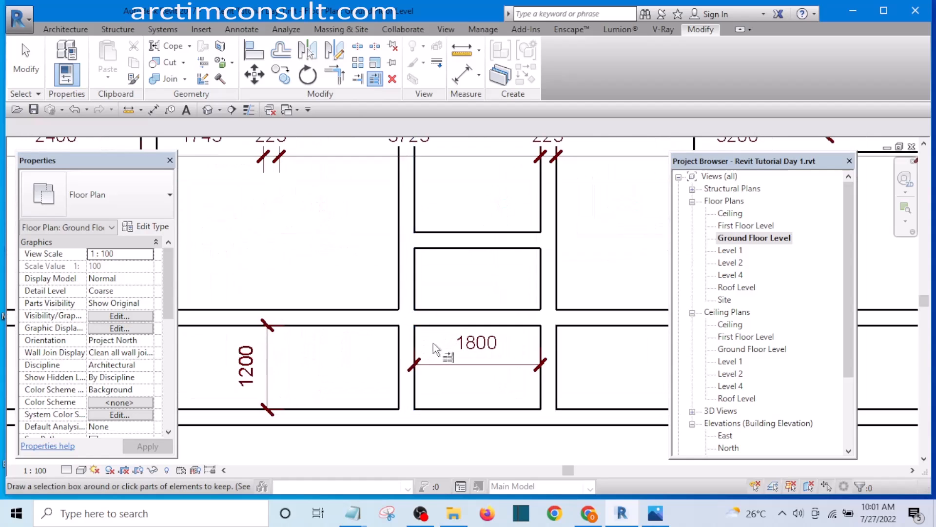
click(355, 317)
scroll(517, 309, down, 5)
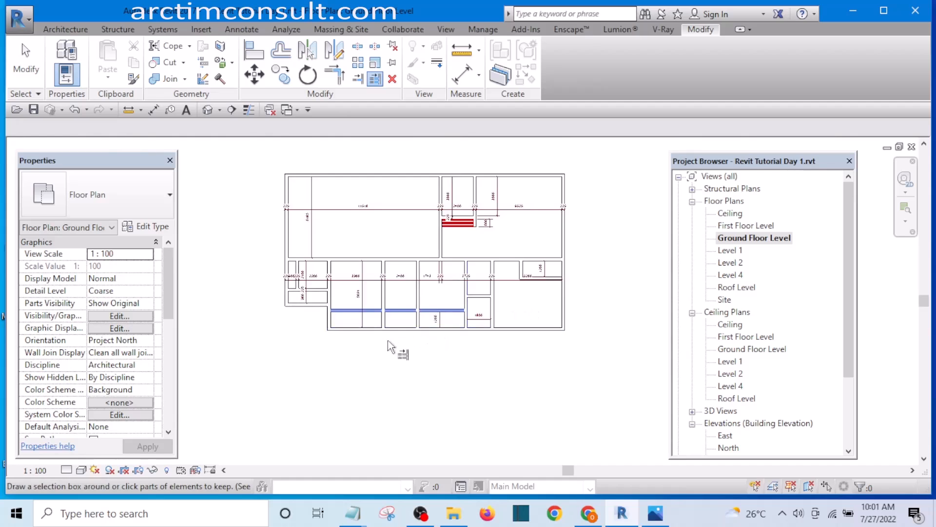
Trim the lower horizontal wall out of the 3900 mm room, keeping its part across the 2400 mm and large middle rooms
scroll(389, 347, up, 3)
scroll(363, 276, up, 4)
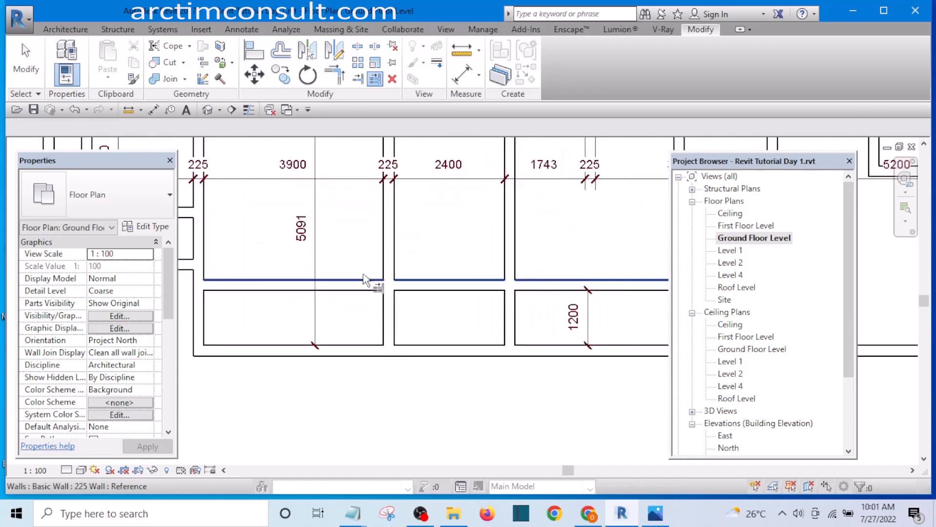
scroll(390, 278, down, 3)
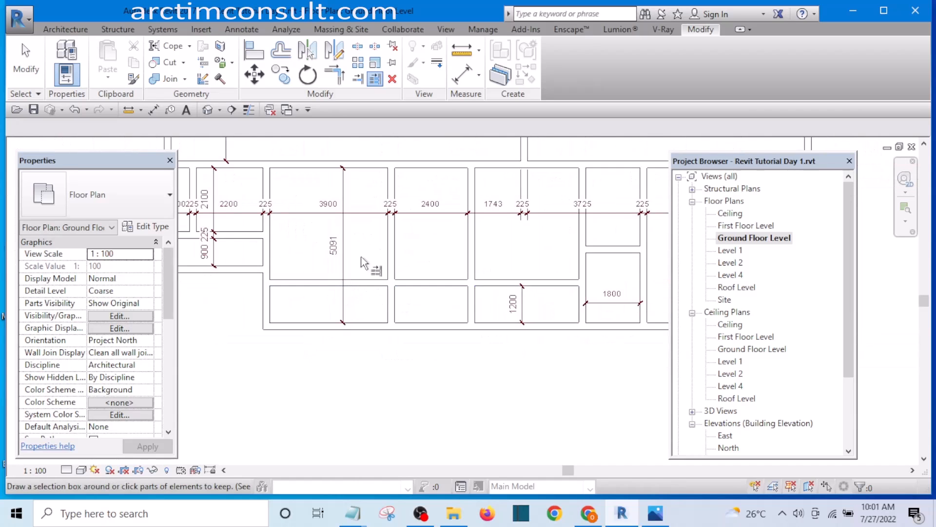
scroll(369, 247, up, 2)
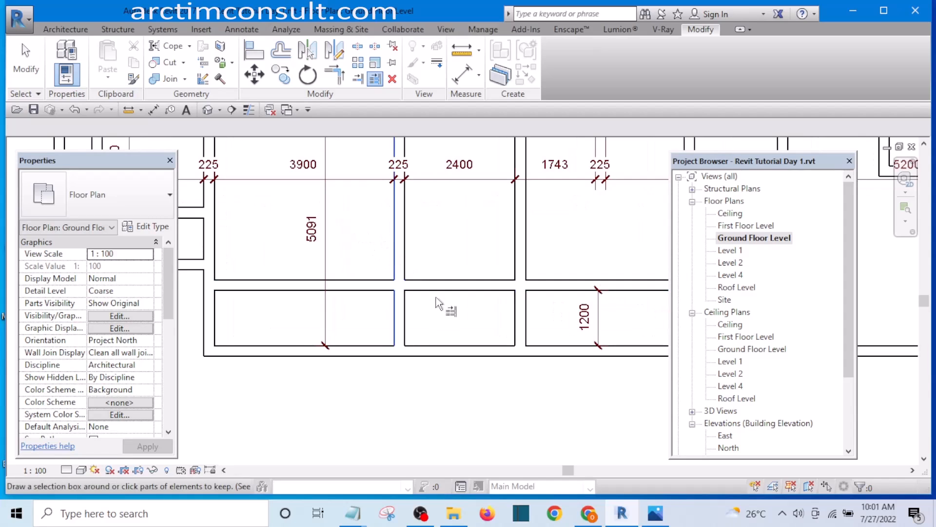
scroll(336, 306, down, 3)
scroll(476, 353, up, 5)
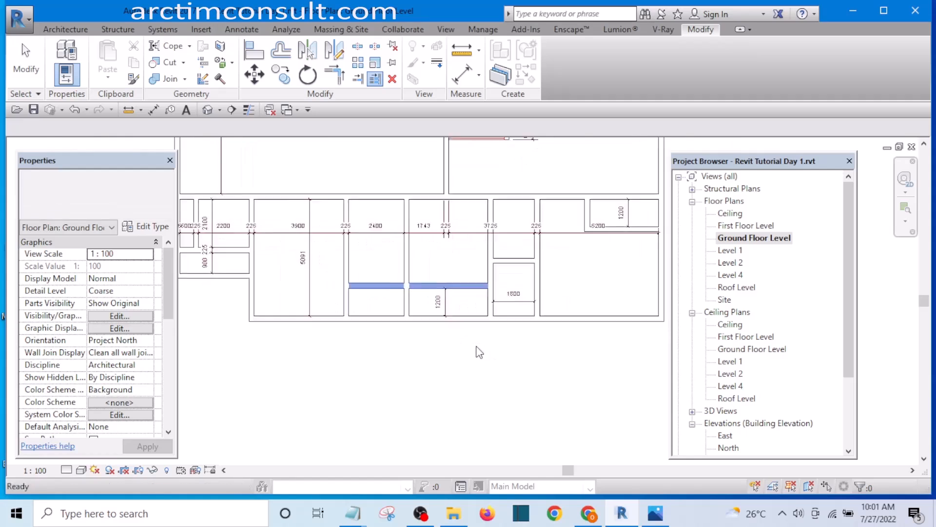
key(Escape)
scroll(427, 343, up, 1)
scroll(465, 355, down, 3)
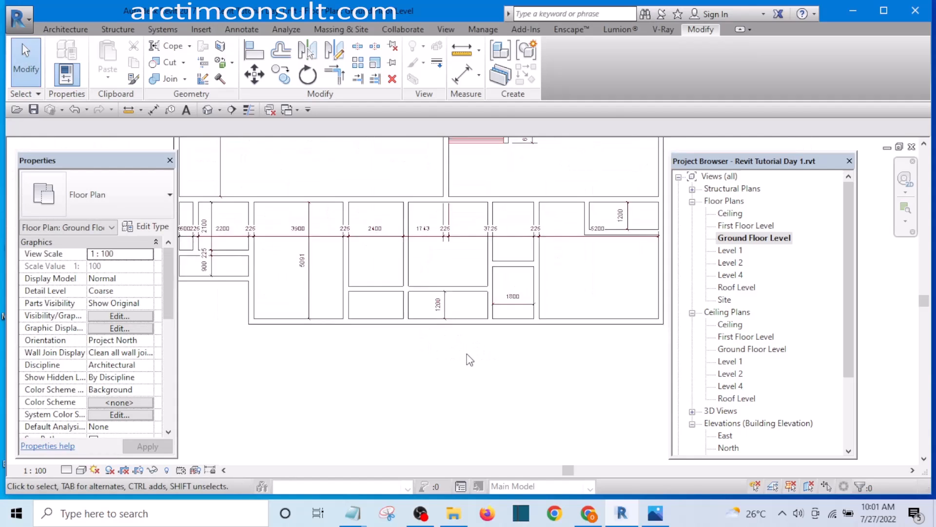
Split the lower outer wall below the 2400 mm room at about 50 mm and 2250 mm from the room's left partition face
scroll(405, 319, up, 3)
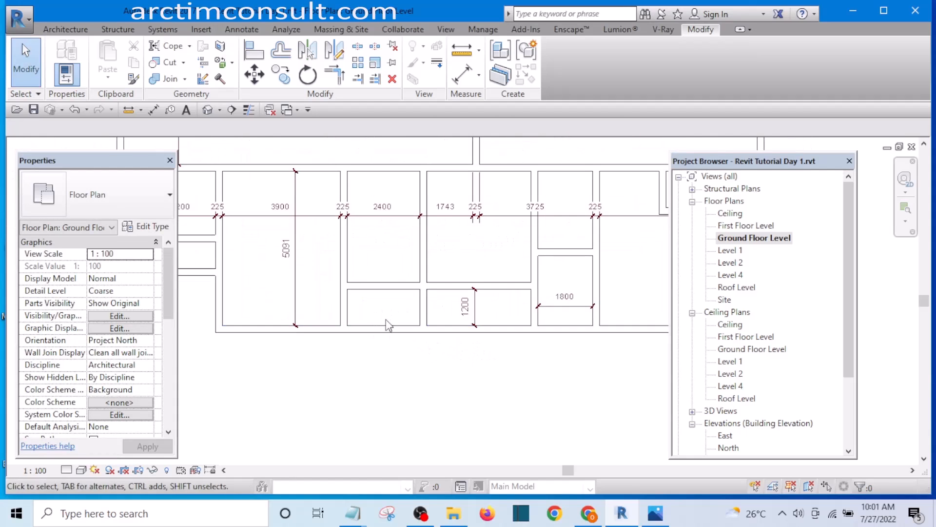
scroll(380, 335, up, 2)
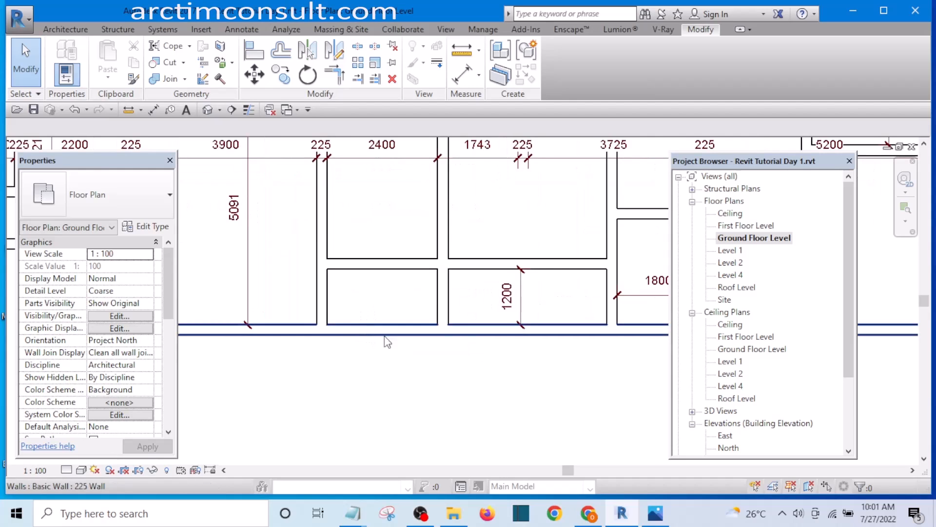
scroll(388, 336, down, 2)
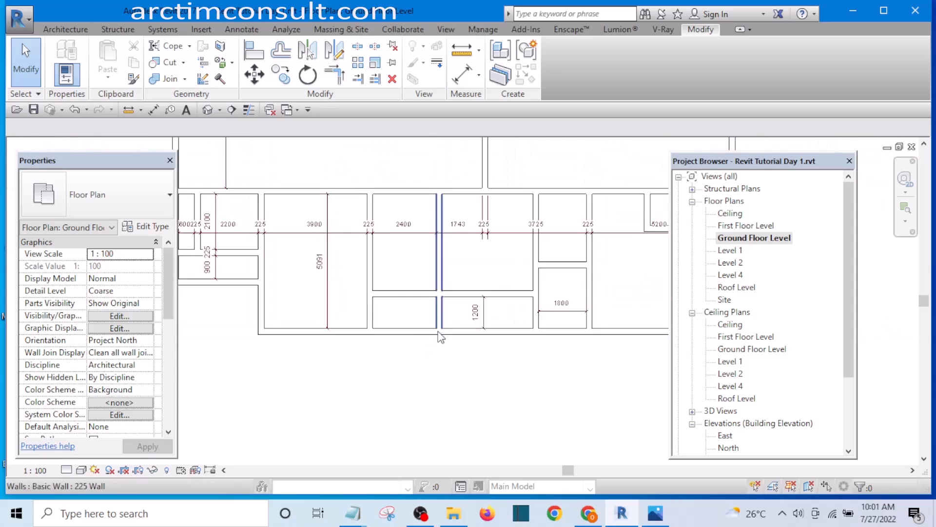
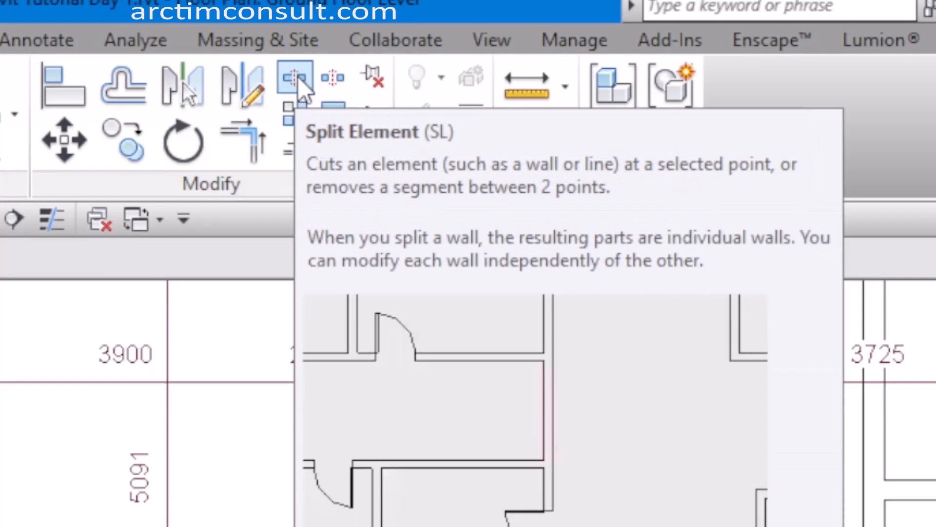
click(299, 81)
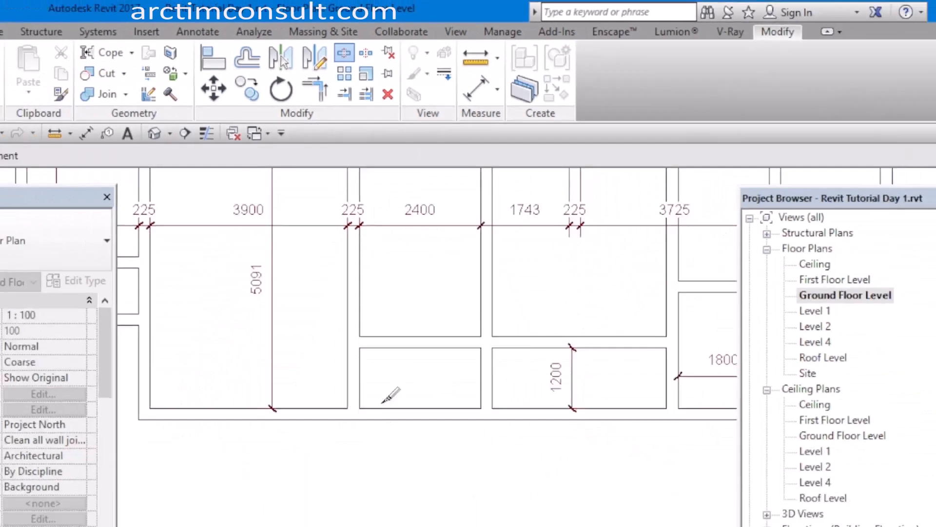
scroll(380, 324, up, 3)
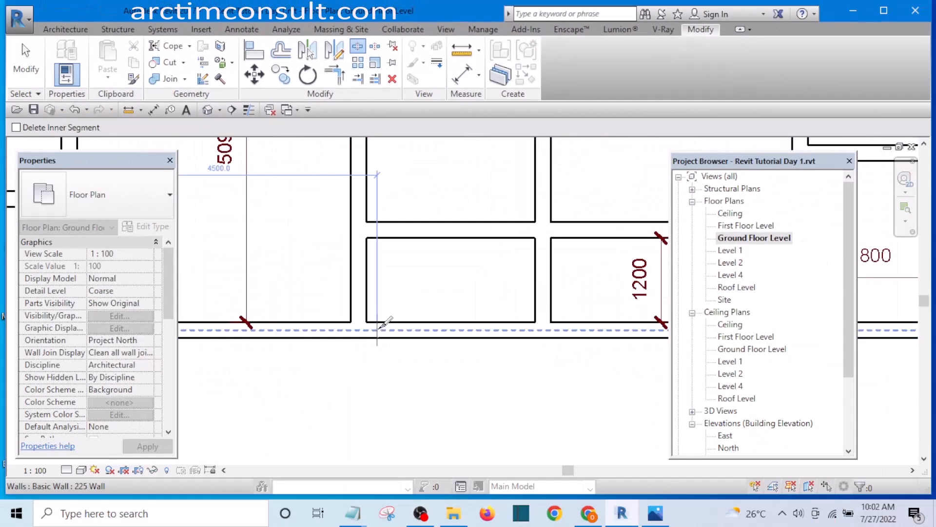
click(374, 322)
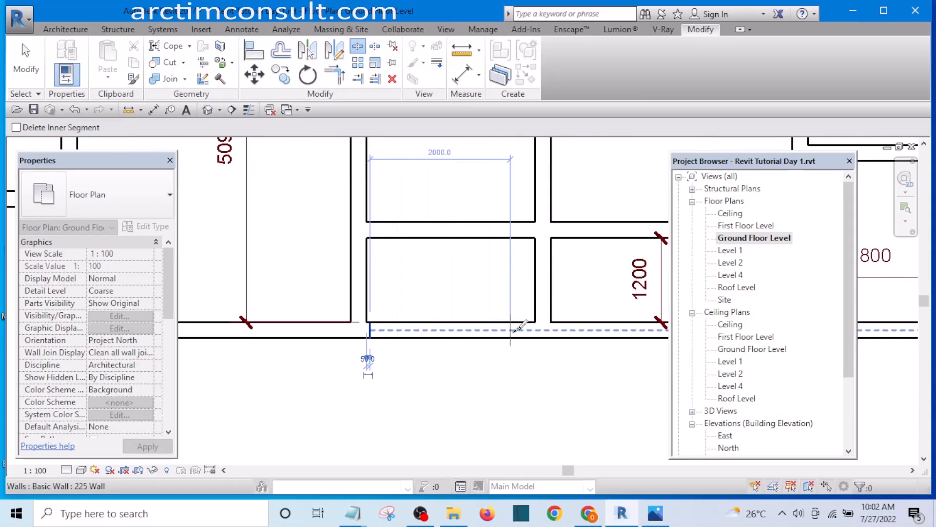
click(525, 326)
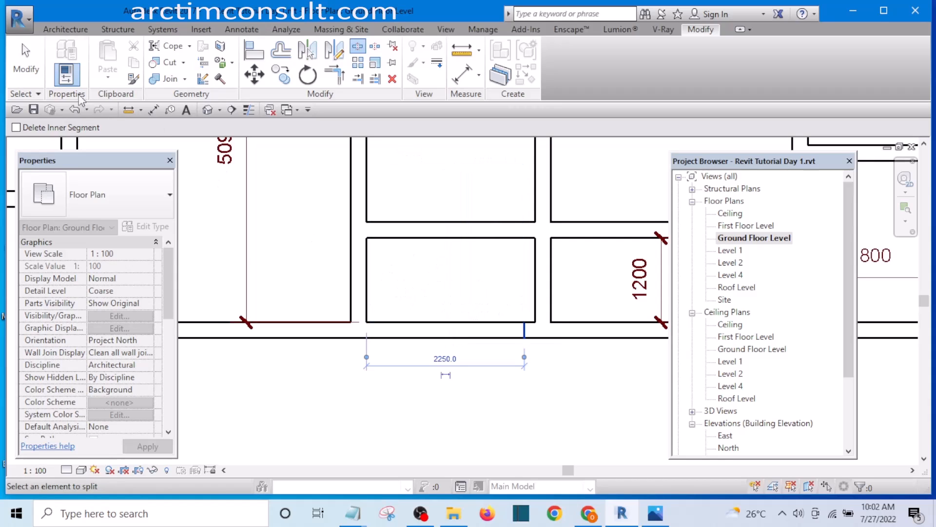
Delete the split-off outer wall segment below the 2400 mm room to open that side
click(26, 50)
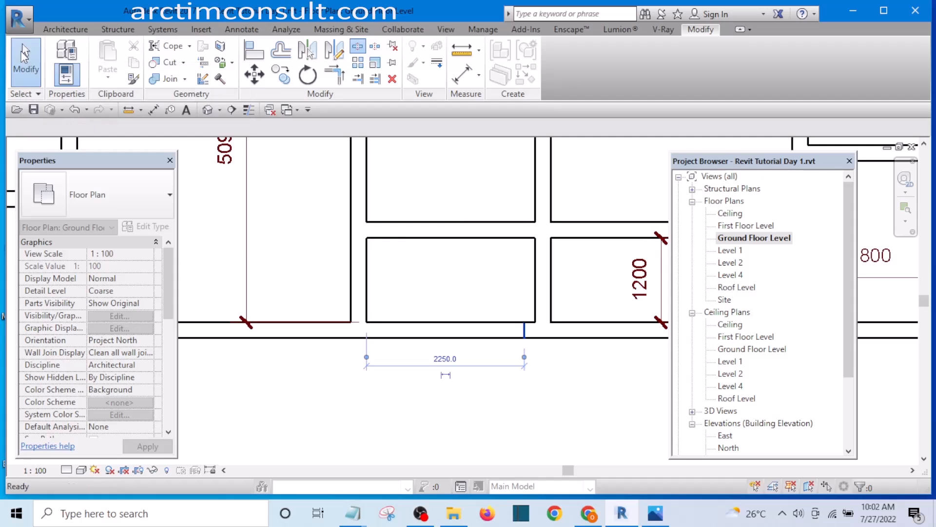
click(453, 336)
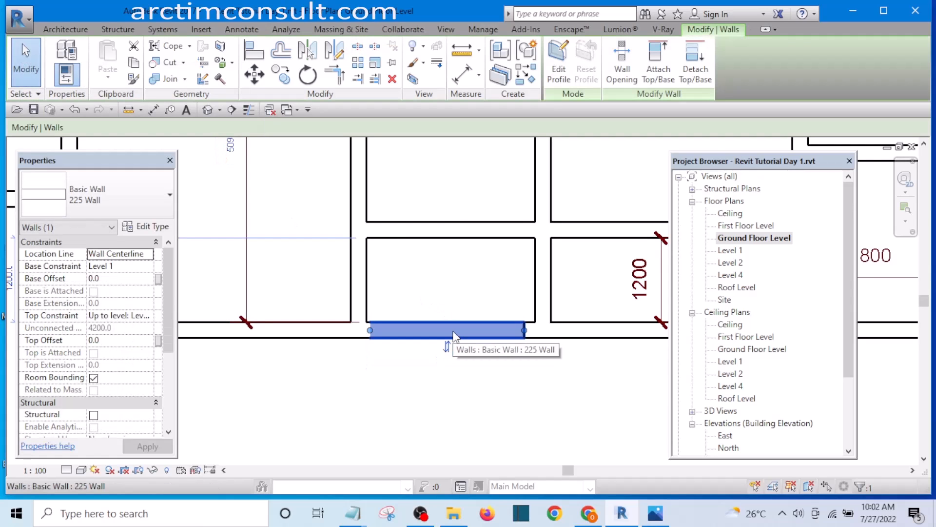
key(Delete)
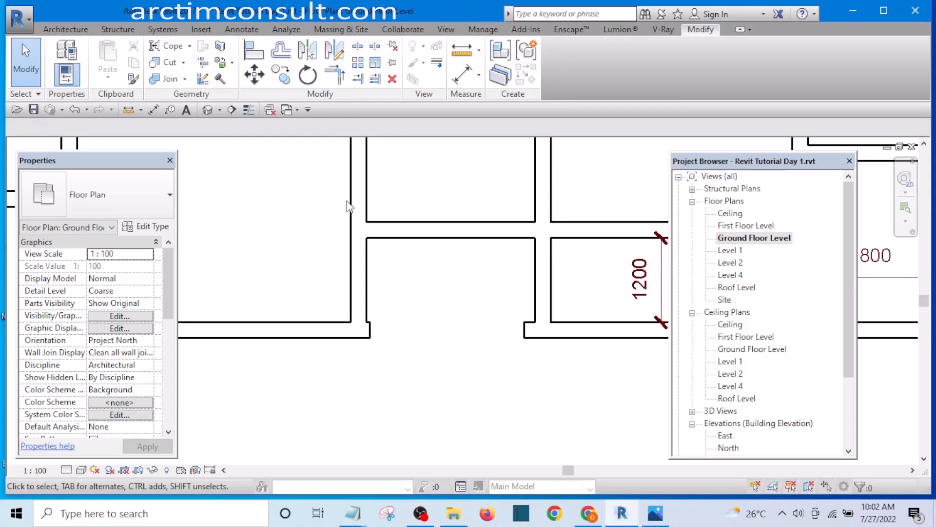
Trim the outer wall stubs flush into corners with both side partitions of the opening below the 2400 mm room
click(334, 77)
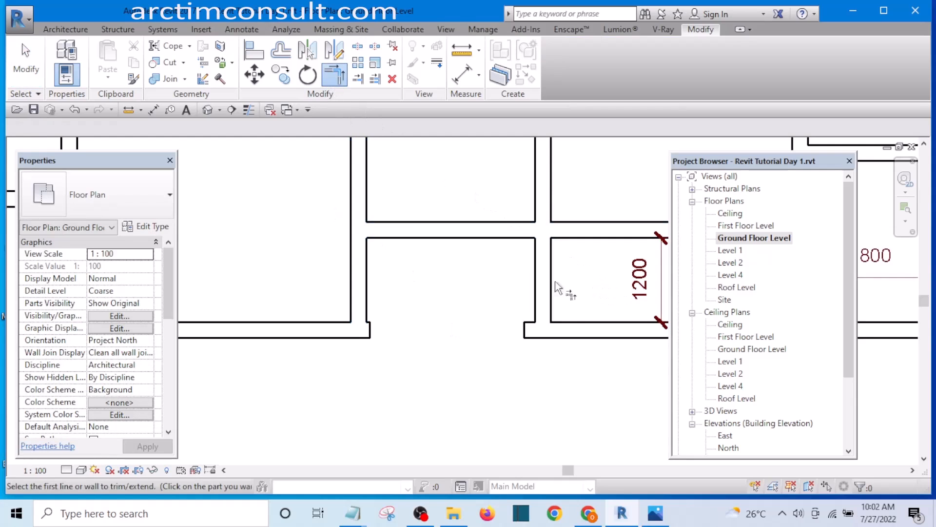
click(541, 275)
click(578, 333)
click(360, 265)
click(310, 336)
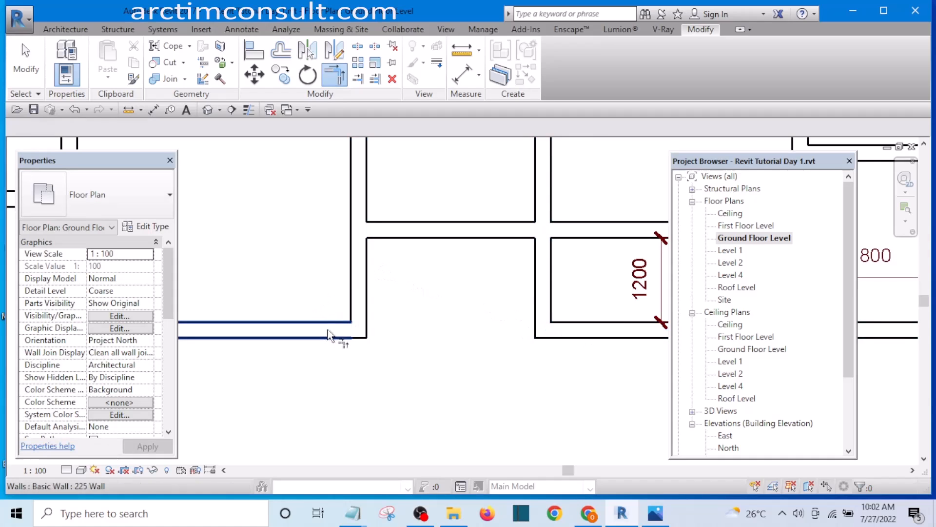
scroll(334, 339, down, 5)
key(Escape)
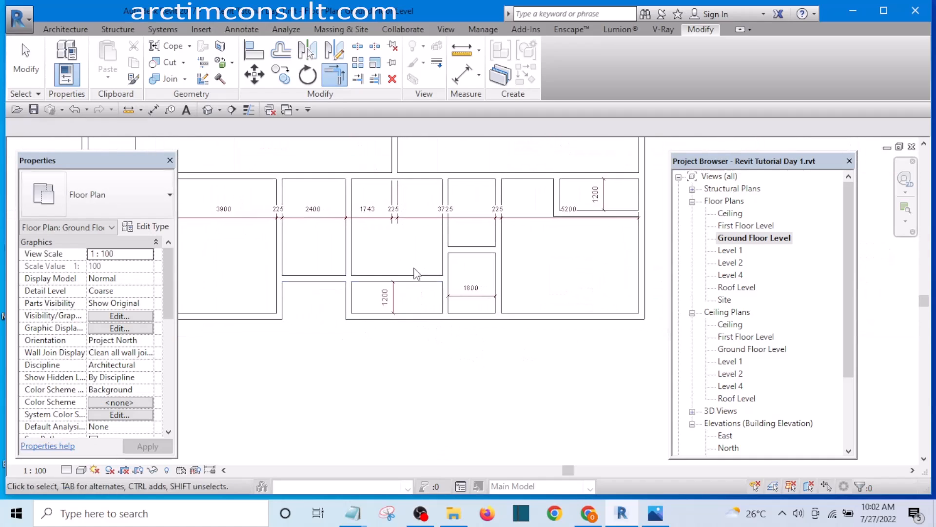
Trim the partition between the large middle room and the 1800 mm room to a corner with the short horizontal wall, keeping its lower part
scroll(412, 254, up, 3)
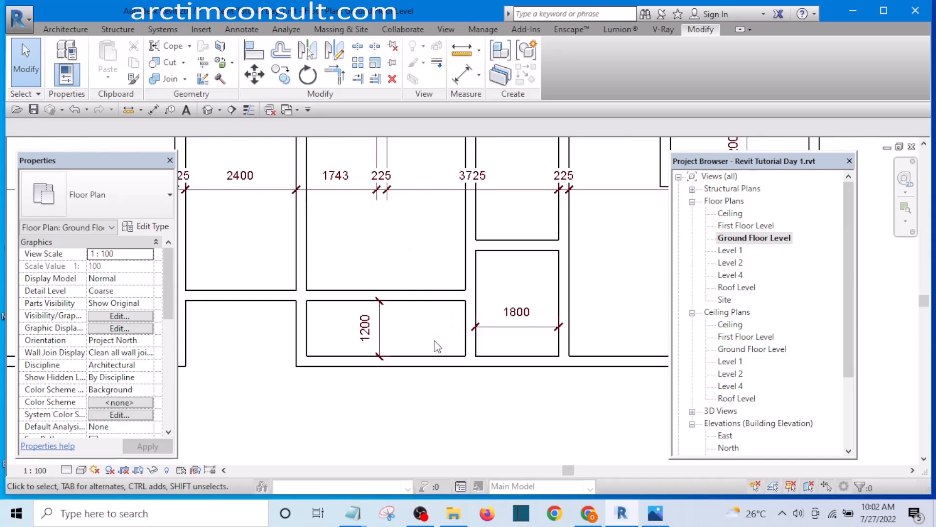
scroll(438, 346, down, 4)
scroll(417, 335, up, 4)
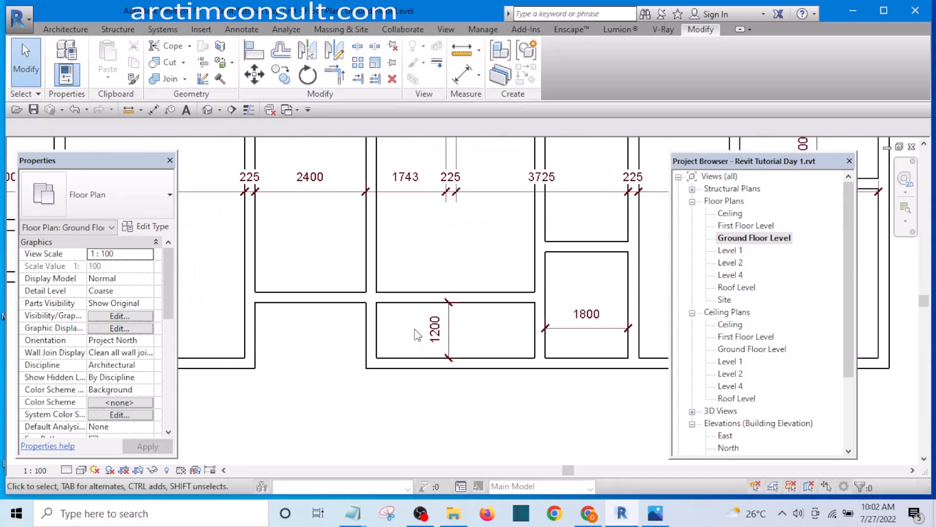
scroll(418, 331, down, 4)
scroll(441, 292, up, 3)
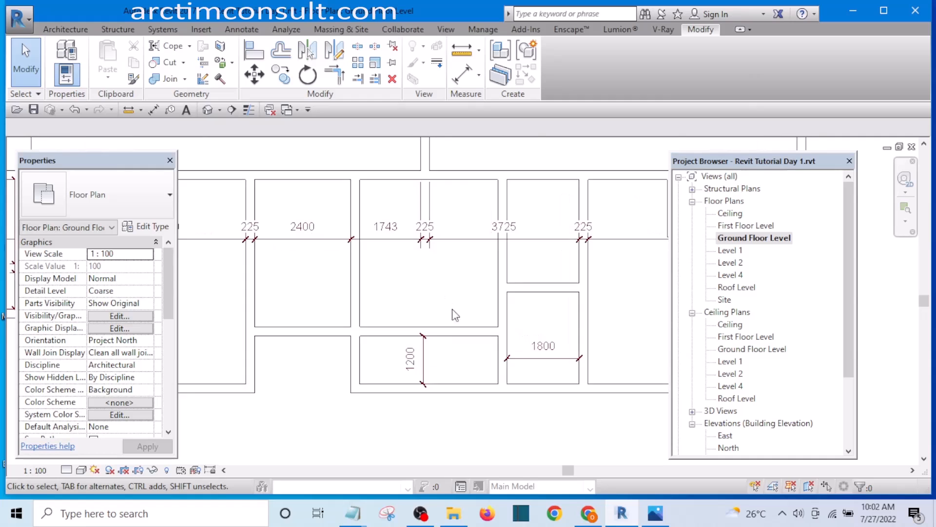
scroll(468, 322, down, 4)
scroll(488, 331, up, 4)
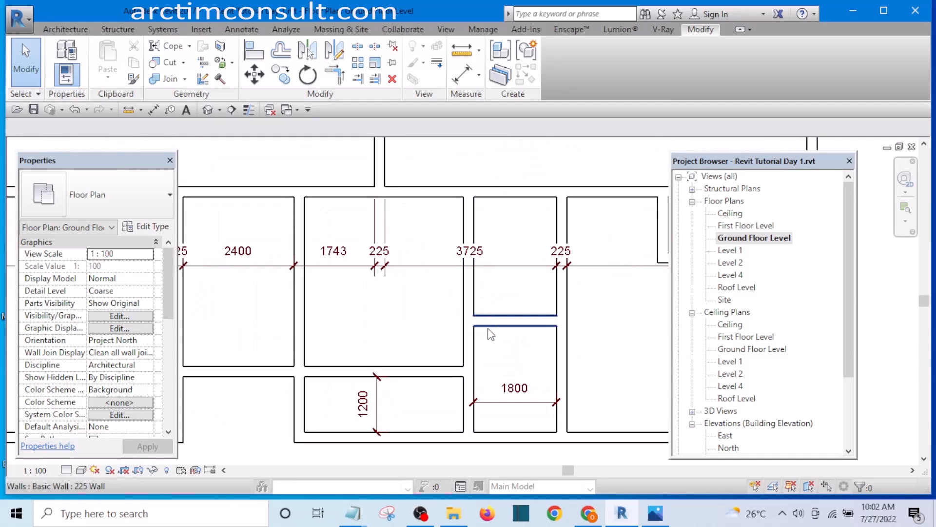
key(t)
key(r)
click(496, 324)
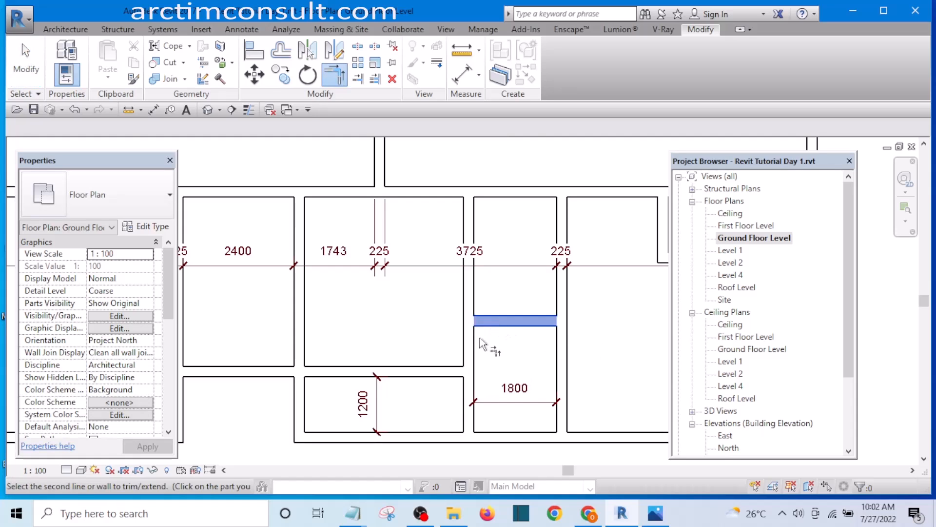
click(481, 349)
scroll(474, 313, down, 3)
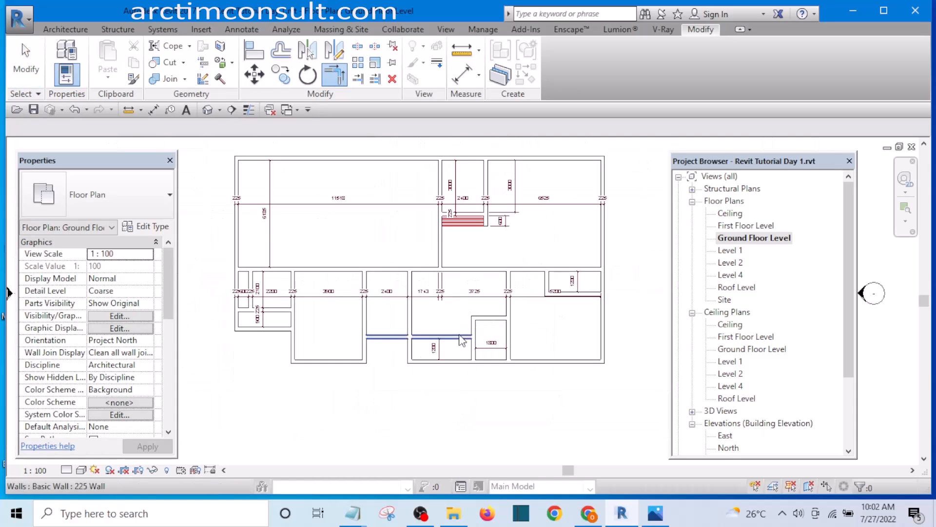
key(Escape)
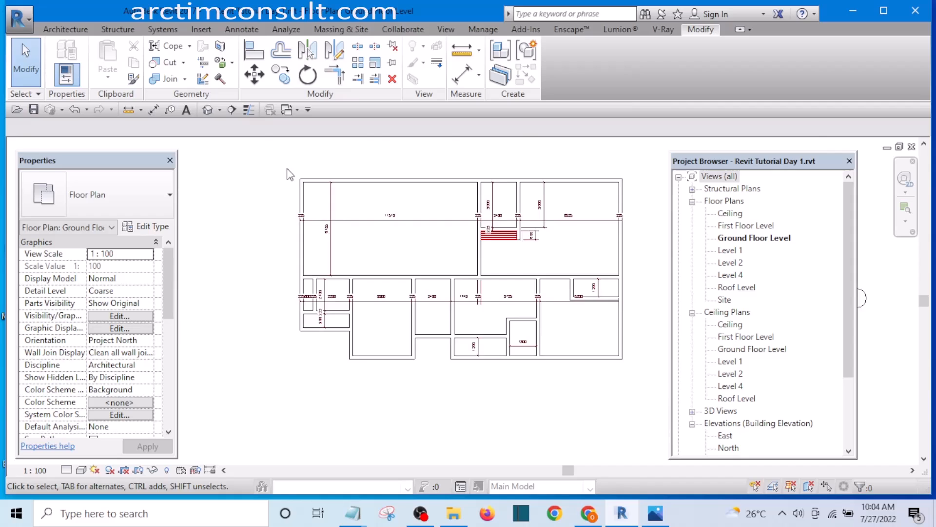
Split a gap out of the left outer wall of the 11518 mm room, starting about 125 mm above its lower wall, with Delete Inner Segment enabled
scroll(289, 173, up, 2)
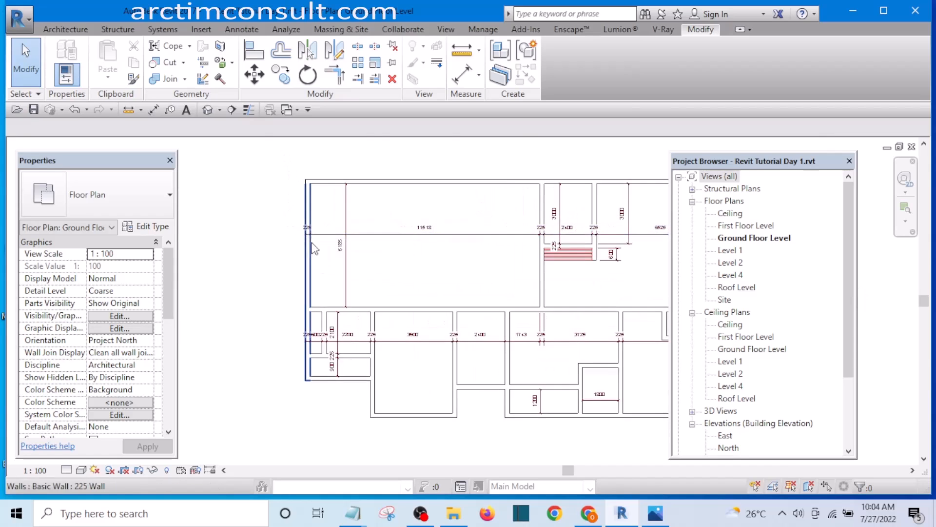
scroll(351, 370, up, 2)
scroll(327, 280, down, 2)
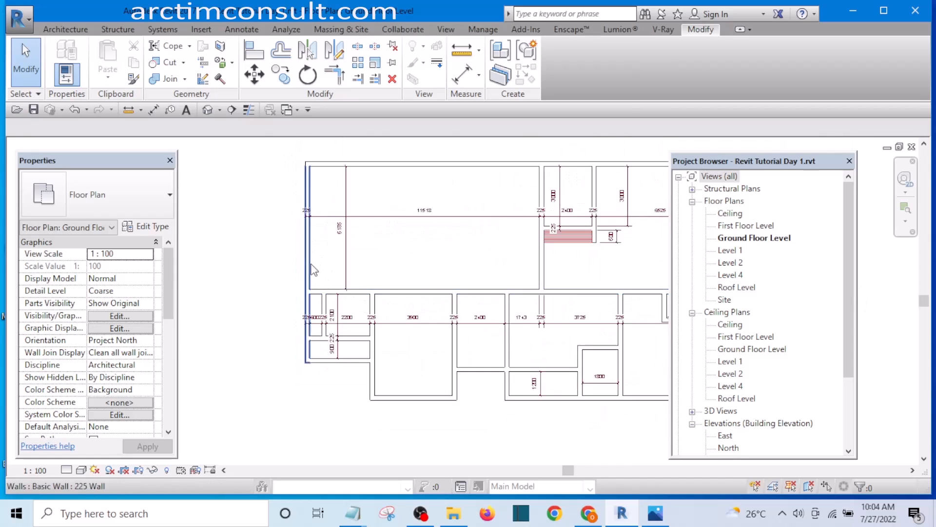
scroll(317, 273, up, 5)
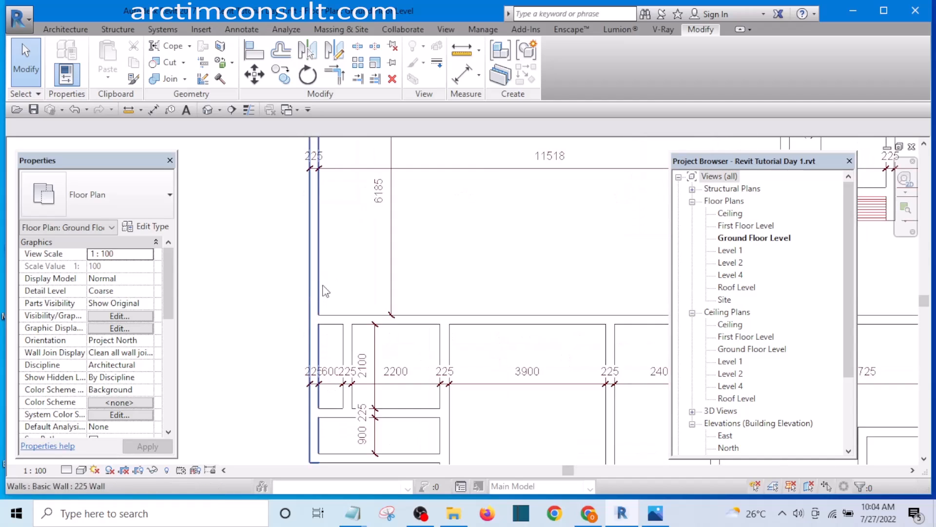
scroll(317, 287, down, 4)
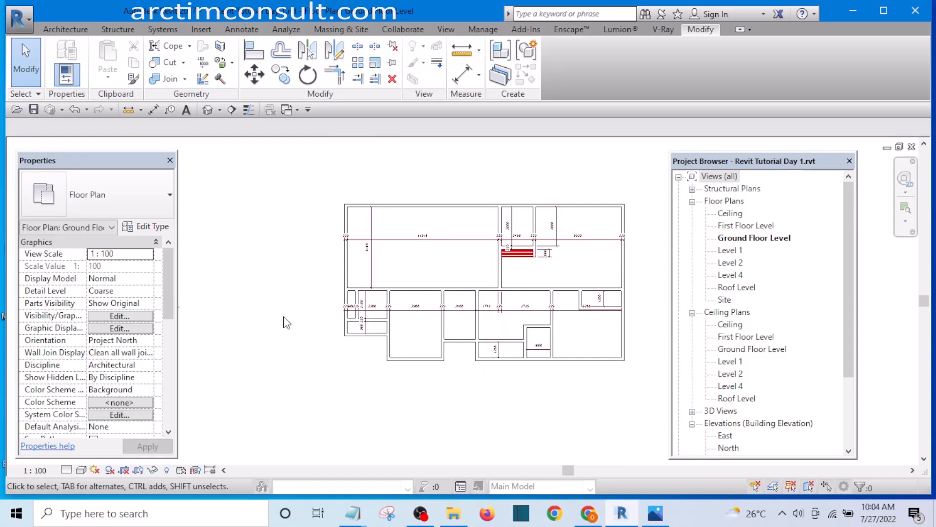
scroll(412, 295, up, 1)
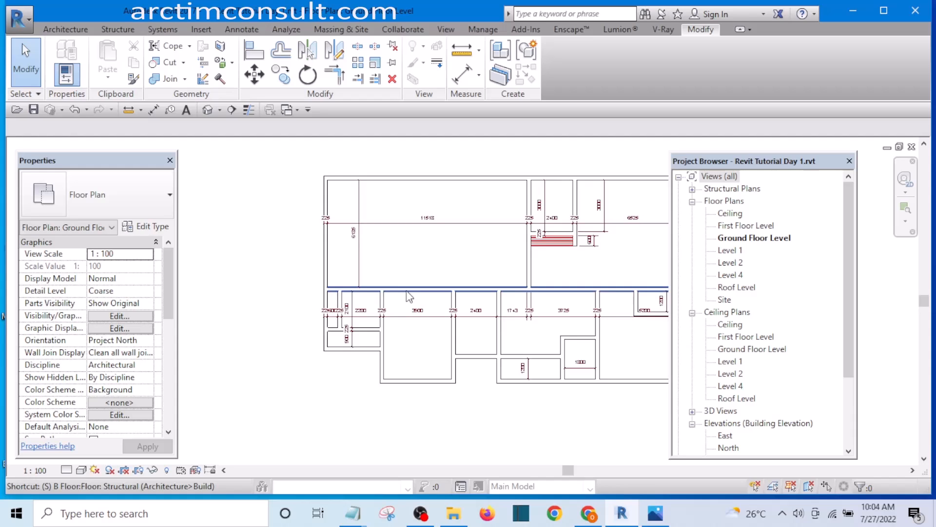
key(l)
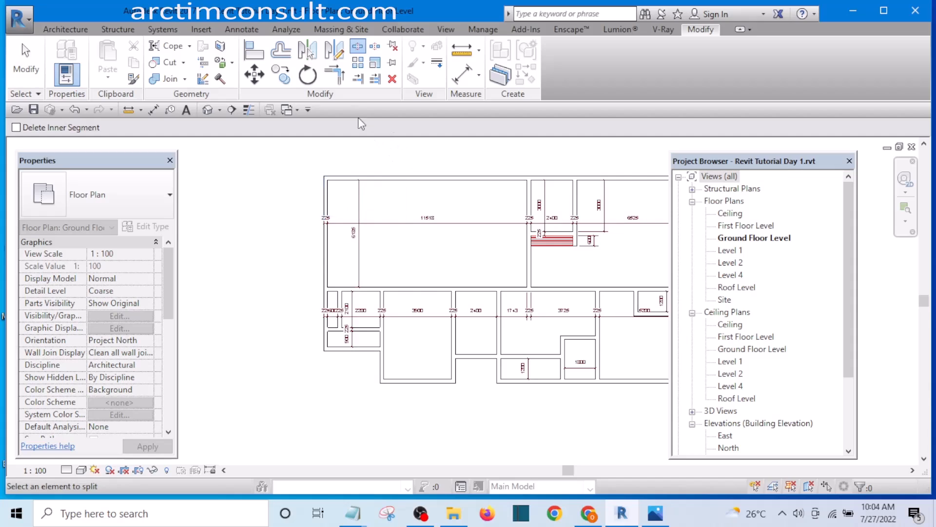
scroll(331, 278, up, 3)
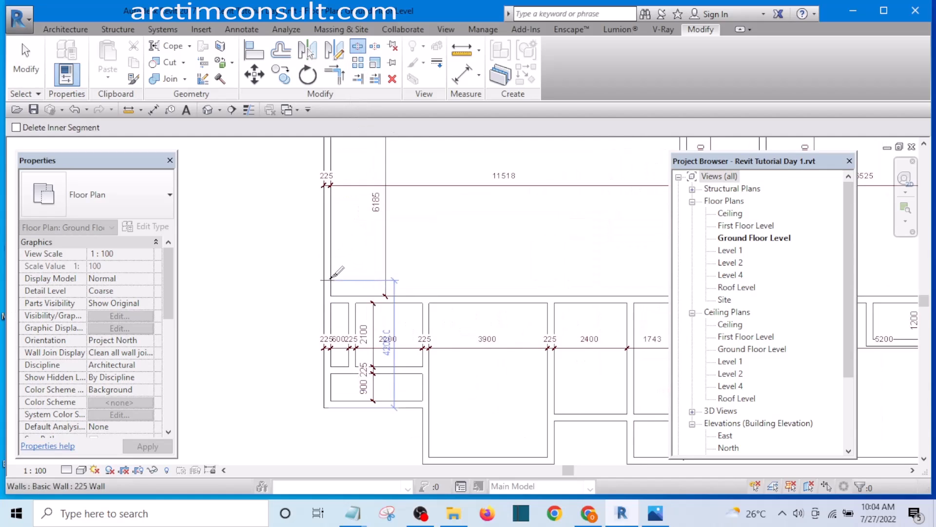
scroll(334, 283, up, 2)
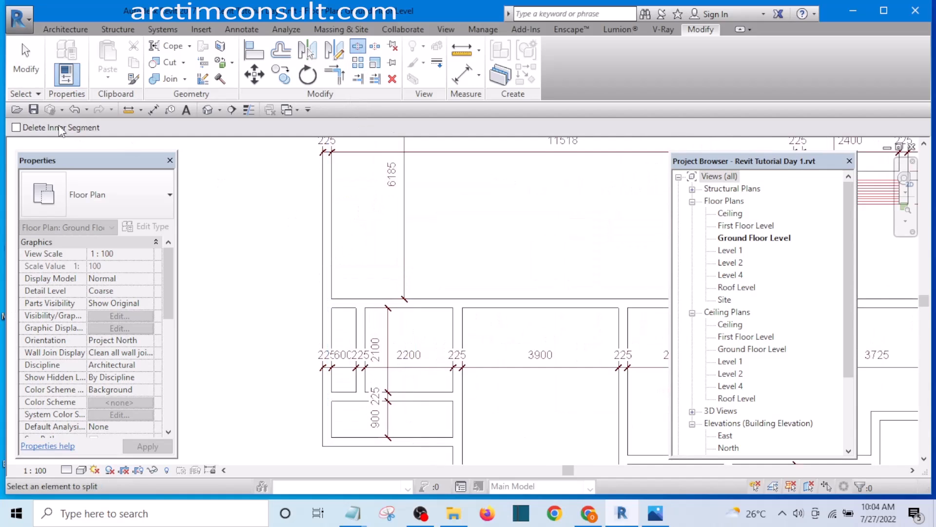
click(16, 127)
scroll(333, 276, up, 2)
scroll(333, 276, up, 2)
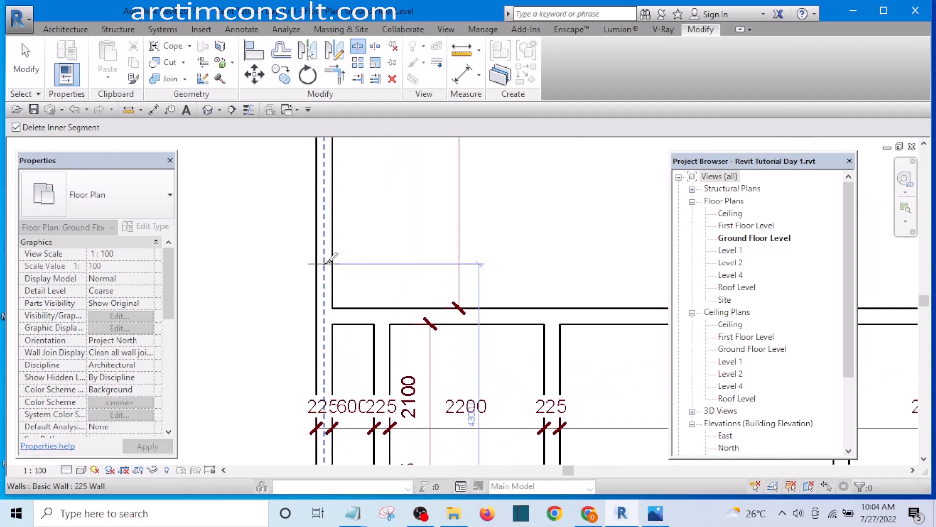
click(324, 264)
click(333, 298)
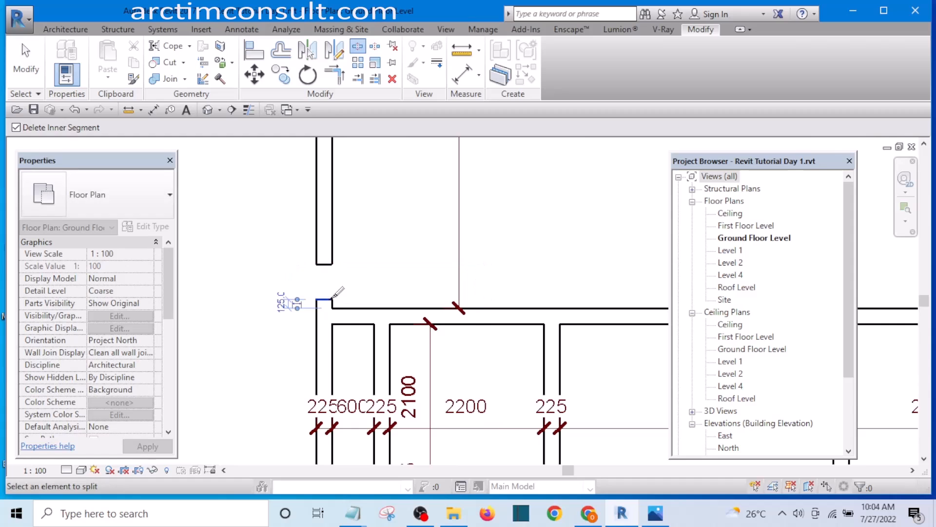
scroll(342, 273, down, 6)
key(Escape)
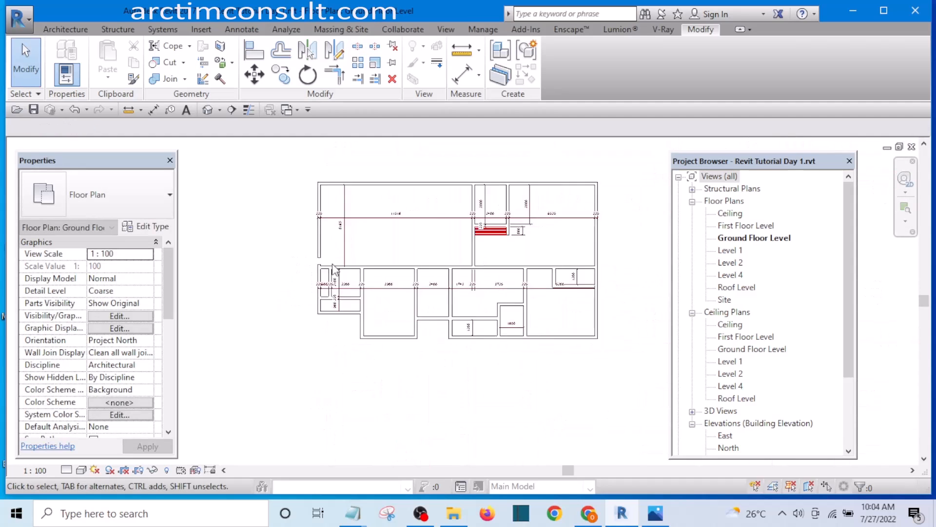
scroll(328, 283, up, 5)
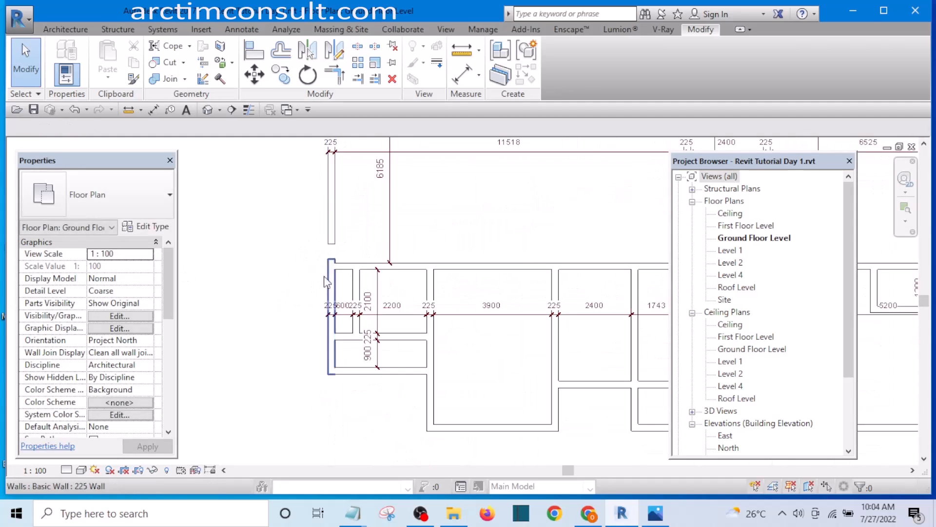
Move the lower-left room walls, from the outer wall through the partition right of the 2400 mm room, 1200 mm to the left
scroll(308, 256, down, 4)
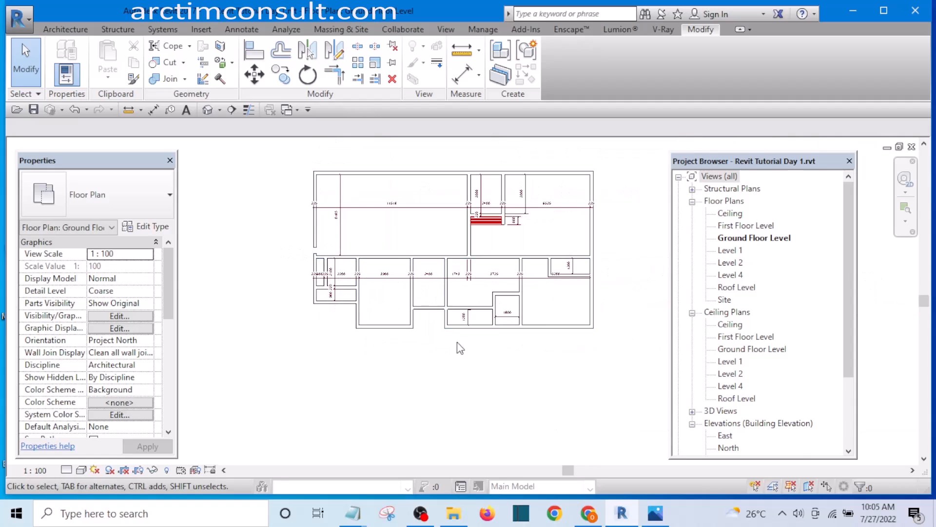
scroll(305, 252, up, 3)
scroll(313, 252, down, 4)
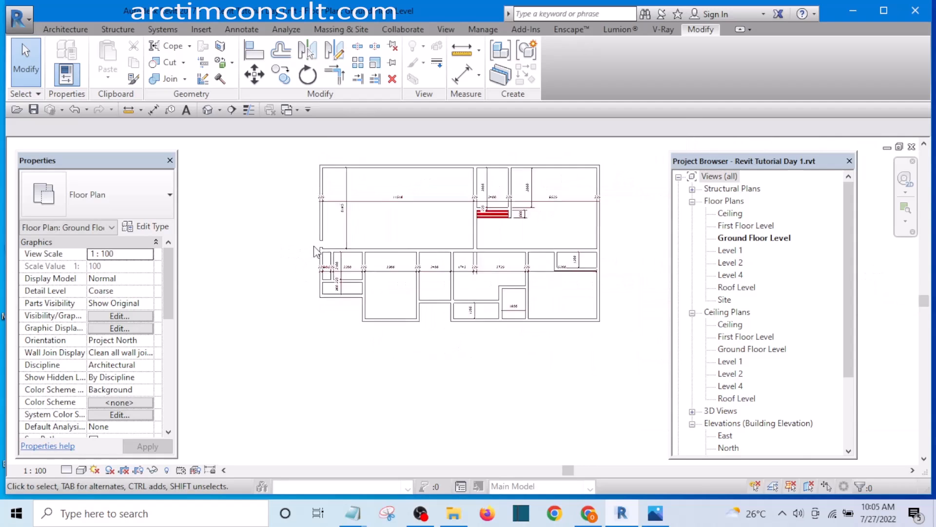
scroll(306, 247, up, 2)
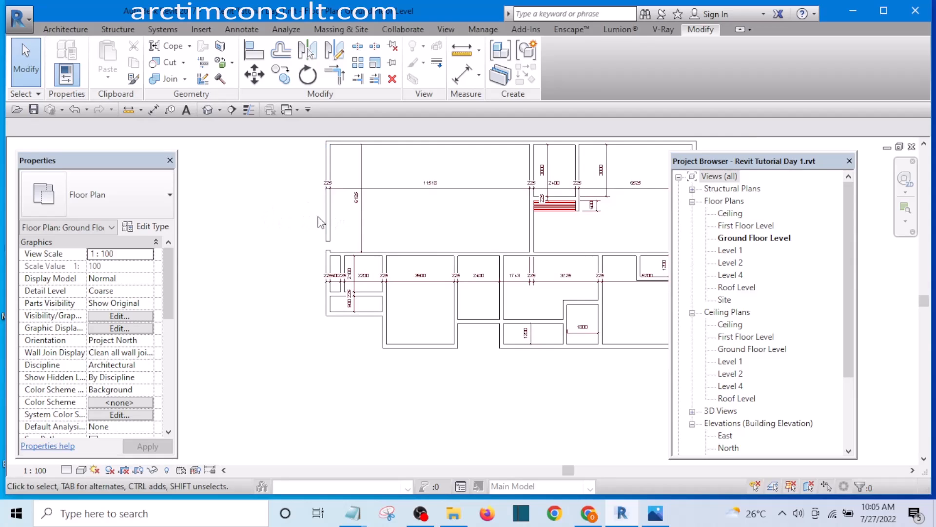
drag(383, 271, 532, 389)
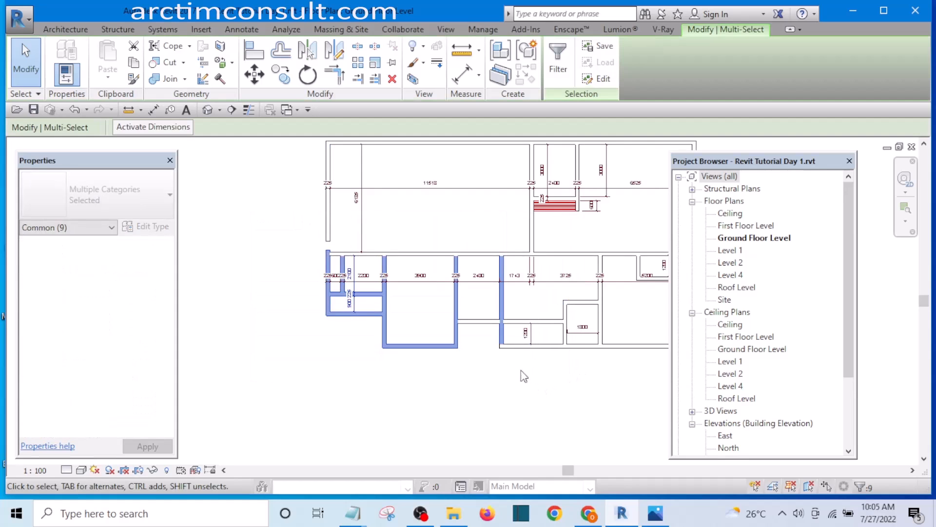
scroll(428, 303, down, 3)
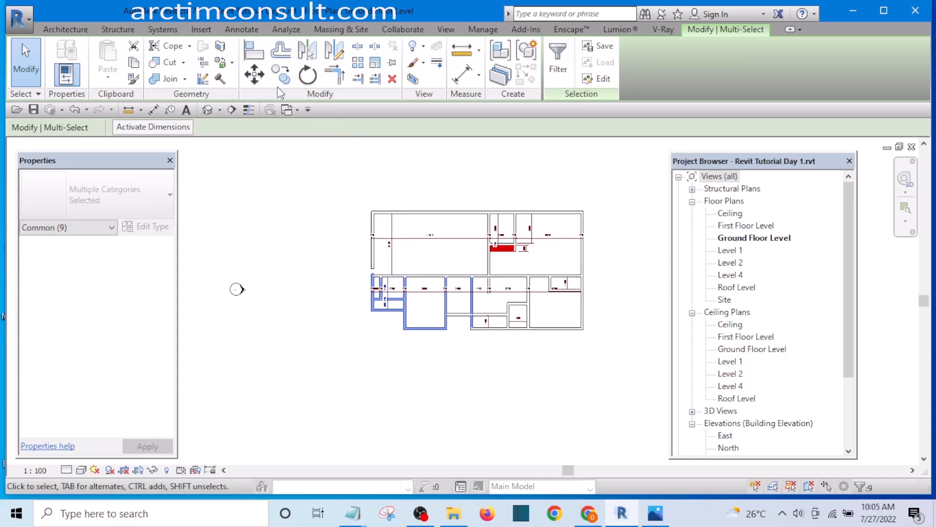
click(259, 78)
click(473, 161)
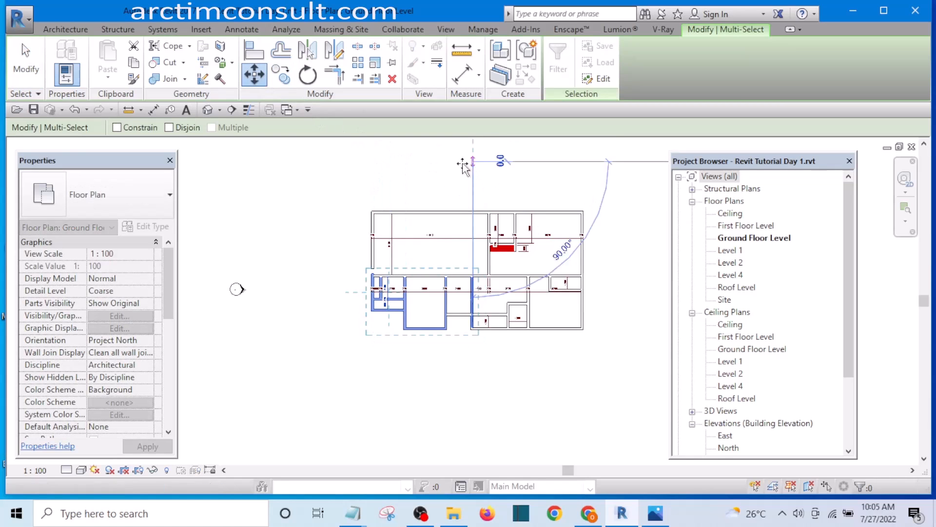
middle_drag(358, 162, 355, 168)
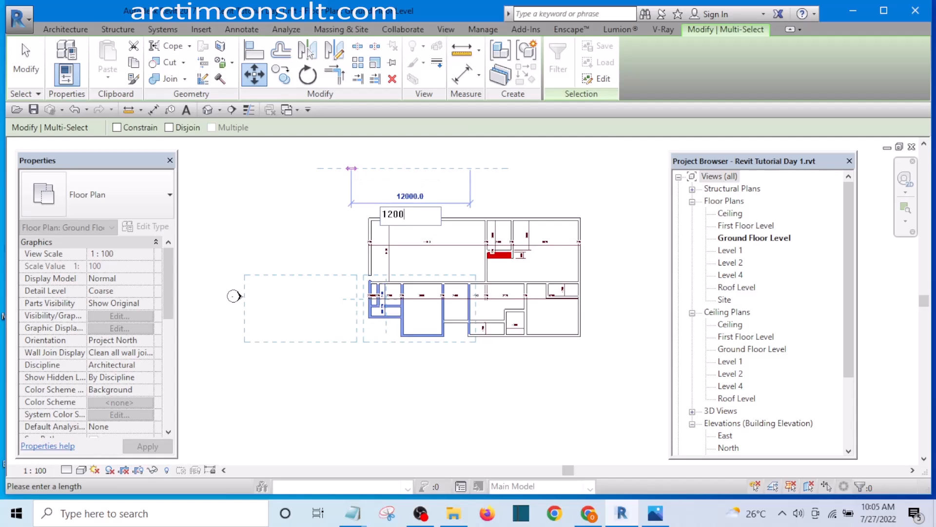
key(Return)
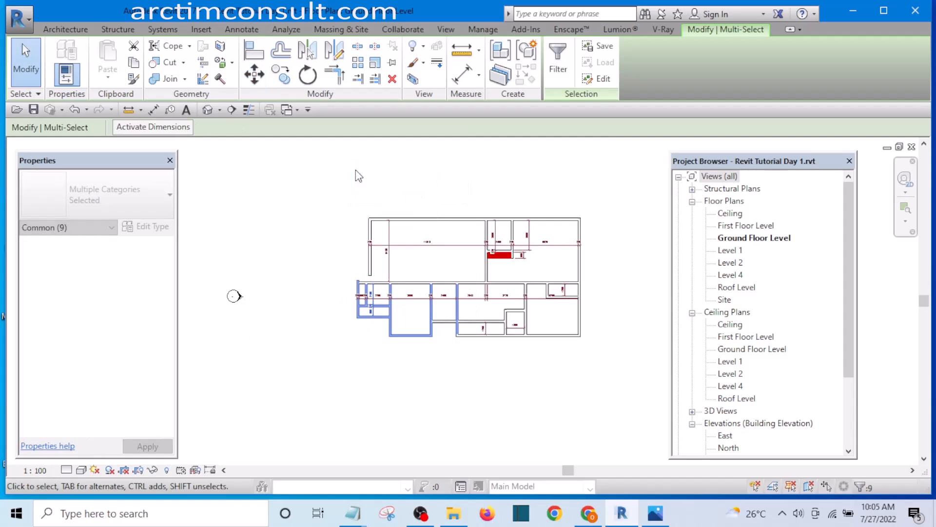
scroll(378, 287, up, 3)
scroll(378, 287, down, 3)
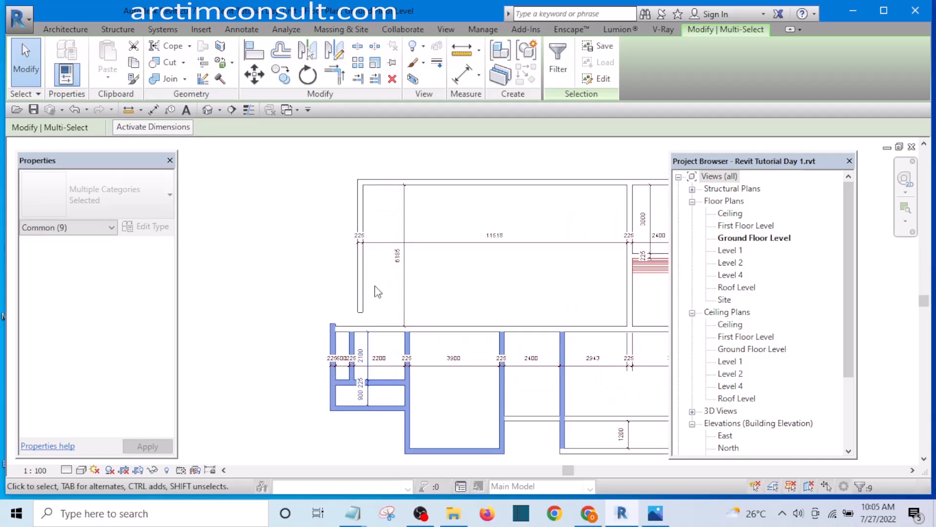
scroll(361, 286, up, 4)
scroll(357, 280, up, 1)
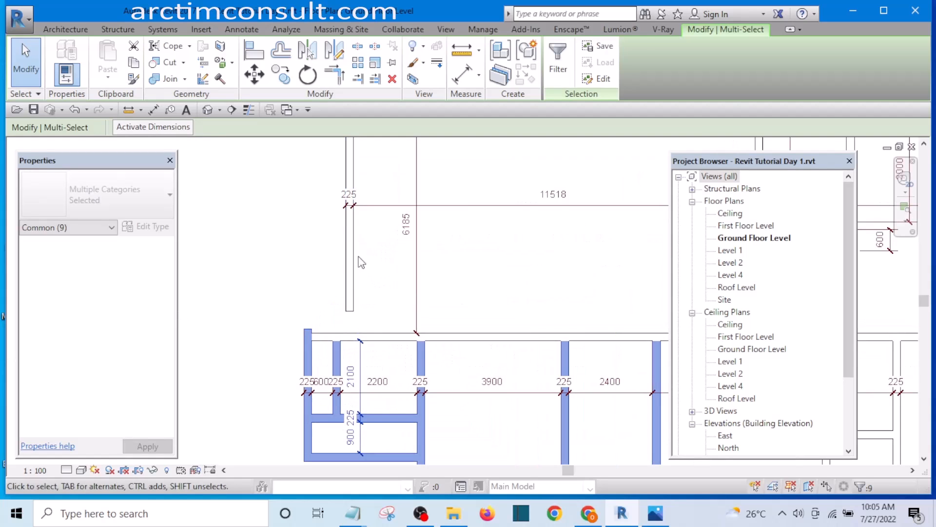
click(350, 251)
scroll(349, 247, down, 3)
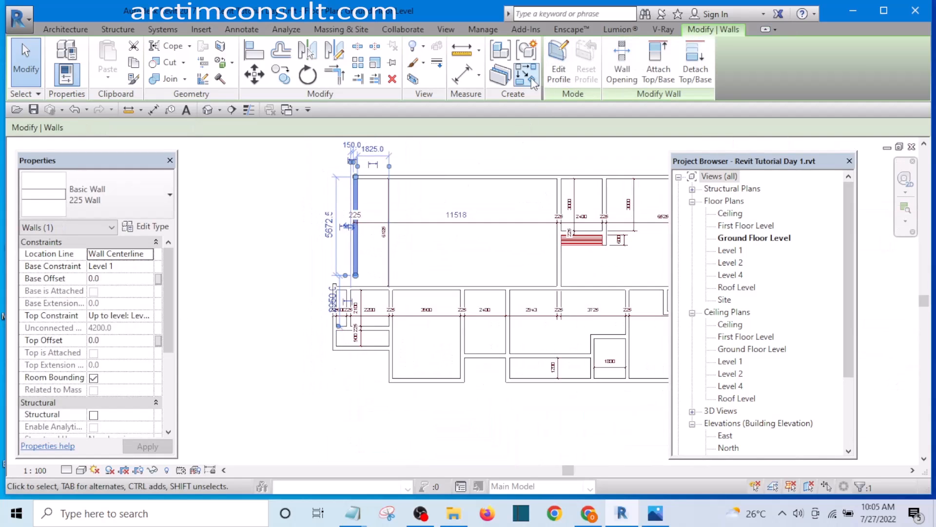
click(438, 252)
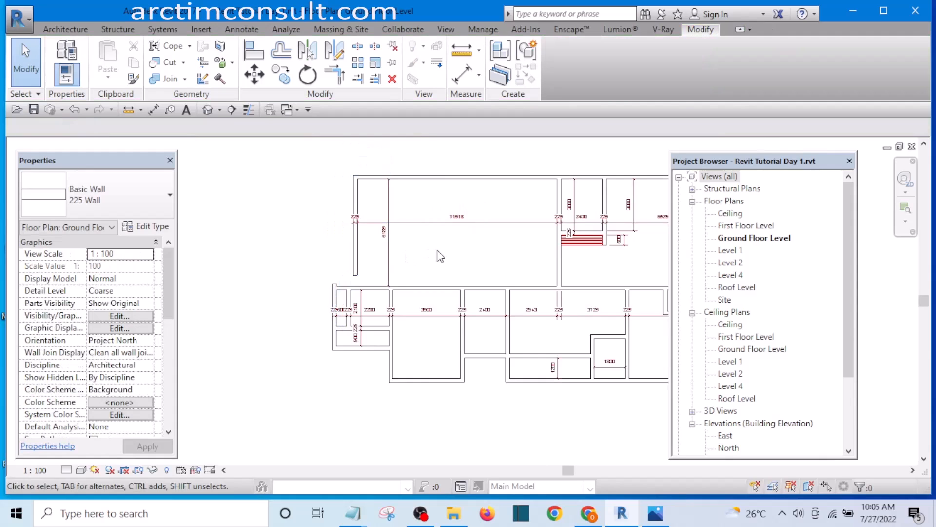
Copy the long horizontal wall up and left into the large room, about 1380 mm below the upper wall, projecting past the left wall
middle_drag(444, 264, 452, 323)
scroll(432, 336, up, 1)
click(432, 348)
double_click(433, 348)
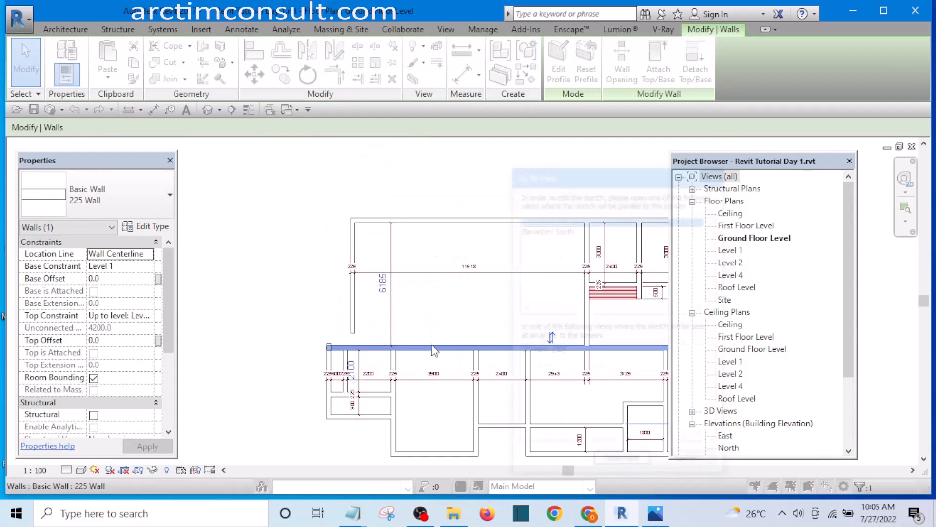
click(689, 464)
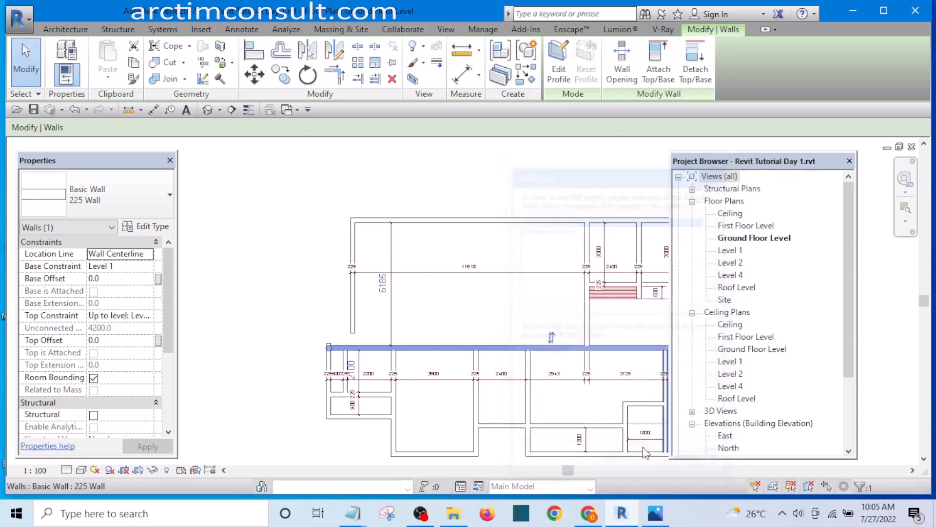
drag(426, 324, 403, 254)
key(Escape)
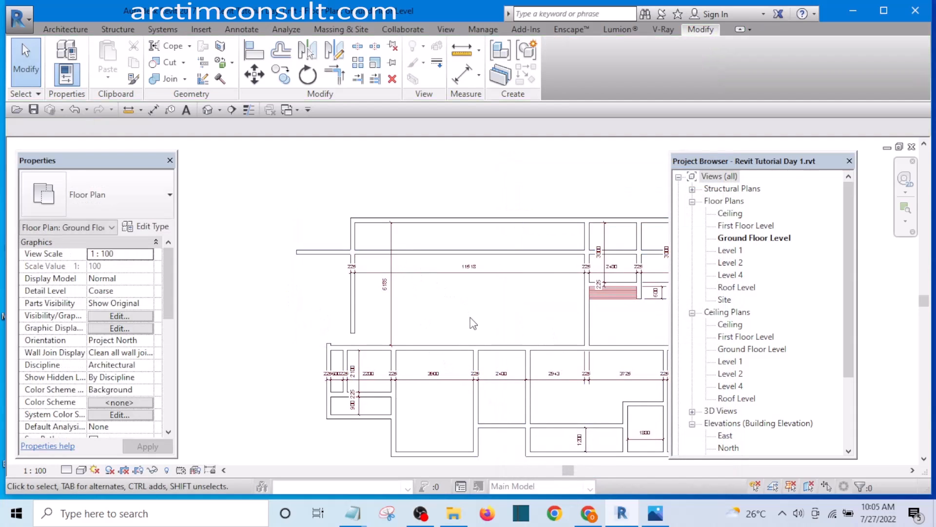
Trim the copied wall at the large room's left wall, keeping only the stub outside the room
scroll(367, 239, up, 2)
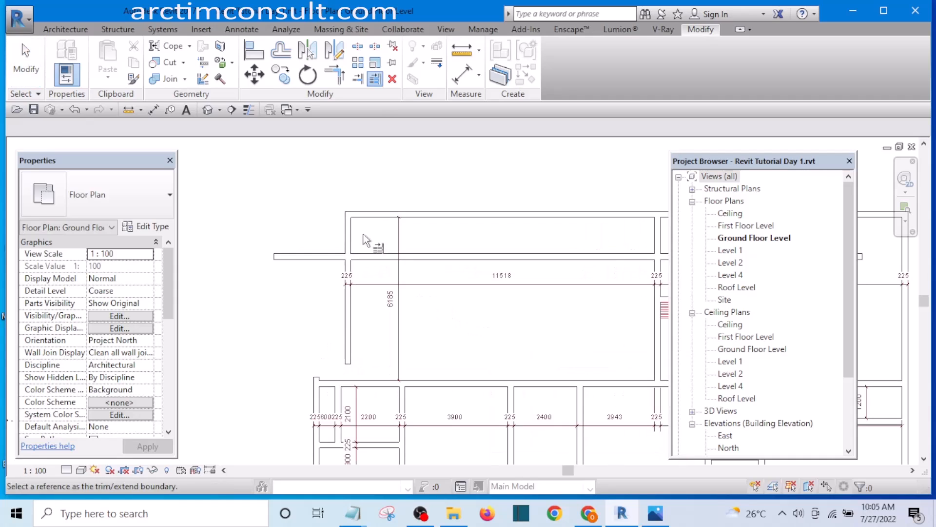
click(320, 256)
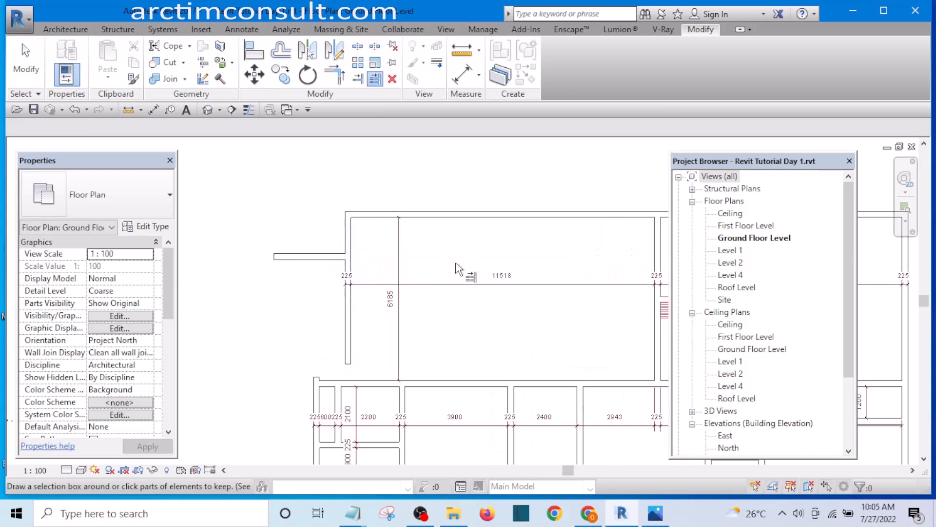
scroll(346, 272, up, 1)
key(Escape)
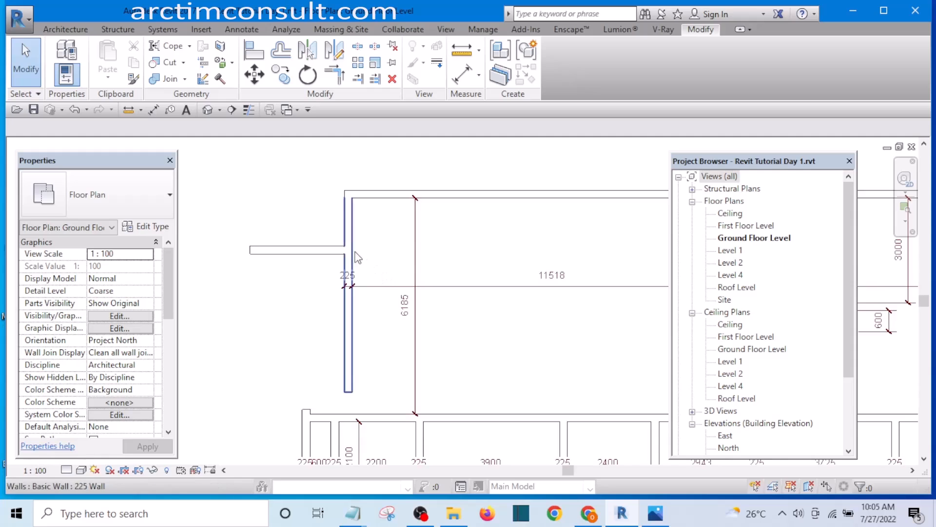
Trim/extend the outside stub and the shifted outer left wall so they meet in a corner
key(t)
key(r)
scroll(328, 257, up, 1)
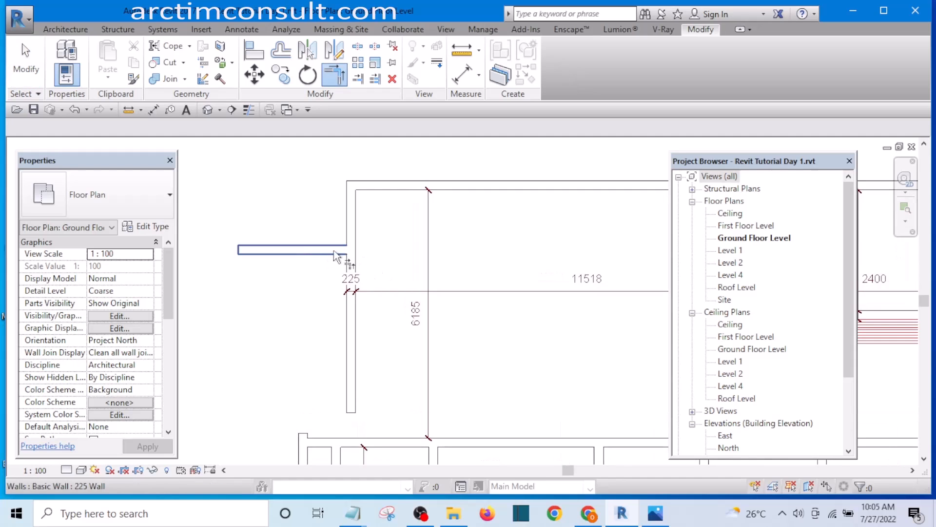
click(326, 251)
scroll(326, 252, down, 4)
scroll(312, 398, up, 2)
click(312, 387)
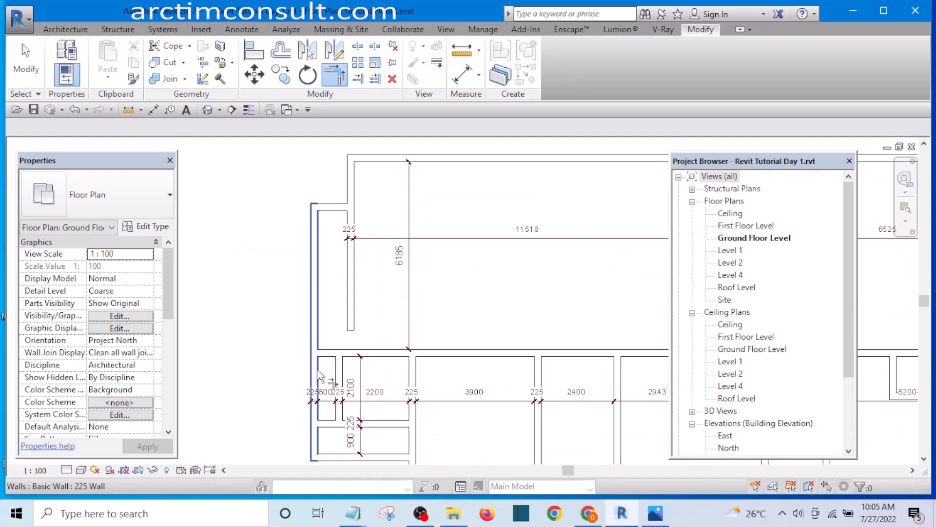
Trim the large room's original left wall to a corner with the short horizontal wall, removing its lower part
scroll(319, 372, down, 3)
scroll(369, 276, up, 2)
scroll(349, 241, up, 1)
click(324, 250)
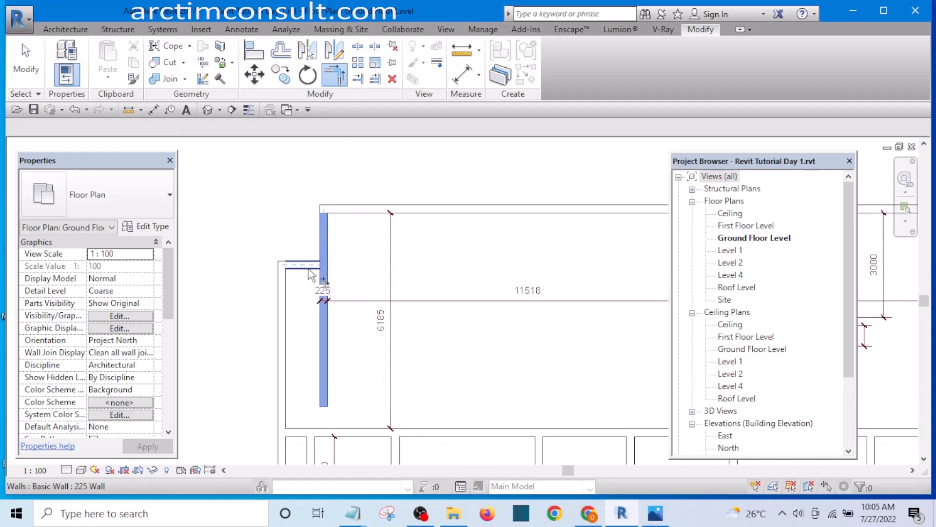
click(314, 265)
scroll(350, 292, down, 3)
key(Escape)
key(Escape)
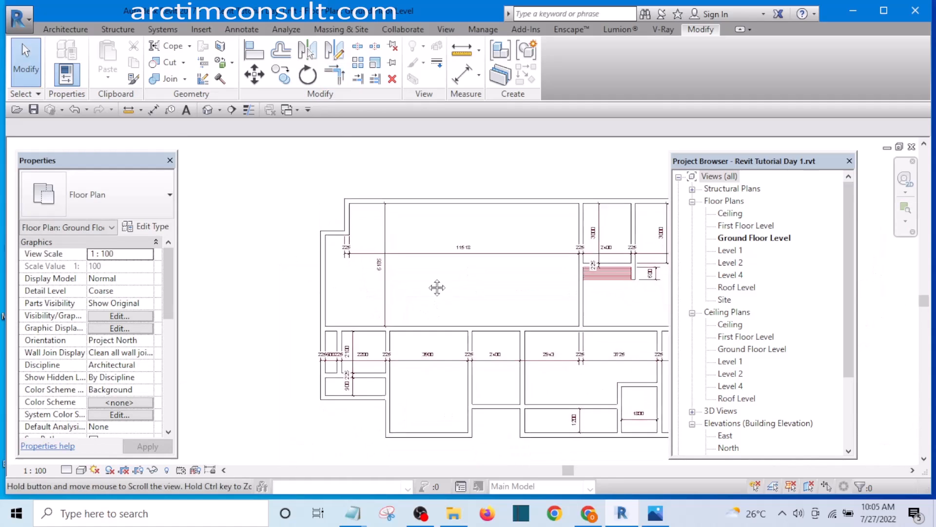
Dimension the distance from the upper wall's inner face to the short horizontal wall's upper face, placing it outside the building
scroll(429, 282, up, 2)
scroll(343, 237, up, 2)
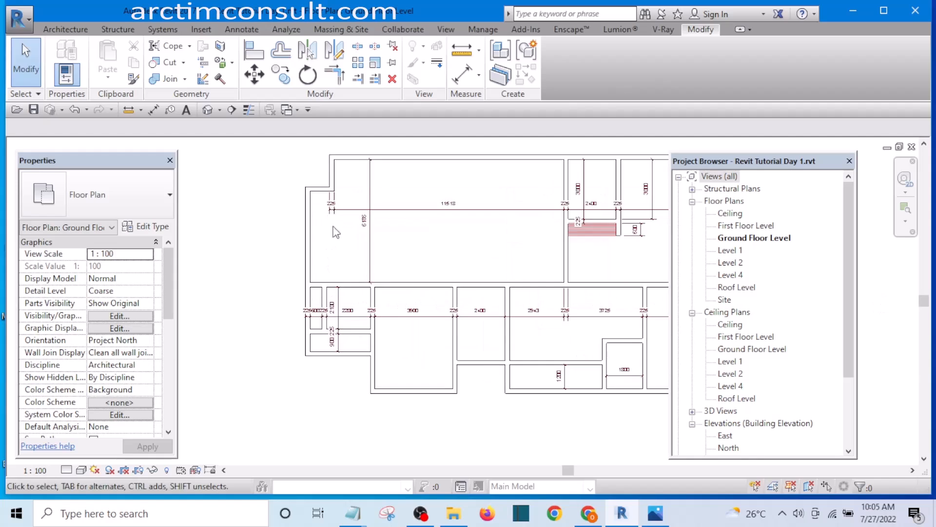
scroll(326, 177, down, 4)
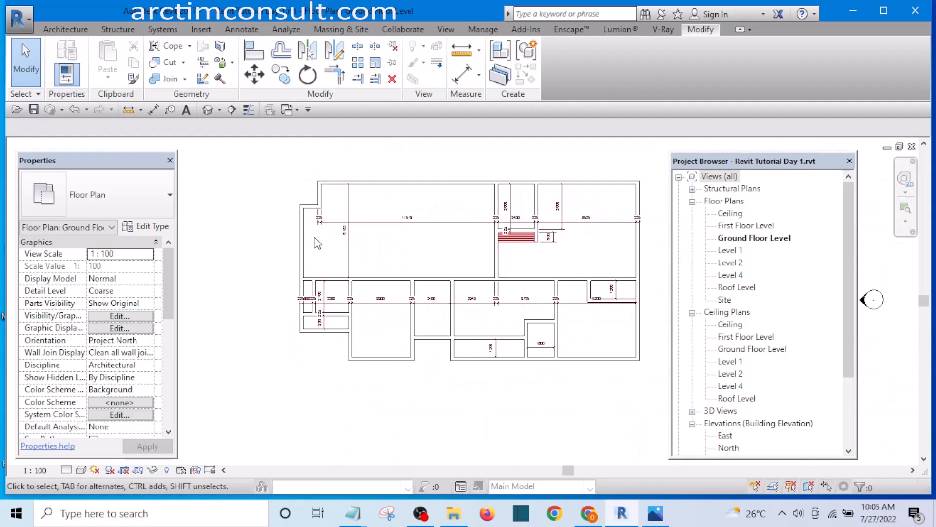
scroll(315, 244, up, 3)
scroll(308, 256, up, 2)
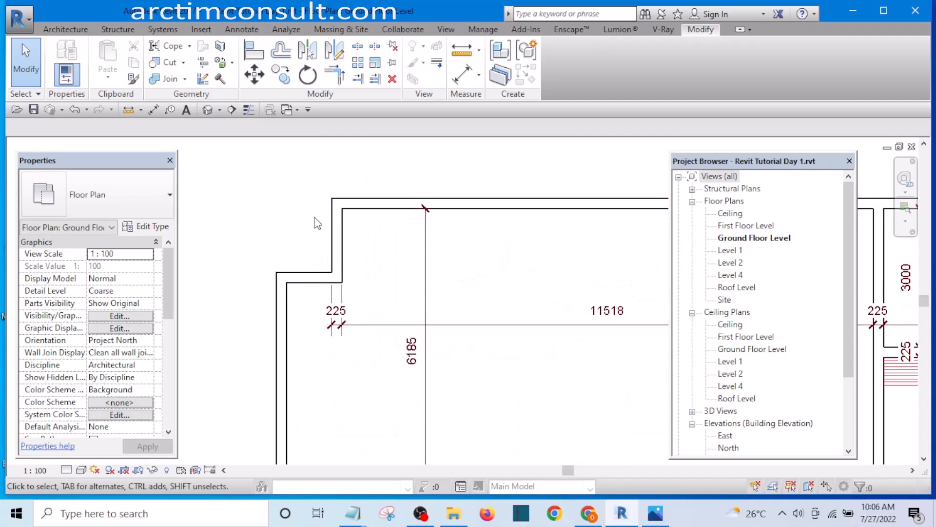
key(d)
key(i)
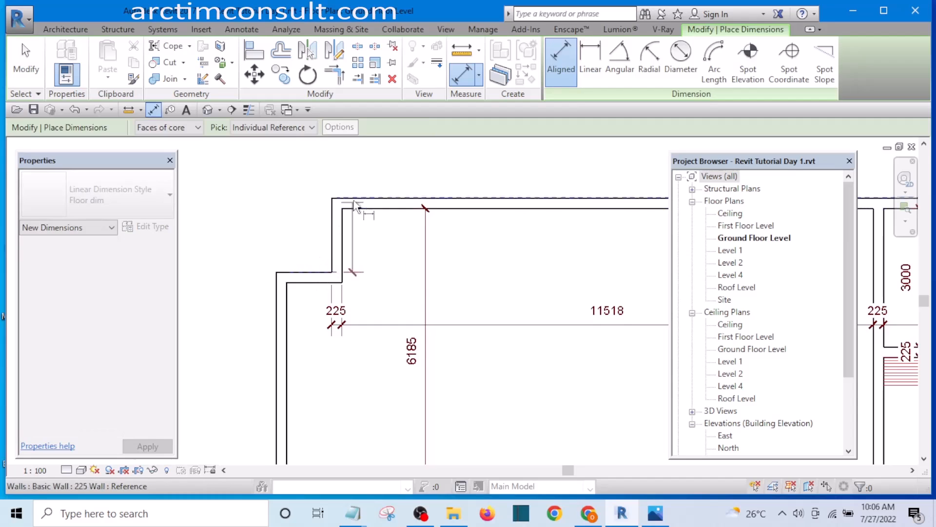
scroll(356, 212, up, 1)
click(359, 213)
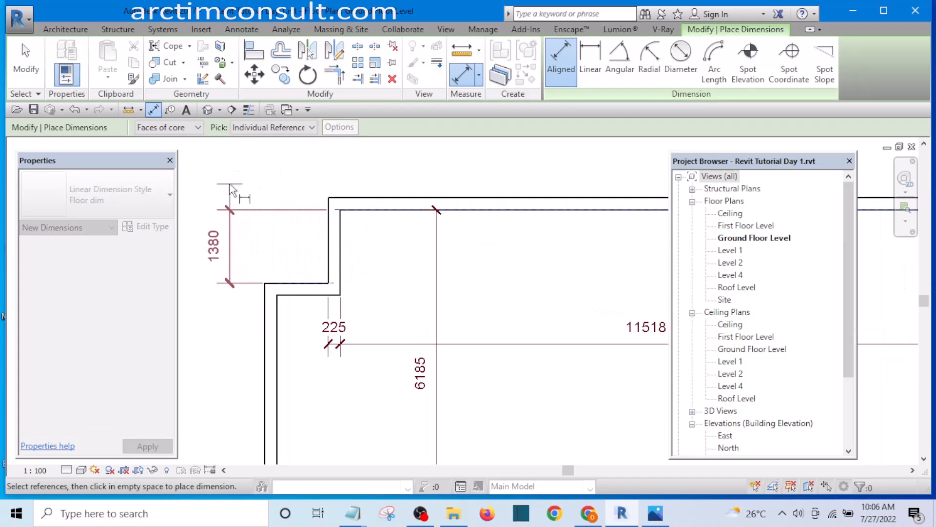
click(228, 246)
key(Escape)
key(Escape)
Set the distance between the upper wall and the short horizontal wall to 2100 mm
click(293, 289)
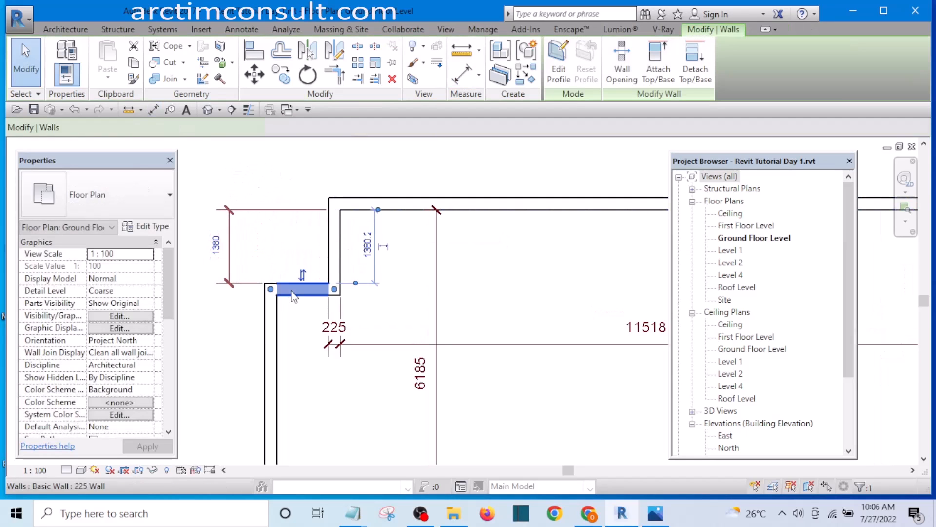
click(216, 248)
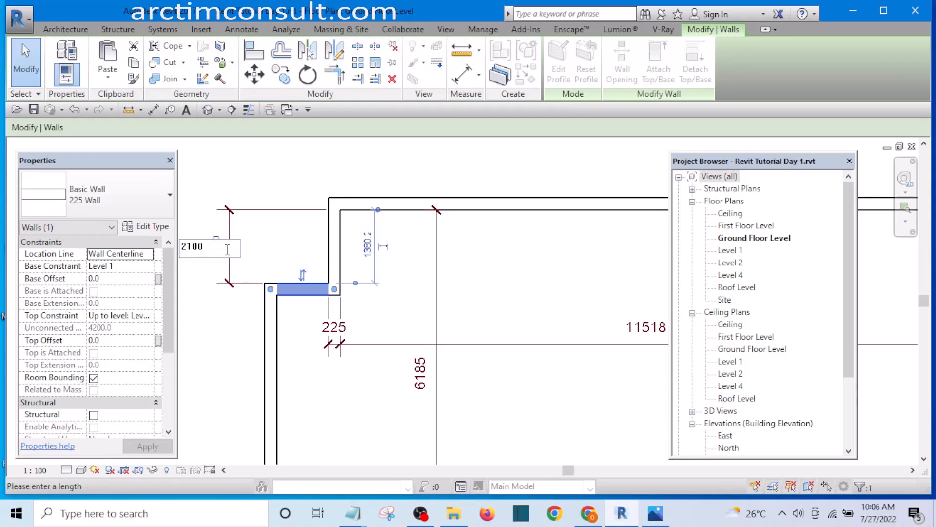
key(Return)
key(Escape)
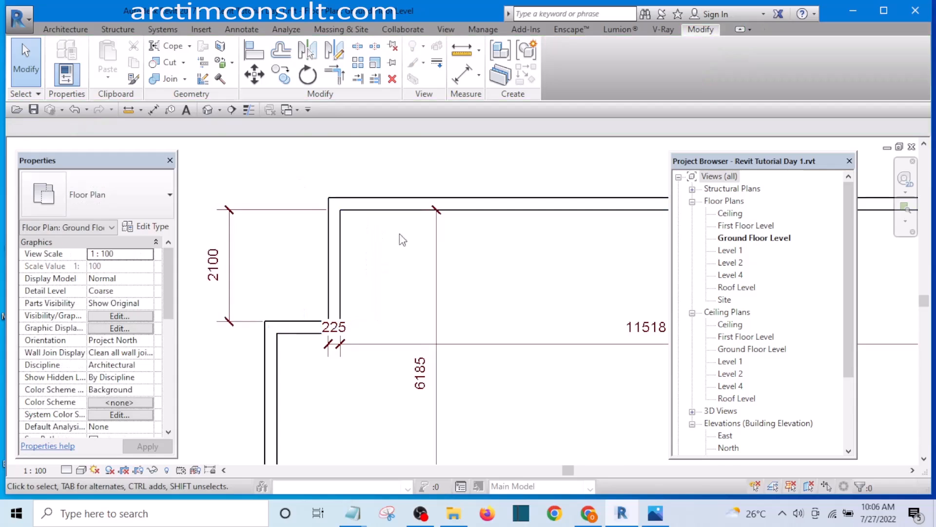
Split the outer left wall beside the narrow 600 mm space and delete the inner segment, about 1950 mm long
scroll(399, 234, down, 5)
scroll(419, 288, up, 2)
middle_drag(420, 288, 355, 242)
scroll(355, 242, down, 3)
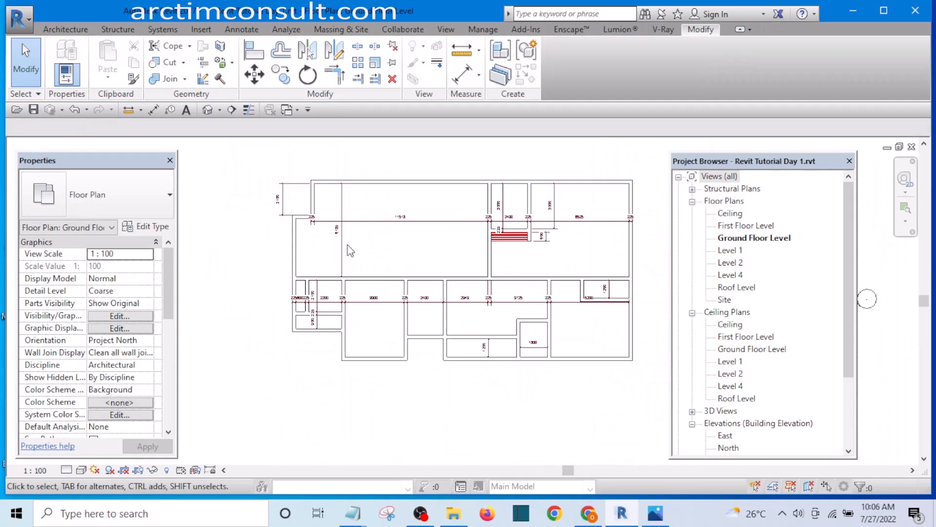
scroll(331, 273, up, 2)
scroll(329, 276, down, 3)
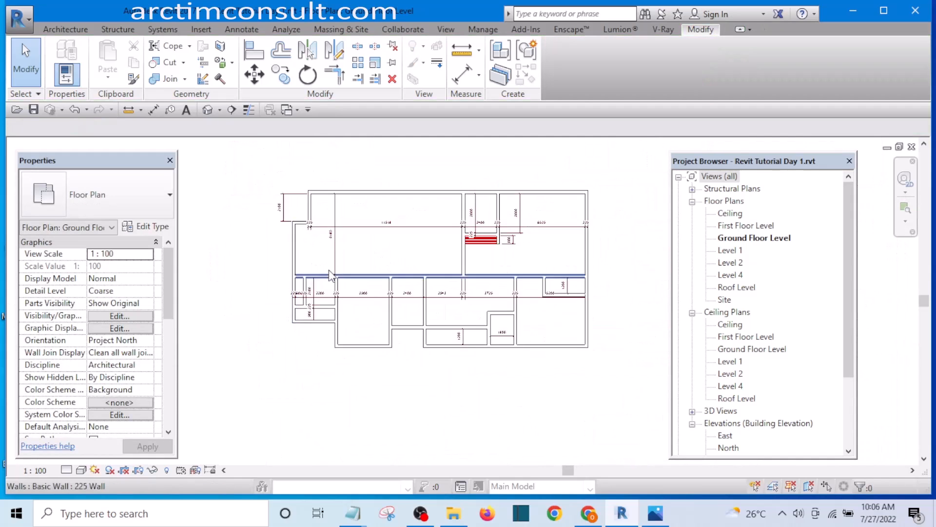
scroll(298, 253, up, 4)
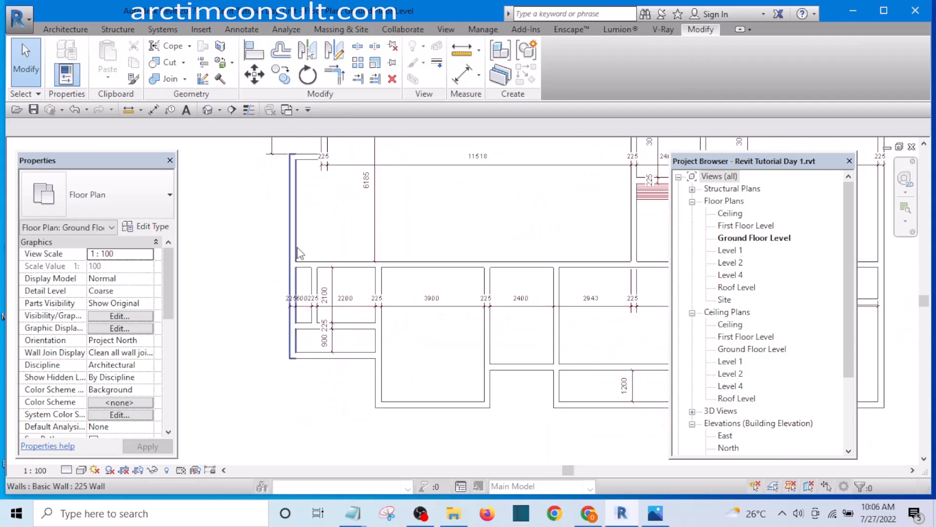
scroll(298, 287, up, 2)
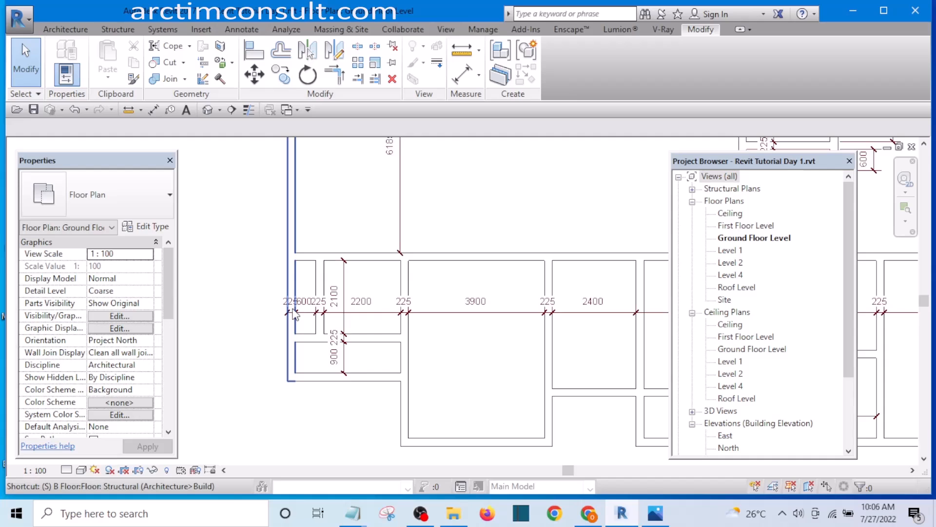
key(l)
scroll(293, 287, up, 2)
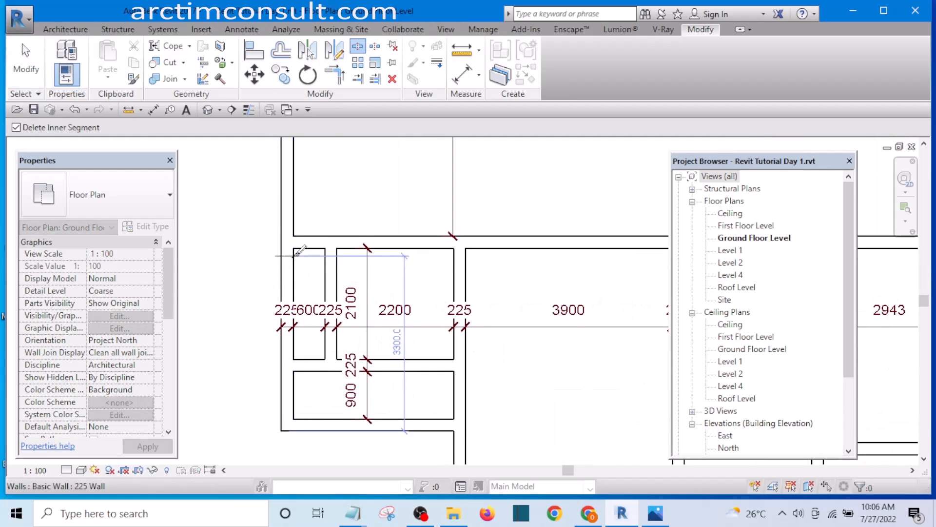
click(295, 253)
click(289, 349)
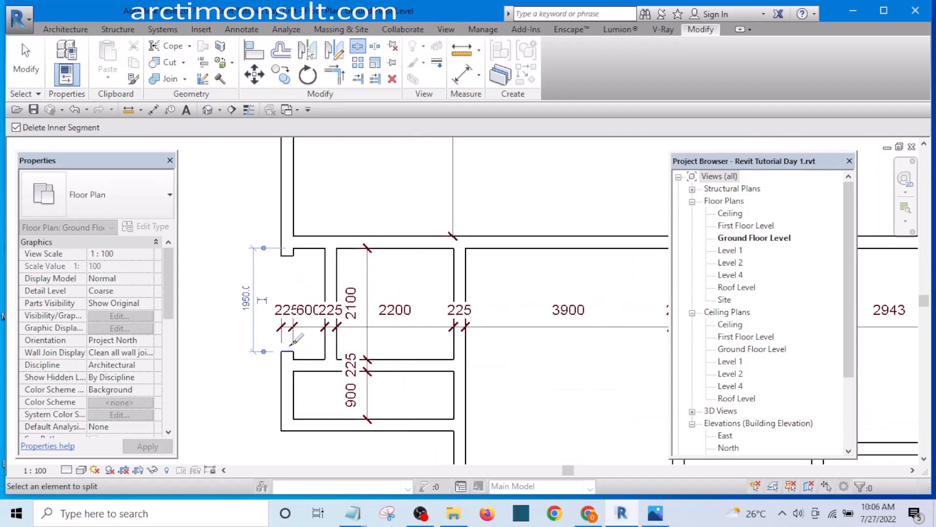
key(Escape)
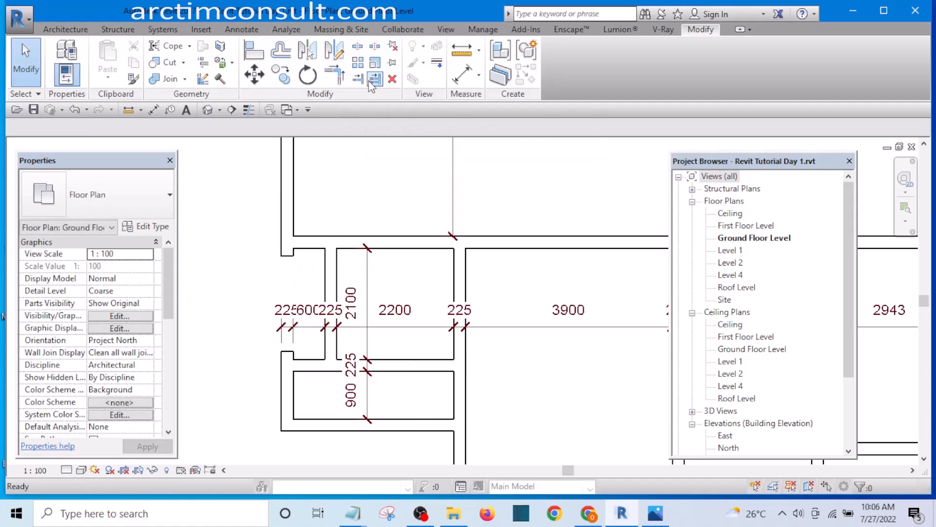
Trim the leftover outer wall stubs above and below the new gap back to the adjoining horizontal walls
click(375, 78)
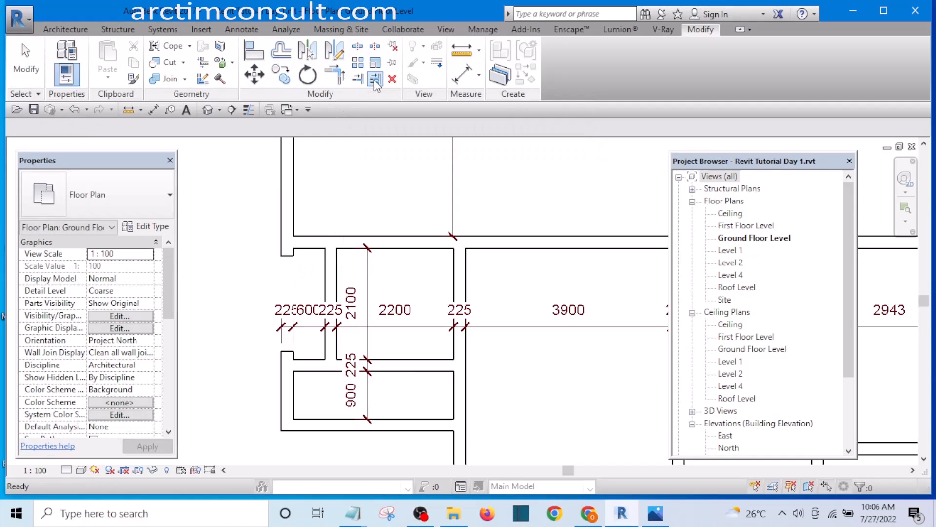
click(312, 251)
key(Escape)
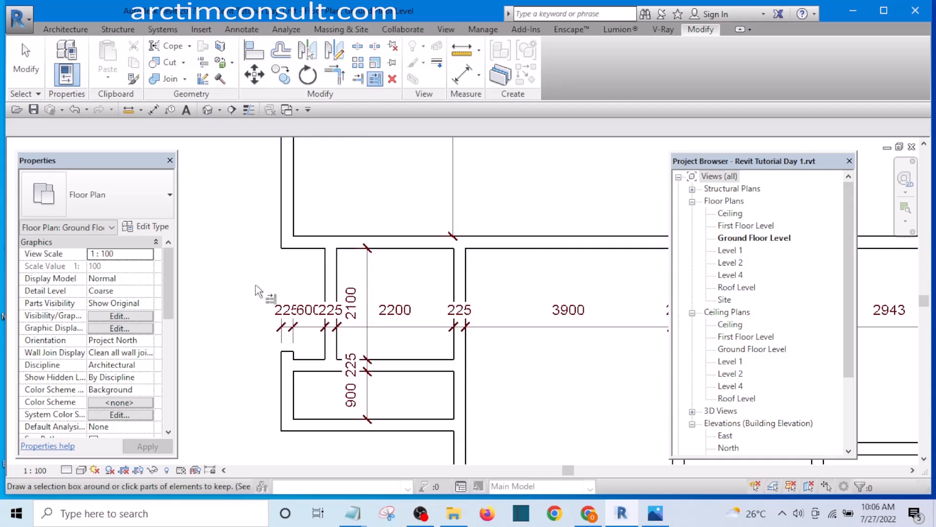
middle_drag(292, 356, 301, 273)
scroll(310, 285, up, 1)
click(317, 274)
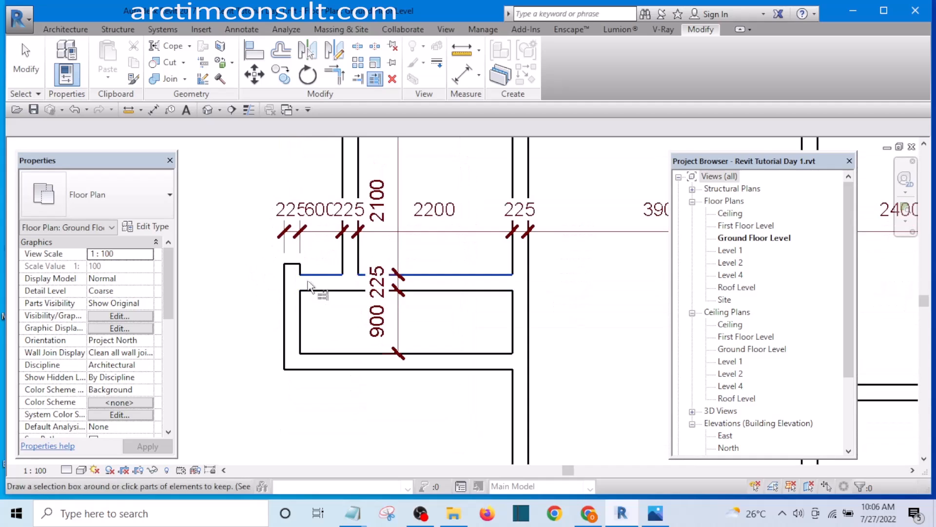
click(290, 311)
key(Escape)
key(Escape)
Examine the layout of the rooms along the lower side of the floor plan
scroll(260, 306, down, 4)
scroll(270, 305, down, 1)
middle_drag(344, 317, 289, 323)
scroll(293, 312, down, 1)
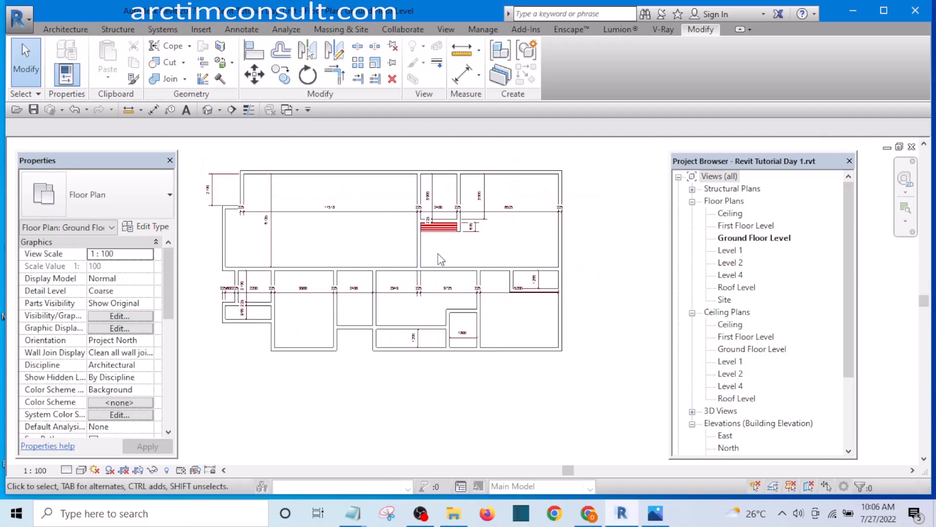
scroll(360, 346, up, 1)
scroll(371, 343, up, 4)
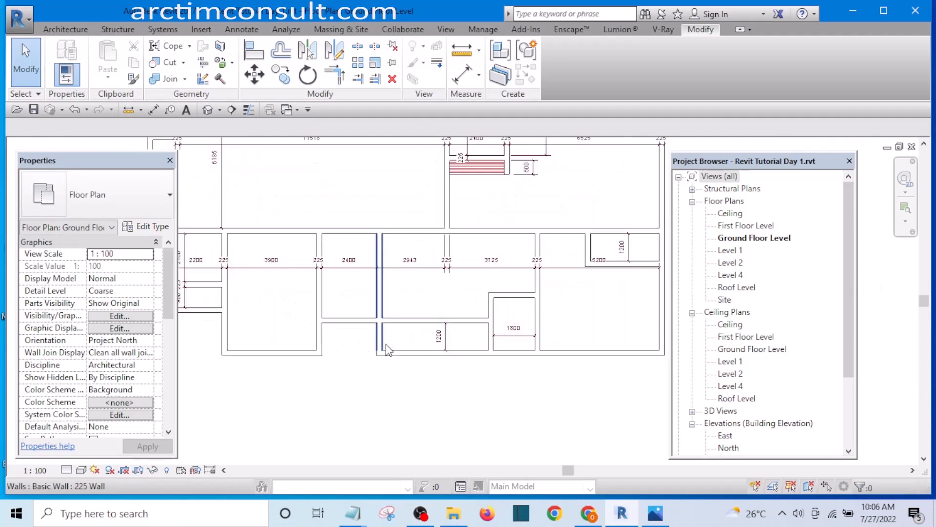
scroll(385, 278, down, 4)
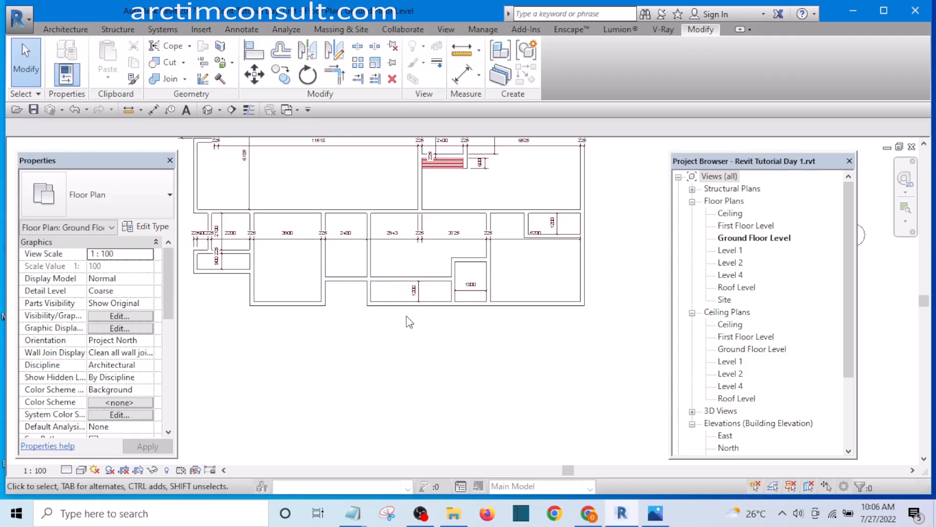
scroll(394, 289, down, 2)
scroll(393, 292, up, 2)
scroll(393, 293, up, 2)
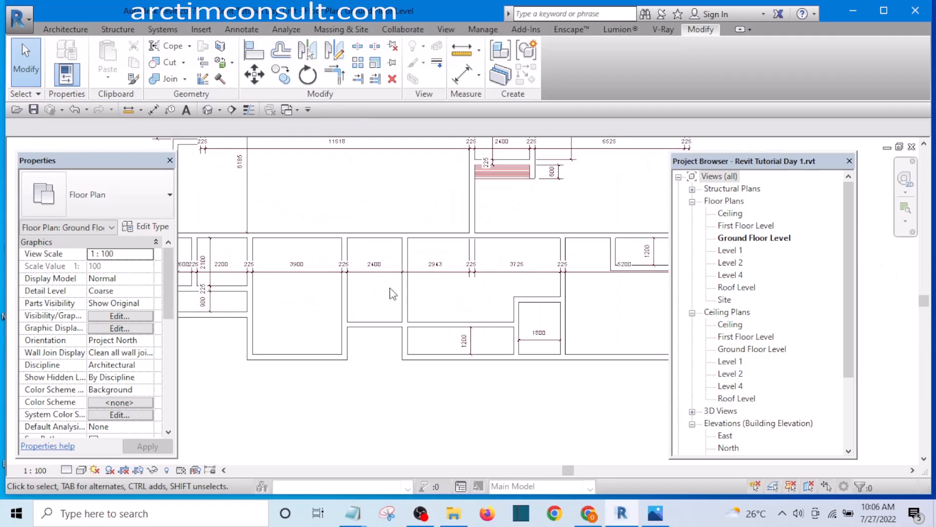
scroll(333, 295, up, 3)
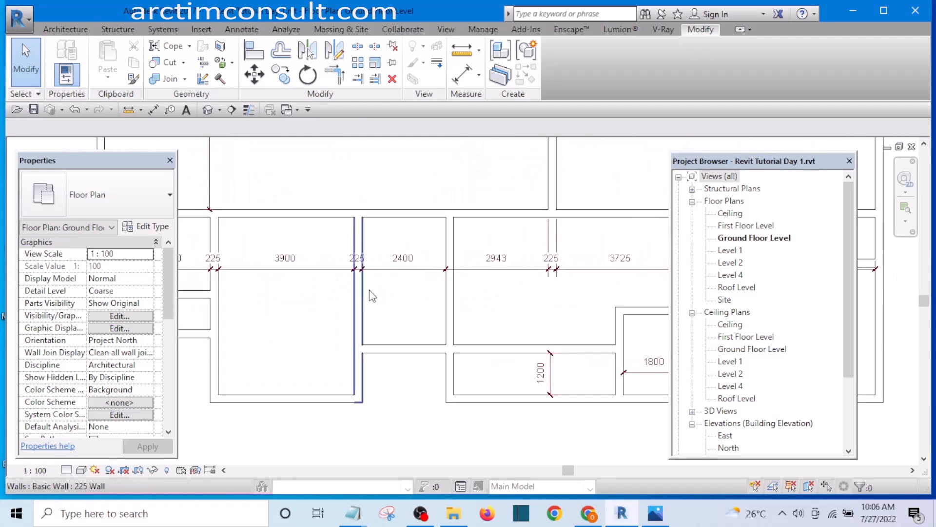
scroll(429, 300, down, 6)
scroll(383, 316, up, 2)
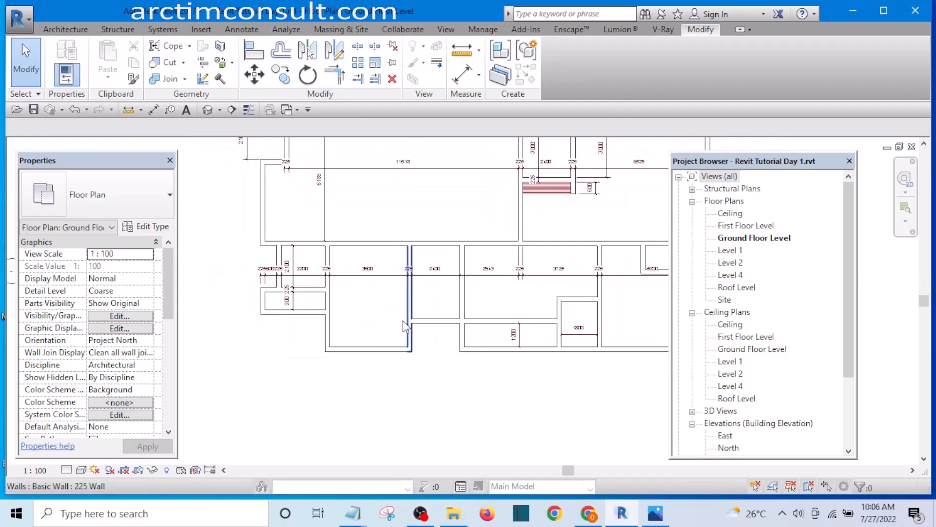
scroll(396, 308, up, 1)
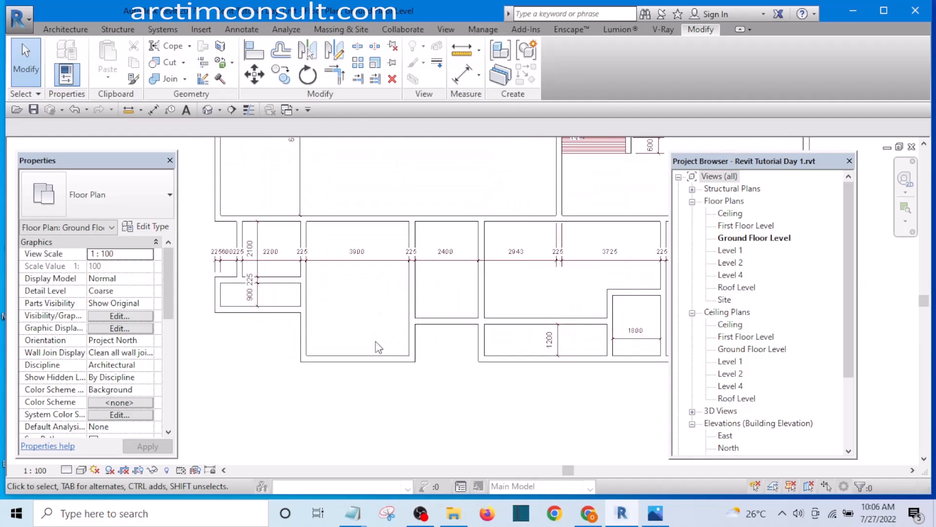
Copy the wall between the 3900 mm and 2400 mm rooms into the 3900 mm room, leaving about 980 mm clear between the two walls
scroll(400, 294, up, 2)
click(409, 288)
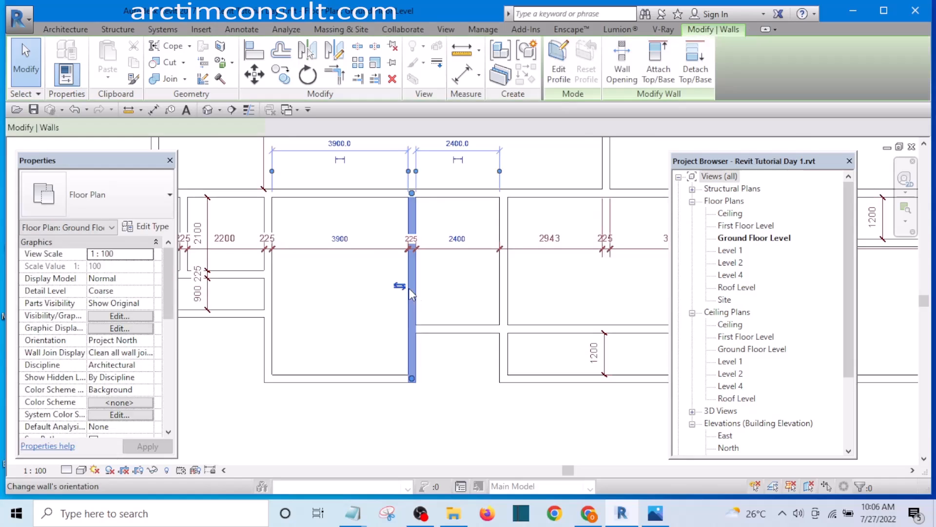
drag(408, 288, 367, 291)
click(330, 307)
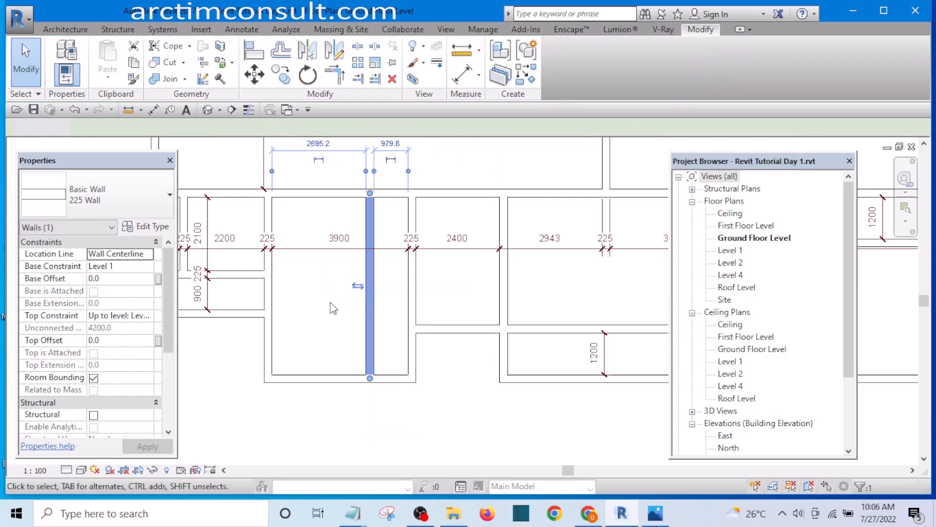
Draw a short horizontal 225 mm wall, matching the copied wall's type, from the copied wall across to the original one
scroll(429, 285, up, 2)
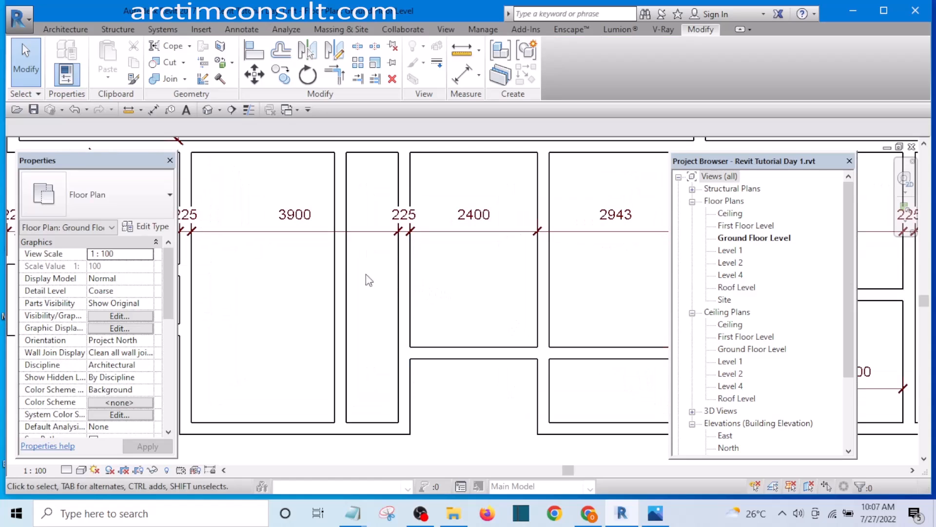
click(342, 274)
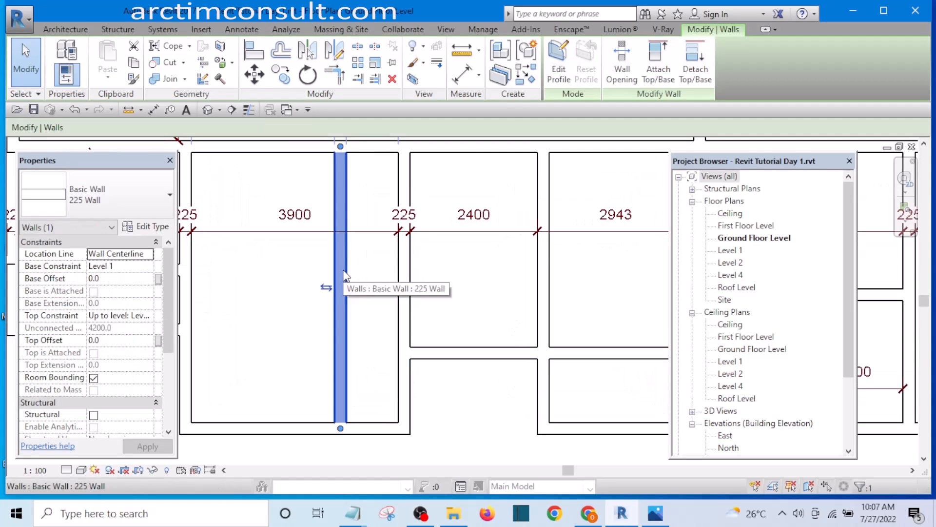
click(526, 74)
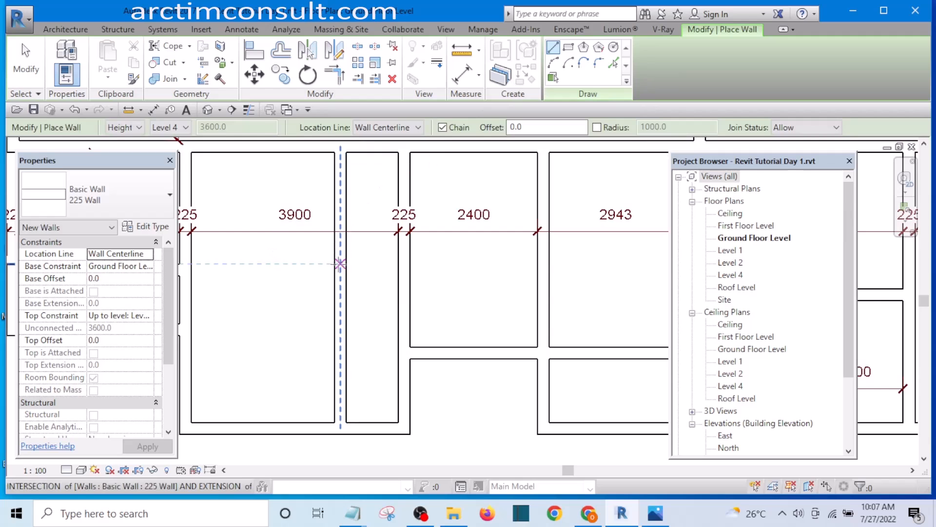
click(340, 287)
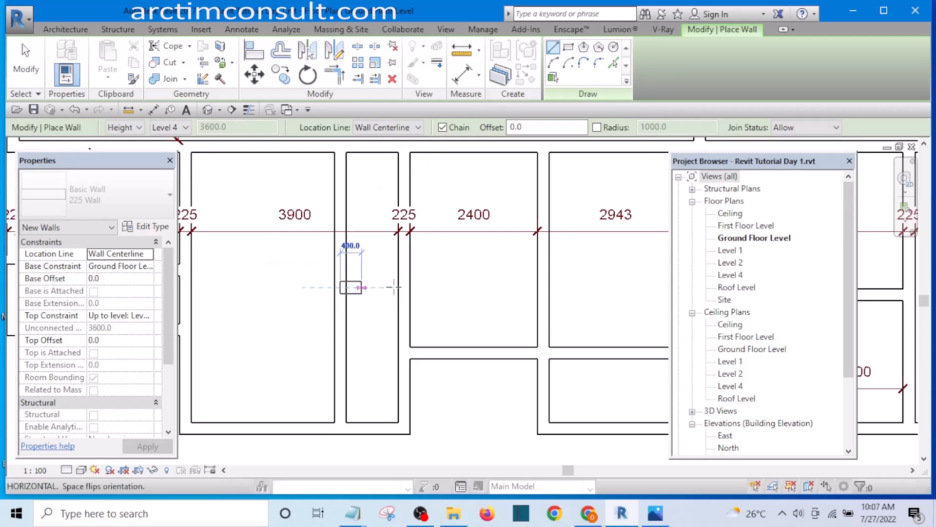
click(404, 287)
key(Escape)
key(Escape)
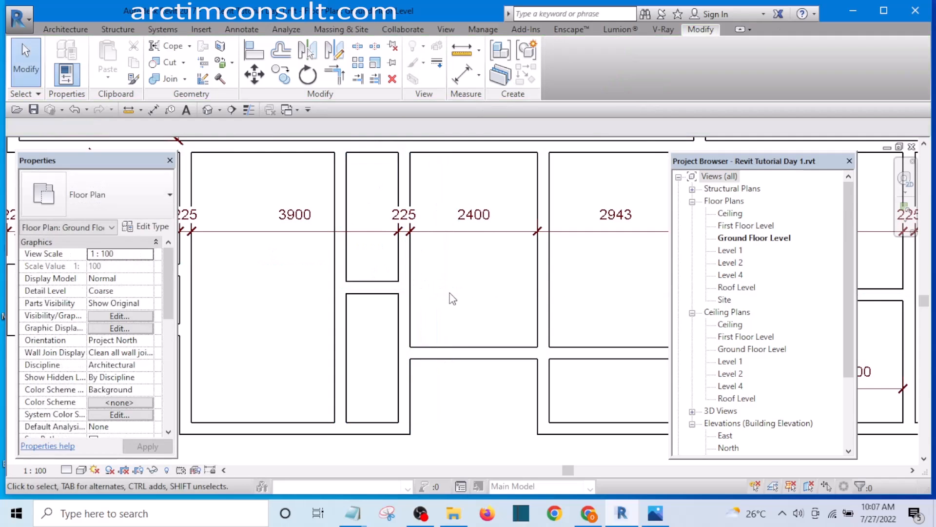
Trim the copied wall and the short horizontal wall to a corner, removing the copied wall's upper part
key(t)
key(r)
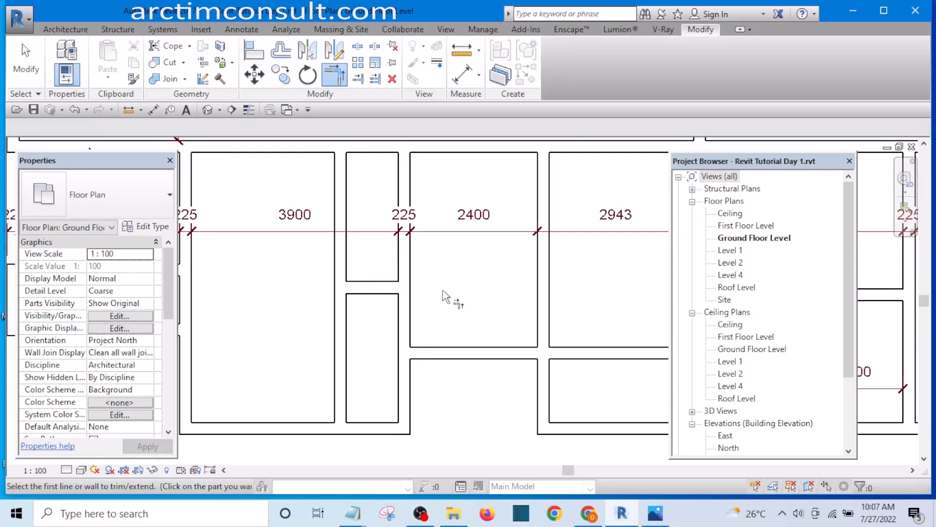
scroll(374, 281, up, 1)
click(359, 290)
click(345, 323)
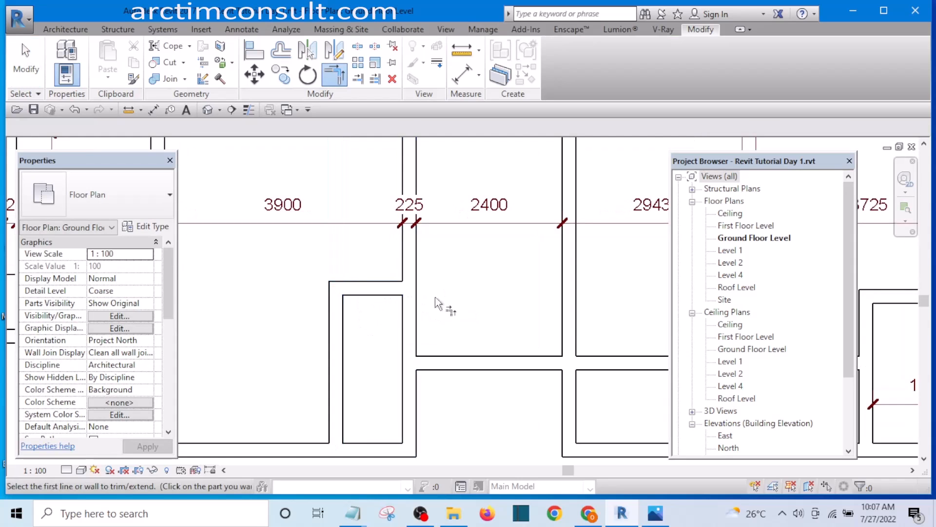
scroll(439, 303, down, 3)
key(Escape)
Examine the small enclosed space and its position relative to the surrounding rooms
scroll(419, 283, up, 4)
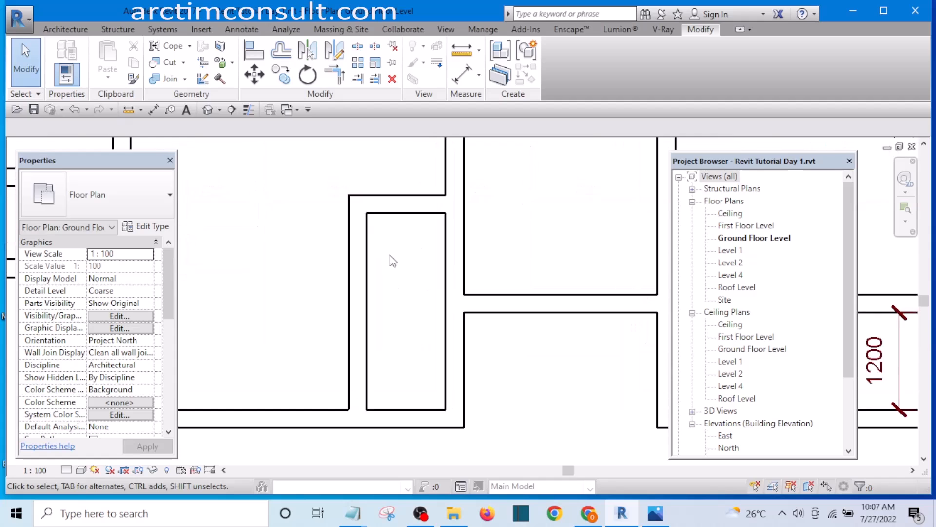
scroll(393, 259, down, 3)
scroll(387, 240, up, 1)
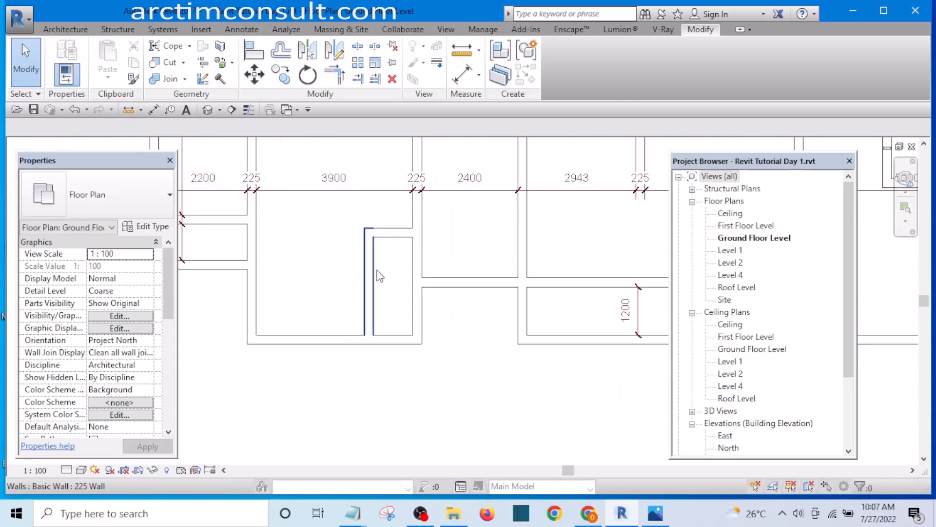
scroll(386, 290, down, 3)
scroll(378, 293, up, 2)
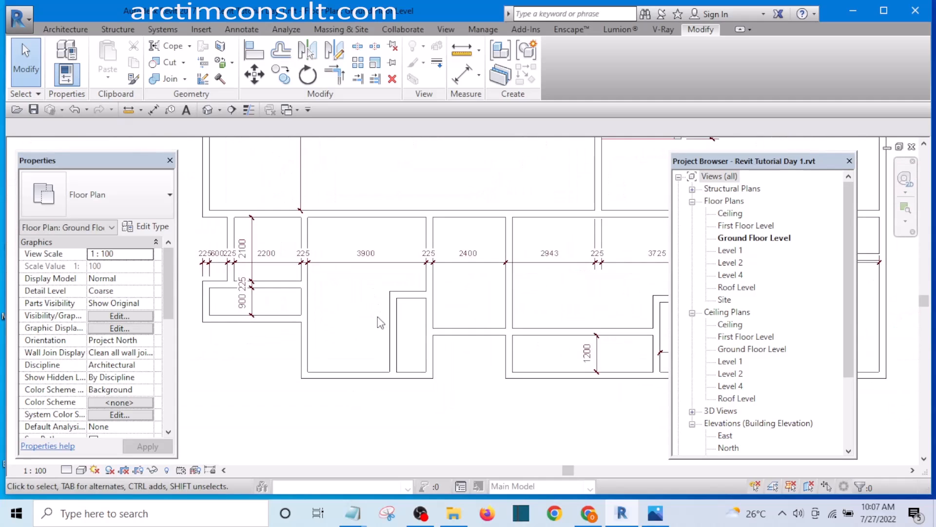
scroll(379, 320, down, 2)
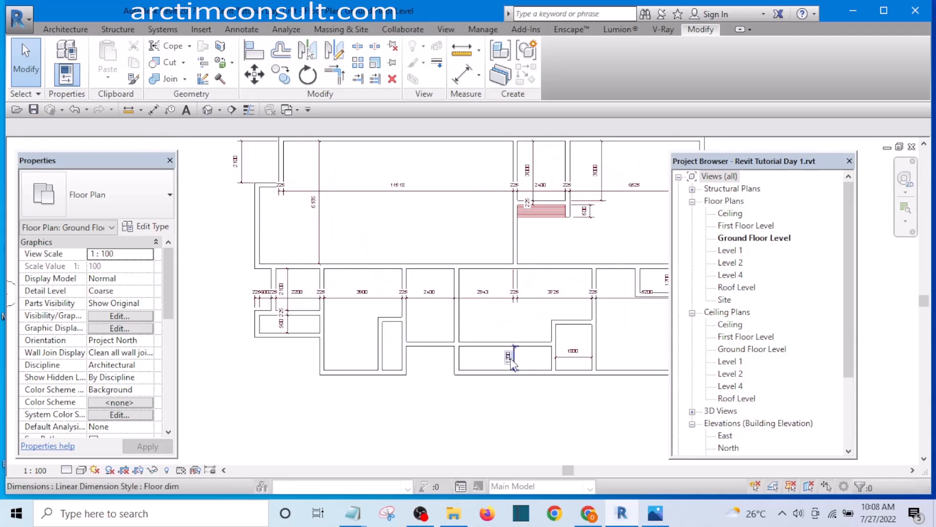
scroll(509, 341, up, 1)
scroll(370, 322, up, 3)
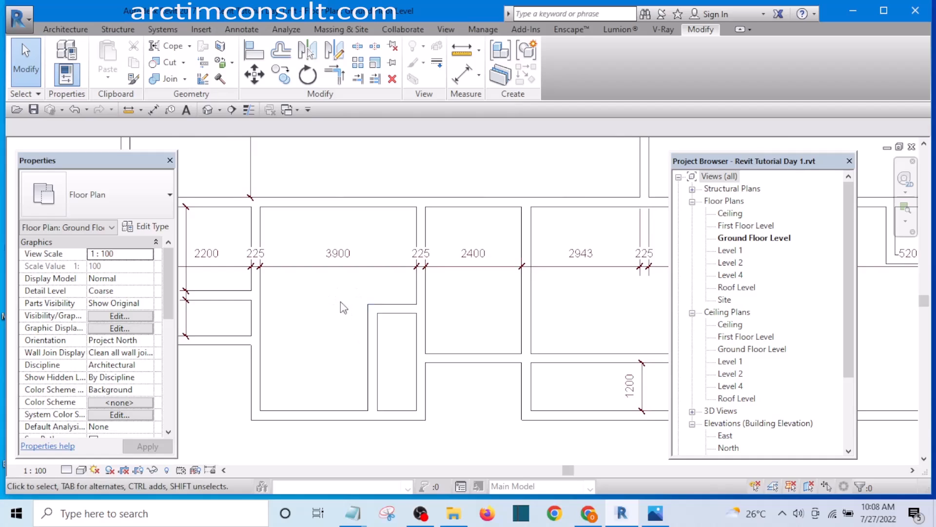
scroll(351, 342, down, 3)
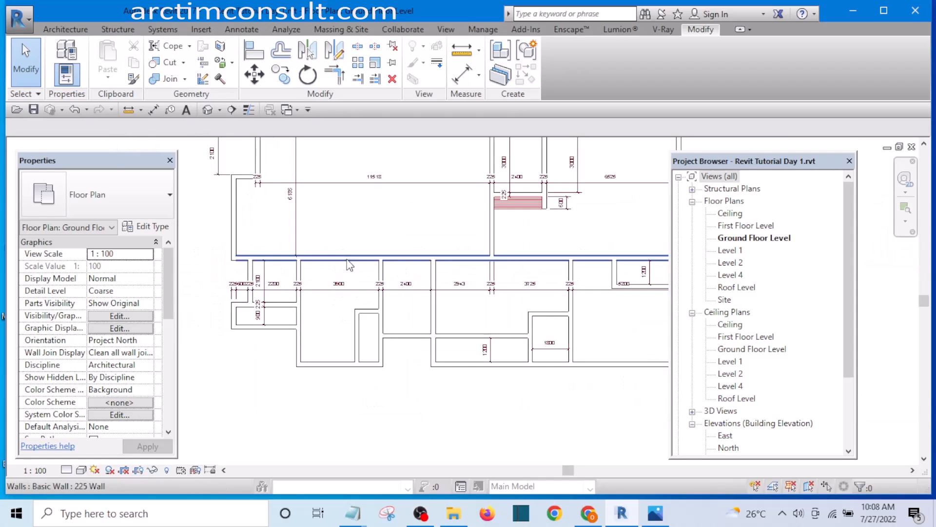
Move the two walls bounding the 2400 mm room and the adjoining small enclosure's walls 1200 mm horizontally towards the 2943 mm room
drag(309, 213, 475, 409)
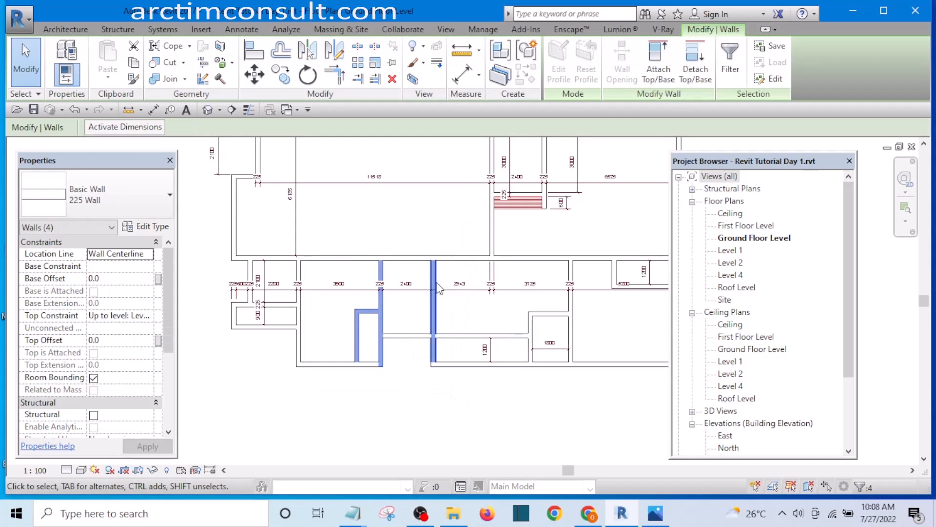
click(254, 75)
scroll(349, 234, up, 1)
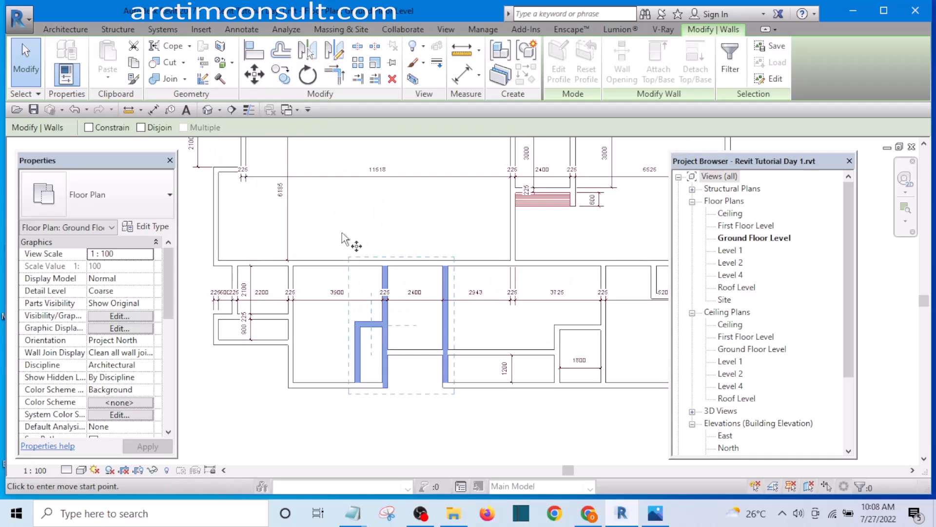
click(340, 229)
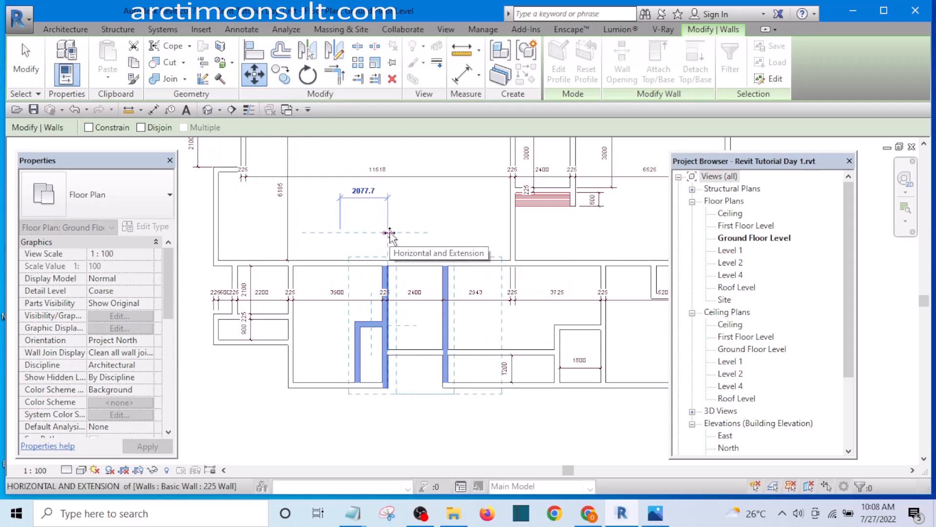
text(12)
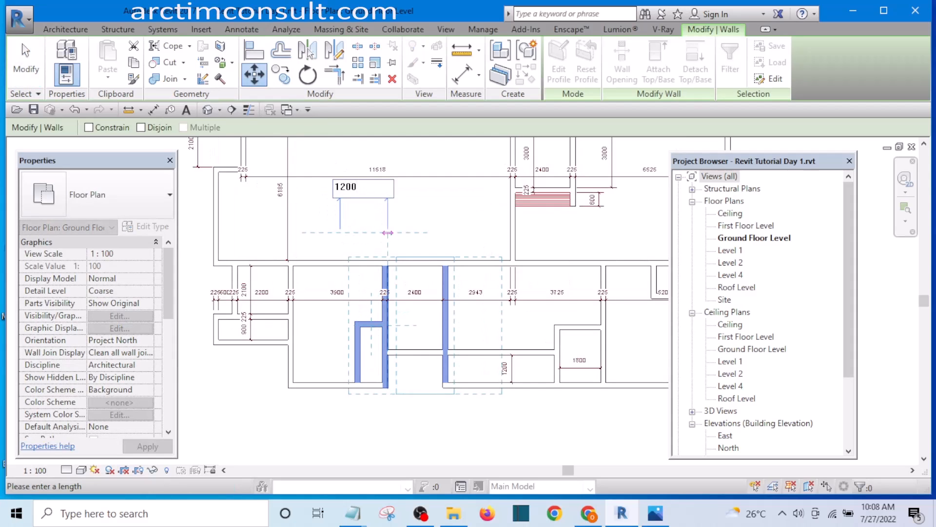
text(00)
key(Return)
key(Escape)
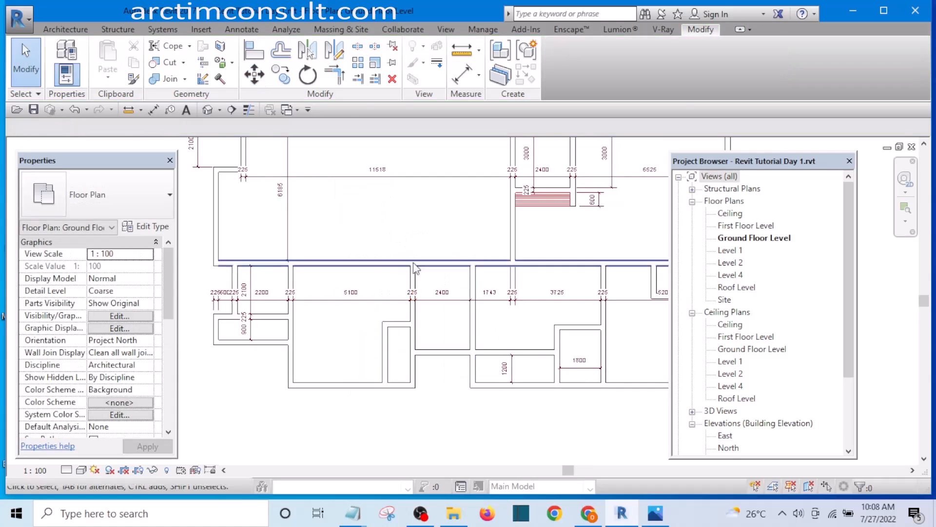
Add the small enclosure's outer vertical wall face as a reference in the horizontal dimension string through the lower rooms
scroll(415, 269, up, 2)
click(374, 291)
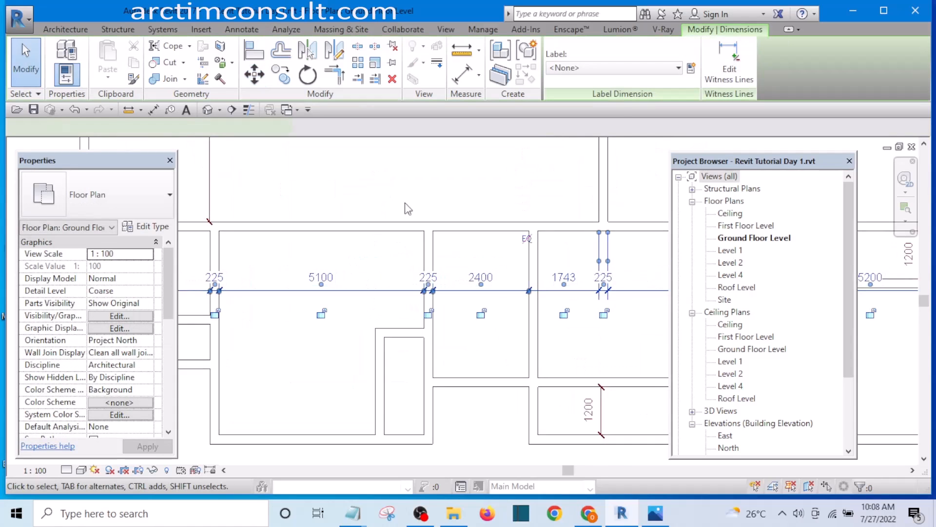
click(730, 65)
click(376, 373)
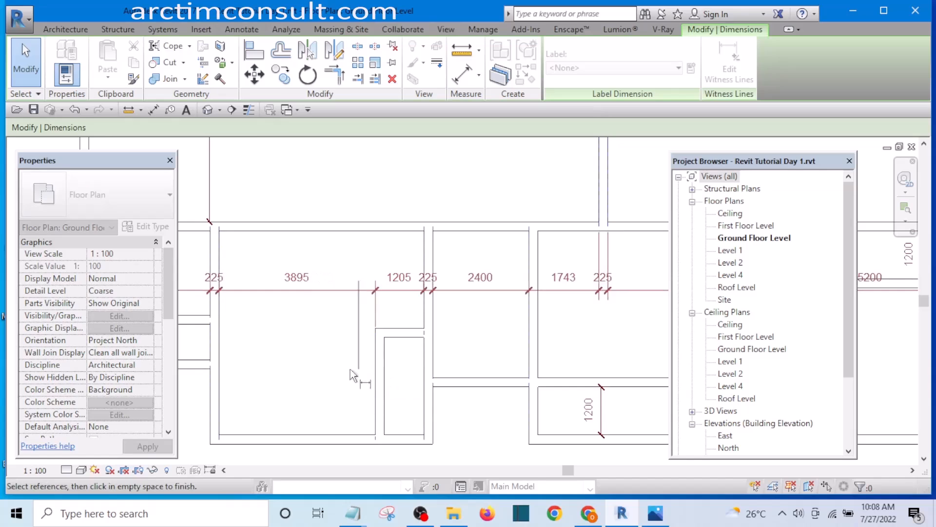
click(312, 367)
click(299, 381)
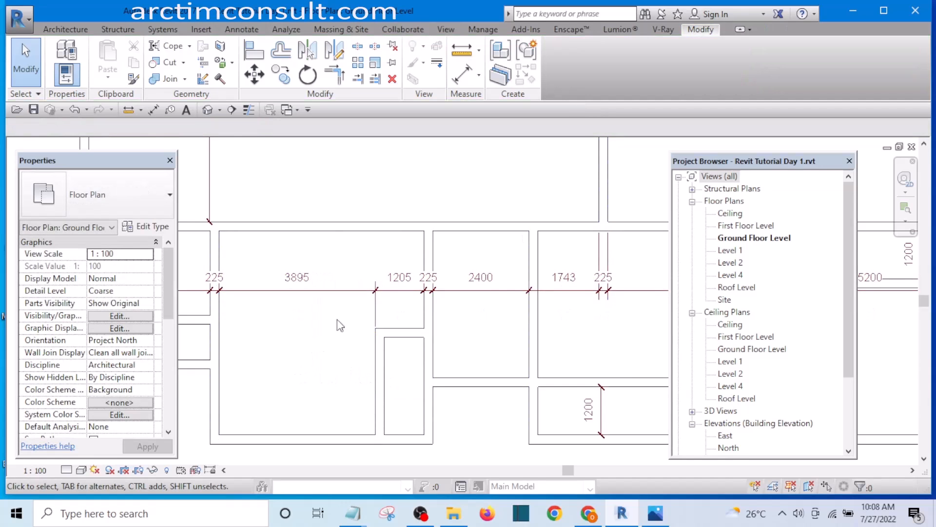
Examine the revised ground floor layout, checking the shifted partitions and lower rooms against the large upper rooms
scroll(357, 312, down, 3)
scroll(387, 330, up, 3)
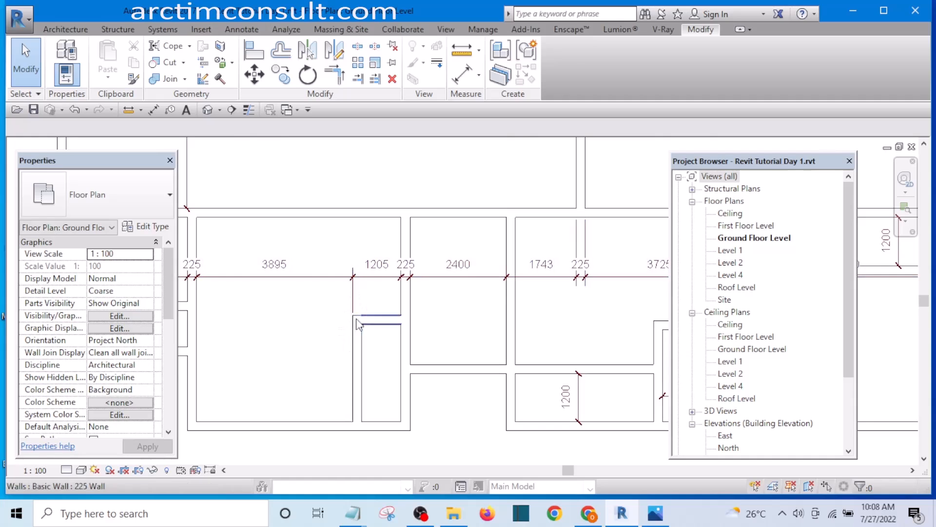
scroll(344, 312, down, 3)
scroll(412, 418, up, 2)
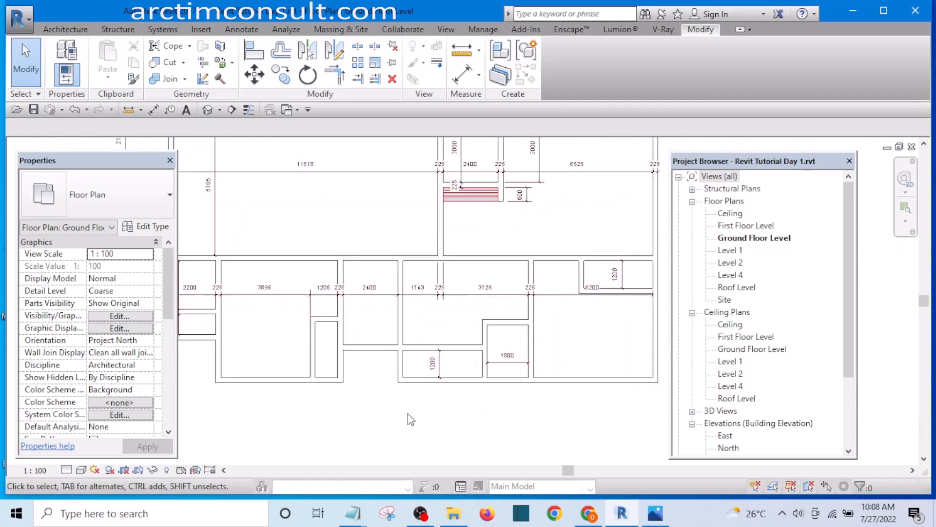
scroll(447, 404, down, 3)
scroll(488, 302, up, 3)
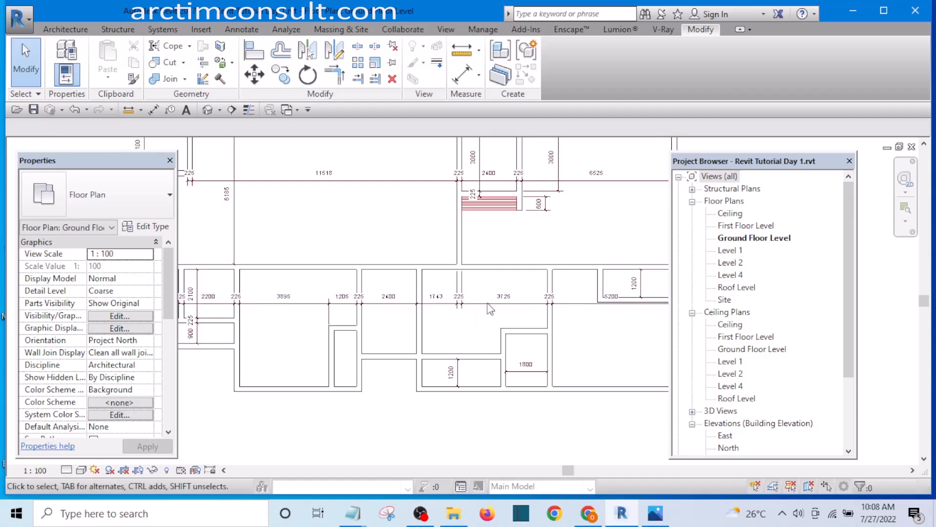
scroll(475, 326, down, 3)
scroll(471, 366, up, 3)
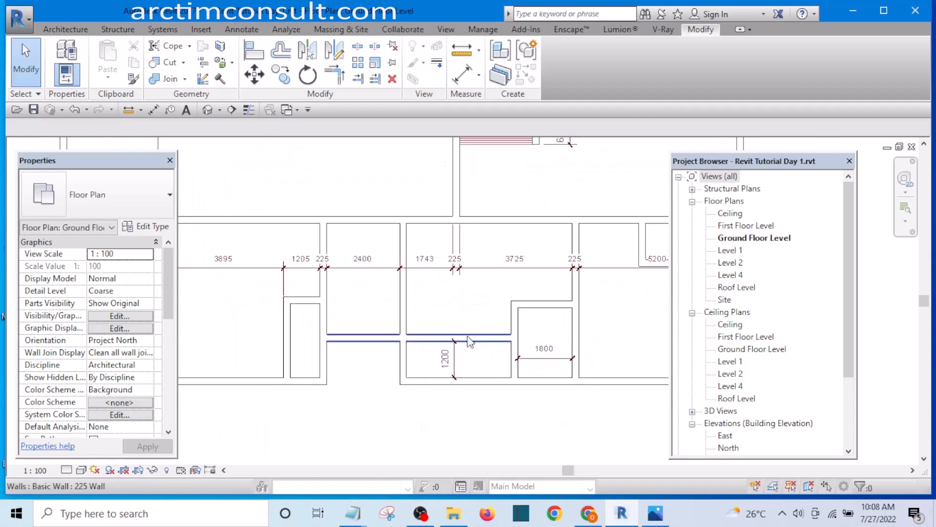
scroll(458, 337, down, 3)
scroll(439, 312, up, 2)
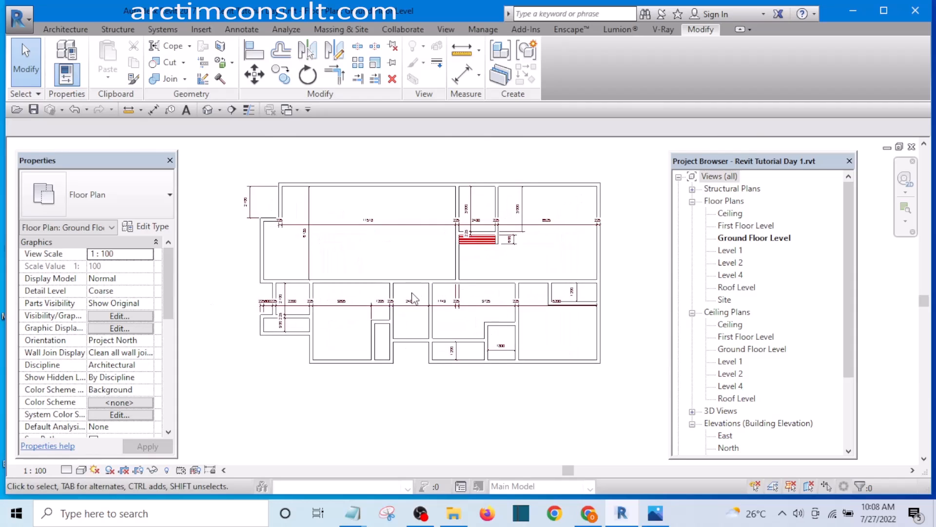
scroll(412, 297, up, 4)
scroll(407, 282, down, 4)
scroll(403, 266, up, 3)
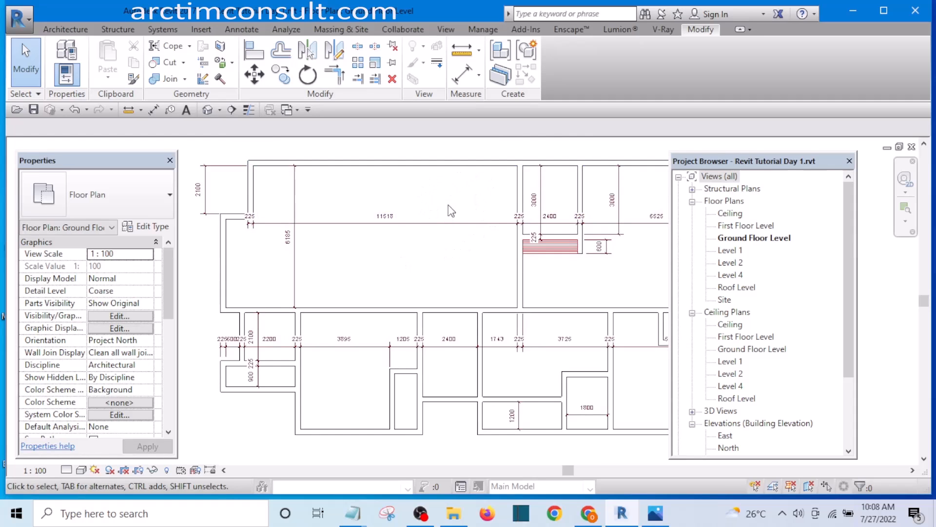
scroll(449, 351, down, 2)
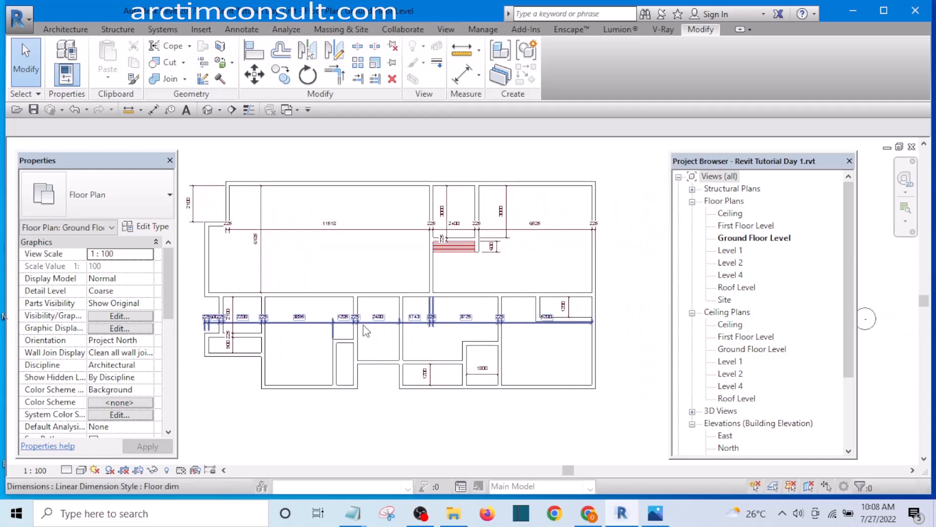
scroll(346, 359, up, 3)
scroll(332, 374, down, 3)
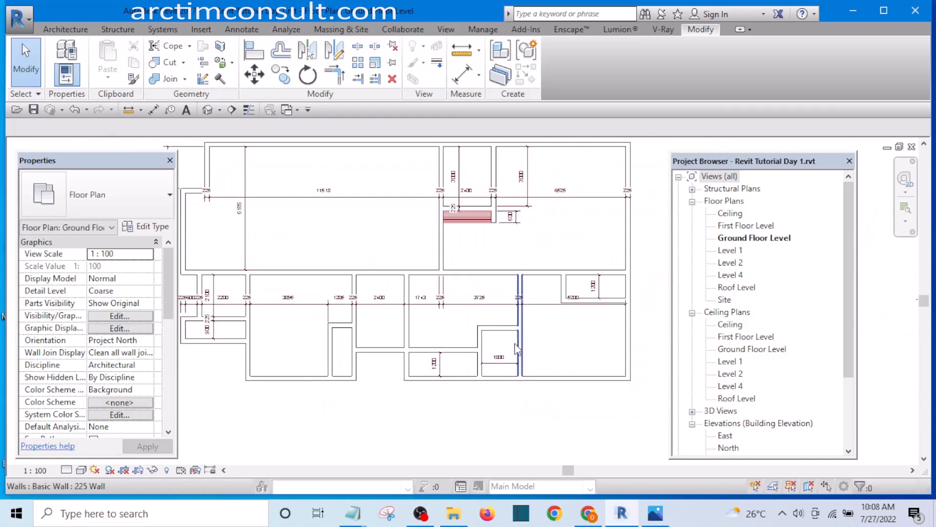
scroll(562, 338, down, 3)
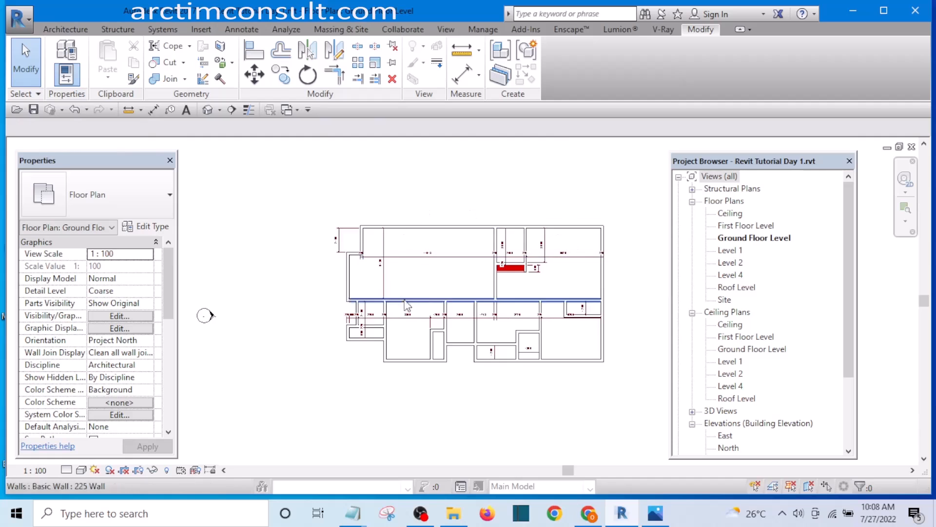
scroll(420, 309, up, 3)
middle_drag(443, 345, 405, 345)
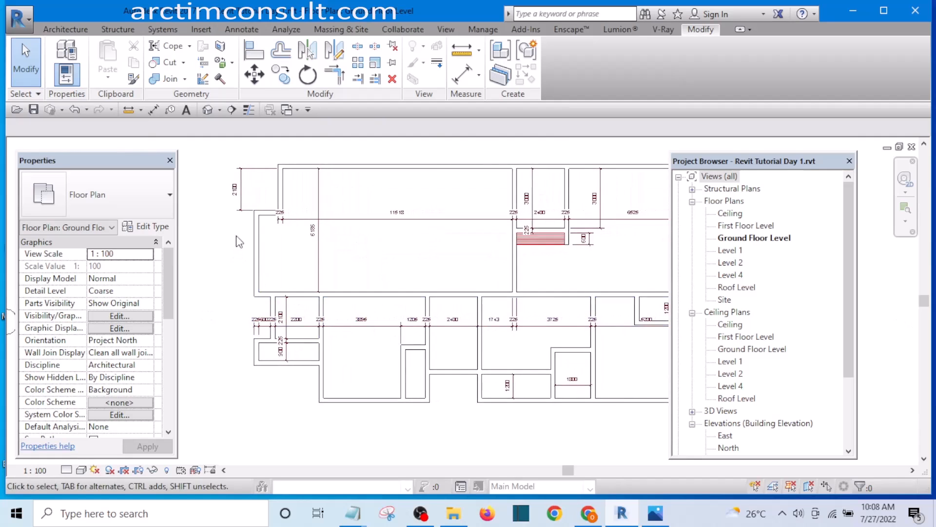
scroll(259, 236, up, 1)
scroll(278, 280, down, 2)
scroll(301, 237, up, 1)
scroll(271, 257, down, 2)
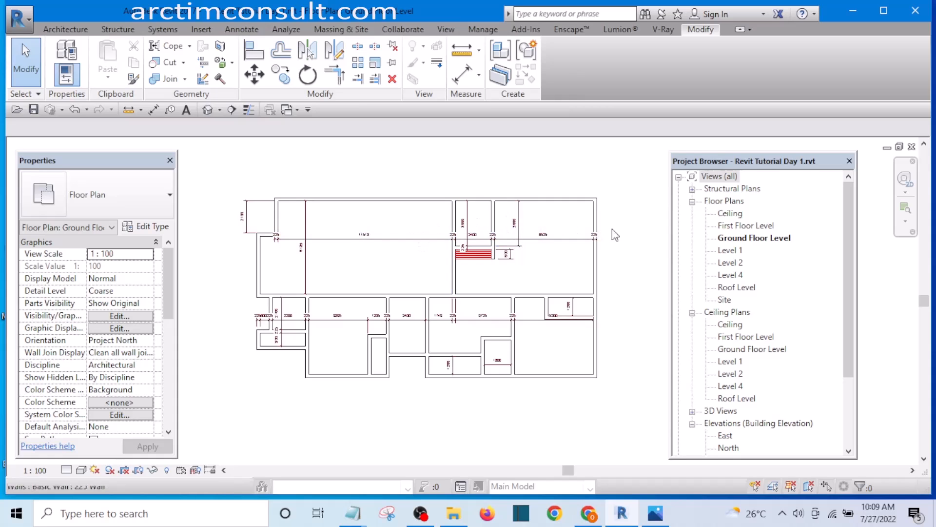
scroll(341, 287, up, 3)
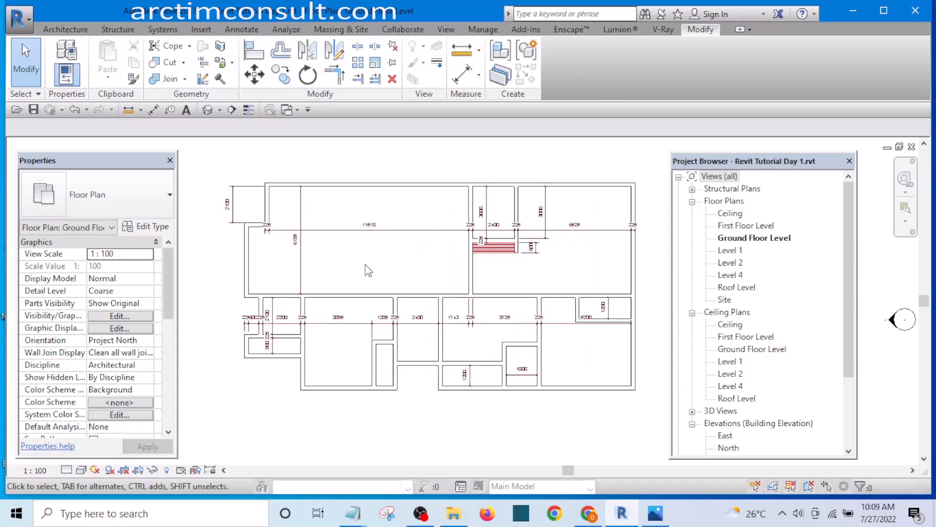
middle_drag(397, 257, 397, 276)
middle_drag(449, 358, 448, 346)
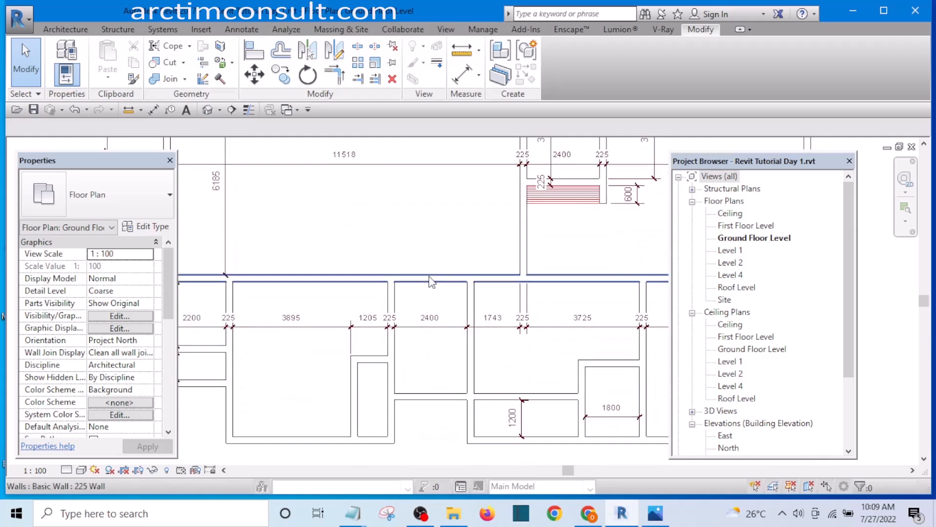
Split the long horizontal wall above the 2400 mm room near both partitions with Delete Inner Segment on, opening the room upwards
scroll(428, 293, down, 2)
scroll(424, 274, up, 3)
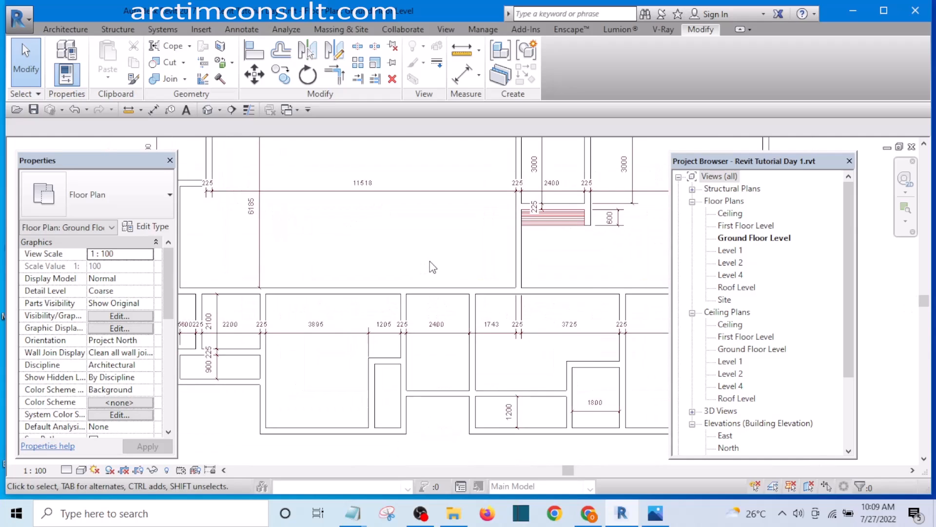
scroll(428, 280, up, 2)
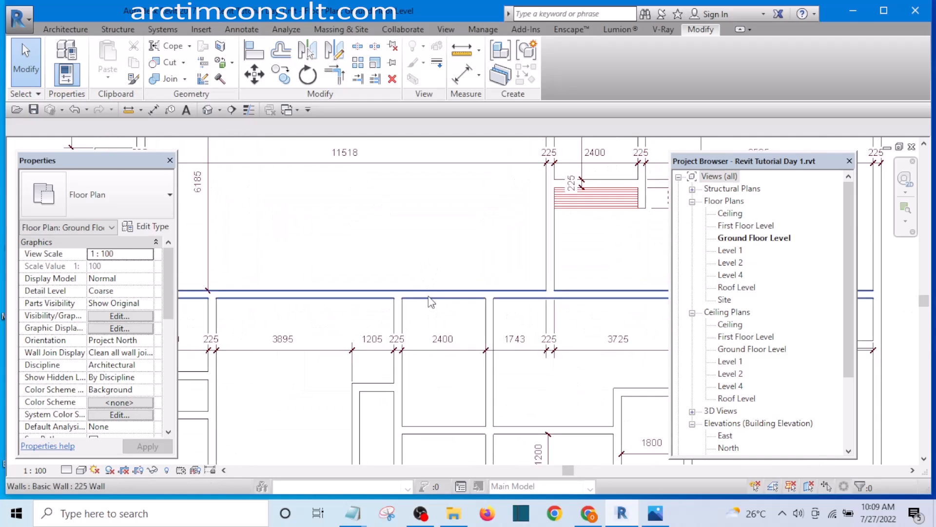
key(s)
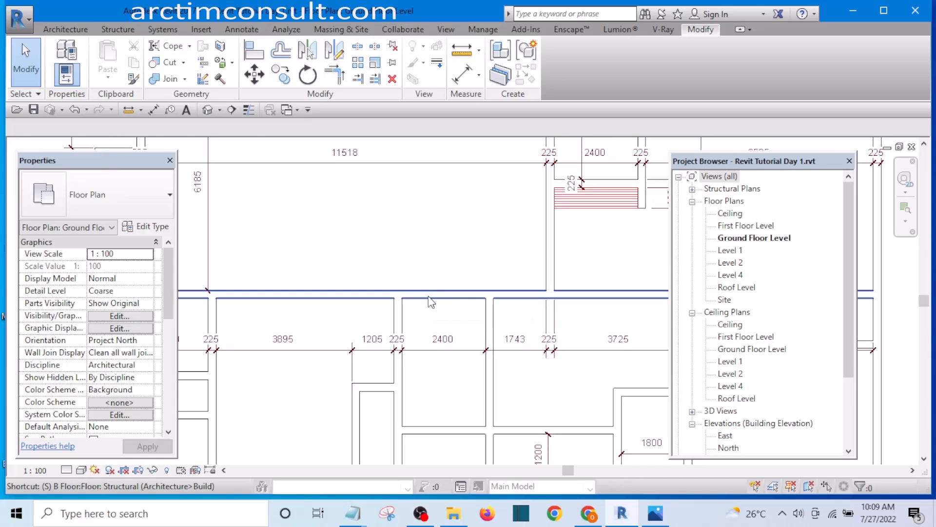
key(l)
scroll(412, 288, up, 3)
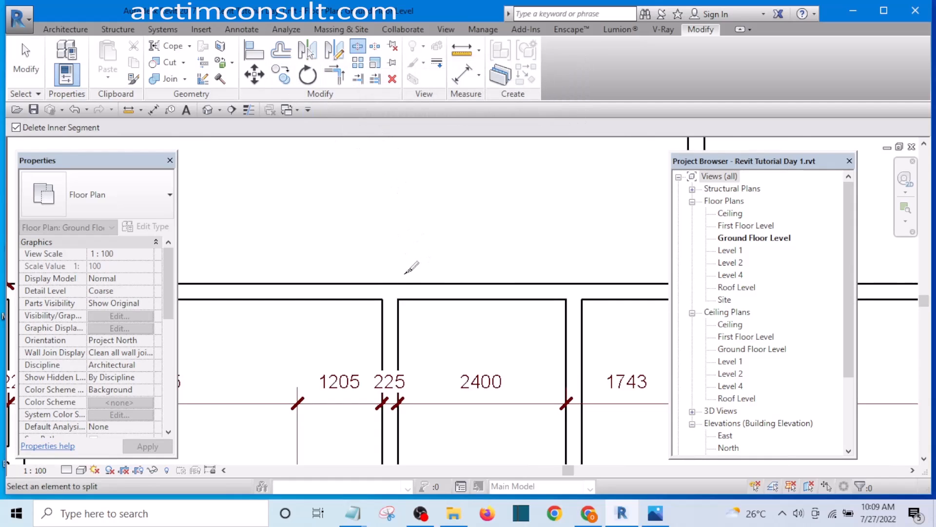
scroll(409, 285, up, 2)
click(407, 289)
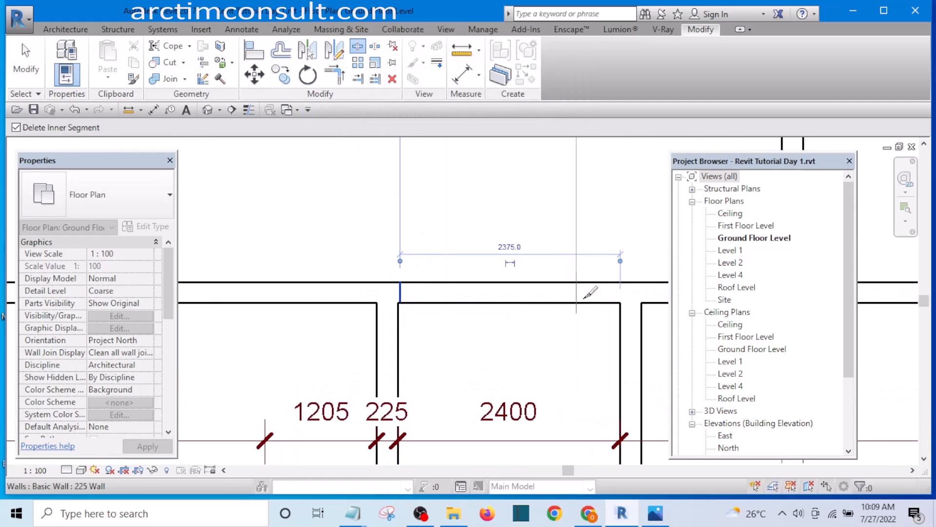
click(610, 290)
key(Escape)
Trim both cut ends of the horizontal wall to the facing sides of the partitions flanking the 2400 mm opening
scroll(460, 285, down, 2)
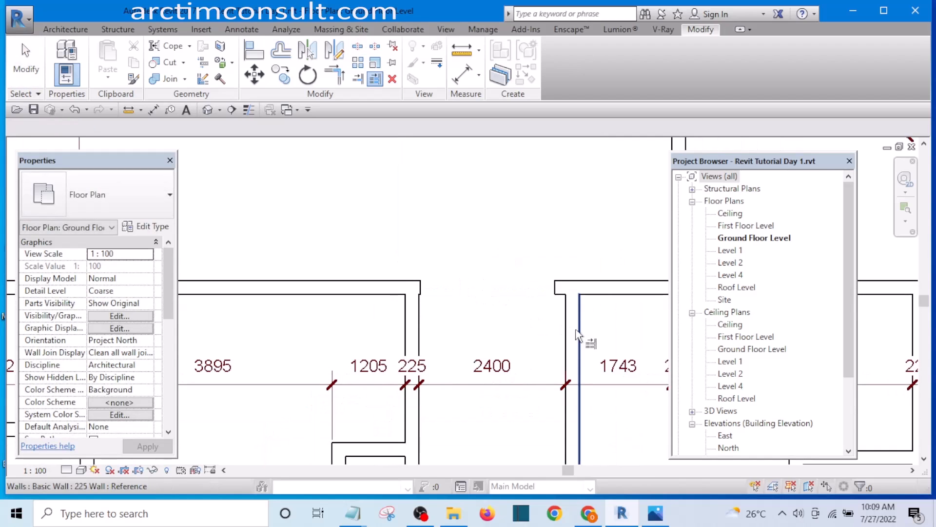
click(583, 297)
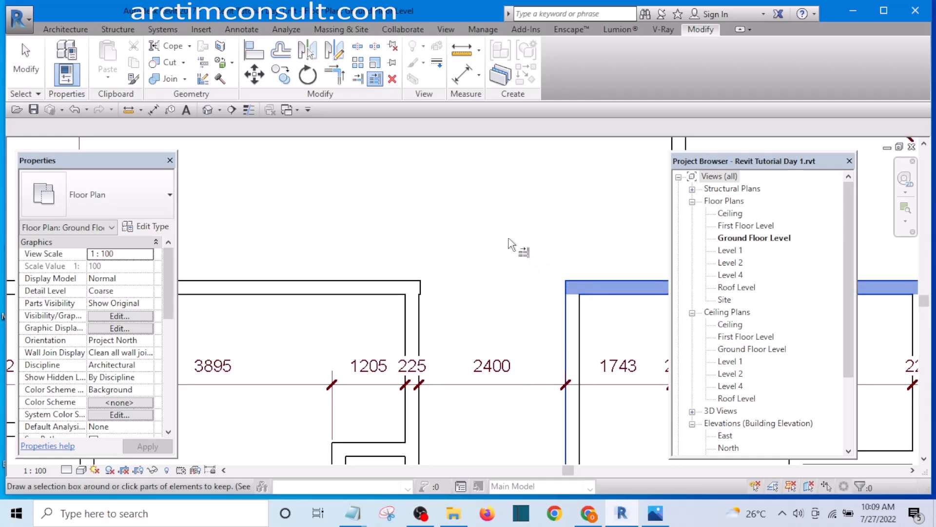
scroll(445, 345, up, 2)
click(410, 328)
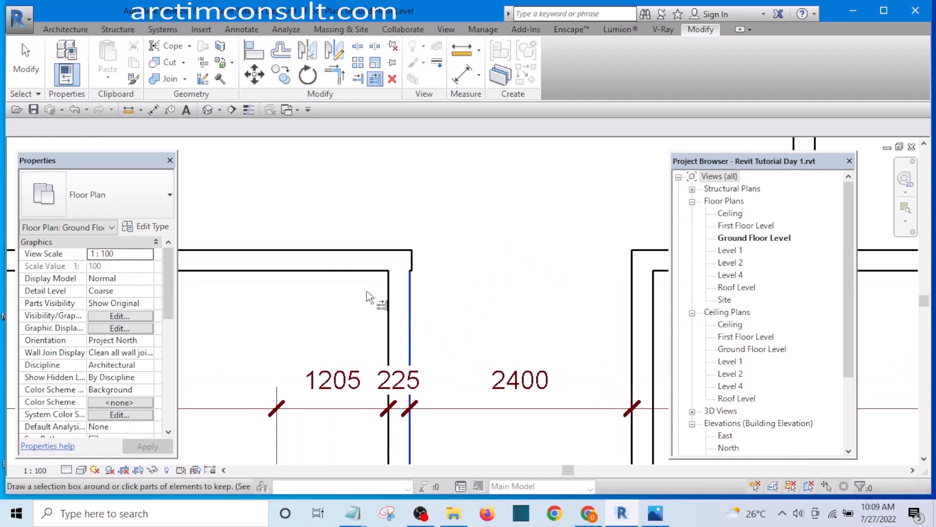
click(342, 266)
key(Escape)
scroll(472, 273, down, 3)
scroll(472, 280, down, 5)
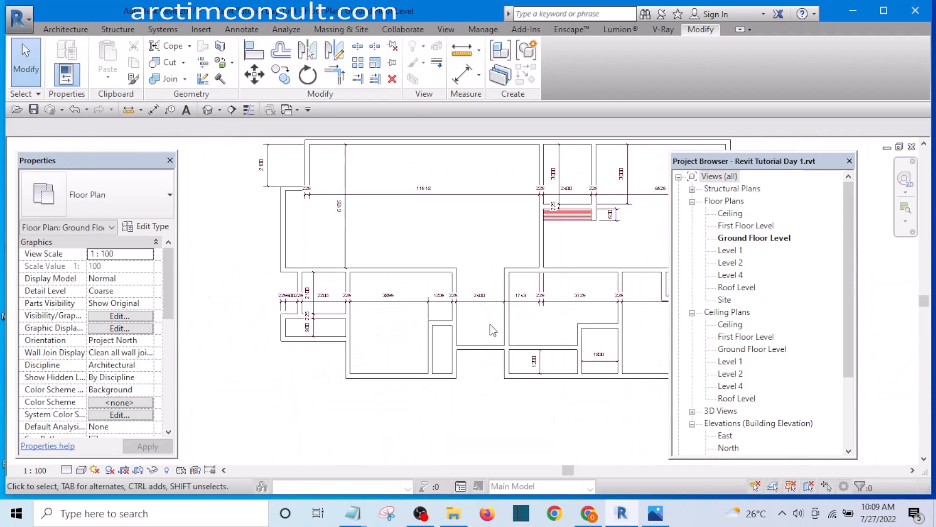
scroll(449, 273, up, 4)
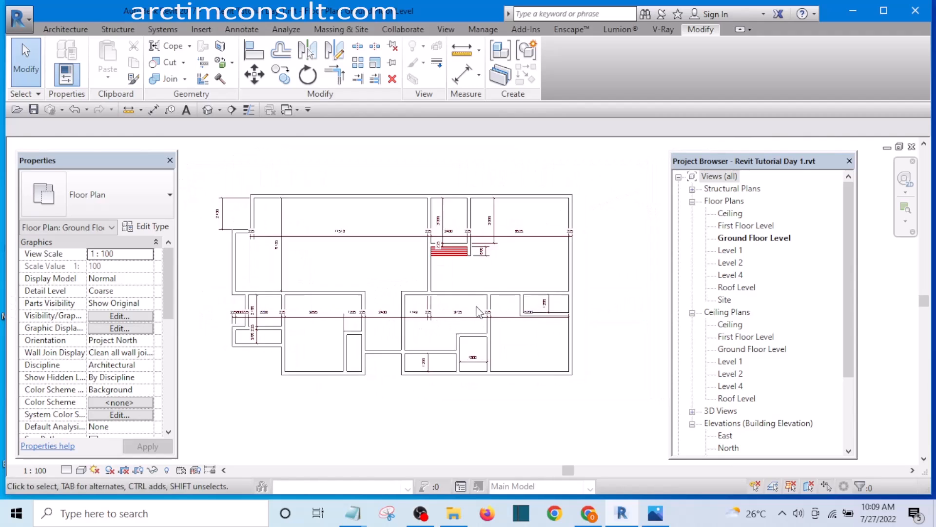
scroll(482, 322, down, 3)
scroll(414, 341, up, 2)
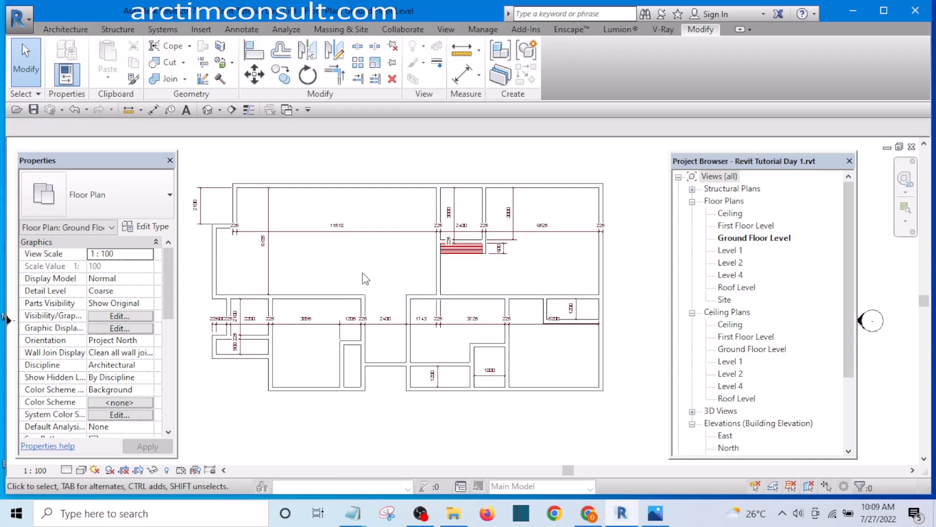
scroll(363, 274, up, 3)
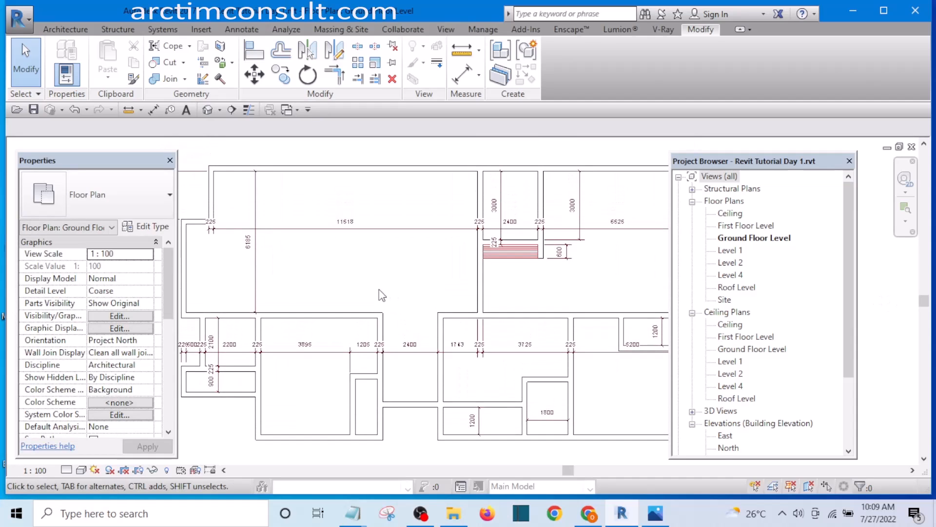
Start placing M_Single-Flush doors and rename the 0915 x 2134mm type as 900 x 2100mm
key(d)
key(r)
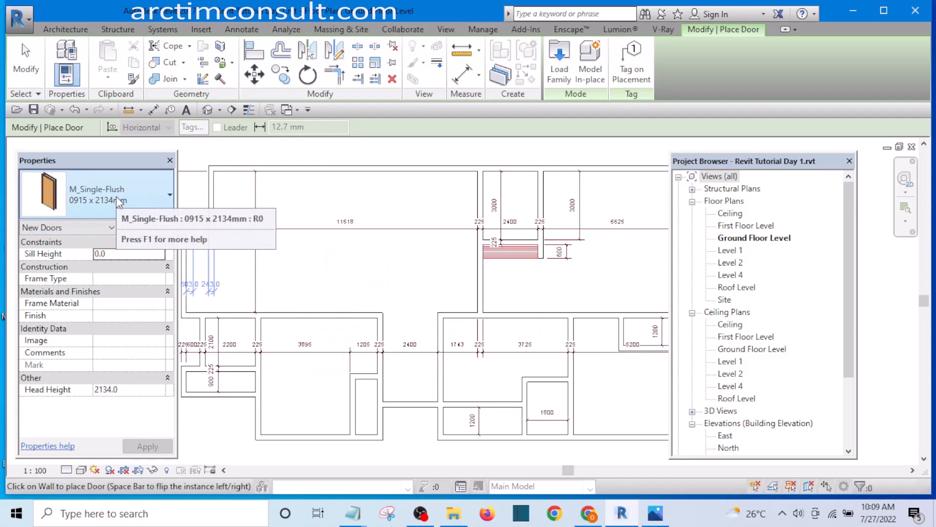
click(64, 29)
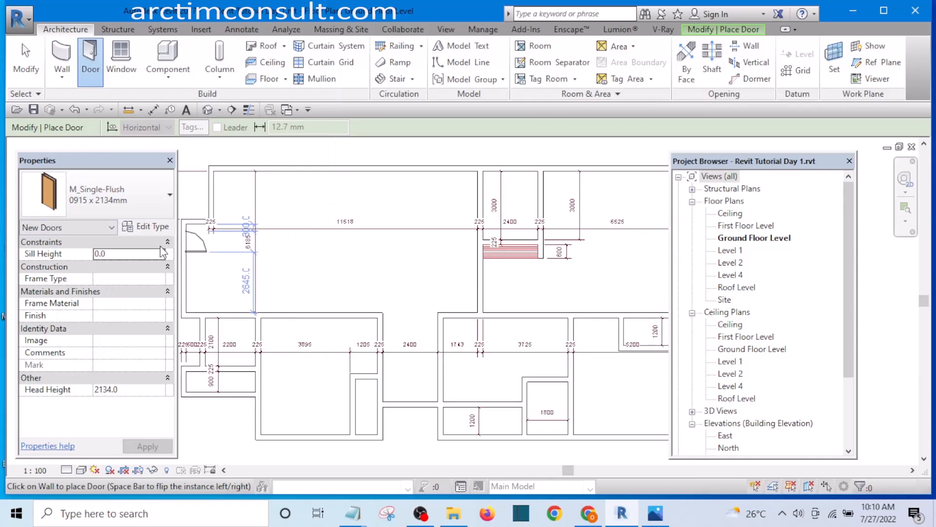
click(104, 190)
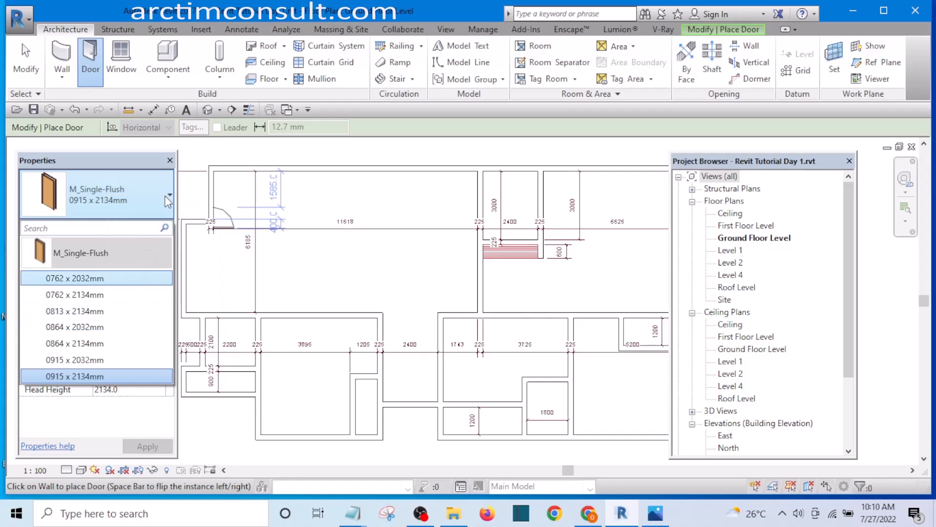
click(157, 184)
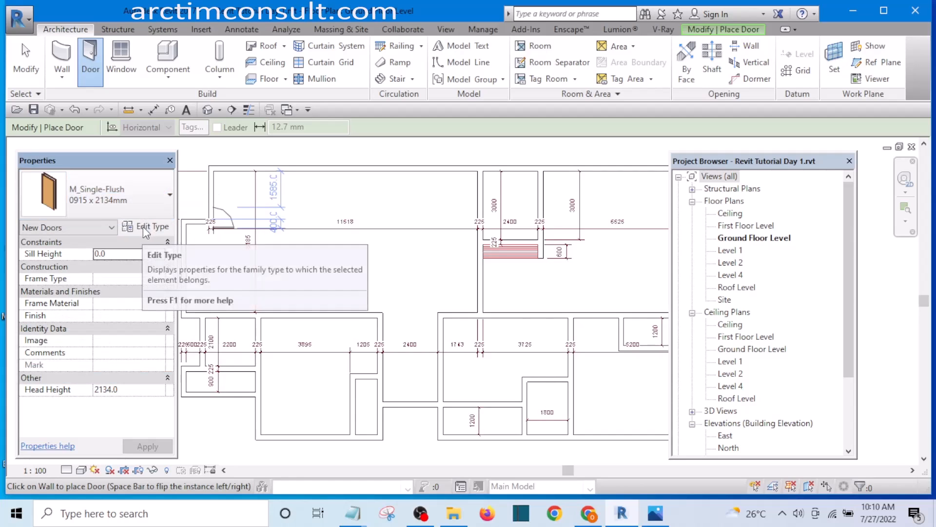
click(146, 227)
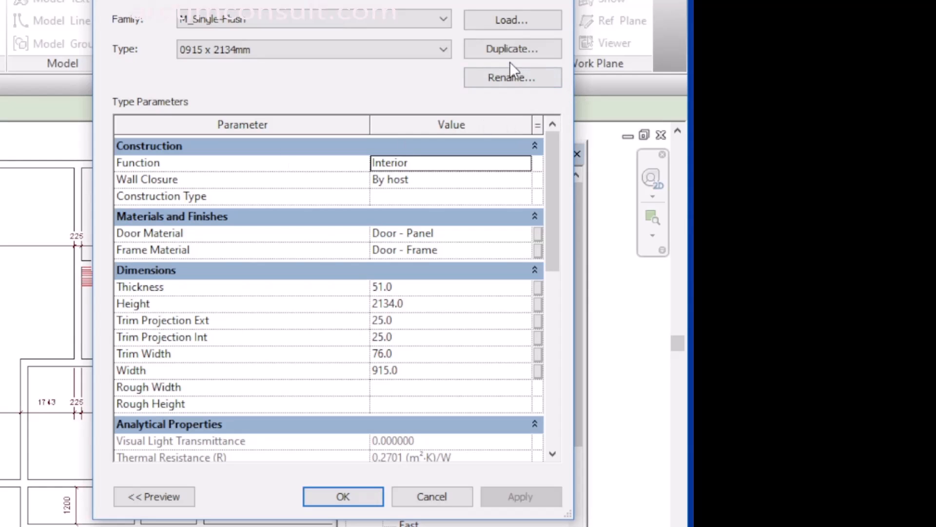
click(506, 77)
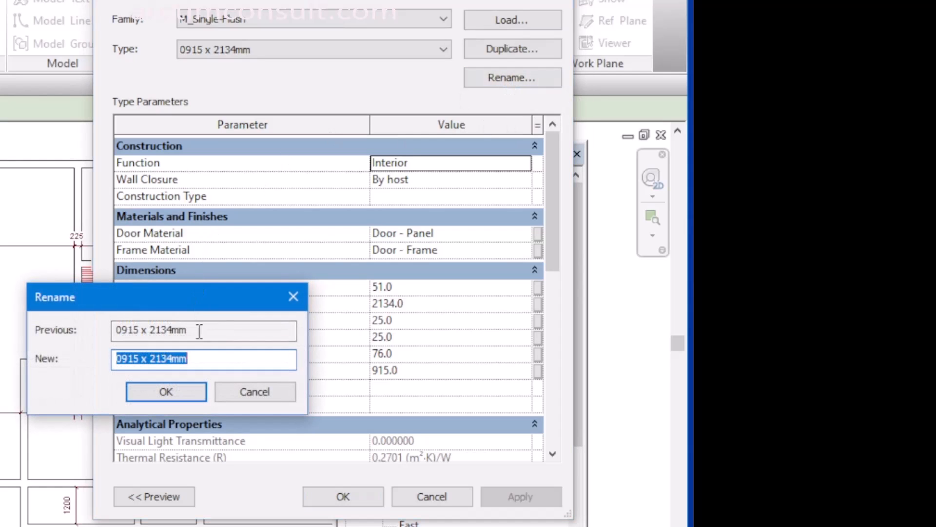
drag(202, 360, 91, 372)
click(144, 363)
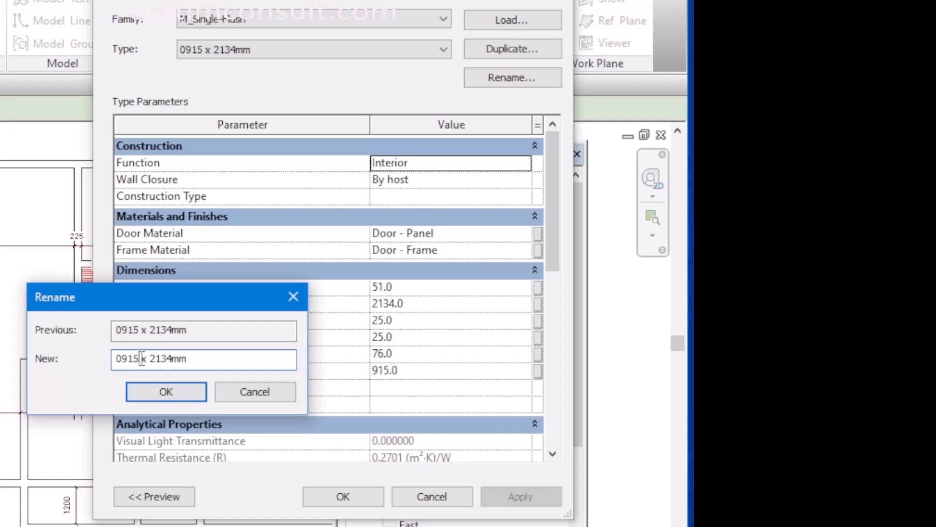
drag(141, 360, 21, 370)
text(900)
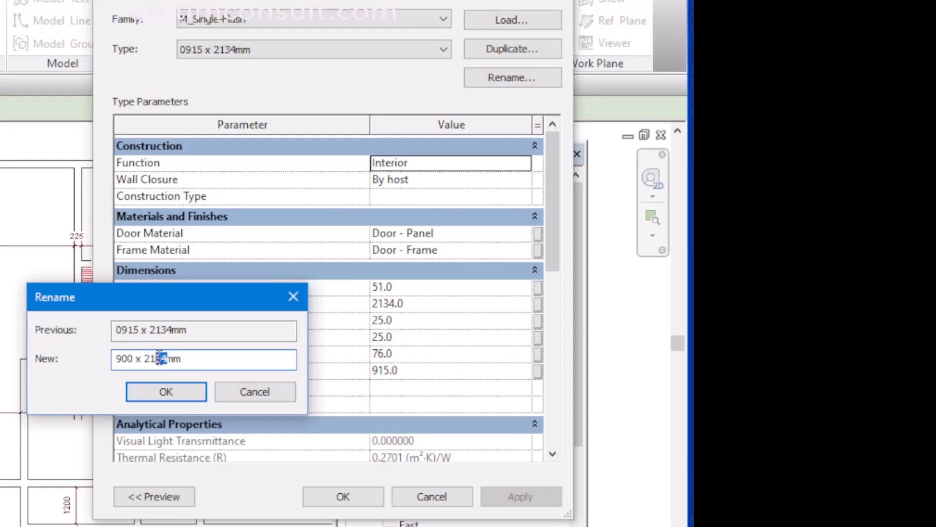
text(00)
click(181, 390)
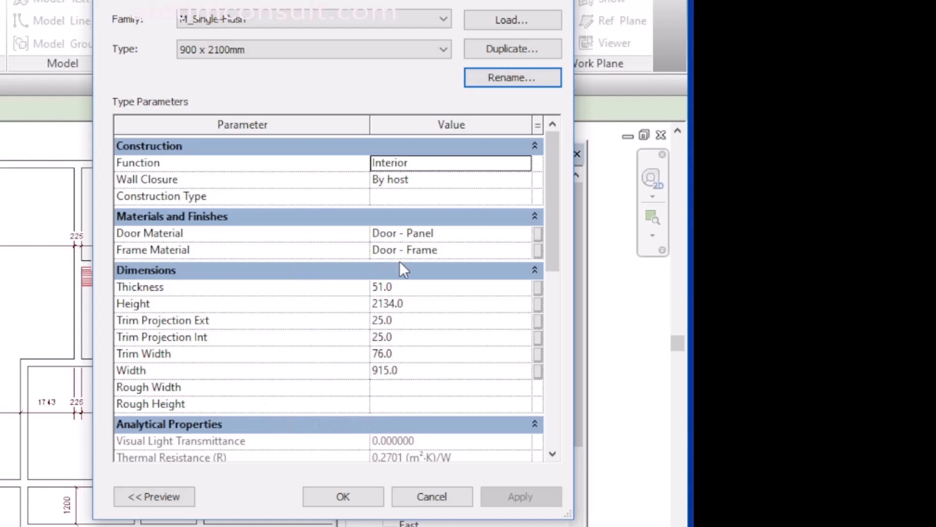
Set the 900 x 2100mm door type's height to 2100 and width to 900, and apply the type properties
click(418, 293)
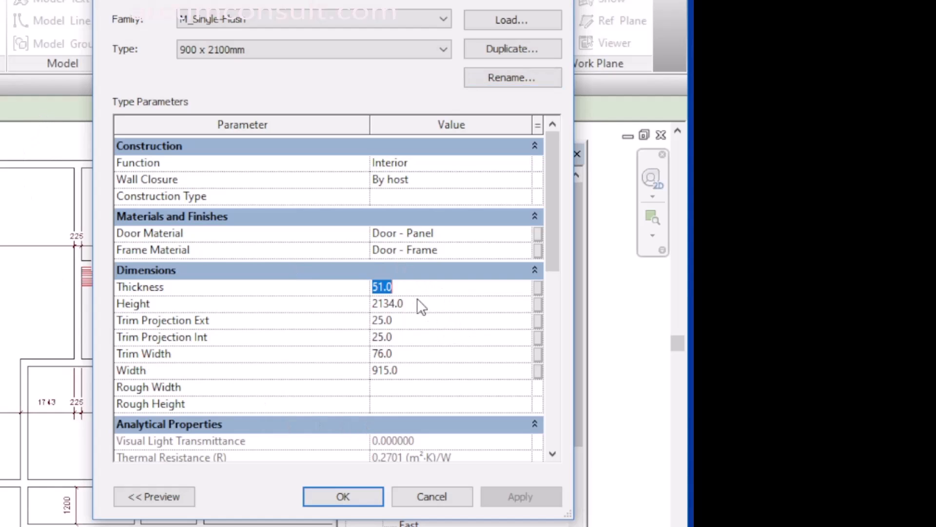
click(419, 305)
click(422, 304)
drag(422, 304, 379, 296)
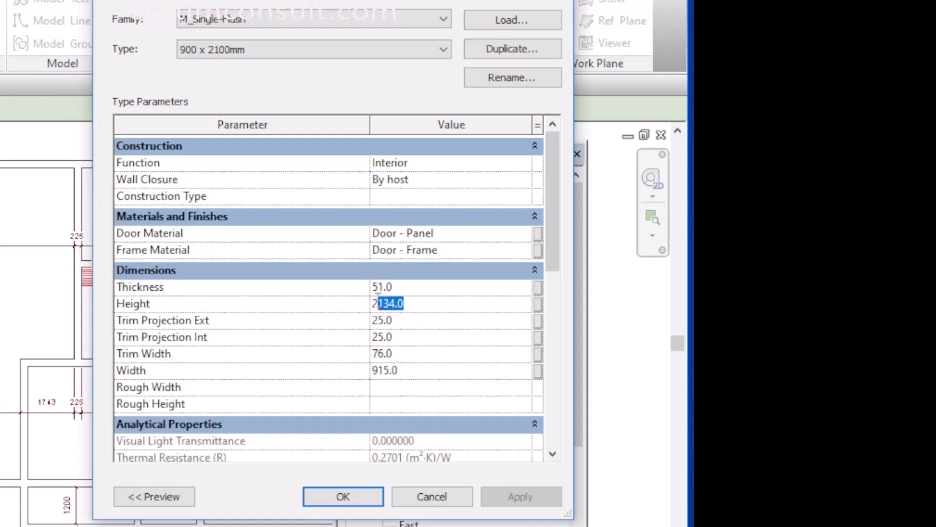
text(00)
click(418, 370)
drag(418, 371, 384, 369)
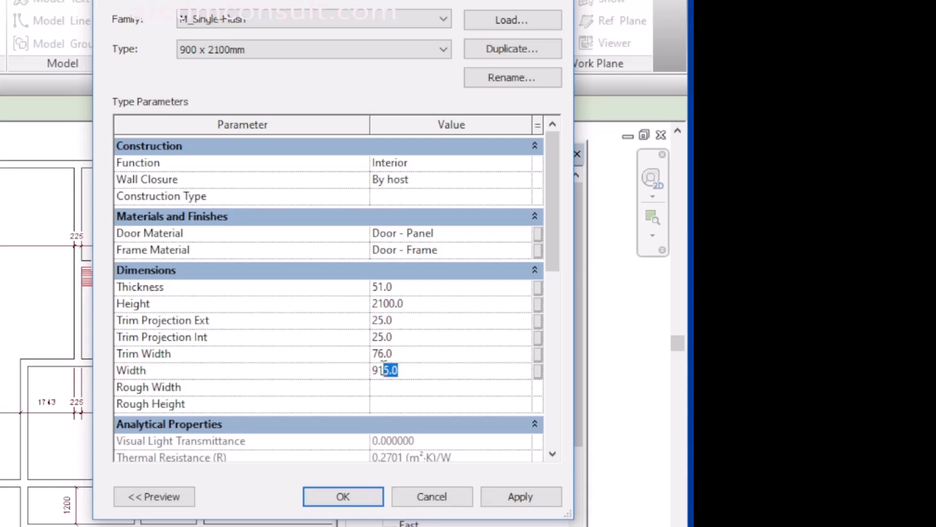
text(00)
click(514, 500)
click(357, 498)
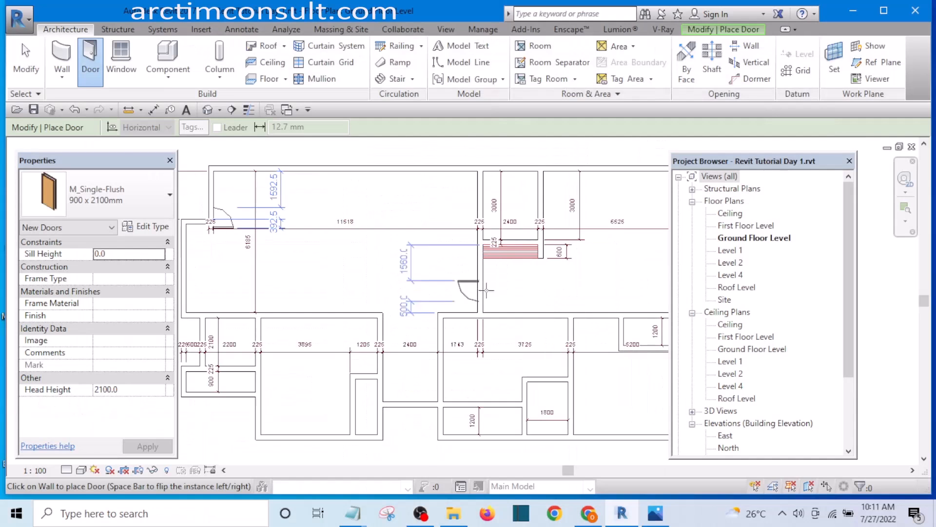
Place a door in the wall above the 3895 mm room, at its left corner and opening into the room
scroll(501, 258, down, 3)
scroll(413, 295, up, 5)
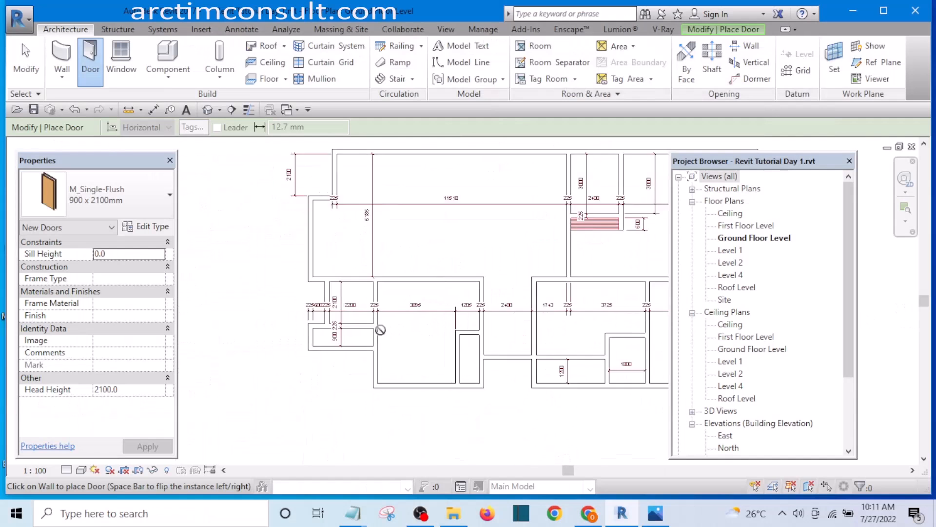
scroll(449, 310, up, 3)
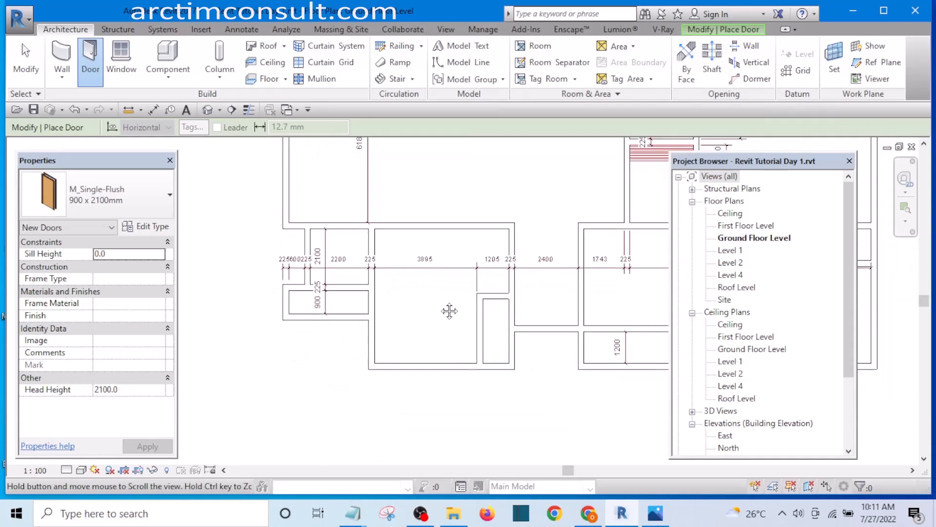
scroll(394, 232, up, 2)
click(393, 232)
Place a door with its swing flipped in the wall above the 900 mm deep enclosure, about 800 mm from its right wall
scroll(393, 231, down, 3)
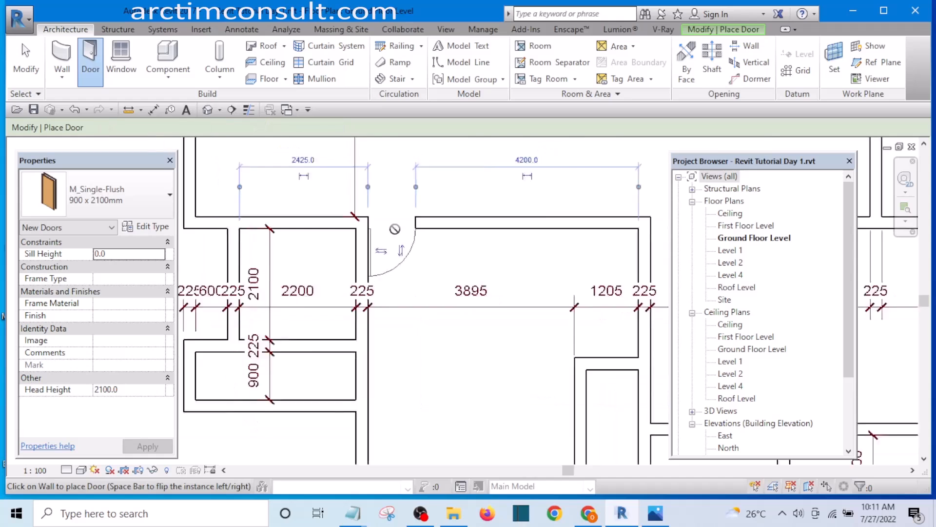
scroll(353, 291, up, 2)
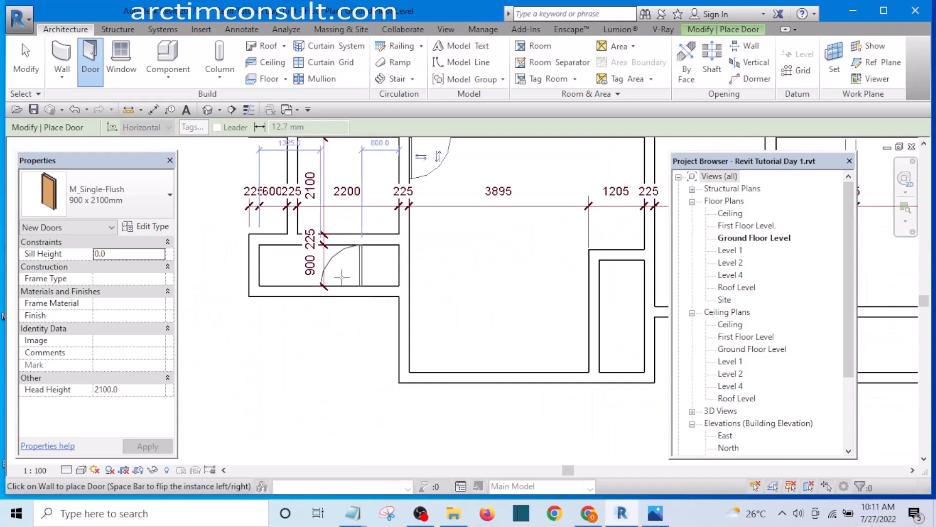
key(space)
click(341, 242)
Place a door midway along the left wall of the narrow enclosure beside the 3895 mm room, opening into the enclosure
scroll(318, 264, down, 3)
scroll(300, 274, down, 2)
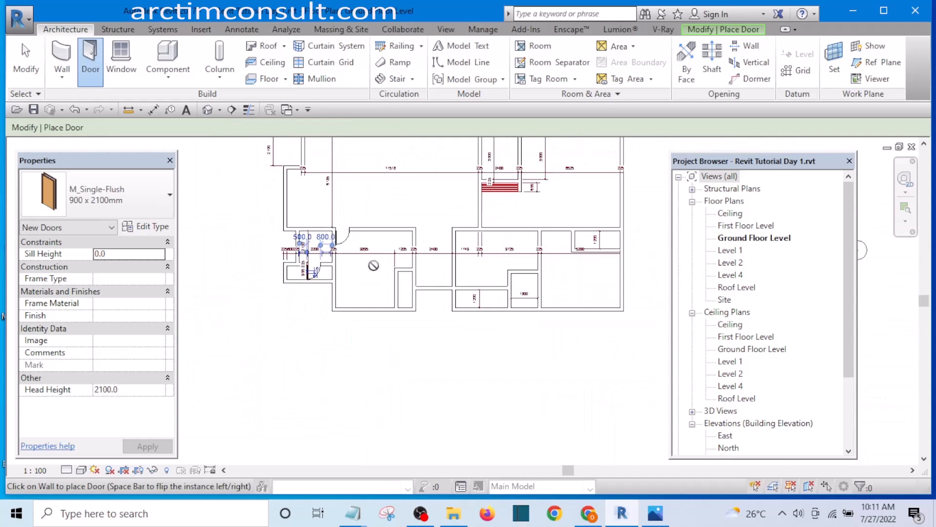
scroll(392, 262, up, 3)
click(397, 318)
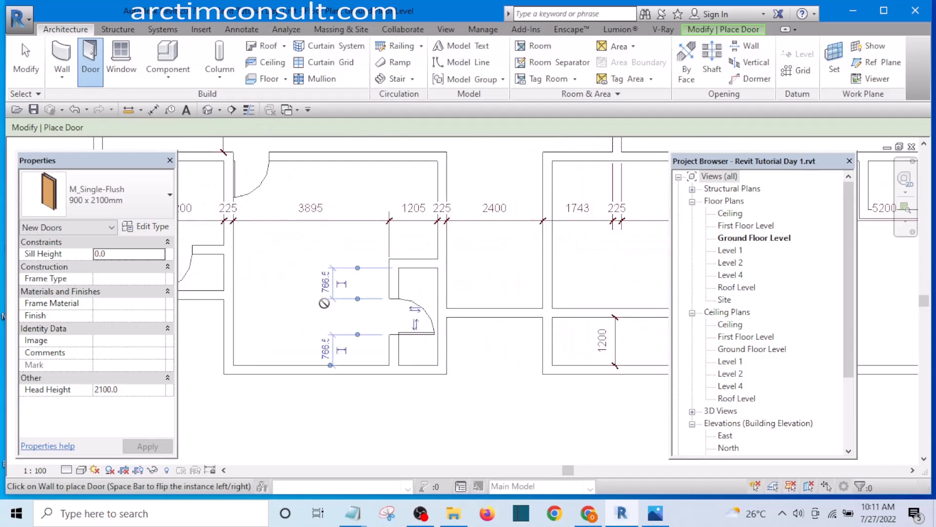
Place doors about 100 mm from the wall corners above the 1743 mm span and in the vertical wall below the red-hatched strip
scroll(397, 318, down, 3)
scroll(405, 222, up, 3)
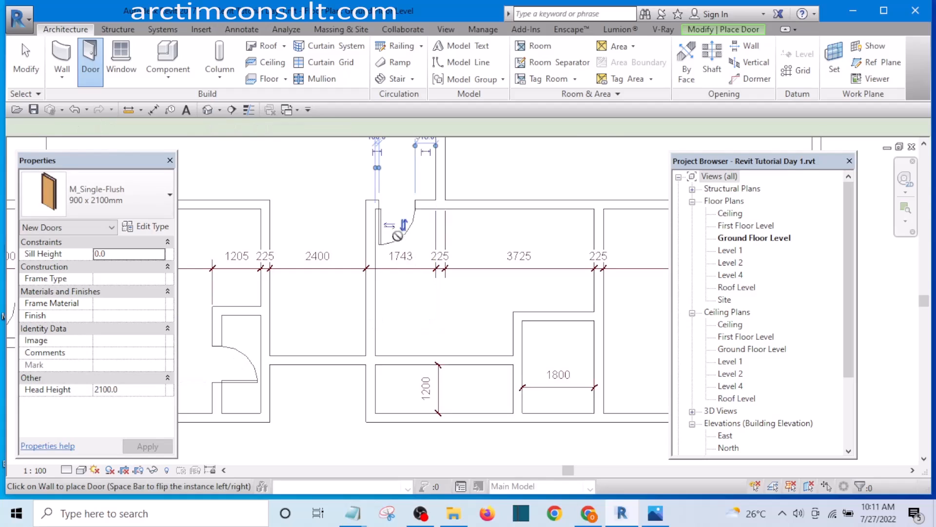
scroll(398, 230, down, 2)
scroll(400, 253, up, 1)
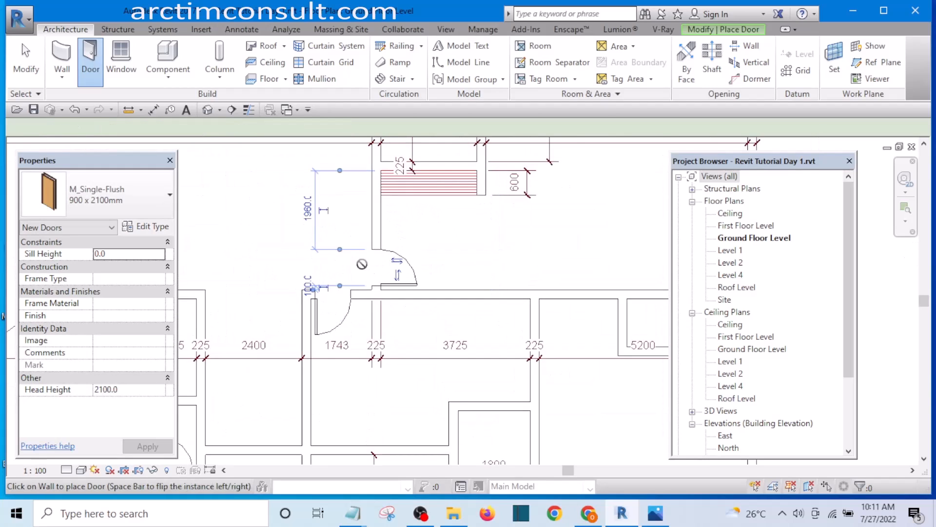
Place a flipped door in the right wall of the upper 2400 mm room, about 100 mm above its lower wall
scroll(370, 264, down, 2)
scroll(390, 195, up, 1)
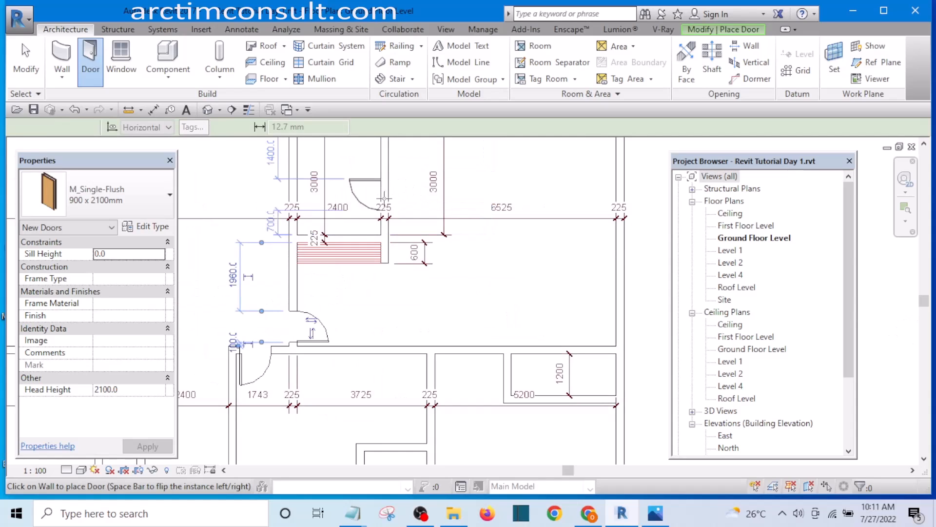
key(space)
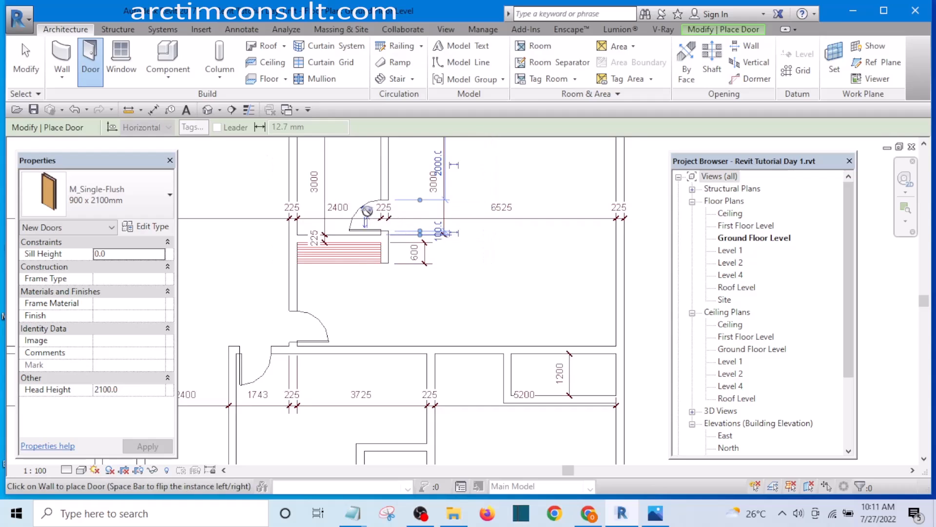
Place a left-hinged door near the left end of the wall above the 1200 mm deep room, 2400 mm from its right wall
scroll(409, 214, down, 3)
scroll(366, 316, up, 5)
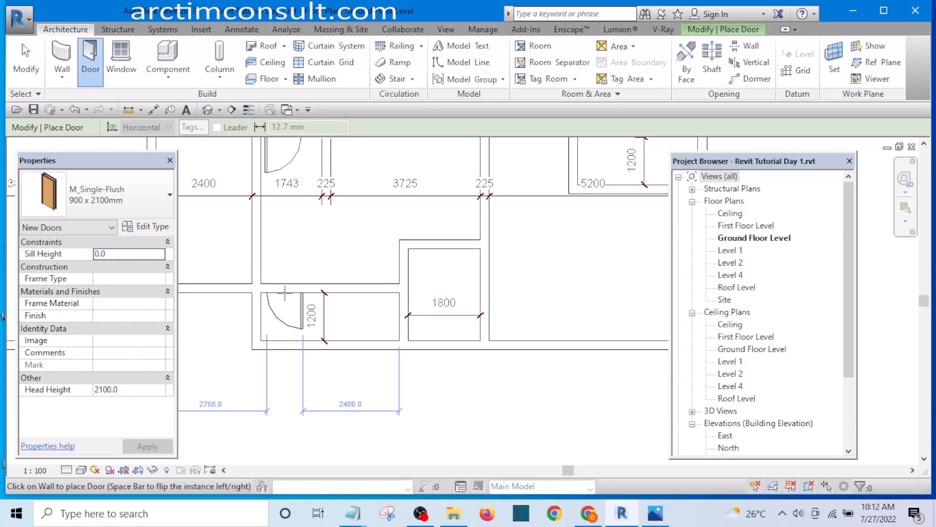
key(space)
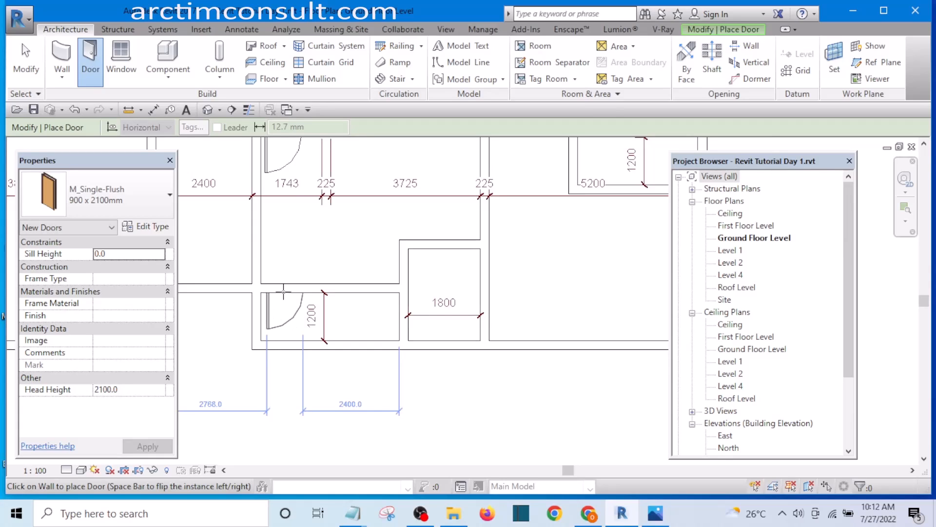
scroll(283, 292, up, 1)
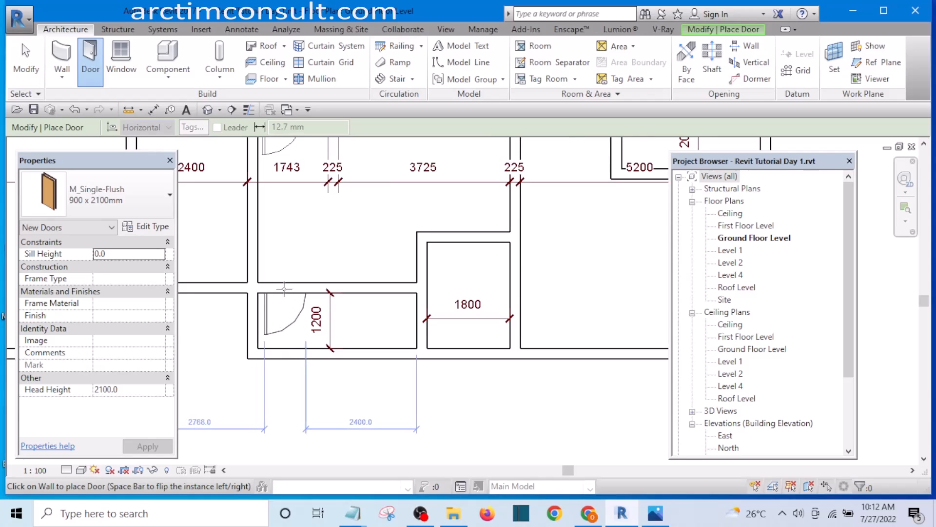
key(space)
key(space)
scroll(285, 288, up, 2)
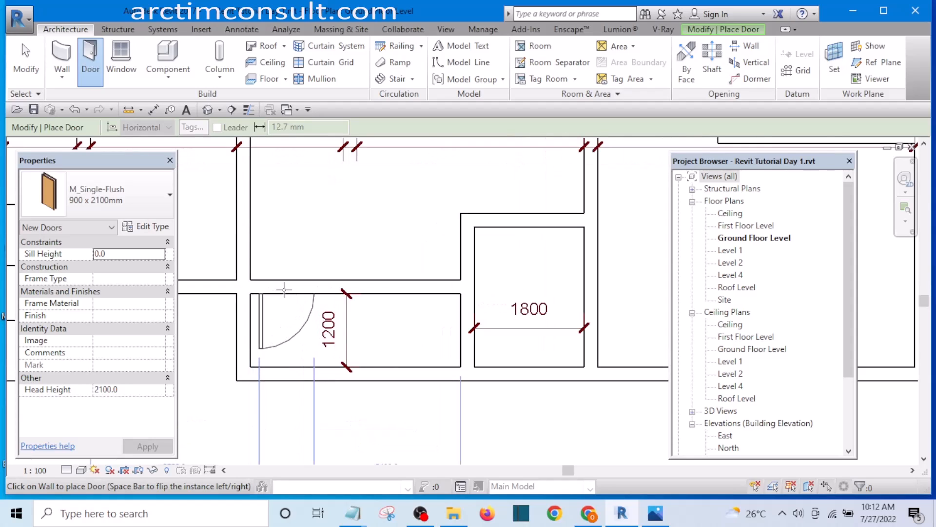
click(285, 289)
Place a door at the upper end of the 1800 mm room's left wall, opening outward over the wall above the 1200 mm deep room
scroll(284, 289, down, 3)
scroll(390, 298, up, 2)
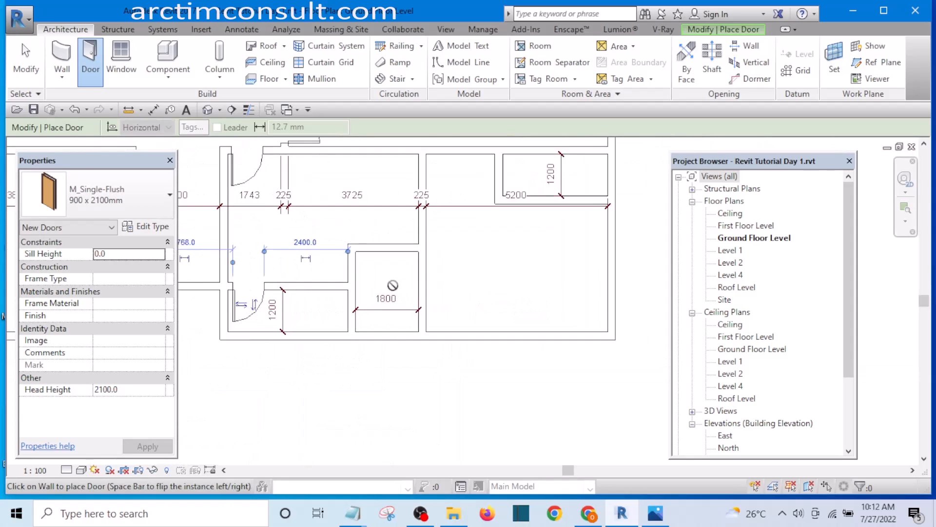
scroll(371, 236, up, 1)
scroll(395, 273, down, 2)
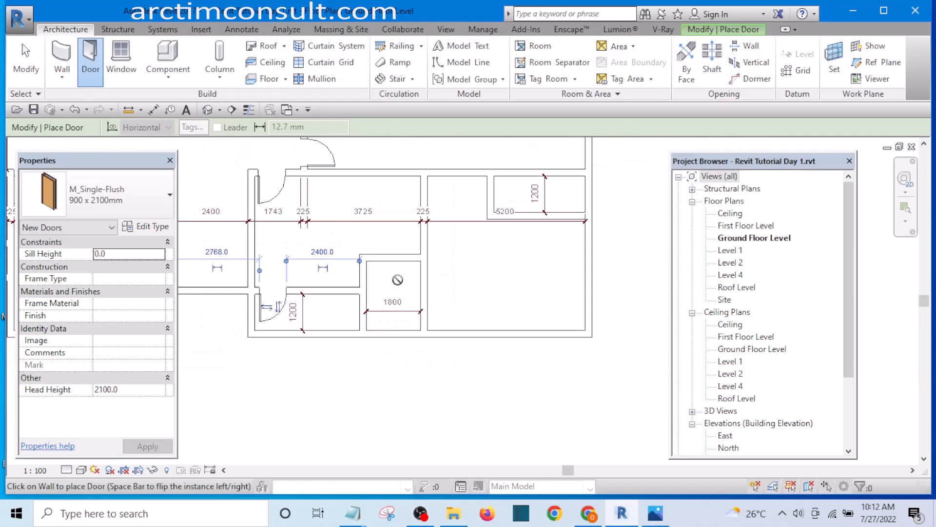
scroll(385, 263, up, 2)
scroll(390, 266, down, 2)
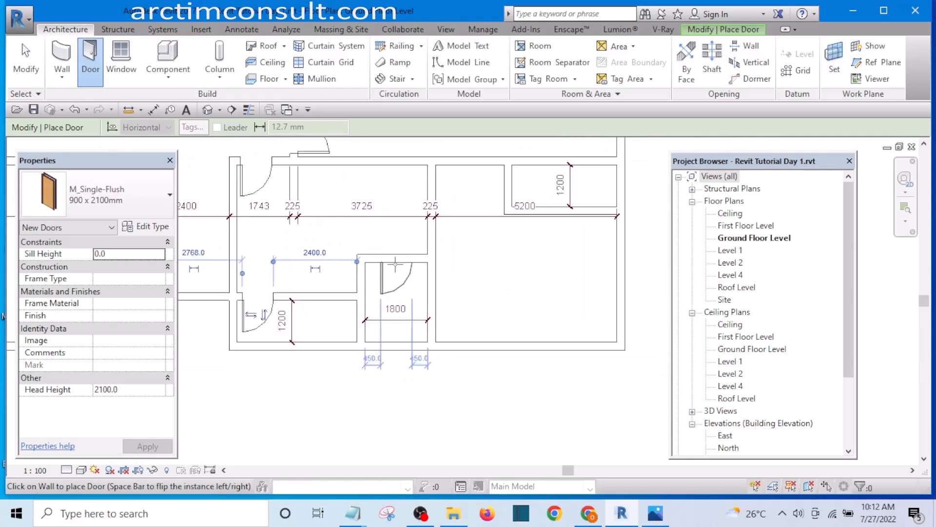
scroll(389, 254, up, 3)
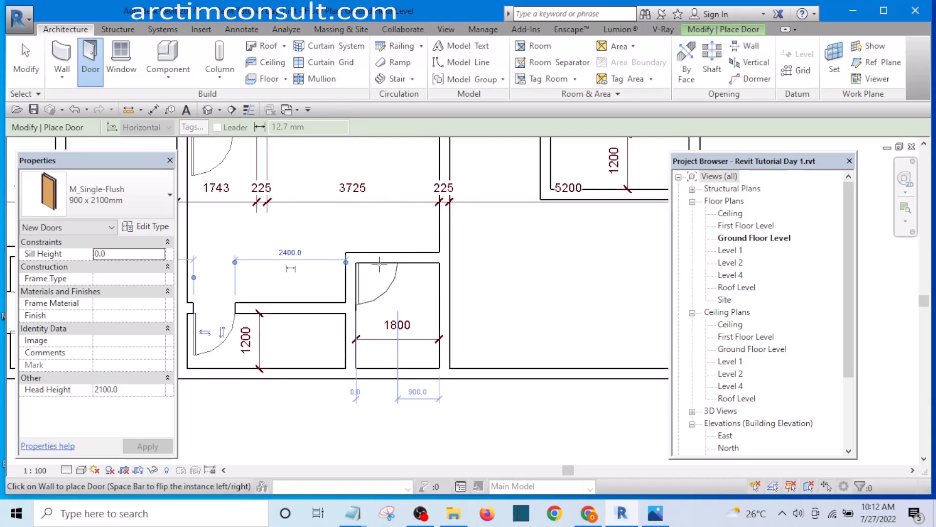
scroll(353, 283, up, 2)
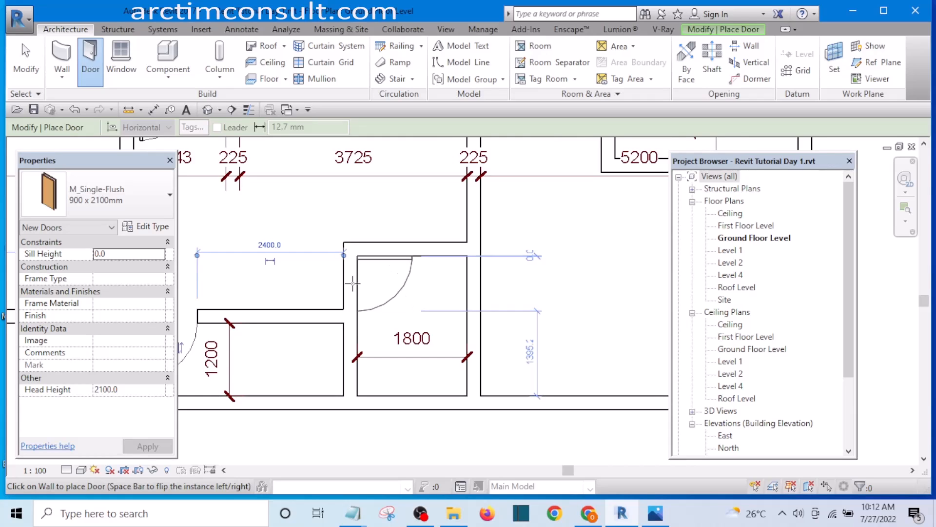
click(343, 285)
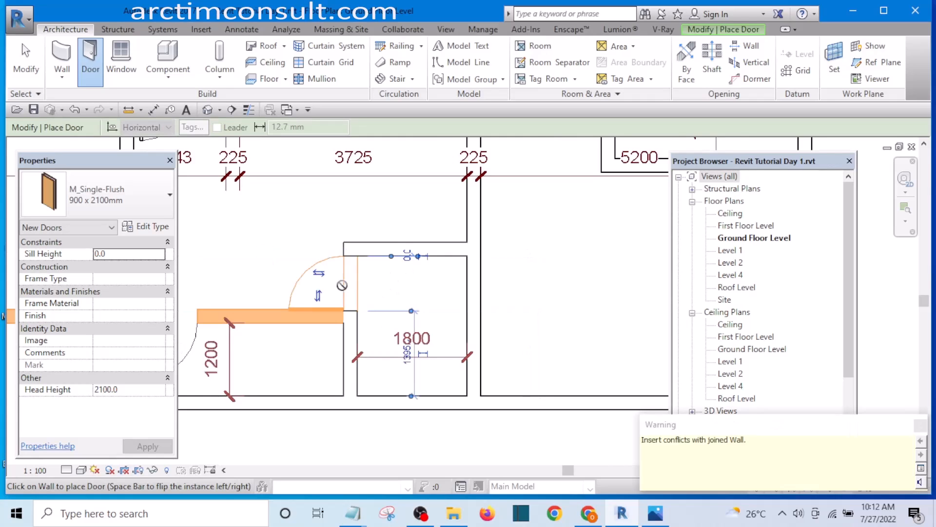
key(Escape)
Add an aligned dimension between the lower face of the 1800 mm room's top wall and the upper face of the 1200 mm deep room's top wall
scroll(416, 291, down, 5)
scroll(375, 286, up, 6)
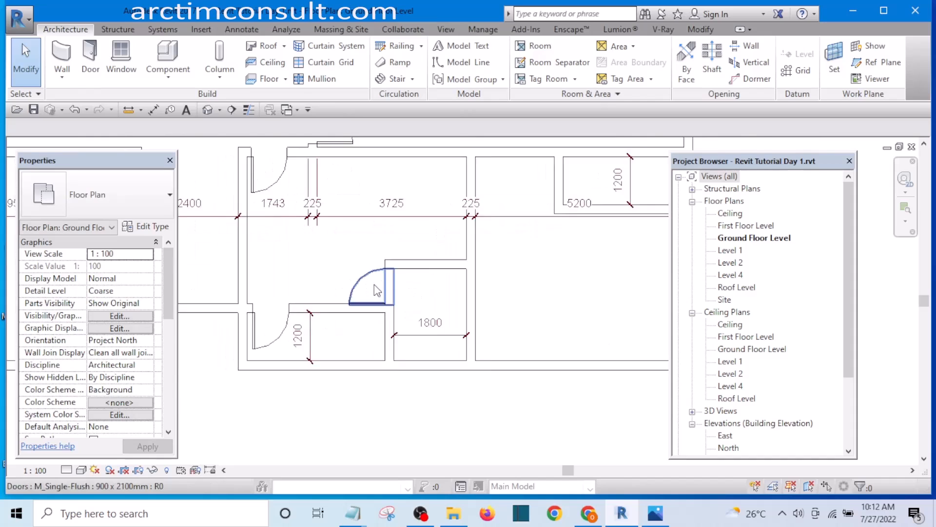
scroll(453, 297, down, 2)
scroll(429, 283, up, 2)
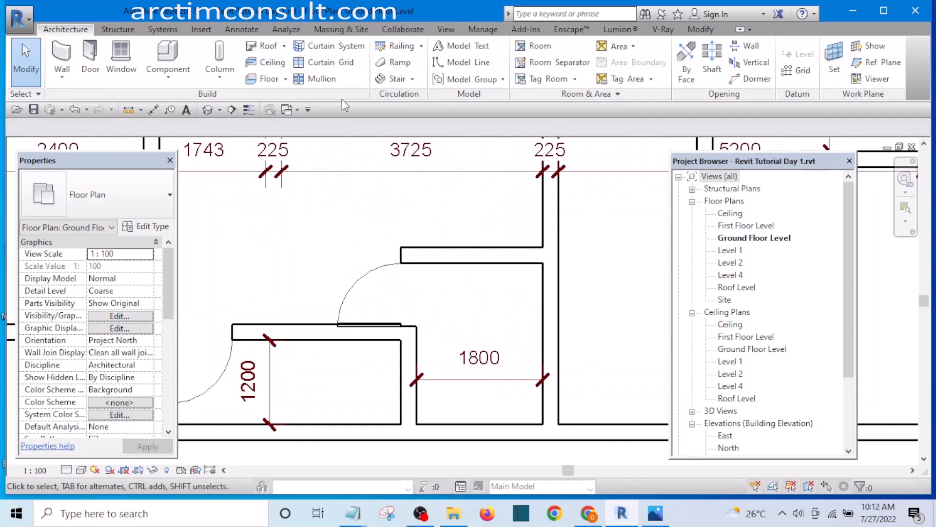
click(695, 31)
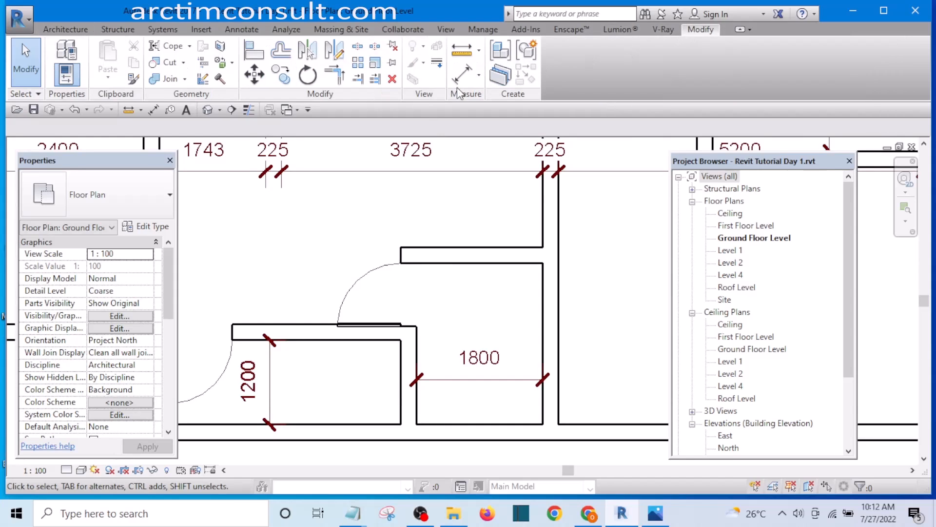
click(462, 74)
scroll(470, 258, up, 2)
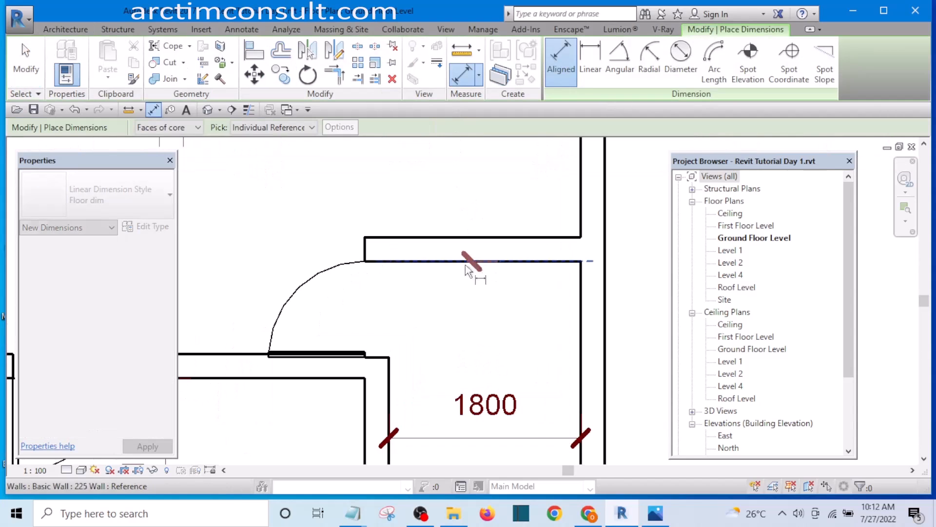
click(229, 355)
scroll(316, 339, down, 1)
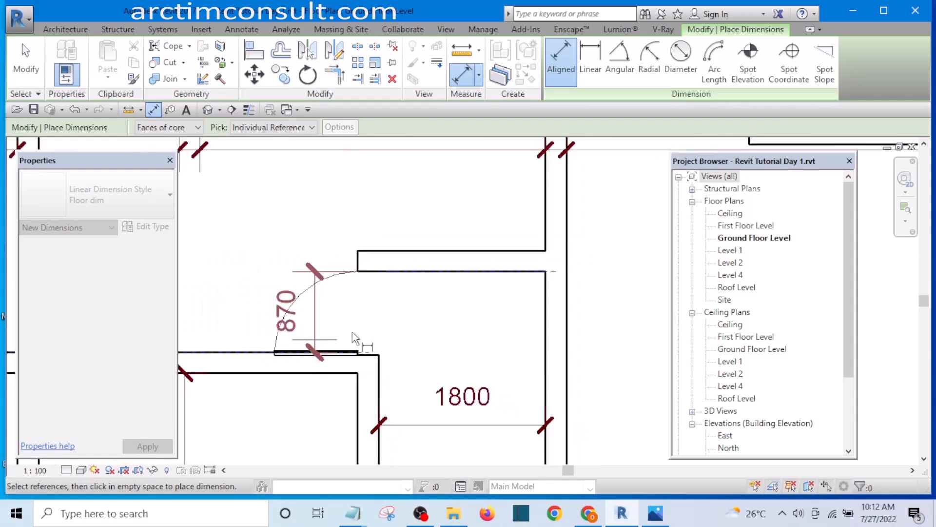
scroll(354, 338, down, 1)
scroll(294, 305, up, 2)
click(314, 262)
key(Escape)
key(Escape)
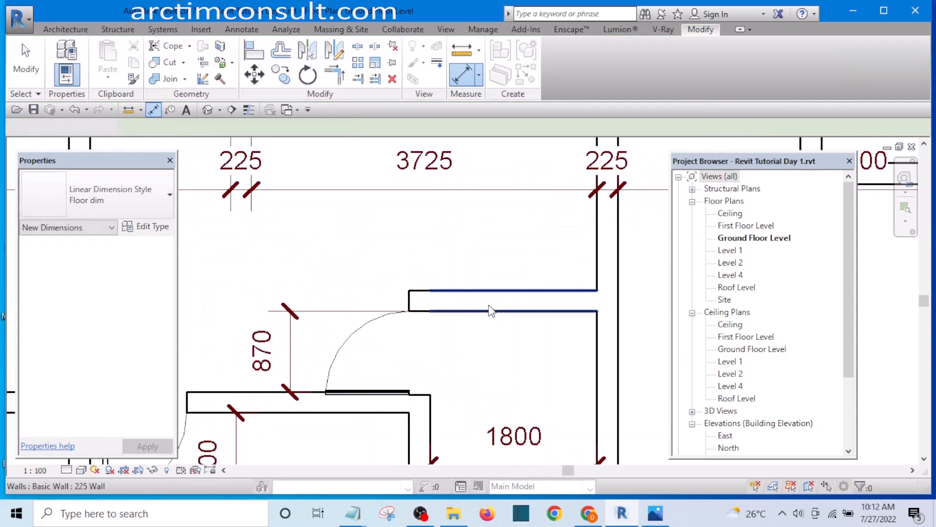
Move the 1800 mm room's top wall so its spacing from the 1200 mm deep room's top wall is 1000 mm
click(492, 311)
click(273, 350)
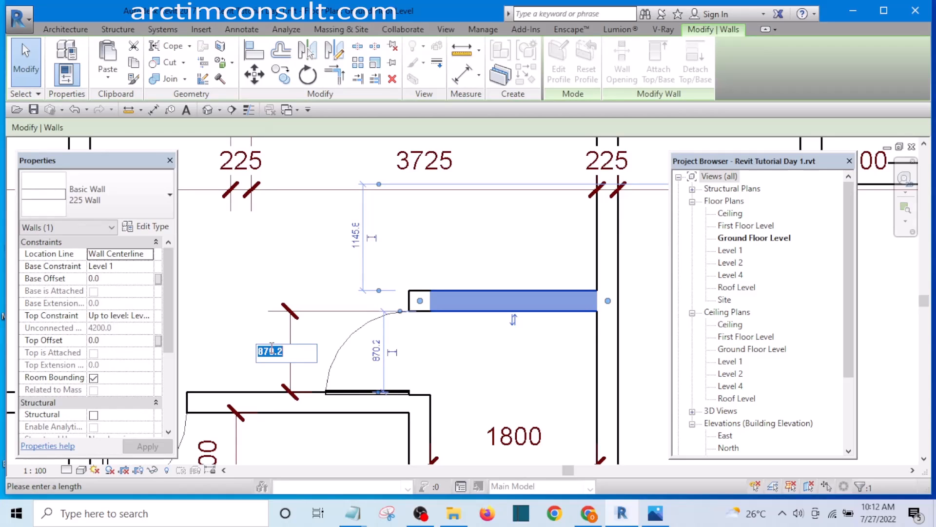
text(9)
key(Return)
key(Escape)
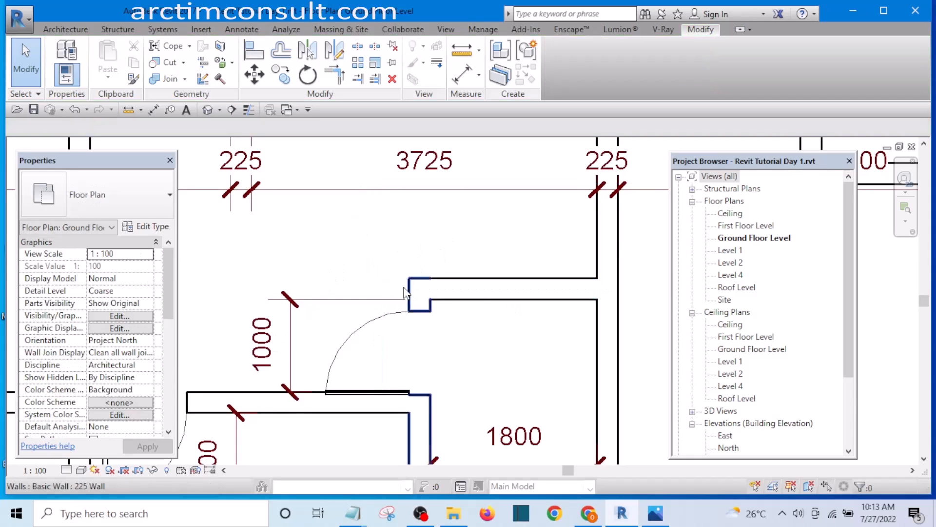
Nudge the door in the 1800 mm room's left wall slightly upward, clear of the adjoining wall
click(396, 312)
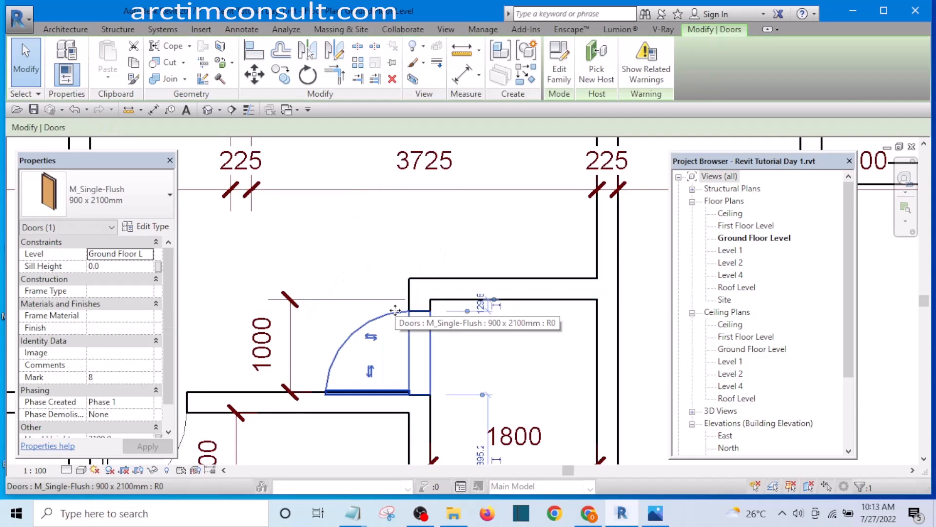
key(Up)
key(Up)
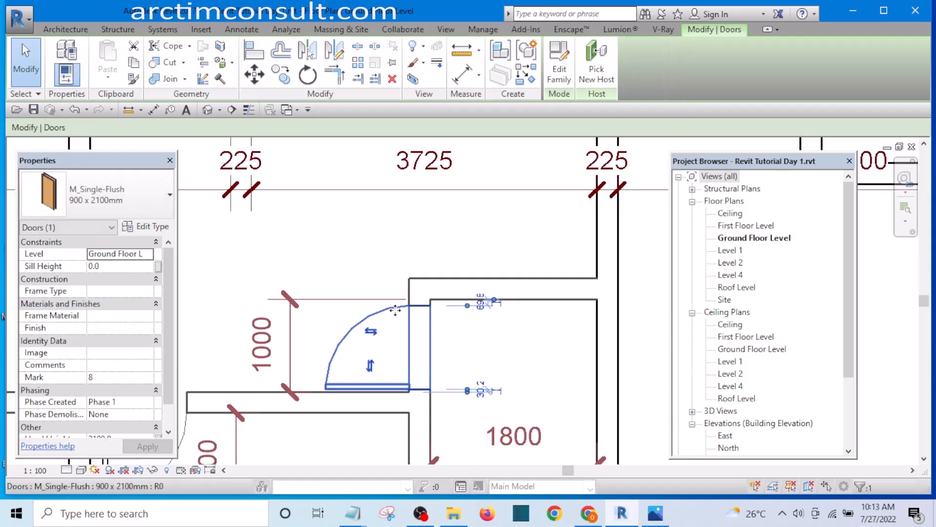
click(401, 236)
Undo the door nudge and the 1000 mm wall spacing change
scroll(424, 245, down, 5)
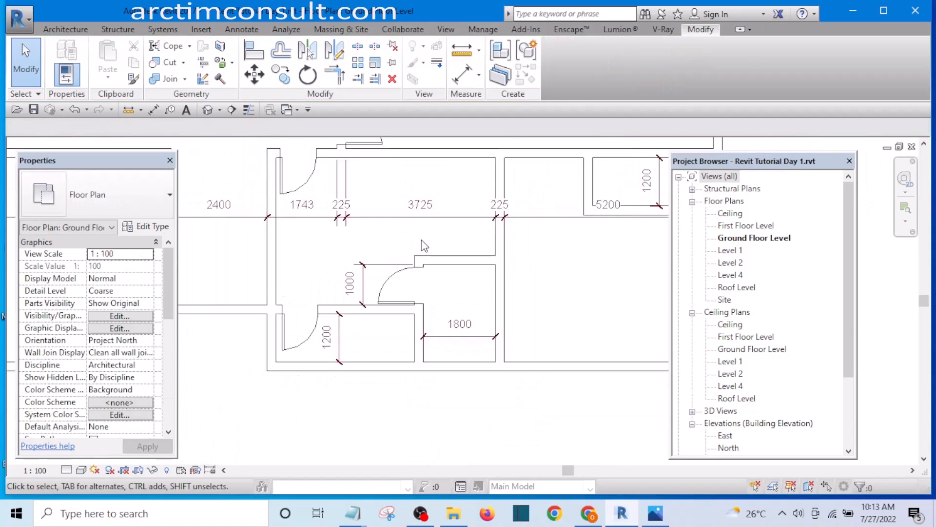
scroll(404, 292, up, 3)
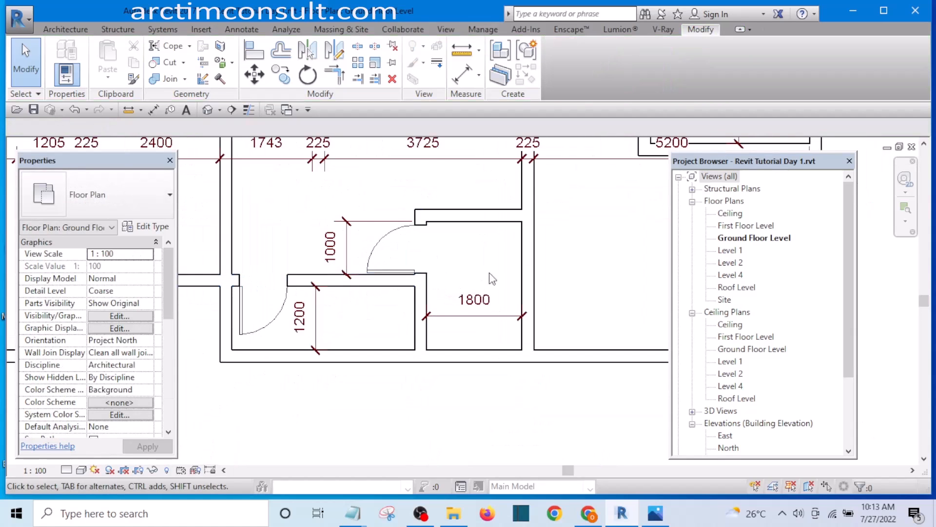
scroll(470, 242, down, 3)
scroll(415, 265, up, 3)
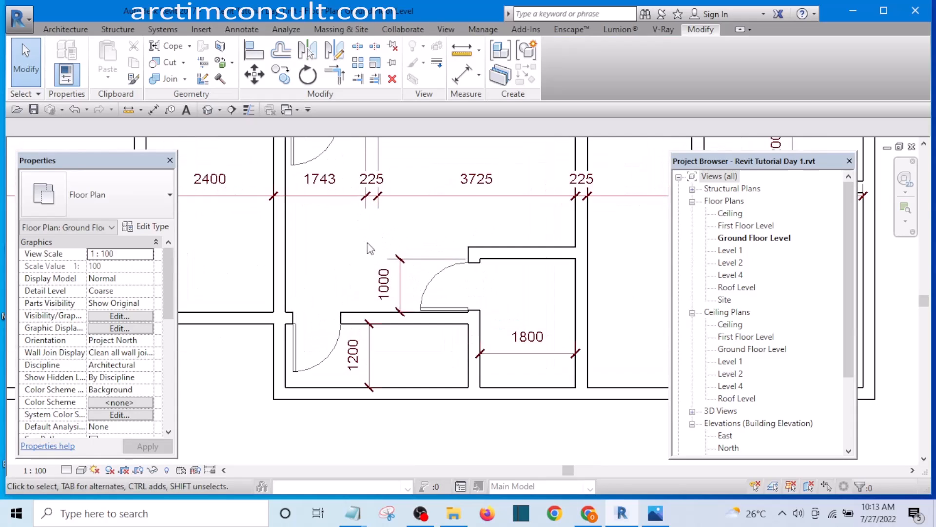
scroll(396, 309, down, 2)
scroll(429, 298, up, 3)
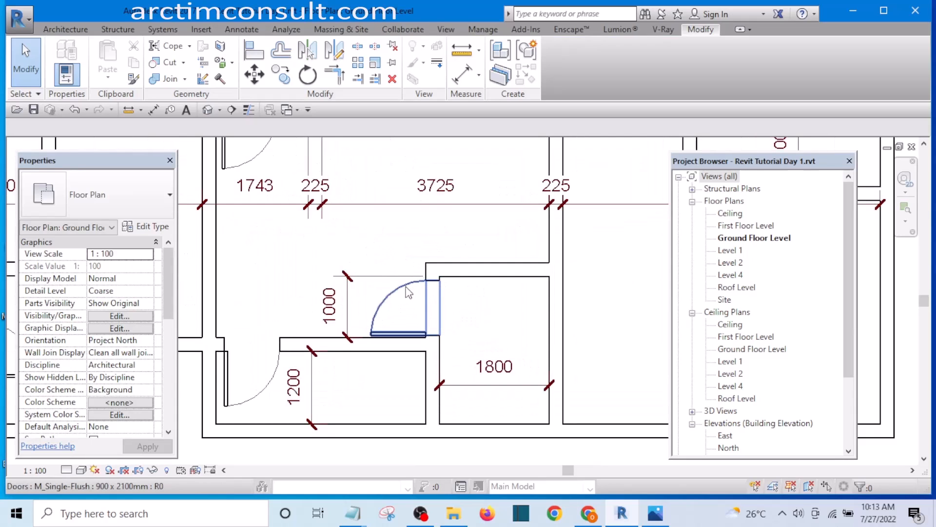
scroll(364, 300, down, 2)
scroll(363, 303, up, 2)
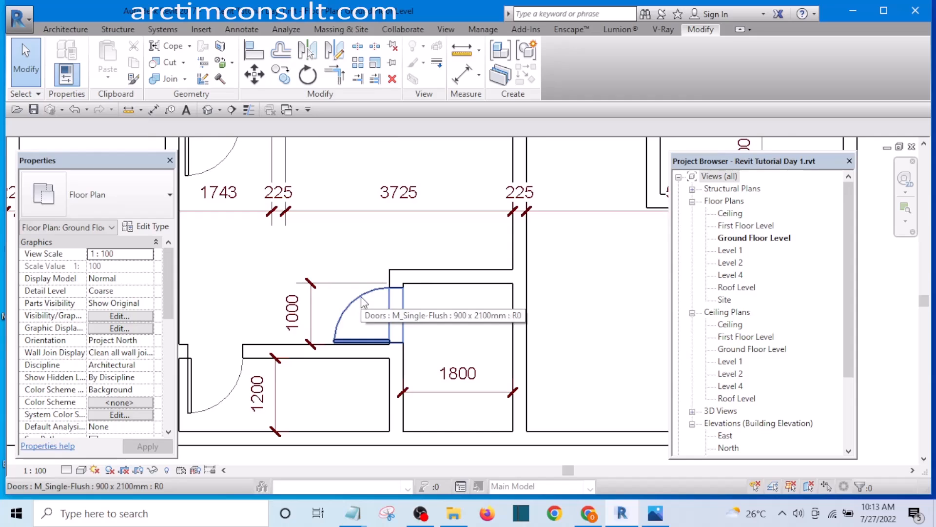
scroll(363, 302, up, 2)
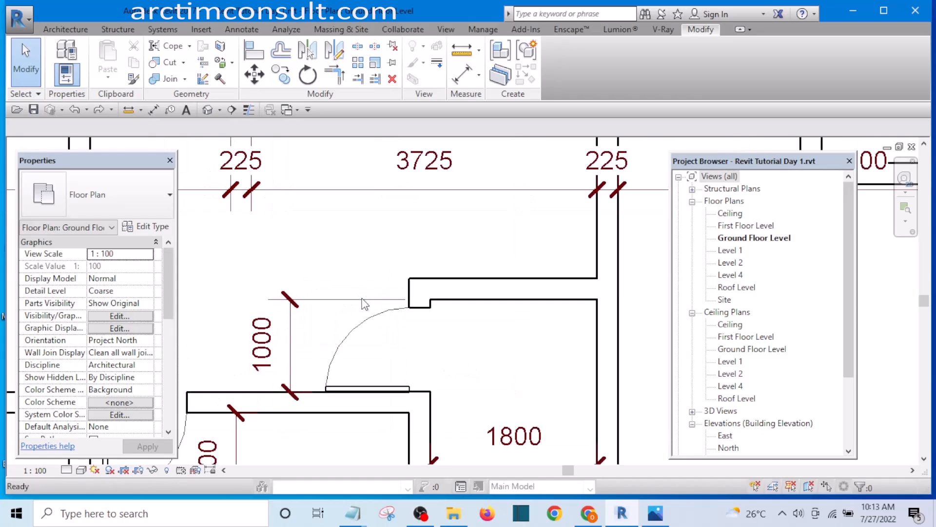
key(ctrl+z)
key(ctrl+z)
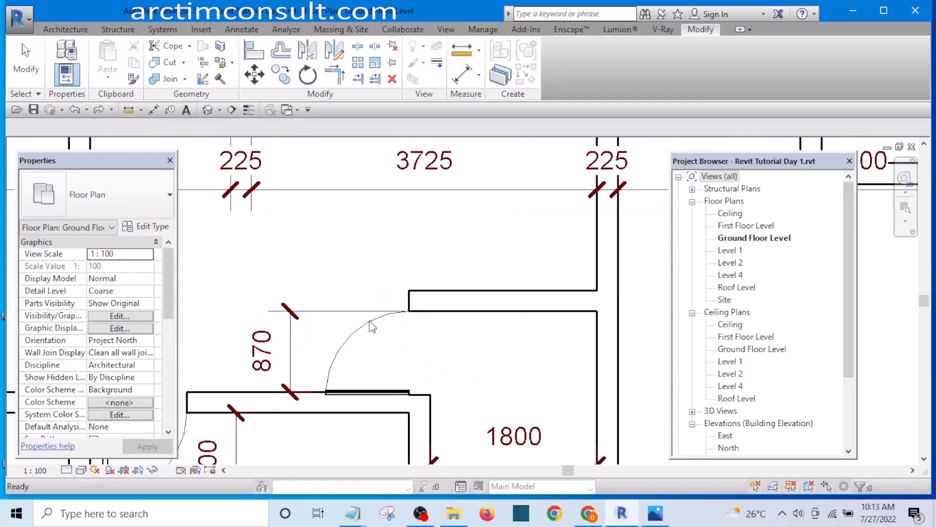
Rehost the door from the 1800 mm room's left wall to the left end of its top wall, opening into the room
click(372, 327)
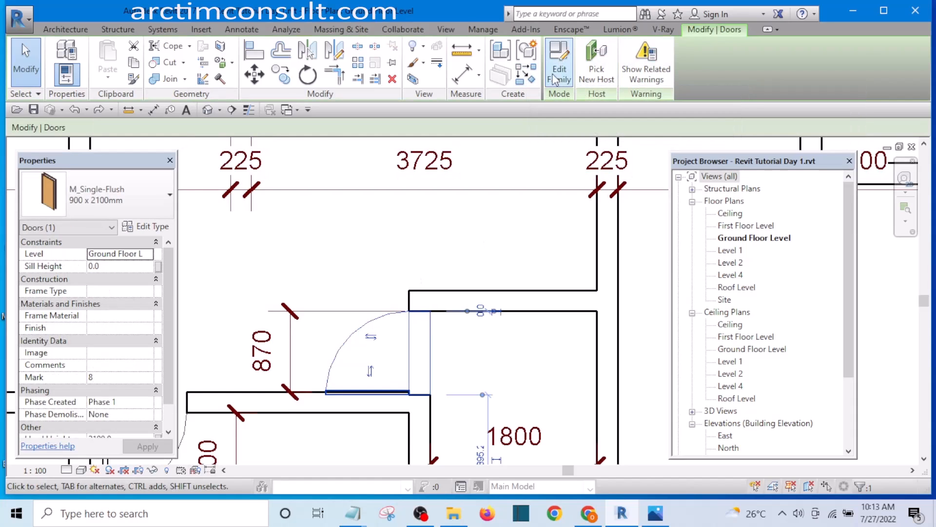
click(601, 59)
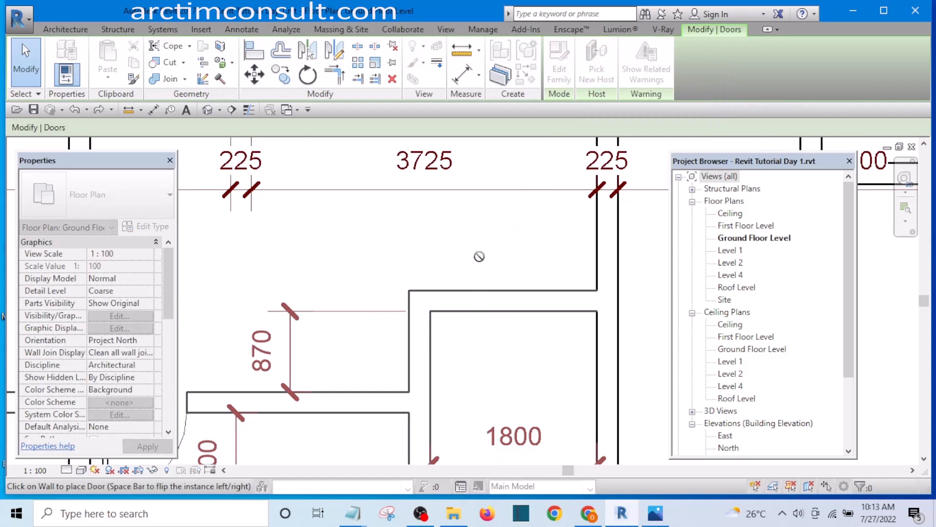
key(space)
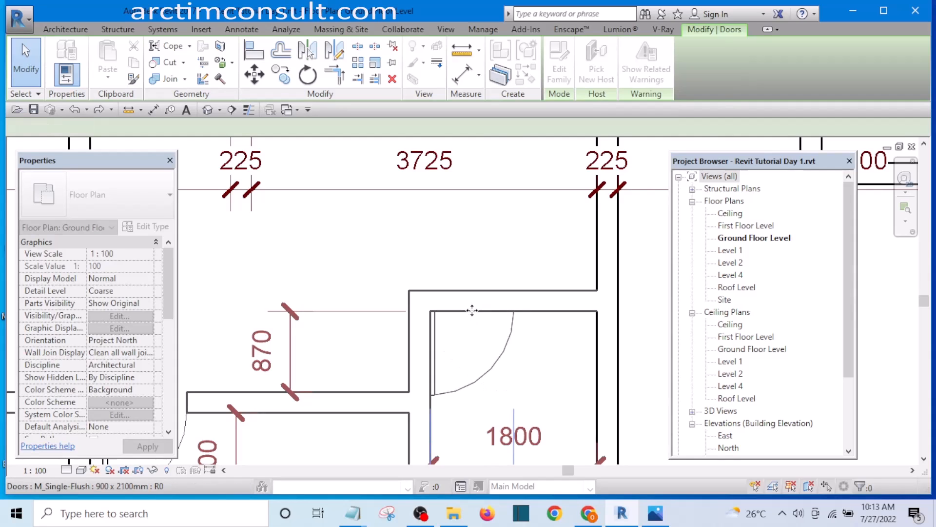
click(472, 310)
scroll(521, 239, down, 2)
key(Escape)
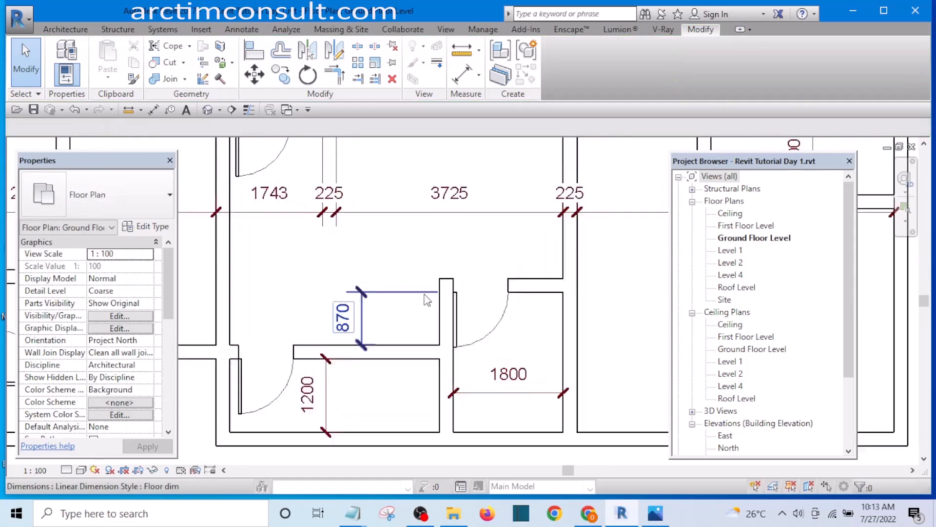
Examine the door arrangement around the 1800 mm room and its neighbouring rooms
scroll(424, 296, up, 2)
scroll(336, 341, down, 2)
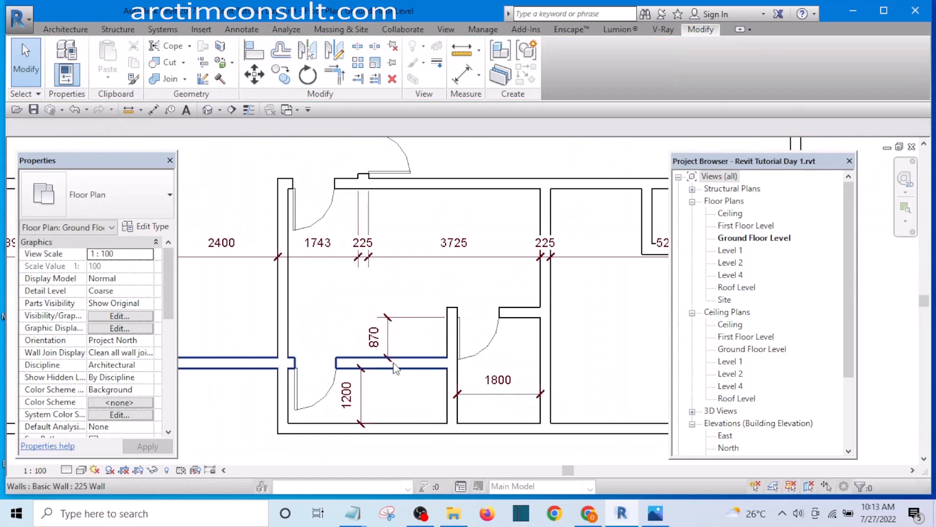
scroll(446, 382, down, 2)
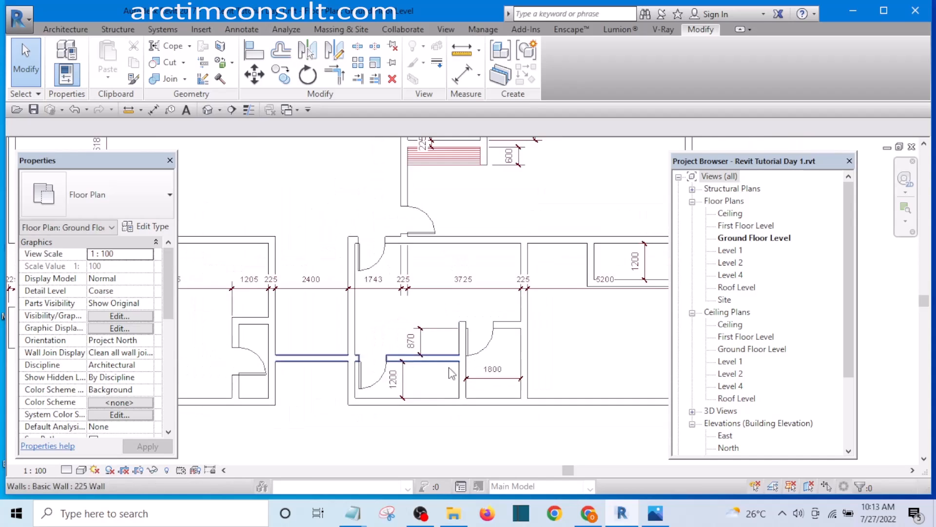
scroll(450, 386, up, 1)
mouse_move(461, 380)
middle_down()
mouse_move(482, 293)
mouse_move(453, 397)
middle_up()
scroll(429, 361, up, 3)
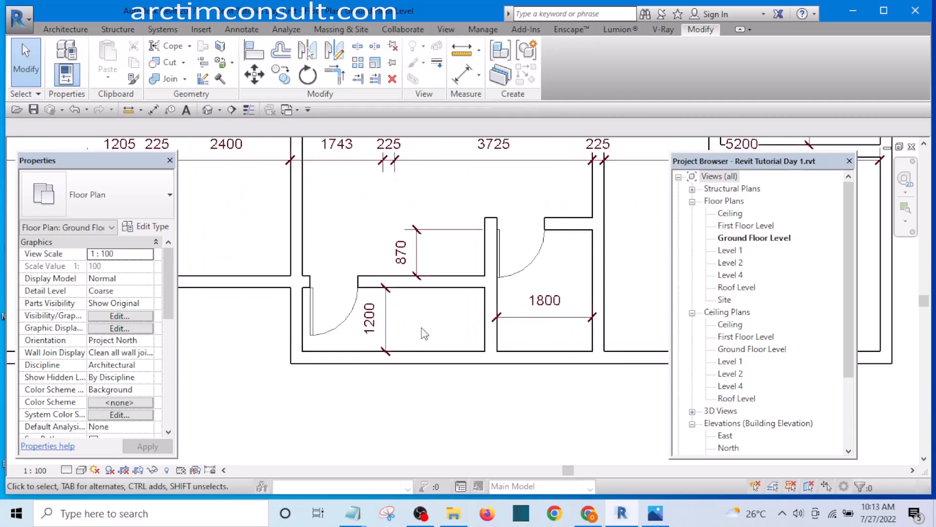
scroll(414, 343, down, 3)
scroll(435, 336, up, 2)
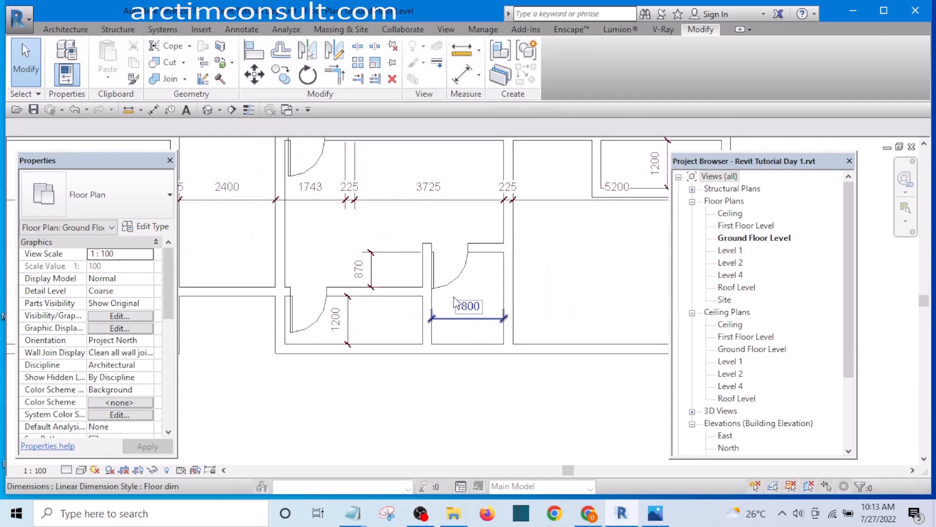
scroll(470, 321, down, 3)
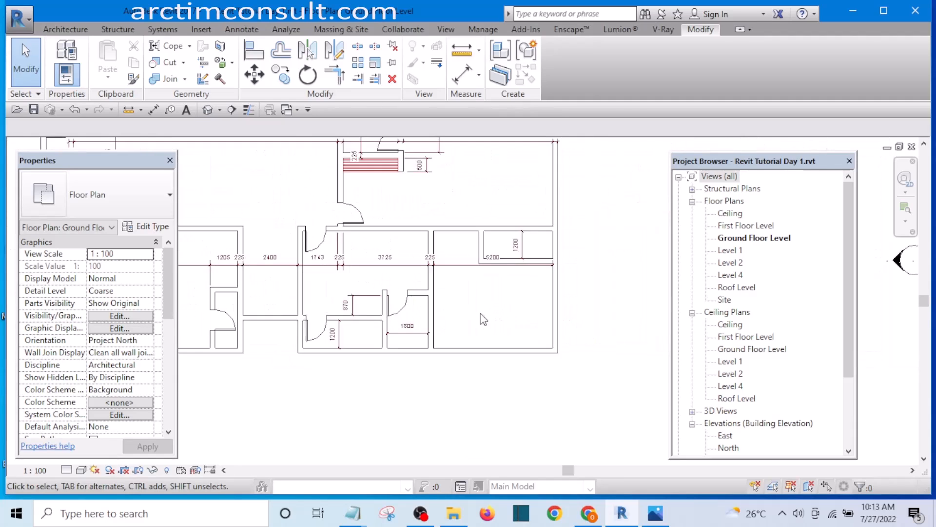
Place a 900 x 2100mm single-flush door in the 5200 mm room's bottom wall, 100 mm from its left corner, opening into the room
scroll(498, 331, up, 2)
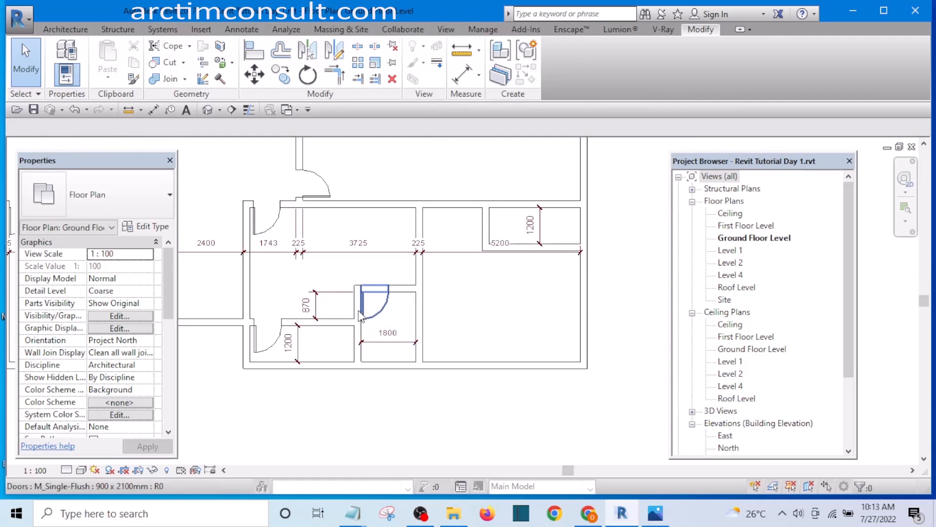
click(361, 315)
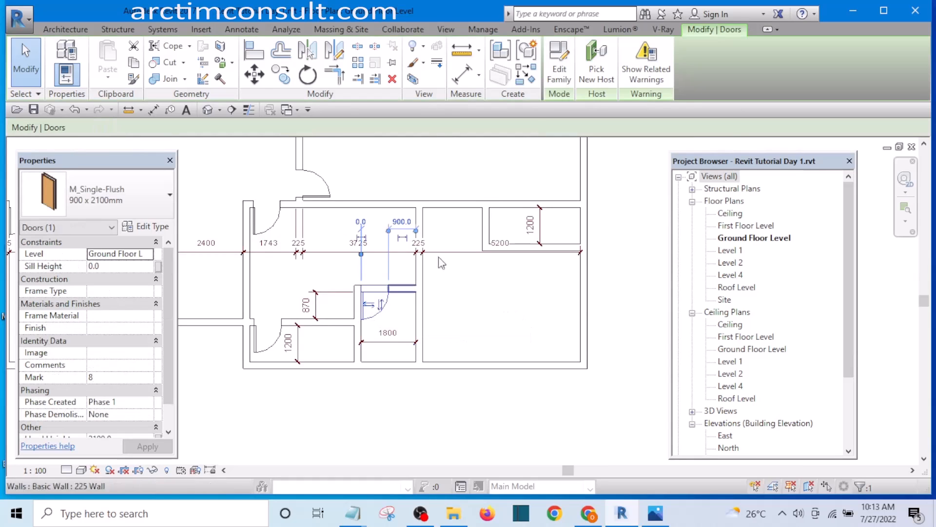
click(527, 75)
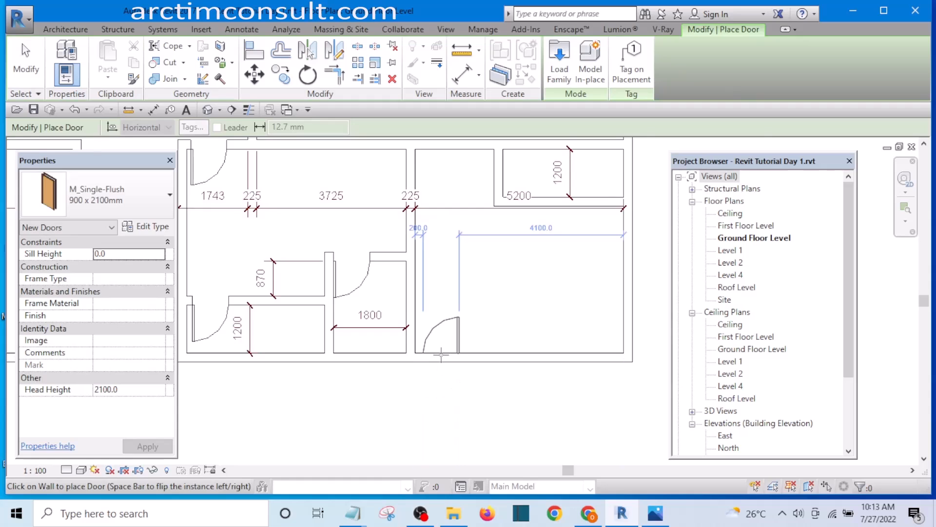
scroll(430, 344, up, 2)
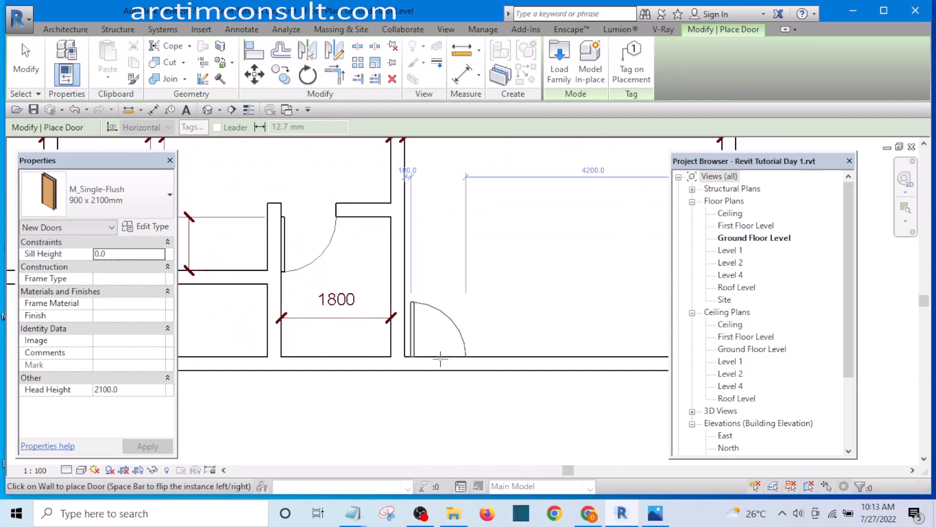
scroll(439, 359, down, 4)
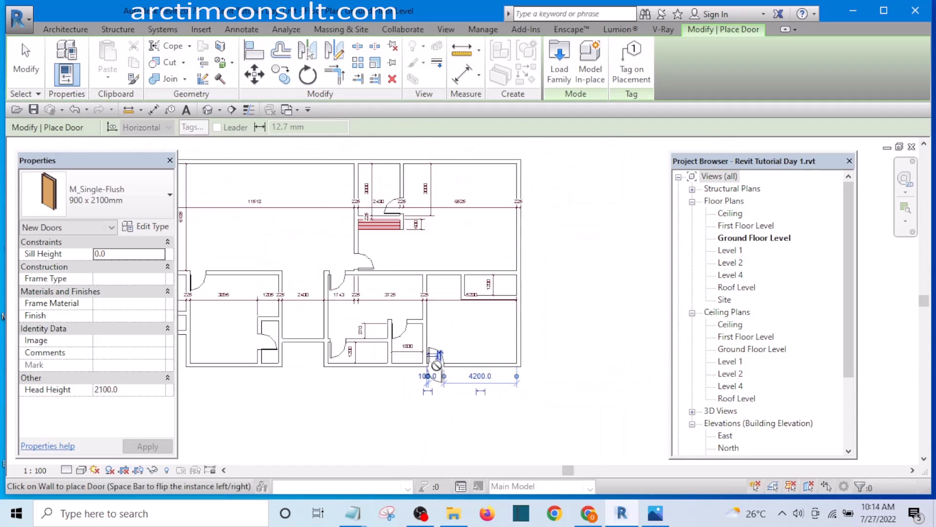
Place a 900 x 2100mm single-flush door midway along the bottom wall of the 1200 mm deep enclosure in the 5200 mm room and finish placing doors
scroll(482, 281, up, 3)
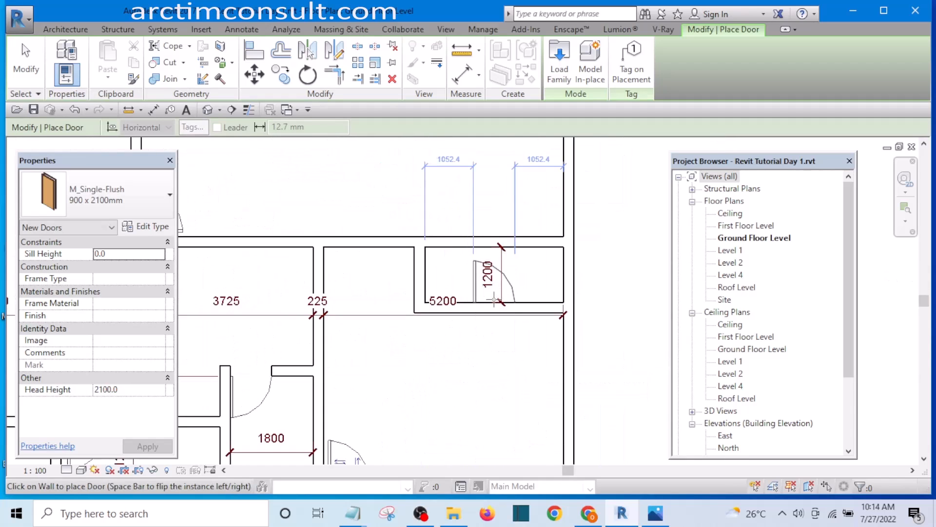
scroll(509, 329, down, 4)
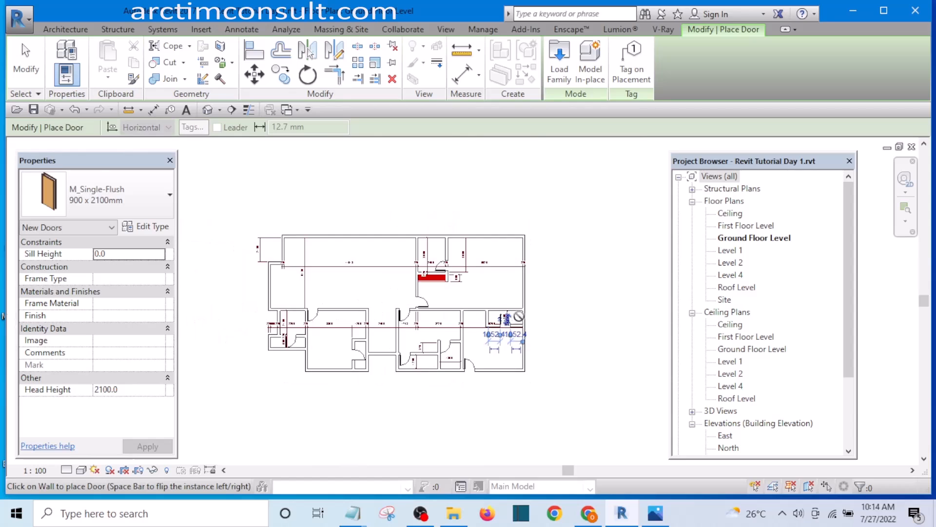
scroll(316, 367, up, 4)
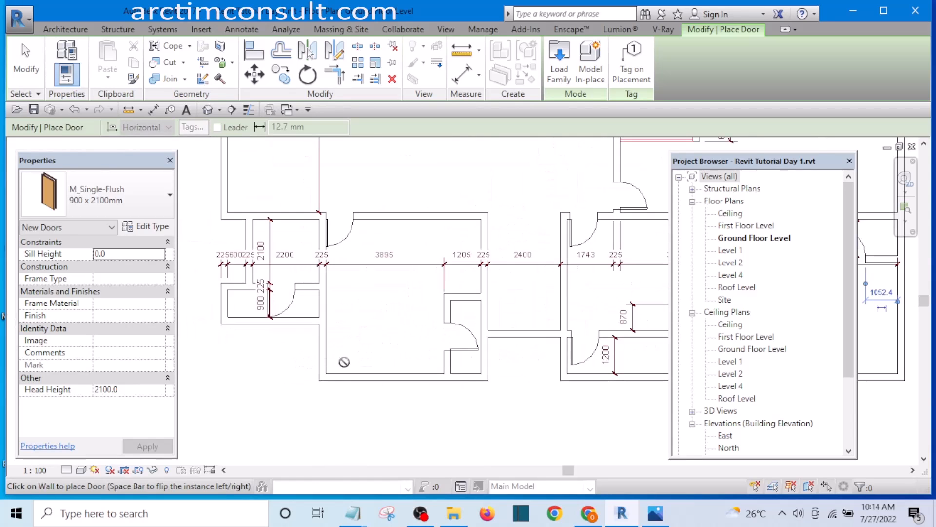
scroll(319, 348, down, 2)
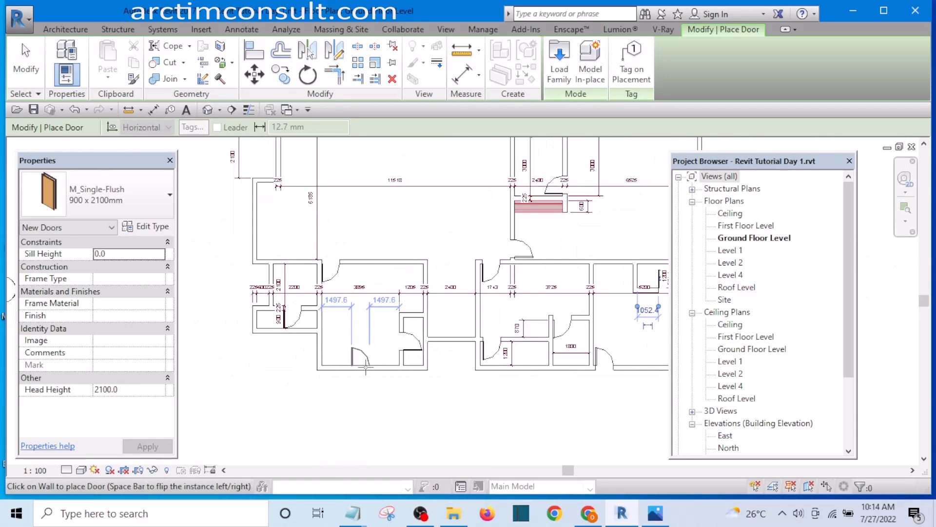
scroll(366, 369, down, 2)
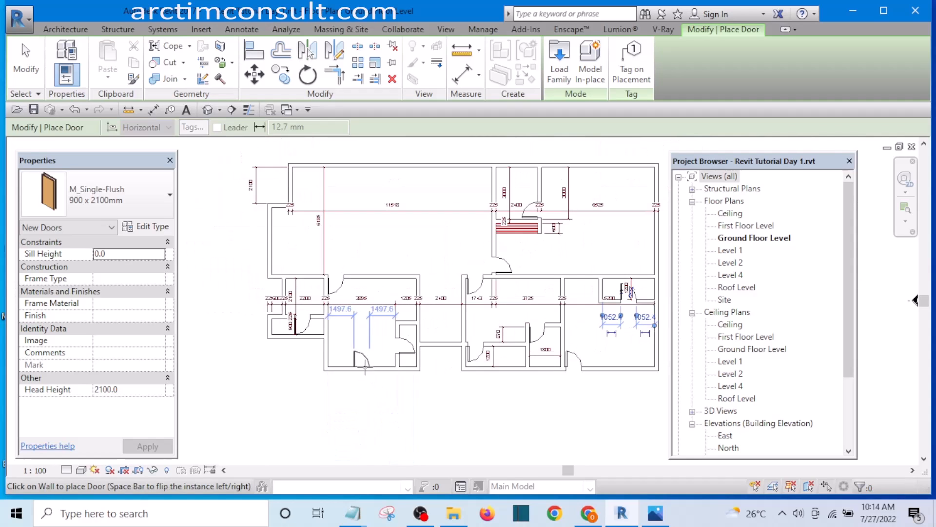
scroll(312, 351, up, 4)
key(Escape)
key(Escape)
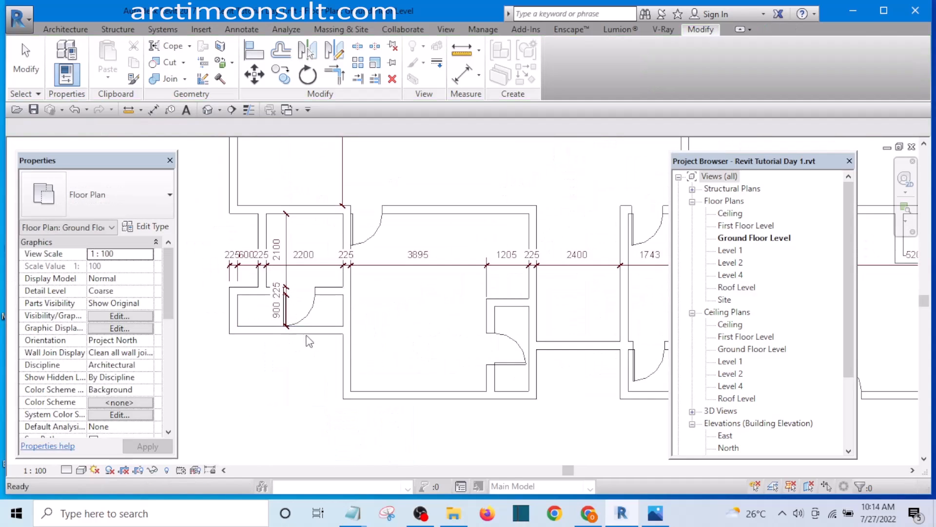
Save the project
scroll(260, 241, up, 1)
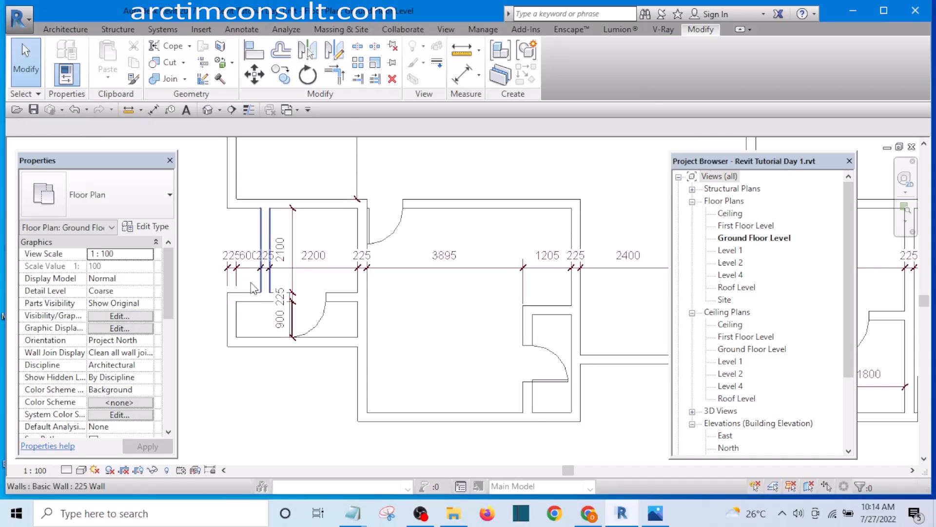
scroll(253, 288, down, 1)
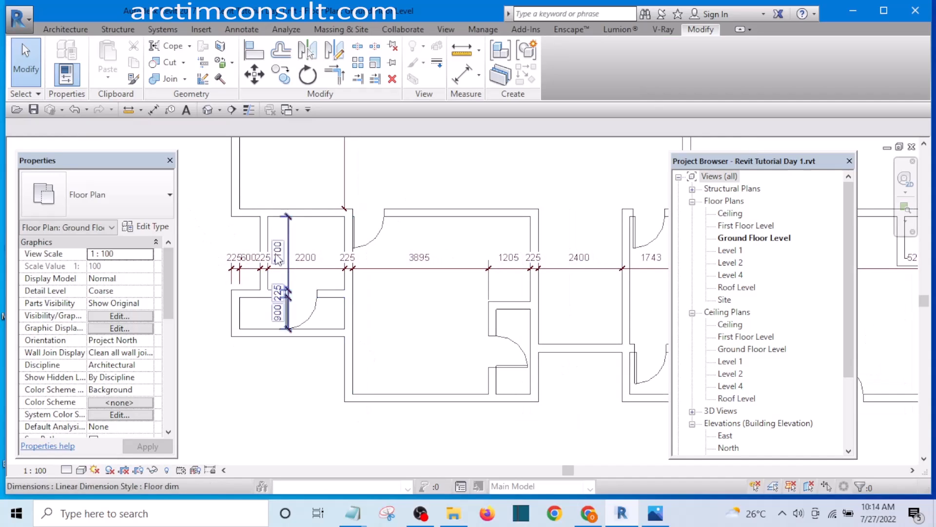
scroll(382, 285, down, 1)
scroll(286, 273, up, 1)
scroll(287, 246, up, 1)
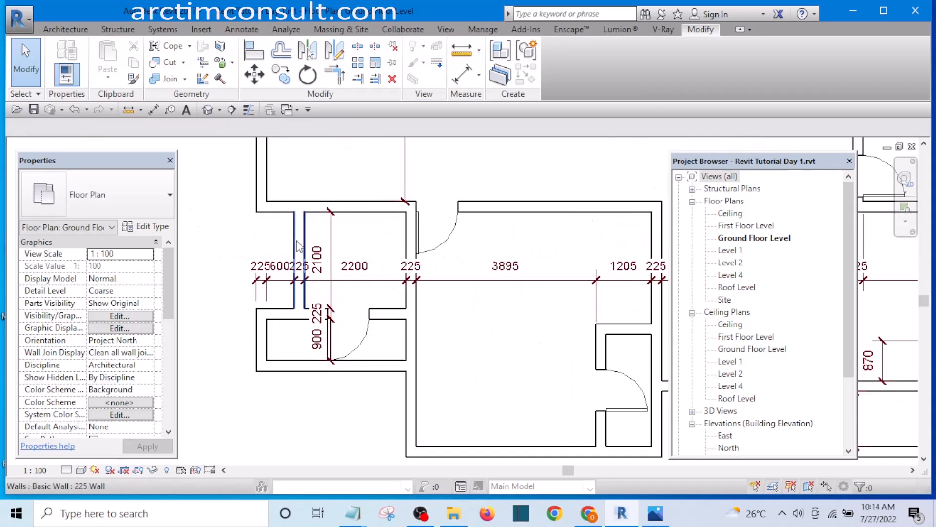
scroll(392, 297, down, 2)
middle_drag(448, 323, 375, 345)
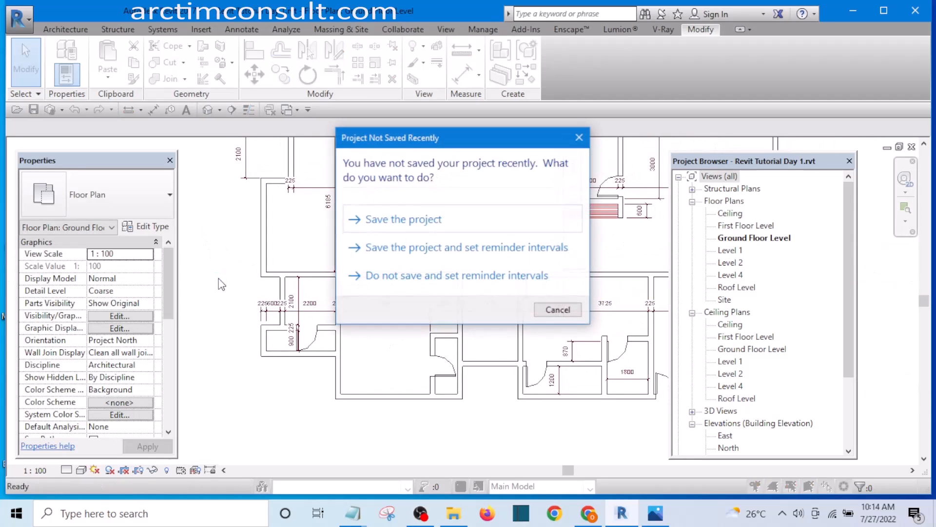
click(409, 221)
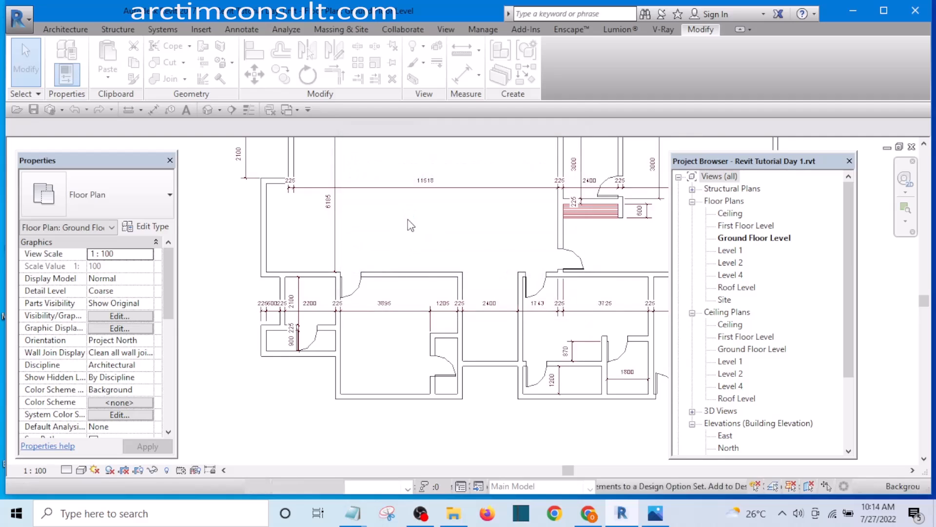
key(d)
key(r)
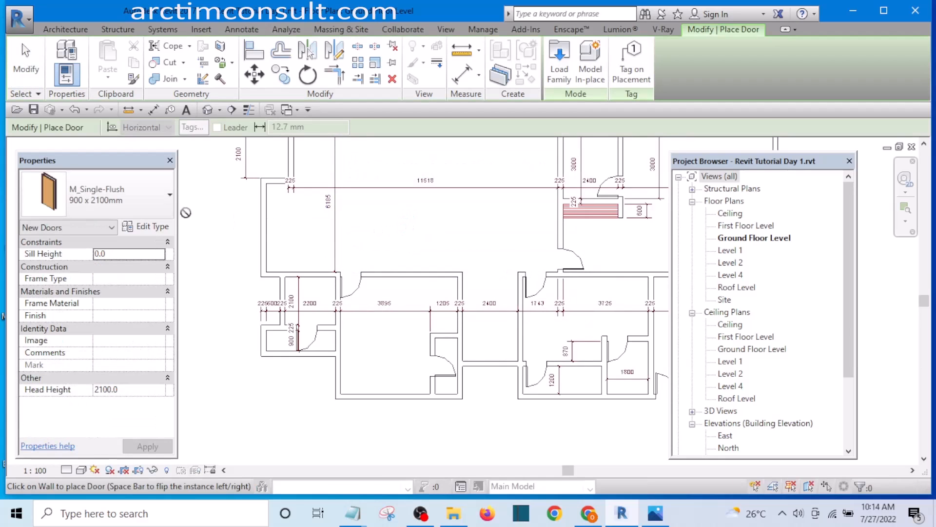
click(107, 184)
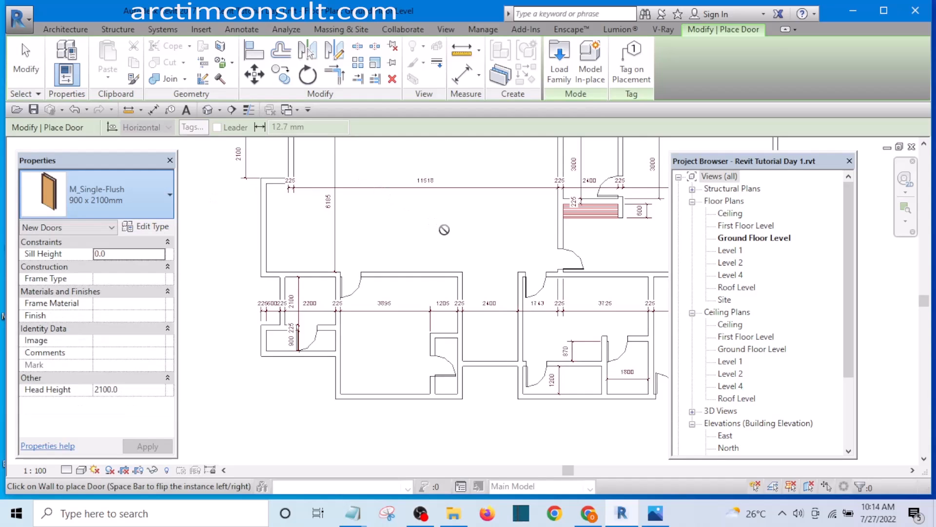
key(Escape)
key(Escape)
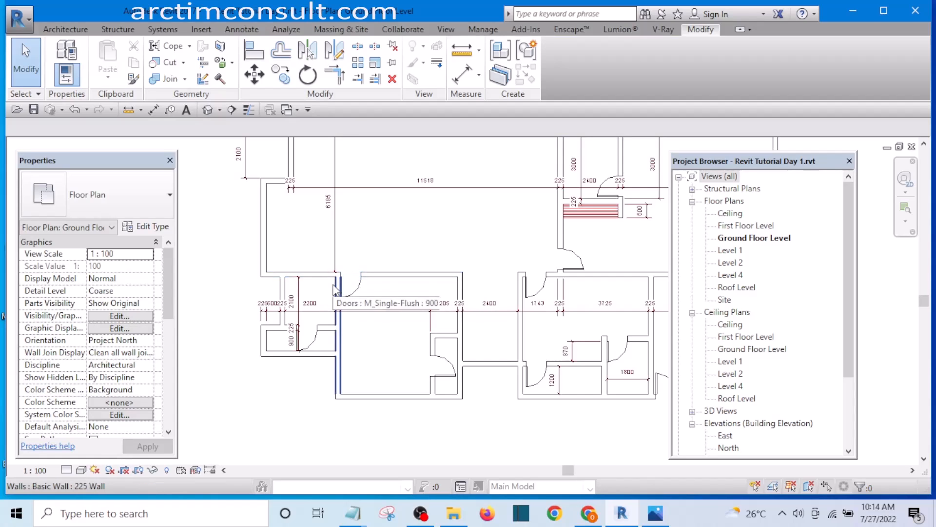
scroll(334, 289, up, 5)
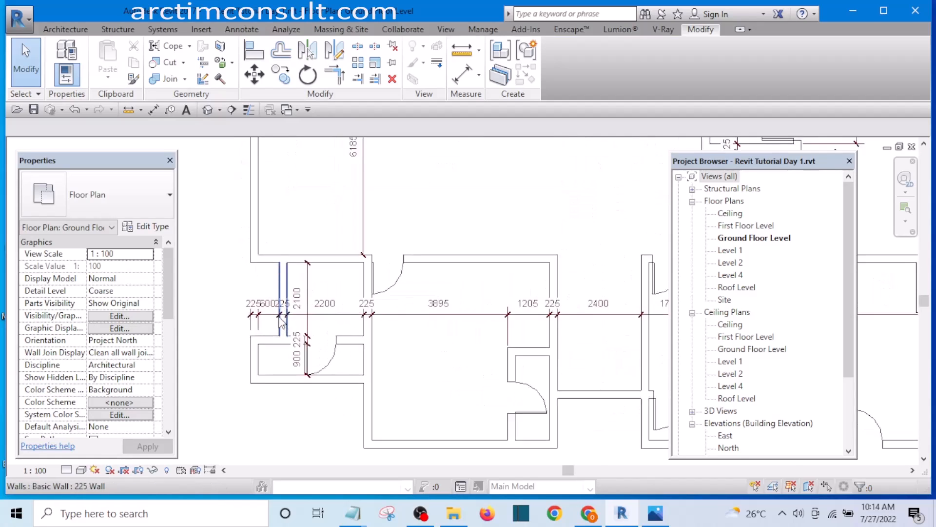
scroll(328, 290, down, 3)
scroll(310, 278, up, 5)
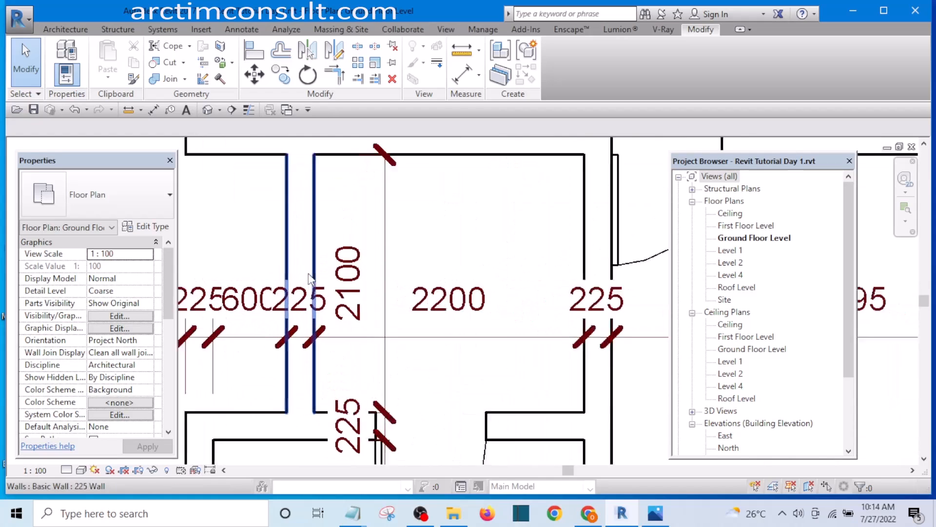
scroll(351, 294, down, 4)
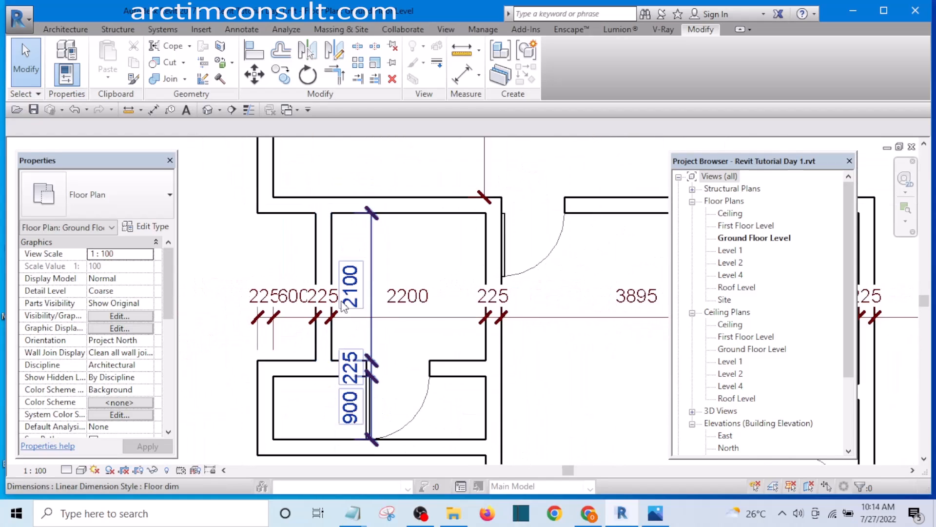
scroll(345, 314, down, 5)
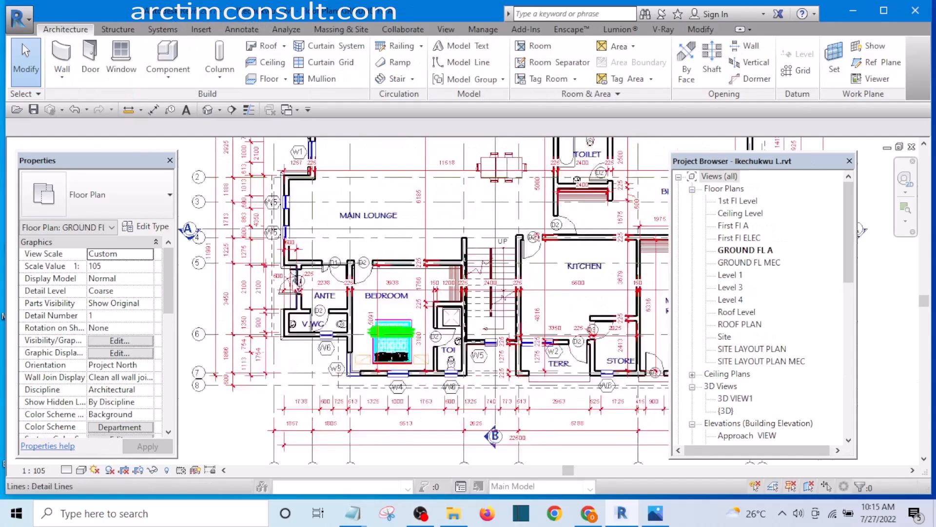
Switch to the fully detailed reference project and examine the door positions around the ante, kitchen, terrace and store on its ground floor plan
scroll(292, 305, up, 4)
scroll(267, 196, down, 3)
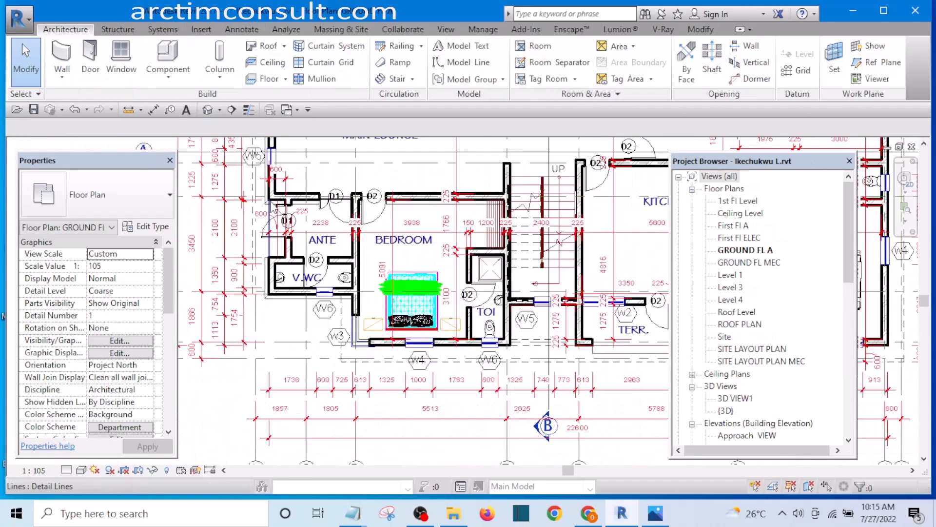
scroll(276, 209, down, 4)
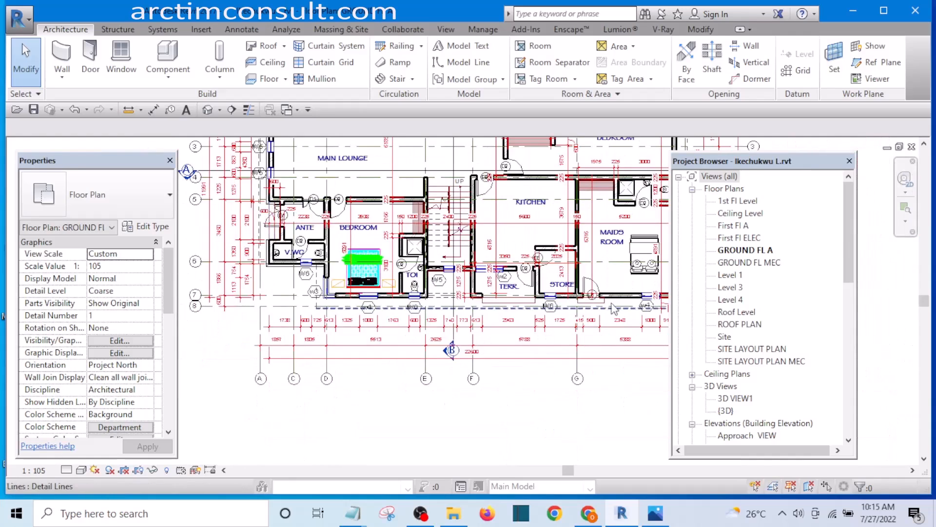
scroll(540, 249, up, 3)
scroll(540, 249, up, 3)
scroll(514, 270, down, 2)
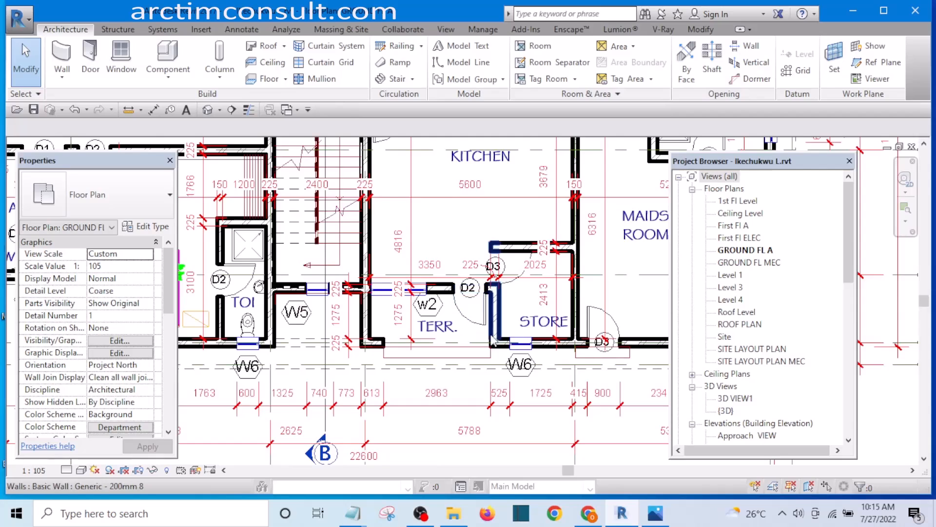
scroll(475, 325, down, 1)
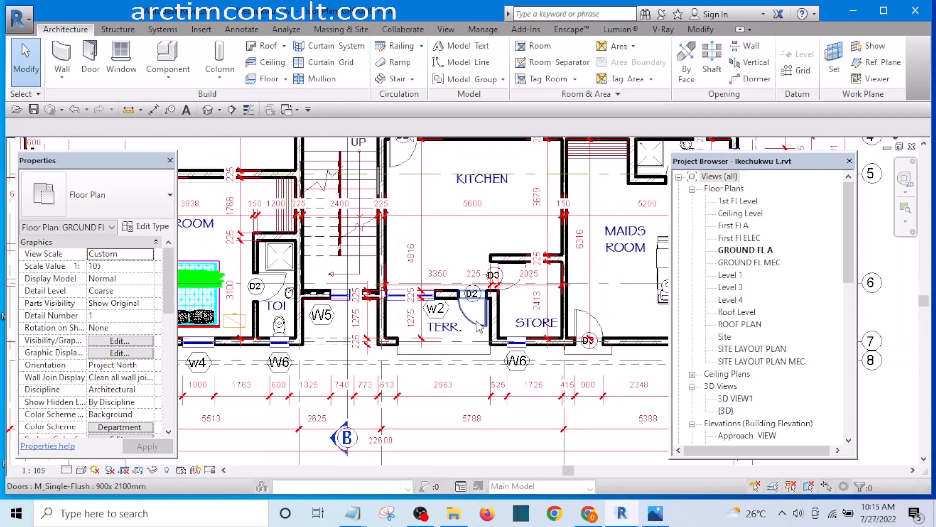
scroll(482, 319, up, 4)
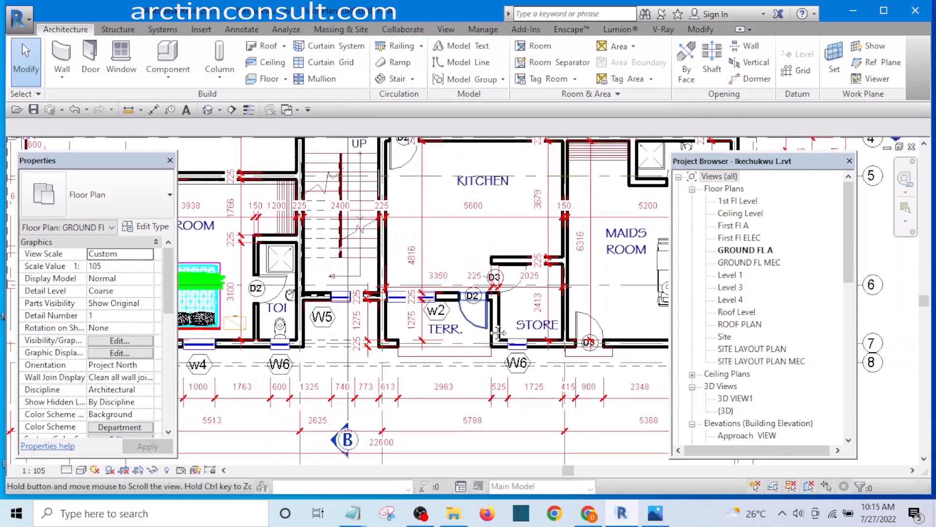
scroll(518, 336, down, 4)
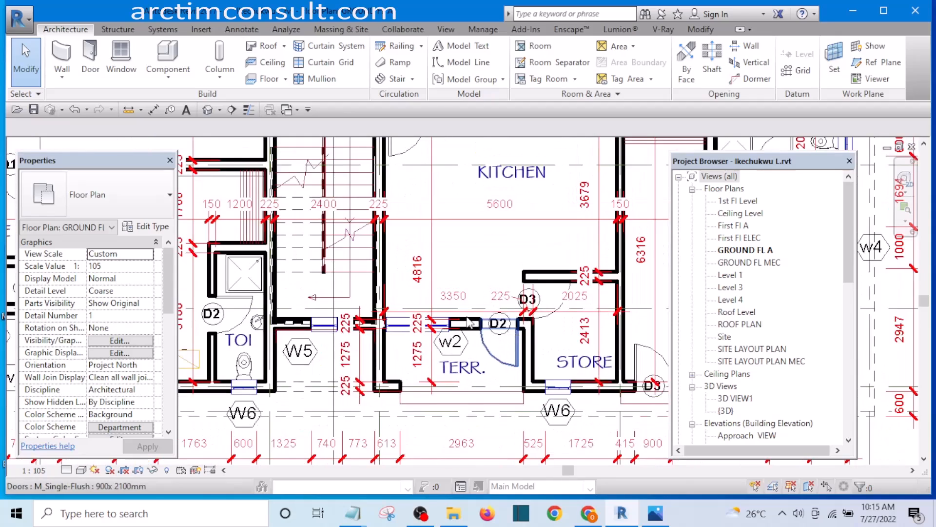
scroll(468, 322, up, 3)
scroll(466, 320, up, 2)
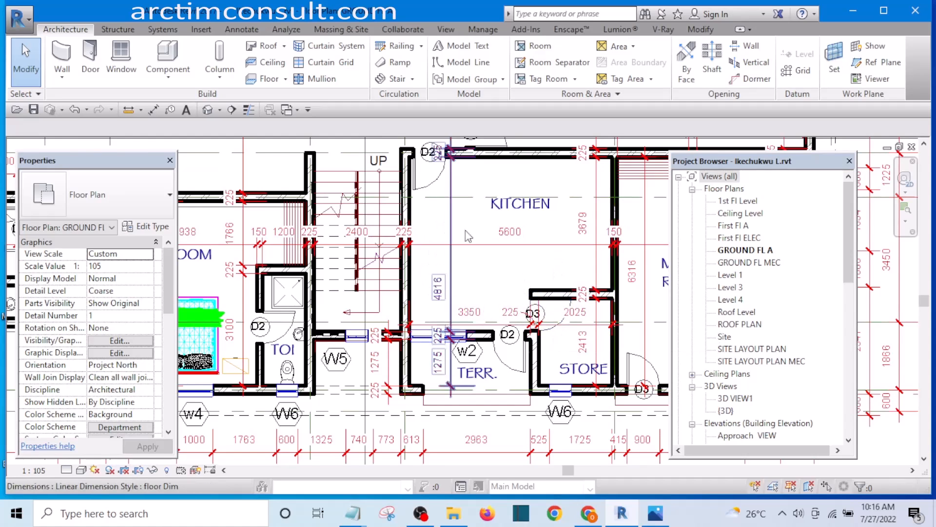
Select the D1 door in the ante's left wall on the reference plan to check its family, type and size
scroll(441, 244, down, 4)
scroll(385, 244, up, 5)
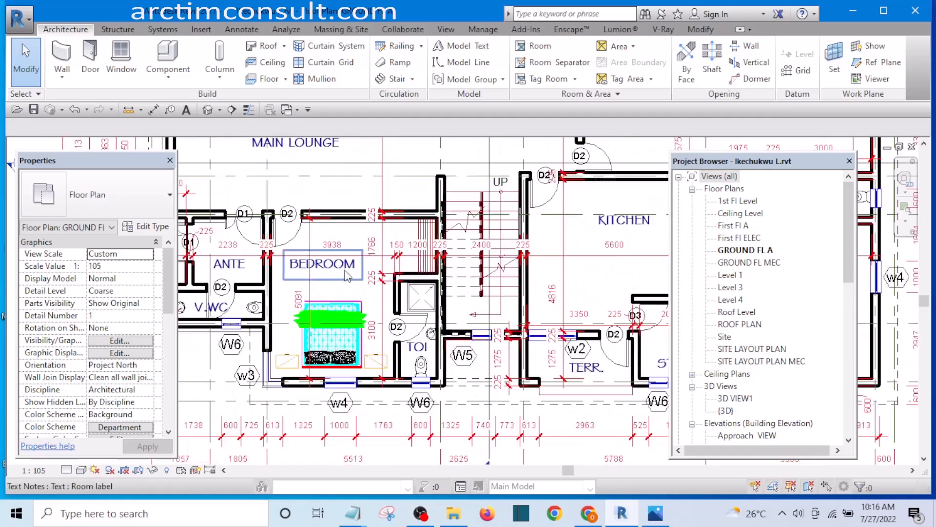
scroll(415, 284, down, 4)
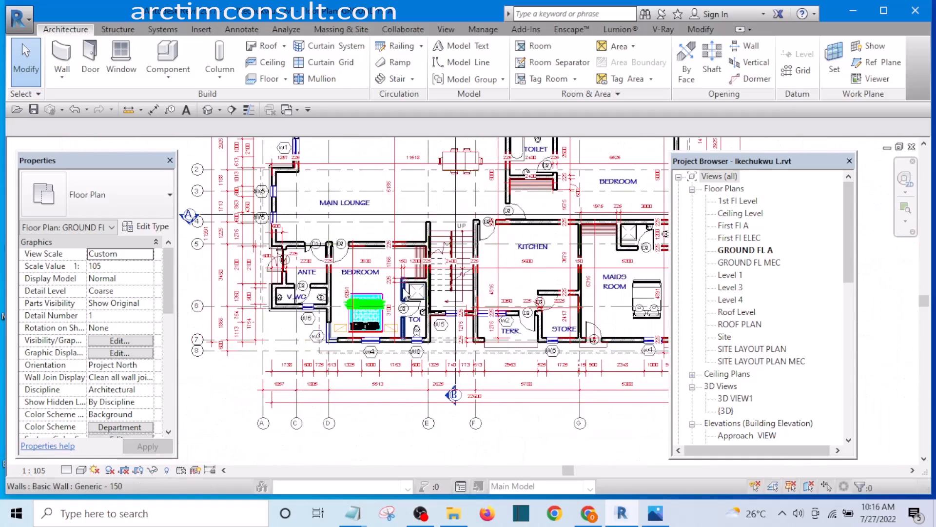
scroll(303, 250, up, 6)
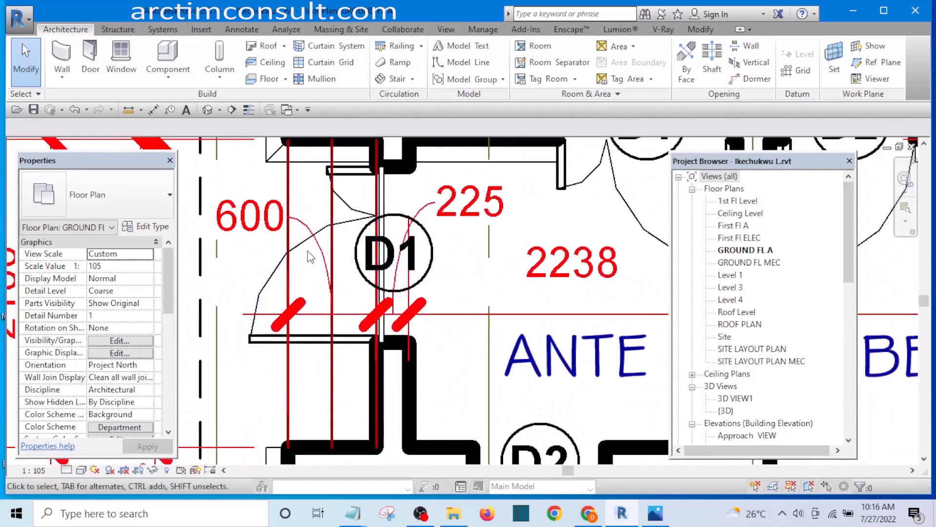
click(277, 254)
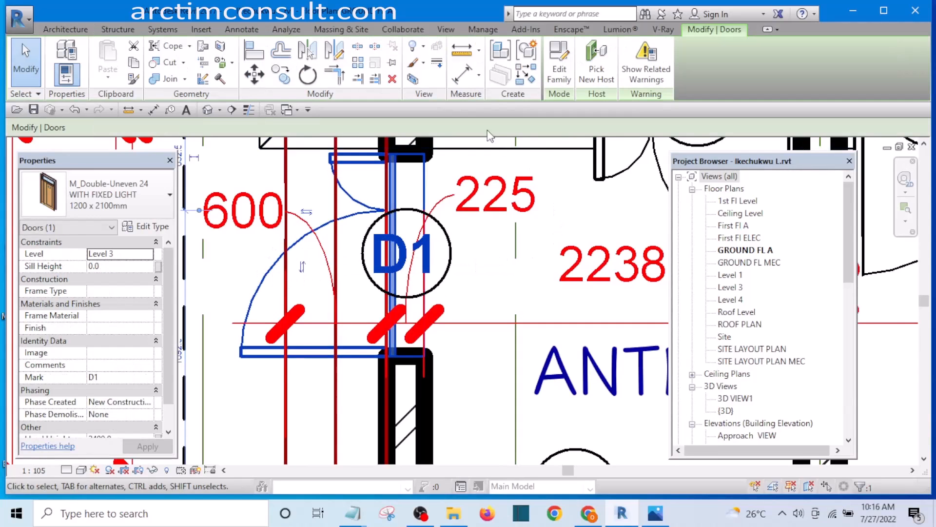
scroll(370, 263, down, 2)
scroll(468, 215, up, 2)
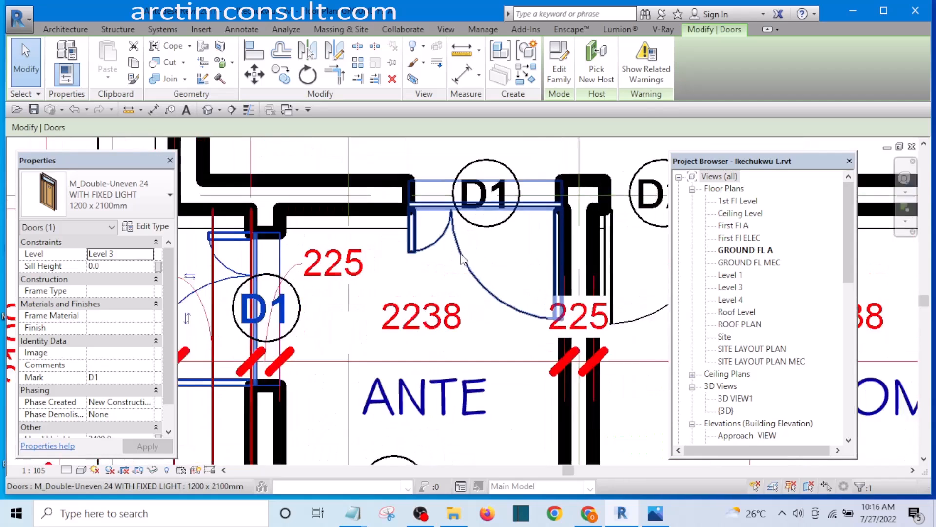
Open the family of the D1 door in the ante's left wall on the reference plan for editing
scroll(462, 259, down, 3)
scroll(378, 260, up, 3)
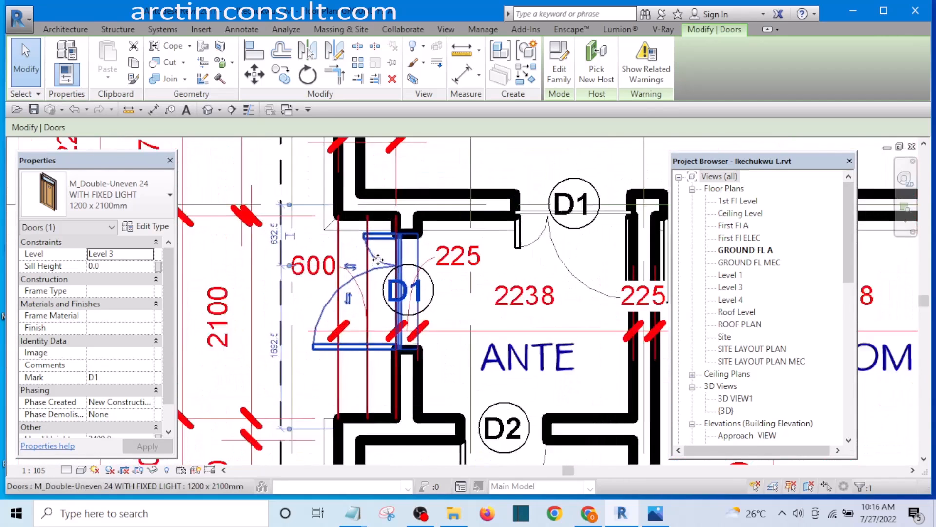
scroll(378, 260, down, 3)
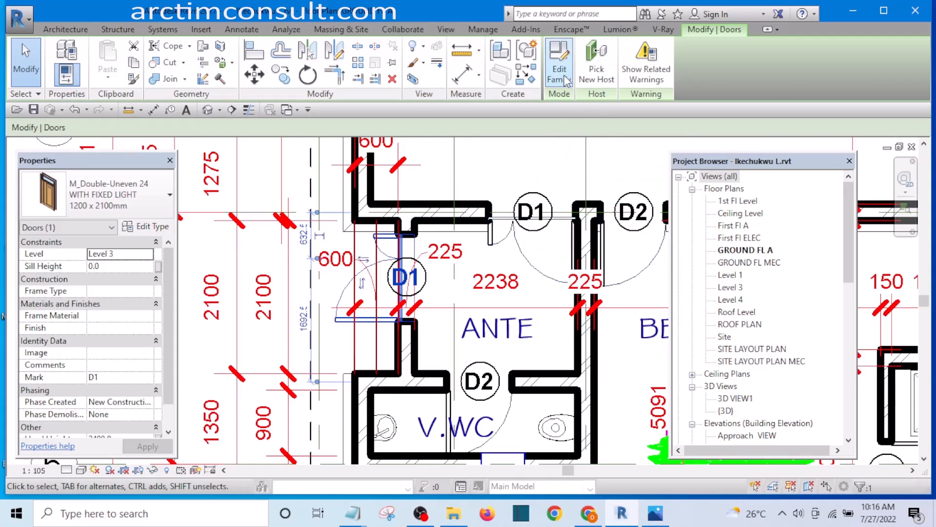
scroll(422, 222, down, 5)
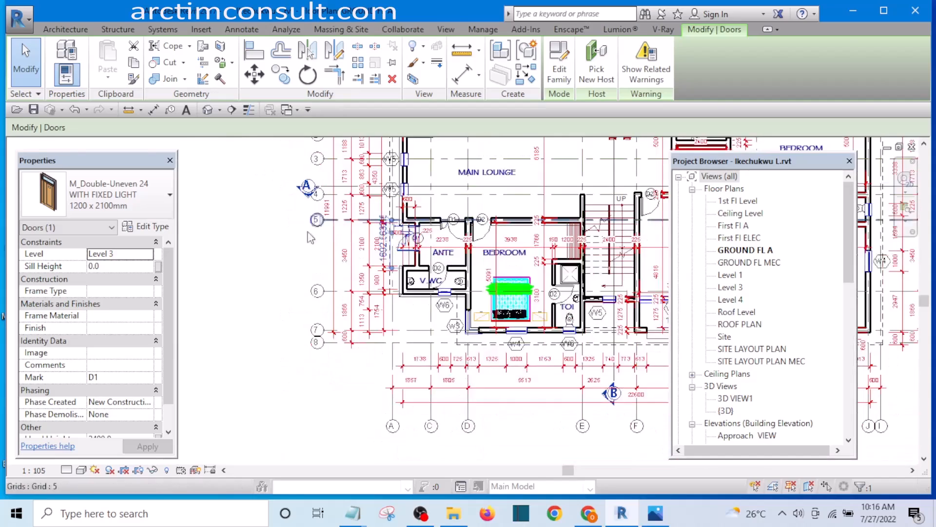
click(264, 242)
scroll(447, 248, up, 4)
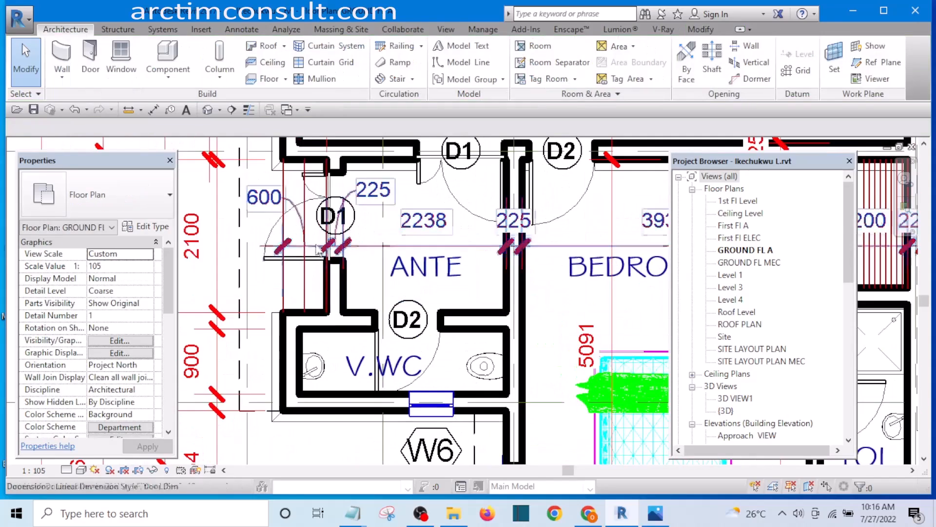
click(312, 267)
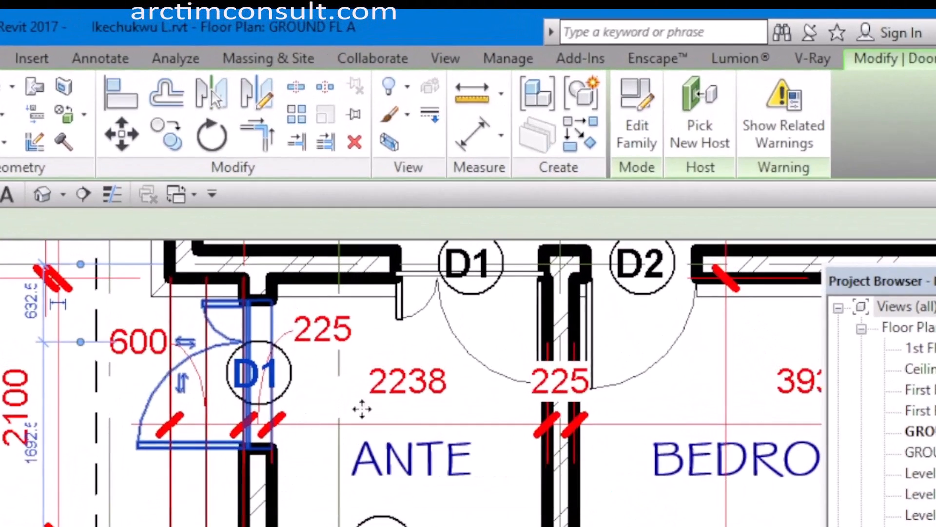
click(642, 125)
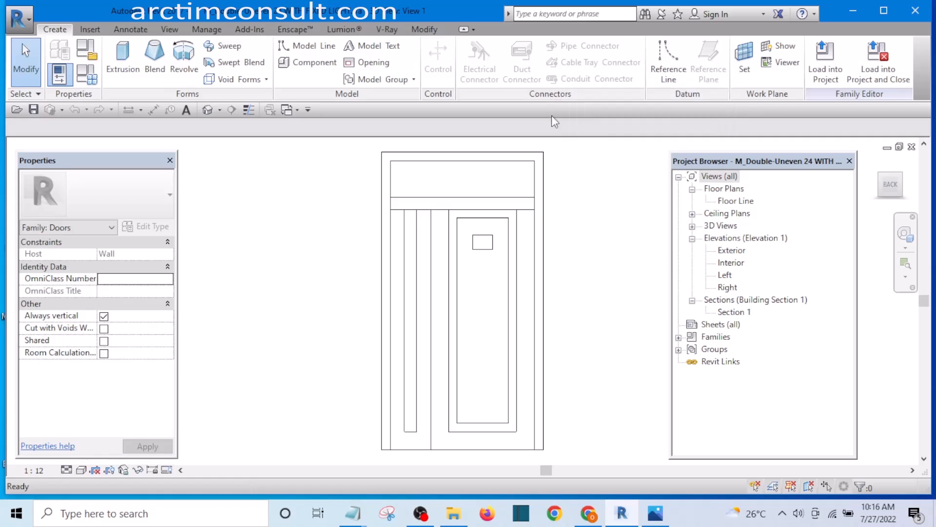
Load the M_Double-Uneven 24 WITH FIXED LIGHT door family into the Revit Tutorial Day 1.rvt project
click(824, 67)
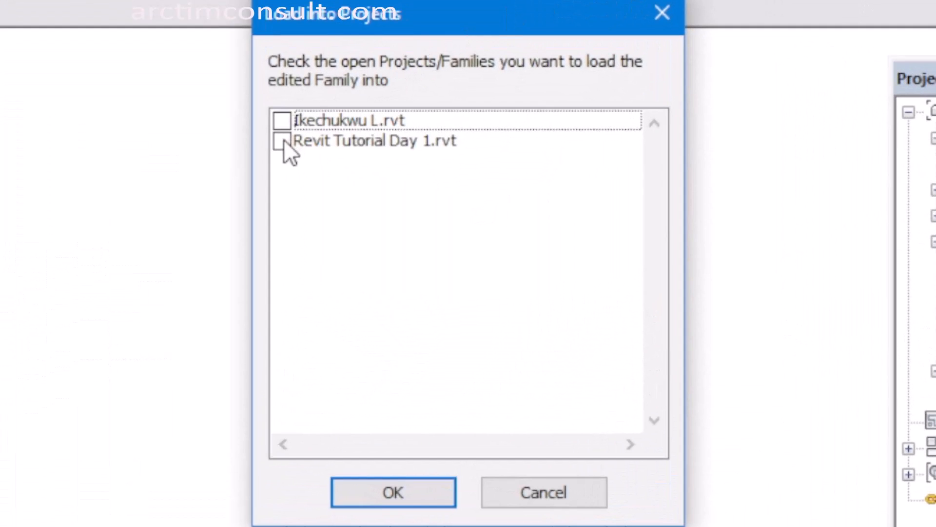
click(283, 140)
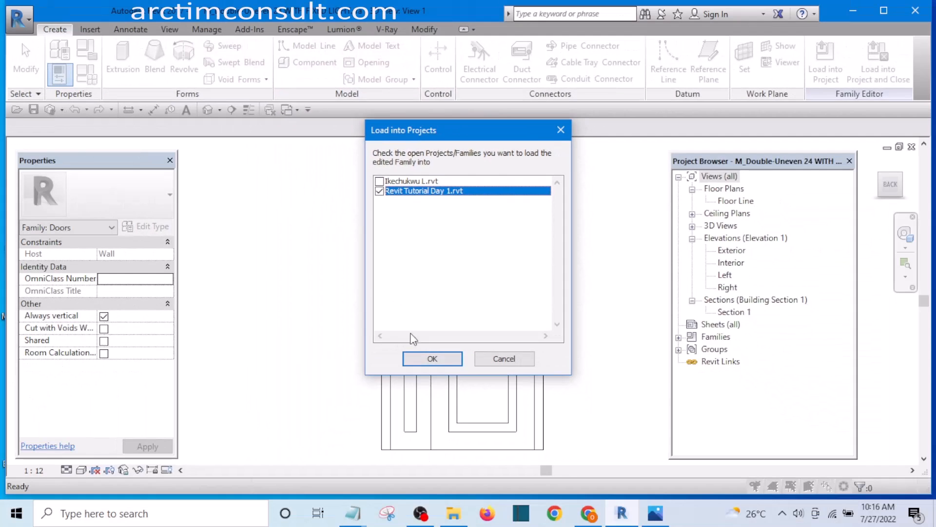
click(438, 359)
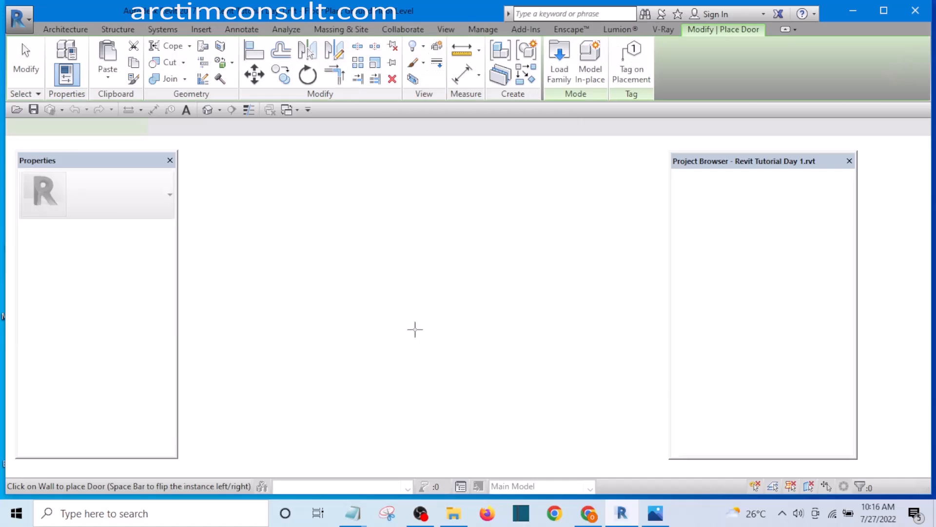
Place a 1200 x 2100mm M_Double-Uneven 24 WITH FIXED LIGHT door in the 2100 mm long left wall of the 2200 mm wide room and finish placing doors
scroll(292, 303, up, 4)
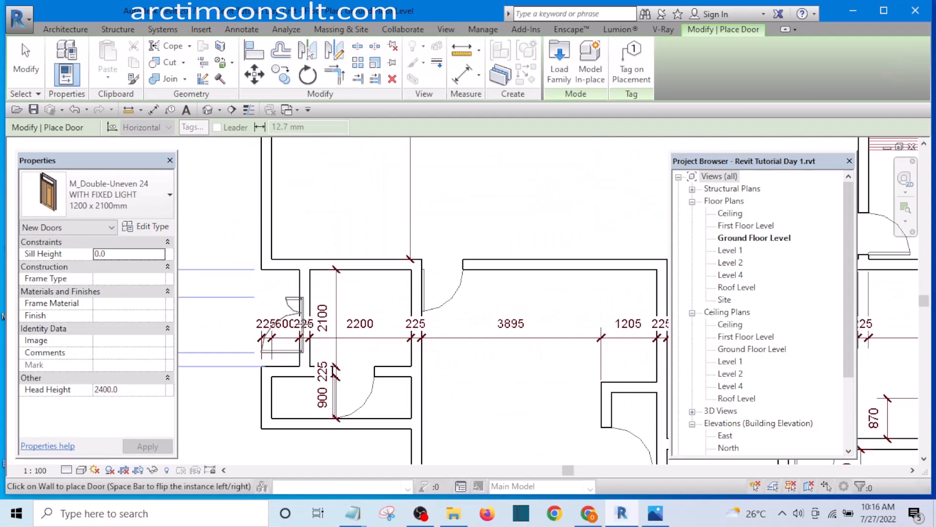
right_click(506, 197)
click(539, 206)
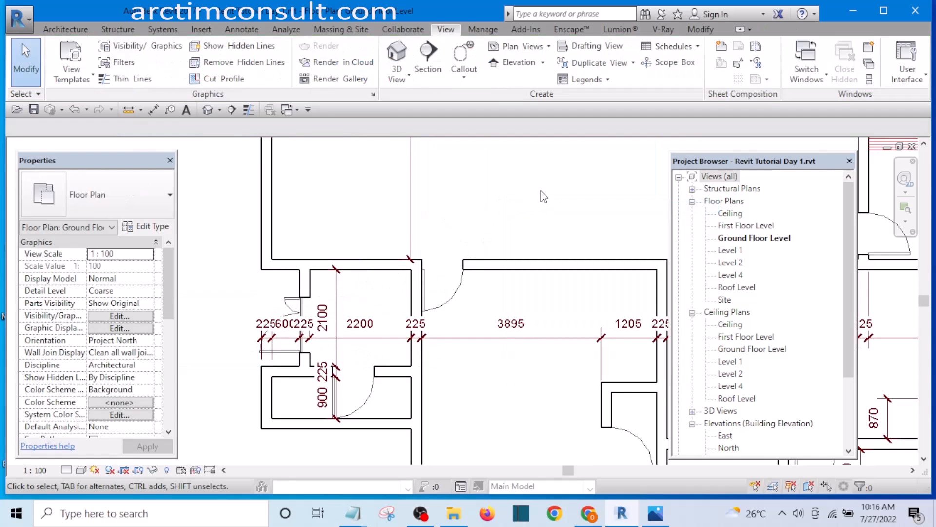
scroll(431, 204, down, 2)
scroll(434, 208, down, 2)
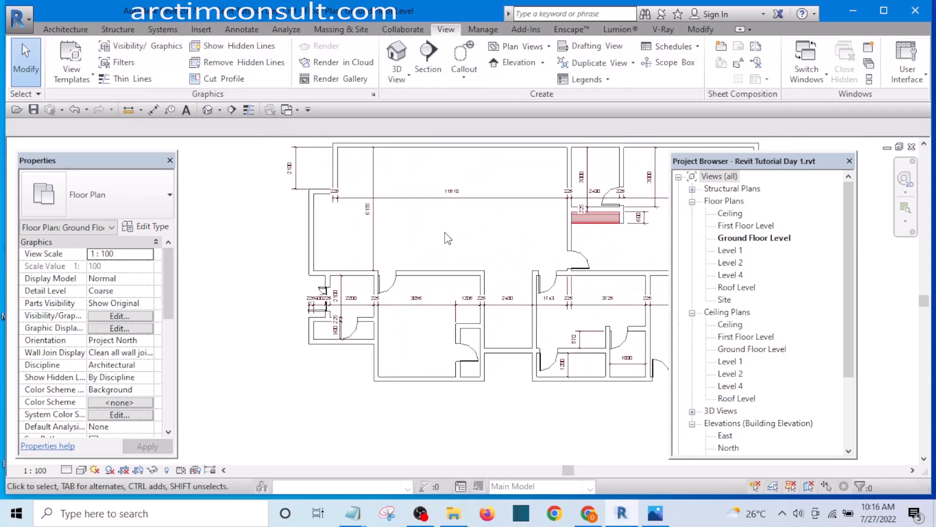
Switch back to the reference project and examine how the D1 door sits in the ante's left wall and which way its leaves swing
click(297, 110)
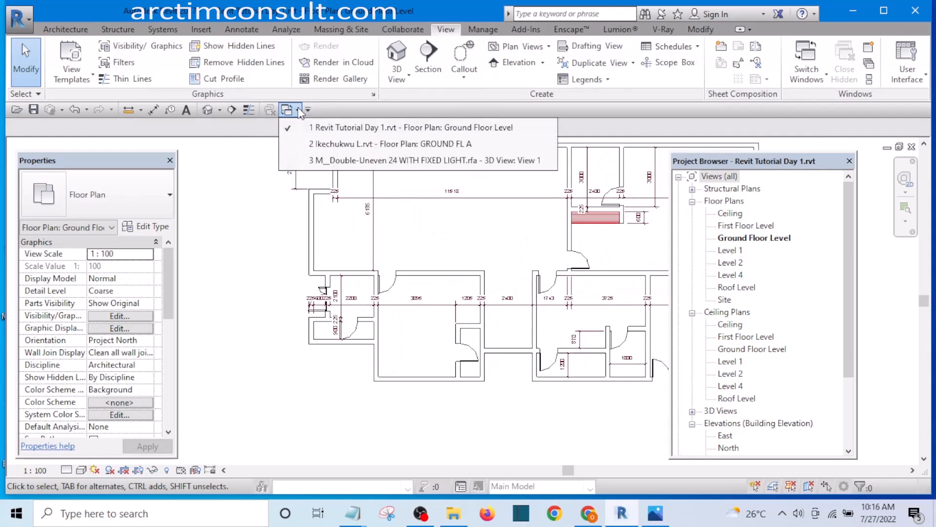
click(365, 144)
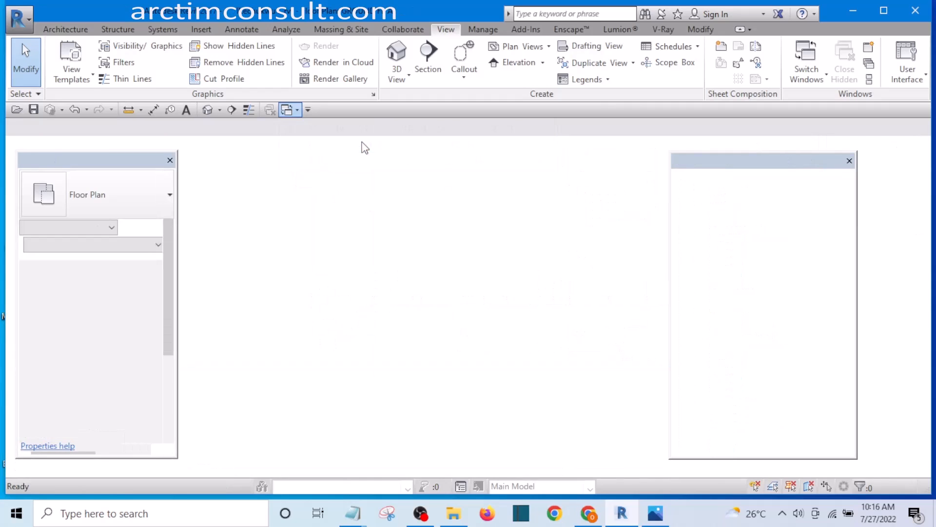
scroll(382, 284, down, 3)
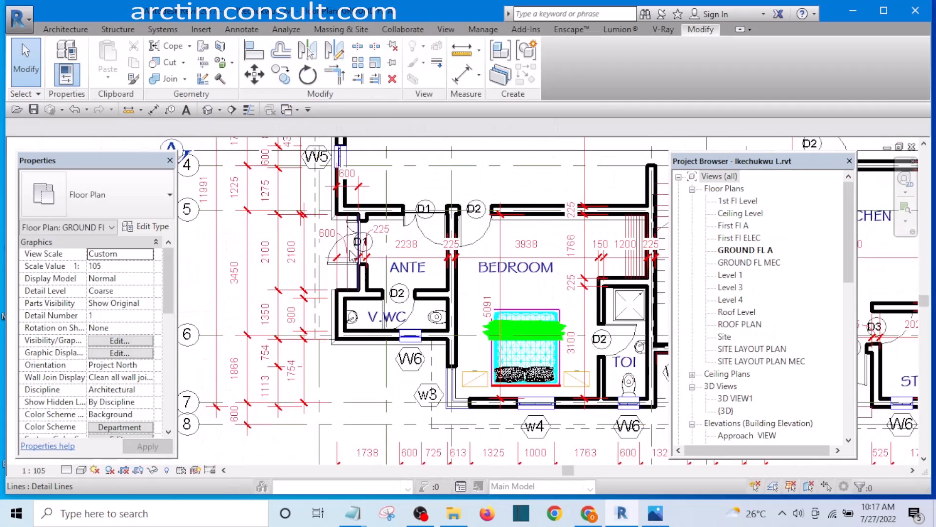
scroll(350, 249, up, 4)
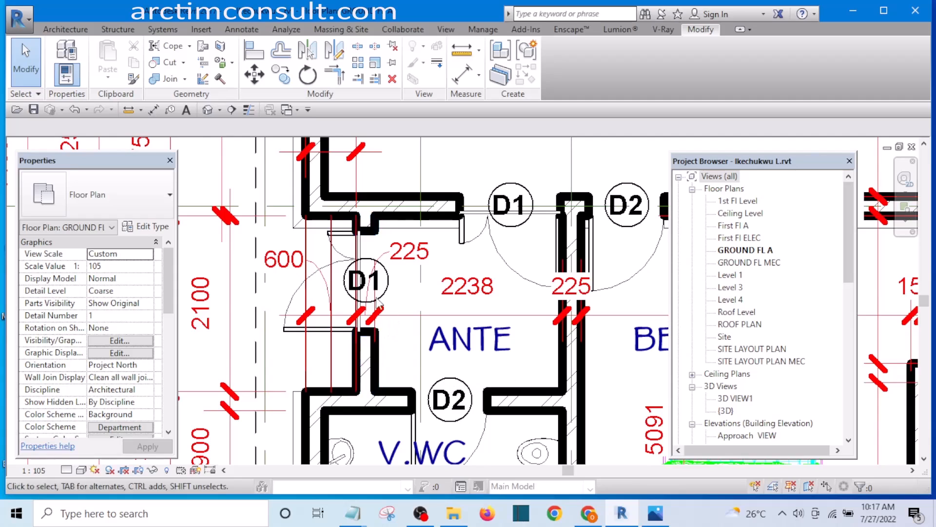
scroll(371, 367, down, 2)
scroll(364, 338, up, 2)
scroll(364, 338, up, 2)
scroll(375, 336, down, 5)
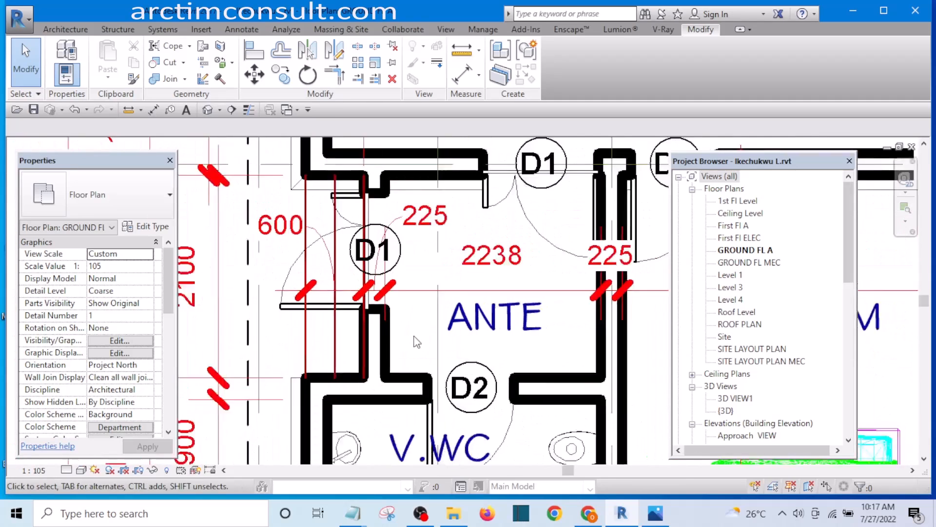
scroll(379, 271, up, 4)
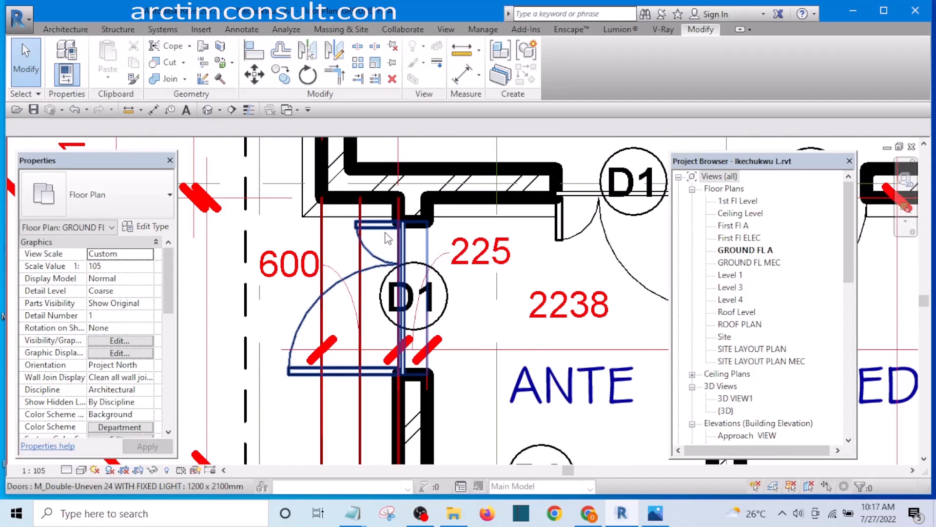
scroll(395, 292, down, 3)
scroll(400, 319, up, 3)
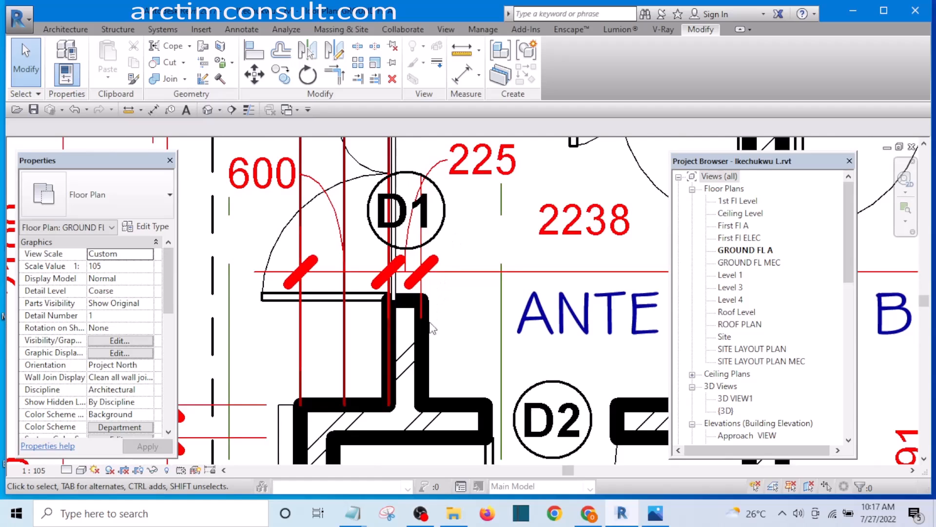
scroll(436, 375, down, 3)
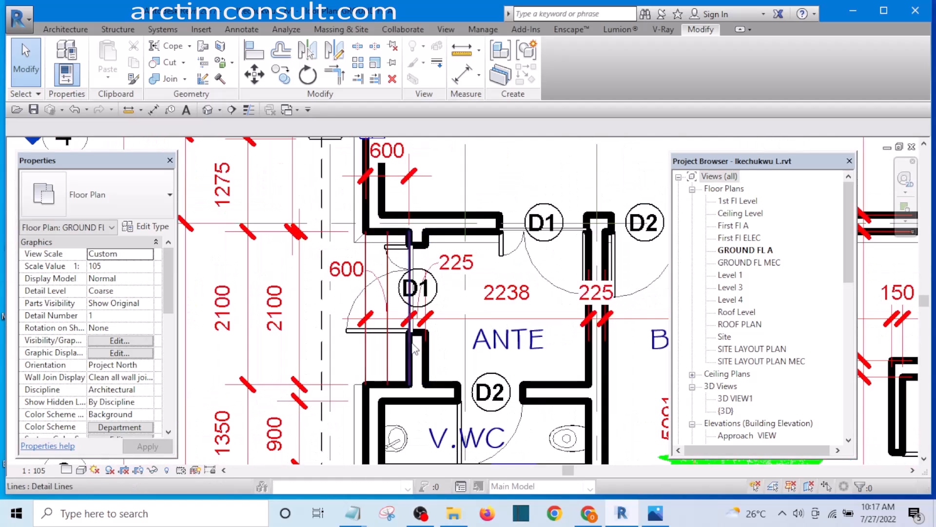
scroll(380, 283, up, 4)
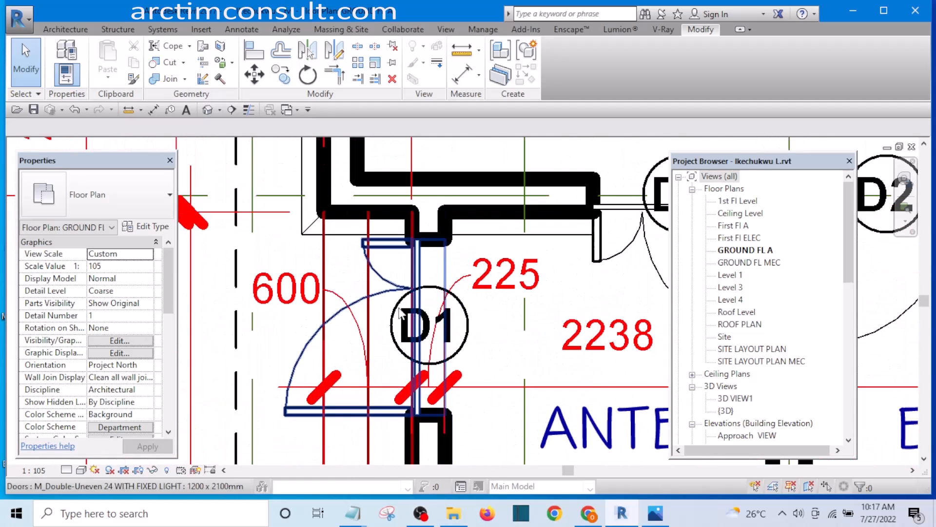
scroll(395, 241, down, 3)
scroll(417, 347, up, 2)
scroll(417, 353, up, 1)
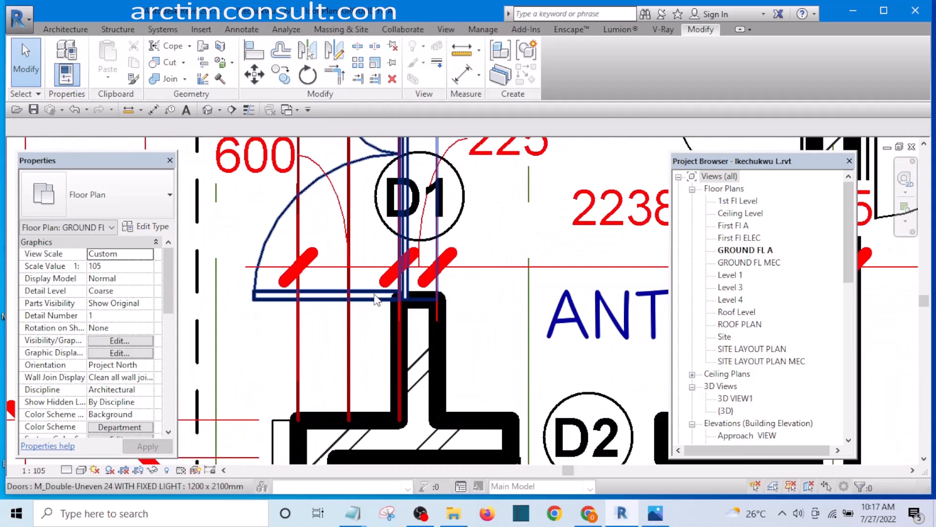
scroll(429, 351, down, 1)
scroll(432, 354, down, 2)
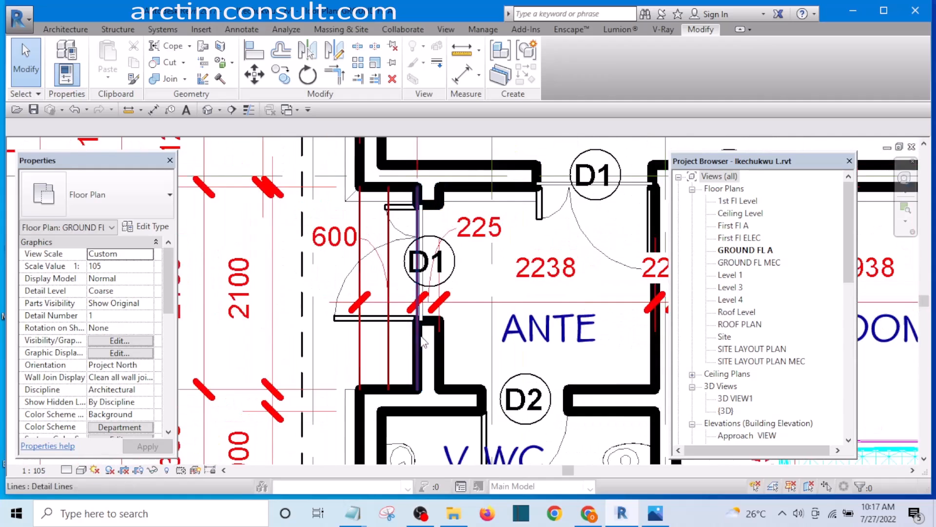
scroll(398, 322, up, 1)
scroll(399, 318, up, 1)
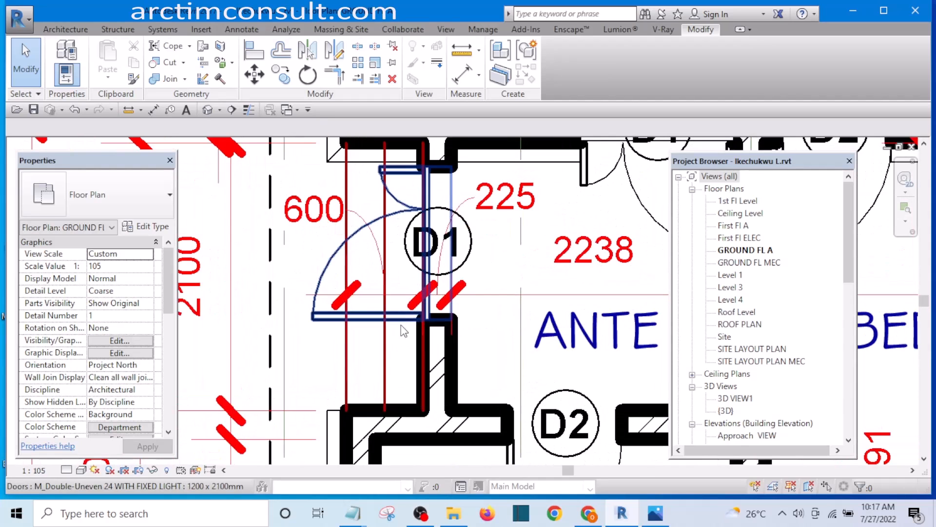
scroll(402, 288, down, 2)
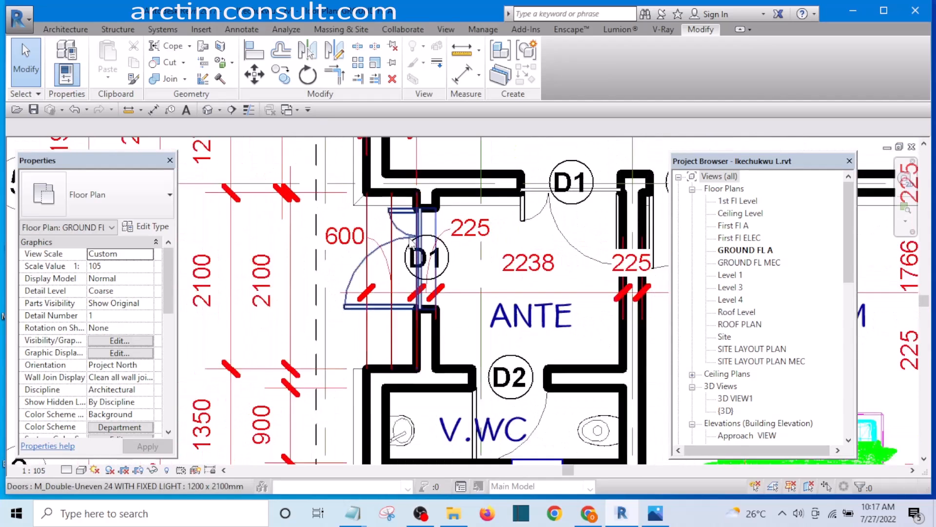
scroll(405, 212, up, 3)
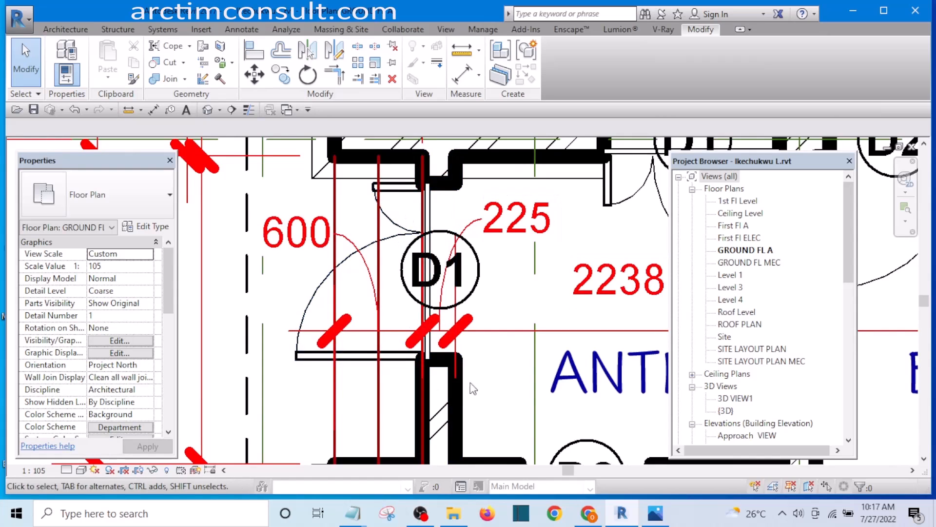
Copy the ante's left wall with its D1 door from the reference plan and switch to the Revit Tutorial Day 1.rvt ground floor plan
click(457, 406)
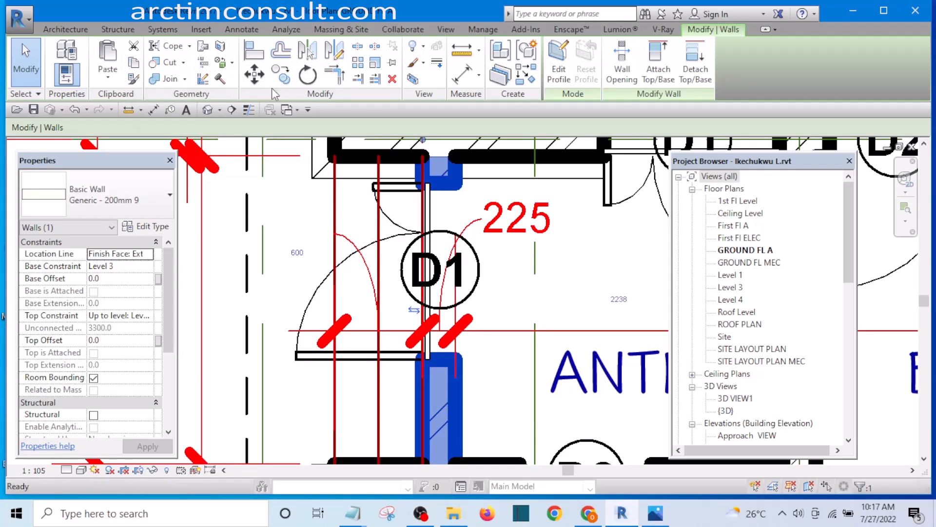
click(298, 110)
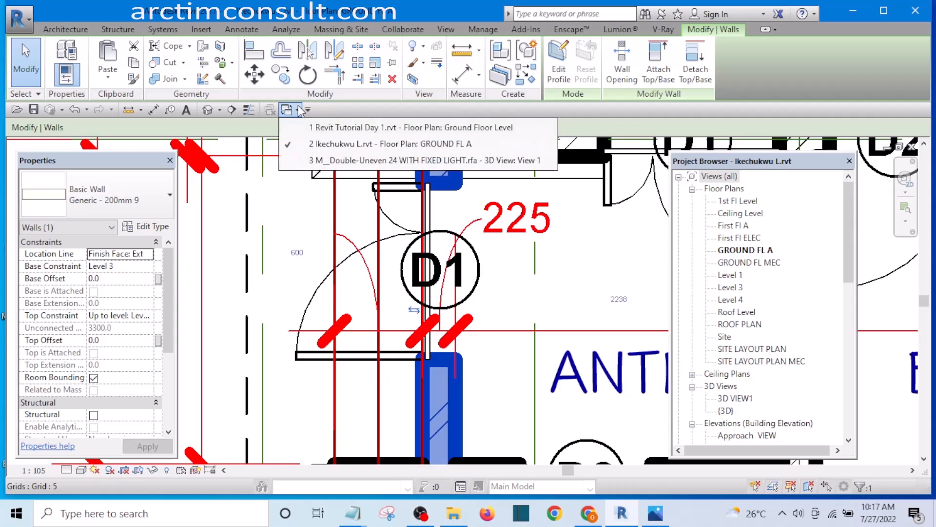
click(380, 129)
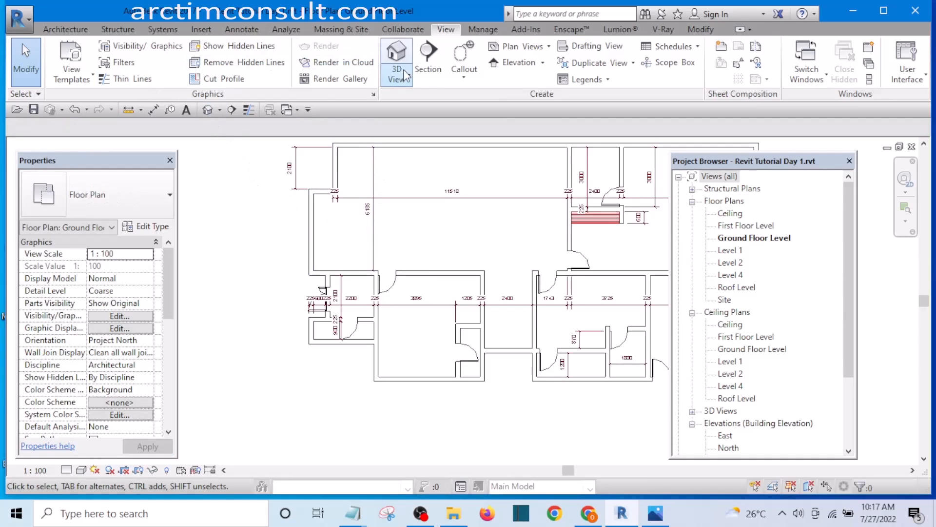
Paste the copied wall with its double-uneven door into the empty area left of the building, accepting the project's existing duplicate types, and finish the paste
click(701, 30)
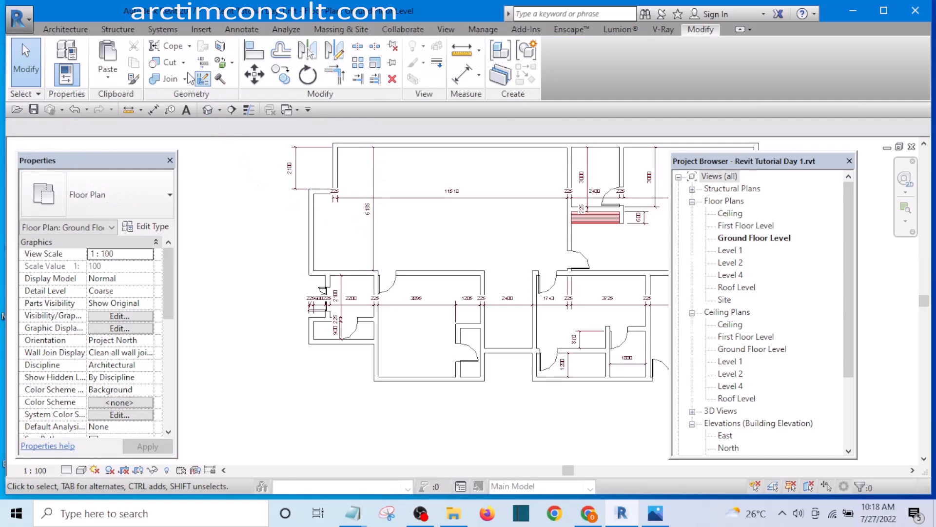
click(107, 61)
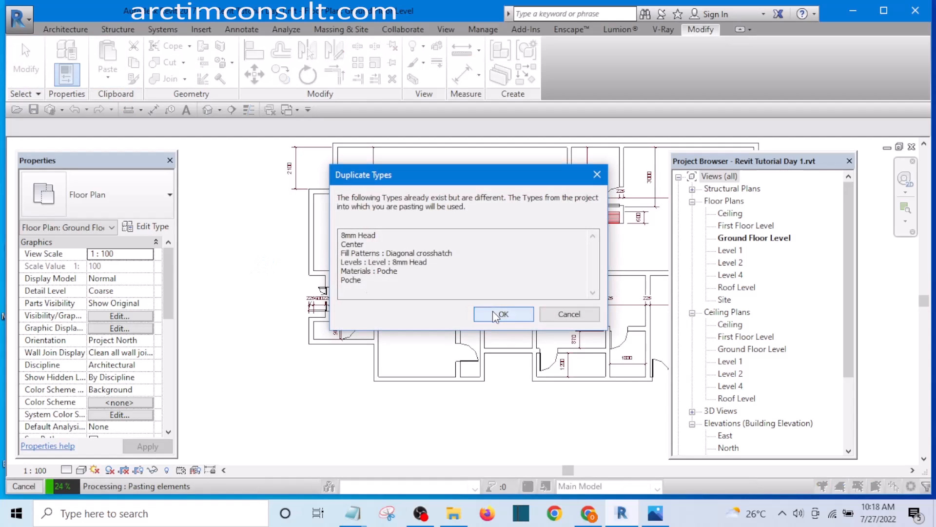
click(496, 317)
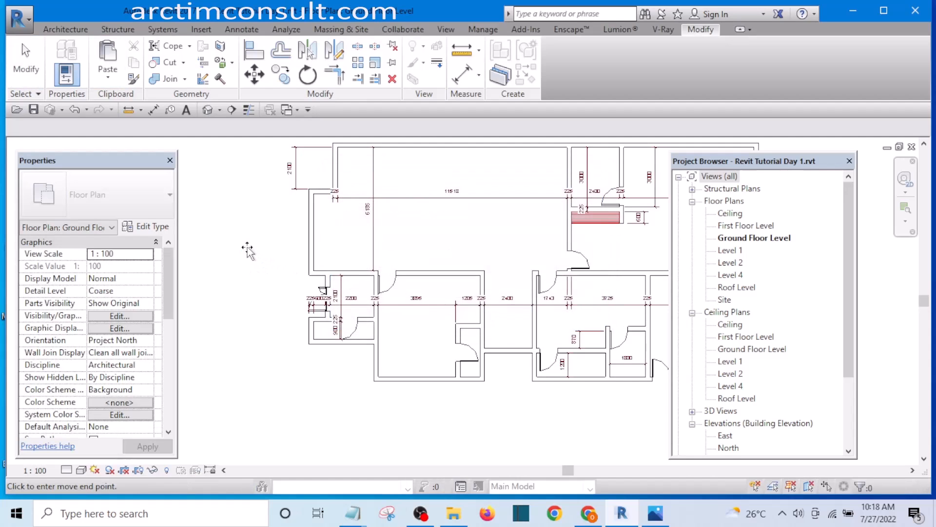
click(229, 266)
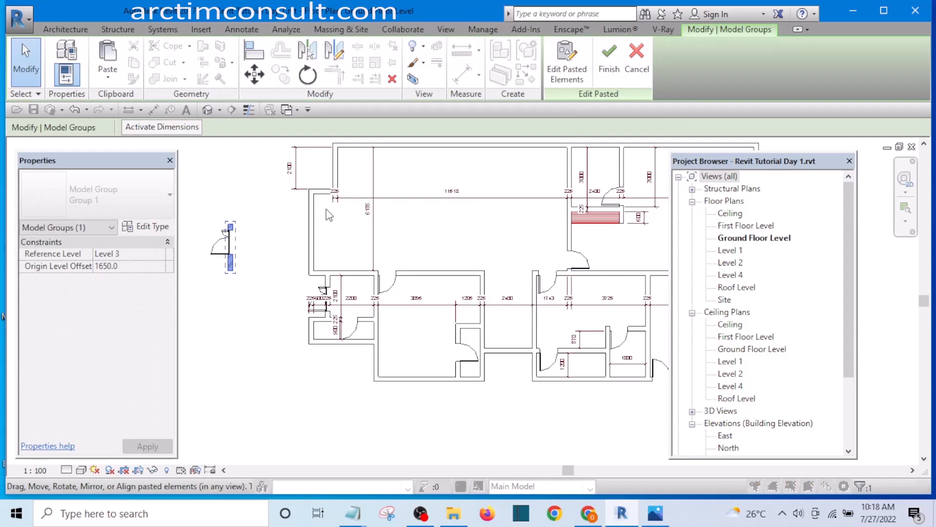
click(609, 61)
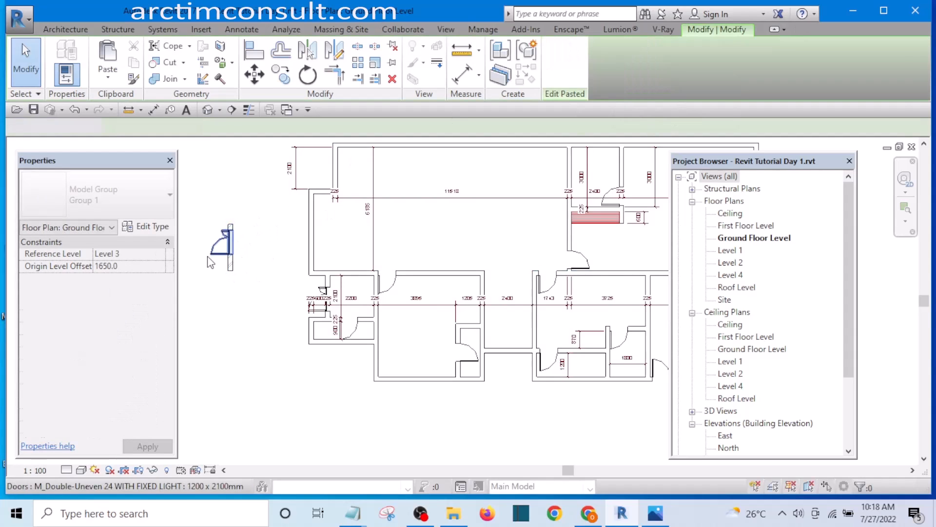
scroll(211, 262, up, 5)
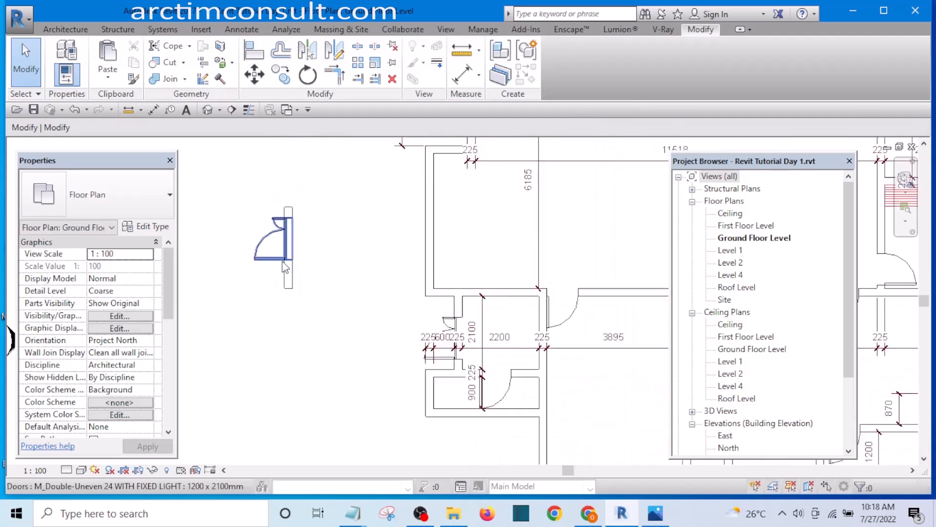
Place another 1200 x 2100mm M_Double-Uneven 24 WITH FIXED LIGHT door in the upper wall of the 2200 mm wide room and finish placing doors
scroll(285, 267, down, 2)
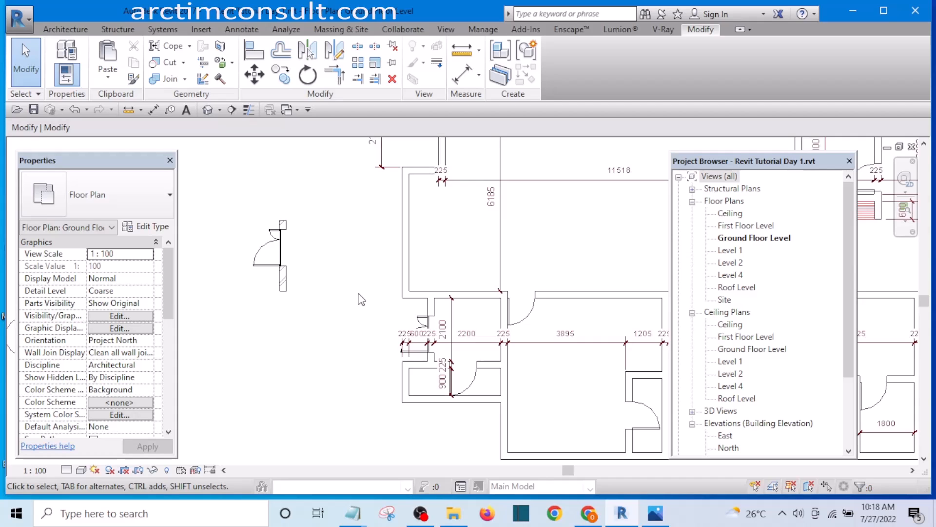
scroll(410, 305, up, 5)
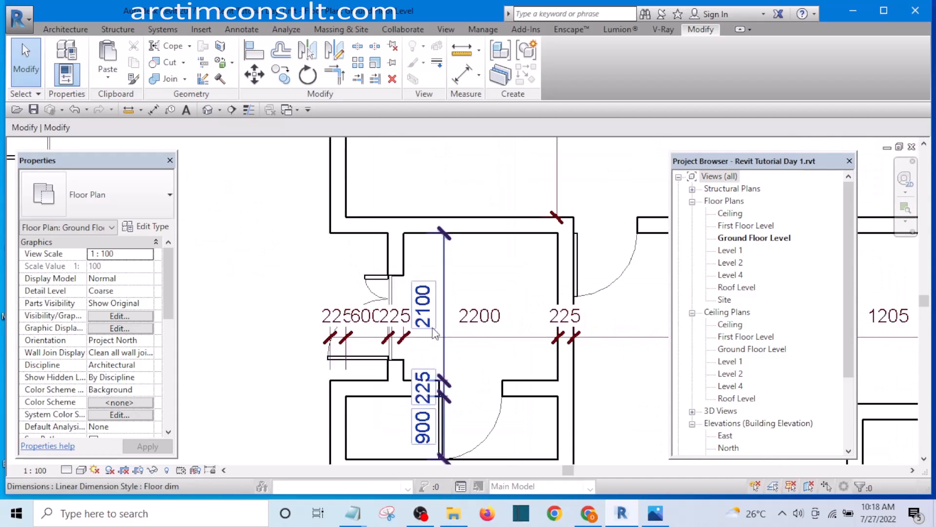
click(344, 250)
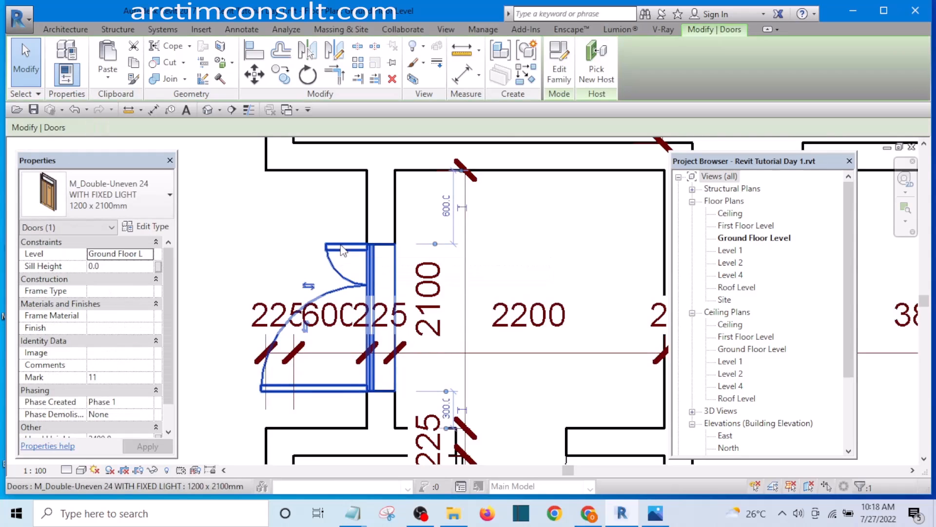
click(528, 76)
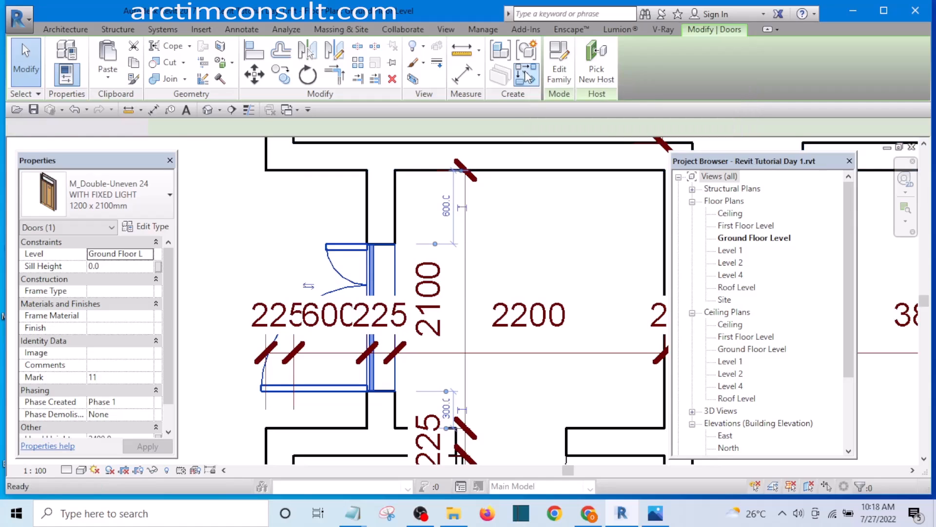
scroll(518, 205, down, 3)
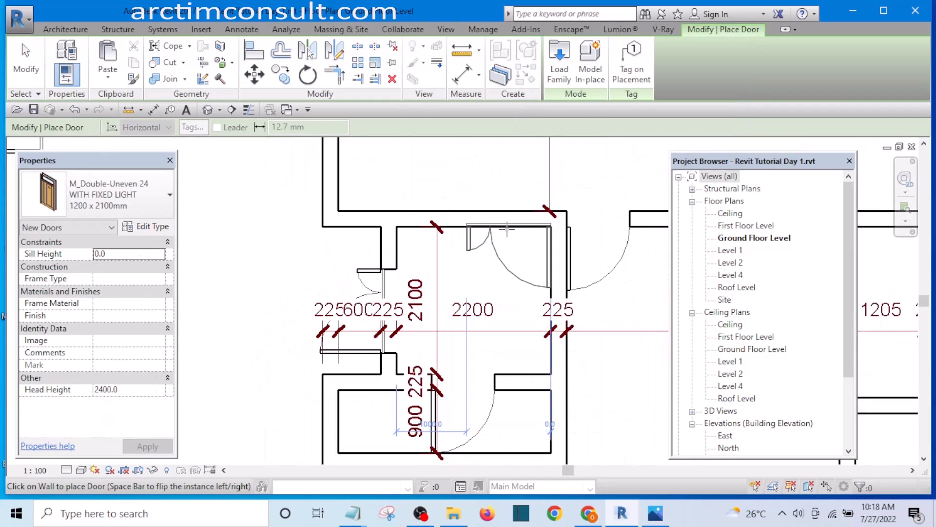
click(507, 227)
scroll(414, 253, down, 4)
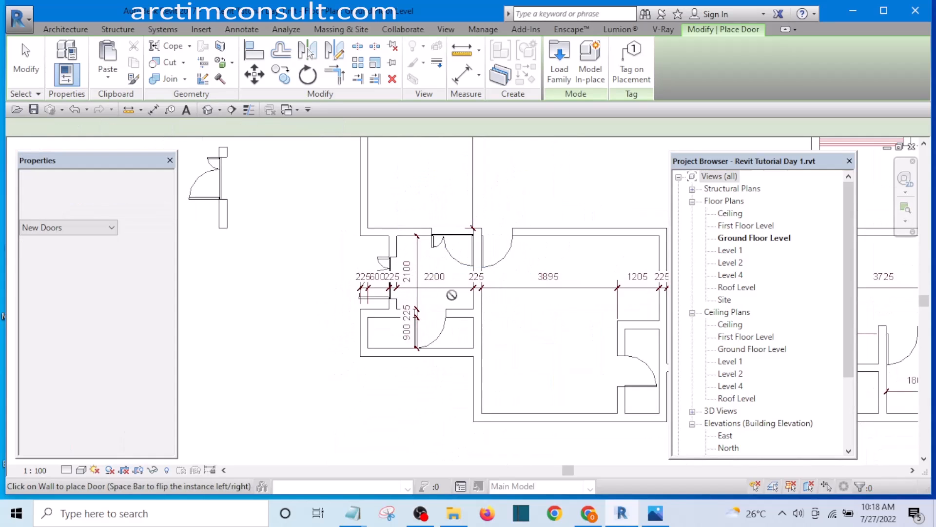
key(Escape)
Delete the pasted wall piece with its double-uneven door from the empty area left of the building
scroll(392, 261, down, 4)
scroll(462, 236, up, 3)
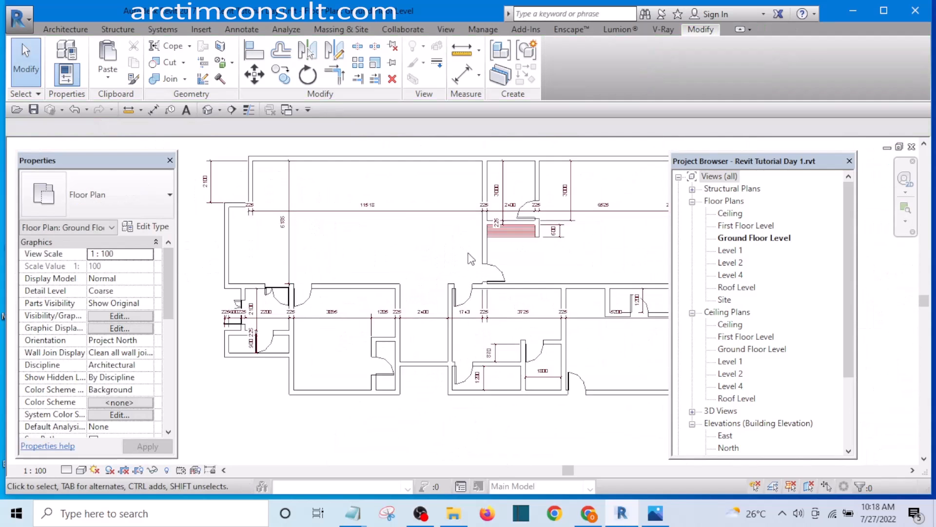
scroll(513, 254, down, 2)
scroll(236, 255, up, 2)
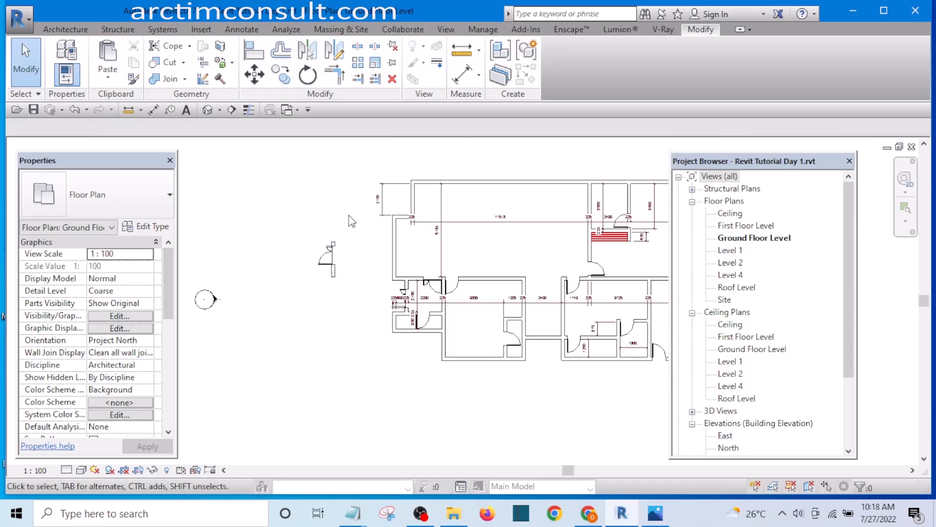
drag(350, 215, 298, 305)
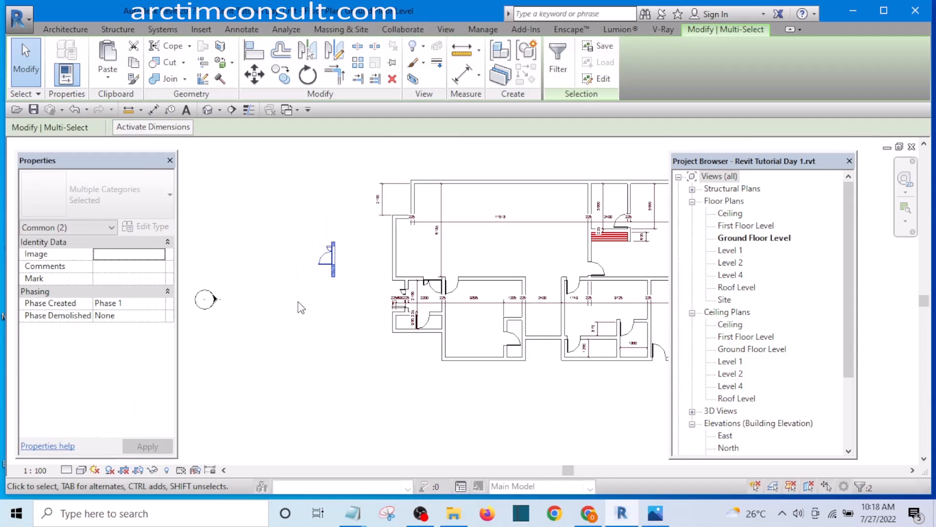
key(Delete)
Examine the whole ground floor plan room by room, checking the placed doors, walls and dimension strings
scroll(291, 290, down, 2)
scroll(574, 325, up, 3)
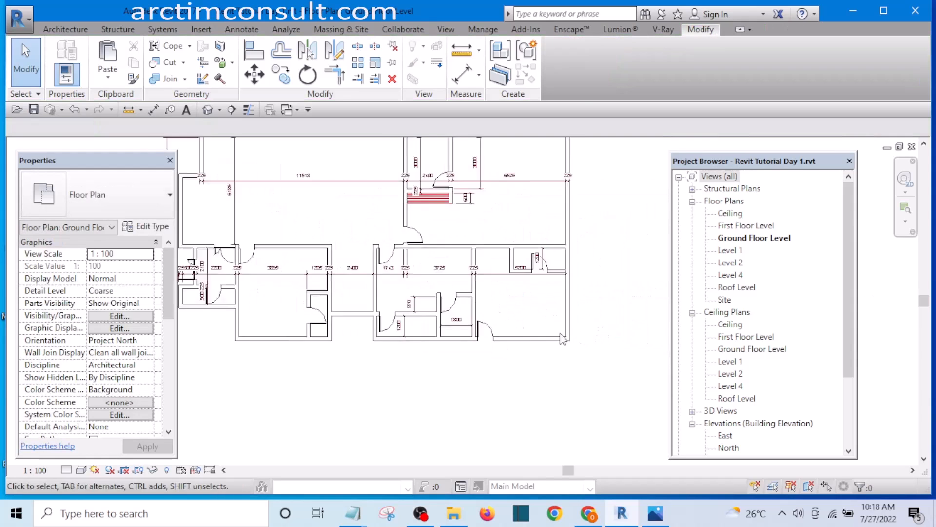
scroll(507, 339, up, 2)
scroll(561, 303, down, 3)
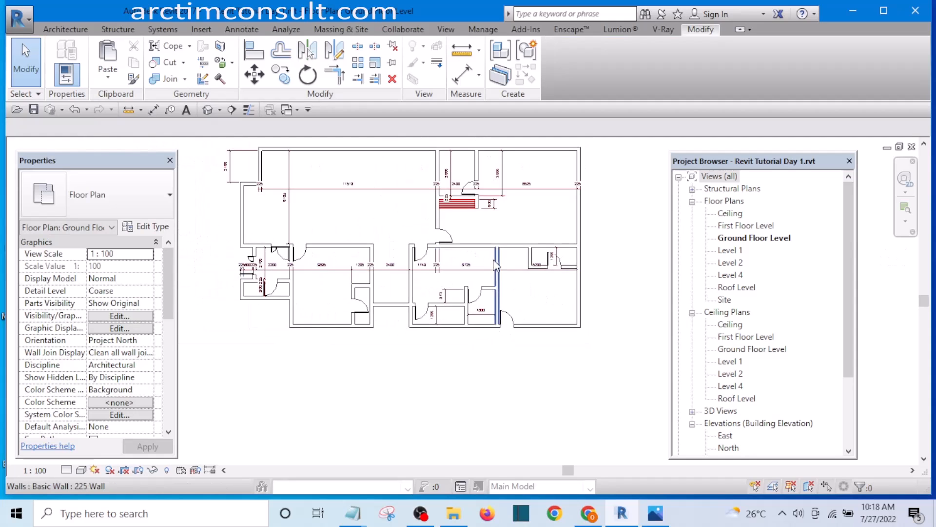
middle_drag(550, 273, 578, 323)
scroll(246, 238, up, 1)
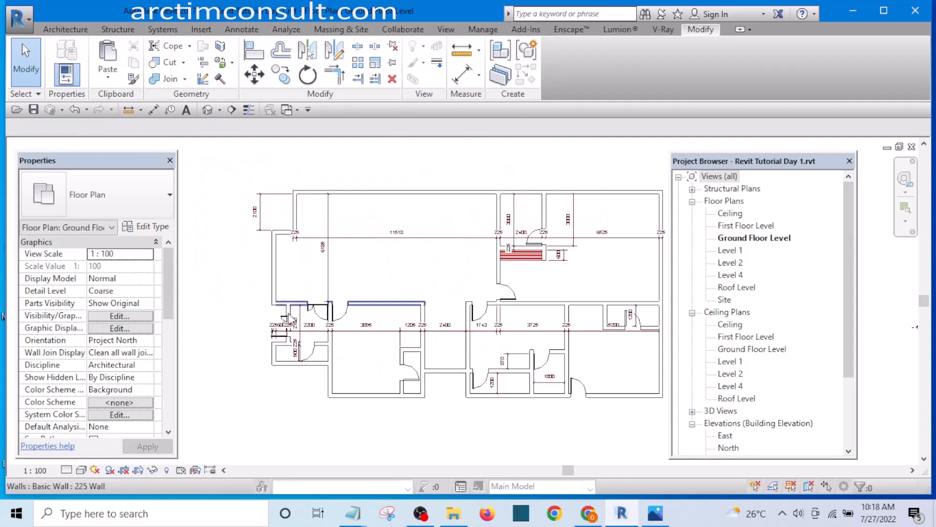
middle_drag(386, 359, 360, 309)
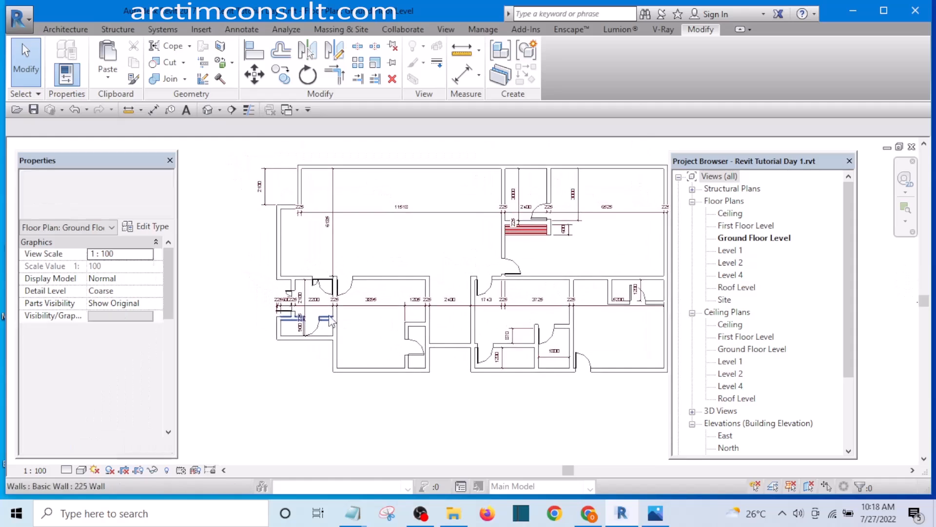
scroll(290, 298, down, 1)
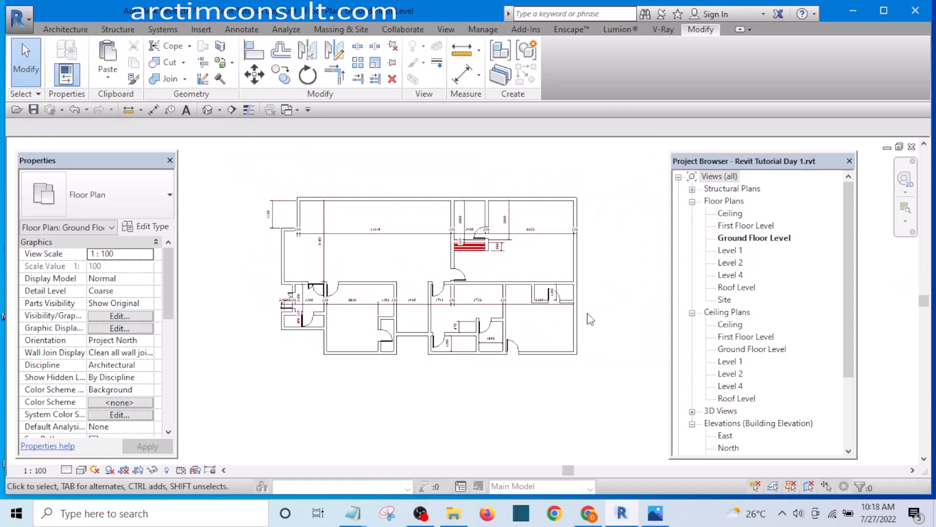
scroll(369, 284, up, 2)
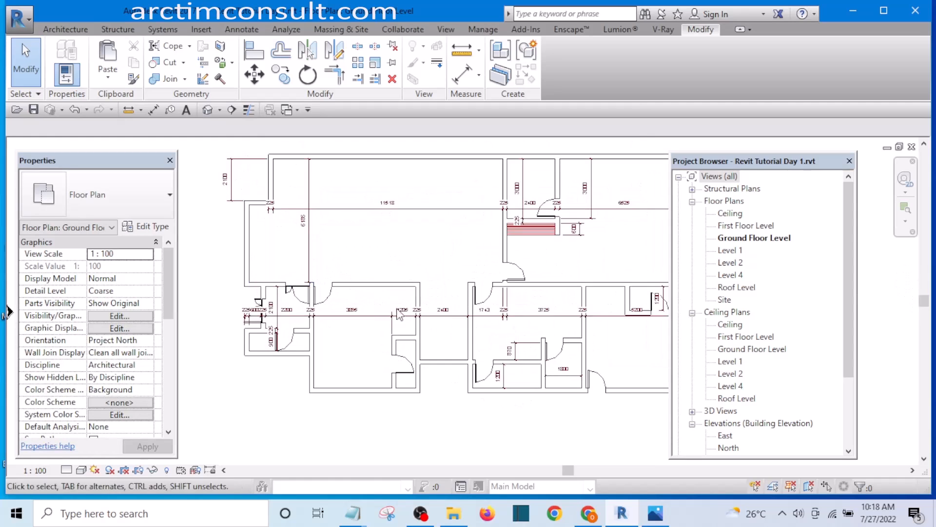
scroll(461, 336, down, 2)
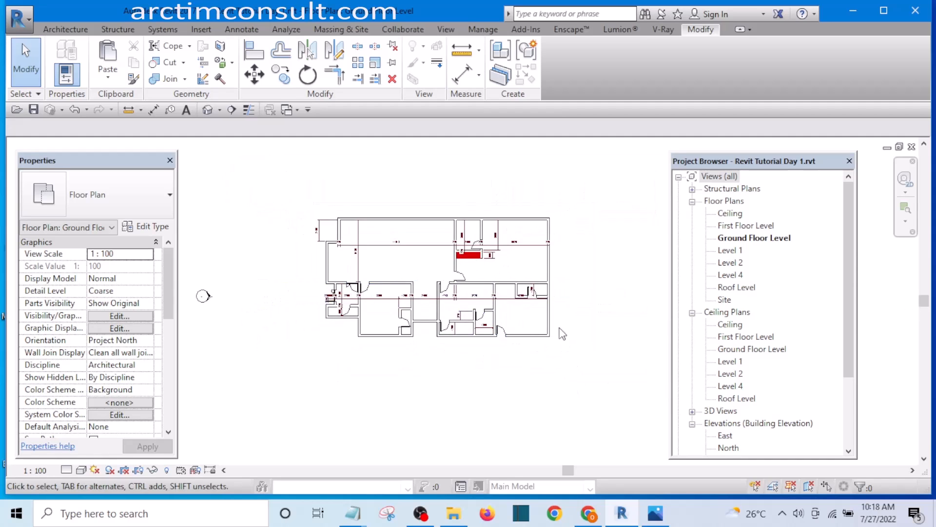
scroll(317, 318, up, 4)
scroll(426, 325, down, 3)
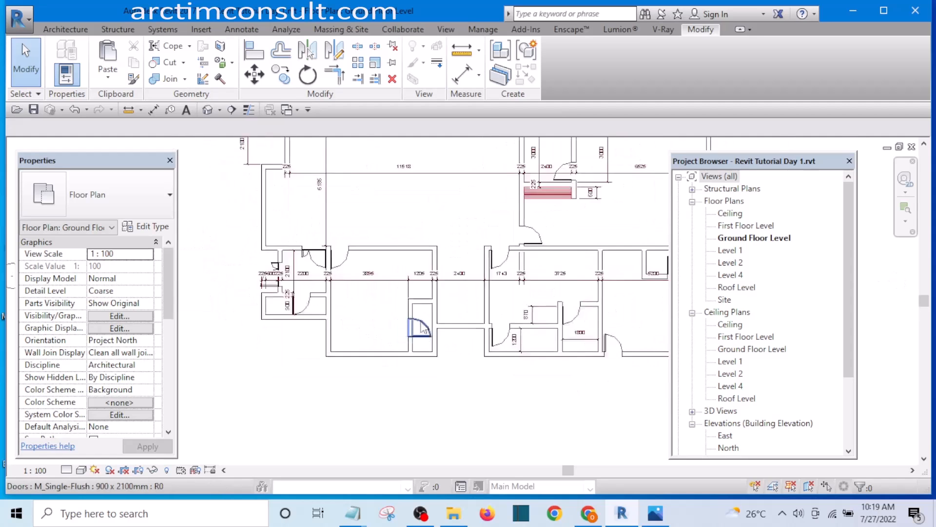
middle_drag(402, 315, 381, 344)
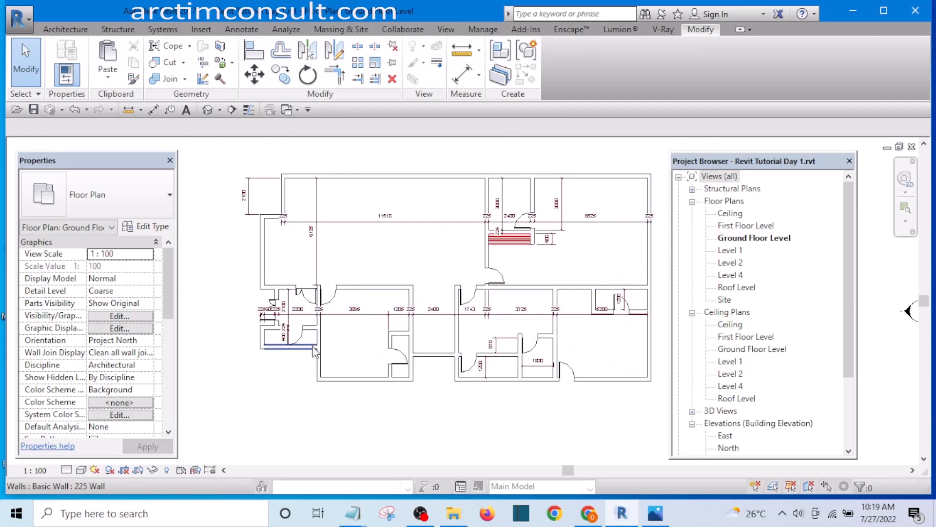
scroll(448, 247, down, 2)
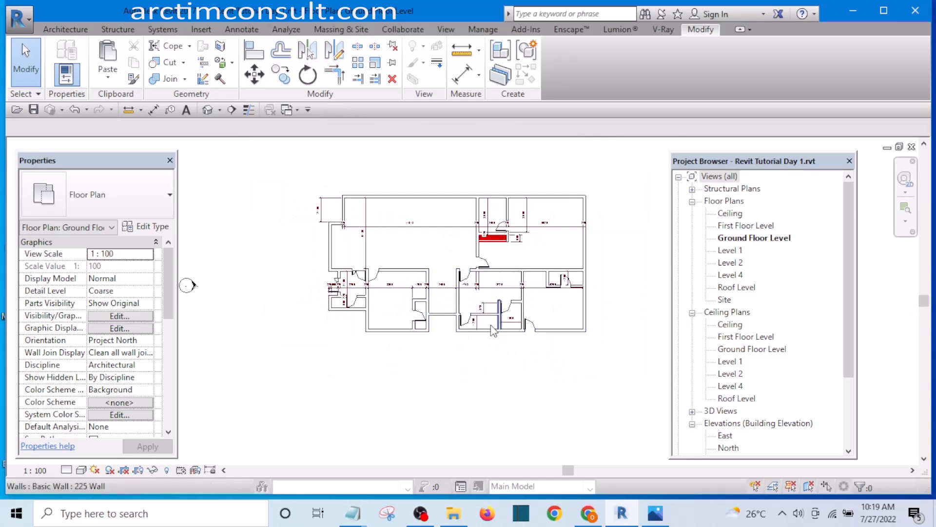
scroll(483, 317, up, 3)
scroll(493, 342, up, 3)
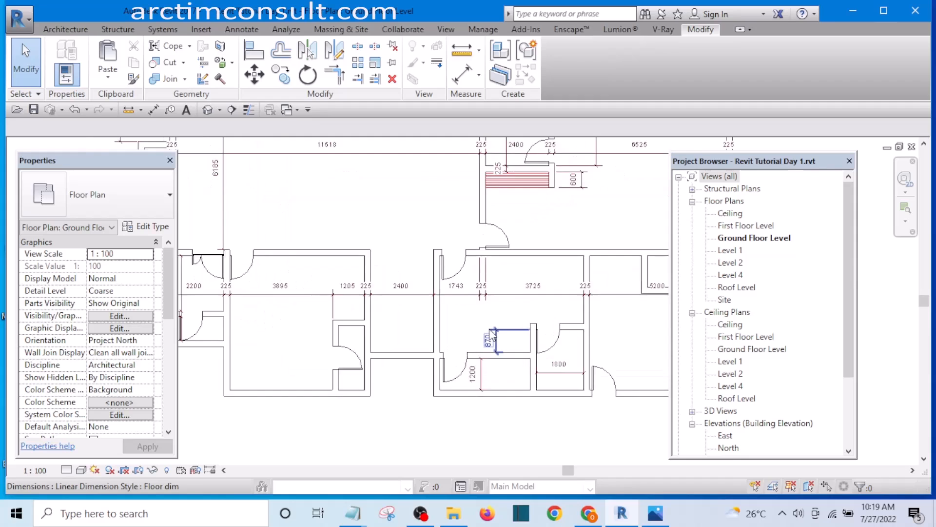
scroll(488, 331, down, 4)
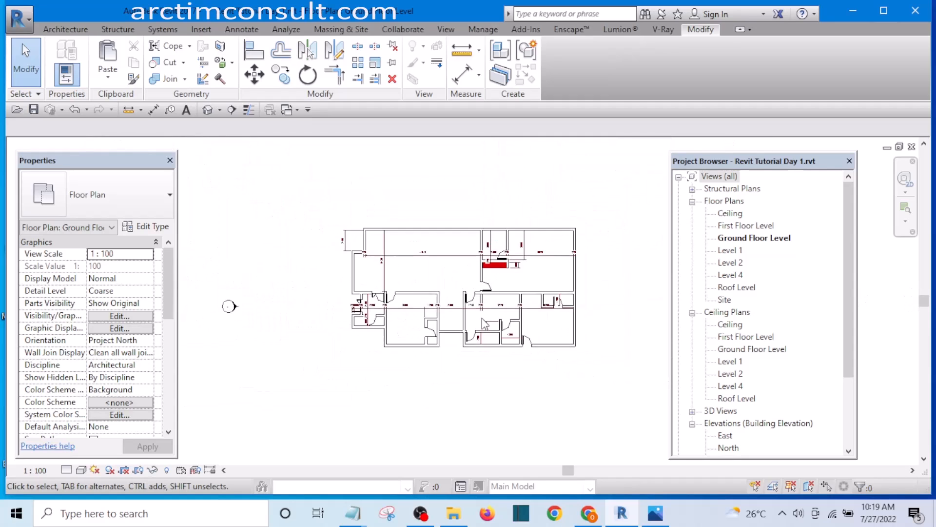
scroll(343, 275, up, 2)
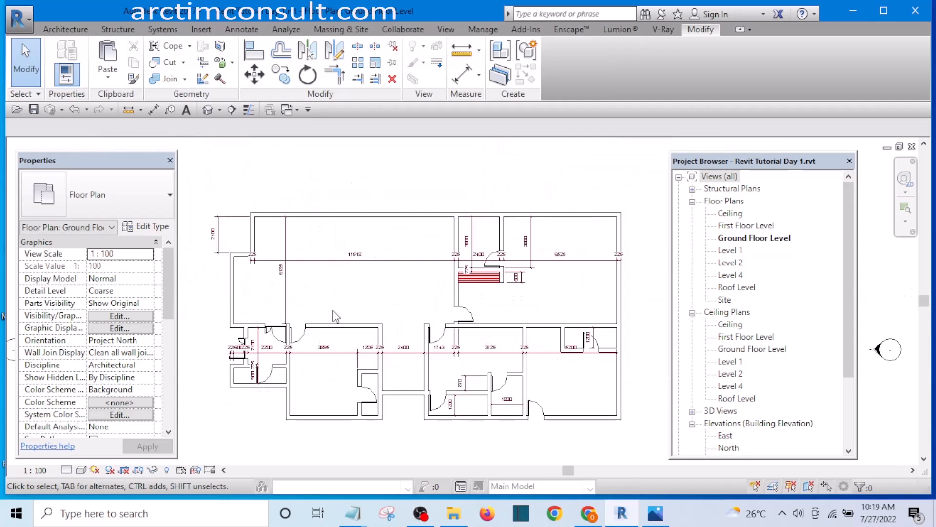
scroll(268, 288, up, 3)
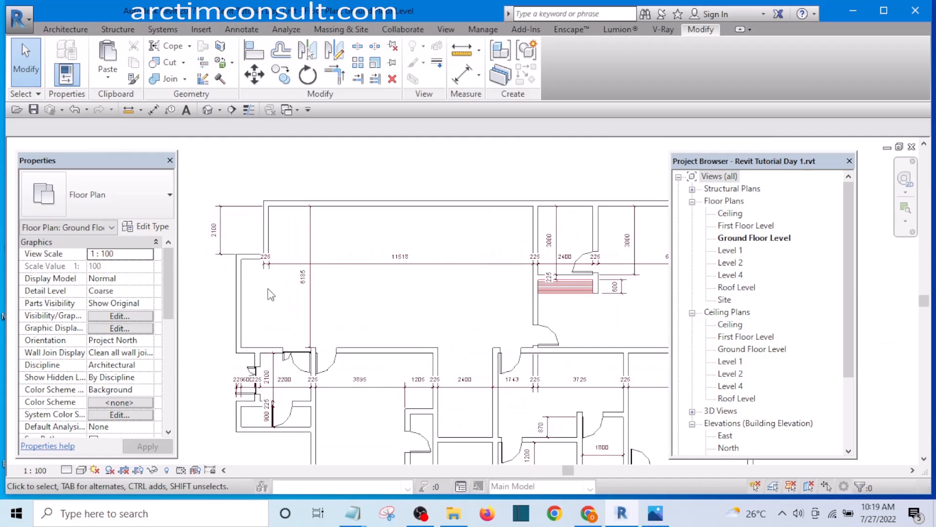
Move the upper horizontal dimension string of the large room up, closer to the building's top wall
click(299, 214)
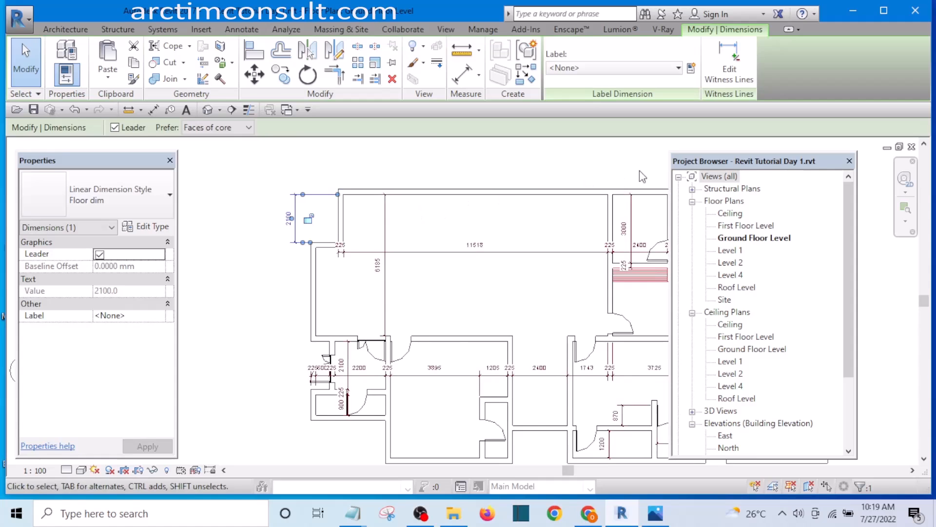
scroll(533, 239, up, 3)
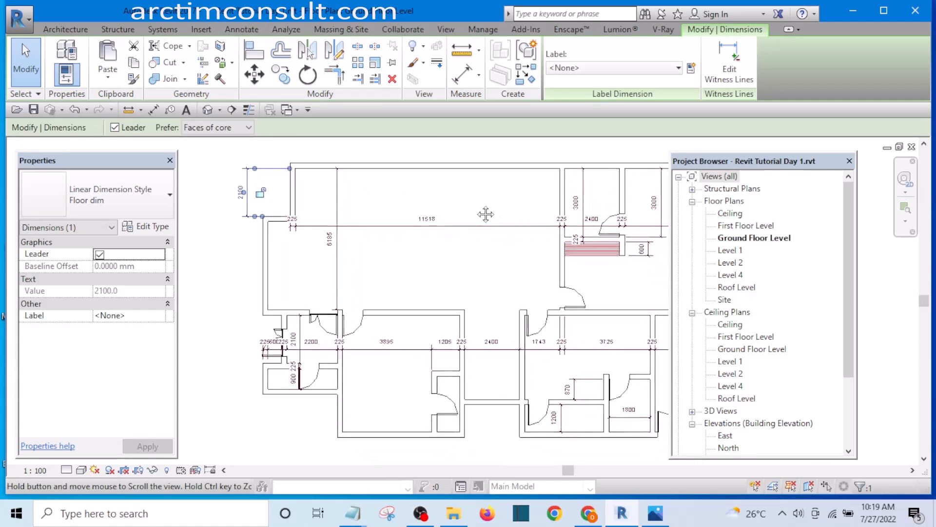
scroll(418, 210, up, 2)
scroll(531, 213, down, 4)
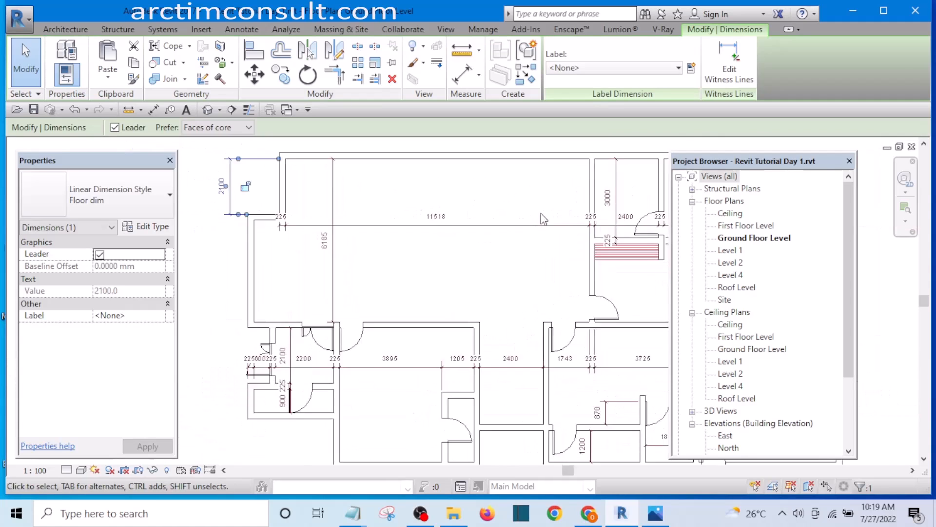
scroll(513, 213, up, 2)
click(516, 224)
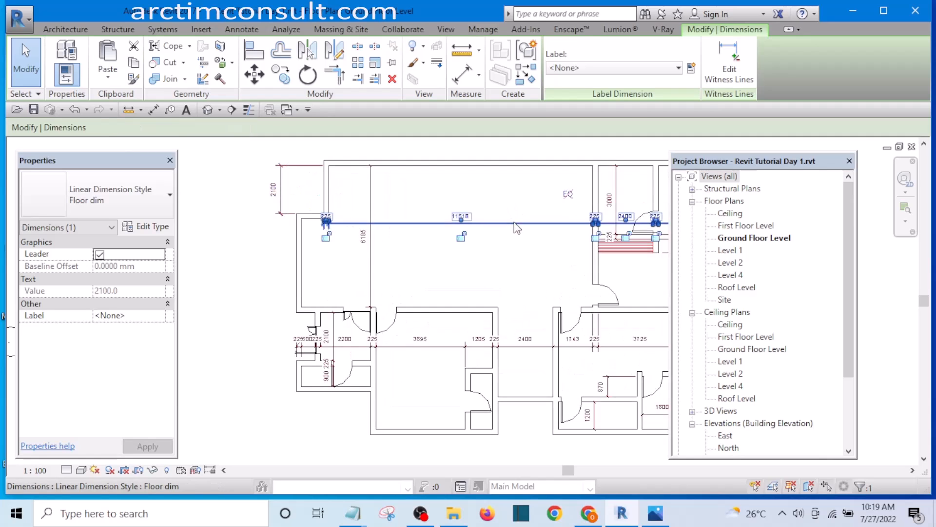
drag(516, 225, 515, 187)
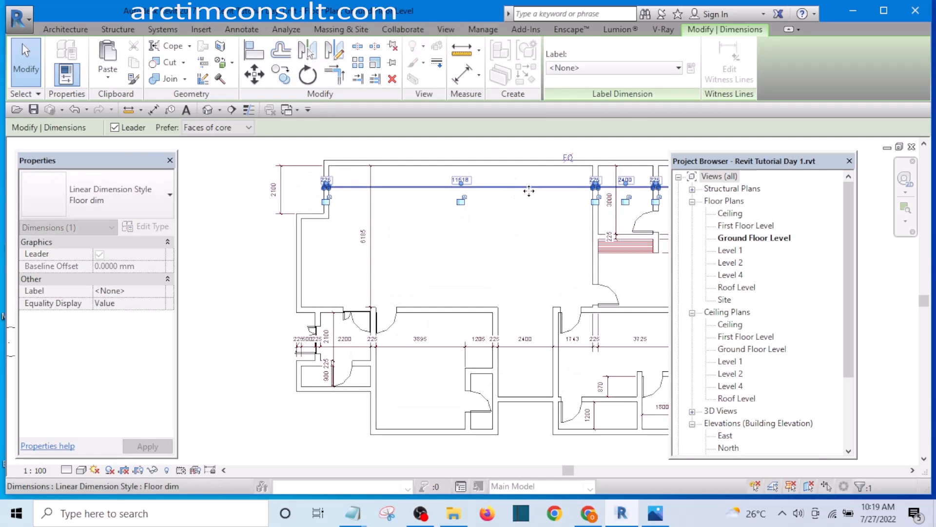
Extend the upper horizontal dimension string with witness lines on both faces of the projecting left outer wall
click(734, 69)
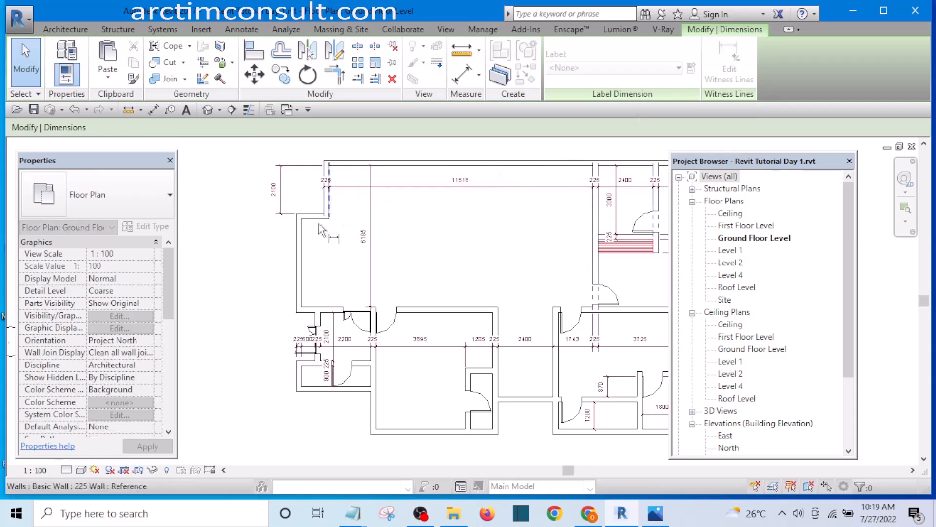
scroll(285, 253, up, 1)
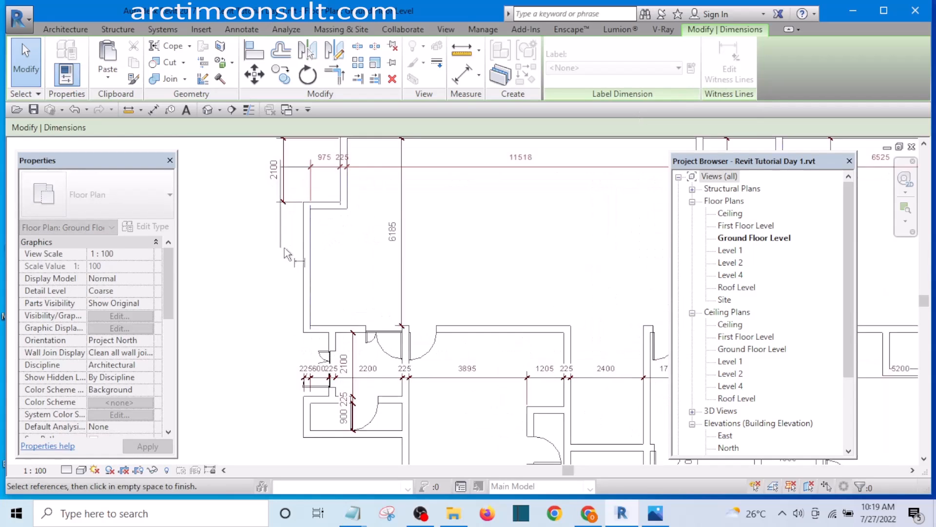
scroll(287, 247, up, 1)
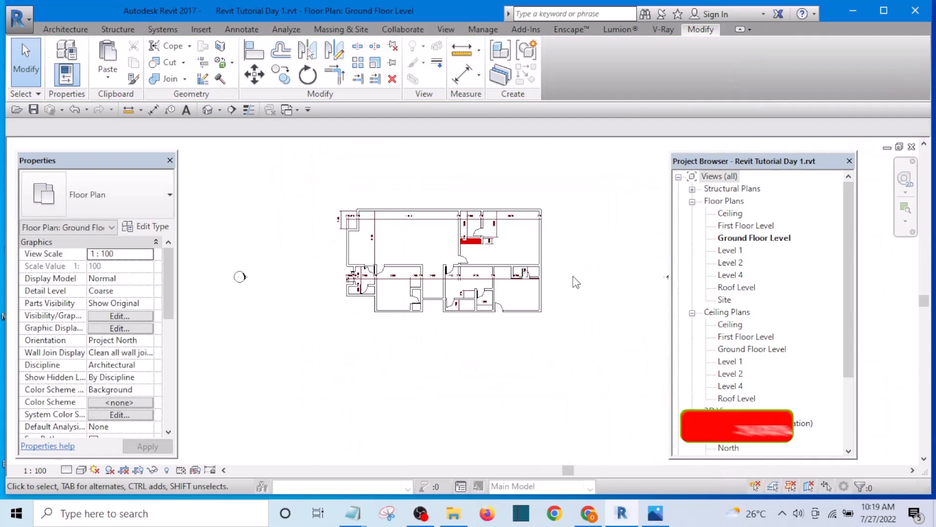
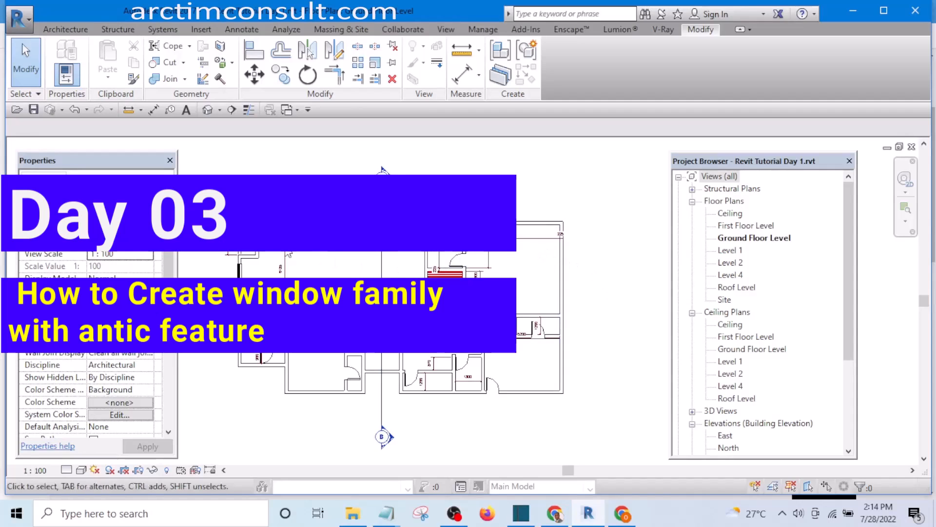
Delete the Rev Tut W Concept -toilet w window from the projecting left outer wall of the large room
scroll(287, 383, up, 5)
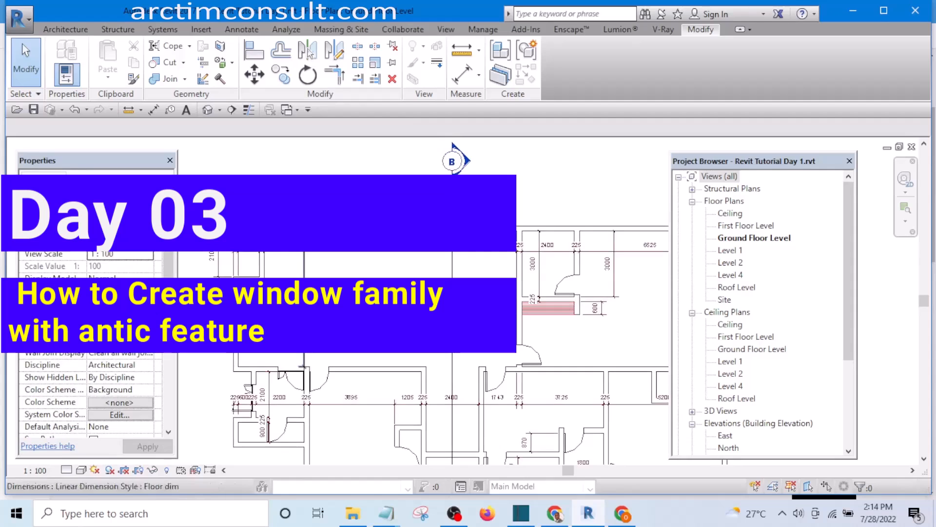
scroll(288, 371, up, 3)
drag(227, 257, 290, 358)
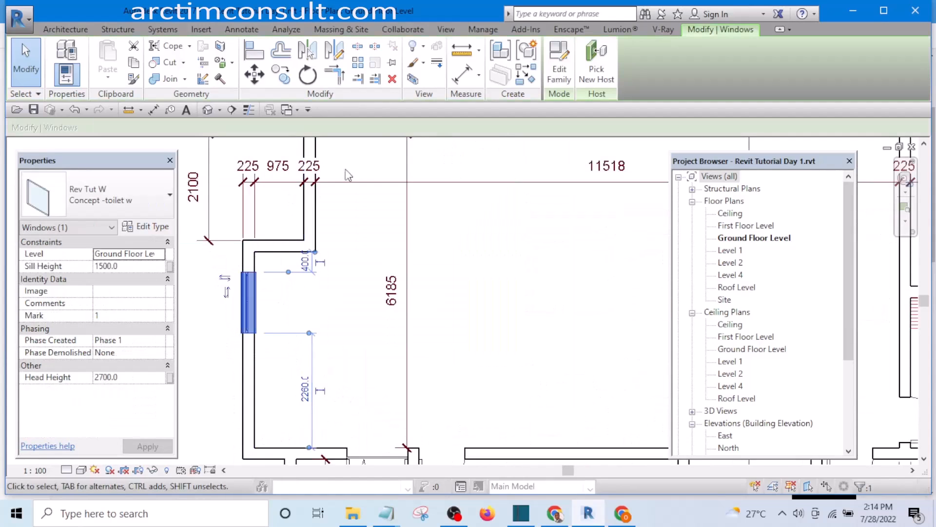
click(392, 79)
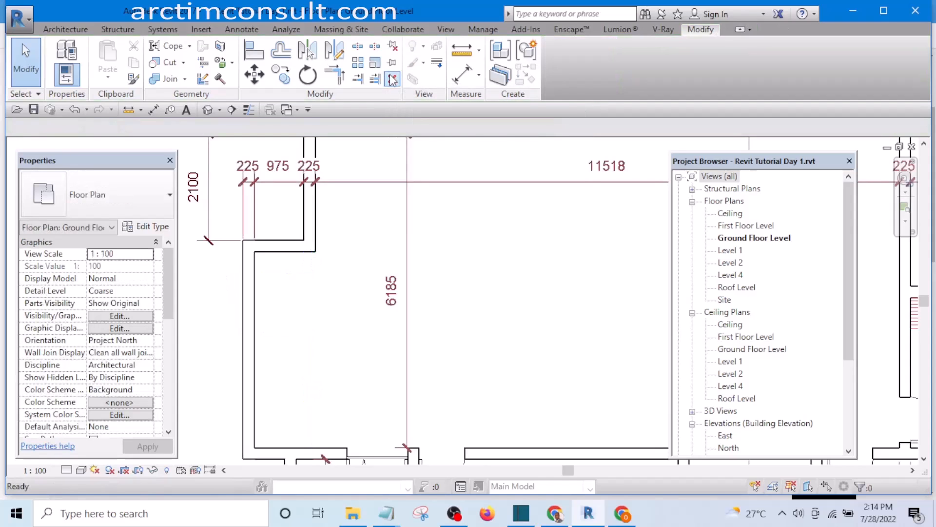
Look over the ground floor plan's outer walls, from the large room's projecting left wall across to the right-hand rooms
scroll(324, 261, down, 2)
scroll(326, 264, down, 2)
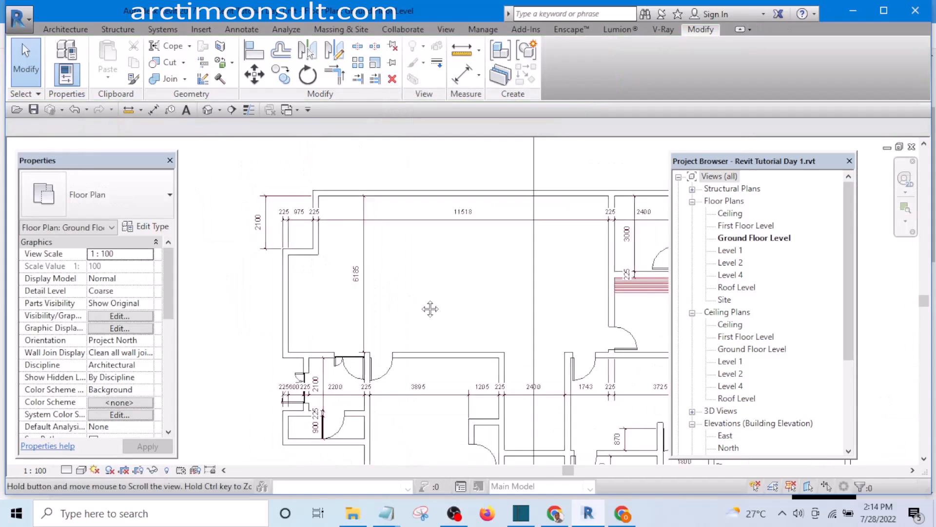
middle_drag(428, 309, 360, 264)
scroll(283, 240, up, 1)
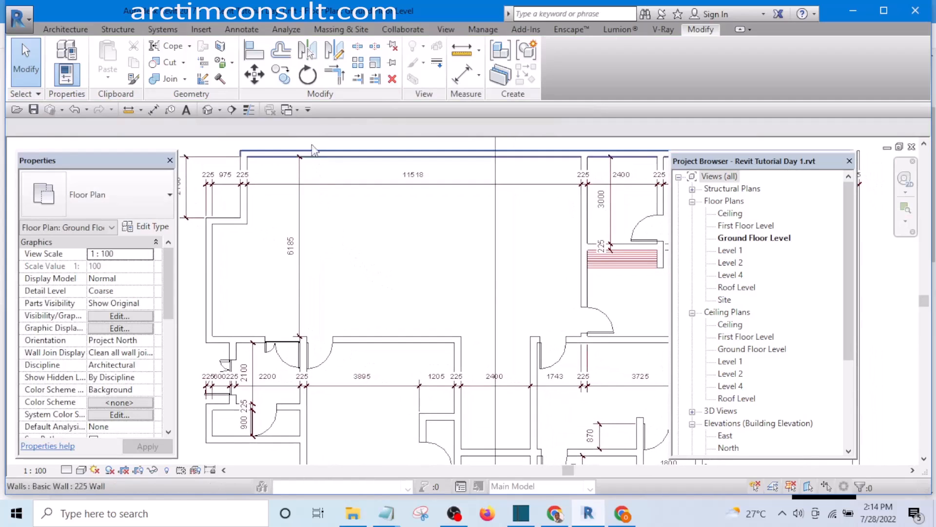
scroll(380, 279, down, 4)
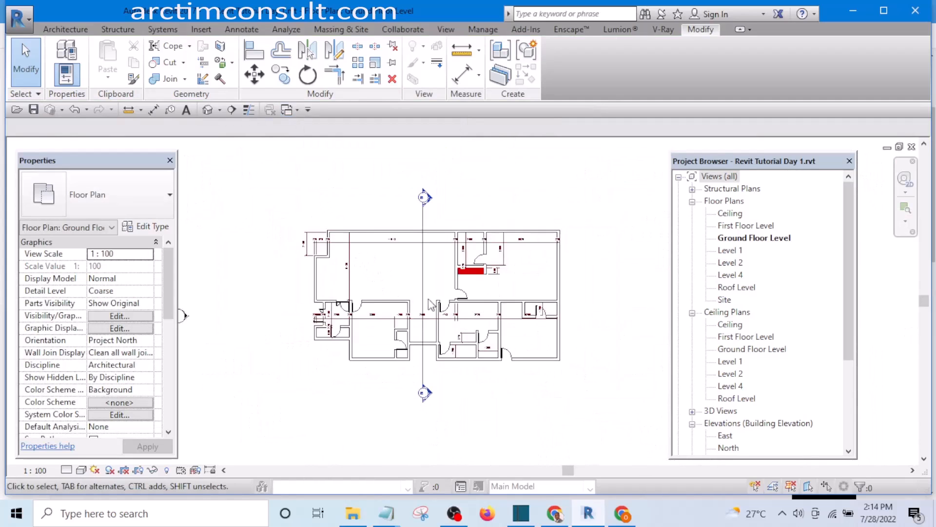
scroll(429, 304, up, 2)
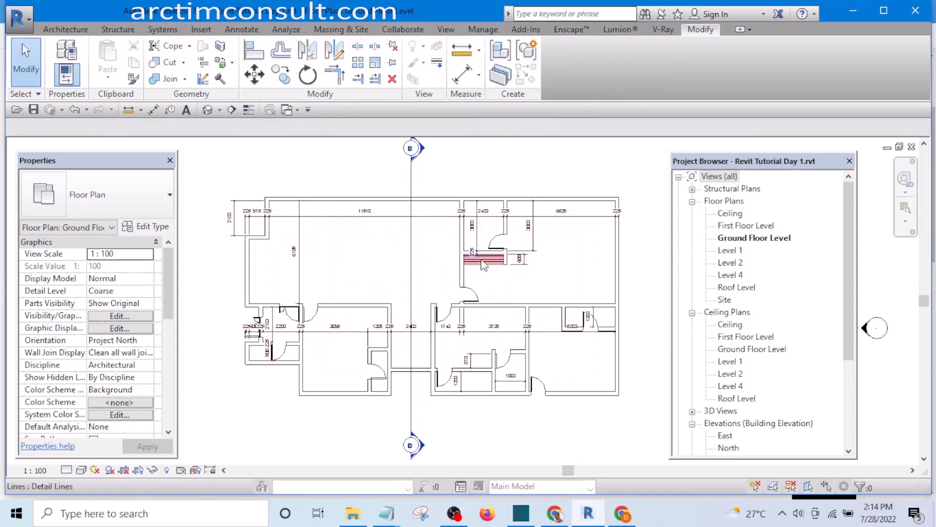
scroll(303, 310, up, 2)
scroll(345, 295, down, 3)
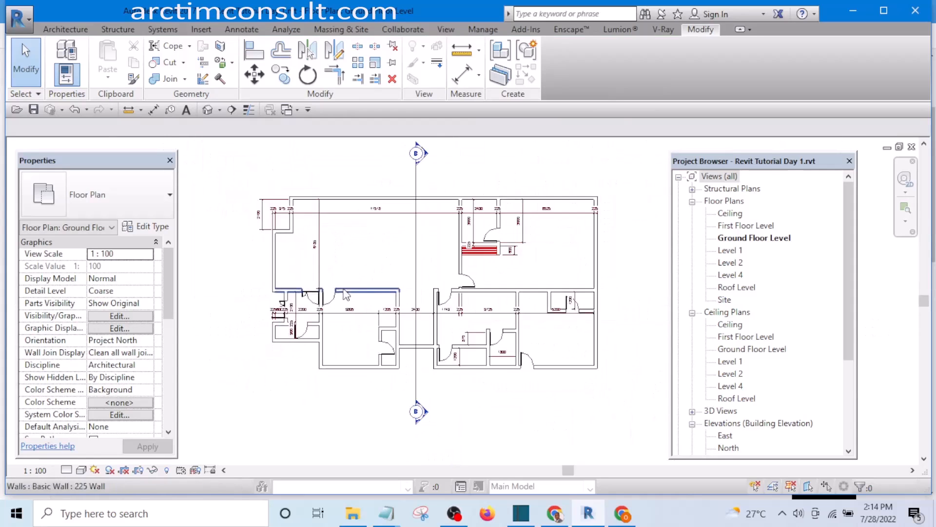
scroll(515, 312, up, 3)
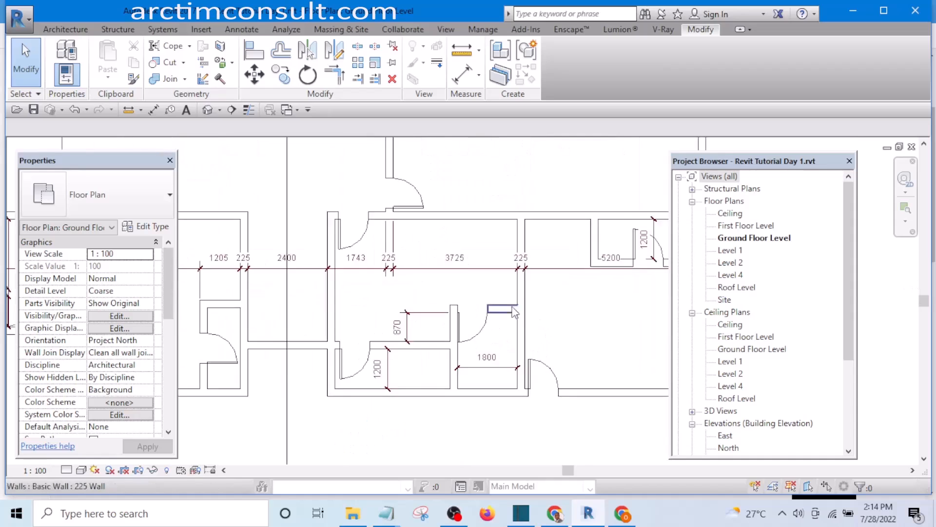
scroll(509, 371, down, 2)
scroll(505, 349, down, 2)
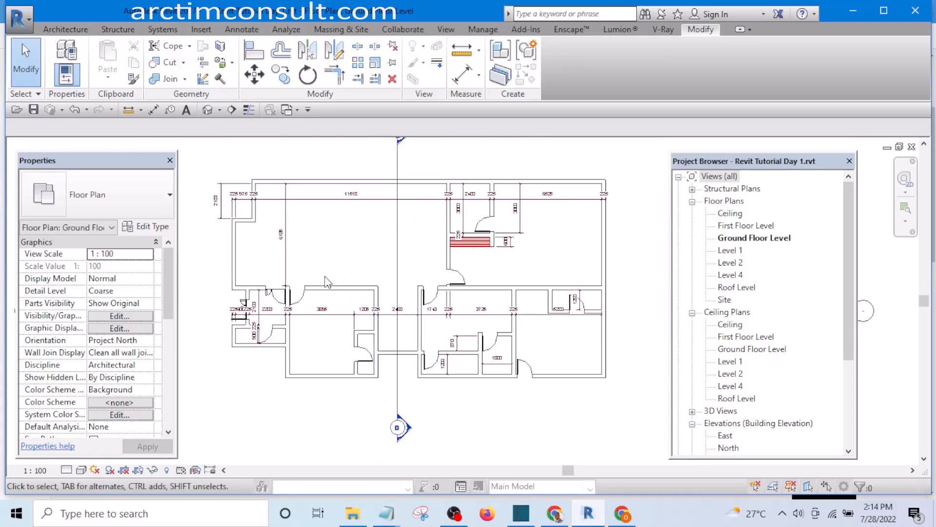
scroll(327, 282, up, 1)
scroll(332, 298, down, 1)
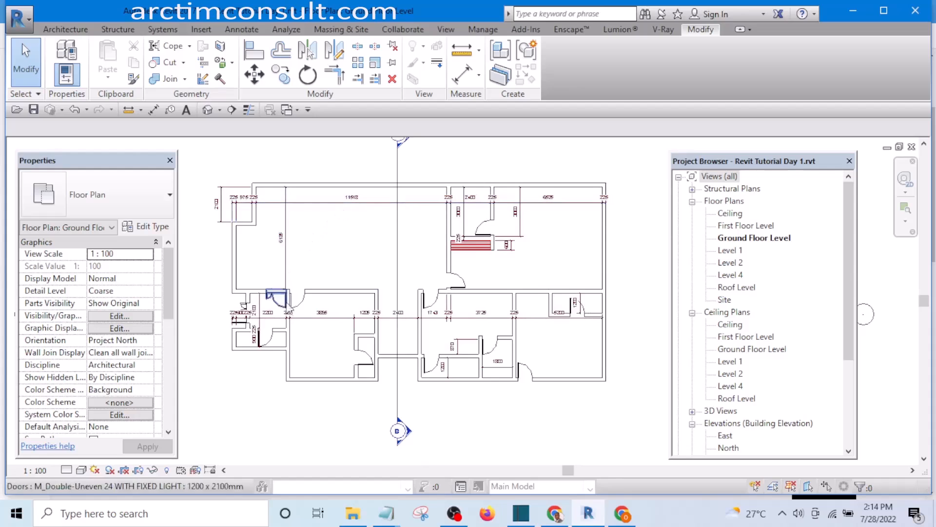
middle_drag(288, 209, 341, 240)
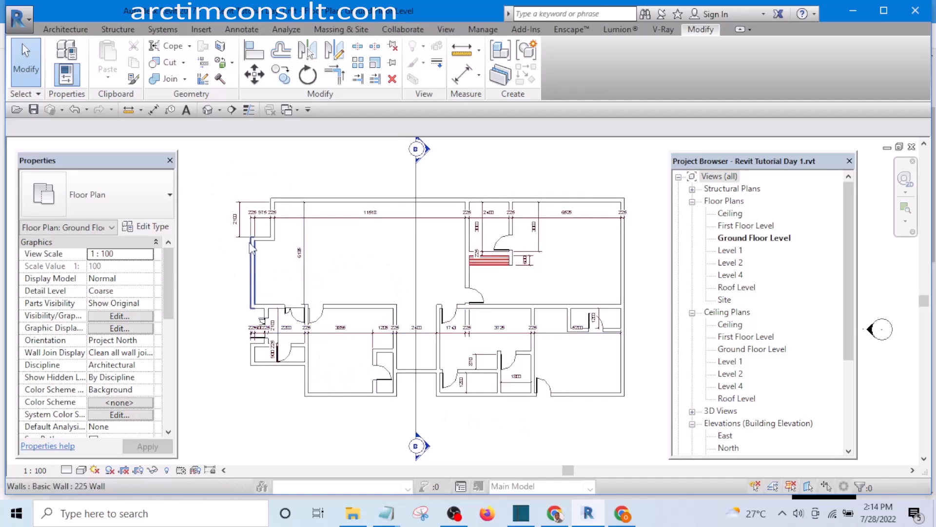
scroll(271, 275, up, 3)
scroll(371, 279, down, 2)
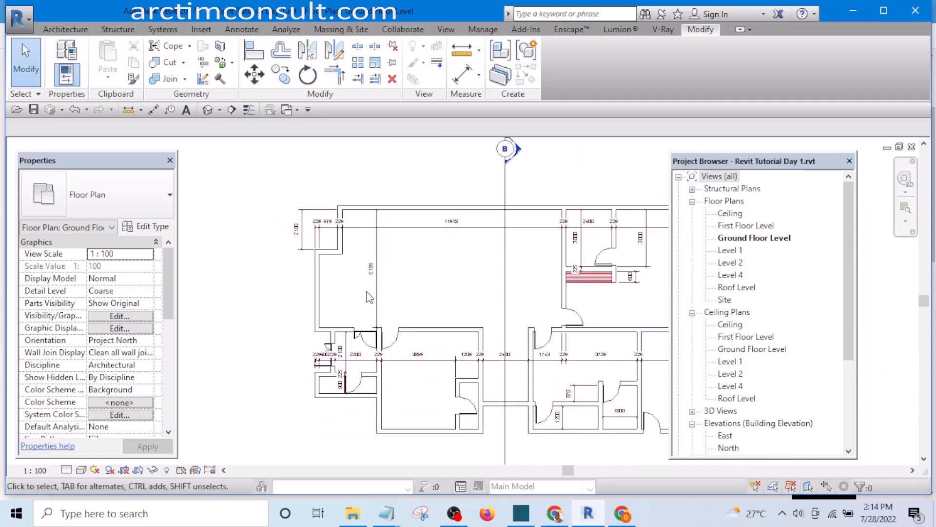
scroll(368, 293, up, 4)
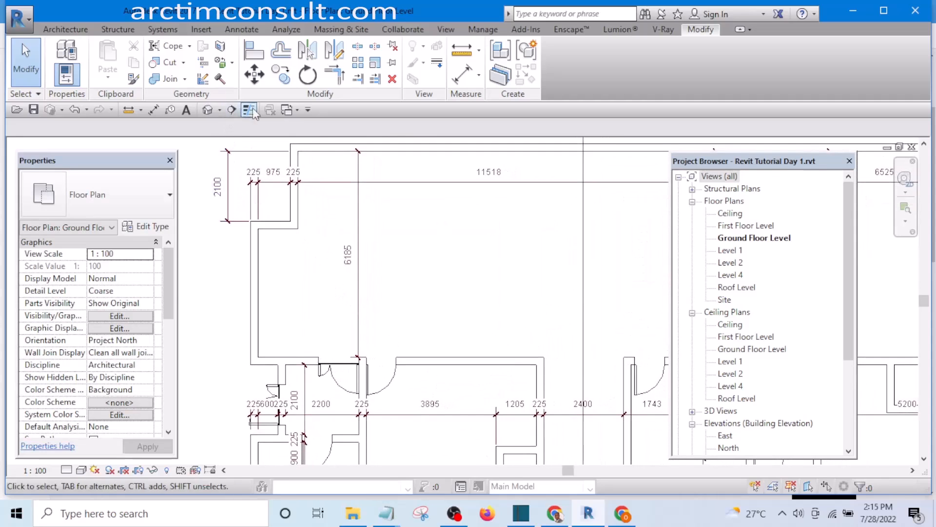
Switch to the other open project's 3D view and examine the Concept -1800x600 windows beside the upper balcony, including their sills and heads
click(296, 110)
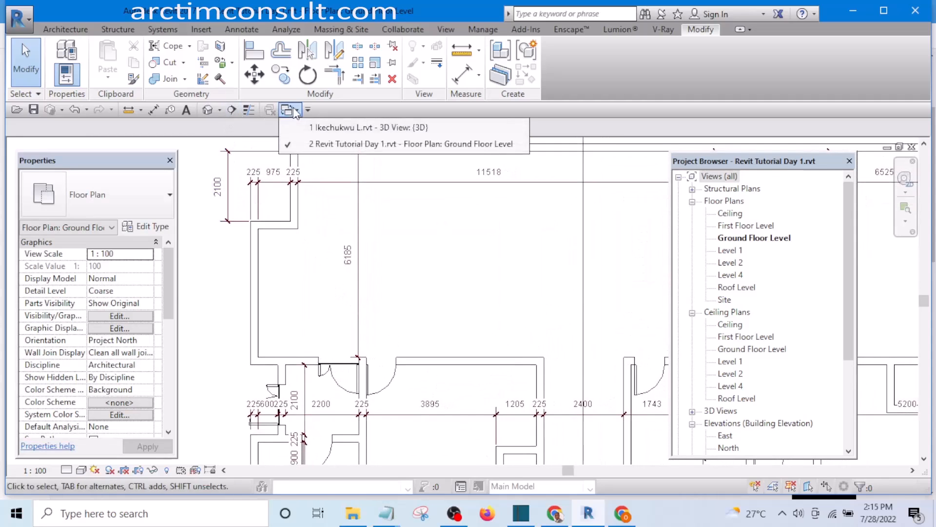
click(344, 128)
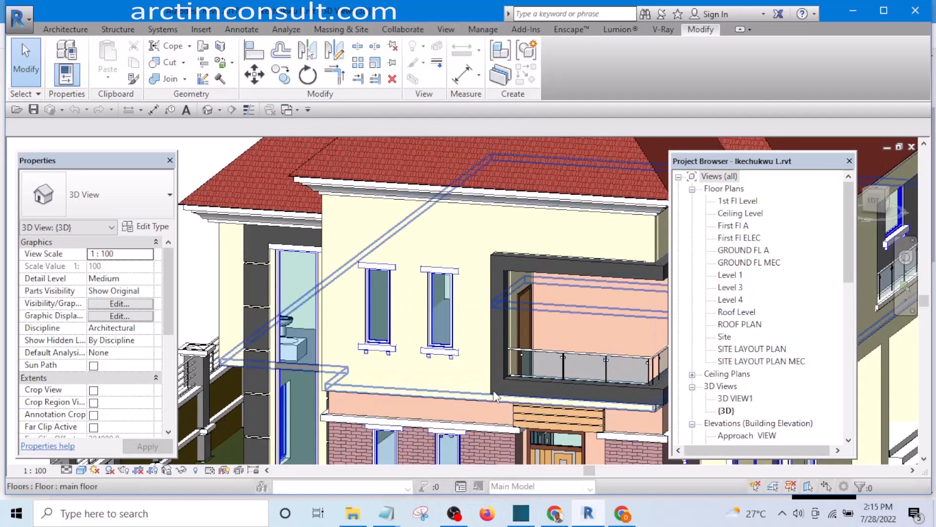
scroll(417, 316, down, 2)
scroll(390, 341, up, 6)
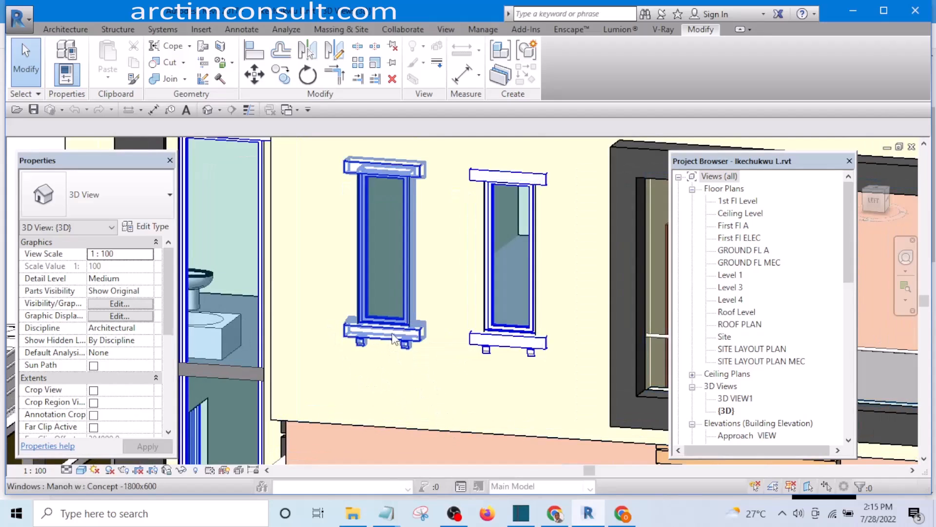
scroll(373, 335, up, 2)
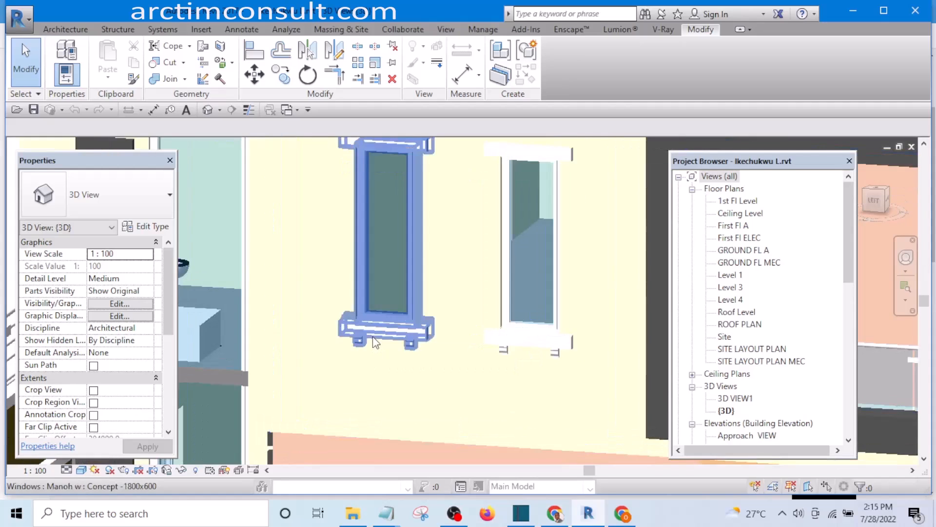
middle_drag(373, 335, 430, 309)
scroll(505, 426, down, 4)
scroll(434, 390, up, 2)
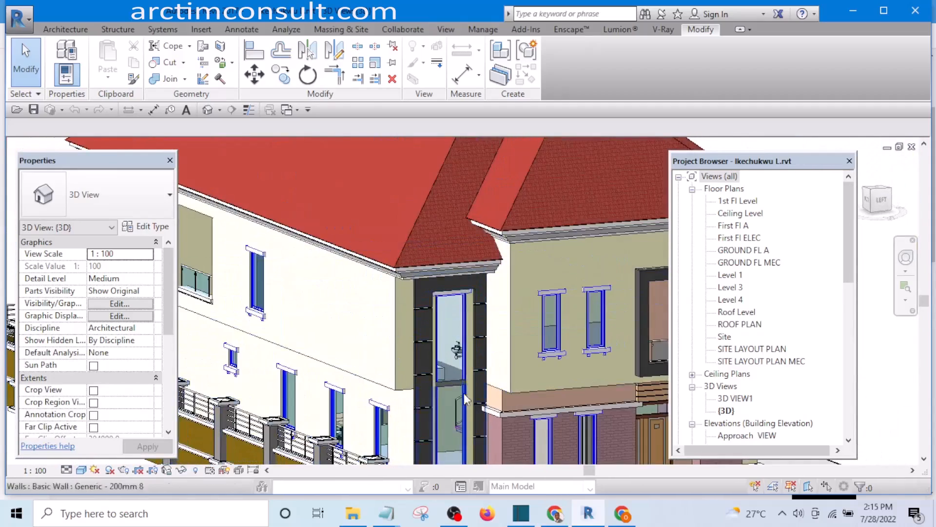
Examine the windows on the house's left and front facades, including the frame and sill of the ground-floor Concept -1800x1000 window
middle_drag(457, 351, 406, 289)
shift+middle_drag(467, 370, 476, 439)
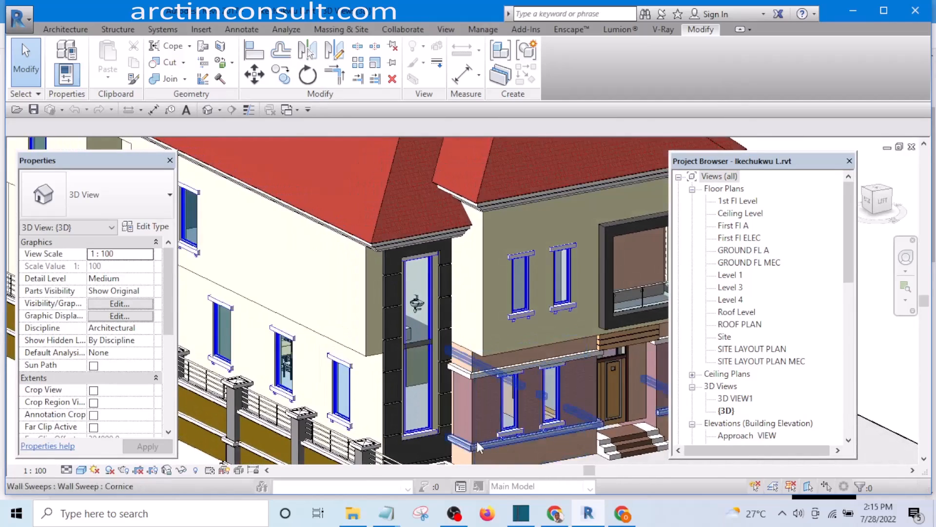
scroll(486, 447, up, 1)
scroll(486, 446, up, 1)
scroll(443, 347, down, 4)
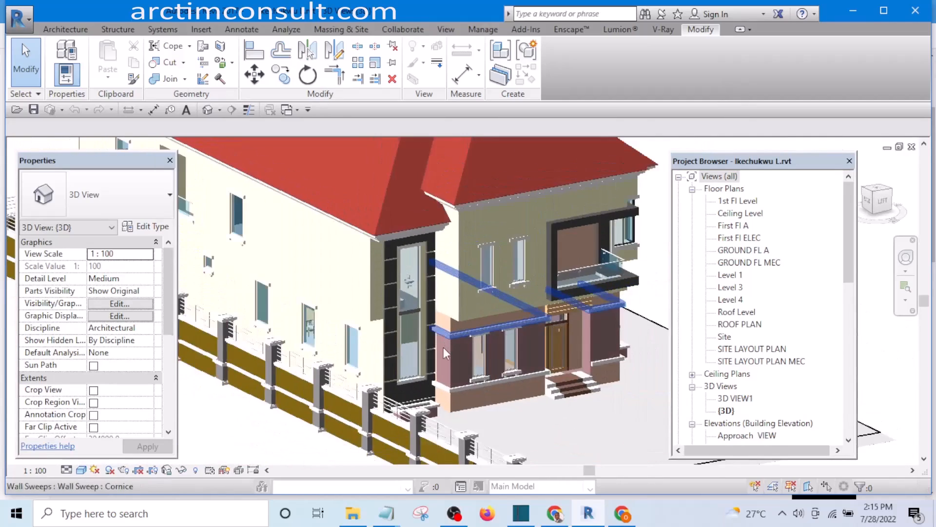
shift+middle_drag(443, 347, 318, 358)
scroll(376, 413, up, 6)
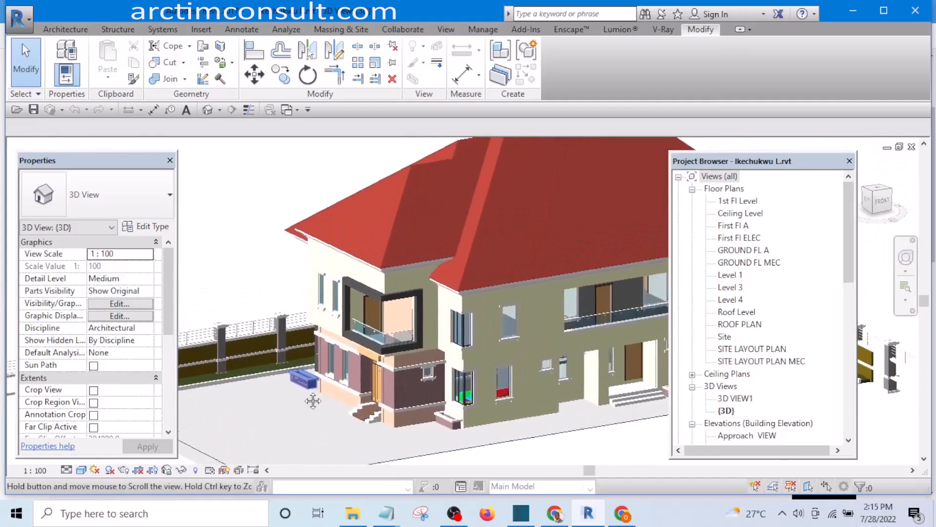
middle_drag(394, 404, 354, 422)
middle_drag(434, 430, 363, 448)
scroll(519, 417, up, 2)
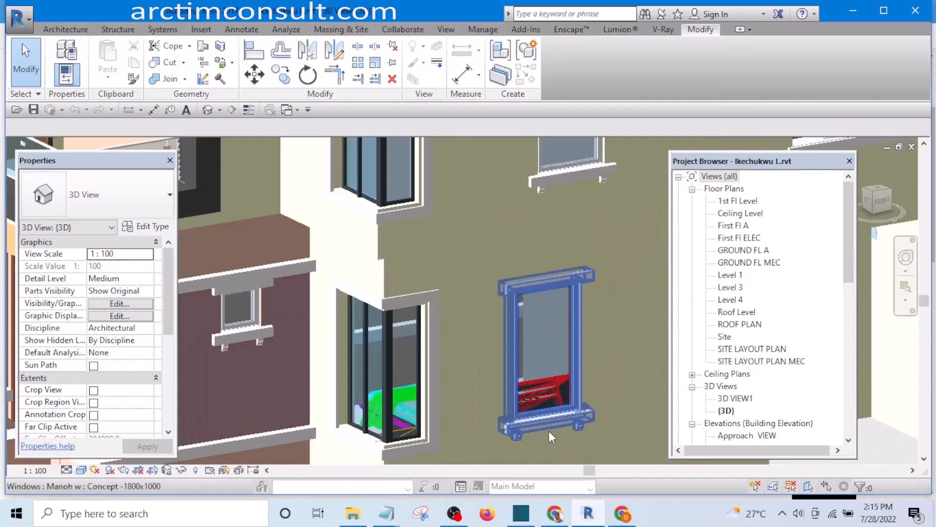
middle_drag(548, 431, 529, 436)
scroll(405, 397, up, 2)
scroll(406, 397, up, 2)
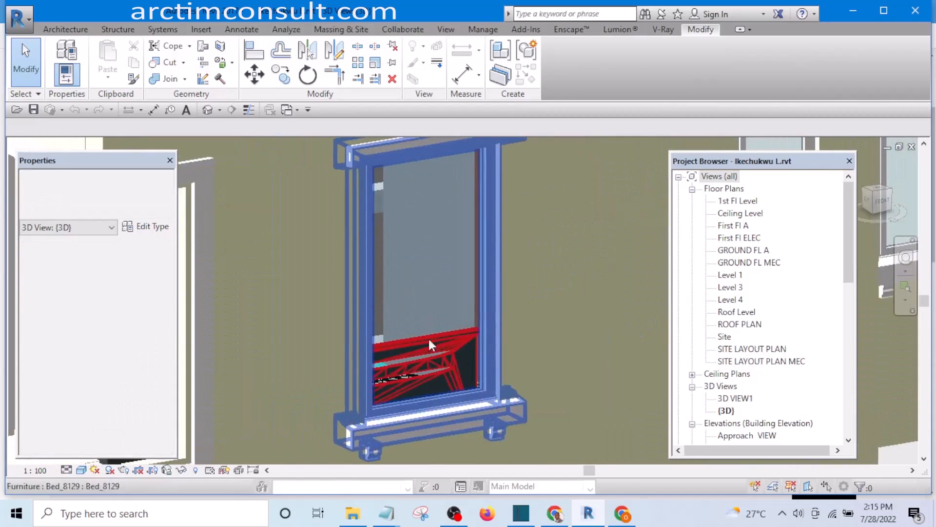
scroll(410, 209, down, 3)
scroll(477, 303, down, 6)
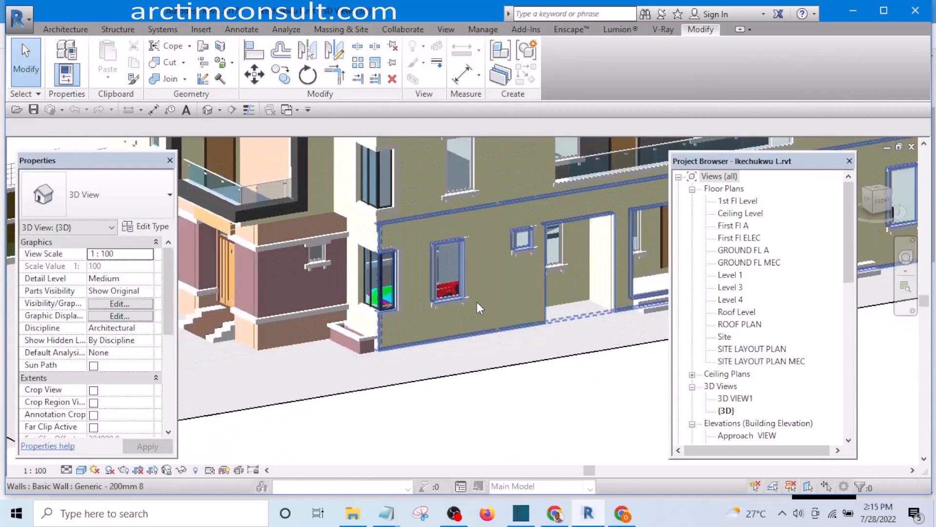
Create a new family from the Window.rft template in the English_I folder
click(20, 20)
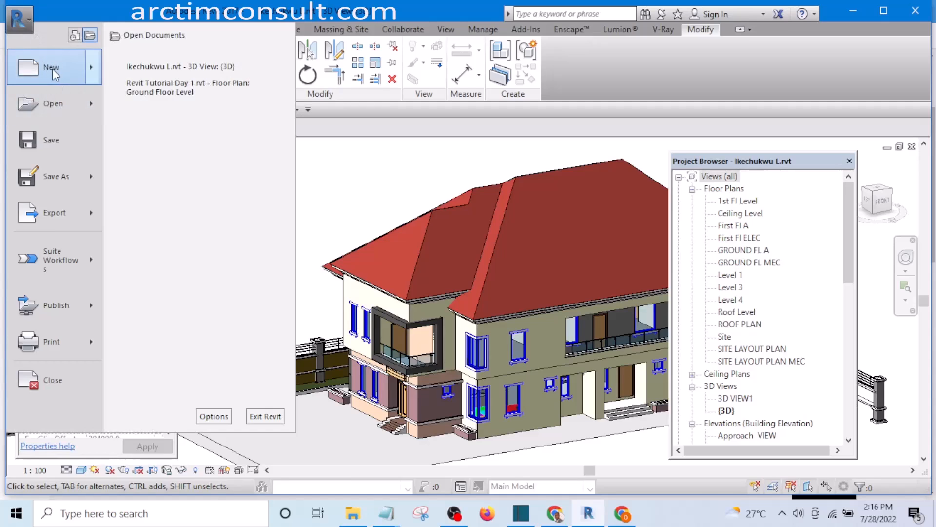
mouse_move(53, 74)
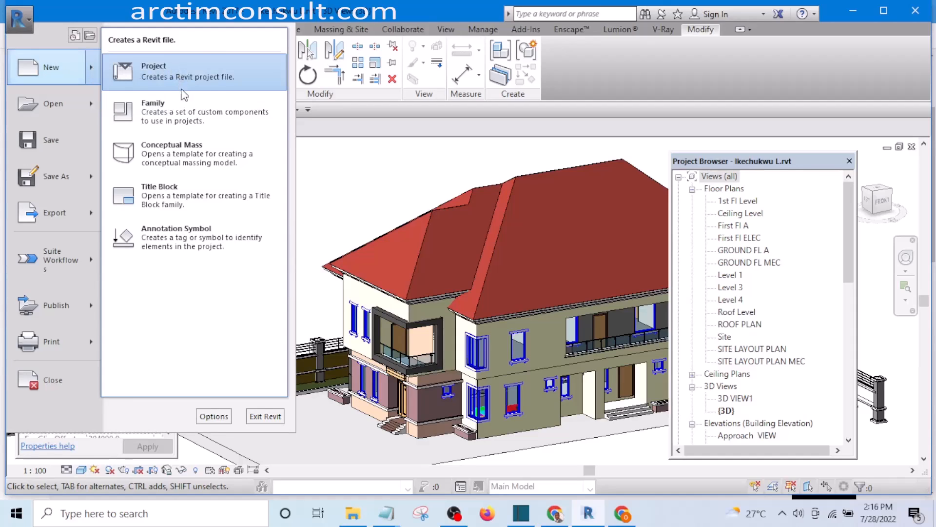
click(165, 114)
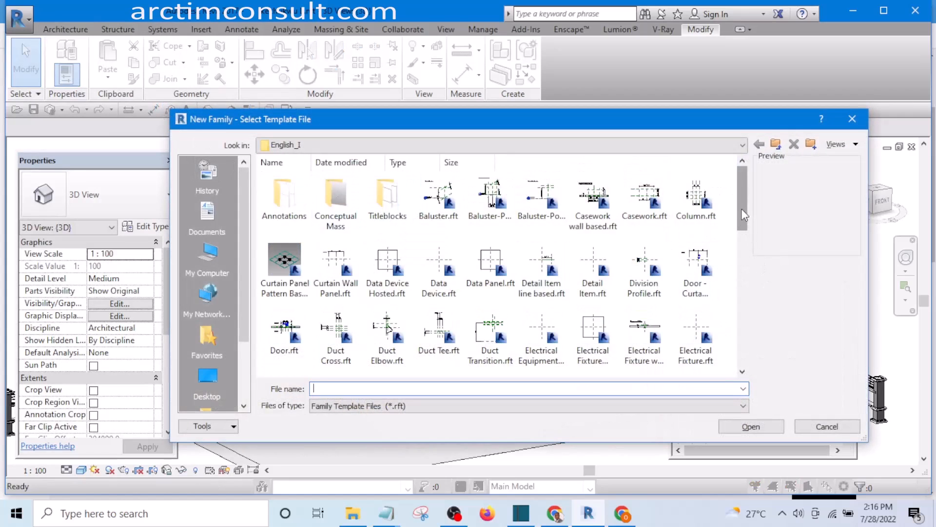
drag(741, 208, 739, 350)
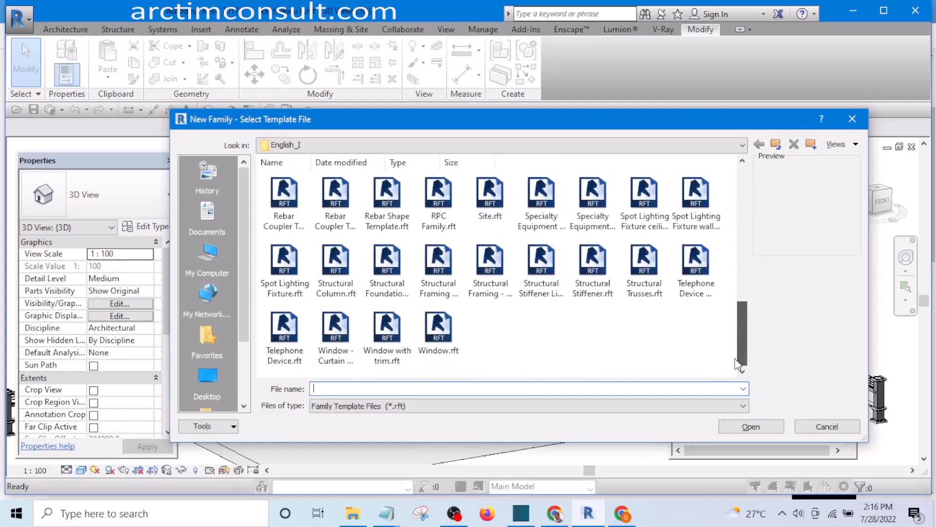
scroll(468, 283, up, 10)
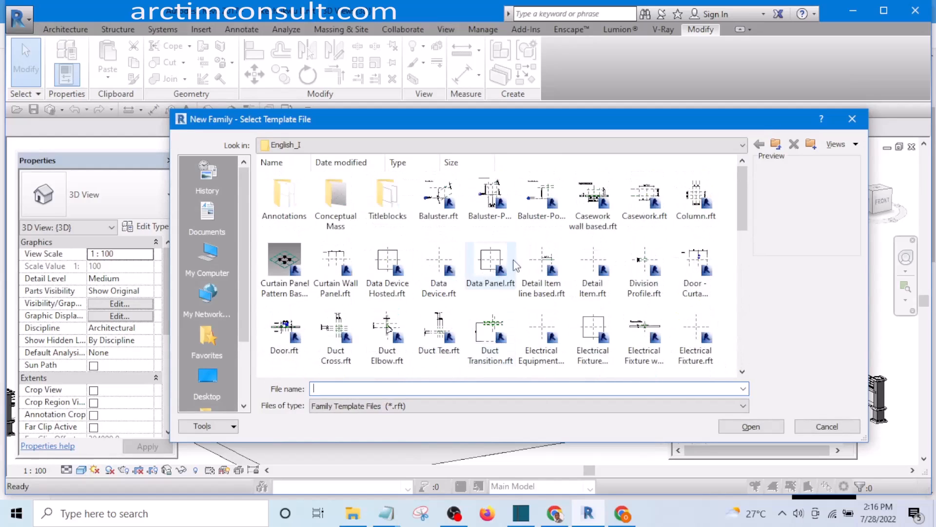
scroll(665, 242, down, 8)
scroll(665, 242, down, 1)
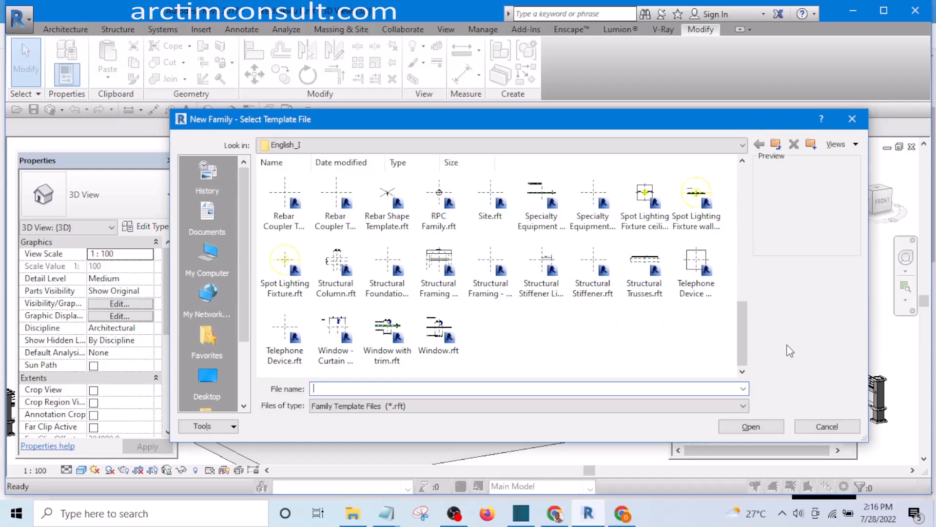
drag(740, 352, 736, 216)
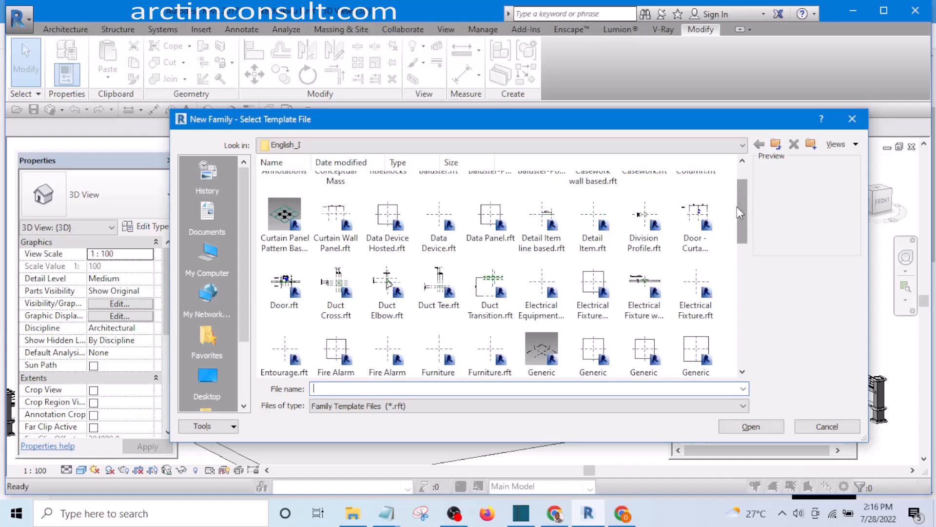
drag(743, 220, 749, 345)
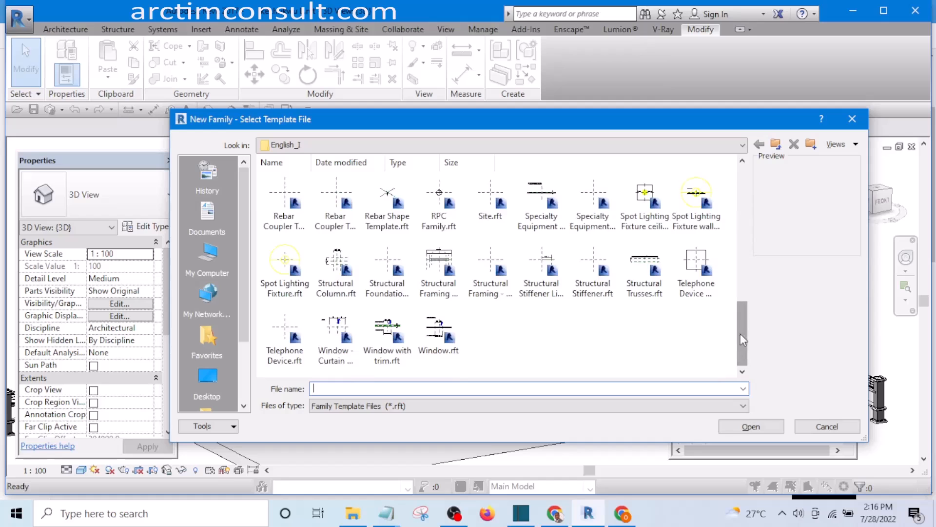
scroll(439, 283, up, 10)
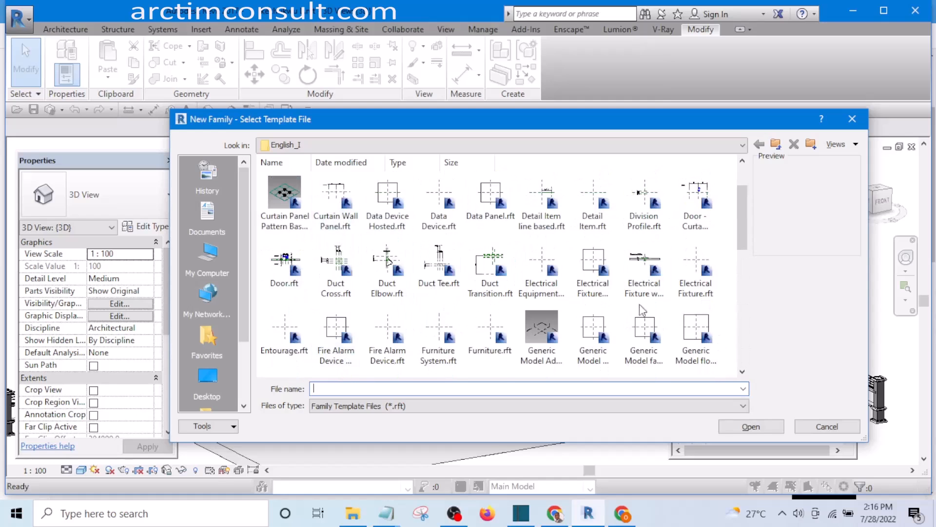
scroll(537, 263, down, 10)
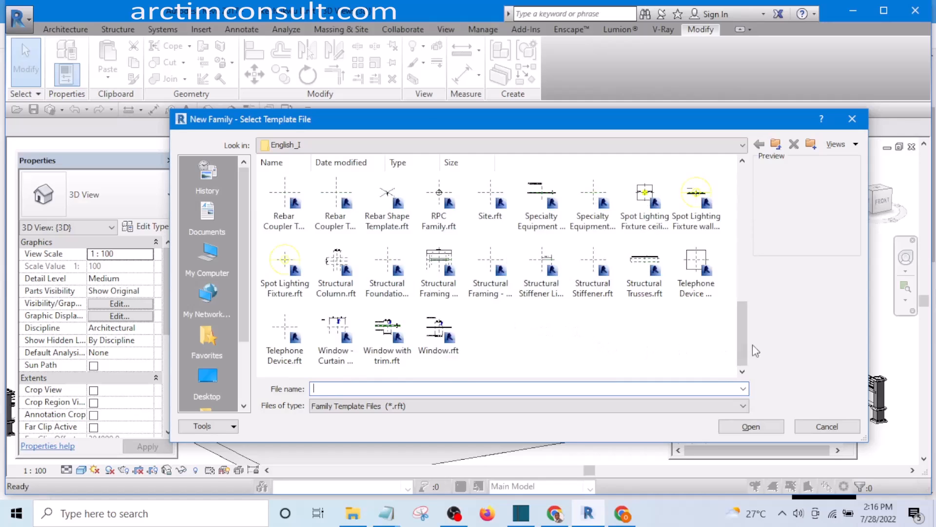
mouse_move(741, 331)
mouse_down()
mouse_move(735, 201)
mouse_move(742, 341)
mouse_up()
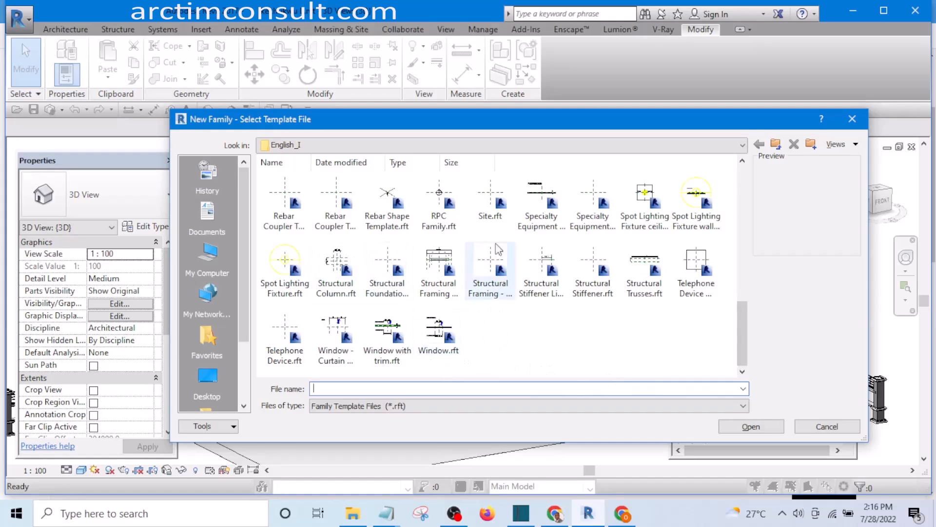
click(435, 336)
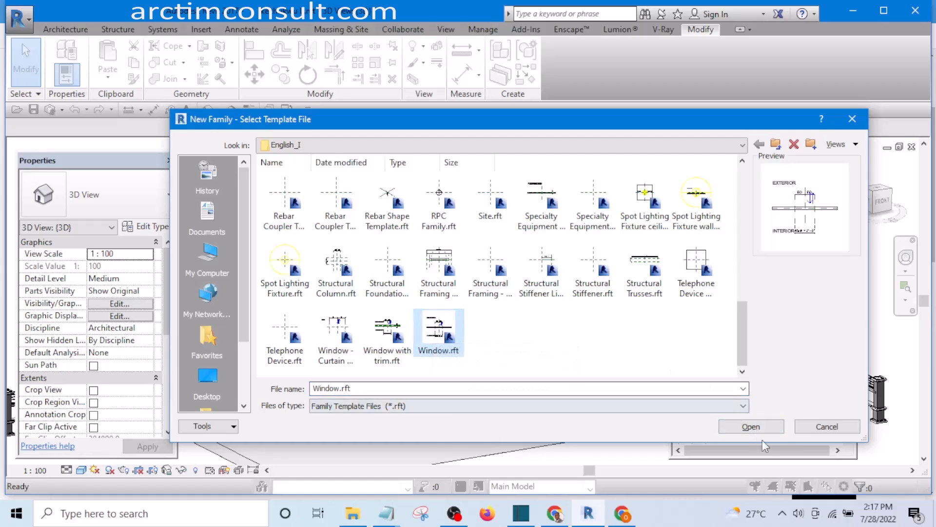
click(740, 428)
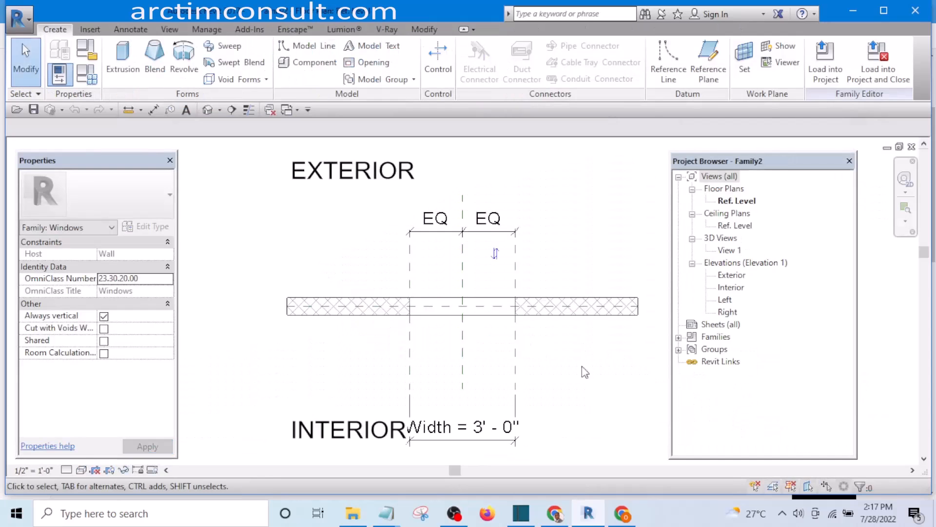
Open the new family's default 3D view and examine the host wall with its window opening
middle_drag(582, 372, 533, 371)
scroll(441, 355, up, 2)
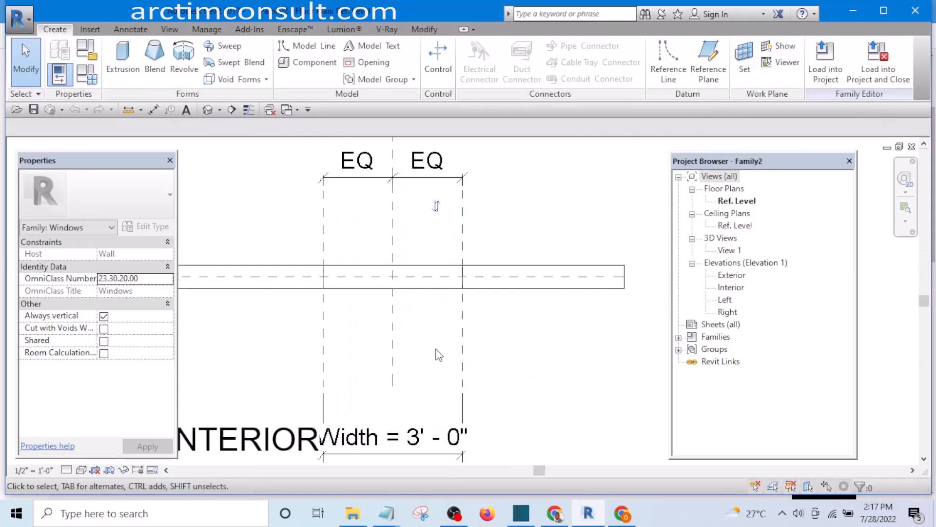
click(207, 110)
scroll(409, 312, up, 4)
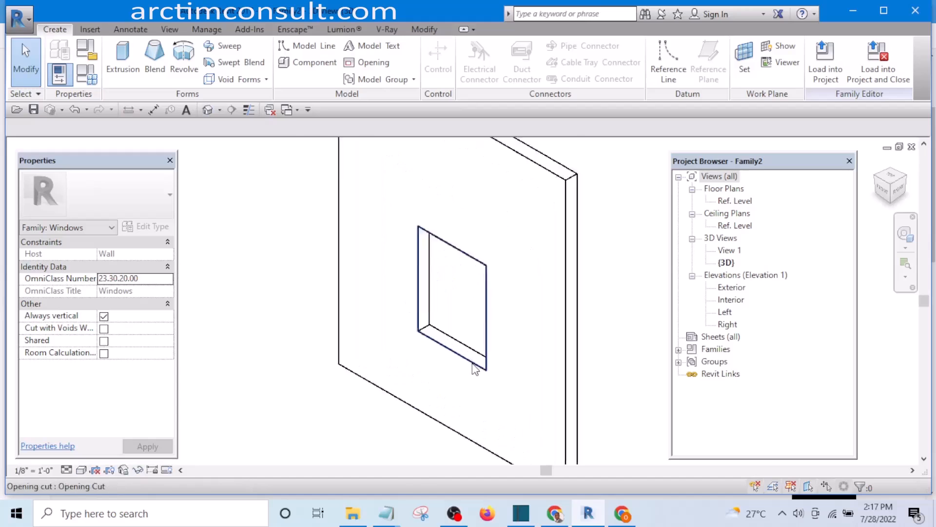
middle_drag(475, 369, 407, 358)
scroll(362, 345, down, 3)
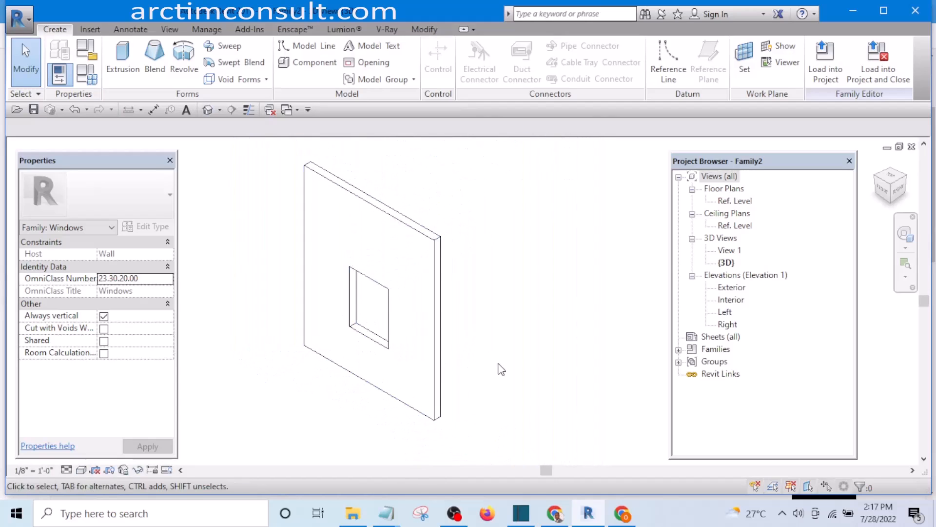
shift+middle_drag(492, 354, 493, 282)
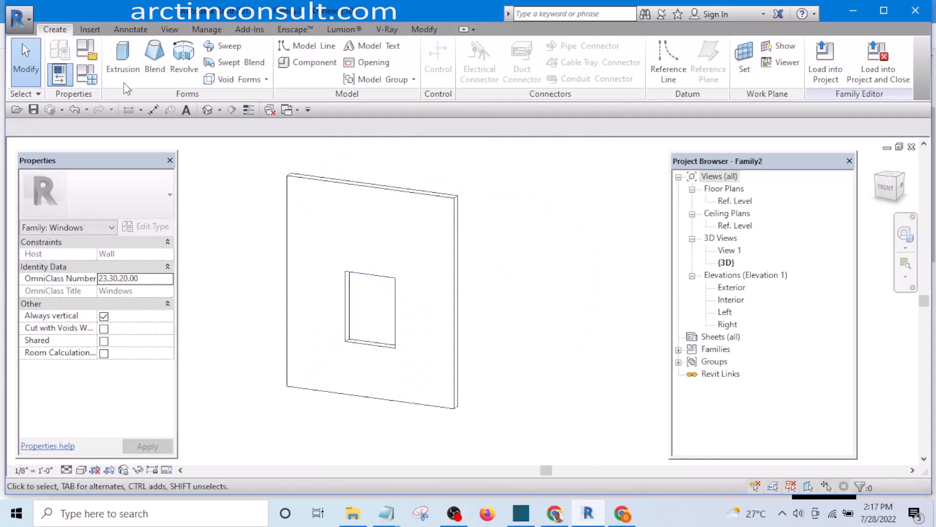
Save the family as Rev Tut W.rfa in the Revit Tutoorial folder with maximum backups at 1, replacing the existing file
click(28, 20)
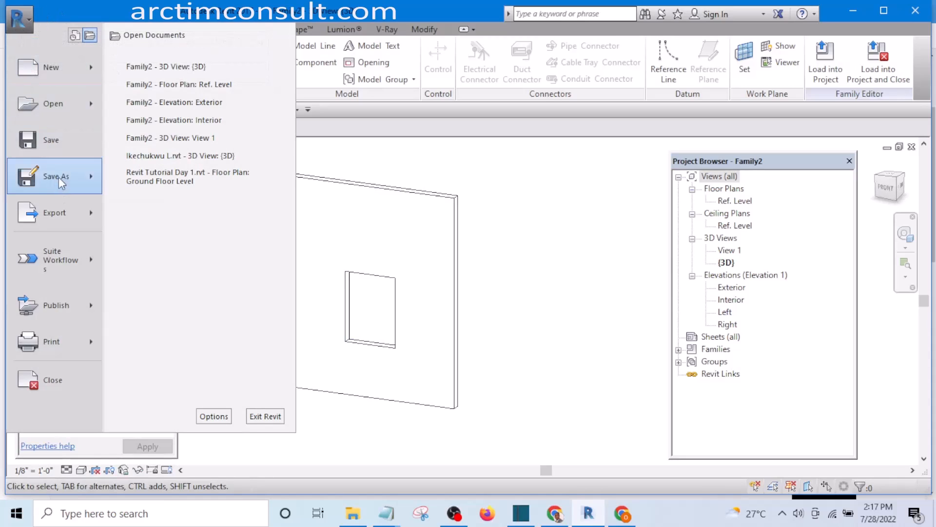
mouse_move(59, 177)
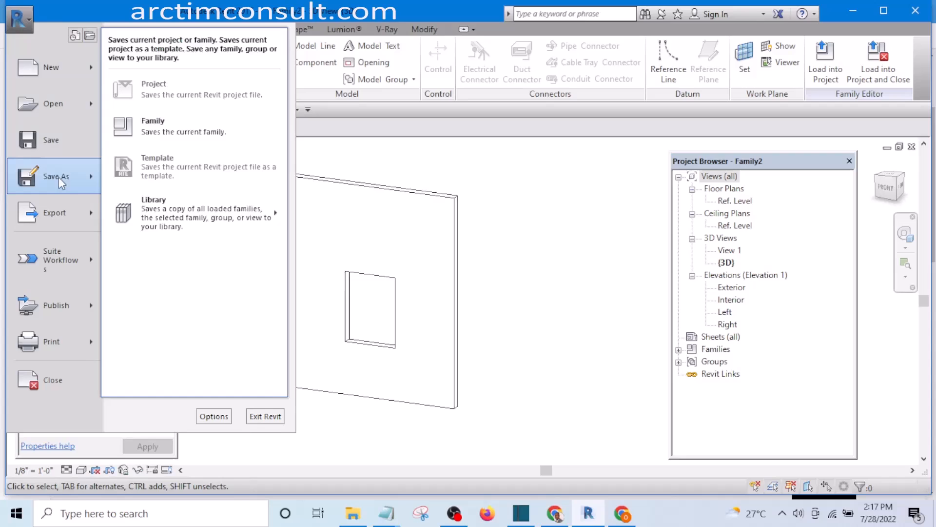
click(164, 125)
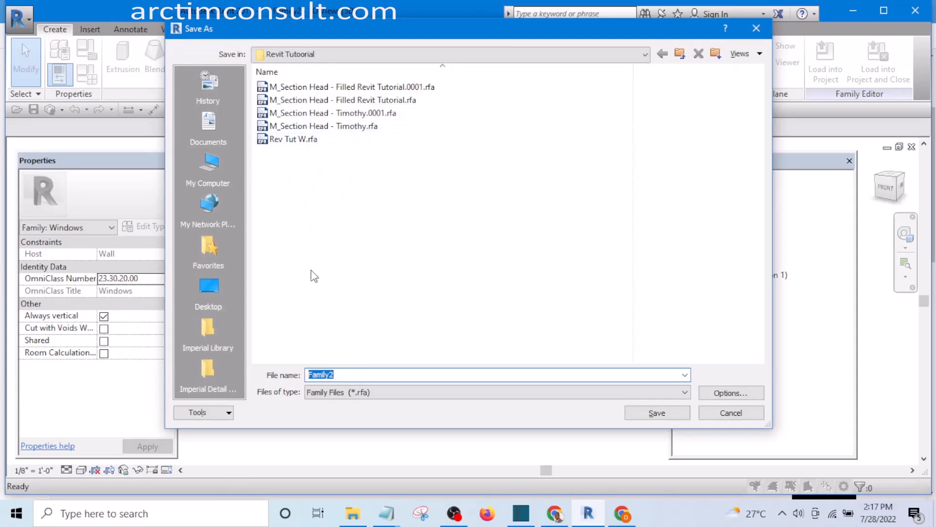
click(292, 141)
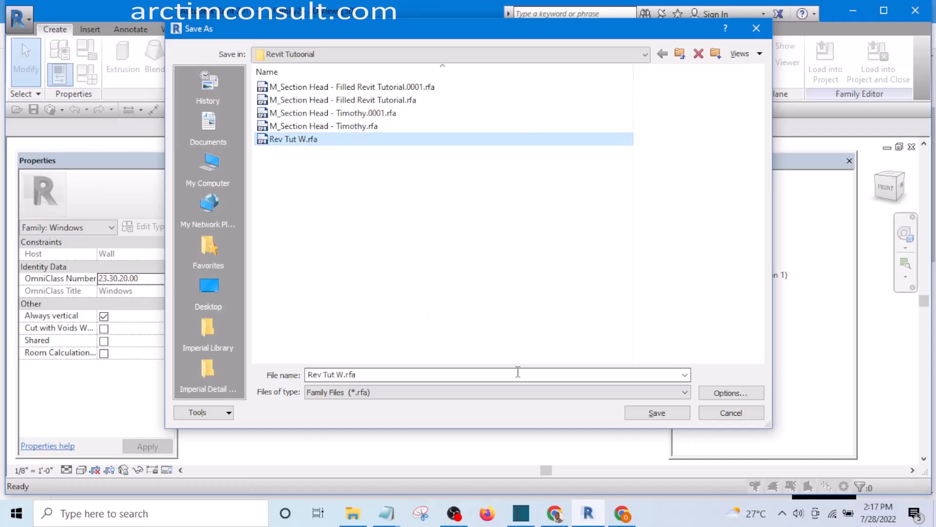
click(729, 394)
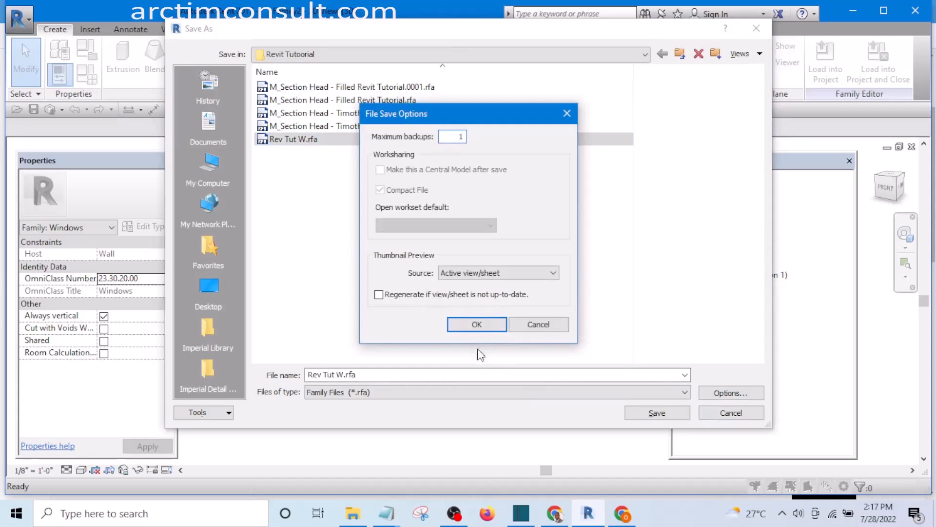
click(477, 325)
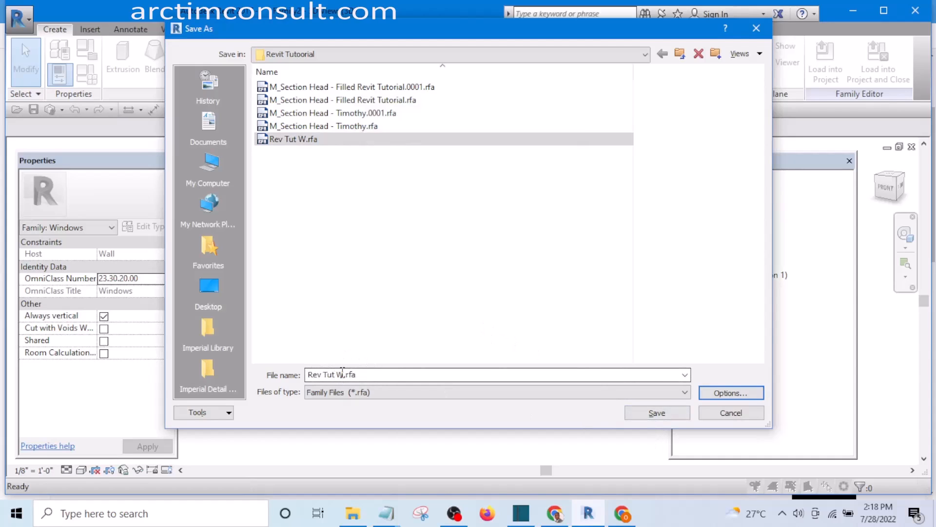
click(656, 412)
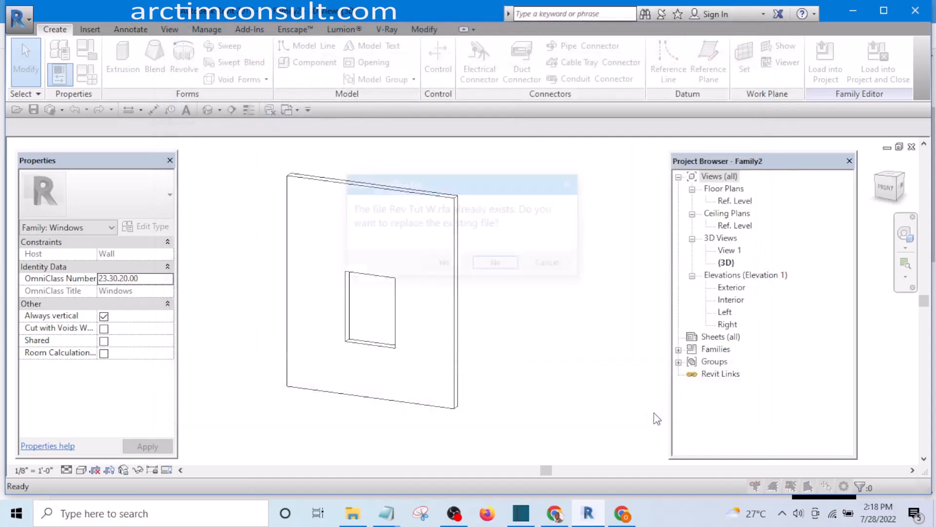
click(444, 264)
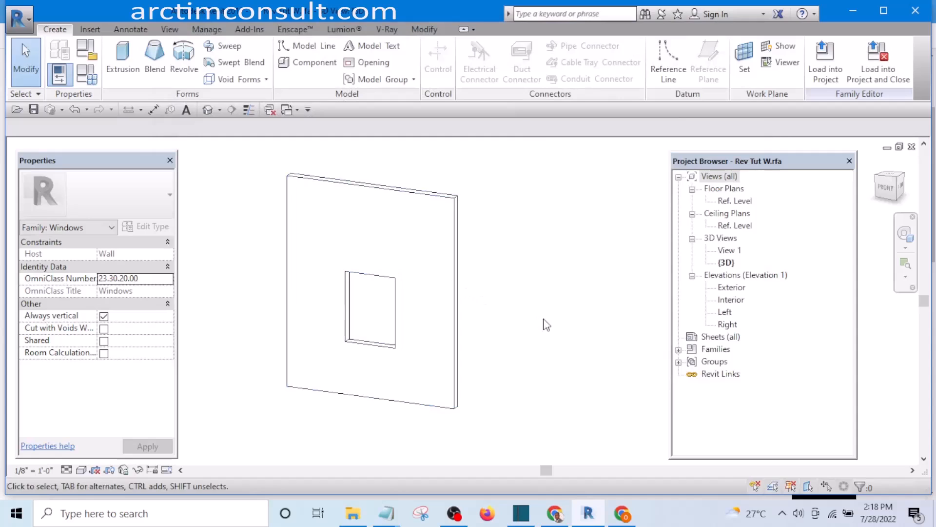
Open the family's Exterior elevation with the whole host wall fitted in view
scroll(371, 327, up, 4)
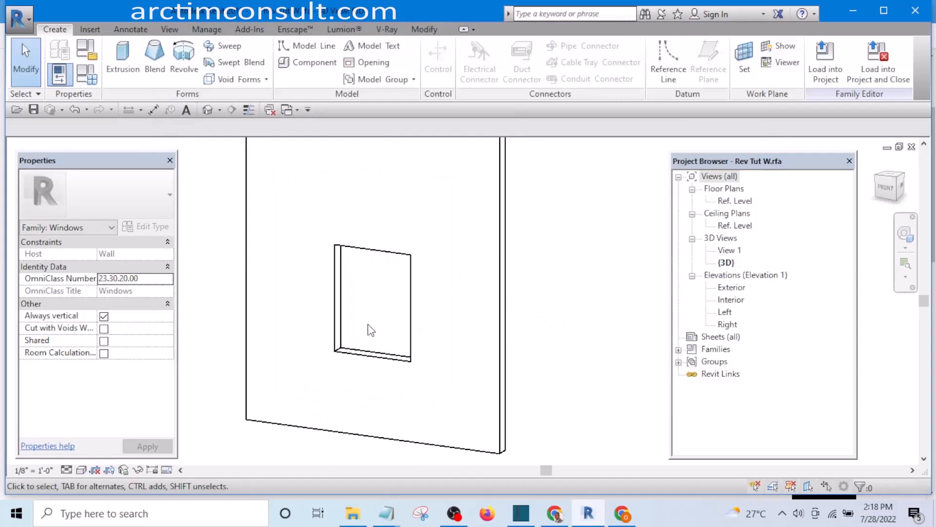
scroll(518, 382, down, 4)
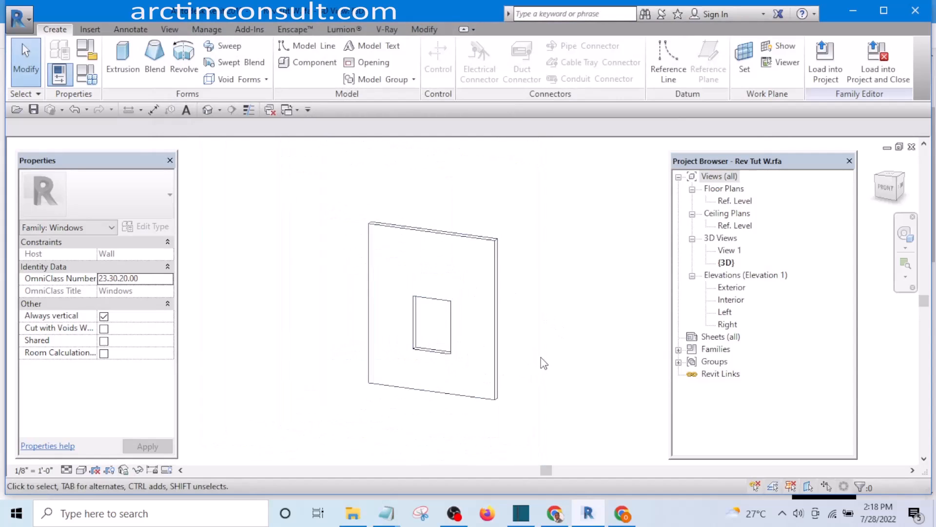
shift+middle_drag(544, 363, 646, 248)
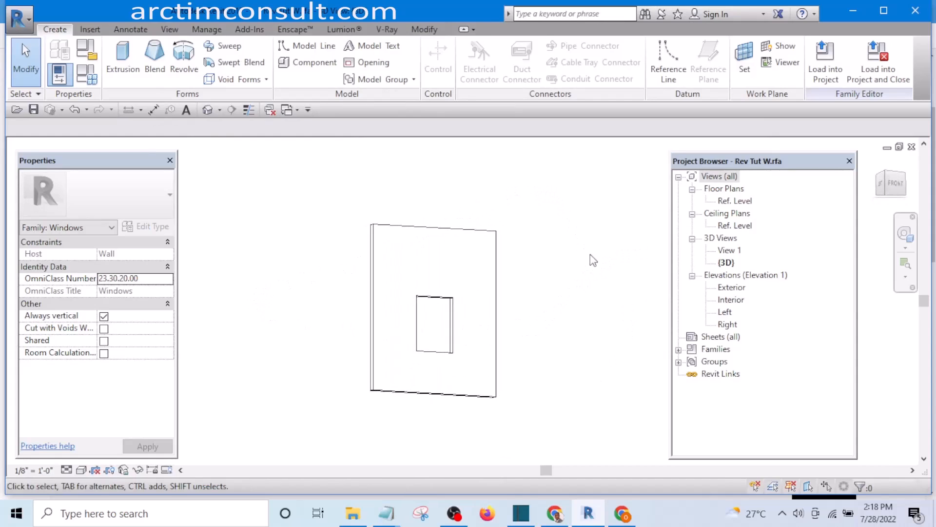
middle_drag(563, 339, 535, 350)
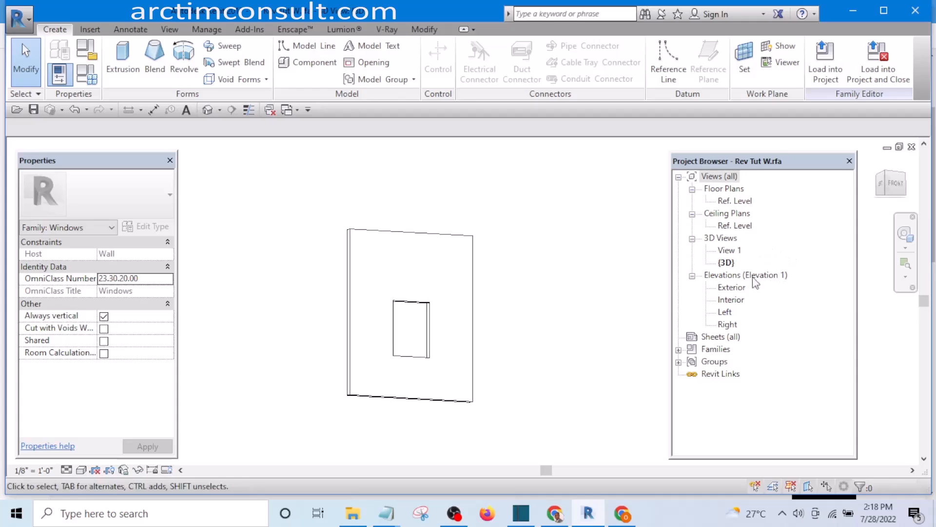
double_click(731, 287)
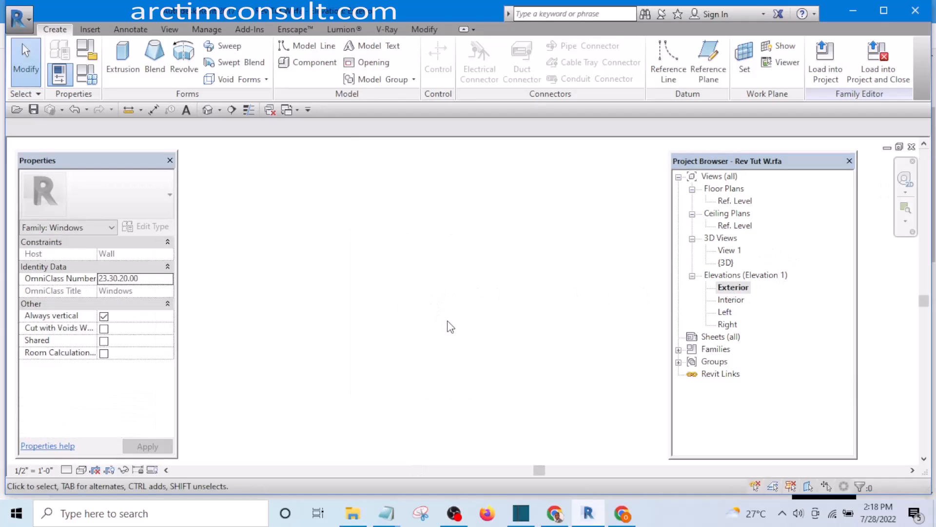
right_click(440, 277)
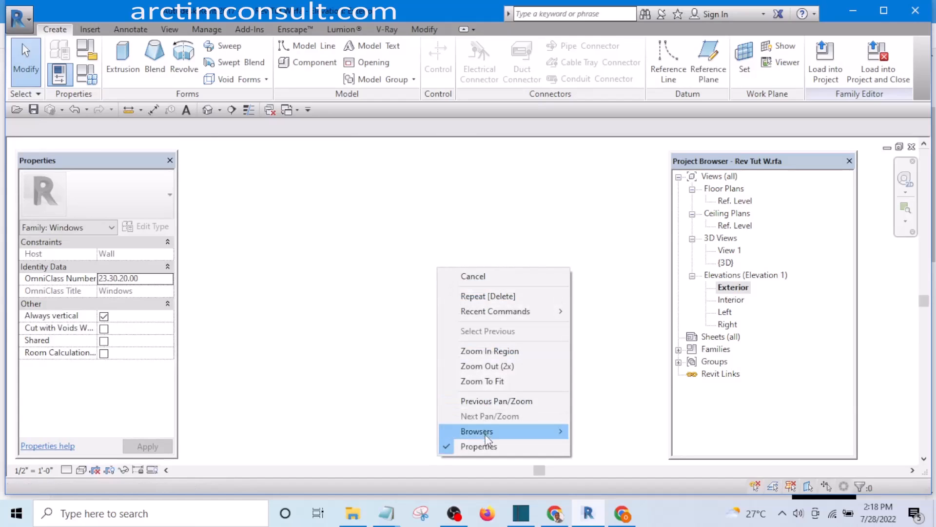
click(491, 382)
scroll(533, 376, up, 3)
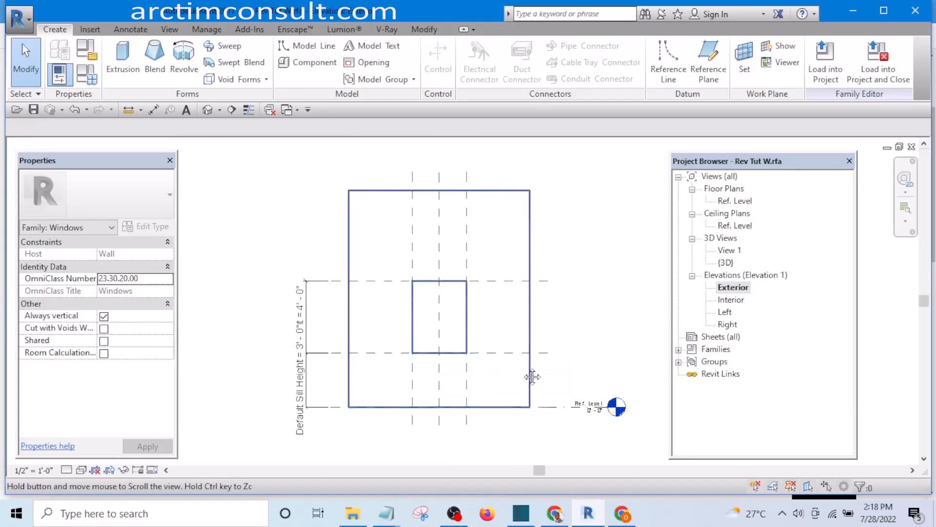
Examine the window opening and its surrounding reference planes in the Exterior elevation
scroll(399, 279, up, 2)
middle_drag(418, 307, 416, 379)
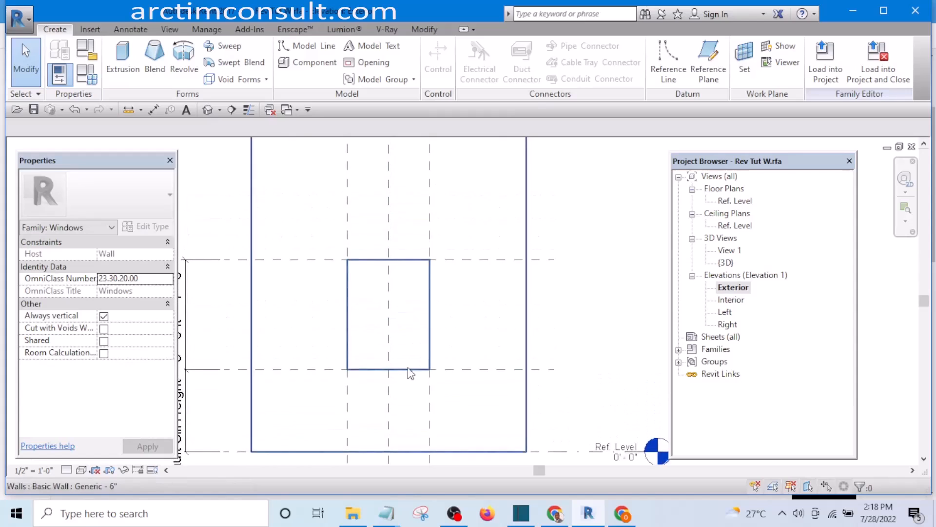
scroll(408, 364, down, 3)
scroll(381, 319, up, 2)
scroll(382, 318, up, 1)
scroll(390, 327, down, 2)
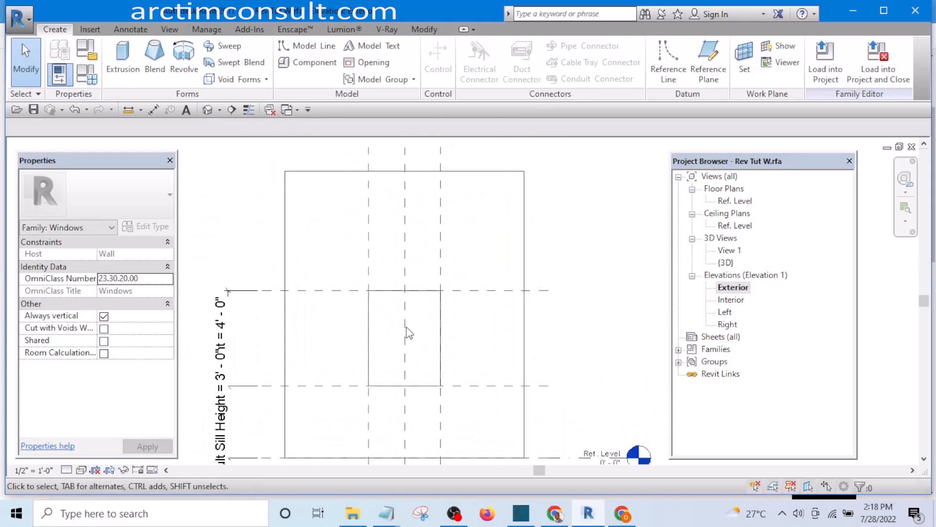
scroll(378, 313, up, 1)
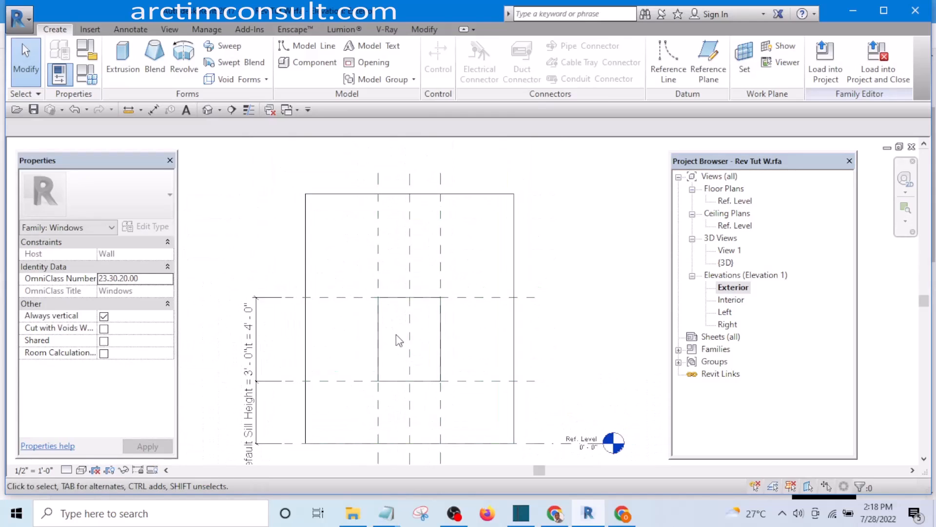
scroll(396, 334, up, 2)
scroll(405, 347, down, 2)
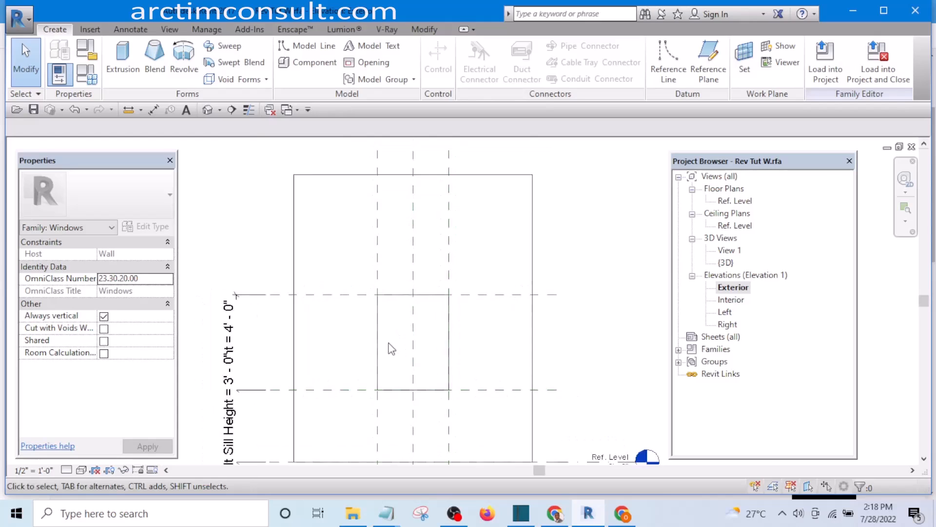
scroll(431, 336, up, 2)
scroll(449, 341, down, 2)
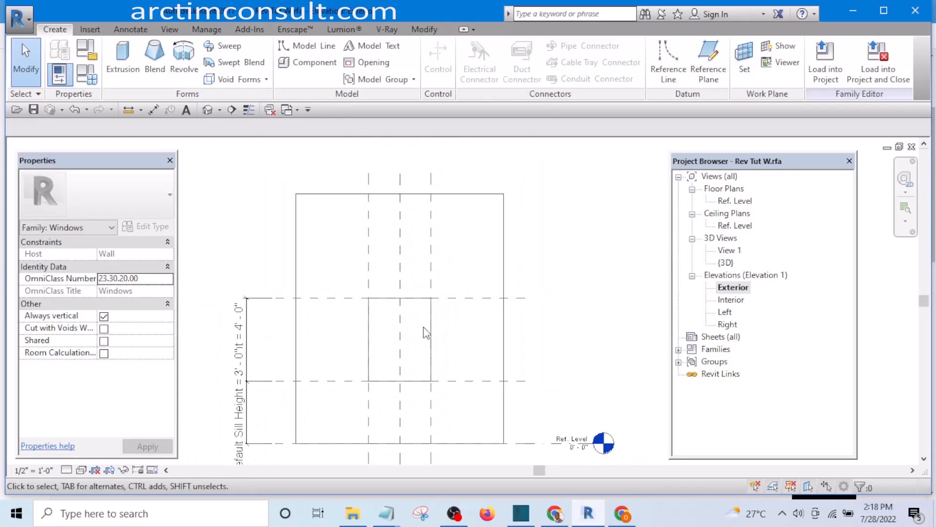
scroll(365, 303, up, 3)
scroll(379, 324, down, 2)
scroll(408, 347, up, 2)
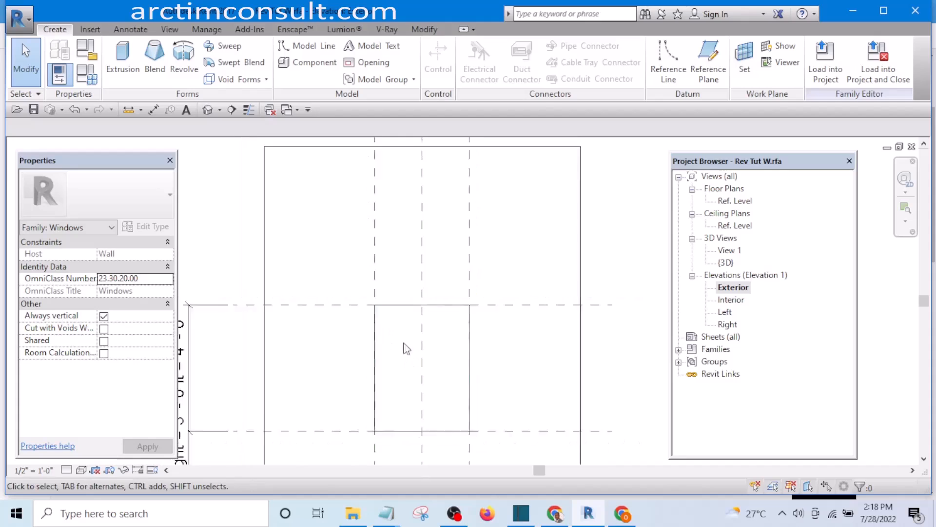
scroll(393, 356, down, 1)
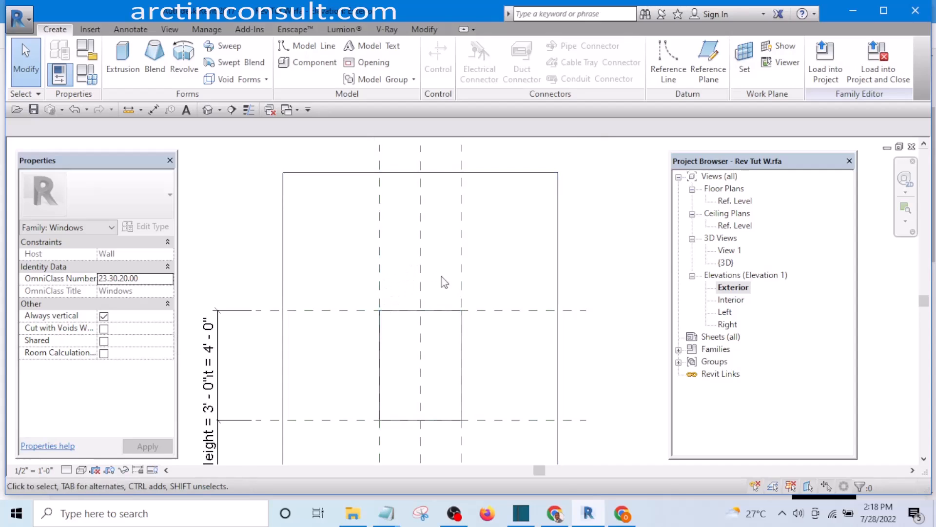
scroll(445, 334, down, 2)
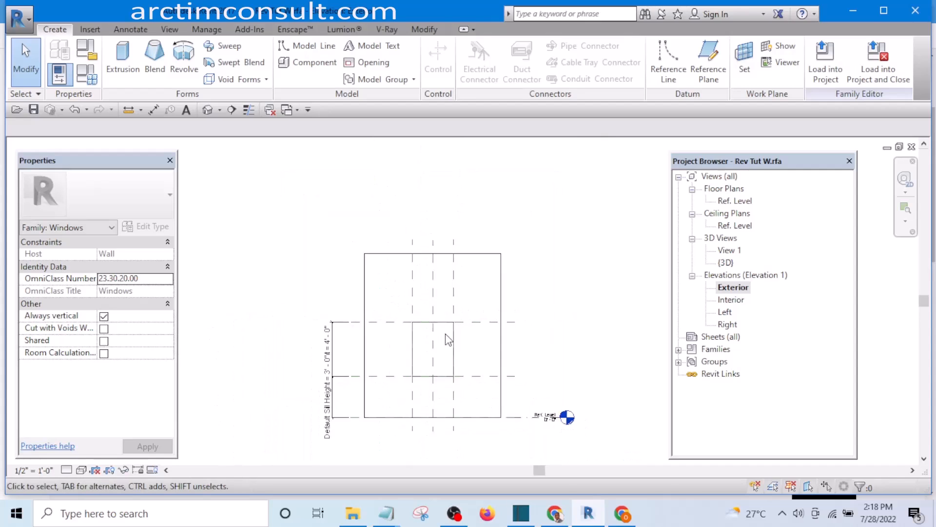
middle_drag(455, 359, 416, 309)
scroll(378, 301, up, 2)
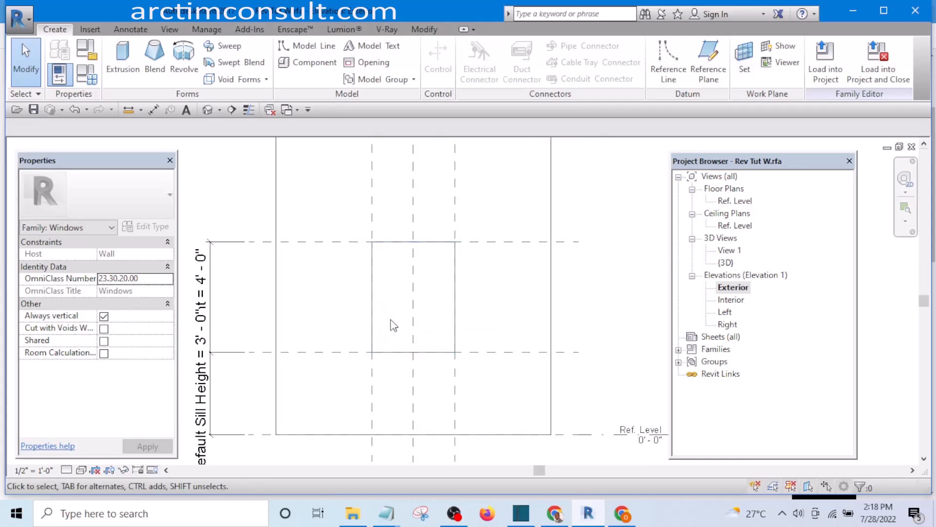
scroll(390, 322, down, 1)
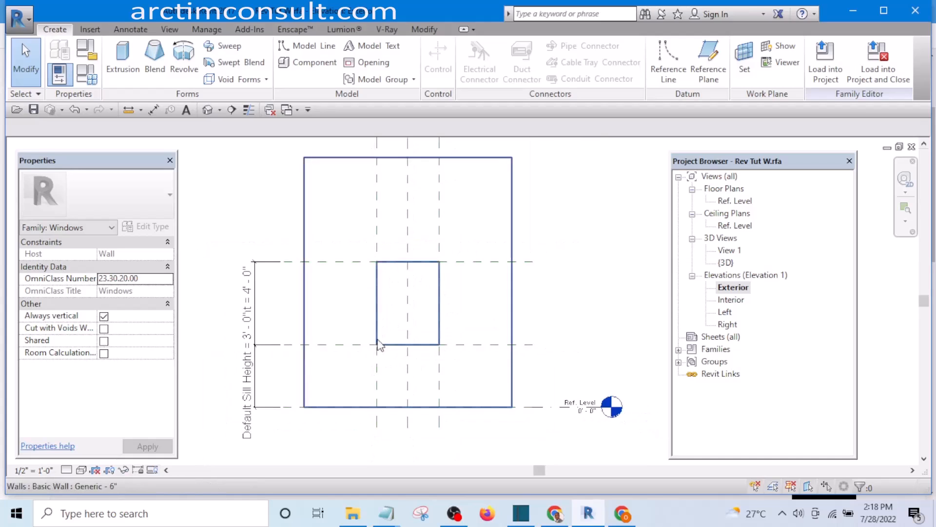
Examine the overlapping Height and Default Sill Height dimensions beside the host wall
scroll(279, 331, up, 5)
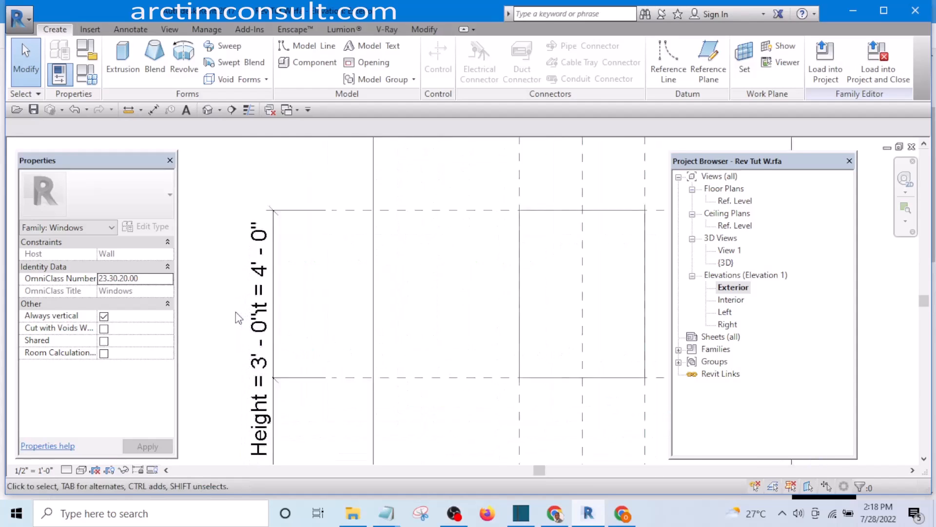
scroll(277, 327, down, 3)
scroll(286, 194, up, 2)
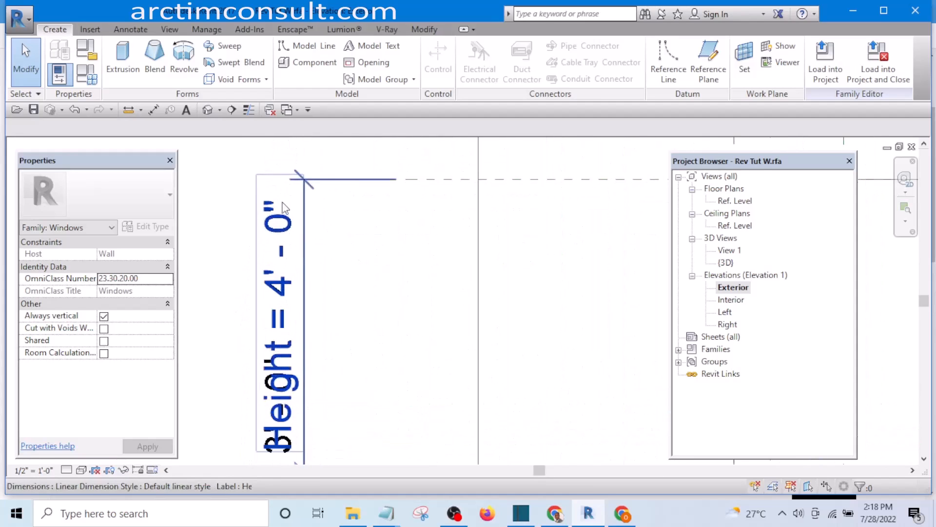
scroll(288, 277, down, 5)
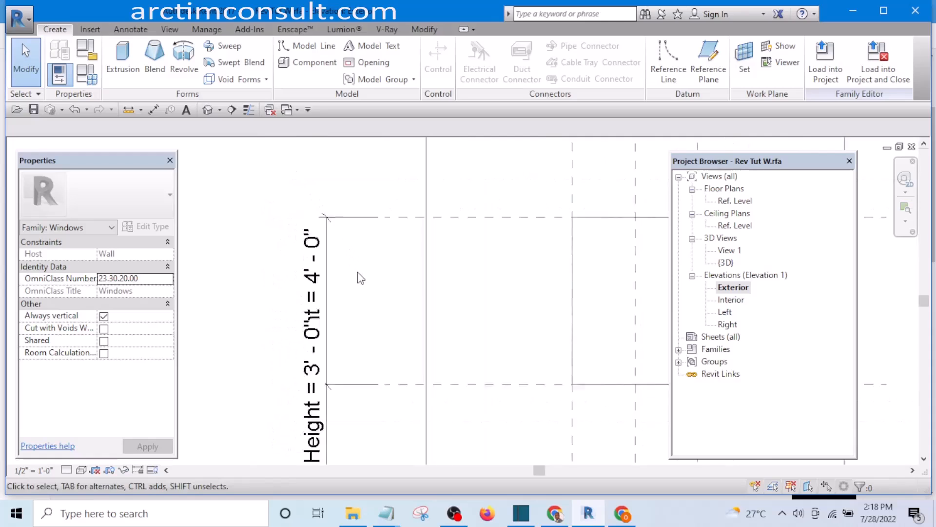
scroll(334, 274, up, 3)
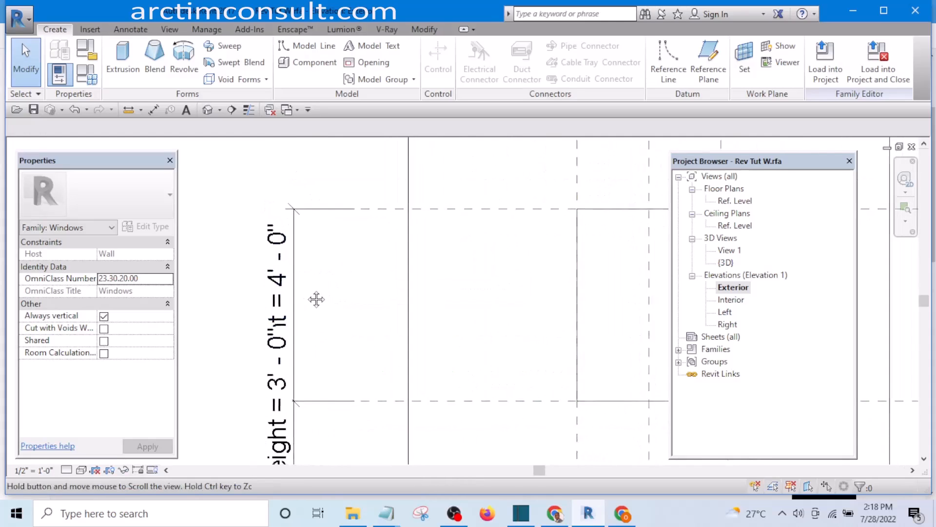
scroll(324, 315, down, 5)
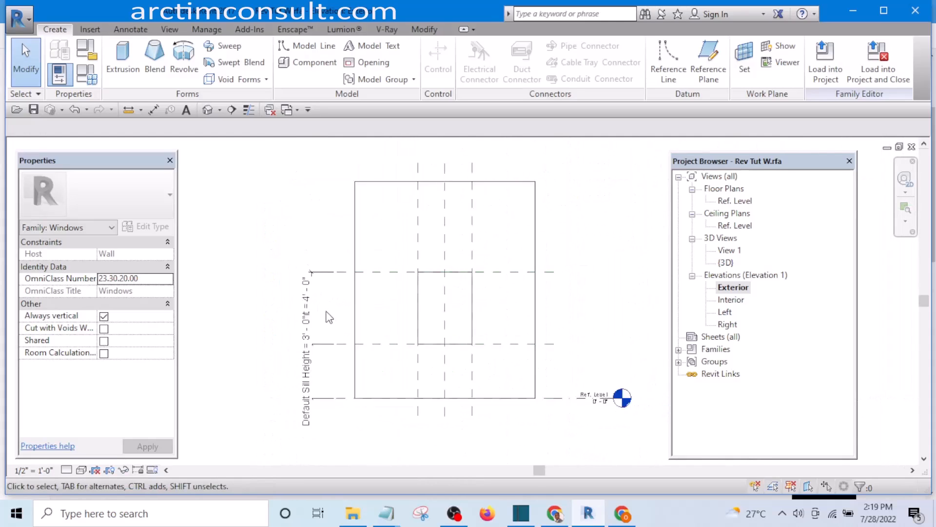
scroll(322, 314, up, 3)
scroll(310, 308, up, 1)
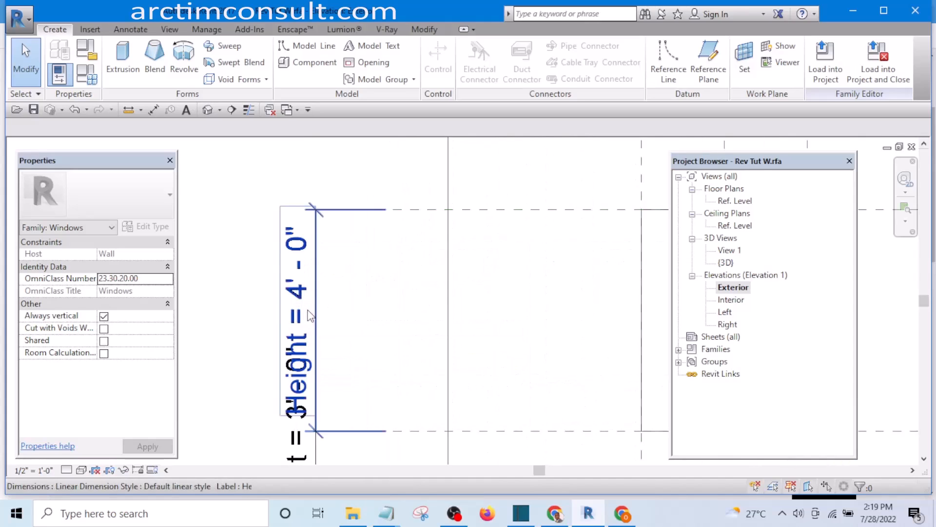
Set the family's length units to millimeters rounded to 0 decimal places
scroll(296, 264, down, 4)
middle_drag(292, 252, 273, 265)
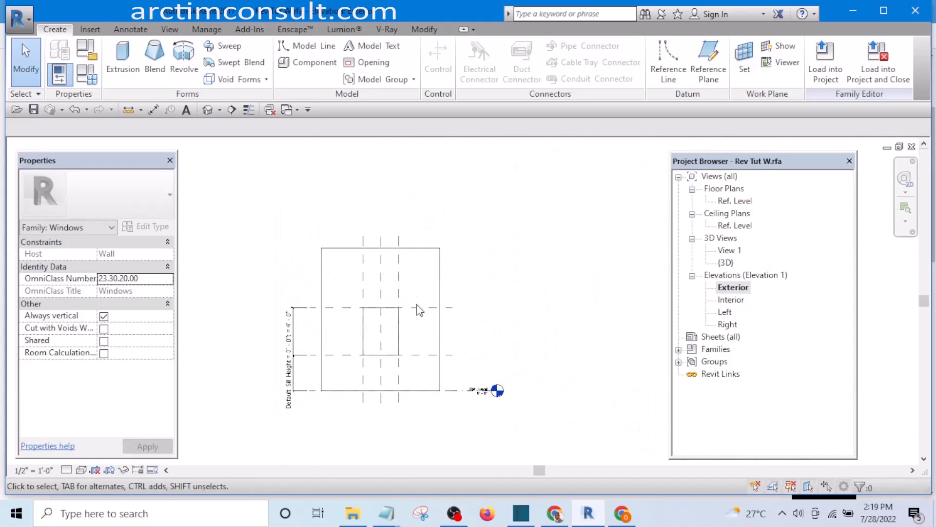
middle_drag(437, 331, 442, 300)
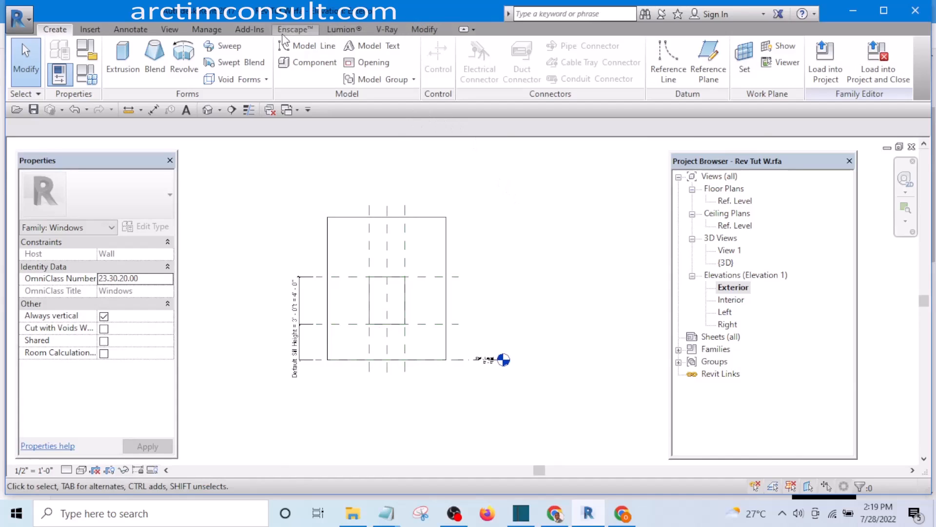
click(203, 31)
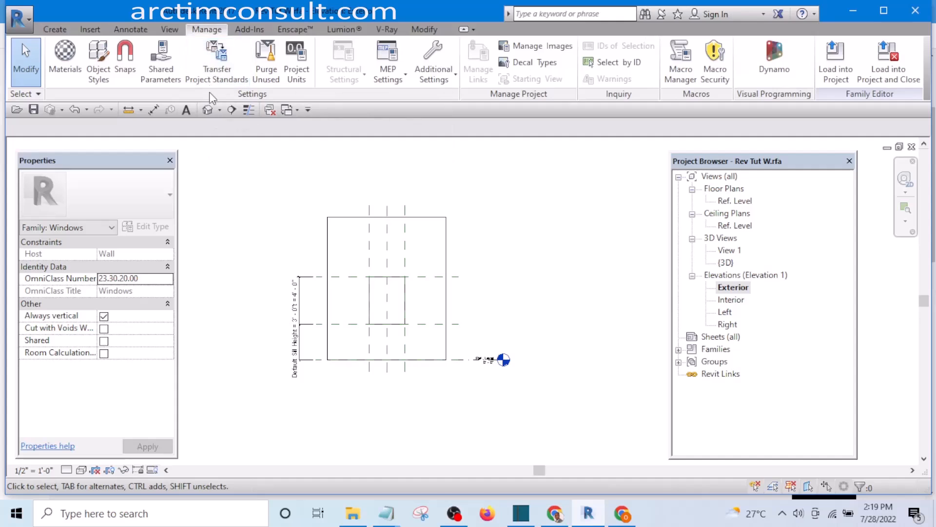
click(292, 77)
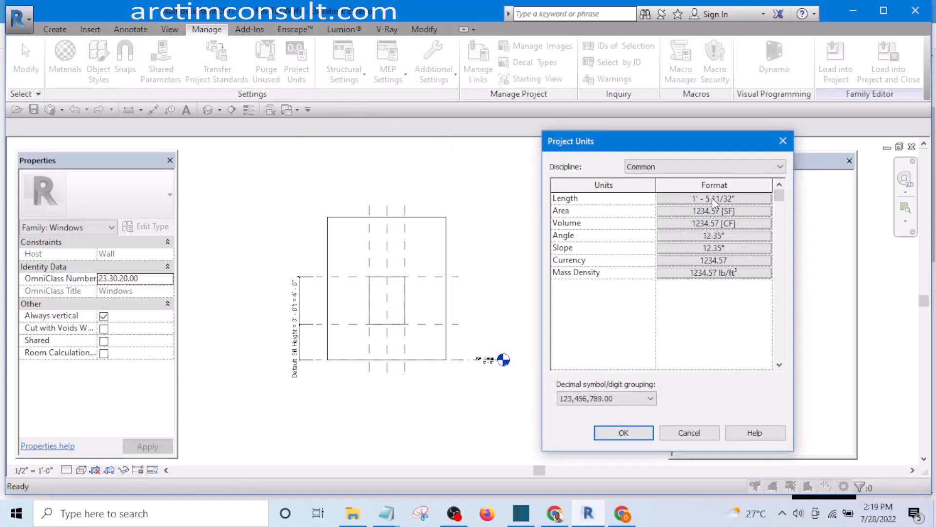
click(712, 197)
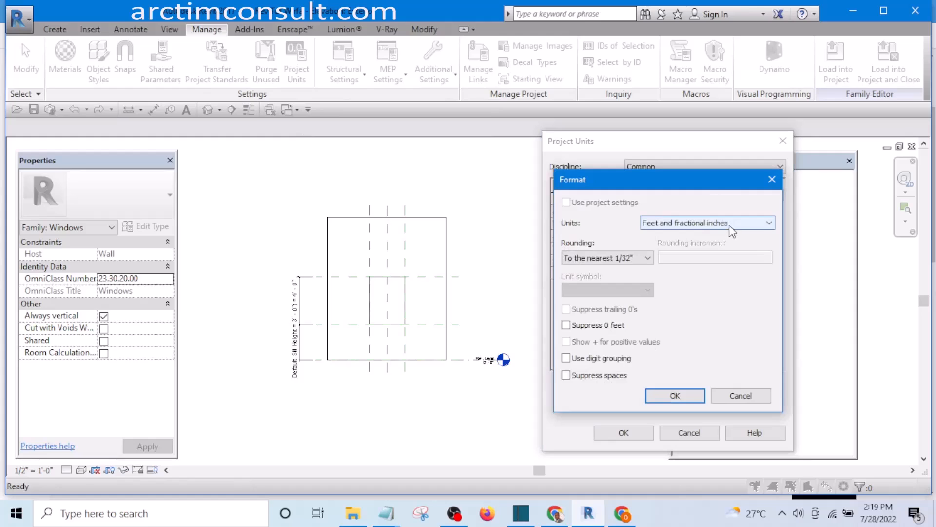
click(739, 222)
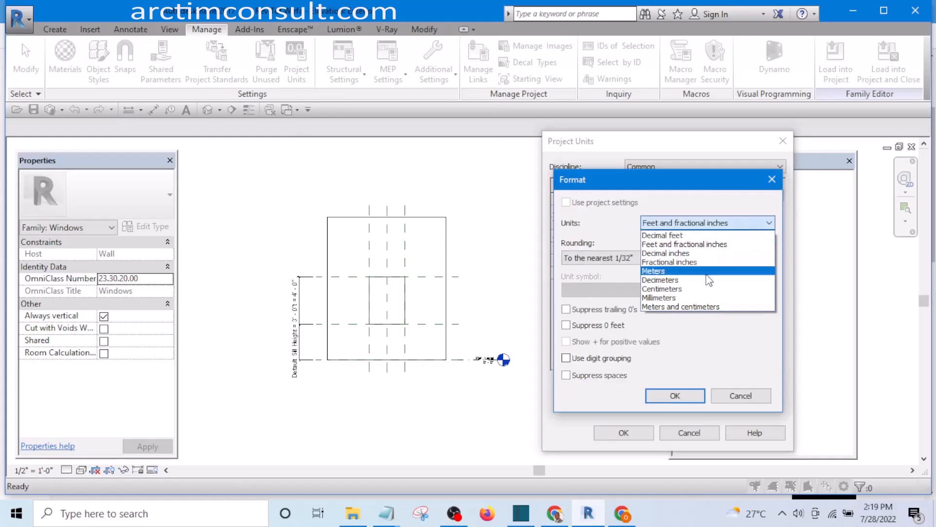
click(666, 298)
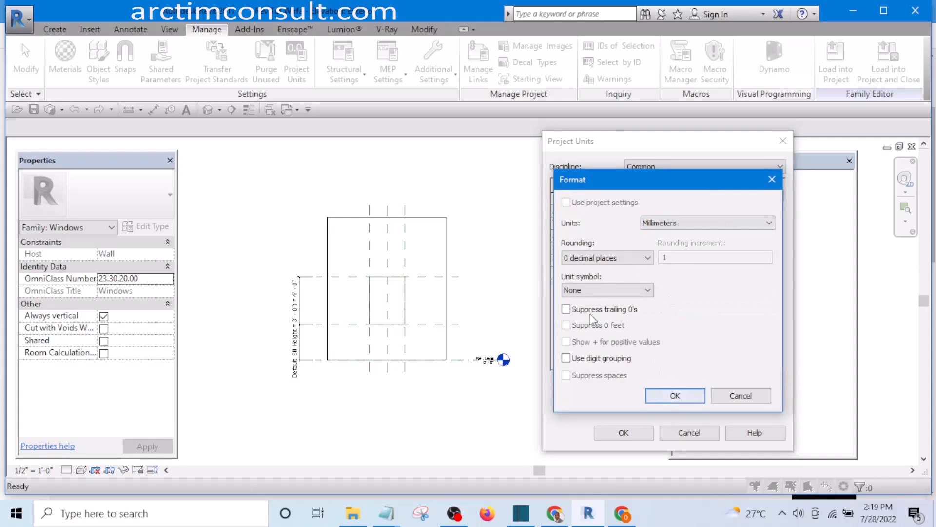
click(618, 257)
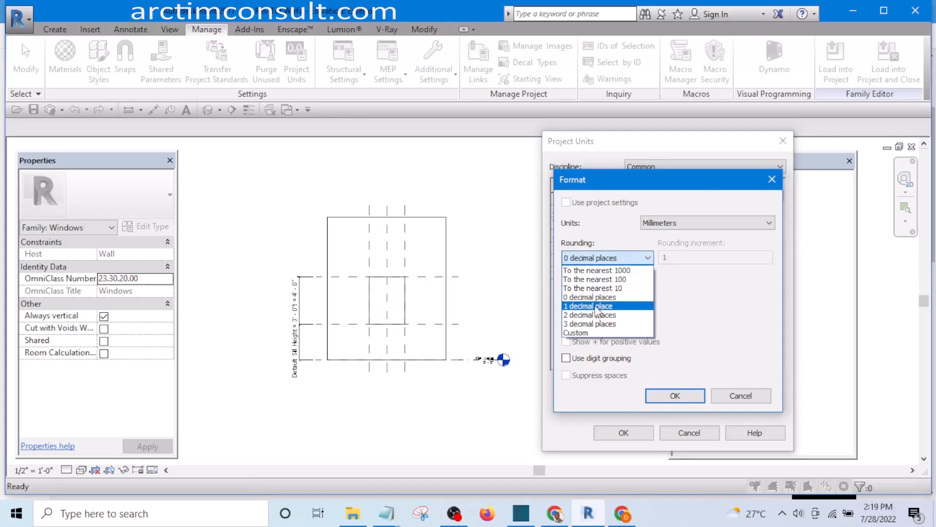
click(595, 298)
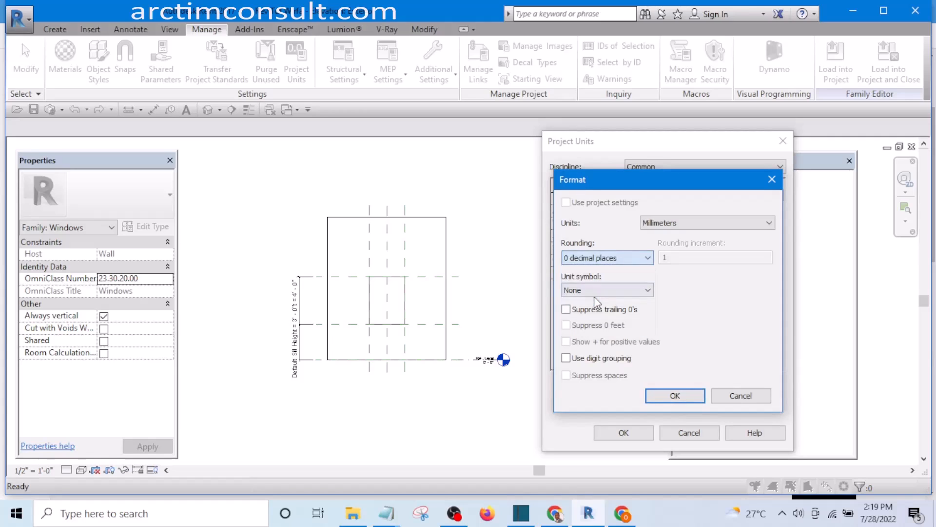
click(677, 397)
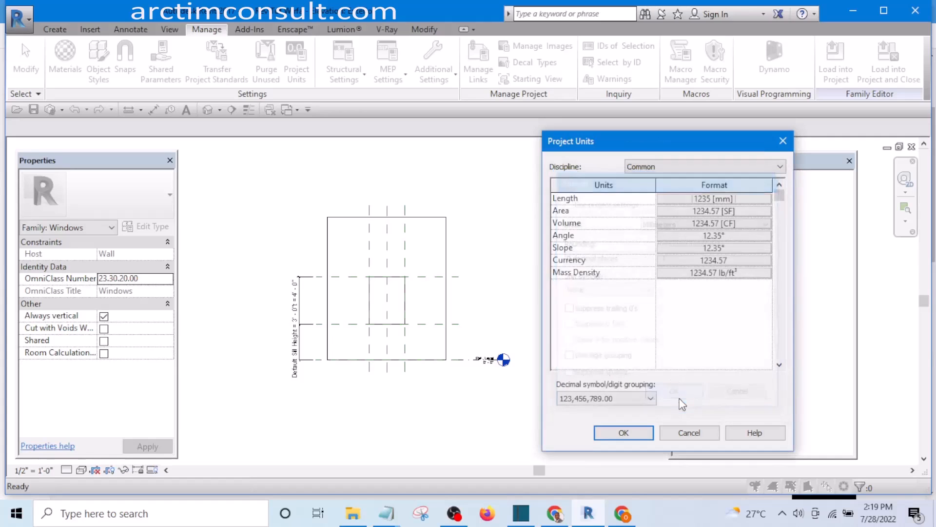
click(633, 439)
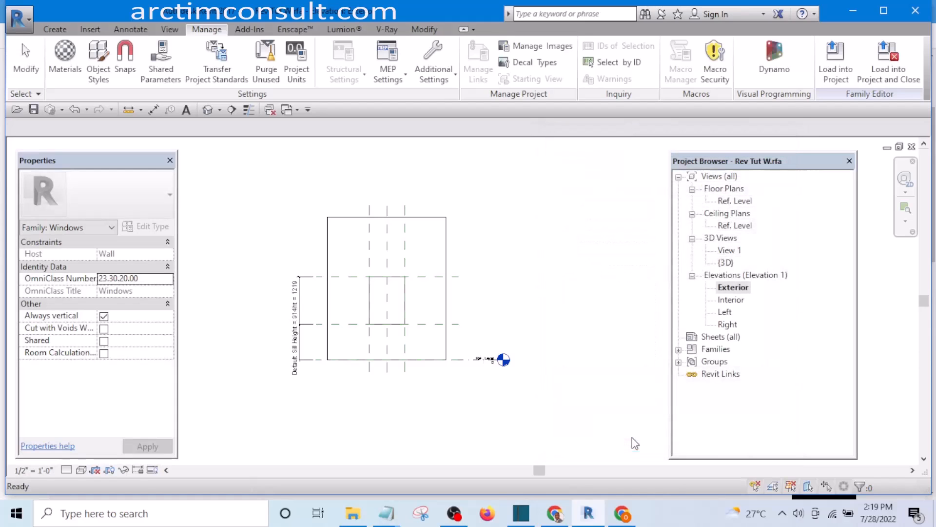
Move the Height dimension's text up along its dimension line, clear of the Default Sill Height text
scroll(293, 303, up, 6)
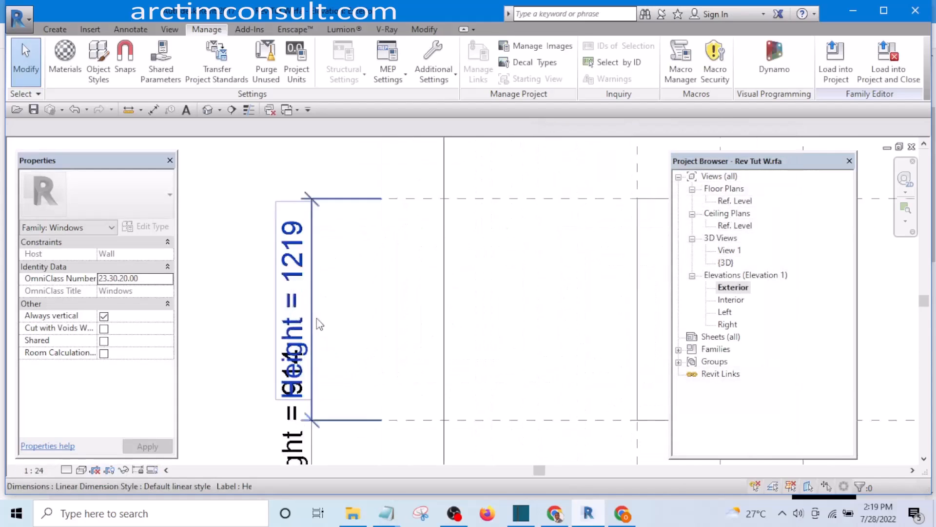
scroll(293, 305, down, 5)
scroll(307, 322, up, 5)
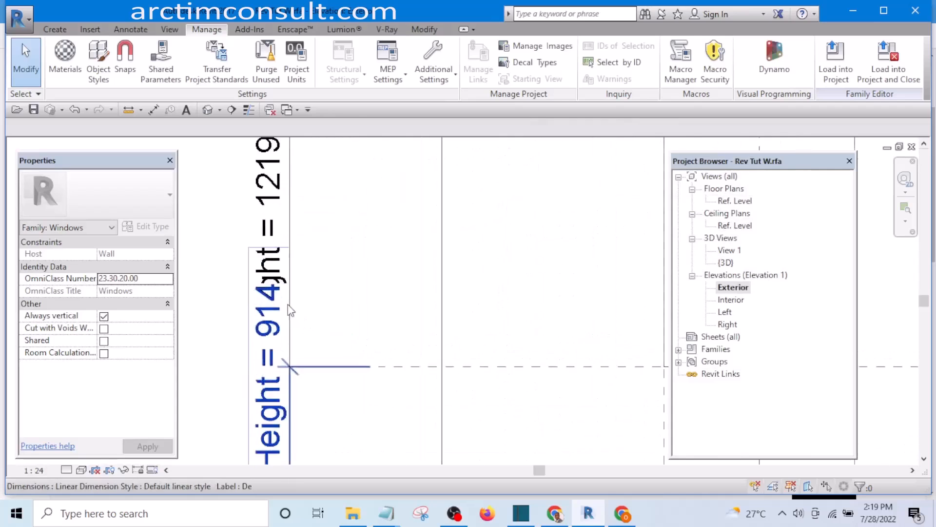
scroll(288, 310, down, 3)
click(303, 301)
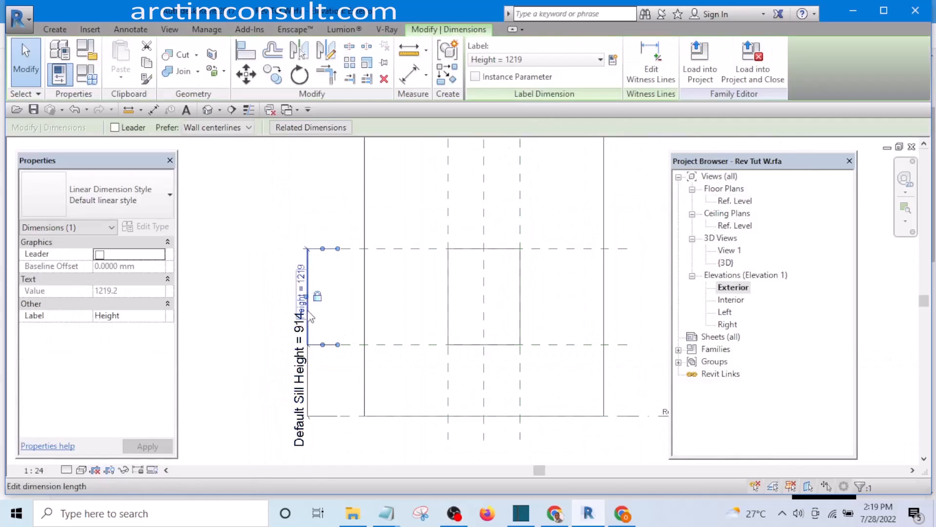
drag(304, 301, 307, 233)
click(342, 297)
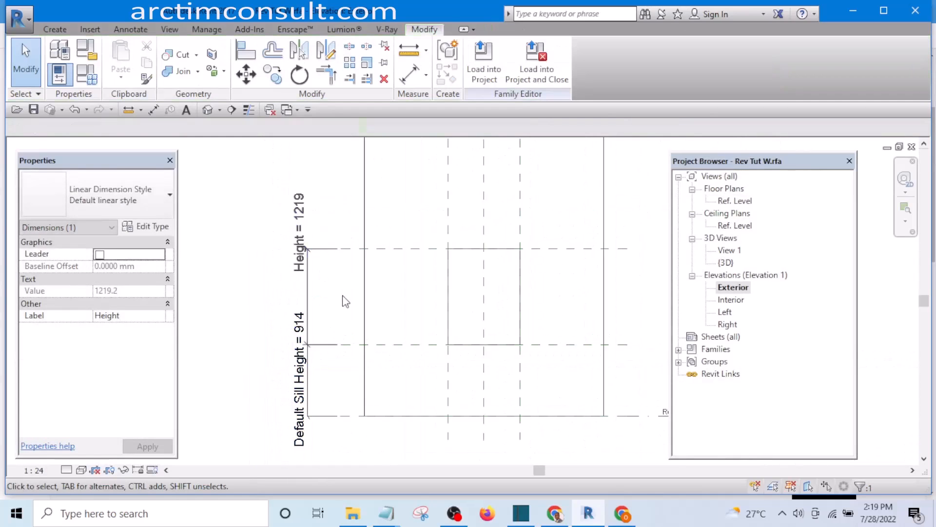
Examine the host wall, its window opening and the separated height dimensions in the Exterior elevation
scroll(288, 287, down, 3)
scroll(355, 297, up, 4)
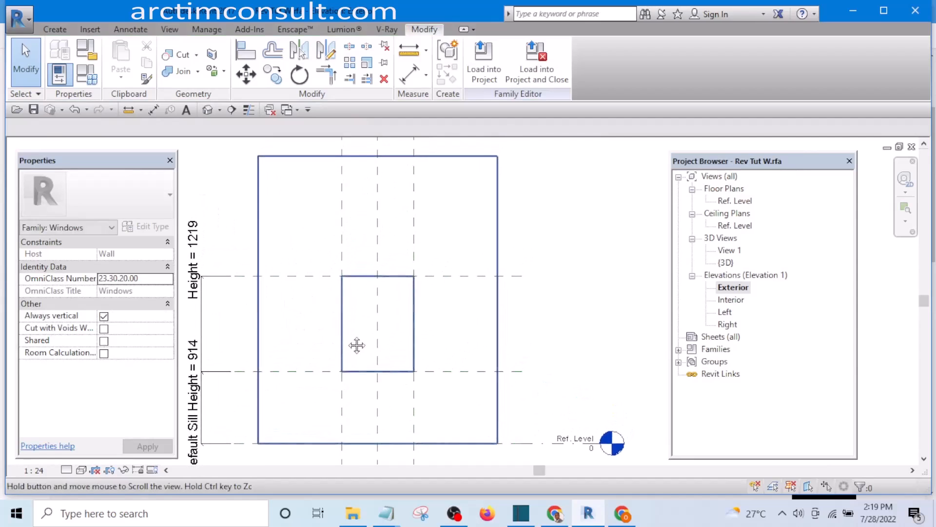
scroll(471, 328, down, 3)
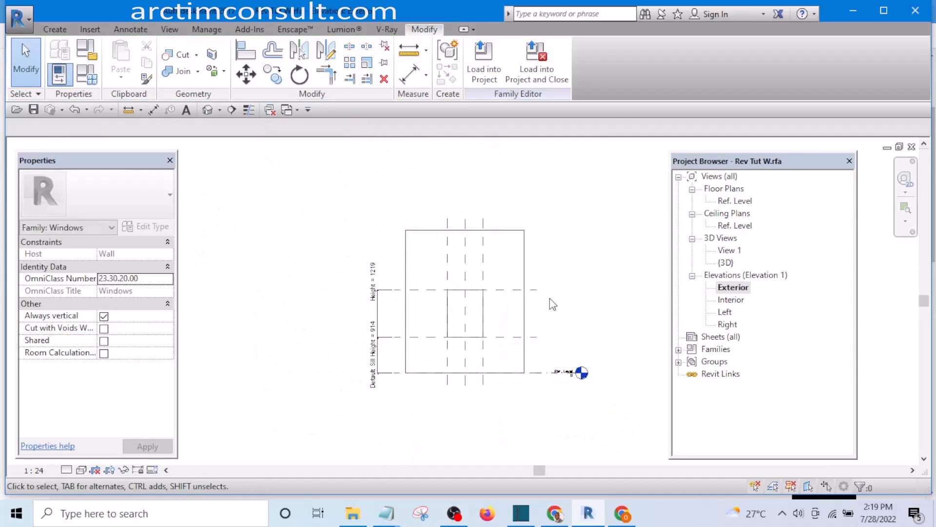
scroll(529, 303, up, 5)
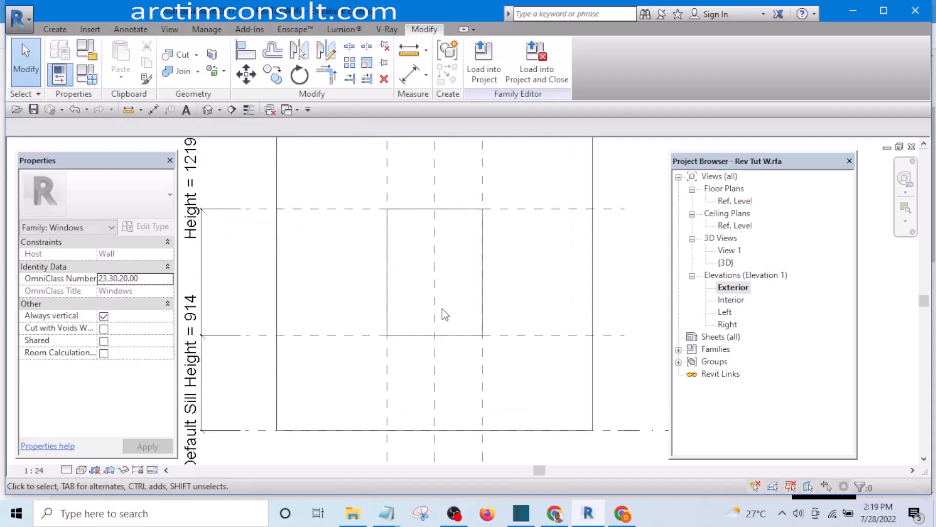
scroll(441, 313, down, 3)
scroll(533, 309, up, 5)
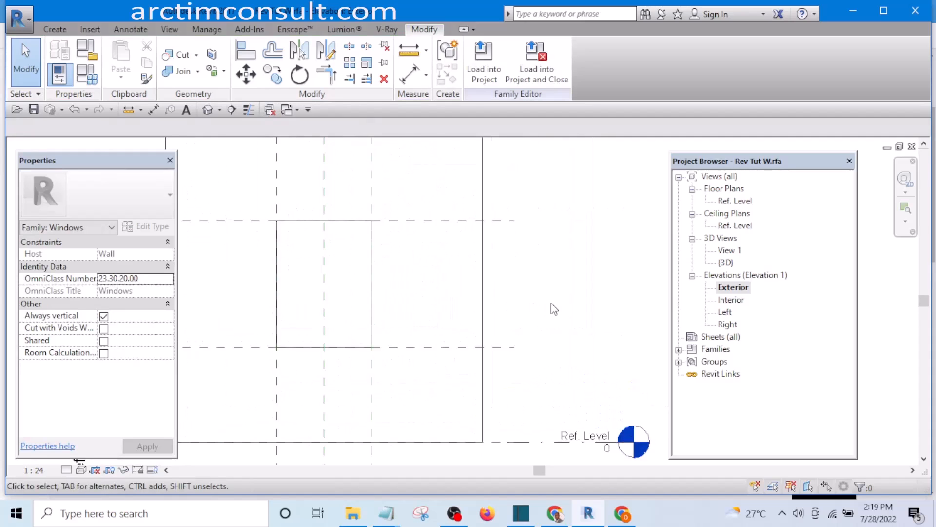
scroll(551, 302, down, 2)
middle_drag(564, 310, 514, 321)
scroll(484, 307, up, 1)
scroll(383, 298, up, 3)
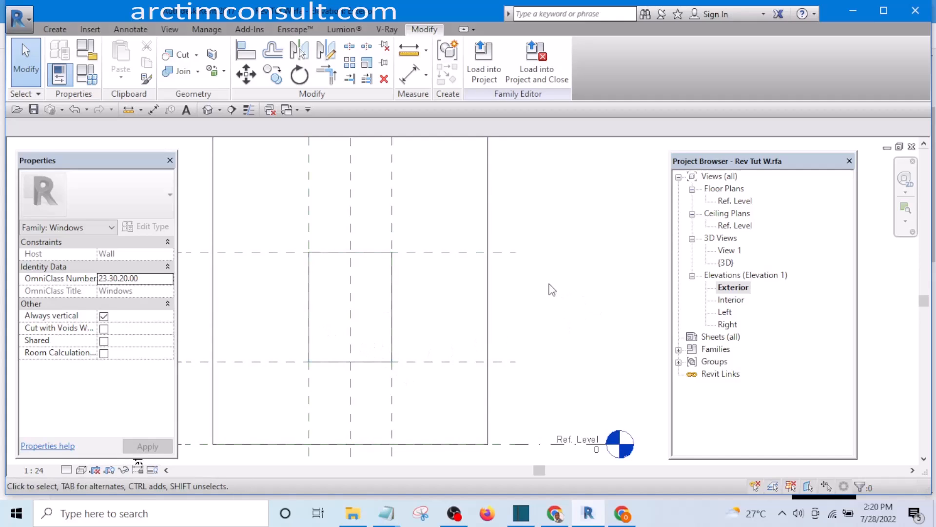
scroll(548, 312, down, 4)
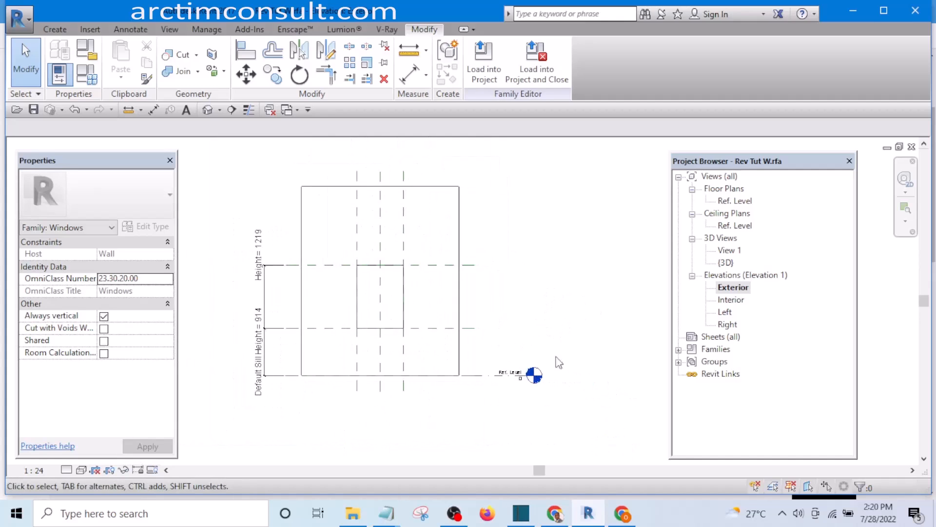
middle_drag(560, 363, 566, 390)
scroll(525, 378, up, 2)
scroll(395, 368, up, 1)
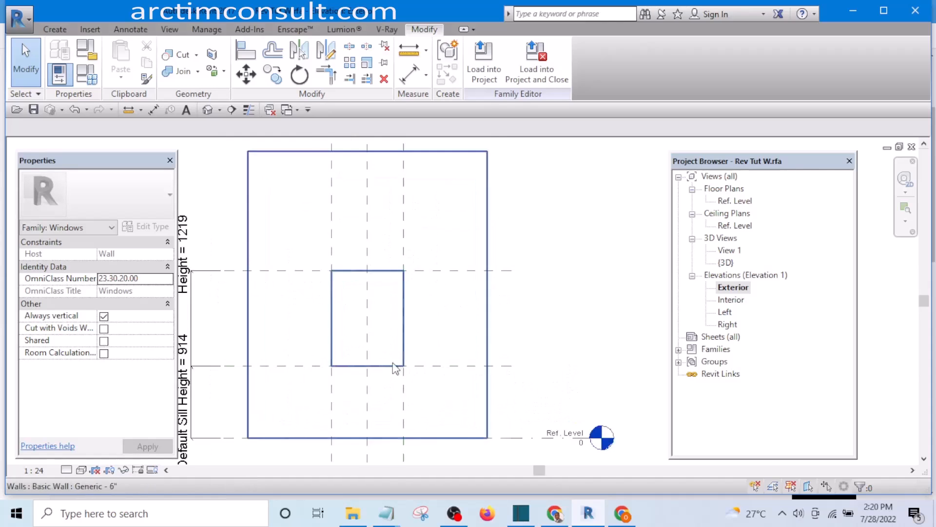
scroll(393, 370, up, 1)
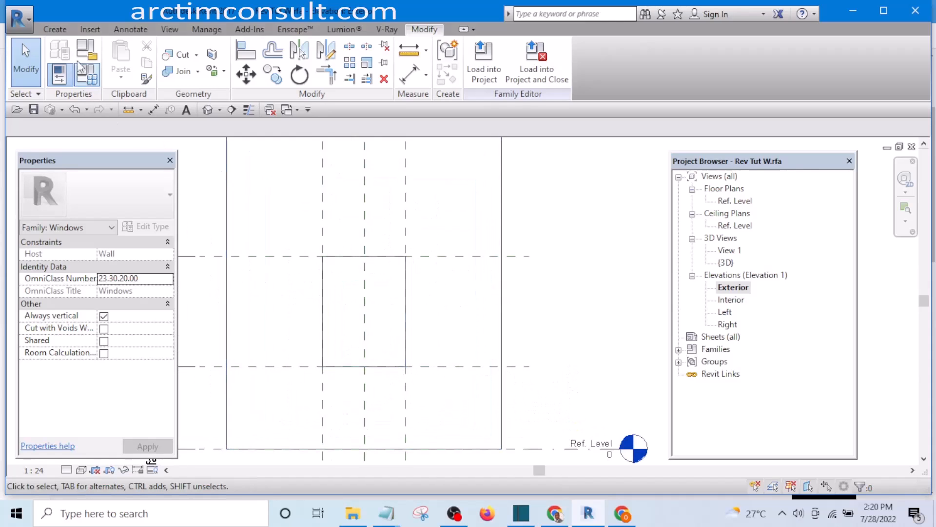
Start an extrusion and sketch a rectangle about 500 mm wide and 700 mm high inside the window opening
click(51, 28)
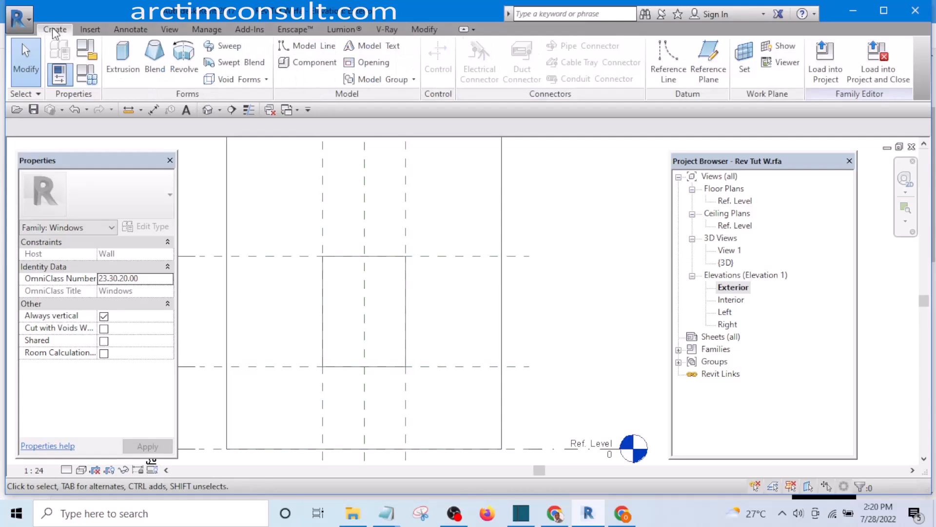
click(117, 63)
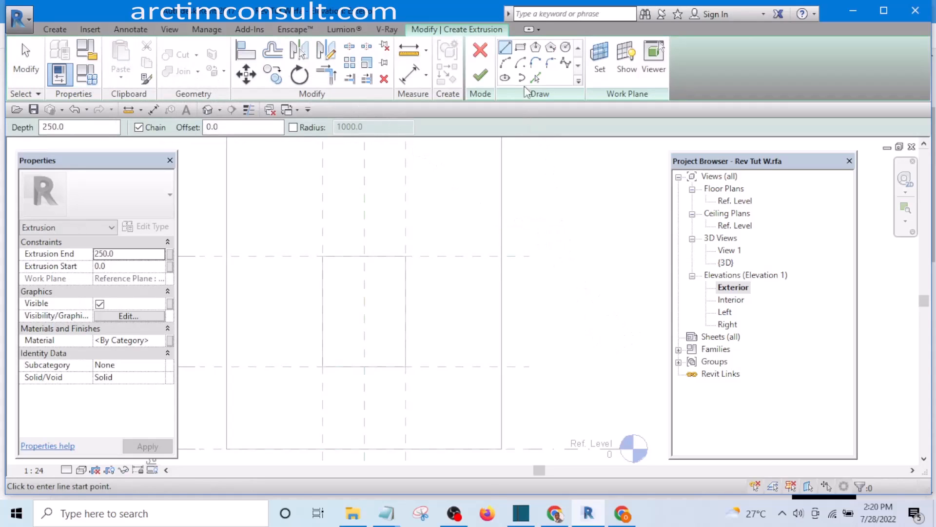
click(520, 49)
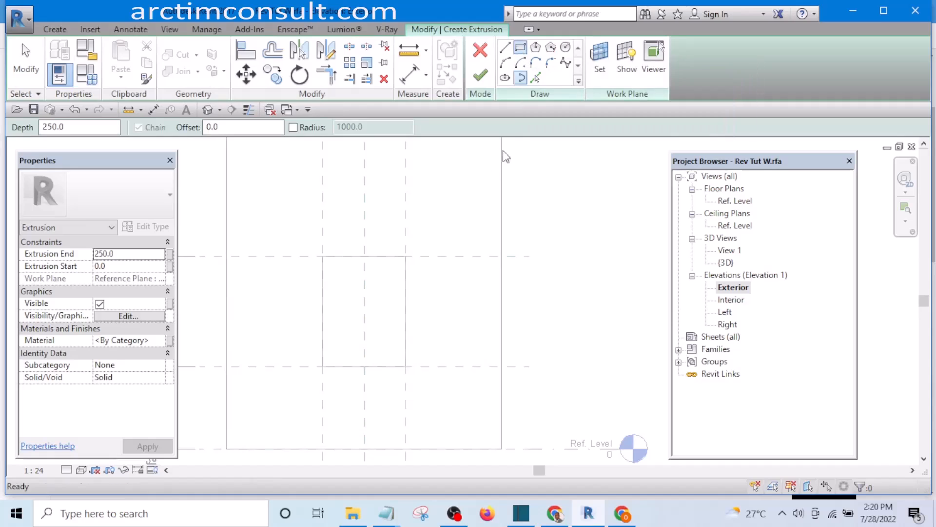
click(405, 256)
key(Escape)
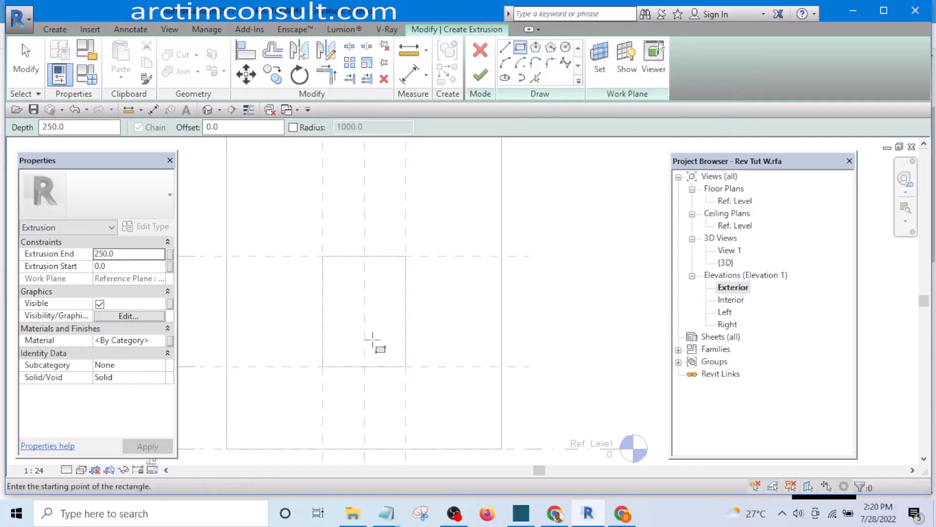
click(340, 273)
click(386, 337)
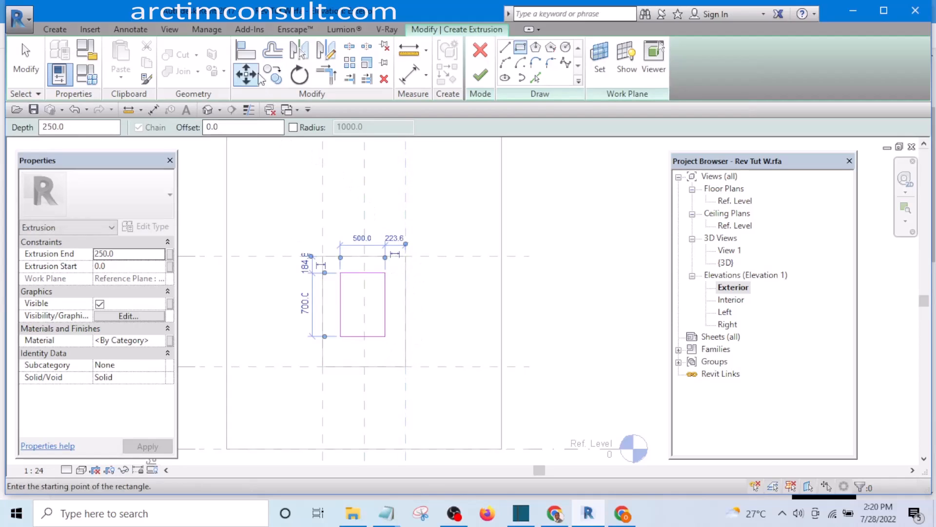
Align the sketch rectangle's top edge with the reference plane at the opening's head and lock the alignment
click(246, 50)
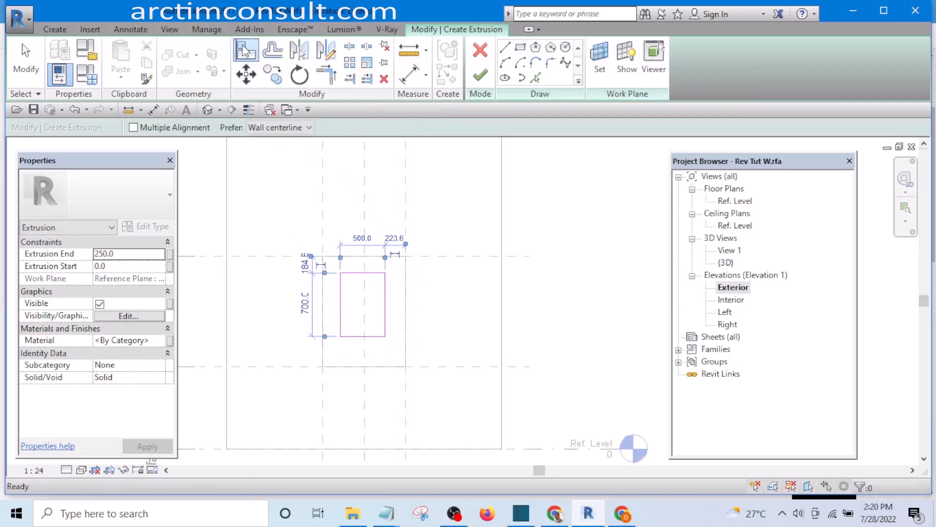
scroll(435, 261, up, 3)
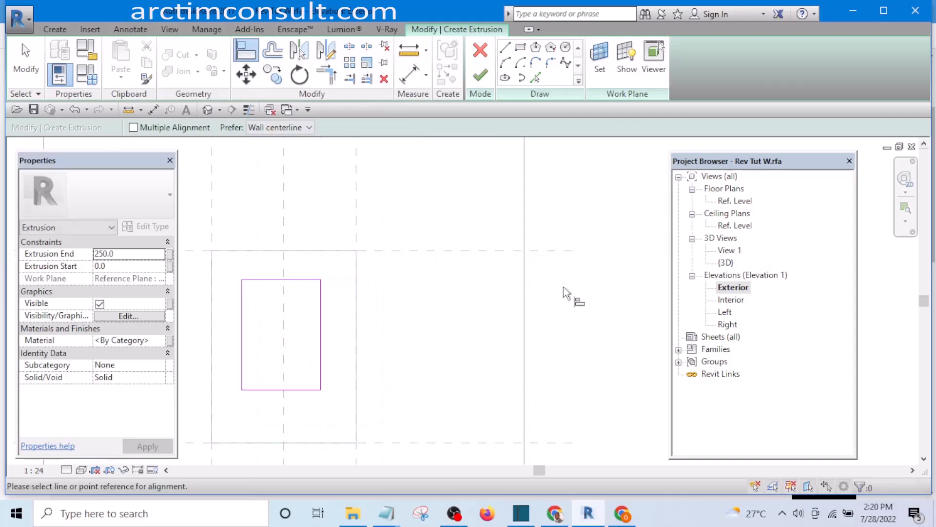
click(449, 252)
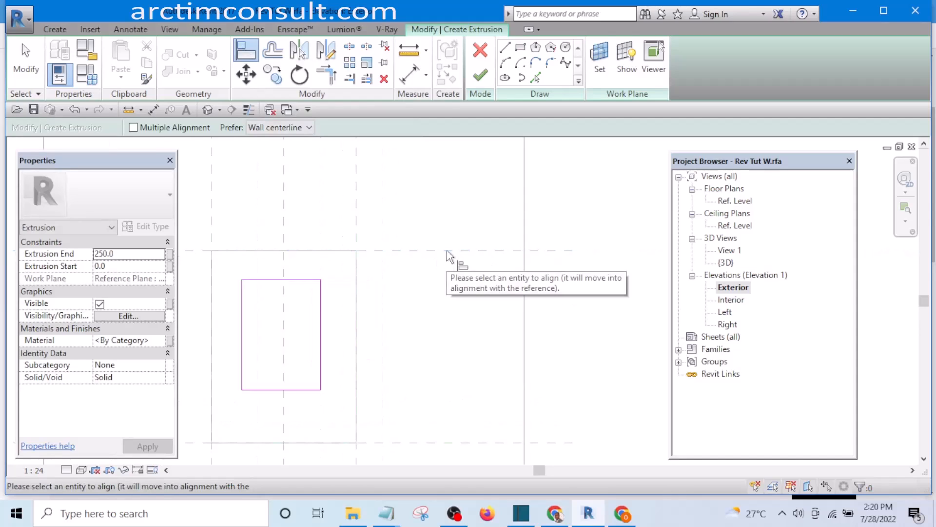
click(299, 280)
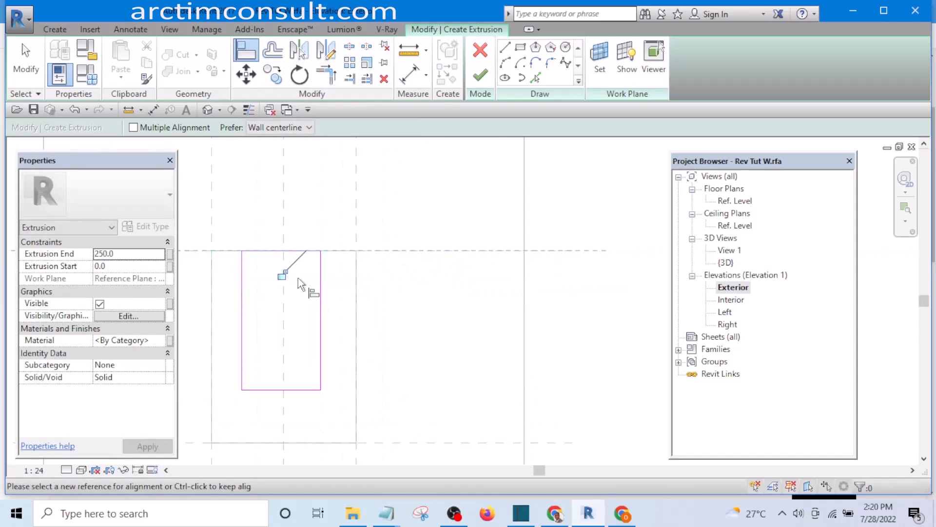
click(283, 275)
Align the sketch rectangle's right edge with the reference plane along the right side of the window opening
scroll(436, 298, down, 3)
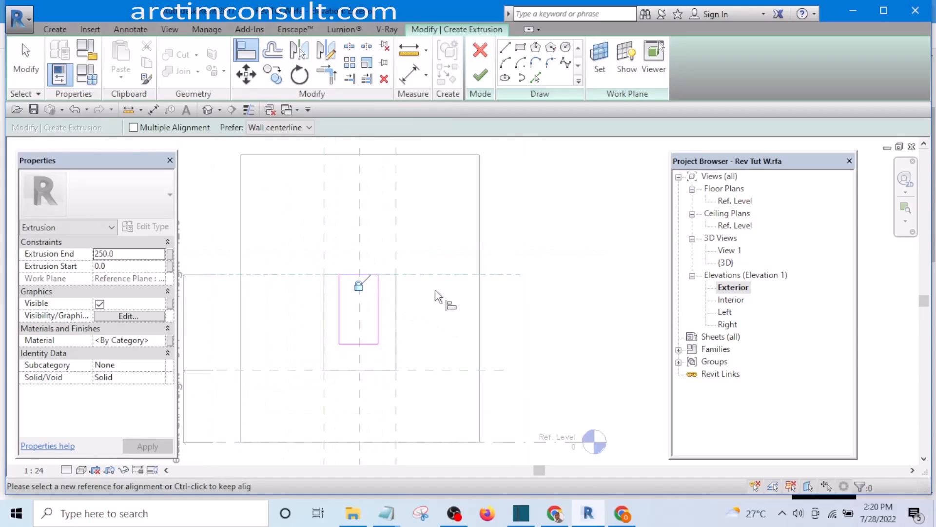
click(396, 229)
scroll(369, 316, up, 3)
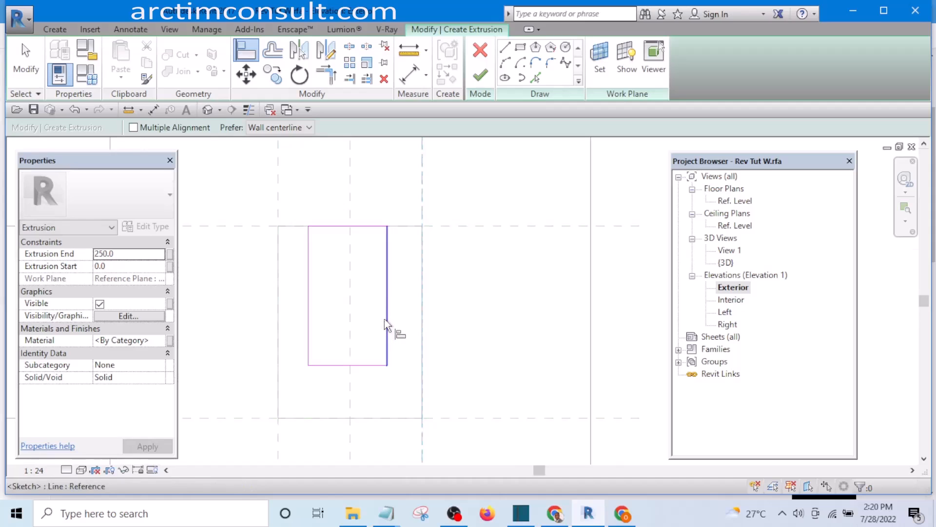
click(388, 324)
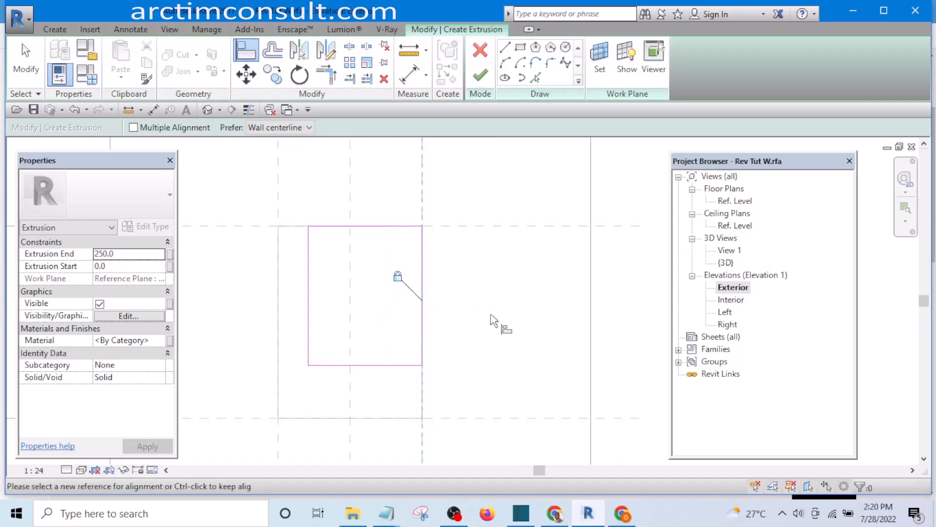
Align the sketch rectangle's bottom edge with the reference plane at the opening's sill and lock the alignment
middle_drag(498, 324, 493, 234)
click(606, 323)
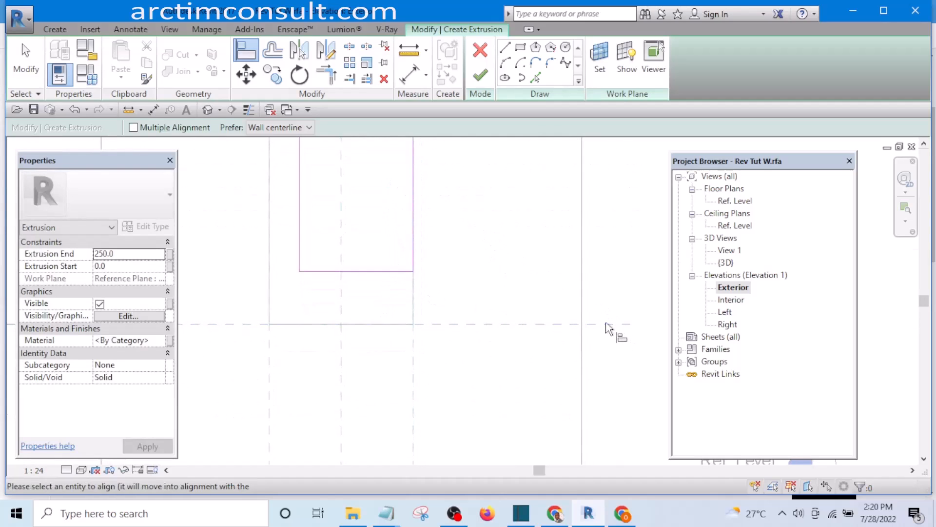
click(366, 272)
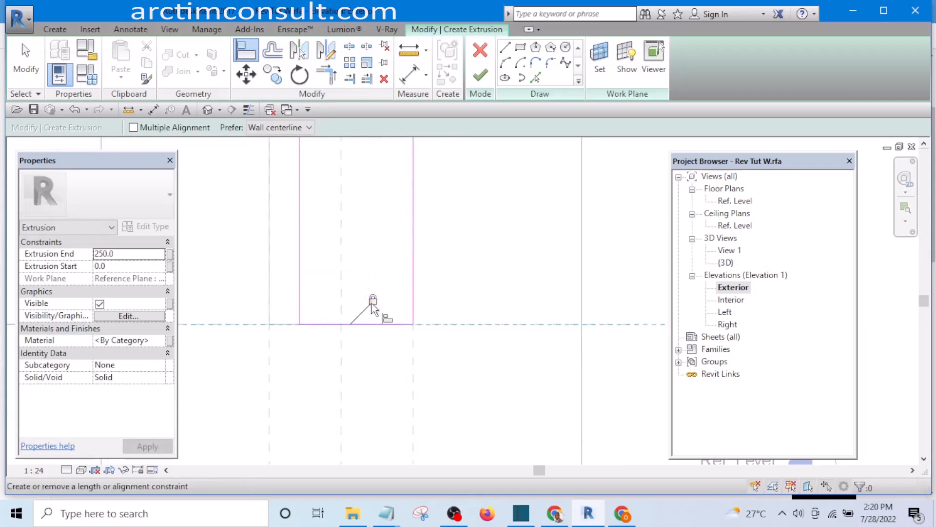
click(373, 301)
Align the sketch rectangle's left edge with the reference plane along the left side of the window opening
scroll(496, 250, down, 4)
scroll(375, 318, up, 1)
click(369, 323)
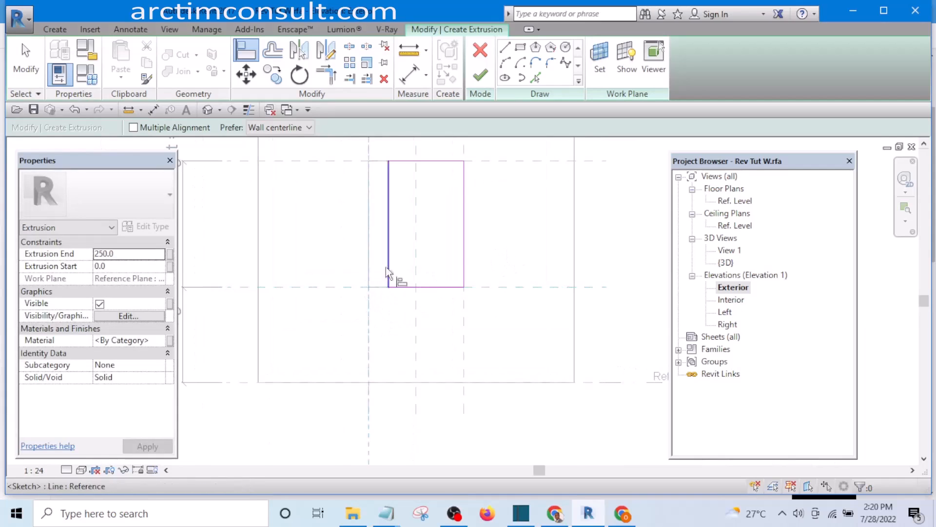
click(387, 273)
scroll(373, 327, down, 2)
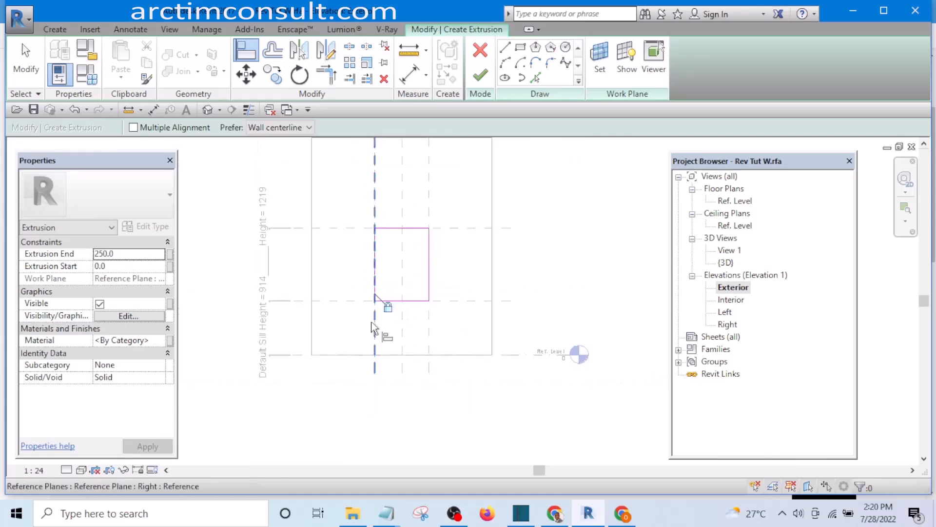
scroll(373, 326, down, 2)
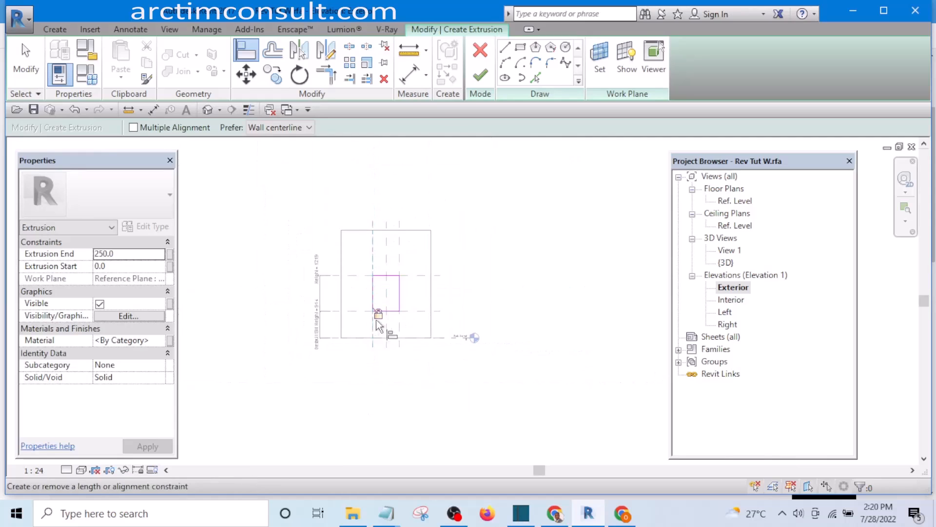
Assign the Glass material and a 25 mm Extrusion End to the pane extrusion, and finish its sketch
click(161, 340)
click(160, 340)
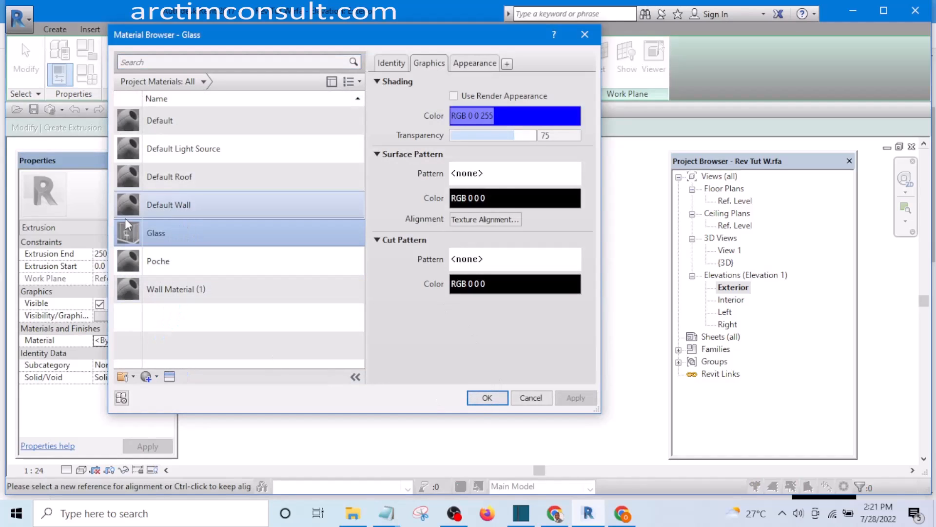
click(487, 397)
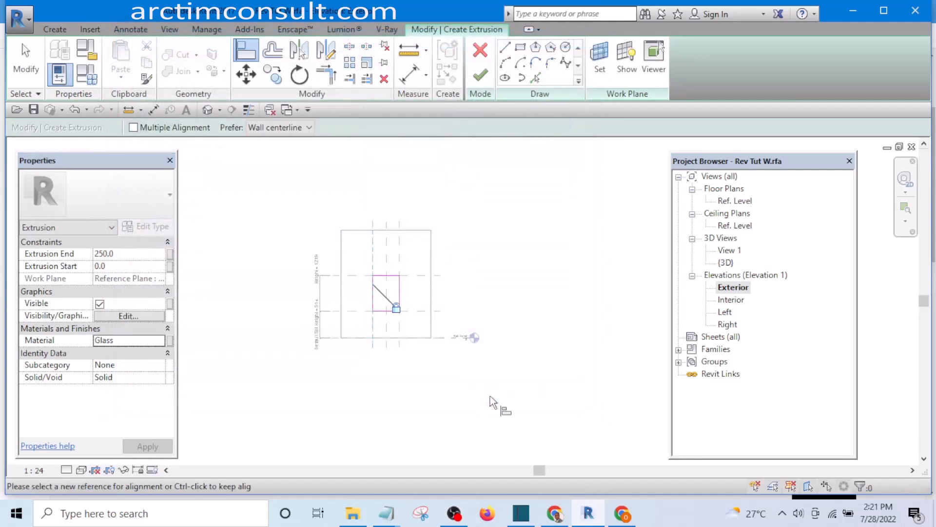
click(124, 253)
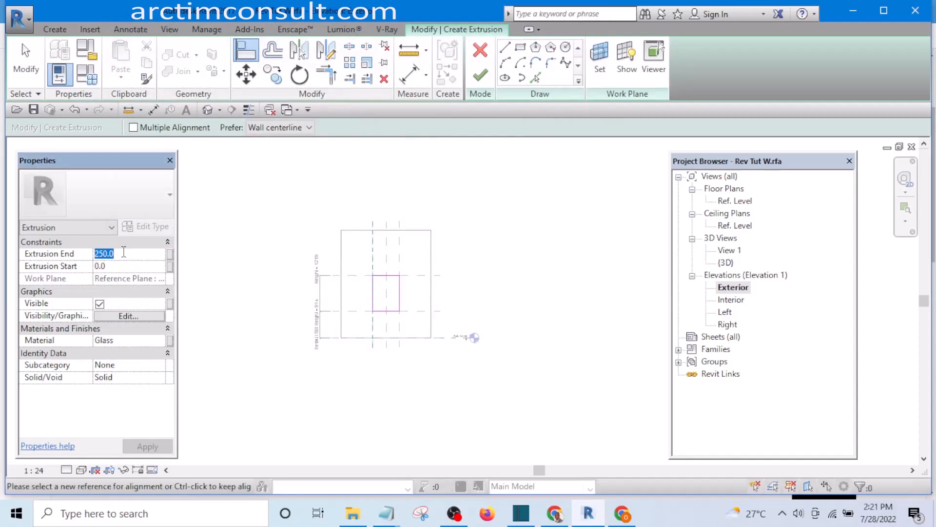
text(25)
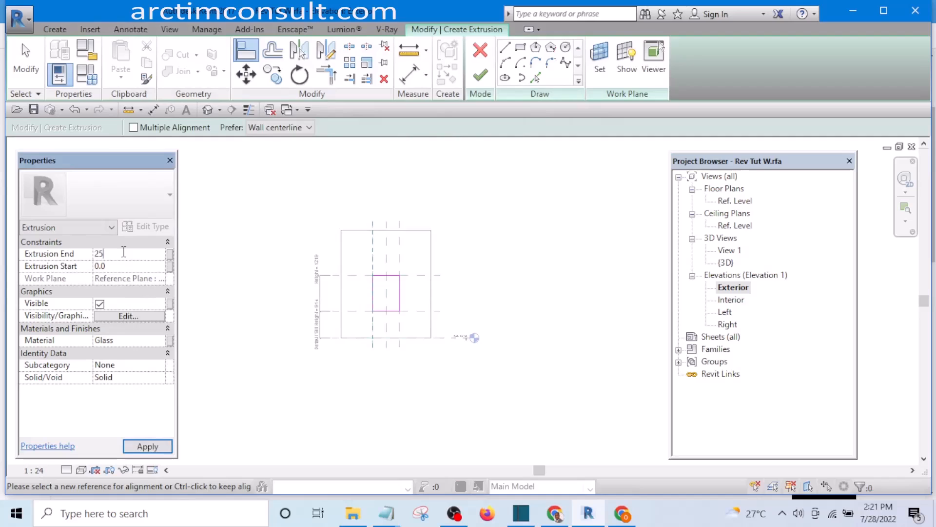
click(148, 445)
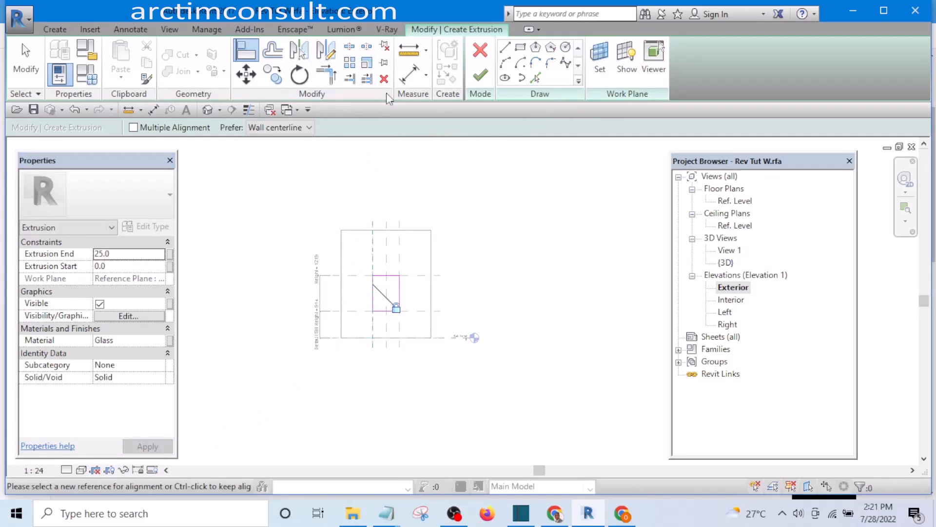
click(482, 77)
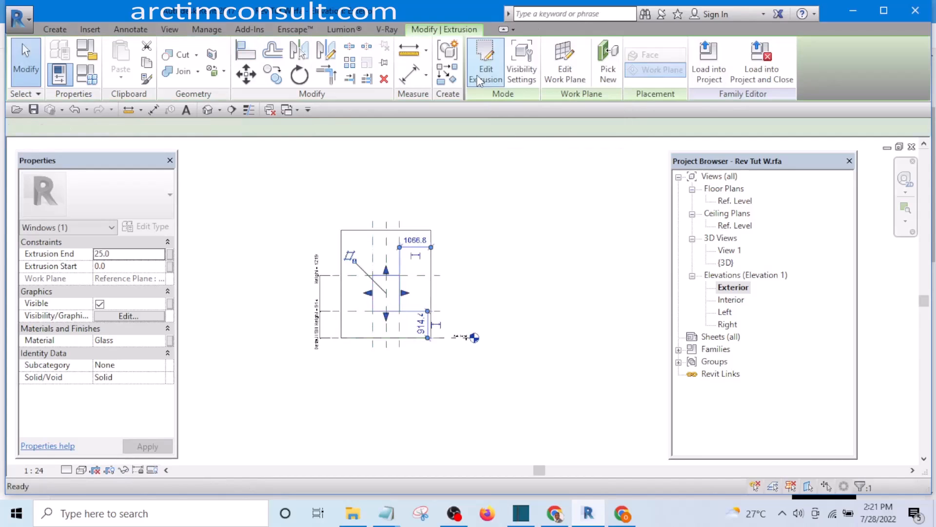
Show the window family in the default 3D view with the Shaded visual style and inspect the glass pane in its opening
click(209, 109)
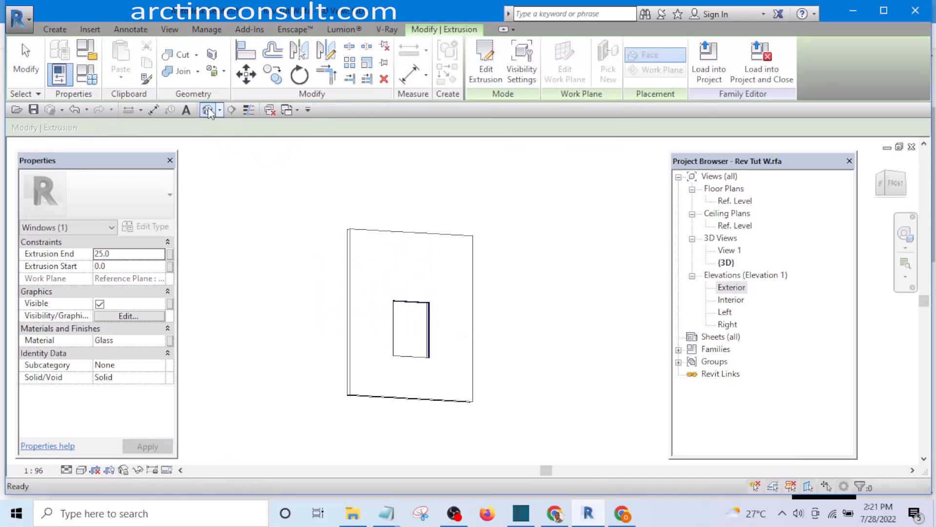
click(313, 210)
shift+middle_drag(540, 302, 345, 356)
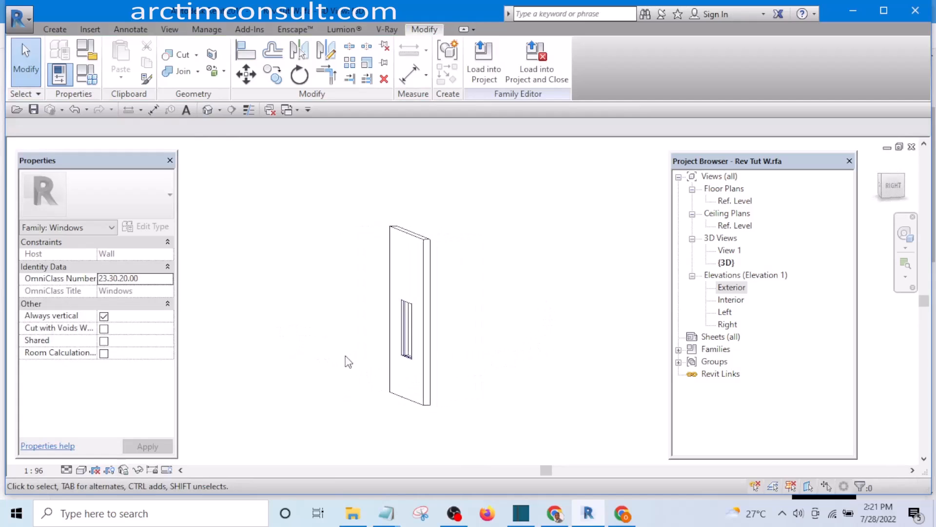
click(108, 470)
click(109, 471)
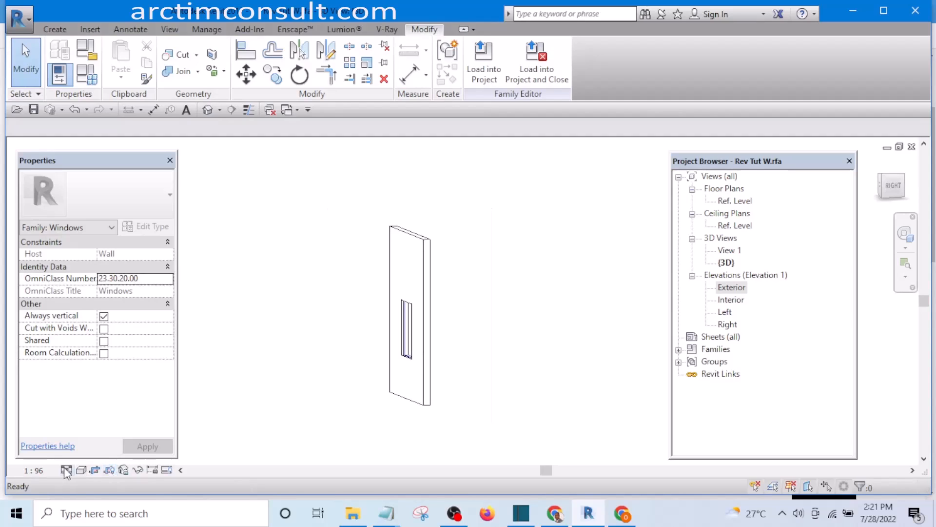
click(81, 470)
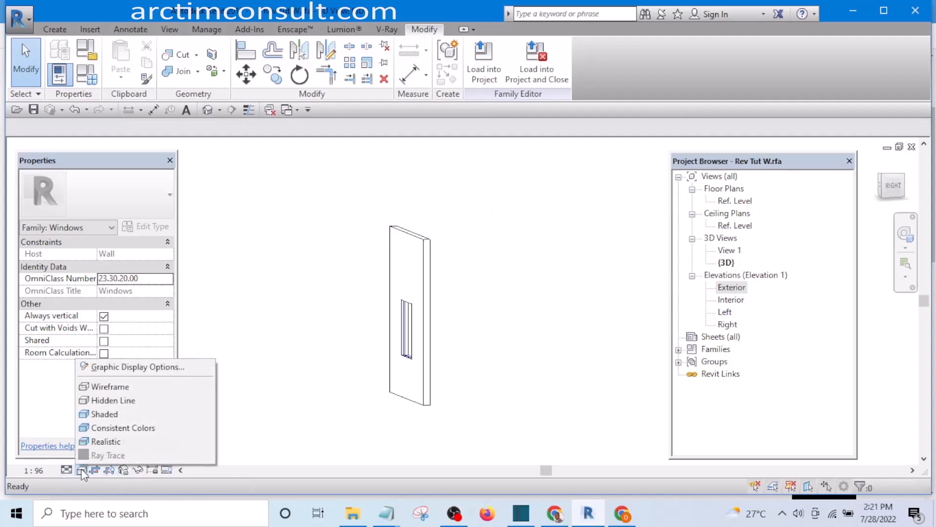
click(109, 416)
mouse_move(242, 387)
shift+middle_down()
mouse_move(387, 429)
mouse_move(607, 397)
mouse_move(226, 385)
mouse_move(343, 381)
mouse_move(433, 347)
shift+middle_up()
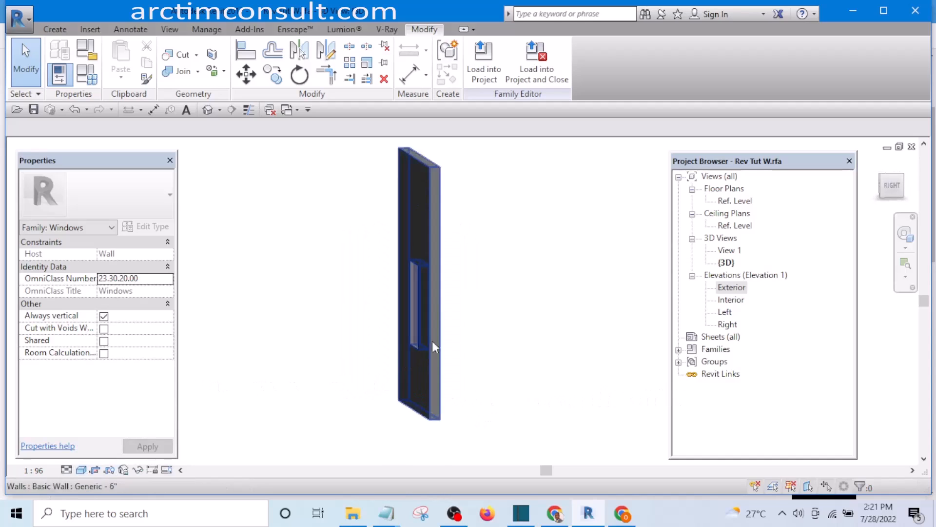
scroll(463, 339, up, 5)
shift+middle_drag(493, 331, 533, 369)
scroll(534, 369, down, 2)
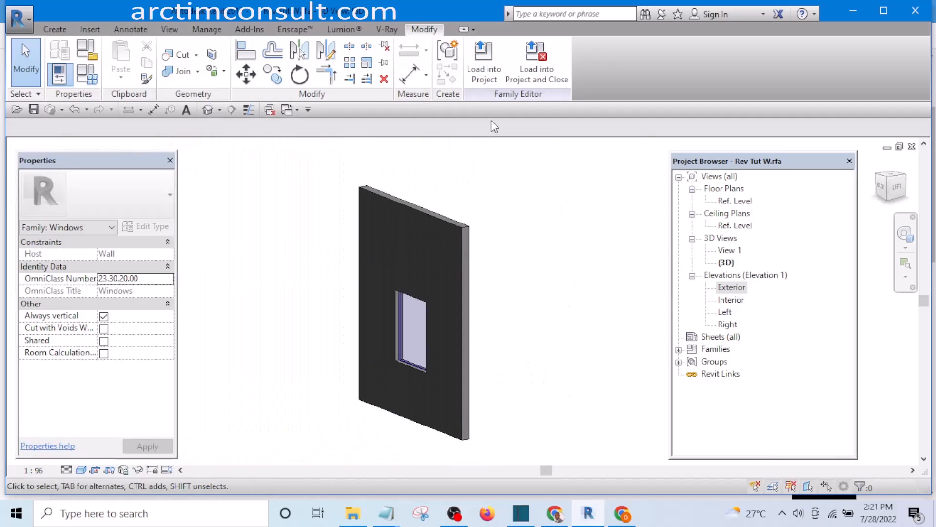
Load the Rev Tut W family into Revit Tutorial Day 1.rvt, overwriting the existing version without its parameter values
click(485, 70)
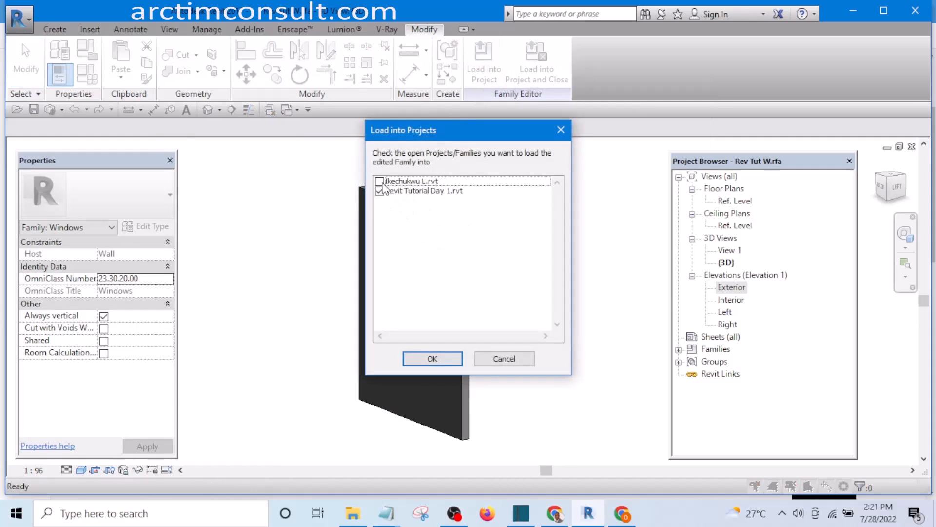
click(433, 360)
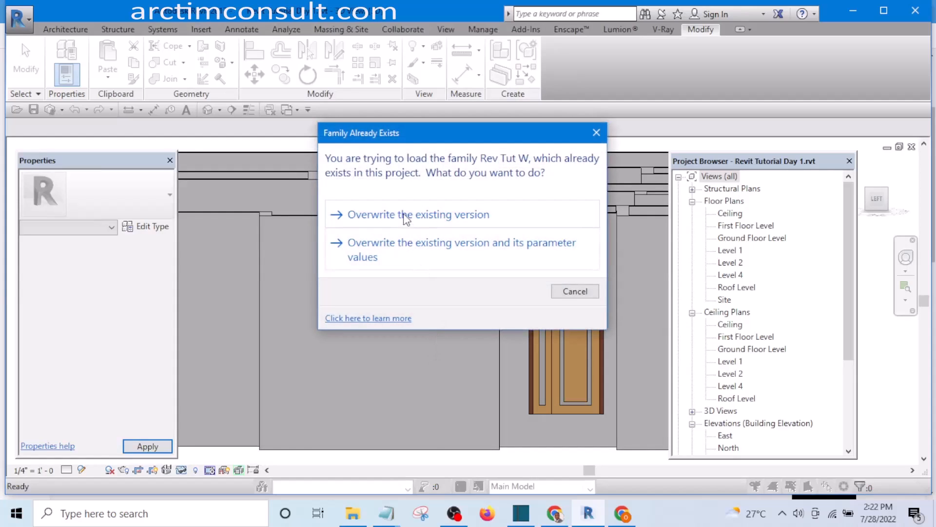
click(406, 217)
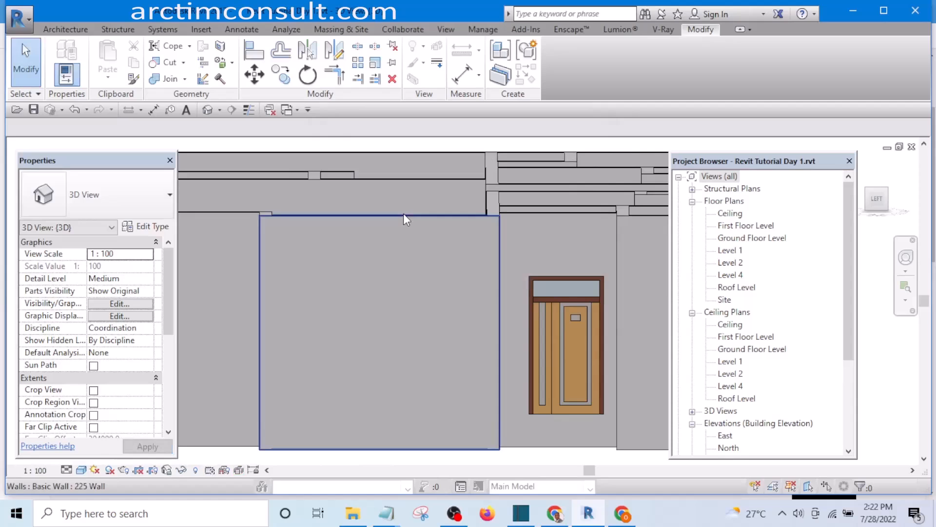
Save the Revit Tutorial Day 1 project before placing windows
scroll(464, 337, down, 2)
scroll(464, 342, down, 2)
shift+middle_drag(527, 412, 407, 409)
scroll(308, 381, up, 5)
scroll(317, 386, up, 3)
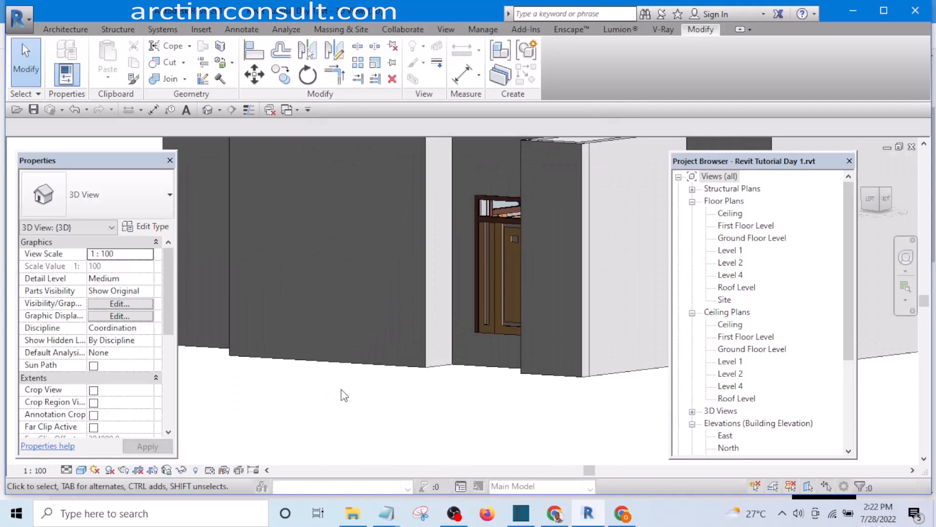
scroll(345, 396, down, 4)
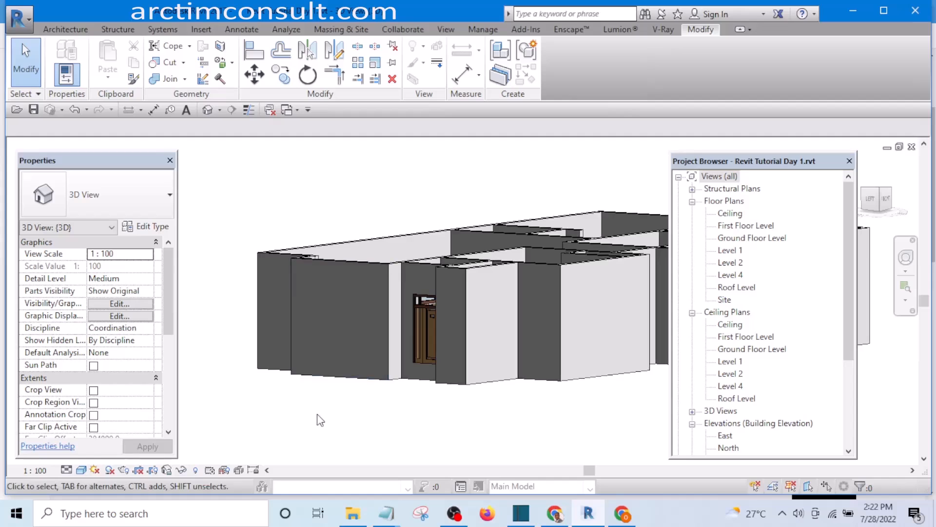
key(w)
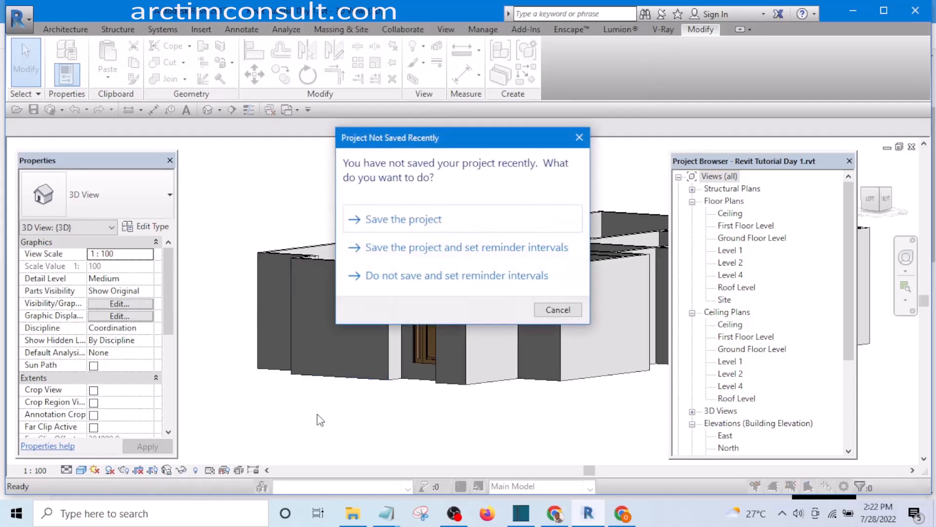
click(424, 220)
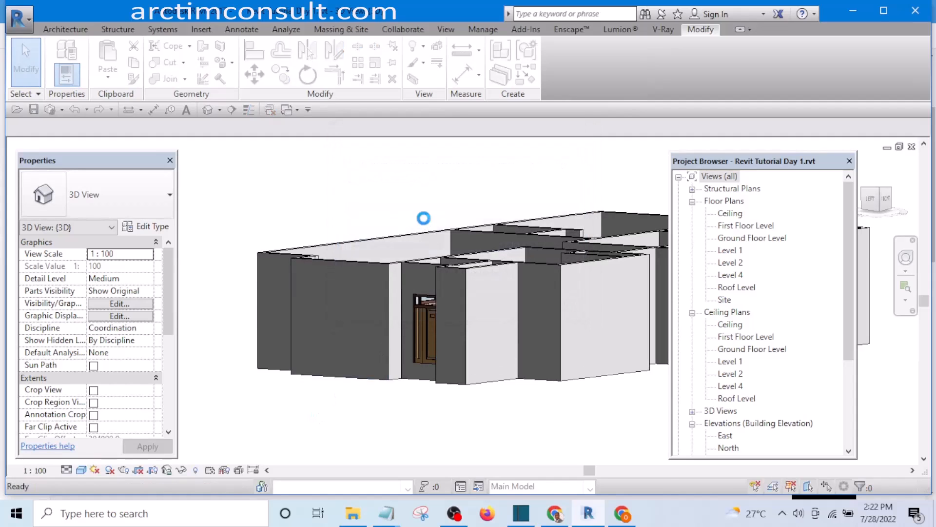
Place a Rev Tut W window of type Concept -toilet w on the projecting outer wall beside the panelled door, about 900 mm from the wall's left end
key(w)
key(n)
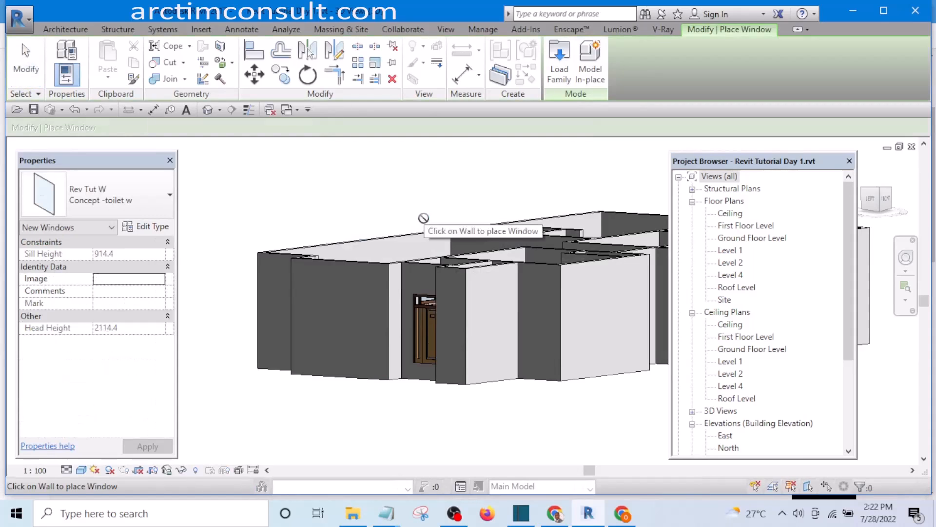
scroll(332, 326, up, 5)
scroll(324, 310, down, 3)
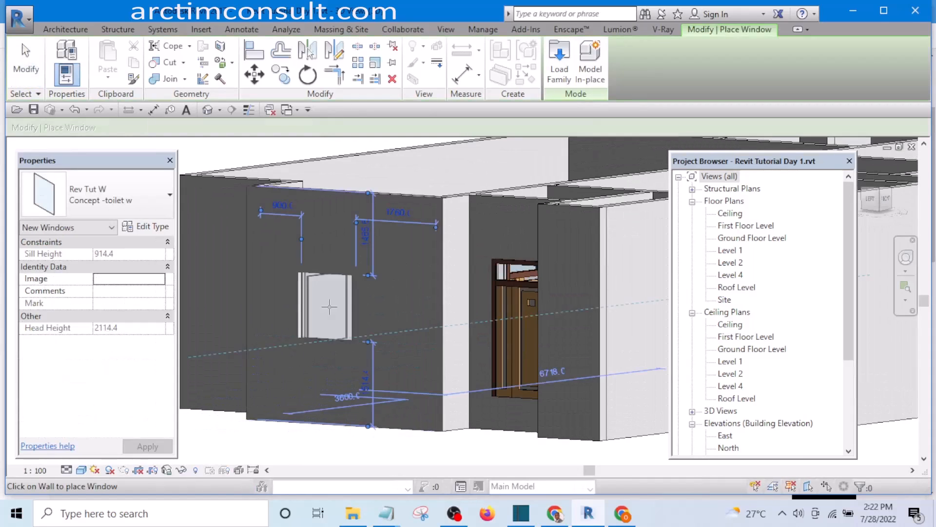
scroll(418, 325, down, 2)
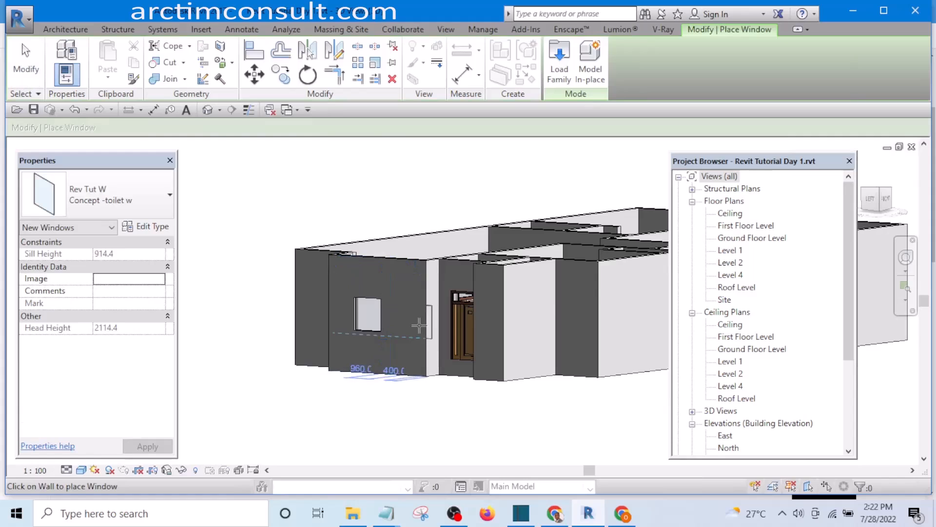
key(Escape)
key(Escape)
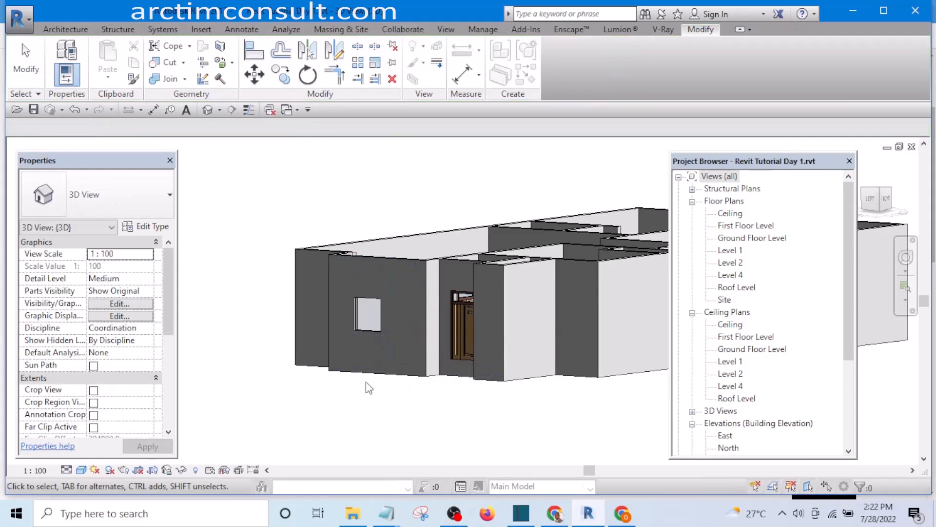
shift+middle_drag(365, 383, 431, 414)
scroll(522, 353, up, 8)
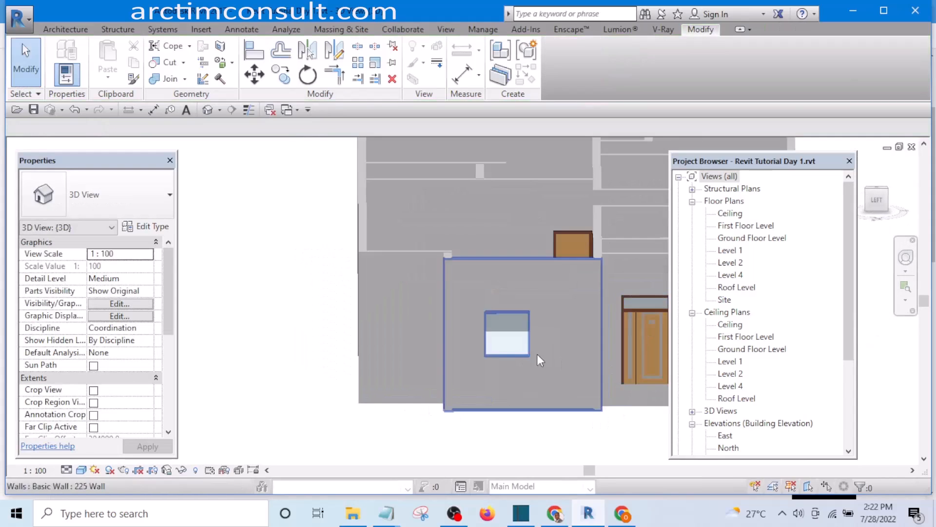
Set the height and width of the Concept -toilet w window type to 1800 mm
click(507, 380)
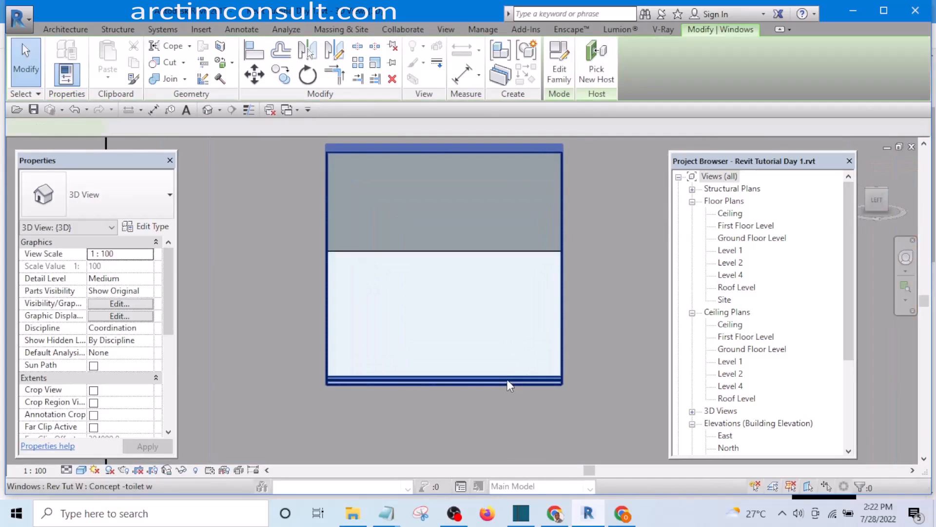
scroll(507, 380, down, 2)
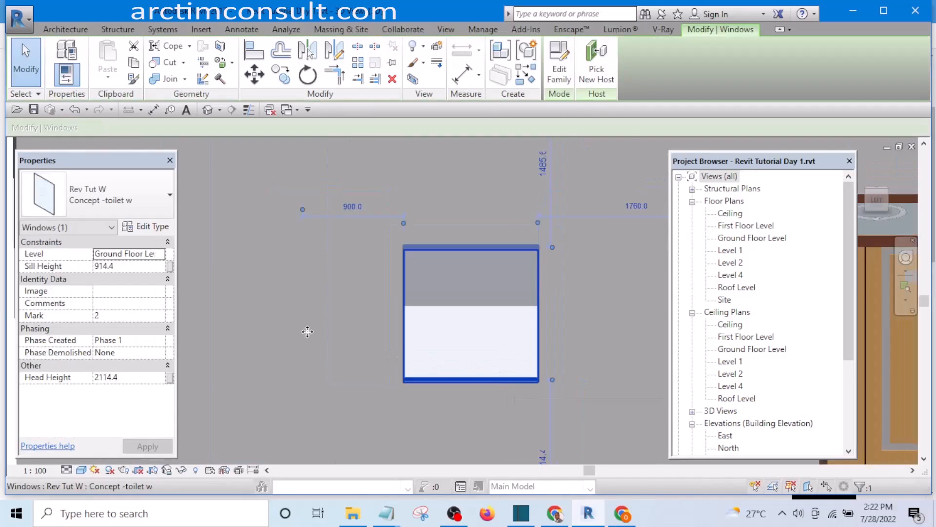
click(148, 232)
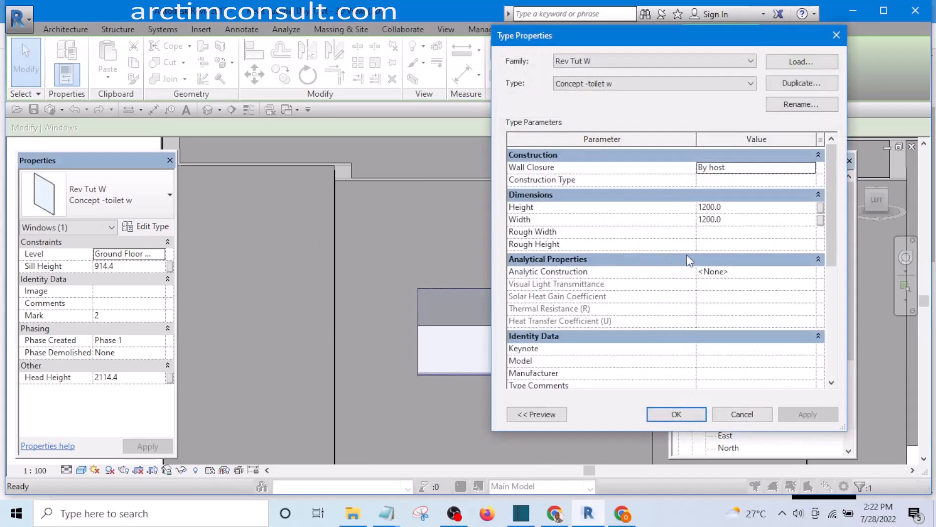
click(732, 209)
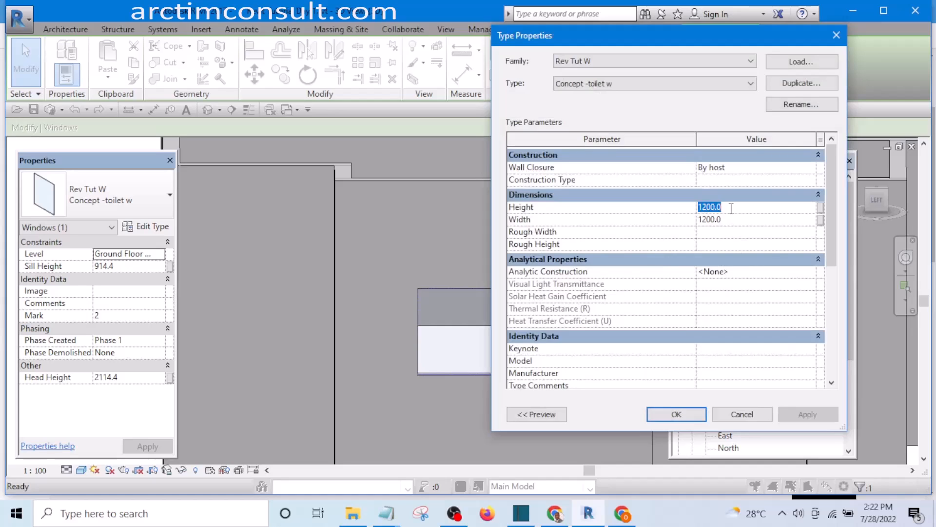
text(18)
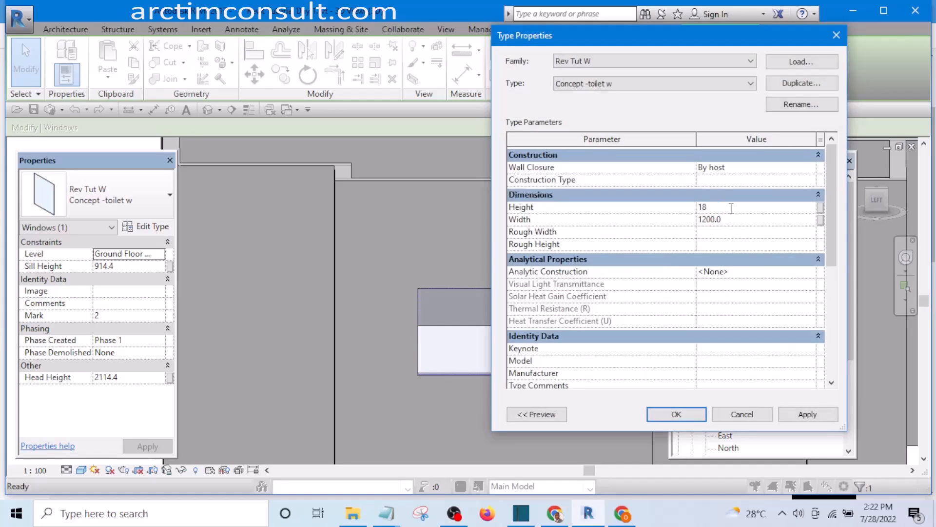
click(730, 218)
text(18)
click(807, 416)
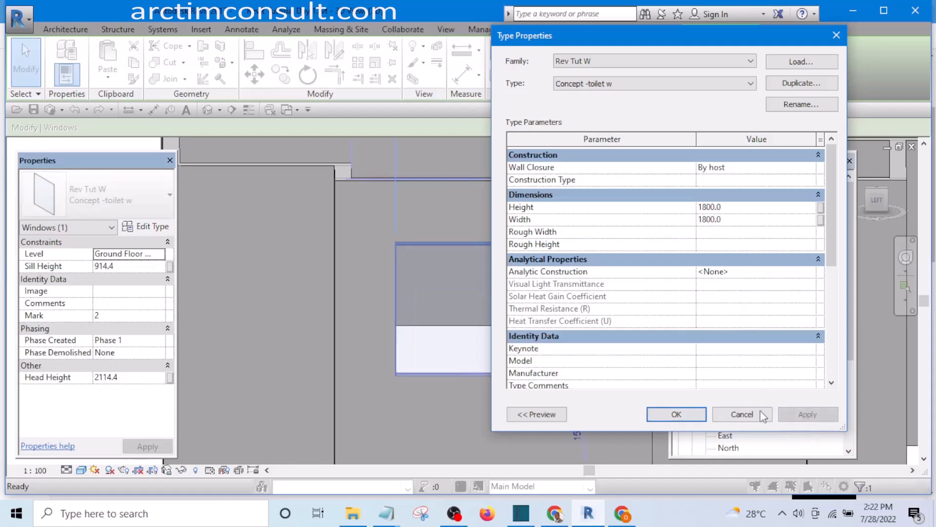
click(681, 413)
scroll(590, 359, down, 4)
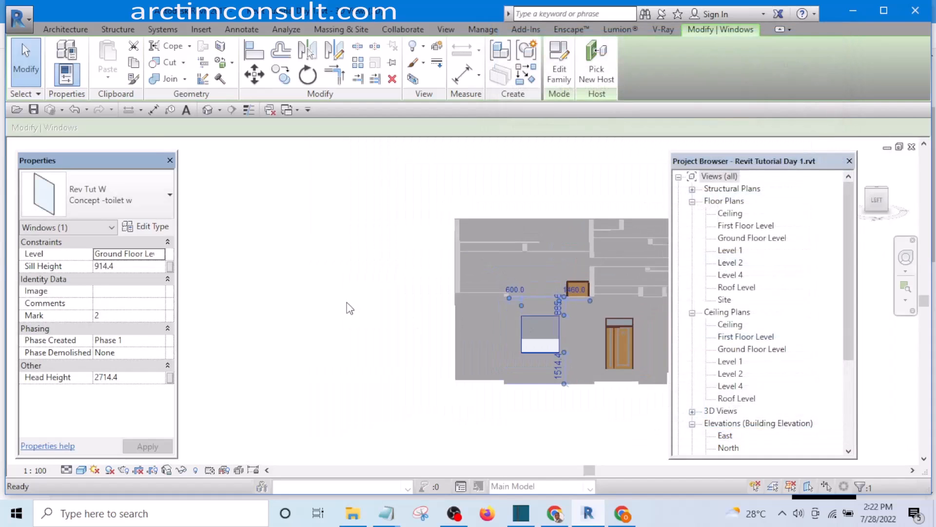
click(346, 307)
Inspect the enlarged window in the 3D model from the front corner and close all hidden windows
shift+middle_drag(389, 326, 395, 366)
scroll(395, 365, up, 5)
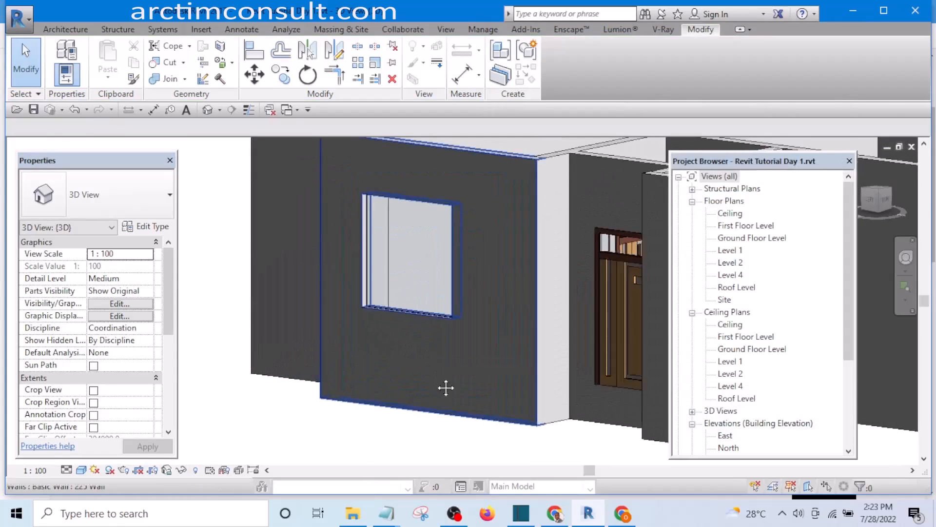
shift+middle_drag(445, 386, 306, 254)
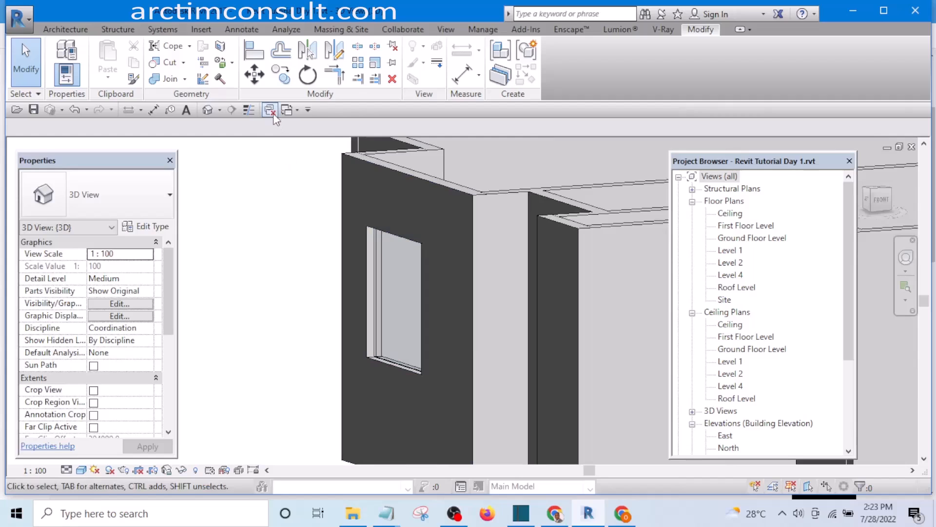
middle_drag(289, 242, 292, 283)
scroll(414, 363, up, 2)
scroll(285, 313, up, 1)
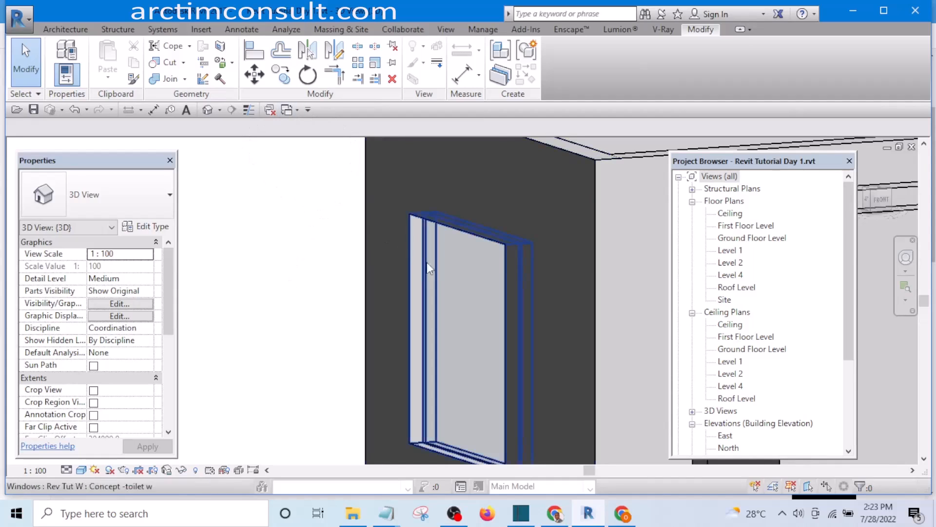
click(274, 109)
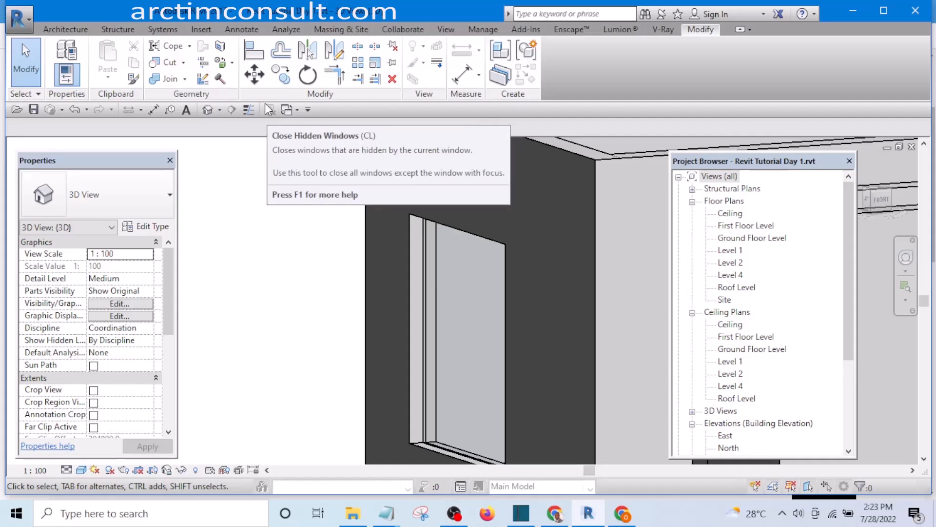
click(265, 104)
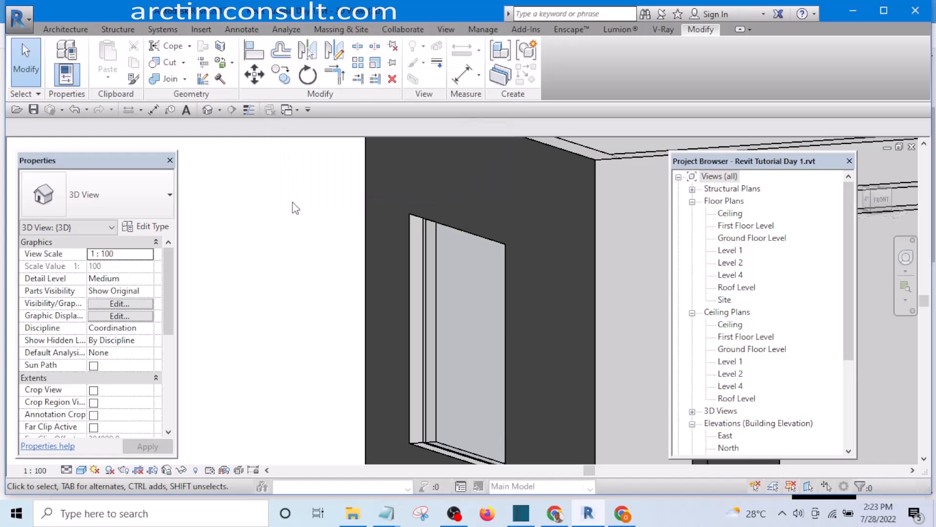
click(446, 30)
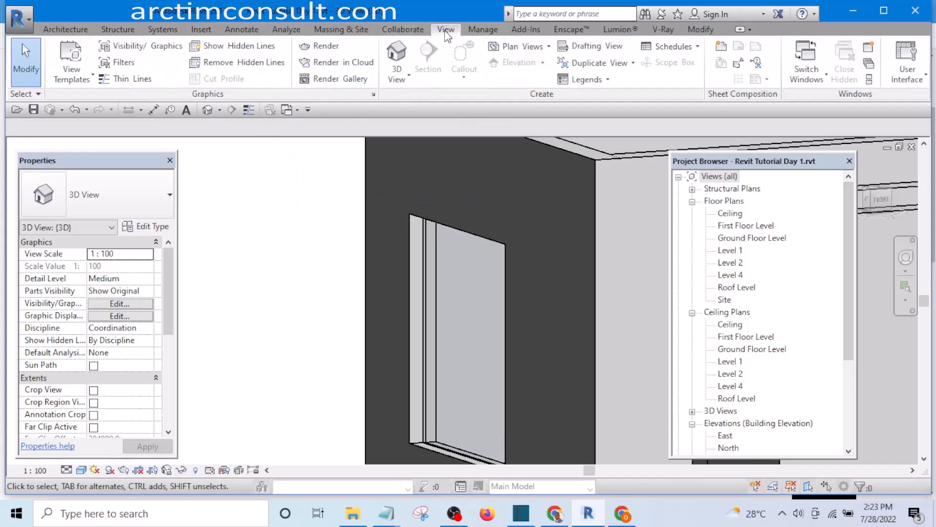
click(928, 80)
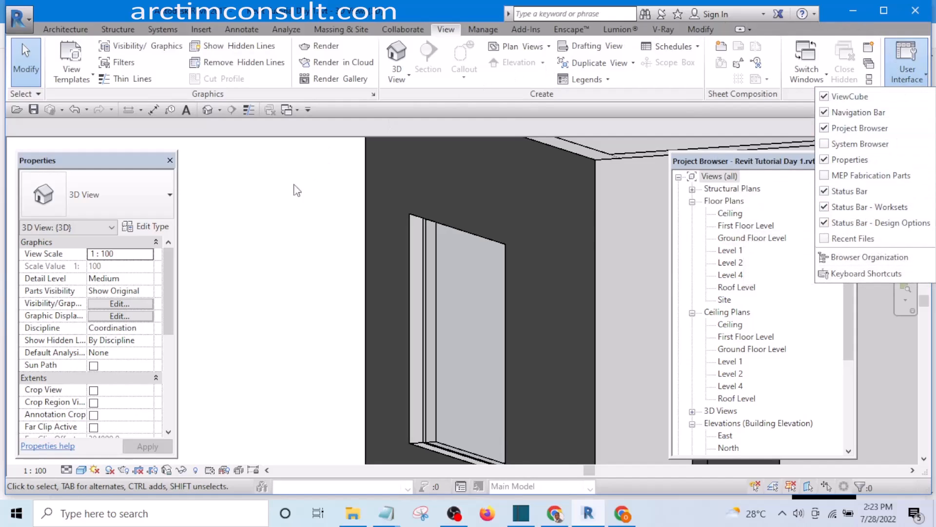
click(229, 204)
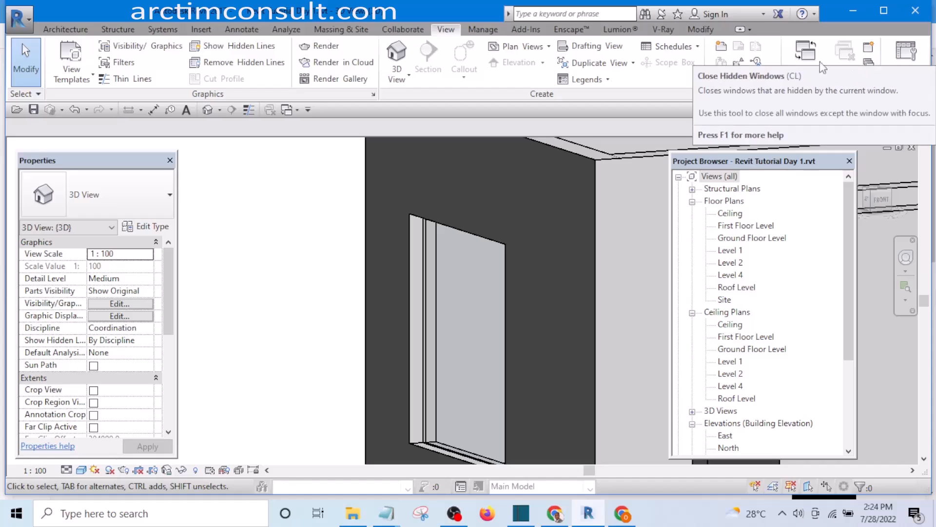
Switch to the 3D view of the Rev Tut W.rfa window family and open its Ref. Level floor plan
click(296, 110)
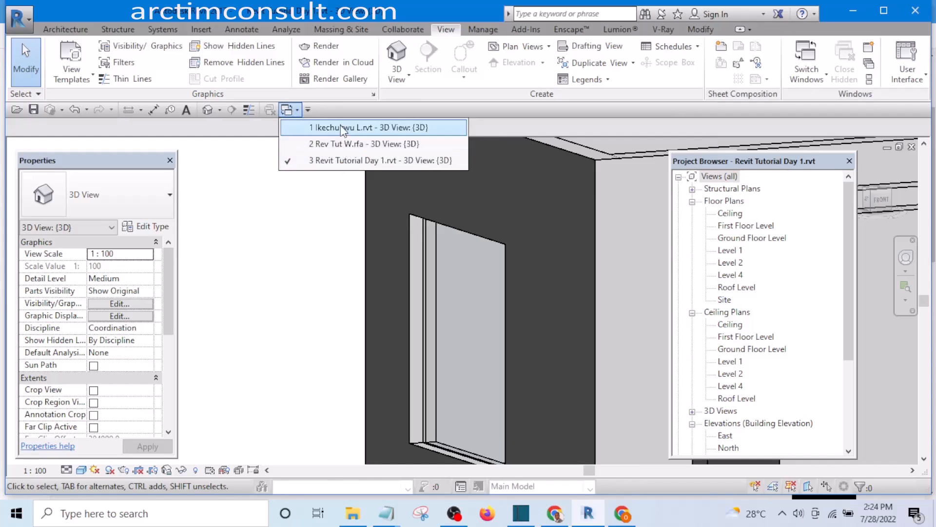
click(340, 145)
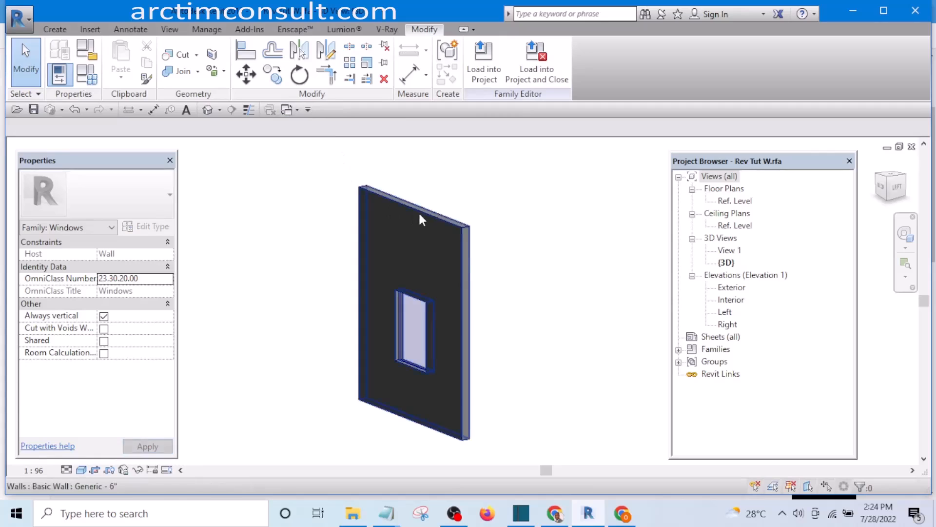
shift+middle_drag(522, 329, 347, 310)
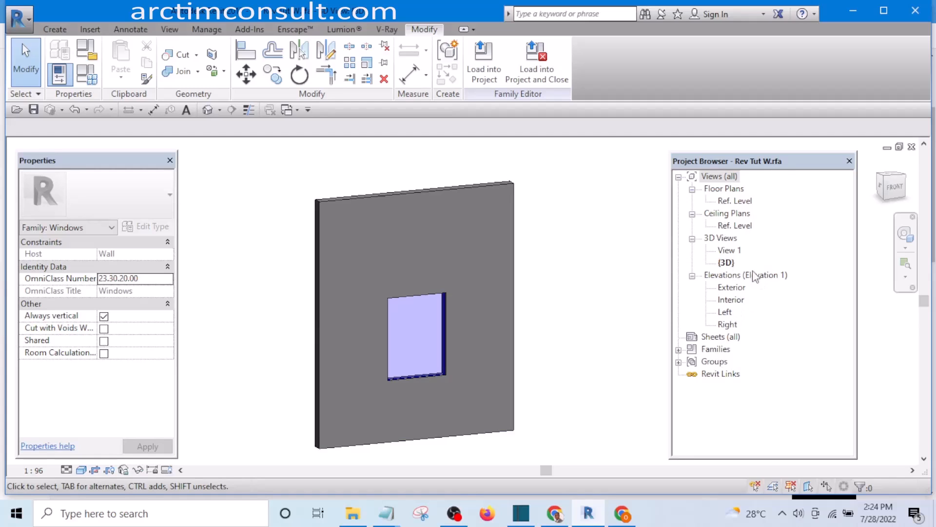
double_click(731, 200)
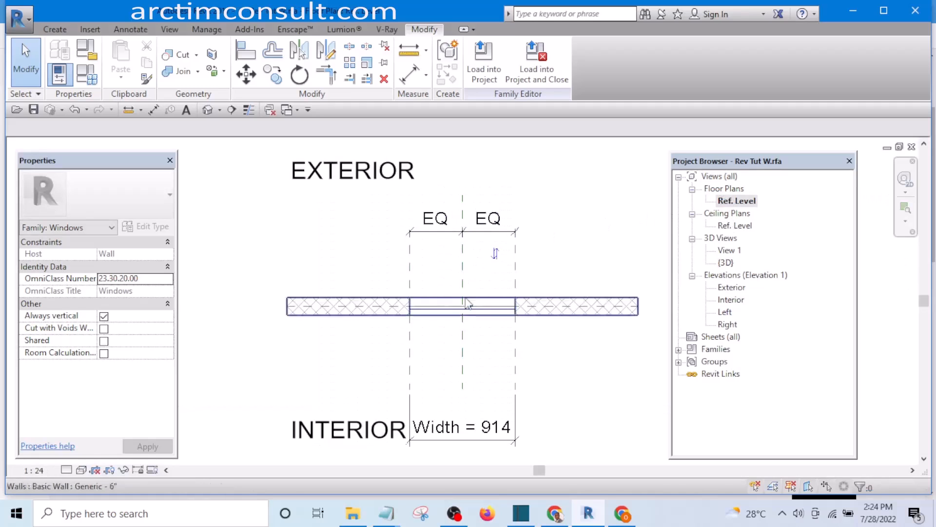
middle_drag(495, 322, 440, 287)
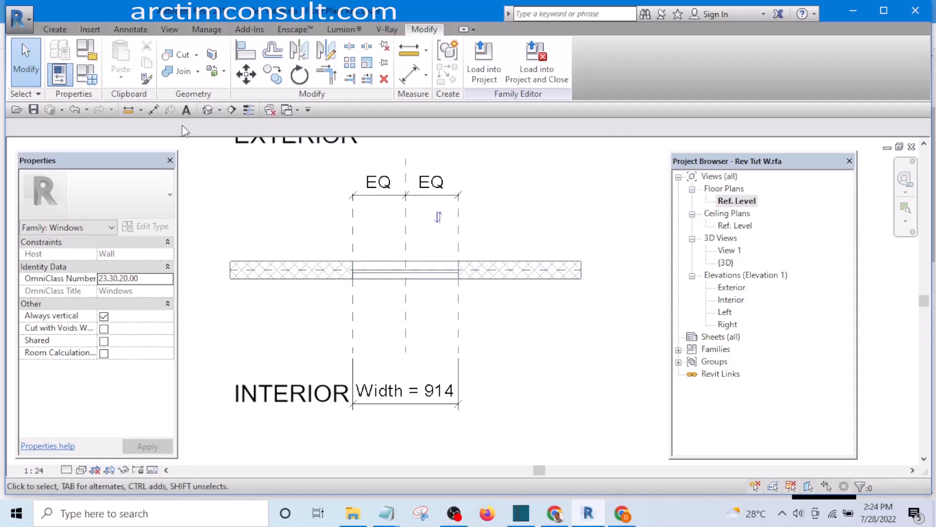
Cut a vertical section through the wall and window just beside the centre reference plane and open the section view
click(231, 110)
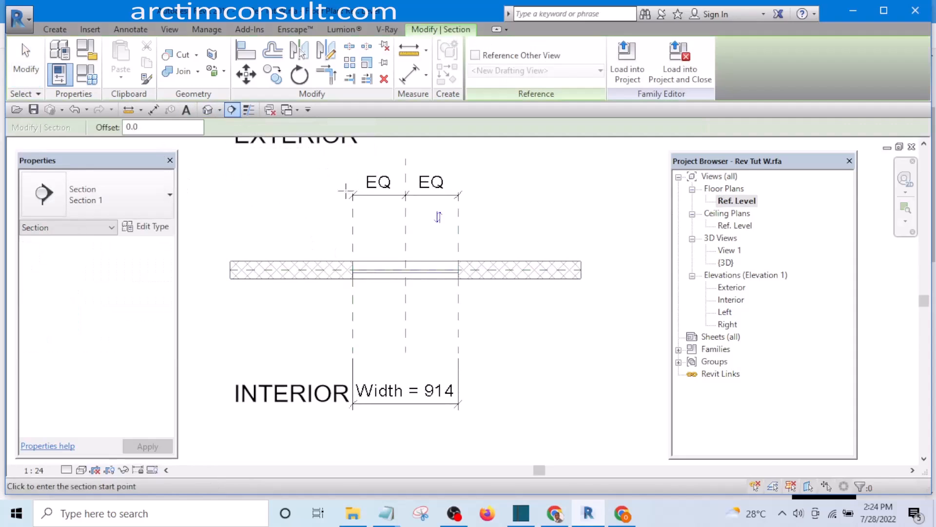
click(421, 163)
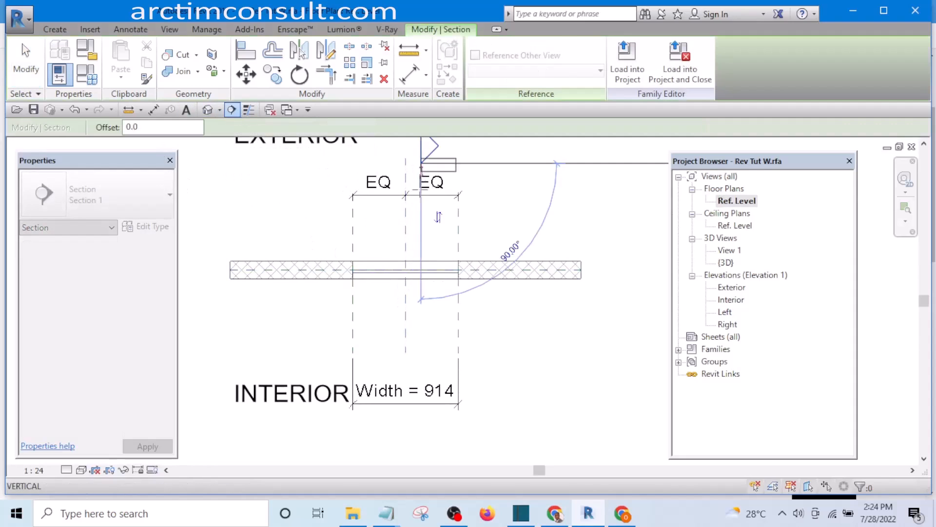
click(420, 361)
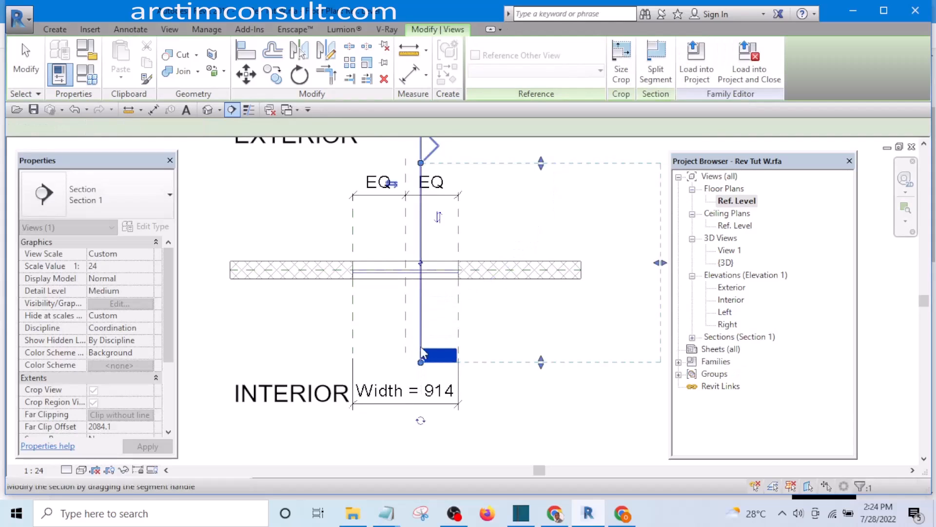
right_click(425, 306)
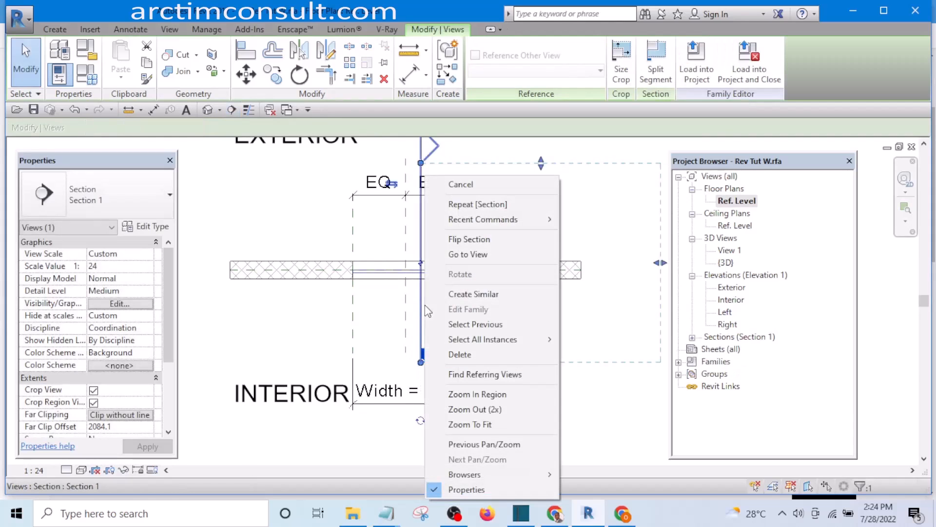
click(463, 254)
Examine how the window pane sits in the wall and relative to the Ref. Level in the section view
scroll(463, 249, up, 4)
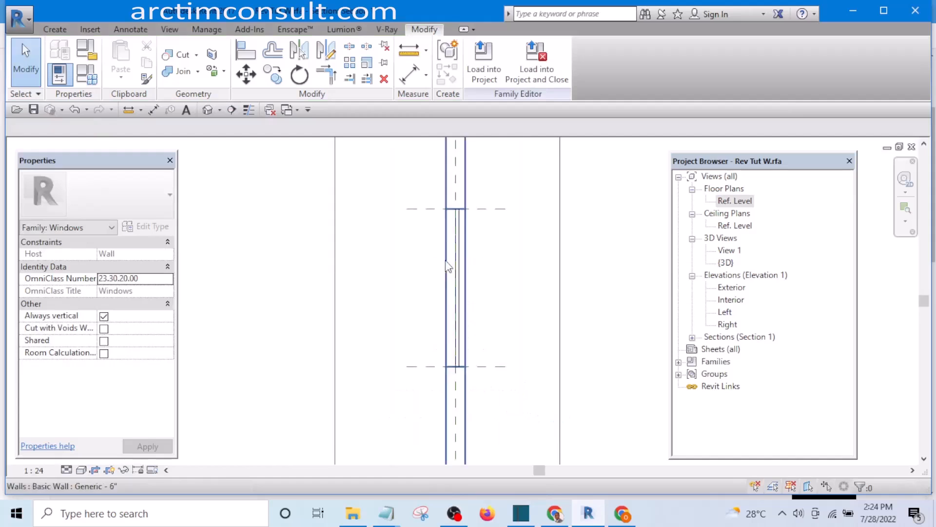
scroll(463, 245, down, 5)
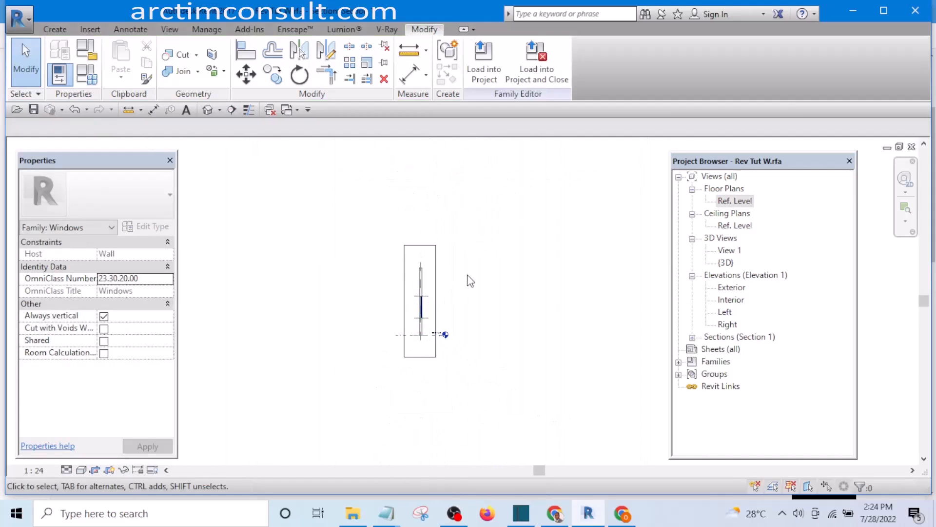
scroll(436, 286, up, 3)
scroll(437, 290, down, 3)
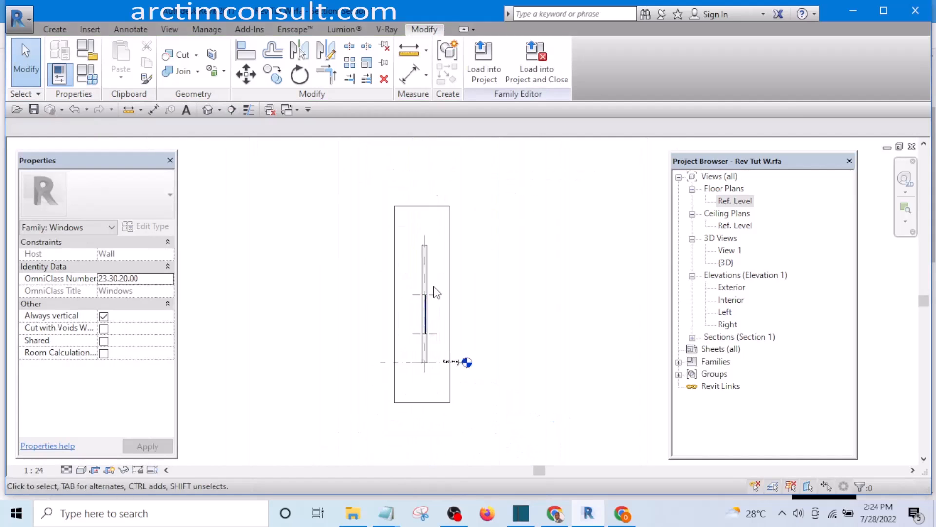
scroll(445, 331, up, 3)
scroll(449, 336, down, 4)
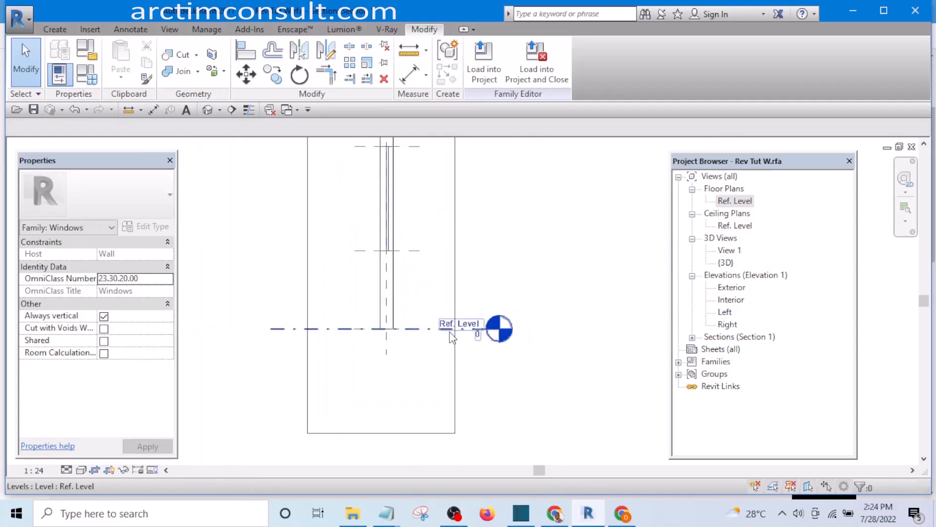
scroll(414, 215, up, 3)
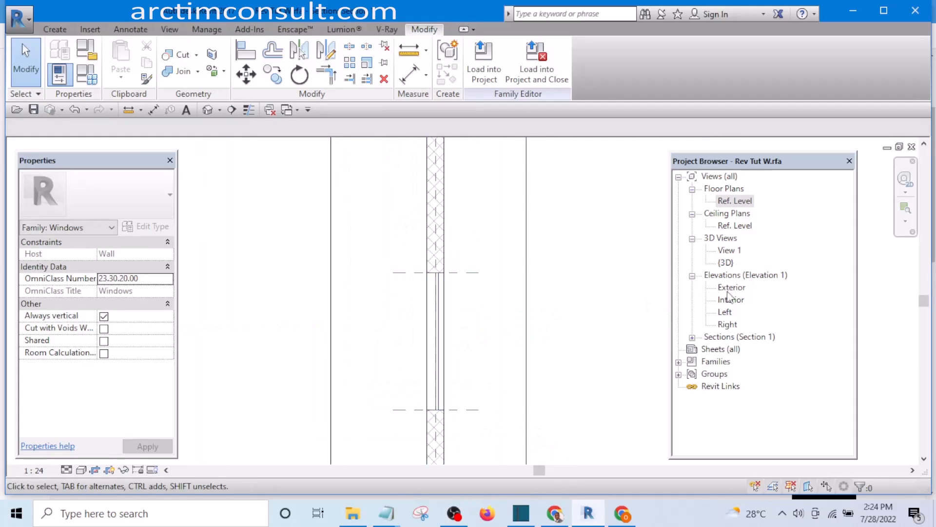
Open the Left elevation and examine where the window pane sits within the wall thickness
double_click(724, 312)
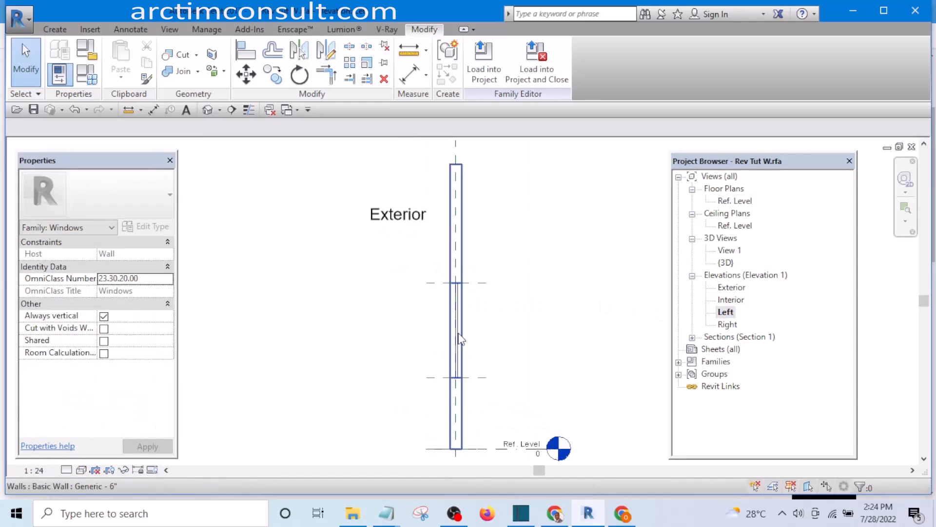
scroll(437, 267, up, 2)
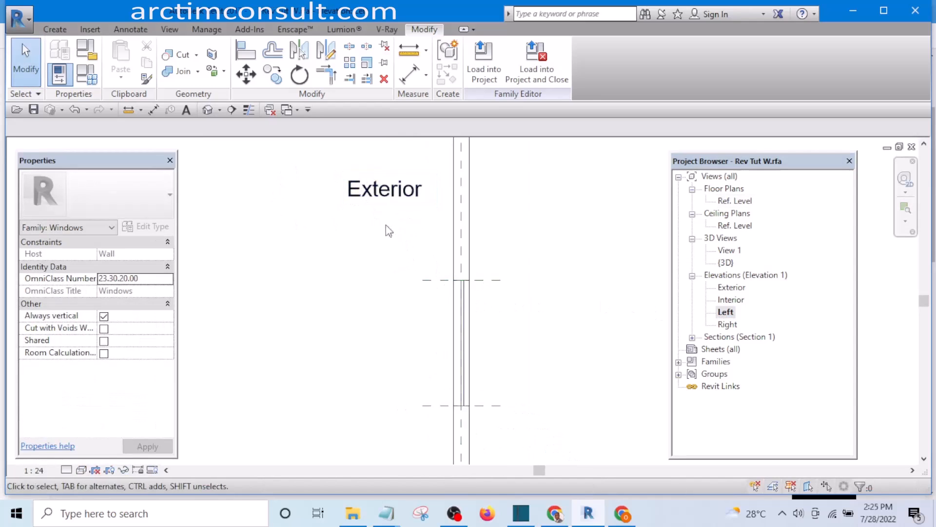
scroll(459, 297, up, 3)
middle_drag(511, 344, 491, 267)
scroll(448, 321, up, 2)
scroll(449, 332, down, 2)
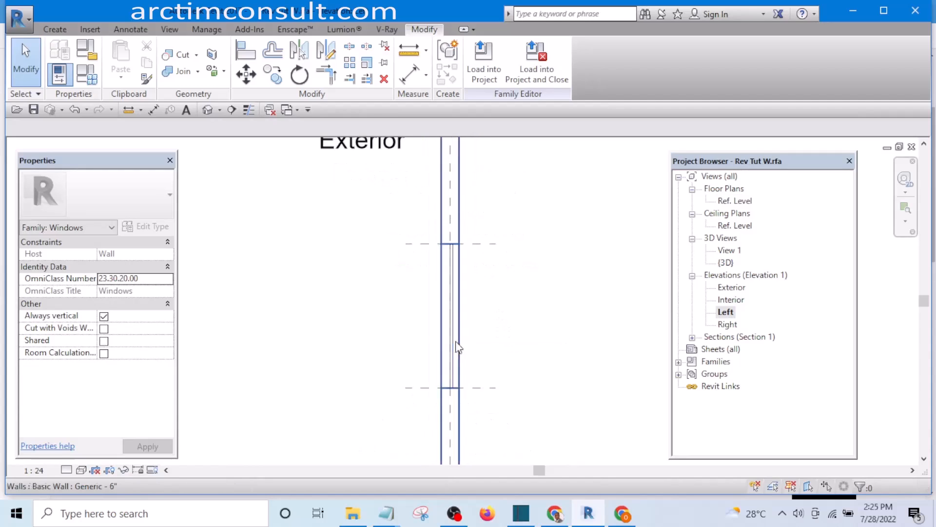
scroll(452, 322, up, 3)
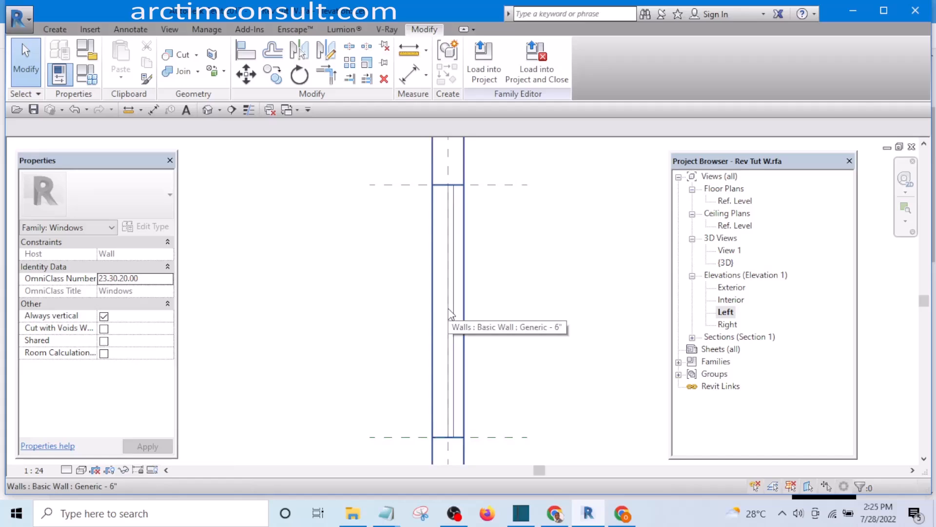
scroll(452, 314, up, 1)
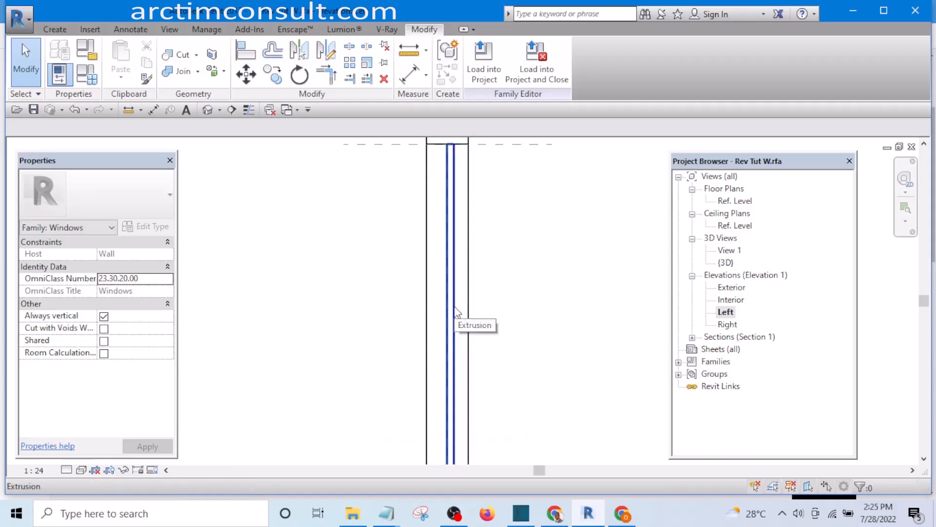
Shift the glass pane extrusion beyond the exterior wall face, stretching its start to about -119.2 and its end to about -94.5
click(457, 313)
middle_drag(430, 319, 466, 327)
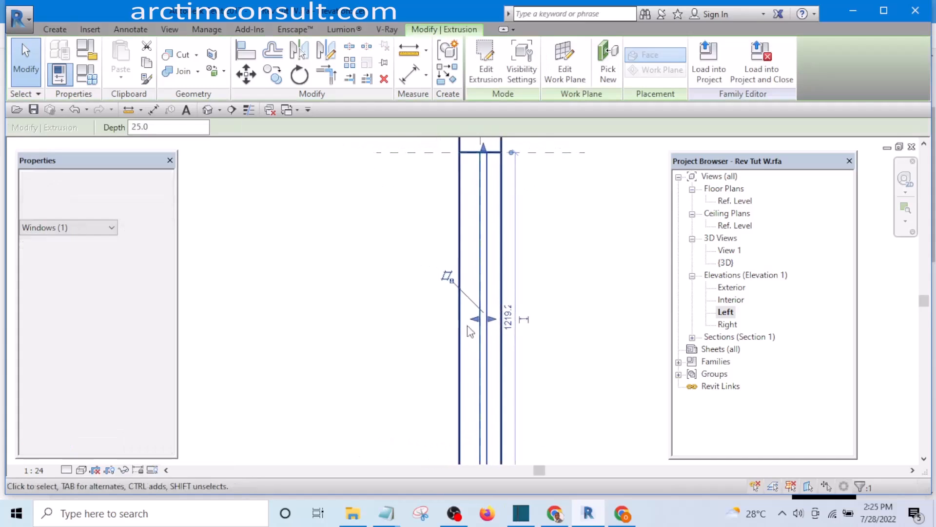
scroll(469, 321, up, 1)
drag(481, 321, 433, 321)
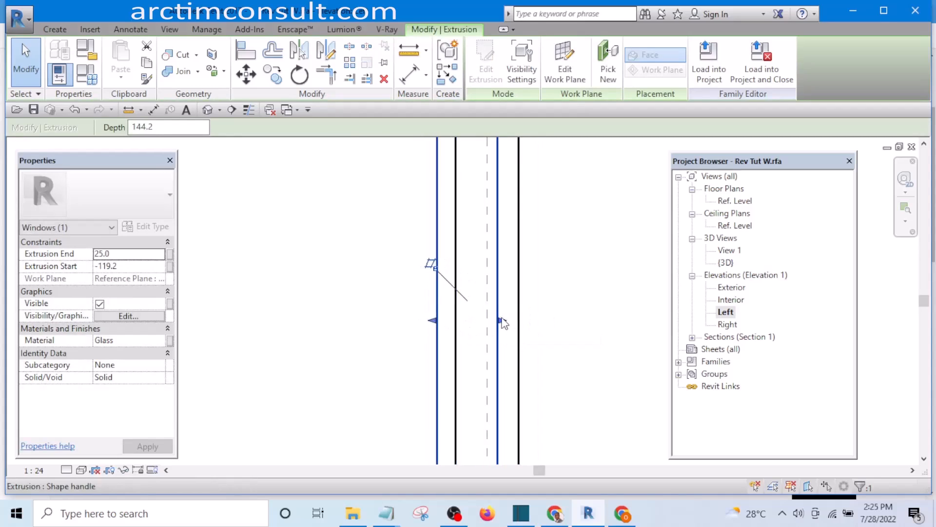
drag(501, 321, 447, 320)
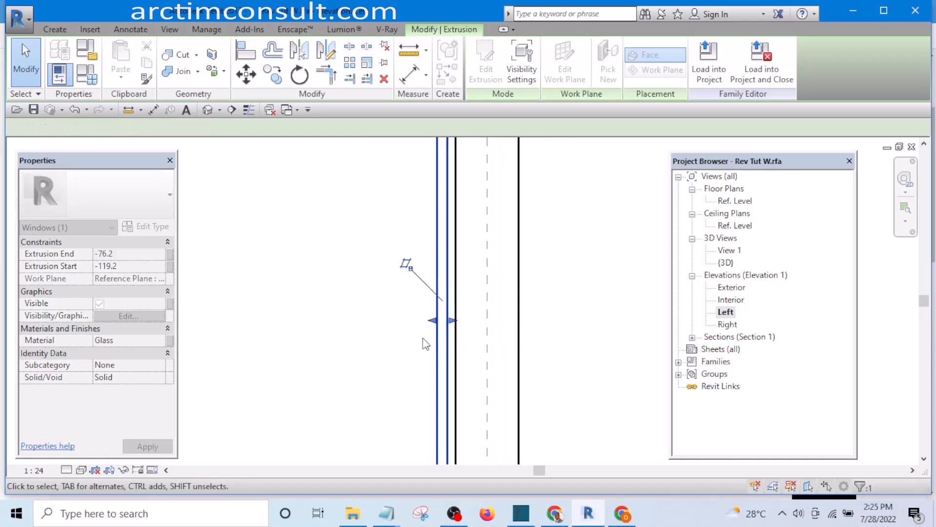
Align the pane extrusion's inner face with the exterior wall face at -76.2 and pull its outer face in to about -90.2
scroll(439, 331, up, 4)
scroll(458, 330, up, 2)
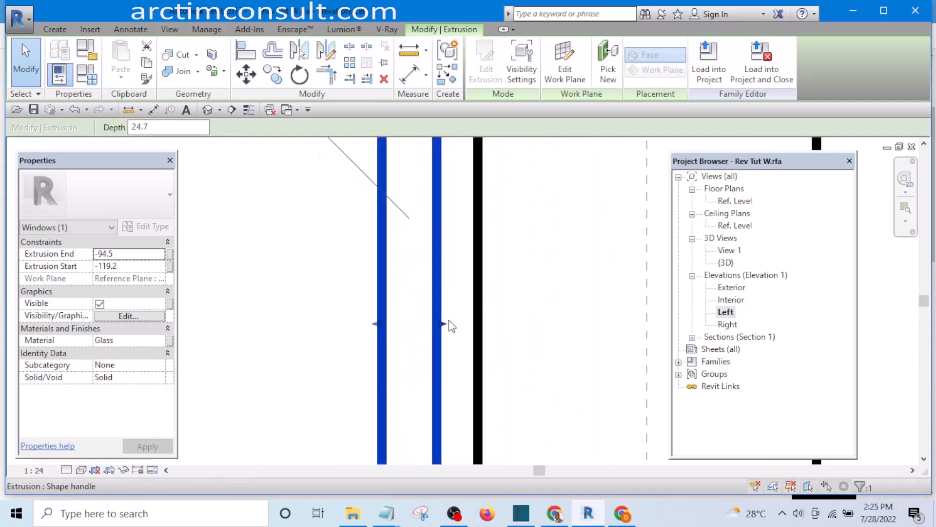
drag(444, 325, 475, 333)
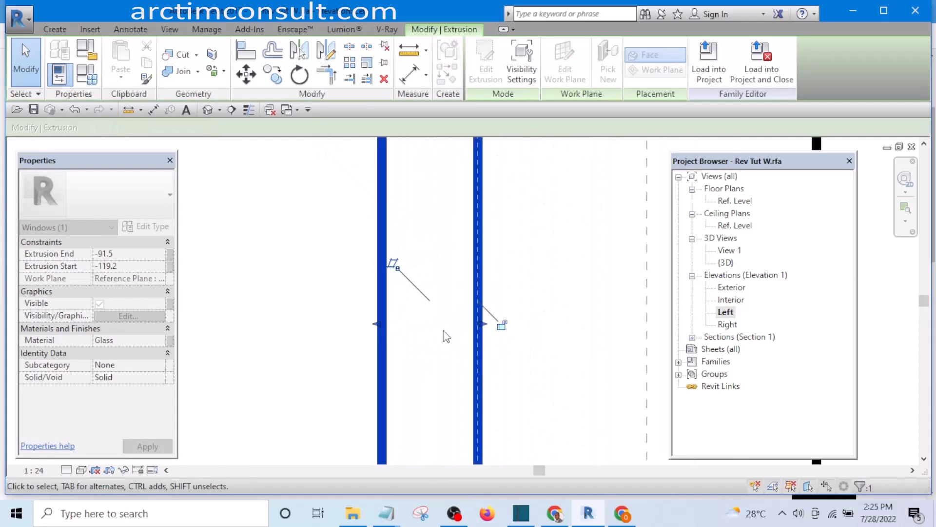
drag(389, 325, 445, 330)
scroll(431, 327, down, 10)
click(501, 256)
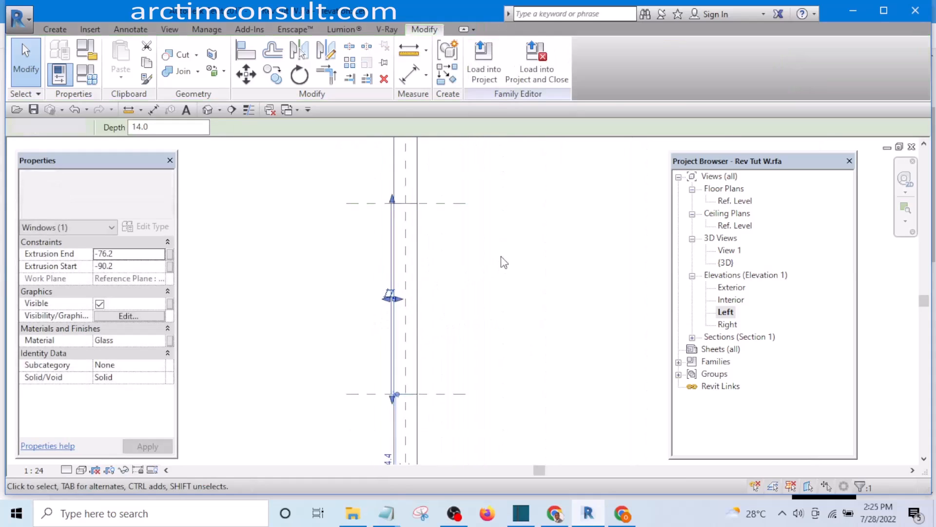
Examine the pane extrusion at its lower and upper ends against the exterior wall face in the Left elevation
scroll(381, 332, up, 5)
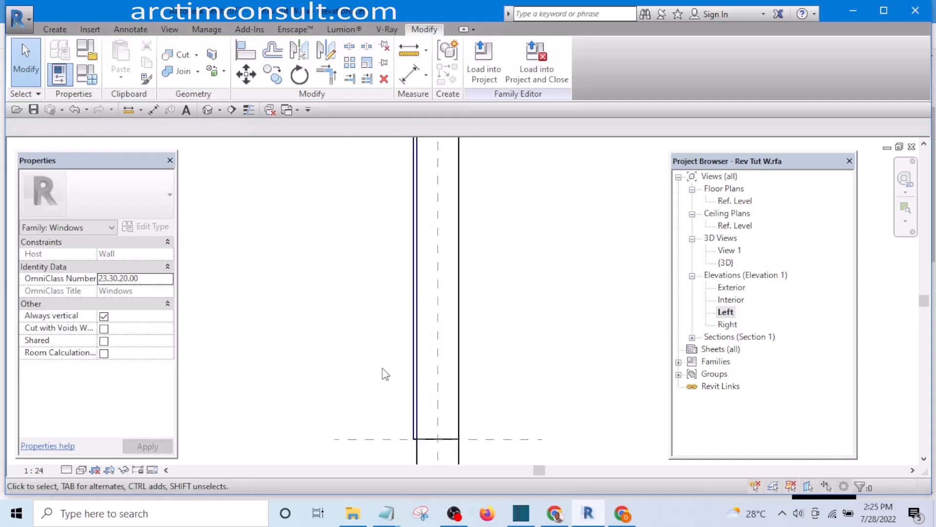
middle_drag(384, 369, 391, 311)
scroll(432, 355, up, 2)
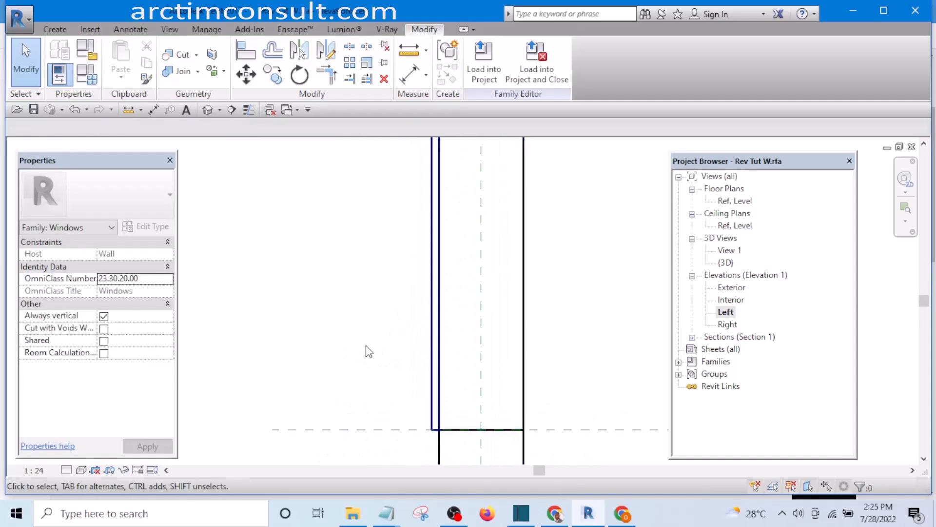
scroll(379, 354, down, 4)
scroll(399, 371, down, 4)
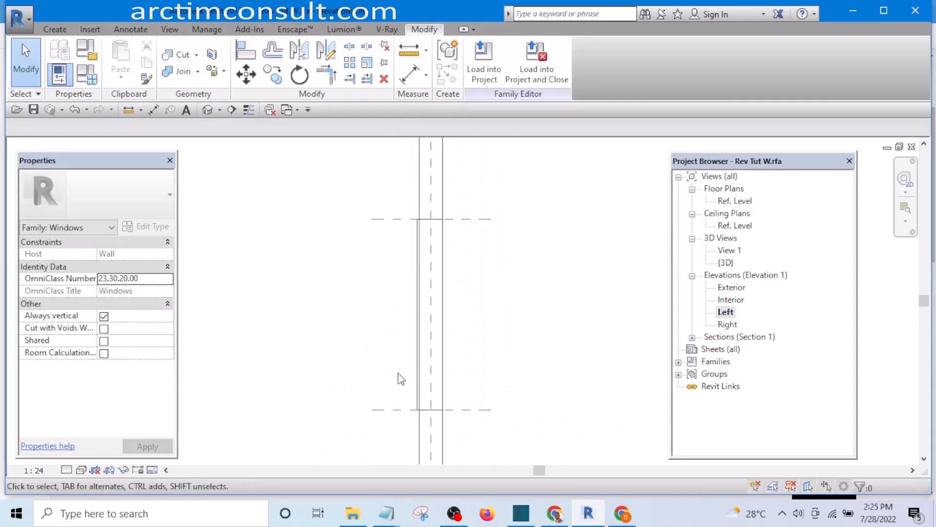
scroll(409, 273, up, 6)
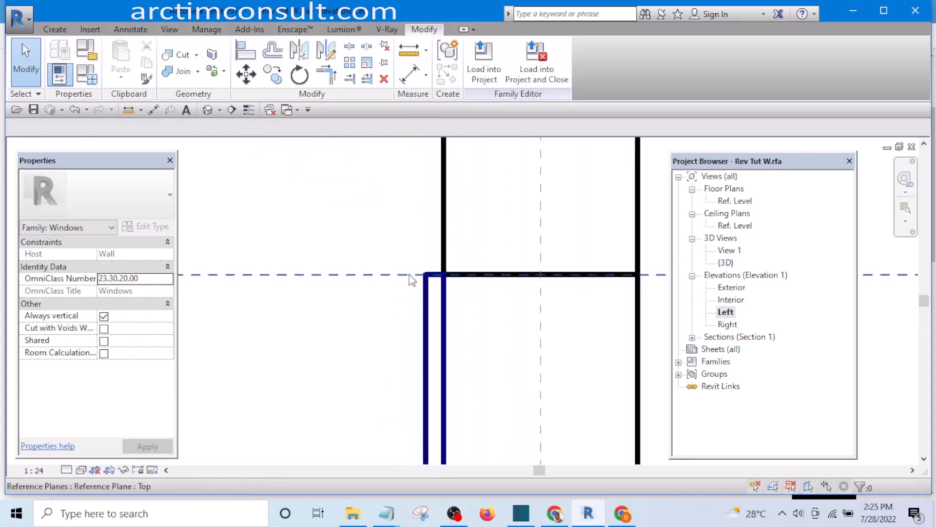
middle_drag(422, 360, 433, 294)
scroll(424, 273, down, 3)
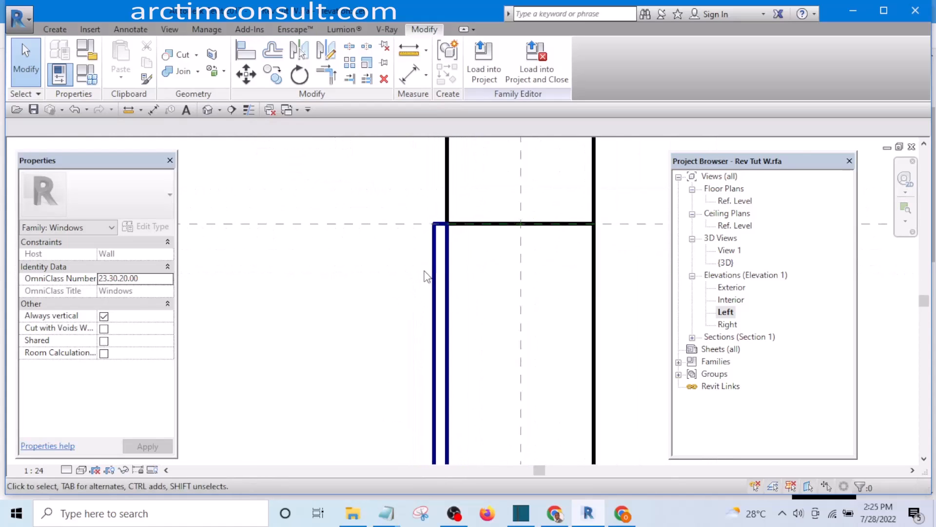
scroll(415, 336, up, 3)
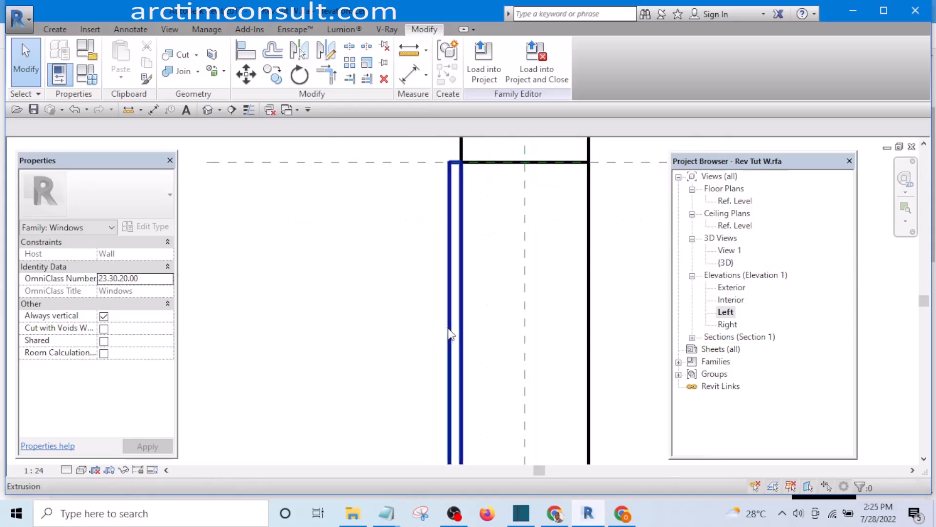
click(452, 330)
scroll(432, 303, down, 3)
middle_drag(405, 348, 385, 302)
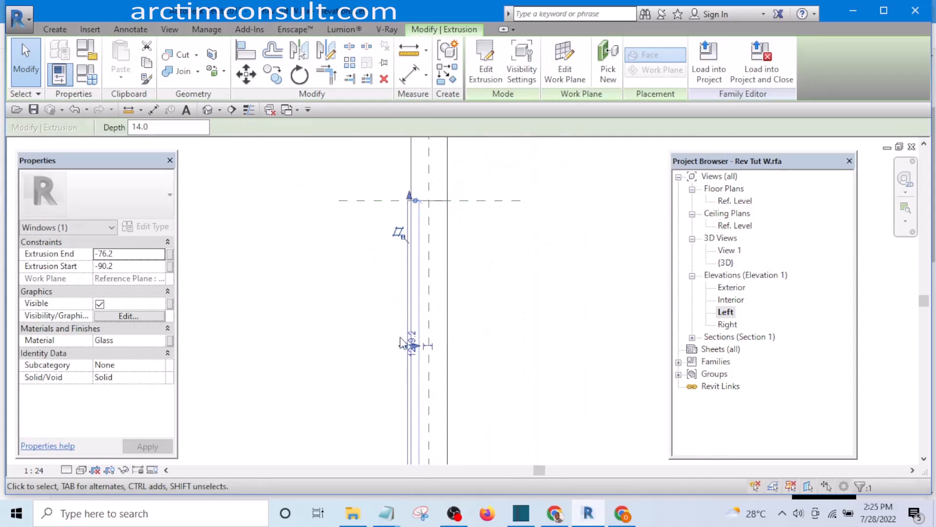
scroll(371, 268, down, 4)
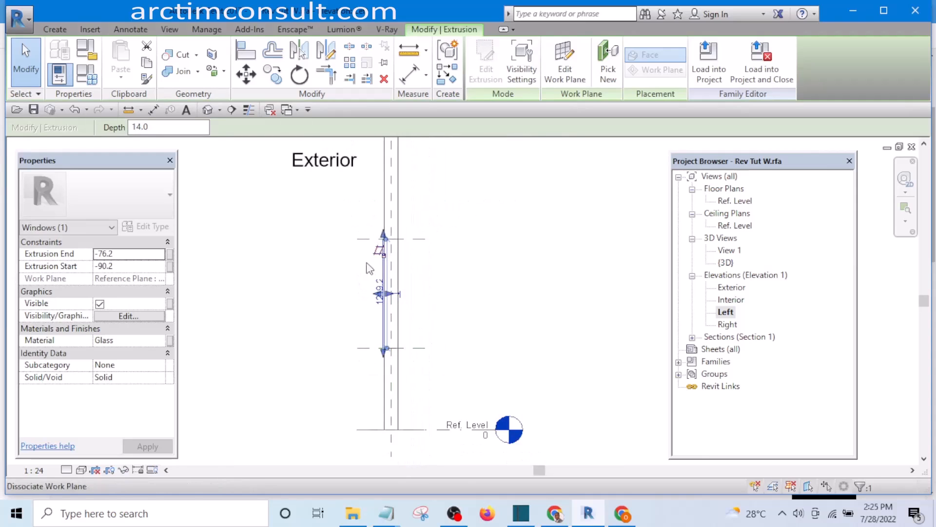
Open the 3D view and inspect the repositioned pane from the front and back of the wall
click(208, 109)
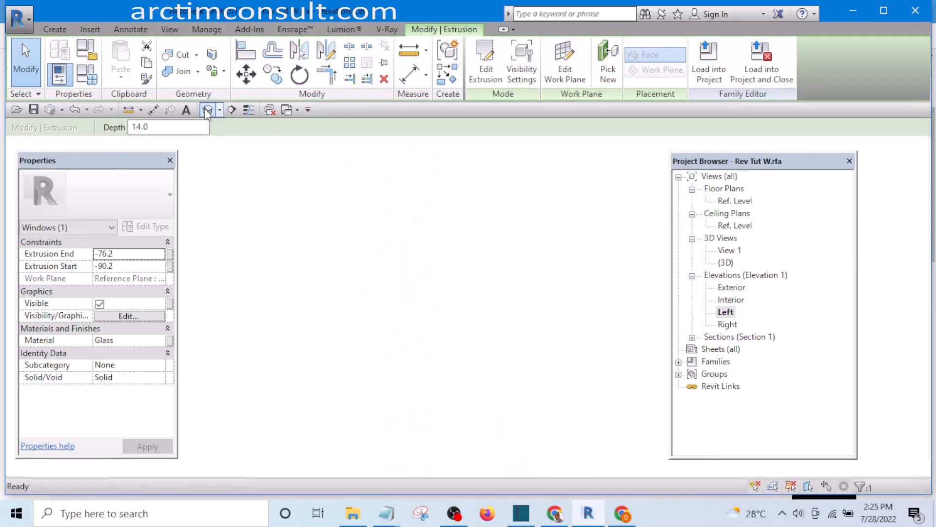
scroll(443, 368, up, 2)
scroll(492, 314, down, 2)
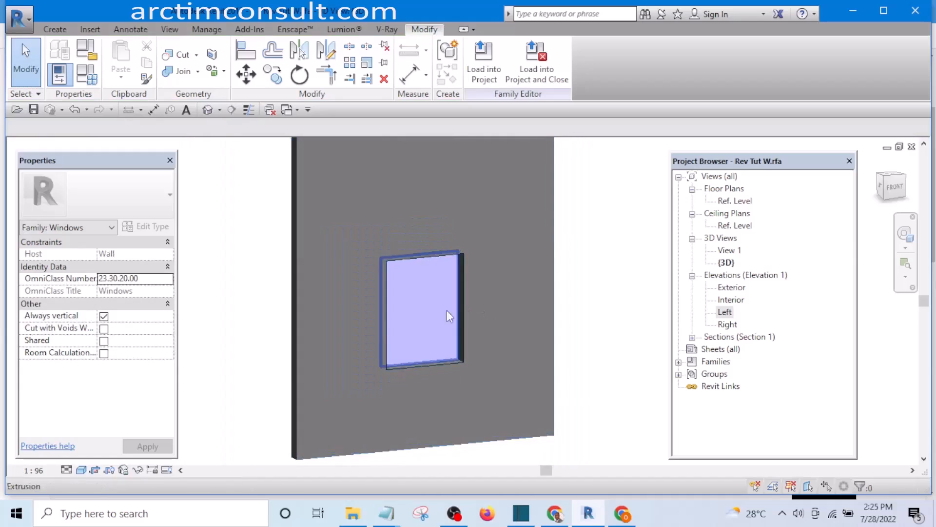
shift+middle_drag(397, 354, 644, 327)
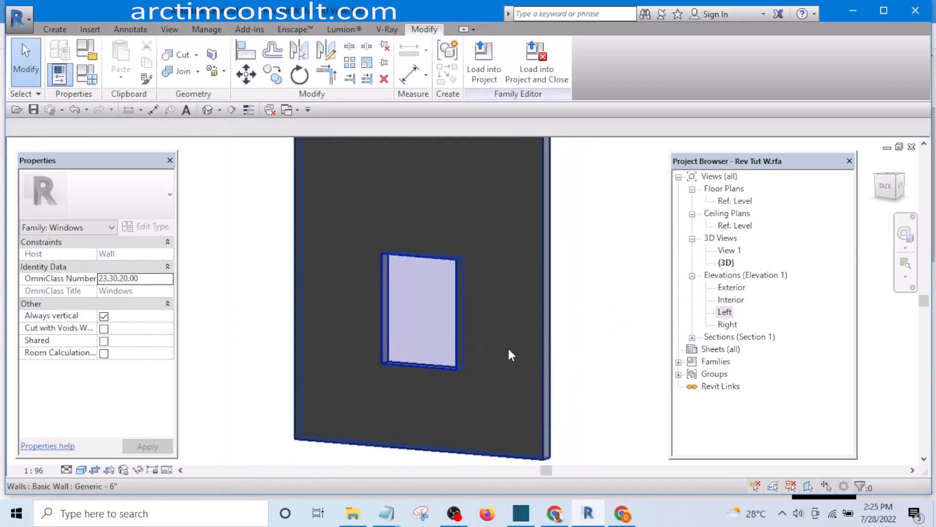
middle_drag(507, 353, 584, 344)
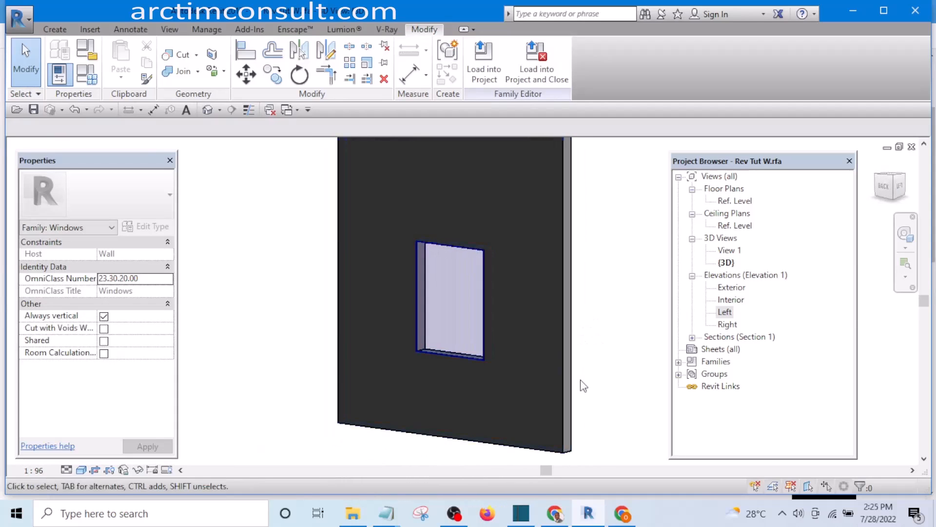
Open the Exterior elevation and examine the window opening with its surrounding reference planes
double_click(728, 288)
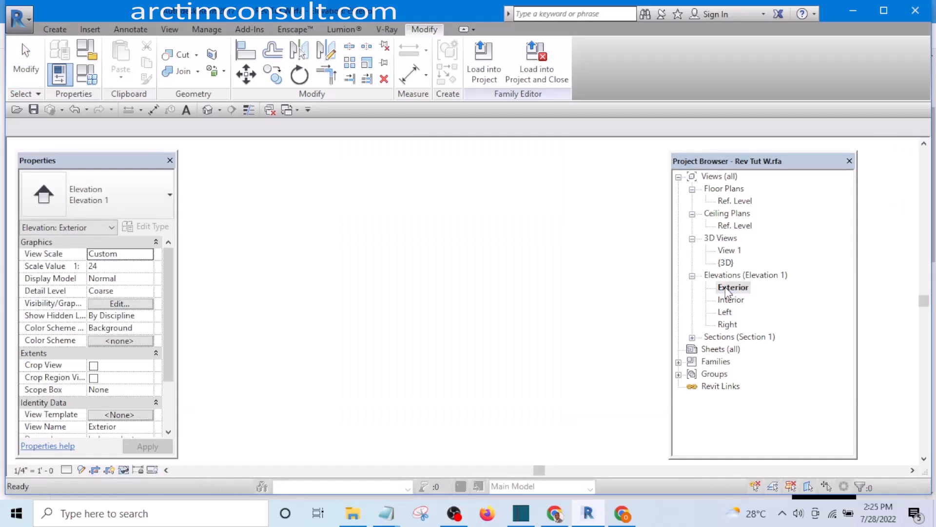
scroll(498, 326, up, 4)
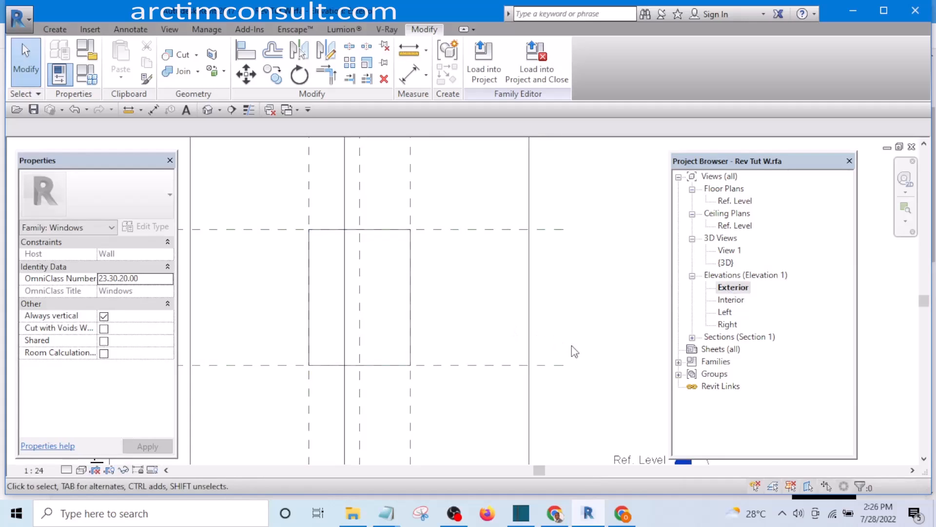
middle_drag(571, 345, 565, 314)
scroll(565, 314, down, 2)
scroll(490, 313, up, 3)
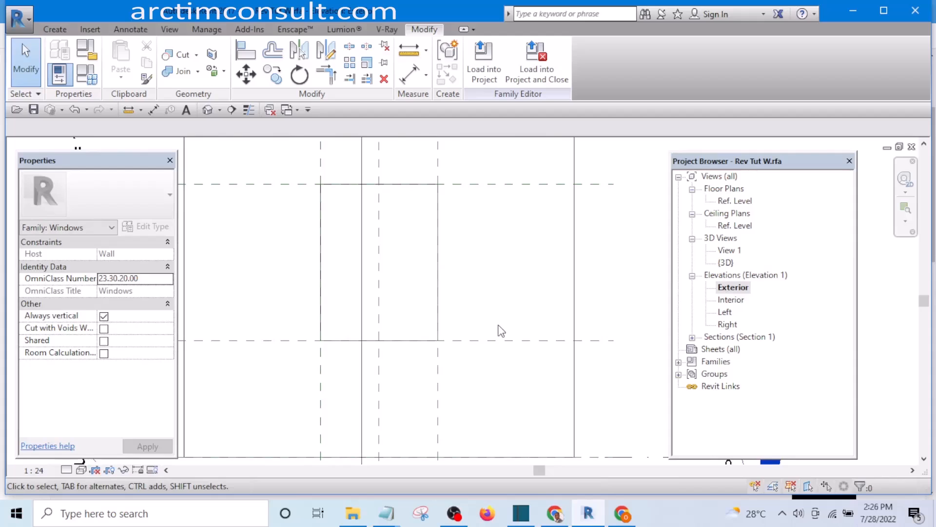
scroll(458, 297, down, 2)
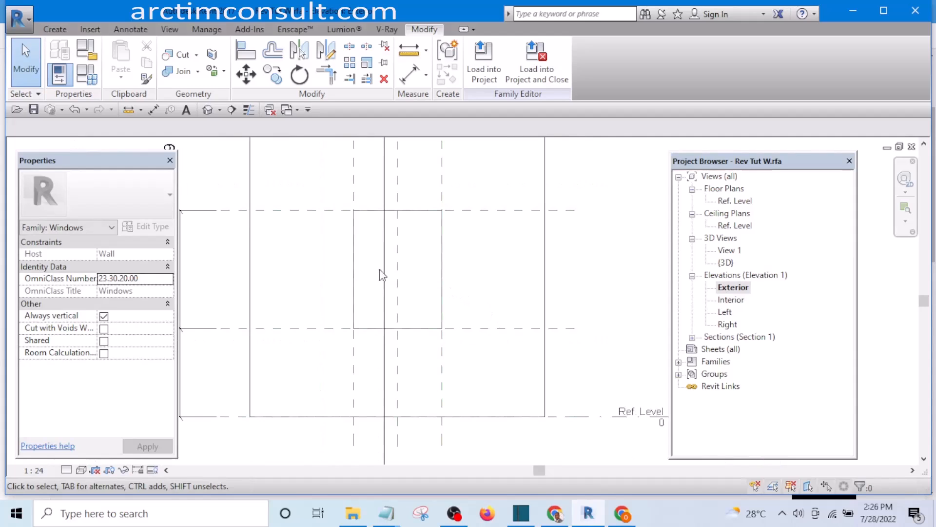
click(54, 30)
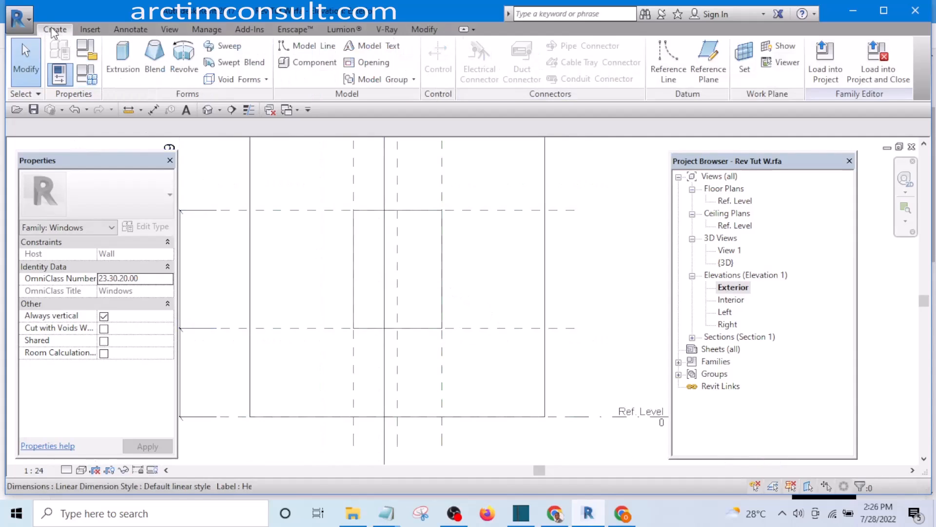
click(123, 66)
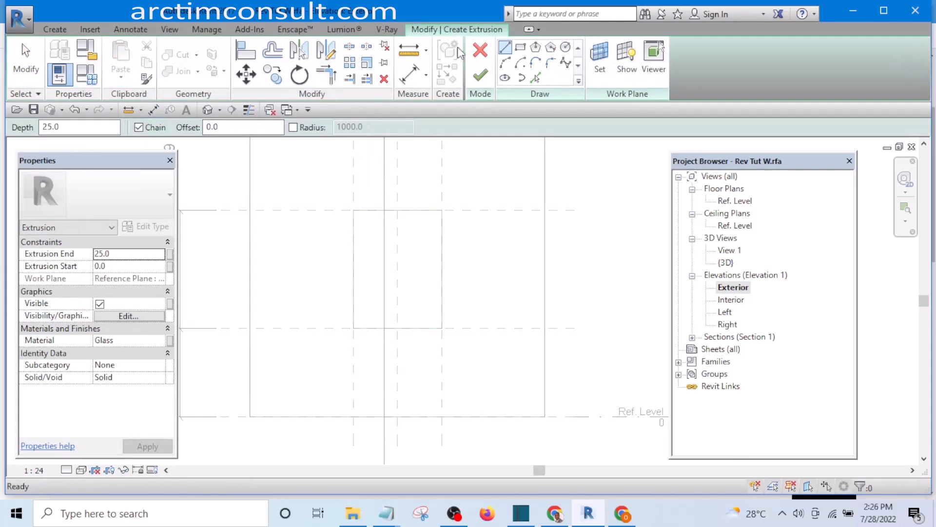
click(481, 51)
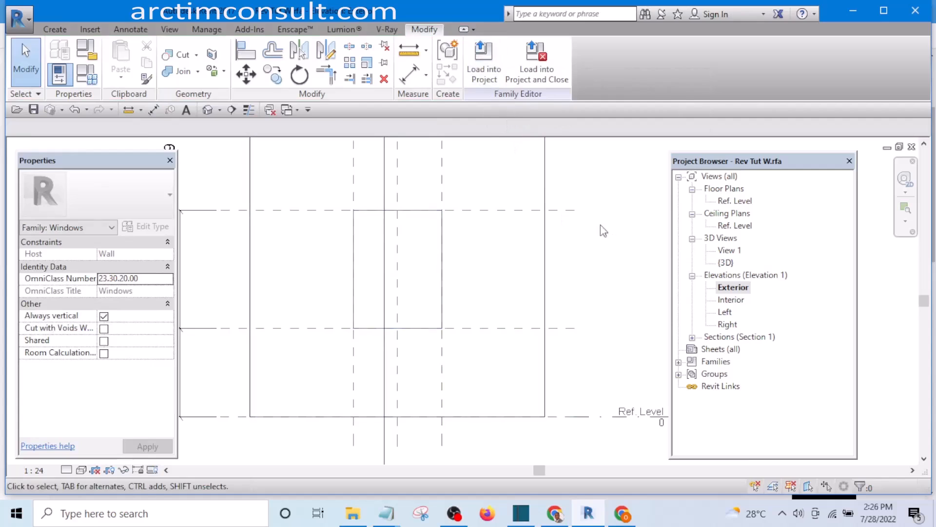
Draw a vertical reference plane through the full wall height, about 300 mm outside the left edge of the window opening
middle_drag(614, 271, 590, 299)
scroll(508, 245, down, 2)
scroll(534, 232, up, 2)
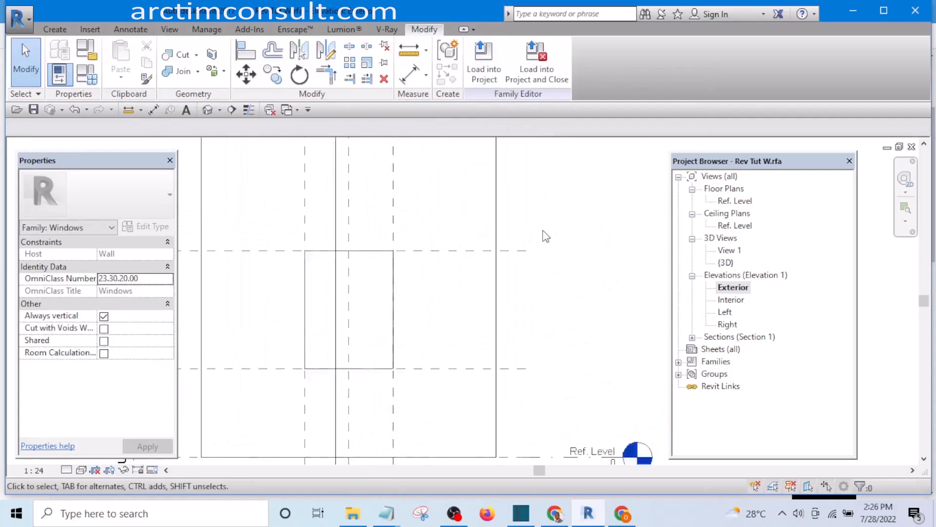
scroll(542, 230, down, 1)
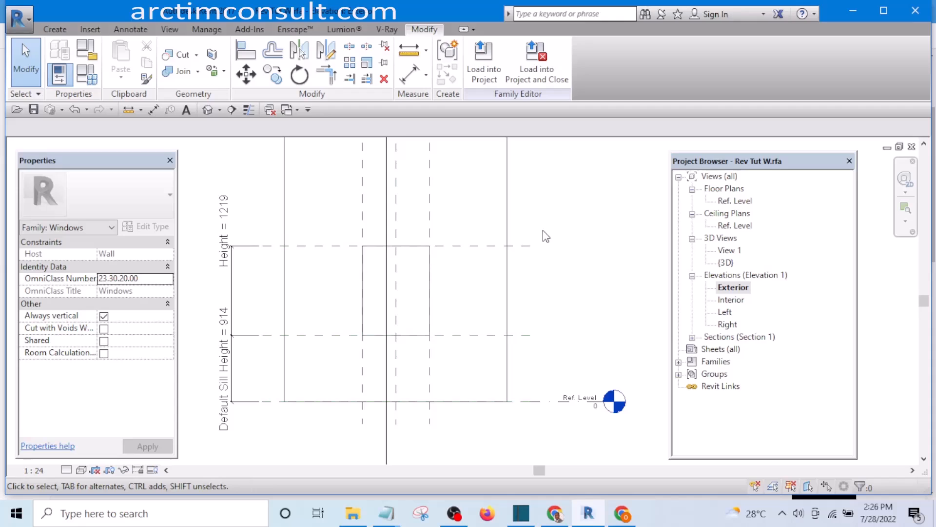
click(522, 246)
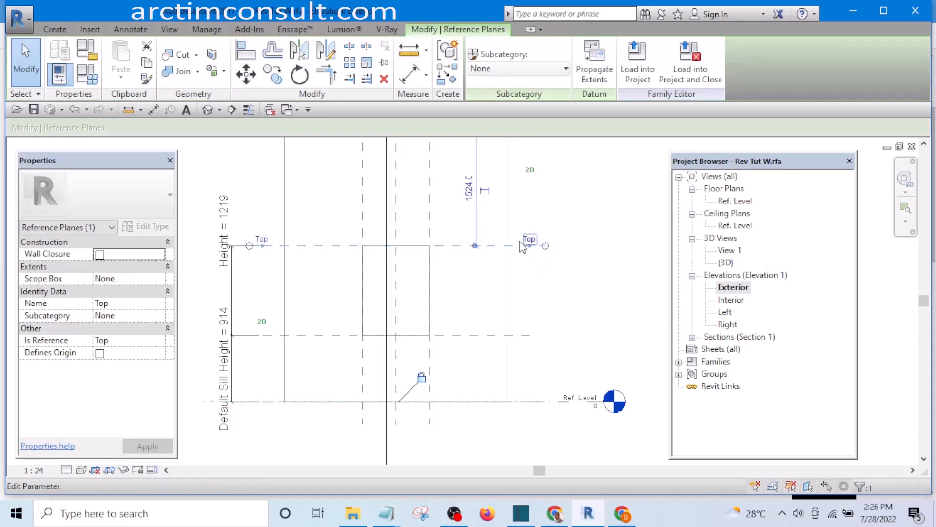
click(448, 76)
scroll(385, 271, down, 2)
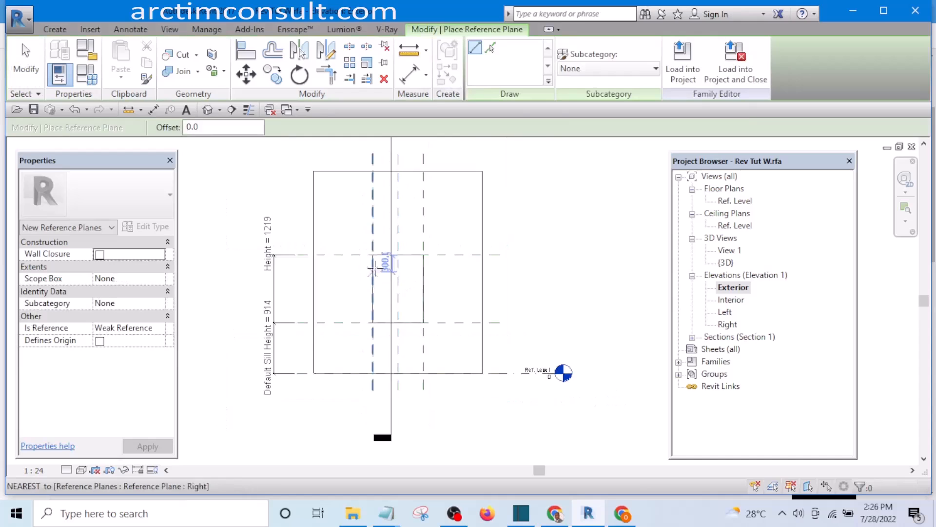
click(356, 153)
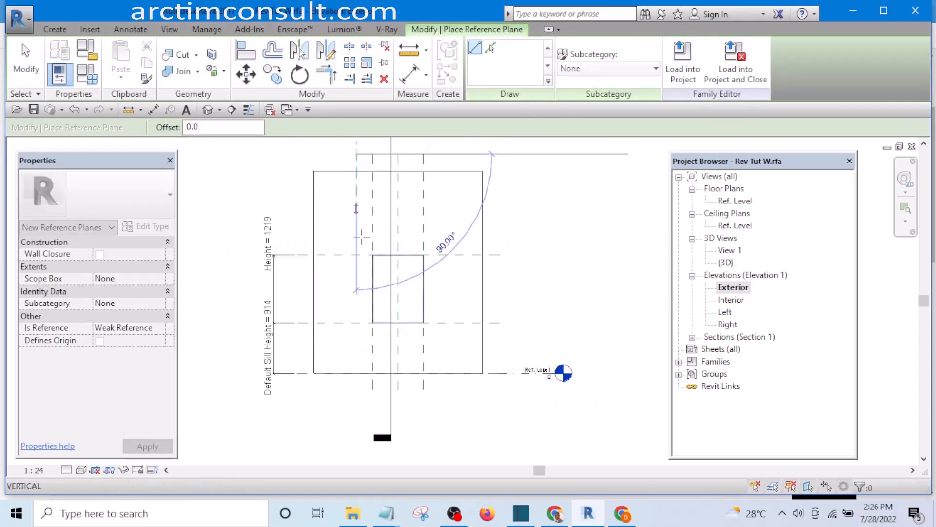
click(356, 434)
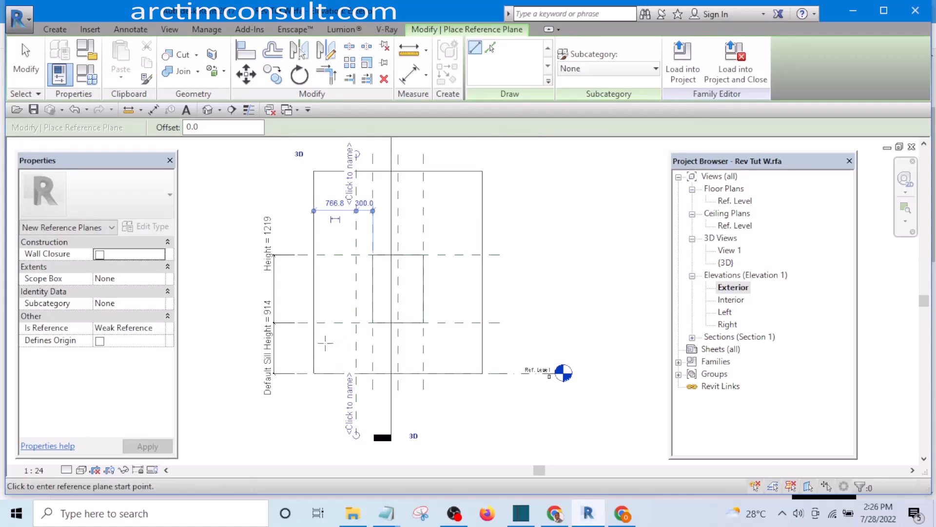
Draw two horizontal reference planes across the wall, one below the sill plane and one above the opening's top plane
click(234, 344)
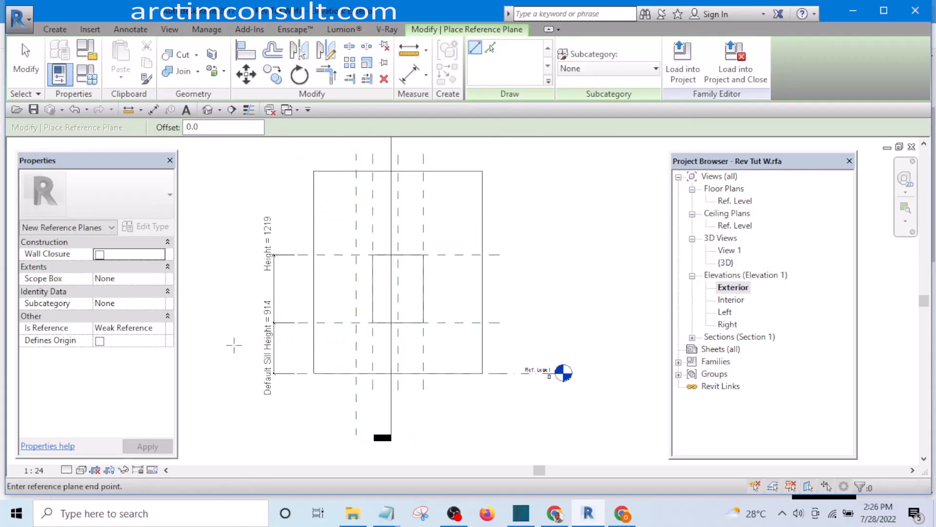
click(531, 345)
click(234, 234)
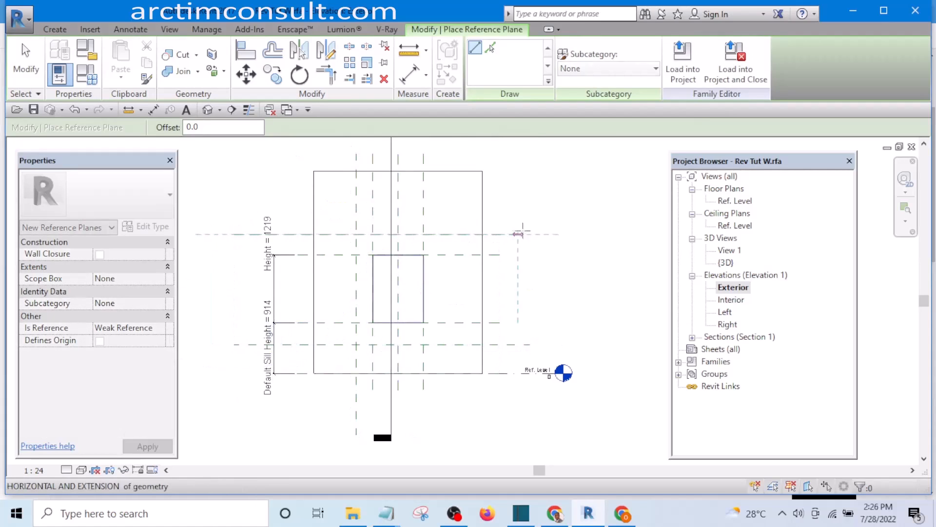
click(551, 234)
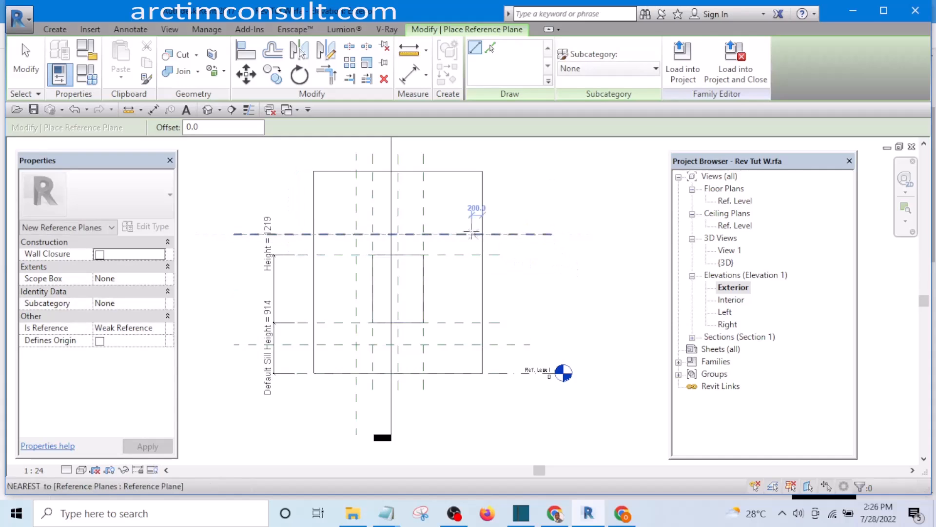
scroll(482, 236, up, 3)
scroll(526, 264, down, 2)
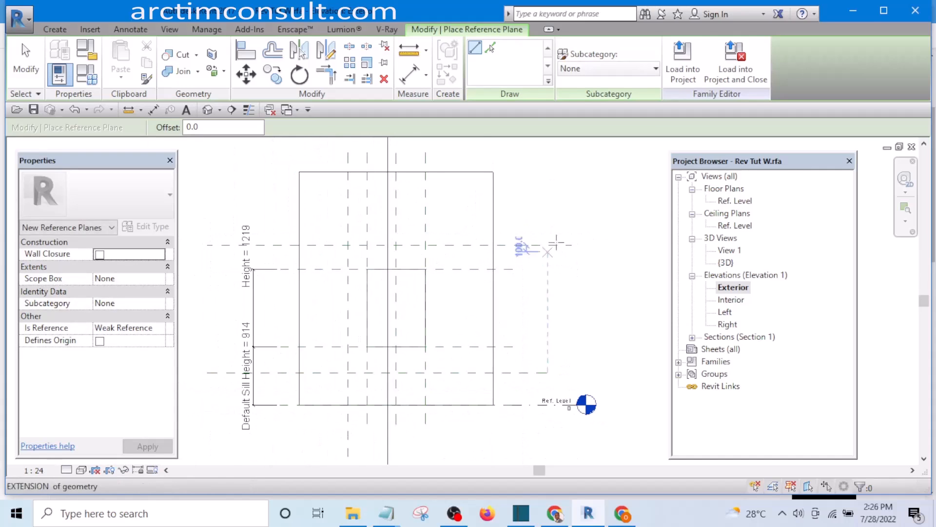
click(412, 76)
scroll(456, 261, up, 3)
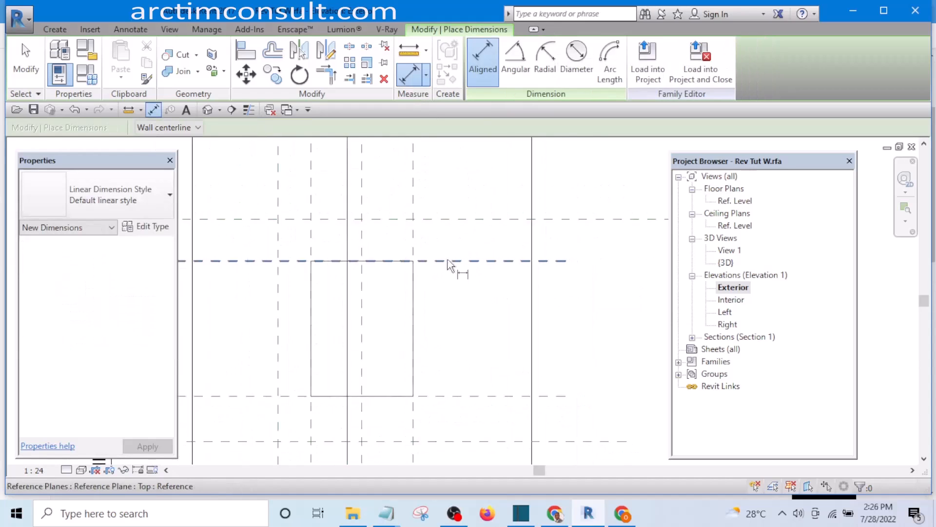
scroll(448, 265, up, 2)
click(438, 265)
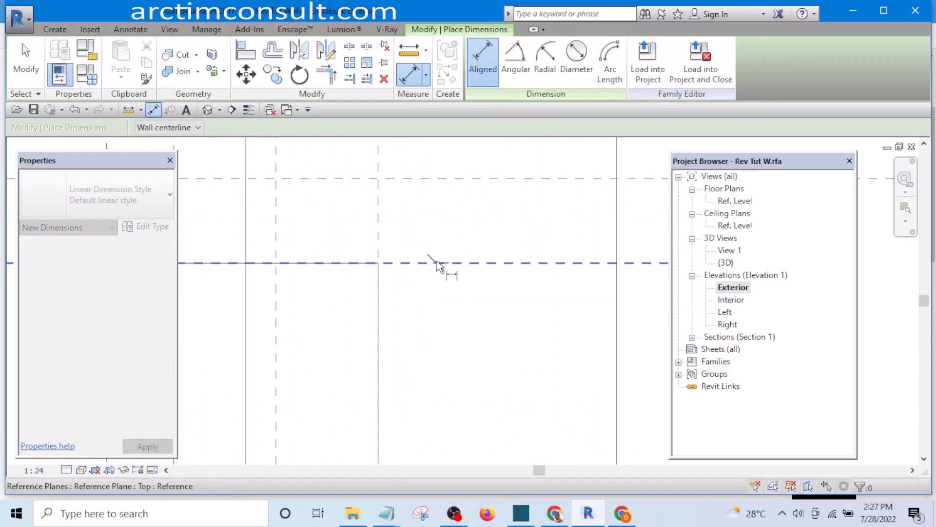
scroll(441, 268, down, 3)
scroll(446, 276, up, 2)
key(Escape)
key(Escape)
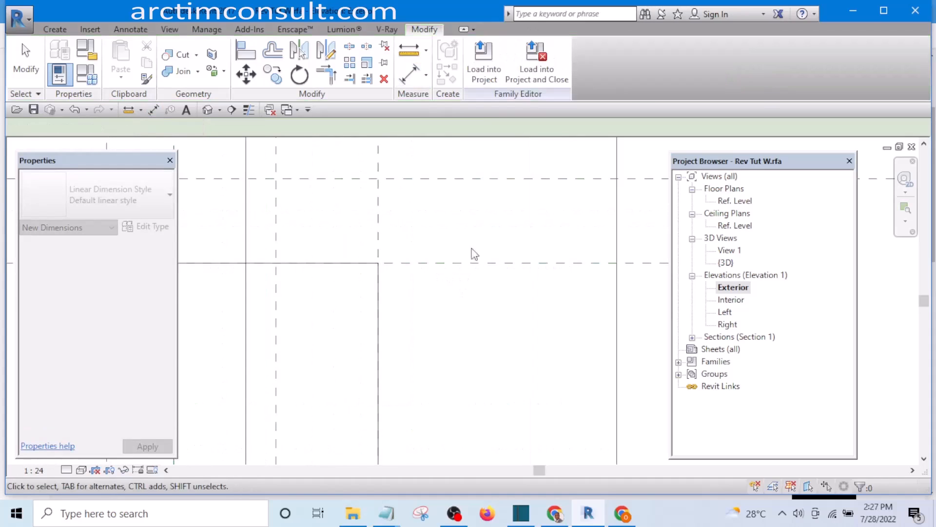
Move the new upper plane to about 140 mm below the Top plane and the new vertical plane just inside the opening's left edge
scroll(483, 274, down, 3)
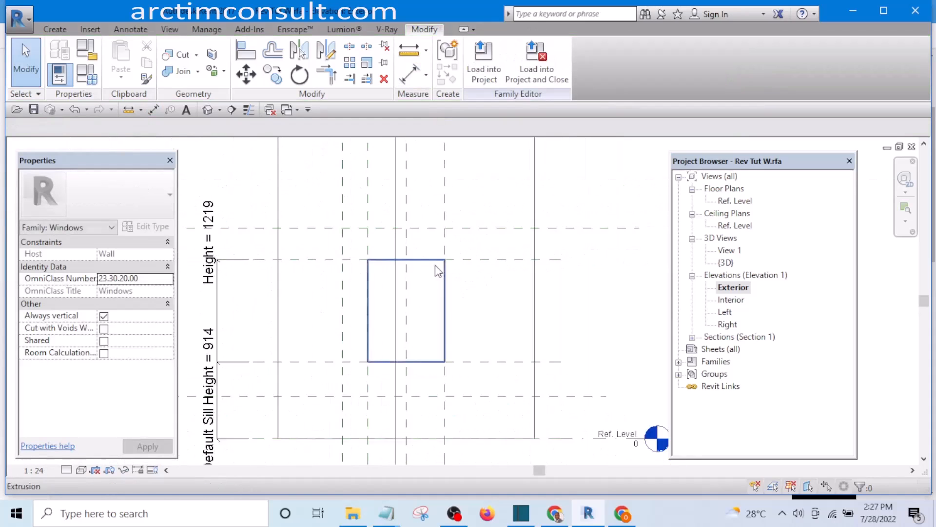
scroll(437, 266, up, 3)
drag(500, 210, 497, 275)
scroll(463, 243, down, 3)
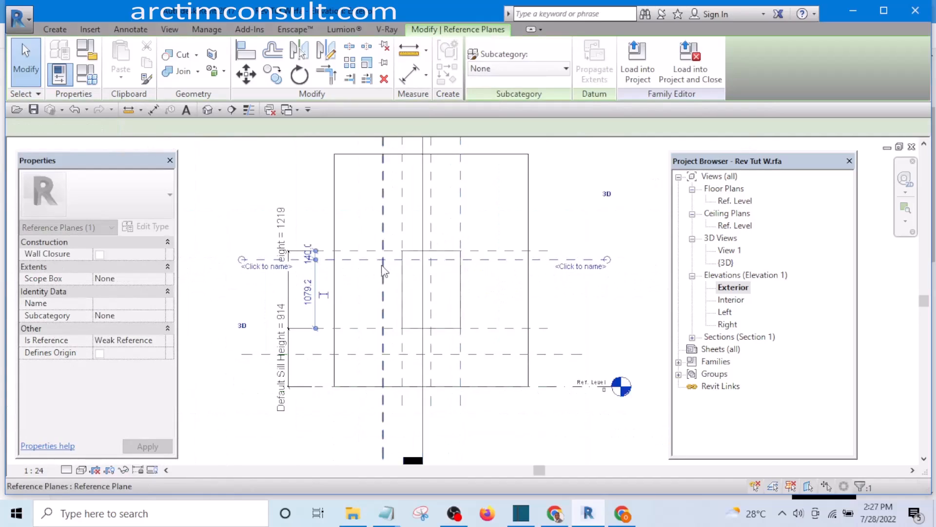
scroll(380, 243, up, 2)
drag(385, 219, 426, 225)
Move the new lower horizontal reference plane up inside the opening, about 180 mm above the sill plane
middle_drag(557, 420, 531, 350)
scroll(530, 345, up, 1)
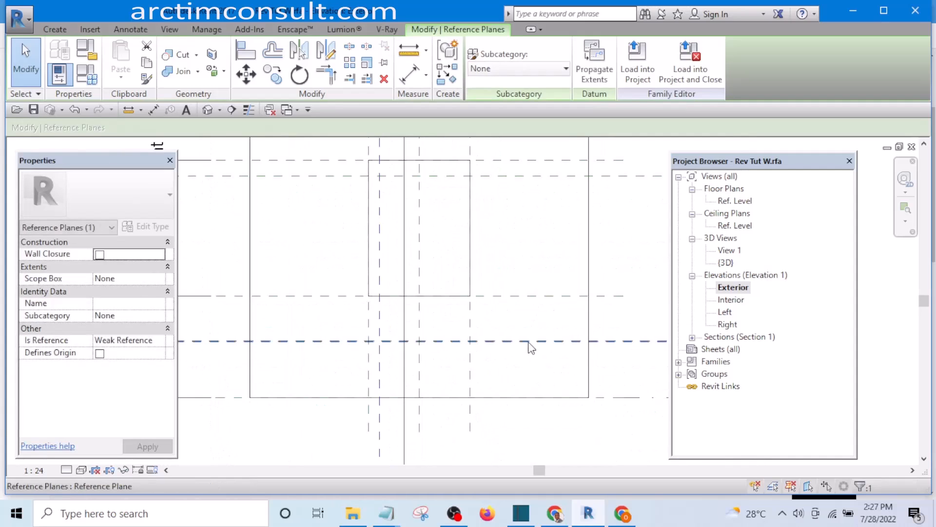
drag(528, 341, 518, 276)
middle_drag(516, 224, 530, 348)
scroll(507, 288, down, 3)
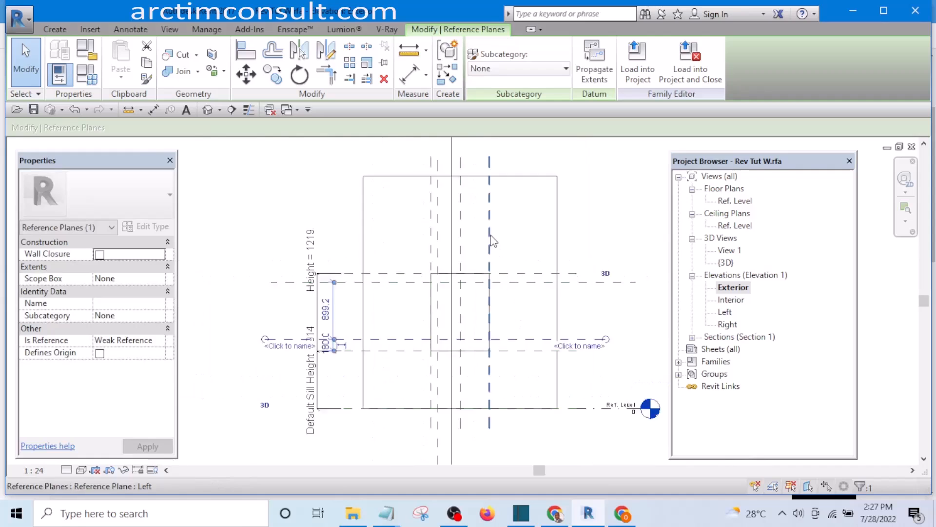
Copy the inner vertical reference plane to the opposite side, about 90 mm inside the opening's right edge
scroll(490, 246, up, 3)
middle_drag(489, 275, 485, 206)
scroll(457, 333, up, 1)
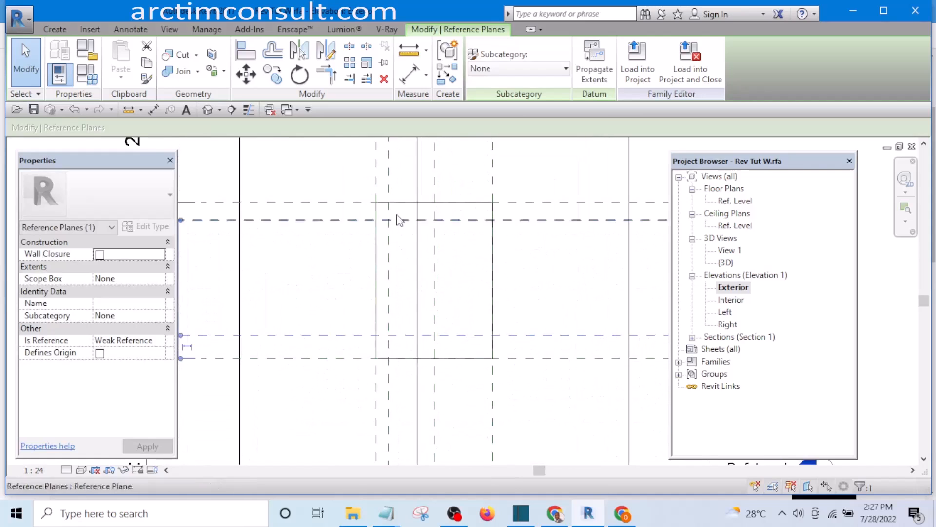
drag(389, 171, 481, 178)
click(537, 163)
scroll(535, 187, down, 3)
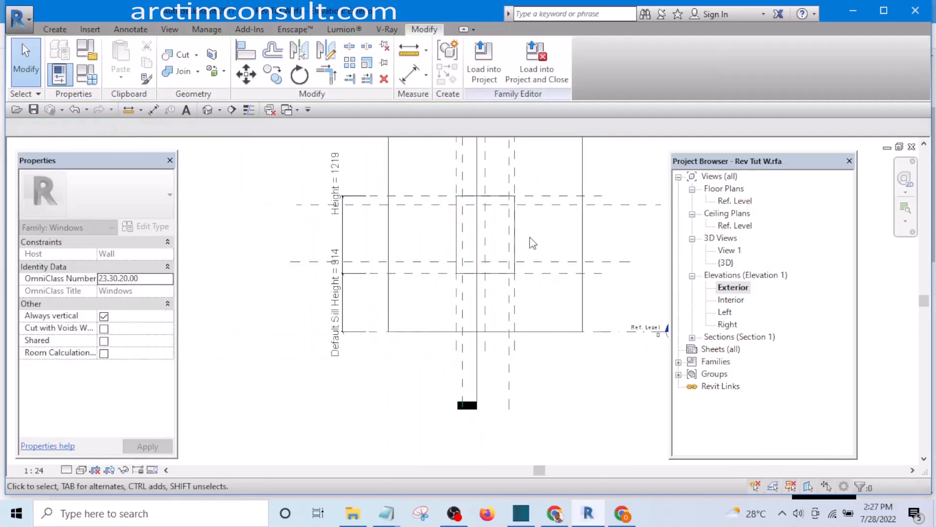
Add an aligned dimension between the copied vertical plane and the reference plane along the opening's right edge
middle_drag(535, 248, 503, 348)
key(d)
key(i)
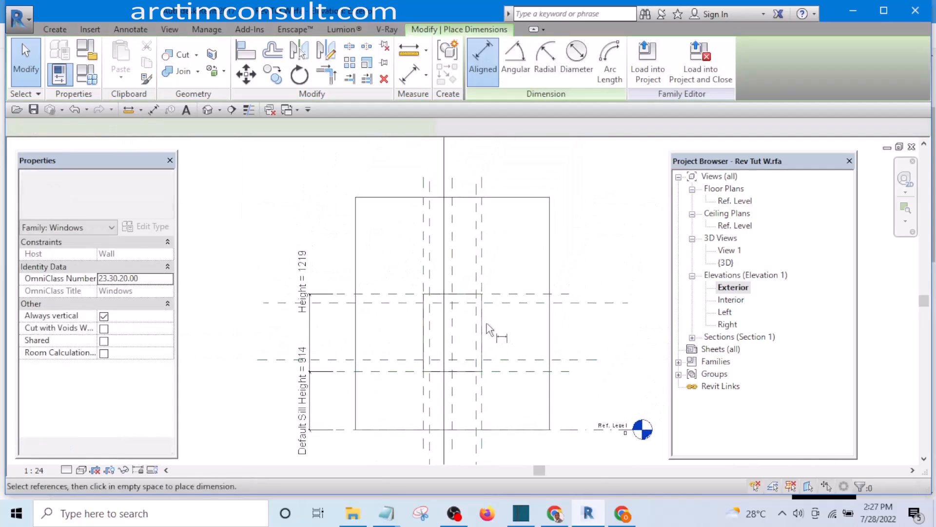
scroll(488, 292, up, 4)
click(494, 286)
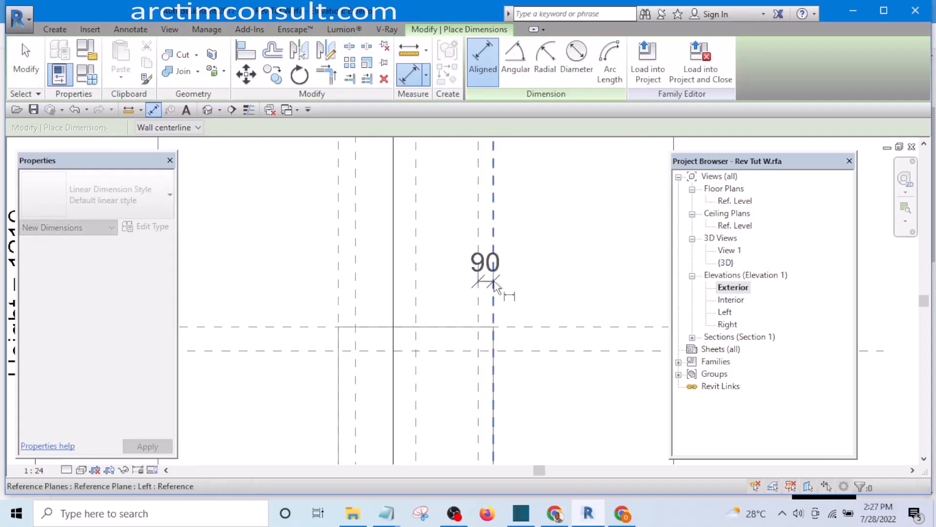
click(498, 288)
key(Escape)
key(Escape)
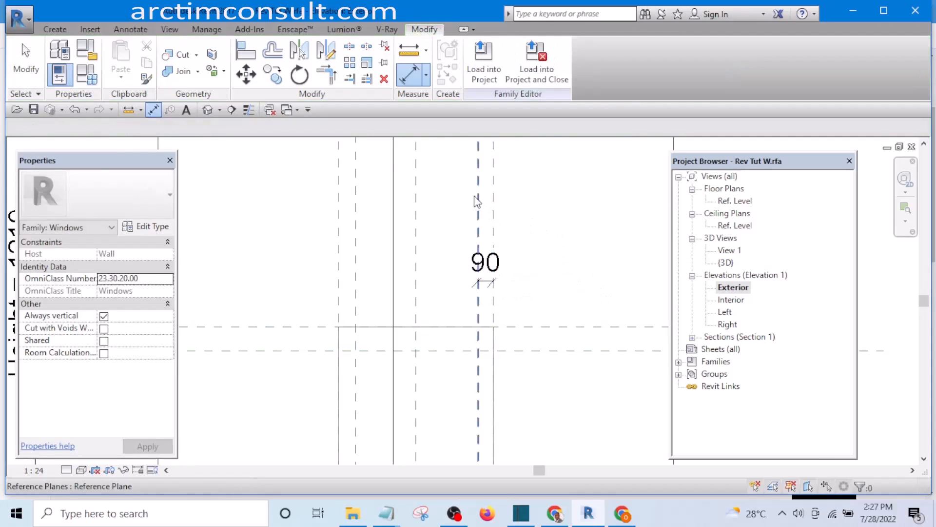
Set the copied vertical plane's offset from the opening's right edge to 20 mm
click(479, 274)
scroll(485, 276, up, 2)
click(487, 278)
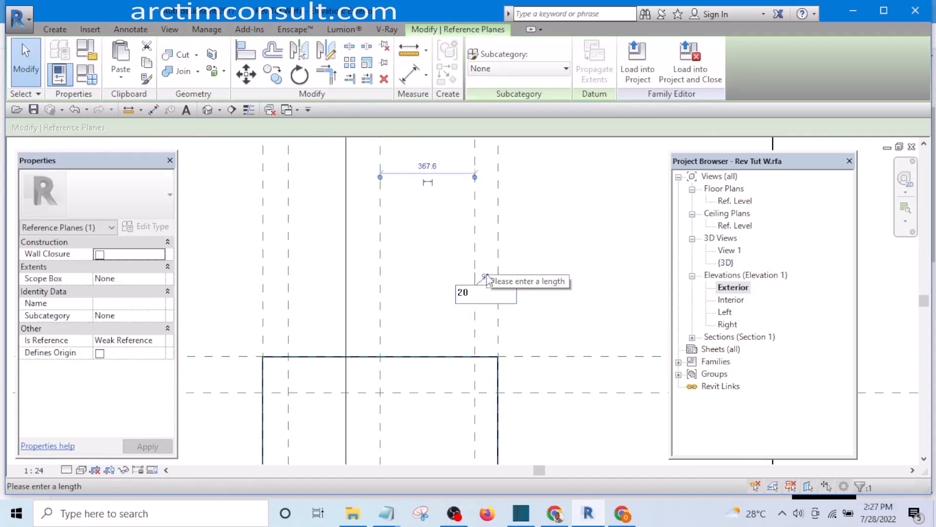
click(596, 229)
scroll(597, 228, down, 2)
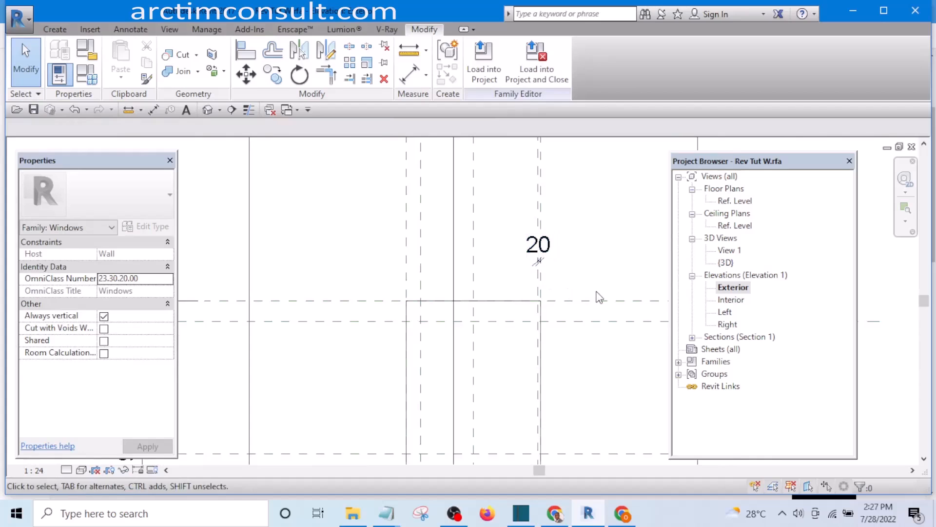
Add an aligned dimension between the upper inner reference plane and the Top reference plane
key(d)
key(i)
scroll(560, 345, up, 1)
click(587, 314)
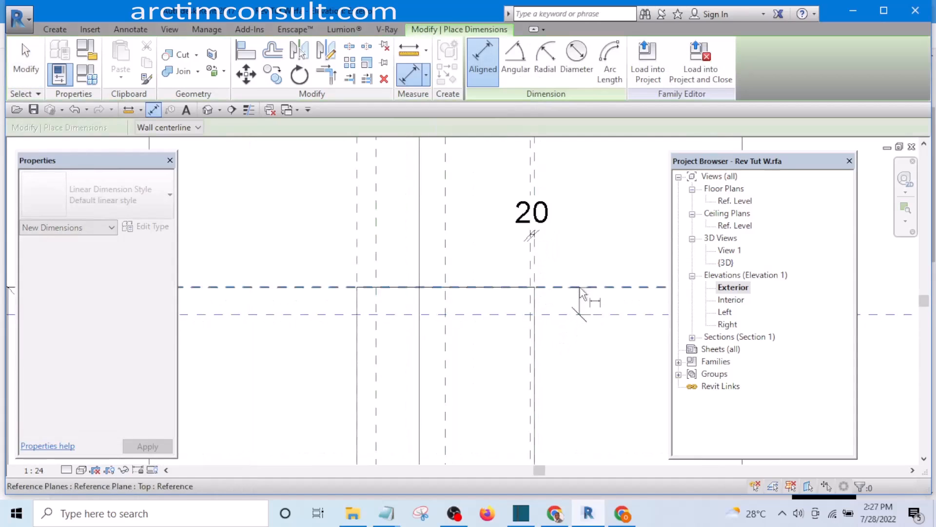
click(591, 287)
click(595, 264)
key(Escape)
key(Escape)
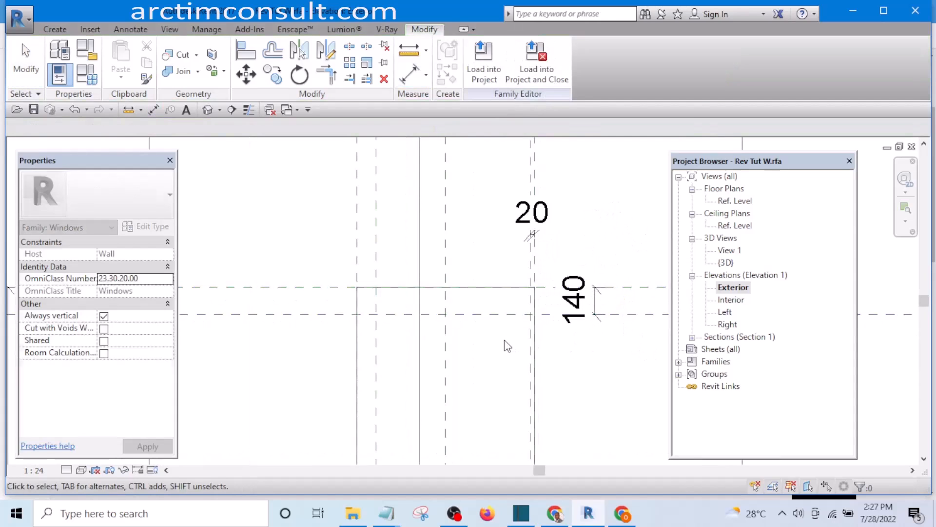
scroll(534, 332, down, 1)
scroll(532, 327, down, 1)
scroll(610, 337, up, 3)
Set the upper inner plane's offset from the Top reference plane to 20 mm
click(585, 307)
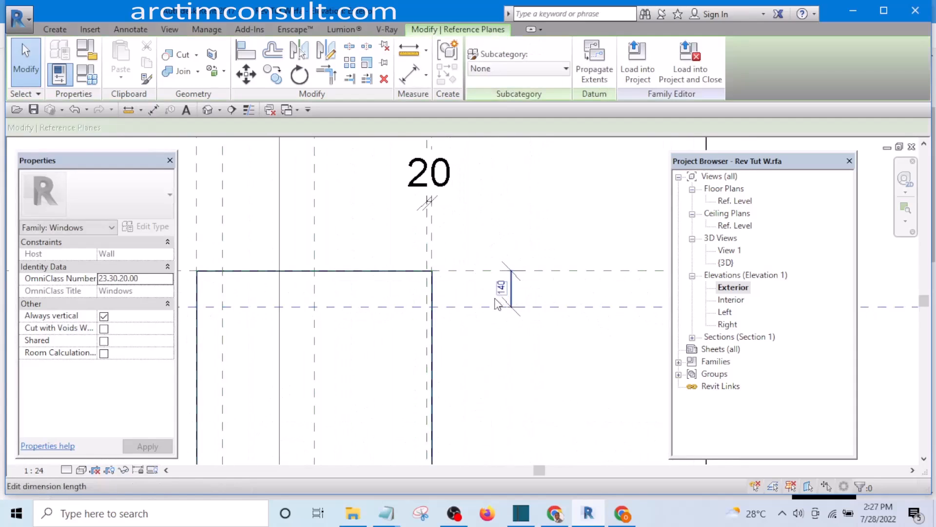
click(501, 286)
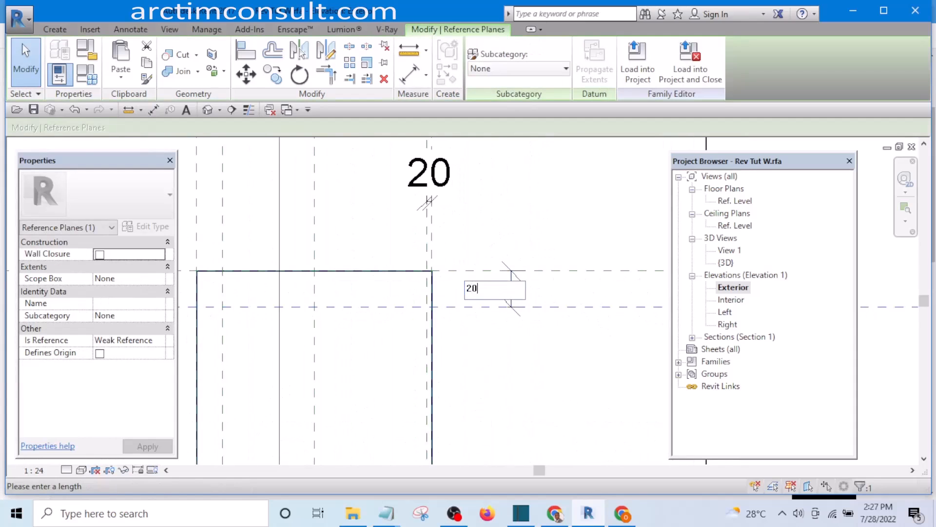
key(Return)
key(Escape)
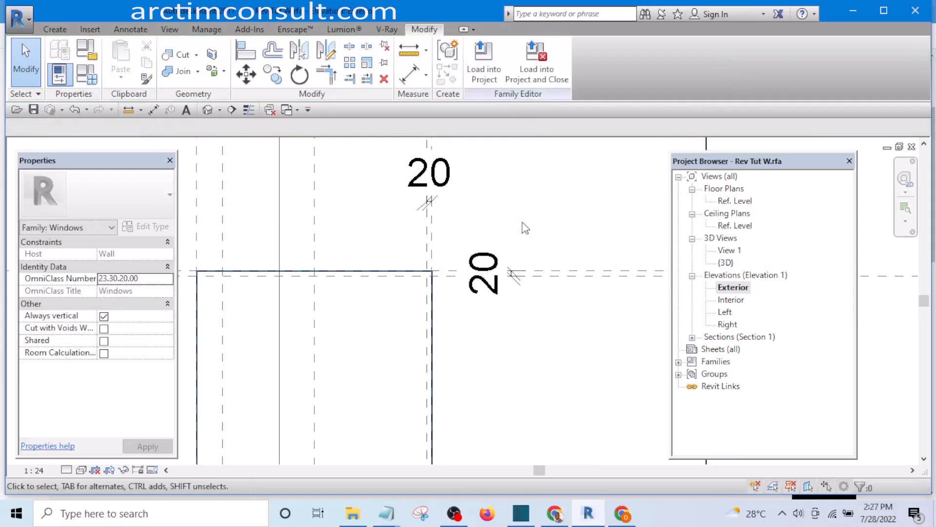
Inspect the two 20 mm offset dimensions at the opening's upper right corner
scroll(521, 229, up, 2)
click(482, 261)
scroll(488, 266, down, 2)
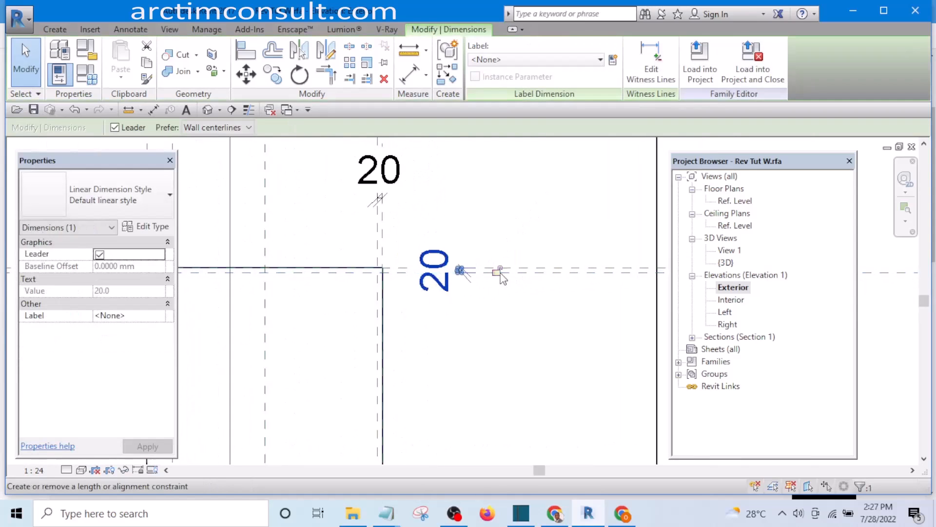
click(517, 331)
scroll(517, 330, down, 2)
scroll(455, 240, up, 2)
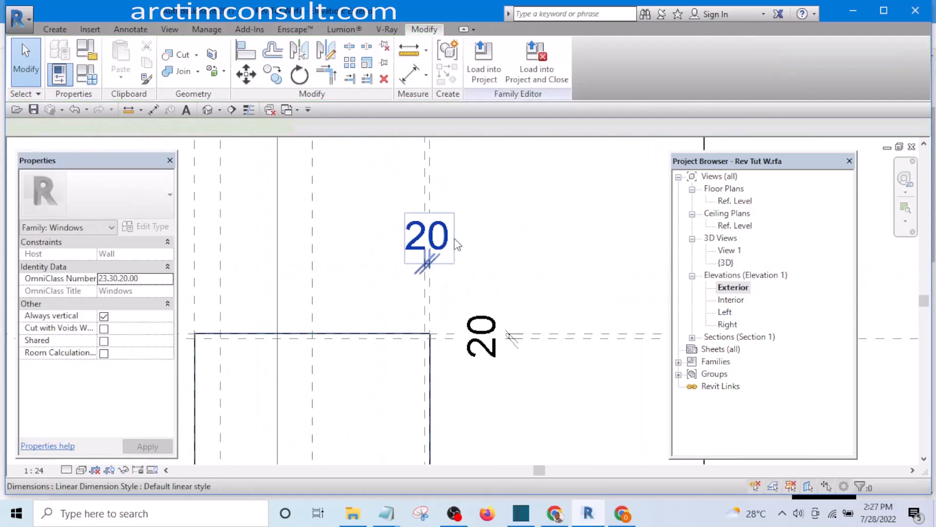
click(456, 240)
click(526, 244)
scroll(539, 204, down, 2)
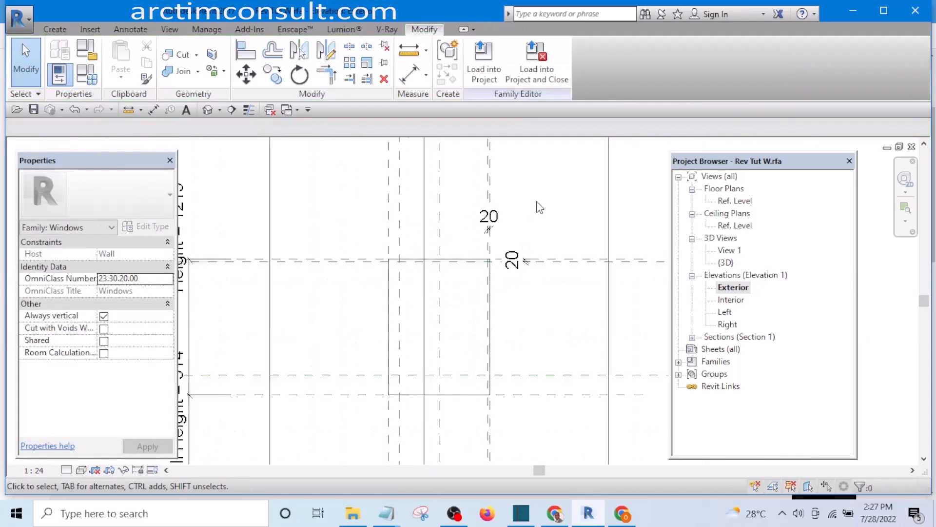
Add an aligned dimension between the lower inner reference plane and the Sill reference plane
middle_drag(541, 331, 511, 275)
scroll(486, 320, up, 2)
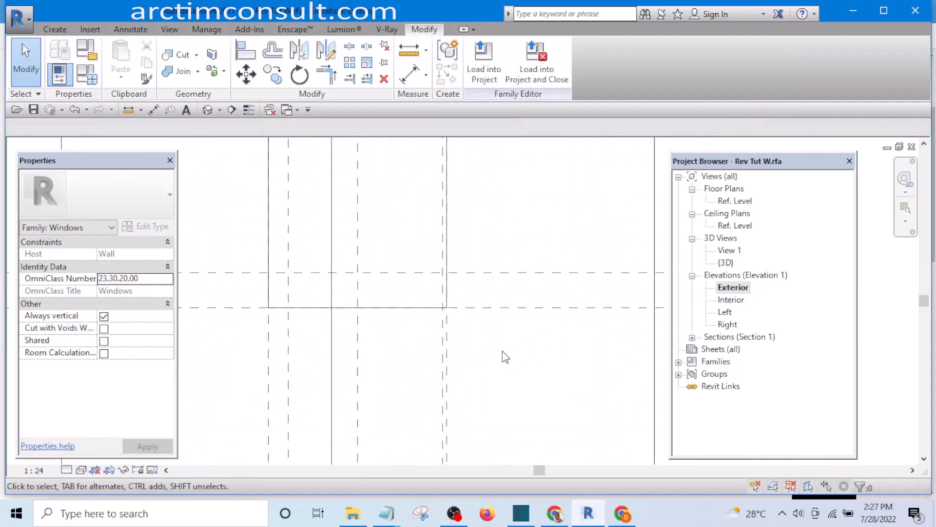
key(d)
key(i)
scroll(498, 300, up, 2)
click(497, 265)
scroll(503, 310, up, 1)
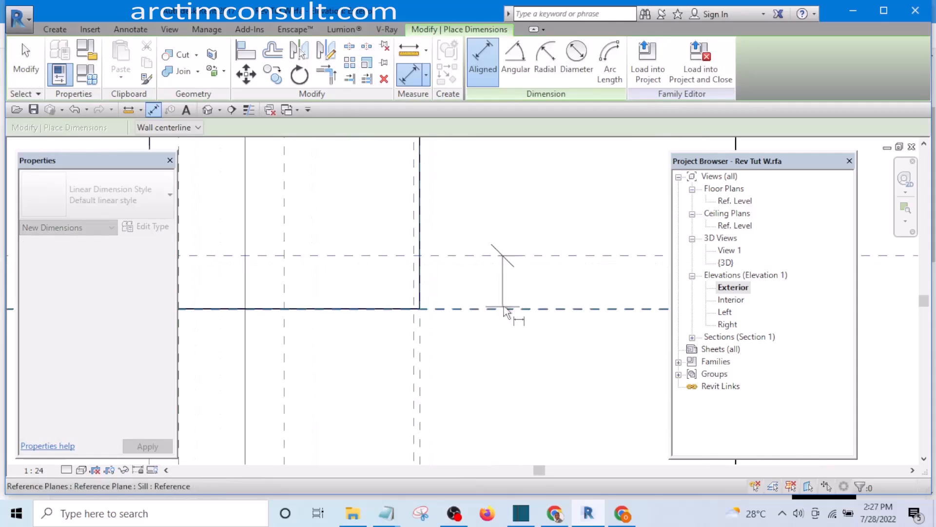
click(504, 306)
click(515, 376)
key(Escape)
key(Escape)
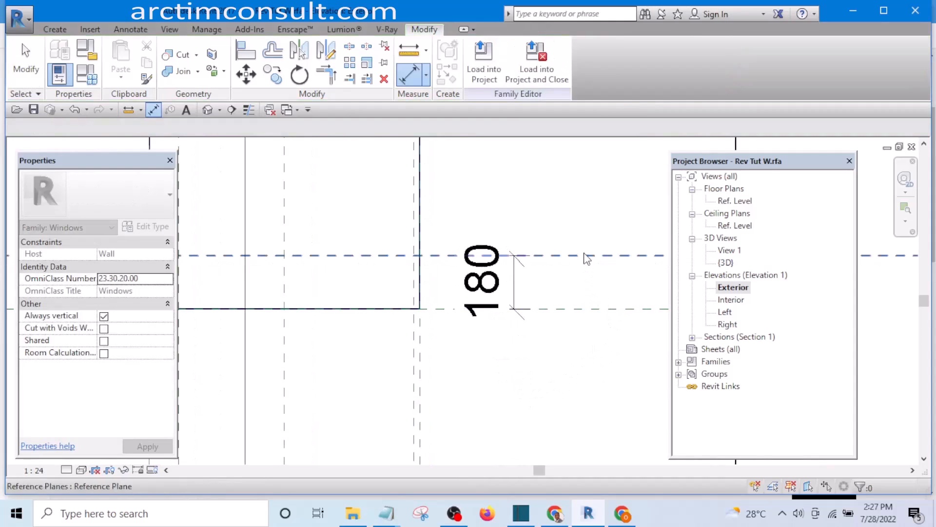
Set the lower inner reference plane's offset from the Sill reference plane to 20 mm
click(587, 259)
click(502, 280)
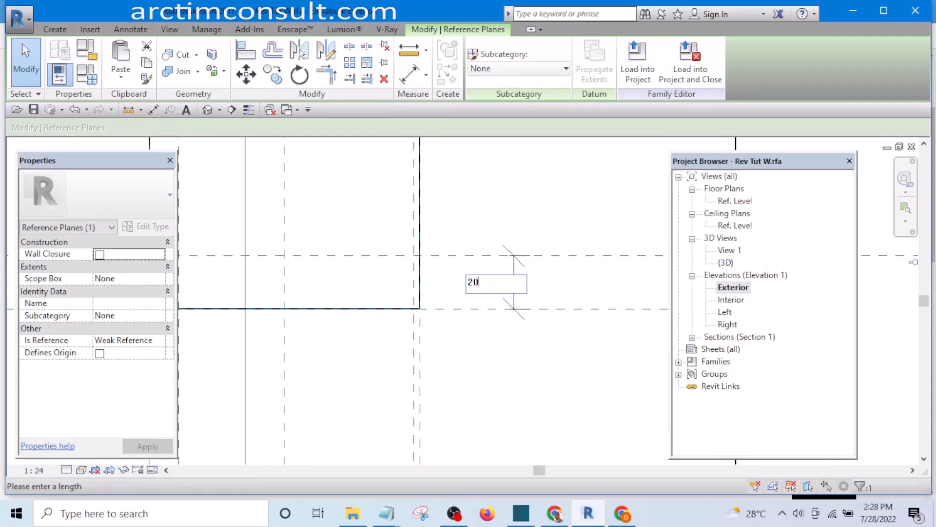
key(Return)
key(Escape)
scroll(510, 300, up, 3)
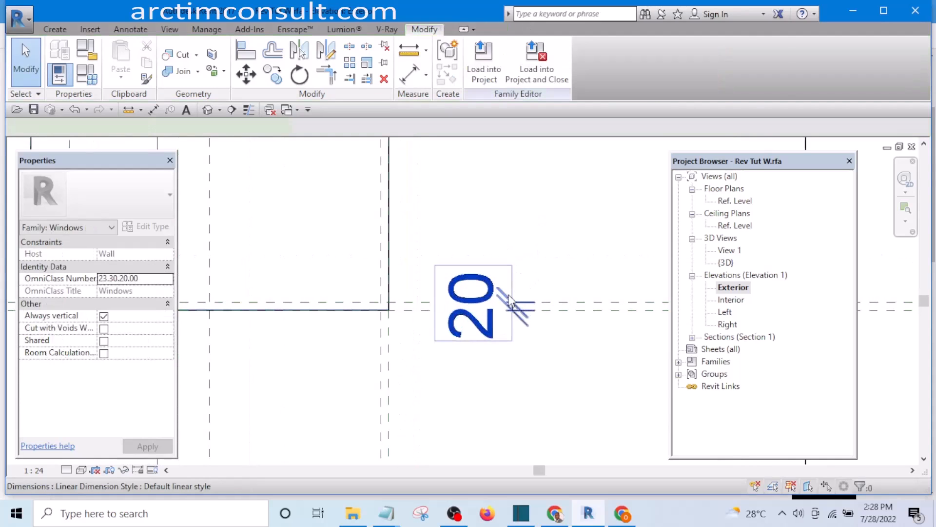
Lock the 20 mm dimension between the lower inner plane and the Sill reference plane
click(509, 299)
scroll(522, 312, down, 1)
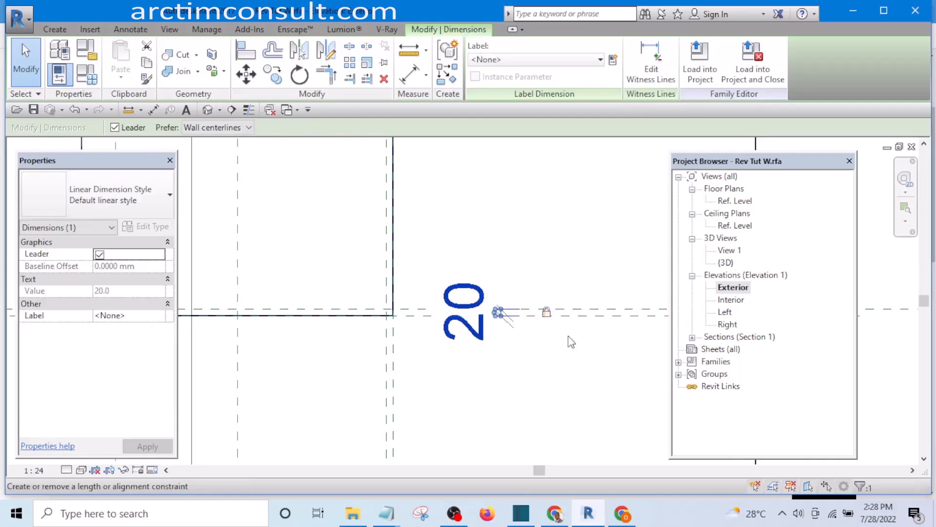
scroll(550, 288, down, 3)
click(537, 208)
middle_drag(550, 222, 560, 319)
scroll(560, 322, down, 1)
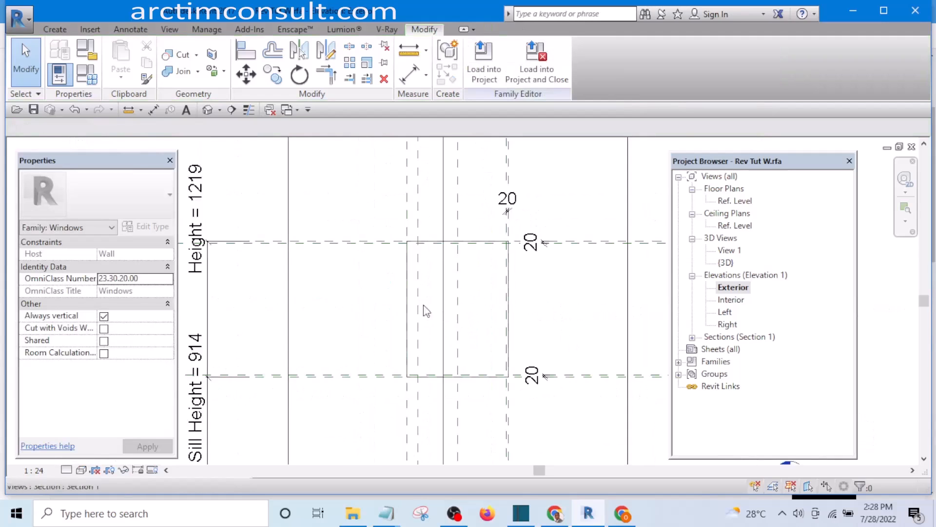
Add an aligned dimension between the left inner reference plane and the opening's left edge plane, above the opening
scroll(424, 311, down, 2)
middle_drag(394, 320, 380, 367)
key(i)
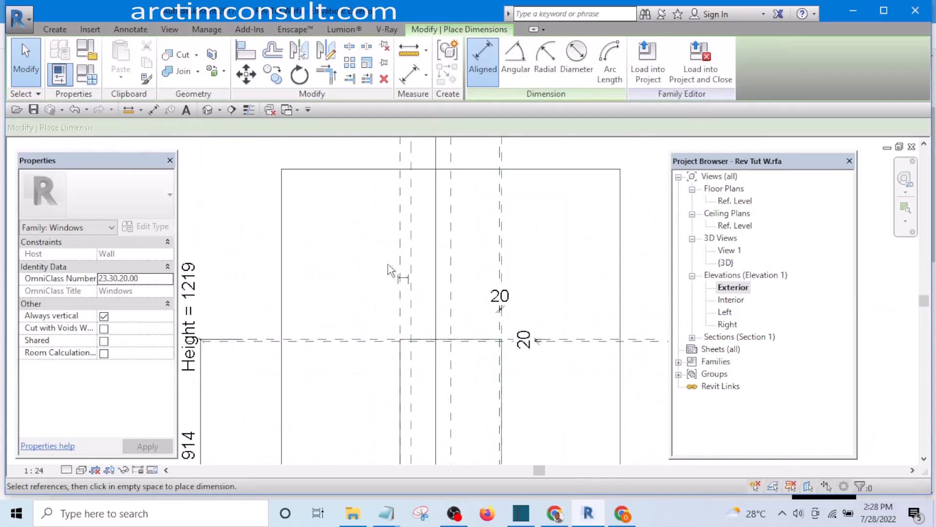
scroll(401, 270, up, 3)
click(404, 293)
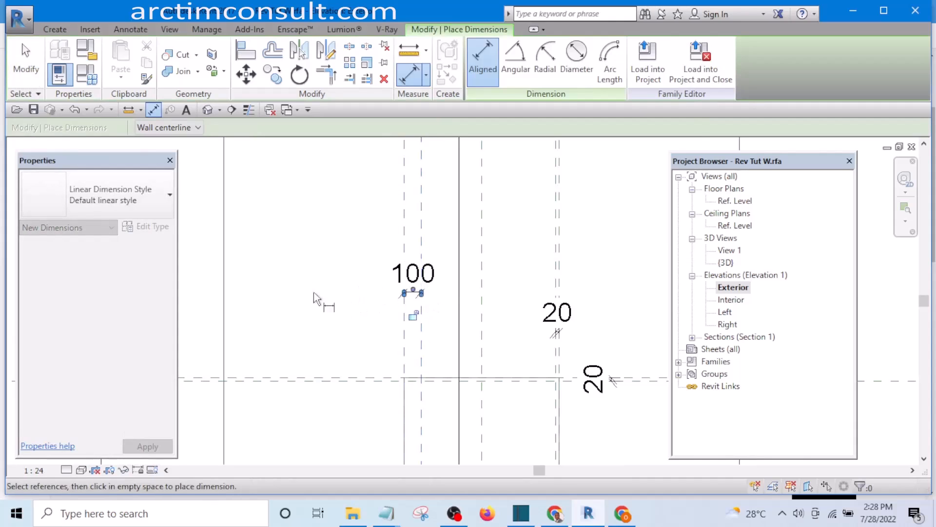
key(Escape)
key(Escape)
Set the left inner reference plane's offset from the opening's left edge plane to 20 mm
click(421, 310)
click(418, 286)
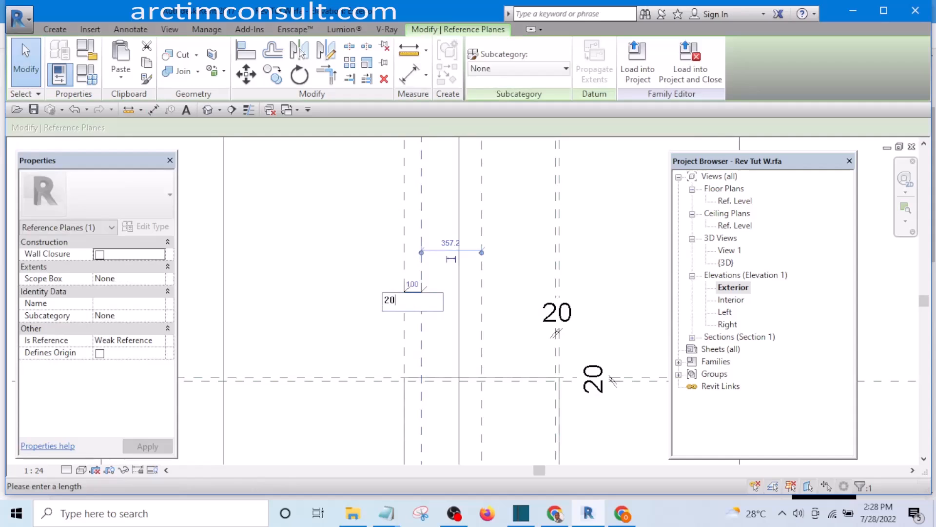
text(20)
key(Return)
key(Escape)
scroll(318, 259, down, 2)
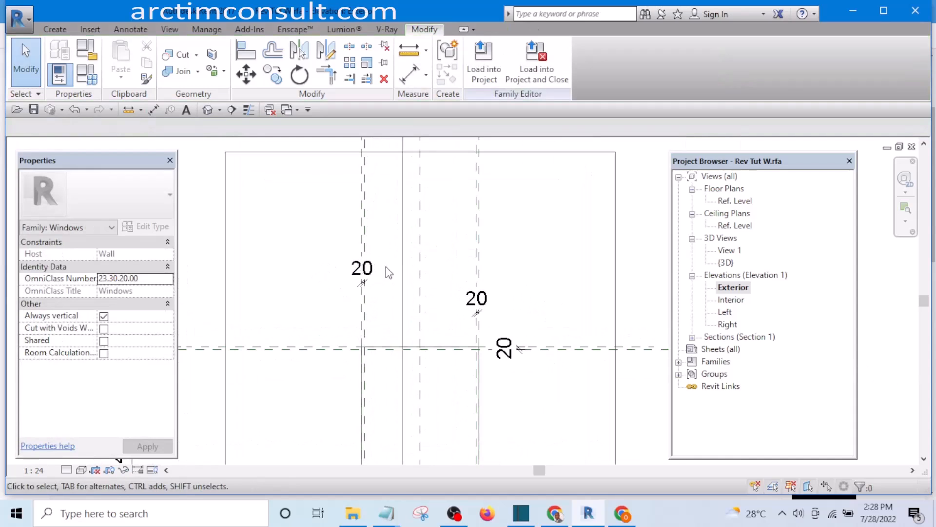
Lock the 20 mm dimension at the opening's left edge
click(363, 270)
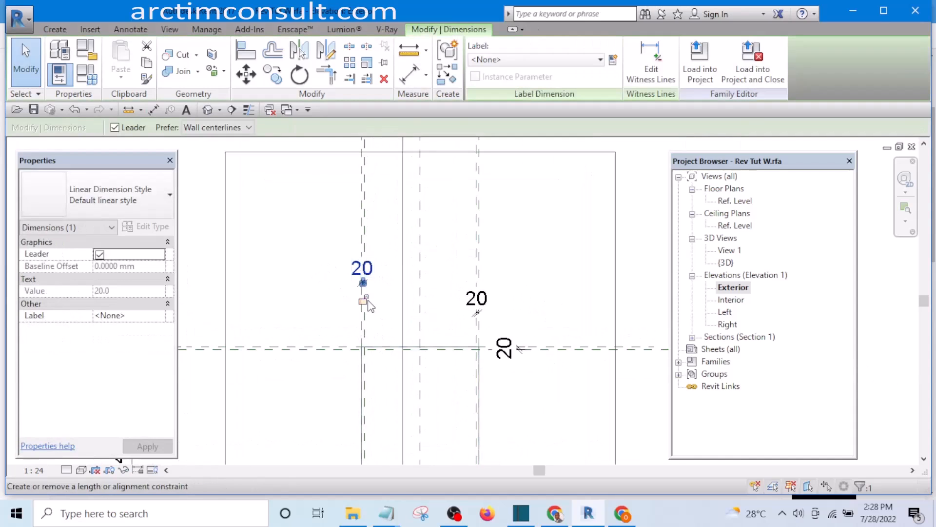
click(364, 301)
scroll(293, 288, down, 3)
scroll(450, 303, down, 1)
middle_drag(513, 356, 523, 345)
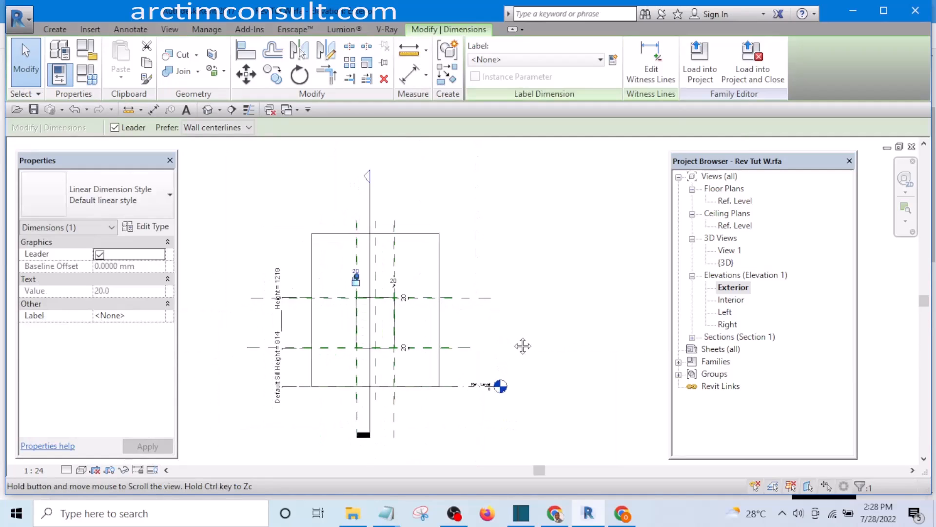
key(Escape)
Start an extrusion and sketch two nested rectangles inside the window opening, the inner one about 440 mm wide and 700 mm high
scroll(415, 290, up, 4)
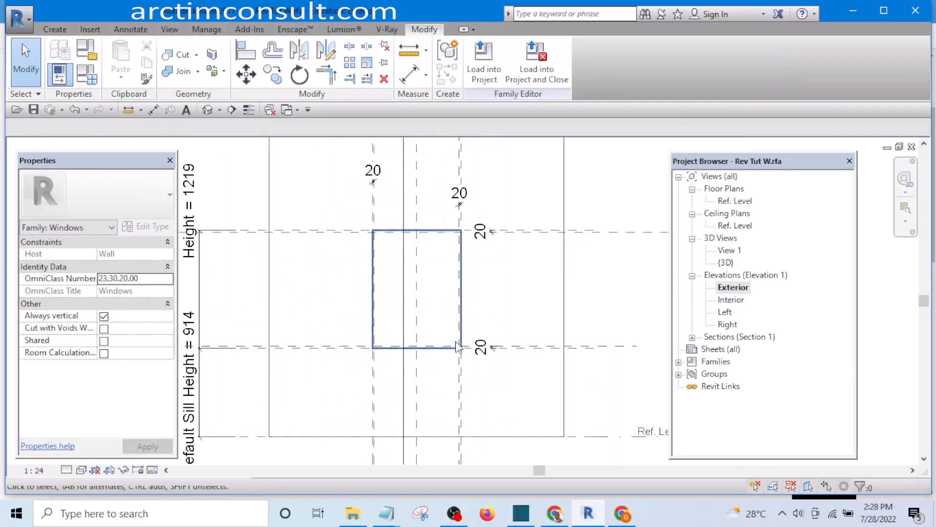
scroll(416, 287, up, 4)
middle_drag(469, 325, 490, 310)
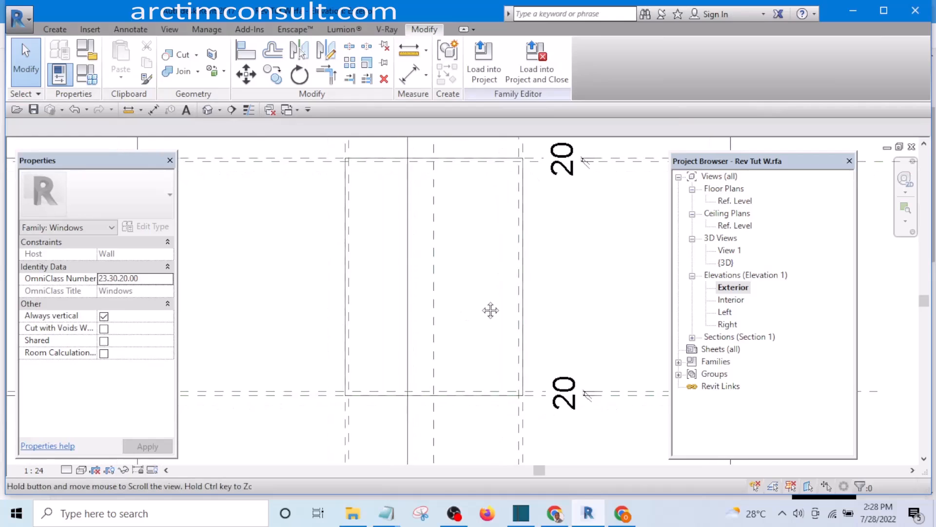
scroll(480, 304, down, 3)
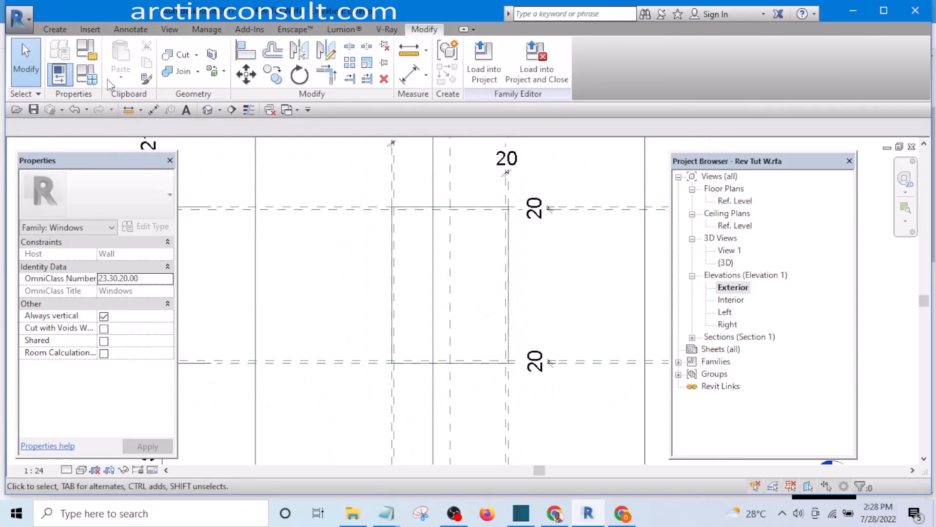
click(55, 30)
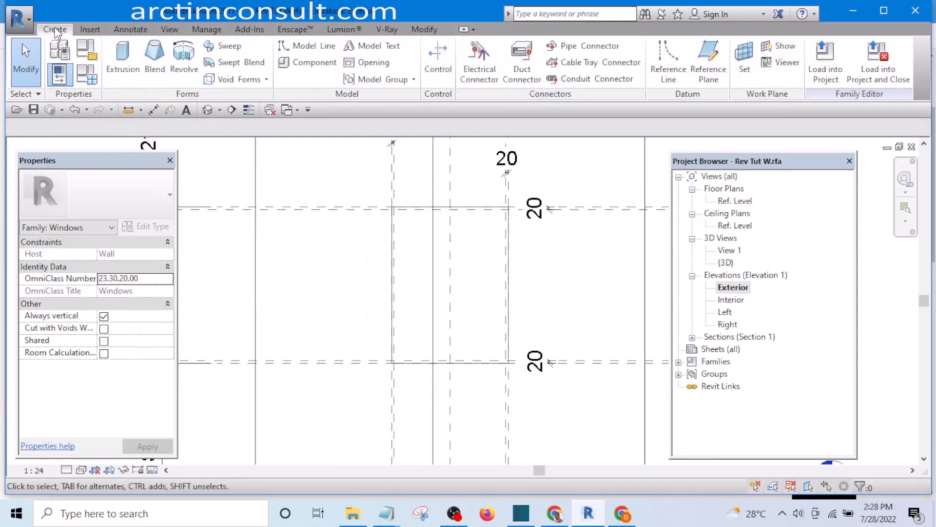
click(124, 51)
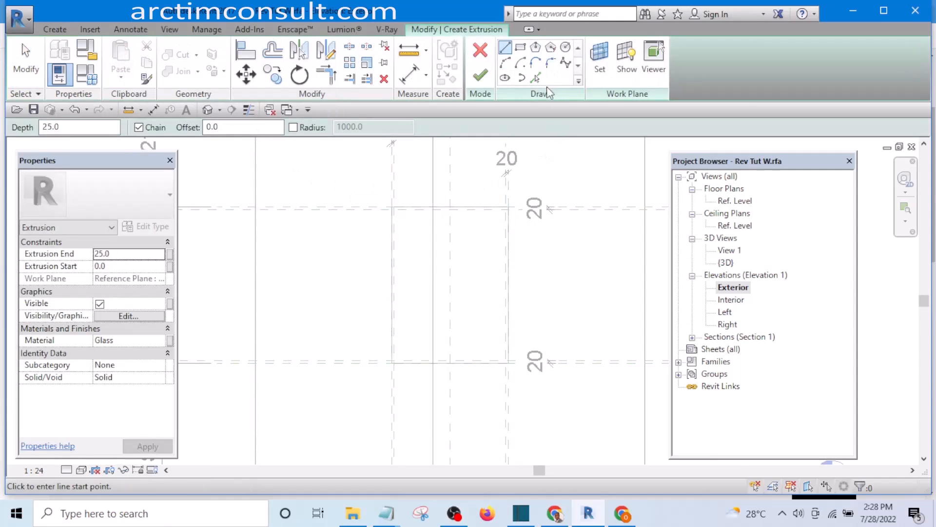
click(536, 78)
click(521, 47)
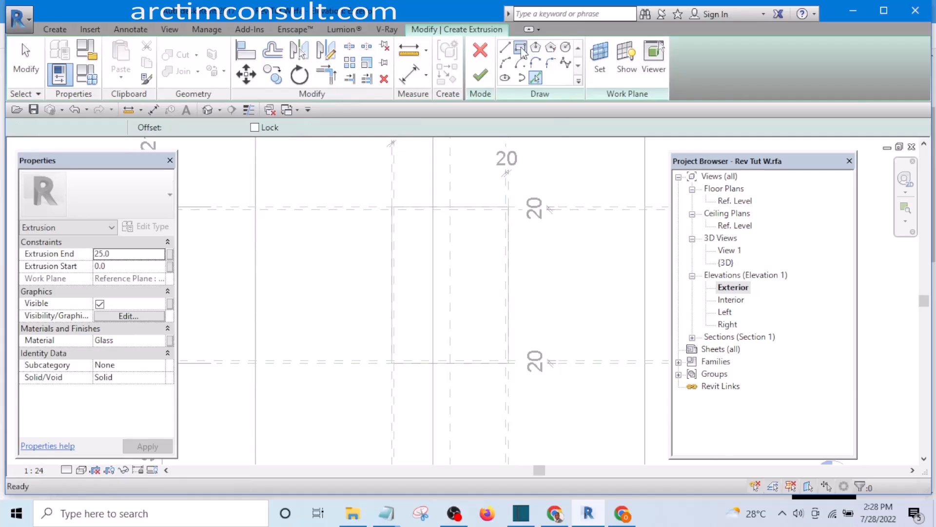
scroll(442, 295, up, 2)
click(396, 200)
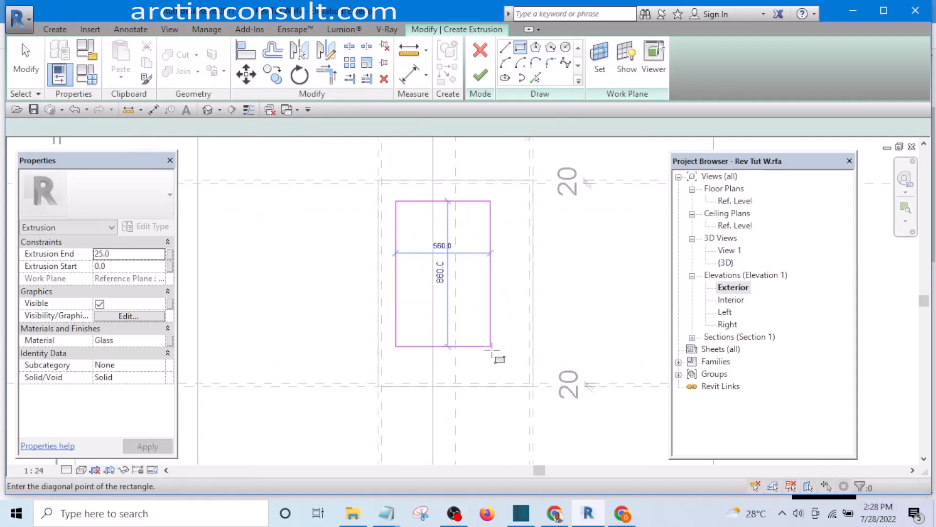
click(500, 353)
click(412, 218)
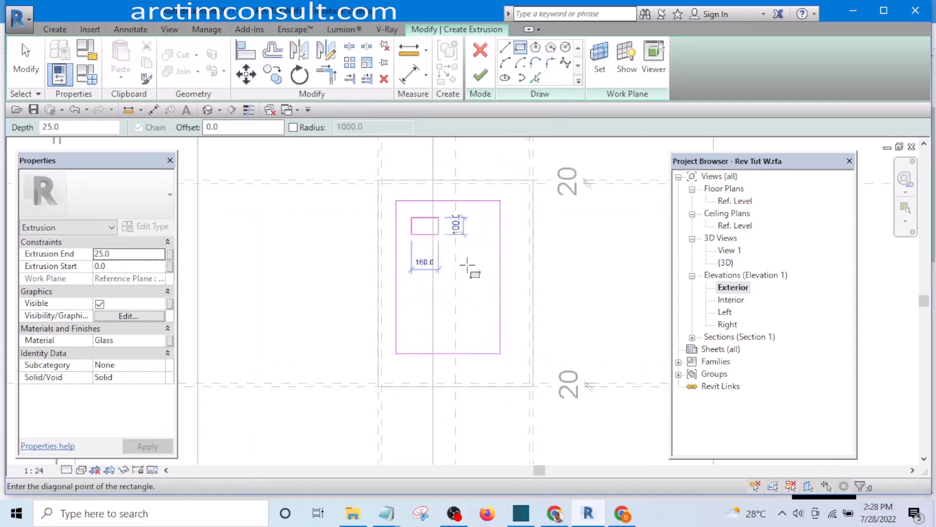
click(486, 336)
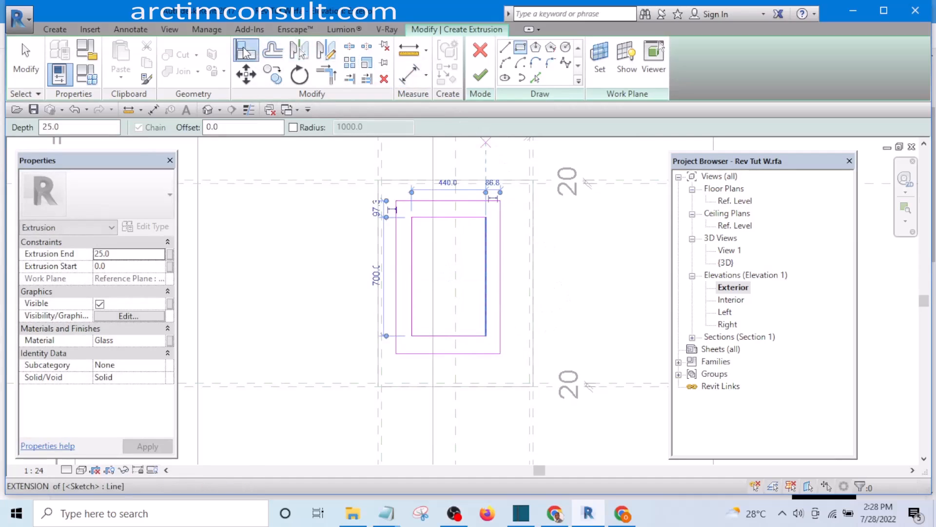
Align the outer rectangle's left side with the opening's left edge plane and lock the alignment
click(245, 52)
scroll(390, 205, up, 4)
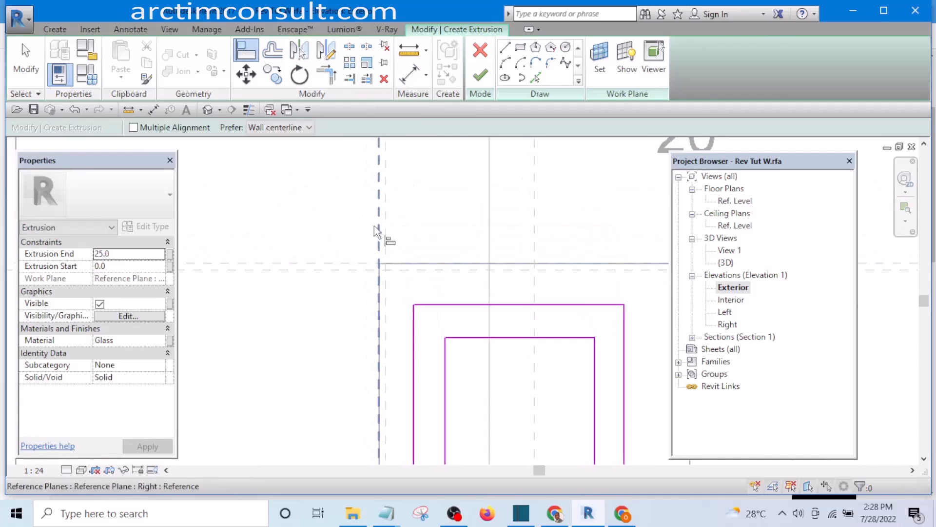
scroll(382, 203, up, 2)
click(382, 203)
scroll(383, 203, down, 5)
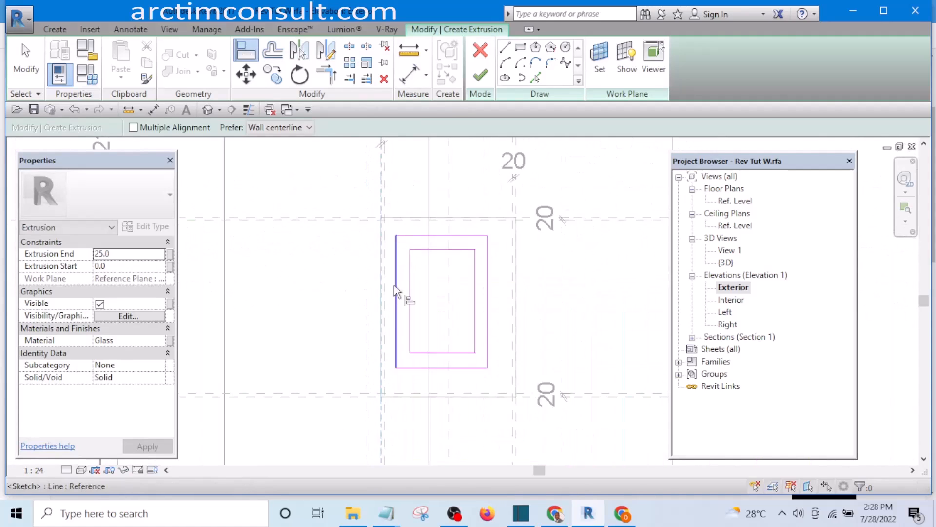
scroll(395, 293, up, 2)
click(397, 316)
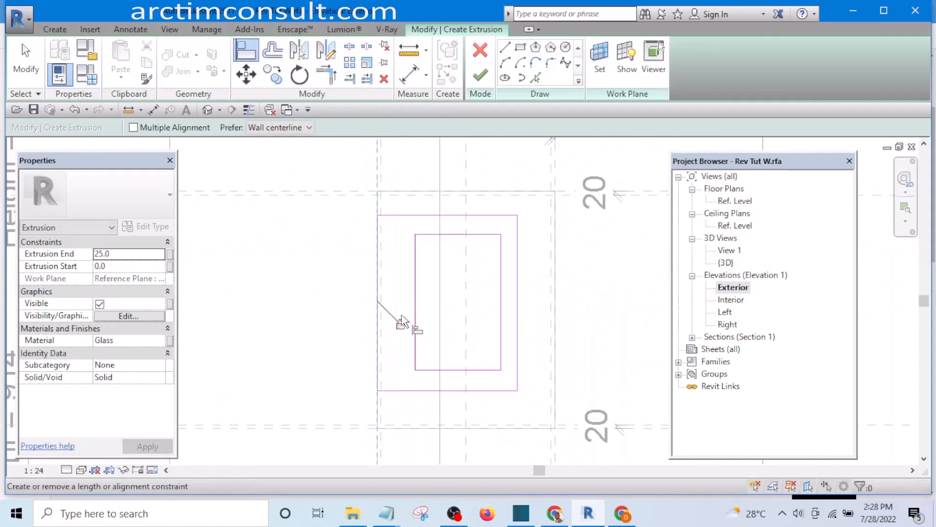
click(401, 321)
Align the outer rectangle's top side with the reference plane at the opening's top edge and lock it
middle_drag(408, 299, 403, 386)
scroll(374, 305, down, 2)
scroll(562, 289, up, 3)
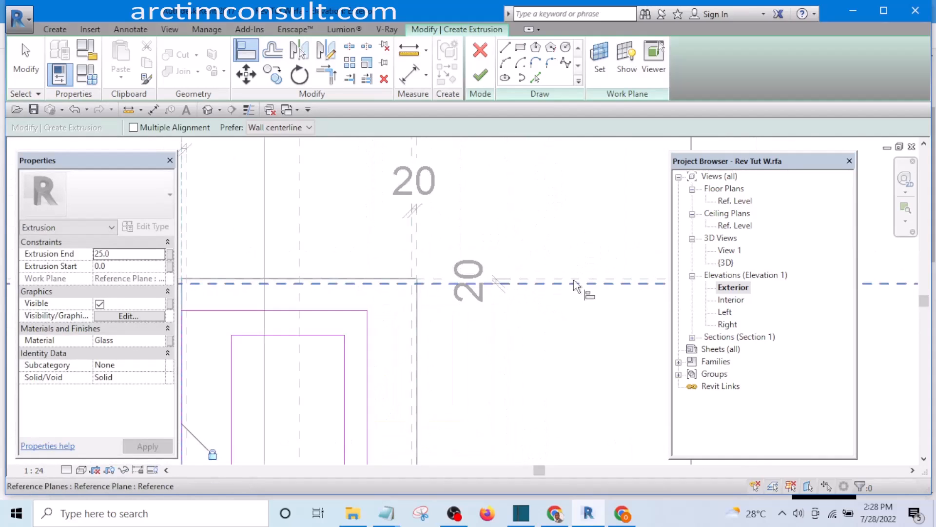
click(575, 284)
scroll(583, 284, down, 2)
scroll(394, 297, up, 2)
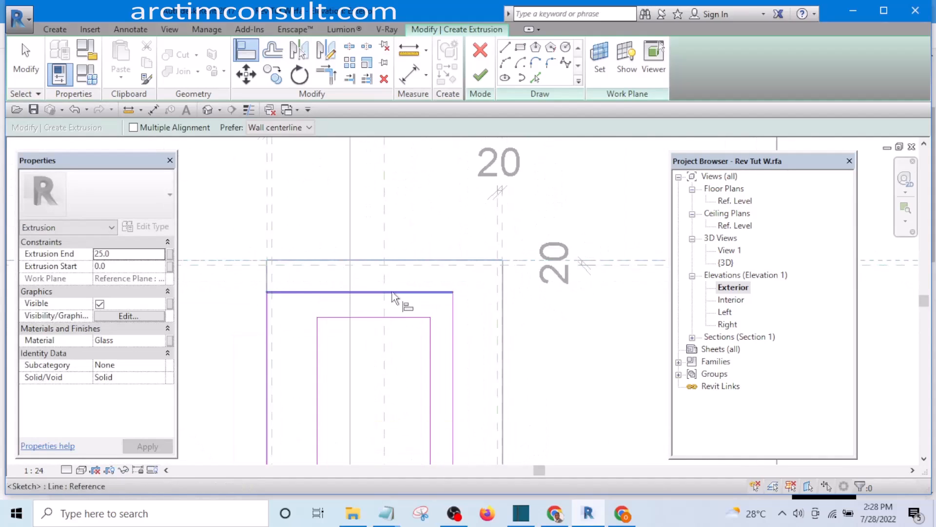
click(394, 292)
click(435, 283)
Align the outer rectangle's right side with the opening's right edge plane and lock the alignment
scroll(481, 324, down, 3)
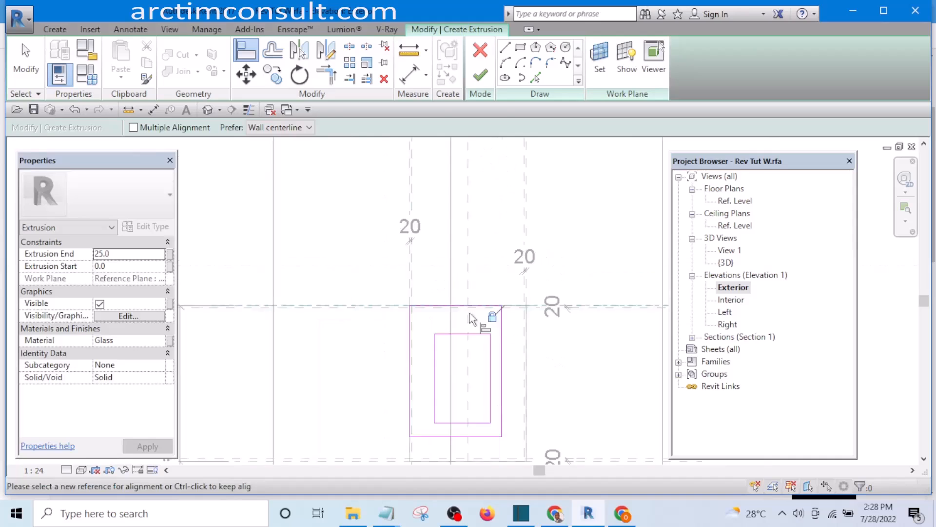
scroll(513, 226, up, 3)
scroll(511, 221, up, 3)
click(479, 274)
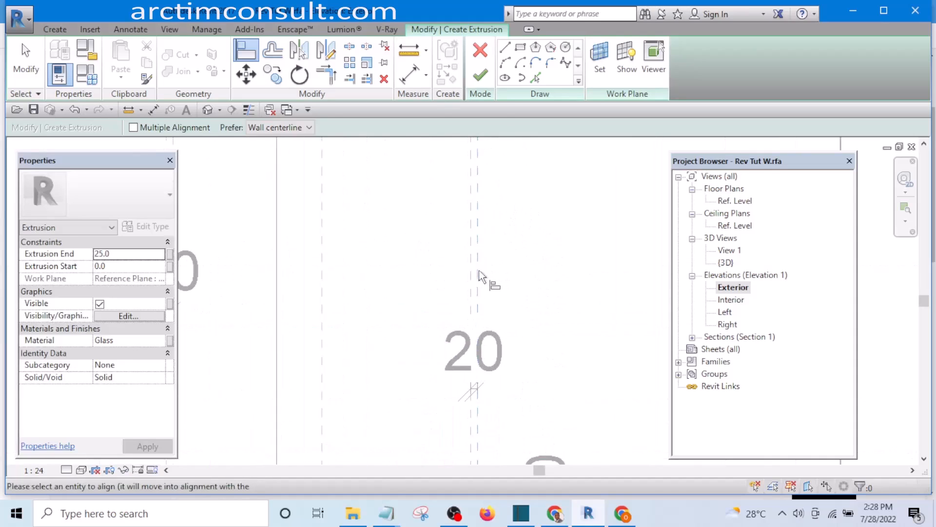
middle_drag(524, 284, 501, 154)
scroll(499, 159, down, 3)
scroll(499, 166, down, 1)
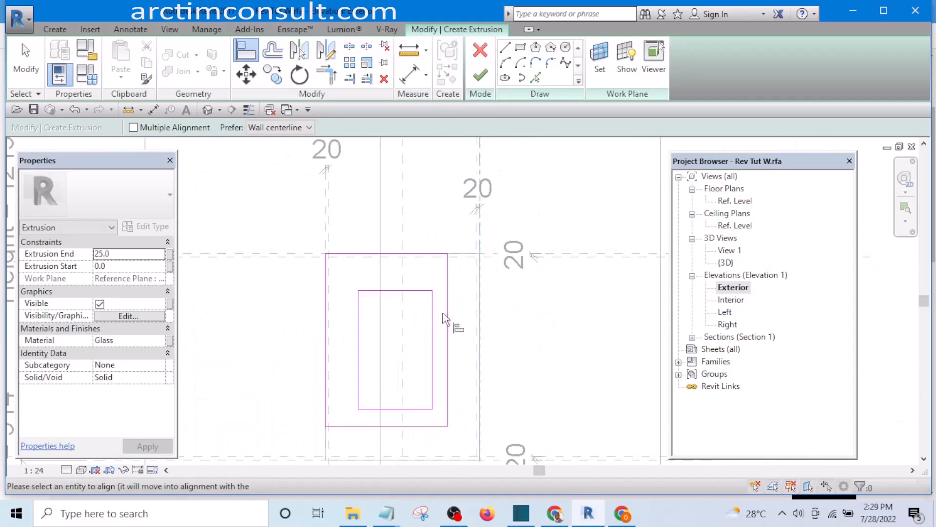
click(446, 322)
click(455, 277)
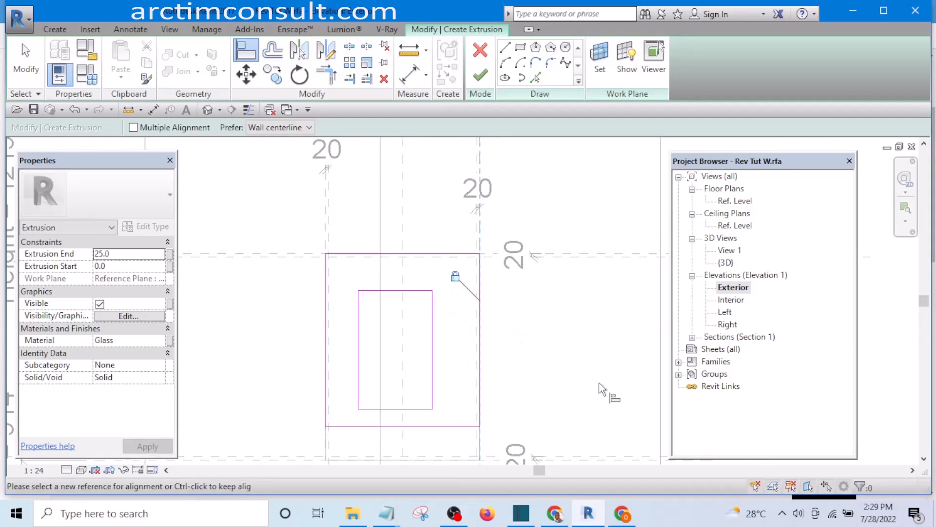
Align the outer rectangle's bottom side with the Sill reference plane and lock the alignment
scroll(596, 385, down, 3)
middle_drag(594, 386, 547, 259)
scroll(545, 311, up, 4)
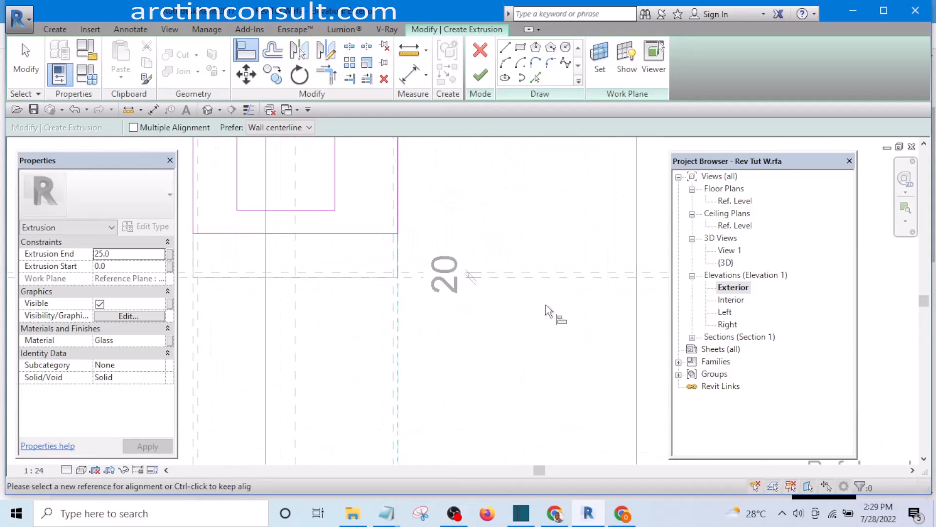
click(547, 277)
scroll(534, 288, down, 1)
click(403, 247)
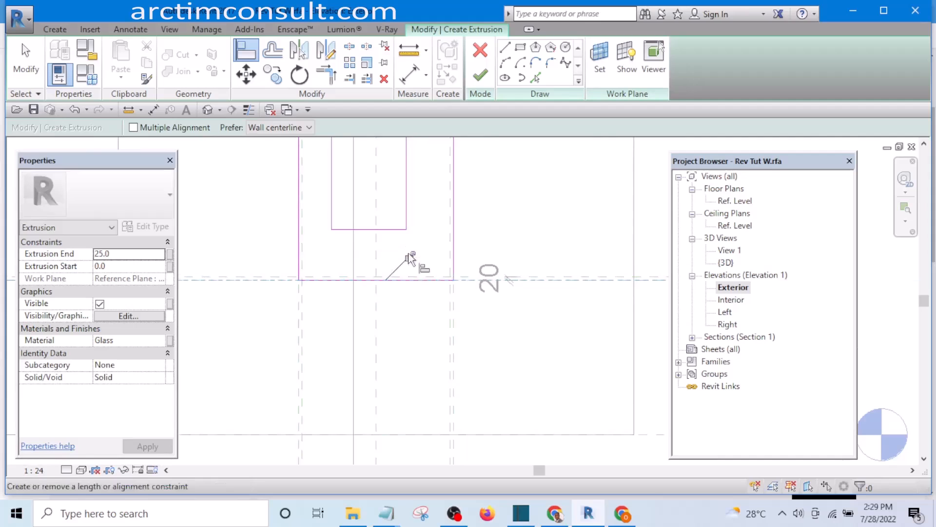
click(410, 257)
Align the inner rectangle's bottom side with the lower inner reference plane and lock the alignment
middle_drag(520, 259, 514, 333)
scroll(512, 343, up, 2)
scroll(521, 346, up, 2)
scroll(512, 353, down, 3)
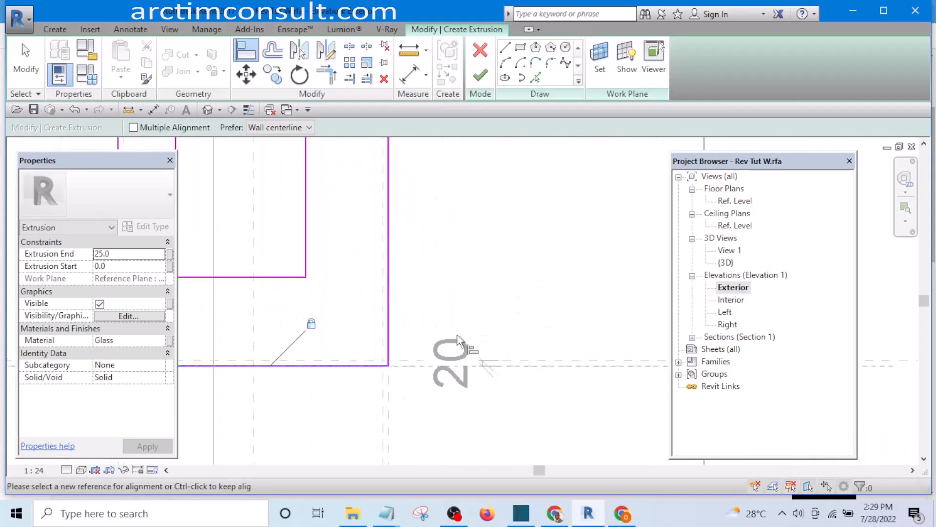
scroll(571, 344, up, 2)
scroll(566, 345, up, 2)
click(620, 346)
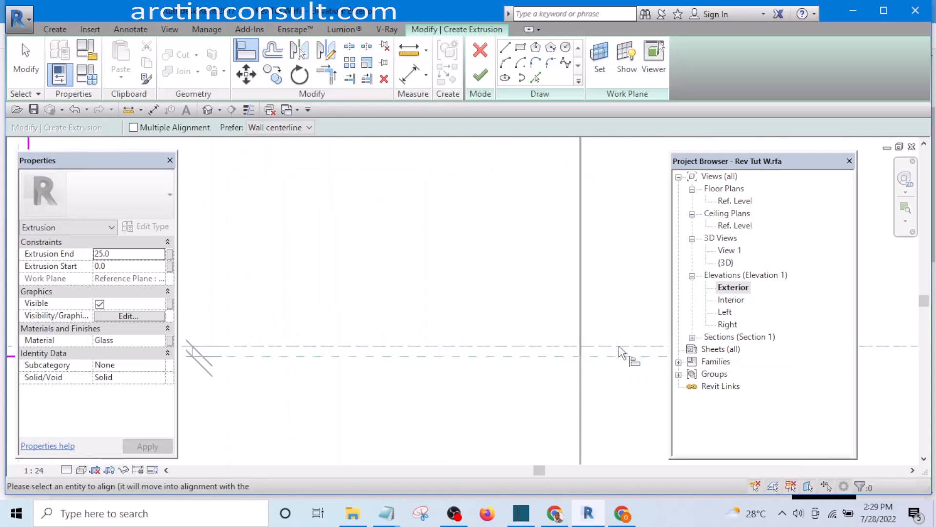
scroll(616, 344, down, 4)
scroll(449, 313, up, 1)
click(346, 295)
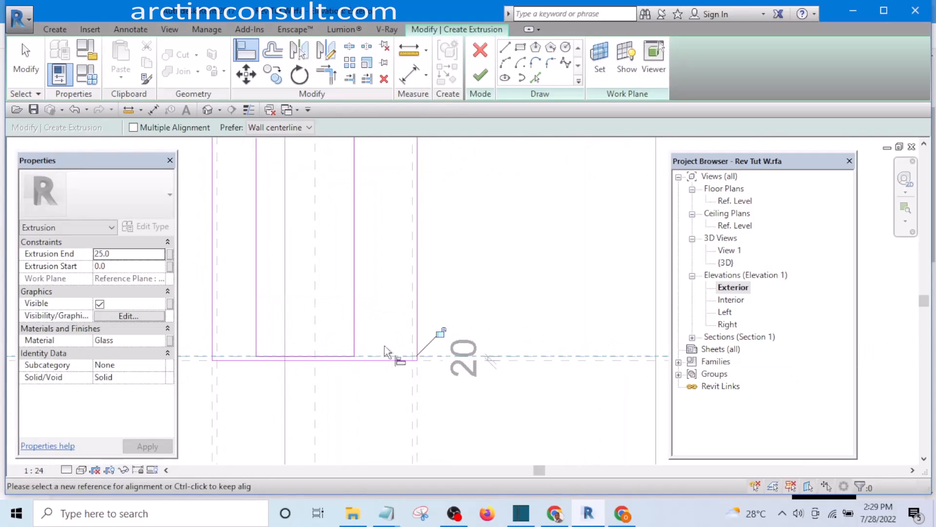
scroll(507, 273, down, 3)
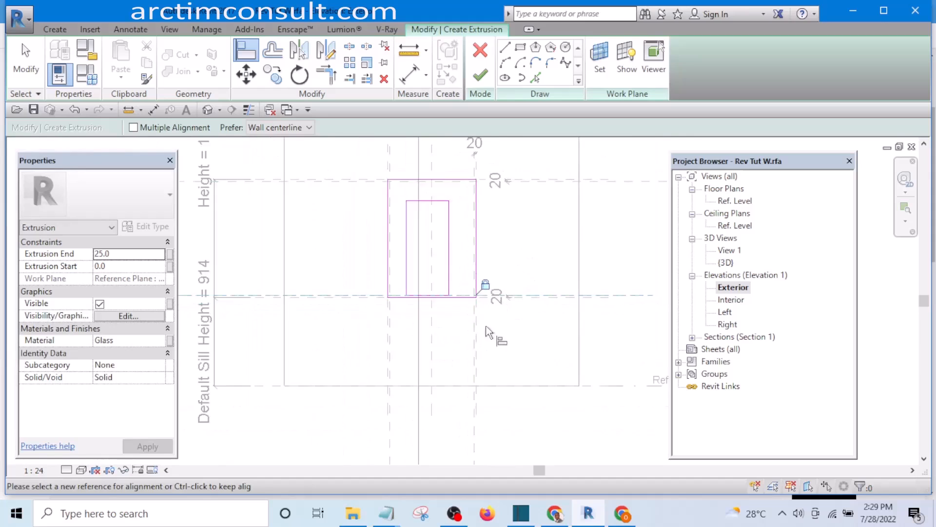
Align the inner rectangle's right side with the right inner reference plane and lock the alignment
scroll(481, 335, up, 2)
click(470, 349)
scroll(470, 346, down, 3)
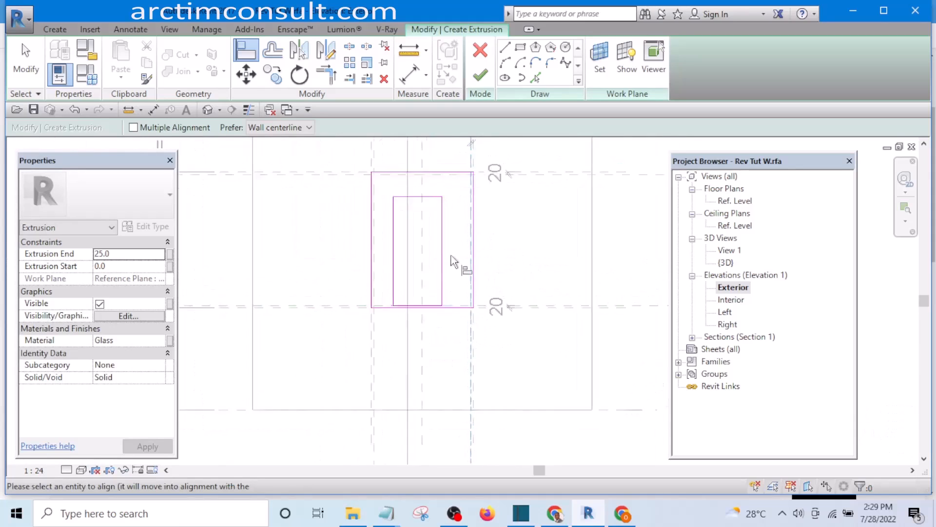
scroll(453, 271, up, 1)
click(439, 247)
click(450, 278)
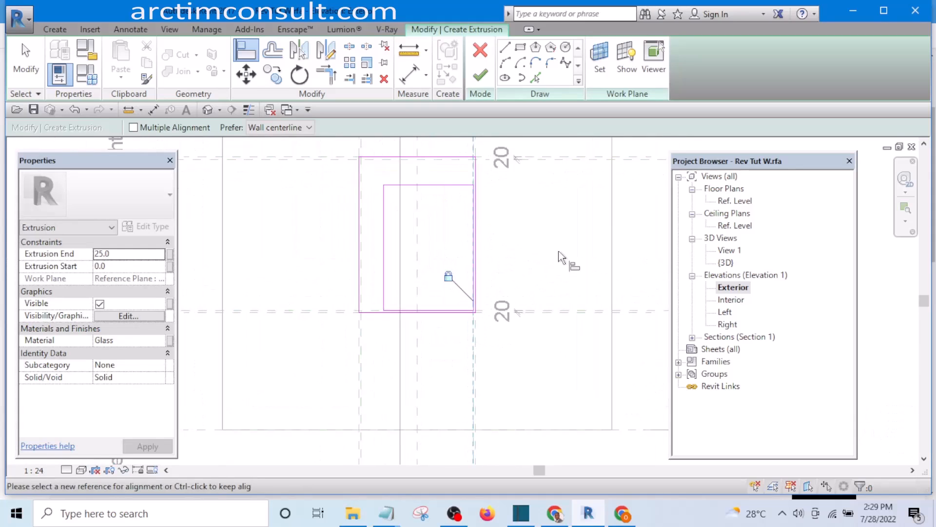
Align the inner rectangle's left side with the left inner reference plane and lock the alignment
scroll(359, 356, up, 3)
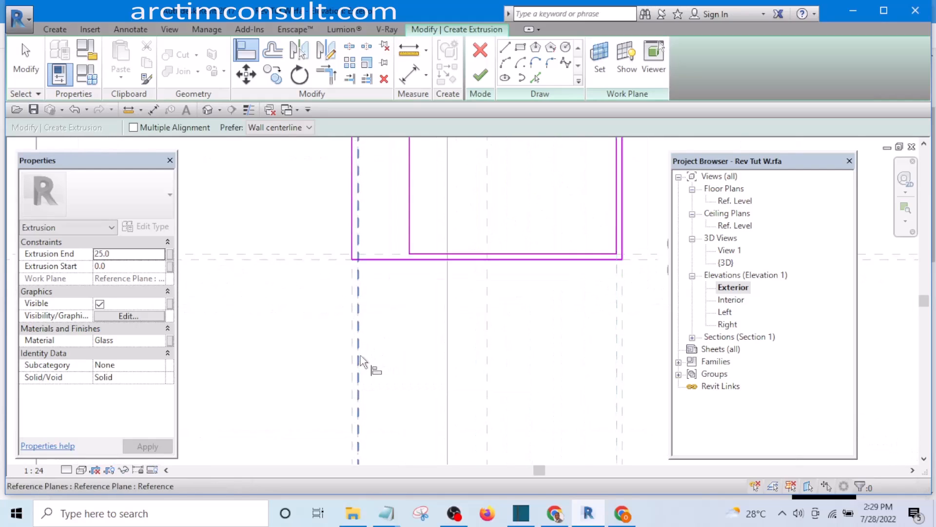
click(360, 356)
scroll(394, 385, down, 2)
scroll(414, 372, up, 2)
click(406, 271)
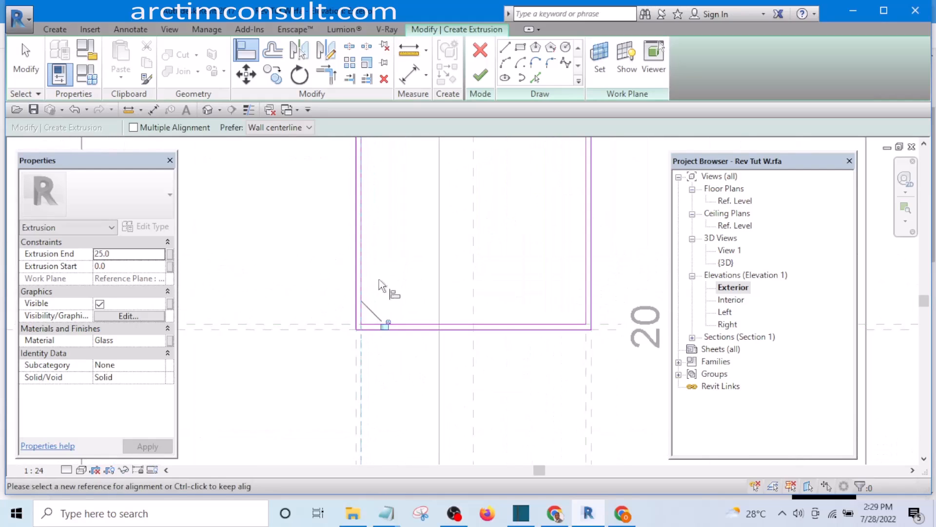
click(386, 328)
Align the inner rectangle's top side with the upper inner reference plane, lock it, and end the Align command
scroll(400, 225, down, 3)
middle_drag(399, 220, 400, 377)
scroll(534, 334, up, 2)
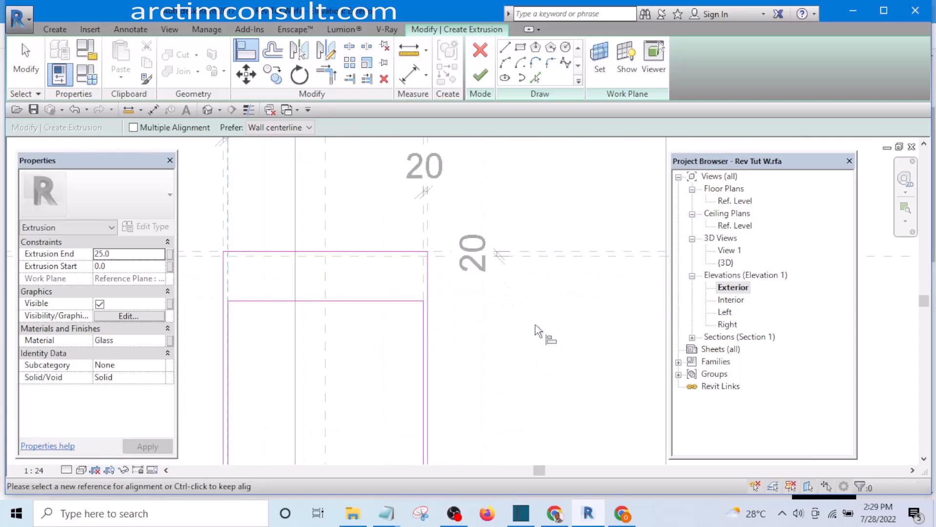
scroll(545, 276, up, 1)
click(532, 255)
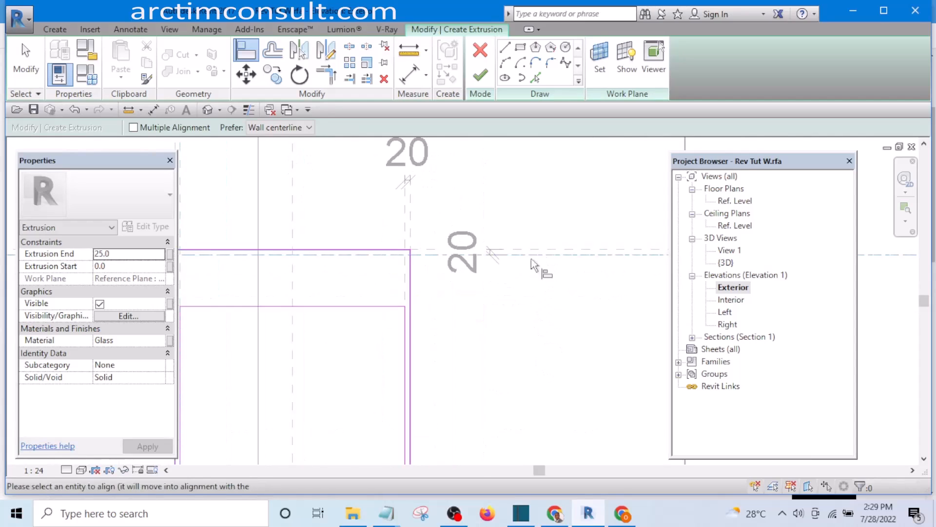
click(361, 307)
scroll(441, 285, down, 4)
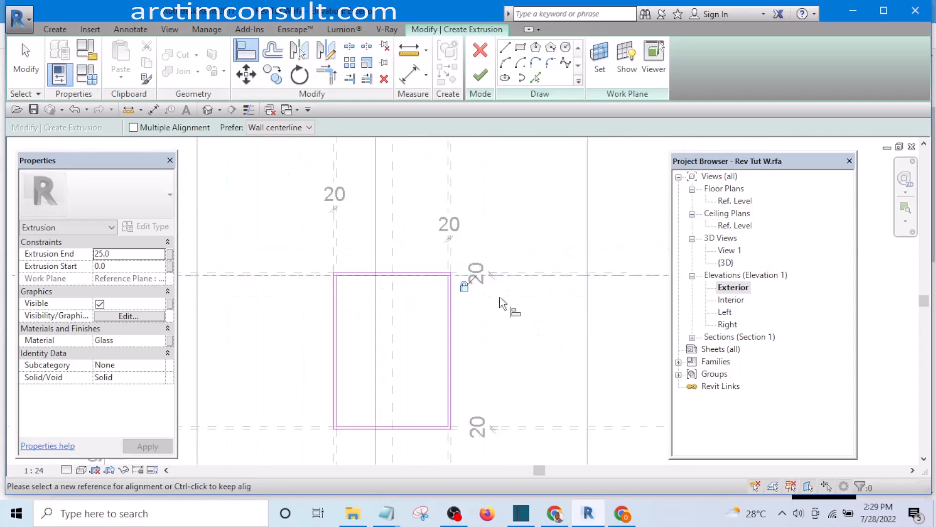
scroll(389, 330, up, 2)
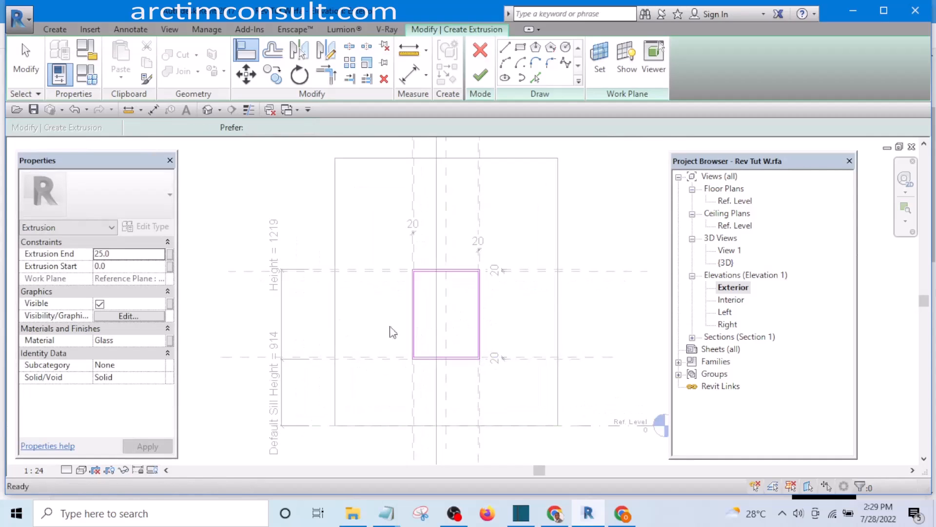
key(Escape)
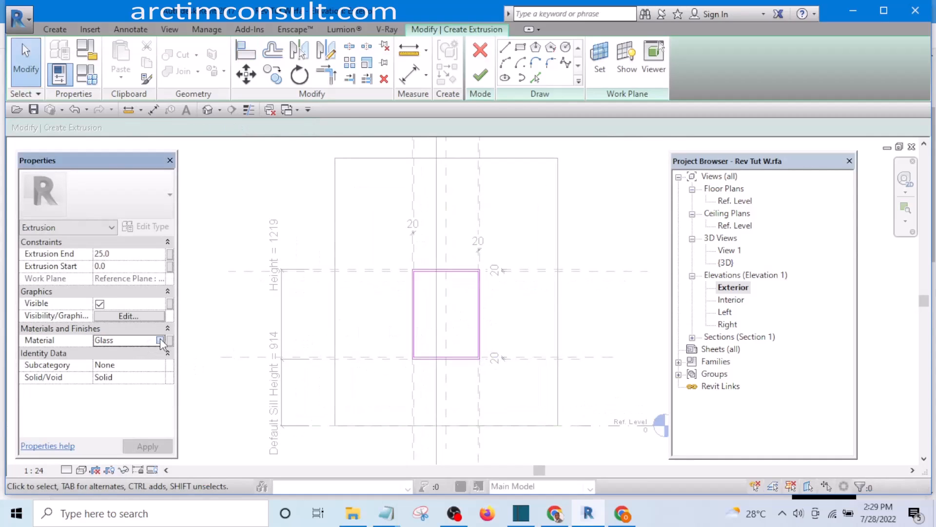
Duplicate the Default Wall material as Window frame and assign it to the extrusion
click(159, 338)
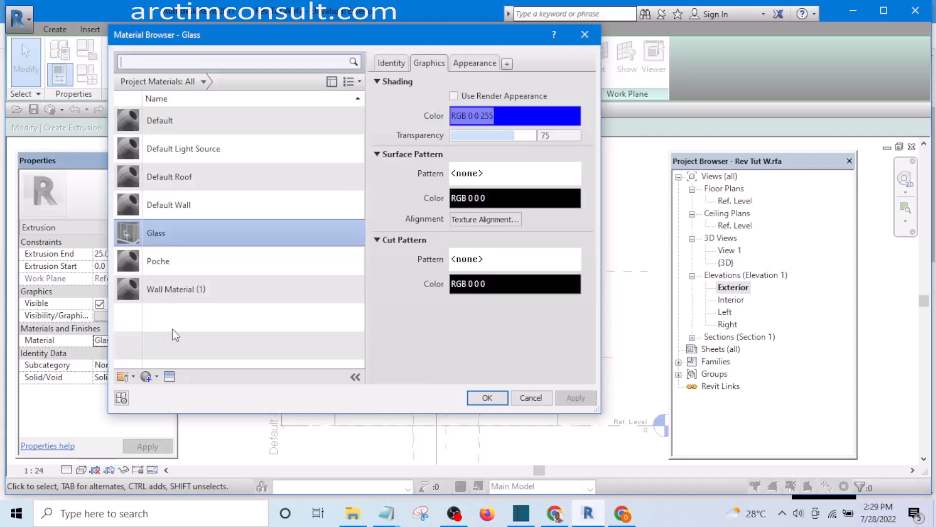
click(157, 200)
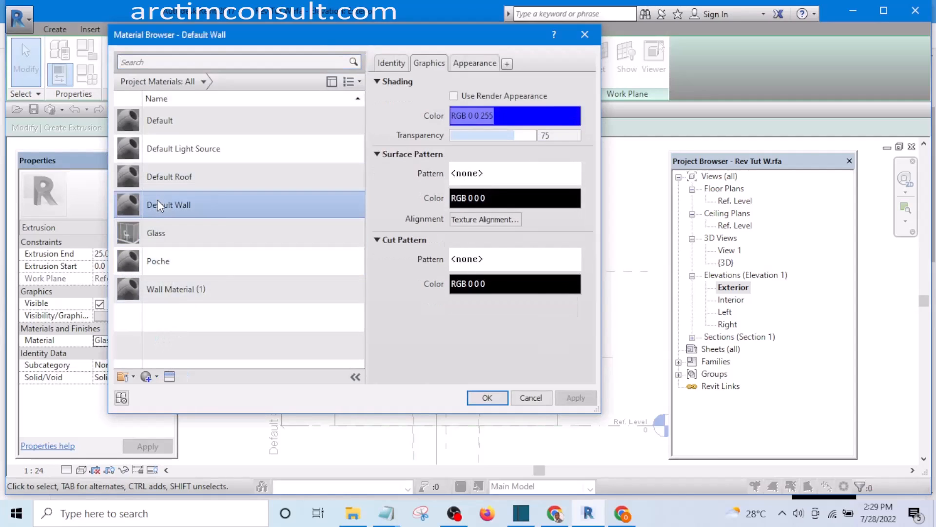
right_click(160, 205)
click(194, 223)
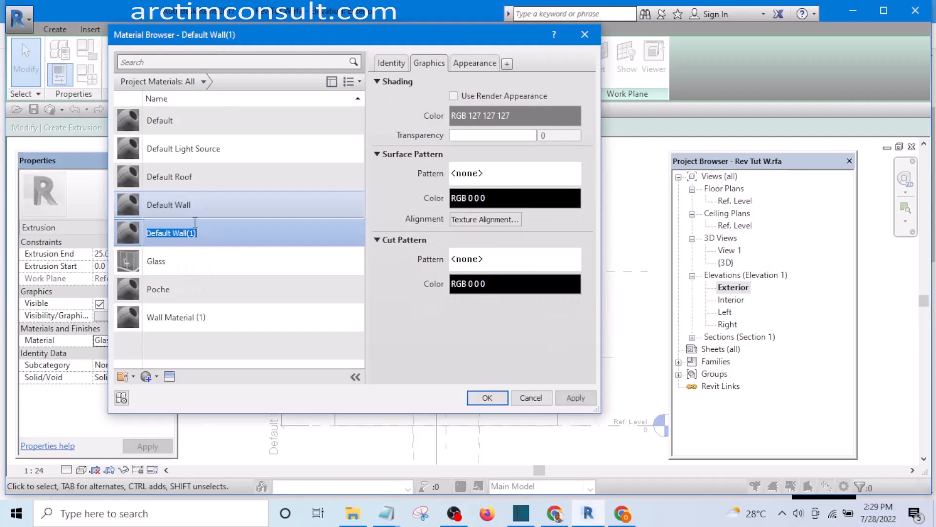
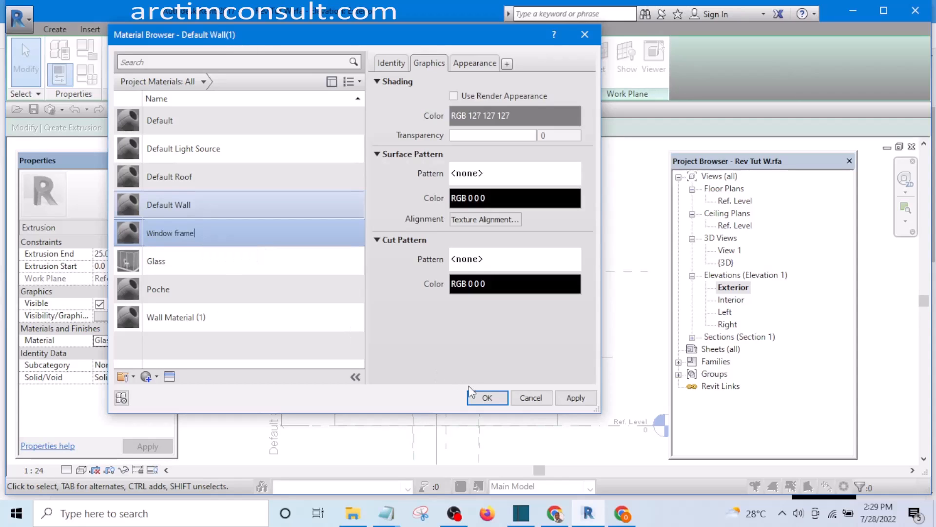
click(487, 398)
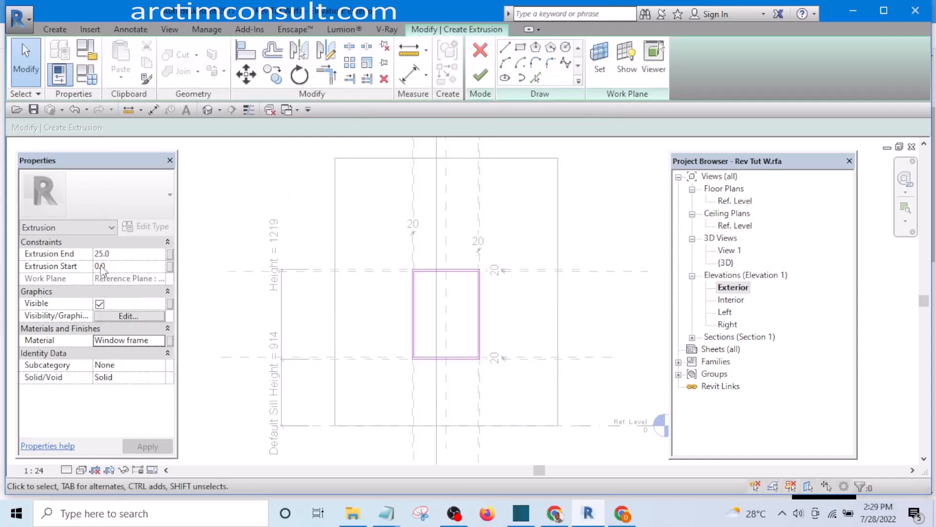
Set the Extrusion End to 150 and finish the frame extrusion
click(117, 255)
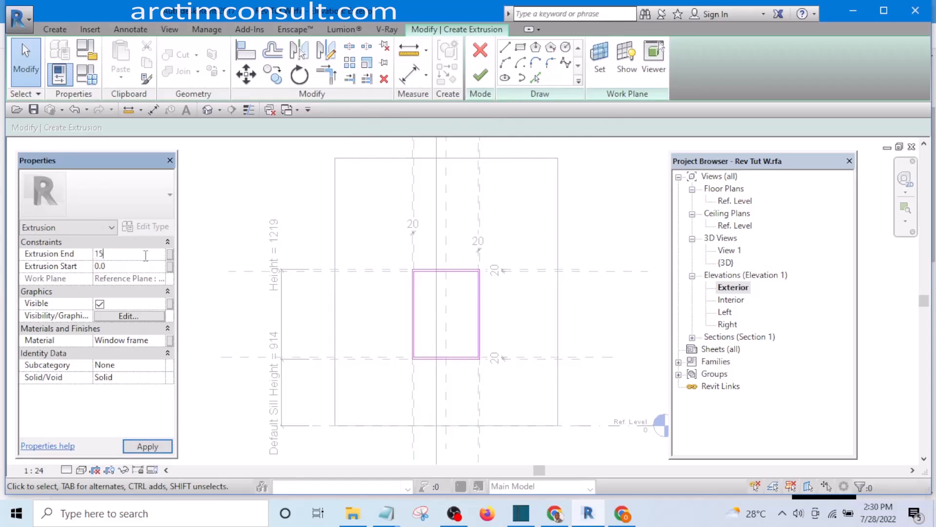
click(147, 446)
click(480, 77)
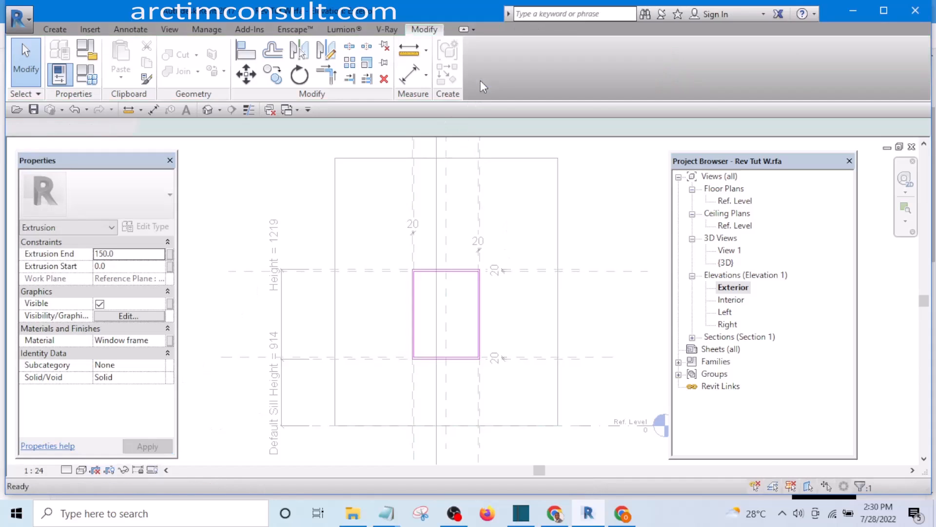
Open the default 3D view and inspect the frame extrusion in the wall opening
click(208, 109)
key(Escape)
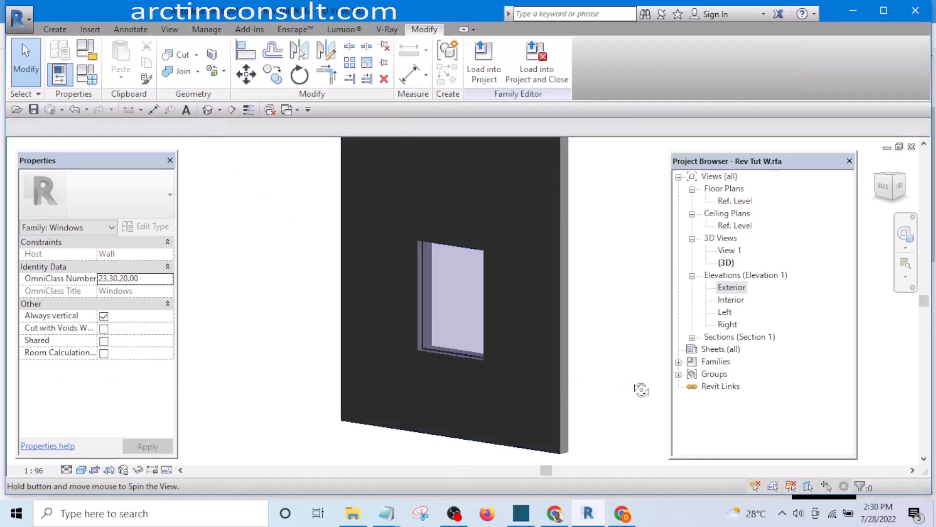
drag(641, 390, 512, 441)
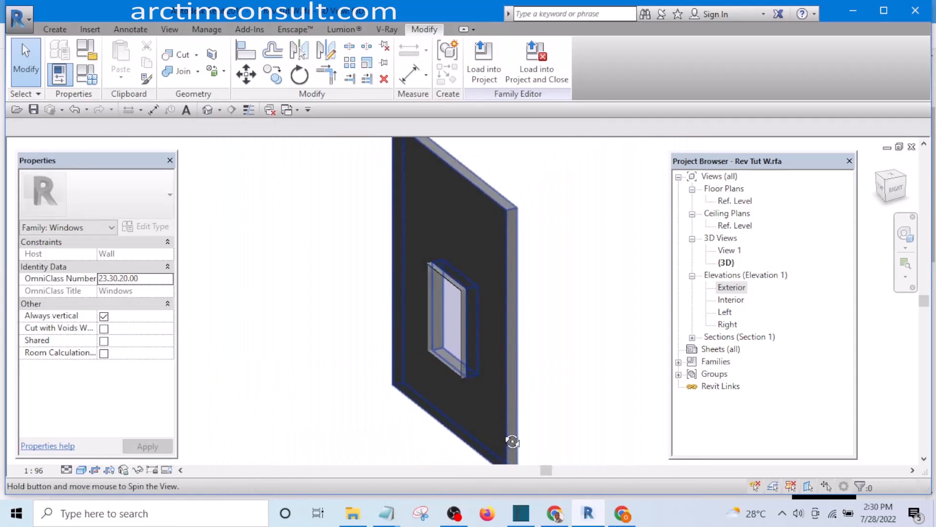
scroll(463, 264, up, 5)
Change the shading colour of the frame's Window frame material to light grey, RGB 243 243 243
click(458, 319)
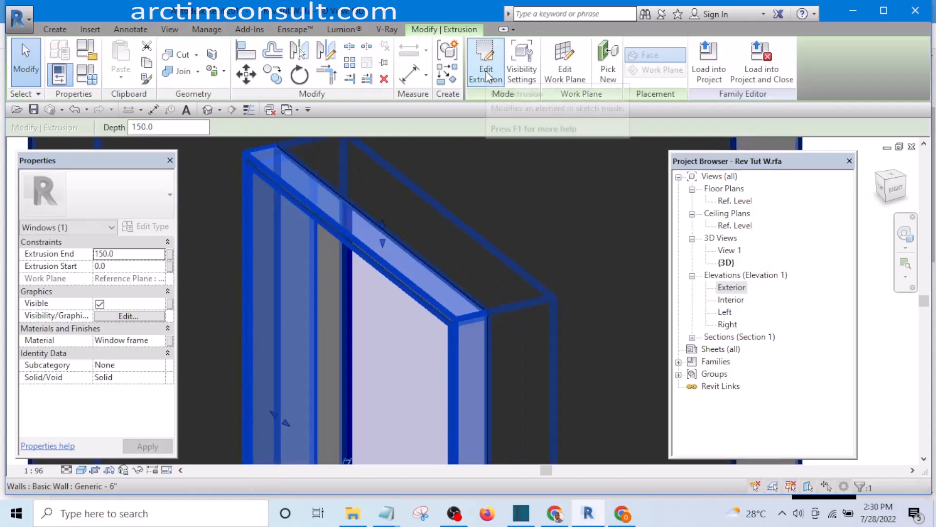
click(157, 341)
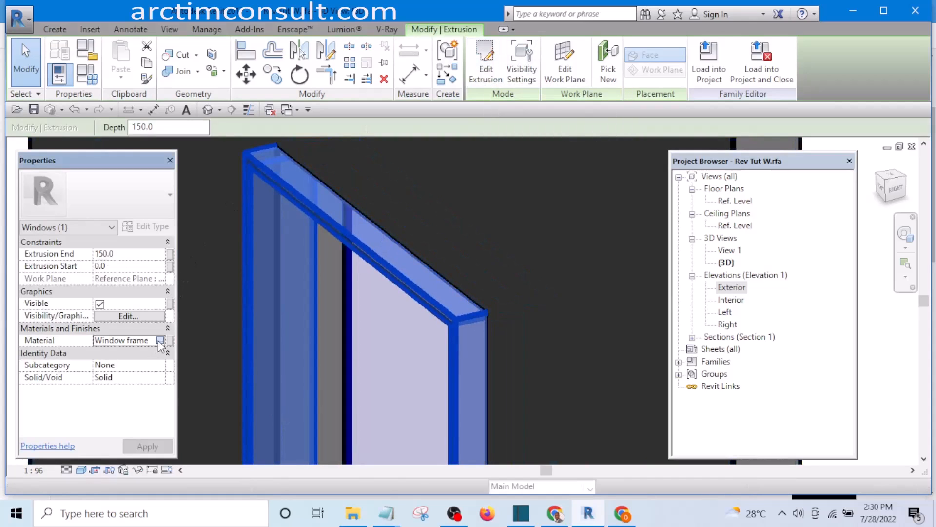
click(160, 340)
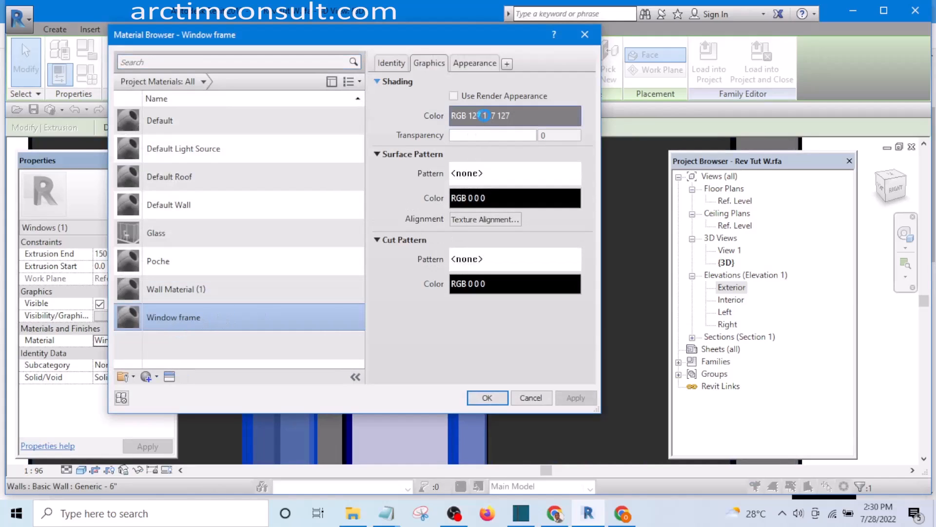
click(485, 115)
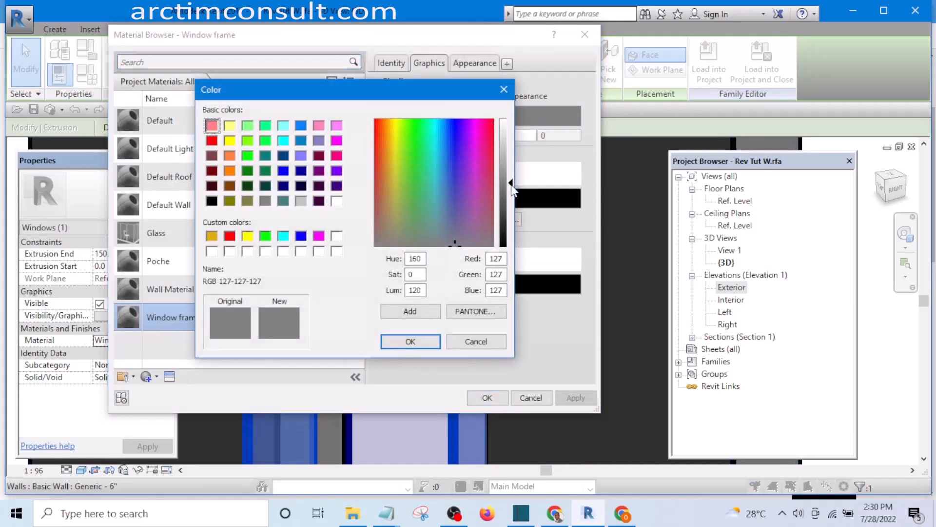
drag(514, 188, 509, 136)
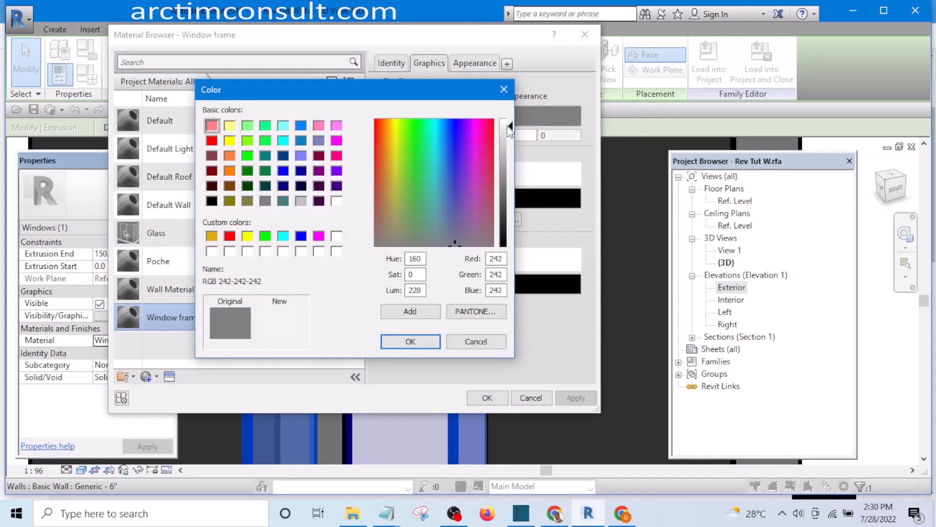
click(411, 341)
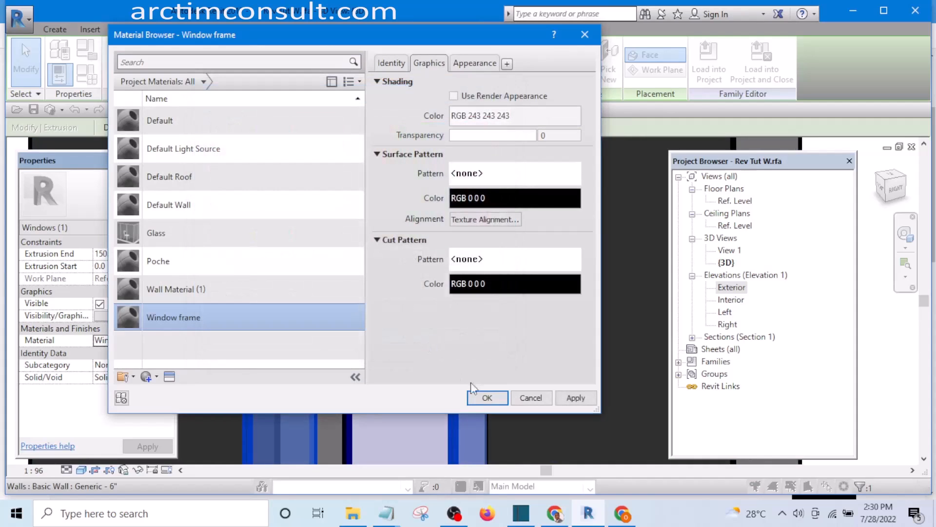
click(487, 397)
scroll(461, 303, down, 5)
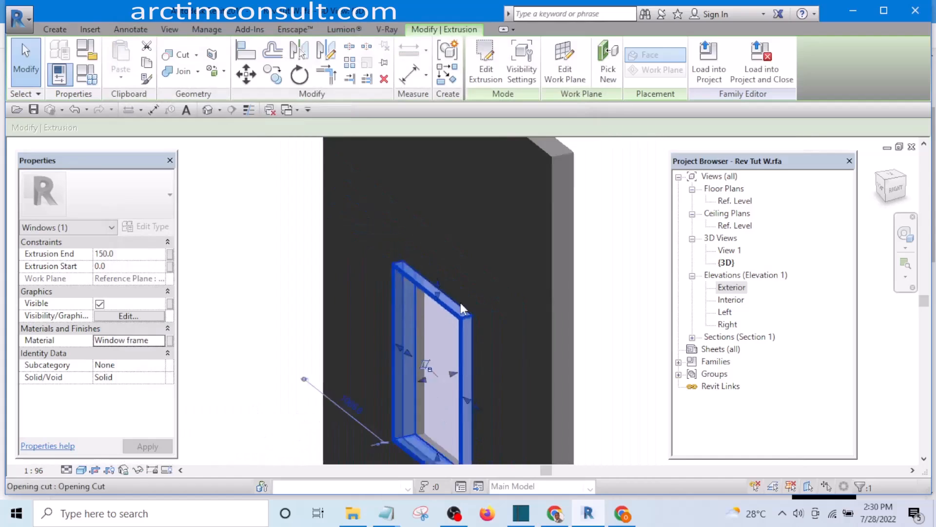
click(572, 259)
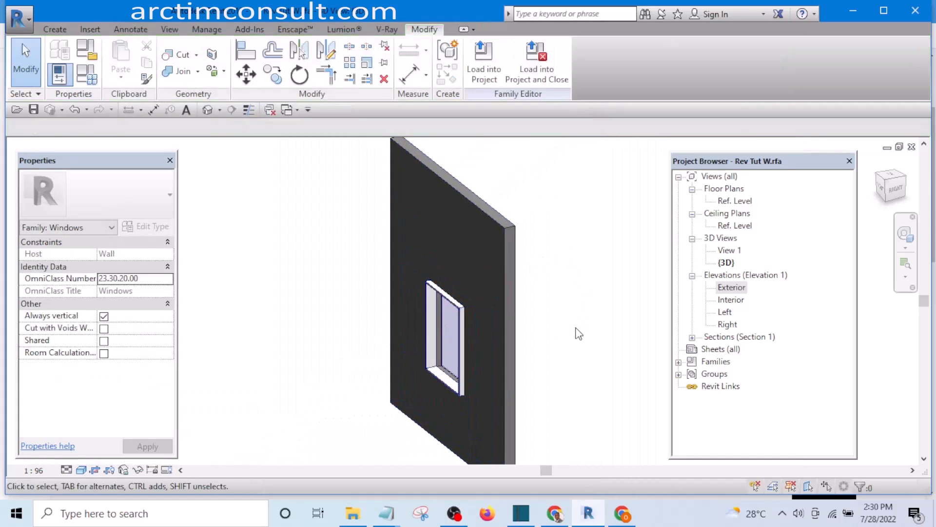
Examine from several angles how the window frame sits within the wall's thickness
shift+middle_drag(578, 334, 464, 308)
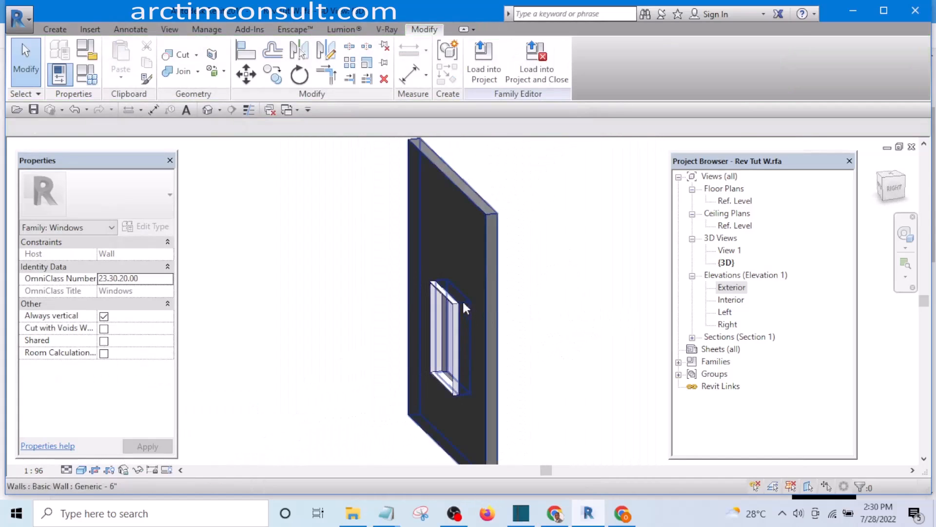
scroll(462, 307, up, 4)
click(463, 310)
scroll(439, 277, down, 1)
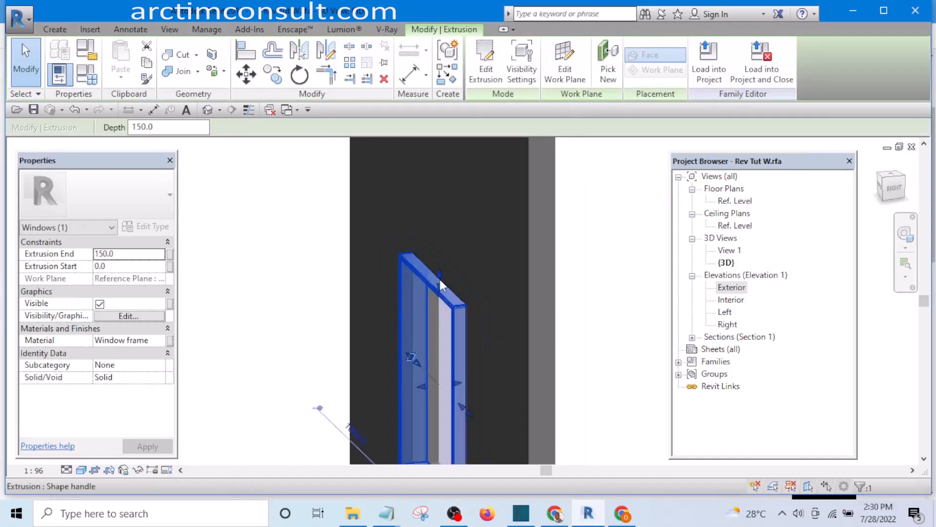
scroll(440, 280, down, 2)
scroll(455, 339, up, 3)
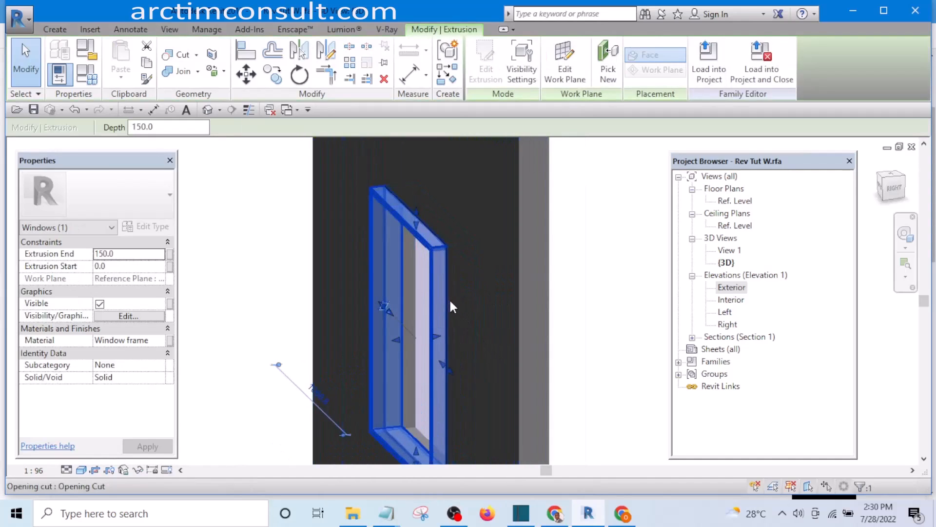
scroll(449, 307, down, 3)
key(Escape)
shift+middle_drag(449, 306, 602, 321)
scroll(434, 272, up, 4)
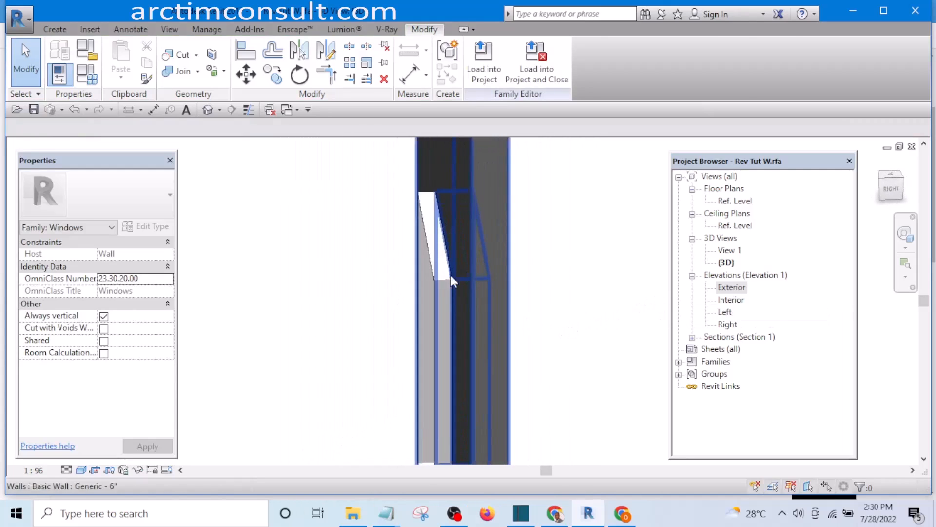
In the Section 1 view, stretch the window frame's start face to the nearby wall face, giving an Extrusion Start of -76.2
click(443, 277)
mouse_move(510, 359)
shift+middle_down()
mouse_move(480, 352)
mouse_move(501, 351)
shift+middle_up()
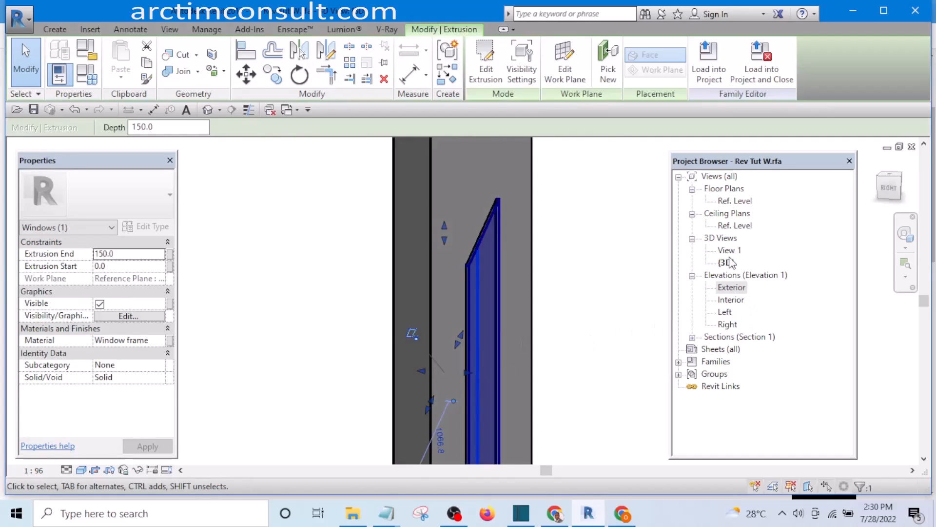
click(692, 338)
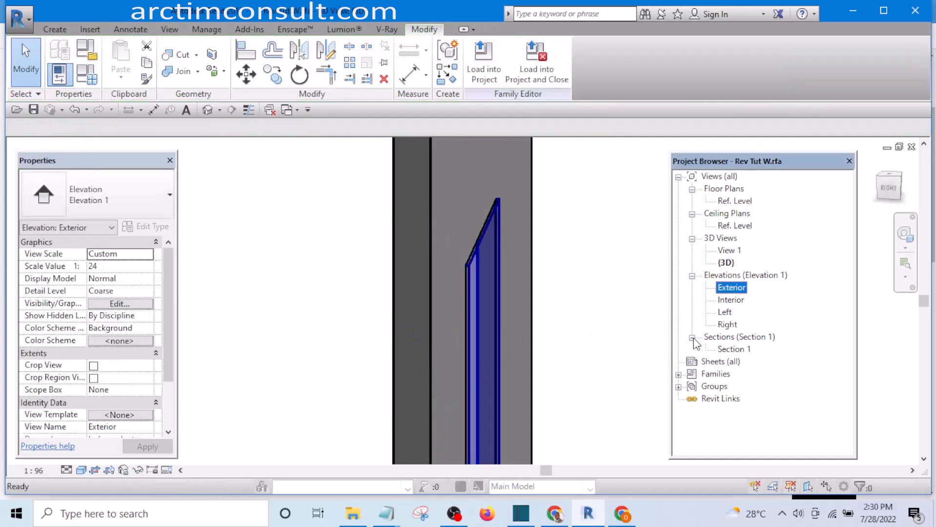
double_click(734, 348)
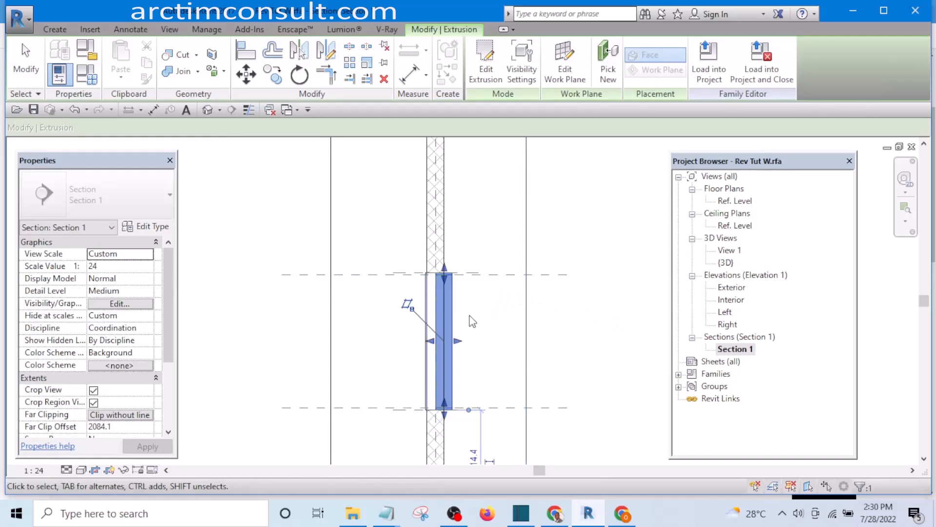
scroll(434, 341, up, 4)
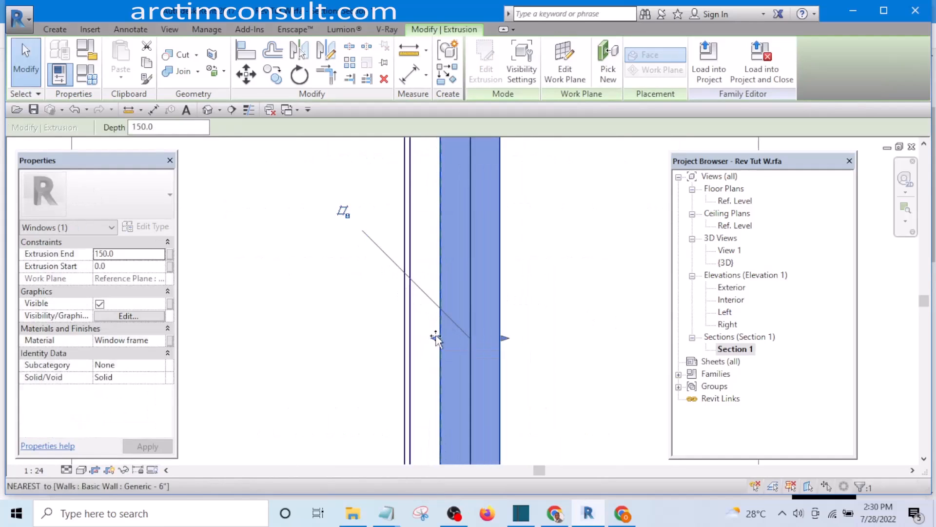
drag(435, 337, 413, 340)
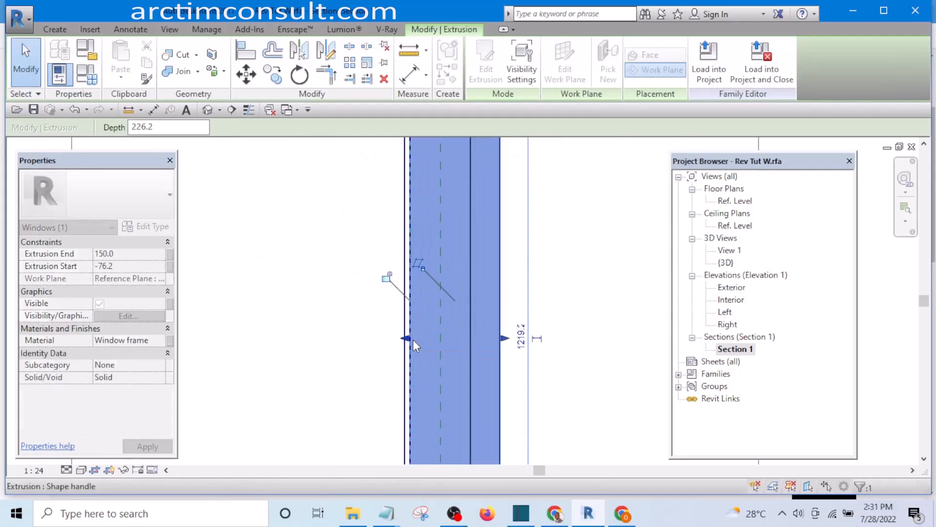
Pull the frame extrusion's projecting end face back toward the wall, to an Extrusion End of about 126.4
click(359, 315)
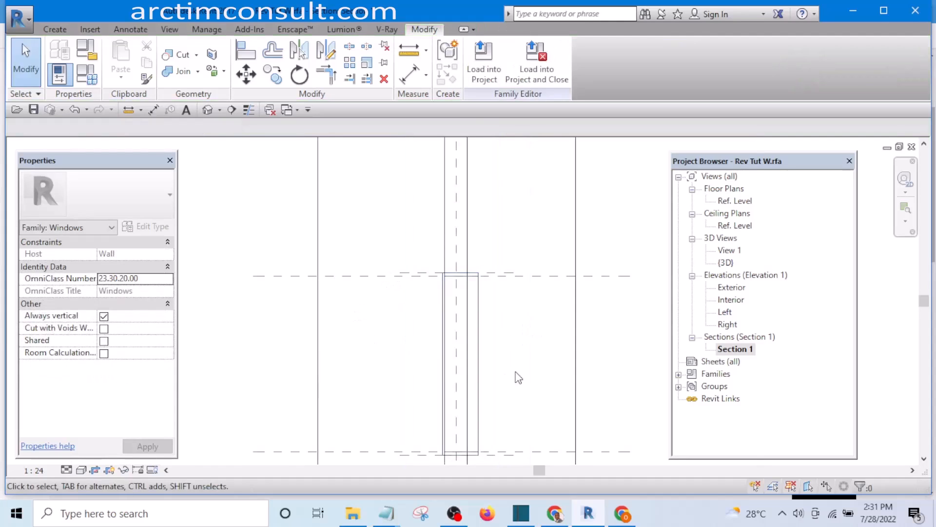
scroll(483, 378, up, 1)
scroll(454, 302, down, 5)
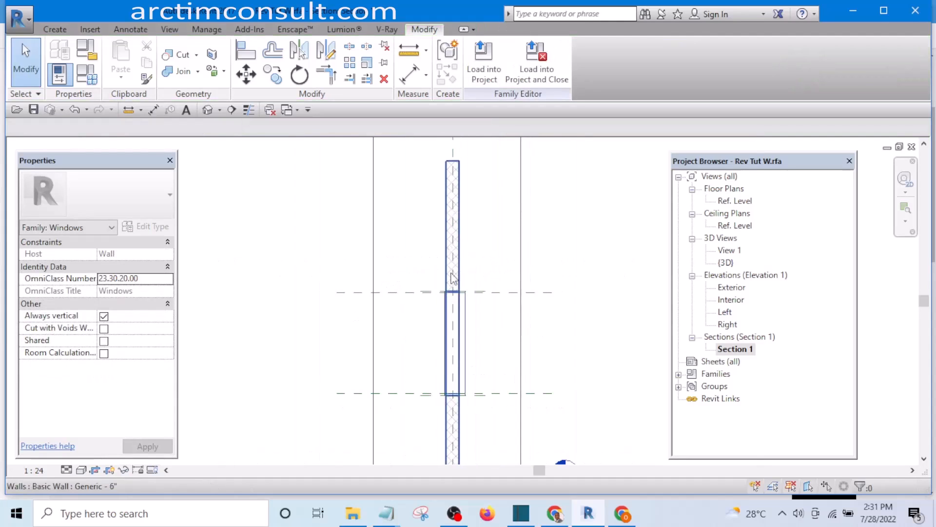
scroll(463, 317, up, 4)
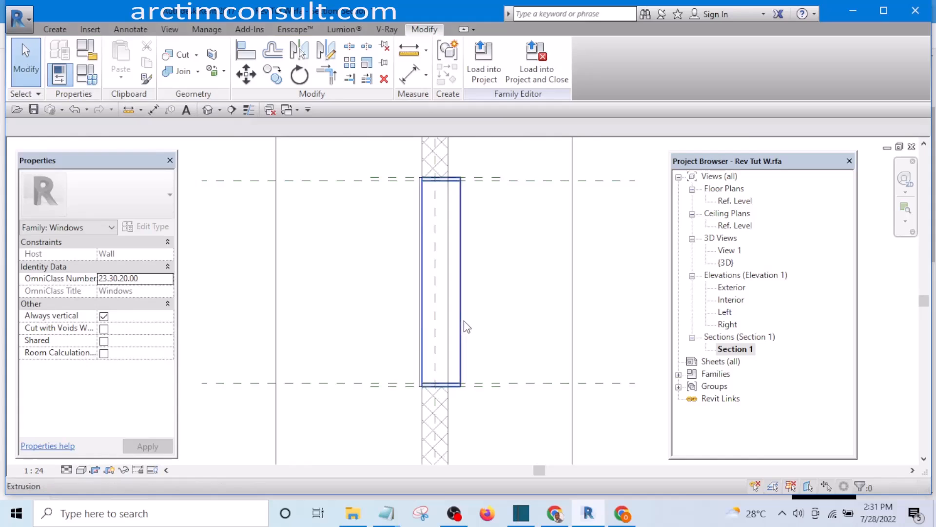
click(467, 327)
scroll(464, 313, up, 3)
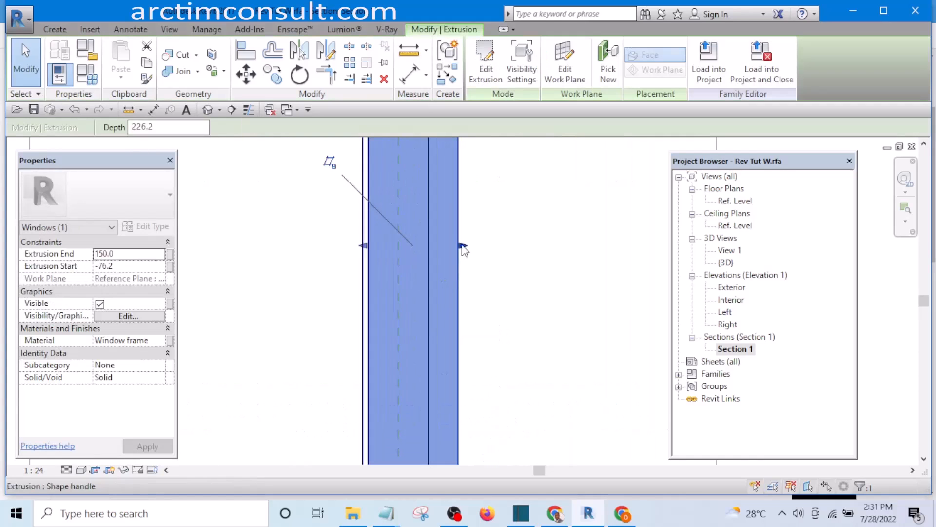
drag(465, 249, 446, 248)
click(531, 288)
scroll(531, 297, down, 5)
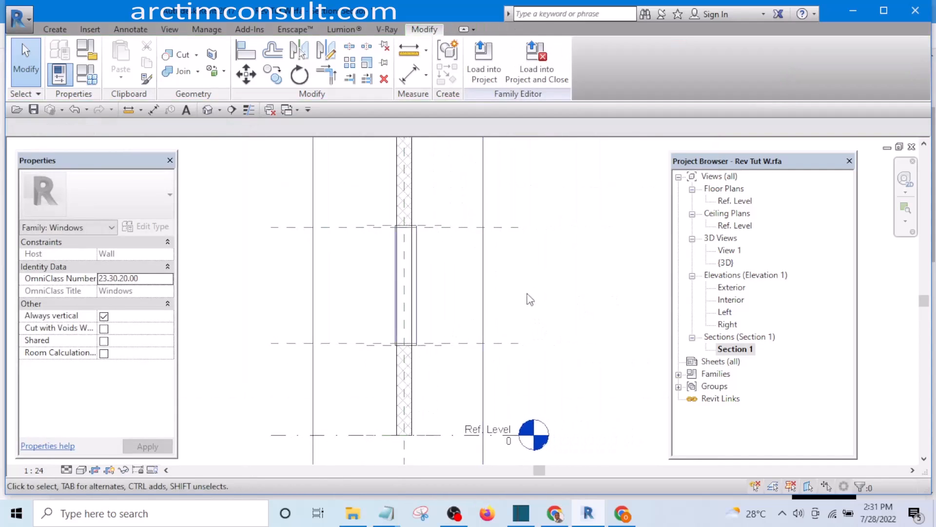
Draw a vertical reference plane just beyond the frame's projecting face, about 206.5 mm from the wall's centre plane
scroll(531, 300, down, 2)
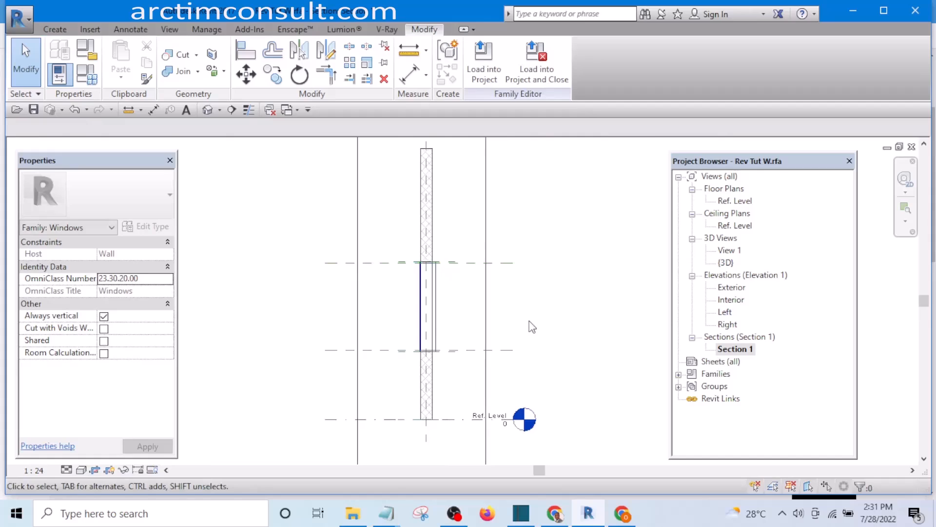
scroll(532, 326, up, 3)
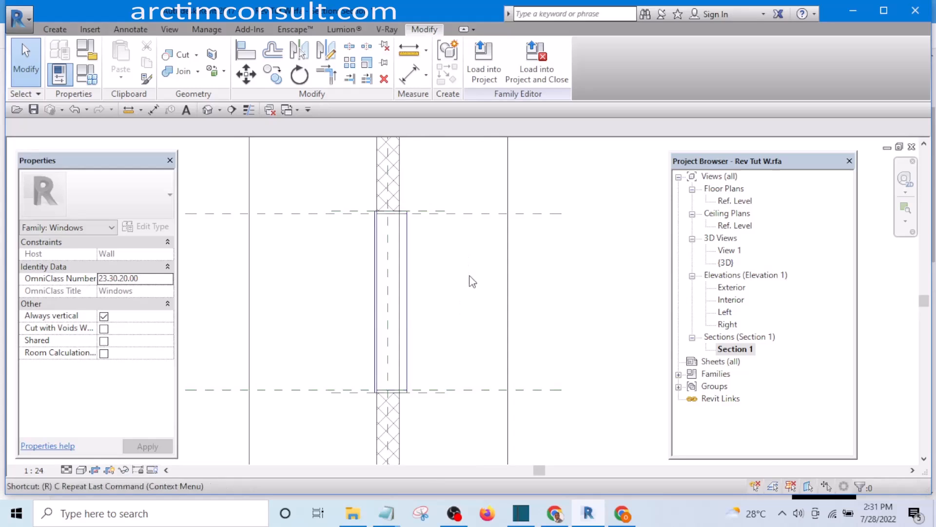
key(r)
key(p)
scroll(458, 203, down, 3)
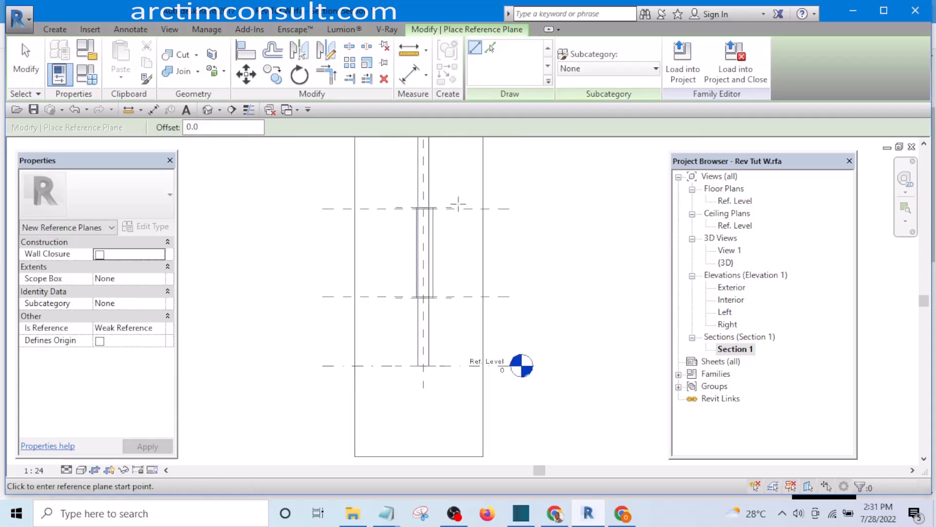
click(438, 144)
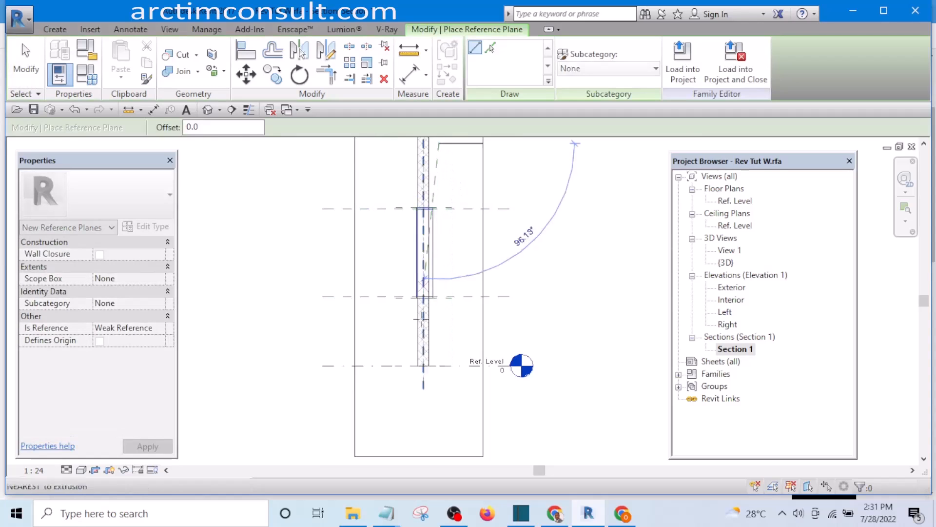
click(439, 451)
key(Escape)
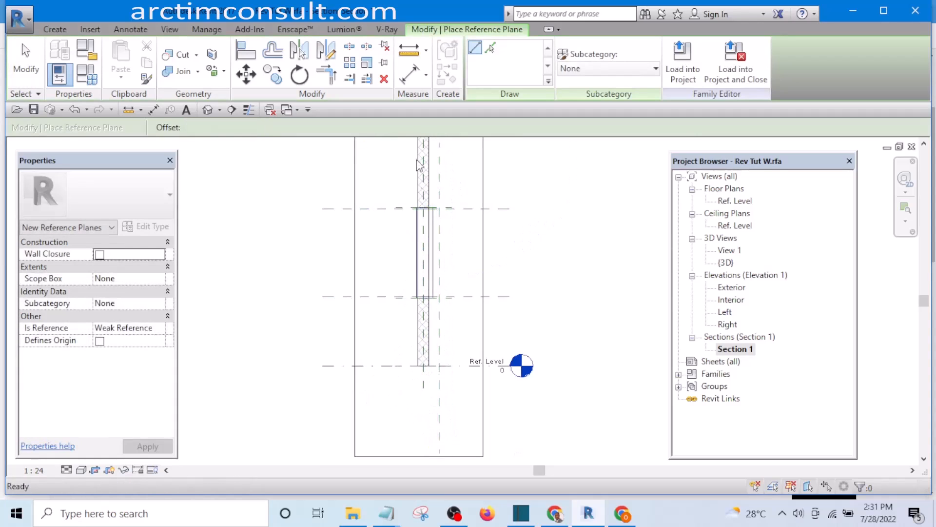
click(443, 185)
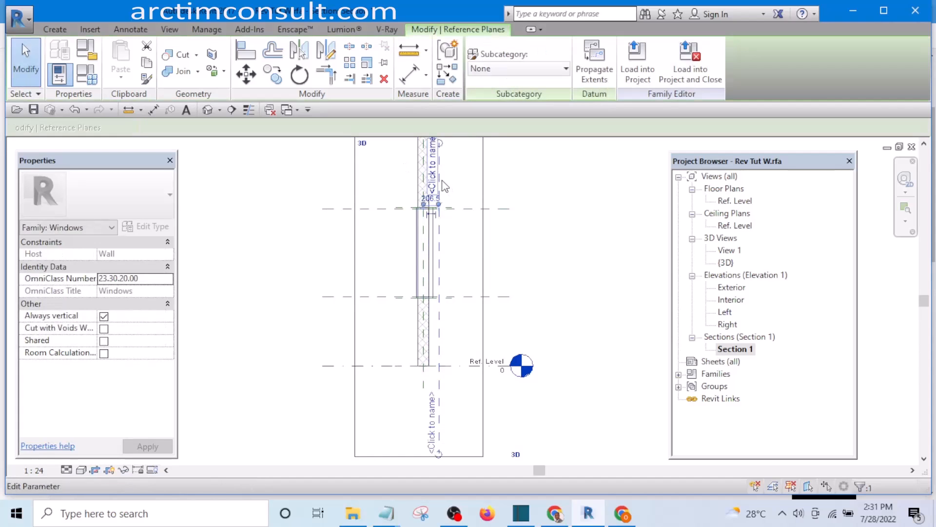
Draw a second vertical reference plane on the opposite side of the wall, running past its full height
key(r)
key(p)
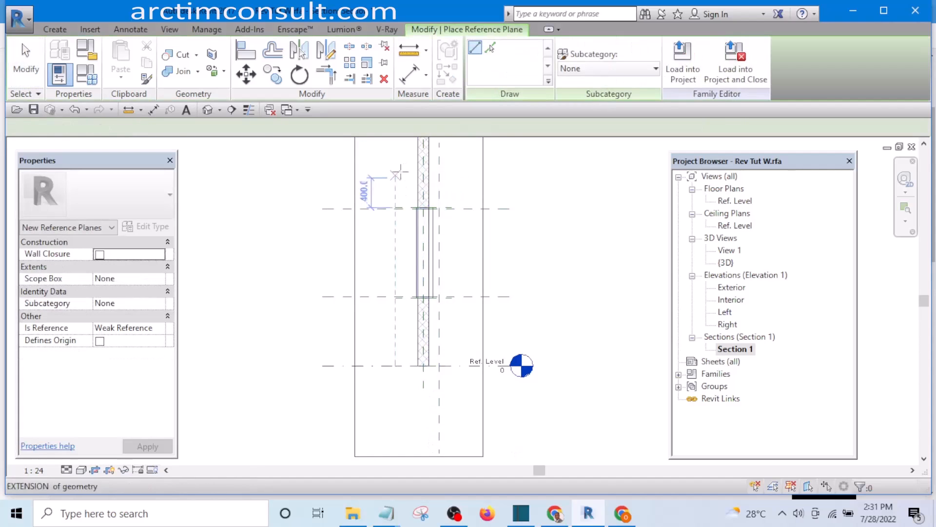
click(406, 152)
scroll(406, 152, down, 1)
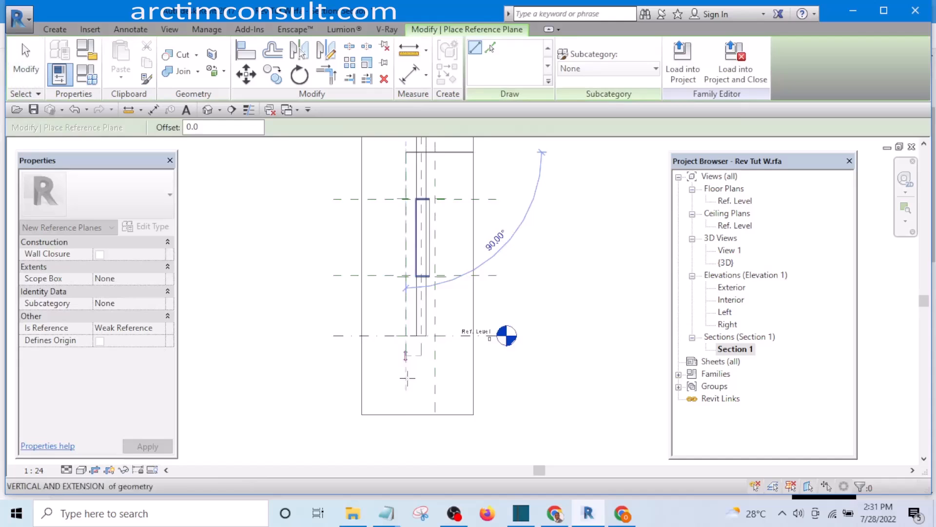
click(411, 453)
key(Escape)
key(Escape)
Move the second reference plane onto the nearby wall face and lock it there
scroll(420, 342, up, 5)
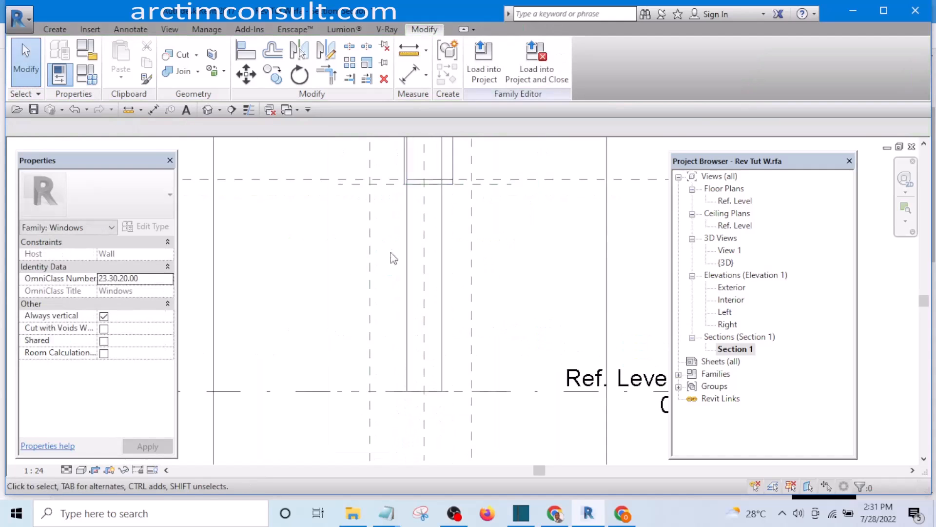
scroll(391, 293, up, 4)
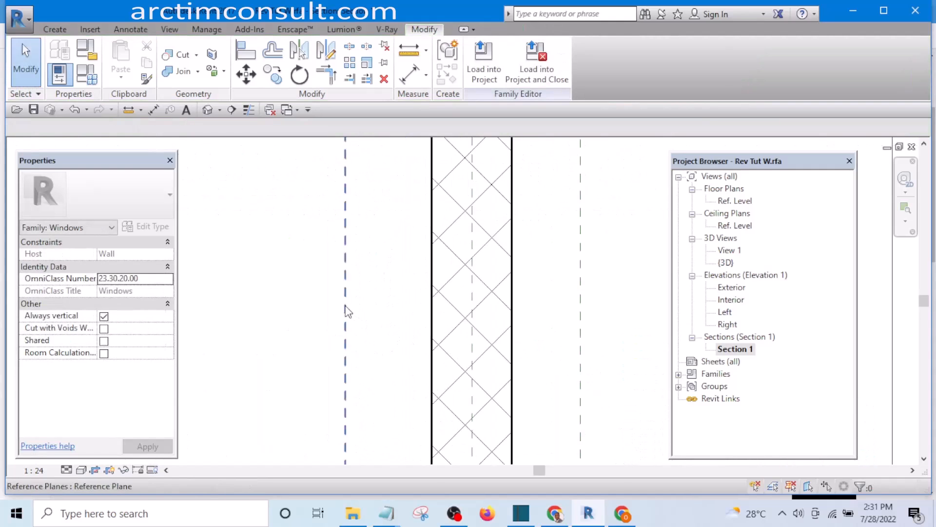
drag(348, 311, 426, 303)
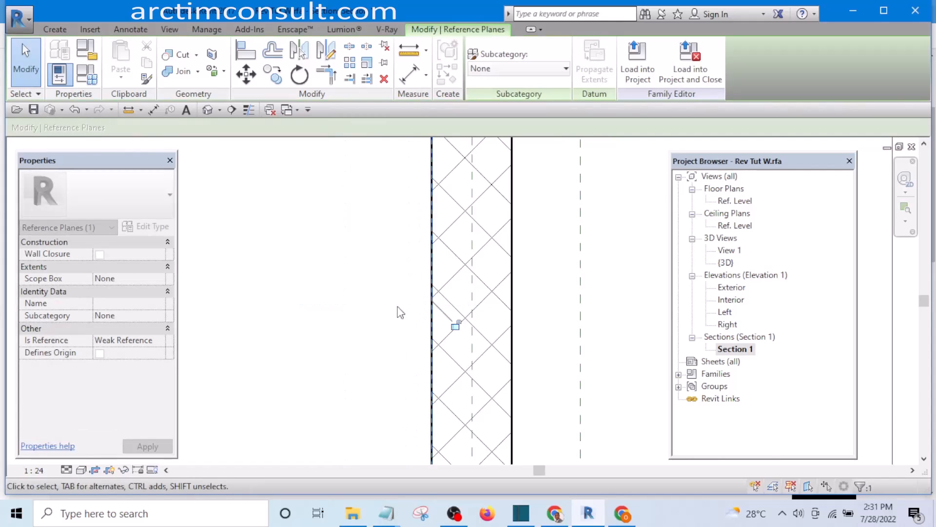
scroll(398, 312, down, 2)
scroll(440, 320, up, 3)
click(440, 322)
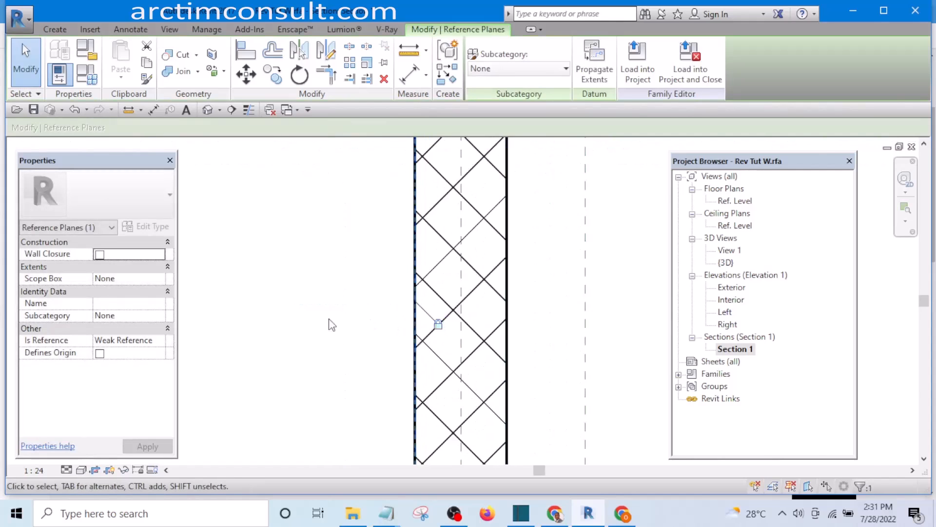
key(Escape)
scroll(485, 286, down, 3)
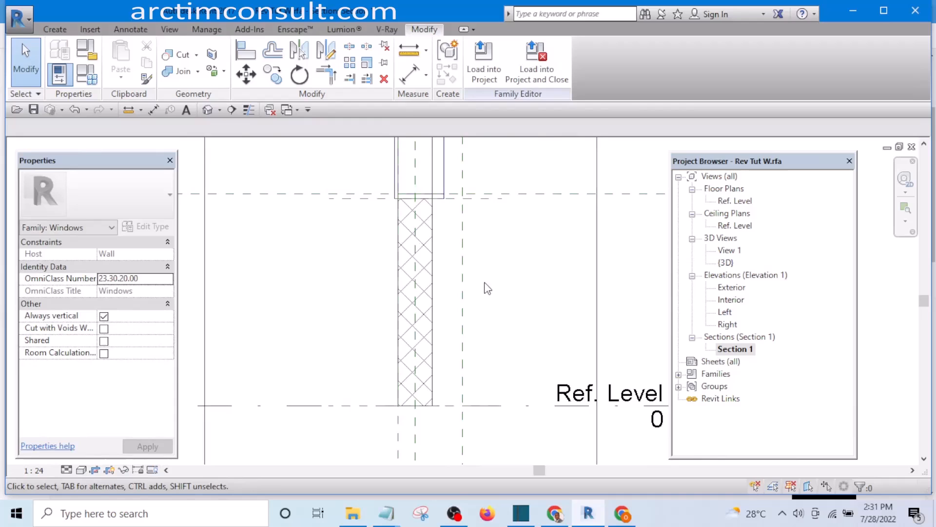
Add an aligned dimension between the wall's centre plane and the reference plane on the frame's projecting side, placed below the wall
key(d)
key(i)
scroll(415, 424, up, 2)
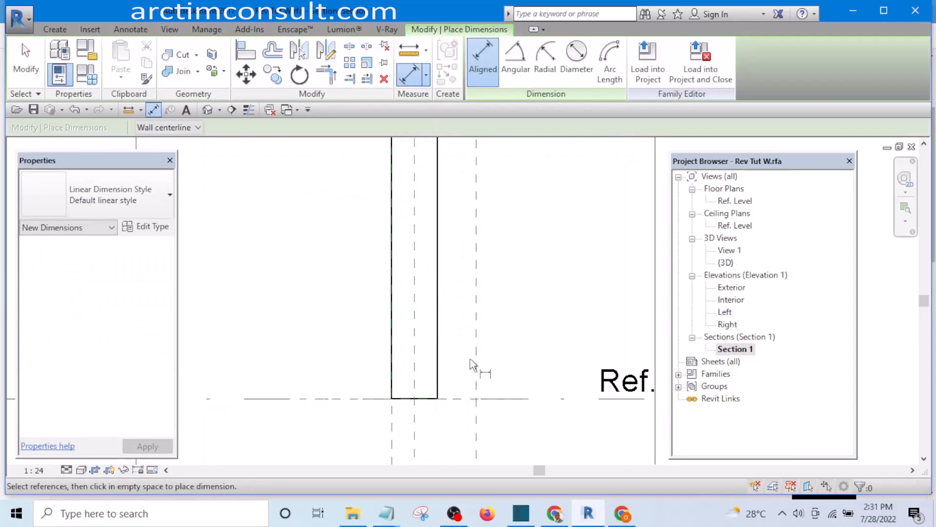
click(475, 367)
scroll(424, 369, up, 2)
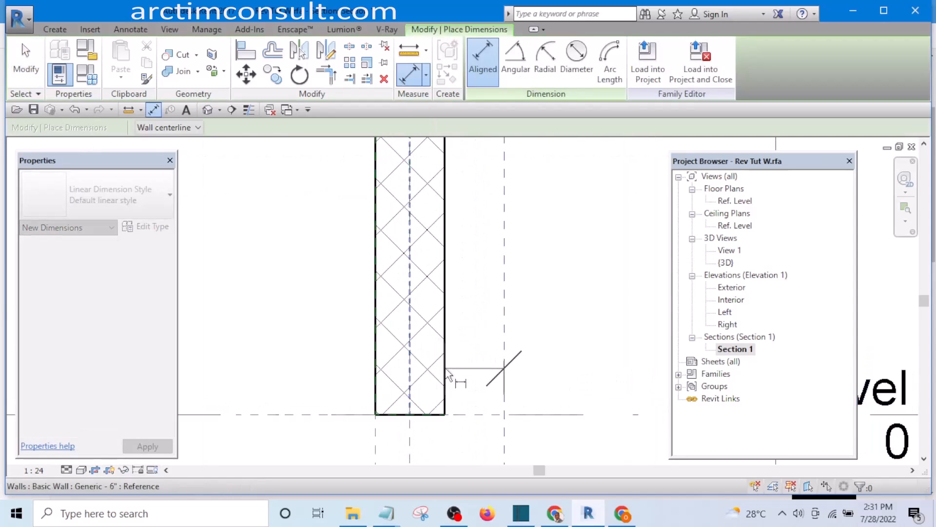
click(445, 372)
scroll(462, 375, down, 2)
scroll(463, 366, up, 3)
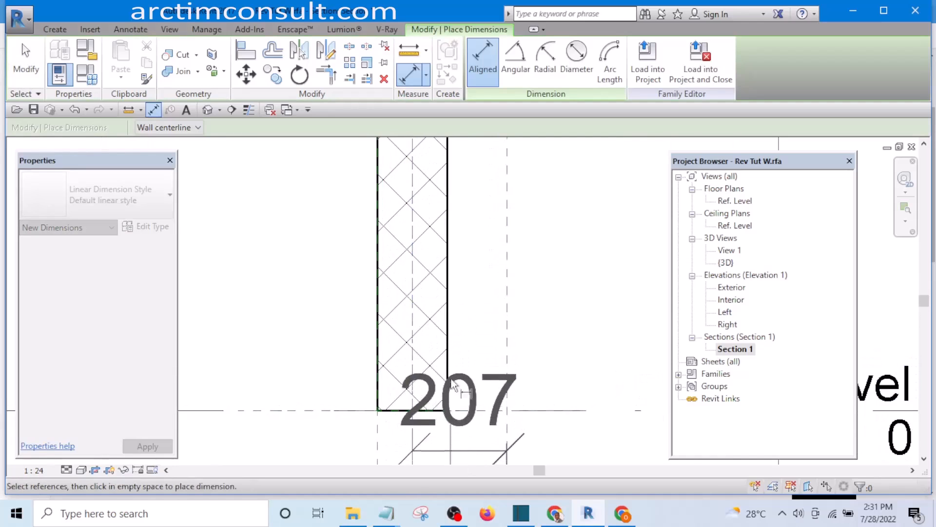
scroll(438, 341, down, 4)
scroll(447, 402, up, 3)
click(464, 446)
key(Escape)
key(Escape)
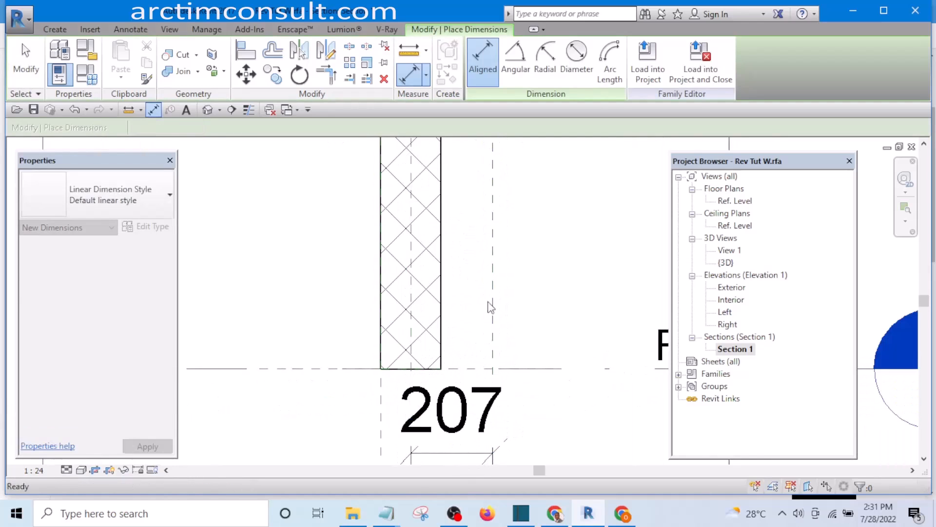
Set the reference plane's dimensioned distance from the wall's centre plane to 200 mm, and finally to 120 mm
click(493, 283)
scroll(496, 284, down, 2)
click(463, 376)
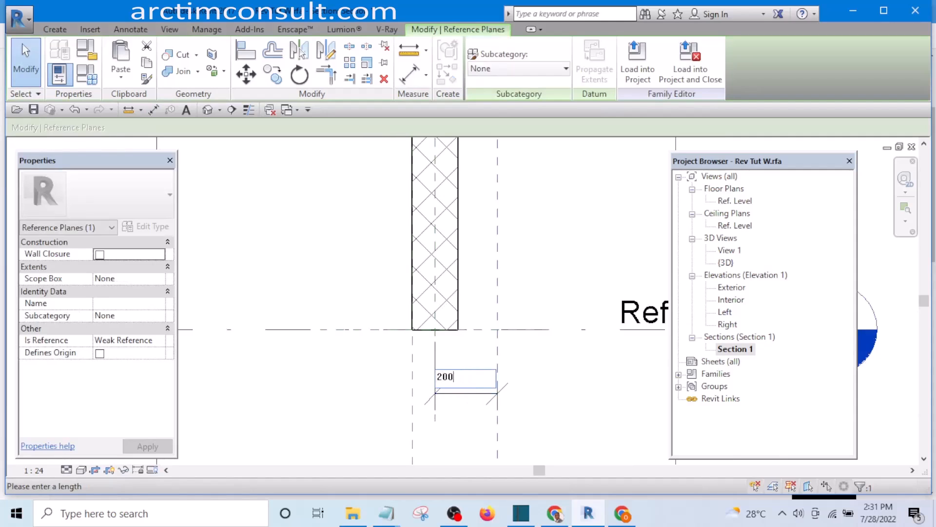
key(Return)
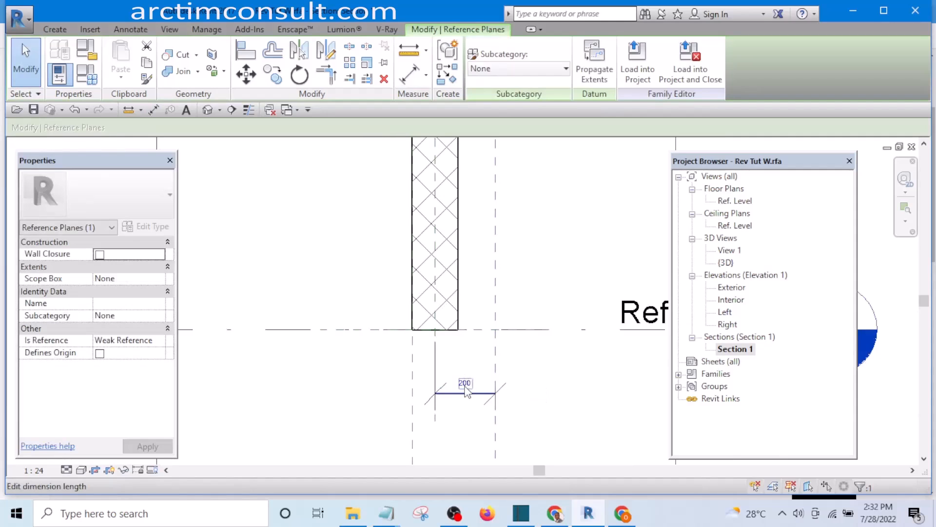
click(465, 384)
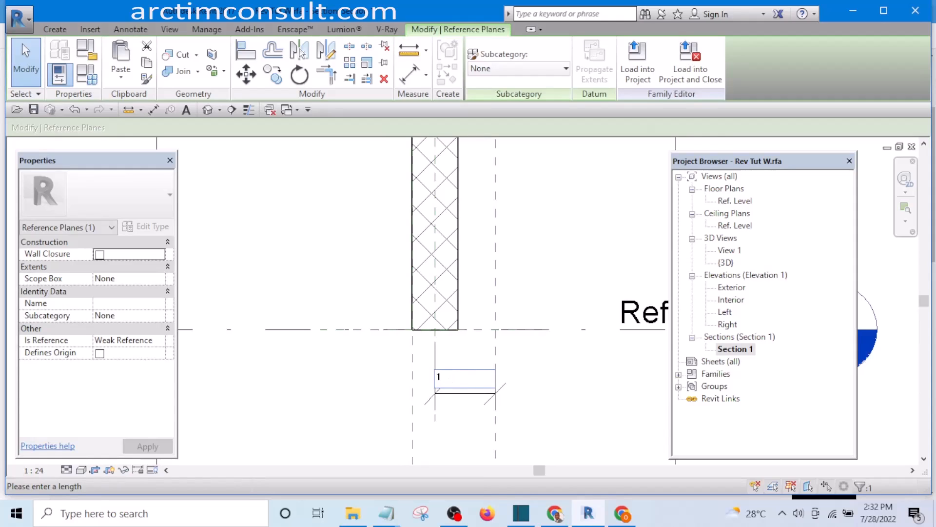
key(Return)
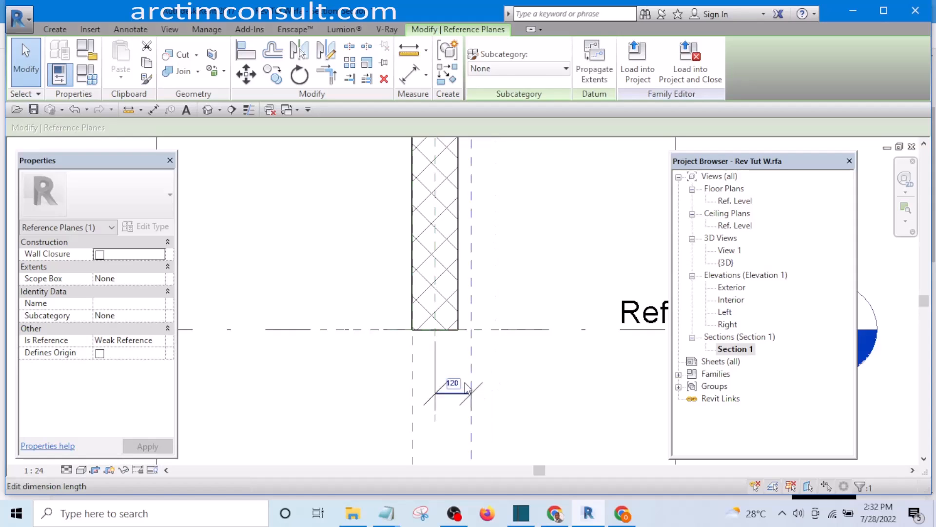
click(502, 234)
scroll(487, 286, up, 6)
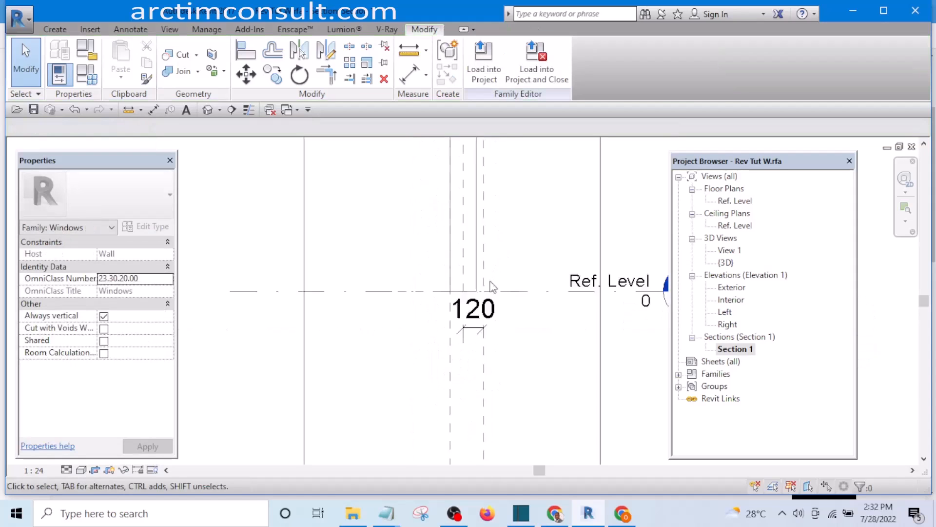
scroll(474, 308, up, 2)
click(476, 309)
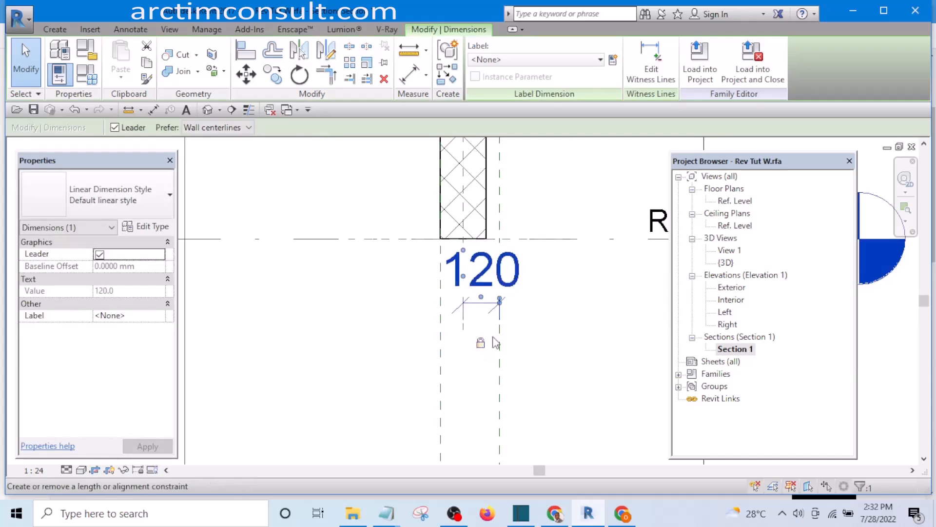
Stretch the frame extrusion's end face to the 120 mm reference plane and lock it to that plane
scroll(502, 312, down, 3)
middle_drag(549, 203, 504, 358)
scroll(461, 251, up, 4)
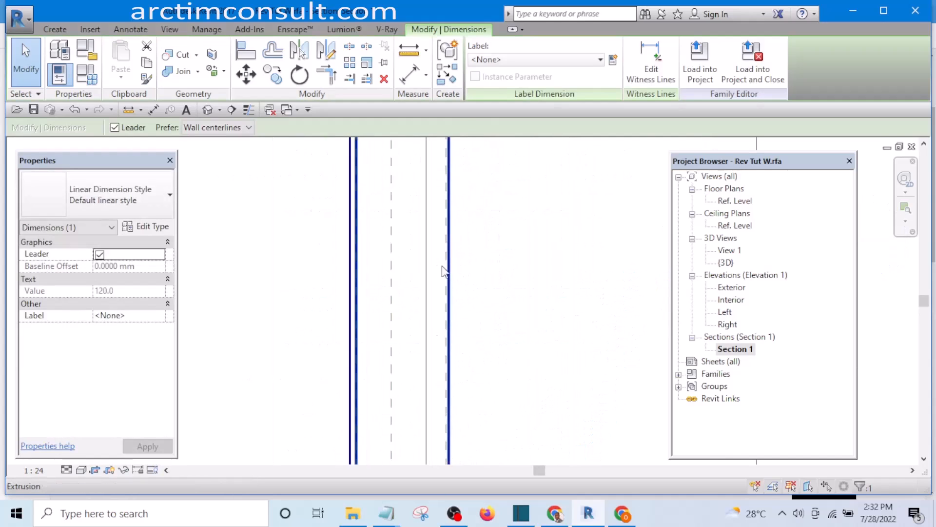
click(438, 272)
scroll(453, 287, down, 2)
scroll(451, 287, up, 4)
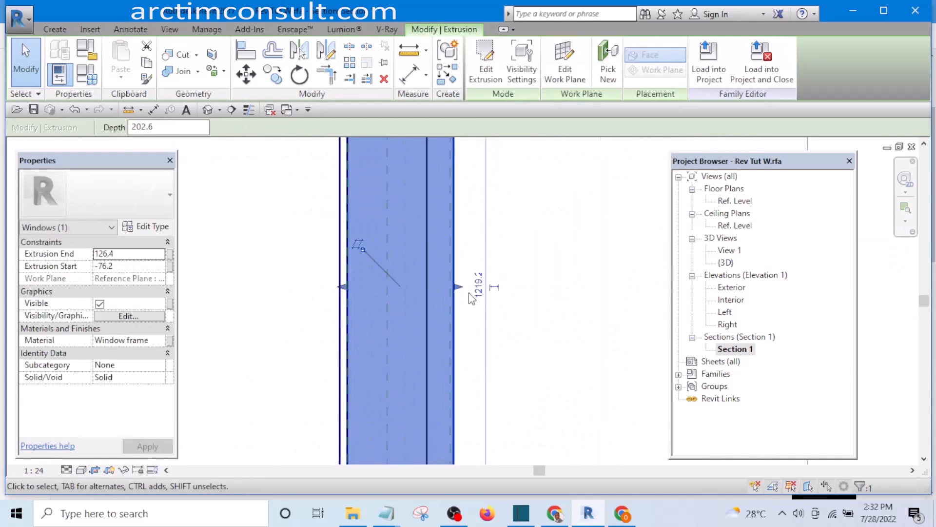
scroll(448, 290, up, 1)
drag(442, 277, 423, 285)
click(445, 328)
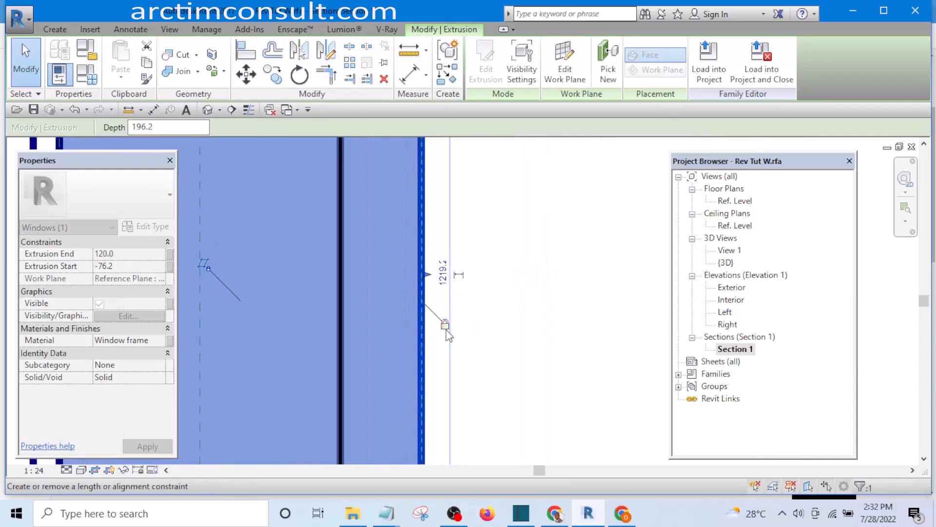
scroll(523, 286, down, 5)
scroll(546, 279, down, 3)
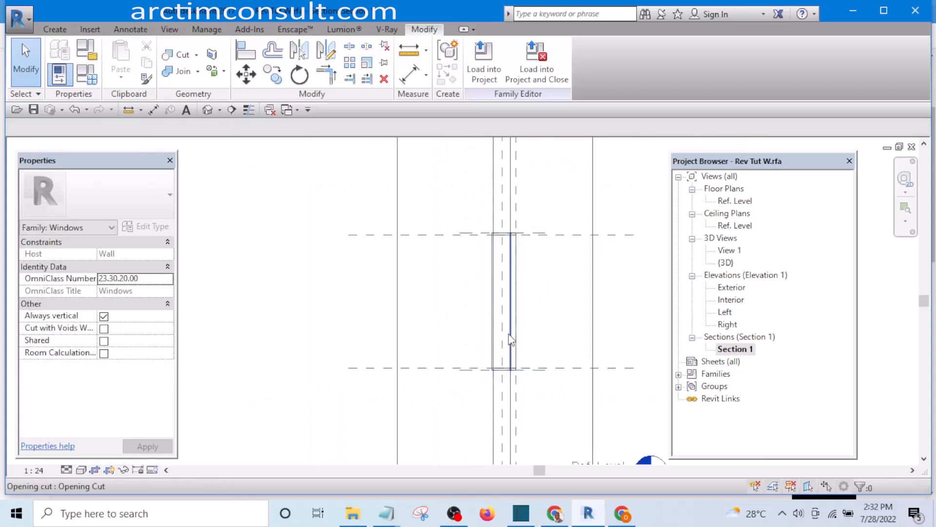
Open the default 3D view and inspect the adjusted frame from the side and the front
click(211, 110)
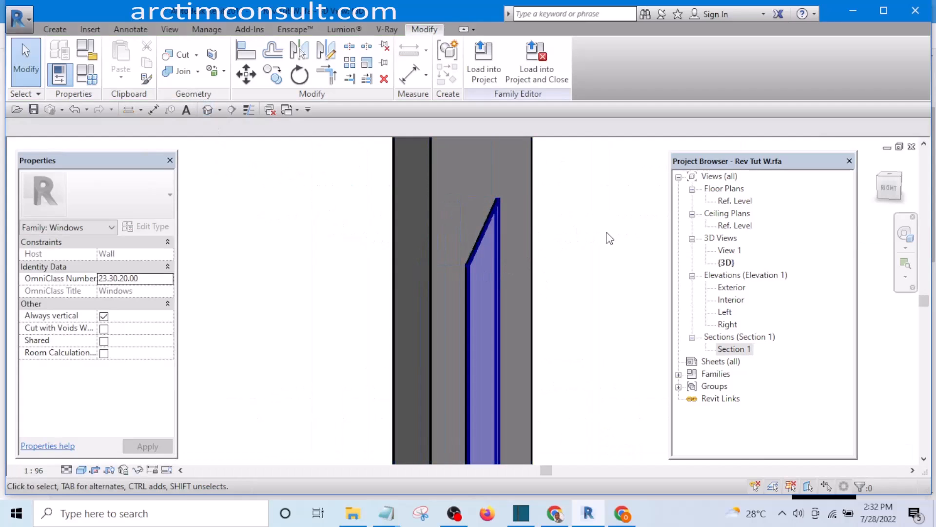
shift+middle_drag(610, 238, 548, 248)
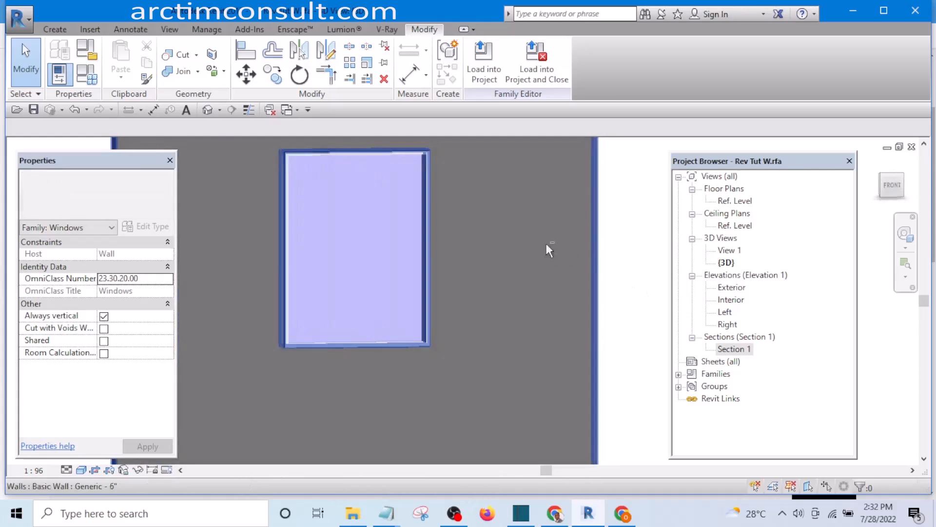
click(297, 112)
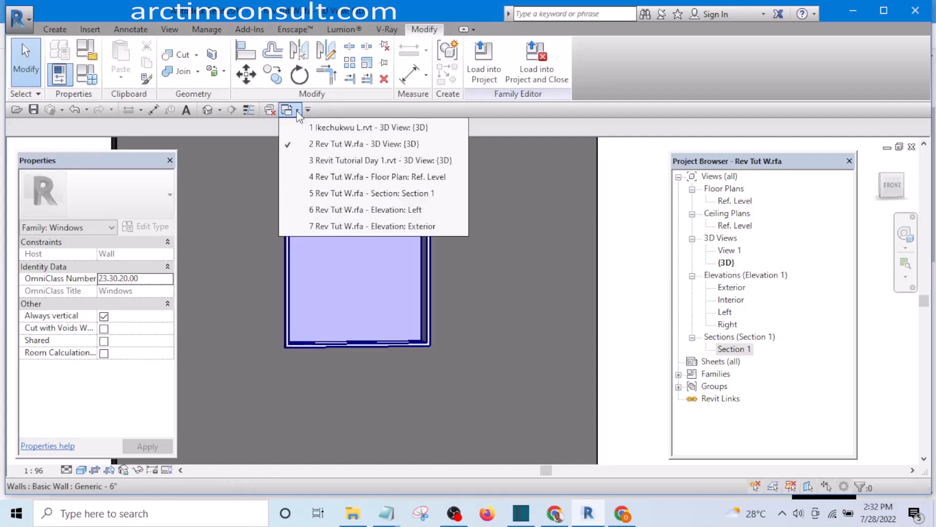
click(343, 128)
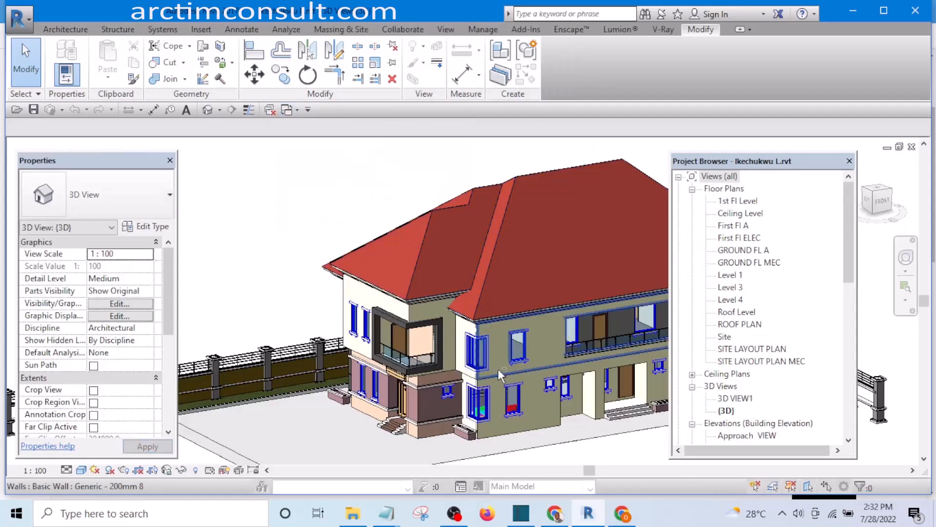
shift+middle_drag(498, 369, 654, 296)
scroll(306, 344, up, 2)
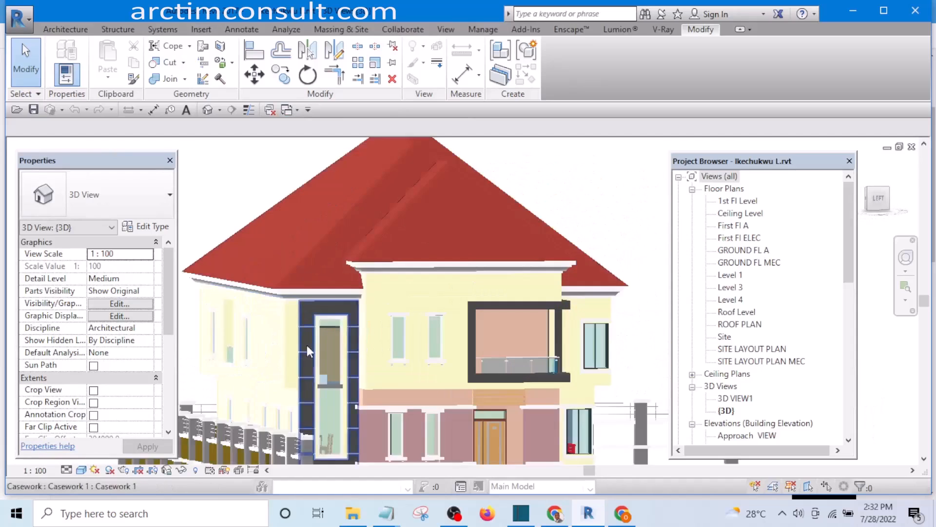
scroll(306, 344, up, 1)
shift+middle_drag(531, 380, 409, 360)
scroll(419, 287, up, 3)
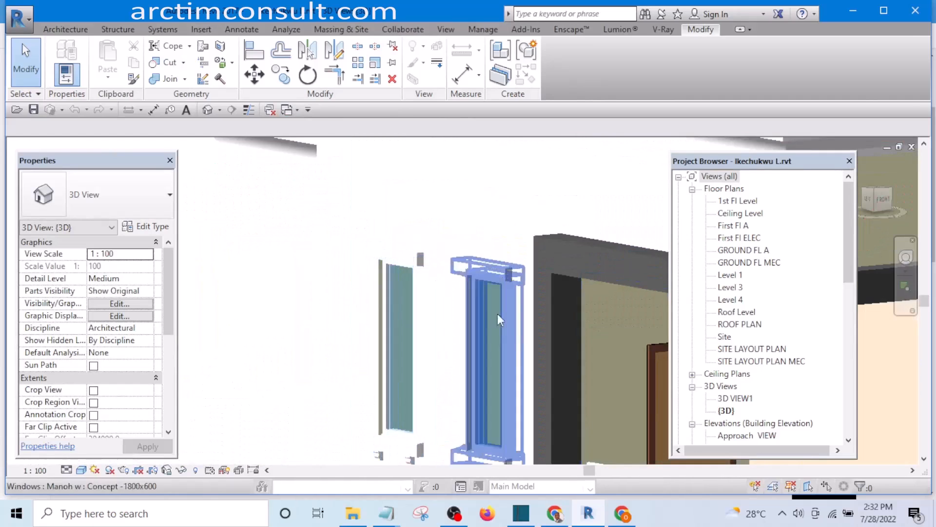
scroll(390, 253, up, 3)
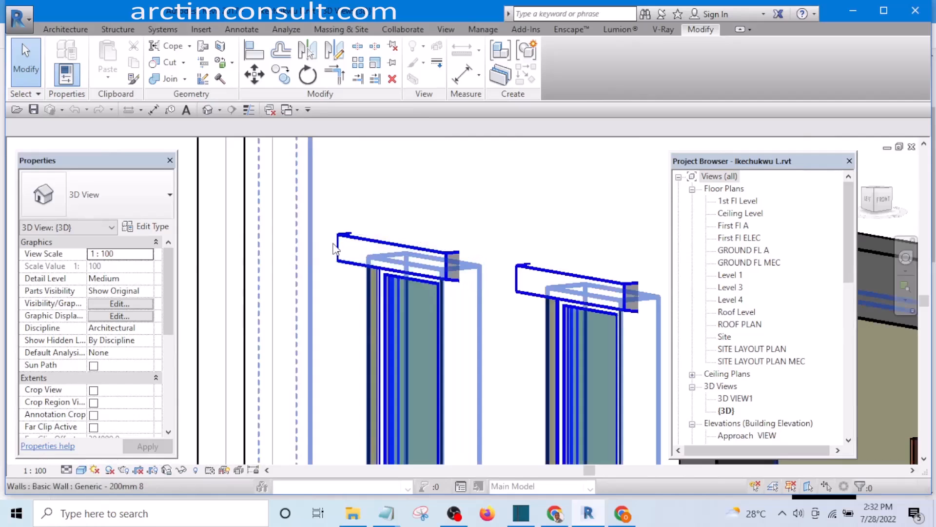
scroll(401, 251, down, 4)
scroll(384, 405, up, 1)
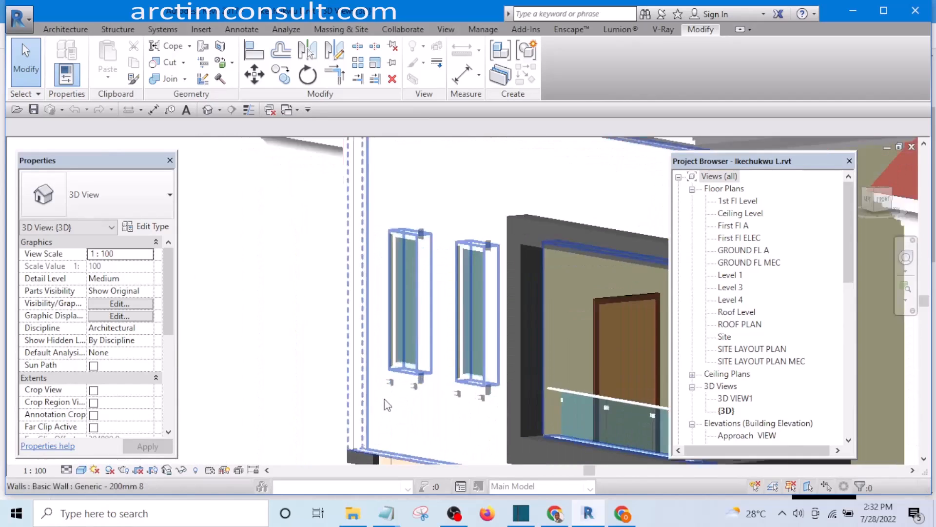
scroll(388, 395, up, 3)
scroll(502, 400, down, 2)
scroll(434, 230, up, 1)
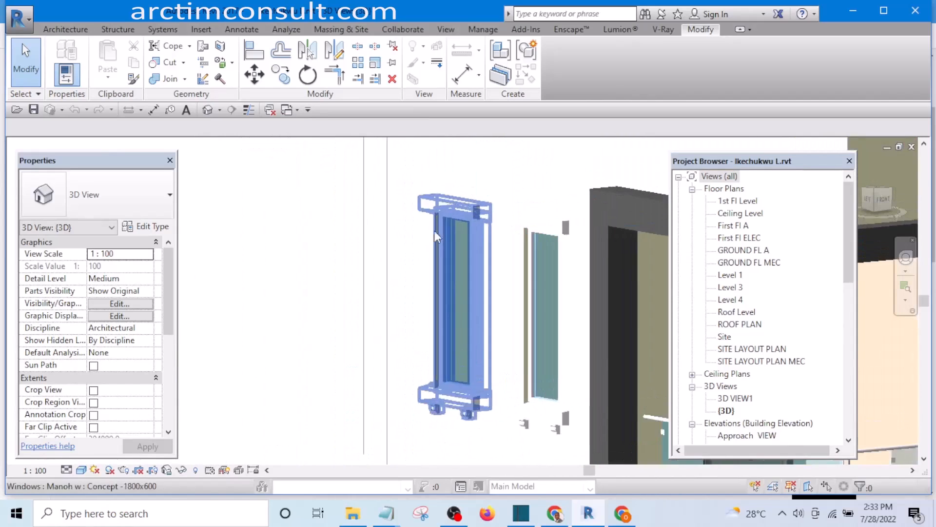
scroll(434, 230, up, 1)
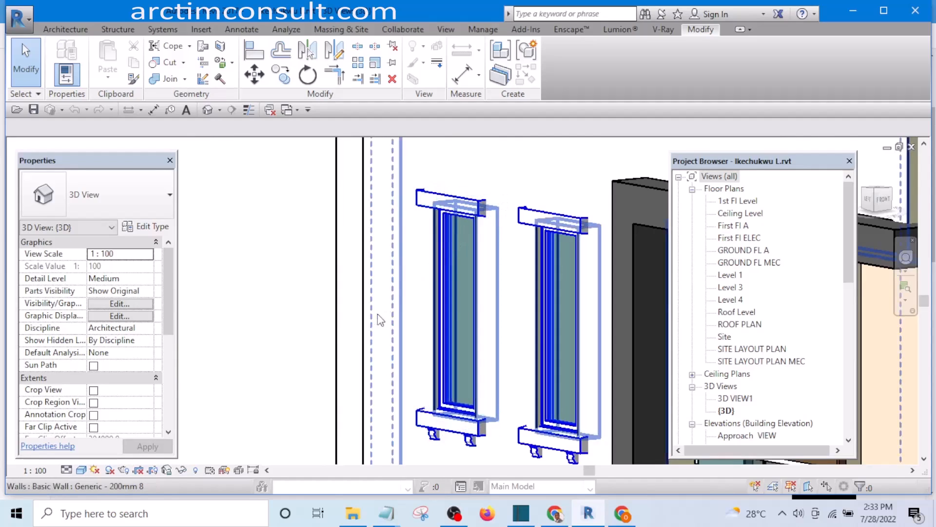
scroll(380, 320, down, 3)
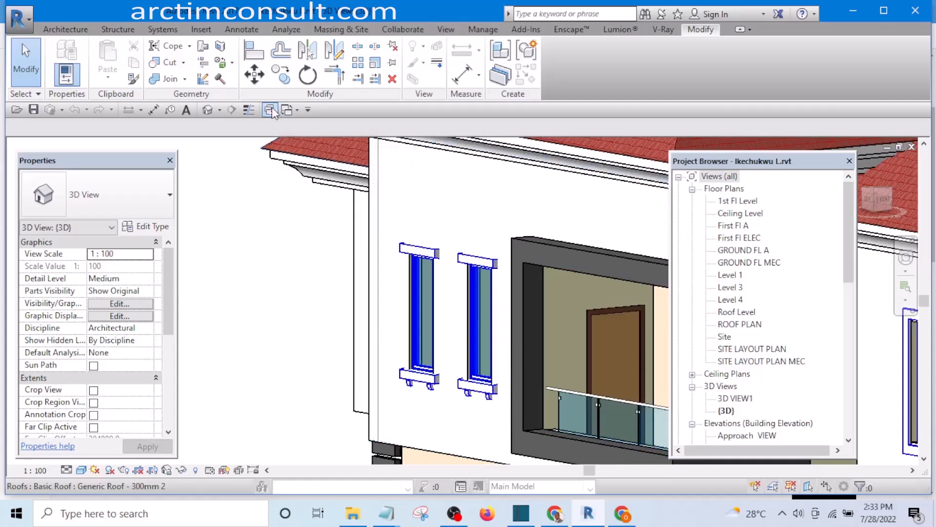
Return to the Rev Tut W.rfa family and open its Exterior elevation at the window frame
click(288, 114)
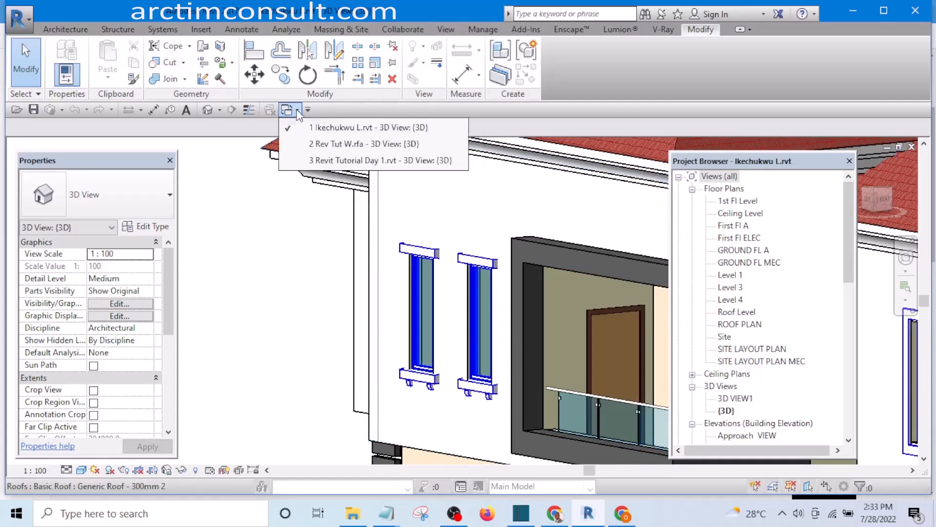
click(341, 144)
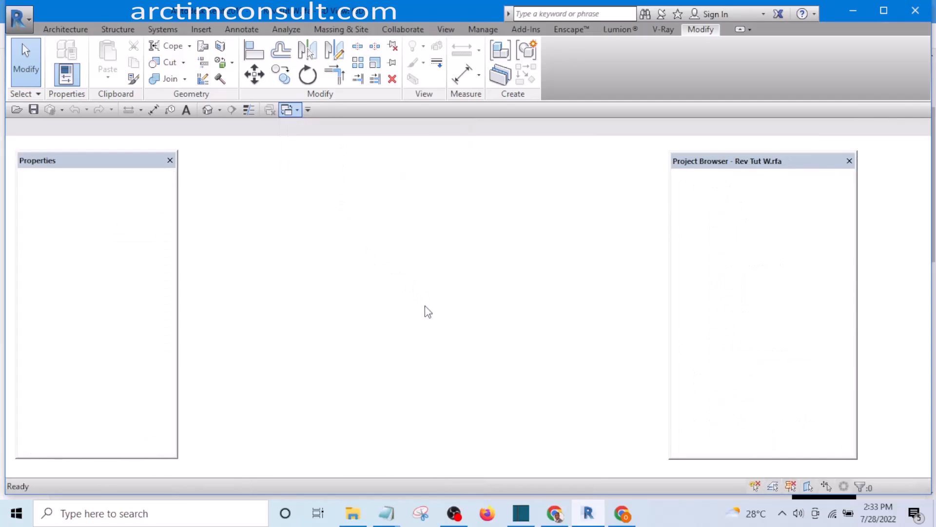
scroll(425, 305, down, 5)
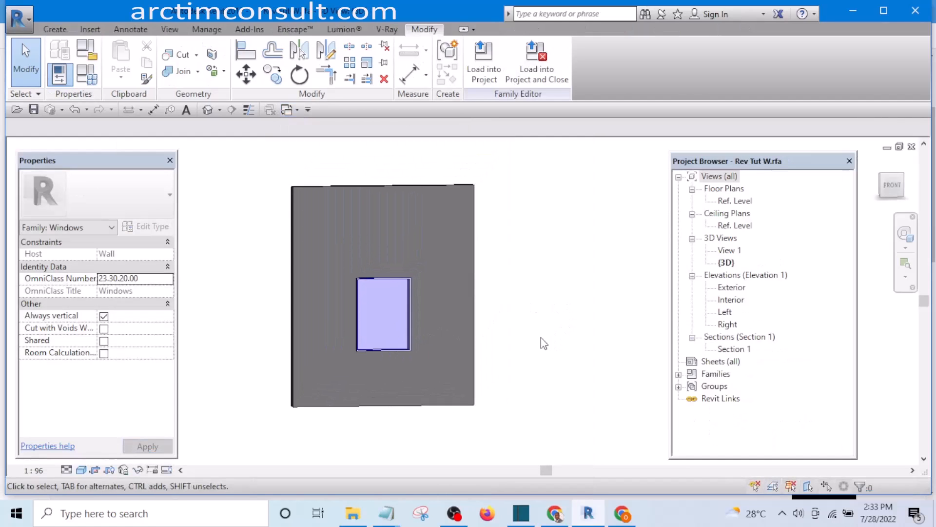
shift+middle_drag(559, 332, 578, 325)
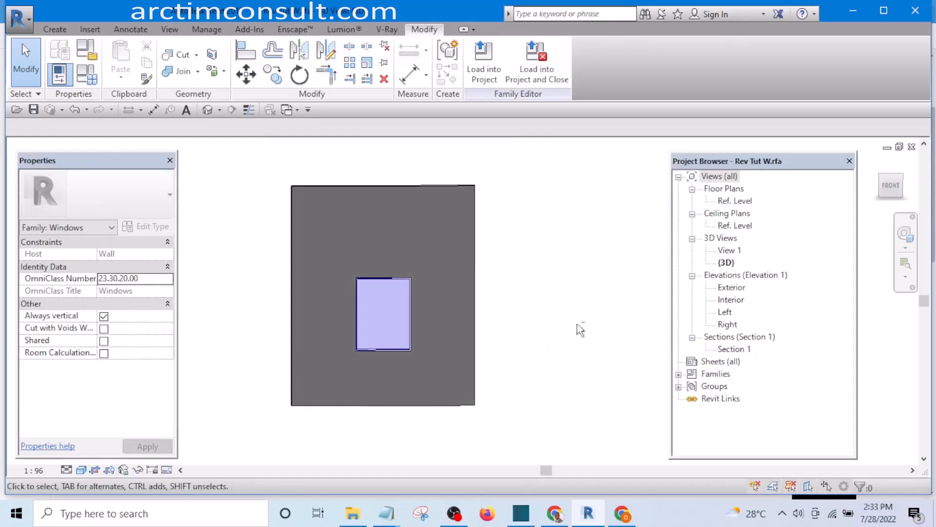
double_click(732, 292)
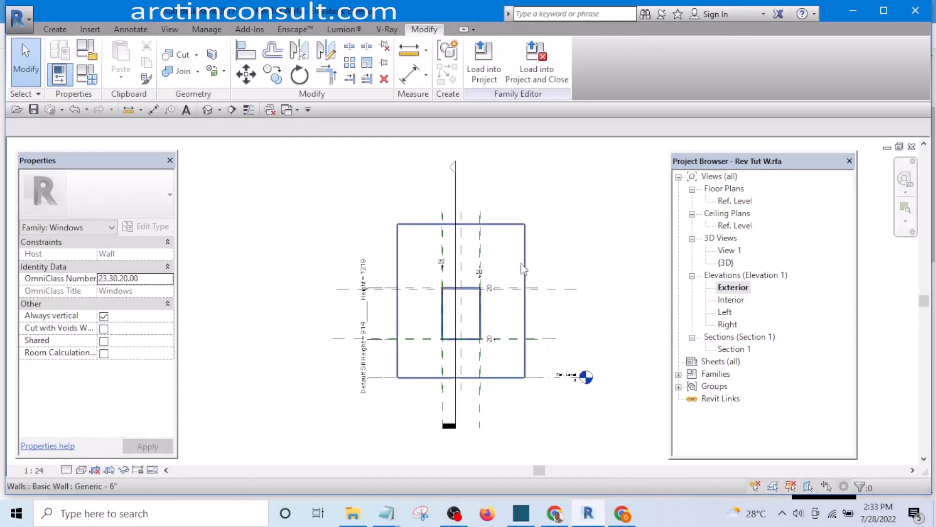
scroll(495, 295, up, 2)
scroll(495, 295, up, 3)
scroll(509, 295, down, 3)
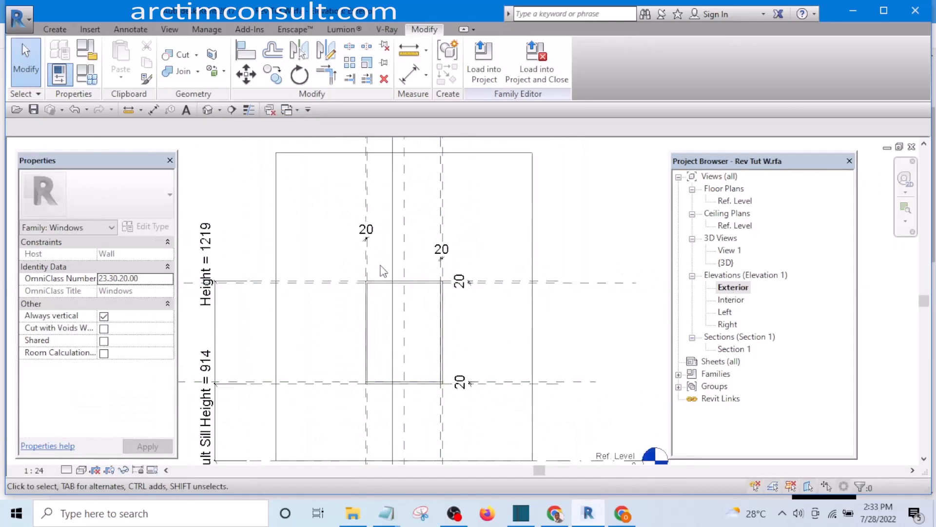
scroll(553, 283, up, 2)
scroll(488, 277, down, 2)
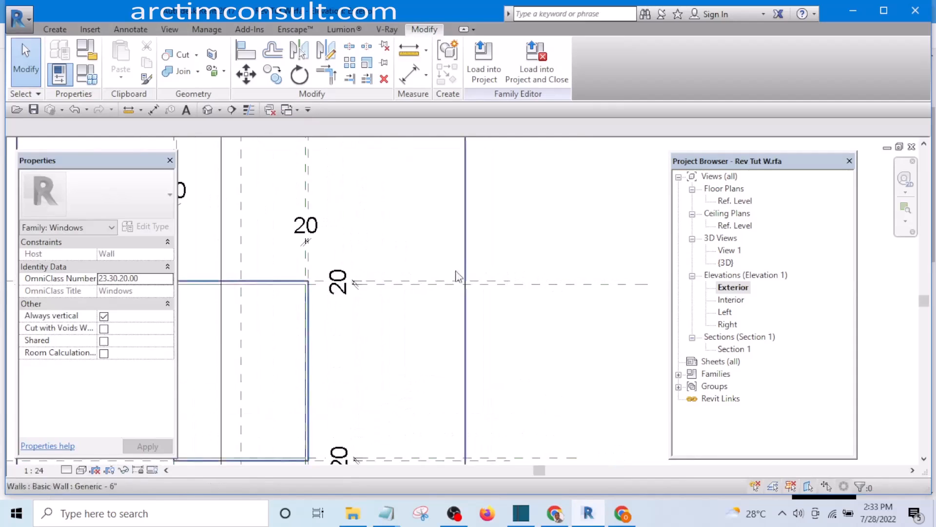
click(442, 287)
scroll(493, 267, down, 5)
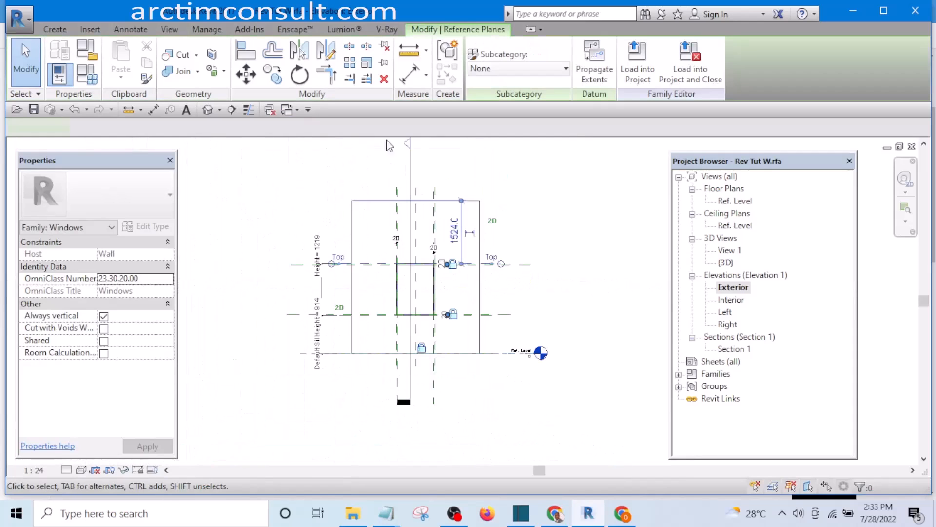
Draw two horizontal reference planes across the wall, about 333 mm above and about 314 mm below the window frame's outer edges
key(r)
key(p)
scroll(346, 260, up, 2)
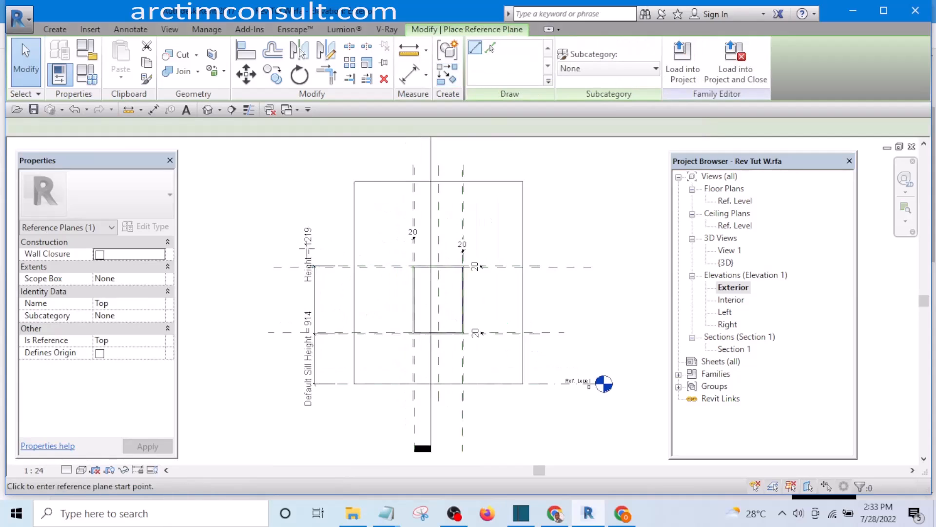
click(259, 248)
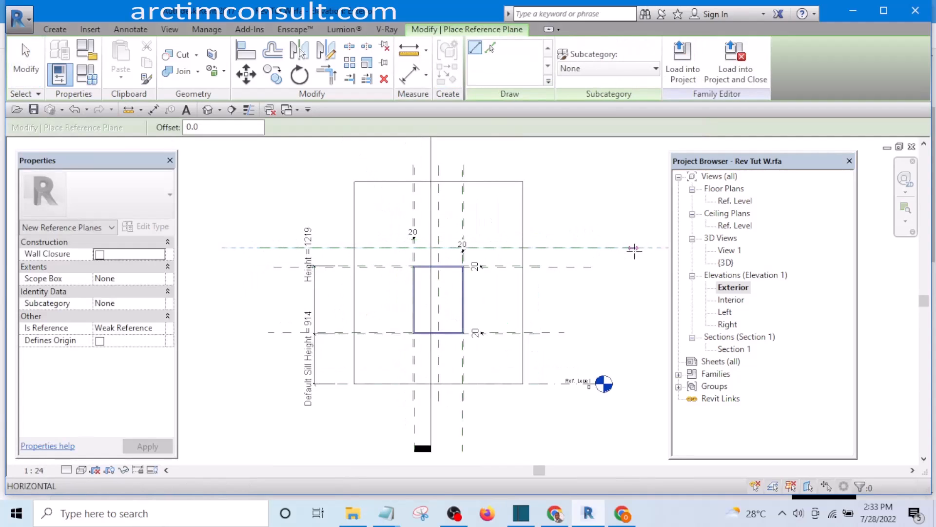
click(634, 248)
scroll(592, 211, down, 2)
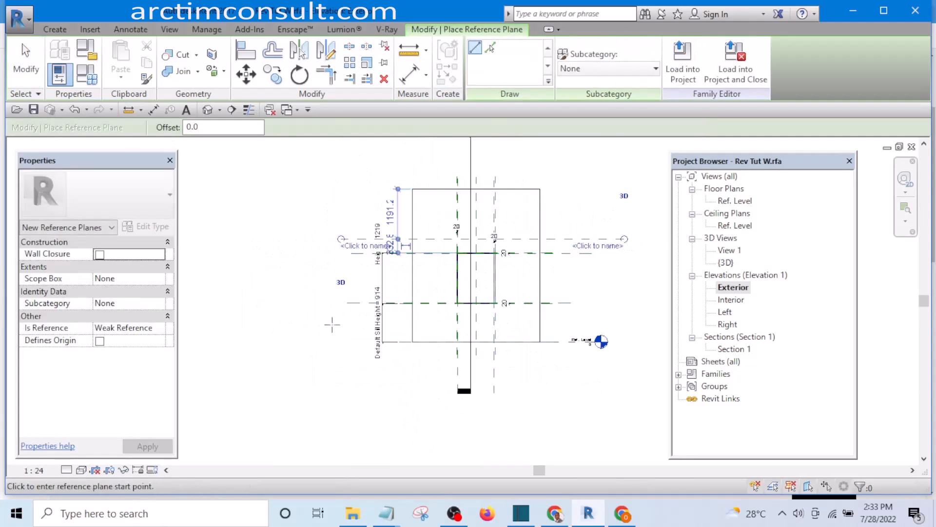
click(305, 317)
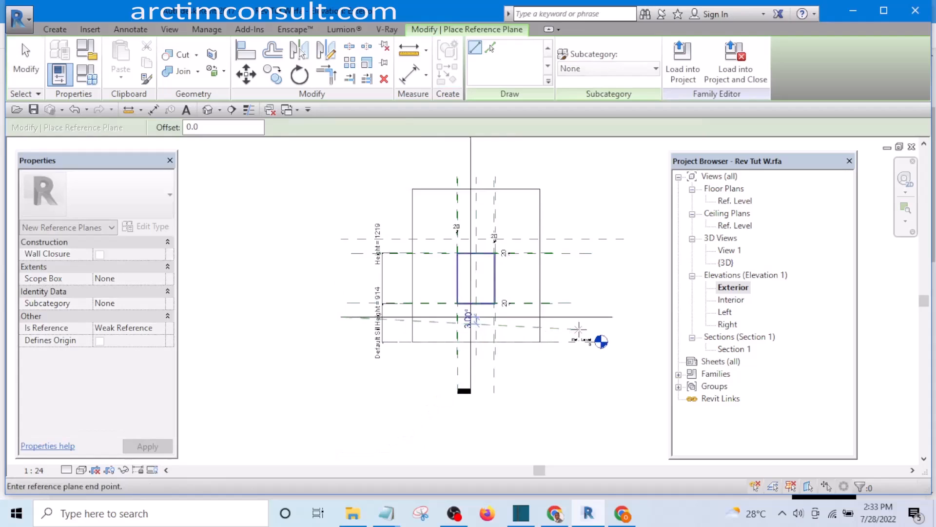
click(602, 317)
key(Escape)
key(Escape)
Add an aligned dimension between the window opening's bottom reference plane and the new plane below it, beside the frame
scroll(505, 320, up, 3)
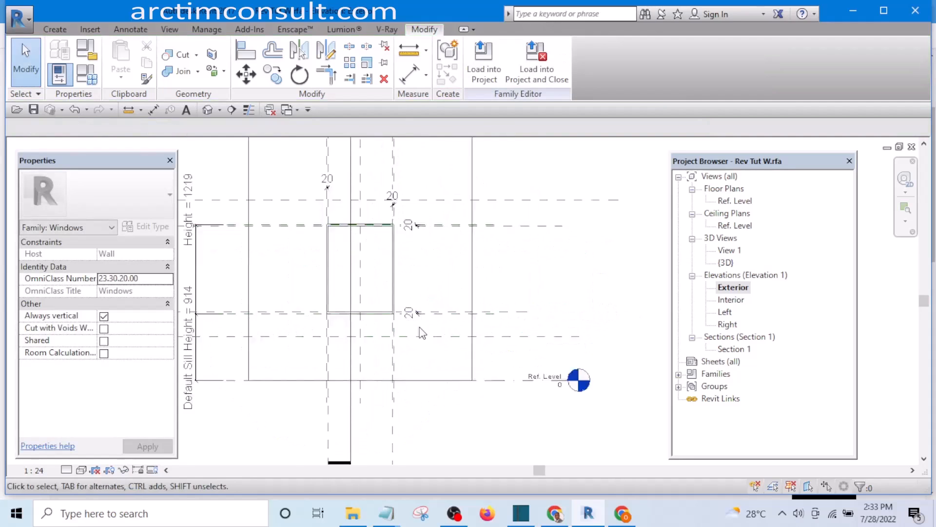
scroll(423, 333, up, 2)
key(d)
key(i)
scroll(424, 312, up, 5)
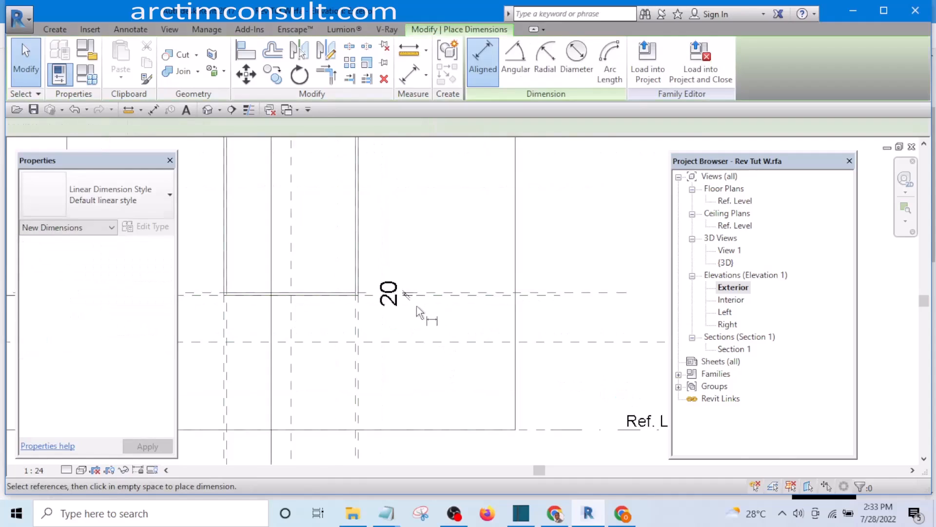
scroll(431, 293, up, 3)
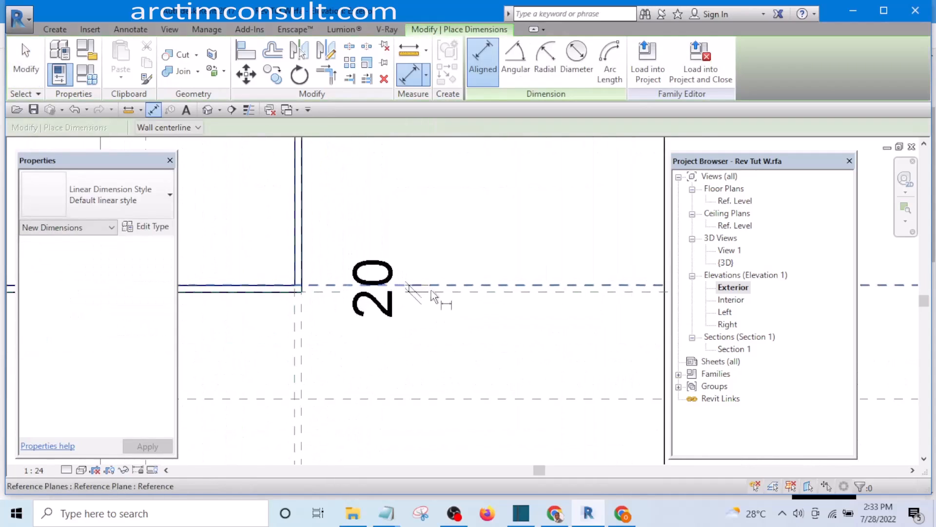
click(451, 291)
scroll(451, 296, down, 2)
scroll(454, 307, up, 1)
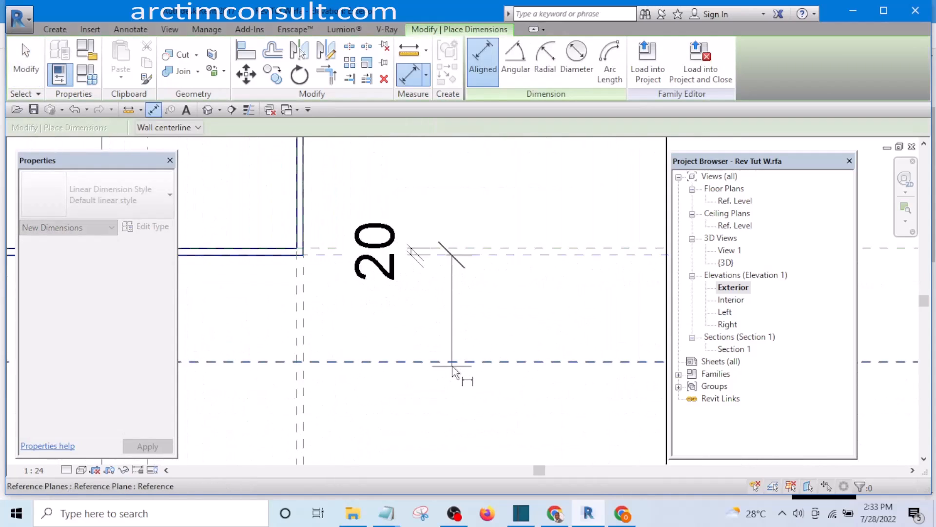
click(452, 362)
click(478, 316)
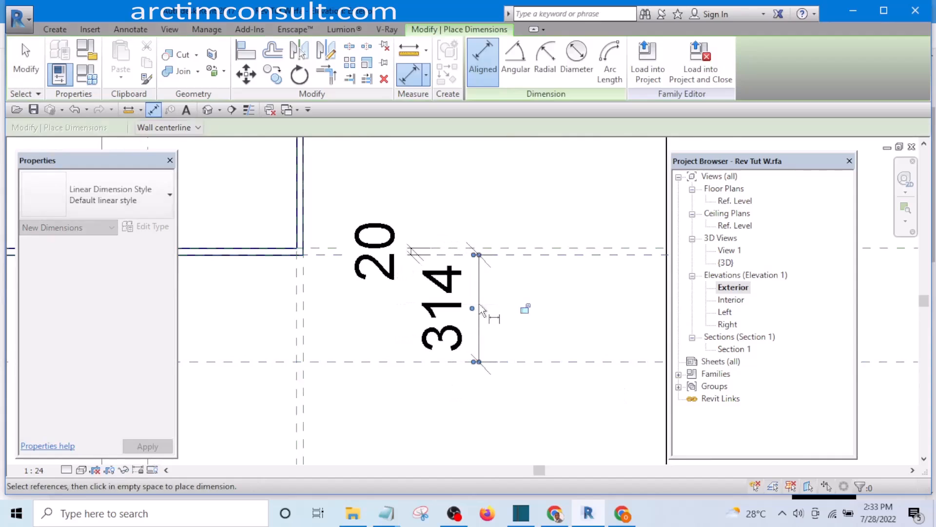
key(Escape)
key(Escape)
Set the lower reference plane's distance from the bottom of the window opening to 120 mm
click(568, 363)
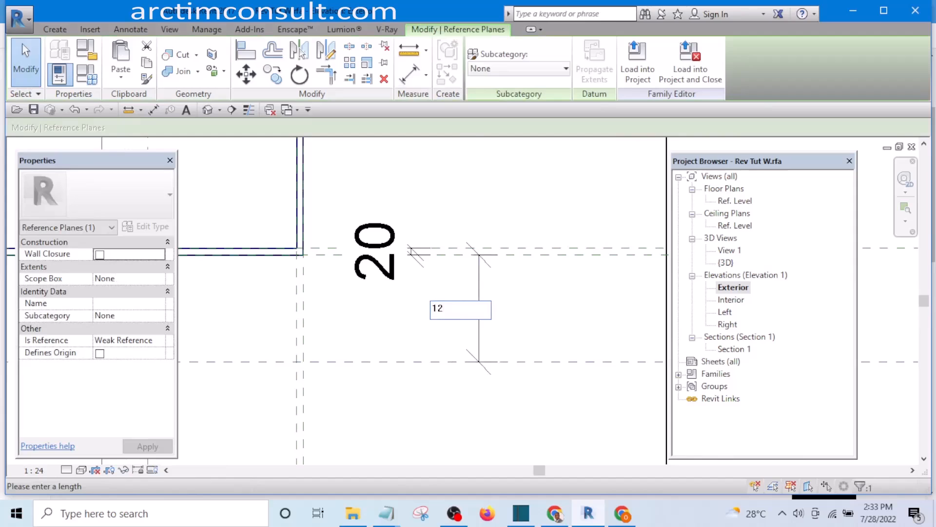
text(120)
key(Return)
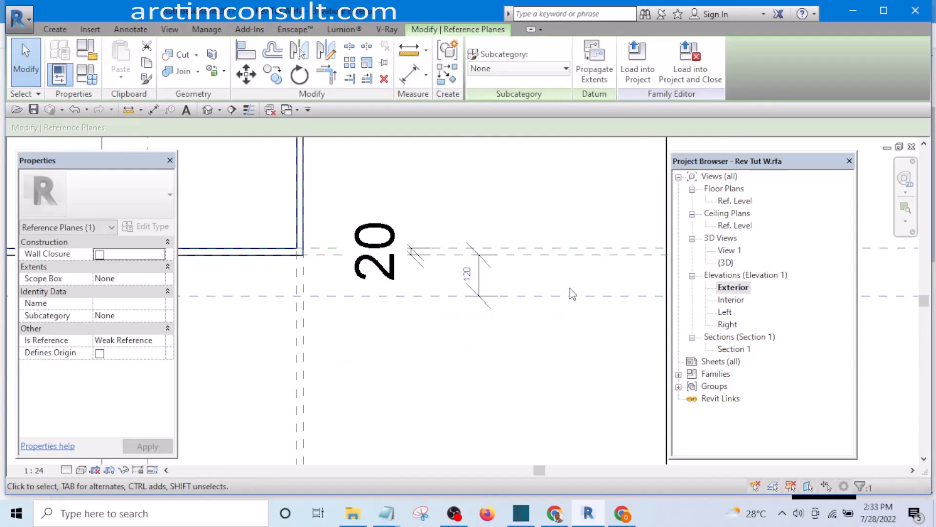
key(Escape)
click(482, 287)
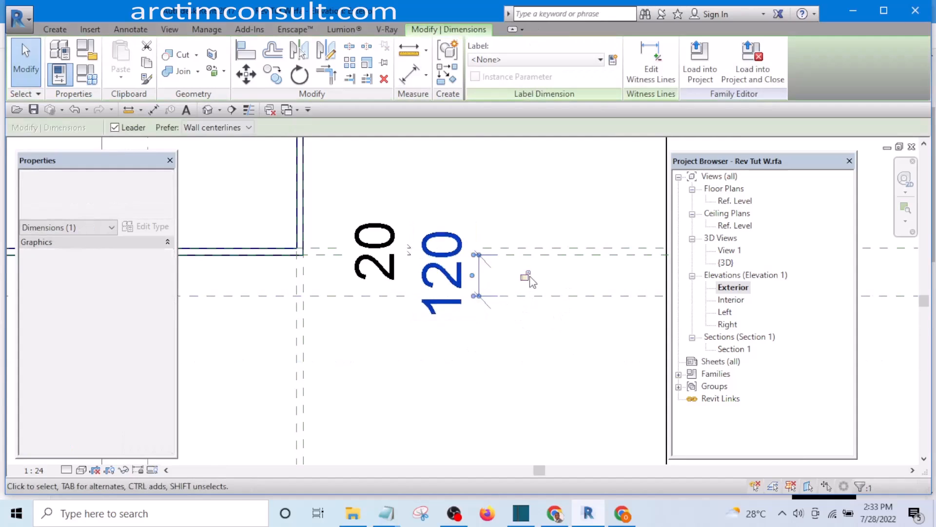
click(554, 376)
scroll(553, 374, down, 2)
scroll(553, 375, down, 4)
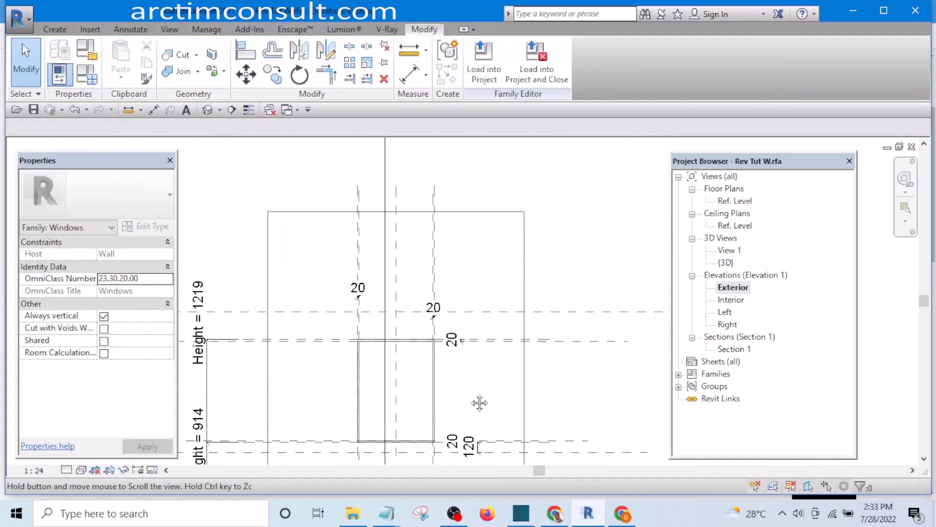
Add an aligned dimension between the window opening's top reference plane and the new plane above it
key(d)
key(i)
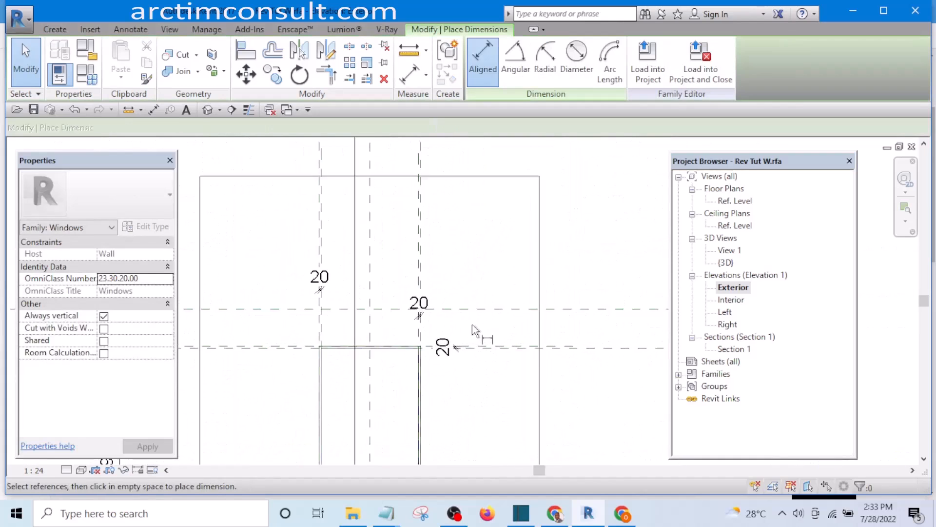
scroll(472, 334, up, 5)
click(480, 274)
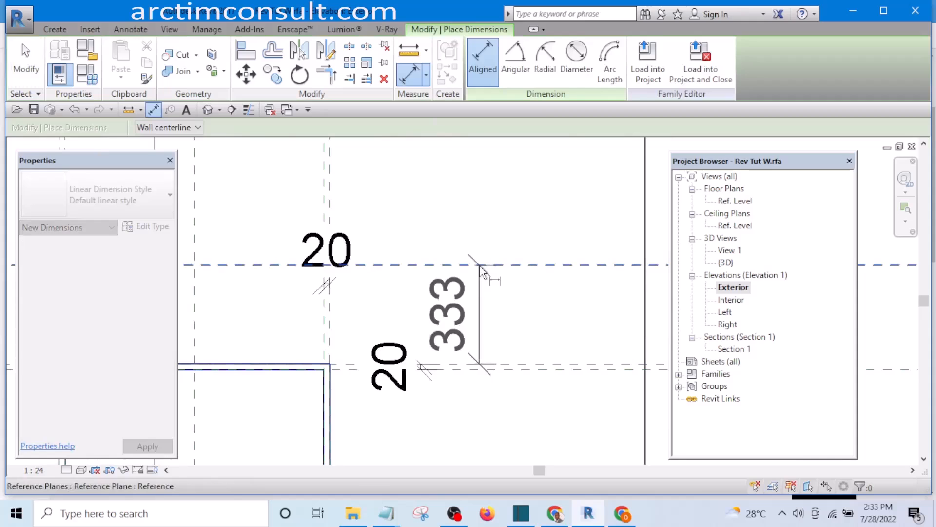
key(Escape)
key(Escape)
Set the upper reference plane's distance from the top of the window opening to 120 mm
click(541, 265)
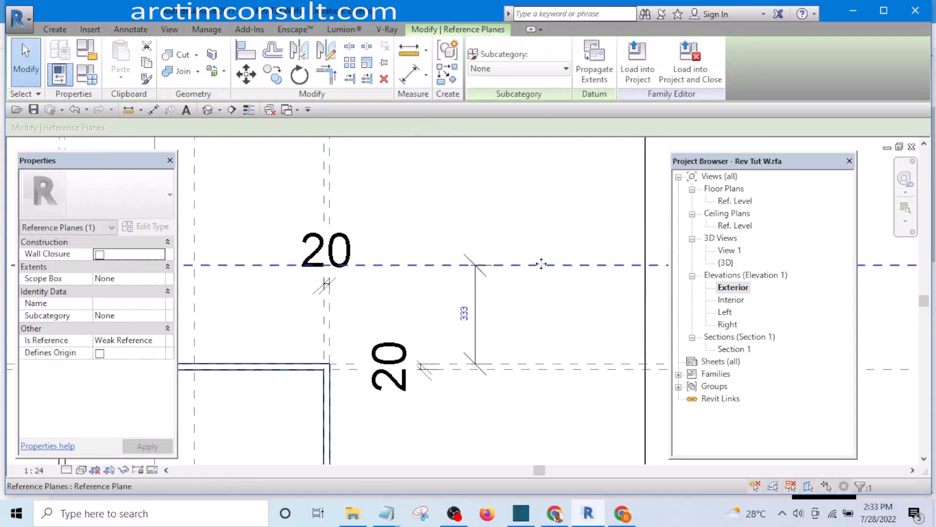
click(469, 313)
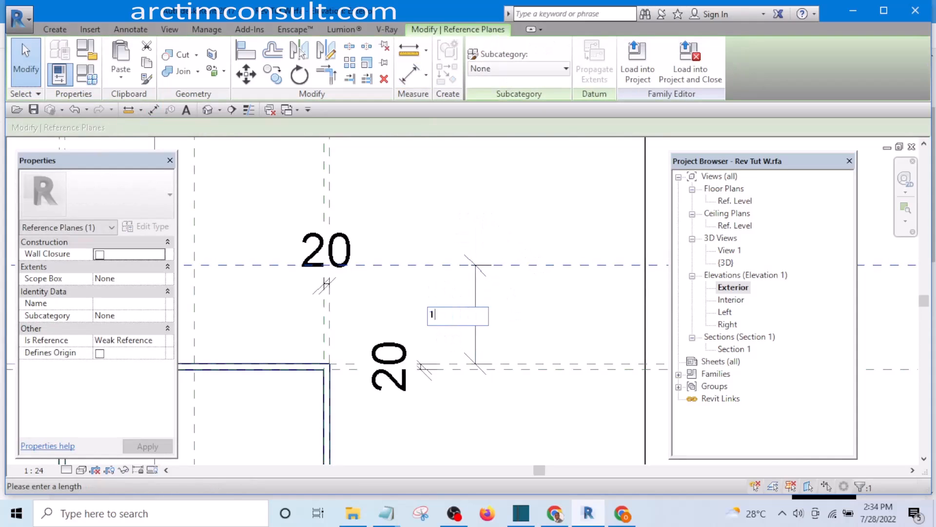
key(Return)
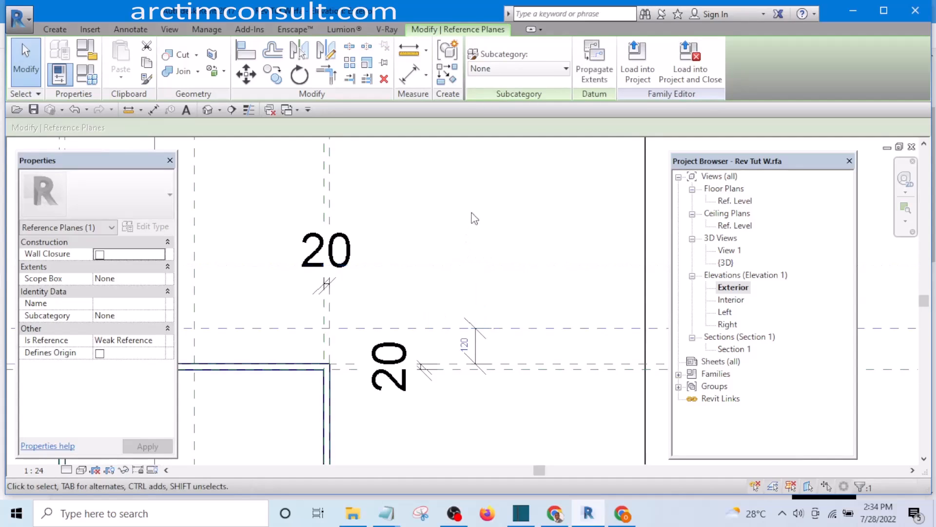
Lock the 120 mm dimension between the top of the window opening and the reference plane above it
click(476, 343)
scroll(478, 337, up, 2)
scroll(475, 345, down, 2)
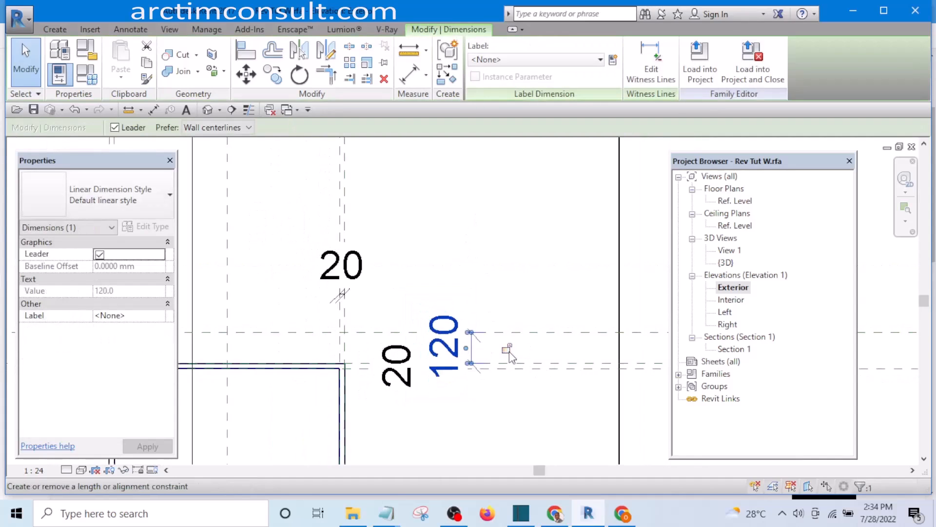
click(507, 258)
scroll(510, 256, down, 4)
Draw a vertical reference plane on each side of the window, about 314 mm right and about 400 mm left of the opening
middle_drag(521, 345, 501, 287)
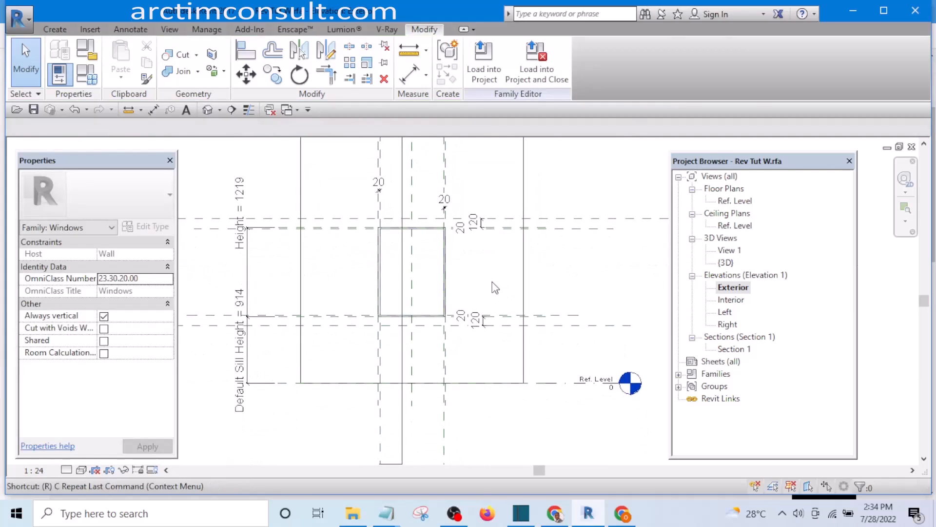
key(r)
key(p)
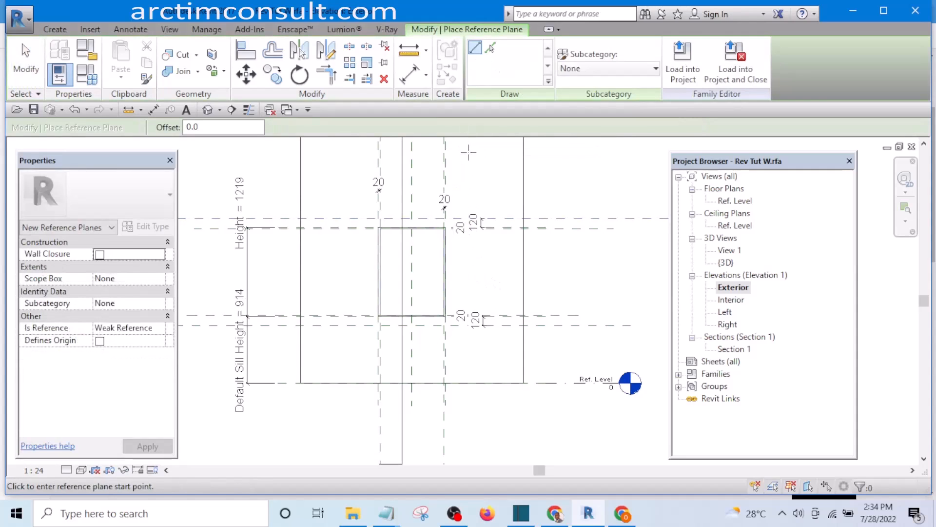
click(469, 153)
click(469, 450)
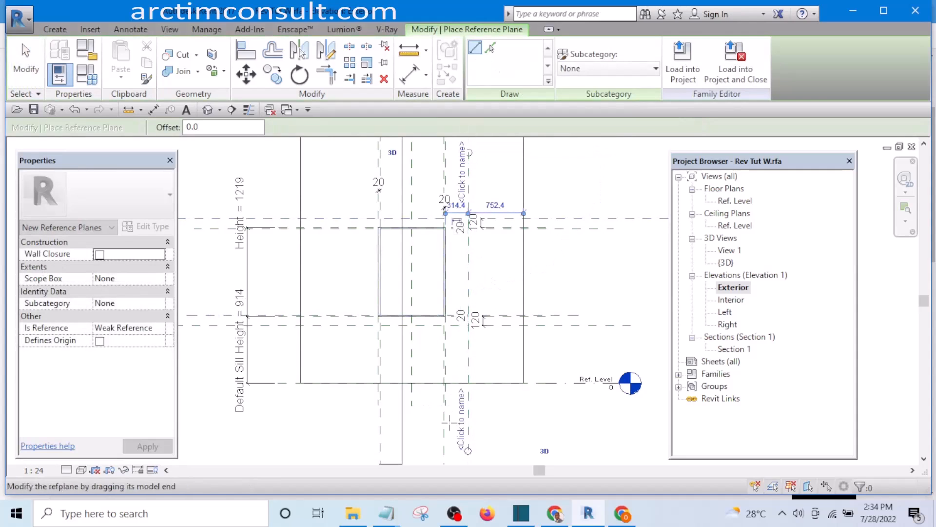
click(349, 153)
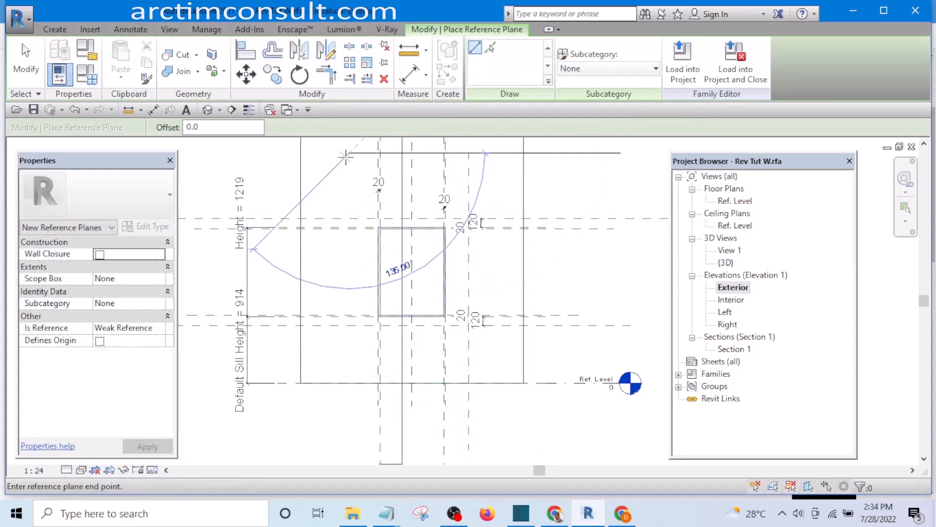
click(349, 418)
key(Escape)
key(Escape)
Add an aligned dimension between the opening's right reference plane and the new vertical plane to its right
middle_drag(395, 307, 355, 390)
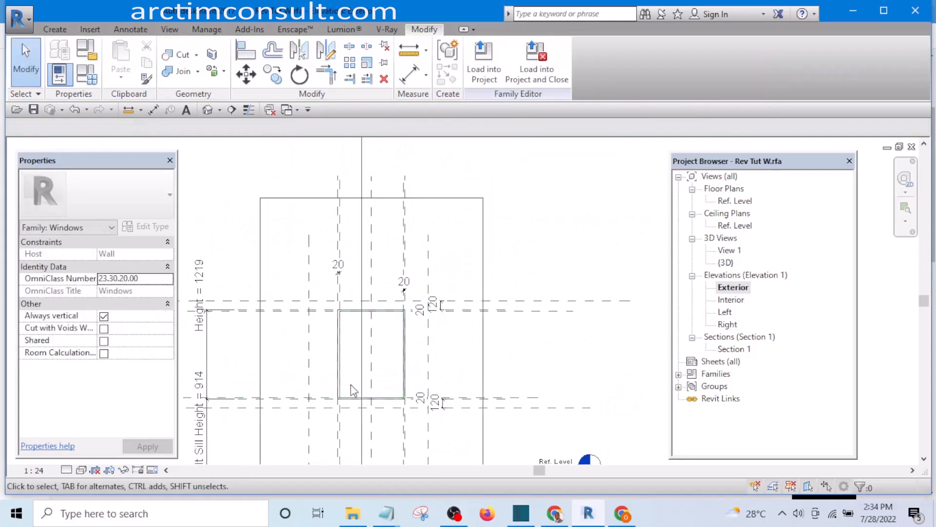
key(d)
key(i)
scroll(391, 266, up, 5)
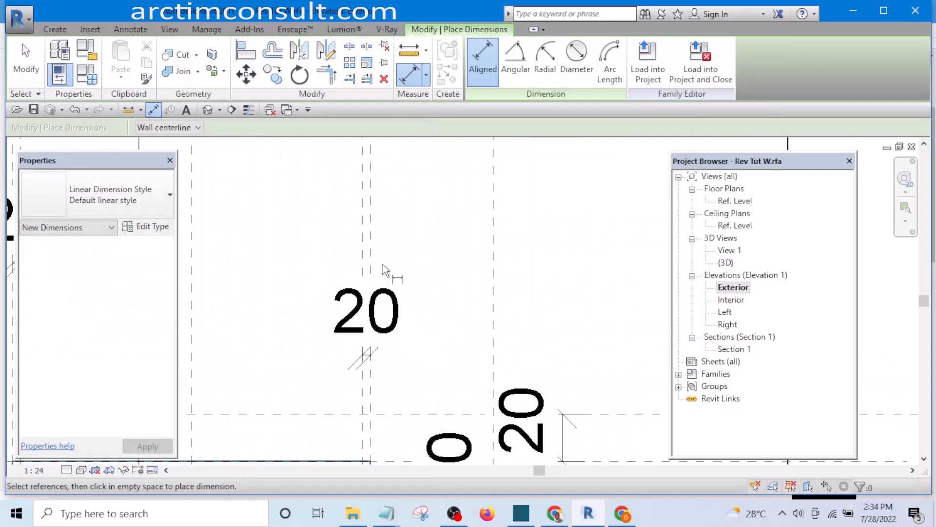
click(372, 253)
scroll(377, 254, down, 4)
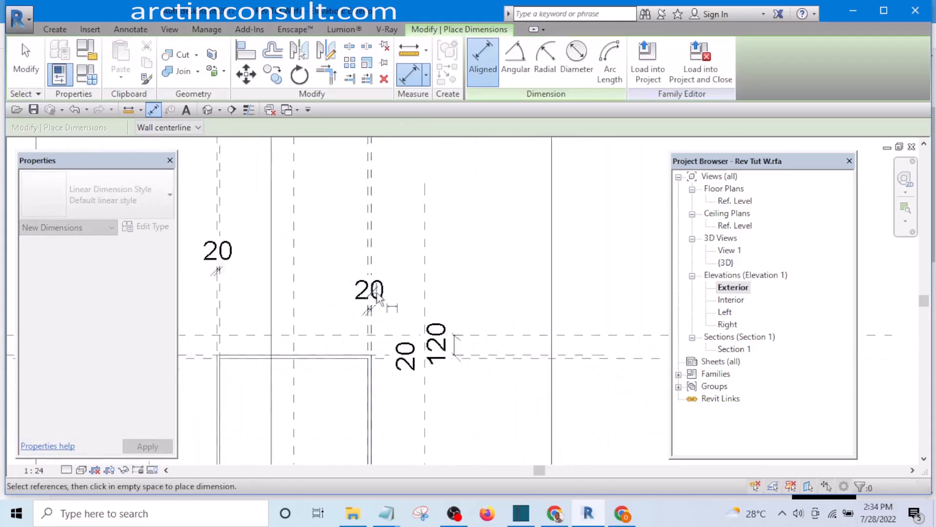
scroll(414, 277, up, 1)
click(415, 277)
click(492, 258)
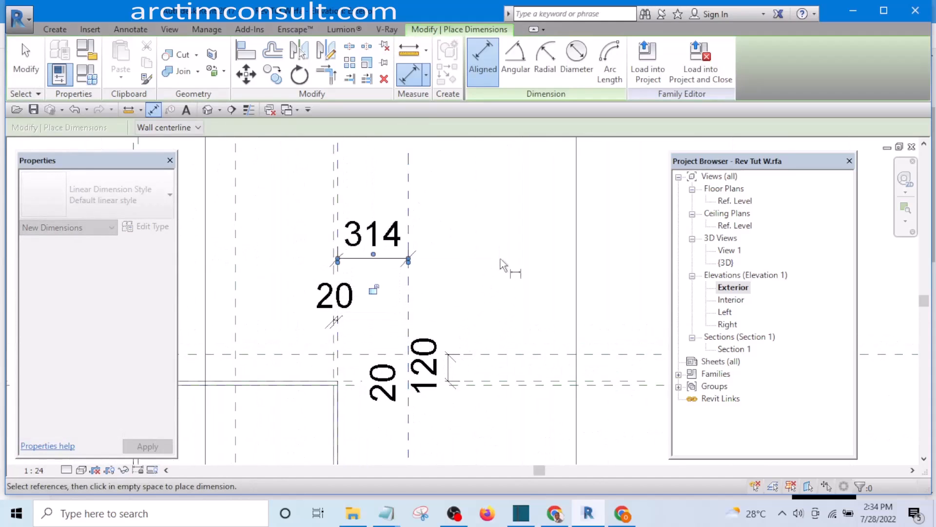
key(Escape)
key(Escape)
Set the right outer reference plane's distance from the opening to 120 mm and lock the dimension
click(408, 190)
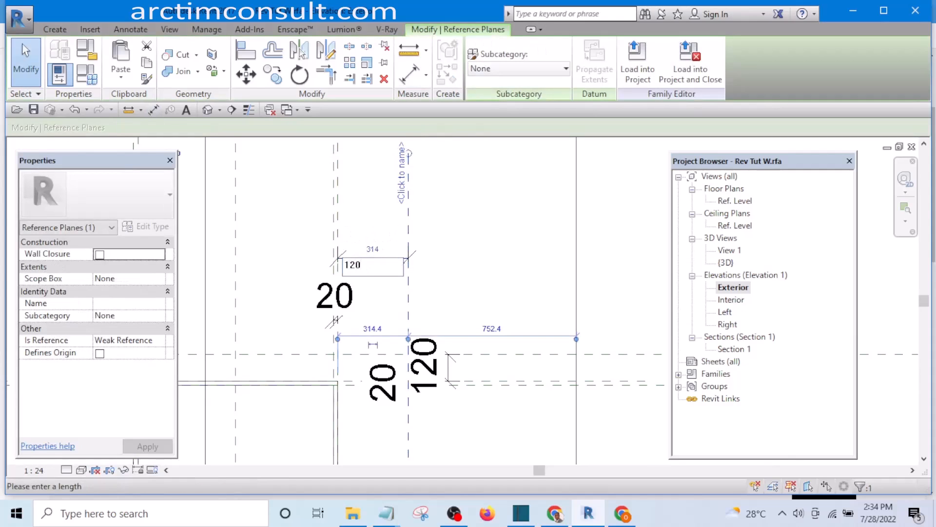
key(Return)
key(Escape)
click(352, 259)
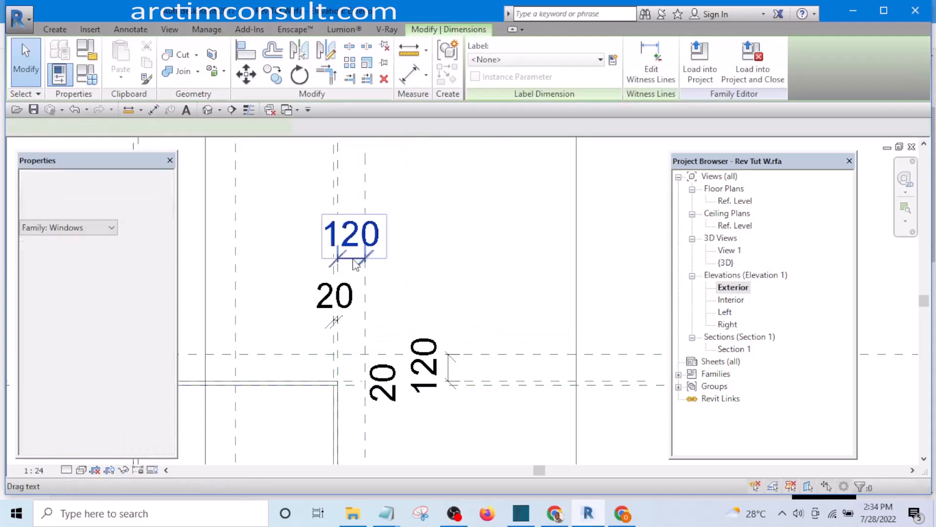
scroll(489, 250, down, 3)
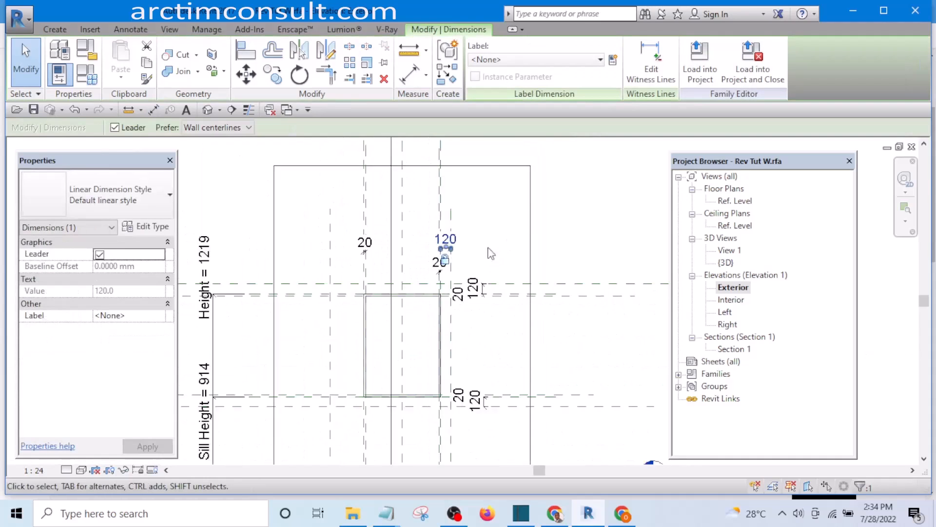
scroll(303, 241, up, 3)
click(337, 240)
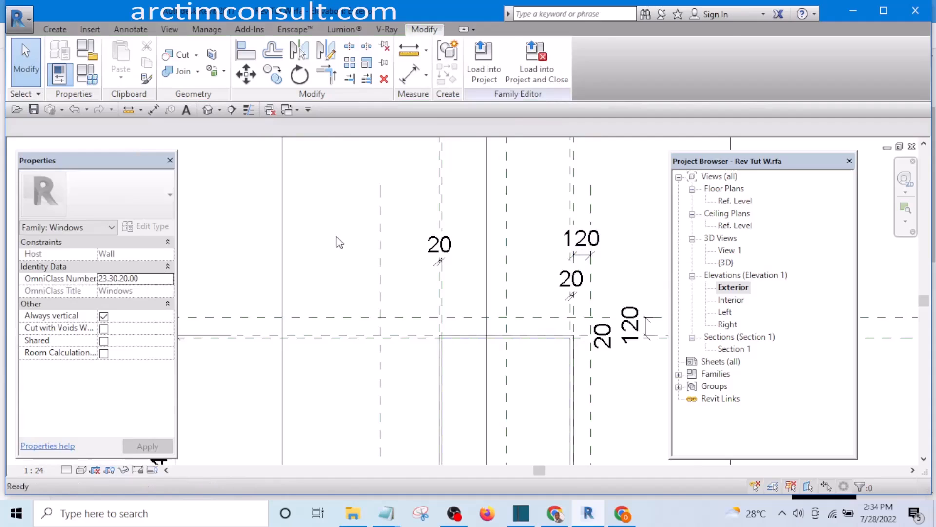
Add an aligned dimension between the new left vertical plane and the opening's left reference plane
key(d)
key(i)
scroll(371, 288, up, 2)
click(383, 291)
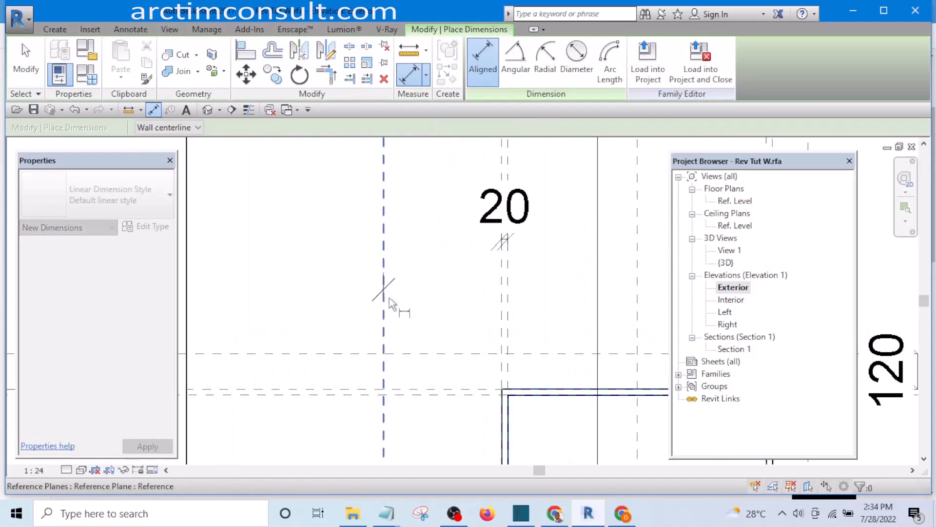
scroll(502, 323, up, 2)
scroll(500, 322, down, 3)
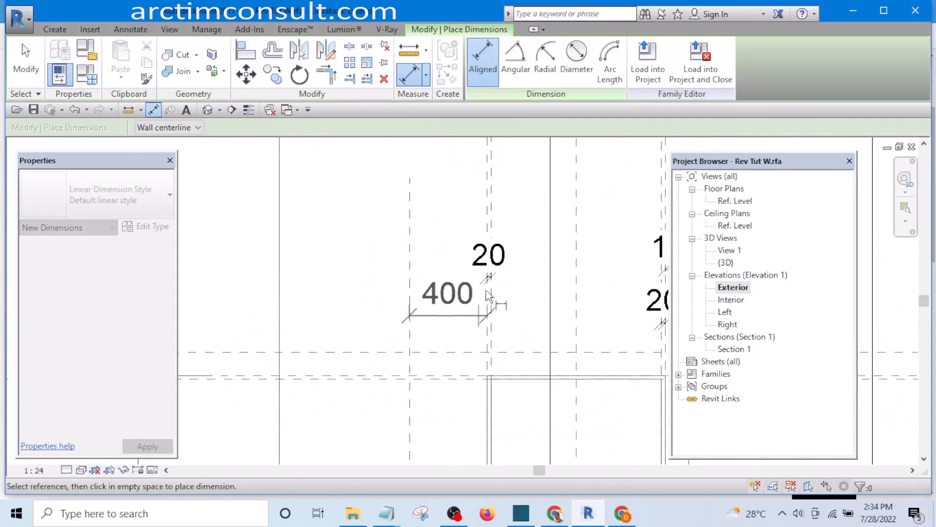
click(435, 213)
key(Escape)
Set the left outer reference plane's distance from the opening to 120 mm and lock the dimension
click(410, 270)
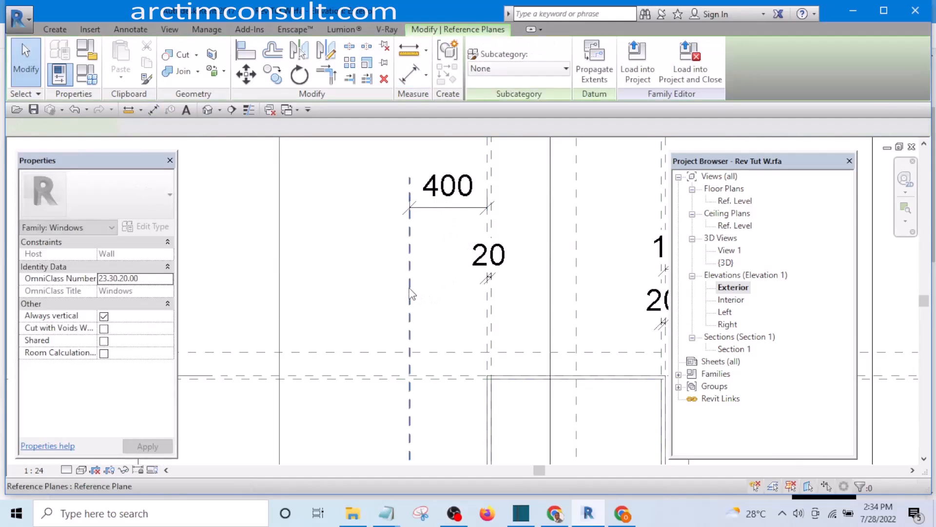
scroll(450, 202, up, 4)
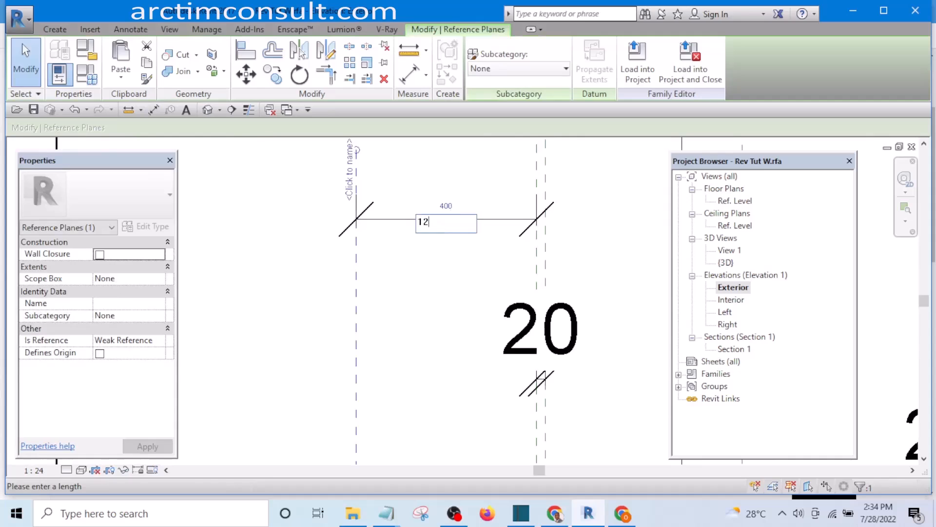
key(Return)
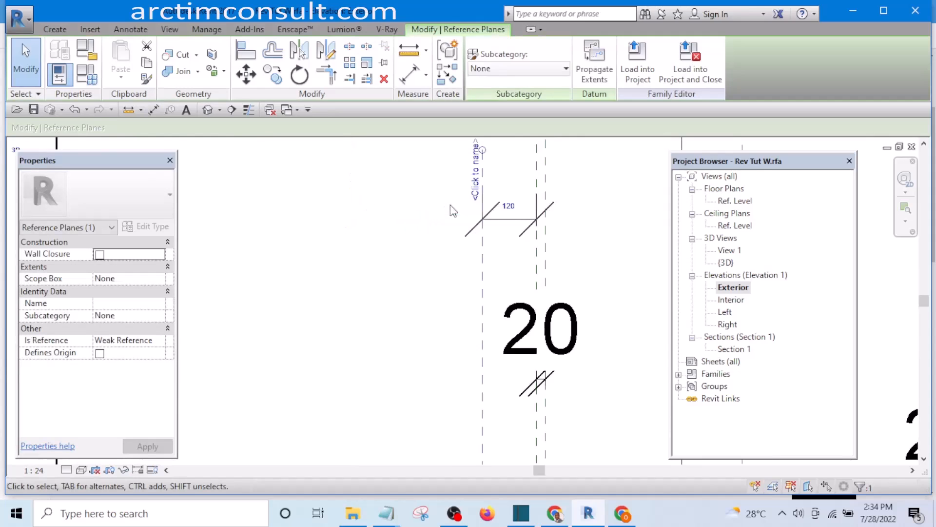
click(367, 257)
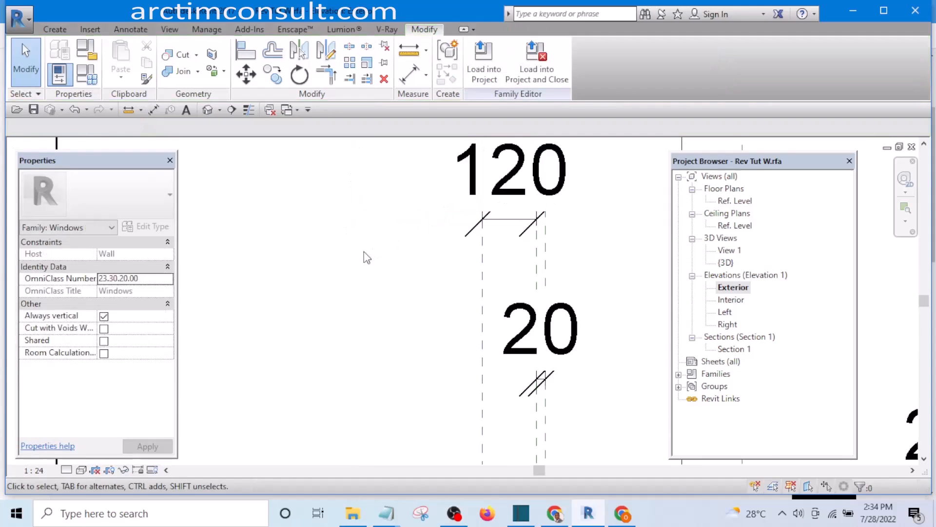
click(498, 225)
scroll(437, 247, down, 2)
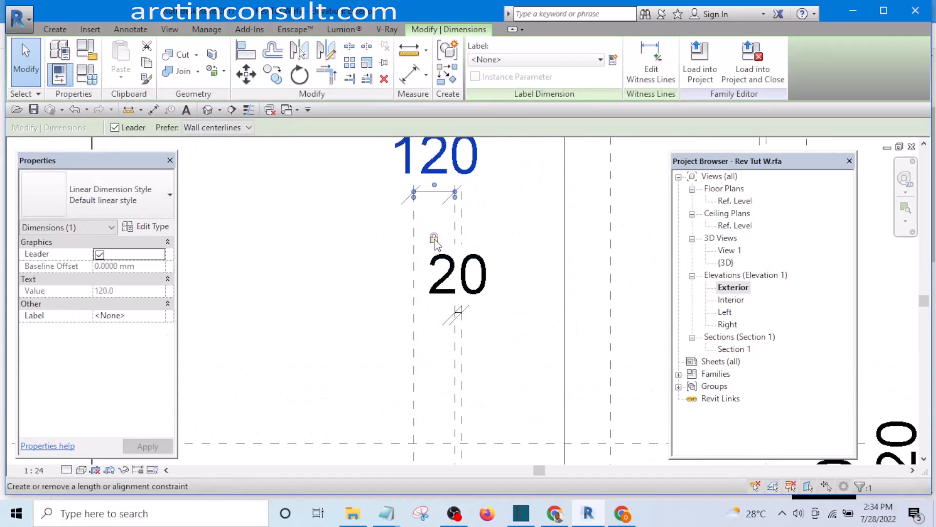
click(324, 254)
Move the upper vertical 120 mm dimension farther right, away from the frame and its 20 mm dimension
scroll(324, 255, down, 4)
scroll(463, 380, up, 2)
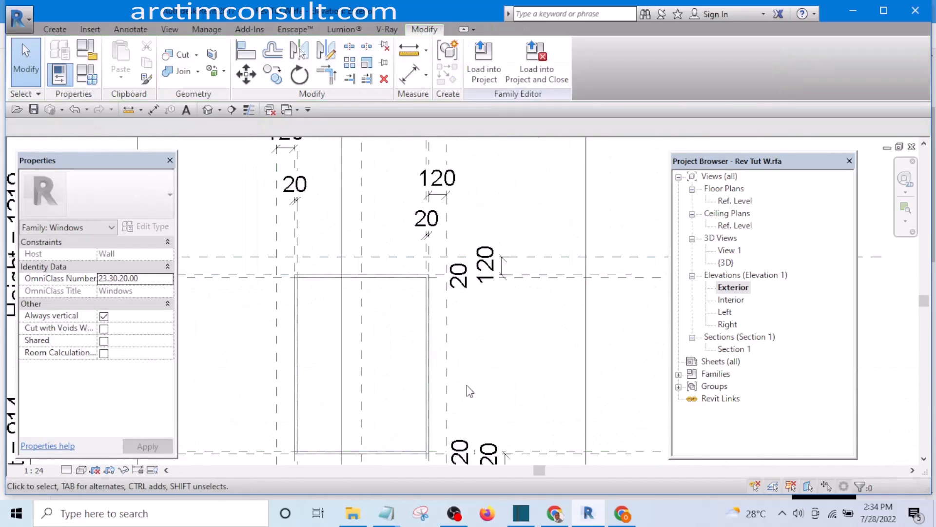
middle_drag(470, 392, 482, 315)
click(510, 195)
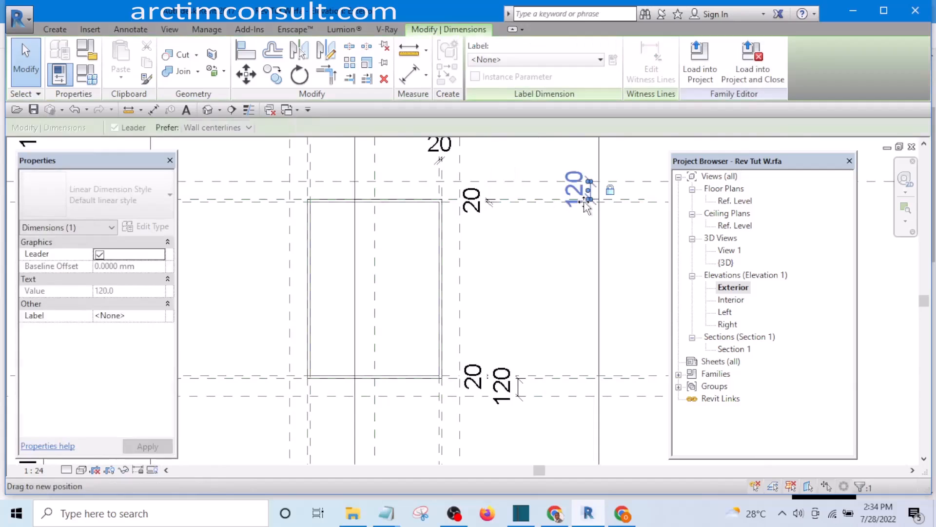
click(540, 260)
Start an extrusion and sketch a thin horizontal rectangle about 940 mm wide above the frame, between the opening's top and the upper reference plane
scroll(539, 283, down, 3)
middle_drag(539, 284, 476, 307)
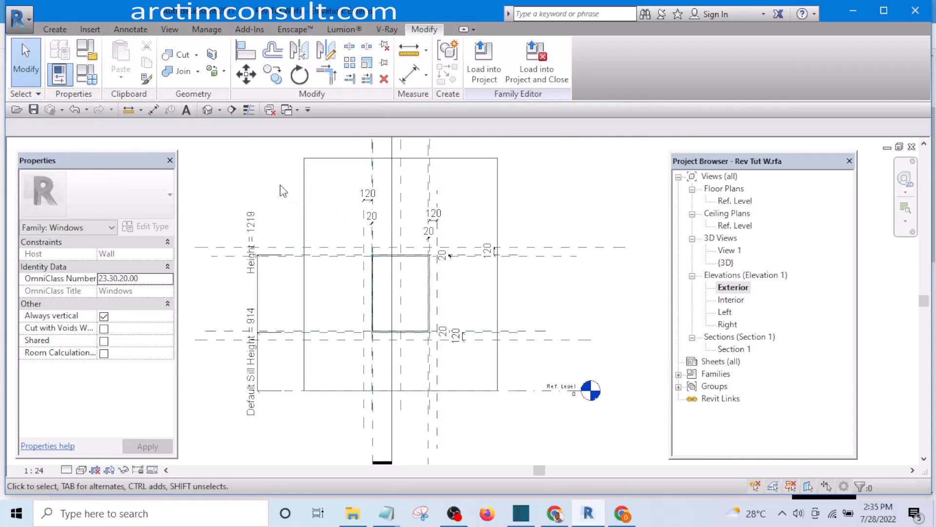
middle_drag(282, 191, 287, 201)
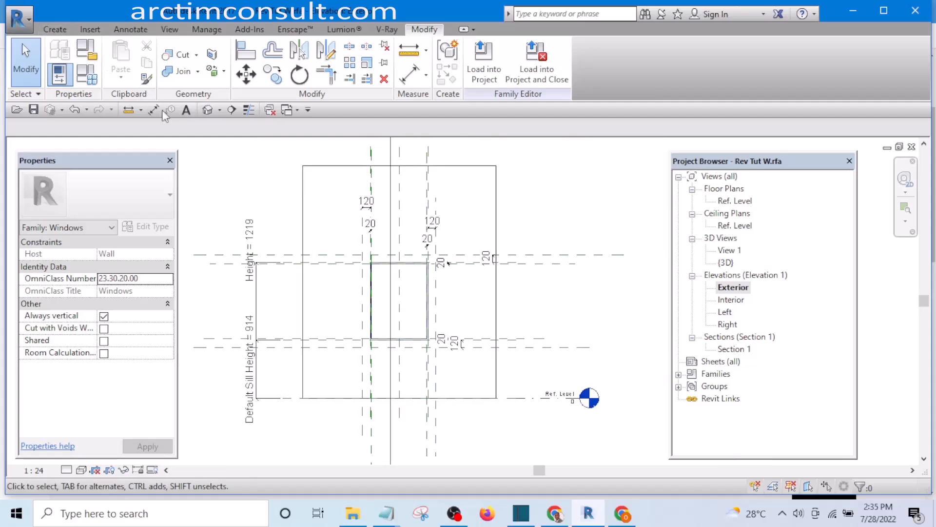
click(54, 30)
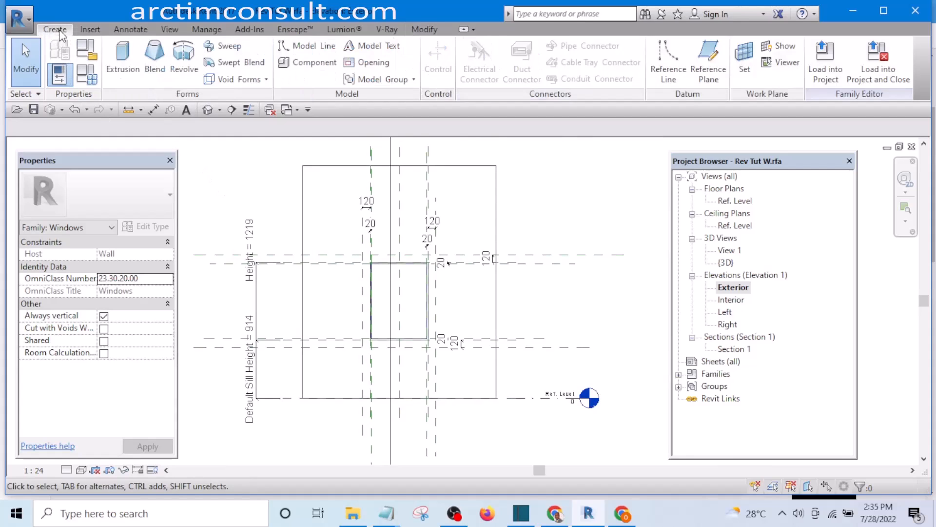
click(118, 57)
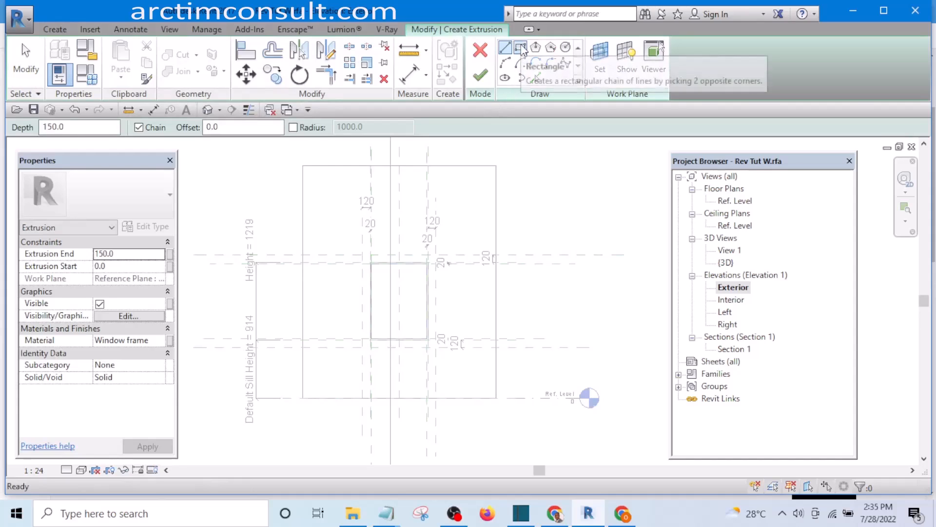
click(520, 49)
scroll(371, 285, up, 5)
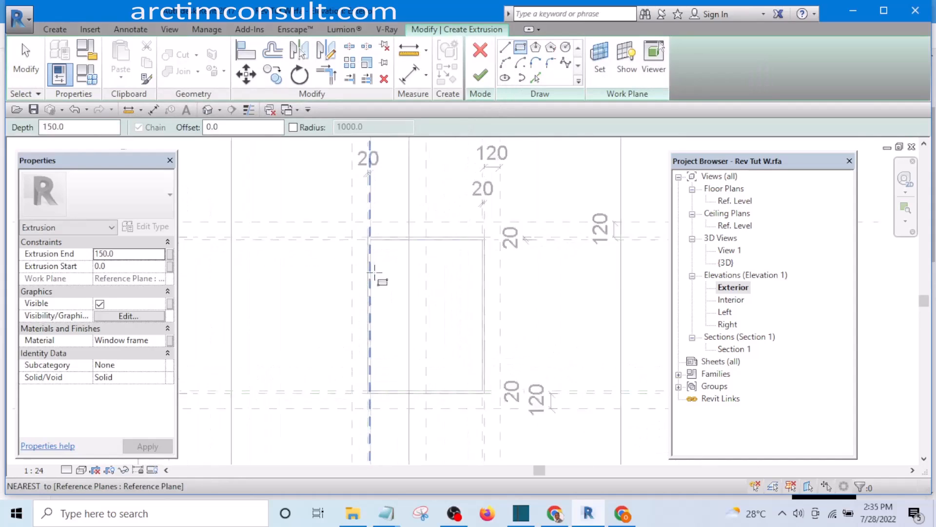
click(339, 183)
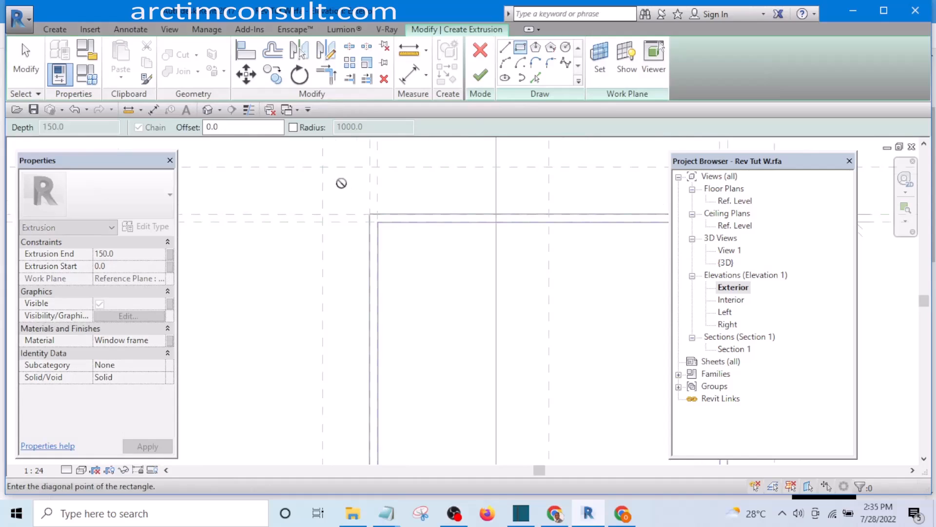
scroll(488, 183, up, 3)
scroll(462, 179, up, 2)
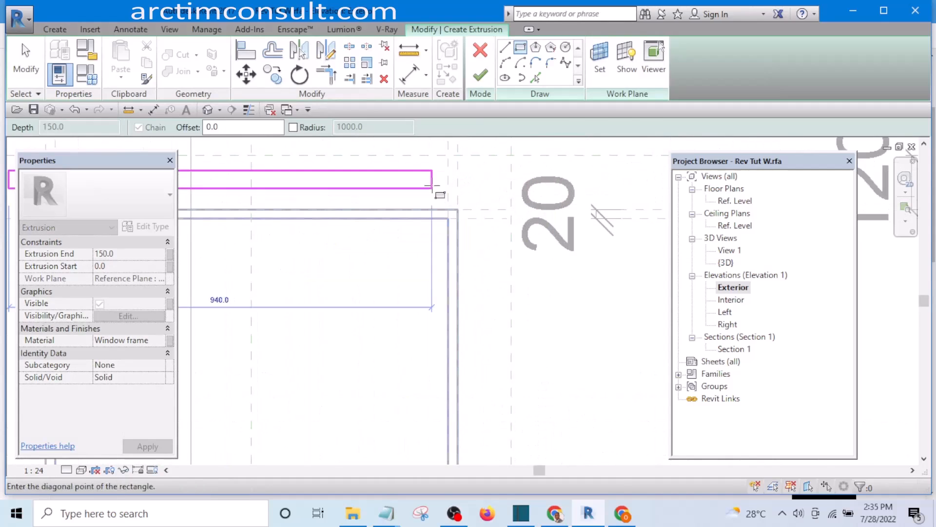
click(431, 184)
key(Escape)
scroll(567, 241, down, 4)
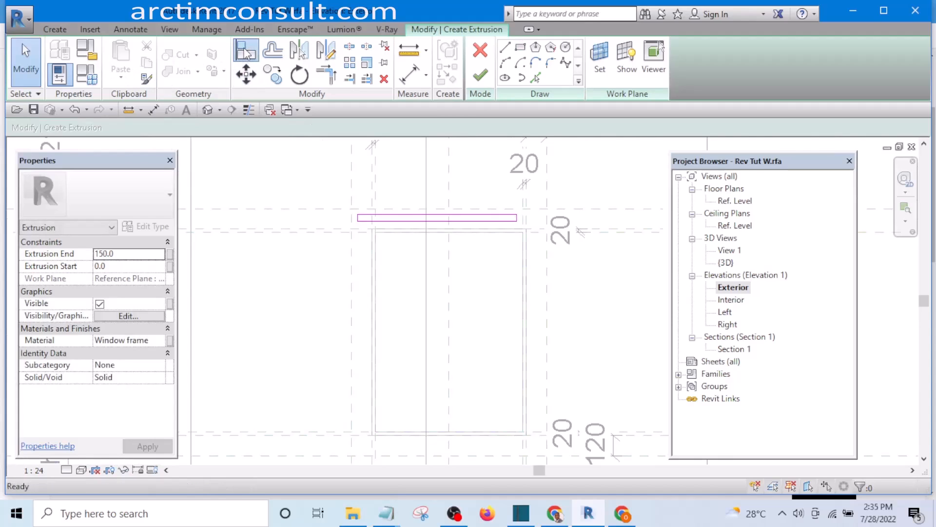
Align the left end of the head rectangle to the left outer reference plane and lock the alignment
click(245, 50)
scroll(342, 208, up, 5)
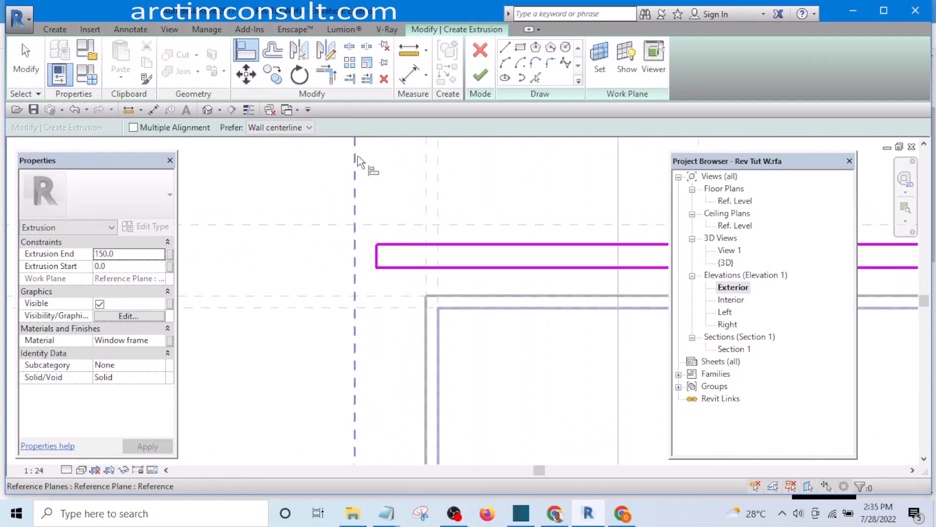
scroll(392, 268, up, 1)
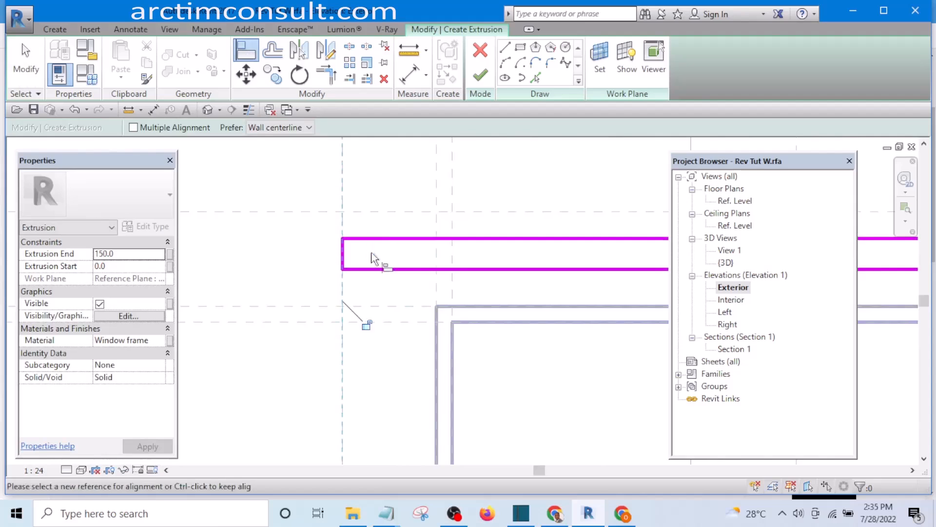
scroll(322, 268, down, 5)
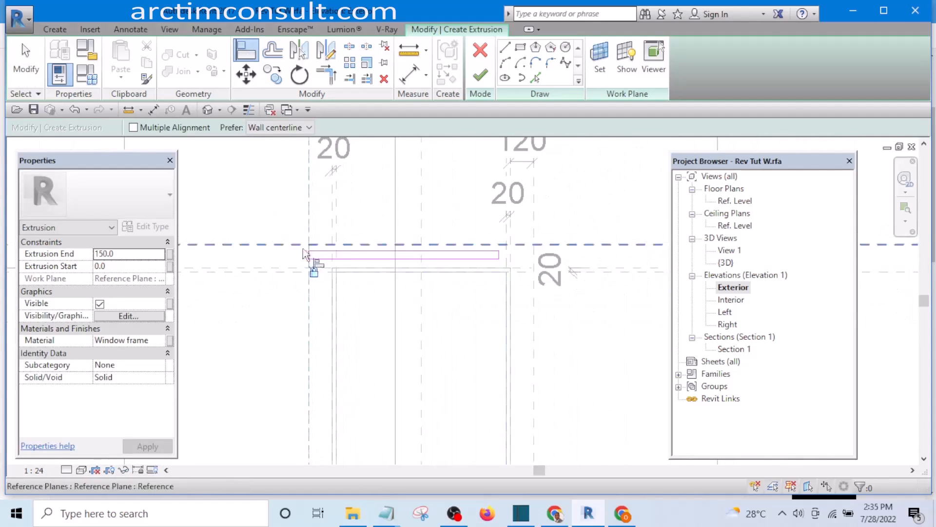
Align the right end of the head rectangle to the right outer reference plane and lock the alignment
scroll(566, 256, up, 3)
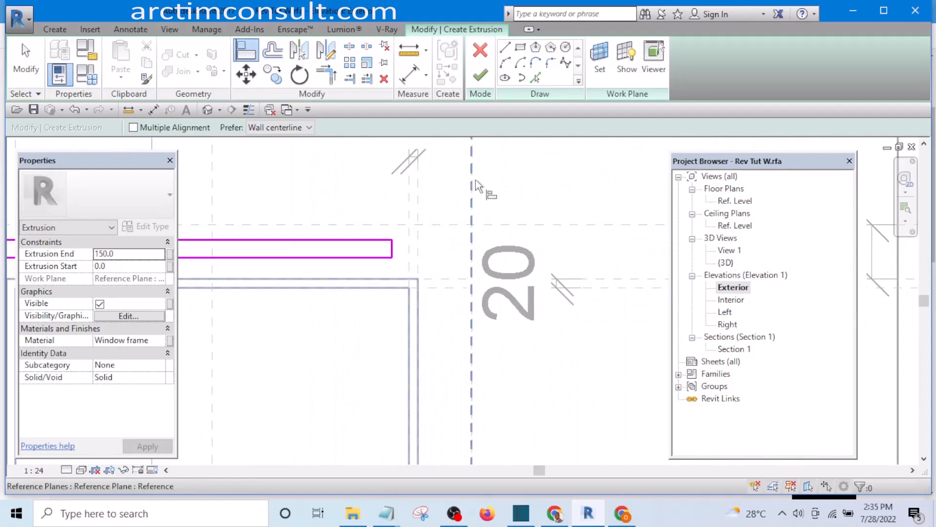
scroll(405, 248, up, 1)
click(390, 251)
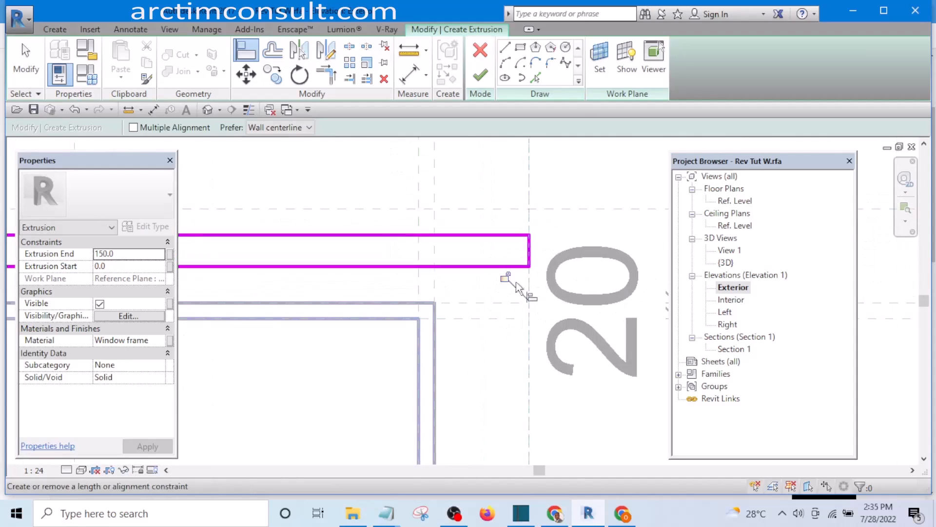
scroll(507, 281, down, 3)
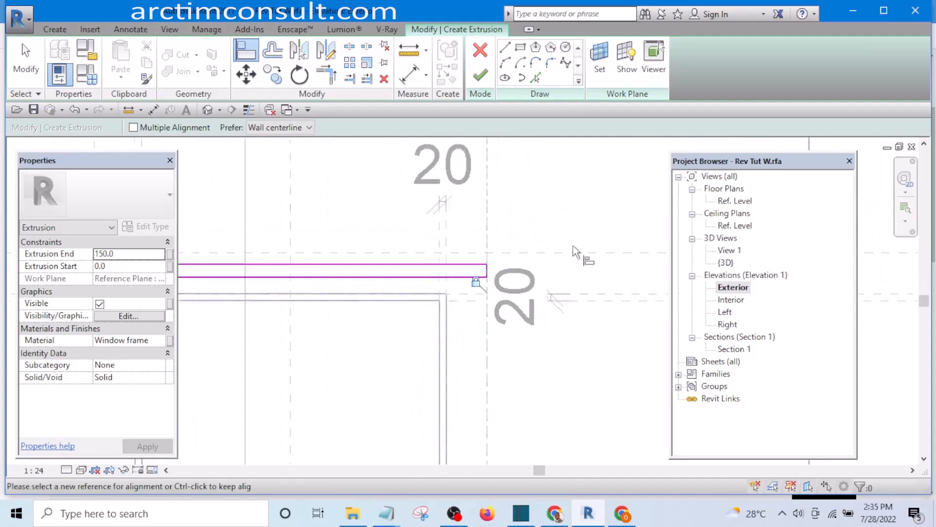
Align and lock the head rectangle's top edge to the upper reference plane and its bottom edge to the opening's top plane
scroll(438, 263, up, 2)
click(435, 274)
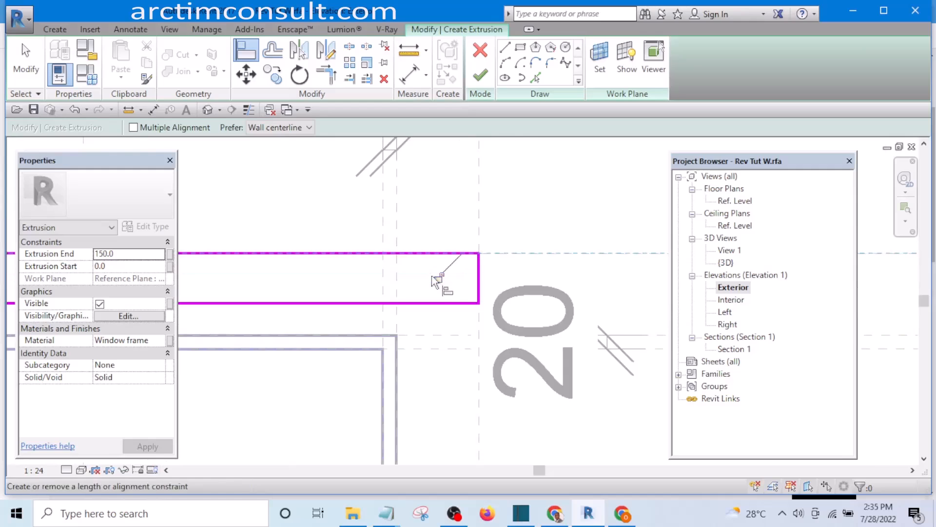
middle_drag(550, 208, 518, 159)
scroll(554, 252, up, 1)
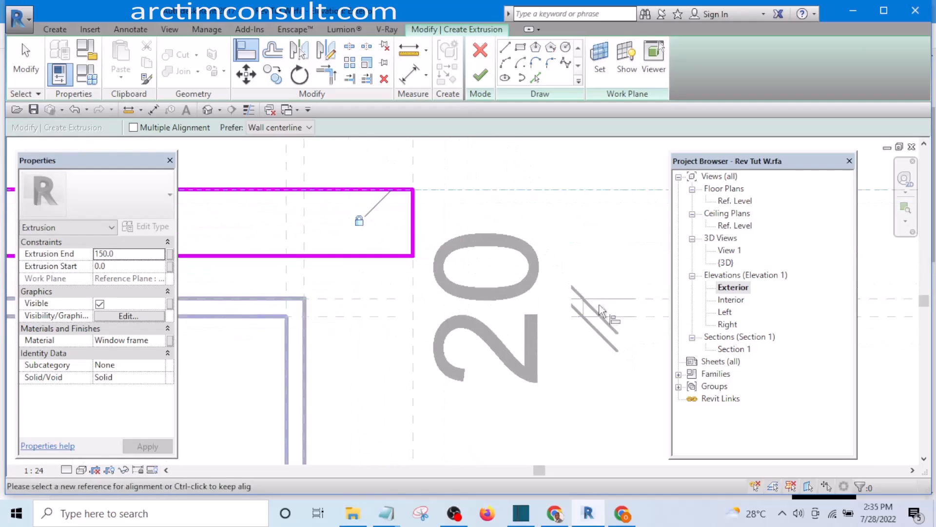
scroll(403, 247, down, 2)
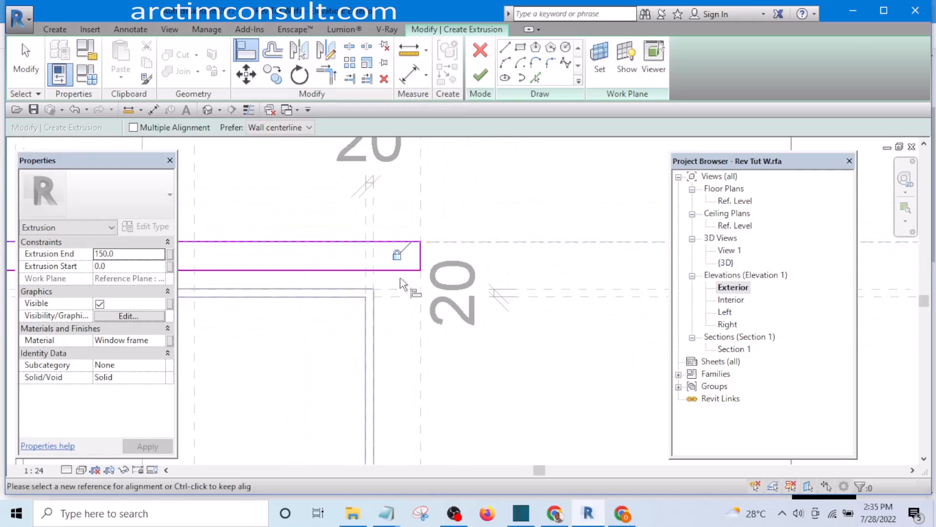
click(590, 288)
click(364, 263)
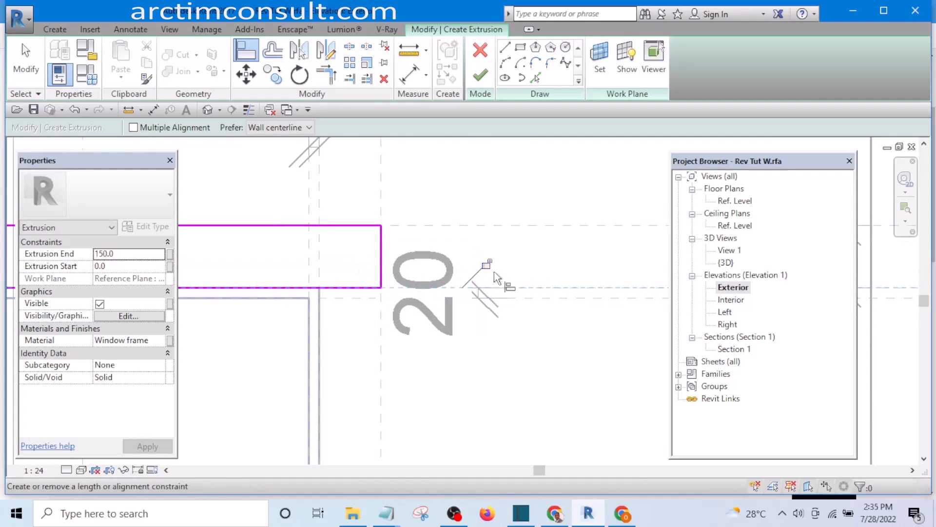
scroll(518, 282, down, 4)
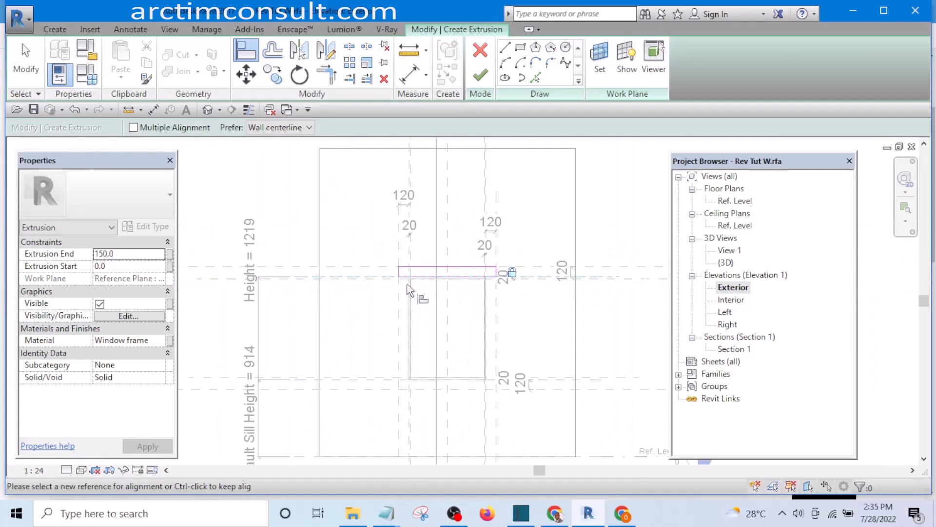
Duplicate the Default Wall material as Windowhood with shading colour RGB 228 228 228 and assign it to the head extrusion
click(164, 344)
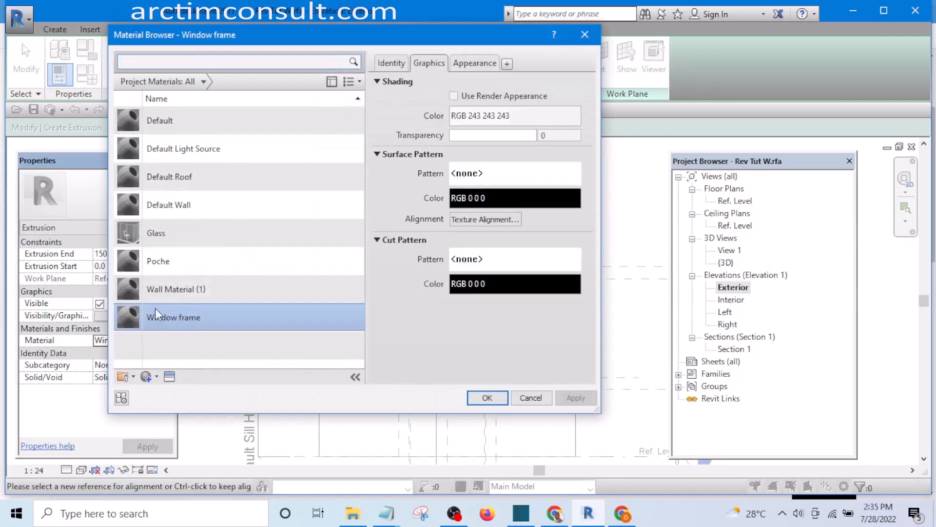
right_click(166, 201)
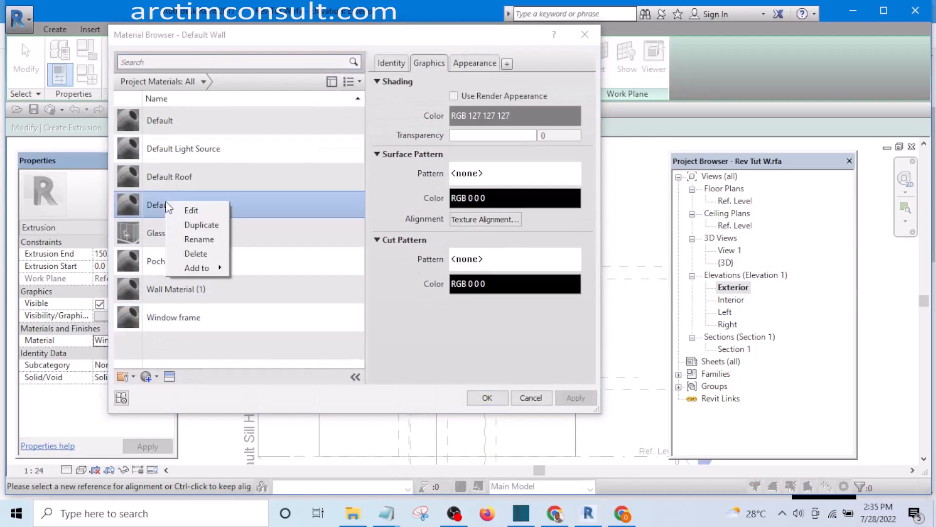
click(204, 224)
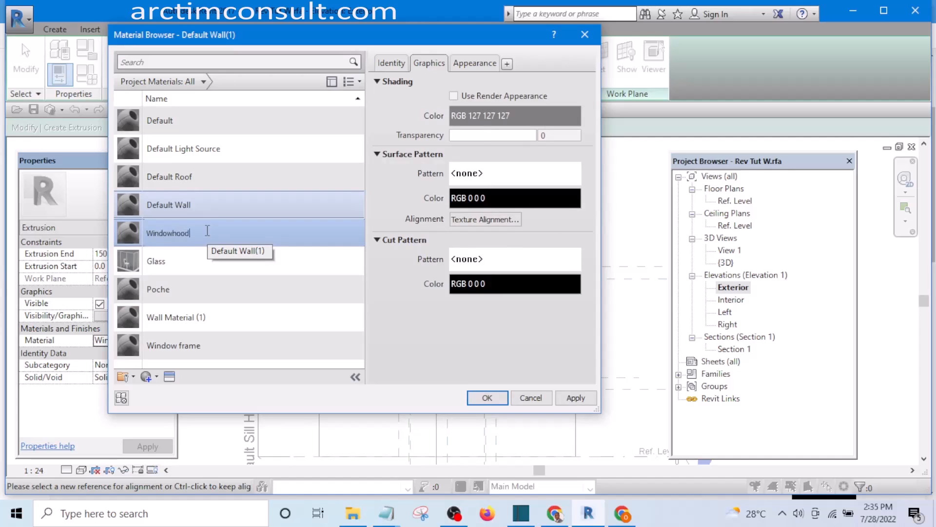
click(488, 117)
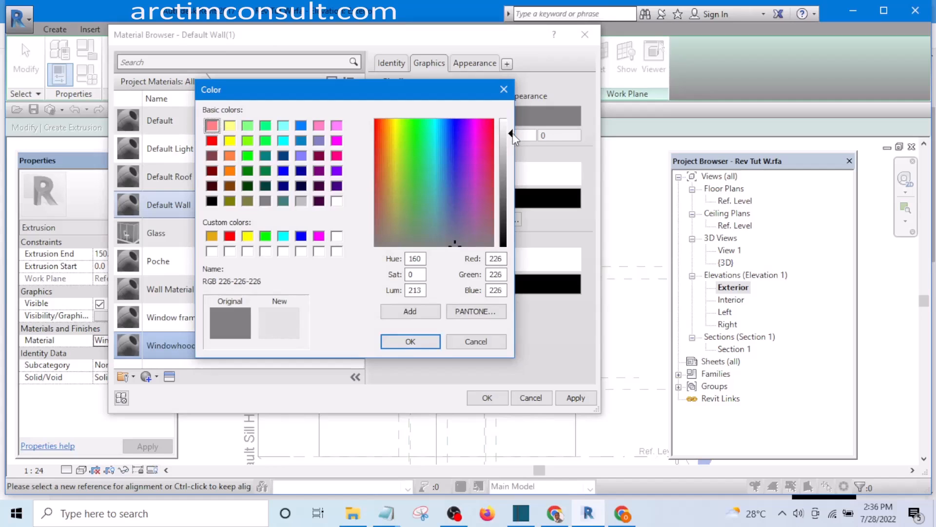
click(402, 343)
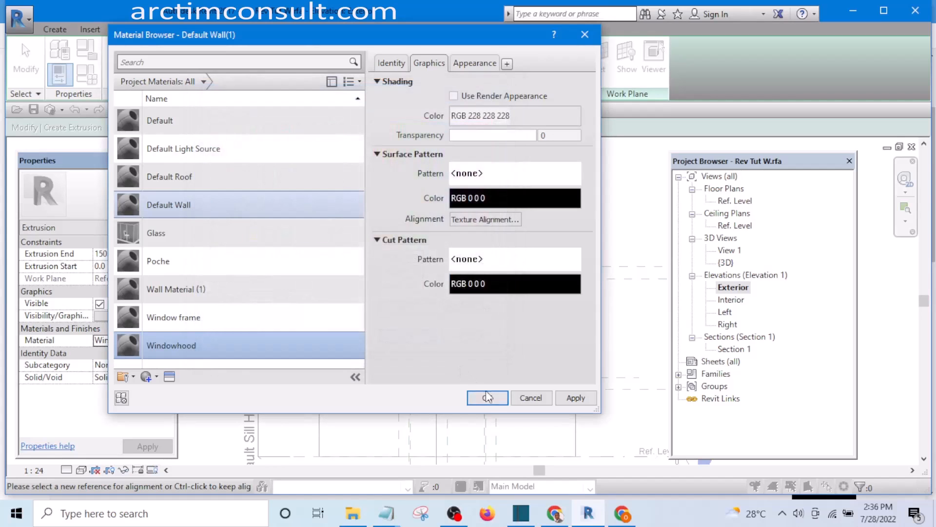
click(488, 398)
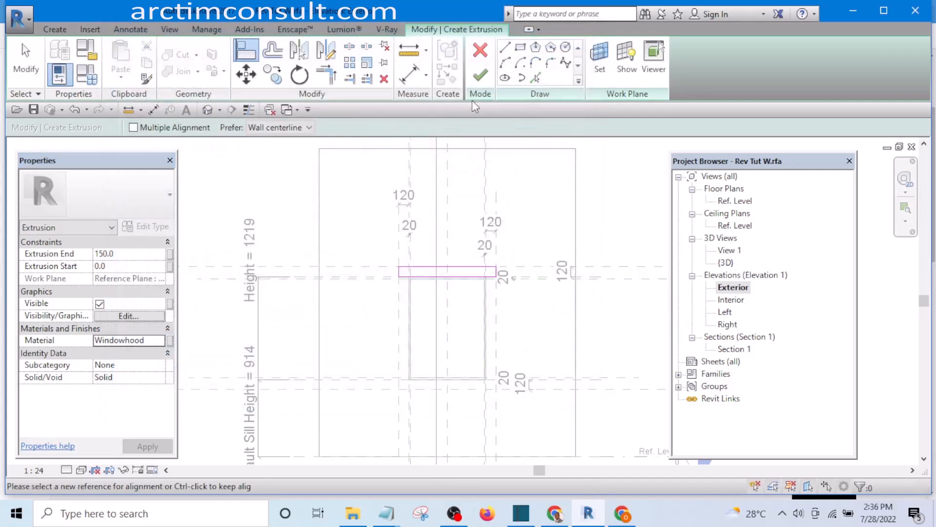
Set the head's extrusion end to 100, finish the sketch, and check the head's depth against the wall in 3D
click(105, 253)
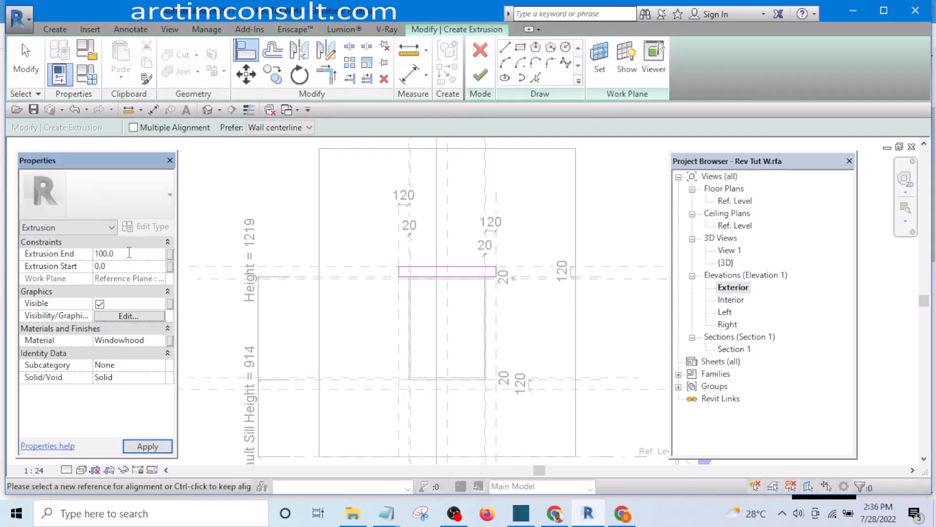
click(475, 84)
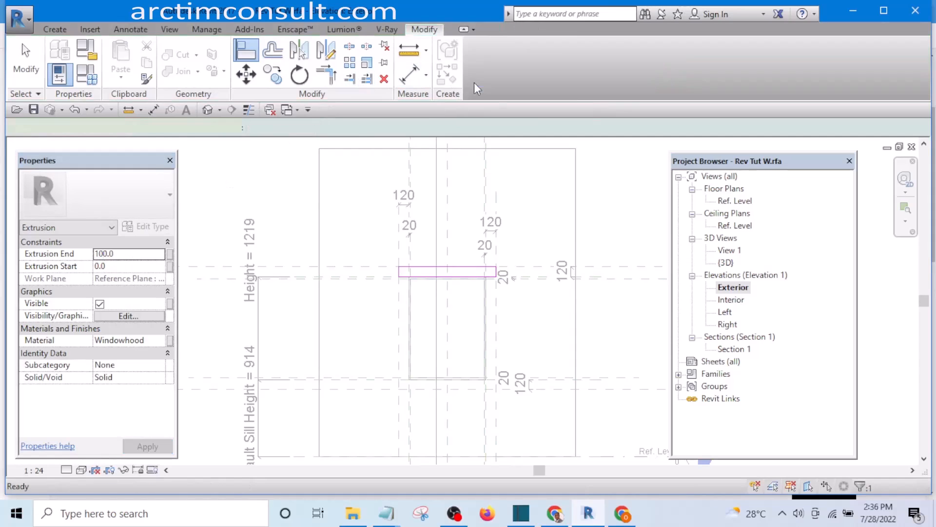
click(209, 112)
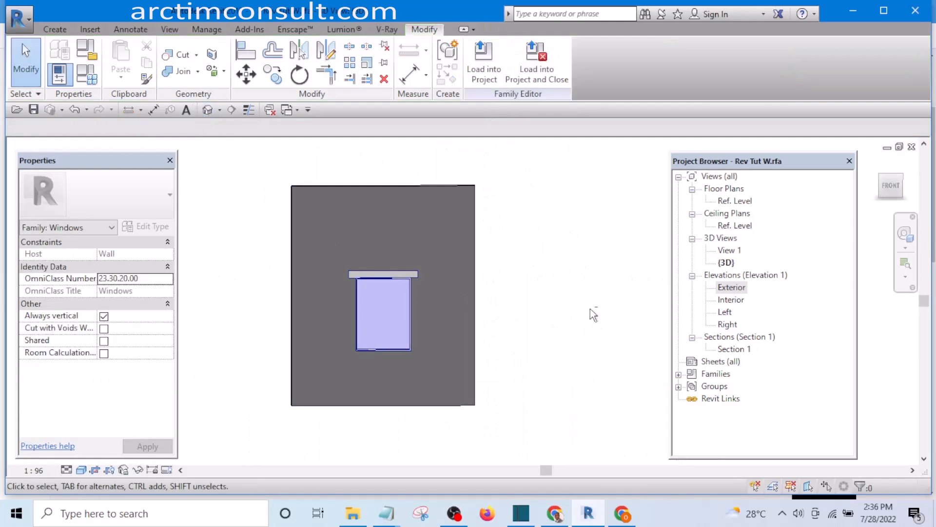
shift+middle_drag(593, 314, 400, 300)
scroll(385, 274, up, 3)
click(403, 300)
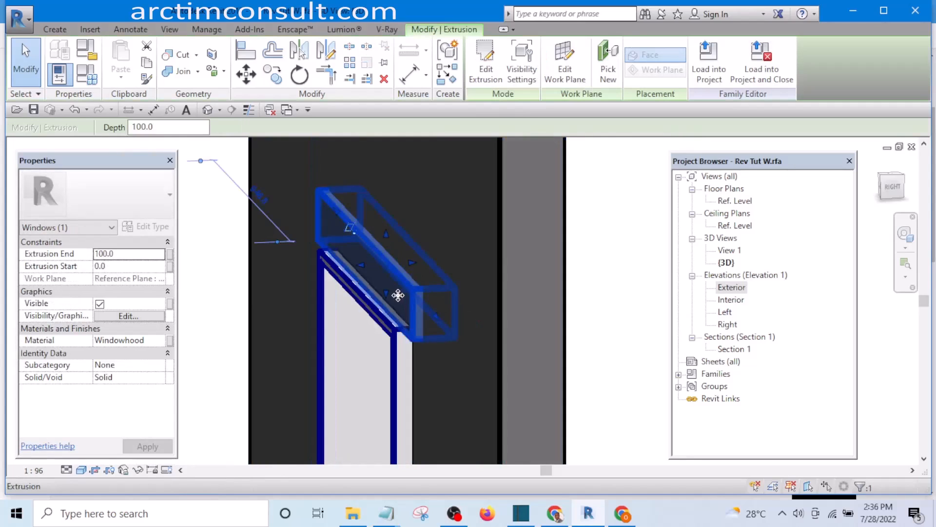
scroll(419, 292, down, 3)
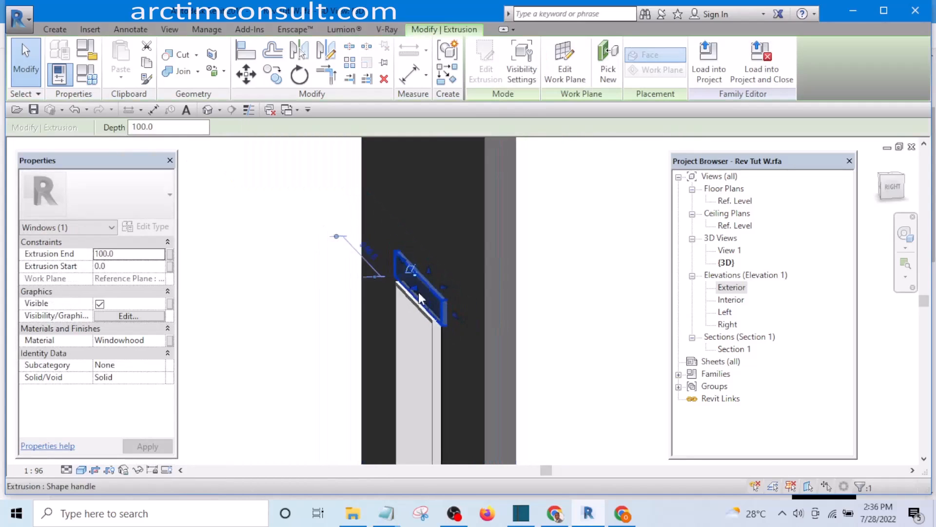
In the Left elevation, stretch the head extrusion's free vertical face slightly past the vertical reference plane outside the wall
double_click(724, 313)
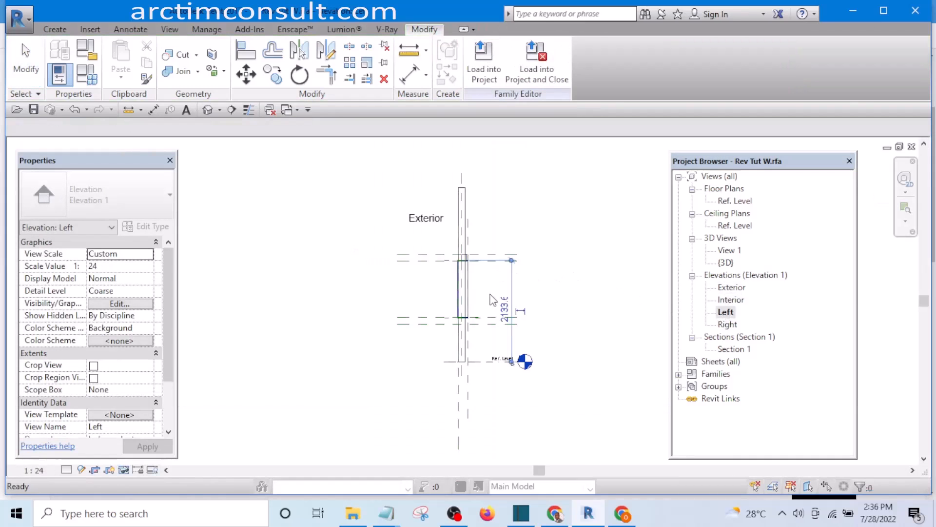
scroll(466, 279, up, 5)
click(521, 275)
scroll(503, 247, down, 1)
middle_drag(504, 248, 491, 285)
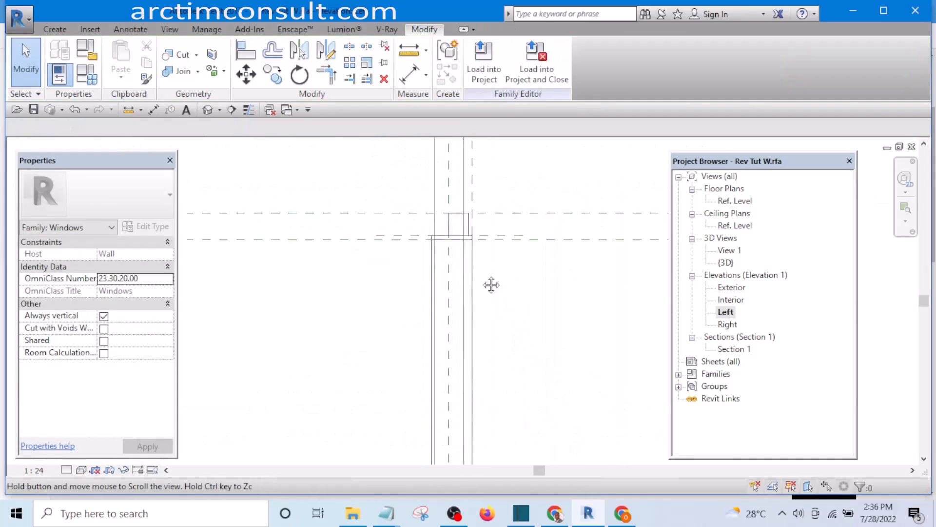
scroll(491, 284, up, 6)
click(445, 291)
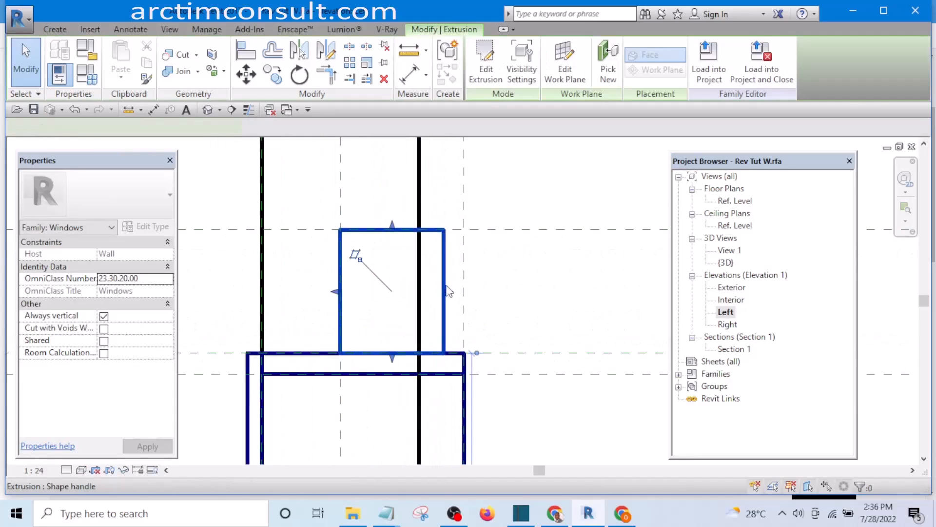
drag(447, 291, 482, 292)
click(525, 308)
scroll(524, 307, down, 5)
middle_drag(532, 318, 477, 365)
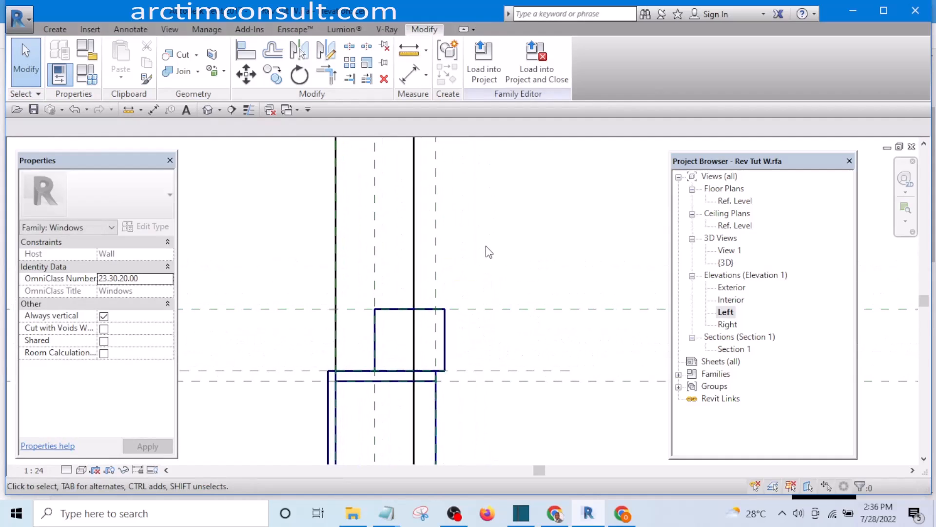
scroll(467, 342, up, 3)
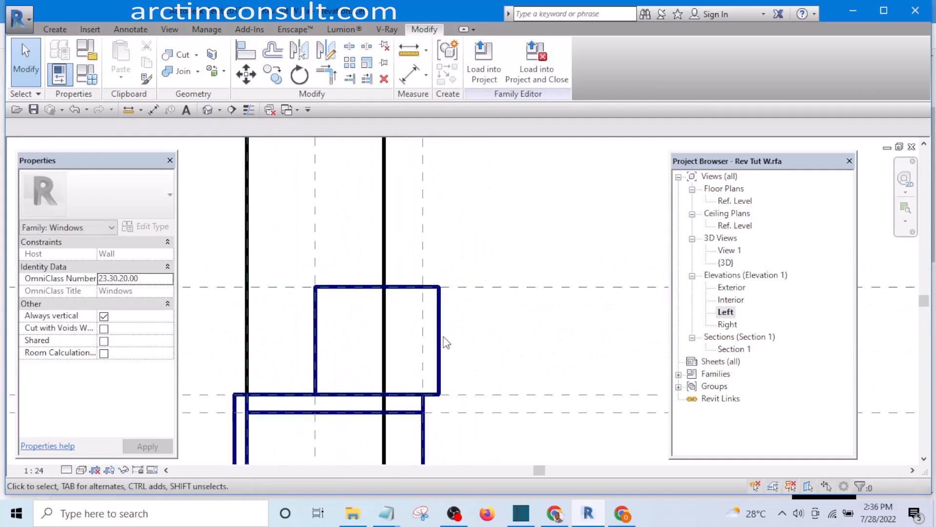
Draw a vertical reference plane just beyond the head's face, about 31 mm outside the neighbouring plane, extending down below the Ref. Level
click(443, 368)
click(526, 357)
key(r)
key(p)
scroll(500, 279, down, 4)
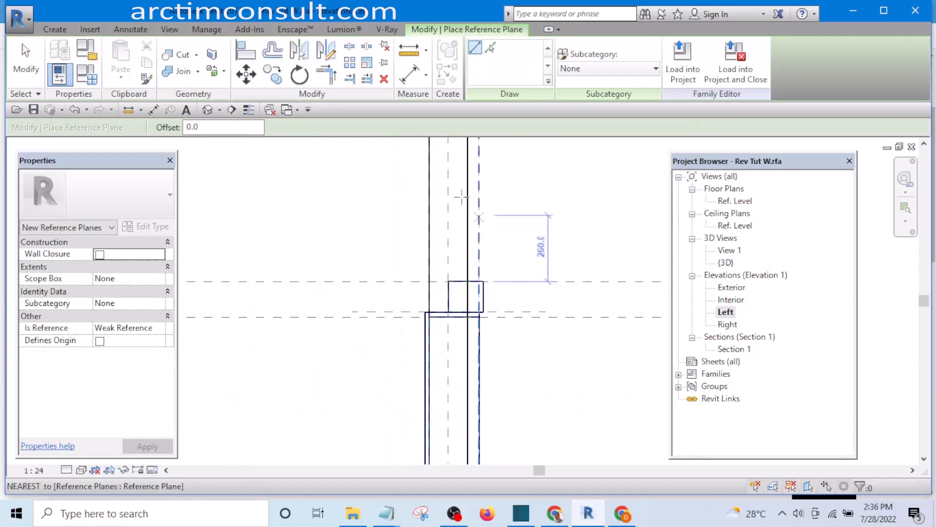
scroll(486, 151, down, 3)
click(486, 154)
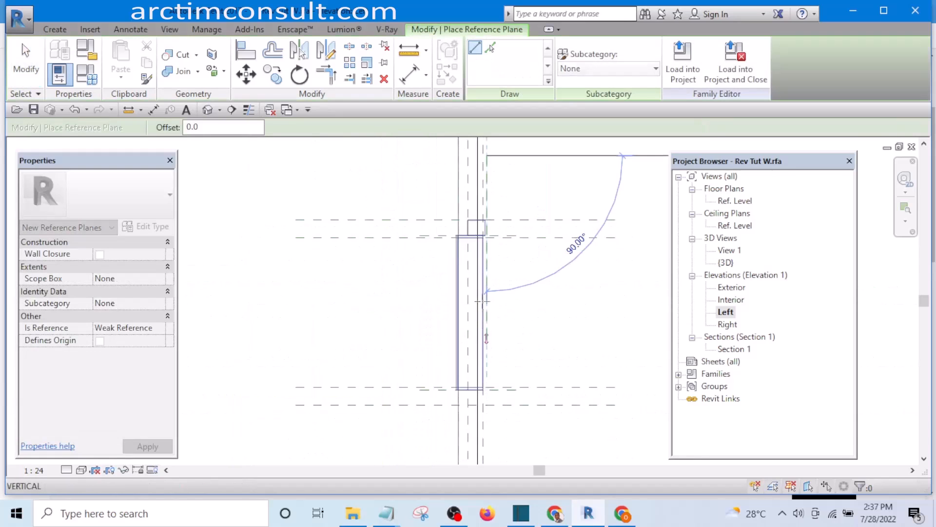
scroll(483, 301, down, 3)
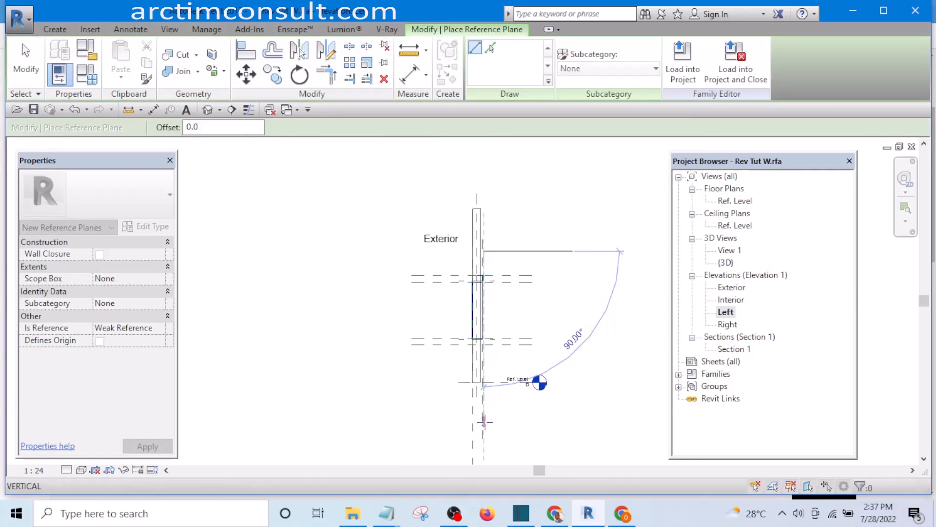
scroll(484, 421, up, 5)
click(476, 442)
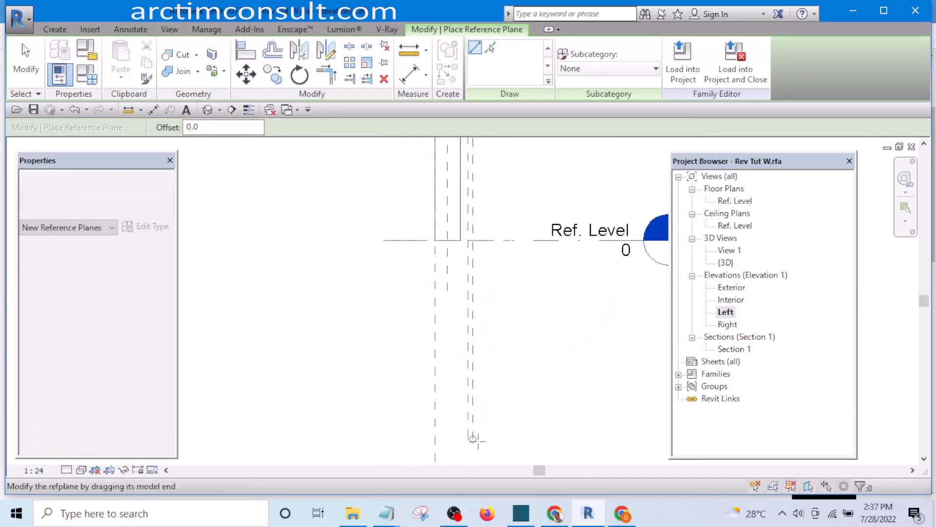
scroll(493, 378, down, 4)
key(Escape)
Dimension the gap between the new vertical reference plane and its neighbouring plane, placing the dimension above the head
middle_drag(514, 245, 476, 379)
scroll(454, 312, up, 5)
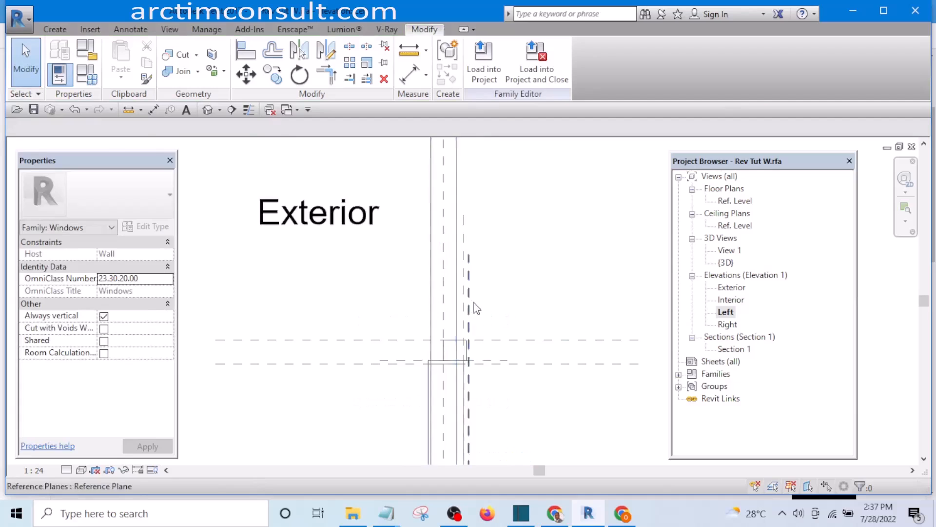
key(d)
key(i)
scroll(431, 355, up, 3)
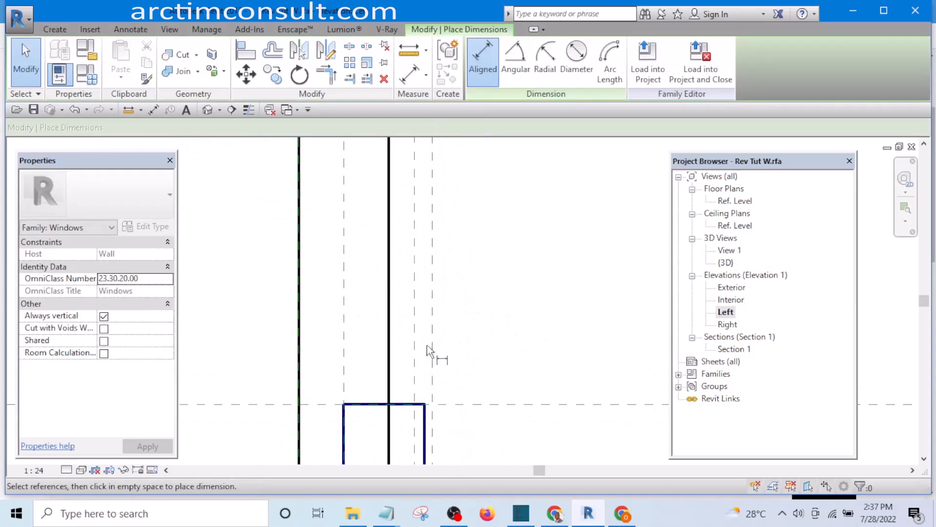
click(407, 345)
click(438, 364)
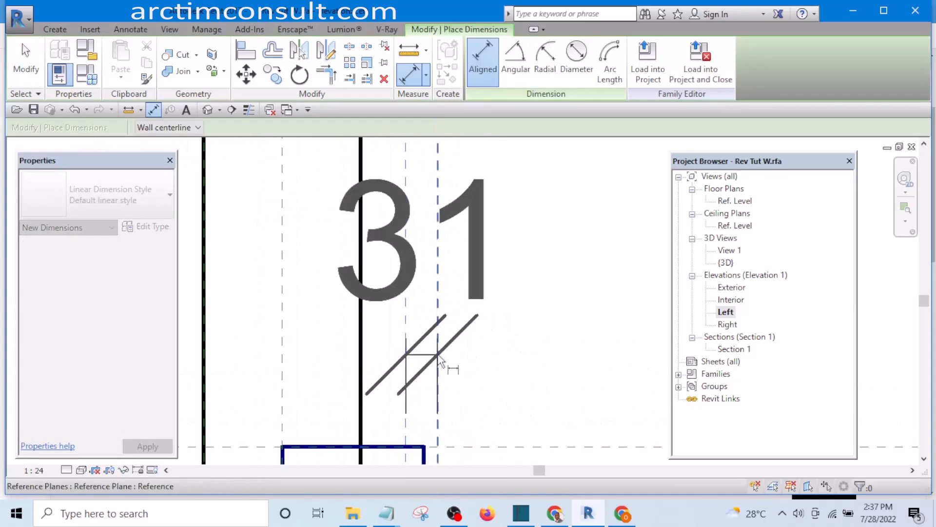
scroll(521, 364, down, 3)
click(607, 270)
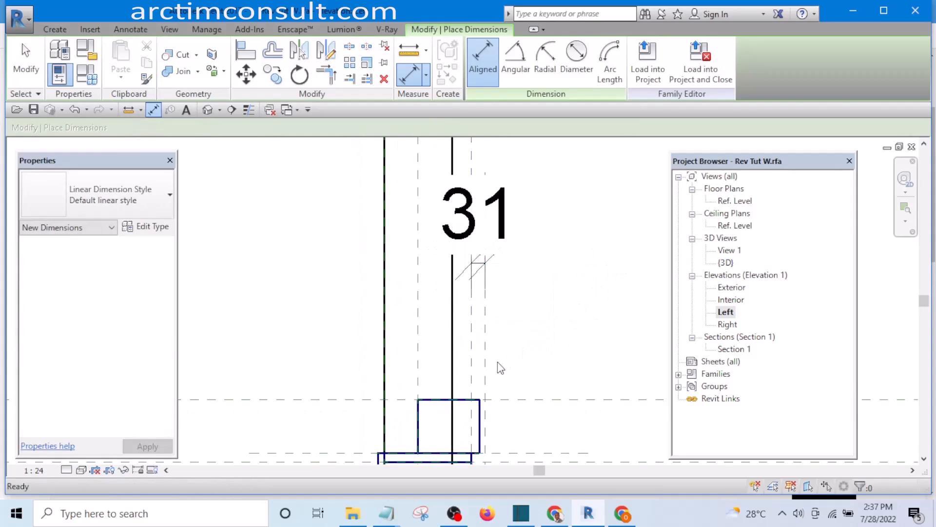
key(Escape)
key(Escape)
Set the new vertical reference plane's distance from its neighbouring plane to 25 mm
click(485, 366)
scroll(478, 264, up, 6)
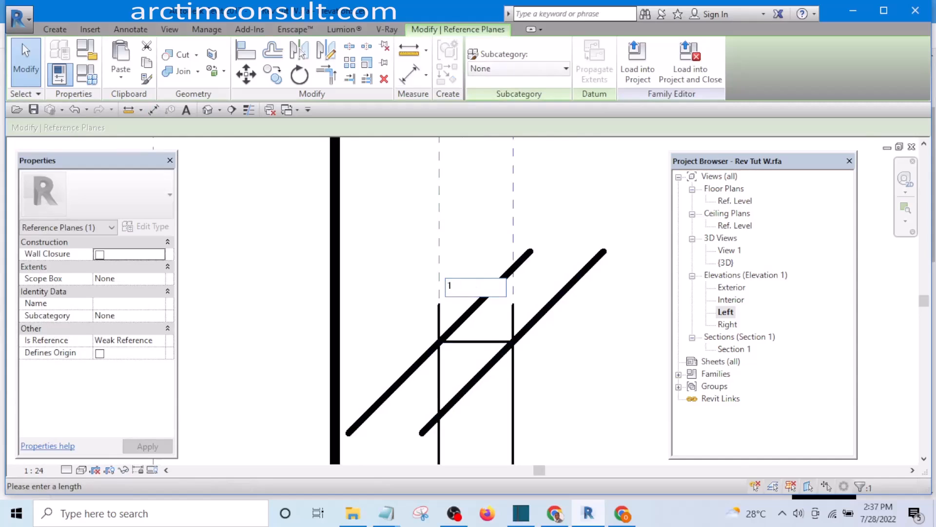
key(Return)
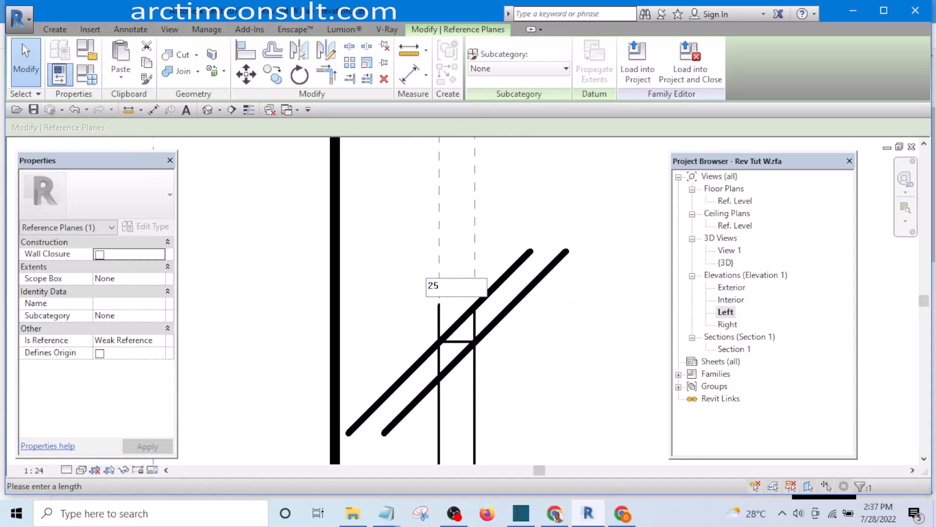
text(25)
key(Return)
click(563, 214)
scroll(555, 233, down, 6)
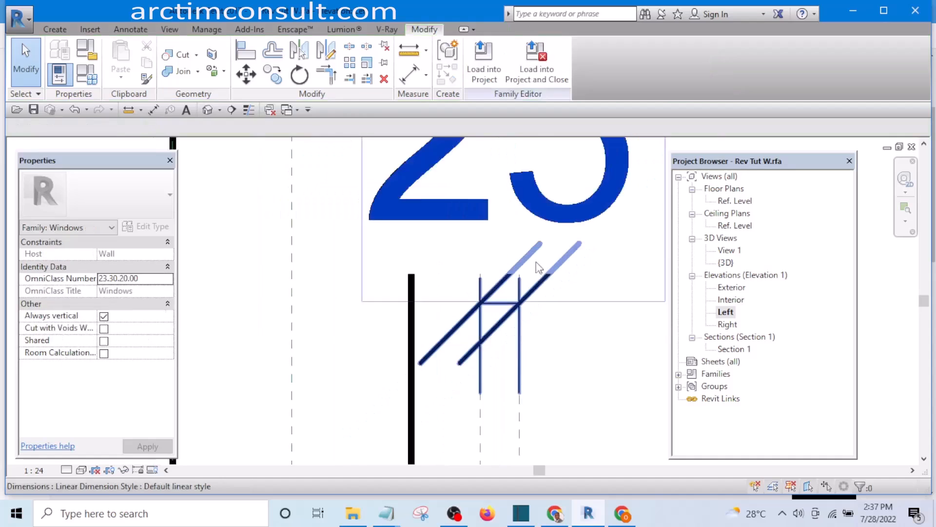
Stretch the head extrusion's outer vertical face onto the new vertical reference plane, 25 mm beyond its neighbouring plane
click(506, 314)
scroll(498, 314, down, 3)
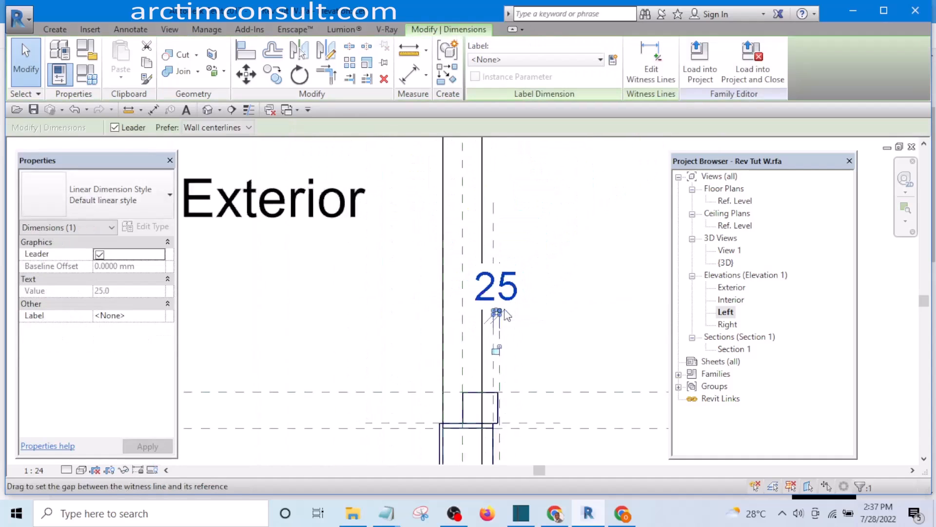
scroll(497, 349, up, 3)
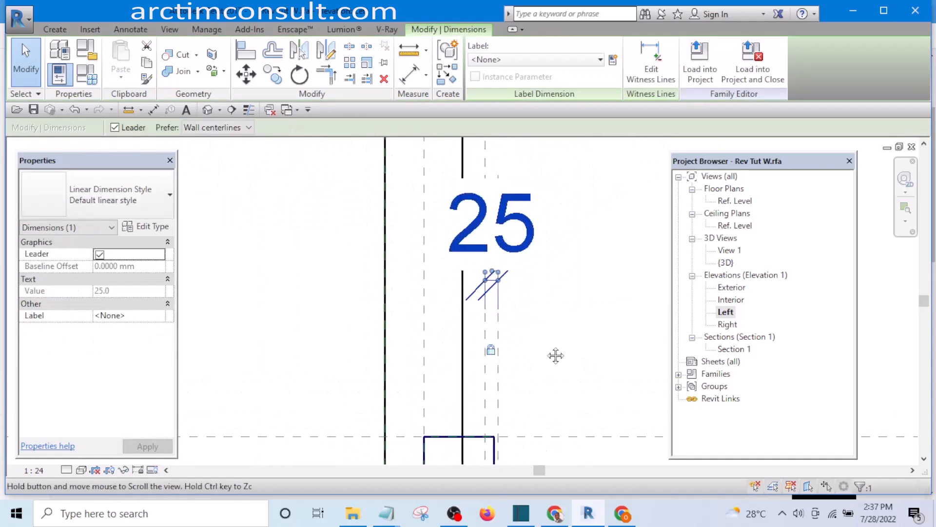
middle_drag(556, 355, 470, 286)
scroll(434, 307, up, 3)
click(409, 317)
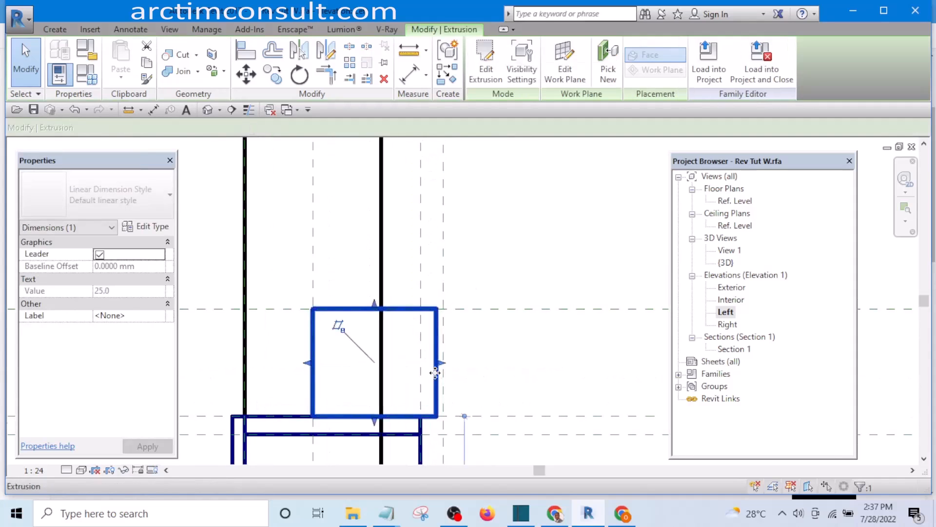
scroll(441, 362, up, 2)
drag(450, 361, 450, 361)
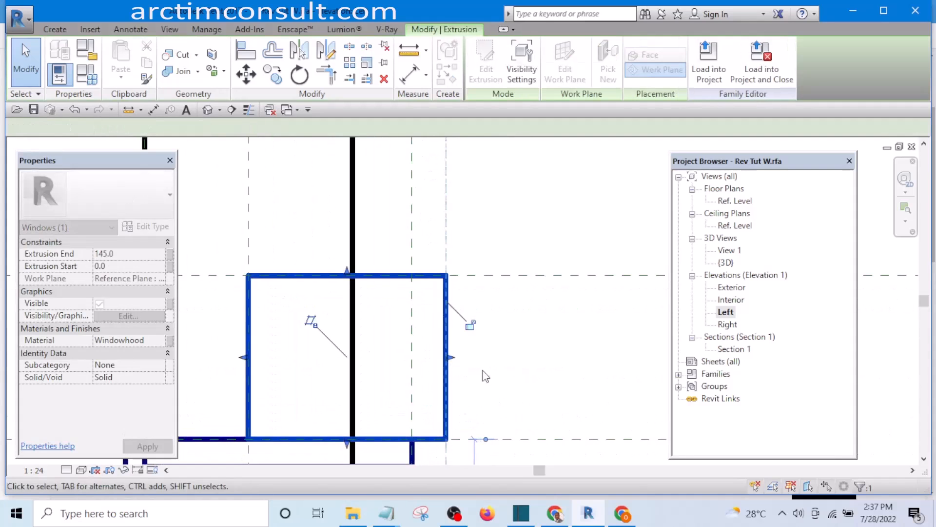
click(554, 351)
scroll(385, 324, down, 3)
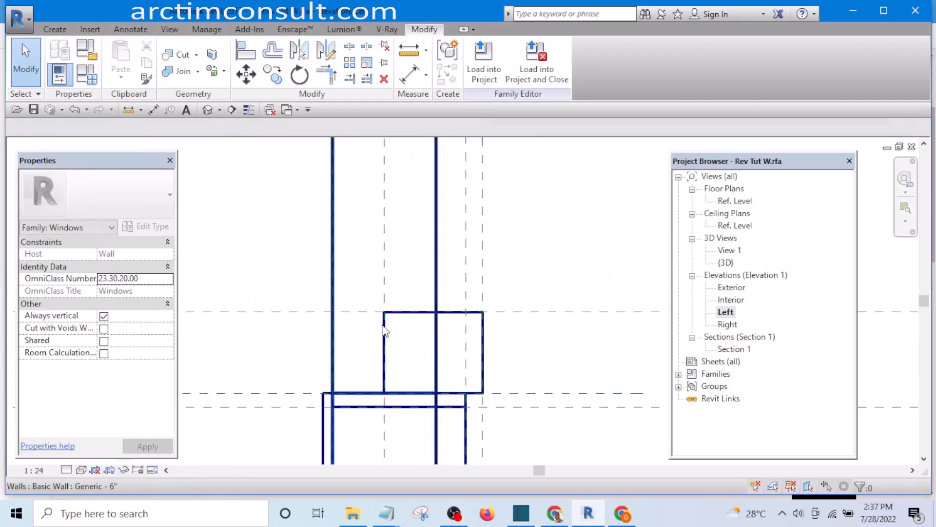
Align the head extrusion's opposite vertical face with the vertical reference plane inside the wall and lock it there
click(402, 320)
scroll(387, 348, up, 2)
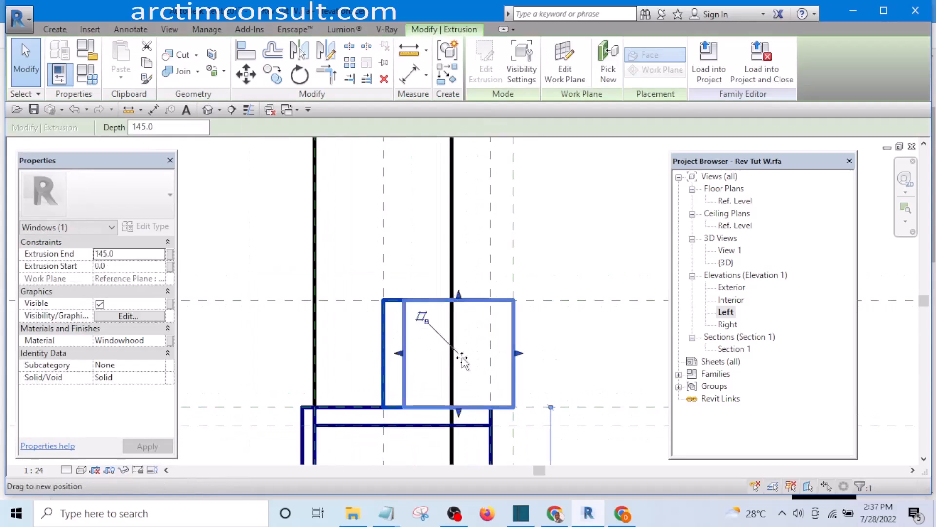
drag(379, 296, 383, 296)
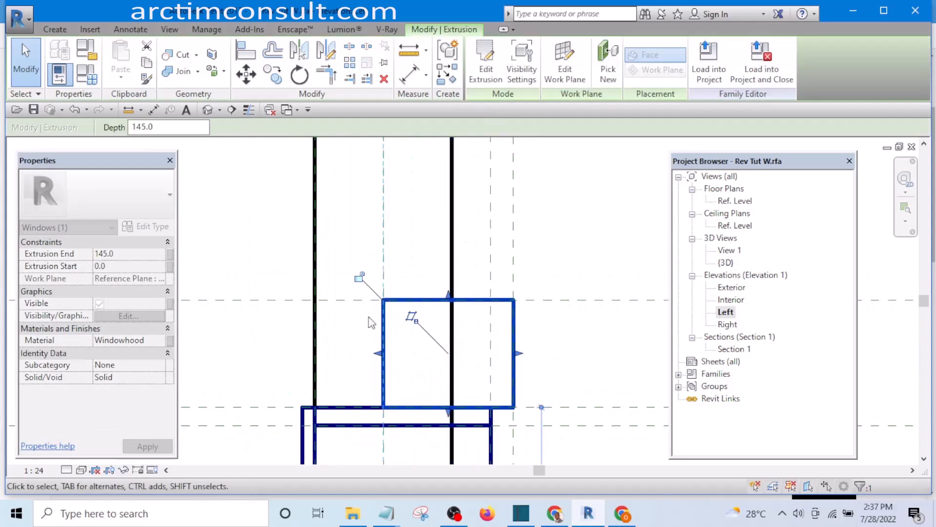
click(358, 280)
scroll(352, 290, down, 4)
click(447, 247)
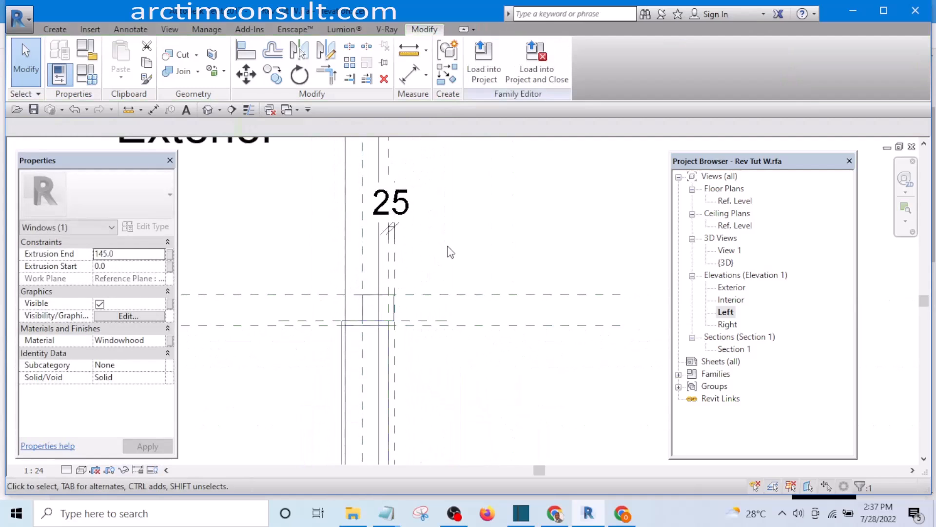
Mirror a copy of the head extrusion below the opening about a drawn horizontal axis through the frame's vertical midpoint
scroll(463, 294, down, 1)
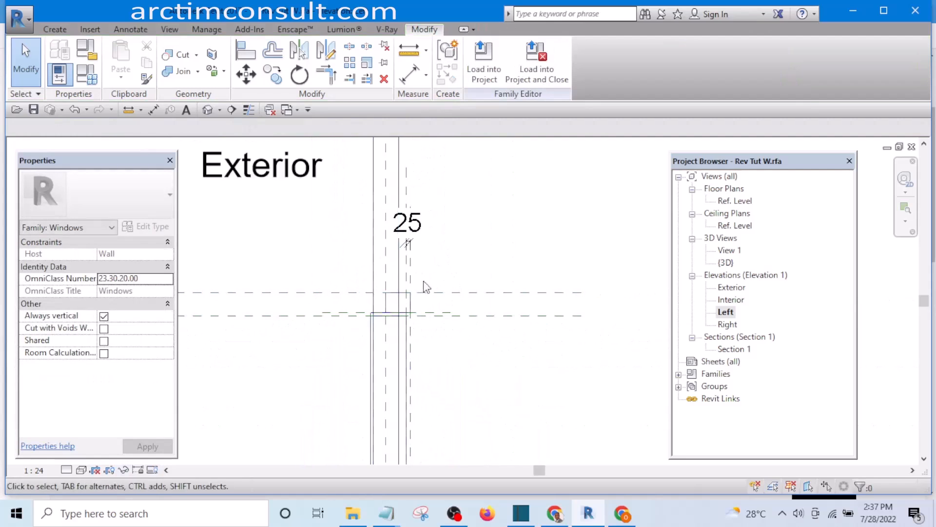
scroll(418, 293, up, 1)
middle_drag(416, 313, 392, 211)
scroll(393, 210, down, 3)
scroll(389, 236, up, 1)
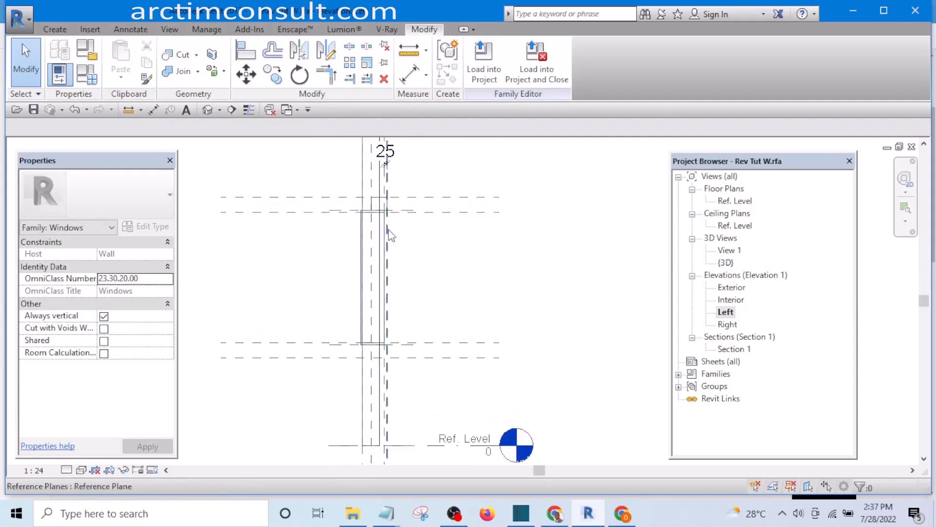
scroll(390, 235, up, 4)
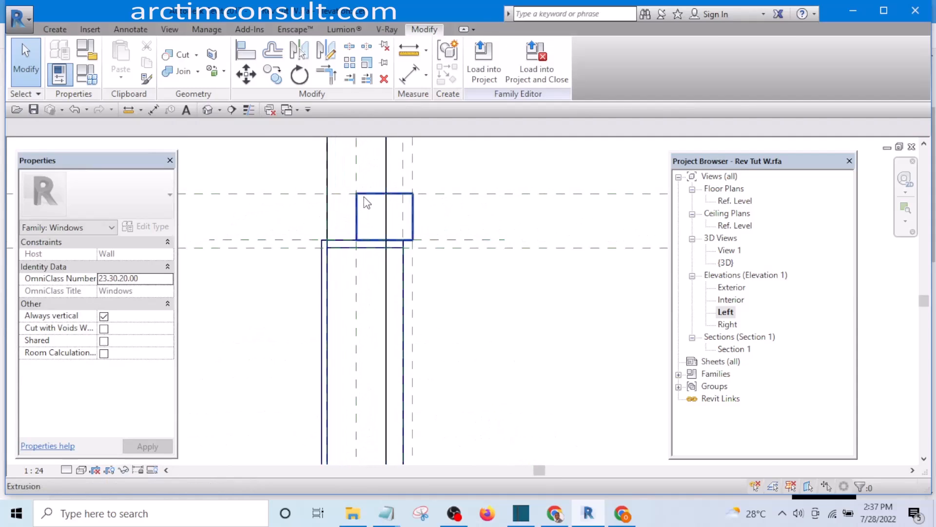
click(364, 197)
scroll(363, 196, down, 2)
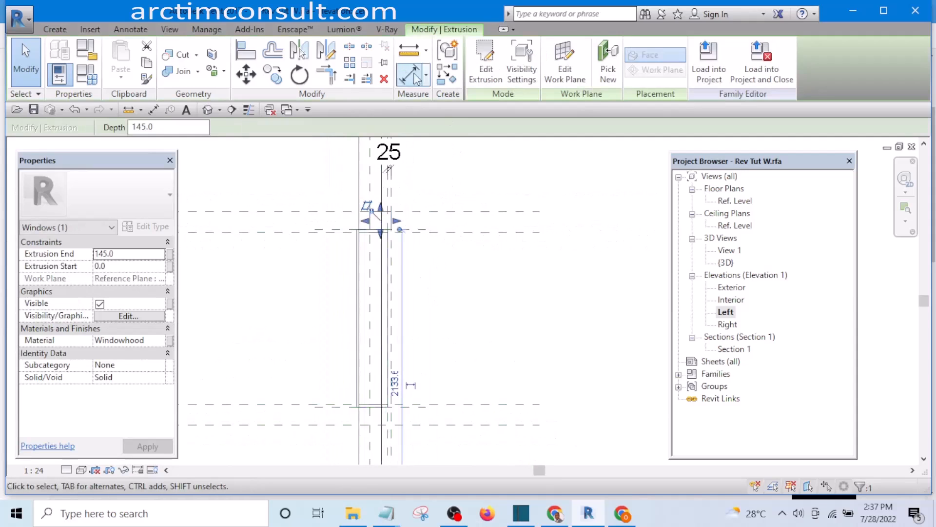
click(325, 49)
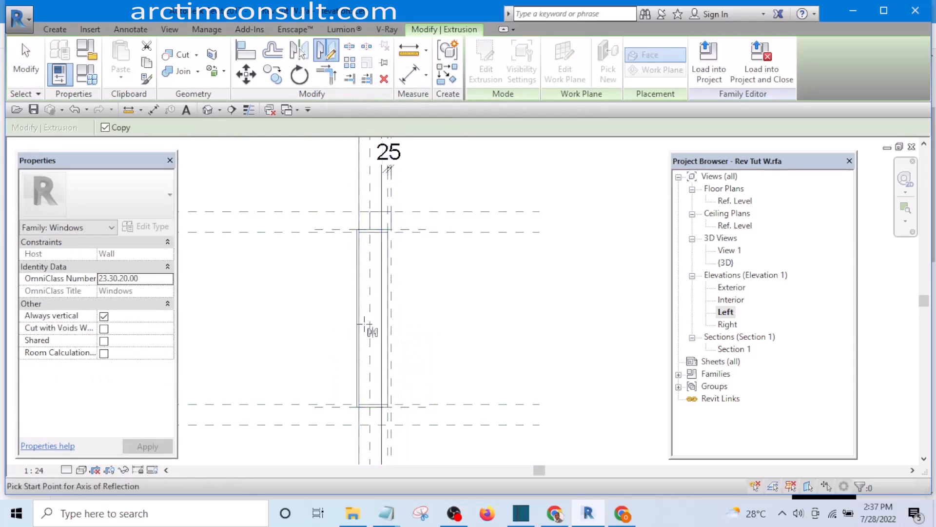
click(388, 318)
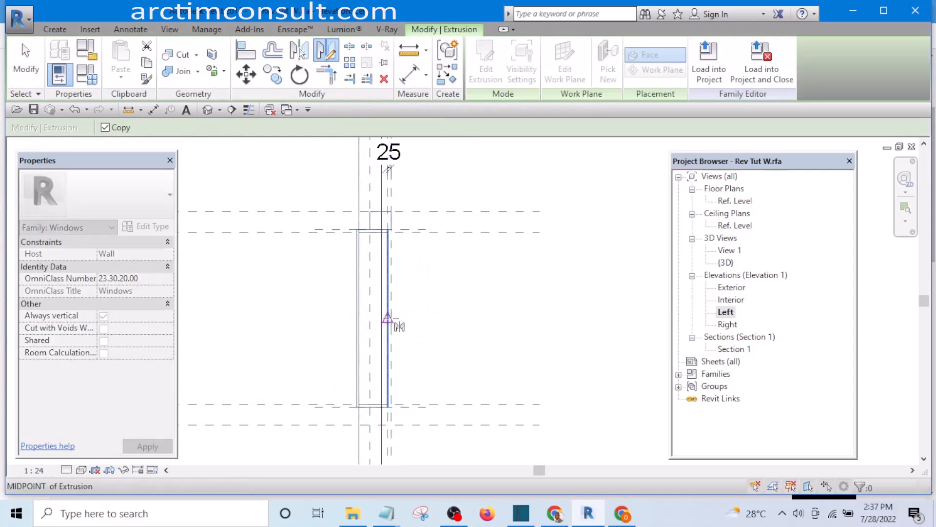
click(530, 318)
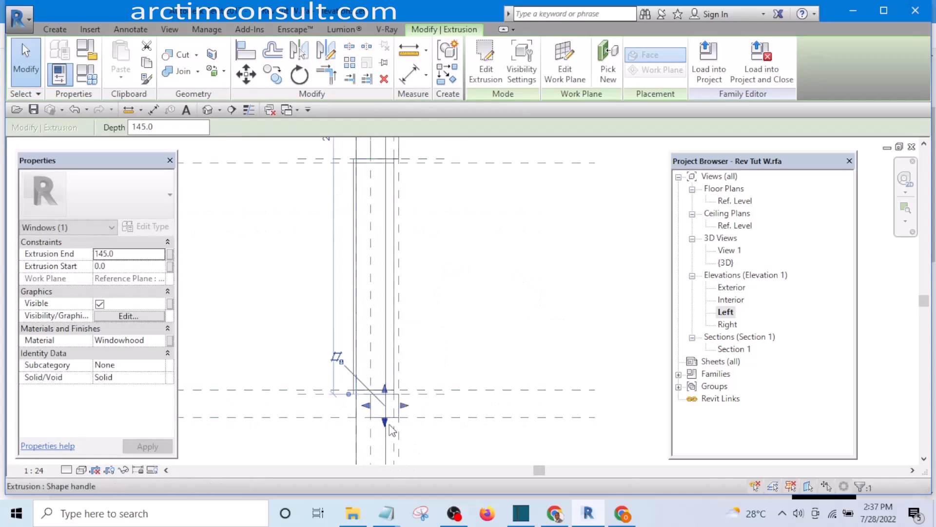
Align and lock the sill extrusion's two vertical faces to the outermost vertical reference plane and the plane inside the wall
scroll(410, 395, up, 5)
mouse_move(394, 385)
mouse_down()
mouse_move(372, 382)
mouse_move(392, 384)
mouse_up()
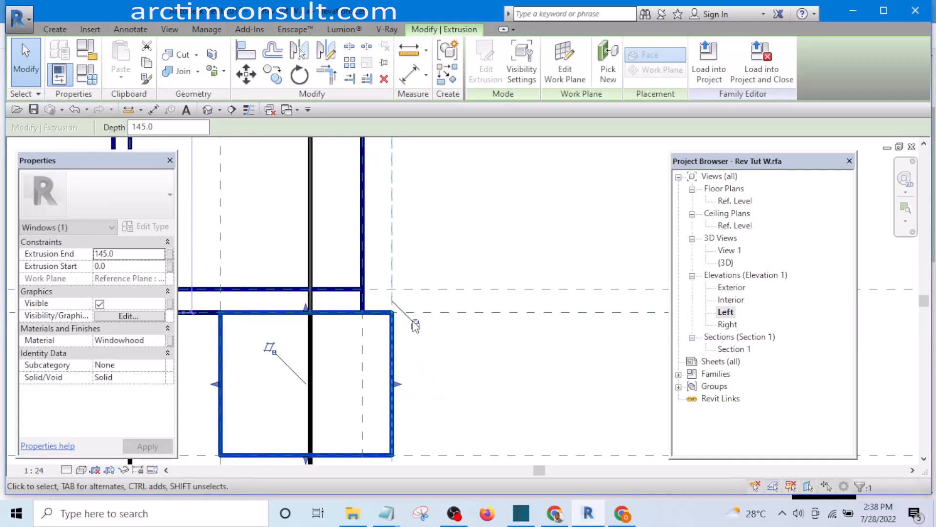
click(502, 356)
scroll(502, 355, down, 3)
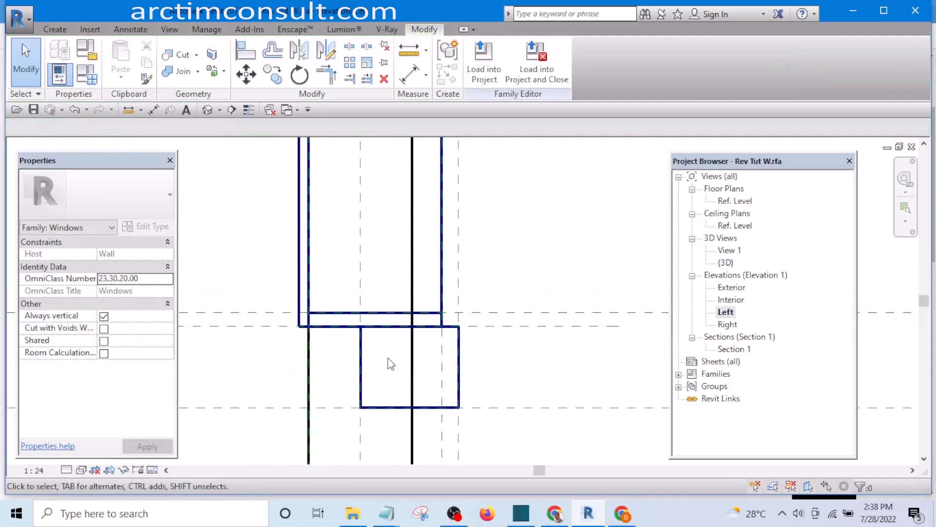
click(390, 408)
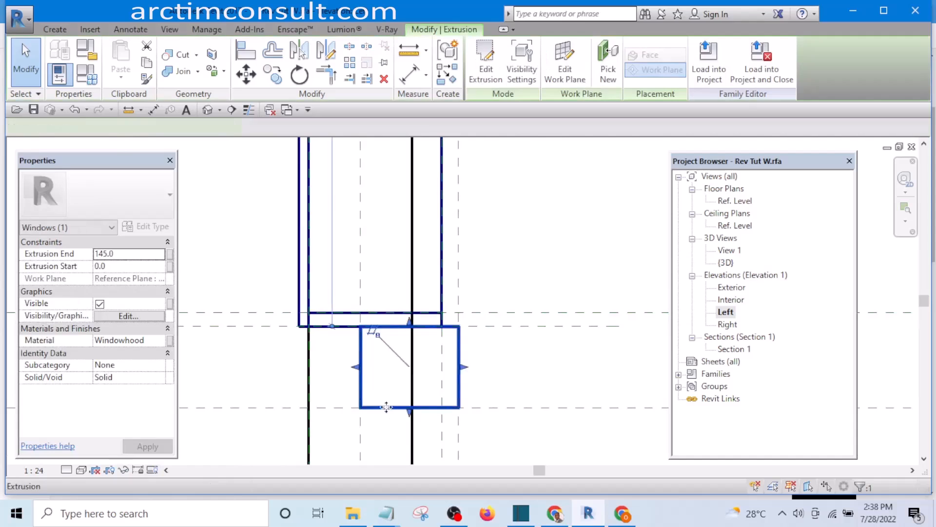
scroll(359, 371, up, 2)
drag(386, 370, 365, 374)
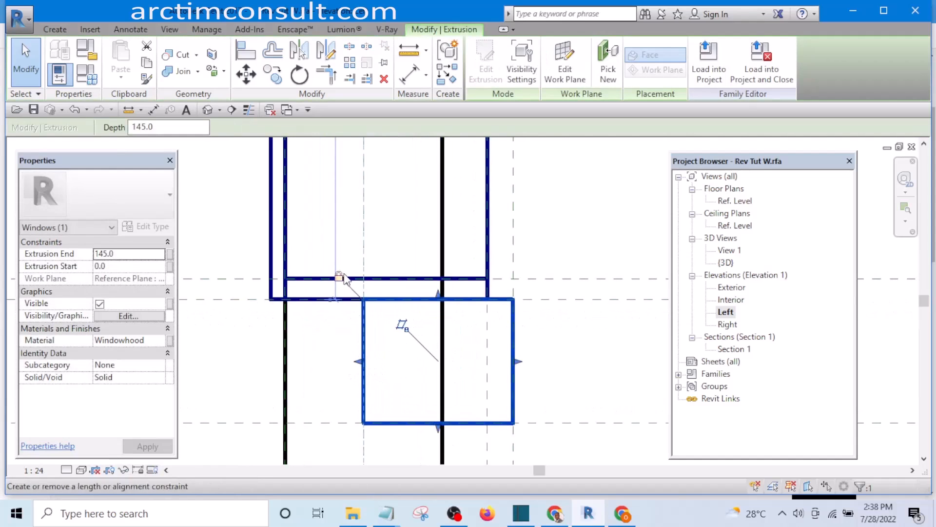
Align and lock the sill extrusion's bottom and top faces to the horizontal reference planes below the opening
middle_drag(439, 424, 433, 367)
scroll(435, 367, up, 2)
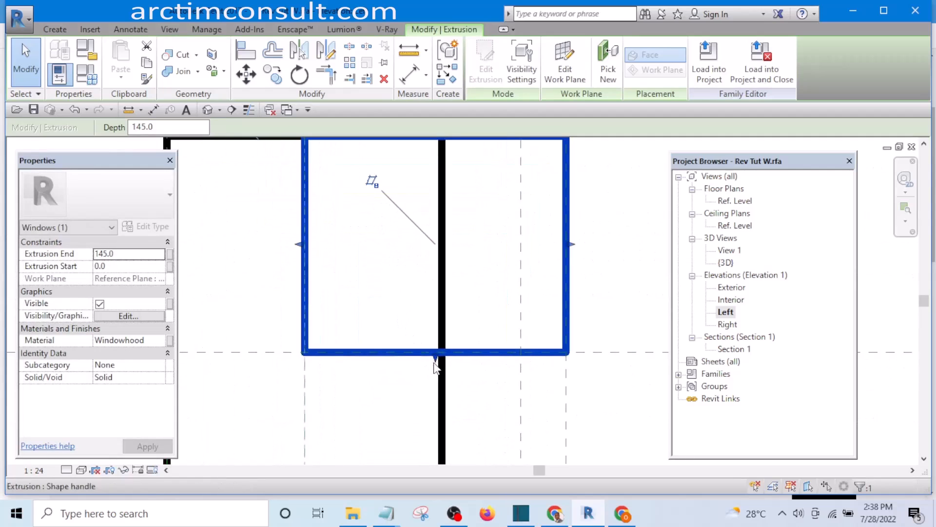
mouse_move(435, 369)
mouse_down()
mouse_move(428, 295)
mouse_move(432, 352)
mouse_up()
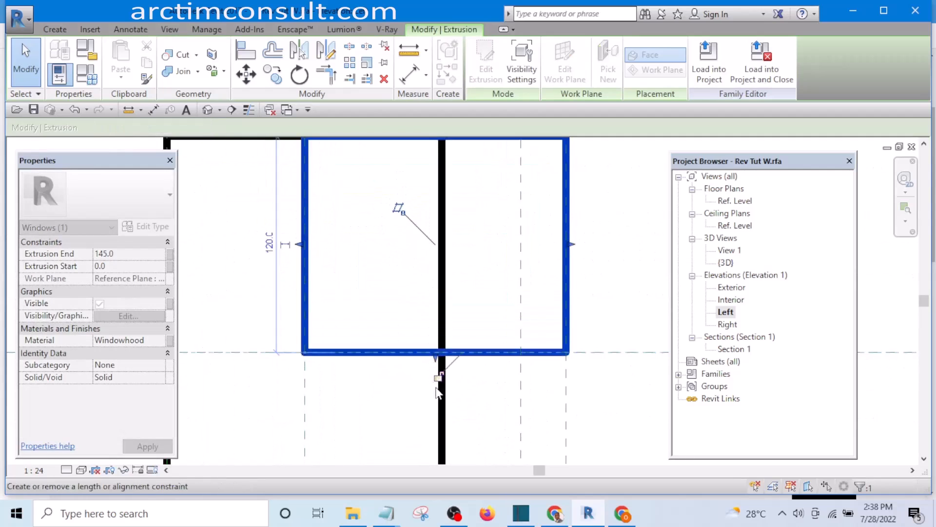
click(437, 378)
scroll(378, 399, down, 3)
scroll(418, 334, up, 1)
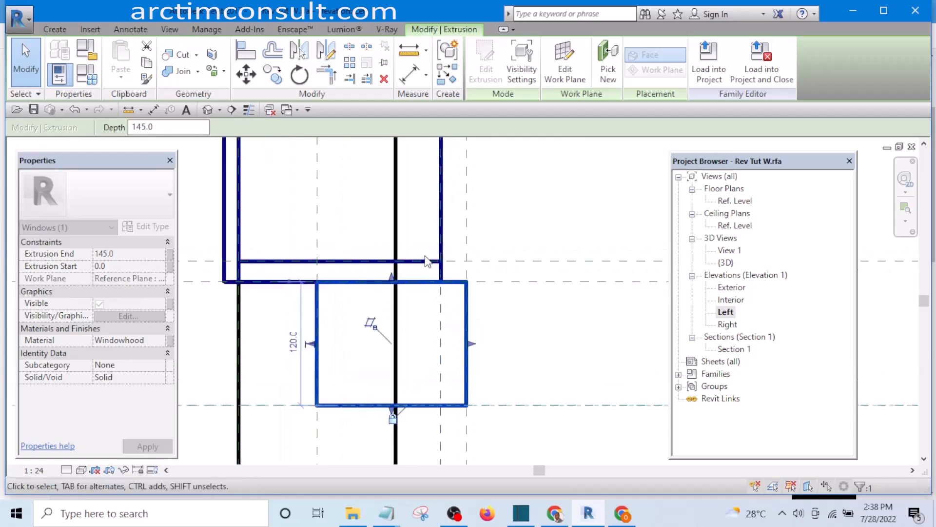
scroll(425, 261, up, 2)
drag(380, 291, 559, 296)
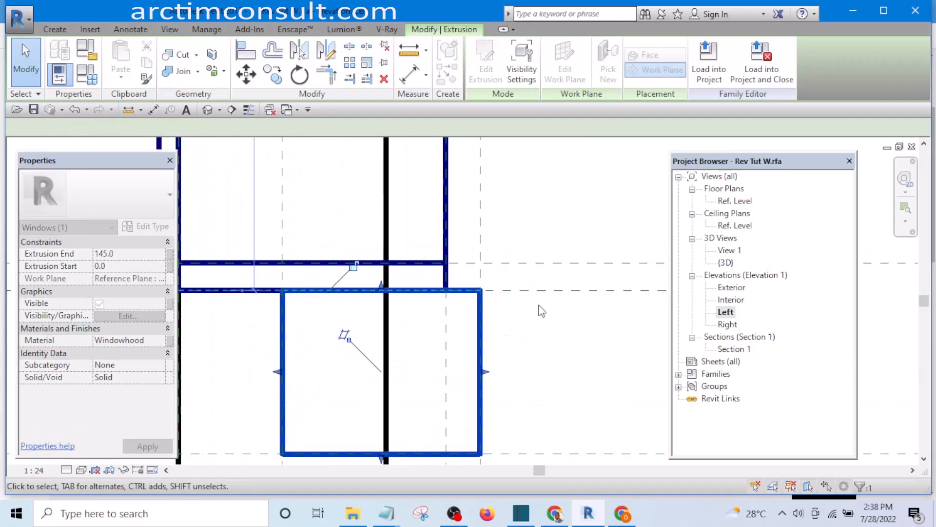
click(354, 266)
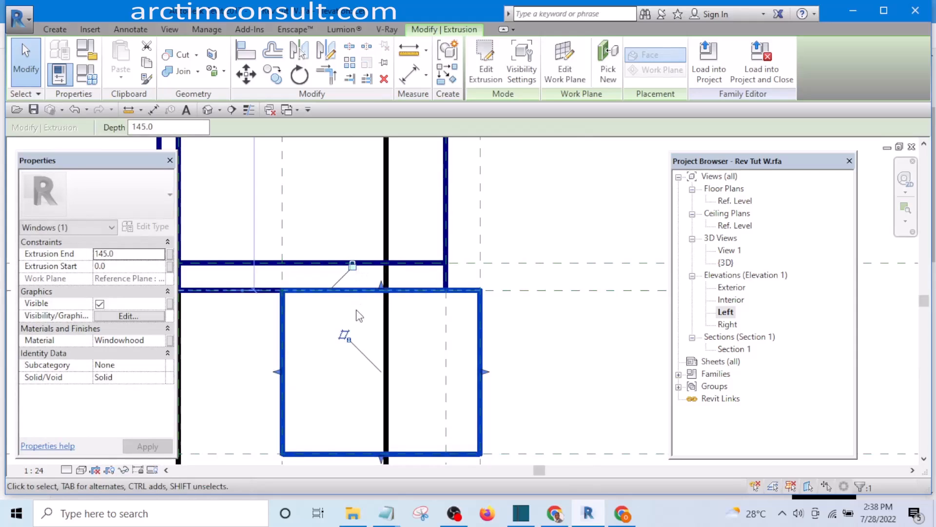
Open the family's 3D view and load the family into Revit Tutorial Day 1.rvt, overwriting the existing version
click(209, 110)
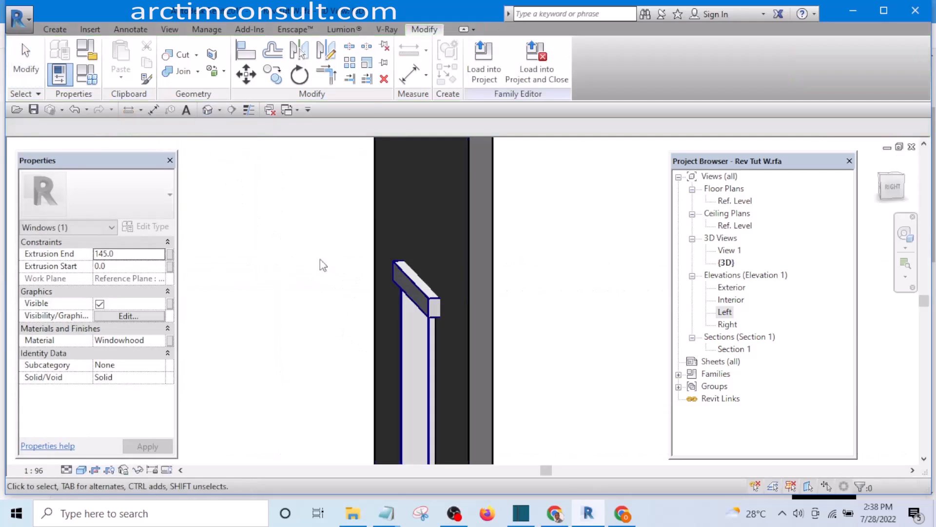
scroll(376, 232, down, 2)
shift+middle_drag(366, 313, 585, 268)
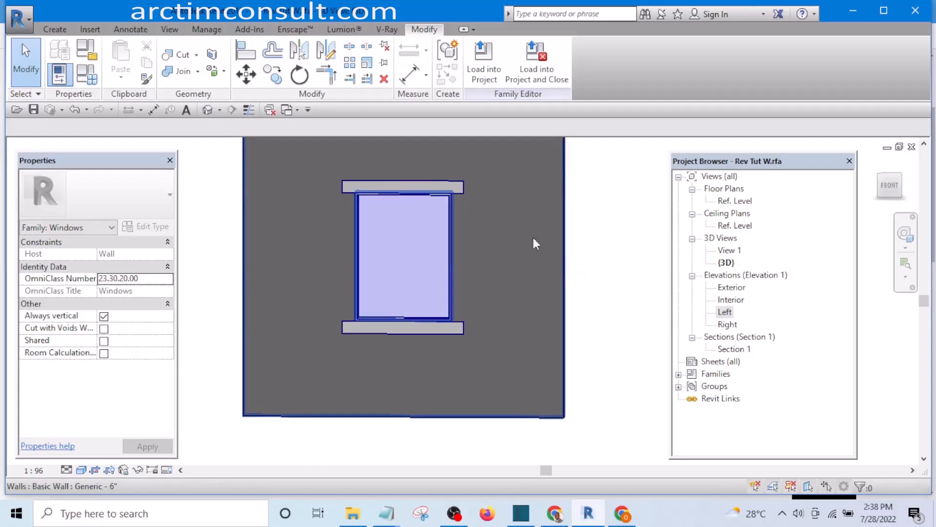
click(484, 75)
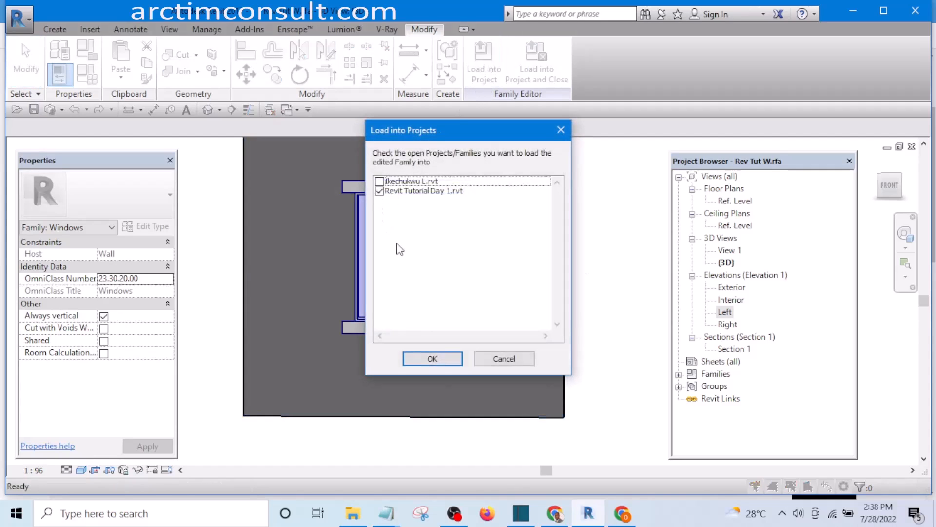
click(433, 358)
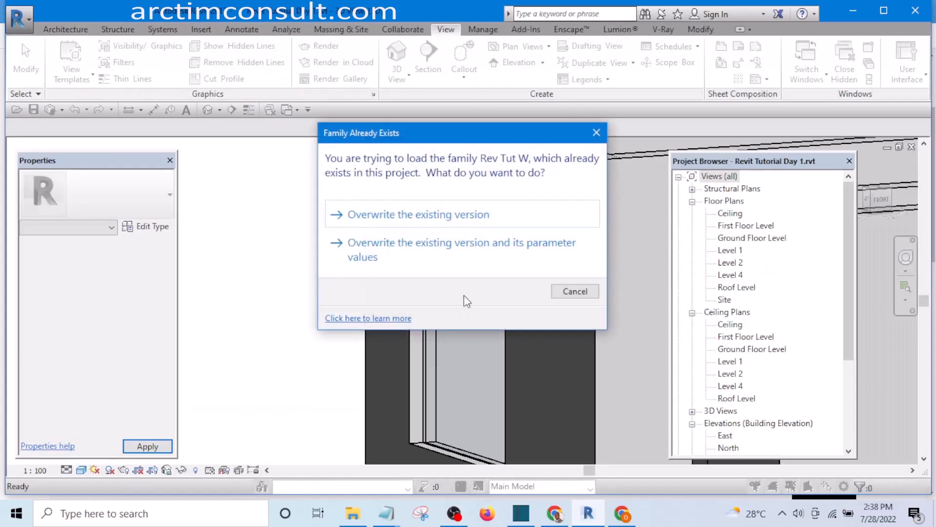
click(435, 215)
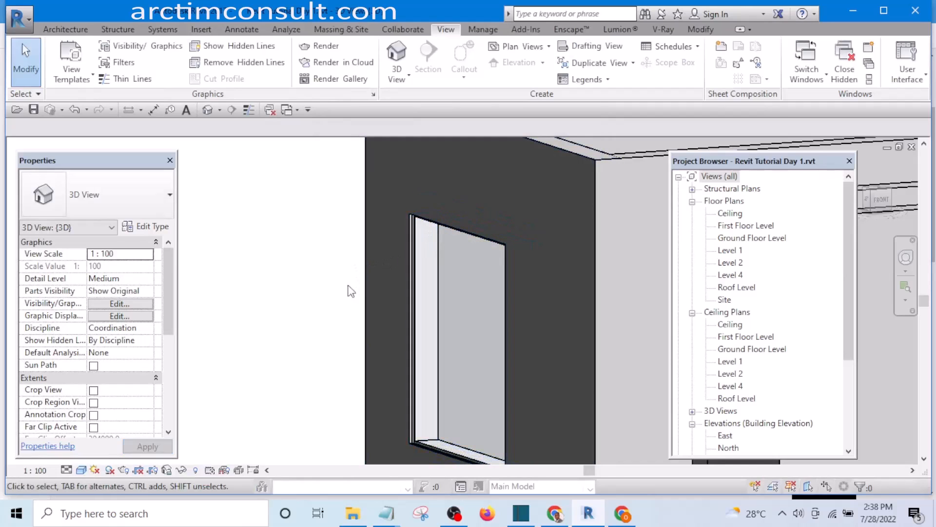
Examine how the reloaded window's head and sill sit against the wall in the project's 3D view
shift+middle_drag(348, 296, 380, 361)
scroll(324, 249, down, 3)
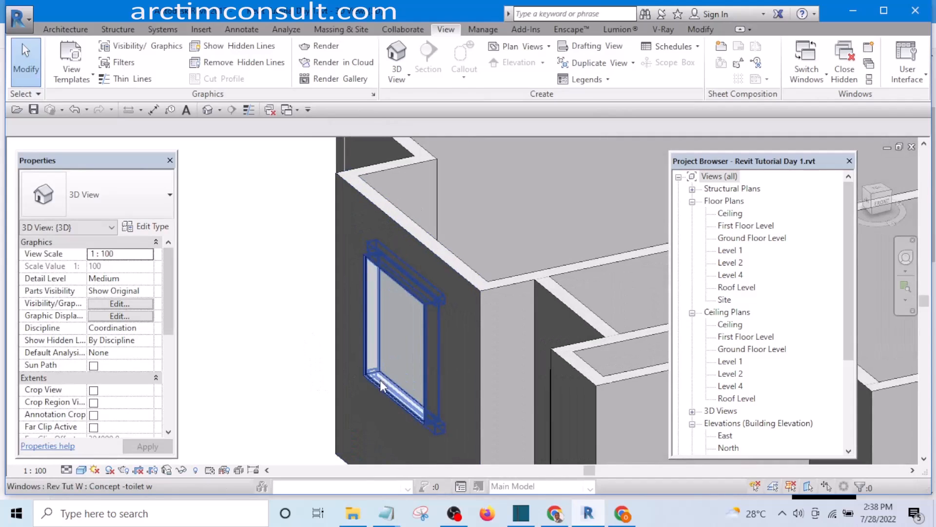
click(380, 380)
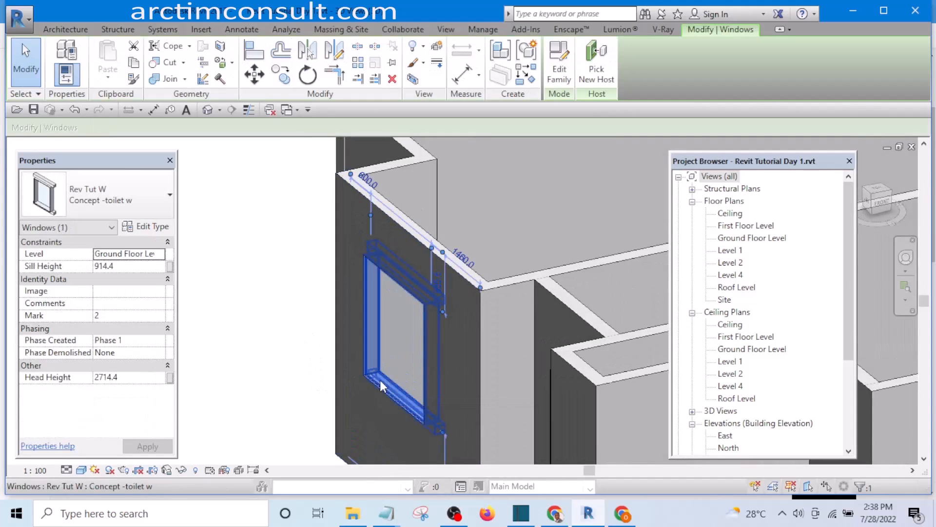
click(280, 290)
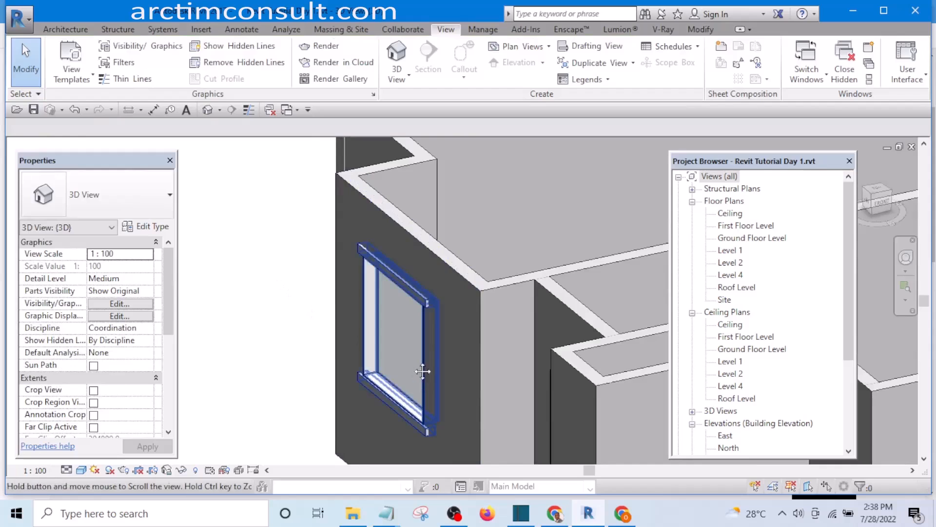
middle_drag(423, 371, 354, 459)
scroll(393, 245, up, 3)
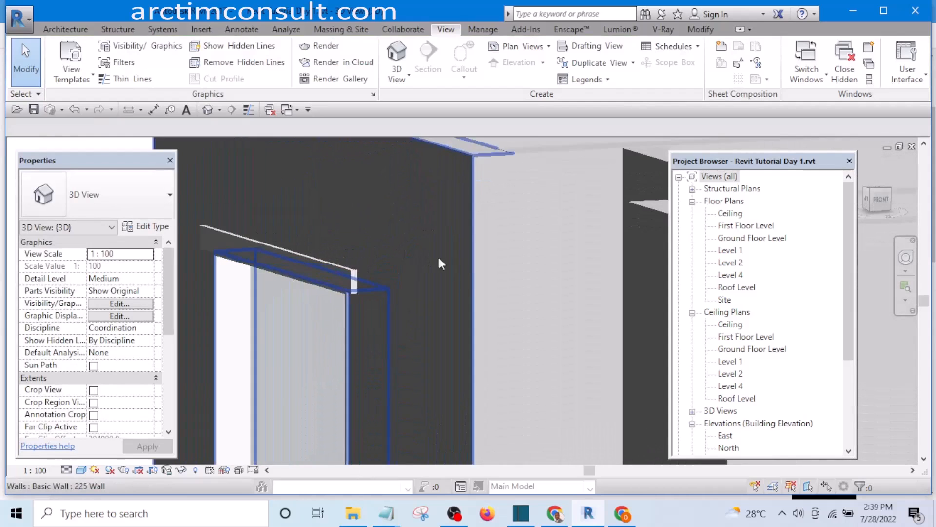
scroll(442, 258, up, 1)
scroll(469, 259, down, 4)
shift+middle_drag(327, 394, 368, 417)
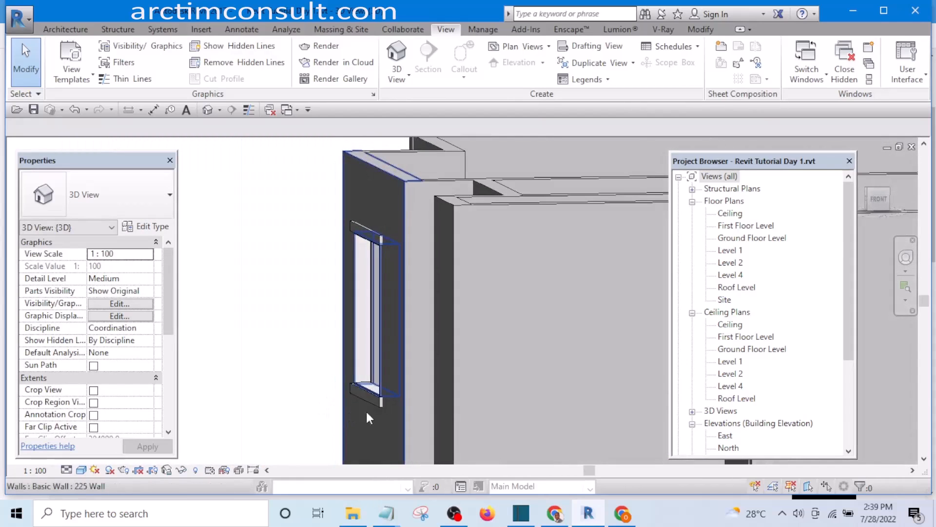
scroll(373, 412, up, 3)
mouse_move(423, 409)
shift+middle_down()
mouse_move(418, 426)
mouse_move(391, 408)
mouse_move(441, 390)
mouse_move(417, 399)
shift+middle_up()
scroll(414, 390, down, 8)
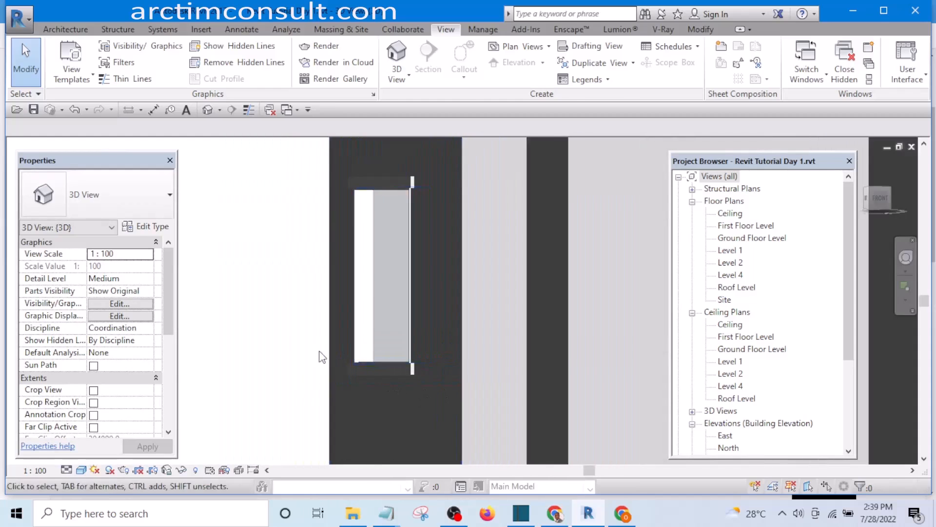
Set the Width of the Rev Tut W window type Concept -toilet w to 600 and apply it
scroll(372, 369, up, 3)
click(372, 360)
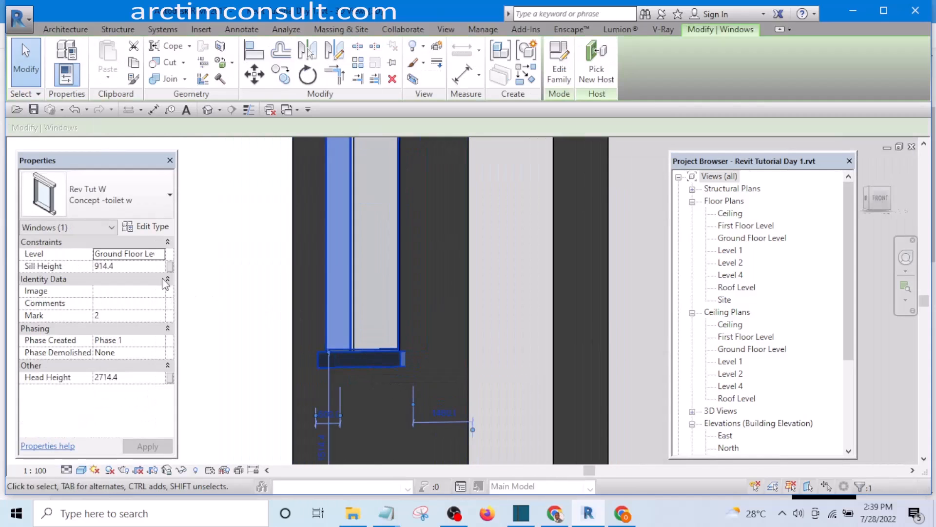
click(149, 227)
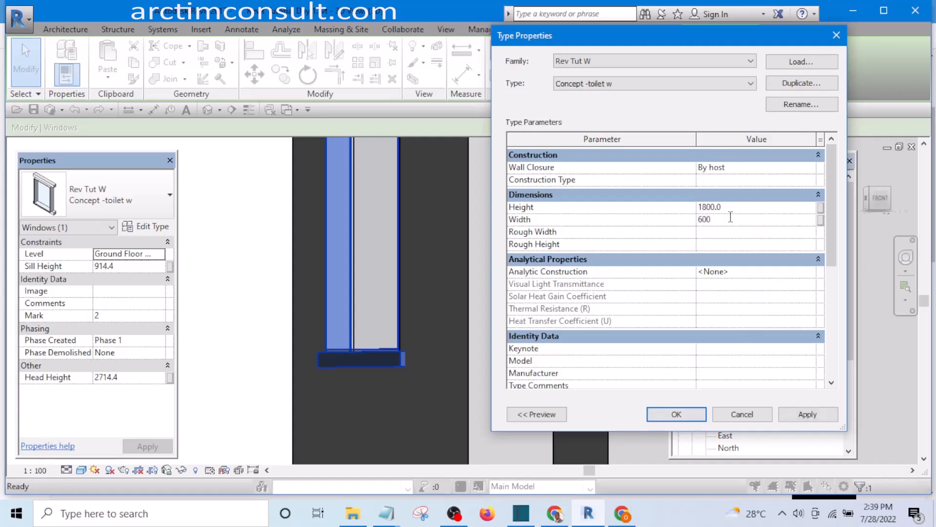
click(806, 414)
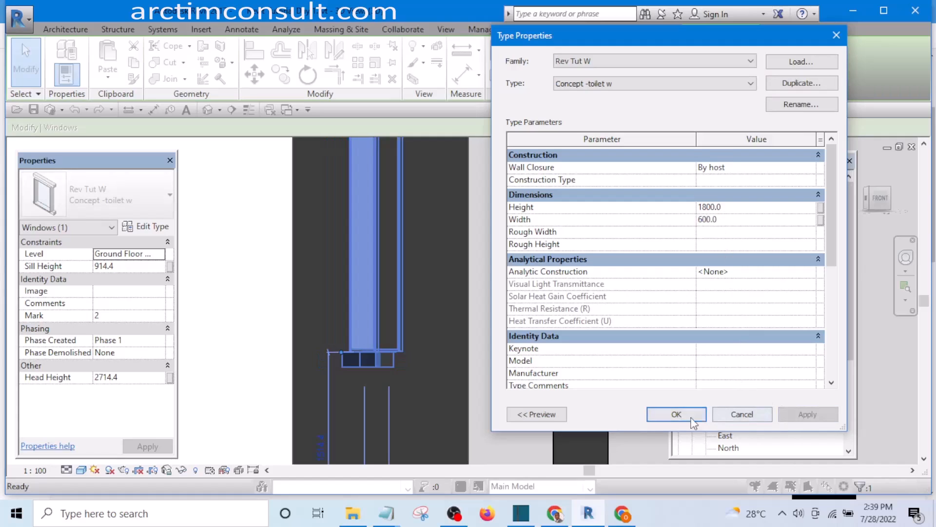
click(676, 414)
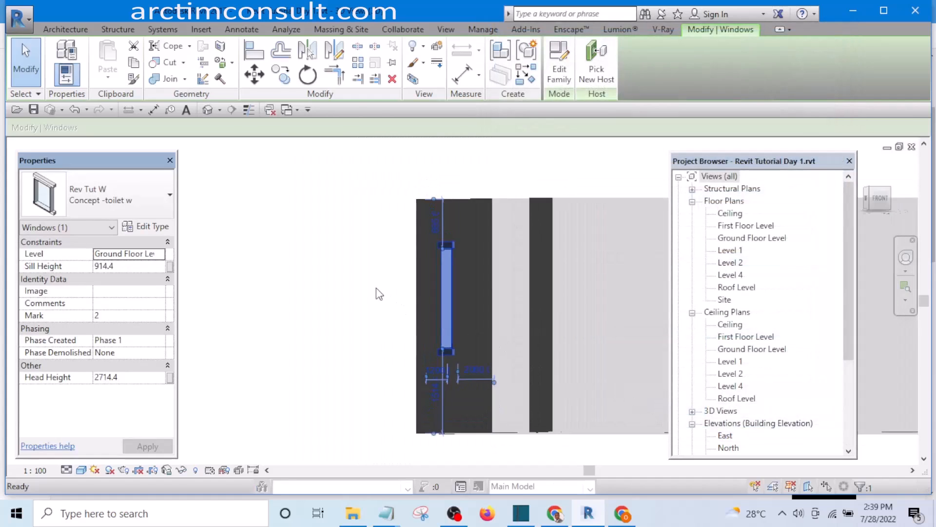
Examine the resized window's opening, head and sill from several angles in the project's 3D view
click(385, 291)
shift+middle_drag(366, 296, 246, 290)
scroll(501, 355, up, 2)
scroll(501, 355, up, 2)
scroll(472, 279, down, 3)
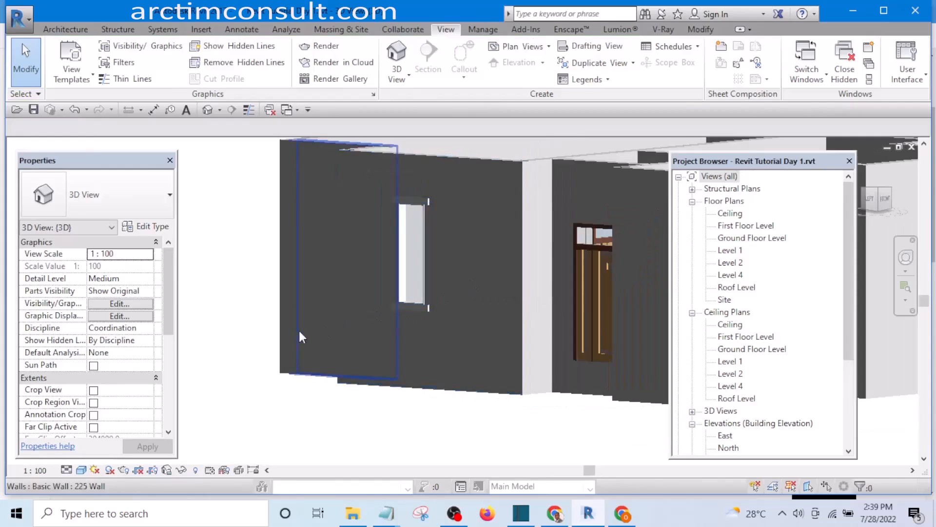
shift+middle_drag(298, 329, 210, 303)
scroll(209, 303, down, 2)
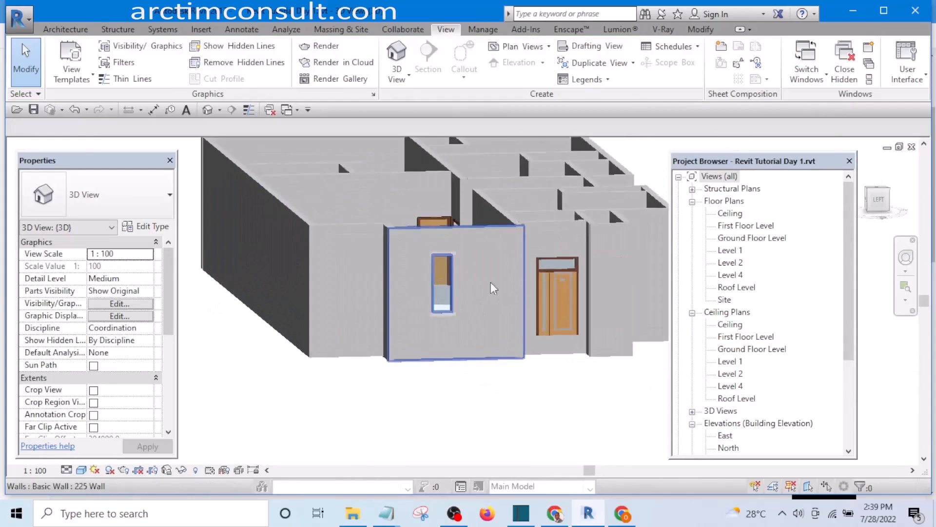
scroll(490, 284, up, 3)
scroll(496, 356, down, 3)
middle_drag(518, 406, 639, 379)
shift+middle_drag(534, 382, 499, 380)
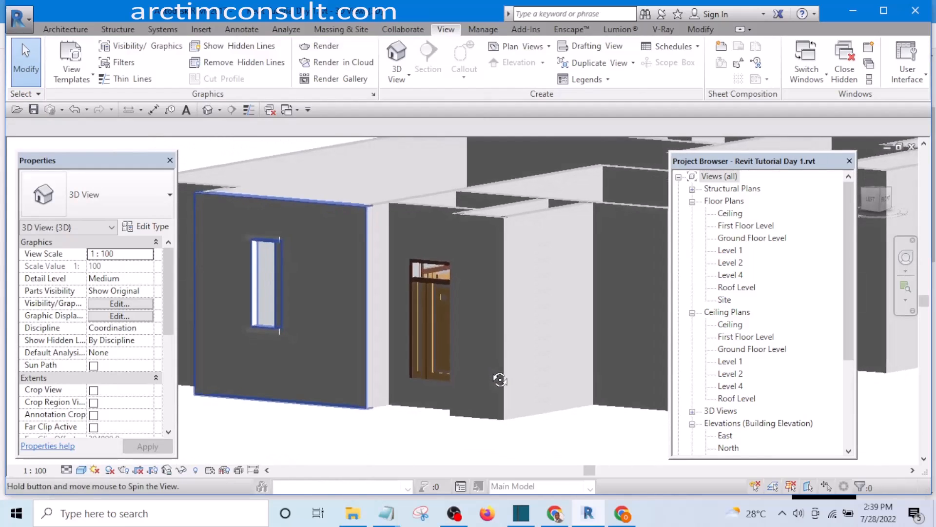
middle_drag(384, 356, 526, 387)
scroll(418, 363, up, 3)
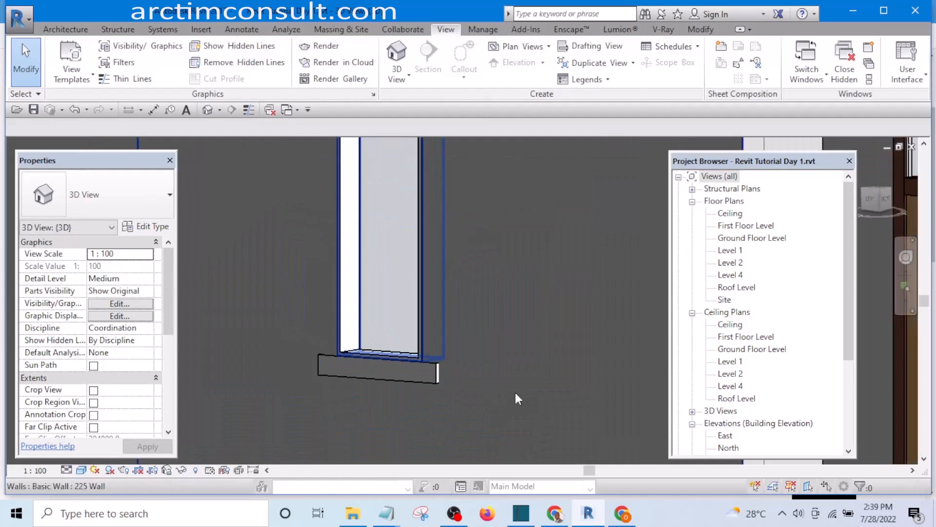
scroll(378, 375, down, 5)
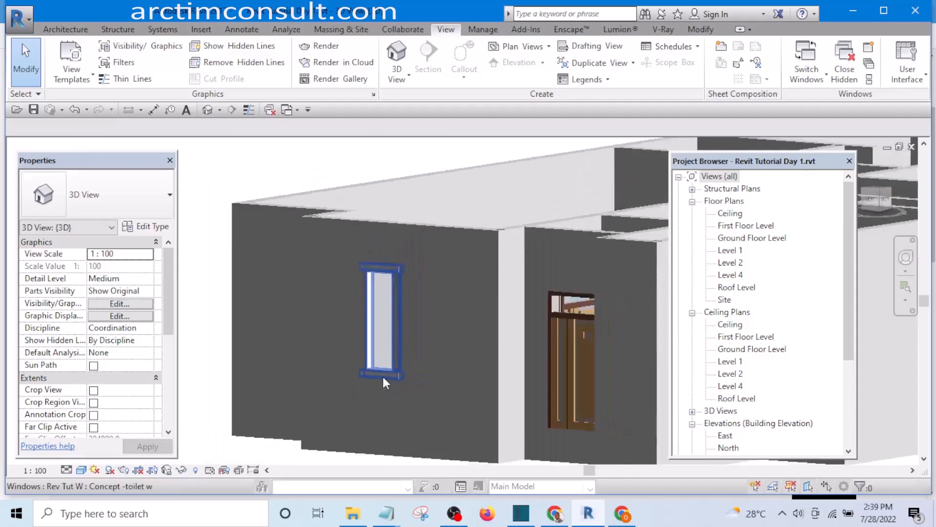
scroll(397, 396, up, 1)
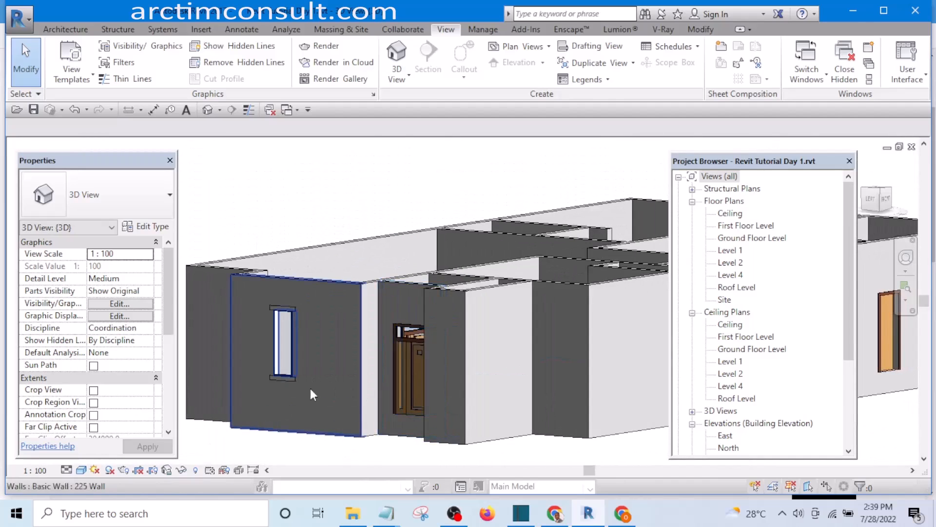
scroll(290, 384, up, 5)
scroll(336, 379, down, 3)
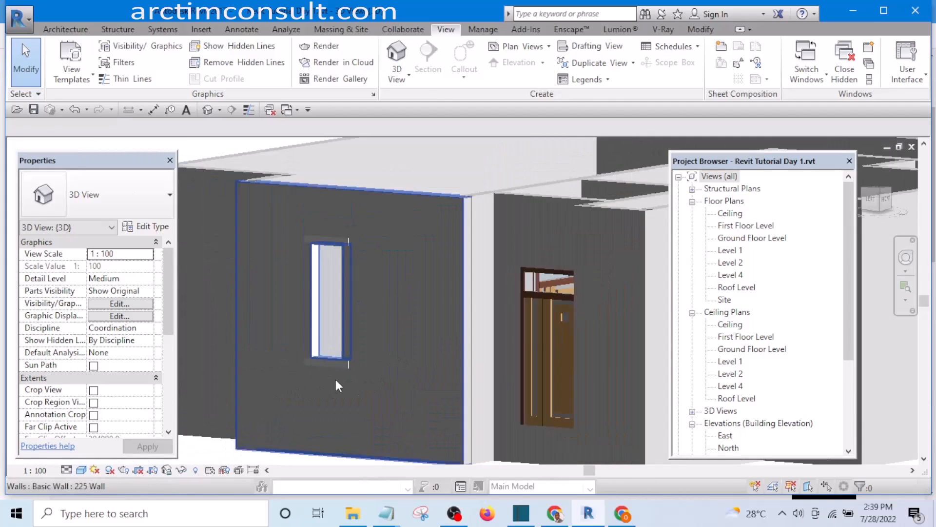
scroll(330, 369, up, 5)
scroll(402, 360, down, 5)
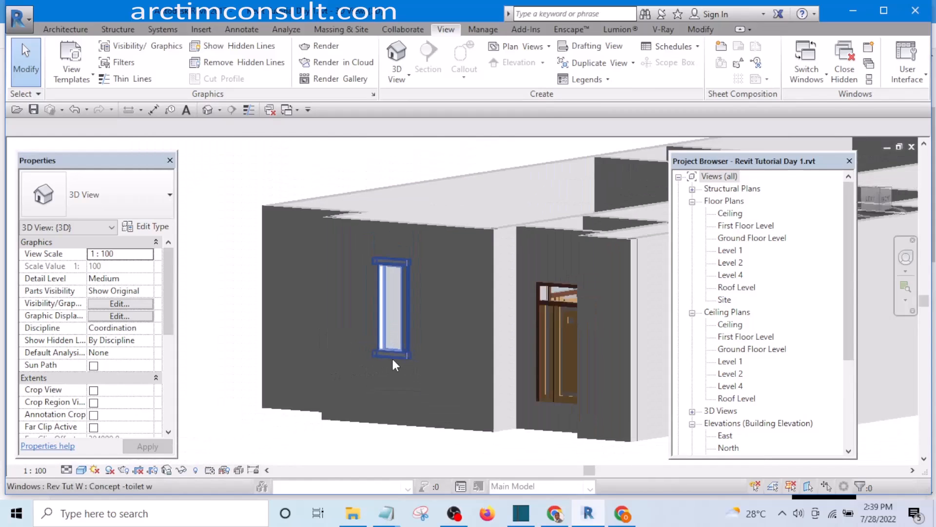
scroll(394, 357, up, 2)
middle_drag(402, 381, 387, 395)
scroll(374, 381, down, 1)
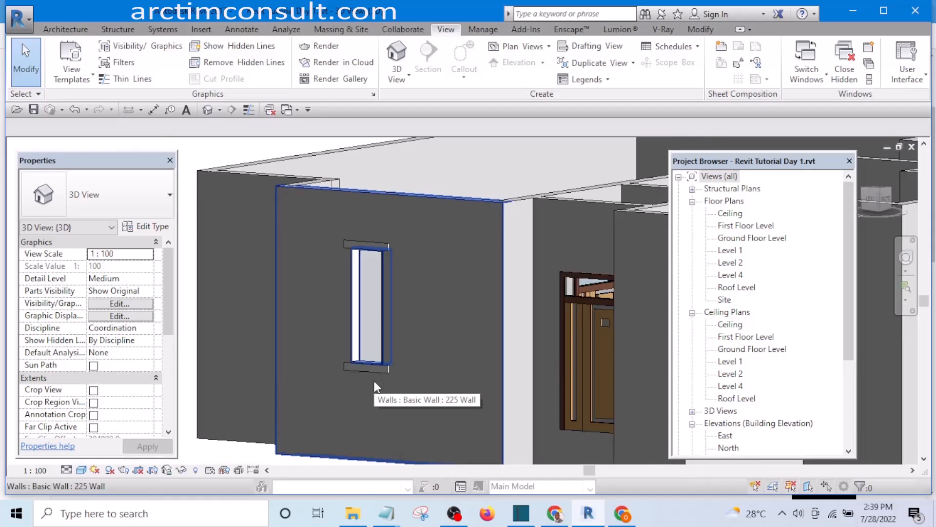
scroll(393, 378, up, 4)
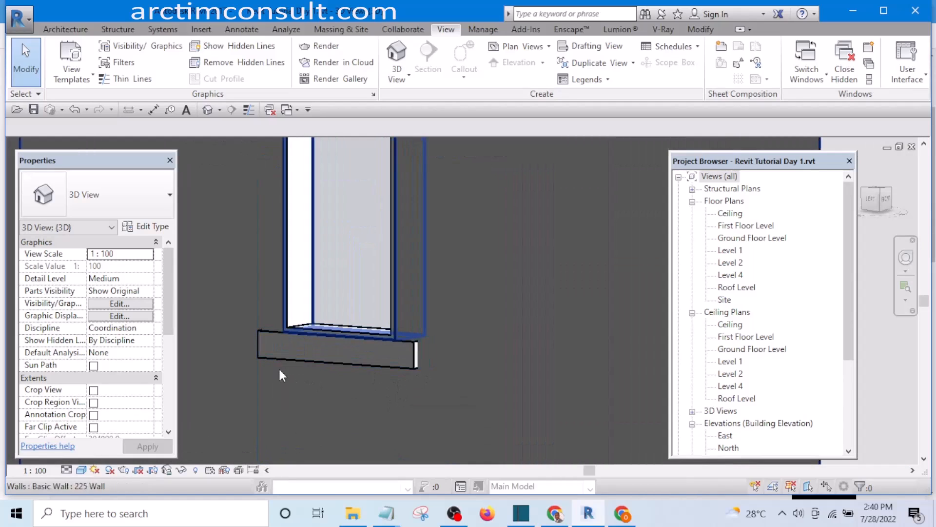
scroll(299, 376, down, 4)
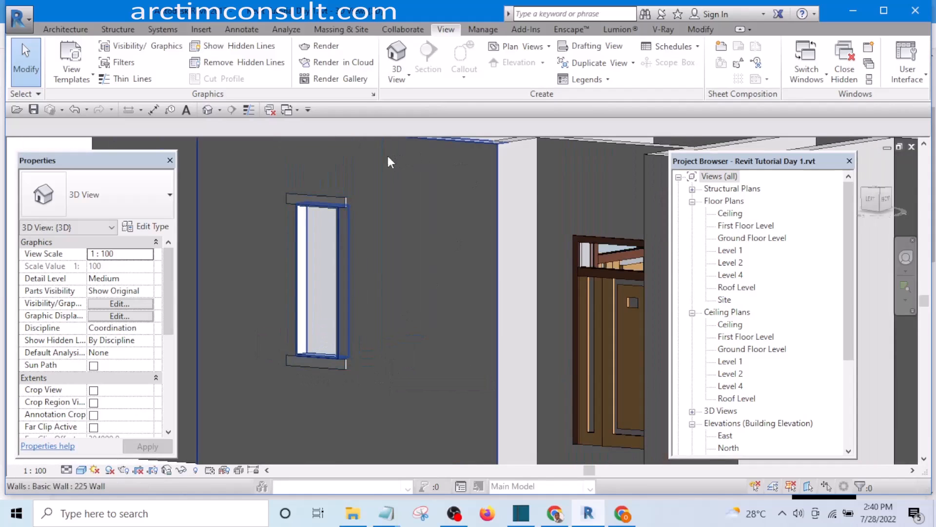
Switch to the Rev Tut W.rfa family and open its Exterior elevation at the sill
click(294, 112)
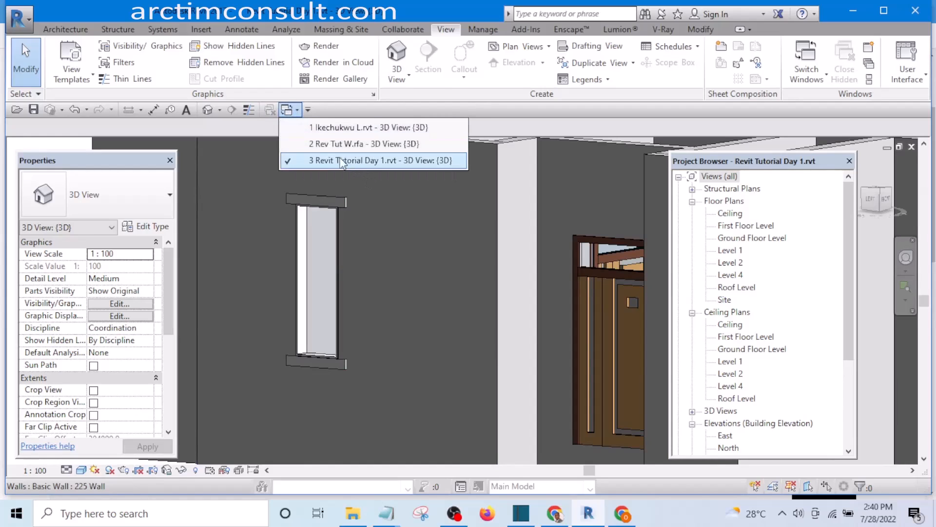
click(339, 143)
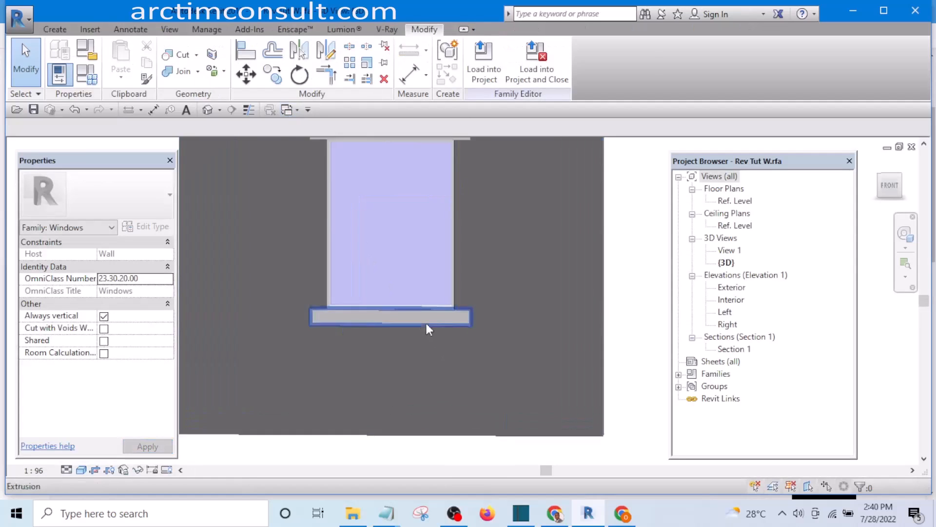
scroll(426, 330, down, 2)
double_click(731, 288)
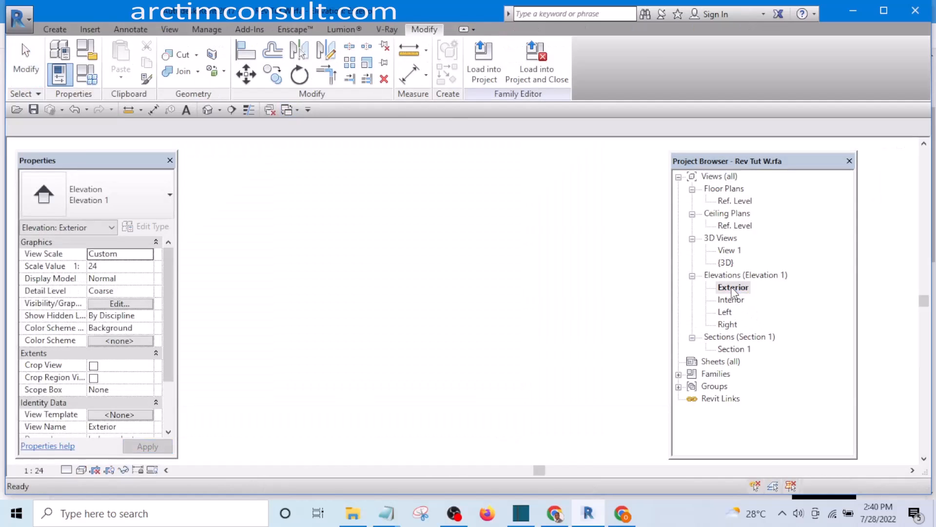
scroll(468, 401, up, 6)
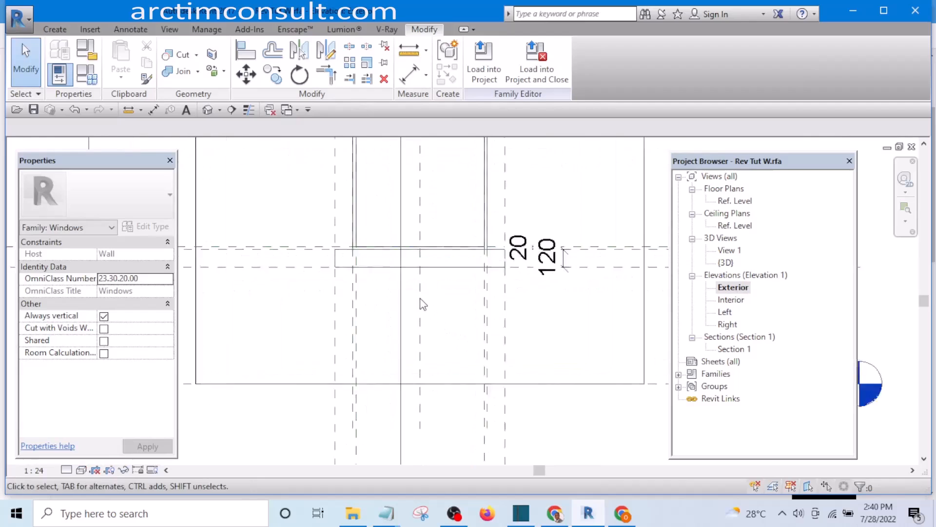
scroll(340, 310, up, 2)
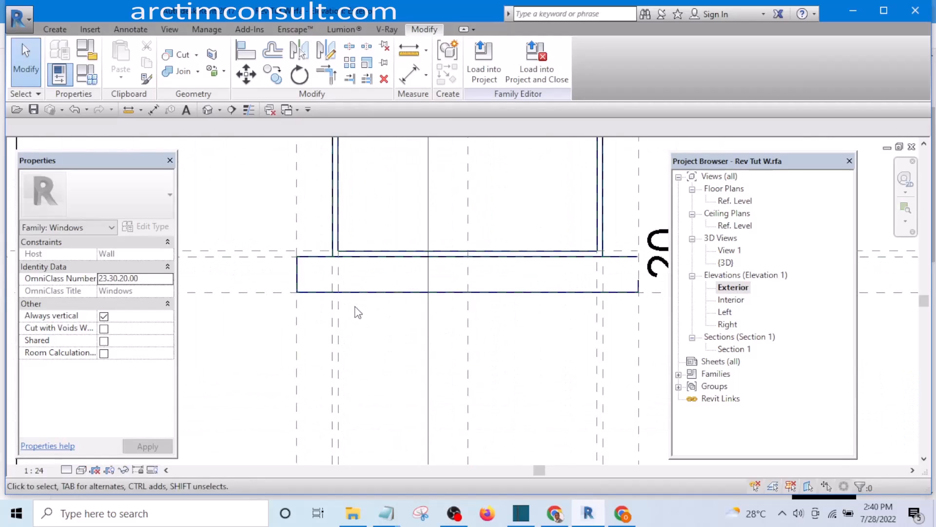
scroll(331, 310, down, 1)
scroll(328, 310, up, 2)
scroll(339, 282, up, 1)
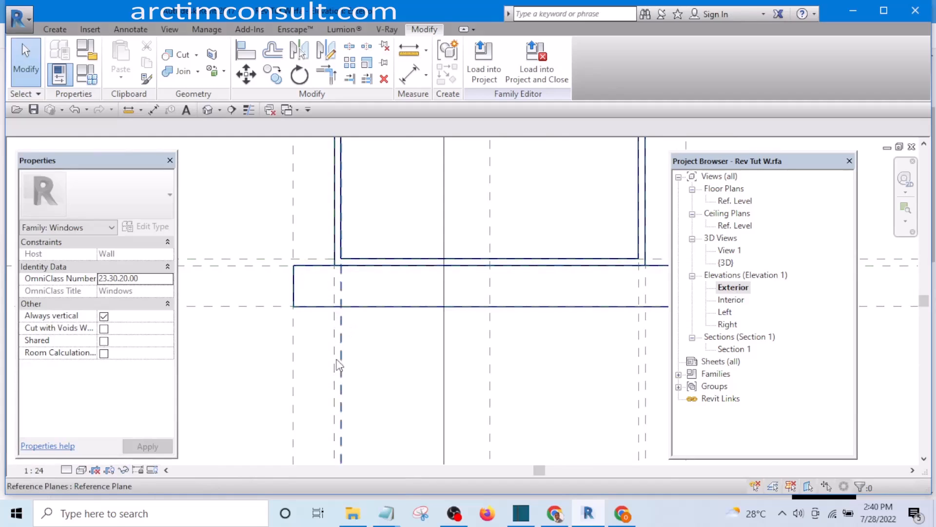
scroll(356, 333, down, 1)
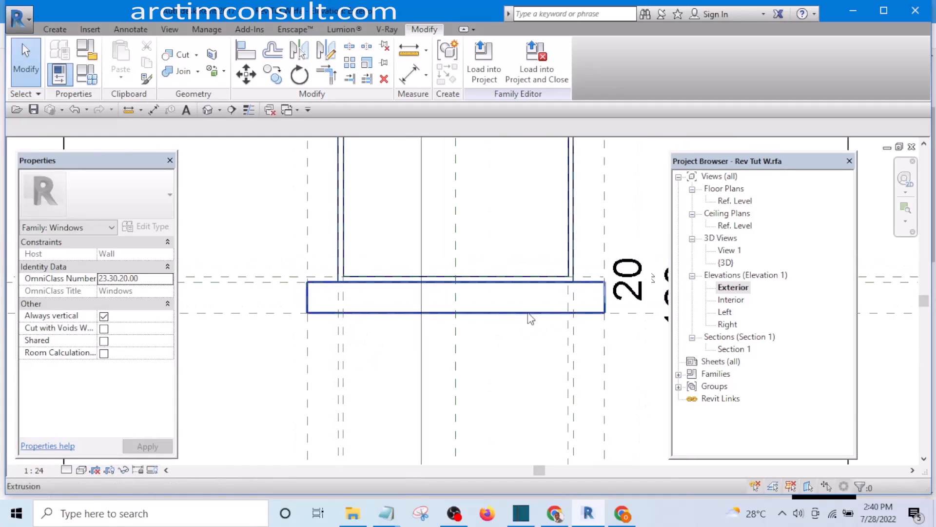
middle_drag(545, 351, 498, 300)
scroll(507, 297, down, 2)
scroll(623, 296, up, 1)
Draw a horizontal reference plane across the wall about 200 mm below the sill's bottom reference plane
click(619, 270)
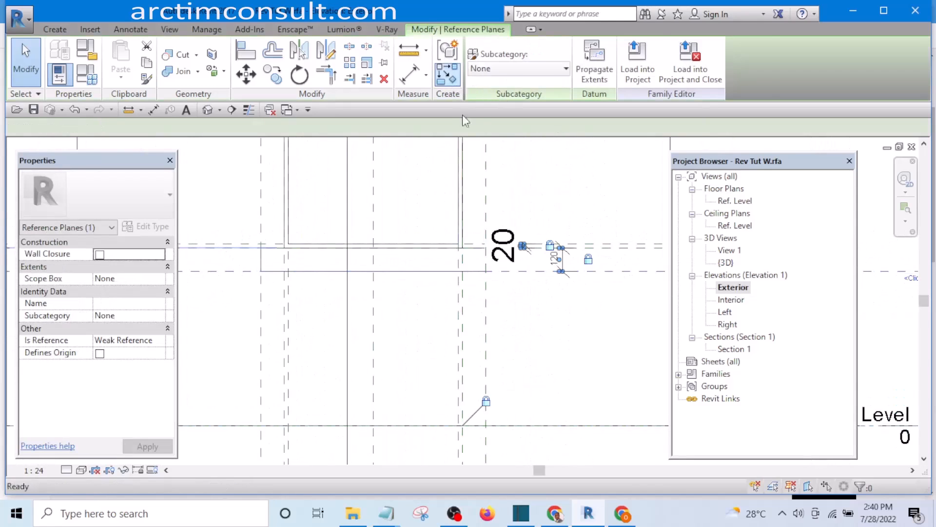
scroll(466, 183, down, 3)
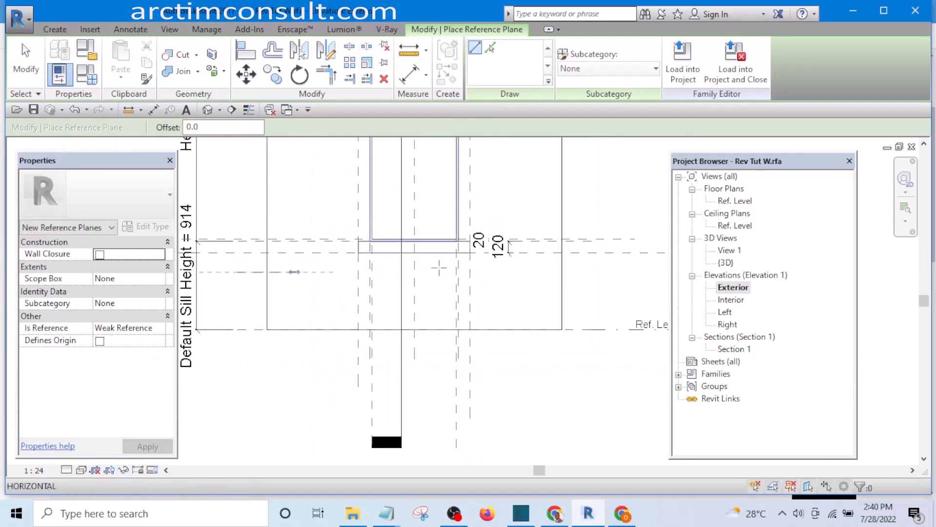
click(602, 271)
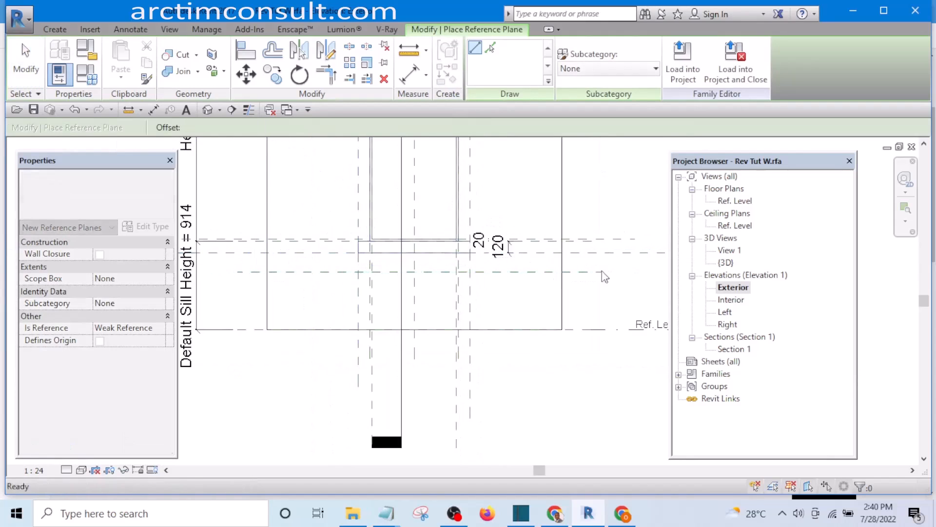
key(Escape)
Add an aligned dimension between the sill's bottom reference plane and the new horizontal plane below it
click(408, 78)
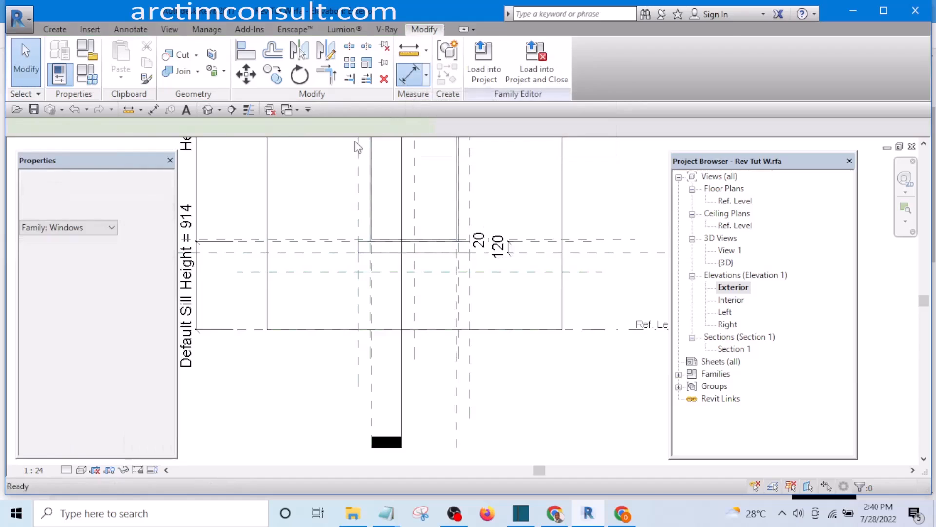
scroll(308, 259, up, 4)
click(310, 250)
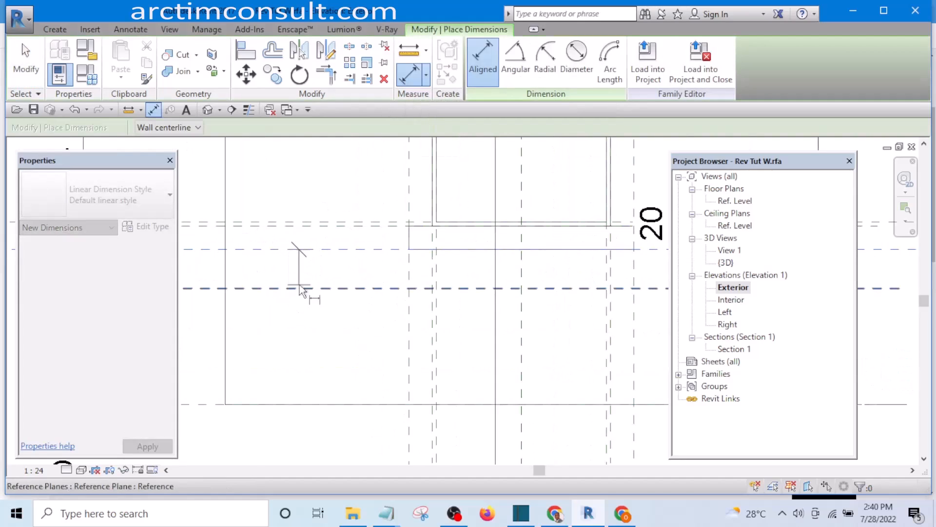
click(287, 289)
key(Escape)
key(Escape)
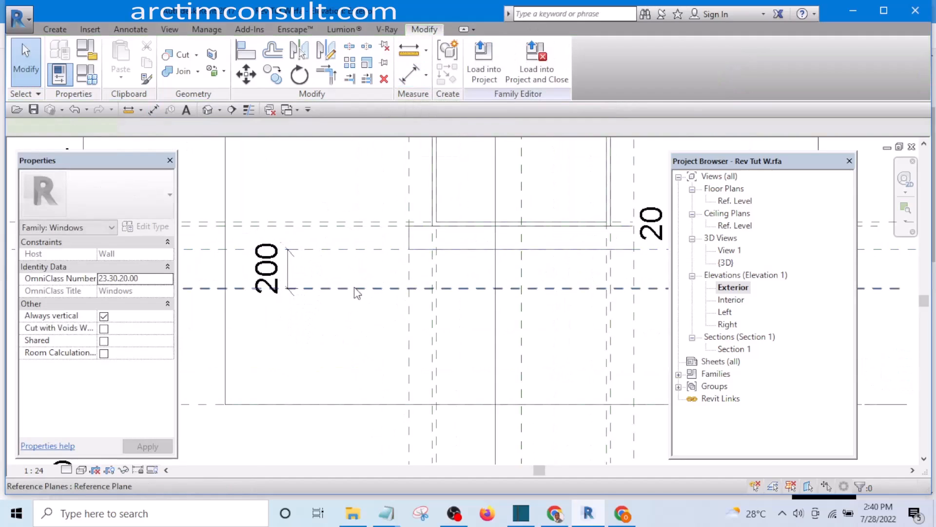
click(293, 288)
key(Escape)
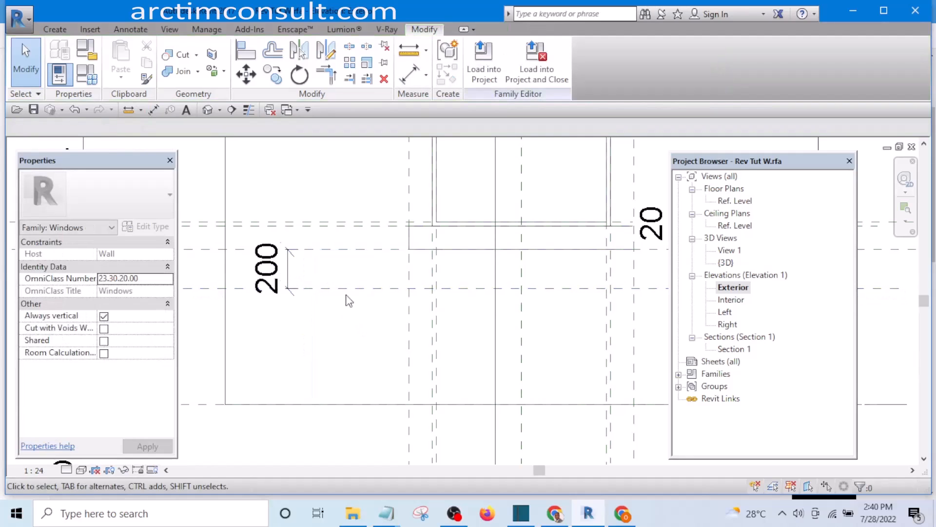
scroll(286, 287, up, 1)
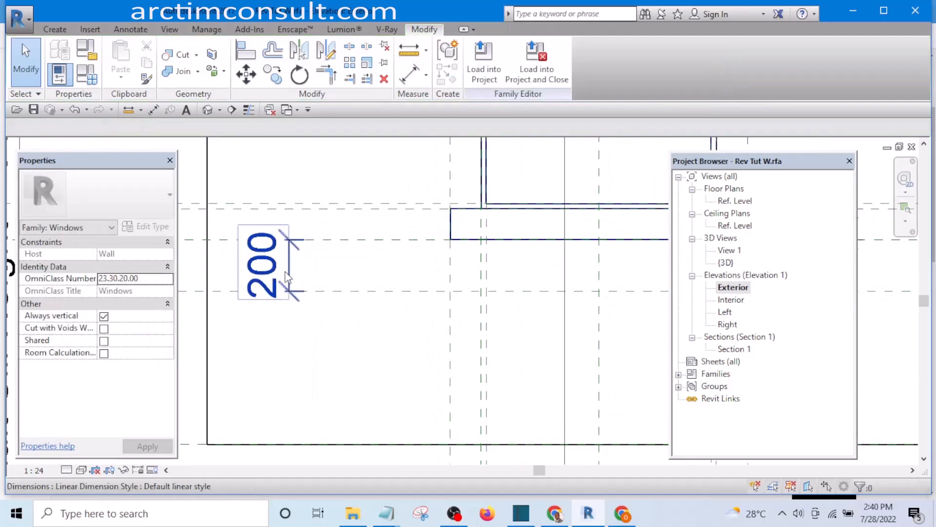
click(292, 267)
key(Escape)
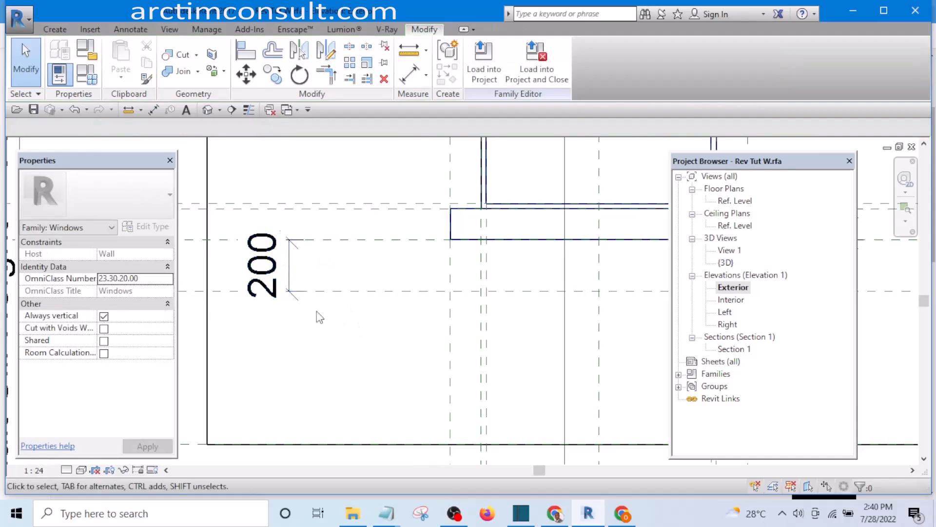
Draw a vertical reference plane through the window, about 200 mm inside the left inner side plane
scroll(318, 311, down, 3)
middle_drag(352, 300, 257, 302)
scroll(278, 297, up, 2)
scroll(291, 296, up, 2)
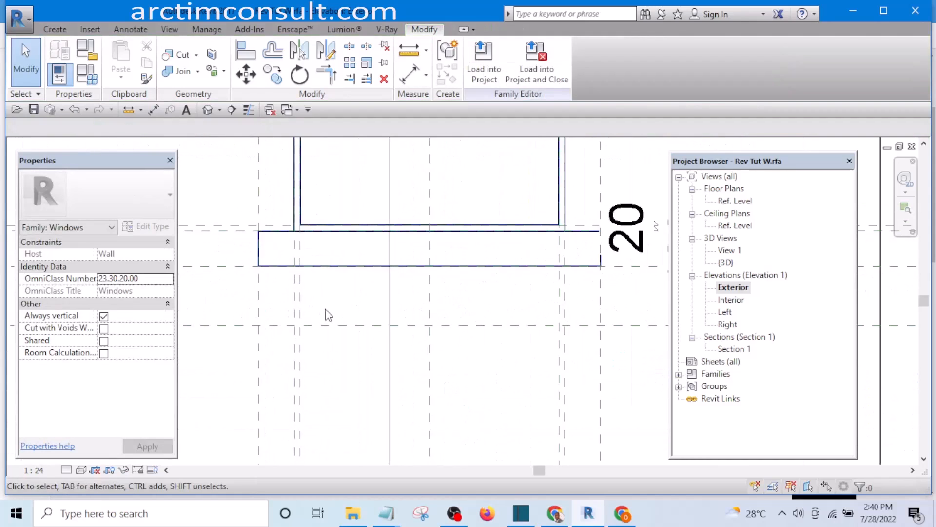
click(300, 307)
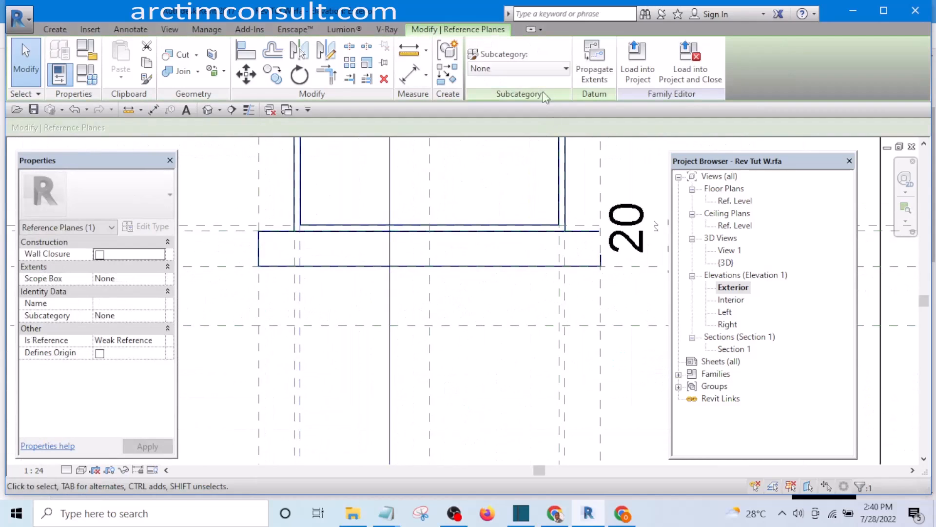
key(r)
key(p)
scroll(330, 338, down, 3)
scroll(333, 349, up, 2)
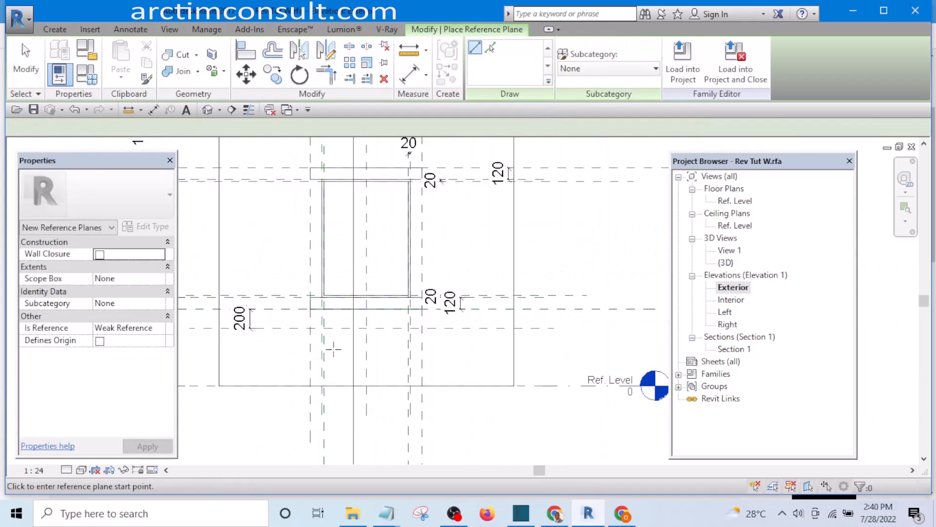
click(343, 385)
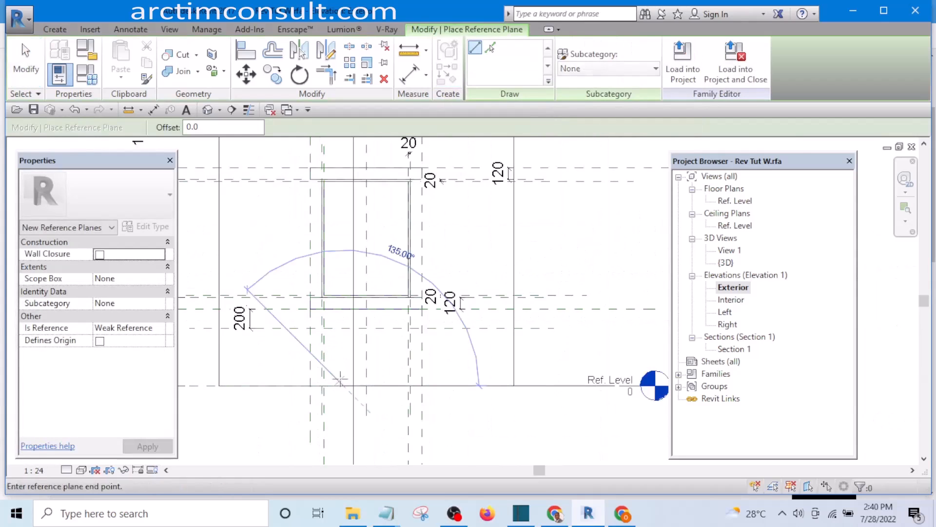
click(343, 149)
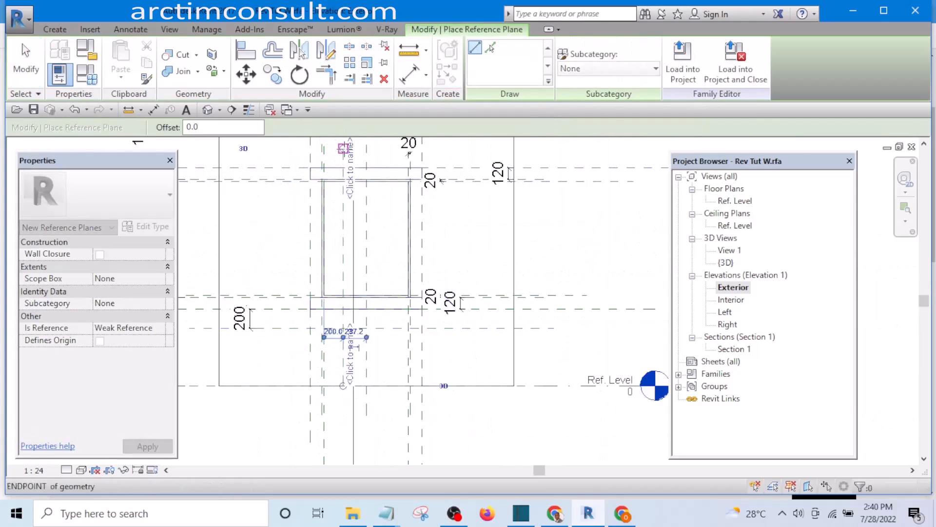
Draw a second vertical reference plane through the window, about 100 mm inside the right inner side plane
click(400, 150)
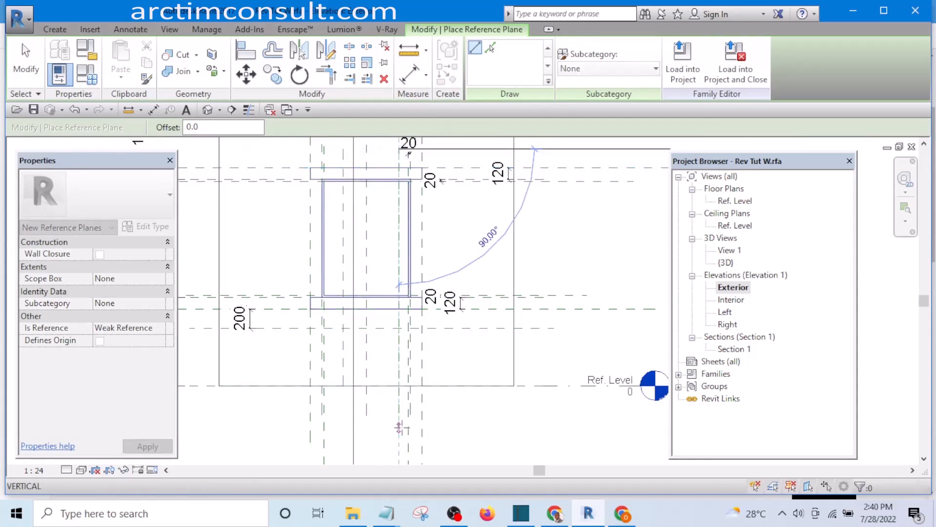
click(399, 428)
key(Escape)
key(Escape)
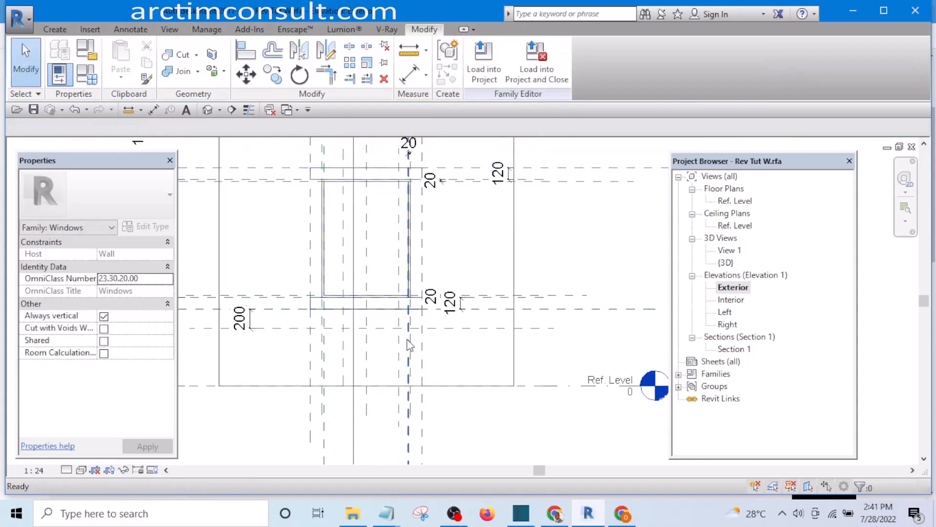
Add an aligned dimension below the sill between the window's right inner side plane and the new vertical plane beside it
key(d)
key(i)
scroll(418, 346, up, 8)
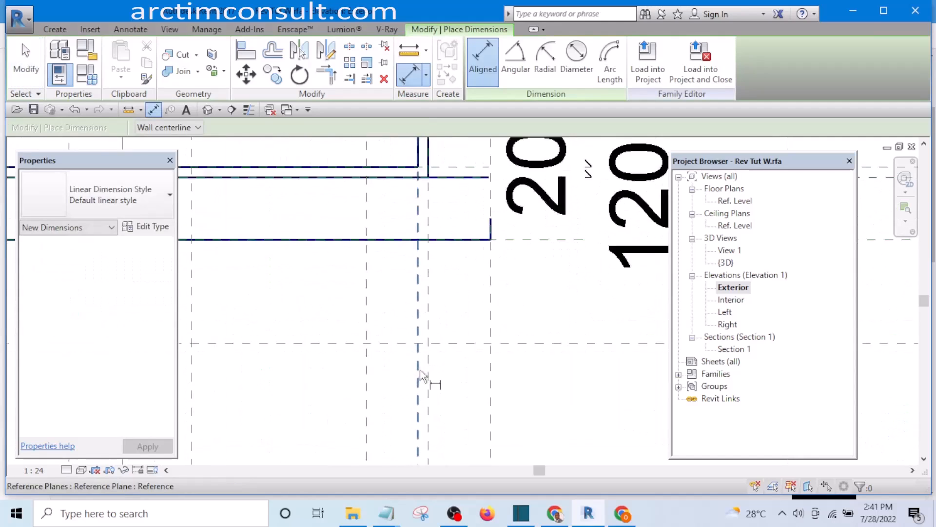
scroll(422, 375, up, 3)
click(418, 385)
click(326, 383)
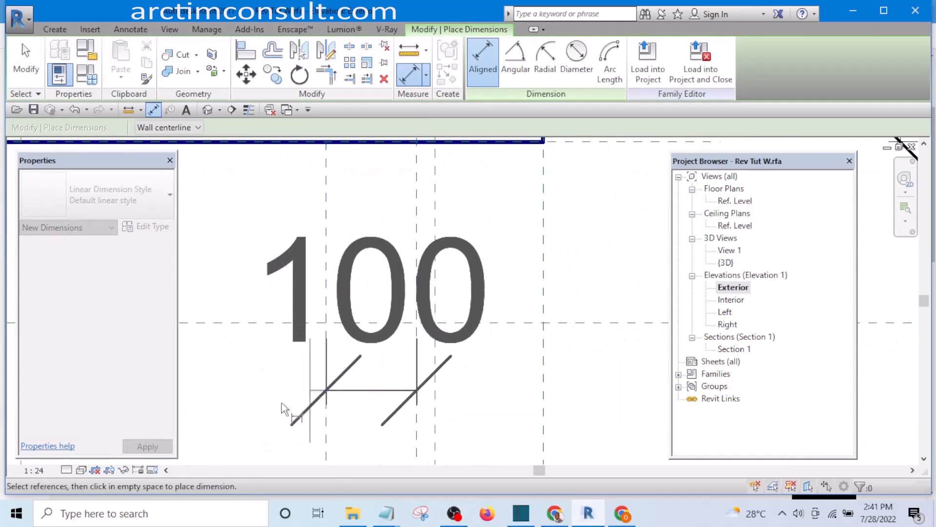
click(282, 403)
scroll(271, 429, down, 5)
key(Escape)
key(Escape)
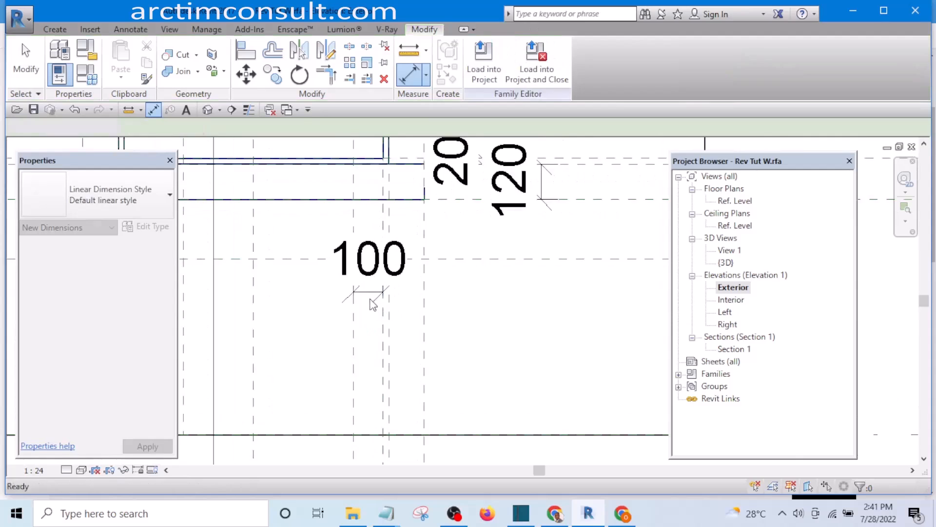
Move the right vertical plane's dimension further down below the sill and lock it
scroll(370, 300, up, 3)
drag(368, 288, 368, 405)
scroll(375, 309, down, 1)
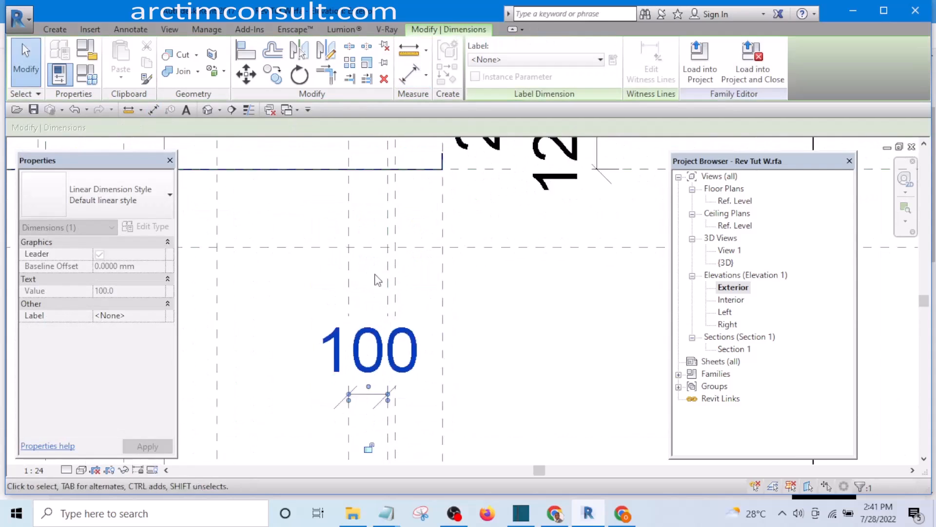
scroll(378, 280, down, 3)
scroll(373, 307, up, 3)
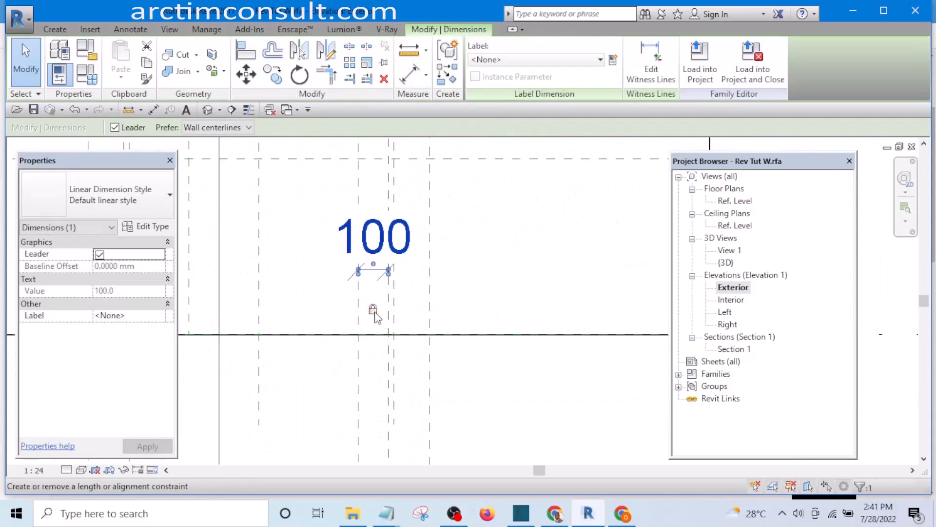
click(522, 284)
scroll(537, 307, down, 3)
scroll(385, 231, up, 3)
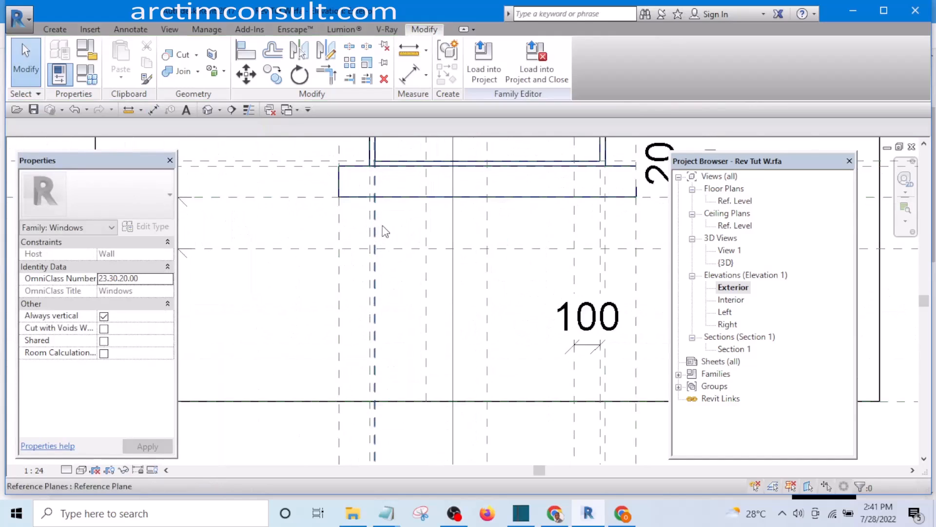
middle_drag(385, 232, 372, 335)
key(i)
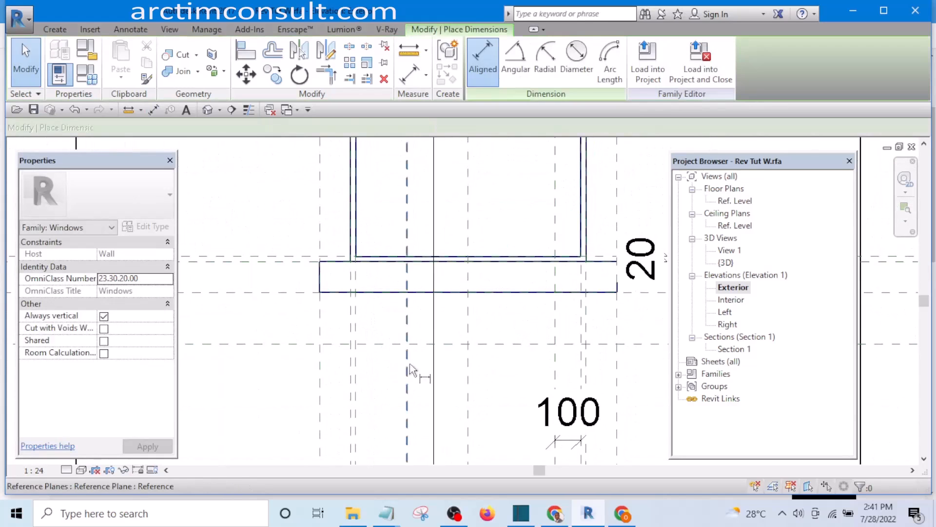
scroll(408, 364, up, 1)
click(408, 387)
click(339, 401)
scroll(363, 349, down, 2)
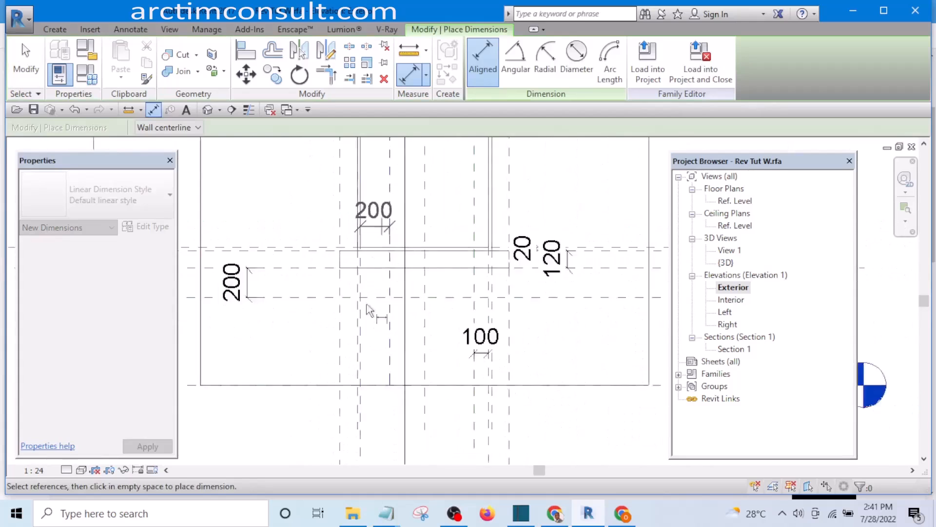
scroll(366, 409, up, 1)
scroll(374, 399, up, 2)
key(Escape)
key(Escape)
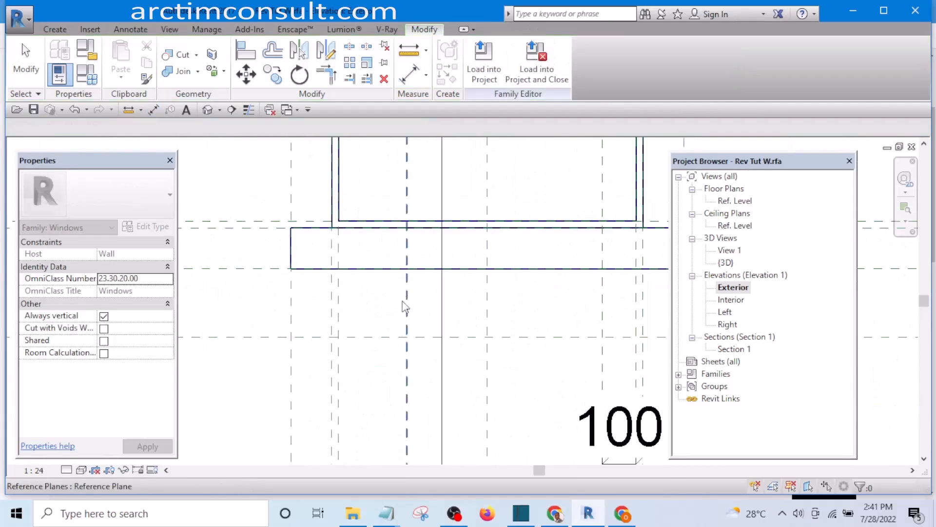
Add an aligned dimension below the wall between the window's left inner side plane and the new vertical plane beside it
key(d)
key(i)
click(407, 334)
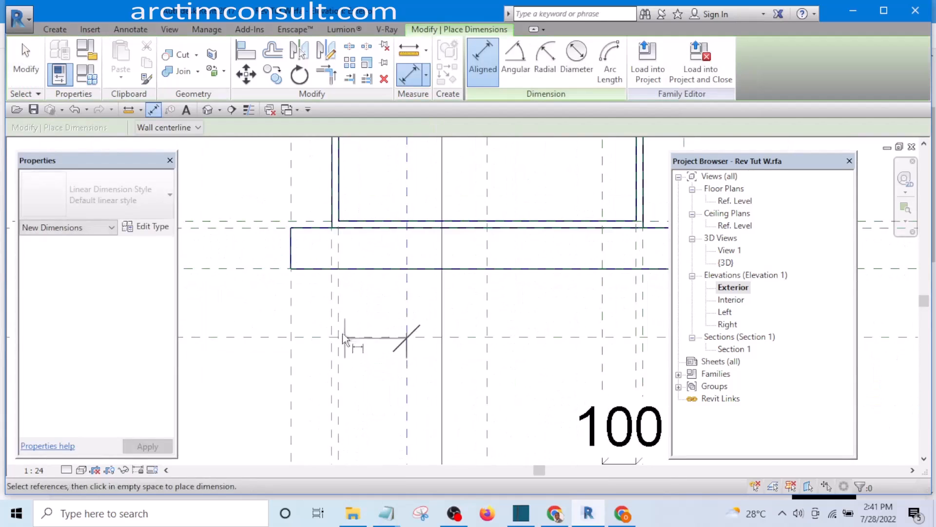
click(340, 336)
scroll(361, 289, down, 2)
scroll(364, 359, up, 1)
scroll(364, 365, down, 1)
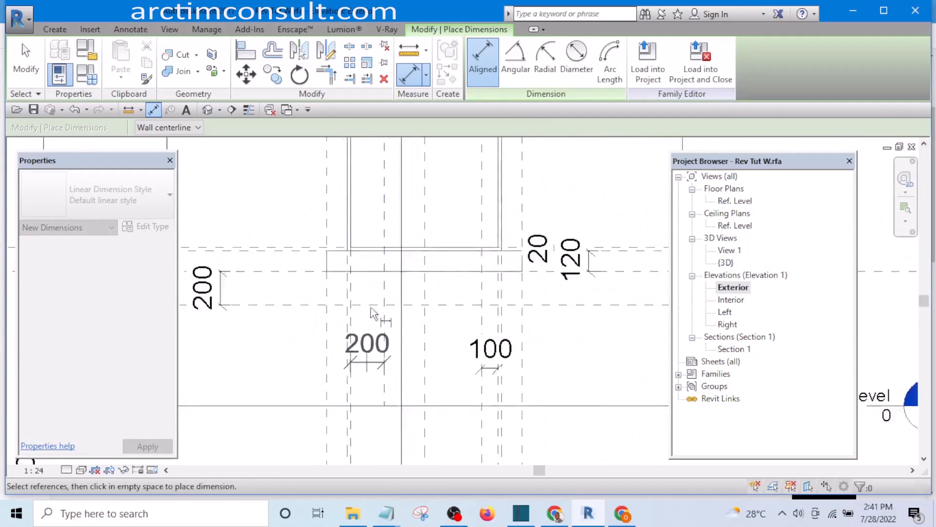
scroll(367, 285, down, 3)
scroll(373, 390, up, 2)
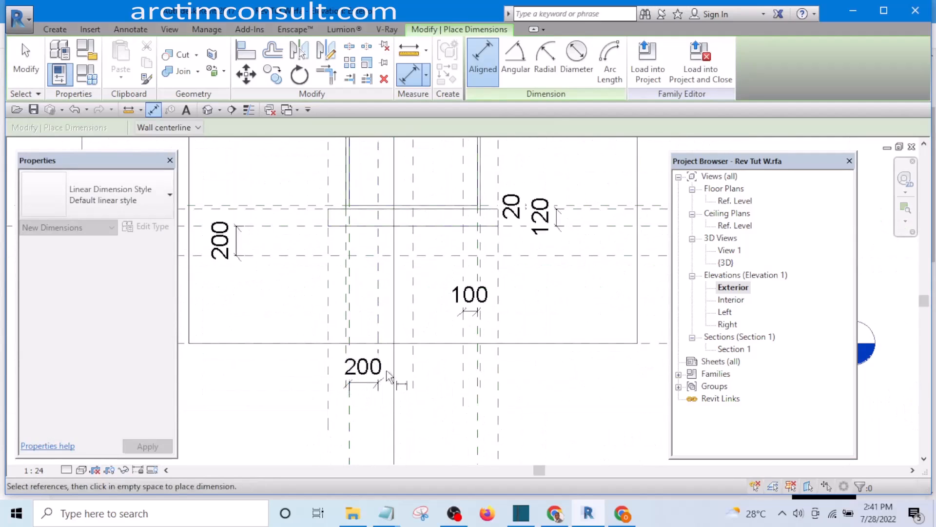
key(Escape)
Set the left vertical reference plane's distance from the window's left inner side plane to 100 mm
click(378, 292)
scroll(364, 365, up, 2)
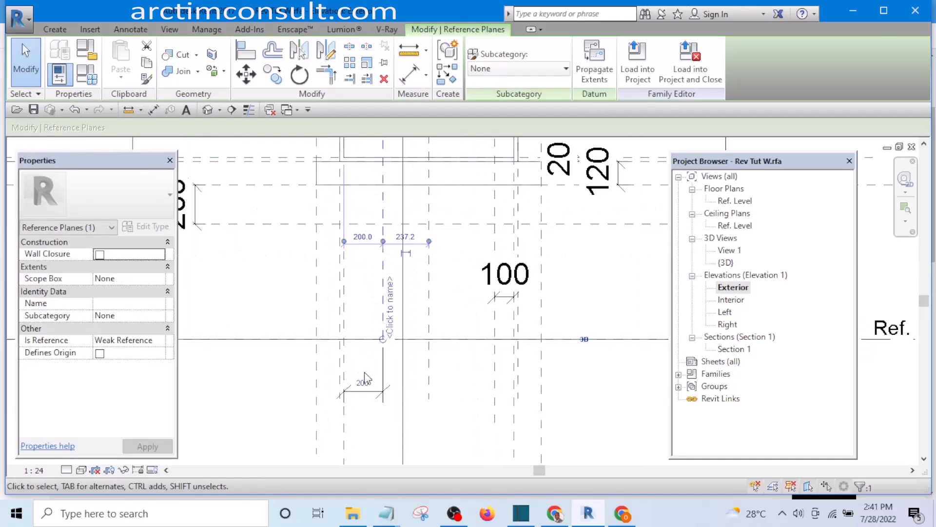
click(364, 387)
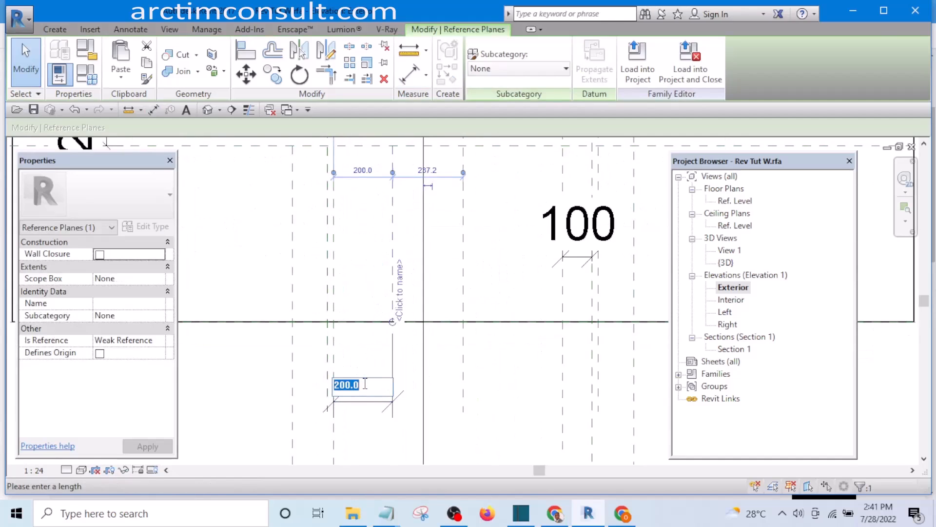
text(100)
key(Return)
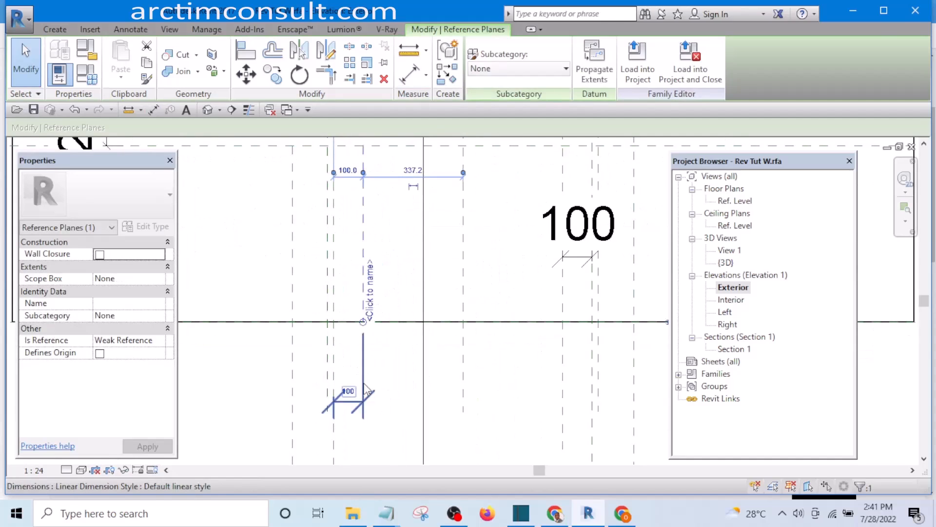
click(403, 371)
Lock the left vertical plane's dimension below the wall
scroll(360, 395, up, 1)
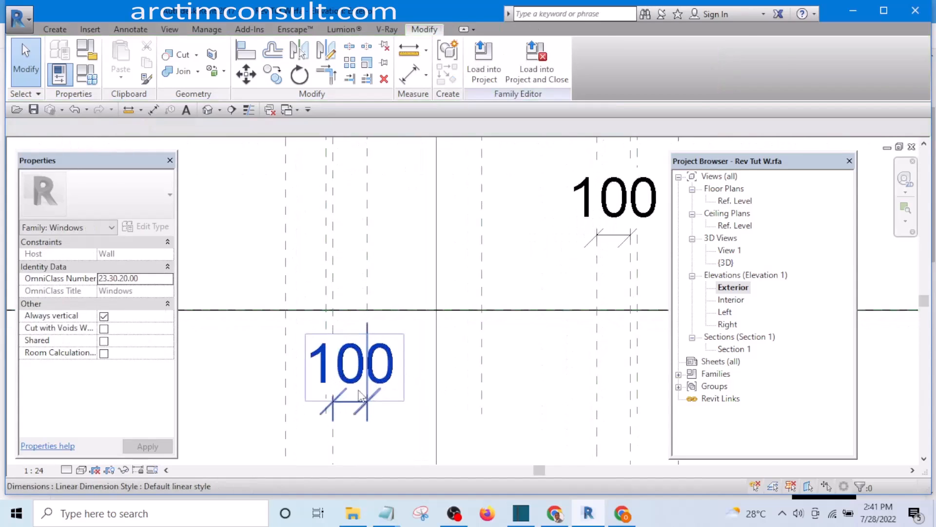
click(347, 406)
scroll(347, 413, down, 2)
scroll(347, 417, up, 1)
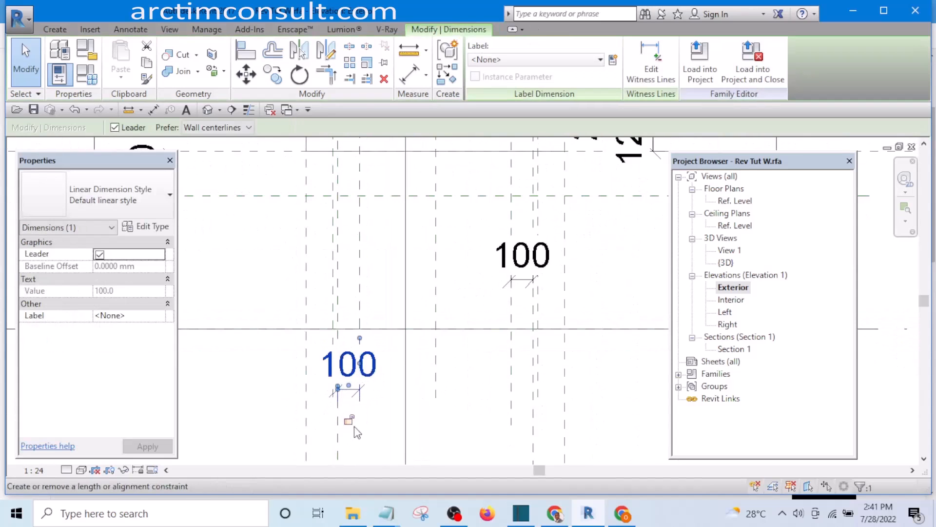
scroll(352, 424, down, 3)
scroll(389, 278, up, 3)
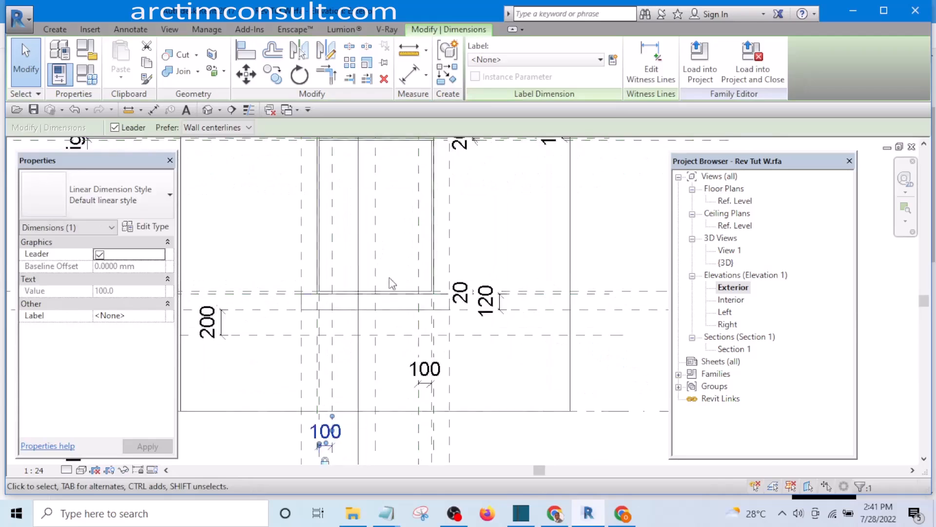
scroll(359, 341, down, 3)
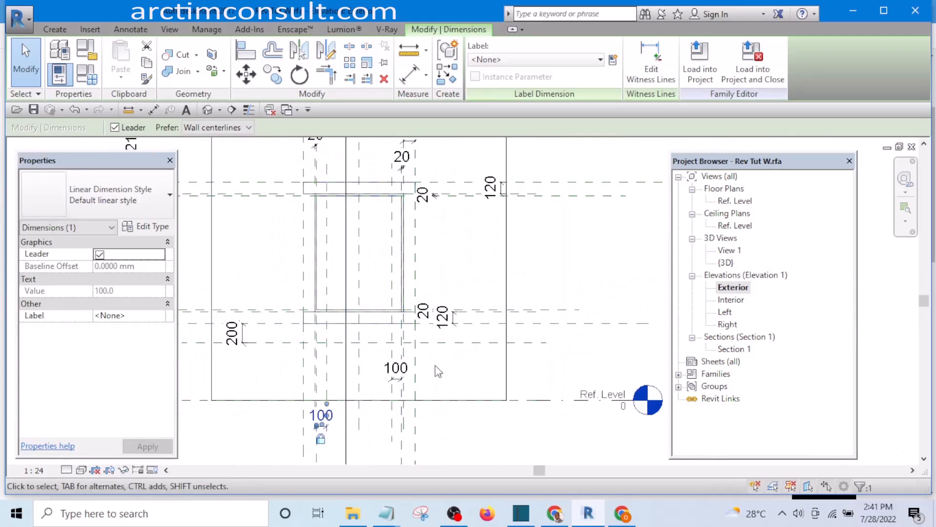
scroll(380, 349, up, 2)
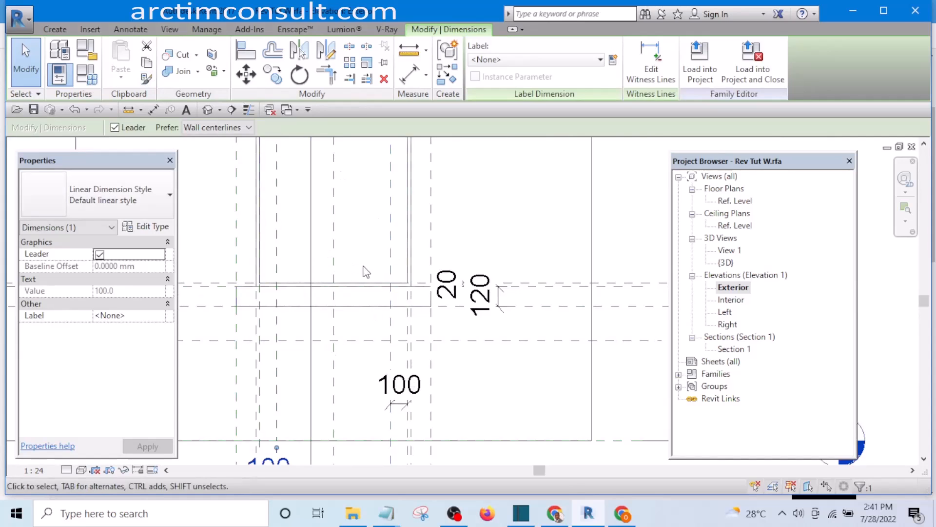
scroll(384, 239, down, 3)
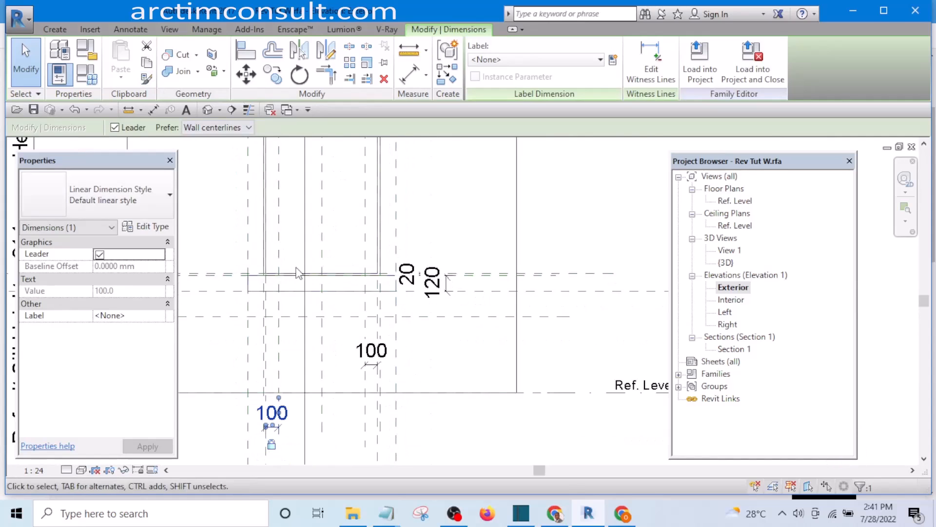
Open the Section 1 view from the section line crossing the window in the exterior elevation
click(320, 248)
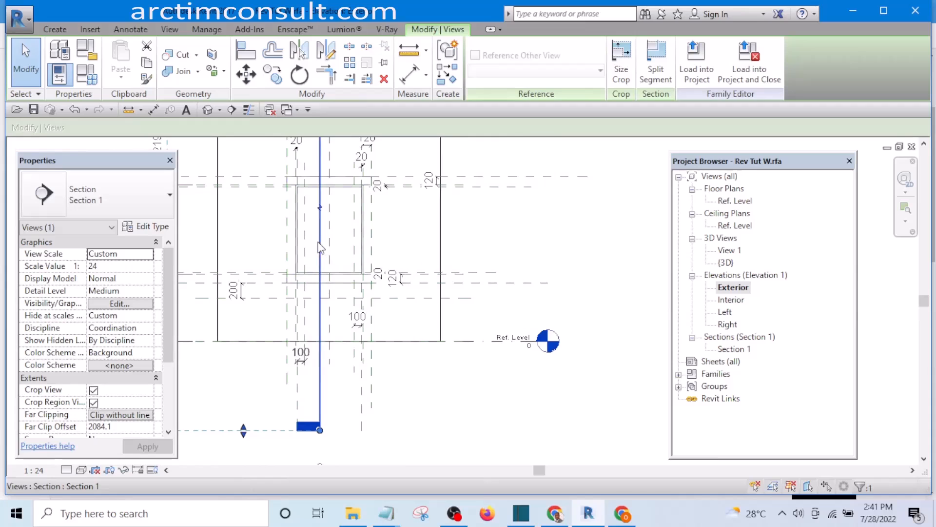
right_click(320, 247)
click(362, 272)
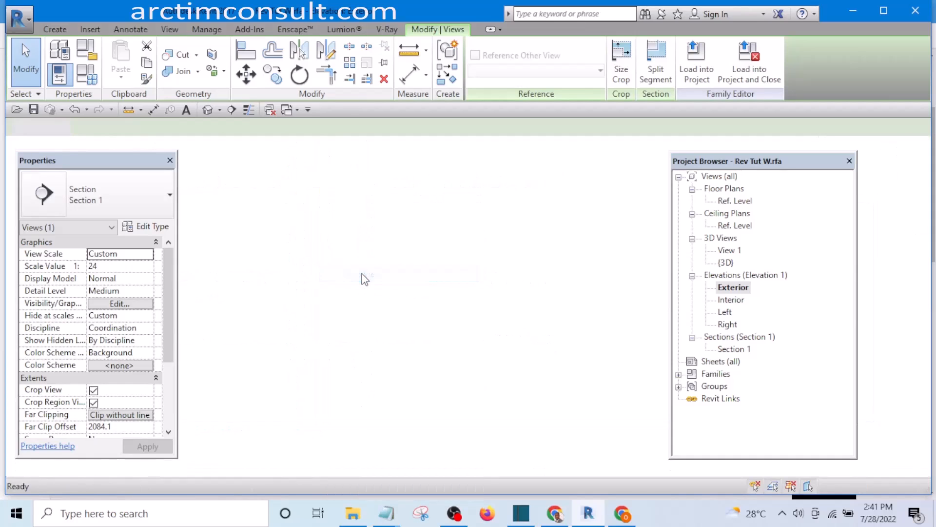
Examine the window frame, the block beneath it and the wall and reference planes below in the section
scroll(499, 365, up, 4)
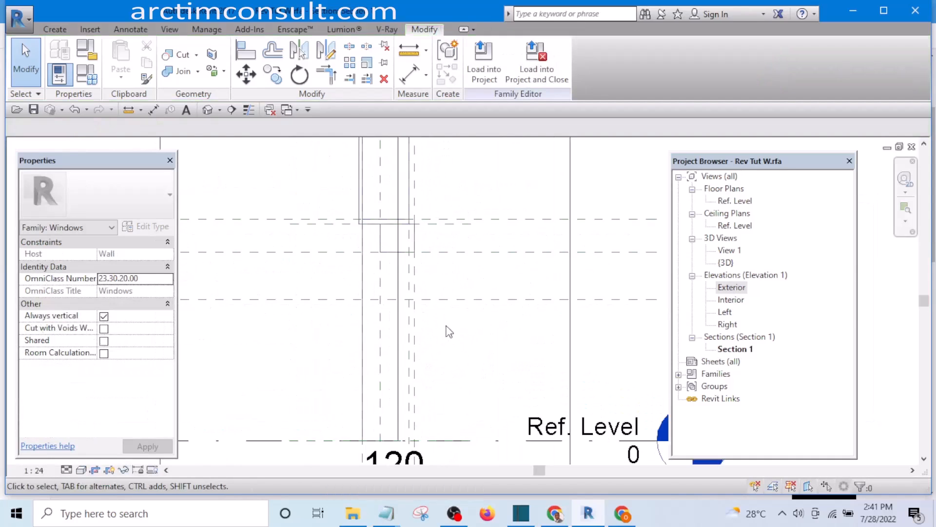
middle_drag(413, 295, 393, 372)
scroll(393, 372, down, 4)
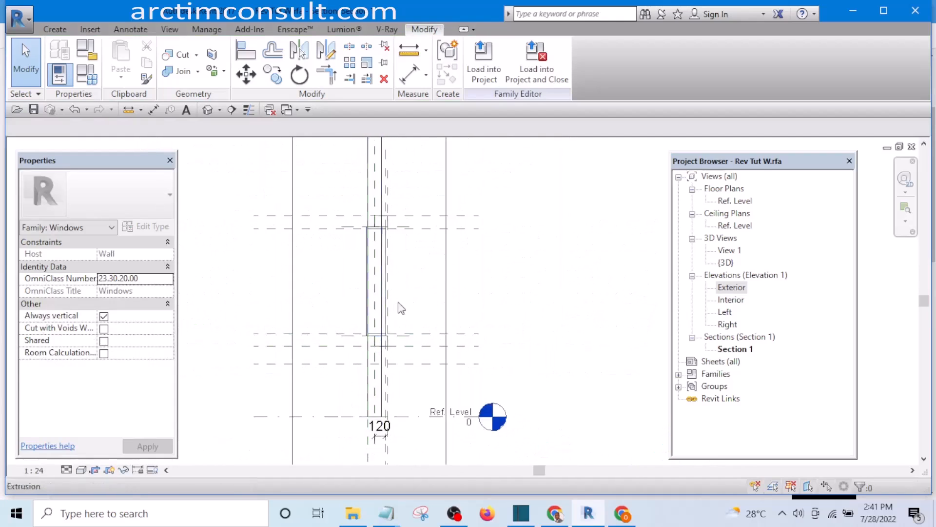
scroll(399, 253, up, 2)
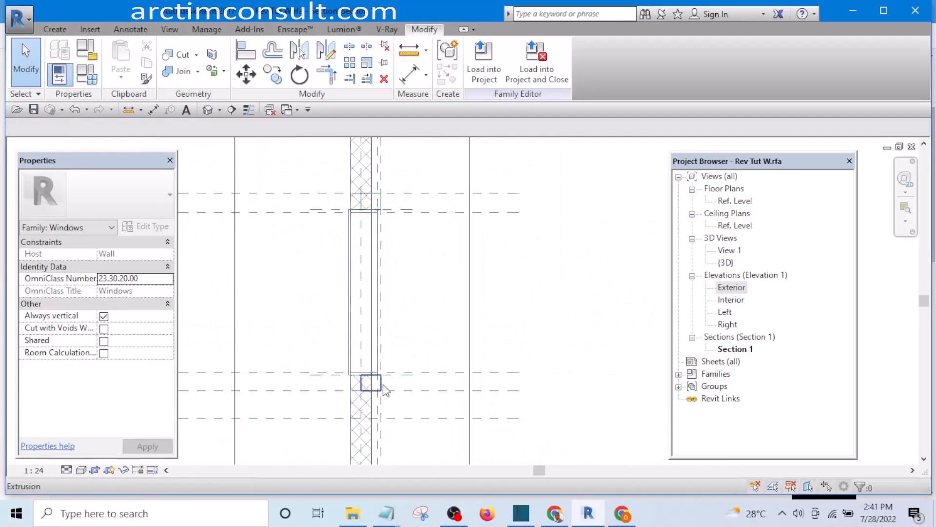
scroll(383, 389, up, 6)
middle_drag(430, 372, 437, 224)
scroll(361, 313, up, 1)
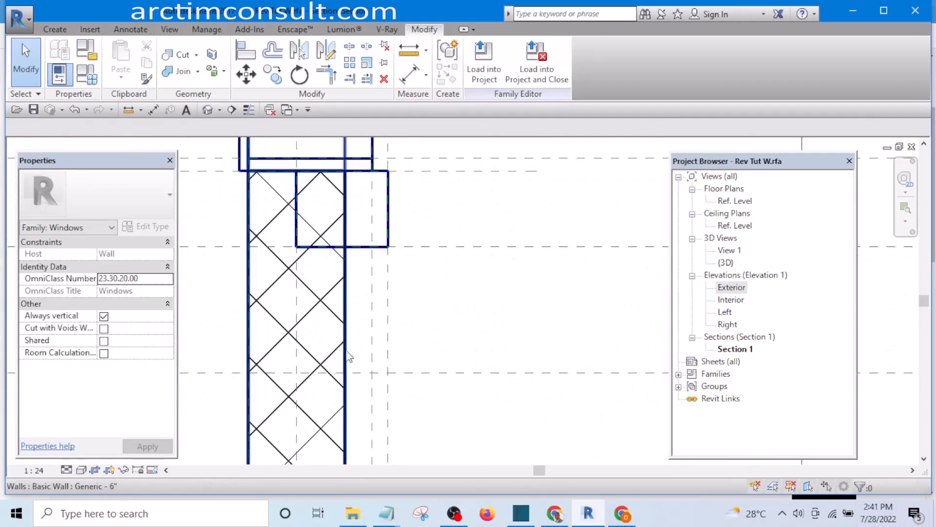
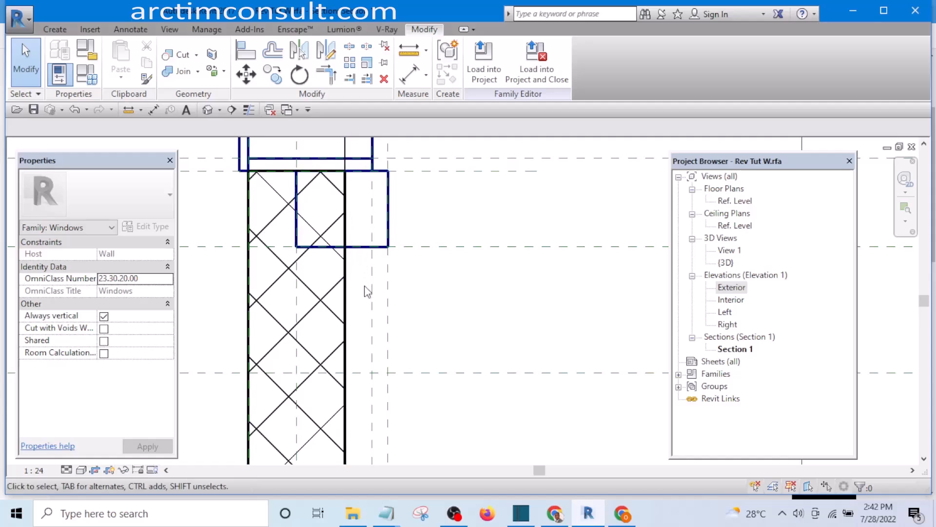
scroll(362, 248, down, 4)
middle_drag(394, 242, 376, 321)
scroll(330, 350, up, 2)
scroll(343, 364, up, 2)
middle_drag(387, 373, 363, 314)
scroll(364, 314, up, 1)
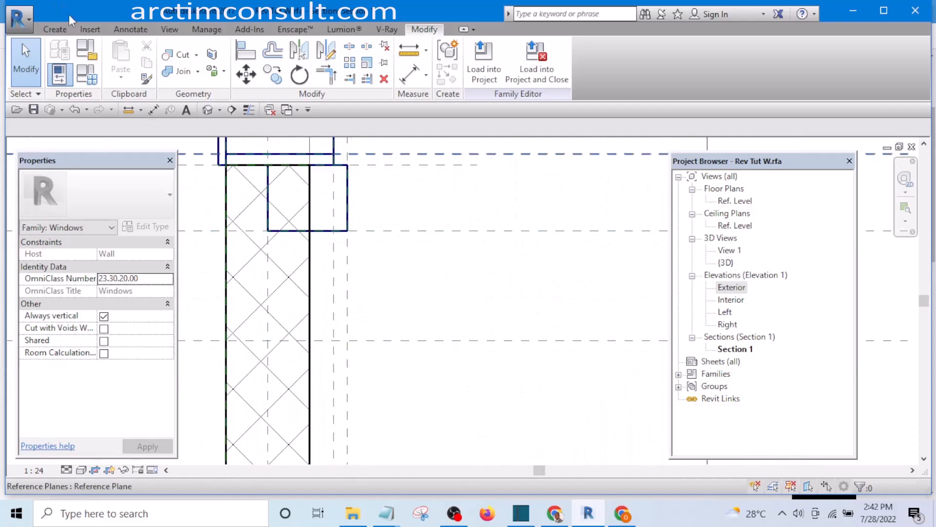
Start a new extrusion with a picked work plane, choosing the face of the existing window frame extrusion
click(55, 30)
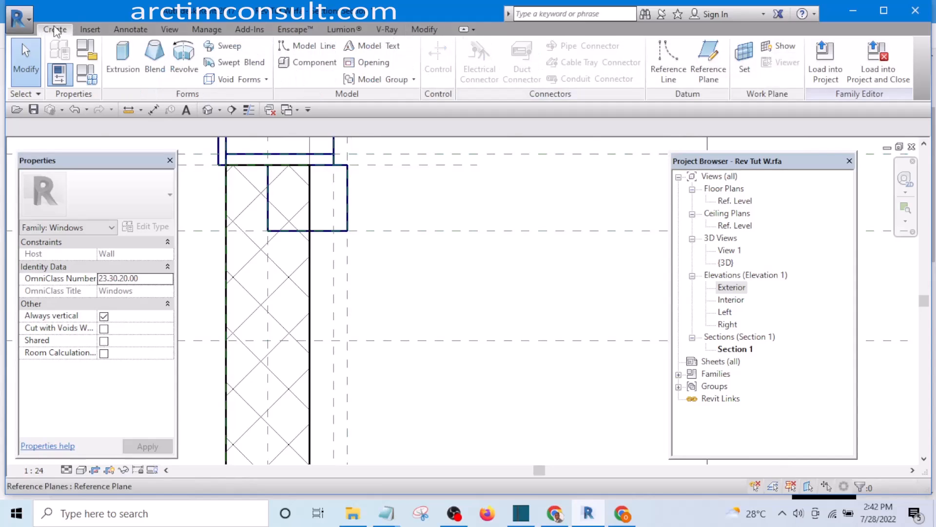
click(122, 62)
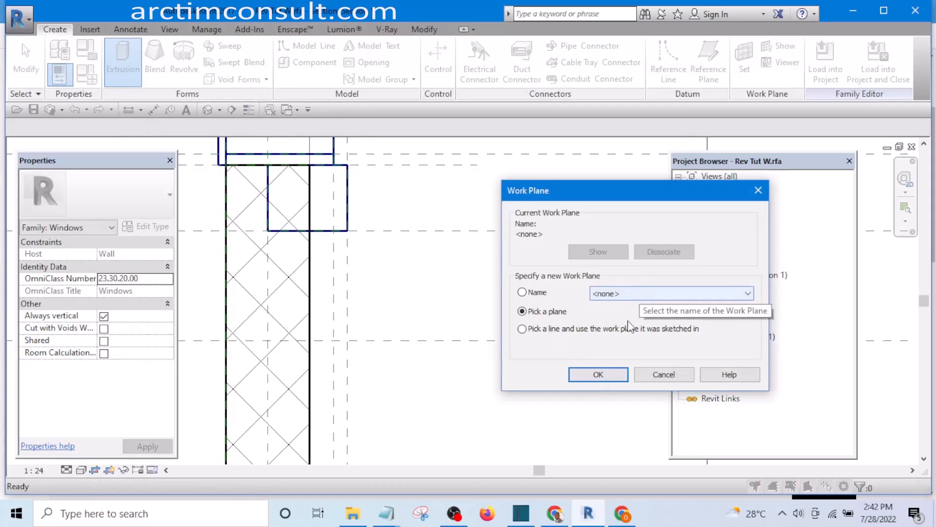
click(599, 374)
scroll(416, 297, down, 5)
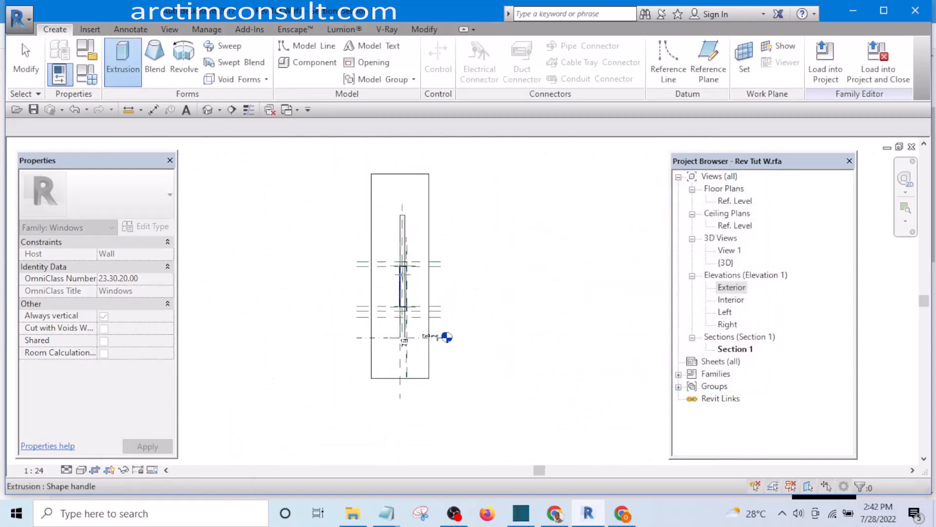
scroll(406, 324, up, 4)
scroll(406, 325, up, 1)
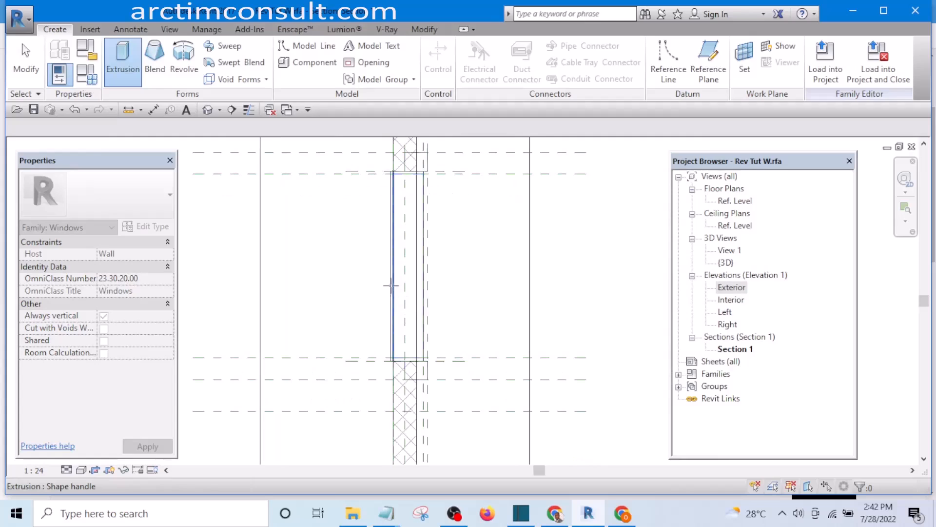
scroll(414, 326, up, 6)
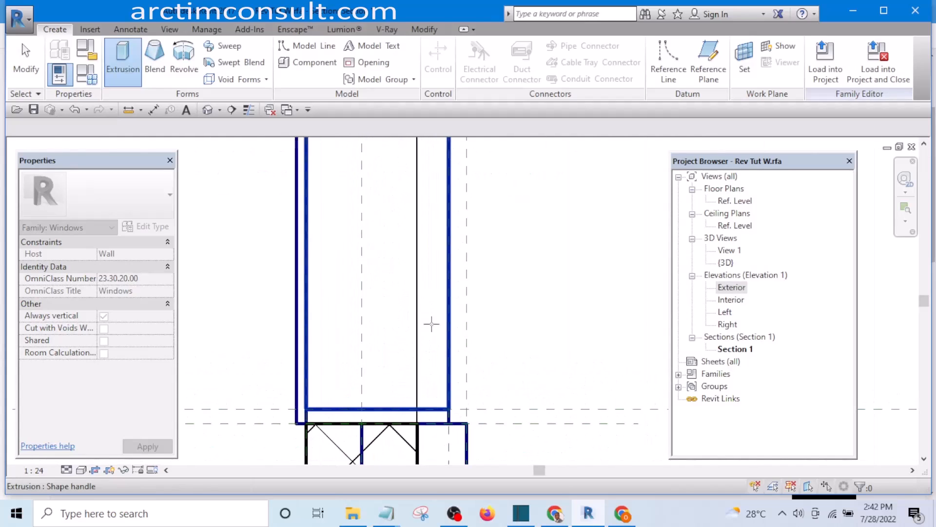
scroll(431, 324, up, 3)
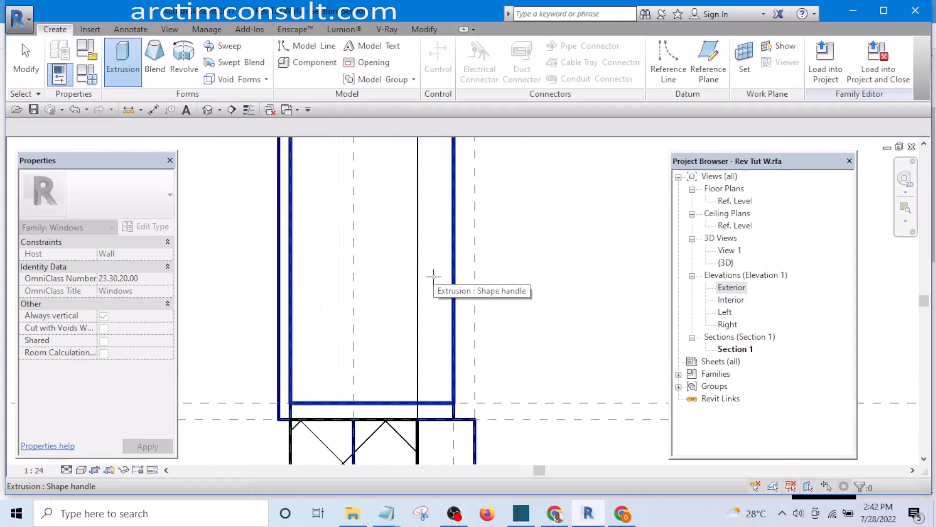
scroll(433, 317, down, 3)
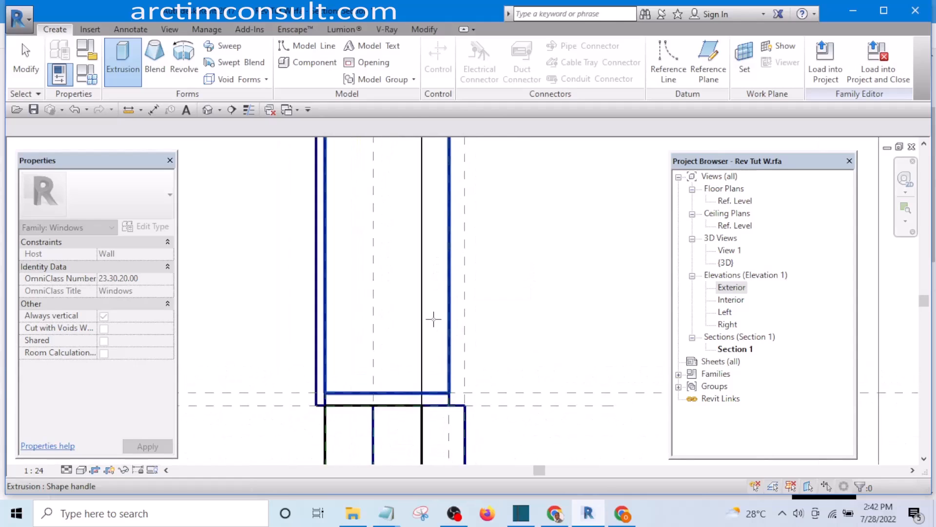
scroll(434, 312, down, 3)
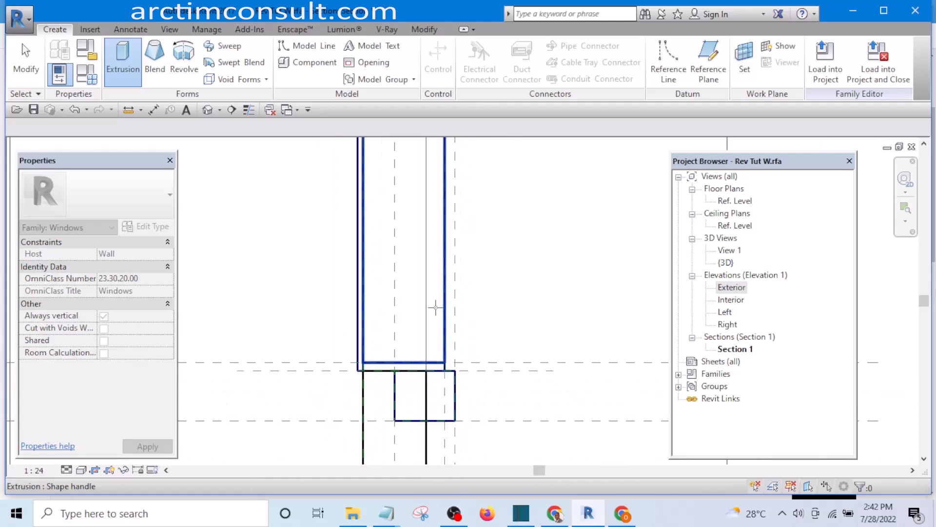
scroll(422, 362, up, 2)
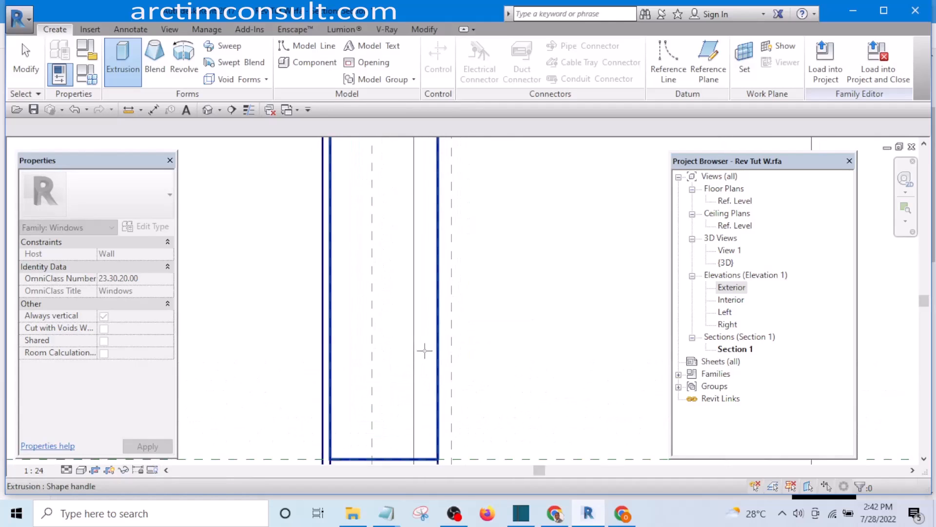
click(425, 351)
Sketch a rectangle about 95 mm wide and 177 mm high below the sill block, ending on the lower horizontal reference plane
scroll(427, 269, down, 3)
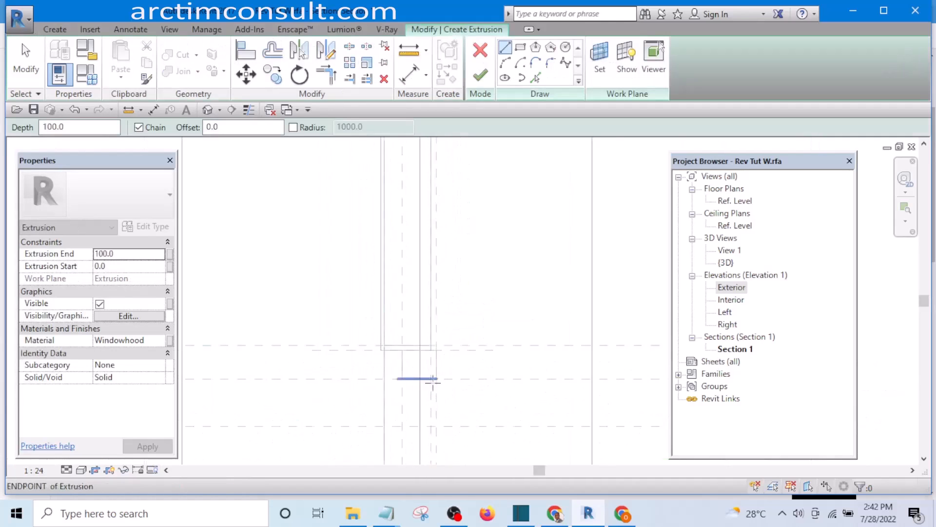
scroll(432, 386, up, 3)
middle_drag(429, 395, 418, 278)
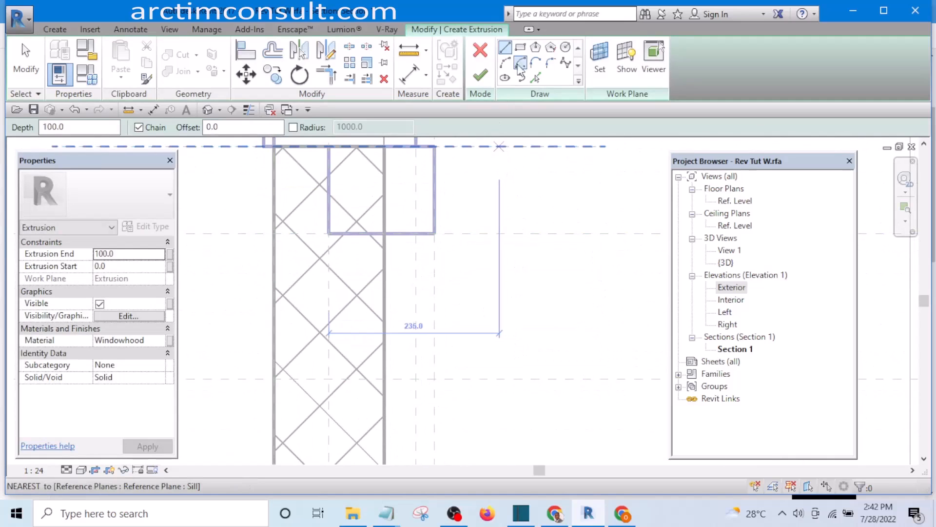
click(520, 50)
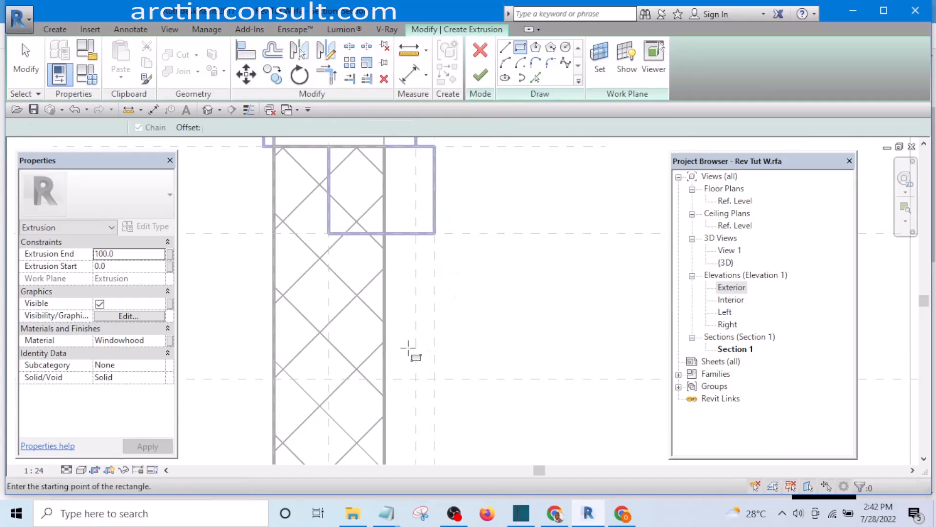
scroll(351, 263, up, 1)
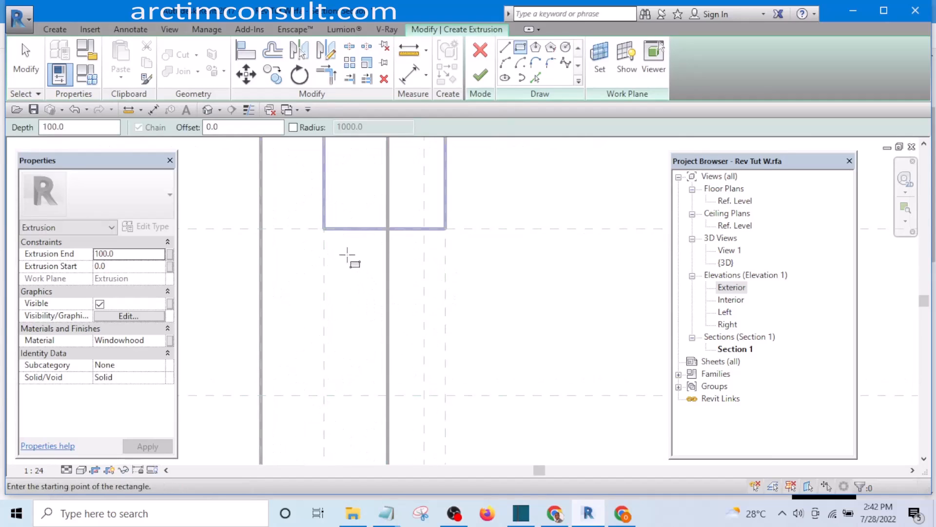
click(347, 250)
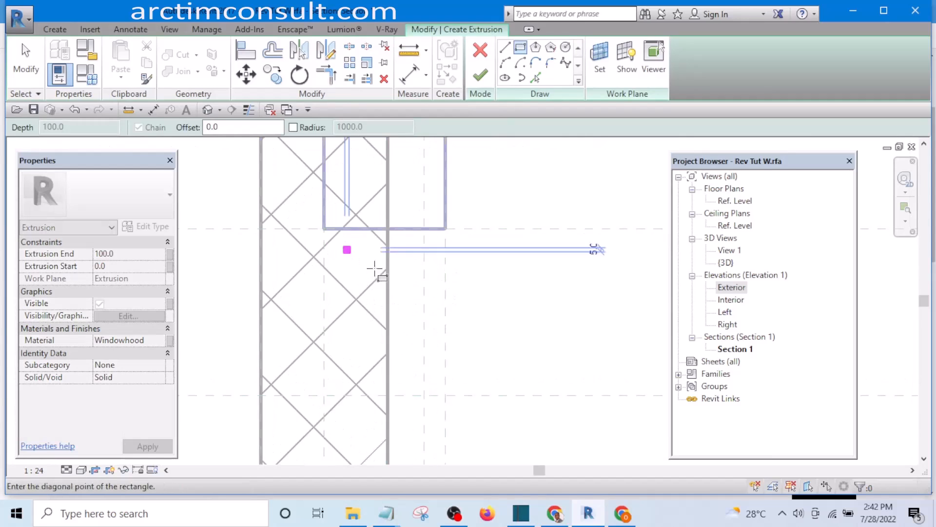
click(424, 396)
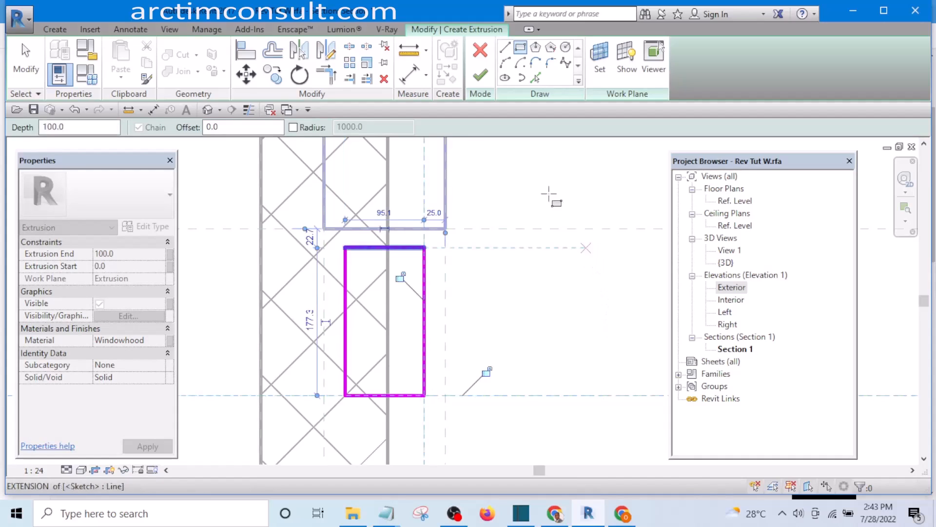
Align the rectangle's inner vertical edge to the wall's centre reference and lock the alignment
click(248, 52)
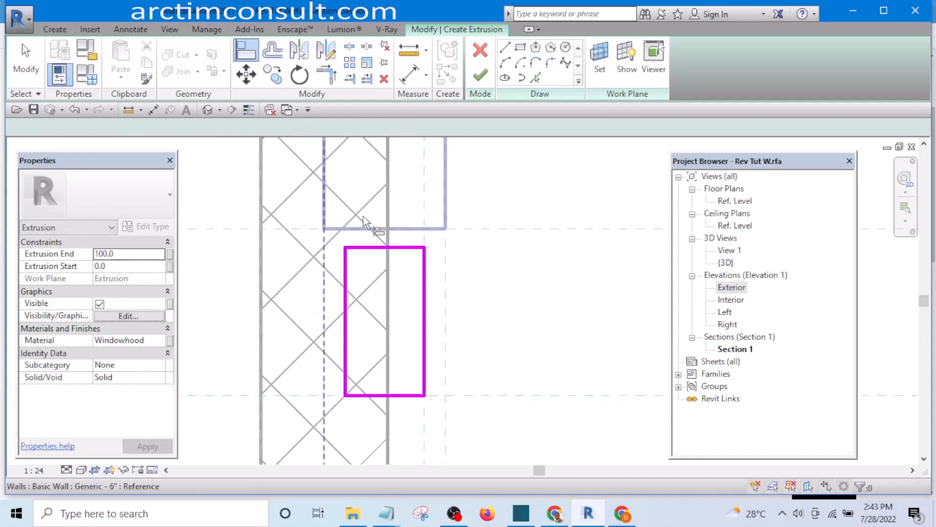
scroll(328, 223, down, 4)
scroll(330, 363, up, 2)
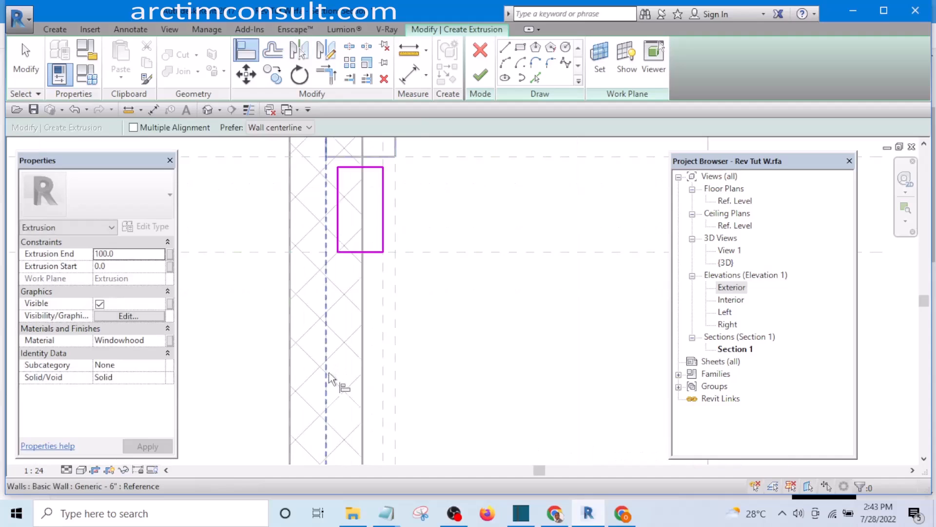
click(341, 211)
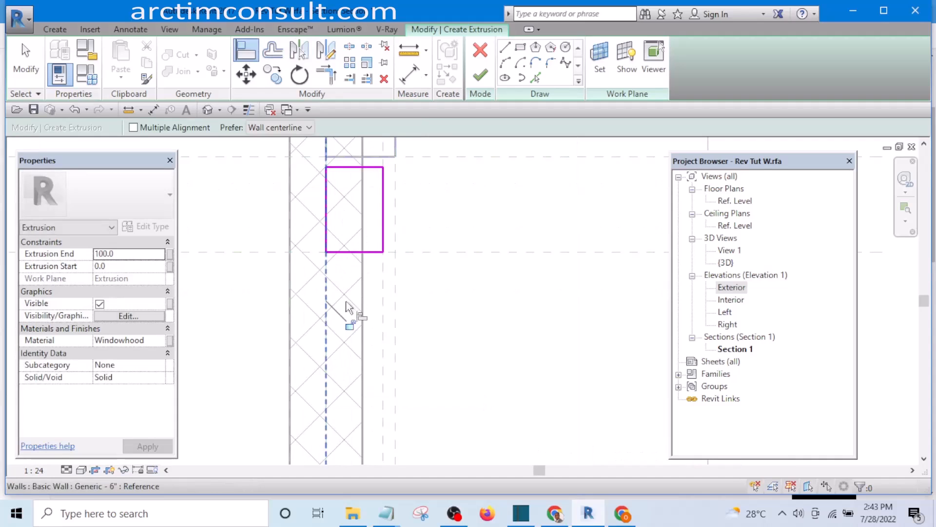
click(351, 325)
Align the rectangle's bottom edge to the lower horizontal reference plane and lock it
click(476, 253)
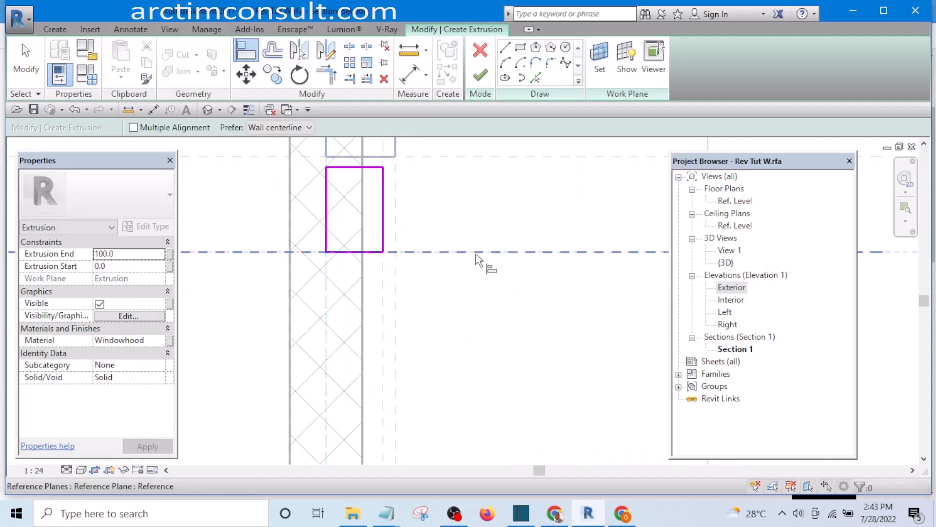
scroll(364, 253, up, 1)
click(365, 252)
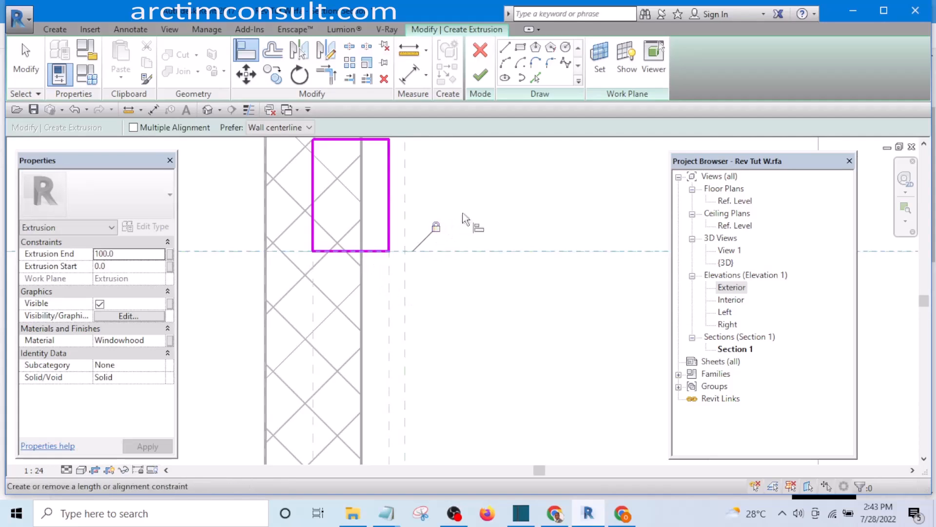
Align the rectangle's top edge to the reference plane at the underside of the sill block, lock it and finish aligning
middle_drag(466, 219, 495, 359)
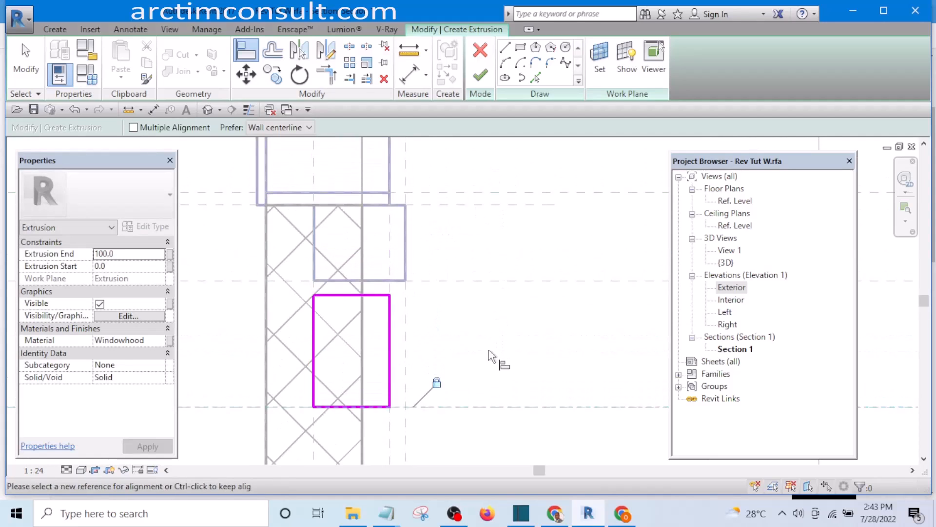
click(484, 282)
click(380, 295)
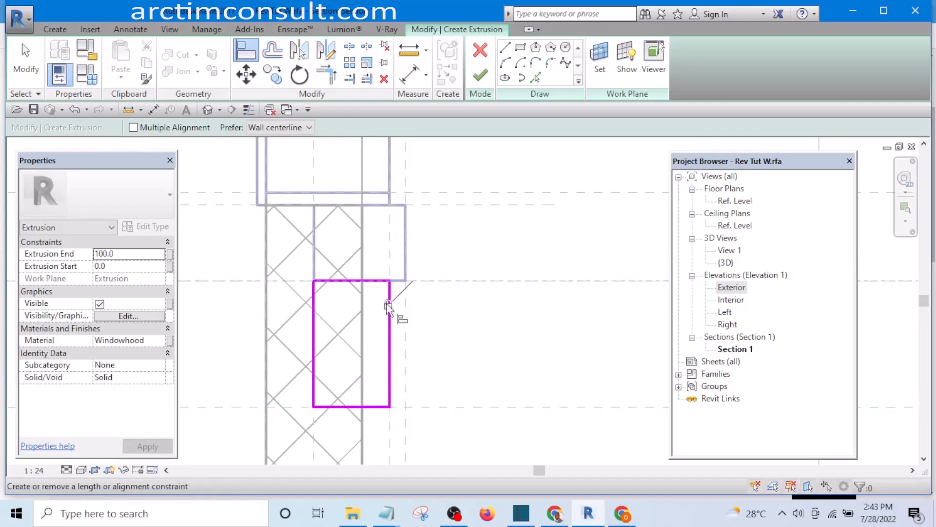
middle_drag(472, 332, 488, 277)
scroll(411, 317, up, 1)
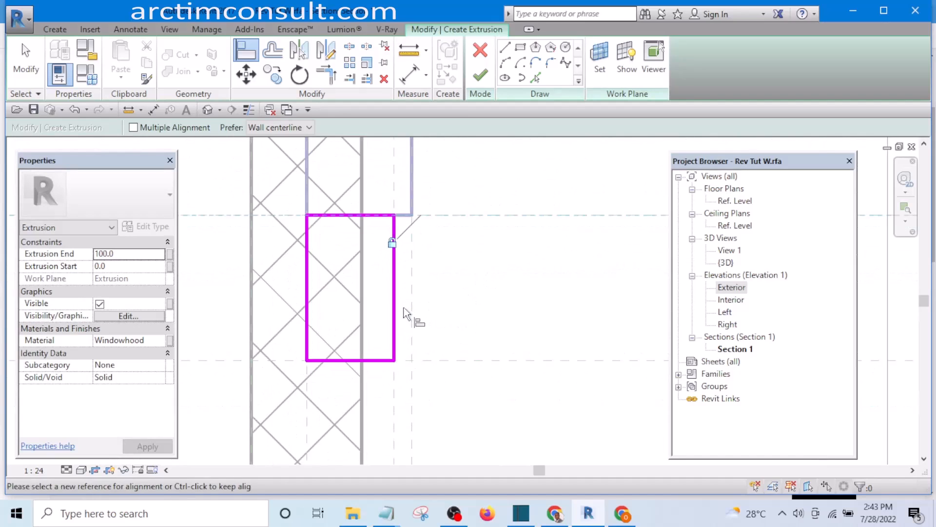
scroll(454, 287, down, 1)
right_click(460, 257)
click(498, 265)
right_click(497, 262)
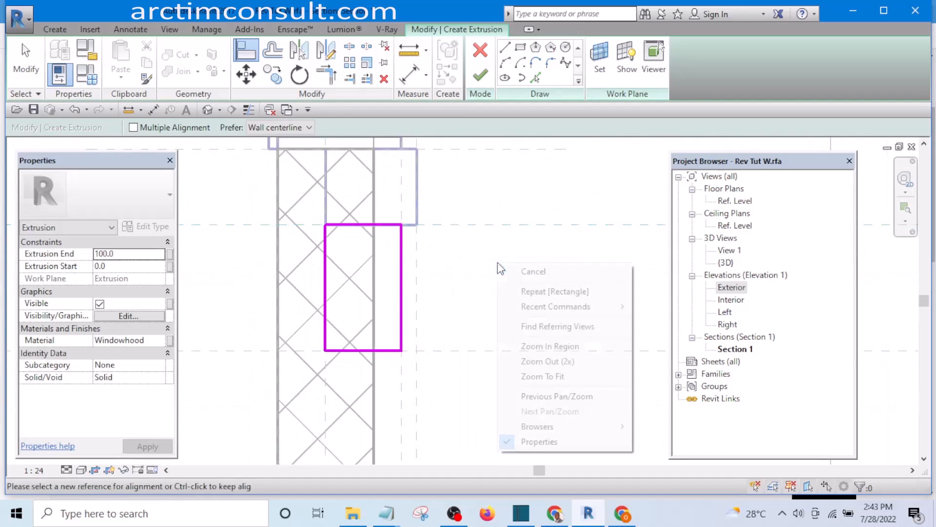
click(522, 272)
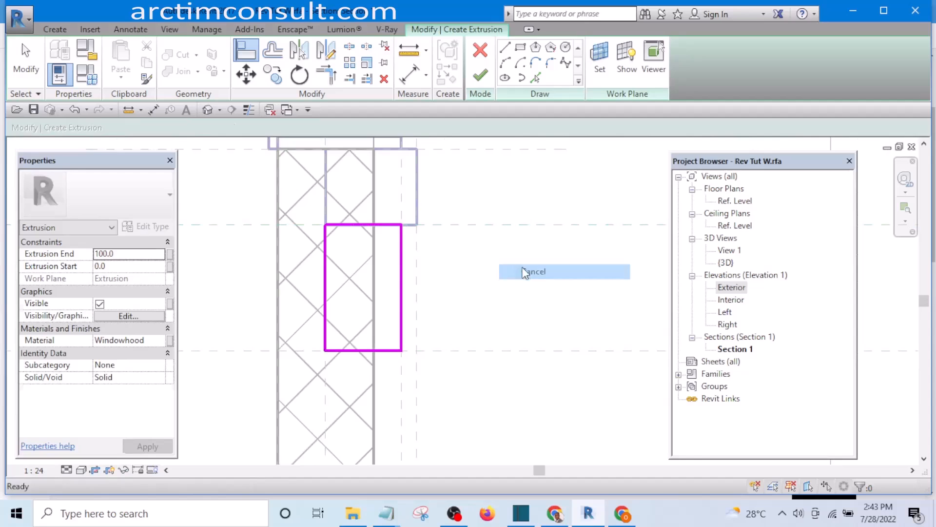
Assign the Windowhood material to the new extrusion
click(158, 341)
click(160, 340)
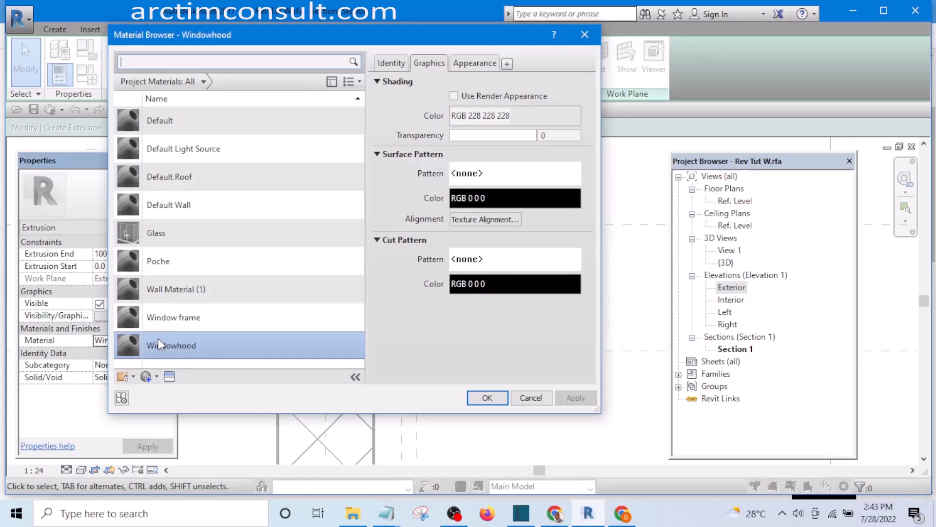
click(486, 398)
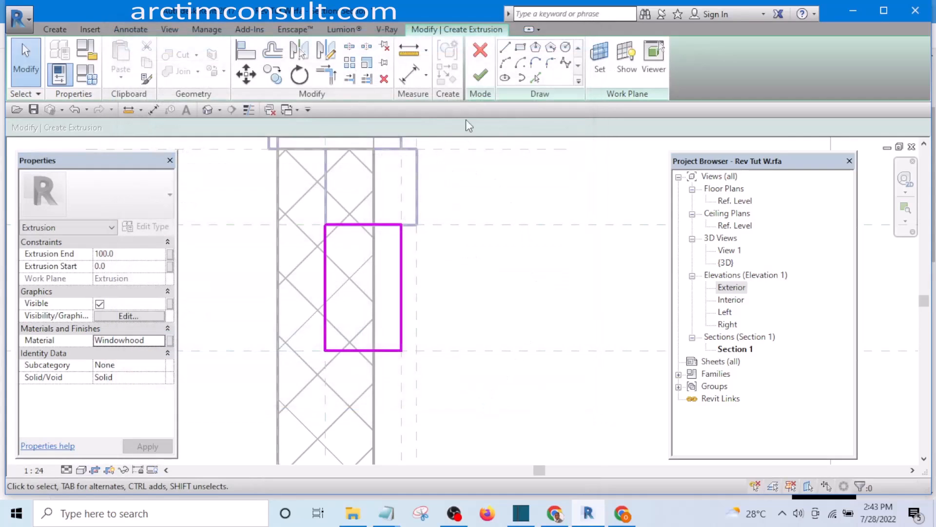
Finish the extrusion and, in the Exterior elevation, snap its left side to the adjacent vertical reference plane
click(480, 77)
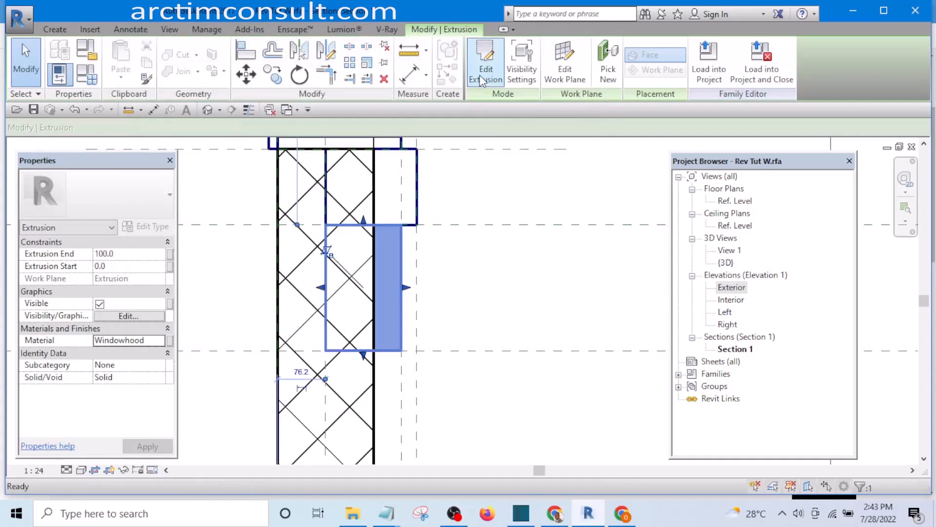
double_click(732, 287)
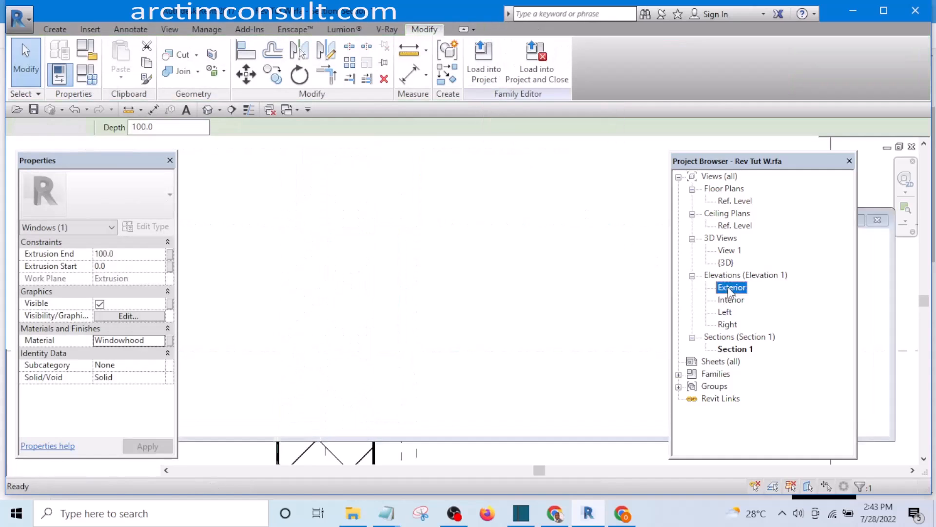
scroll(330, 307, up, 5)
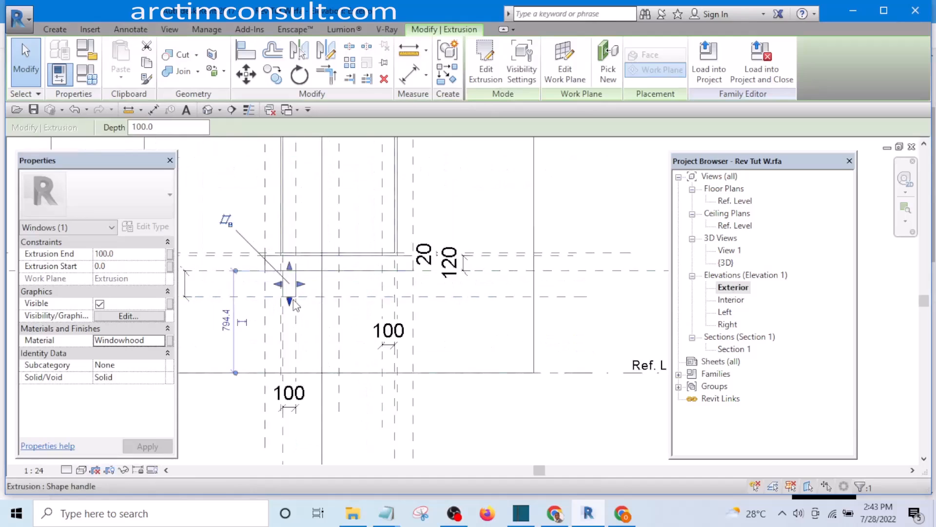
scroll(286, 343, up, 4)
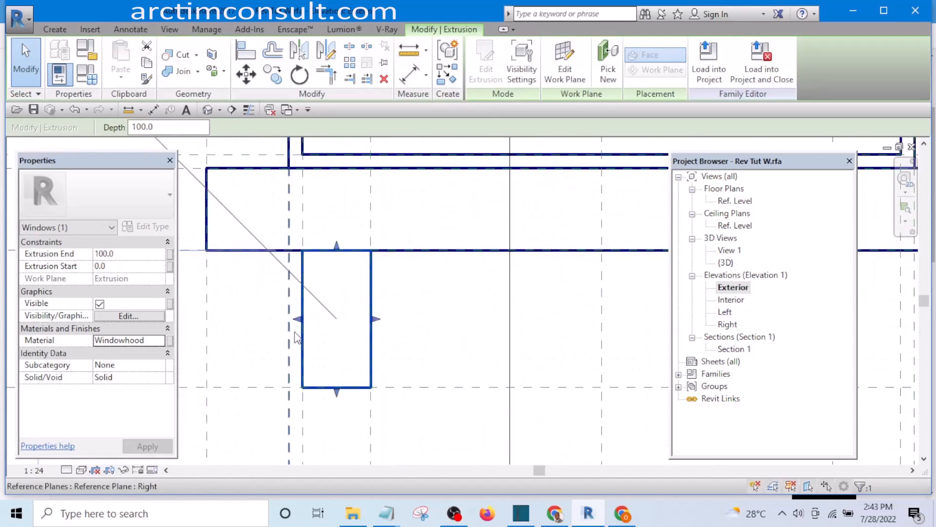
mouse_move(305, 312)
mouse_down()
mouse_move(322, 314)
mouse_move(308, 311)
mouse_up()
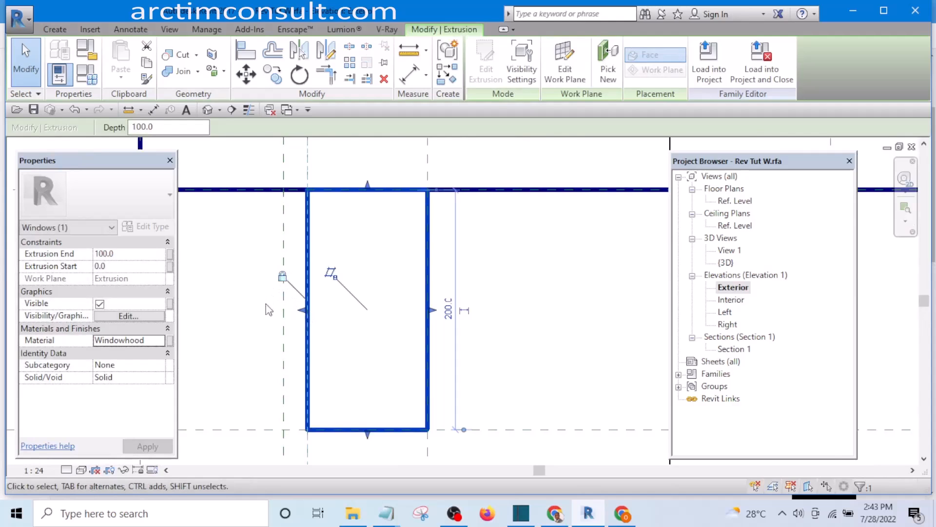
Snap the extrusion's right side to the other vertical reference plane of the 100 mm pair
scroll(266, 304, down, 1)
click(437, 284)
scroll(389, 305, up, 1)
click(389, 306)
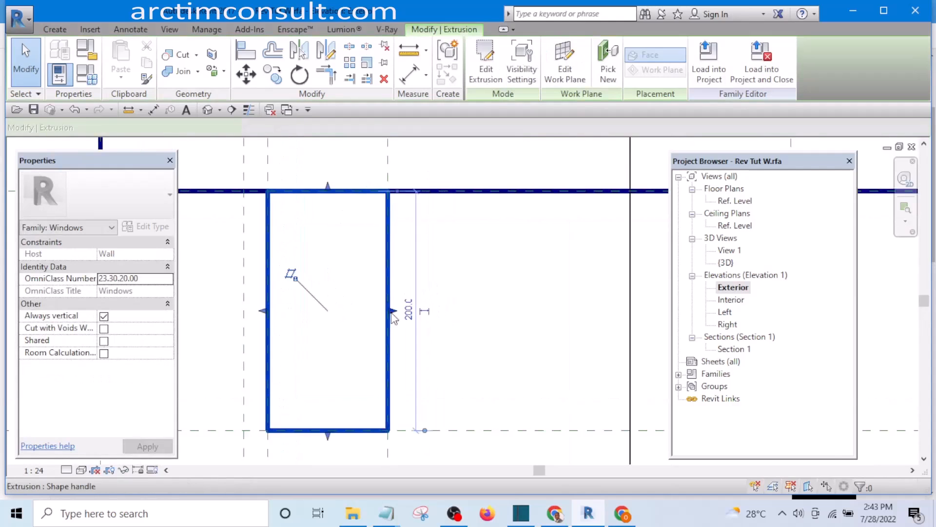
mouse_move(391, 312)
mouse_down()
mouse_move(352, 312)
mouse_move(398, 325)
mouse_up()
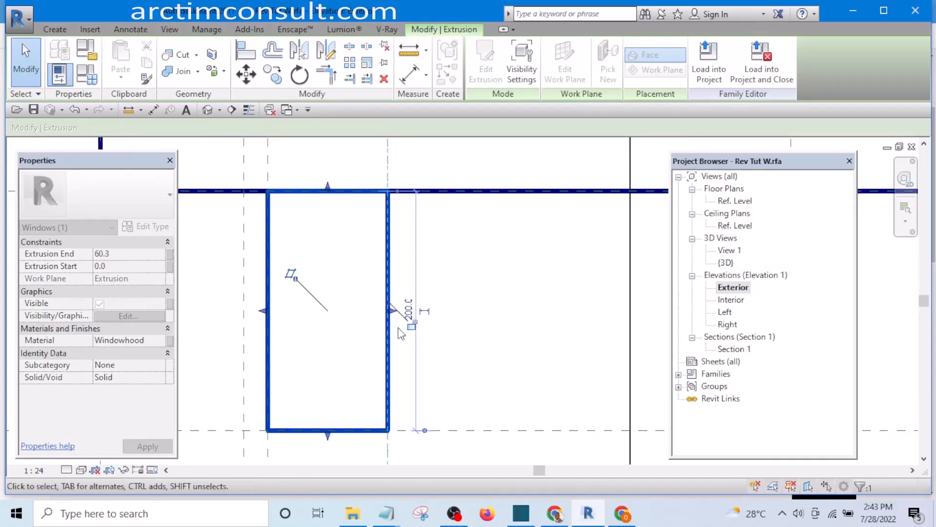
Open the 3D view and examine the new extrusion below the window sill block
scroll(412, 310, up, 4)
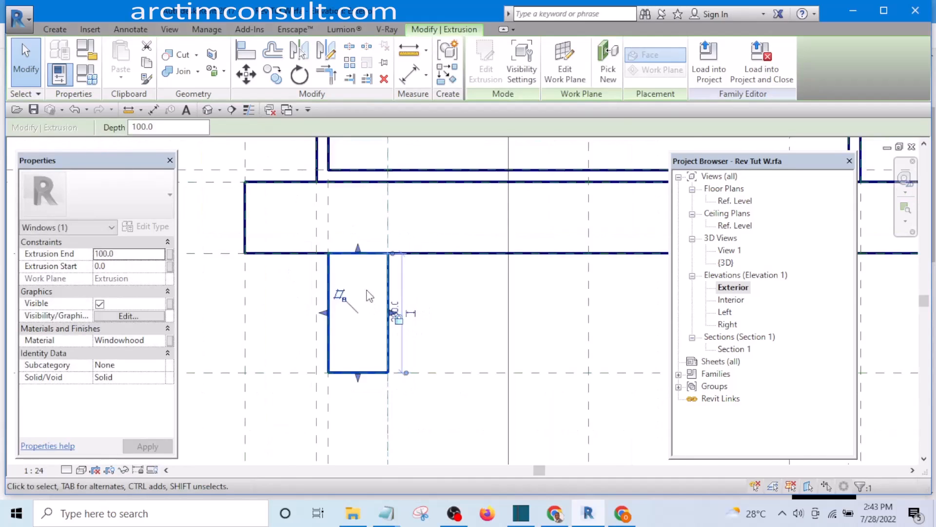
scroll(366, 283, down, 2)
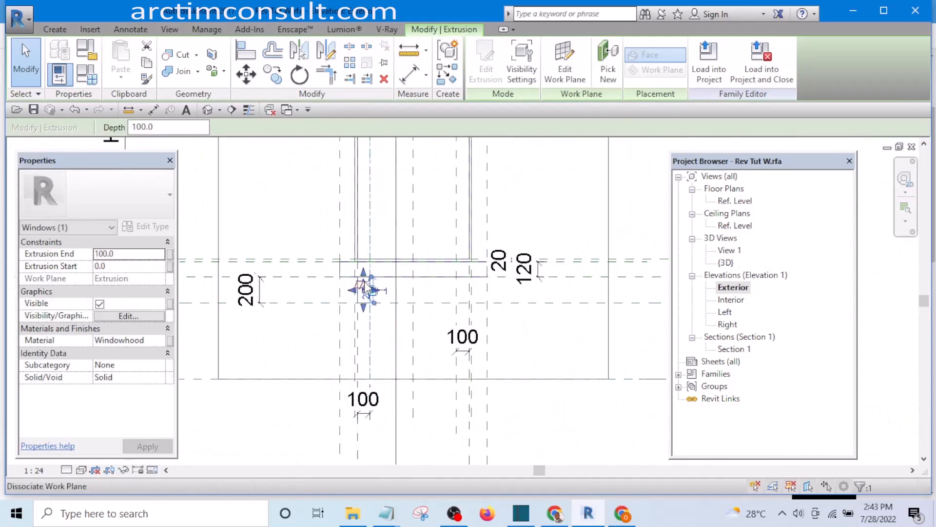
click(208, 110)
click(440, 320)
scroll(441, 341, up, 4)
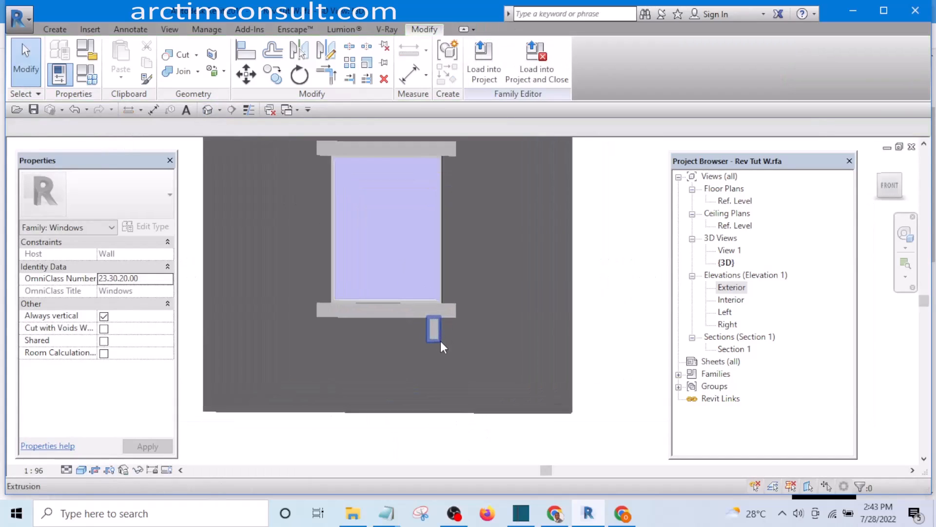
scroll(505, 317, down, 4)
mouse_move(519, 327)
shift+middle_down()
mouse_move(478, 356)
mouse_move(380, 341)
mouse_move(575, 352)
mouse_move(402, 359)
mouse_move(403, 323)
mouse_move(463, 360)
mouse_move(505, 324)
shift+middle_up()
scroll(429, 318, up, 2)
scroll(407, 325, down, 3)
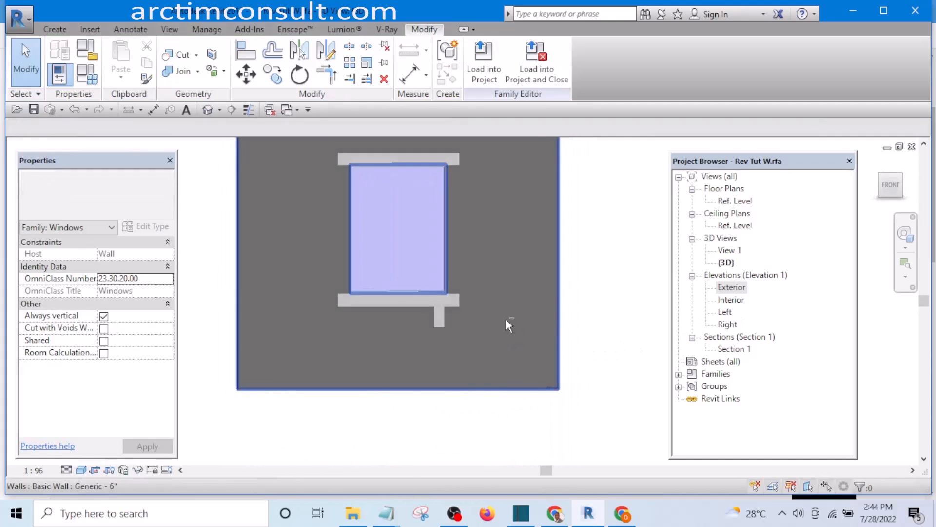
From the Exterior elevation, open the sketch of the extrusion below the sill for editing in Section 1
double_click(731, 289)
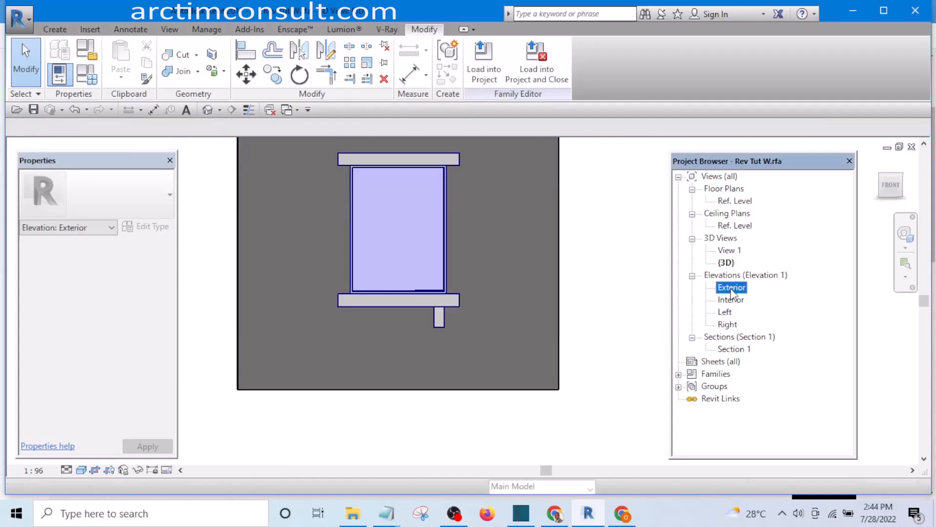
scroll(463, 336, up, 1)
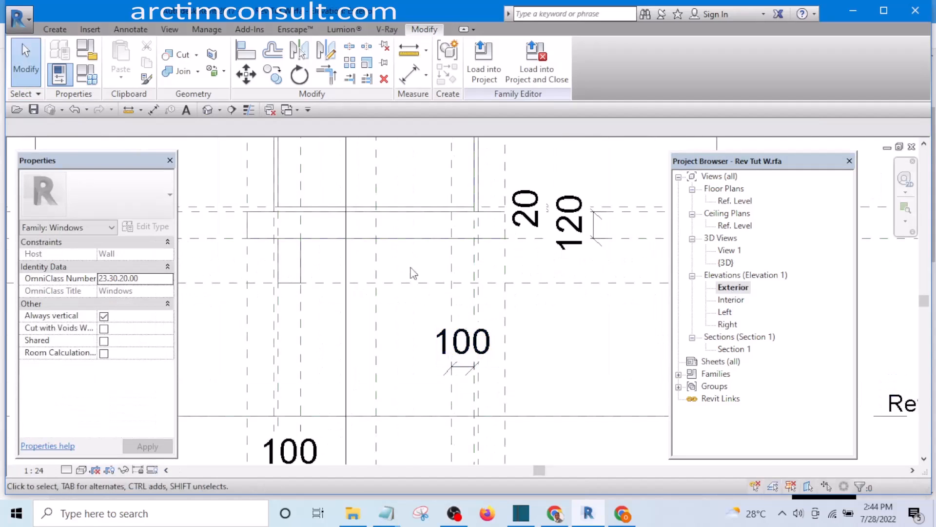
click(283, 259)
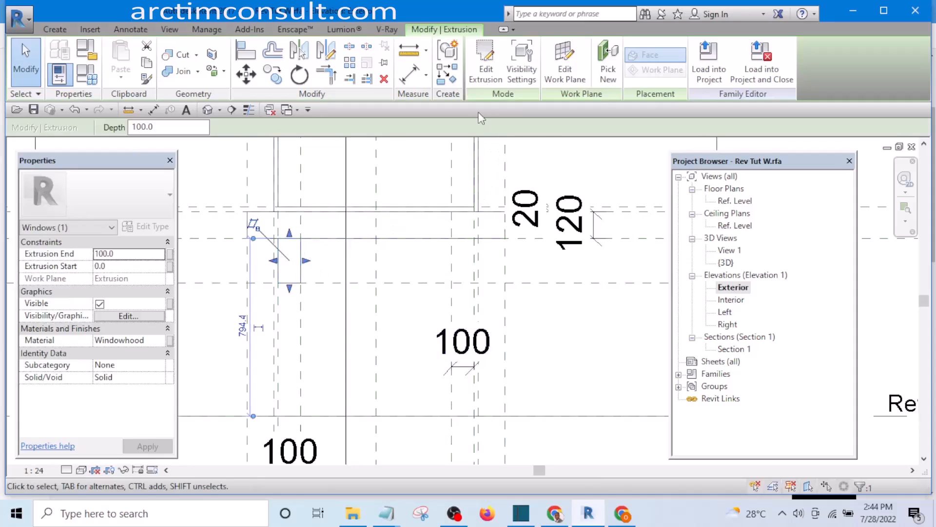
click(485, 74)
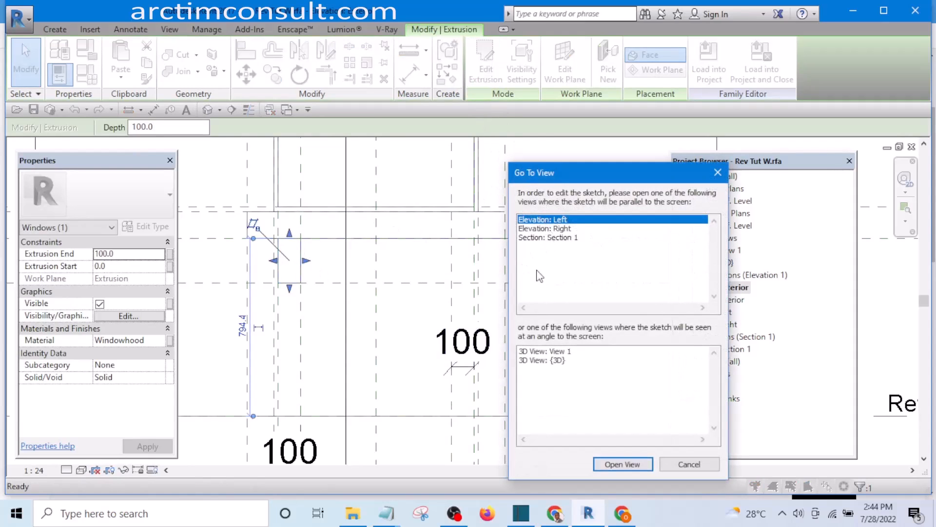
click(550, 238)
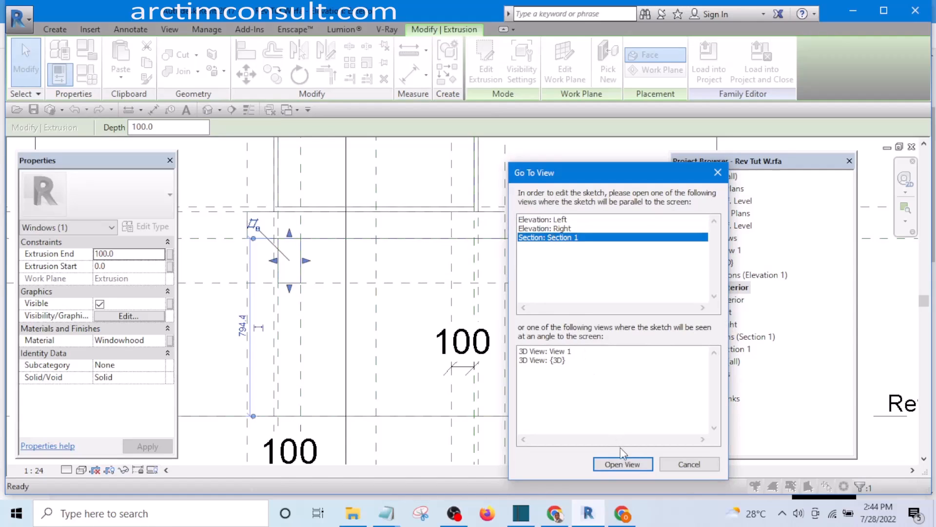
click(622, 464)
click(622, 464)
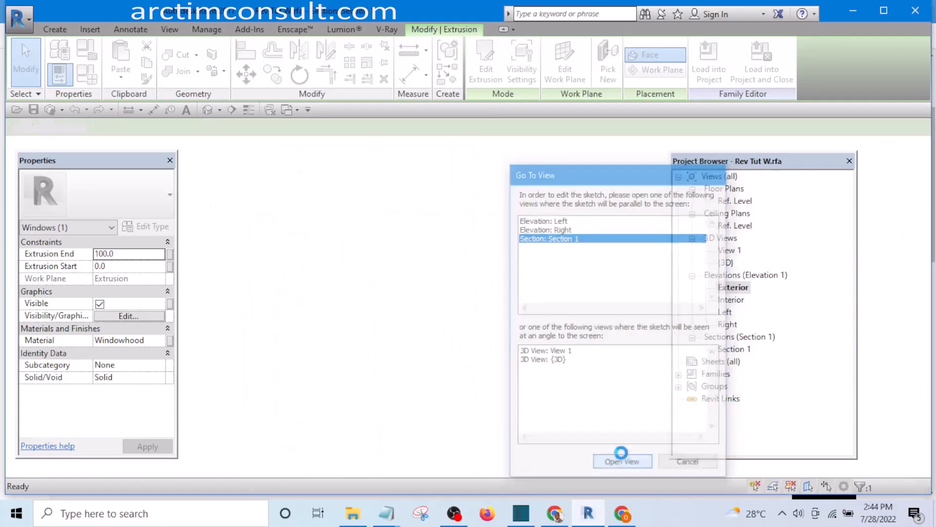
Sketch a convex arc of about 78 mm radius from the rectangle's upper outer corner down to a point inside its outer edge
scroll(387, 311, up, 2)
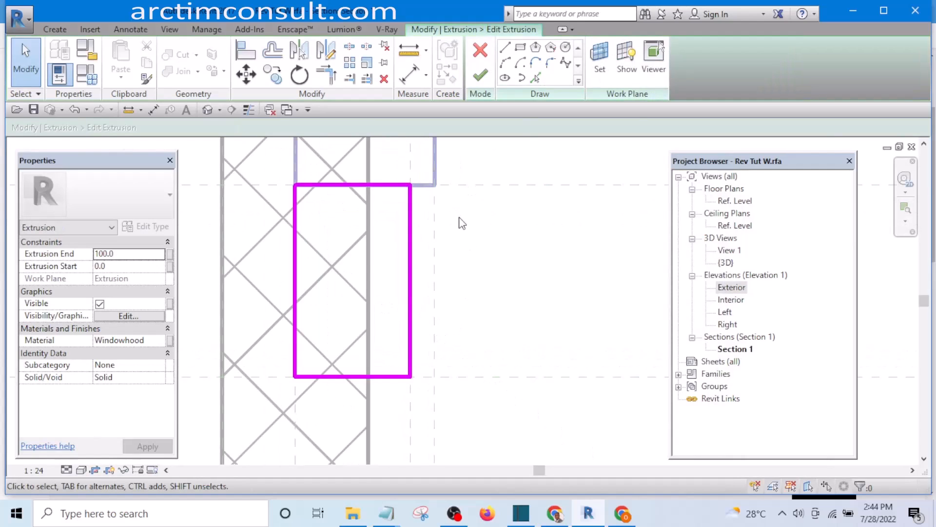
click(505, 64)
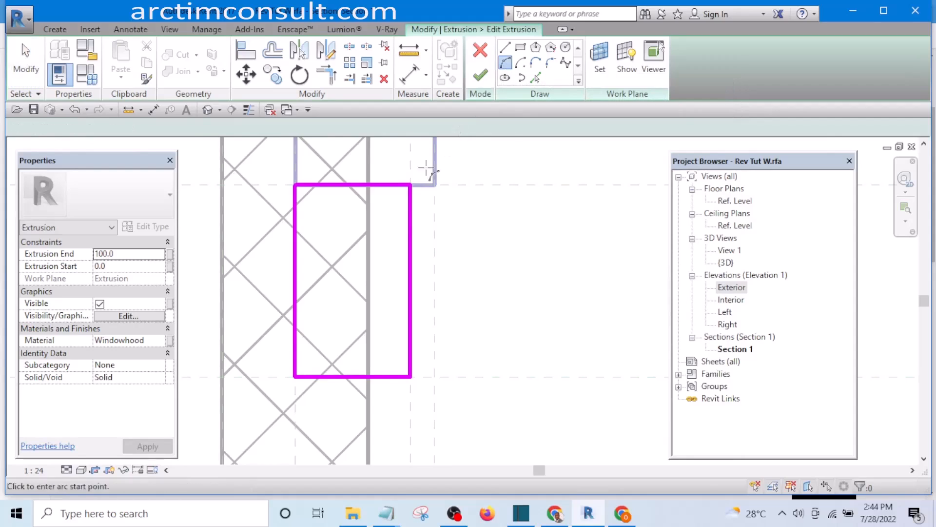
scroll(403, 203, up, 4)
click(419, 167)
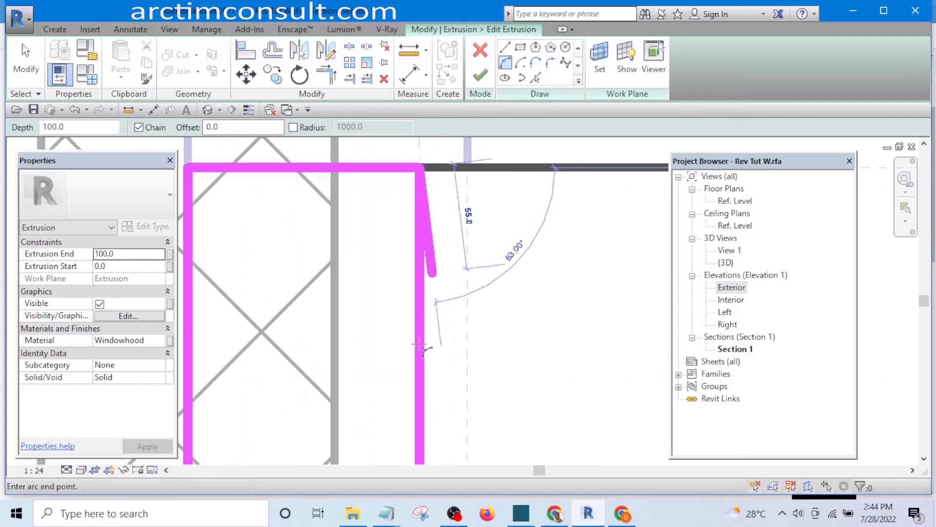
scroll(422, 334, down, 2)
scroll(420, 300, down, 1)
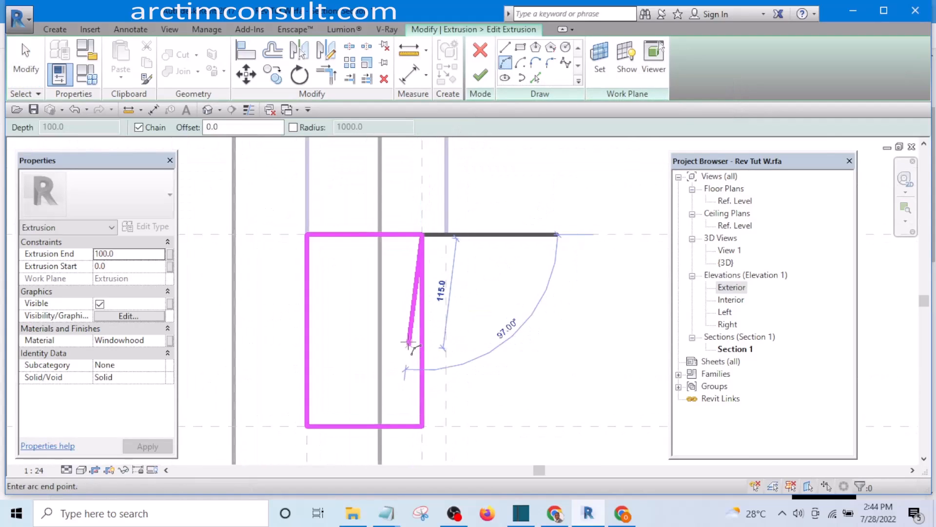
scroll(410, 313, up, 1)
click(401, 331)
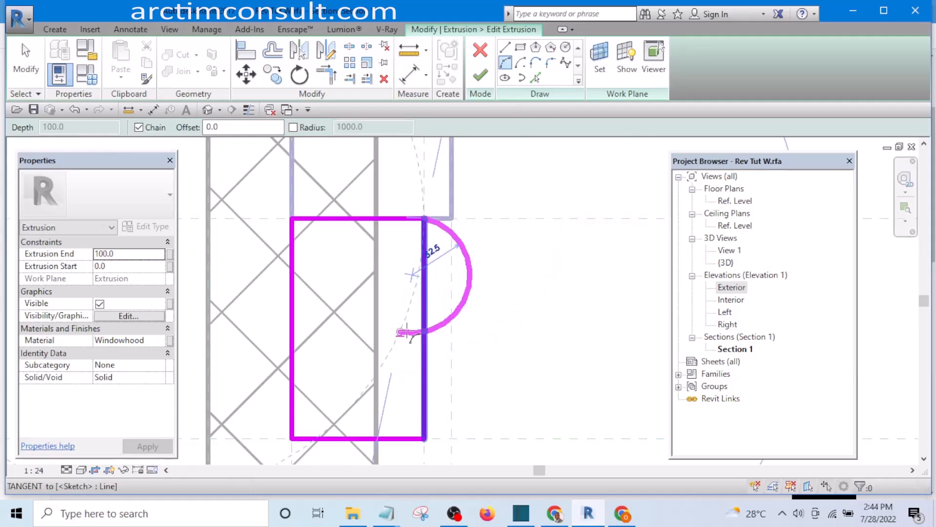
scroll(438, 285, up, 1)
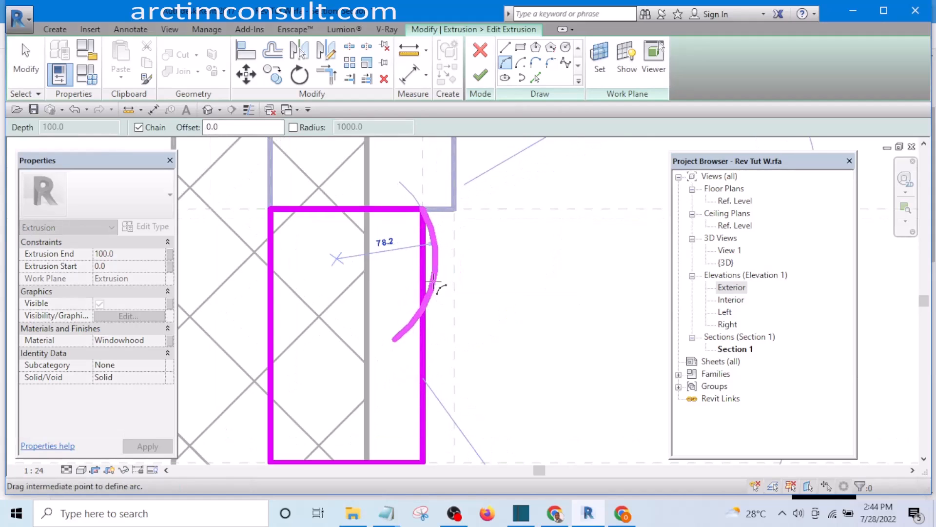
click(433, 284)
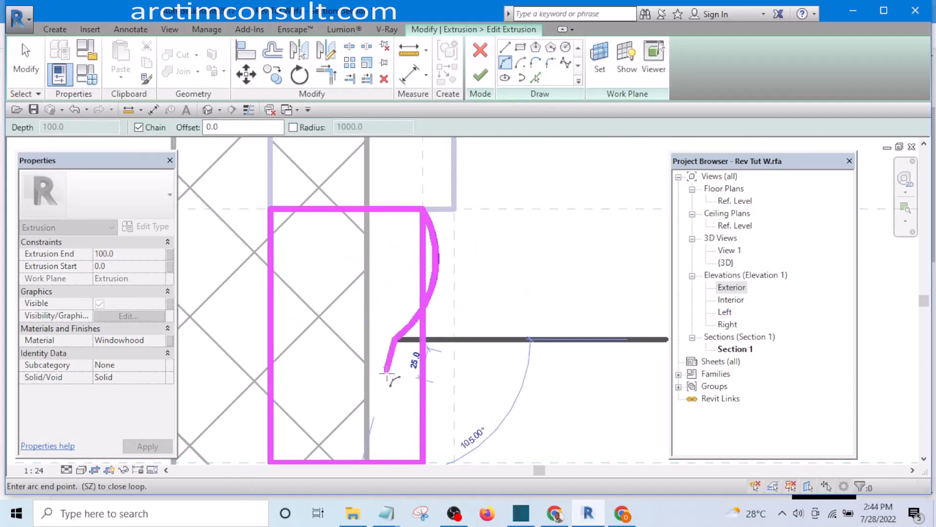
click(395, 337)
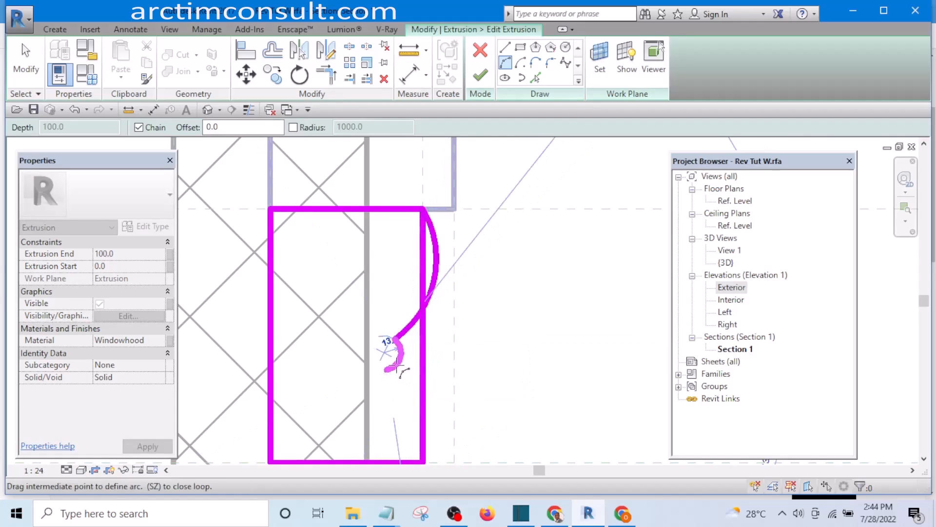
key(Escape)
key(Escape)
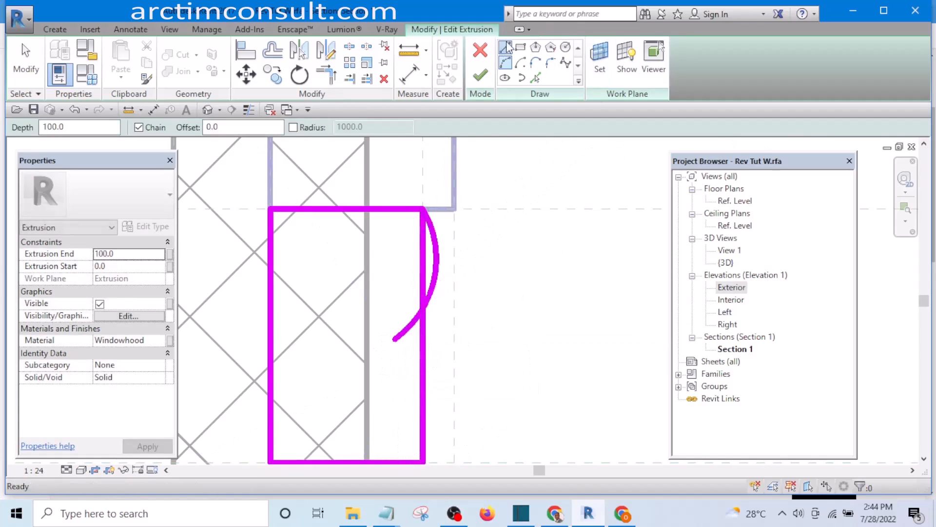
Sketch a stepped line chain from the arc's lower end: about 25 mm down, 15 mm inward, 25 mm down and 15 mm outward
click(505, 47)
click(395, 338)
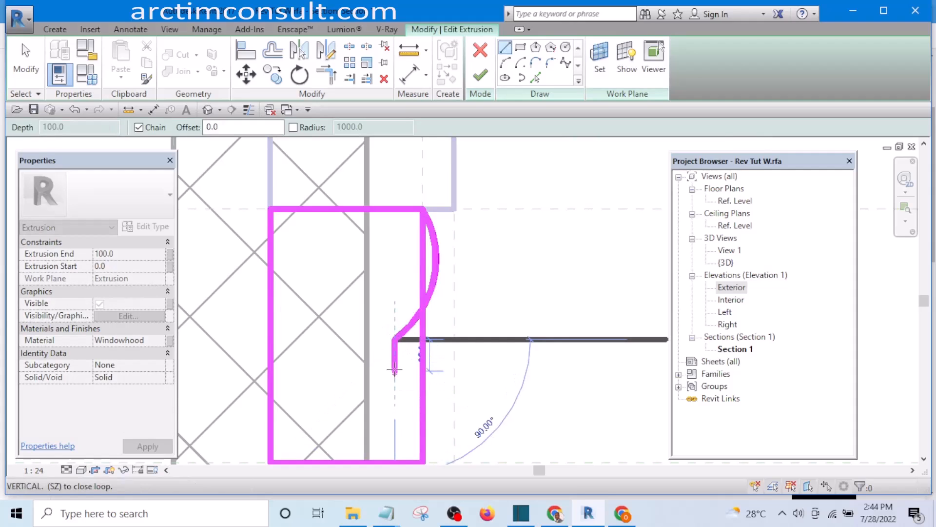
click(395, 370)
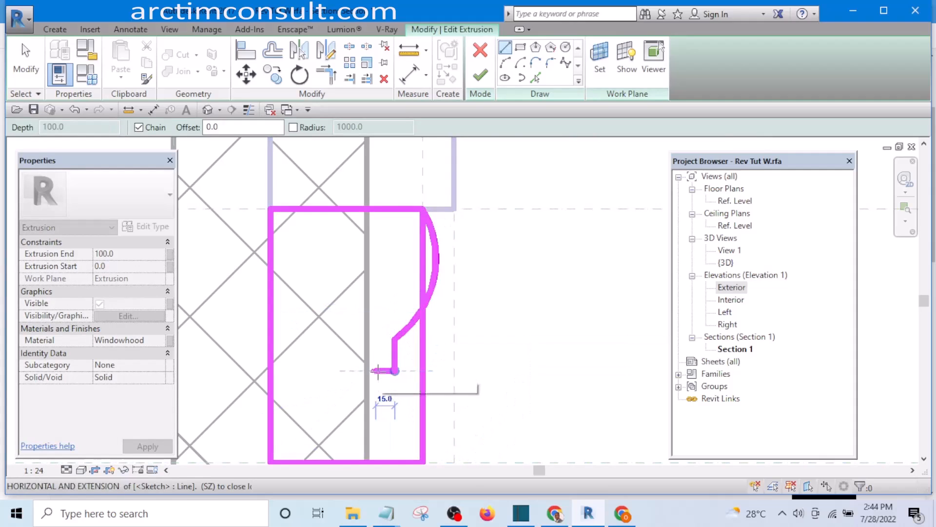
click(375, 370)
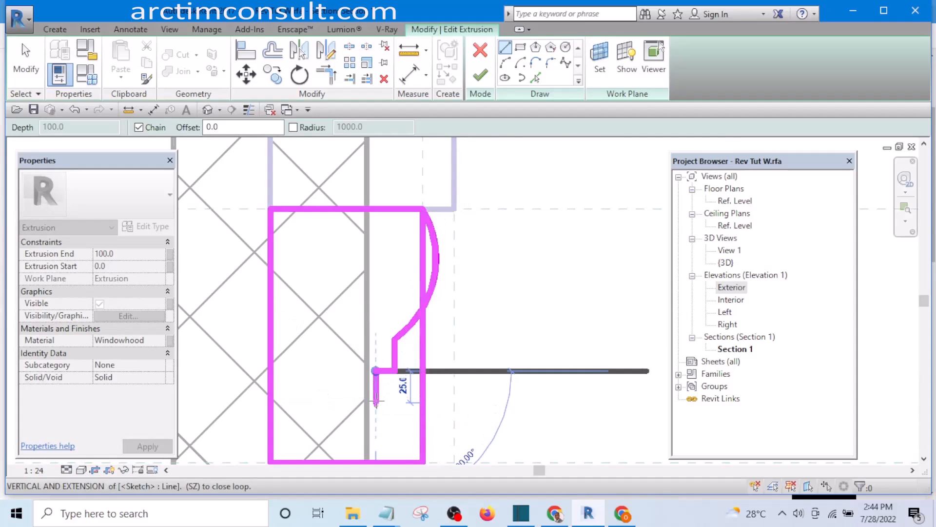
click(376, 402)
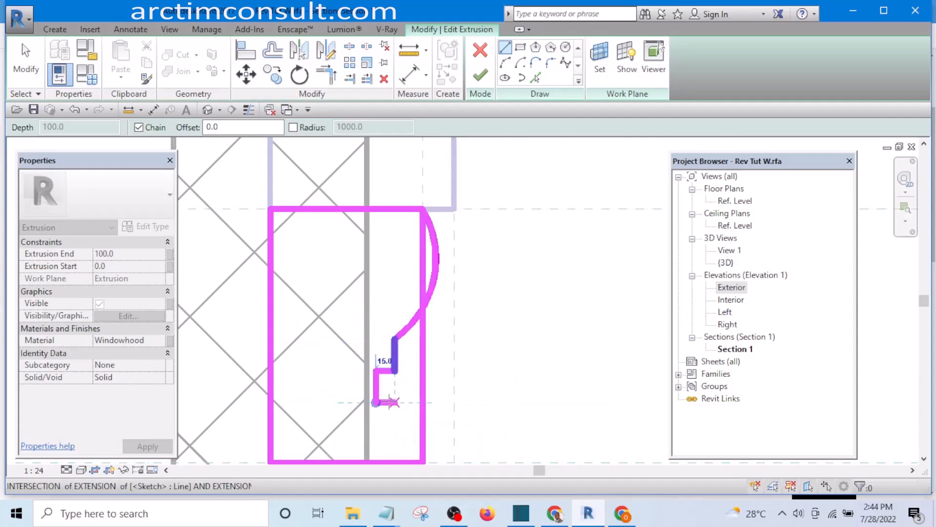
click(391, 402)
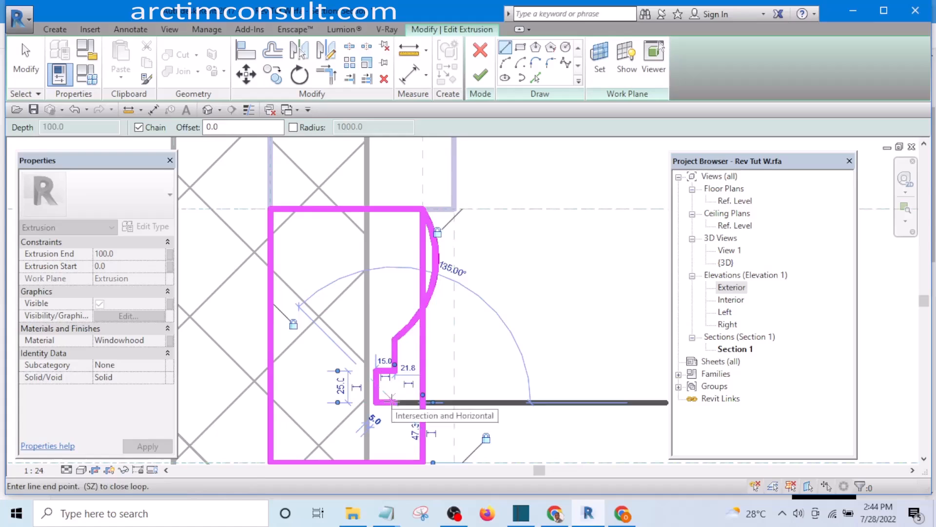
key(Escape)
key(Escape)
Sketch a concave arc of about 44 mm radius from the stepped chain's end down to the rectangle's lower edge
middle_drag(497, 378, 502, 280)
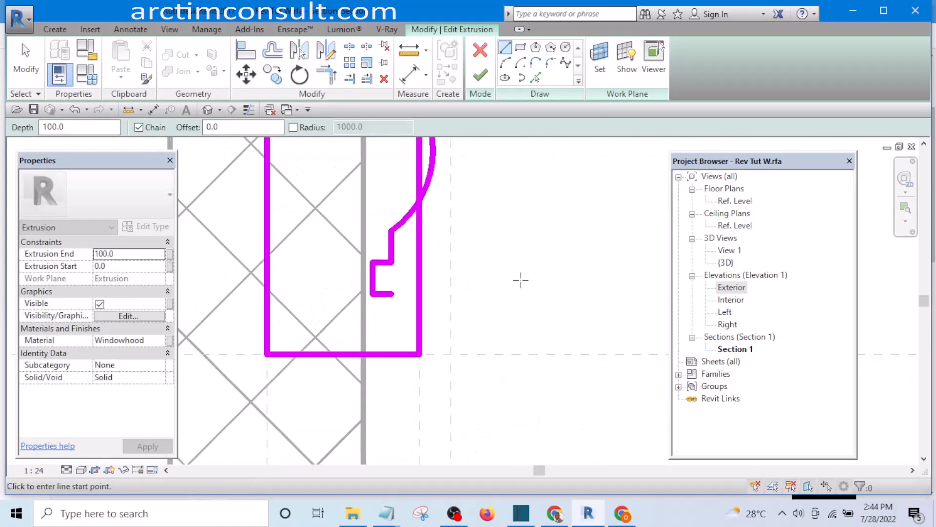
click(505, 62)
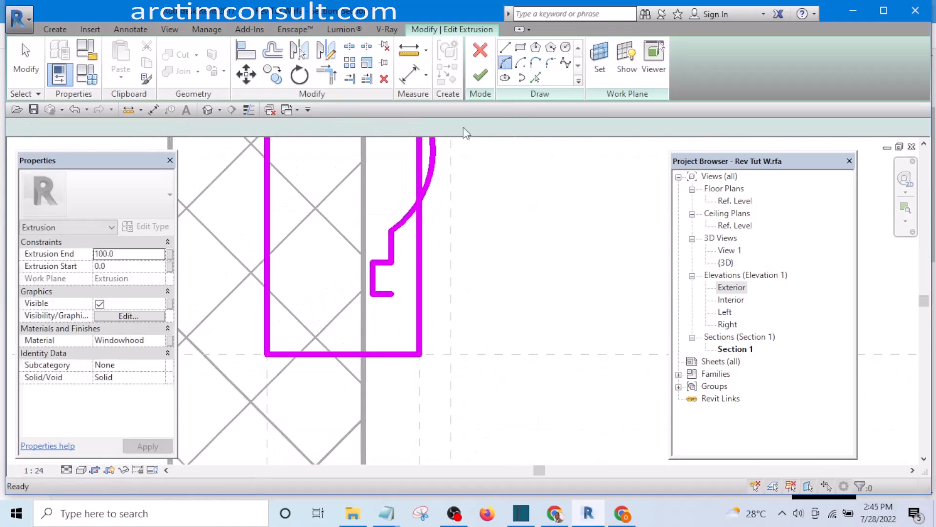
scroll(383, 304, up, 3)
click(395, 291)
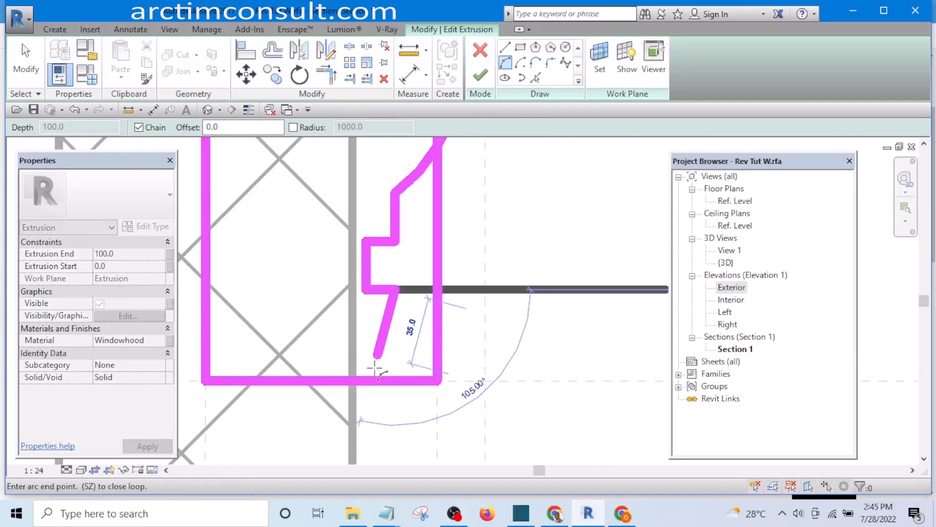
click(374, 382)
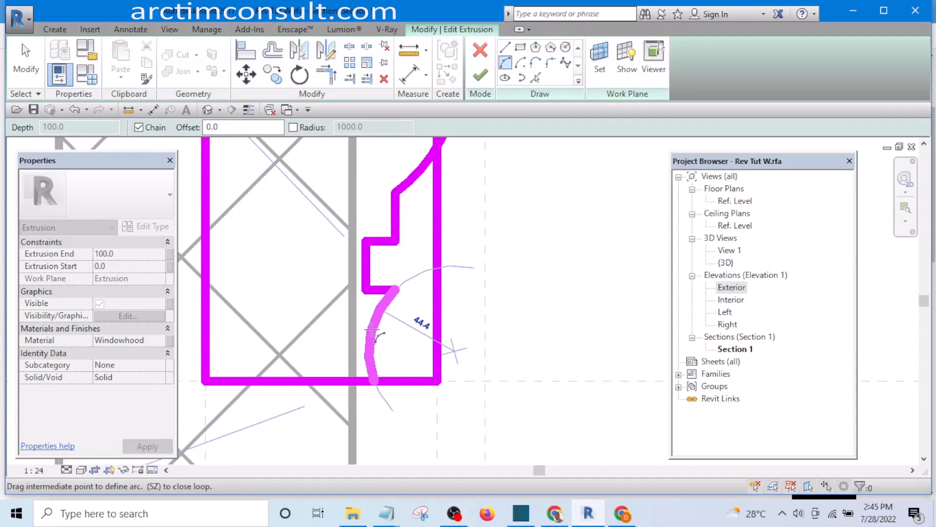
click(372, 331)
key(Escape)
key(Escape)
scroll(493, 325, down, 3)
middle_drag(529, 289, 474, 331)
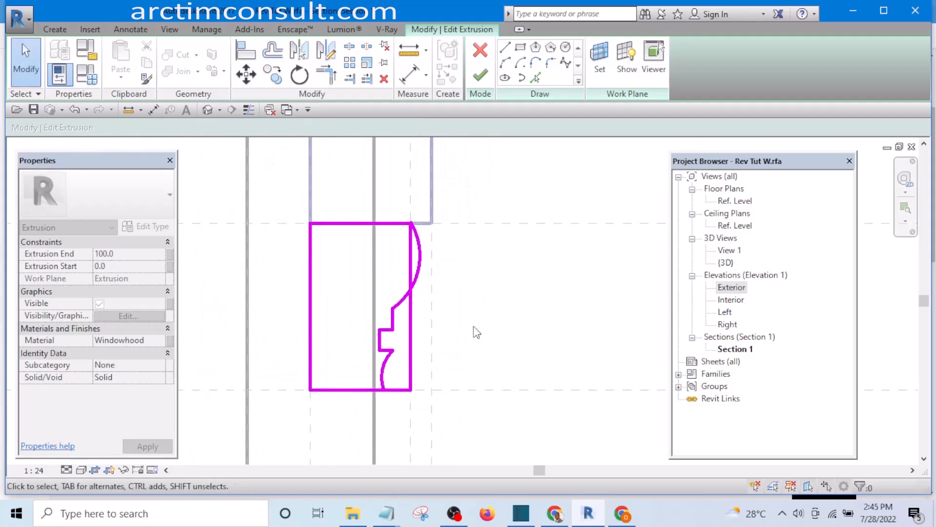
Trim the rectangle's lower edge to a corner with the lower end of the concave arc
scroll(420, 349, up, 1)
scroll(414, 328, up, 2)
scroll(510, 156, down, 2)
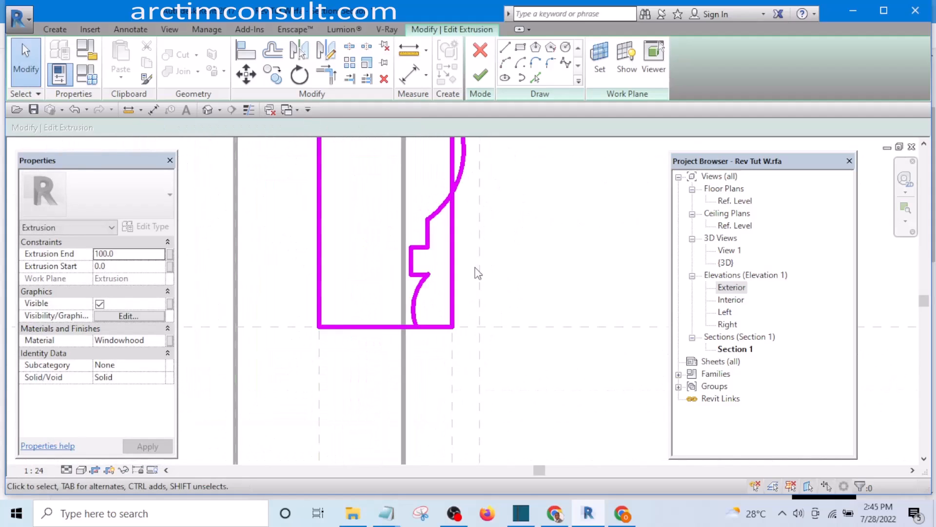
click(326, 74)
click(420, 309)
scroll(423, 312, up, 2)
click(393, 338)
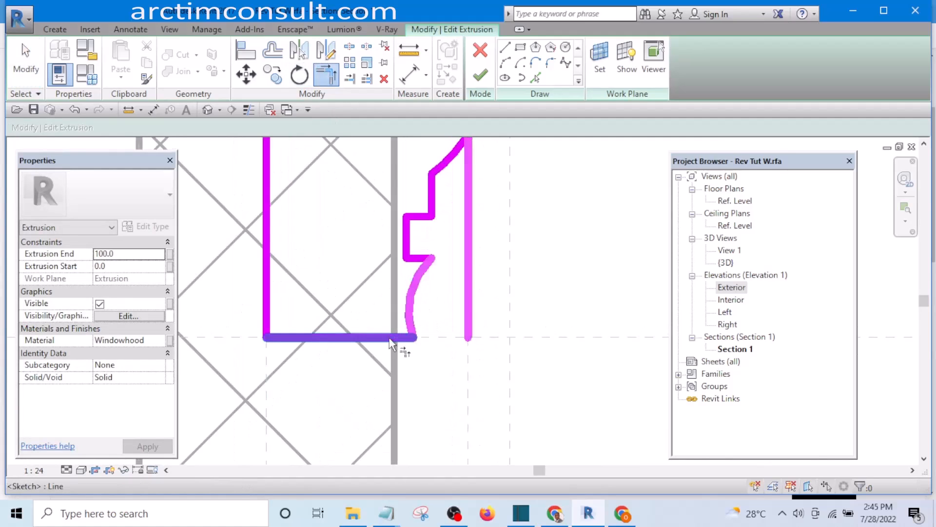
Delete the rectangle's leftover outer vertical line and finish the extrusion sketch
scroll(429, 345, down, 2)
scroll(456, 203, up, 3)
key(Escape)
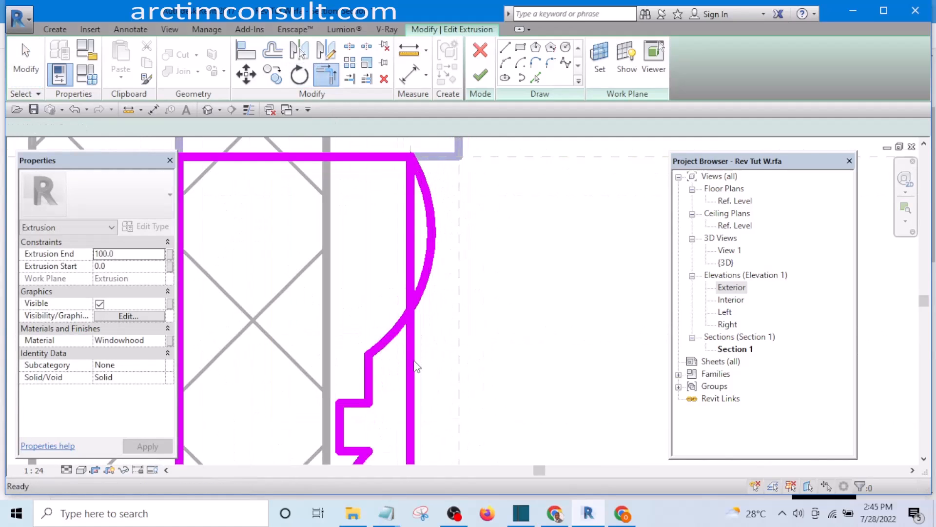
click(412, 360)
key(Delete)
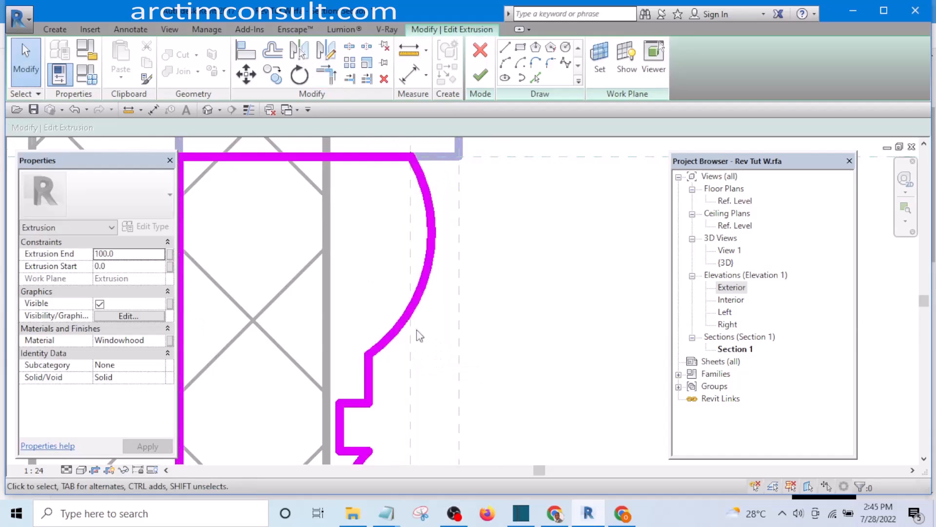
scroll(419, 334, down, 3)
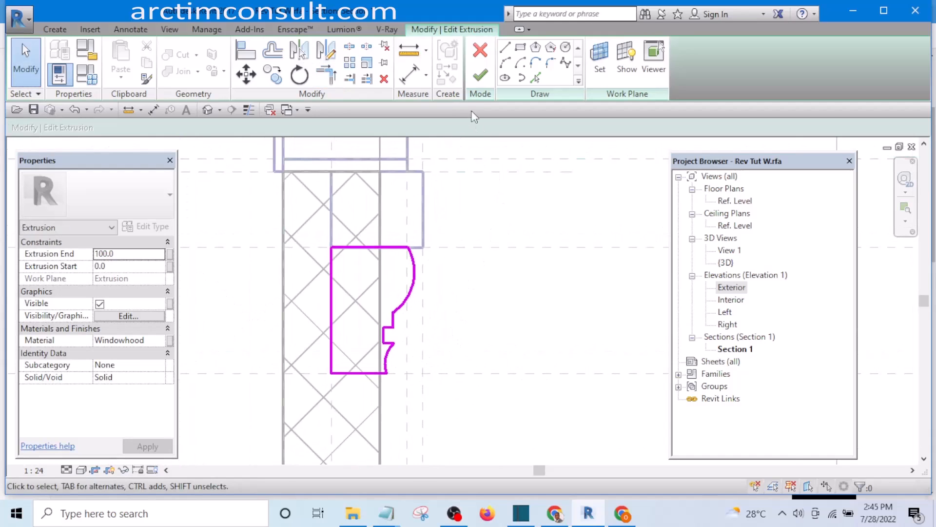
click(480, 77)
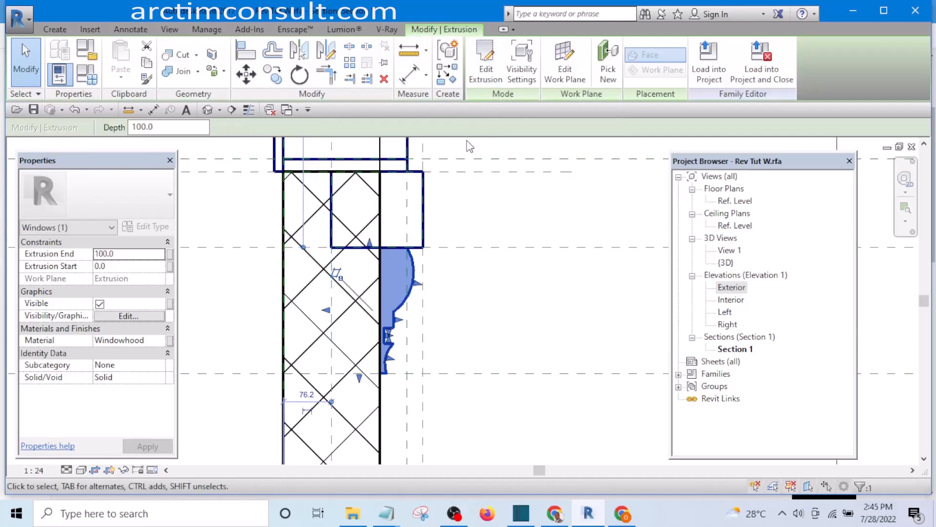
Open the 3D view and examine the moulded bracket below the sill from the front and the side
click(208, 110)
scroll(449, 322, up, 3)
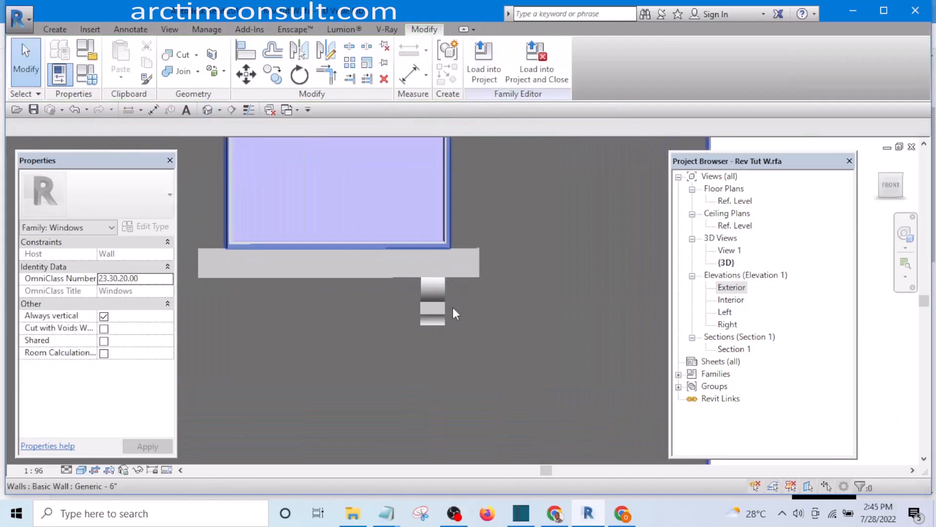
scroll(440, 258, down, 3)
shift+middle_drag(557, 323, 420, 318)
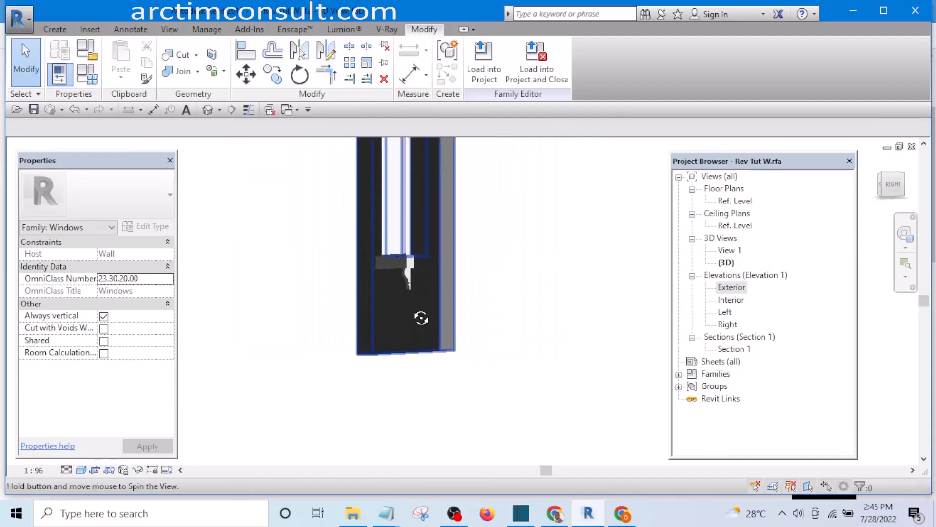
scroll(409, 283, up, 6)
shift+middle_drag(425, 284, 465, 351)
scroll(415, 306, down, 5)
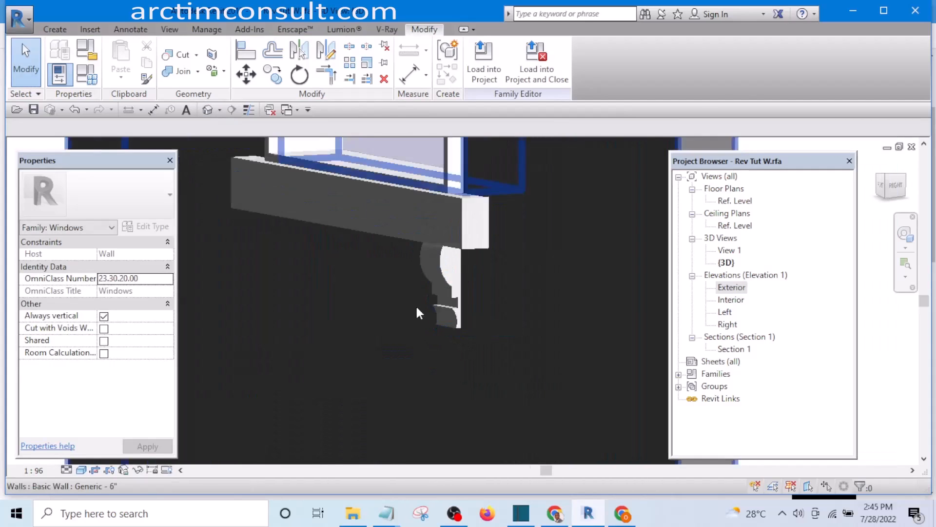
shift+middle_drag(393, 295, 494, 293)
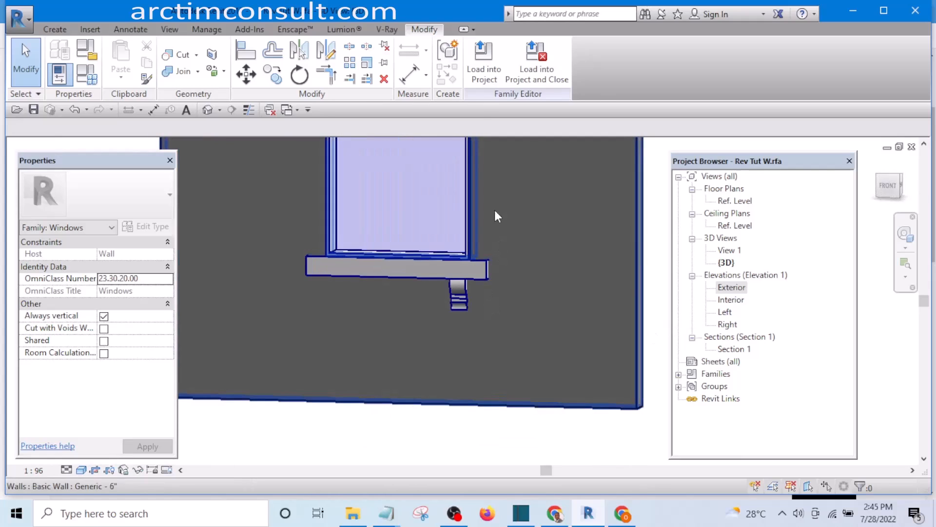
Load the window family into Revit Tutorial Day 1.rvt, overwriting the existing version and its parameter values
click(478, 71)
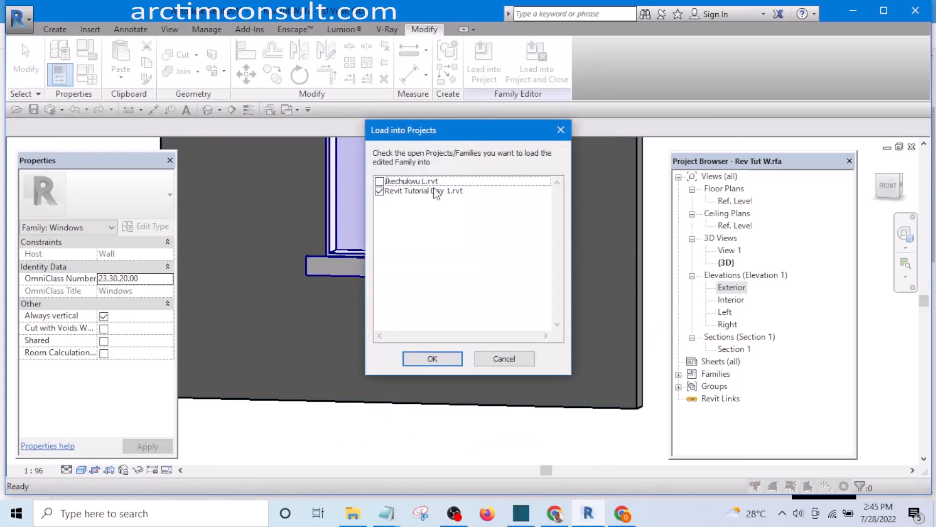
click(433, 359)
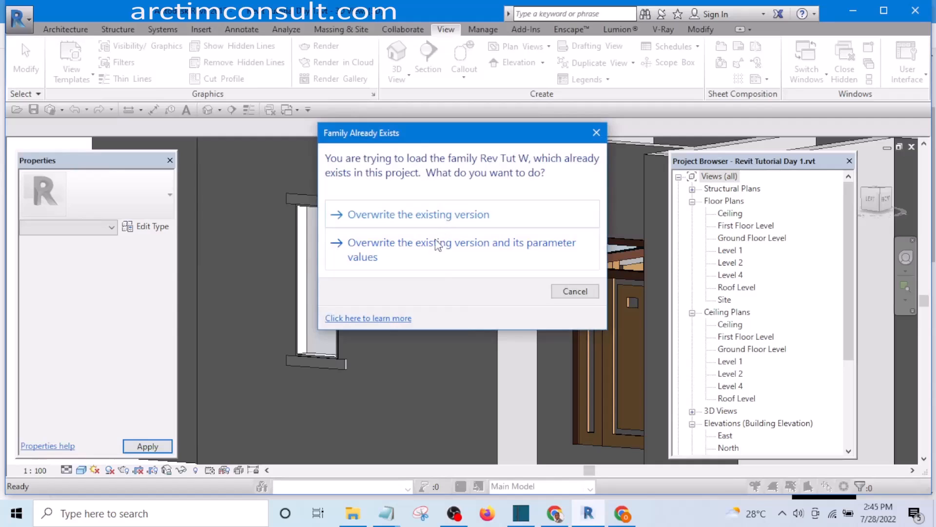
click(435, 242)
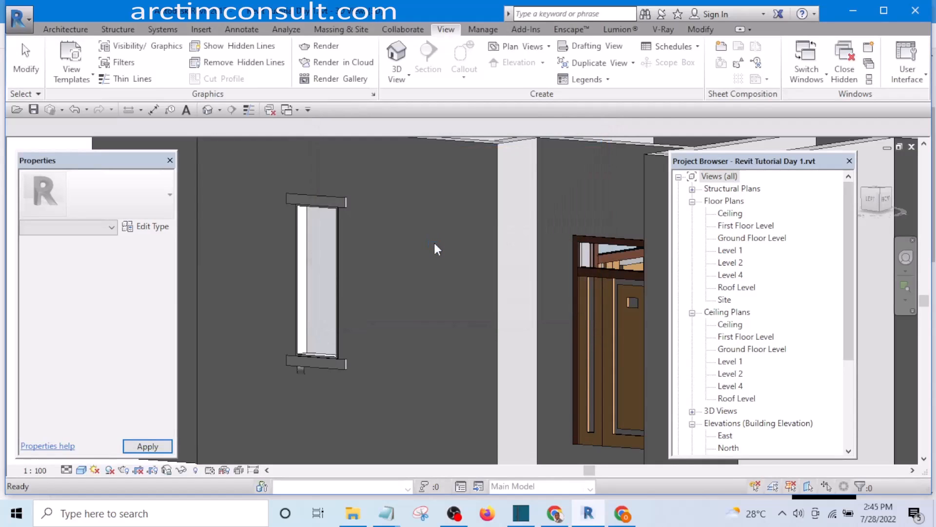
Examine how the bracket below the window sill sits against the wall in the project's 3D view
scroll(312, 388, up, 6)
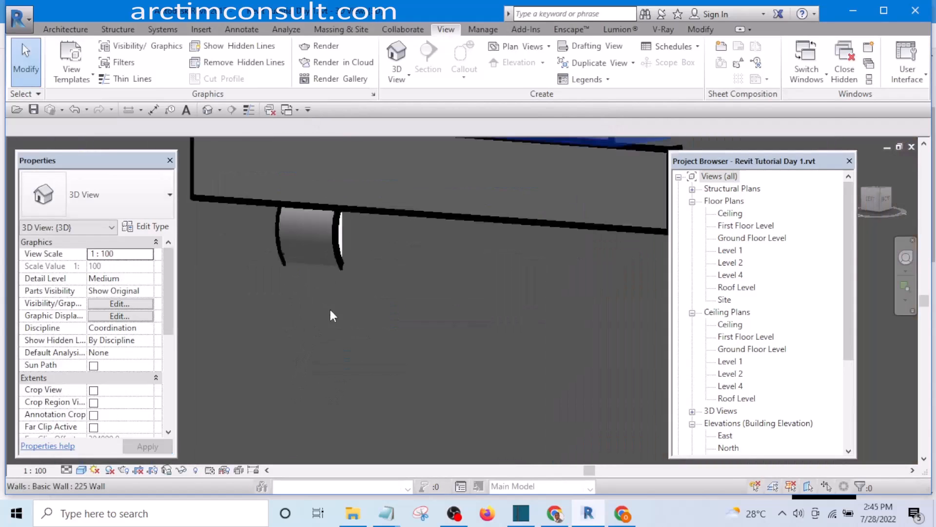
scroll(331, 310, down, 5)
shift+middle_drag(337, 286, 373, 325)
scroll(341, 314, down, 3)
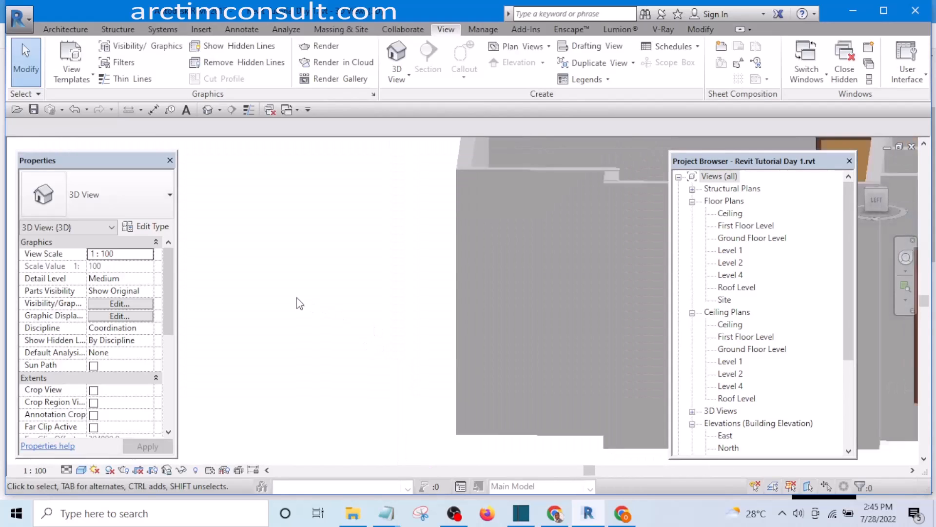
scroll(297, 298, down, 3)
scroll(470, 335, up, 5)
middle_drag(419, 347, 230, 367)
scroll(546, 317, up, 5)
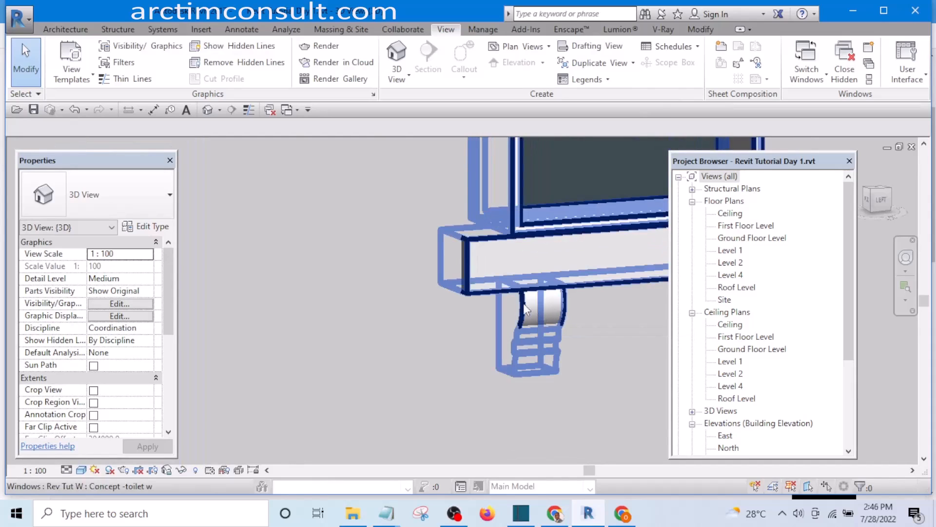
scroll(382, 341, down, 3)
scroll(452, 332, up, 1)
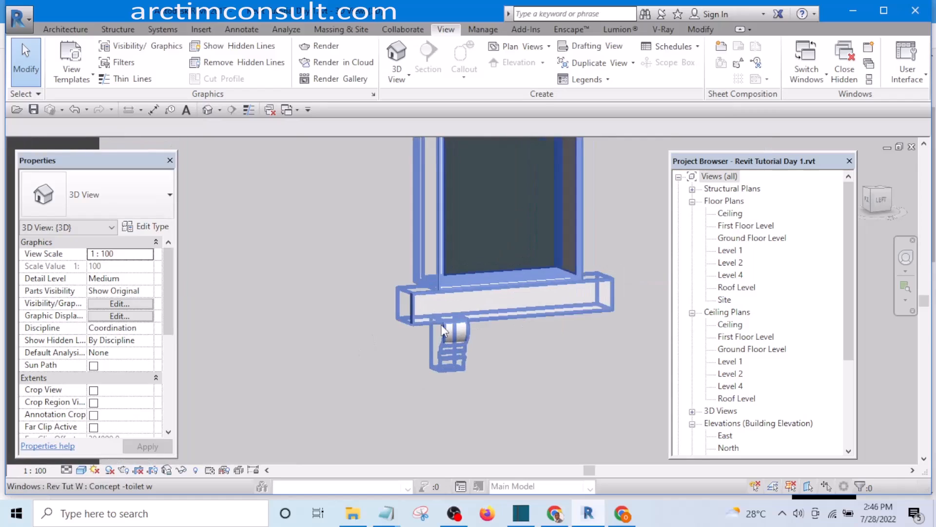
Open the placed window's family for editing and show its Section 1 view
click(468, 335)
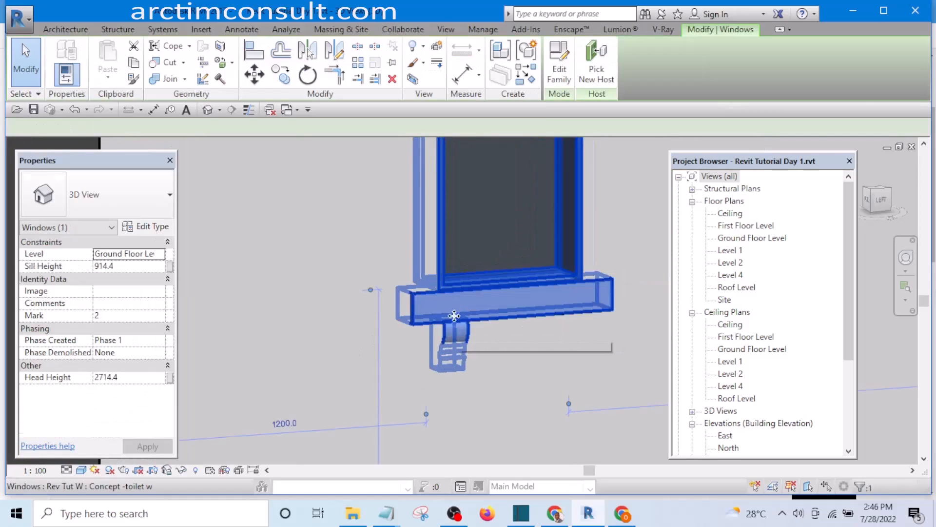
click(561, 76)
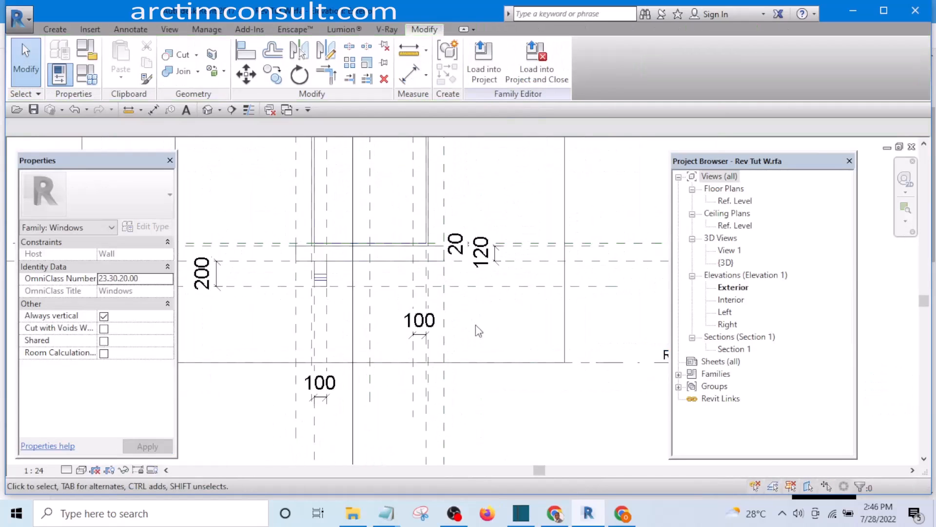
scroll(478, 331, down, 2)
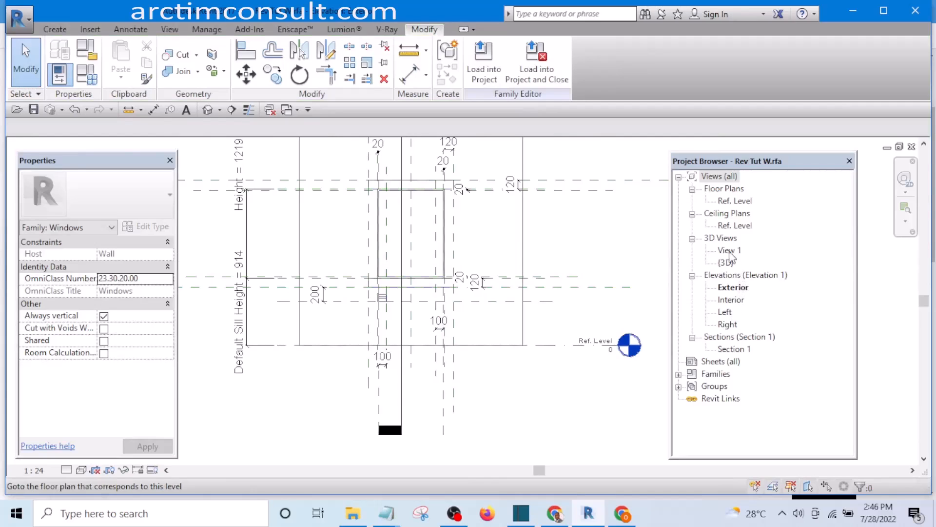
double_click(728, 349)
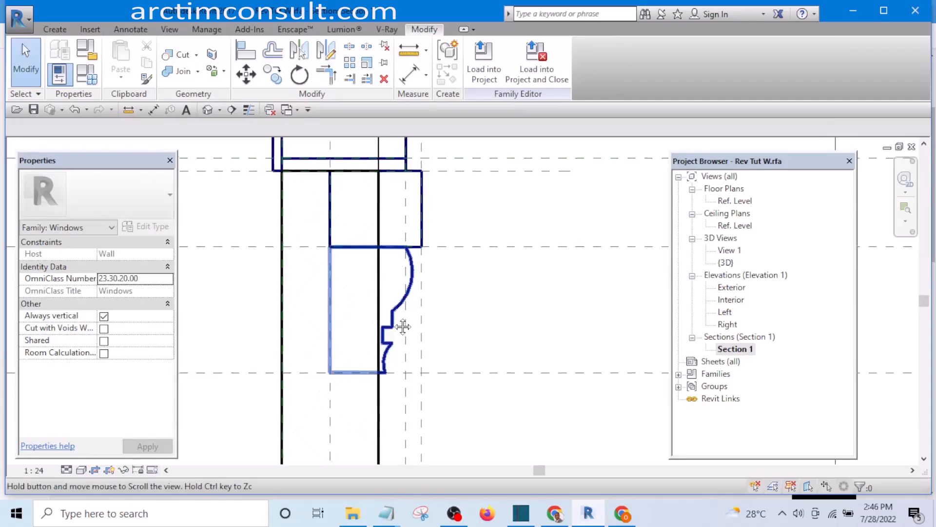
Edit the bracket extrusion's sketch, shifting the whole moulded edge outward to line up with the sill block's outer face, and finish the sketch
middle_drag(403, 327, 389, 294)
scroll(379, 286, down, 4)
scroll(387, 273, up, 3)
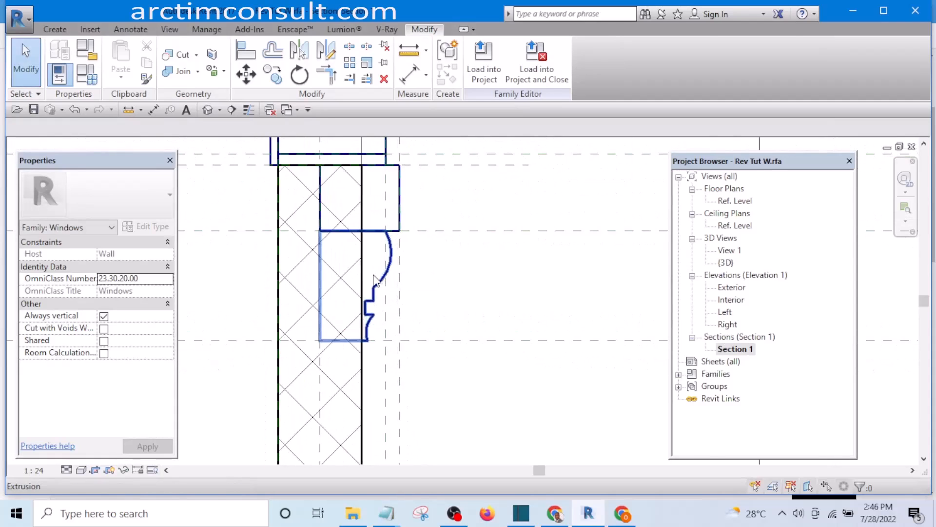
click(373, 277)
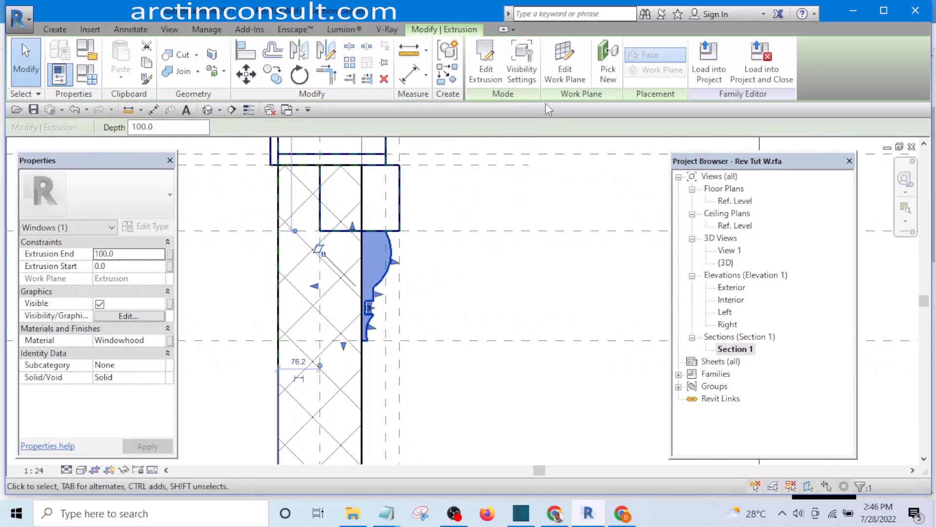
click(476, 67)
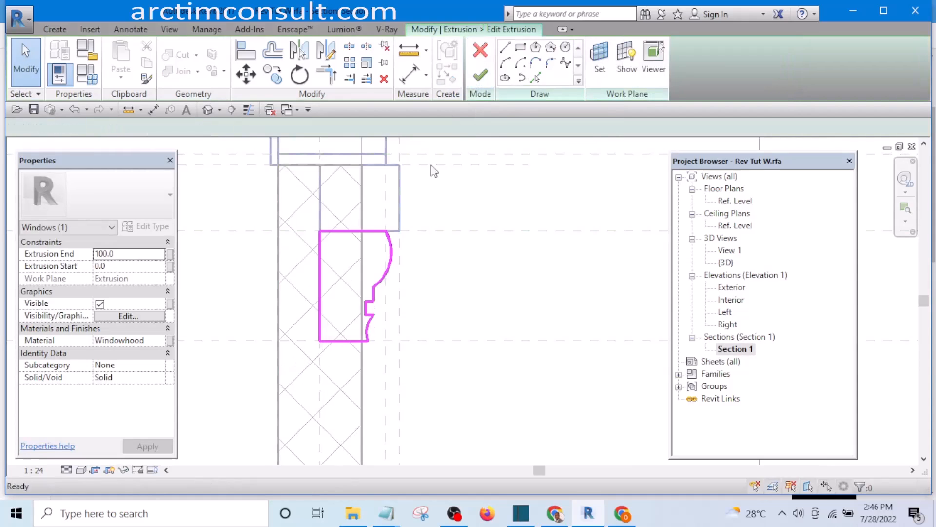
scroll(384, 292, up, 3)
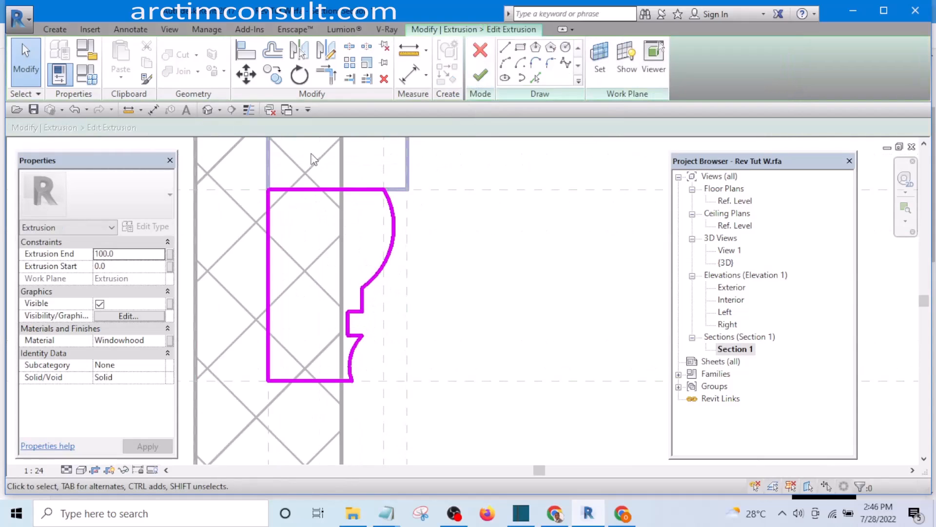
mouse_move(309, 146)
mouse_down()
mouse_move(435, 439)
mouse_move(450, 443)
mouse_up()
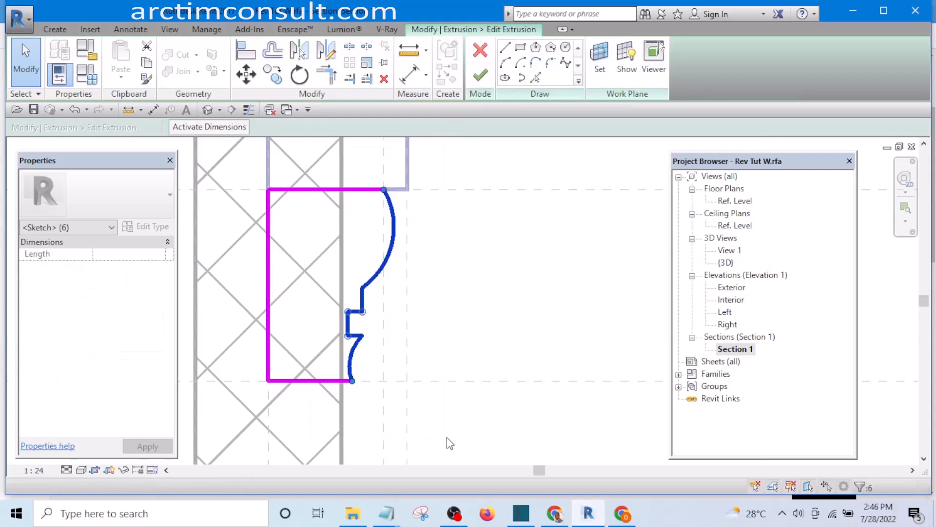
key(Right)
key(Right)
key(Right)
key(Right)
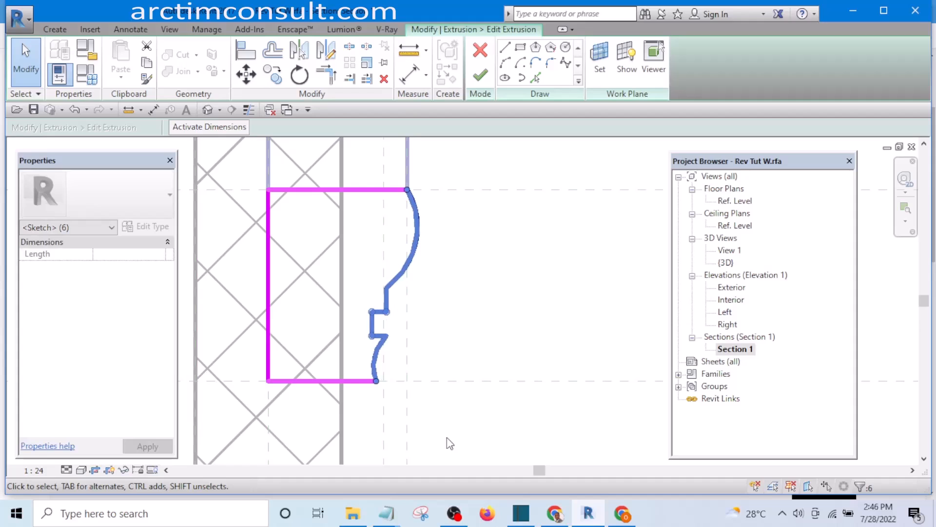
click(449, 443)
scroll(462, 282, down, 2)
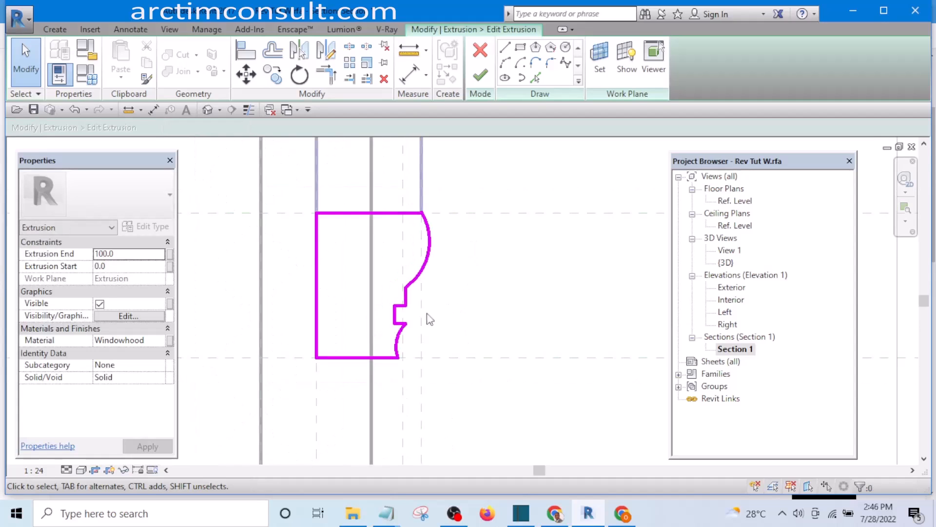
click(482, 76)
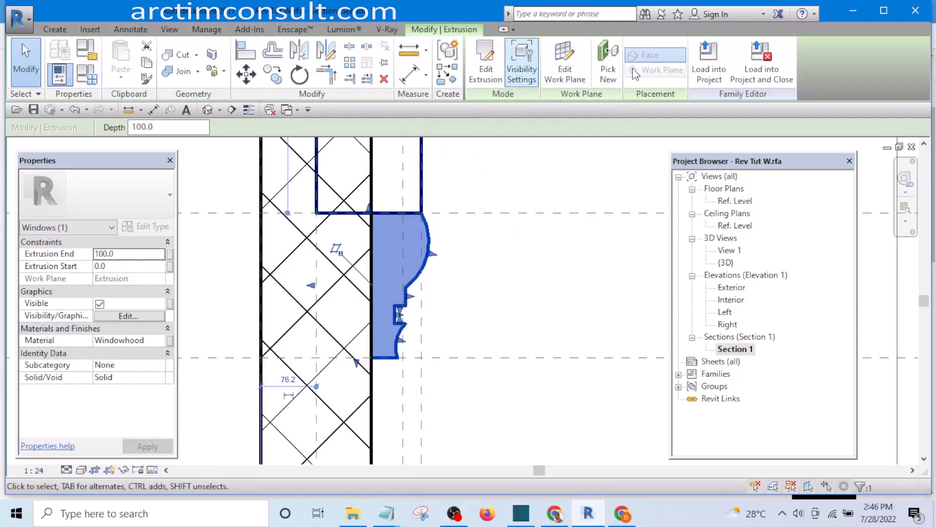
Load the edited window family into Revit Tutorial Day 1.rvt, overwriting the existing version
click(706, 71)
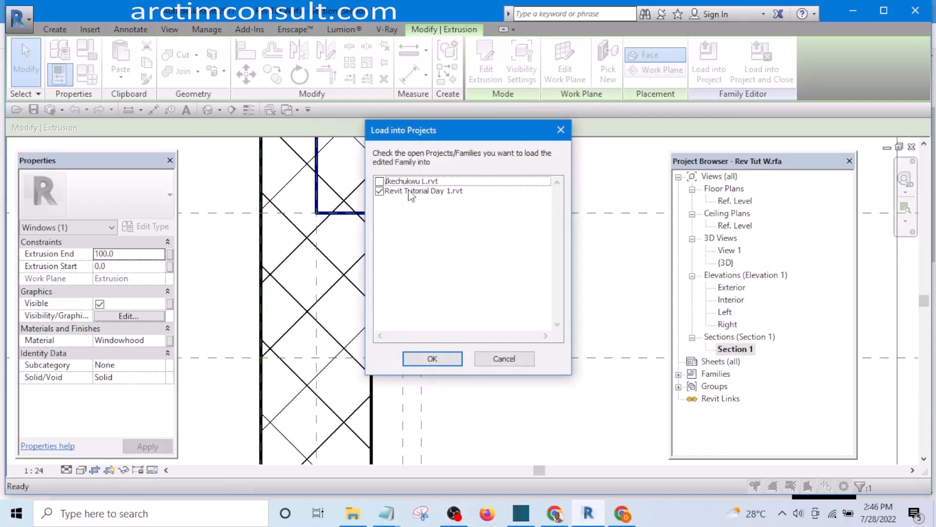
click(449, 360)
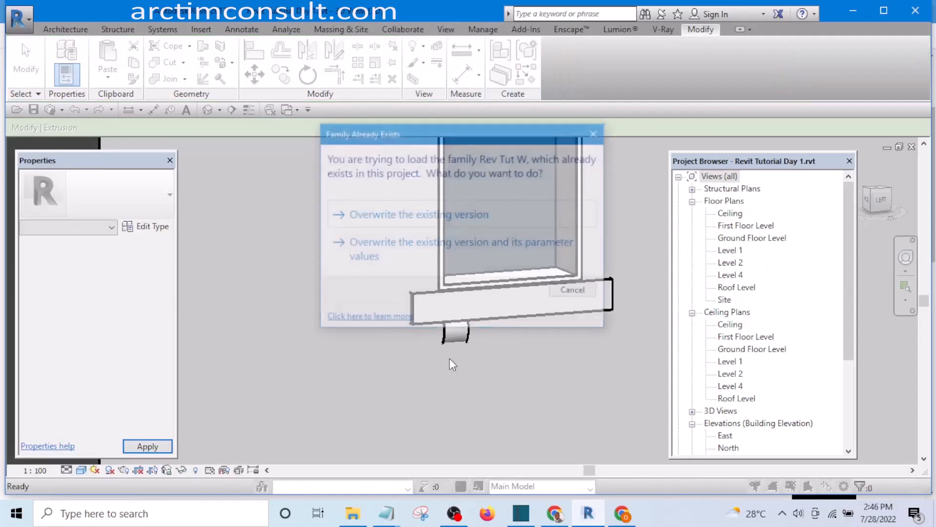
click(432, 220)
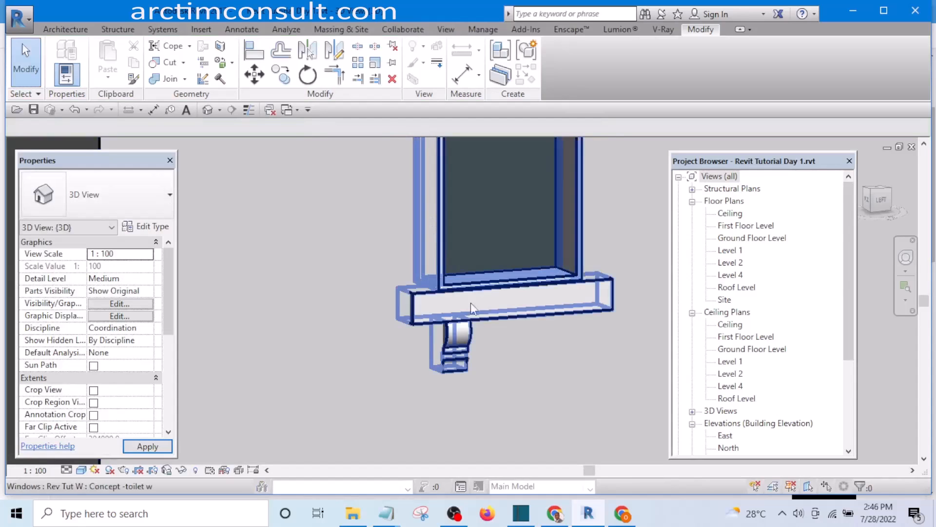
Examine how the reloaded window's sill block and moulded bracket project from the wall in the project's 3D view
scroll(545, 346, down, 10)
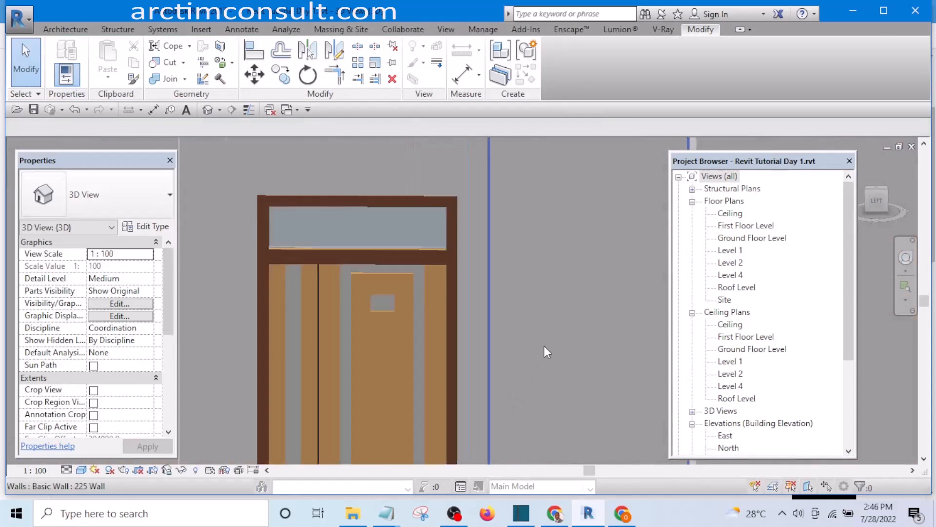
shift+middle_drag(484, 357, 303, 356)
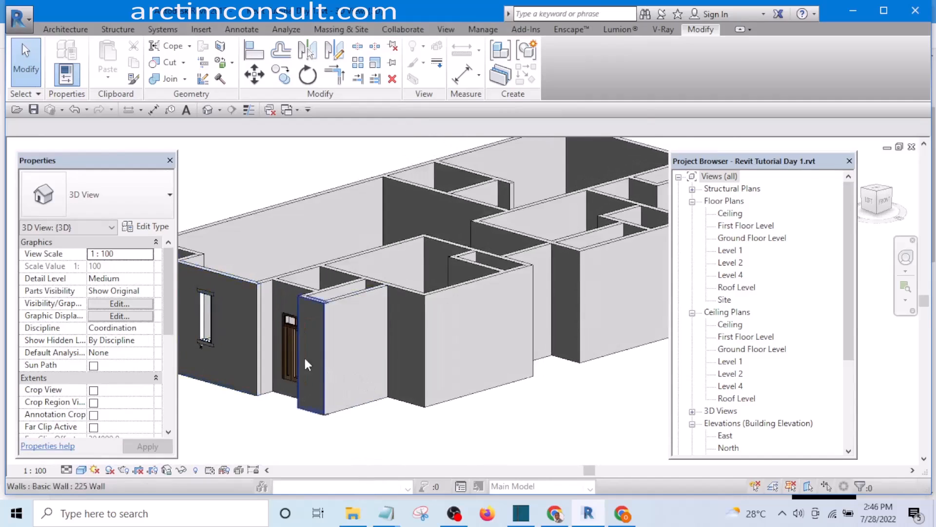
scroll(473, 390, up, 8)
scroll(517, 388, down, 8)
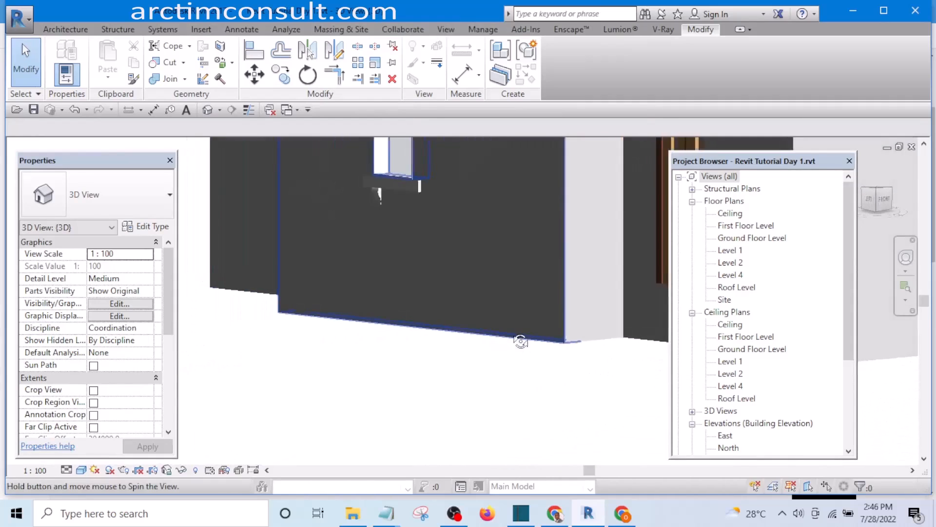
scroll(290, 365, down, 4)
shift+middle_drag(368, 334, 476, 368)
scroll(466, 367, up, 6)
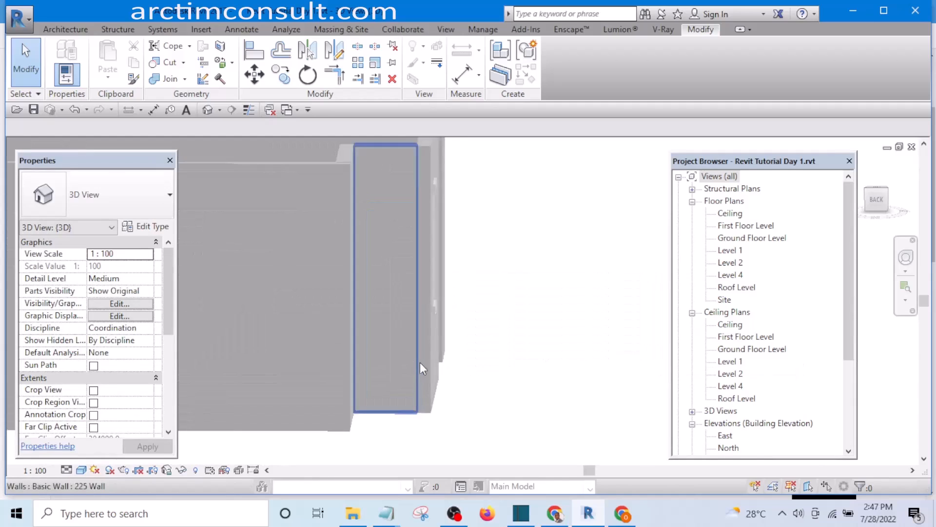
shift+middle_drag(504, 326, 478, 335)
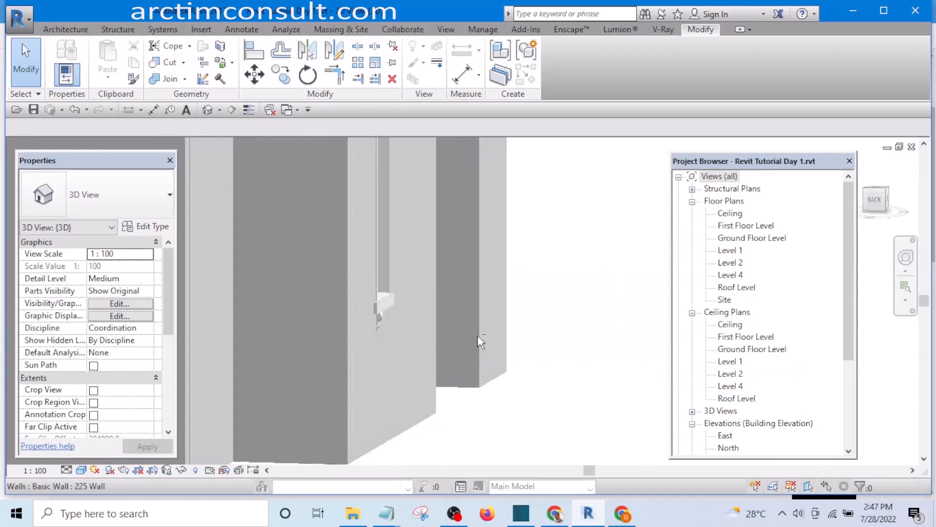
scroll(367, 323, up, 6)
scroll(396, 350, up, 1)
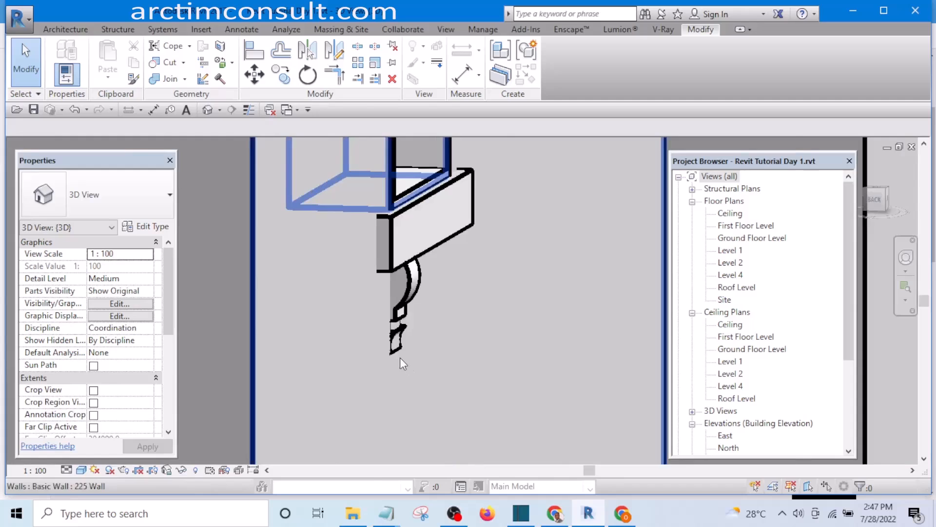
scroll(395, 351, up, 4)
scroll(409, 348, down, 5)
scroll(442, 347, down, 4)
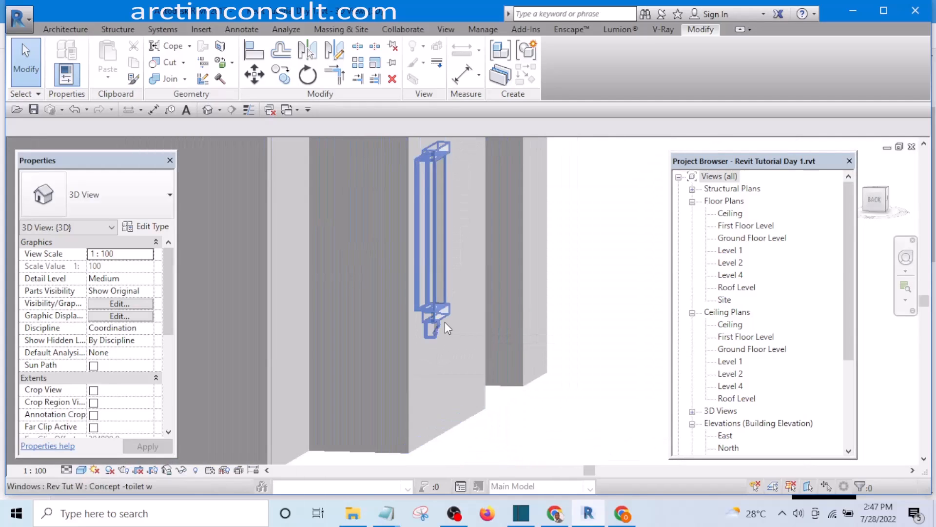
Open the placed window's family for editing and show its Left elevation around the sill and bracket
click(445, 310)
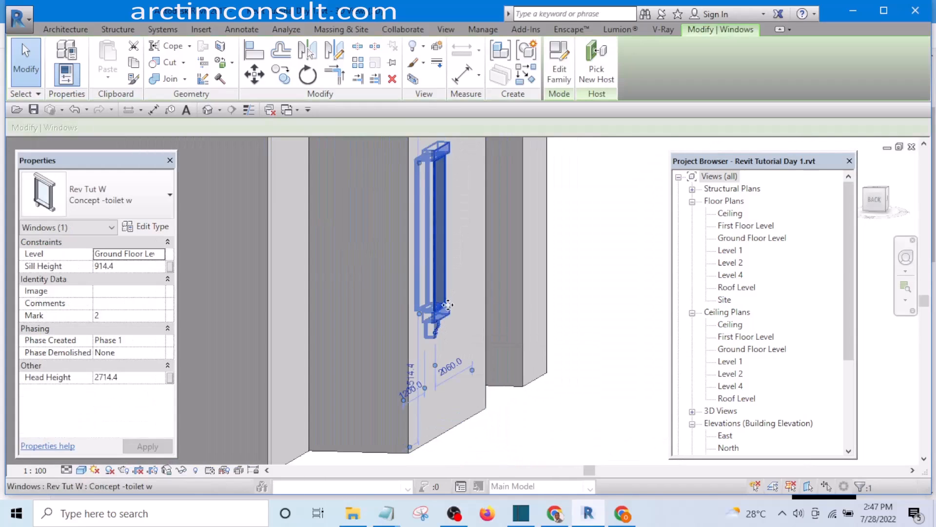
click(563, 66)
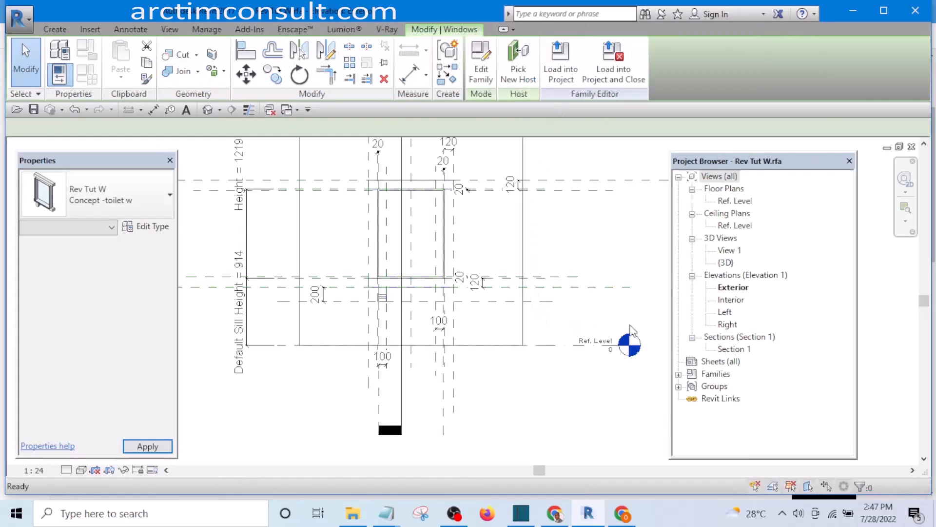
double_click(726, 312)
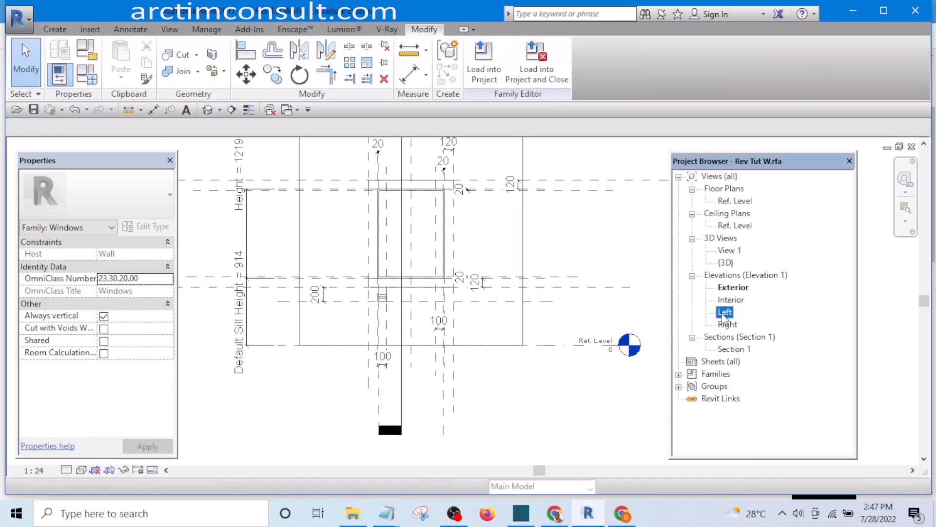
scroll(463, 361, up, 5)
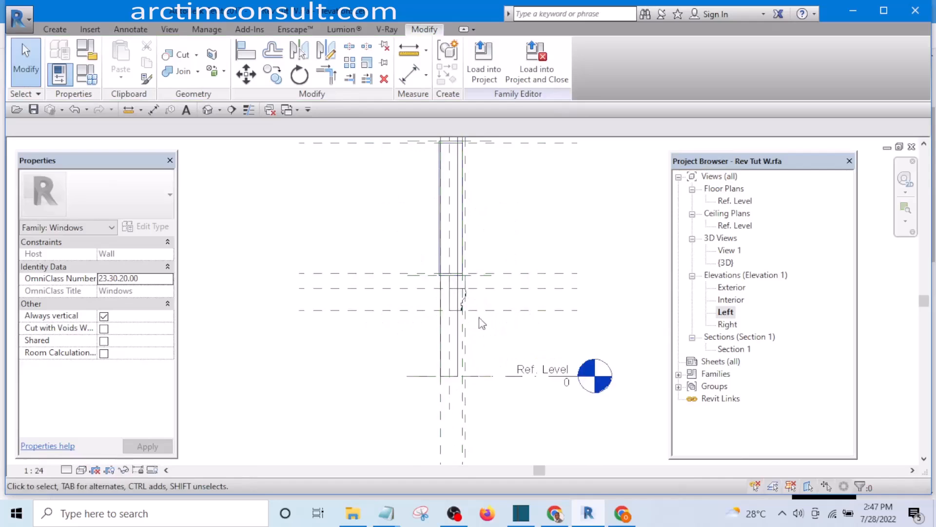
scroll(463, 285, down, 3)
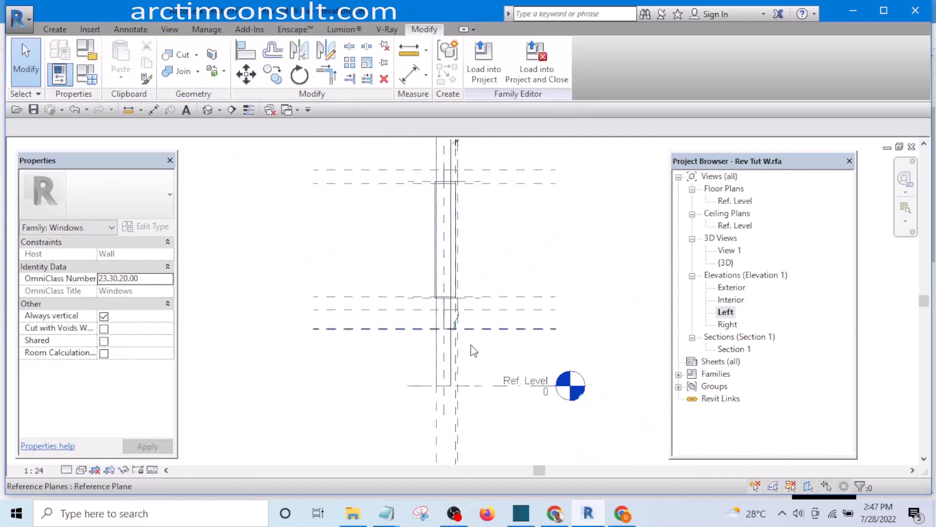
scroll(454, 420, up, 3)
scroll(446, 416, up, 1)
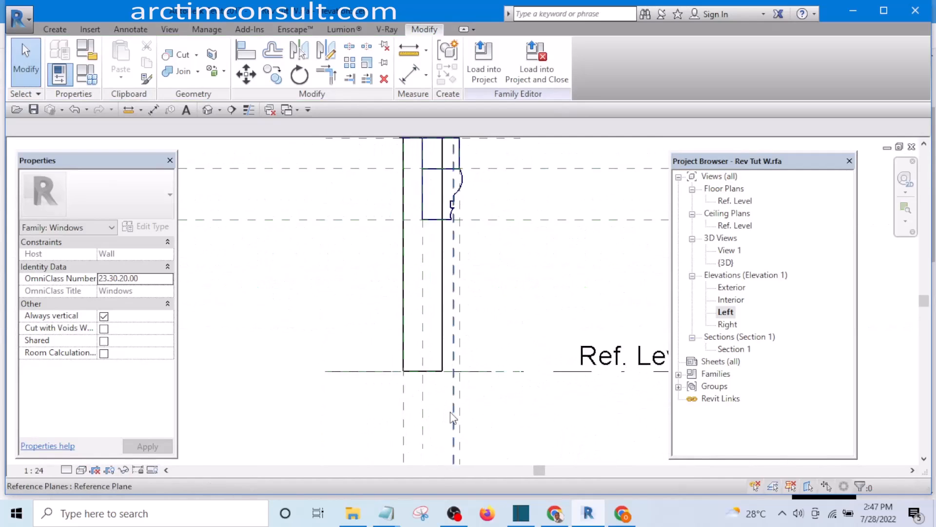
Examine the two outermost vertical reference planes beyond the wall face and the dimension between them above the window head
click(454, 419)
scroll(451, 404, down, 2)
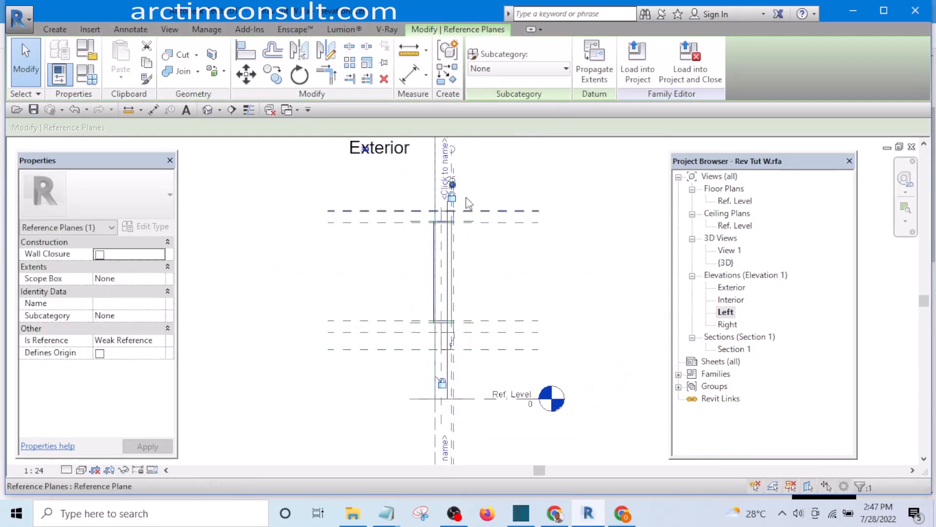
scroll(458, 178, up, 5)
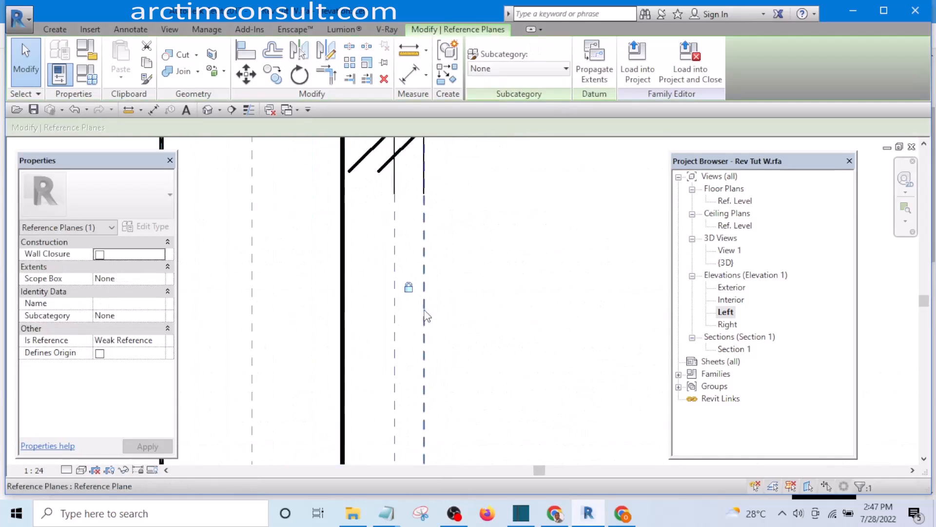
scroll(439, 298, down, 4)
key(Escape)
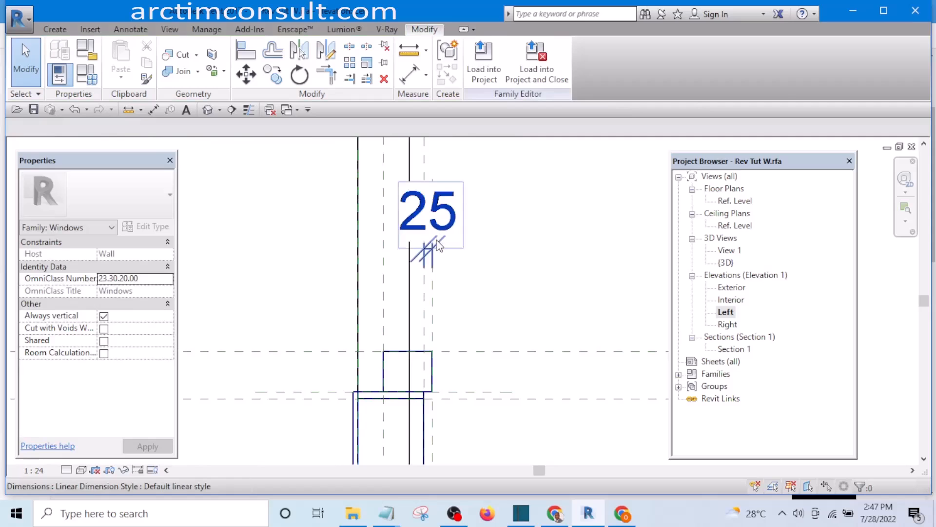
click(439, 246)
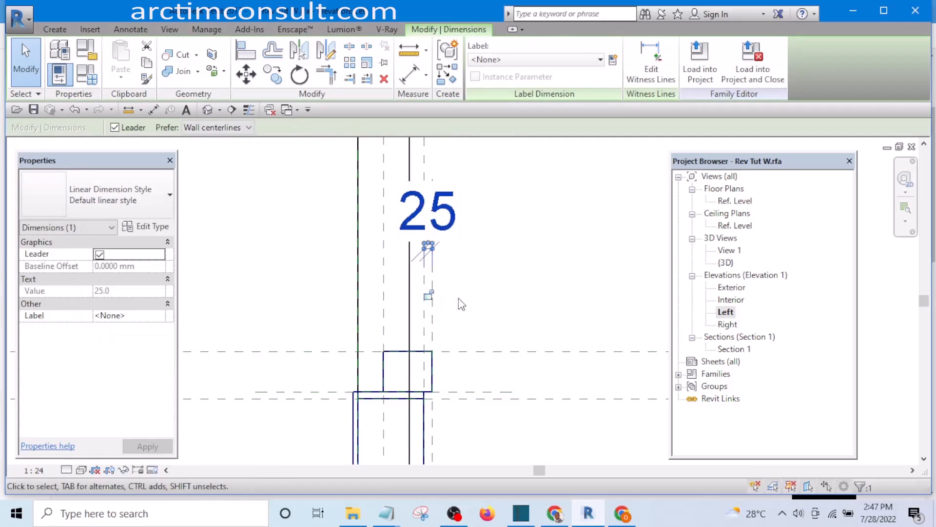
scroll(500, 244, down, 3)
scroll(496, 219, down, 2)
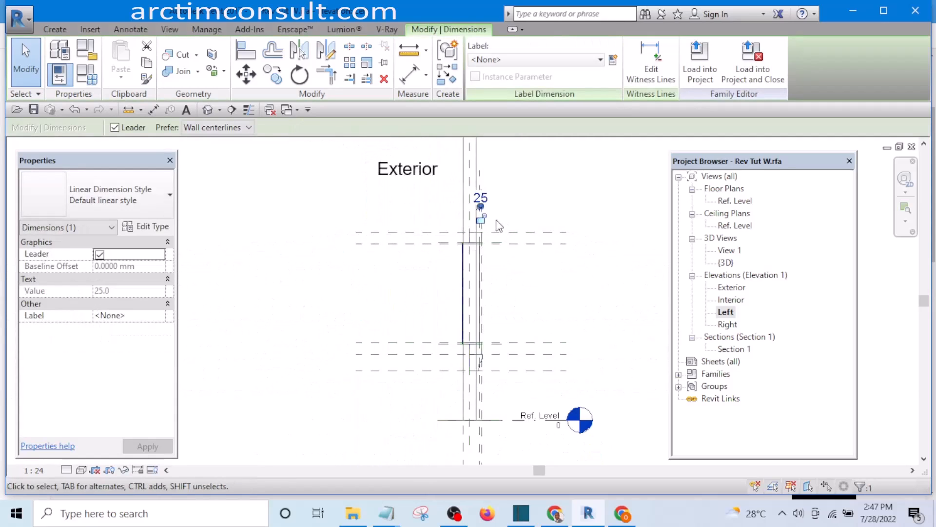
scroll(488, 309, up, 2)
scroll(487, 311, up, 2)
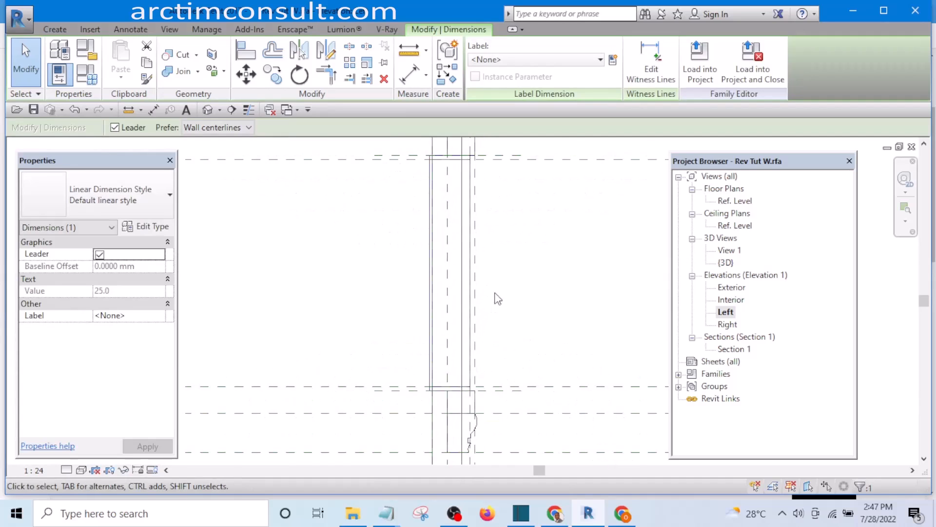
middle_drag(494, 291, 488, 368)
scroll(488, 368, down, 3)
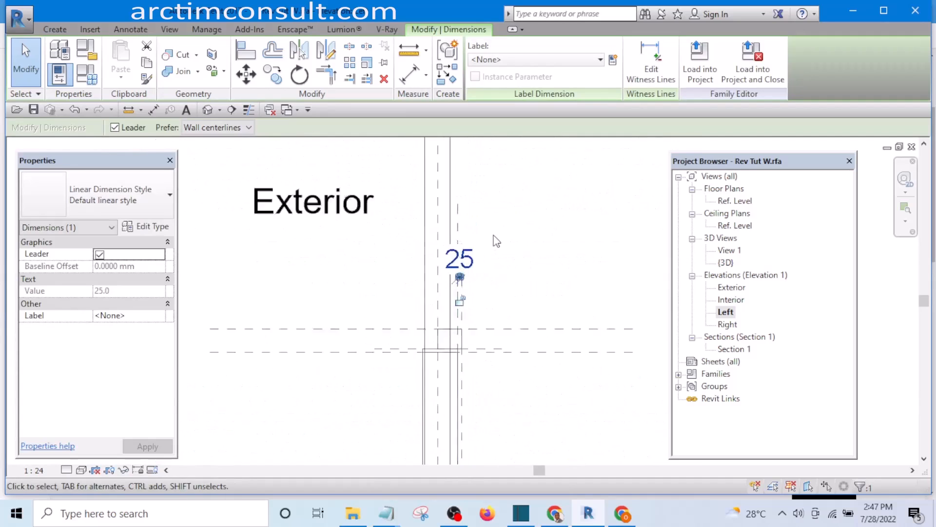
Try to set the distance between the two outermost vertical reference planes to 50 with the inner plane selected, and undo it
scroll(468, 219, up, 3)
click(435, 227)
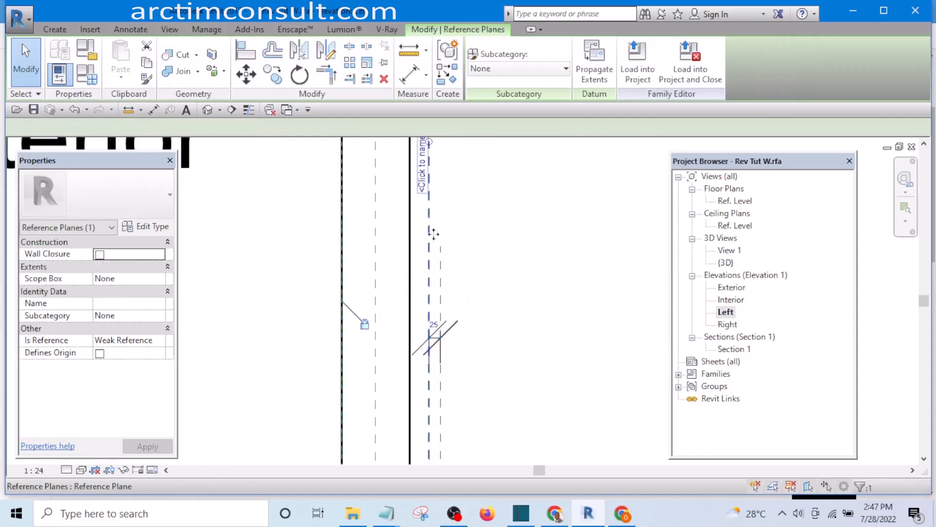
scroll(440, 343, up, 1)
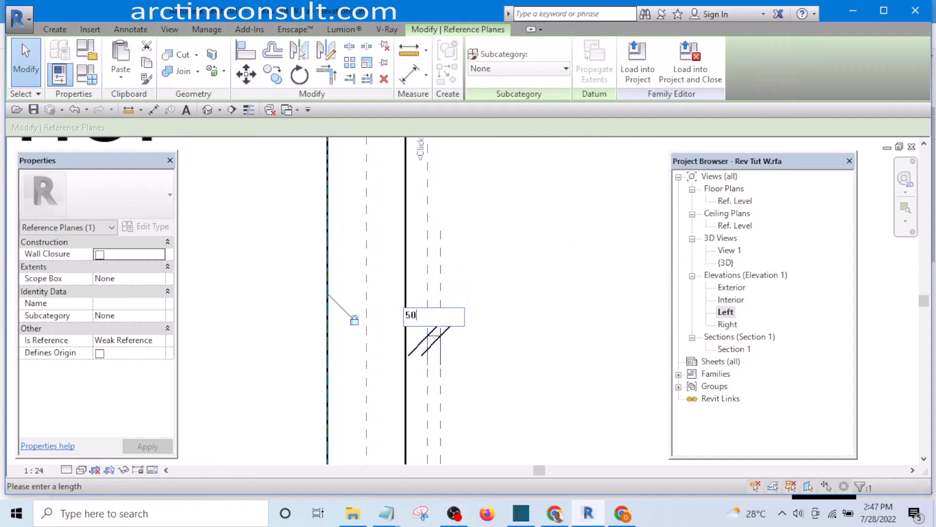
key(Return)
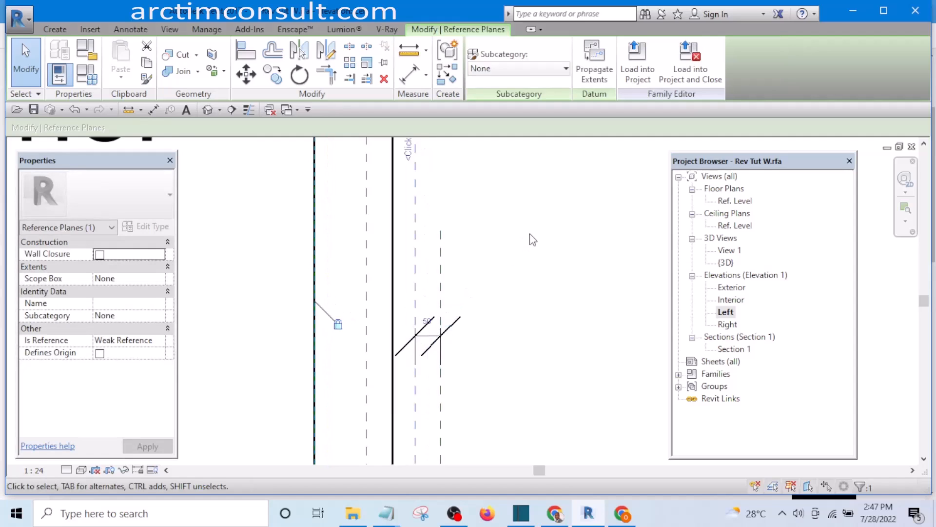
key(ctrl+z)
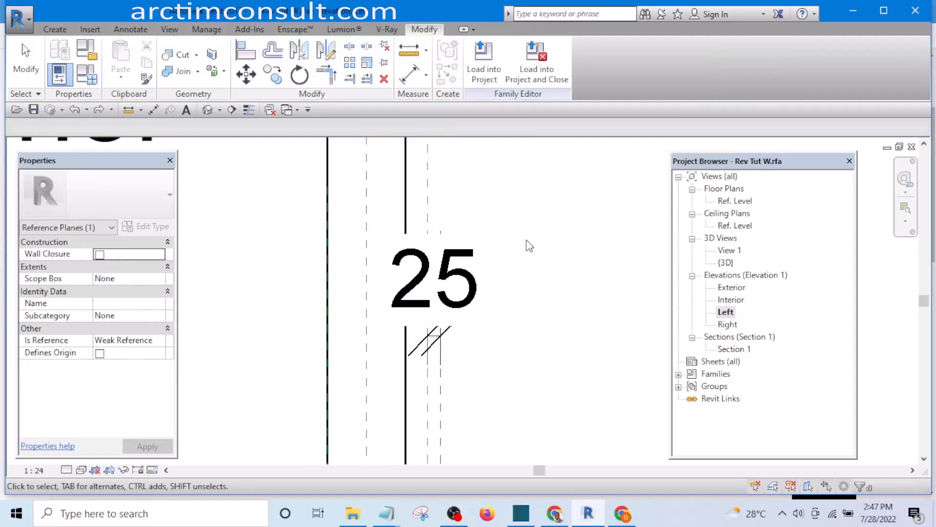
Delete the 25 dimension between the two outermost vertical reference planes above the window head
scroll(483, 248, down, 3)
scroll(465, 341, up, 1)
scroll(465, 326, up, 1)
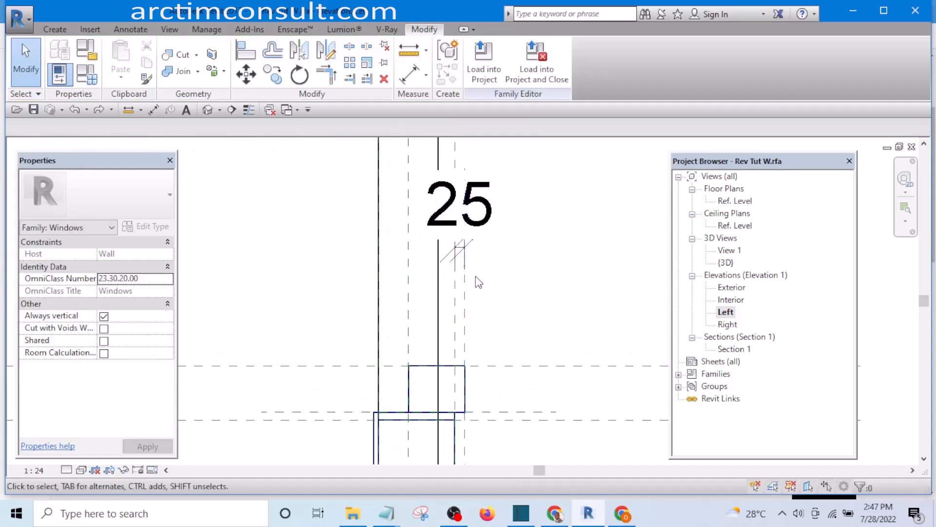
click(478, 213)
key(Delete)
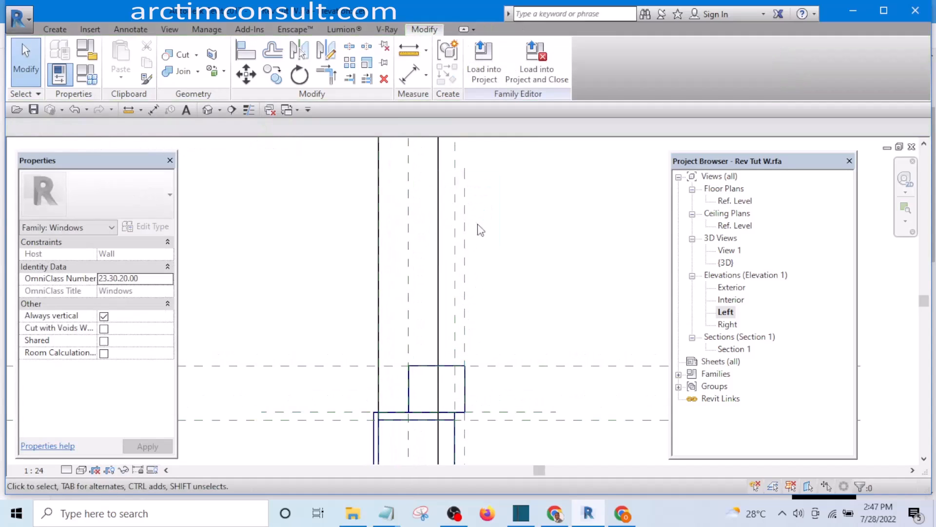
Move the outermost vertical reference plane further away from the wall to extend the head and sill blocks outward
scroll(464, 271, down, 2)
scroll(473, 276, up, 2)
drag(459, 283, 515, 278)
click(566, 296)
scroll(565, 295, down, 2)
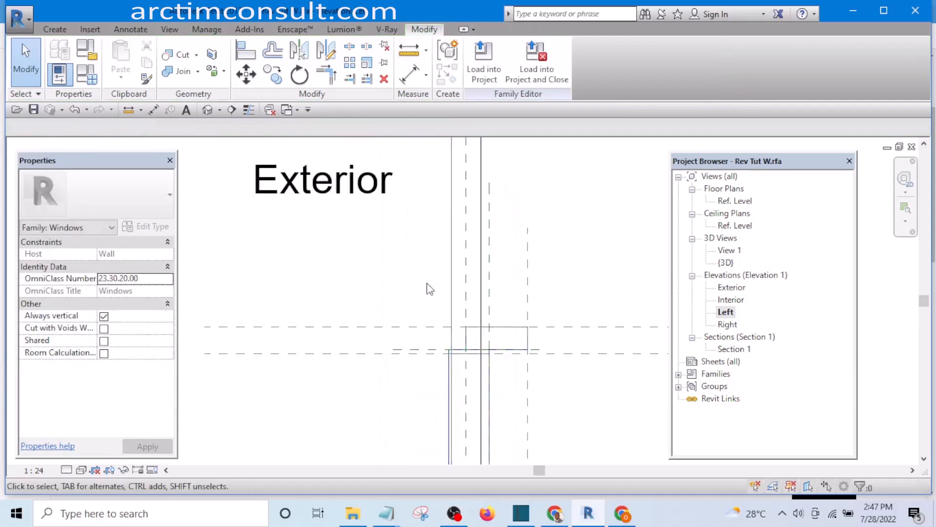
scroll(522, 293, up, 2)
click(512, 292)
drag(512, 293, 491, 293)
click(475, 360)
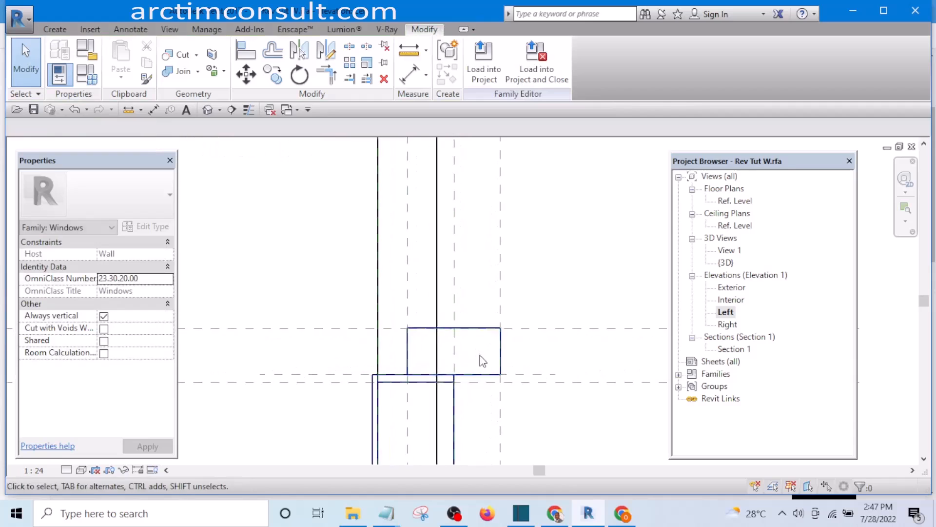
Examine the extended head and sill blocks and the bracket against the outermost reference plane in the Left elevation
scroll(480, 360, down, 3)
scroll(469, 269, up, 2)
scroll(478, 412, up, 2)
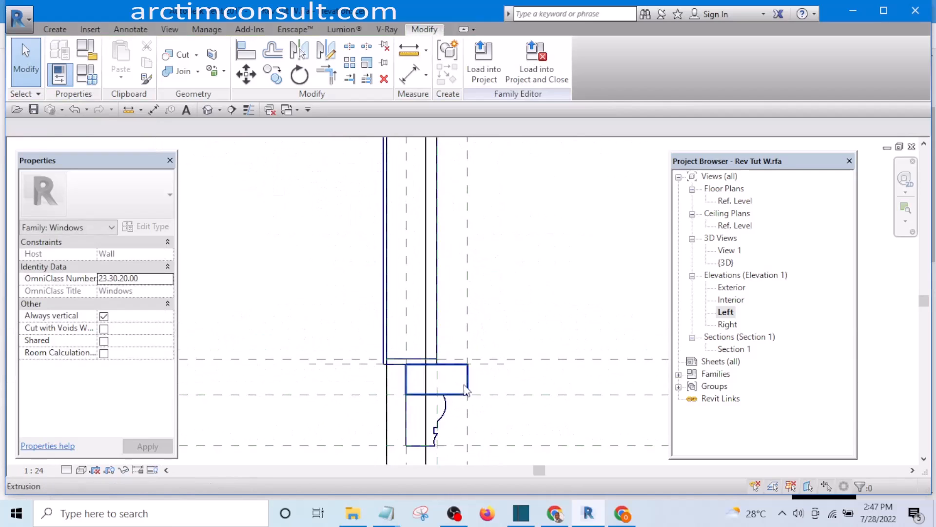
scroll(462, 380, down, 3)
scroll(471, 257, up, 3)
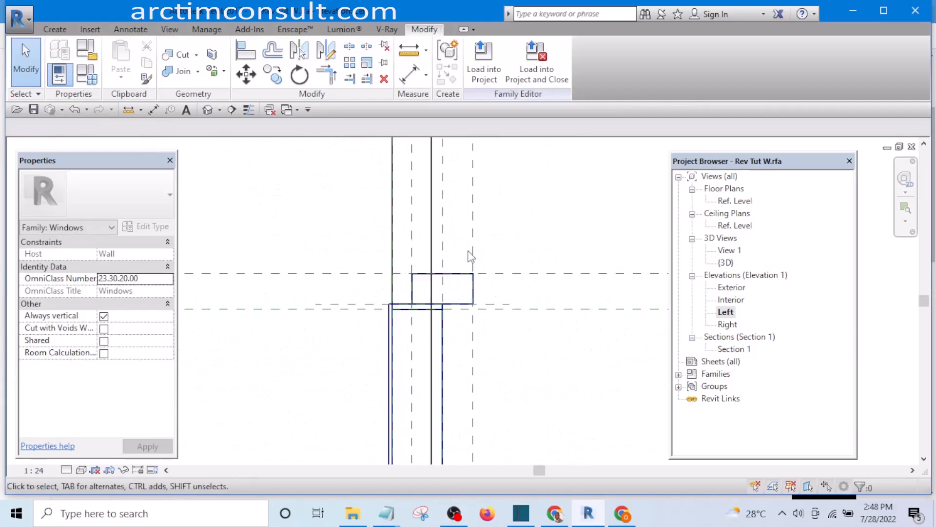
scroll(472, 194, down, 3)
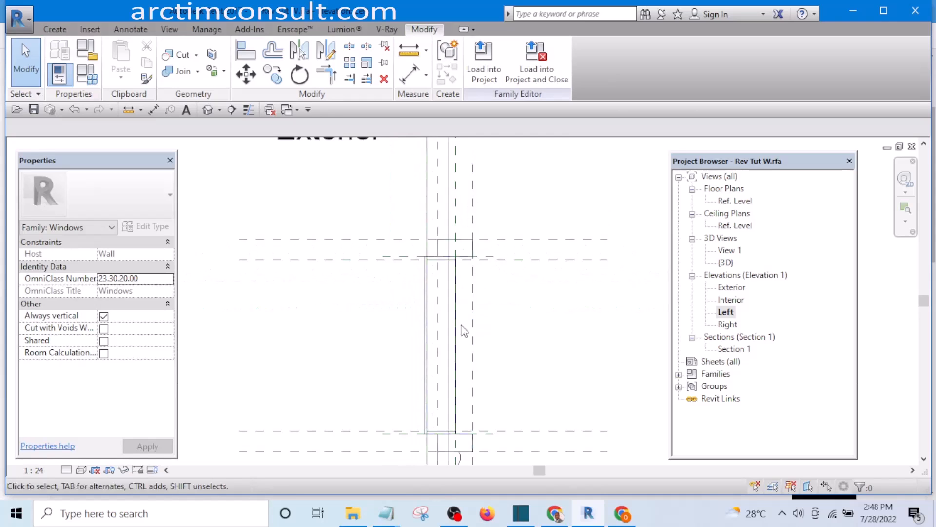
scroll(466, 445, up, 3)
scroll(527, 454, down, 3)
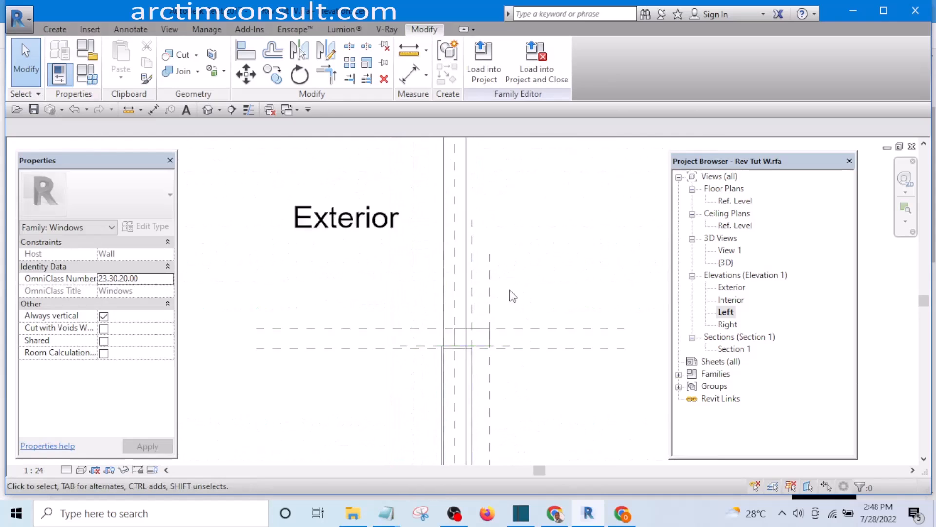
Add an aligned dimension between the two outermost vertical reference planes above the window head
scroll(510, 253, up, 3)
scroll(516, 318, up, 1)
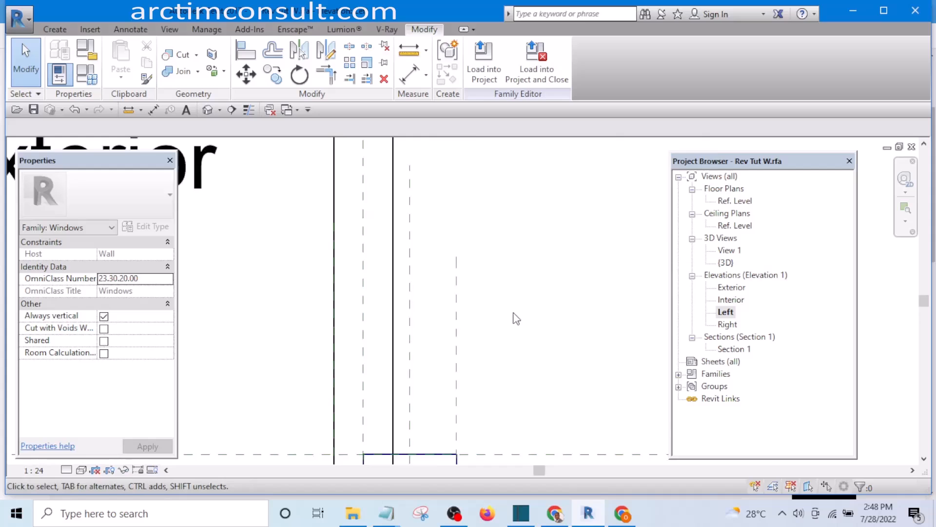
key(d)
key(i)
scroll(475, 334, down, 2)
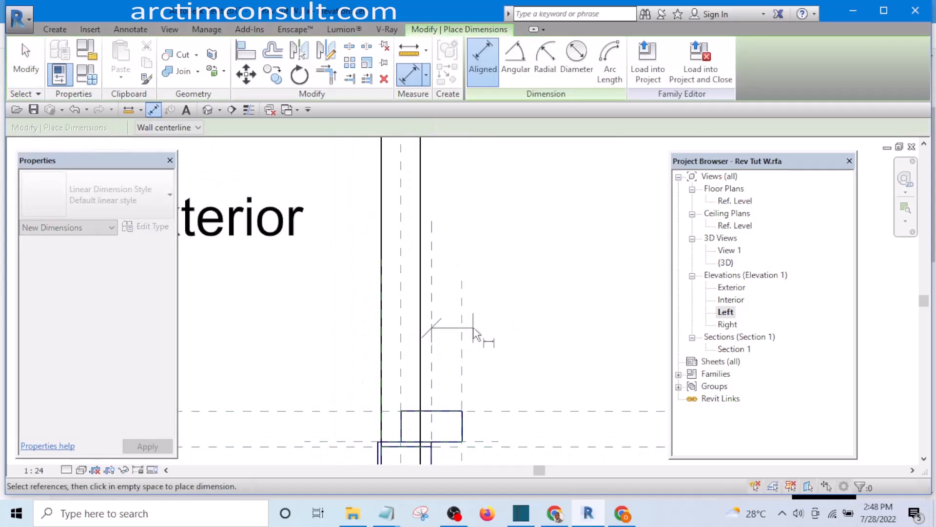
click(462, 335)
click(579, 318)
key(Escape)
key(Escape)
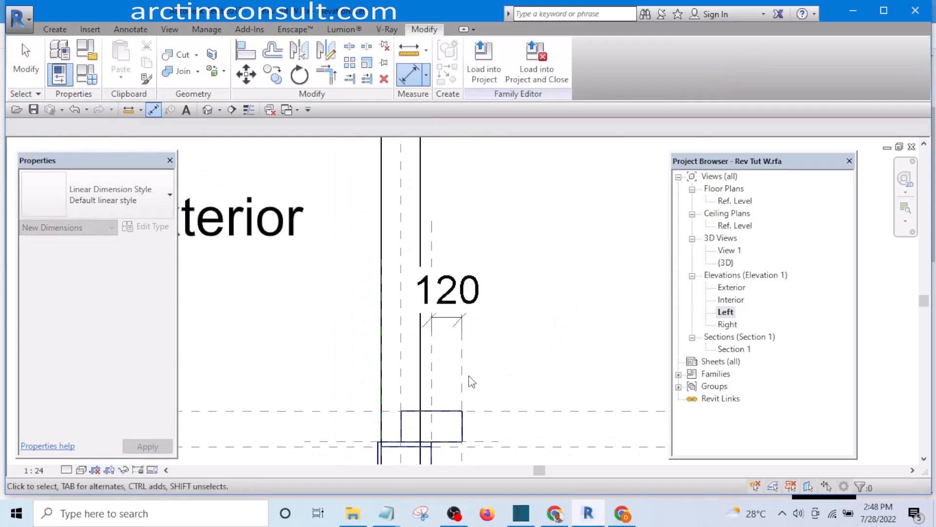
Set the distance between the two outermost vertical reference planes to 50 by moving the outer plane, and lock the dimension
click(463, 377)
click(444, 298)
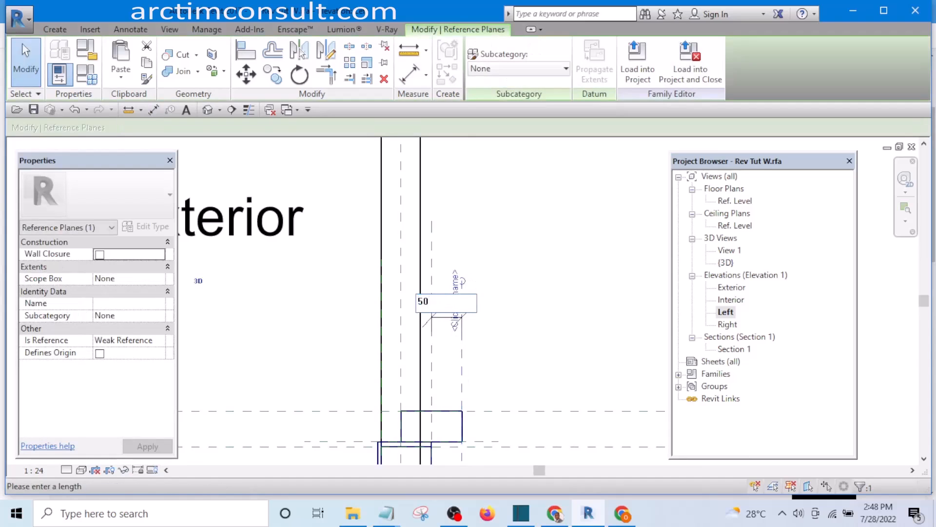
key(Return)
key(Escape)
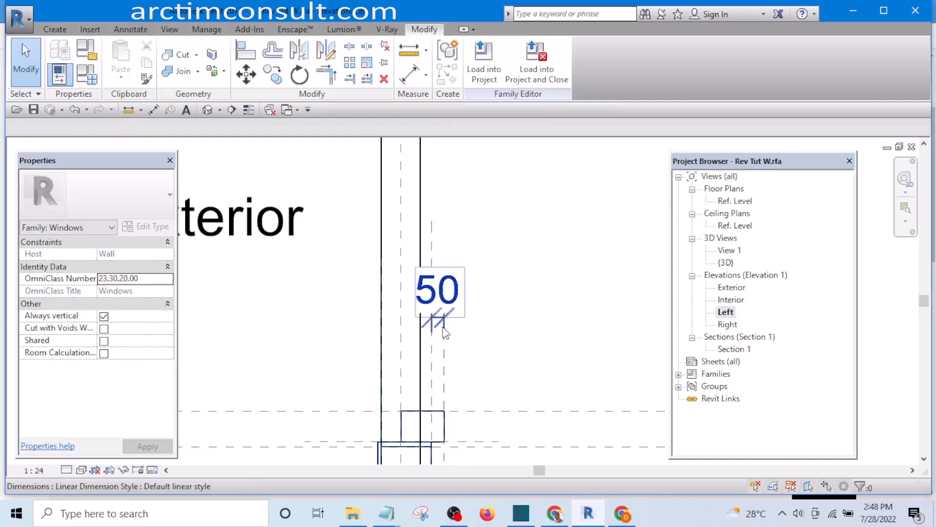
scroll(441, 322, up, 2)
click(440, 322)
click(438, 362)
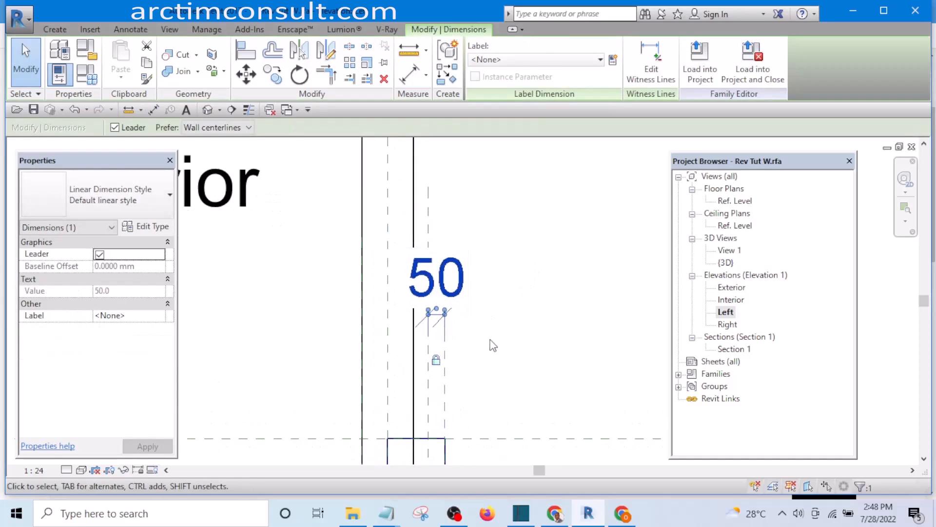
click(506, 344)
Edit the bracket extrusion's sketch below the sill and shift its six moulded edge segments outward toward the outermost reference plane
scroll(507, 341, down, 2)
middle_drag(526, 350, 481, 175)
middle_drag(472, 400, 453, 198)
scroll(419, 388, up, 4)
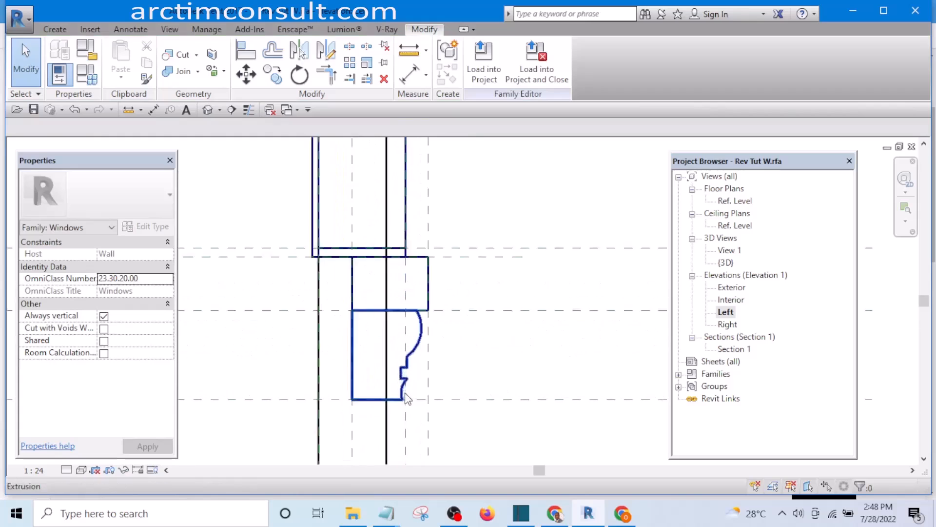
click(418, 337)
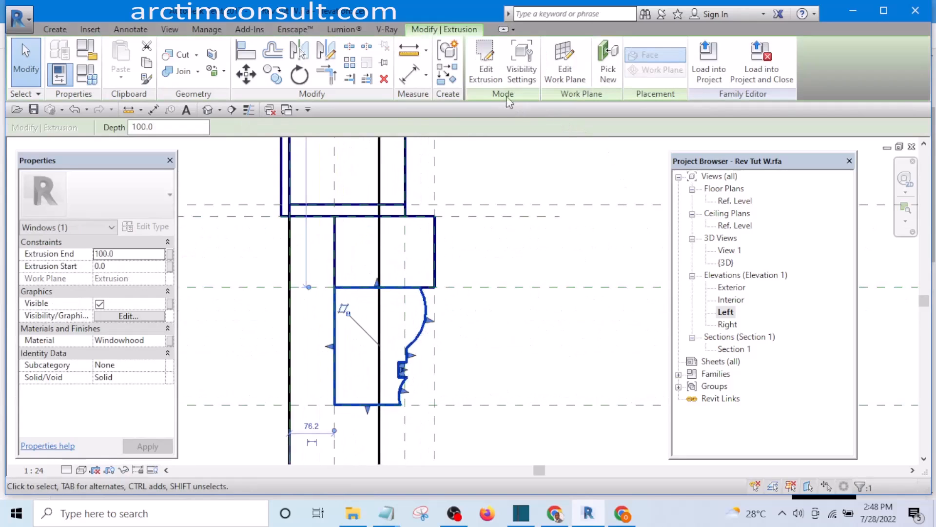
click(489, 78)
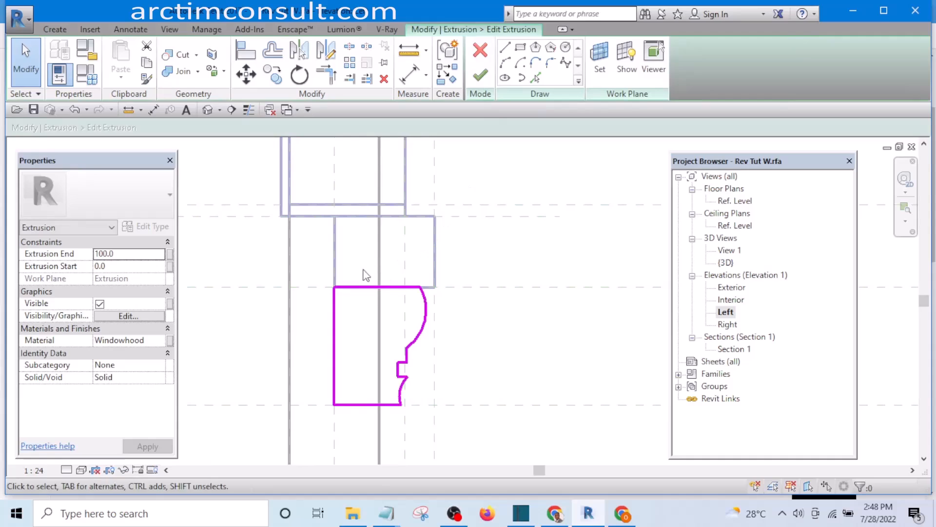
drag(460, 436, 466, 433)
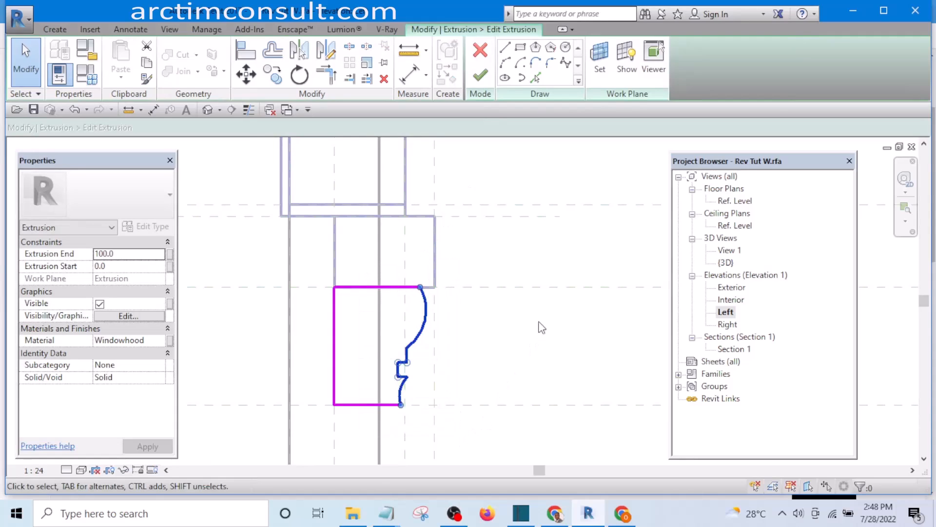
key(Right)
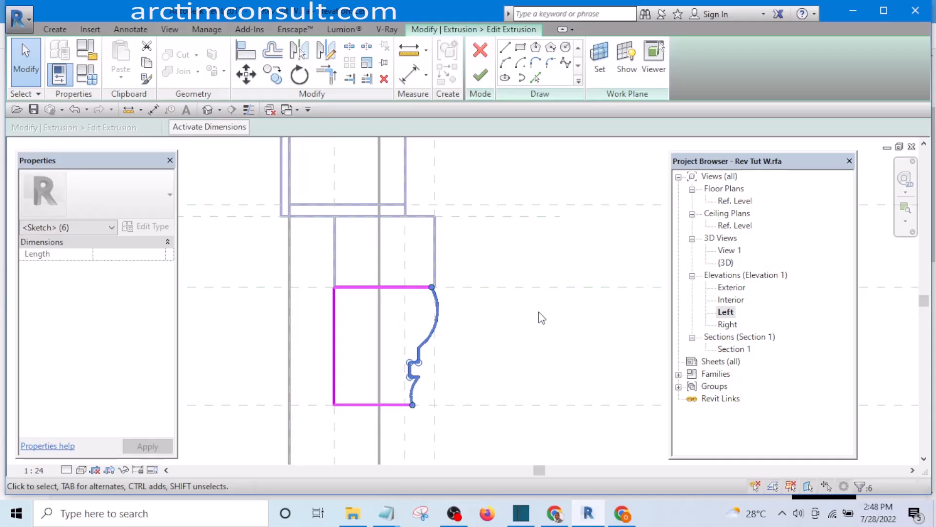
click(541, 317)
Align the top end of the bracket's moulded edge to the outermost vertical reference plane, lock it, and finish the sketch
scroll(430, 288, up, 6)
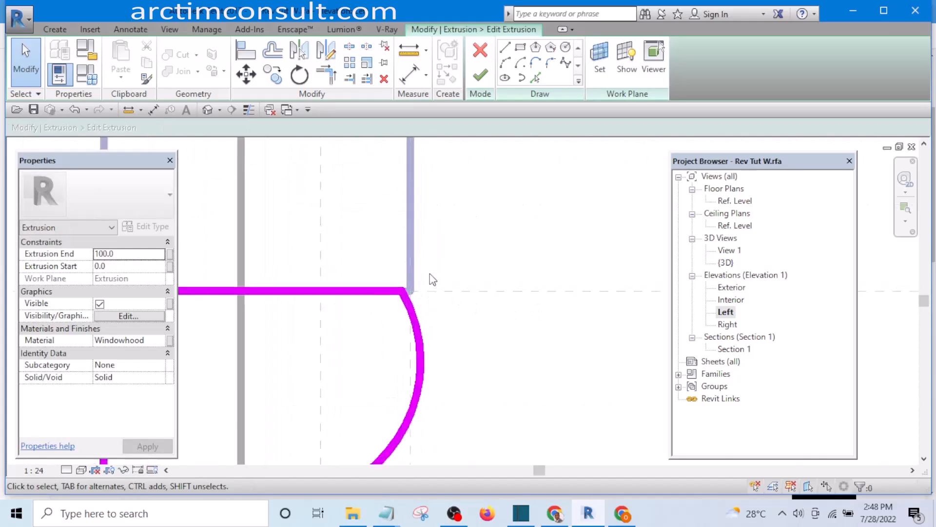
scroll(400, 308, down, 2)
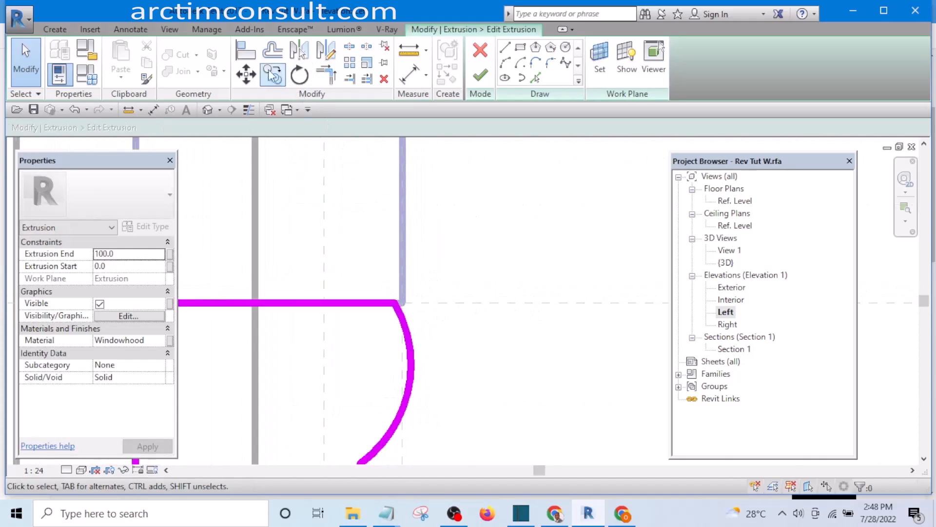
click(244, 50)
scroll(417, 244, down, 3)
scroll(408, 350, up, 2)
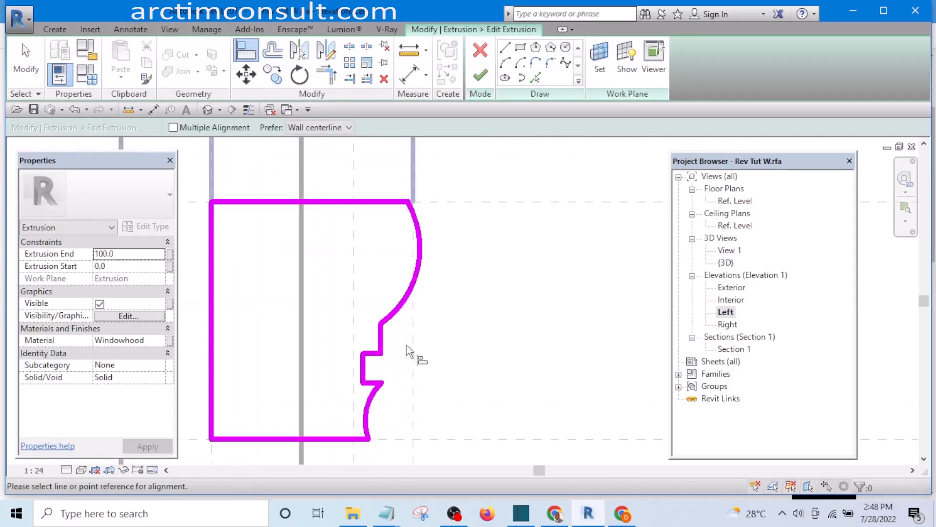
scroll(424, 224, up, 5)
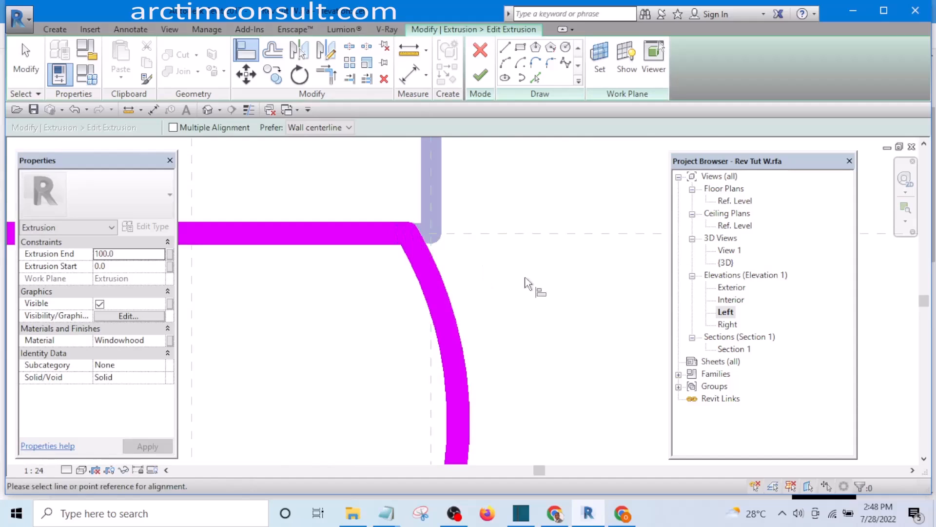
click(403, 233)
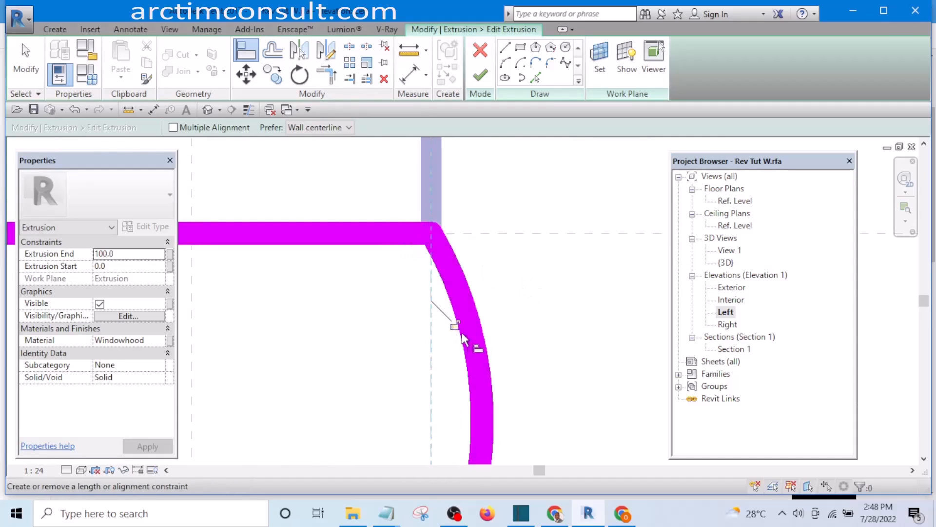
scroll(517, 292, down, 6)
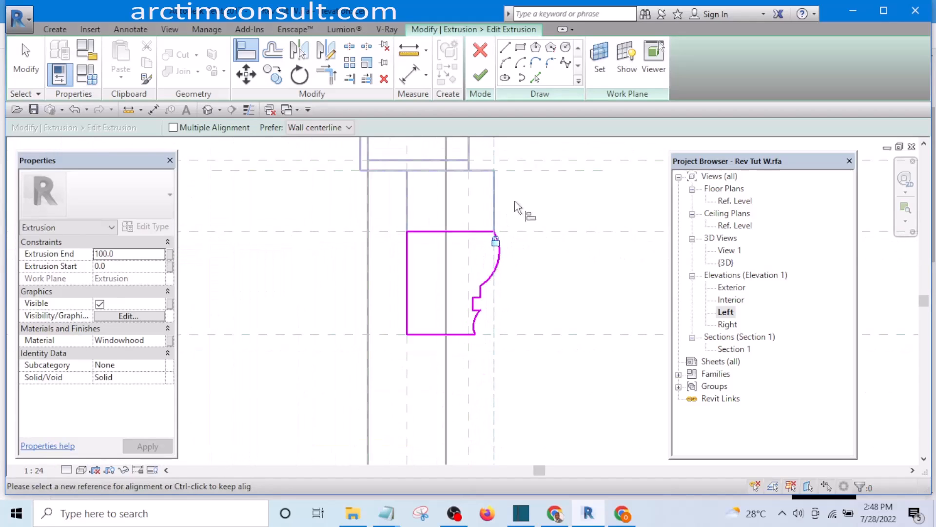
right_click(522, 190)
click(544, 195)
right_click(546, 200)
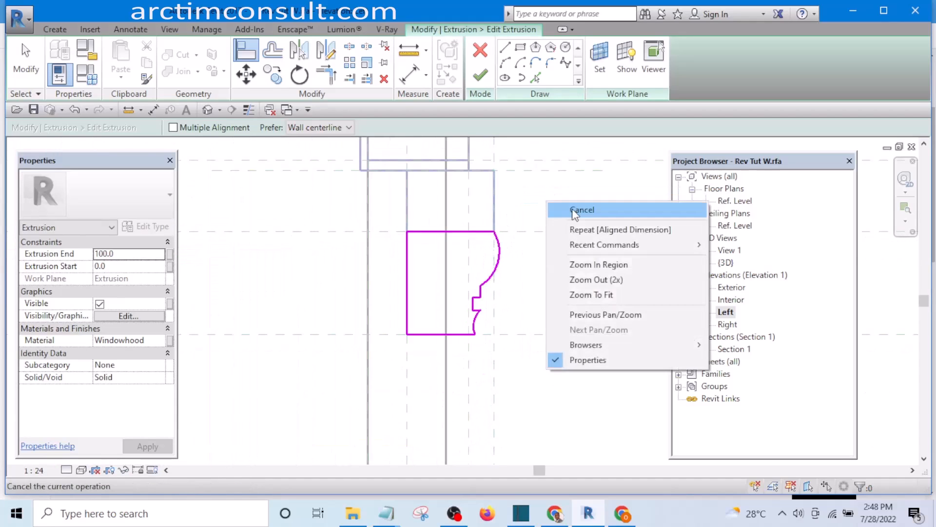
click(570, 211)
click(482, 78)
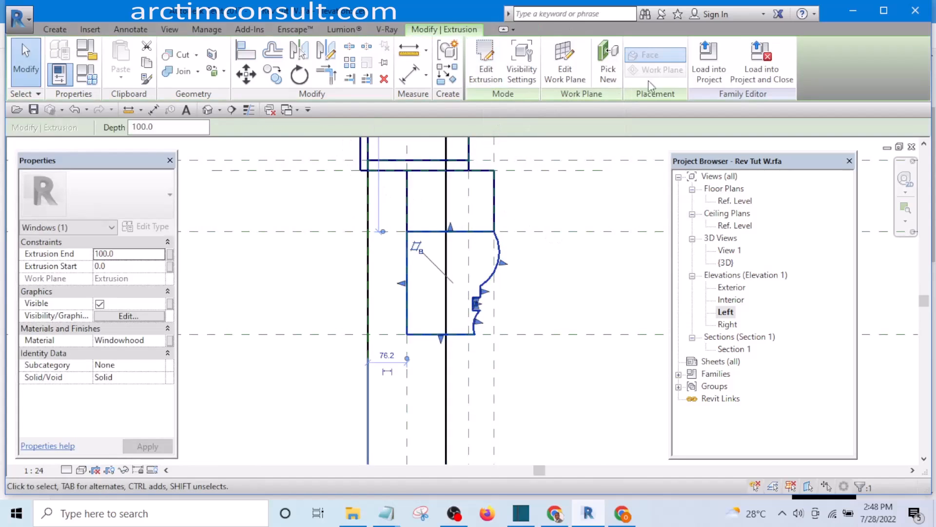
Load the window family into Revit Tutorial Day 1.rvt, overwriting the existing version
click(703, 70)
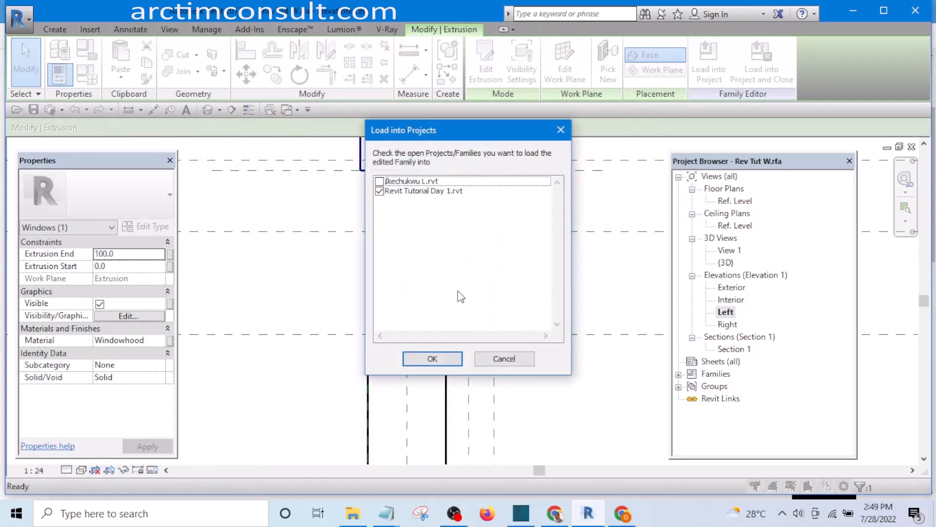
click(433, 359)
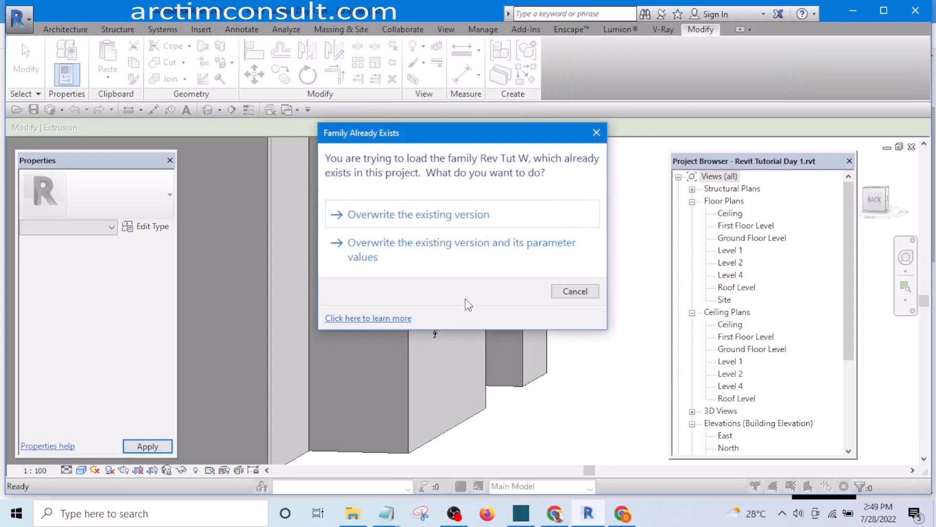
click(426, 215)
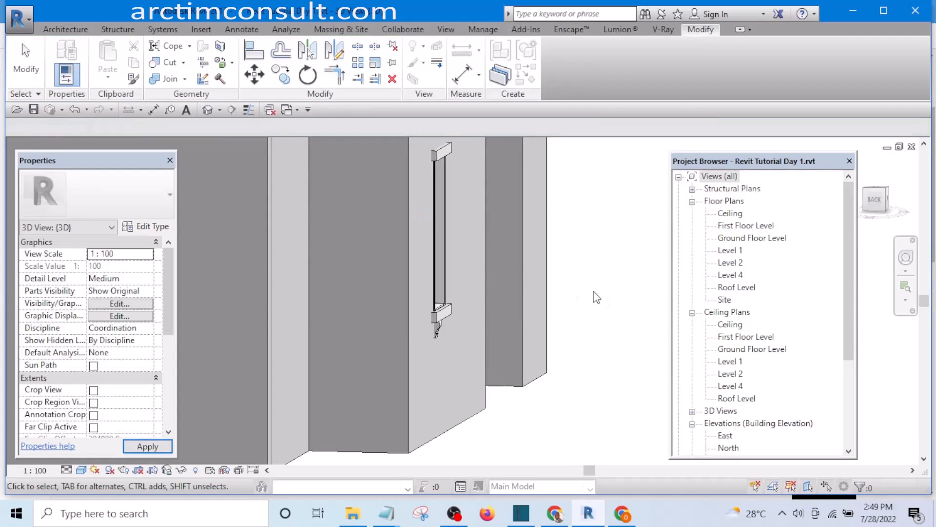
Inspect the reloaded window's sill bracket up close in the project's 3D view and switch on thin line display
mouse_move(600, 301)
shift+middle_down()
mouse_move(608, 332)
mouse_move(586, 334)
mouse_move(606, 297)
shift+middle_up()
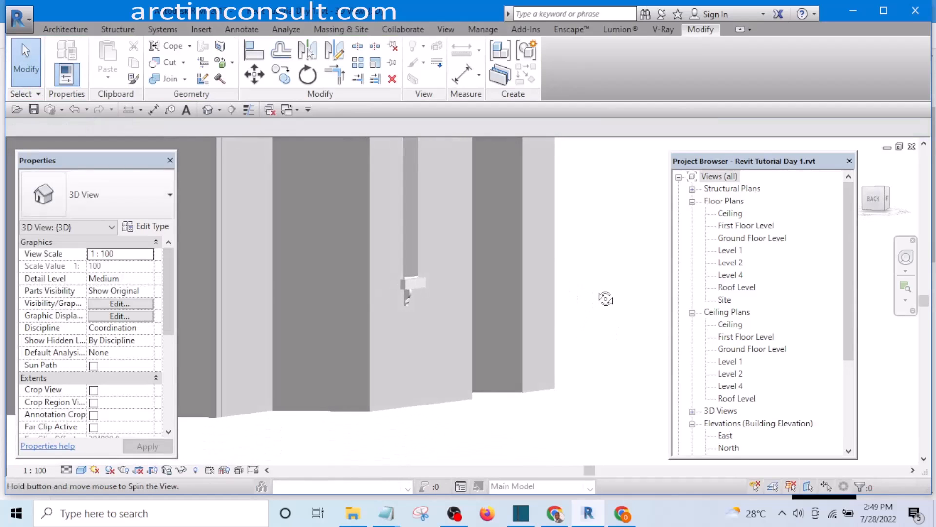
scroll(401, 306, up, 5)
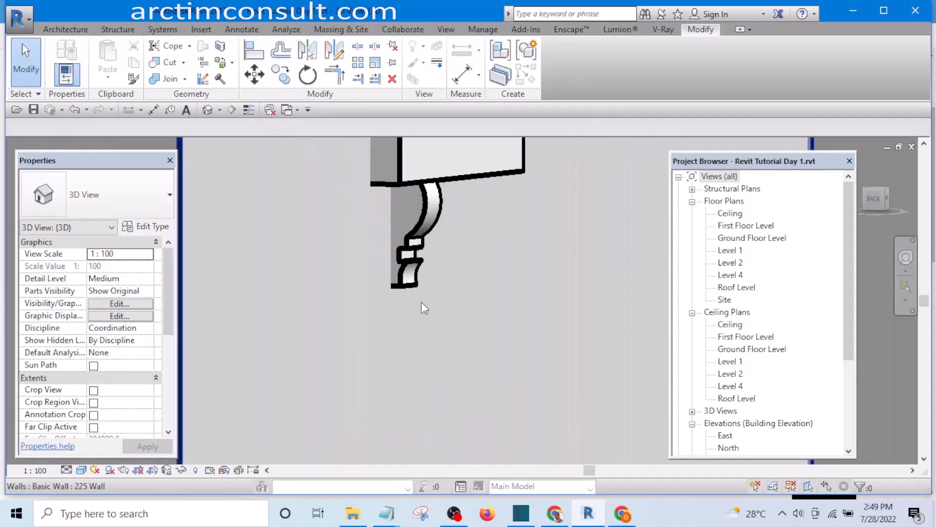
middle_drag(425, 310, 417, 364)
scroll(395, 319, up, 3)
scroll(536, 359, down, 4)
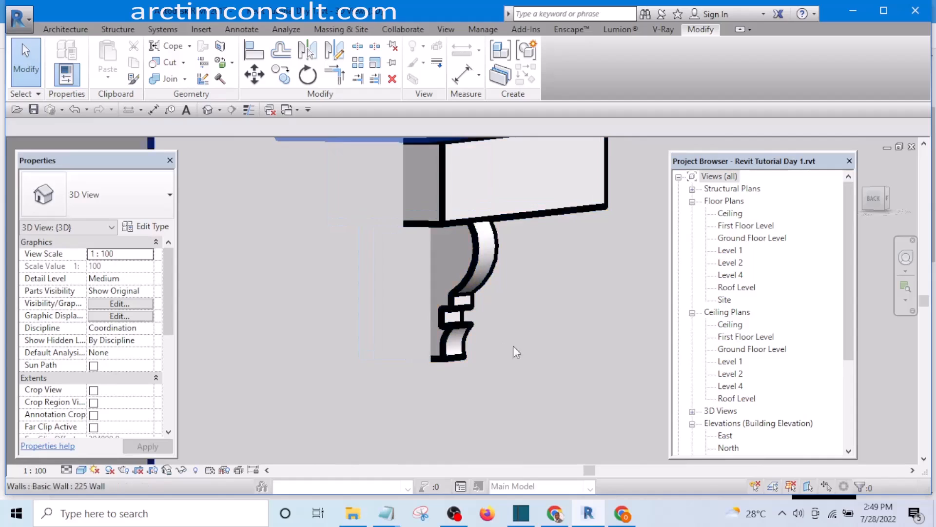
scroll(481, 341, up, 5)
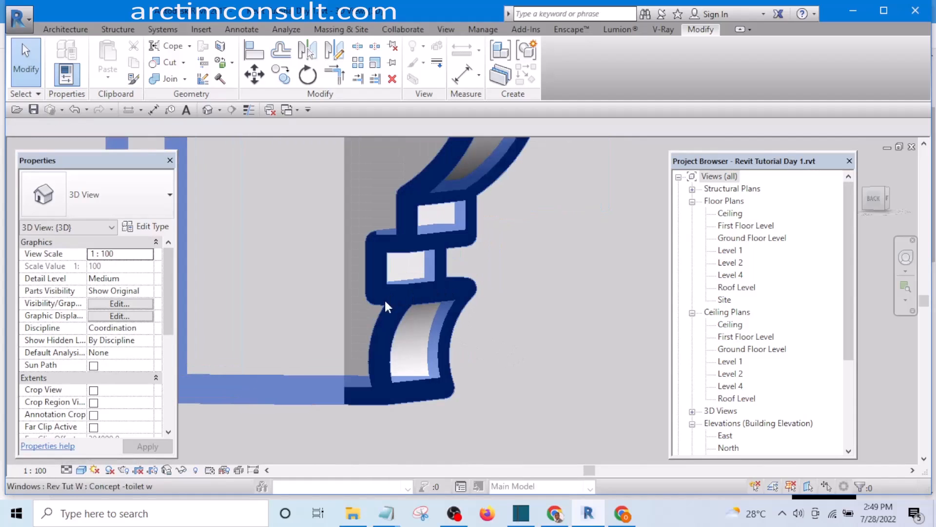
click(407, 297)
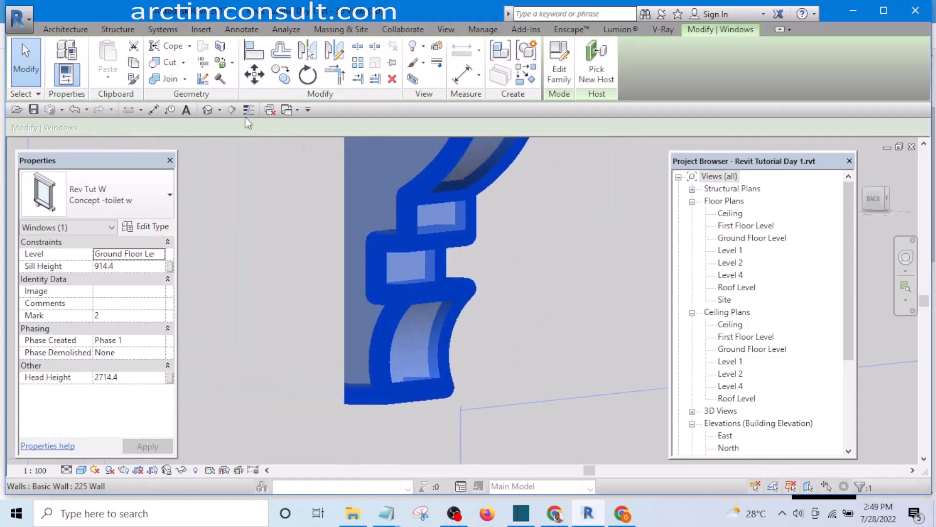
click(248, 109)
key(Escape)
scroll(427, 335, up, 4)
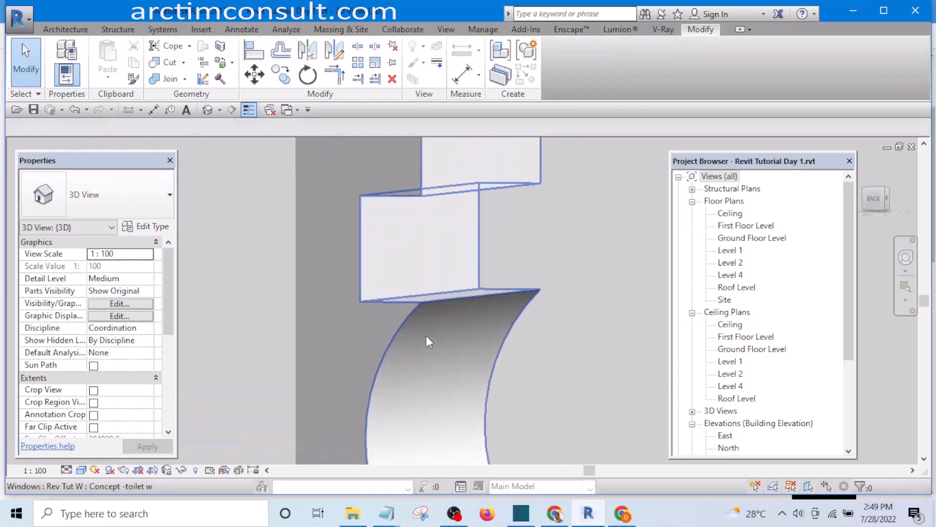
Open the window family for editing and enter the bracket extrusion's sketch in the Left elevation
click(406, 315)
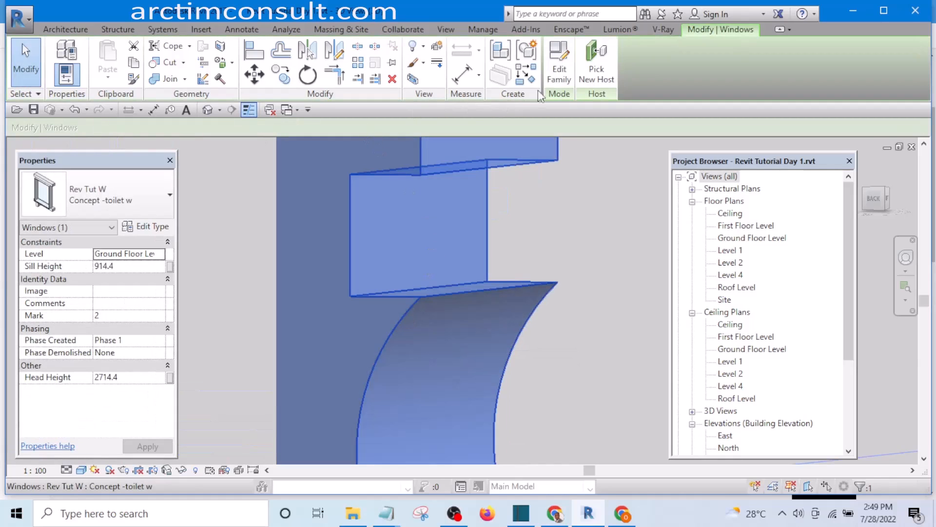
click(561, 73)
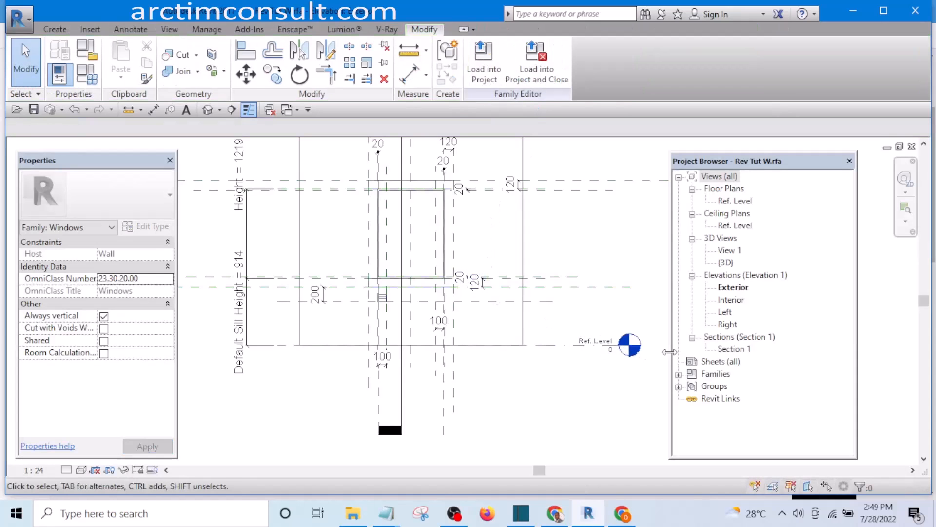
double_click(725, 312)
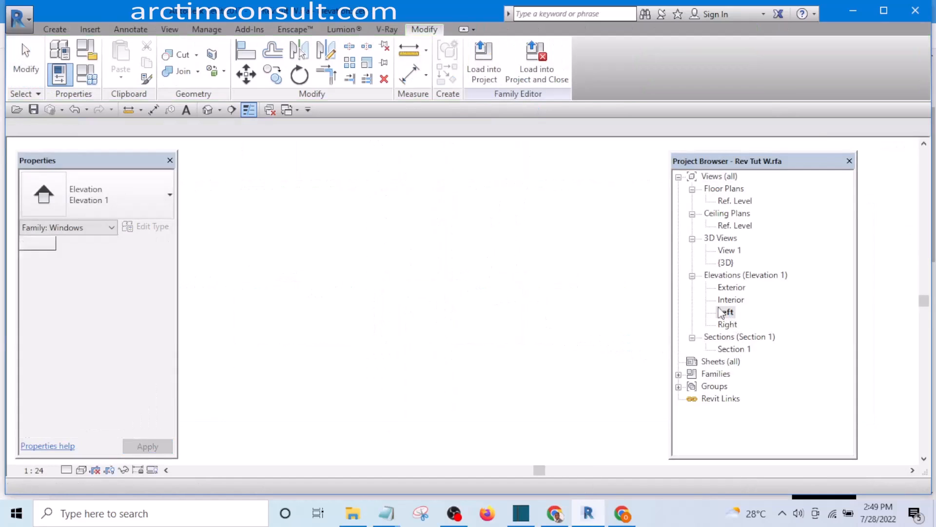
scroll(482, 313, up, 3)
click(507, 200)
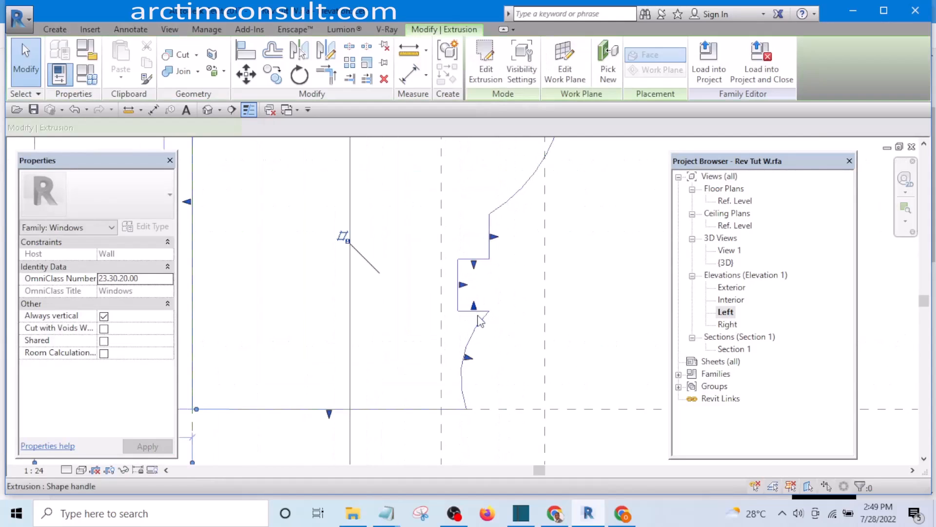
click(486, 69)
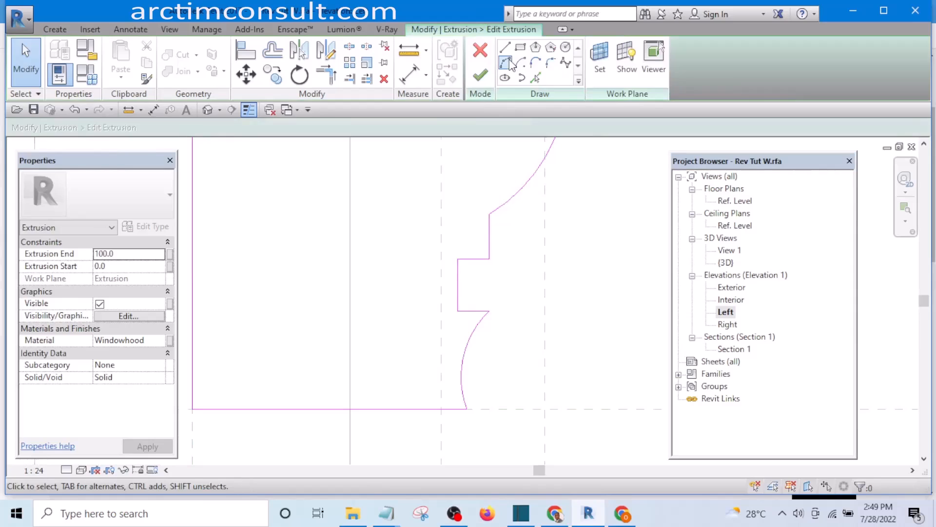
Draw a start-end-radius arc of about 4.0 radius from the notch's lower horizontal edge to the lower curve of the bracket profile
click(507, 64)
scroll(495, 323, up, 5)
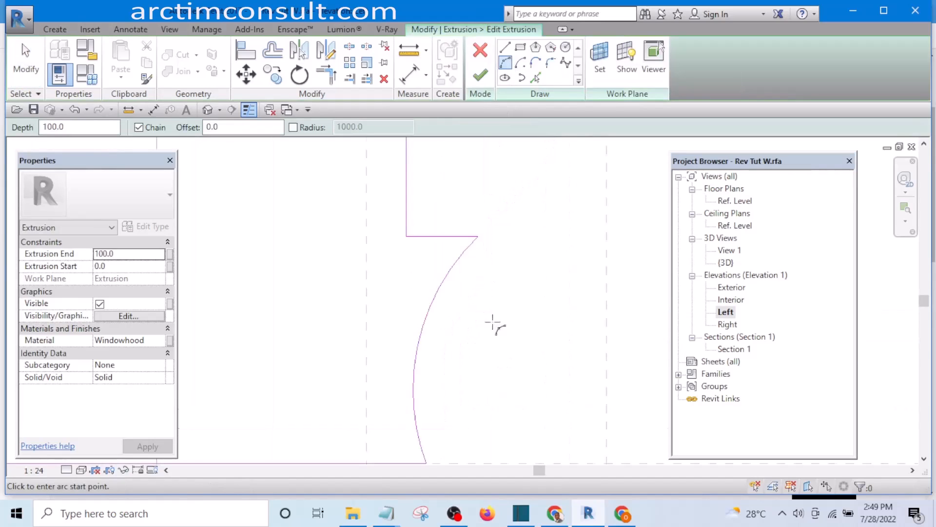
click(434, 241)
click(448, 311)
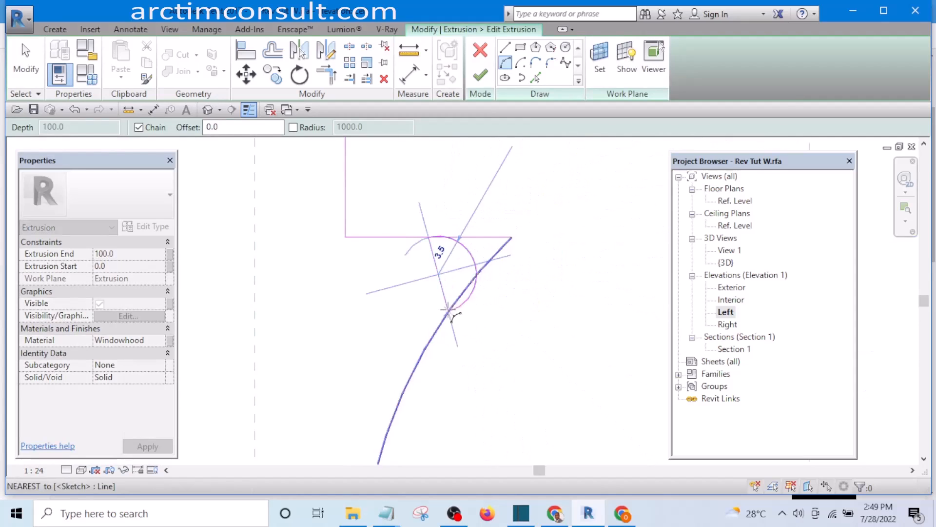
click(460, 269)
Trim the notch's lower edge and the lower curve to the new arc, removing the pointed corner, and finish the sketch
click(332, 84)
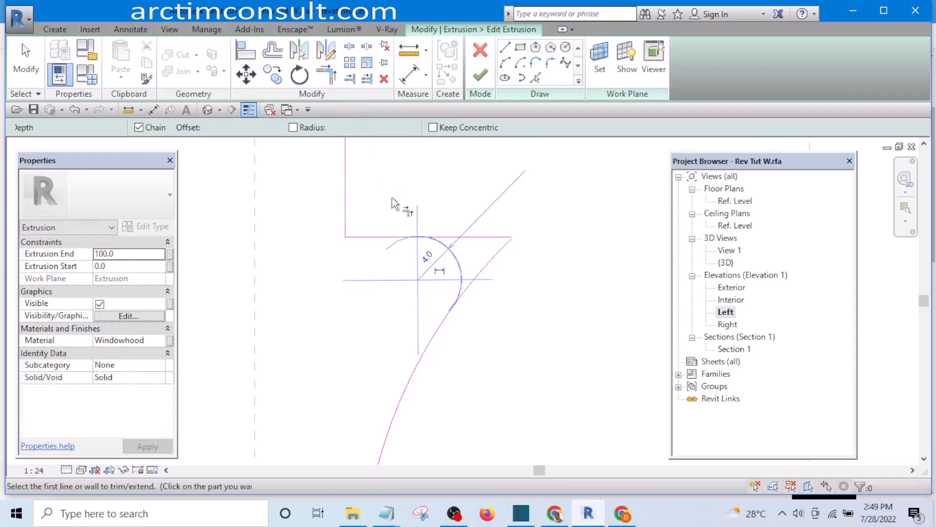
scroll(418, 209, up, 3)
click(388, 194)
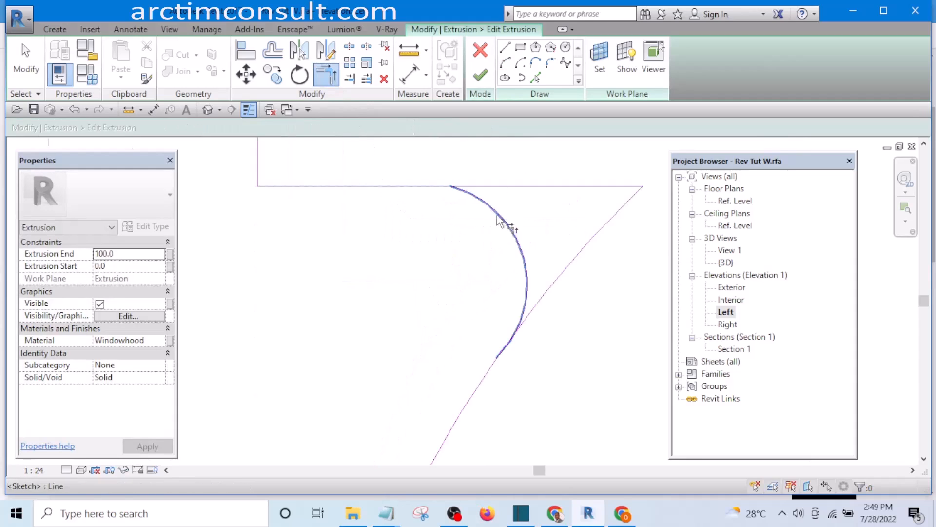
click(529, 280)
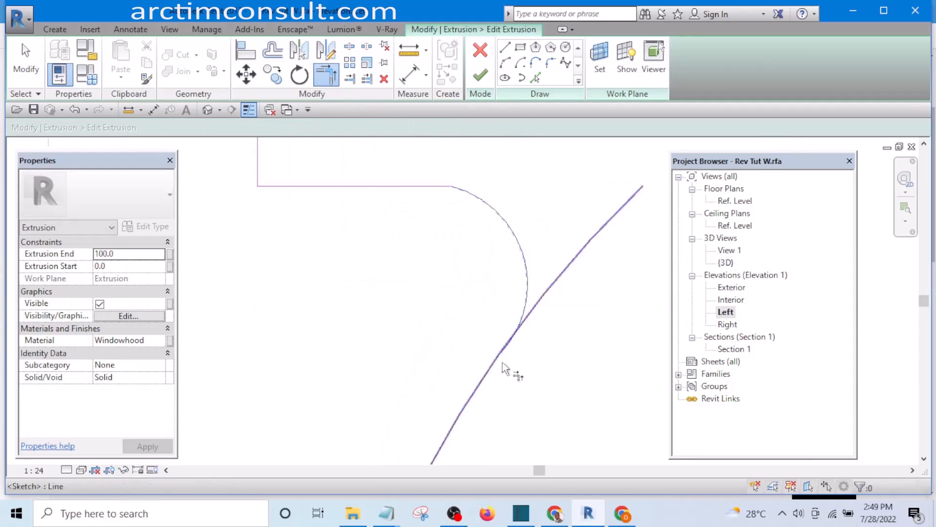
click(476, 385)
scroll(463, 255, down, 4)
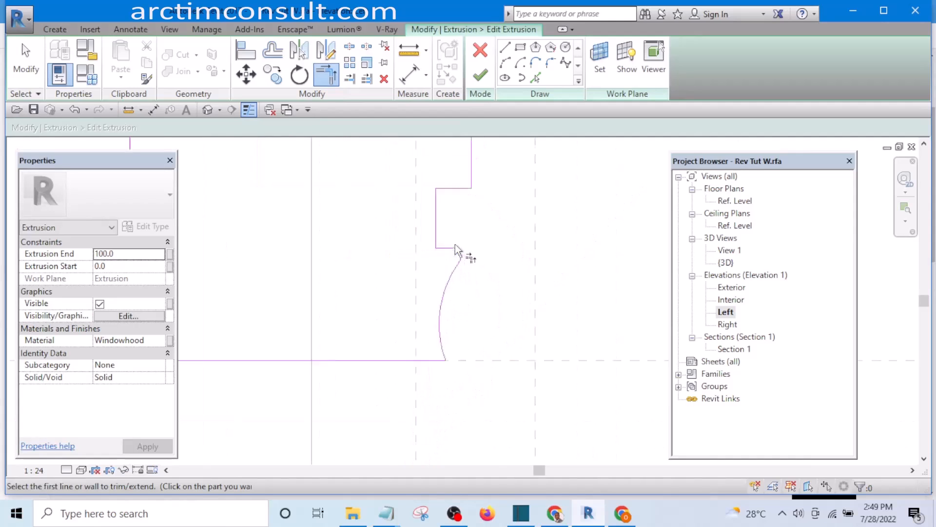
click(479, 78)
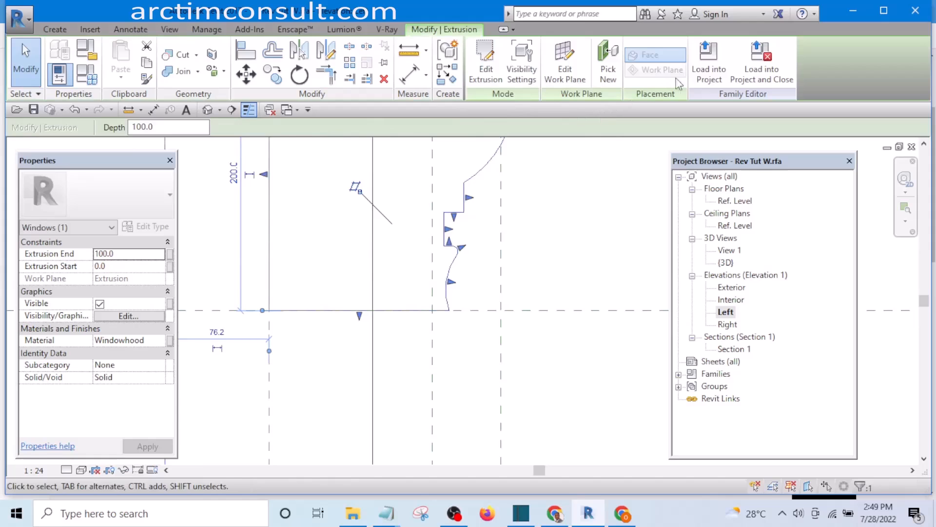
Load the window family into Revit Tutorial Day 1.rvt, overwriting the existing version, and inspect the rounded bracket in the 3D view
click(709, 67)
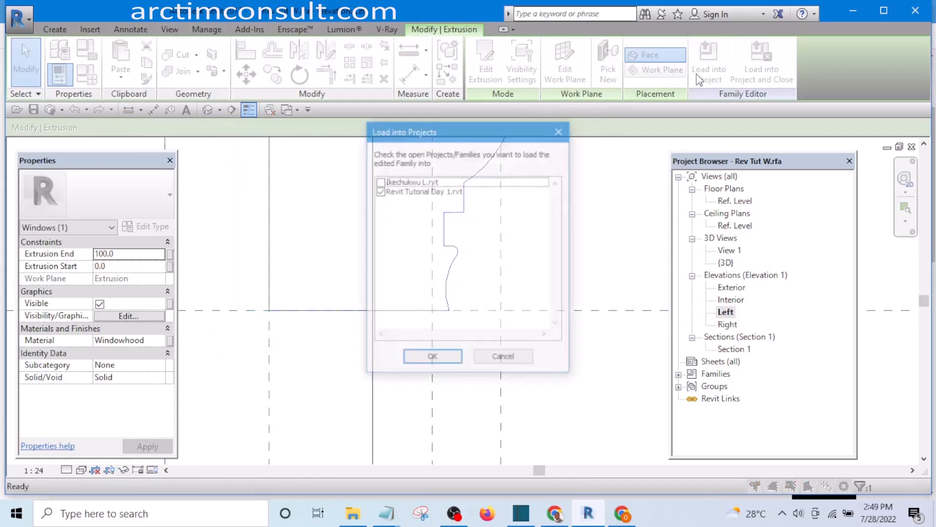
click(437, 359)
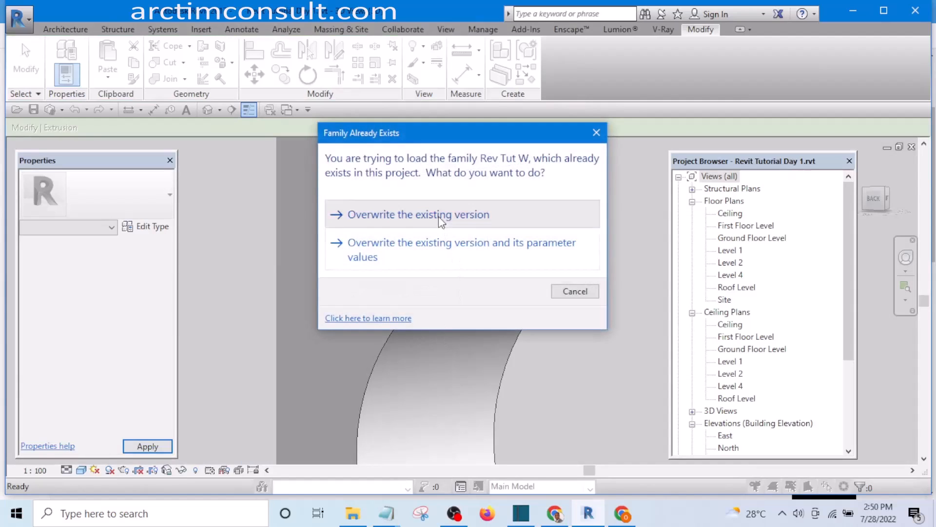
click(438, 216)
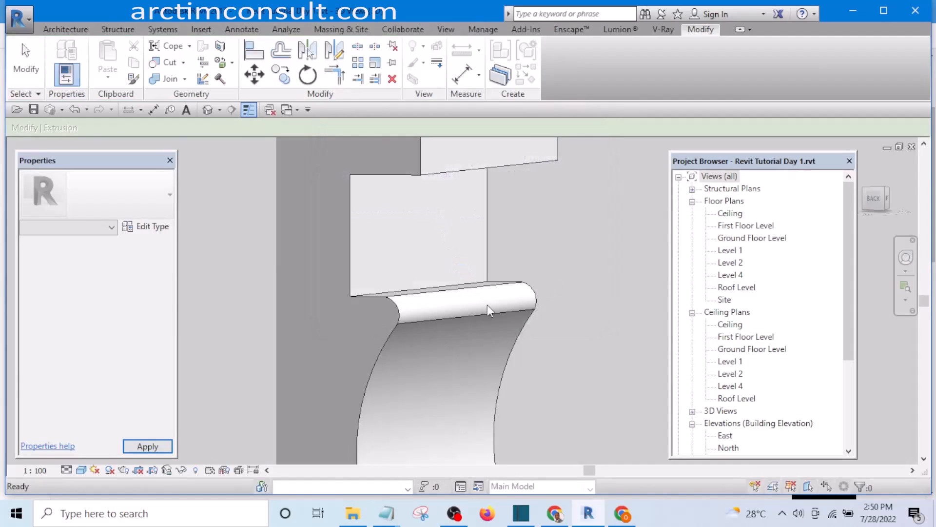
scroll(432, 281, down, 5)
shift+middle_drag(412, 332, 342, 336)
scroll(364, 298, down, 6)
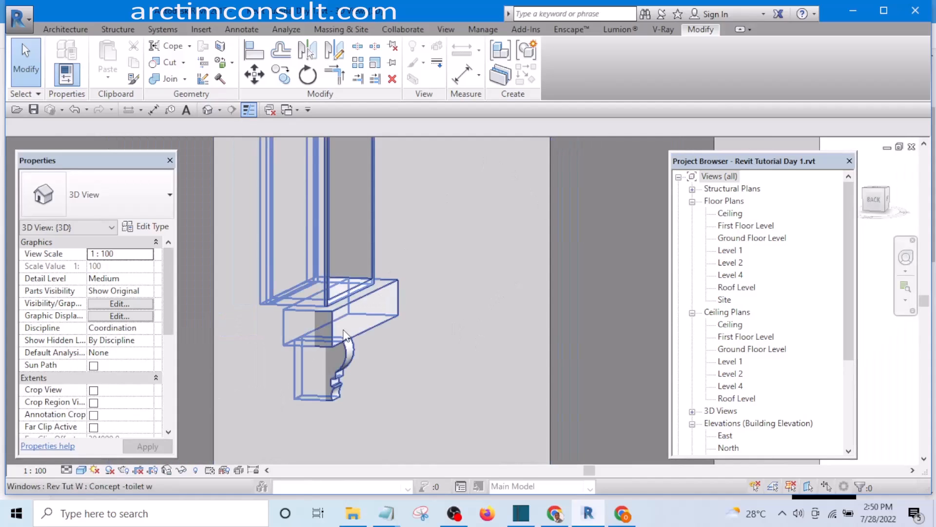
Open the project's window family for editing and bring the sill bracket into view in the Exterior elevation
click(339, 337)
click(561, 80)
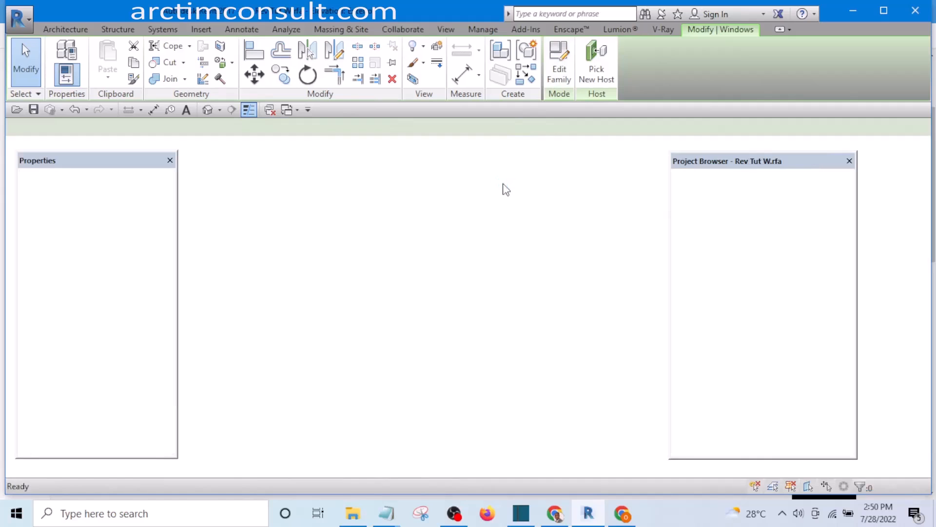
scroll(394, 307, up, 3)
scroll(394, 296, up, 3)
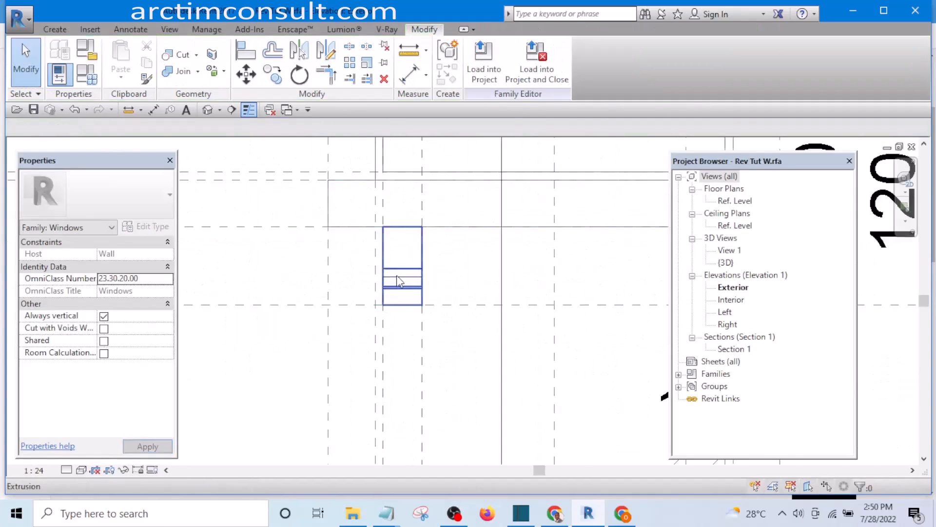
Mirror a copy of the bracket extrusion about the Center (Left/Right) reference plane to the sill's other end
click(396, 278)
scroll(350, 287, down, 2)
scroll(349, 285, down, 1)
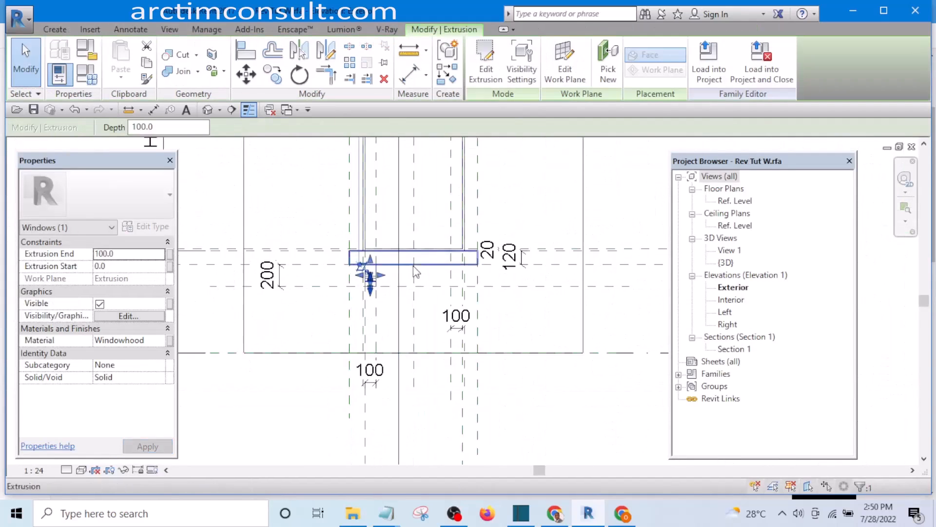
middle_drag(402, 291, 382, 314)
scroll(354, 298, up, 3)
scroll(353, 293, down, 3)
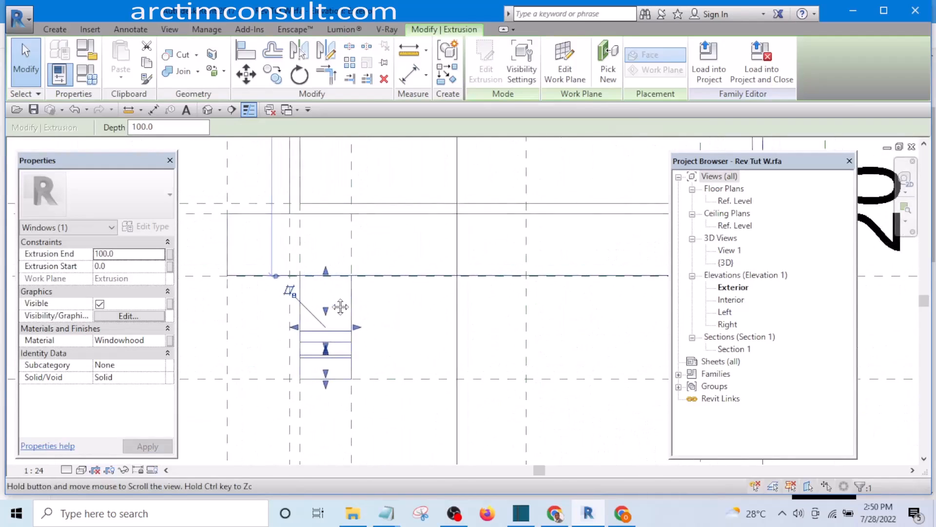
click(328, 52)
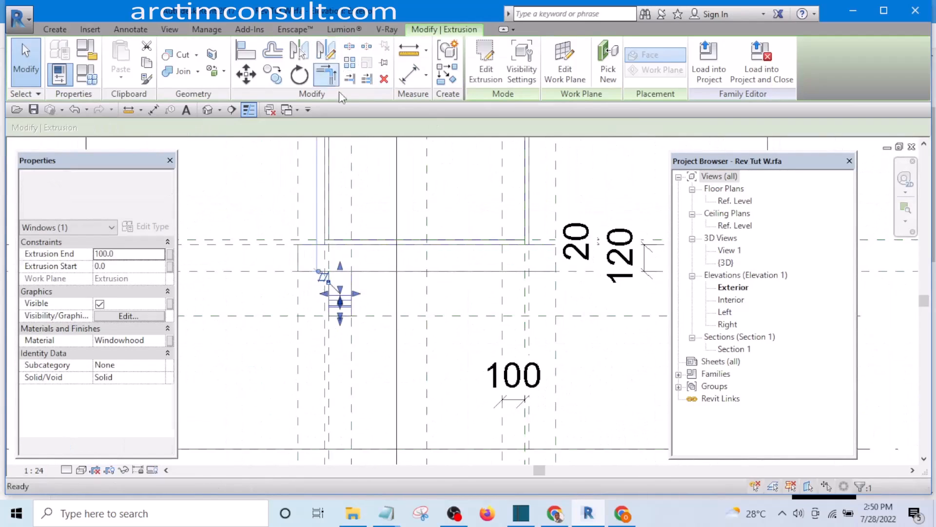
click(426, 382)
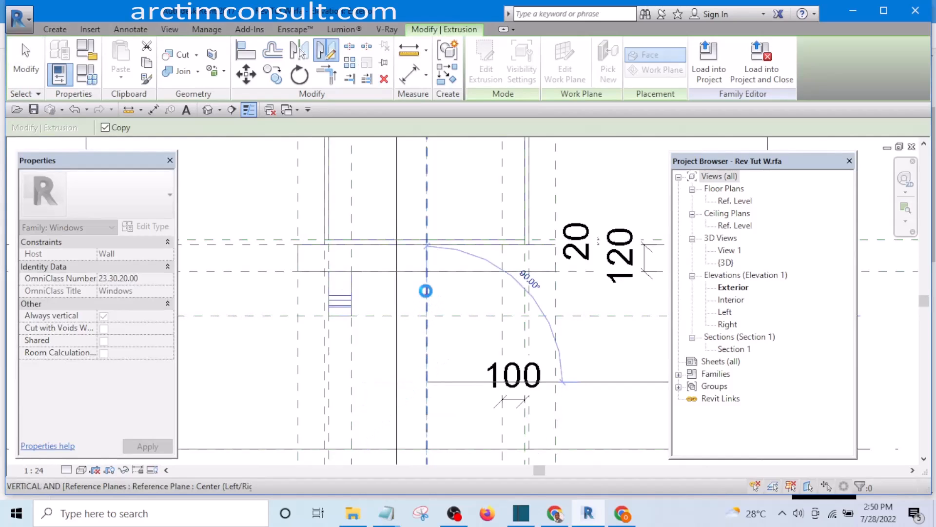
click(427, 295)
Lock both vertical sides of the mirrored bracket to the reference planes 100 apart in the Exterior elevation
scroll(556, 336, up, 4)
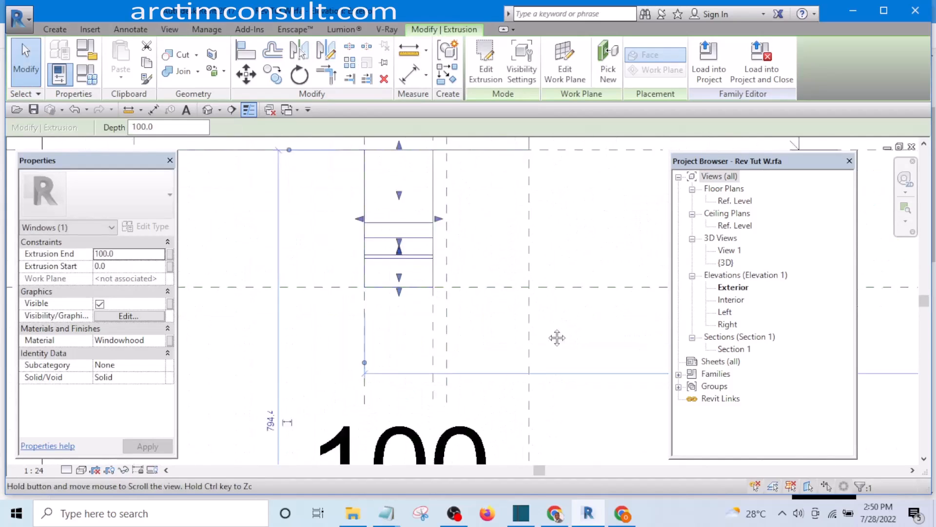
scroll(434, 337, up, 3)
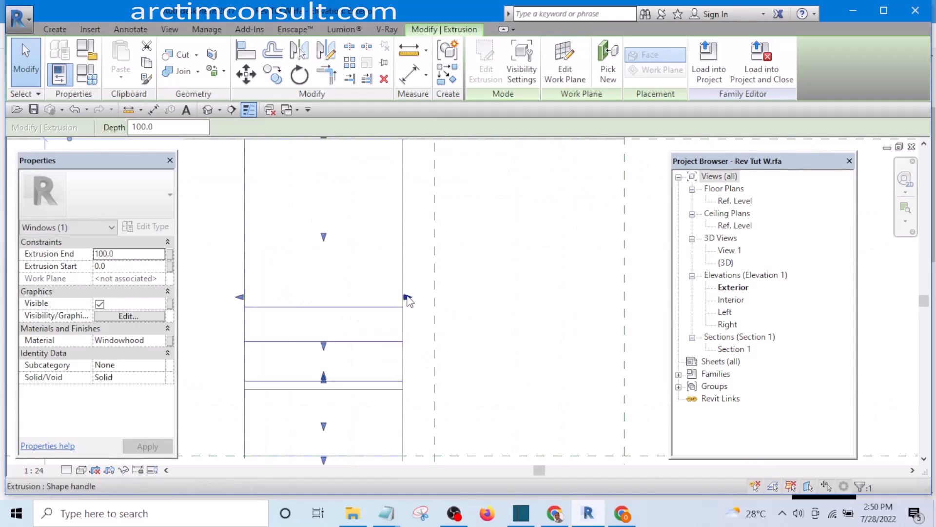
drag(409, 300, 431, 312)
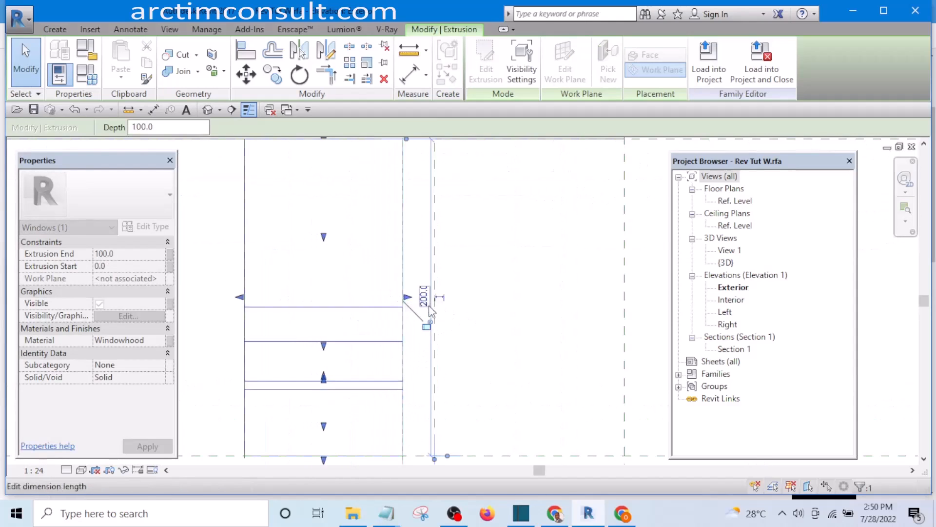
click(426, 327)
scroll(540, 292, down, 3)
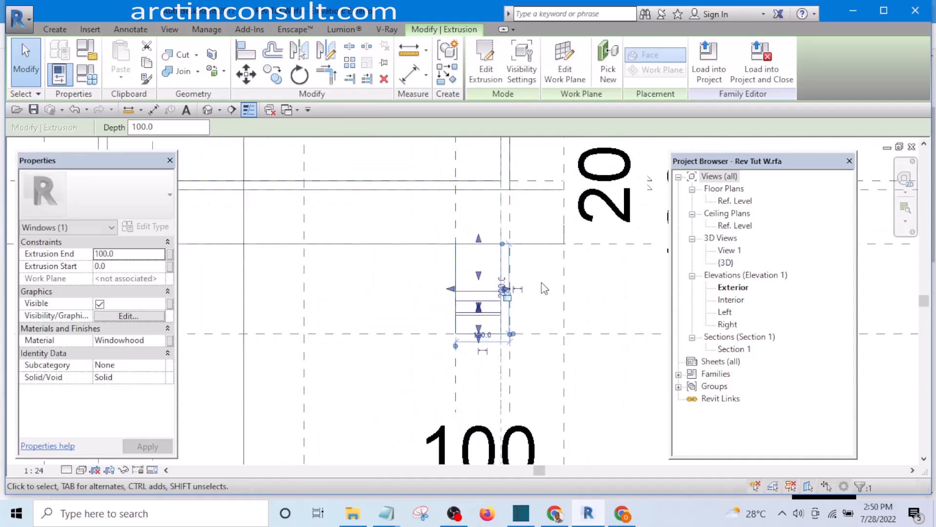
scroll(446, 312, up, 2)
mouse_move(462, 266)
mouse_down()
mouse_move(506, 261)
mouse_move(463, 265)
mouse_up()
click(441, 278)
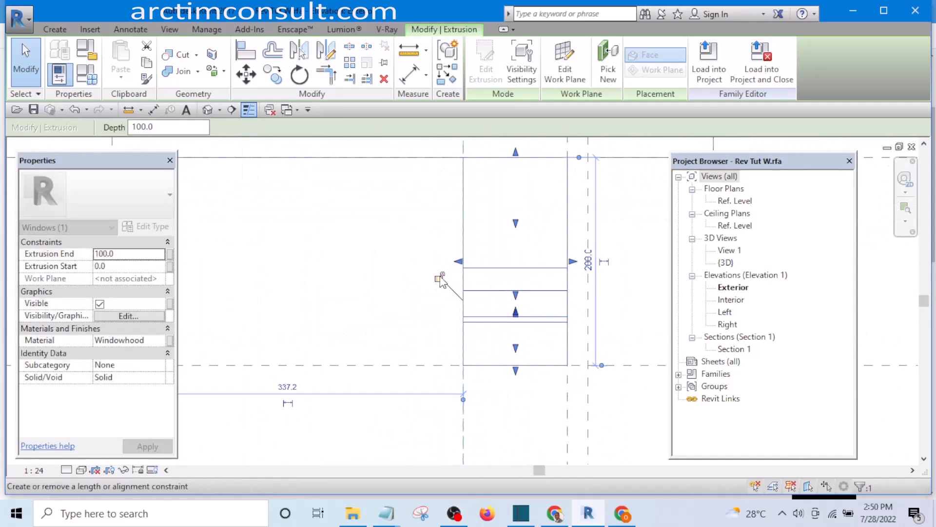
click(386, 274)
Enter the mirrored bracket extrusion's sketch in the Left elevation
scroll(458, 292, down, 2)
scroll(458, 278, up, 3)
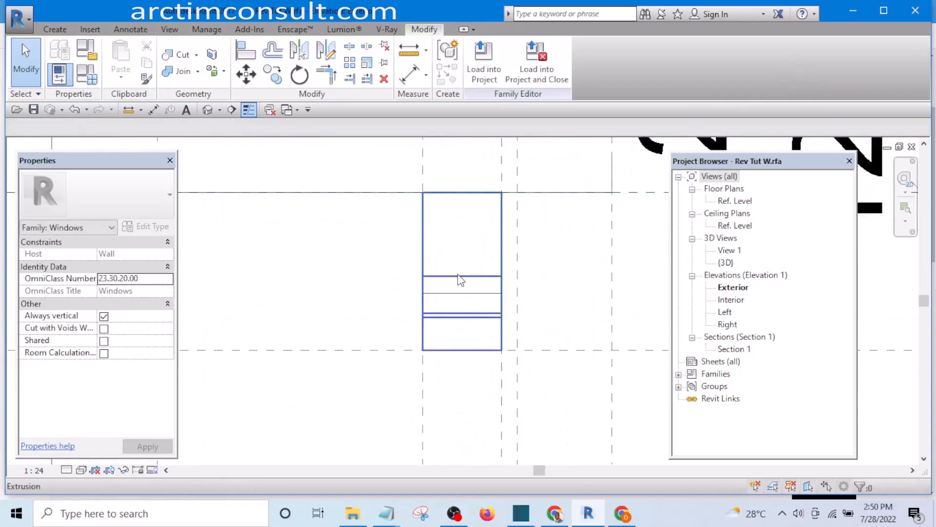
click(462, 287)
scroll(462, 273, up, 3)
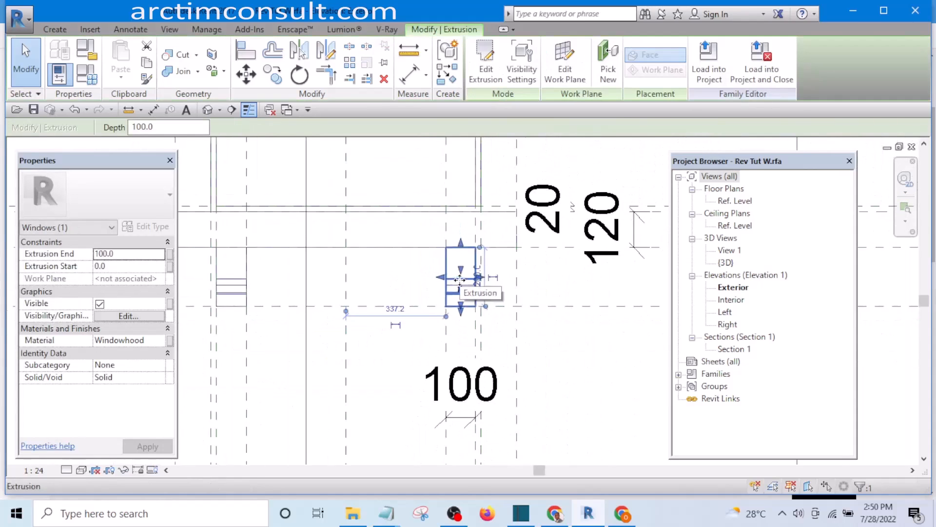
scroll(457, 252, down, 3)
scroll(457, 252, up, 1)
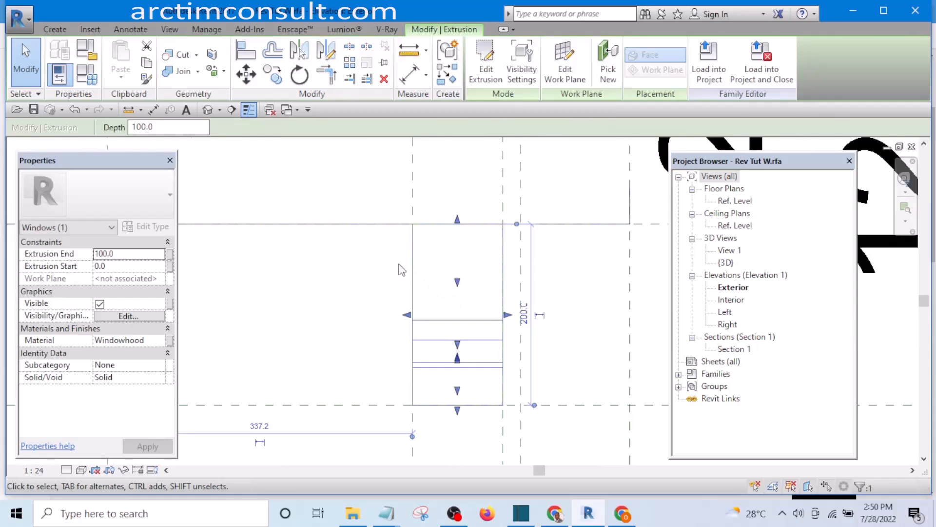
scroll(401, 269, down, 3)
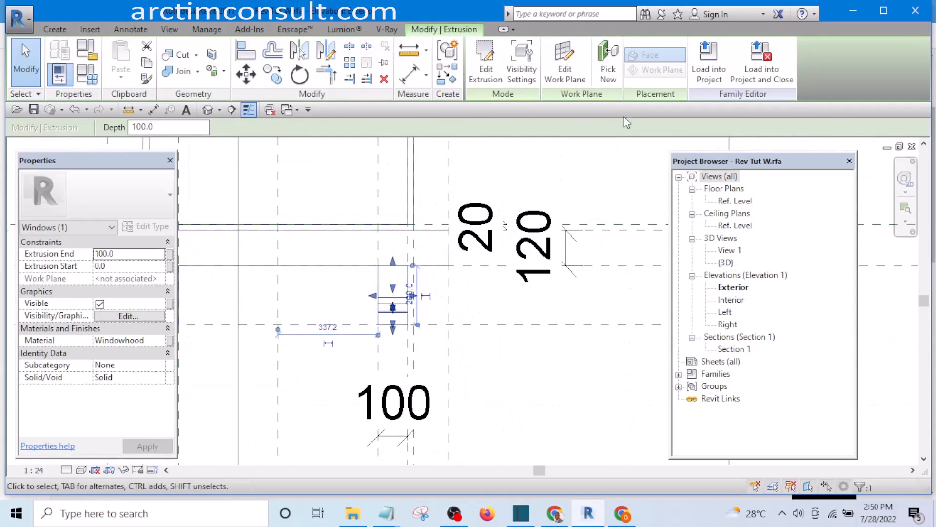
click(482, 78)
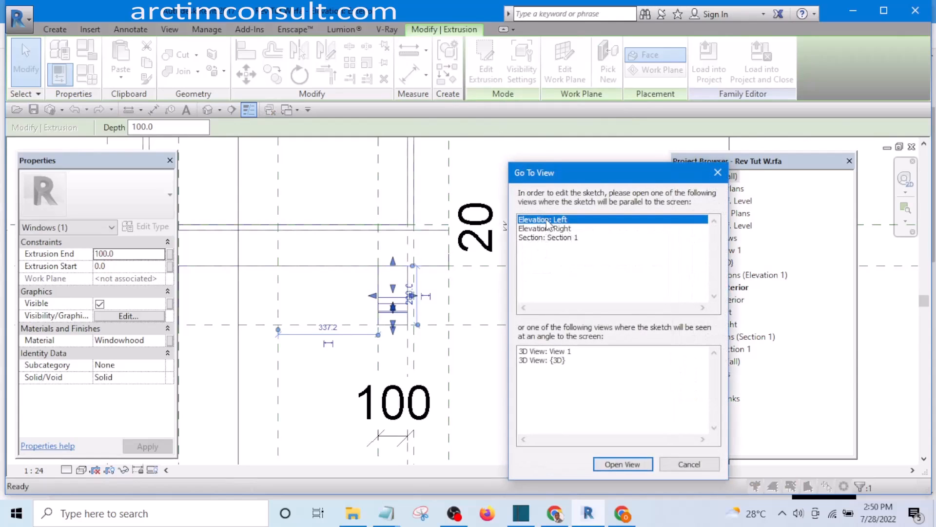
double_click(546, 221)
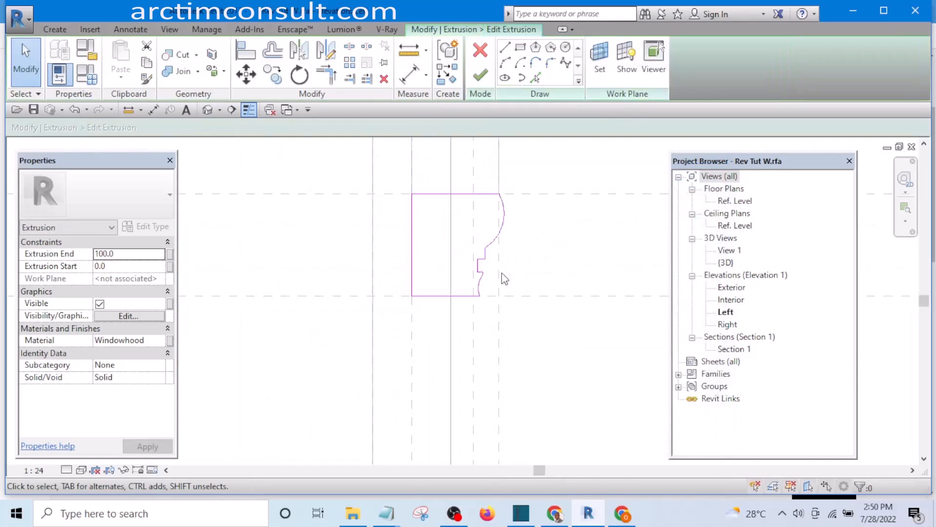
middle_drag(525, 254, 504, 352)
scroll(397, 336, up, 1)
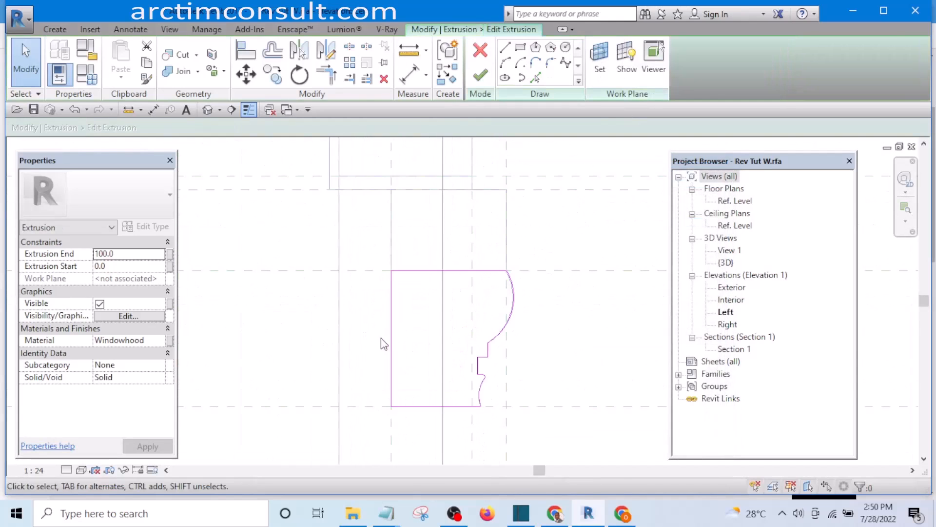
Align the top and bottom edges of the mirrored bracket's profile to the horizontal reference planes and lock them
click(247, 53)
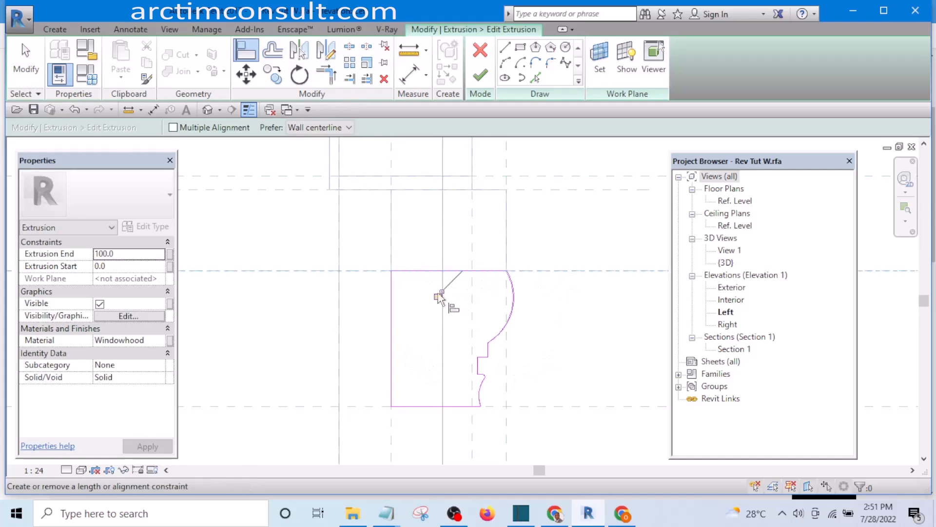
mouse_move(556, 345)
middle_down()
mouse_move(552, 309)
mouse_move(497, 297)
middle_up()
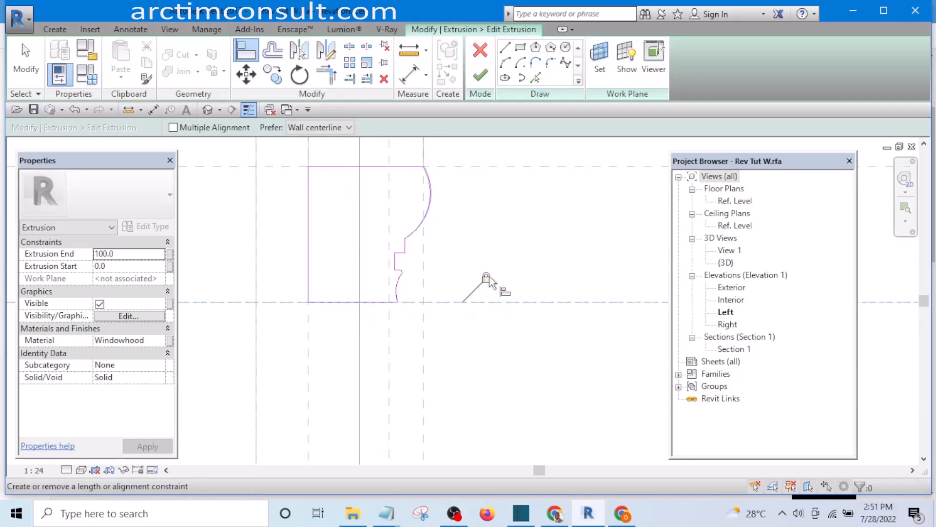
scroll(487, 281, down, 3)
scroll(487, 226, up, 5)
Align the top endpoint of the mirrored bracket's curved edge to the outermost vertical reference plane and lock it
mouse_move(497, 239)
middle_down()
mouse_move(499, 378)
mouse_move(463, 383)
mouse_move(484, 202)
middle_up()
scroll(410, 360, up, 2)
scroll(382, 347, up, 2)
scroll(480, 194, down, 3)
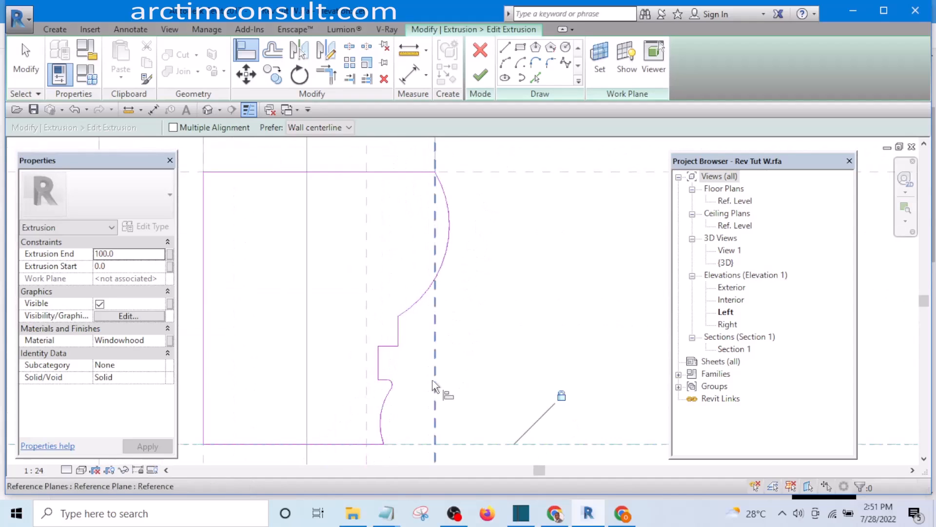
scroll(439, 174, up, 3)
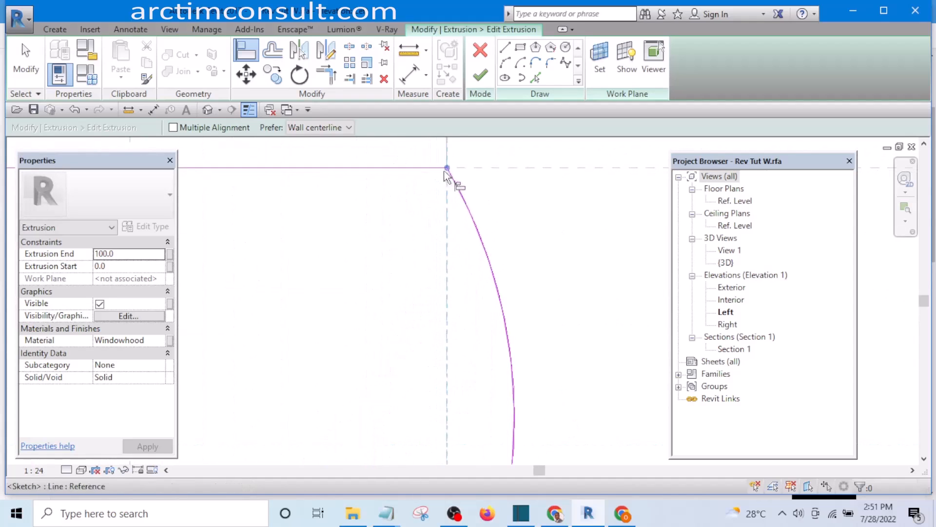
click(447, 168)
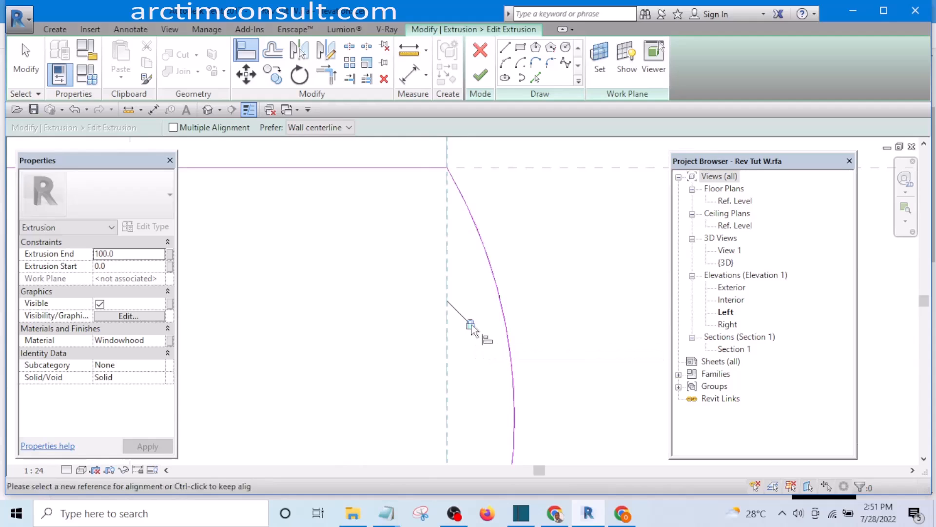
scroll(480, 291, down, 3)
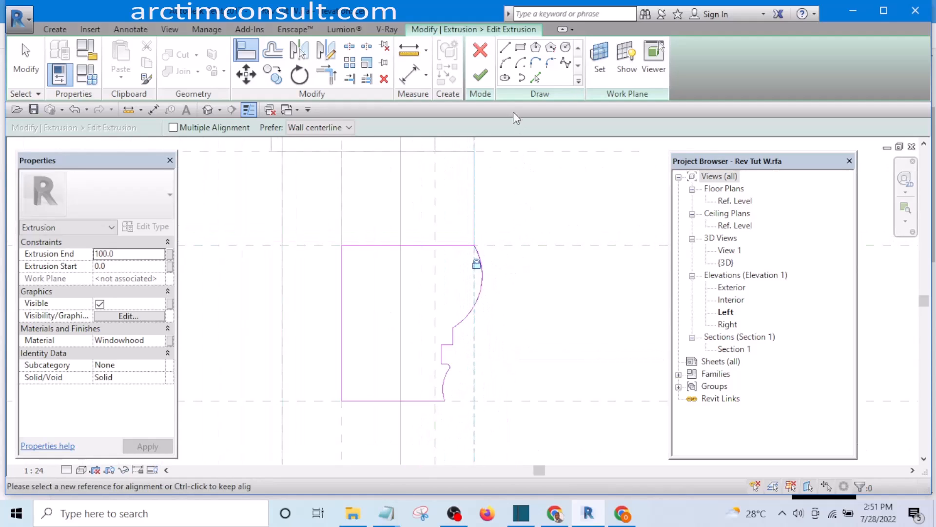
Finish the mirrored bracket's sketch and save the family
click(482, 77)
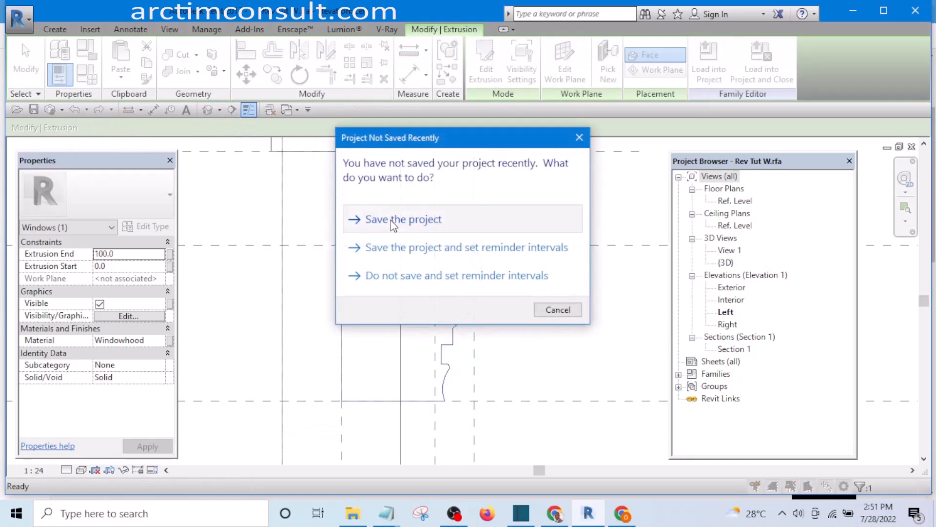
click(390, 219)
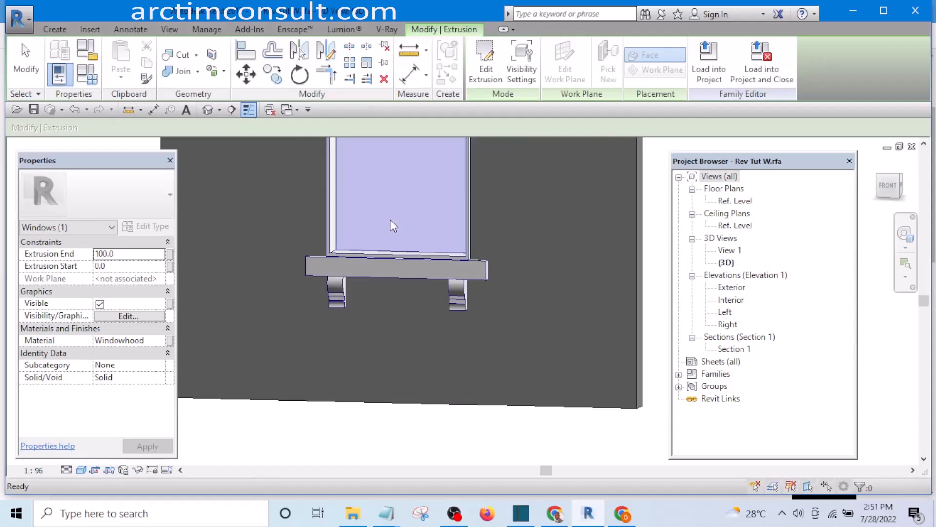
Load the window family into Revit Tutorial Day 1.rvt, overwriting the existing version
scroll(458, 312, down, 4)
shift+middle_drag(442, 326, 572, 313)
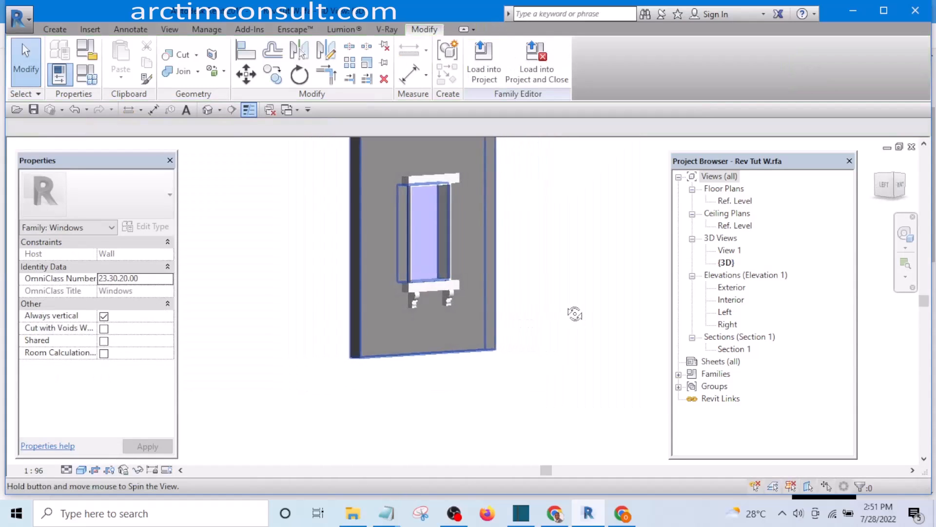
scroll(487, 312, up, 4)
shift+middle_drag(509, 322, 509, 185)
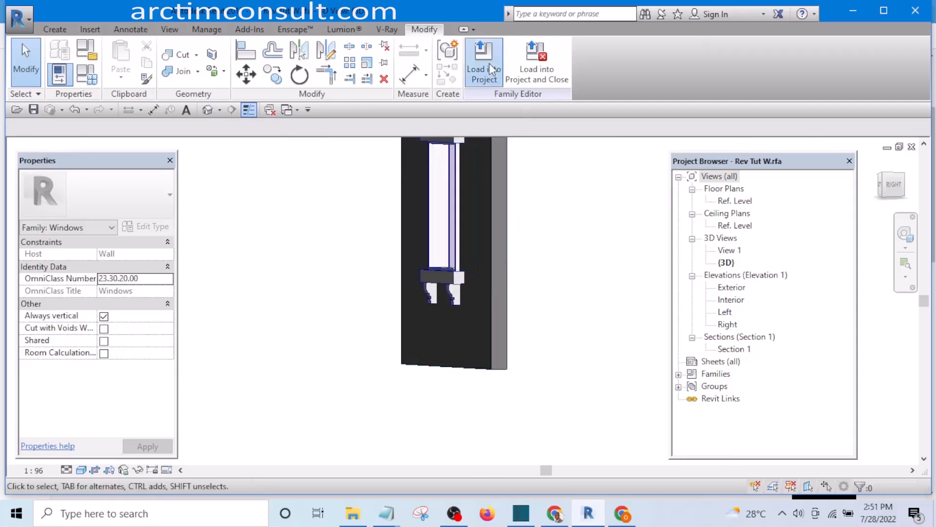
click(492, 70)
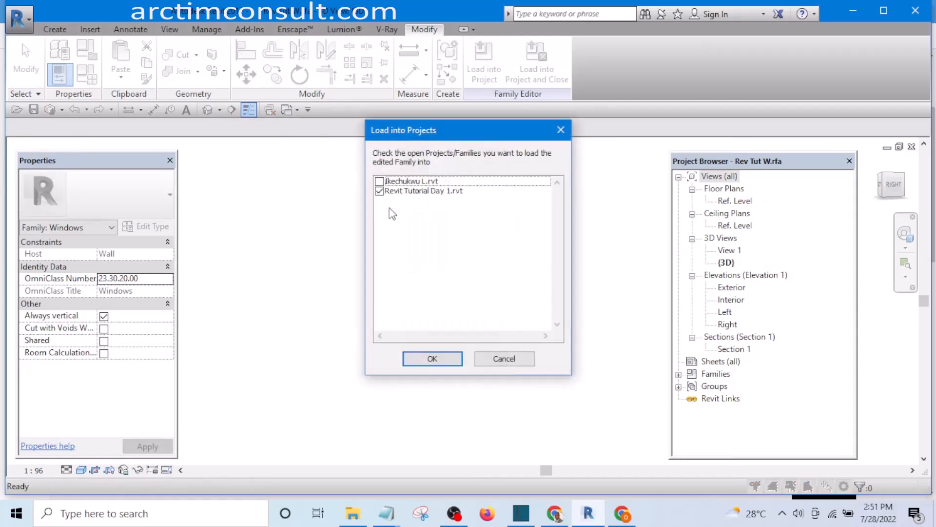
click(432, 359)
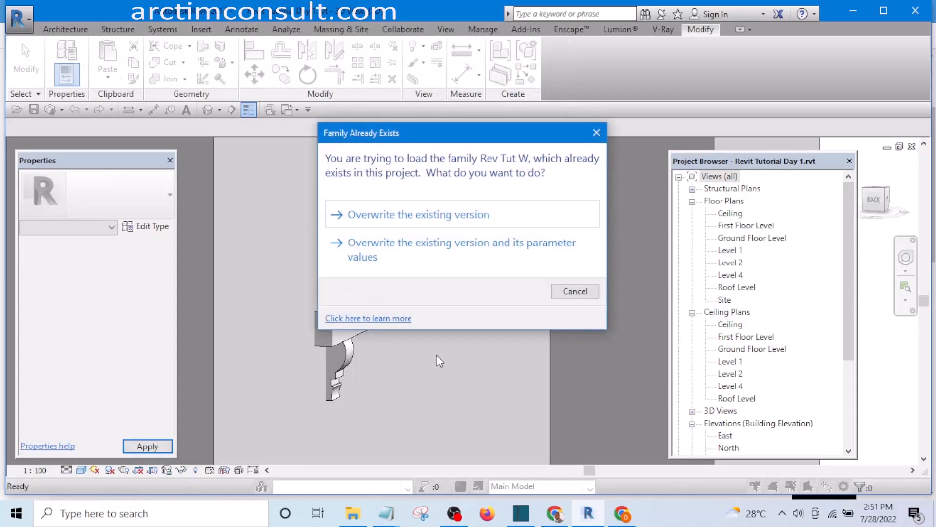
click(467, 216)
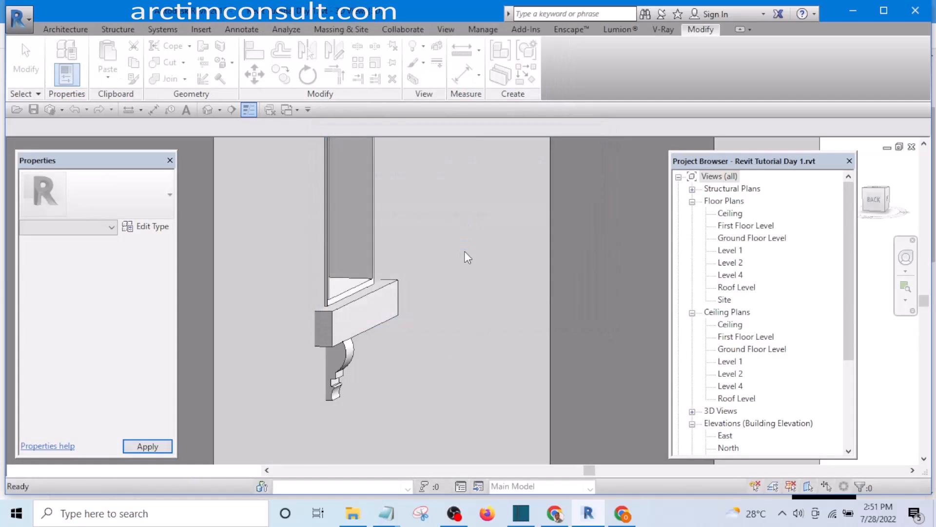
Examine the reloaded window and its two sill brackets in the project's 3D view
shift+middle_drag(464, 253, 511, 386)
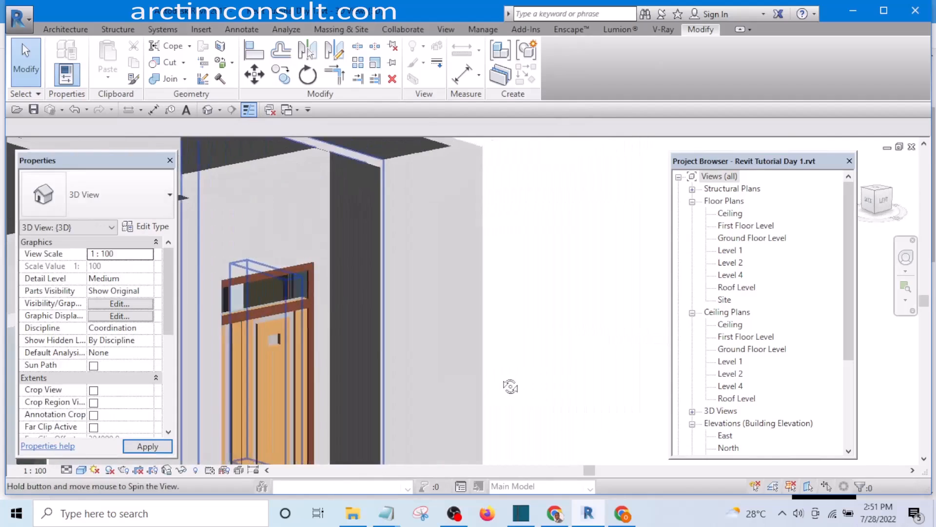
scroll(566, 293, down, 5)
shift+middle_drag(468, 359, 443, 356)
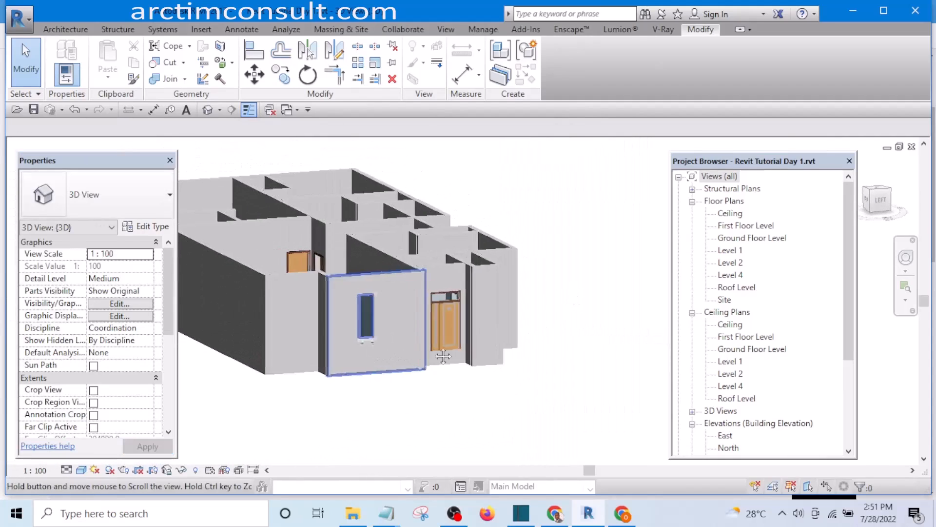
scroll(444, 357, up, 5)
scroll(525, 338, down, 2)
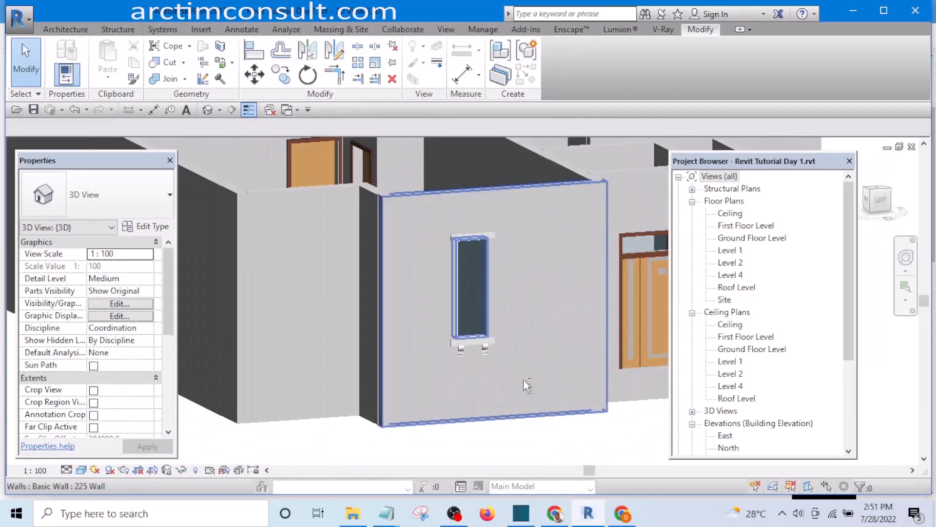
scroll(477, 368, down, 5)
shift+middle_drag(505, 355, 347, 338)
scroll(329, 362, up, 5)
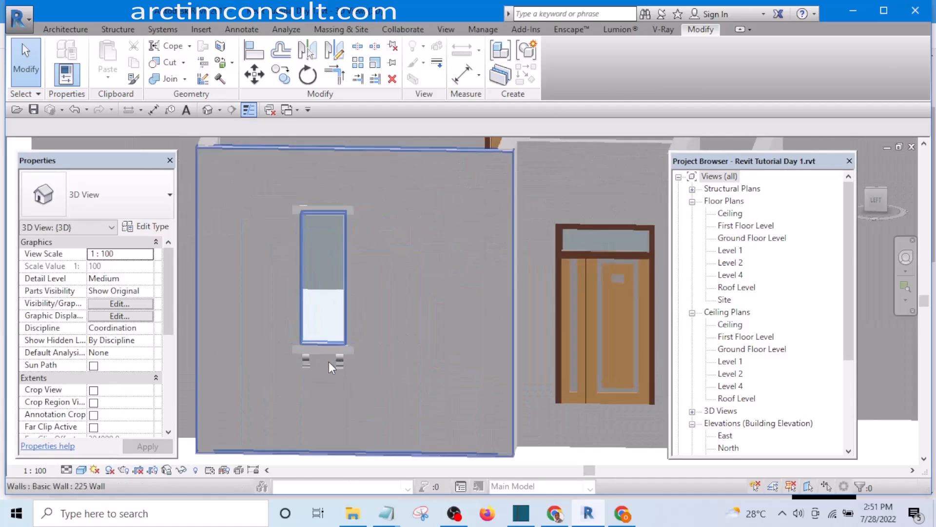
Set the width of the window type Concept -toilet w to 1200
scroll(329, 361, up, 2)
click(333, 344)
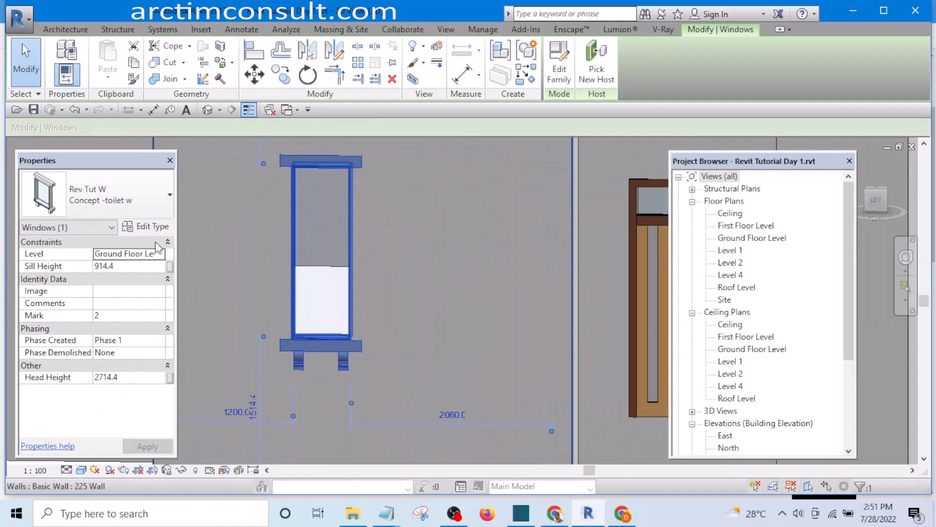
click(149, 226)
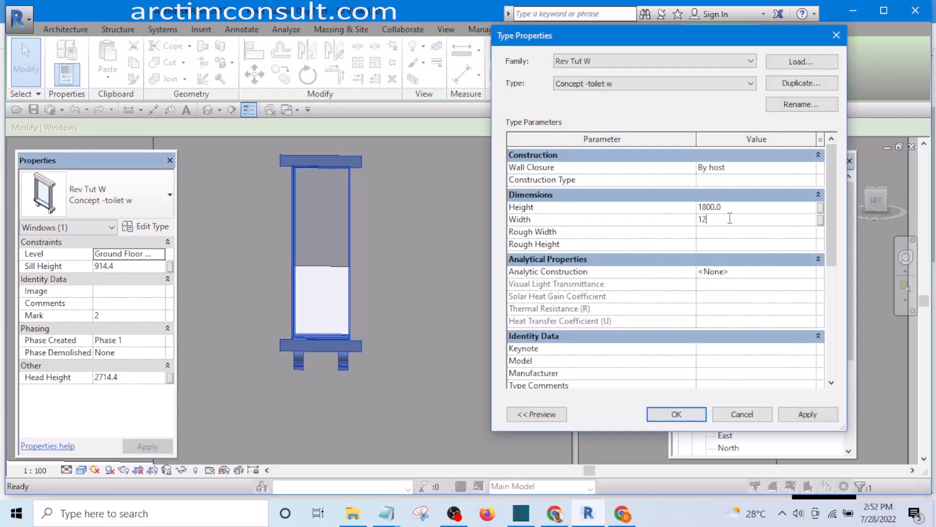
click(813, 412)
click(698, 417)
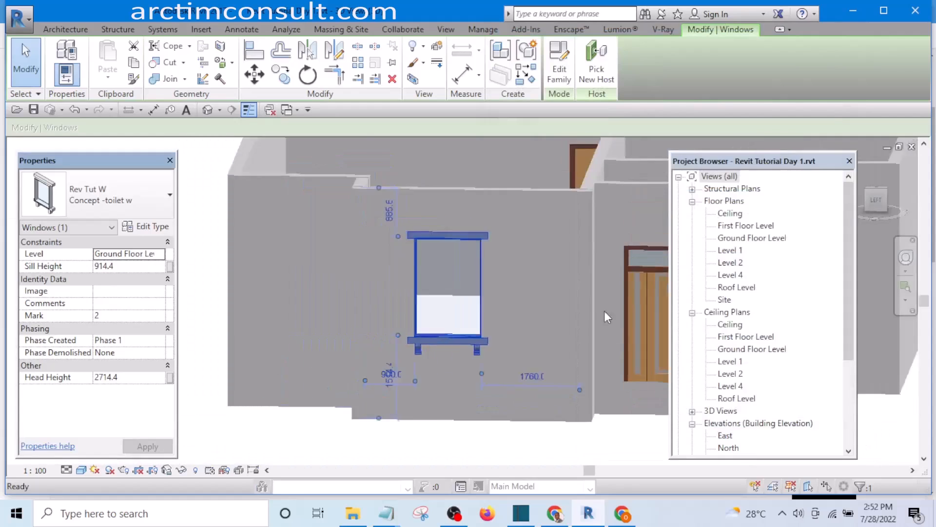
Set both the height and the width of the window type Concept -toilet w to 600
scroll(605, 312, down, 2)
click(315, 276)
scroll(517, 366, up, 4)
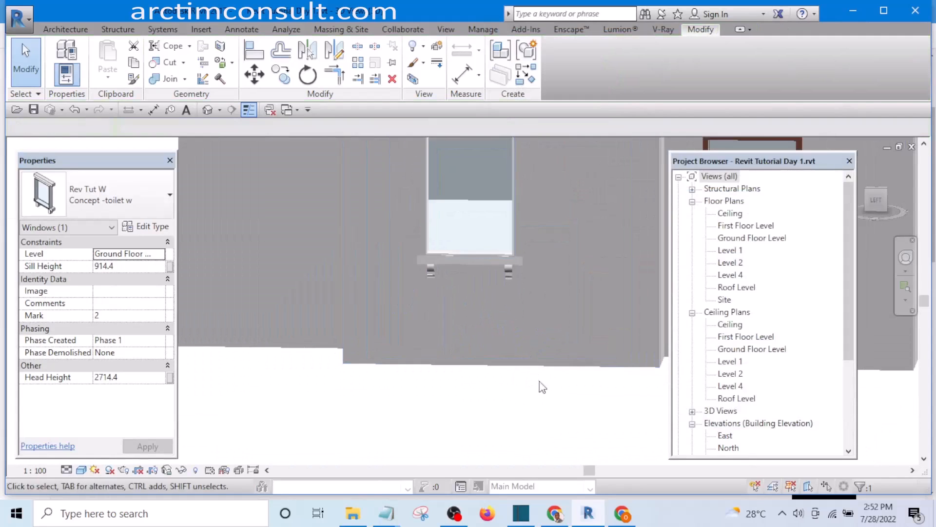
shift+middle_drag(549, 416, 532, 492)
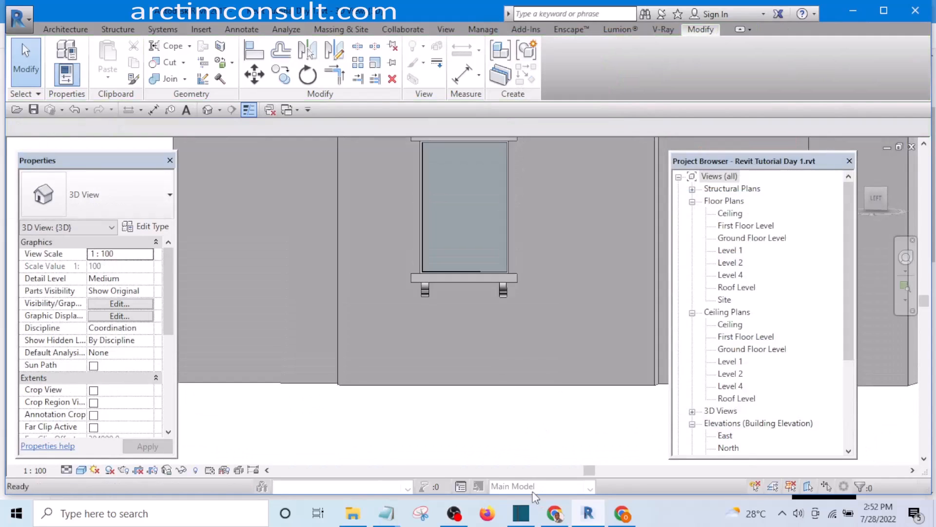
scroll(492, 293, up, 2)
click(492, 273)
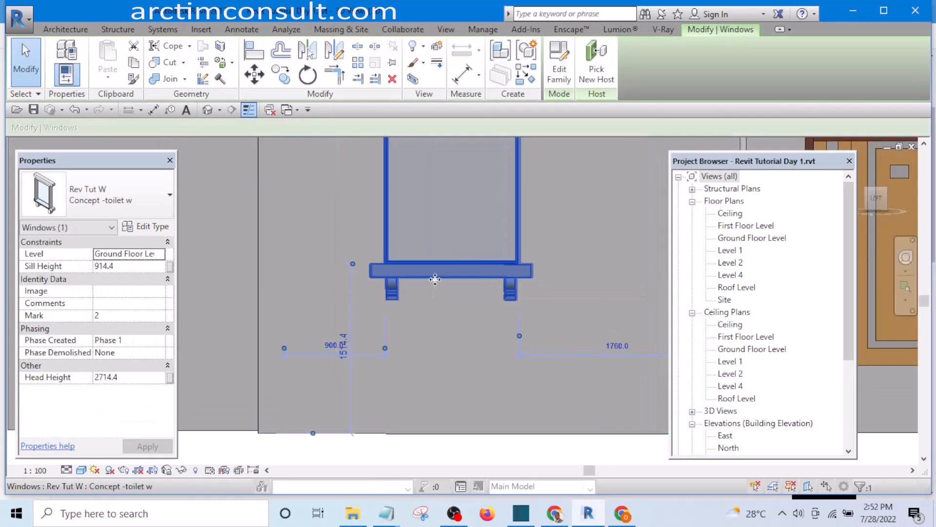
click(146, 226)
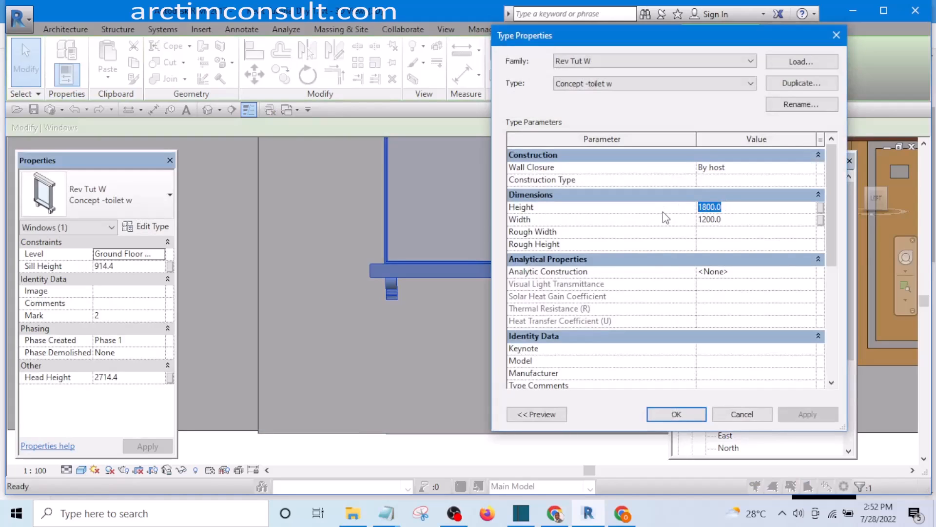
text(600)
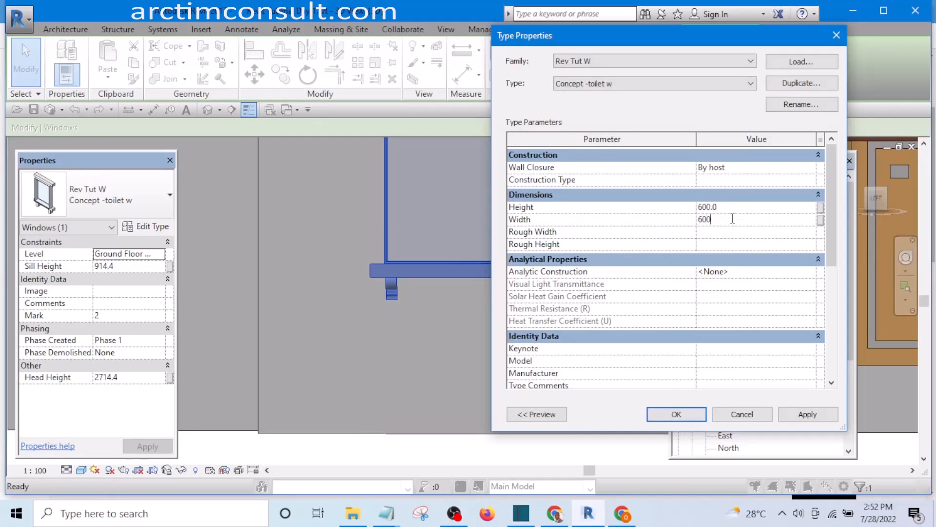
click(805, 414)
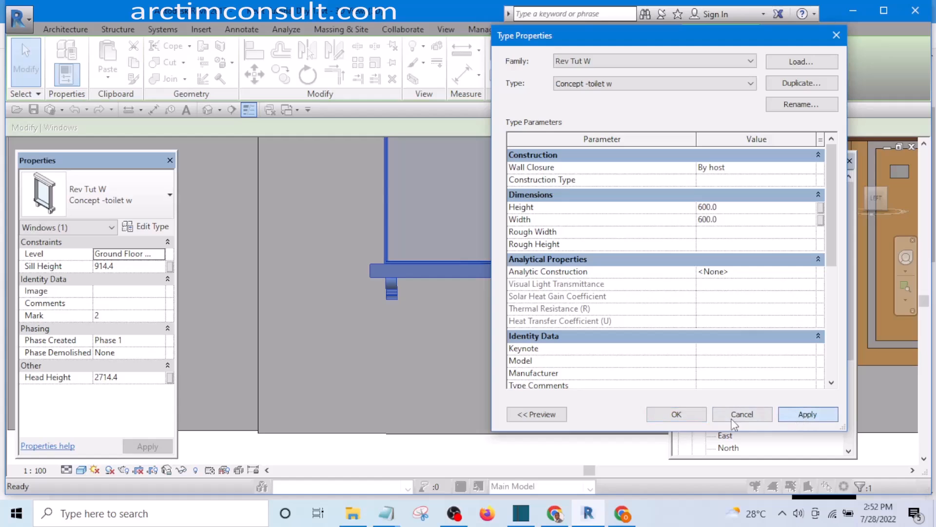
click(686, 412)
Examine the 600 by 600 window up close, checking its hood, sill and bracket positions
scroll(577, 358, down, 5)
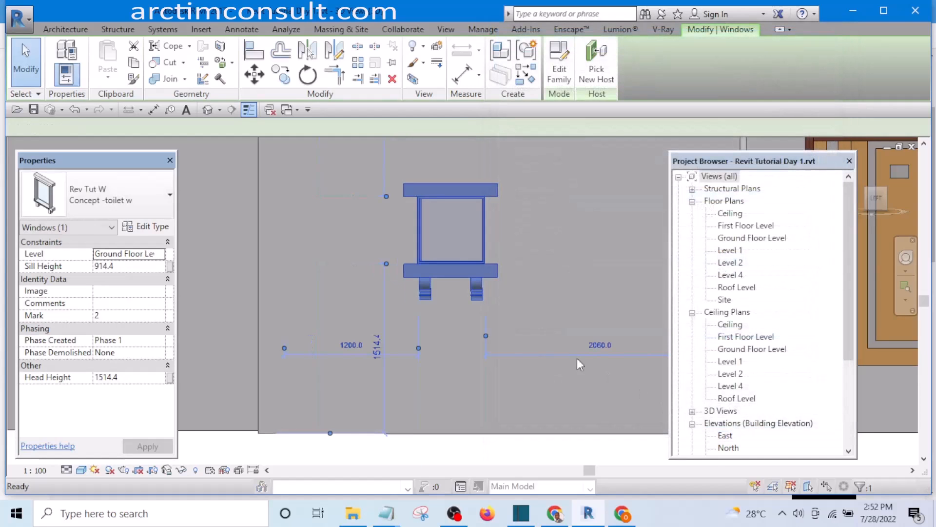
key(Escape)
scroll(501, 315, up, 4)
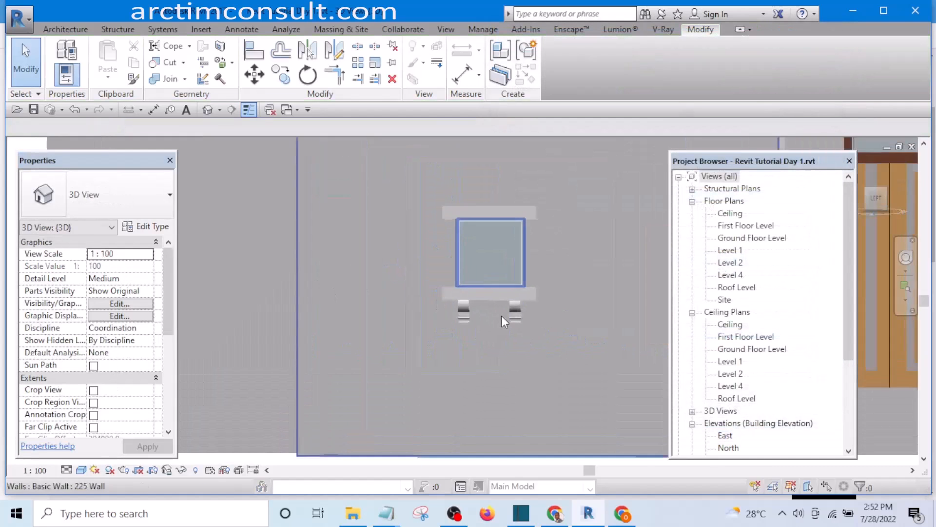
scroll(530, 344, down, 2)
scroll(529, 344, up, 3)
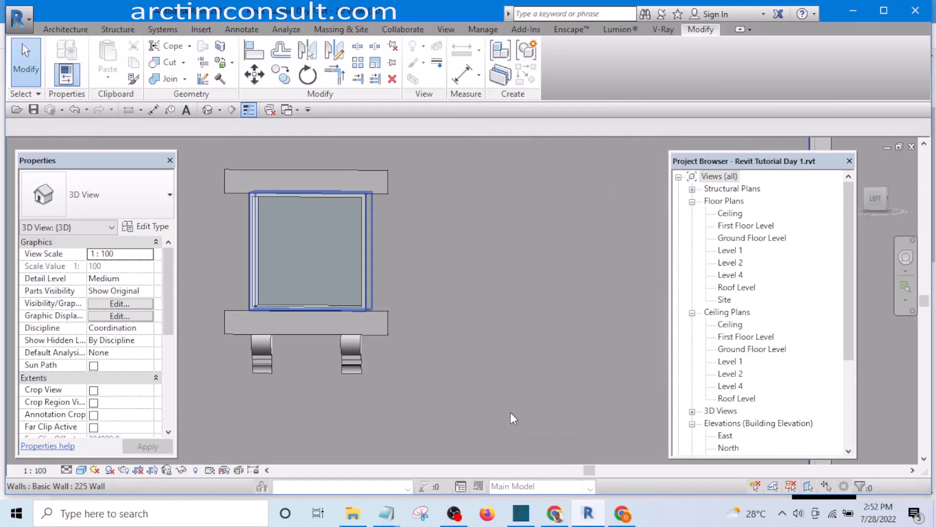
scroll(515, 313, down, 1)
shift+middle_drag(426, 381, 466, 407)
scroll(400, 351, down, 4)
shift+middle_drag(339, 340, 503, 379)
scroll(477, 359, up, 5)
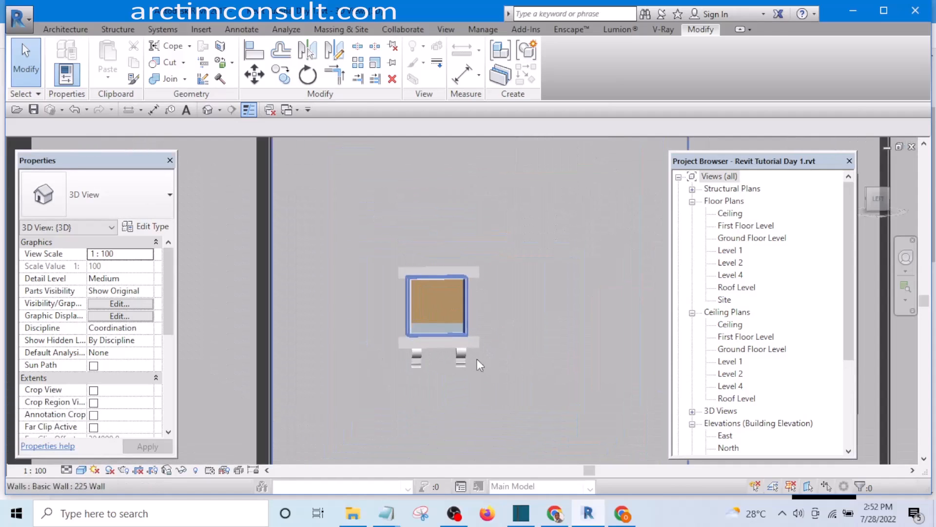
Set the width of the window type Concept -toilet w to 2400
click(454, 352)
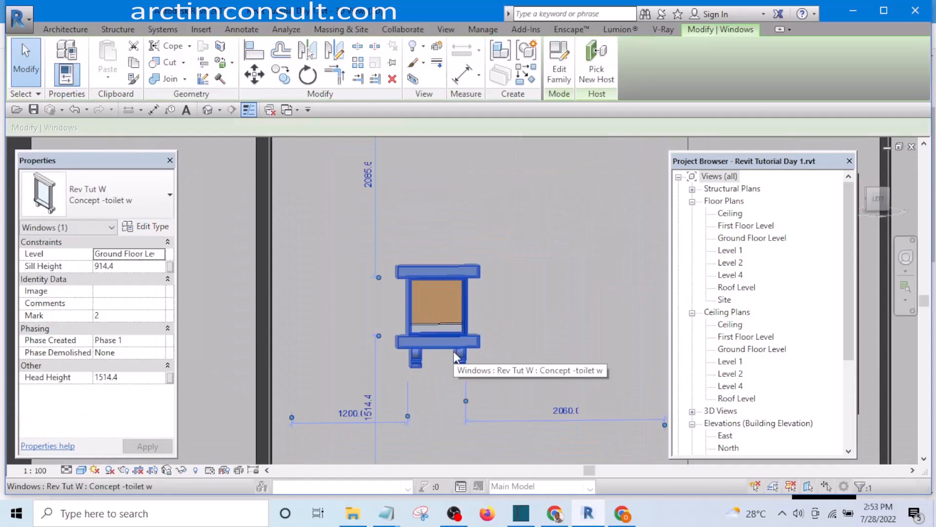
click(149, 226)
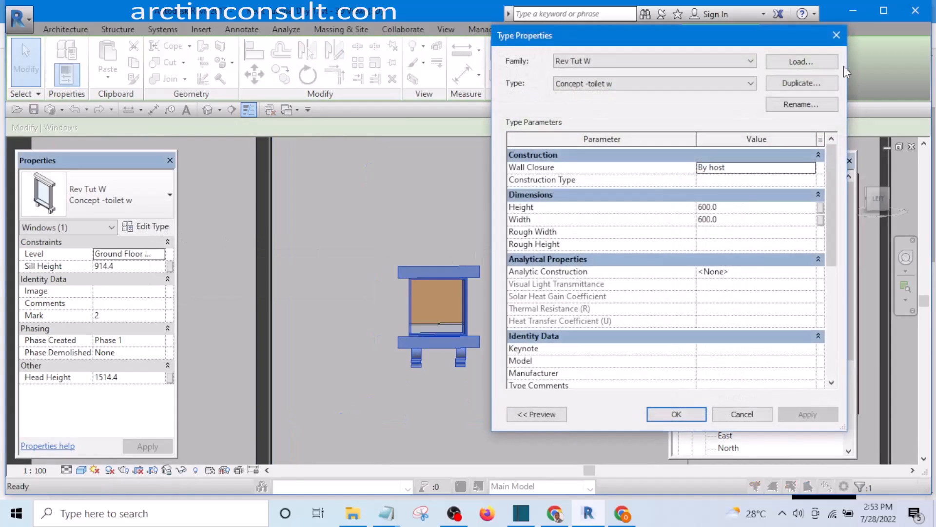
click(728, 222)
drag(727, 222, 682, 223)
text(1)
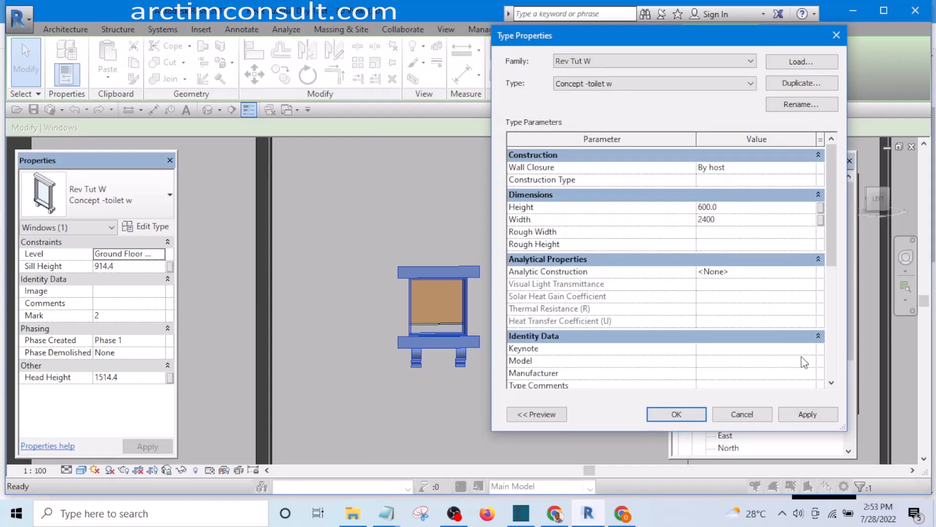
click(808, 412)
click(675, 415)
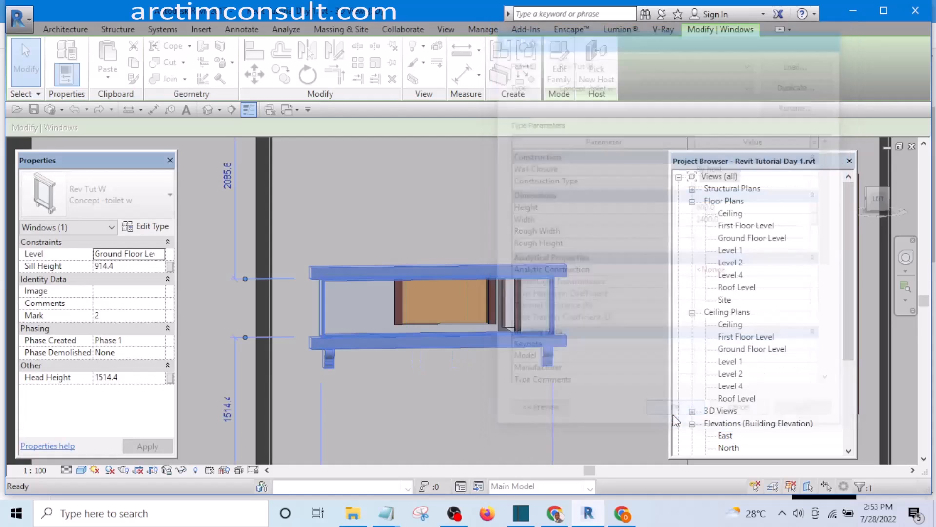
Examine the 2400-wide window from both ends, checking how its brackets sit beneath the sill
scroll(327, 369, down, 5)
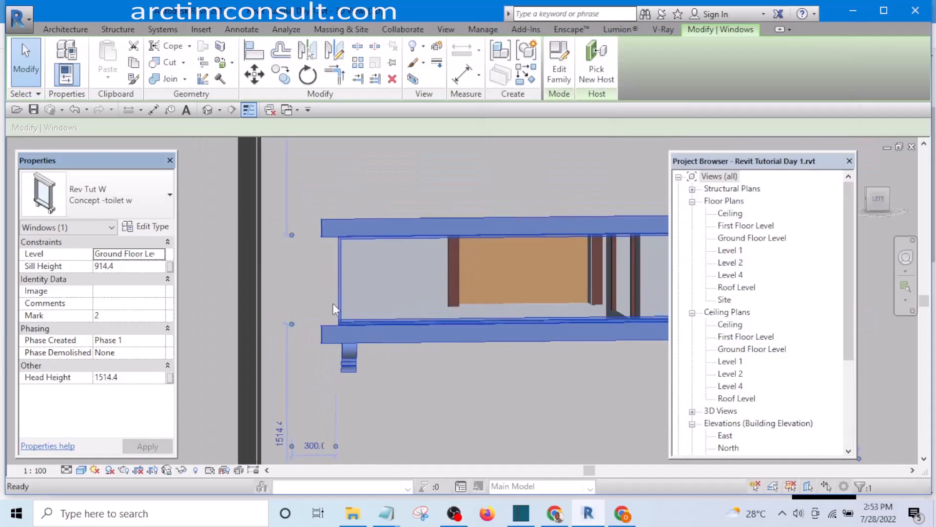
scroll(402, 312, down, 2)
click(554, 385)
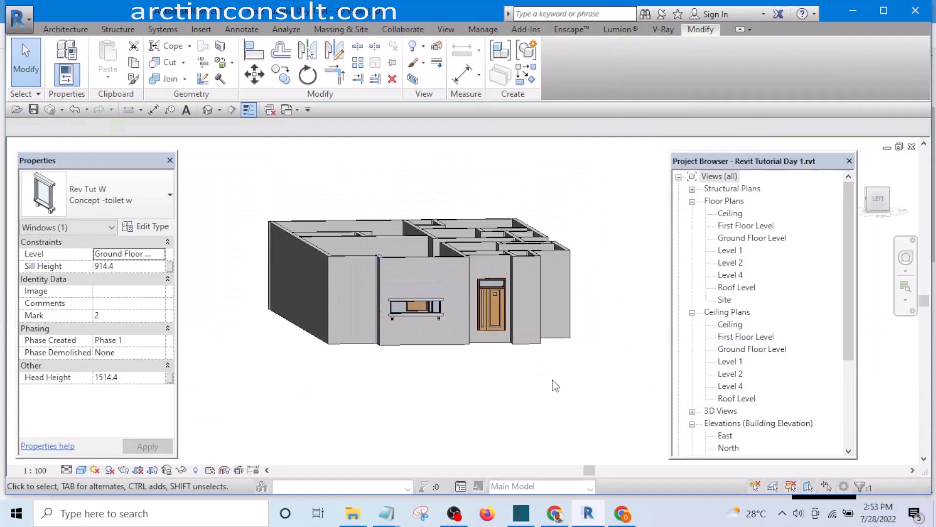
scroll(420, 303, up, 4)
scroll(479, 308, up, 3)
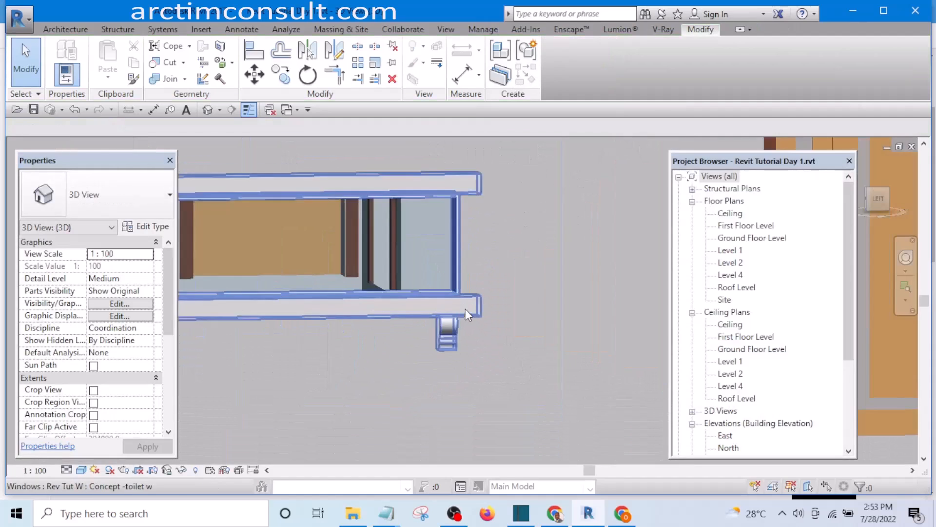
scroll(465, 308, down, 2)
scroll(522, 347, down, 1)
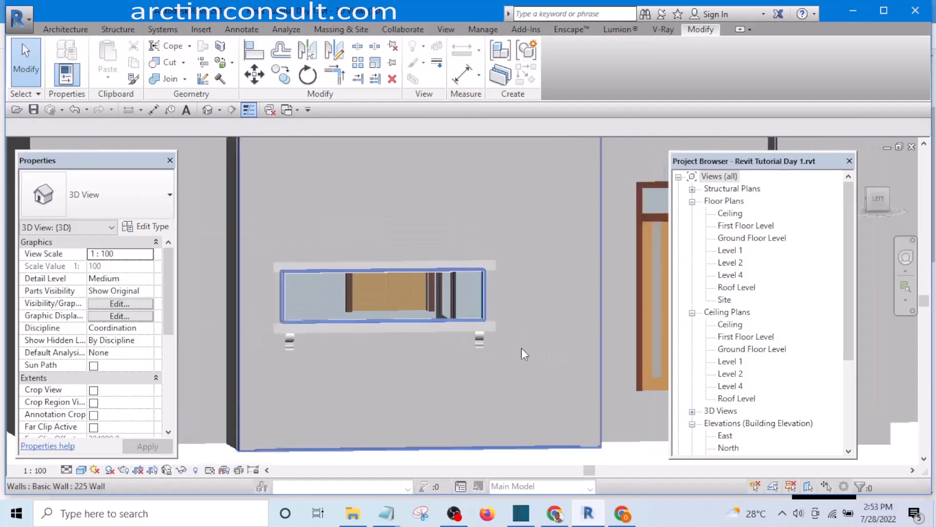
scroll(557, 352, up, 3)
scroll(540, 347, down, 3)
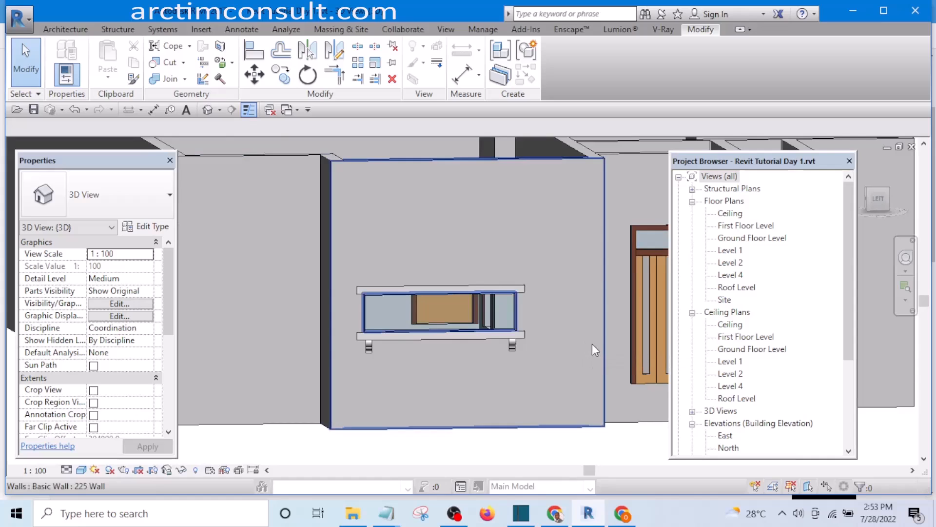
scroll(592, 344, down, 2)
scroll(511, 337, up, 1)
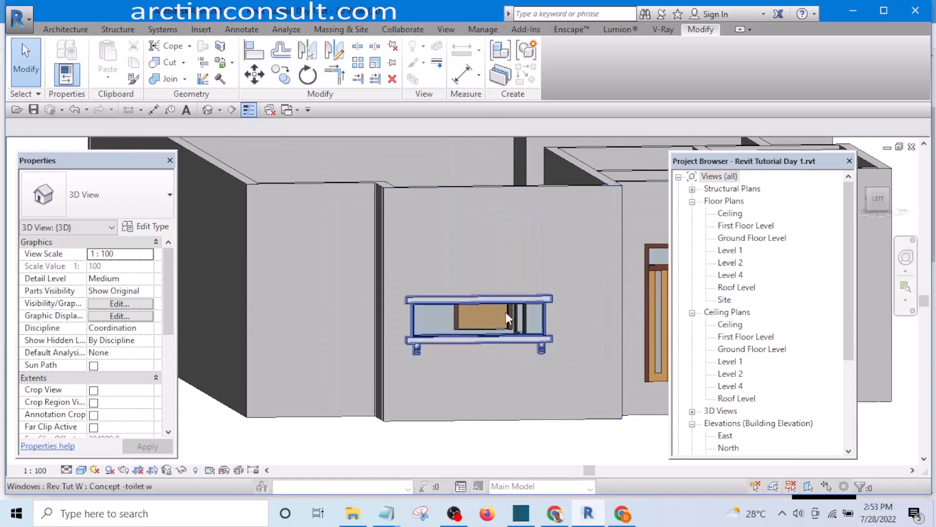
scroll(505, 313, down, 2)
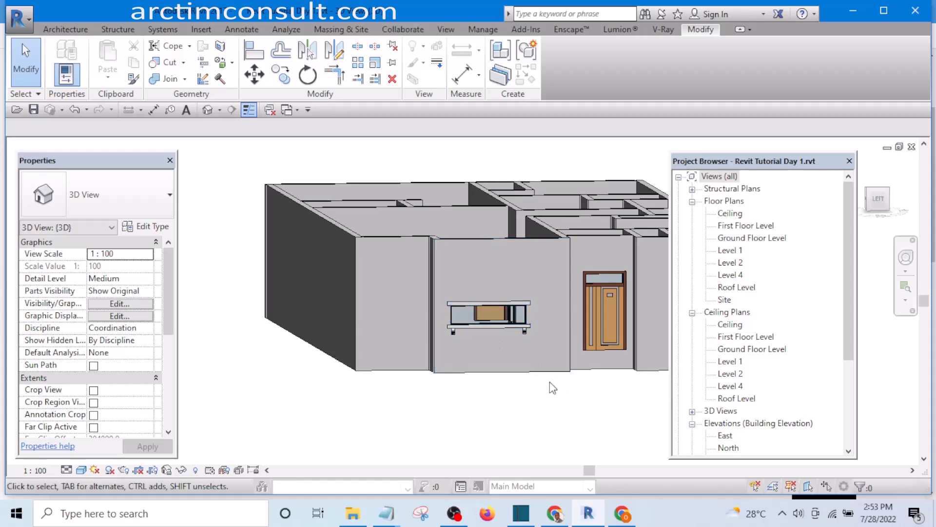
Set the height of the window type Concept -toilet w to 1800 and its width to 900
scroll(560, 414, down, 2)
scroll(415, 409, down, 1)
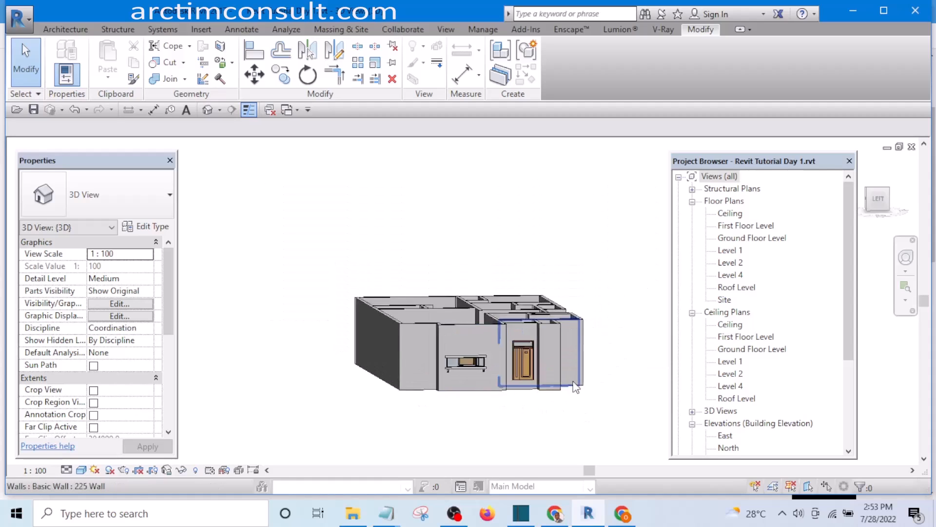
scroll(572, 388, up, 3)
scroll(605, 390, down, 2)
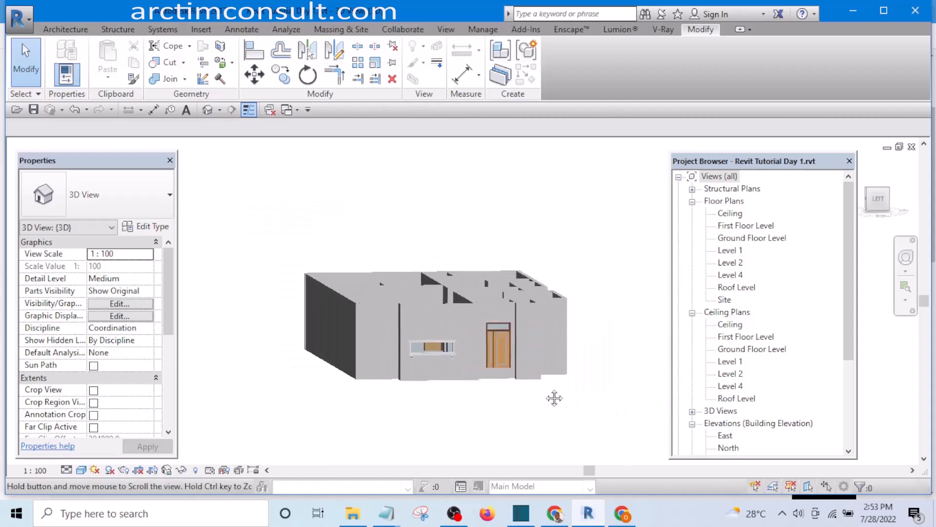
scroll(376, 336, up, 5)
click(444, 357)
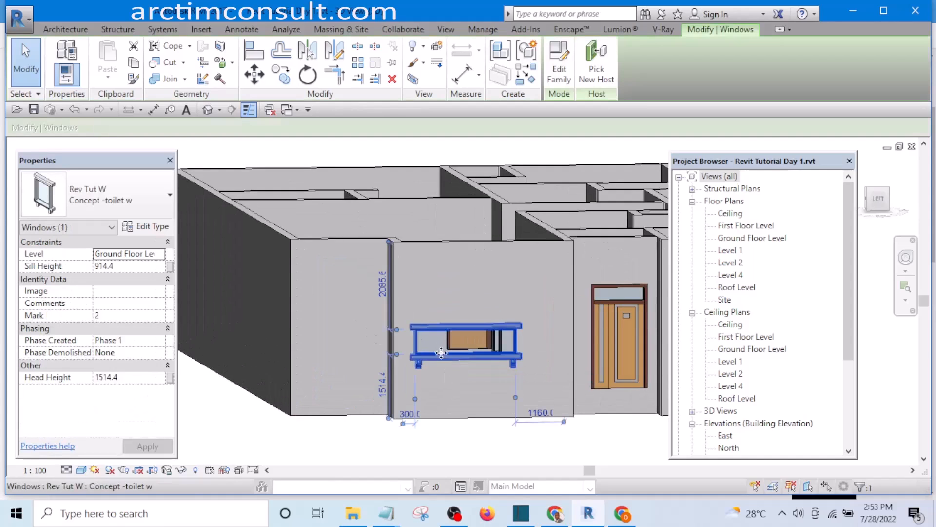
click(149, 229)
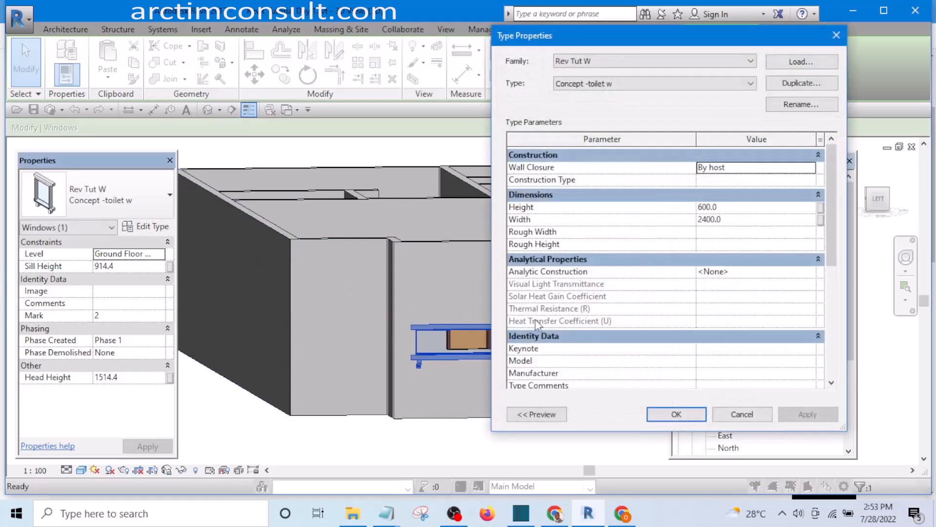
click(734, 219)
click(734, 207)
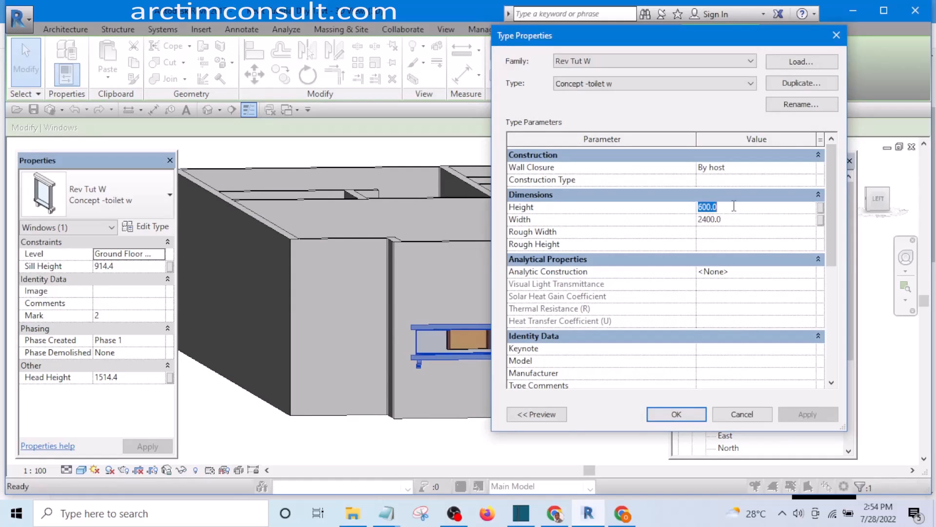
text(1800)
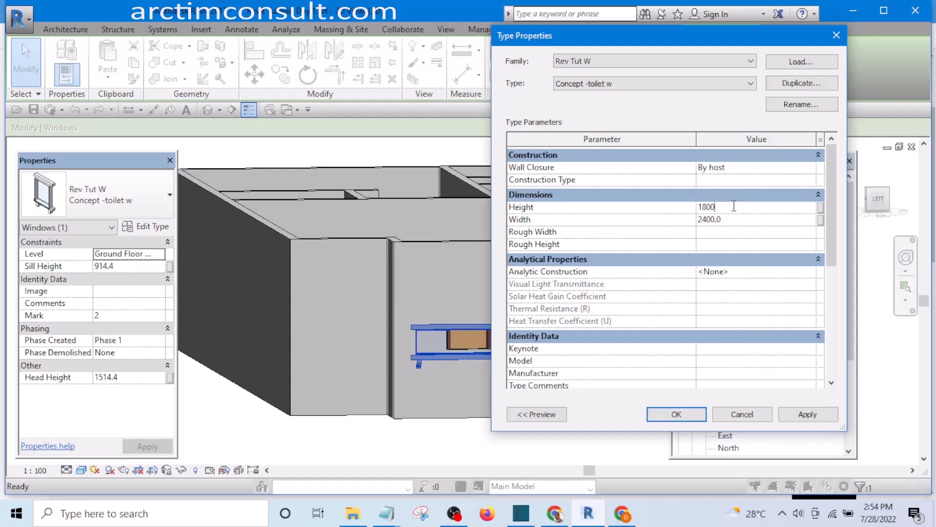
click(734, 221)
text(900)
click(807, 414)
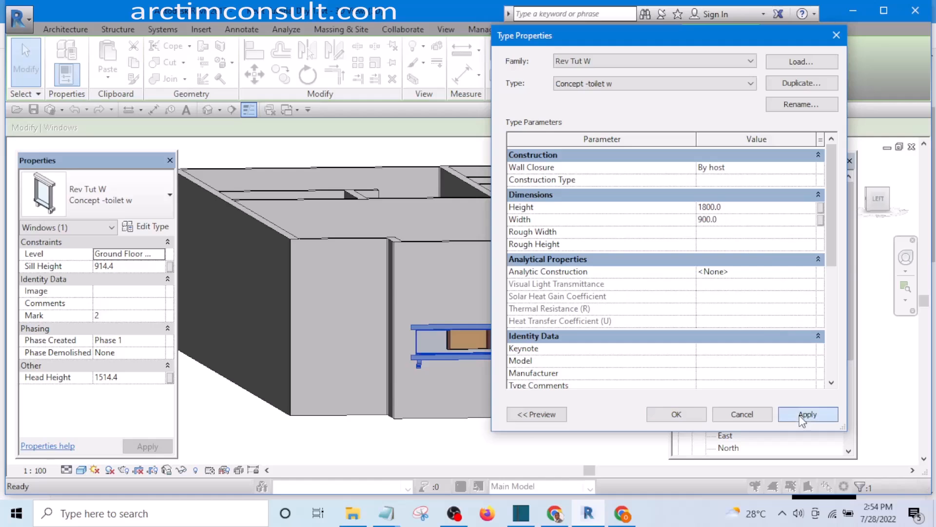
click(676, 415)
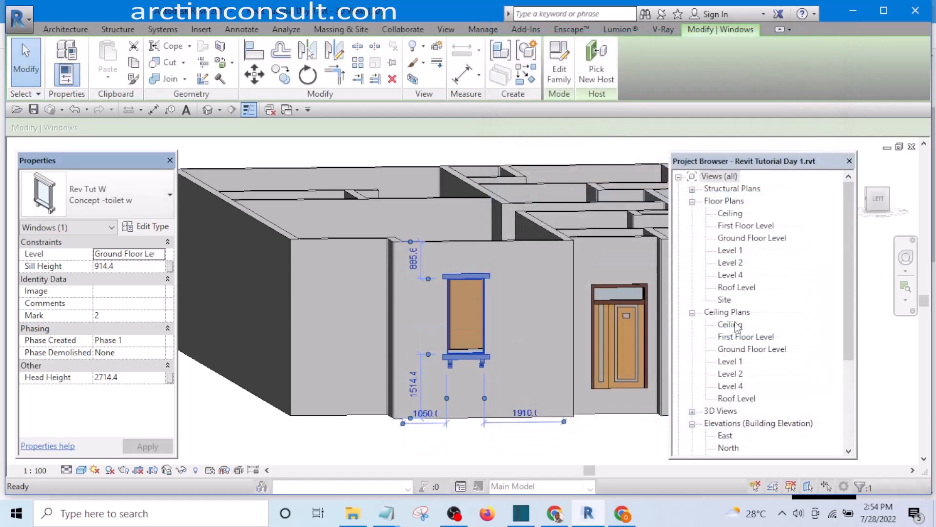
Rename the window type Concept -toilet w as 900x1800 mm w
click(151, 229)
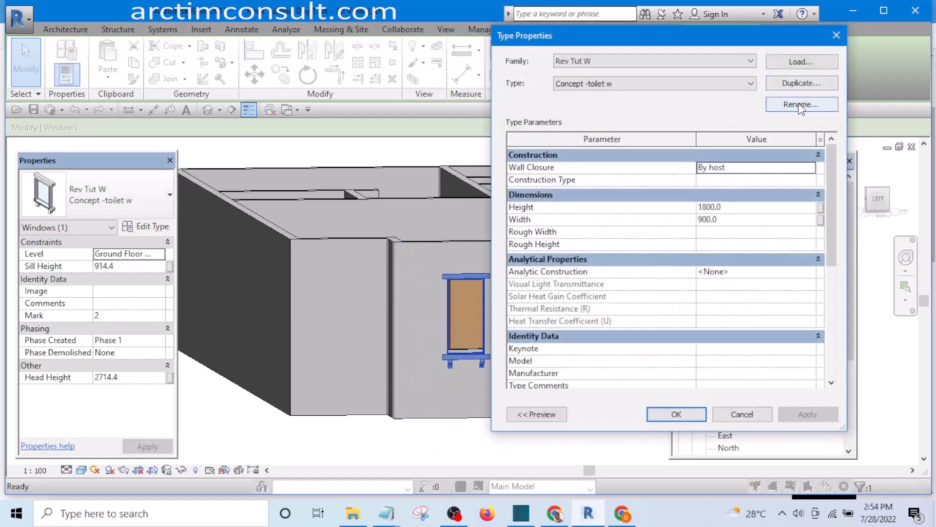
click(800, 105)
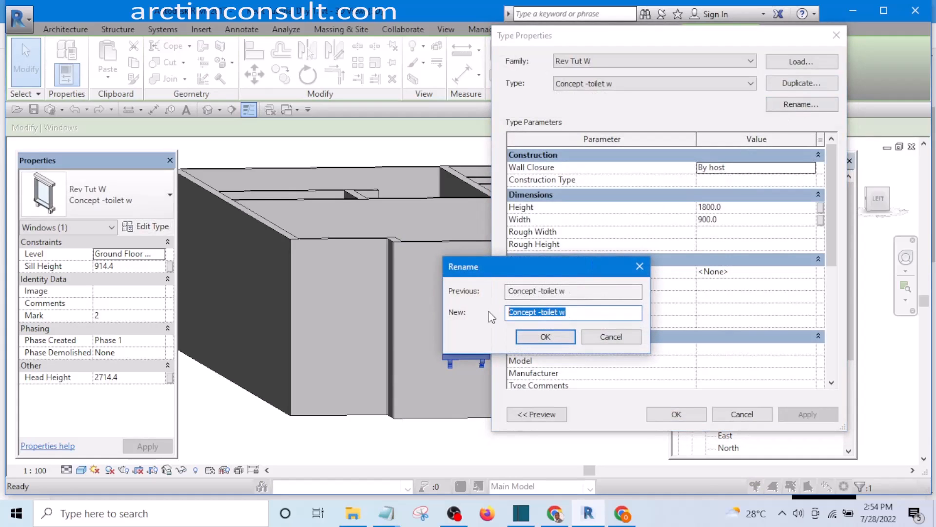
text(900x1800 mm)
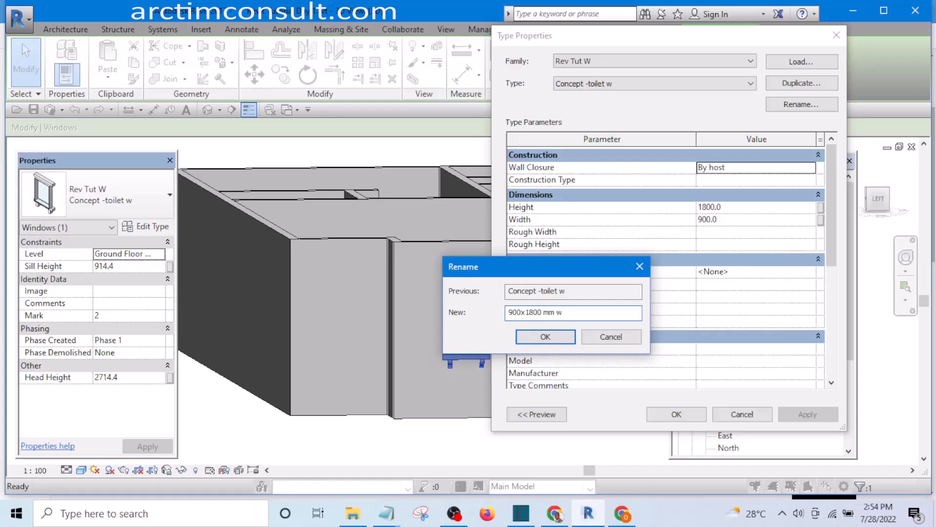
click(550, 335)
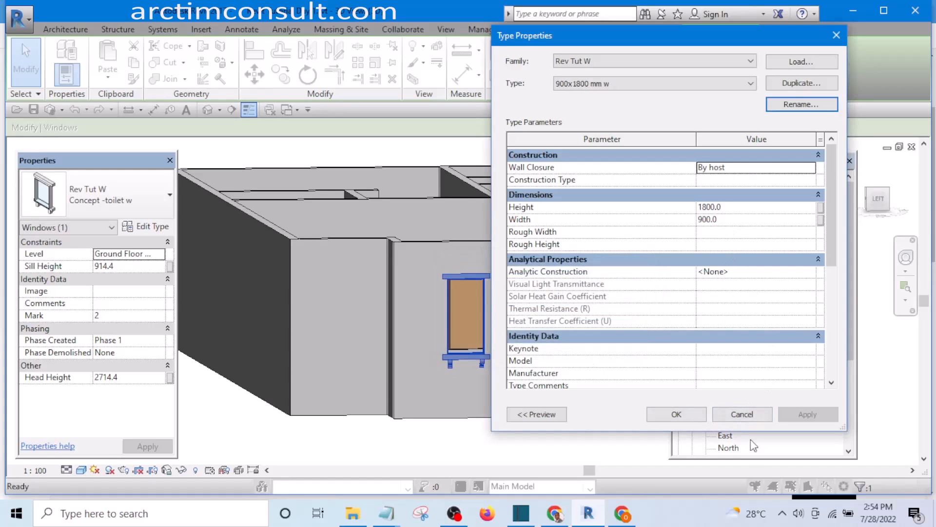
click(678, 415)
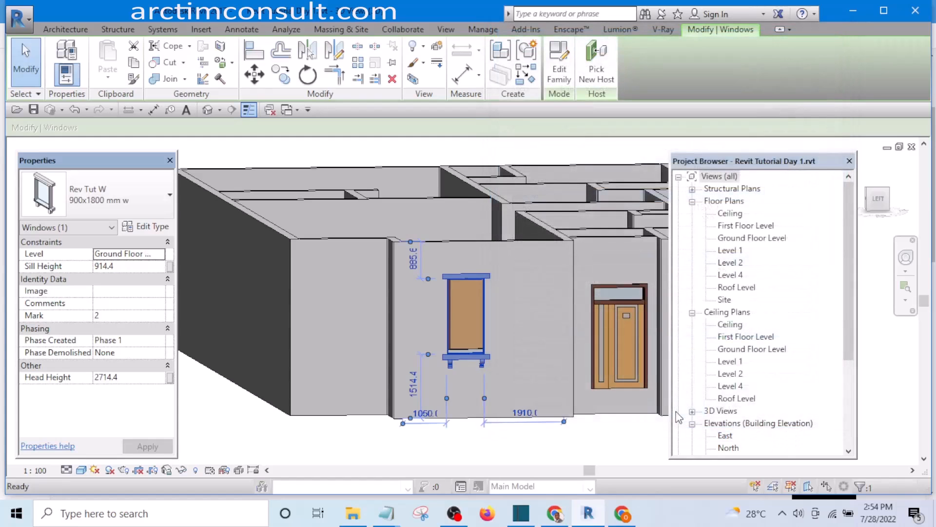
End window placement and examine the windows in the large room's outer wall on the Ground Floor Level plan
scroll(508, 335, down, 4)
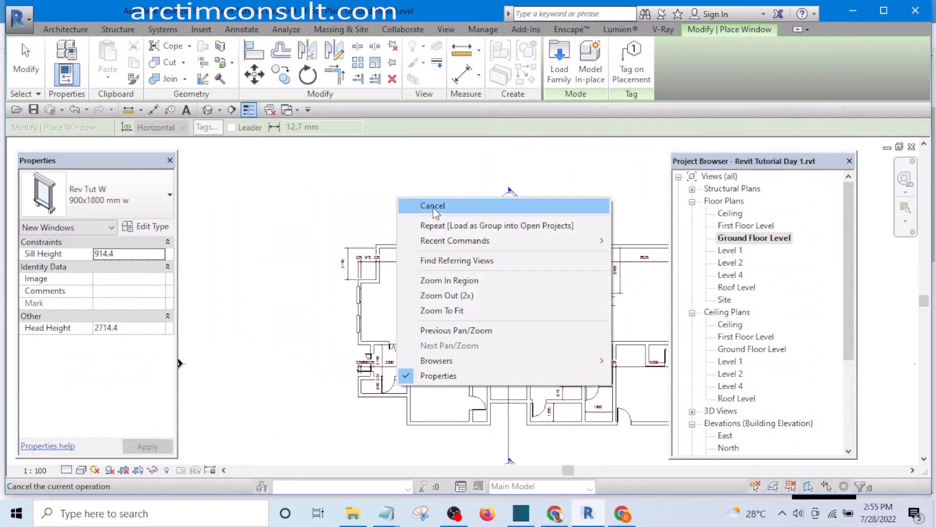
click(419, 205)
scroll(435, 231, up, 5)
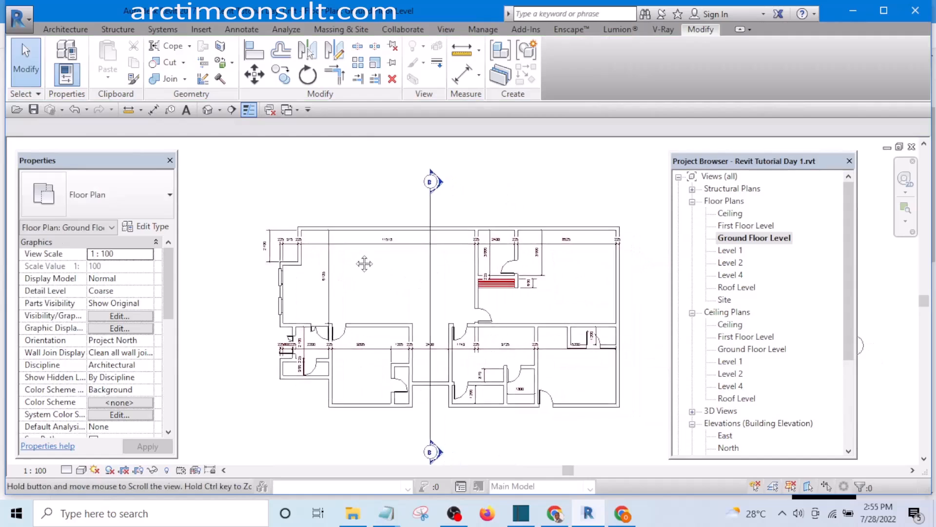
scroll(324, 317, up, 3)
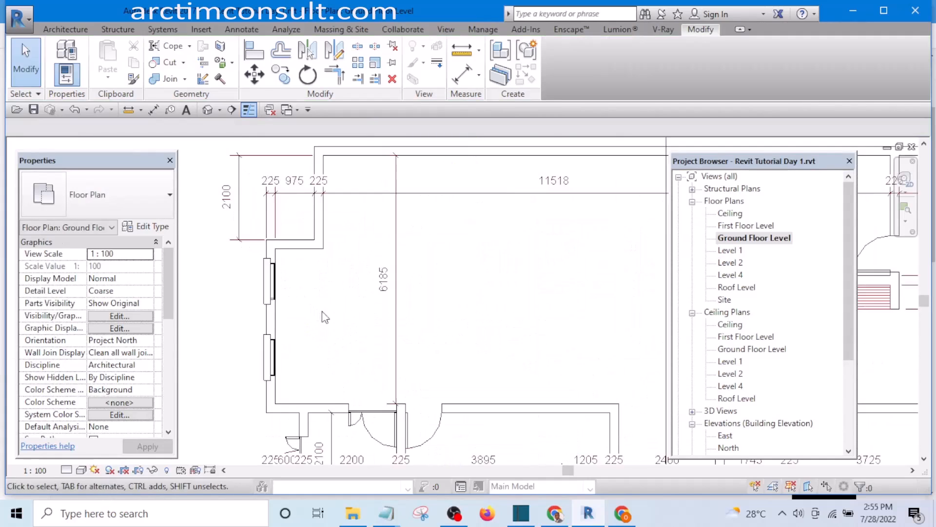
scroll(301, 319, down, 3)
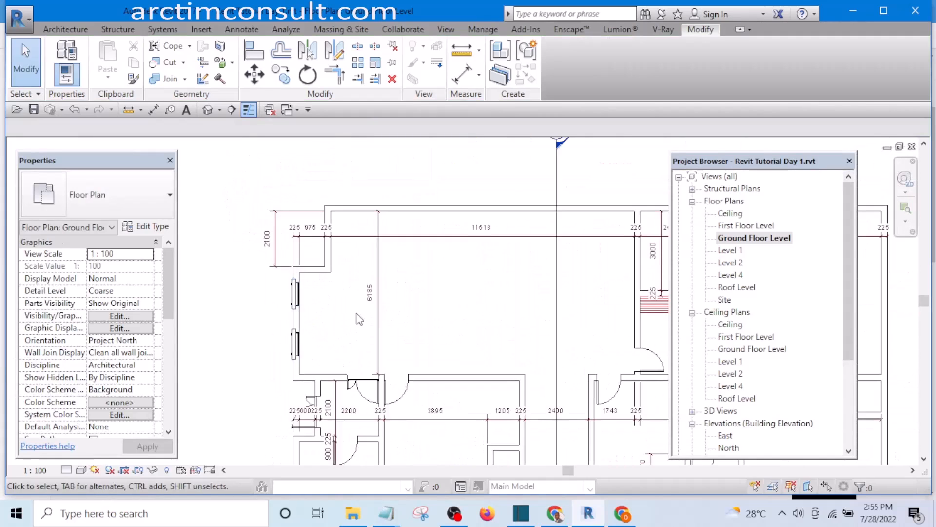
scroll(300, 297, up, 4)
scroll(341, 266, down, 4)
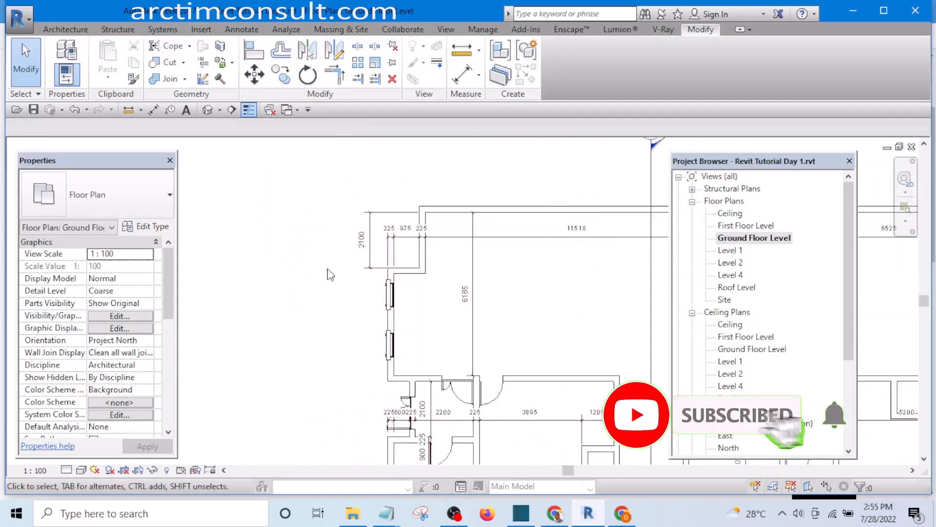
middle_drag(491, 312, 460, 270)
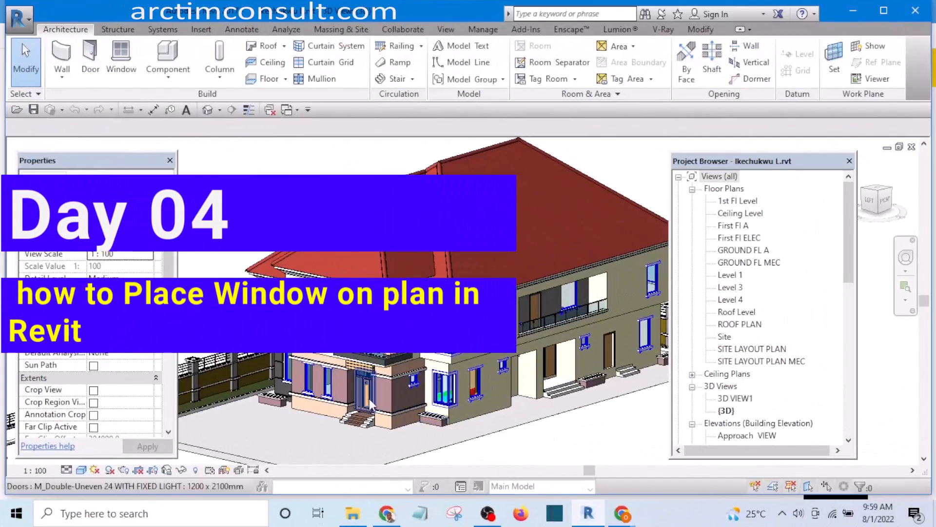
Examine the finished house model in 3D from the front and side, comparing its window types and positions
scroll(379, 258, up, 4)
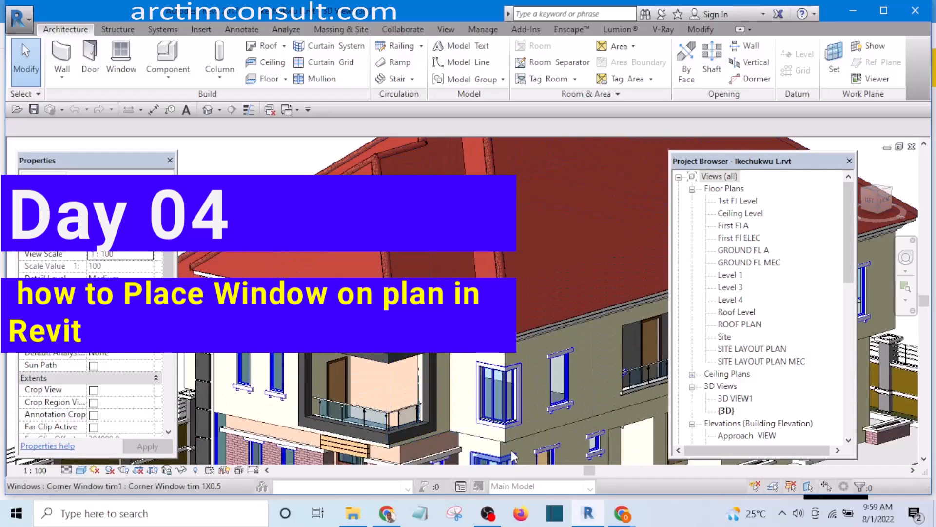
middle_drag(511, 451, 503, 371)
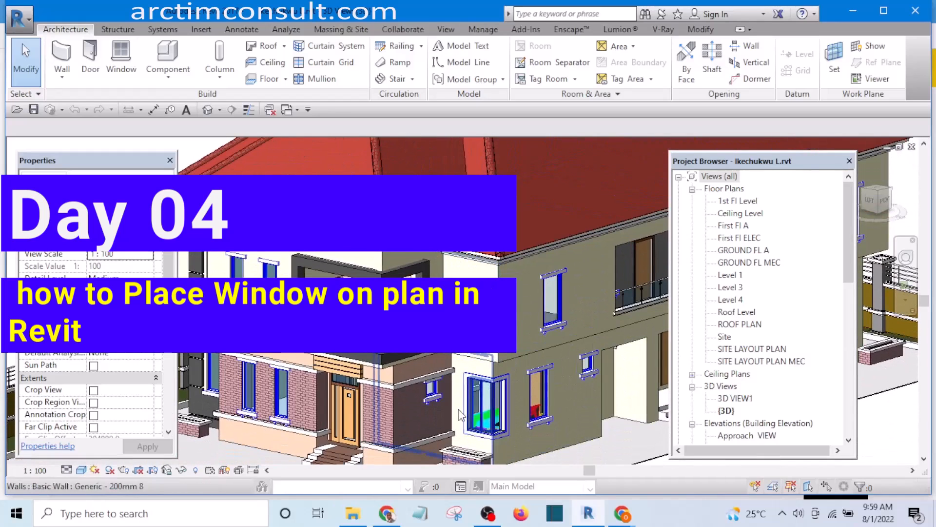
shift+middle_drag(436, 427, 562, 306)
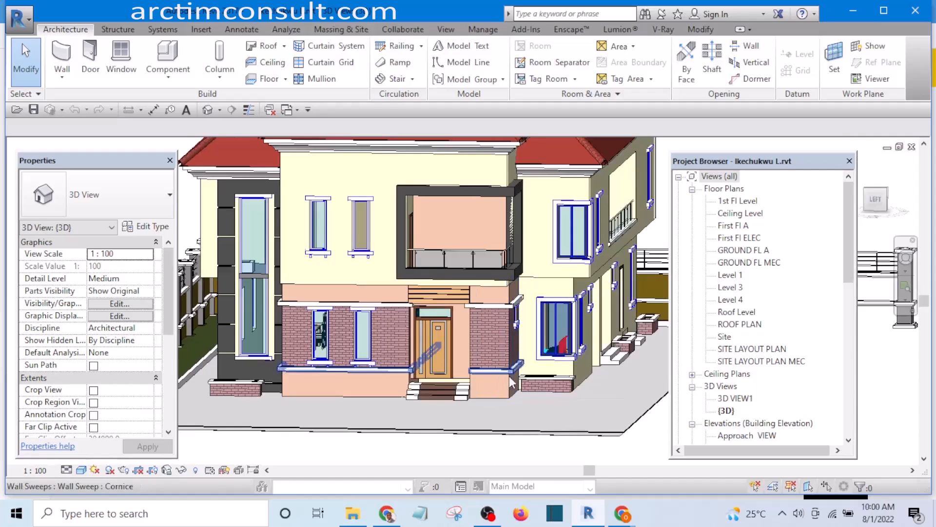
shift+middle_drag(595, 347, 300, 432)
shift+middle_drag(553, 393, 526, 372)
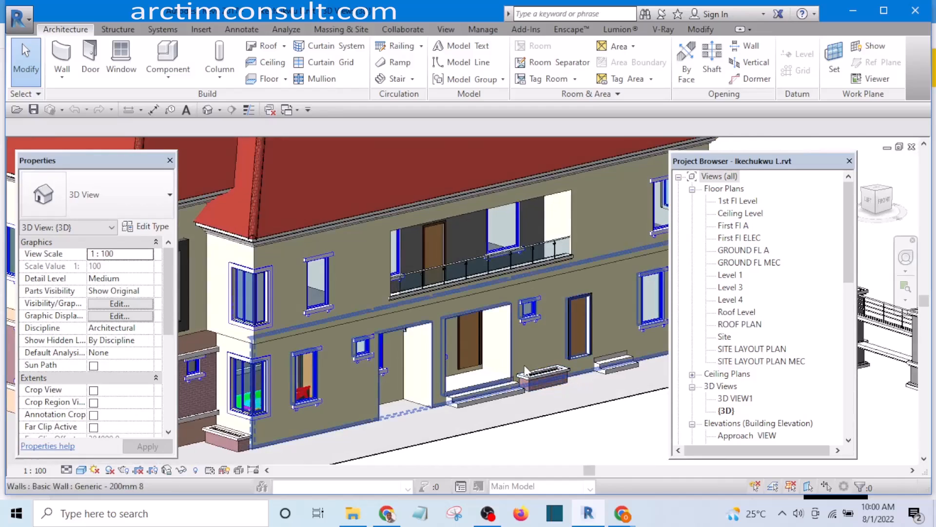
scroll(512, 373, down, 6)
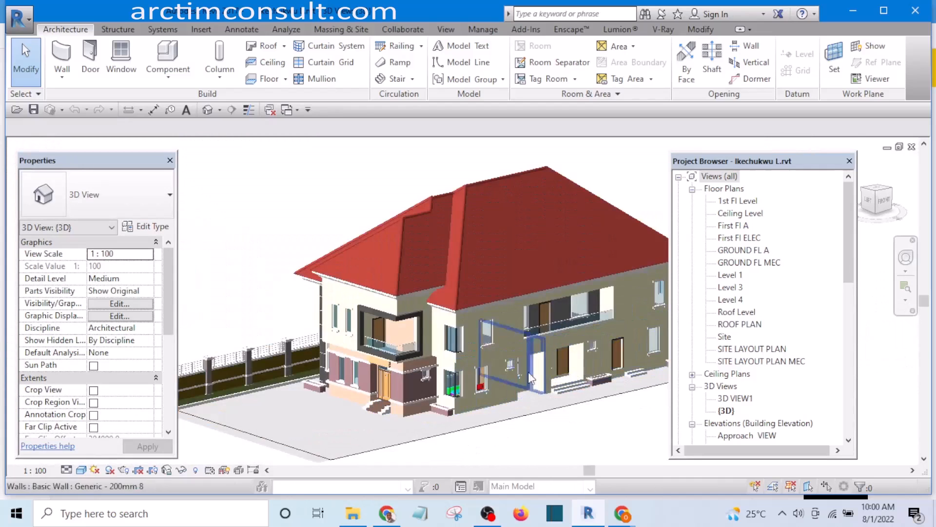
Close the hidden views and switch to the Ground Floor Level plan of Revit Tutorial Day 1.rvt
click(298, 110)
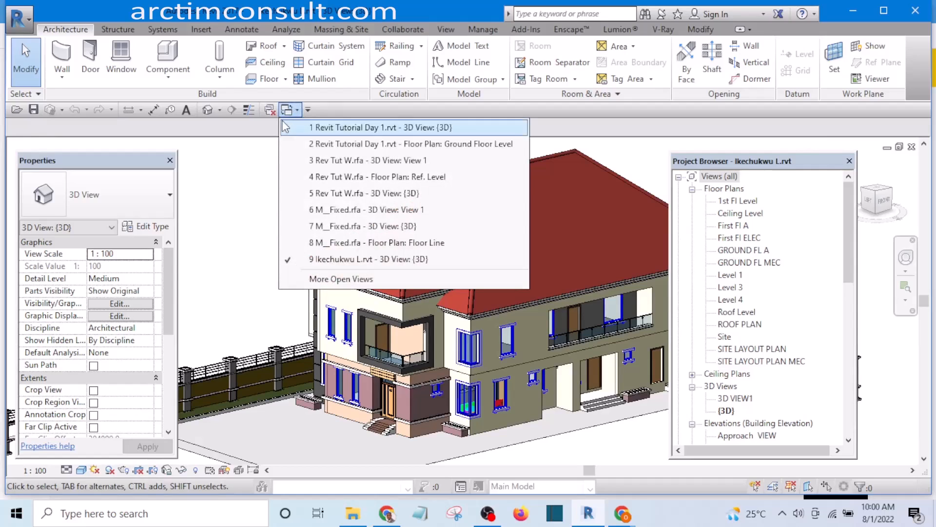
click(285, 111)
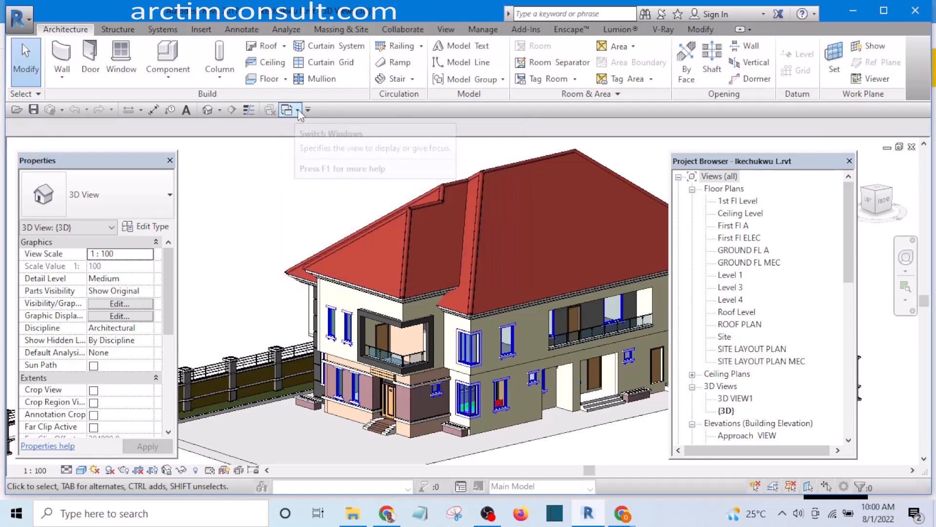
click(298, 110)
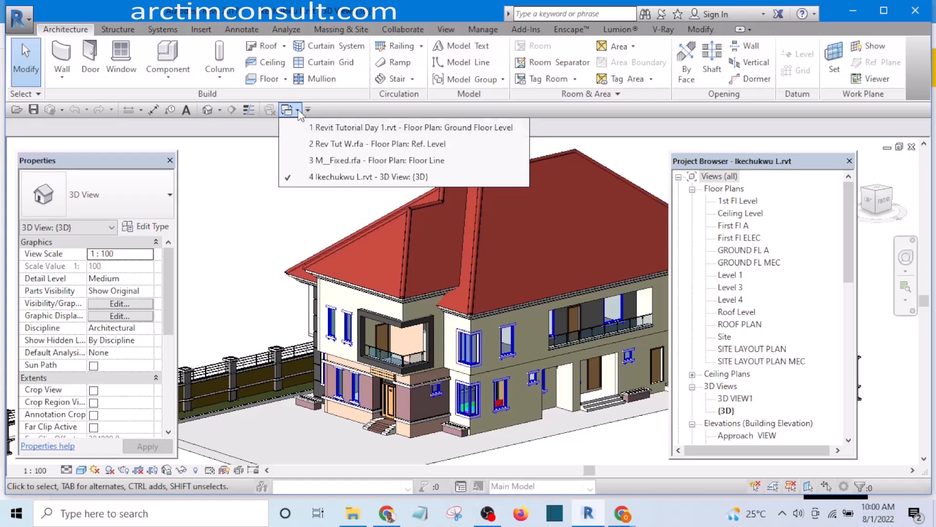
click(367, 129)
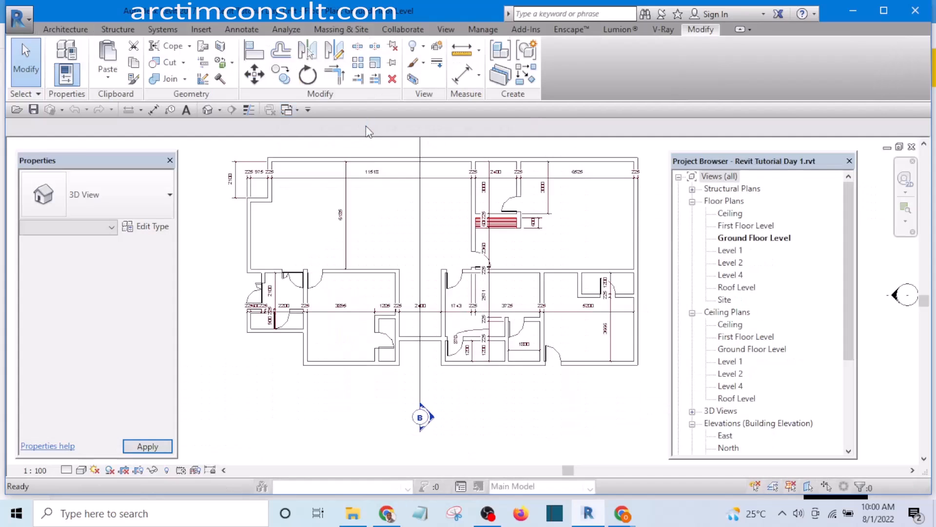
Examine the Ground Floor Level plan, checking the rooms and outer walls where windows are needed
middle_drag(290, 342, 388, 366)
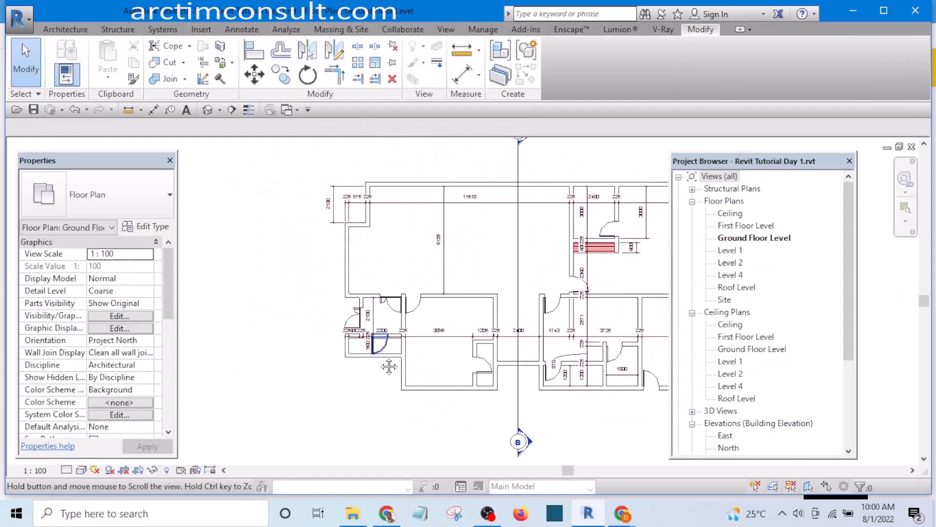
scroll(353, 268, up, 3)
middle_drag(393, 332, 283, 356)
scroll(276, 323, down, 2)
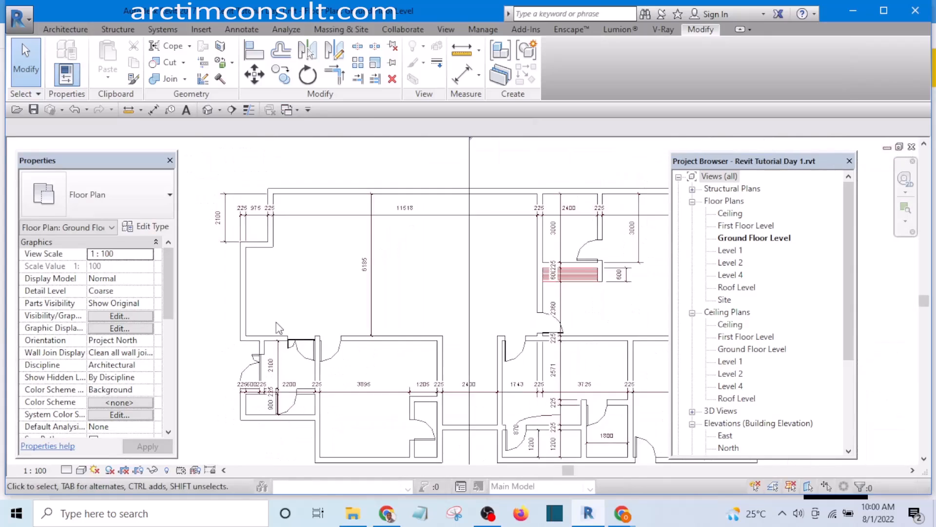
scroll(279, 328, down, 2)
middle_drag(516, 390, 478, 369)
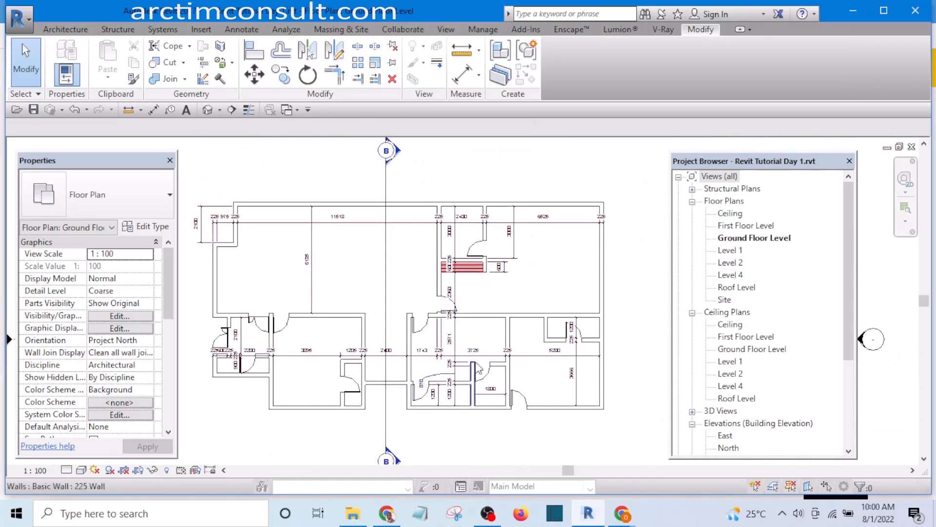
middle_drag(332, 315, 401, 310)
scroll(265, 318, up, 1)
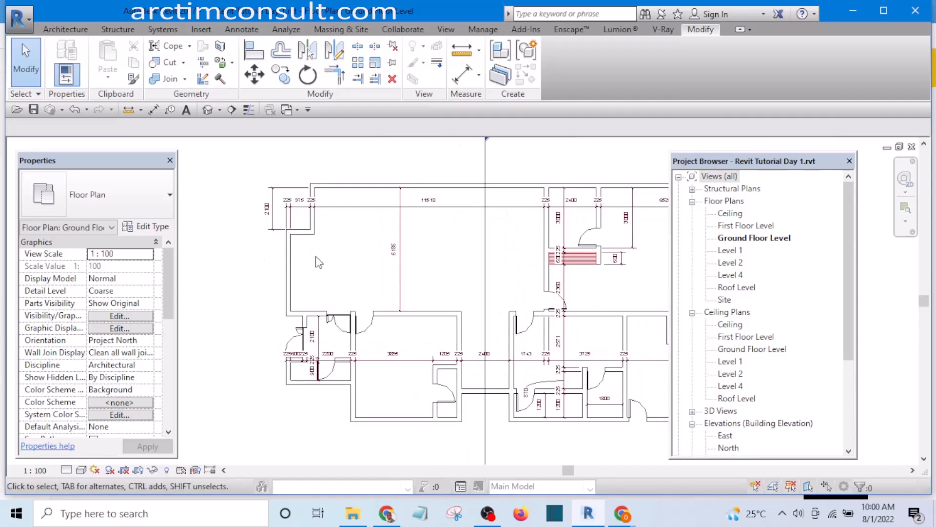
middle_drag(255, 291, 282, 324)
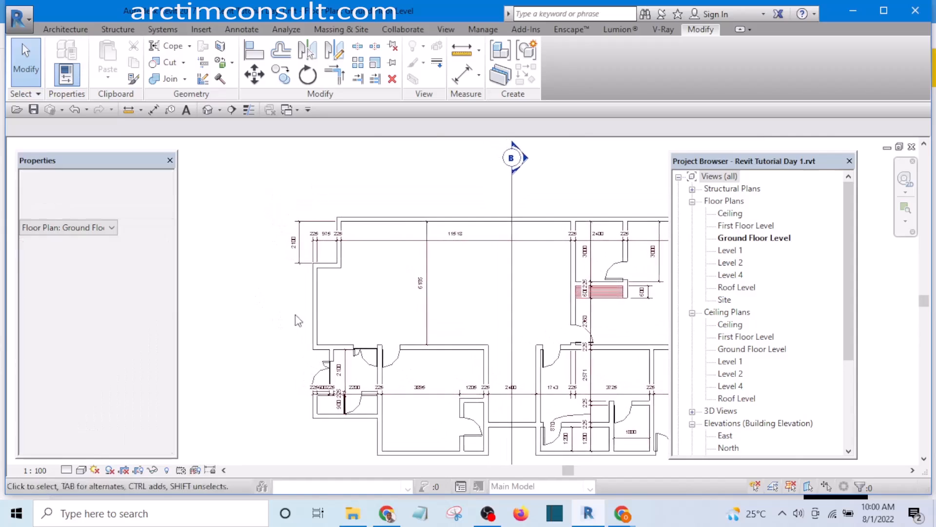
middle_drag(345, 340, 322, 303)
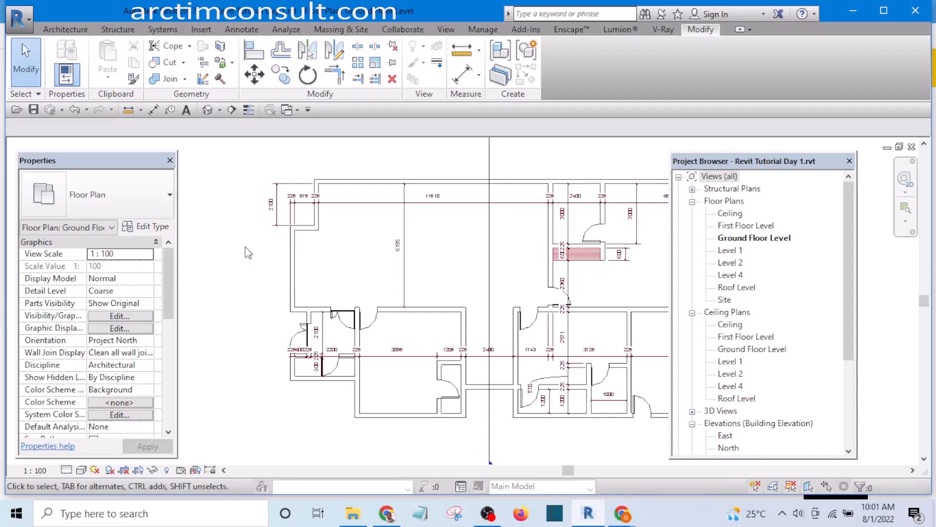
Start placing windows of type Rev Tut W Concept -1800x1000 with a head height of 2400
click(59, 30)
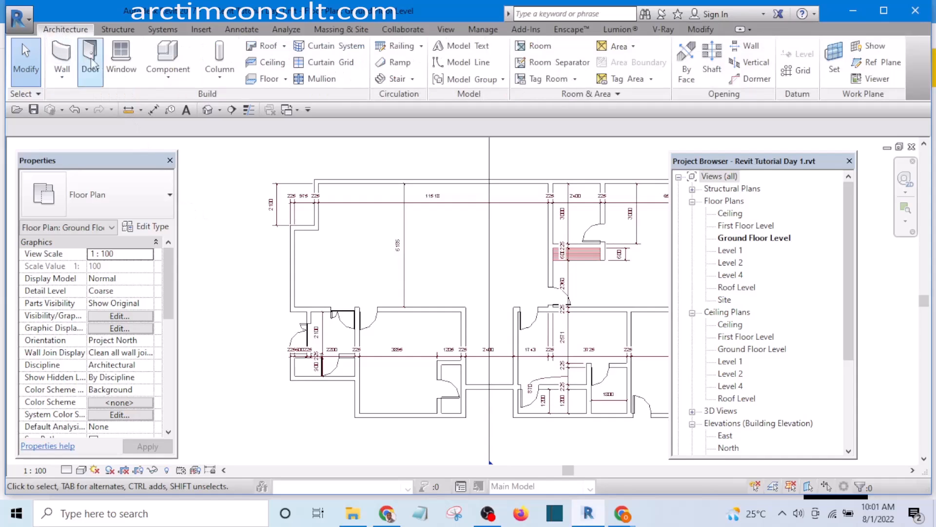
click(121, 63)
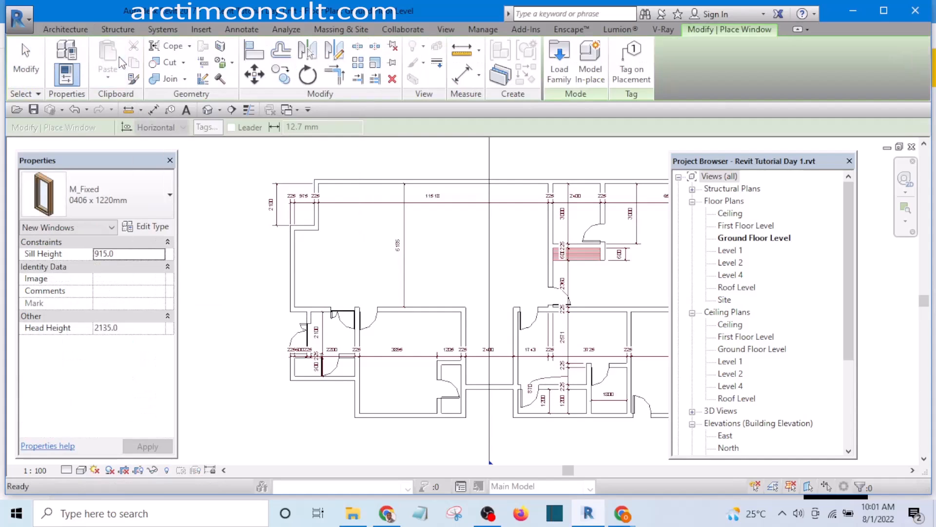
click(121, 188)
click(122, 189)
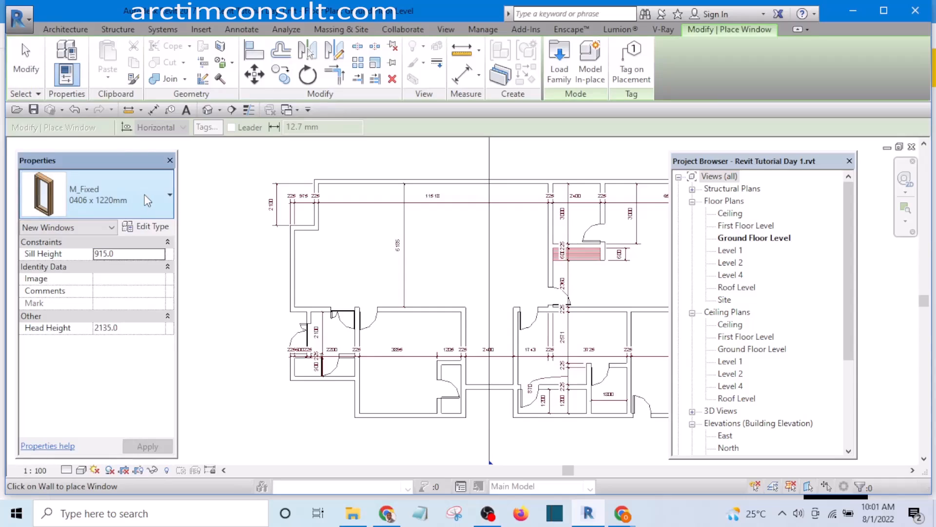
click(145, 194)
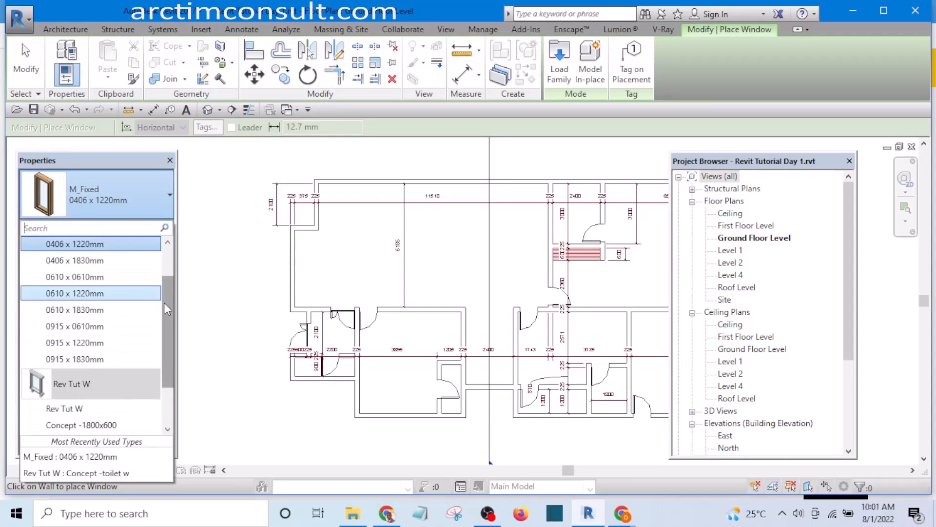
drag(169, 292, 170, 369)
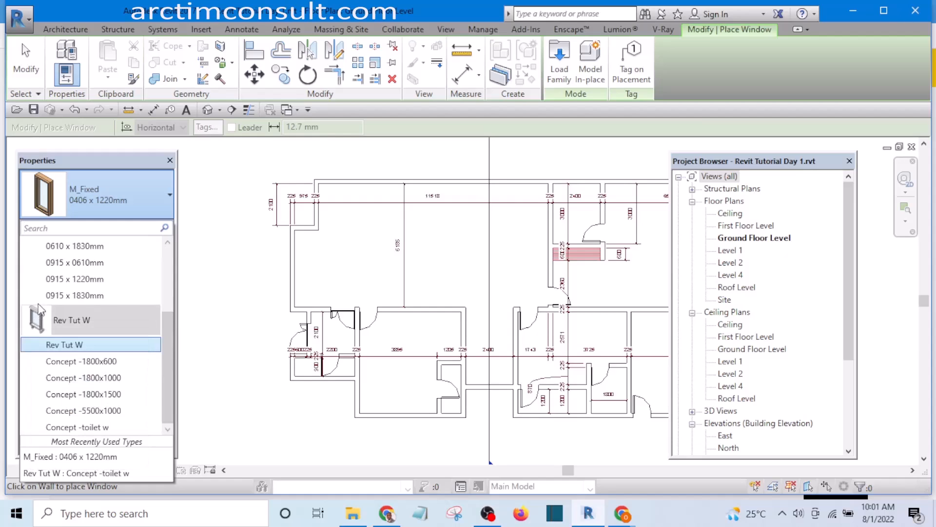
mouse_move(39, 318)
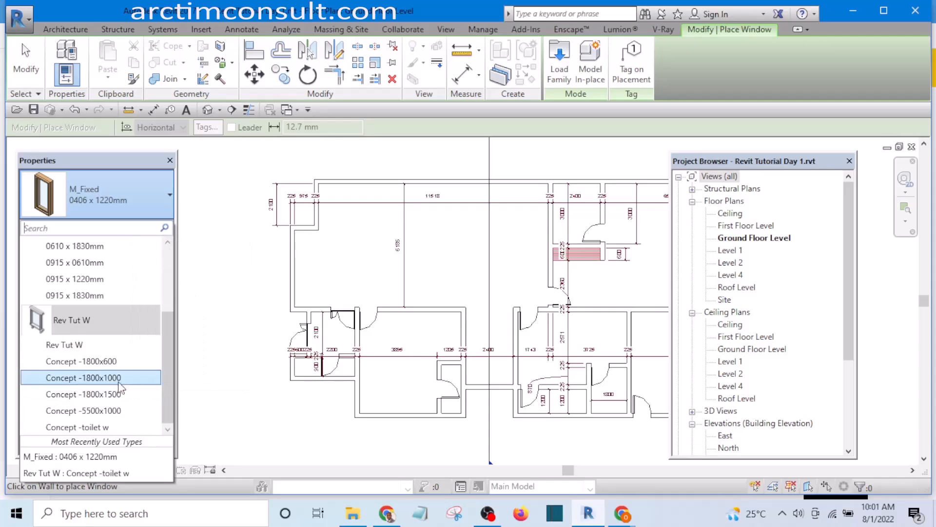
mouse_move(116, 386)
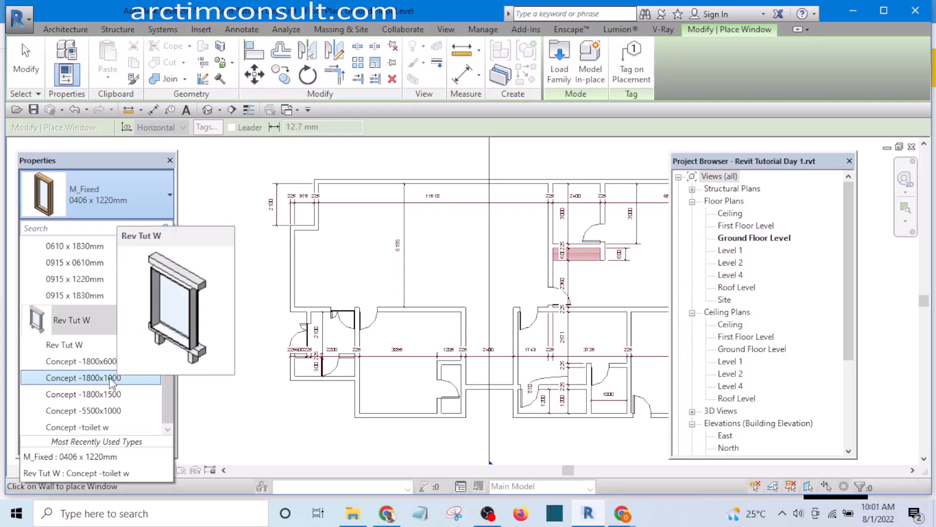
click(113, 378)
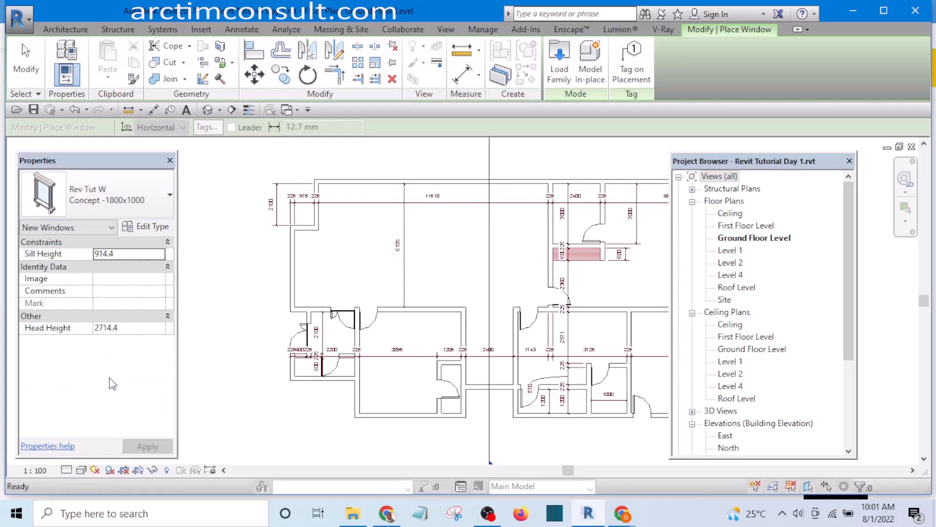
click(133, 318)
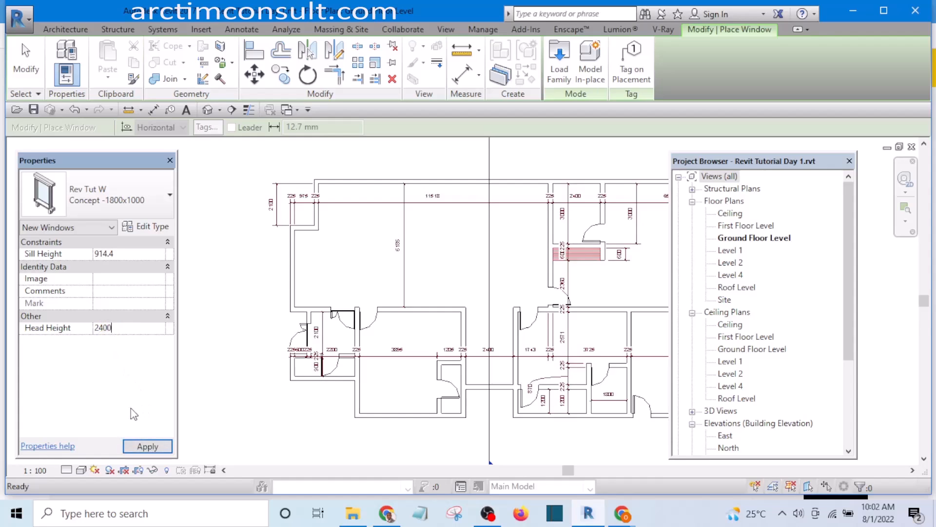
click(155, 445)
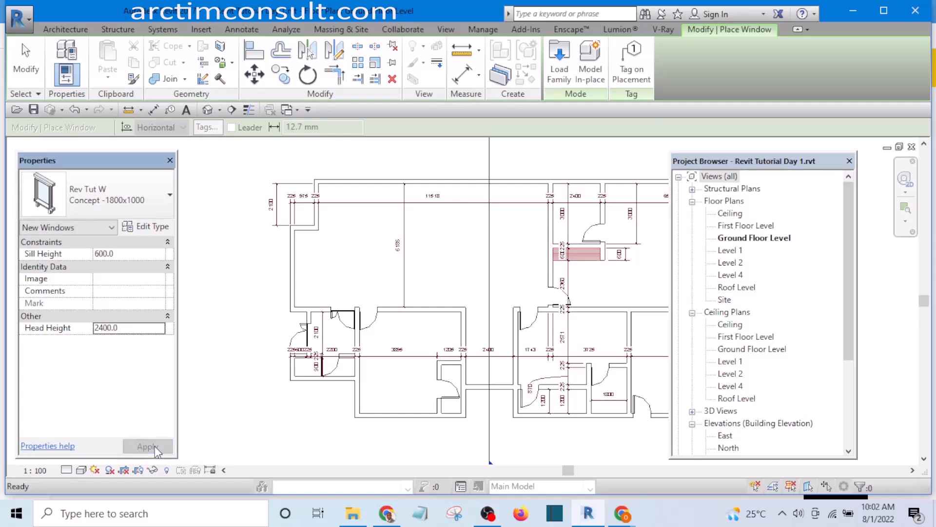
Place two windows in the large room's west wall, one 400 mm from the upper corner and one centred with 730 mm either side
scroll(236, 288, up, 3)
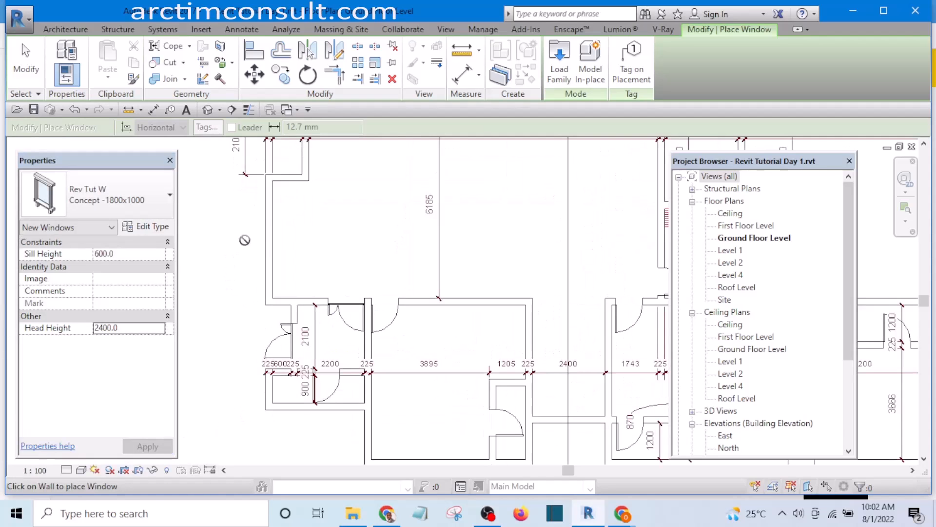
scroll(267, 311, down, 3)
scroll(266, 249, up, 6)
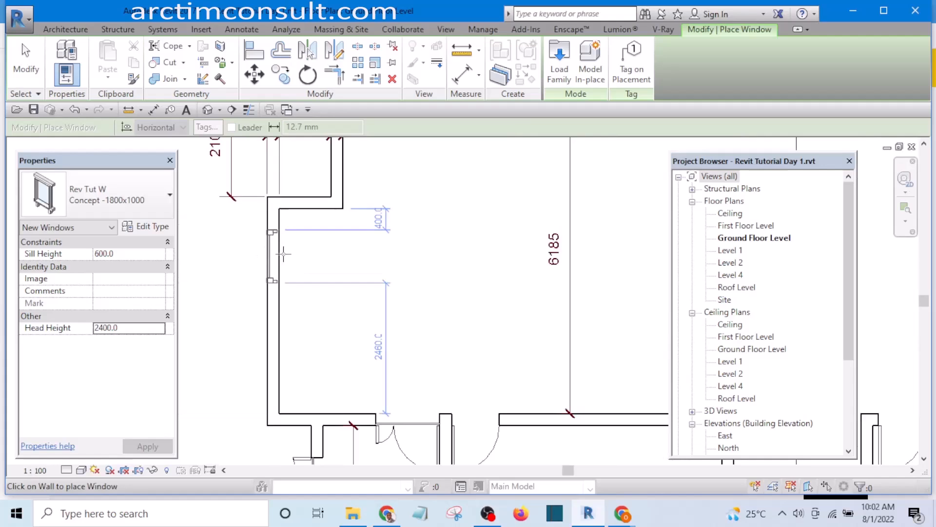
click(284, 253)
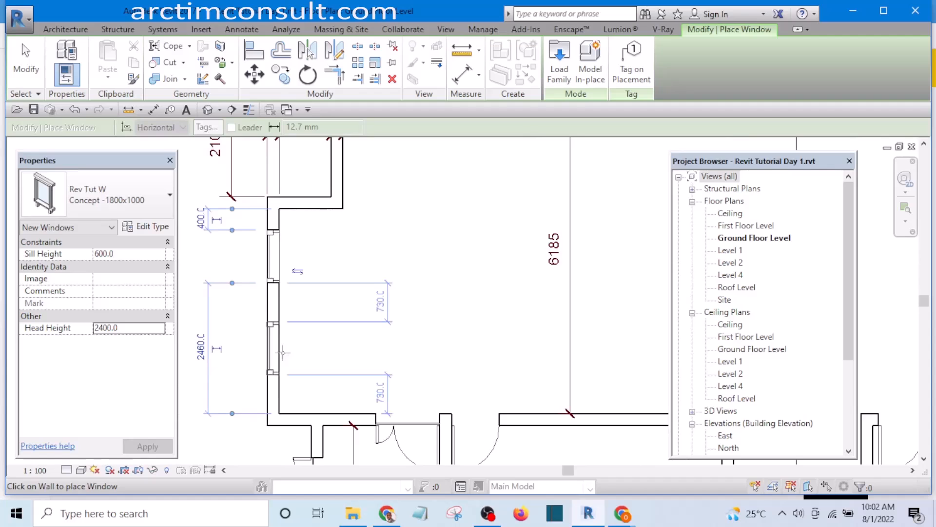
scroll(281, 353, down, 5)
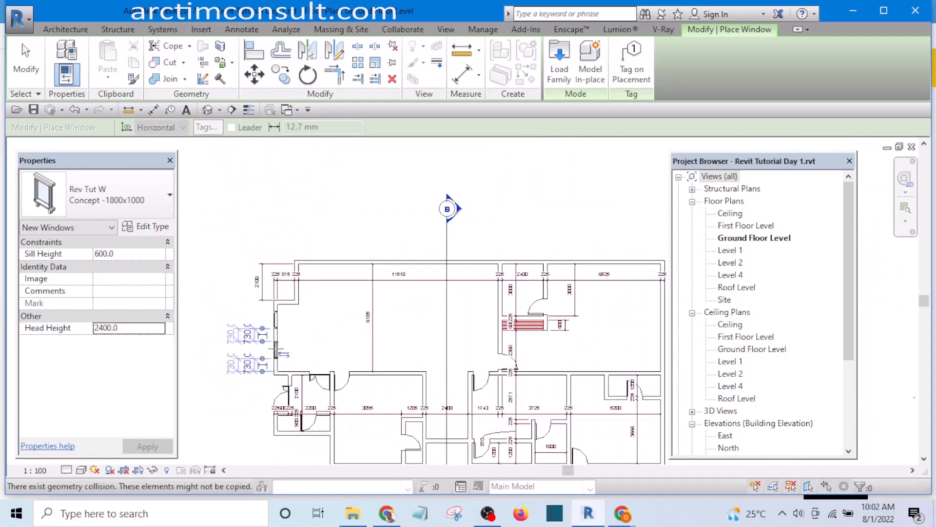
Place four windows along the large room's north wall, the first 1200 mm from the corner and the last two either side of section line B
scroll(350, 265, up, 3)
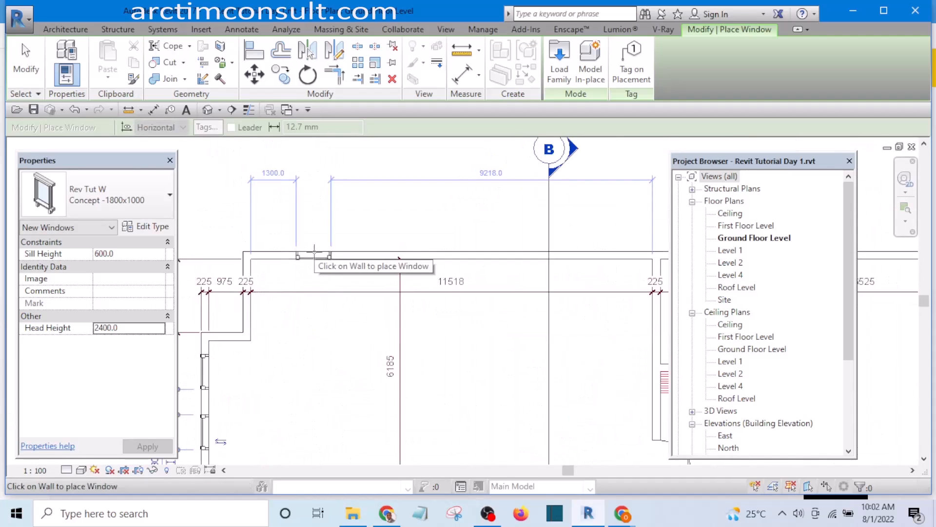
click(311, 264)
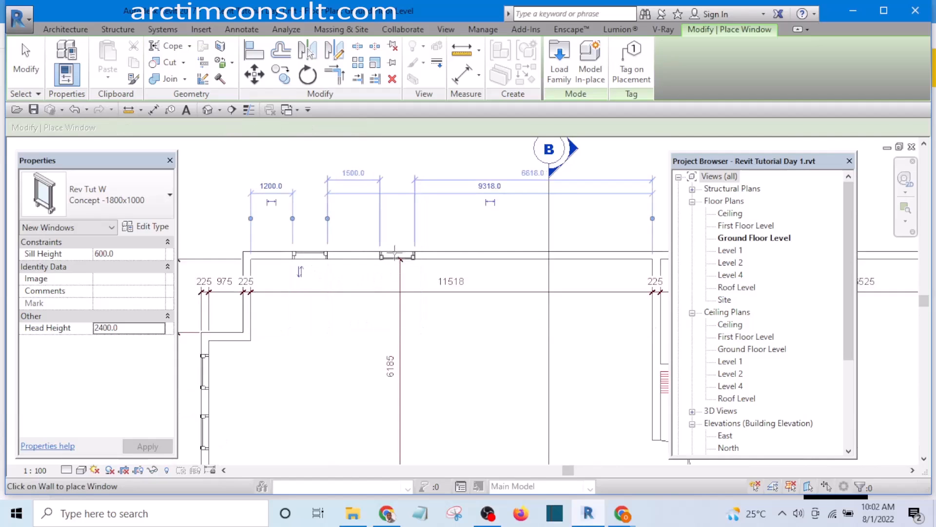
click(389, 262)
scroll(310, 296, down, 2)
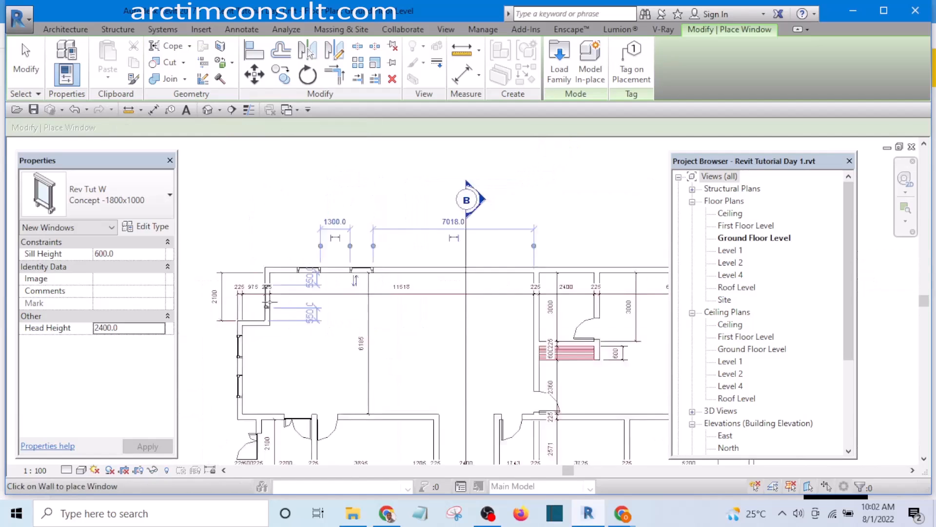
scroll(422, 288, up, 2)
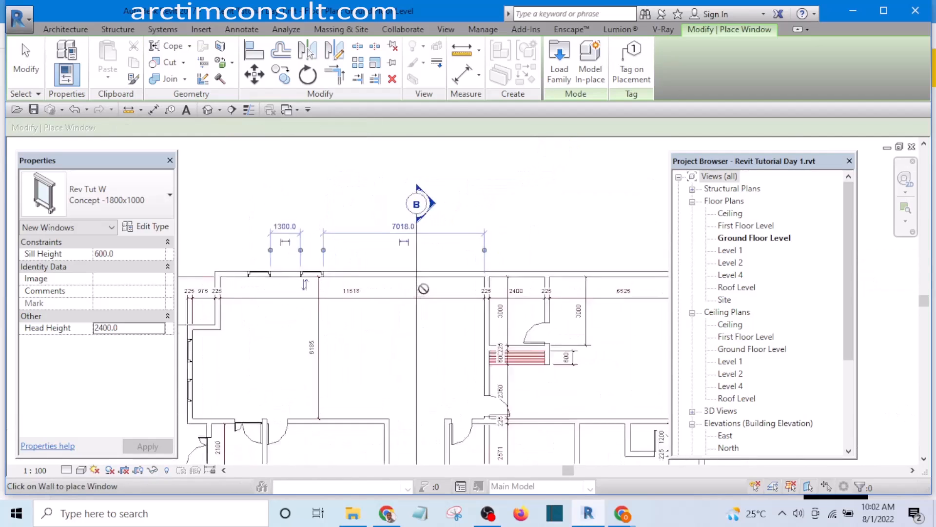
click(394, 273)
click(466, 272)
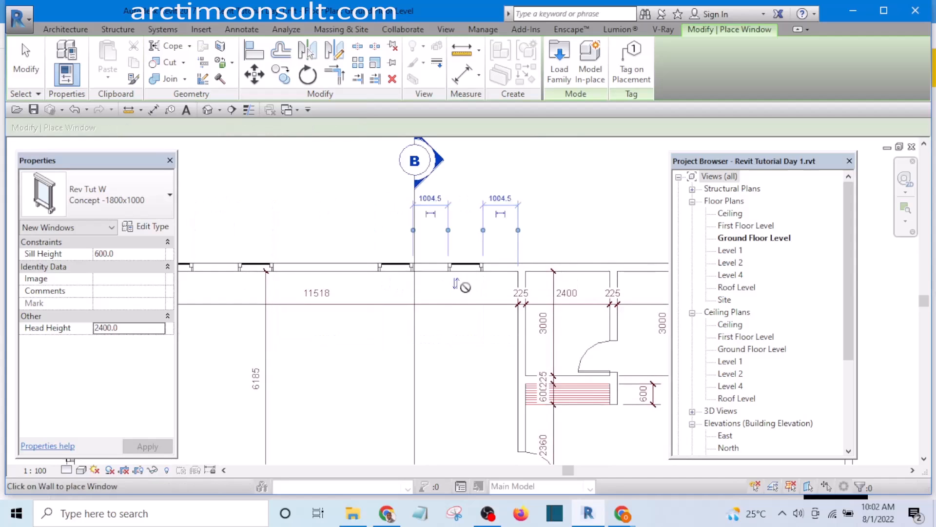
Place one window in the north wall of the 6525 mm wide room, 2000 mm from its partition, and one in its east wall
middle_drag(464, 278, 292, 285)
scroll(292, 284, down, 2)
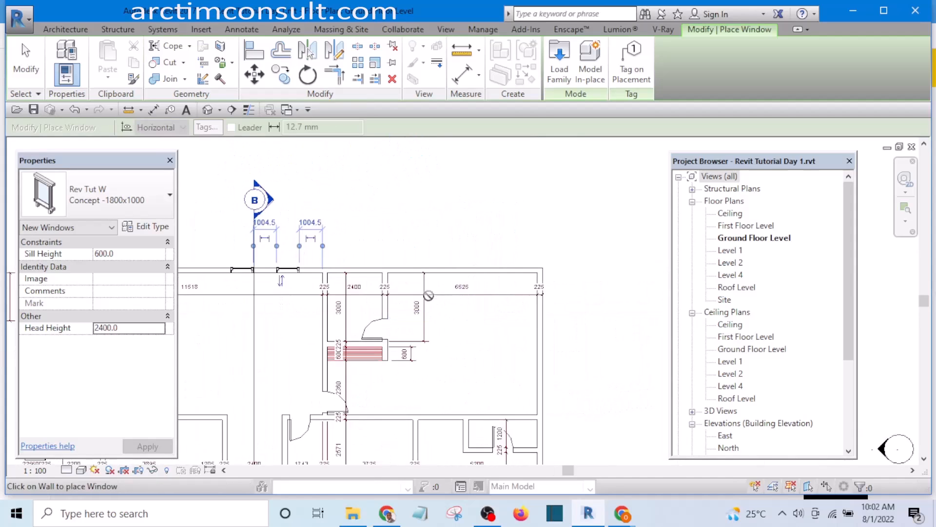
click(445, 272)
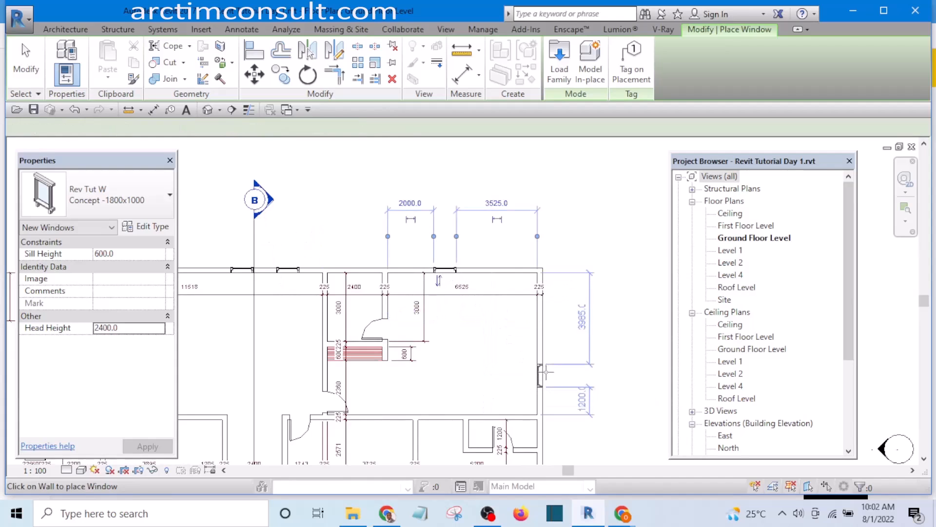
click(538, 351)
scroll(517, 356, down, 5)
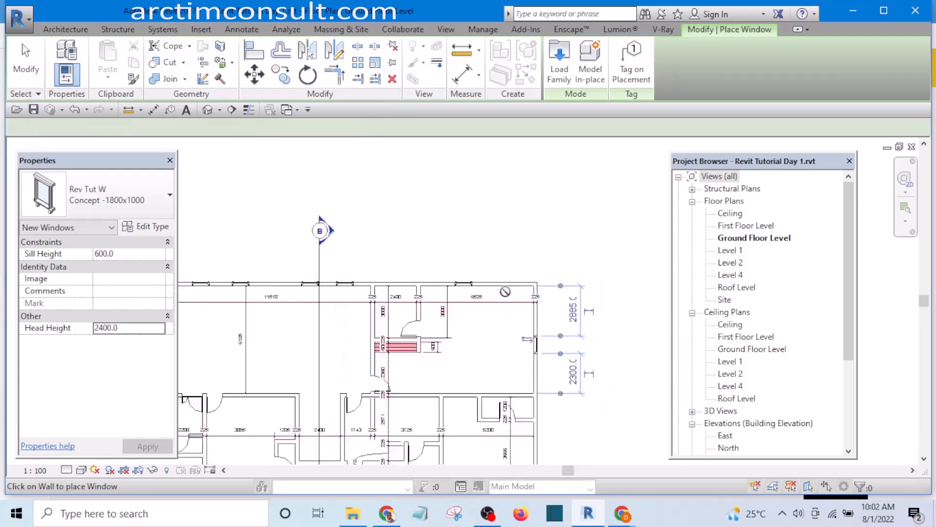
Place windows in the 5200 mm wide room's south wall, 1200 mm from the door, and east wall, 400 mm from the partition
scroll(508, 409, up, 5)
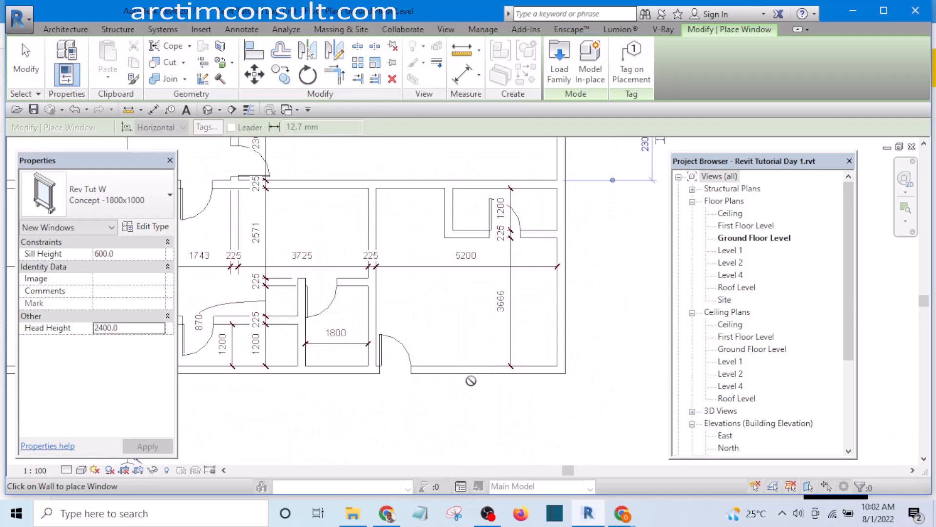
click(472, 367)
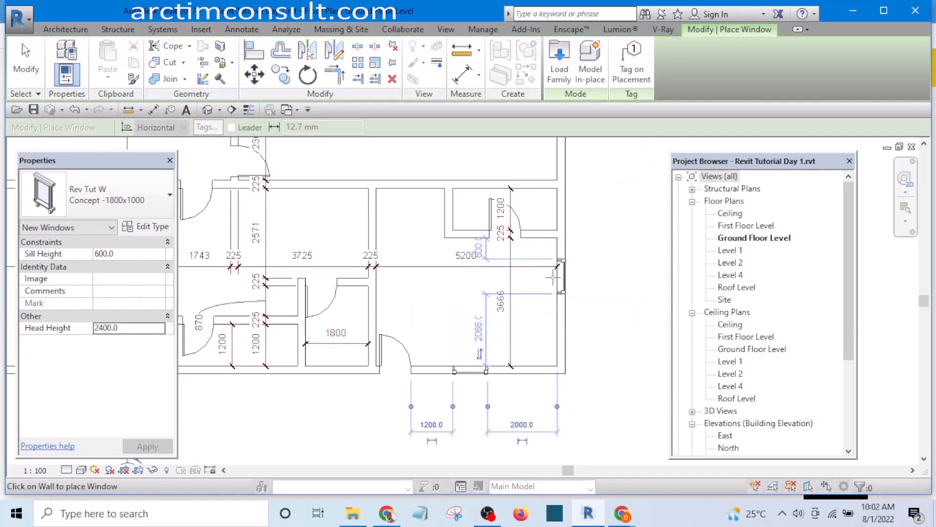
click(556, 269)
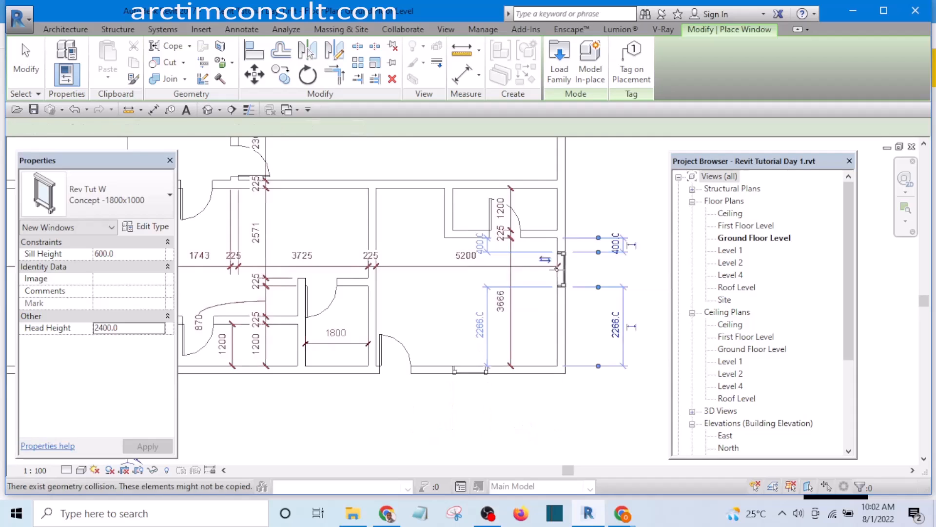
Place a window in the south wall of the 3895 mm wide room, 400 mm from the small enclosed room's partition
scroll(557, 269, down, 6)
scroll(360, 344, up, 4)
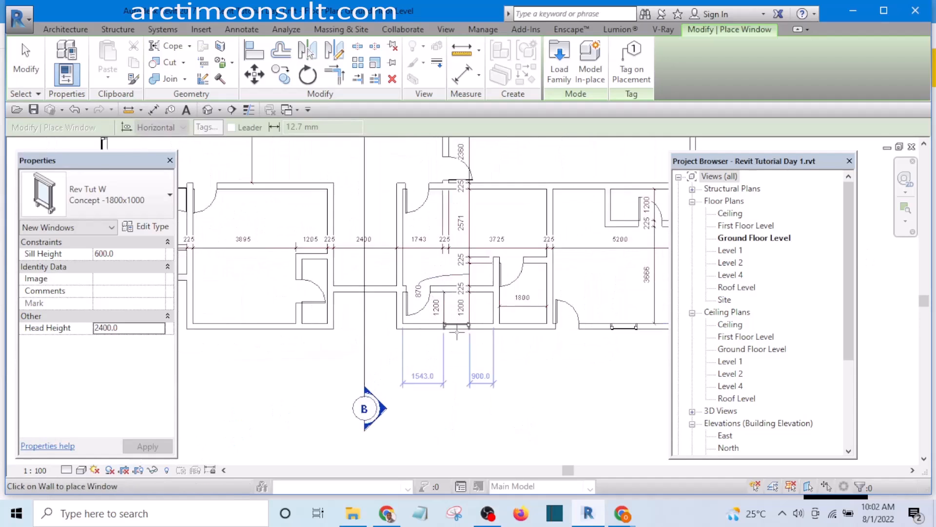
scroll(459, 346, up, 3)
scroll(405, 360, up, 2)
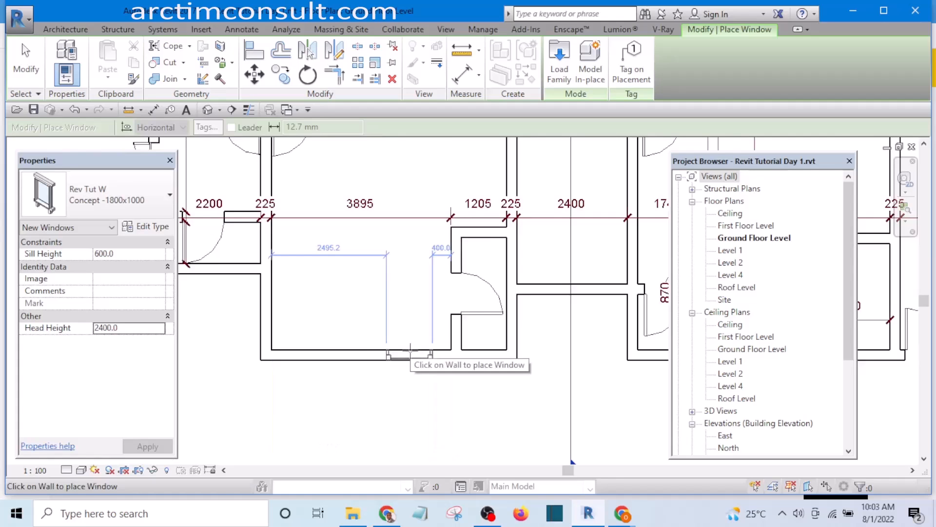
click(410, 361)
Place a window in the south end wall of the 2400 mm wide passage, 100 mm from its west corner, and end window placement
scroll(458, 387, down, 4)
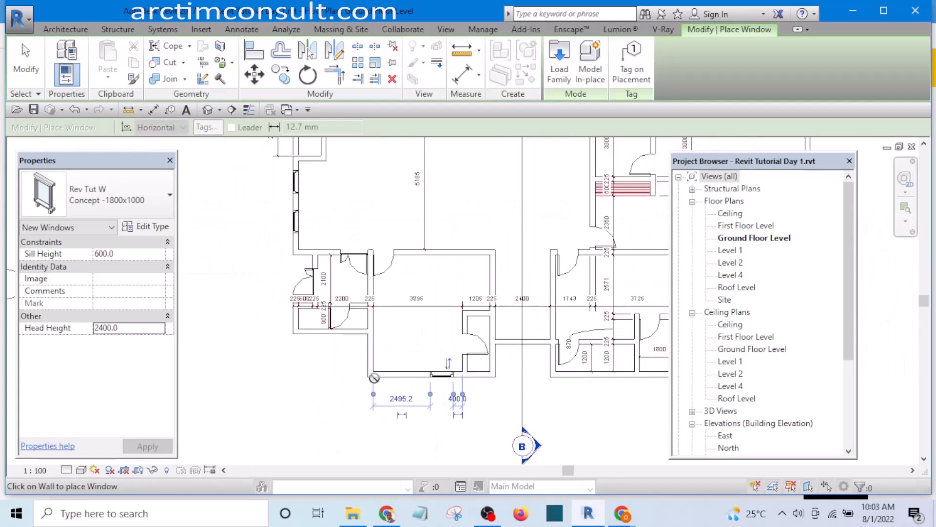
scroll(194, 342, down, 2)
scroll(372, 397, up, 4)
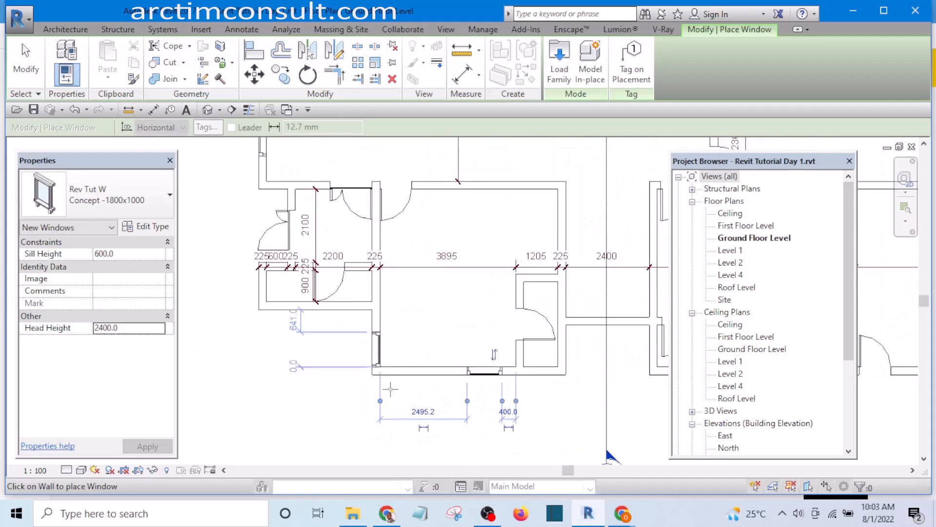
scroll(378, 349, up, 3)
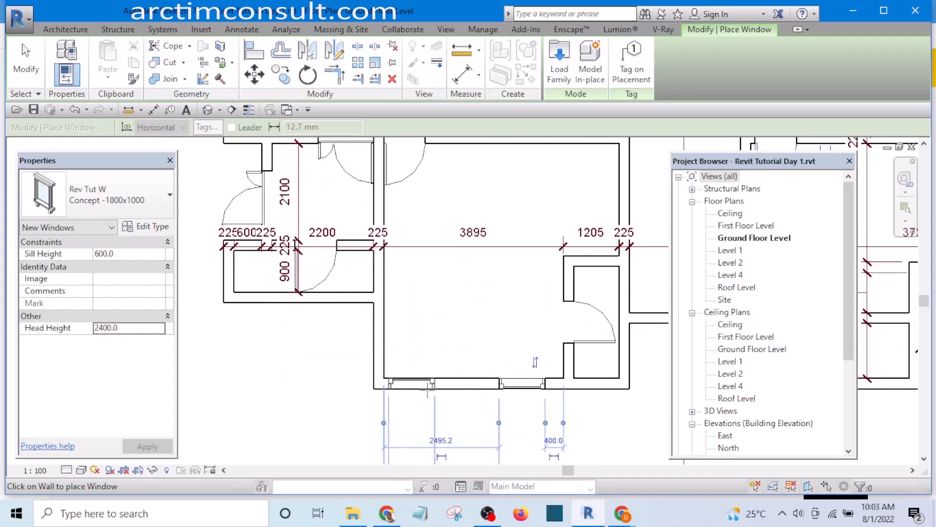
scroll(298, 363, down, 3)
scroll(297, 362, up, 4)
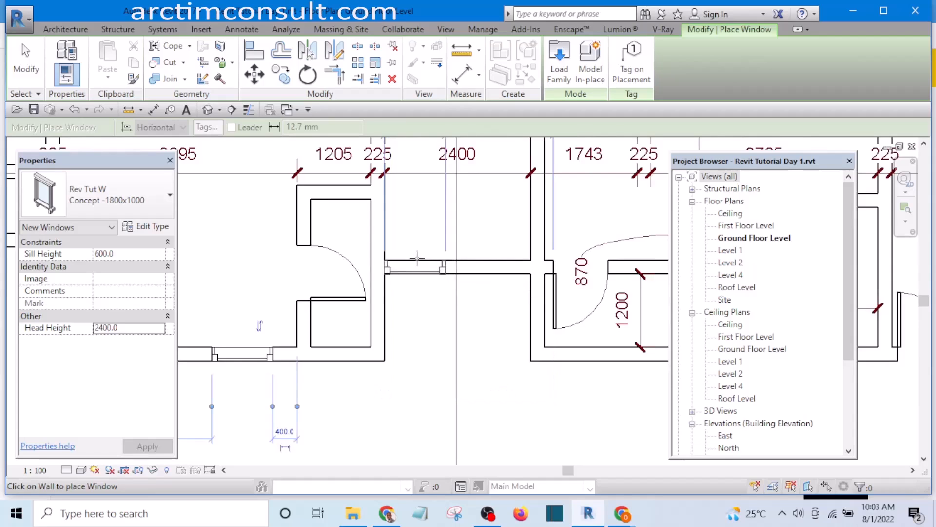
click(421, 260)
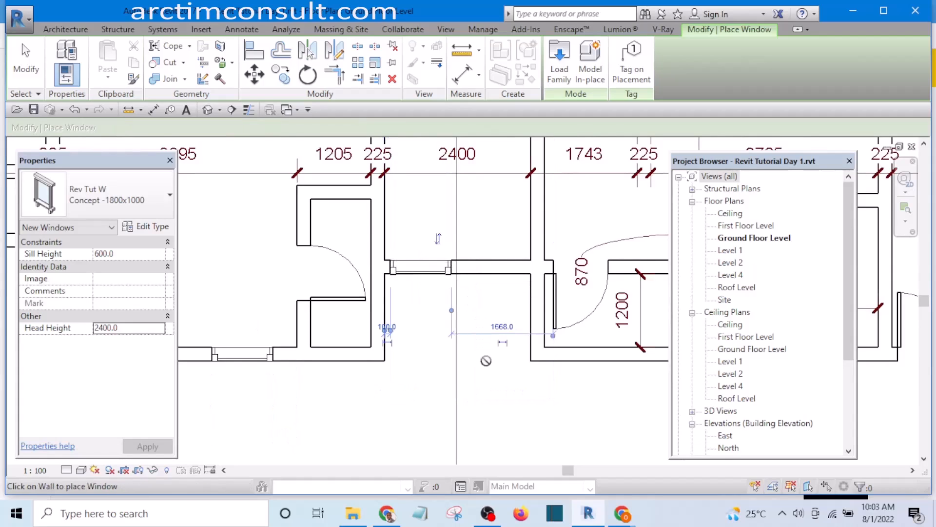
scroll(489, 378, down, 2)
key(Escape)
key(Escape)
scroll(444, 300, up, 5)
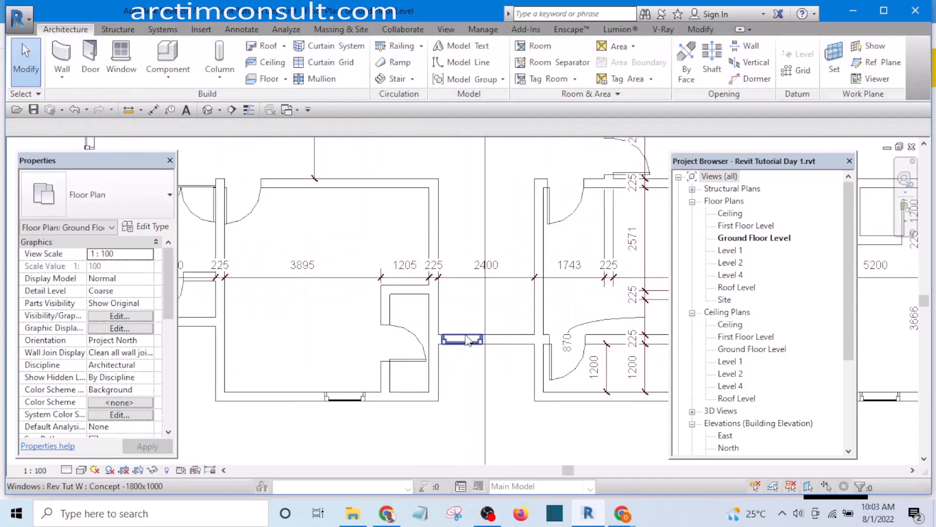
scroll(465, 348, down, 1)
click(466, 349)
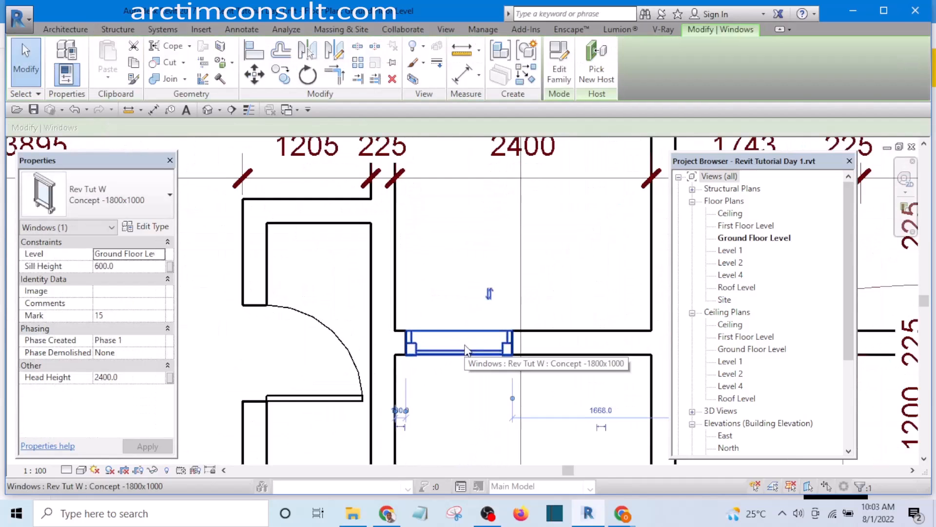
scroll(439, 326, down, 4)
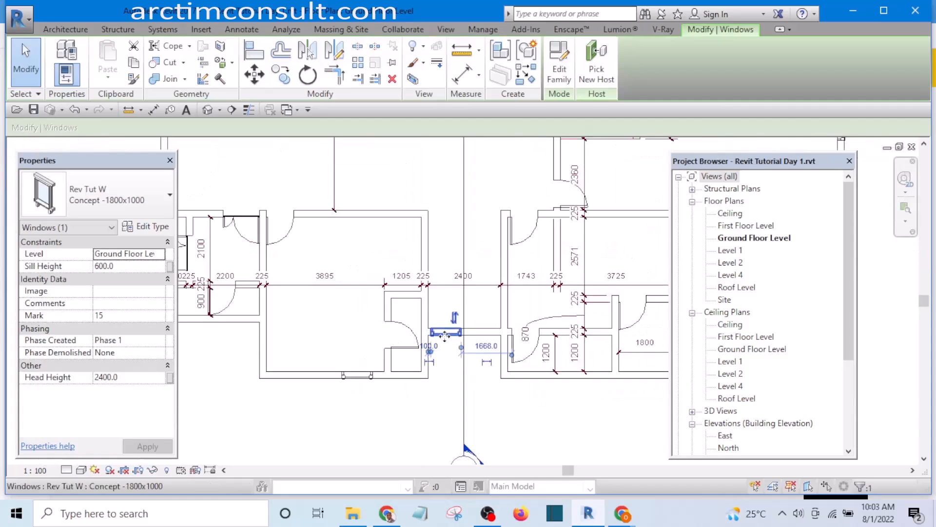
scroll(393, 370, down, 4)
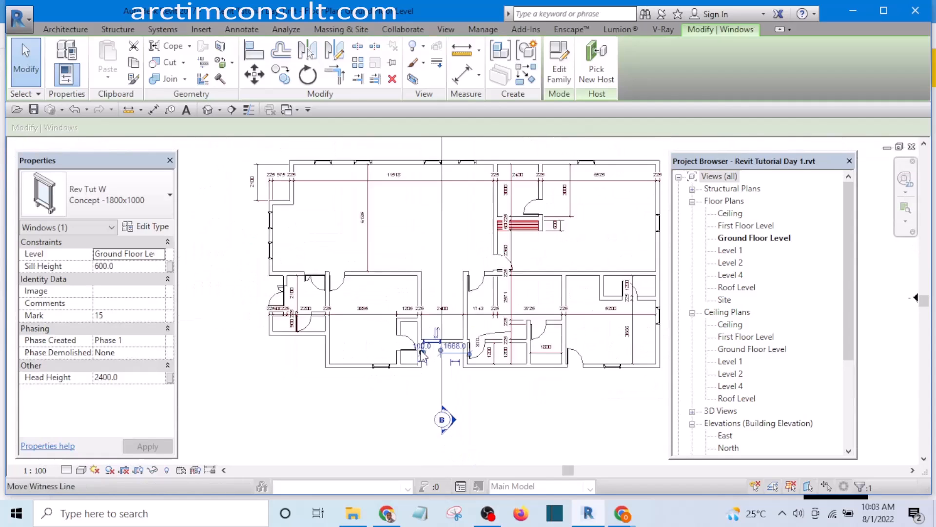
click(475, 396)
scroll(419, 350, up, 4)
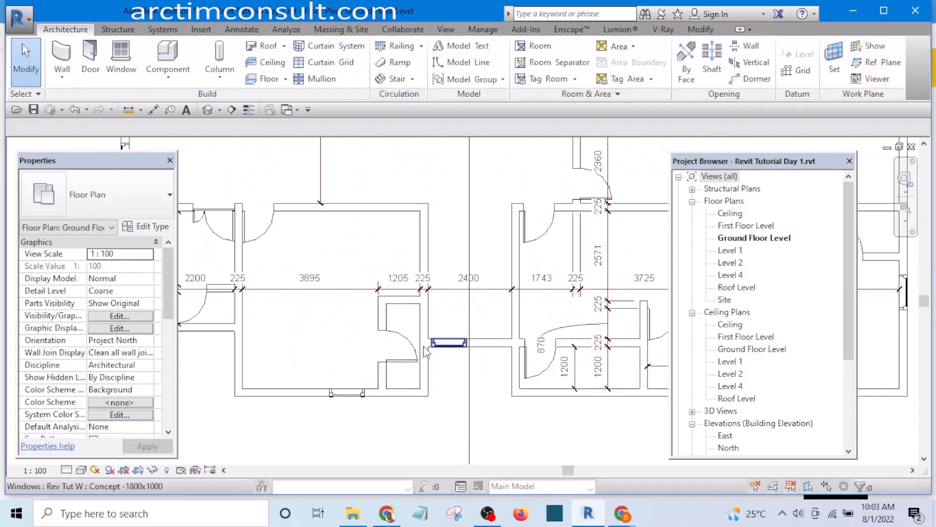
Switch to the open reference house project's 3D view and examine its narrow 1800x600 window and small toilet windows
click(296, 109)
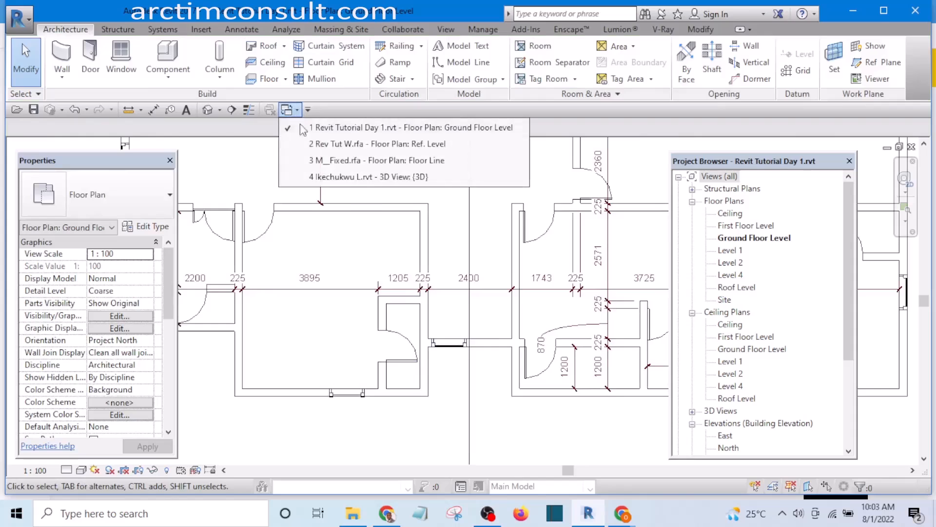
click(366, 180)
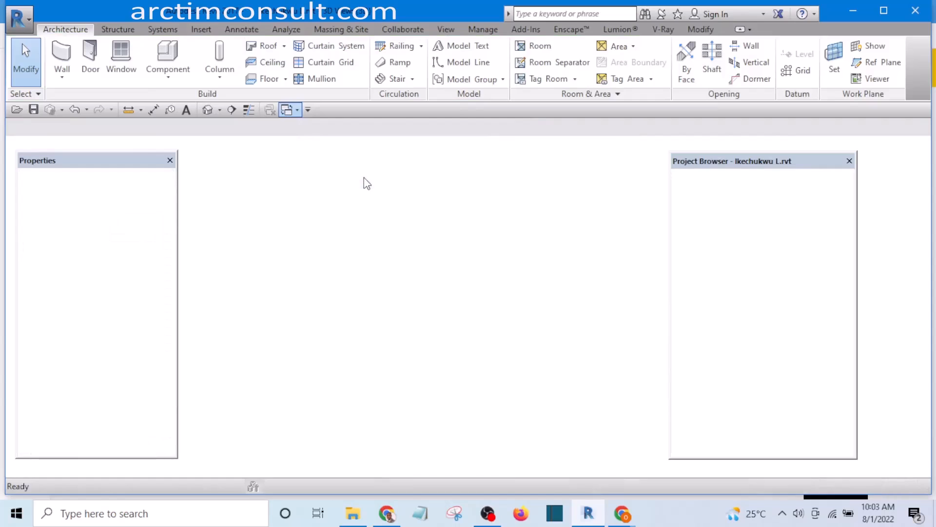
shift+middle_drag(580, 369, 478, 326)
scroll(505, 374, up, 4)
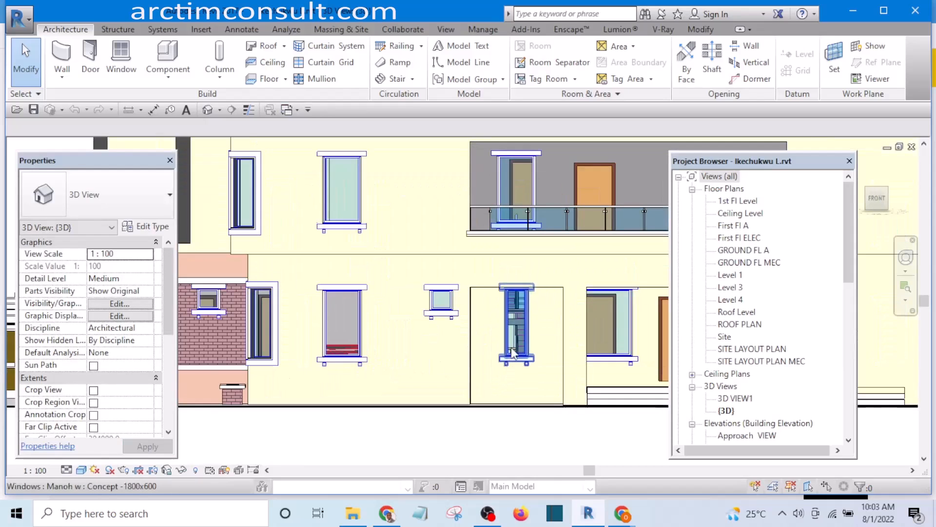
scroll(518, 370, down, 3)
shift+middle_drag(519, 370, 486, 383)
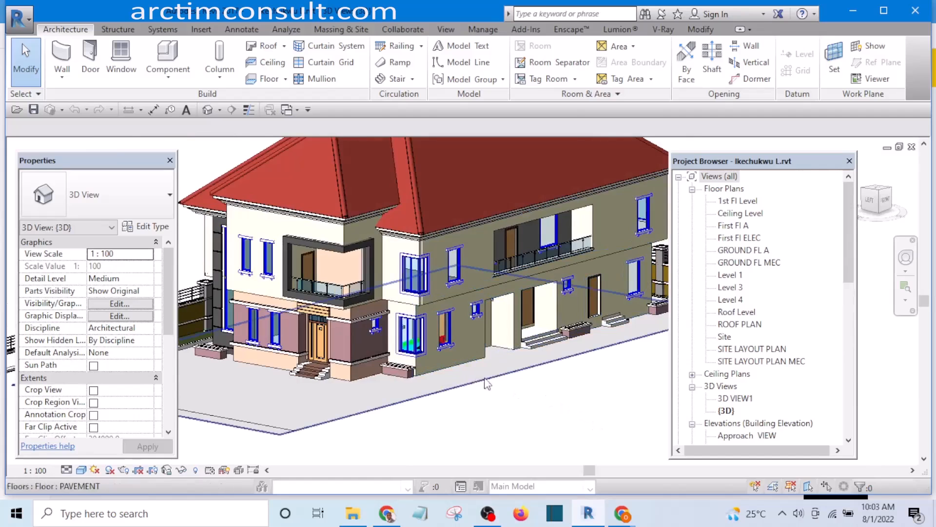
scroll(466, 320, up, 4)
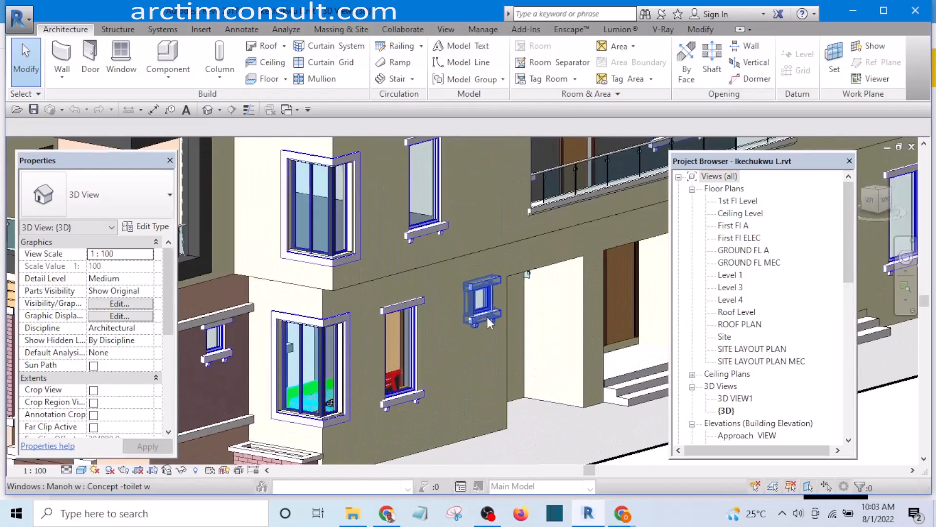
scroll(473, 326, down, 5)
scroll(472, 326, up, 6)
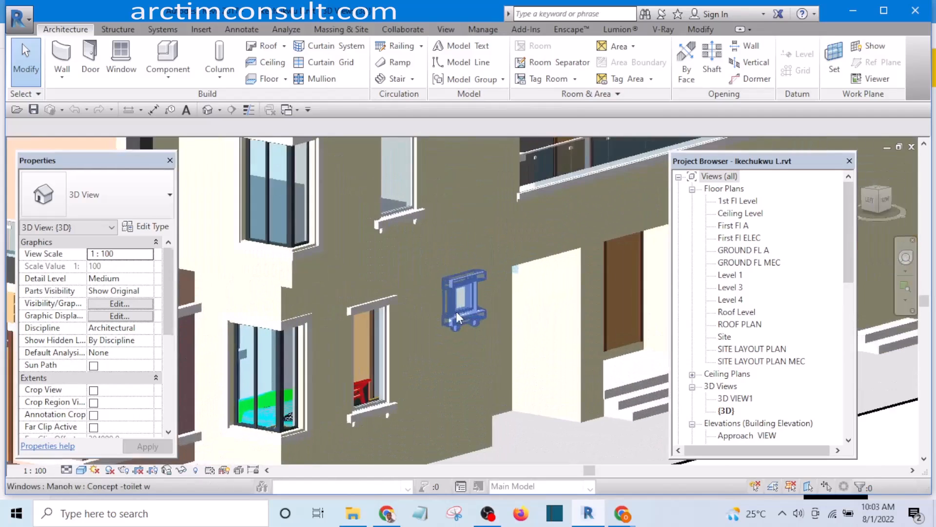
Examine the reference house's remaining facades and its GROUND FL A plan, and return to the tutorial project's ground floor plan
scroll(509, 360, down, 4)
shift+middle_drag(449, 374, 558, 332)
middle_drag(463, 298, 729, 317)
shift+middle_drag(583, 307, 339, 304)
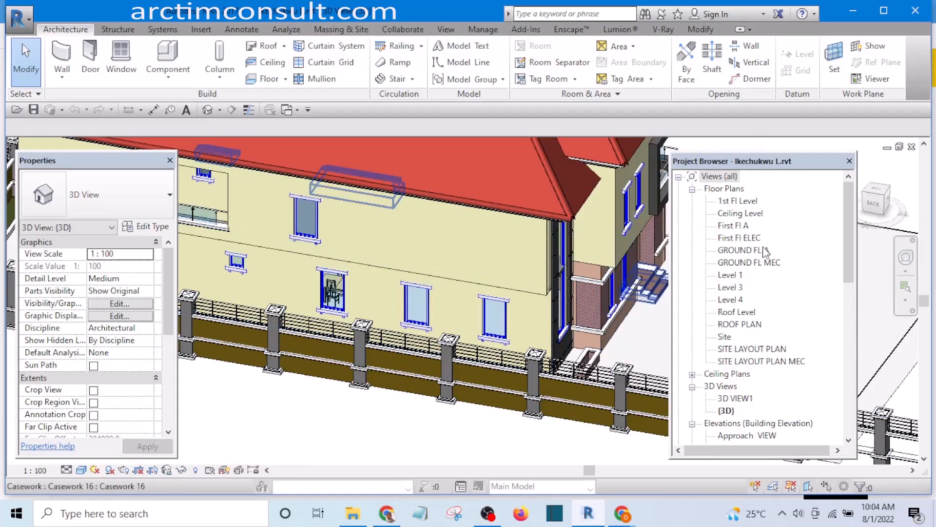
shift+middle_drag(605, 286, 429, 275)
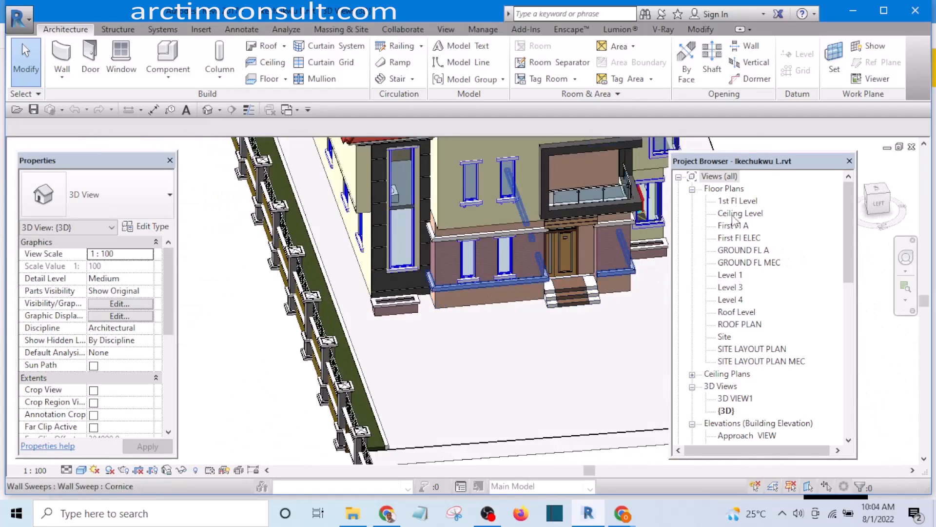
double_click(745, 250)
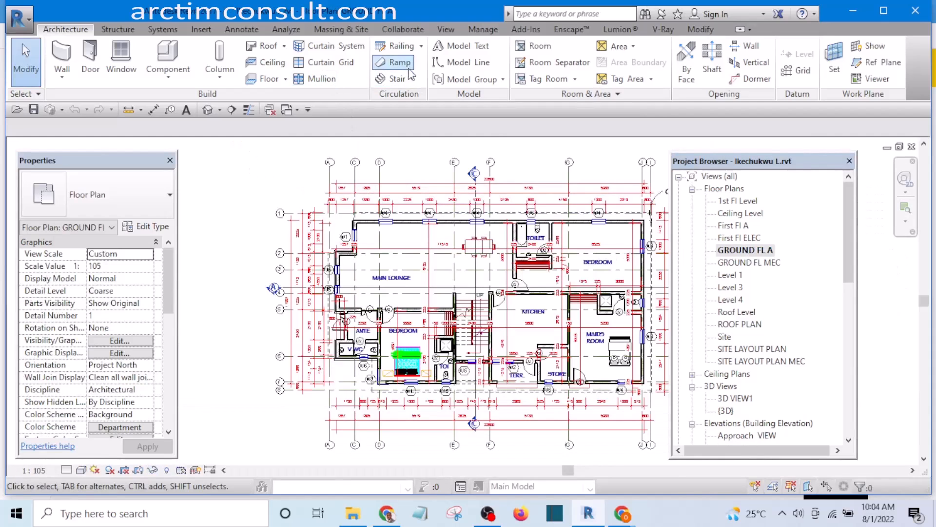
click(296, 111)
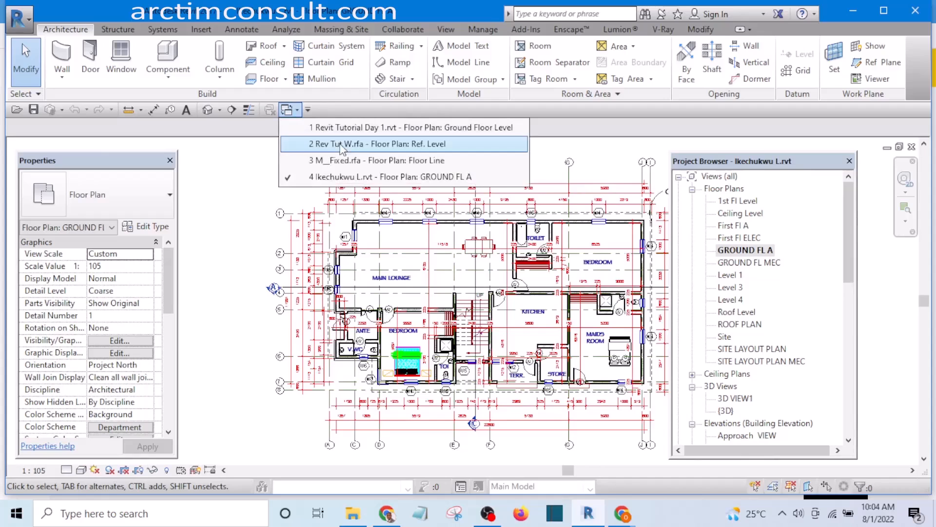
click(366, 128)
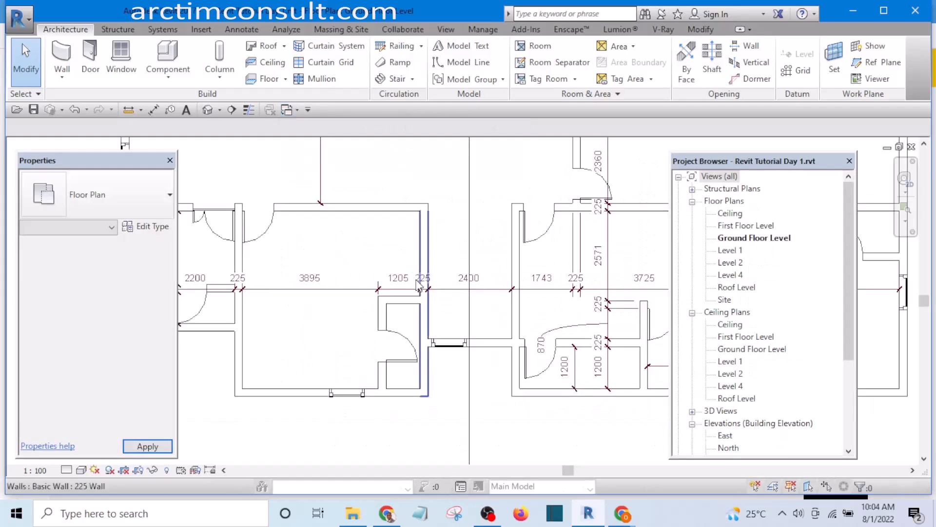
Move the window in the 2400 mm wide passage's south wall to 700 mm from the west corner
scroll(444, 308, down, 3)
scroll(446, 325, up, 3)
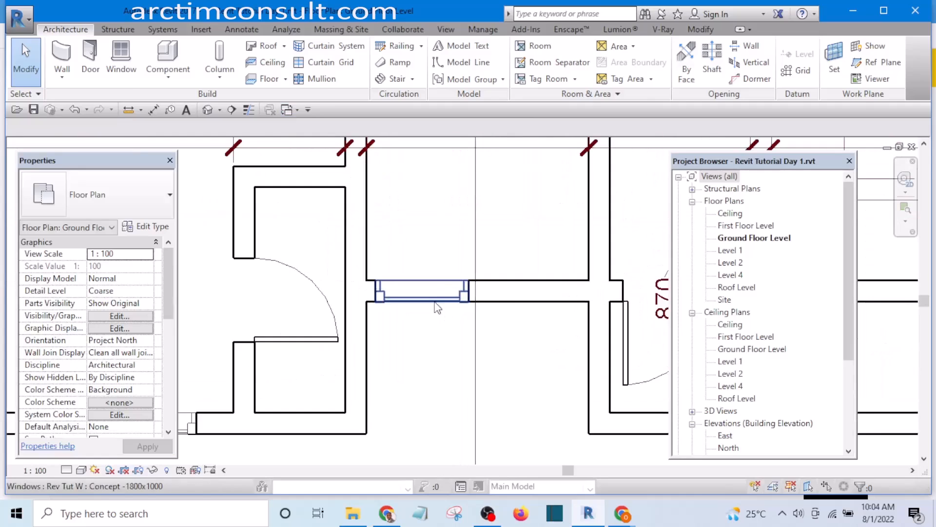
click(443, 297)
drag(487, 309, 491, 313)
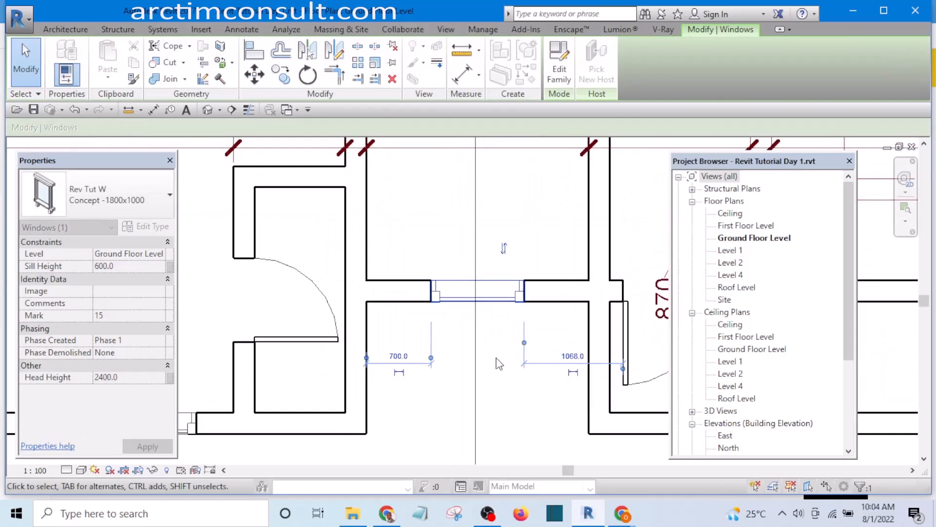
click(499, 363)
Change the passage window's type to Rev Tut W Concept -1800x600
click(501, 299)
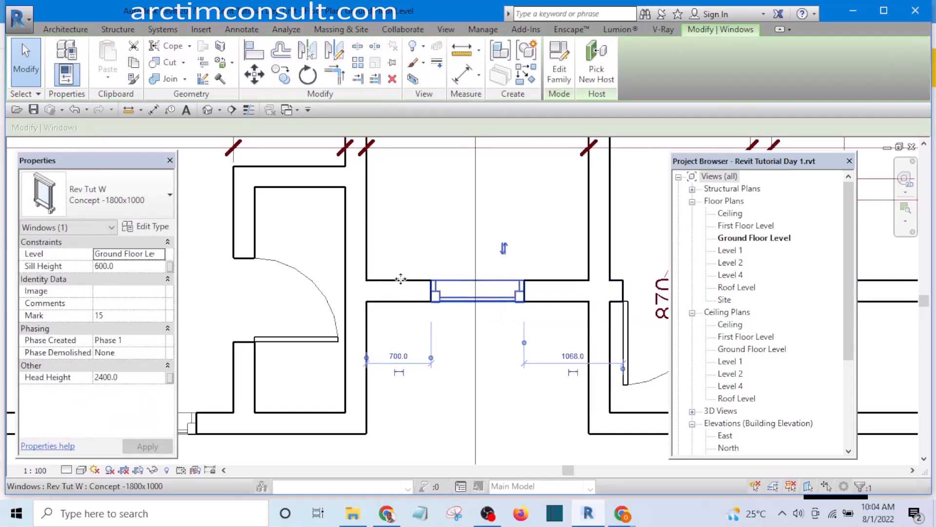
click(100, 195)
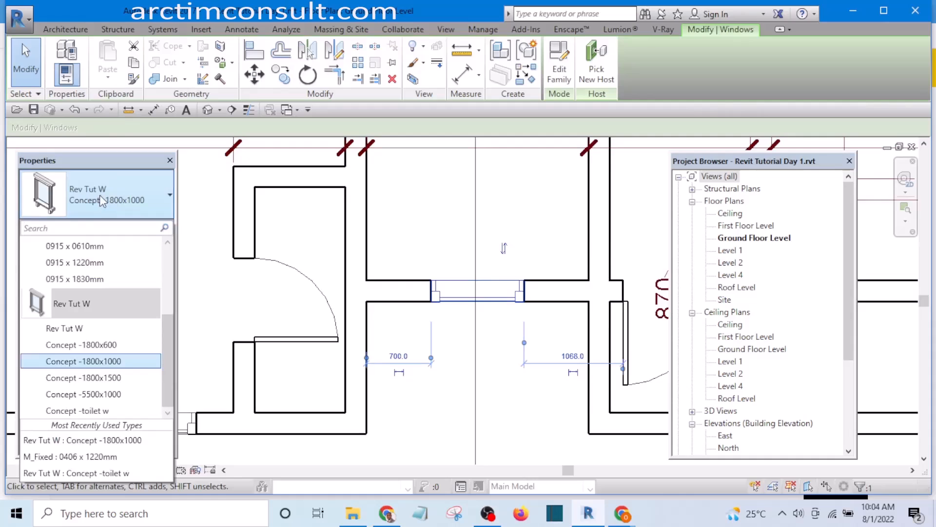
click(93, 344)
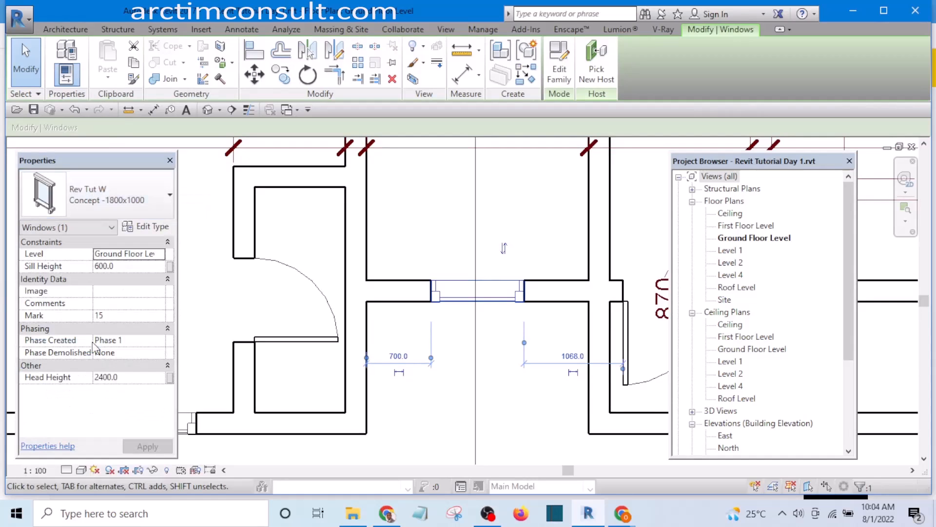
click(508, 422)
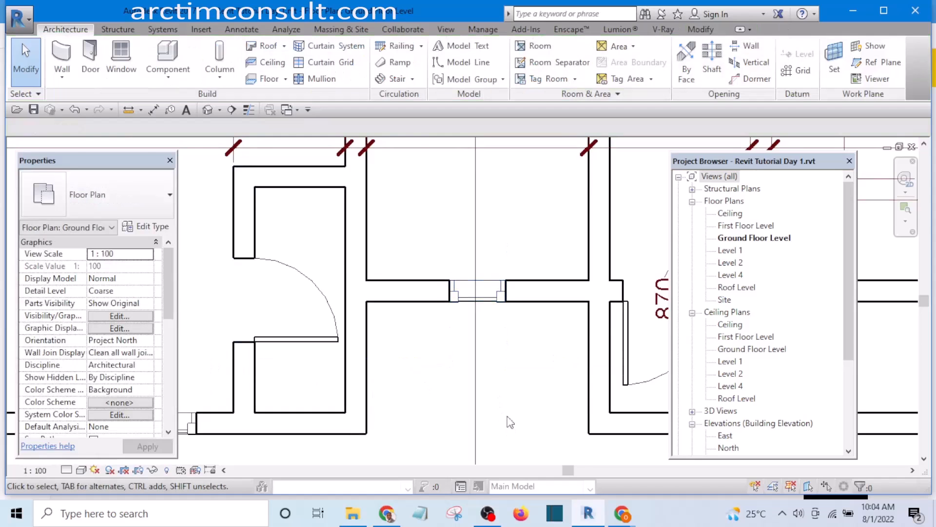
Place a similar Concept -1800x600 window centred in the south wall of the small enclosed room beside the passage, and end placement
scroll(510, 277, down, 2)
scroll(496, 317, up, 2)
scroll(496, 317, up, 2)
click(487, 308)
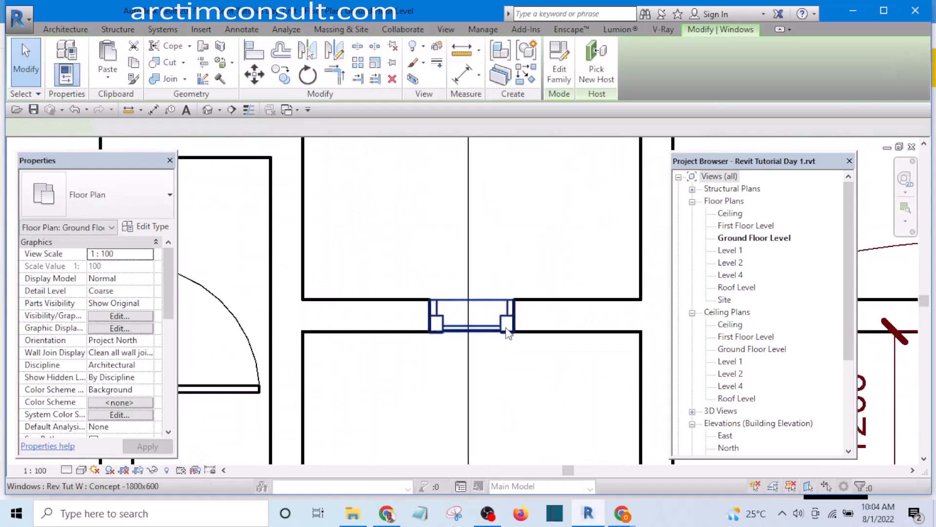
click(526, 78)
scroll(558, 215, down, 3)
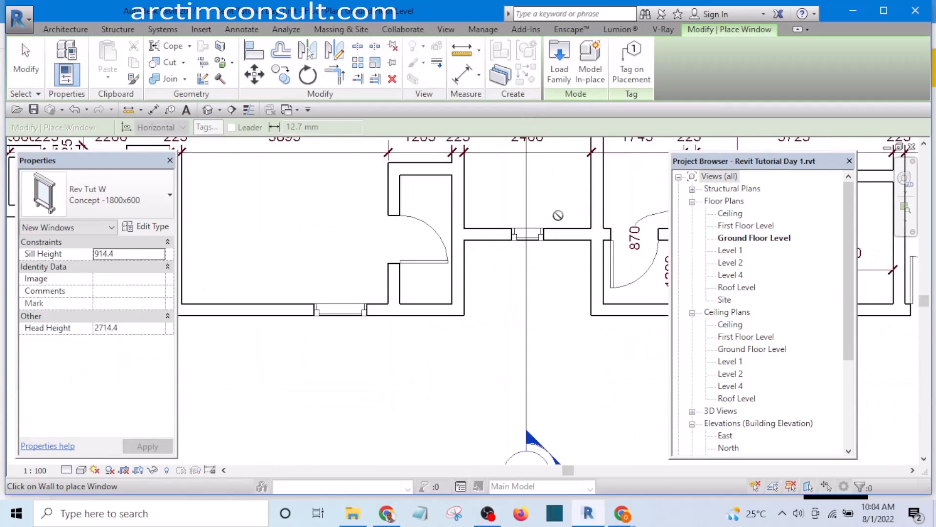
scroll(426, 320, up, 4)
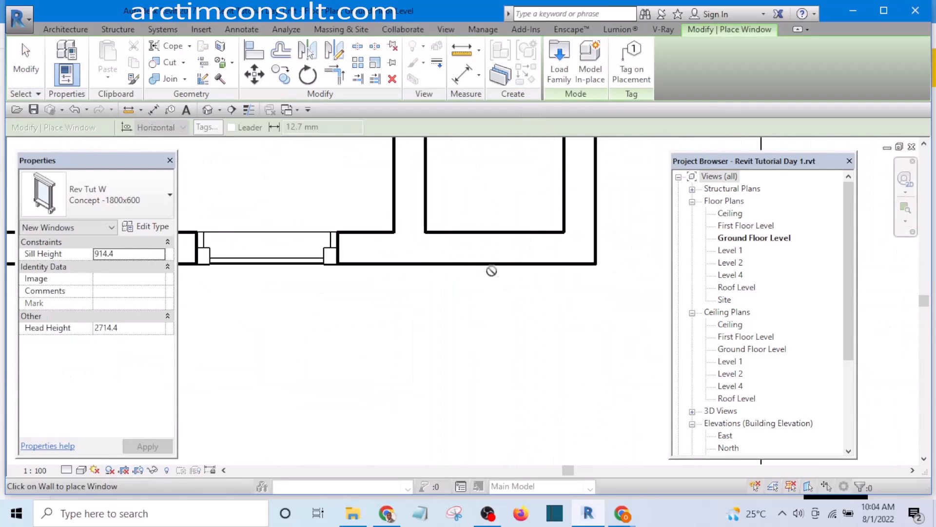
click(493, 233)
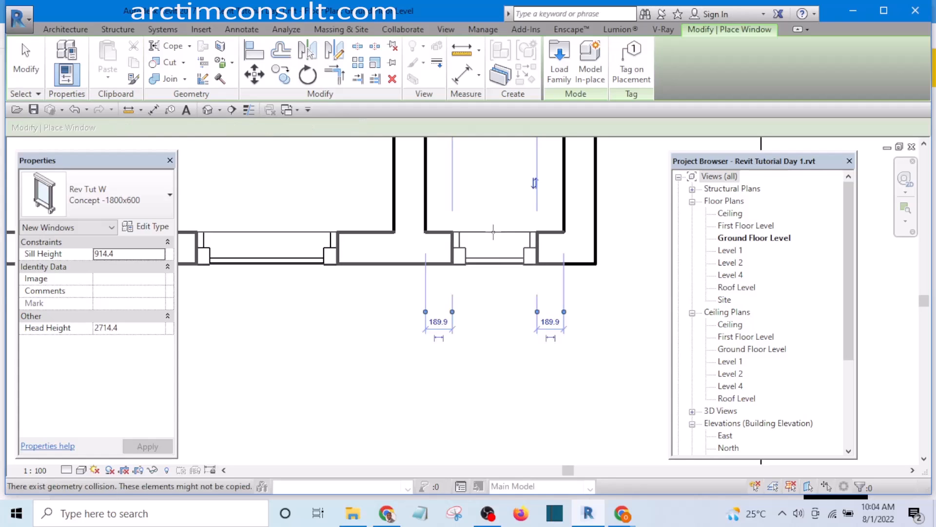
key(Escape)
key(Escape)
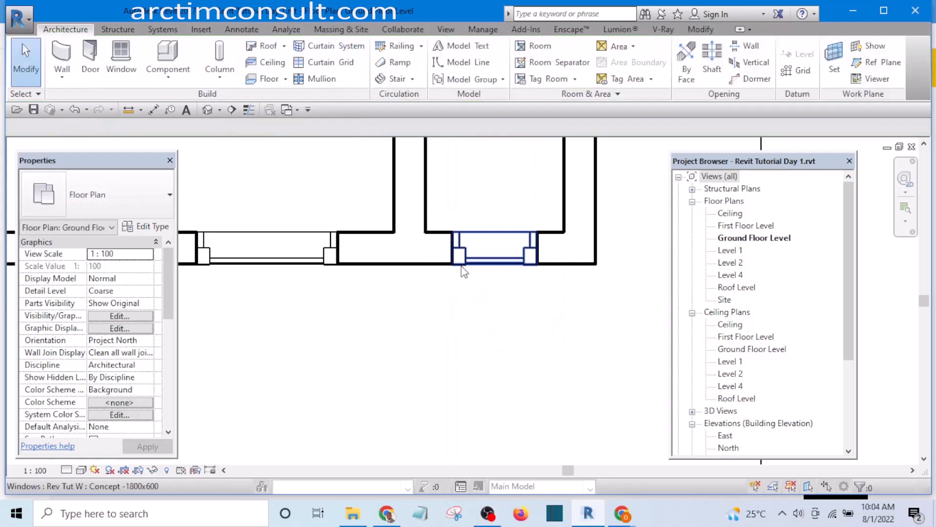
Change the small enclosed room's window to the Rev Tut W Concept -toilet w type
click(462, 257)
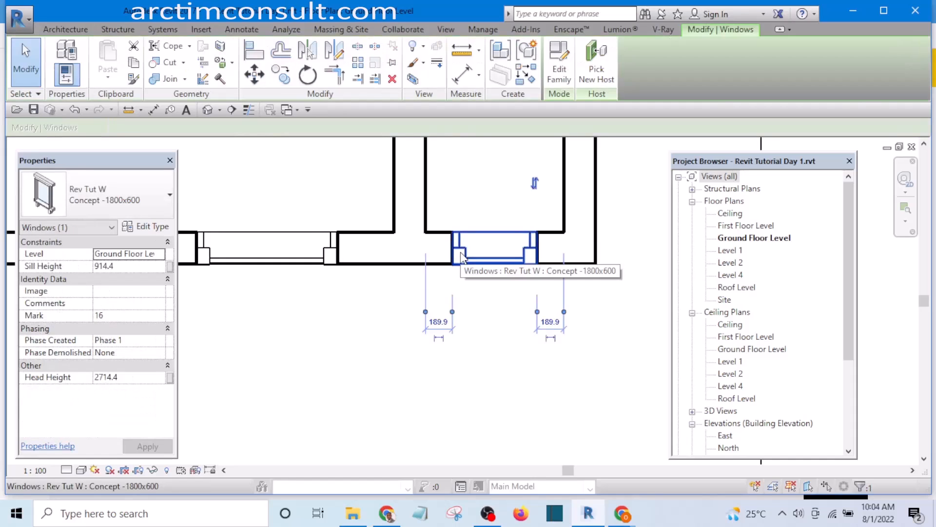
click(130, 193)
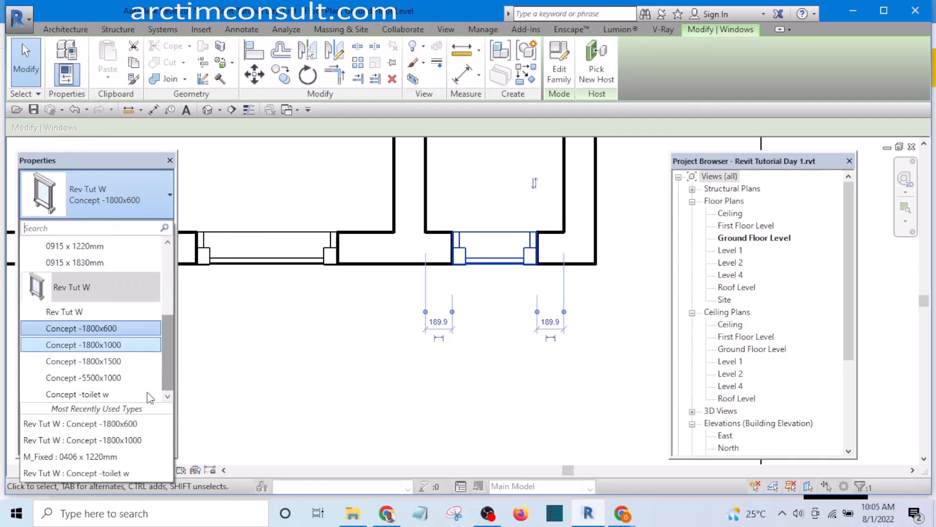
click(77, 395)
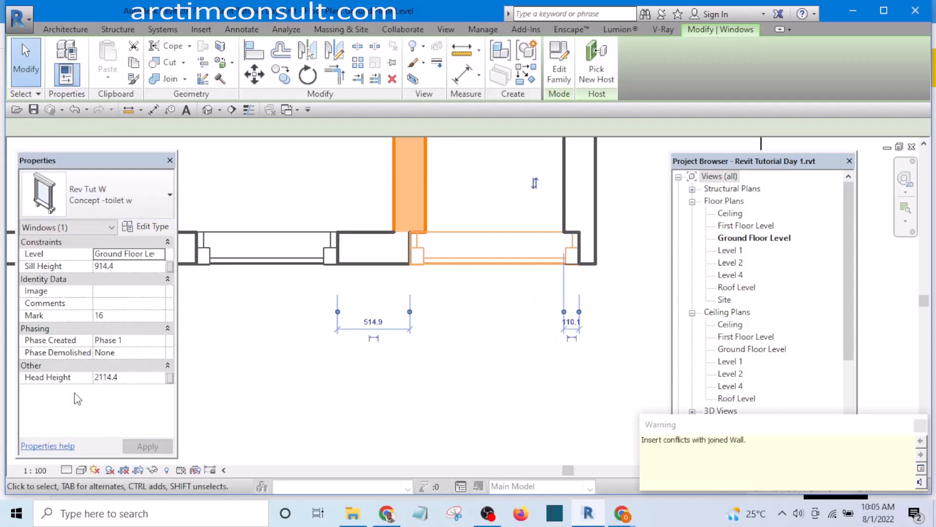
click(114, 189)
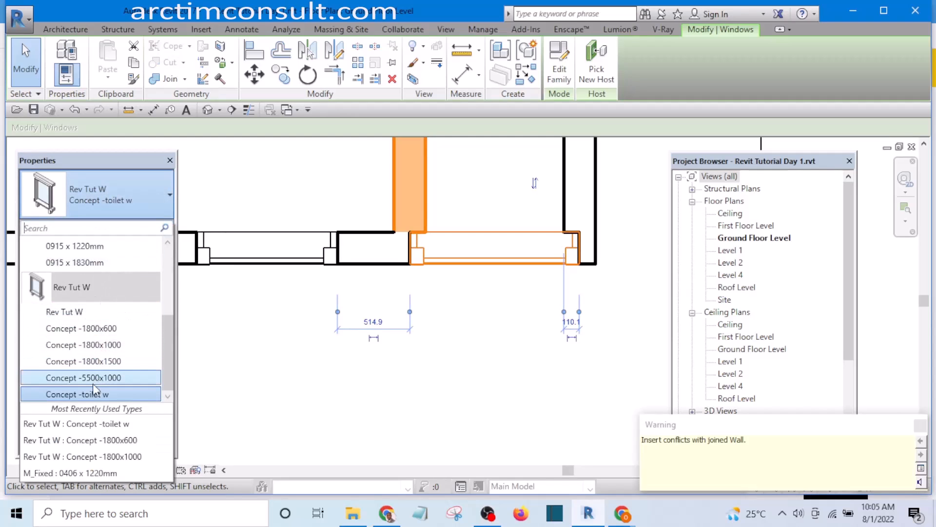
click(249, 361)
click(470, 335)
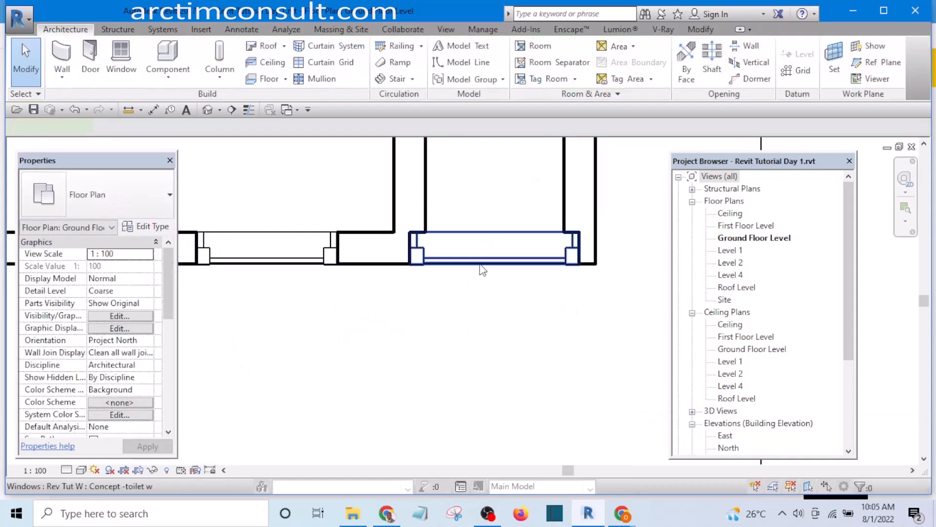
Set the height and width of the Rev Tut W Concept -toilet w window type to 600 mm
click(483, 270)
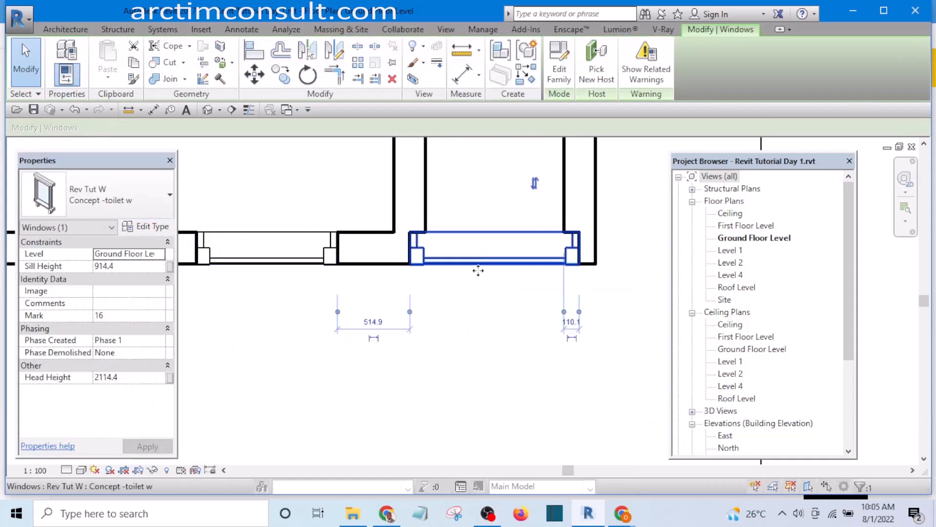
click(148, 227)
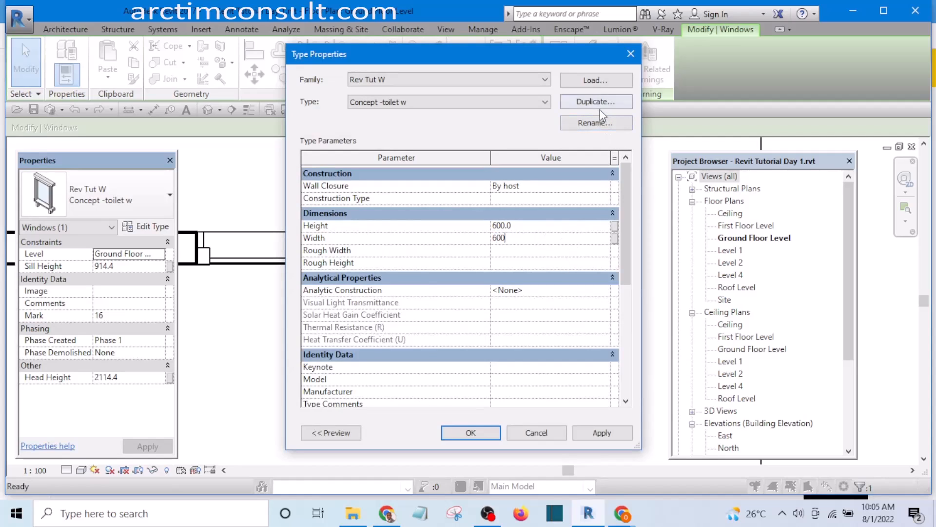
click(599, 435)
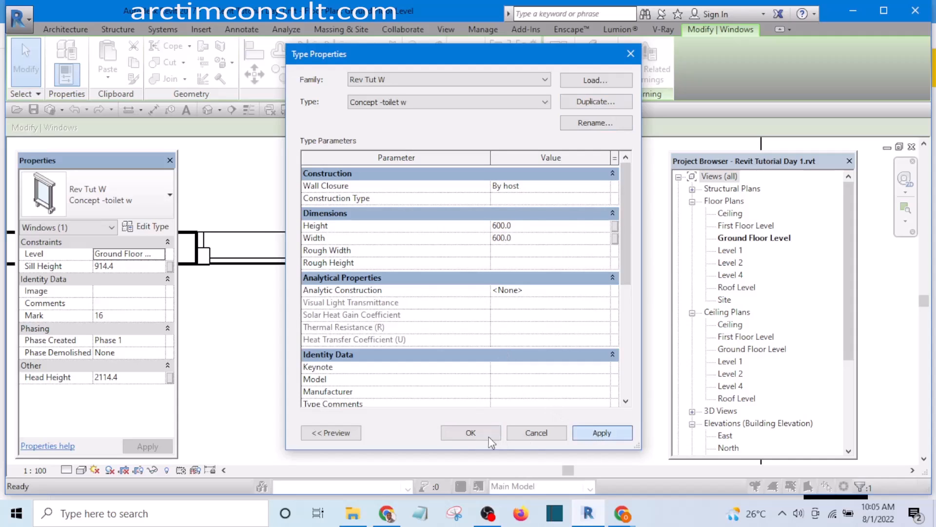
click(462, 433)
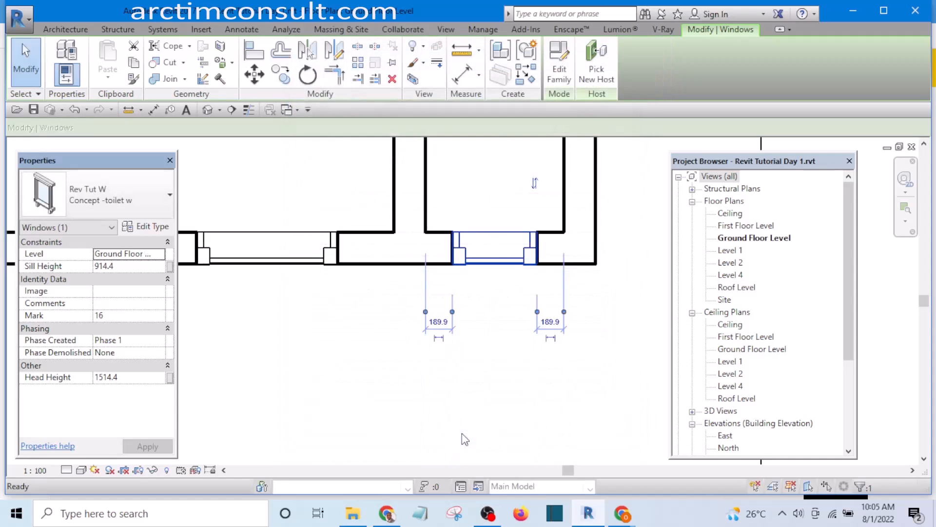
click(406, 360)
Set the head height of the small enclosed room's toilet window to 2400 mm
click(490, 259)
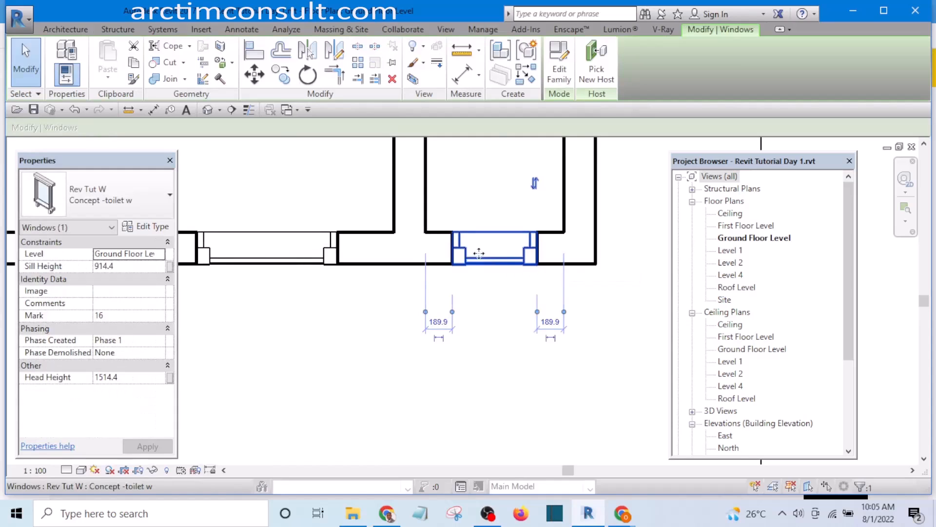
click(130, 378)
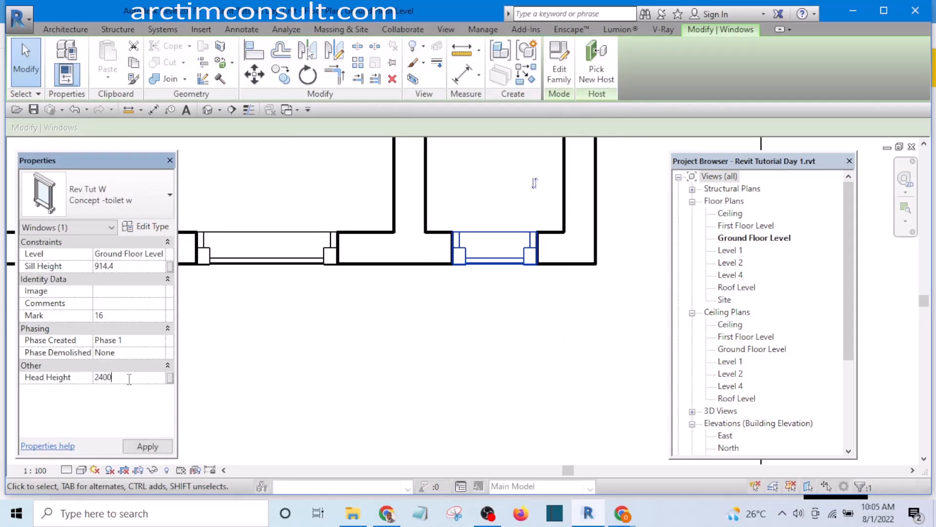
click(148, 447)
click(351, 393)
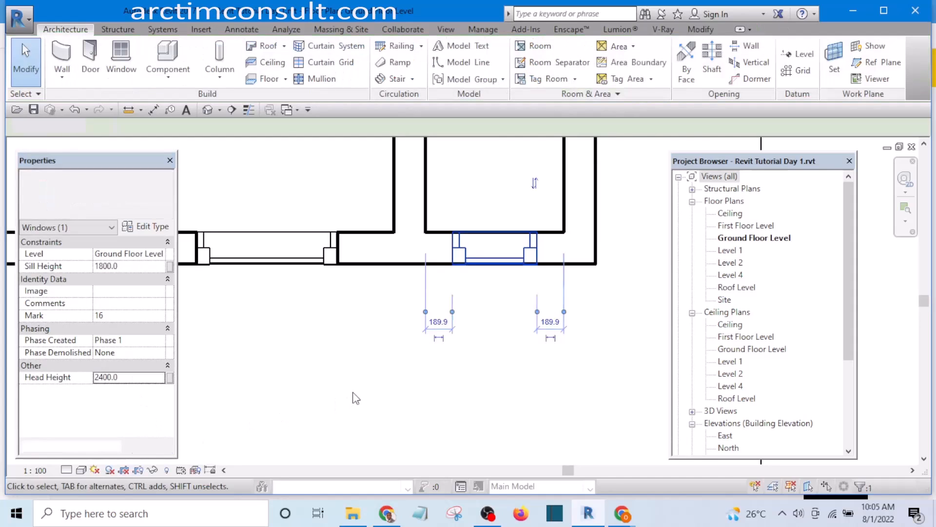
scroll(375, 312, up, 3)
scroll(375, 313, up, 5)
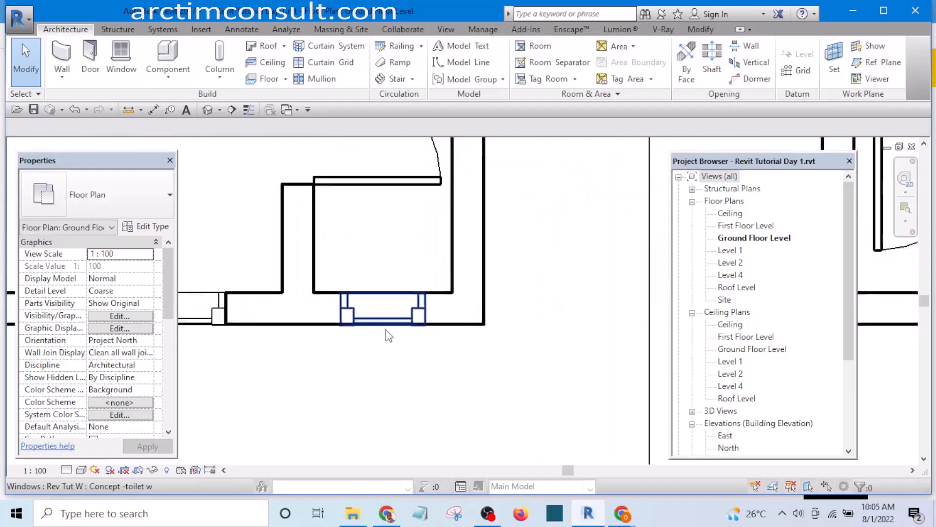
Place a similar Concept -toilet w window centred in the south wall of the 1800 mm wide room, 600 mm from each side wall
click(345, 314)
scroll(347, 317, down, 5)
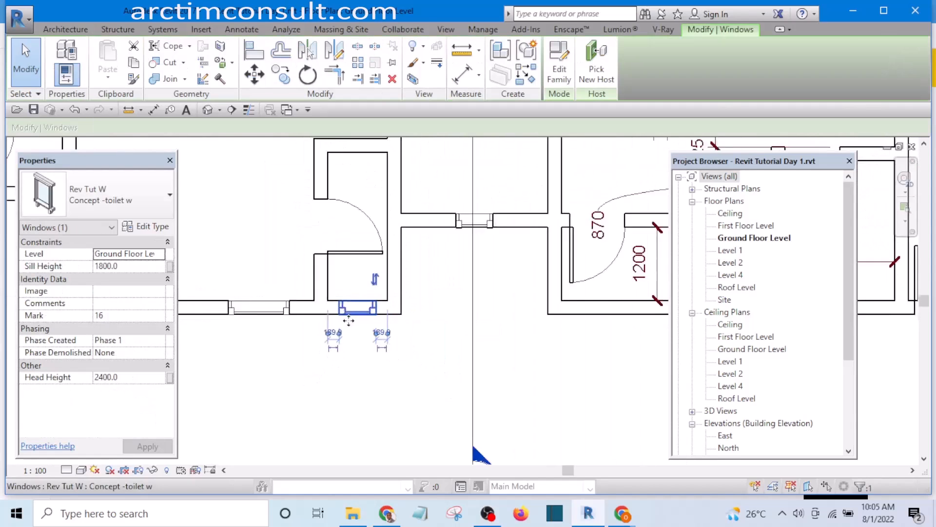
click(378, 343)
scroll(354, 318, up, 5)
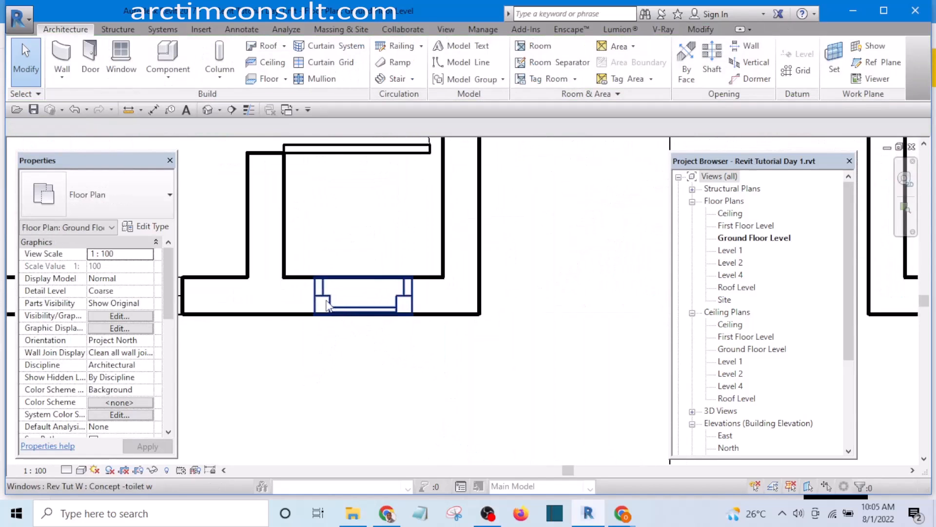
click(326, 303)
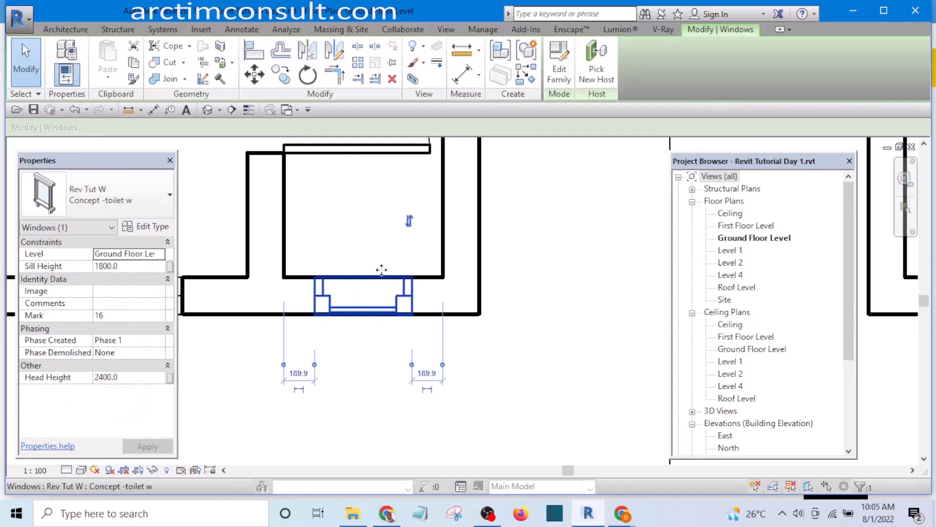
click(521, 77)
scroll(351, 341, down, 5)
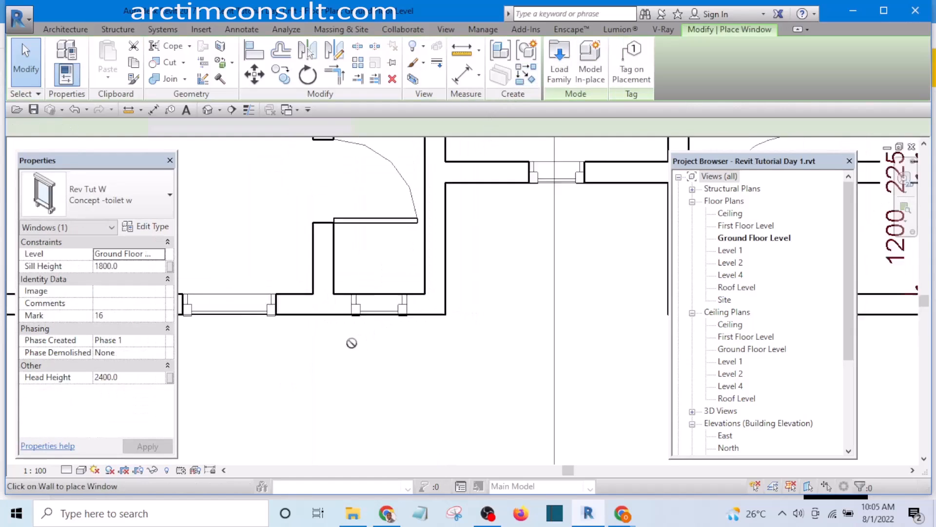
scroll(423, 338, up, 3)
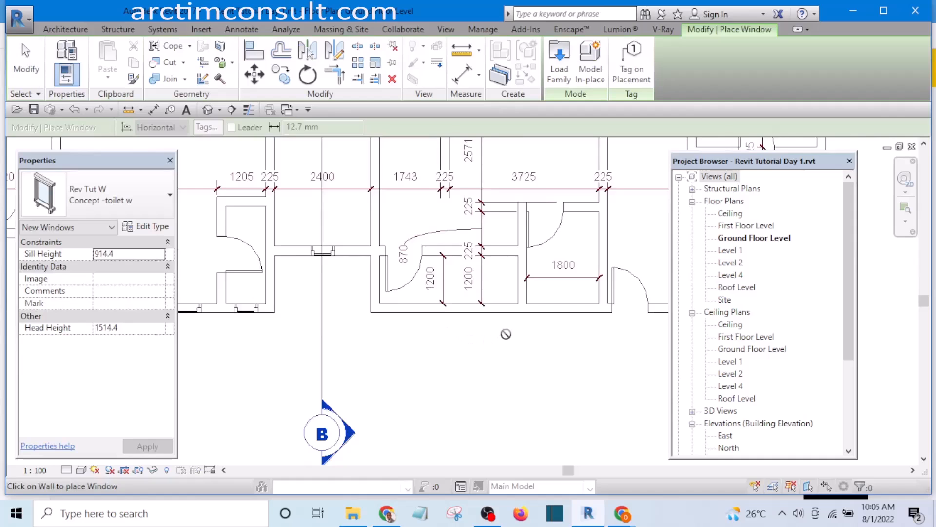
scroll(401, 324, down, 2)
scroll(479, 334, up, 3)
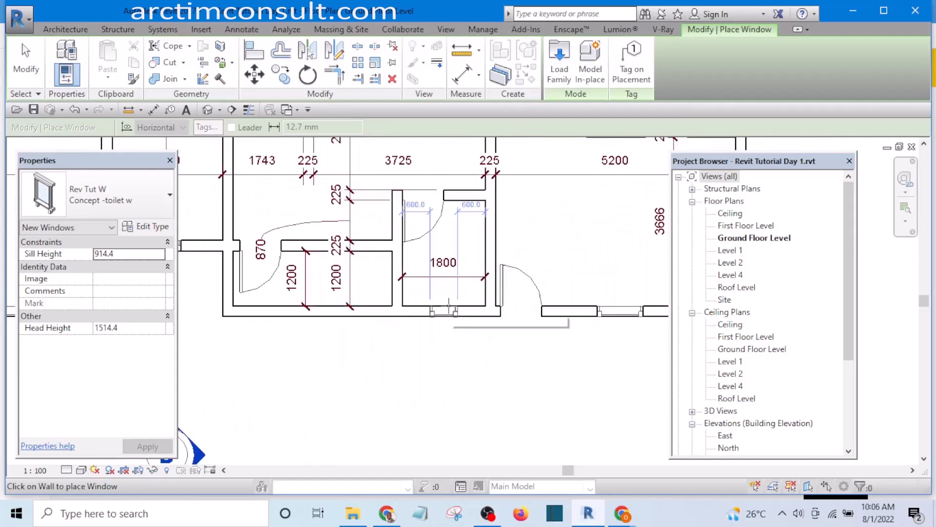
click(443, 307)
Place a toilet window centred in the east wall of the 1200 mm deep room, 300 mm from each adjoining wall
scroll(443, 307, down, 4)
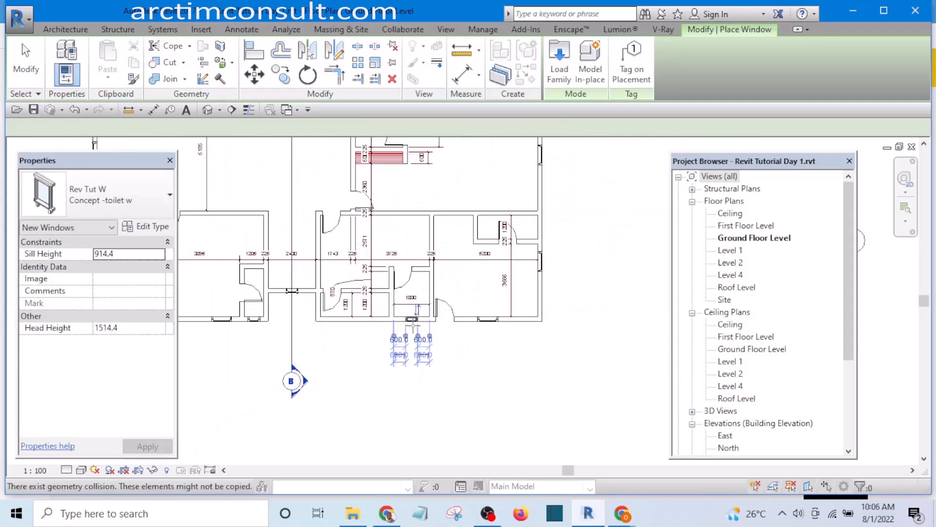
scroll(419, 322, up, 2)
scroll(419, 327, up, 2)
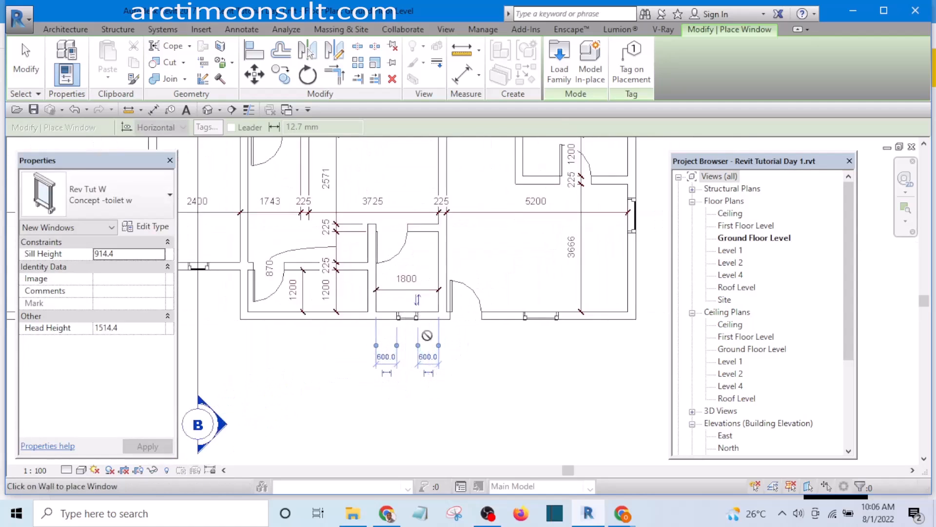
middle_drag(427, 336, 273, 392)
scroll(276, 394, down, 2)
scroll(406, 267, up, 4)
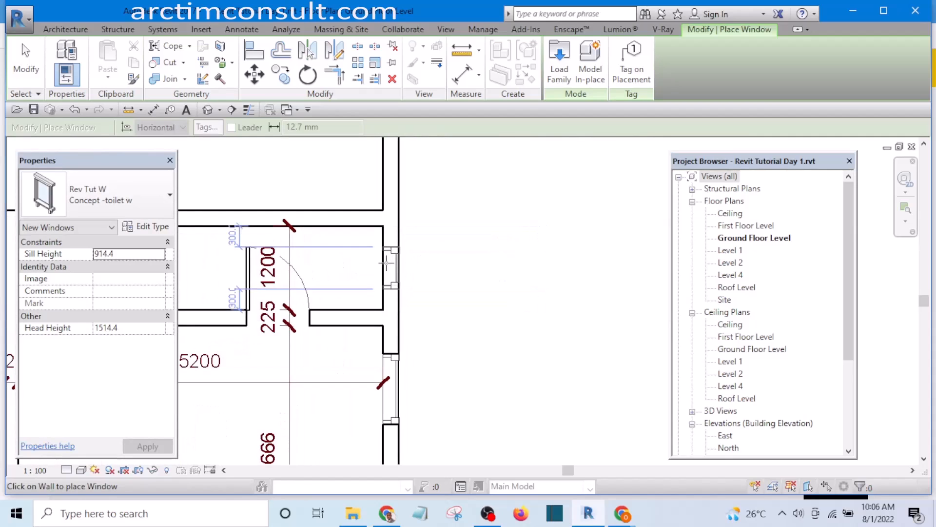
Place a toilet window centred in the north wall of the 2400 mm wide room, 900 mm from each side wall
scroll(425, 303, down, 5)
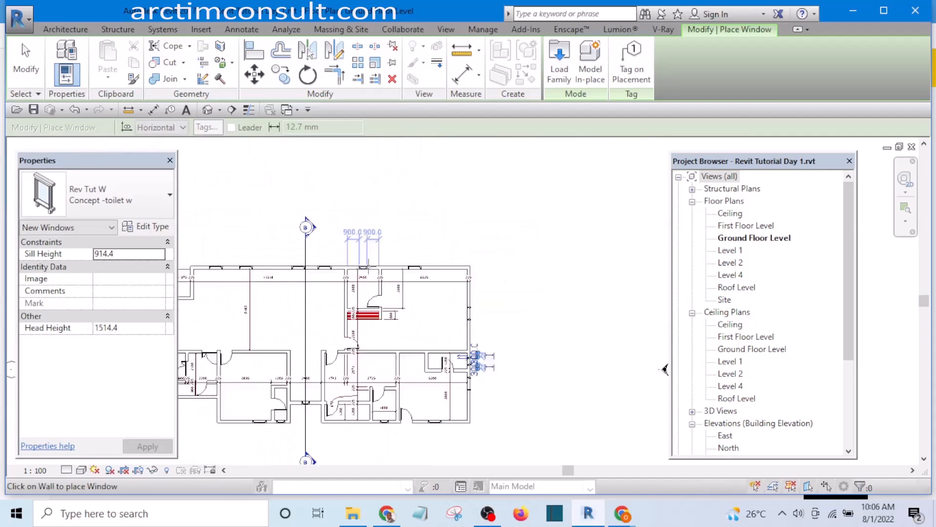
scroll(368, 266, up, 5)
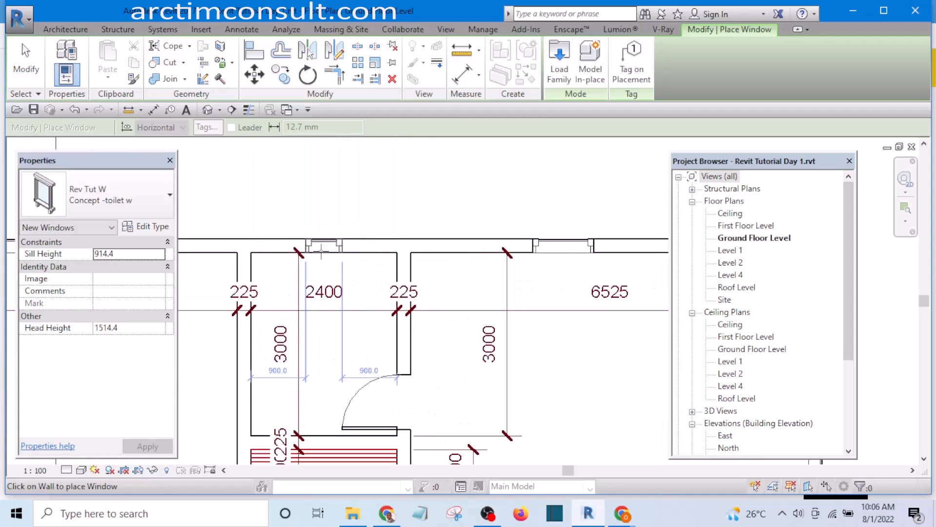
scroll(321, 252, down, 8)
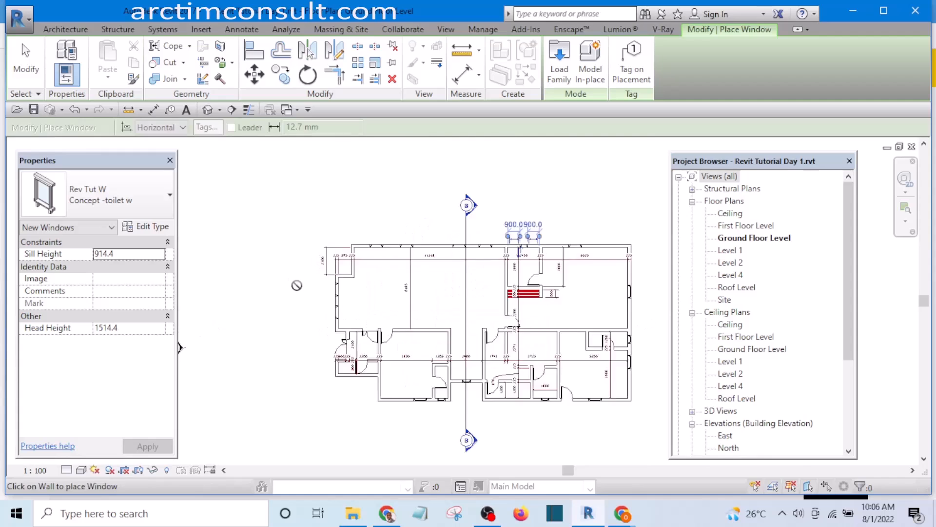
Place a toilet window centred in the south wall of the 900 mm deep western room, 1212.5 mm from each side, and end placement
scroll(380, 293, up, 10)
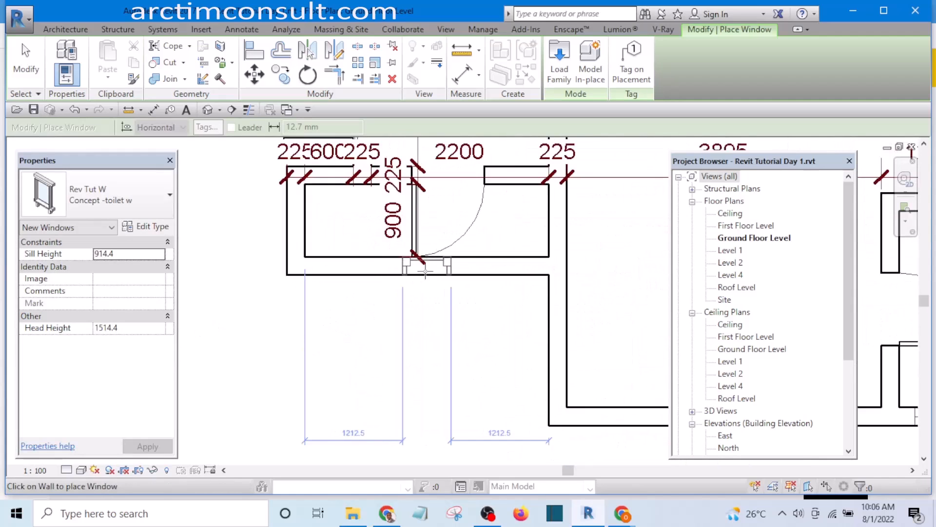
click(427, 256)
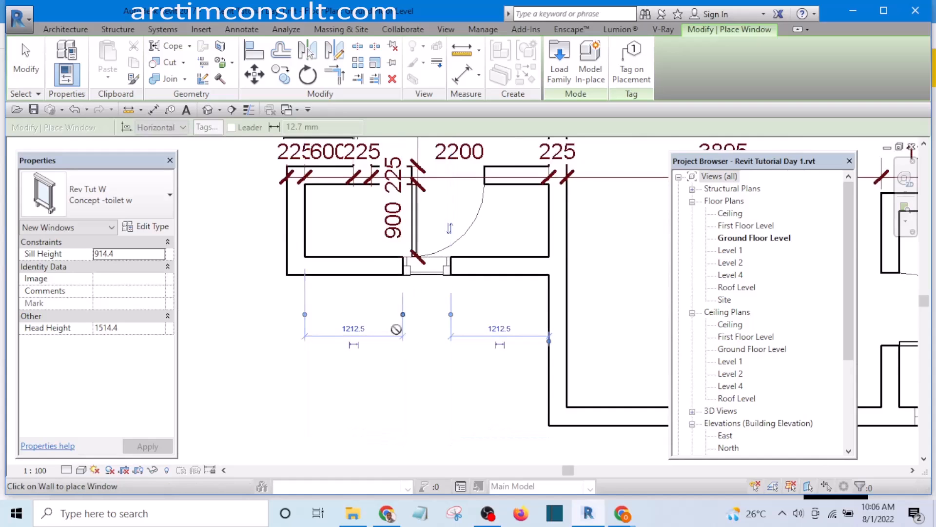
scroll(397, 327, down, 8)
key(Escape)
key(Escape)
Examine the windowless stretch of south wall at the 1200 mm deep room just east of the passage
scroll(434, 373, up, 4)
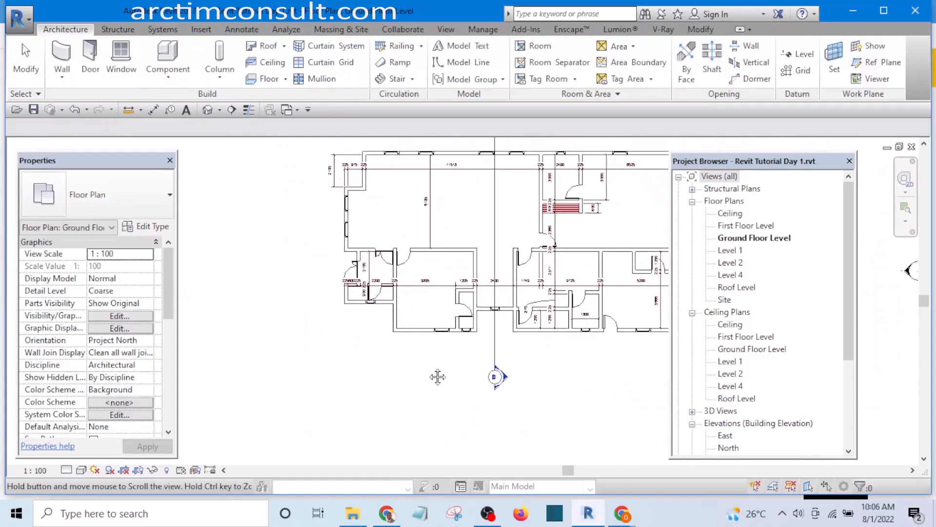
middle_drag(372, 346, 338, 376)
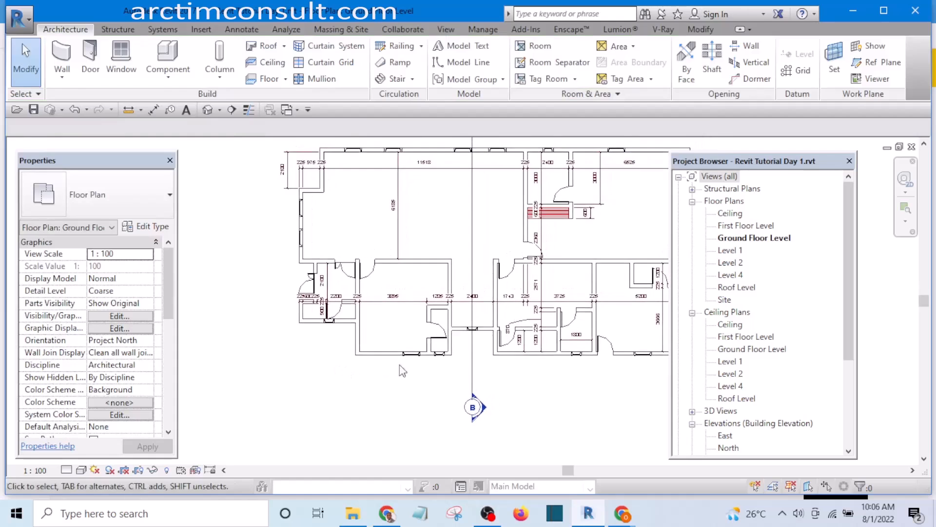
scroll(433, 359, up, 3)
middle_drag(483, 343, 382, 335)
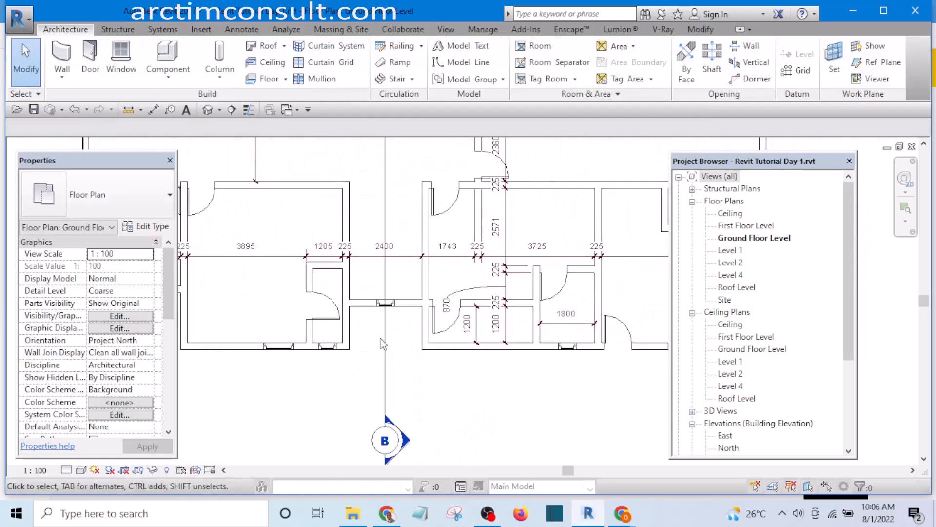
scroll(476, 357, up, 2)
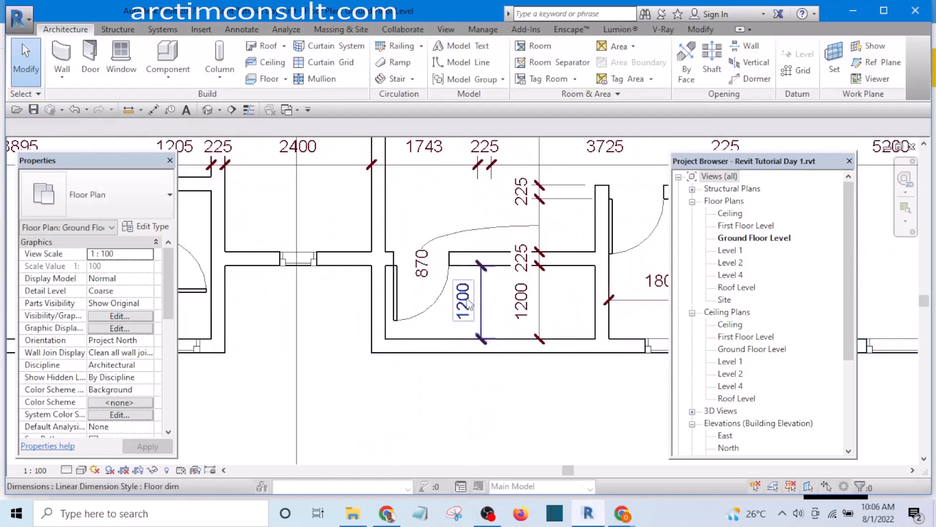
click(457, 346)
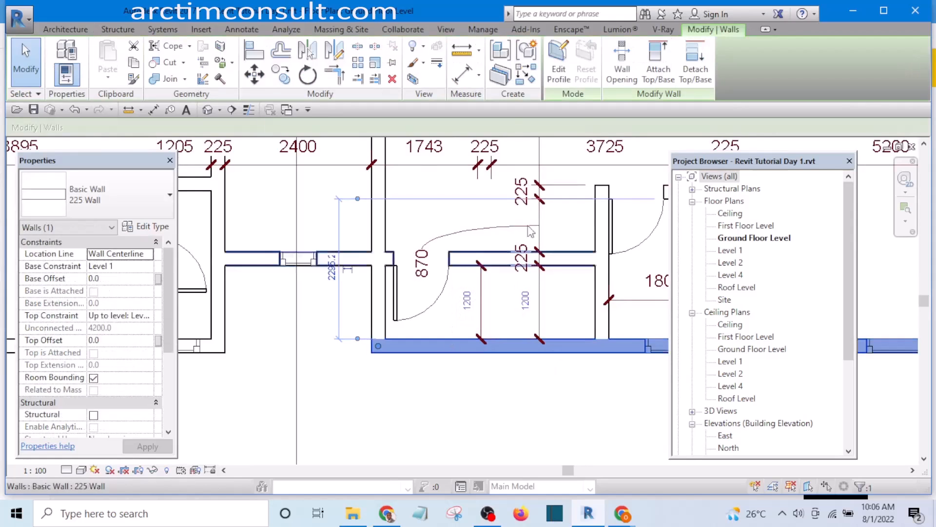
click(494, 381)
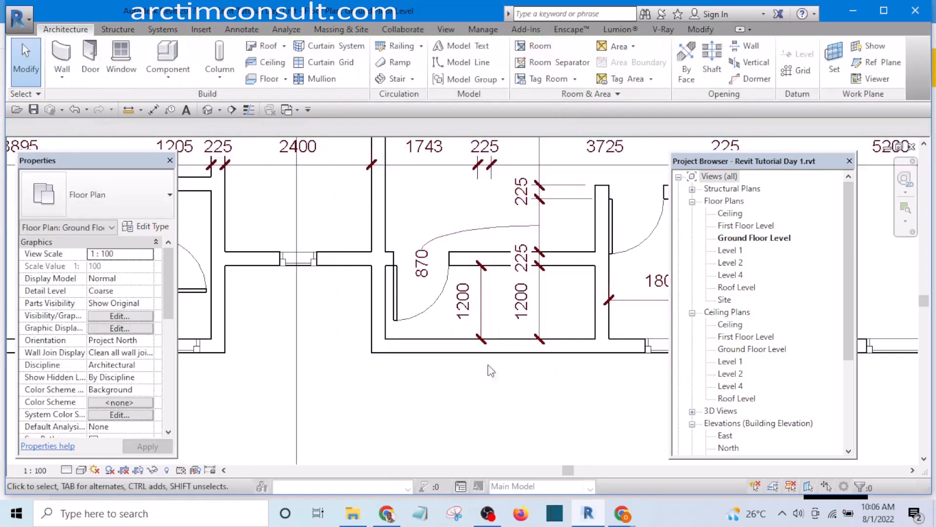
scroll(469, 356, down, 3)
scroll(459, 351, up, 5)
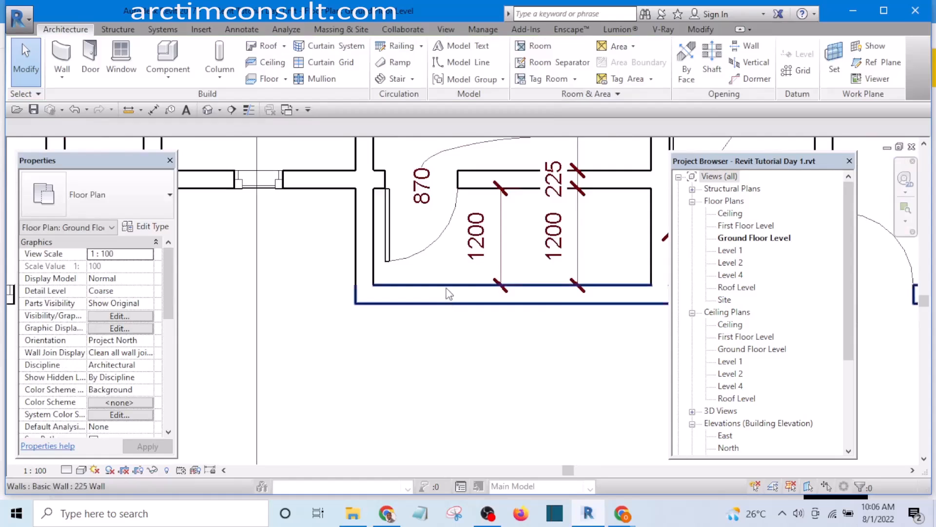
scroll(441, 312, down, 4)
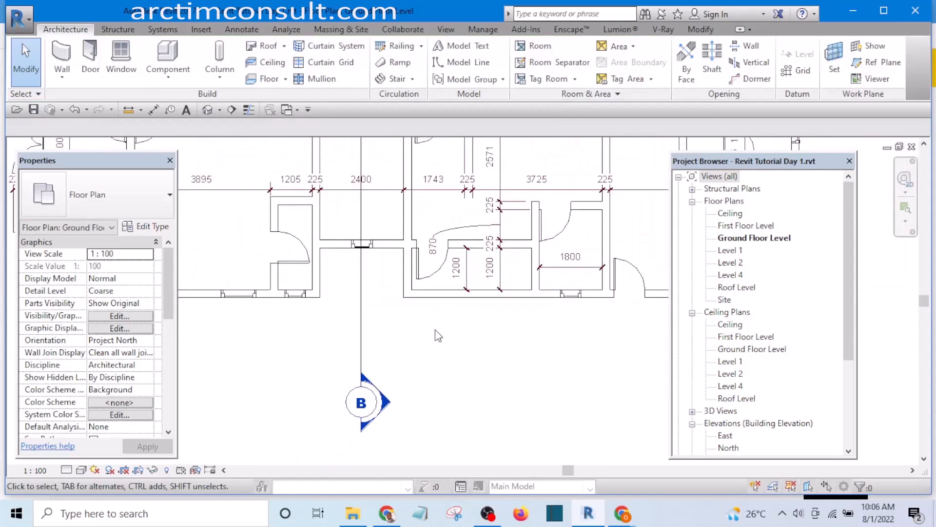
Open the profile of the south wall just east of the passage for editing in the South elevation
click(445, 295)
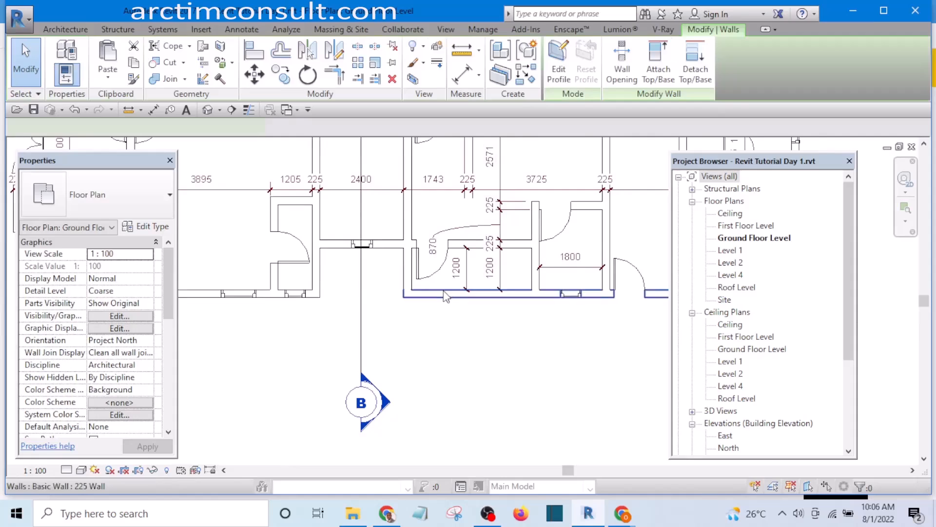
click(559, 67)
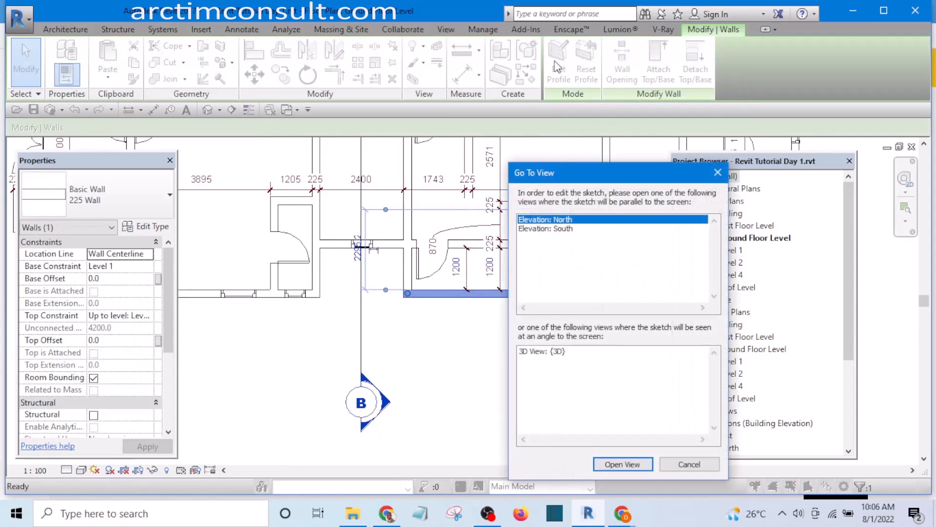
click(560, 229)
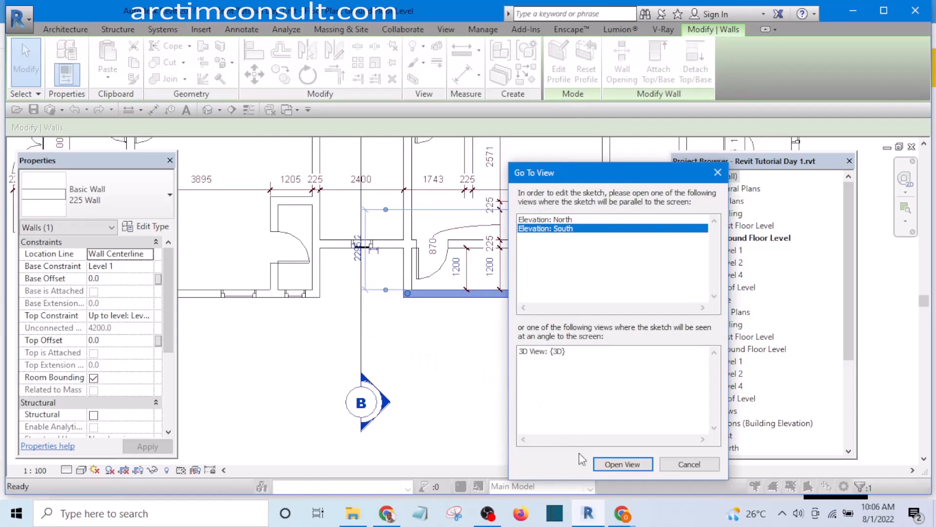
click(615, 464)
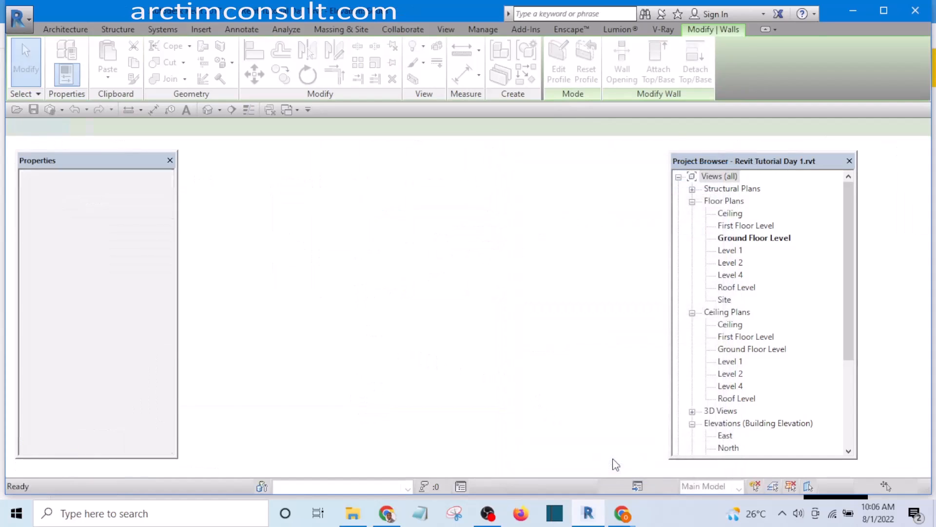
scroll(509, 386, up, 3)
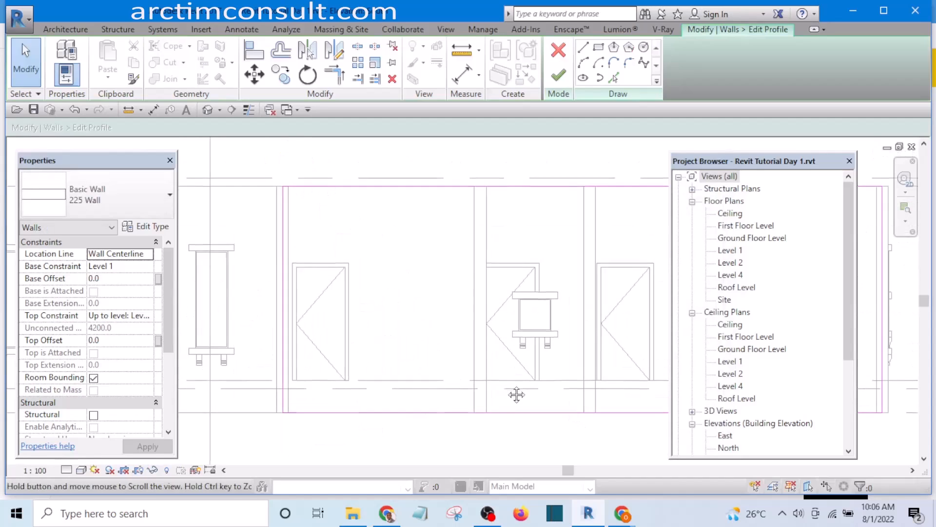
Sketch a rectangle about 4010 by 3038 mm from beyond the wall's west end to the first cross wall, its base on Level 2
click(599, 48)
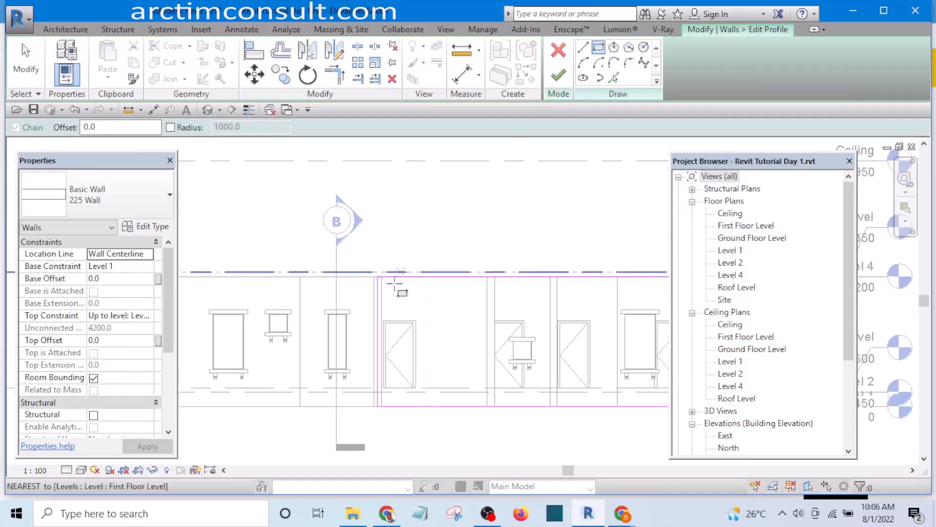
scroll(371, 314, up, 2)
scroll(371, 314, up, 2)
click(354, 278)
scroll(368, 278, down, 3)
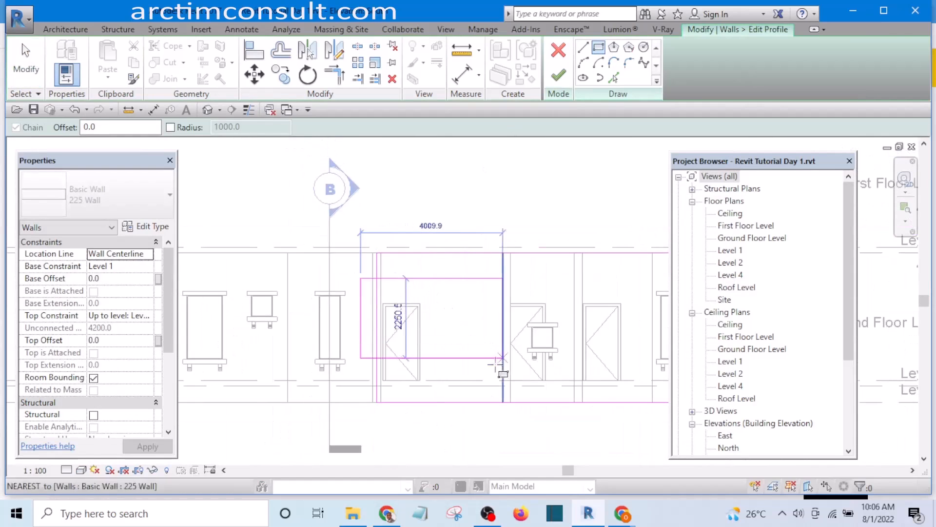
scroll(492, 364, up, 1)
scroll(494, 374, up, 1)
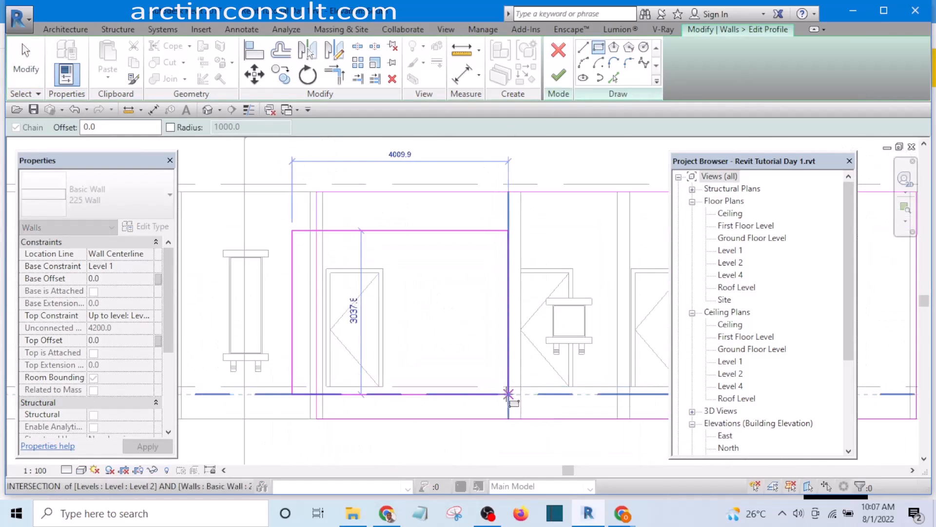
click(507, 393)
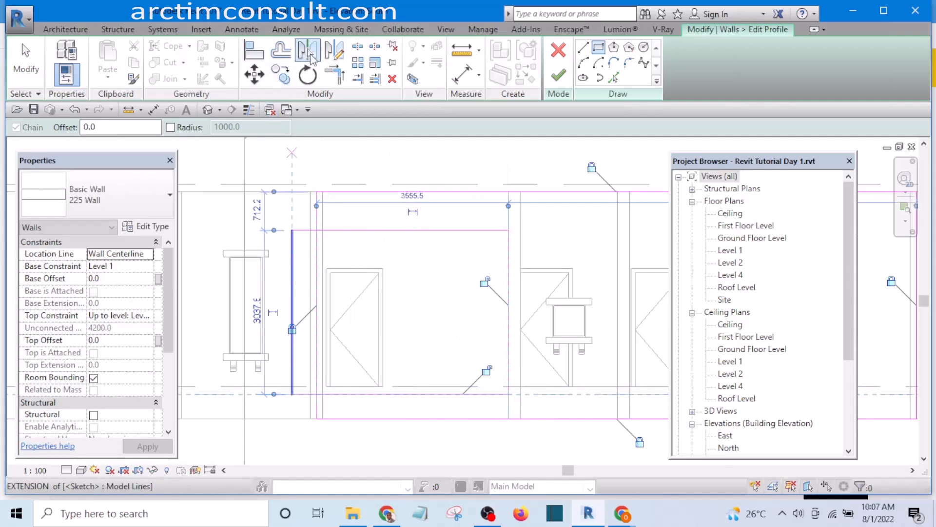
Trim the rectangle's upper and lower edges to the wall's west edge so the profile opens at that end
click(356, 47)
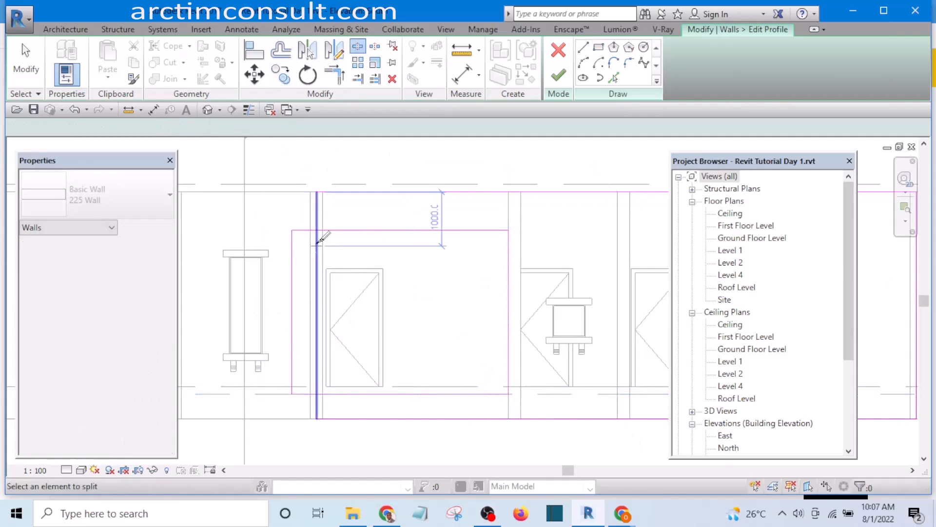
click(334, 74)
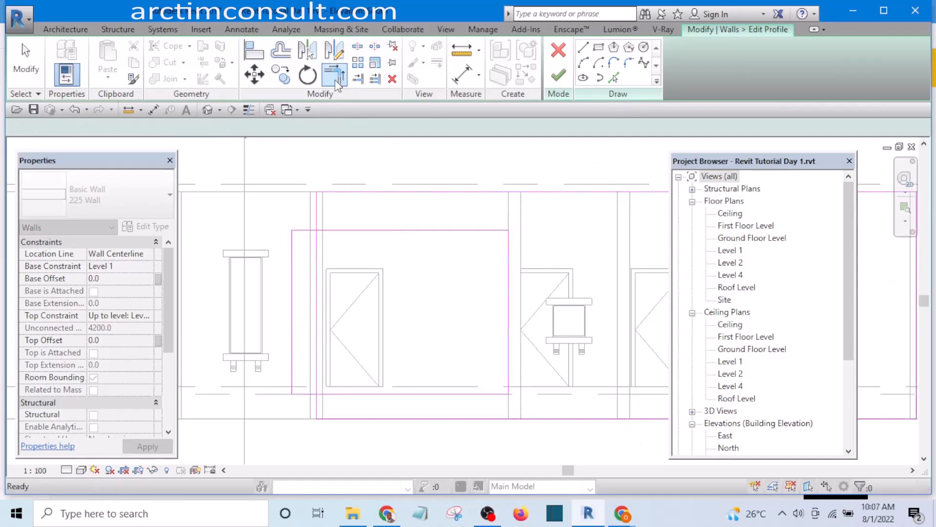
scroll(327, 219, up, 2)
click(313, 210)
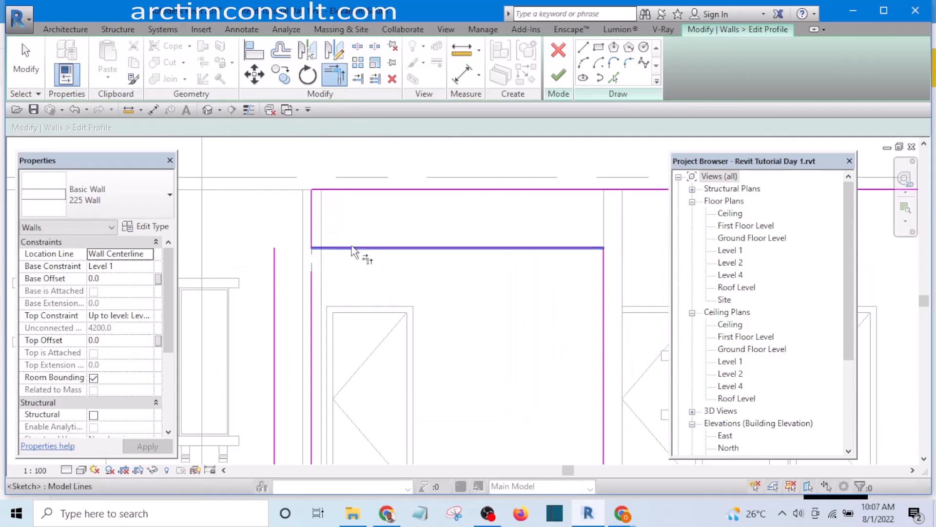
middle_drag(384, 260, 388, 151)
scroll(347, 393, up, 1)
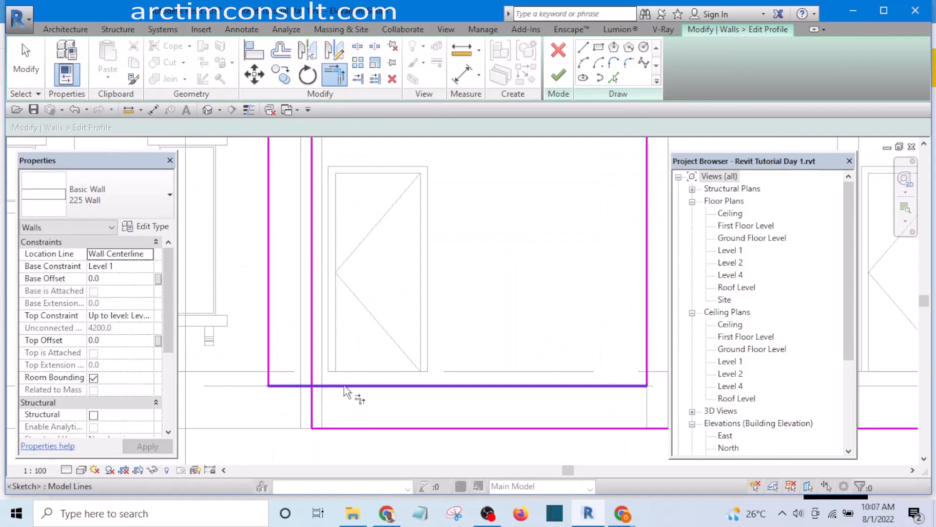
click(345, 386)
click(313, 409)
scroll(347, 402, down, 2)
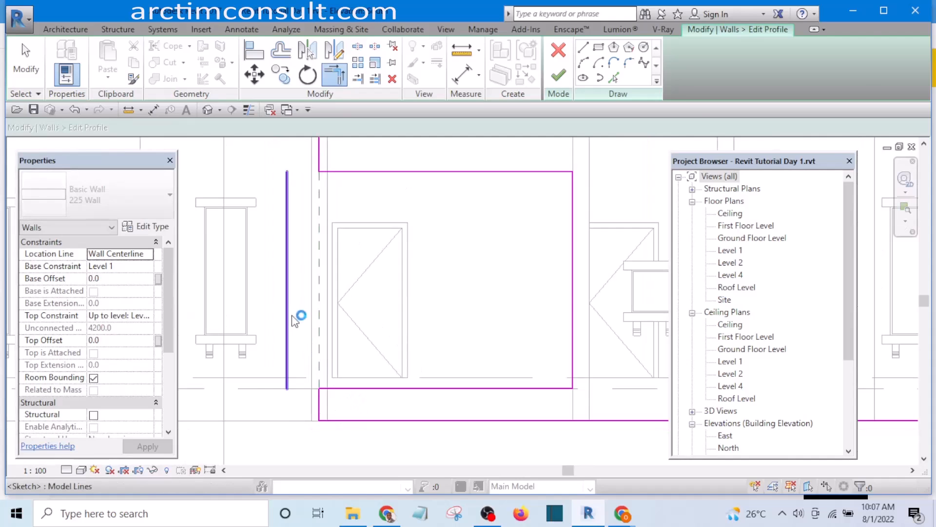
Delete the leftover vertical sketch line outside the wall's west end
key(Escape)
click(290, 311)
key(Delete)
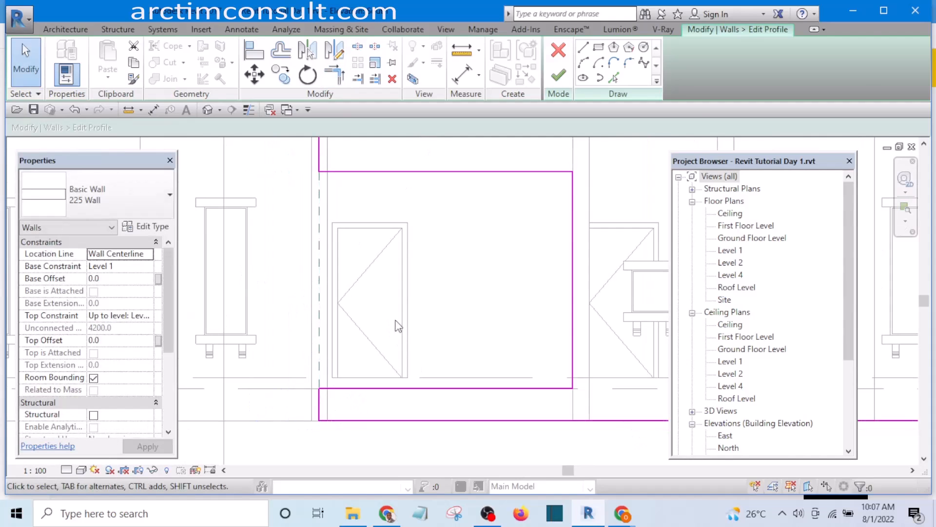
Dimension the height from the Ground Floor Level to the opening's top edge with an aligned dimension
scroll(411, 308, down, 2)
scroll(426, 301, up, 1)
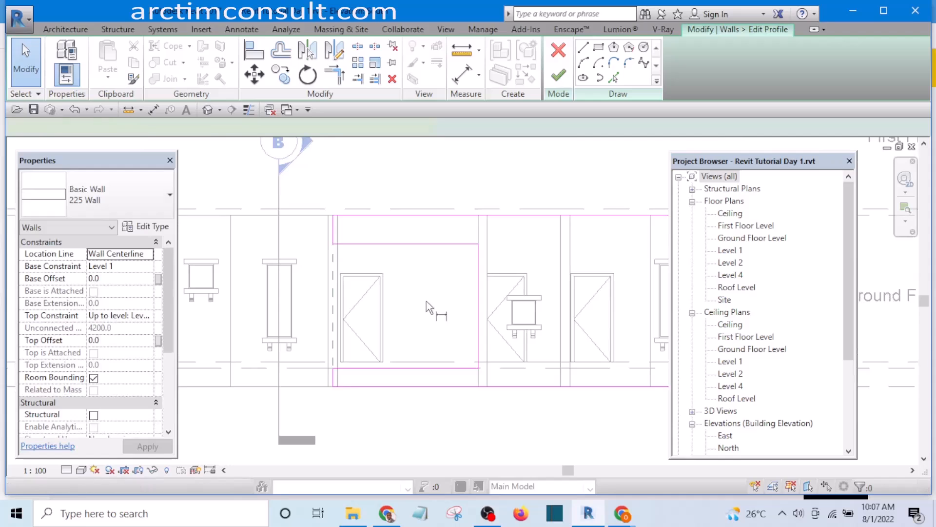
key(d)
key(i)
scroll(427, 247, up, 1)
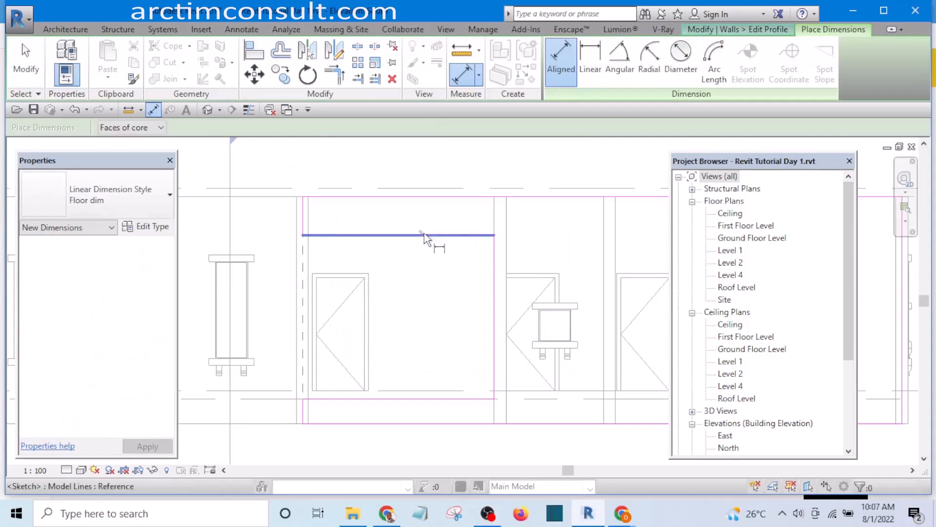
click(437, 235)
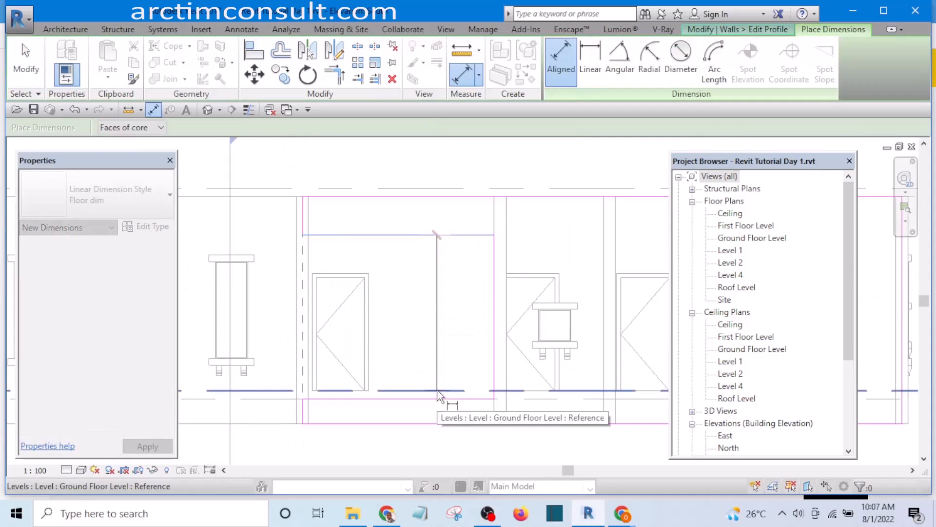
click(438, 390)
scroll(439, 393, down, 3)
scroll(425, 355, up, 3)
click(431, 342)
key(Escape)
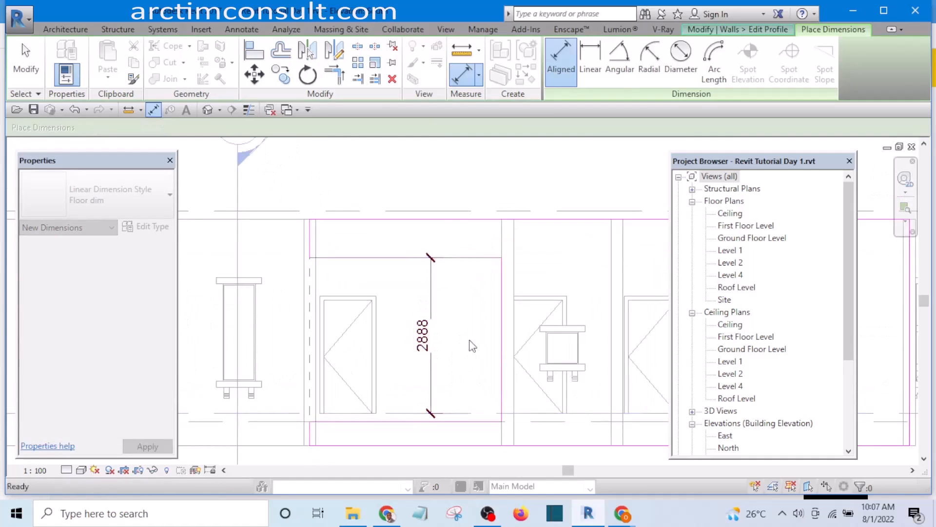
Set the height of the opening's top edge above the Ground Floor Level to 2700 mm
click(460, 259)
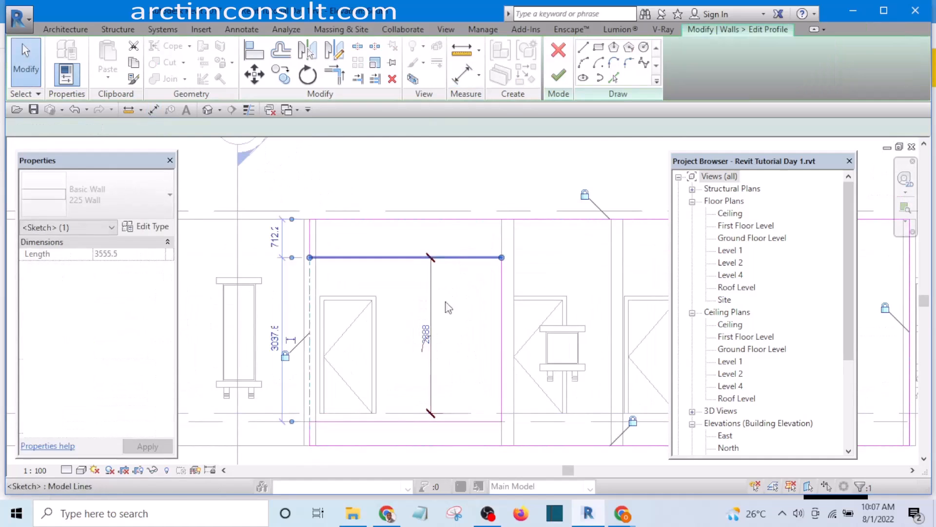
click(423, 342)
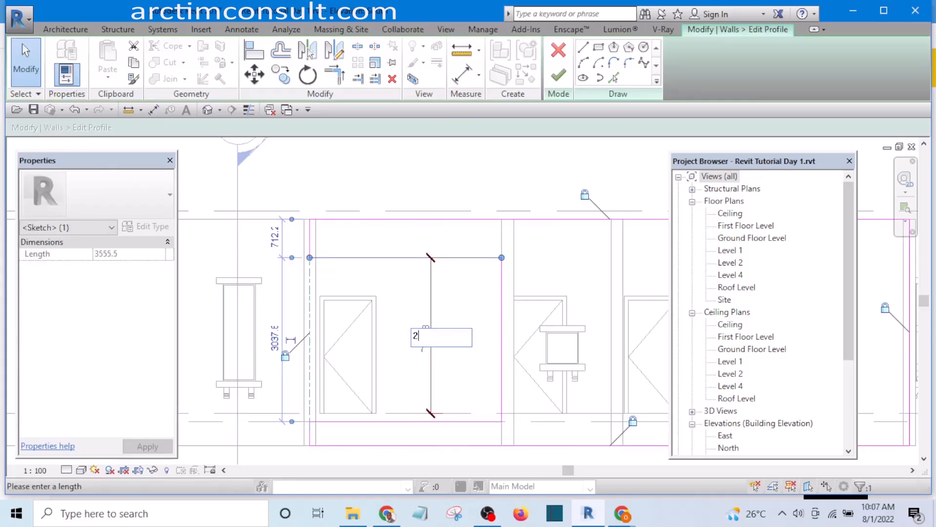
key(Return)
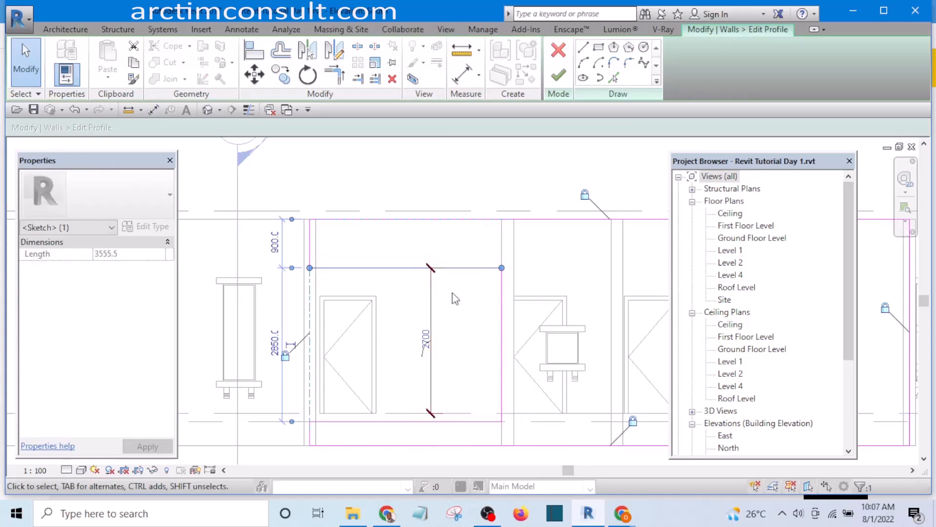
click(463, 318)
Check the outline at the wall's west end and finish the wall profile edit
scroll(443, 319, down, 2)
scroll(379, 299, up, 3)
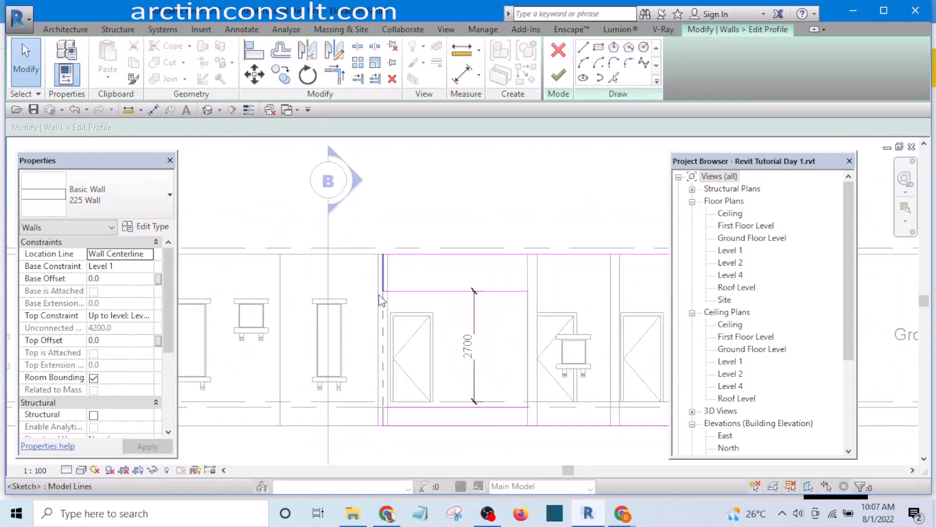
scroll(345, 268, up, 2)
scroll(344, 268, down, 5)
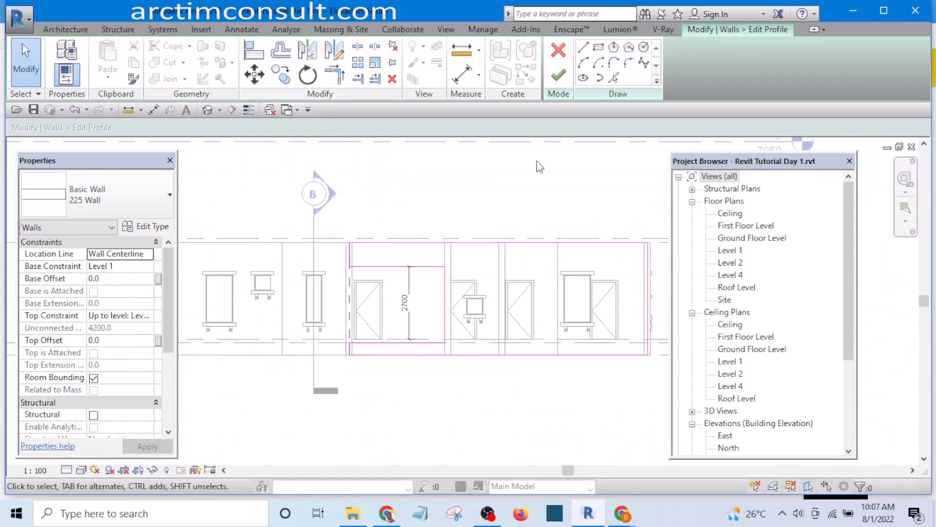
click(558, 78)
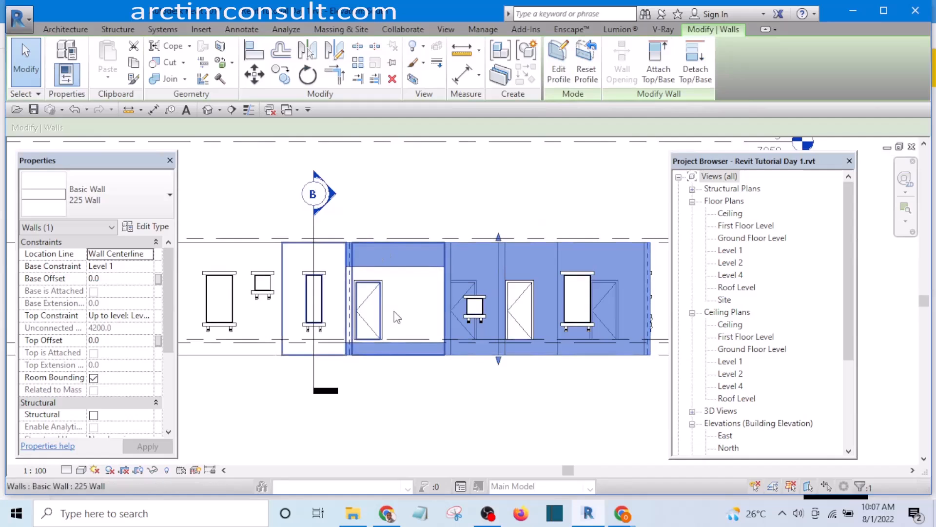
Open the default 3D view and examine the new opening at the south wall's west end
click(213, 112)
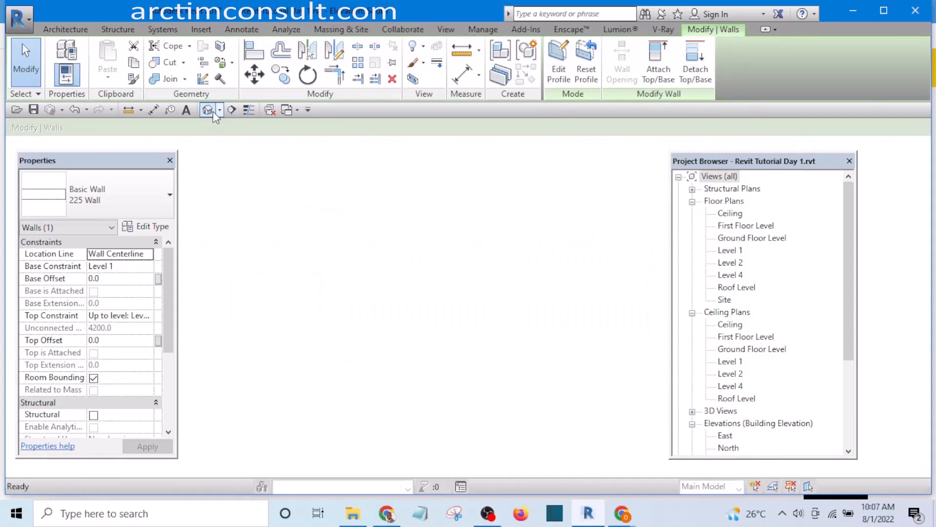
shift+middle_drag(460, 337, 310, 246)
scroll(535, 349, up, 3)
scroll(538, 355, up, 3)
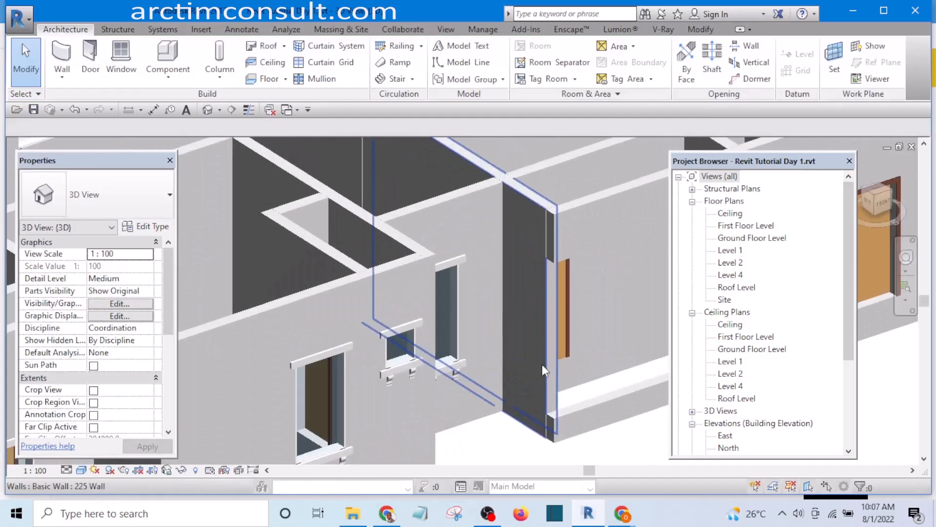
click(532, 341)
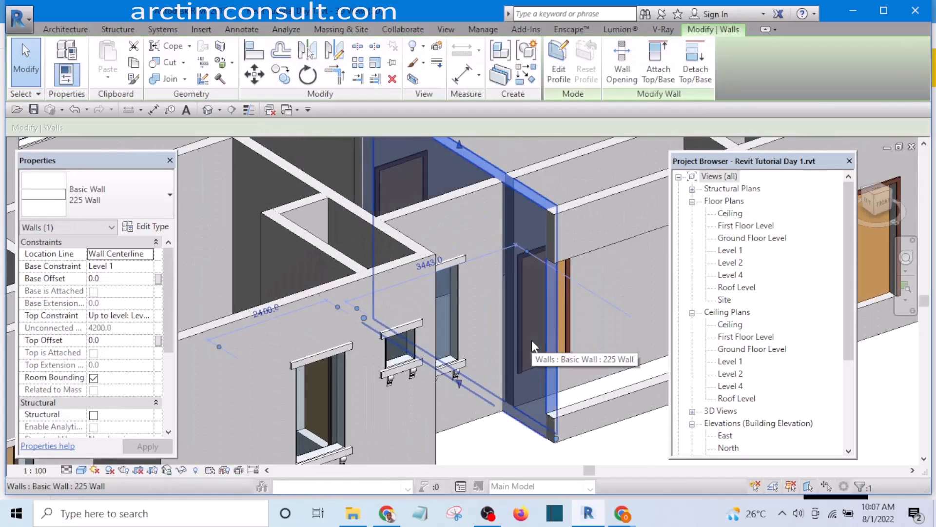
click(558, 73)
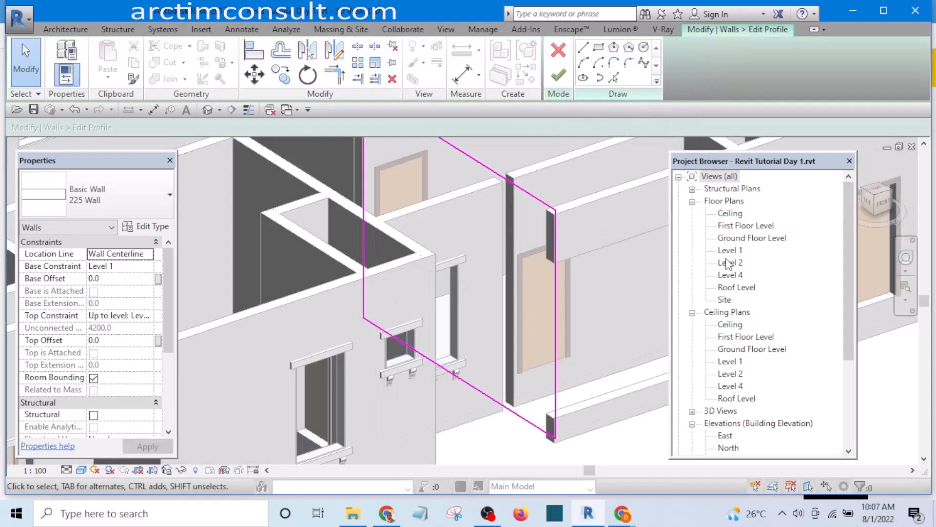
drag(847, 279, 850, 368)
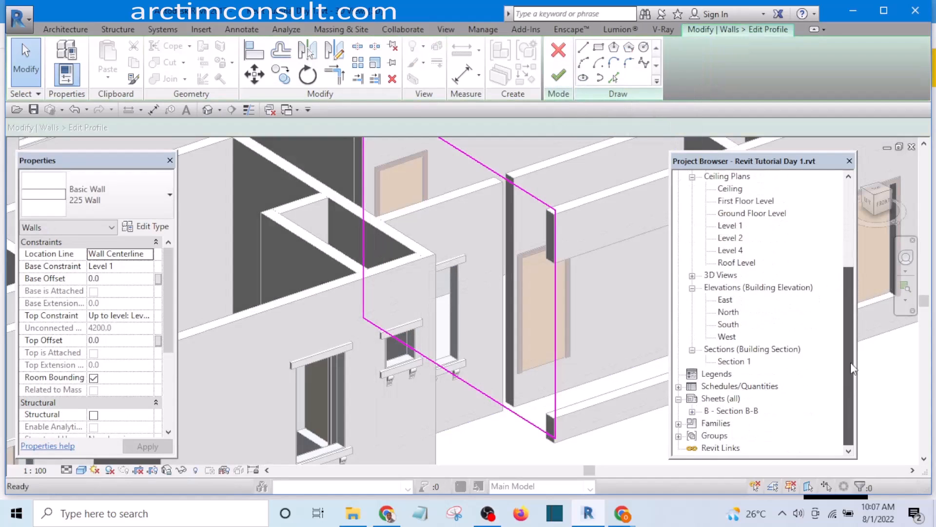
double_click(727, 337)
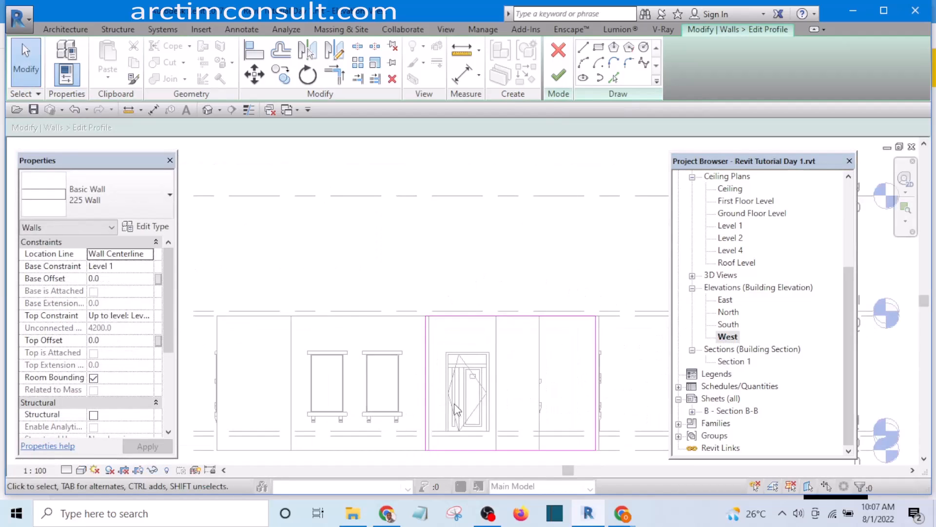
scroll(456, 341, down, 3)
scroll(556, 328, up, 2)
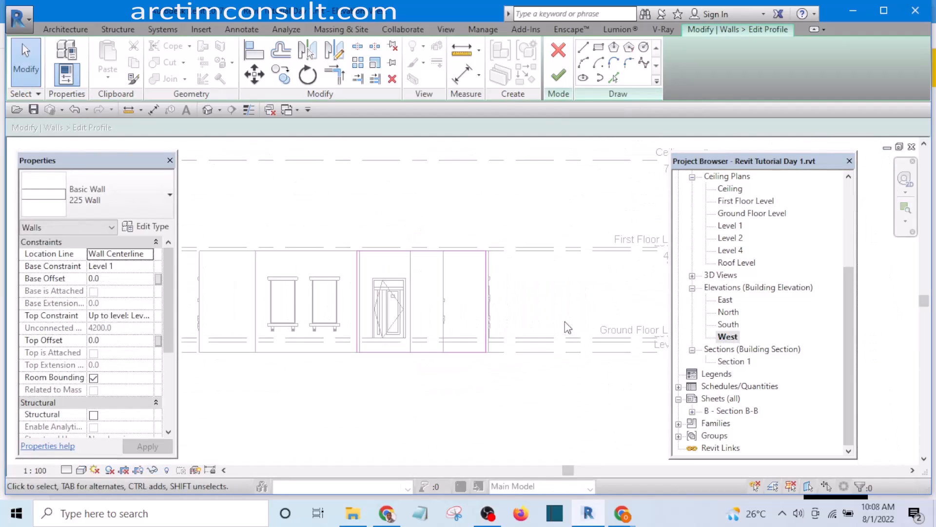
middle_drag(564, 321, 576, 338)
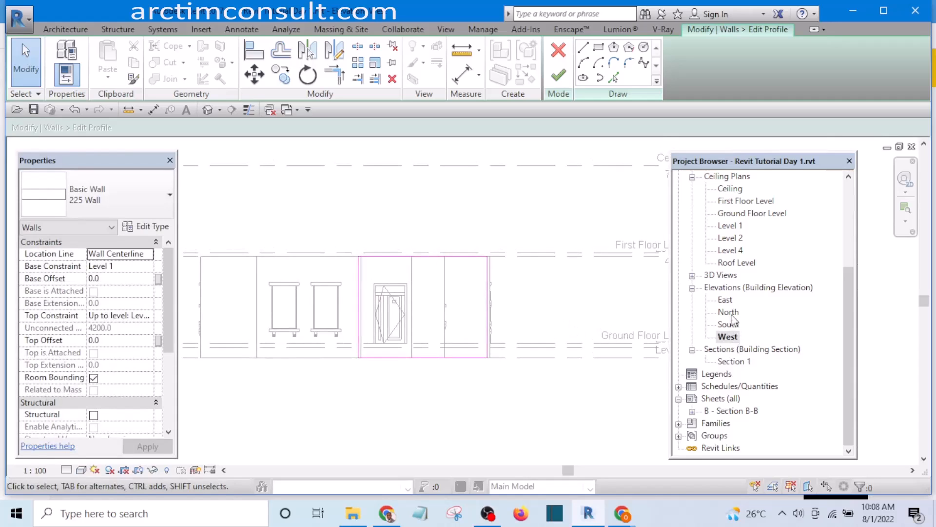
double_click(726, 299)
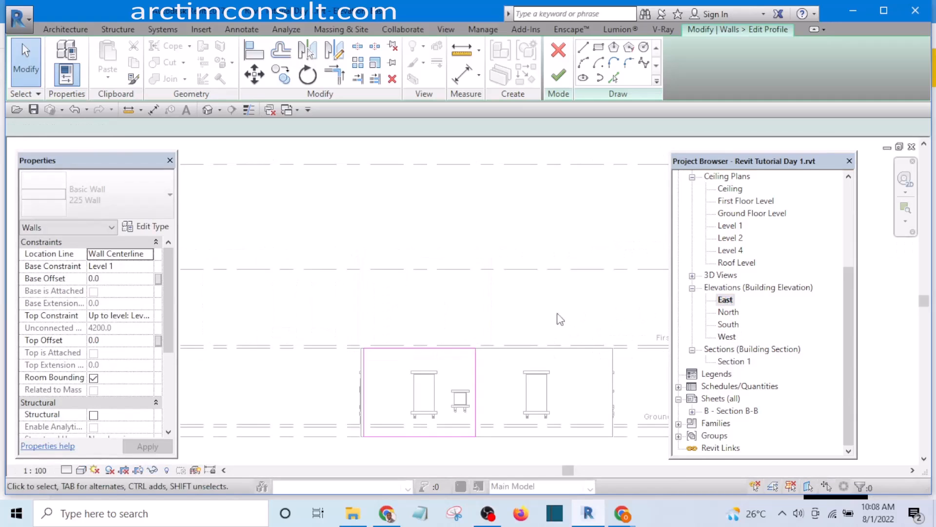
middle_drag(558, 318, 491, 282)
scroll(350, 325, up, 2)
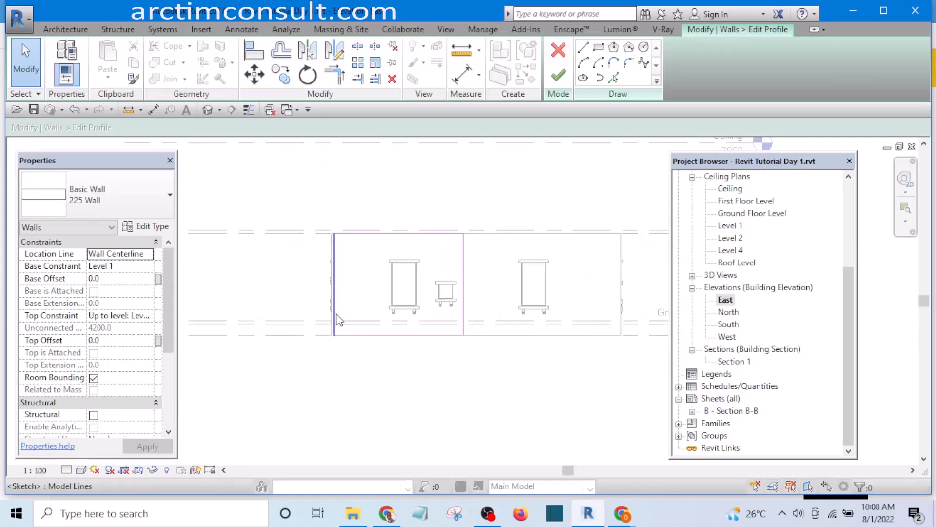
scroll(374, 306, down, 2)
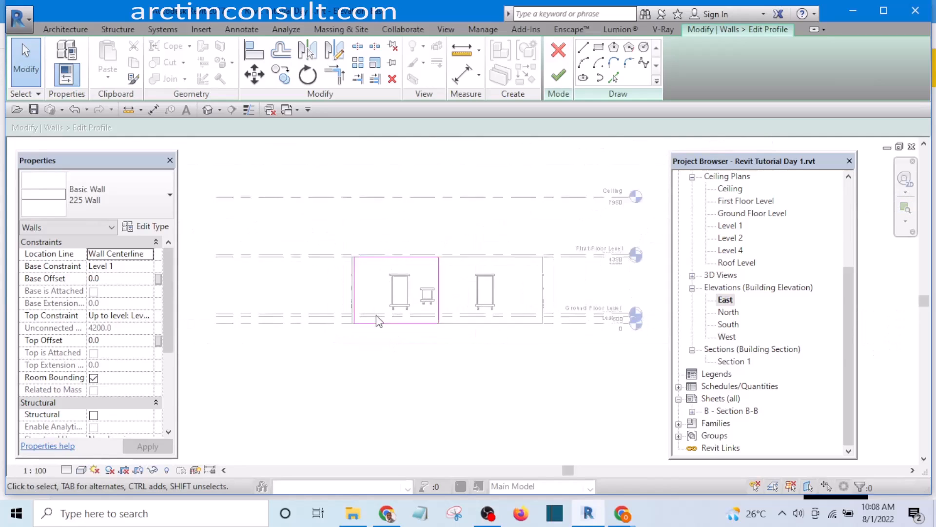
scroll(376, 315, up, 3)
scroll(370, 328, down, 2)
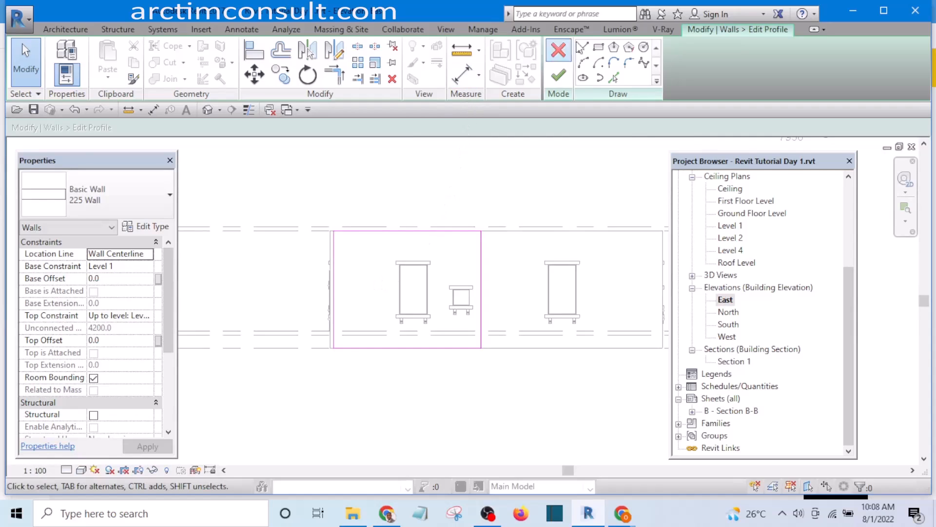
scroll(314, 251, up, 2)
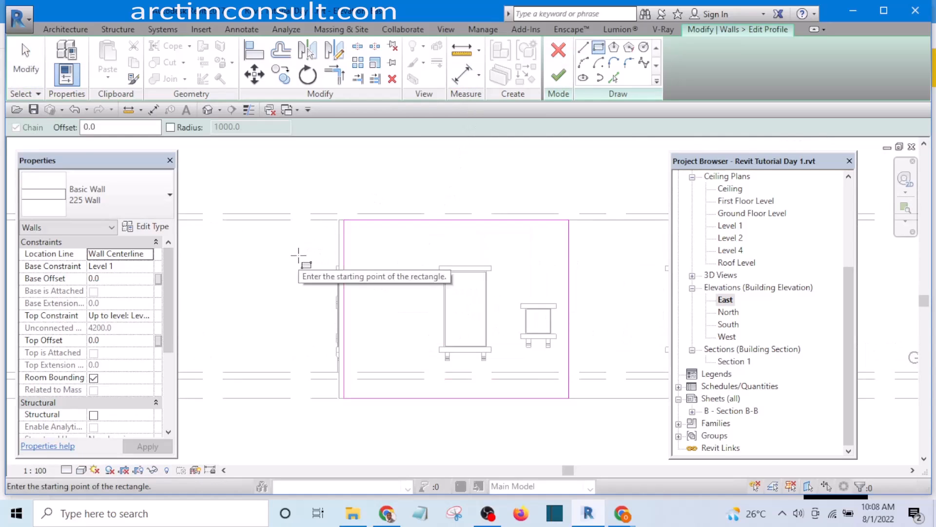
scroll(307, 258, down, 3)
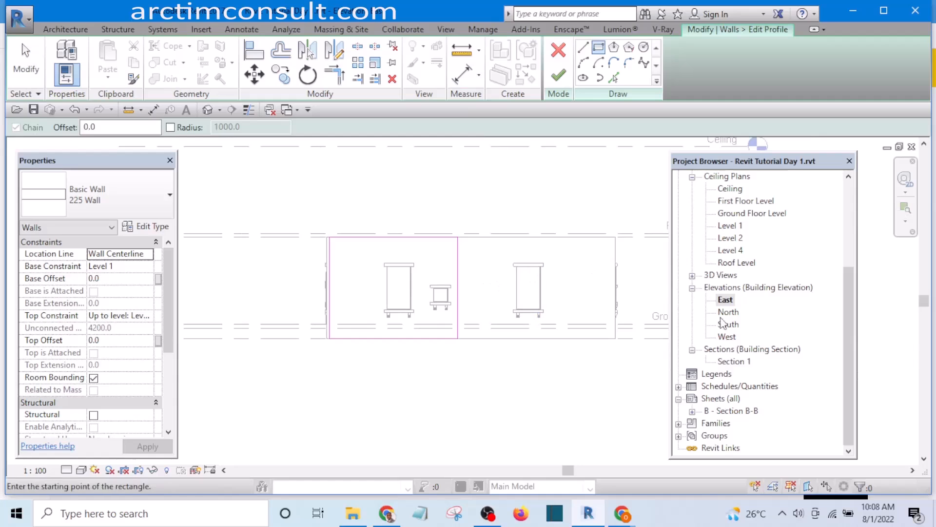
key(Escape)
click(559, 77)
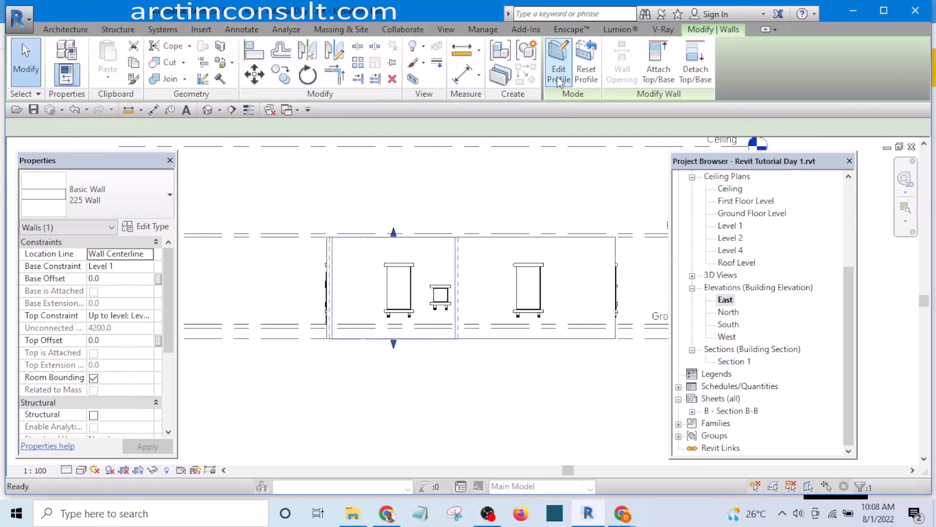
Open the Ground Floor Level ceiling plan and locate the 225 wall beside section line B
scroll(489, 249, down, 5)
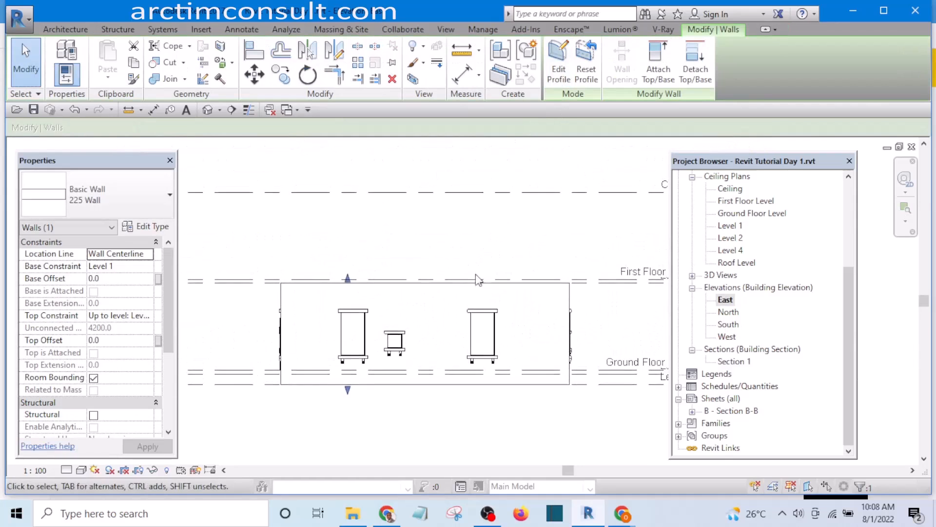
scroll(760, 228, up, 1)
double_click(761, 227)
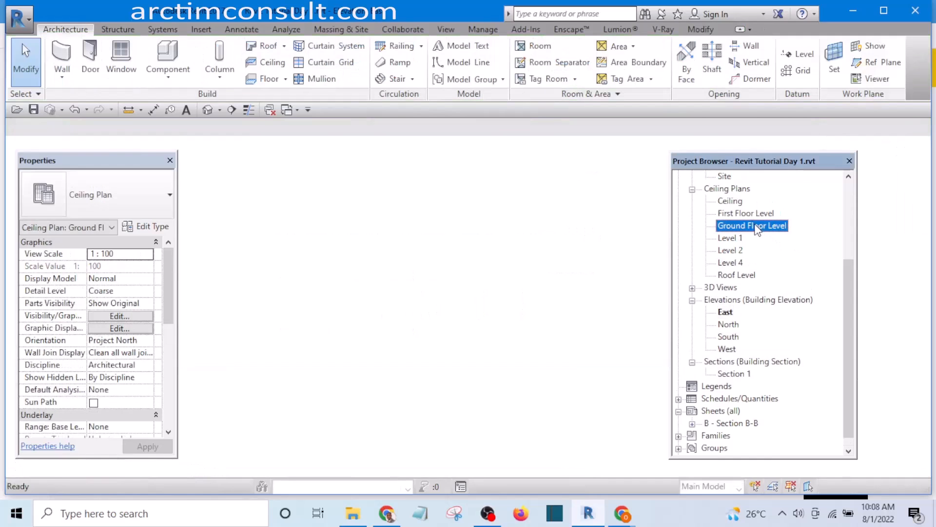
scroll(468, 282, up, 3)
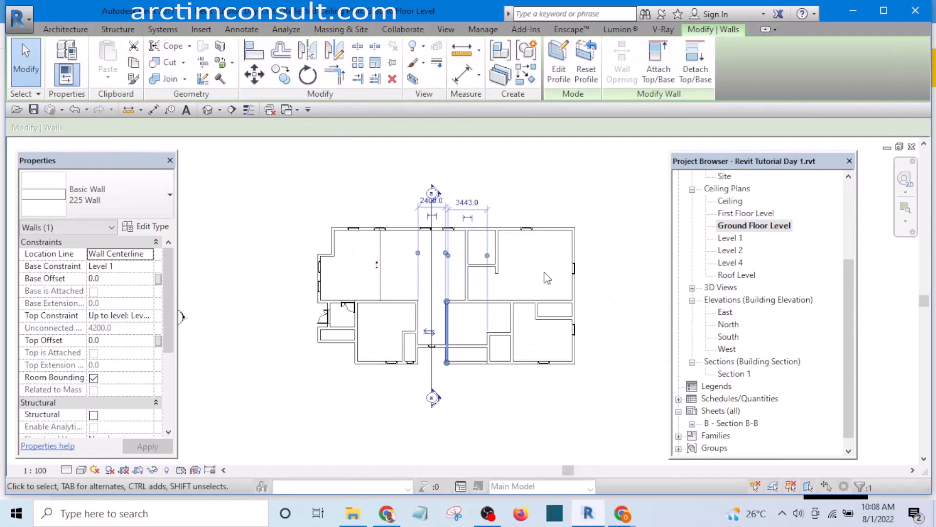
scroll(537, 244, down, 3)
click(574, 227)
scroll(554, 298, up, 4)
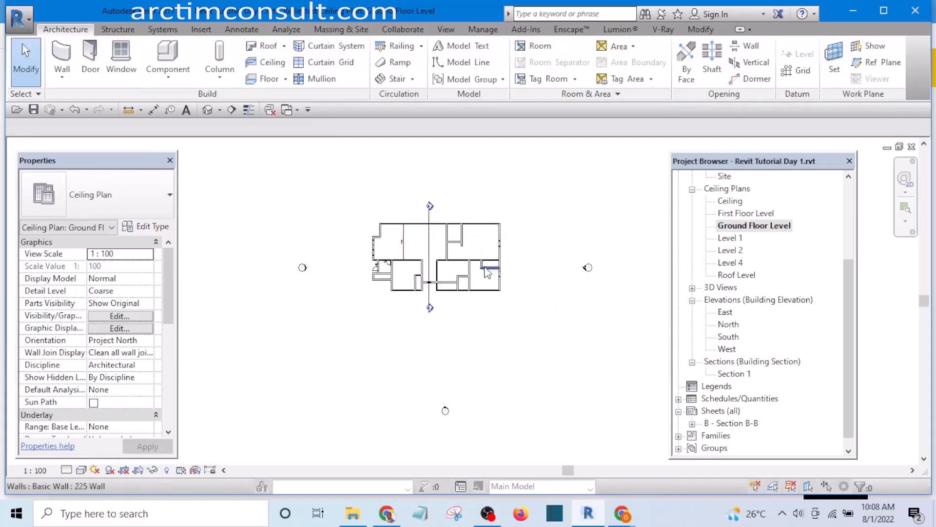
scroll(407, 320, up, 2)
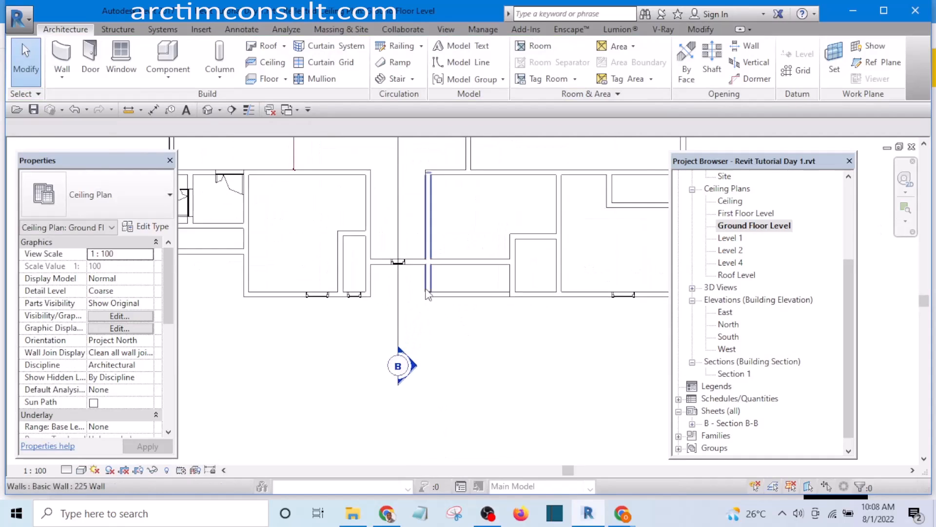
click(429, 275)
scroll(432, 288, down, 2)
scroll(432, 287, down, 3)
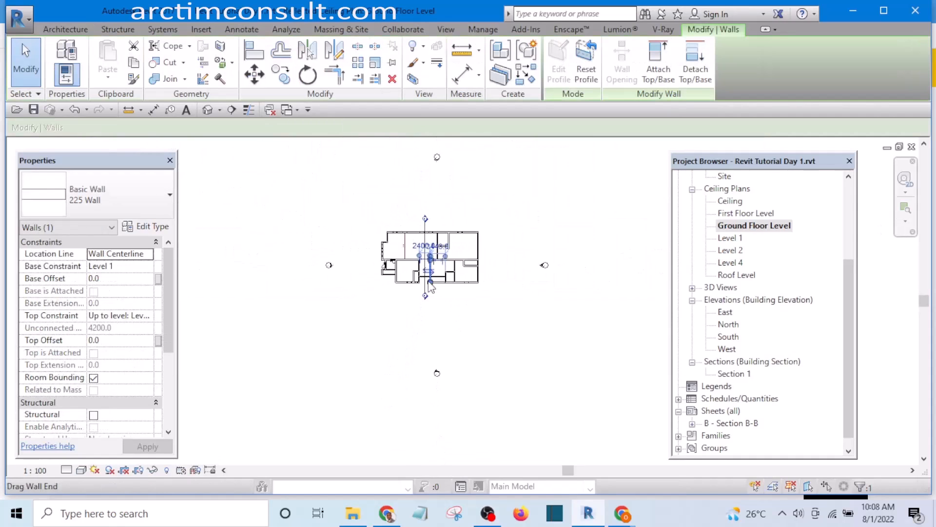
scroll(341, 289, up, 2)
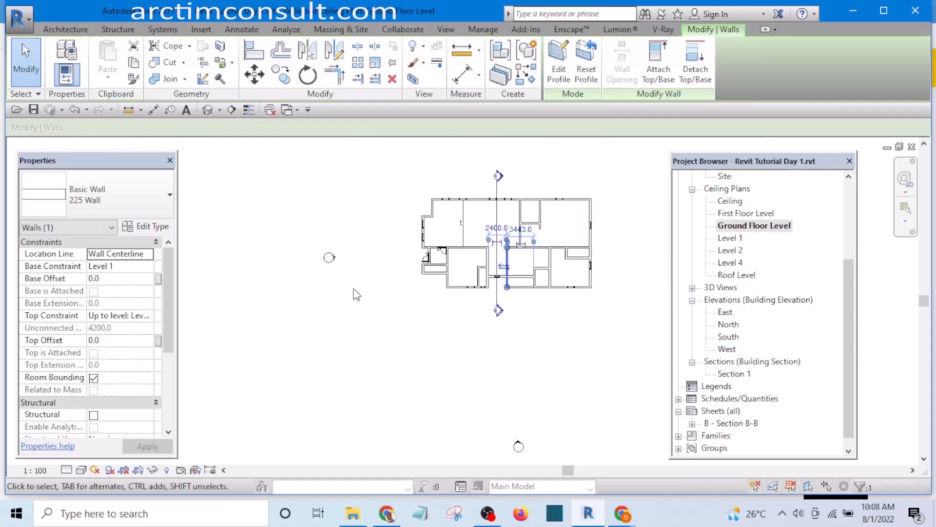
click(533, 324)
Go to the Section 1 view from its section line in the ceiling plan
scroll(498, 312, up, 4)
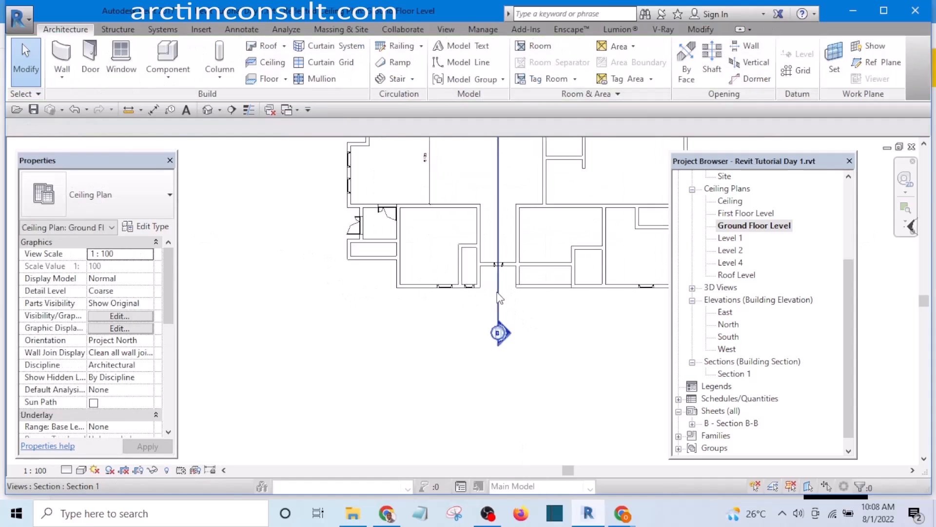
click(499, 297)
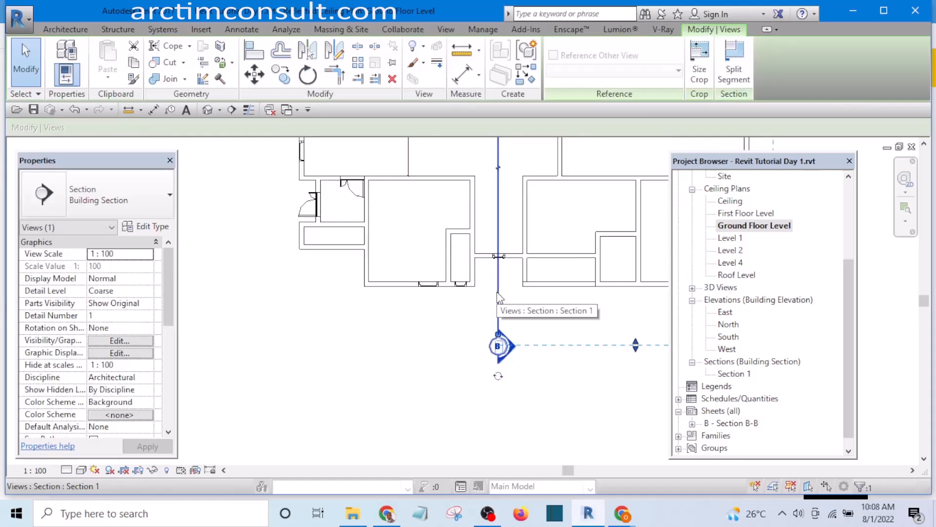
right_click(498, 283)
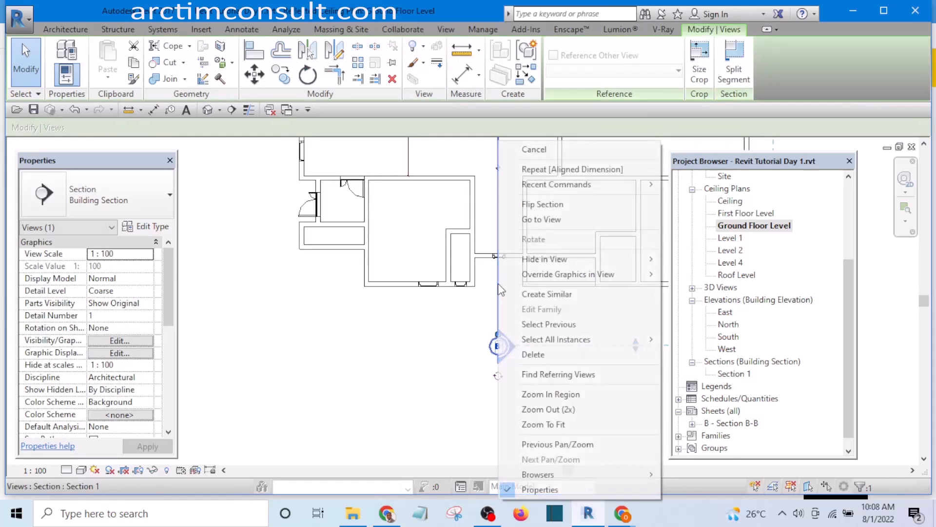
click(545, 219)
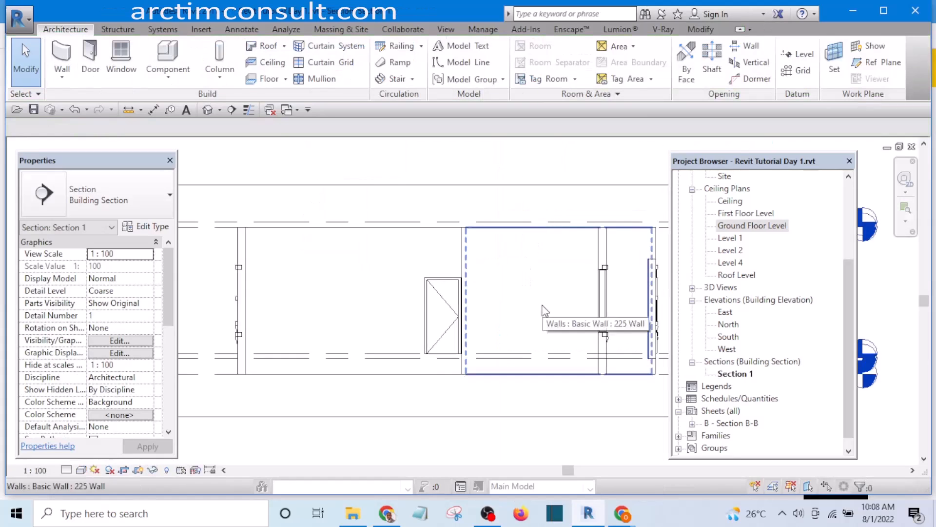
Edit the 225 wall's profile and sketch a rectangle about 2250 mm wide and 2836 mm high, from the crossing window wall past the outer edge
middle_drag(381, 292, 353, 286)
scroll(365, 288, down, 7)
scroll(404, 282, up, 9)
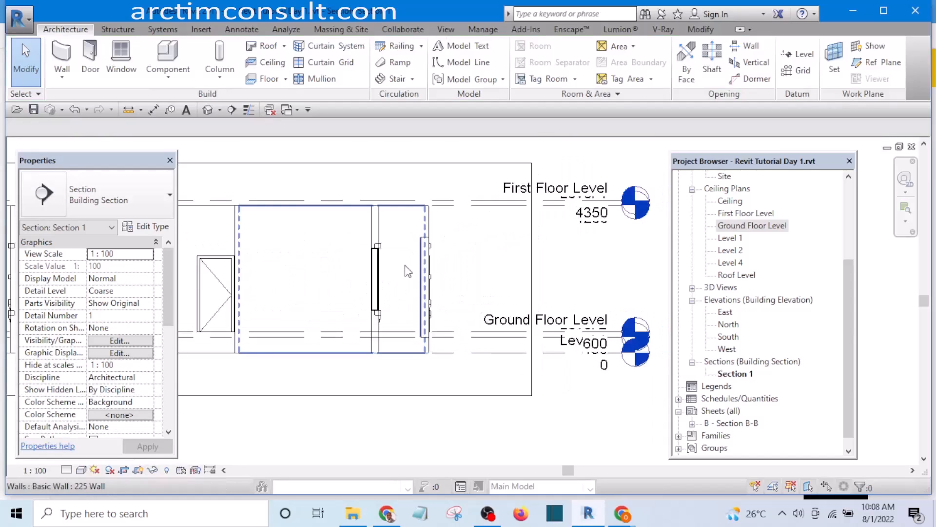
click(400, 216)
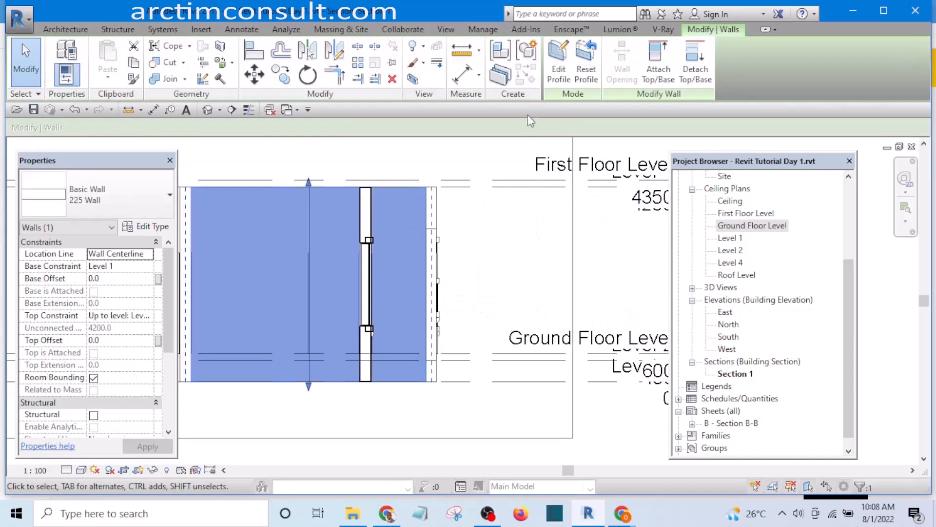
click(563, 72)
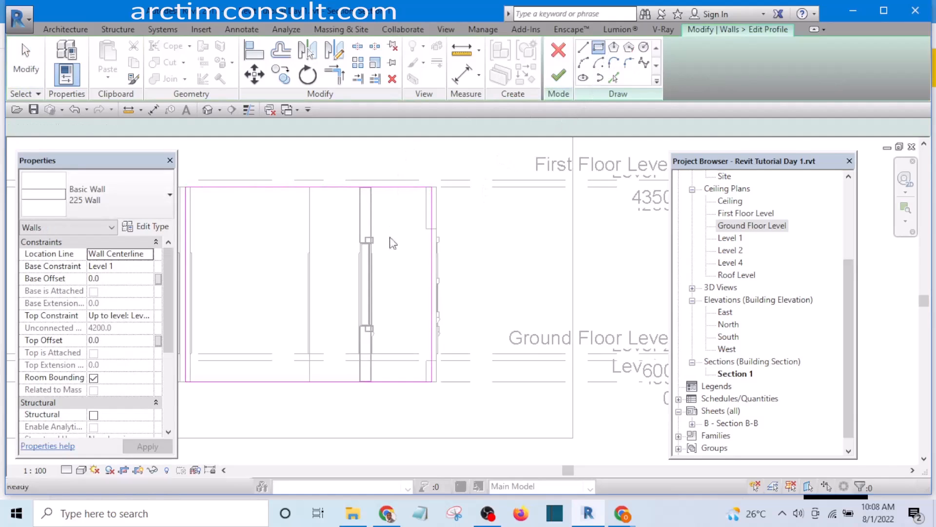
scroll(393, 243, up, 2)
click(360, 210)
scroll(593, 274, down, 3)
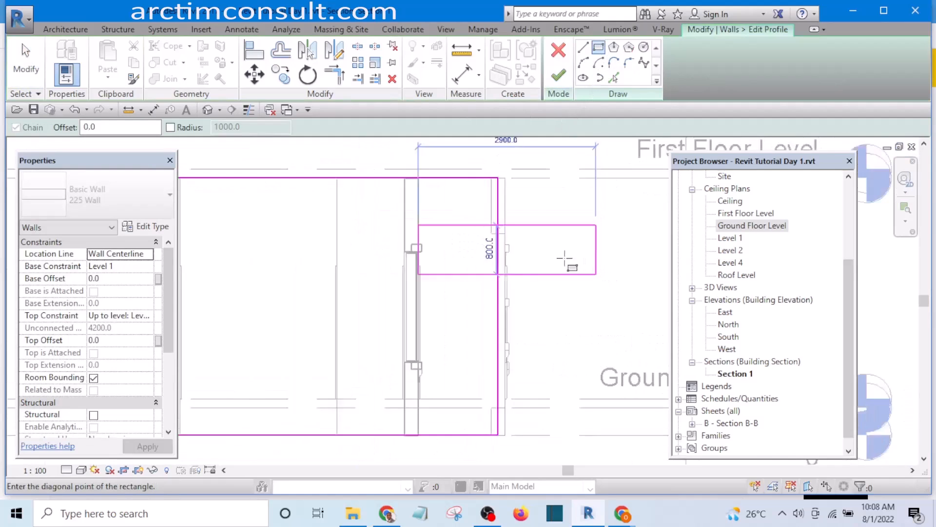
scroll(554, 348, up, 1)
click(562, 354)
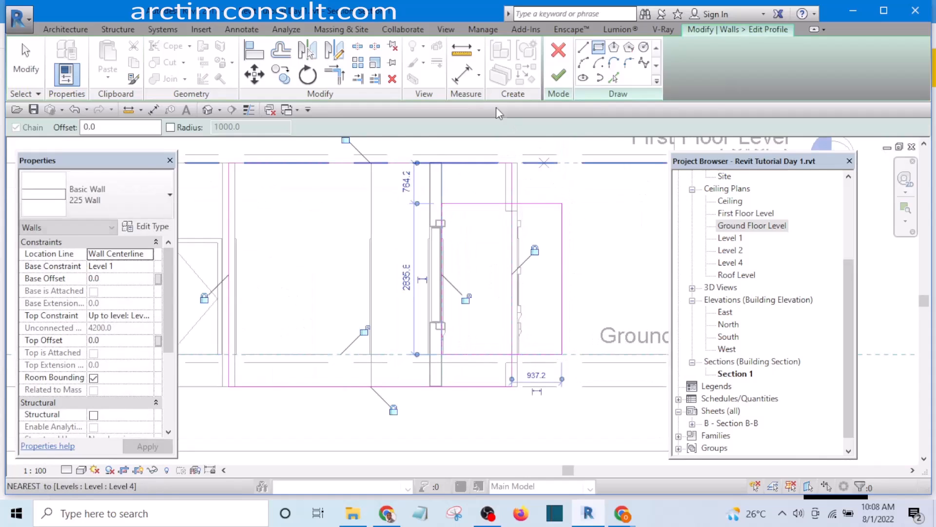
Trim the wall profile's outer vertical edge to the rectangle's upper and lower lines, forming a notch in the wall's end
click(357, 48)
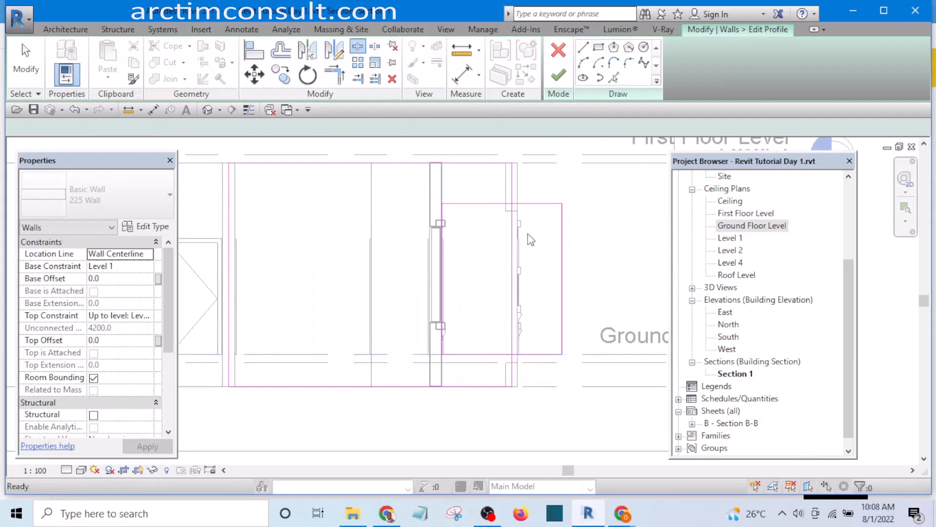
scroll(532, 238, up, 2)
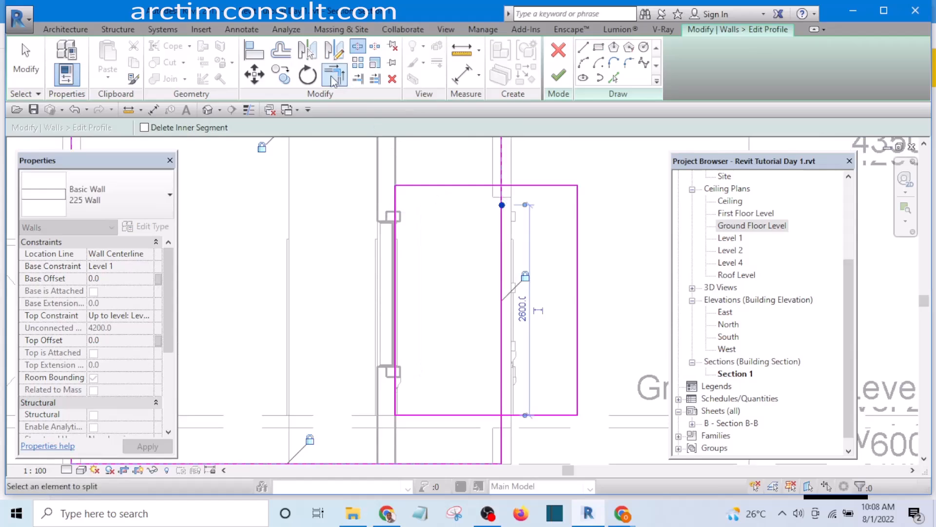
scroll(486, 165, up, 1)
click(504, 163)
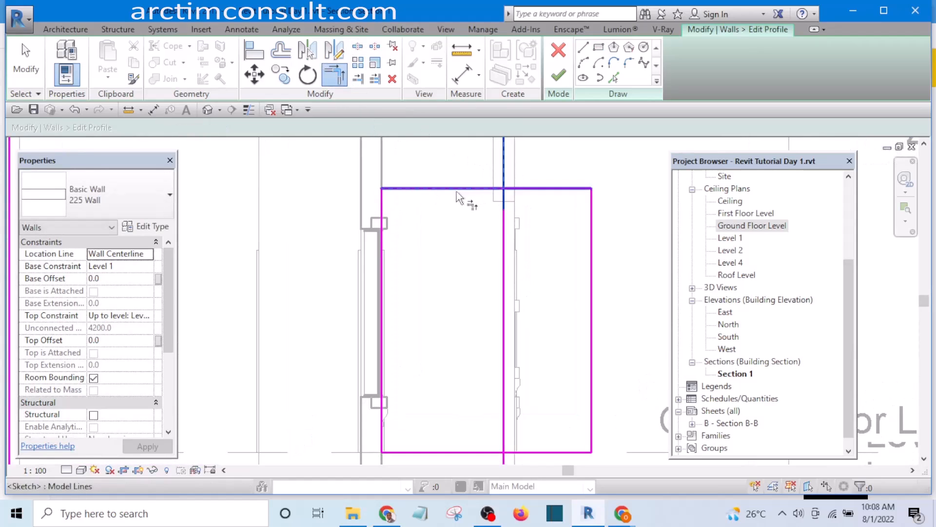
click(458, 188)
middle_drag(535, 260, 531, 174)
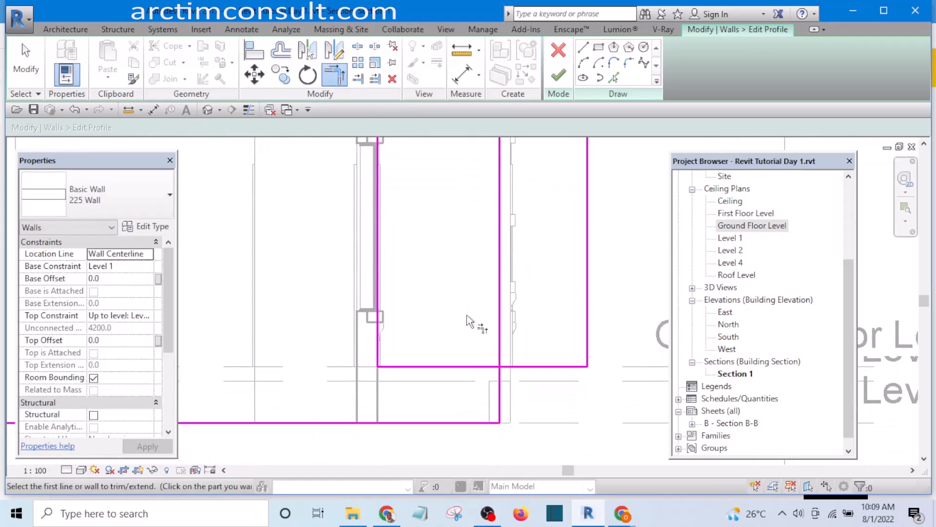
click(476, 365)
click(501, 395)
scroll(487, 396, down, 3)
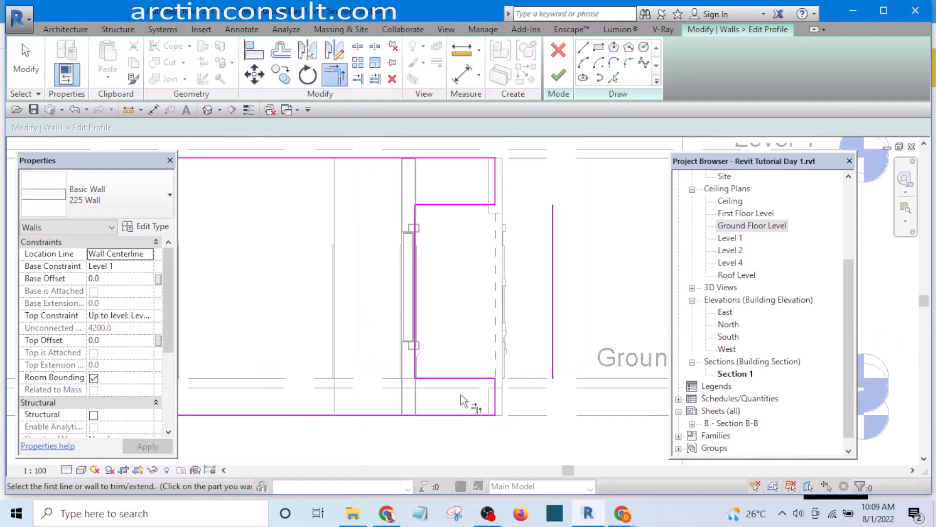
key(Escape)
Delete the leftover vertical sketch line of the rectangle outside the wall's outer edge
click(513, 351)
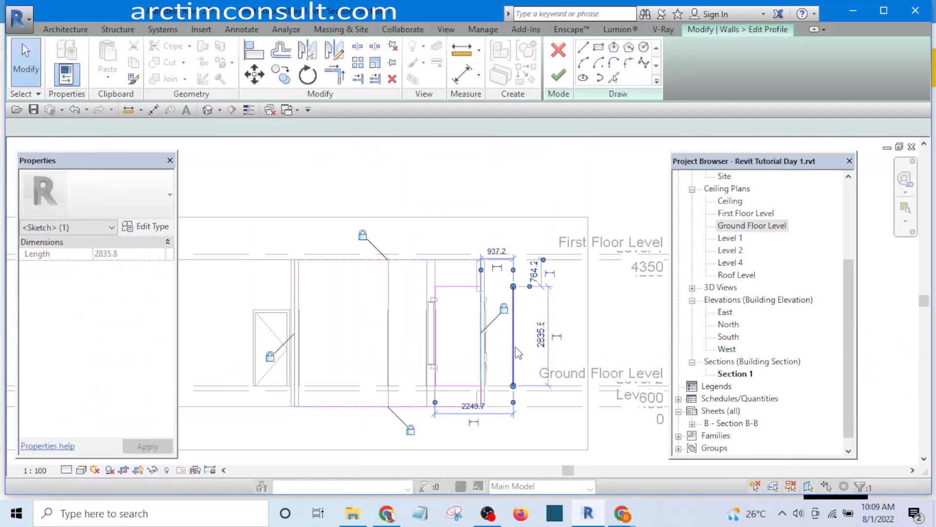
key(Delete)
scroll(444, 328, up, 1)
scroll(443, 328, up, 3)
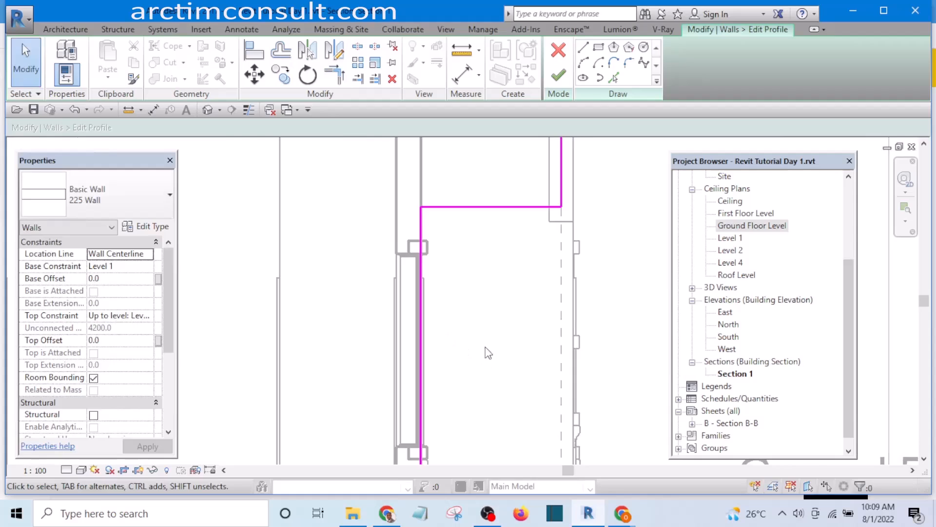
scroll(488, 352, down, 3)
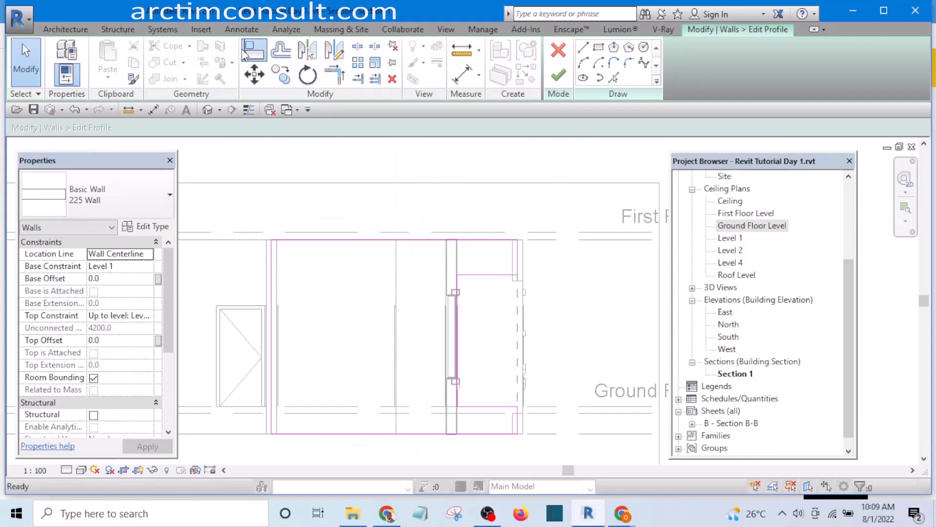
click(252, 50)
scroll(520, 288, up, 4)
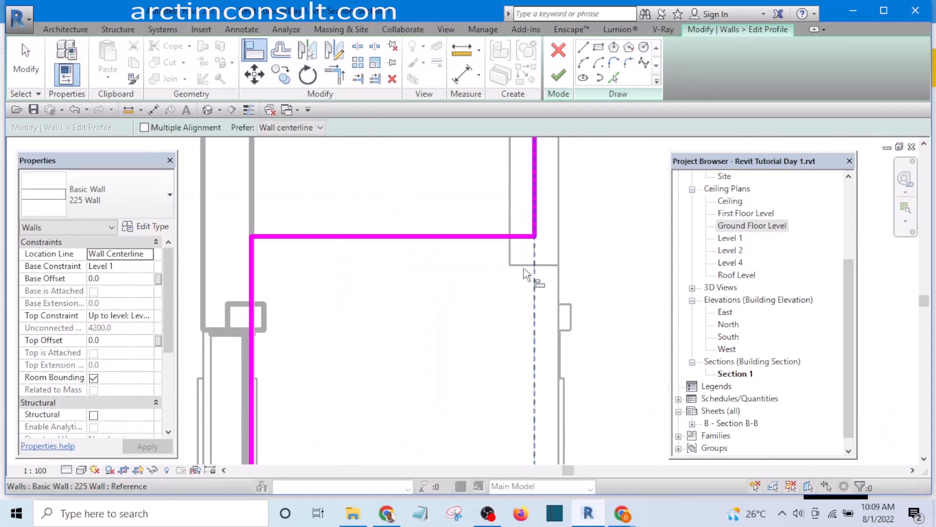
scroll(558, 273, up, 3)
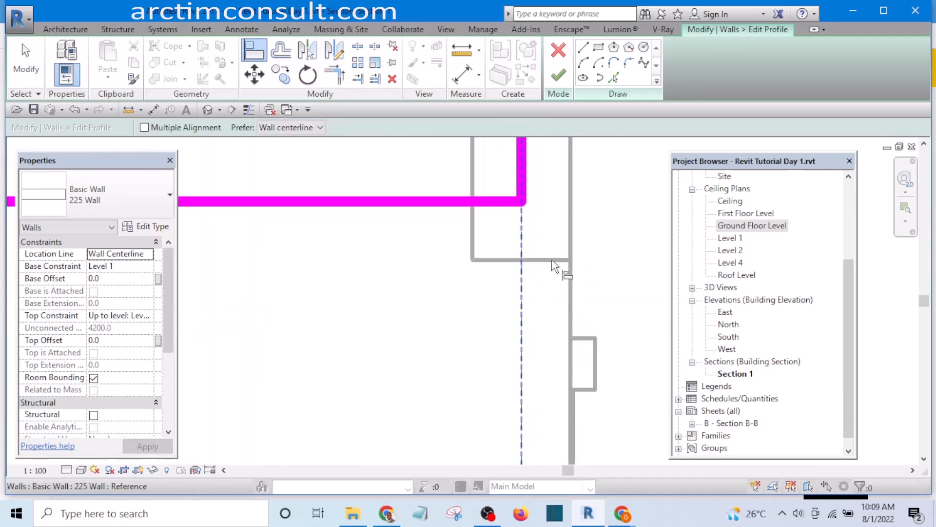
key(Escape)
scroll(600, 292, up, 1)
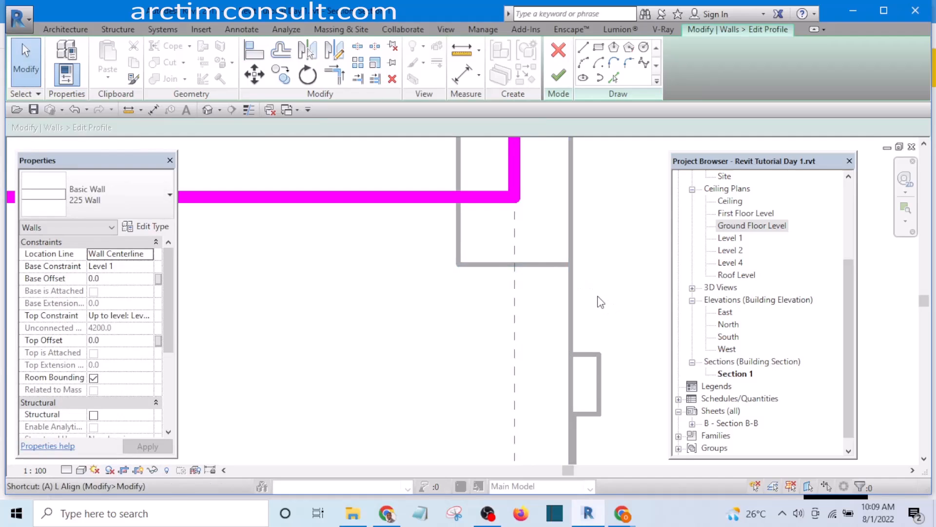
scroll(545, 268, up, 1)
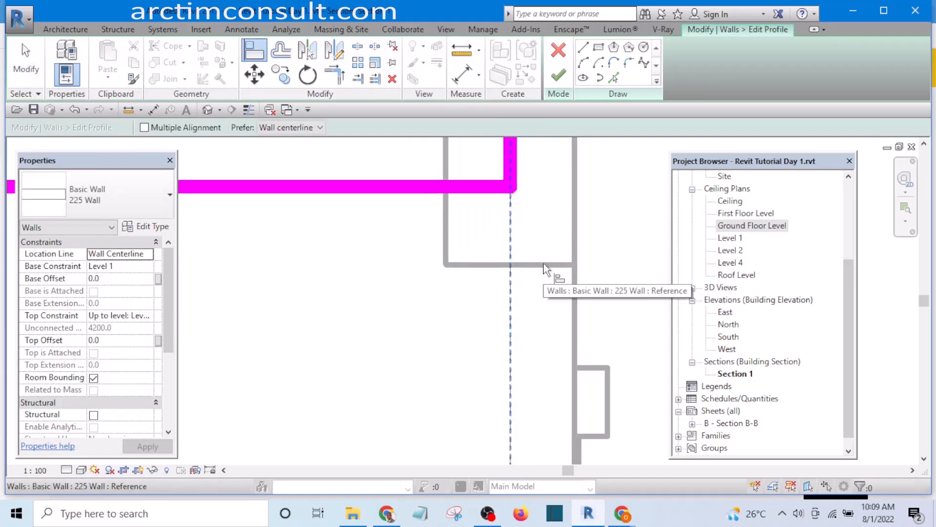
scroll(506, 271, up, 3)
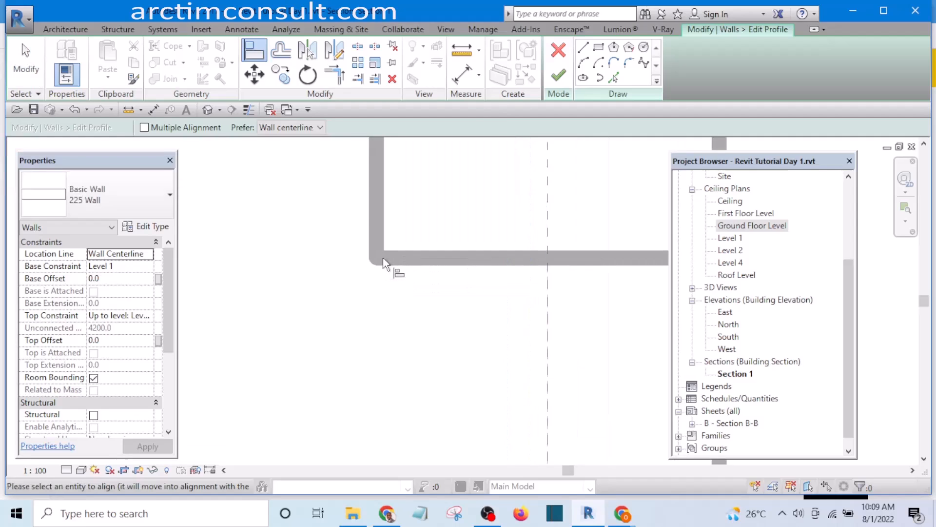
scroll(447, 313, down, 4)
key(Escape)
key(Escape)
scroll(609, 293, down, 2)
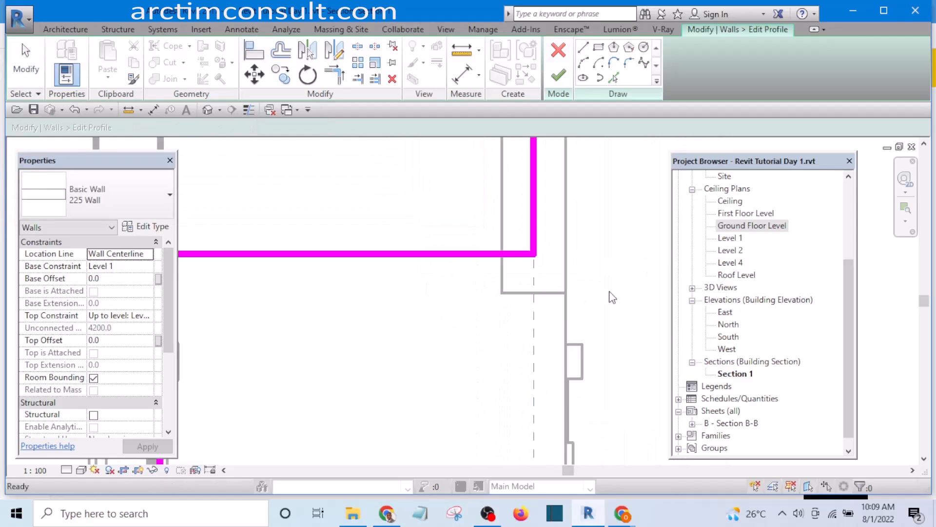
Move the notch's upper profile line down to about 920 mm below the wall's top edge, near the adjoining wall's soffit
scroll(524, 259, up, 1)
mouse_move(470, 347)
mouse_down()
mouse_move(472, 292)
mouse_move(474, 304)
mouse_up()
scroll(474, 303, down, 5)
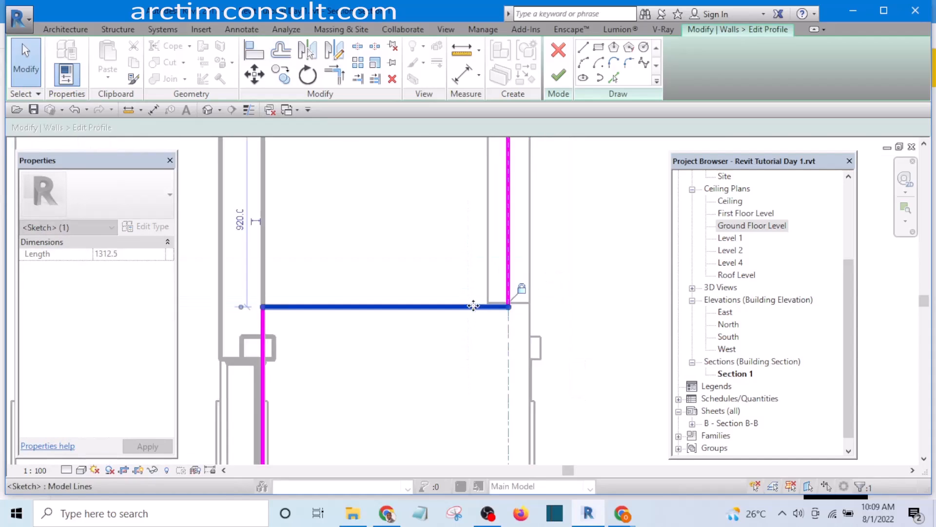
middle_drag(574, 298, 561, 220)
click(559, 252)
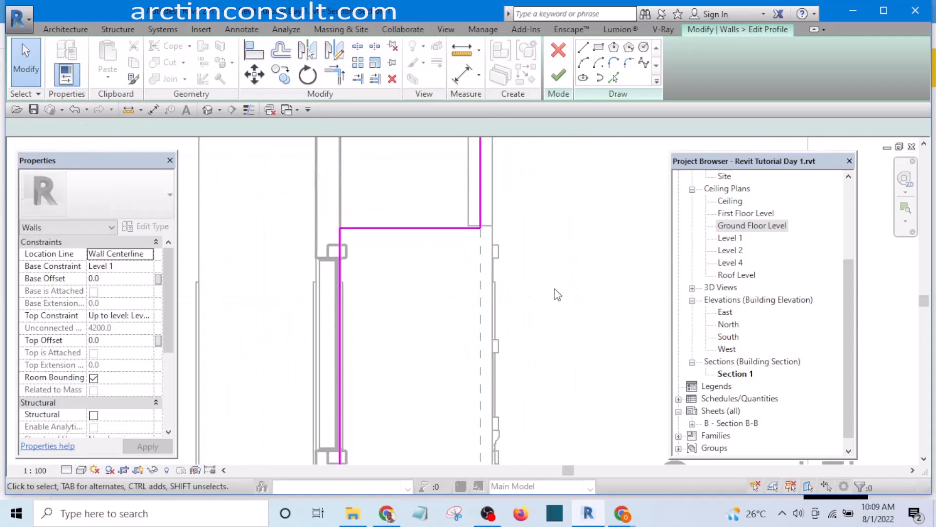
middle_drag(561, 309, 544, 246)
Place an aligned dimension between the notch's upper profile line and the Ground Floor Level line, outside the wall
key(d)
key(i)
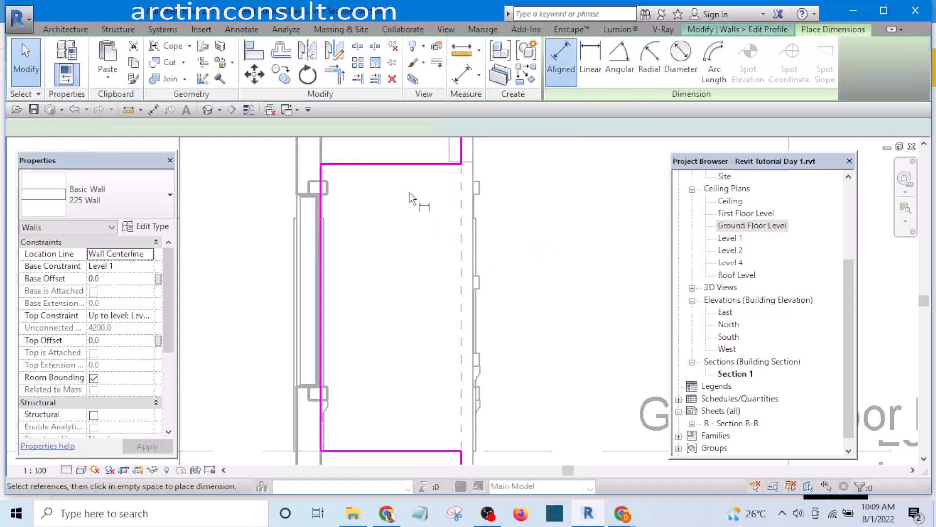
click(405, 166)
scroll(450, 244, down, 2)
scroll(541, 390, up, 2)
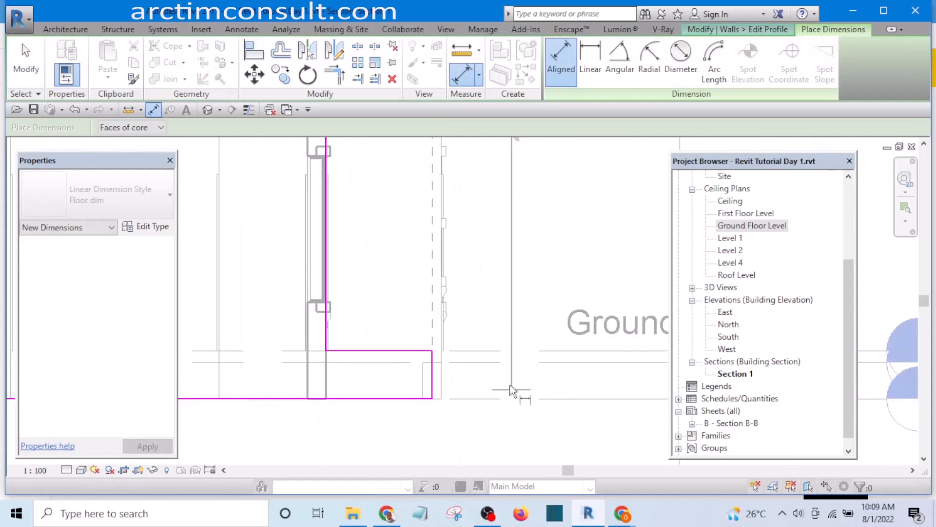
click(502, 358)
scroll(502, 359, down, 3)
scroll(529, 308, up, 2)
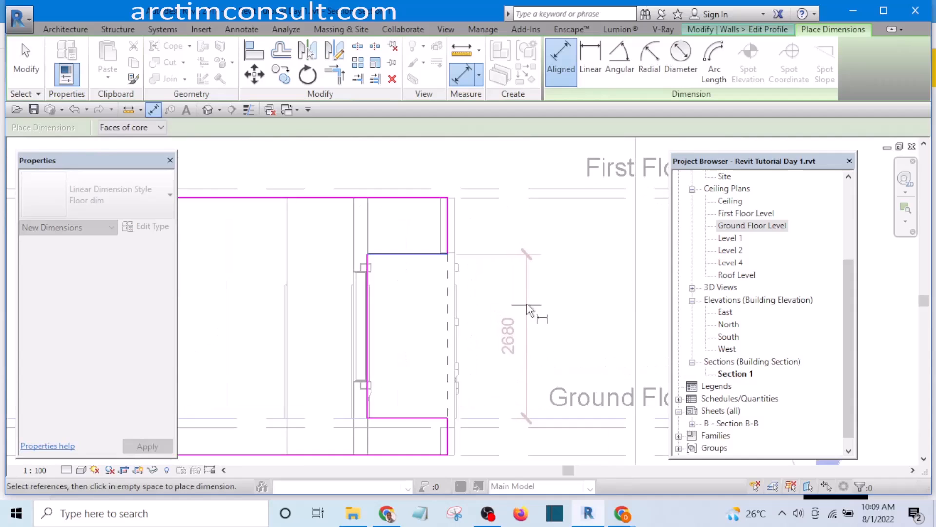
key(Escape)
key(Escape)
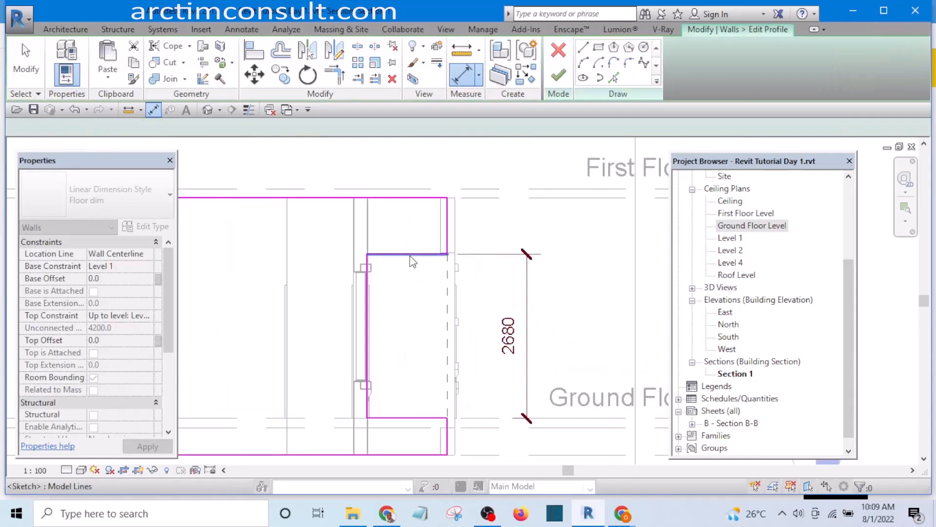
Set the height of the notch's upper line above Ground Floor Level to 2700 mm and finish the wall profile edit
click(409, 254)
click(508, 335)
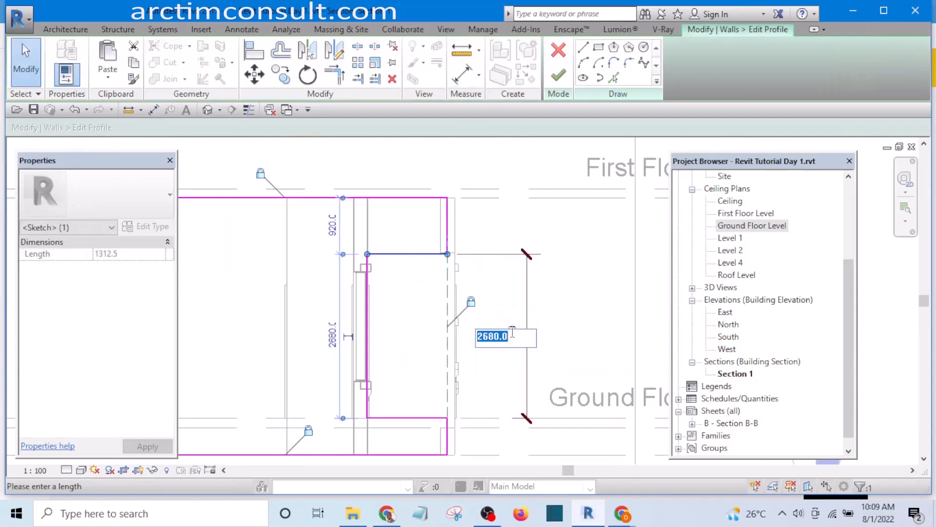
key(Return)
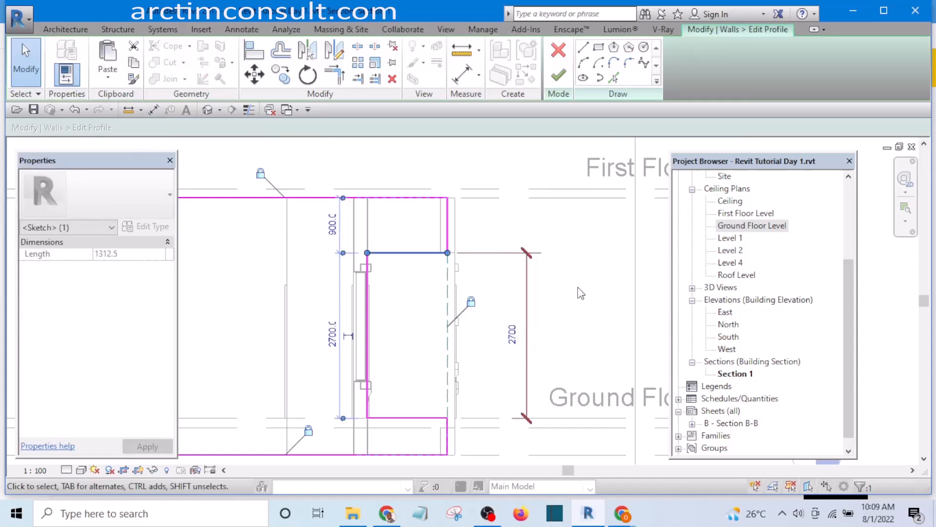
click(554, 299)
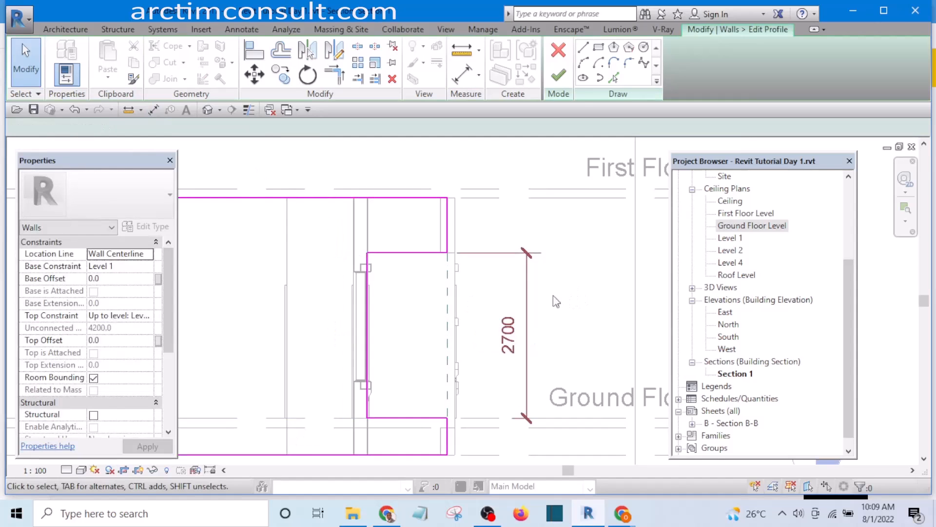
click(562, 78)
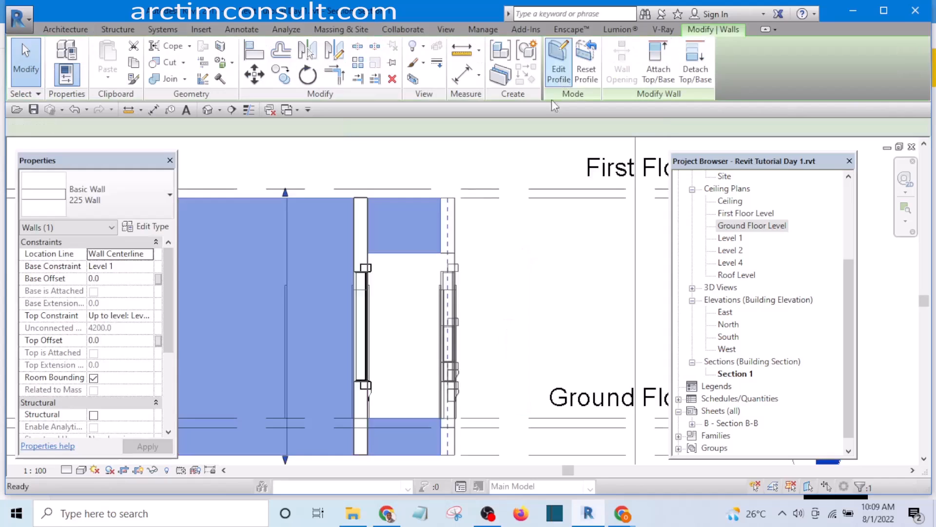
Go to the 3D view and examine the low wall corner beneath the new opening
click(210, 110)
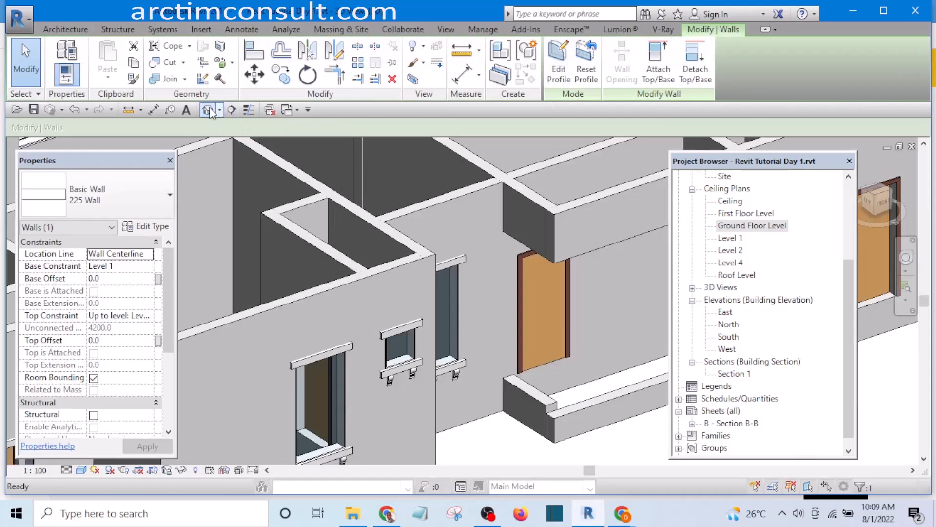
scroll(470, 290, down, 3)
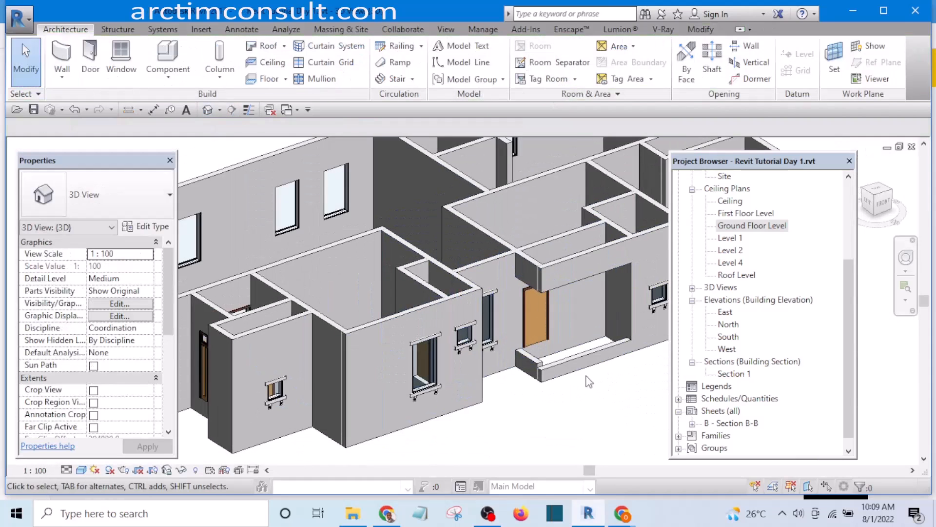
scroll(562, 368, up, 4)
middle_drag(431, 374, 359, 317)
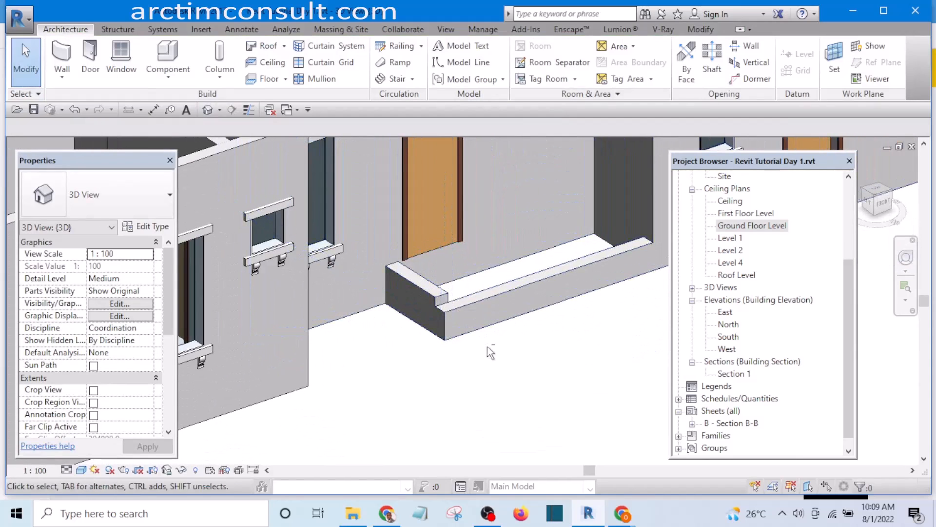
shift+middle_drag(489, 351, 473, 334)
scroll(371, 277, up, 5)
Reopen the notched 225 wall's profile for editing and go to the Section 1 view
click(355, 286)
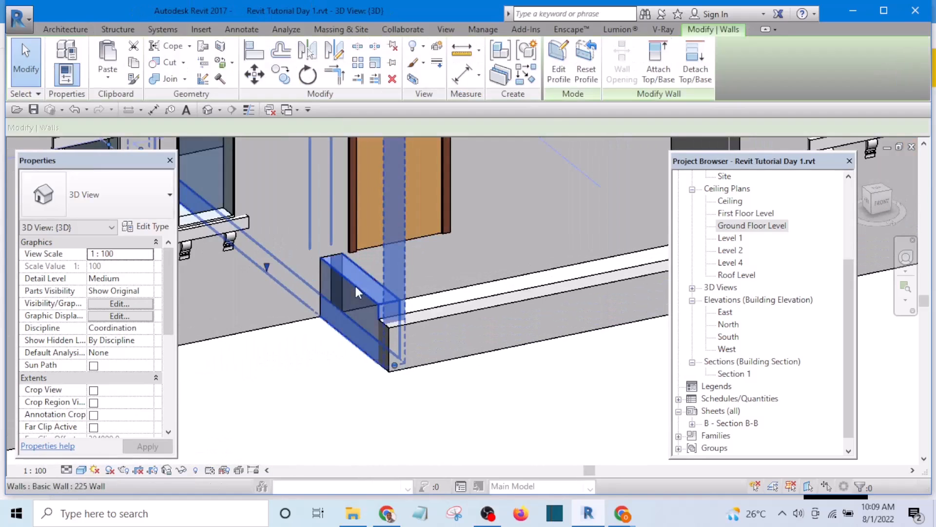
click(563, 72)
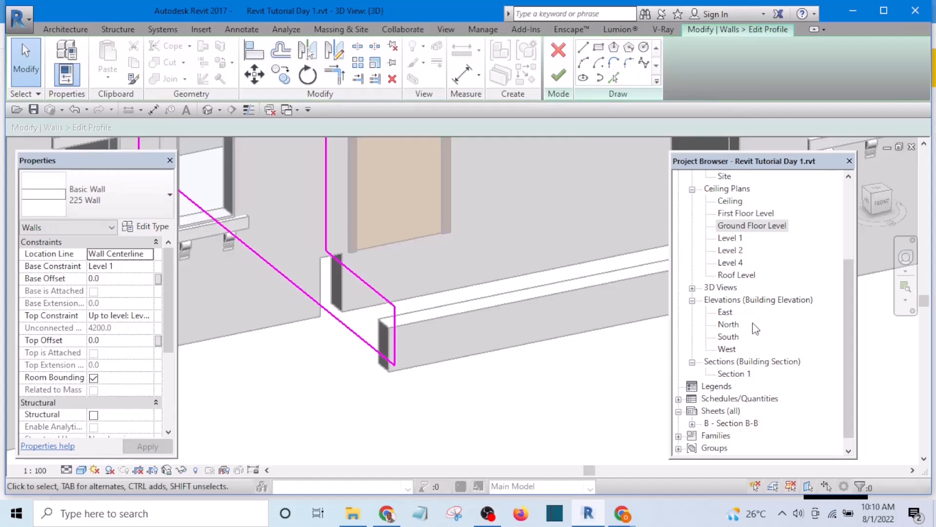
scroll(749, 347, down, 1)
double_click(738, 365)
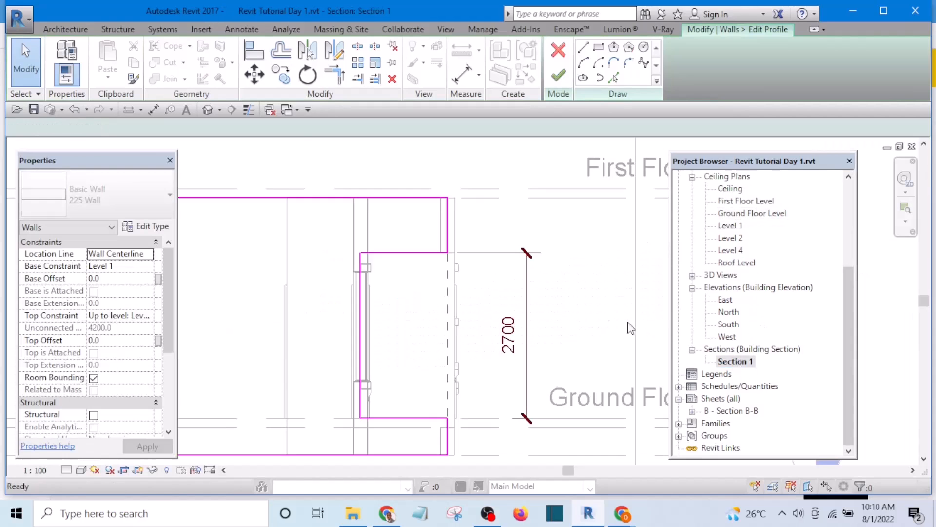
Align the notch's lower profile line with the Level 2 line and finish the wall profile edit
middle_drag(554, 293, 528, 183)
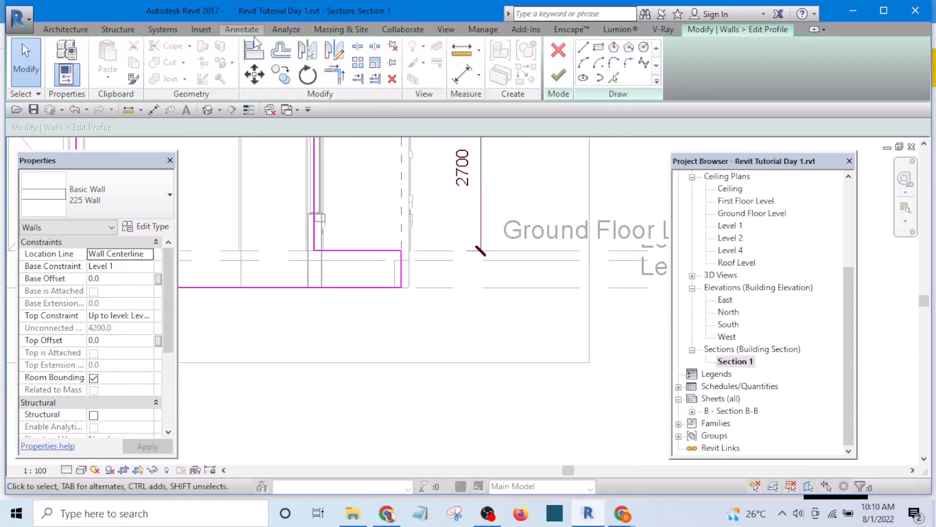
scroll(429, 247, up, 2)
key(a)
key(l)
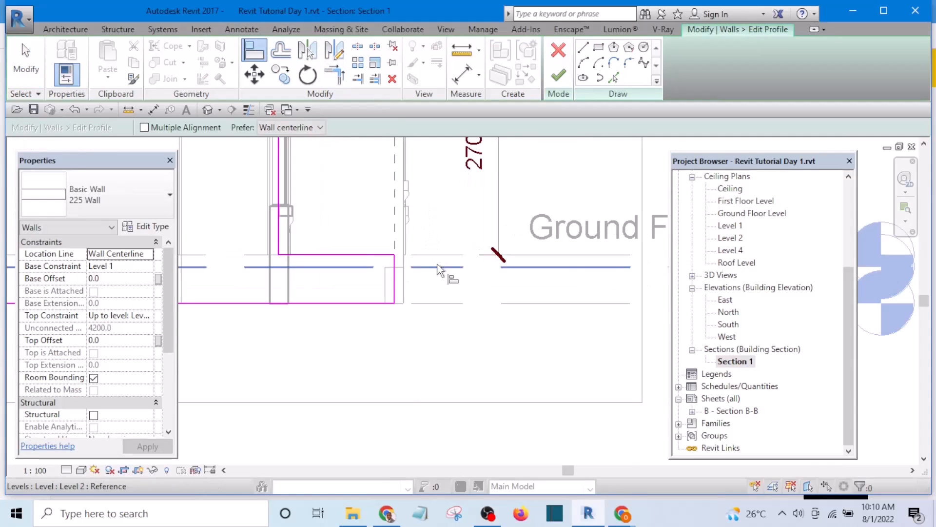
click(377, 254)
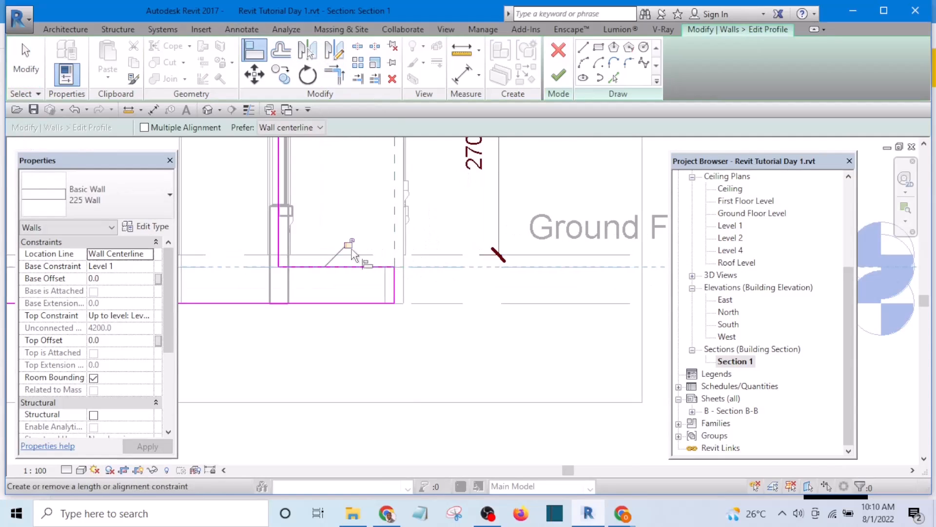
click(559, 76)
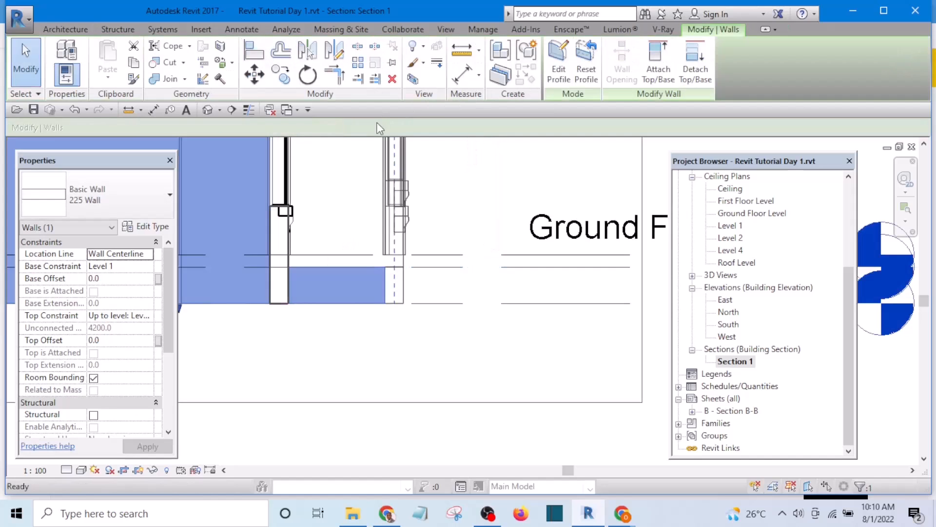
Return to the 3D view and examine the corner opening with its leveled low walls from several angles
click(207, 110)
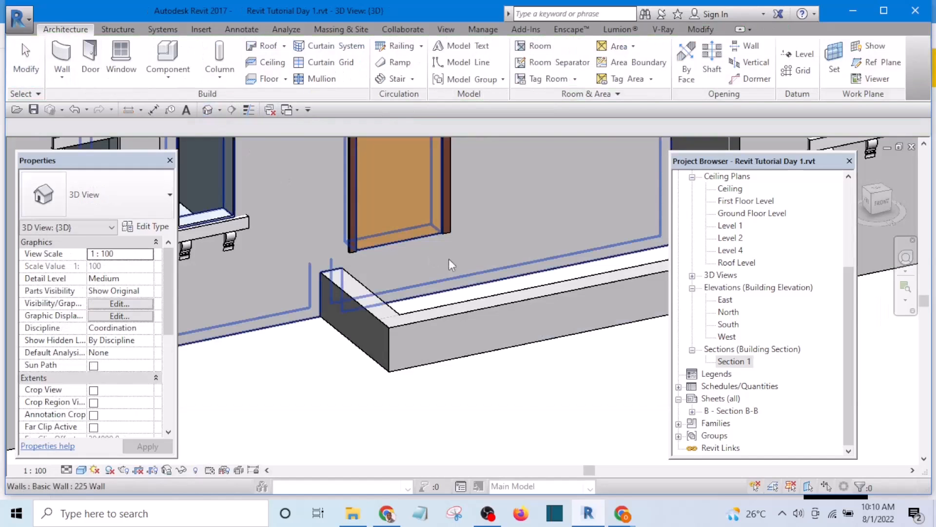
mouse_move(556, 369)
shift+middle_down()
mouse_move(514, 378)
mouse_move(568, 386)
mouse_move(566, 378)
shift+middle_up()
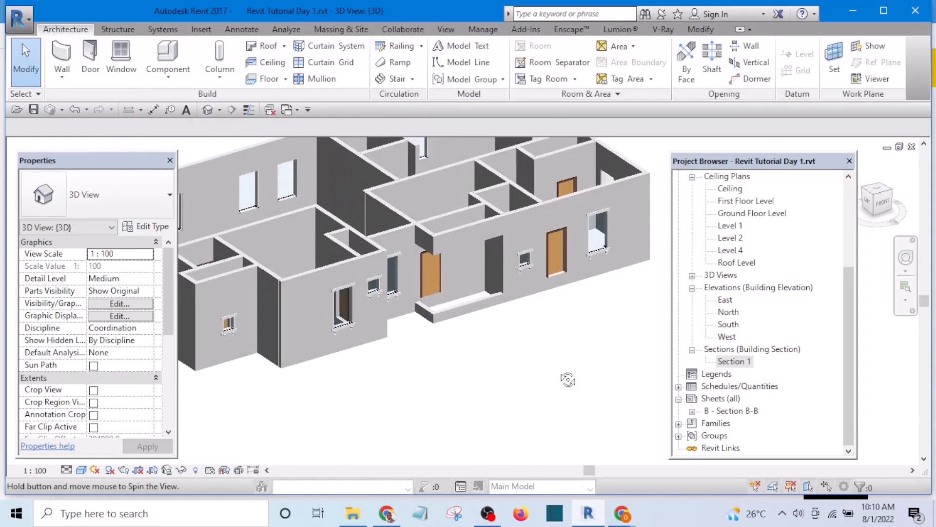
scroll(455, 243, up, 3)
scroll(454, 243, up, 2)
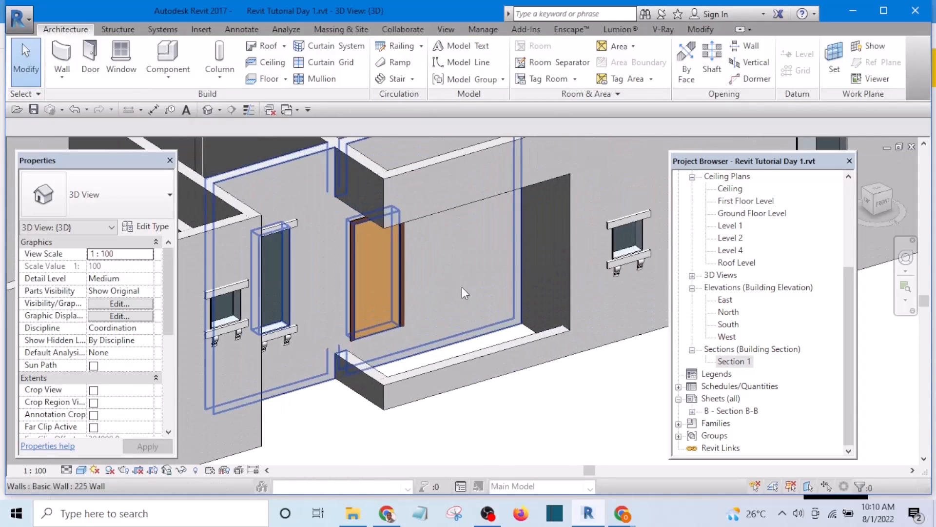
scroll(458, 277, down, 5)
scroll(393, 288, up, 4)
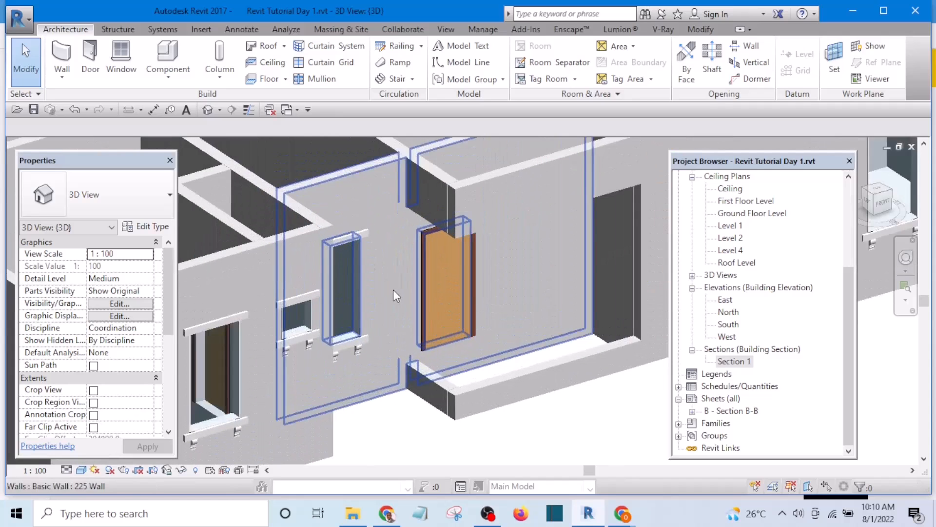
scroll(393, 289, down, 6)
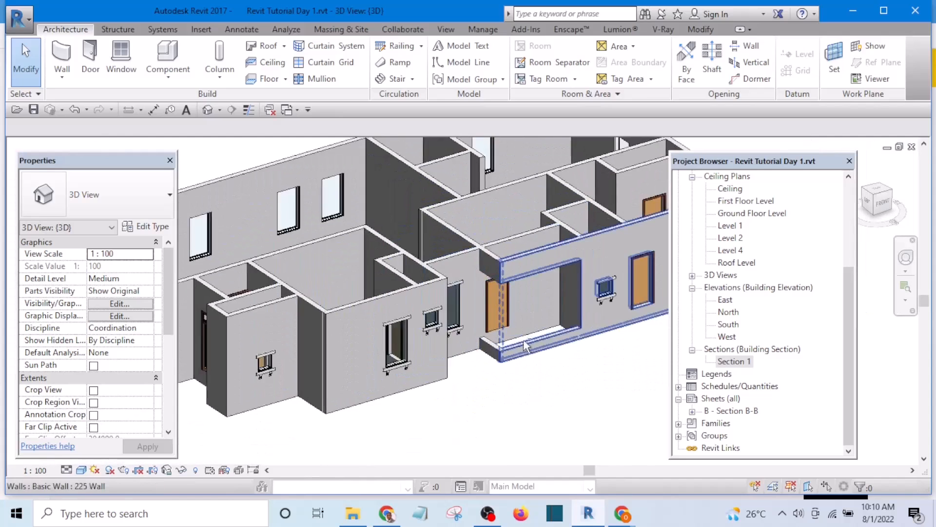
shift+middle_drag(524, 341, 490, 341)
scroll(325, 354, up, 1)
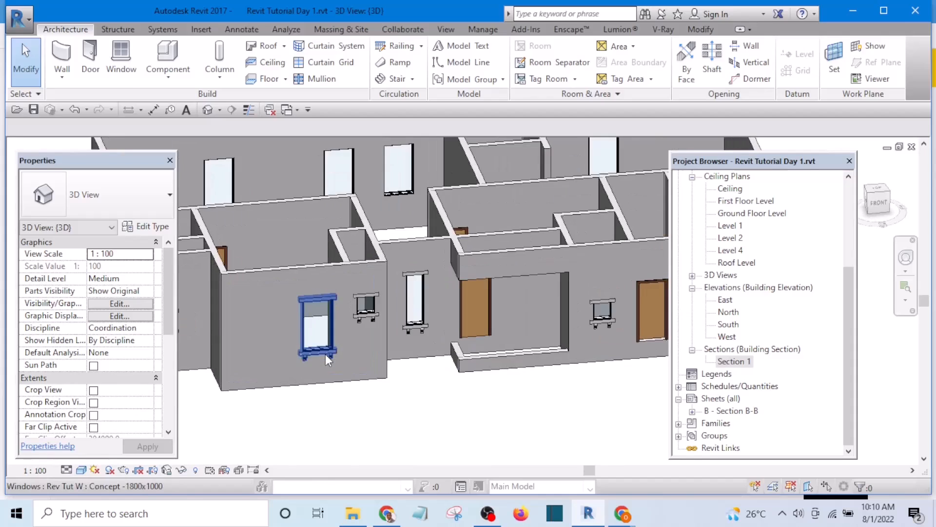
Place another Concept -1800x1000 window like the existing front one, on the recessed wall beside the door behind the low wall
click(325, 354)
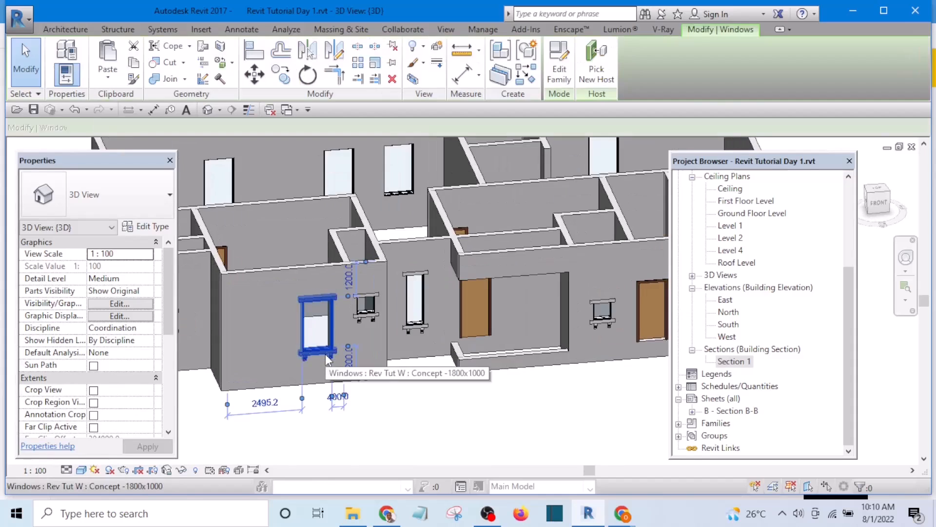
click(526, 74)
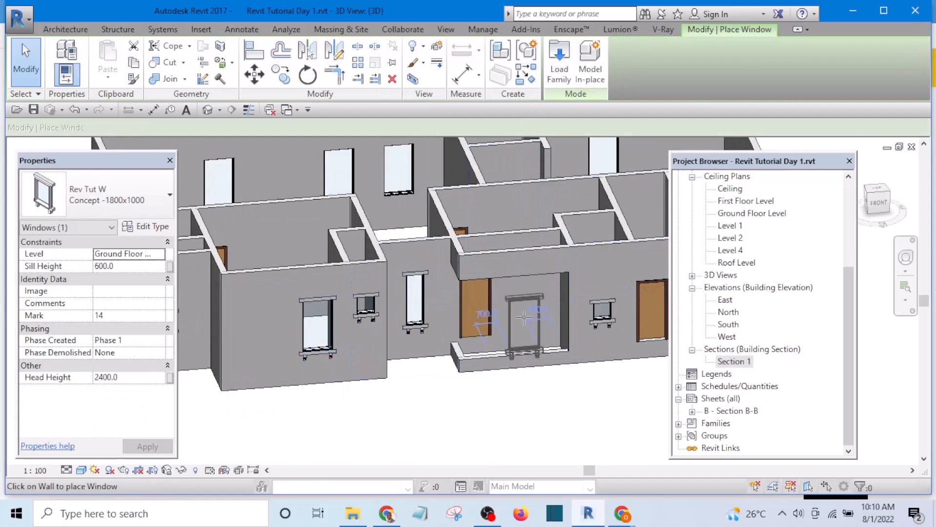
scroll(530, 312, up, 4)
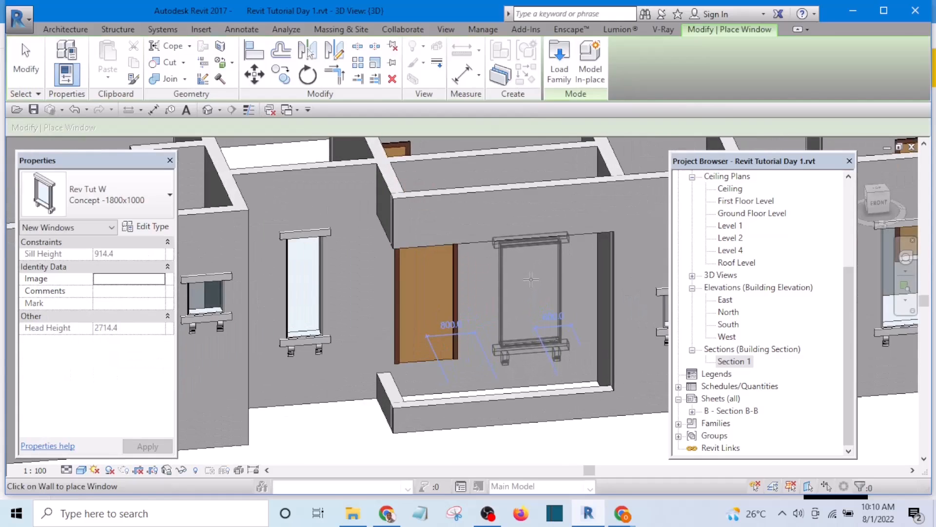
click(529, 285)
scroll(521, 312, down, 3)
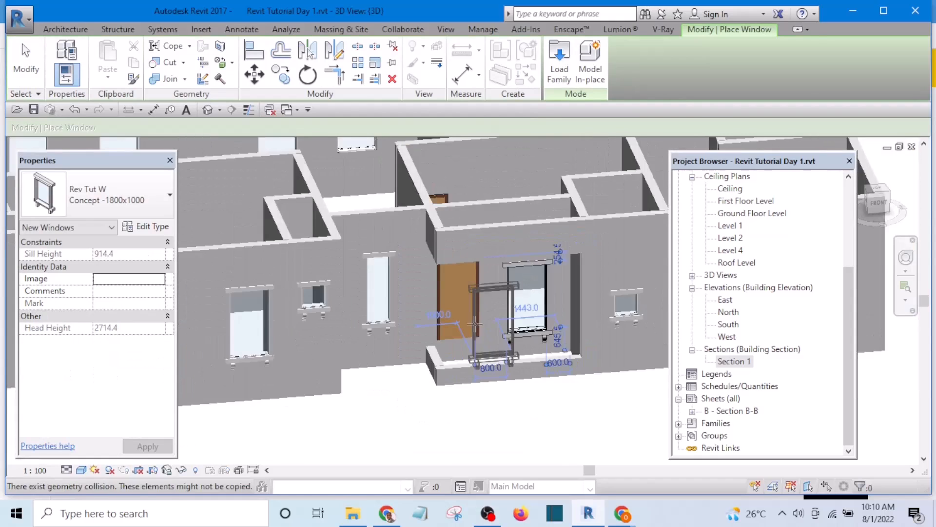
scroll(511, 334, up, 3)
key(Escape)
key(Escape)
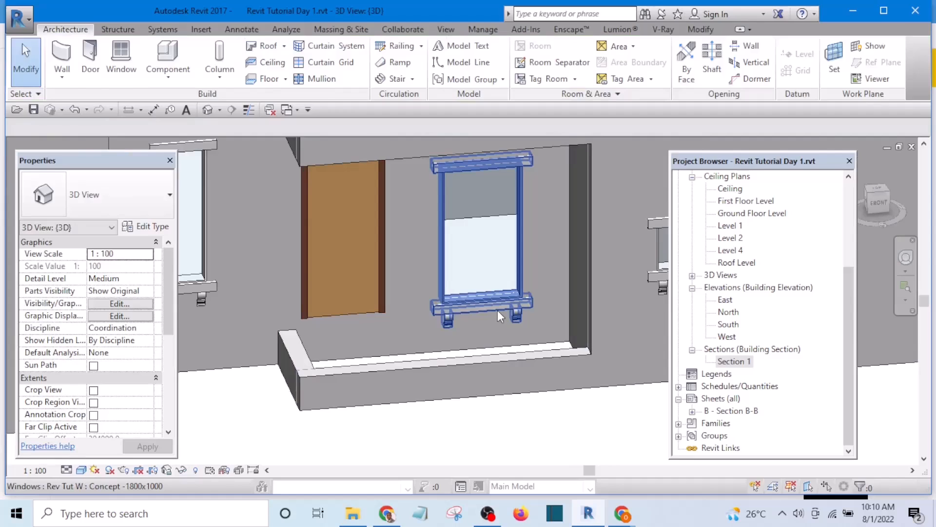
Set the new recessed-wall window's head height to 2400
click(498, 310)
scroll(497, 310, up, 2)
click(128, 377)
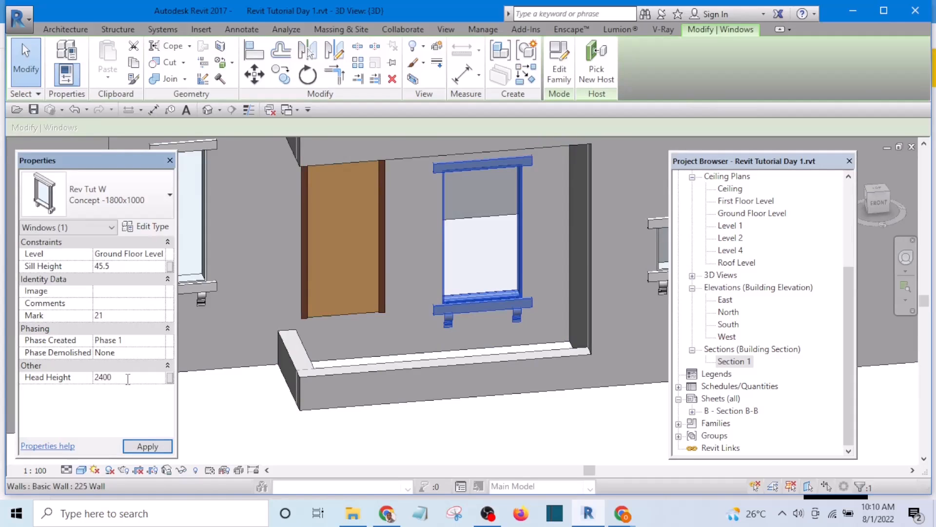
click(146, 446)
key(Escape)
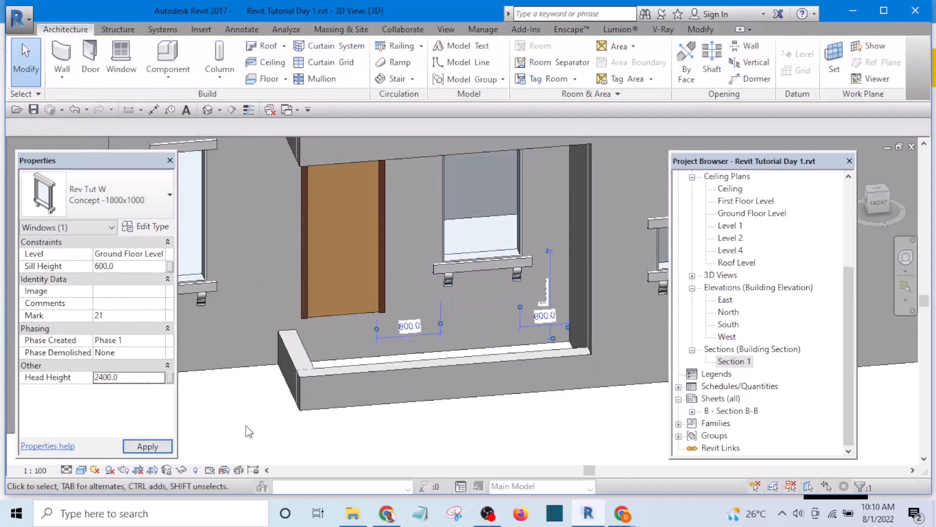
Select all Concept -toilet w windows in the entire project and set their head height to 2400
scroll(537, 219, down, 4)
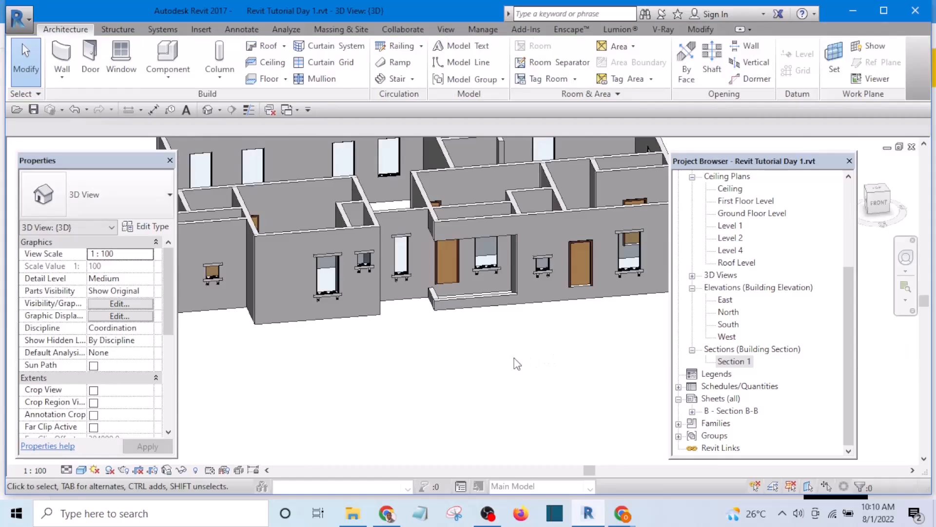
scroll(517, 364, down, 3)
shift+middle_drag(434, 362, 489, 349)
scroll(415, 320, up, 5)
shift+middle_drag(414, 320, 358, 323)
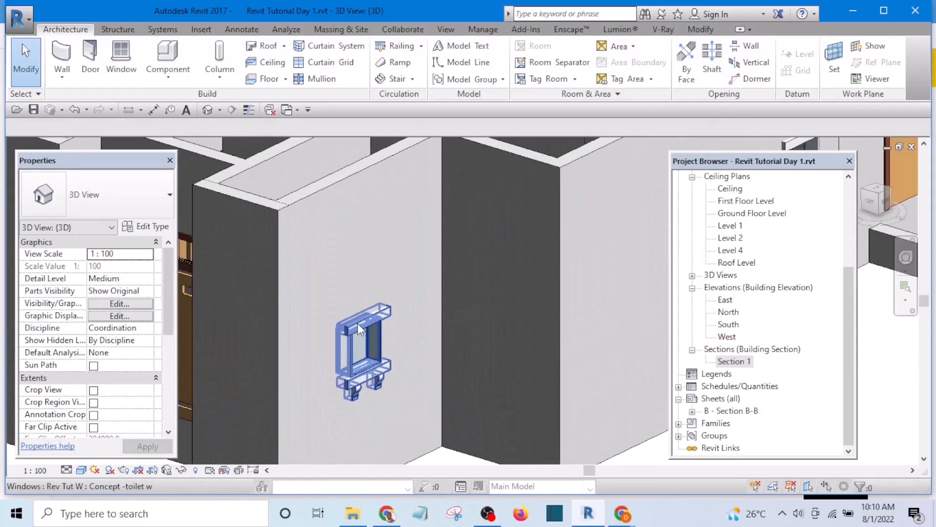
click(358, 322)
scroll(358, 323, down, 2)
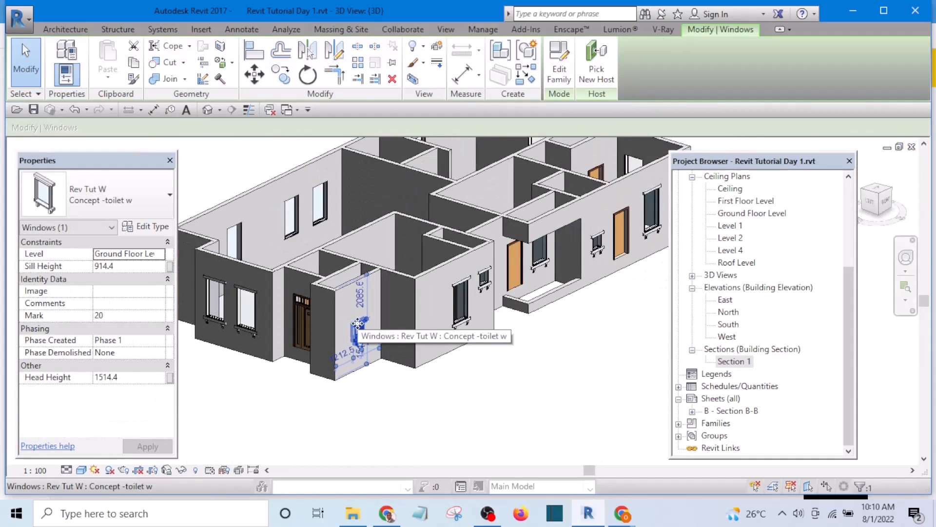
right_click(359, 326)
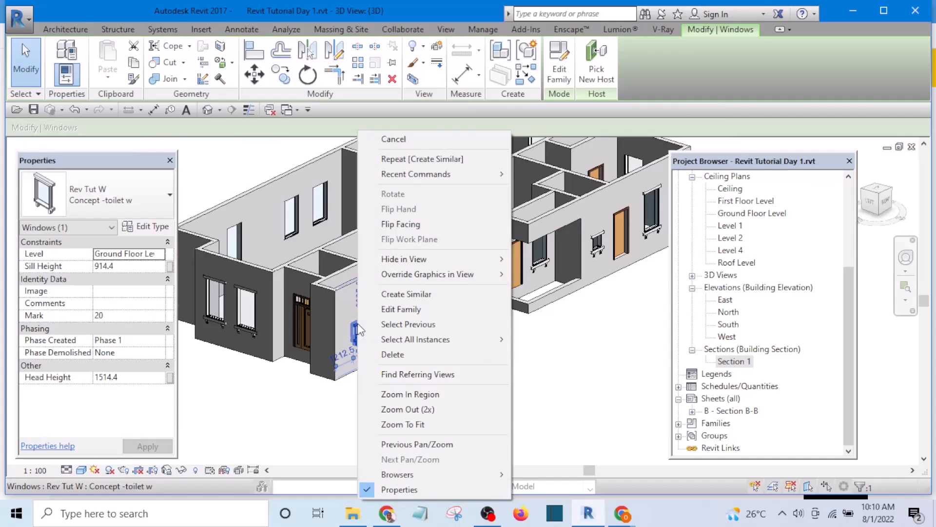
mouse_move(468, 339)
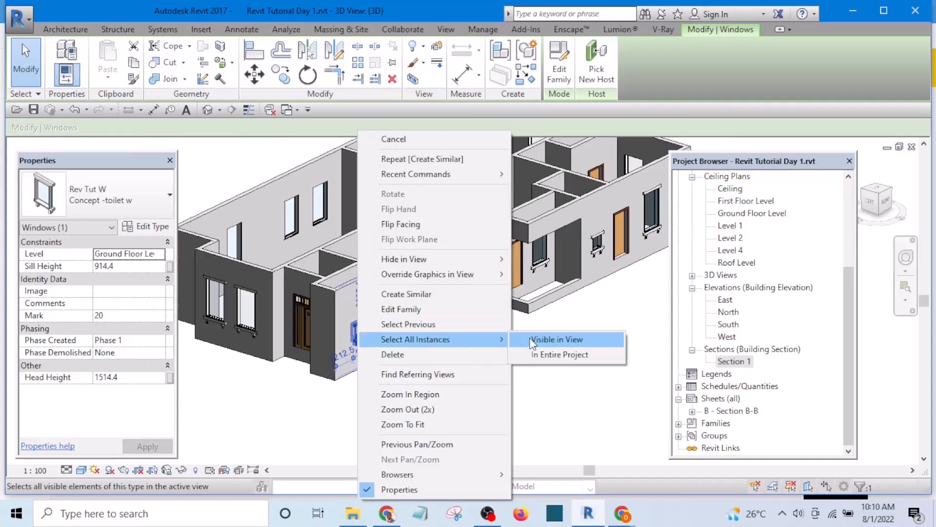
click(584, 354)
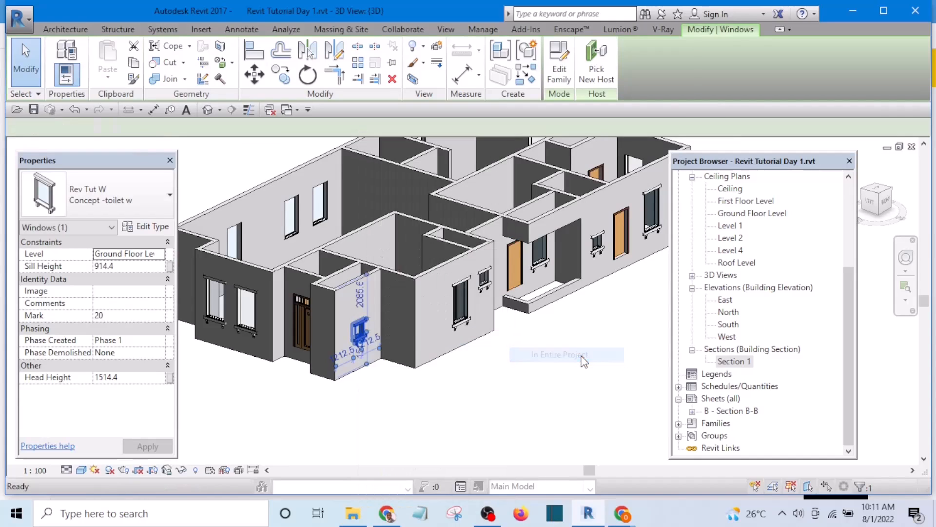
click(135, 381)
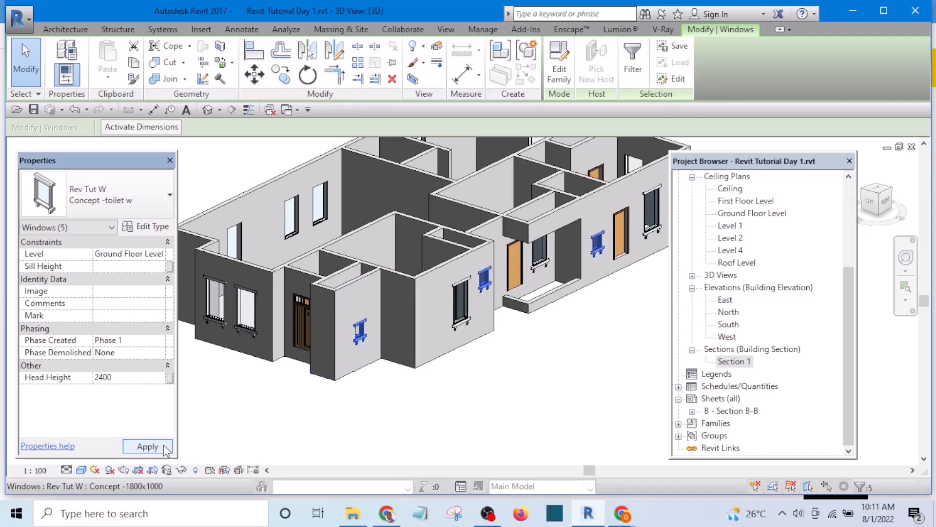
click(147, 446)
click(480, 415)
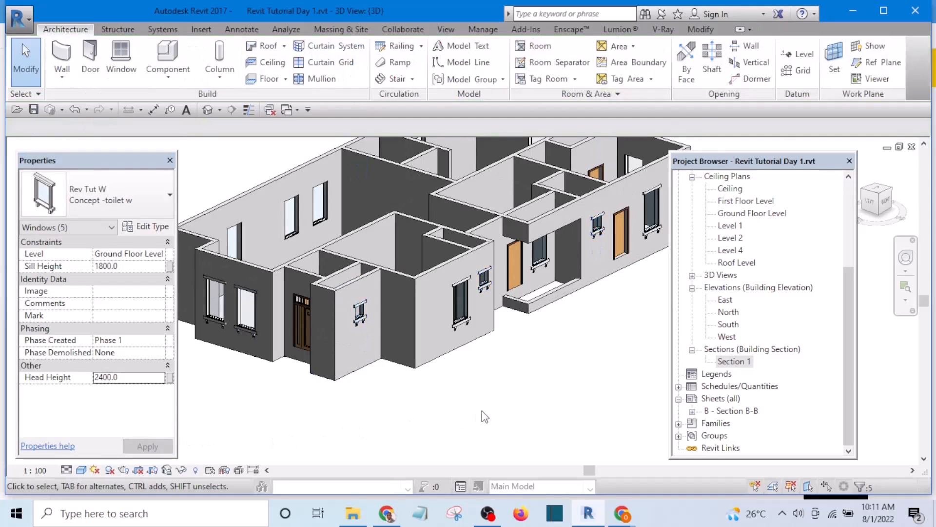
Select all Concept -1800x1000 windows in the entire project and check their shared head height
scroll(457, 378, down, 3)
scroll(438, 381, up, 8)
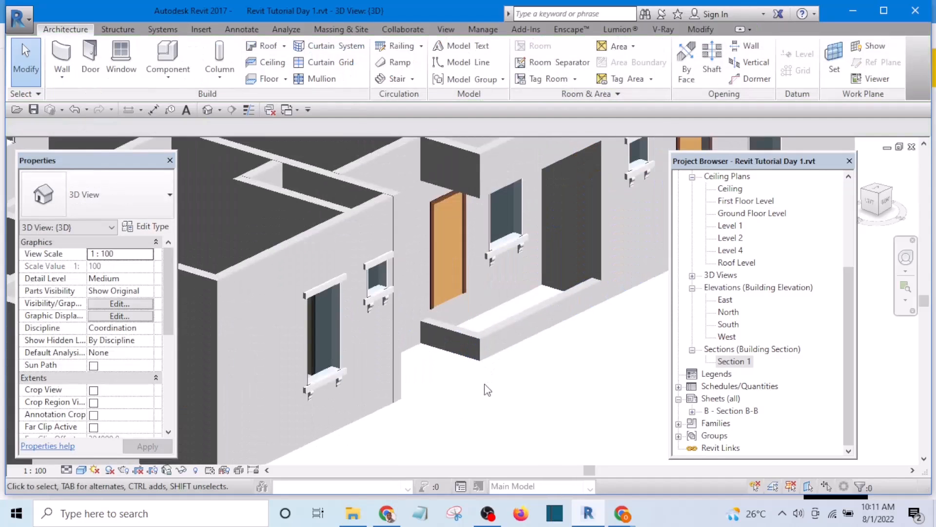
scroll(431, 385, down, 3)
scroll(375, 383, up, 3)
click(376, 385)
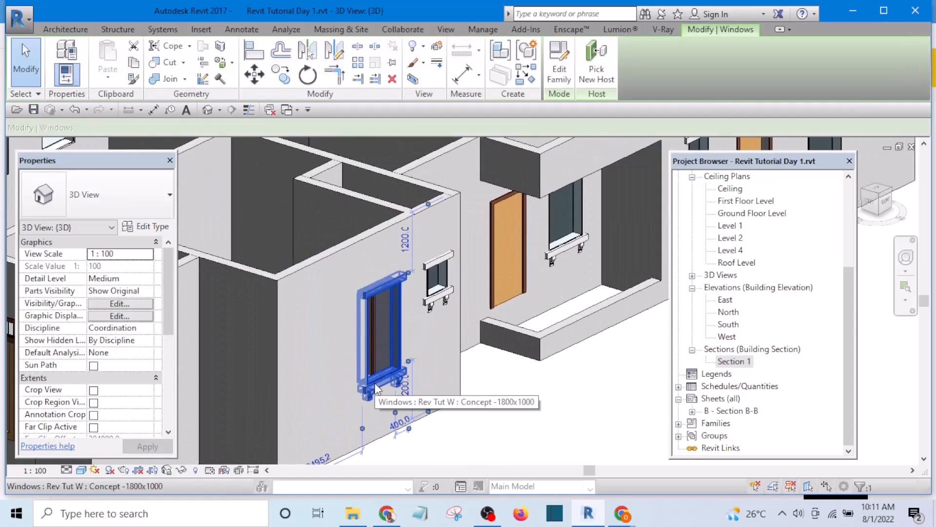
right_click(374, 382)
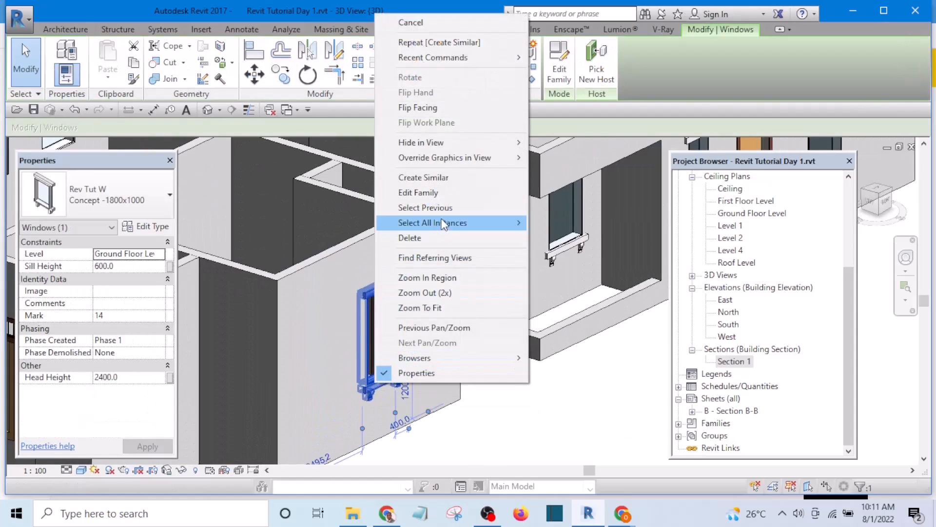
mouse_move(488, 222)
click(590, 237)
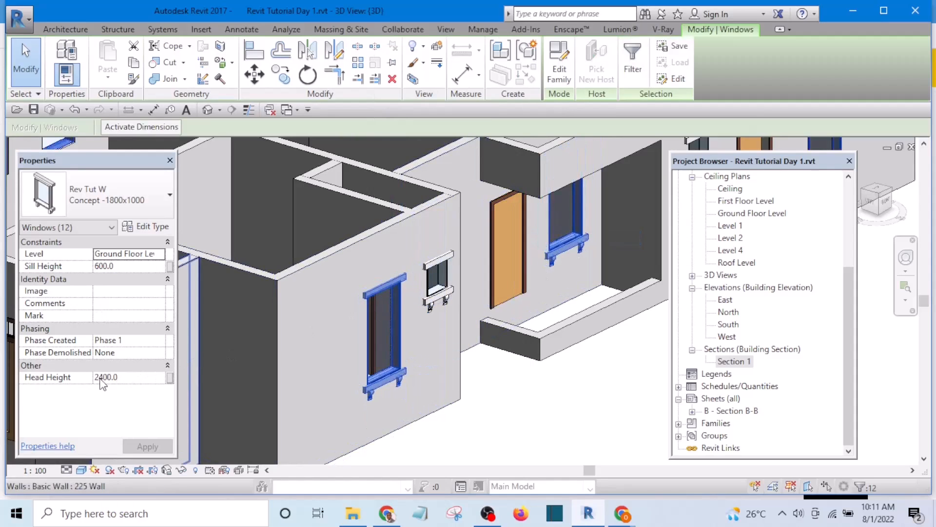
click(536, 391)
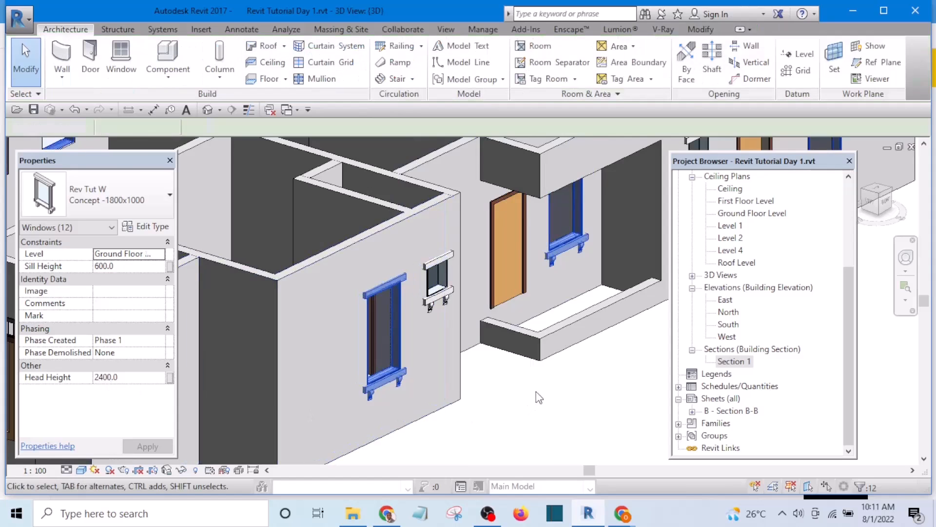
Examine the window heights around the house from the side and front in the 3D view
scroll(455, 304, down, 5)
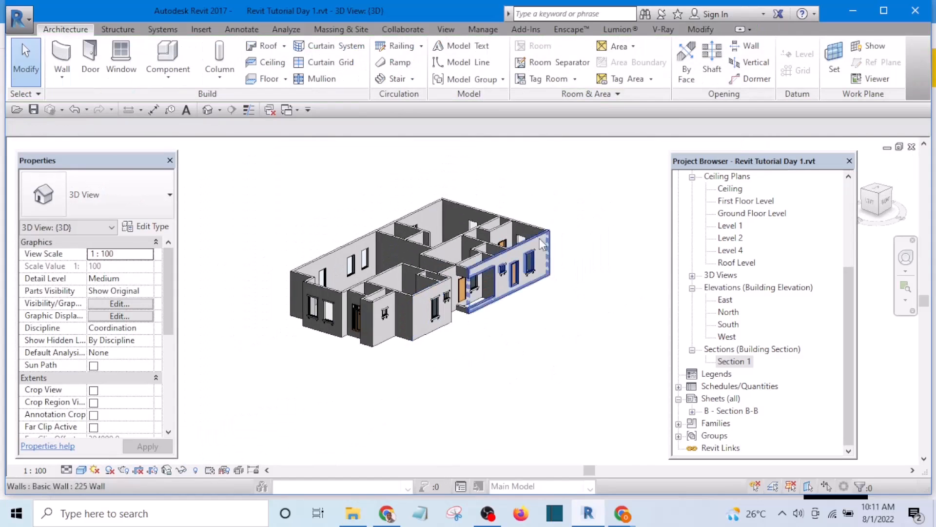
scroll(429, 325, up, 3)
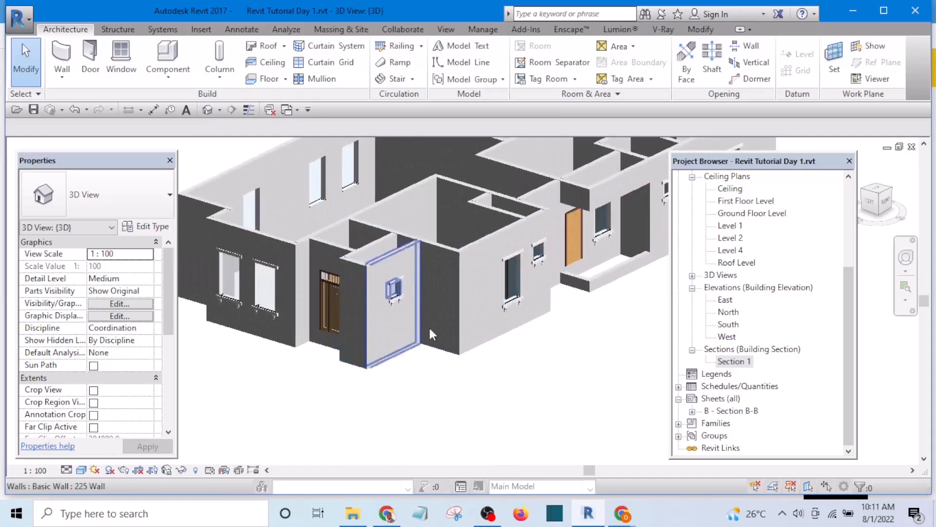
shift+middle_drag(537, 361, 637, 319)
scroll(548, 286, up, 5)
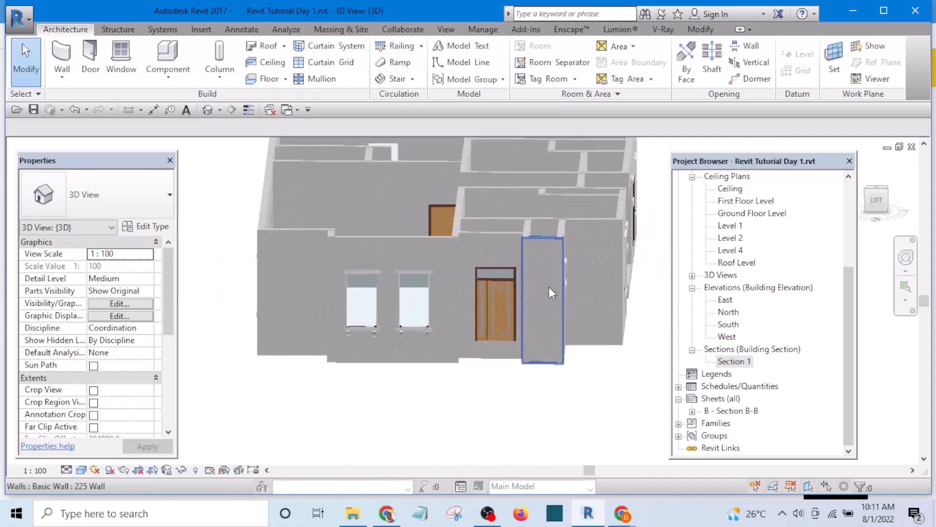
shift+middle_drag(566, 379, 589, 394)
scroll(390, 328, down, 6)
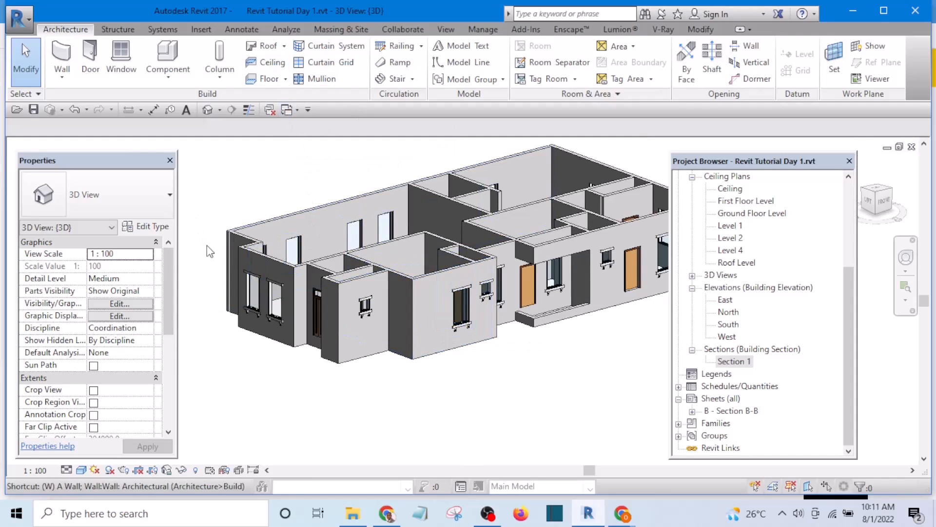
key(w)
key(n)
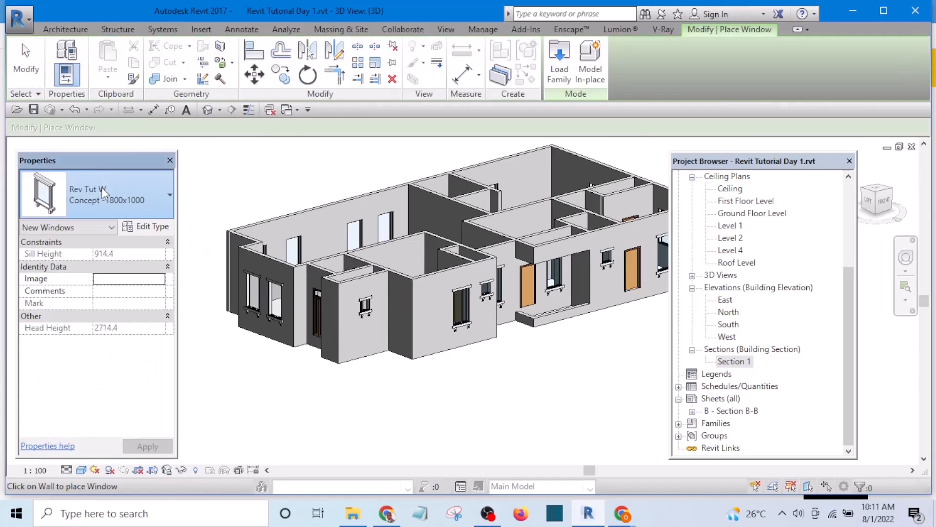
click(102, 189)
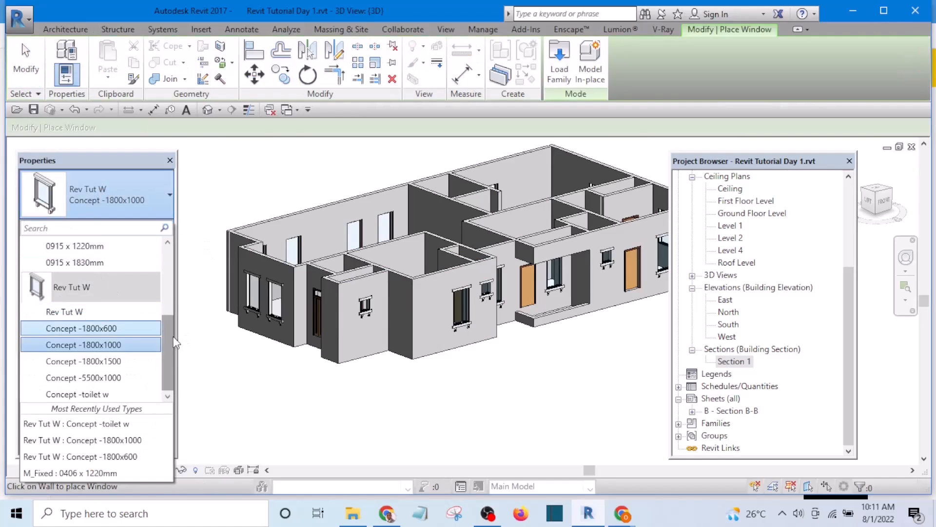
drag(172, 367, 176, 247)
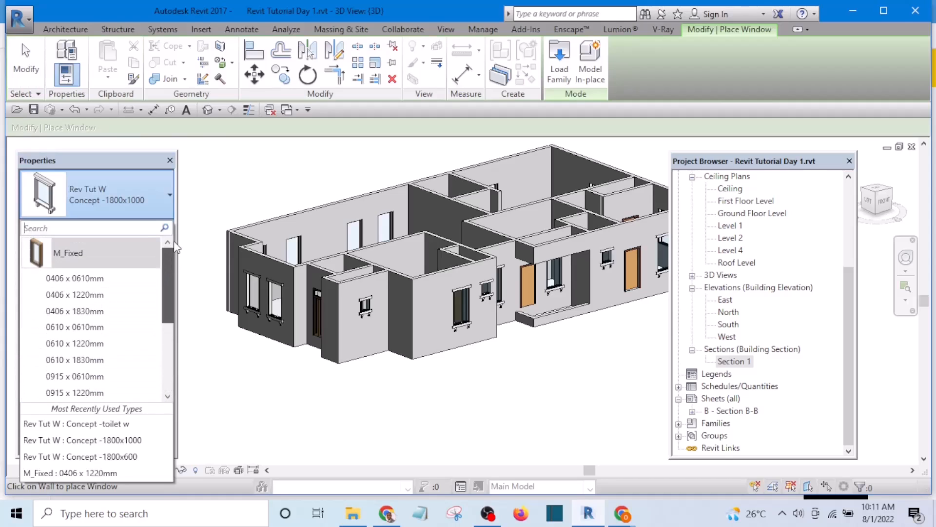
click(253, 195)
key(Escape)
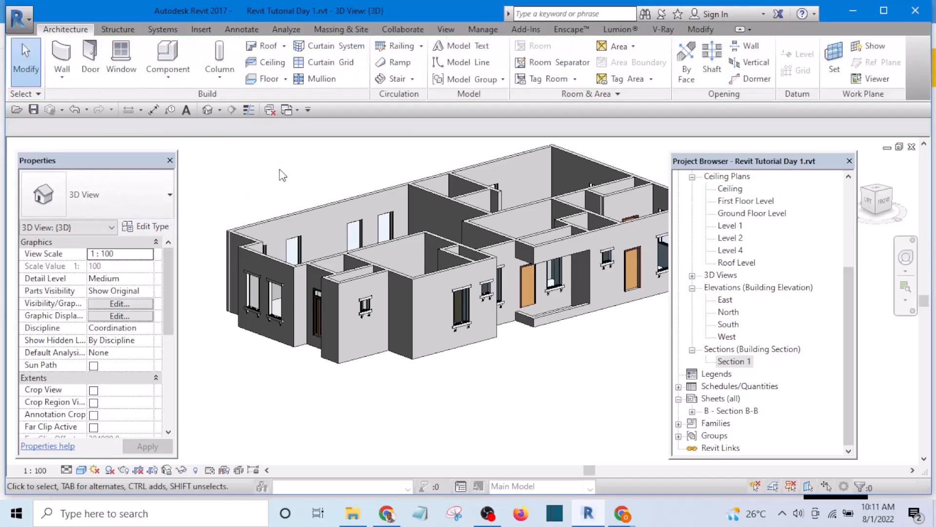
Close all hidden views, keeping the current 3D view of Revit Tutorial Day 1.rvt open
middle_drag(285, 154, 309, 184)
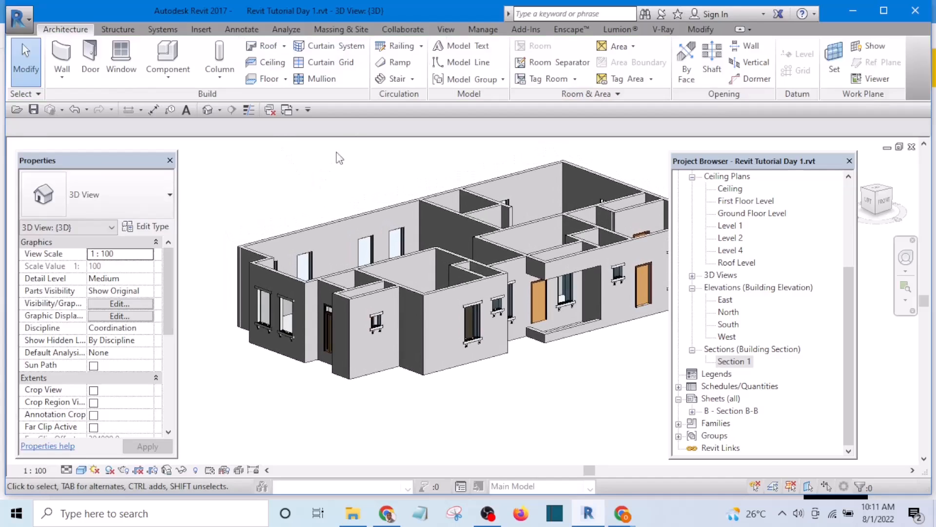
click(300, 110)
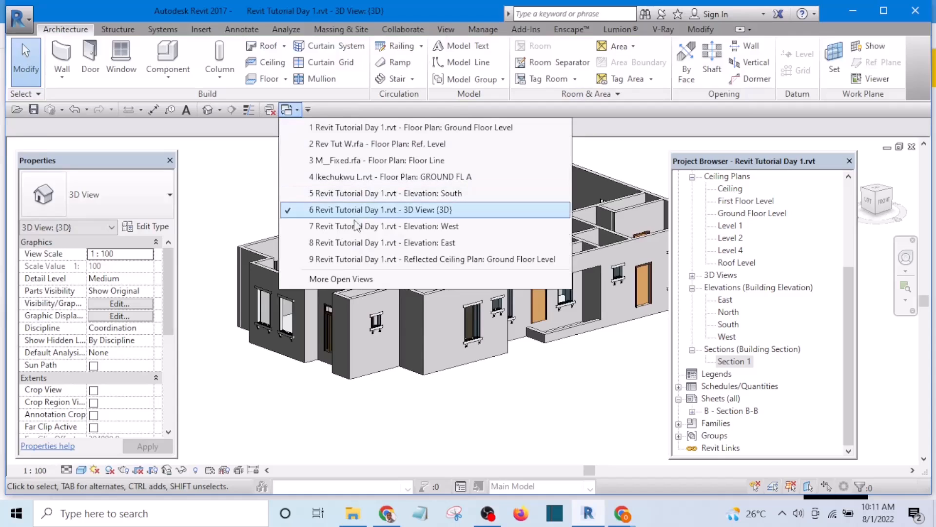
click(270, 109)
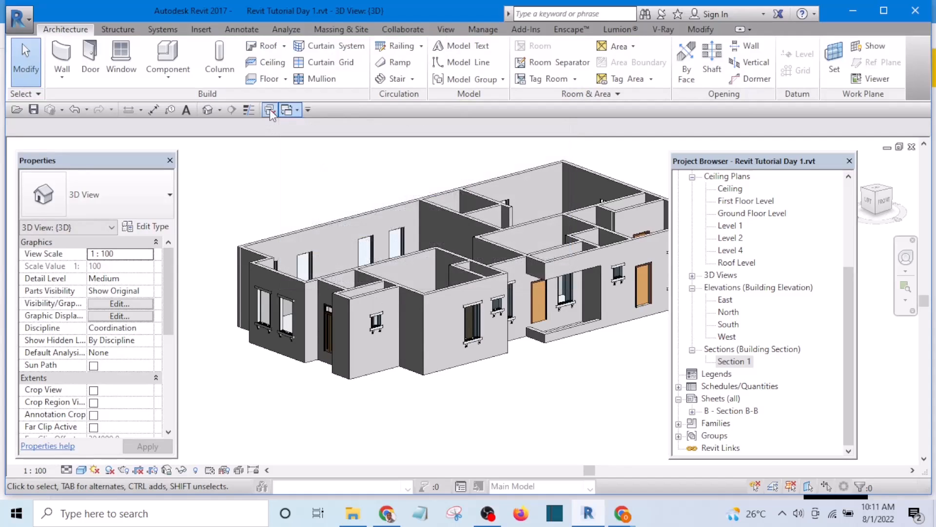
Switch to the other open project's GROUND FL A floor plan and examine the w3 corner window at the bedroom
click(296, 110)
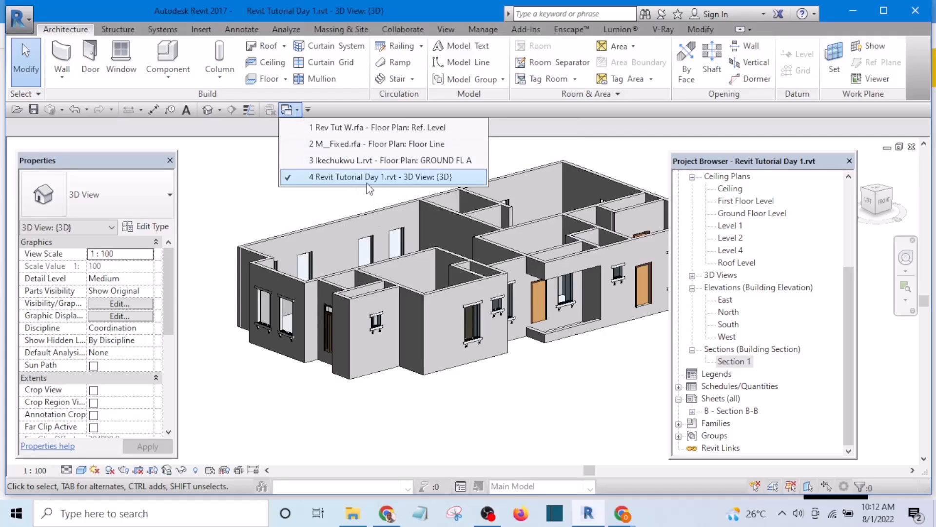
click(359, 161)
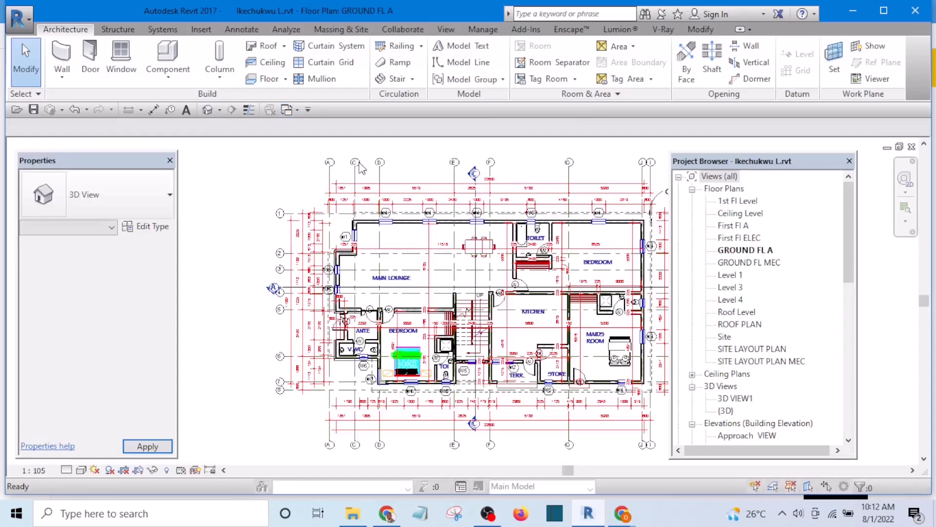
middle_drag(391, 316, 348, 216)
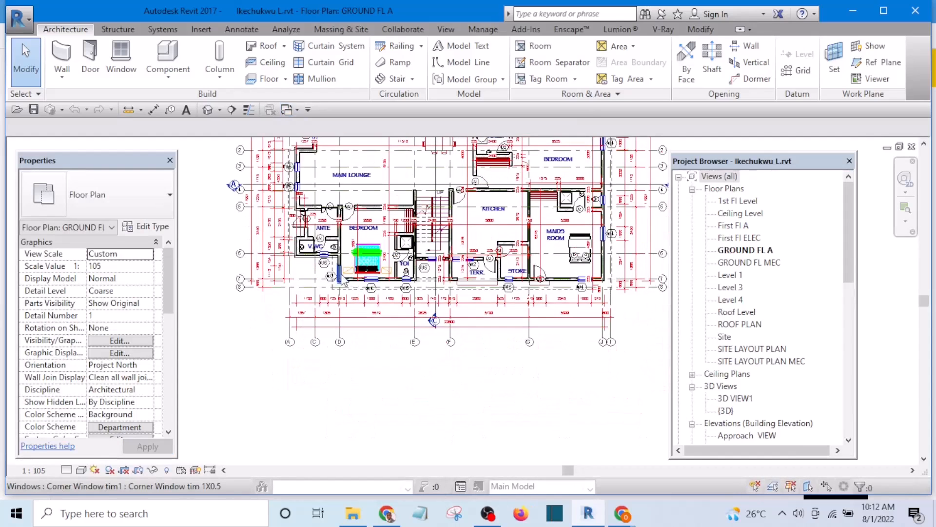
scroll(339, 277, up, 3)
scroll(337, 281, up, 5)
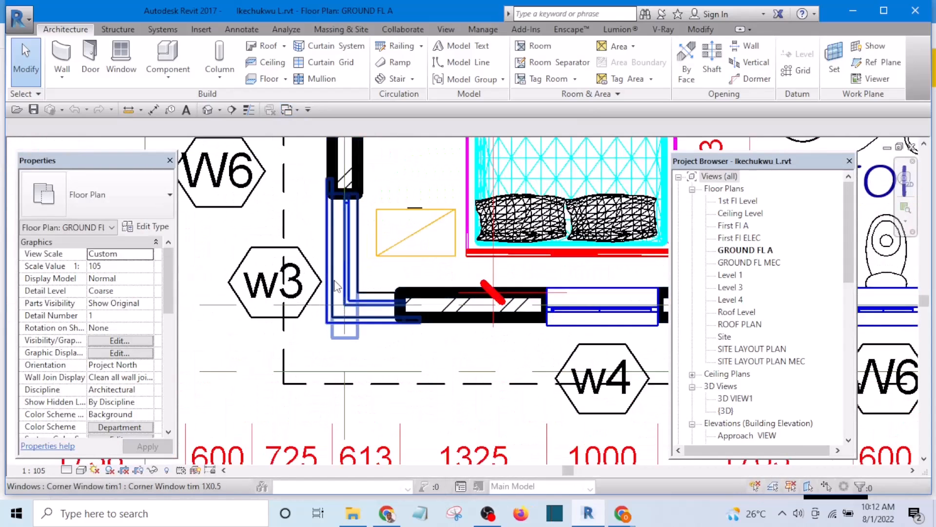
Open the w3 corner window's family for editing and load it into Revit Tutorial Day 1.rvt
scroll(331, 234, down, 3)
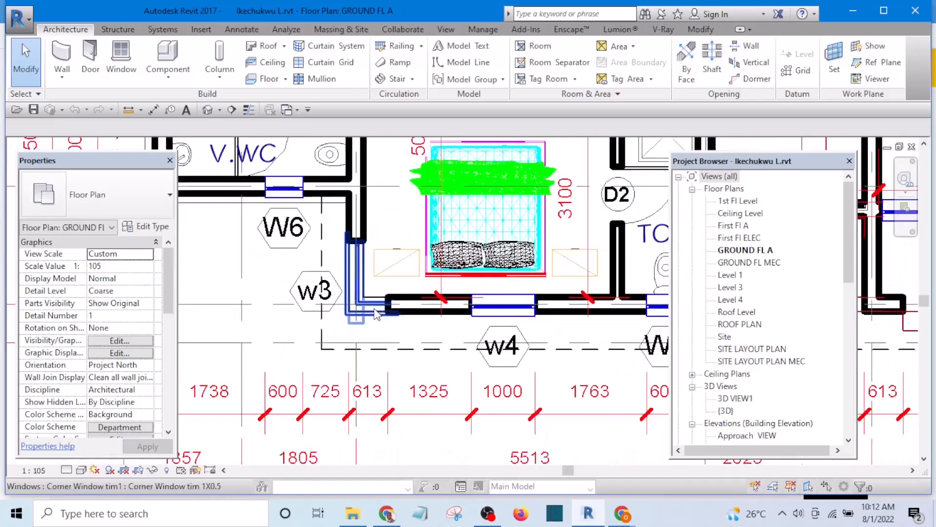
scroll(351, 263, up, 4)
click(365, 283)
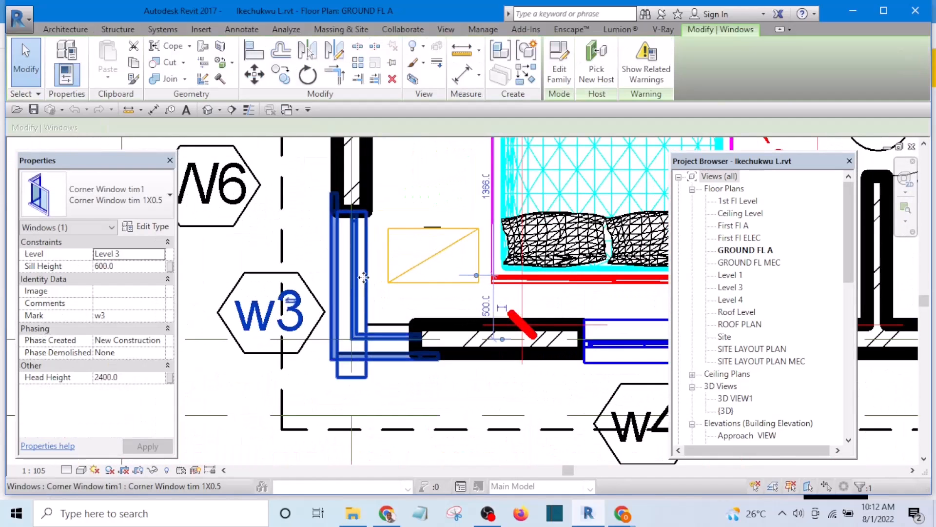
click(559, 72)
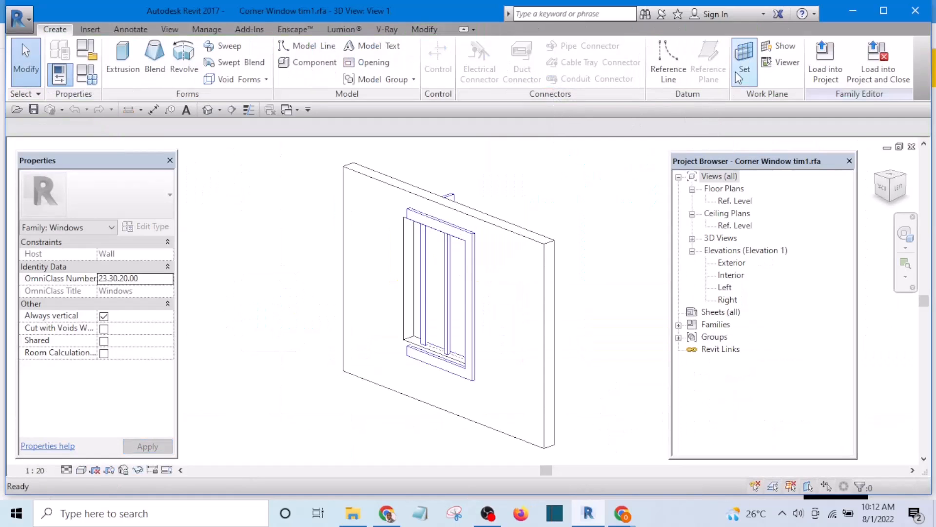
click(827, 66)
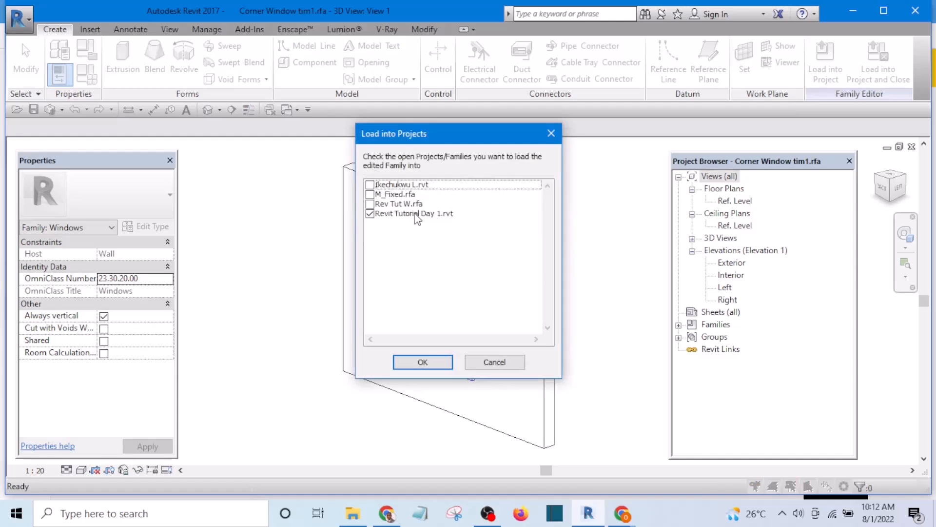
click(422, 362)
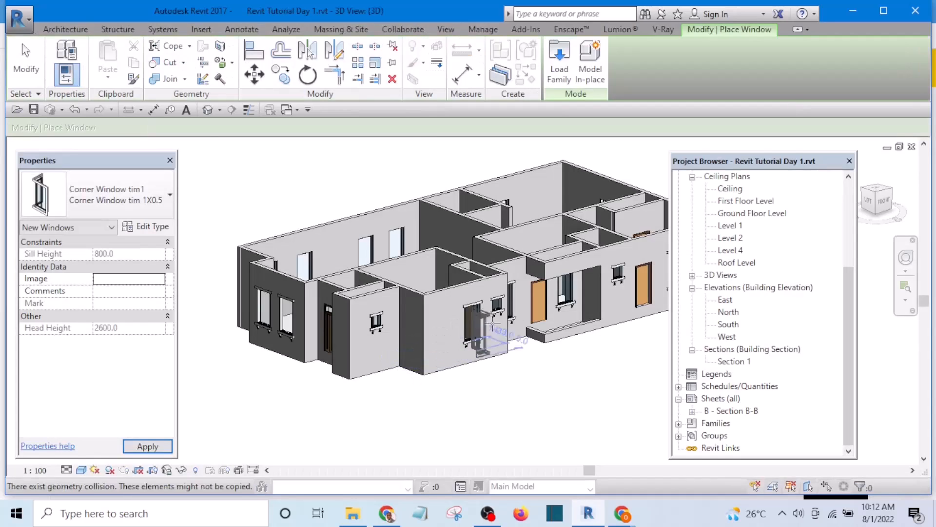
In the Ground Floor Level ceiling plan, place a Corner Window tim 1X0.5 in the side wall at the room's outer corner
double_click(751, 213)
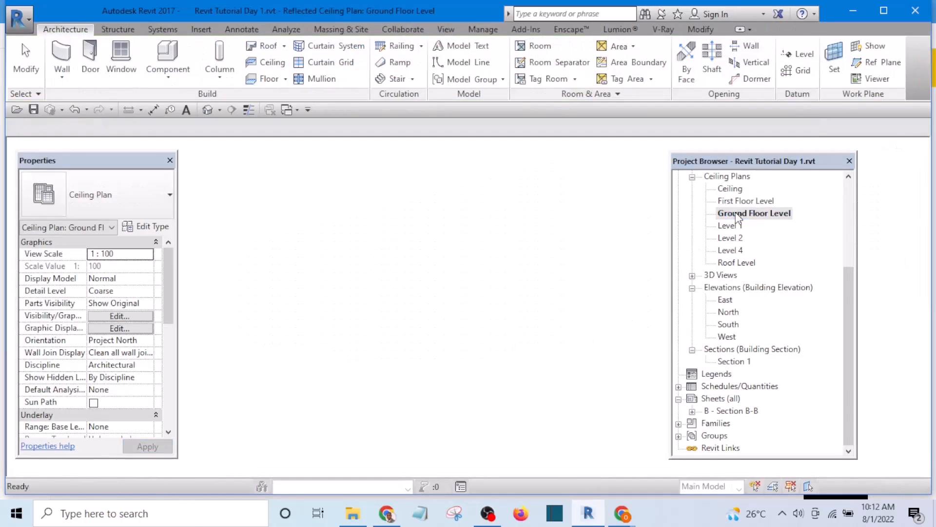
scroll(417, 336, up, 5)
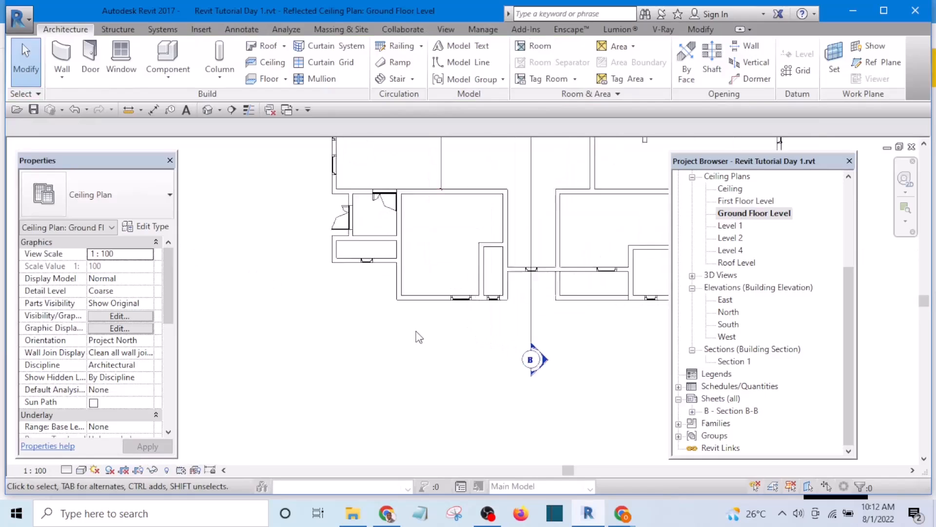
key(w)
key(n)
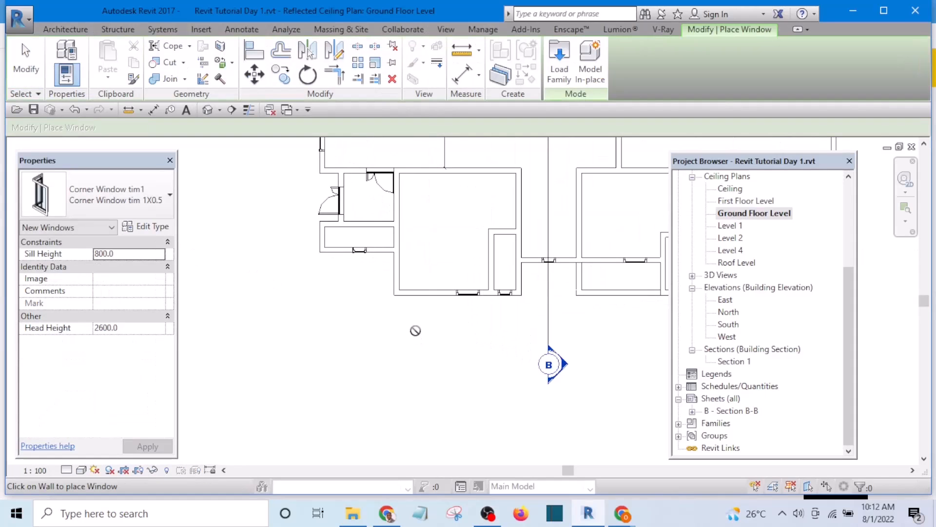
scroll(411, 283, up, 4)
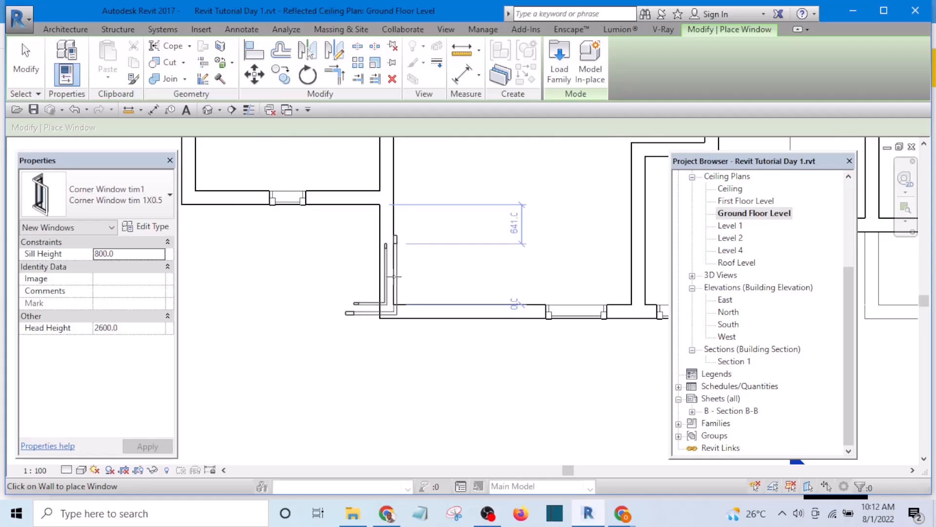
click(395, 277)
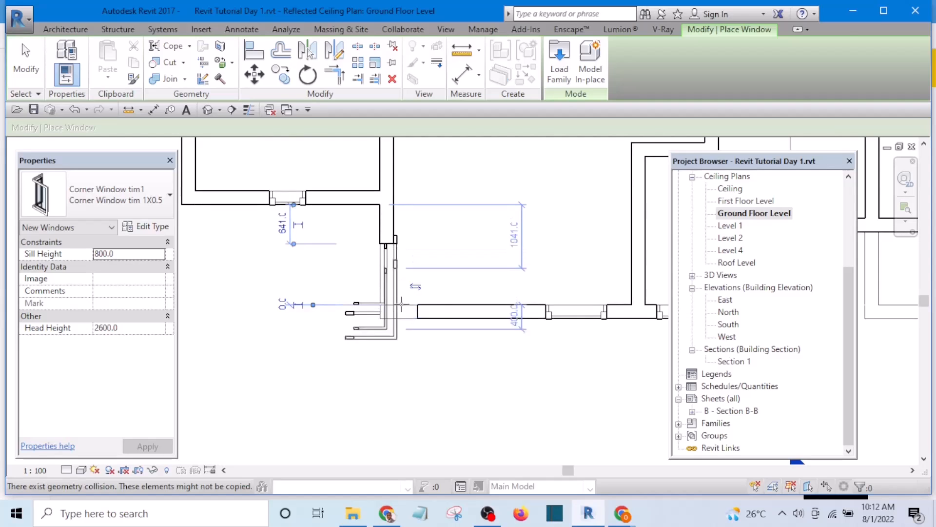
key(Escape)
key(Escape)
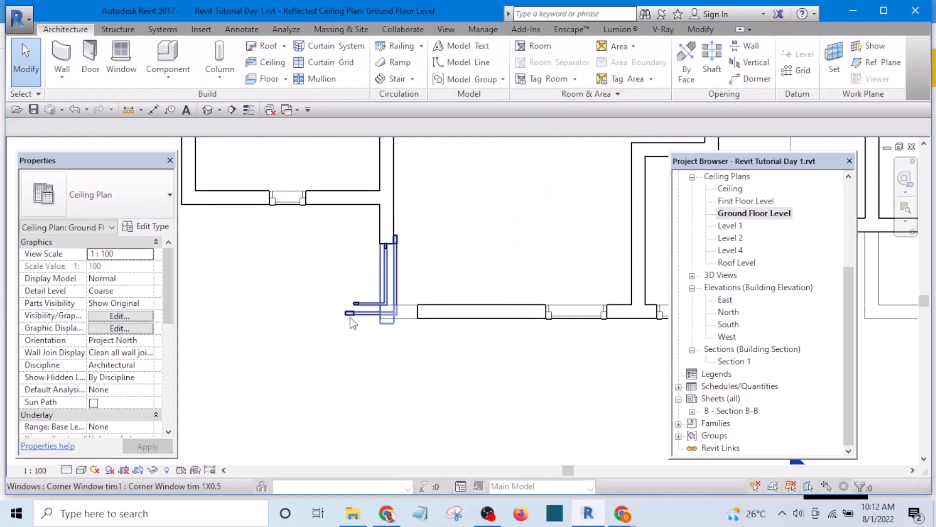
Flip the placed corner window so that its short leg runs along the adjoining wall
click(352, 320)
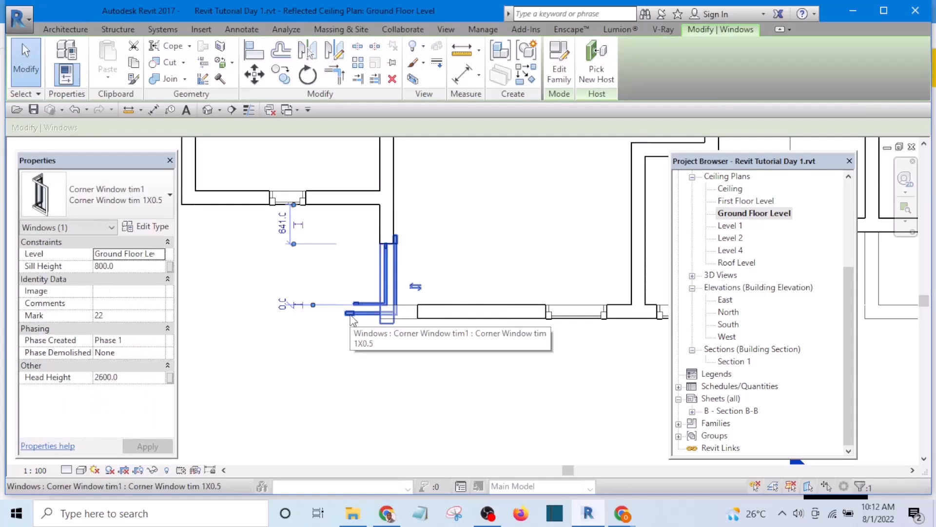
key(space)
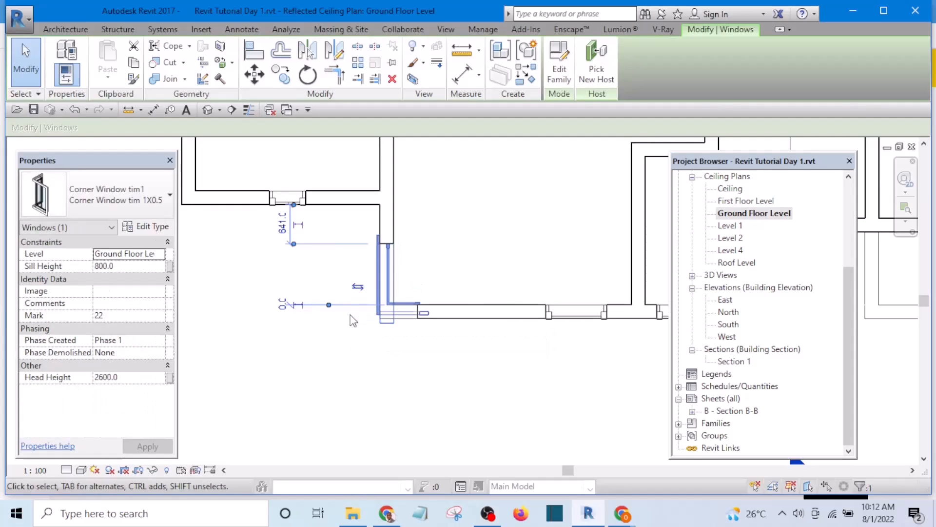
click(407, 369)
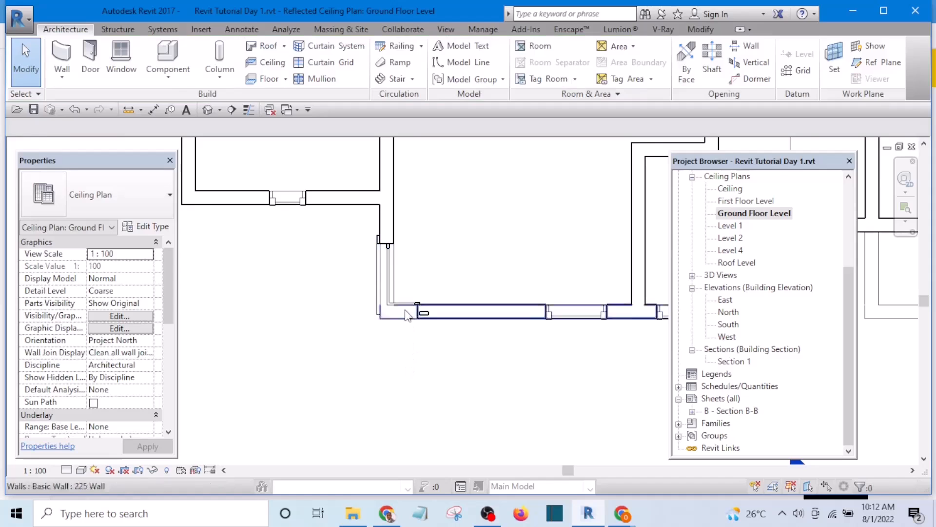
Move the corner window along the side wall until its short leg lies outside the adjoining wall
scroll(400, 303, up, 2)
scroll(457, 326, up, 1)
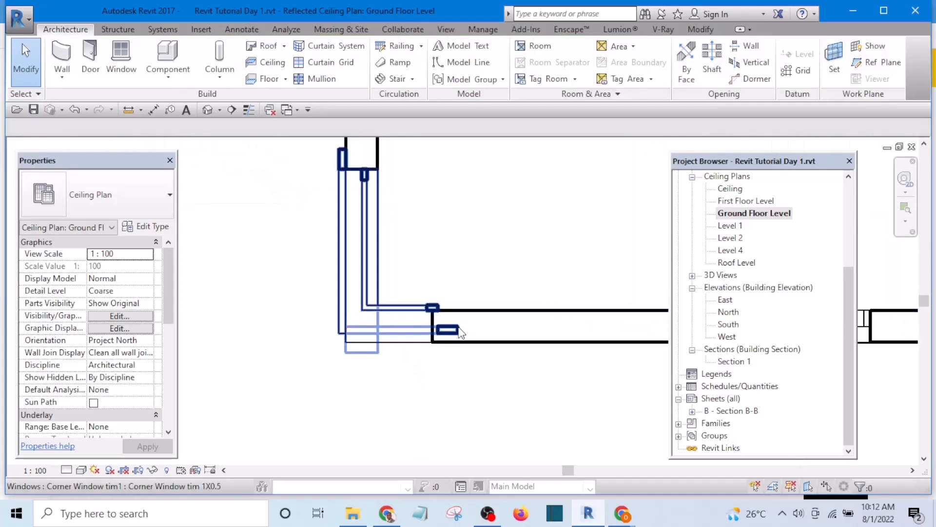
drag(458, 328, 458, 381)
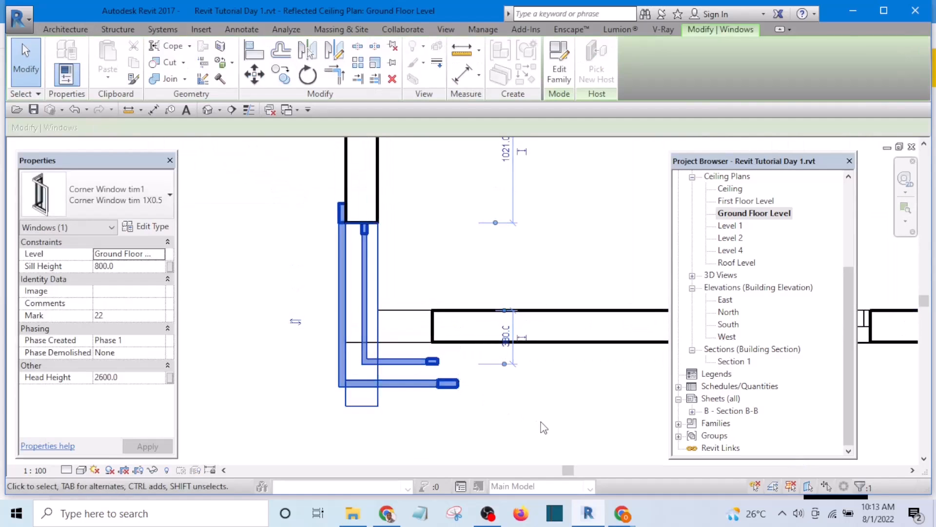
click(526, 412)
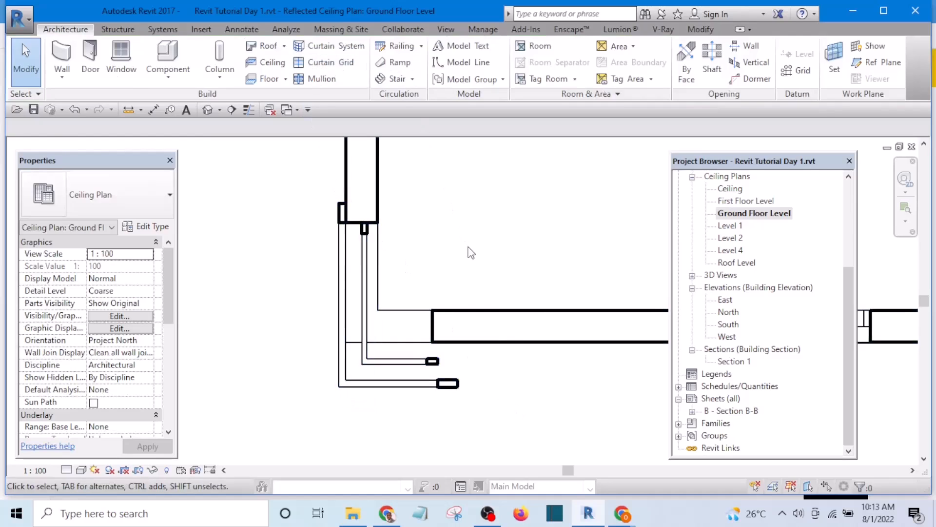
Align the corner window's outer frame with the adjoining wall's outer face, using Faces of core as the alignment preference
key(l)
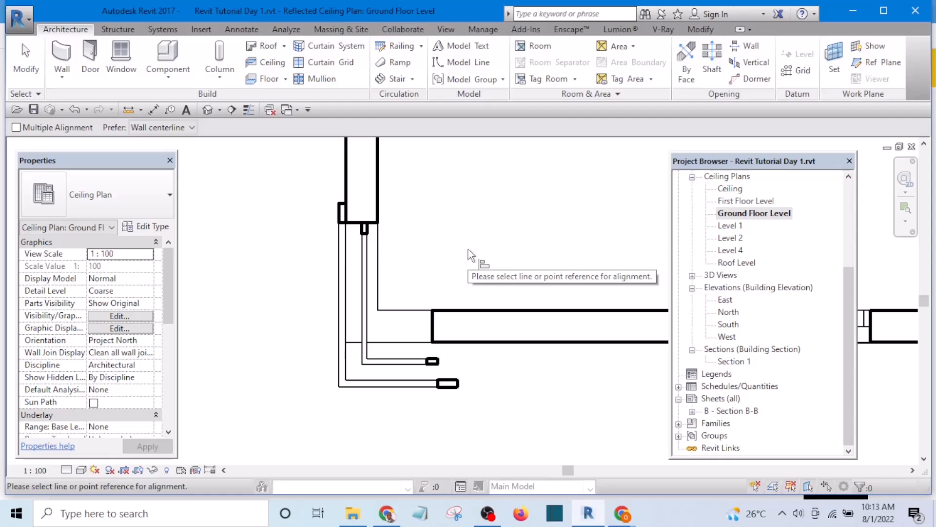
scroll(493, 352, up, 2)
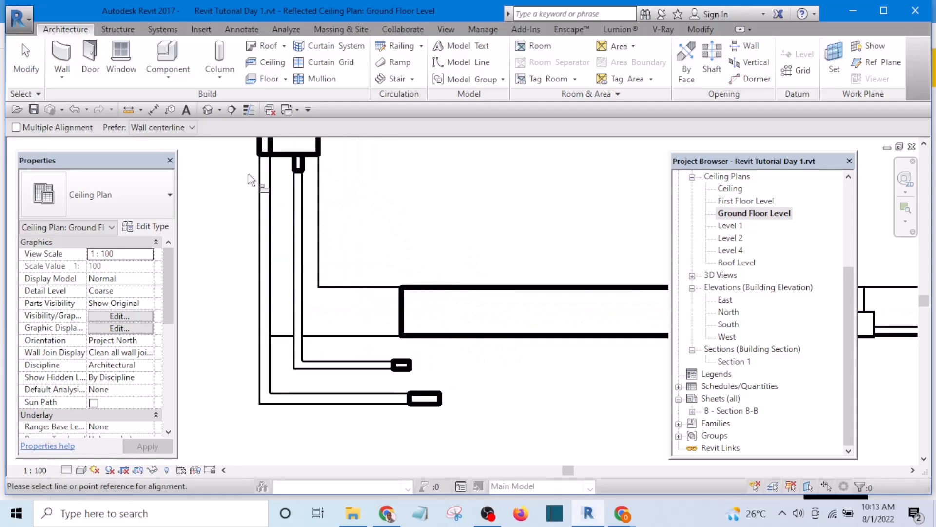
click(191, 128)
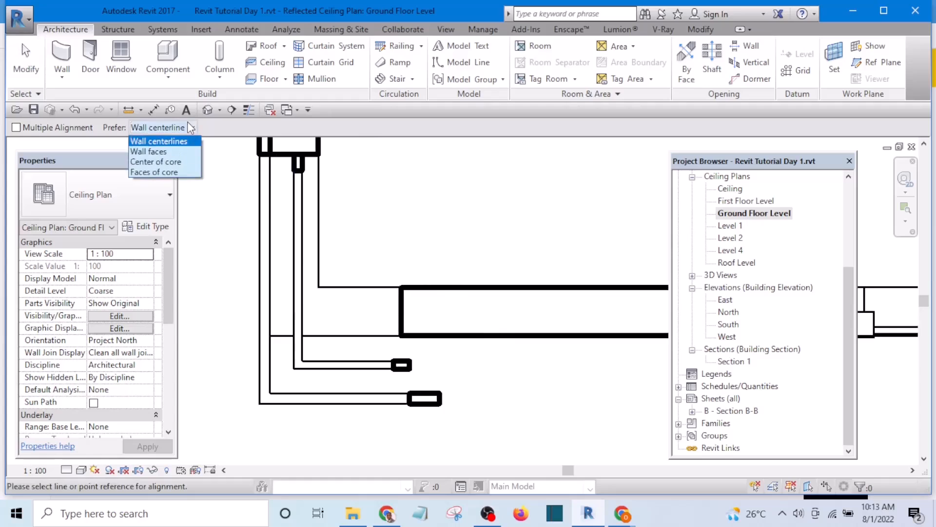
click(160, 172)
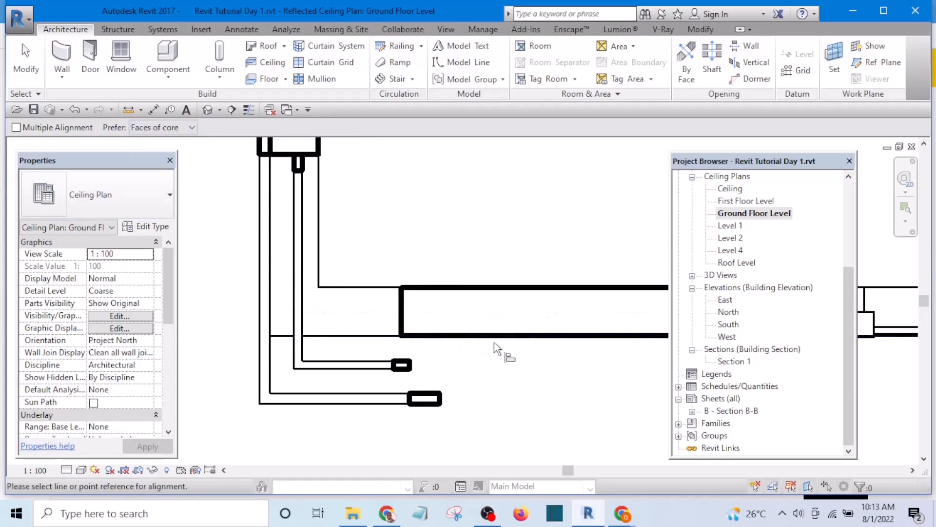
scroll(448, 317, down, 3)
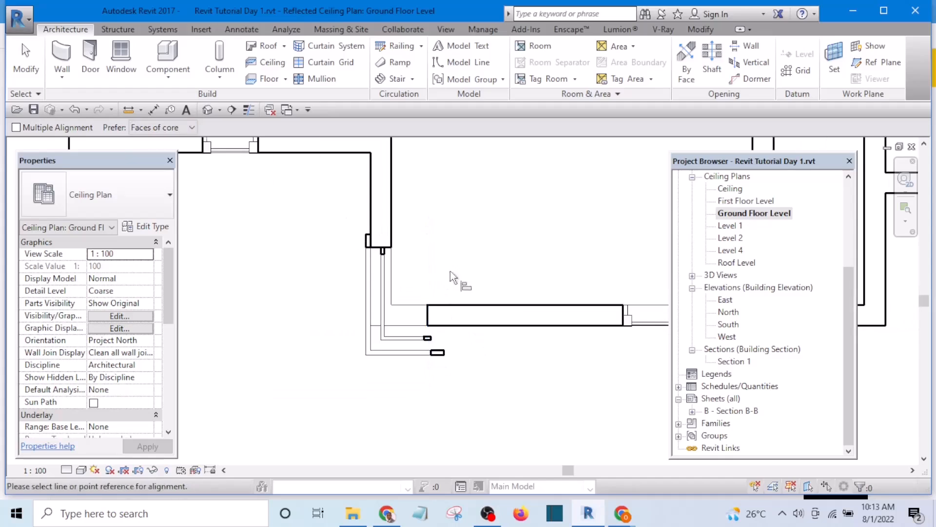
scroll(529, 341, up, 3)
click(523, 307)
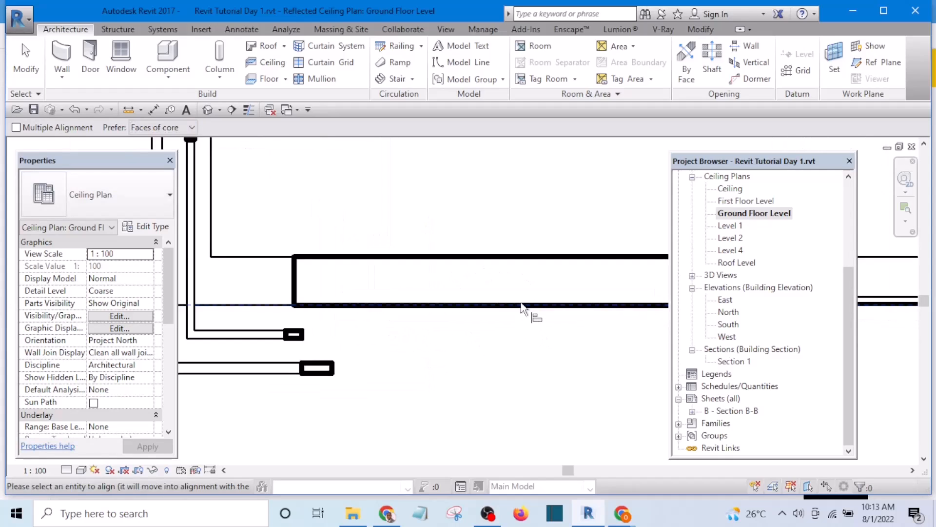
scroll(521, 303, down, 3)
scroll(374, 341, up, 1)
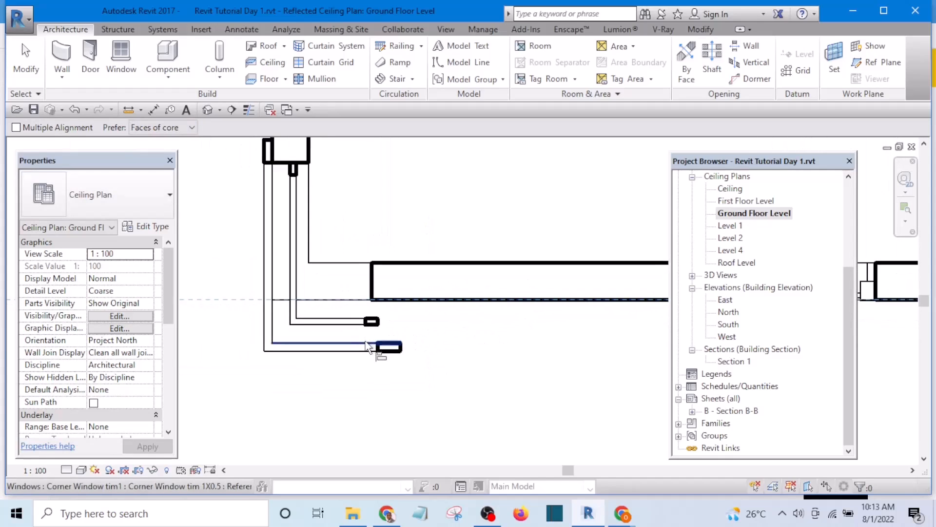
click(368, 347)
scroll(405, 361, down, 3)
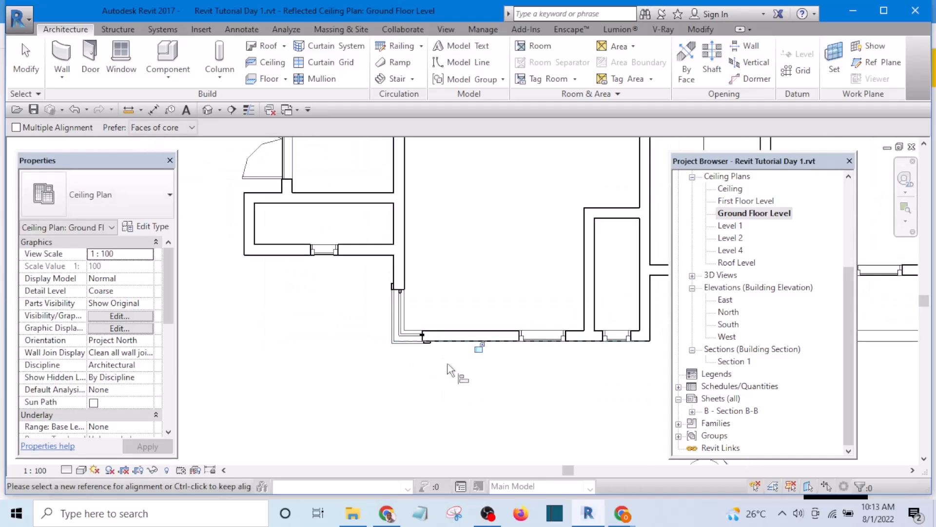
key(Escape)
Set the corner window's head height to 2400
scroll(419, 363, down, 3)
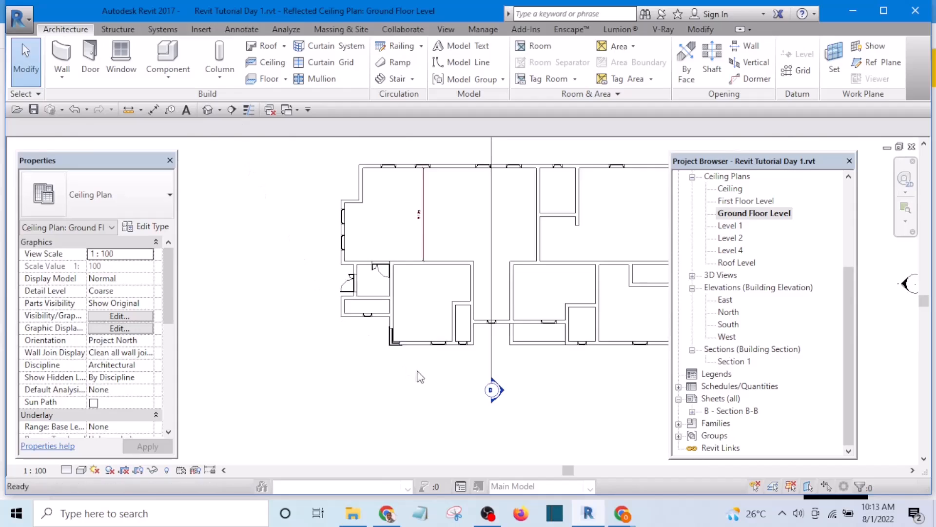
scroll(419, 377, up, 2)
click(389, 336)
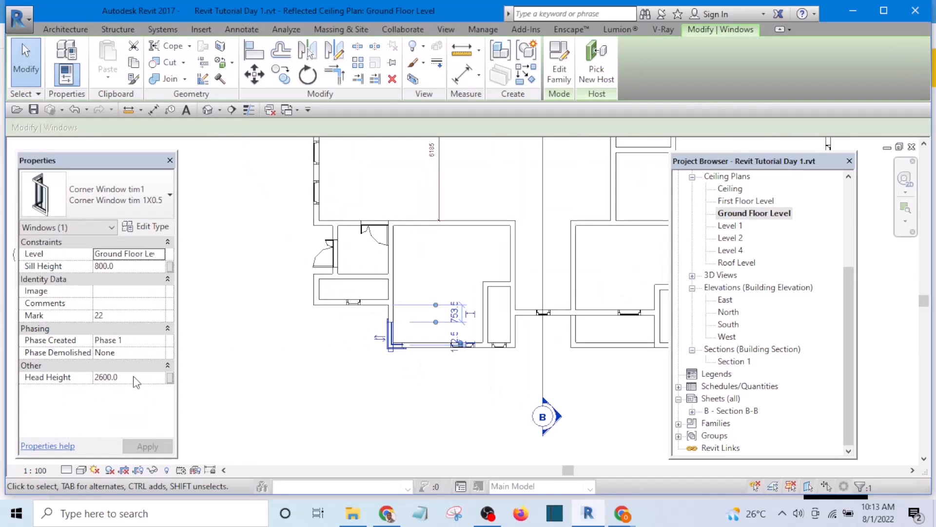
click(134, 378)
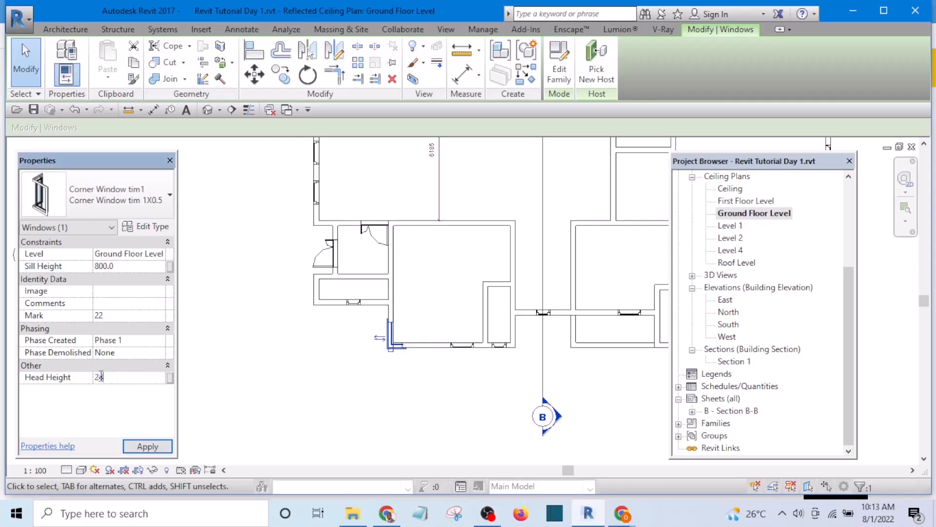
key(Return)
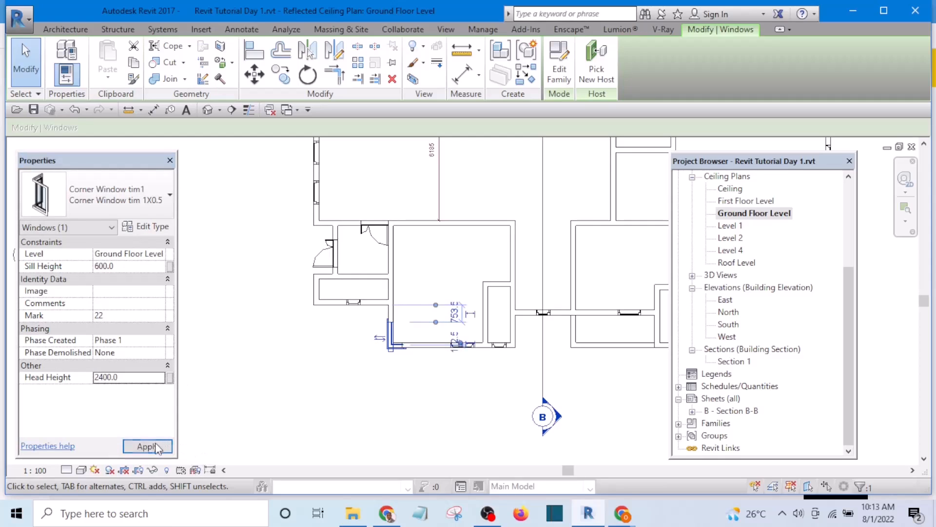
click(155, 447)
Open the default 3D view and examine the corner window's fit and height against the neighbouring windows
click(207, 110)
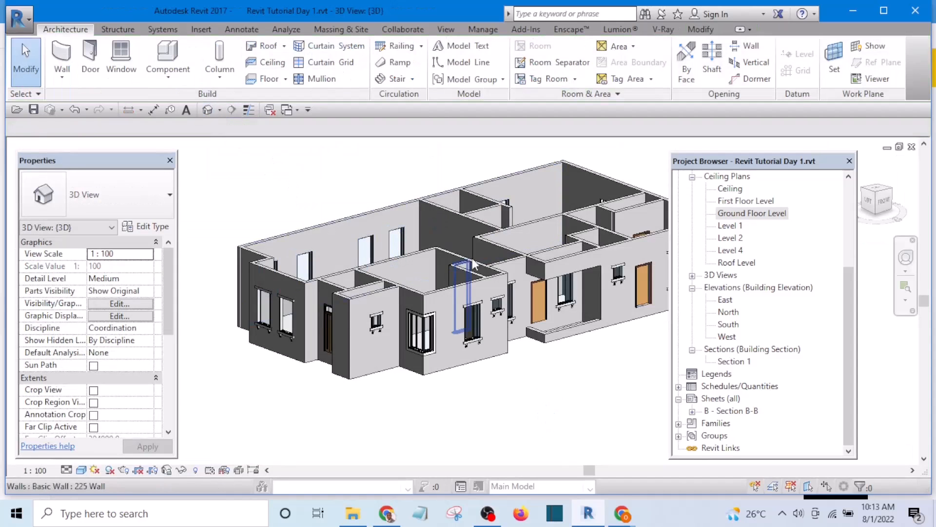
scroll(601, 382, up, 6)
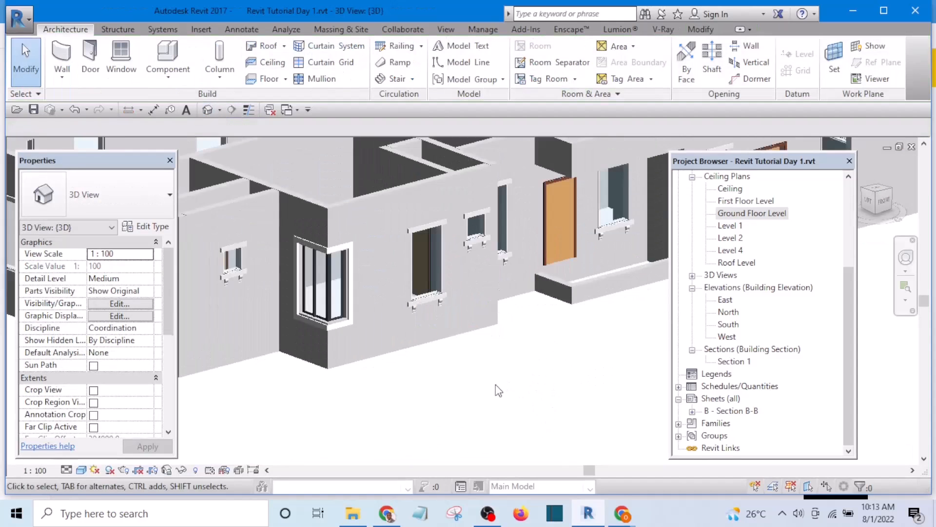
scroll(422, 356, up, 5)
scroll(505, 385, down, 8)
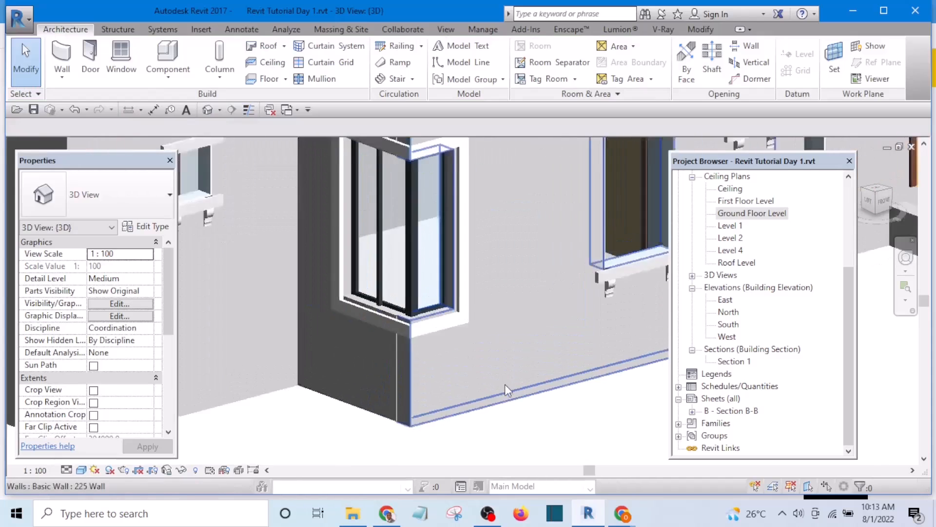
scroll(501, 381, up, 4)
scroll(483, 385, up, 4)
scroll(495, 401, down, 4)
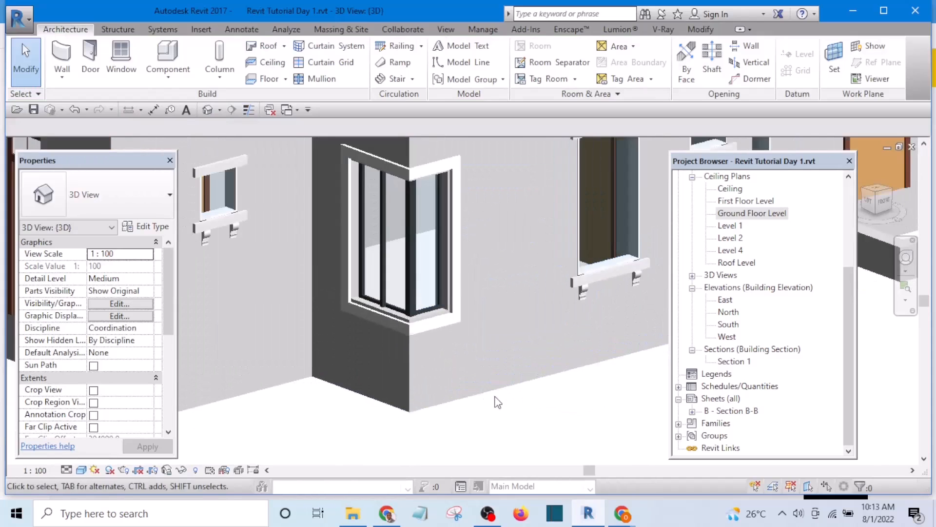
scroll(537, 361, up, 3)
scroll(570, 317, up, 3)
scroll(574, 305, up, 2)
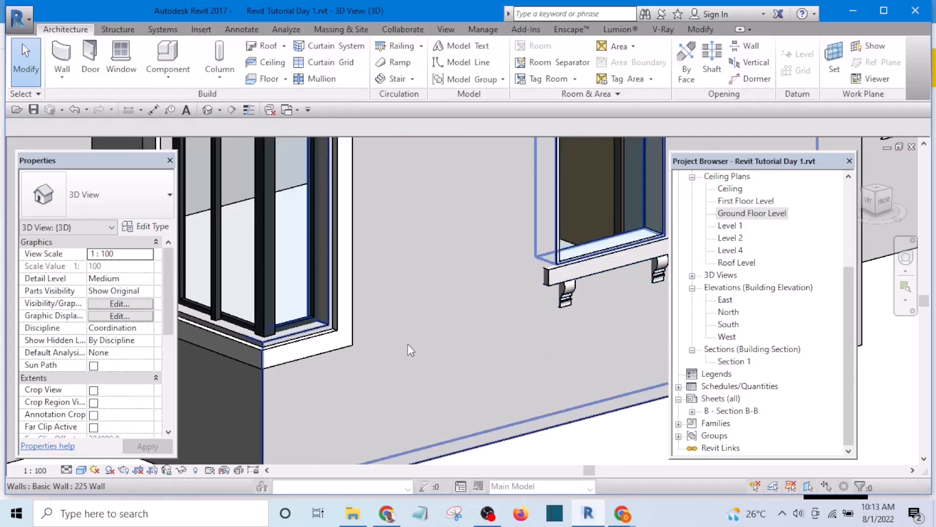
scroll(437, 338, down, 4)
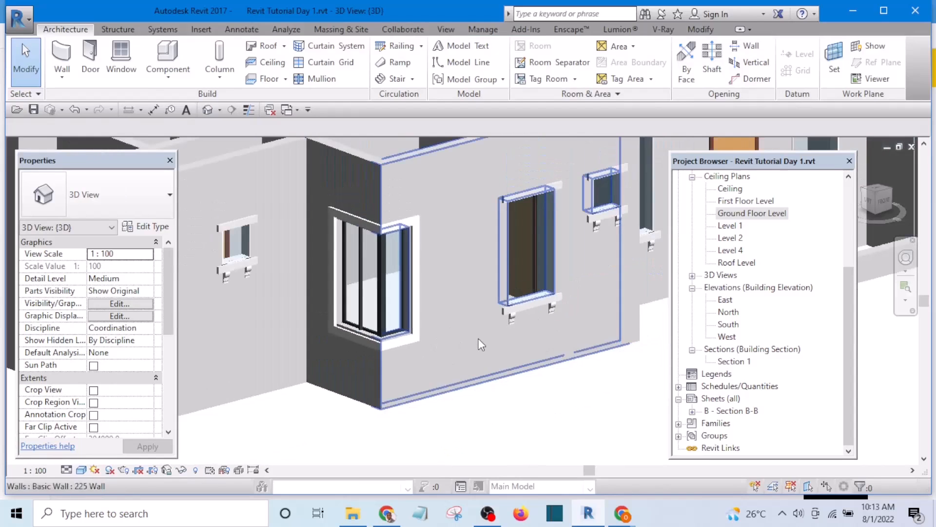
Examine the corner window against the neighbouring exterior windows in 3D, and orbit to review the whole house from above
scroll(410, 362, up, 3)
scroll(439, 365, down, 4)
scroll(461, 367, up, 3)
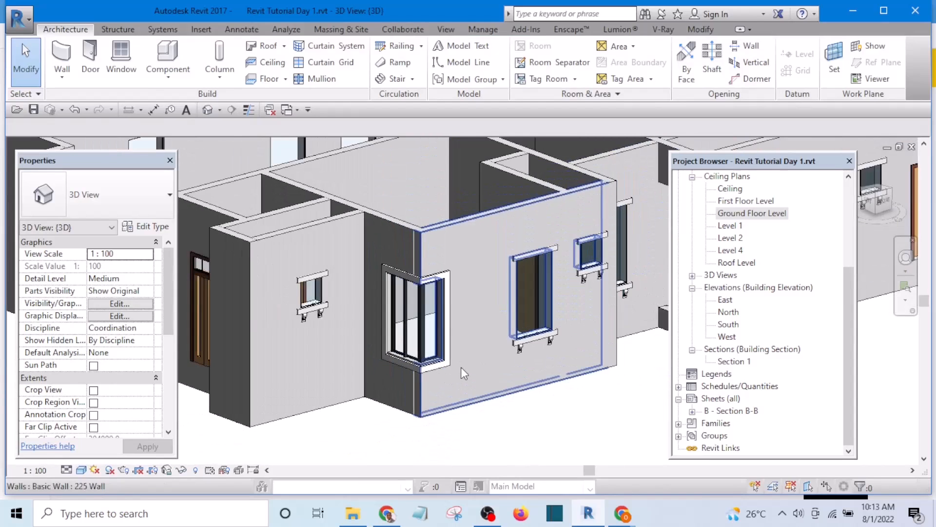
scroll(373, 374, up, 2)
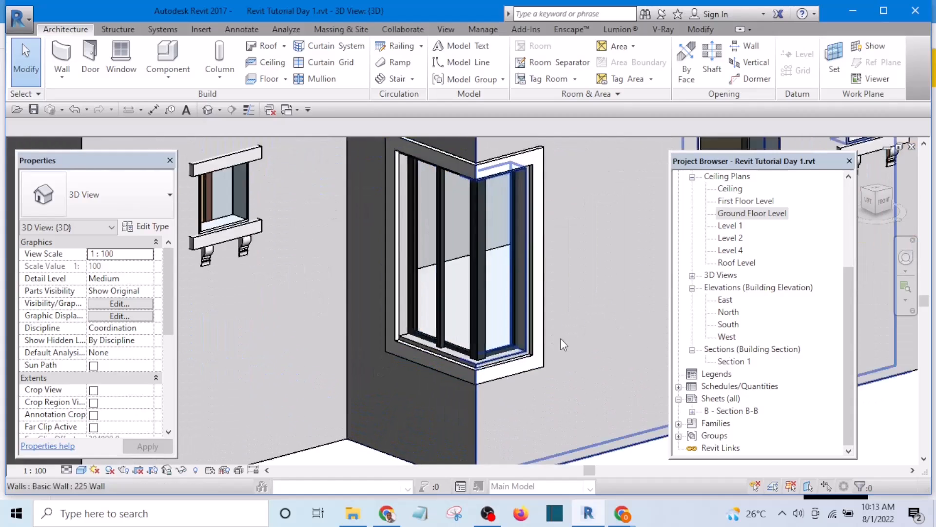
scroll(451, 323, down, 4)
scroll(435, 297, up, 2)
scroll(447, 317, up, 3)
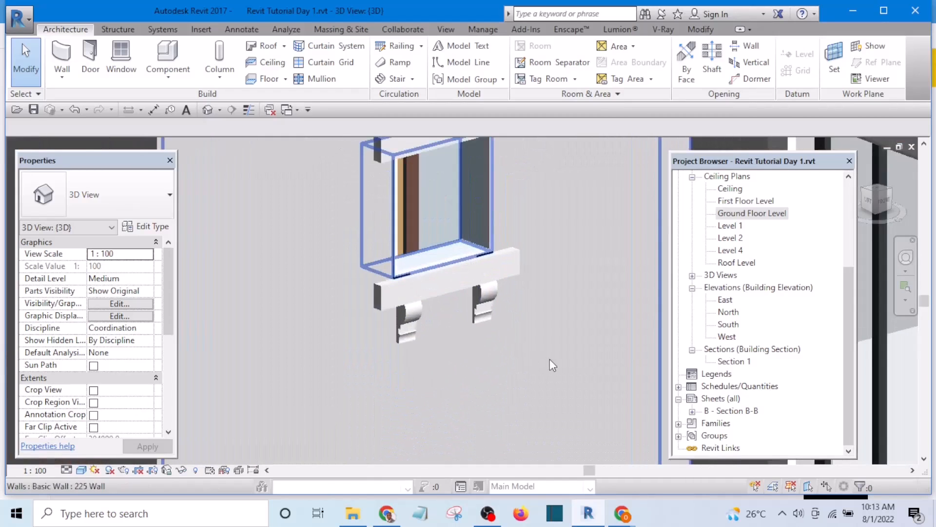
middle_drag(549, 362, 427, 296)
scroll(419, 295, down, 2)
scroll(425, 302, down, 1)
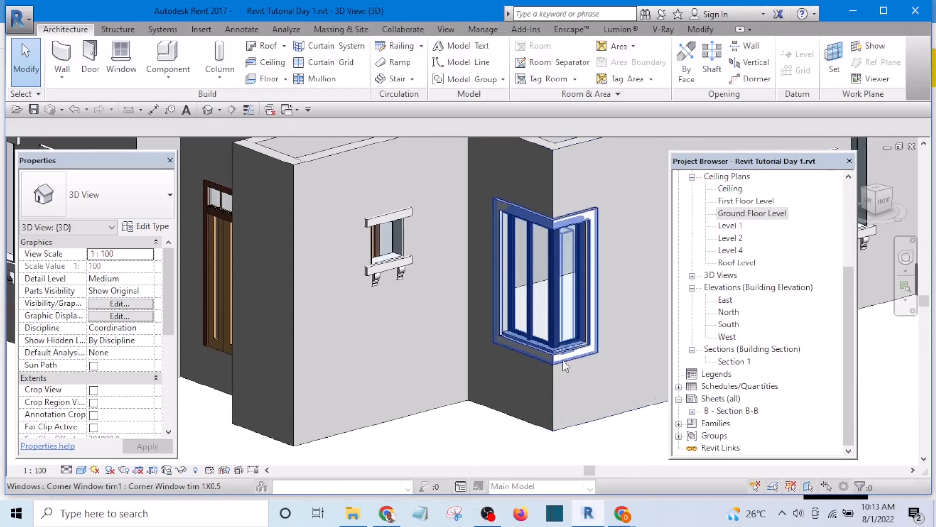
middle_drag(563, 359, 502, 388)
scroll(486, 376, down, 4)
scroll(486, 376, up, 5)
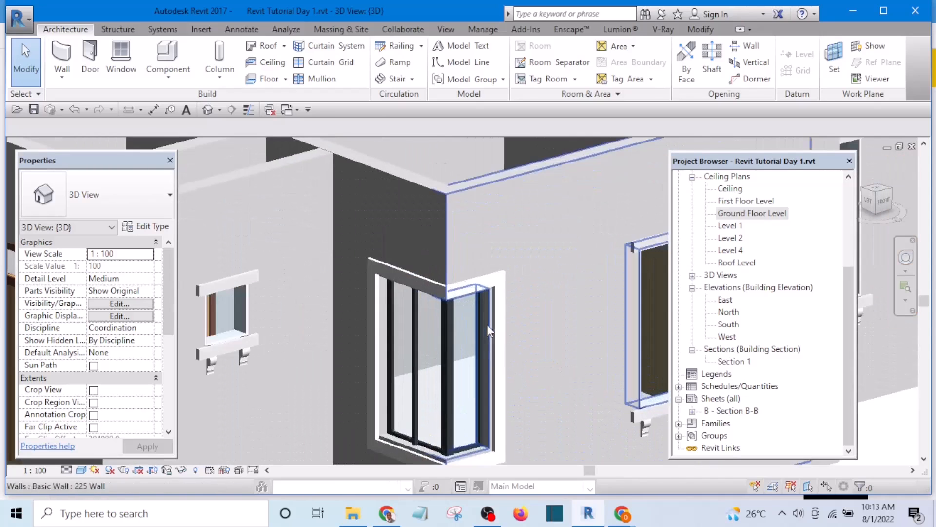
scroll(501, 332, down, 5)
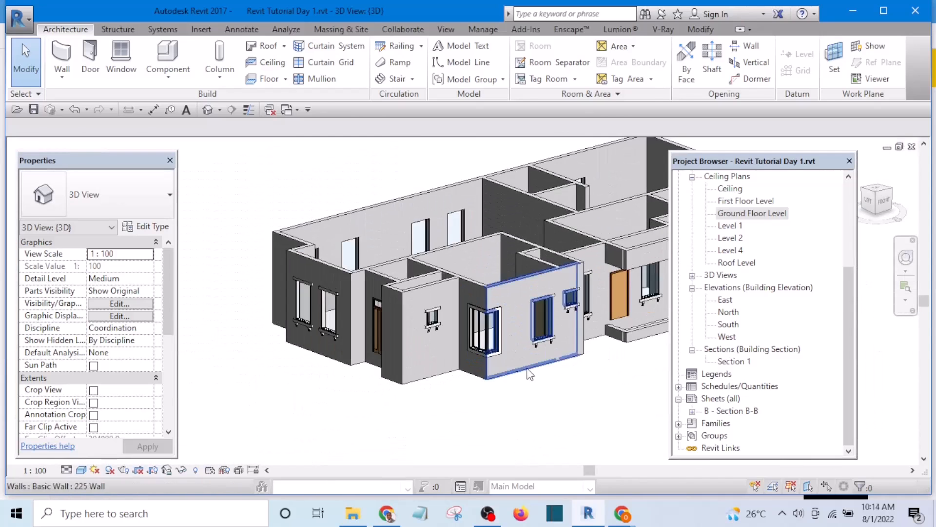
scroll(427, 367, up, 4)
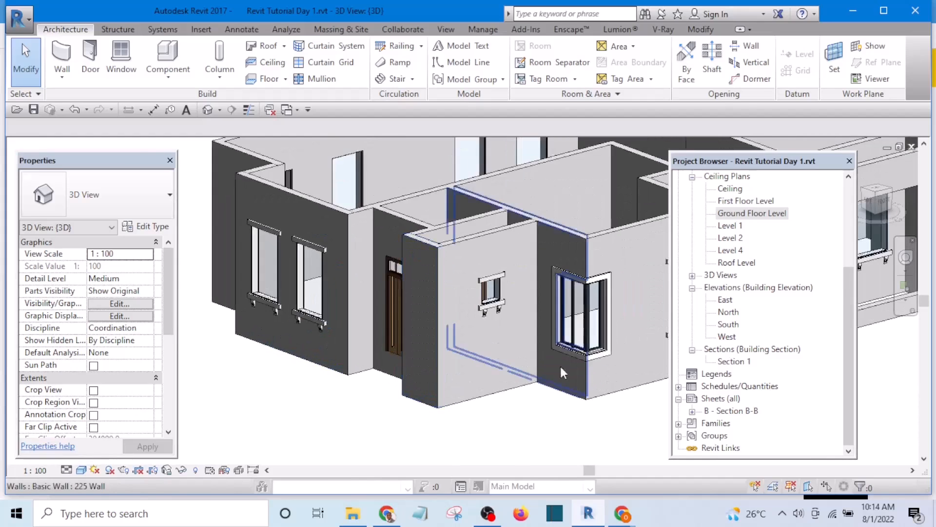
scroll(469, 345, down, 5)
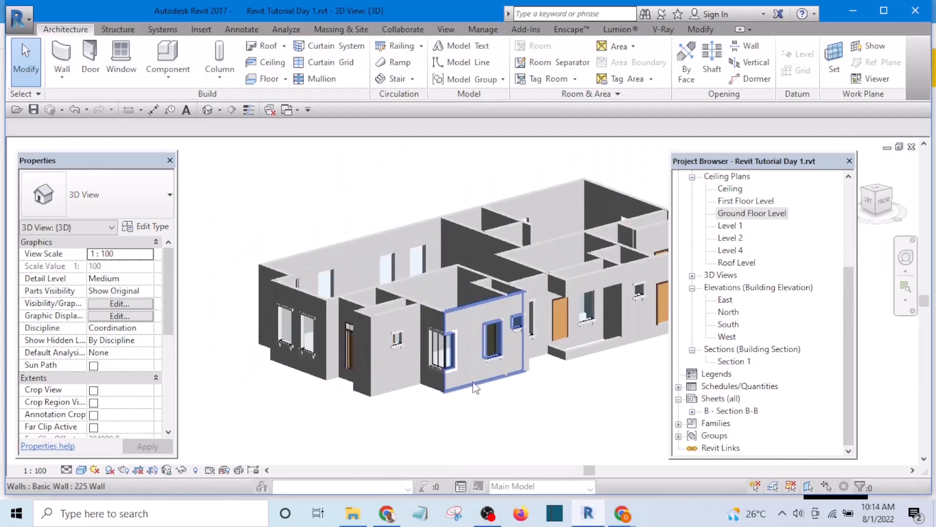
shift+middle_drag(556, 385, 501, 439)
shift+middle_drag(461, 434, 592, 388)
shift+middle_drag(632, 303, 534, 383)
scroll(514, 363, up, 2)
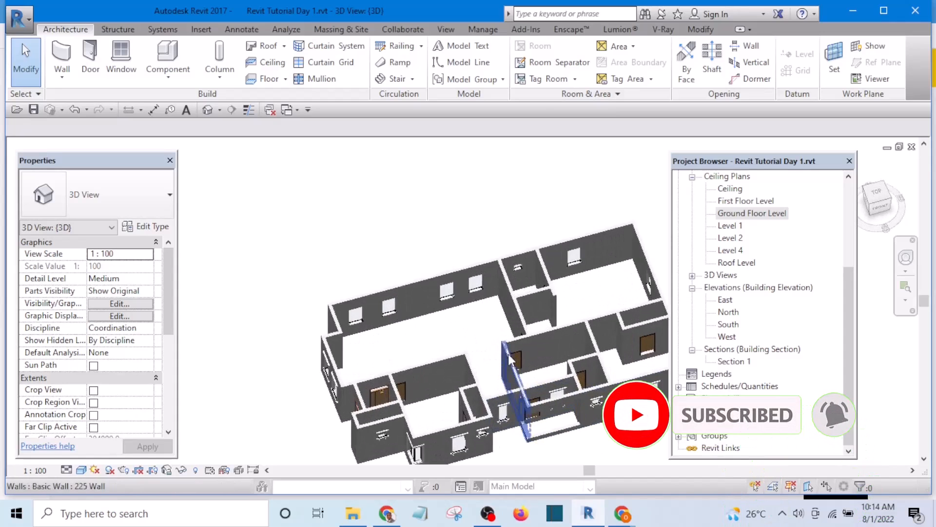
scroll(487, 349, down, 5)
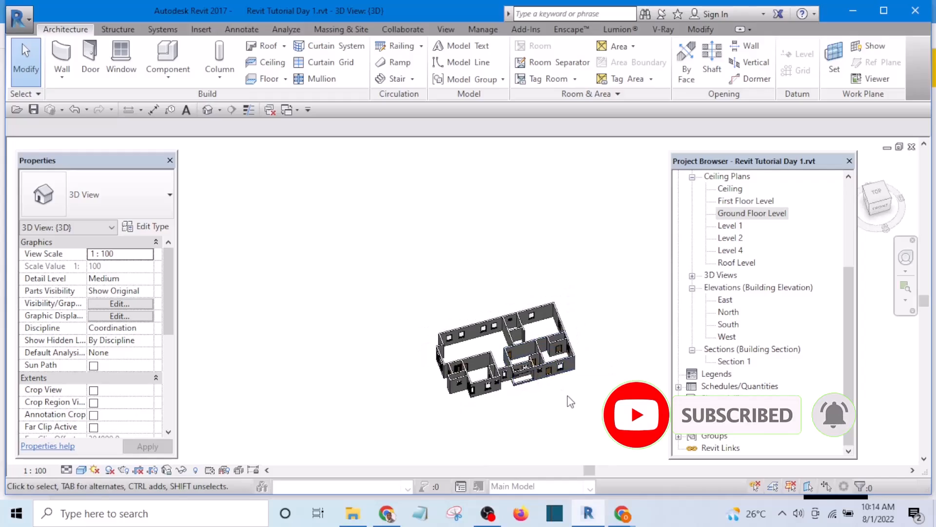
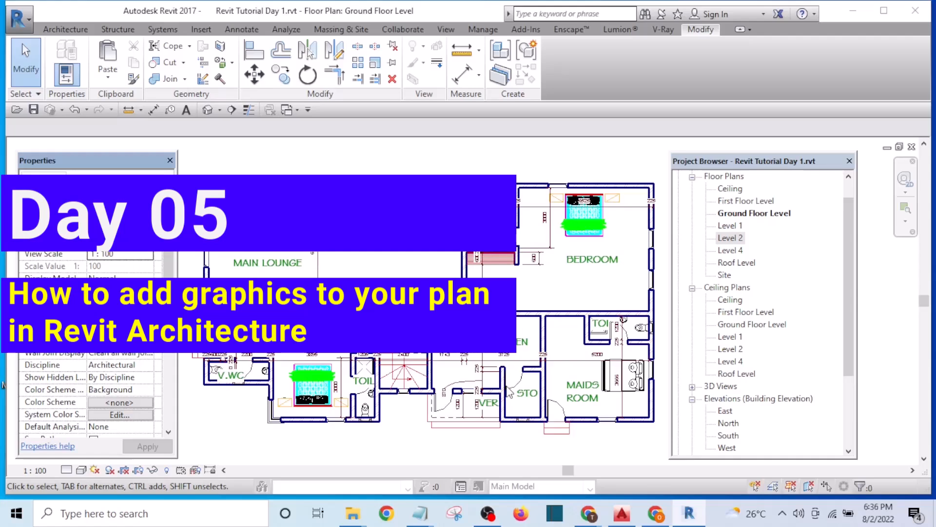
Inspect the wall line weight, colour and hatching at the main lounge corner in the finished ground floor plan
scroll(306, 404, up, 1)
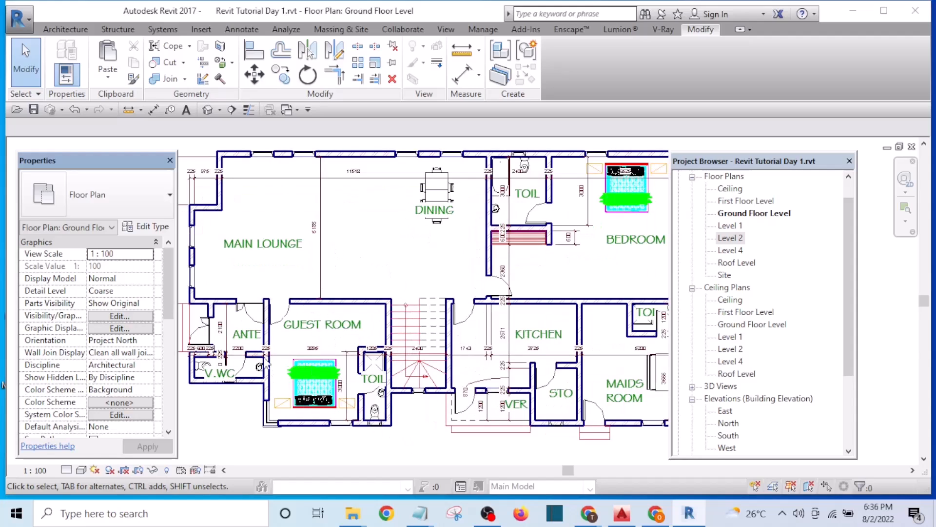
middle_drag(295, 223, 321, 257)
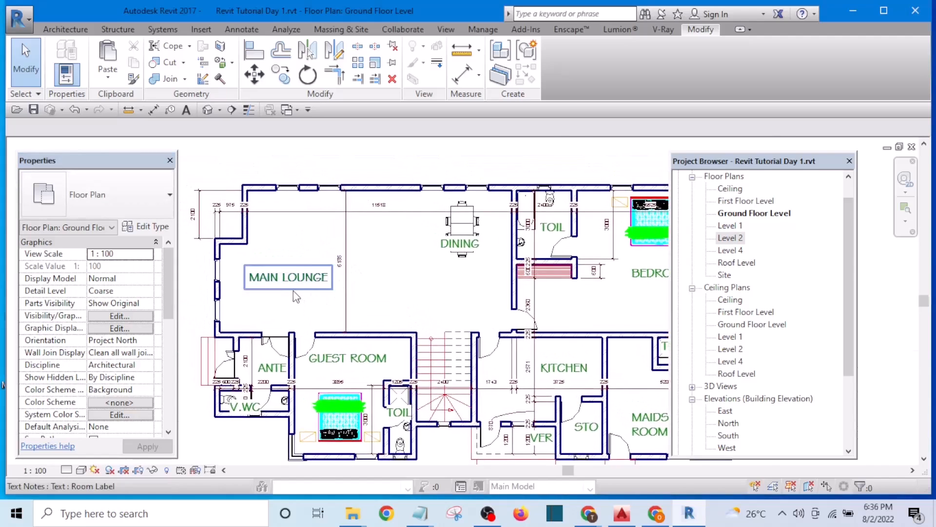
scroll(296, 244, up, 3)
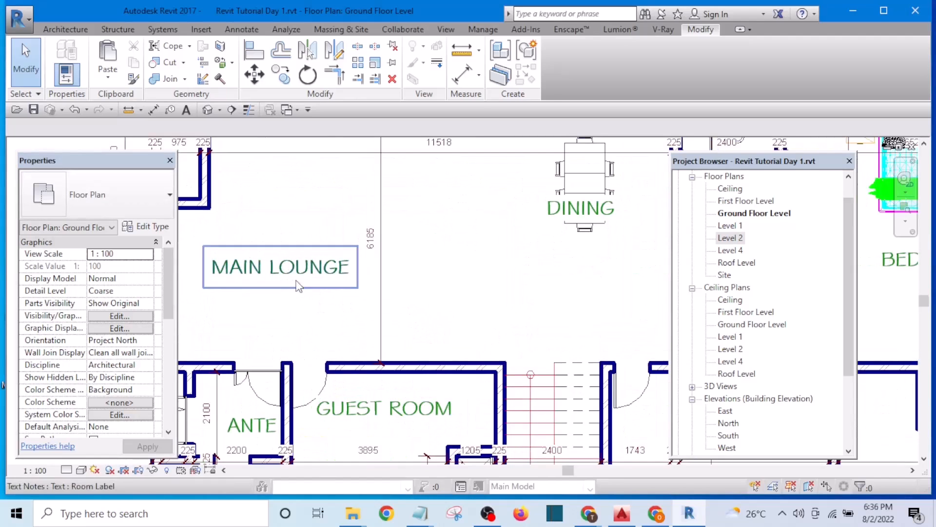
scroll(317, 292, up, 6)
scroll(324, 278, up, 3)
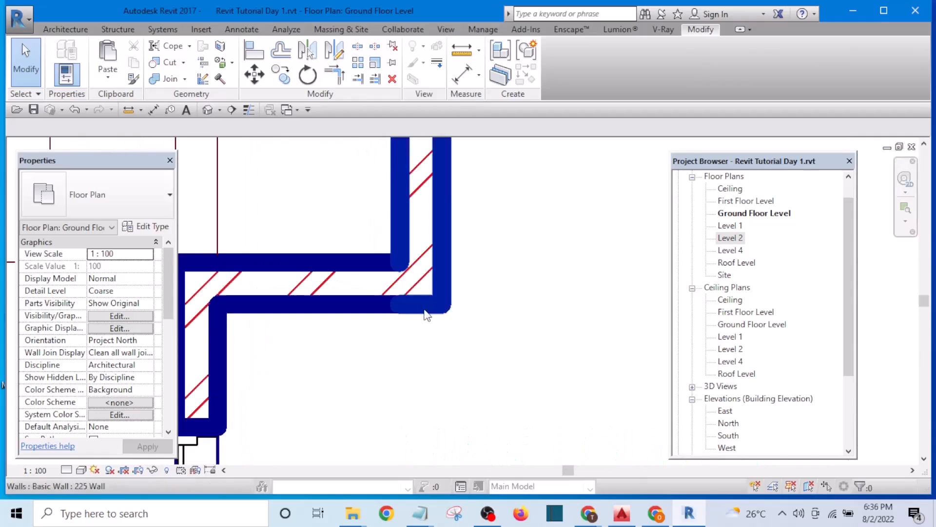
scroll(359, 255, down, 4)
scroll(327, 297, up, 4)
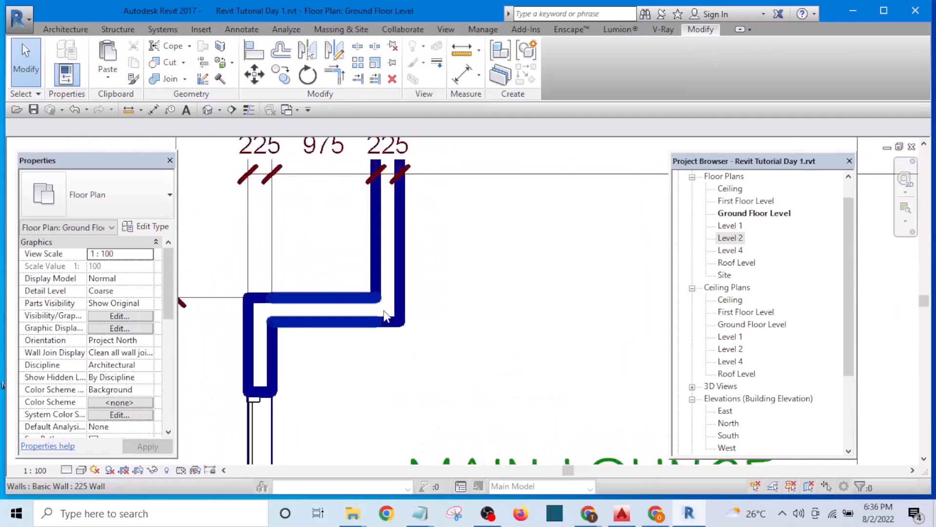
scroll(373, 314, down, 7)
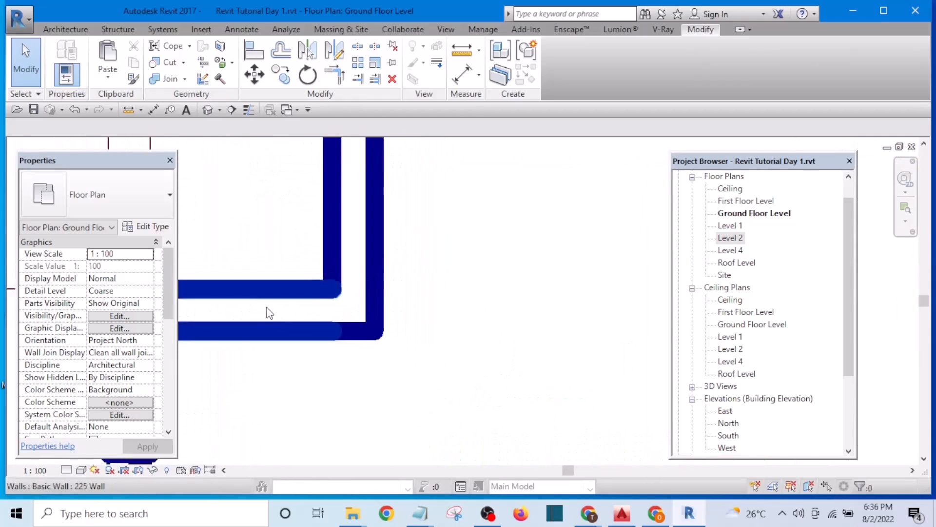
Review the room labels, furniture, plumbing fixtures and stair graphics across the rooms of the finished ground floor plan
middle_drag(472, 332, 283, 319)
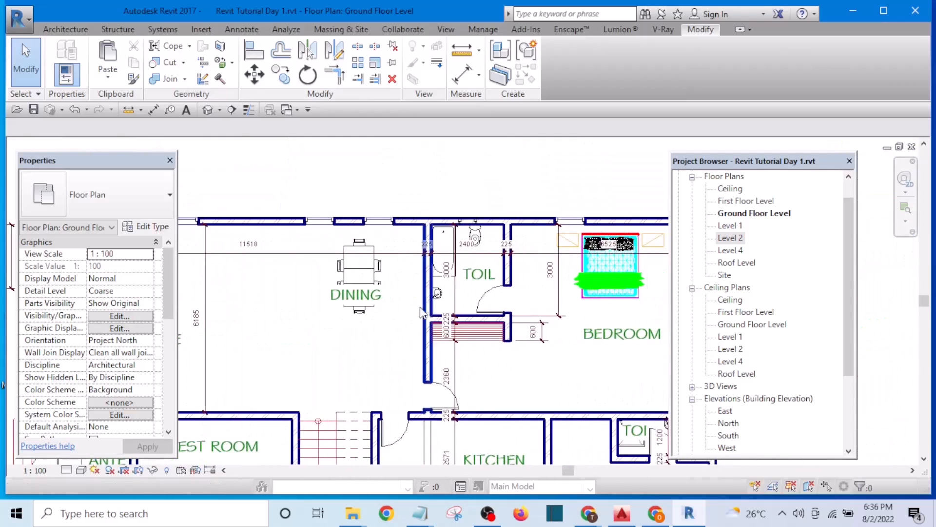
scroll(462, 244, up, 4)
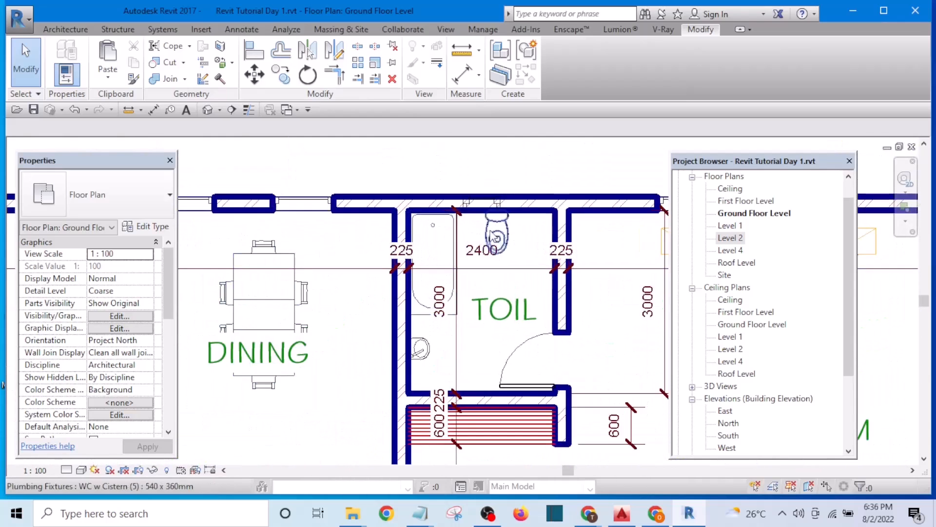
middle_drag(497, 356, 403, 274)
scroll(380, 273, down, 2)
scroll(370, 275, down, 3)
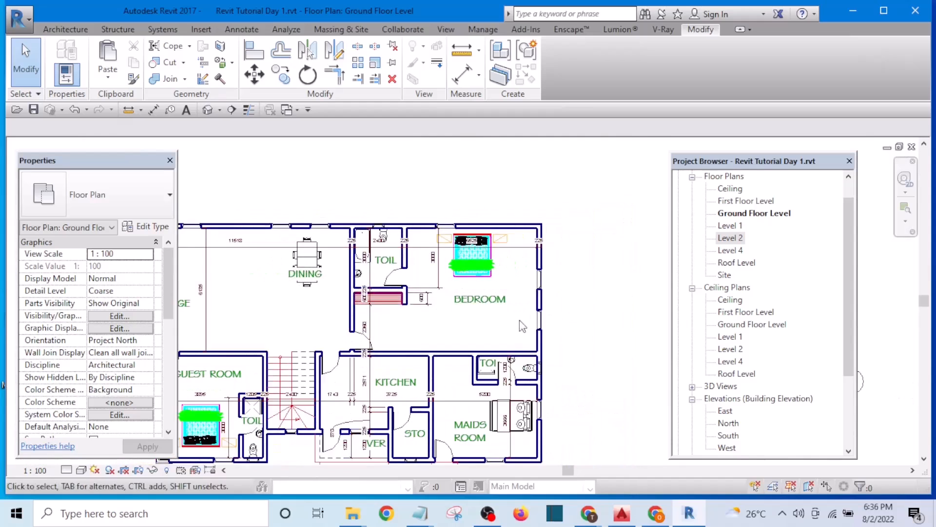
scroll(479, 368, up, 2)
middle_drag(475, 373, 551, 240)
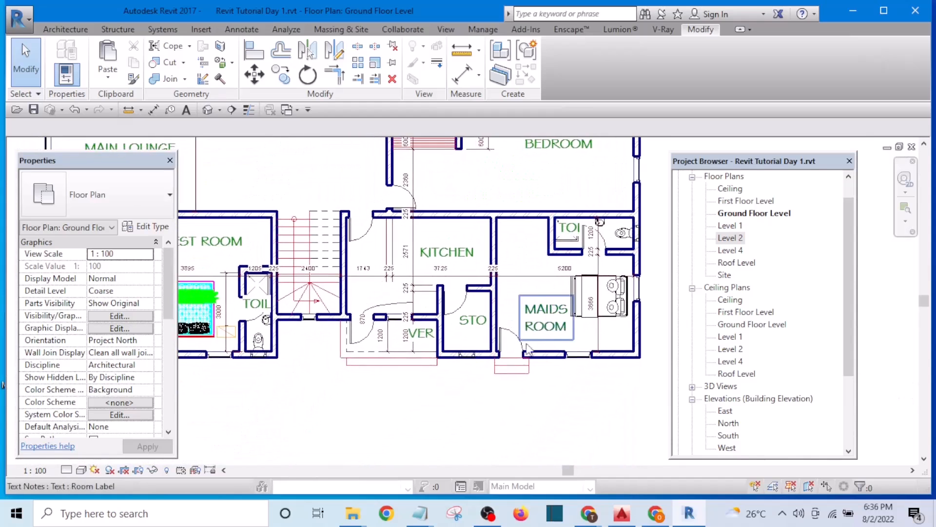
scroll(341, 366, up, 3)
scroll(382, 358, down, 4)
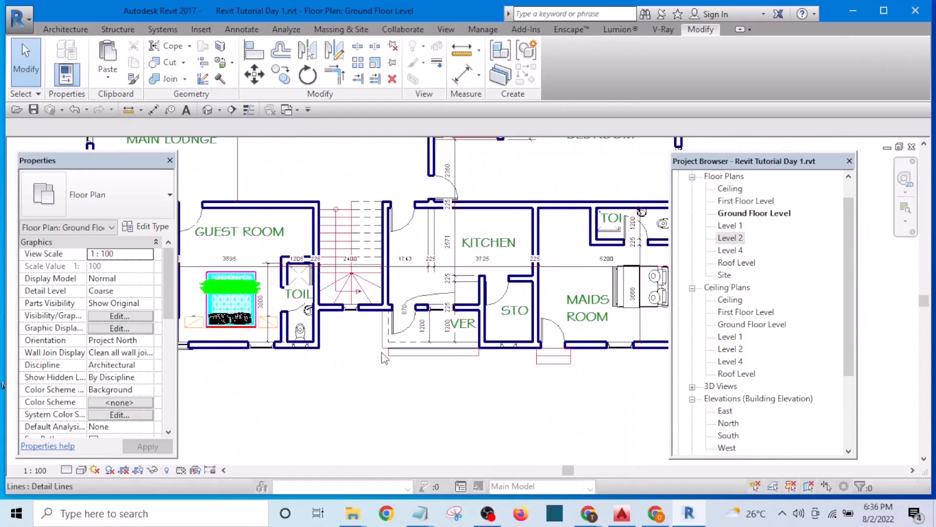
scroll(282, 312, up, 4)
scroll(497, 372, down, 3)
scroll(390, 336, up, 5)
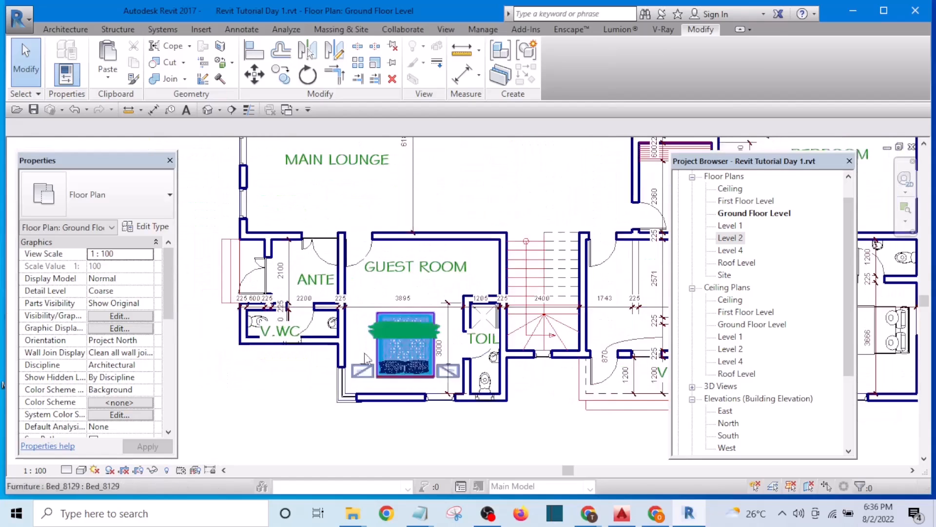
scroll(315, 329, up, 1)
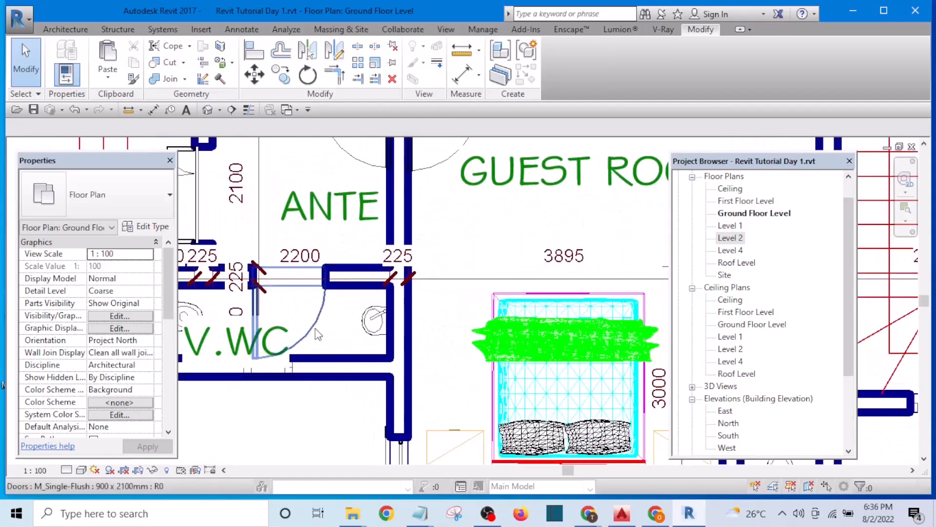
scroll(320, 332, down, 5)
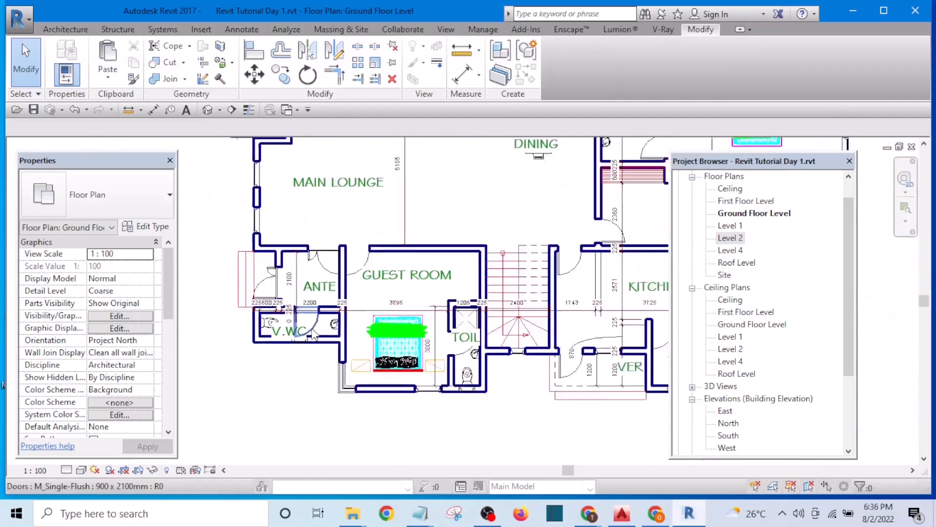
scroll(490, 332, up, 3)
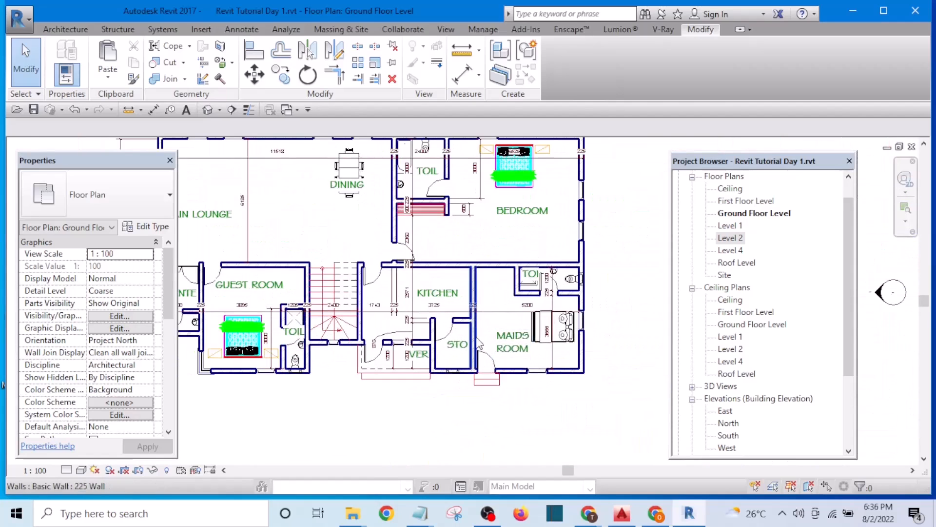
scroll(472, 345, up, 1)
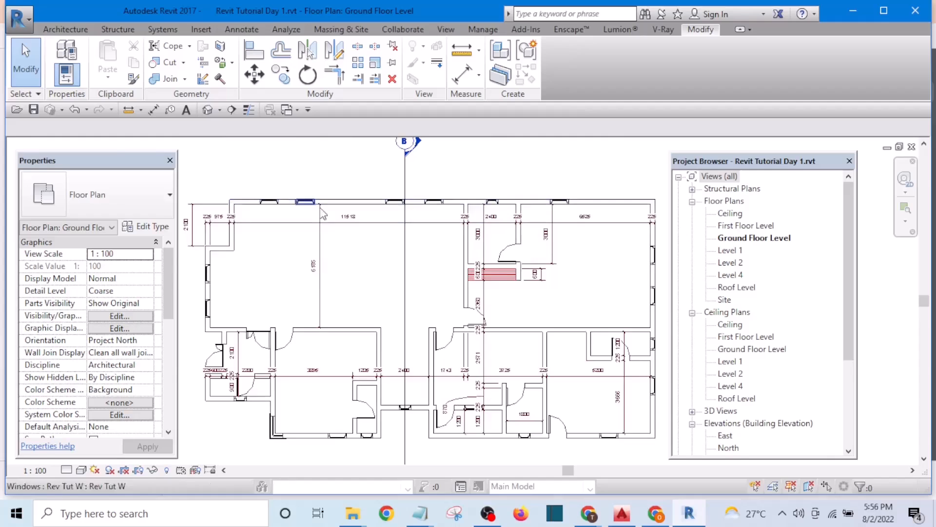
Examine the walls, doors, windows and dimensions of the unfurnished ground floor plan, from the main lounge to the guest room
scroll(283, 302, down, 2)
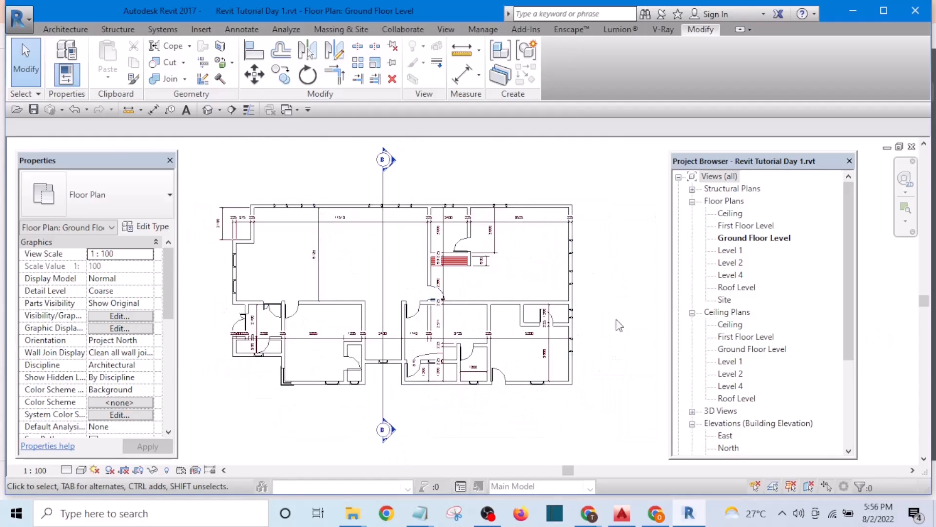
scroll(547, 299, up, 1)
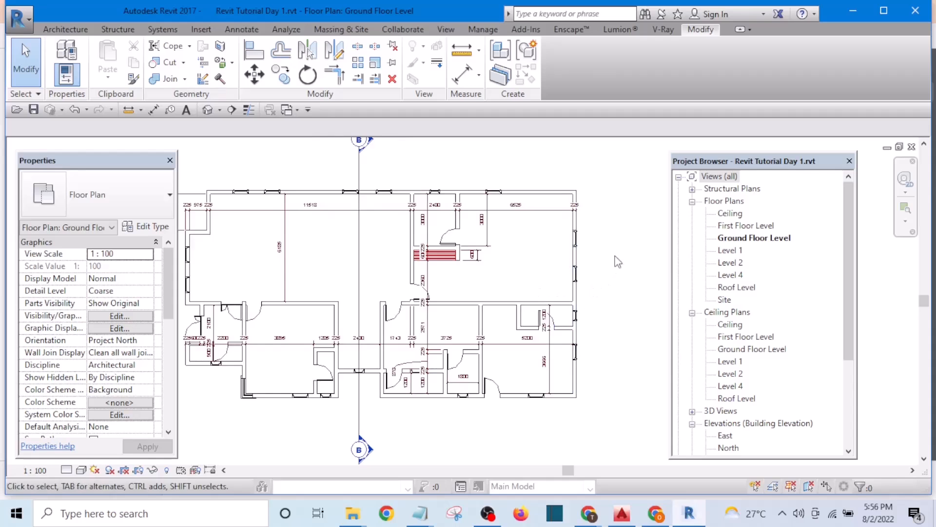
scroll(333, 160, down, 1)
scroll(238, 181, up, 4)
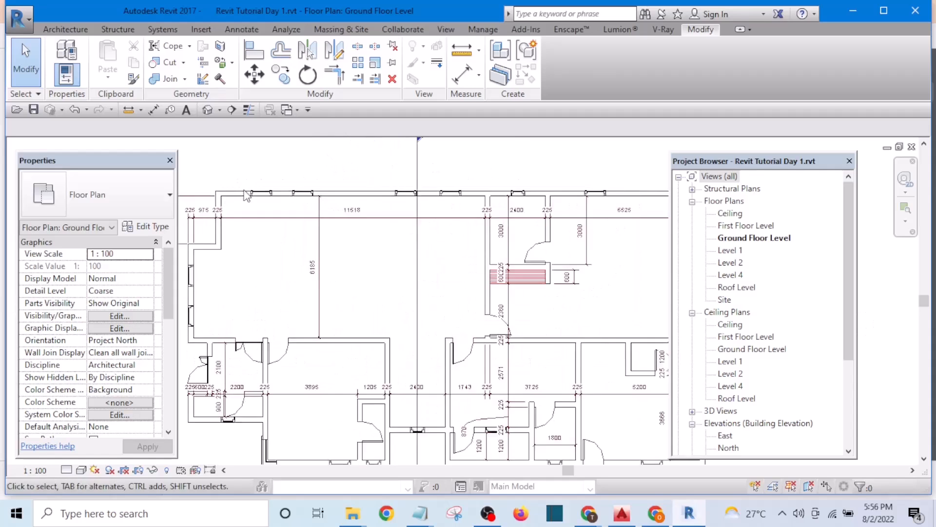
scroll(415, 207, down, 2)
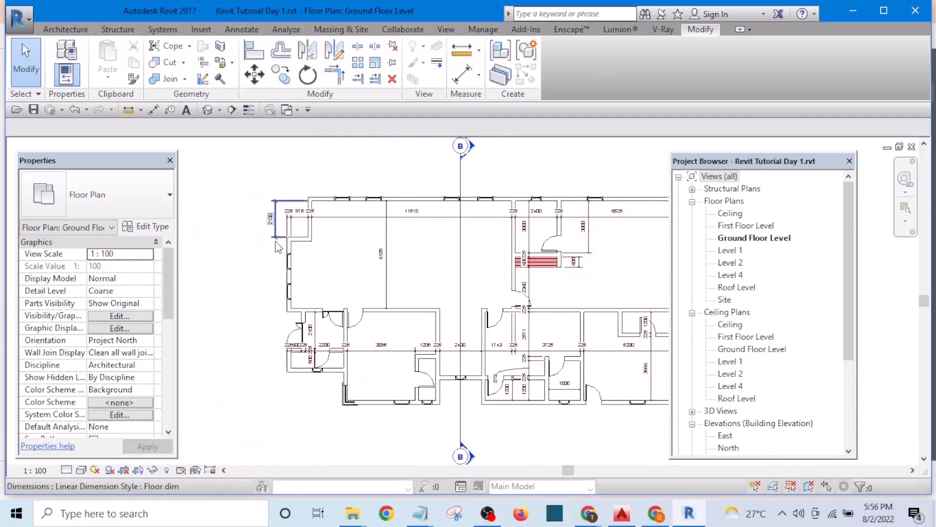
scroll(324, 375, up, 6)
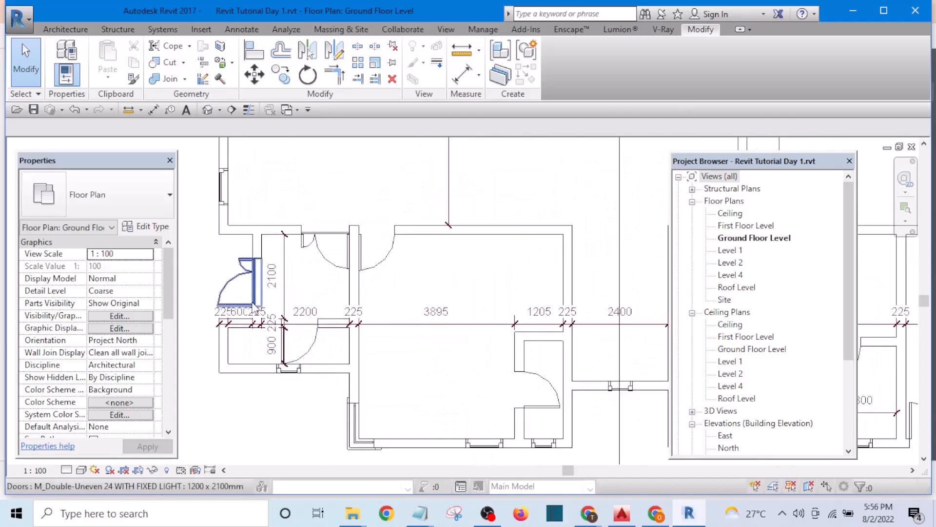
scroll(303, 342, down, 4)
scroll(299, 326, up, 3)
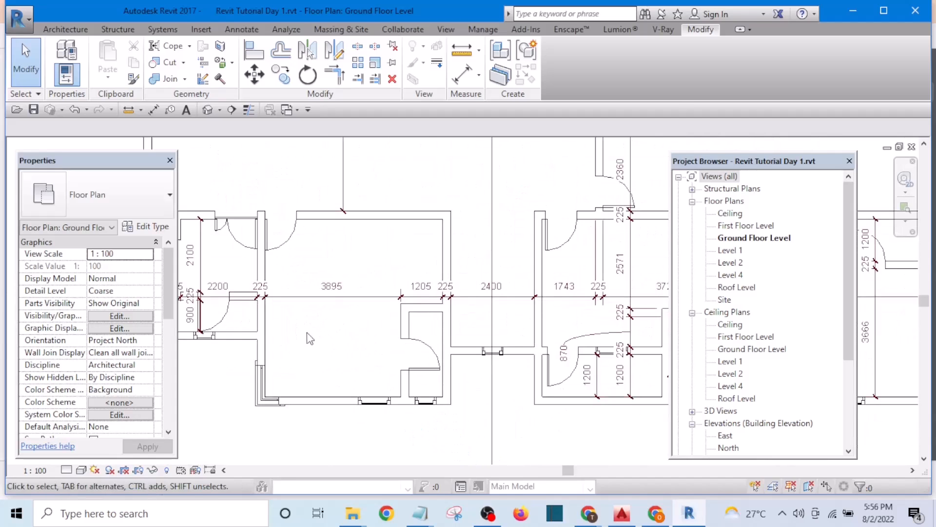
scroll(306, 333, down, 2)
middle_drag(323, 336, 309, 359)
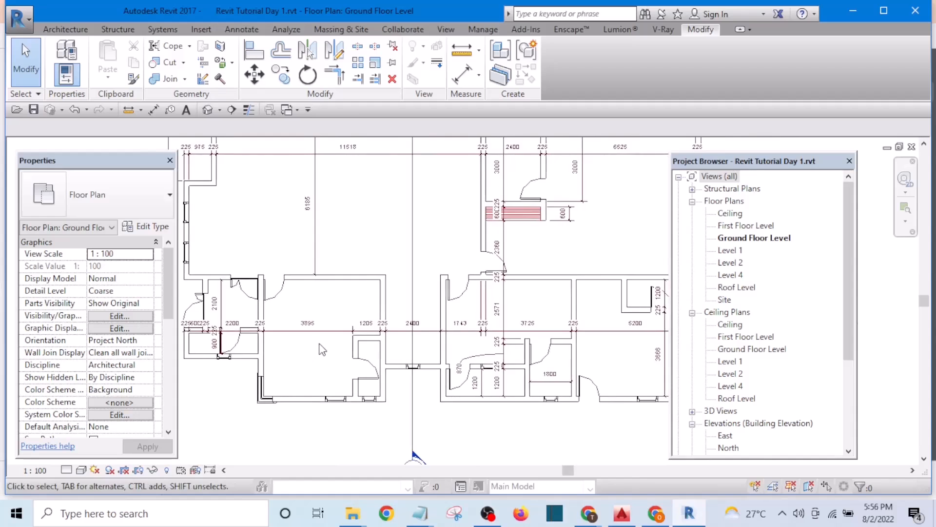
scroll(321, 348, down, 2)
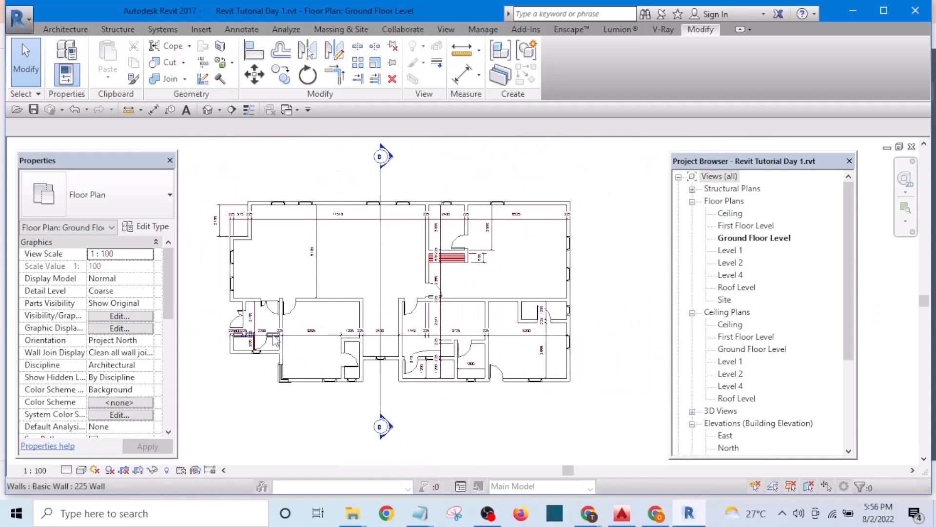
Examine the wall outlines at the junction below the main lounge, and compare them with the walls across the rest of the ground floor plan
scroll(275, 340, up, 6)
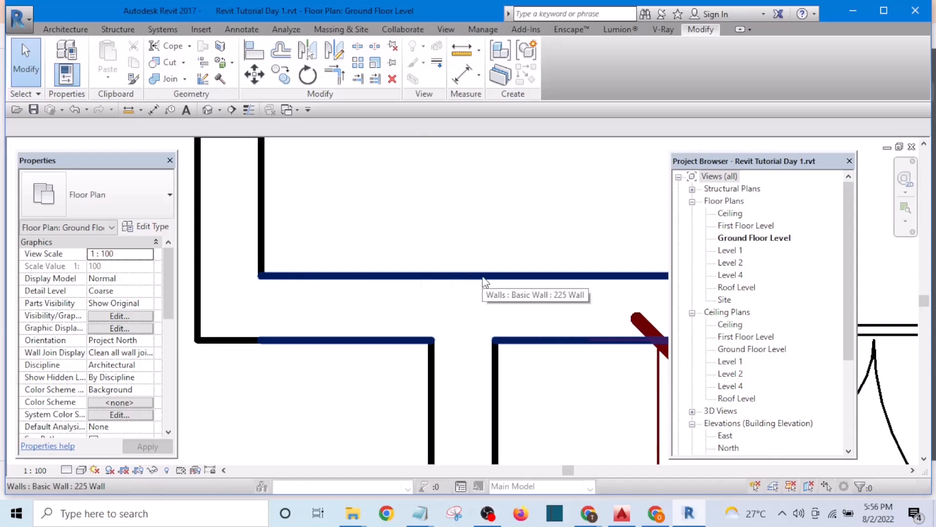
scroll(349, 279, down, 2)
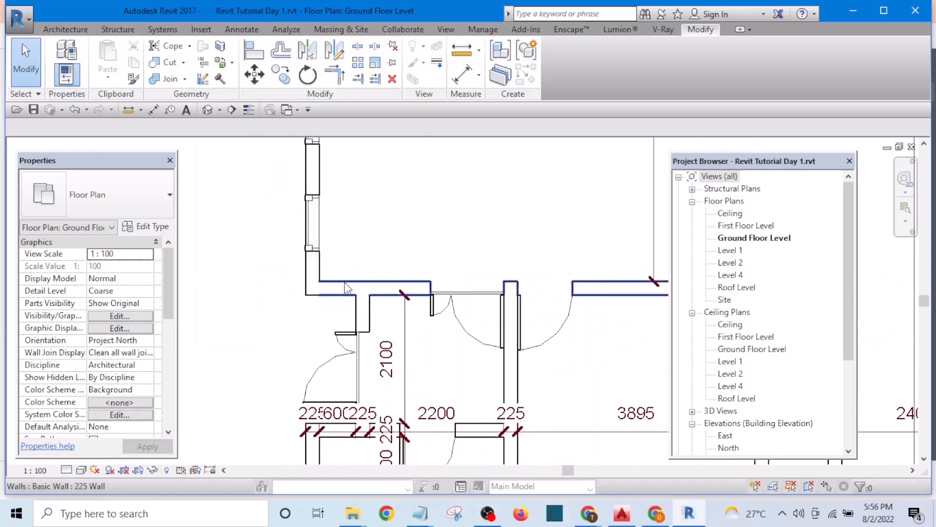
scroll(335, 299, up, 2)
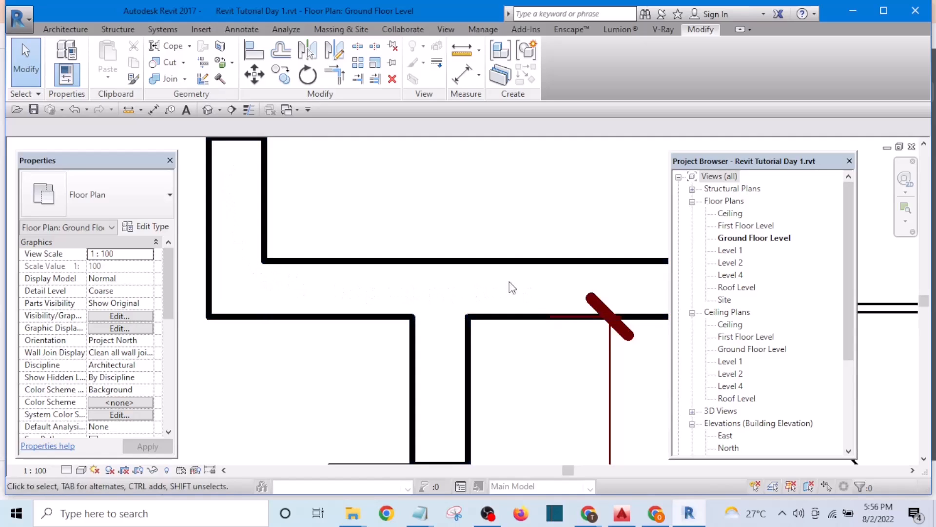
scroll(319, 260, down, 4)
scroll(364, 294, up, 4)
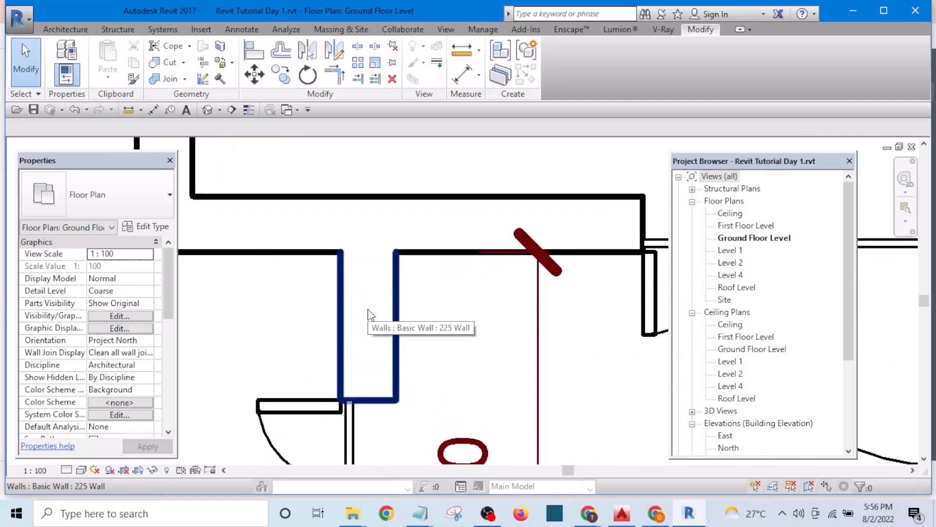
scroll(369, 315, up, 1)
scroll(368, 261, down, 1)
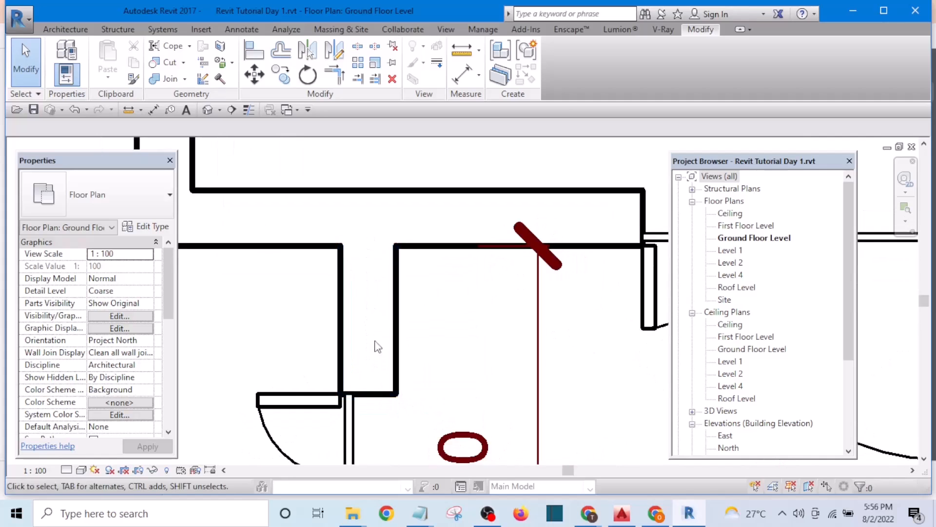
scroll(376, 308, down, 5)
scroll(397, 309, down, 6)
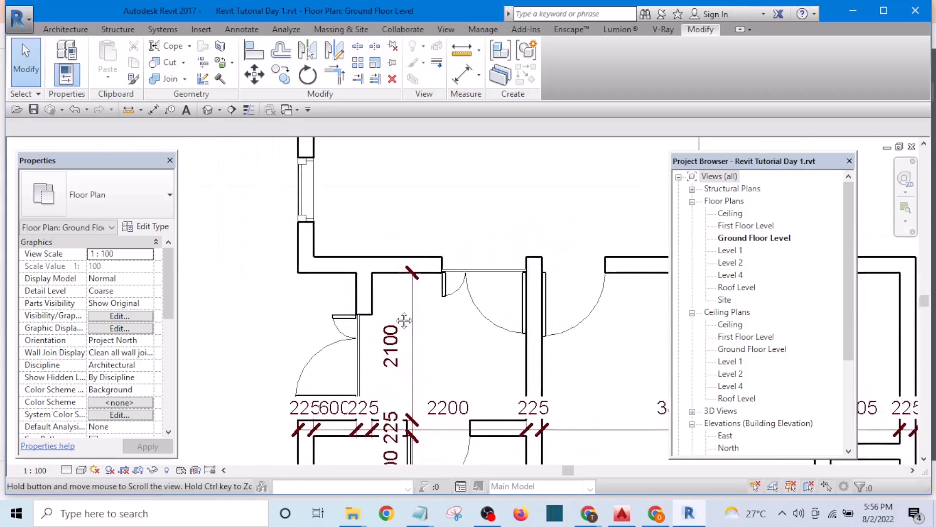
scroll(437, 284, up, 2)
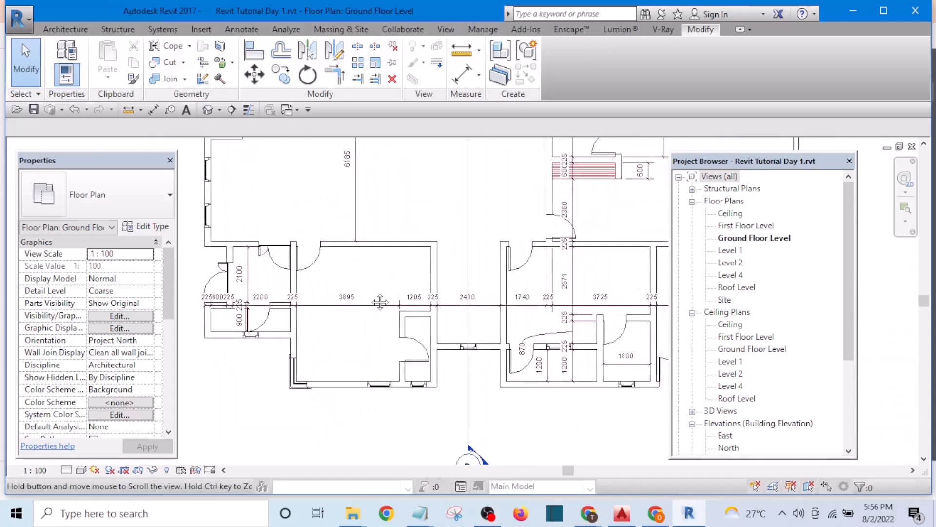
scroll(400, 320, up, 2)
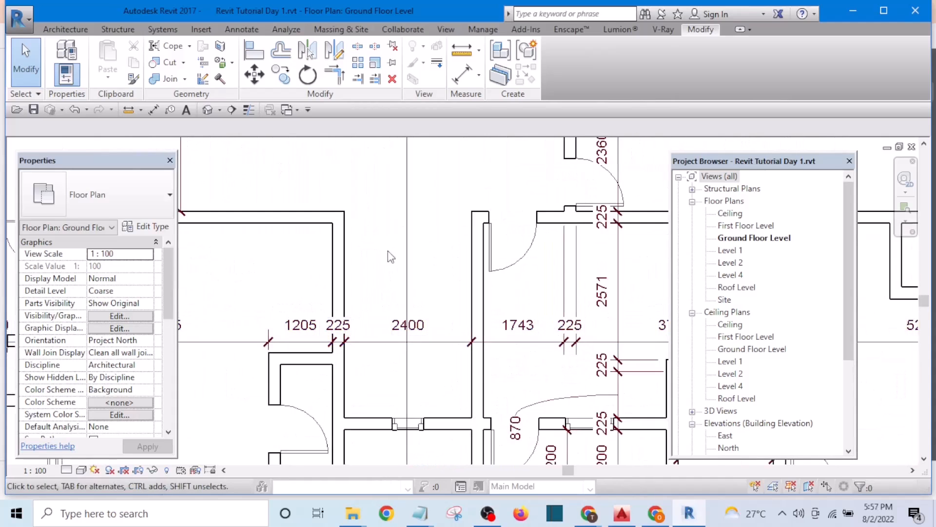
scroll(391, 269, down, 5)
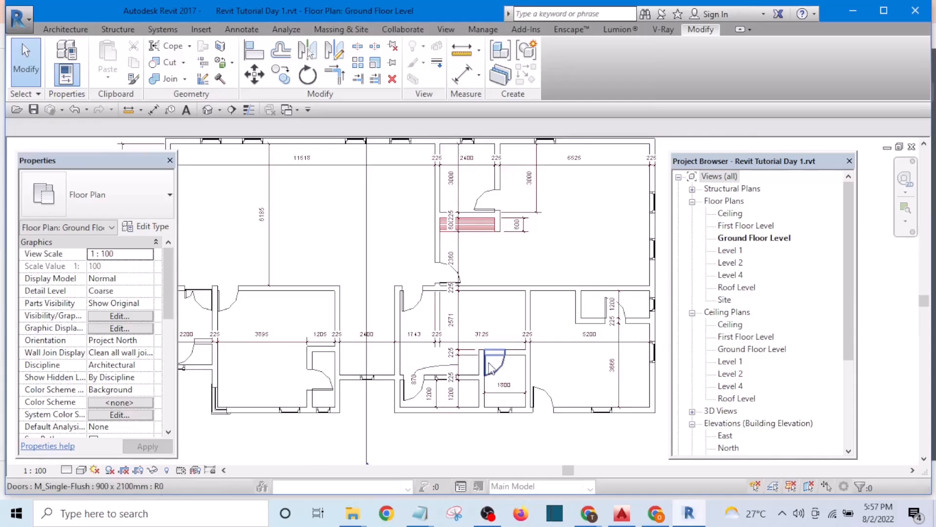
scroll(535, 261, up, 3)
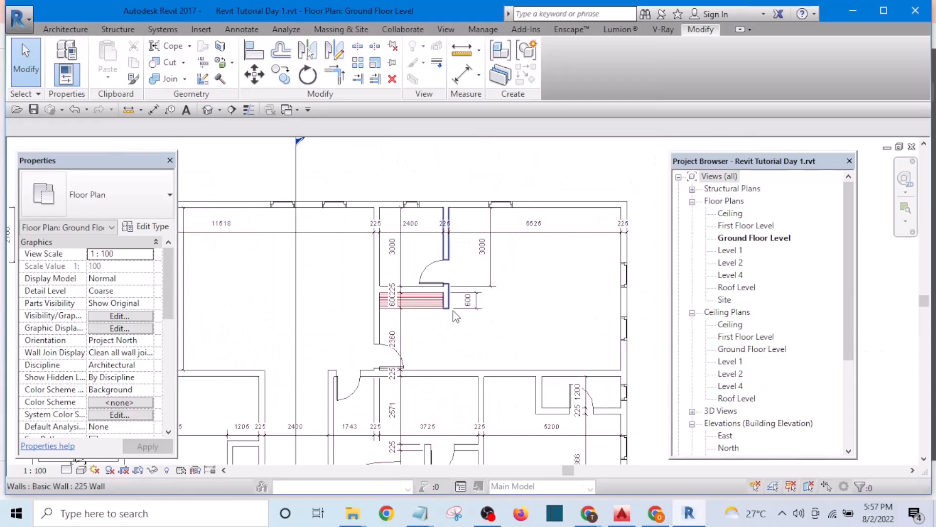
scroll(438, 290, down, 3)
Inspect the line thickness and empty interior of the exterior wall at the main lounge's corner beside the windows
scroll(313, 261, up, 5)
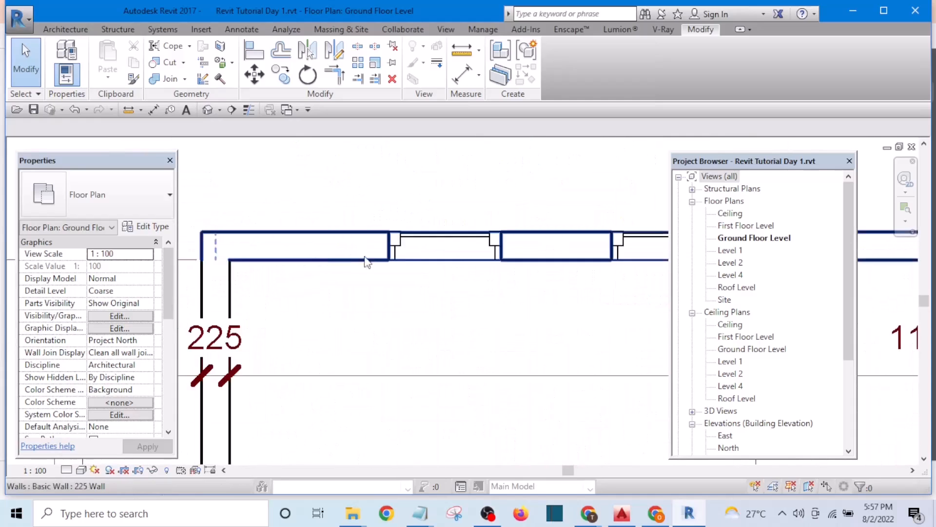
scroll(404, 263, up, 4)
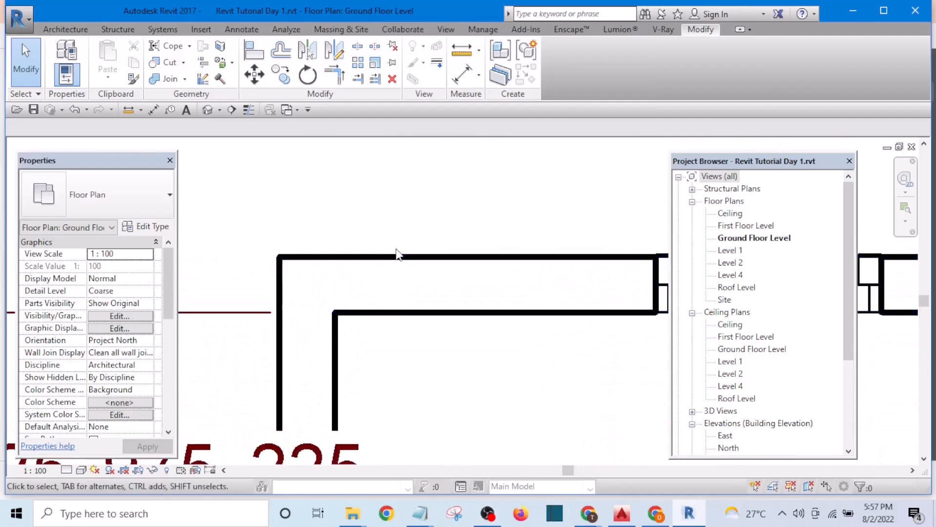
scroll(380, 262, up, 2)
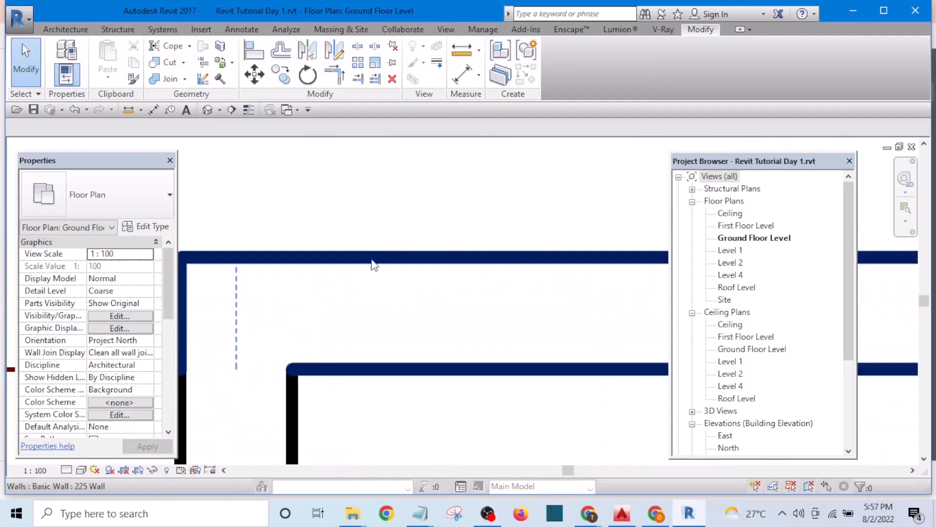
scroll(379, 272, up, 2)
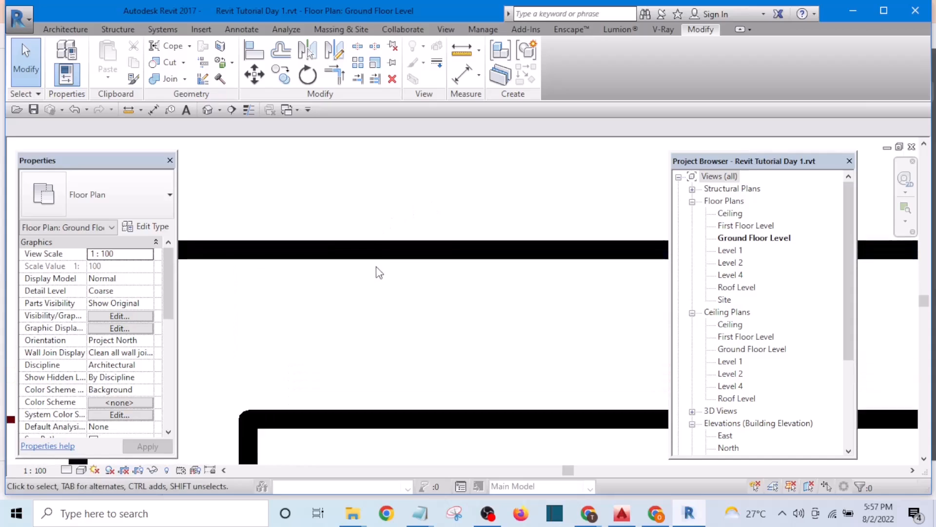
scroll(369, 267, down, 2)
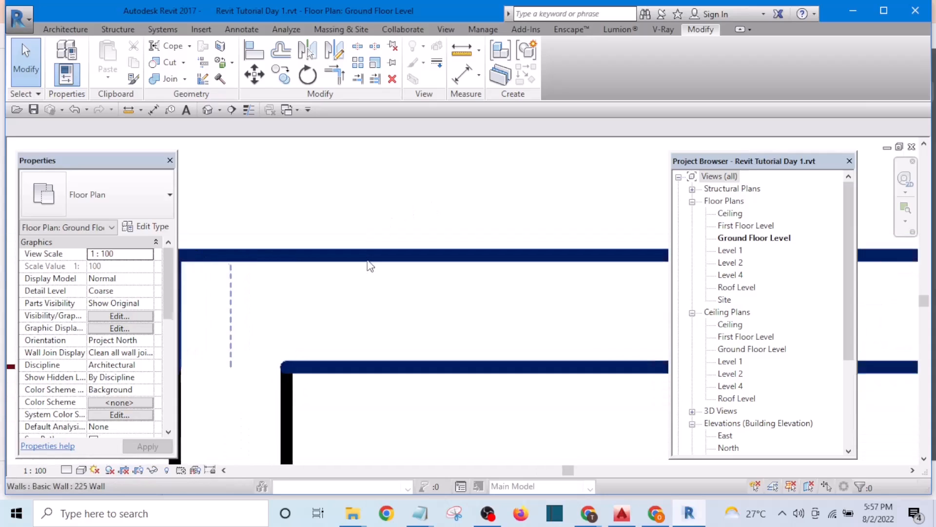
scroll(368, 266, up, 3)
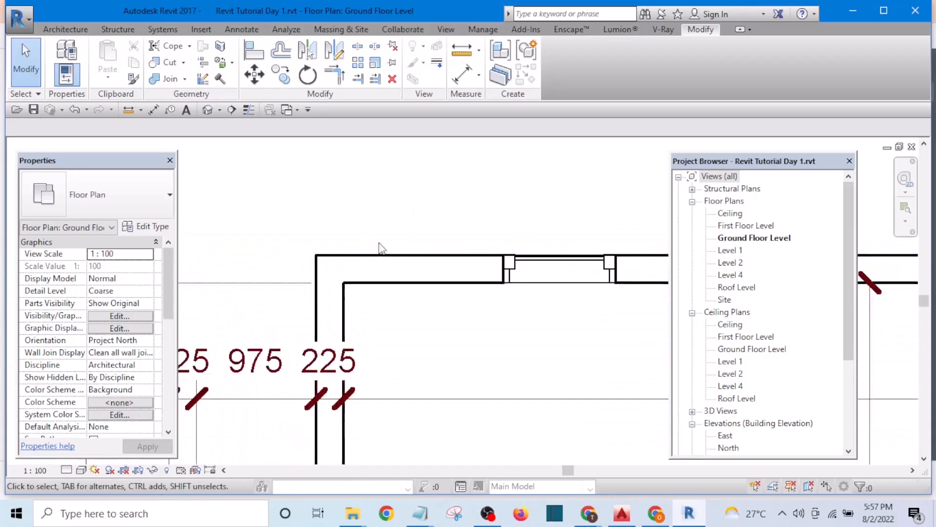
scroll(381, 249, up, 3)
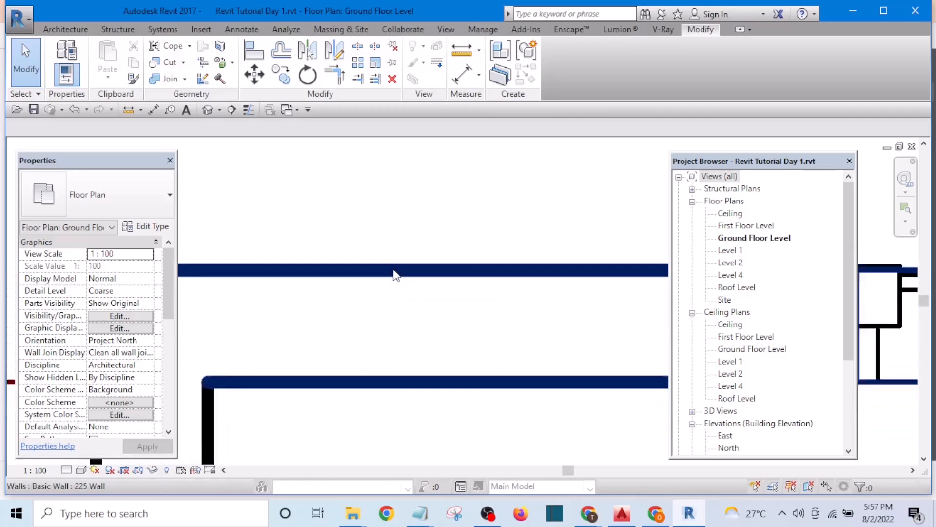
scroll(439, 258, down, 3)
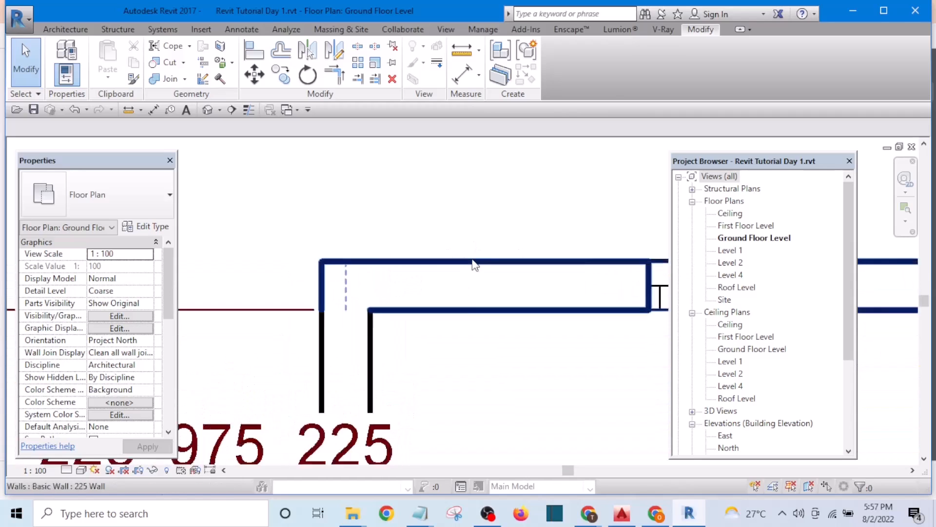
scroll(472, 259, up, 2)
scroll(472, 259, down, 4)
middle_drag(390, 252, 359, 257)
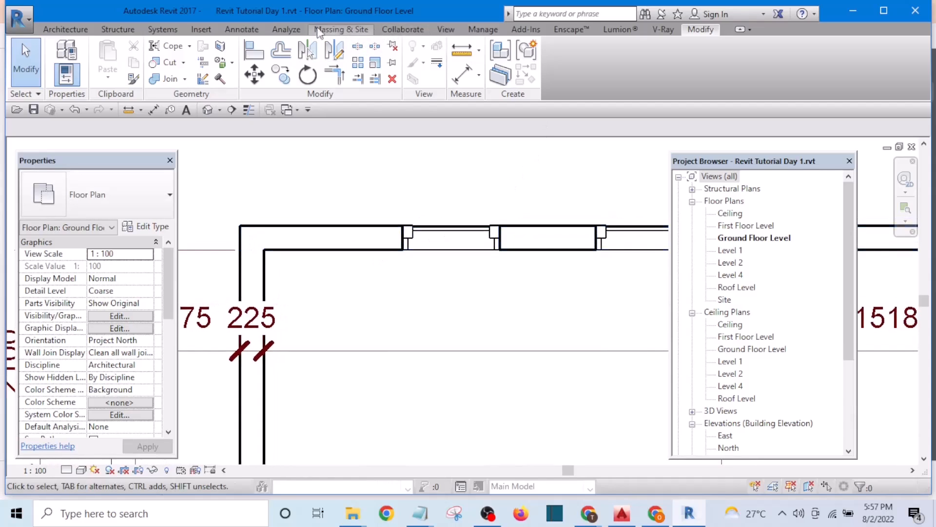
Set the cut line weight of the Walls category to 7 in Object Styles and apply it
click(486, 29)
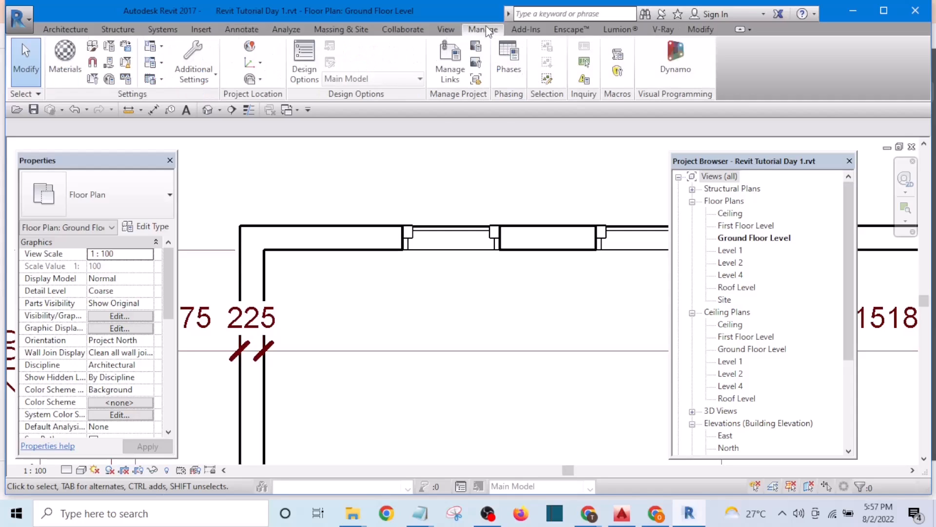
click(92, 47)
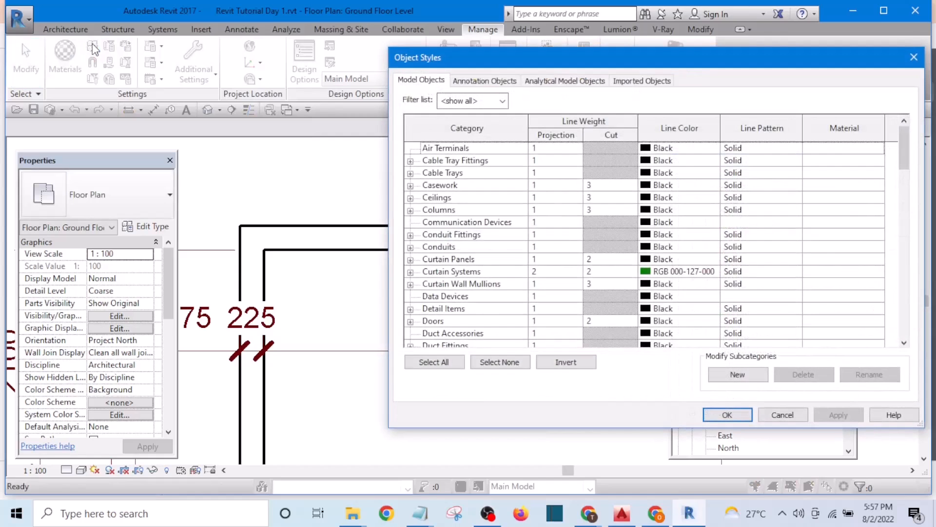
drag(641, 65, 641, 54)
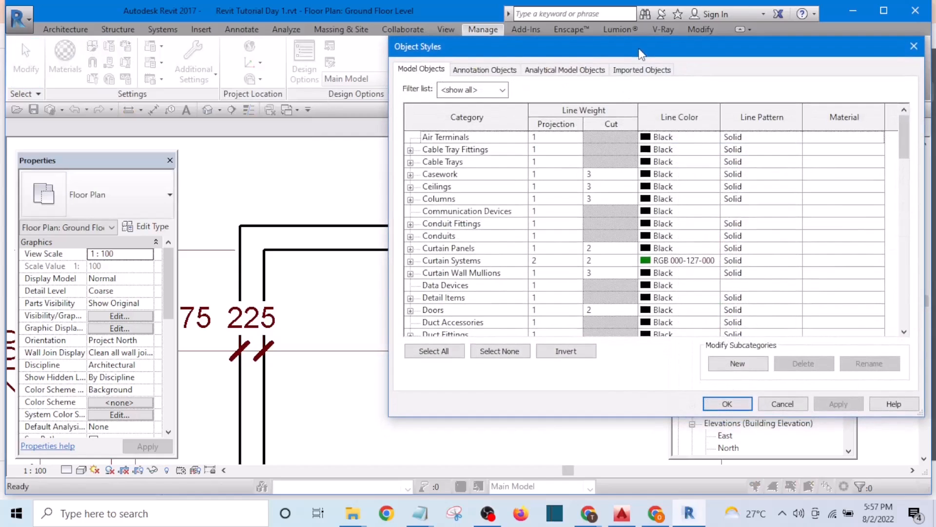
drag(903, 138, 914, 291)
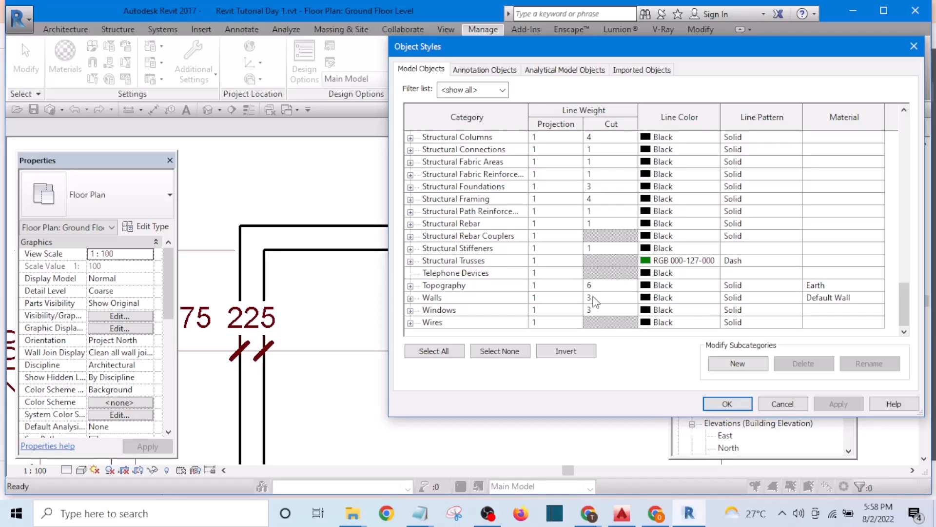
click(636, 301)
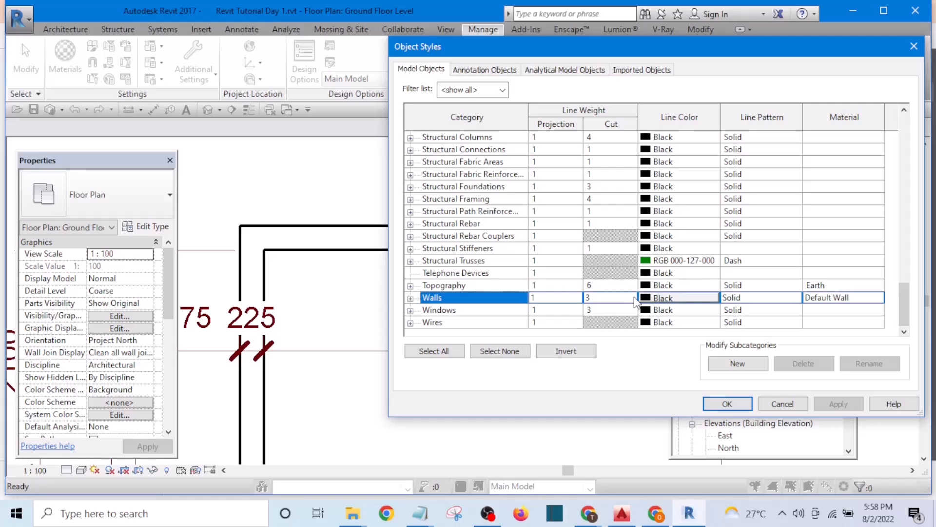
click(636, 301)
click(631, 297)
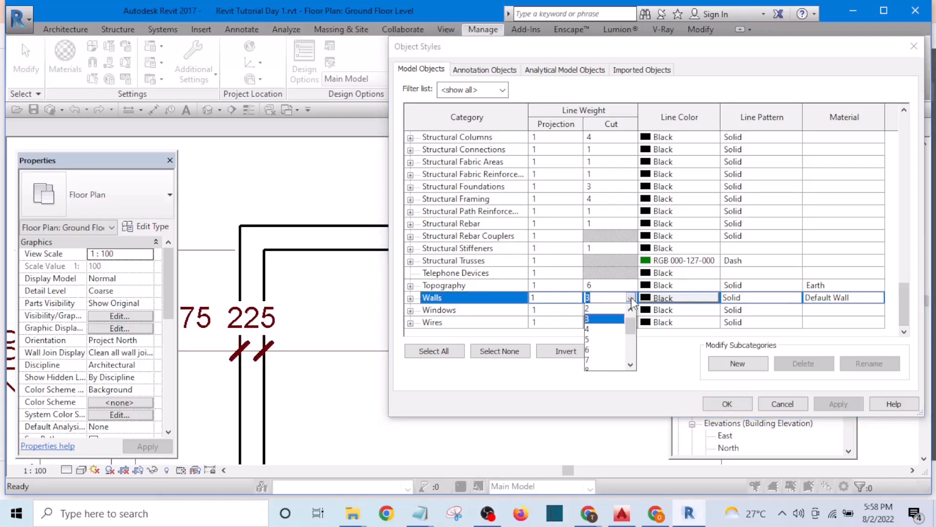
click(589, 361)
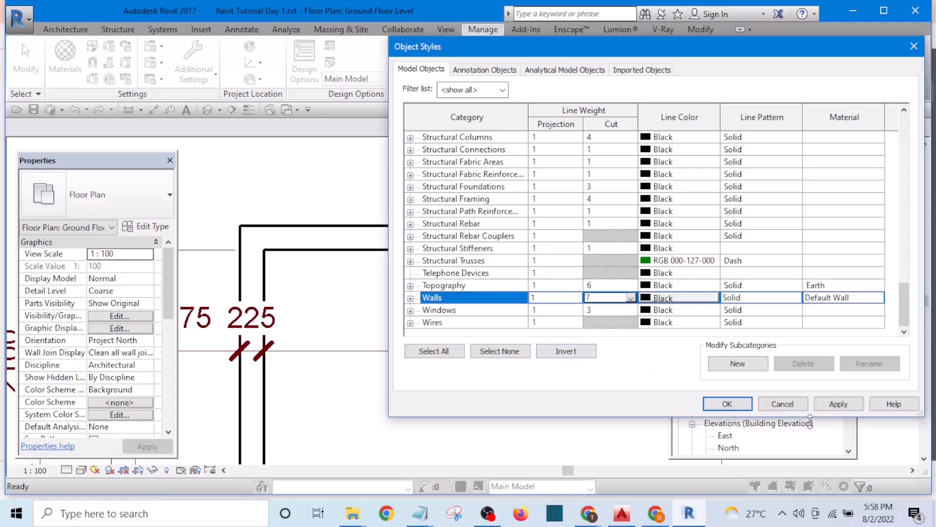
click(837, 404)
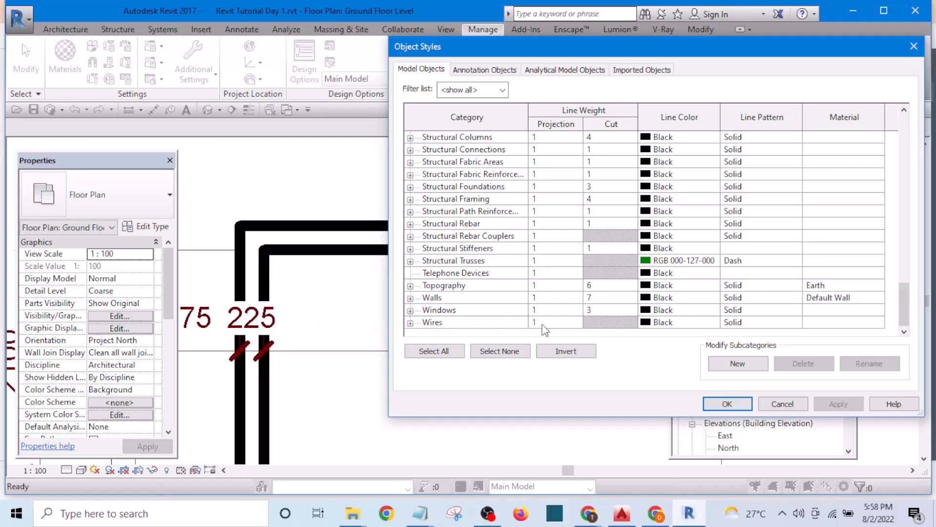
Change the Walls category's line color to dark blue, RGB 000-000-136, and apply it
click(648, 287)
click(646, 298)
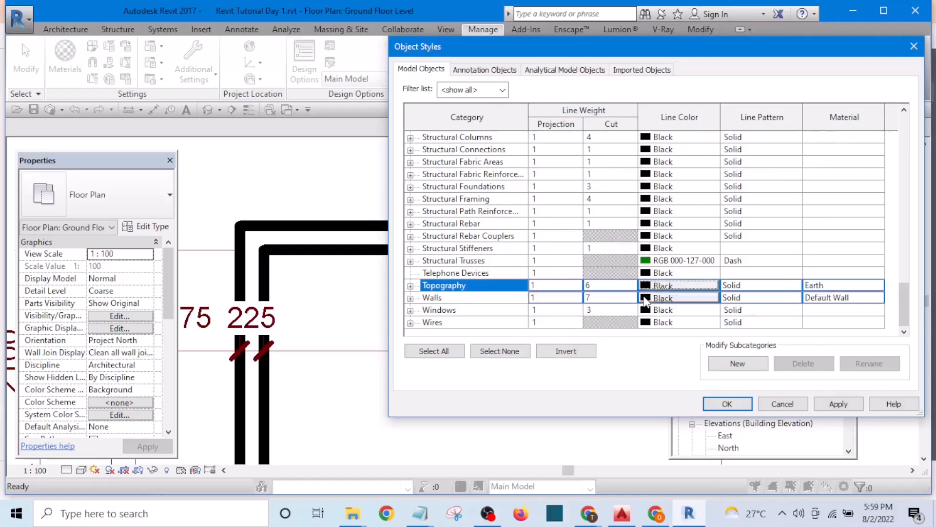
click(646, 299)
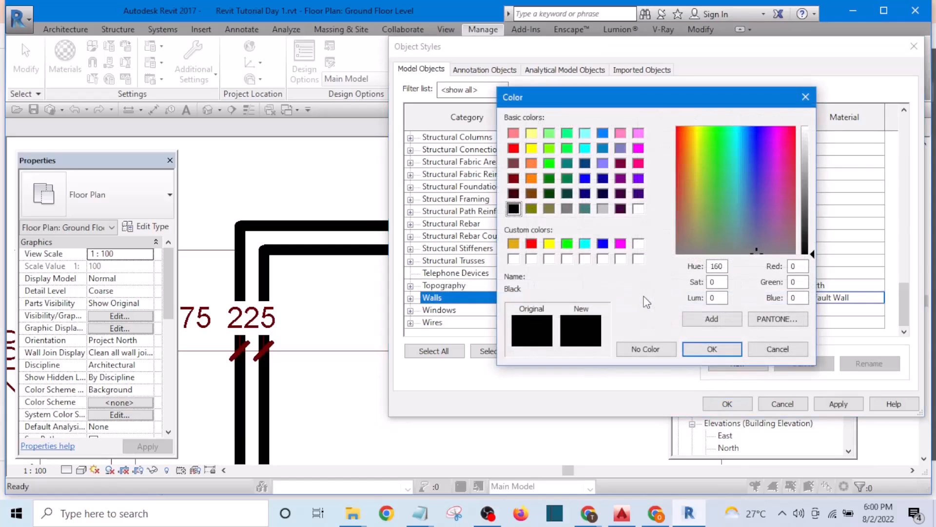
click(585, 179)
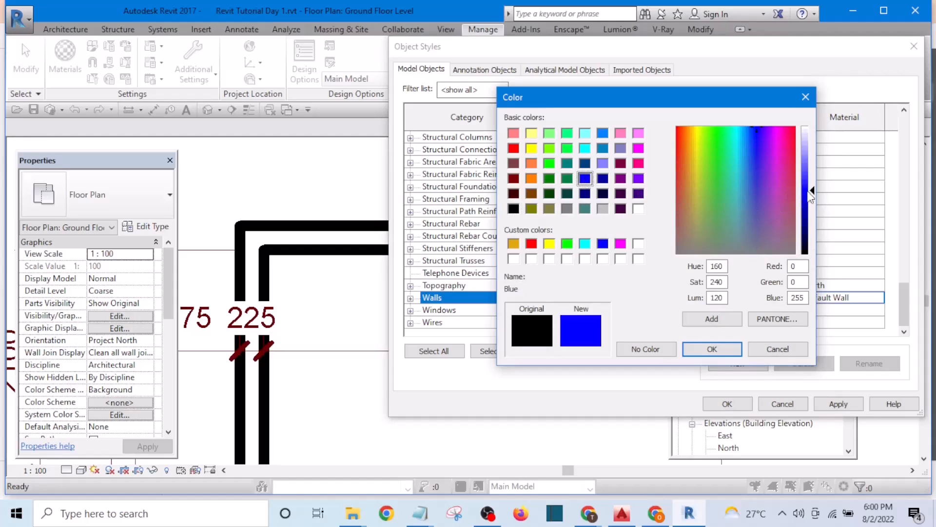
drag(812, 190, 812, 222)
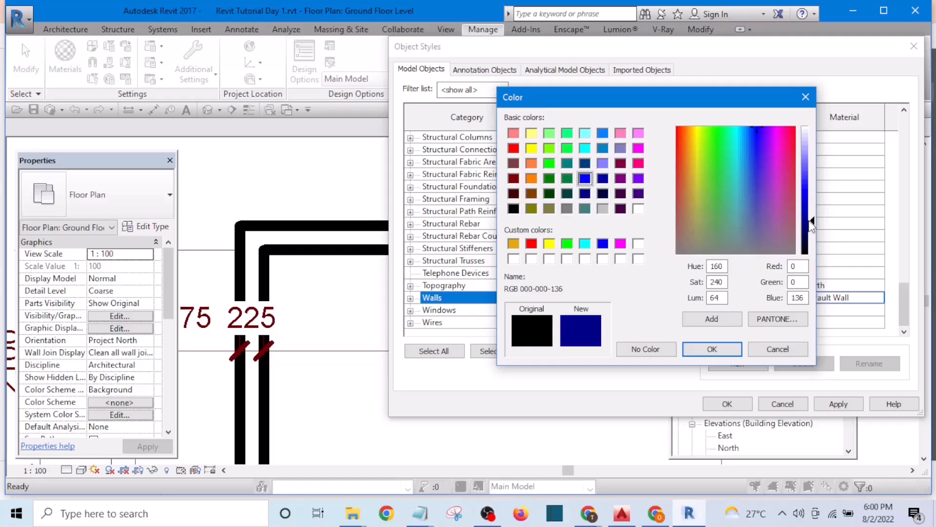
click(713, 349)
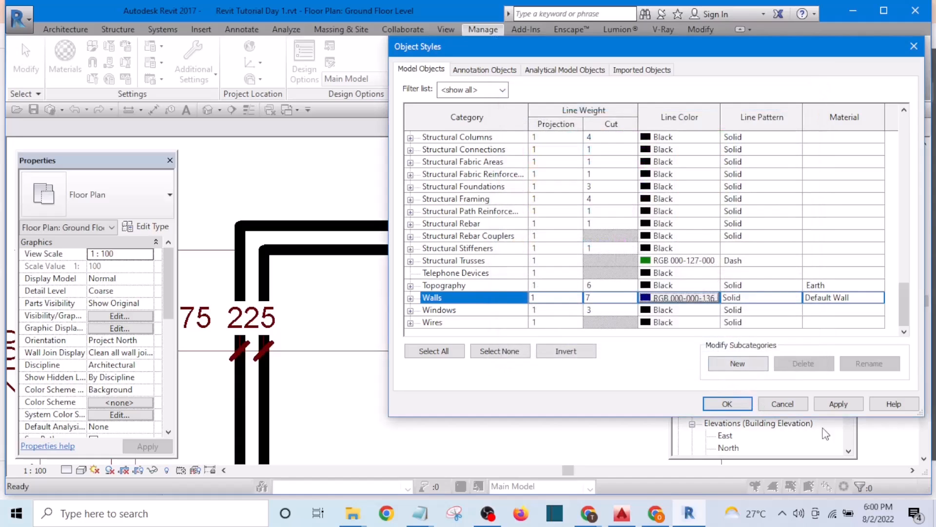
click(837, 405)
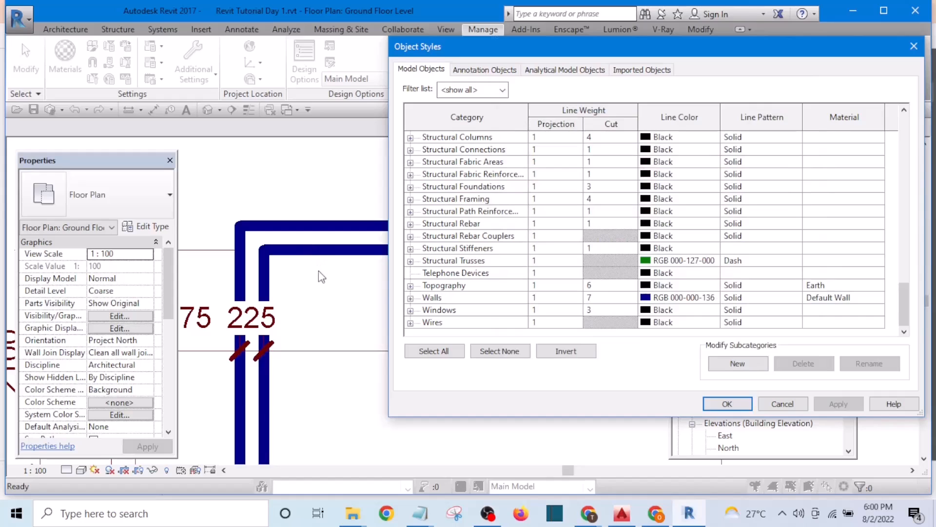
Set the projection line weight of the Walls category to 2 in Object Styles, apply it and close the dialog
click(580, 301)
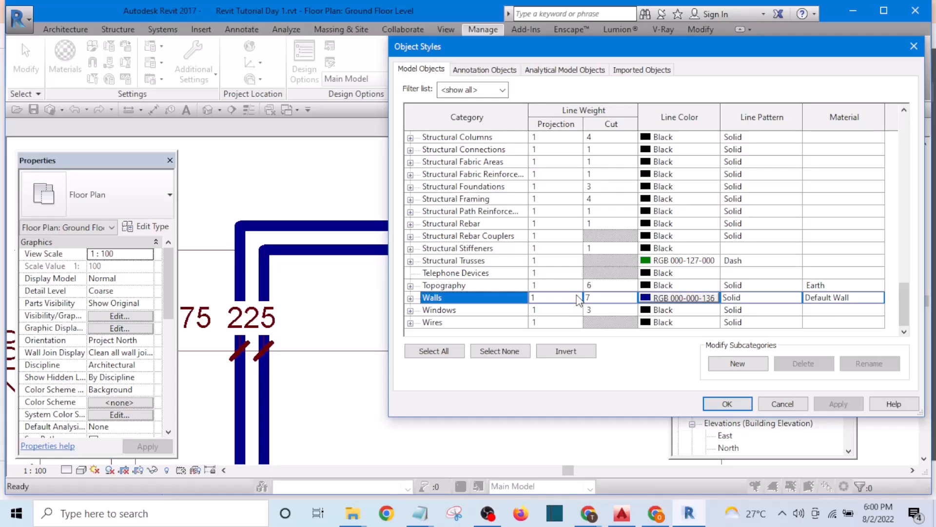
click(578, 299)
click(576, 297)
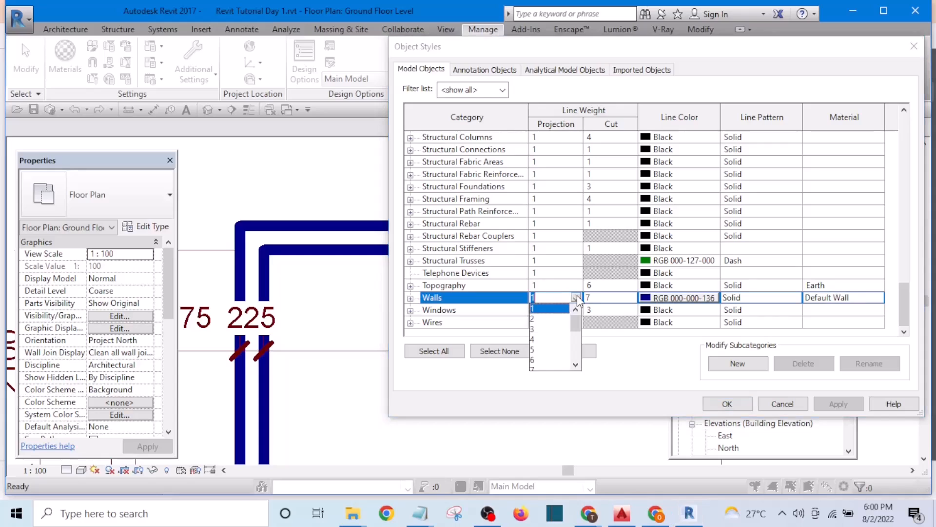
click(539, 321)
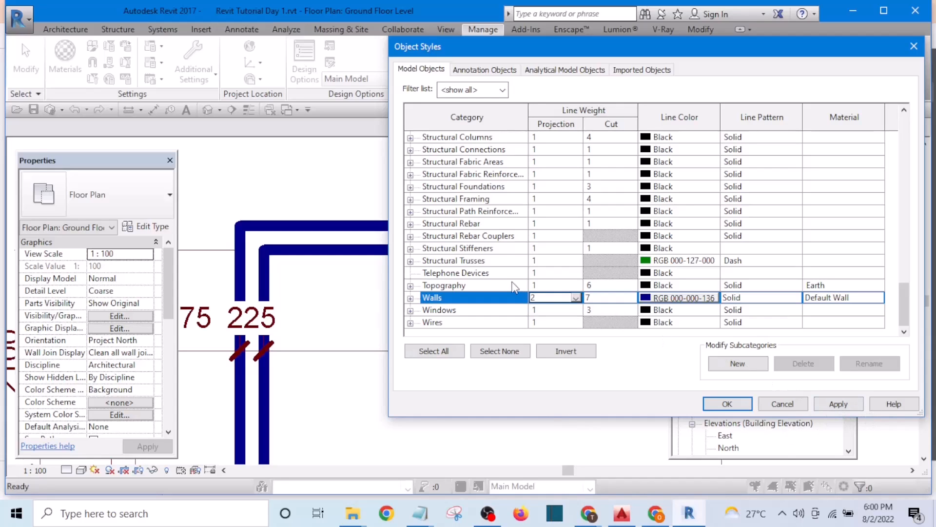
click(576, 298)
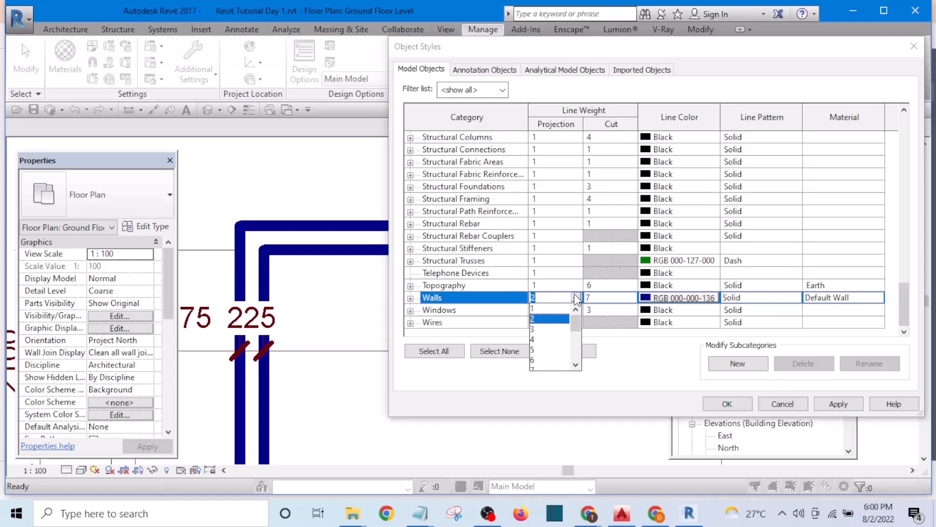
click(576, 298)
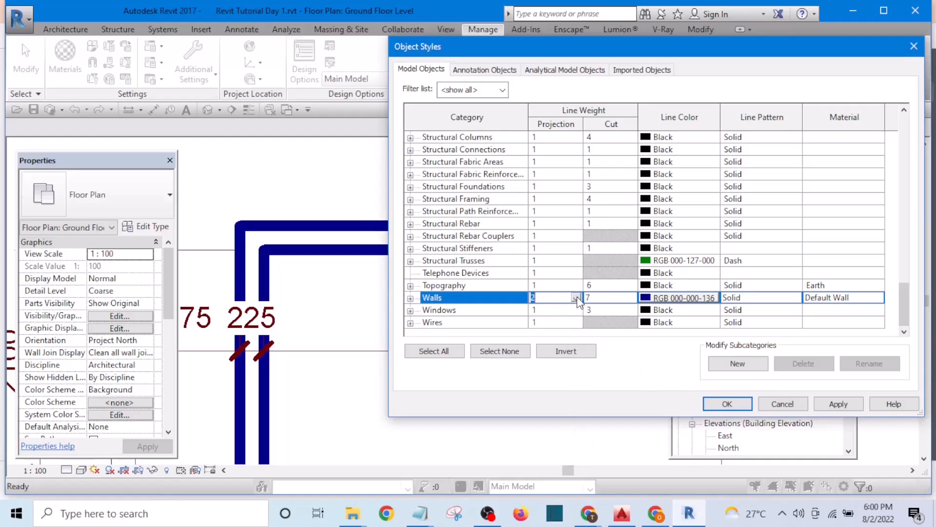
click(838, 405)
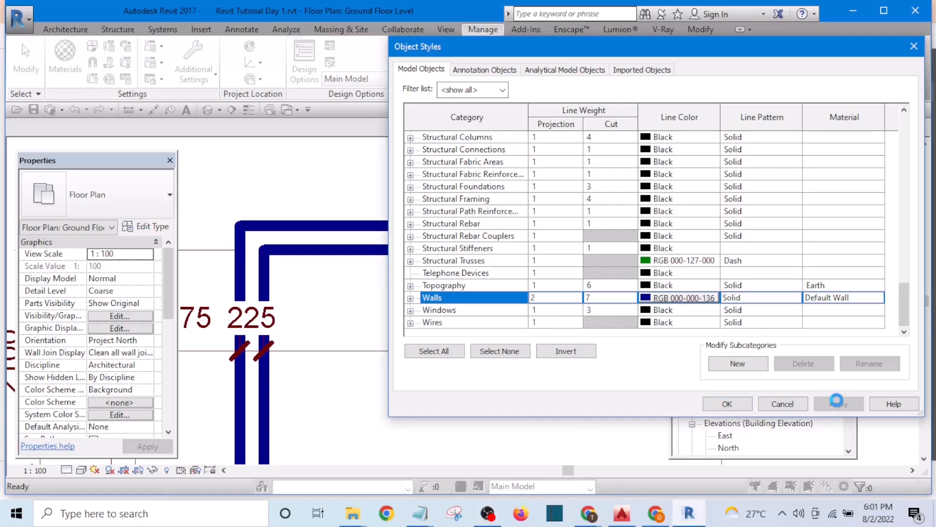
click(725, 403)
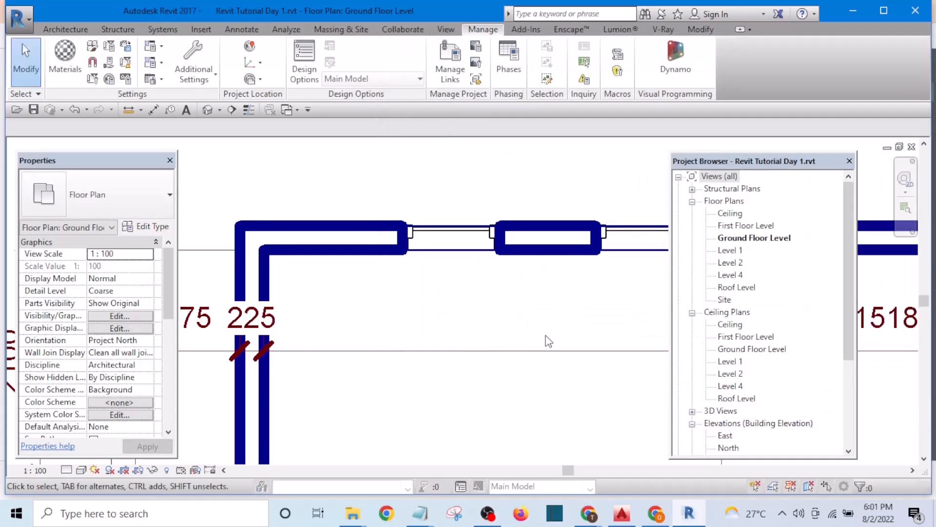
Inspect the wall outlines' thickness and color across the ground floor plan and at the junction below the main lounge
scroll(389, 236, down, 4)
scroll(389, 235, down, 2)
scroll(470, 404, up, 8)
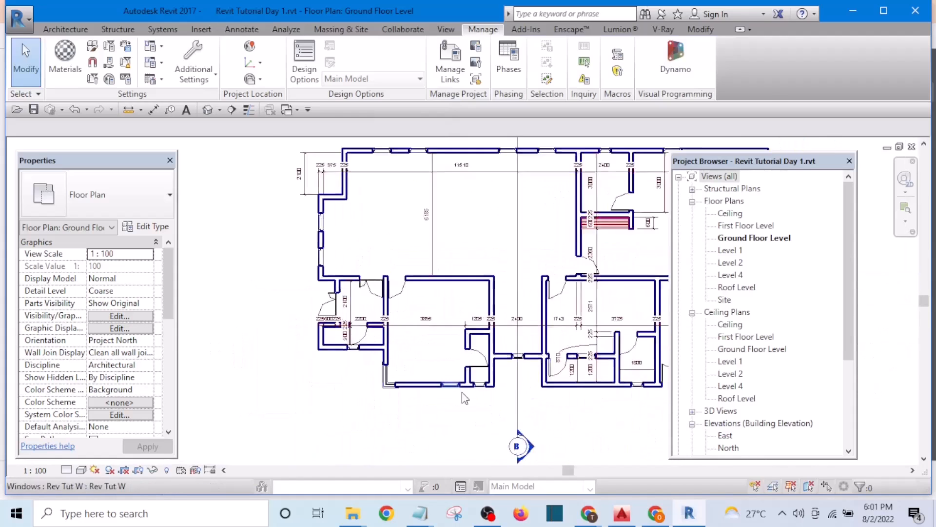
scroll(460, 385, down, 5)
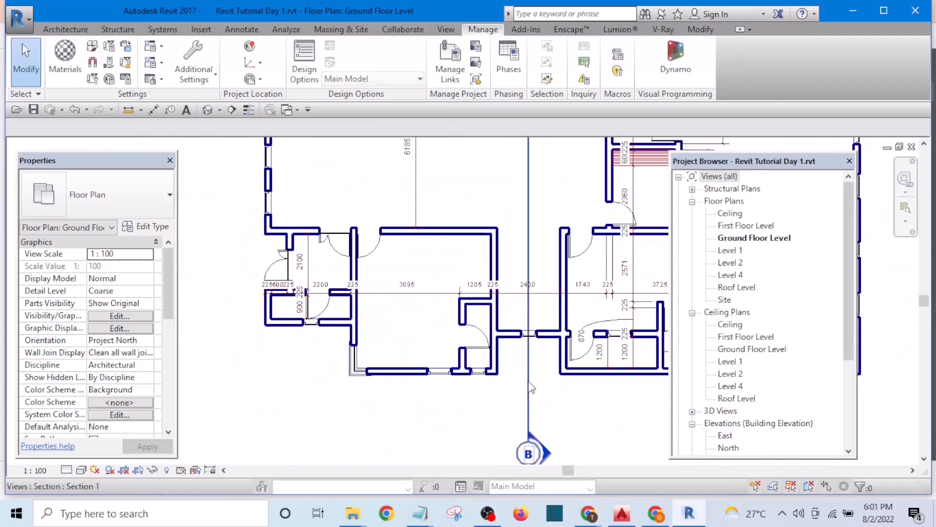
scroll(336, 312, up, 4)
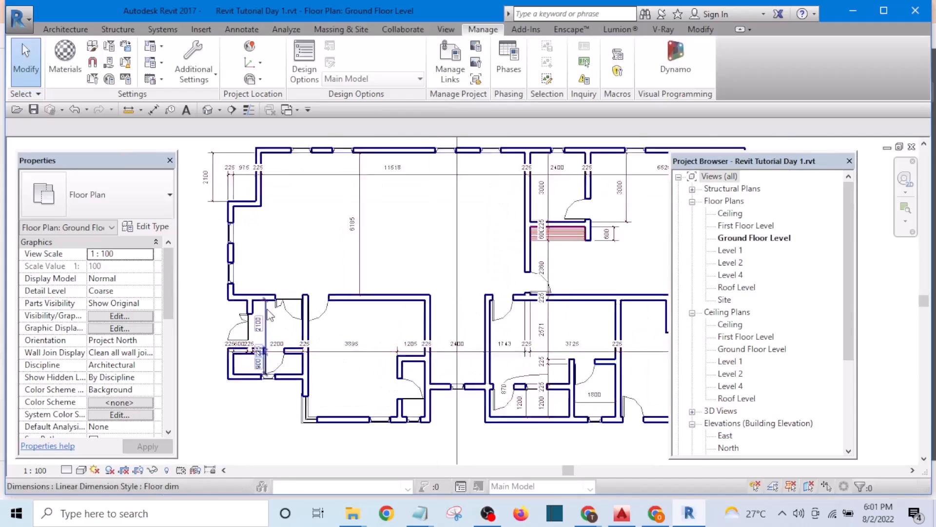
scroll(350, 293, up, 6)
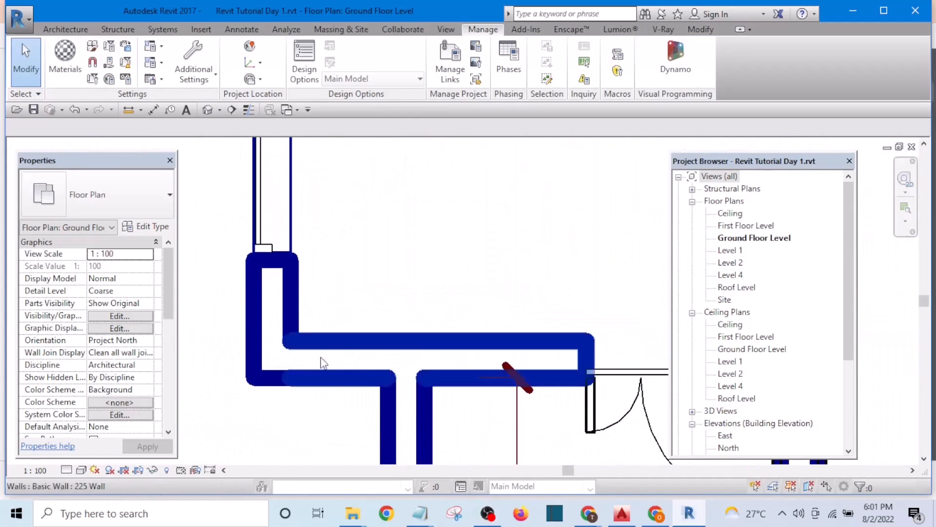
scroll(269, 281, up, 1)
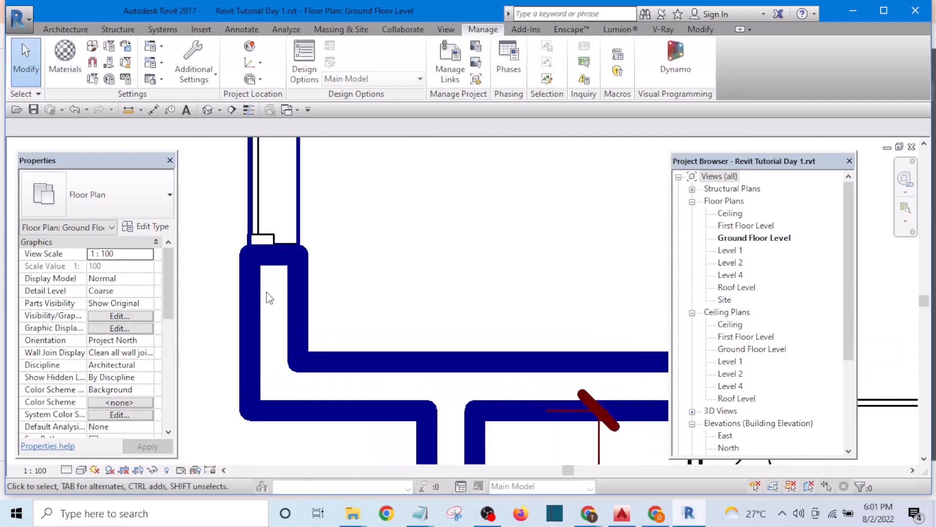
scroll(458, 370, down, 1)
scroll(389, 346, down, 2)
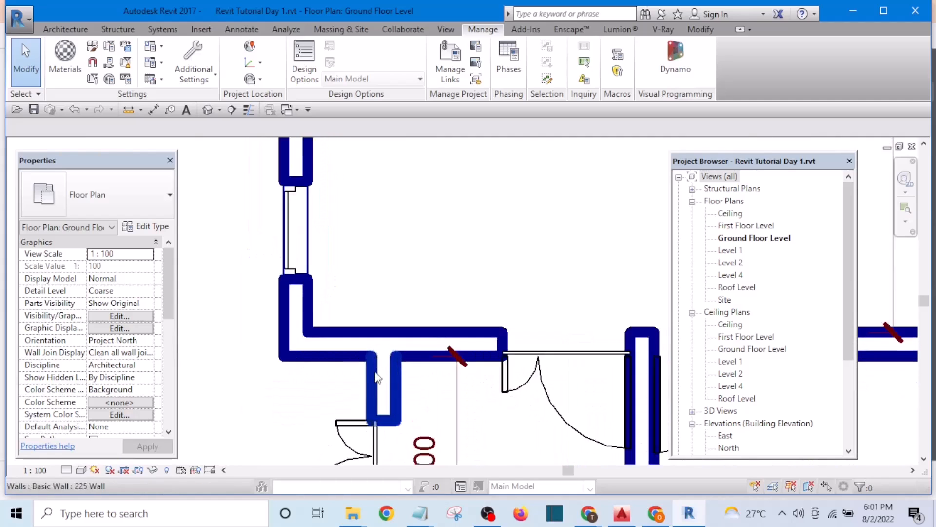
Set the coarse scale fill pattern of the 225 Wall type to Brickwork, using the wall below the main lounge
scroll(336, 362, up, 3)
scroll(328, 341, up, 2)
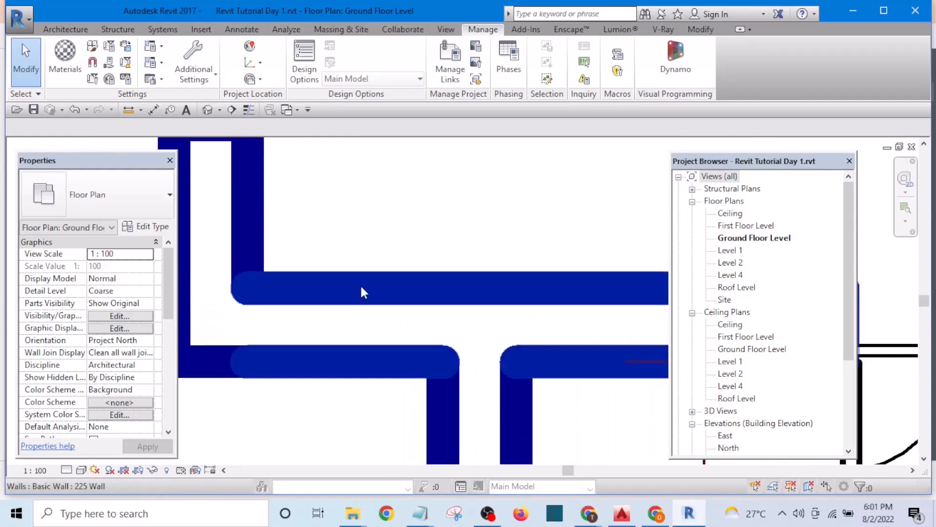
click(360, 285)
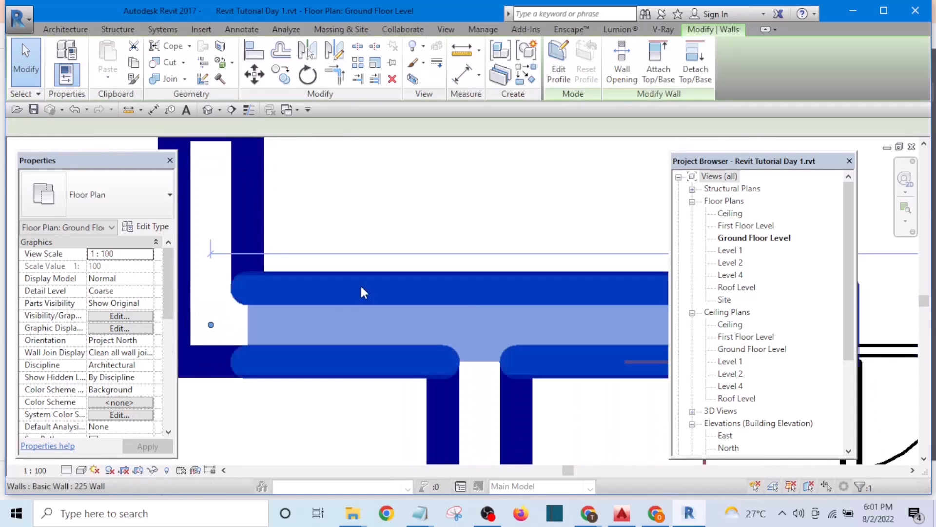
click(144, 230)
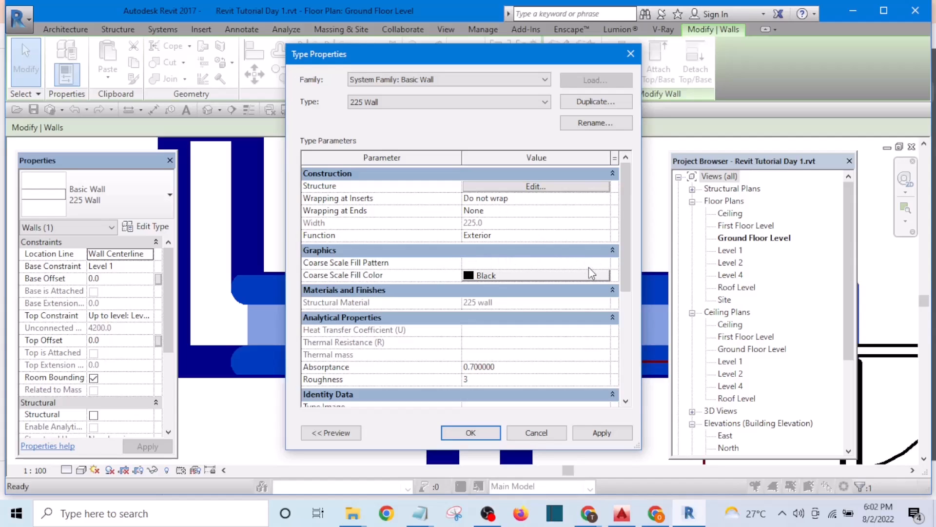
click(607, 268)
click(606, 268)
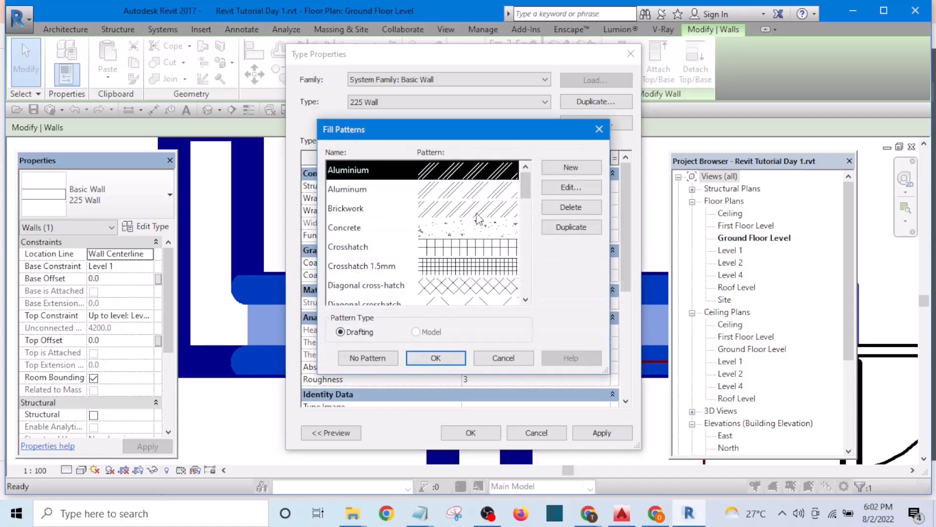
click(461, 215)
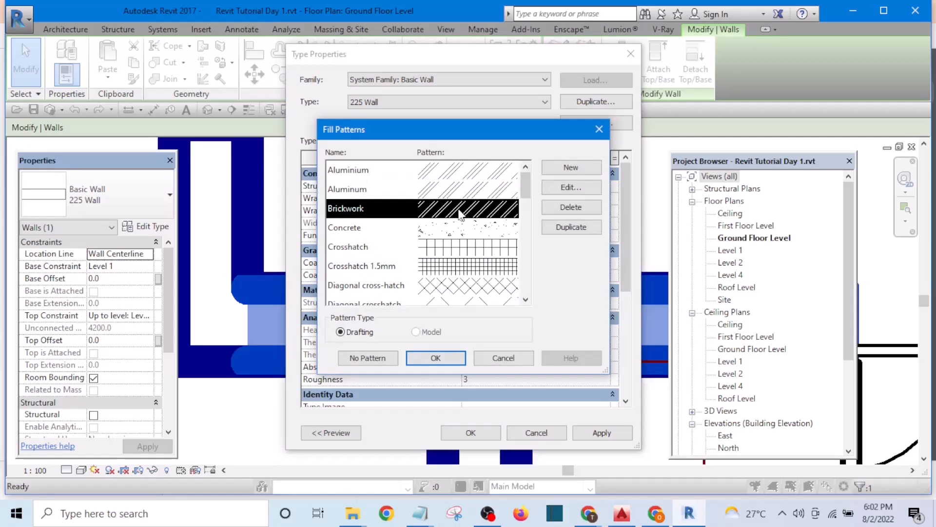
click(437, 358)
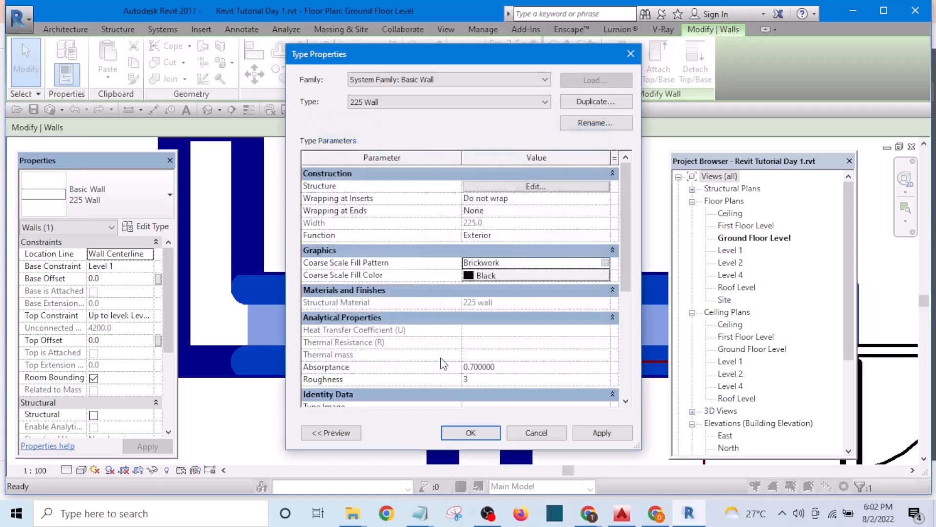
Change the 225 Wall type's coarse scale fill color to red, RGB 221-000-000, apply it and deselect the wall
click(469, 276)
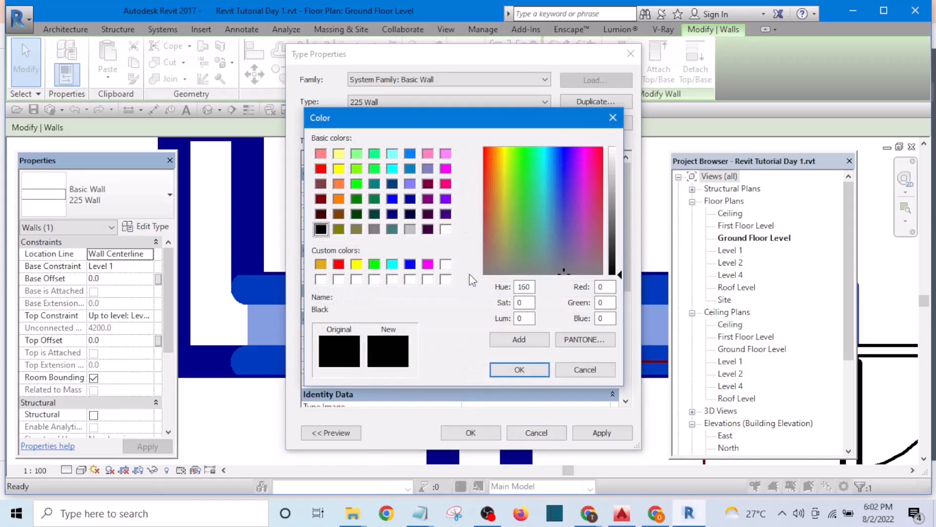
click(339, 265)
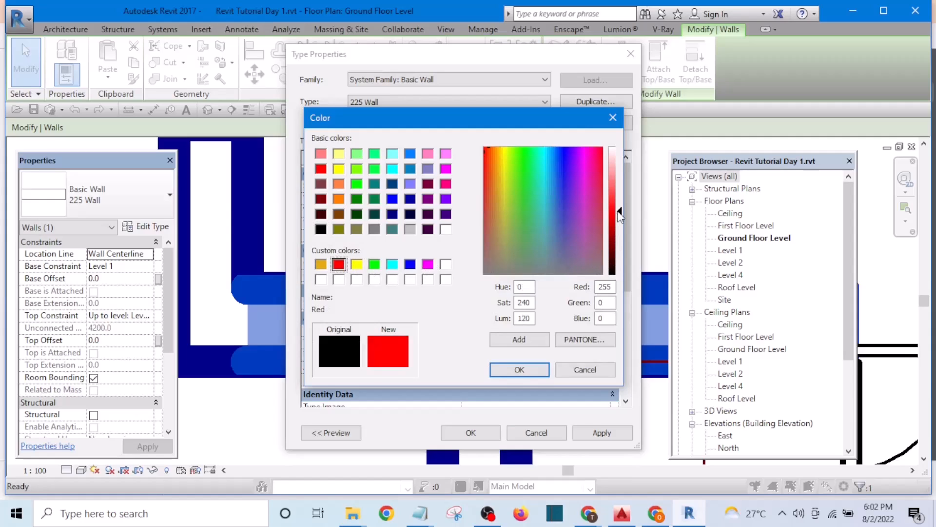
drag(619, 210, 619, 222)
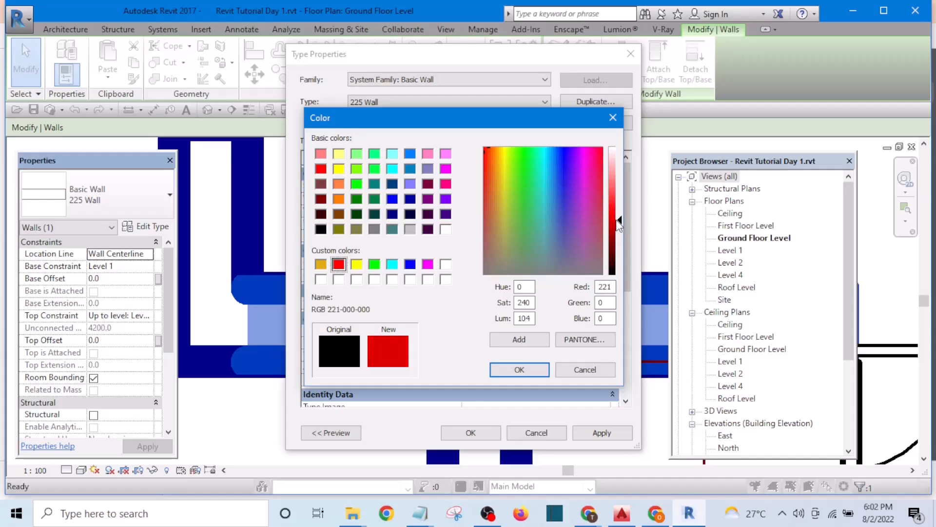
click(519, 370)
click(599, 433)
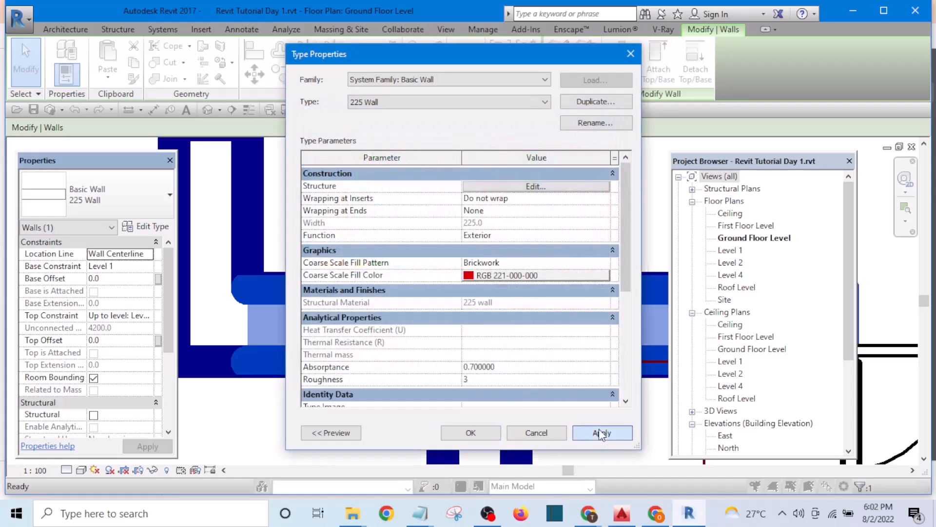
click(469, 433)
scroll(444, 336, down, 3)
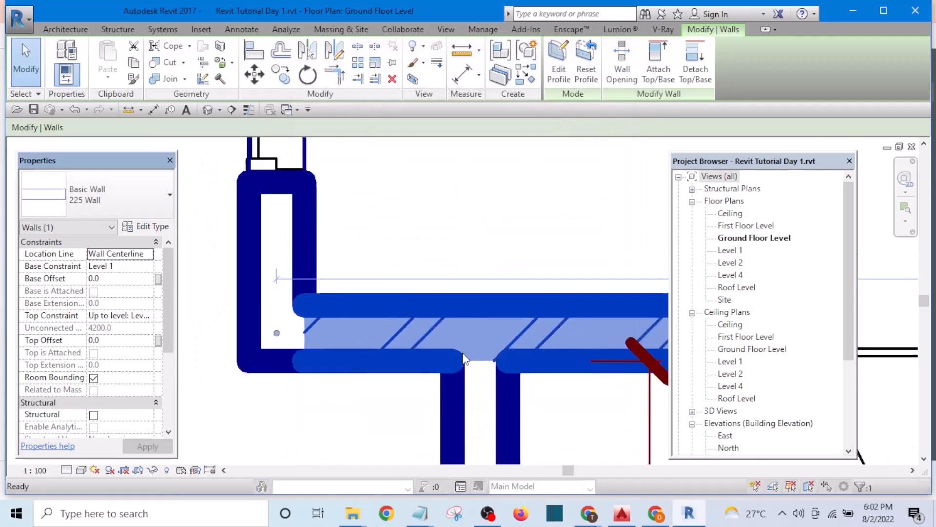
click(370, 296)
Examine the wall hatching near the entrance and in the corridor walls at different zoom levels of the ground floor plan
scroll(475, 378, up, 5)
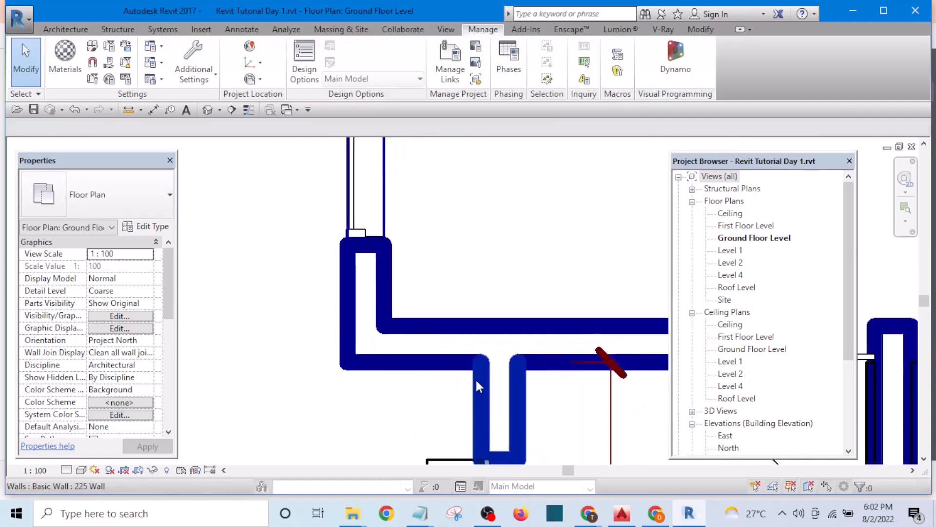
scroll(538, 374, down, 4)
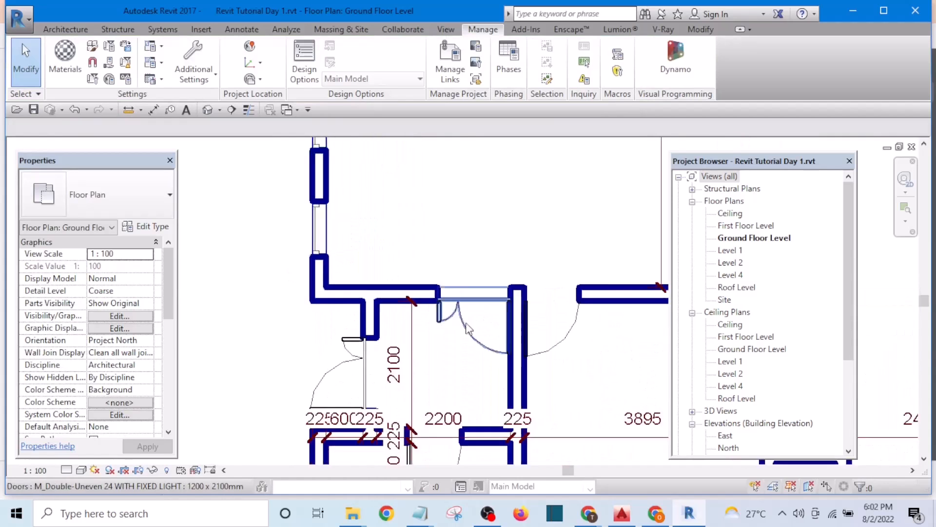
scroll(523, 345, up, 3)
scroll(529, 356, down, 5)
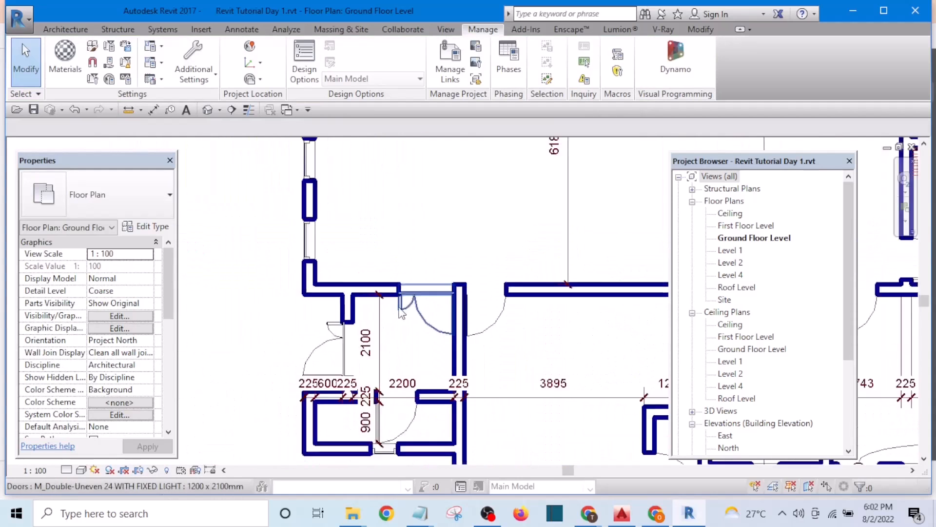
scroll(468, 360, up, 5)
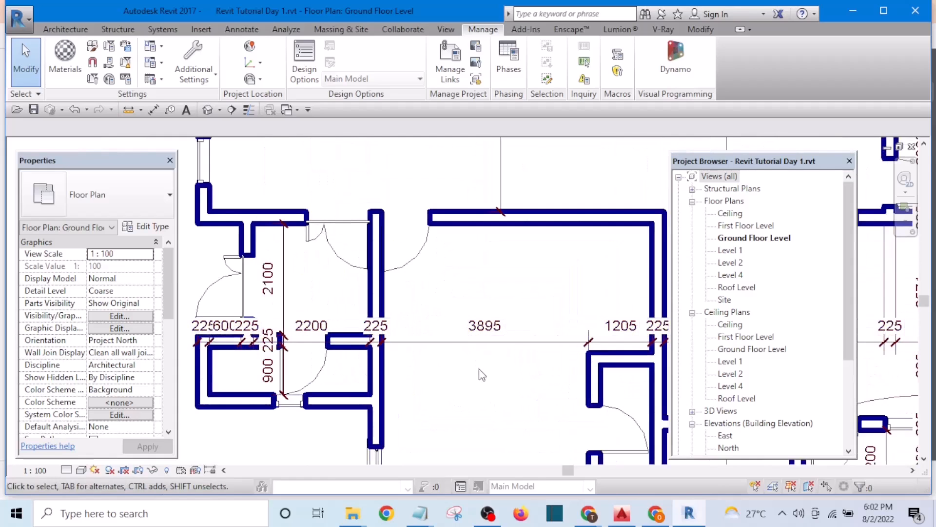
scroll(483, 379, down, 5)
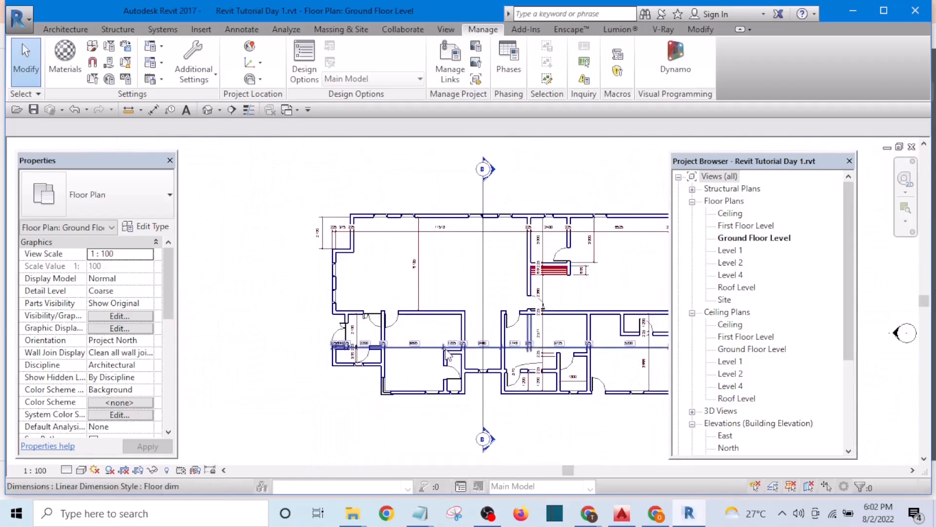
scroll(481, 341, up, 5)
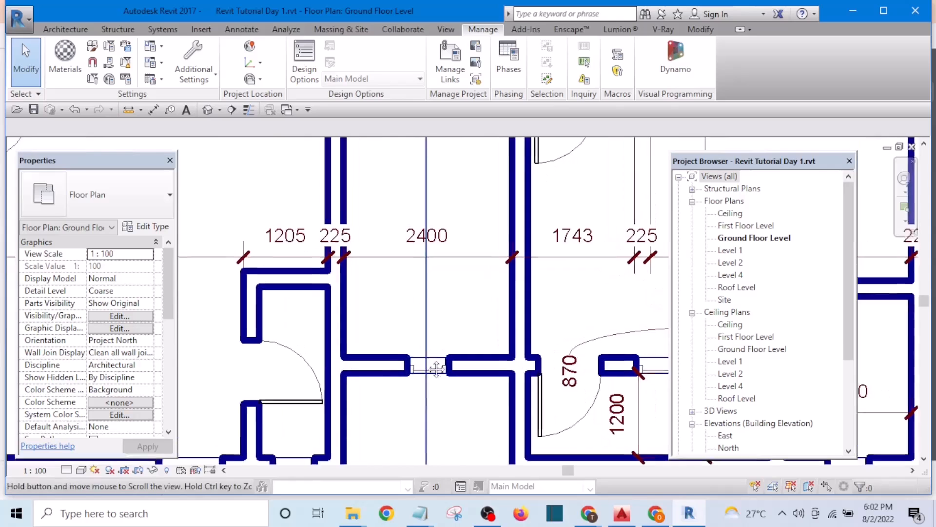
scroll(444, 390, down, 4)
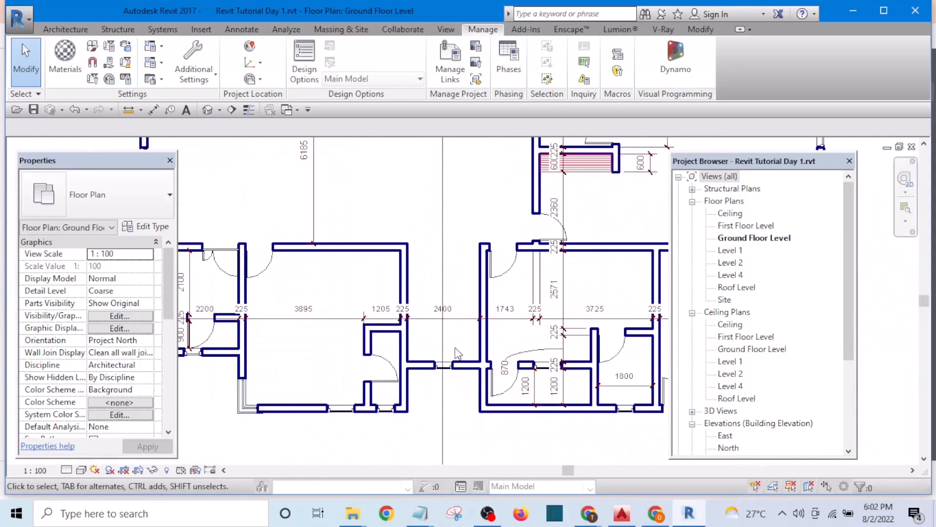
scroll(457, 378, up, 4)
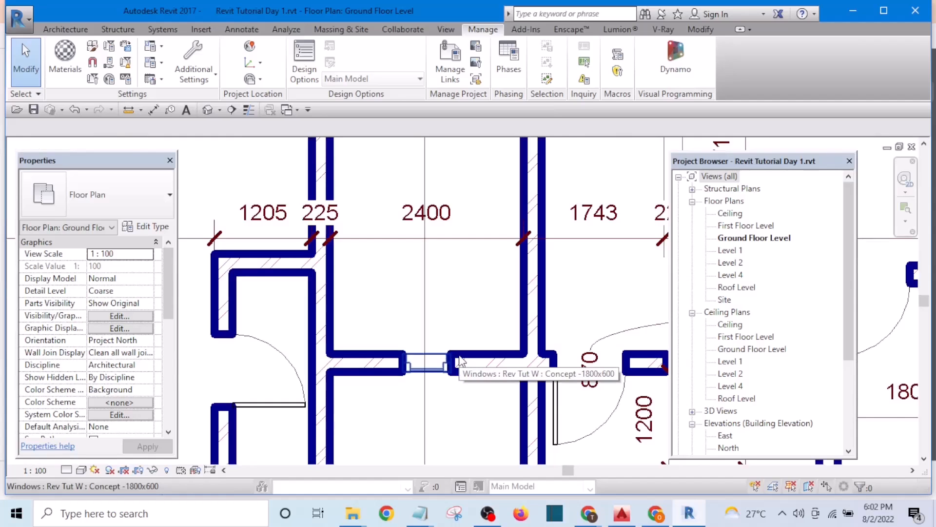
Draw a vertical detail line in the Furniture line style down the middle of the 2400-wide space below the main lounge
key(d)
key(l)
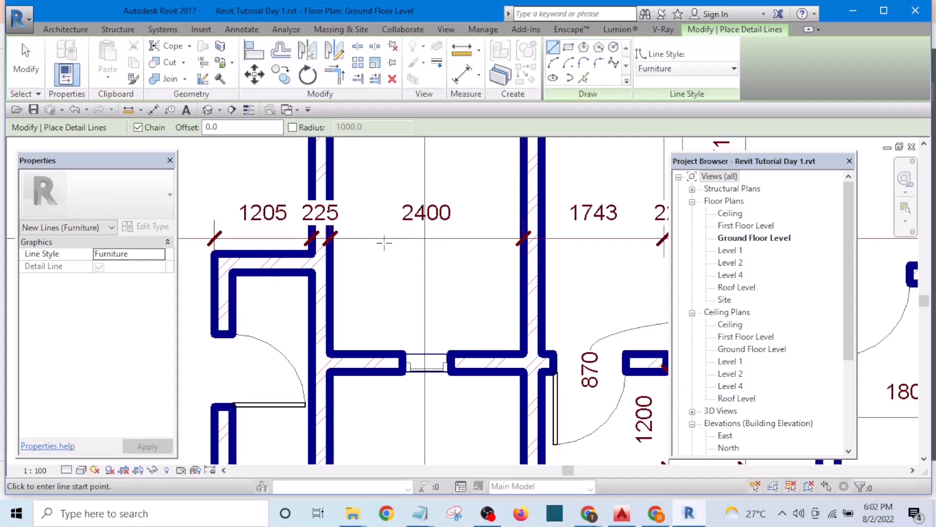
click(673, 73)
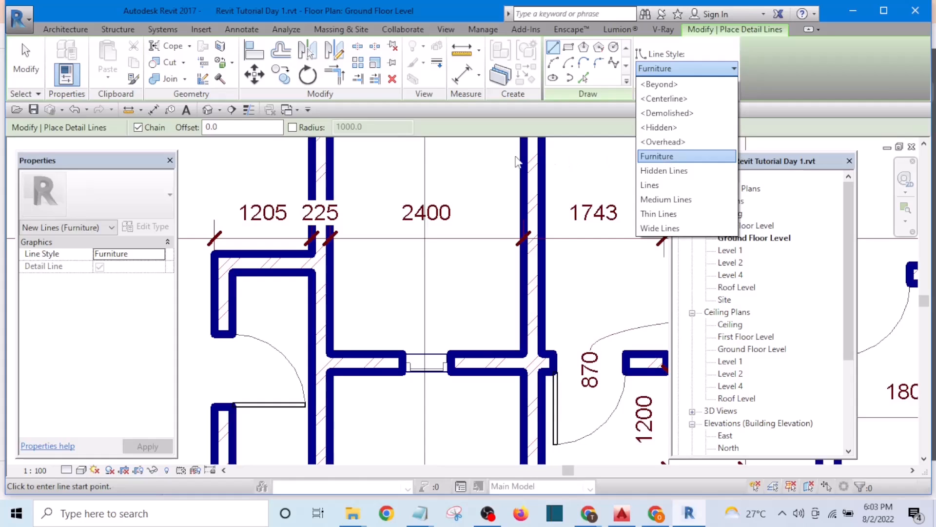
click(477, 176)
scroll(401, 264, down, 5)
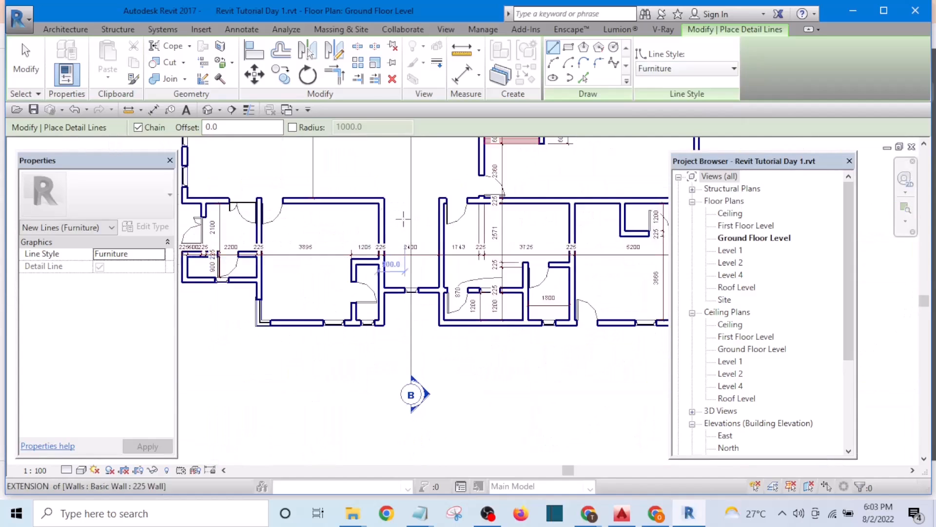
scroll(402, 220, up, 4)
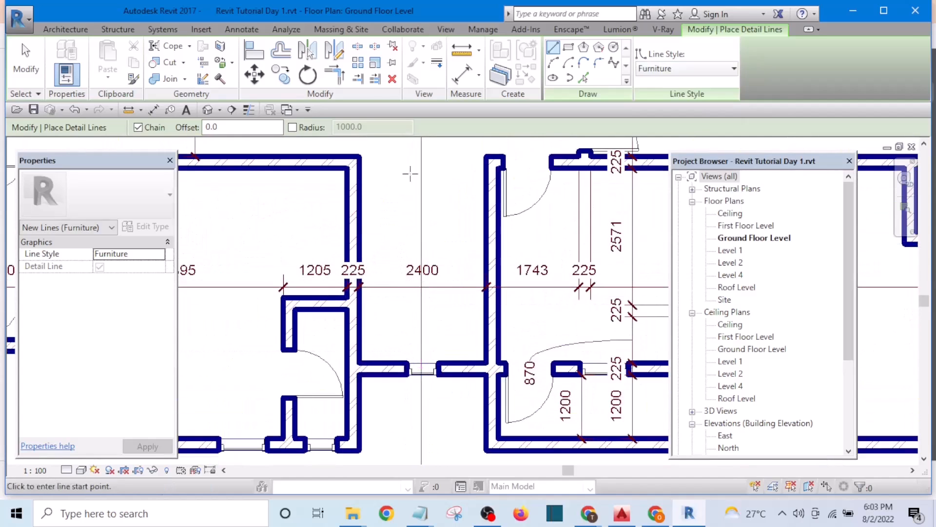
scroll(418, 221, down, 2)
scroll(429, 218, up, 4)
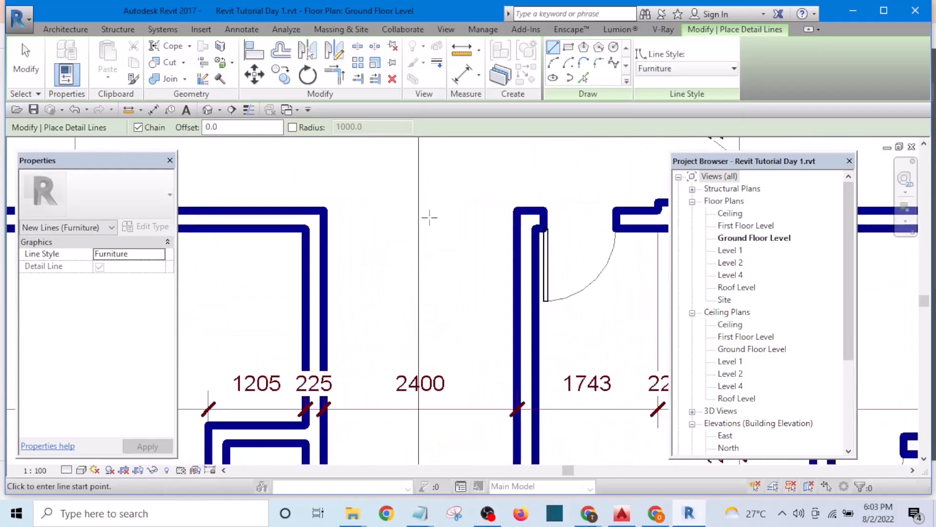
scroll(424, 225, down, 3)
scroll(408, 305, up, 4)
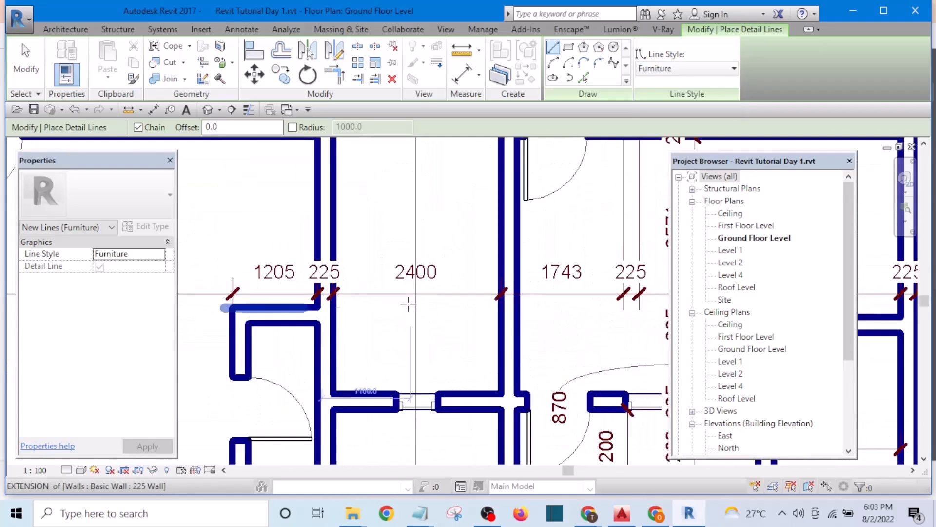
scroll(439, 261, up, 2)
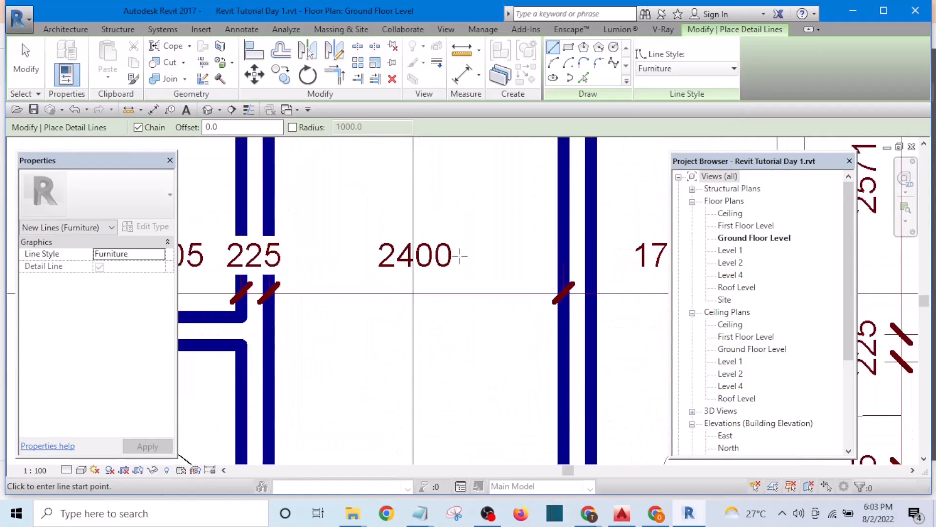
scroll(470, 268, down, 3)
click(451, 149)
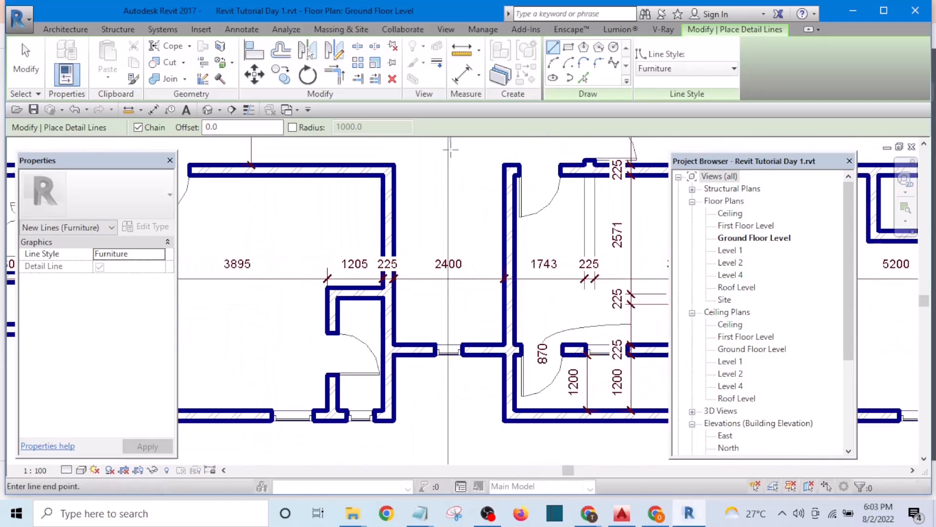
click(450, 309)
key(Escape)
Draw a horizontal Furniture detail line across the 2400-wide space, offset 1200 above the inner face of the wall with the window
scroll(397, 305, up, 2)
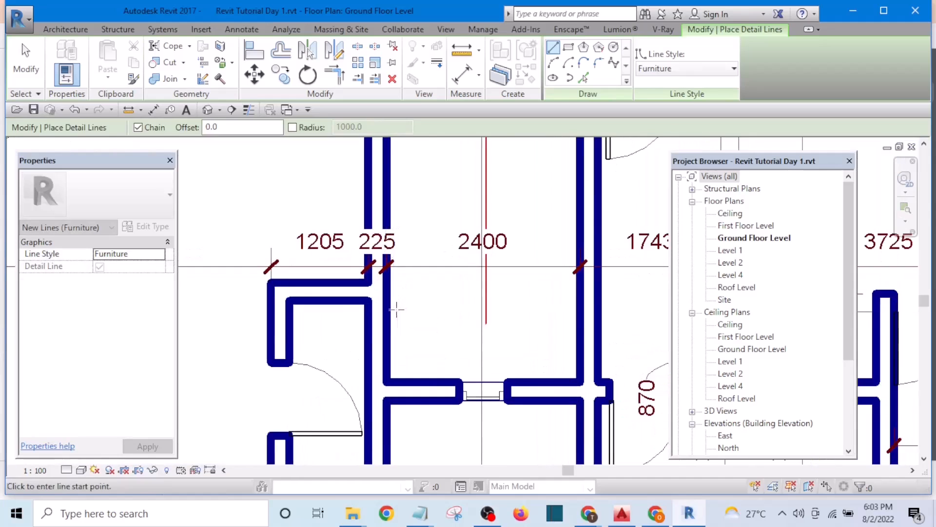
drag(238, 128, 178, 131)
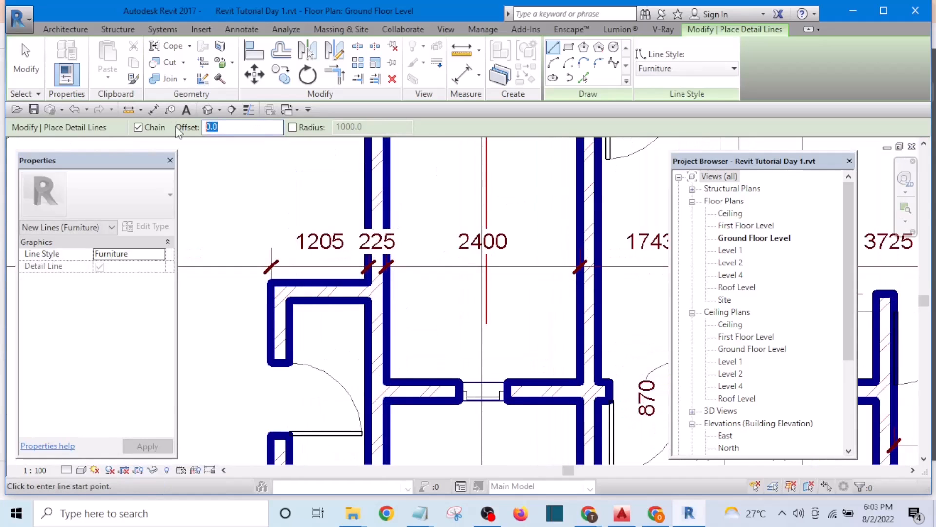
text(1200)
scroll(389, 244, down, 2)
scroll(405, 326, up, 3)
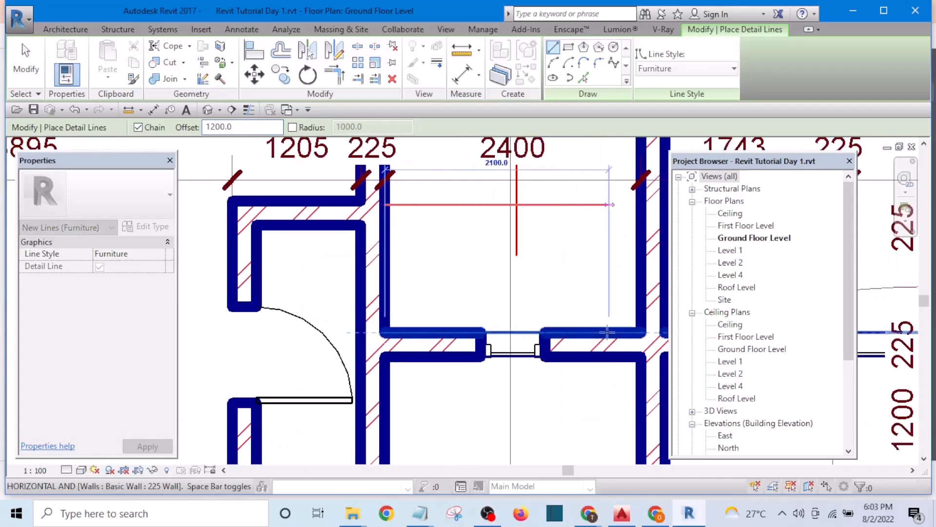
click(640, 332)
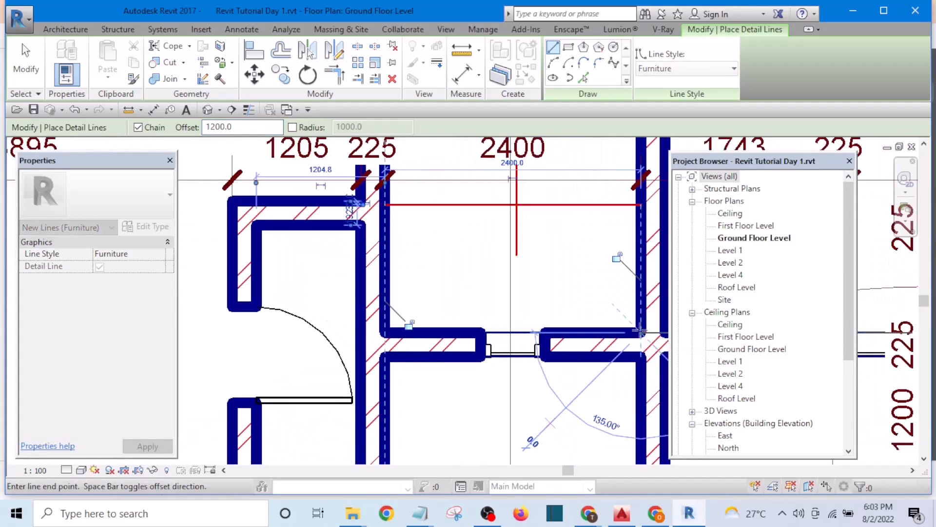
scroll(430, 345, down, 3)
scroll(460, 449, down, 2)
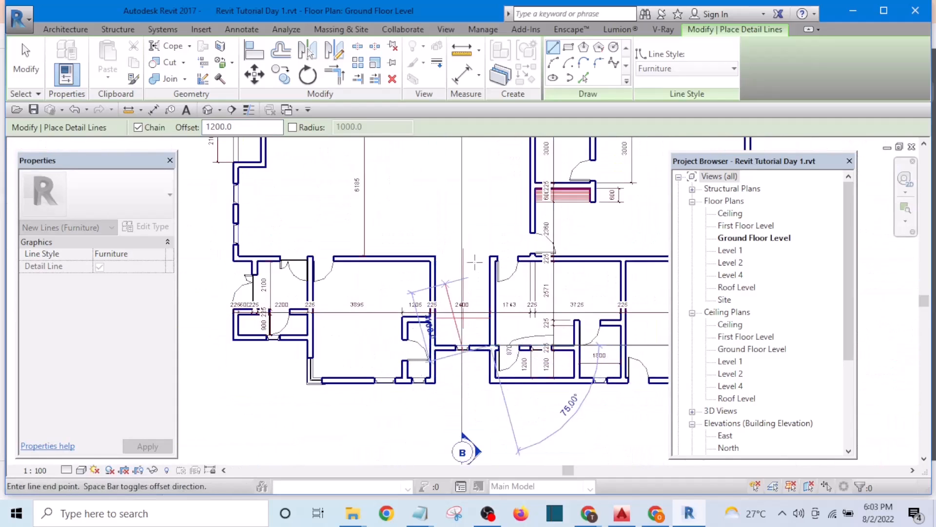
scroll(476, 314, up, 3)
key(Escape)
scroll(482, 351, up, 2)
key(Escape)
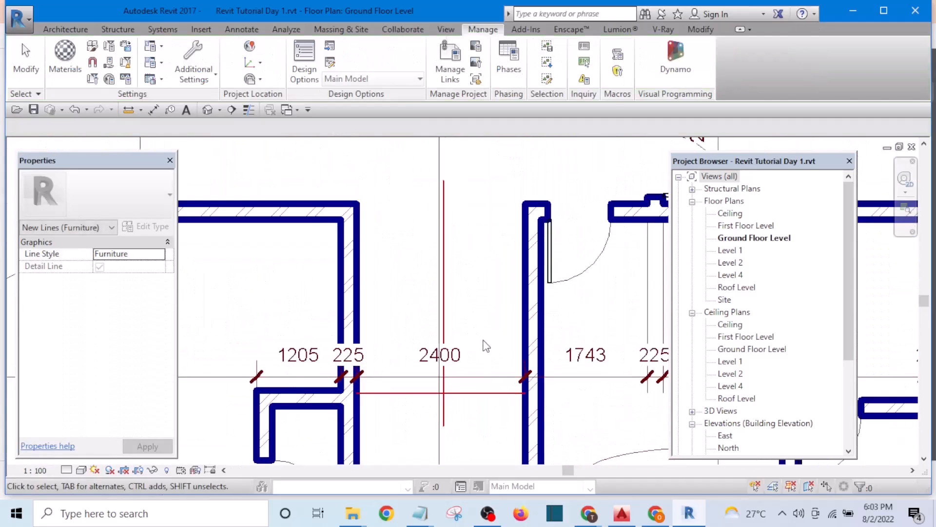
Array the horizontal line upward as 14 ungrouped copies, with 300 mm to the second
scroll(322, 159, down, 1)
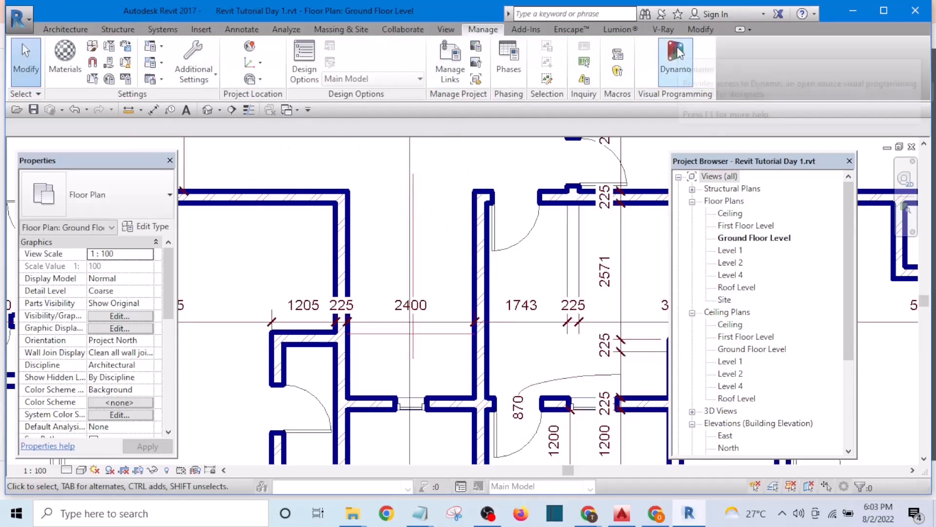
click(701, 30)
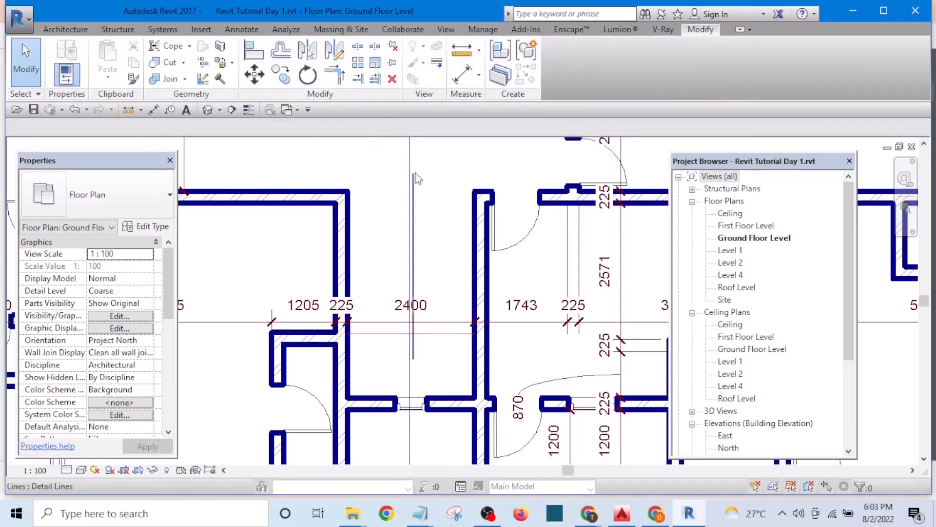
scroll(439, 332, up, 3)
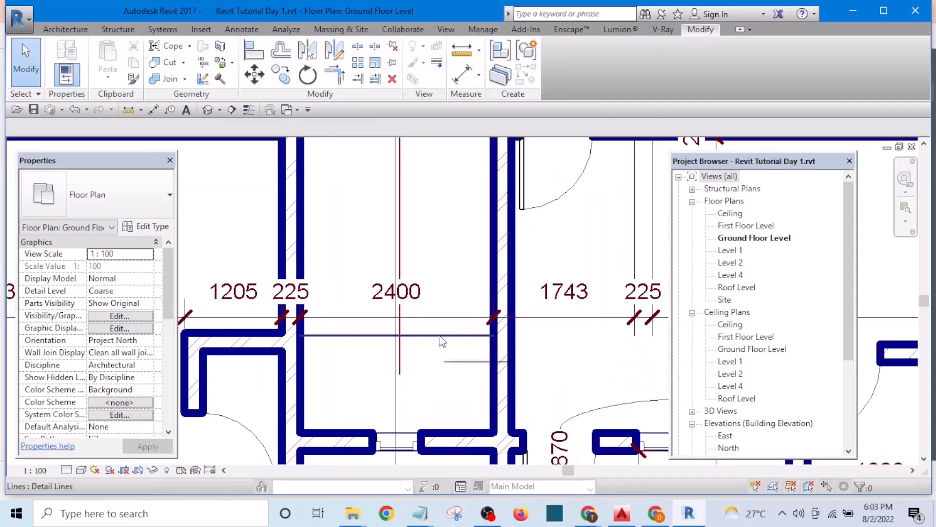
click(440, 336)
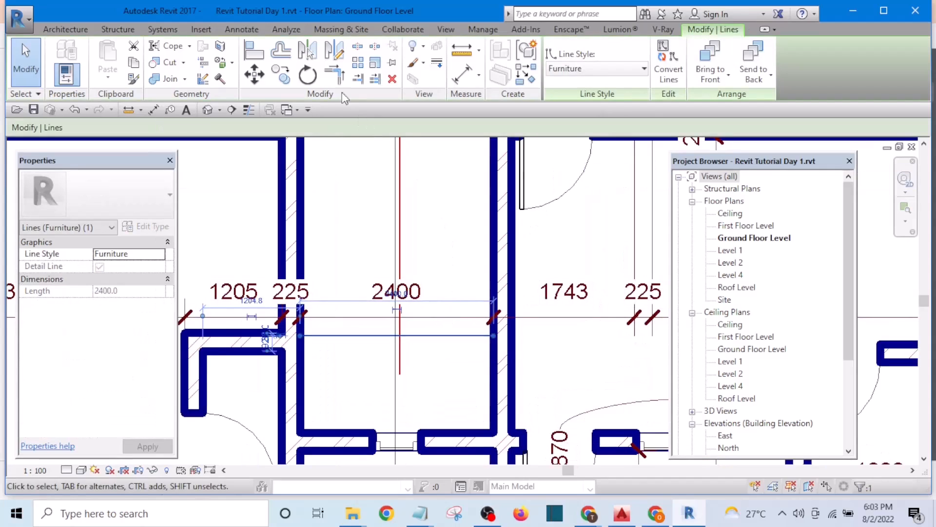
click(358, 63)
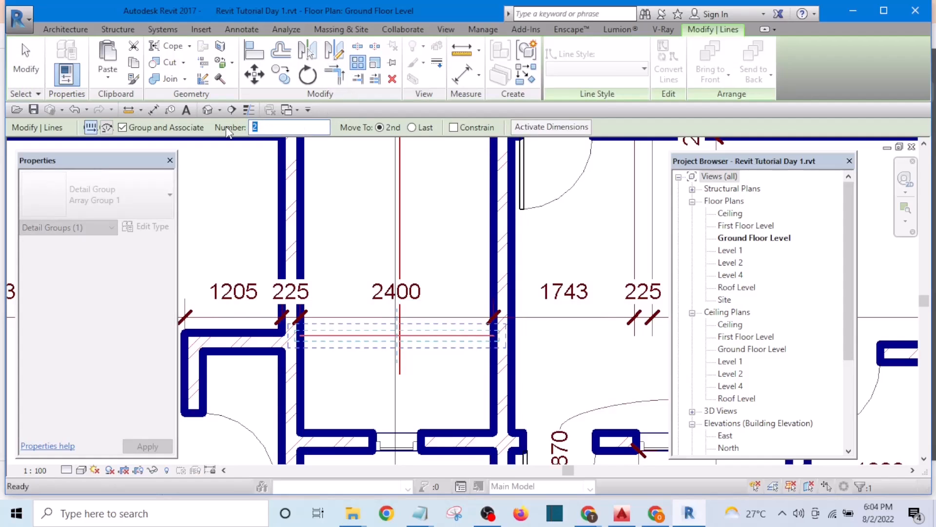
text(14)
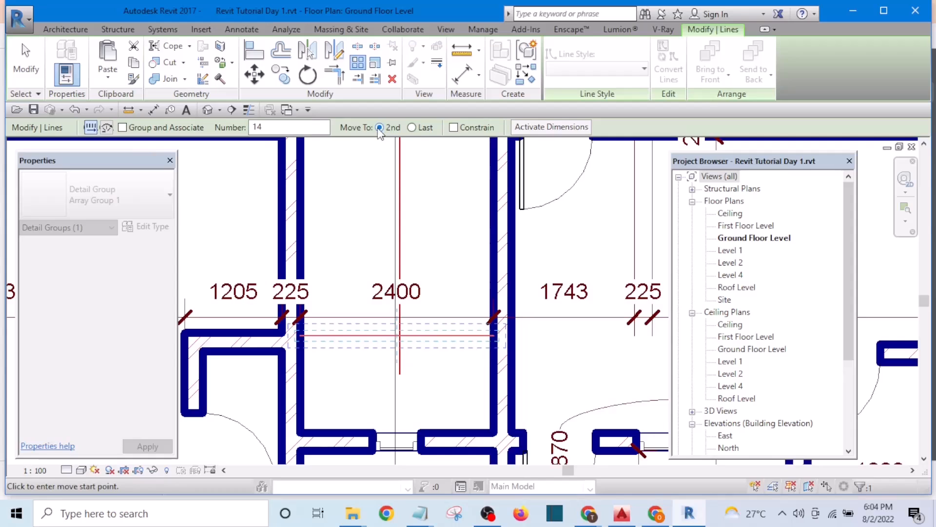
click(400, 335)
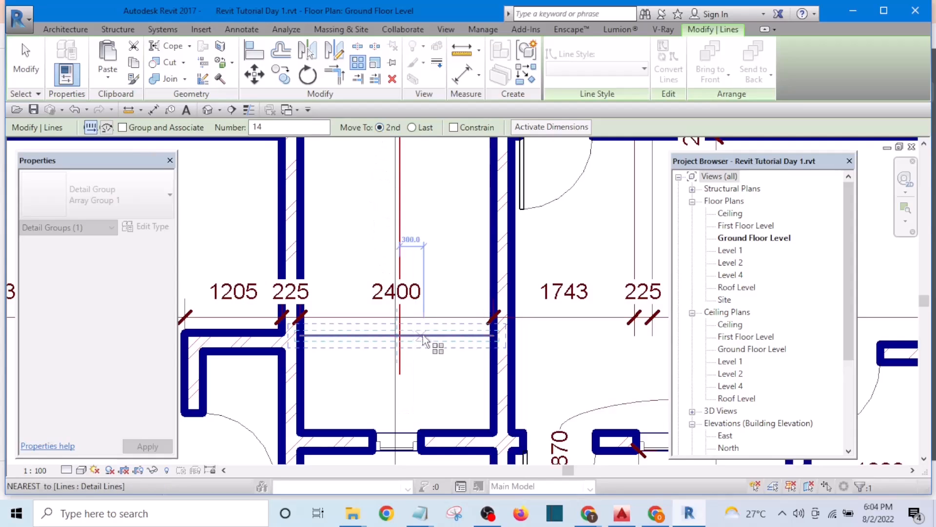
click(426, 335)
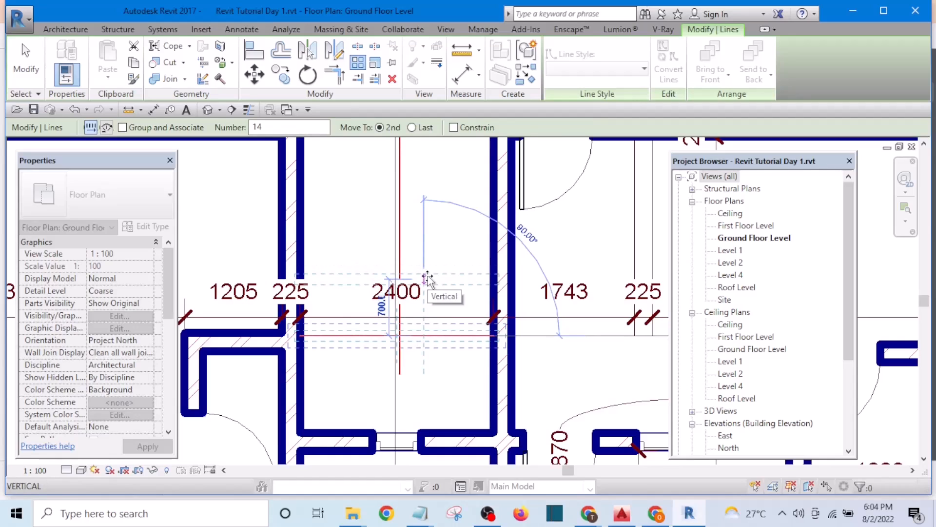
text(300)
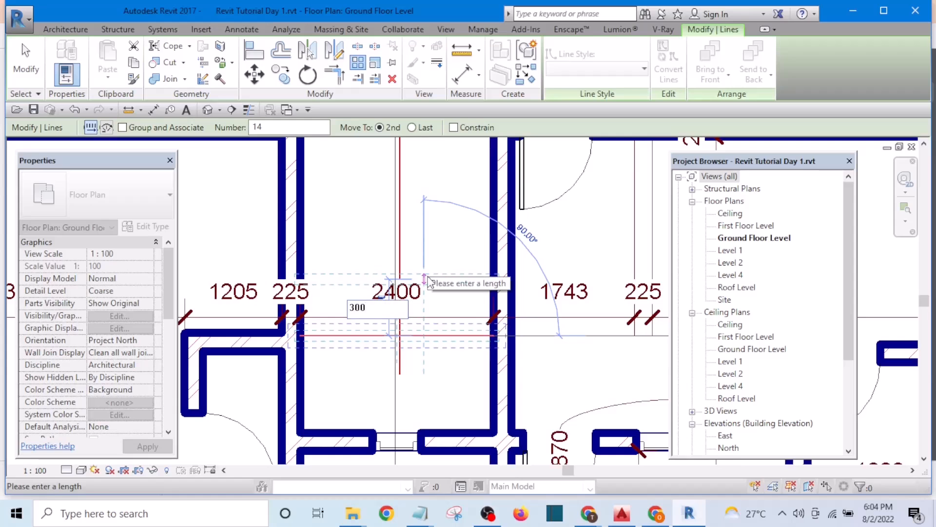
key(Return)
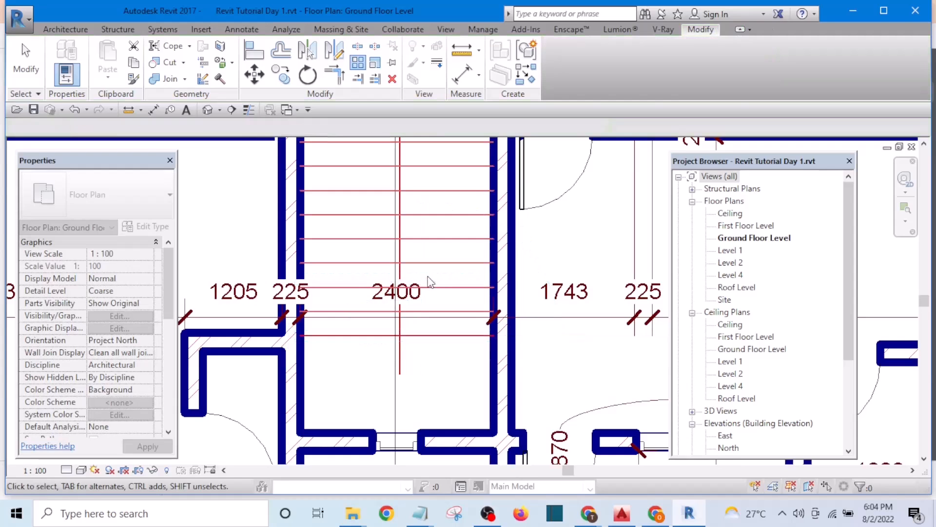
Delete the four uppermost tread lines that extend beyond the stair walls into the main lounge
scroll(429, 282, down, 5)
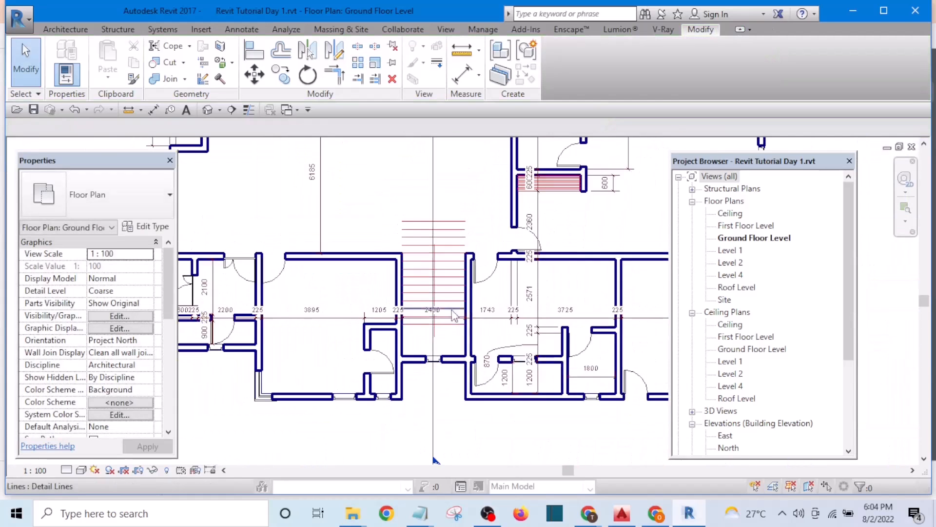
scroll(452, 248, up, 4)
scroll(386, 234, up, 3)
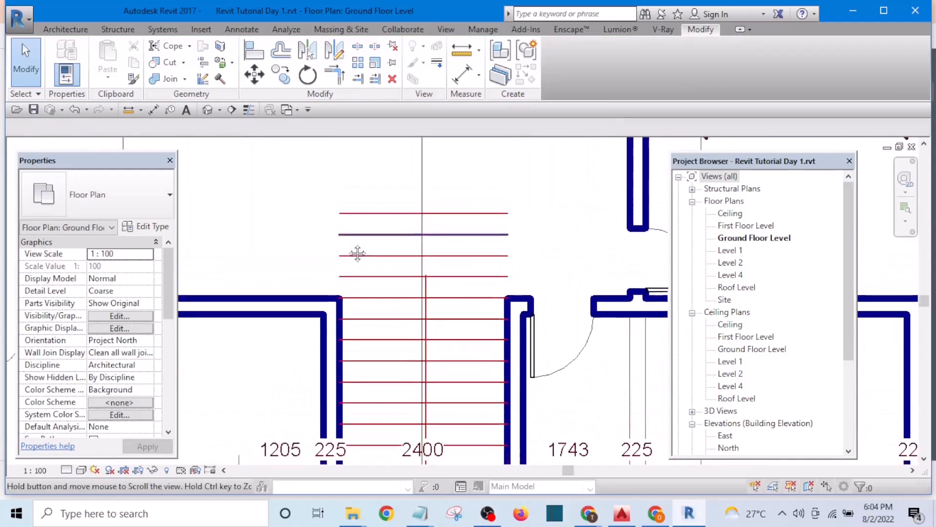
drag(331, 220, 566, 318)
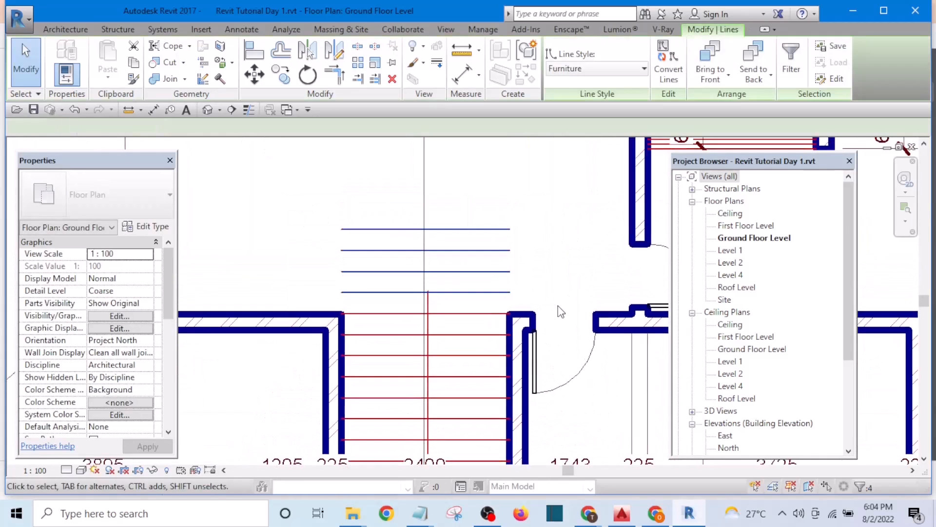
click(392, 79)
scroll(481, 249, down, 3)
middle_drag(481, 248, 458, 239)
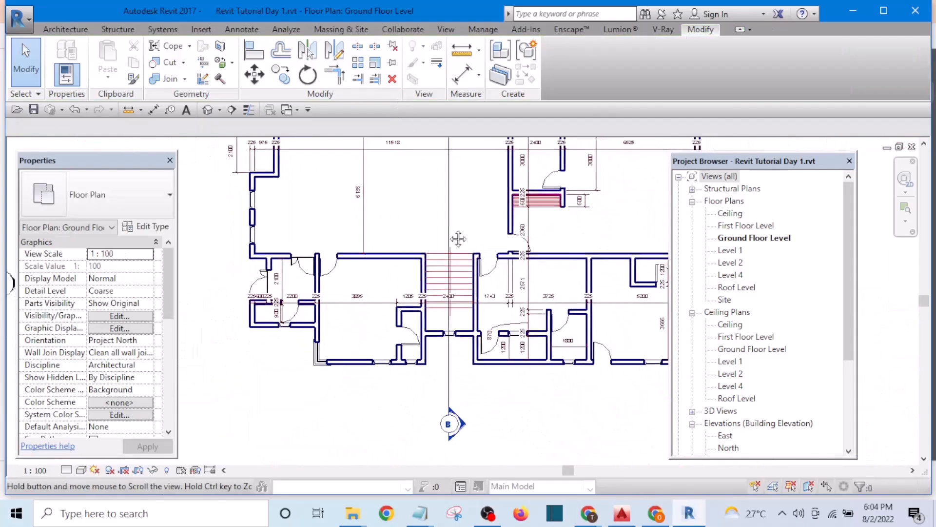
Examine the tread lines and center line of the stair between its two side walls
scroll(480, 279, up, 5)
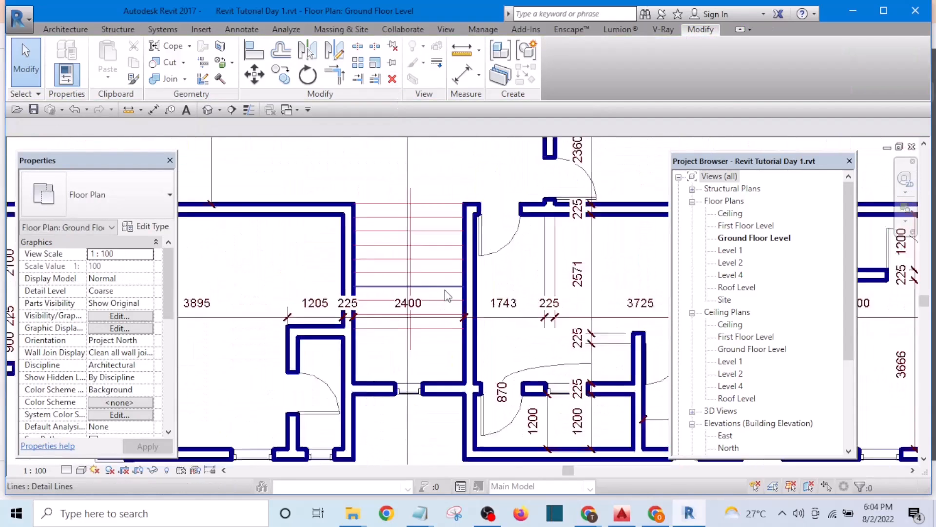
scroll(454, 302, up, 3)
scroll(438, 322, down, 4)
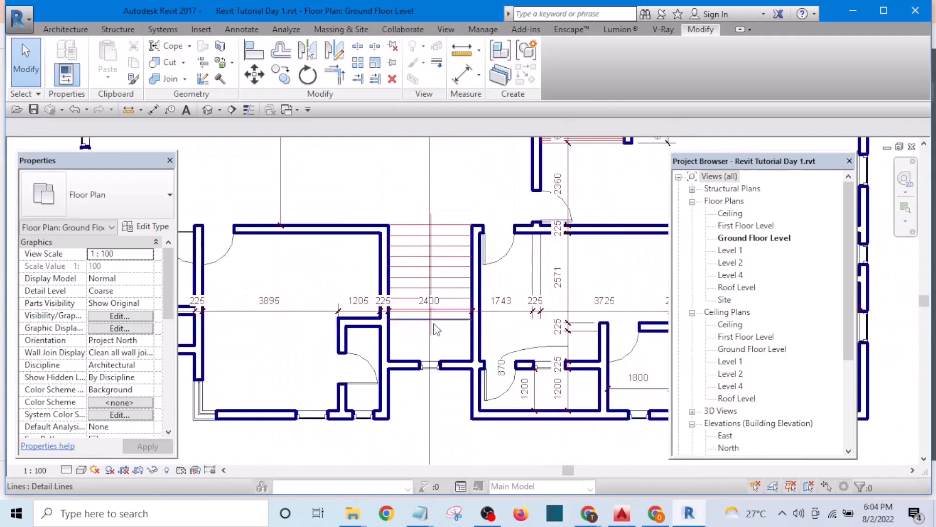
scroll(435, 330, up, 4)
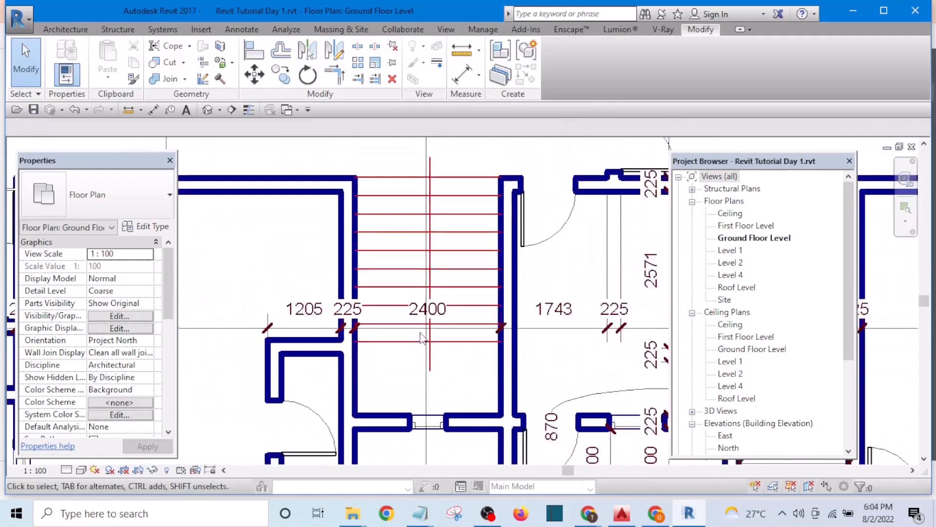
scroll(402, 229, up, 1)
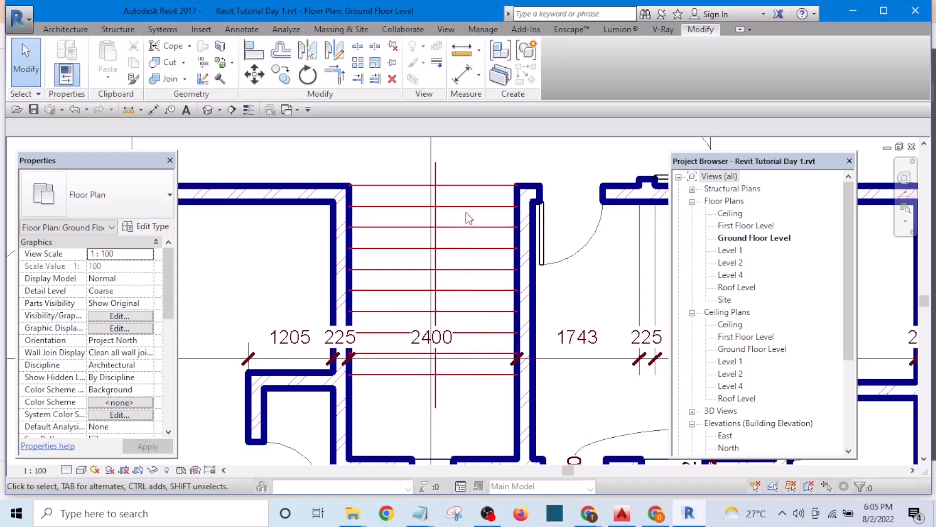
middle_drag(396, 177, 397, 186)
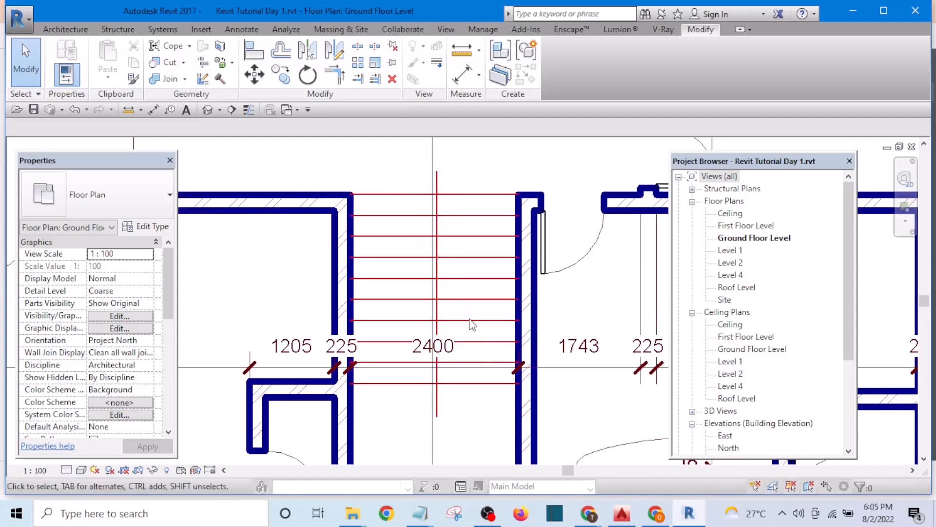
Draw a Furniture detail line about 1424 mm long from the lowest tread's intersection with the center line diagonally down to the stair's left wall
middle_drag(482, 366, 489, 325)
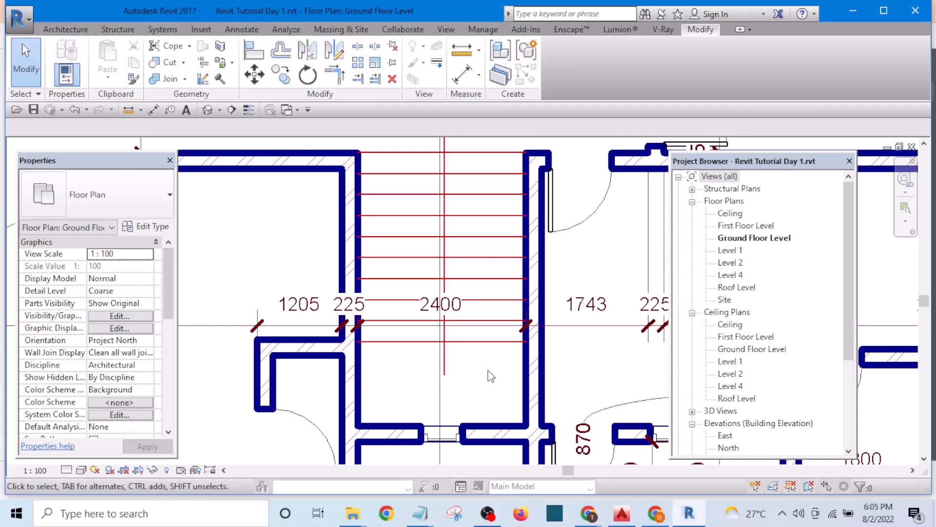
scroll(458, 367, up, 2)
click(404, 338)
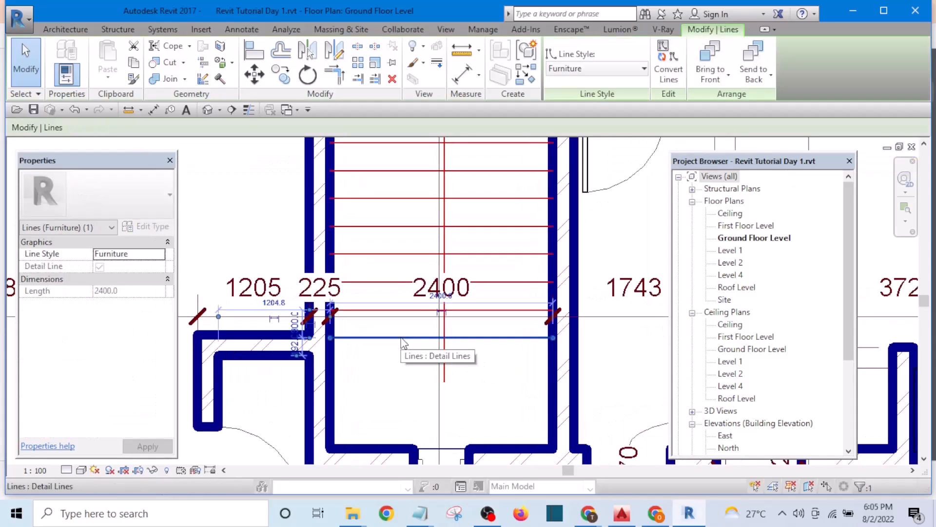
click(527, 78)
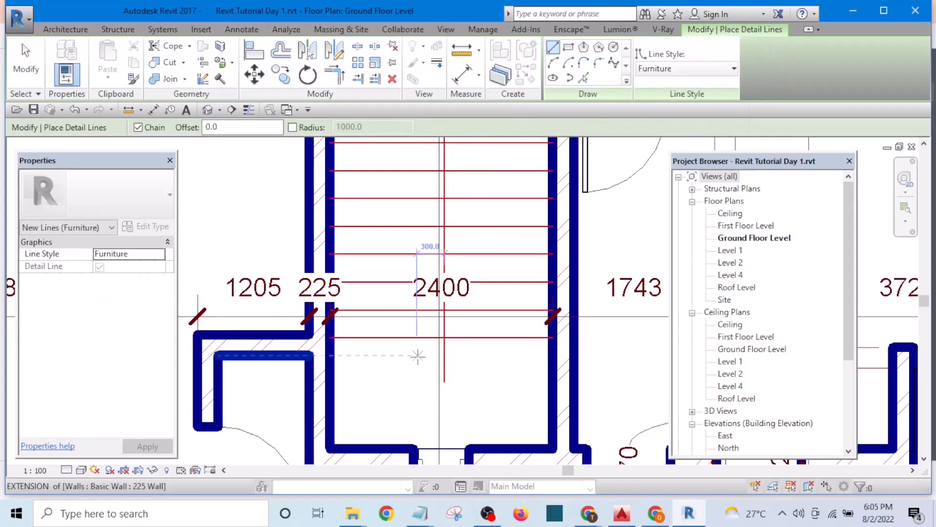
scroll(449, 331, up, 4)
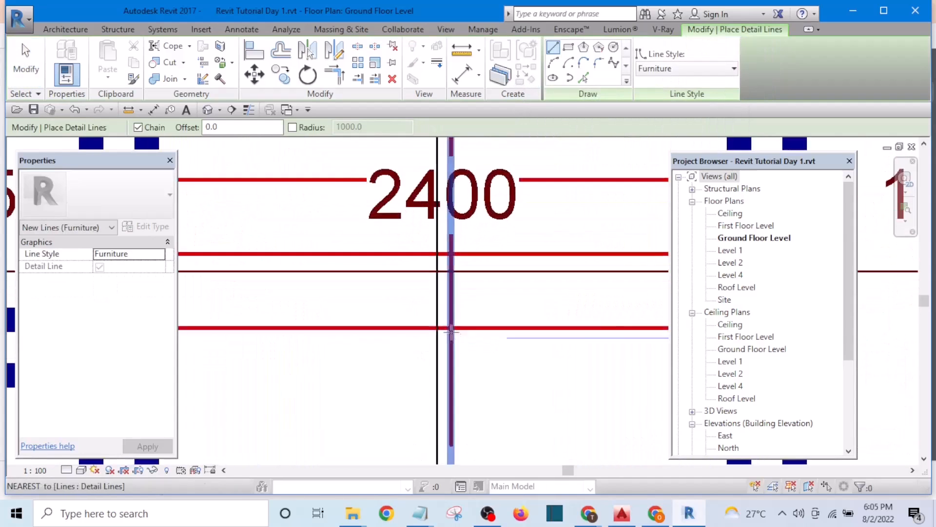
click(450, 327)
scroll(445, 324, down, 4)
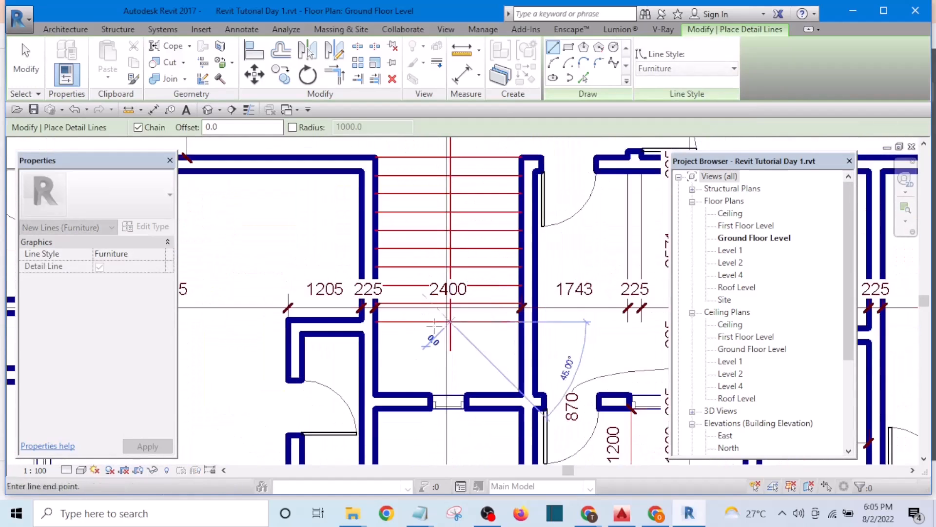
click(376, 362)
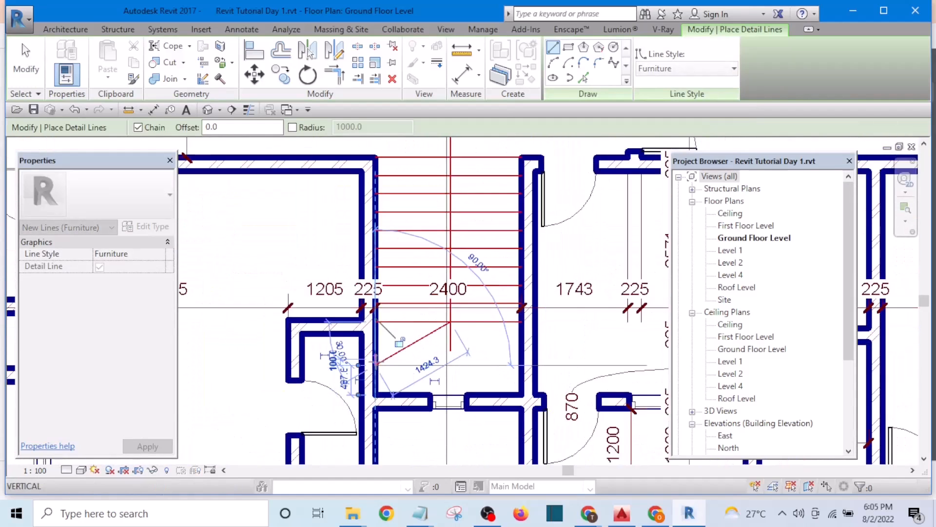
key(Escape)
From the same intersection, draw a steeper diagonal detail line and a vertical one down to the inner face of the window wall
scroll(449, 319, up, 4)
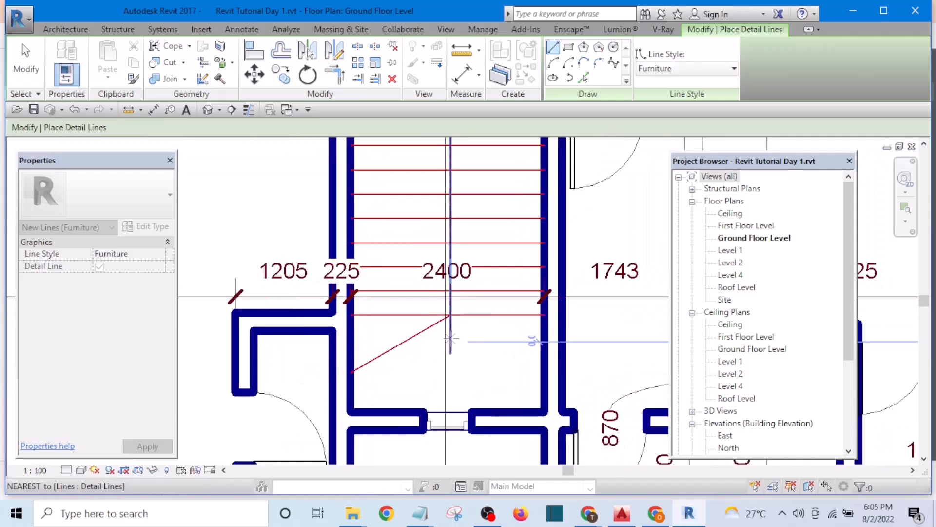
scroll(449, 306, down, 3)
scroll(449, 297, up, 2)
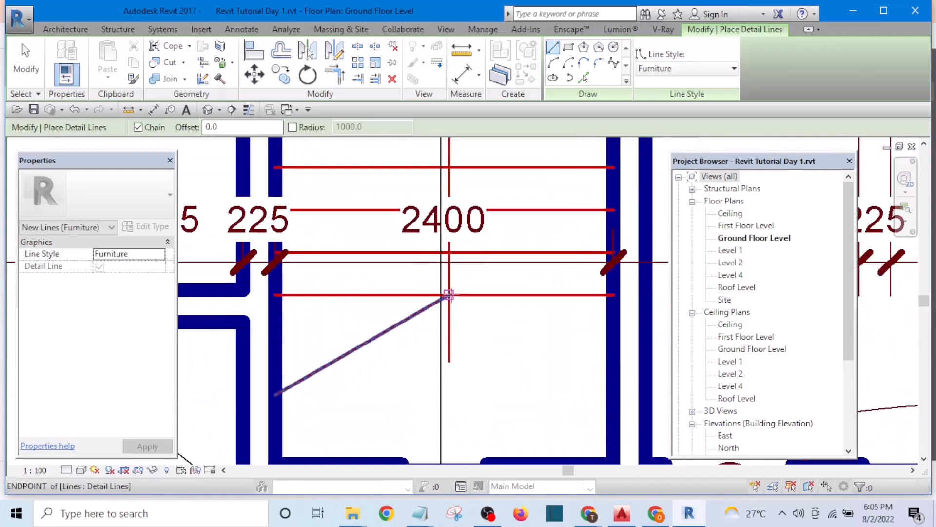
scroll(449, 294, down, 2)
click(448, 295)
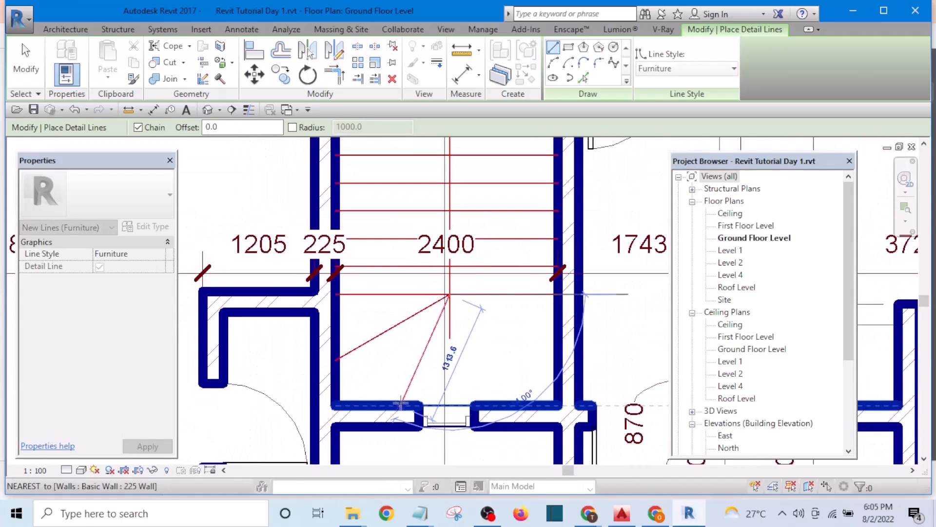
key(Escape)
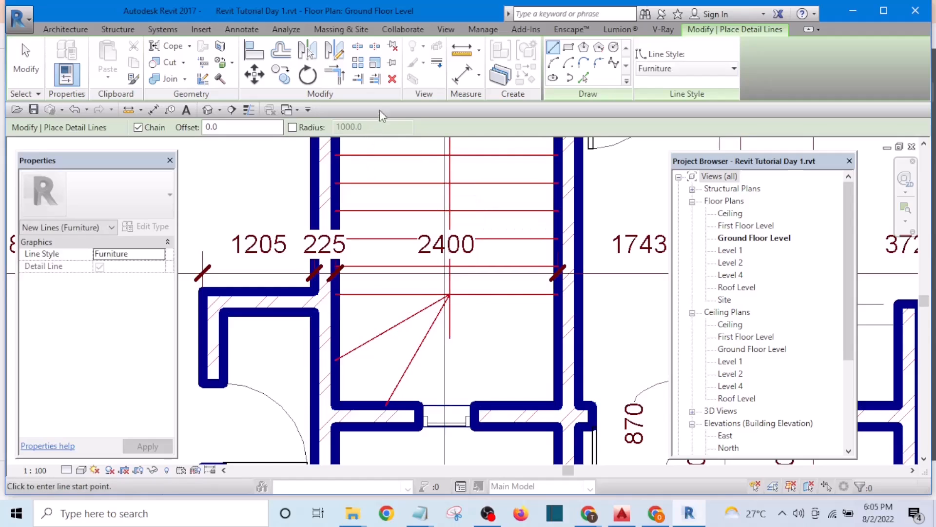
click(448, 296)
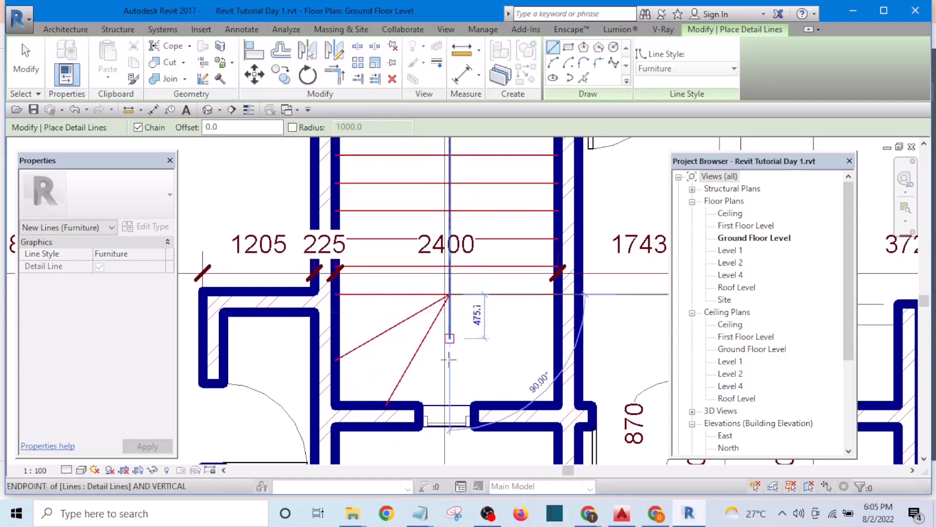
key(Escape)
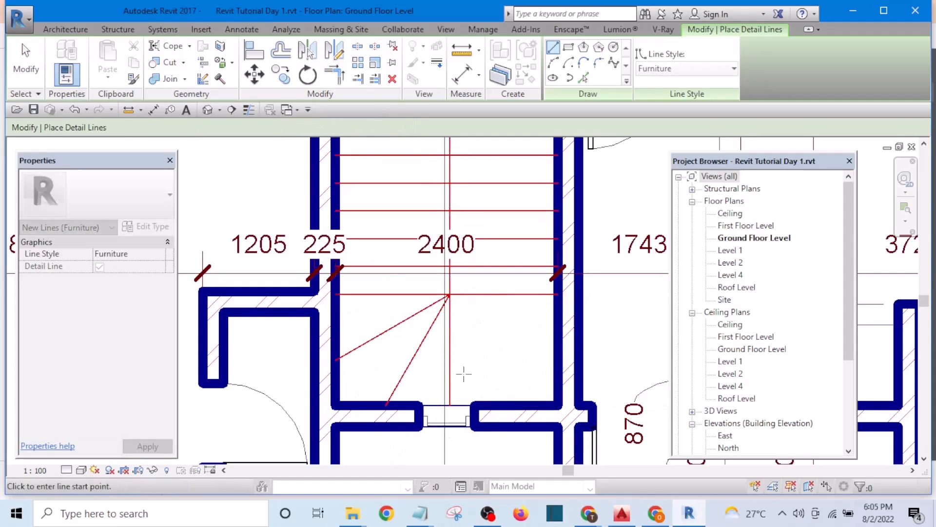
Draw a diagonal winder line about 1431 mm long from the same intersection to the window wall on the right half of the stair
scroll(384, 306, down, 2)
scroll(486, 337, up, 3)
scroll(364, 312, up, 1)
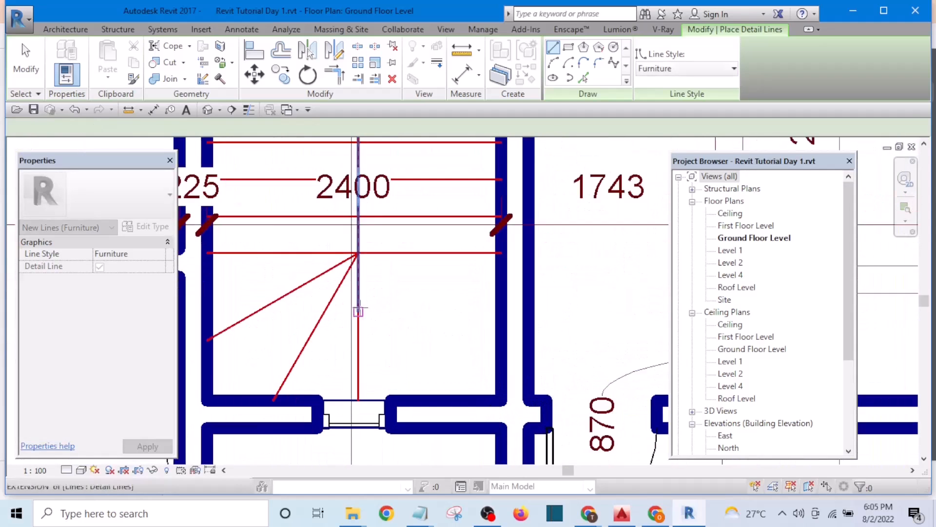
scroll(424, 332, down, 4)
middle_drag(433, 282, 428, 322)
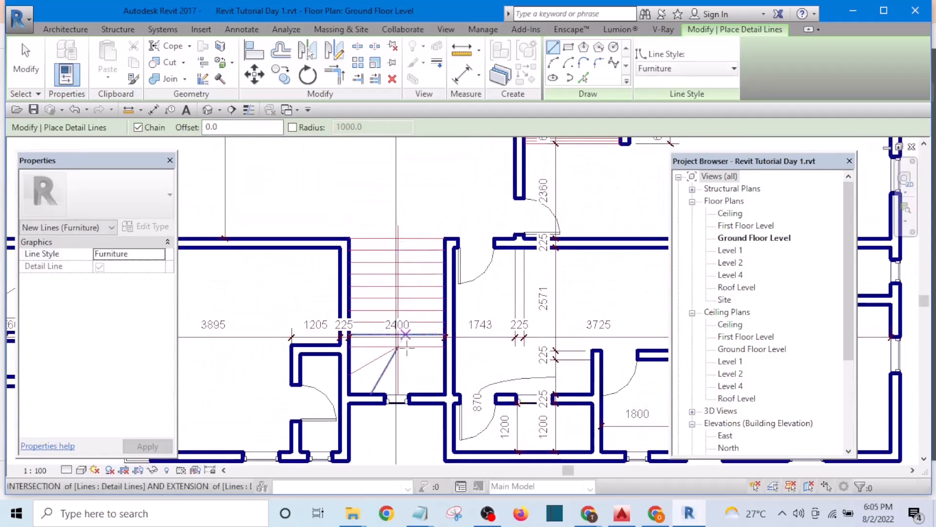
scroll(397, 366, up, 3)
scroll(397, 343, up, 2)
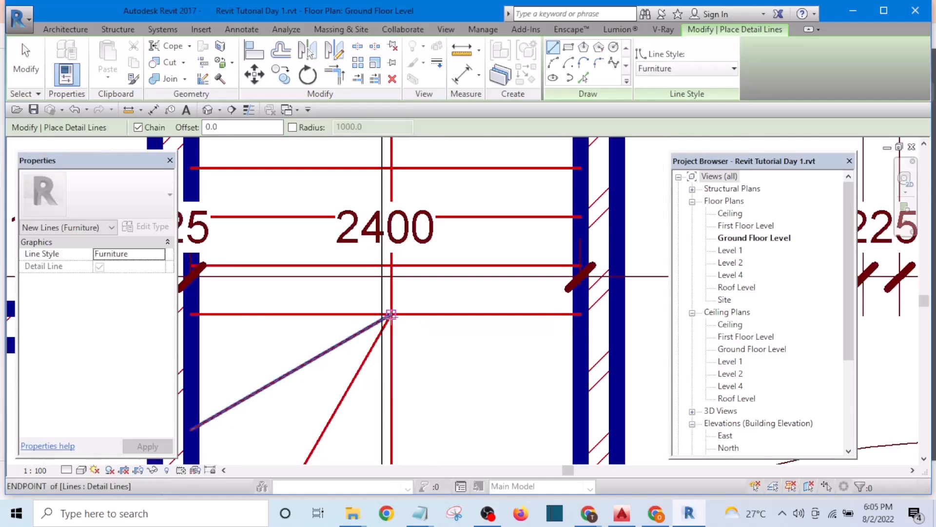
click(392, 326)
scroll(420, 365, down, 1)
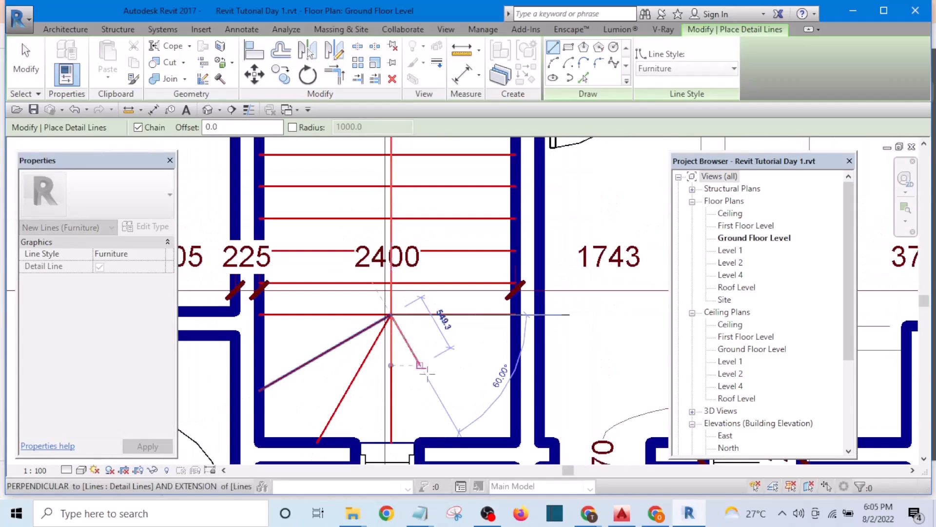
click(467, 442)
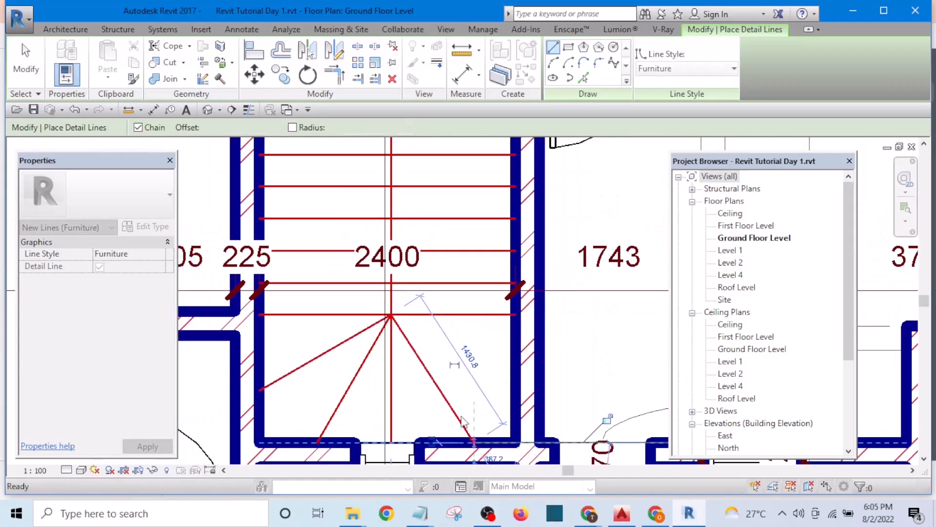
Draw the last winder line from the common intersection to the stair's right side wall and finish drawing detail lines
click(515, 378)
scroll(516, 378, down, 3)
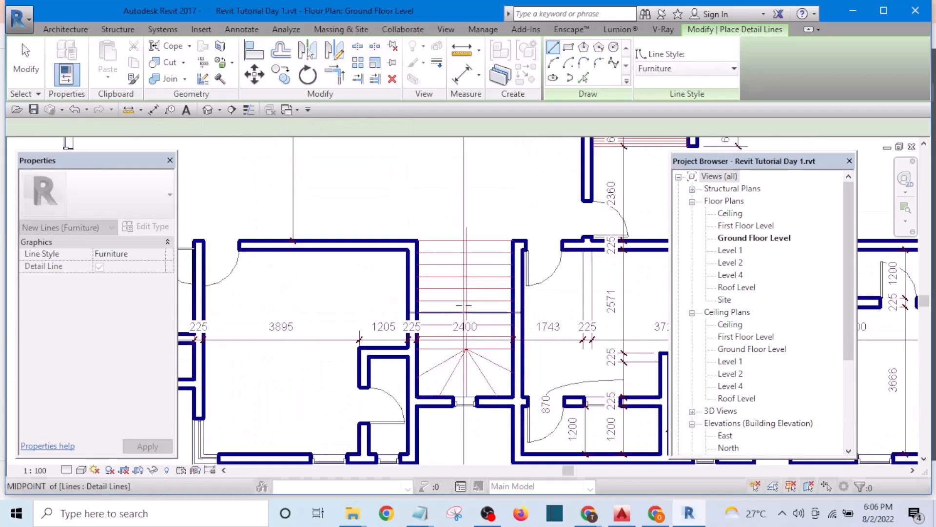
scroll(465, 305, up, 3)
key(Escape)
key(Escape)
Trim the uppermost tread line to the center line, keeping its right half, and trim the center line's overhang above that tread
middle_drag(498, 342, 492, 313)
scroll(491, 314, down, 3)
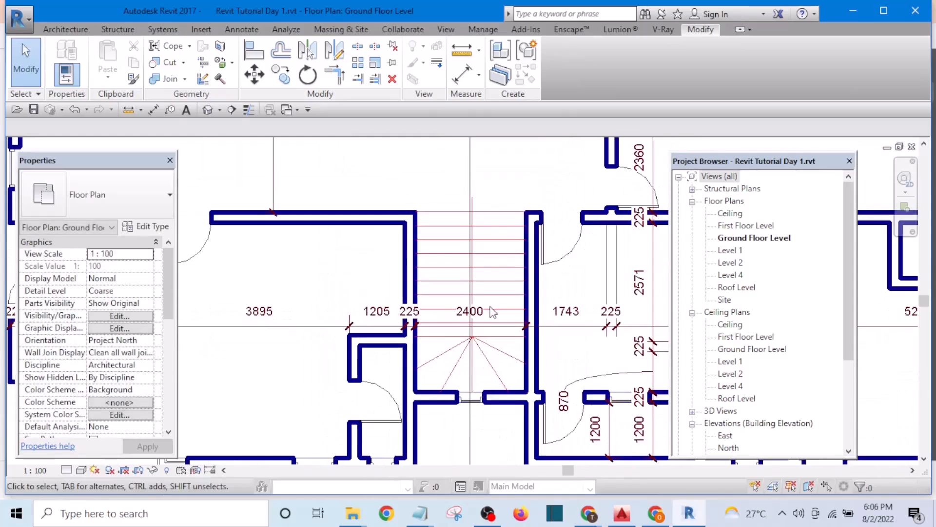
scroll(503, 327, up, 2)
scroll(507, 338, down, 2)
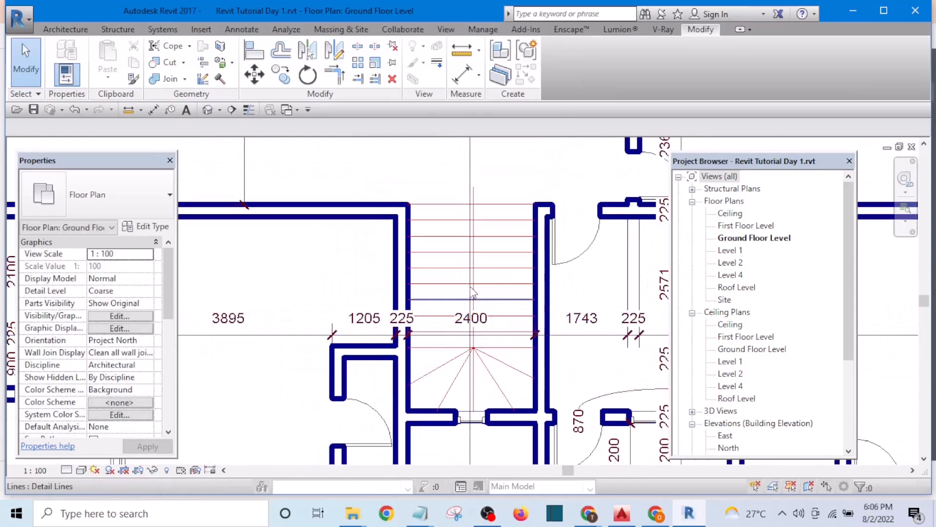
scroll(425, 211, up, 2)
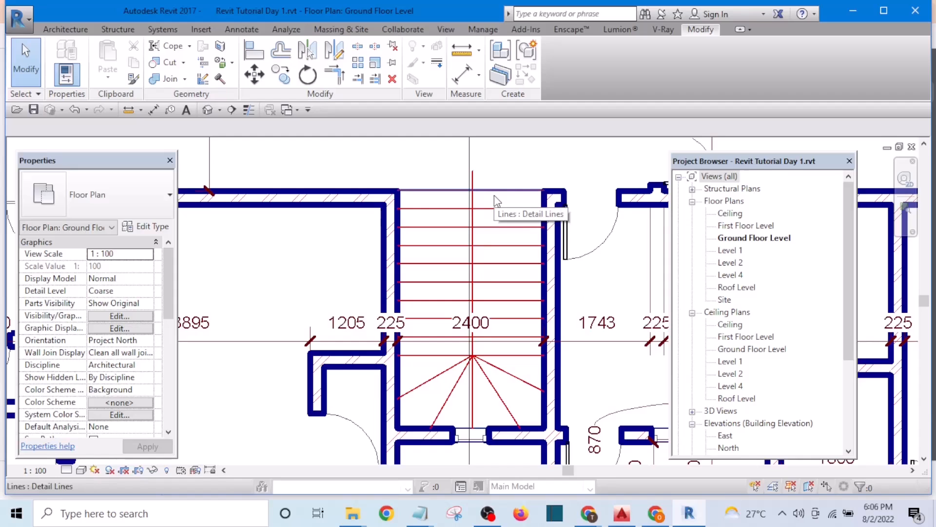
middle_drag(494, 195, 495, 223)
scroll(456, 211, up, 4)
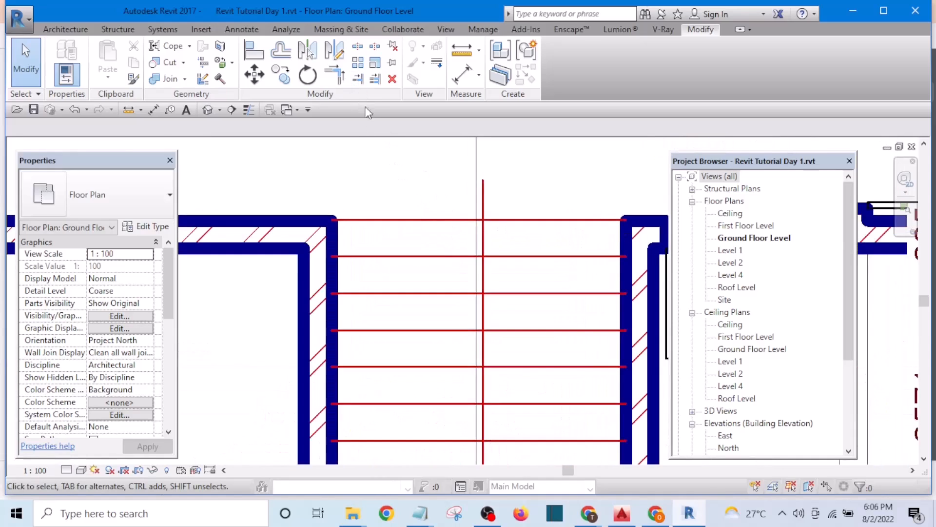
click(359, 81)
scroll(485, 208, up, 1)
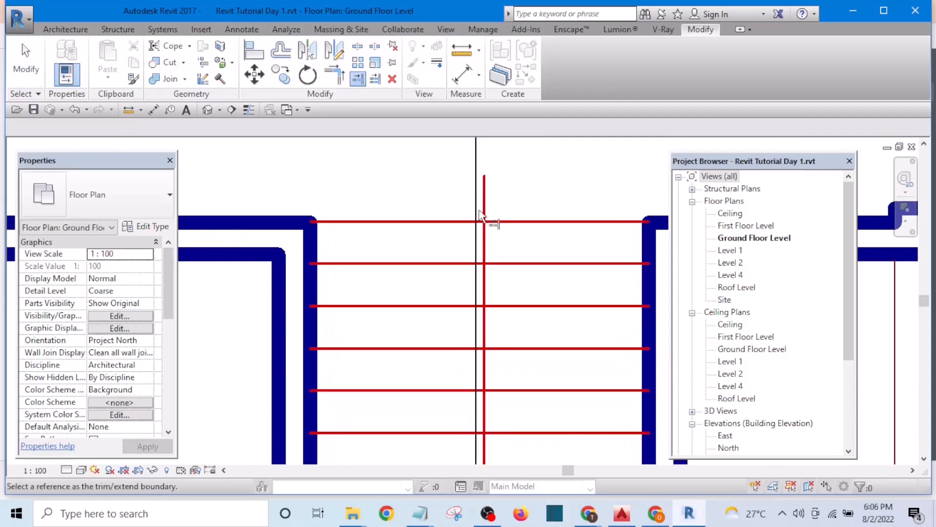
click(484, 214)
click(488, 221)
scroll(463, 202, down, 2)
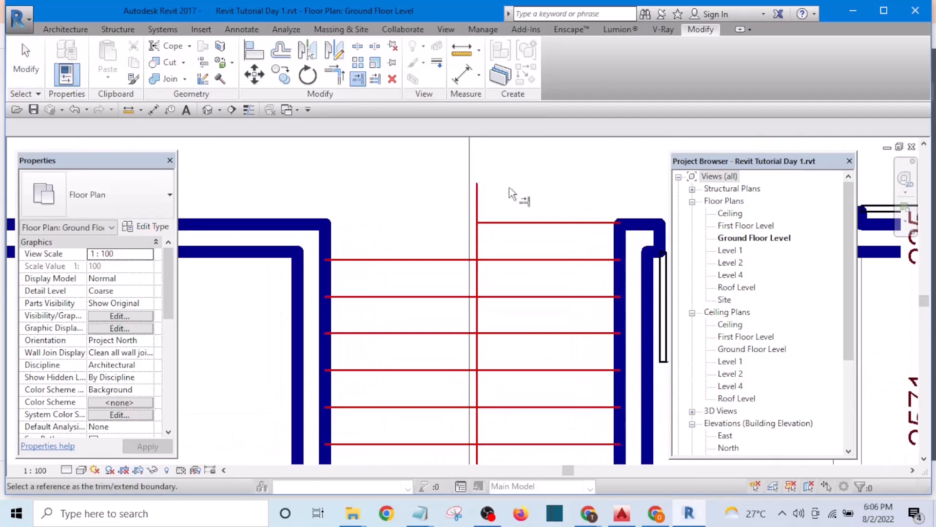
click(509, 223)
click(478, 240)
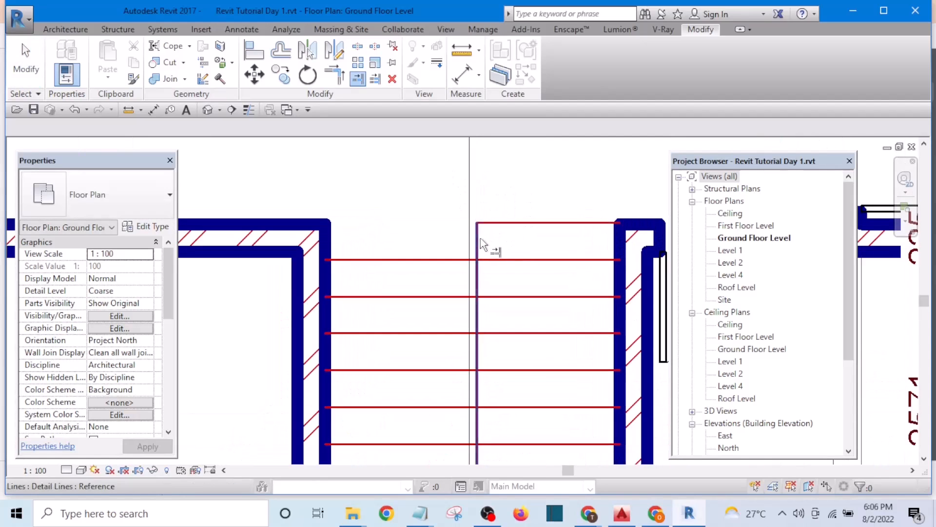
Hide the section B line that runs through the stair and the main lounge
scroll(479, 222, down, 4)
scroll(478, 216, down, 1)
middle_drag(502, 303, 482, 255)
scroll(473, 293, up, 3)
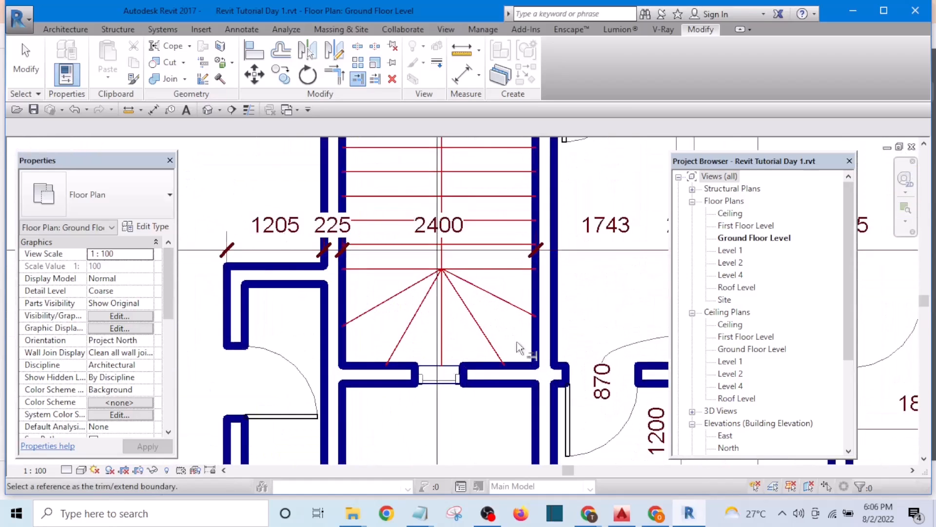
scroll(515, 340, down, 4)
scroll(507, 318, down, 3)
scroll(495, 254, up, 1)
click(494, 239)
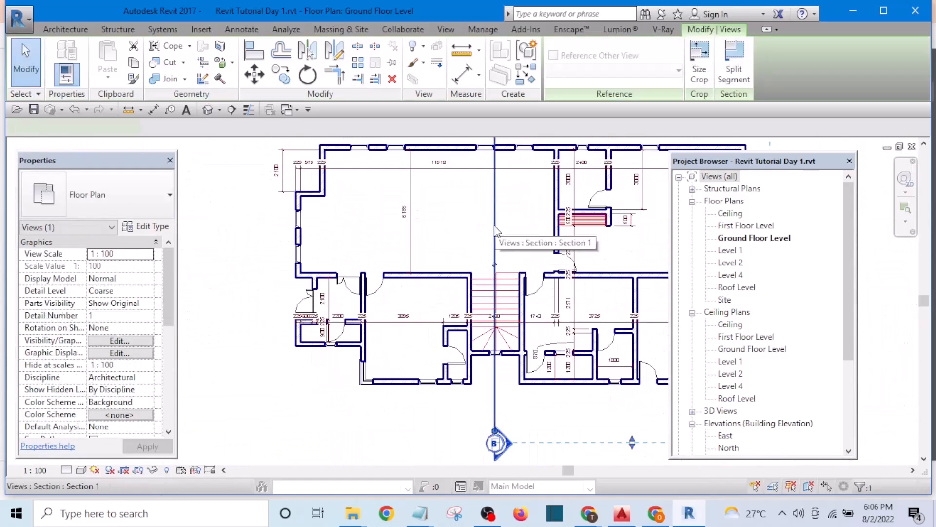
key(e)
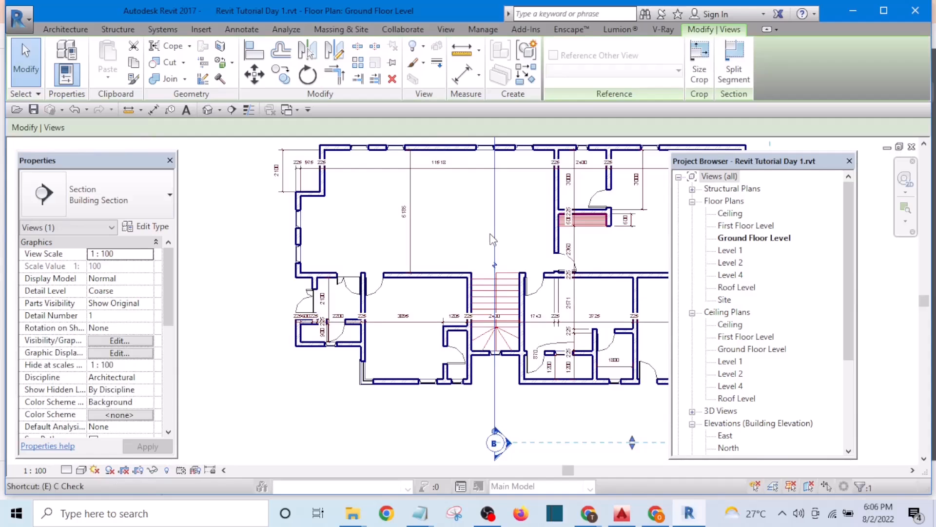
key(Escape)
Split the upper stair tread lines just right of the center line with the Split Element tool
scroll(488, 316, up, 5)
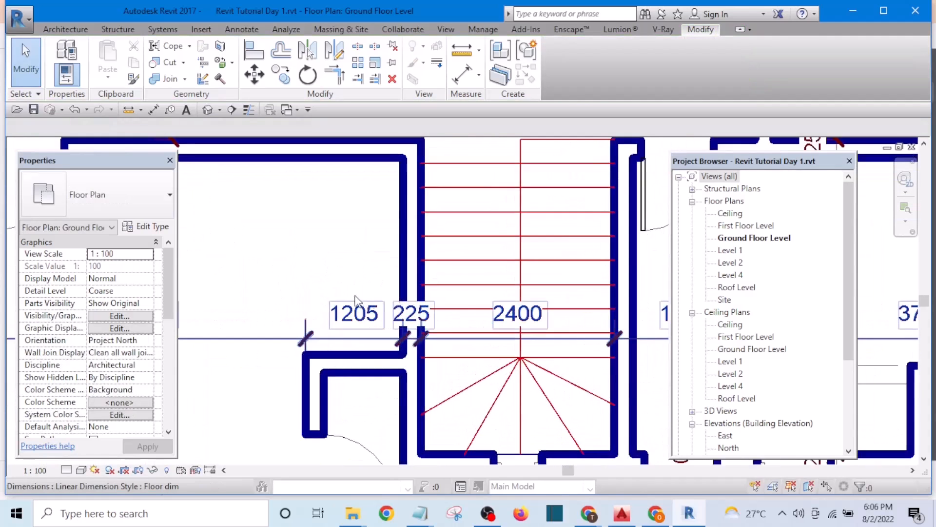
scroll(356, 299, down, 5)
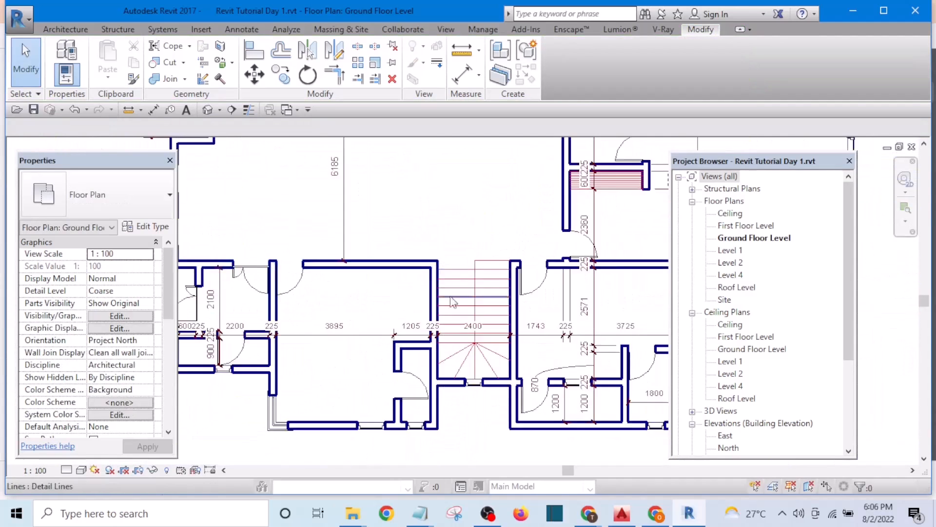
scroll(452, 303, up, 5)
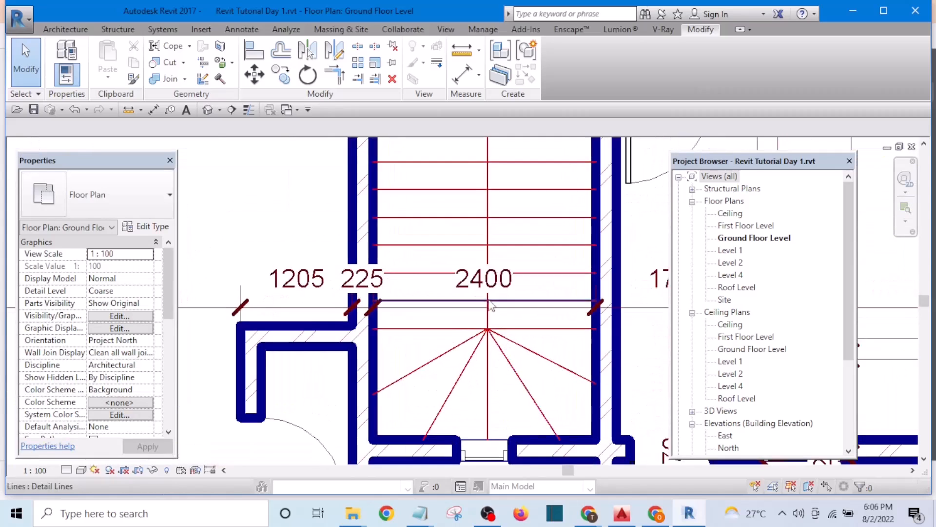
scroll(490, 305, down, 3)
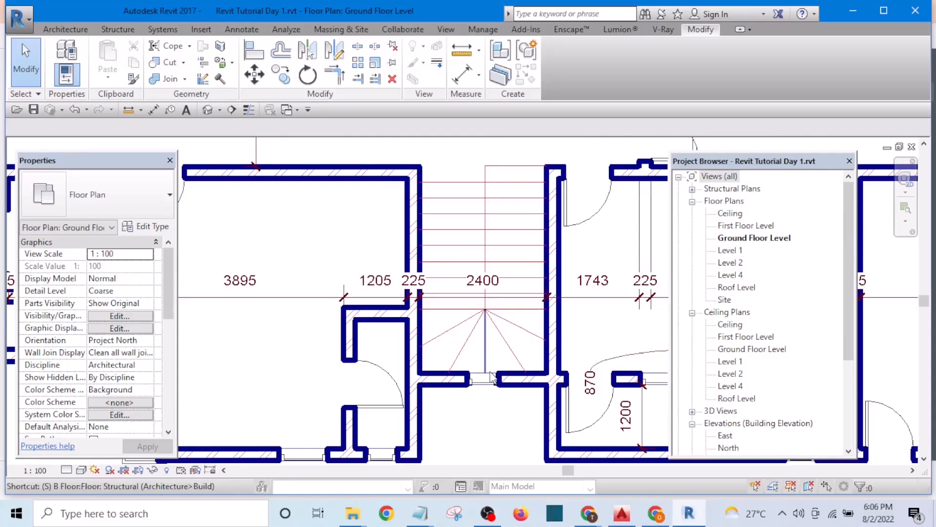
key(l)
scroll(502, 193, up, 4)
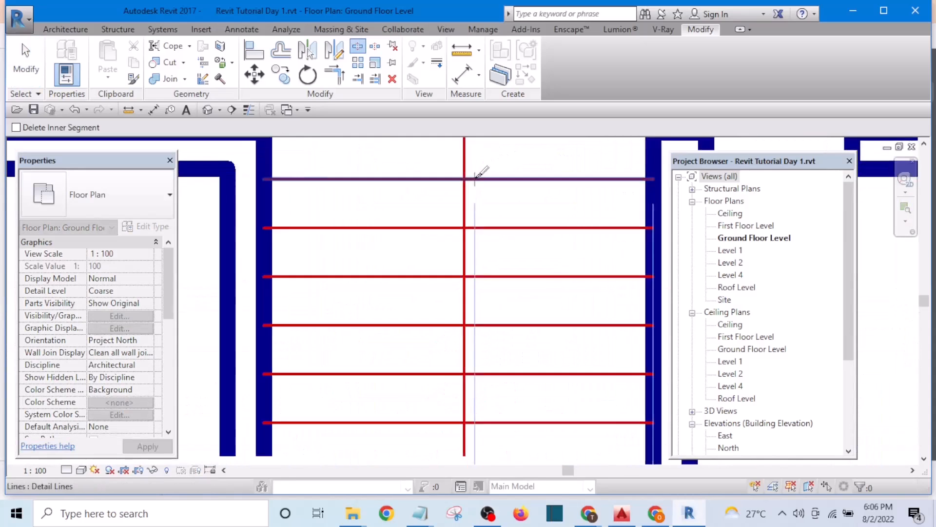
scroll(480, 173, up, 1)
scroll(487, 218, down, 3)
scroll(483, 192, up, 3)
scroll(478, 211, down, 1)
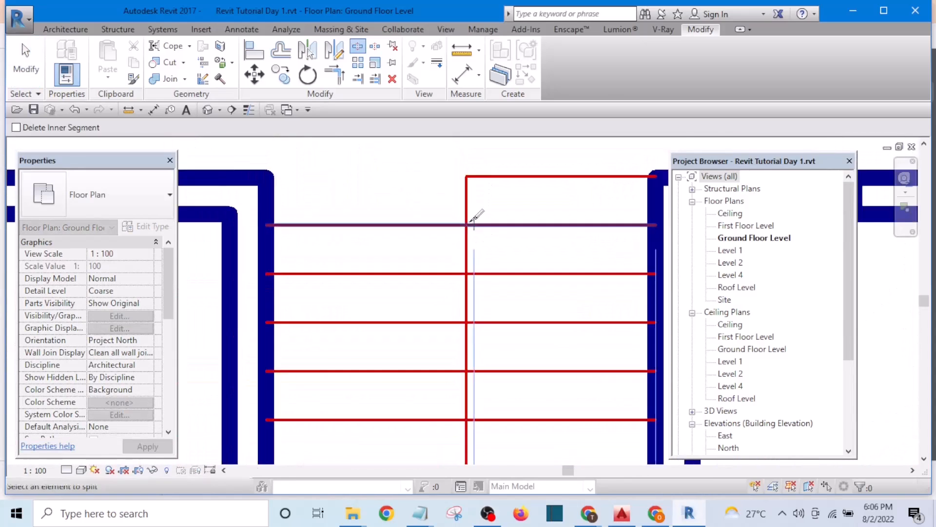
scroll(472, 217, down, 3)
scroll(485, 293, up, 4)
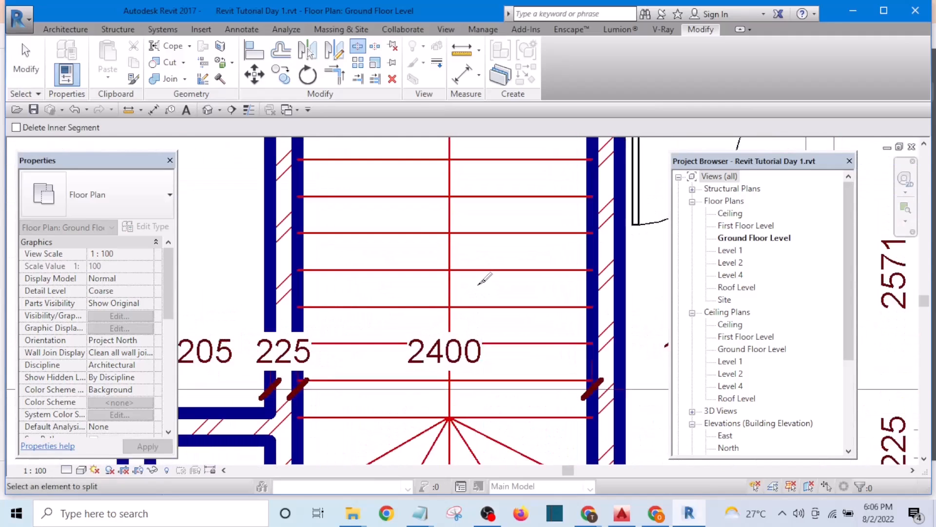
scroll(485, 273, down, 1)
scroll(468, 256, up, 1)
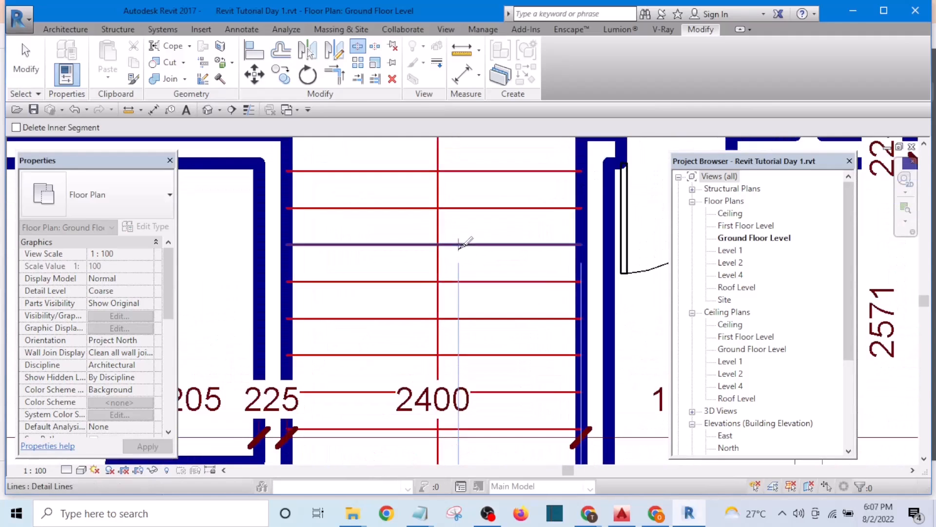
scroll(446, 168, up, 2)
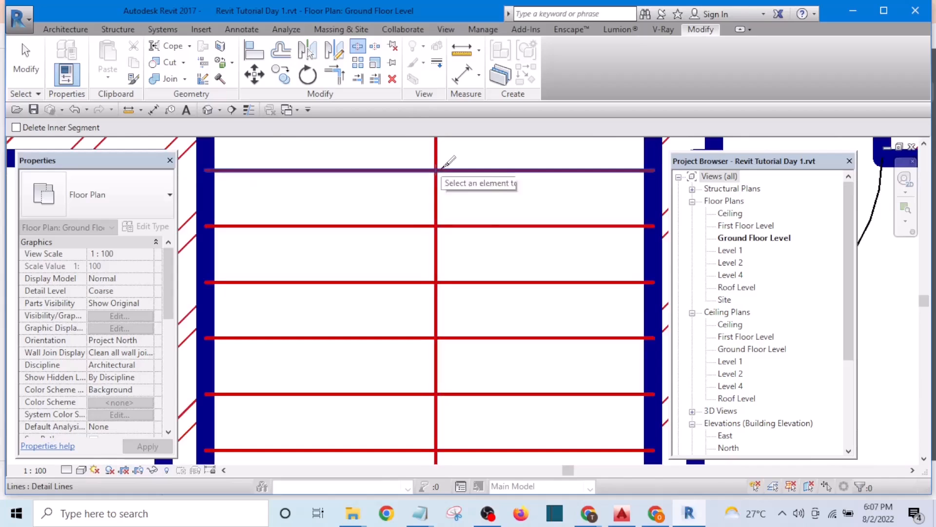
click(444, 170)
scroll(446, 229, up, 1)
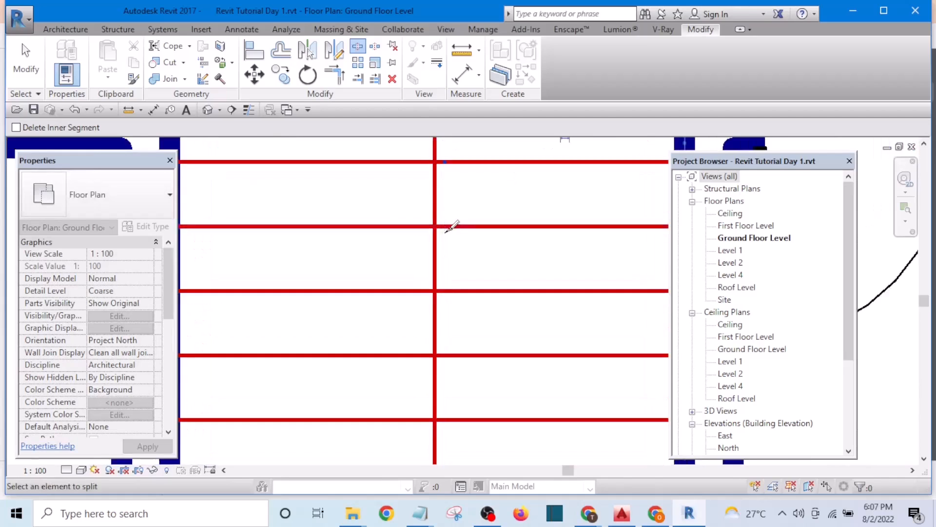
click(451, 225)
Split the middle stair tread lines beside the center line, down to the one crossing the 2400 dimension text
scroll(451, 226, down, 1)
scroll(448, 225, up, 1)
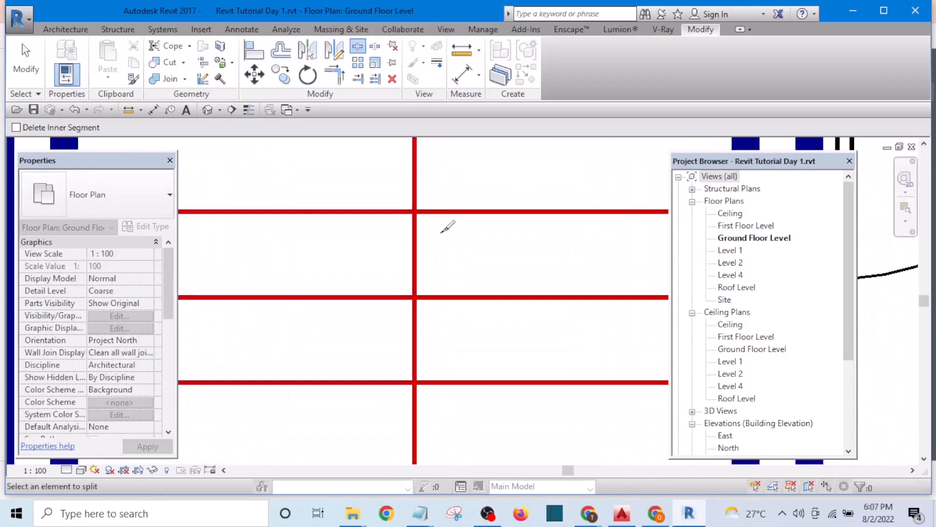
click(432, 211)
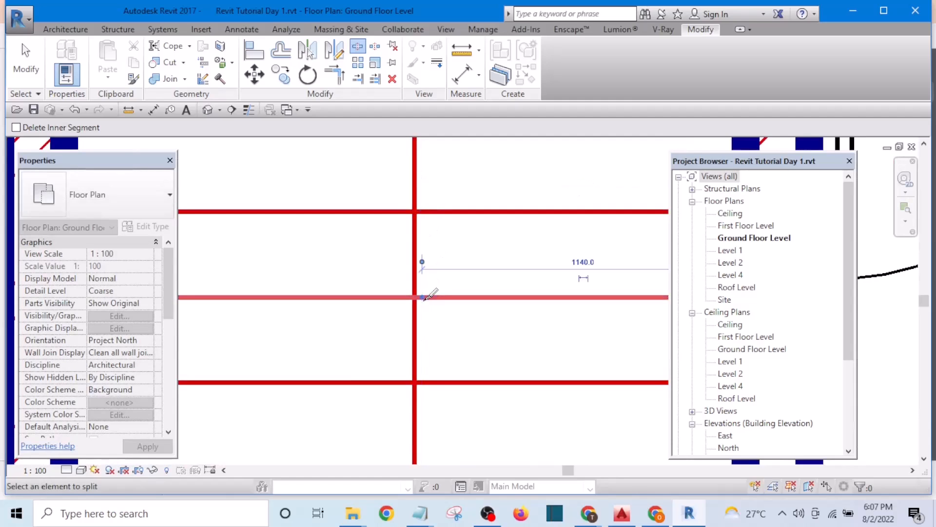
middle_drag(435, 299, 433, 190)
click(423, 274)
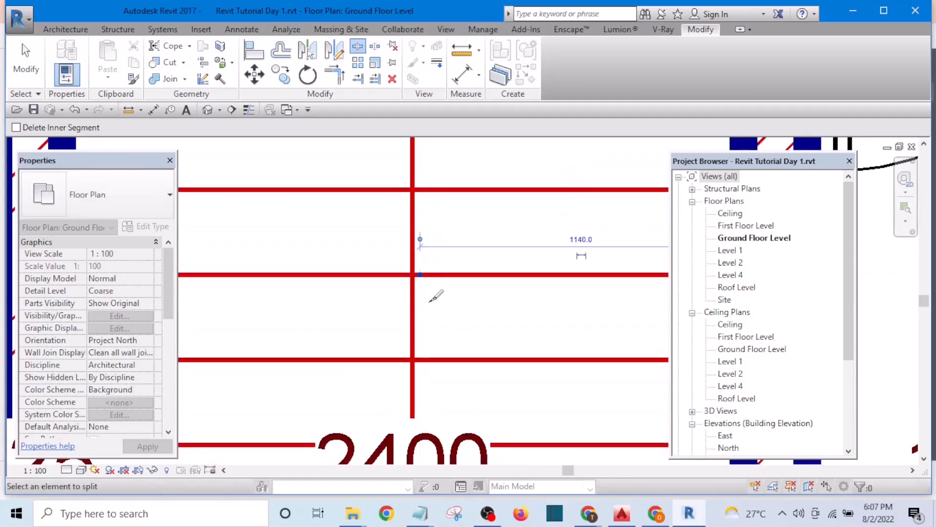
middle_drag(435, 296, 434, 264)
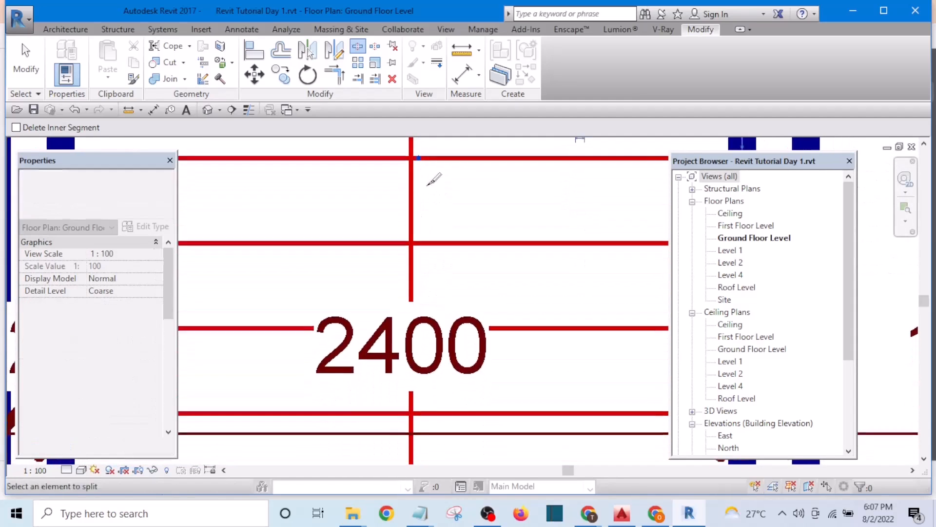
click(420, 326)
scroll(458, 333, down, 3)
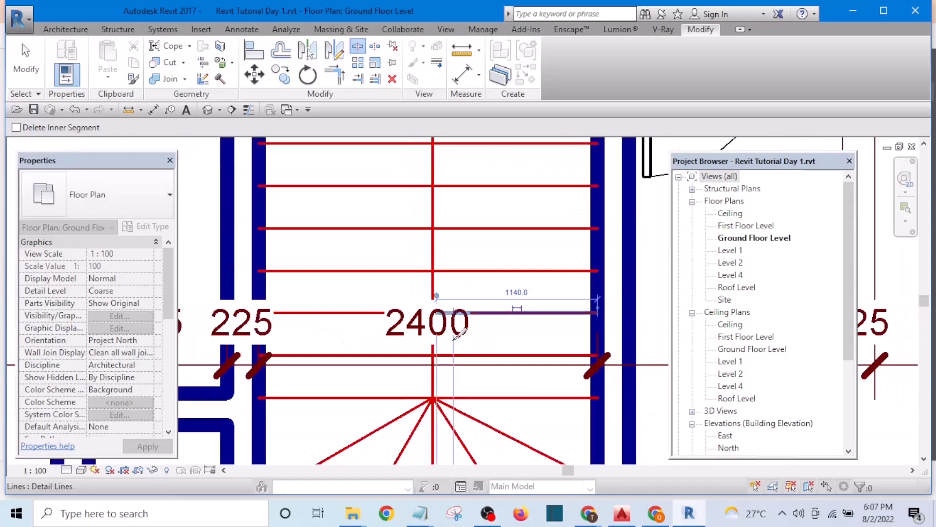
Split the lowest tread line above the winders just right of the center line and finish splitting
scroll(441, 341, up, 2)
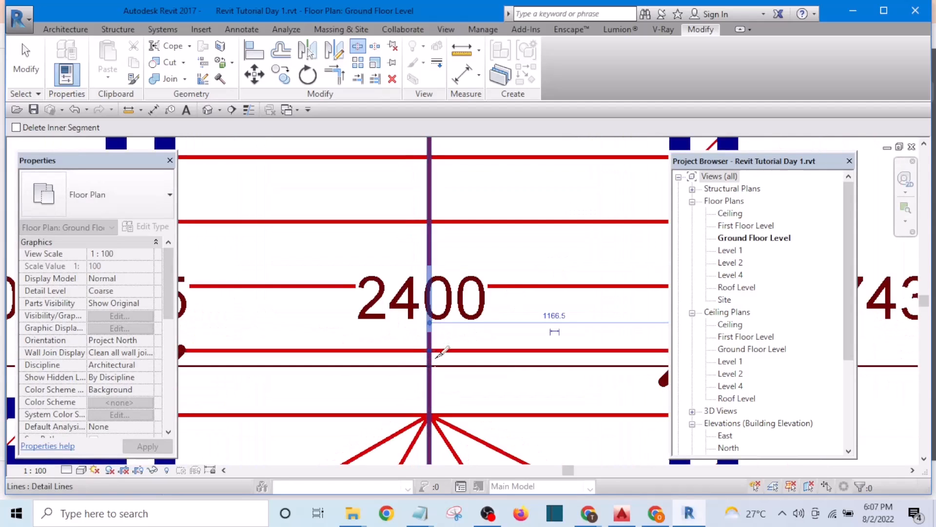
scroll(442, 341, up, 4)
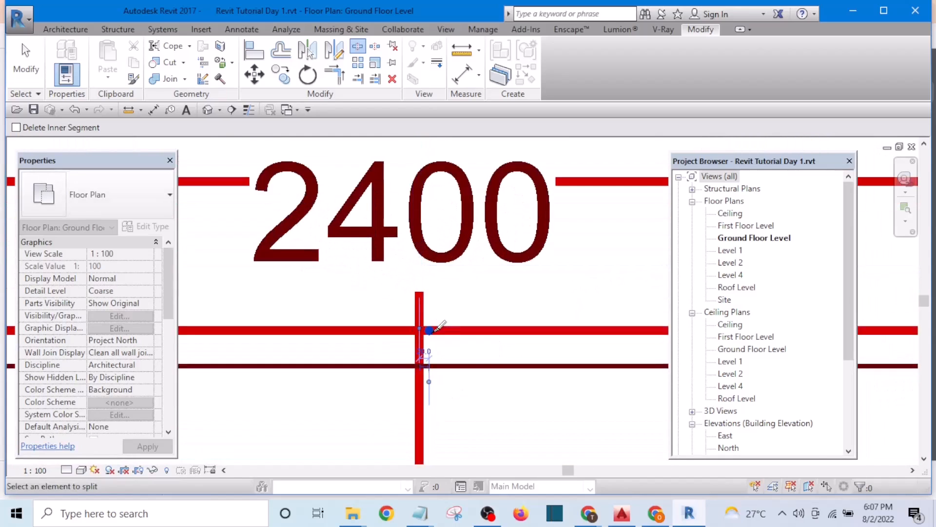
scroll(432, 336, down, 2)
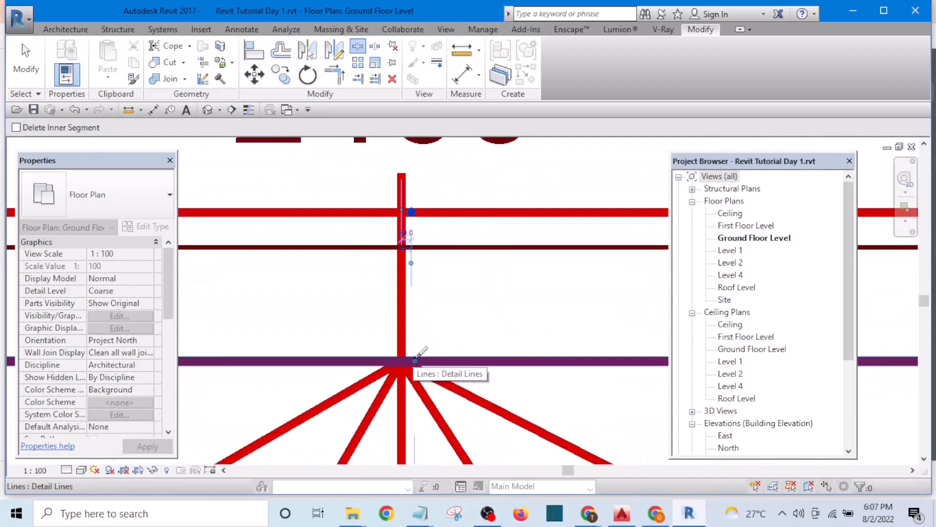
scroll(418, 372, down, 4)
key(Escape)
scroll(462, 371, down, 2)
scroll(466, 311, up, 3)
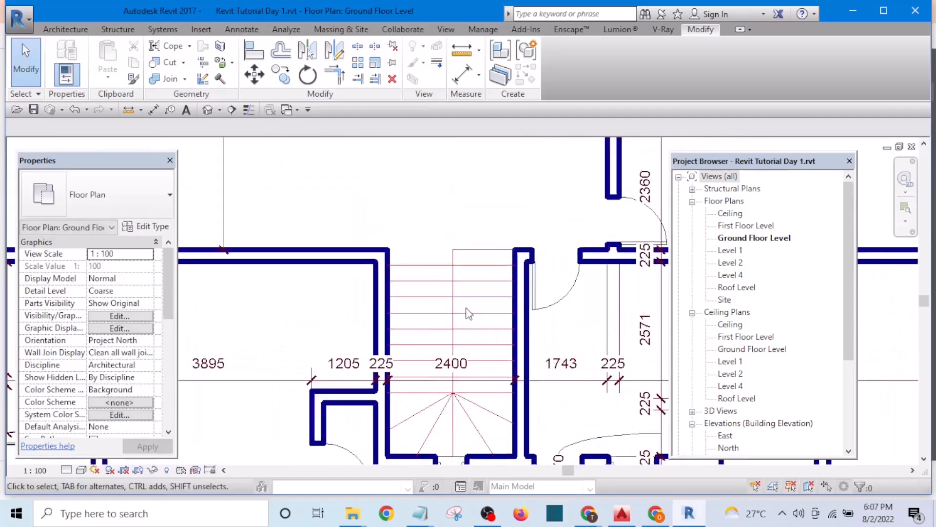
Draw a Furniture-style walking line down the left half of the stair from the second tread, then across the winders toward the right
middle_drag(482, 307, 480, 277)
scroll(476, 276, down, 3)
scroll(439, 200, up, 1)
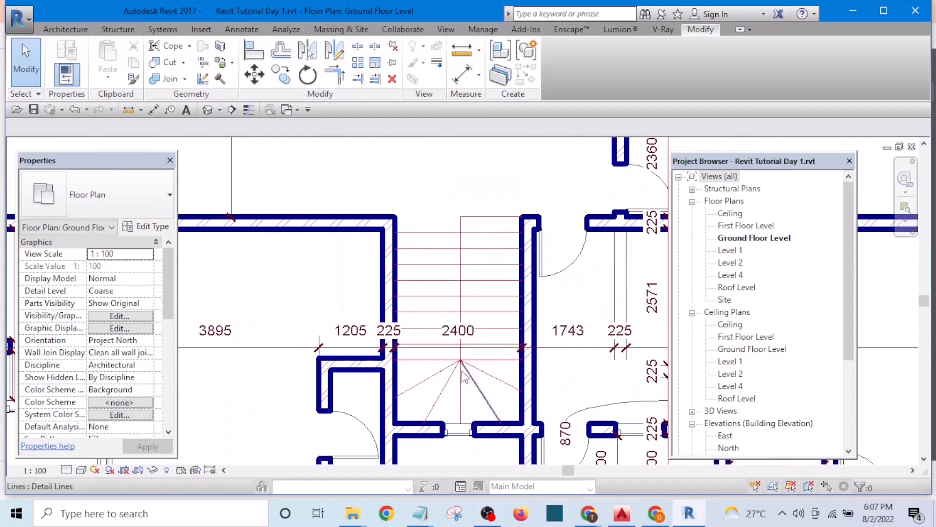
scroll(419, 234, up, 1)
middle_drag(464, 313, 463, 268)
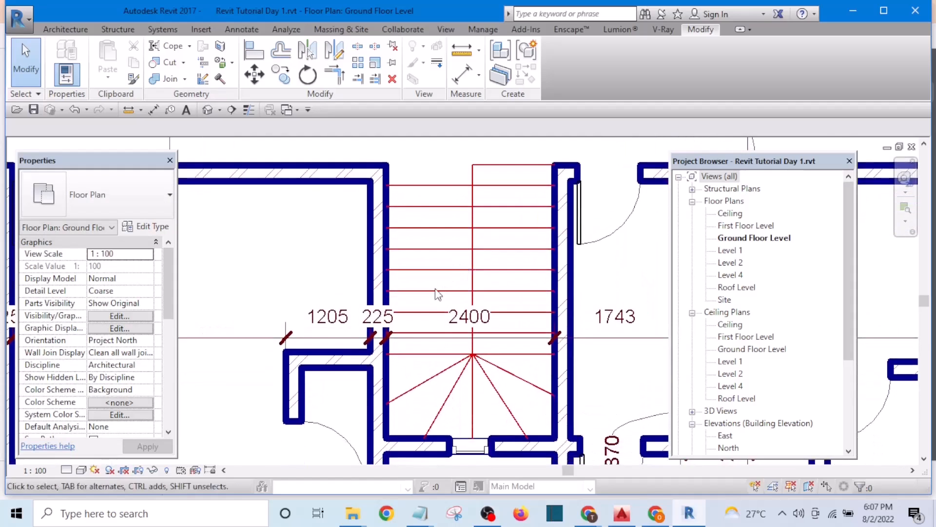
scroll(437, 294, up, 1)
click(429, 291)
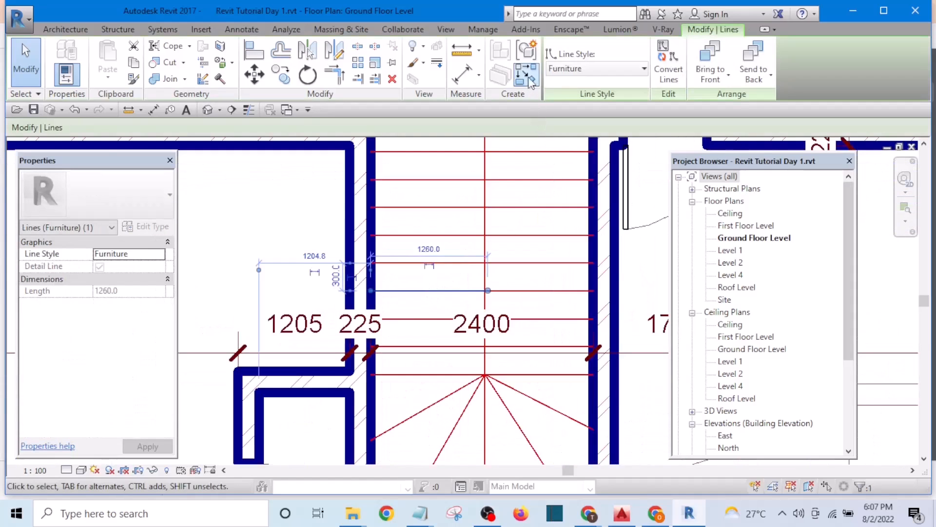
click(530, 80)
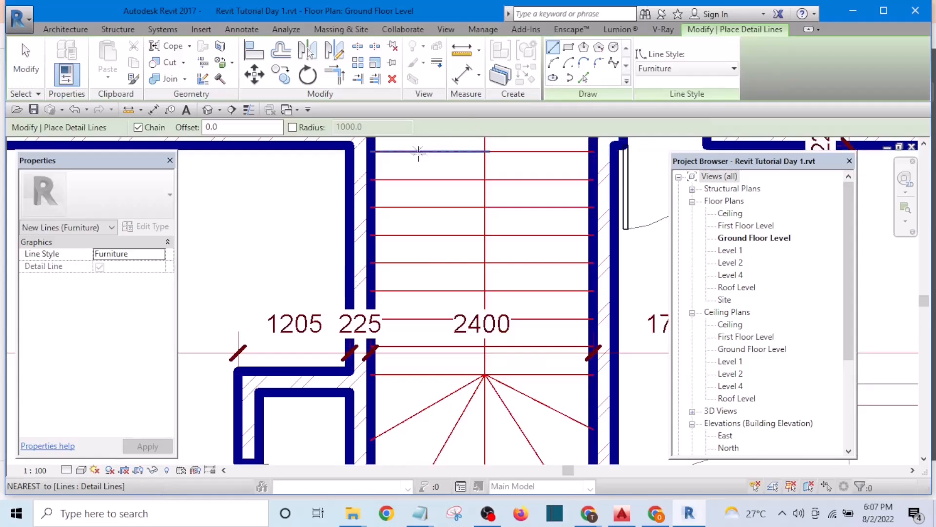
click(429, 152)
scroll(429, 152, down, 2)
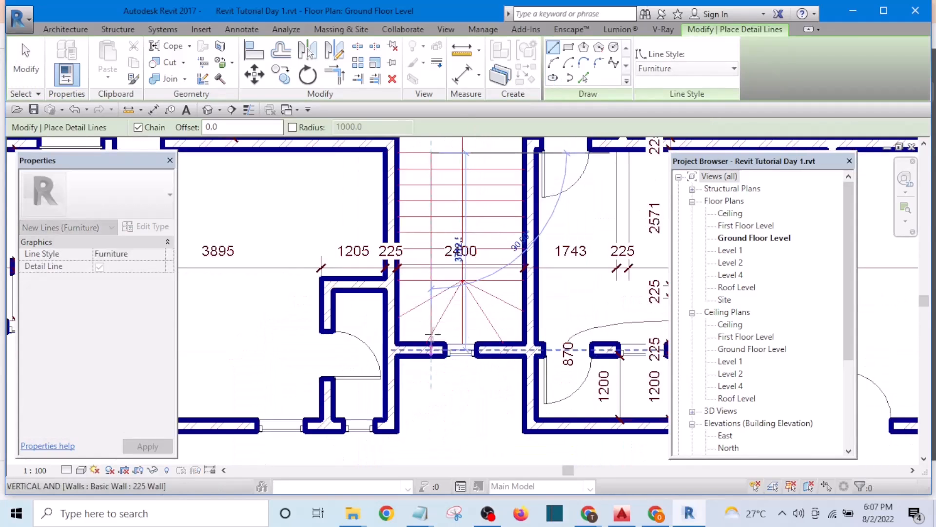
scroll(431, 336, up, 2)
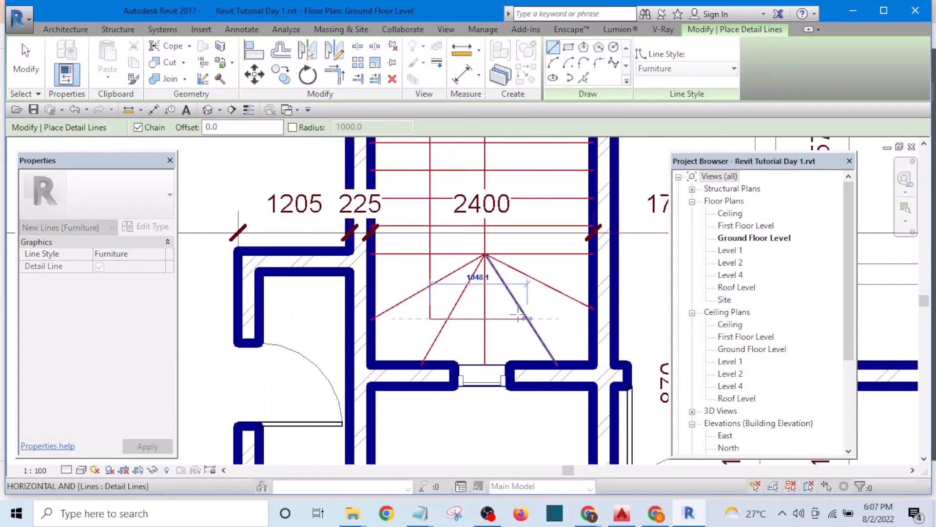
scroll(516, 315, up, 3)
click(527, 321)
Draw a closed triangular arrowhead at the right end of the stair's walking line
scroll(505, 326, up, 2)
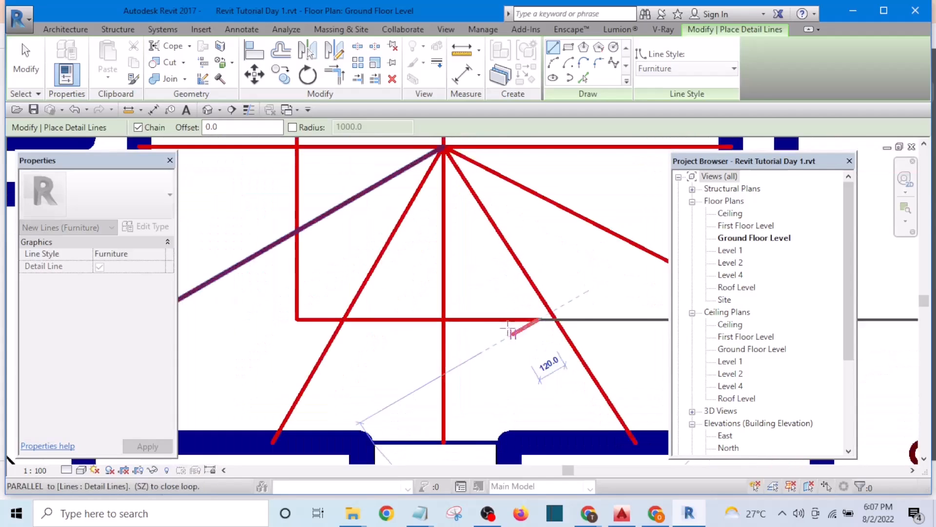
scroll(505, 334, up, 2)
click(484, 339)
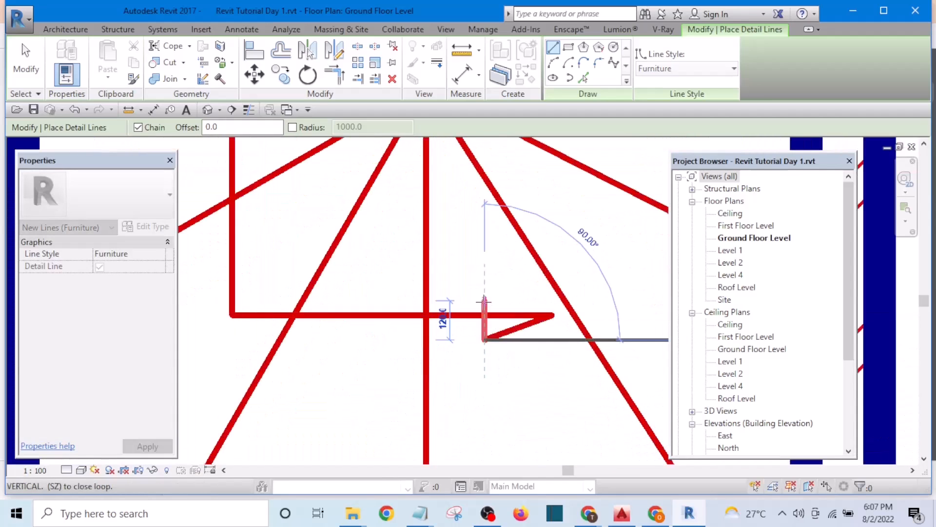
click(484, 295)
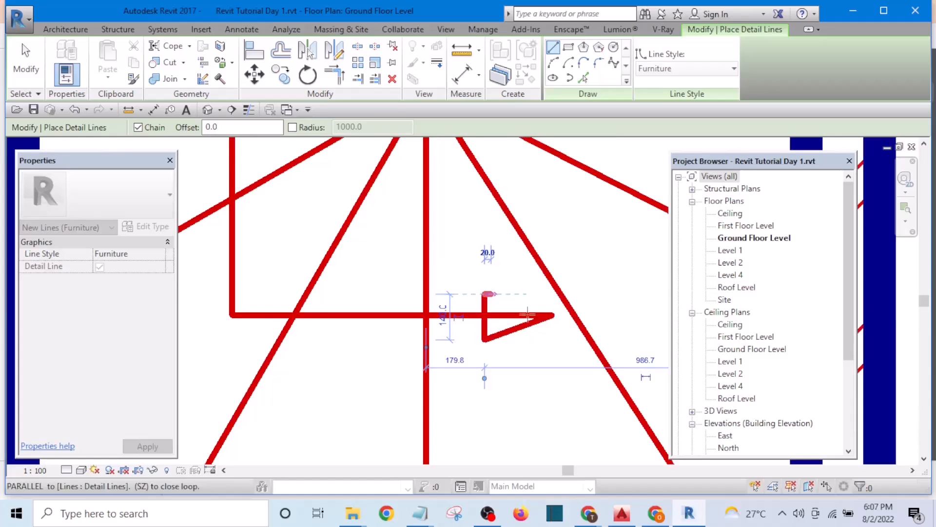
click(552, 314)
scroll(481, 371, down, 4)
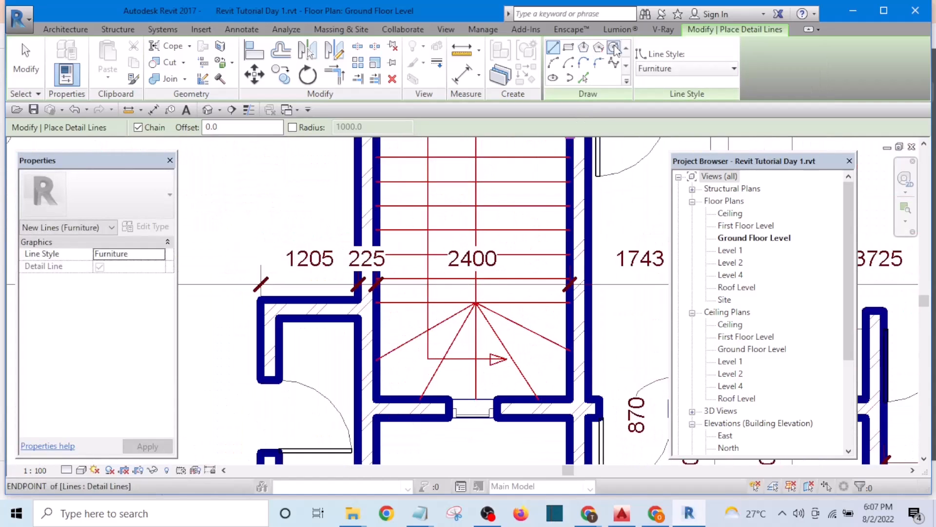
Draw a circle of about 100 mm radius centered on the walking line's start point at the second tread
click(613, 48)
scroll(497, 361, up, 5)
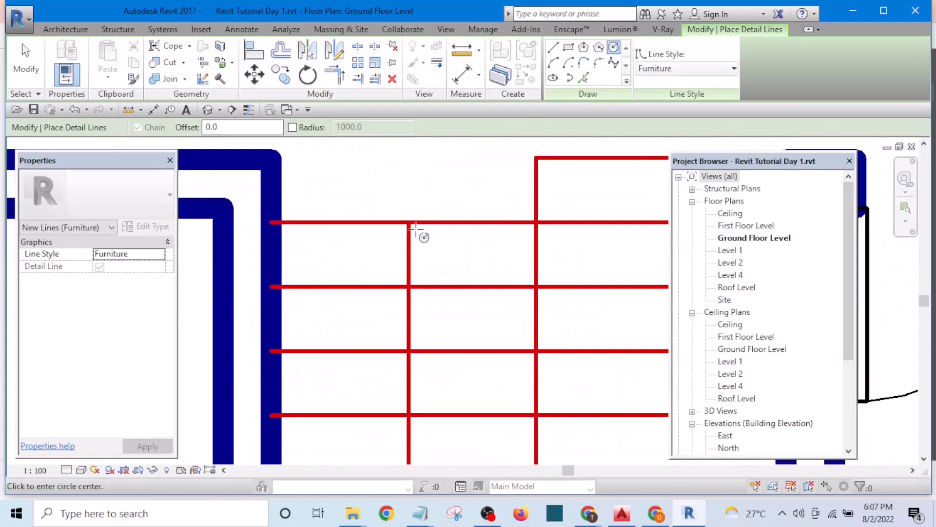
click(408, 222)
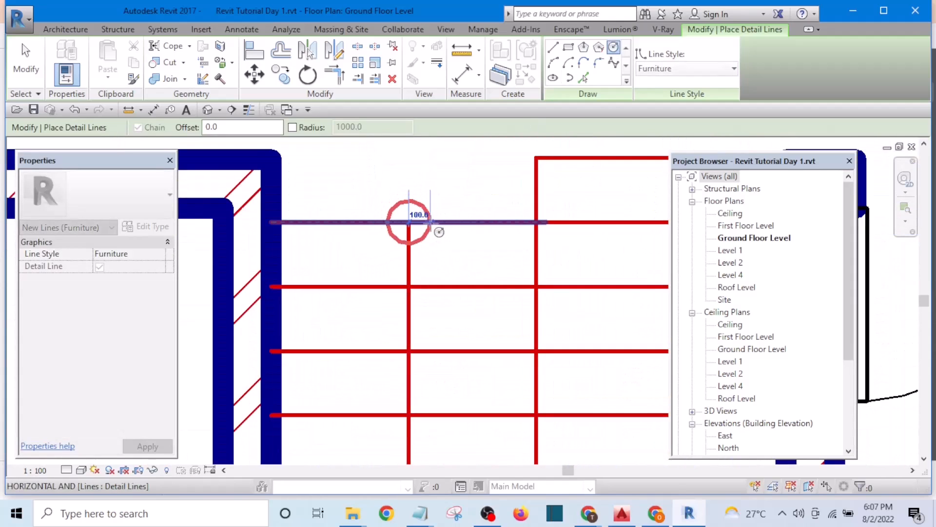
click(437, 231)
scroll(468, 242, down, 5)
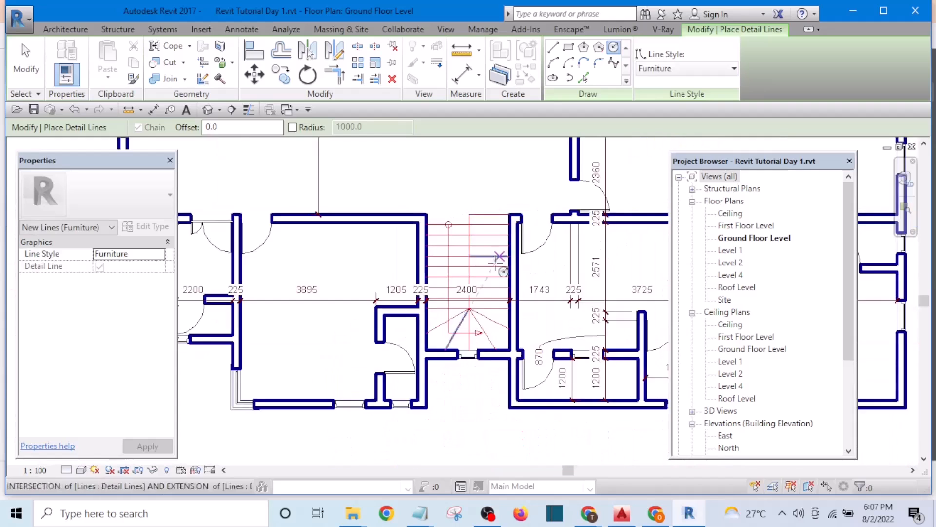
Change the line style of the eight upper tread lines in the stair's right half to <Overhead>
scroll(498, 256, up, 3)
key(Escape)
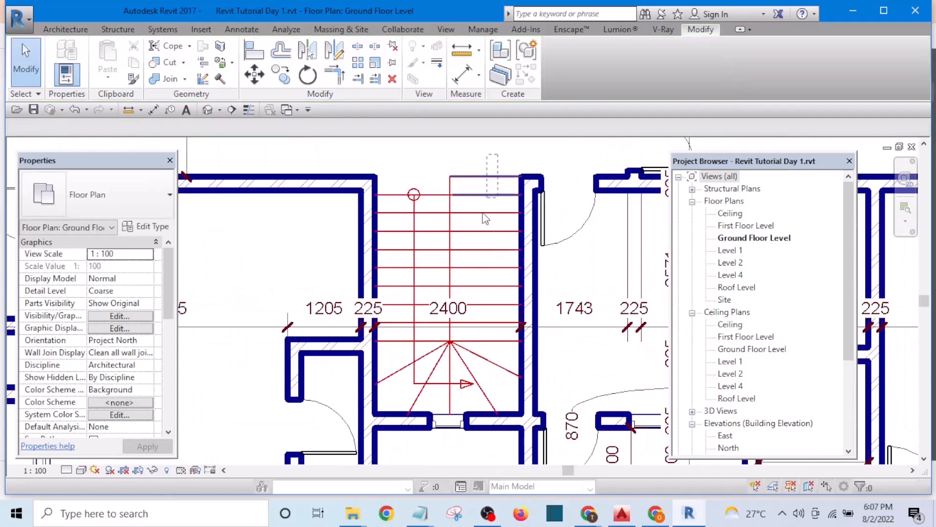
drag(485, 219, 480, 315)
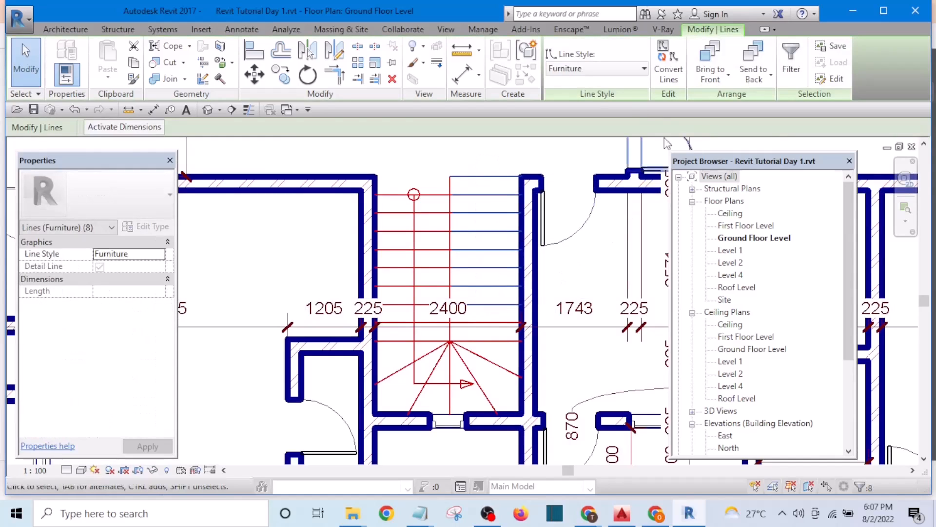
click(587, 68)
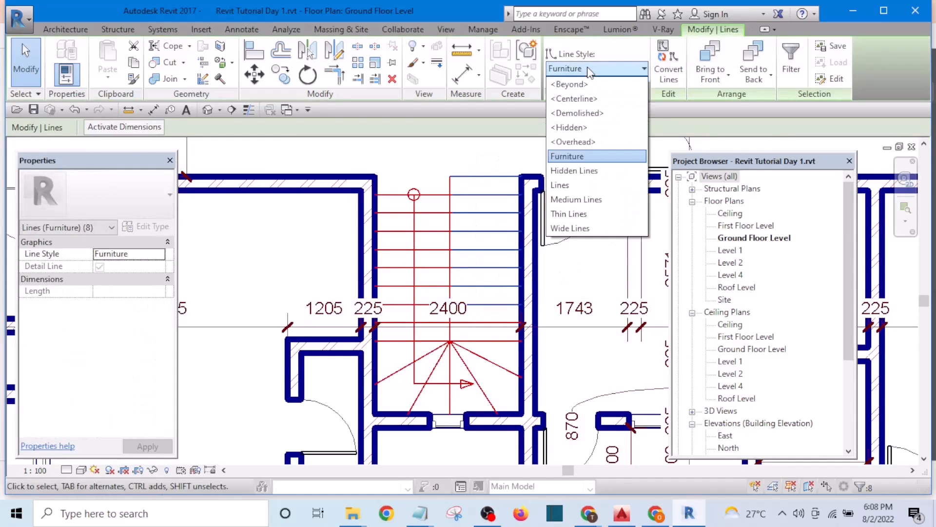
click(584, 140)
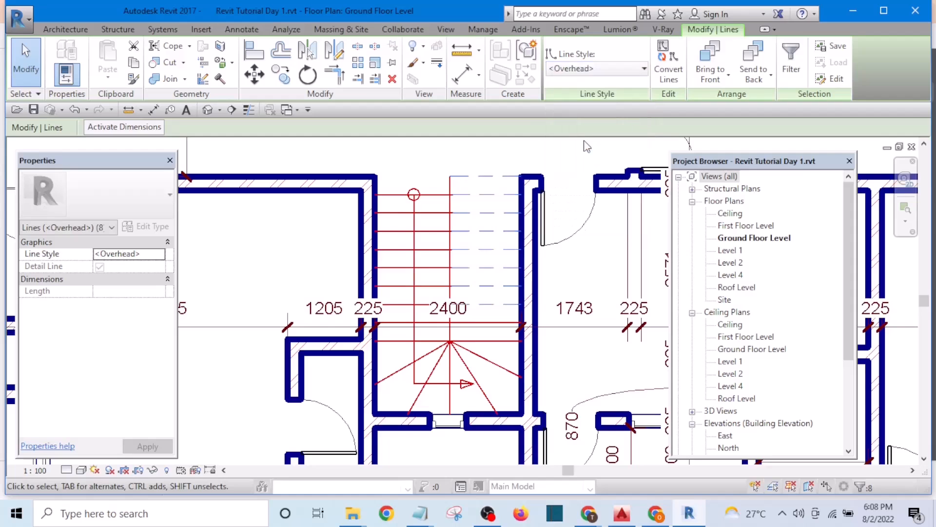
click(514, 155)
Examine the stair's dashed treads, winders and walking line close up and in relation to the surrounding rooms
scroll(499, 172, up, 3)
scroll(500, 172, down, 5)
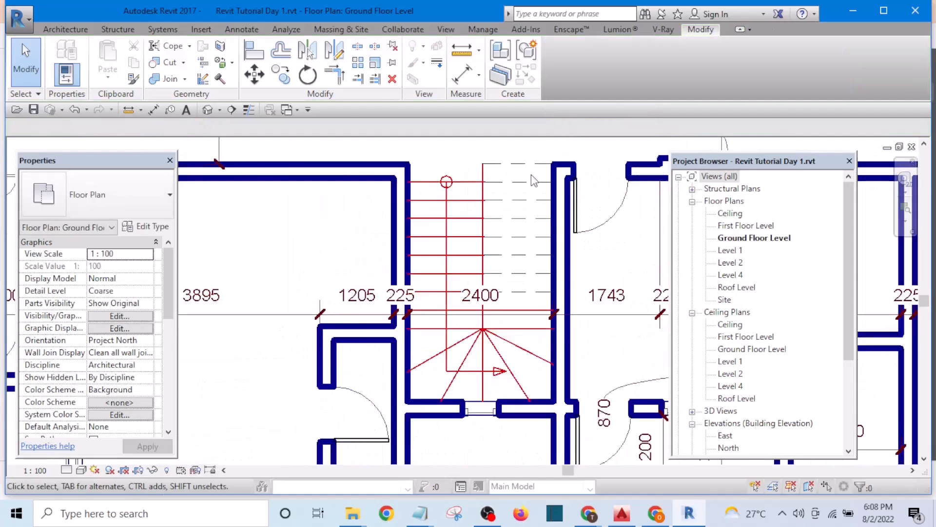
scroll(485, 300, up, 2)
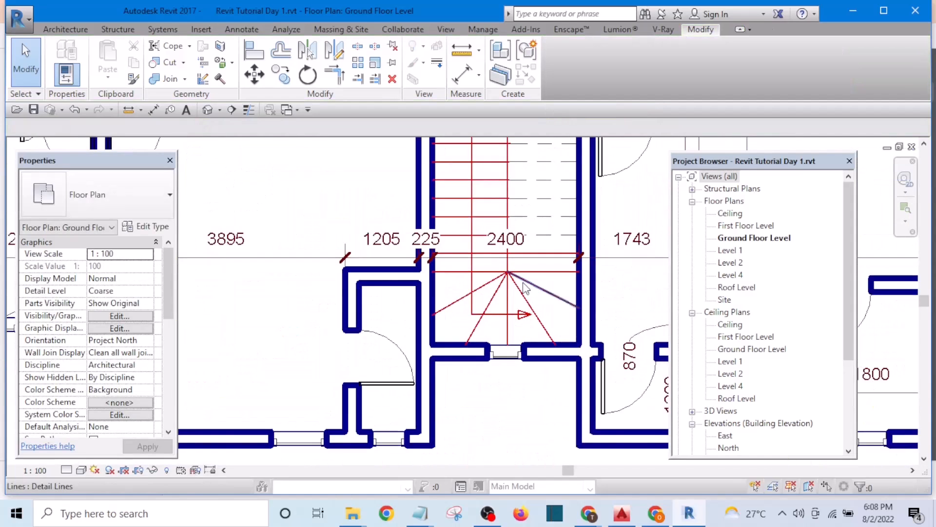
scroll(518, 347, up, 1)
scroll(518, 347, down, 2)
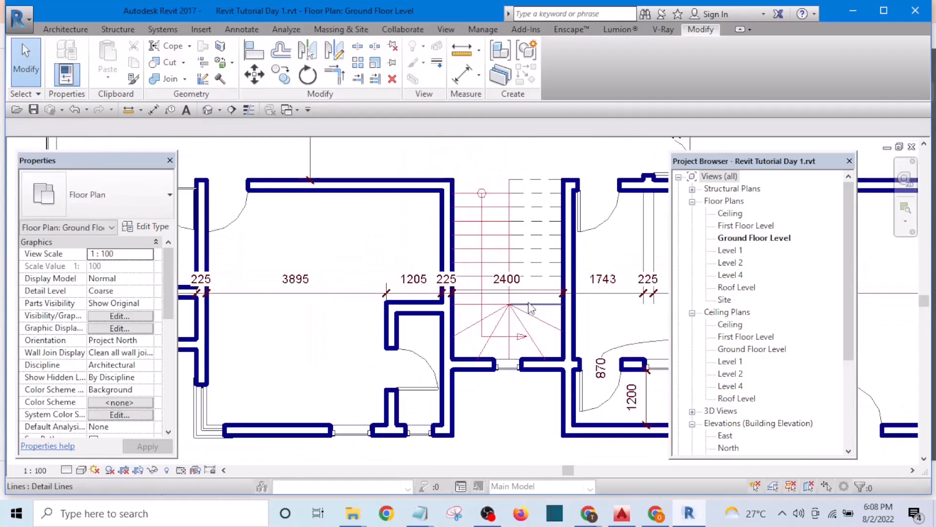
scroll(519, 317, up, 2)
scroll(540, 291, down, 1)
scroll(540, 290, down, 2)
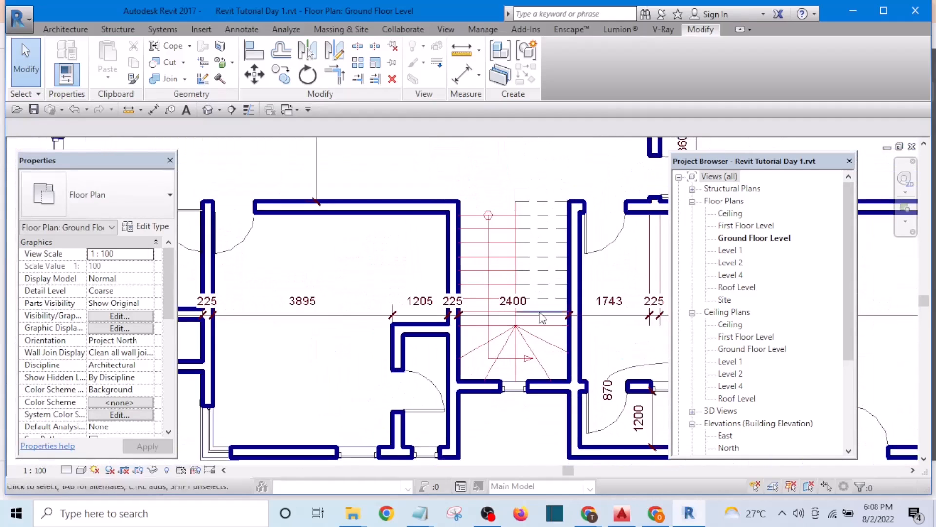
scroll(539, 342, up, 1)
scroll(567, 340, up, 1)
scroll(568, 340, down, 2)
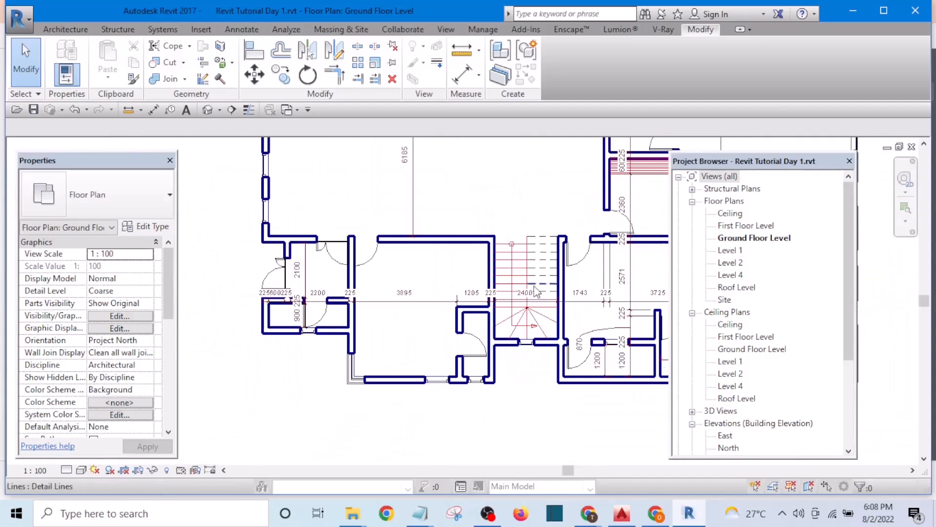
scroll(558, 350, up, 2)
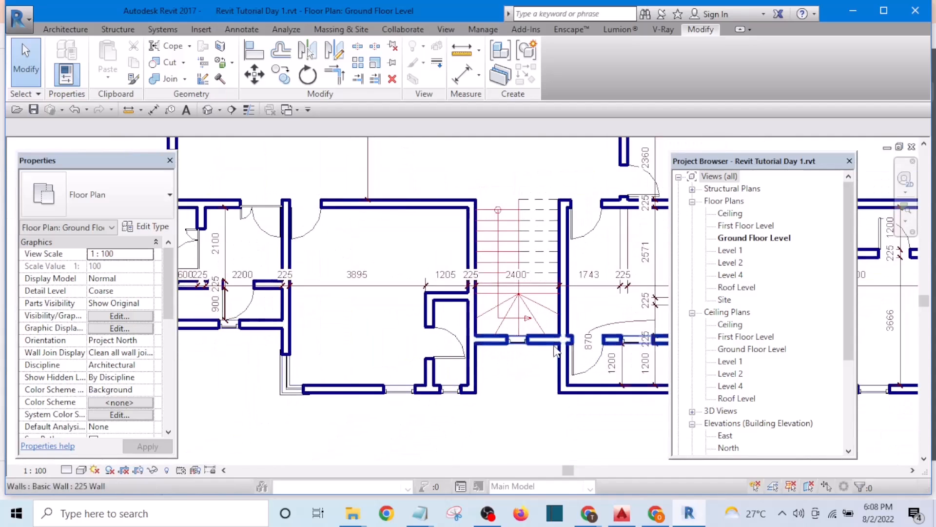
scroll(556, 350, down, 1)
middle_drag(551, 360, 524, 356)
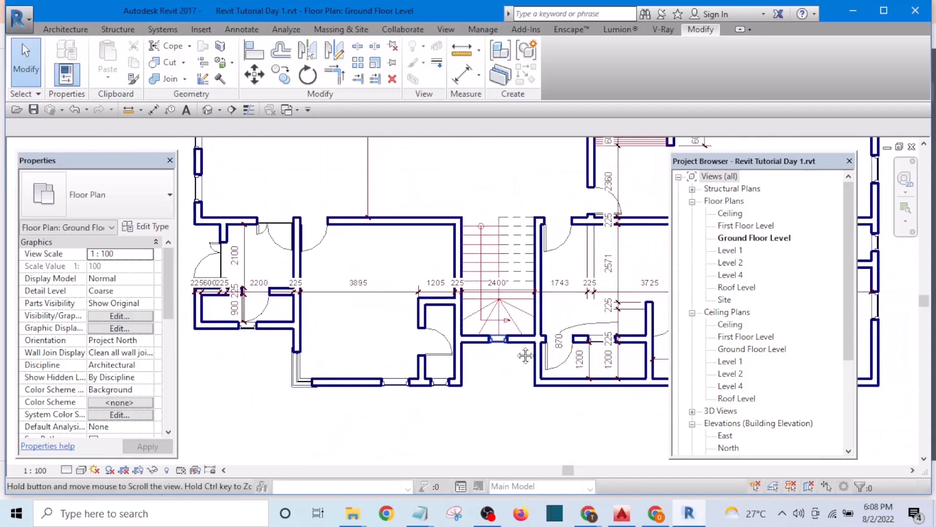
scroll(487, 278, up, 2)
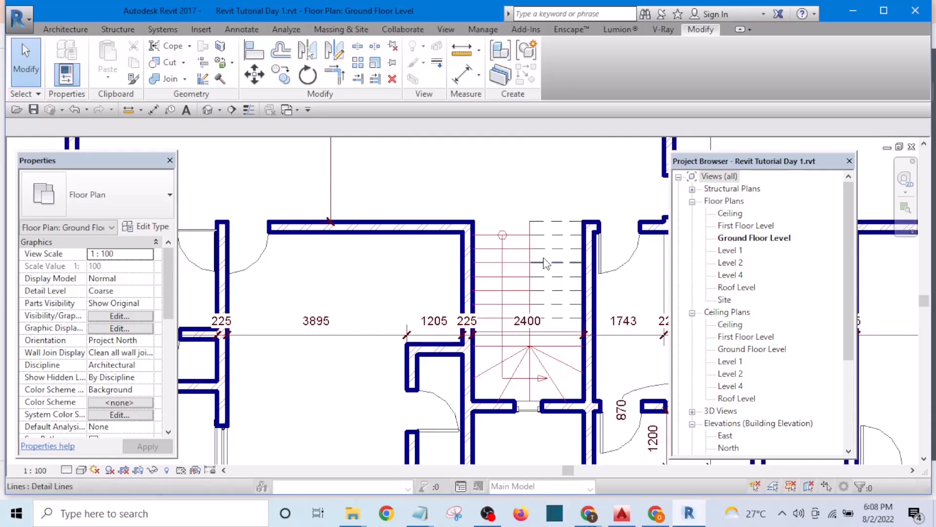
scroll(538, 355, up, 3)
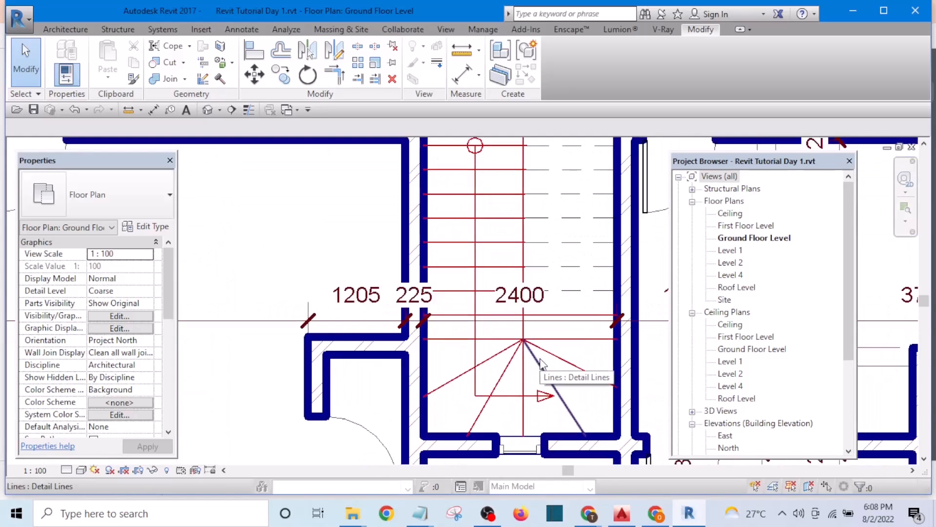
scroll(493, 341, down, 3)
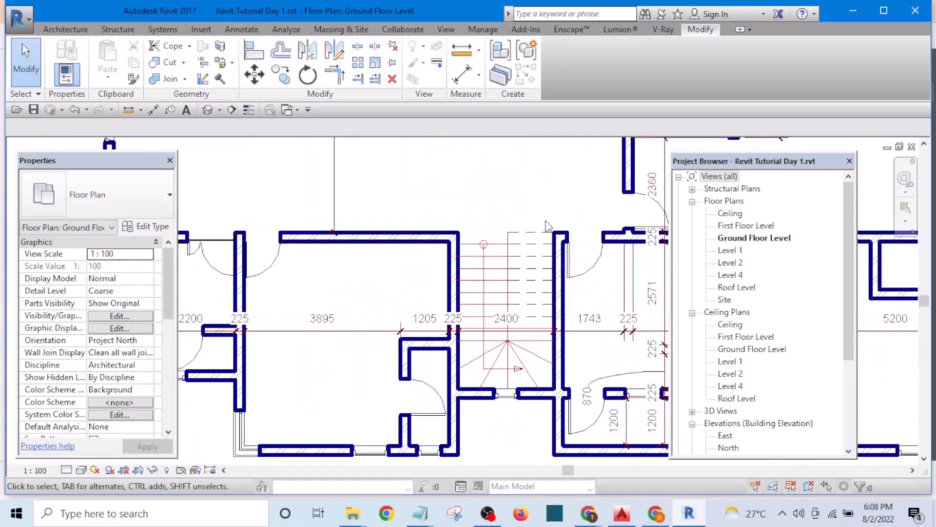
scroll(537, 292, down, 2)
scroll(519, 358, up, 4)
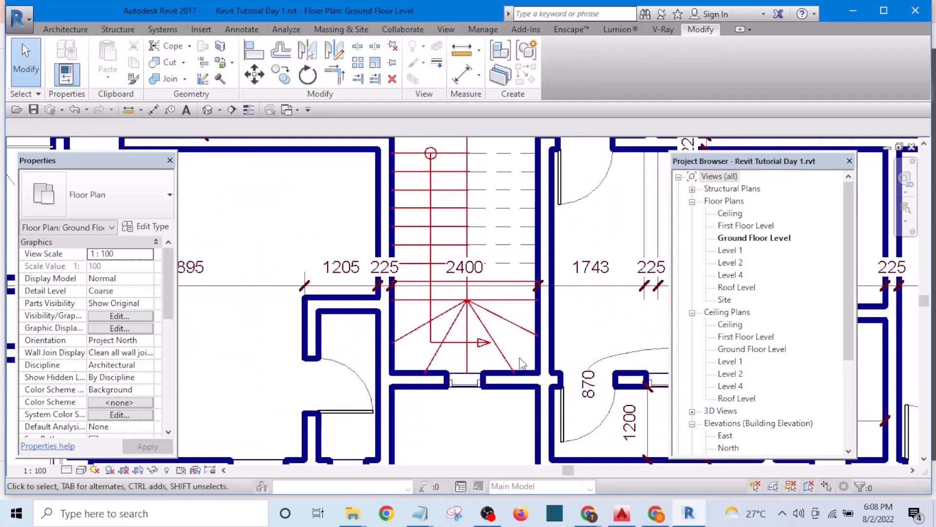
Look over the whole ground floor plan and its rooms before labelling
scroll(523, 350, down, 4)
scroll(441, 281, up, 2)
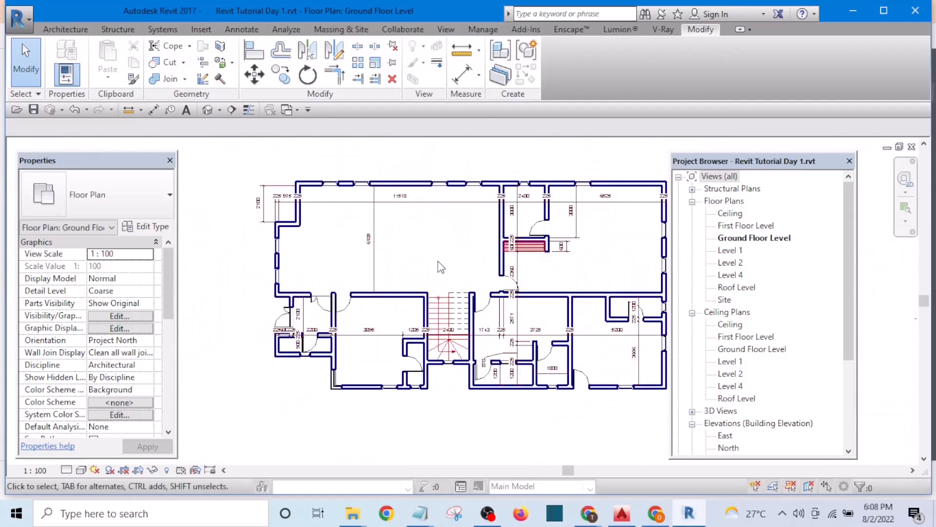
scroll(442, 281, down, 2)
scroll(443, 285, up, 2)
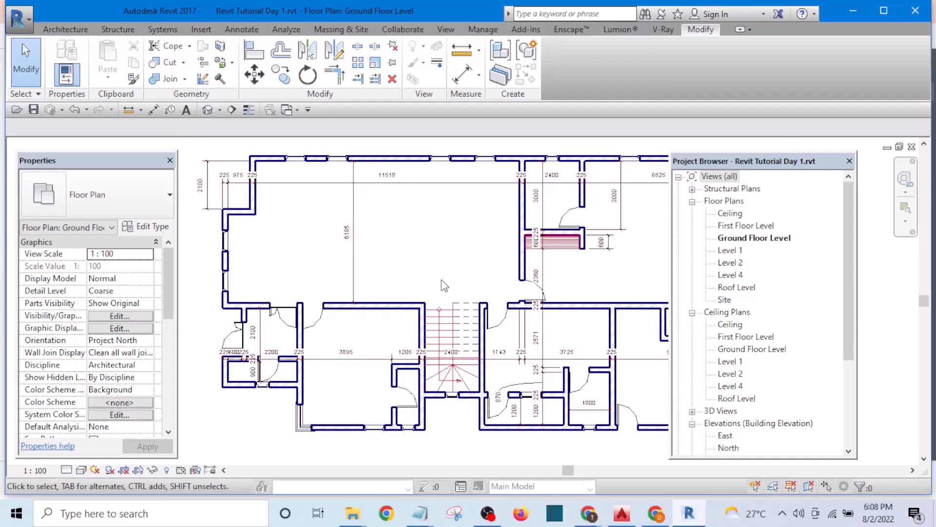
scroll(439, 264, down, 2)
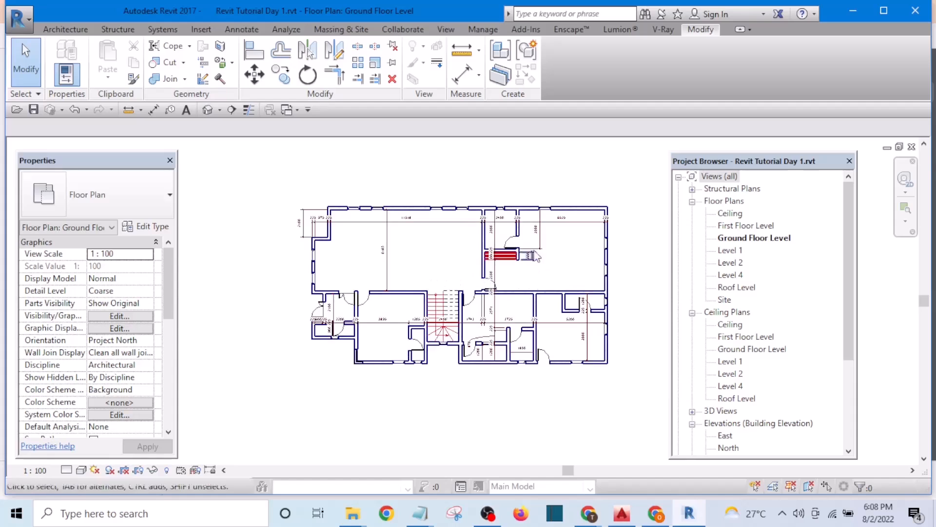
scroll(561, 266, up, 2)
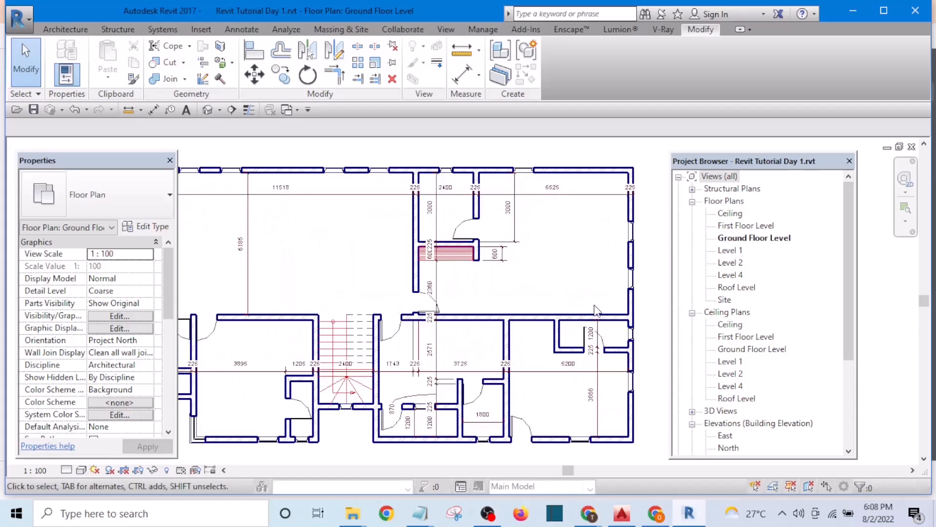
scroll(597, 296, down, 1)
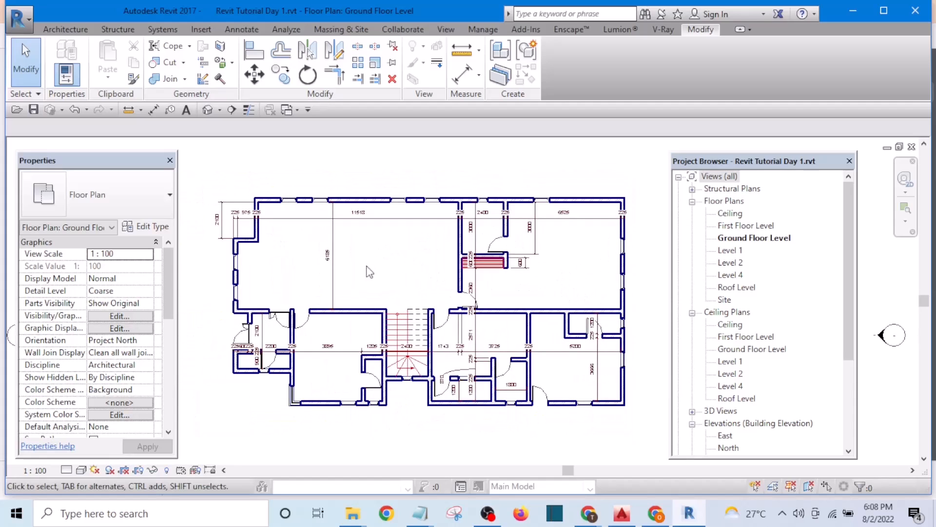
scroll(299, 247, up, 1)
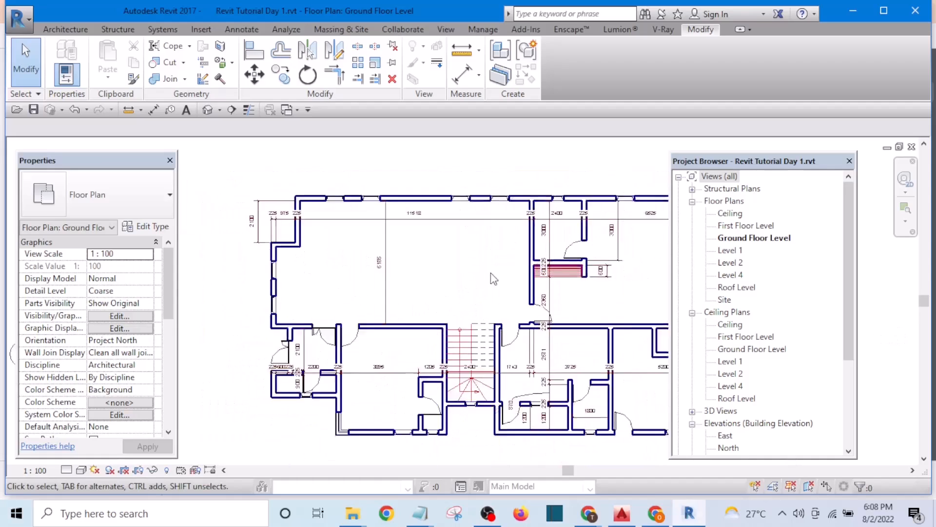
scroll(490, 279, down, 1)
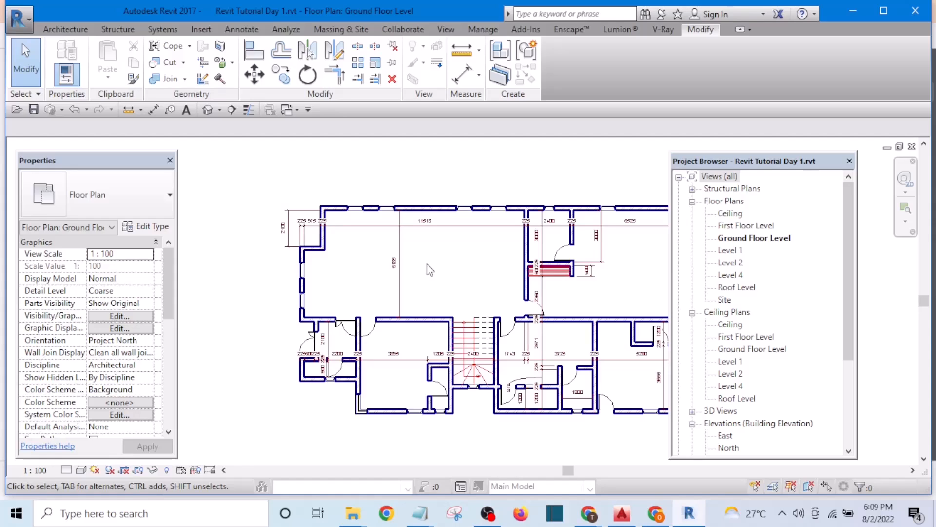
Place the text label "Main Lounge" in the large upper-left room and finish placing text
key(t)
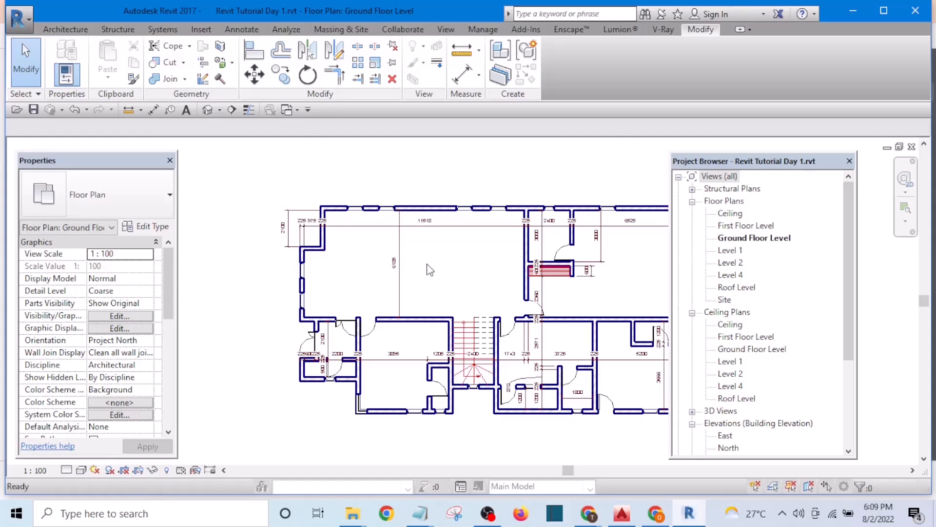
key(x)
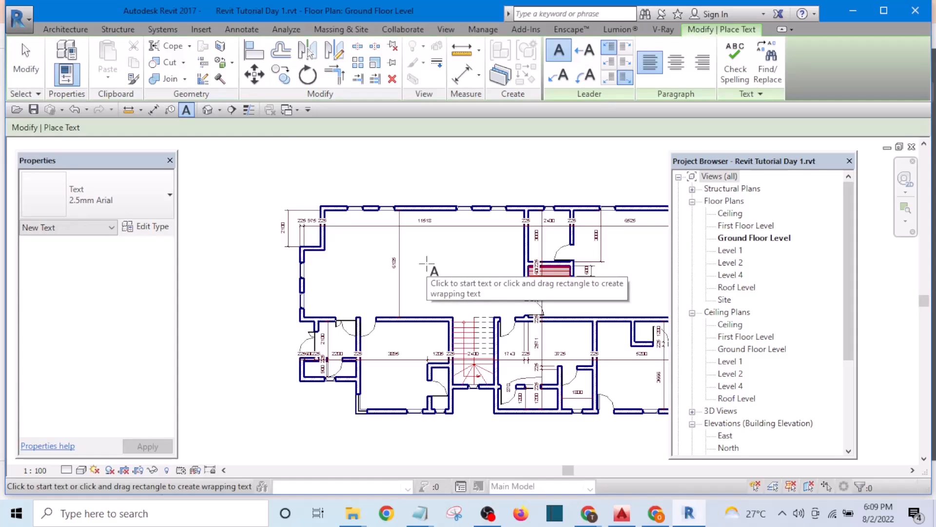
scroll(426, 262, up, 5)
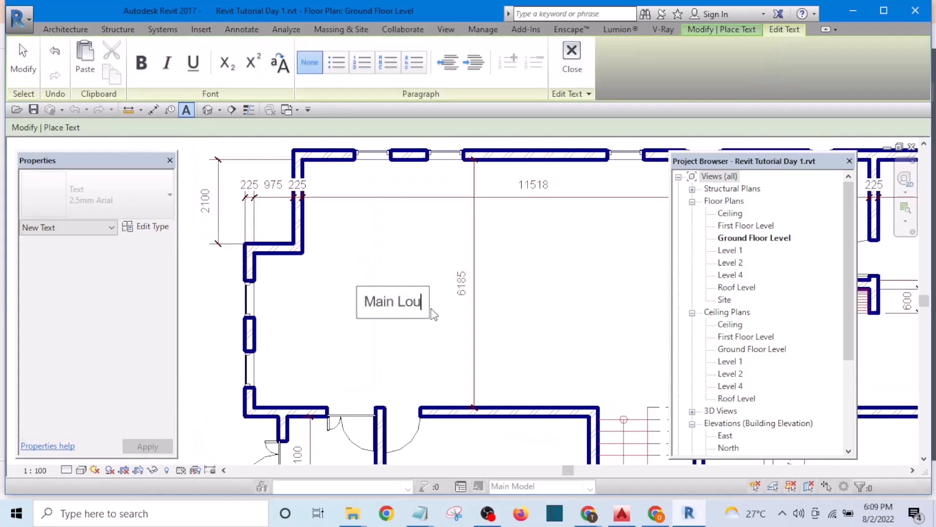
click(578, 298)
key(Escape)
key(Escape)
scroll(434, 324, up, 5)
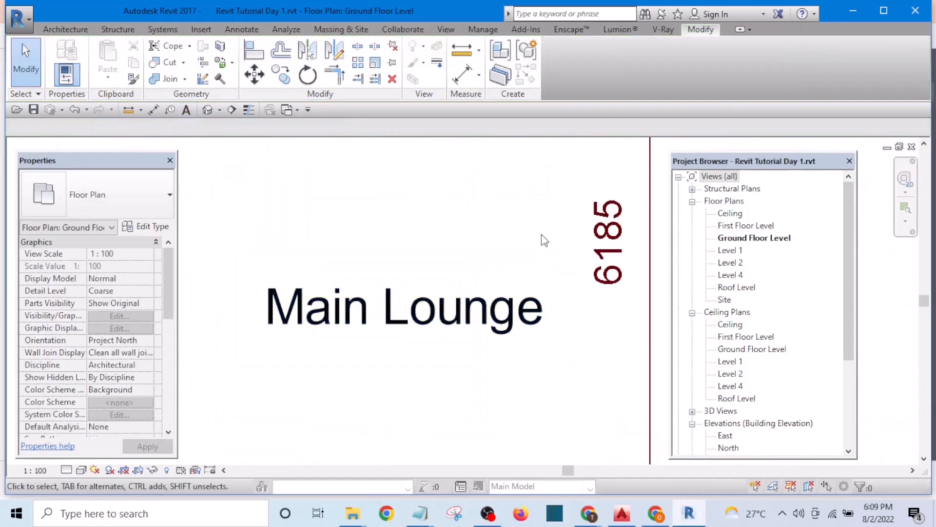
scroll(543, 234, down, 3)
scroll(503, 272, up, 3)
drag(507, 251, 458, 320)
scroll(457, 351, up, 4)
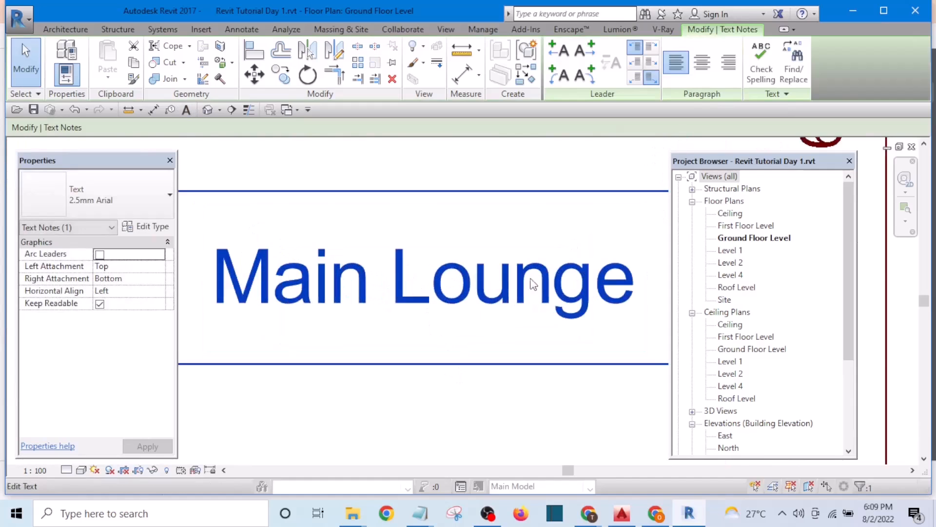
scroll(533, 285, down, 4)
key(Escape)
scroll(506, 283, up, 3)
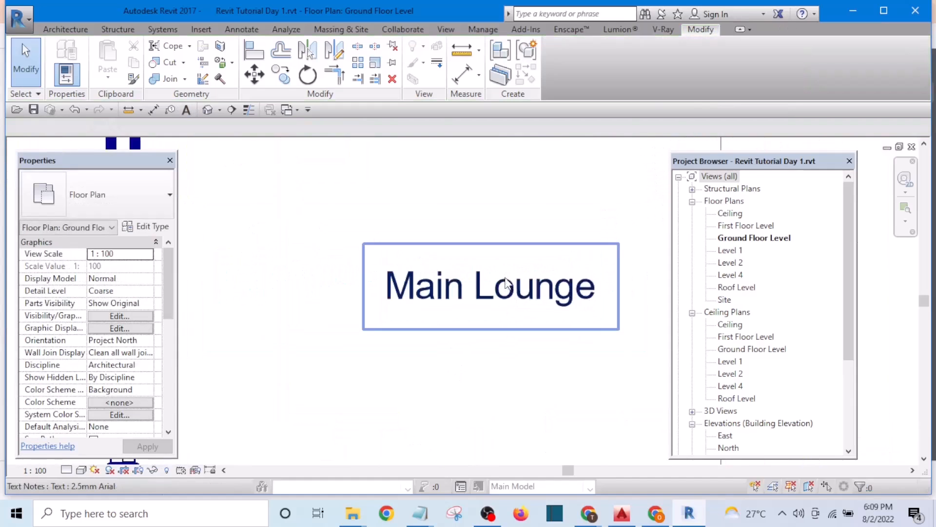
Duplicate the Main Lounge label's 2.5mm Arial text type under the name "Room Label"
click(522, 295)
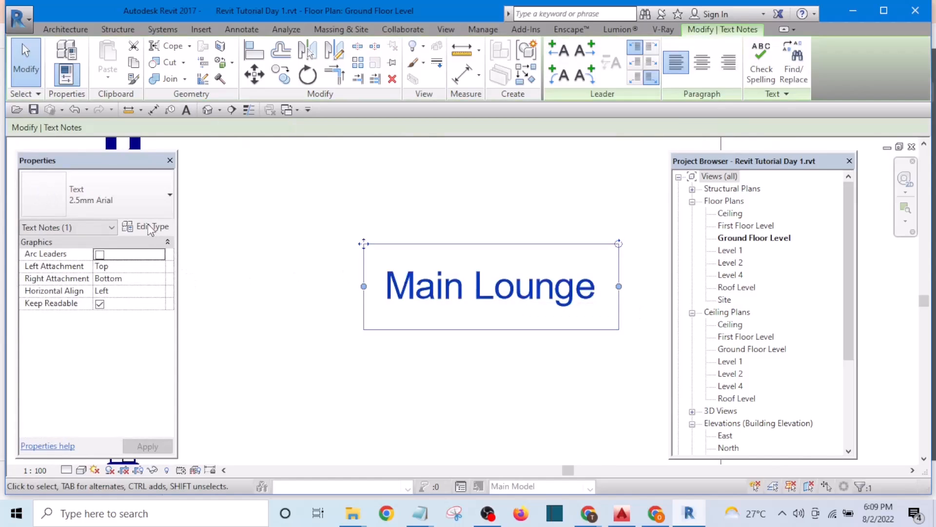
click(140, 191)
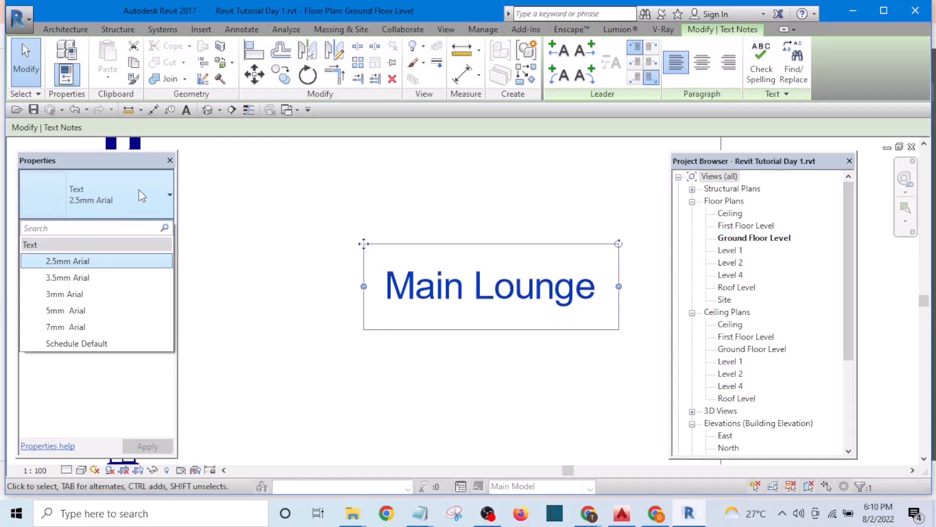
click(139, 190)
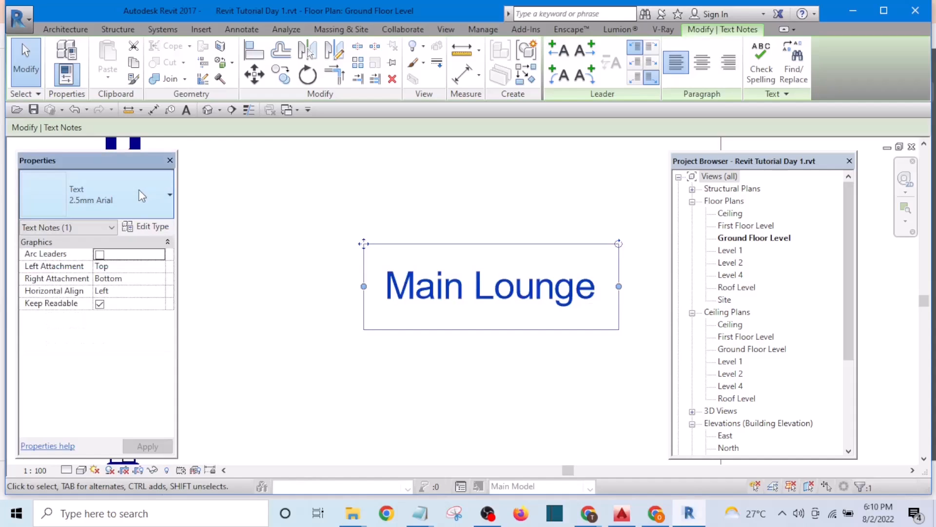
click(139, 226)
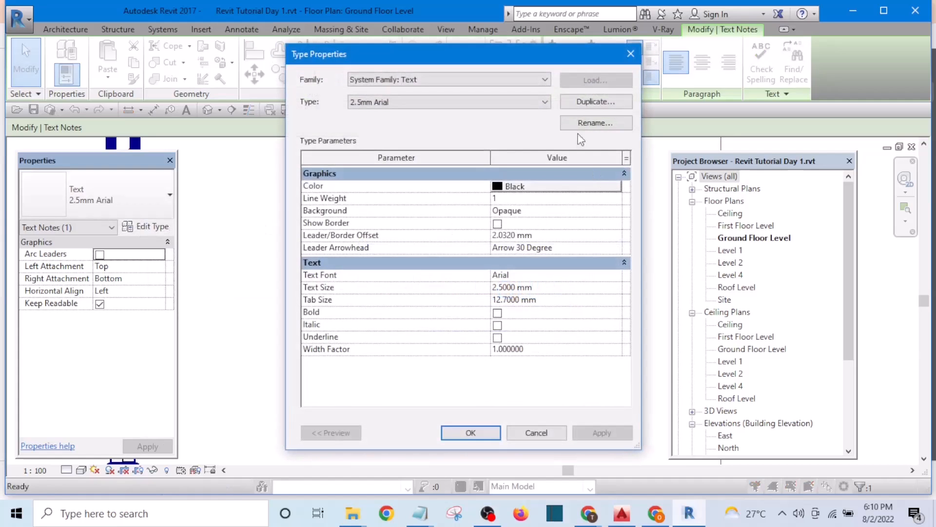
click(592, 103)
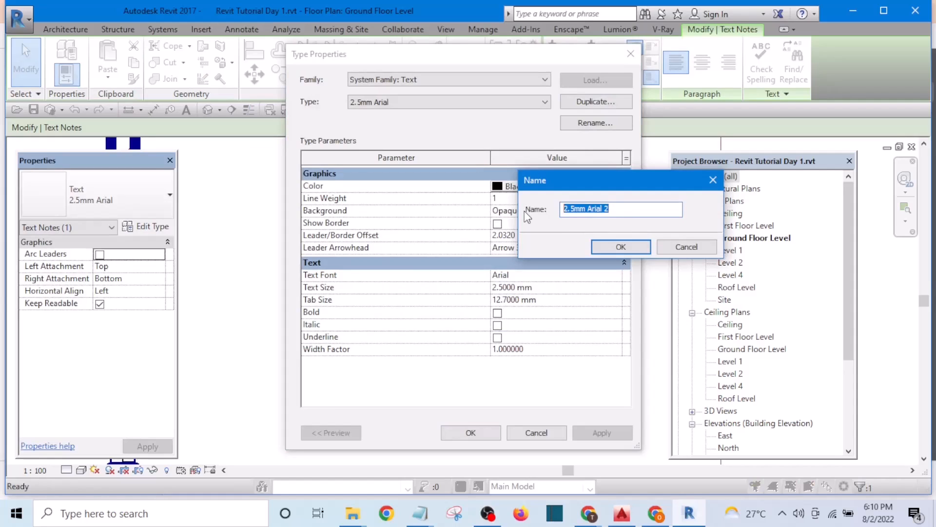
text(Room Label)
click(621, 246)
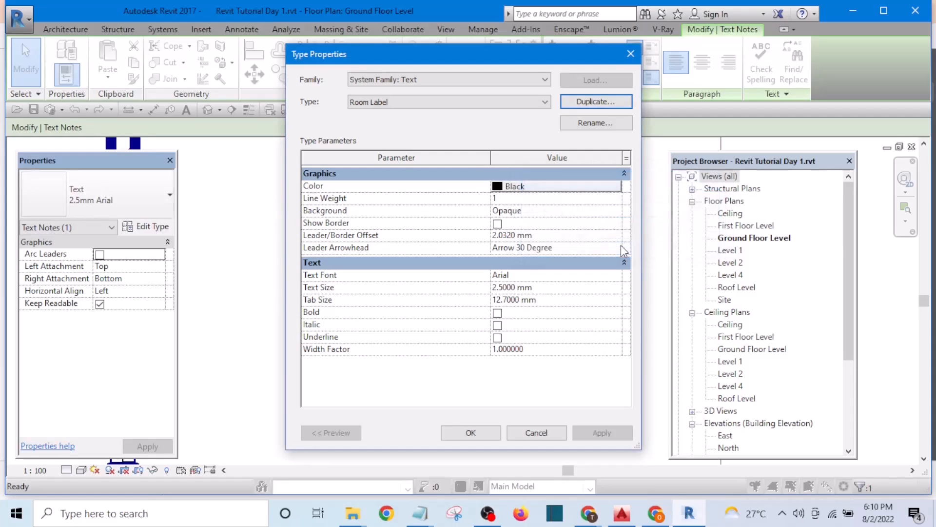
Set the Room Label text type's color to a light blue, RGB 130-130-255
click(501, 188)
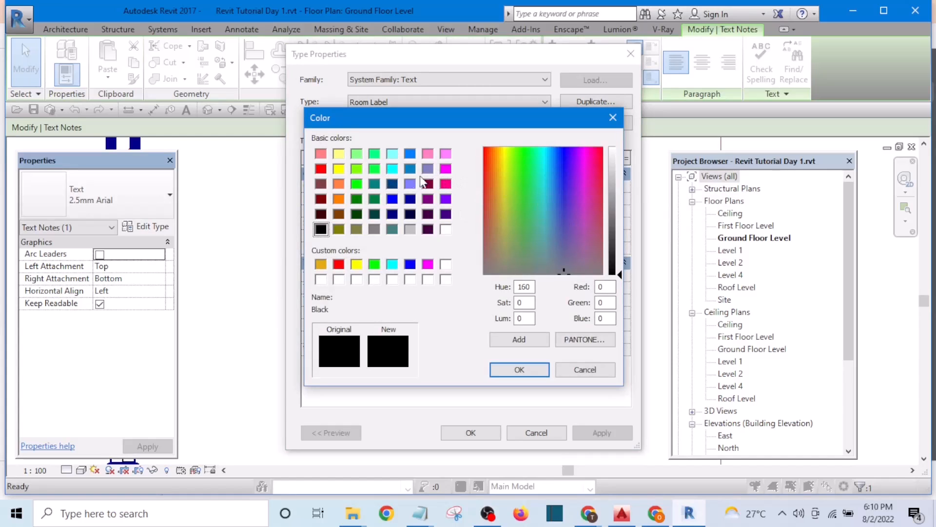
click(393, 168)
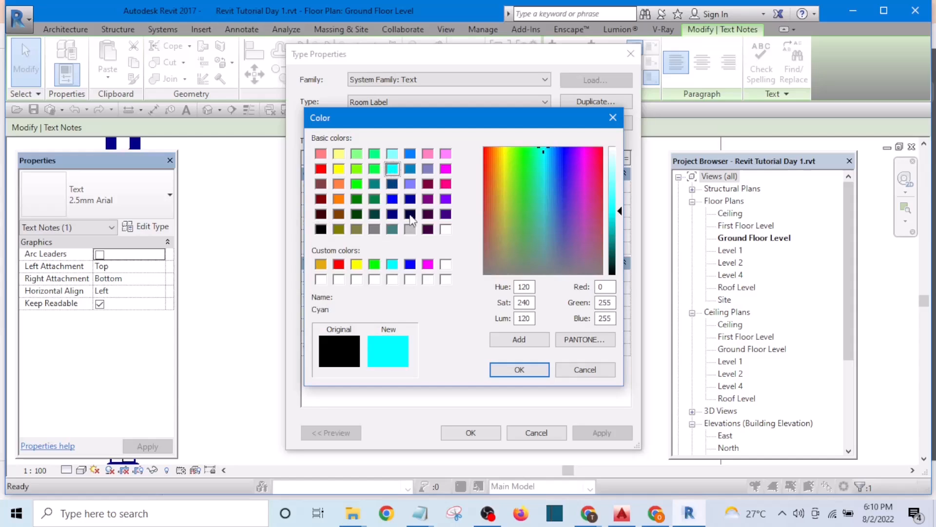
click(392, 199)
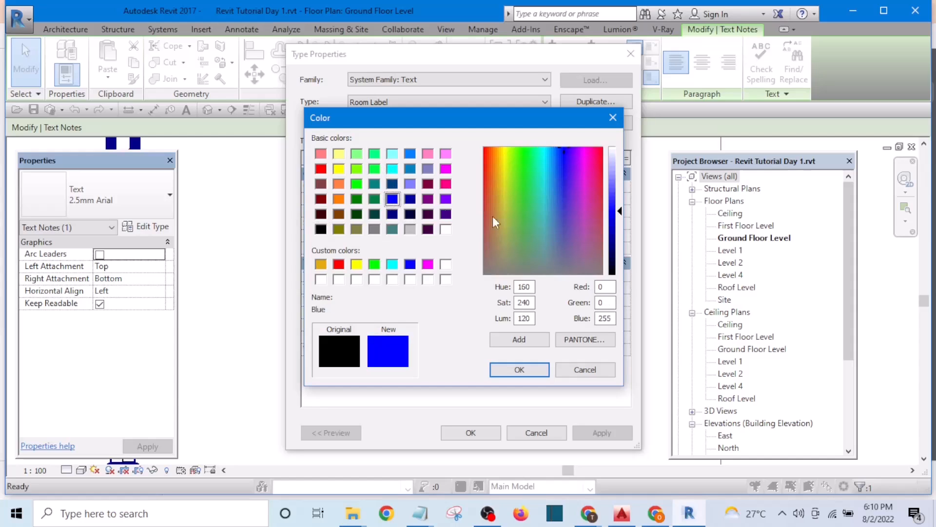
drag(621, 213, 618, 181)
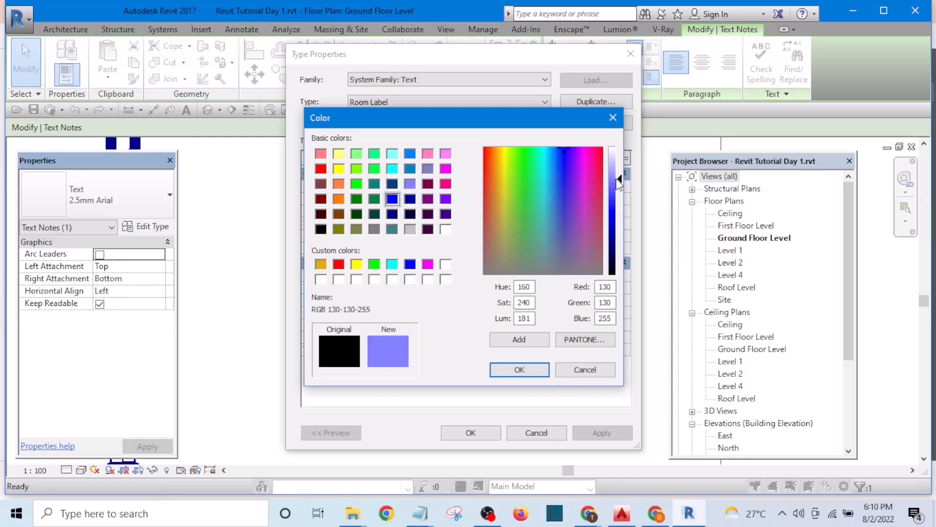
click(527, 370)
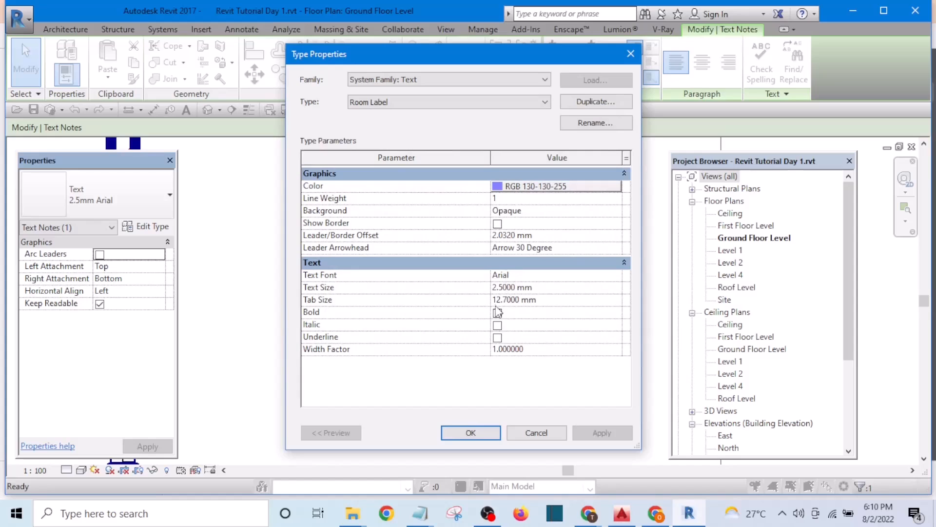
Change the Room Label type's text font to Stylus BT
click(616, 274)
click(615, 276)
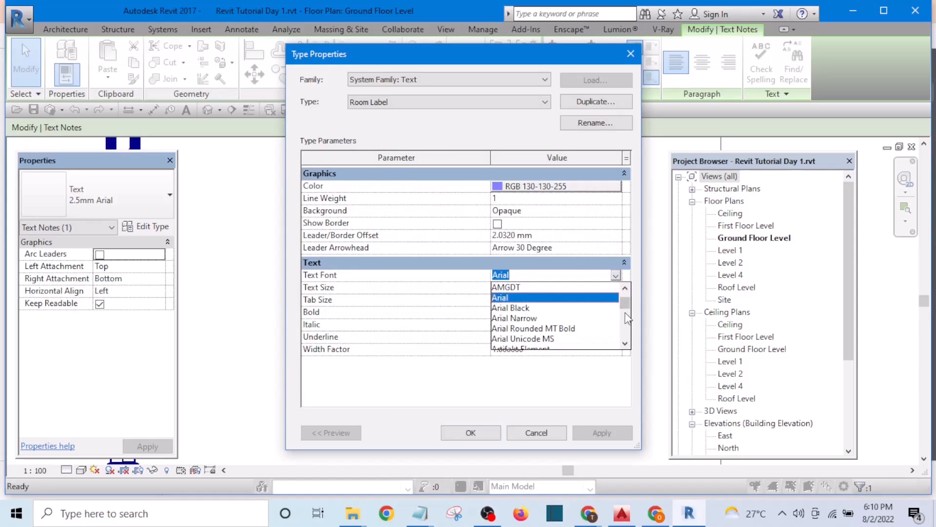
drag(625, 303, 626, 338)
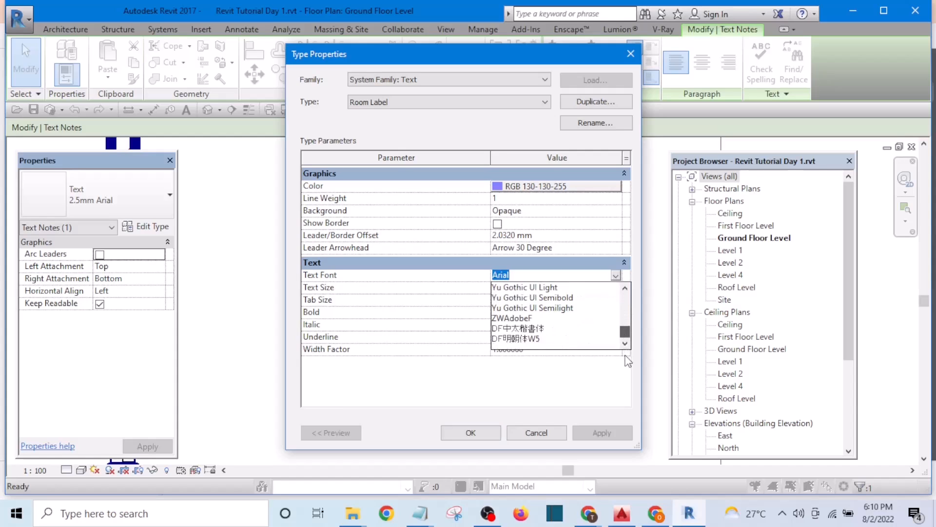
scroll(592, 348, up, 5)
scroll(592, 347, up, 3)
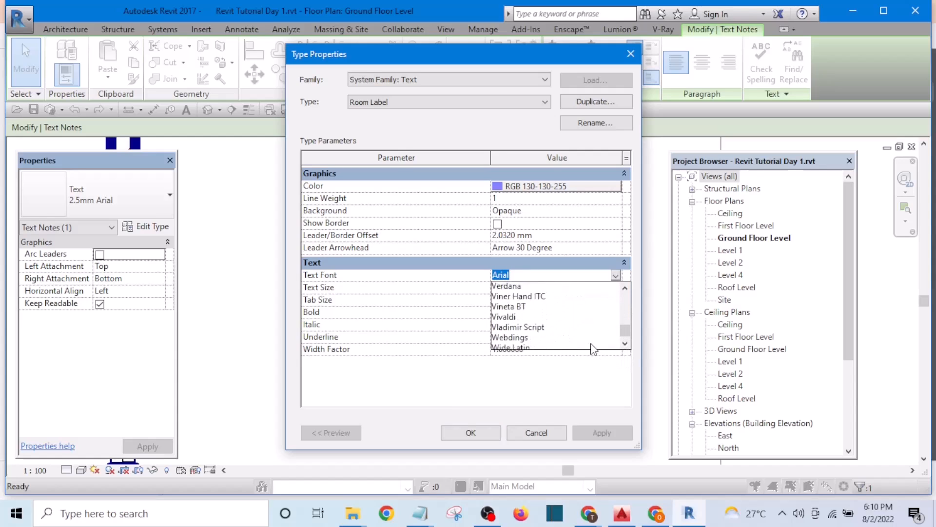
scroll(593, 347, up, 4)
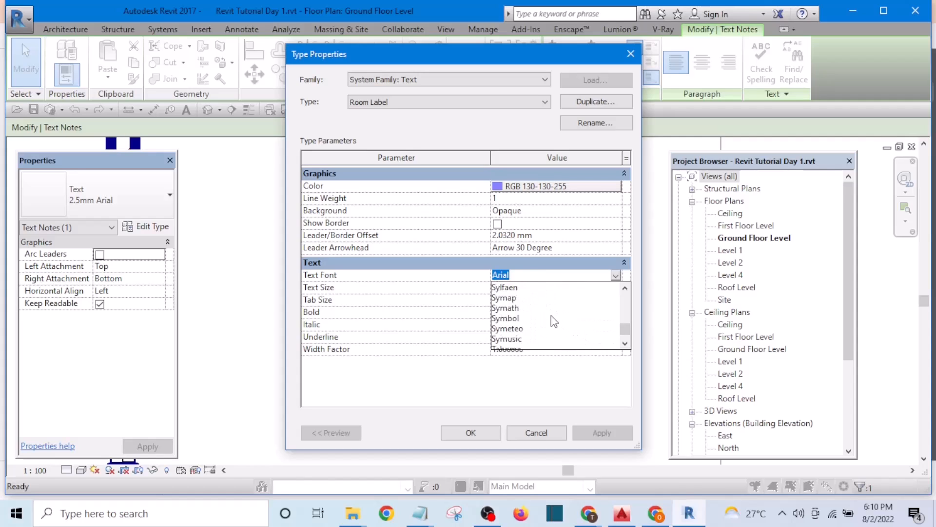
scroll(546, 318, down, 3)
scroll(546, 318, up, 3)
scroll(546, 318, up, 5)
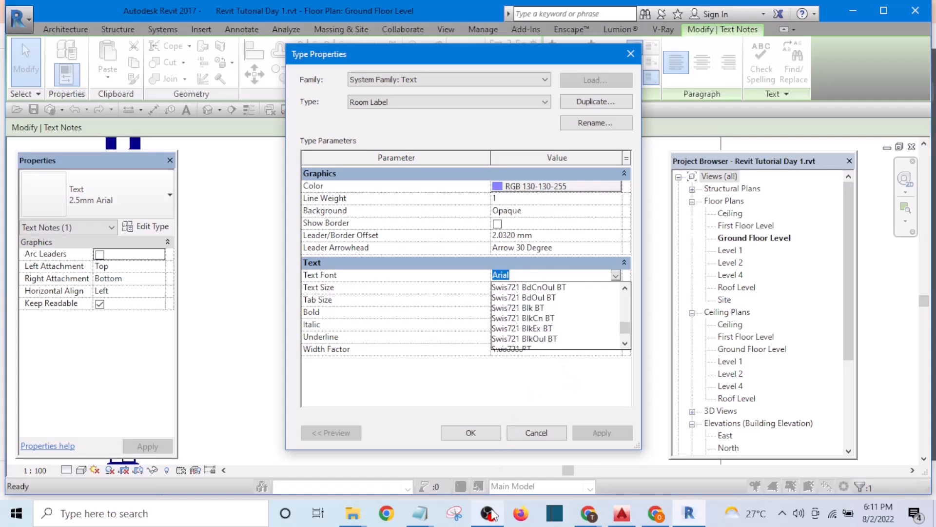
text(SansSerif)
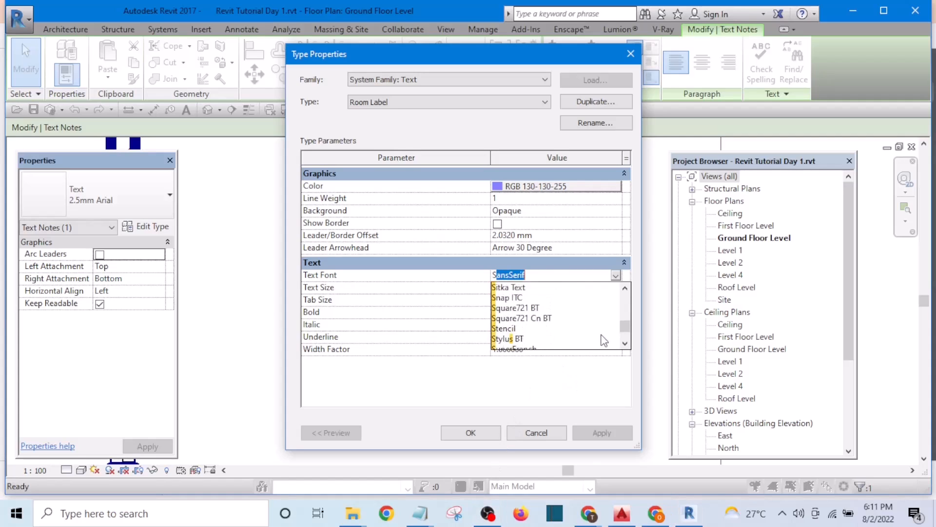
scroll(601, 334, down, 2)
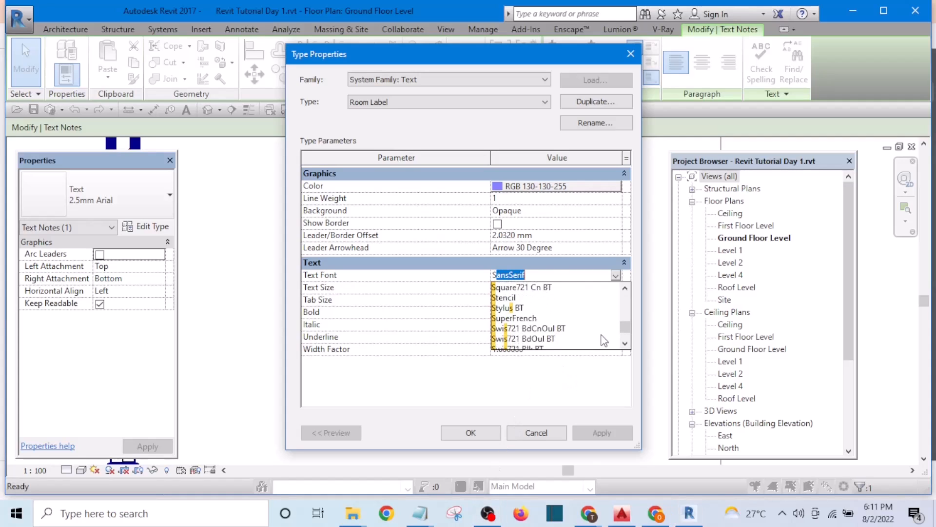
click(510, 307)
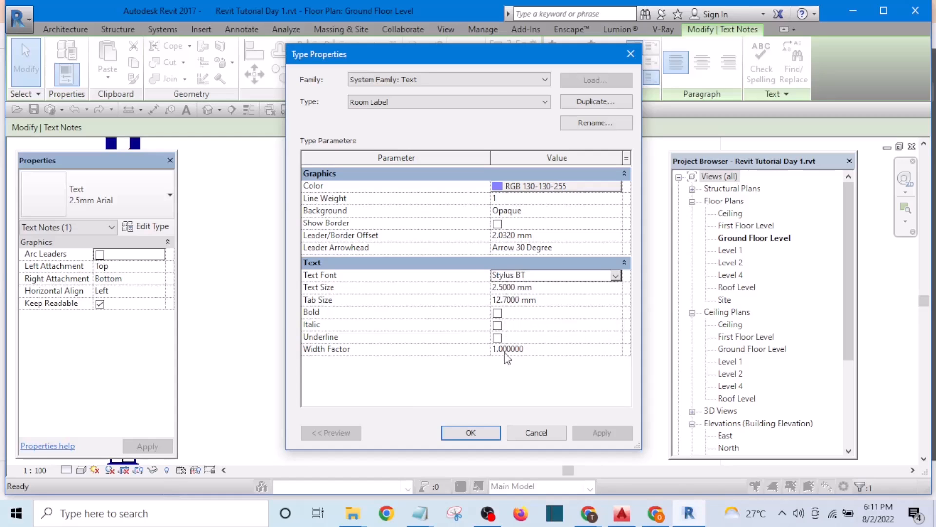
Set the Room Label text size to 3.5 mm, accept the type properties and deselect the label
click(494, 287)
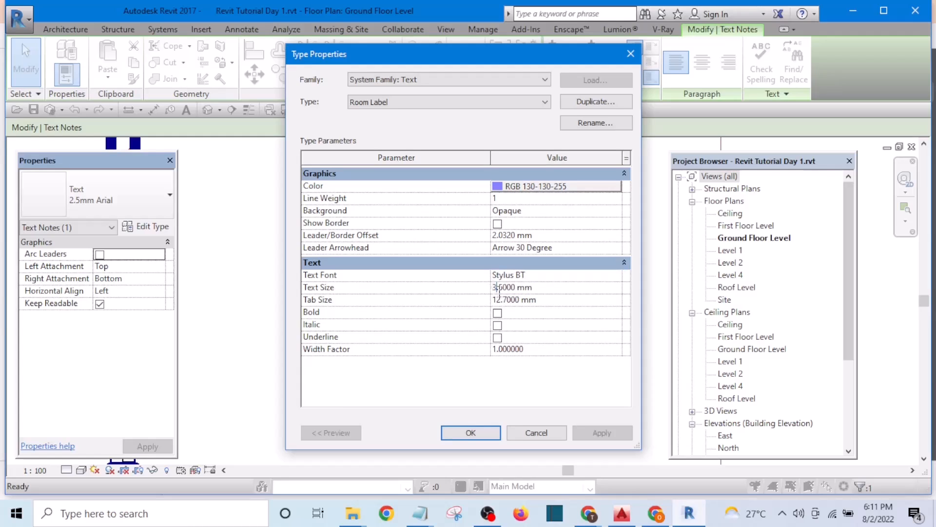
click(470, 433)
click(495, 403)
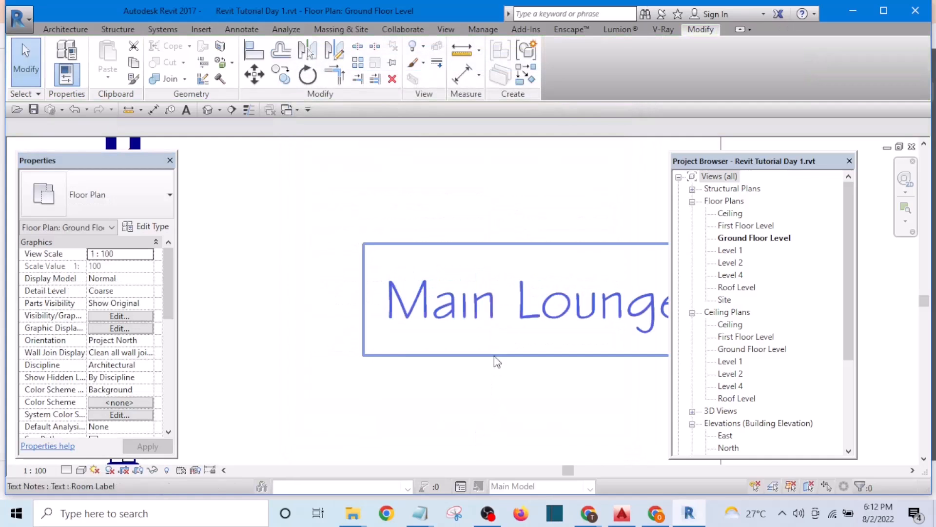
Examine the restyled Main Lounge label's lettering, color and size in relation to the surrounding room
scroll(496, 361, down, 2)
scroll(525, 362, down, 1)
scroll(536, 345, up, 1)
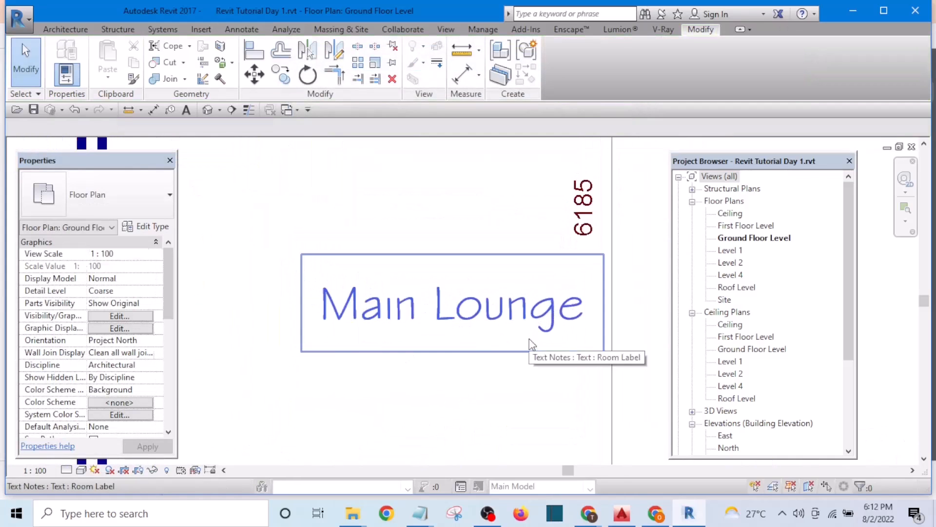
scroll(532, 344, down, 2)
scroll(526, 336, down, 1)
click(522, 327)
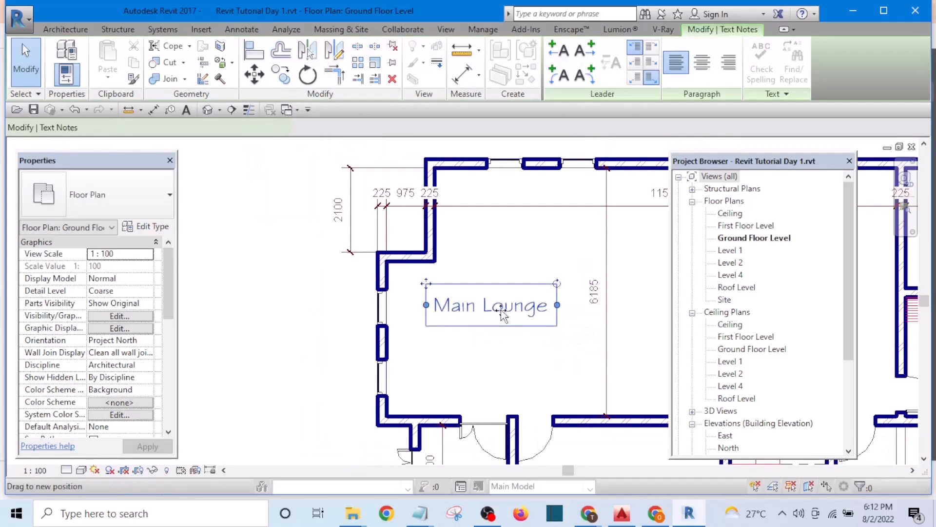
click(530, 384)
scroll(527, 380, up, 3)
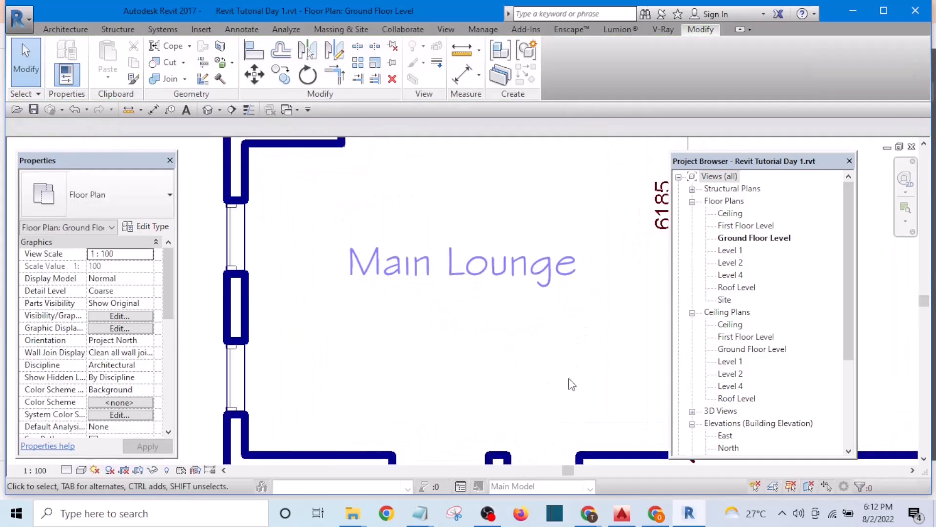
Replace the Main Lounge label's text with "MAIN LOUNGE" in capitals and finish editing the text
scroll(572, 384, down, 2)
scroll(561, 341, up, 1)
double_click(509, 311)
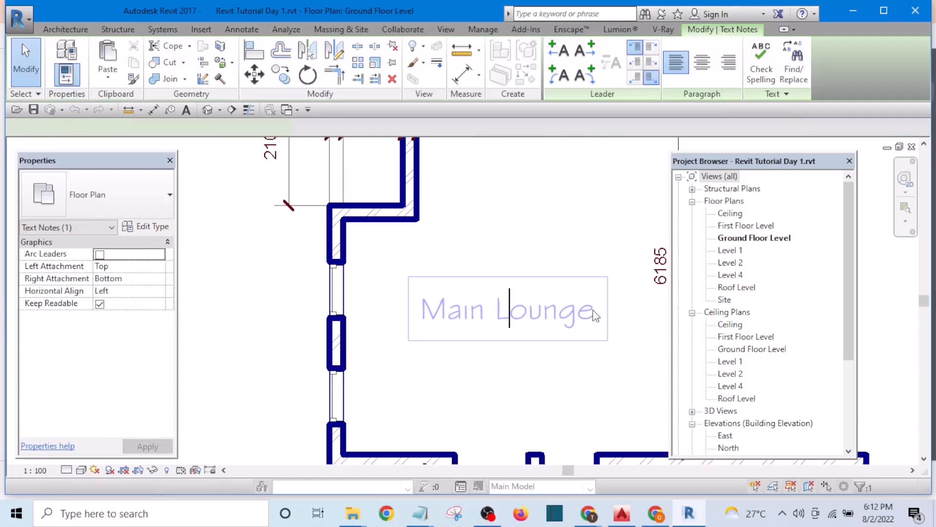
drag(595, 308, 428, 308)
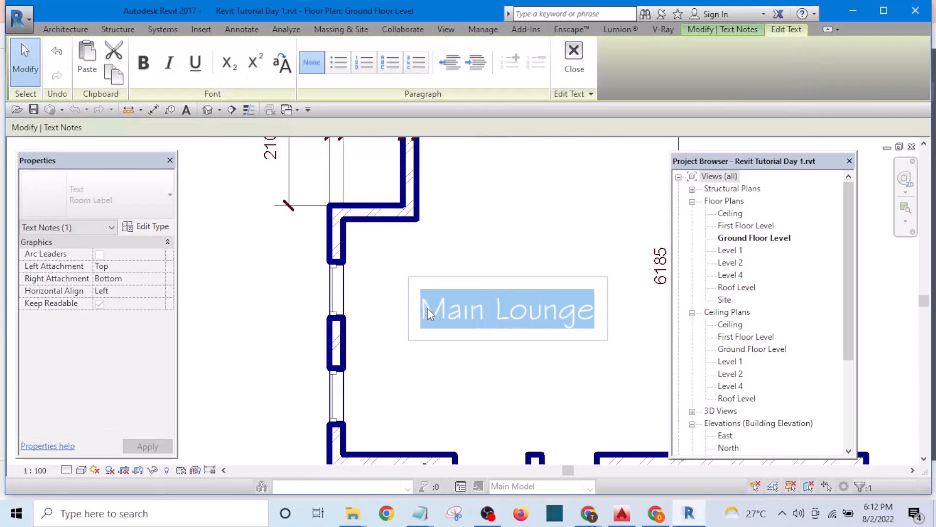
key(Delete)
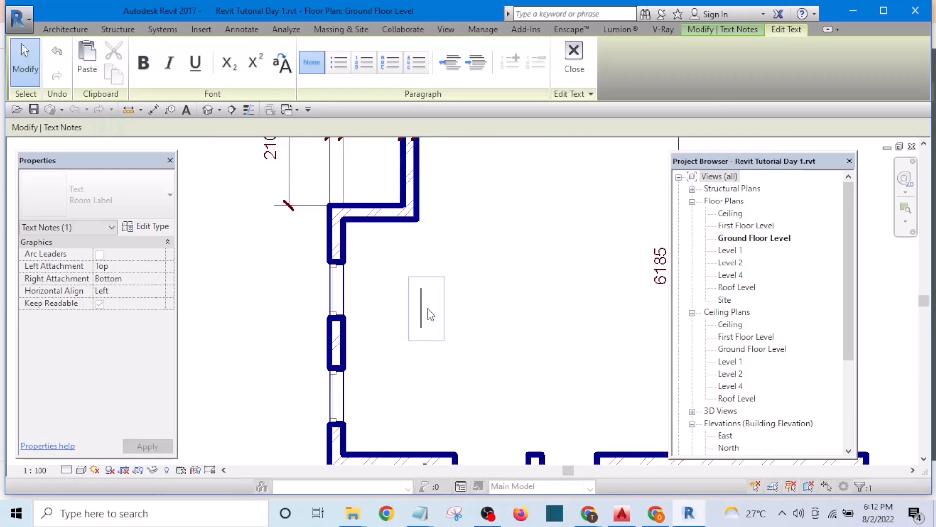
text(MAIN )
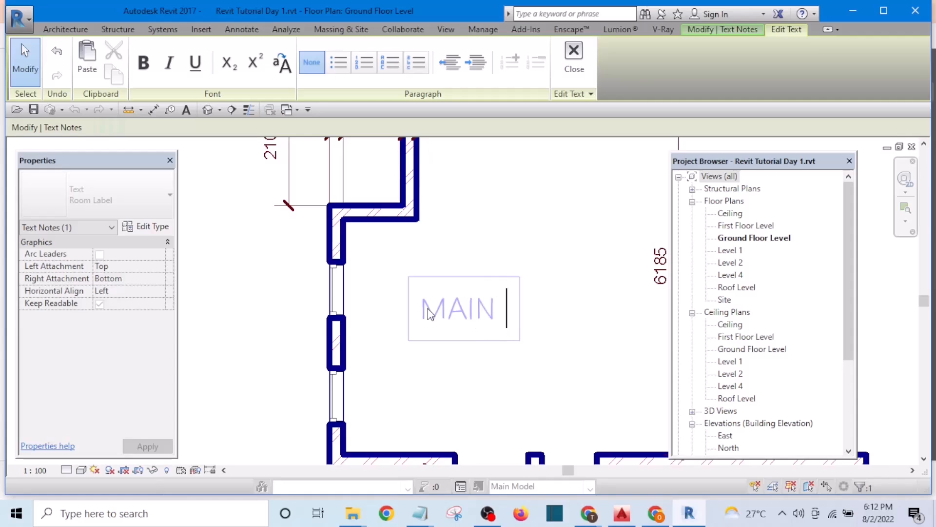
text(LOUNGE)
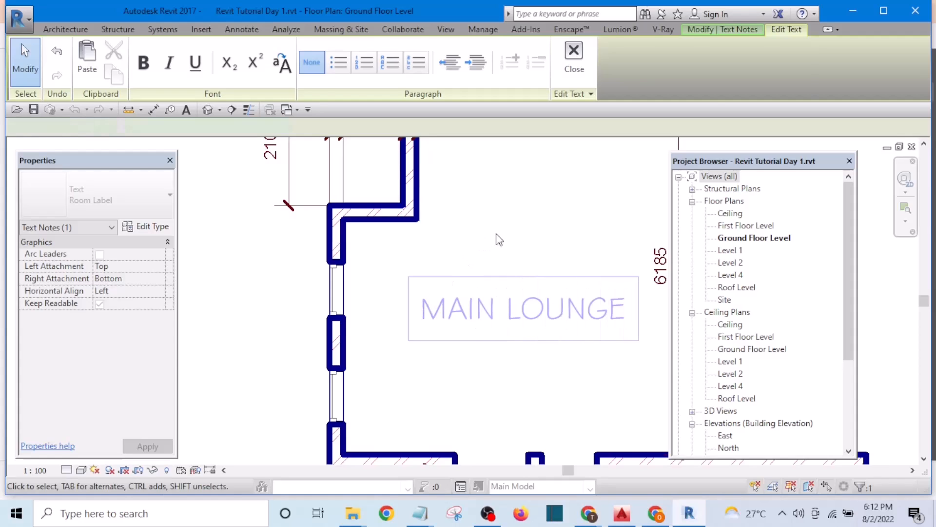
click(480, 242)
Open the color choice in the type properties of the MAIN LOUNGE label
scroll(483, 313, up, 3)
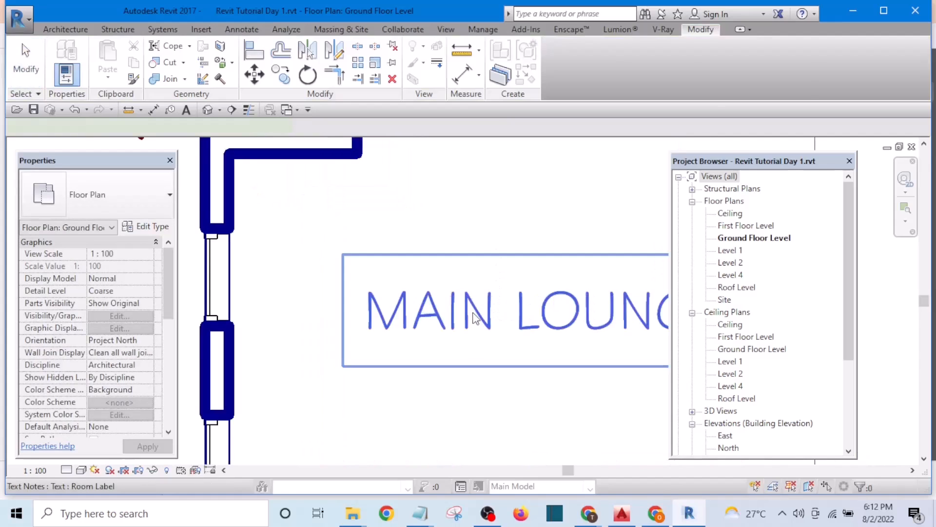
click(475, 319)
scroll(475, 320, down, 4)
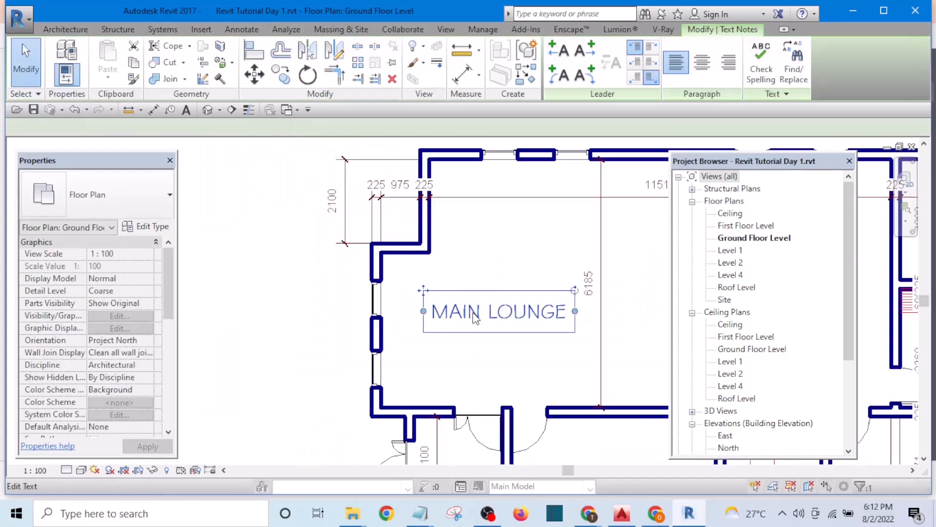
click(149, 227)
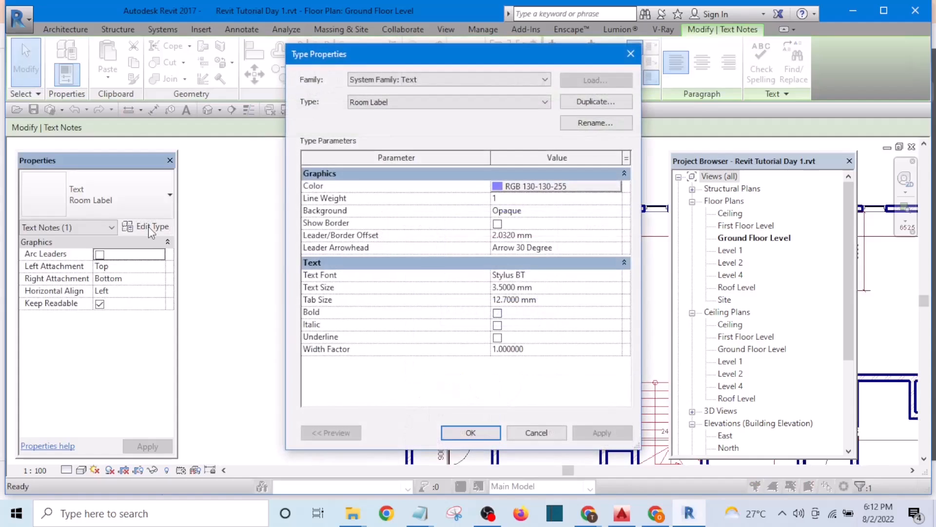
click(499, 185)
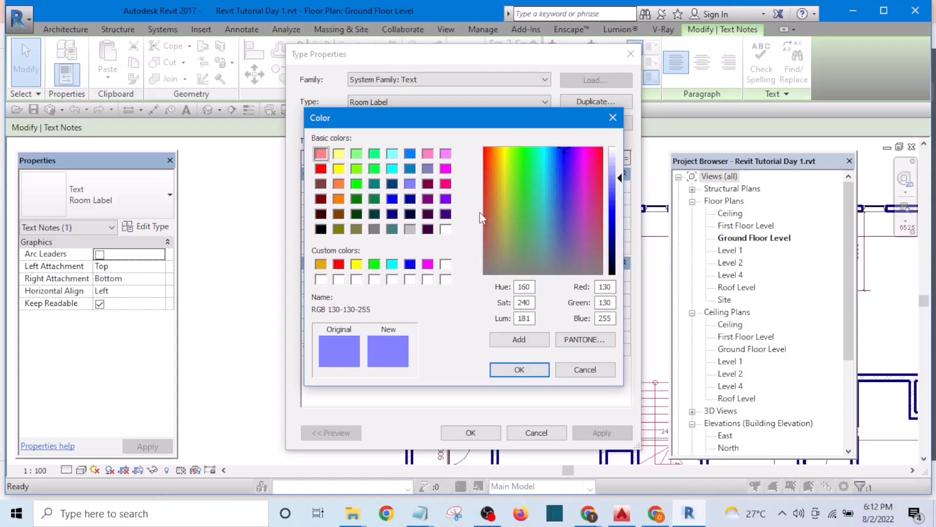
Set the Room Label text type's color to light red, RGB 255-060-060, and apply it to the MAIN LOUNGE label
click(445, 184)
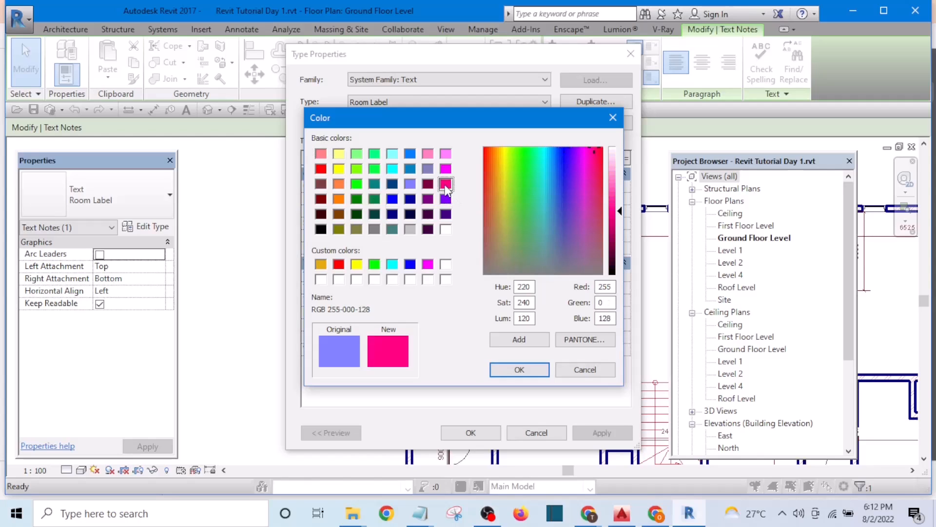
click(336, 199)
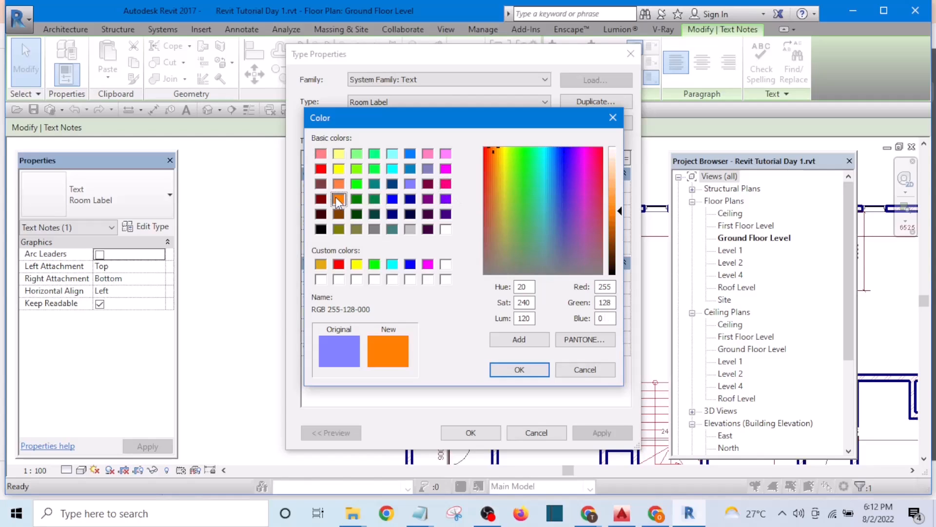
click(320, 169)
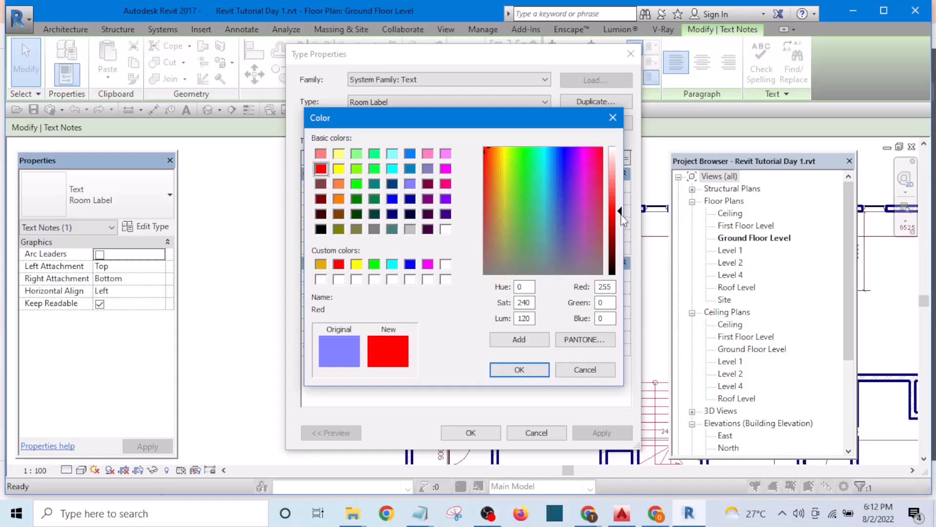
drag(620, 212, 616, 196)
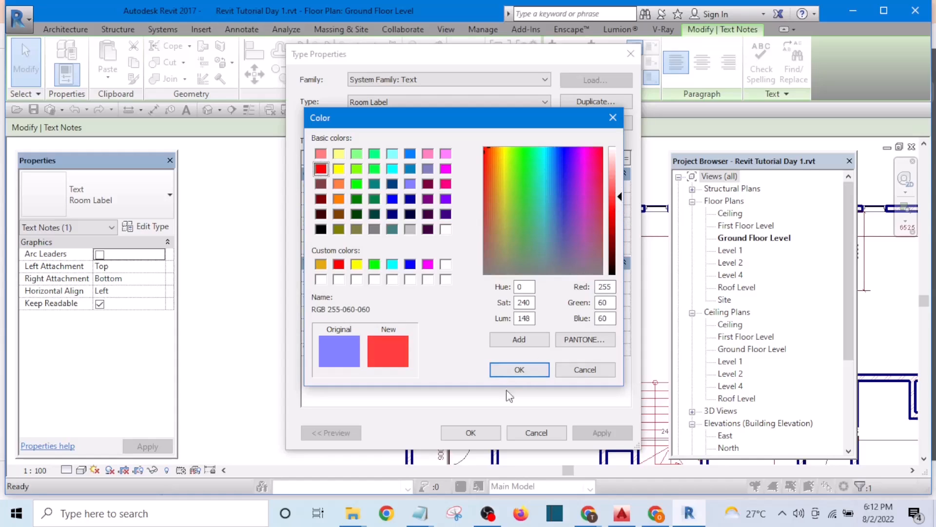
click(519, 369)
click(473, 432)
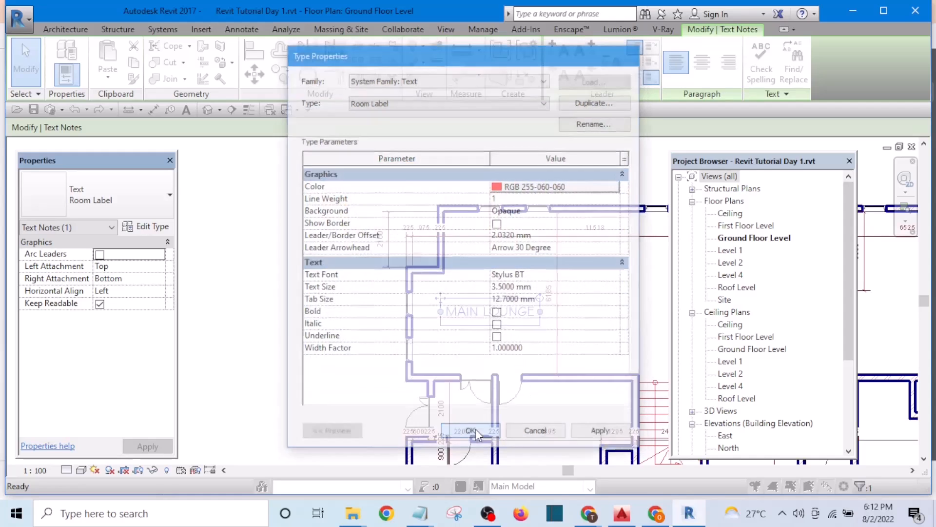
scroll(466, 335, up, 3)
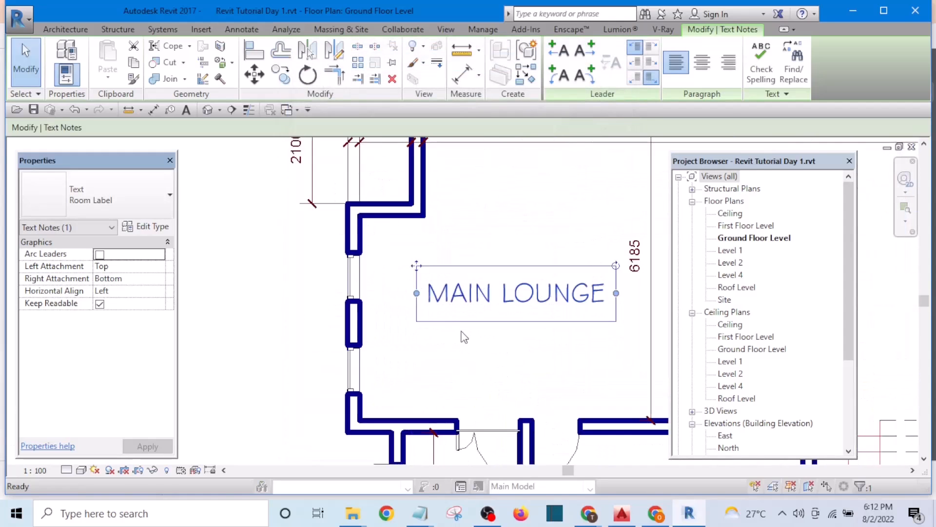
click(467, 333)
scroll(439, 312, down, 4)
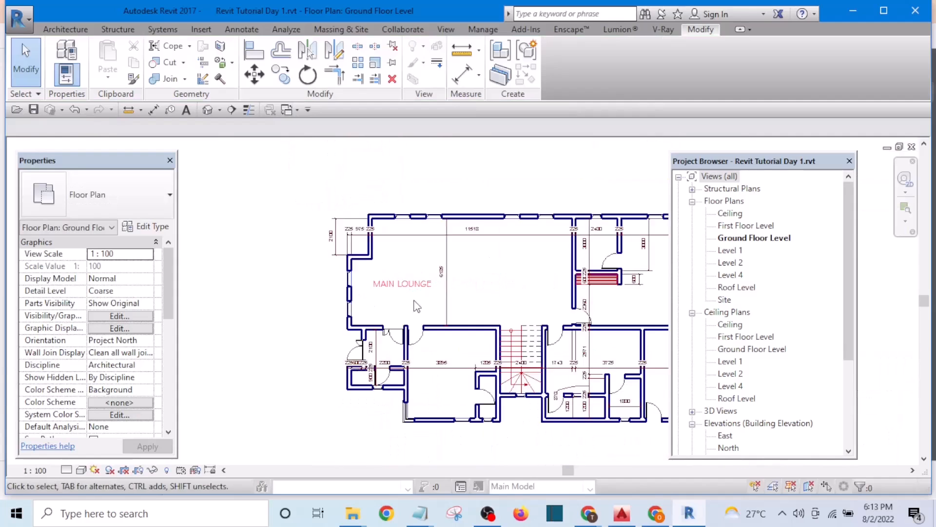
Change the Room Label text type's color to dark green, RGB 000-136-000, and make its text bold
scroll(417, 305, up, 3)
click(412, 283)
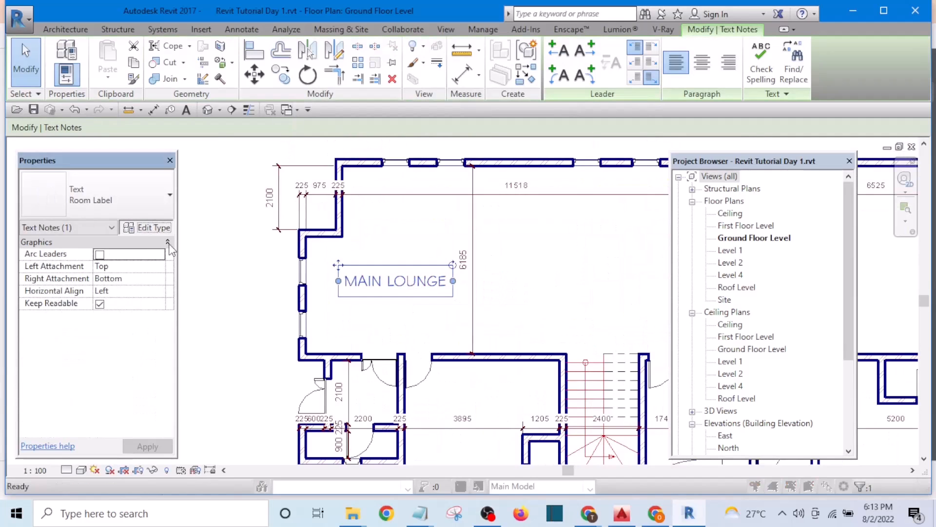
click(148, 227)
click(556, 186)
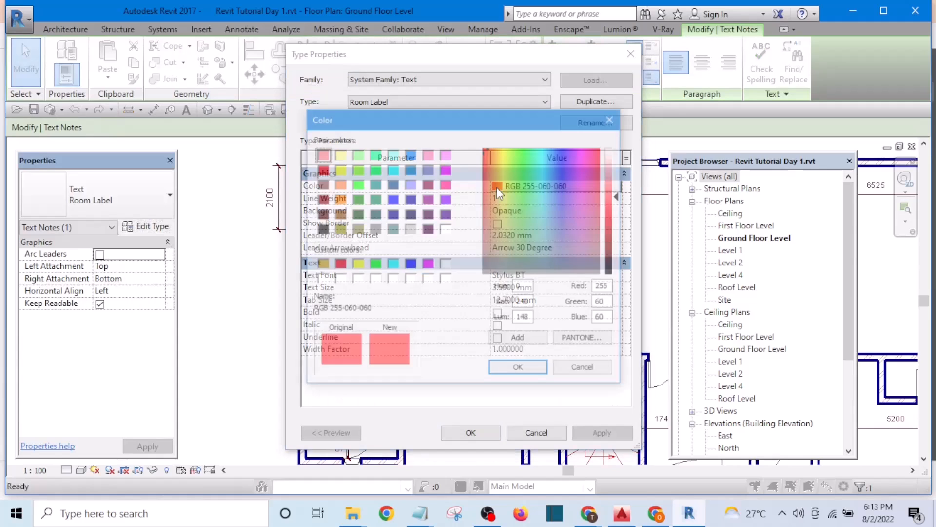
click(356, 184)
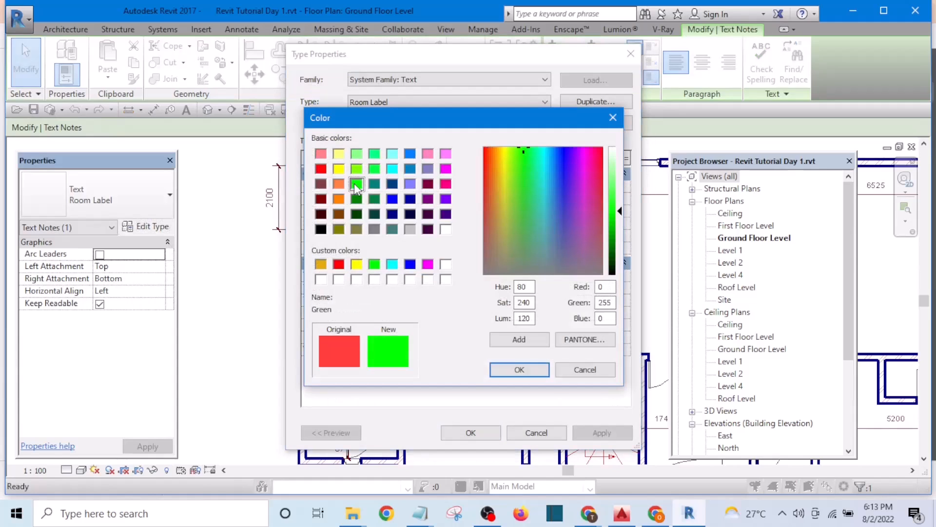
drag(620, 211, 617, 244)
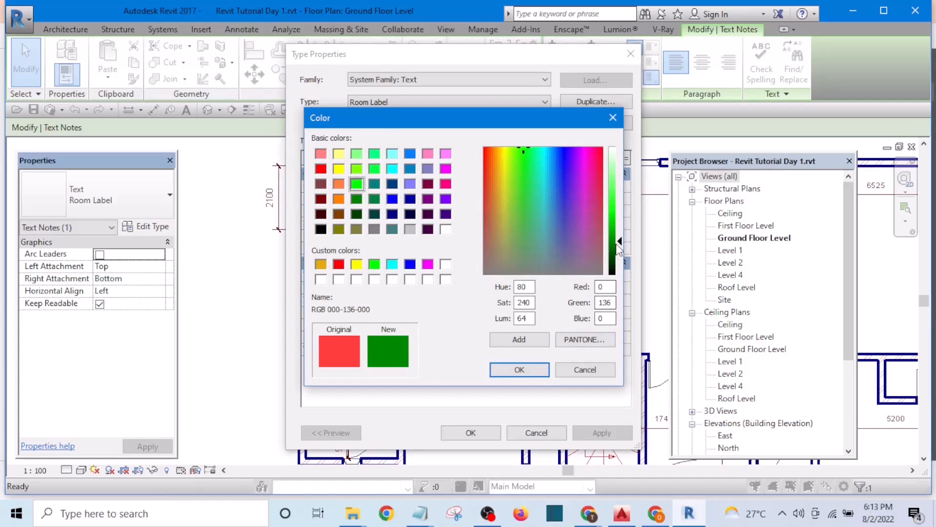
click(519, 370)
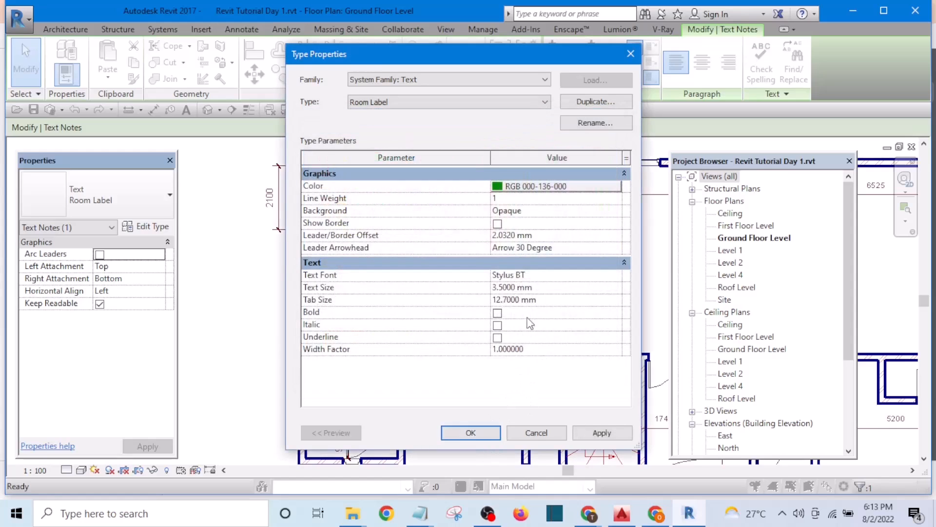
click(497, 313)
click(469, 433)
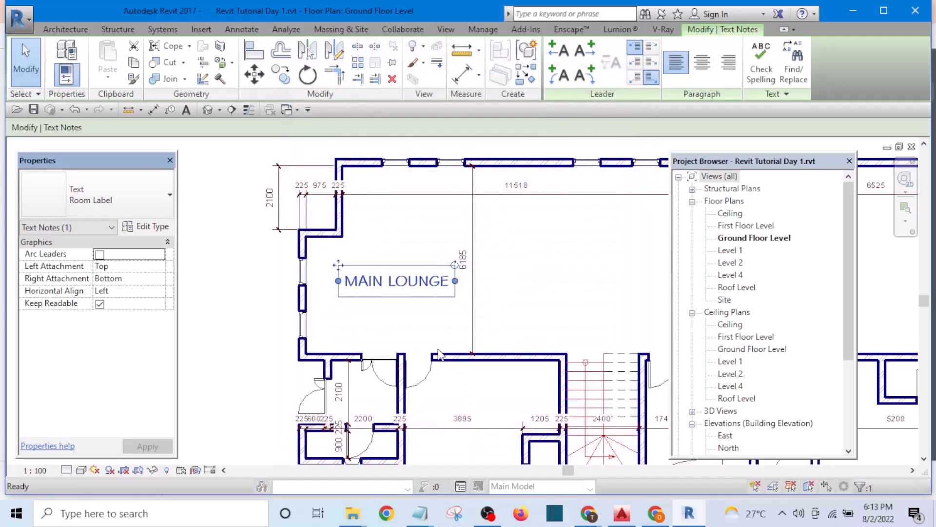
click(263, 299)
Examine the MAIN LOUNGE label's restyled color and weight against the surrounding floor plan
scroll(518, 361, up, 4)
scroll(439, 289, down, 4)
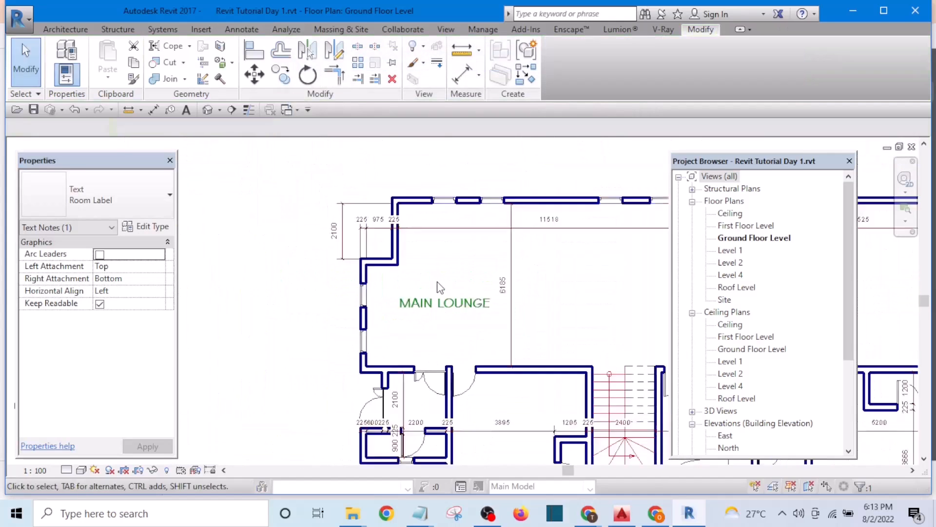
scroll(444, 295, up, 4)
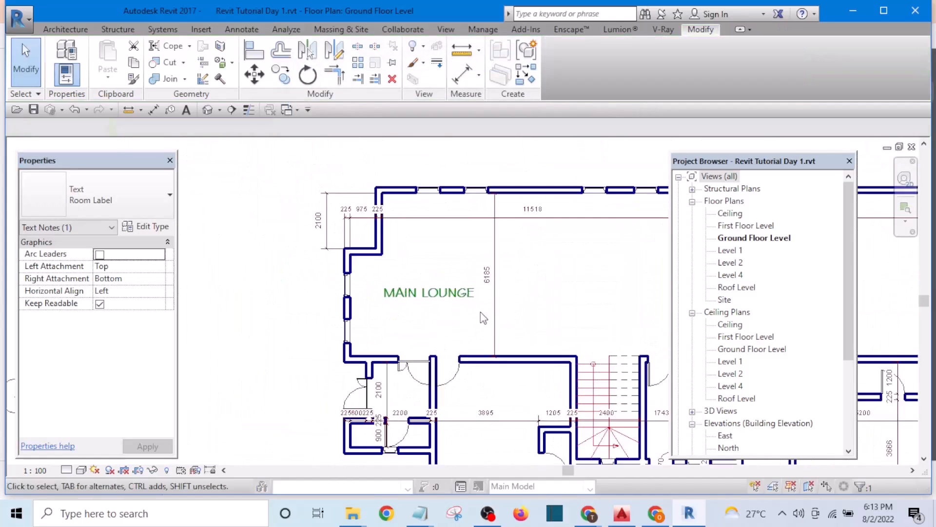
click(445, 288)
scroll(444, 286, down, 3)
scroll(395, 237, down, 3)
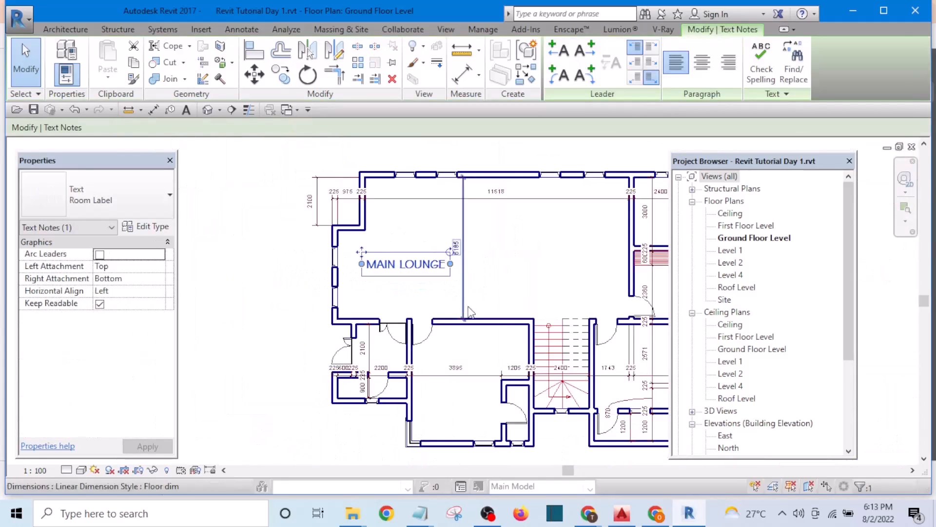
click(520, 273)
Place a 2.5mm Arial text note reading DINING in the open area east of the main lounge, above the stairs
scroll(482, 273, up, 3)
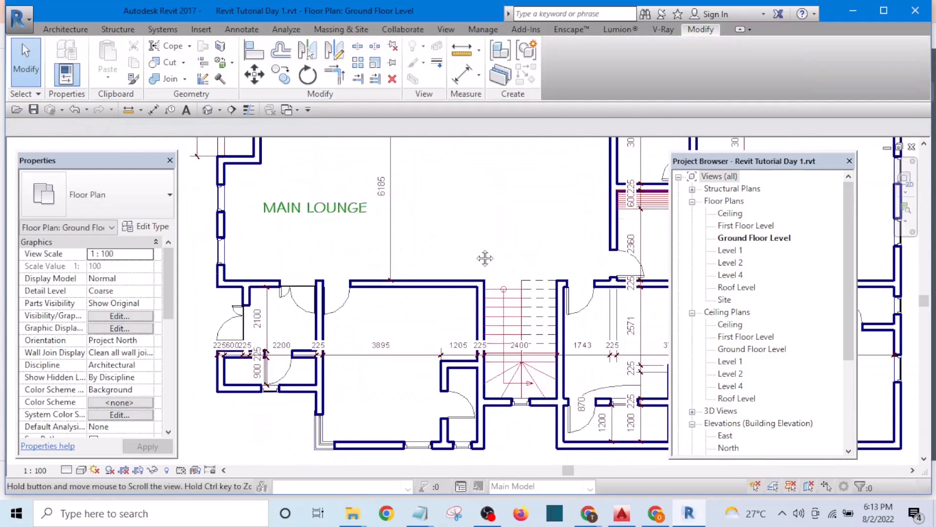
scroll(480, 253, up, 2)
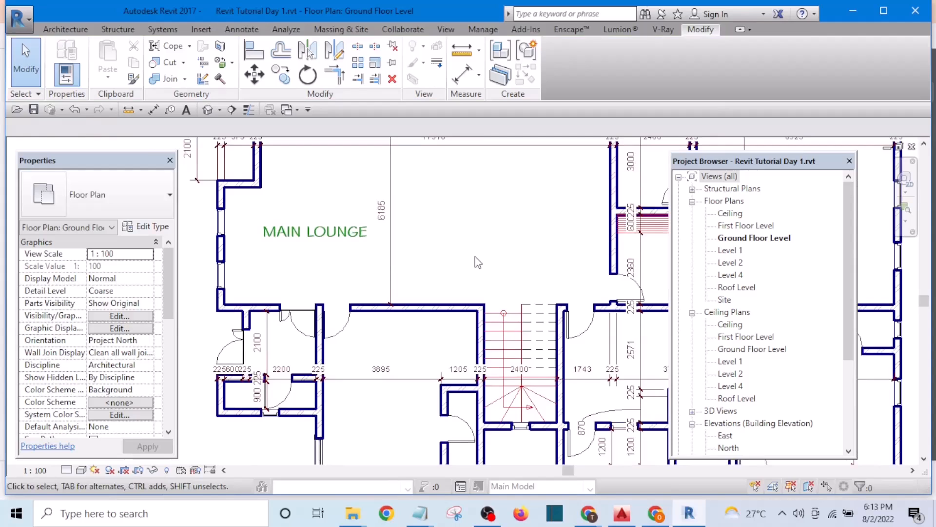
key(t)
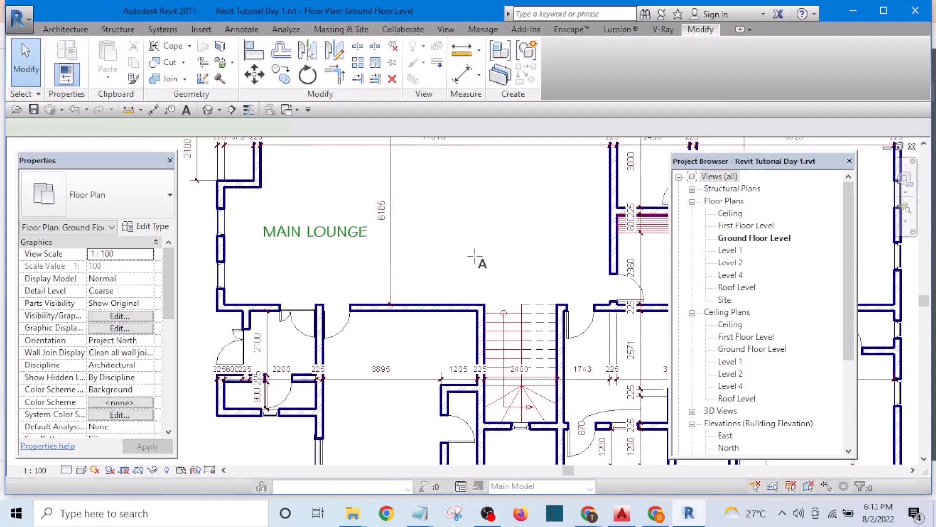
key(x)
scroll(510, 200, up, 3)
click(496, 201)
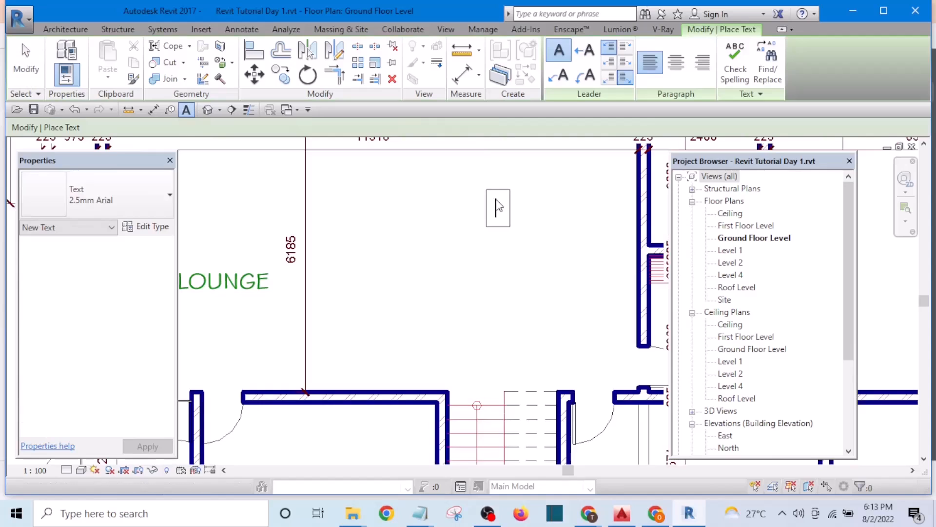
text(DINING)
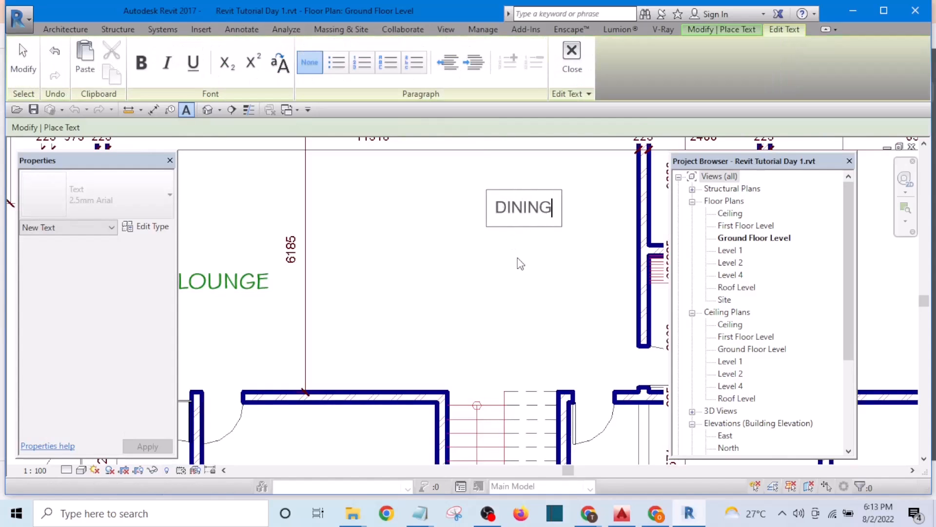
click(518, 239)
Add a text note reading GUEST ROOM in the room between the entrance area and the stairs
scroll(518, 239, down, 5)
scroll(465, 321, up, 3)
scroll(465, 321, up, 3)
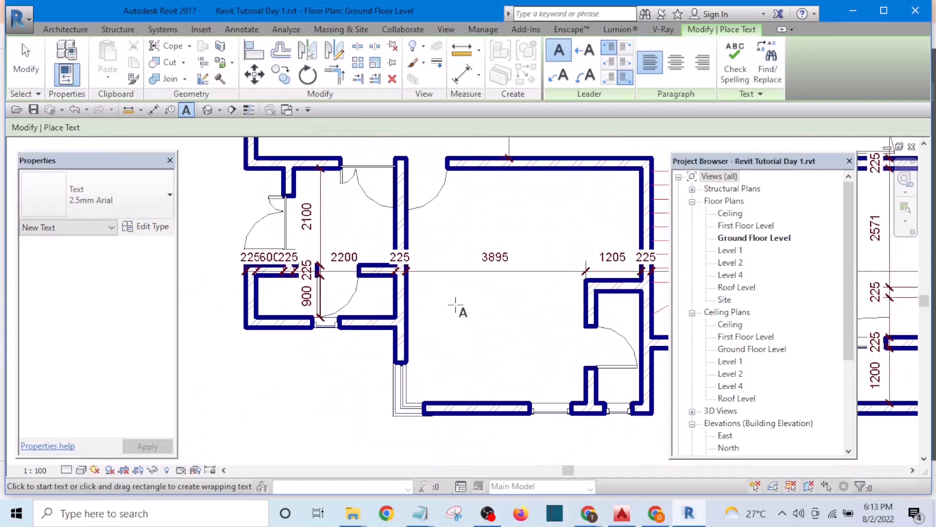
click(456, 307)
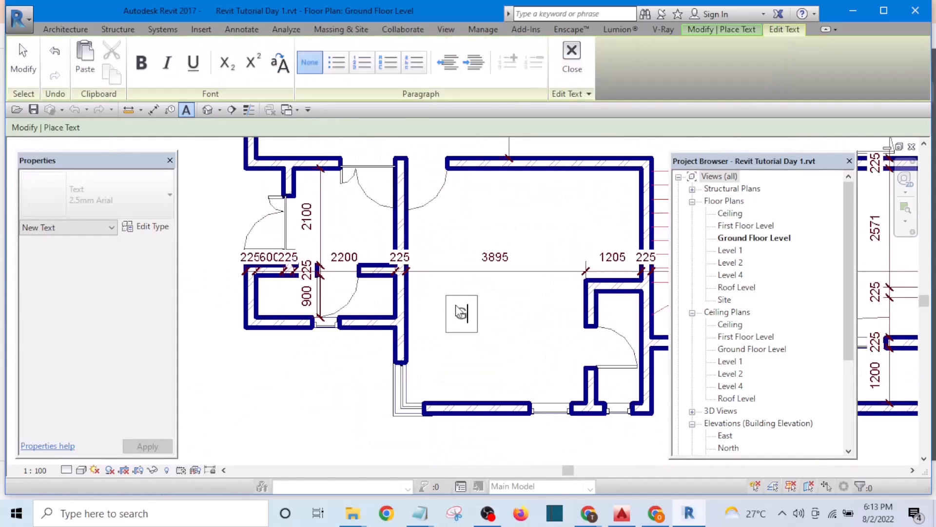
text(GUEST )
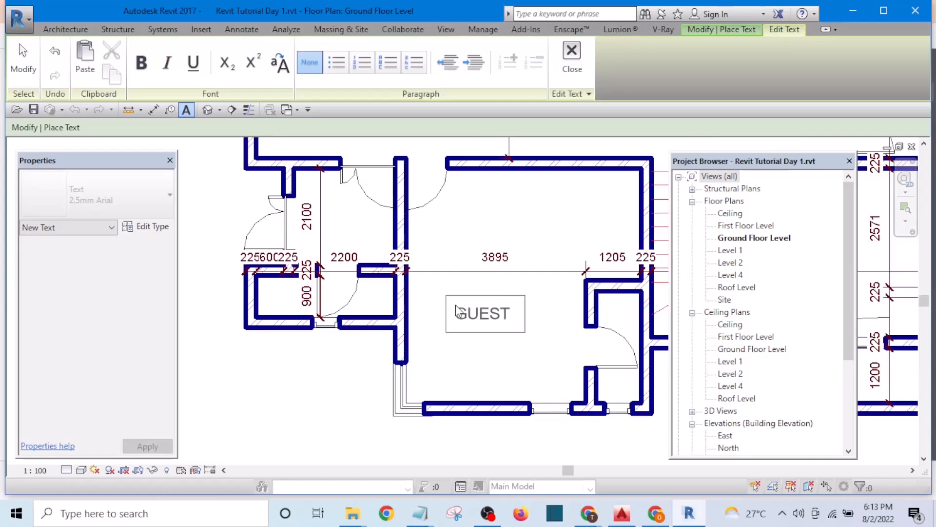
text(ROOM)
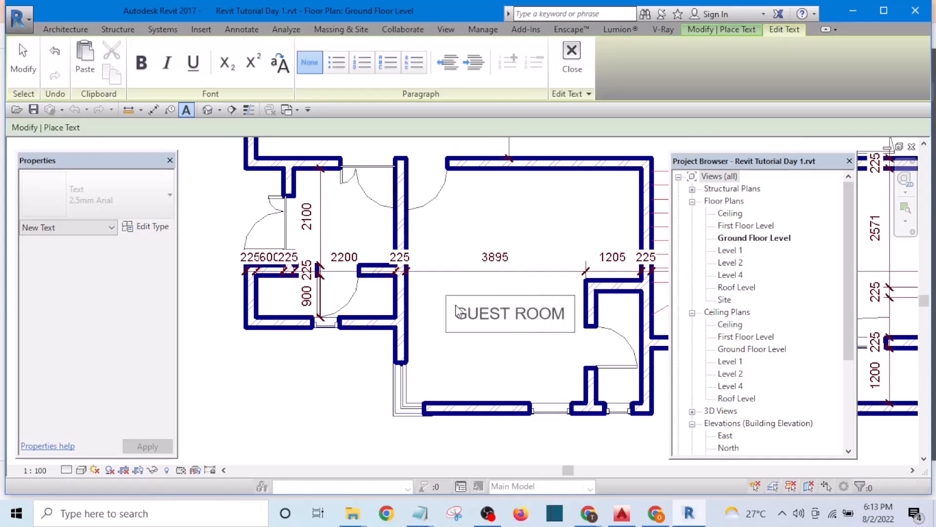
click(473, 368)
Add a text note reading V.WC in the small toilet room below the entrance lobby
scroll(322, 307, up, 4)
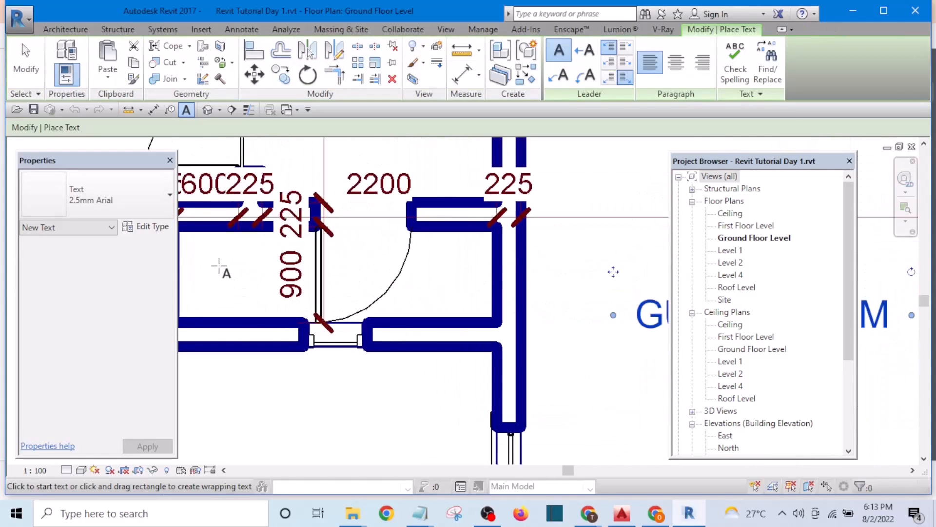
click(219, 267)
text(V)
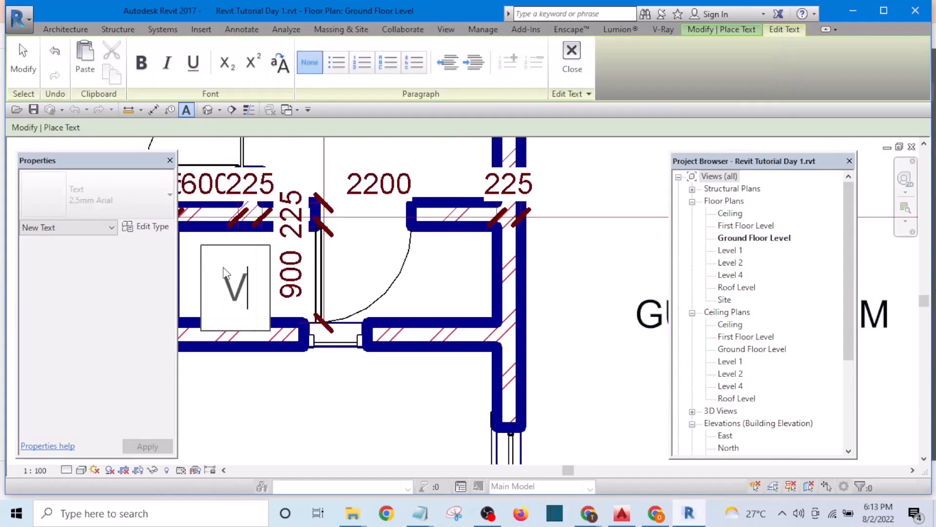
text(.)
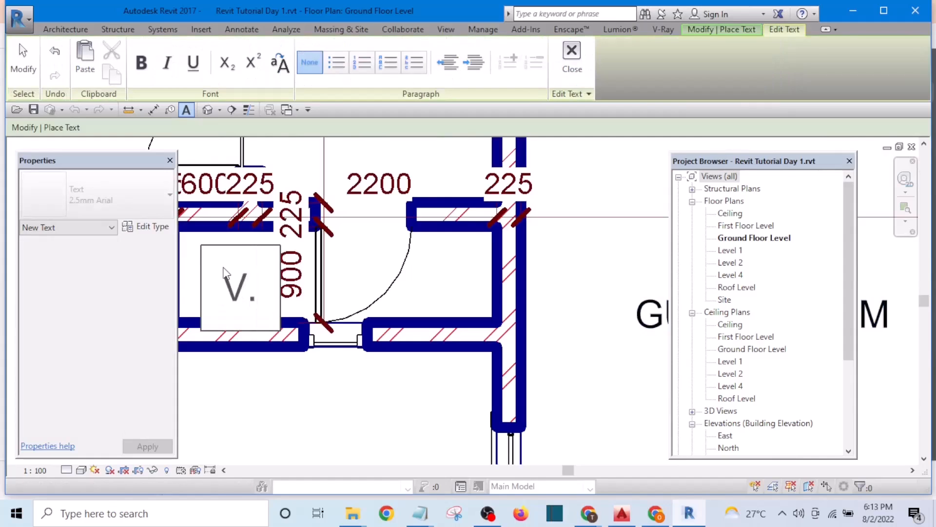
text(WC)
click(329, 411)
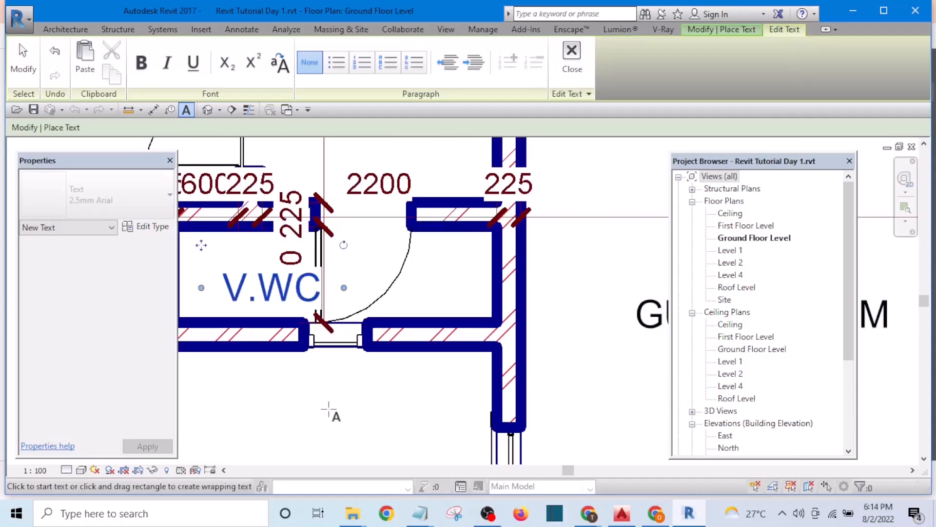
Add a text note reading ANTE in the entrance lobby above the V.WC room
scroll(328, 410, down, 4)
scroll(338, 291, up, 3)
click(340, 281)
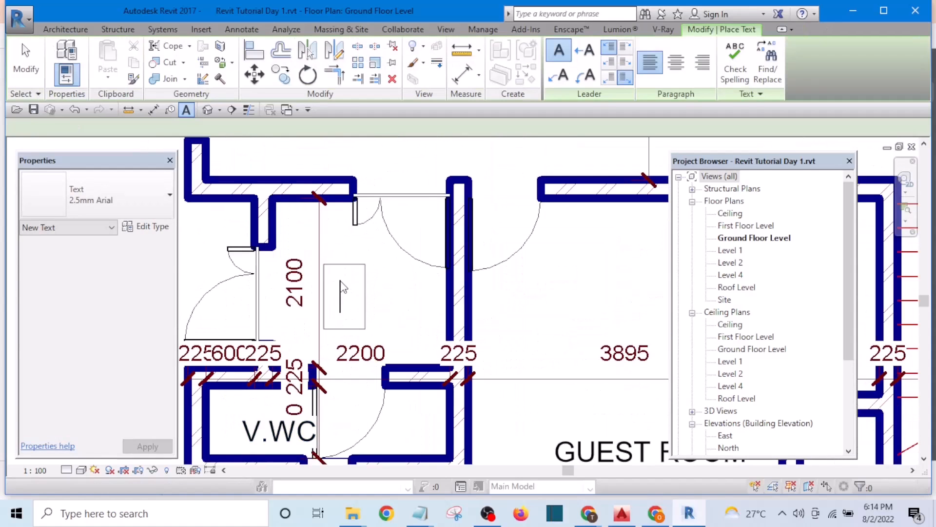
text(ANTE)
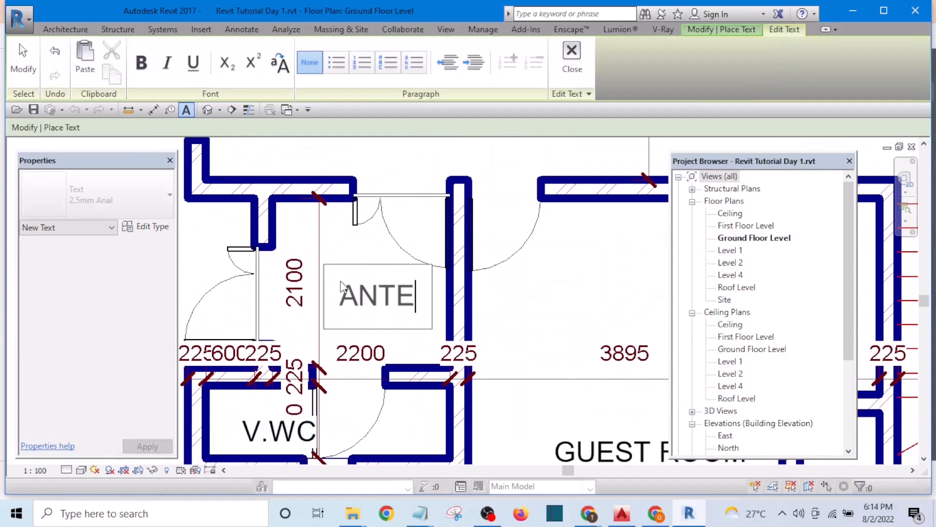
click(501, 316)
Switch the type for new text notes from 2.5mm Arial to Room Label
scroll(345, 328, down, 4)
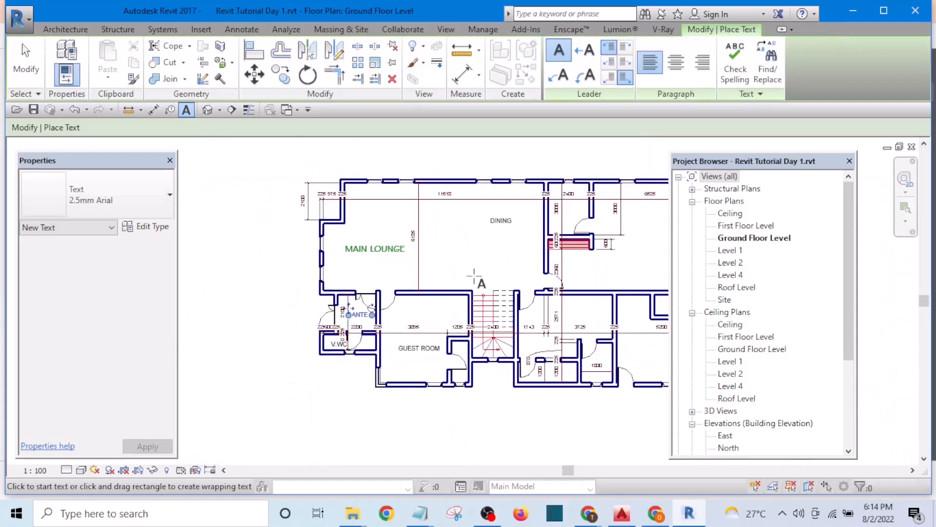
scroll(507, 200, up, 5)
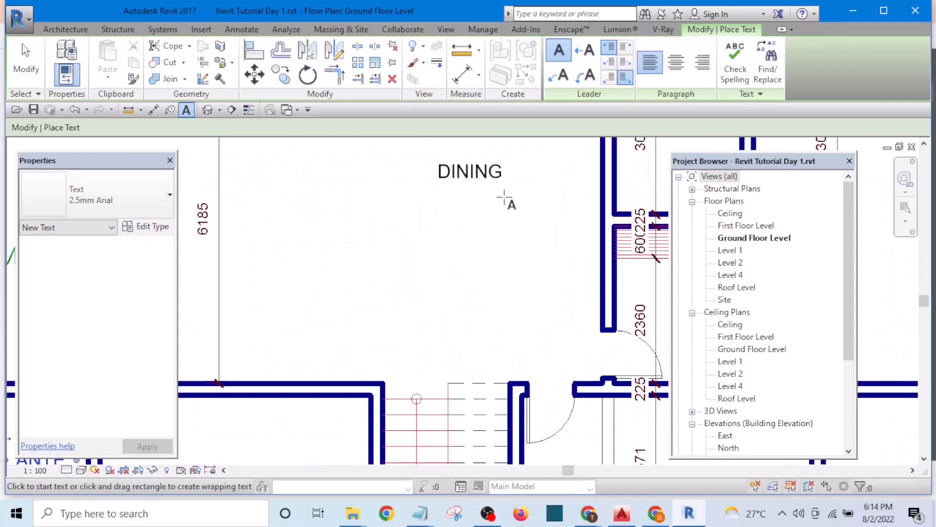
scroll(483, 237, down, 2)
scroll(481, 235, down, 3)
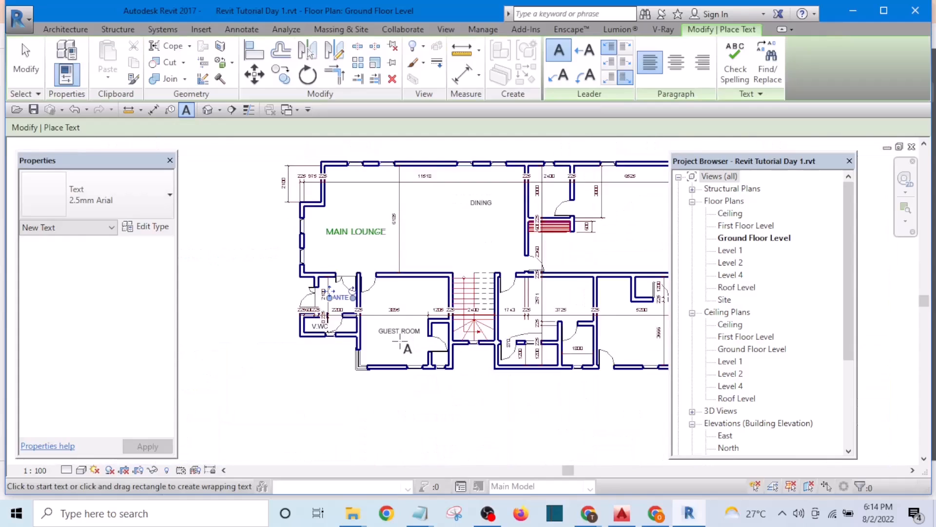
scroll(203, 233, up, 3)
click(135, 194)
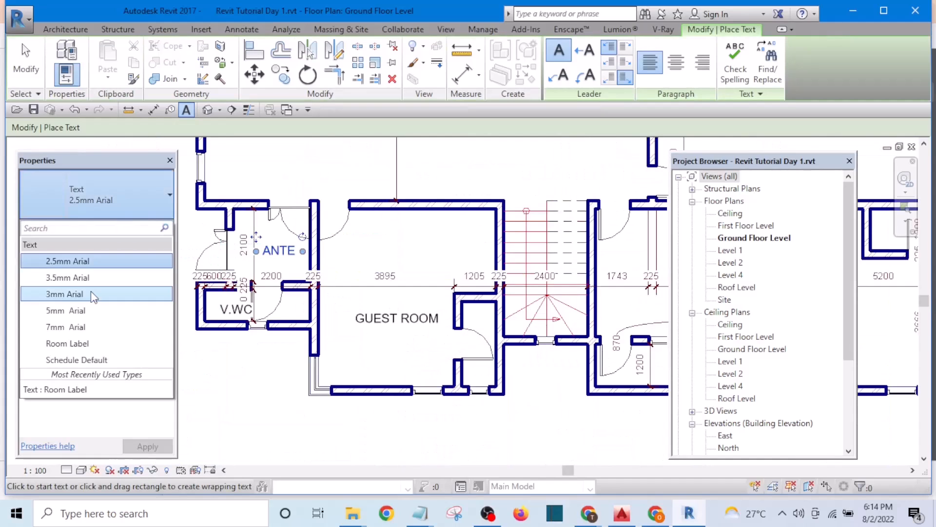
click(78, 344)
Add a Room Label text note reading BEDROOM in the large room at the plan's upper east end
scroll(490, 247, down, 3)
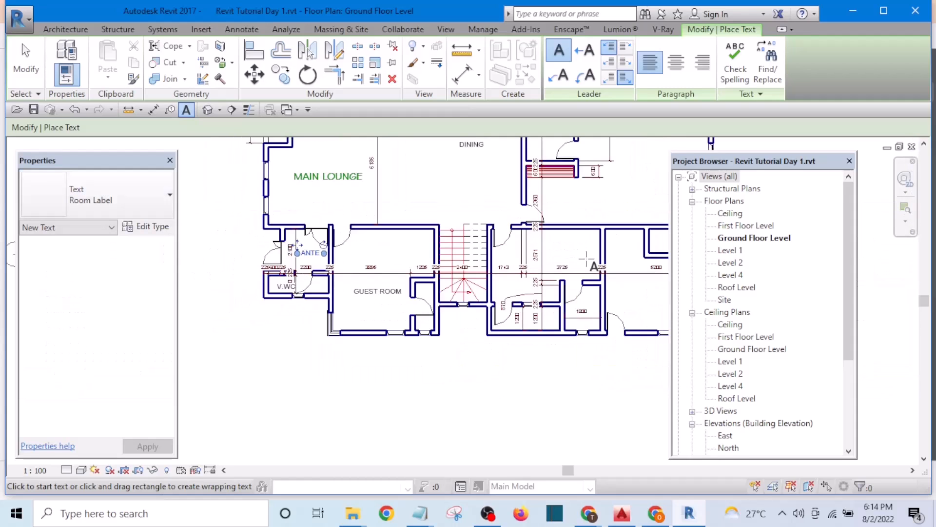
scroll(593, 266, up, 4)
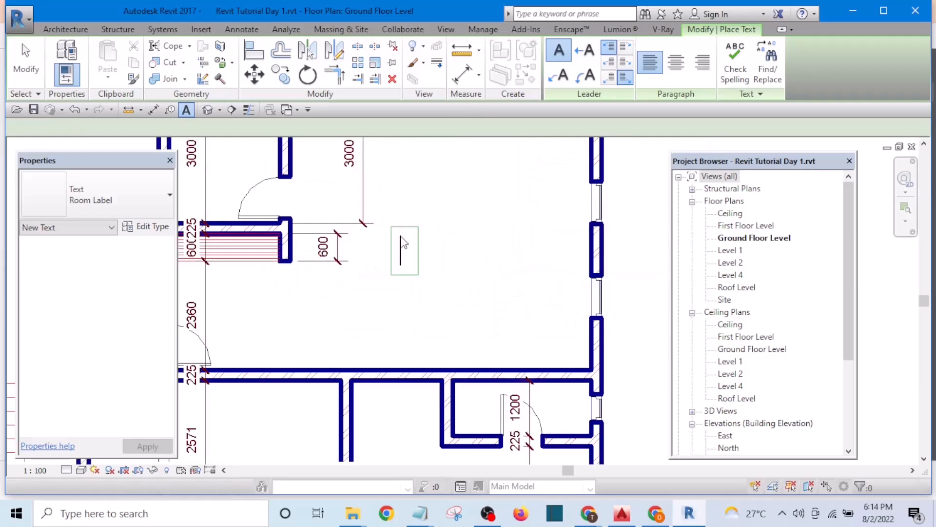
click(403, 243)
text(BED)
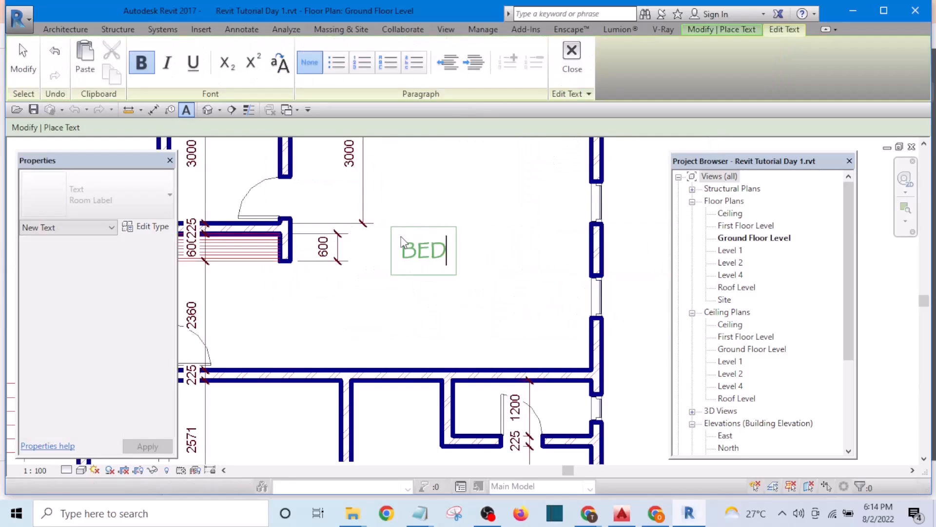
key(BackSpace)
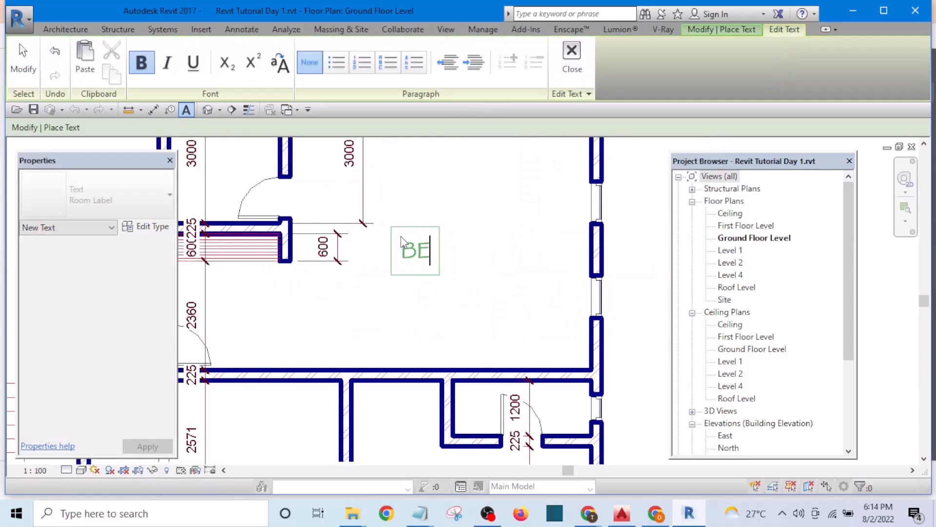
key(BackSpace)
key(BackSpace)
scroll(497, 274, down, 2)
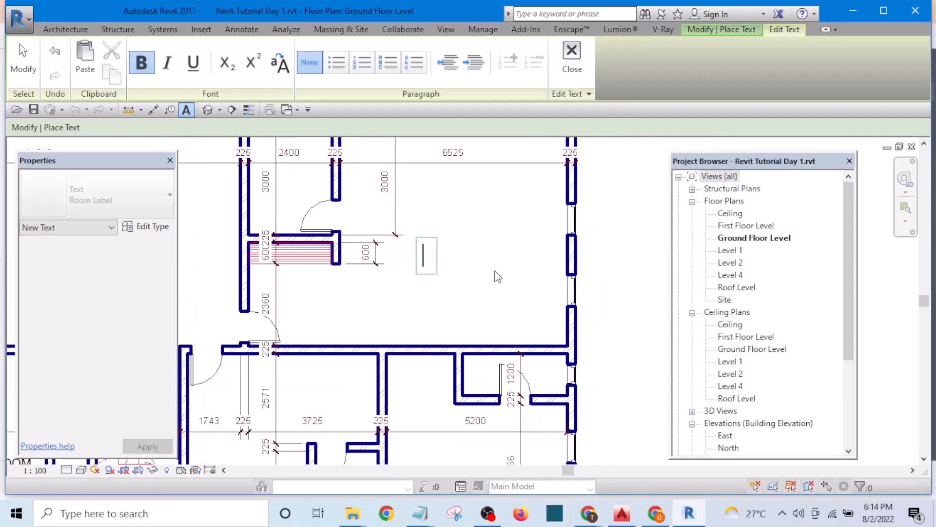
text(BED)
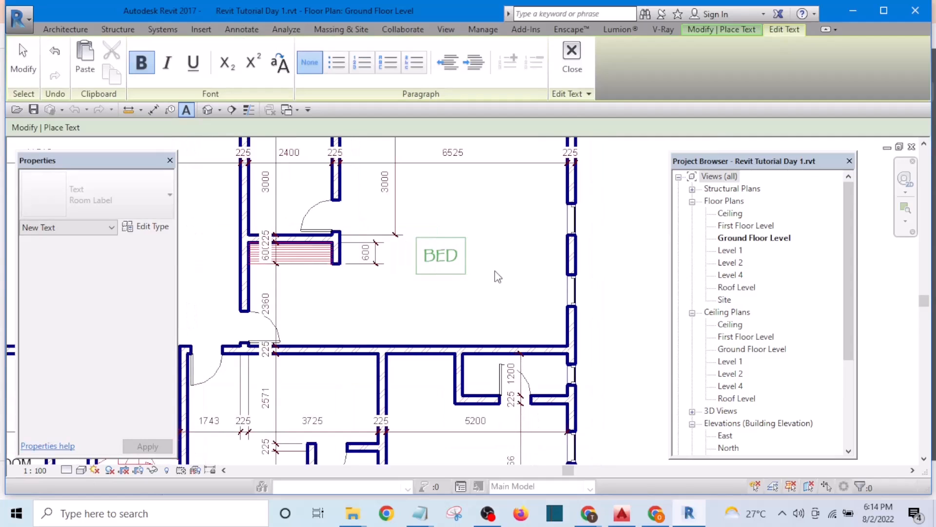
text(ROOM)
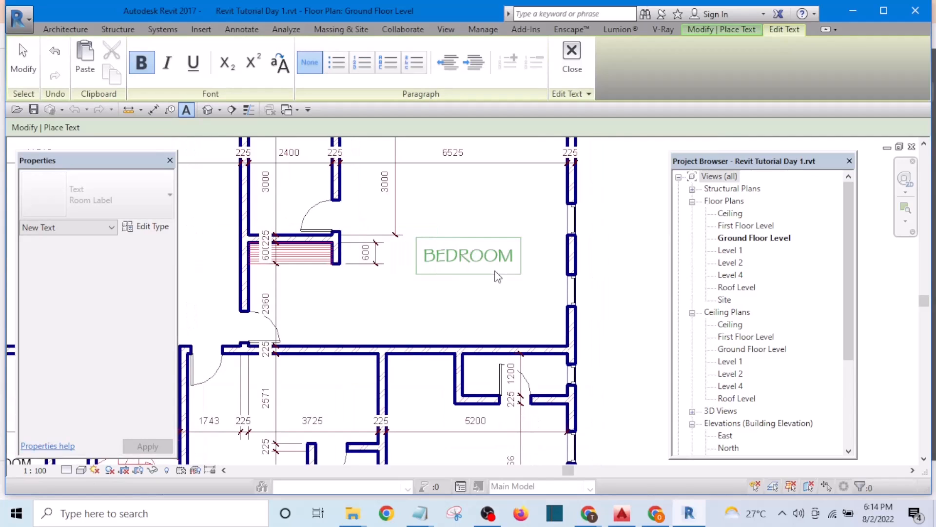
click(485, 331)
Add a two-line text note reading MAIDS ROOM in the southeast room below the bedroom
middle_drag(485, 330, 564, 198)
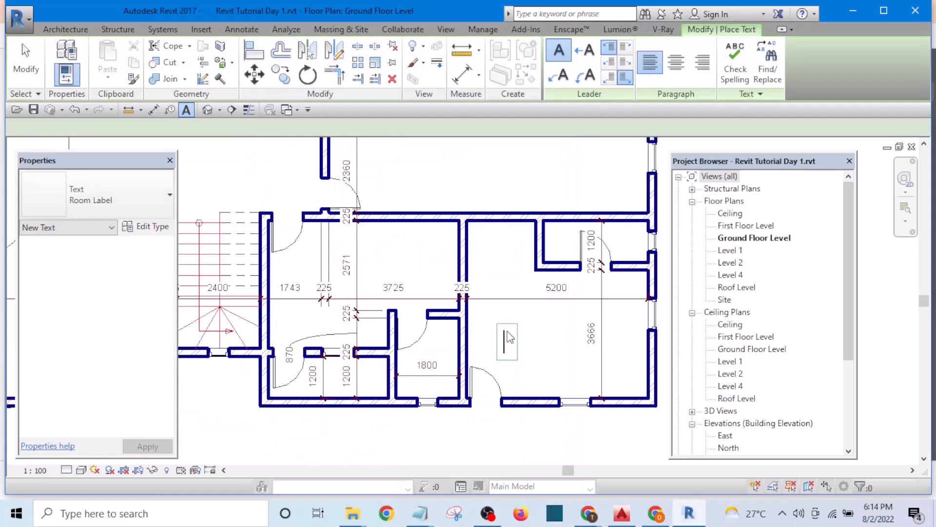
click(507, 336)
text(MAIDS)
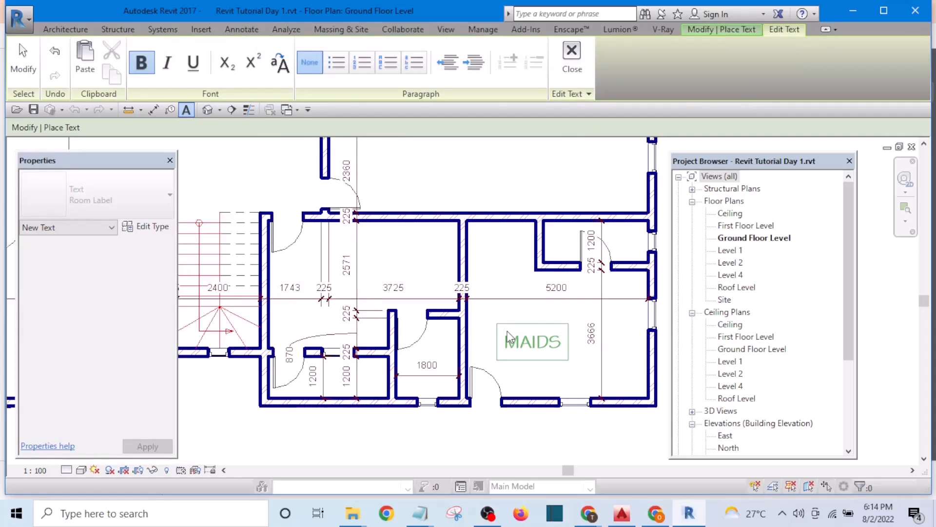
key(Return)
text(R)
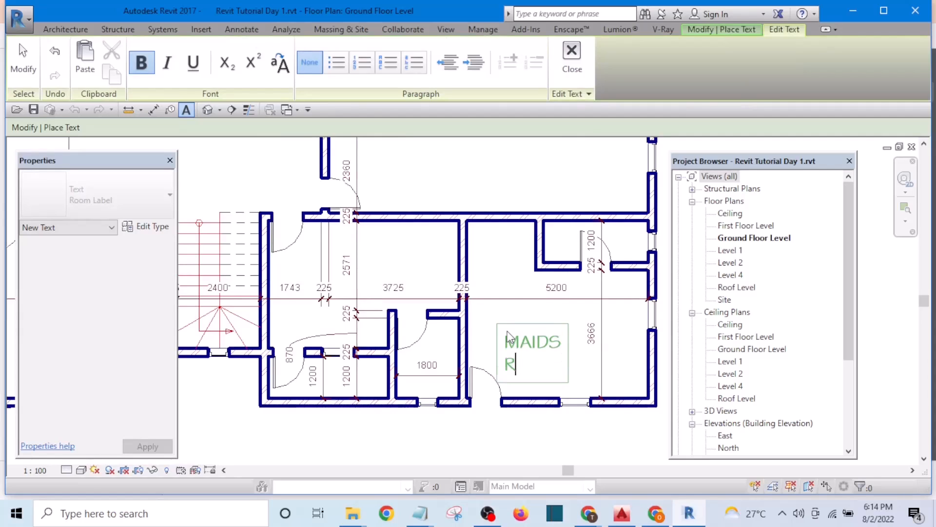
text(OOM)
click(626, 348)
Add a text note reading TOI in the small toilet in the upper east corner of the maids room
scroll(595, 247, up, 3)
click(527, 207)
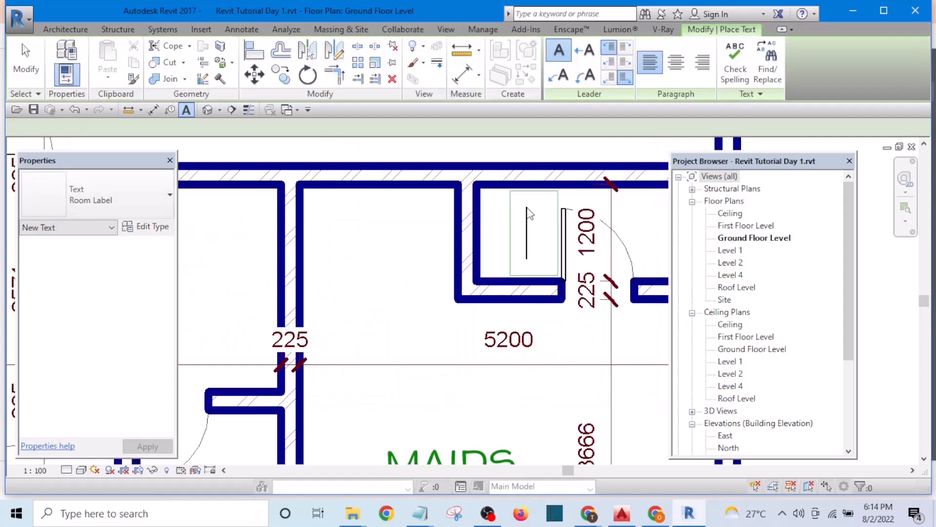
text(TOI)
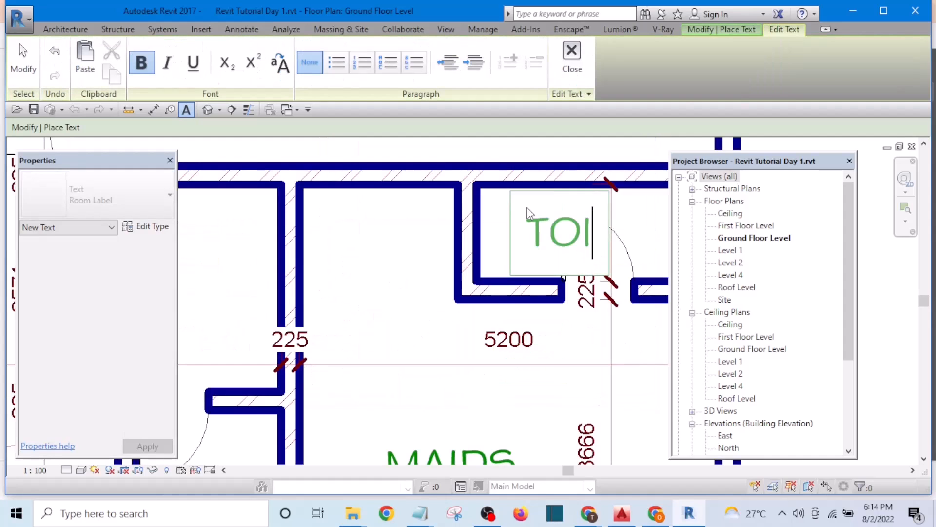
key(Escape)
Add a text note reading KITCHEN in the room between the stairs and the maids room
scroll(513, 275, down, 3)
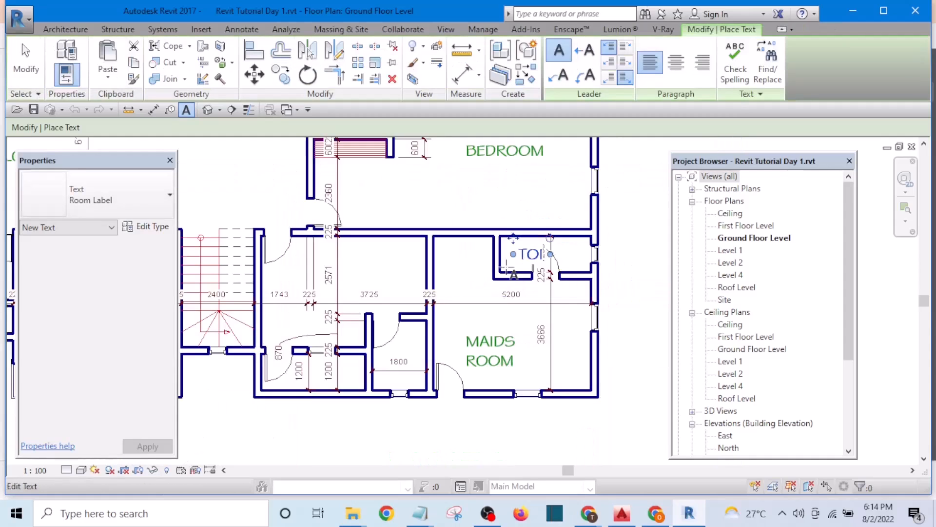
scroll(370, 285, up, 3)
click(322, 256)
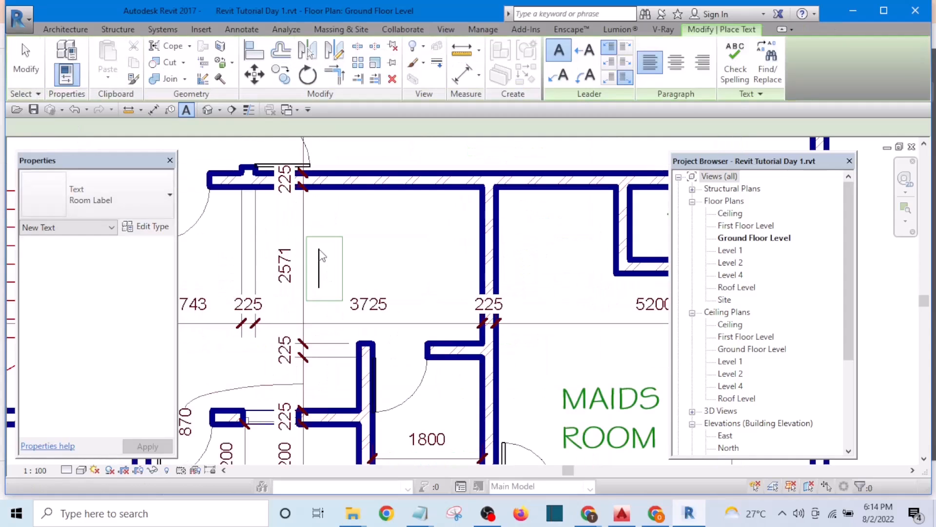
text(KITCH)
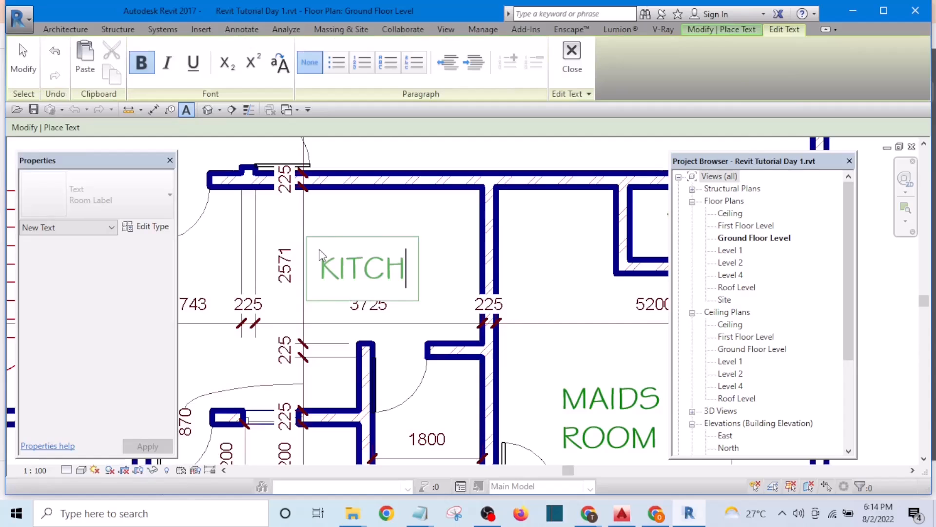
text(EN)
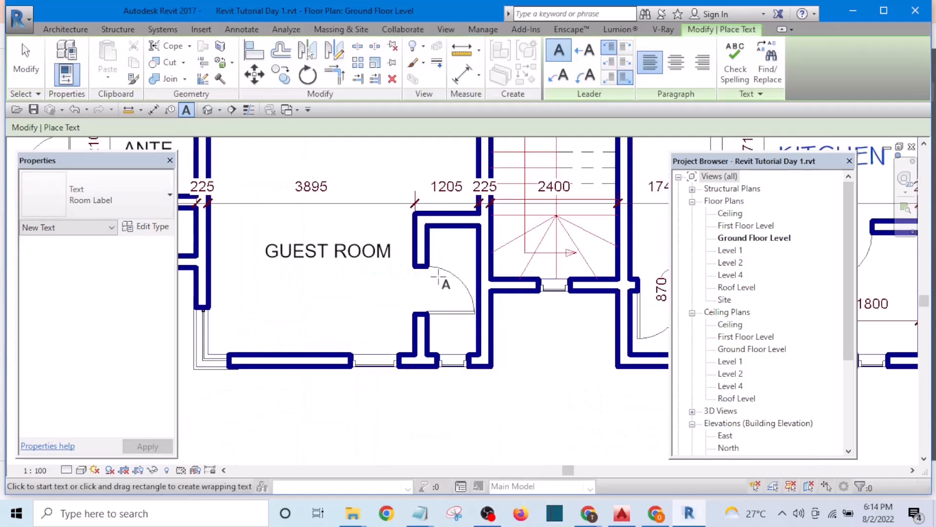
Add a text note reading TOIL in the small toilet beside the guest room
click(444, 249)
text(TOI)
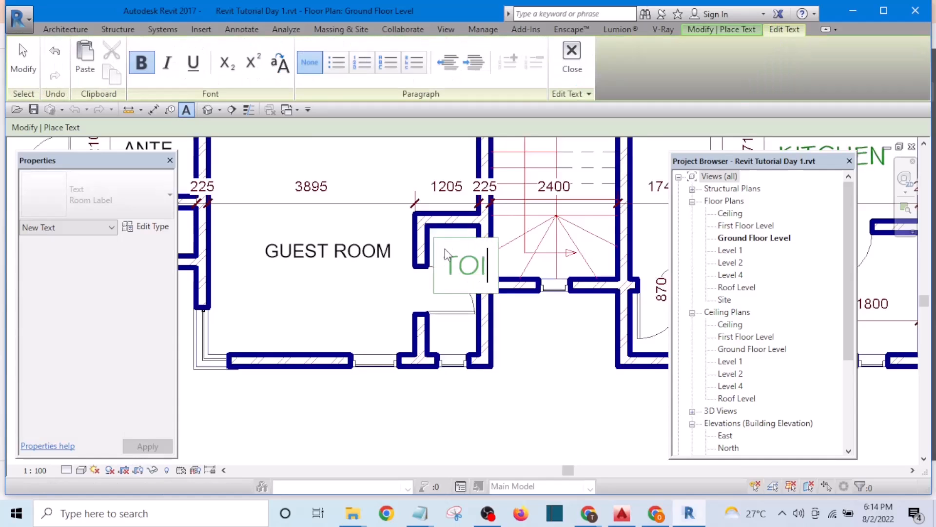
text(L)
scroll(459, 258, up, 1)
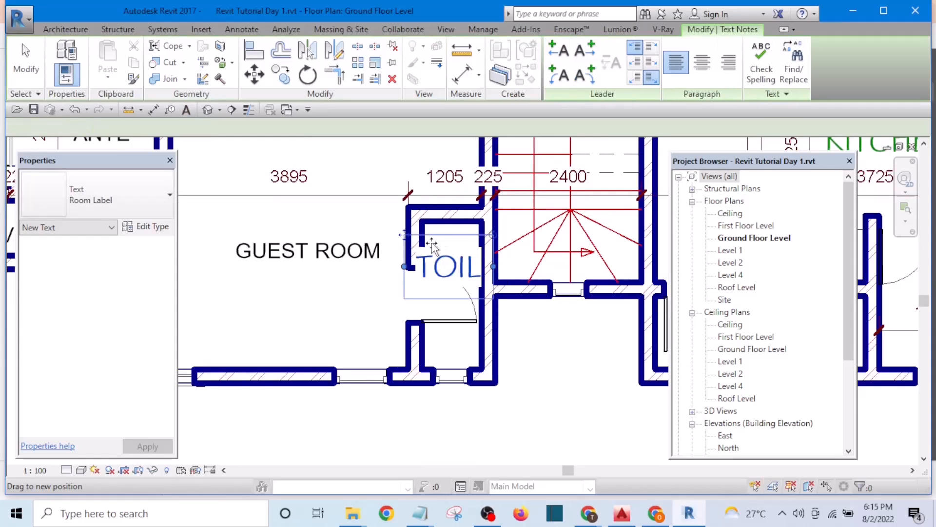
Add a text note reading STO in the small 1800 mm wide room below the kitchen
key(z)
key(f)
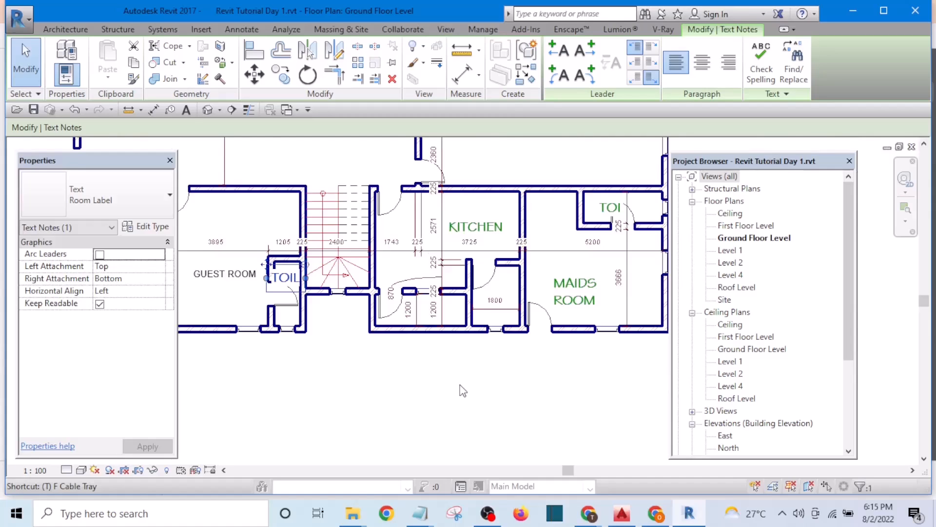
key(x)
scroll(475, 305, up, 2)
click(502, 275)
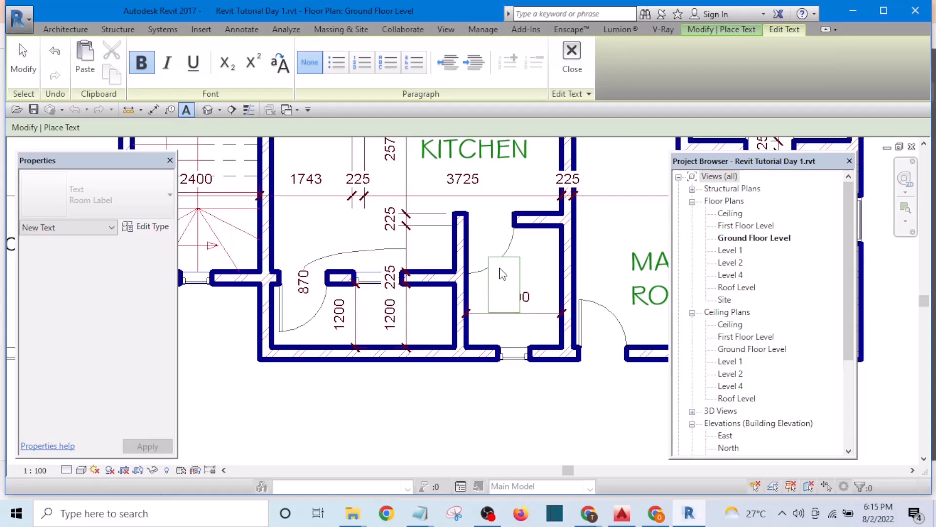
text(STO)
click(494, 405)
Add a text note reading VER in the narrow space west of the STO room and move it up and east, inside the walls
scroll(494, 405, down, 2)
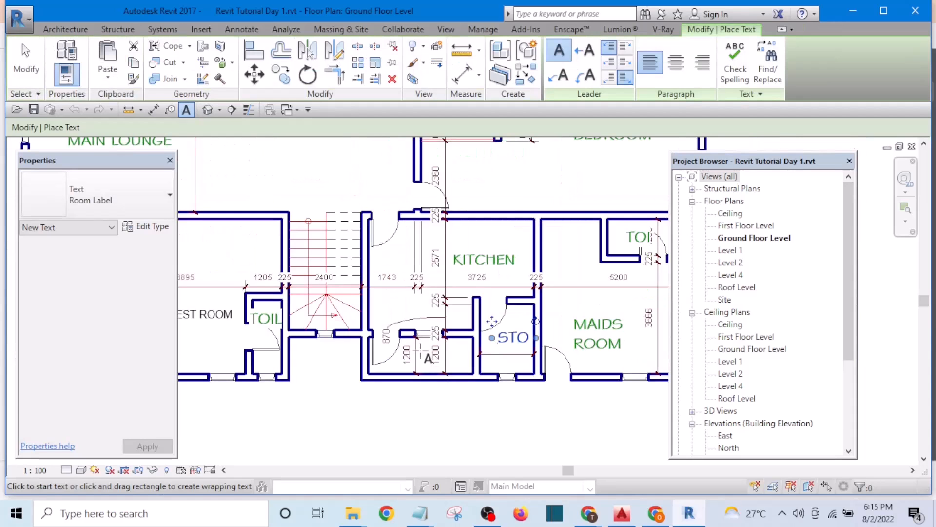
scroll(428, 359, up, 3)
click(425, 359)
text(VER)
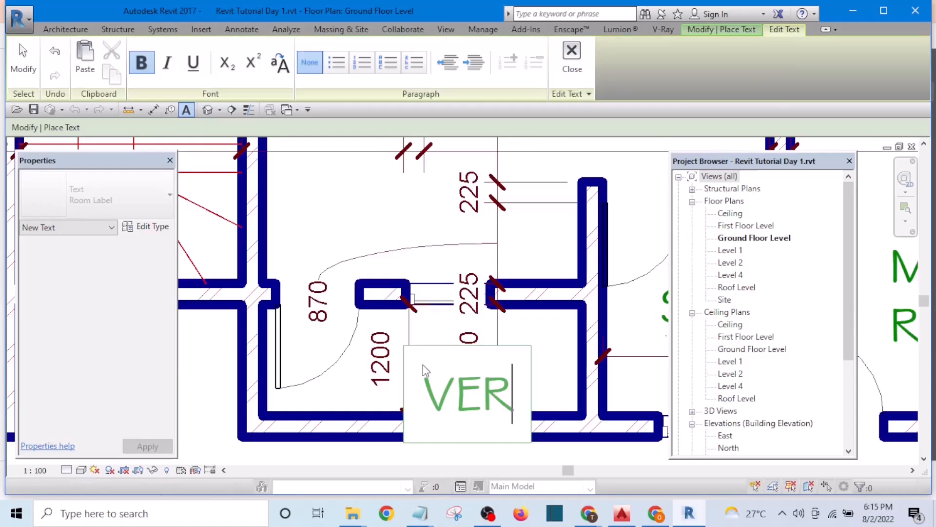
click(564, 362)
drag(502, 325, 542, 316)
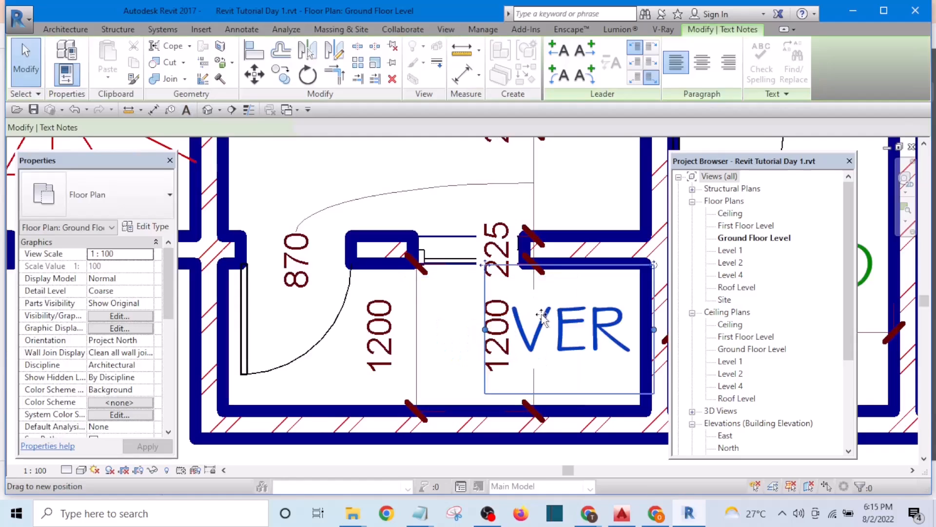
click(446, 353)
Select the 225 mm exterior wall south of the VER and STO rooms and open its profile for editing in the South elevation
scroll(445, 354, down, 5)
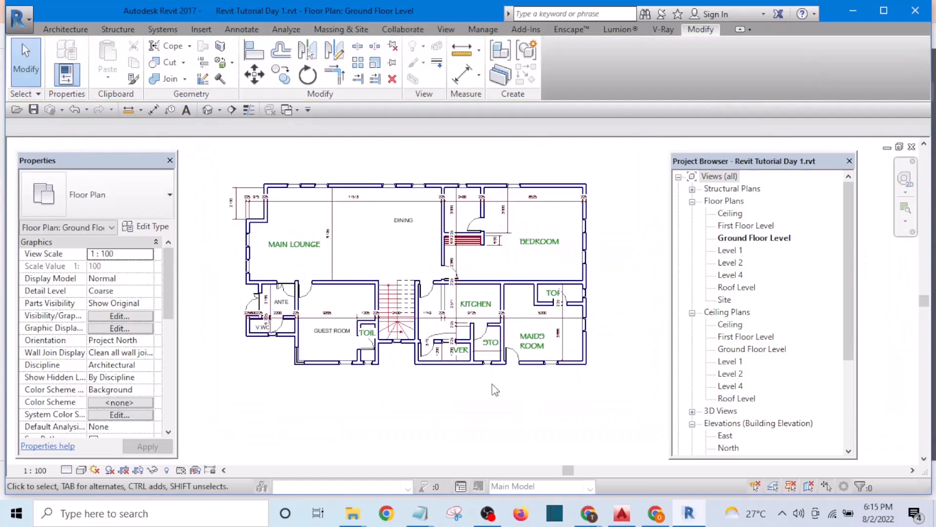
scroll(492, 385, up, 3)
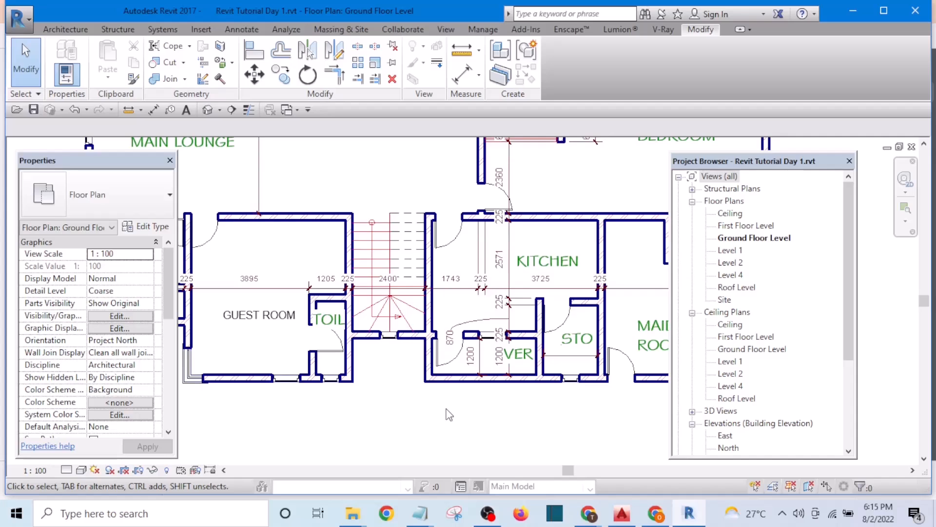
scroll(449, 414, up, 2)
click(468, 379)
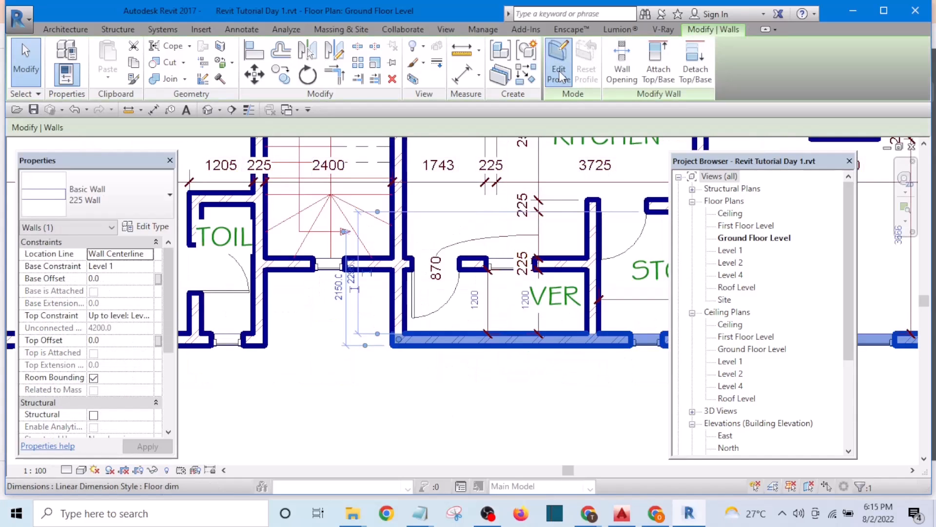
click(559, 74)
click(488, 513)
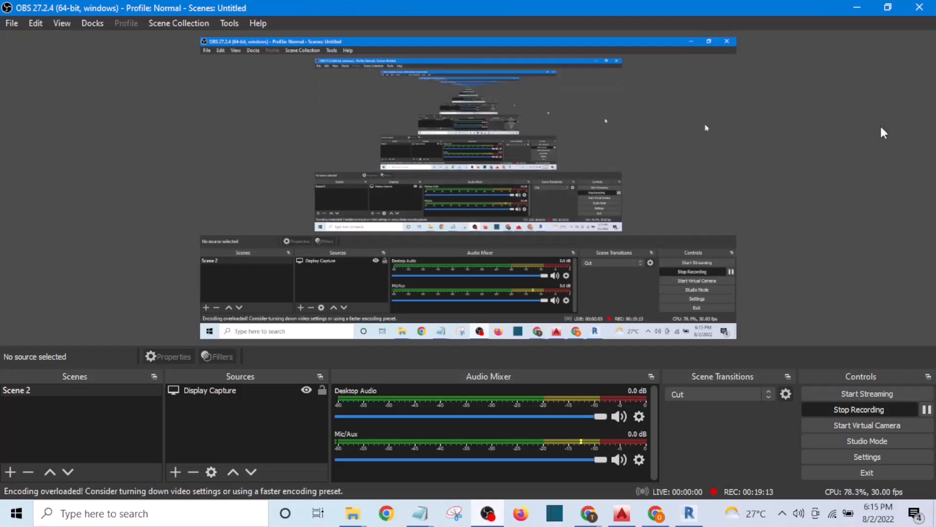
click(857, 7)
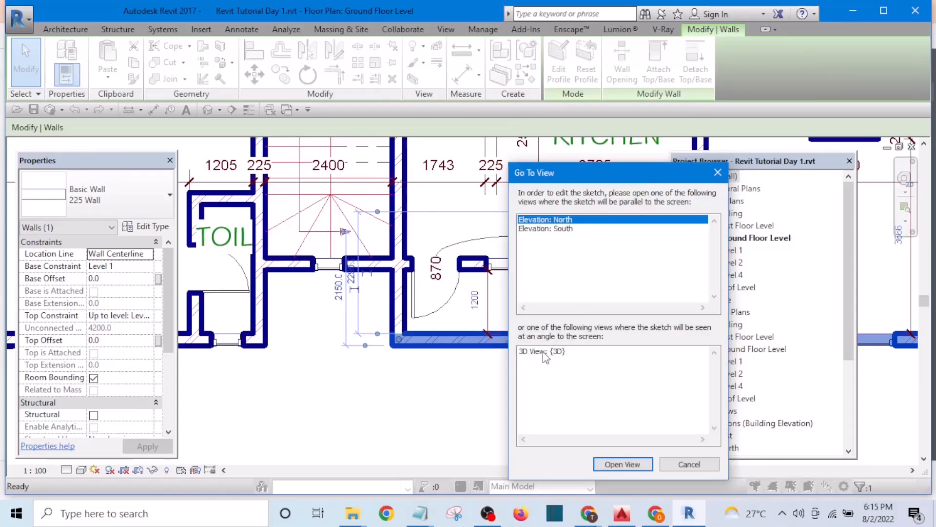
click(550, 231)
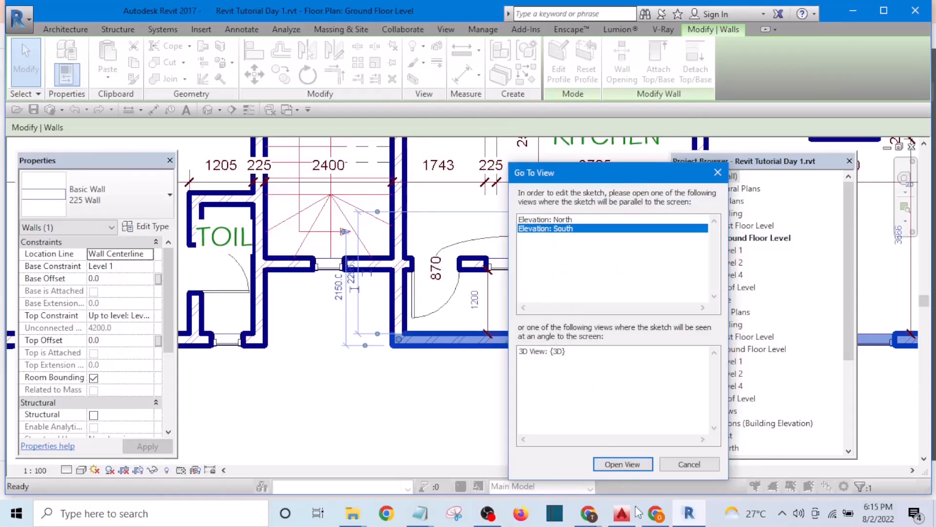
mouse_move(641, 512)
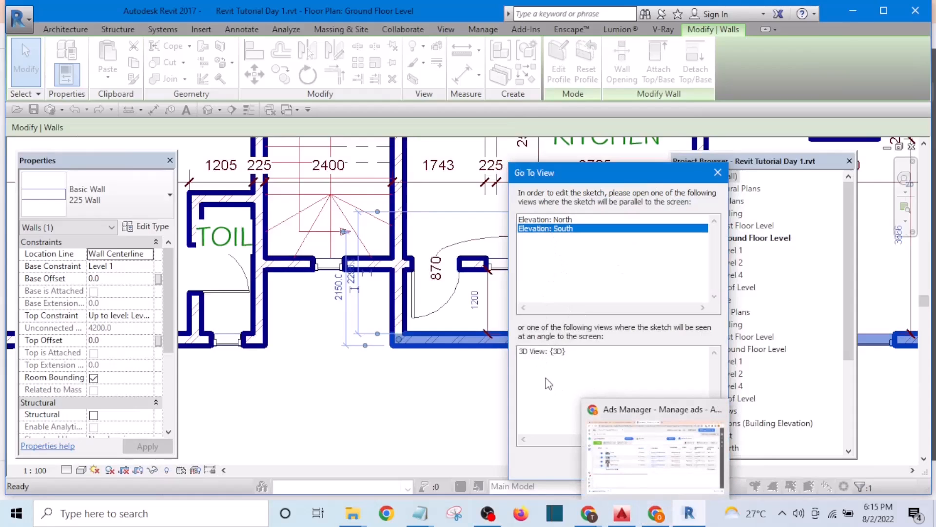
click(624, 465)
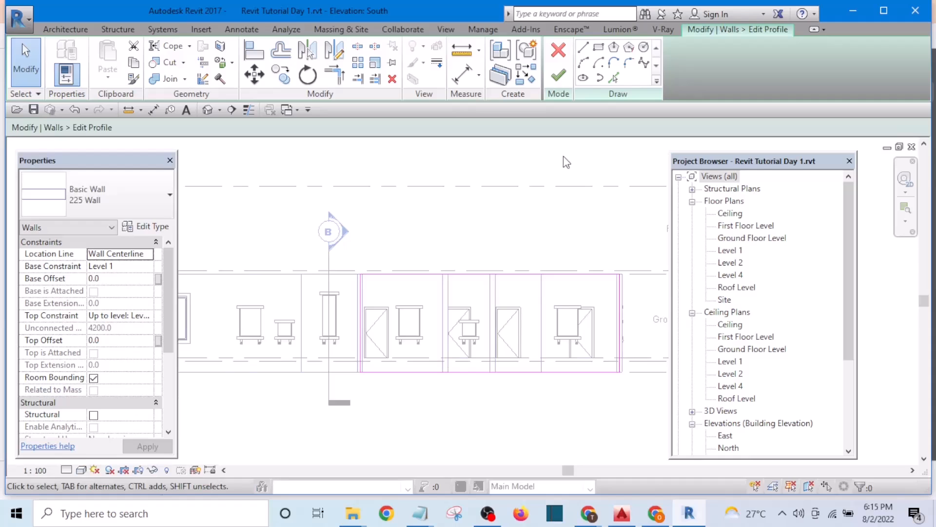
Sketch a rectangle about 4150 mm wide and 2763 mm high across the wall profile's west edge, ending at the inner wall line and ground floor level
click(601, 49)
scroll(341, 288, up, 2)
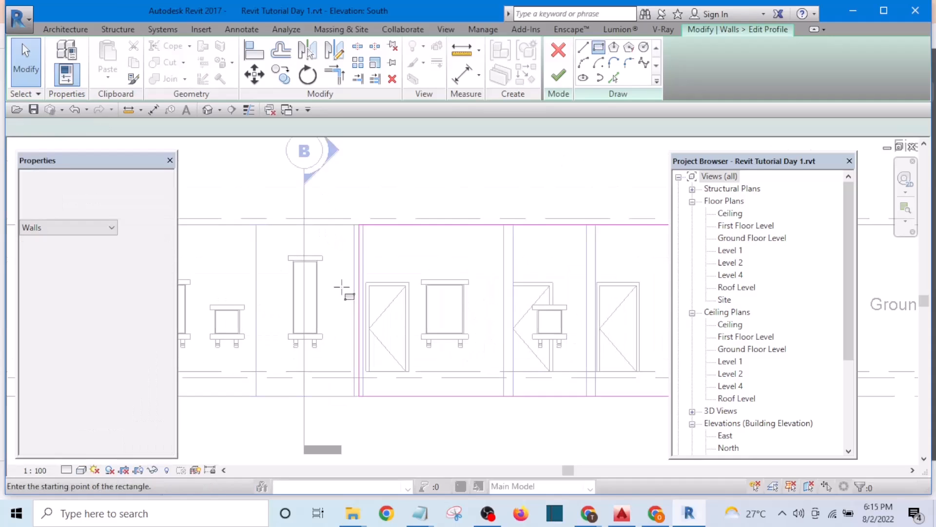
click(335, 258)
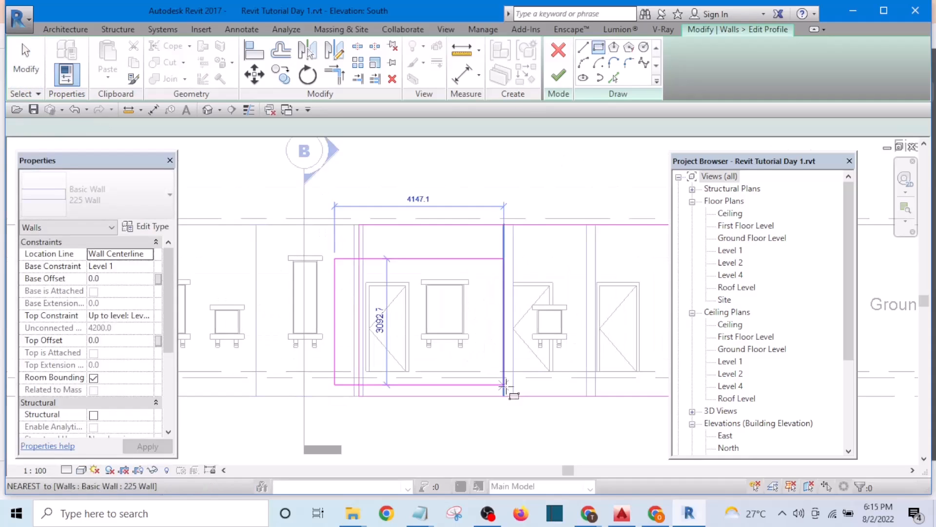
scroll(505, 382, up, 2)
click(505, 374)
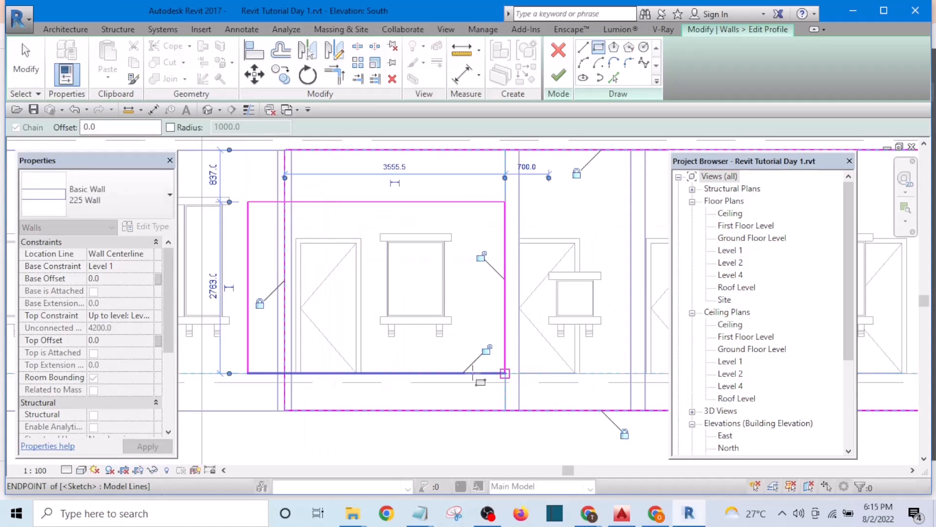
key(Escape)
key(Escape)
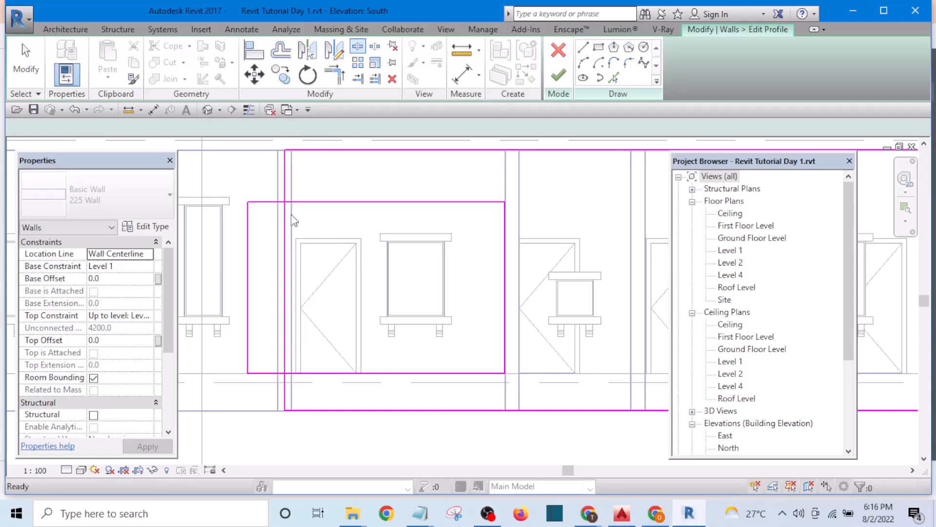
Trim the rectangle and the wall's west edge into one continuous profile with an open notch for the veranda
key(t)
key(r)
scroll(293, 205, up, 1)
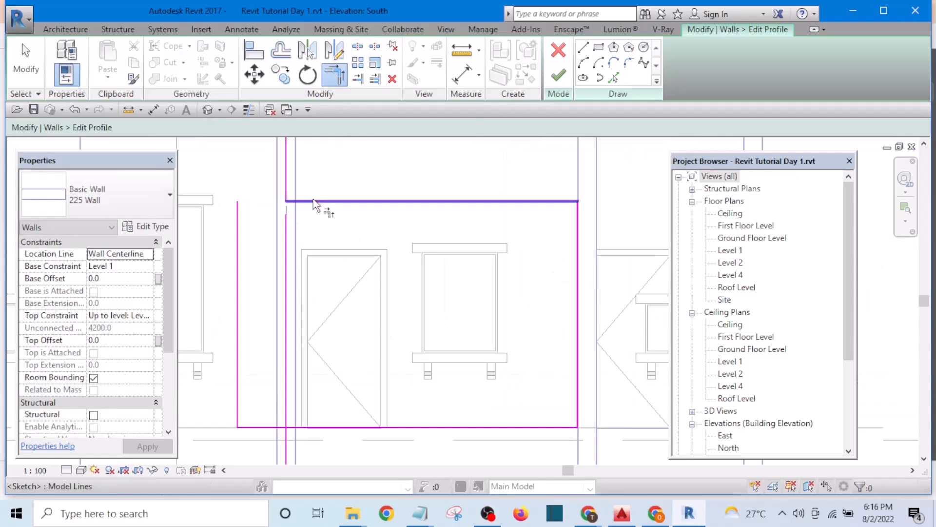
scroll(313, 203, down, 2)
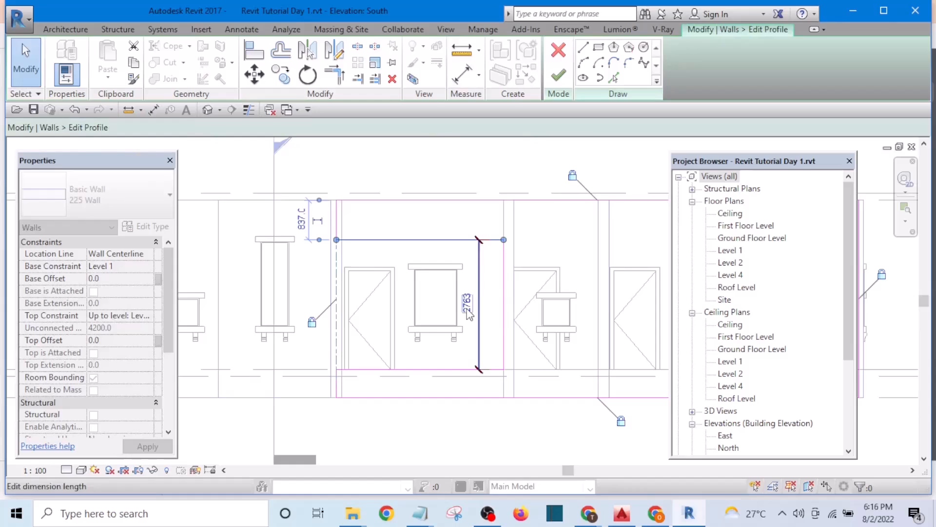
Set the veranda opening's height to 2700 mm and finish the south wall's profile edit
click(467, 303)
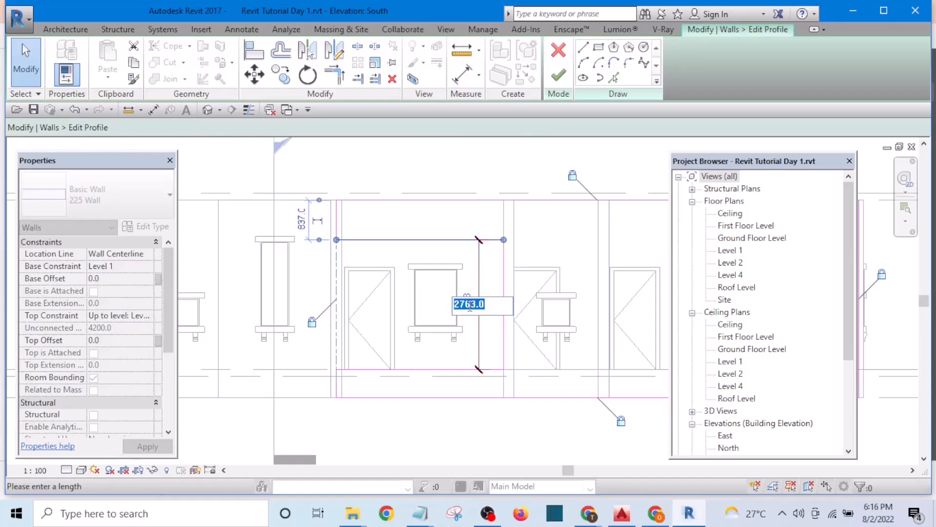
drag(467, 305, 558, 310)
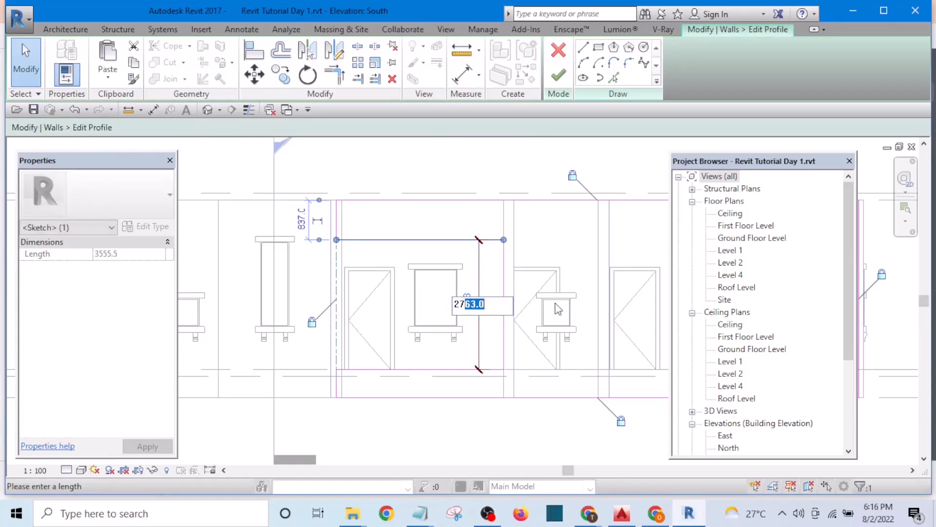
text(00)
click(544, 237)
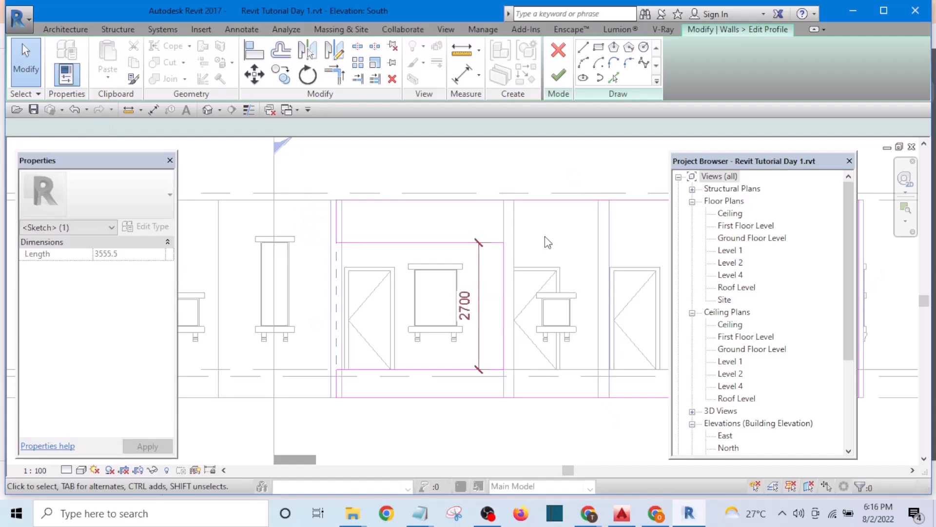
click(558, 74)
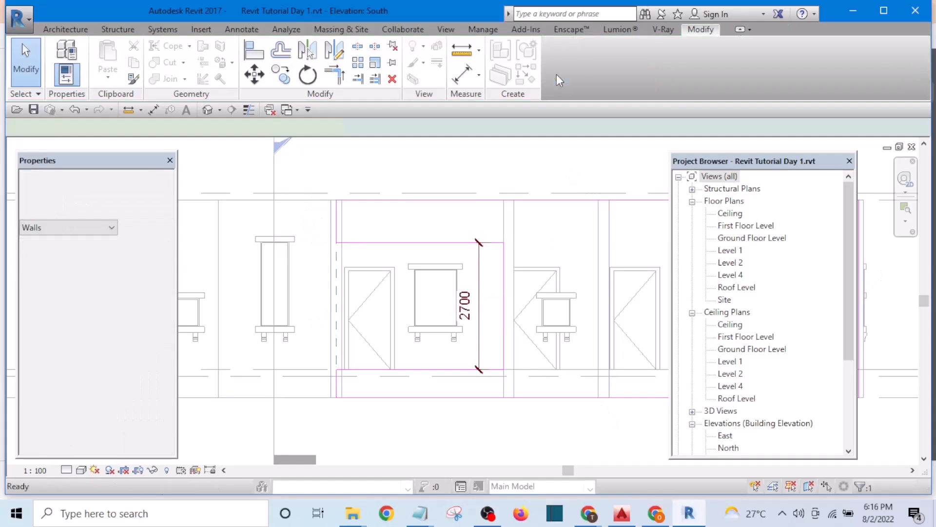
scroll(440, 233, down, 5)
click(476, 341)
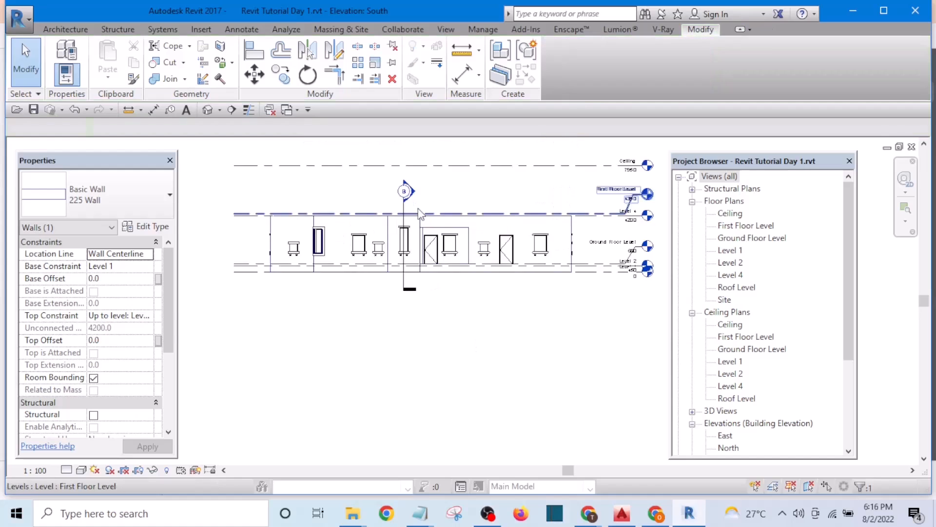
Select the 225 mm wall on the veranda's west side in the 3D view and open its profile for editing in Section 1
scroll(410, 227, up, 5)
scroll(407, 228, up, 1)
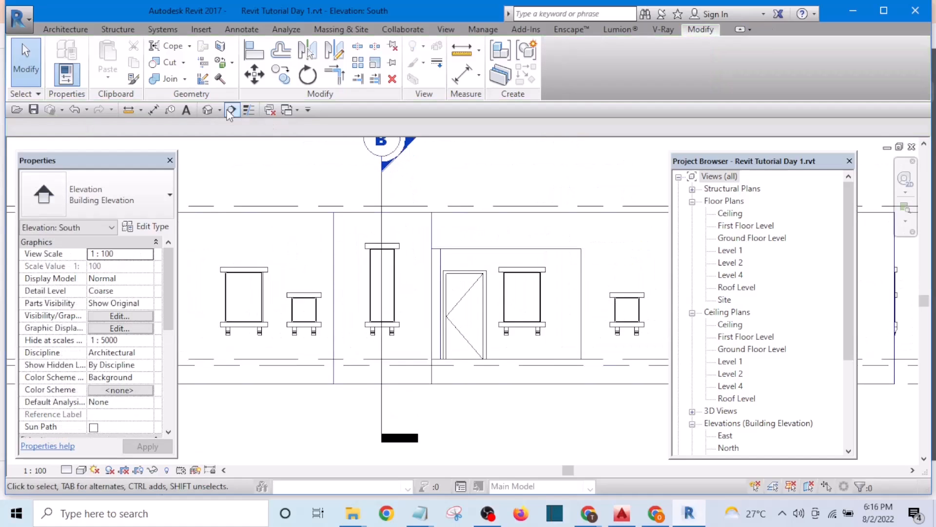
click(208, 110)
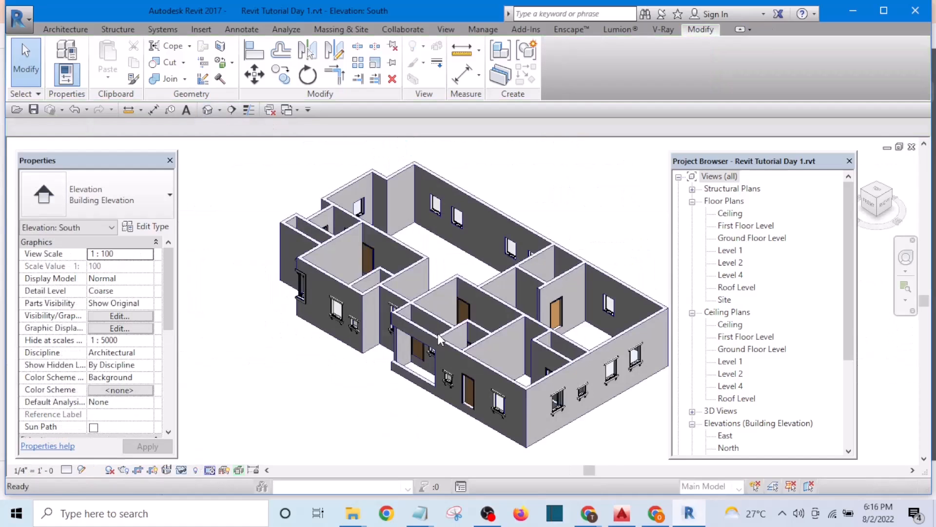
scroll(440, 339, up, 2)
scroll(328, 303, up, 2)
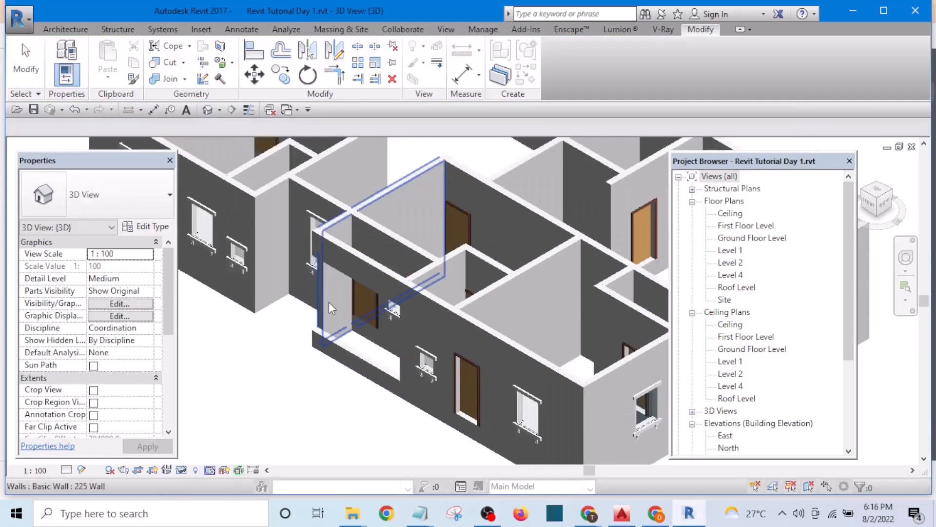
scroll(328, 302, up, 1)
click(327, 297)
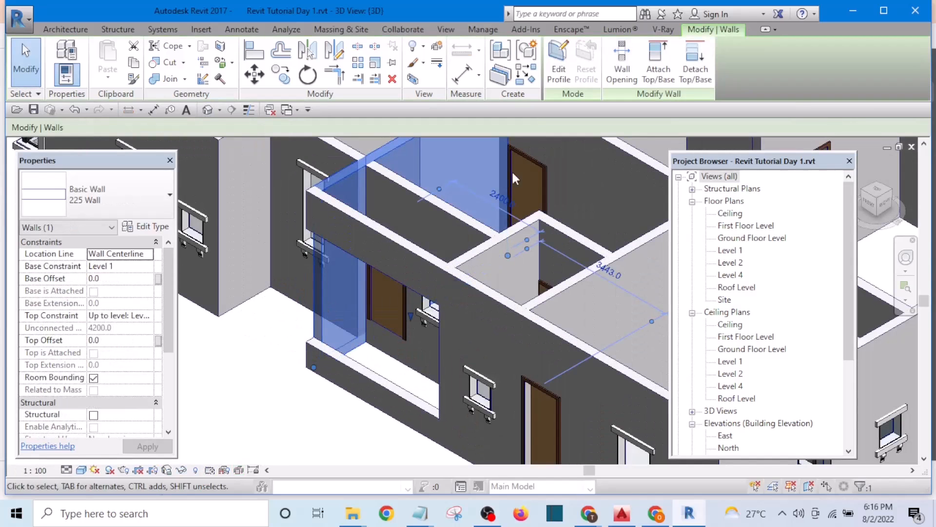
click(557, 70)
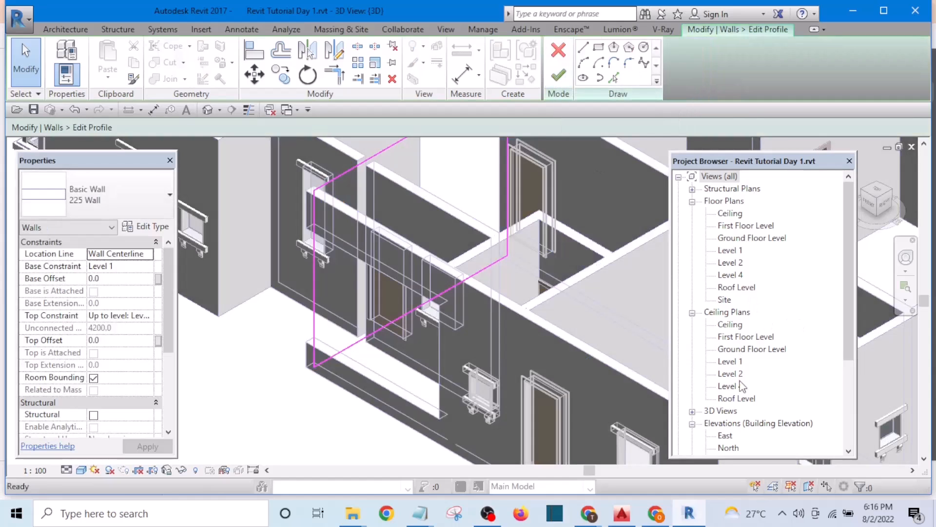
scroll(742, 386, down, 4)
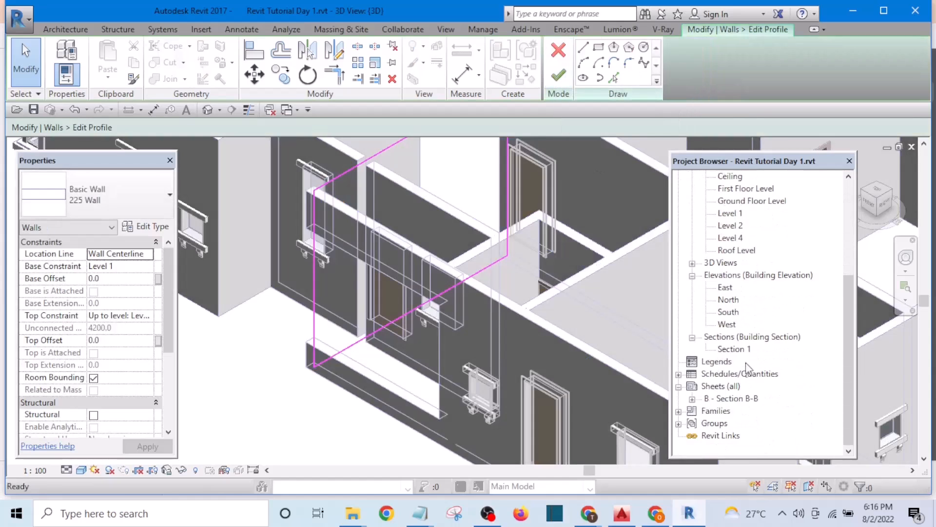
double_click(734, 349)
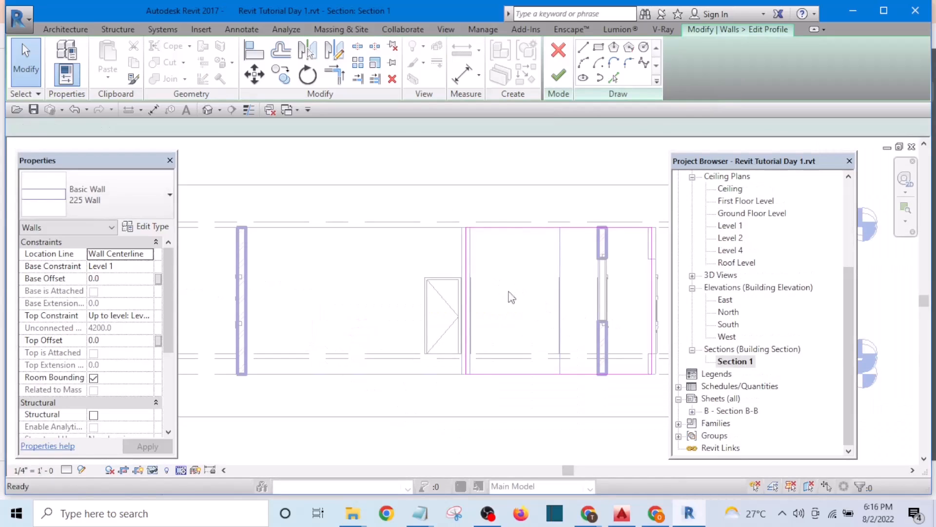
Sketch a rectangle about 2714 mm high from the sectioned wall's outer face down to ground floor level, extending about 780 mm past the profile's south edge
middle_drag(589, 296, 386, 294)
scroll(388, 295, down, 1)
scroll(397, 279, up, 2)
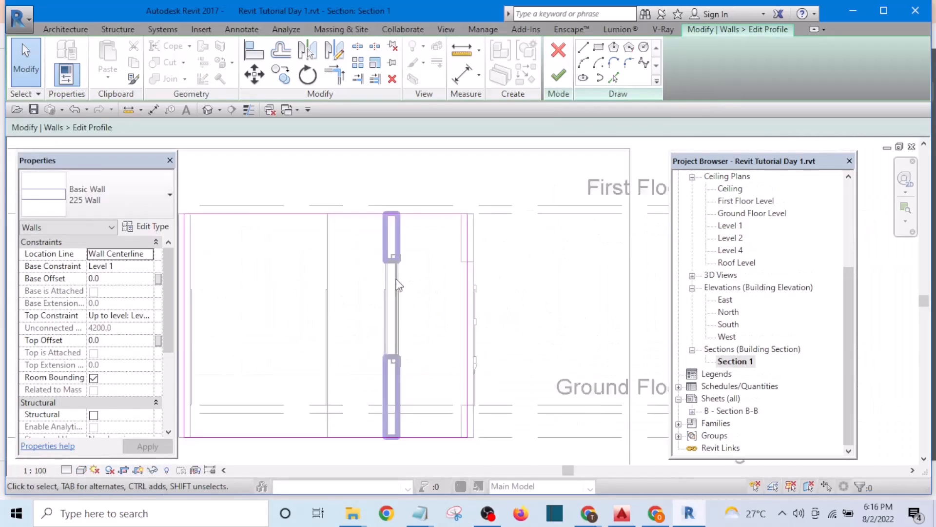
scroll(398, 285, up, 3)
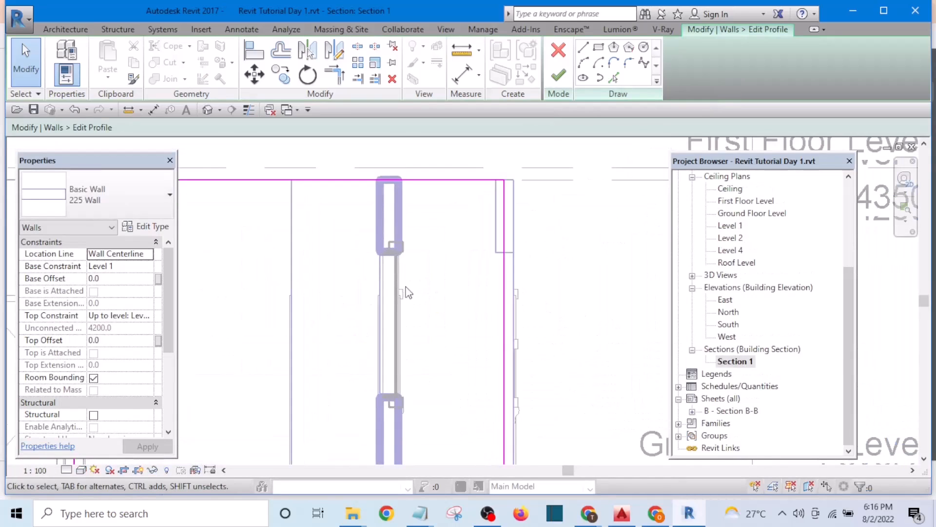
click(599, 47)
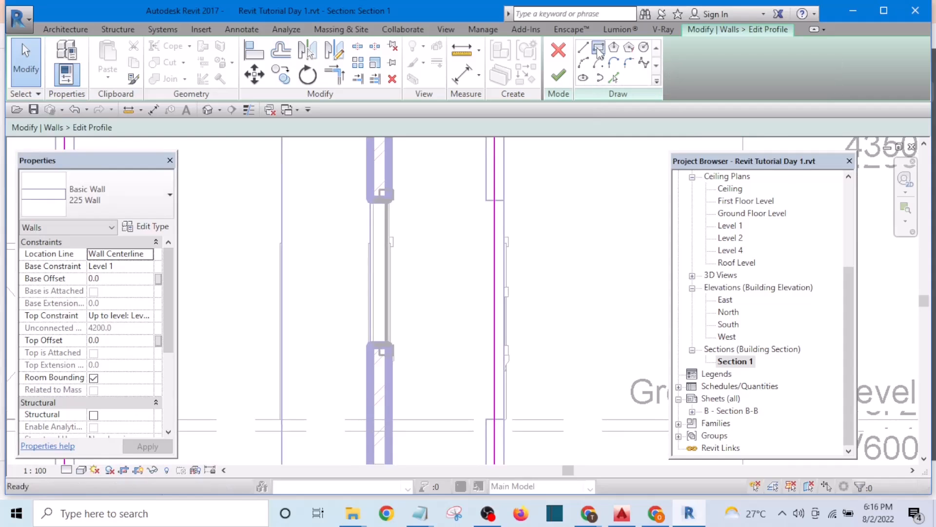
click(386, 198)
scroll(387, 200, down, 2)
scroll(480, 305, up, 2)
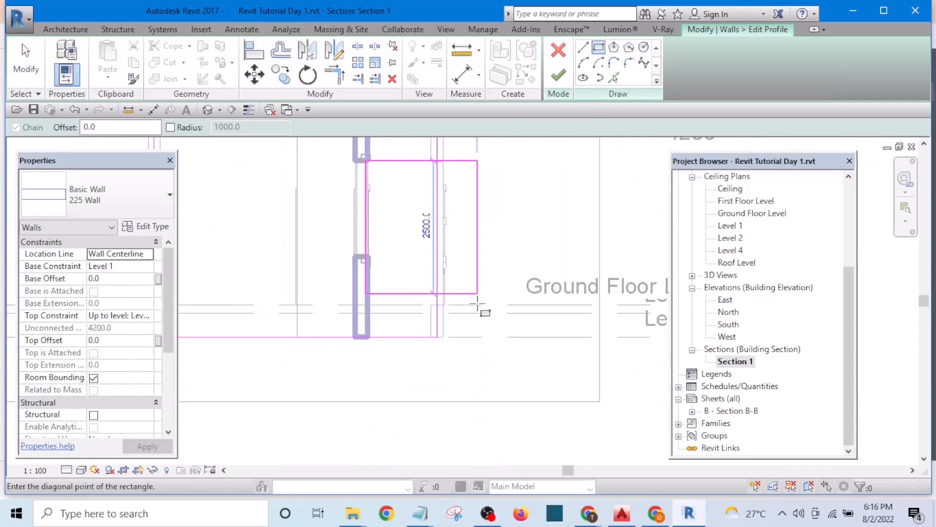
scroll(477, 304, up, 2)
click(478, 307)
scroll(483, 335, down, 3)
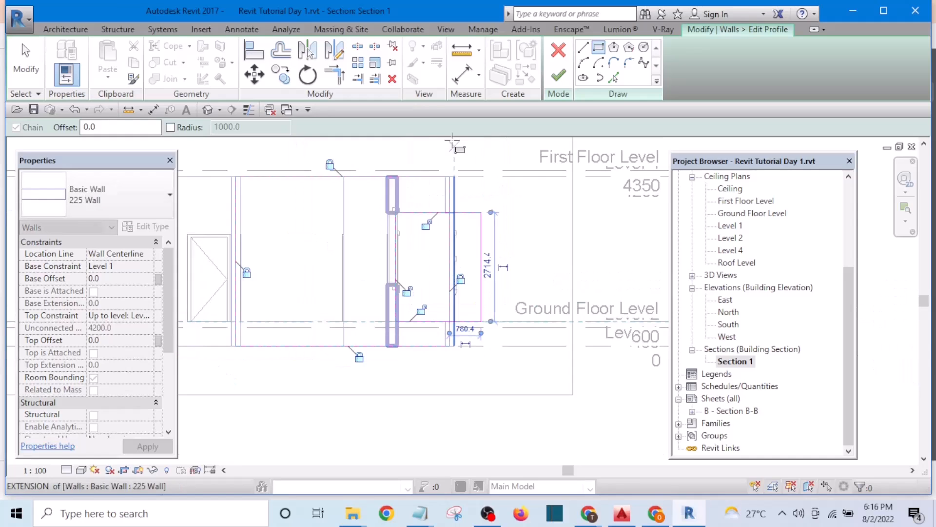
Split the profile's south edge inside the rectangle and trim both parts to the rectangle's upper and lower lines
scroll(402, 97, up, 1)
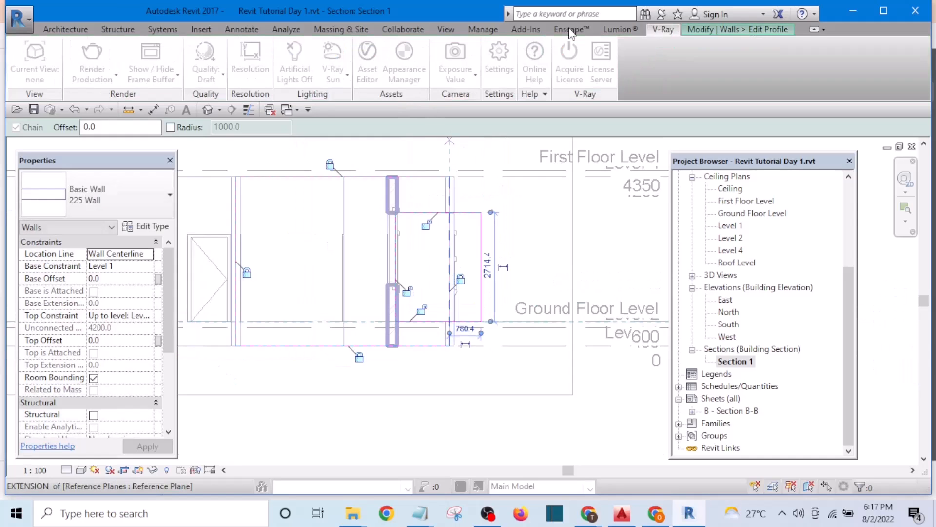
click(712, 30)
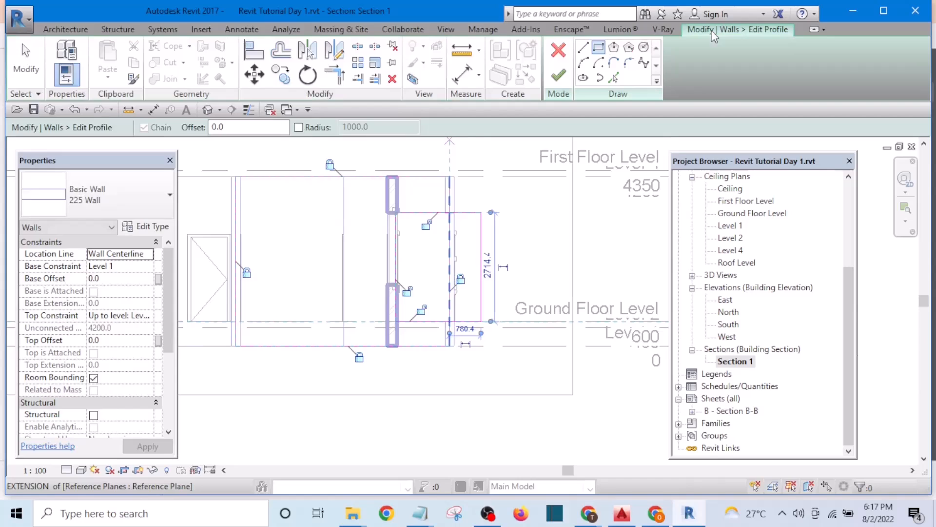
click(358, 46)
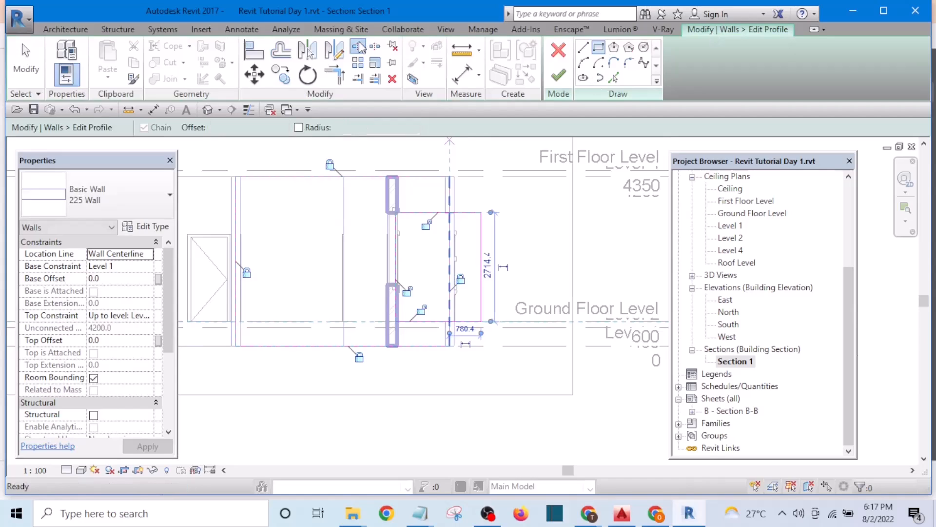
scroll(462, 291, up, 2)
click(440, 186)
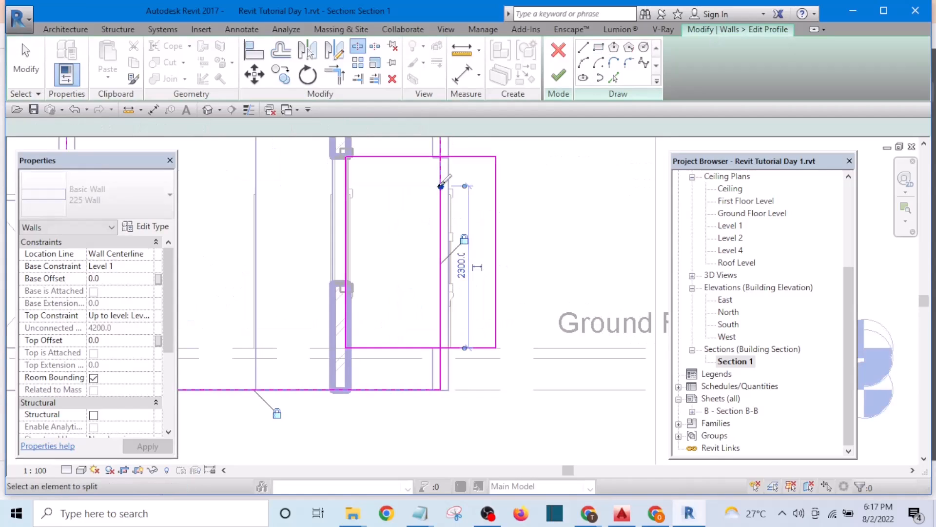
click(335, 75)
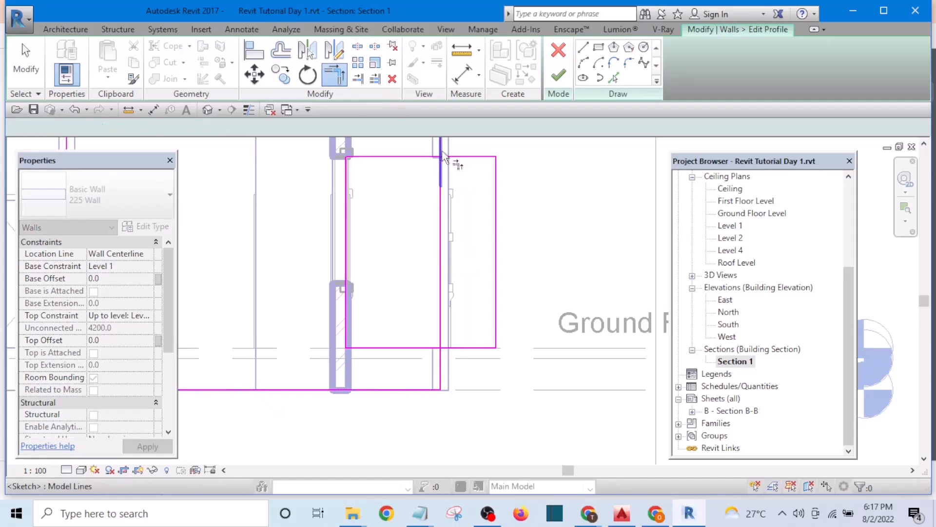
click(421, 157)
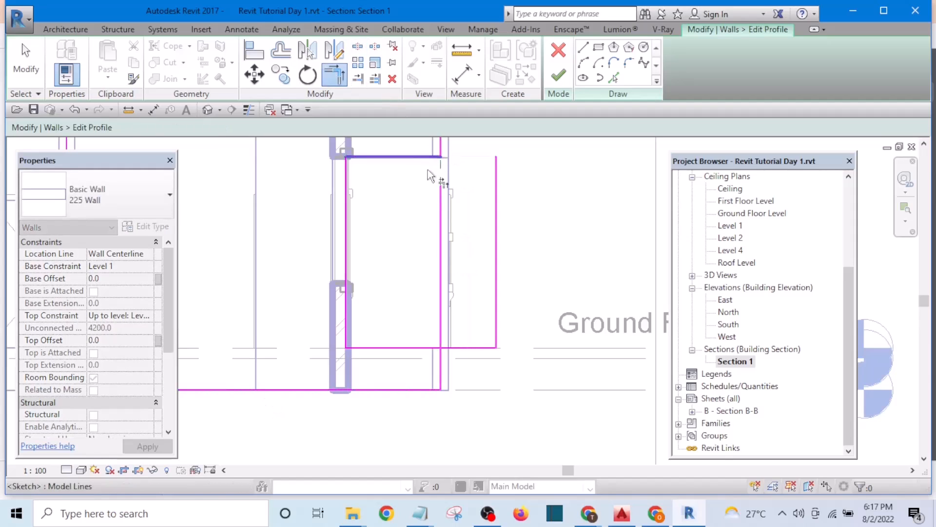
click(399, 349)
click(444, 373)
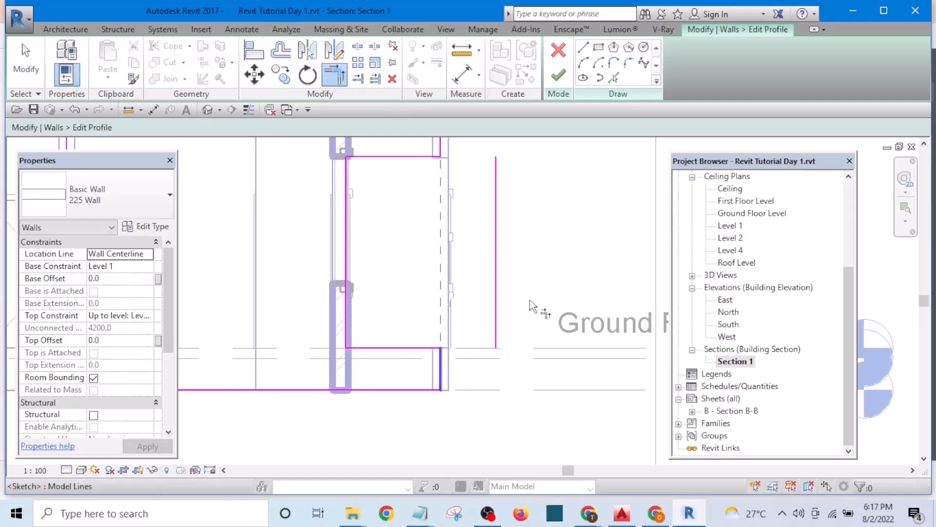
Delete the leftover vertical rectangle line outside the wall profile
key(Escape)
click(496, 273)
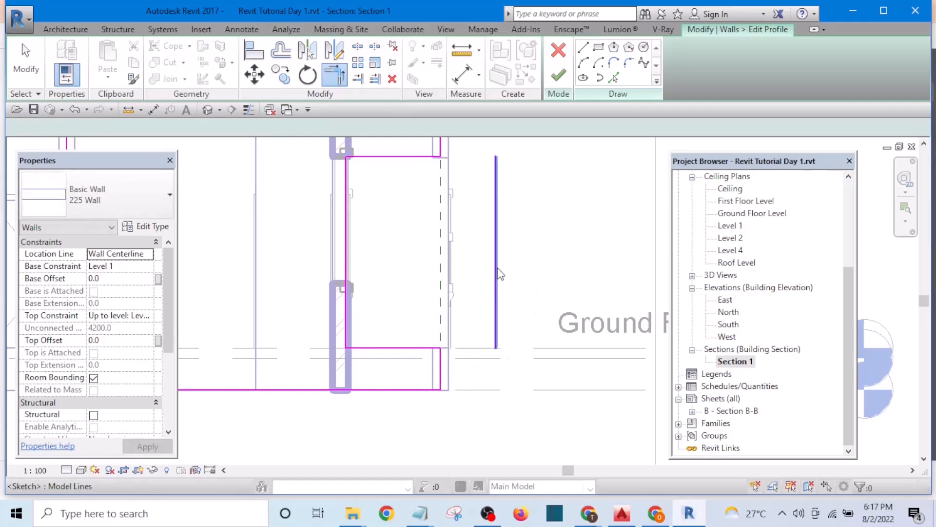
key(Delete)
Align the opening's upper sketch line with the underside of the adjoining south wall above its veranda opening
scroll(473, 259, up, 3)
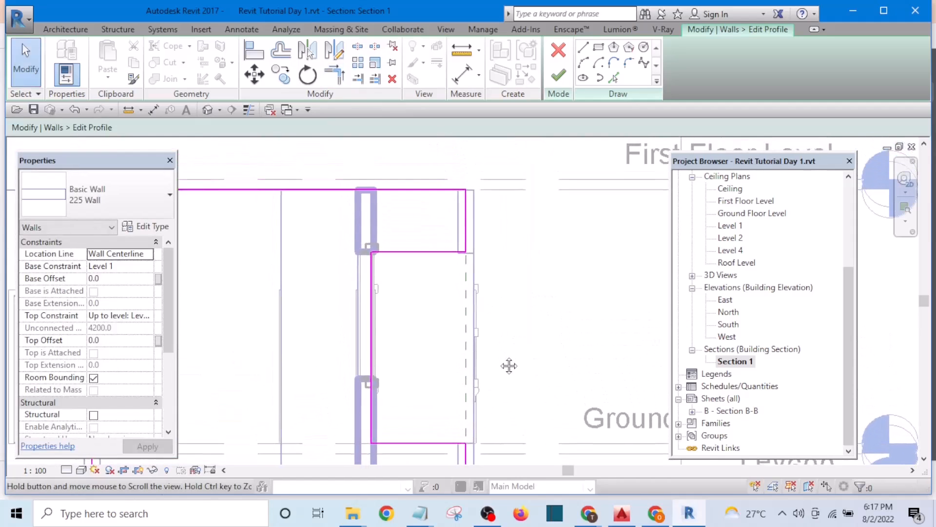
scroll(473, 257, up, 4)
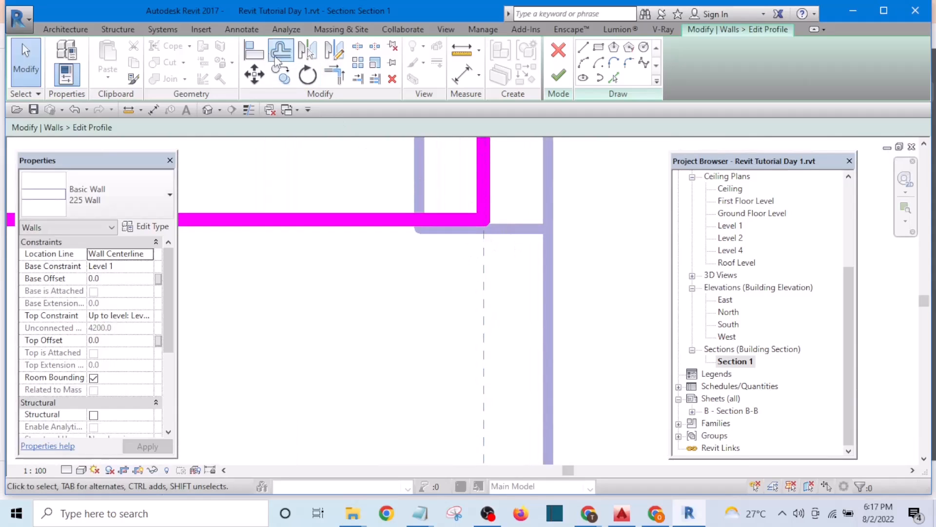
click(255, 50)
scroll(499, 224, up, 2)
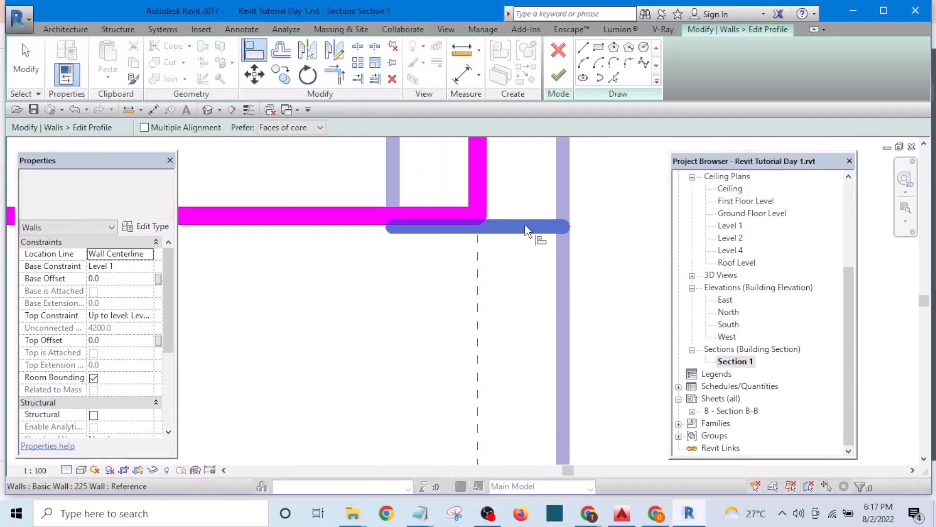
click(525, 223)
click(372, 225)
scroll(478, 256, down, 3)
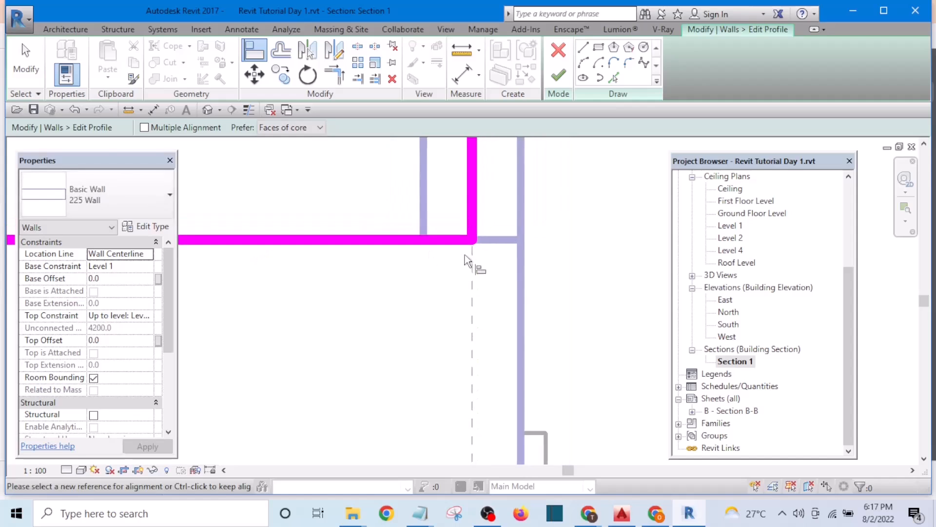
Finish the wall's profile edit and inspect the veranda opening in the default 3D view
key(Escape)
scroll(505, 243, down, 3)
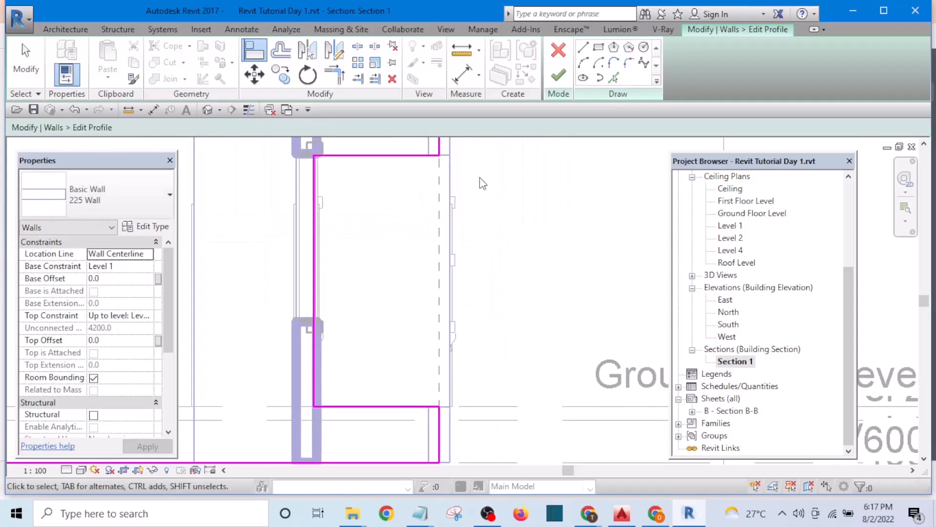
click(558, 76)
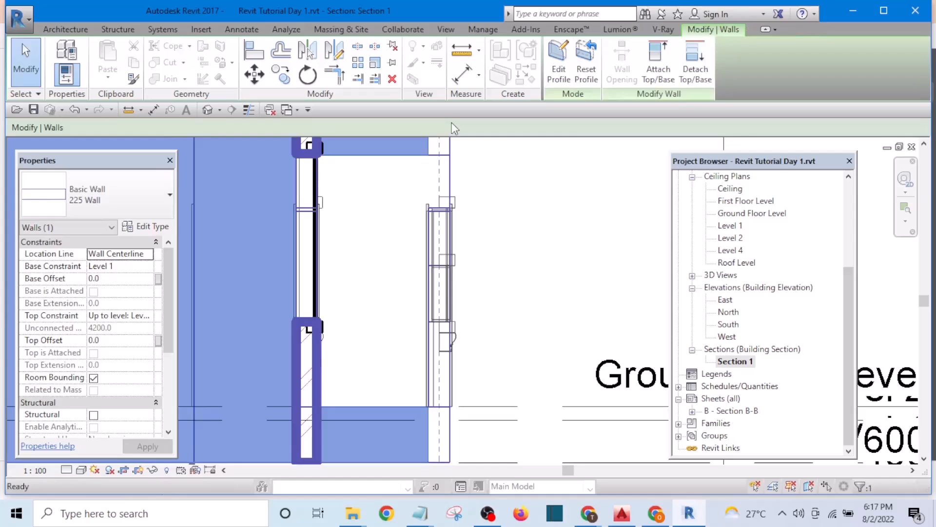
click(207, 110)
scroll(401, 265, down, 5)
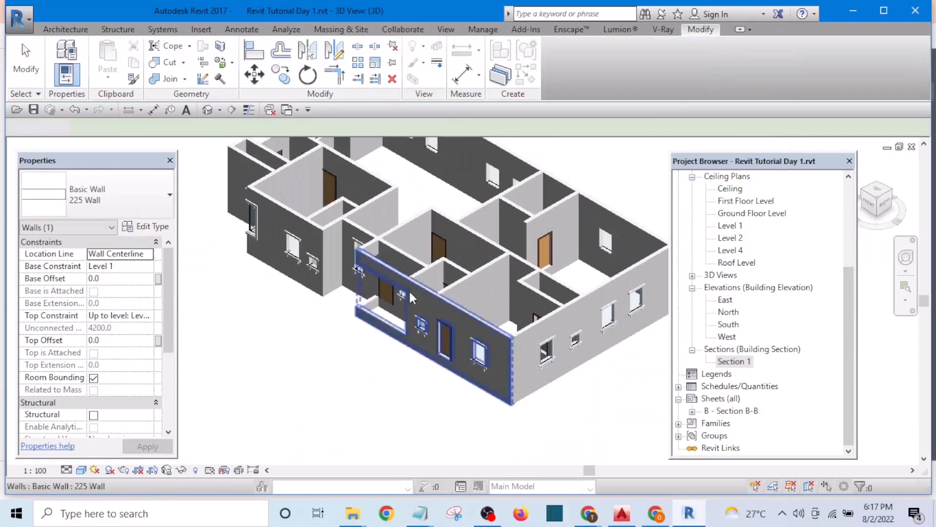
key(Escape)
shift+middle_drag(420, 311, 424, 329)
scroll(434, 304, up, 3)
scroll(409, 277, down, 1)
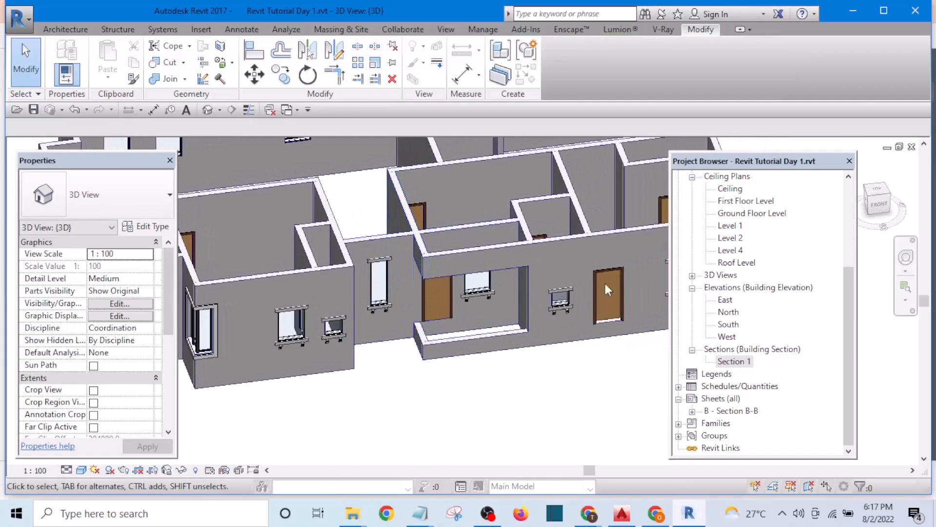
scroll(528, 289, down, 2)
scroll(422, 314, down, 1)
Set the head height of all Rev Tut toil w windows in the entire project to 2400
scroll(421, 314, up, 4)
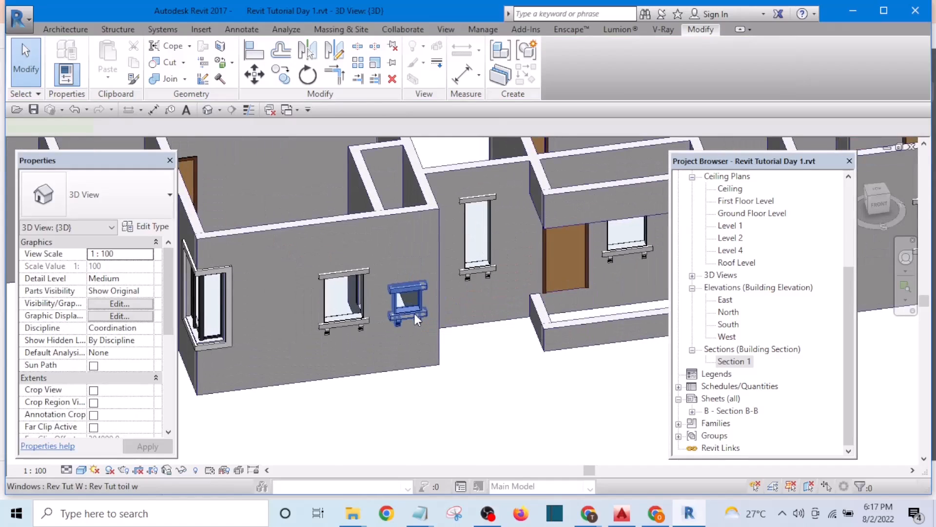
click(414, 314)
right_click(414, 314)
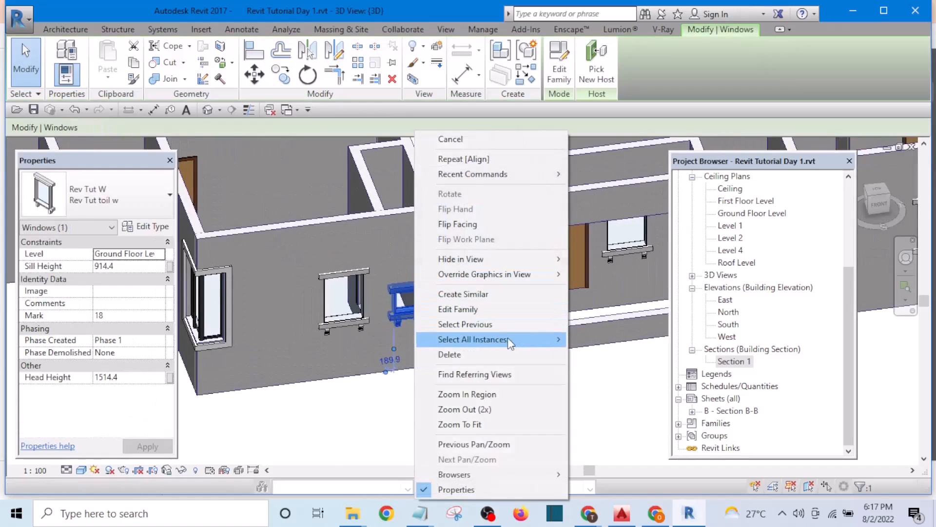
mouse_move(507, 339)
click(603, 353)
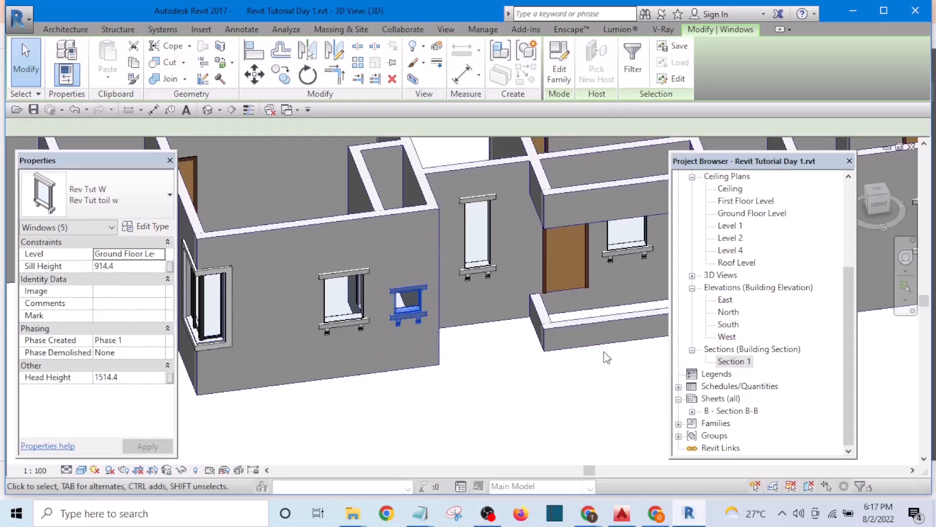
scroll(499, 301, down, 3)
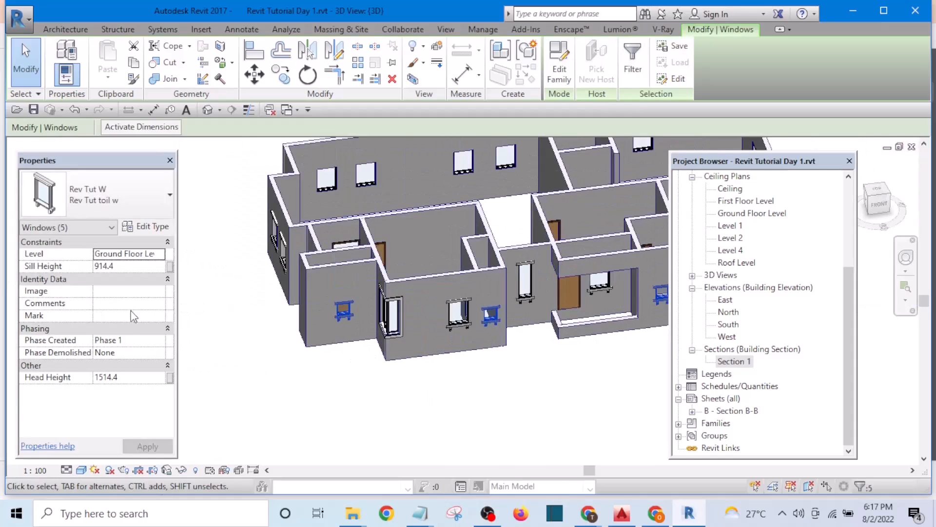
click(133, 377)
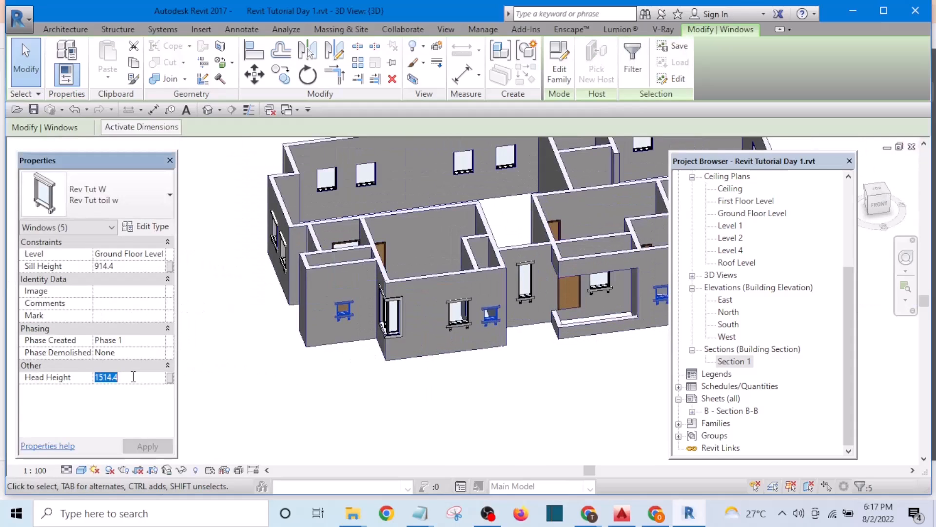
text(27)
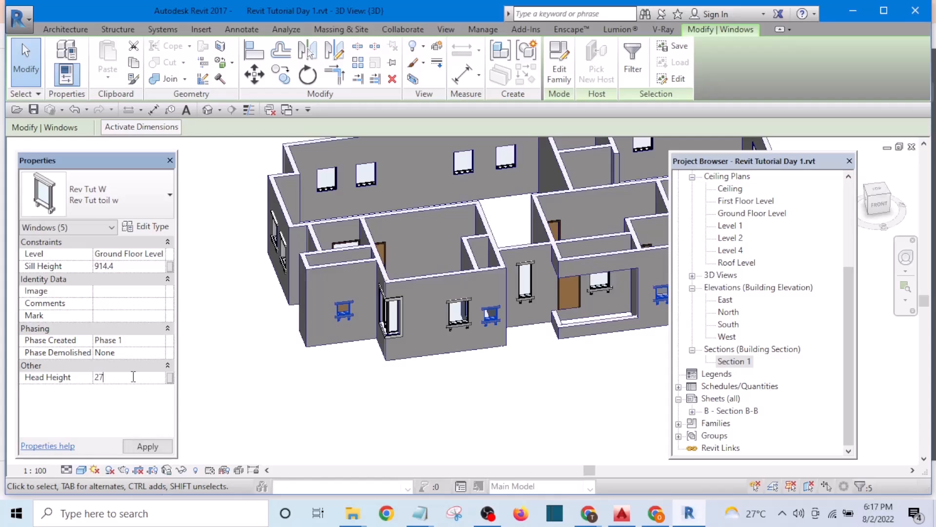
key(BackSpace)
text(400)
click(148, 446)
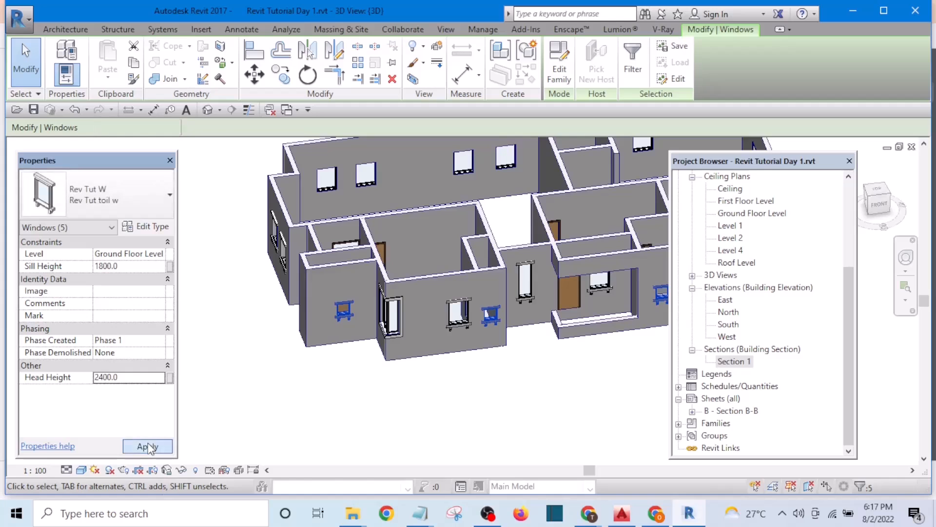
click(304, 378)
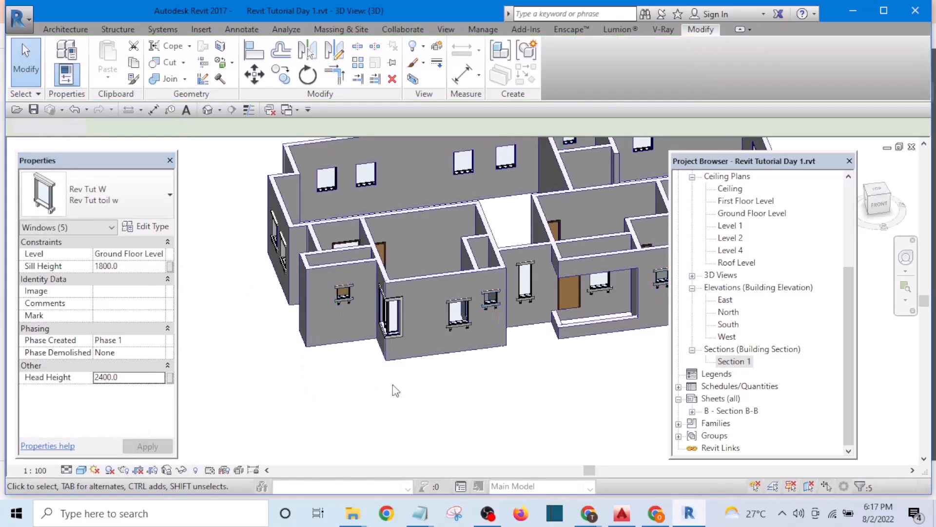
Select all instances of the Rev Tut W window in the entire project and set their head height to 2400
scroll(459, 317, up, 6)
click(445, 334)
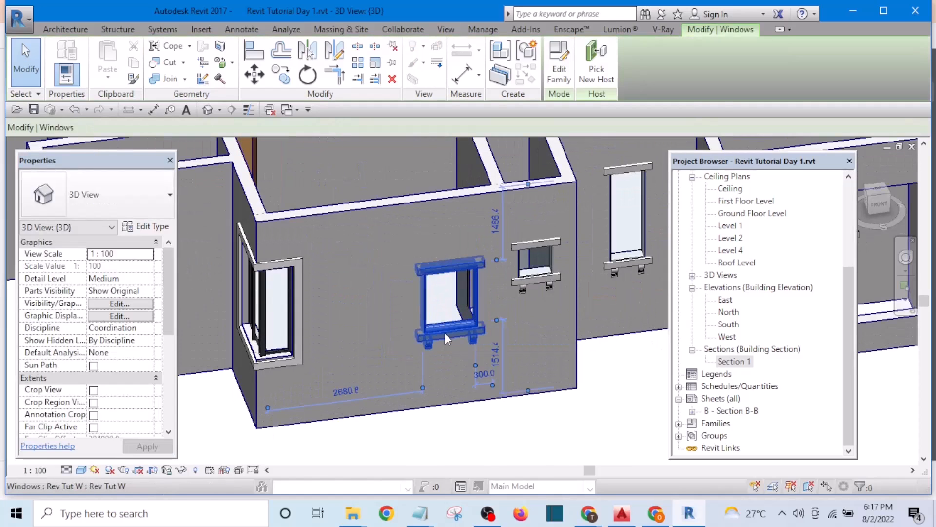
right_click(445, 333)
mouse_move(570, 337)
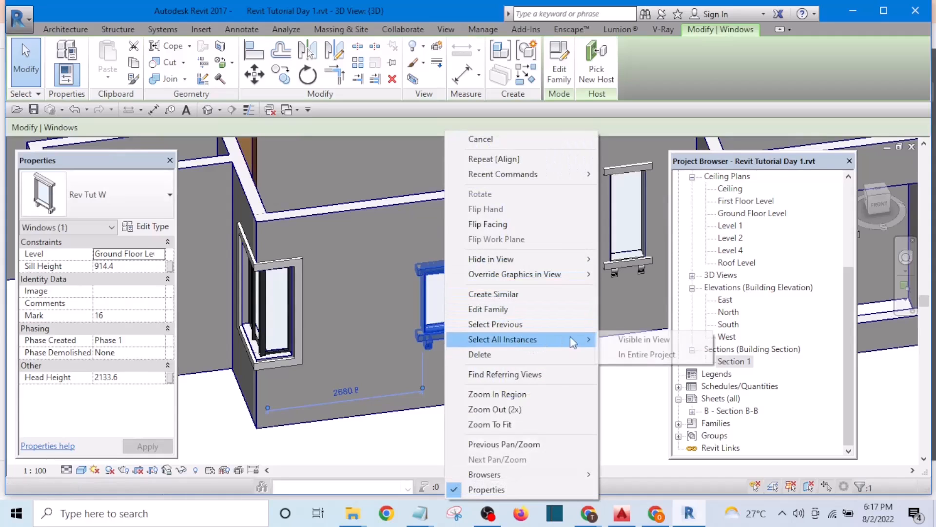
click(648, 354)
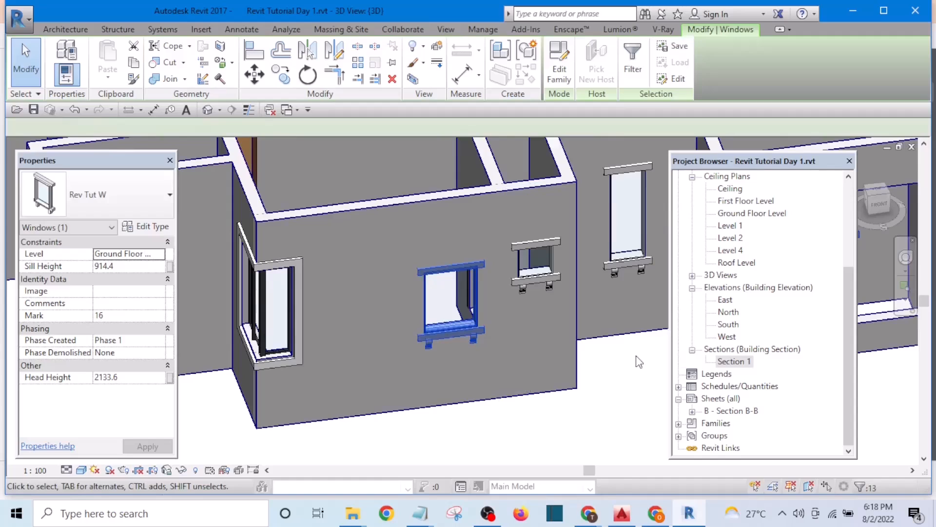
click(135, 376)
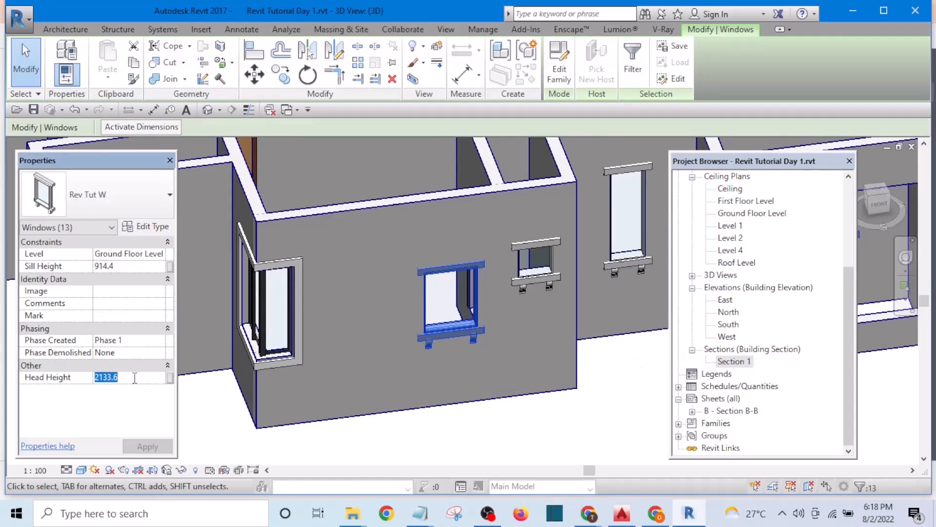
text(24)
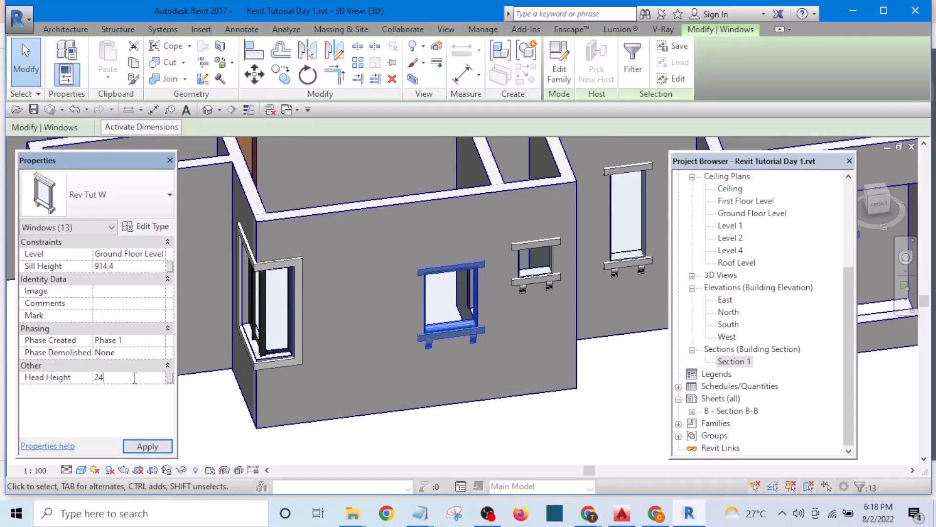
text(00)
click(146, 446)
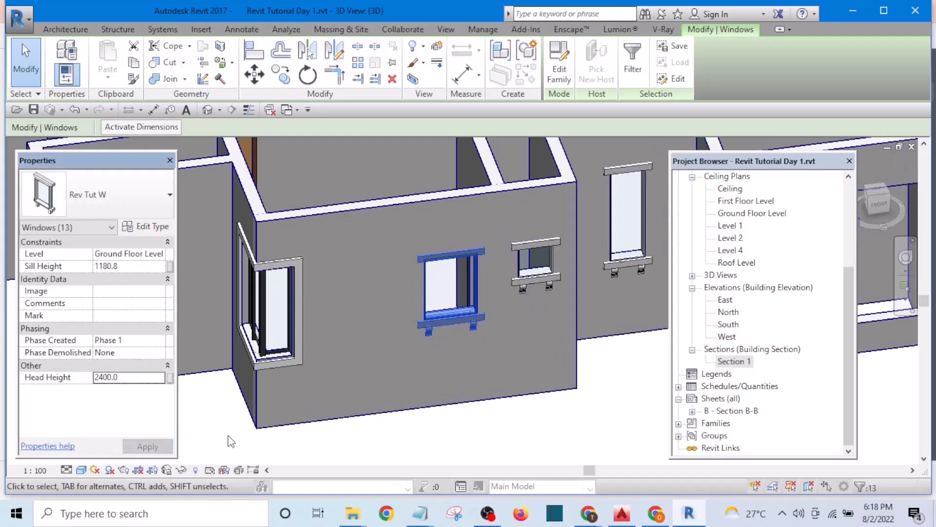
Change the Rev Tut W window type's dimensions to a height of 1800 and a width of 1000
scroll(583, 189, down, 3)
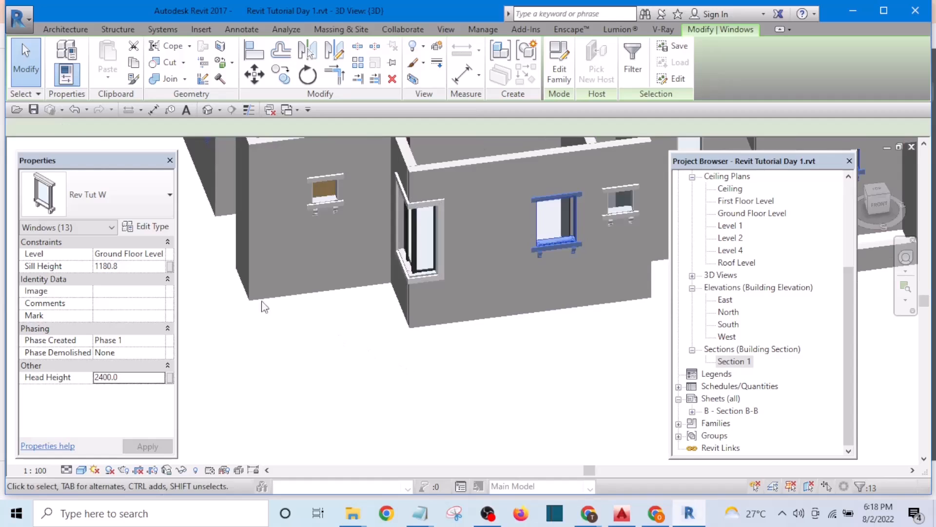
click(145, 224)
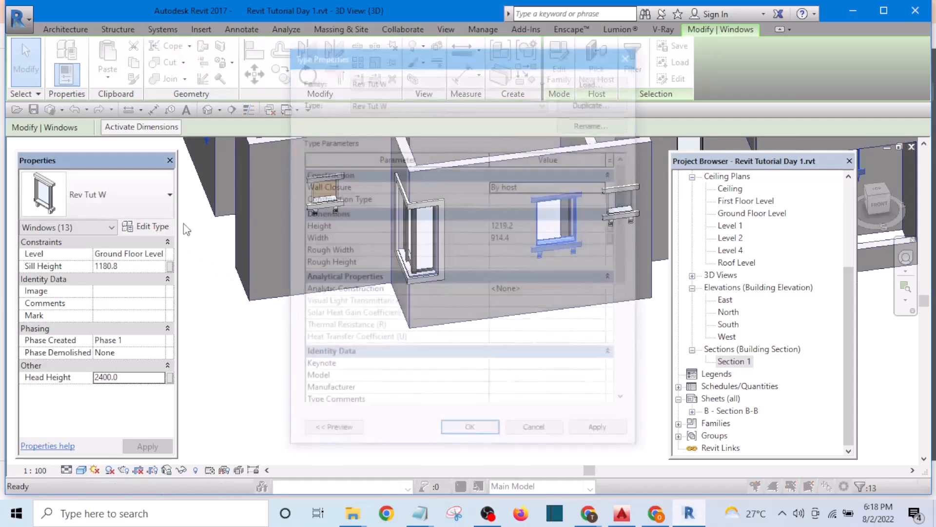
click(529, 227)
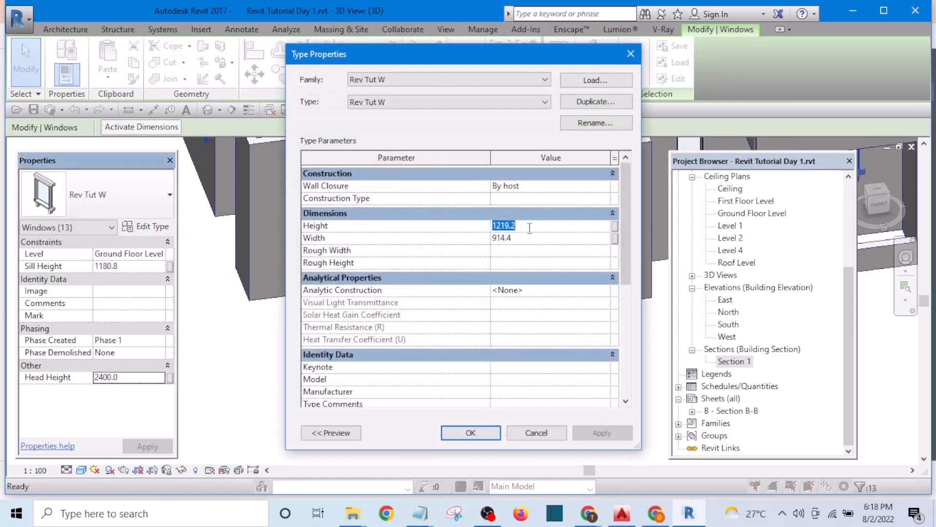
text(1000)
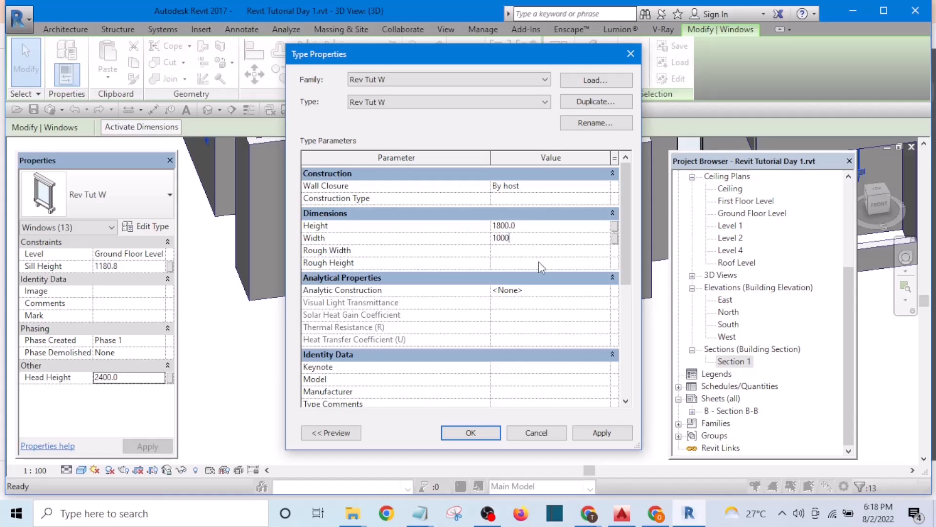
click(602, 433)
click(471, 432)
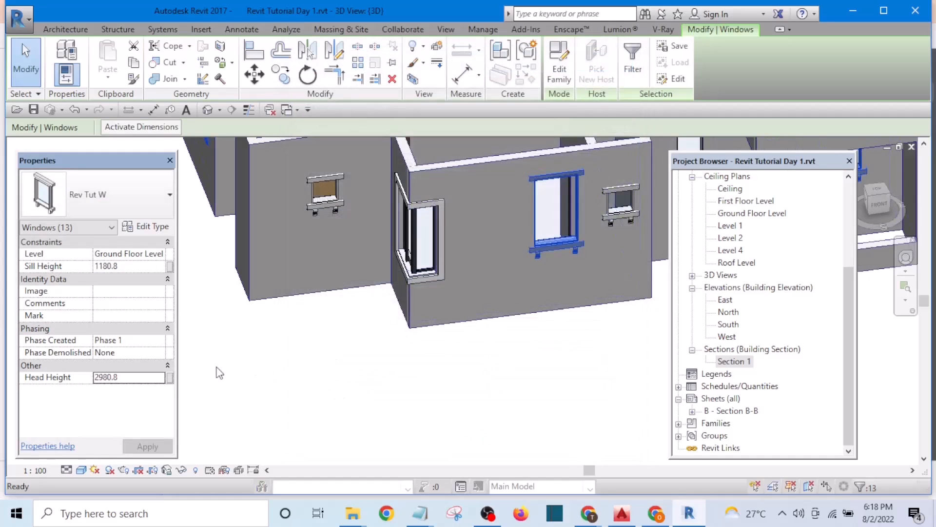
Reset the head height of the resized Rev Tut W windows to 2400 and clear the selection
click(126, 378)
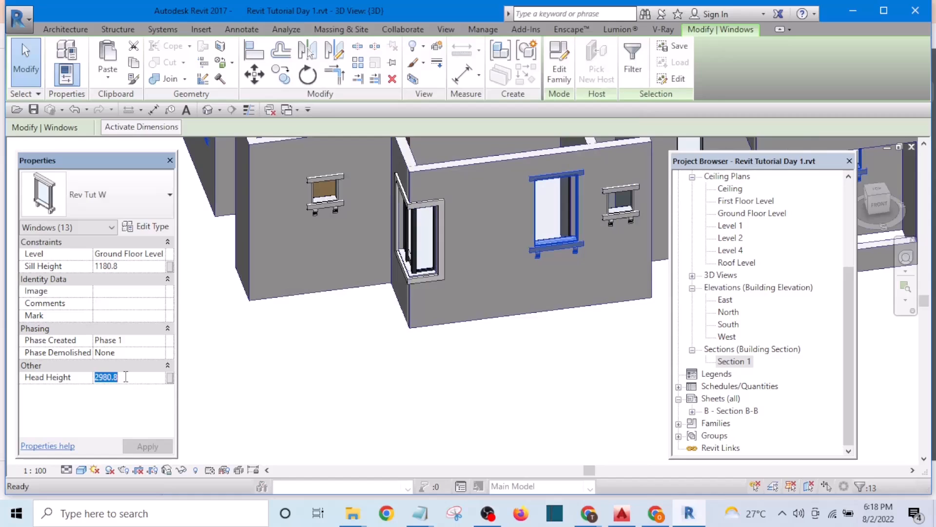
text(24)
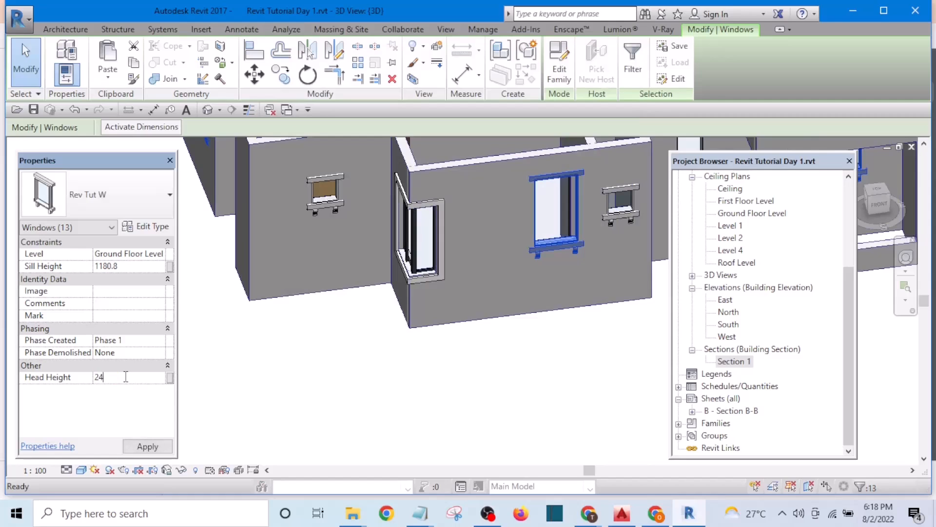
text(00)
click(148, 446)
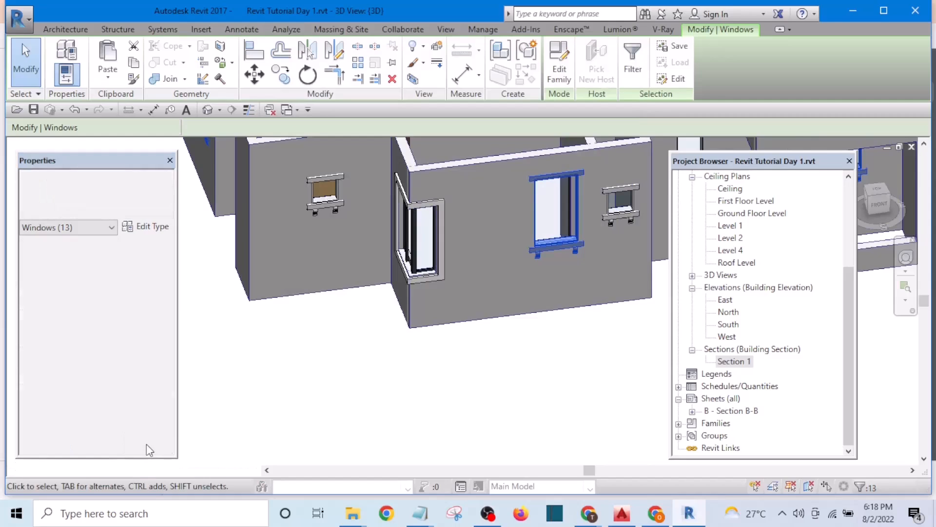
click(359, 411)
Set the head height of the Corner Window tim 1X0.5 at the front wall corner to 2400
scroll(478, 380, down, 1)
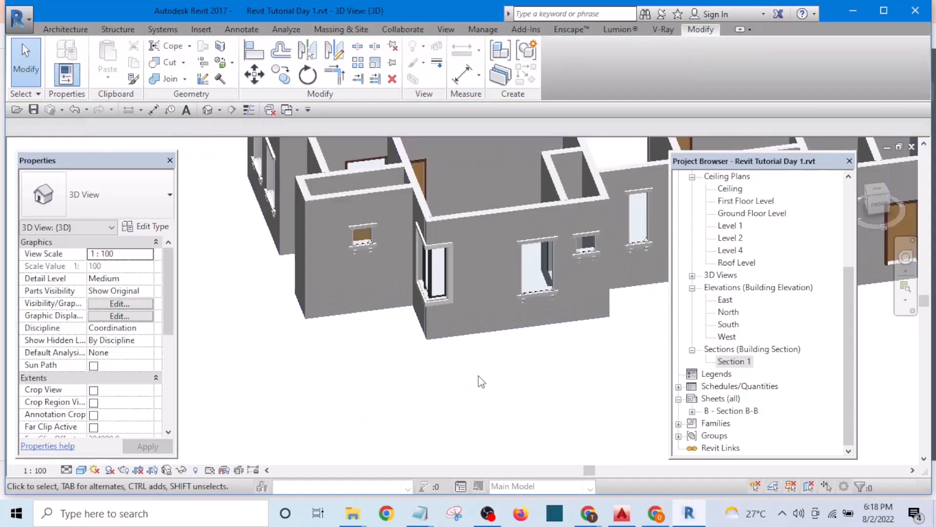
scroll(478, 384, up, 2)
middle_drag(455, 393, 384, 419)
scroll(341, 421, down, 2)
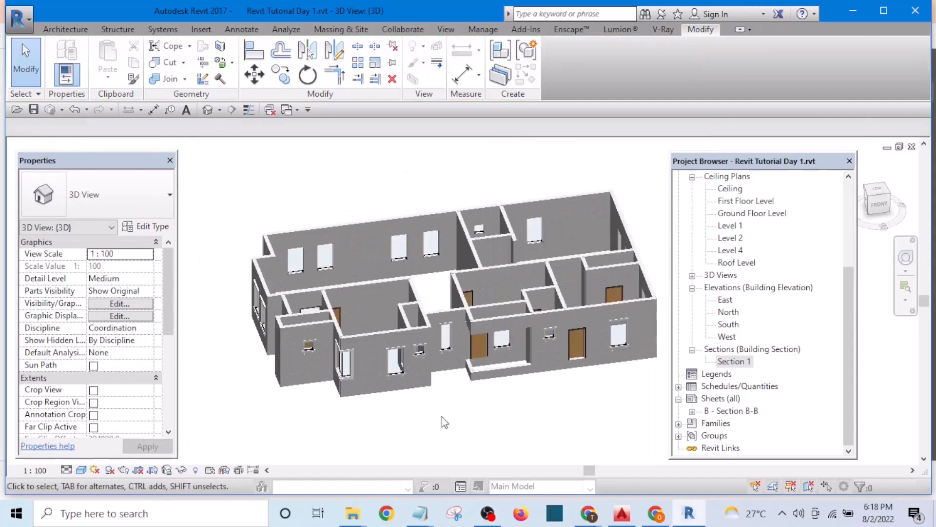
scroll(274, 350, up, 4)
click(253, 335)
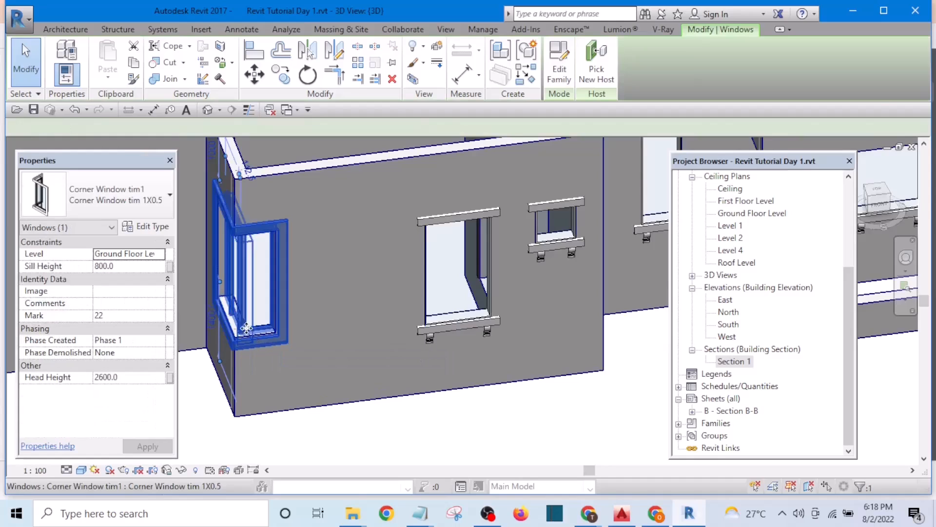
click(124, 379)
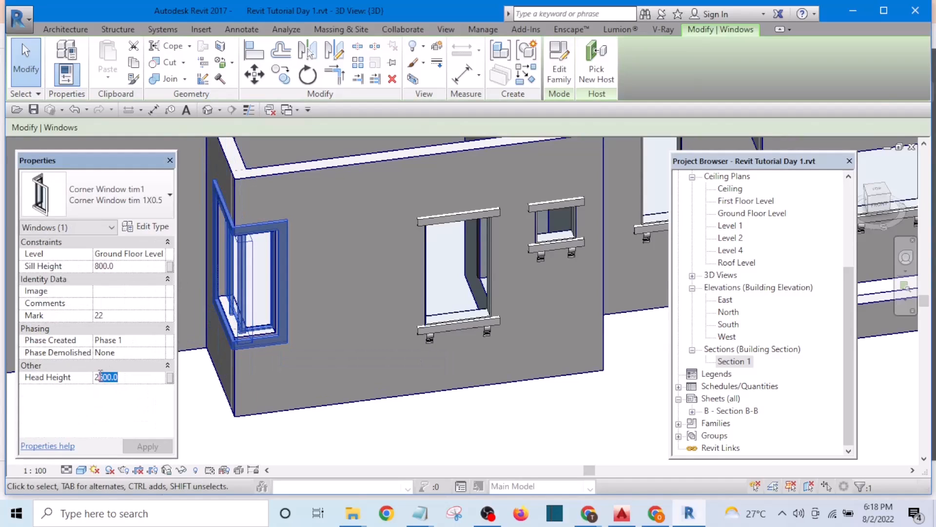
text(400)
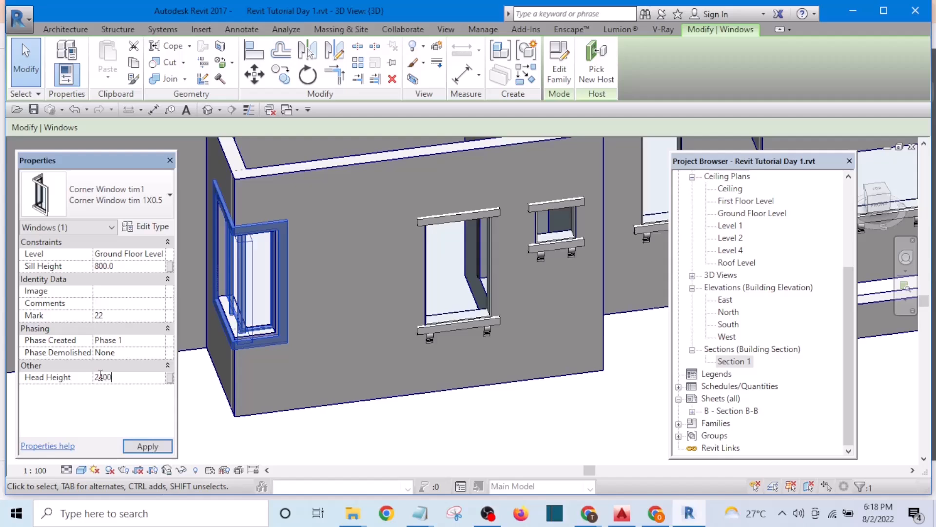
click(148, 447)
click(455, 420)
Set the head height of the narrow Concept-1800x600 window on the front wall to 2400 and clear the selection
scroll(487, 390, down, 5)
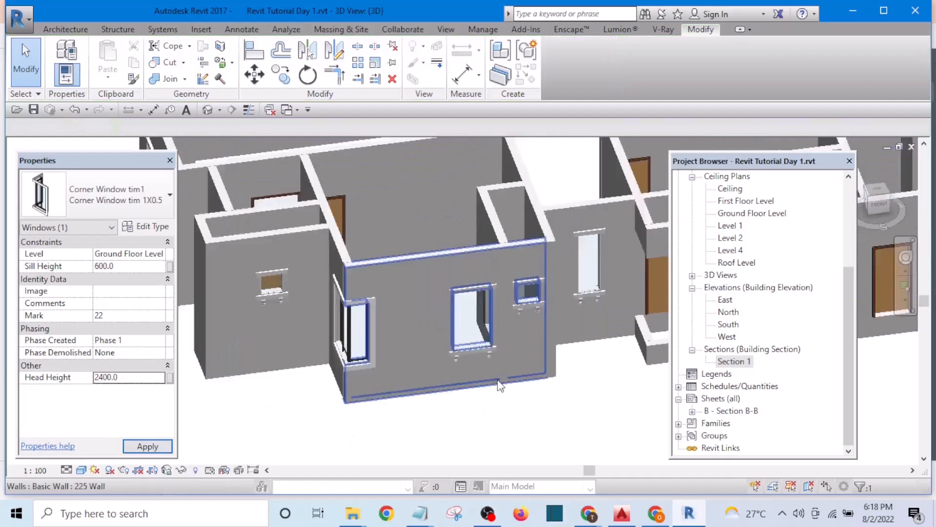
scroll(396, 423, down, 2)
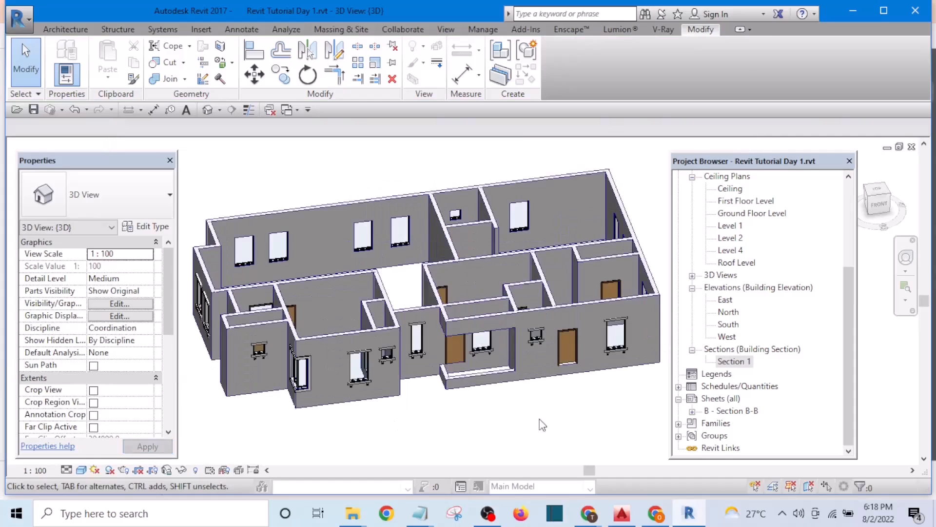
shift+middle_drag(541, 424, 529, 287)
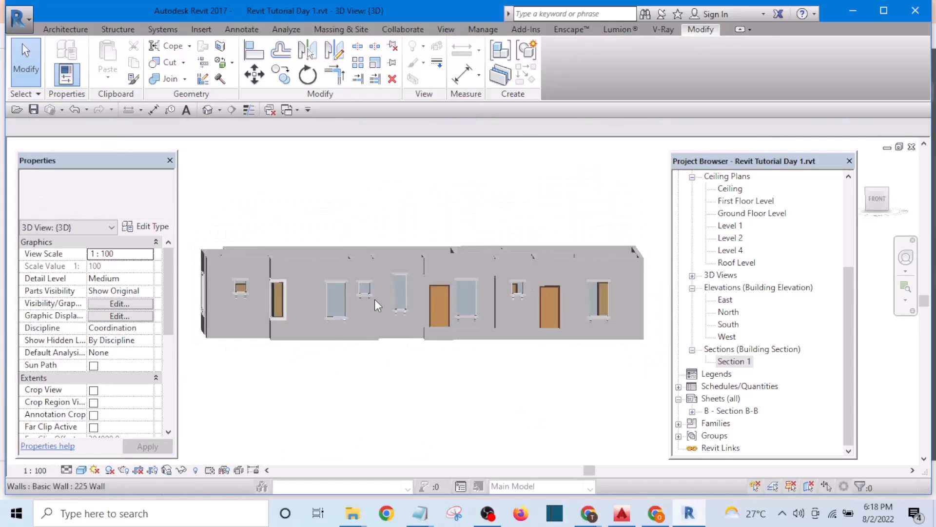
scroll(374, 299, up, 2)
click(417, 320)
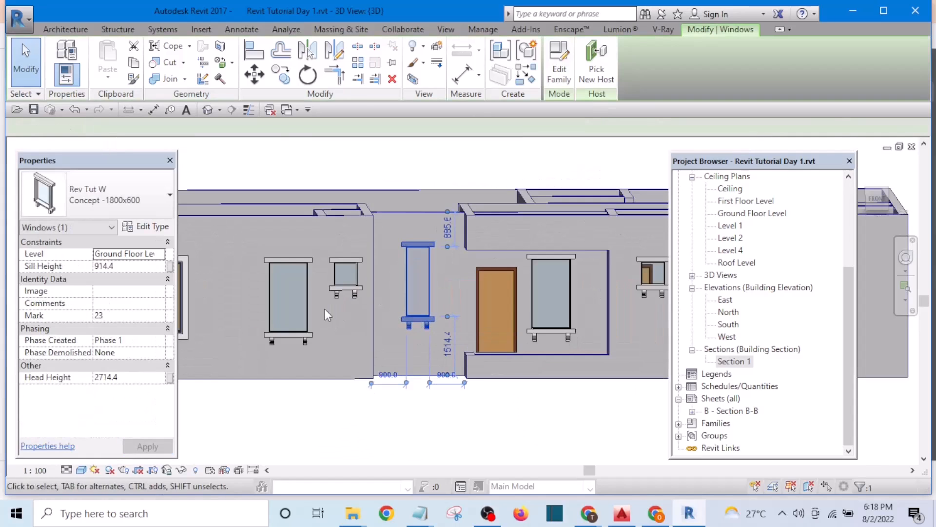
click(124, 377)
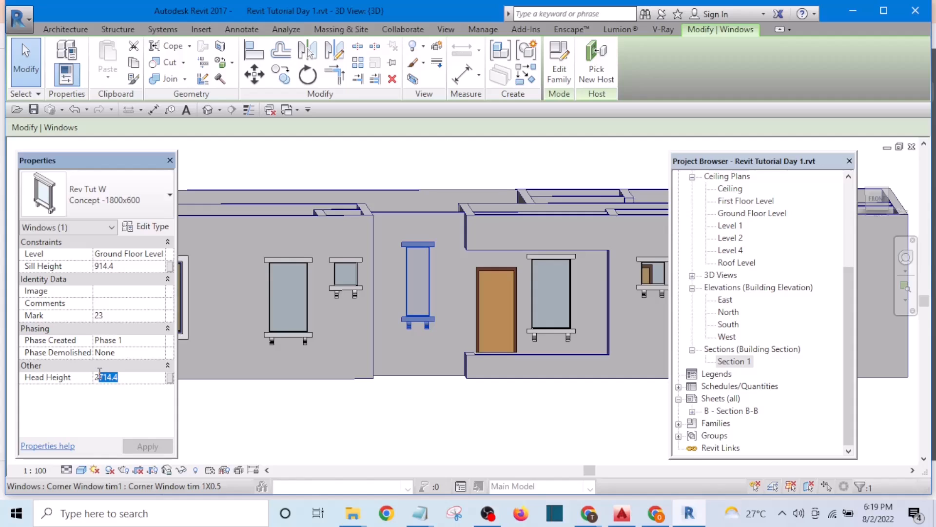
text(2400)
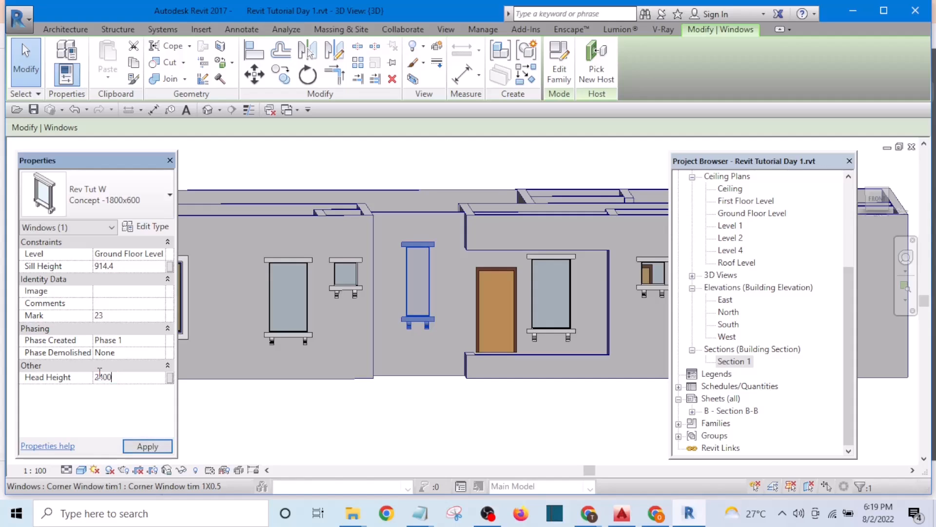
click(147, 445)
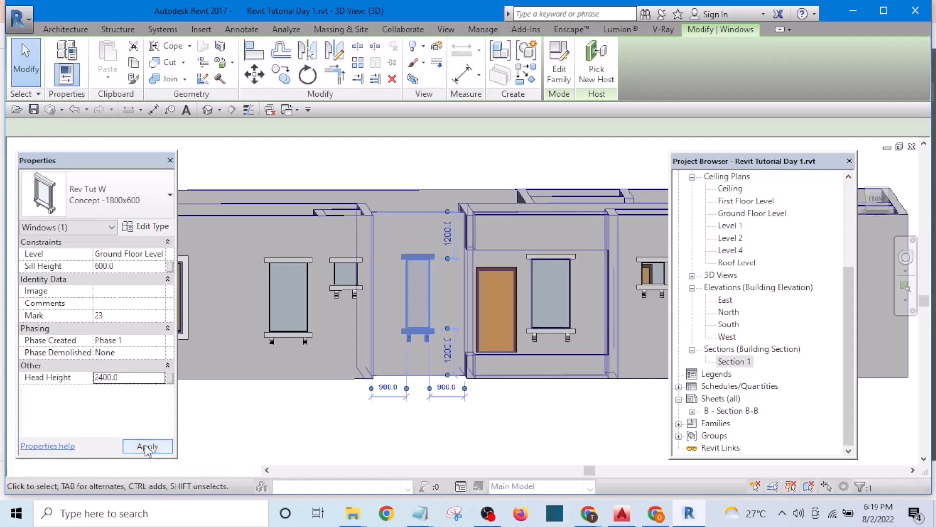
click(318, 438)
Check the front windows in the 3D view and open the Ground Floor Level floor plan
scroll(323, 346, down, 7)
scroll(405, 365, up, 3)
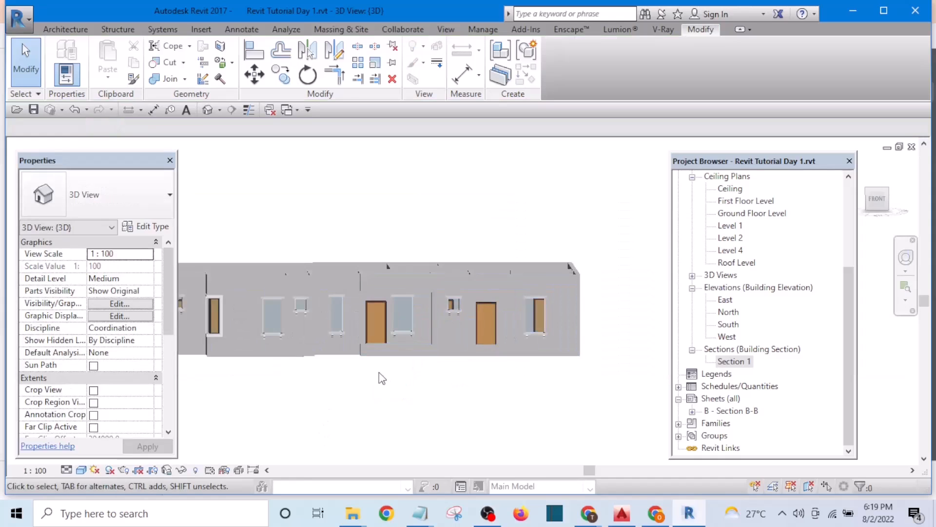
scroll(537, 336, up, 4)
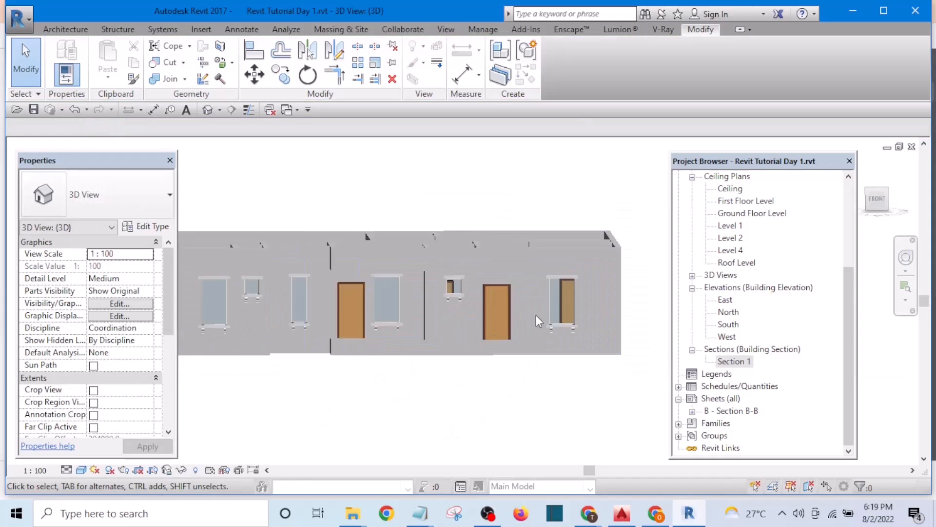
scroll(490, 354, down, 7)
mouse_move(429, 408)
shift+middle_down()
mouse_move(418, 412)
mouse_move(439, 414)
shift+middle_up()
scroll(737, 307, up, 1)
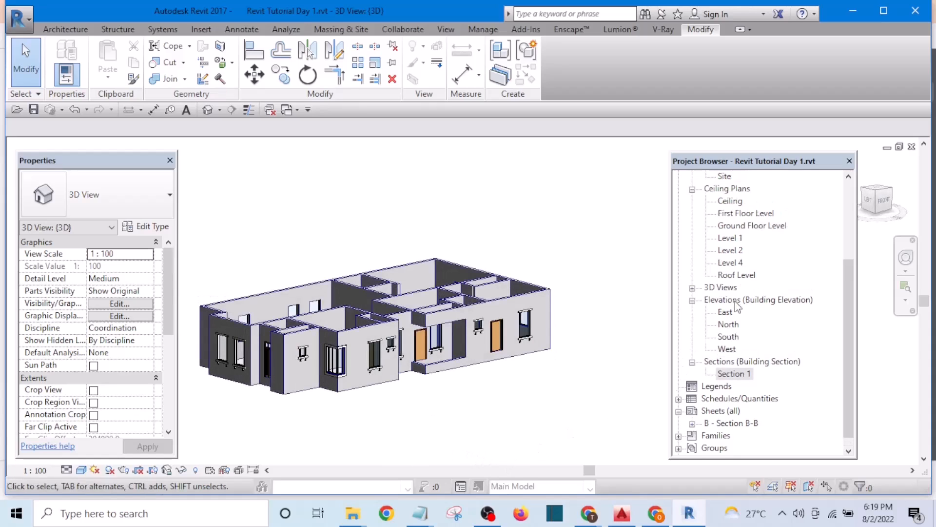
double_click(756, 226)
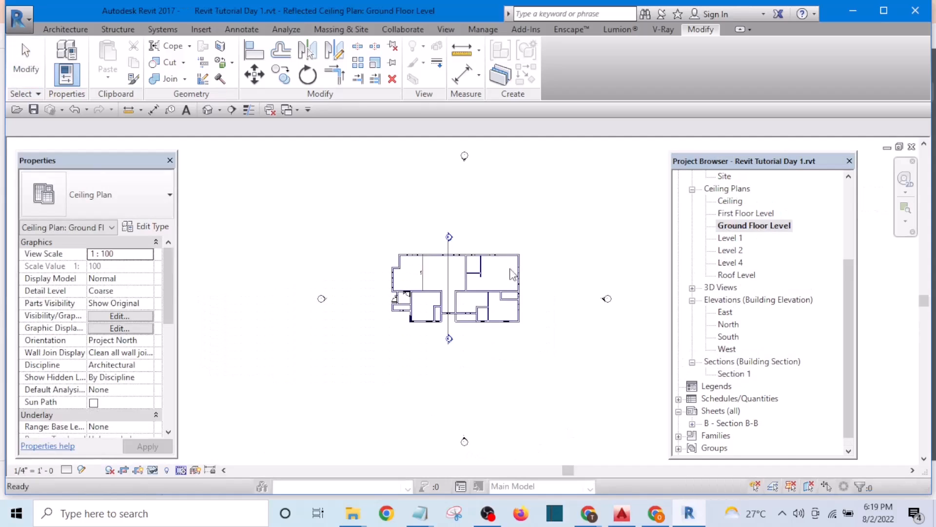
scroll(480, 308, up, 5)
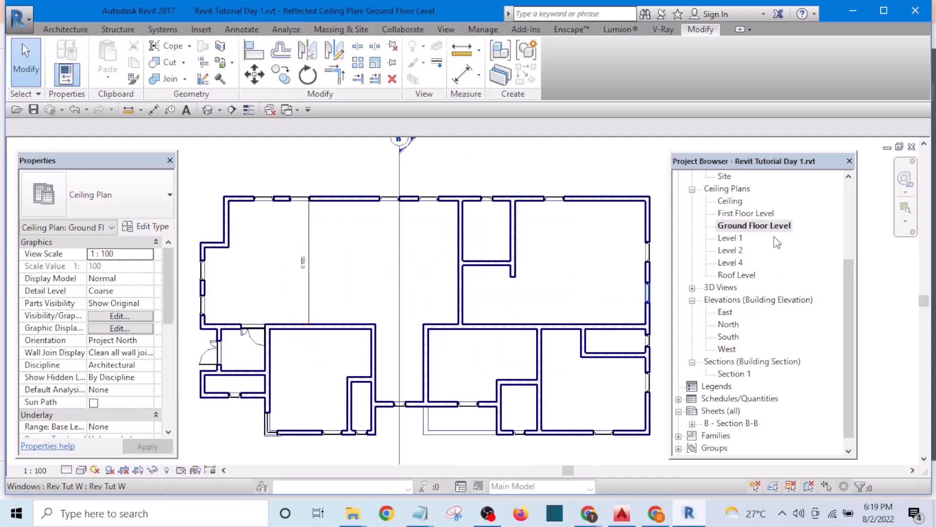
drag(847, 271, 824, 191)
scroll(848, 279, up, 3)
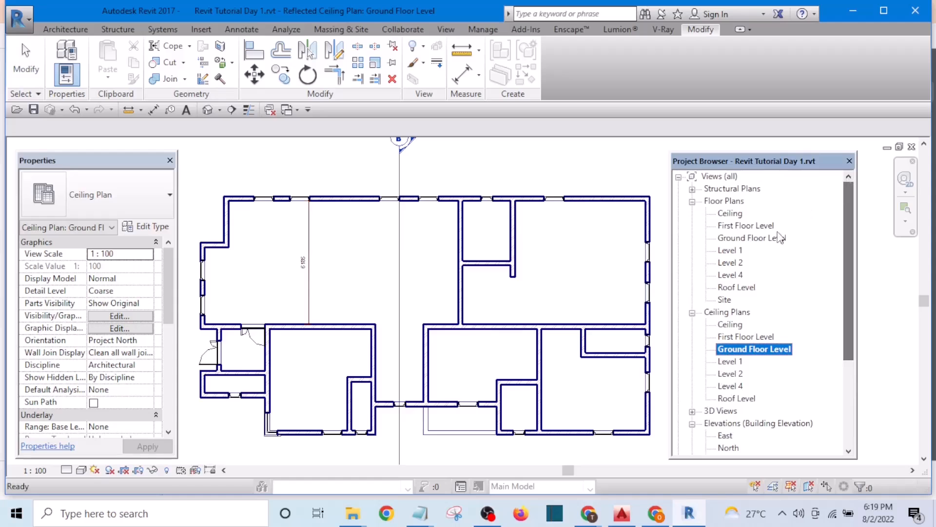
click(763, 239)
double_click(762, 239)
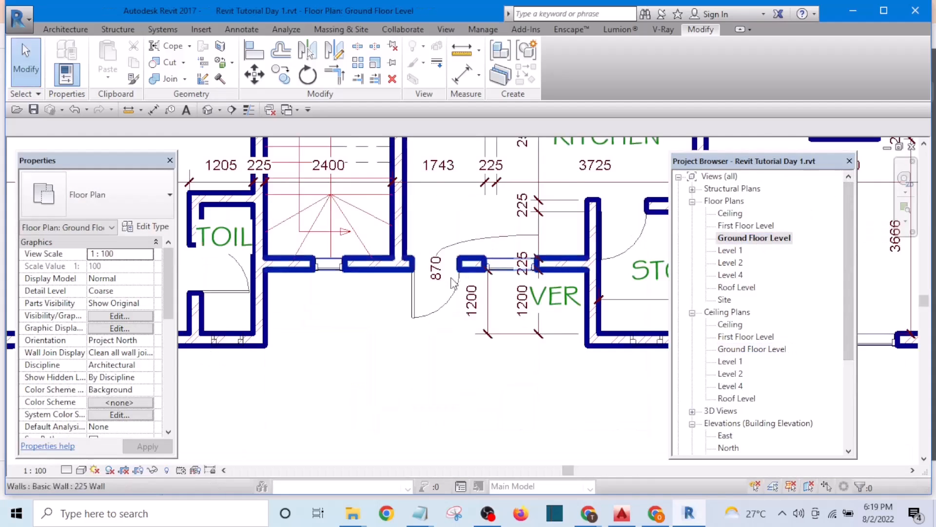
Use Match Type Properties to apply the TOIL label's Room Label text type to the GUEST ROOM label
scroll(429, 317, down, 4)
scroll(348, 370, up, 7)
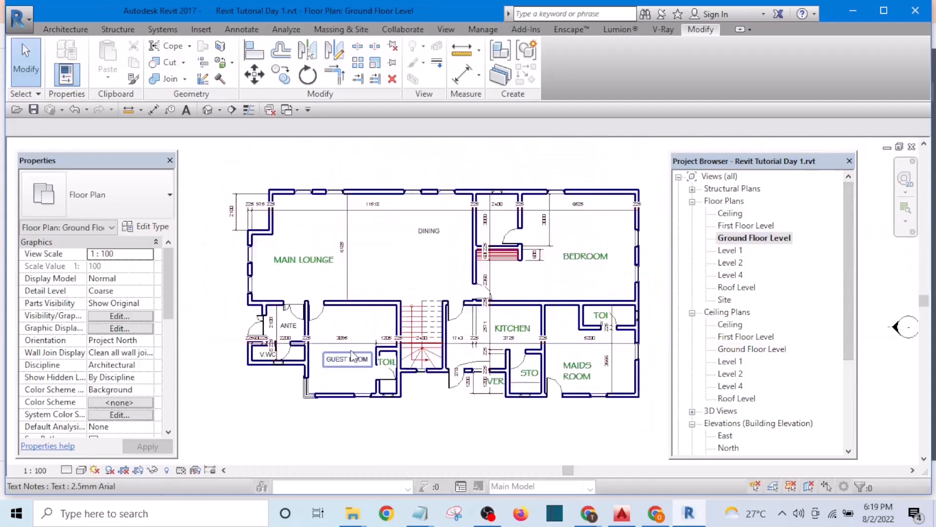
scroll(370, 356, down, 4)
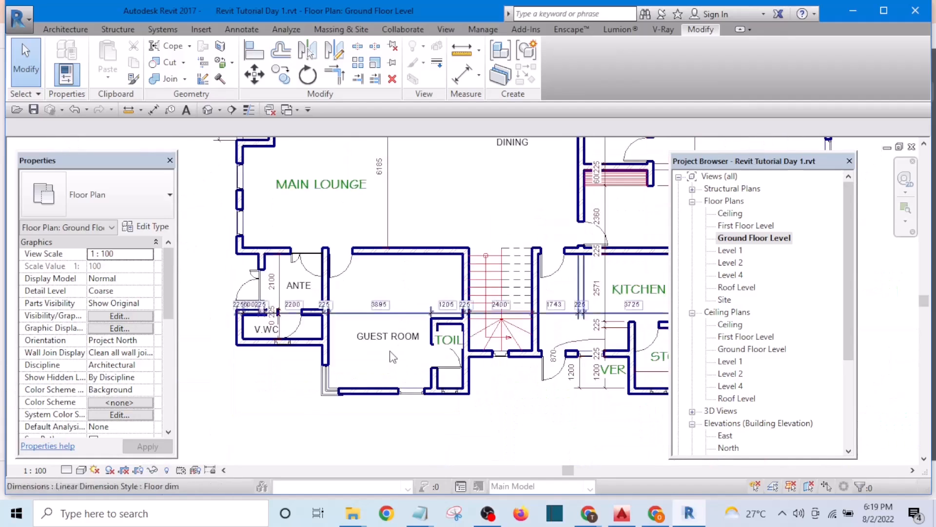
scroll(402, 335, up, 4)
key(m)
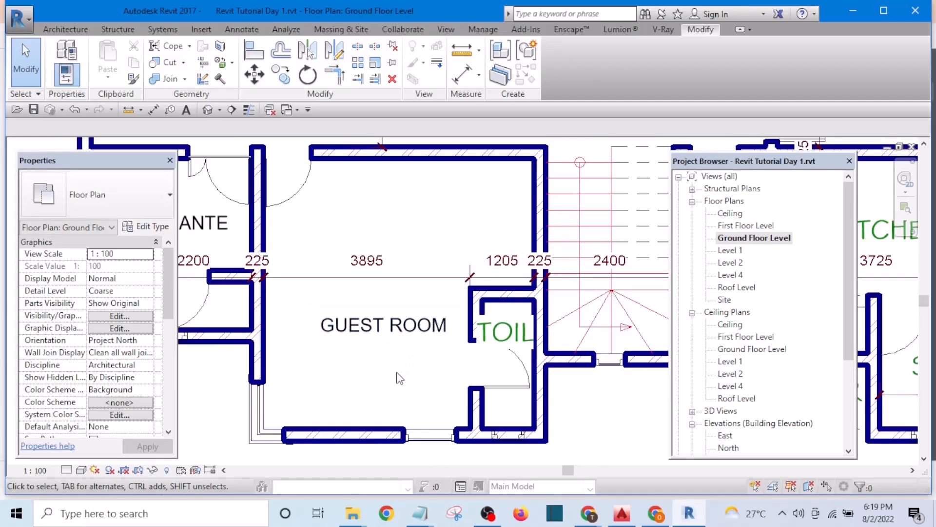
key(m)
key(a)
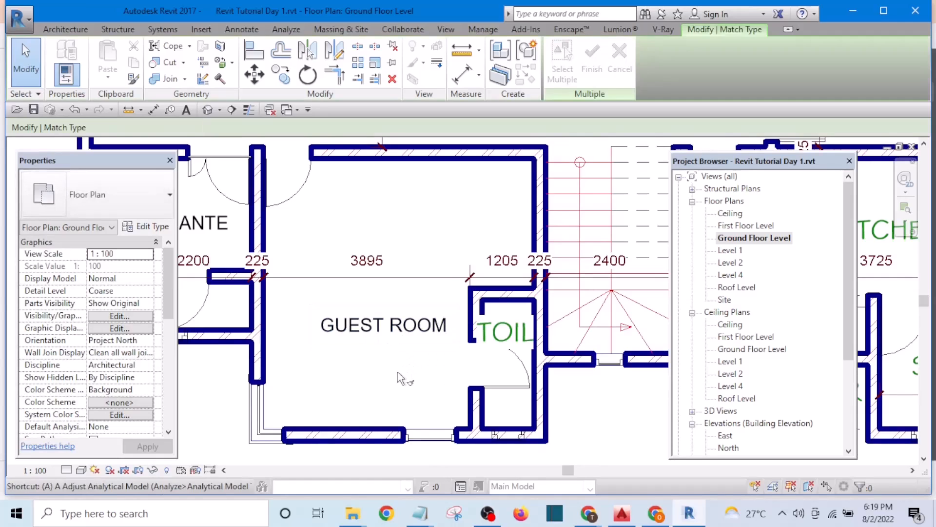
scroll(500, 352, up, 2)
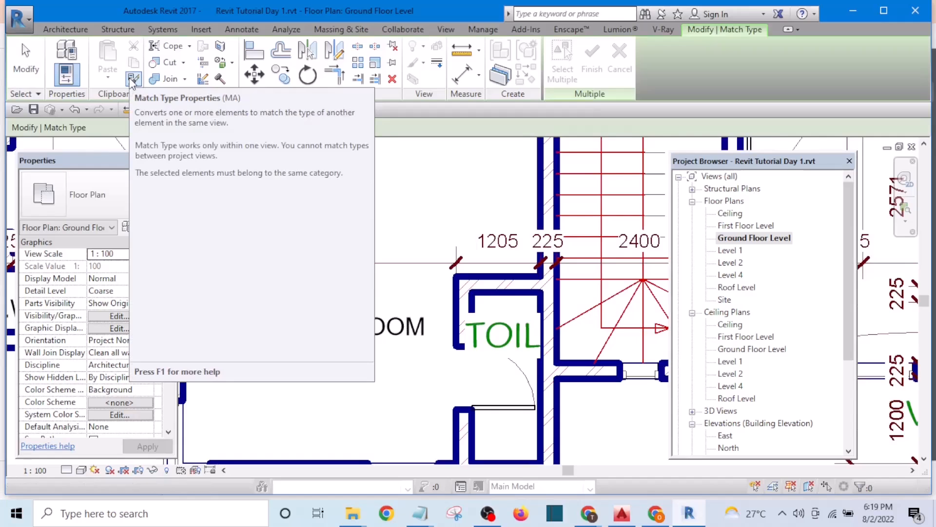
click(504, 334)
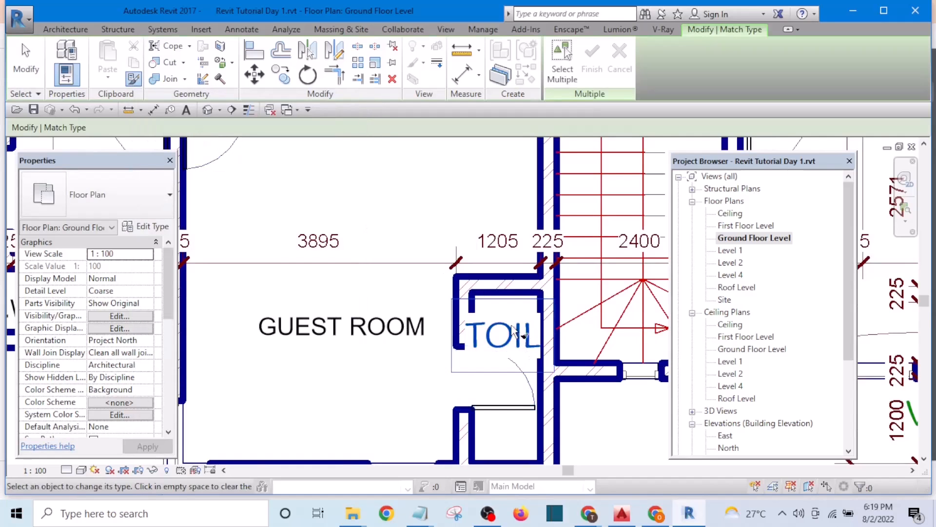
click(360, 332)
Apply the same Room Label text type to the V.WC, ANTE and DINING labels and end type matching
scroll(351, 334, down, 5)
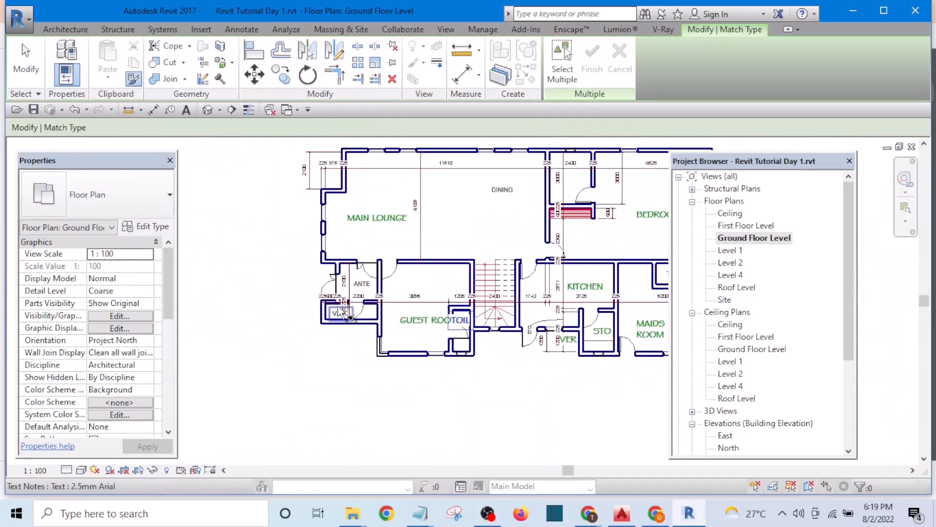
scroll(327, 334, up, 5)
scroll(327, 334, up, 2)
click(328, 338)
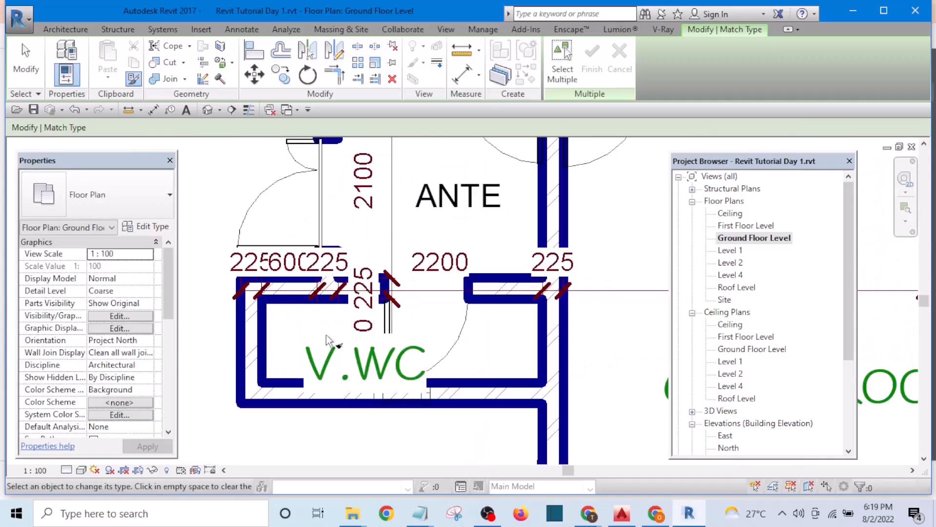
click(446, 195)
scroll(446, 195, down, 5)
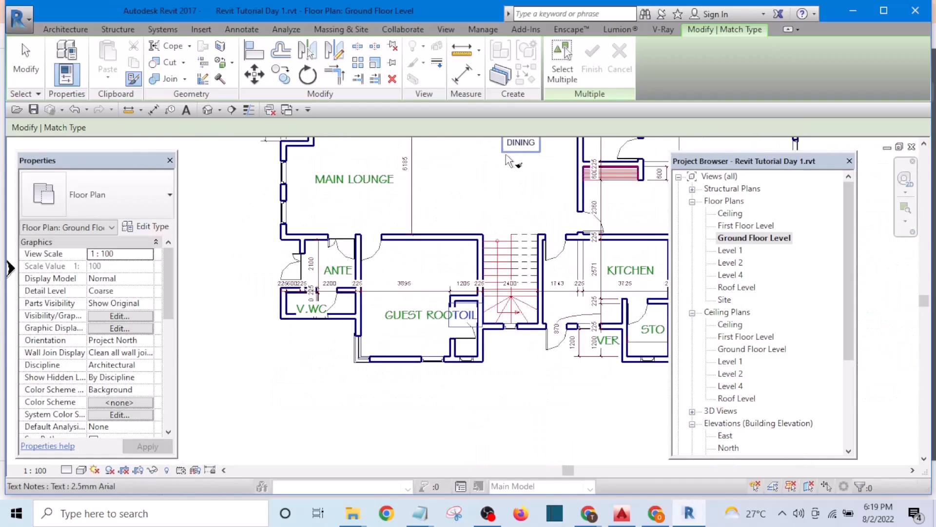
middle_drag(516, 154, 362, 278)
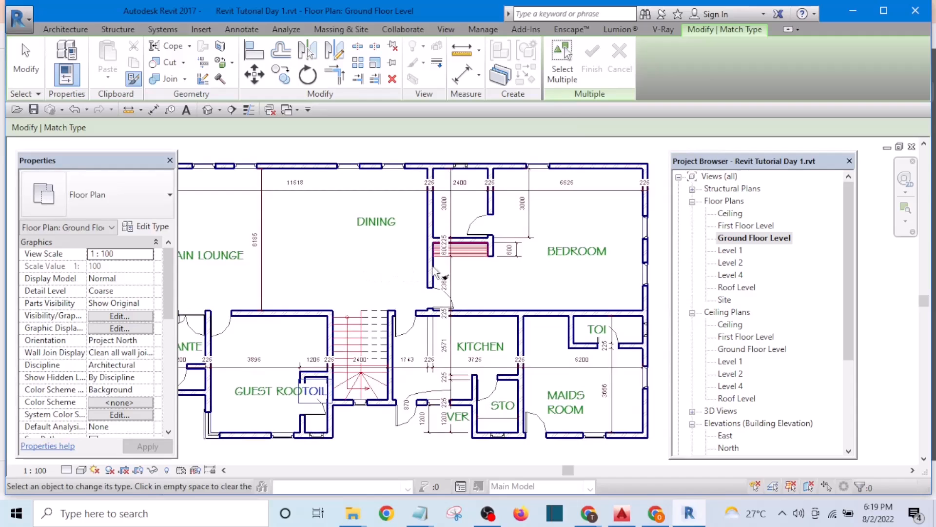
scroll(381, 220, down, 1)
key(Escape)
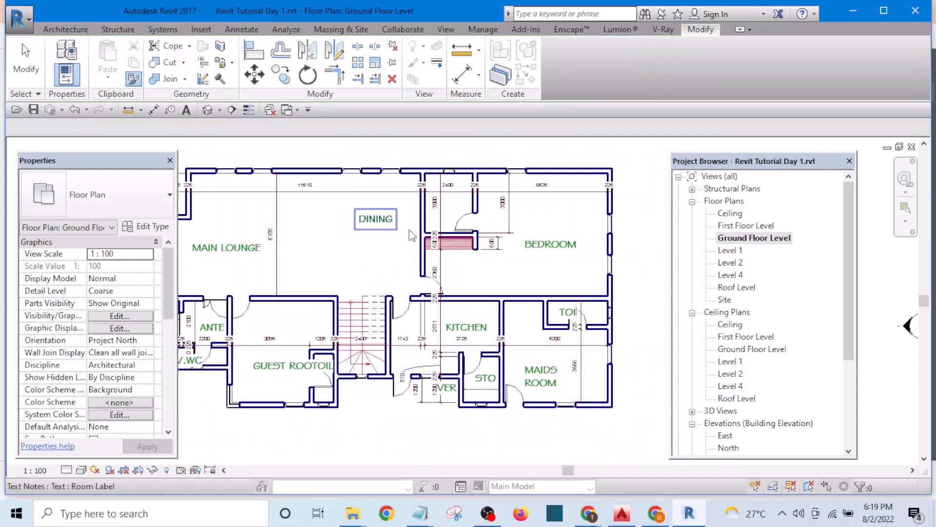
Move the GUEST ROOM label up into the upper part of its room, clear of the TOIL label
scroll(429, 317, up, 3)
scroll(504, 409, down, 2)
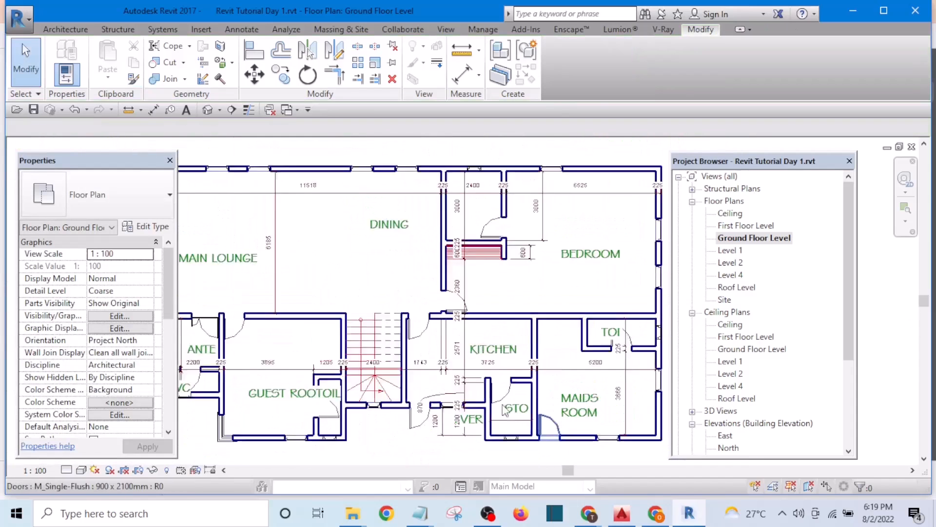
scroll(504, 409, down, 2)
scroll(396, 402, up, 3)
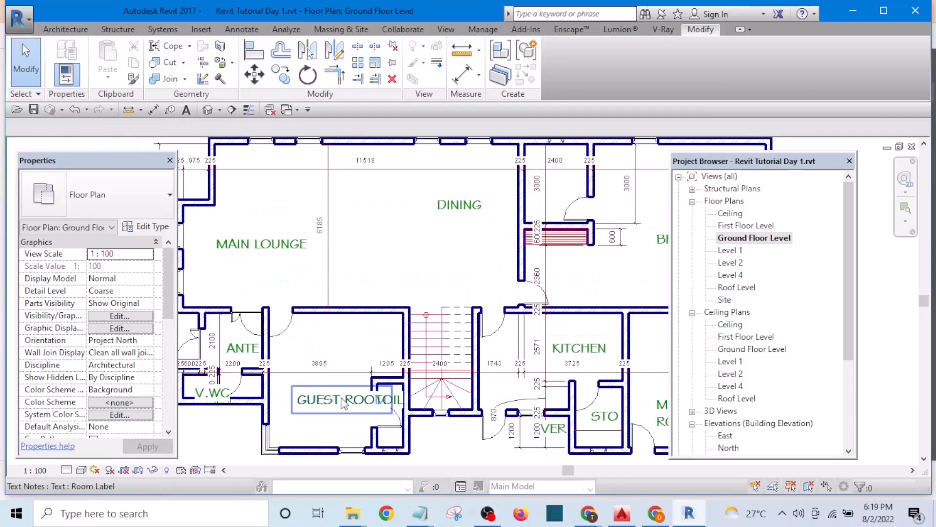
drag(318, 373, 303, 312)
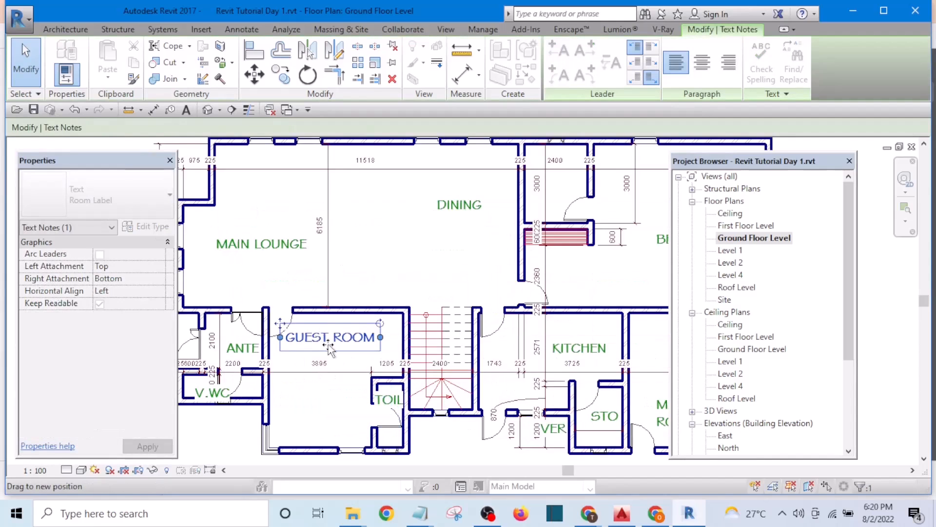
Copy the guest room's TOIL label into the small room between the dining area and the bedroom
click(393, 399)
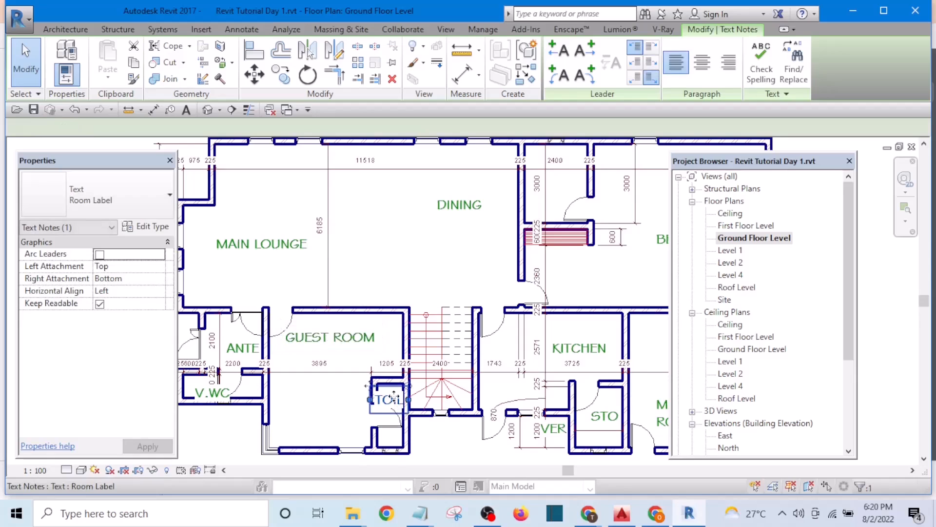
drag(394, 396, 568, 190)
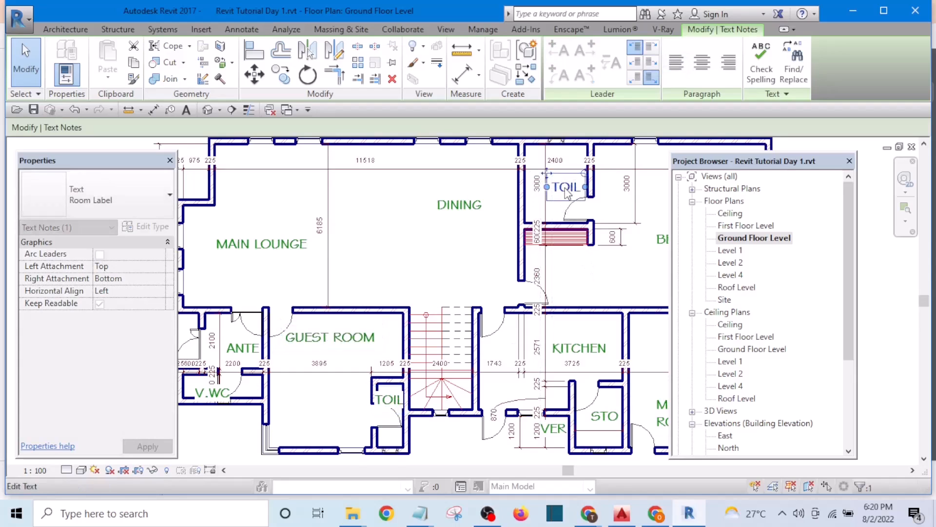
click(485, 245)
Move the TOI label in the maid's toilet toward the room's upper-left corner and clear the selection
middle_drag(485, 246, 376, 268)
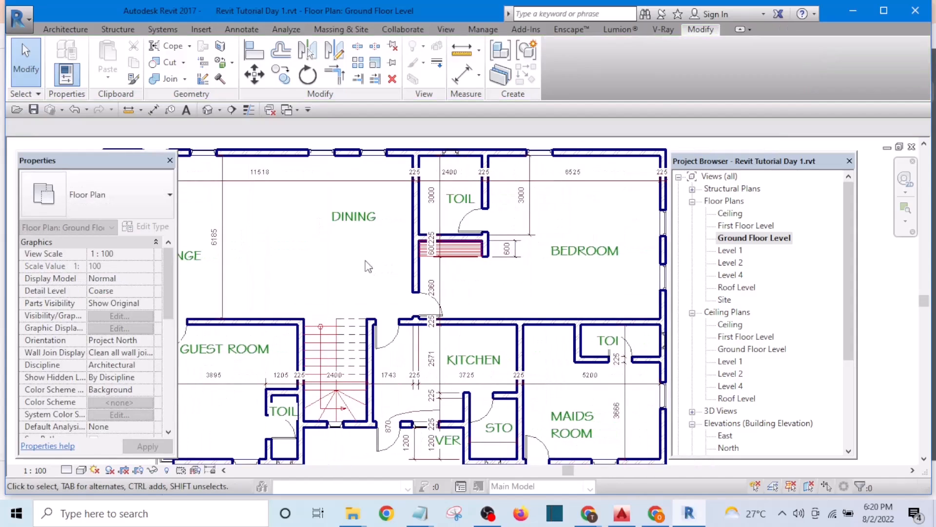
scroll(367, 263, down, 3)
scroll(492, 307, up, 5)
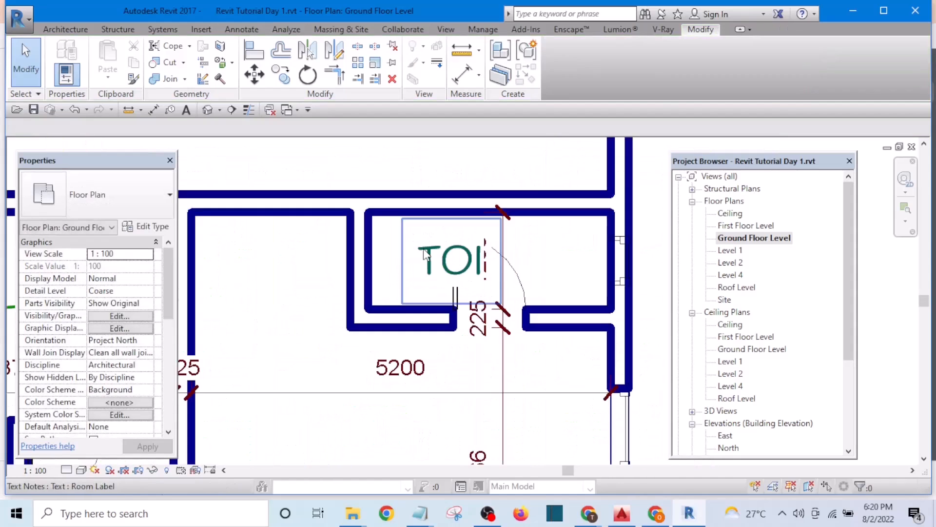
click(396, 253)
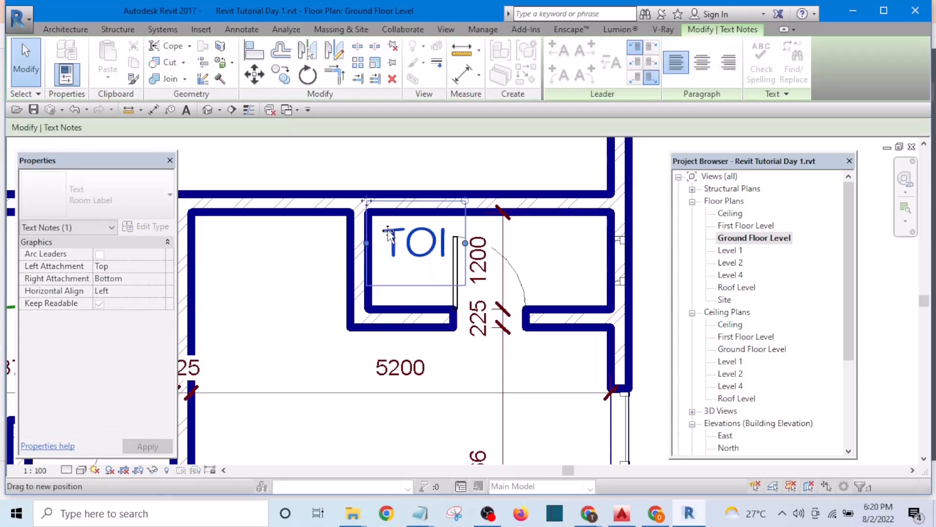
scroll(432, 290, down, 3)
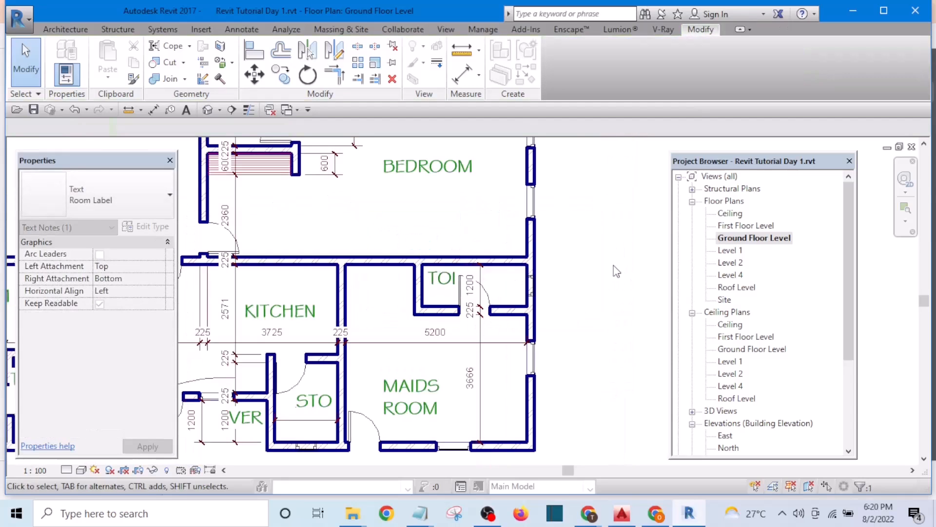
click(616, 271)
scroll(607, 254, down, 3)
scroll(375, 292, up, 5)
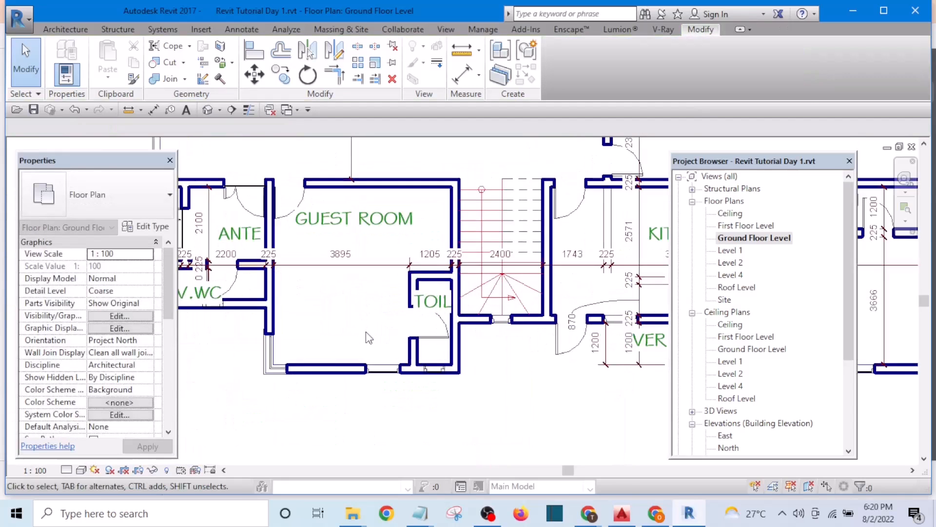
Delete the 1800 mm dimension line that runs across the STO room
scroll(504, 379, down, 4)
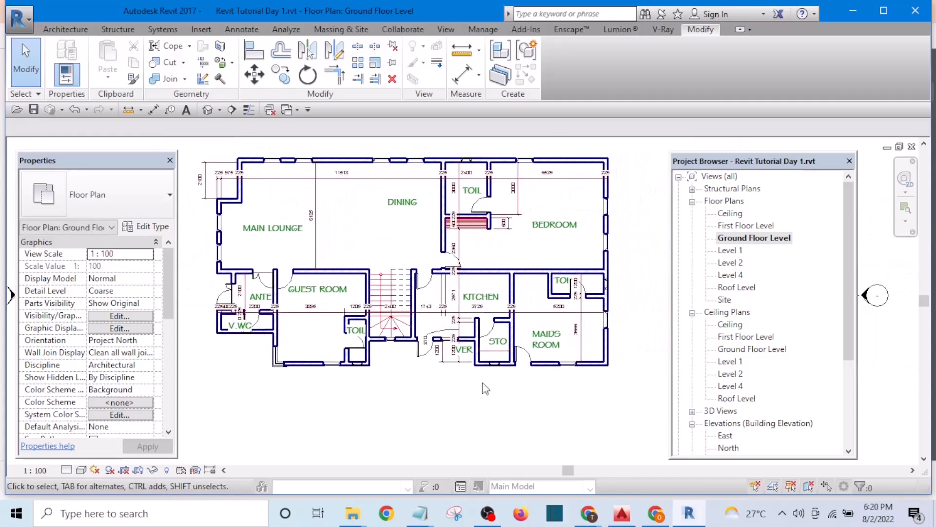
scroll(487, 389, up, 6)
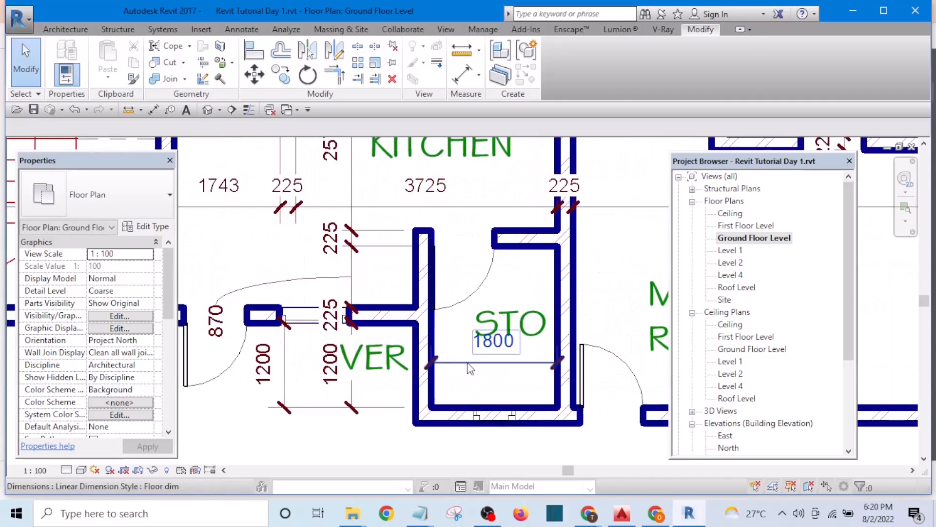
click(467, 362)
key(Delete)
scroll(467, 364, down, 2)
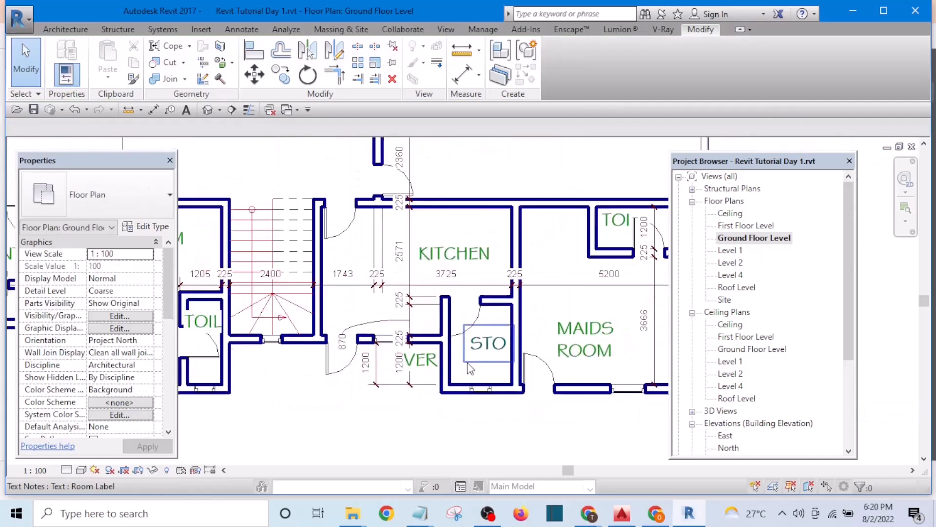
Examine the ground floor plan, checking the room labels and dimensions around the stairs, kitchen and store
scroll(467, 368, down, 3)
scroll(467, 368, up, 3)
scroll(458, 352, down, 3)
scroll(450, 333, up, 1)
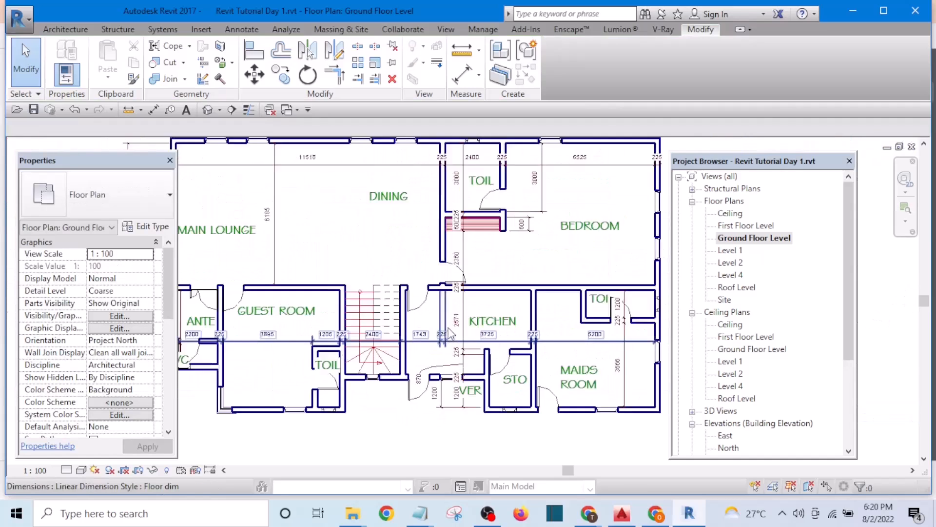
scroll(450, 333, up, 2)
scroll(467, 363, down, 4)
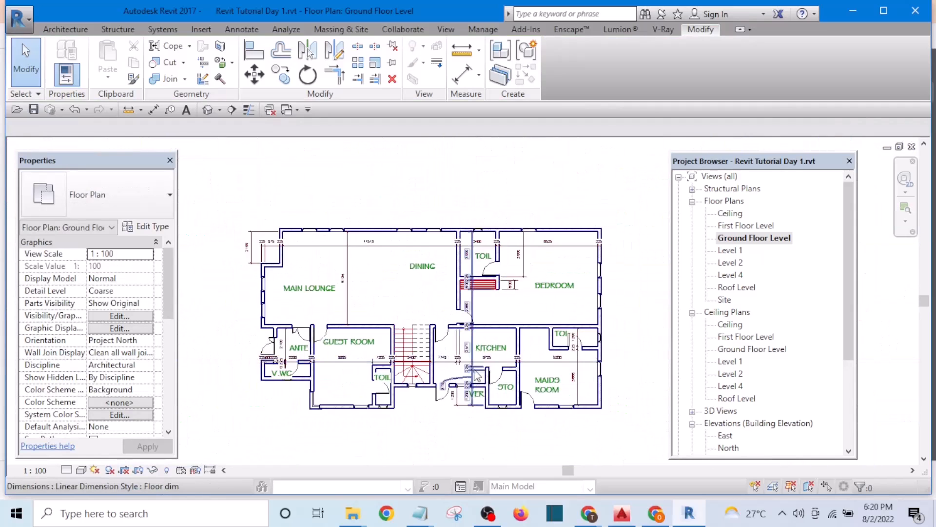
scroll(393, 330, up, 2)
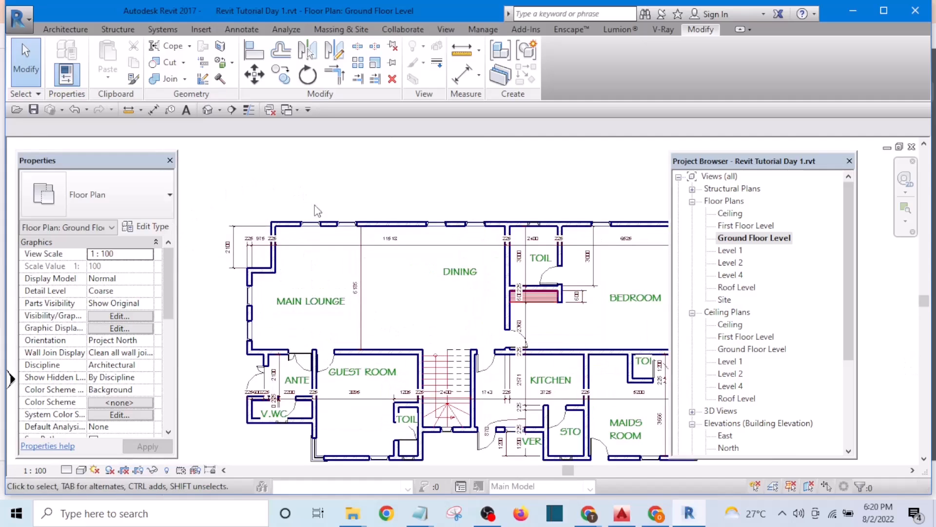
scroll(419, 336, down, 3)
scroll(417, 337, up, 5)
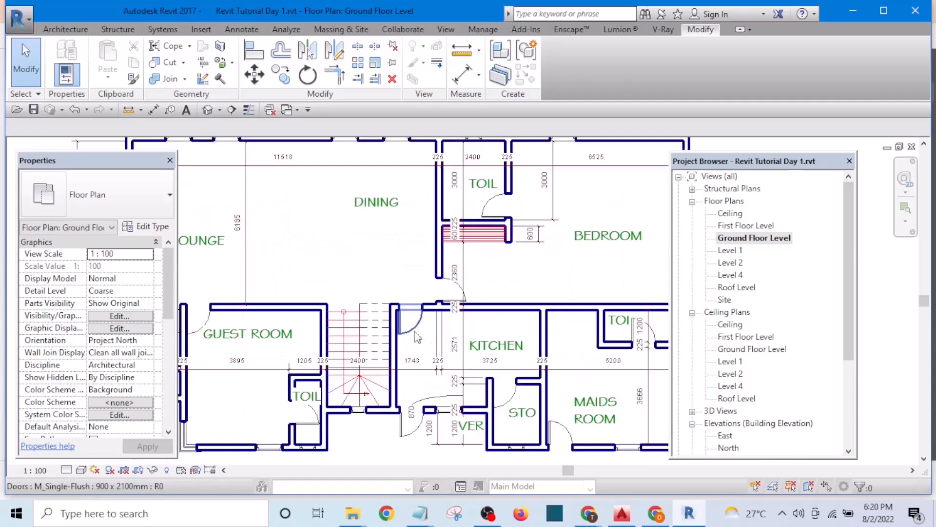
scroll(441, 321, down, 2)
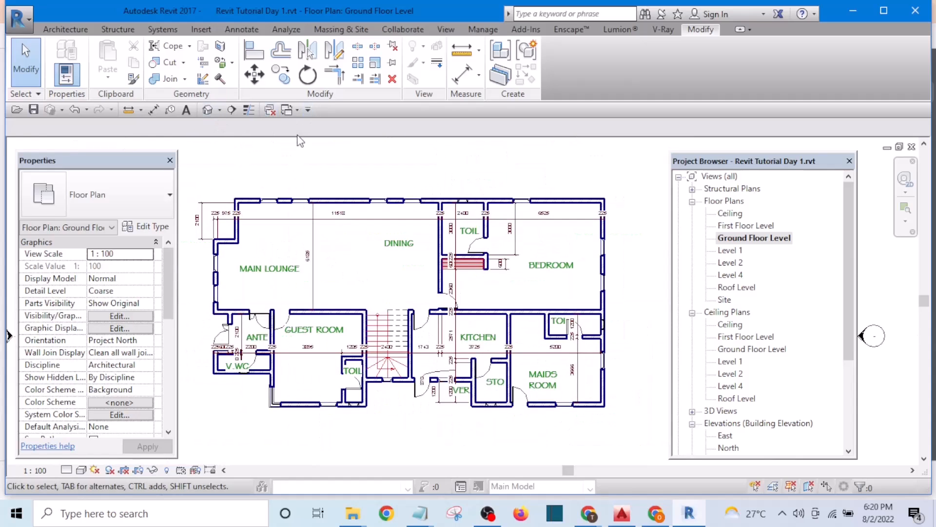
Close the hidden views and switch to the furnished reference house project, opening its GROUND FL A floor plan
click(297, 110)
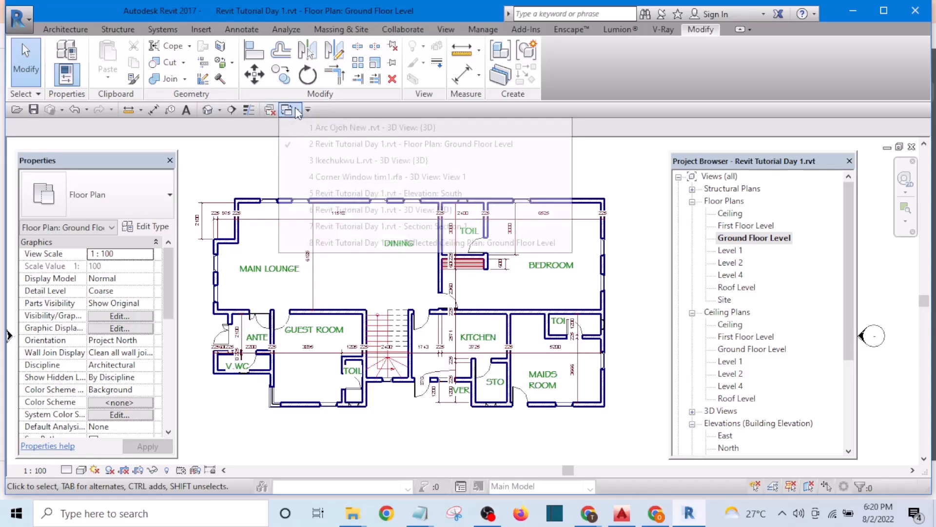
click(269, 110)
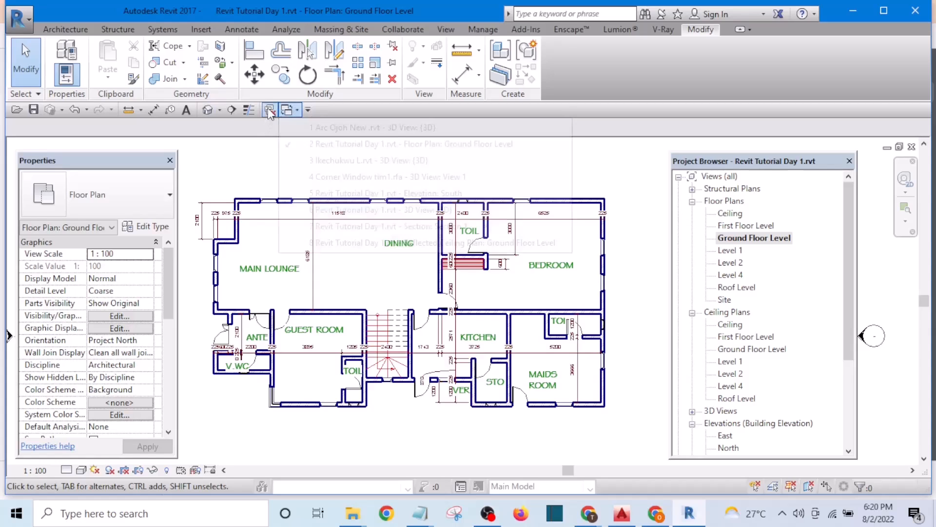
click(296, 110)
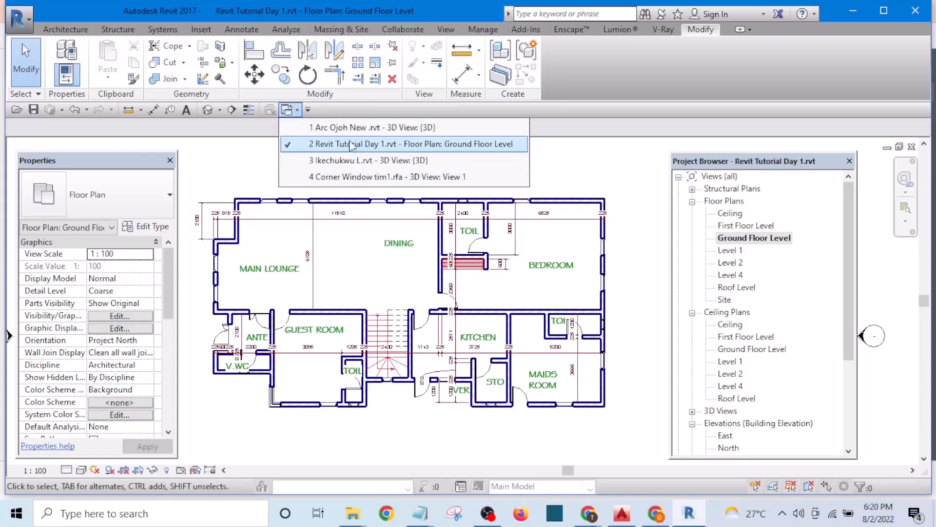
click(355, 161)
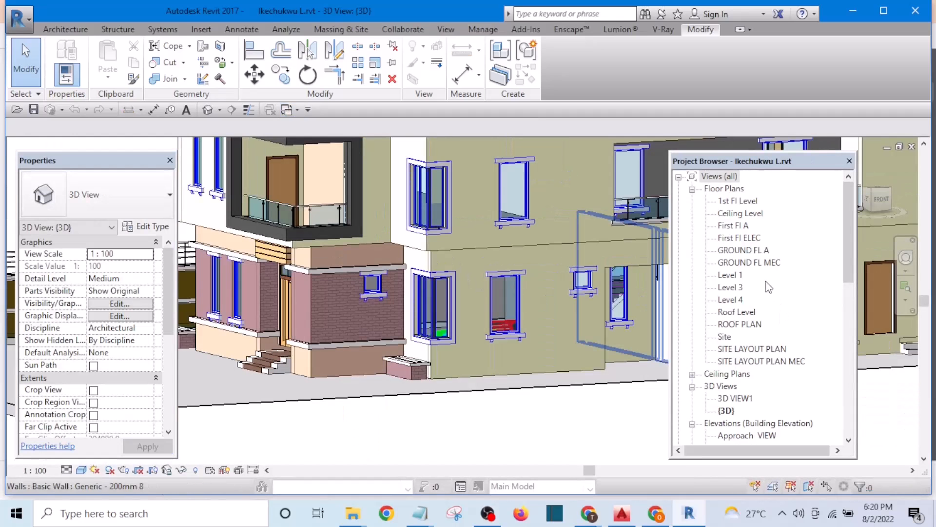
double_click(729, 251)
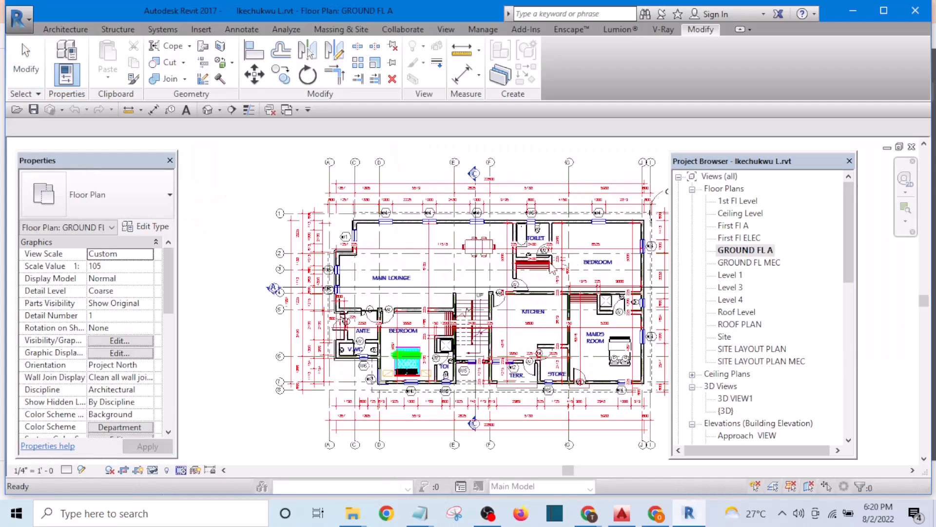
Select the bed in the bedroom beside ANTE, the dining table, and the bathtub, WC and sink in the TOILET
scroll(496, 319, up, 4)
scroll(343, 246, down, 3)
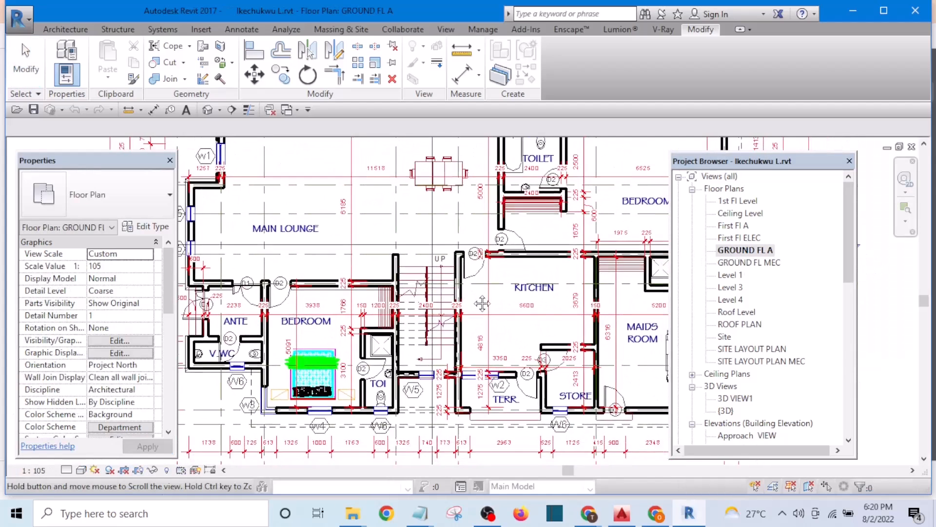
scroll(350, 355, down, 2)
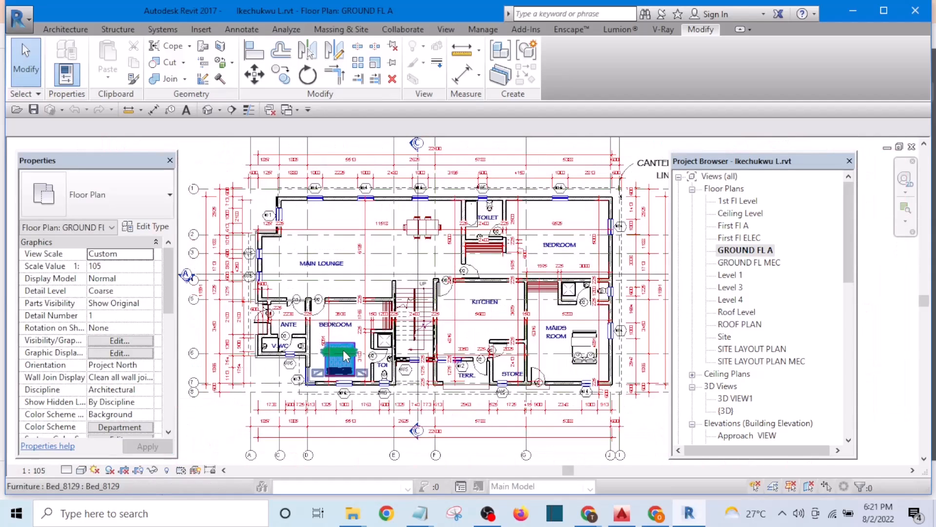
click(345, 354)
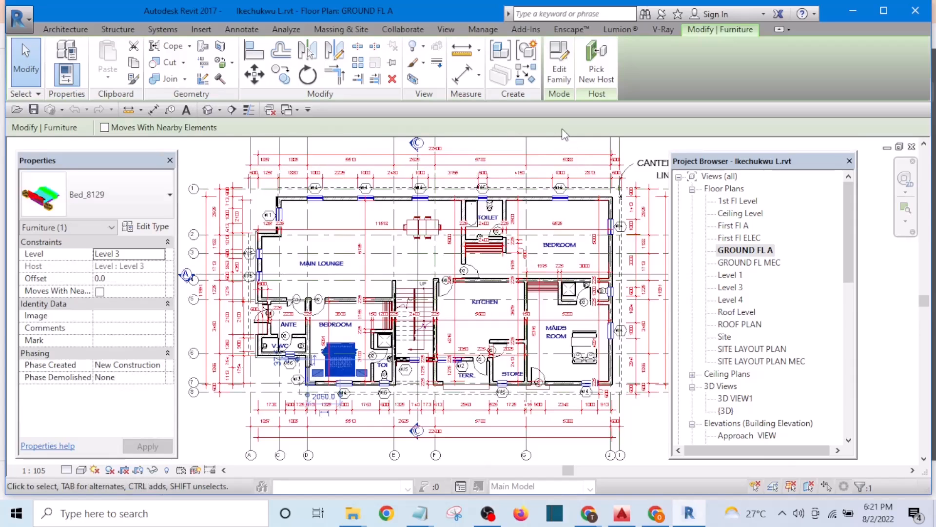
scroll(418, 288, down, 2)
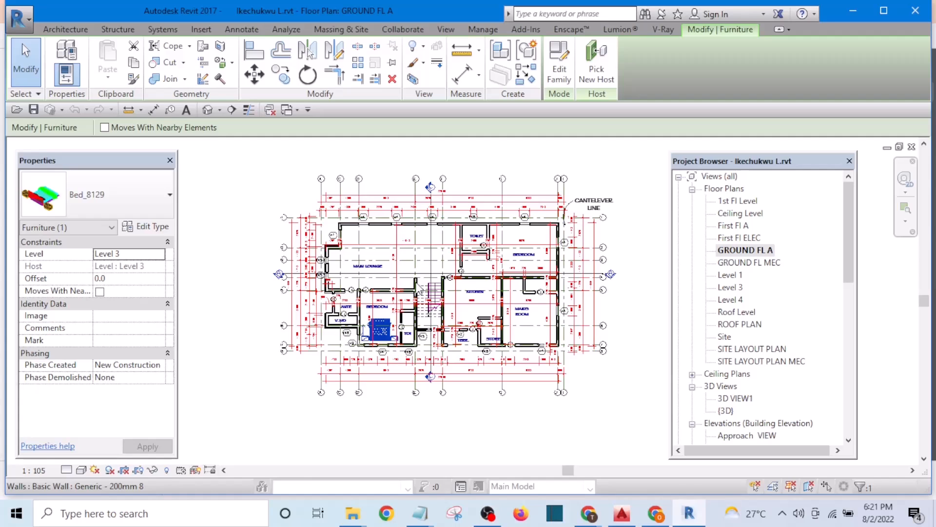
scroll(432, 231, up, 3)
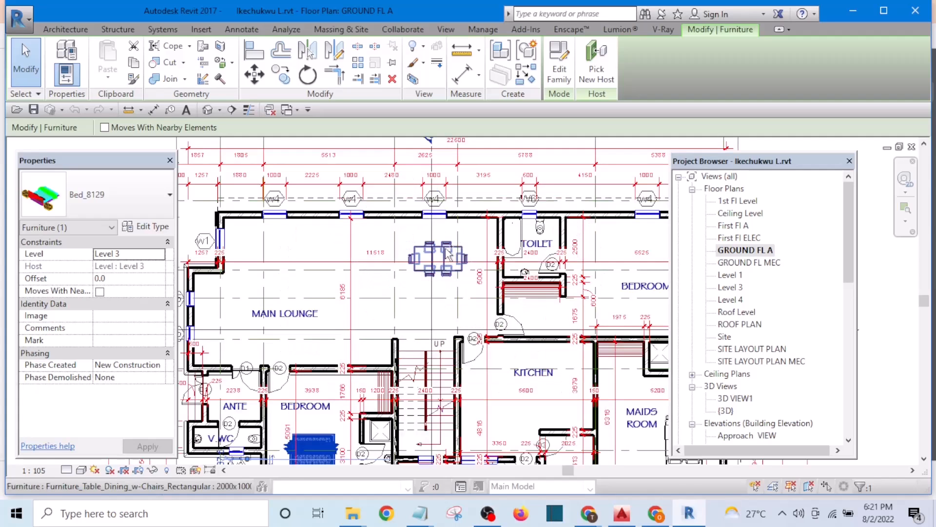
click(446, 249)
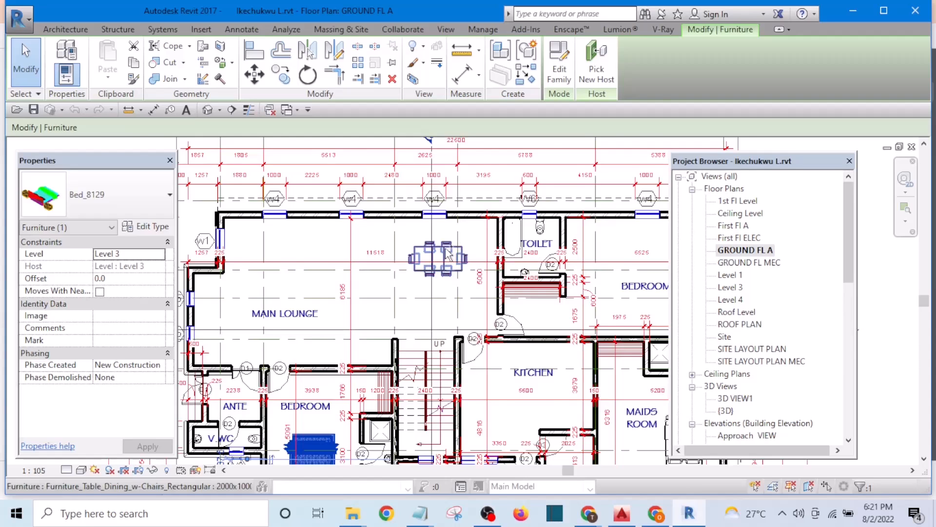
scroll(446, 248, up, 1)
ctrl+click(469, 229)
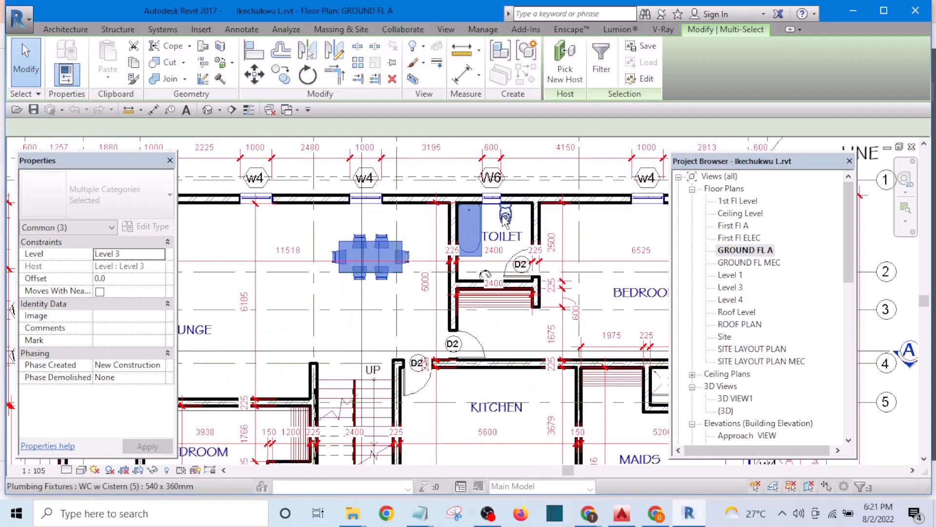
ctrl+click(505, 219)
scroll(485, 226, up, 1)
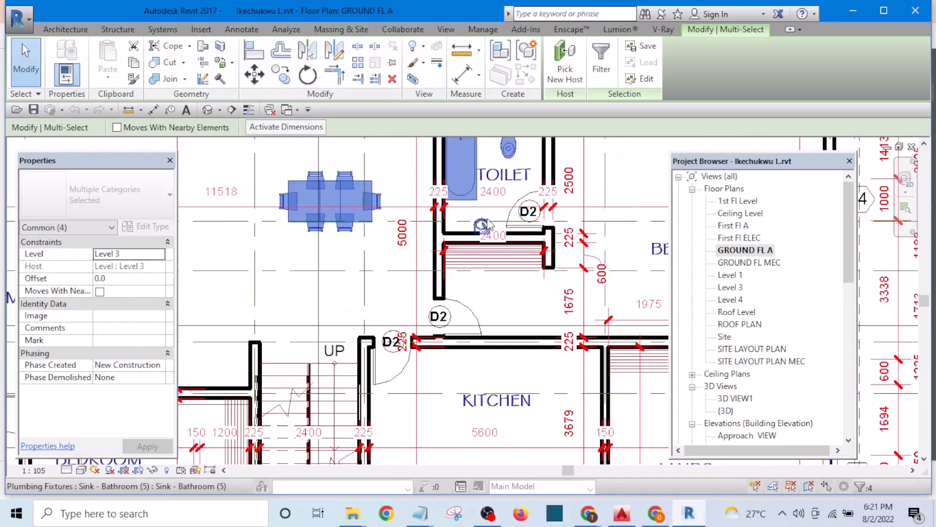
ctrl+click(483, 225)
Add the maid's room double bed and the shower tray and sink of the maid's toilet to the selection
scroll(483, 226, down, 3)
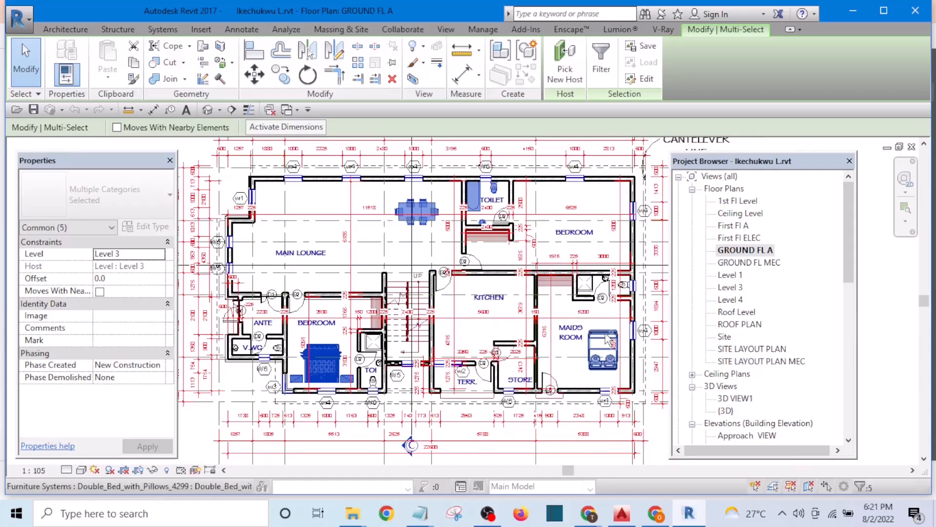
ctrl+click(607, 337)
scroll(600, 273, up, 4)
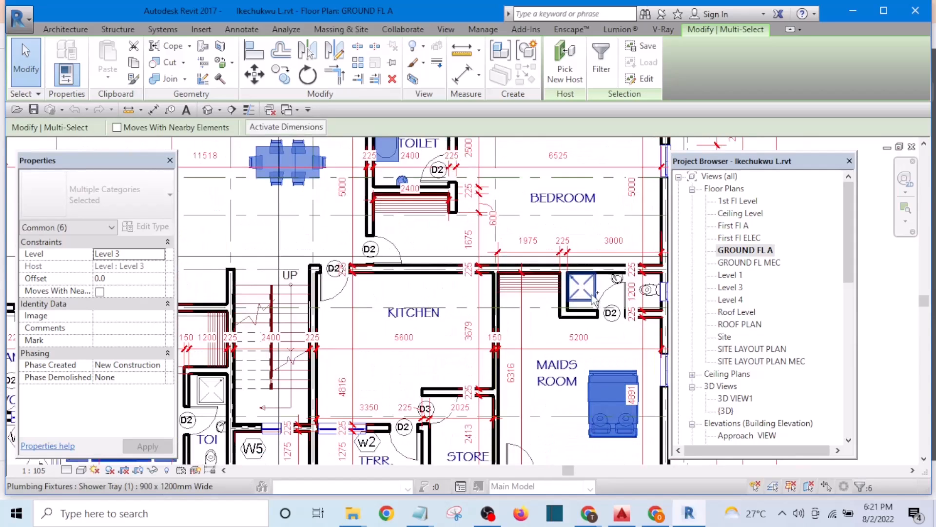
ctrl+click(583, 287)
scroll(611, 277, up, 3)
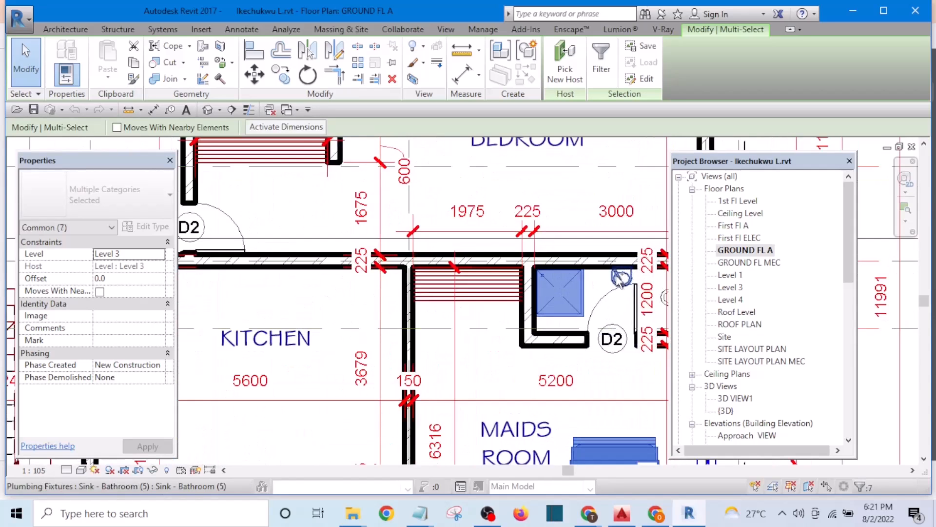
ctrl+click(610, 277)
Copy the selected beds, dining table and bathroom fixtures to the clipboard
scroll(564, 302, down, 5)
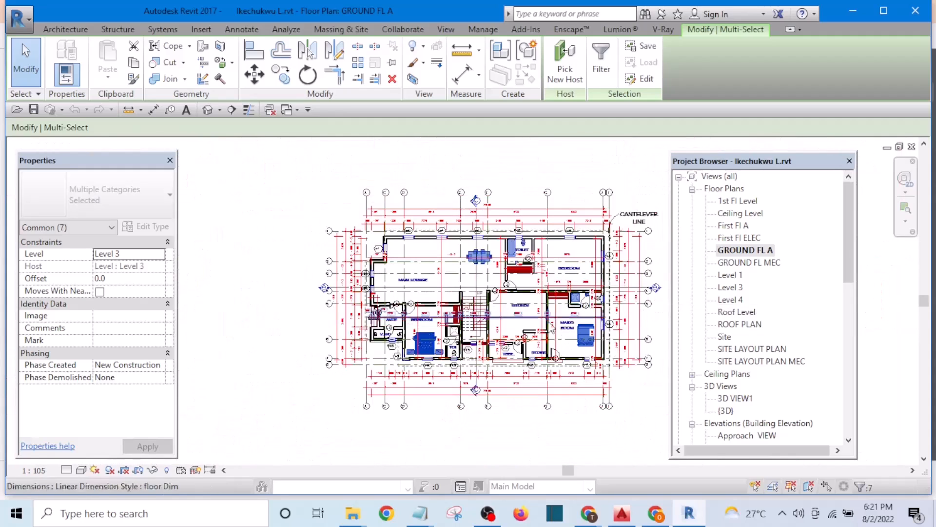
scroll(426, 326, up, 6)
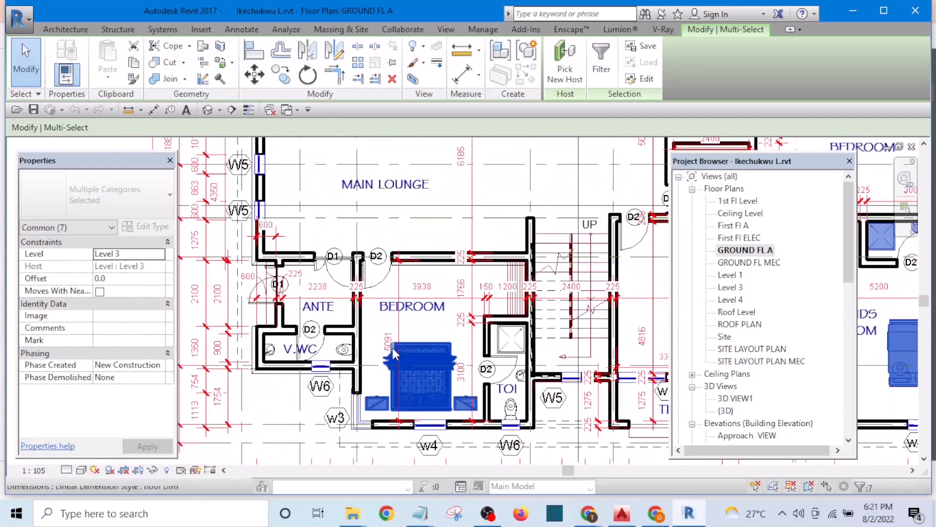
ctrl+click(349, 336)
scroll(409, 323, down, 2)
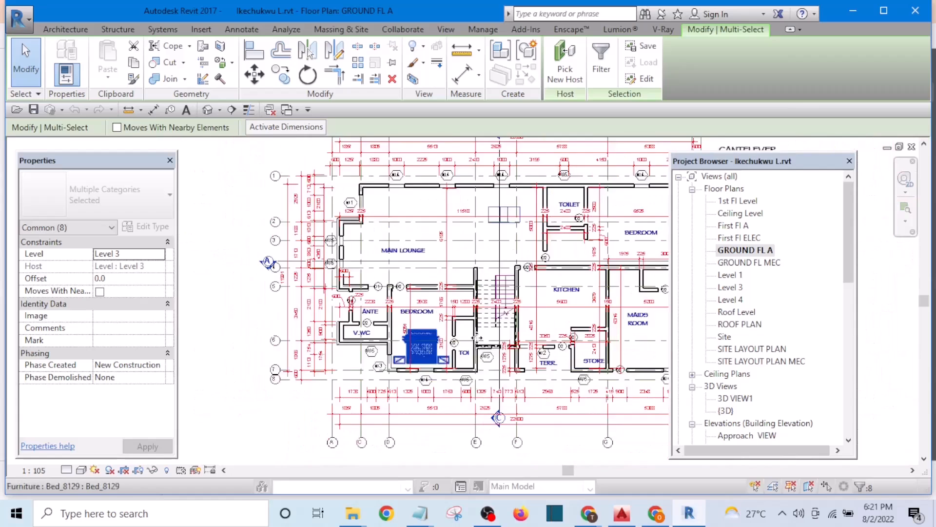
scroll(466, 336, up, 3)
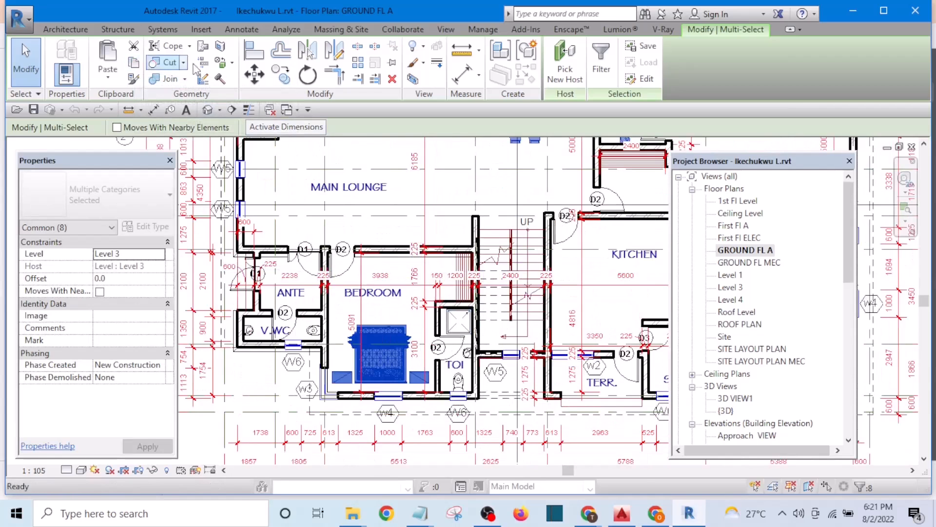
Close the hidden views and return to the Ground Floor Level plan of Revit Tutorial Day 1.rvt
click(290, 113)
click(273, 111)
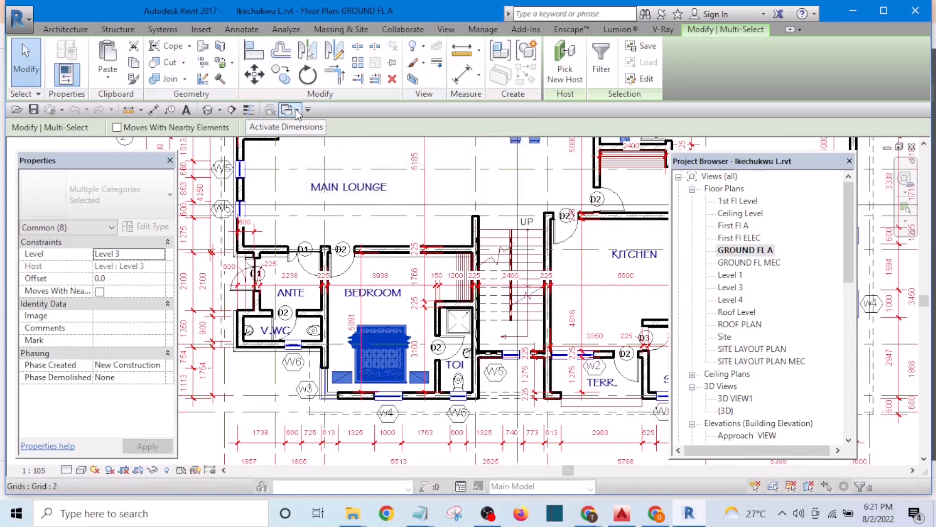
click(298, 112)
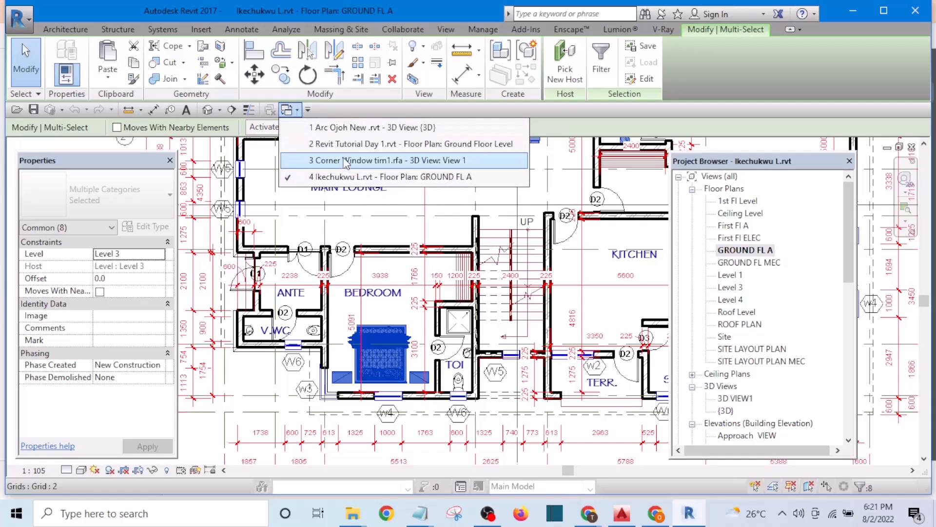
click(360, 144)
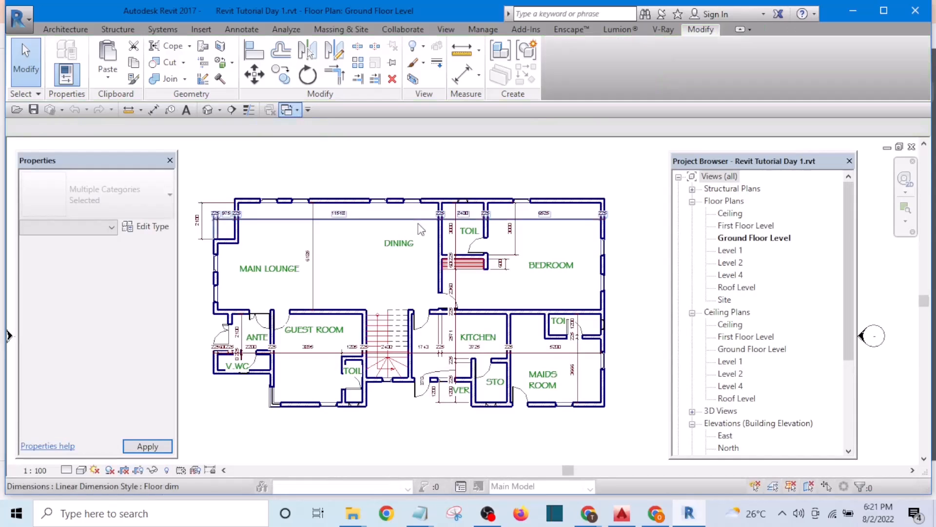
Paste the copied furniture and fixtures into the empty area southeast of the plan, accepting the existing duplicate types
scroll(510, 284, down, 3)
middle_drag(576, 288, 537, 292)
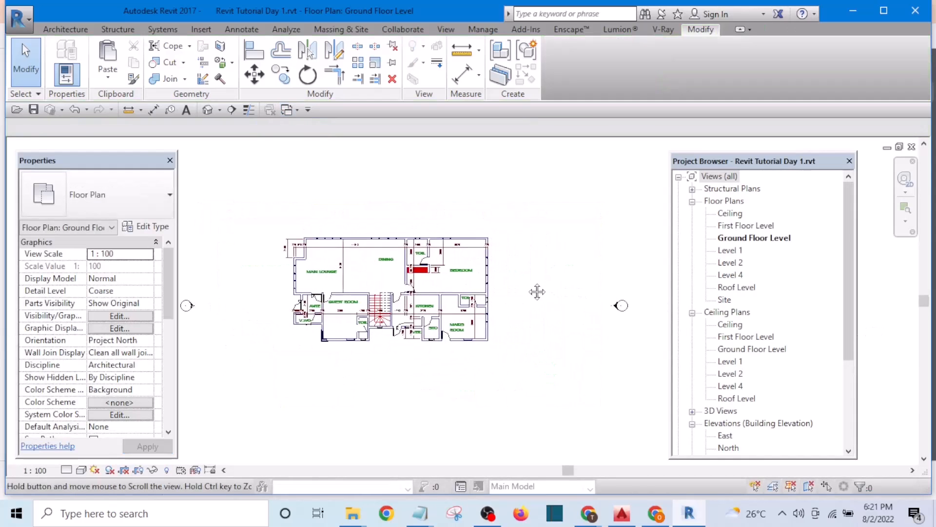
click(111, 55)
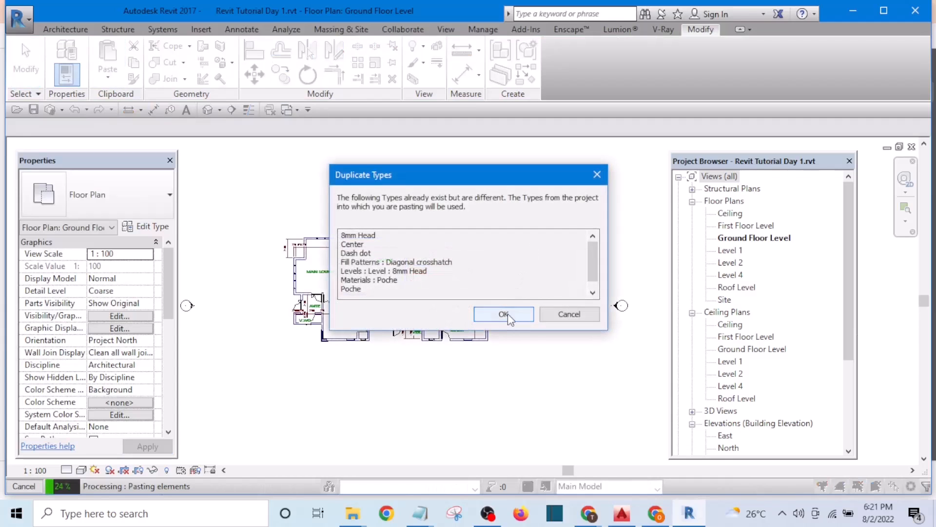
click(503, 314)
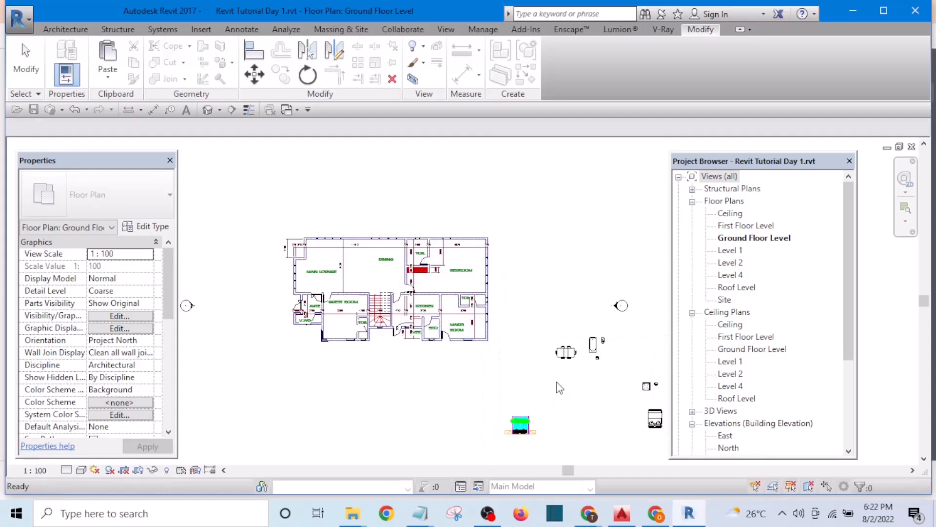
click(546, 268)
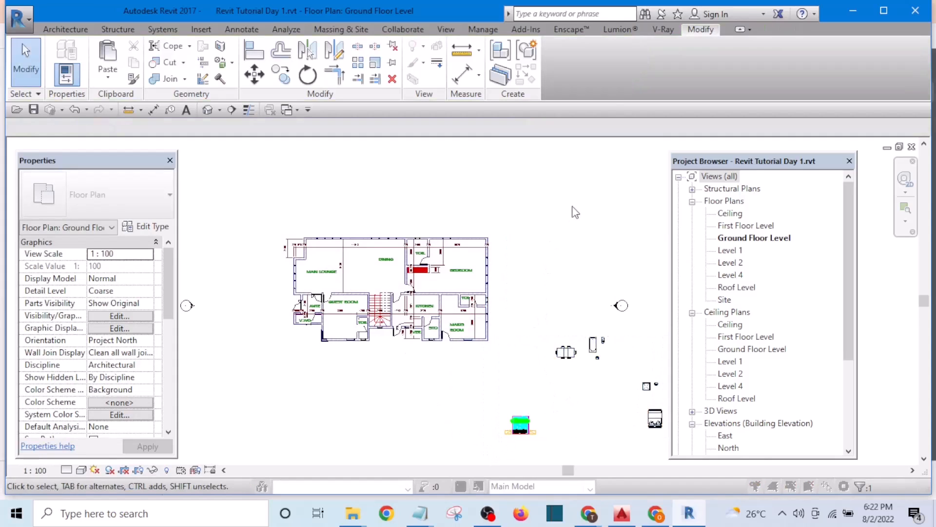
Move the pasted six-seat dining table into the dining area, rotate it 90 degrees and position it over the DINING label
scroll(564, 369, up, 2)
click(568, 350)
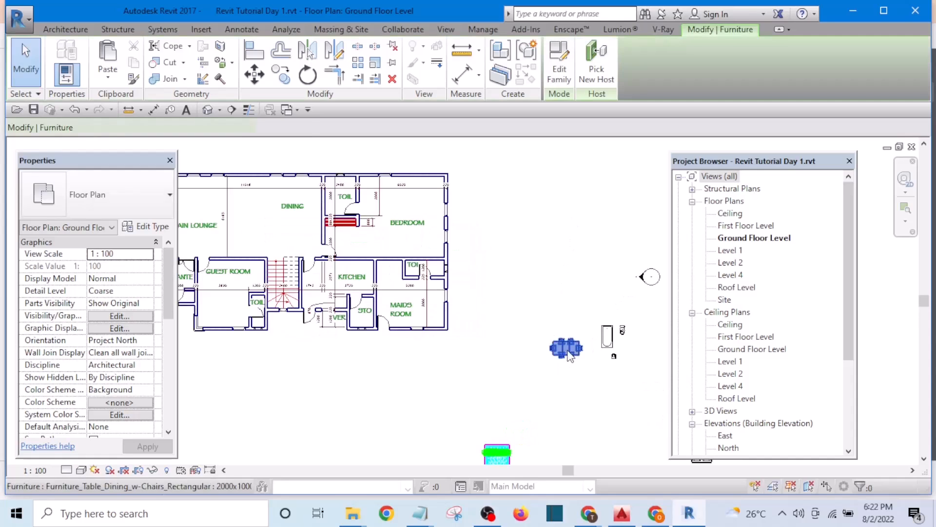
drag(359, 236, 300, 193)
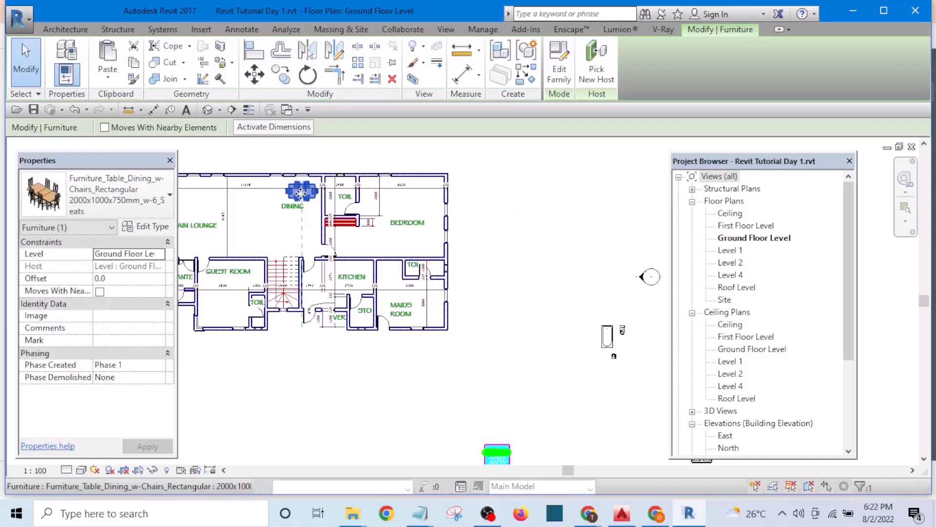
key(space)
scroll(301, 195, up, 1)
scroll(300, 196, up, 1)
drag(301, 196, 284, 207)
scroll(344, 301, down, 1)
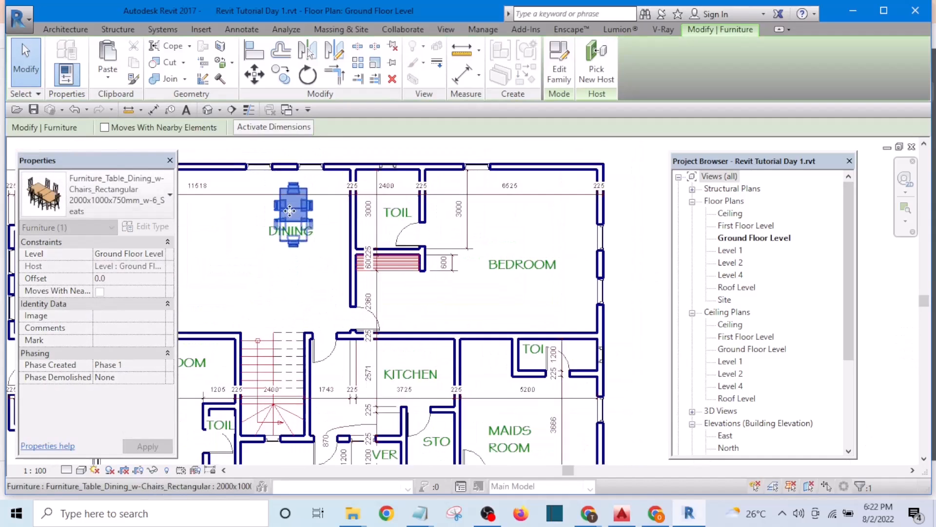
scroll(293, 208, up, 3)
Move the pasted Bed_8129 with nightstands into the guest room near its south wall and nudge it slightly east
scroll(425, 214, down, 1)
scroll(425, 214, down, 4)
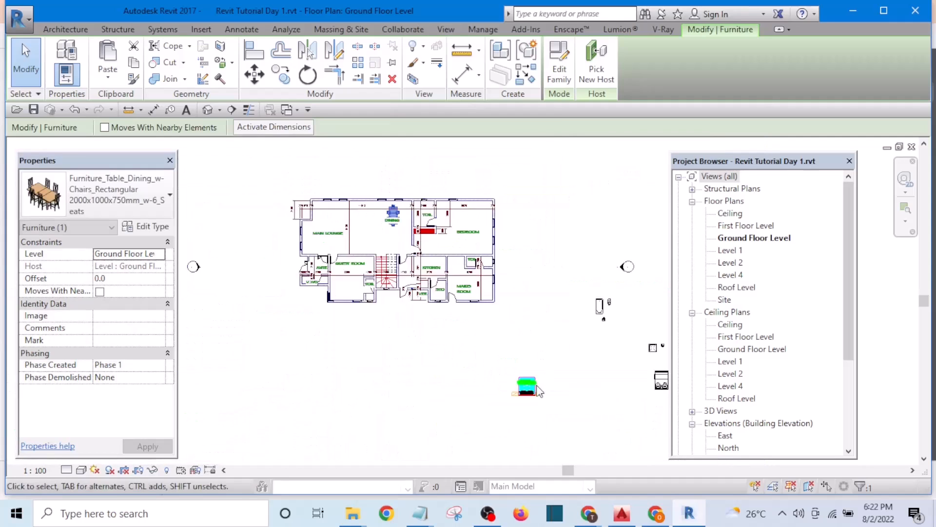
scroll(536, 389, up, 1)
click(536, 389)
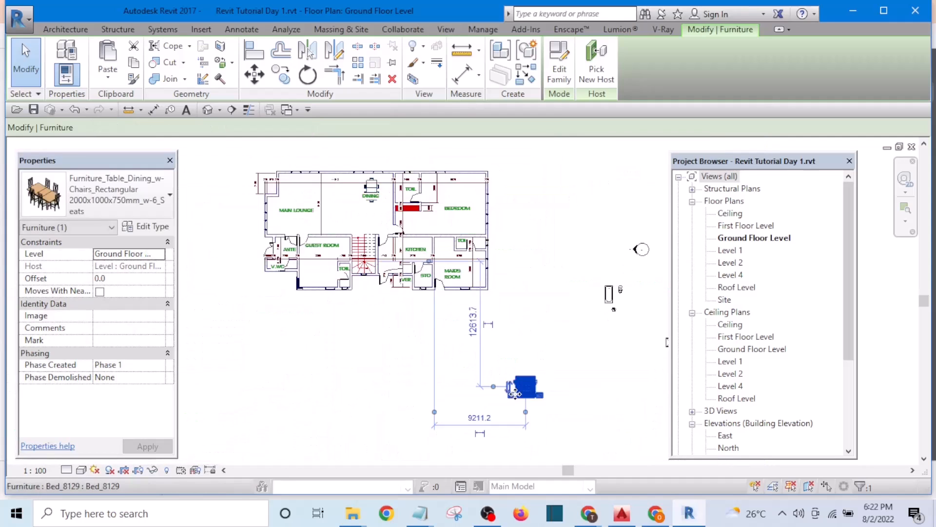
drag(515, 393, 315, 274)
scroll(314, 274, up, 5)
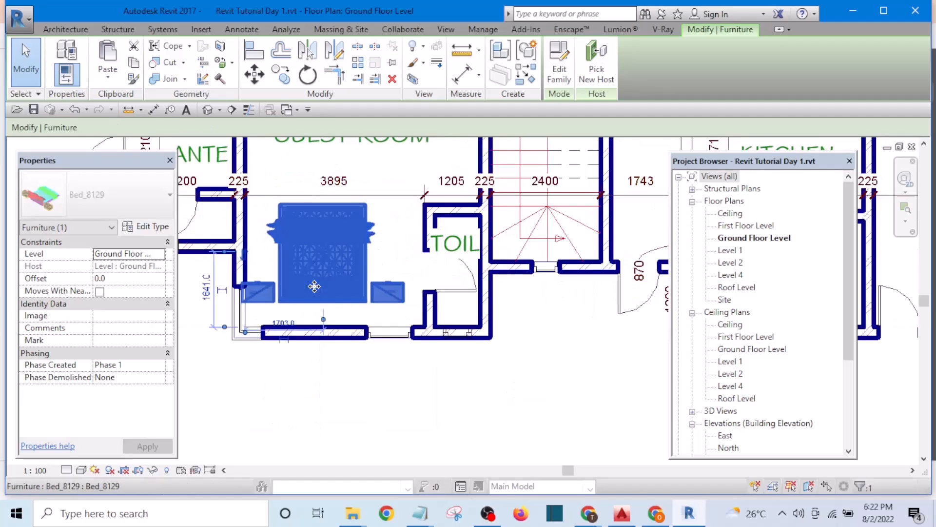
key(Right)
key(Right)
key(Right)
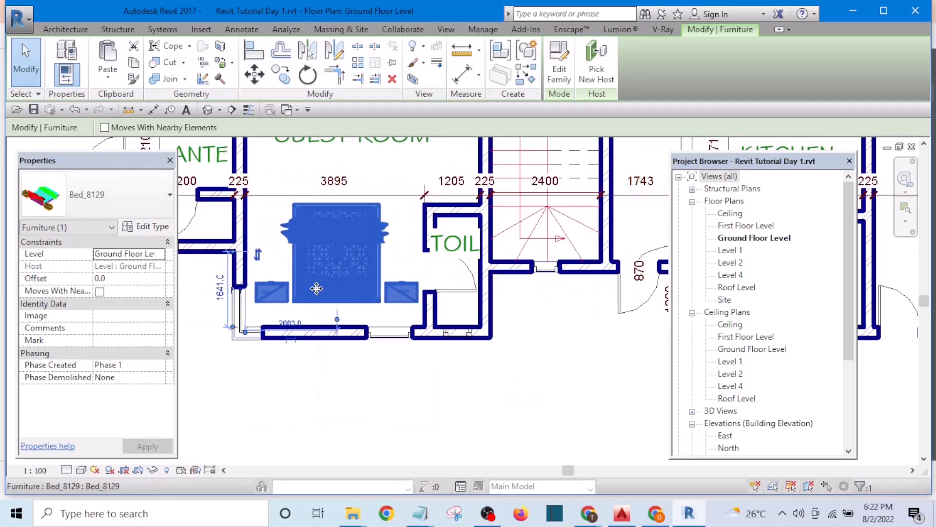
click(359, 393)
Copy the guest room bed into the main bedroom, turn its headboard to the north wall and shift it west
scroll(340, 369, down, 3)
scroll(336, 363, down, 6)
scroll(341, 340, up, 3)
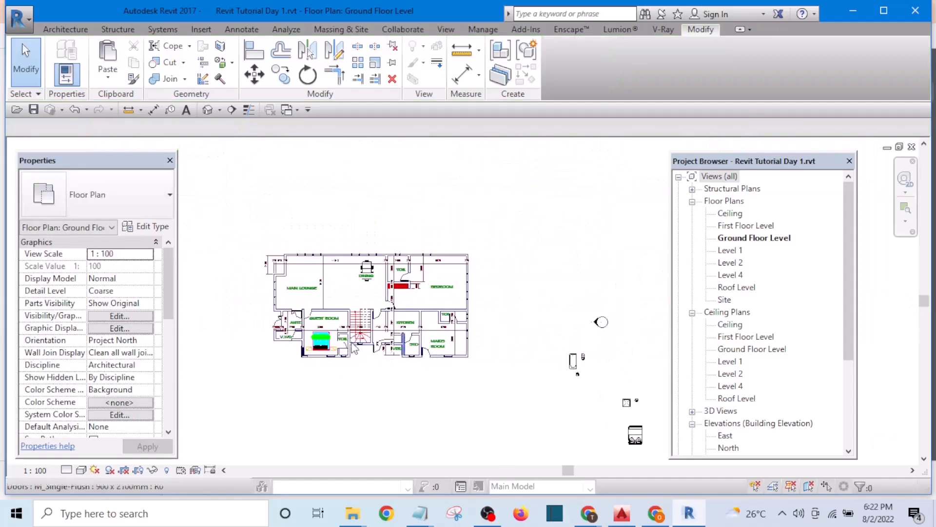
click(299, 341)
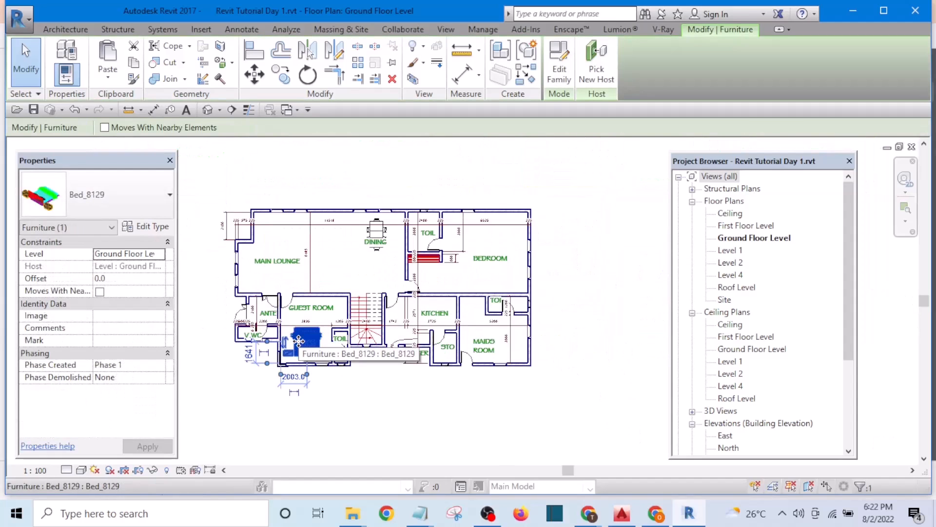
mouse_move(487, 235)
mouse_down()
mouse_move(496, 243)
mouse_move(493, 235)
mouse_up()
scroll(535, 240, up, 5)
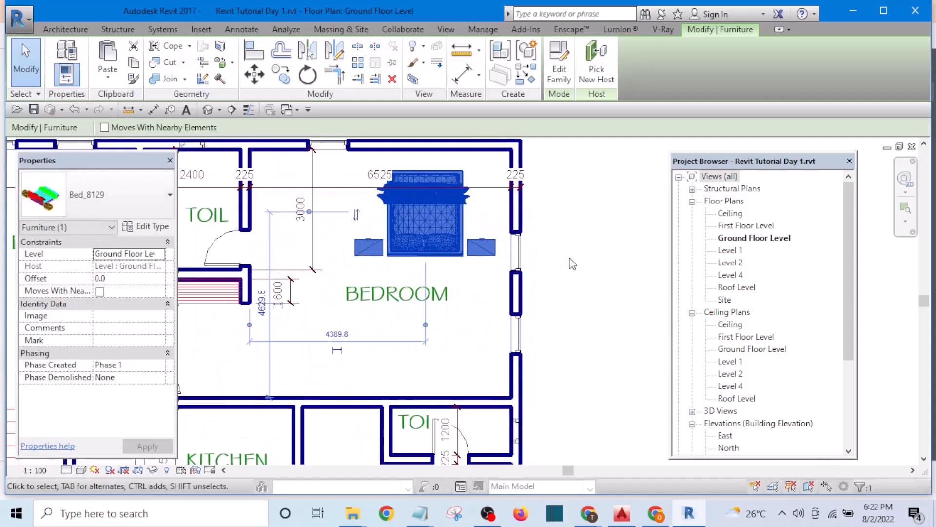
key(space)
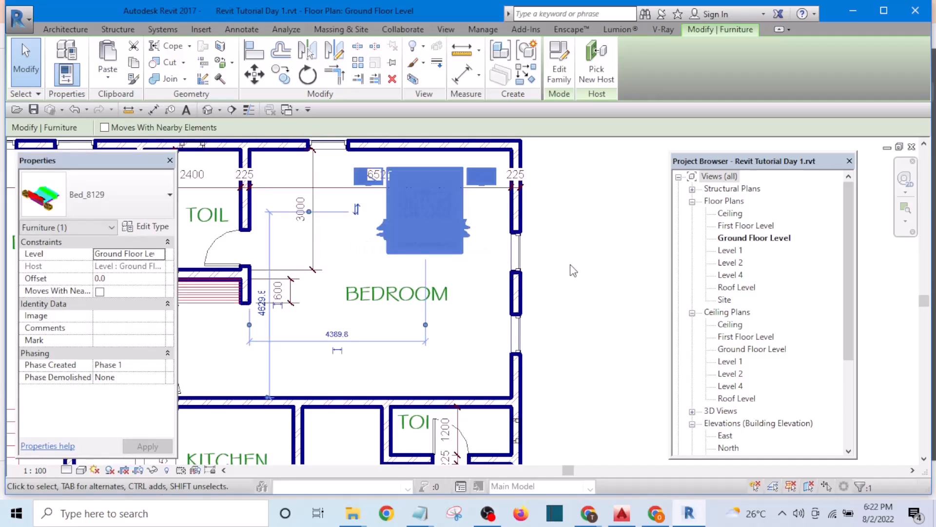
drag(422, 226, 381, 219)
click(584, 253)
scroll(581, 248, down, 3)
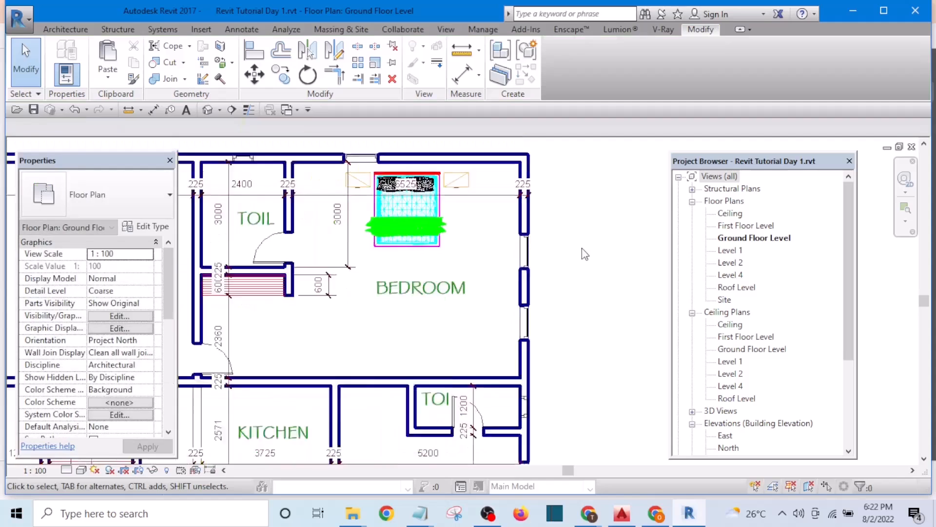
Move the pasted double bed with pillows into the maid's room and rotate it so its pillows face the east wall
scroll(518, 229, up, 3)
scroll(466, 229, down, 2)
scroll(421, 219, down, 6)
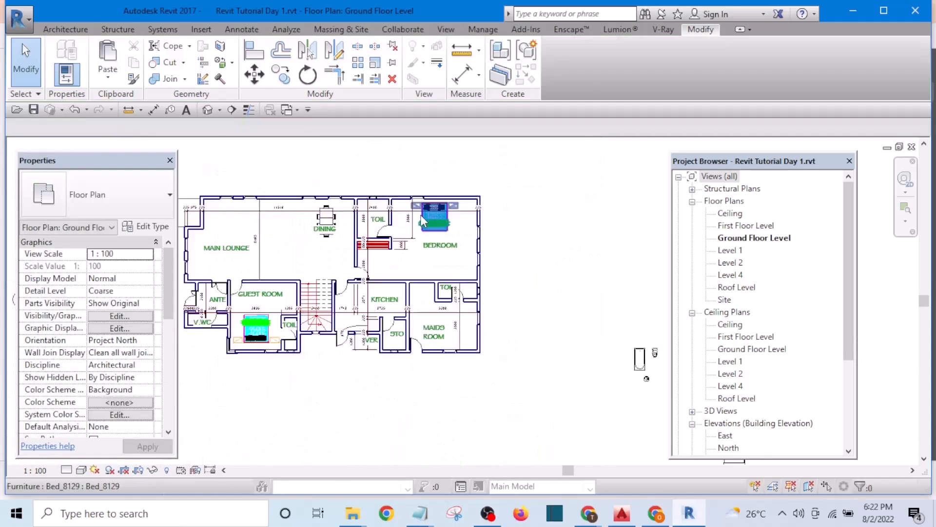
scroll(525, 318, up, 2)
click(642, 390)
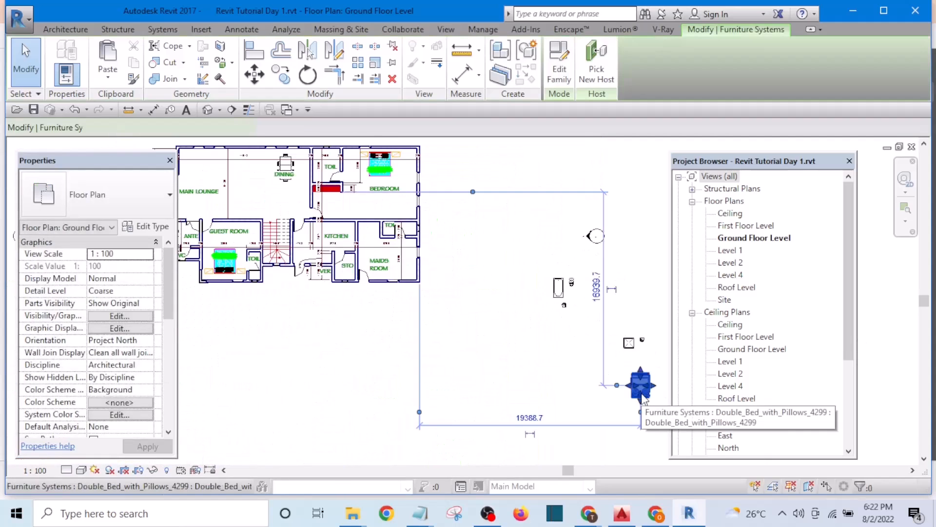
drag(642, 390, 399, 268)
scroll(407, 266, up, 5)
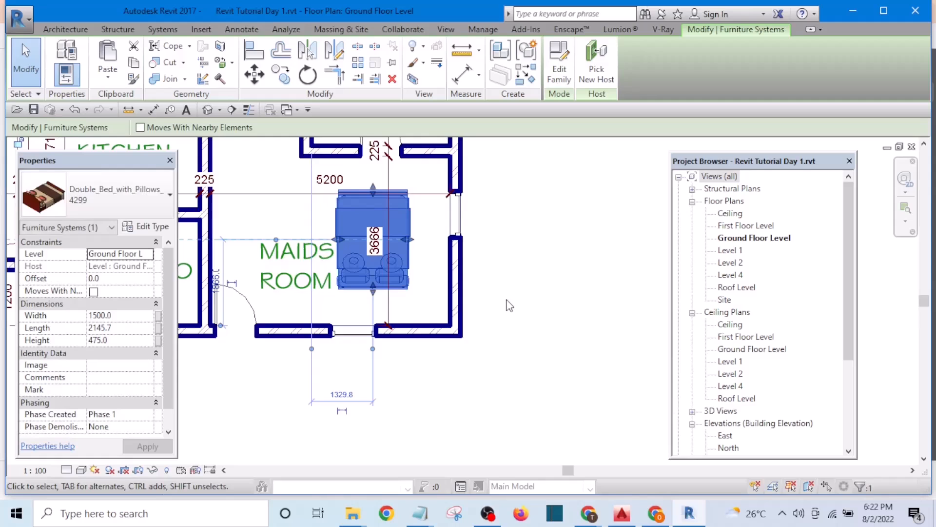
key(space)
scroll(405, 232, up, 2)
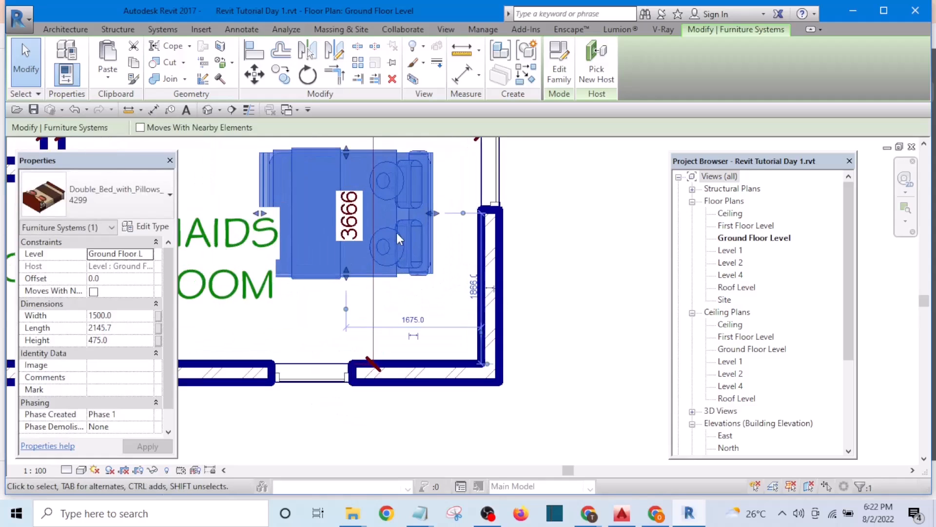
Shift the maid's room double bed closer to the east wall and slightly north
key(Escape)
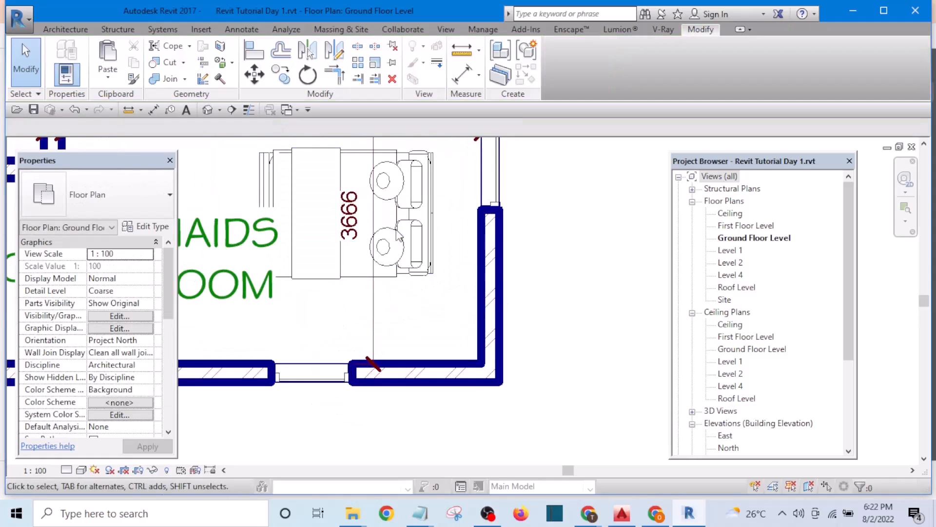
click(418, 254)
drag(419, 231, 451, 232)
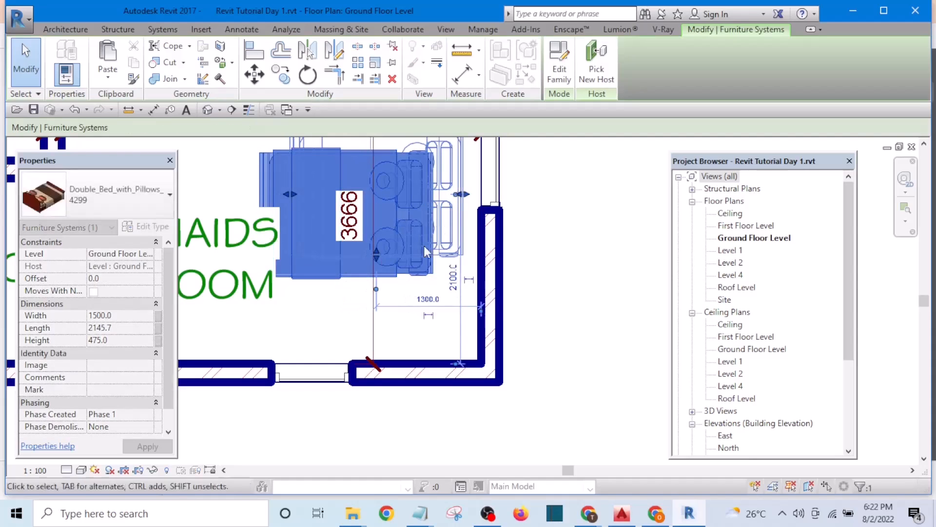
scroll(451, 254, down, 5)
click(498, 269)
Move the pasted 900 x 1200mm shower tray into the northwest corner of the maid's toilet
scroll(470, 259, down, 5)
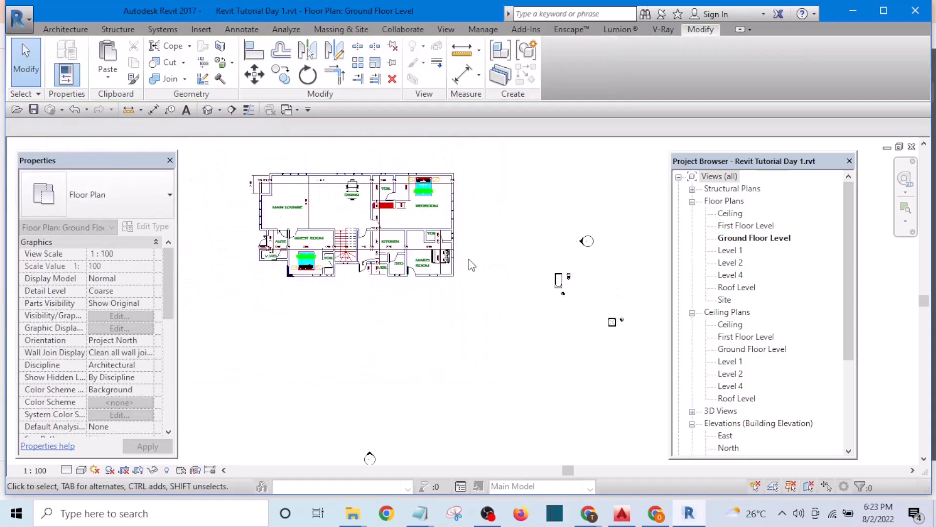
scroll(546, 285, up, 1)
scroll(553, 292, up, 3)
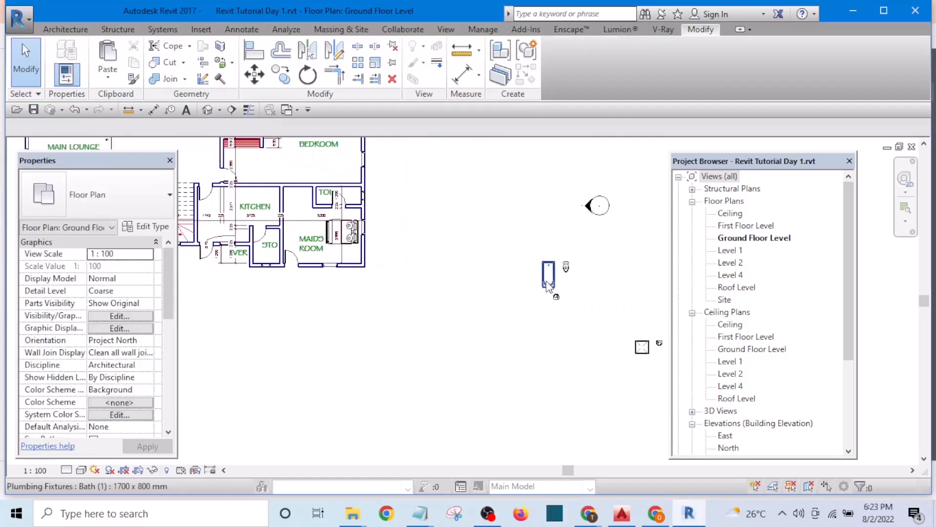
scroll(612, 316, down, 3)
scroll(628, 326, up, 1)
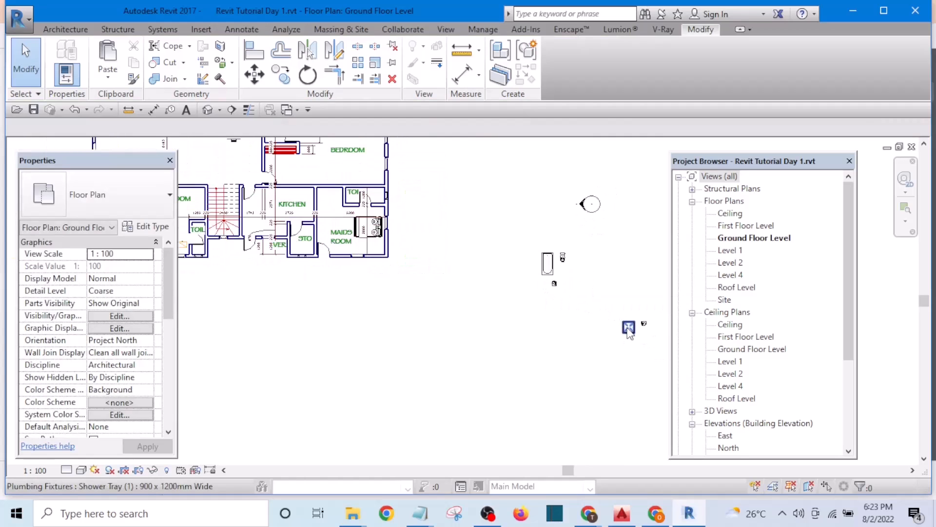
click(558, 340)
scroll(382, 190, up, 4)
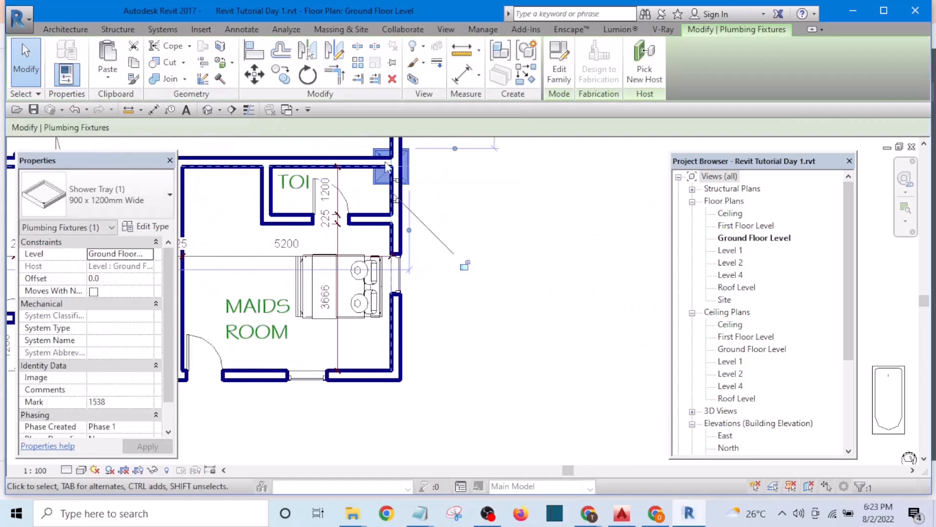
scroll(386, 167, up, 3)
scroll(421, 273, down, 2)
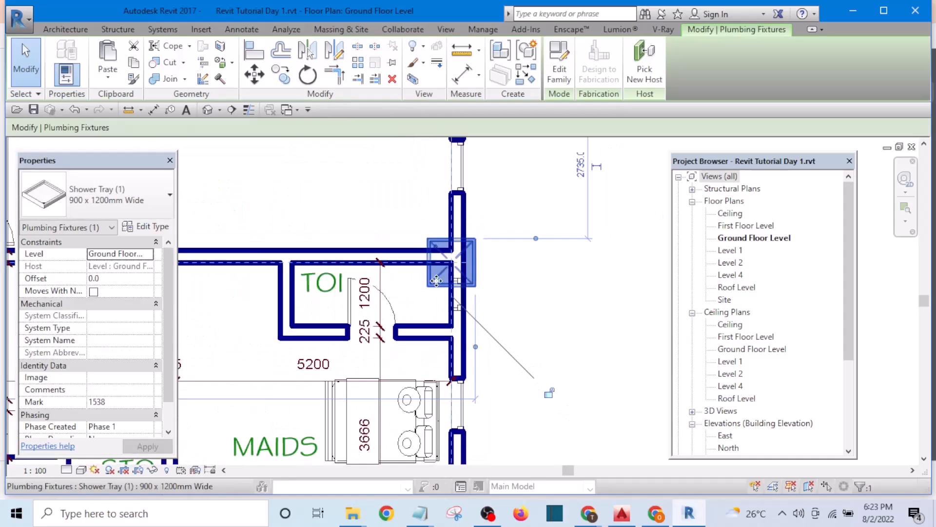
drag(436, 279, 300, 307)
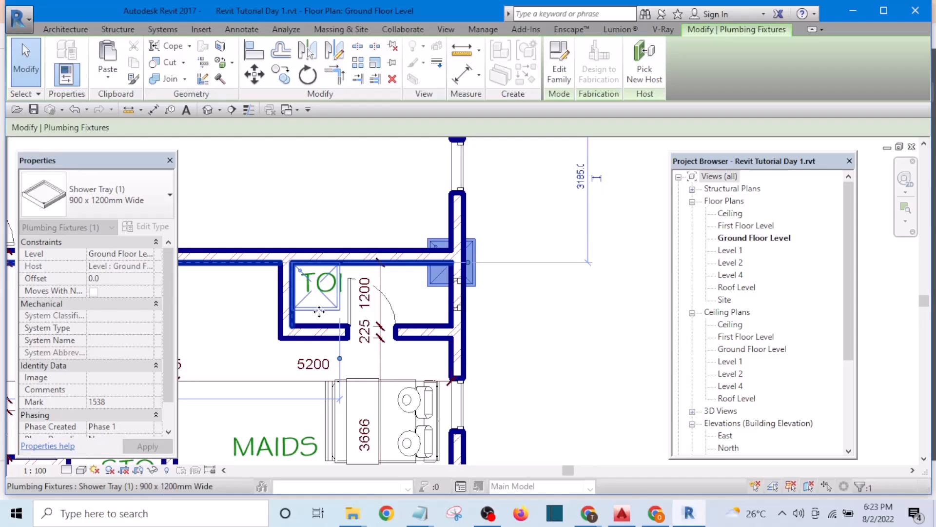
click(507, 241)
Move the pasted WC with cistern from outside the plan to the north wall of the maid's toilet
scroll(502, 274, down, 5)
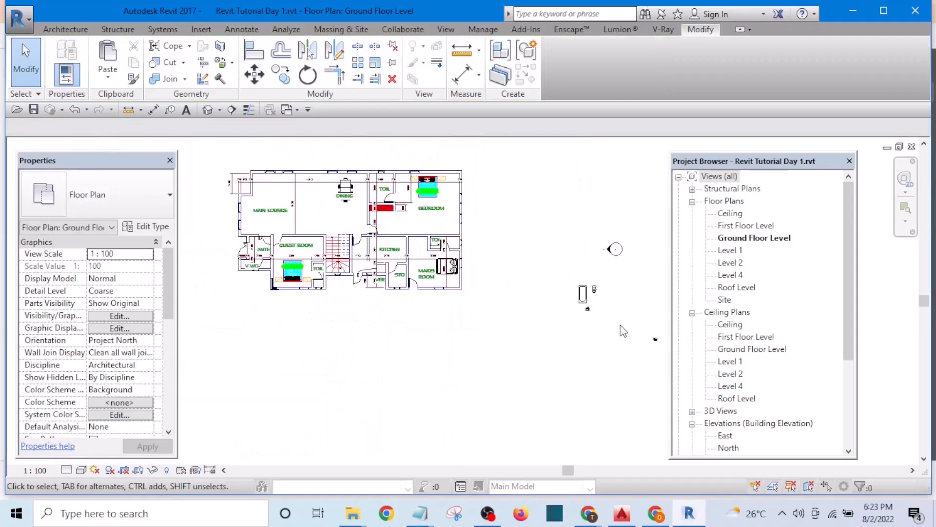
scroll(577, 278, up, 3)
scroll(576, 273, up, 1)
drag(575, 268, 238, 153)
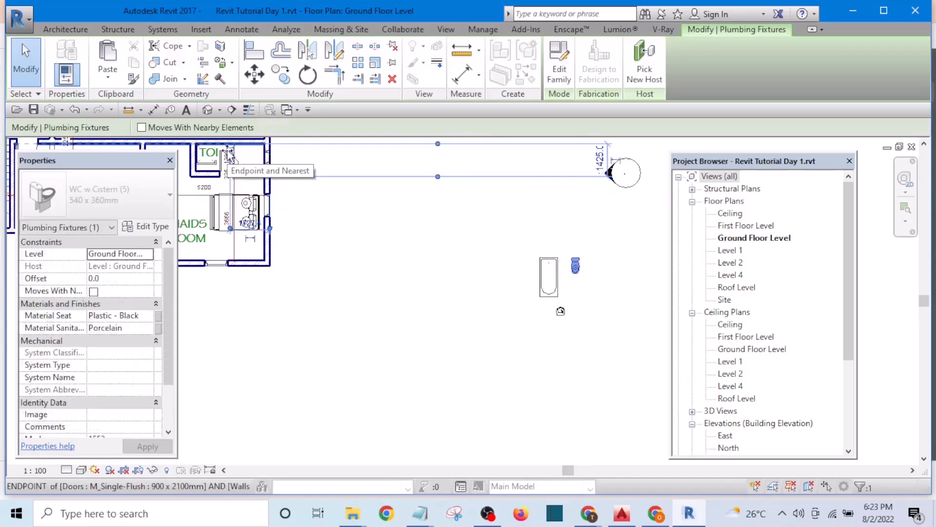
click(299, 195)
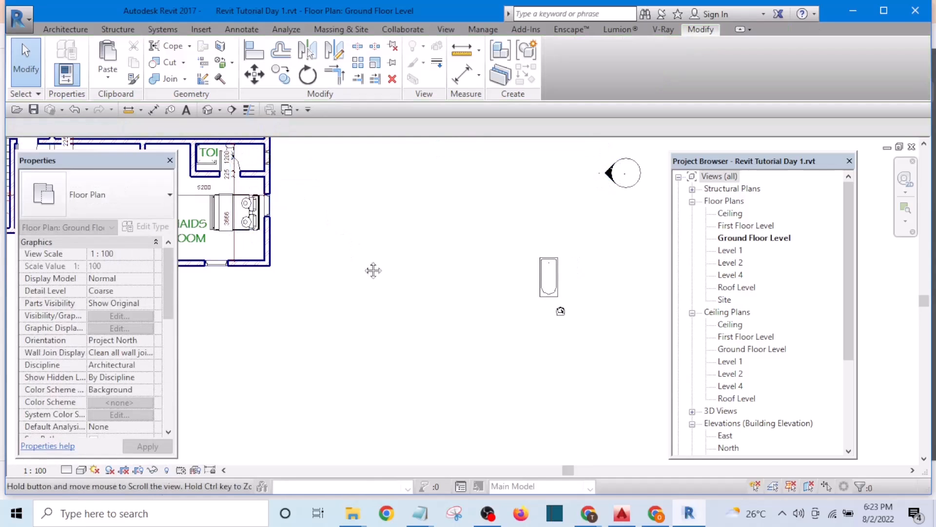
Relocate the maid's toilet WC to the east wall, rotate its cistern against that wall and shift it slightly south
scroll(481, 375, up, 8)
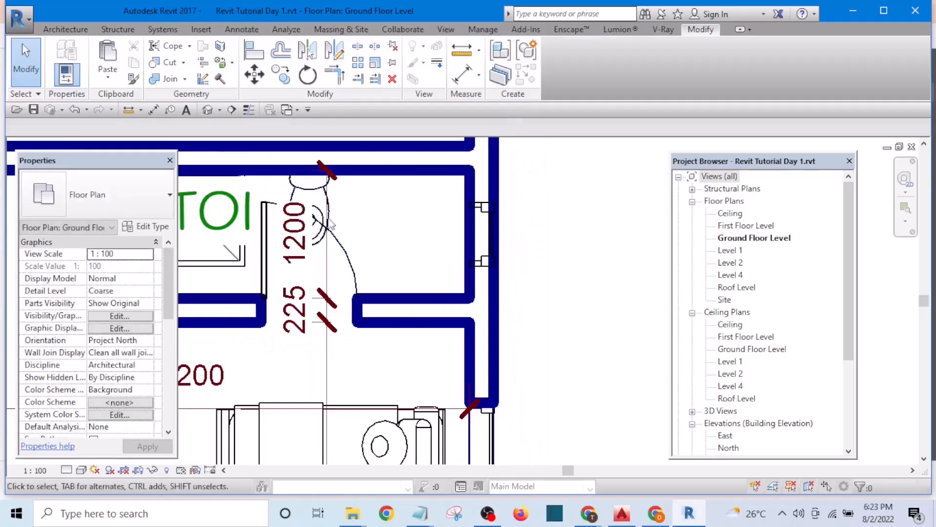
drag(313, 195, 469, 245)
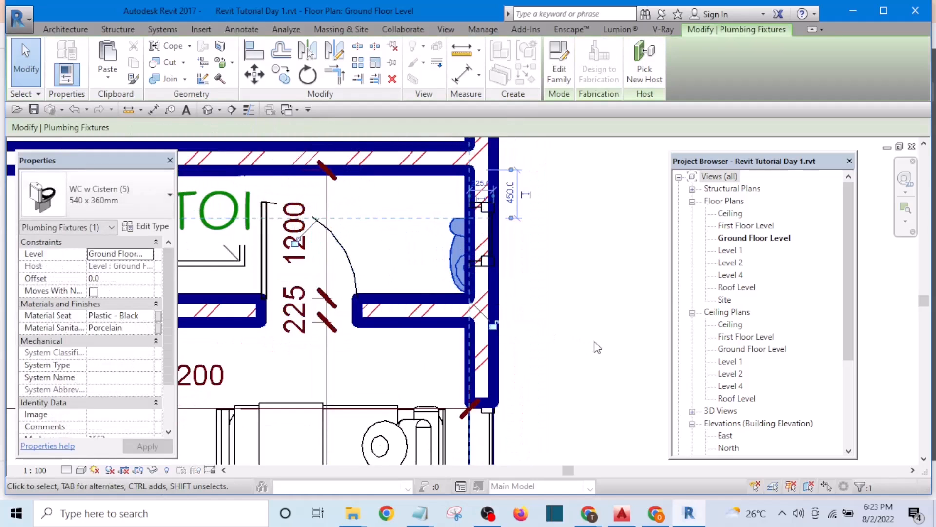
key(space)
key(space)
key(space)
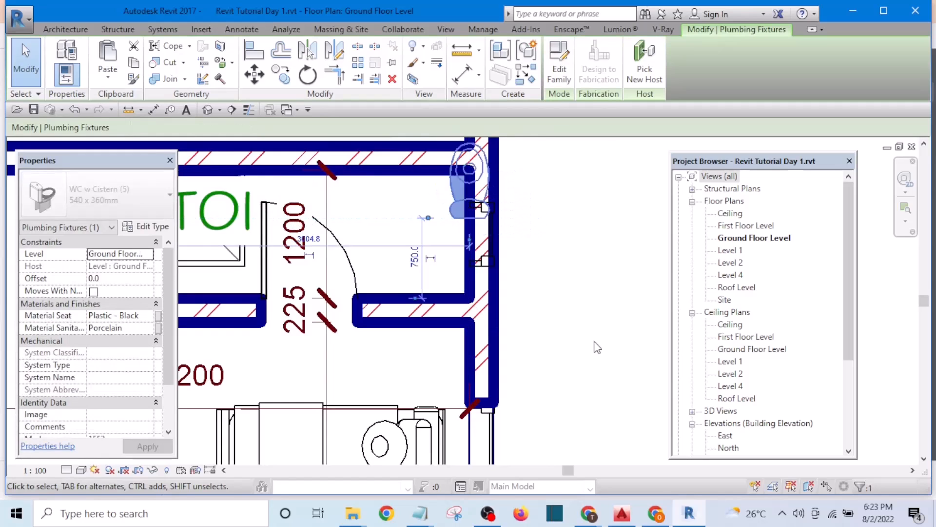
scroll(514, 278, up, 1)
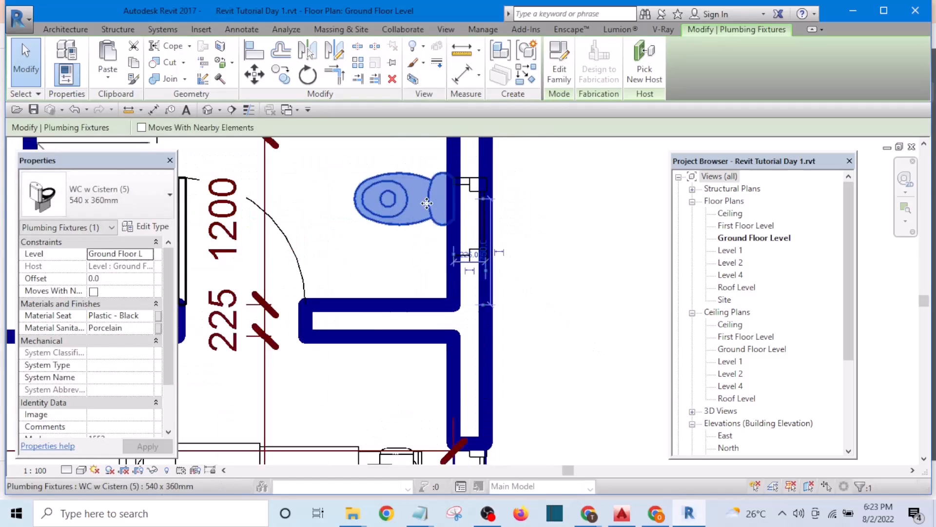
drag(431, 215, 429, 229)
click(564, 257)
Move the pasted bathroom sink from outside the plan to the wall along the north side of the maid's toilet
scroll(484, 231, down, 4)
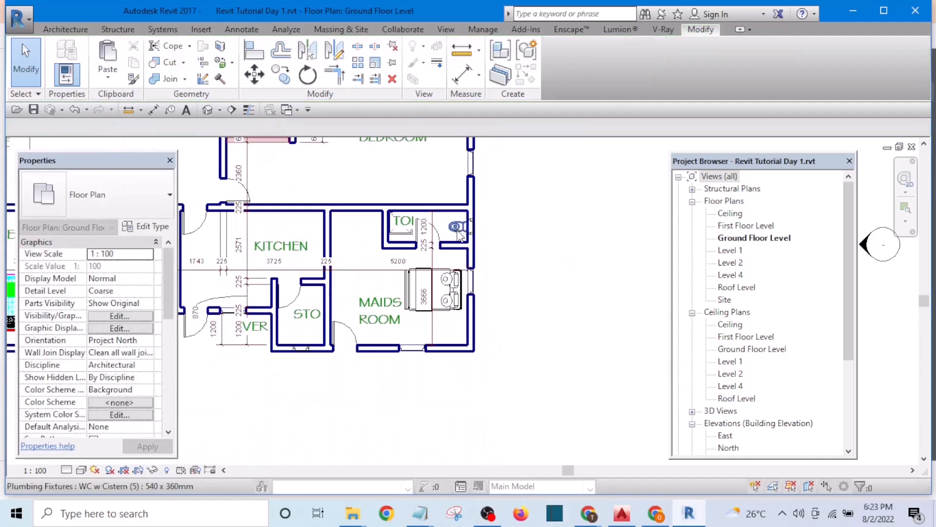
scroll(460, 234, down, 5)
scroll(588, 299, up, 3)
drag(583, 295, 381, 217)
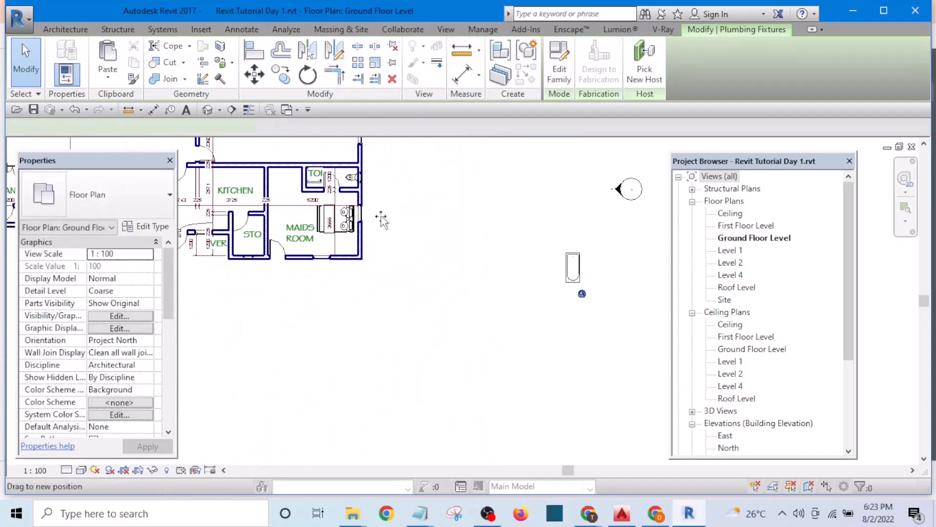
drag(345, 166, 332, 161)
scroll(337, 165, up, 4)
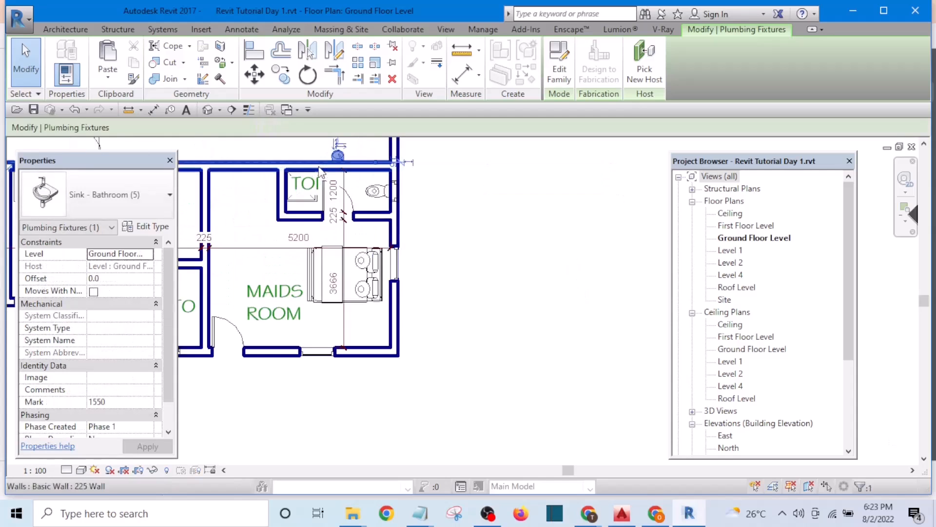
Turn the sink to face south and set it inside the maid's toilet against the north wall, near the door swing
scroll(436, 304, up, 5)
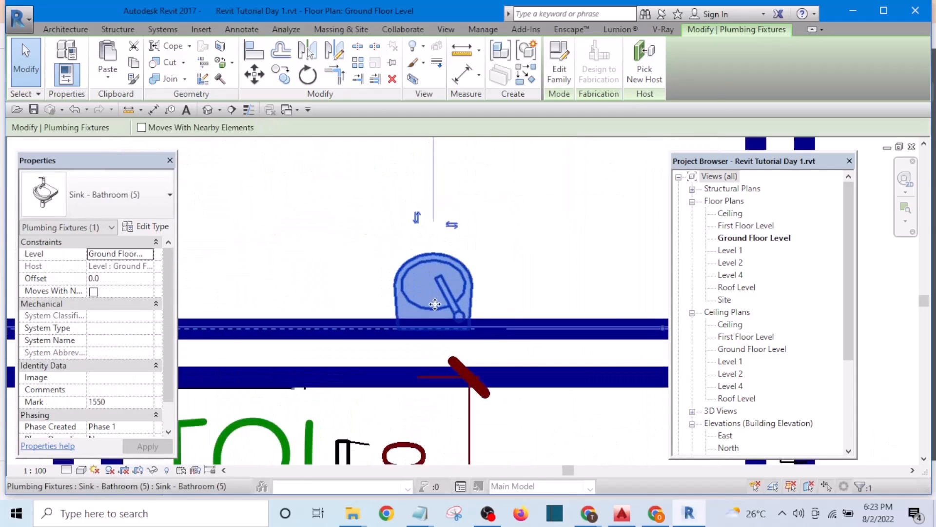
key(space)
scroll(437, 278, down, 2)
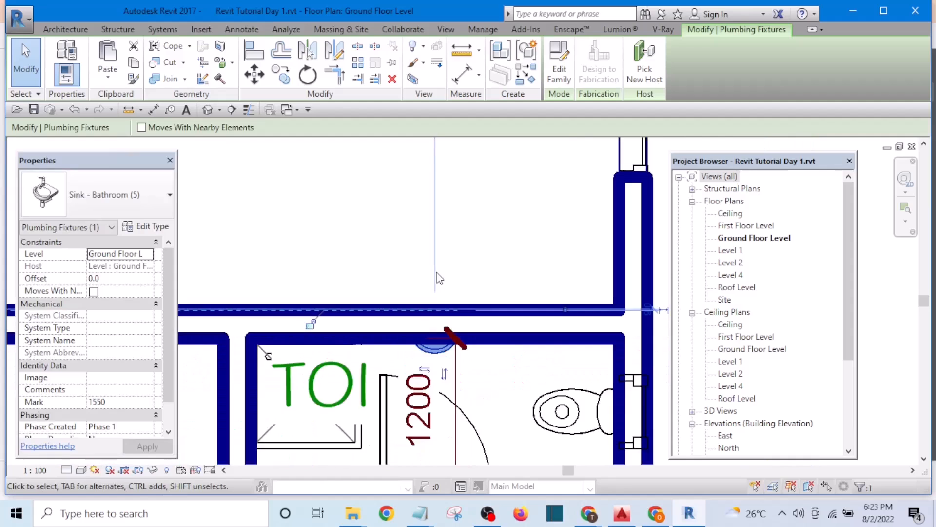
scroll(437, 355, up, 2)
drag(437, 356, 488, 410)
scroll(382, 268, down, 5)
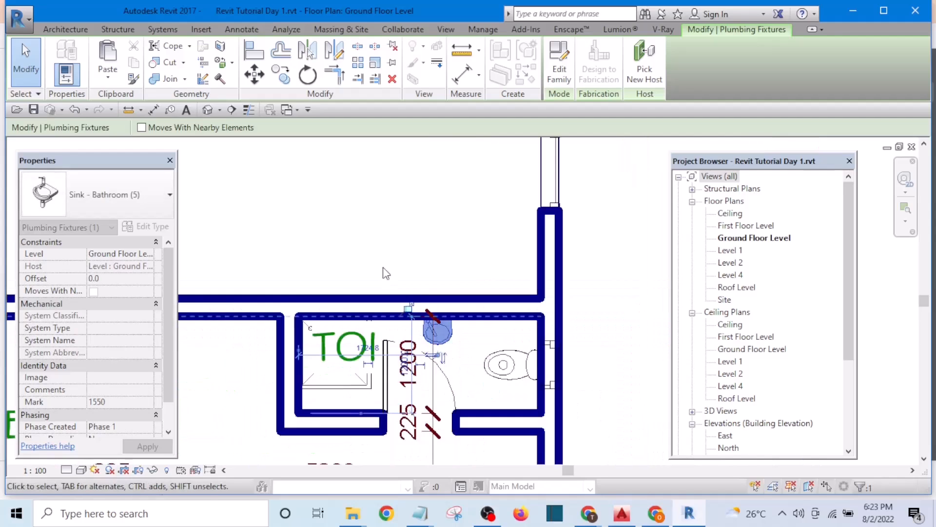
click(559, 310)
Move the pasted 1700 x 800 mm bath from outside the plan into the toilet beside the bedroom
middle_drag(560, 337, 514, 224)
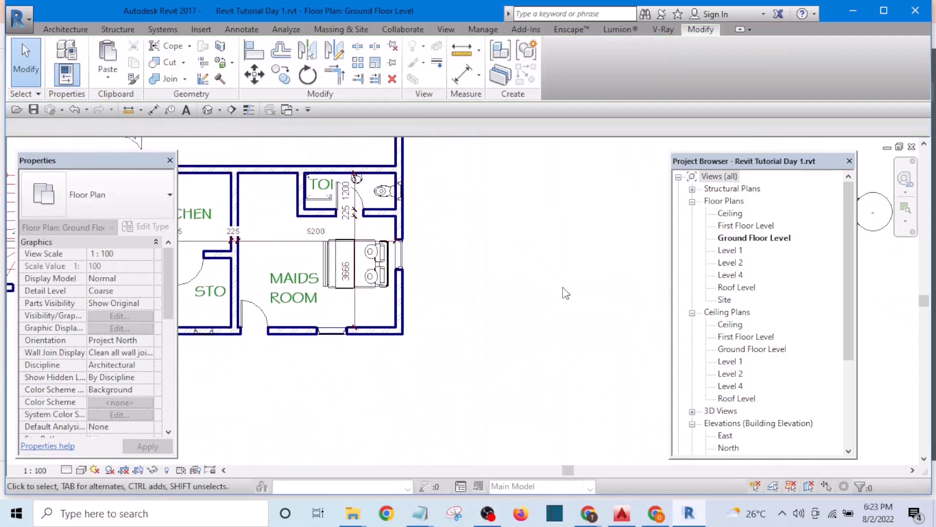
scroll(563, 289, down, 3)
middle_drag(579, 363, 613, 403)
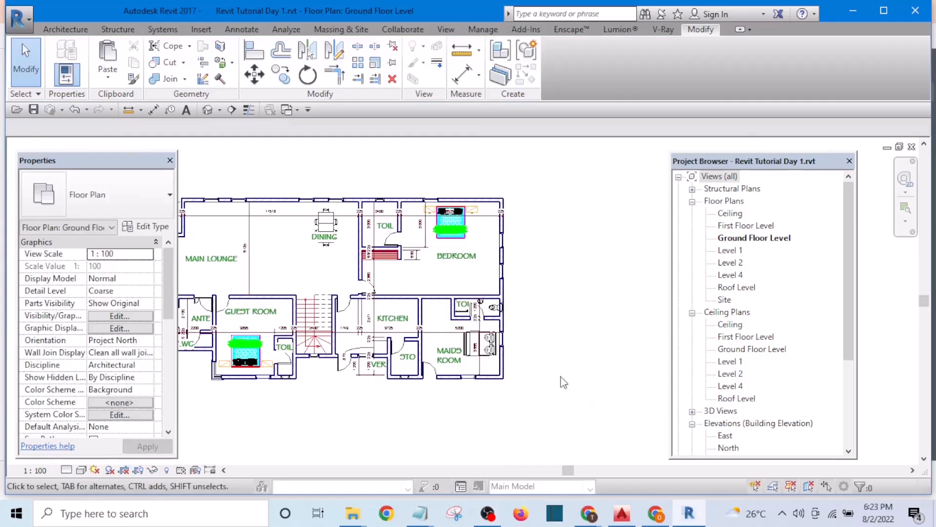
scroll(538, 323, down, 3)
scroll(622, 353, up, 2)
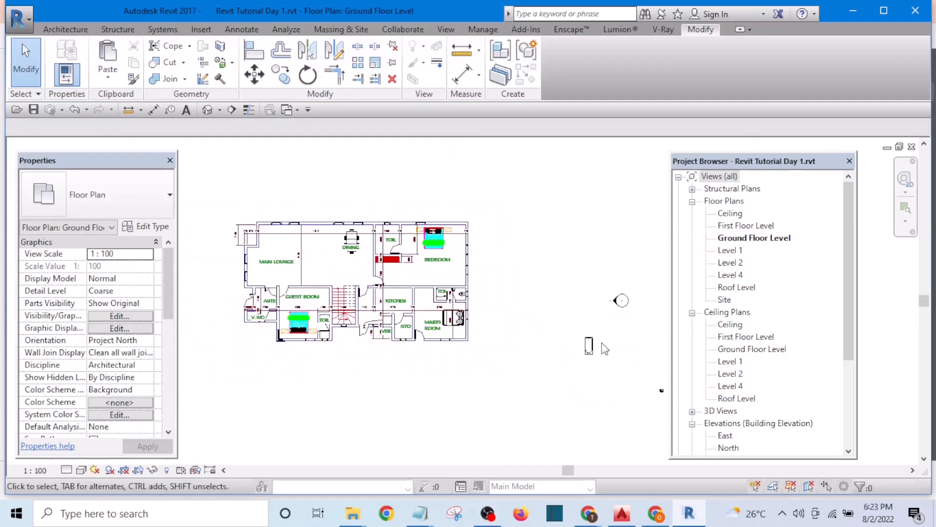
scroll(574, 349, up, 1)
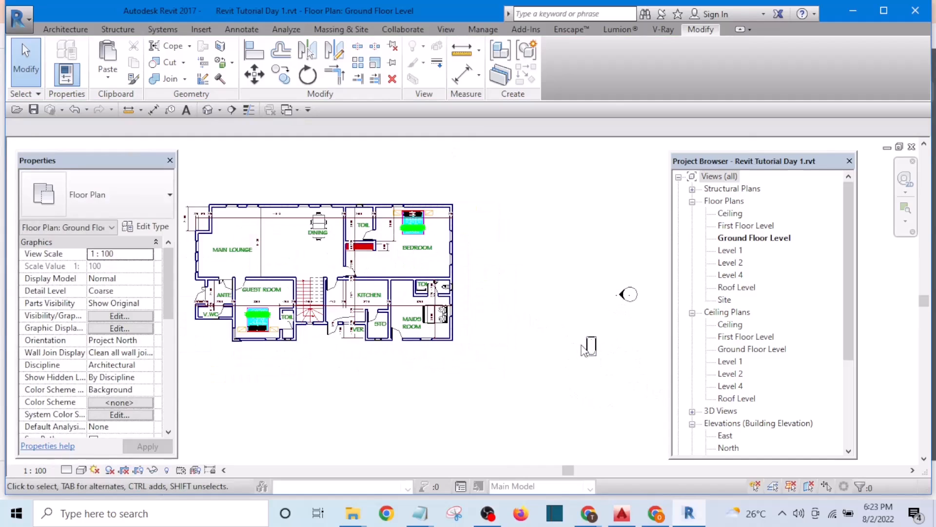
click(567, 341)
click(361, 230)
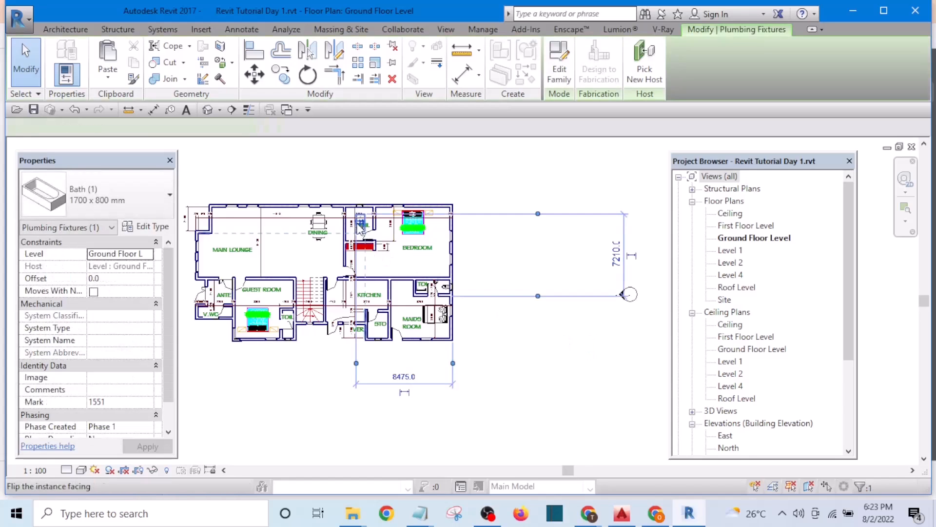
Fit the bath into the northwest corner of the bedroom's toilet
scroll(361, 230, up, 5)
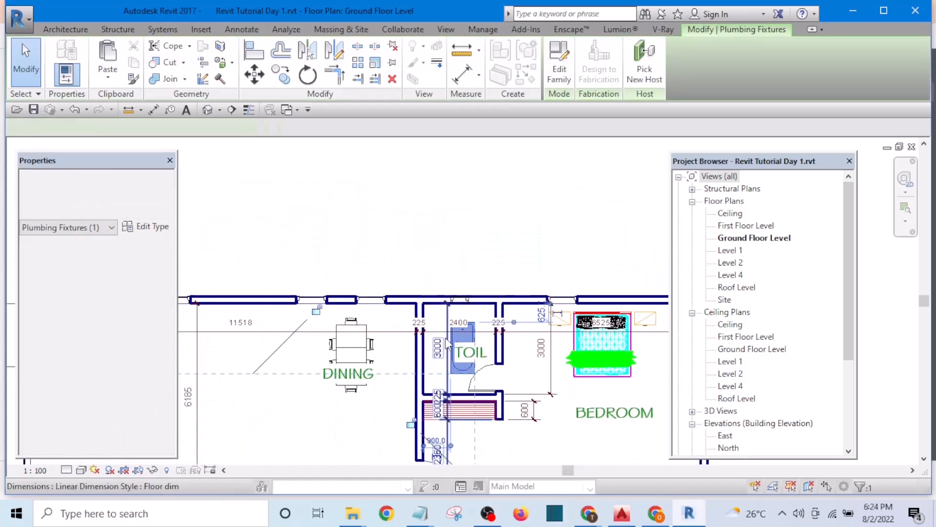
scroll(442, 337, up, 4)
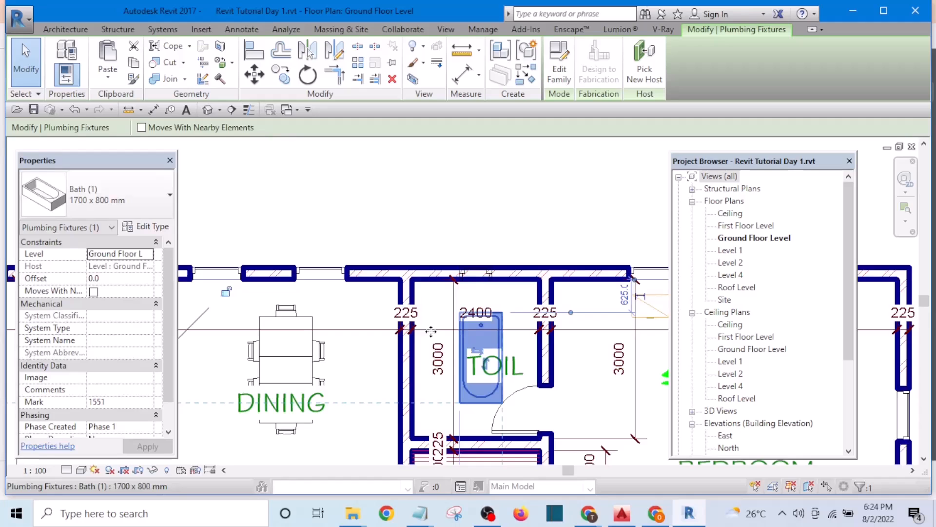
key(Delete)
scroll(410, 194, down, 4)
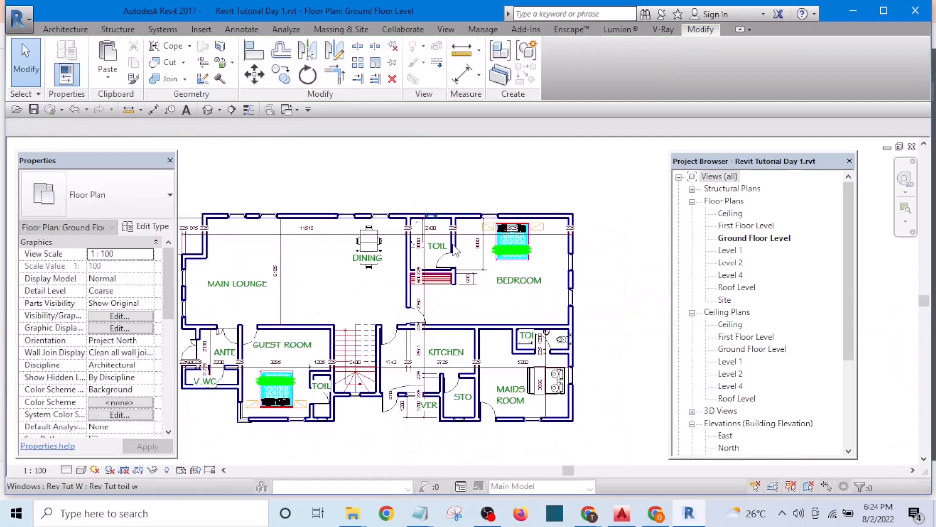
Create a WC similar to the maid's toilet one and place it on the west wall of the bedroom's toilet, south of the bath
scroll(534, 344, up, 4)
click(561, 340)
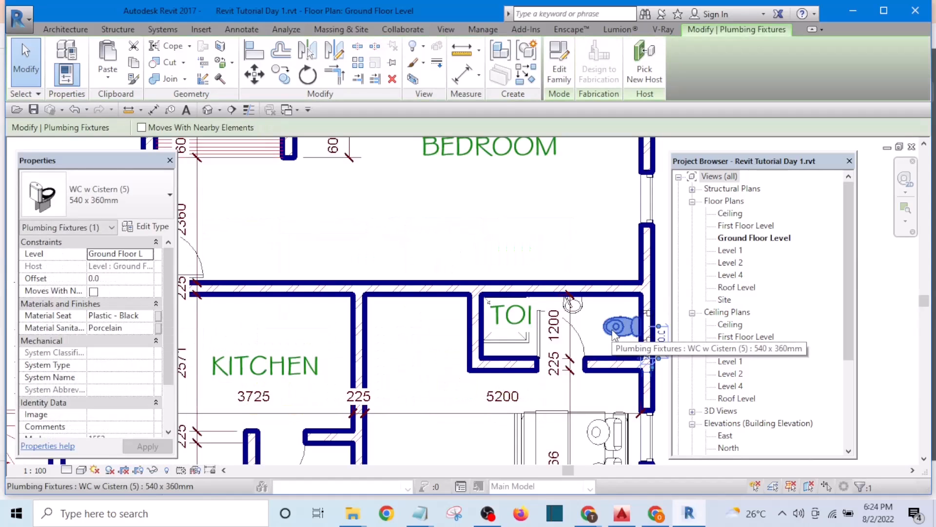
key(c)
key(s)
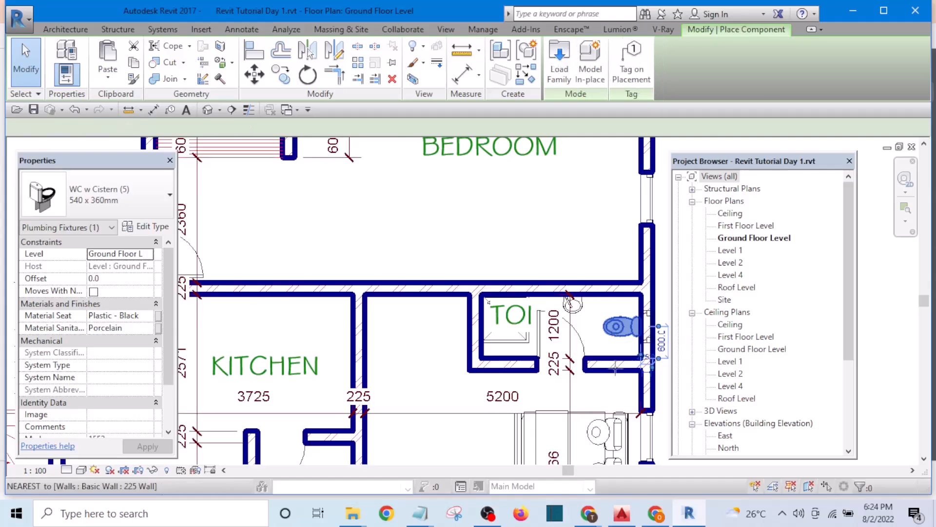
scroll(613, 352, down, 3)
scroll(378, 195, up, 1)
scroll(383, 215, up, 3)
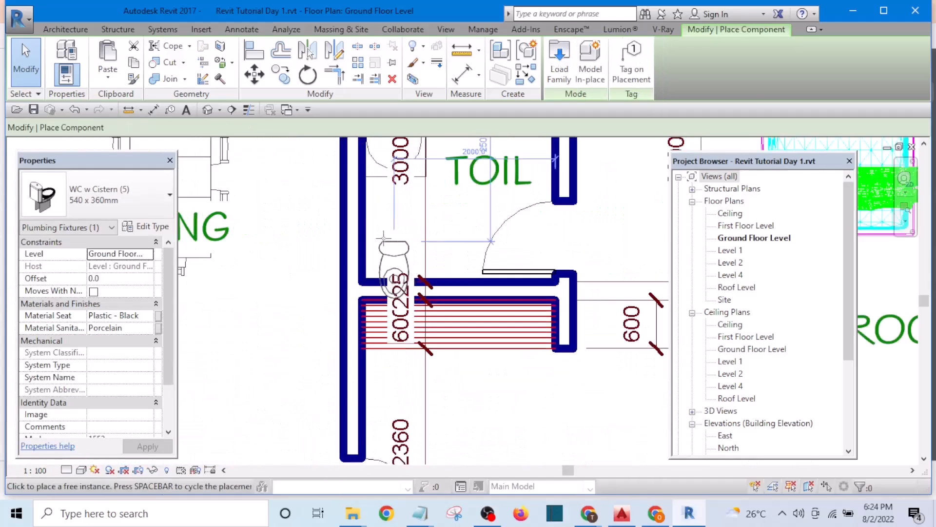
click(361, 224)
scroll(371, 229, down, 3)
key(Escape)
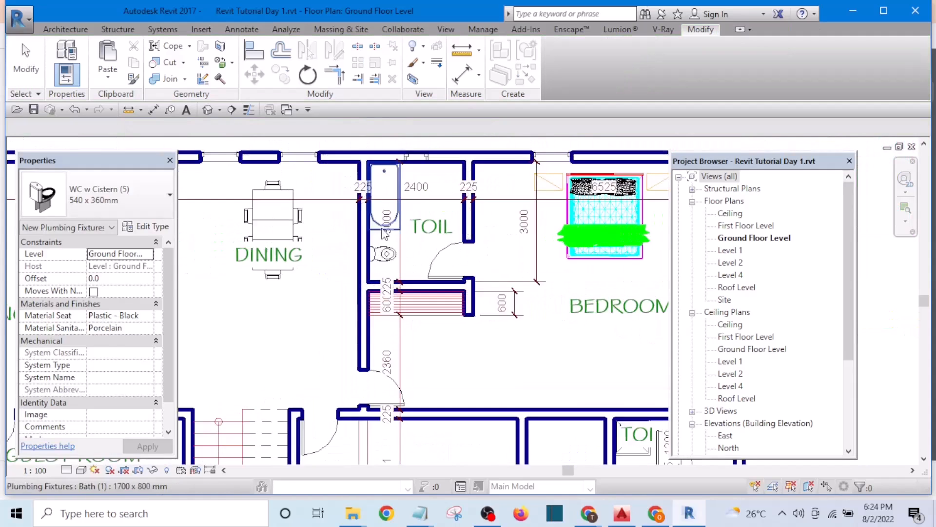
Relocate the bedroom toilet's WC to the north wall east of the bath and rotate its cistern against that wall
scroll(386, 234, up, 3)
click(387, 254)
scroll(382, 275, down, 2)
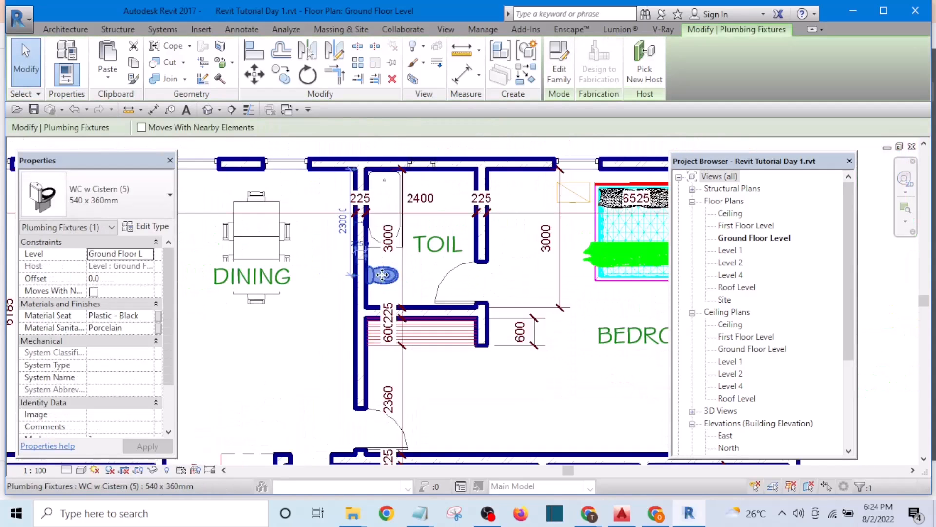
drag(382, 275, 417, 168)
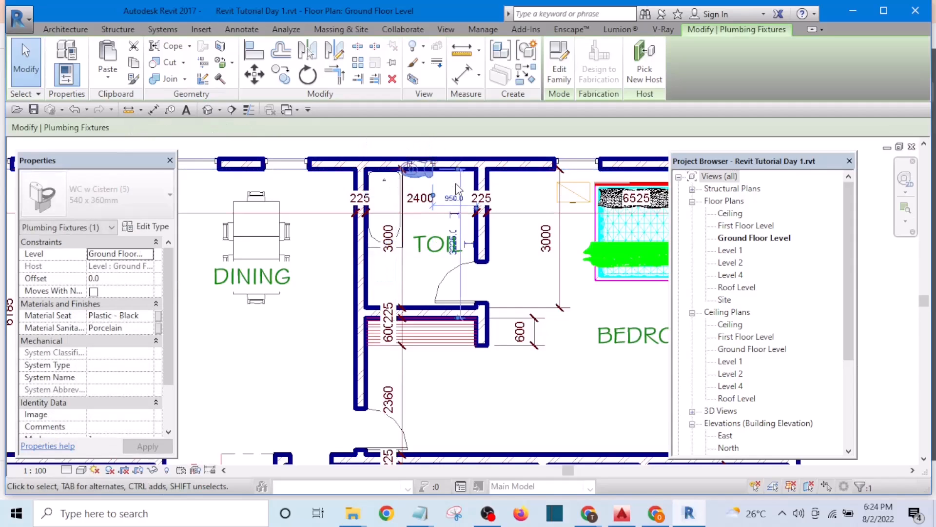
key(space)
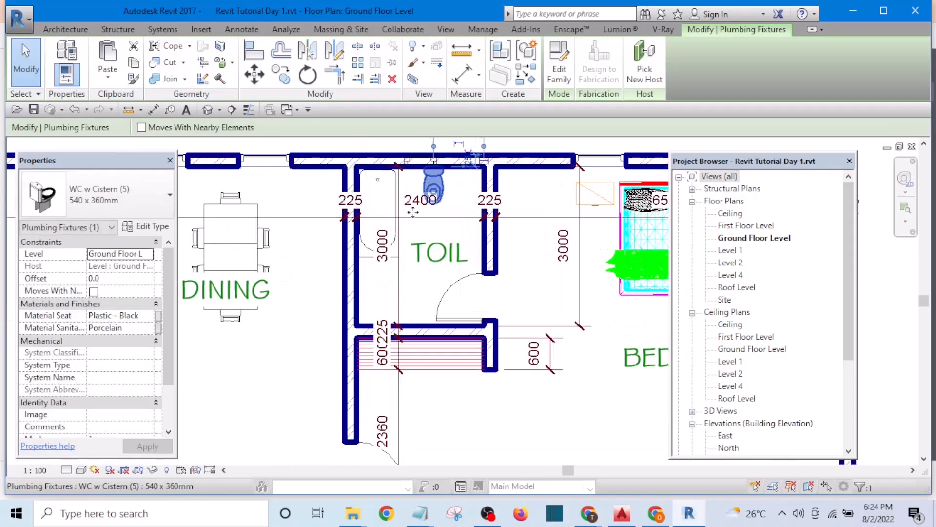
Copy the maid's toilet sink and move the copy to the west wall of the bedroom's toilet, south of the bath
scroll(415, 199, down, 4)
click(564, 308)
scroll(560, 309, up, 4)
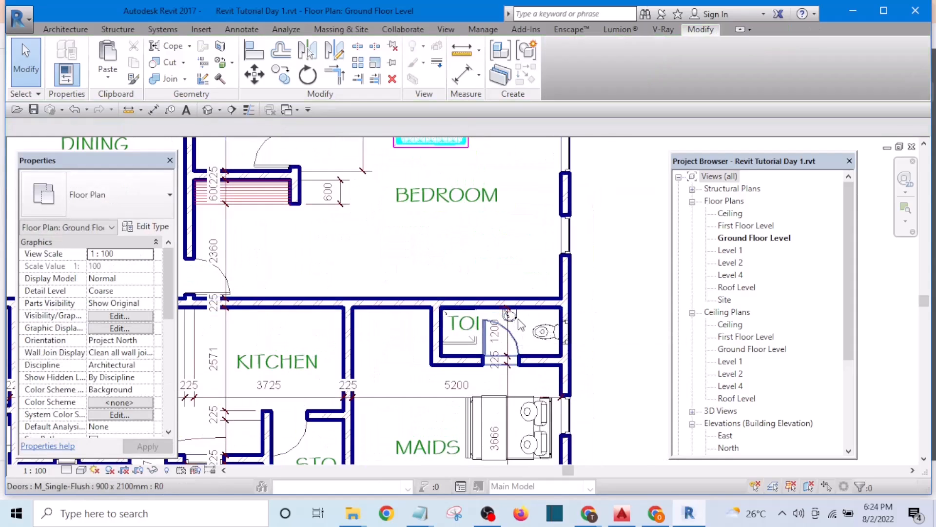
scroll(519, 324, up, 3)
click(512, 321)
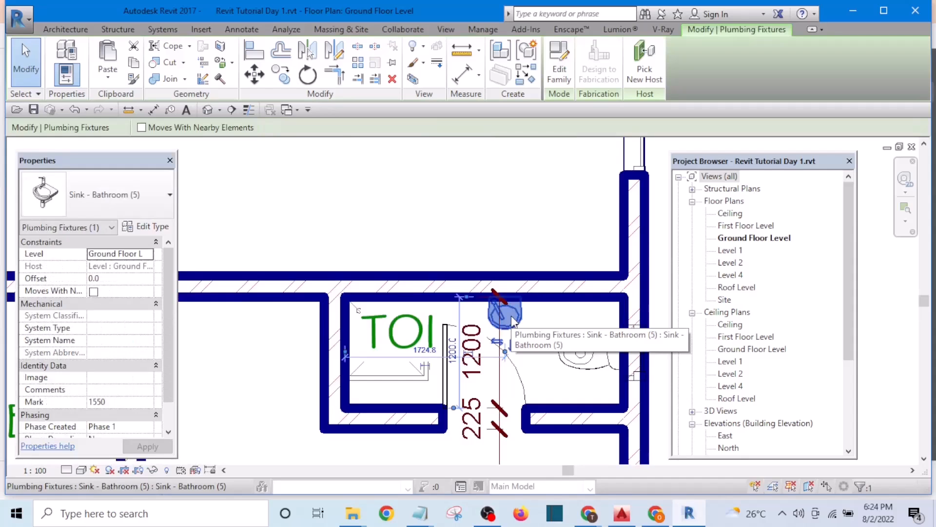
ctrl+drag(512, 322, 338, 187)
middle_drag(440, 242, 737, 407)
scroll(634, 352, down, 2)
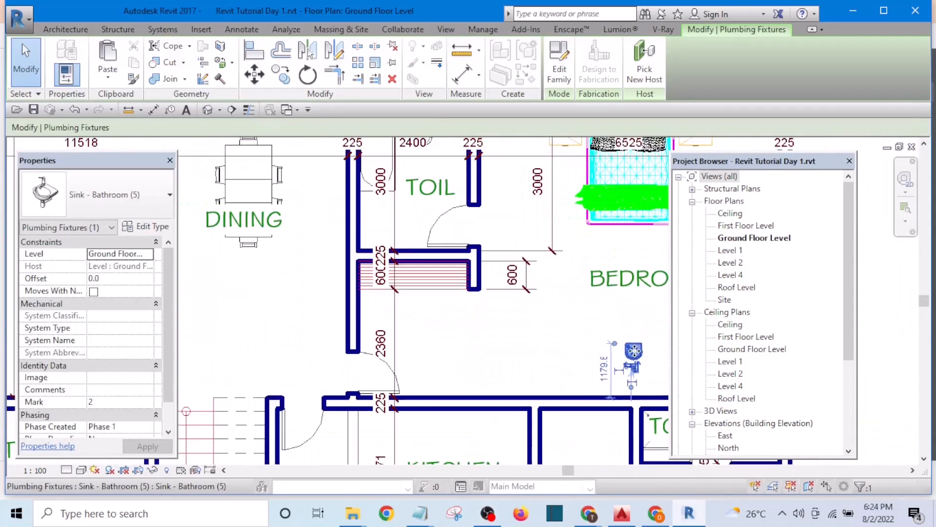
drag(540, 269, 359, 217)
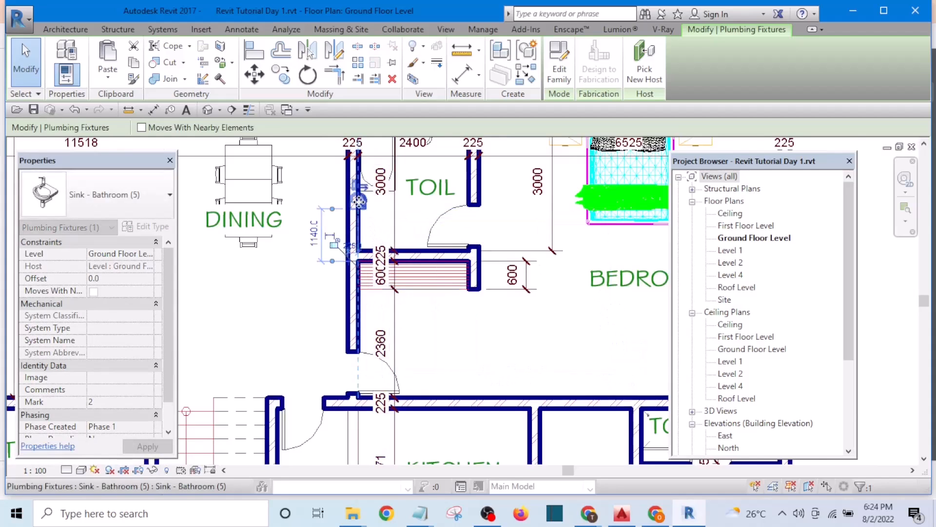
Rotate the copied sink so its back meets the west wall of the bedroom's toilet and shift it slightly south
scroll(363, 203, up, 4)
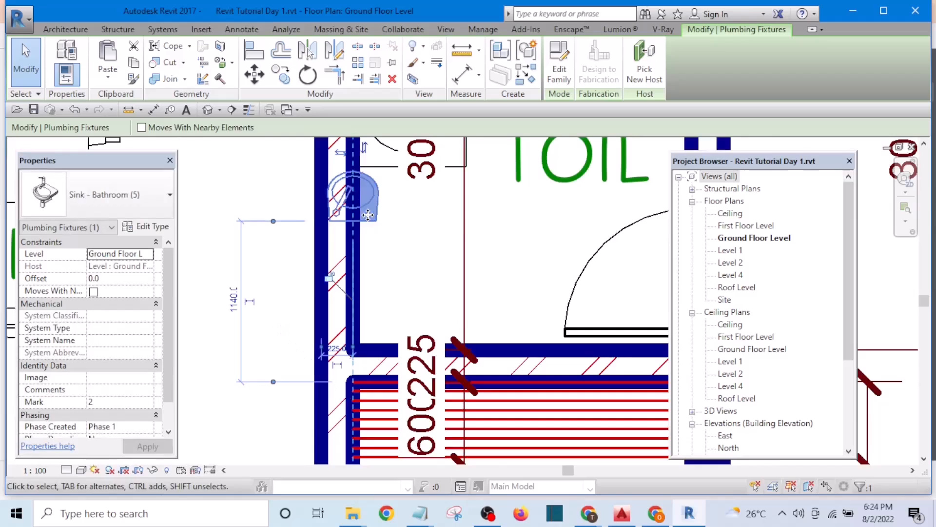
key(space)
drag(378, 229, 385, 183)
click(312, 74)
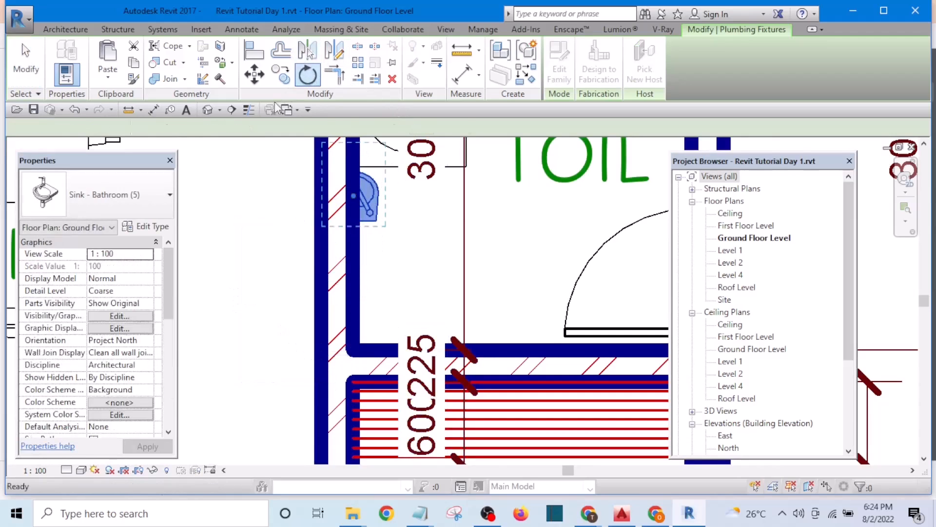
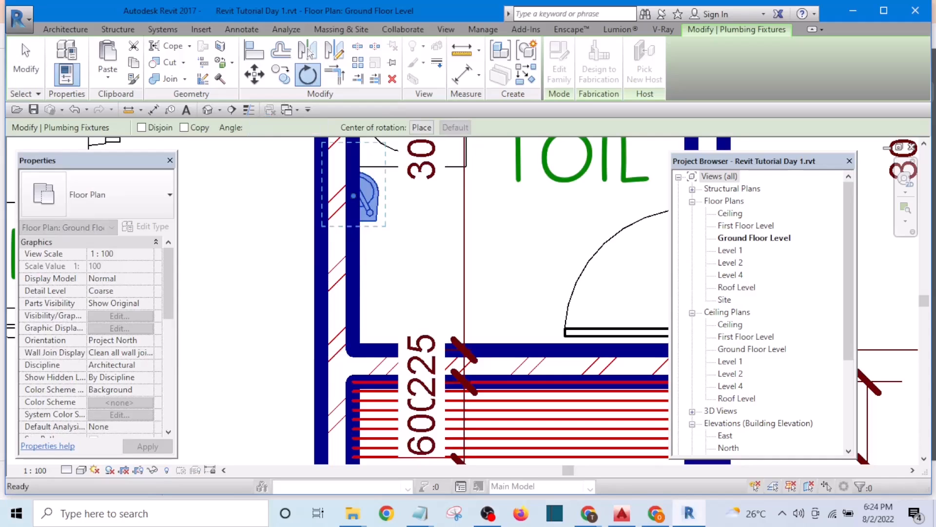
click(312, 172)
scroll(377, 223, up, 1)
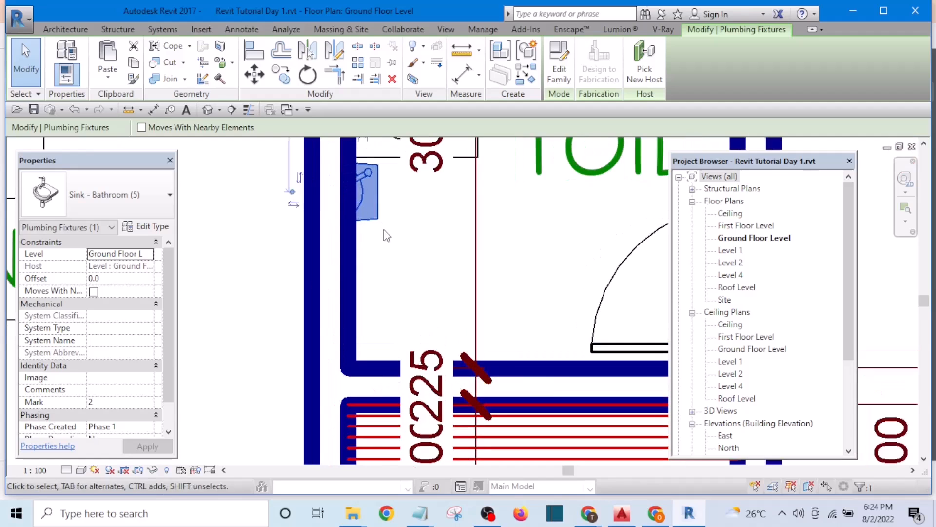
drag(374, 217, 358, 261)
scroll(391, 198, up, 1)
click(570, 272)
scroll(433, 215, down, 4)
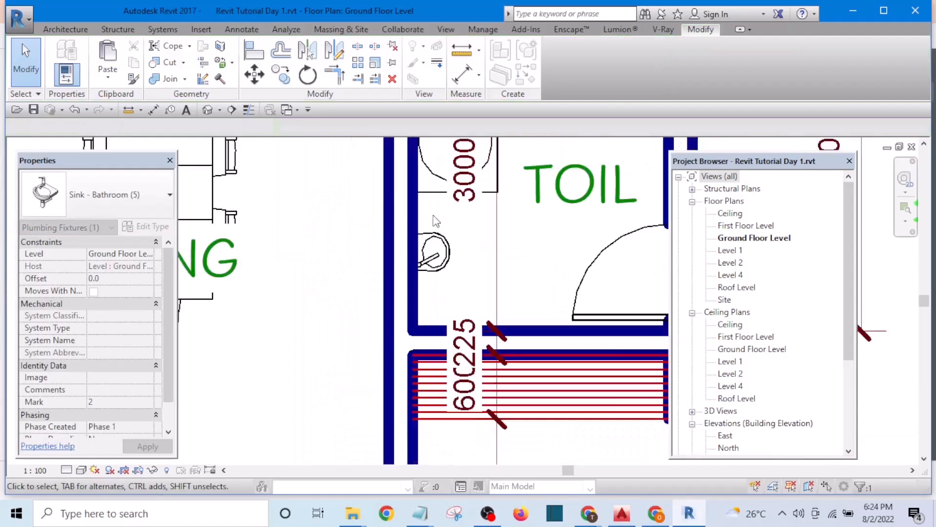
Create a WC similar to the bedroom toilet's and place it with its cistern against the V.WC's west wall, about 380 mm from the north wall
scroll(491, 291, down, 3)
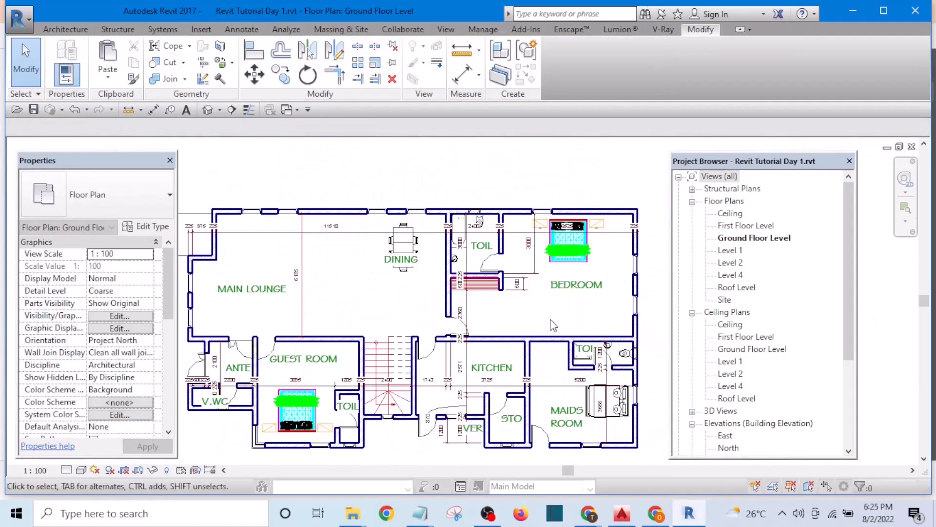
scroll(561, 330, down, 1)
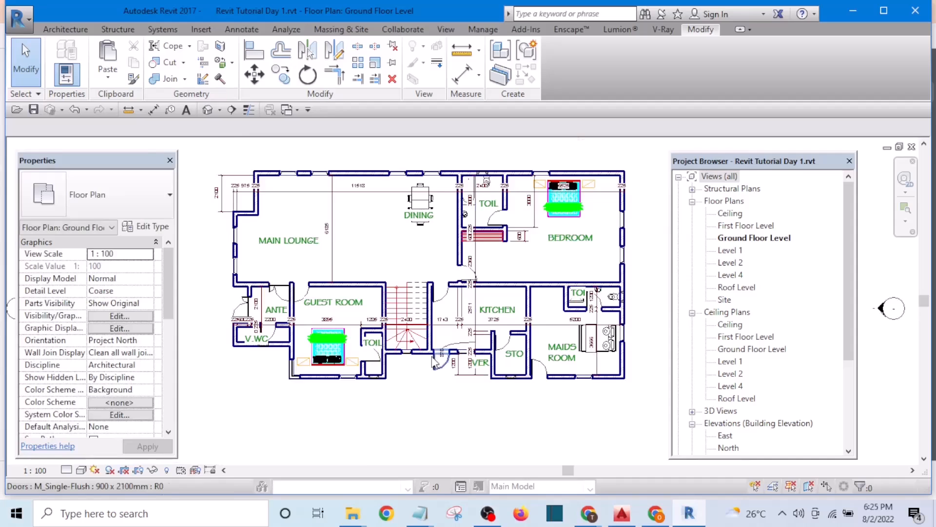
middle_drag(433, 357, 430, 310)
scroll(413, 307, down, 1)
scroll(419, 195, up, 3)
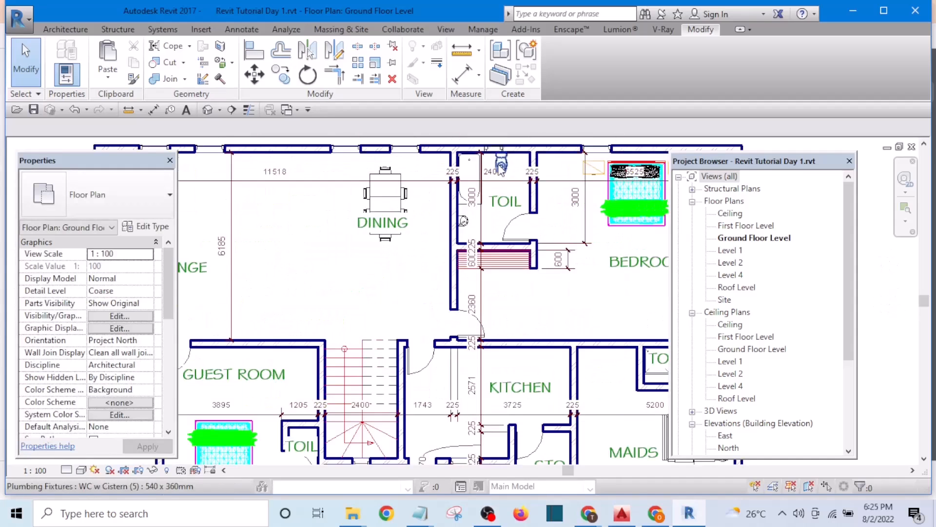
click(503, 168)
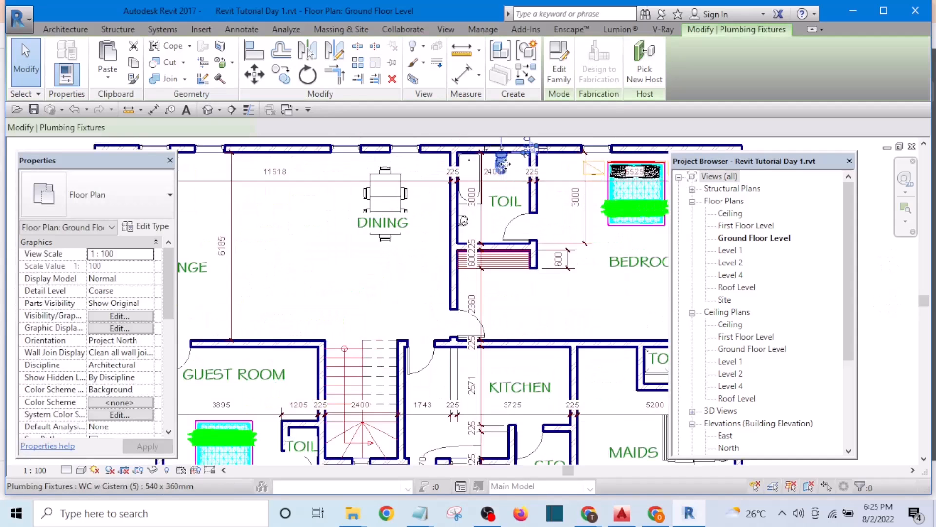
click(527, 78)
scroll(439, 244, down, 3)
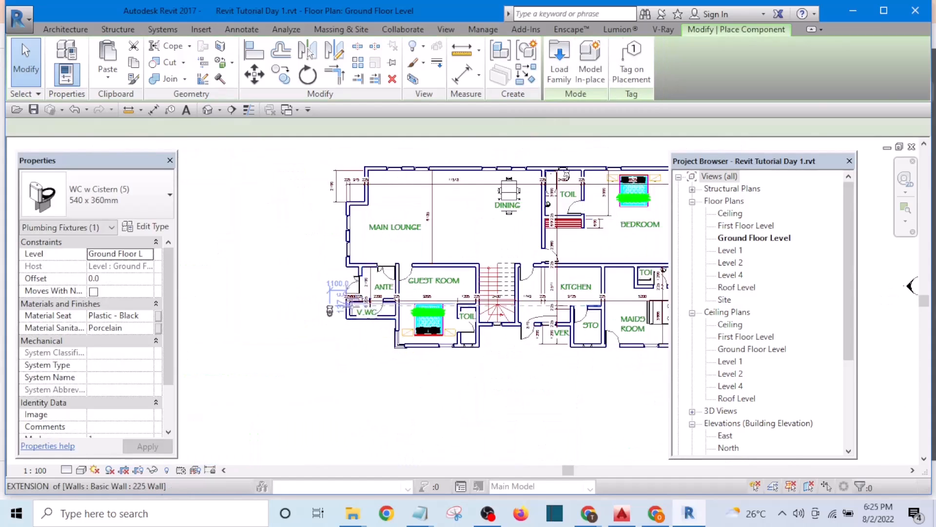
scroll(336, 307, up, 5)
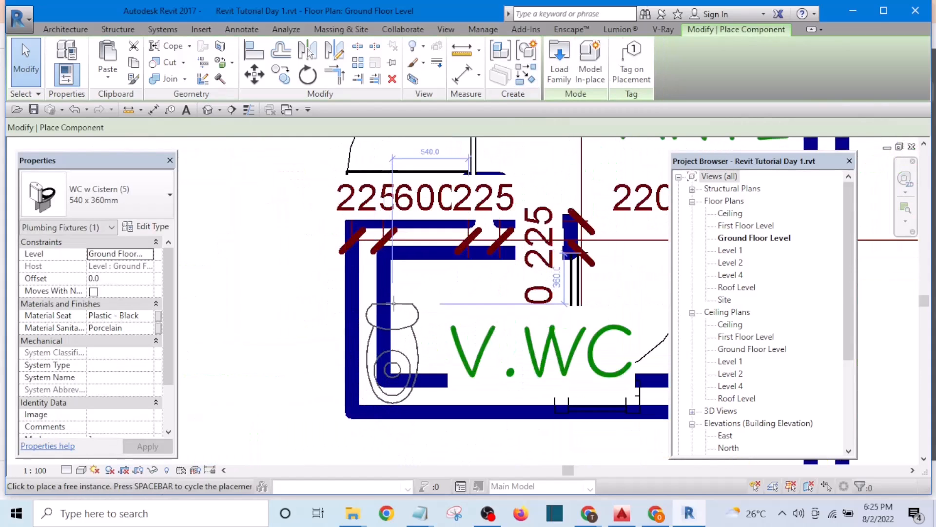
key(space)
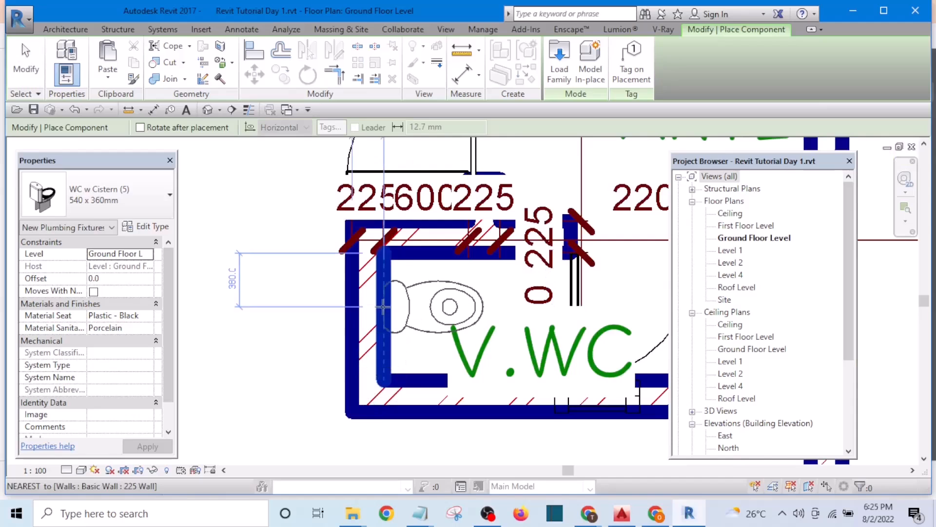
click(383, 307)
key(Escape)
scroll(287, 321, down, 5)
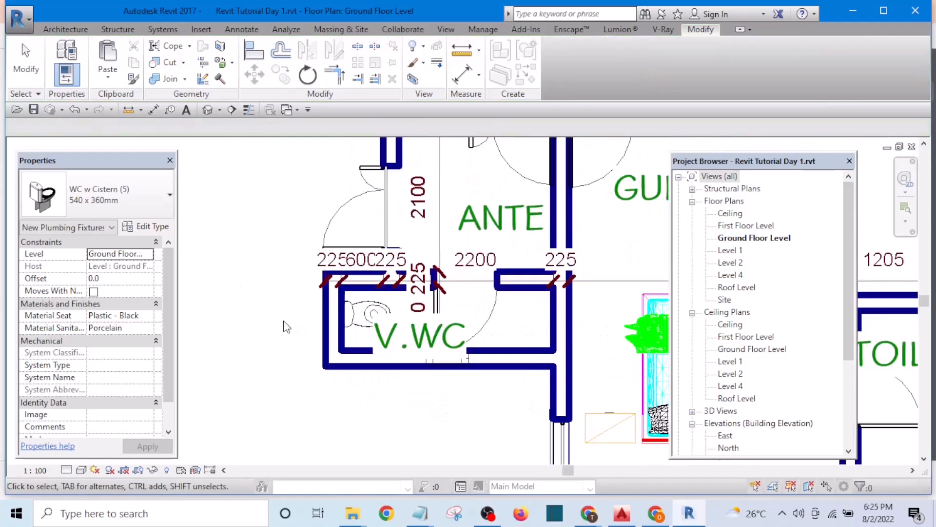
Create a sink similar to the bedroom toilet's one and place it on the east wall of the V.WC
scroll(303, 308, down, 2)
scroll(423, 315, up, 1)
middle_drag(430, 320, 387, 313)
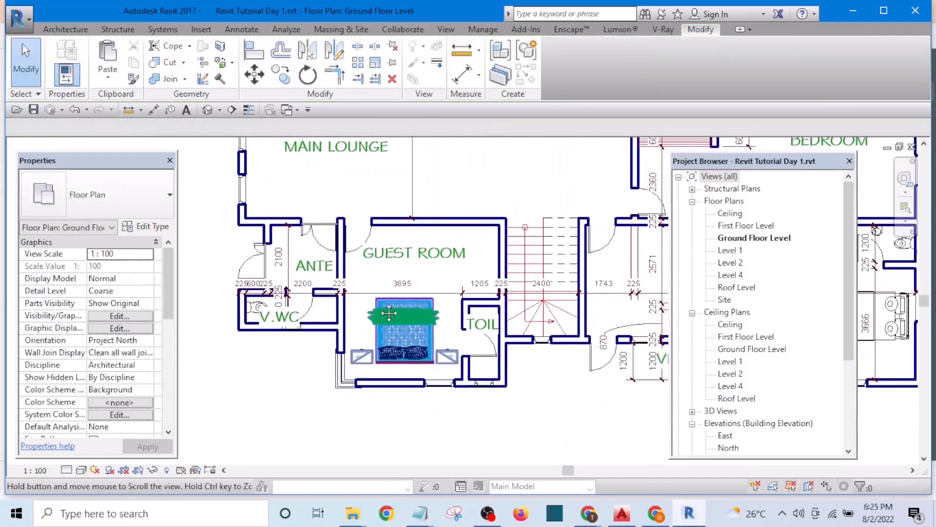
scroll(370, 300, down, 3)
scroll(478, 219, up, 4)
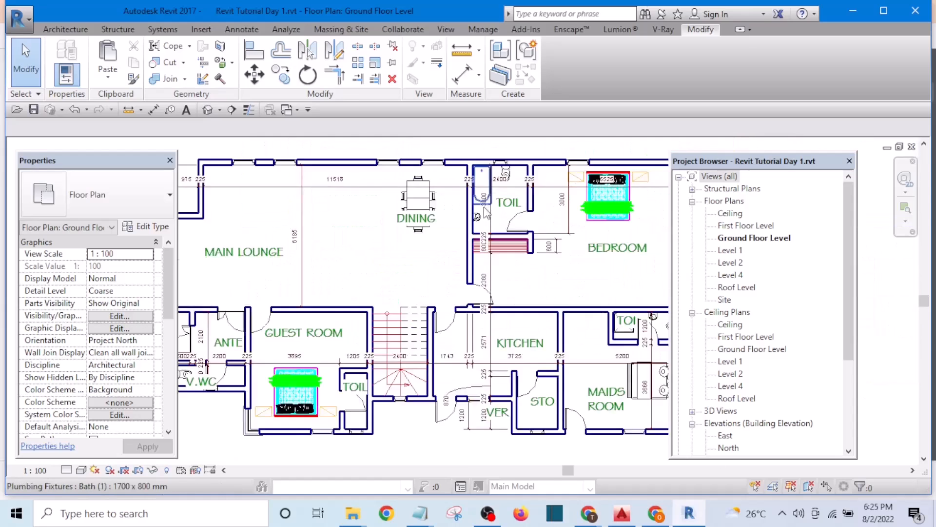
scroll(478, 219, up, 1)
click(475, 220)
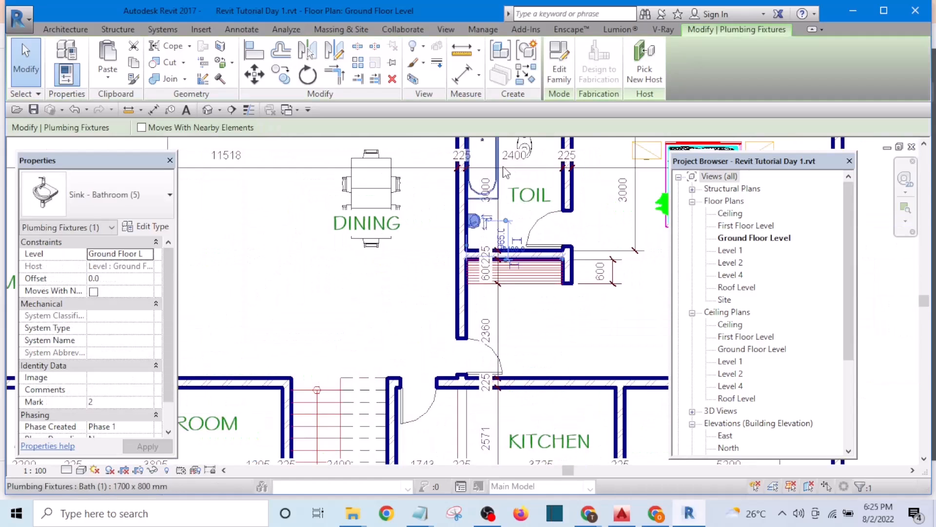
click(526, 82)
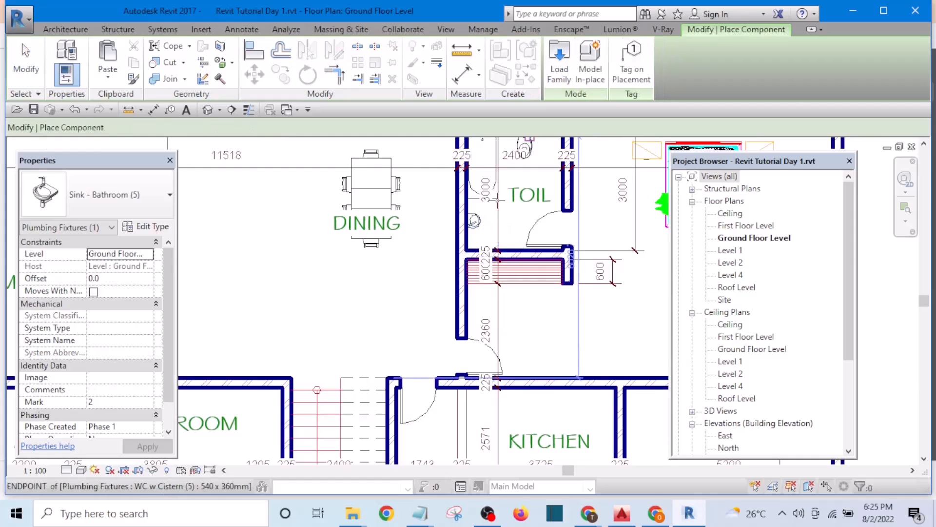
scroll(529, 161, down, 1)
middle_drag(293, 355, 479, 228)
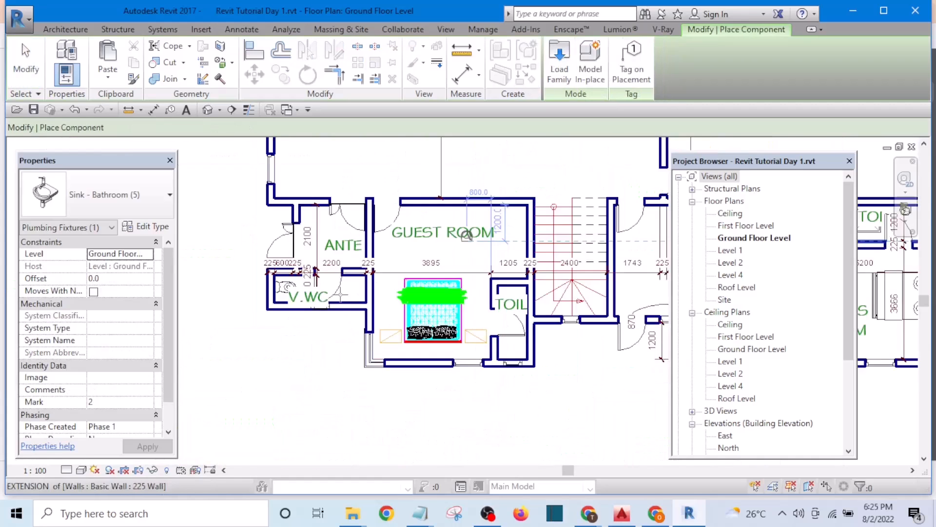
scroll(337, 297, up, 5)
click(394, 291)
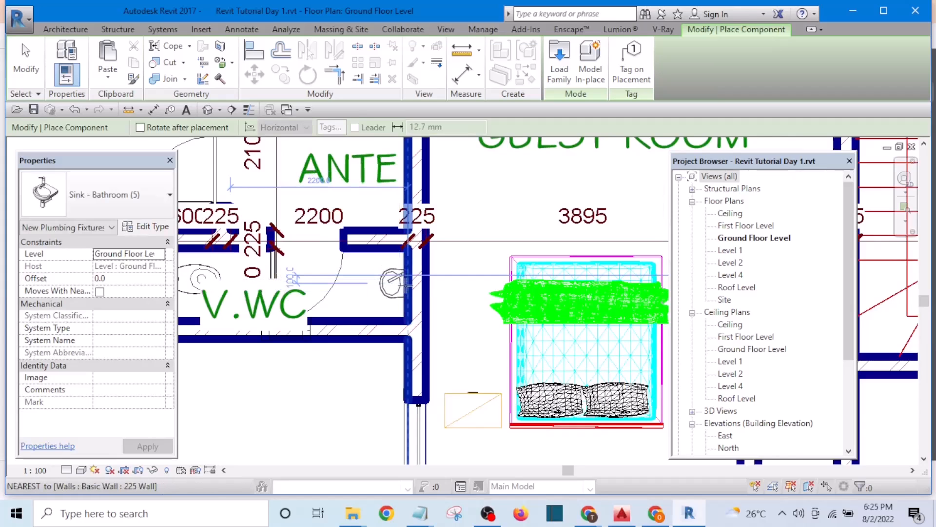
Place another matching sink on the east wall of the guest room's toilet and finish placing sinks
scroll(346, 289, down, 3)
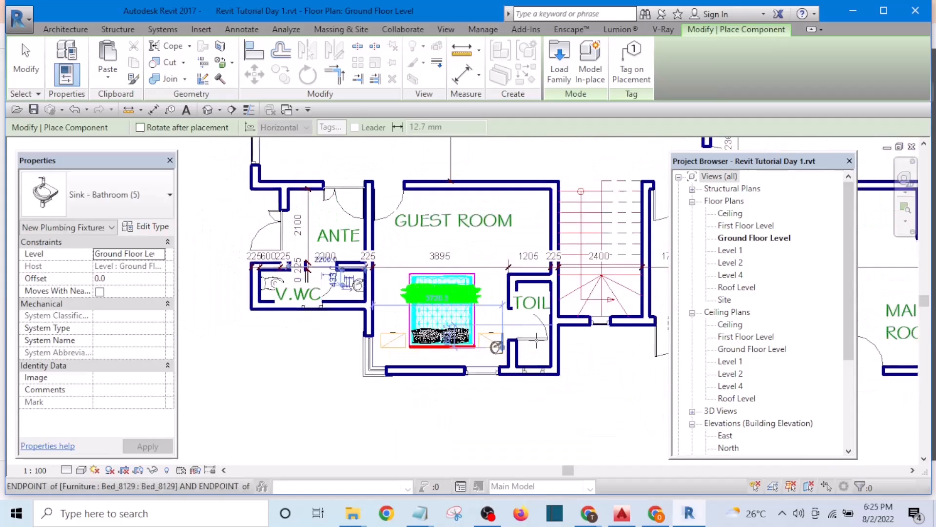
scroll(530, 321, up, 4)
scroll(558, 295, up, 1)
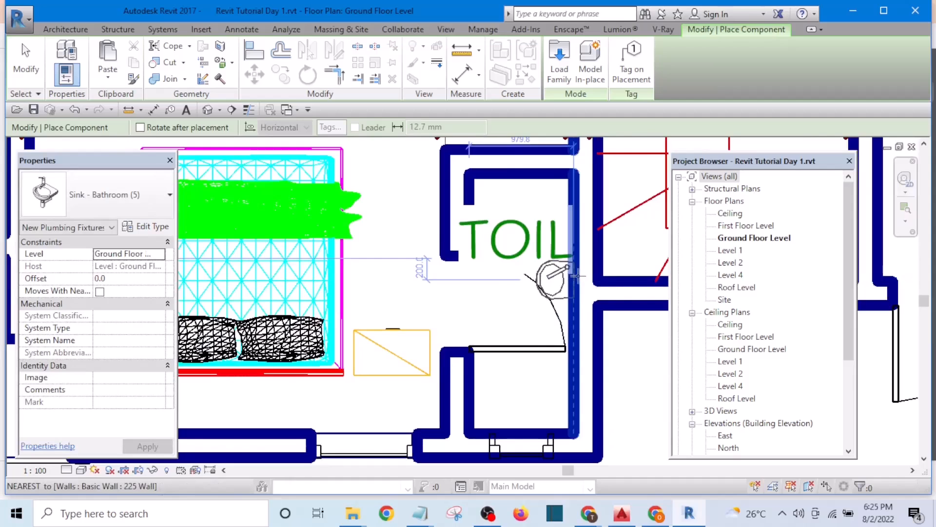
click(575, 276)
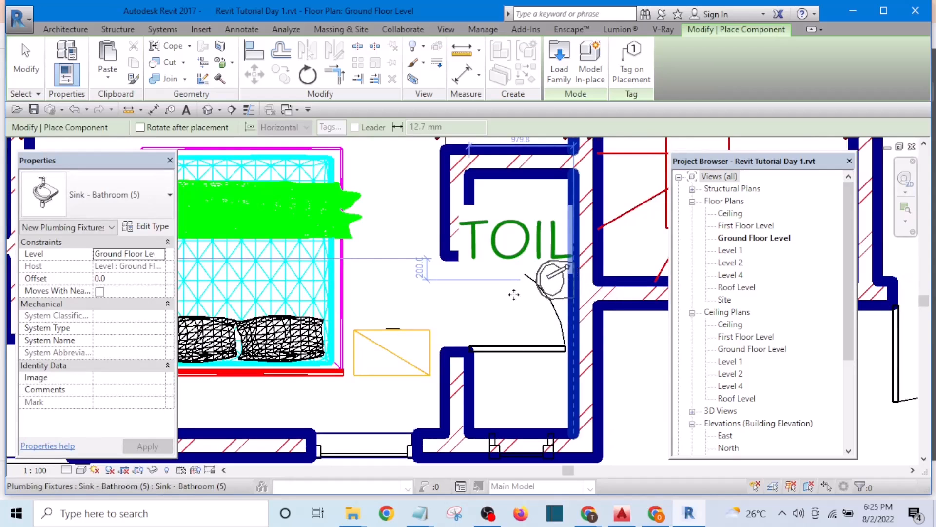
scroll(507, 295, down, 5)
scroll(342, 304, down, 2)
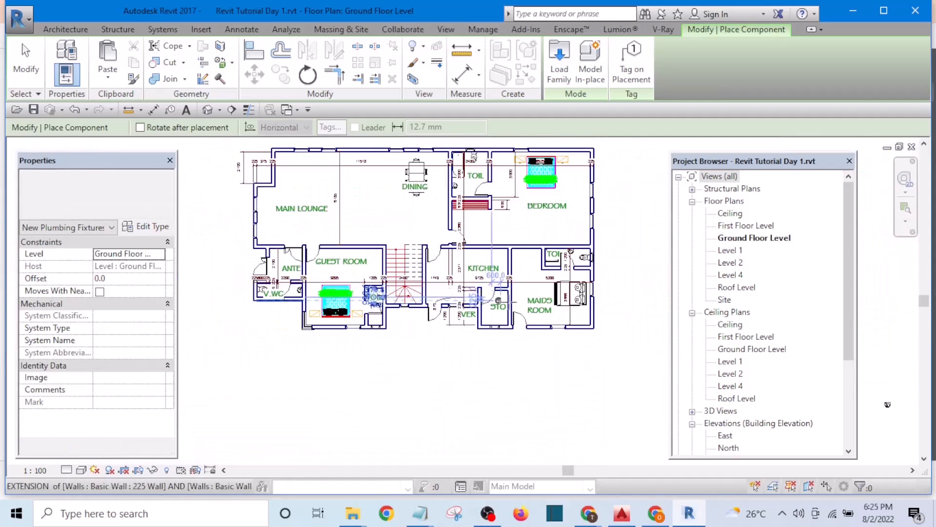
scroll(578, 276, up, 1)
key(Escape)
scroll(536, 253, up, 4)
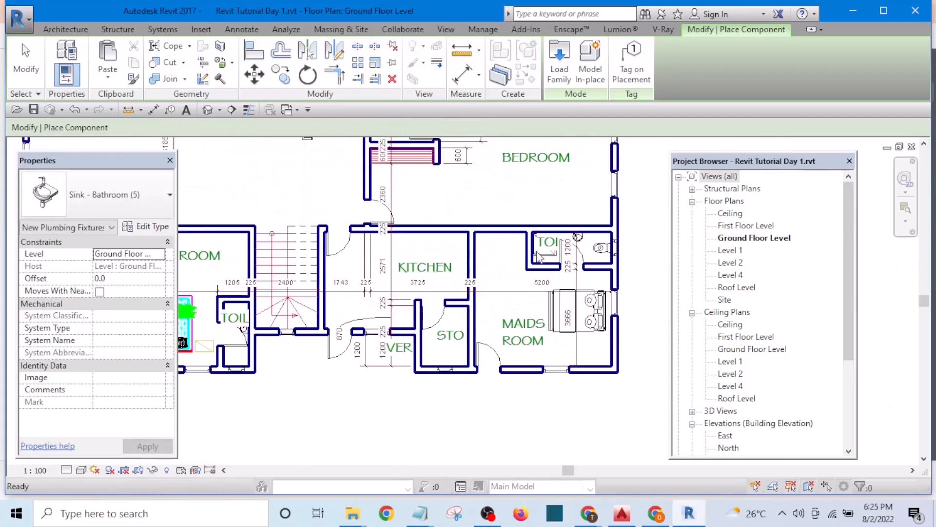
key(Escape)
Create a shower tray similar to the maid's toilet one and place it at the south end of the guest room's toilet
click(539, 256)
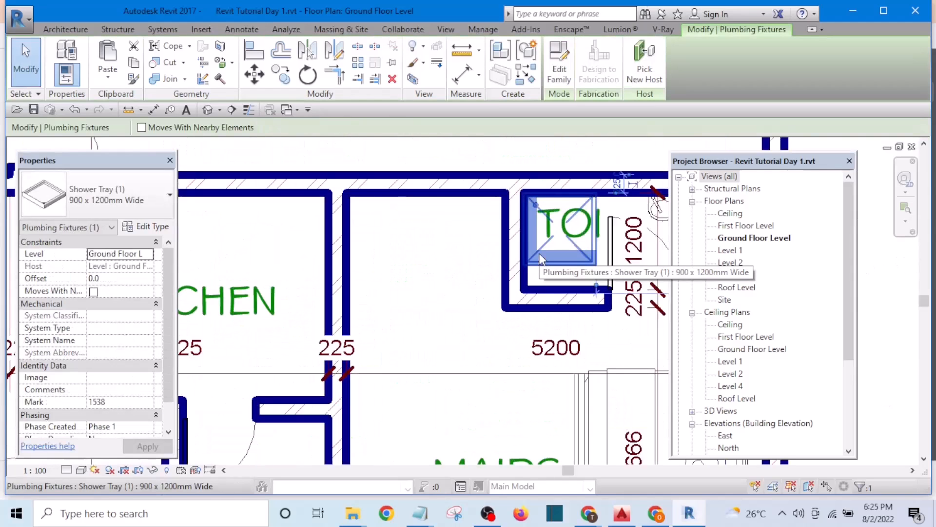
key(c)
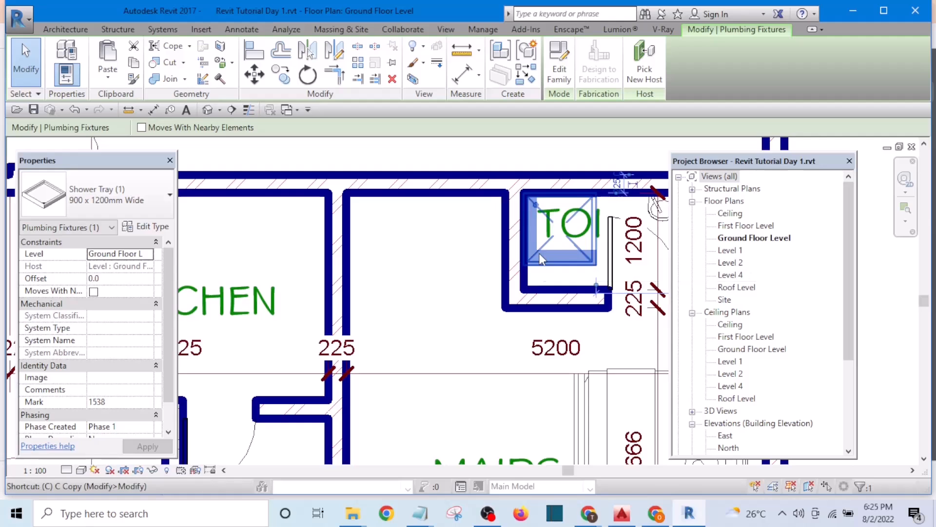
key(s)
scroll(539, 253, down, 5)
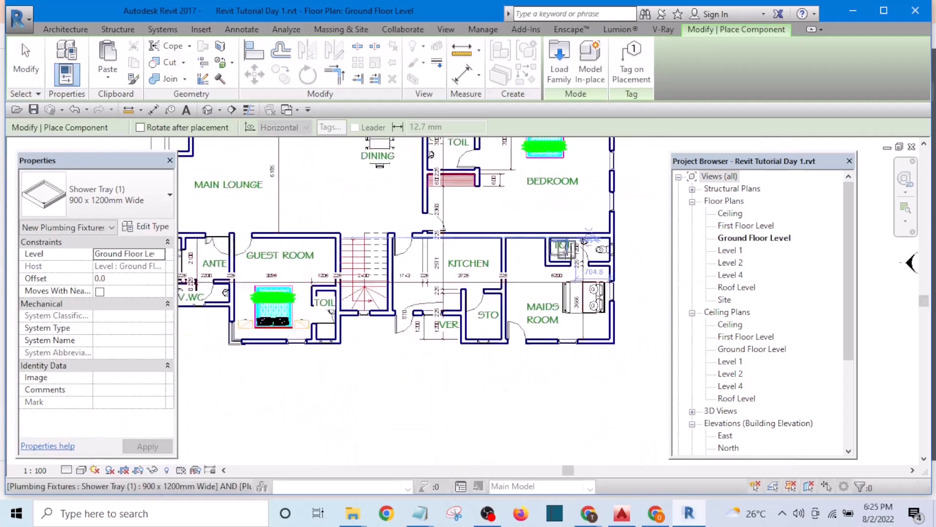
scroll(434, 293, up, 10)
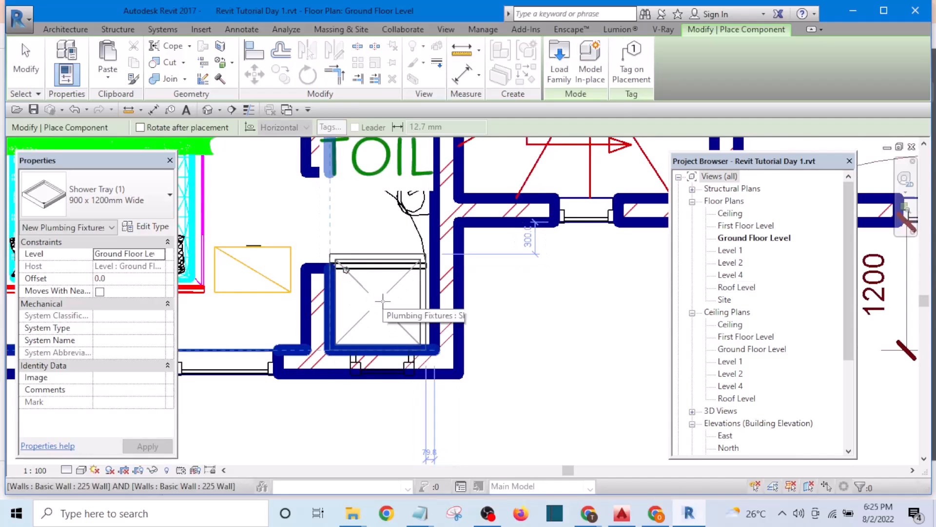
click(382, 302)
scroll(435, 351, down, 5)
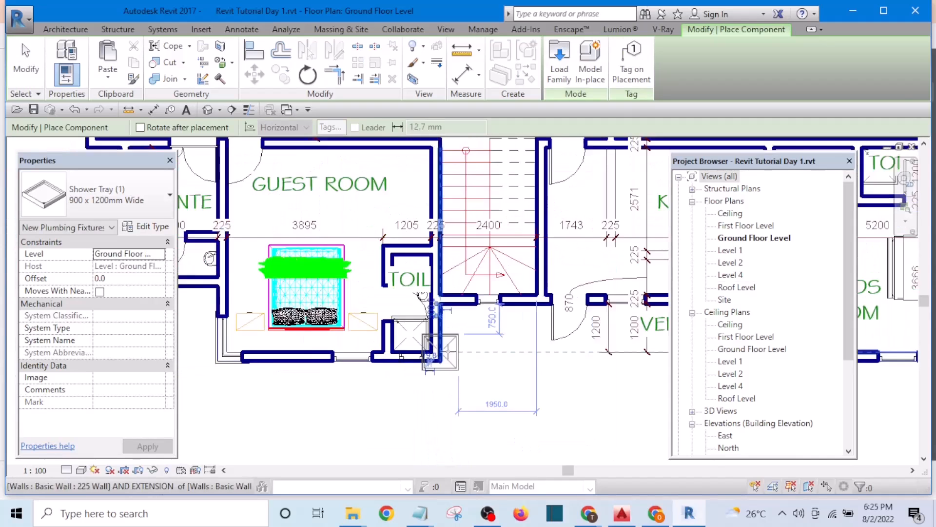
scroll(439, 336, up, 4)
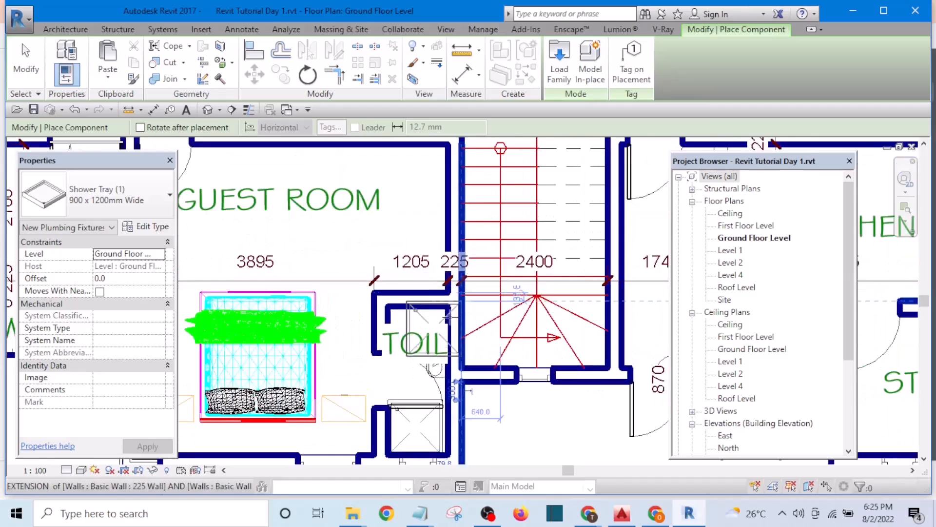
scroll(446, 317, down, 3)
scroll(438, 351, up, 6)
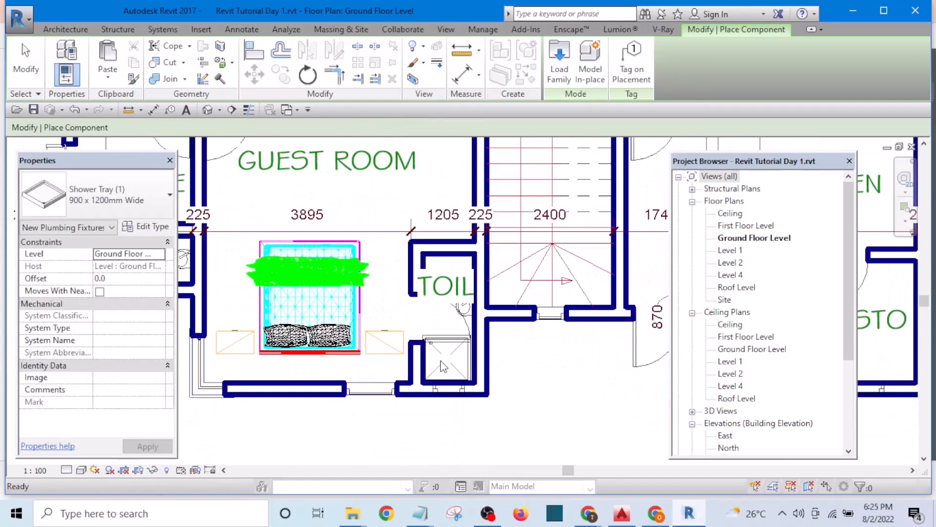
key(Escape)
Move the shower tray to the north end of the guest toilet and shift that toilet's north wall northward, making it about 3000 mm long
drag(446, 365, 447, 233)
scroll(532, 341, down, 2)
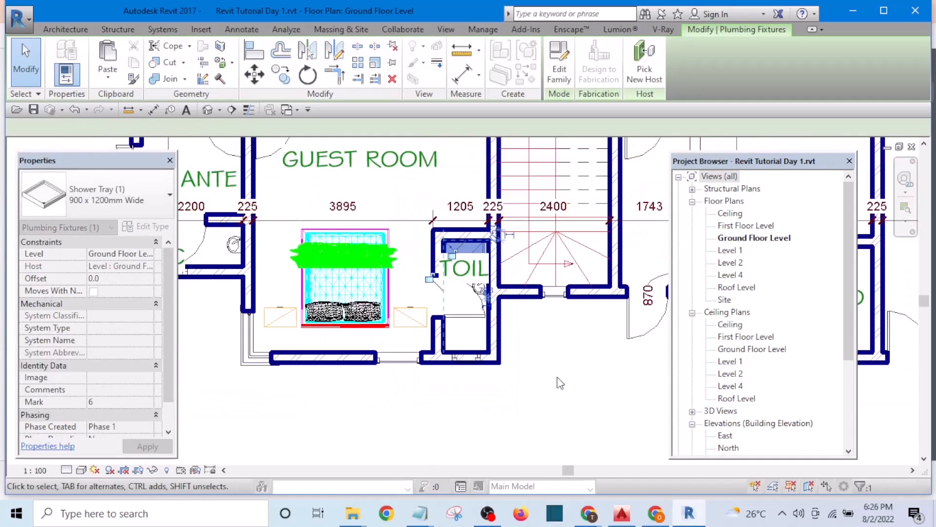
click(554, 373)
scroll(454, 252, up, 3)
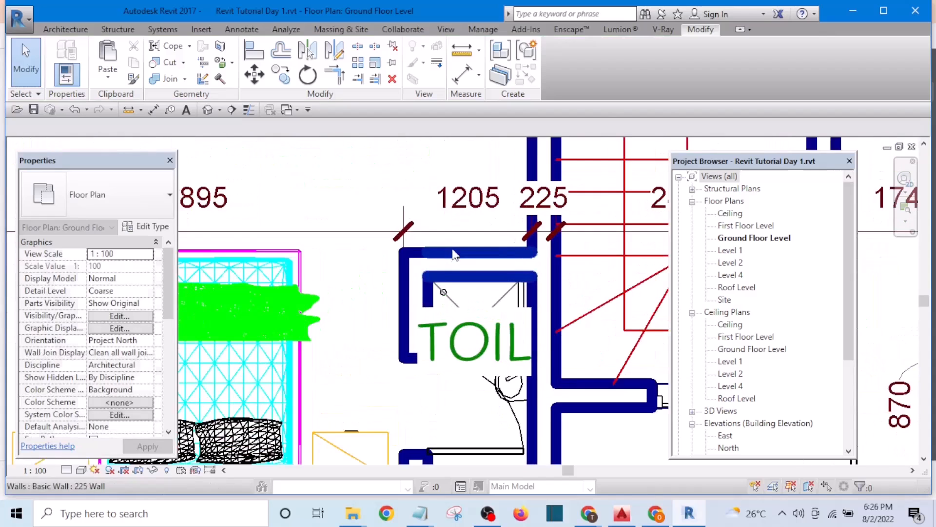
click(455, 193)
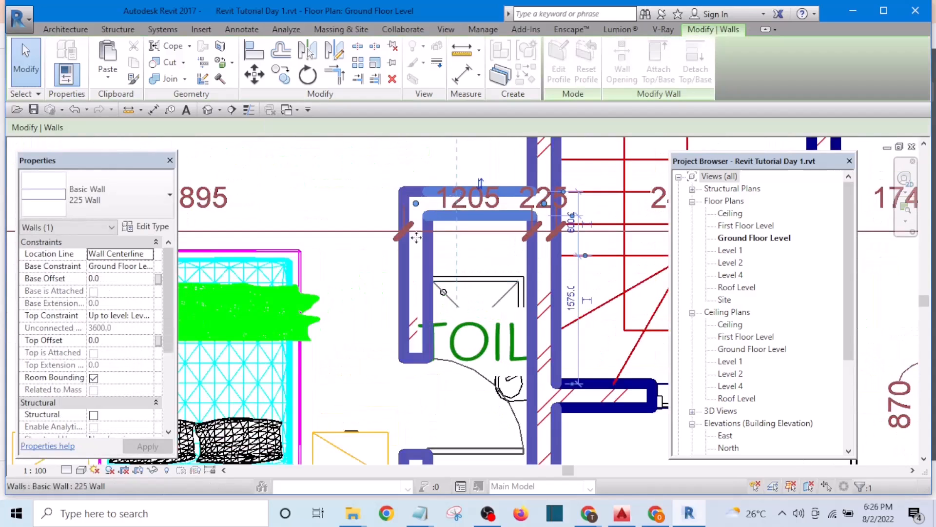
click(340, 271)
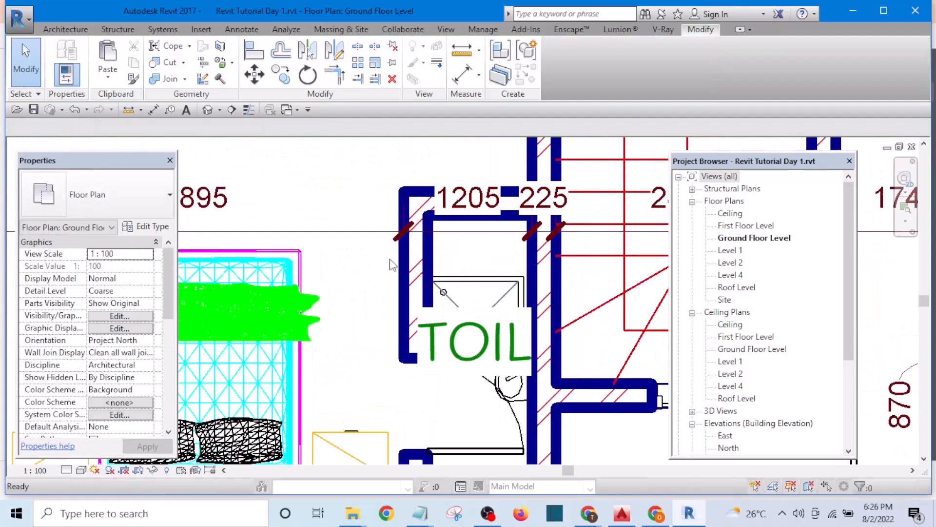
Add an aligned dimension for the guest toilet's north-south length between its inner wall faces, placed just west of the toilet
key(d)
key(i)
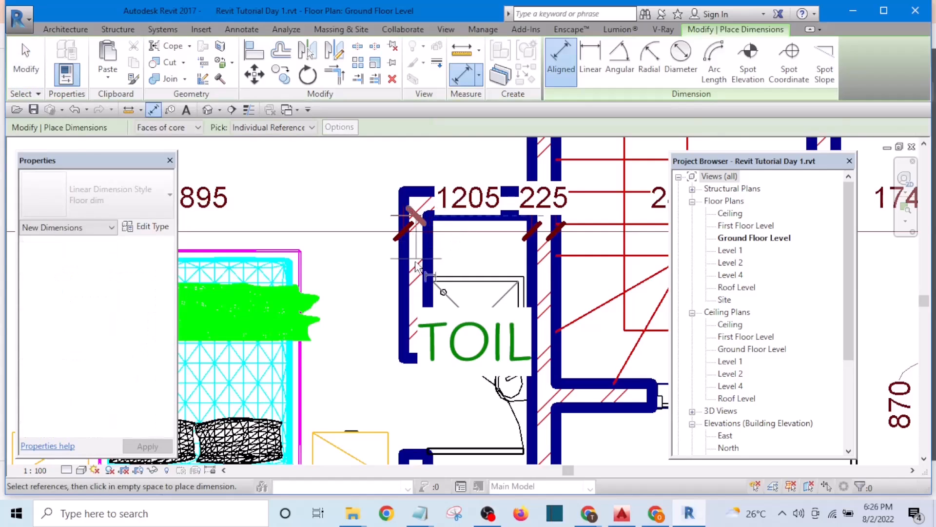
scroll(415, 267, down, 2)
middle_drag(443, 426, 441, 349)
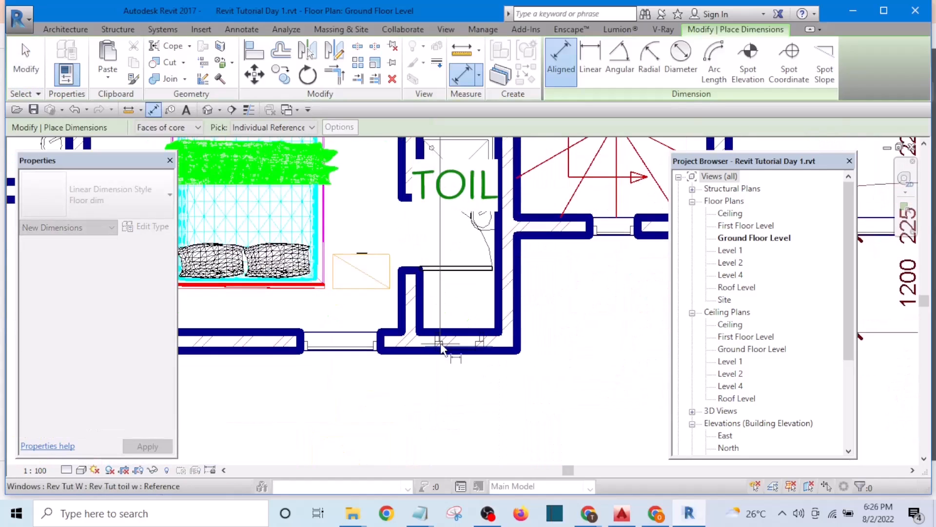
click(441, 348)
scroll(441, 331, down, 2)
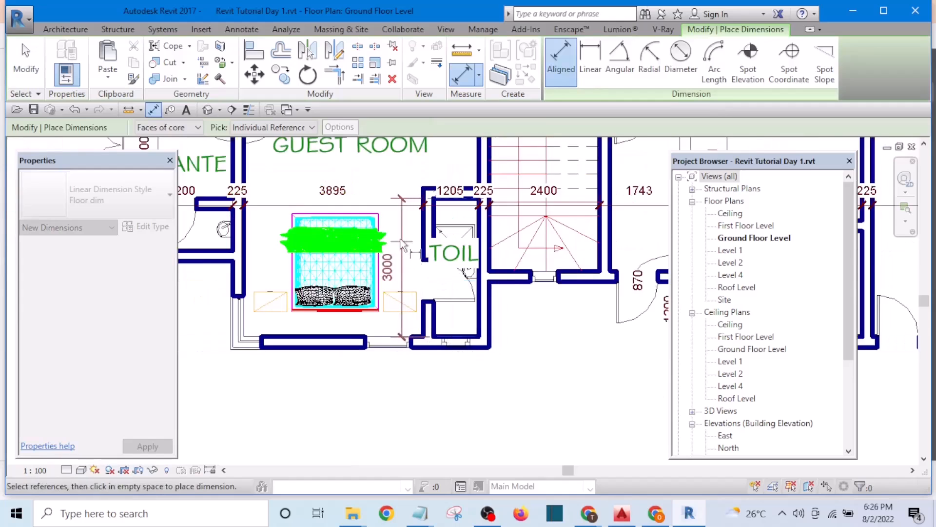
scroll(401, 244, up, 2)
click(401, 244)
key(Escape)
key(Escape)
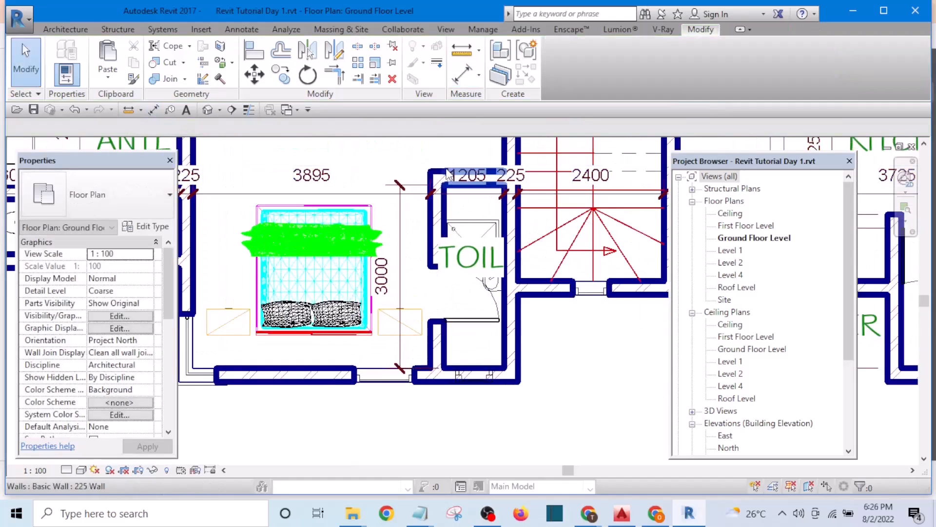
click(448, 175)
click(386, 273)
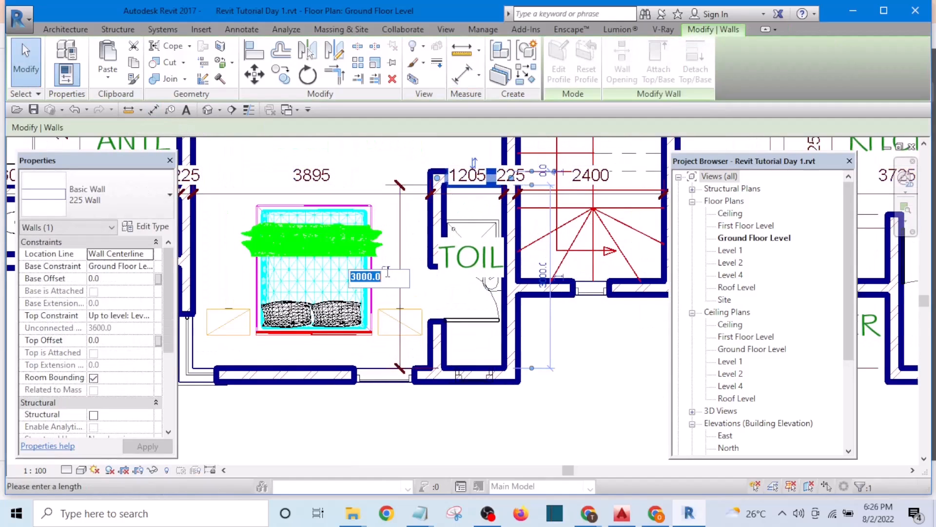
click(393, 151)
click(384, 160)
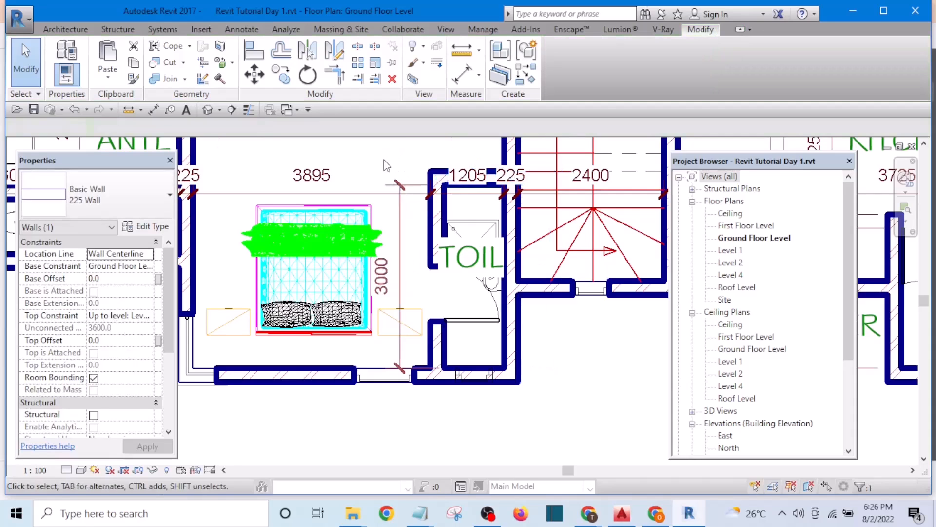
Move the shower tray north so it sits flush against the guest toilet's north wall
click(480, 232)
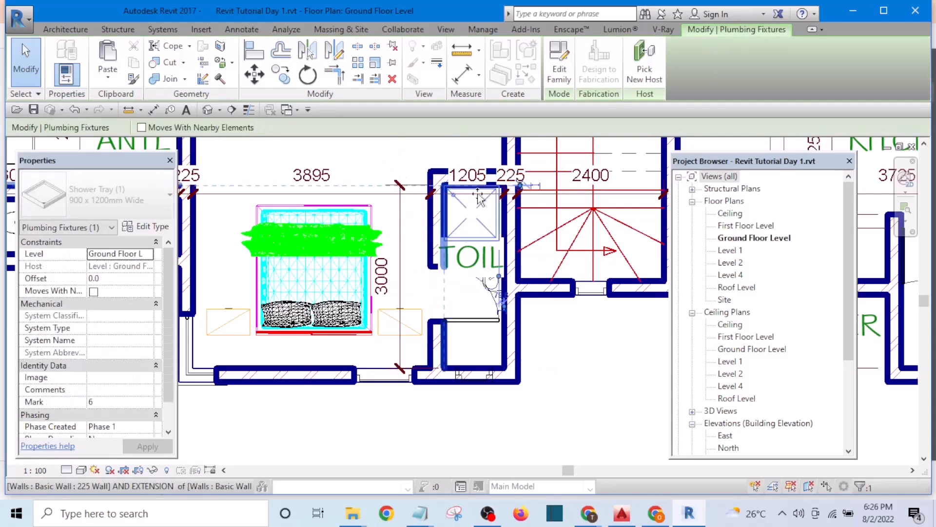
scroll(496, 383, down, 3)
click(535, 385)
Shift the guest toilet's door northward with its hinge on the north side, and move the sink slightly south along the east wall
scroll(489, 371, up, 5)
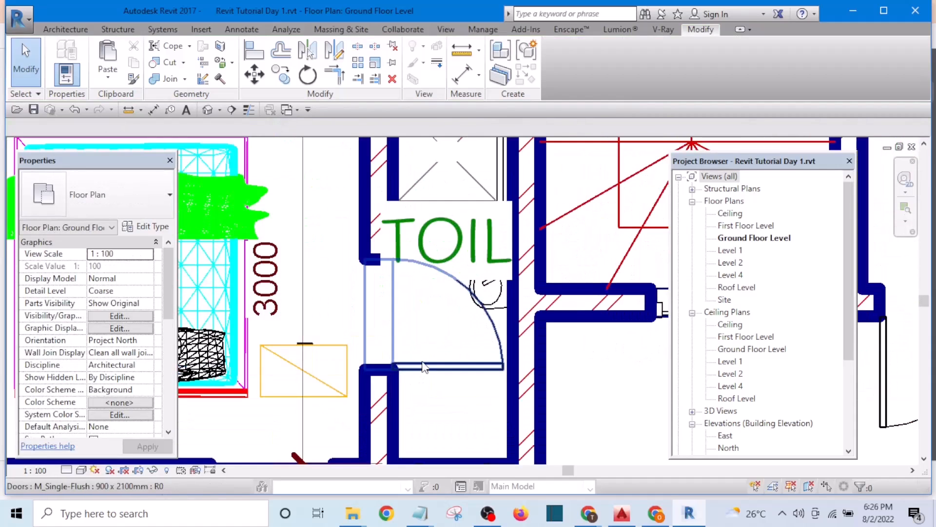
drag(490, 332, 491, 269)
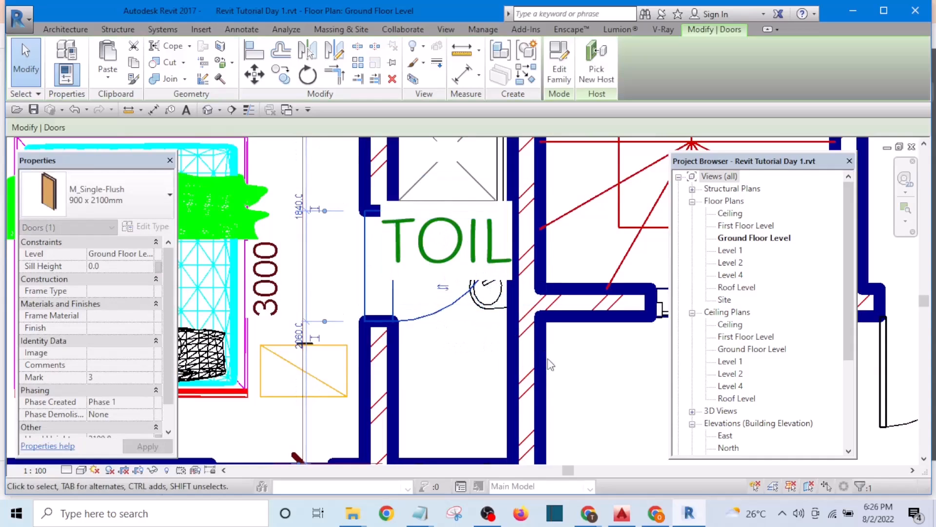
drag(488, 311, 478, 344)
scroll(456, 336, down, 3)
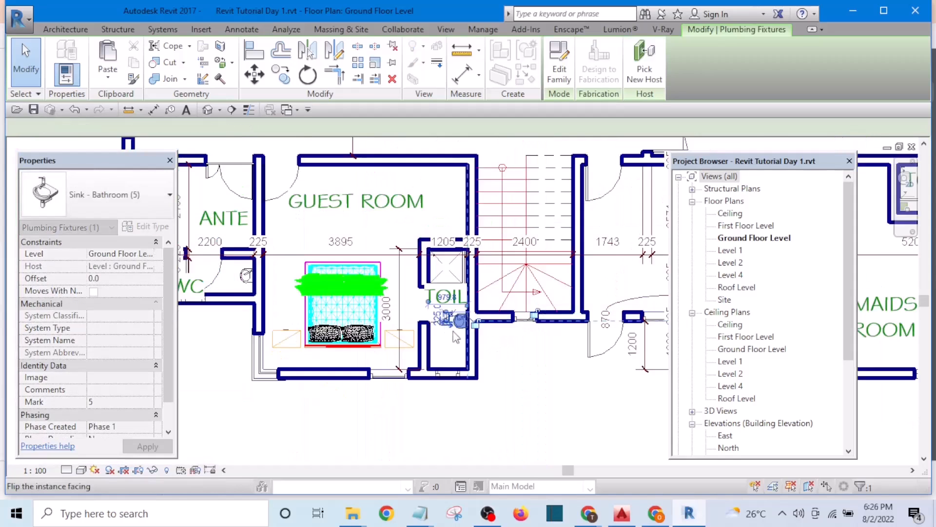
scroll(456, 336, down, 2)
click(524, 363)
Create a WC similar to the visitor's one, 540 x 360mm, and place it centrally against the south wall of the guest toilet
scroll(249, 303, up, 4)
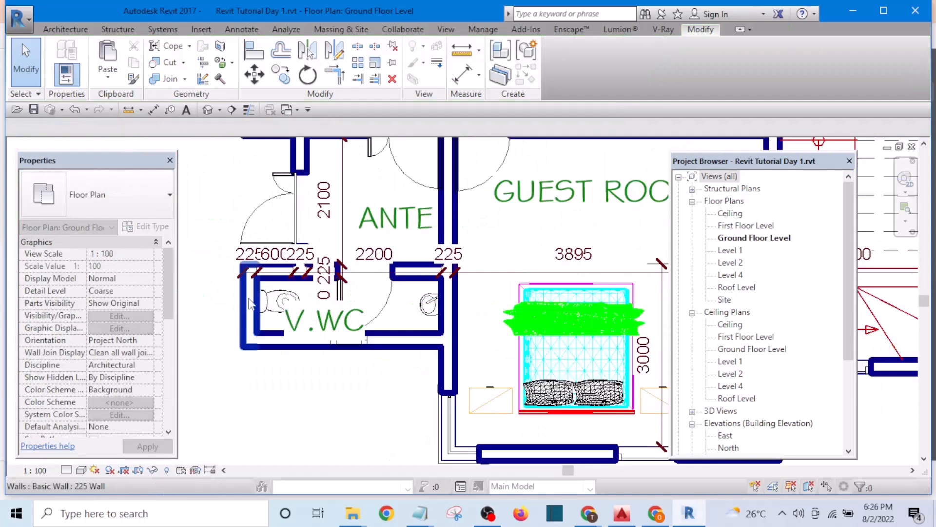
scroll(250, 303, up, 2)
click(273, 299)
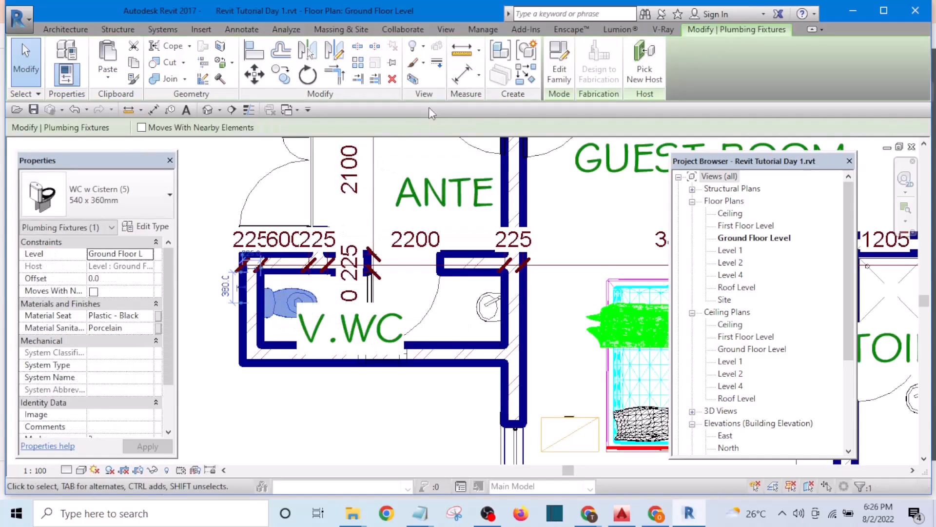
click(522, 75)
scroll(490, 305, down, 5)
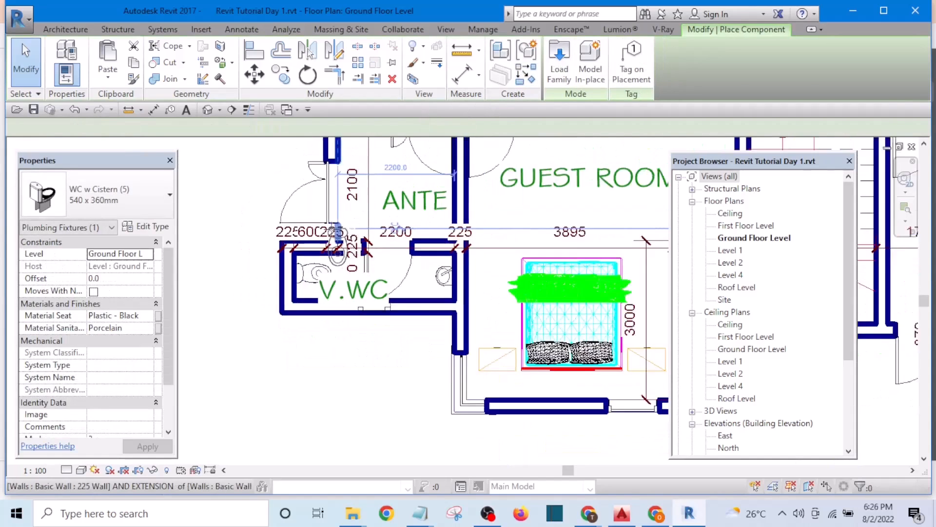
scroll(450, 286, up, 5)
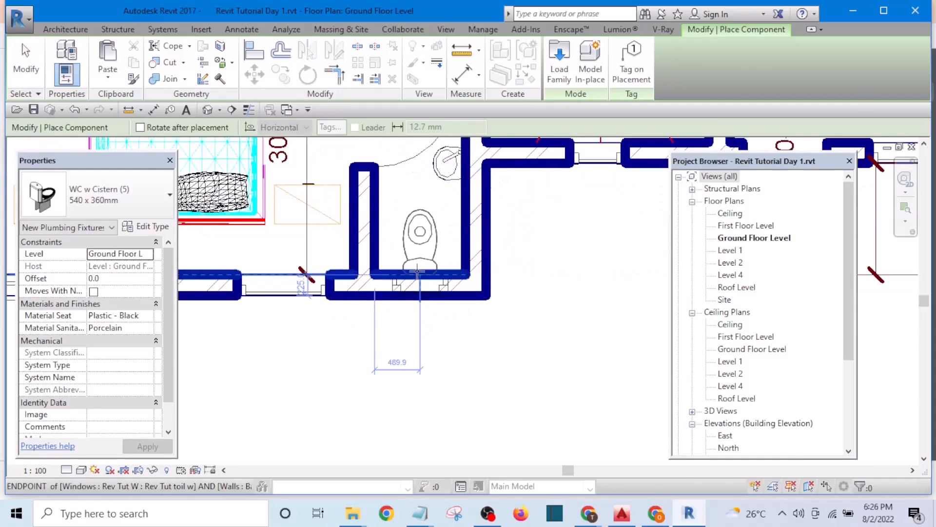
click(417, 273)
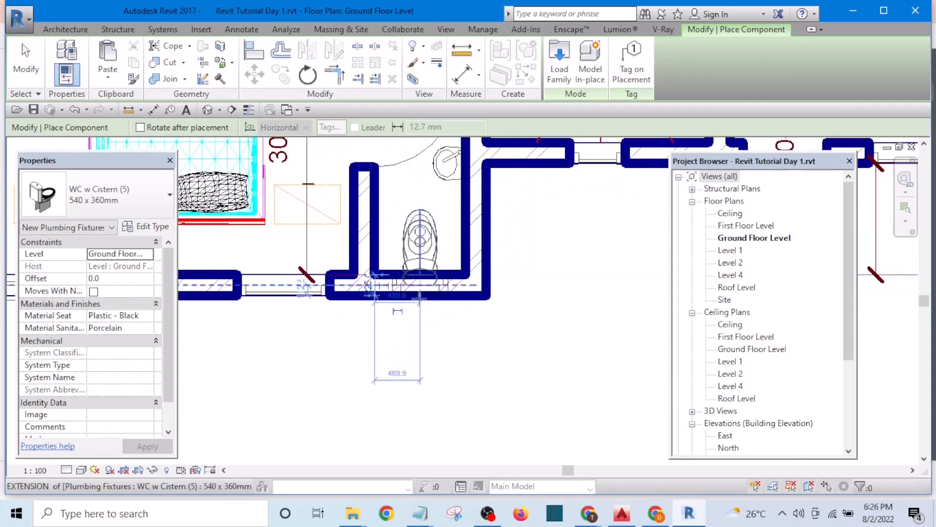
scroll(500, 350, down, 6)
key(Escape)
key(Escape)
Draw a Furniture-style detail rectangle about 1650 mm deep around the verandah, from the stair's east wall to the store's southwest outer corner
scroll(501, 350, up, 3)
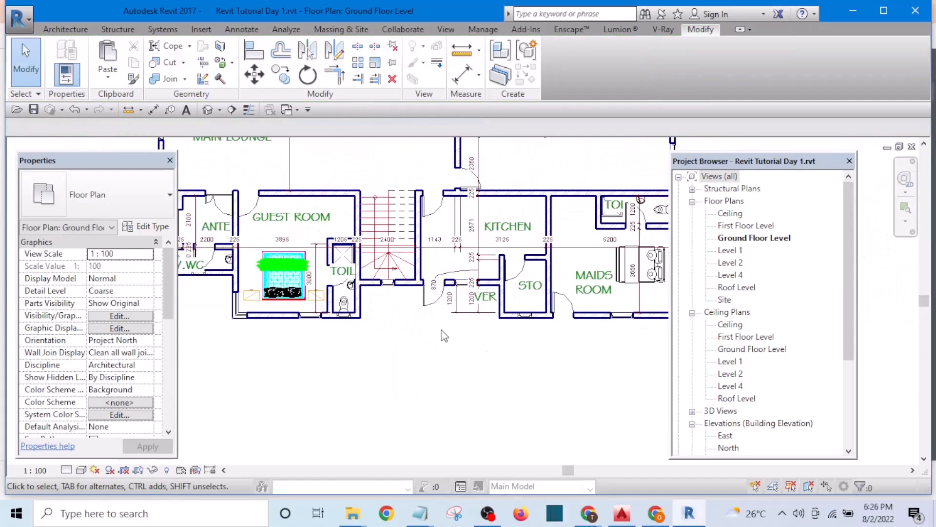
scroll(442, 341, up, 2)
scroll(422, 282, up, 2)
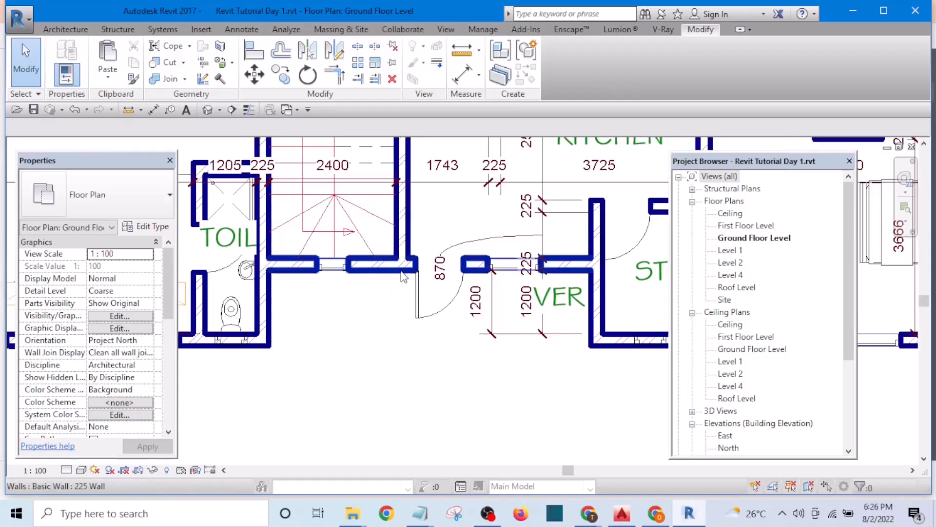
scroll(433, 336, down, 2)
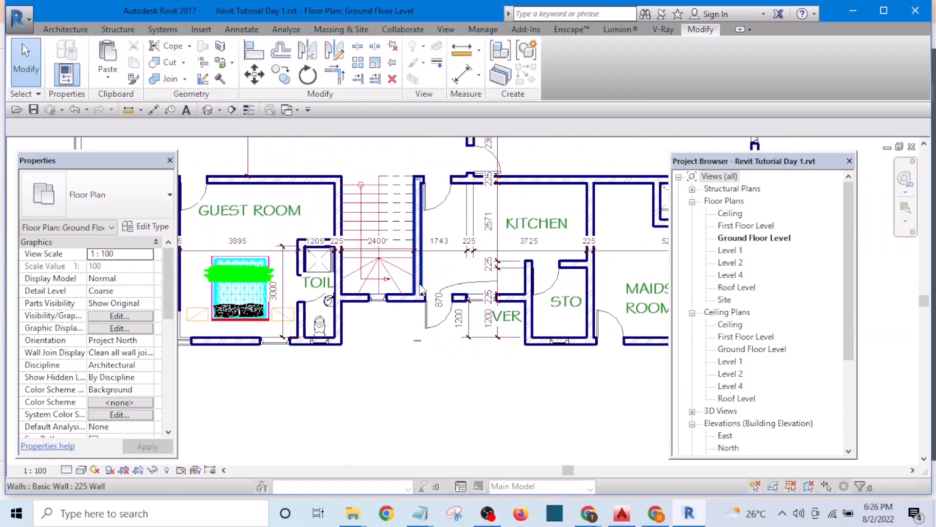
middle_drag(463, 372, 476, 342)
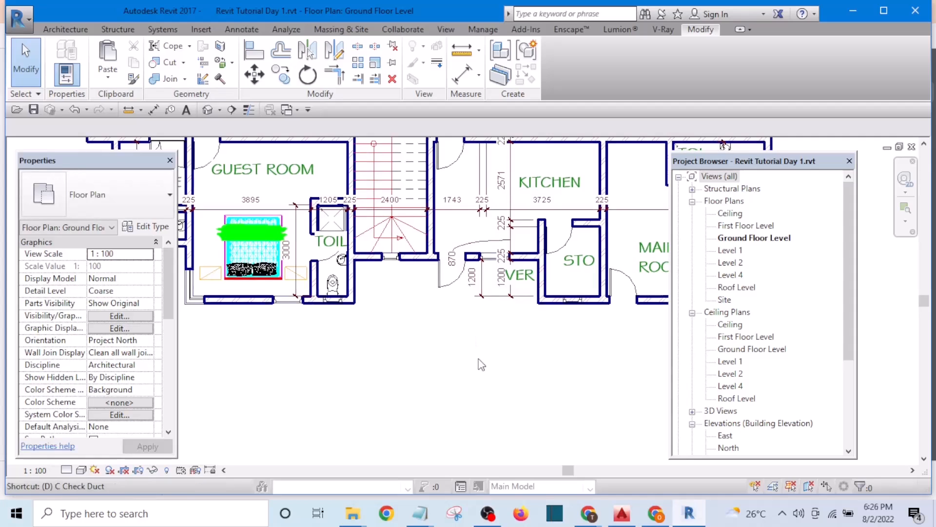
key(d)
key(l)
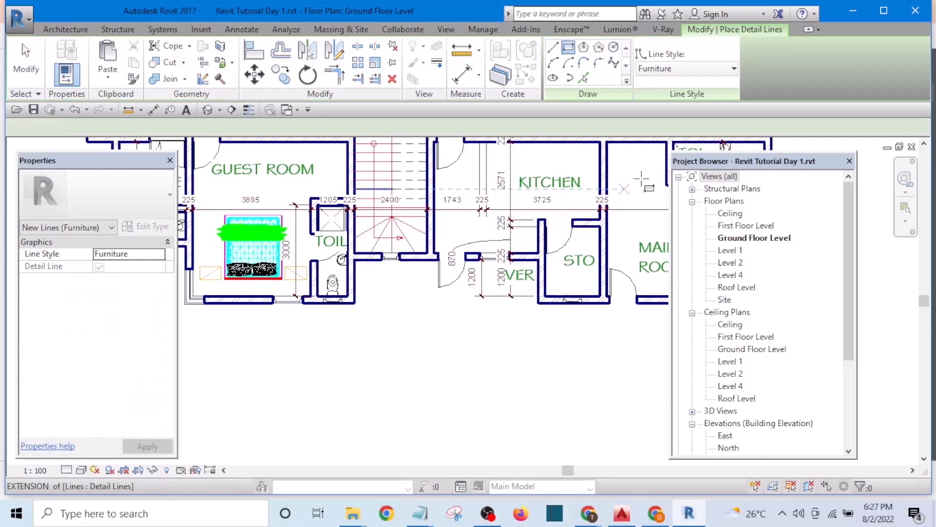
scroll(426, 256, up, 4)
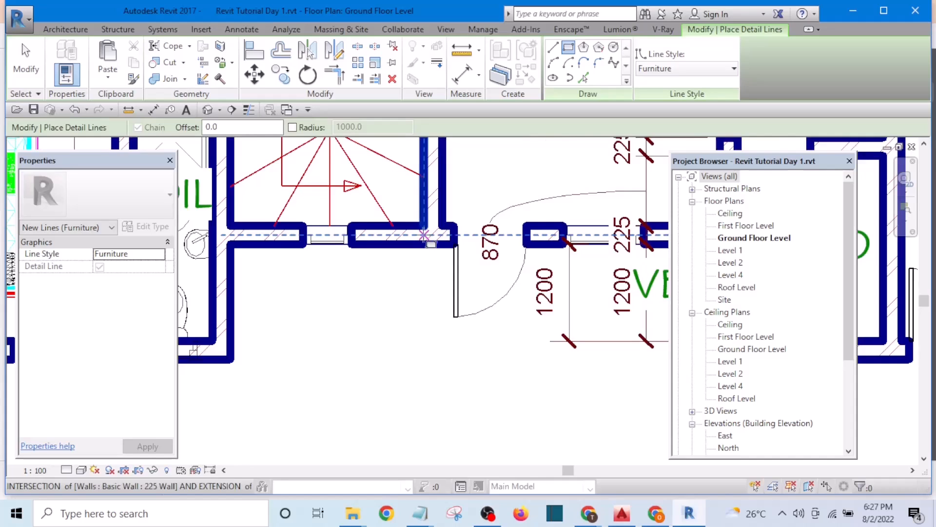
click(424, 227)
middle_drag(423, 226, 242, 144)
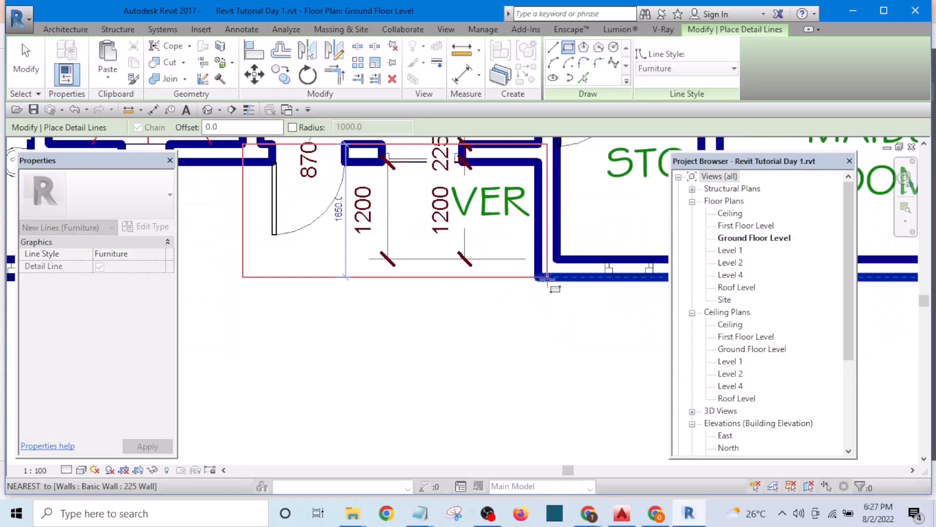
click(540, 277)
key(Escape)
key(Escape)
Delete the verandah rectangle's north and east lines that overlap the walls
middle_drag(541, 154, 549, 215)
scroll(549, 215, up, 1)
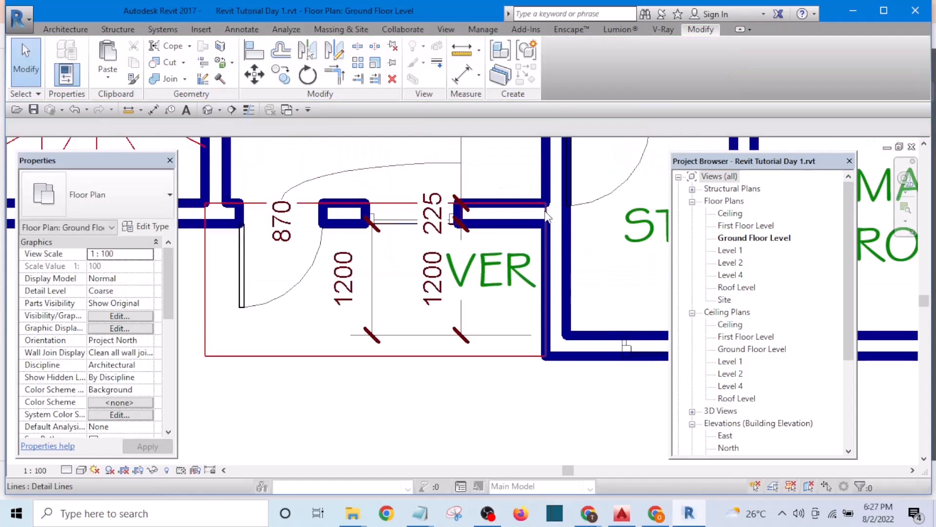
scroll(547, 217, up, 2)
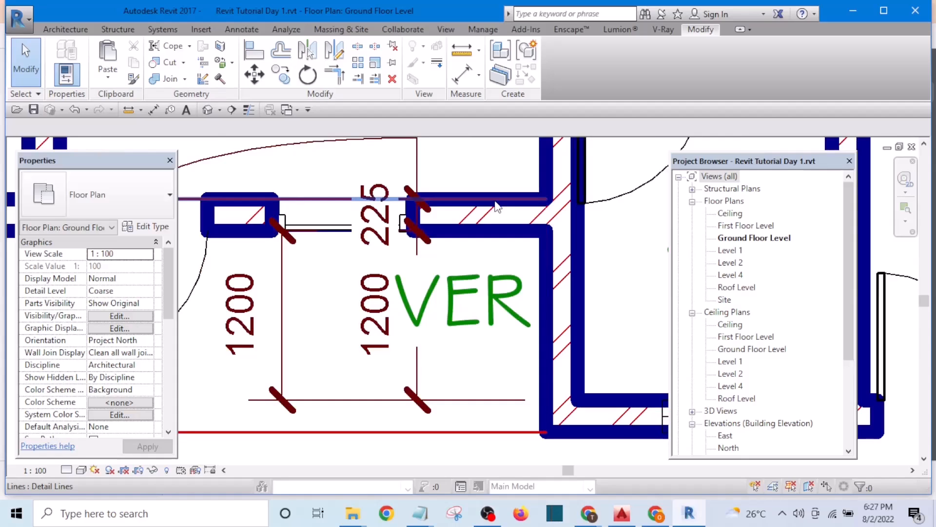
scroll(497, 207, down, 3)
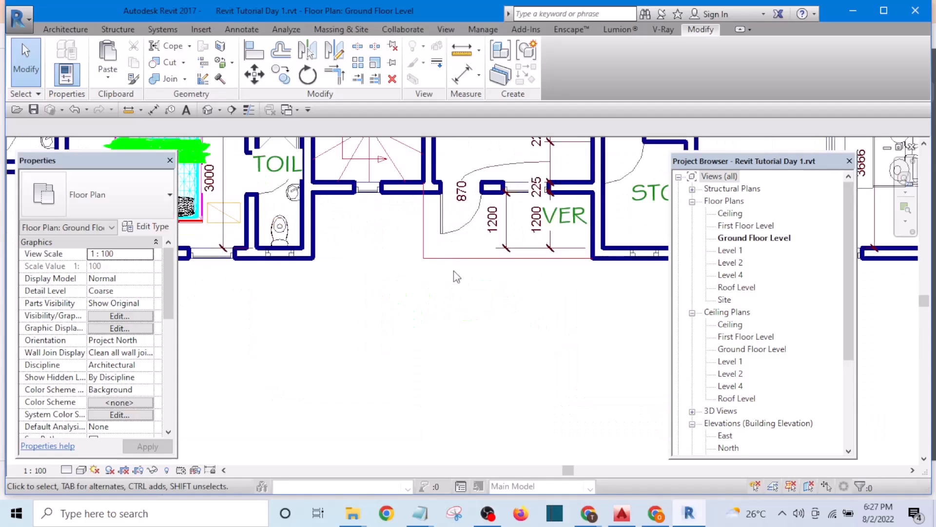
Offset copies of the verandah's west and south outline lines 225 mm inward
click(282, 51)
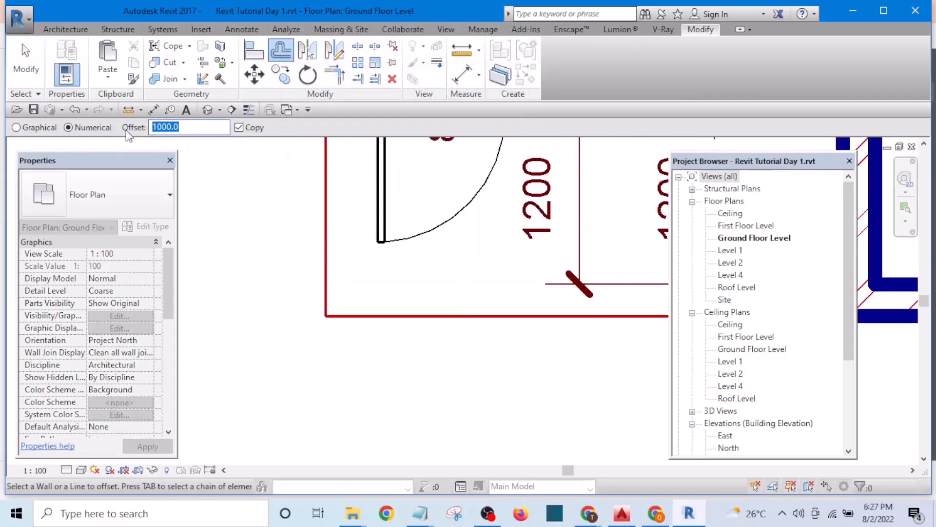
click(330, 253)
click(419, 314)
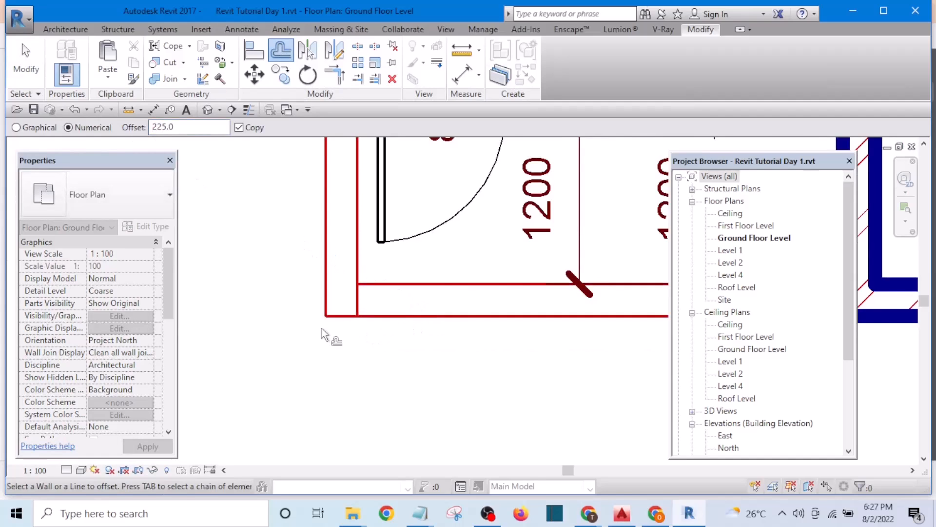
scroll(321, 328, down, 4)
key(Escape)
Trim both vertical verandah lines back to the south face of the wall containing the door
scroll(282, 344, up, 3)
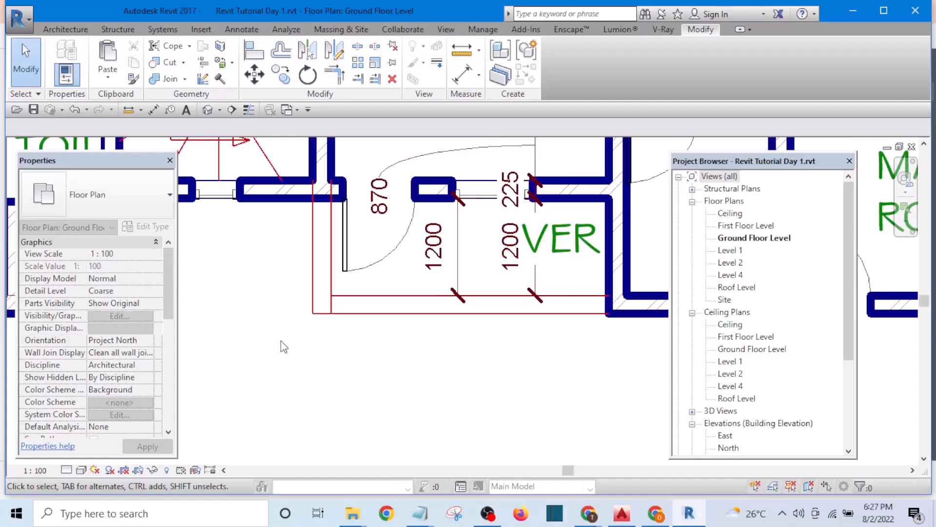
scroll(282, 346, up, 4)
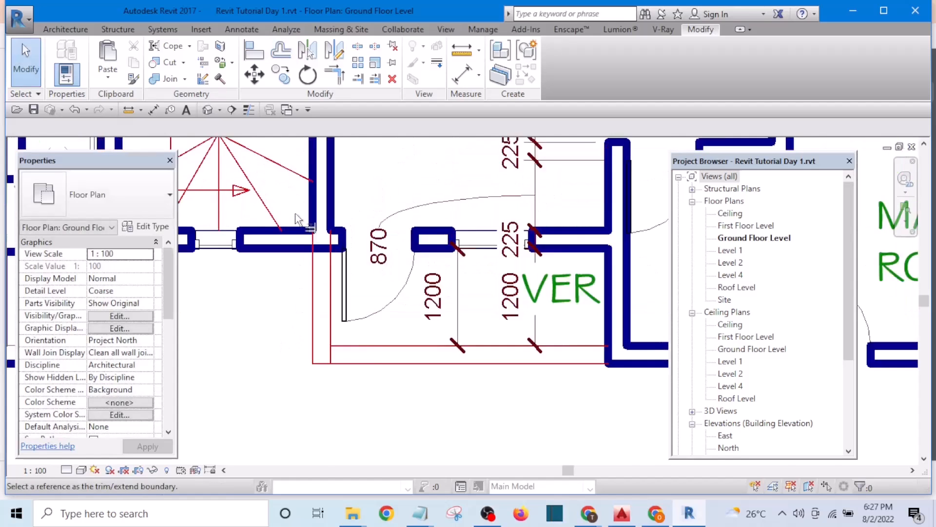
click(310, 256)
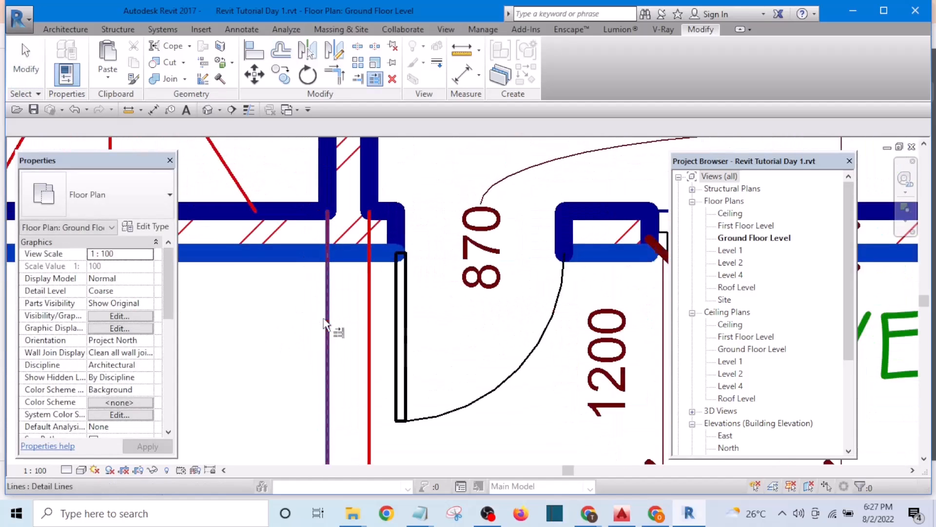
click(327, 312)
click(369, 328)
scroll(365, 324, down, 4)
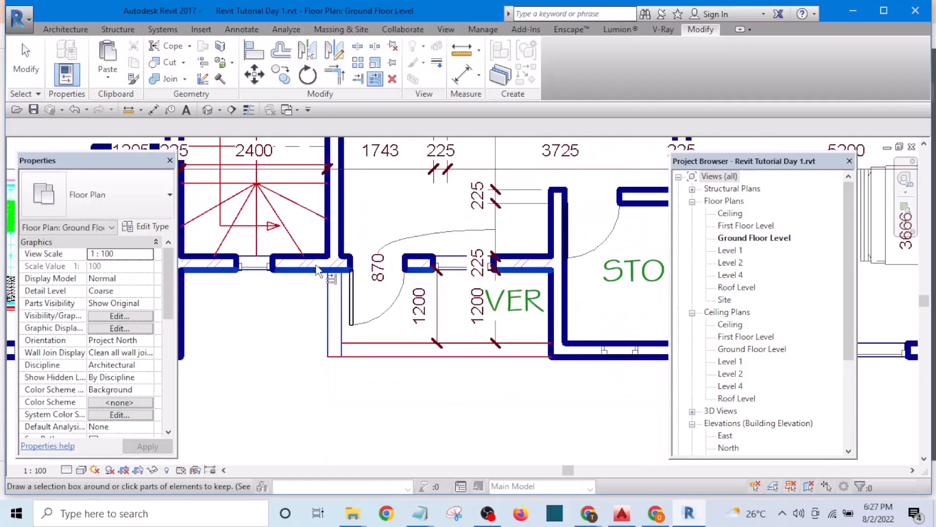
Trim the verandah's inner vertical line to end at the inner horizontal line, forming a clean corner
scroll(424, 373, up, 2)
scroll(327, 358, up, 5)
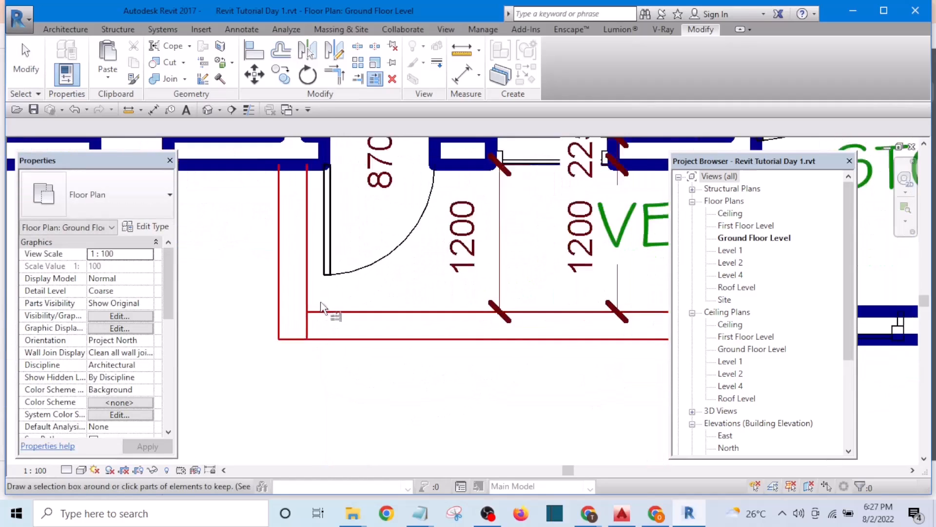
key(Escape)
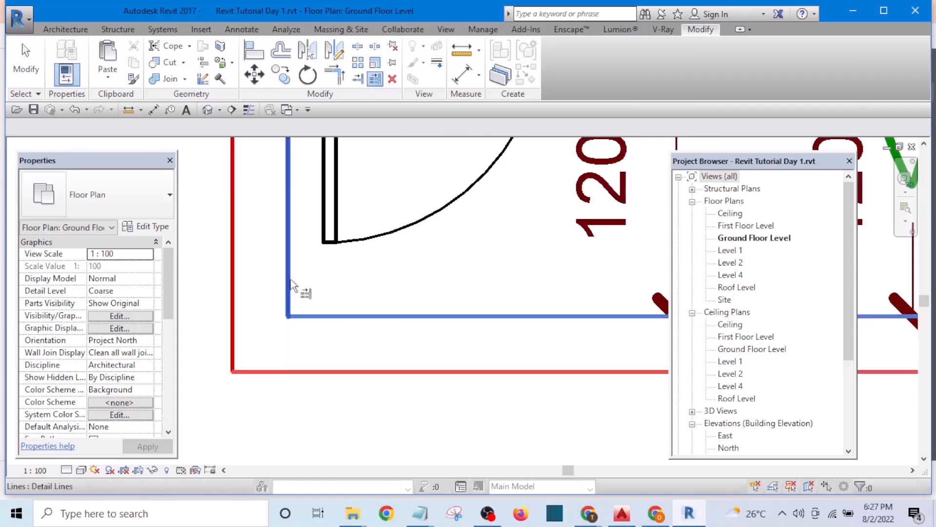
Change the line style of the verandah's two inner lines to <Overhead>
scroll(370, 361, down, 5)
scroll(336, 317, up, 5)
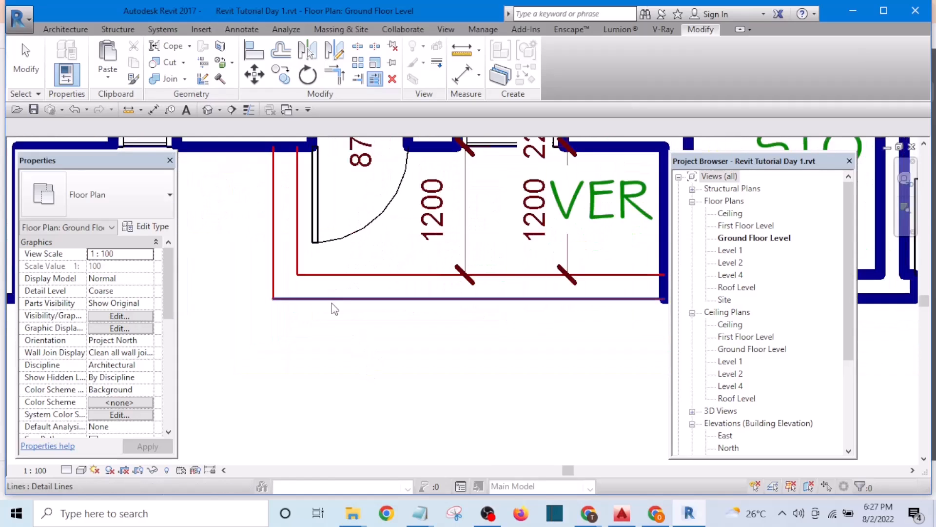
click(306, 268)
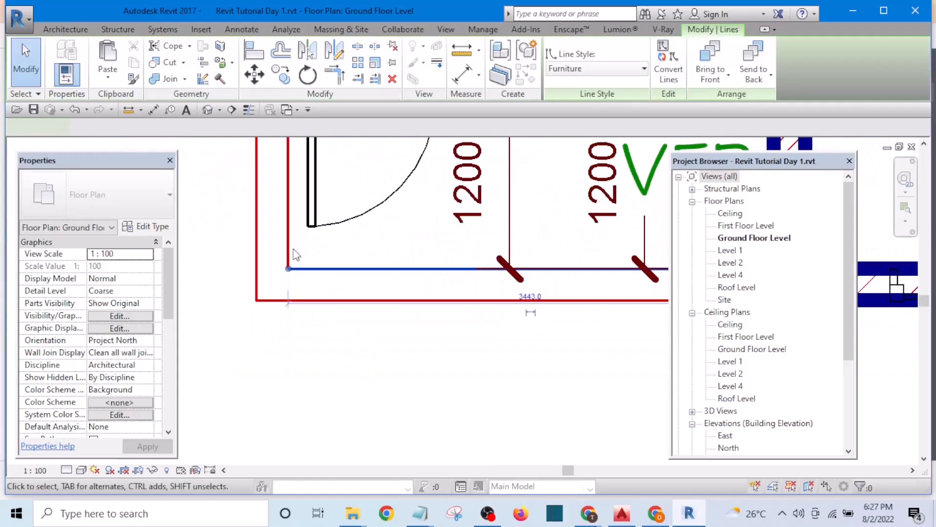
scroll(272, 308, down, 4)
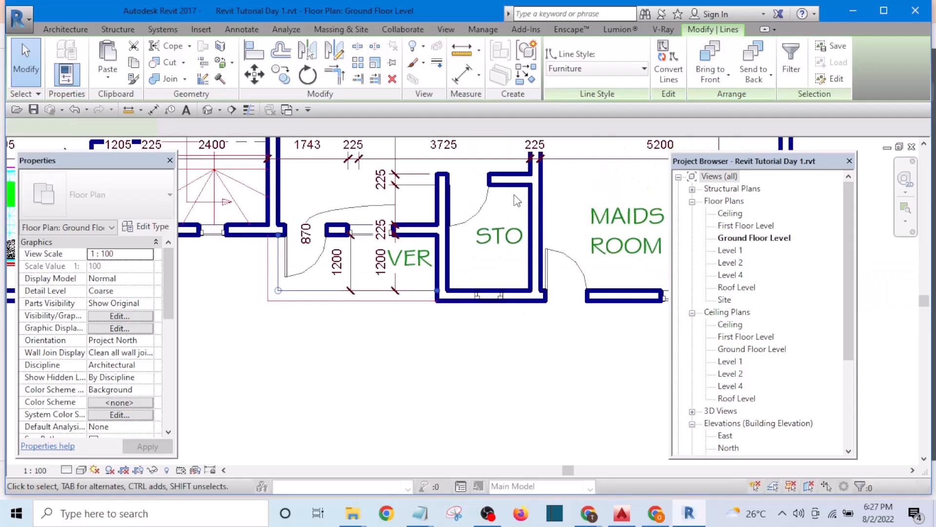
click(615, 69)
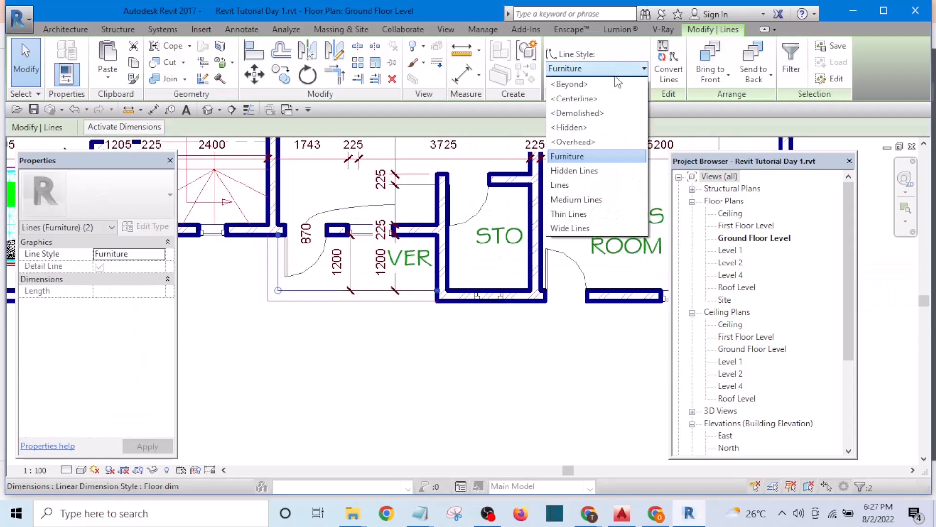
click(594, 142)
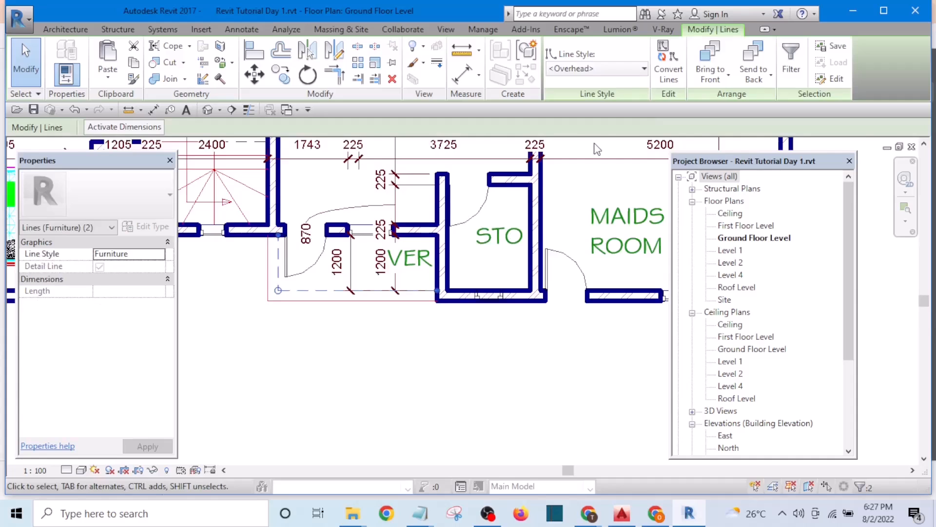
key(Escape)
scroll(335, 312, up, 1)
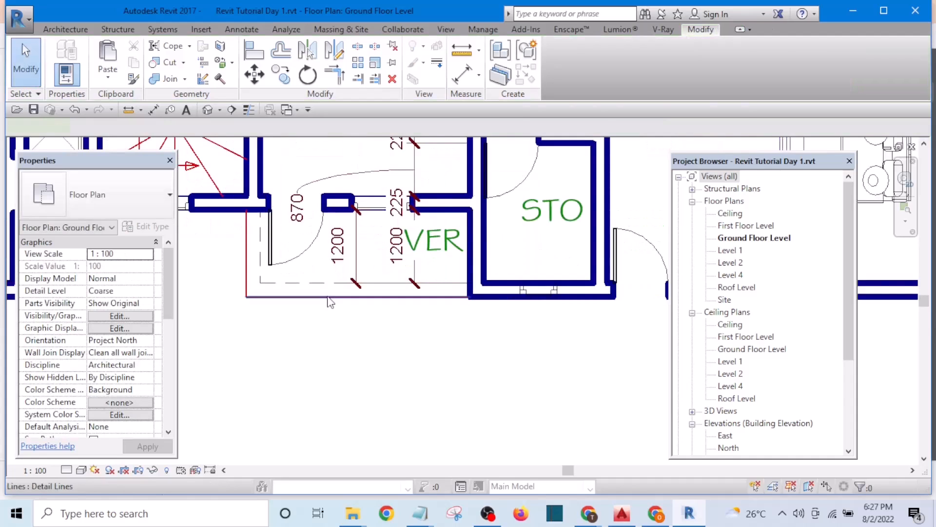
Draw a Furniture-style detail-line rectangle about 3443 by 392 mm along the outside of the verandah's south edge, and dimension its depth
click(328, 297)
click(525, 75)
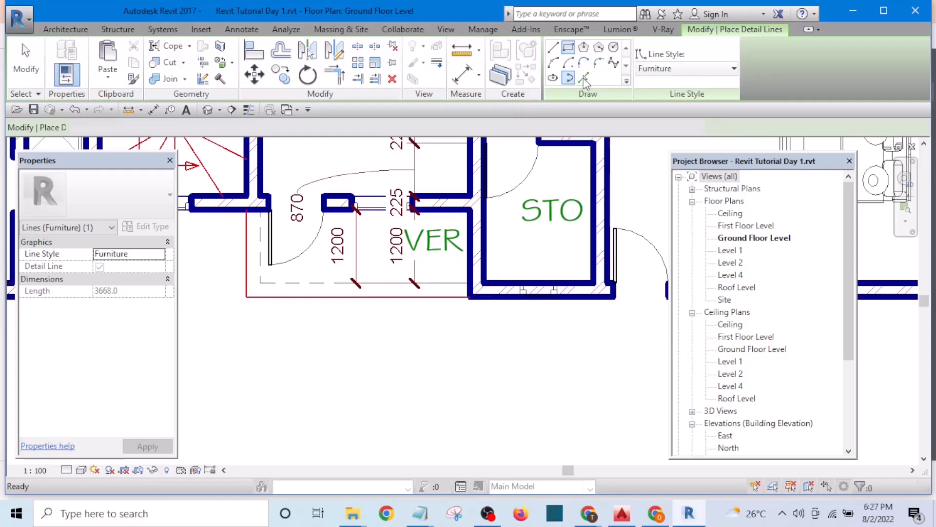
scroll(283, 319, up, 1)
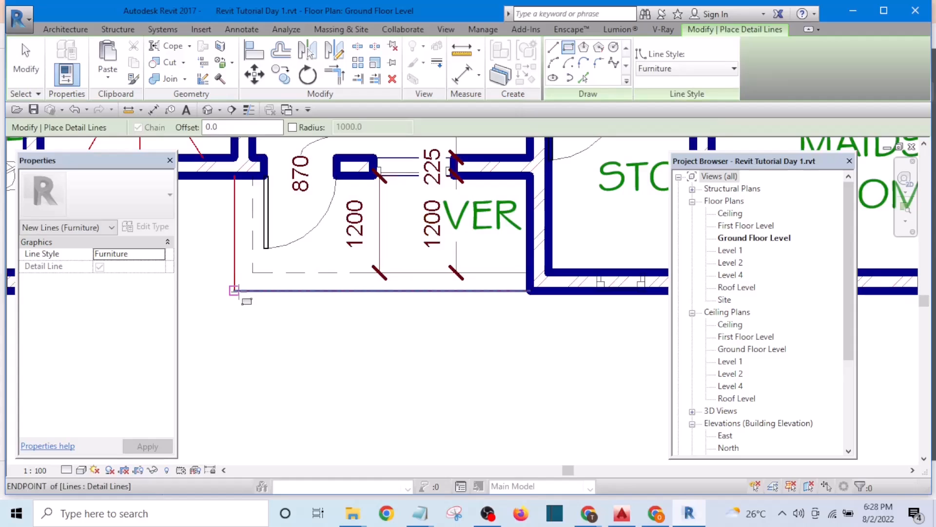
click(234, 290)
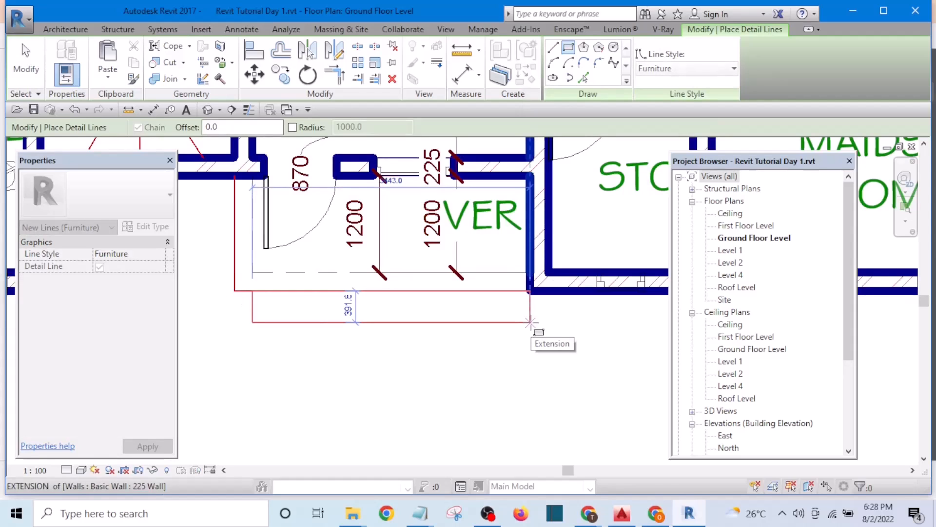
click(530, 320)
key(Escape)
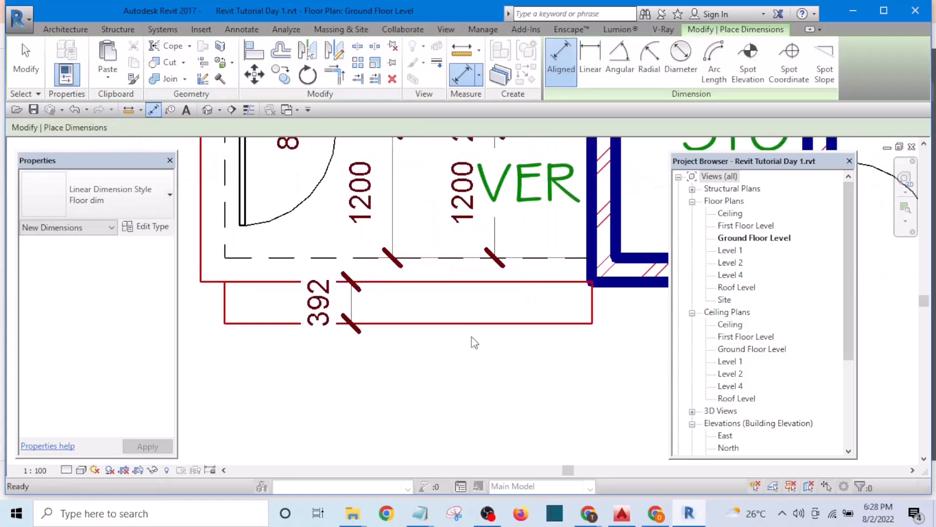
key(Escape)
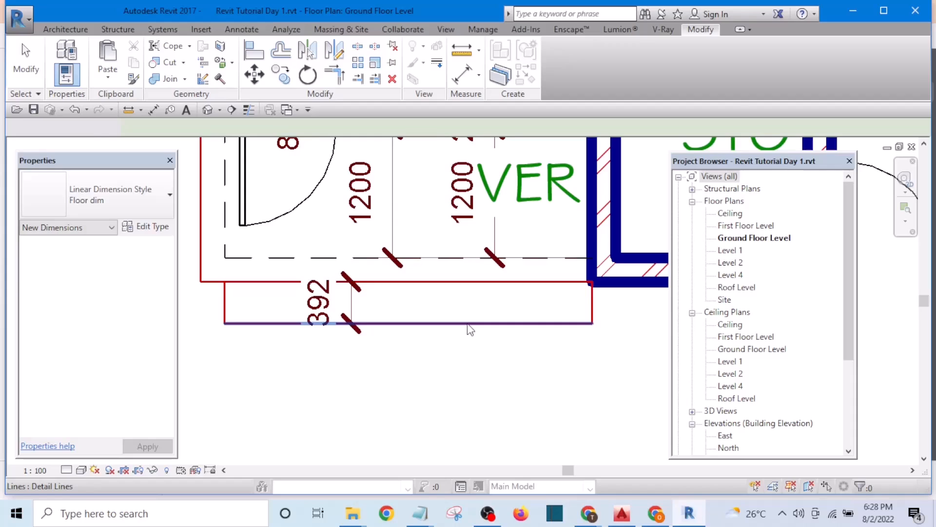
Set the distance between the verandah's south edge and the rectangle's outer line to 300 mm
click(468, 324)
click(332, 298)
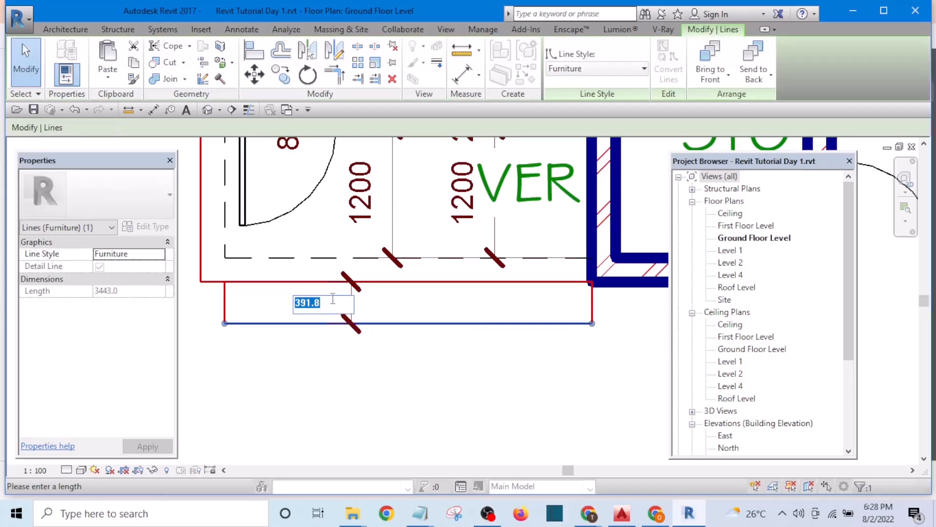
key(Return)
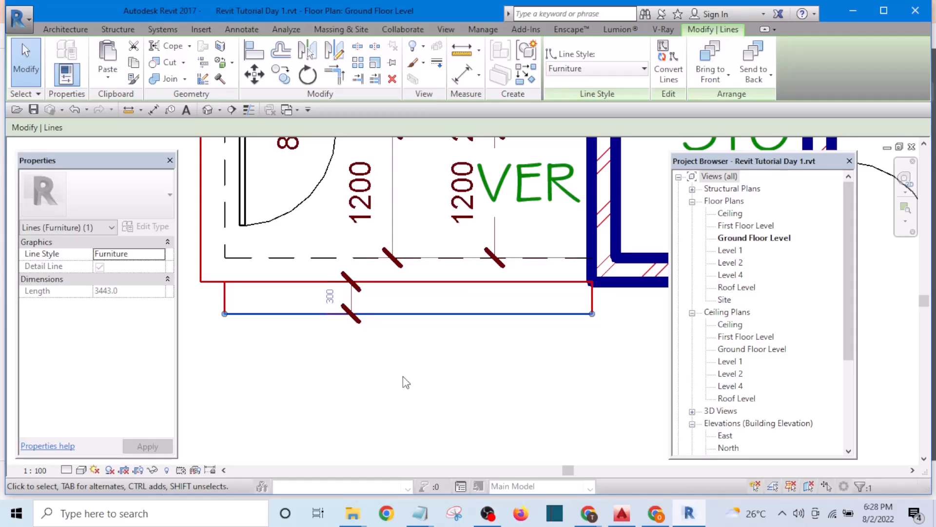
text(o)
text(f)
text(30)
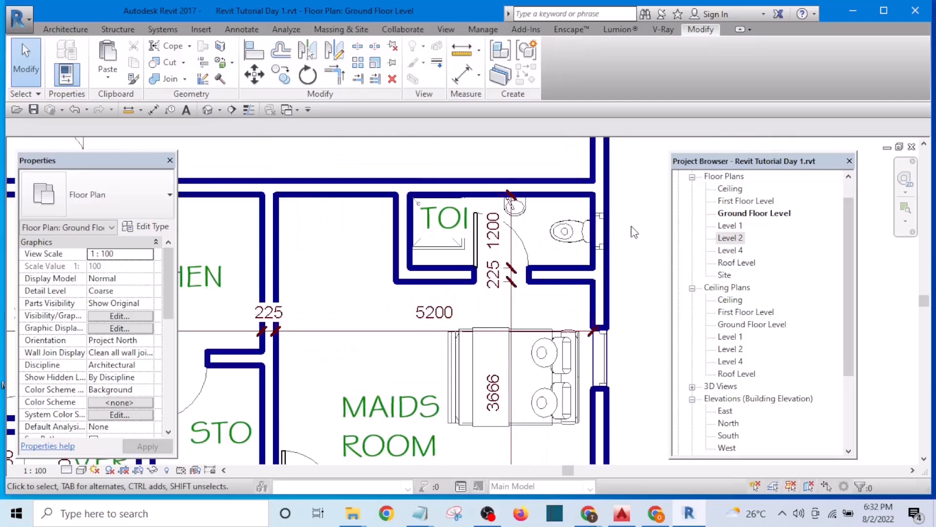
Draw a detail-line step outline outside the maids room's exterior door, 300 mm deep and about 1080 mm wide along its front
scroll(617, 261, down, 3)
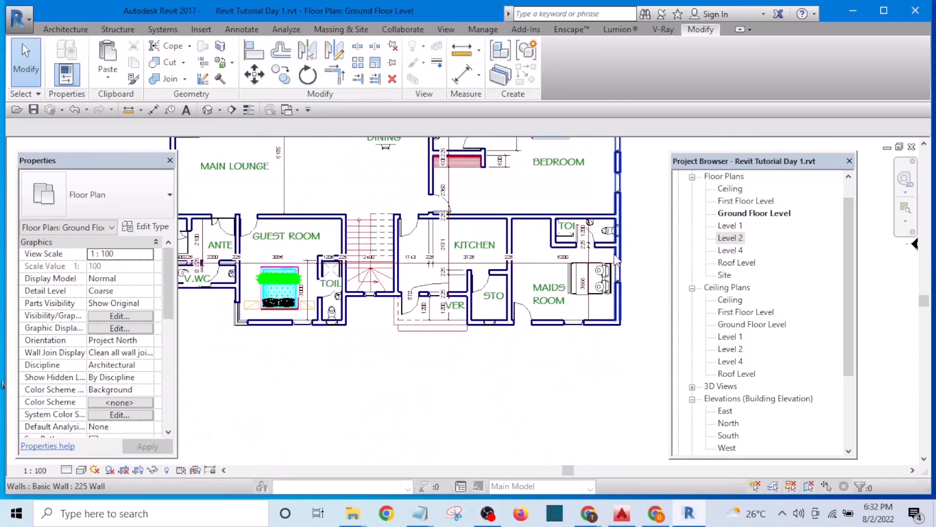
scroll(531, 344, up, 5)
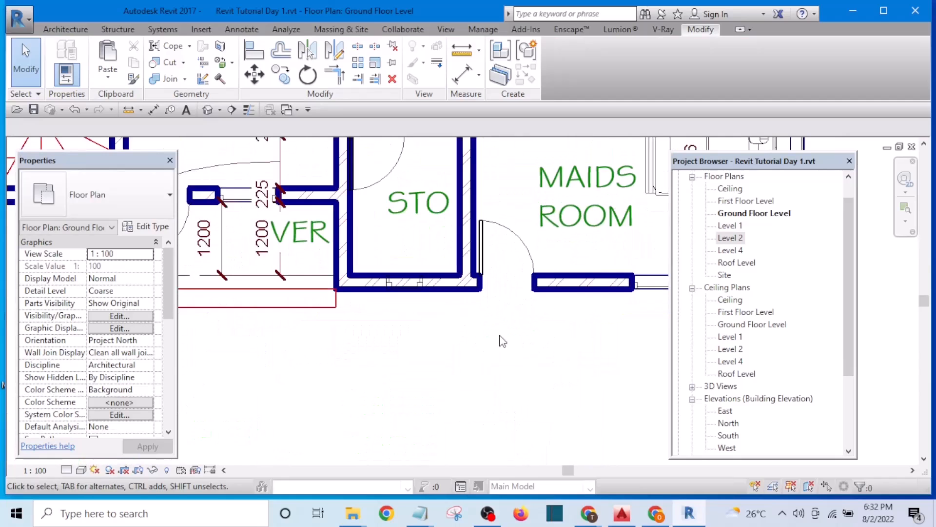
key(d)
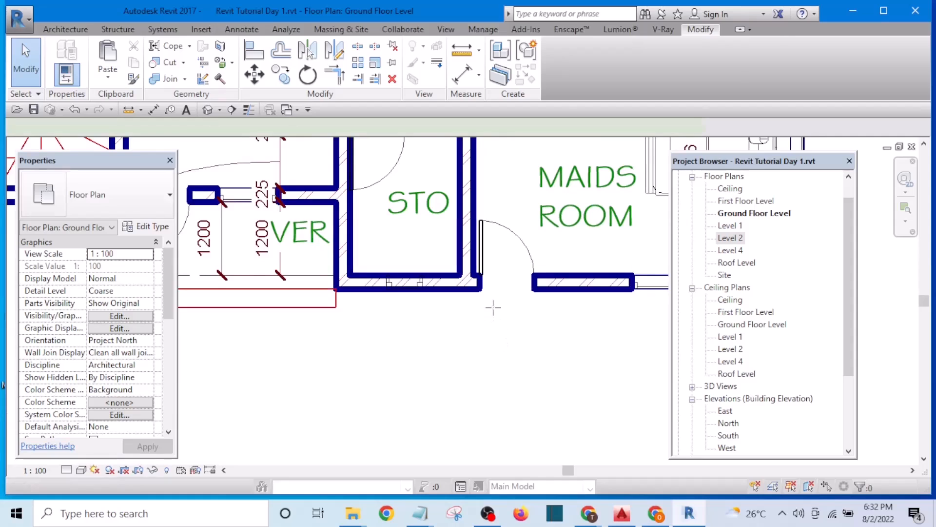
key(l)
scroll(482, 289, up, 3)
click(481, 288)
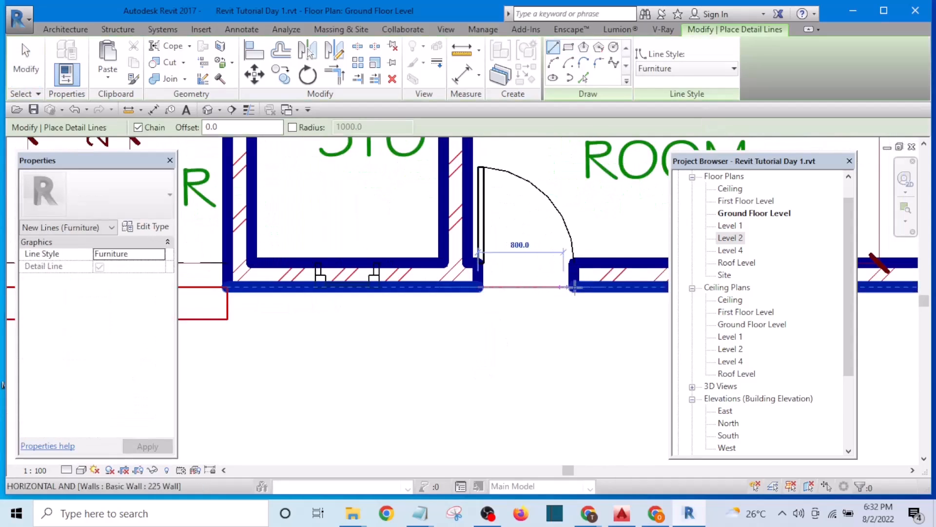
click(574, 288)
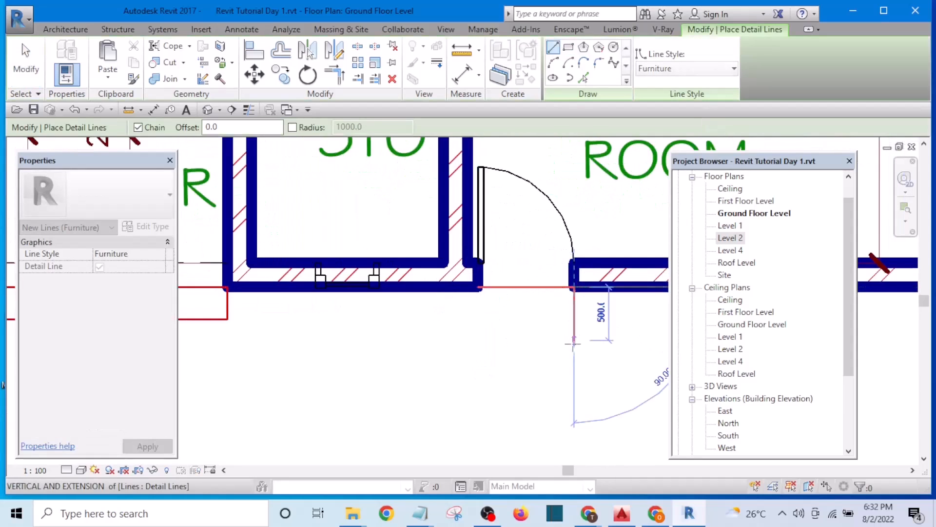
scroll(573, 341, up, 2)
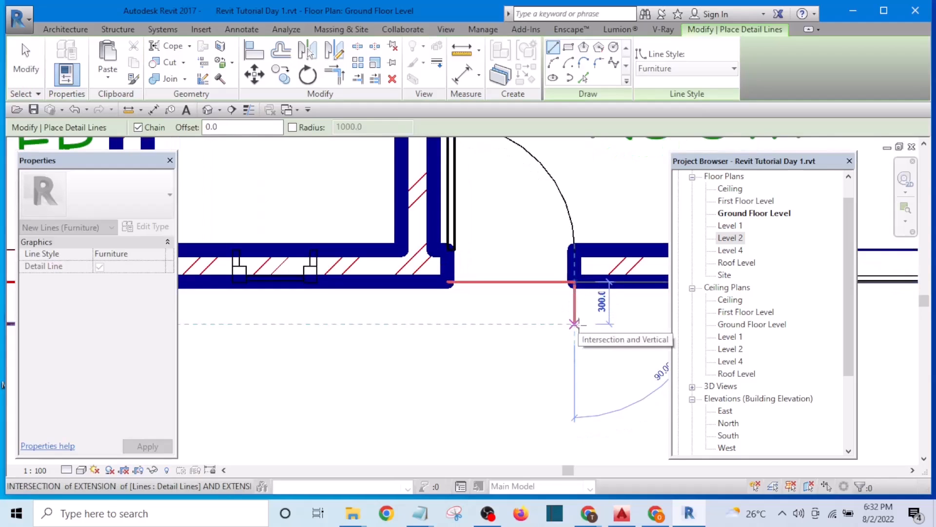
click(574, 323)
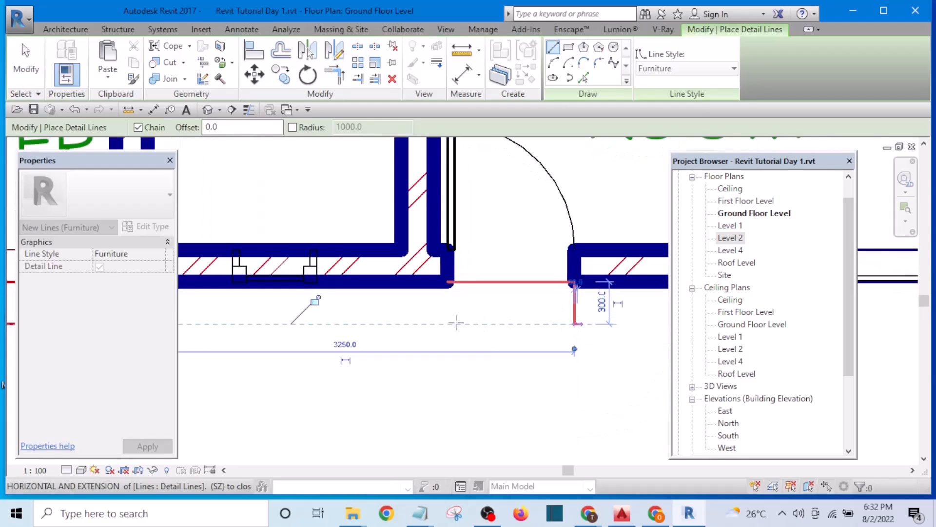
click(422, 323)
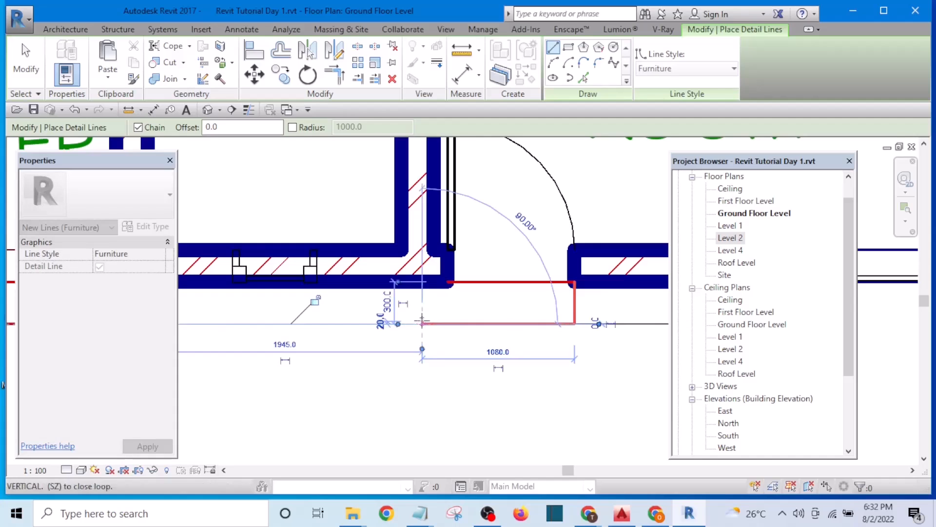
click(421, 281)
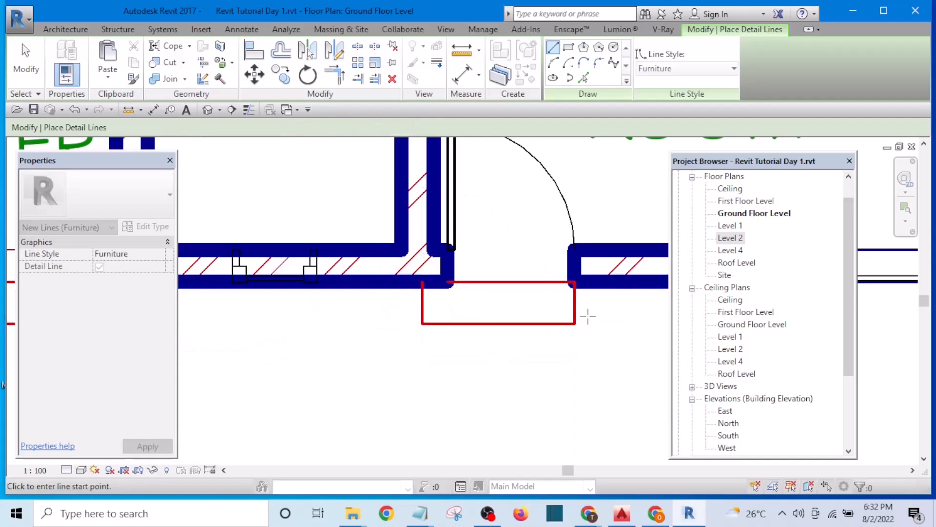
key(Escape)
key(Escape)
Move the east side line of the maids room's entrance step outward so the front line is 1300 mm long
scroll(577, 308, up, 1)
drag(577, 308, 613, 307)
click(616, 372)
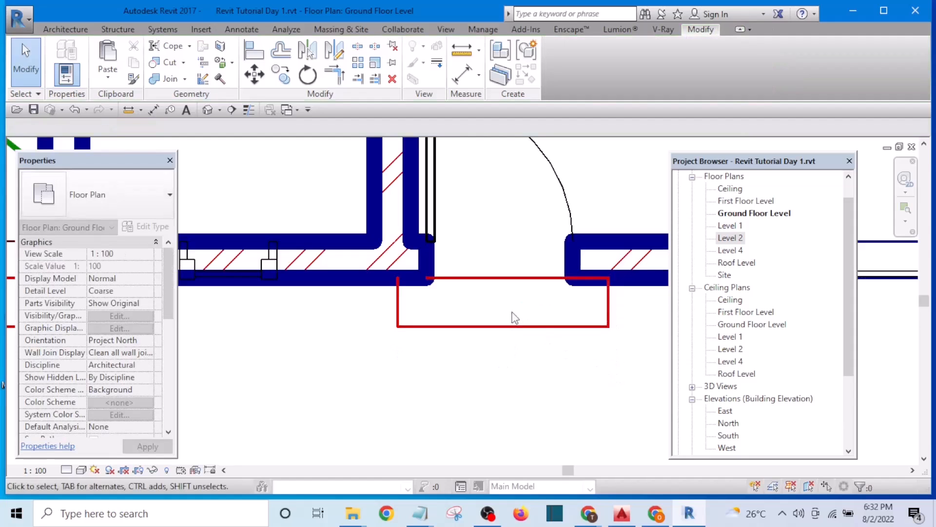
Copy the entrance step's front line 300 mm further south, and save the project
click(509, 333)
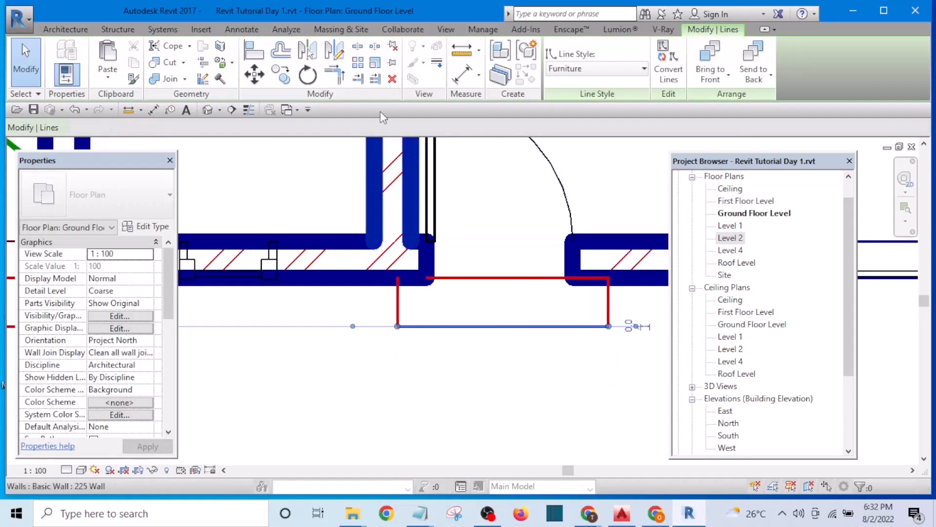
click(282, 76)
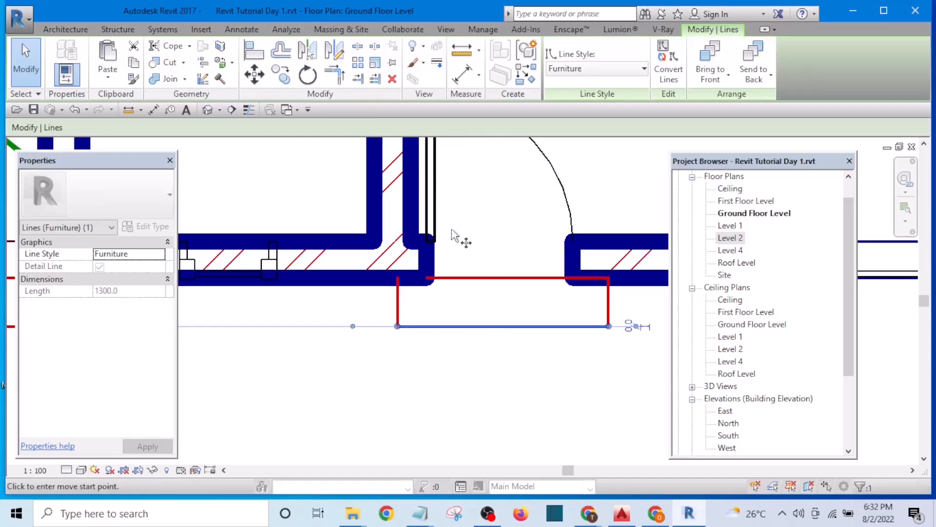
click(482, 277)
click(481, 326)
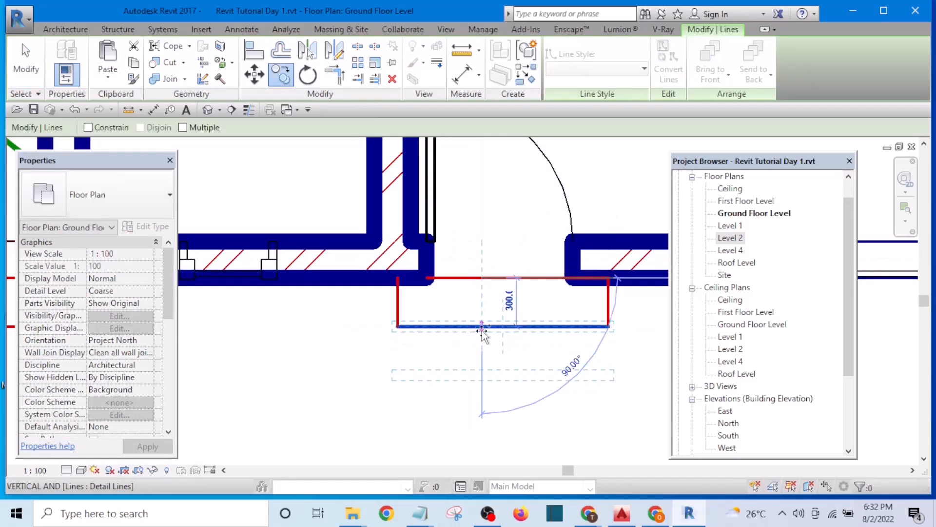
key(Escape)
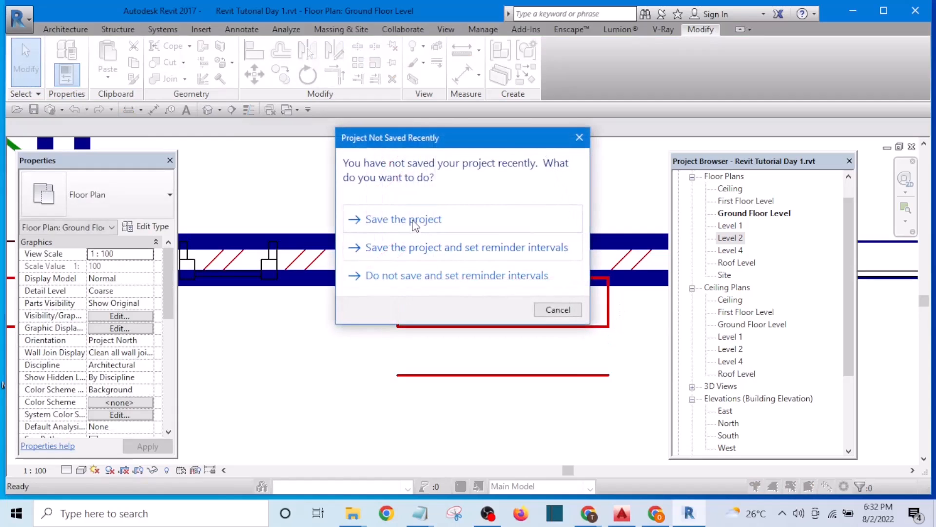
click(414, 224)
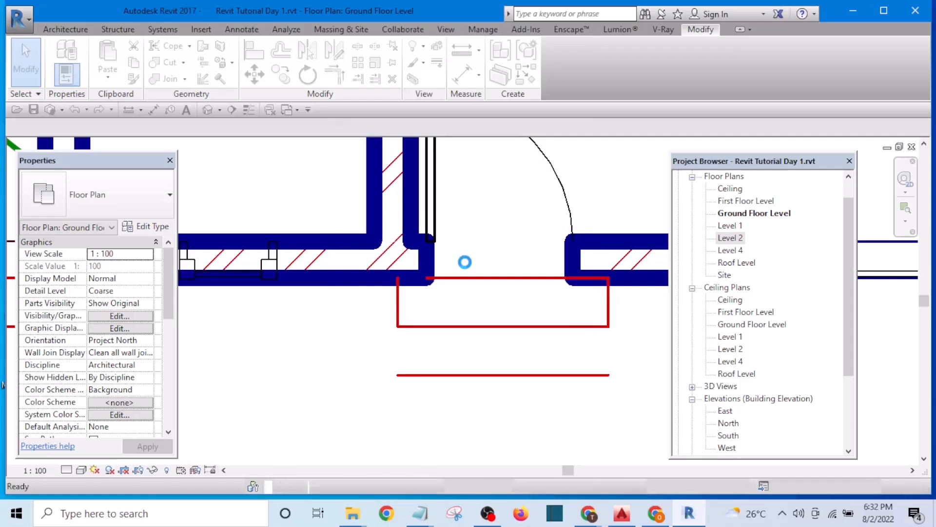
Extend both side lines of the maids room's entrance step to form corners with the copied front line
click(608, 316)
click(592, 375)
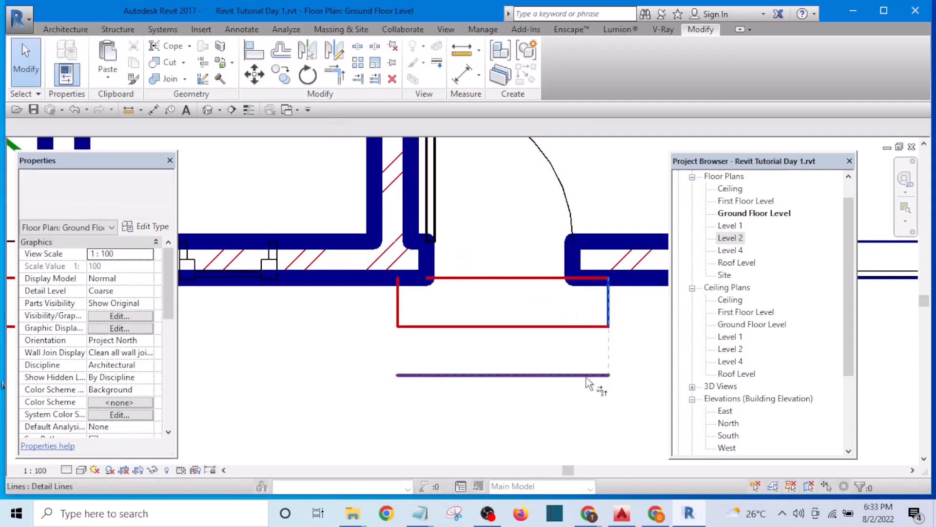
click(400, 308)
click(466, 375)
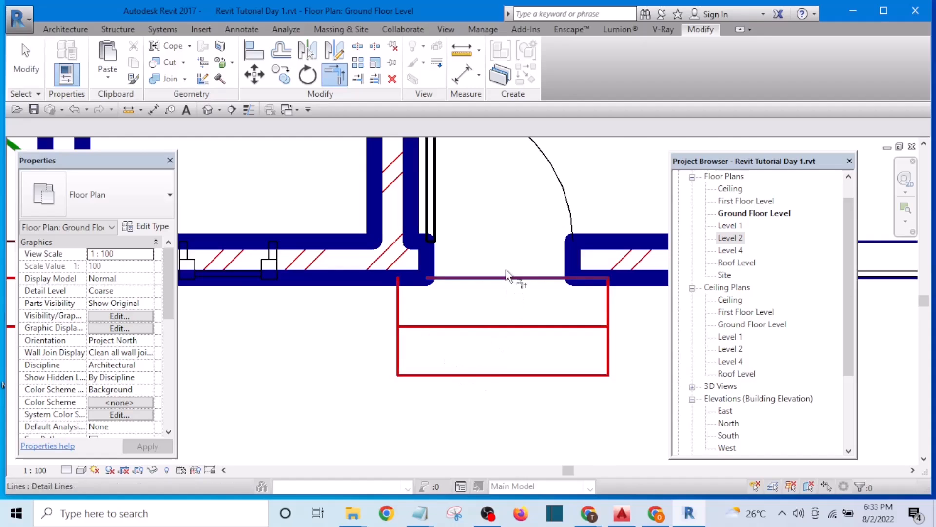
scroll(510, 275, down, 3)
scroll(537, 317, down, 5)
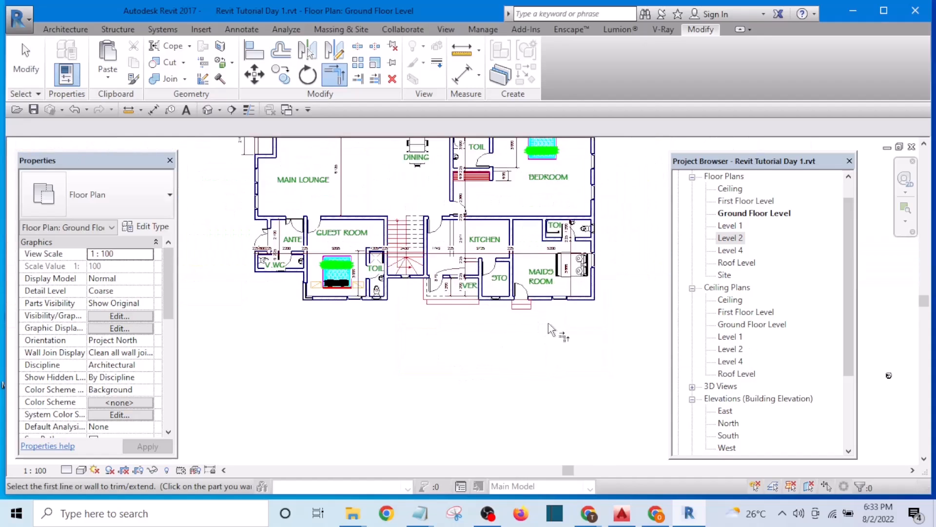
scroll(542, 335, down, 2)
middle_drag(504, 324, 478, 365)
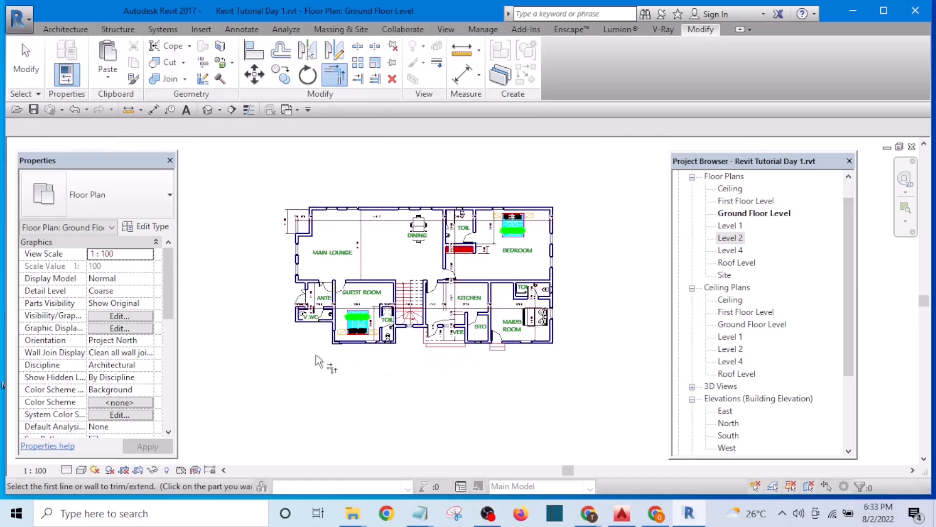
scroll(331, 357, up, 3)
key(Escape)
Draw a 2100 mm detail line across the ante's entrance recess, from the main lounge's outer wall corner to the V.WC's outer wall corner
scroll(341, 357, down, 1)
scroll(291, 288, up, 2)
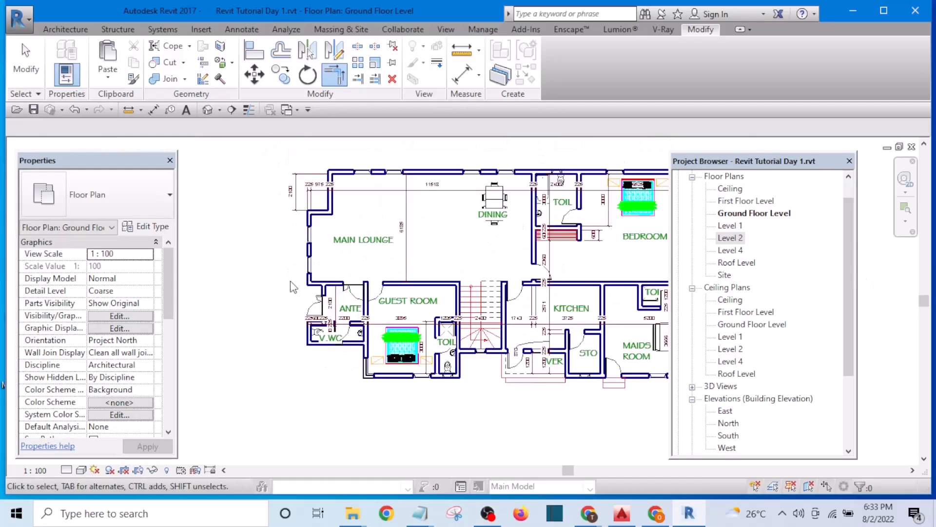
scroll(309, 314, up, 1)
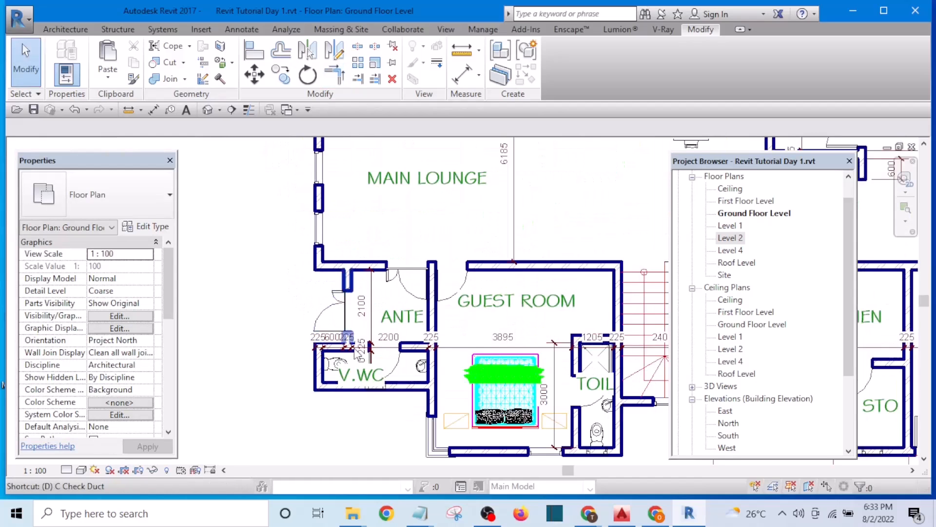
key(l)
scroll(314, 292, up, 1)
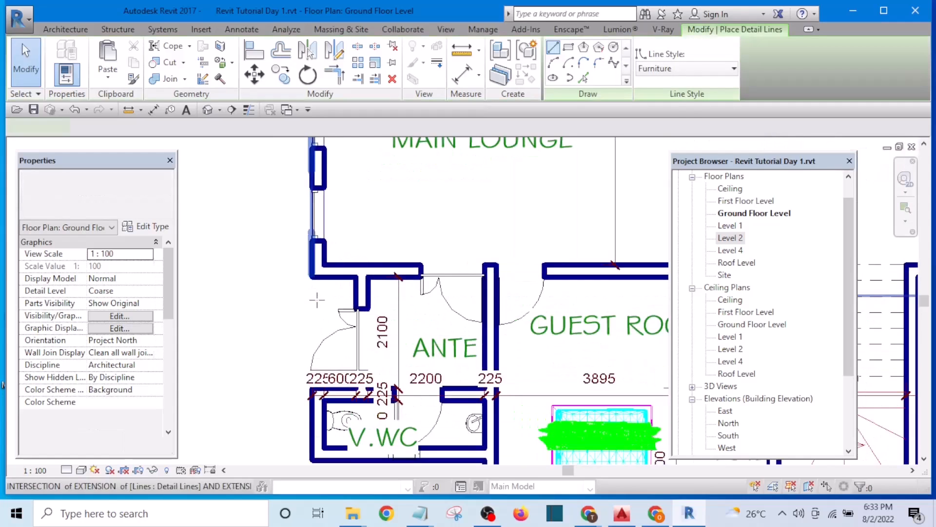
scroll(314, 293, up, 1)
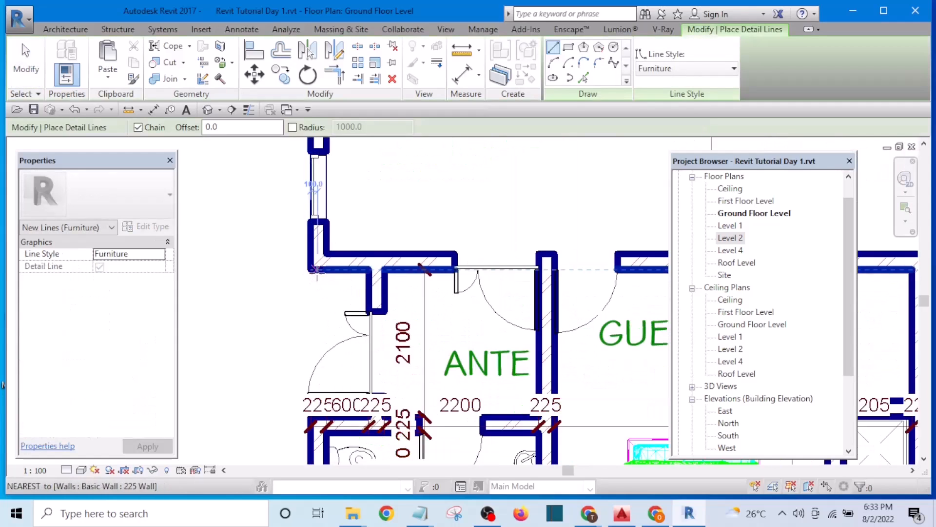
click(310, 270)
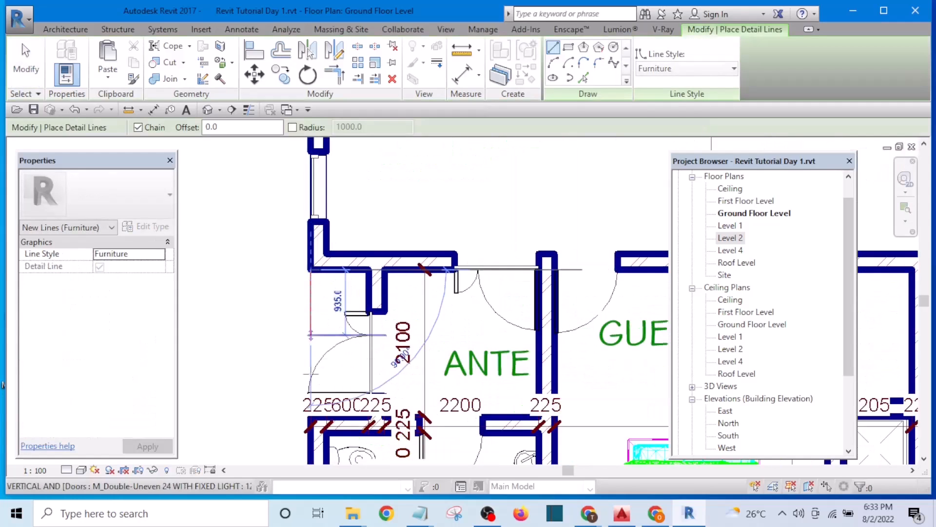
click(310, 416)
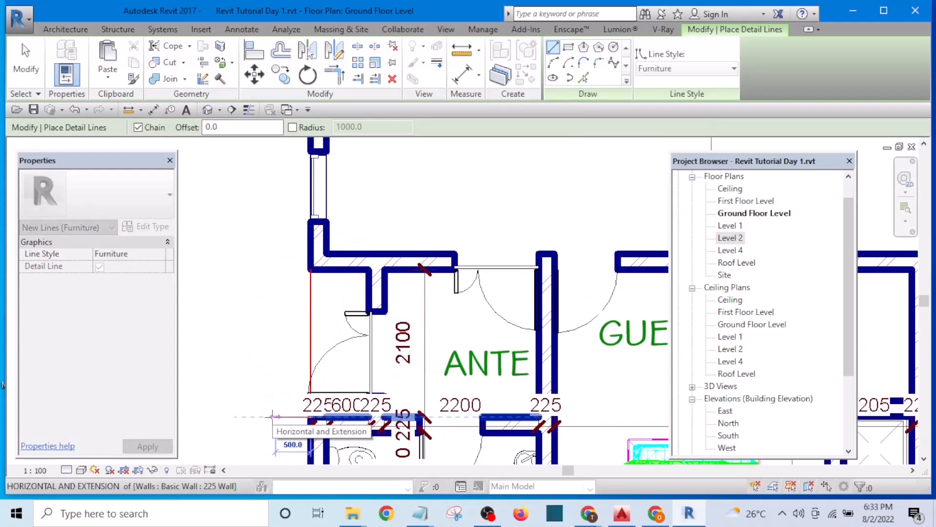
Outline the ante's entrance step with detail lines, 300 mm deep and 2100 mm along its front, closing back at the lounge wall corner
text(300)
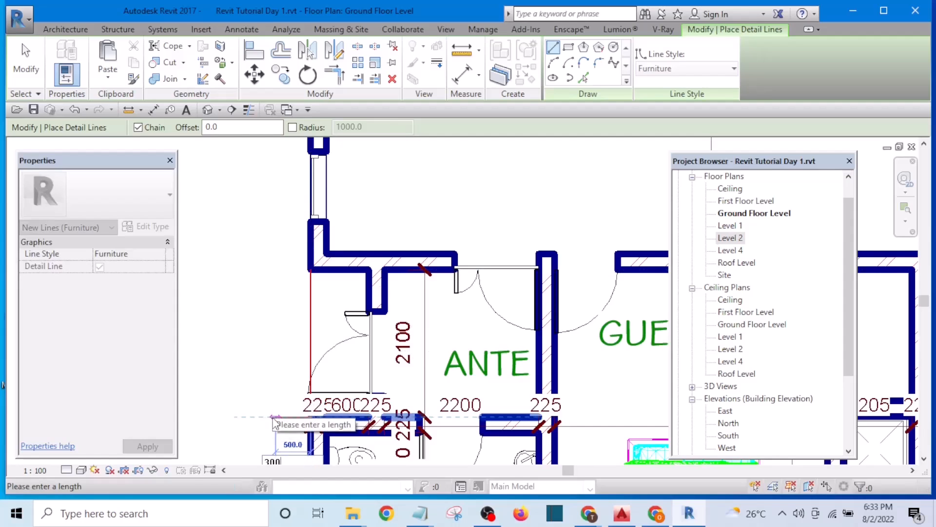
key(Return)
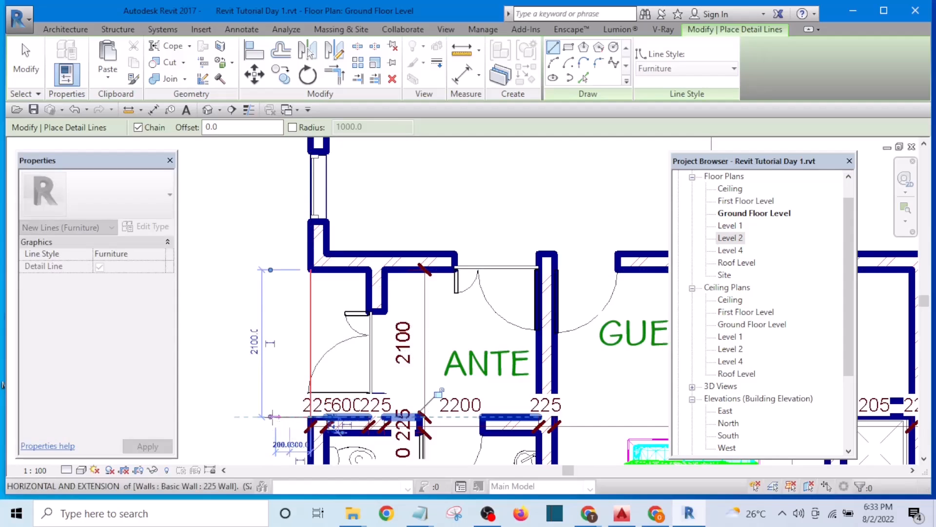
scroll(289, 269, up, 1)
click(290, 270)
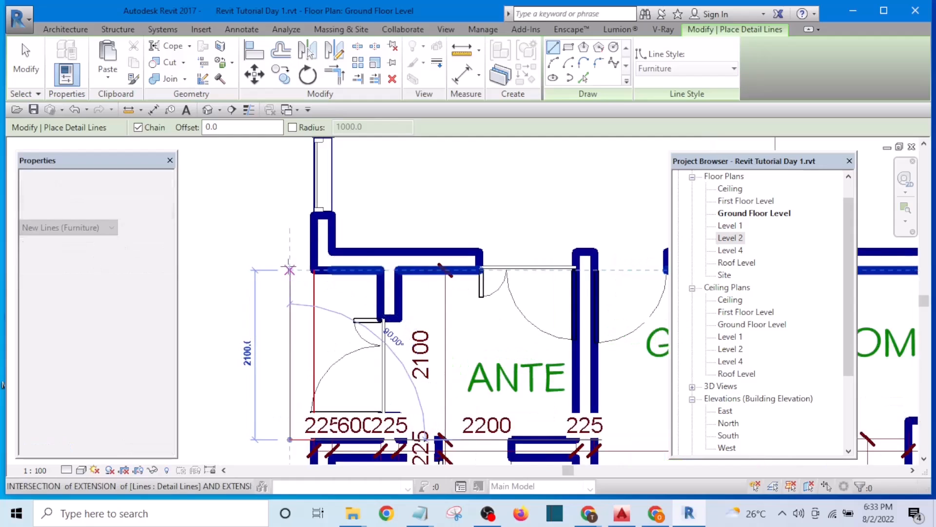
click(314, 269)
key(Escape)
key(Escape)
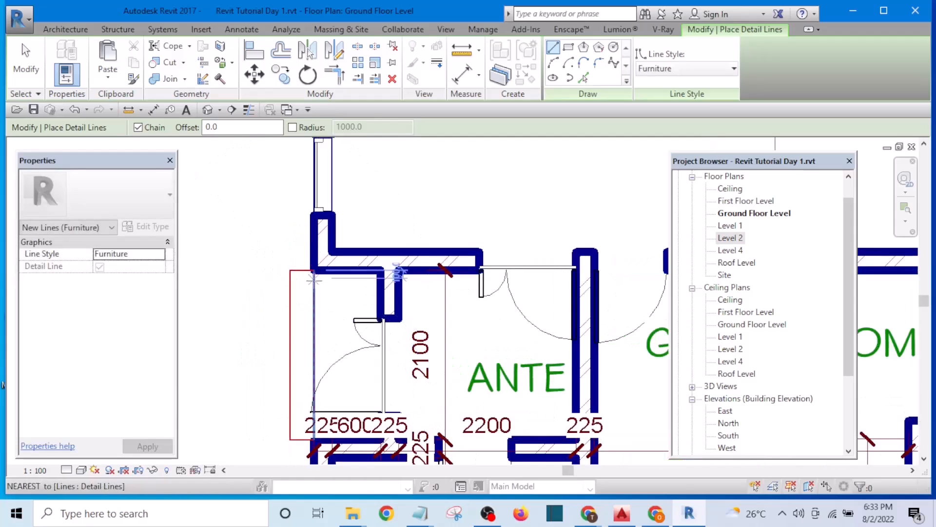
Copy the front line of the ante's entrance step 300 mm further west
click(289, 310)
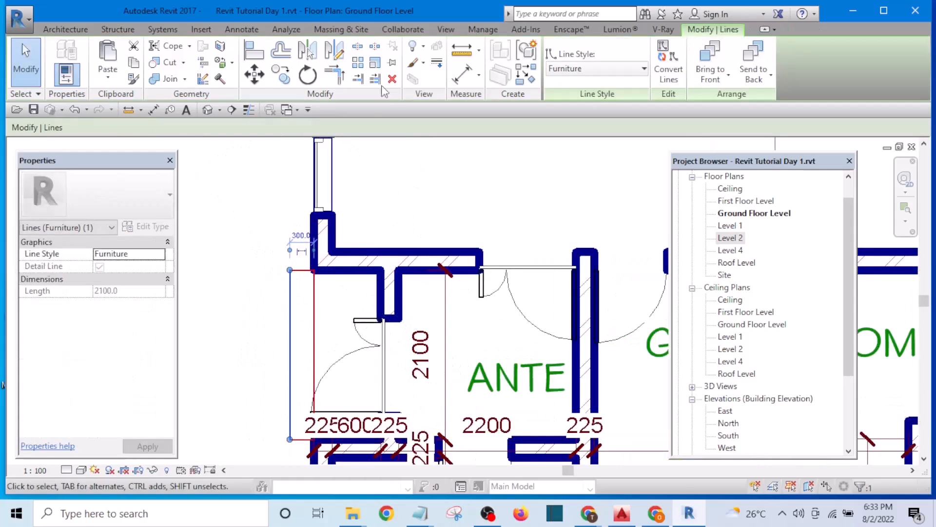
click(284, 73)
click(309, 319)
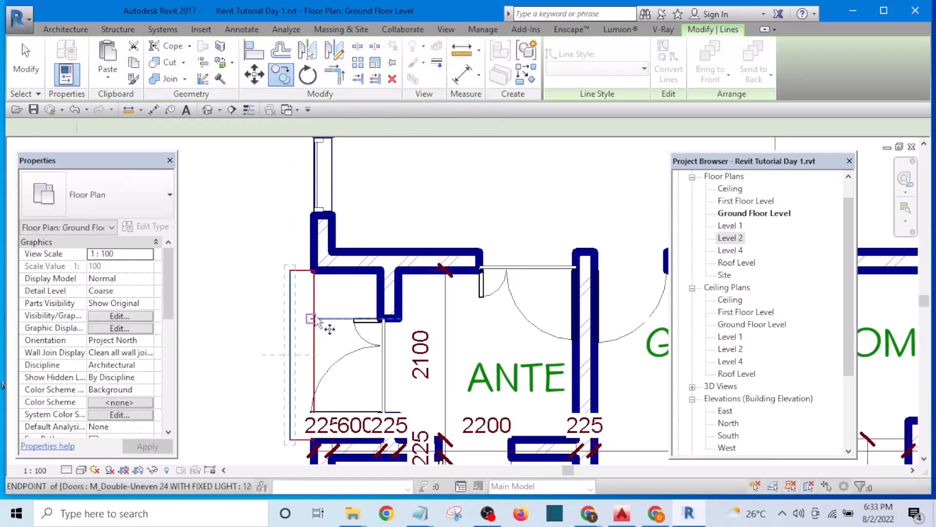
click(288, 303)
key(Escape)
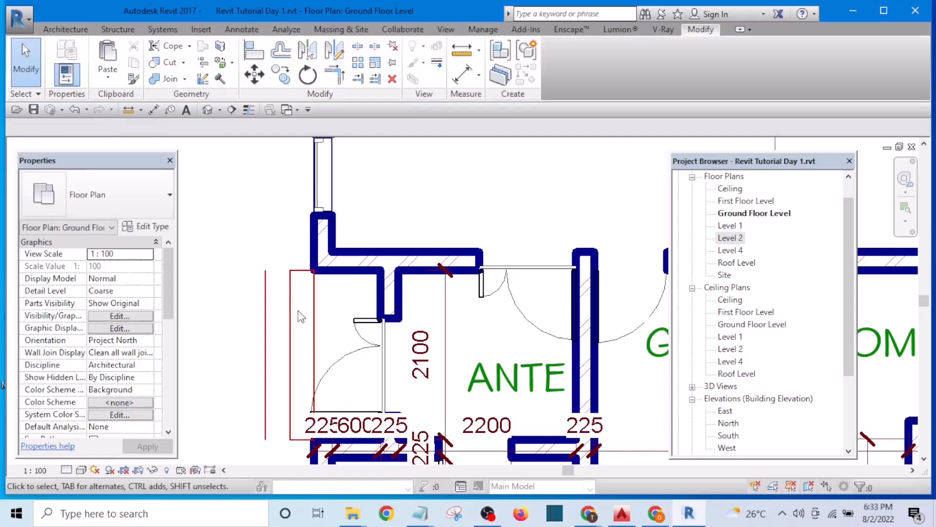
Extend both side lines of the ante's entrance step to form corners with the copied front line
key(t)
key(r)
click(290, 275)
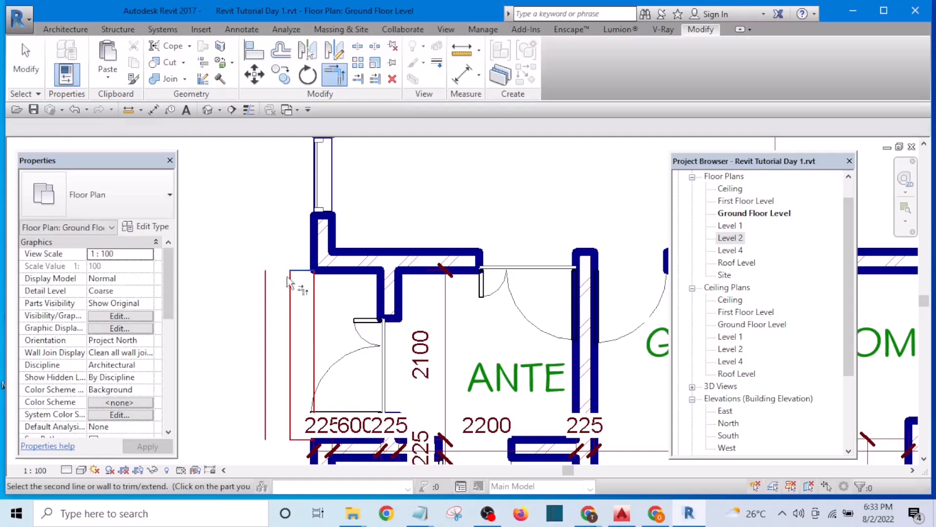
click(266, 292)
middle_drag(283, 311, 313, 189)
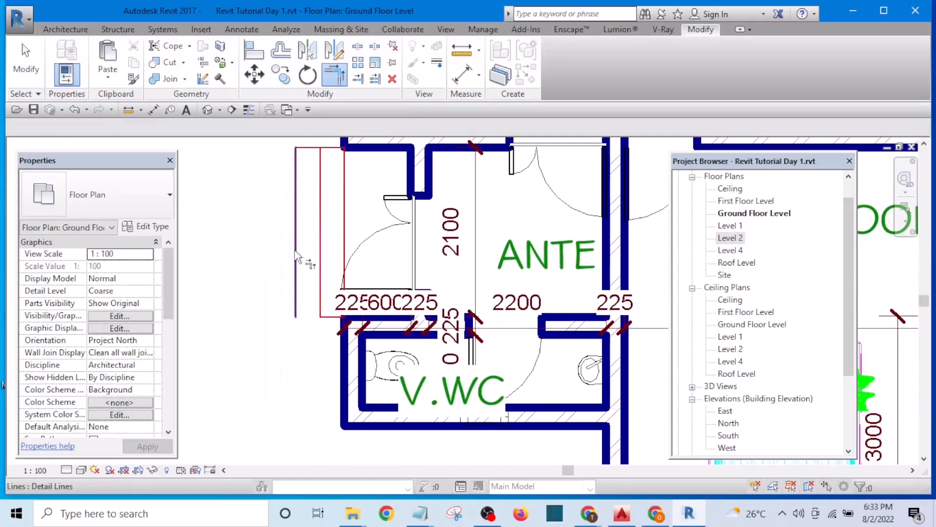
scroll(272, 316, down, 2)
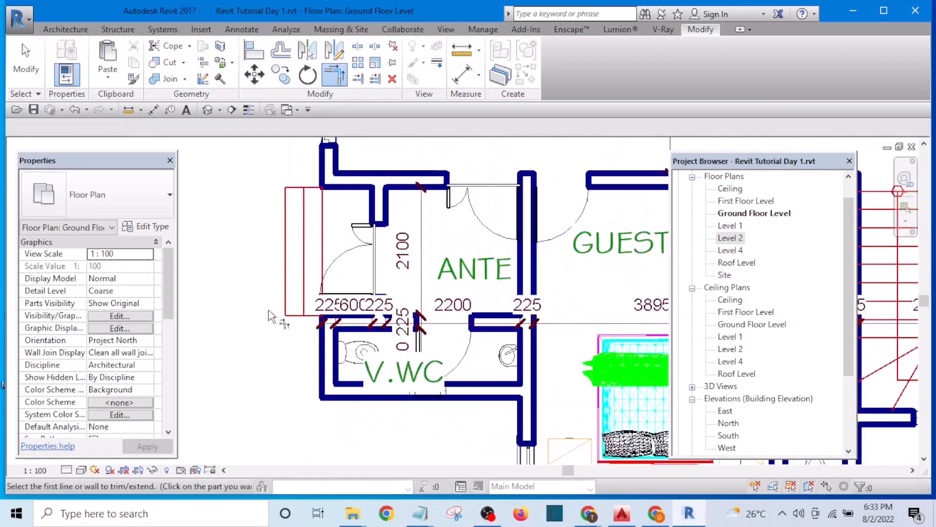
scroll(272, 316, down, 2)
key(Escape)
key(Escape)
Set the text size of the Floor dim dimension type to 1.7 mm, using the dimension string through the guest room
scroll(491, 328, up, 2)
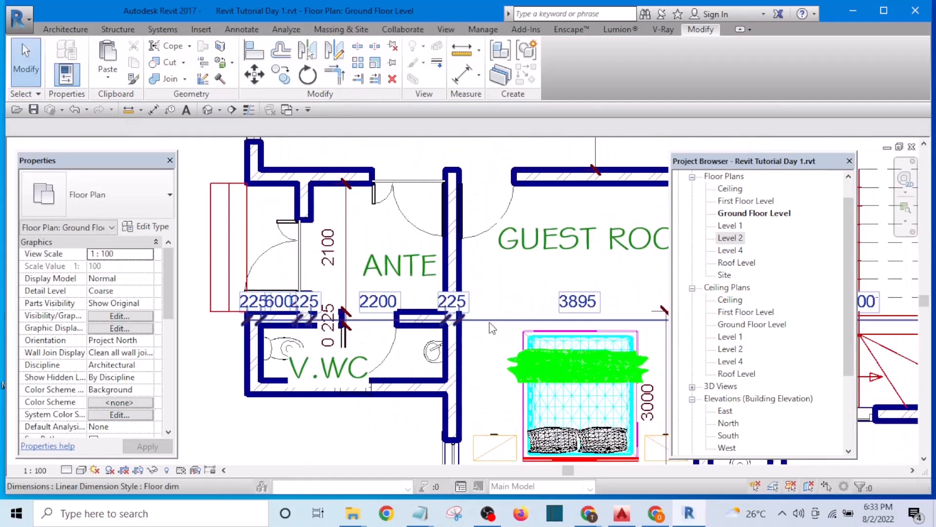
click(492, 328)
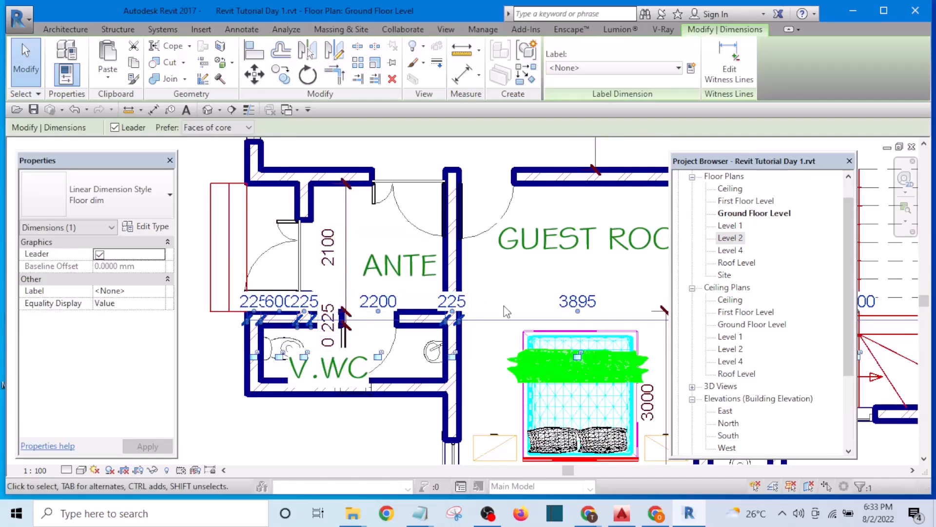
scroll(506, 311, down, 1)
click(150, 227)
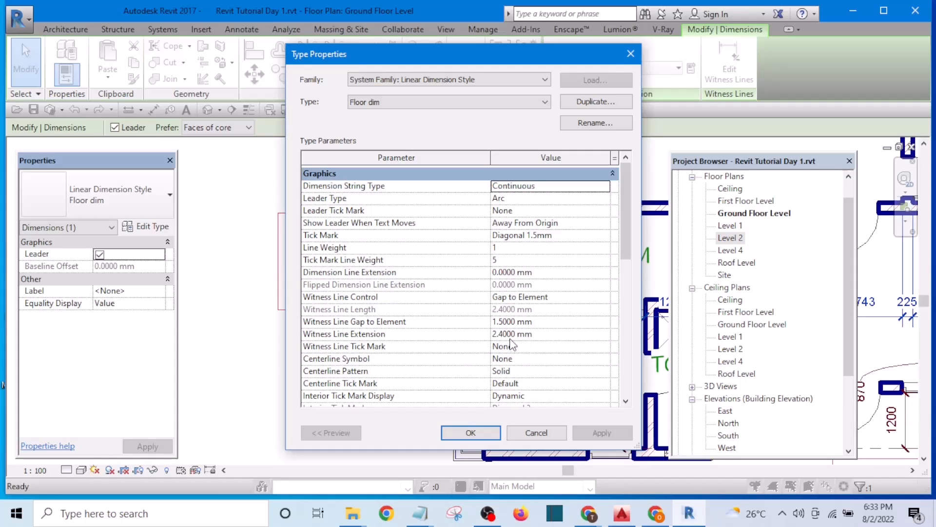
scroll(556, 340, down, 9)
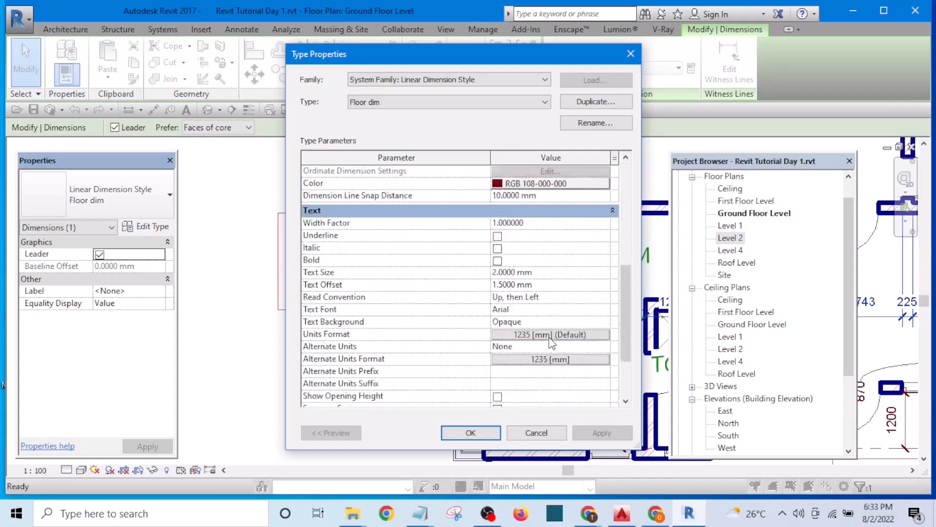
scroll(548, 338, up, 2)
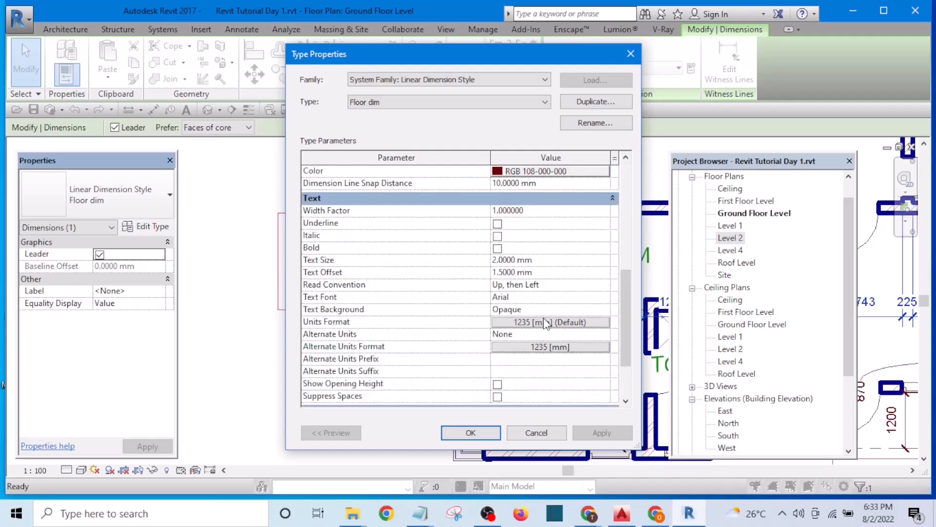
click(497, 262)
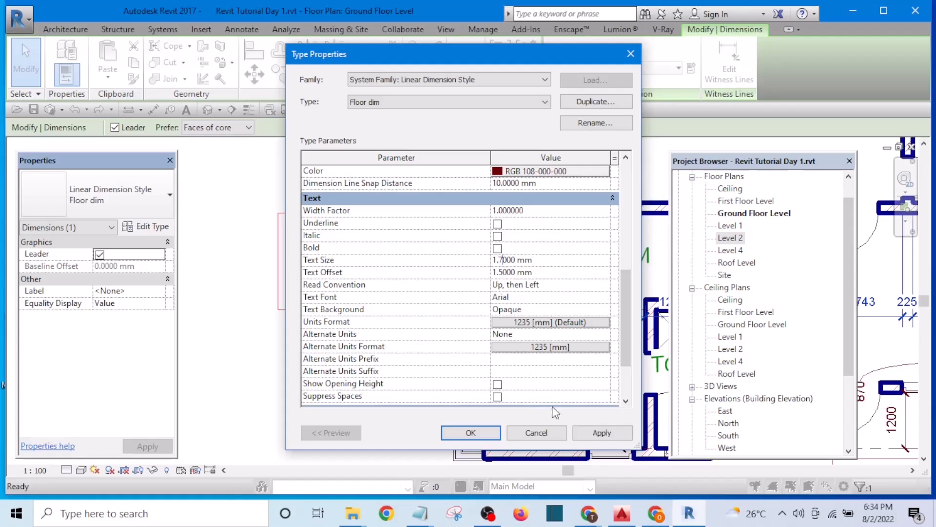
click(596, 433)
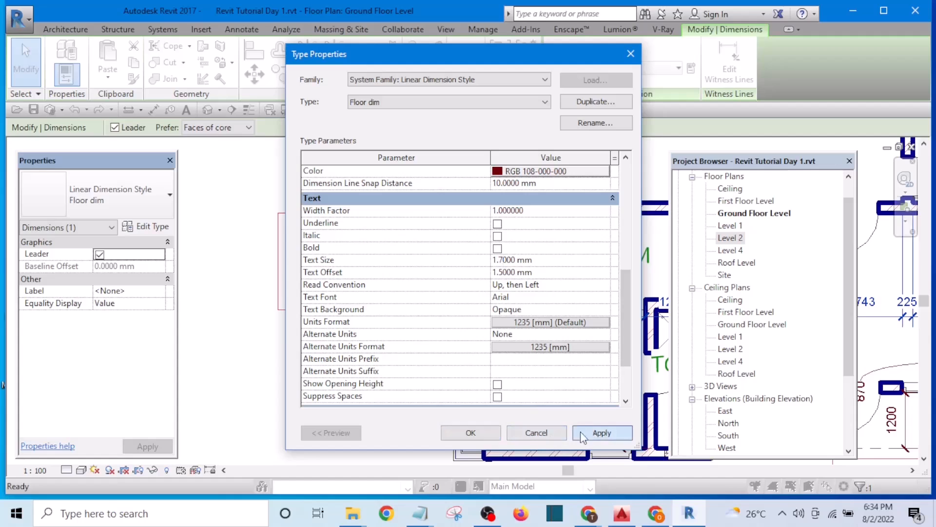
click(470, 432)
key(d)
key(i)
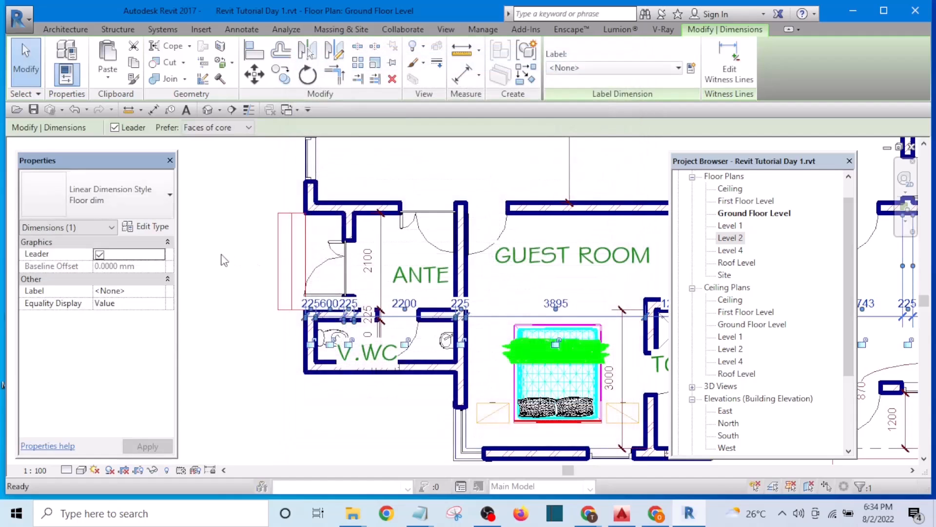
Examine the dimension text, room labels and entrance steps across the whole ground floor plan
scroll(361, 315, up, 1)
scroll(229, 219, down, 2)
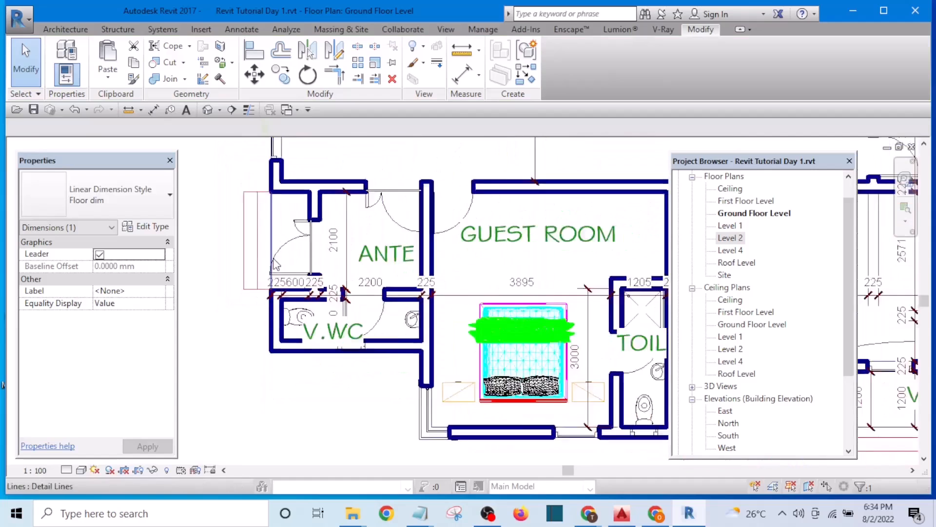
scroll(439, 284, up, 2)
scroll(448, 285, down, 5)
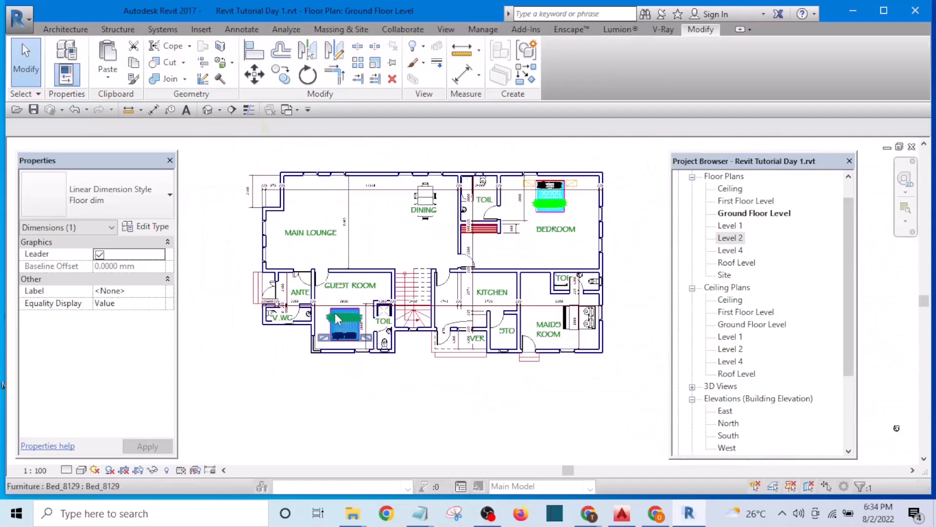
scroll(392, 281, up, 2)
key(Escape)
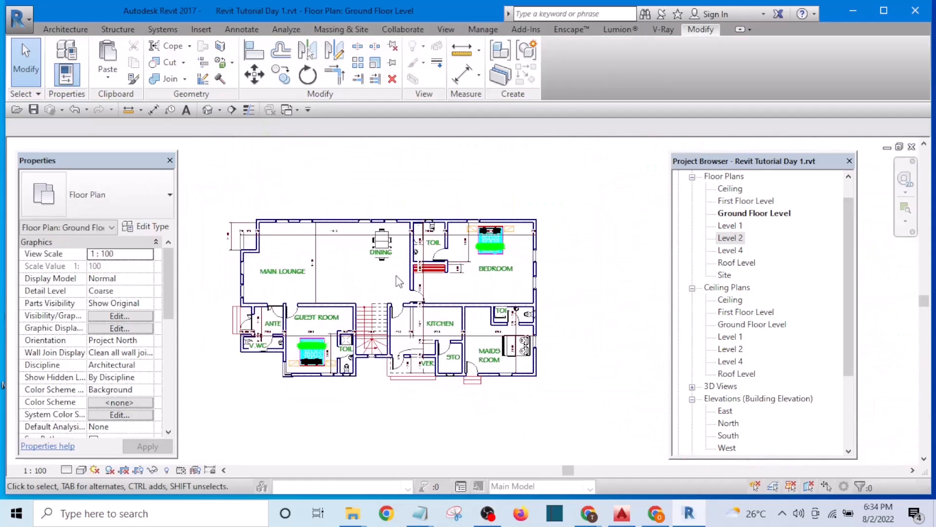
scroll(464, 298, up, 4)
scroll(465, 301, down, 3)
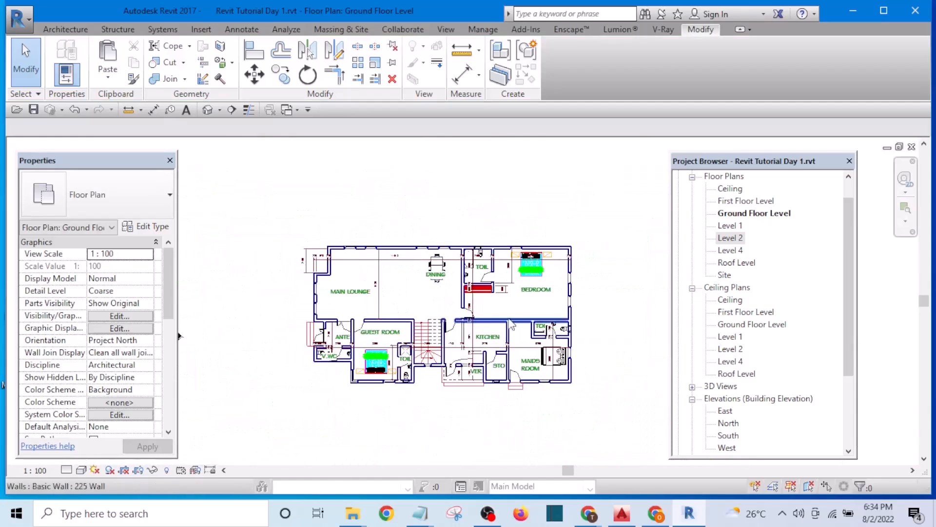
scroll(480, 375, up, 2)
scroll(483, 390, up, 2)
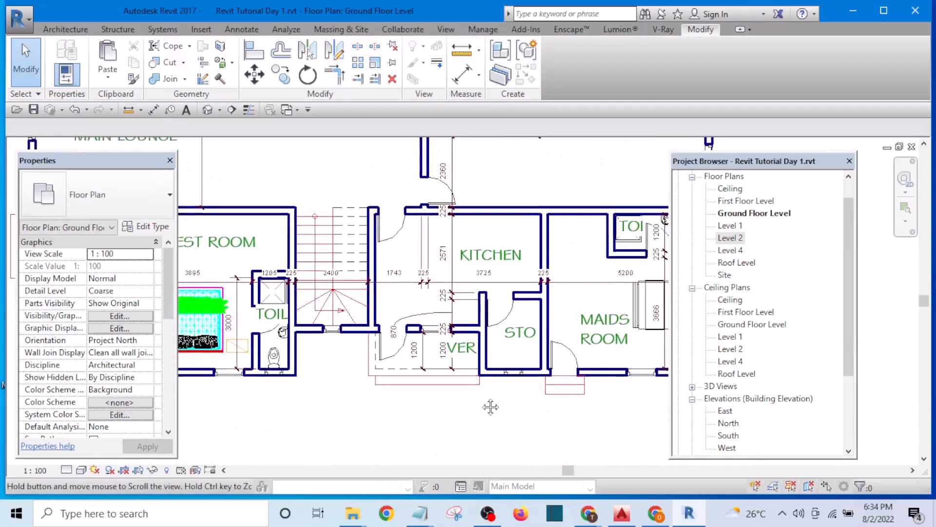
scroll(465, 381, down, 3)
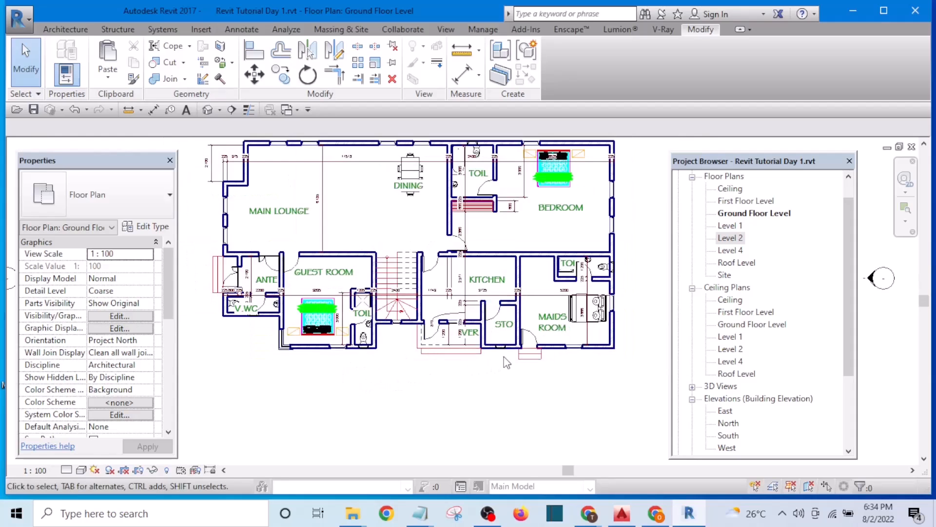
scroll(507, 362, down, 2)
scroll(346, 302, up, 4)
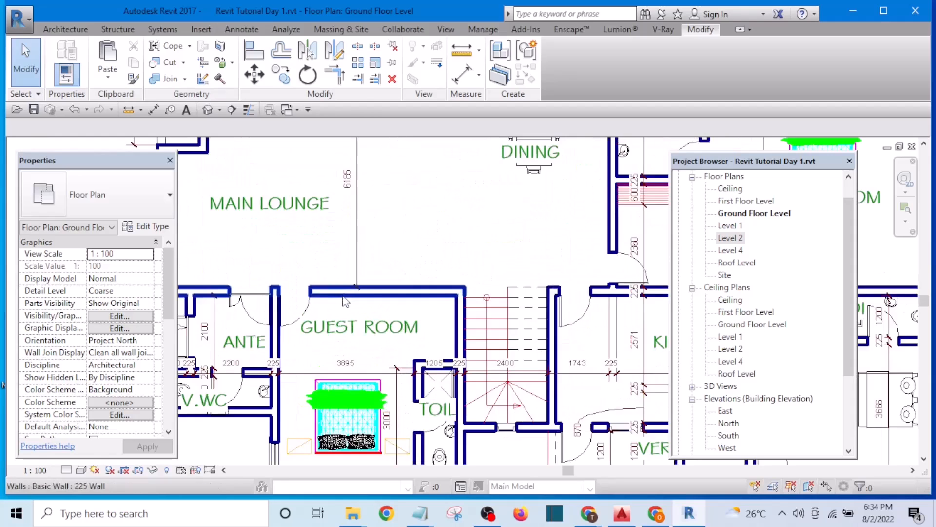
scroll(345, 302, down, 3)
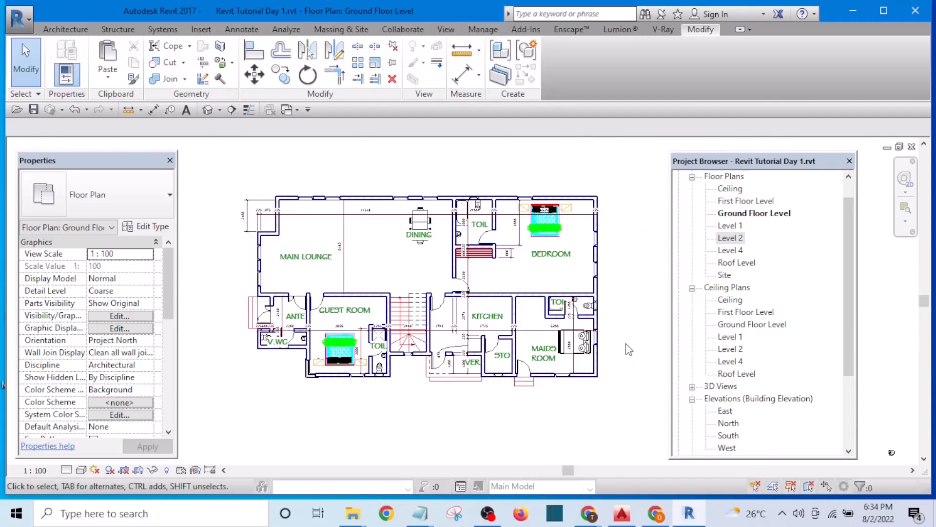
scroll(356, 262, up, 2)
middle_drag(355, 262, 341, 276)
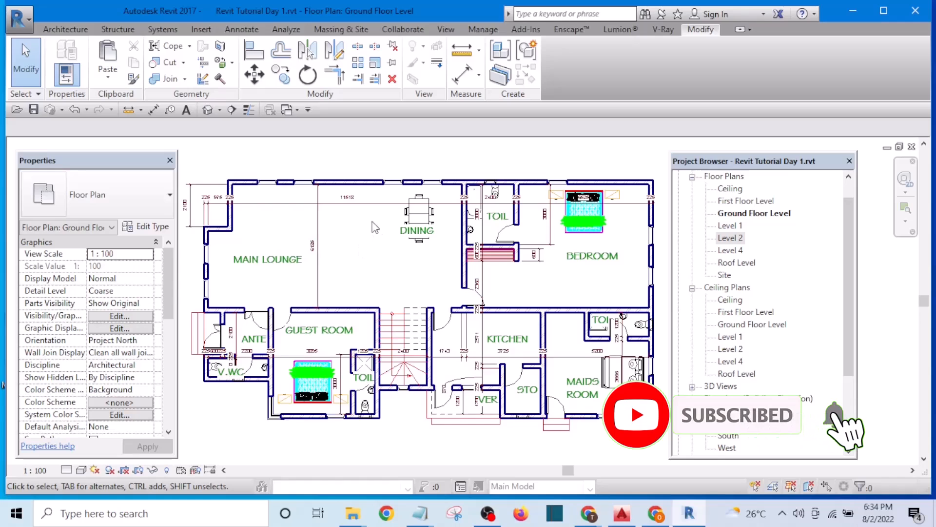
scroll(400, 264, up, 3)
middle_drag(407, 303, 384, 272)
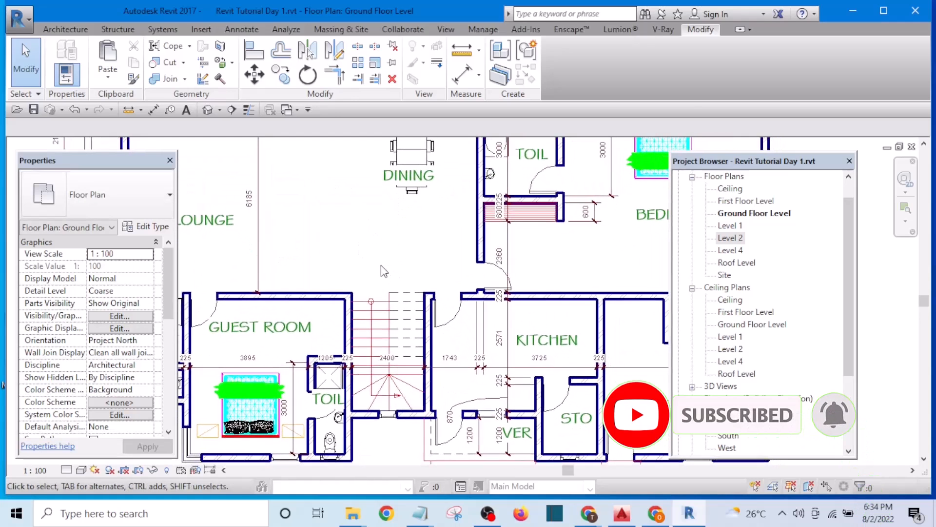